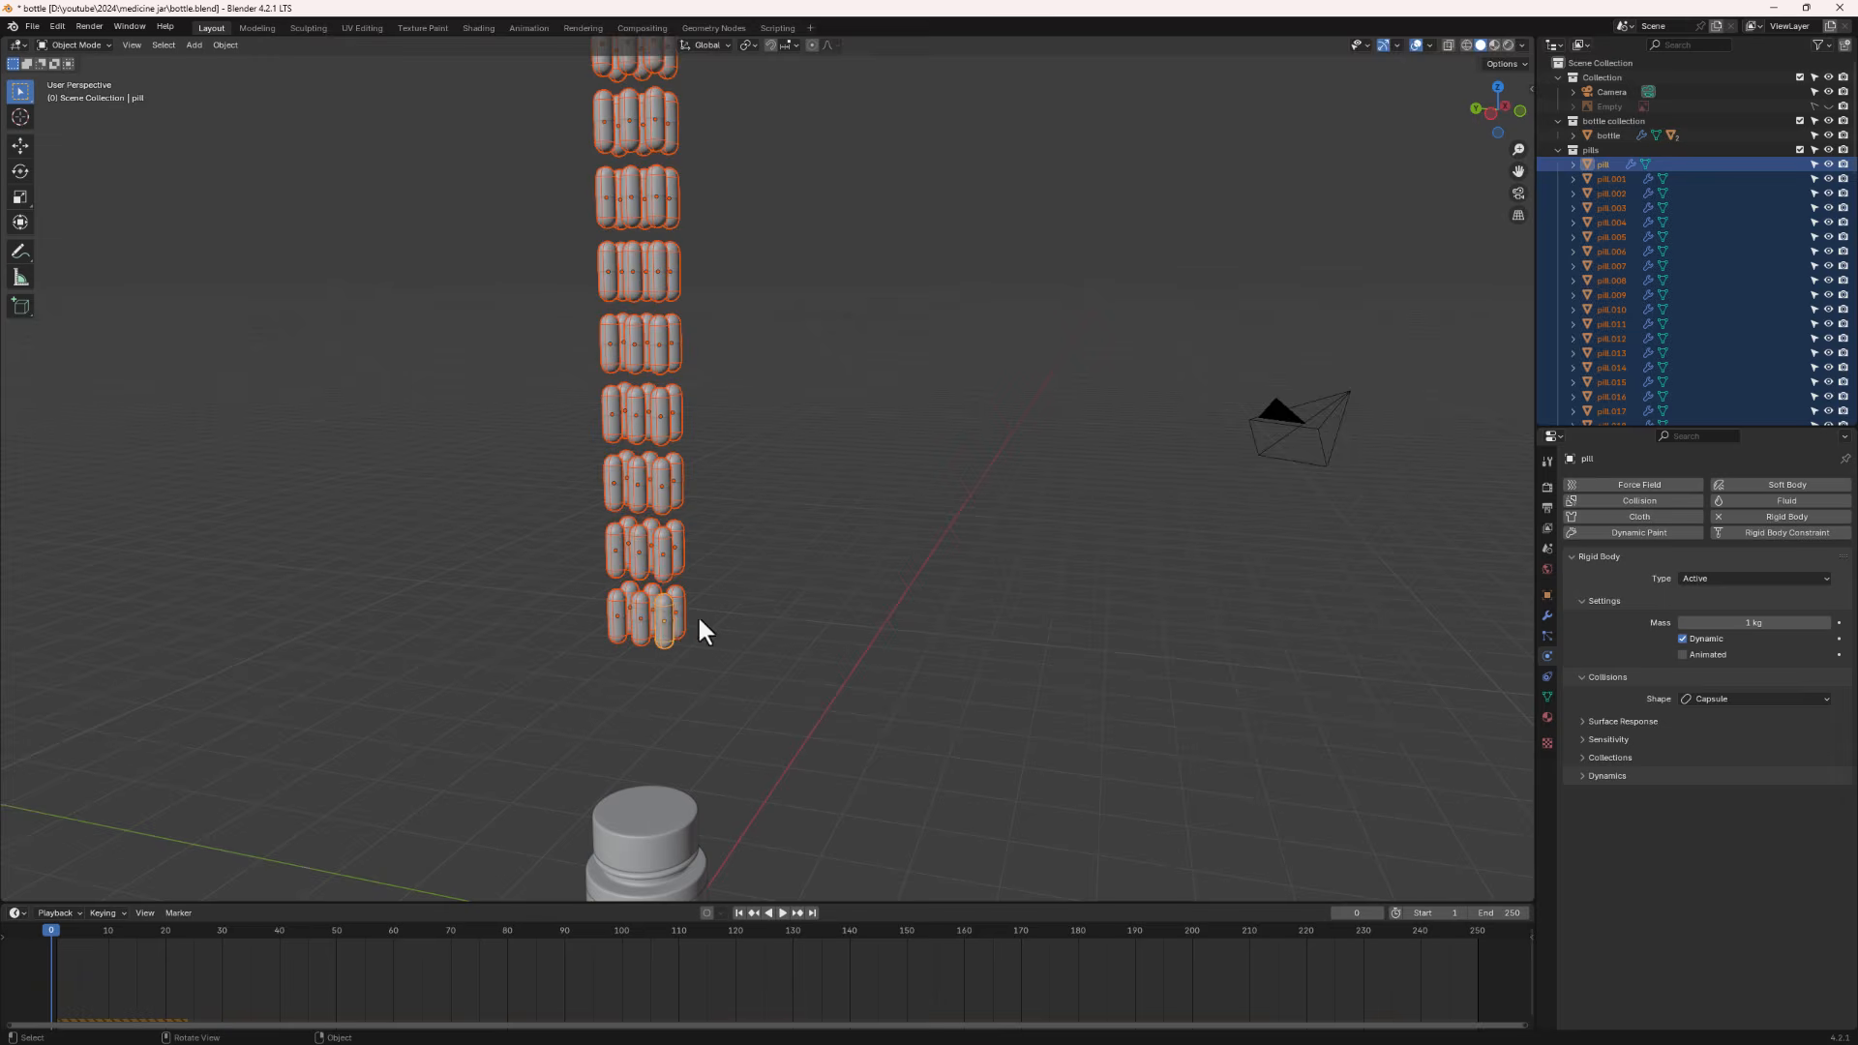
# - Play the pill simulation and inspect the pills' and the bottle's physics settings in the finished scene
pyautogui.press('space')
pyautogui.click(739, 913)
pyautogui.click(655, 561)
pyautogui.click(1558, 150)
pyautogui.click(1573, 136)
pyautogui.click(1828, 179)
pyautogui.moveTo(992, 356); pyautogui.dragTo(1036, 464, button='middle')
pyautogui.click(695, 542)
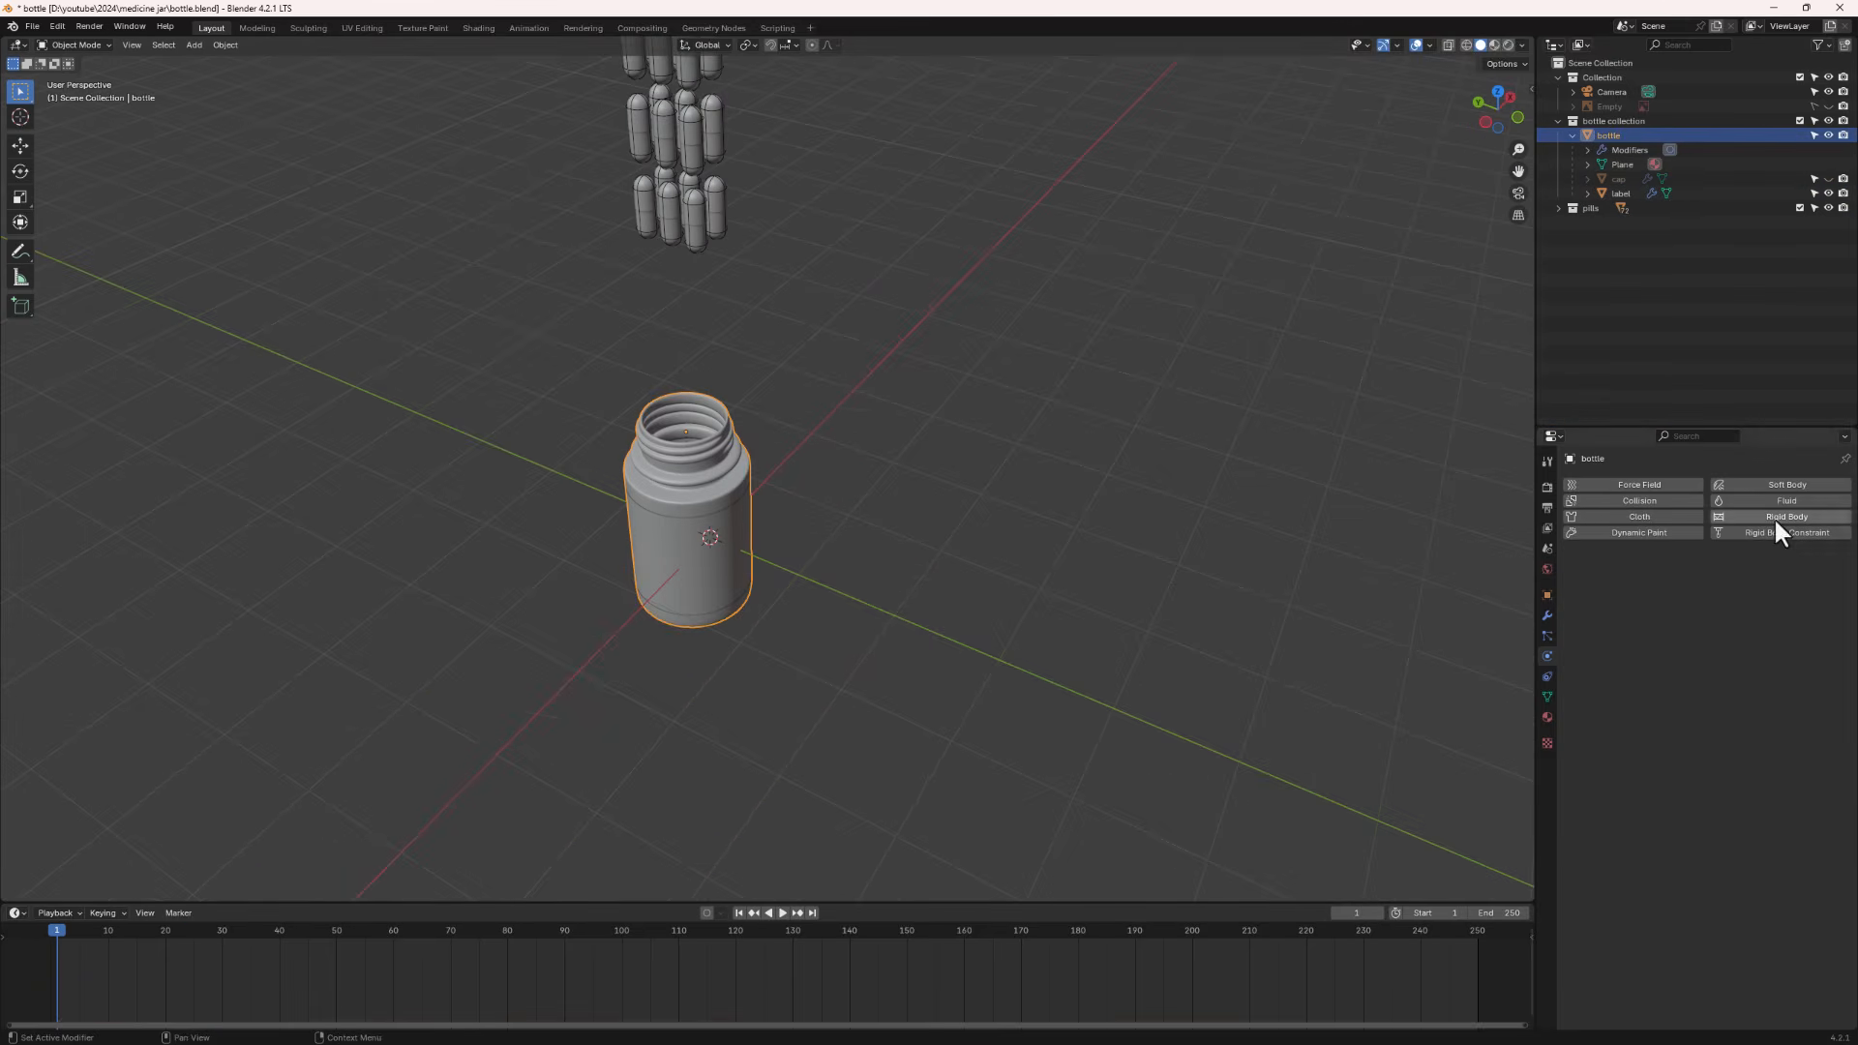
# - Add a Rigid Body to the bottle and adjust its physics settings
pyautogui.click(1776, 519)
pyautogui.click(1754, 578)
pyautogui.click(1732, 616)
pyautogui.click(1711, 670)
pyautogui.click(1717, 793)
pyautogui.moveTo(677, 677); pyautogui.dragTo(671, 577, button='middle')
# - Replay the simulation from the first frame to preview the pills dropping toward the bottle
pyautogui.press('space')
pyautogui.press('space')
pyautogui.moveTo(672, 464); pyautogui.dragTo(658, 542, button='middle')
pyautogui.click(737, 912)
pyautogui.scroll(-3, 716, 619)
pyautogui.click(780, 912)
pyautogui.click(780, 911)
pyautogui.click(739, 913)
pyautogui.moveTo(611, 375); pyautogui.dragTo(676, 215, button='middle')
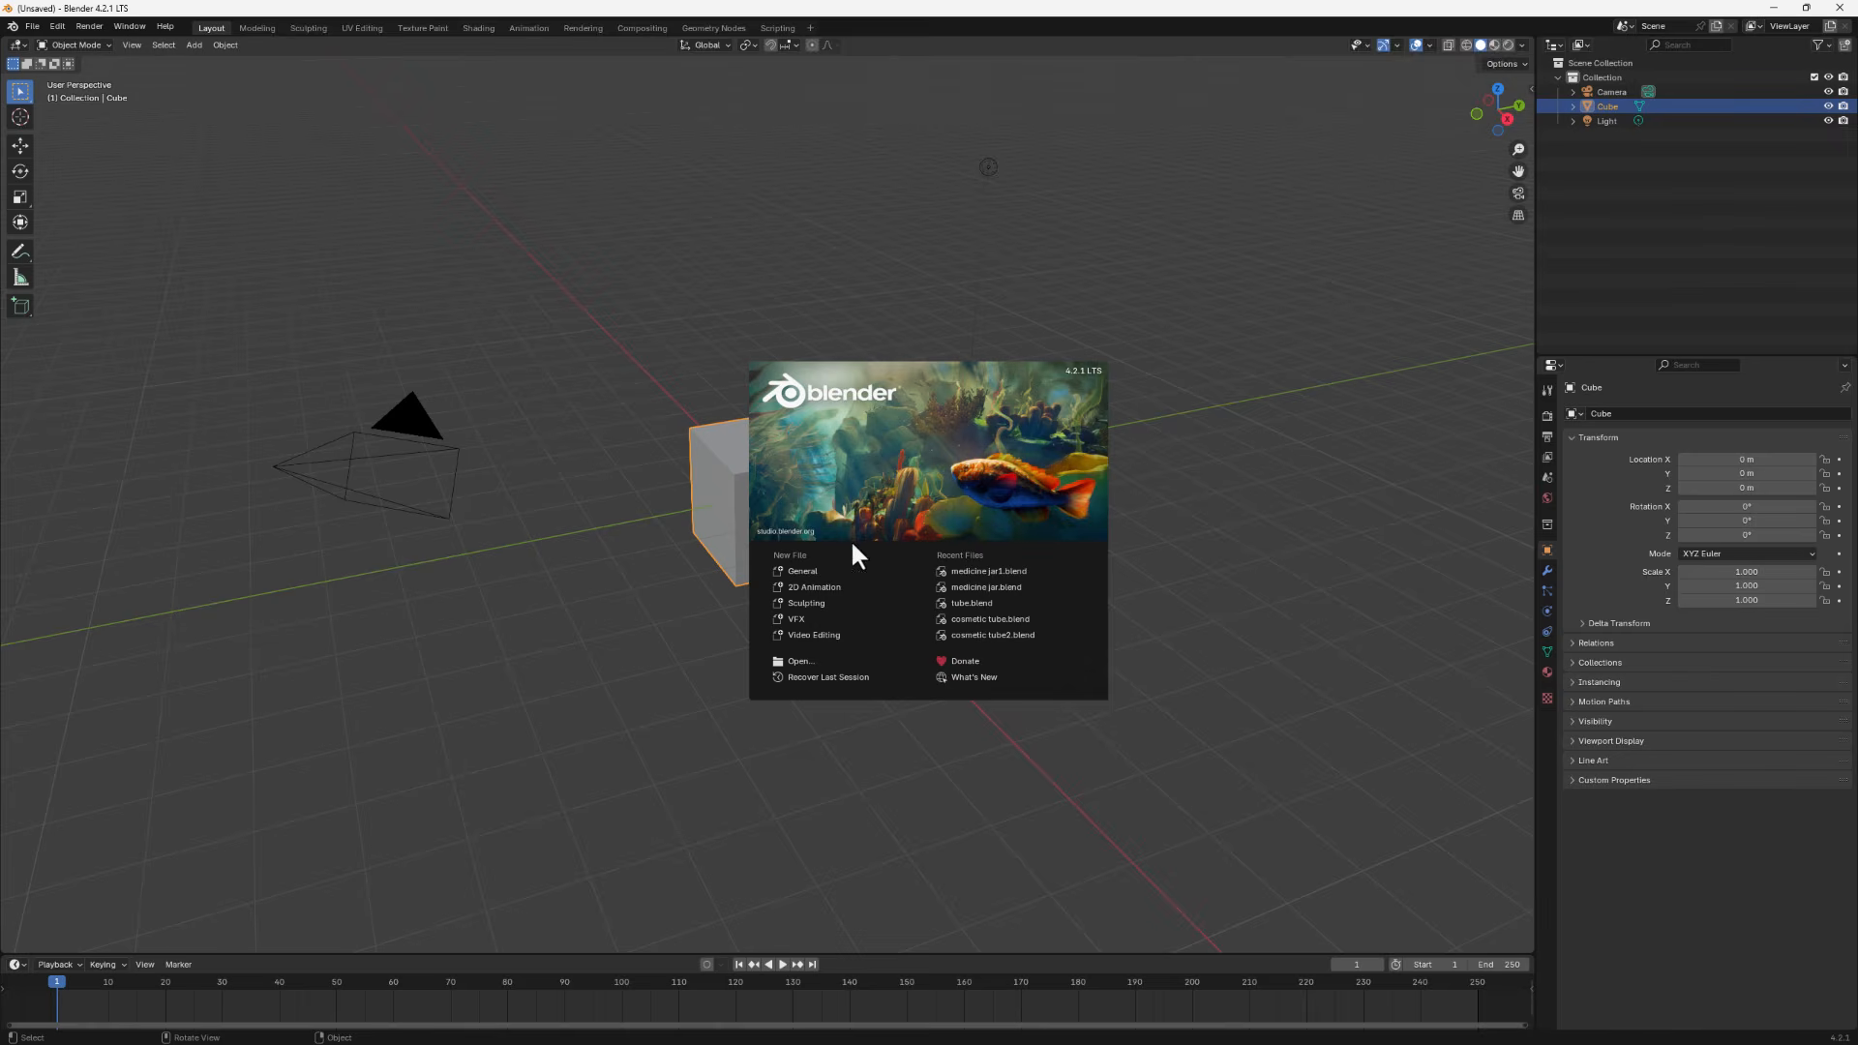
# - Start a new General file and delete the default cube and light
pyautogui.click(798, 569)
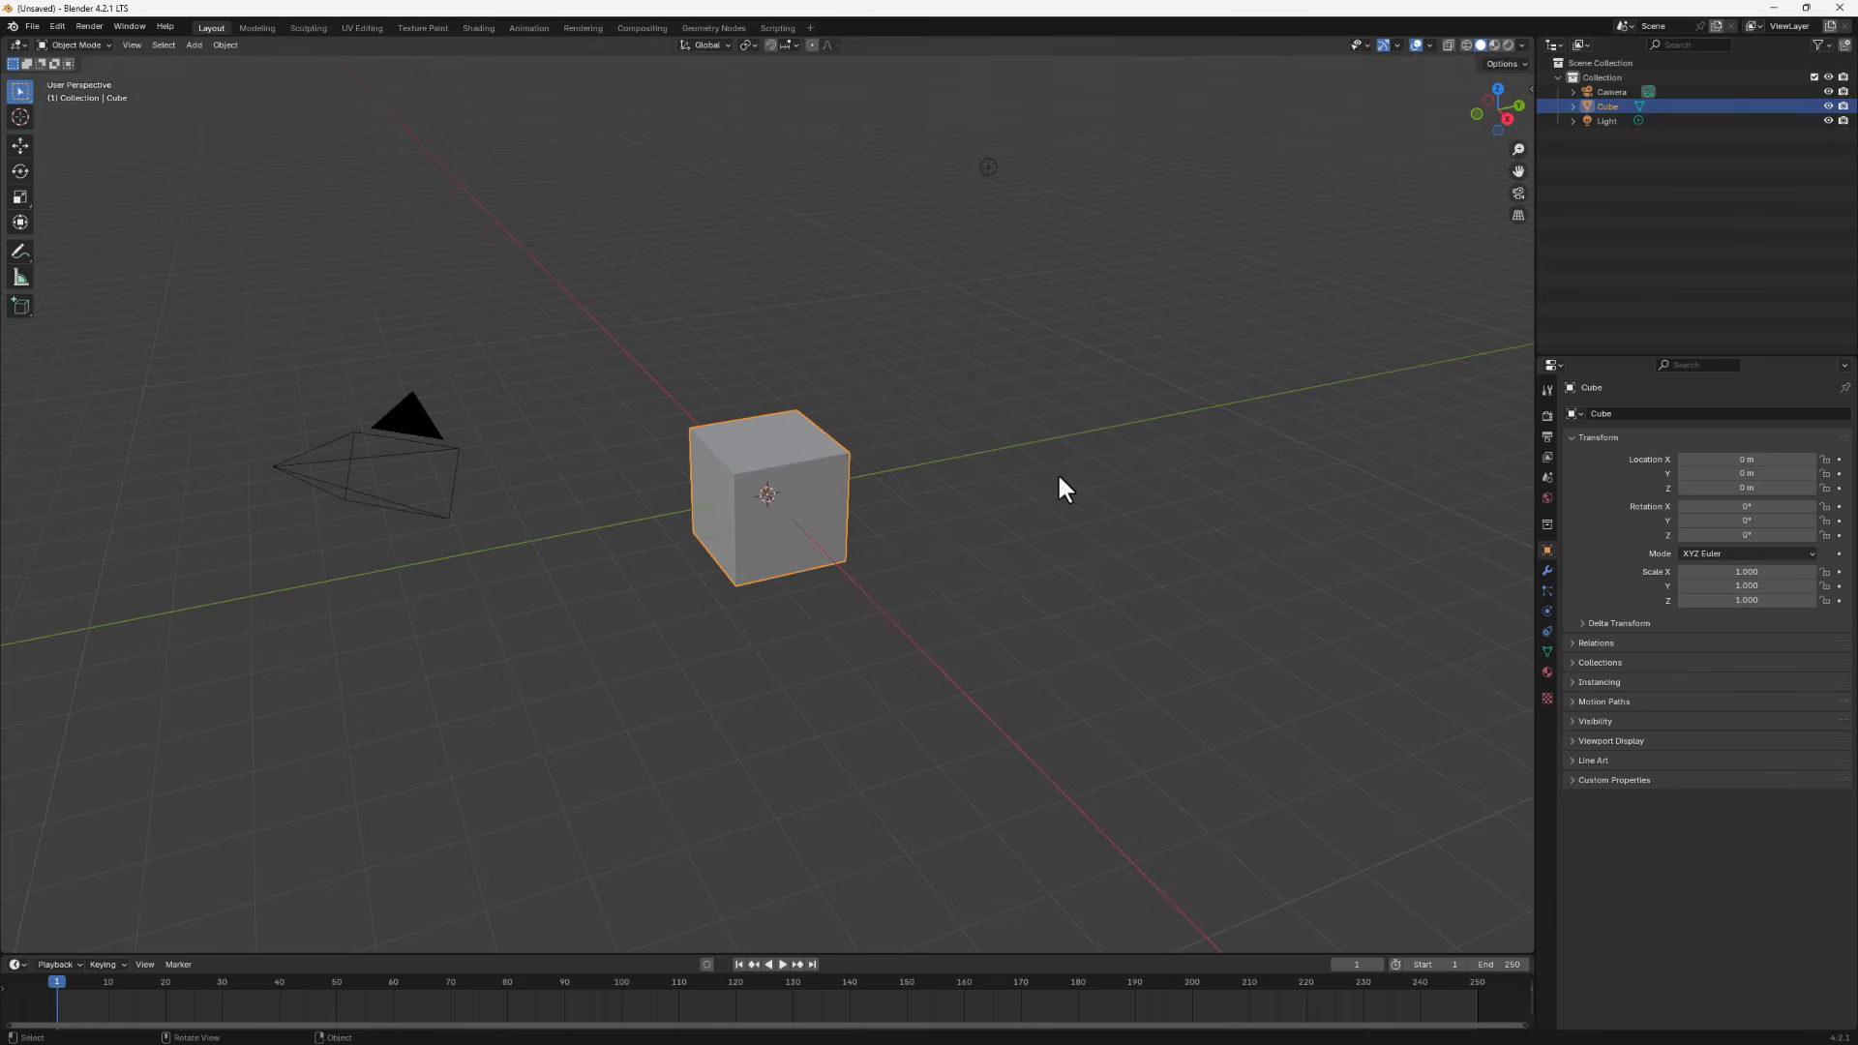
pyautogui.moveTo(1173, 110); pyautogui.dragTo(569, 676)
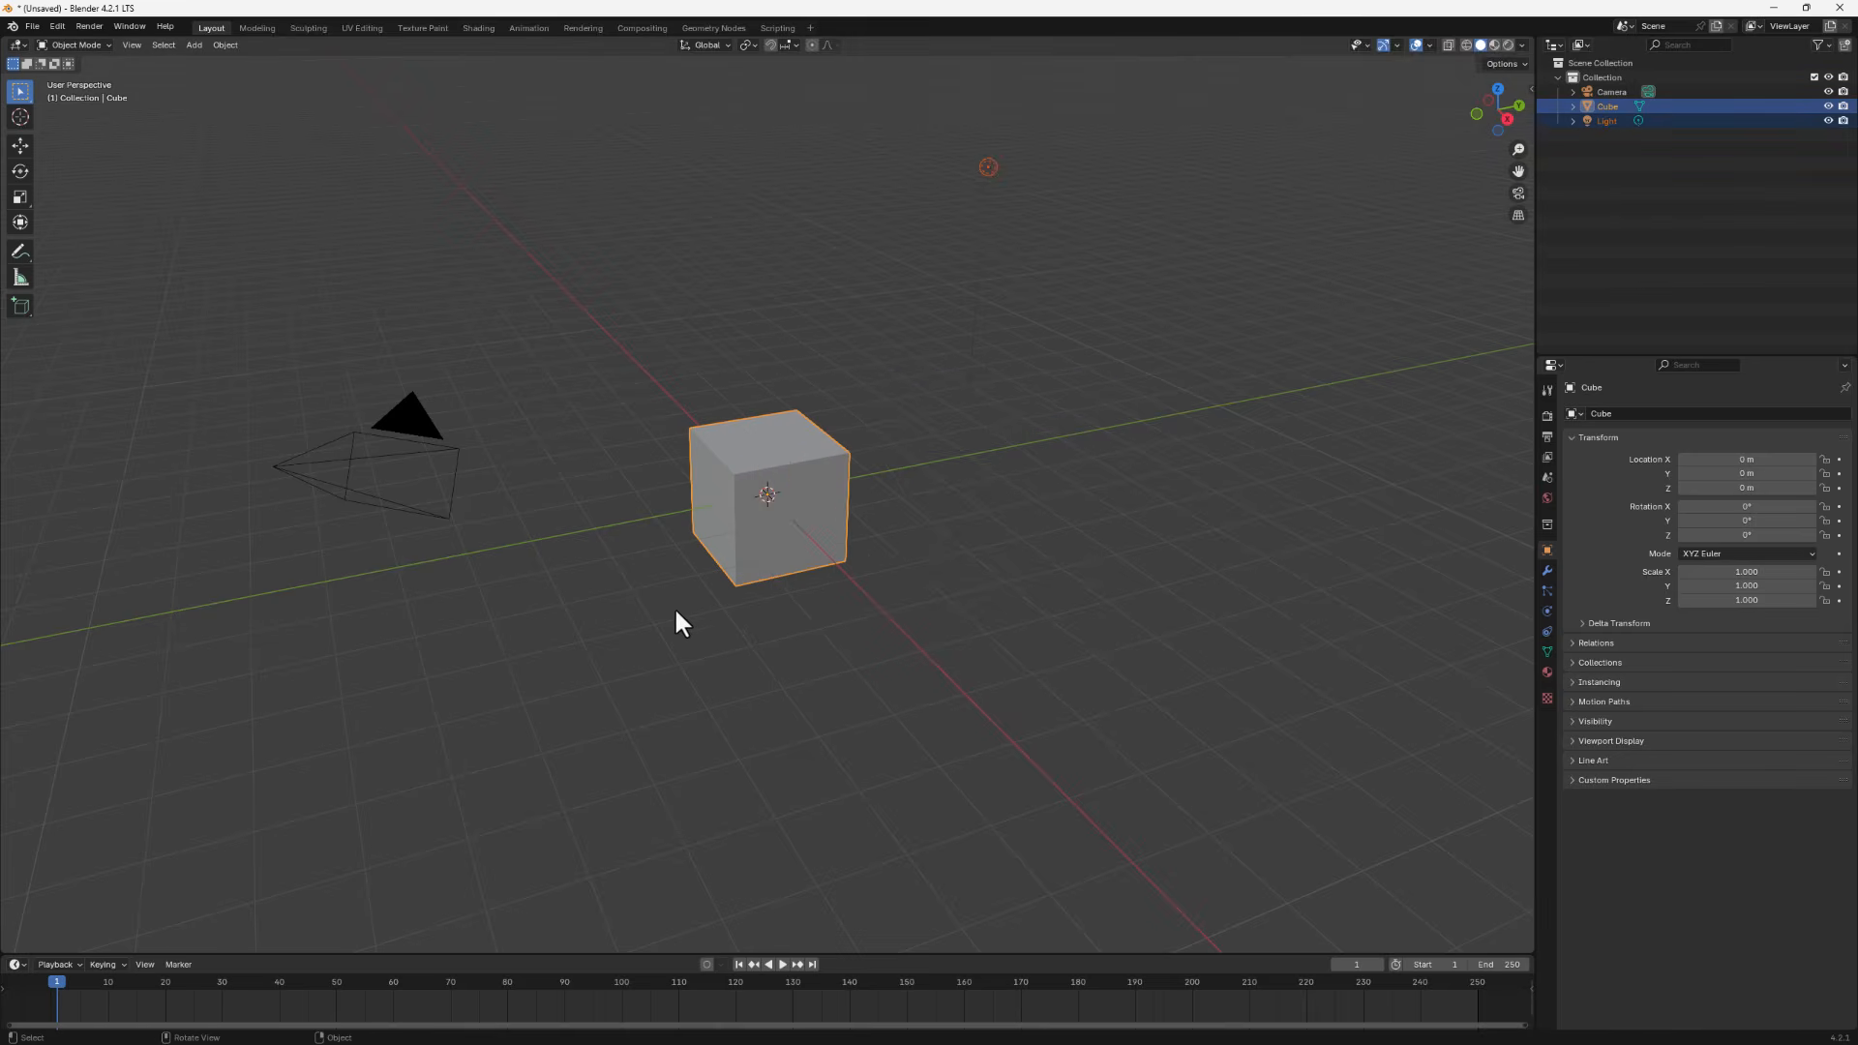
pyautogui.press('x')
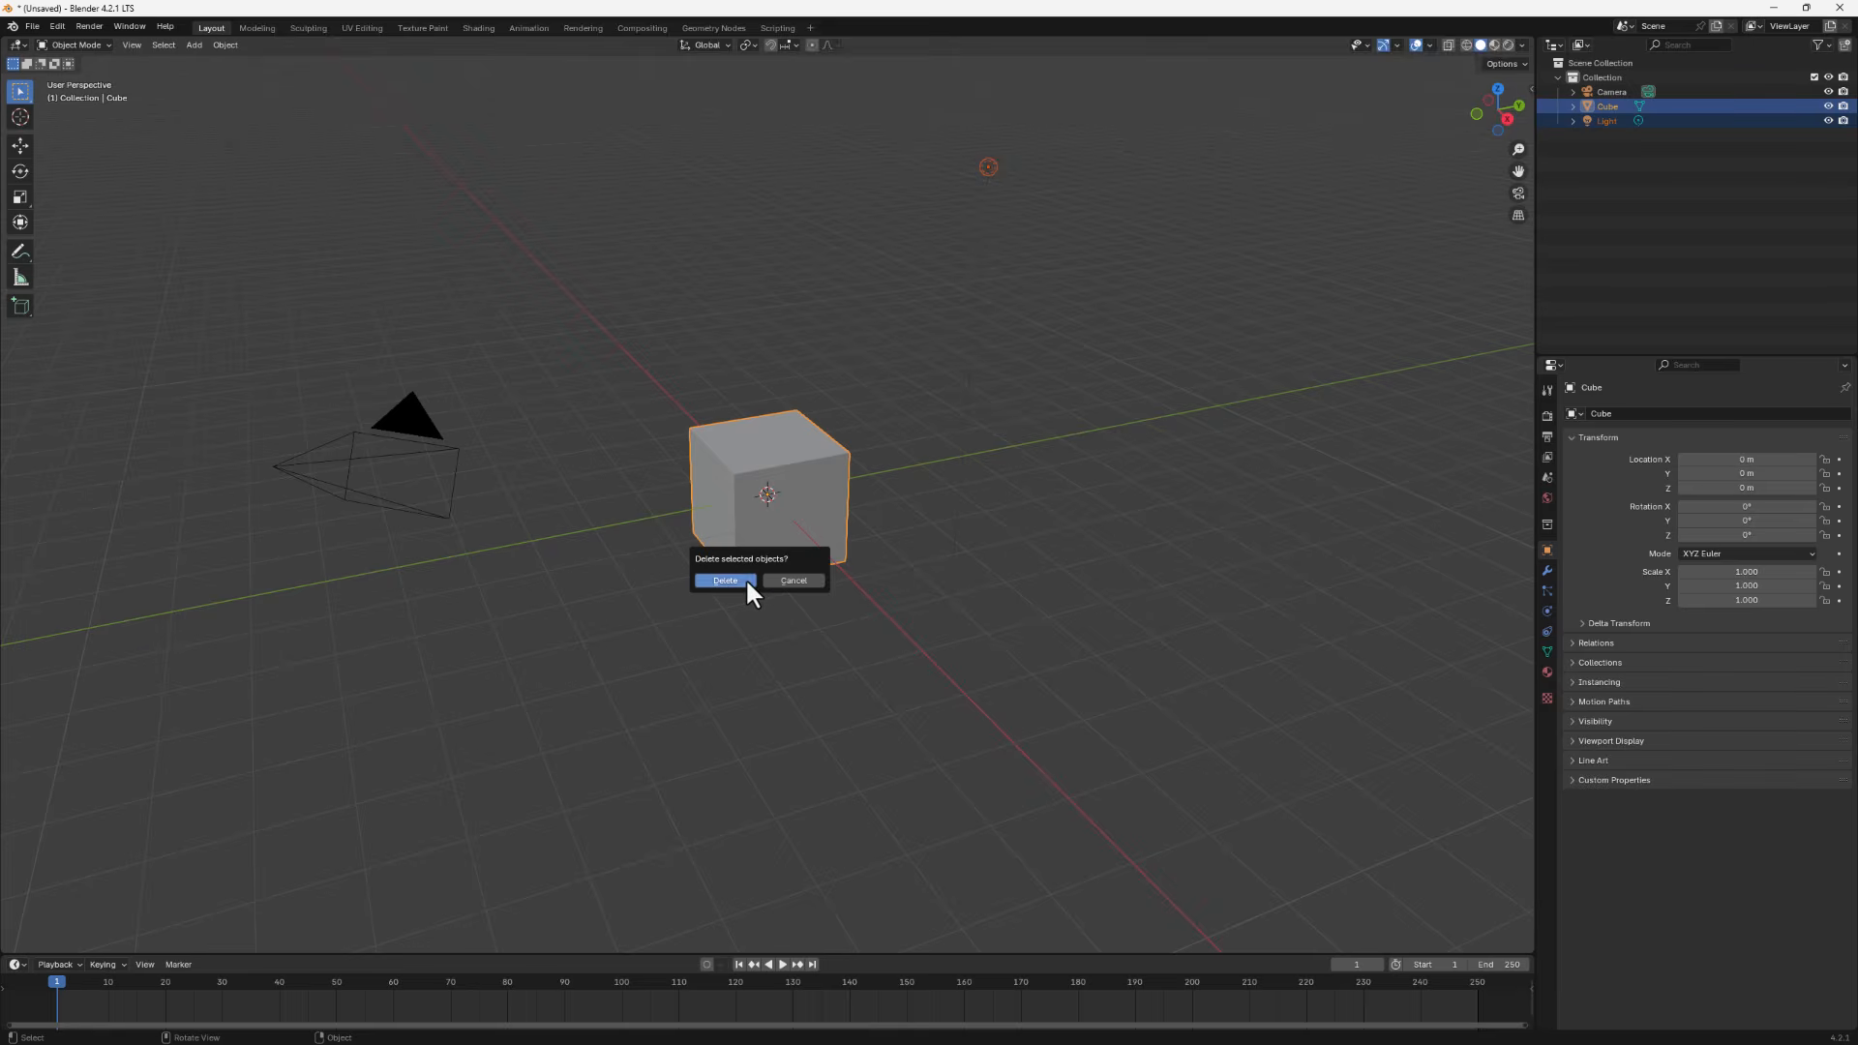
pyautogui.click(745, 578)
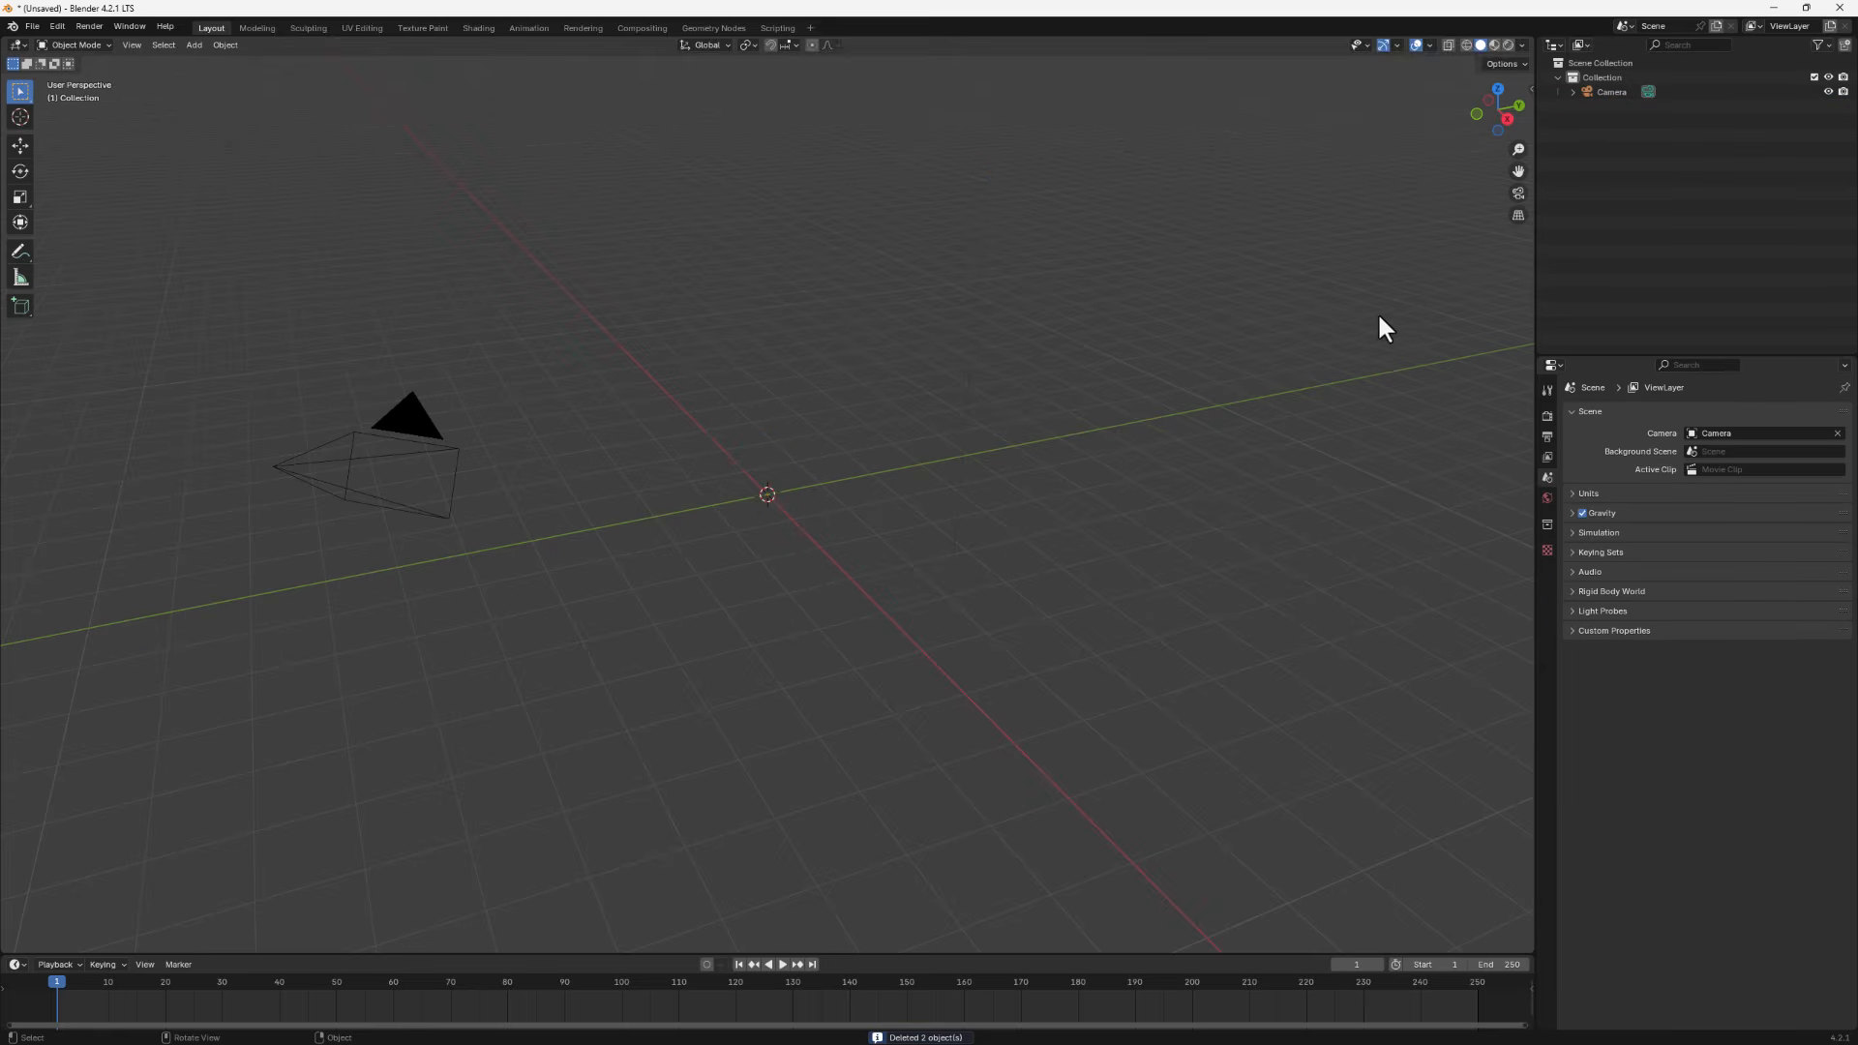
# - Switch to the right orthographic view and add reference.png from the medicine jar folder as a reference image
pyautogui.click(1506, 117)
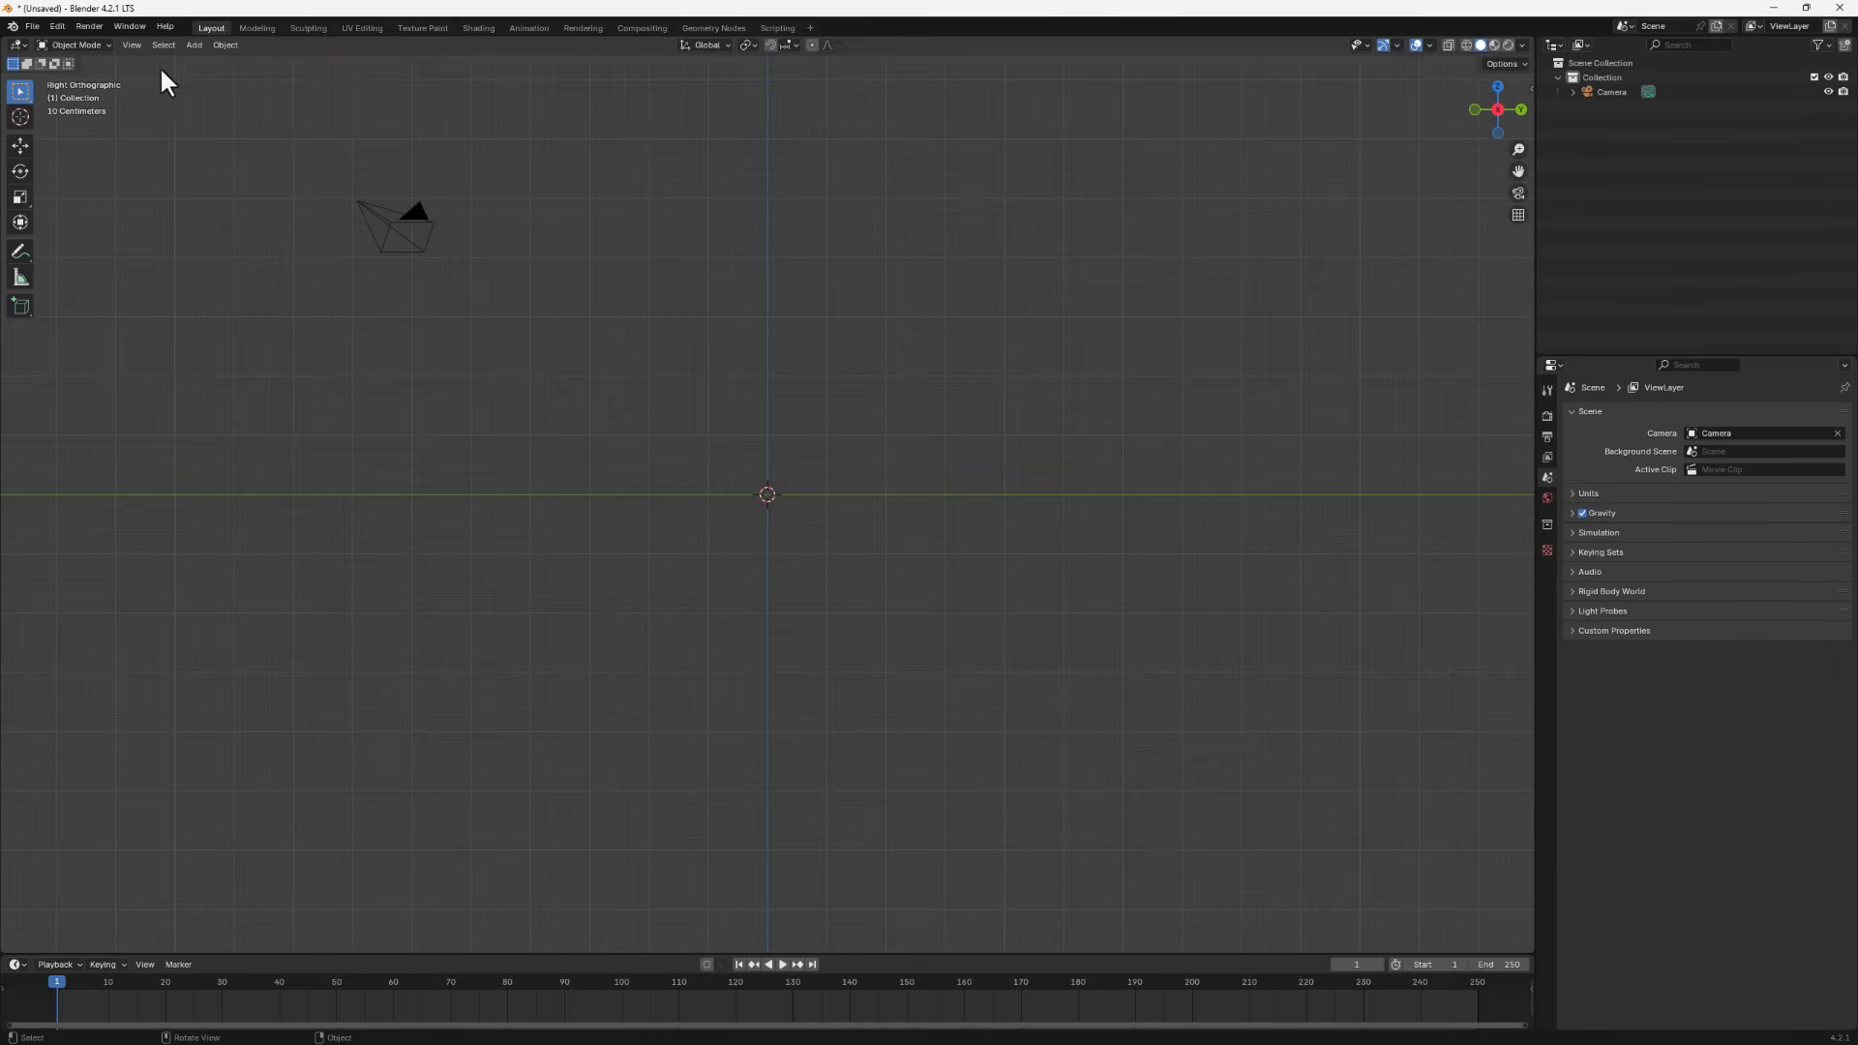
pyautogui.hotkey('shift', 'a')
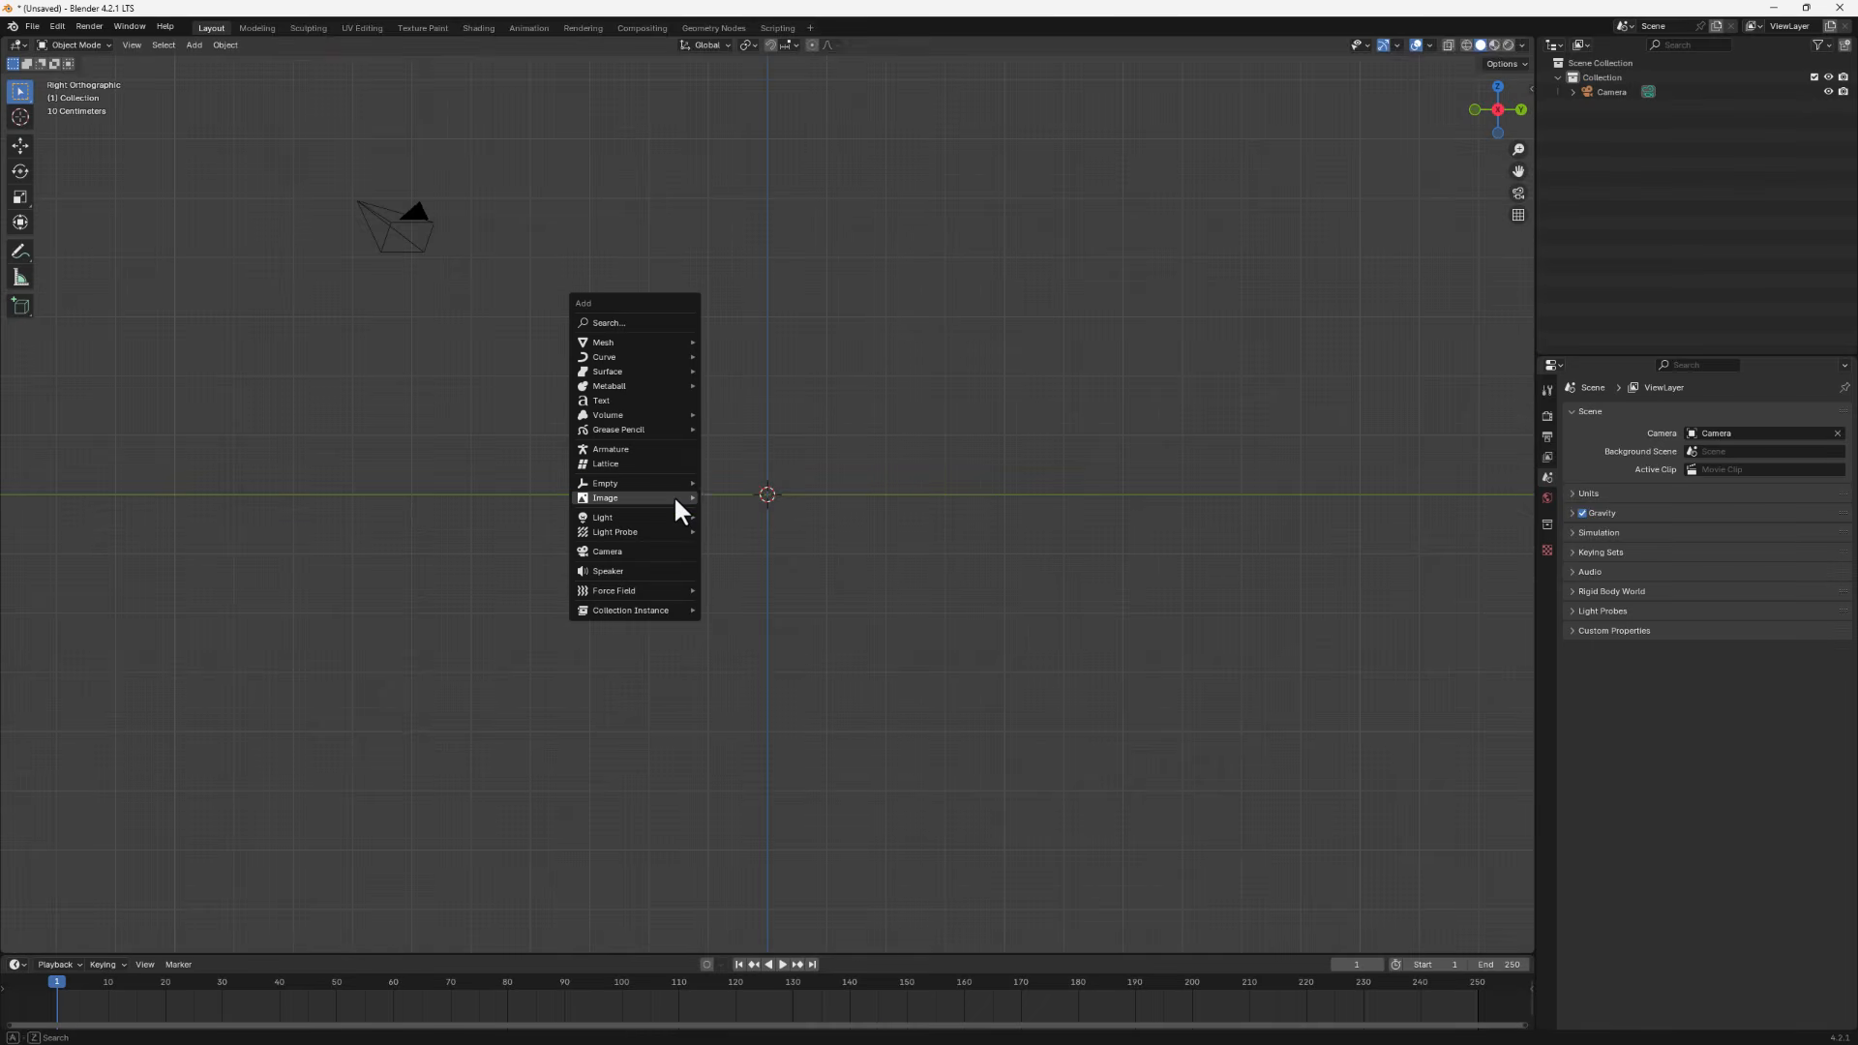
pyautogui.moveTo(674, 498)
pyautogui.click(748, 498)
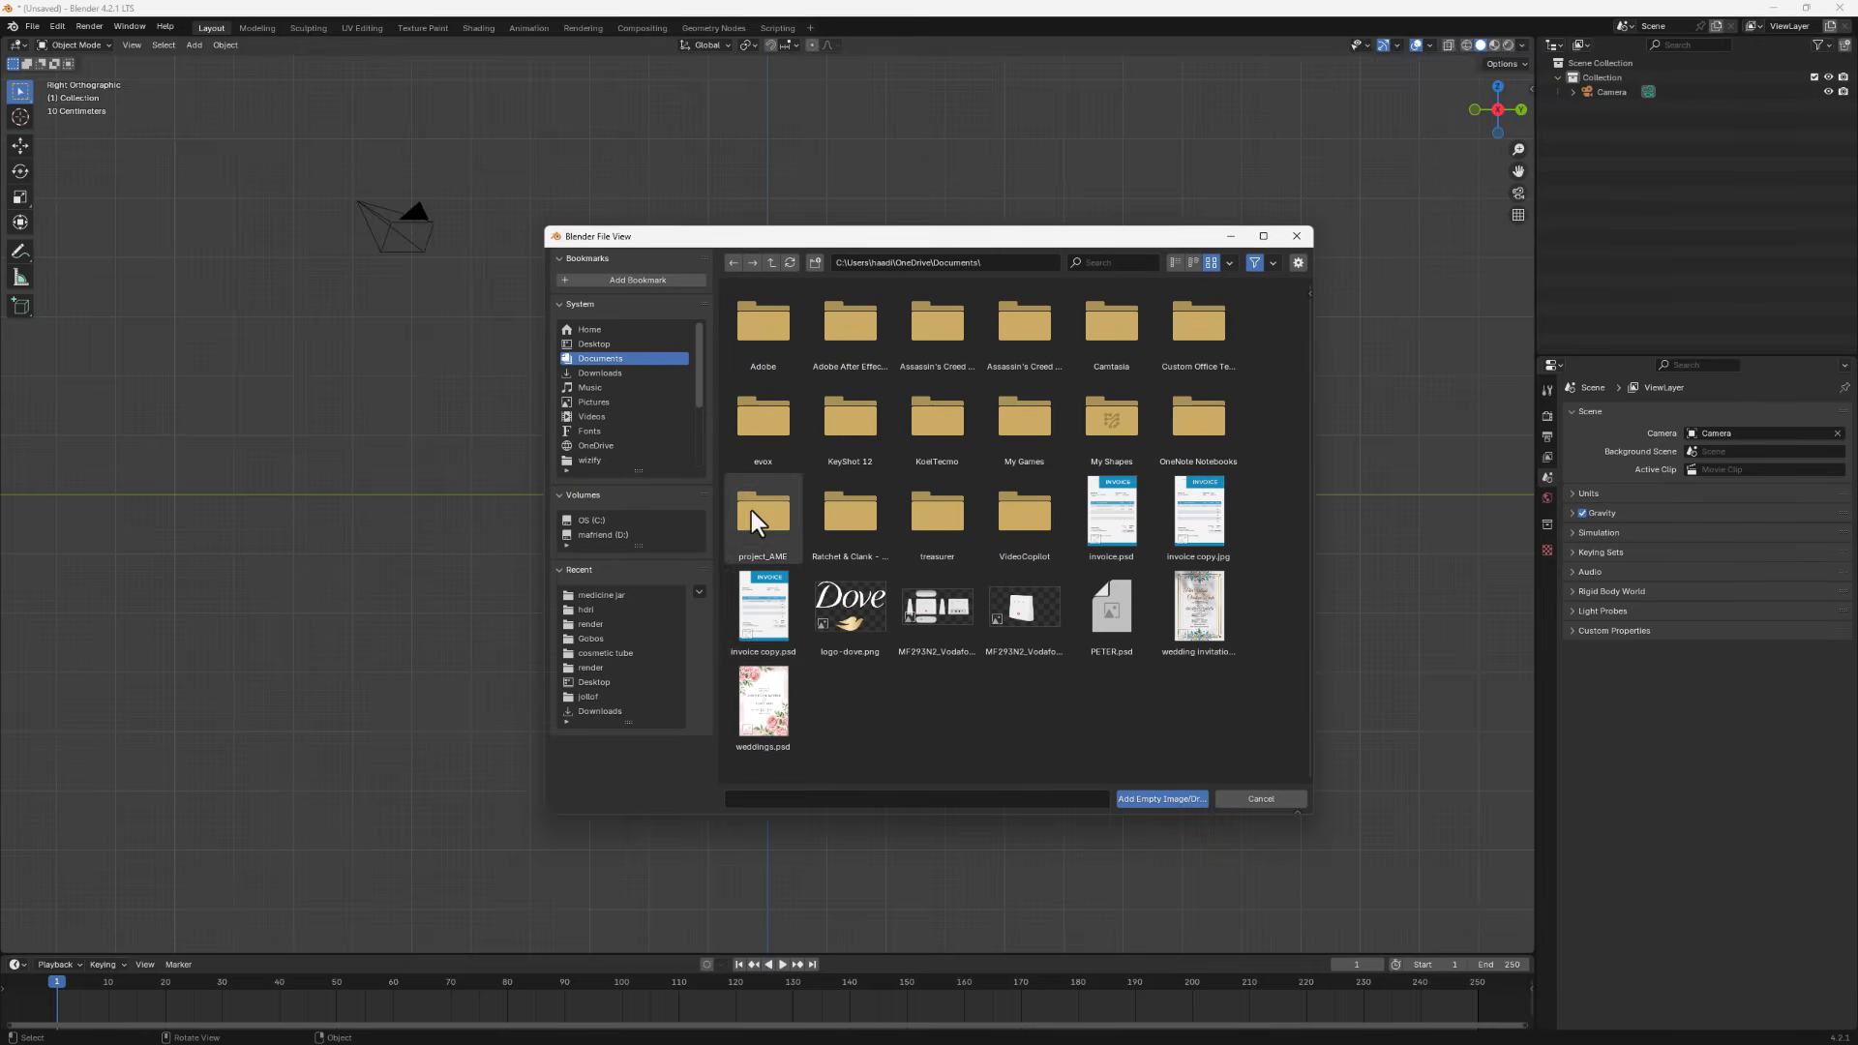
pyautogui.click(592, 595)
pyautogui.click(1217, 339)
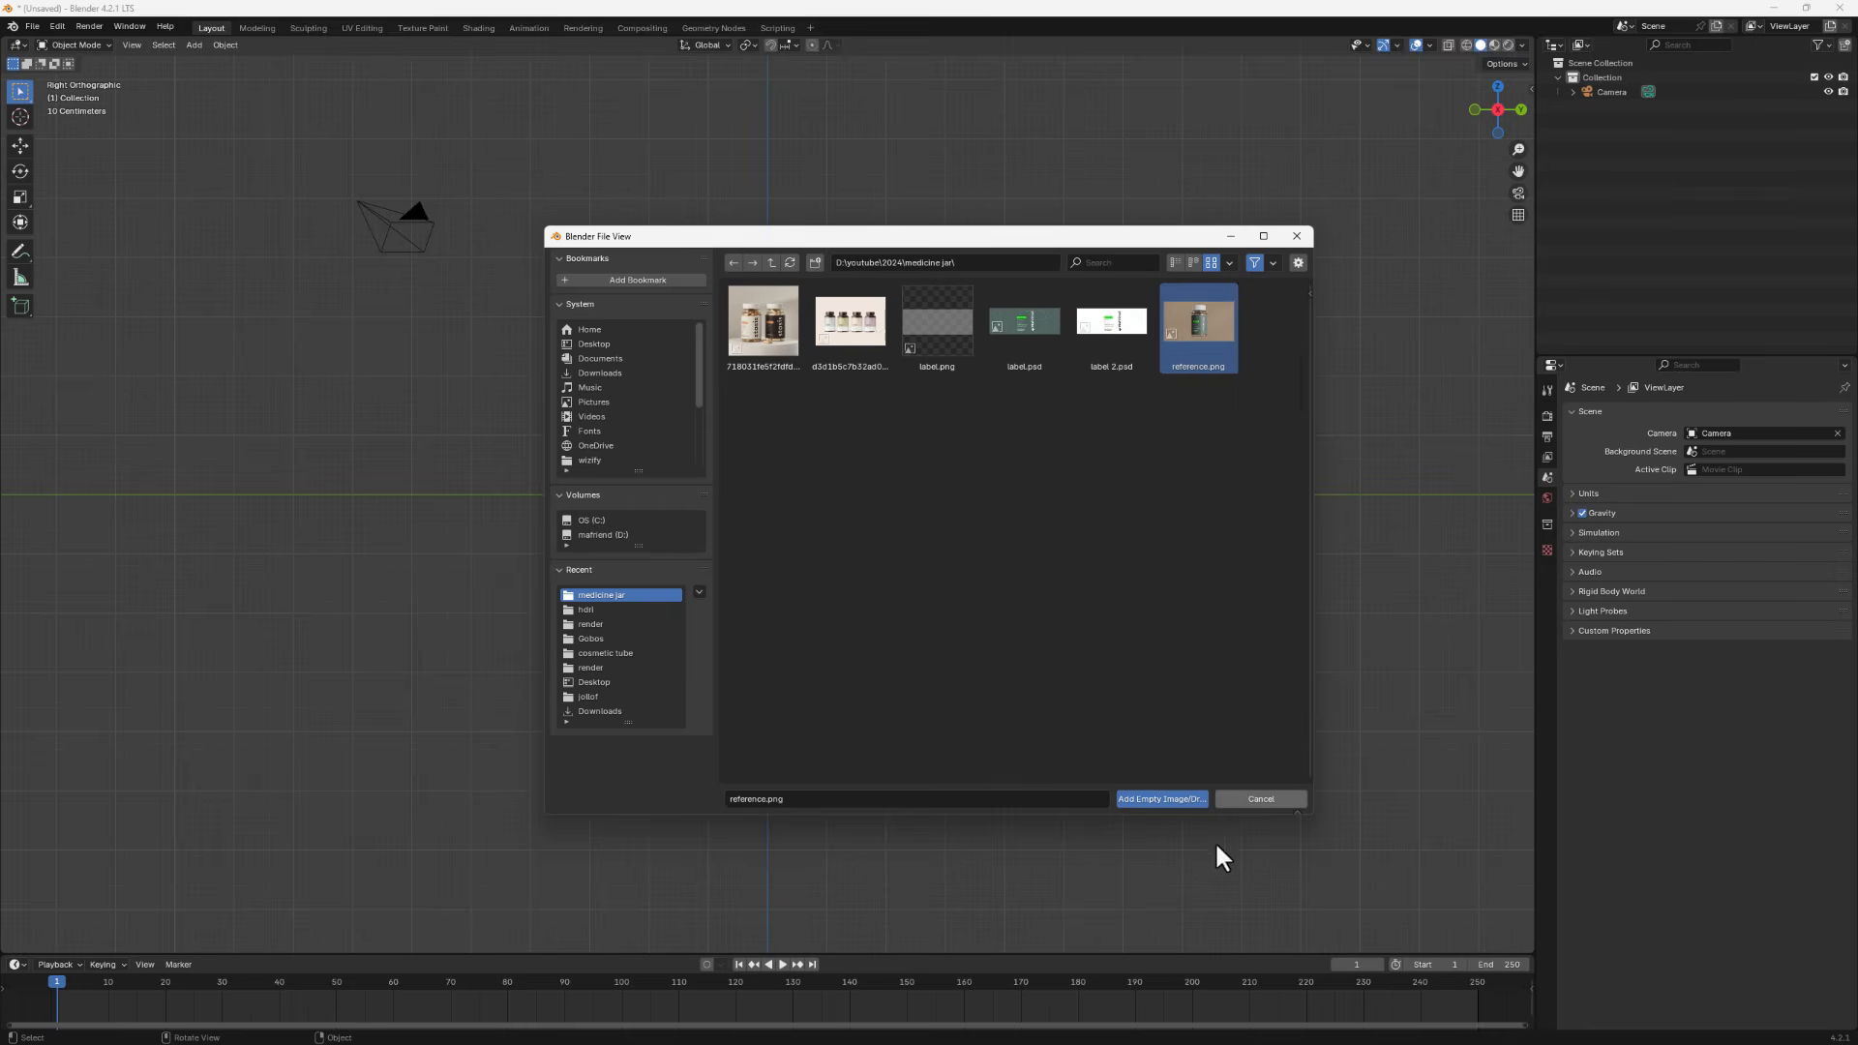
pyautogui.click(1161, 799)
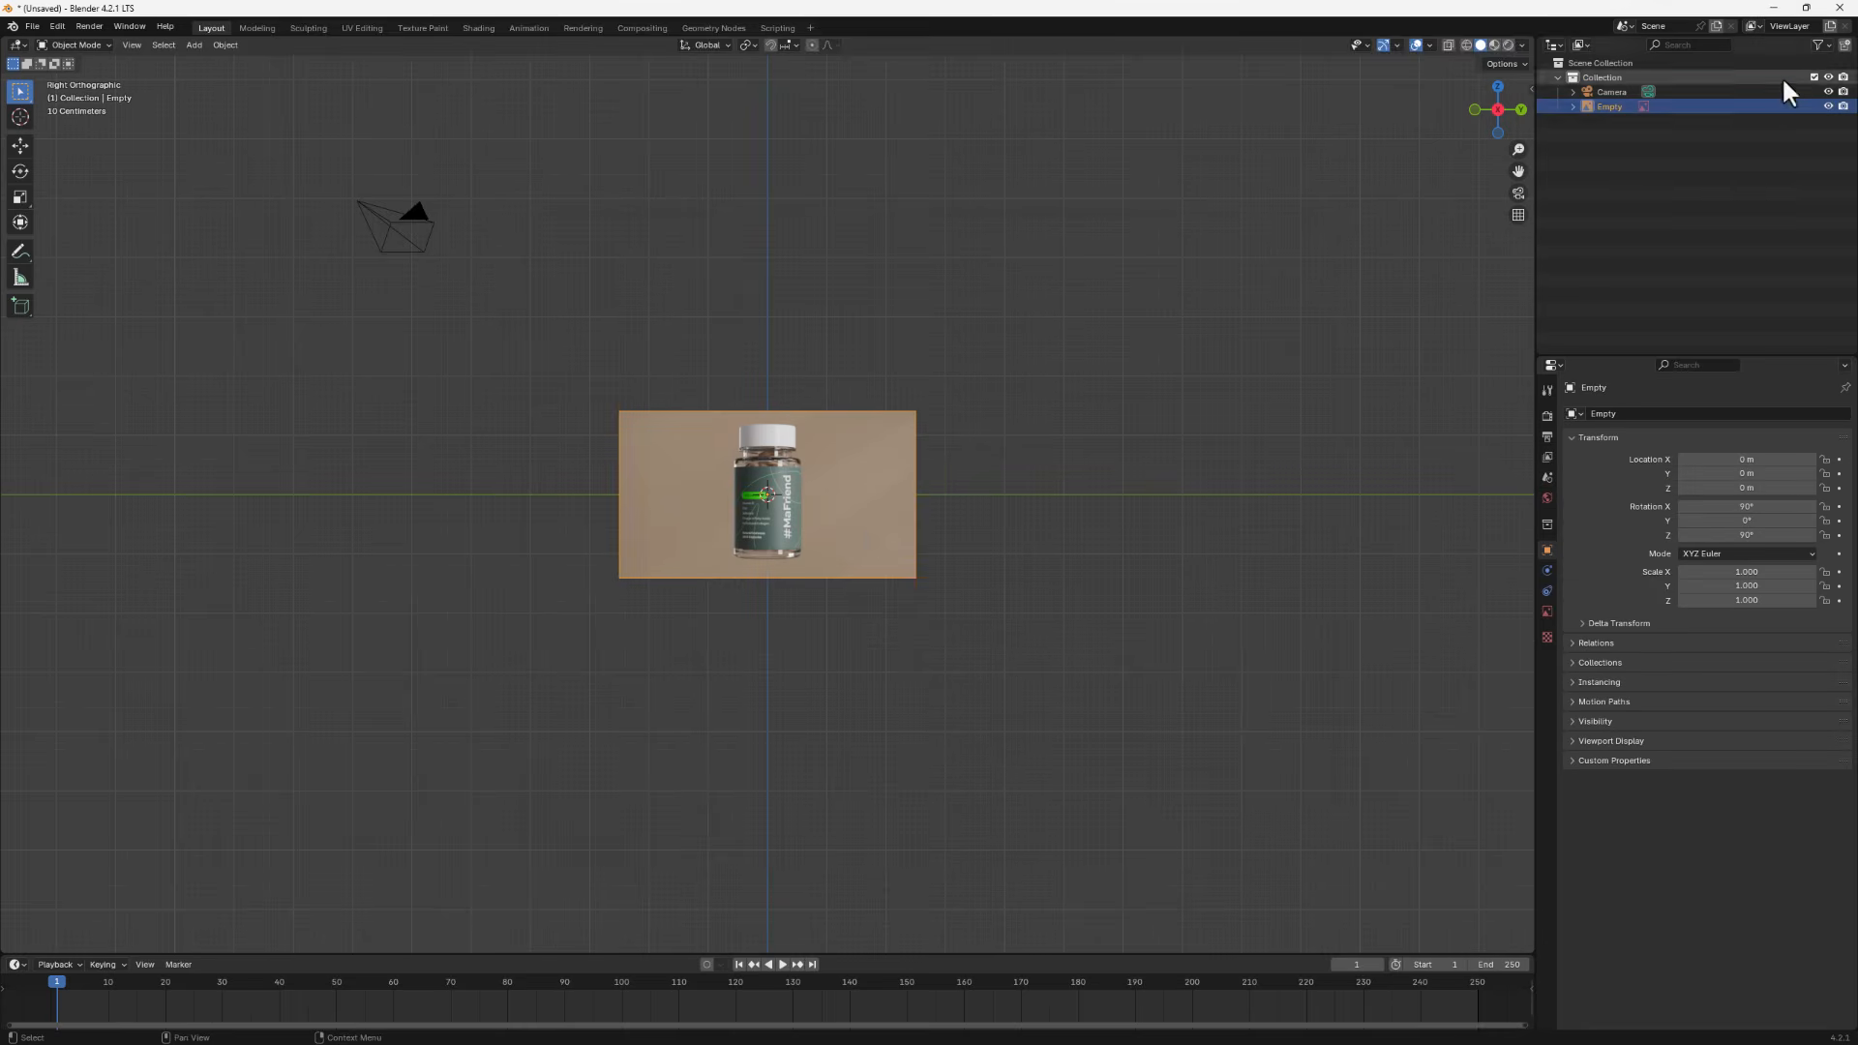
# - Show the selectability toggle among the outliner's restriction columns
pyautogui.click(1821, 45)
pyautogui.click(1720, 90)
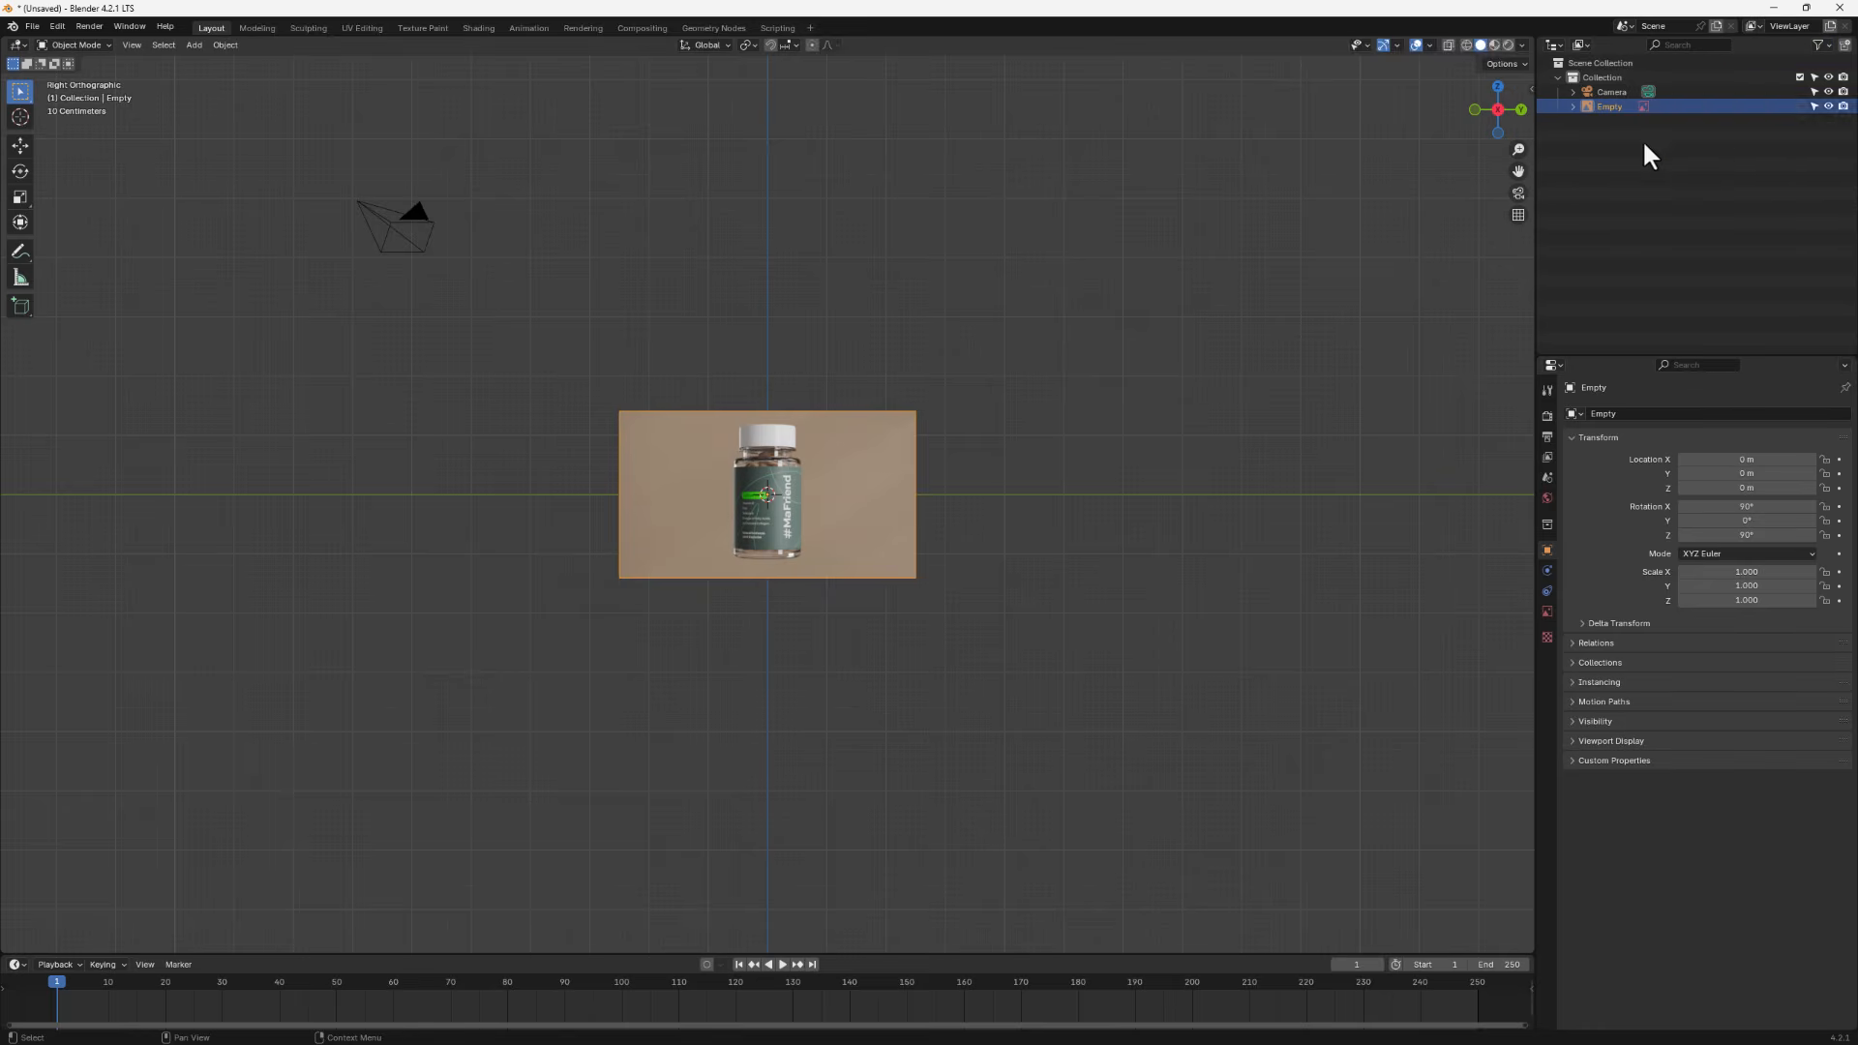
pyautogui.click(1646, 140)
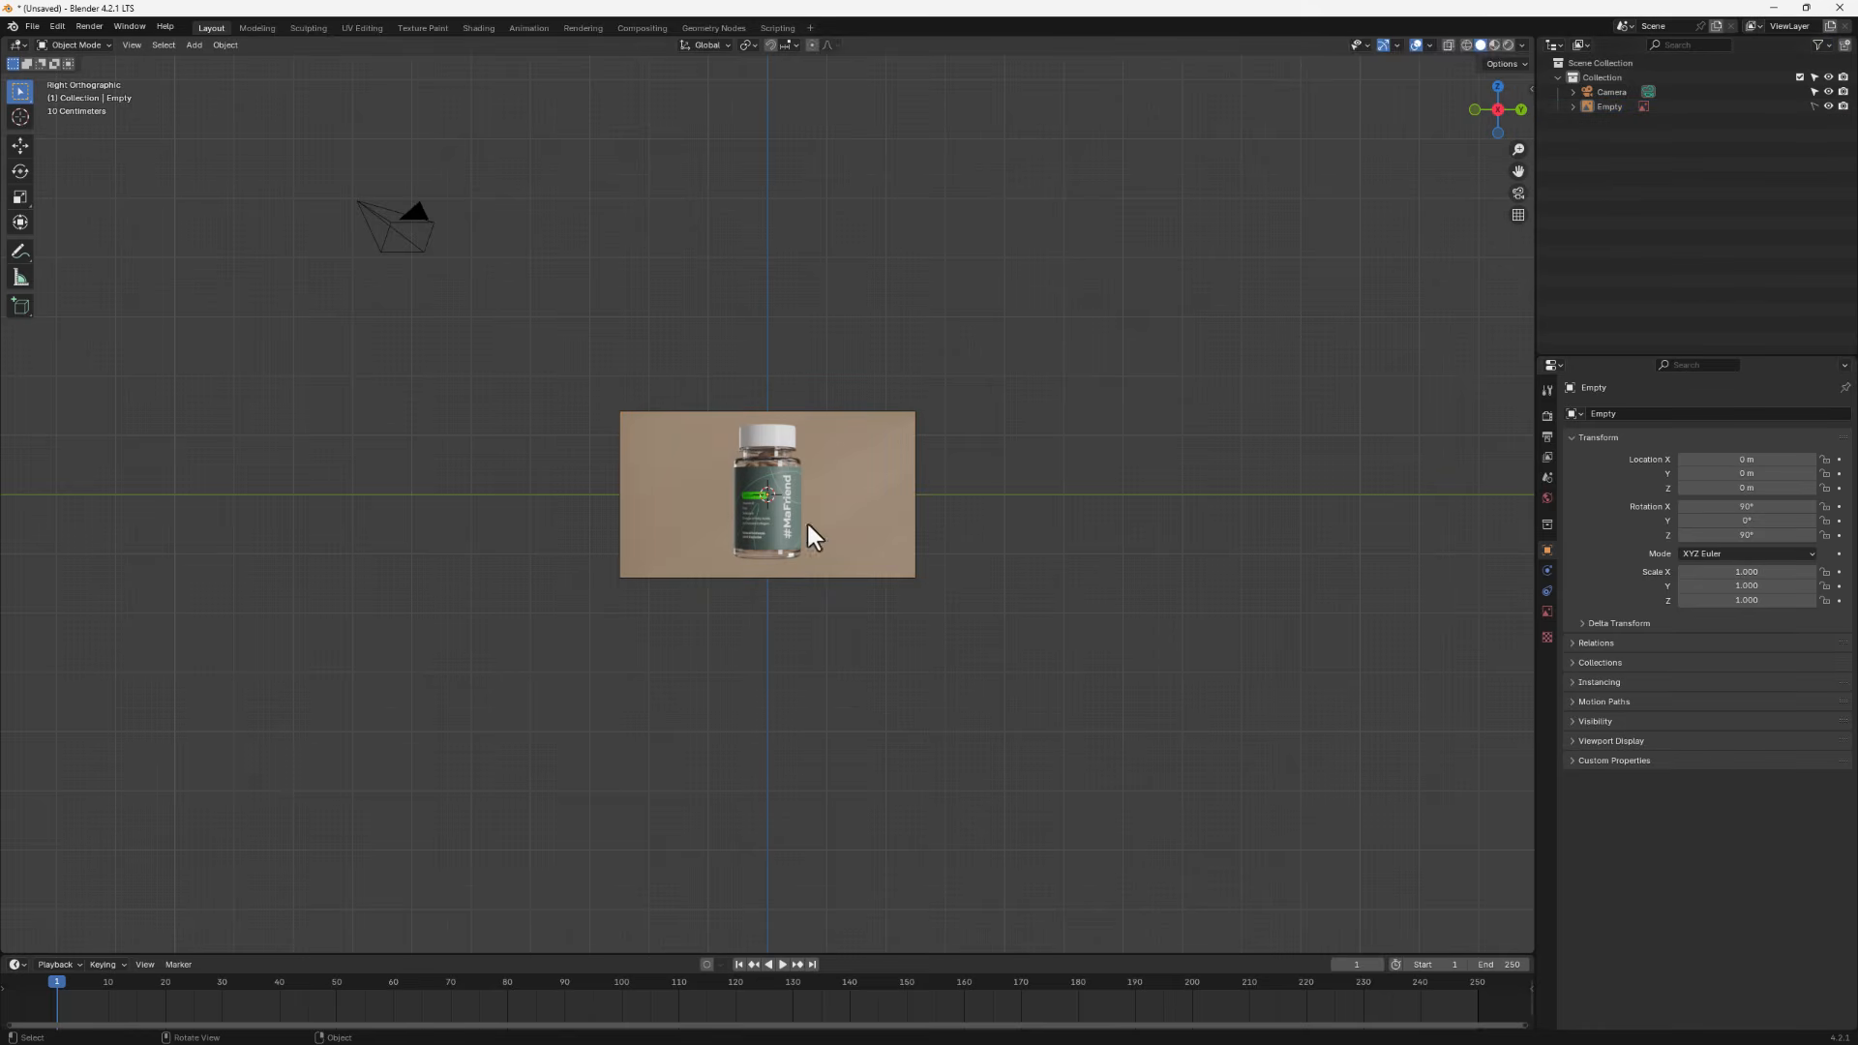
# - Enable the reference image's opacity at about 0.22 and set its depth to Front
pyautogui.moveTo(793, 536); pyautogui.dragTo(1059, 515)
pyautogui.moveTo(976, 442); pyautogui.dragTo(687, 641)
pyautogui.click(1547, 612)
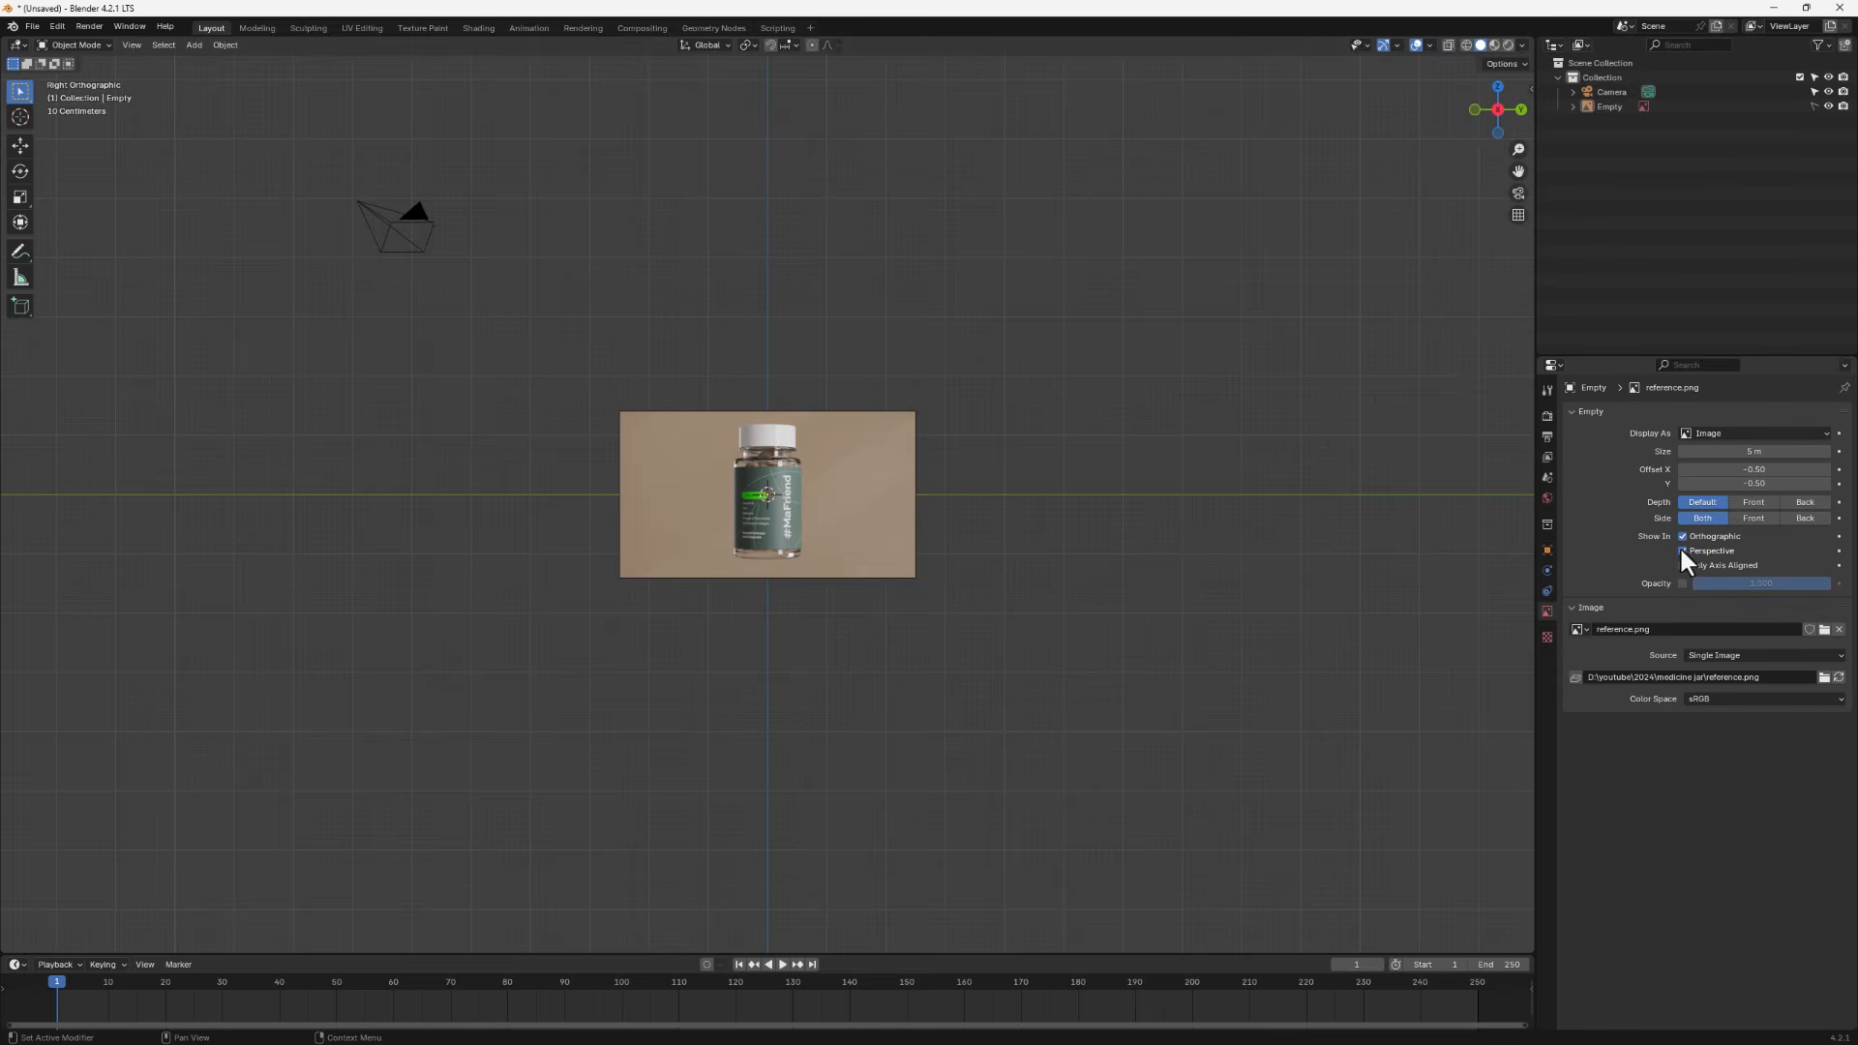
pyautogui.click(1683, 584)
pyautogui.moveTo(1785, 584); pyautogui.dragTo(1670, 546)
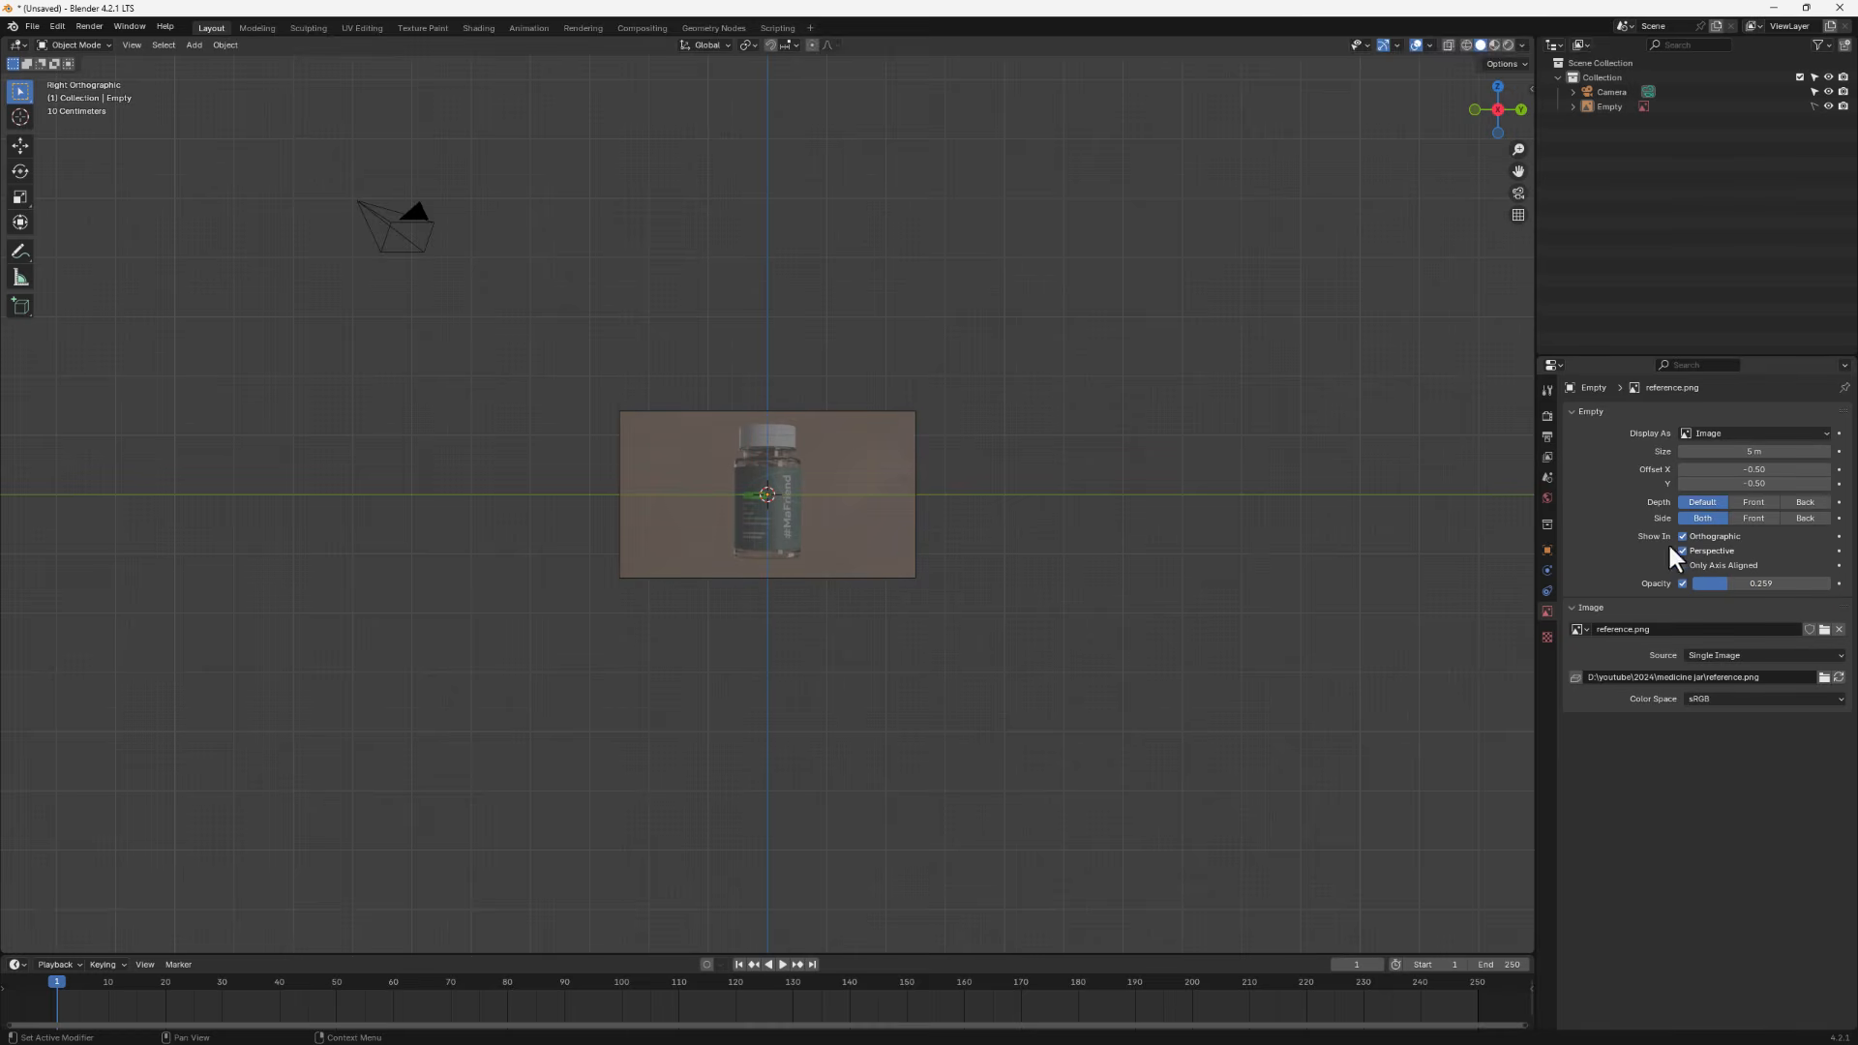
pyautogui.click(1755, 501)
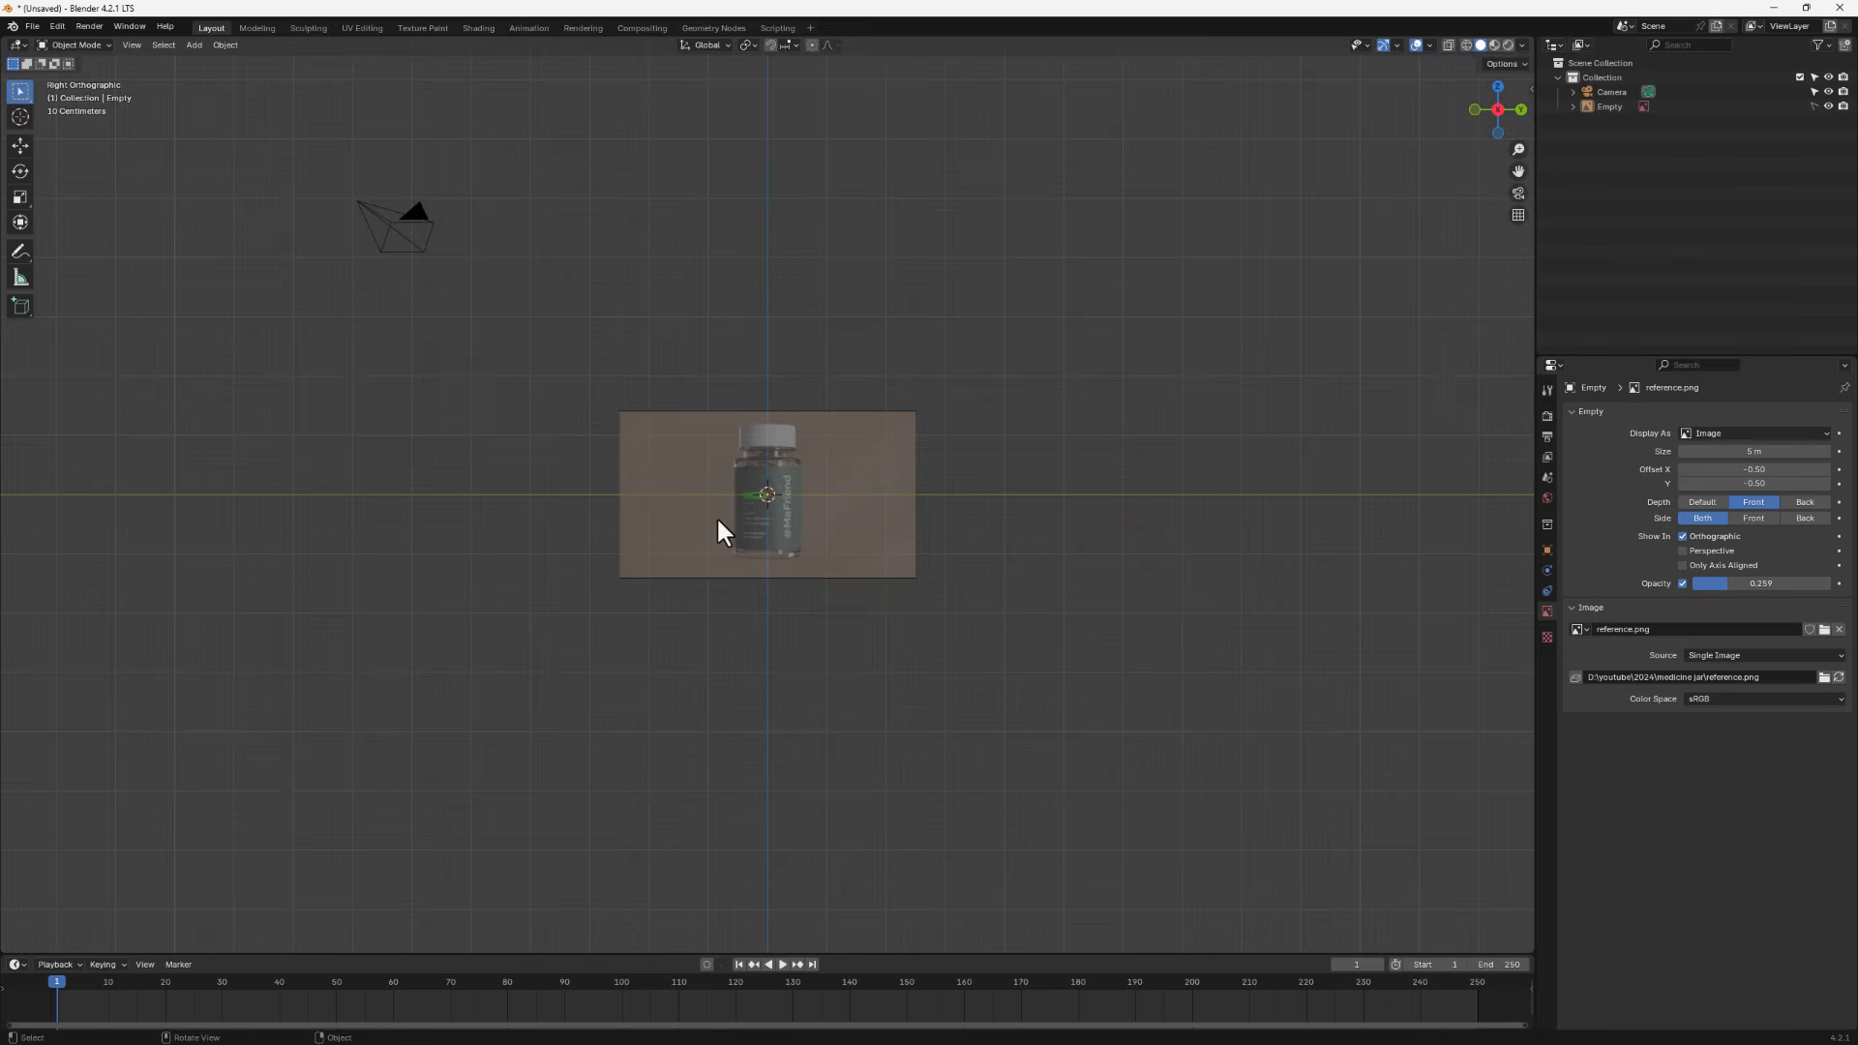
# - Add a mesh plane and rotate it 90° around the Y axis
pyautogui.moveTo(716, 515); pyautogui.dragTo(836, 464, button='middle')
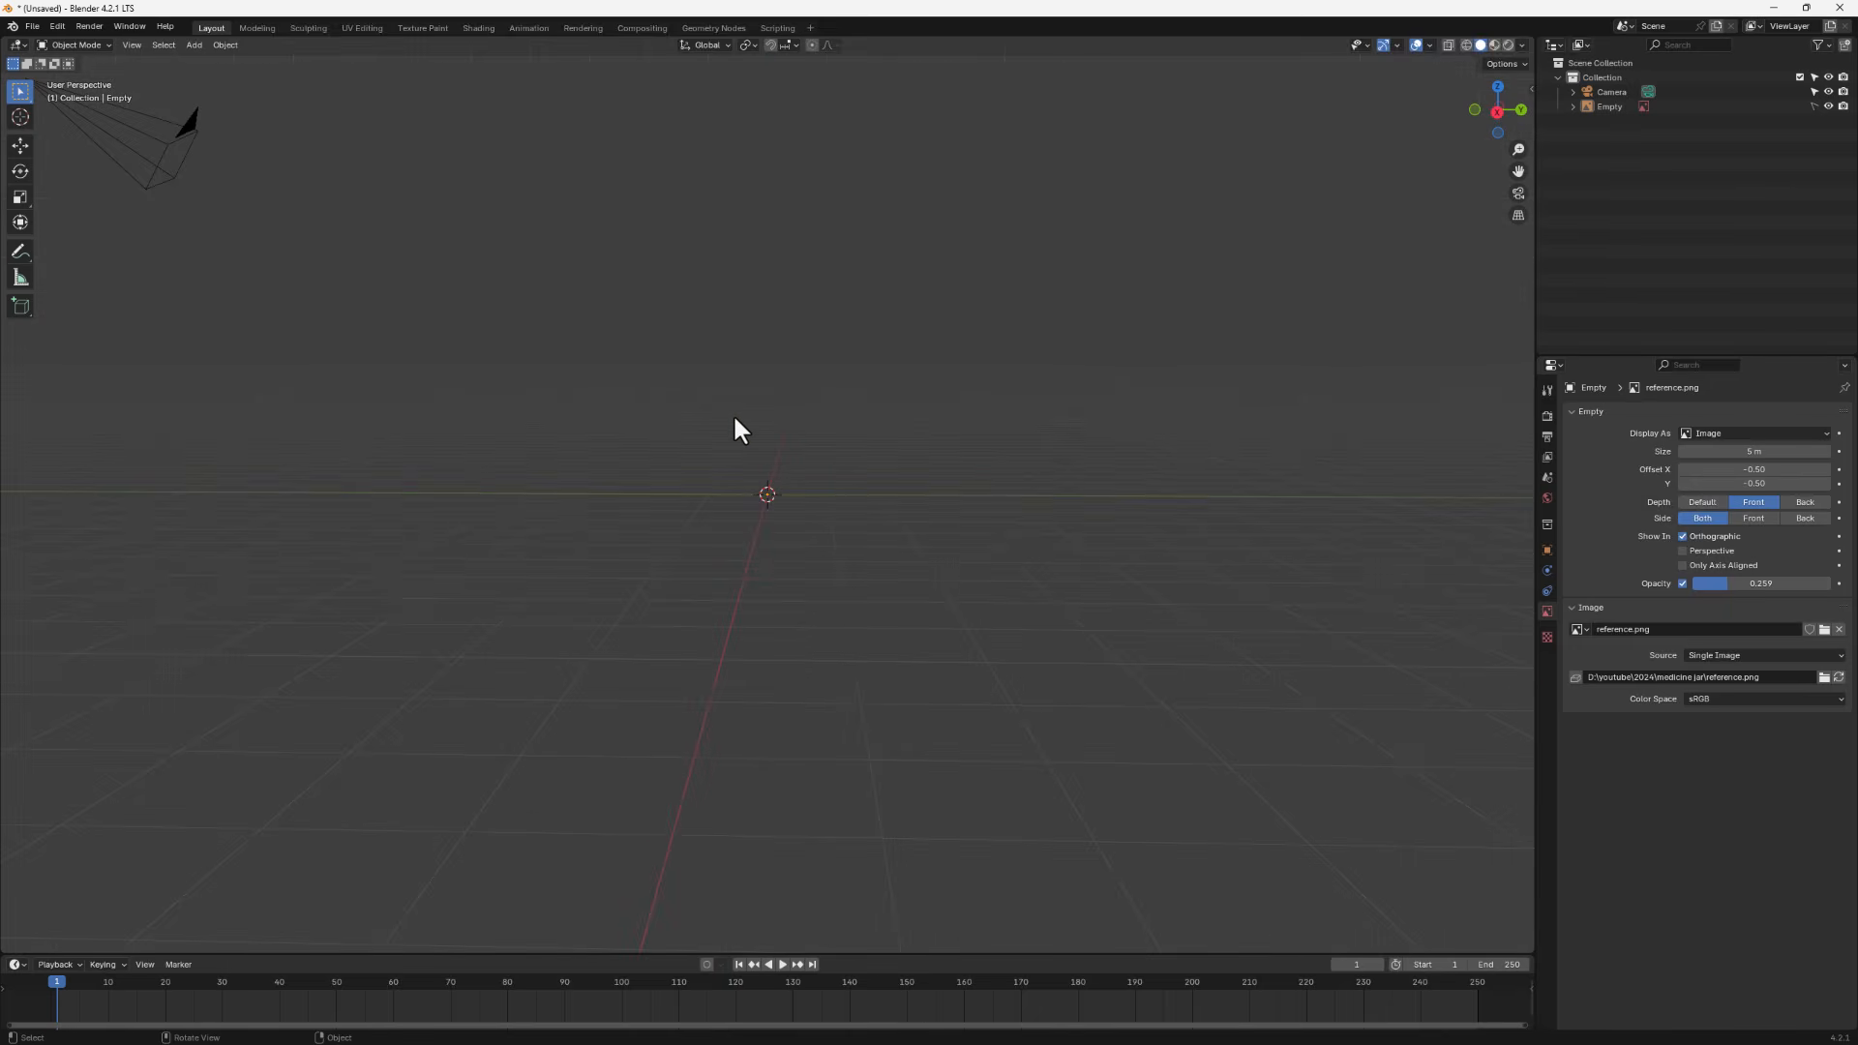
pyautogui.click(1498, 112)
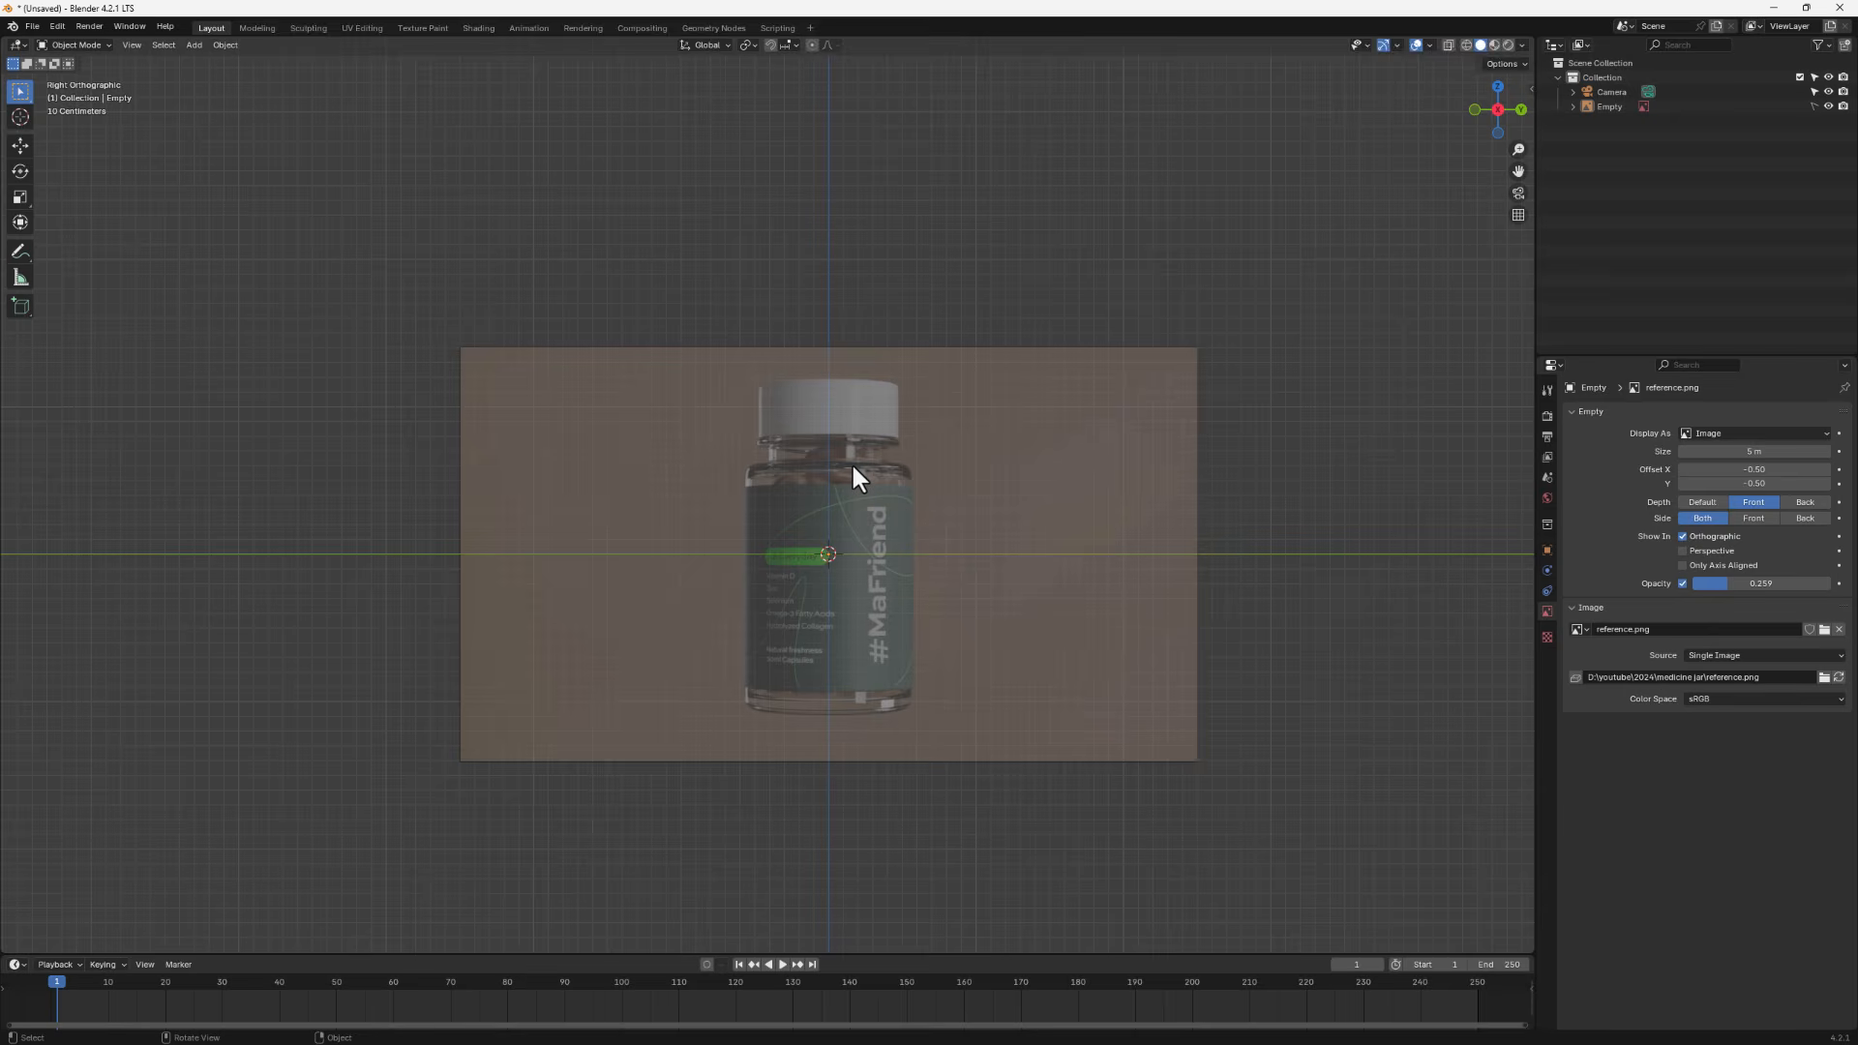
pyautogui.moveTo(852, 468); pyautogui.dragTo(855, 544, button='middle')
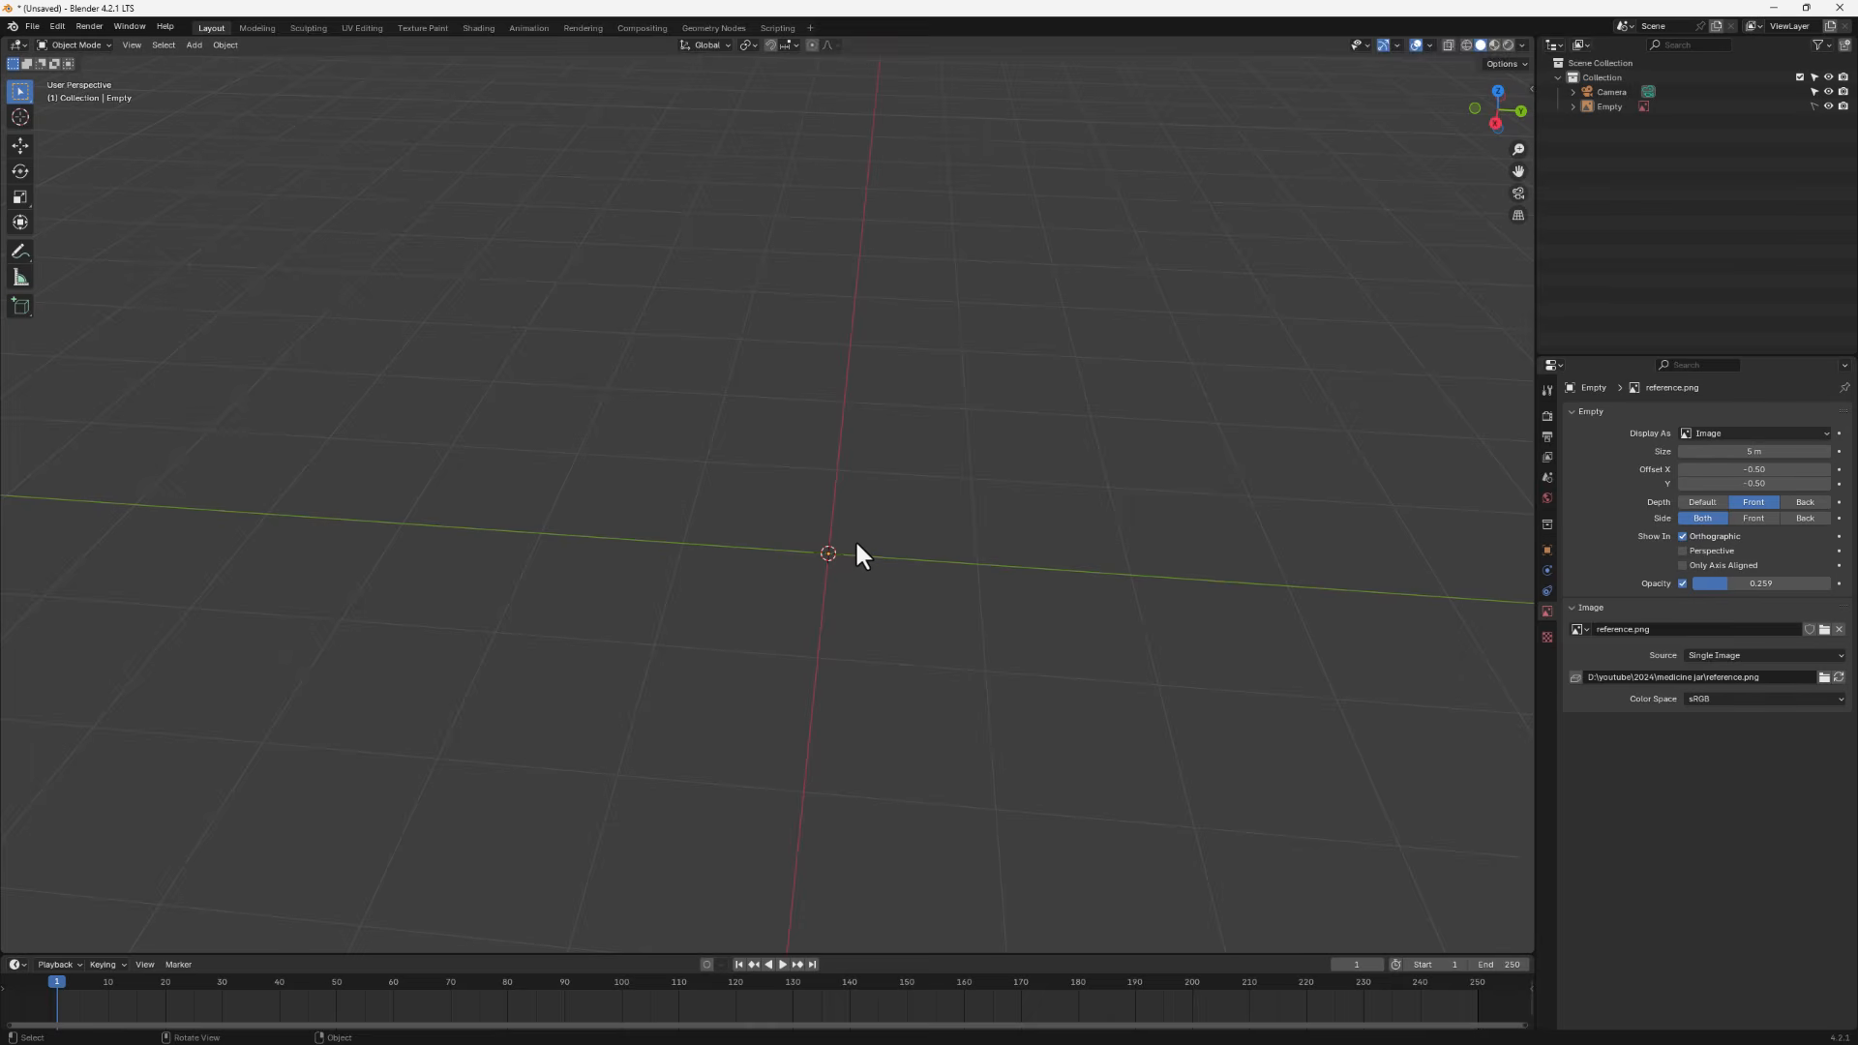
pyautogui.press('shift')
pyautogui.hotkey('shift', 'a')
pyautogui.moveTo(842, 390)
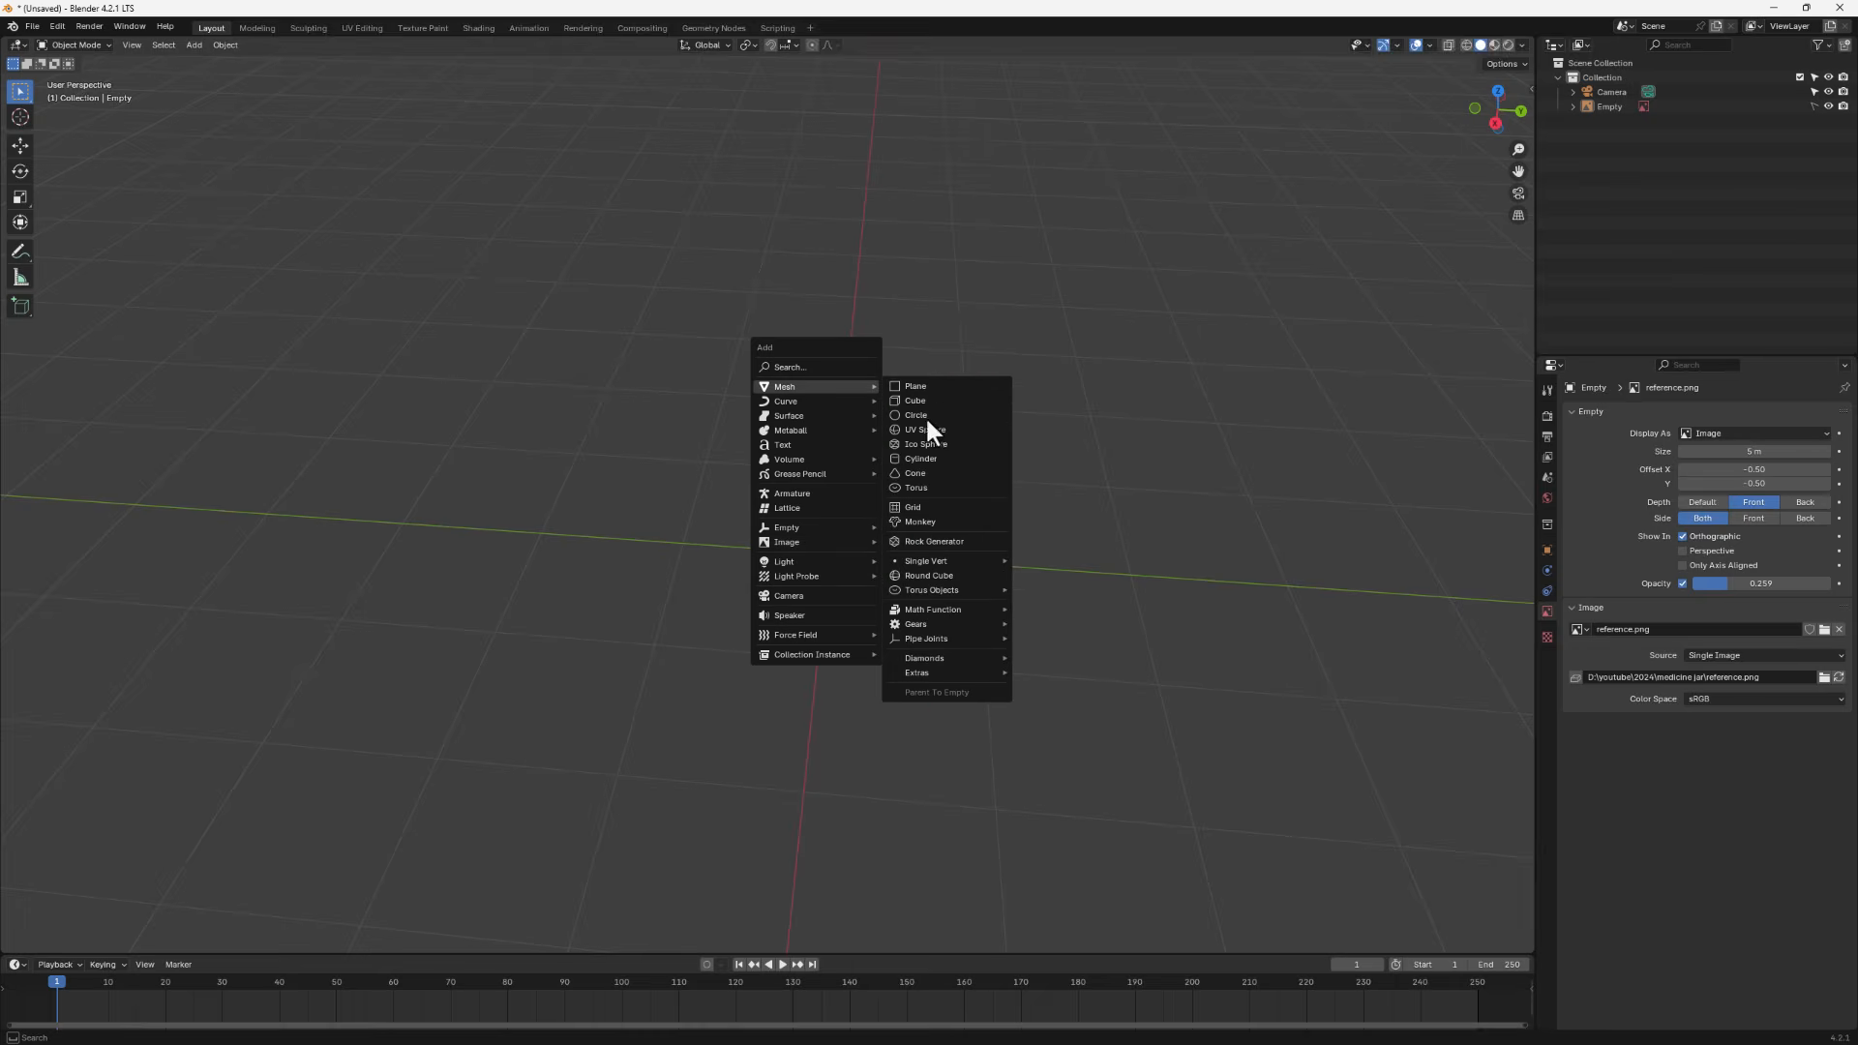
pyautogui.click(929, 386)
pyautogui.moveTo(926, 571); pyautogui.dragTo(838, 589, button='middle')
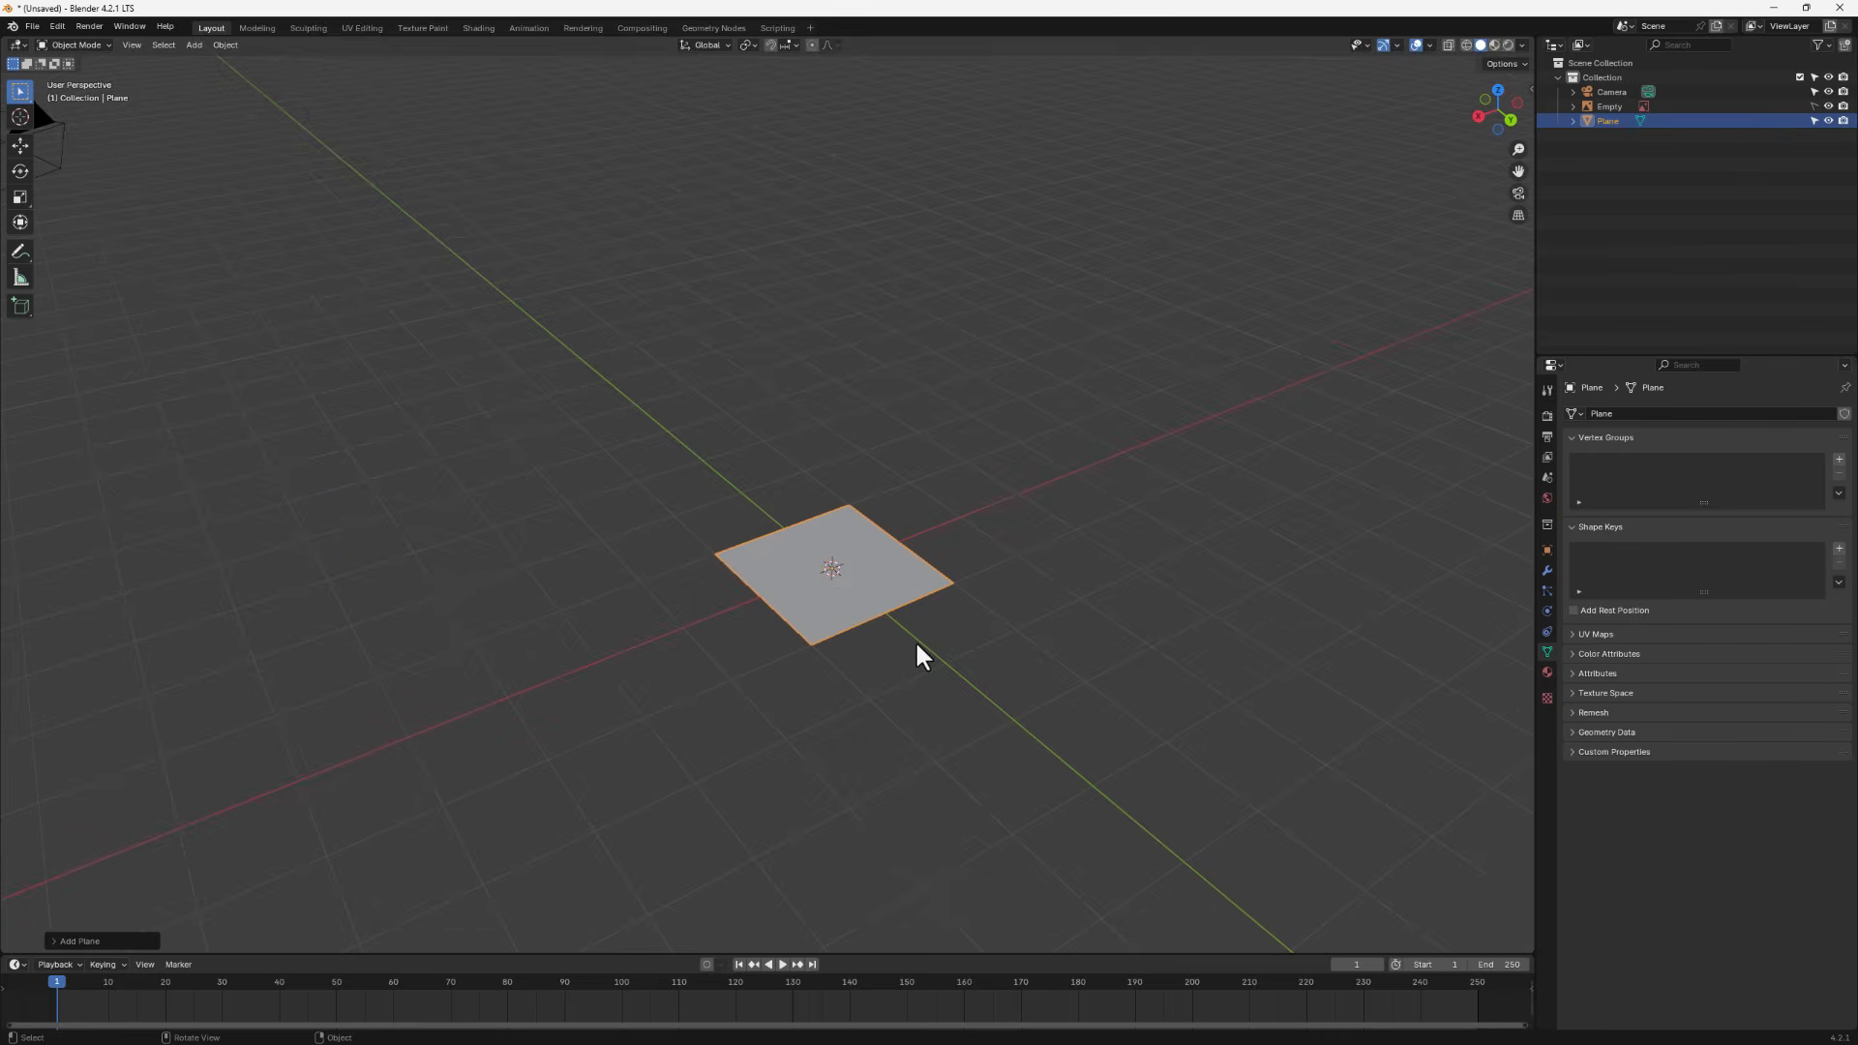
pyautogui.write('ry90')
pyautogui.press('Return')
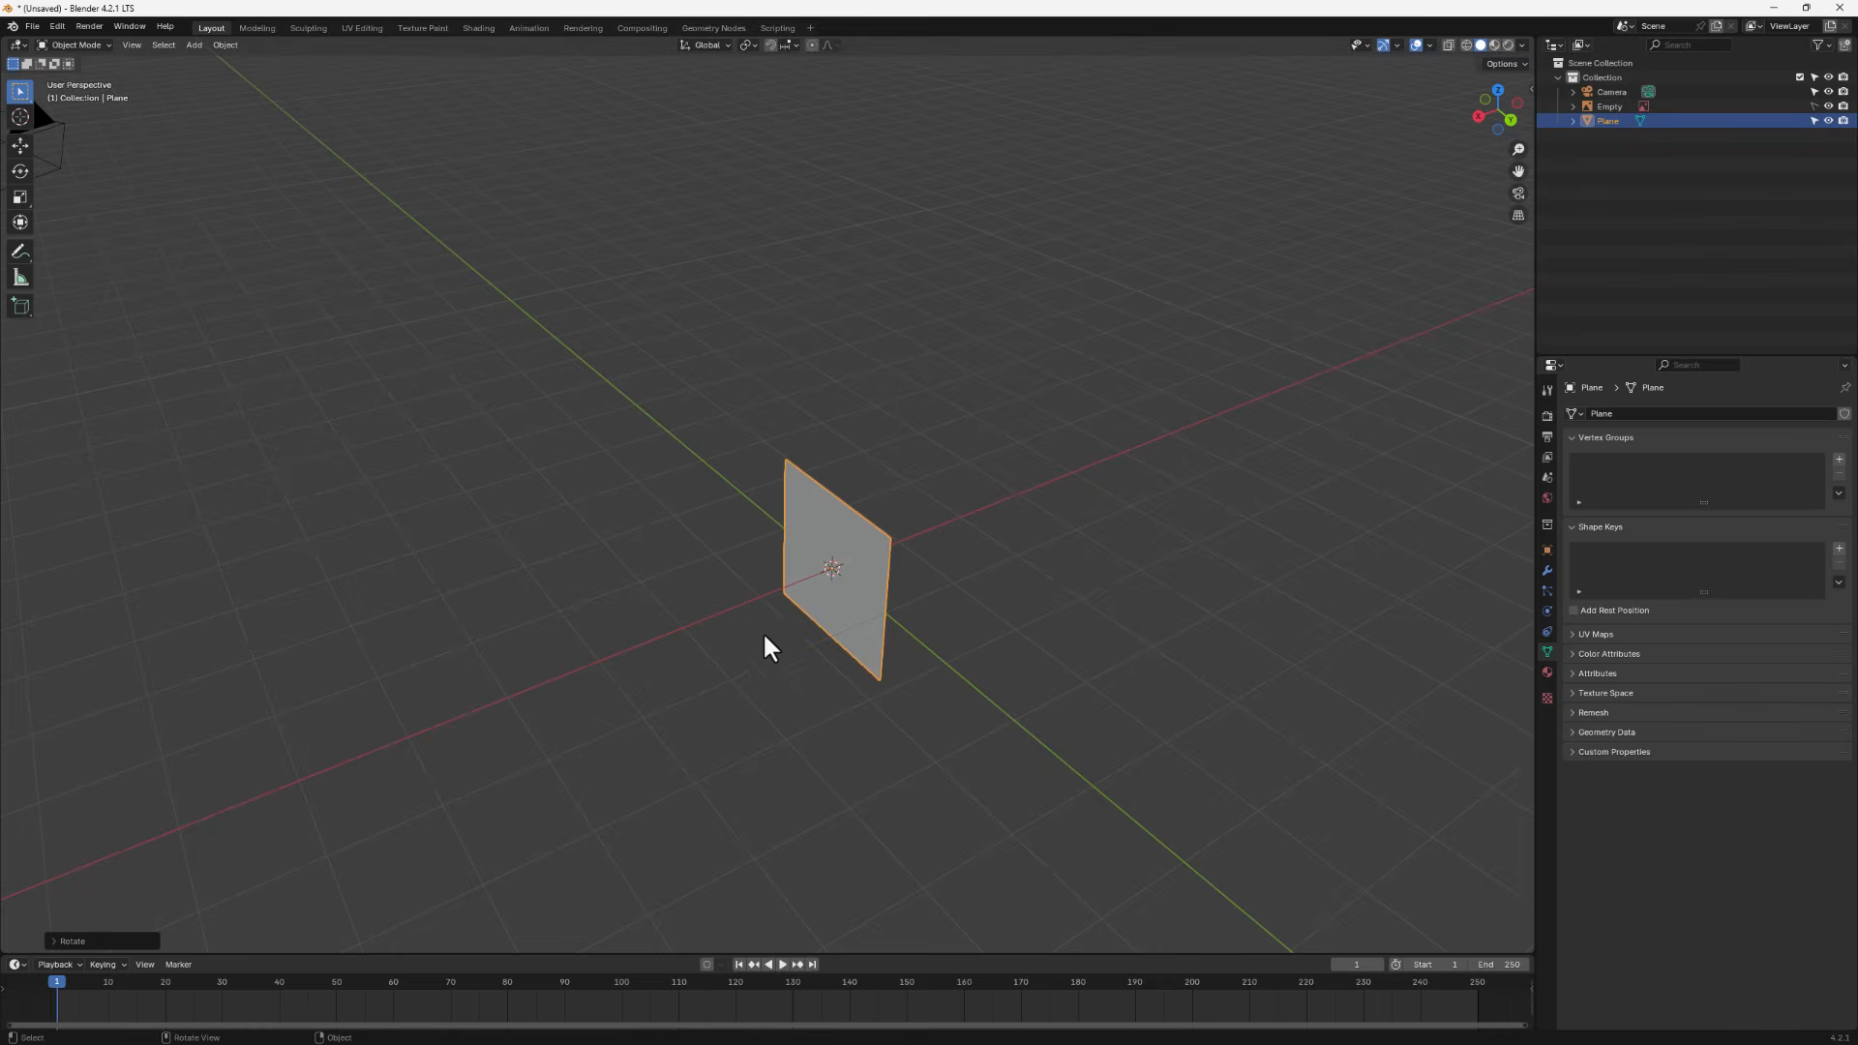
# - In Edit Mode with edge selection, delete the plane's edges except one vertical side edge
pyautogui.moveTo(765, 637); pyautogui.dragTo(971, 625, button='middle')
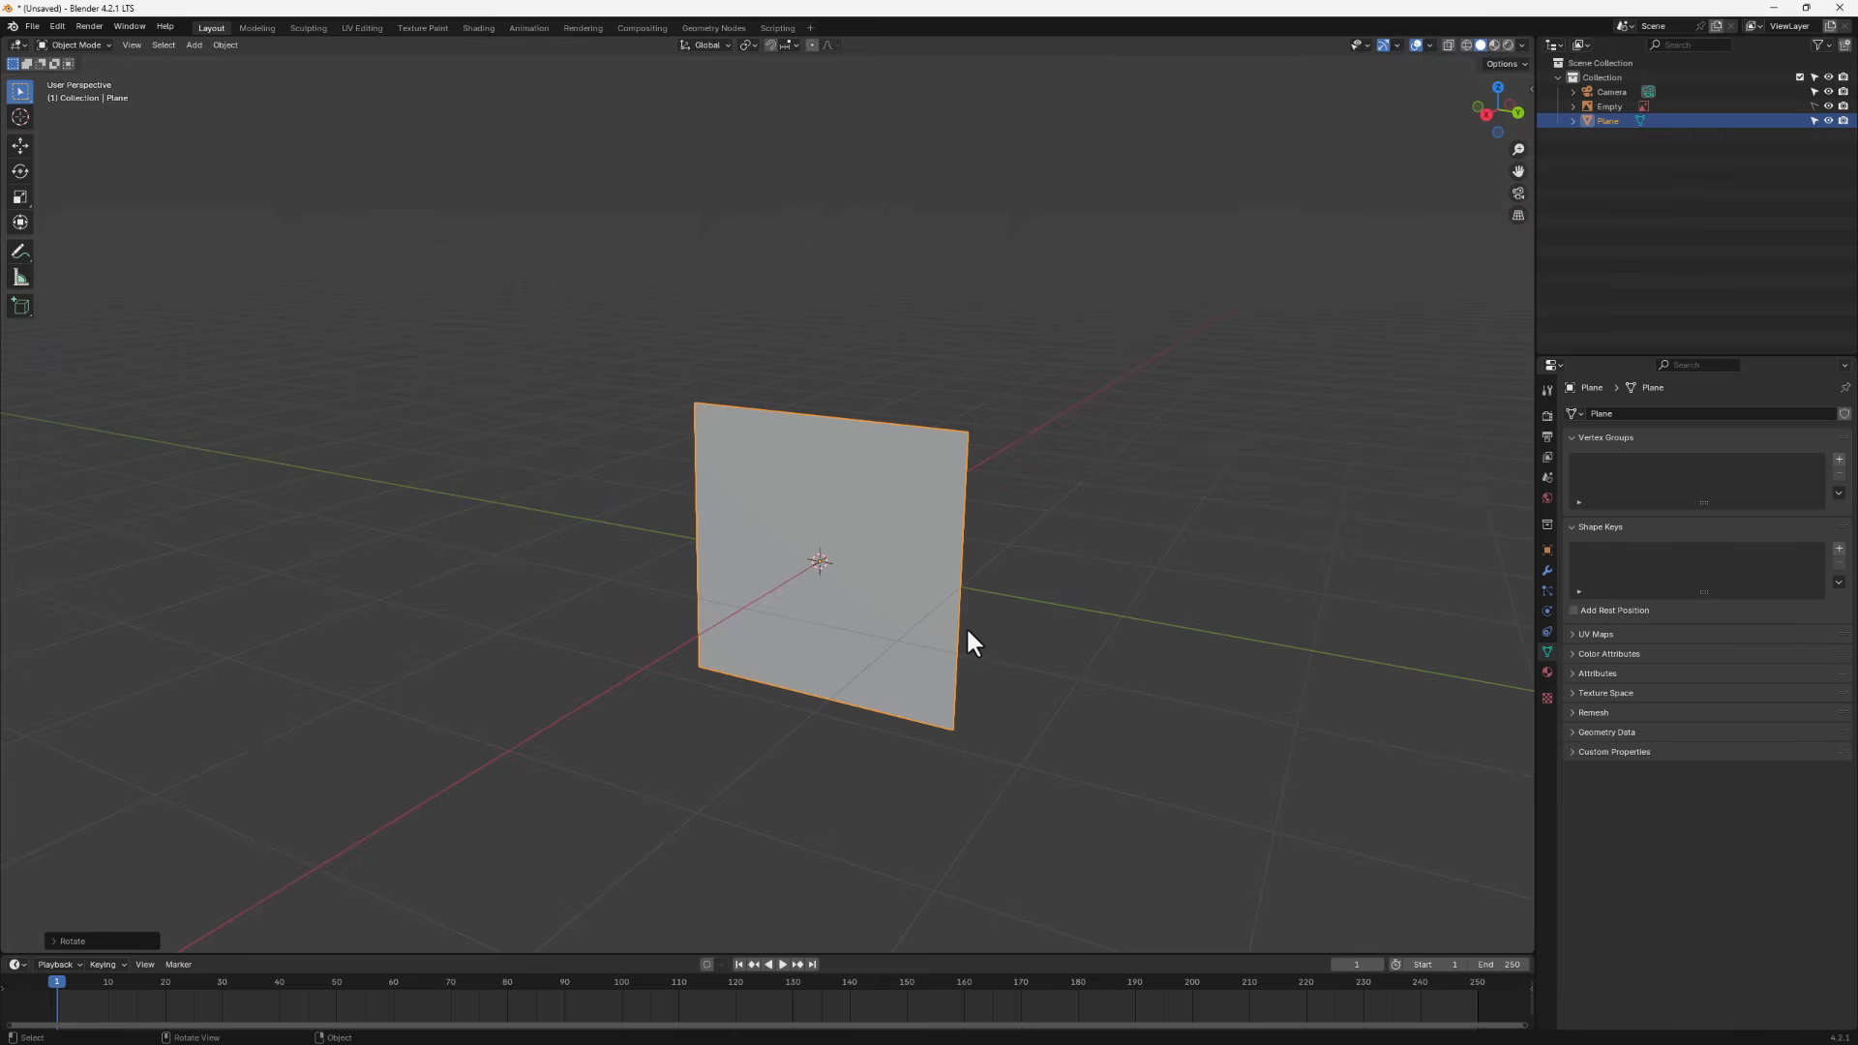
pyautogui.press('Tab')
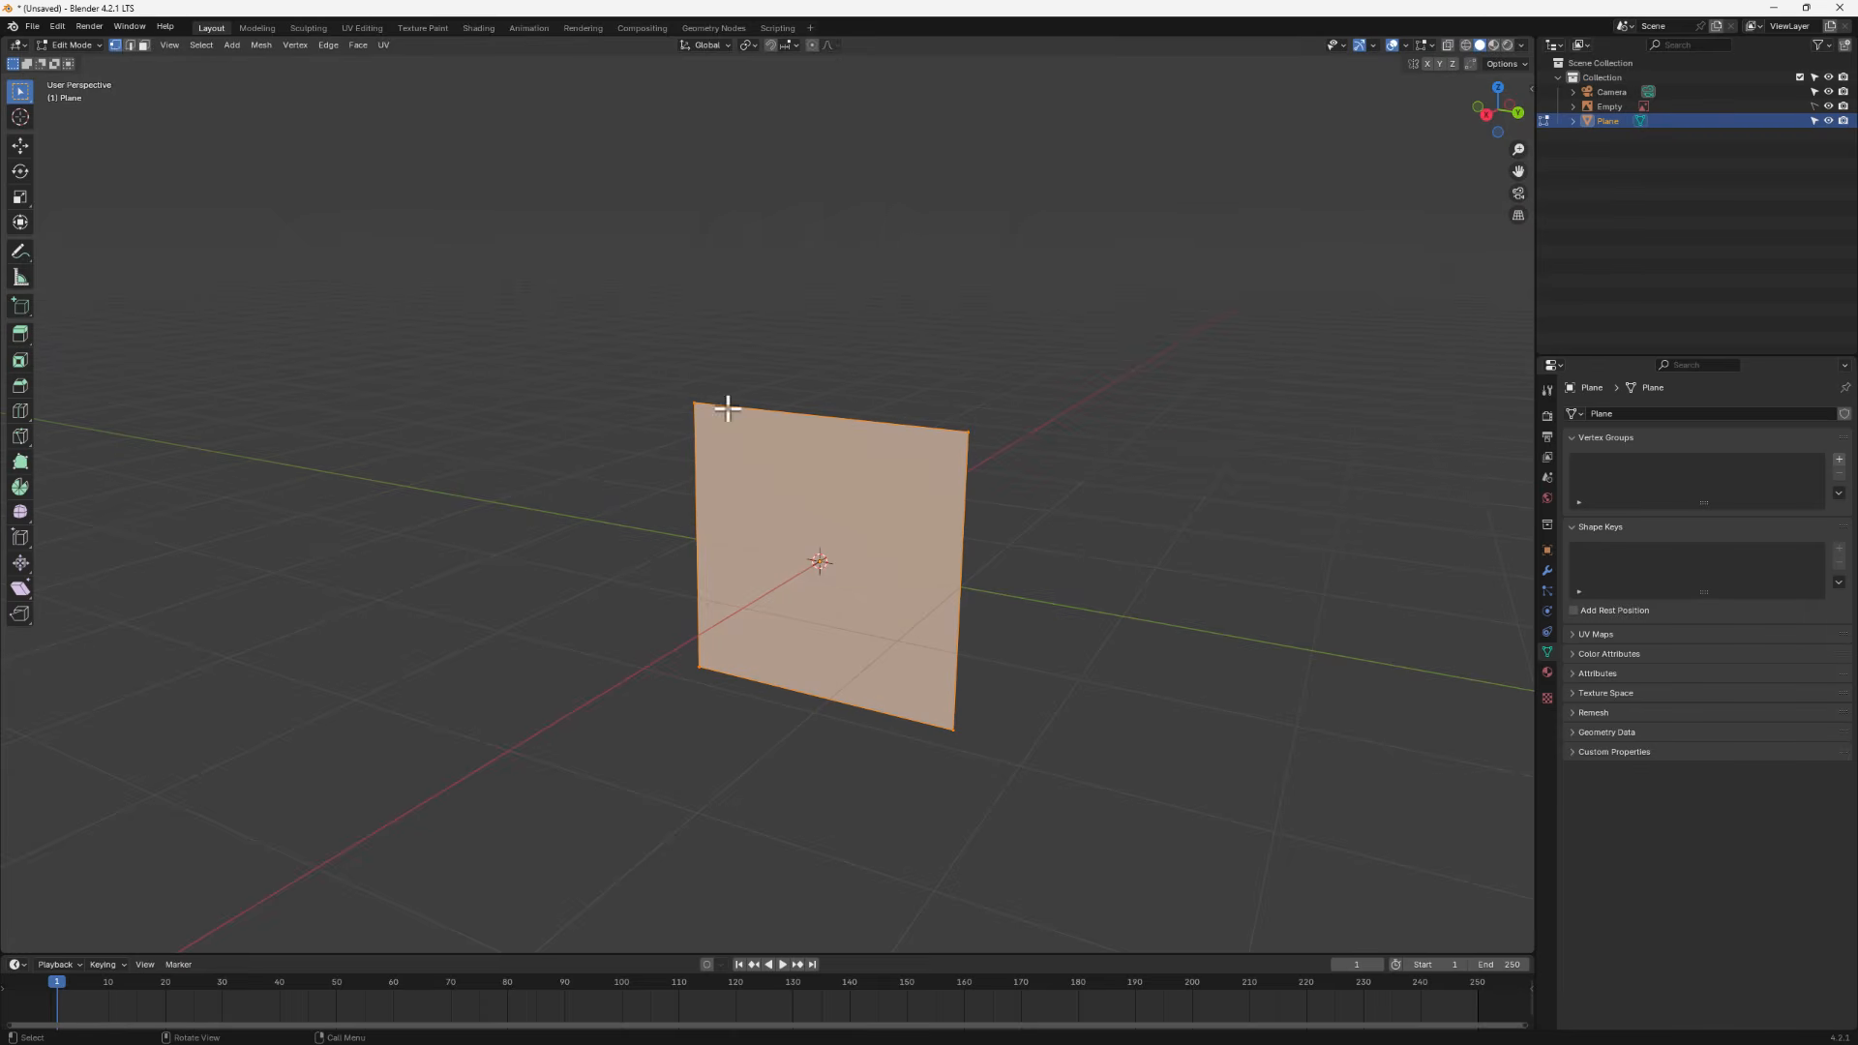
pyautogui.click(130, 46)
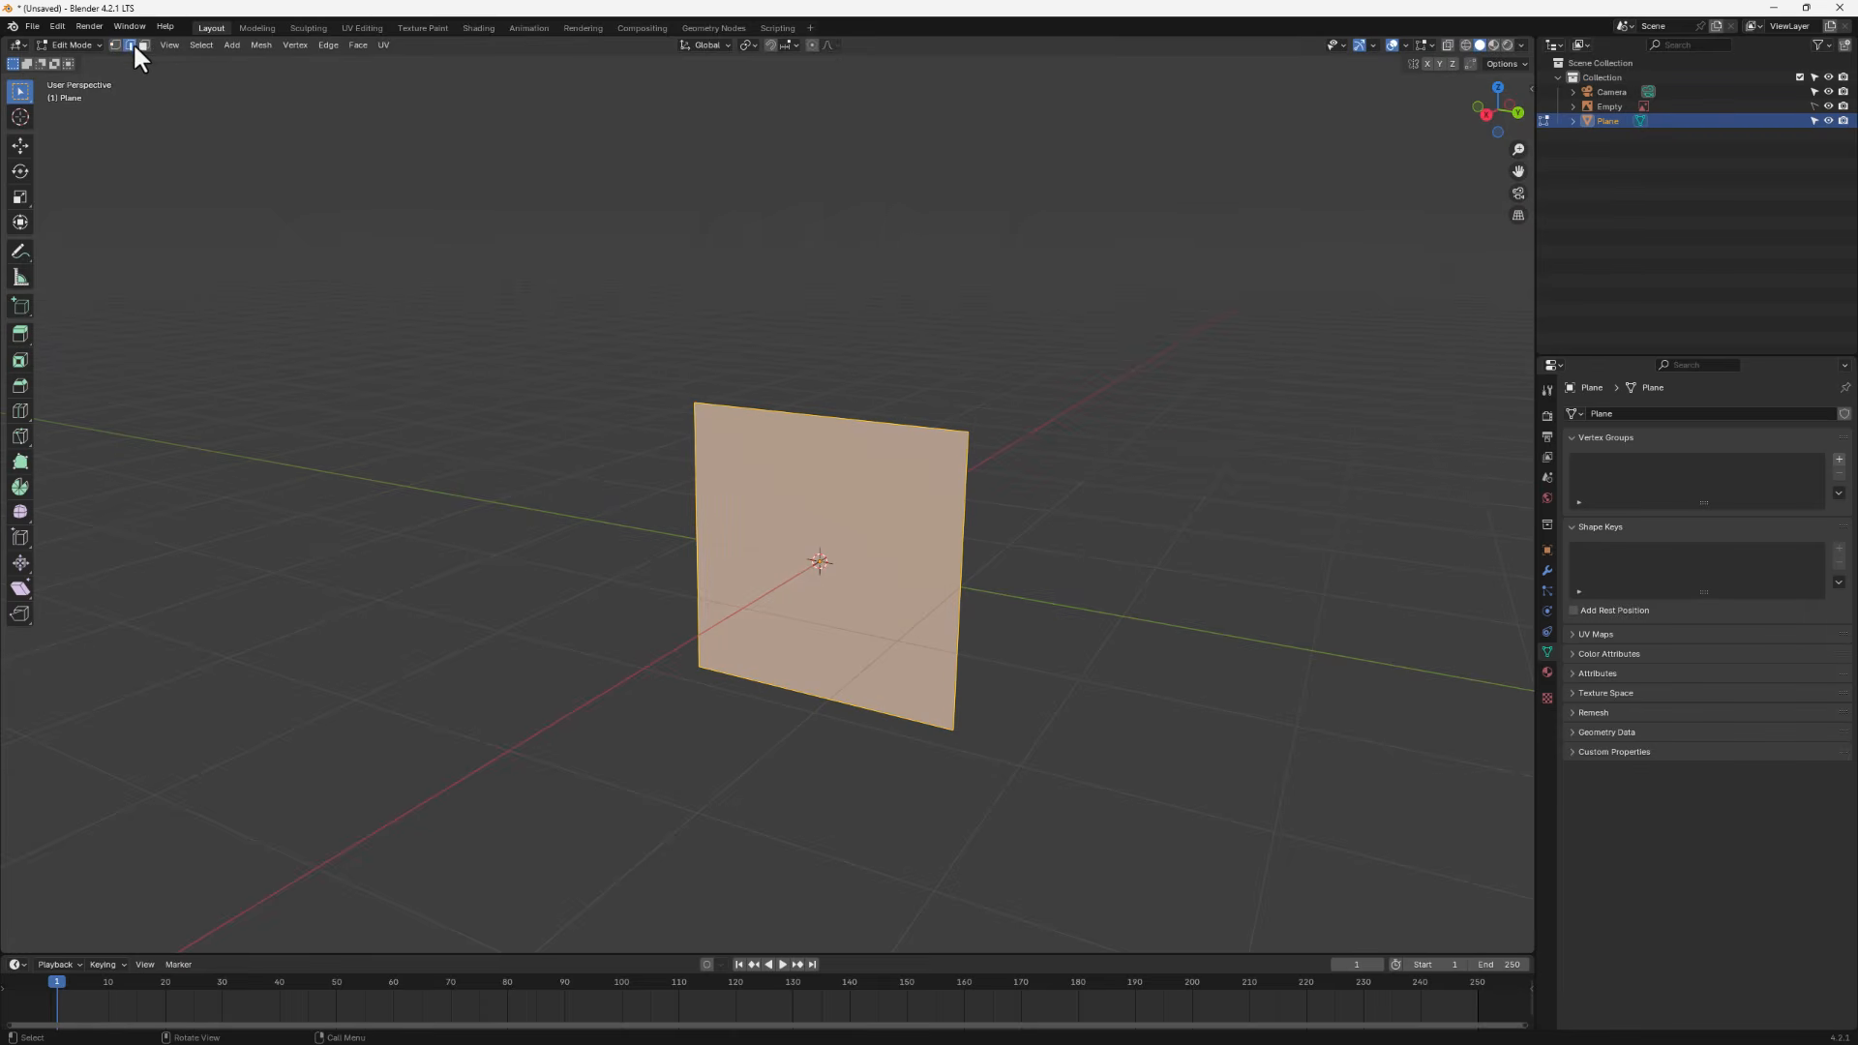
pyautogui.click(788, 413)
pyautogui.keyDown('shift'); pyautogui.click(962, 564); pyautogui.keyUp('shift')
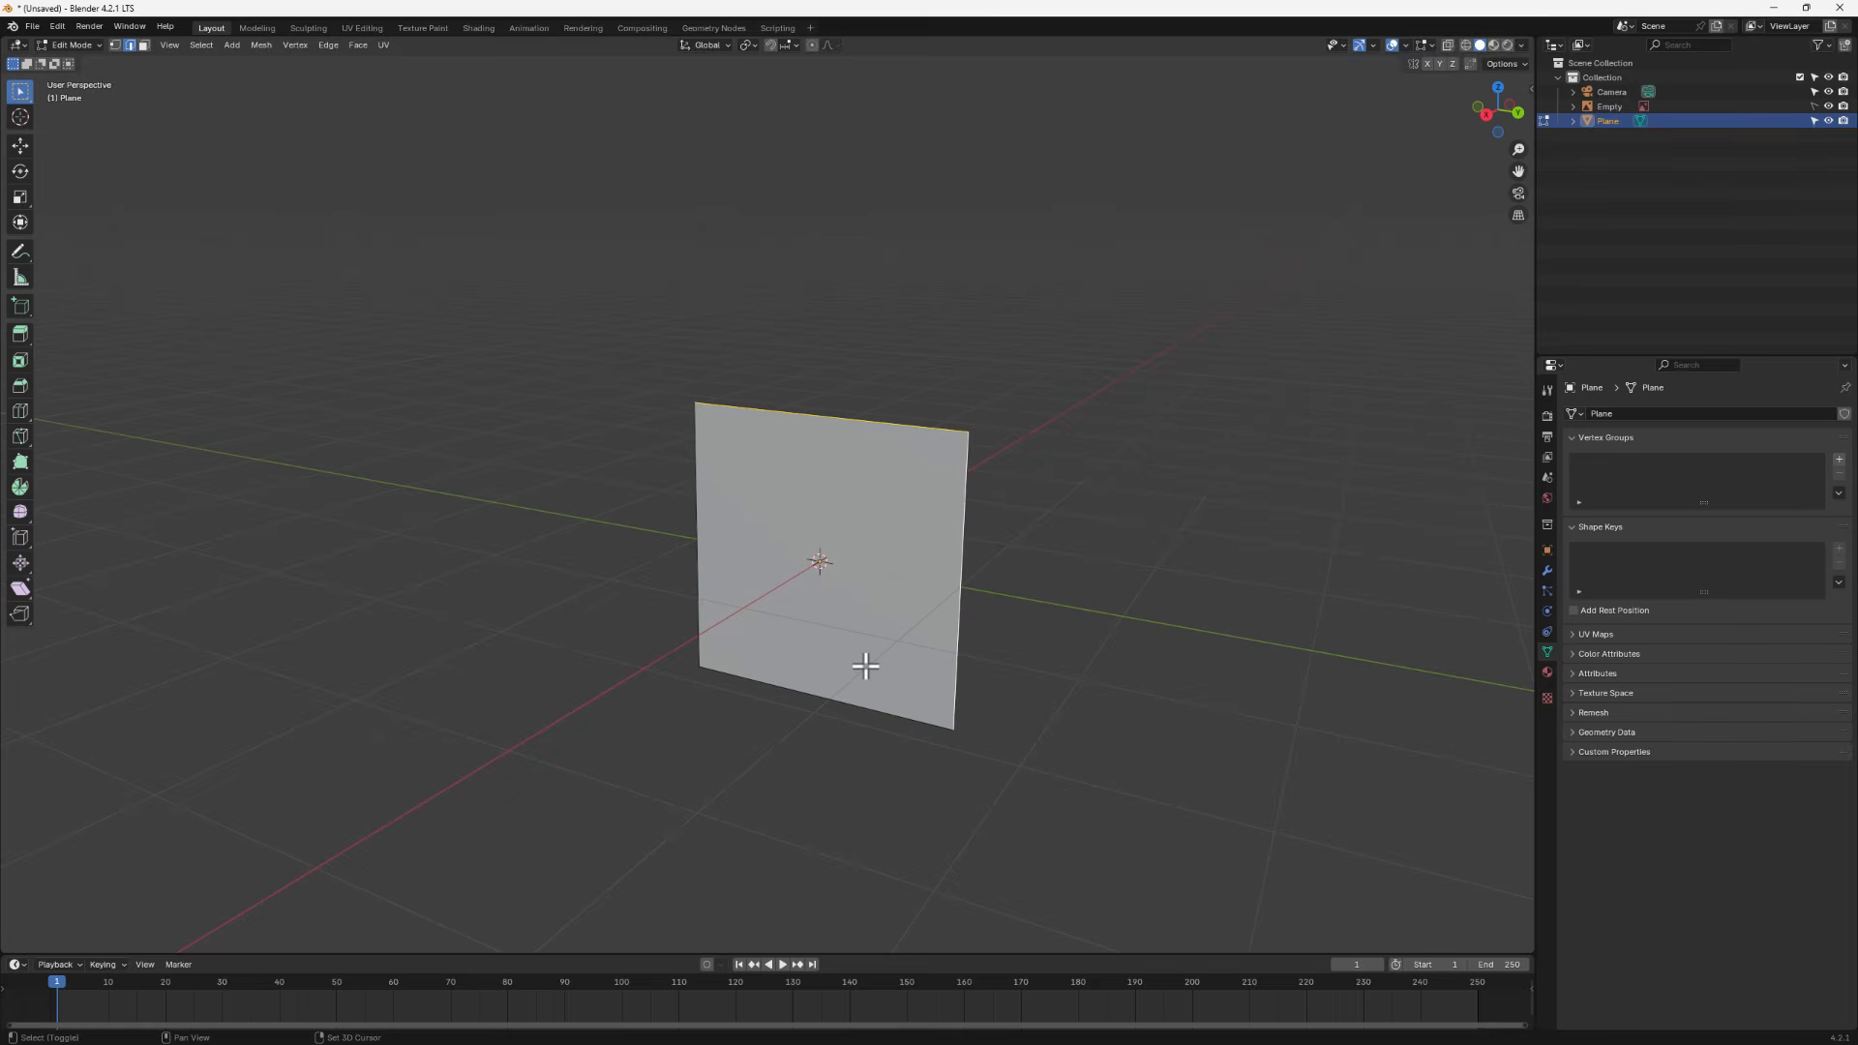
pyautogui.keyDown('shift'); pyautogui.click(830, 697); pyautogui.keyUp('shift')
pyautogui.moveTo(830, 695); pyautogui.dragTo(914, 679, button='middle')
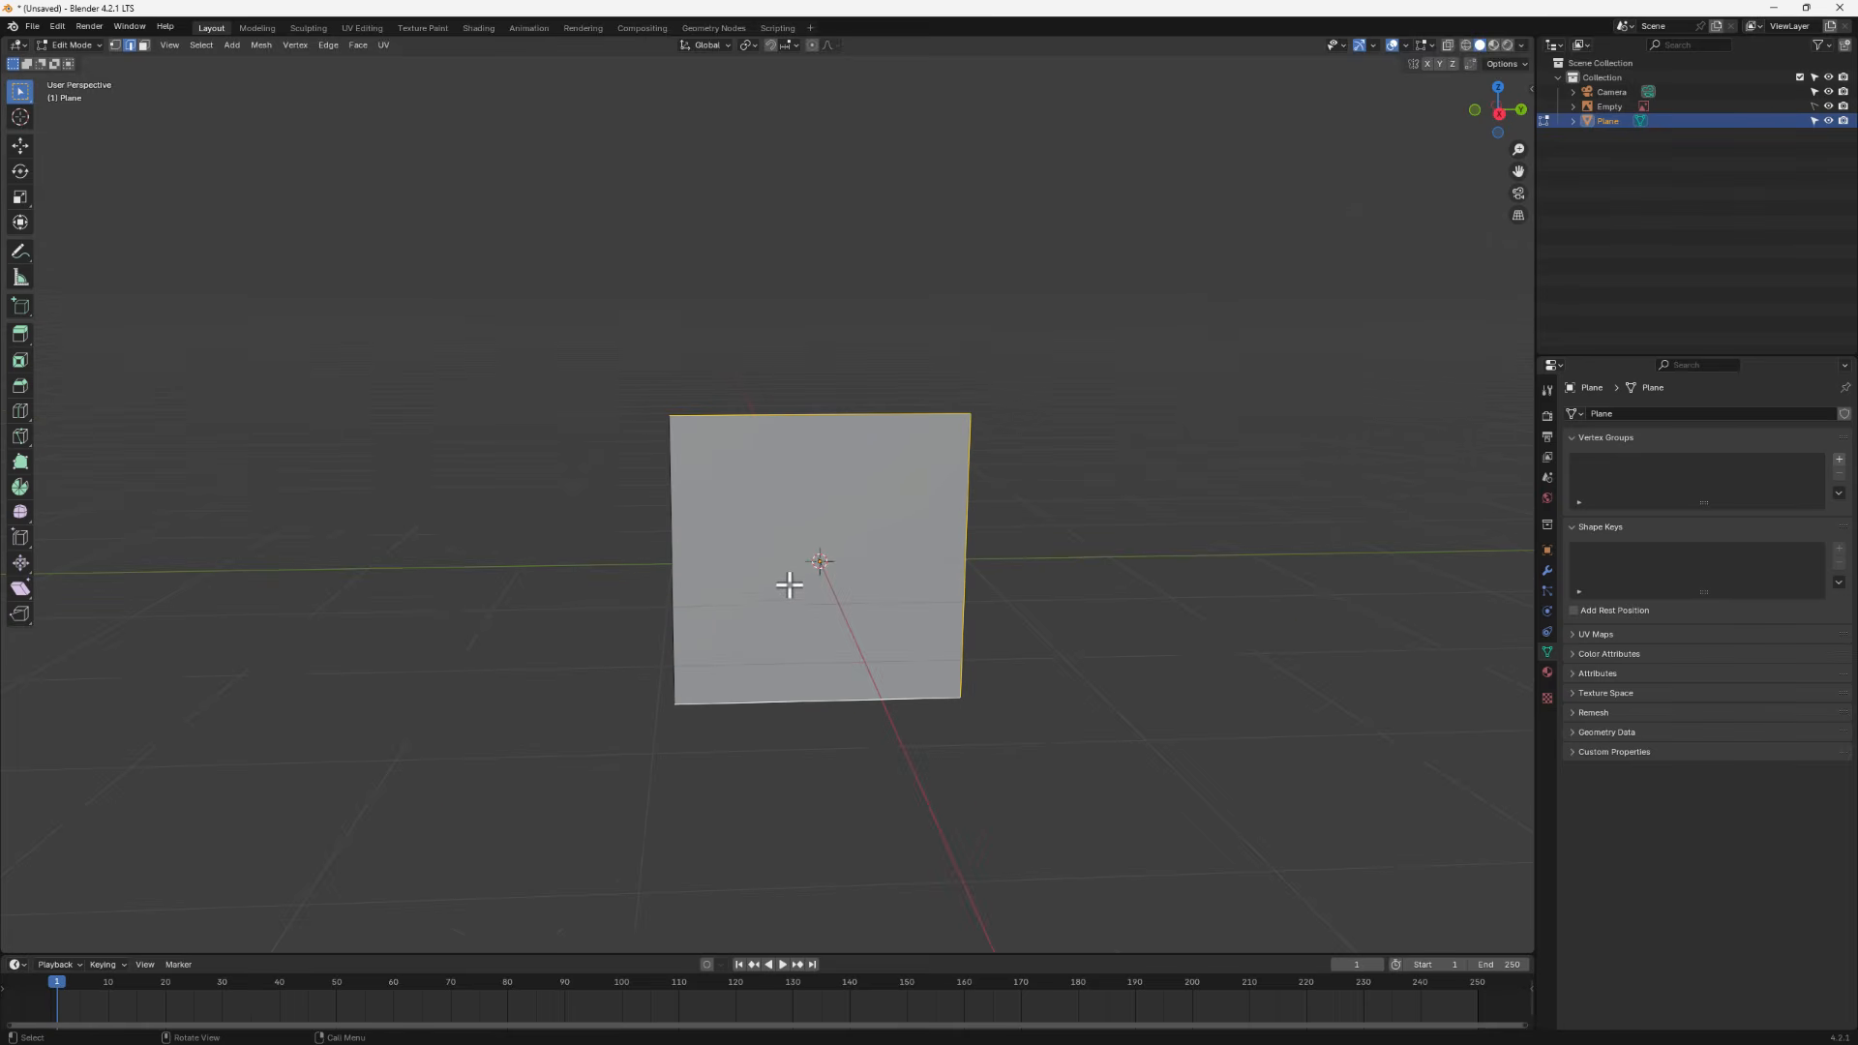
pyautogui.press('x')
pyautogui.click(837, 593)
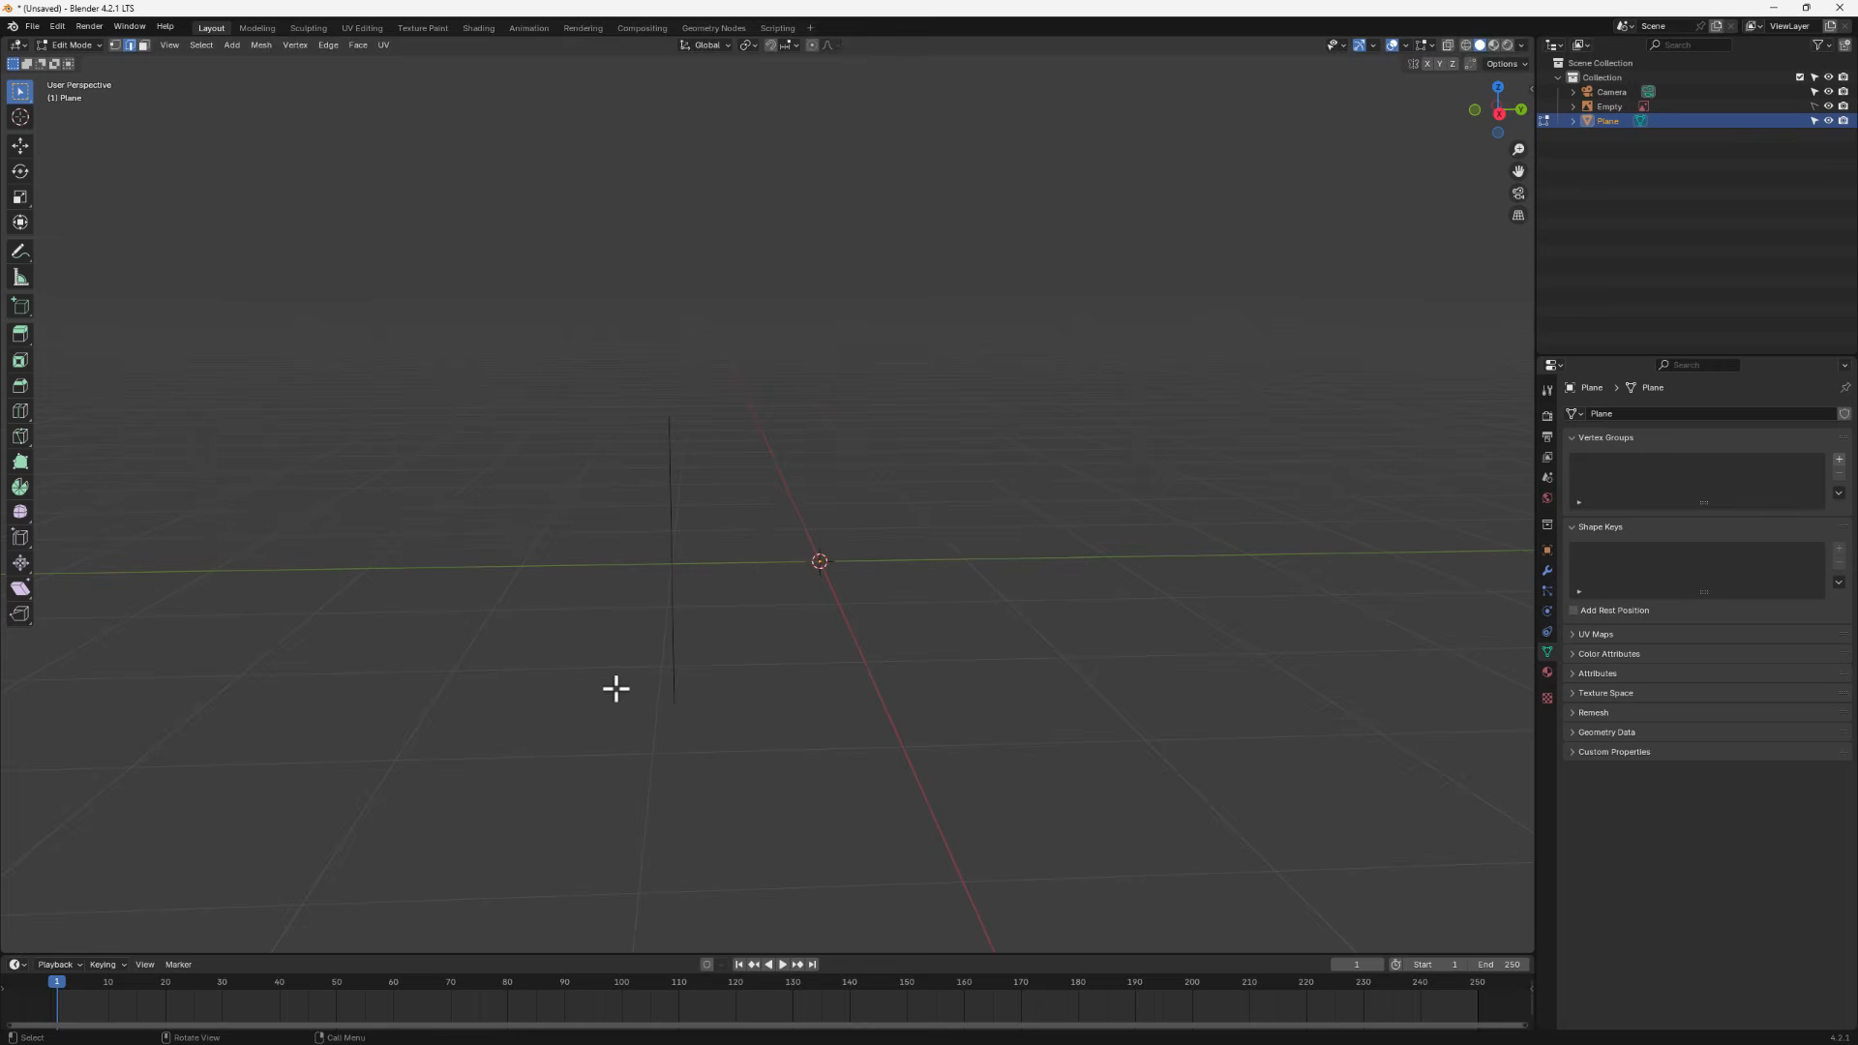
# - Return to Object Mode and add a Screw modifier to the edge
pyautogui.press('Tab')
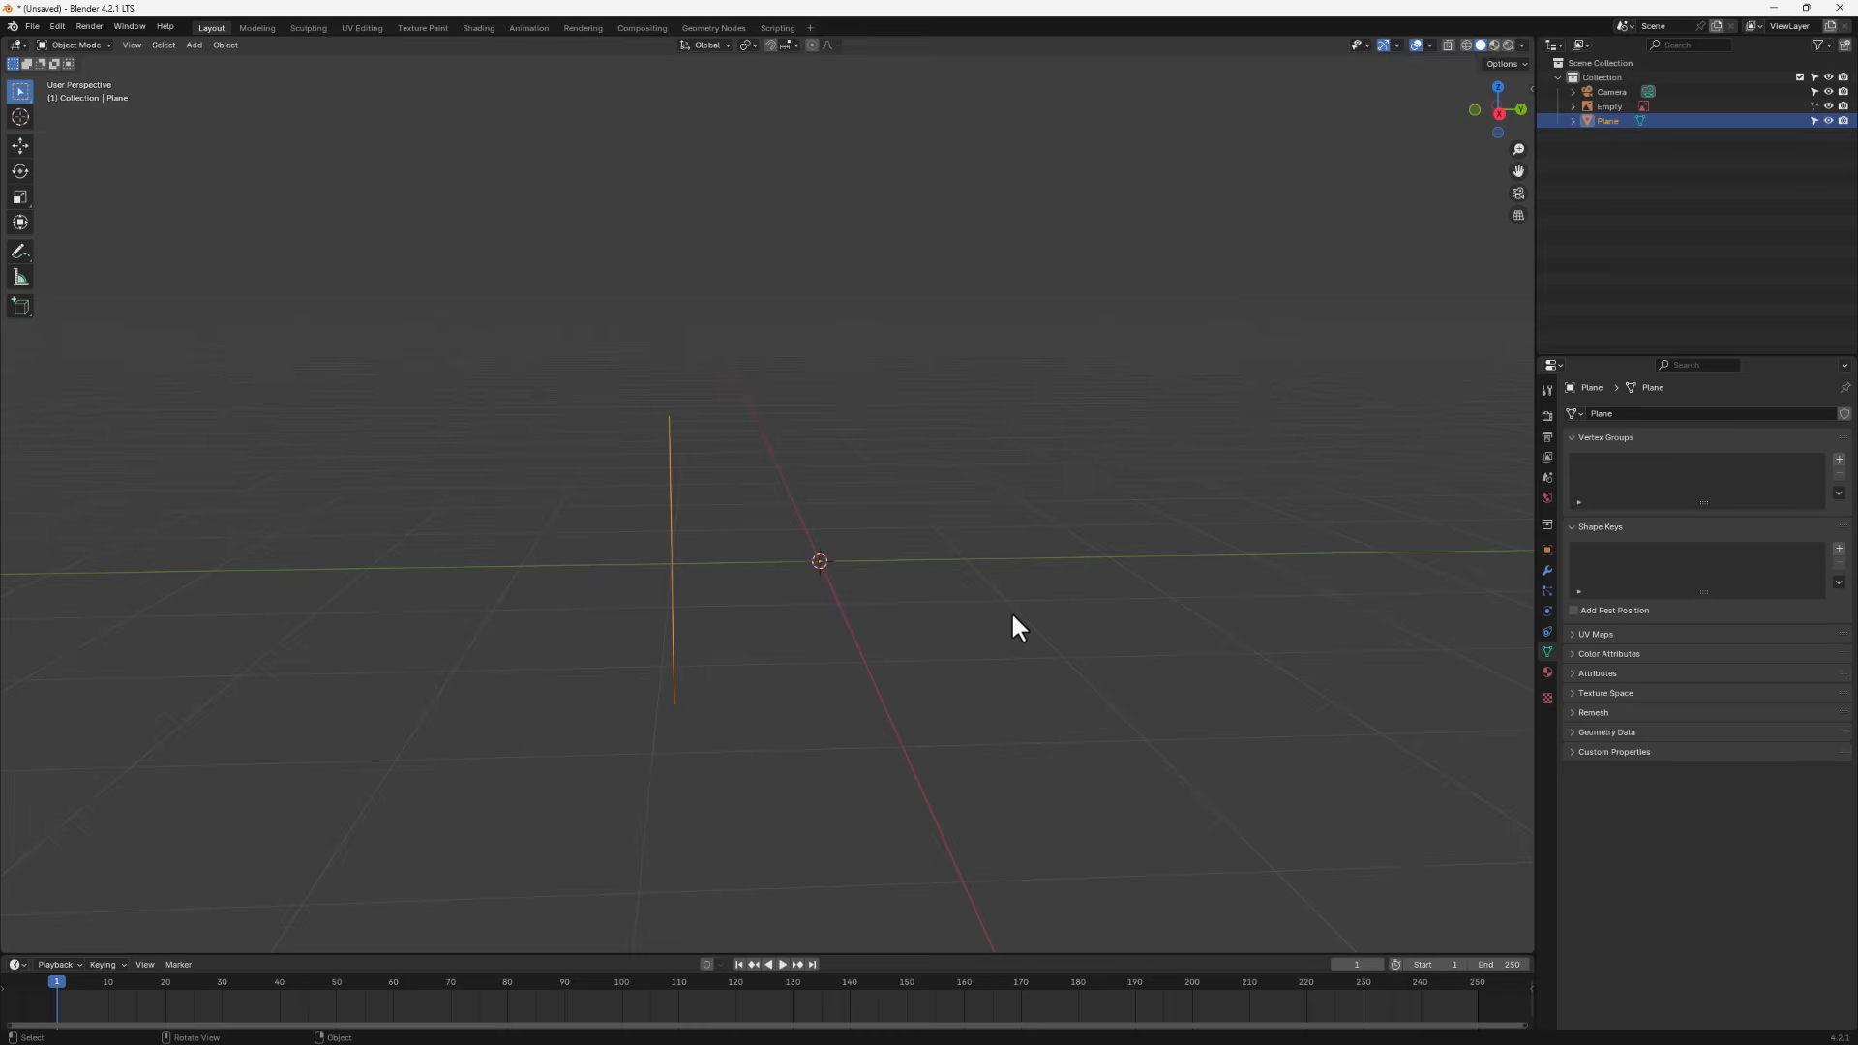
pyautogui.click(1547, 571)
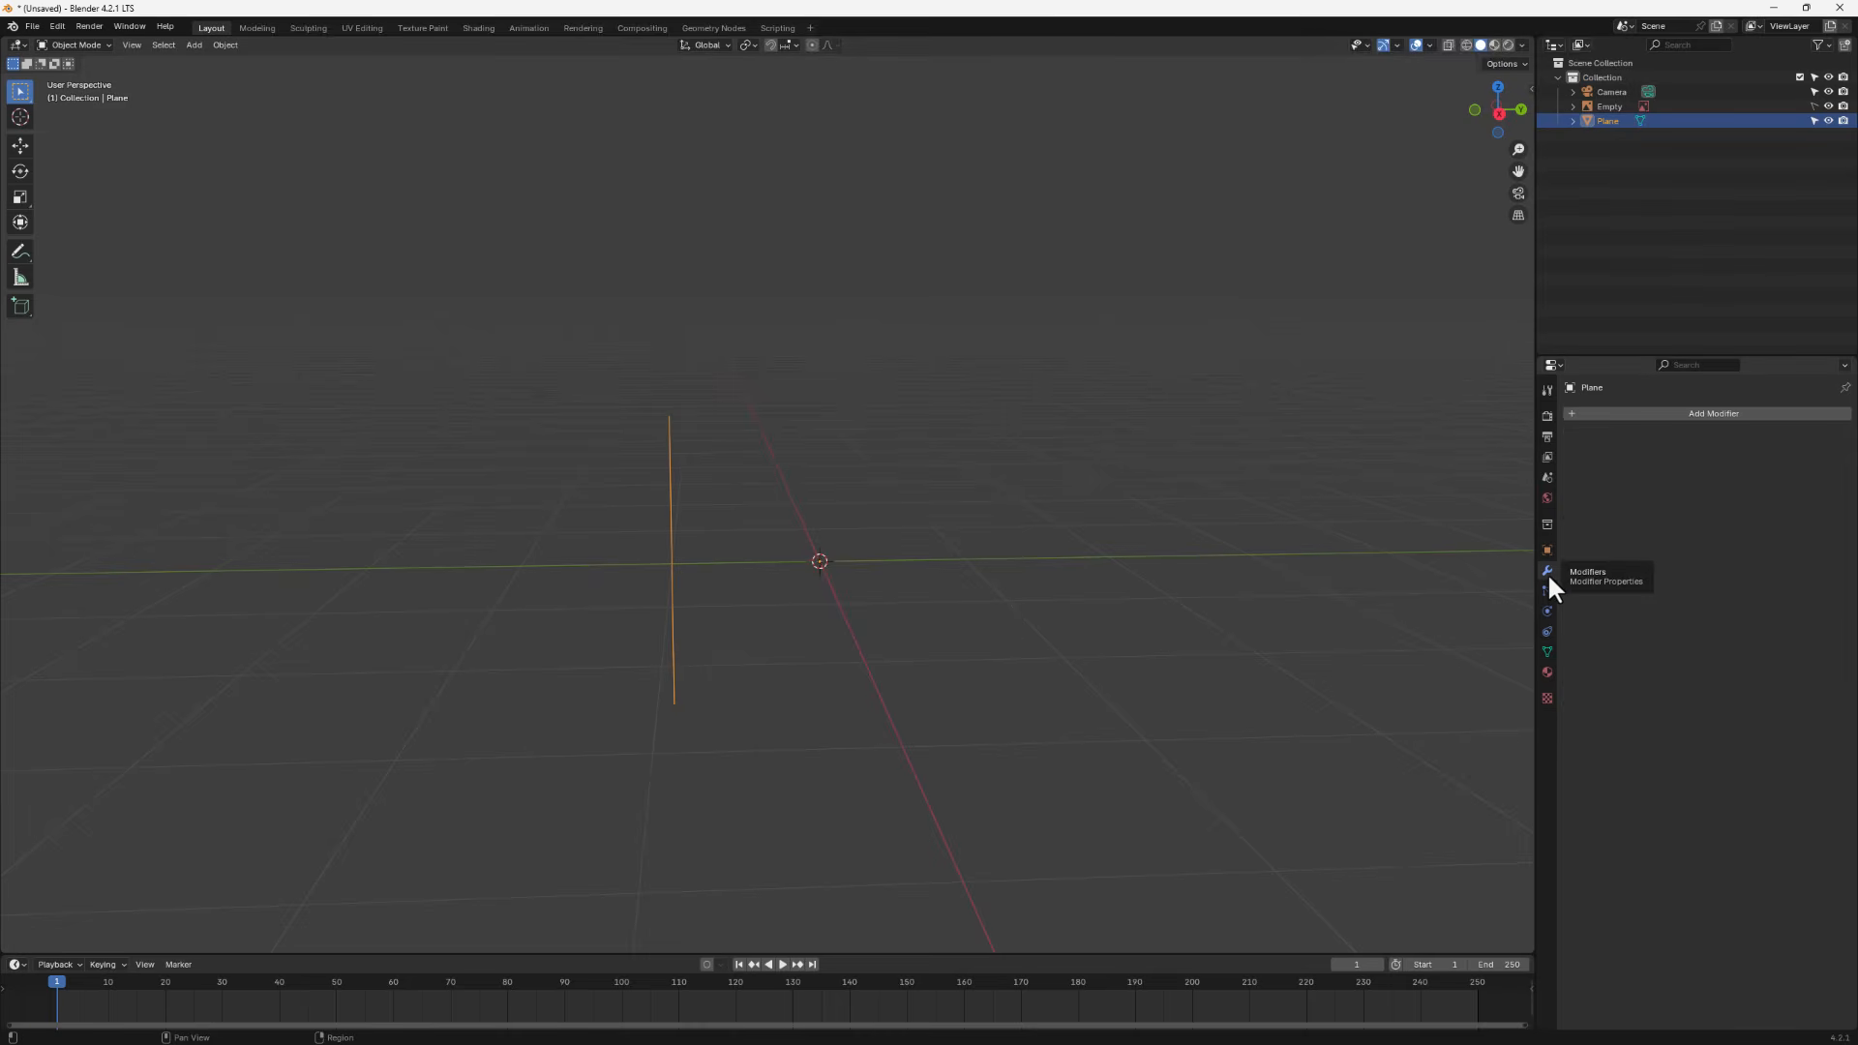
pyautogui.click(1684, 415)
pyautogui.moveTo(1653, 418)
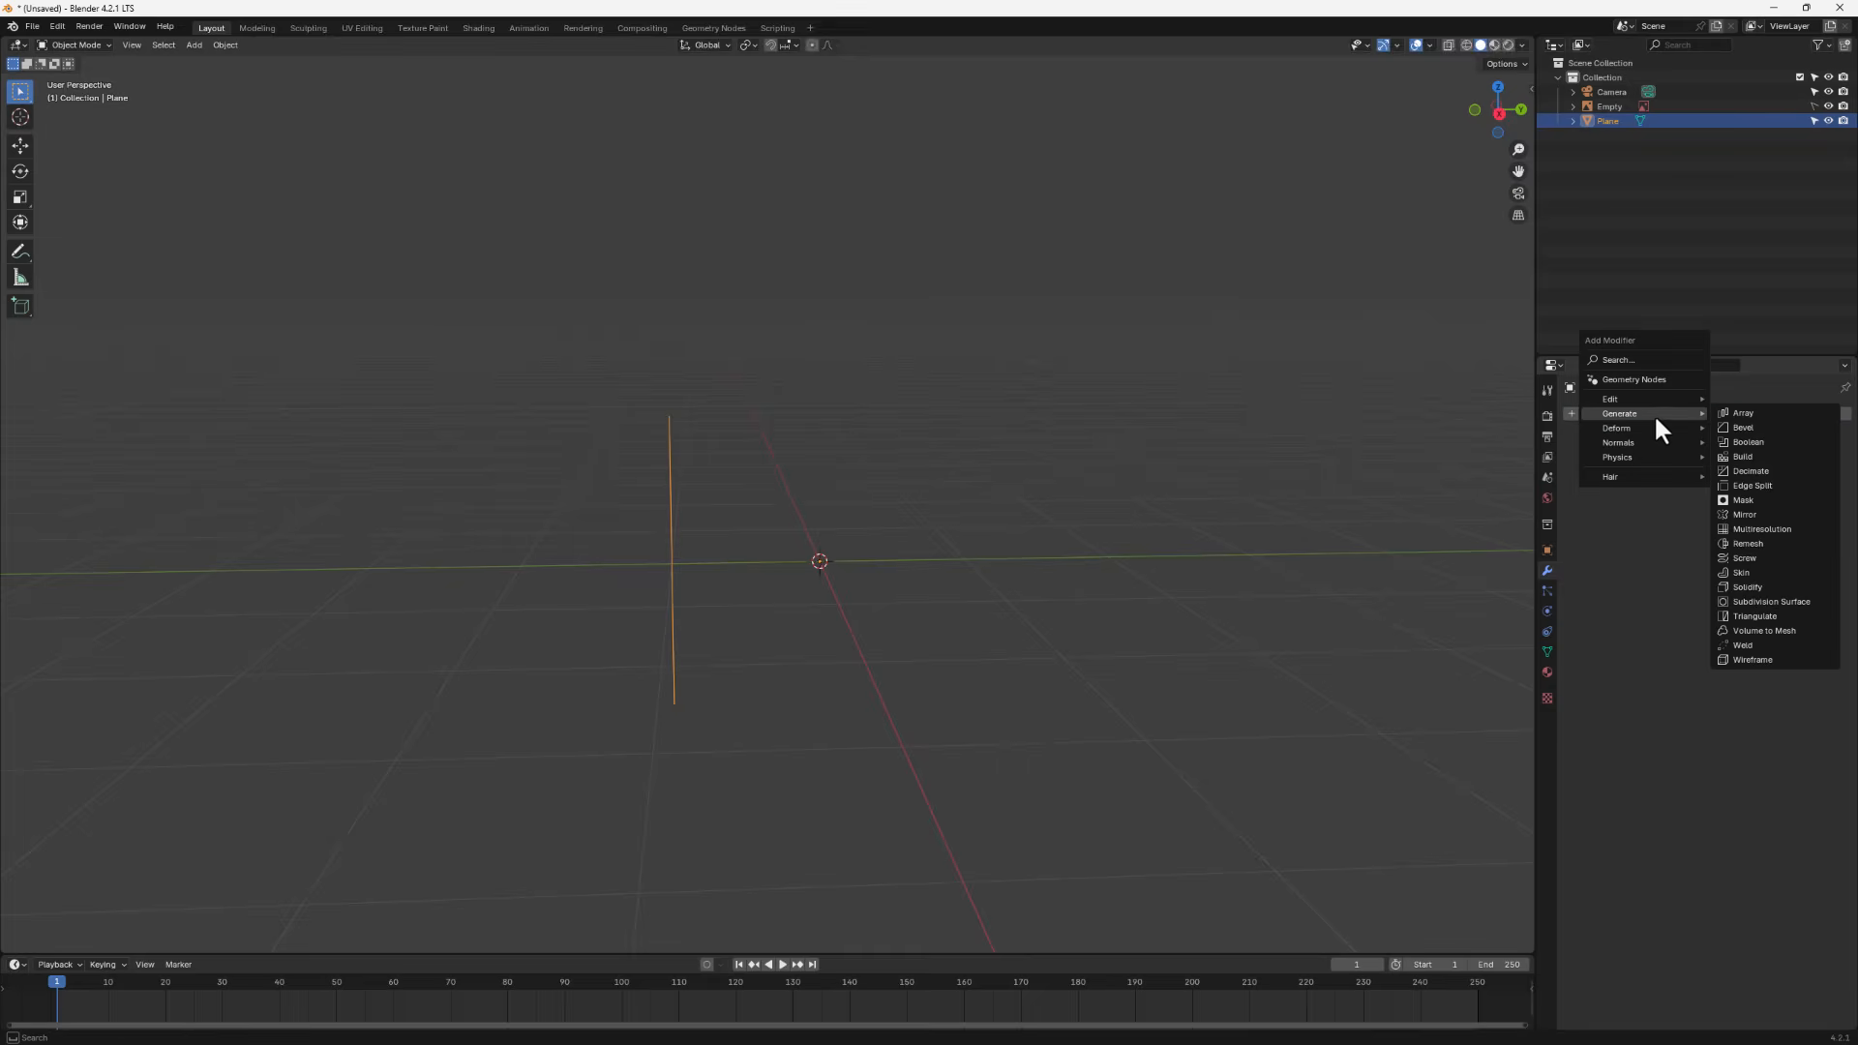
pyautogui.click(1742, 541)
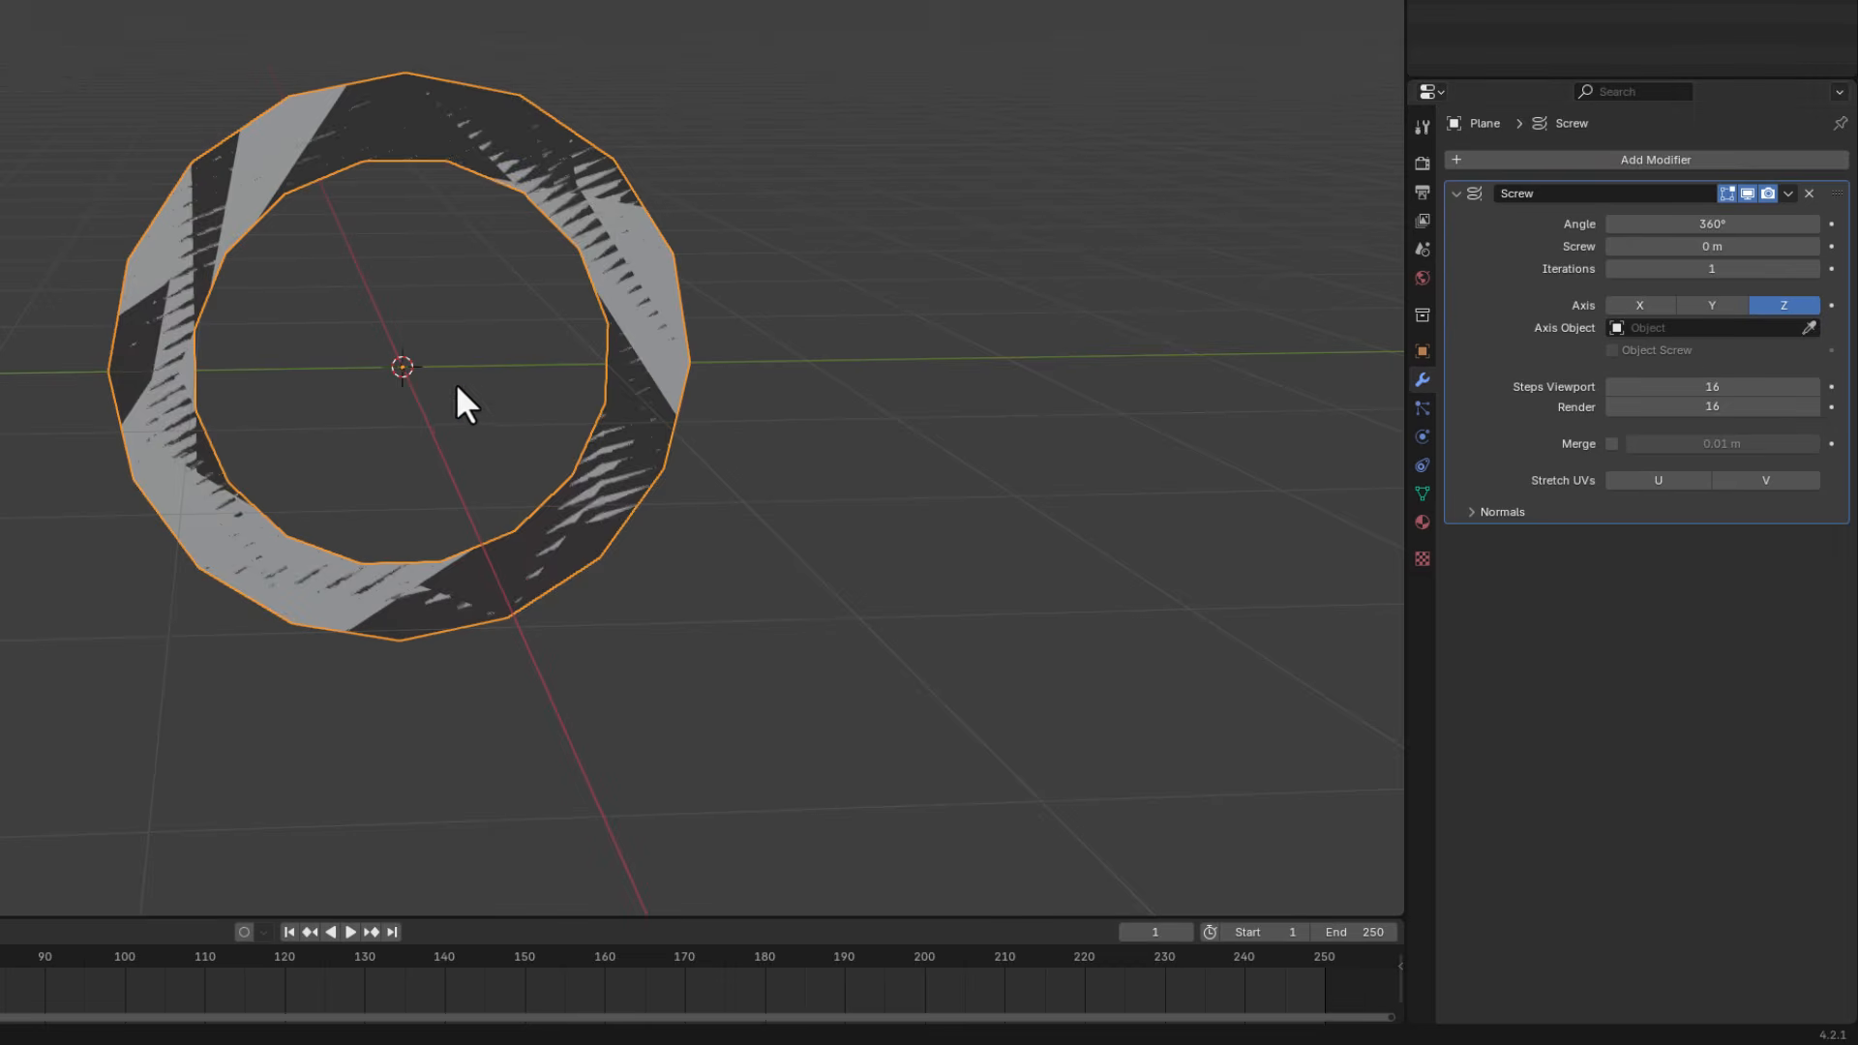
# - Set the Screw modifier's axis to X and its screw offset to 2 m
pyautogui.scroll(4, 523, 416)
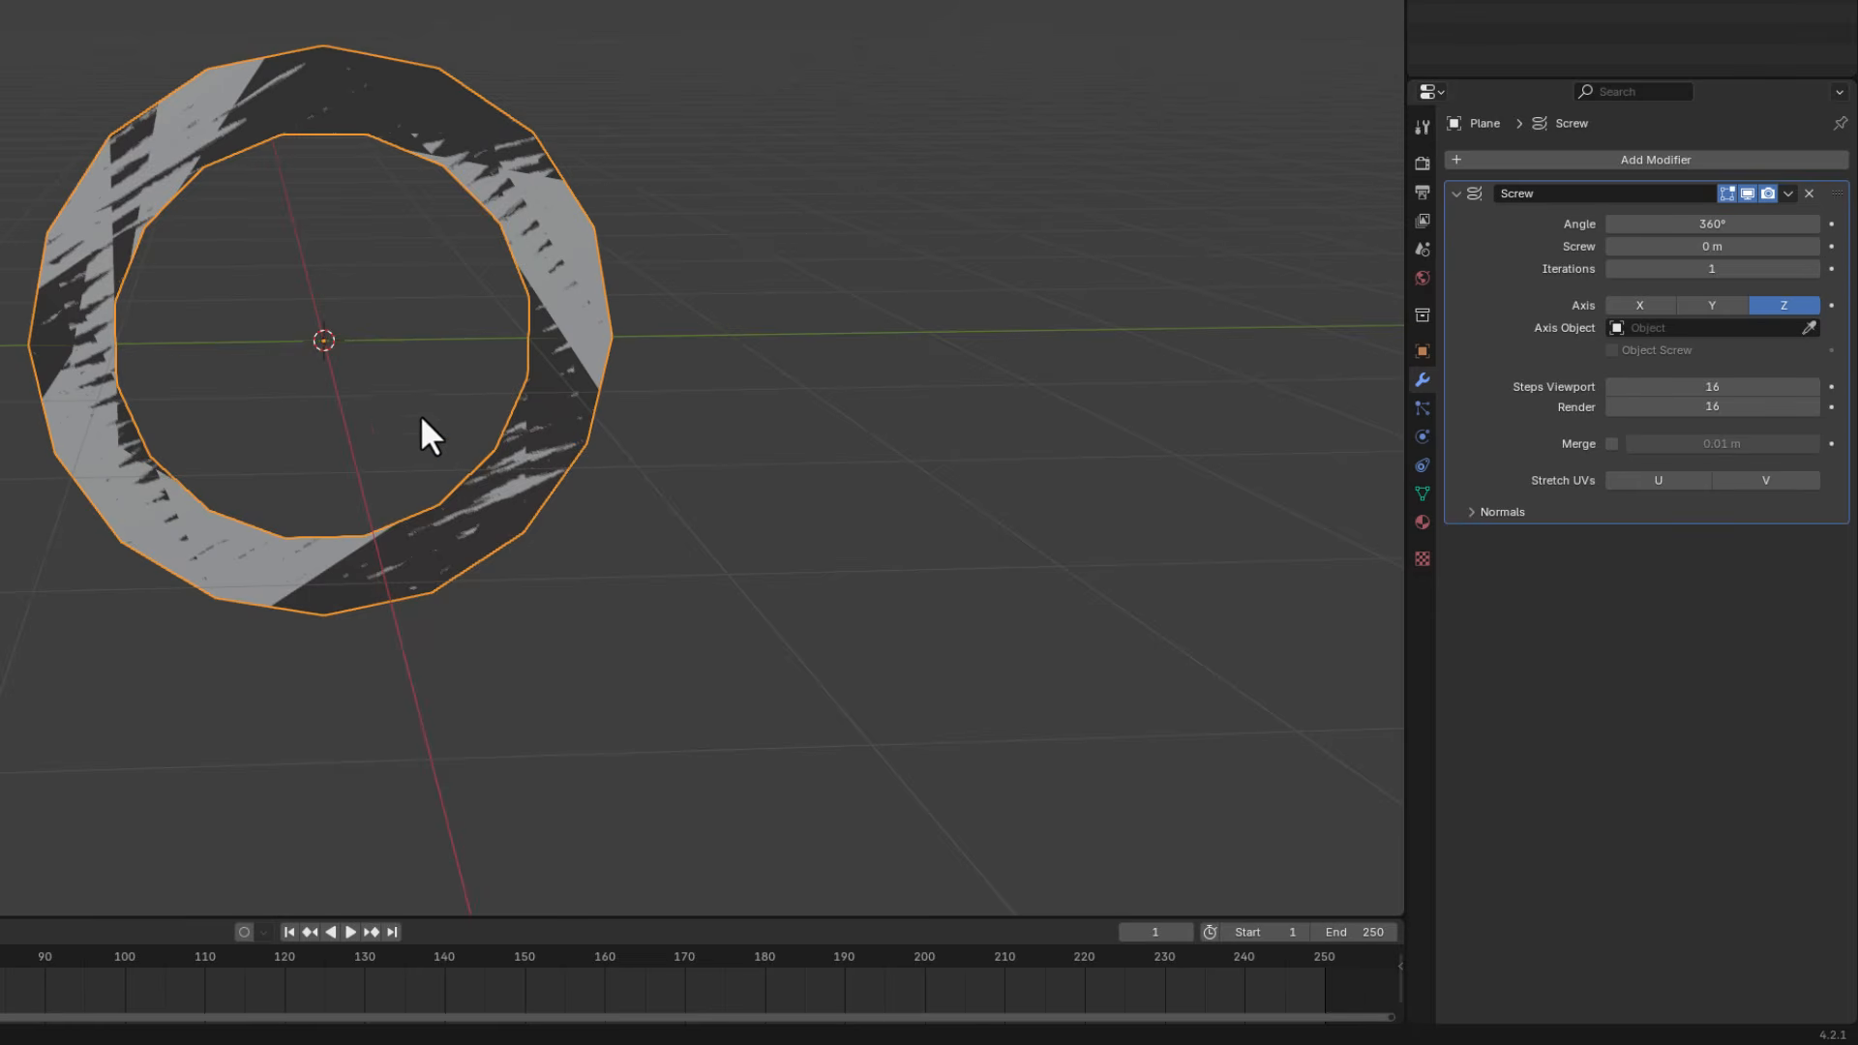
pyautogui.moveTo(601, 248); pyautogui.dragTo(598, 442, button='middle')
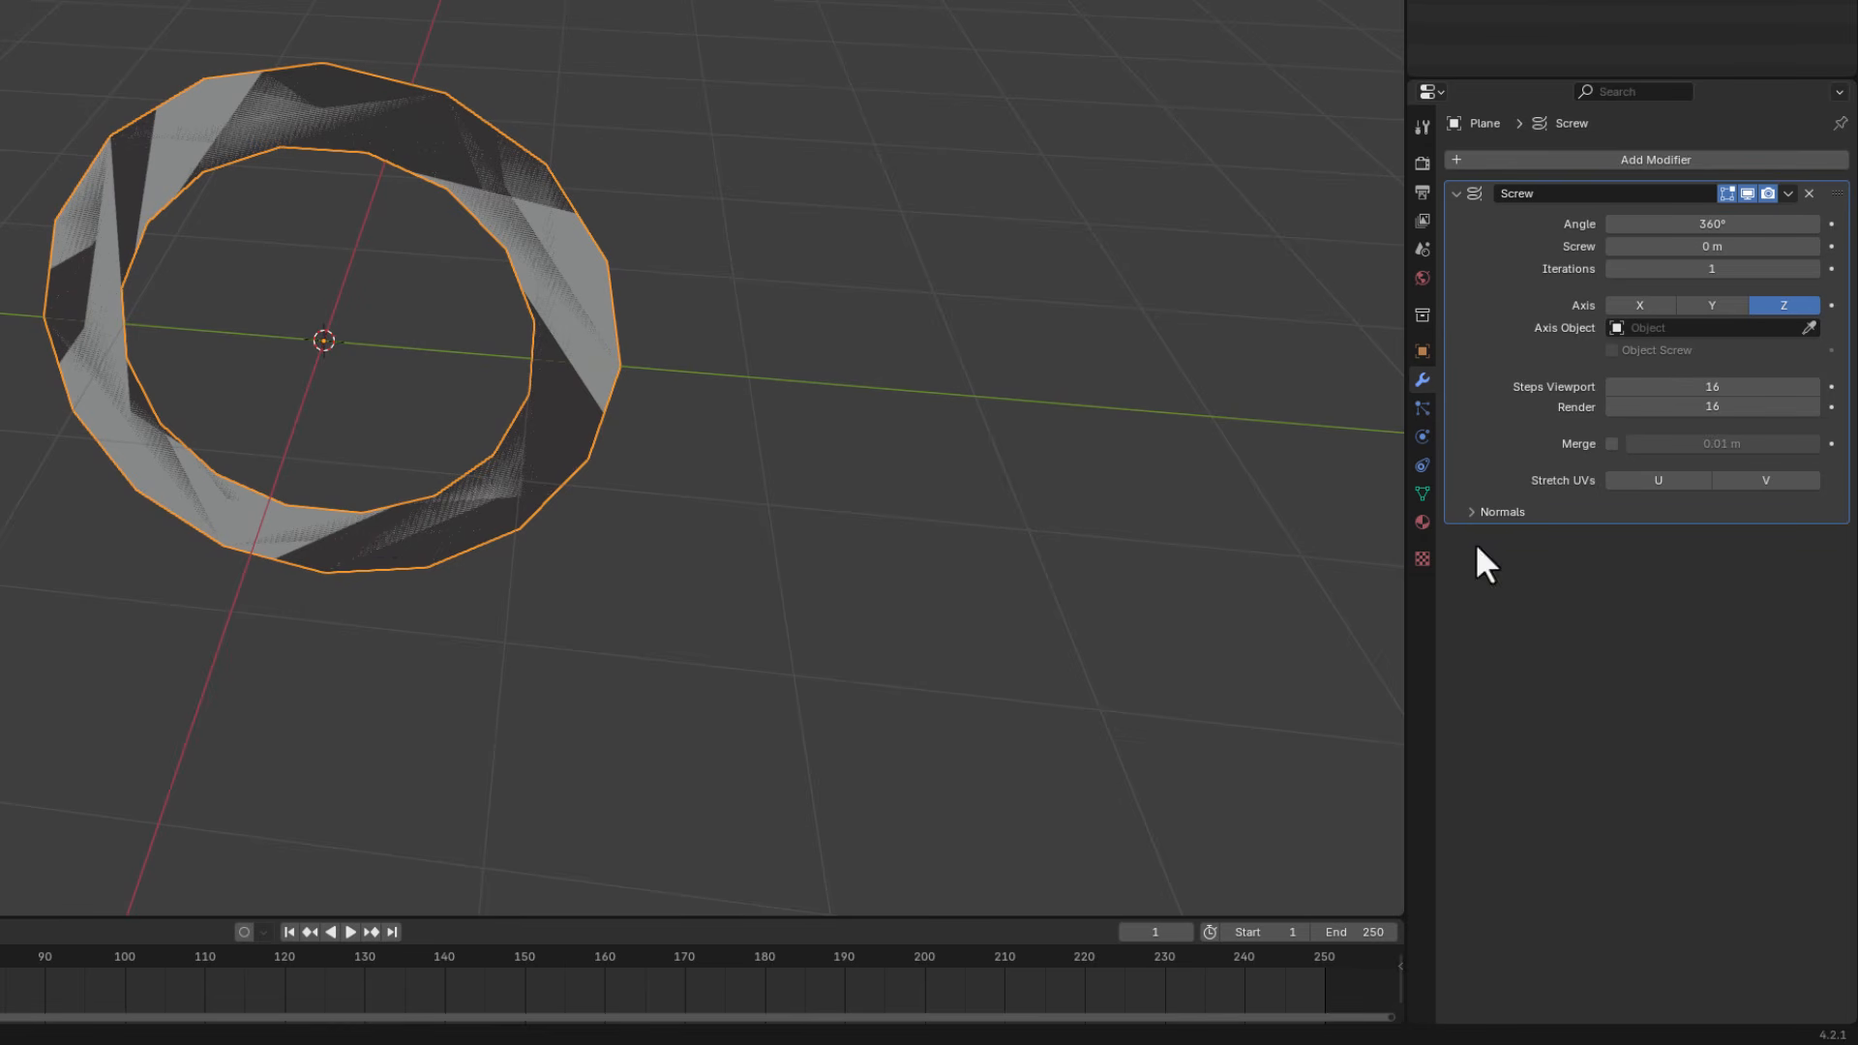
pyautogui.click(1645, 308)
pyautogui.moveTo(436, 481); pyautogui.dragTo(399, 420, button='middle')
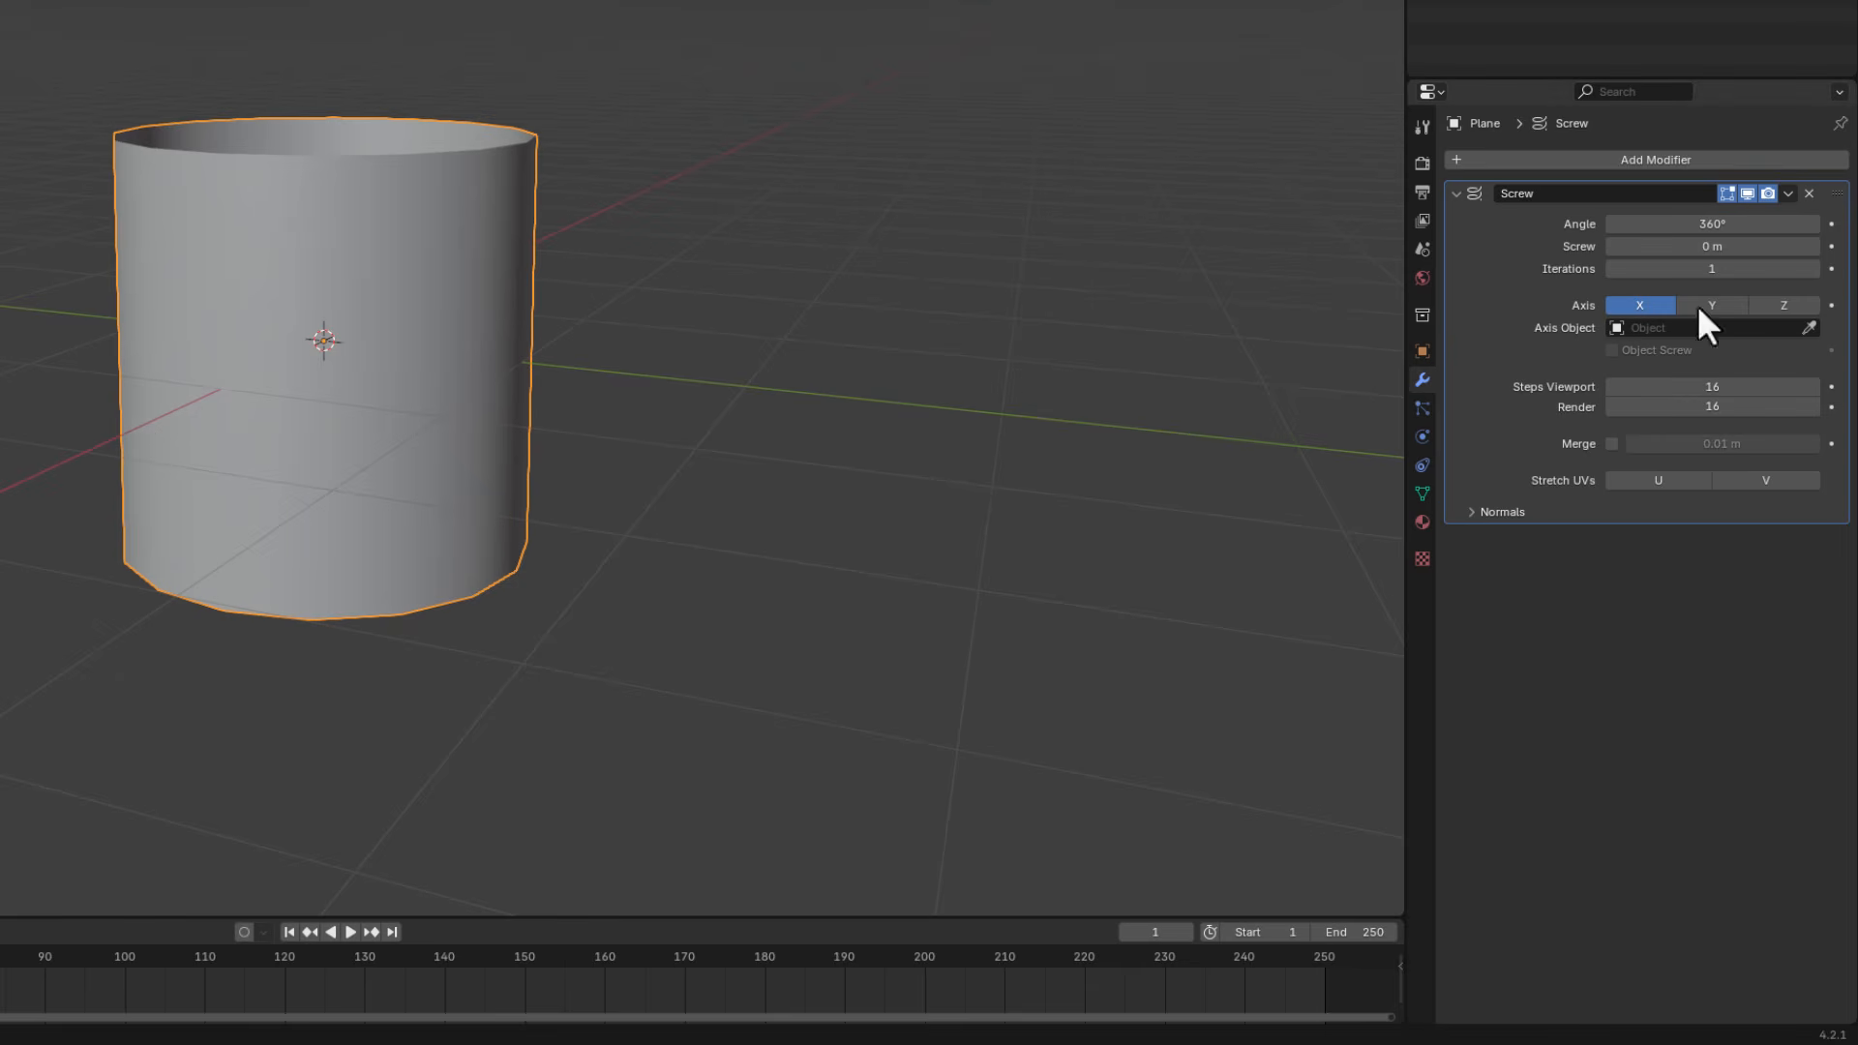
pyautogui.click(1674, 246)
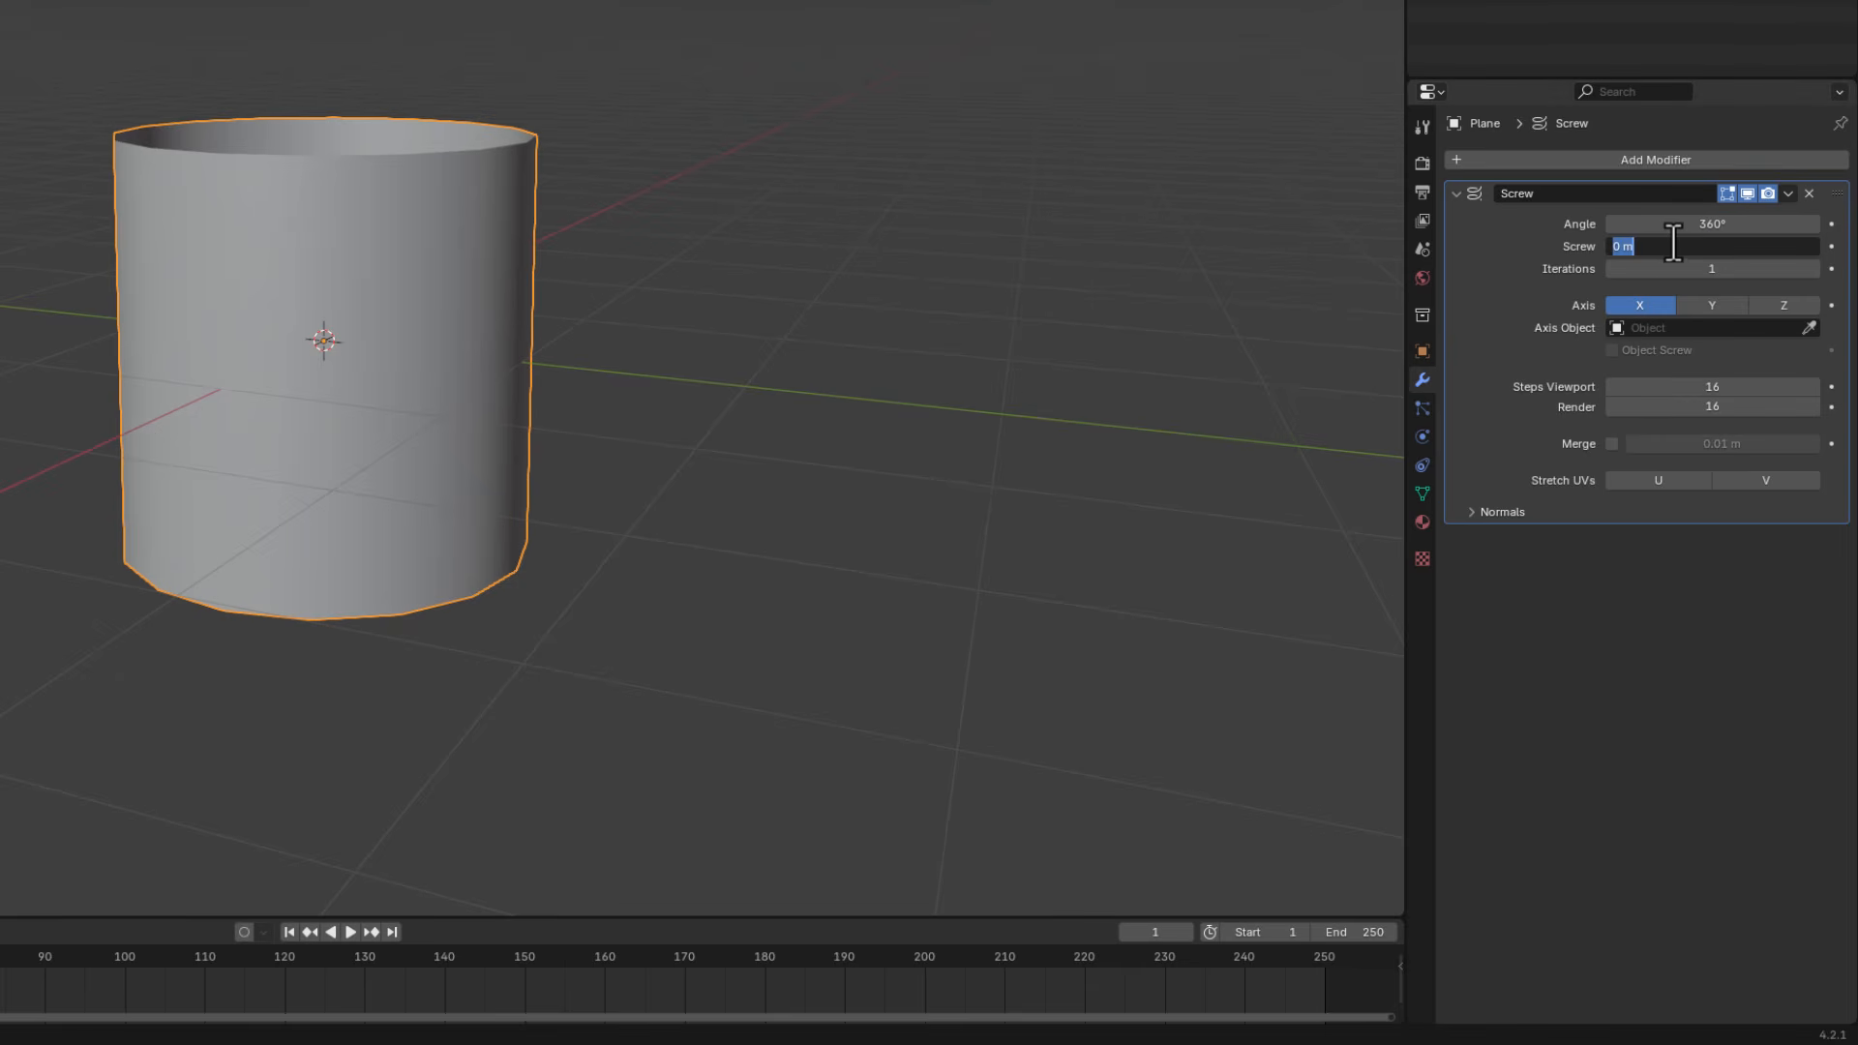
pyautogui.write('2')
pyautogui.press('Return')
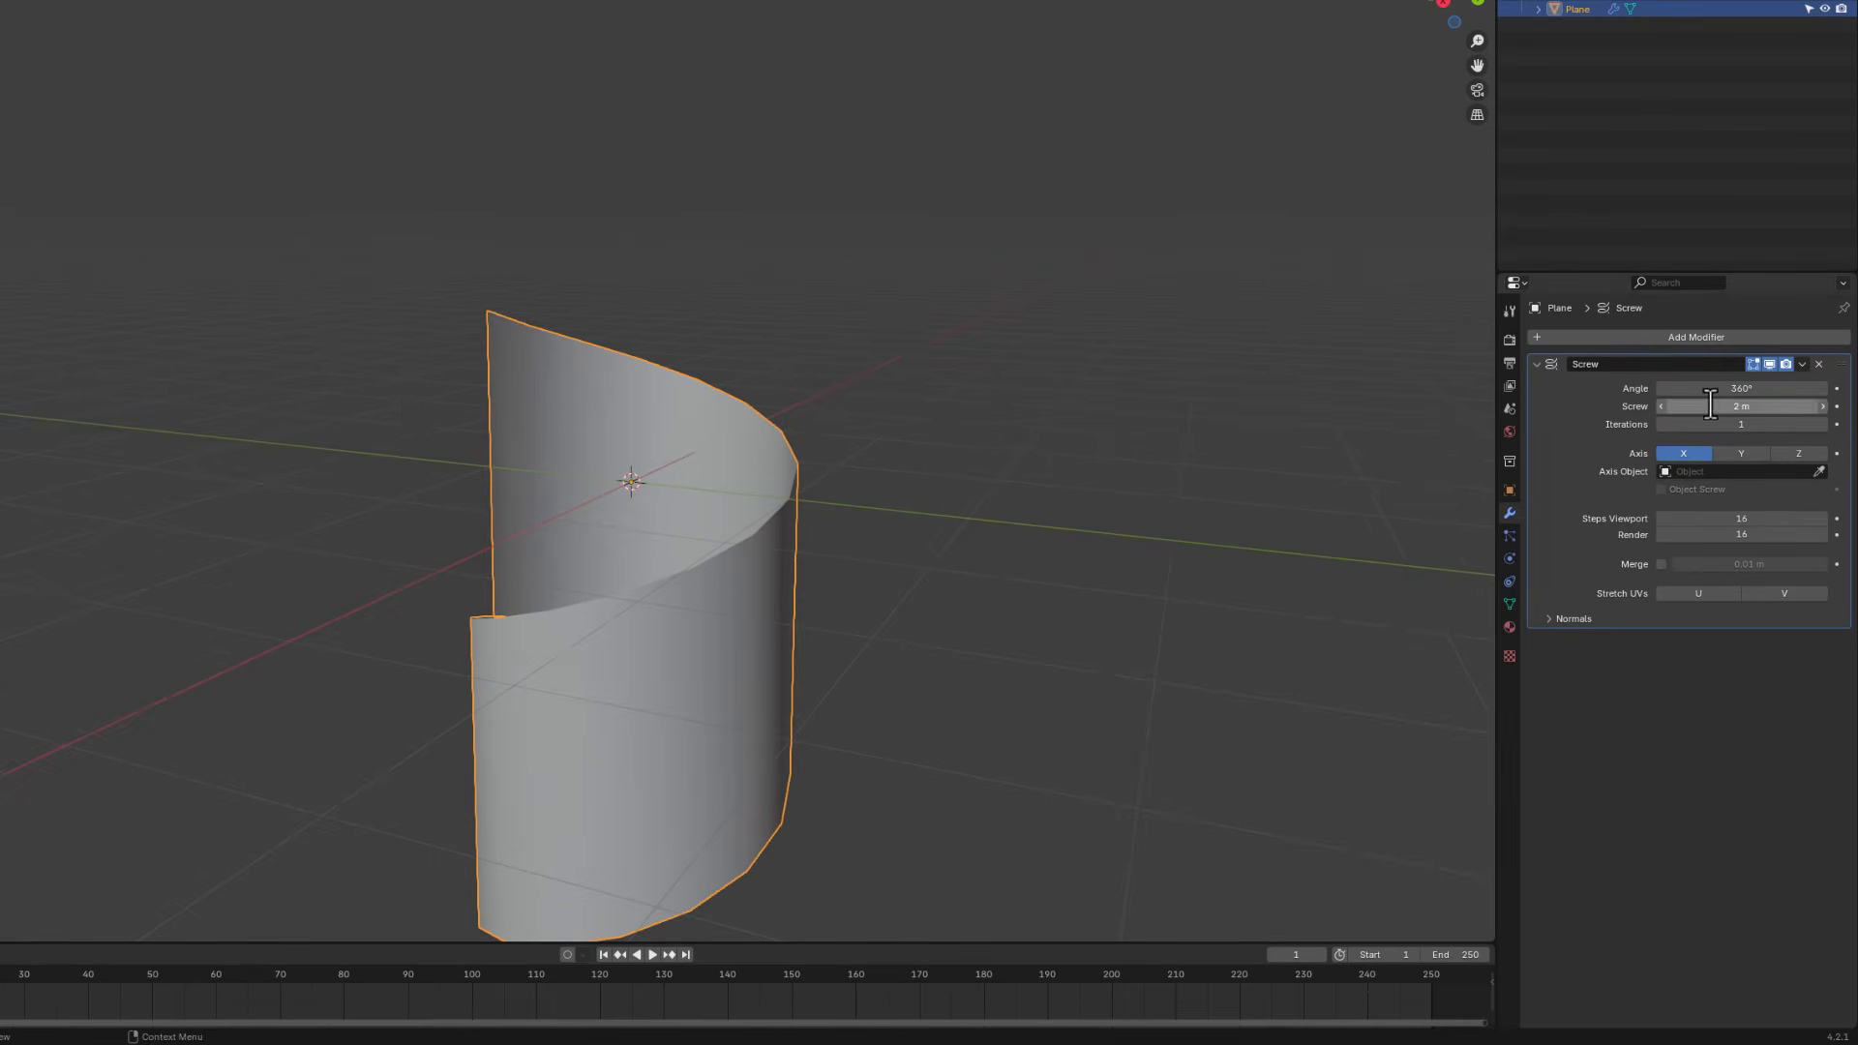
# - Experiment with the Screw modifier's offset, trying 0.5 m and returning it to 2 m
pyautogui.scroll(-3, 455, 455)
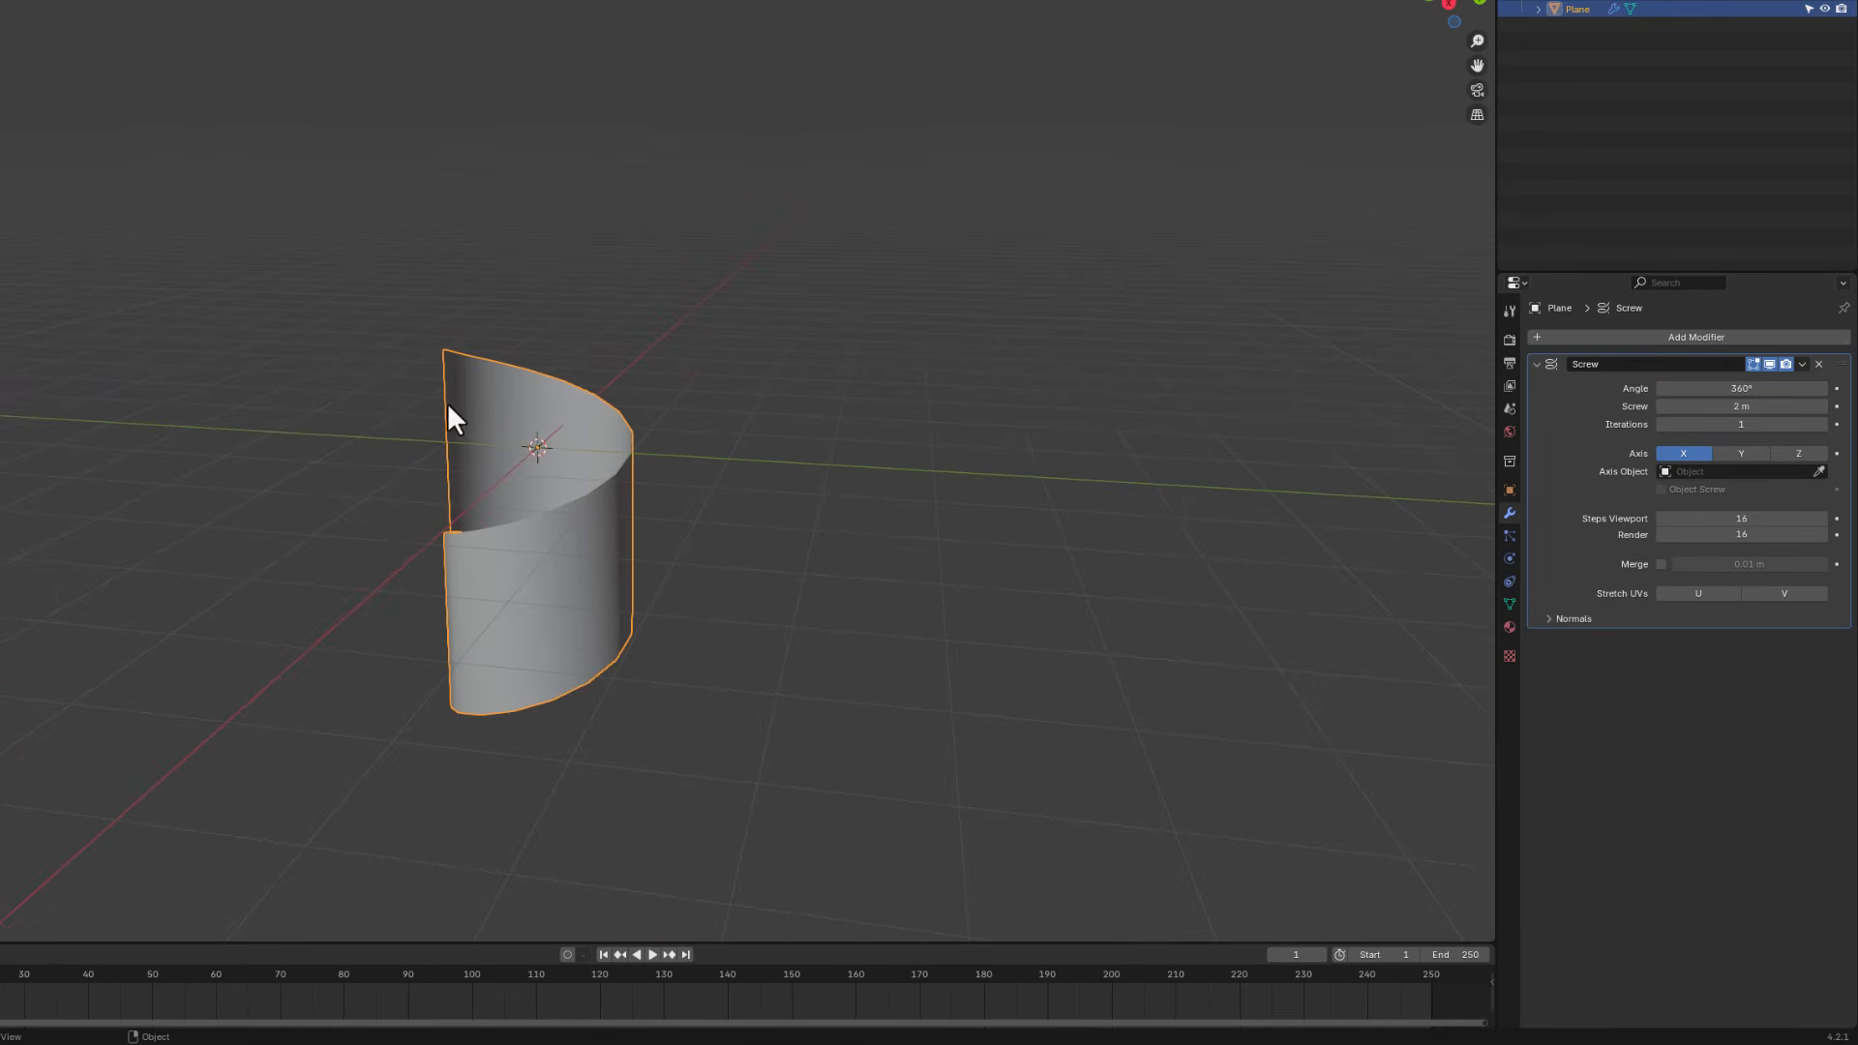
pyautogui.moveTo(477, 564); pyautogui.dragTo(467, 445, button='middle')
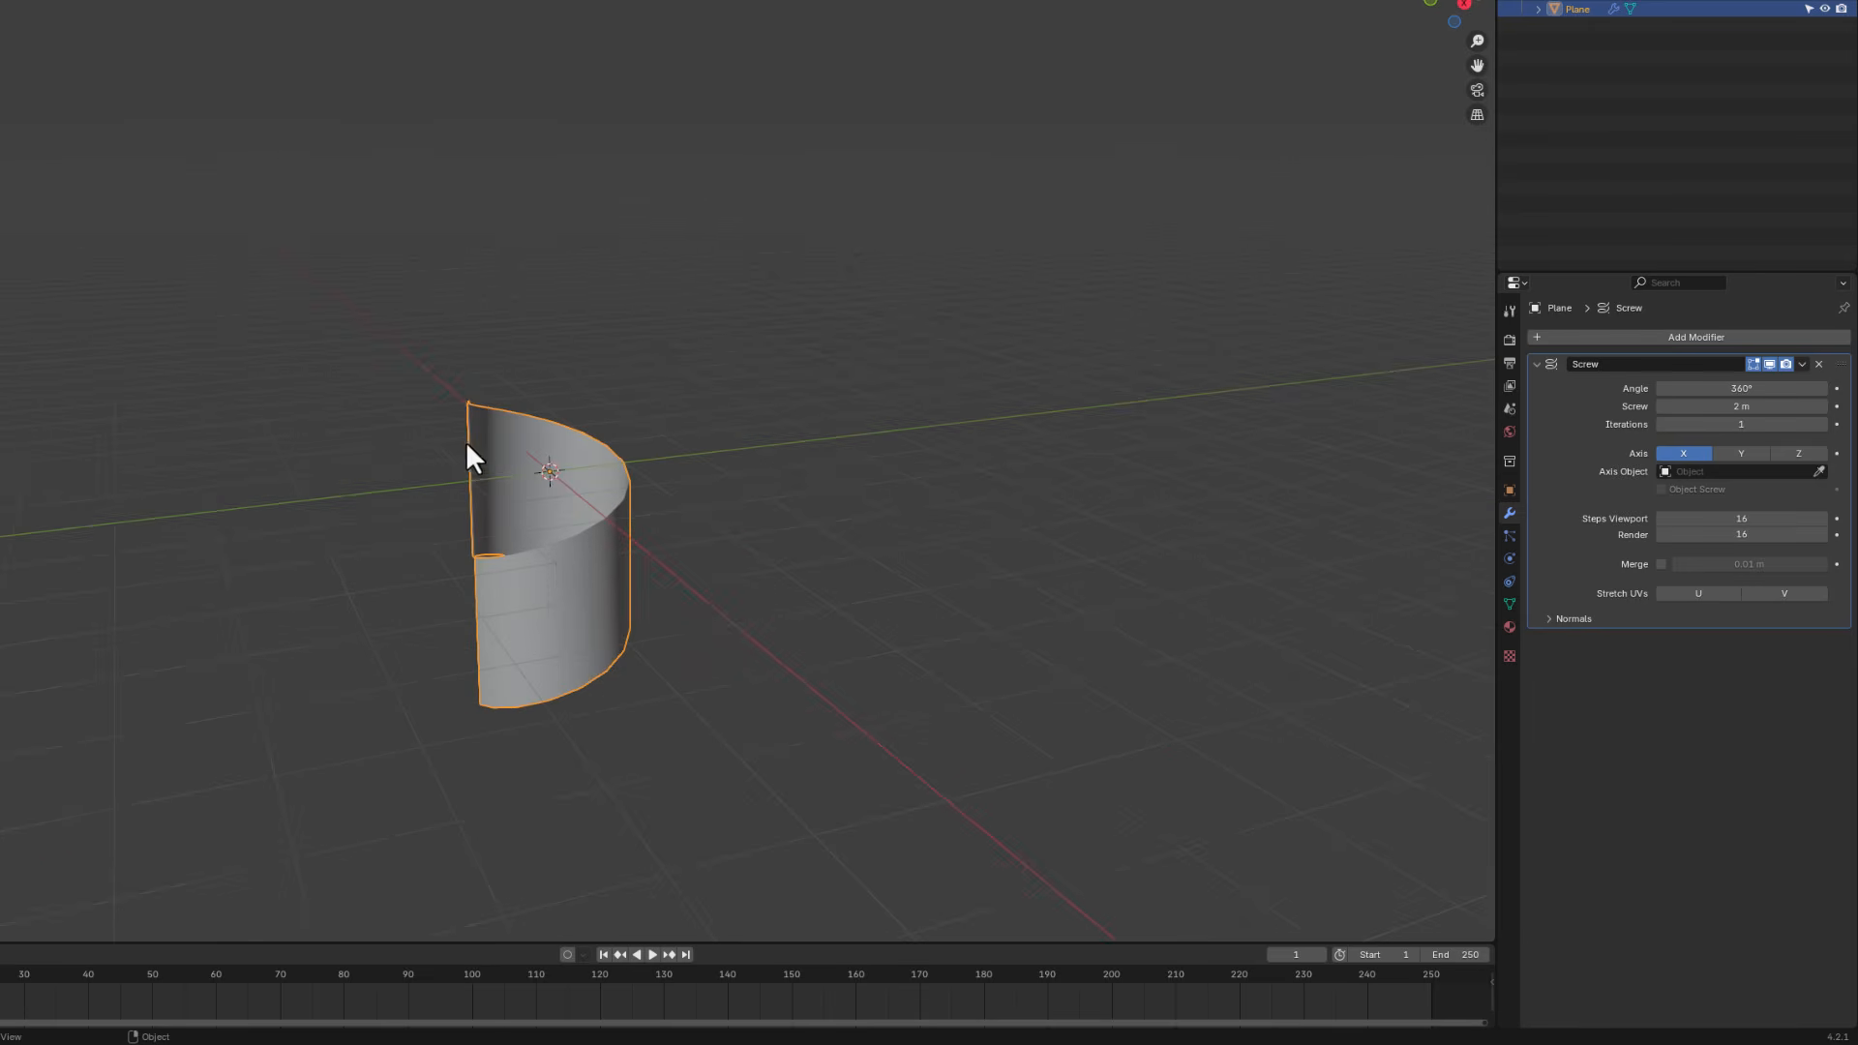
pyautogui.moveTo(571, 620); pyautogui.dragTo(437, 392, button='middle')
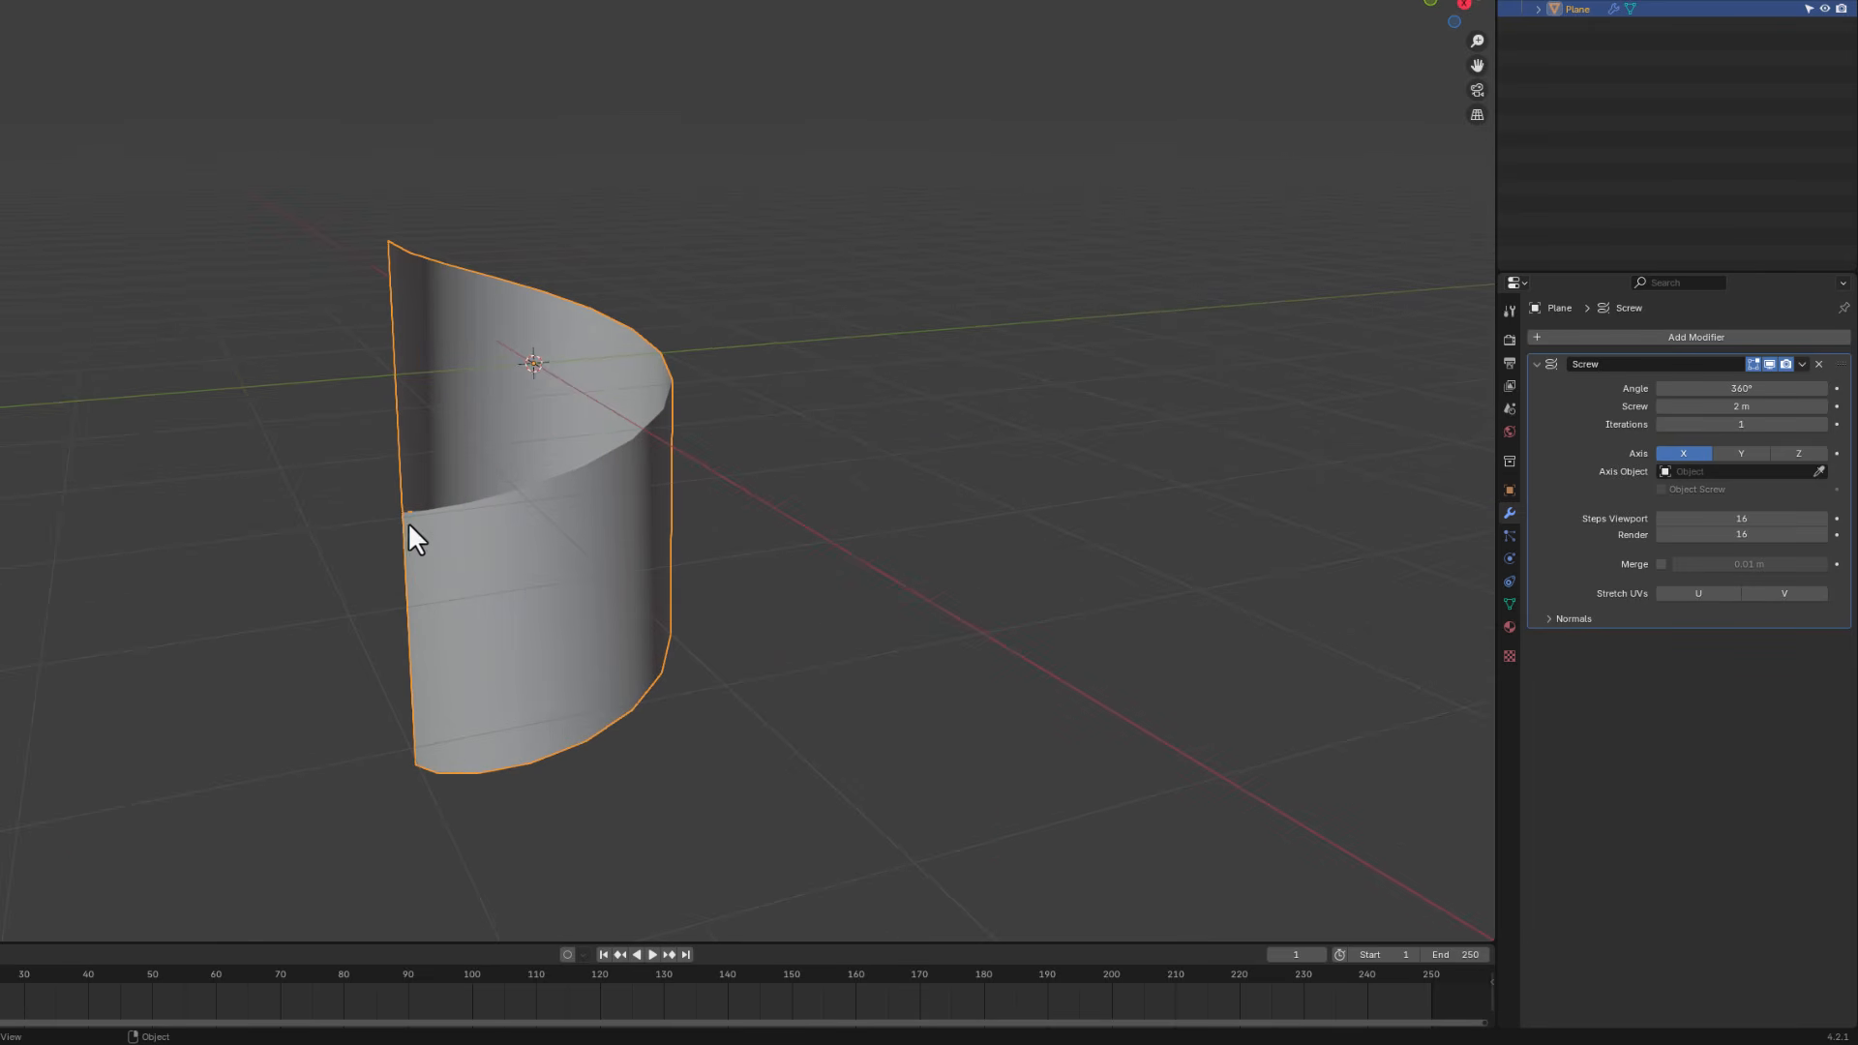
pyautogui.moveTo(427, 586); pyautogui.dragTo(522, 564, button='middle')
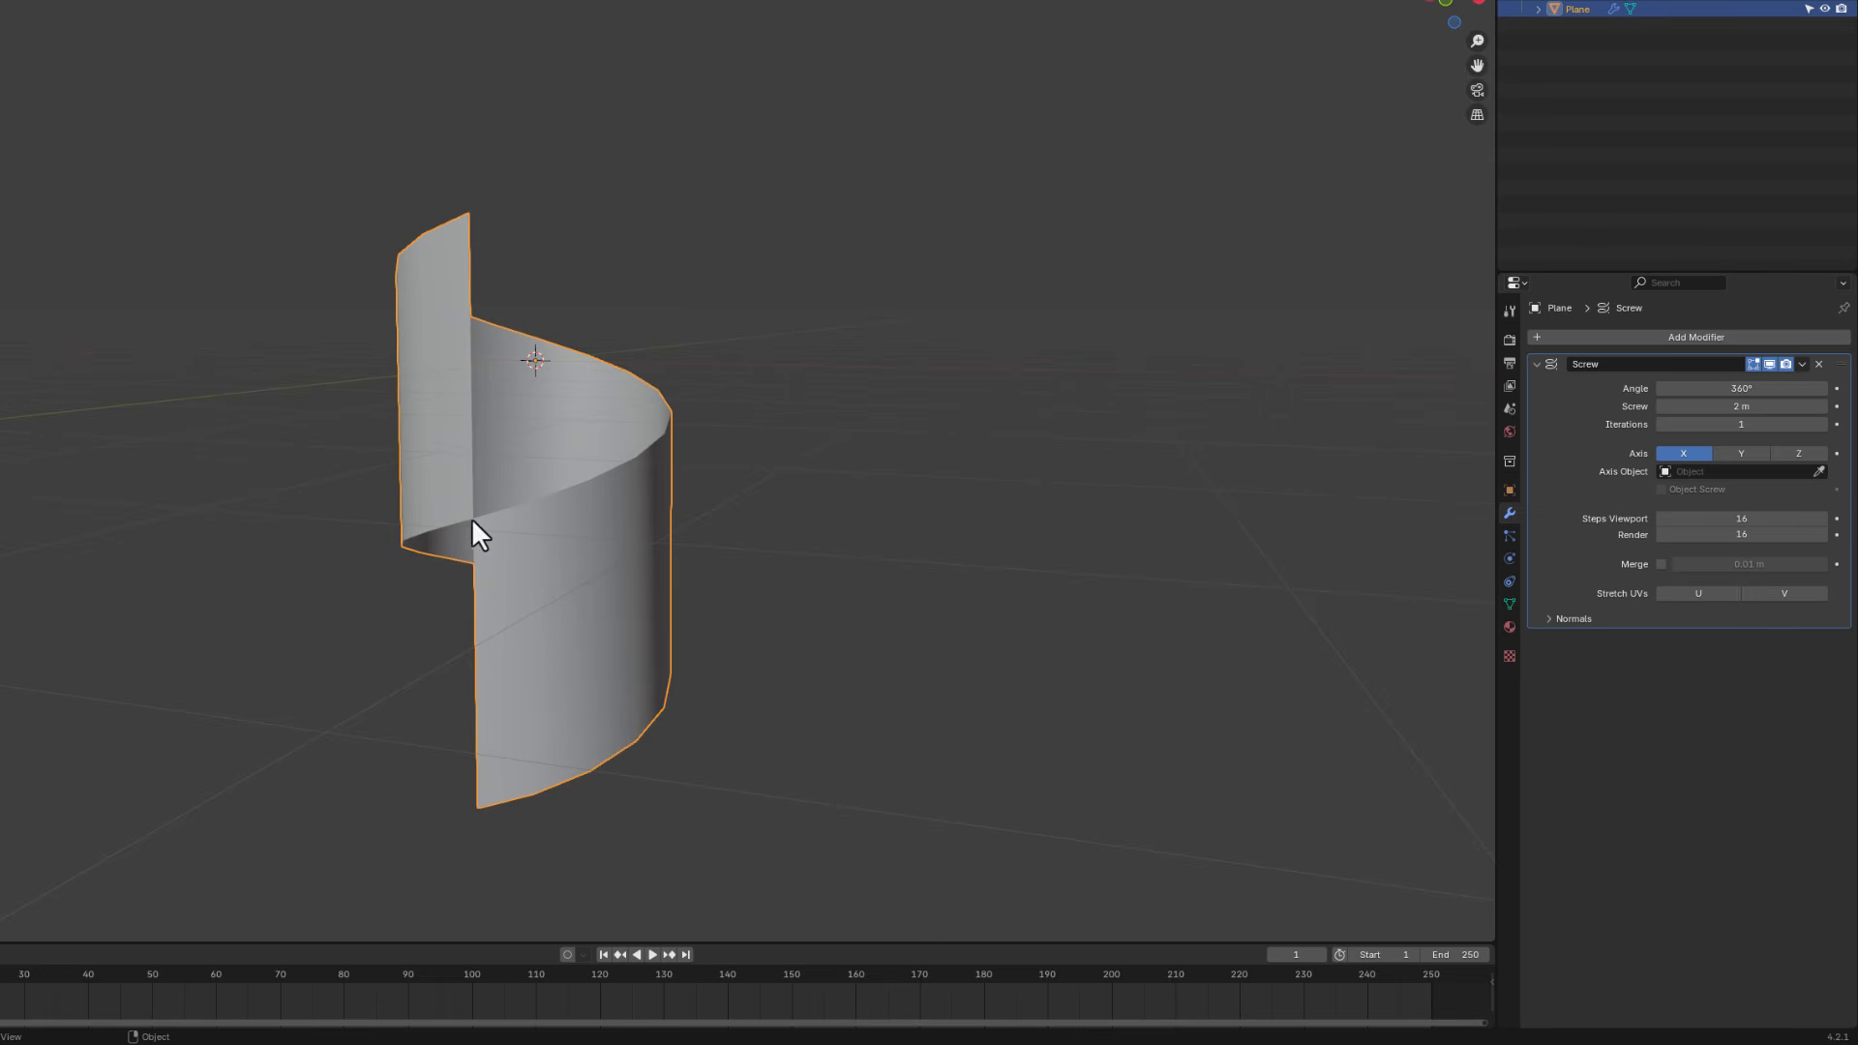
pyautogui.click(1793, 407)
pyautogui.write('0.5')
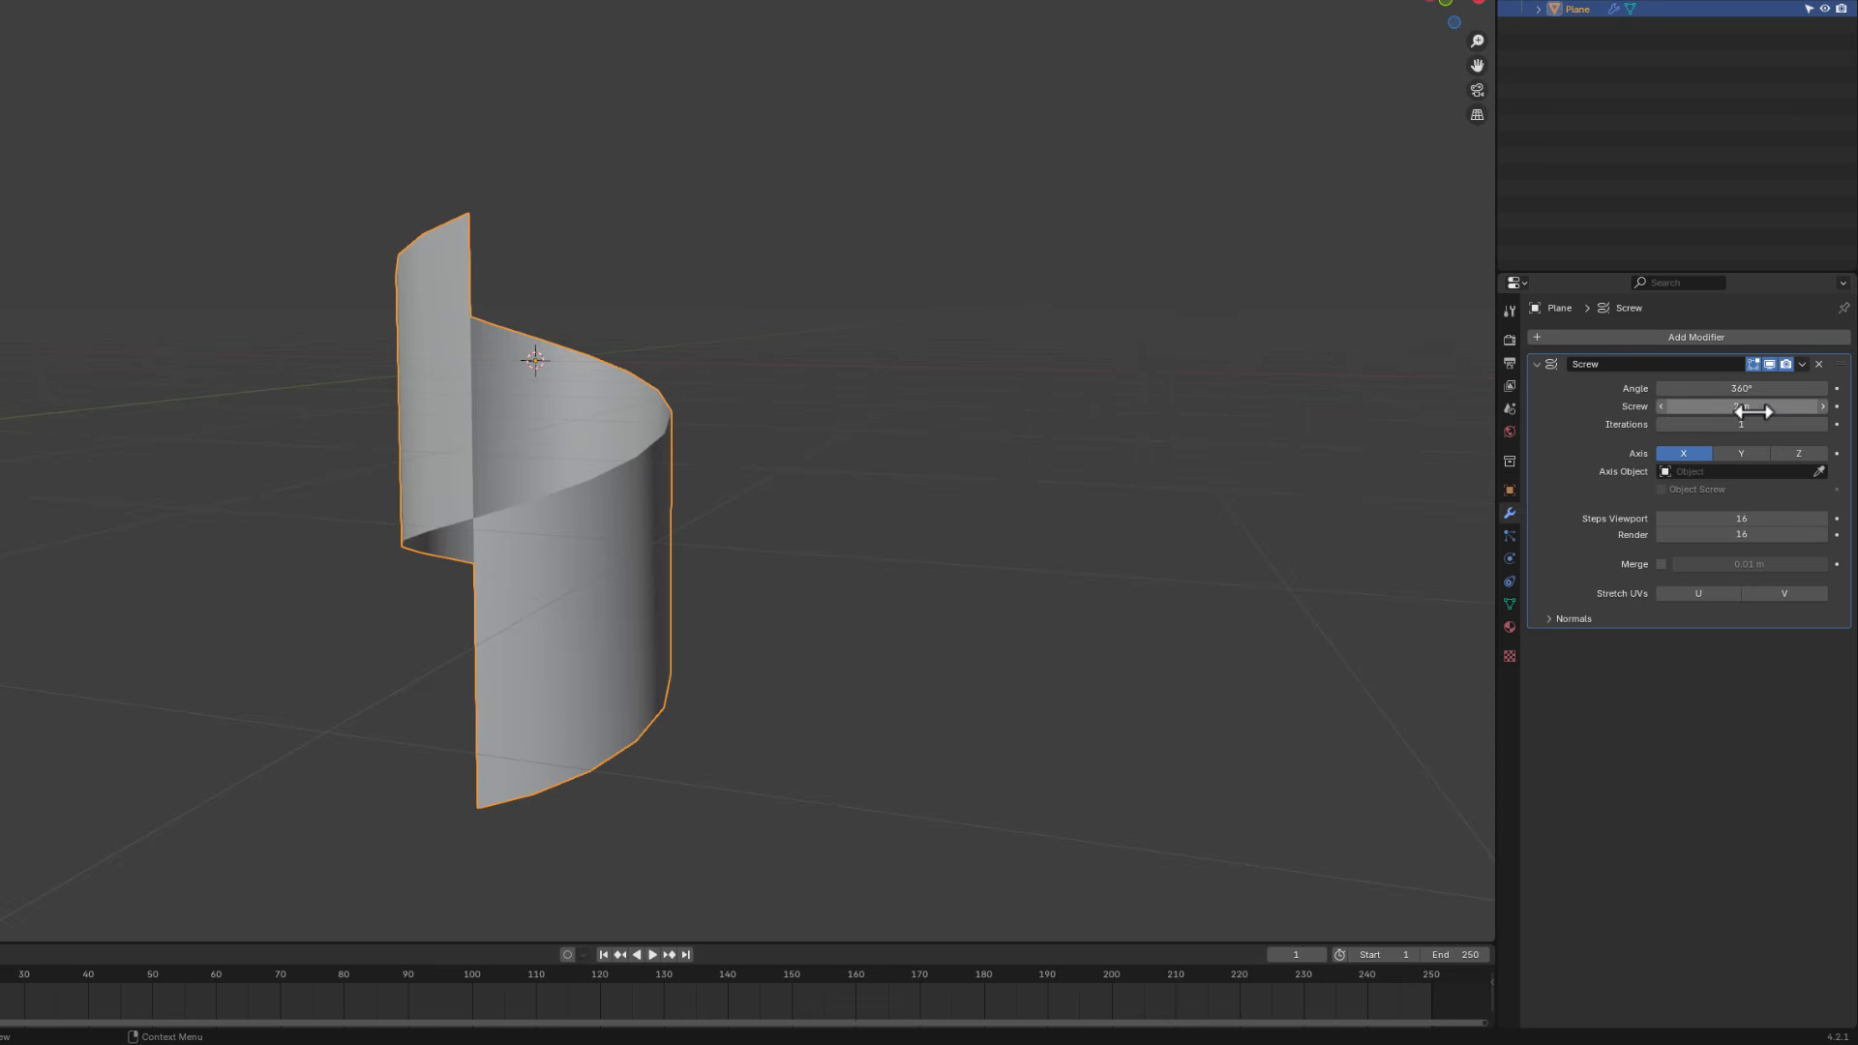
pyautogui.press('Return')
pyautogui.moveTo(1773, 408); pyautogui.dragTo(1812, 409)
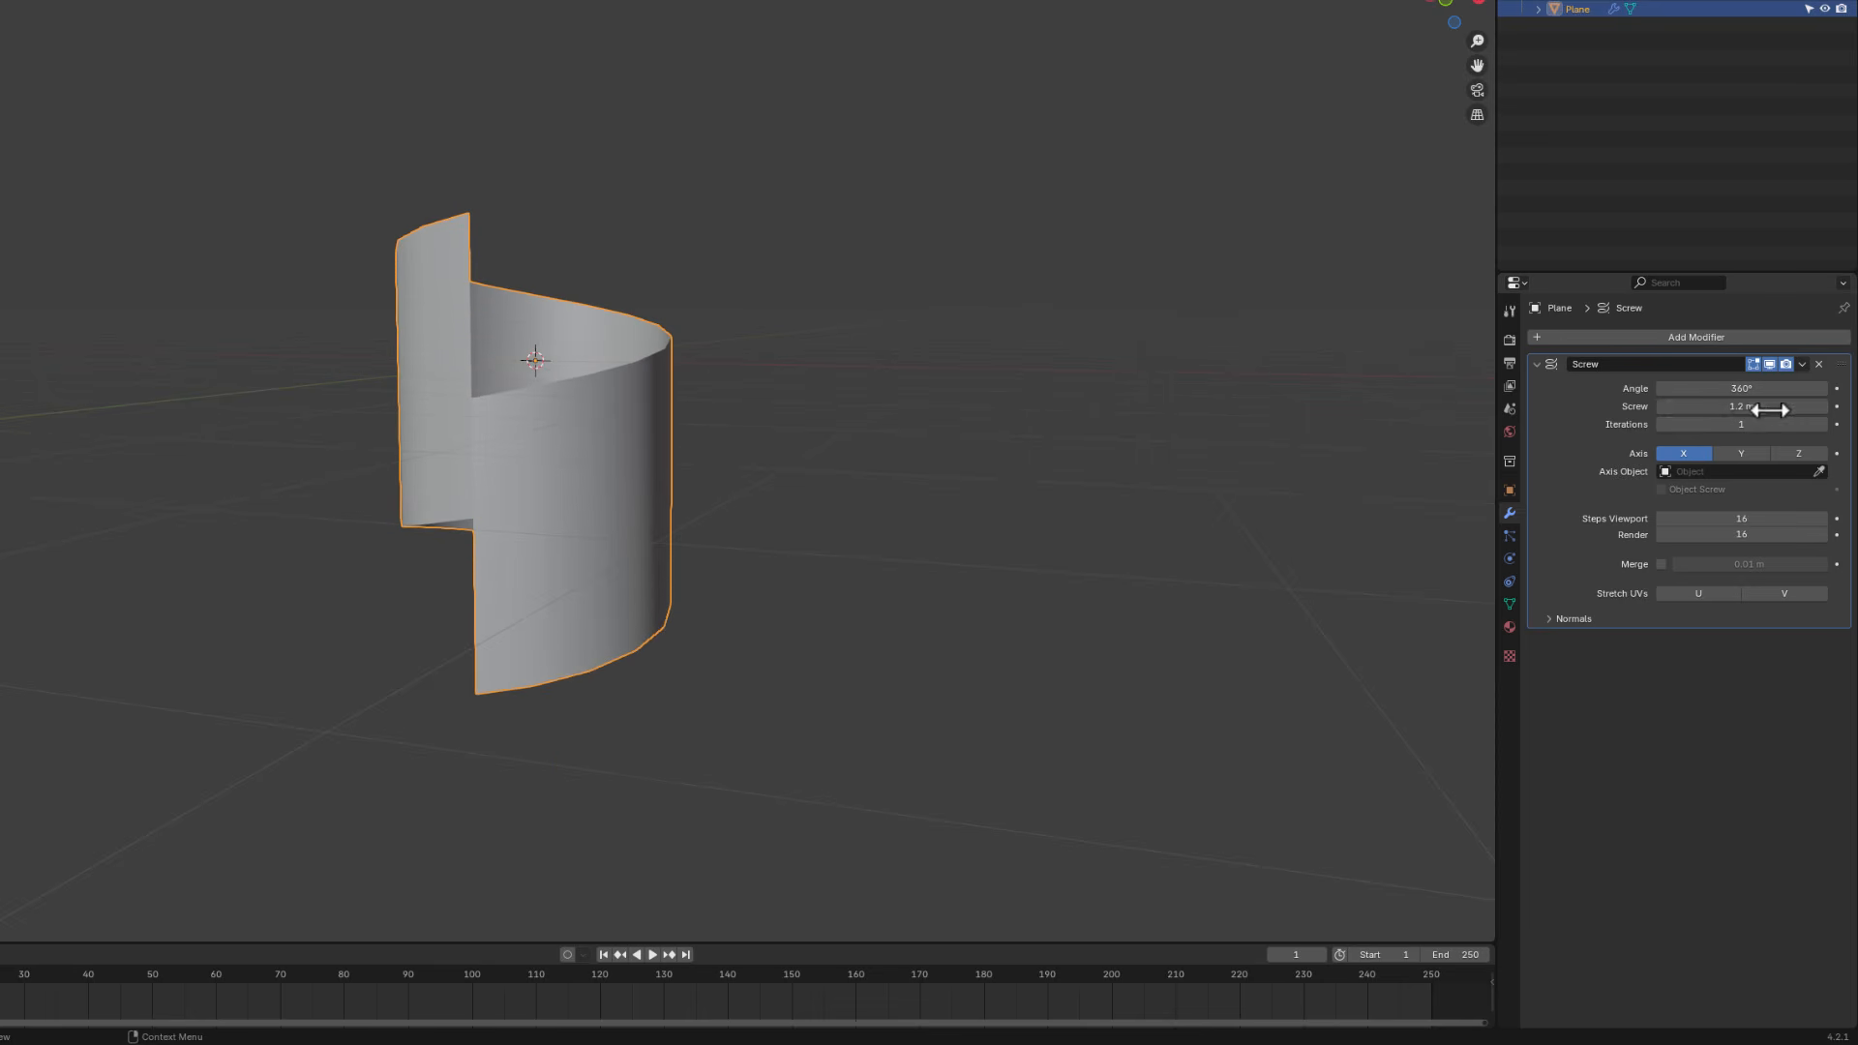
pyautogui.click(1773, 408)
pyautogui.write('2')
pyautogui.press('Return')
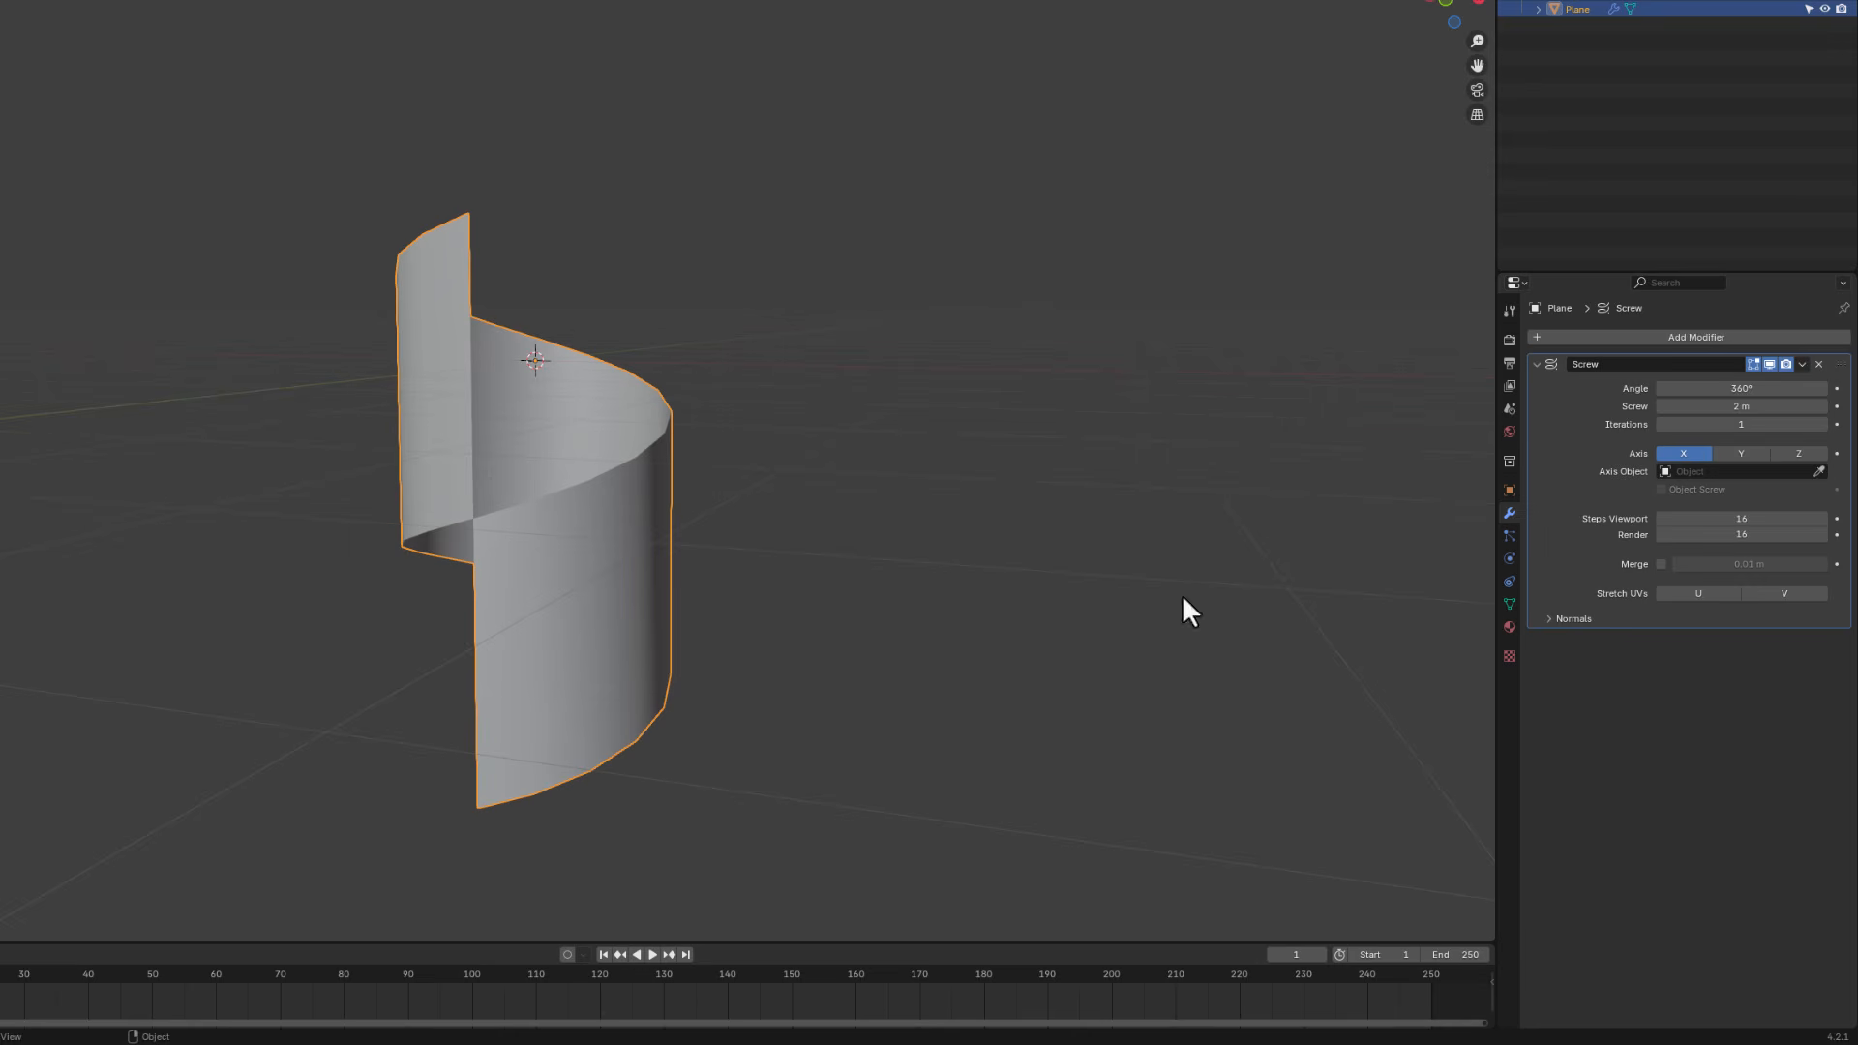
# - Increase the Screw modifier's iterations to 2
pyautogui.click(1821, 425)
pyautogui.scroll(-1, 581, 511)
pyautogui.scroll(-2, 586, 527)
pyautogui.moveTo(587, 689); pyautogui.dragTo(447, 683, button='middle')
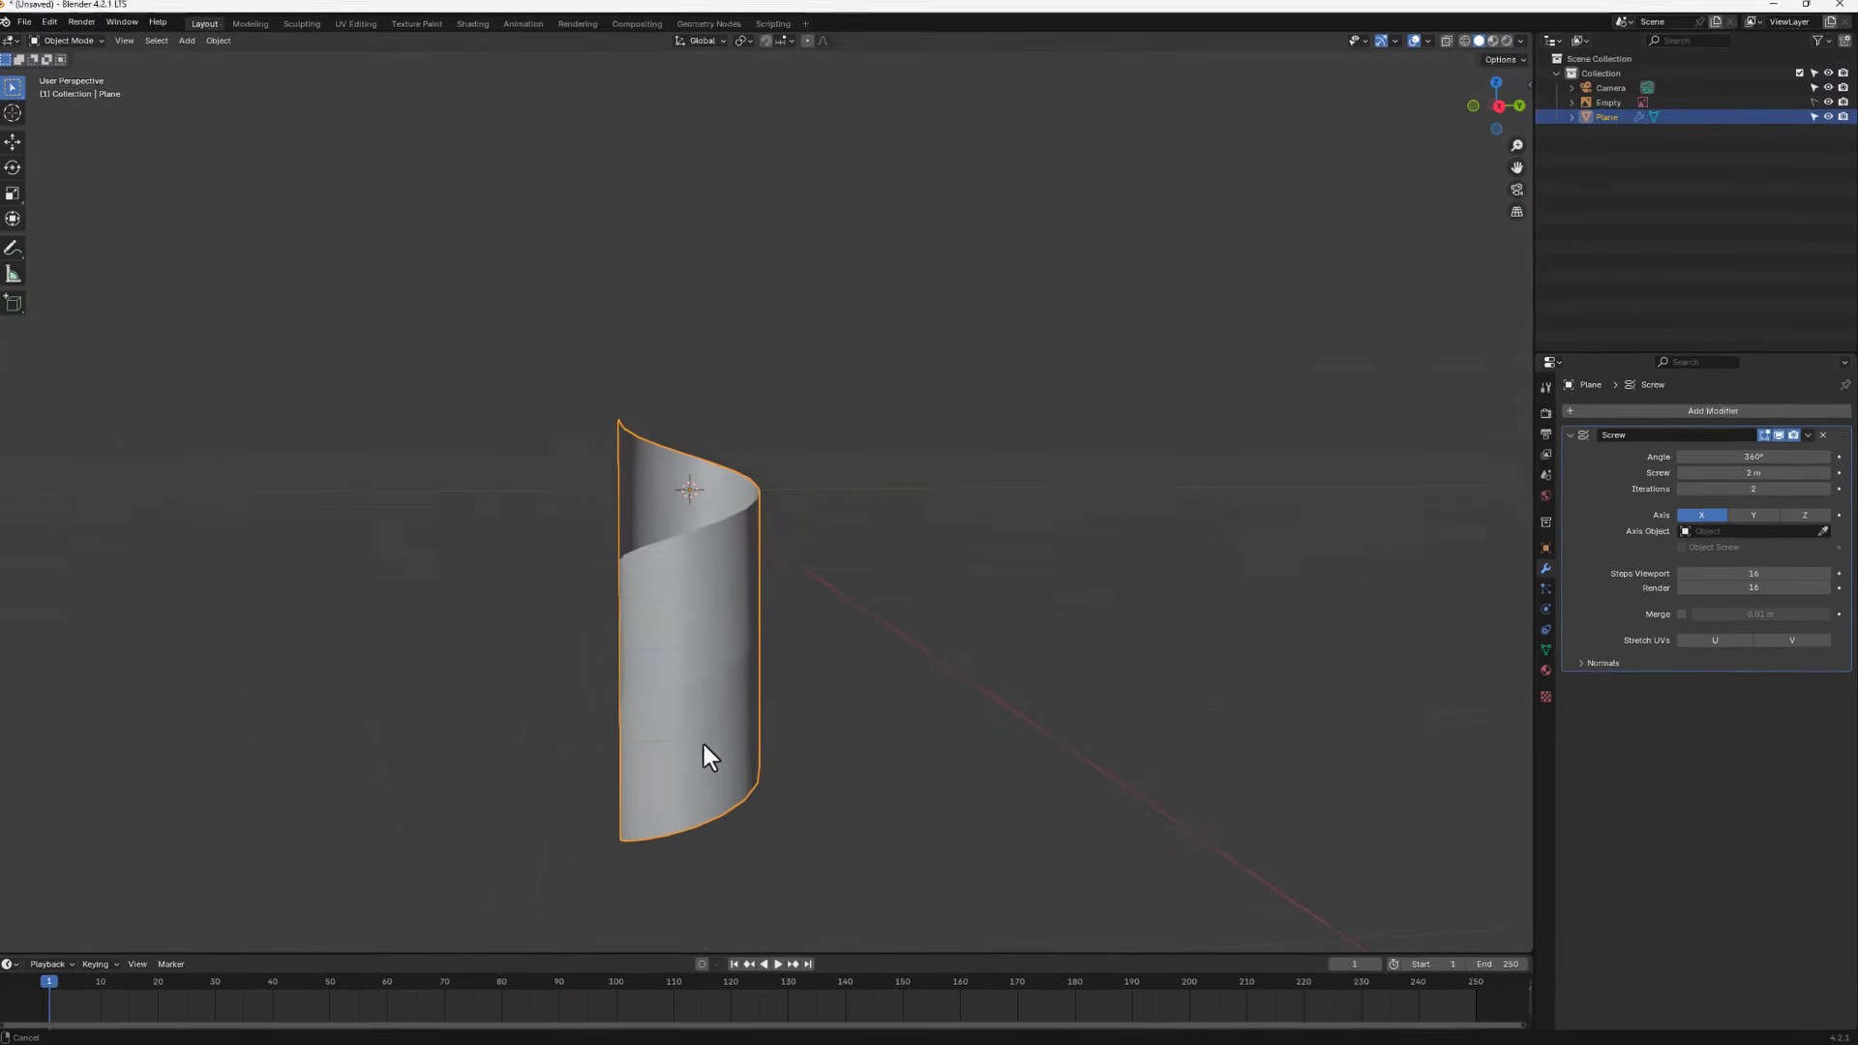
pyautogui.moveTo(704, 746); pyautogui.dragTo(838, 641, button='middle')
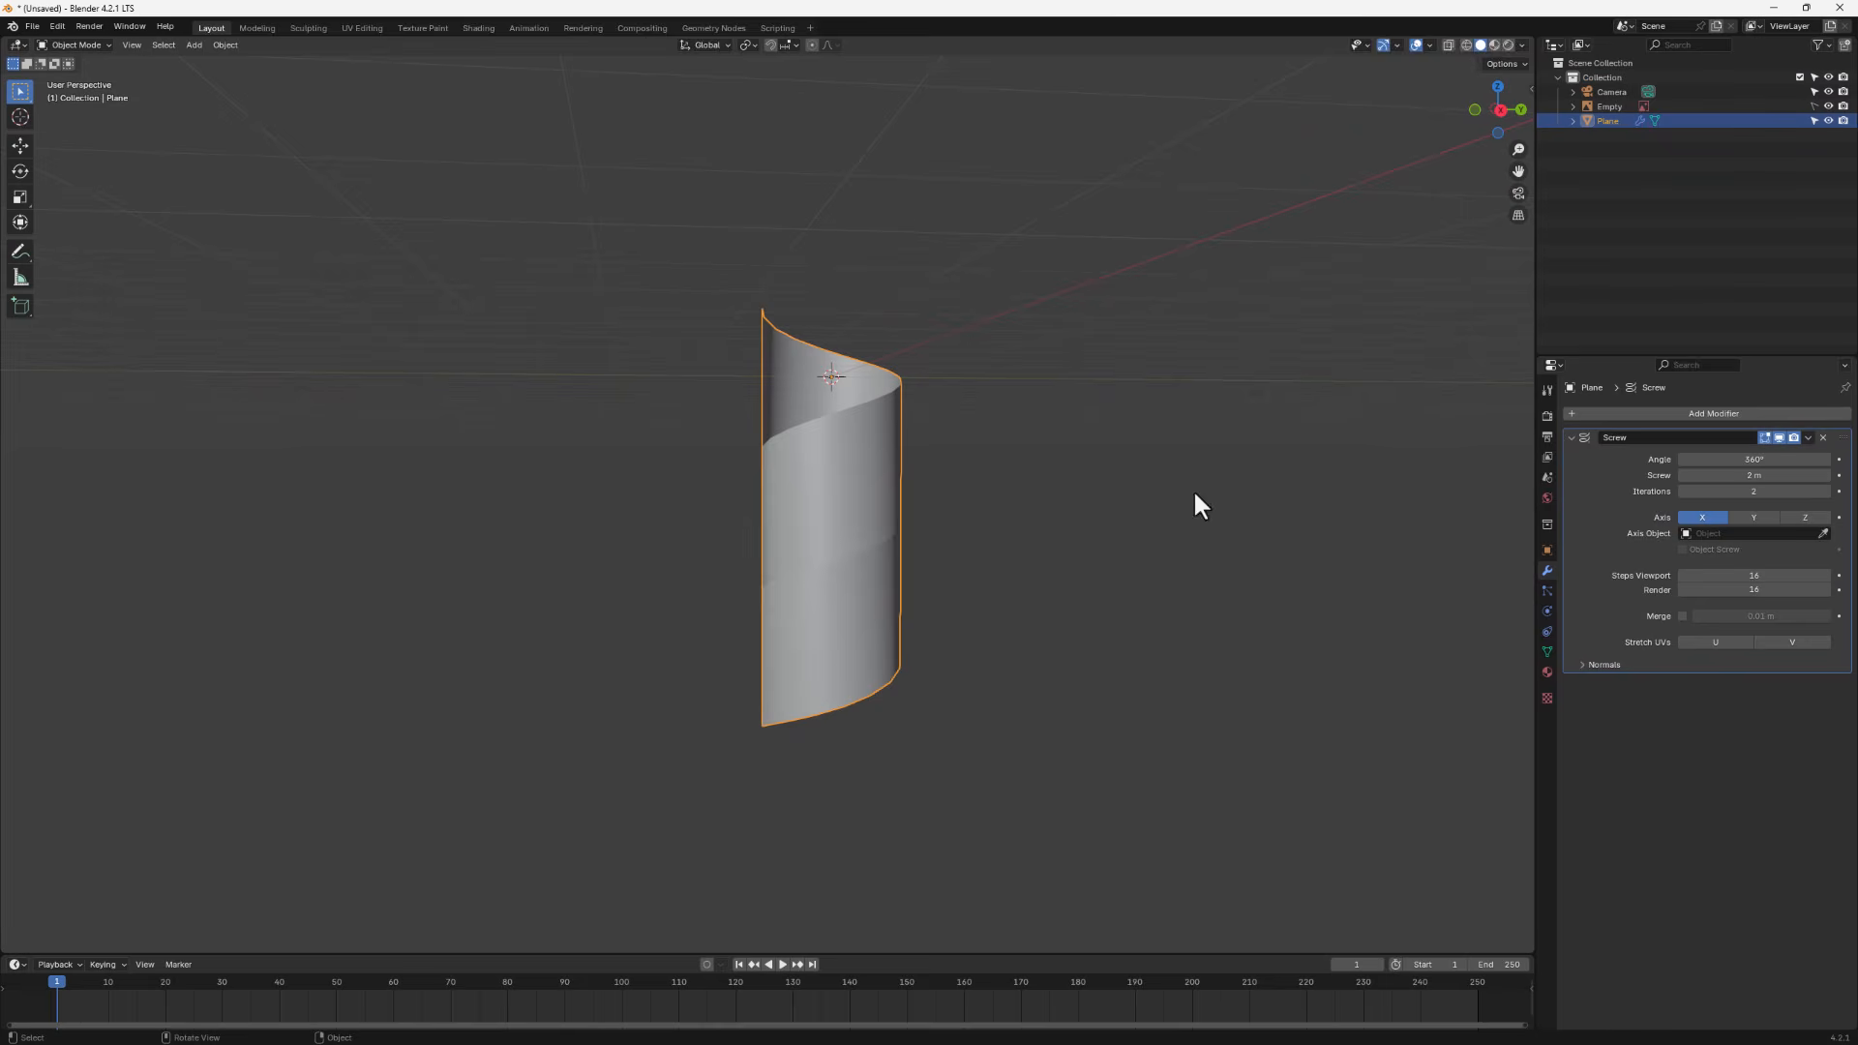
# - Apply the Screw modifier to the mesh
pyautogui.click(1807, 438)
pyautogui.click(1807, 438)
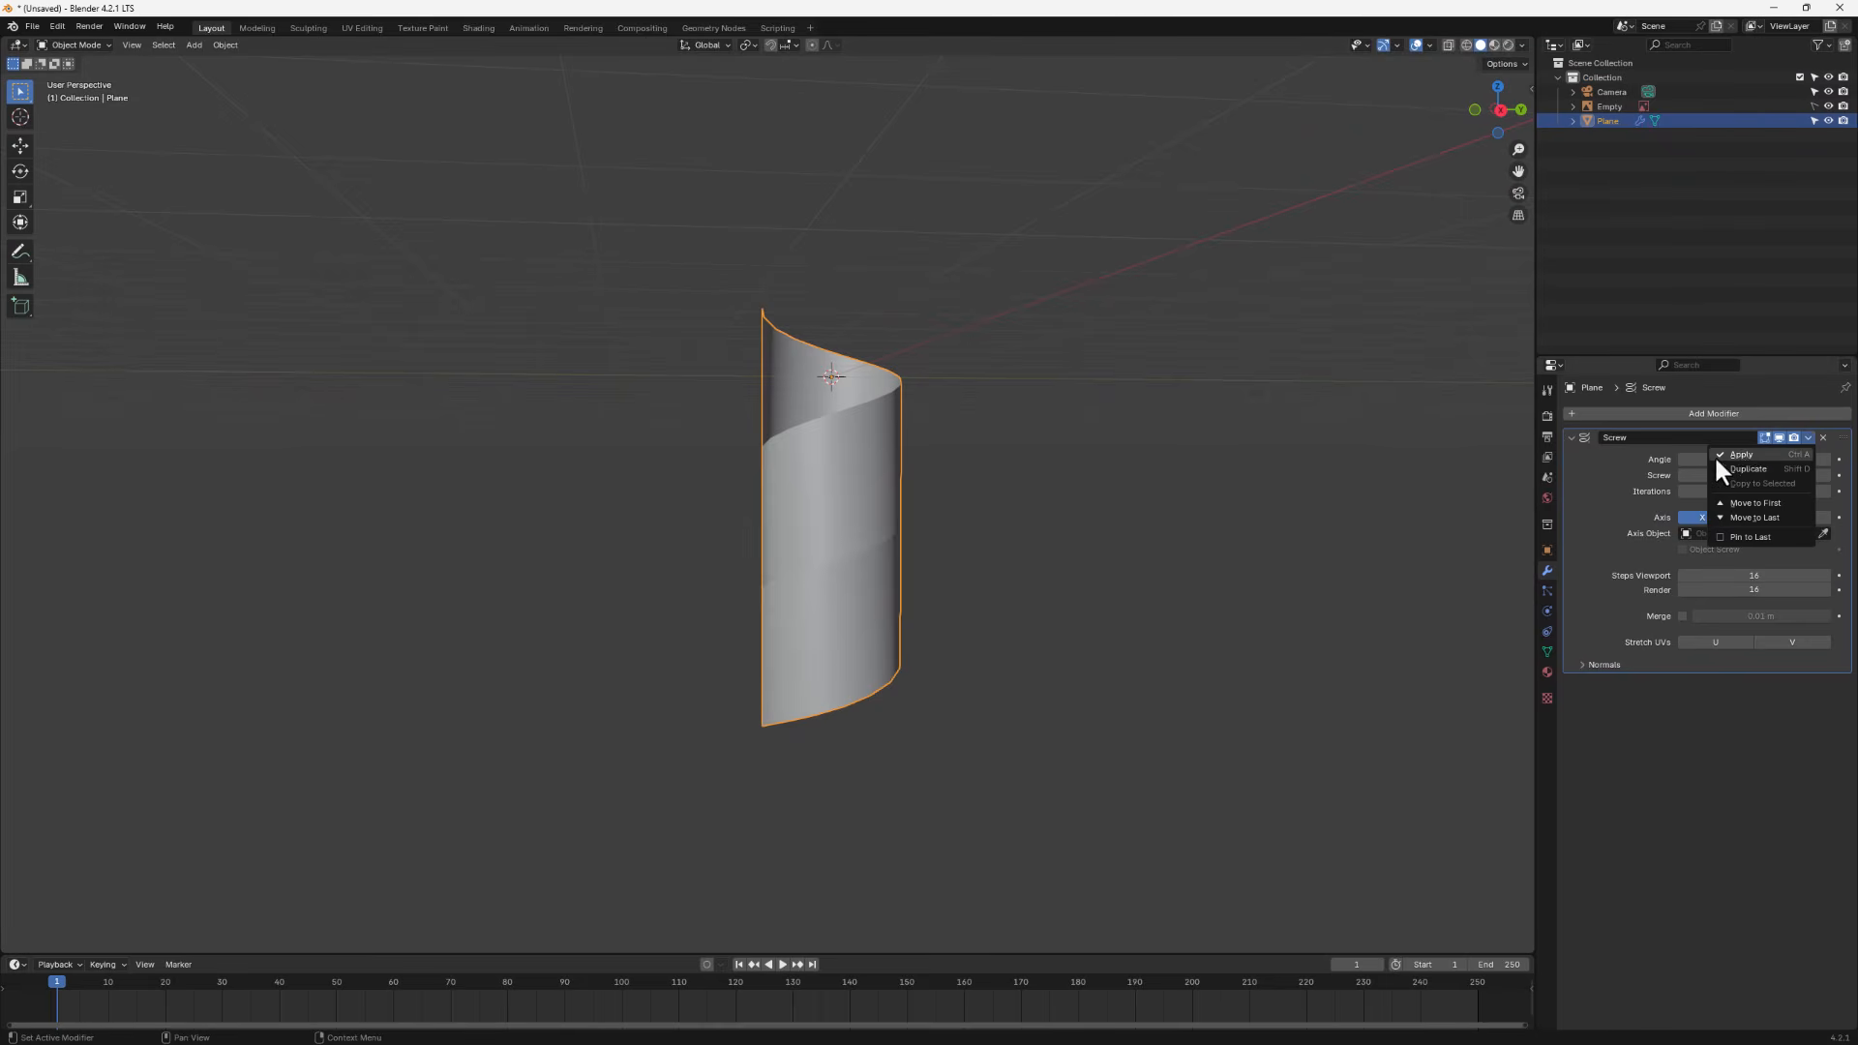
pyautogui.click(1739, 451)
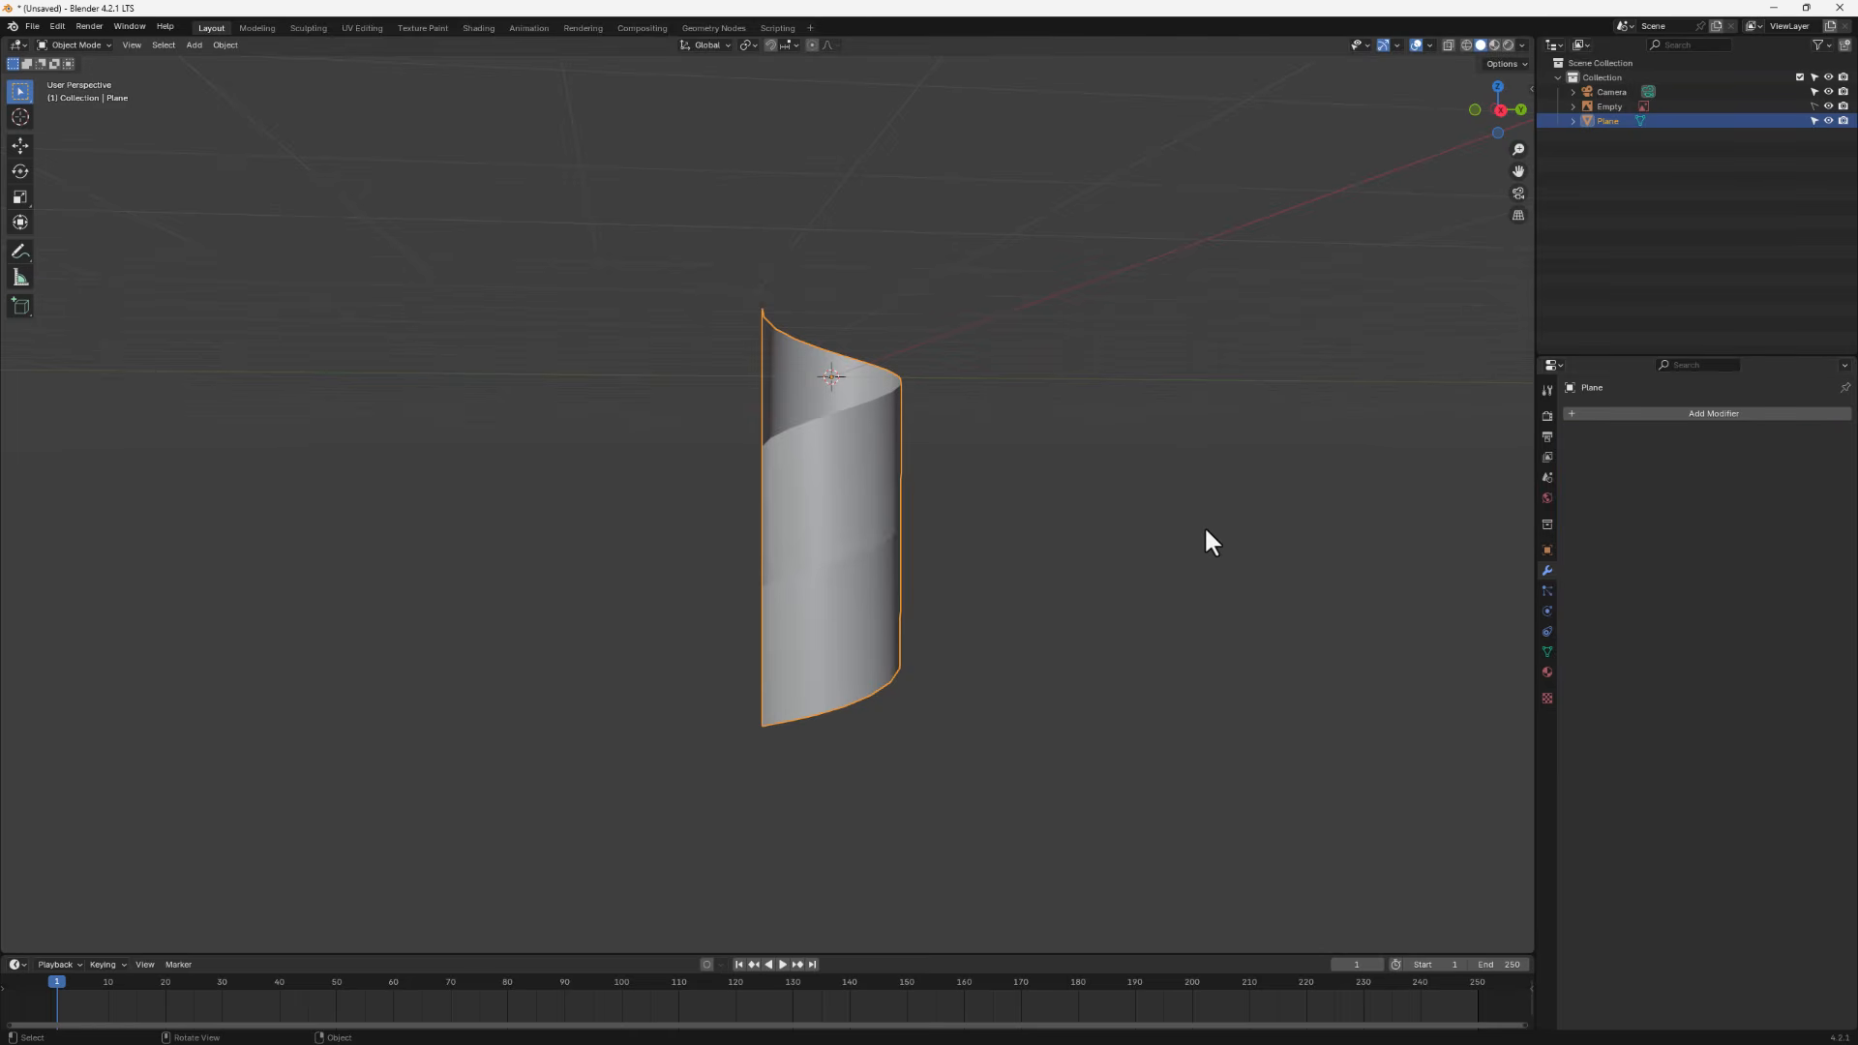
# - In Edit Mode, select the whole helix and scale it along Z to about 0.7
pyautogui.moveTo(864, 608); pyautogui.dragTo(882, 602, button='middle')
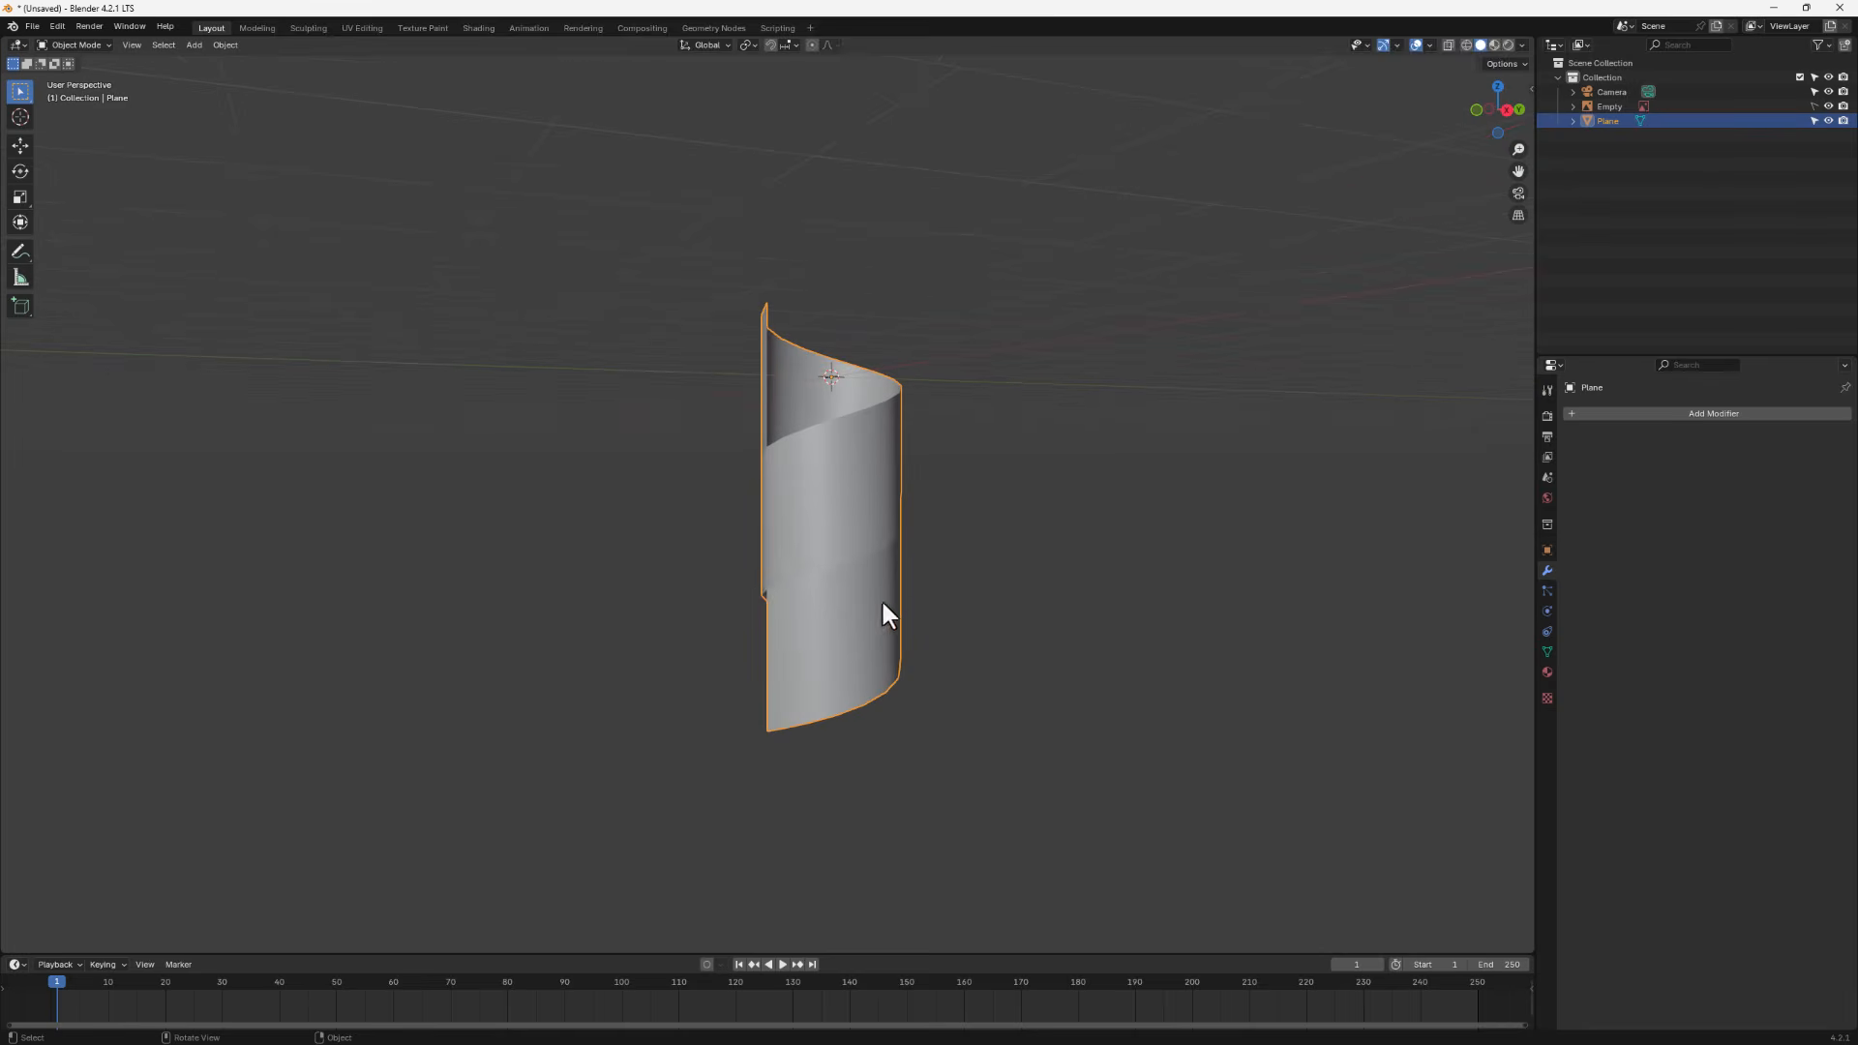
pyautogui.press('Tab')
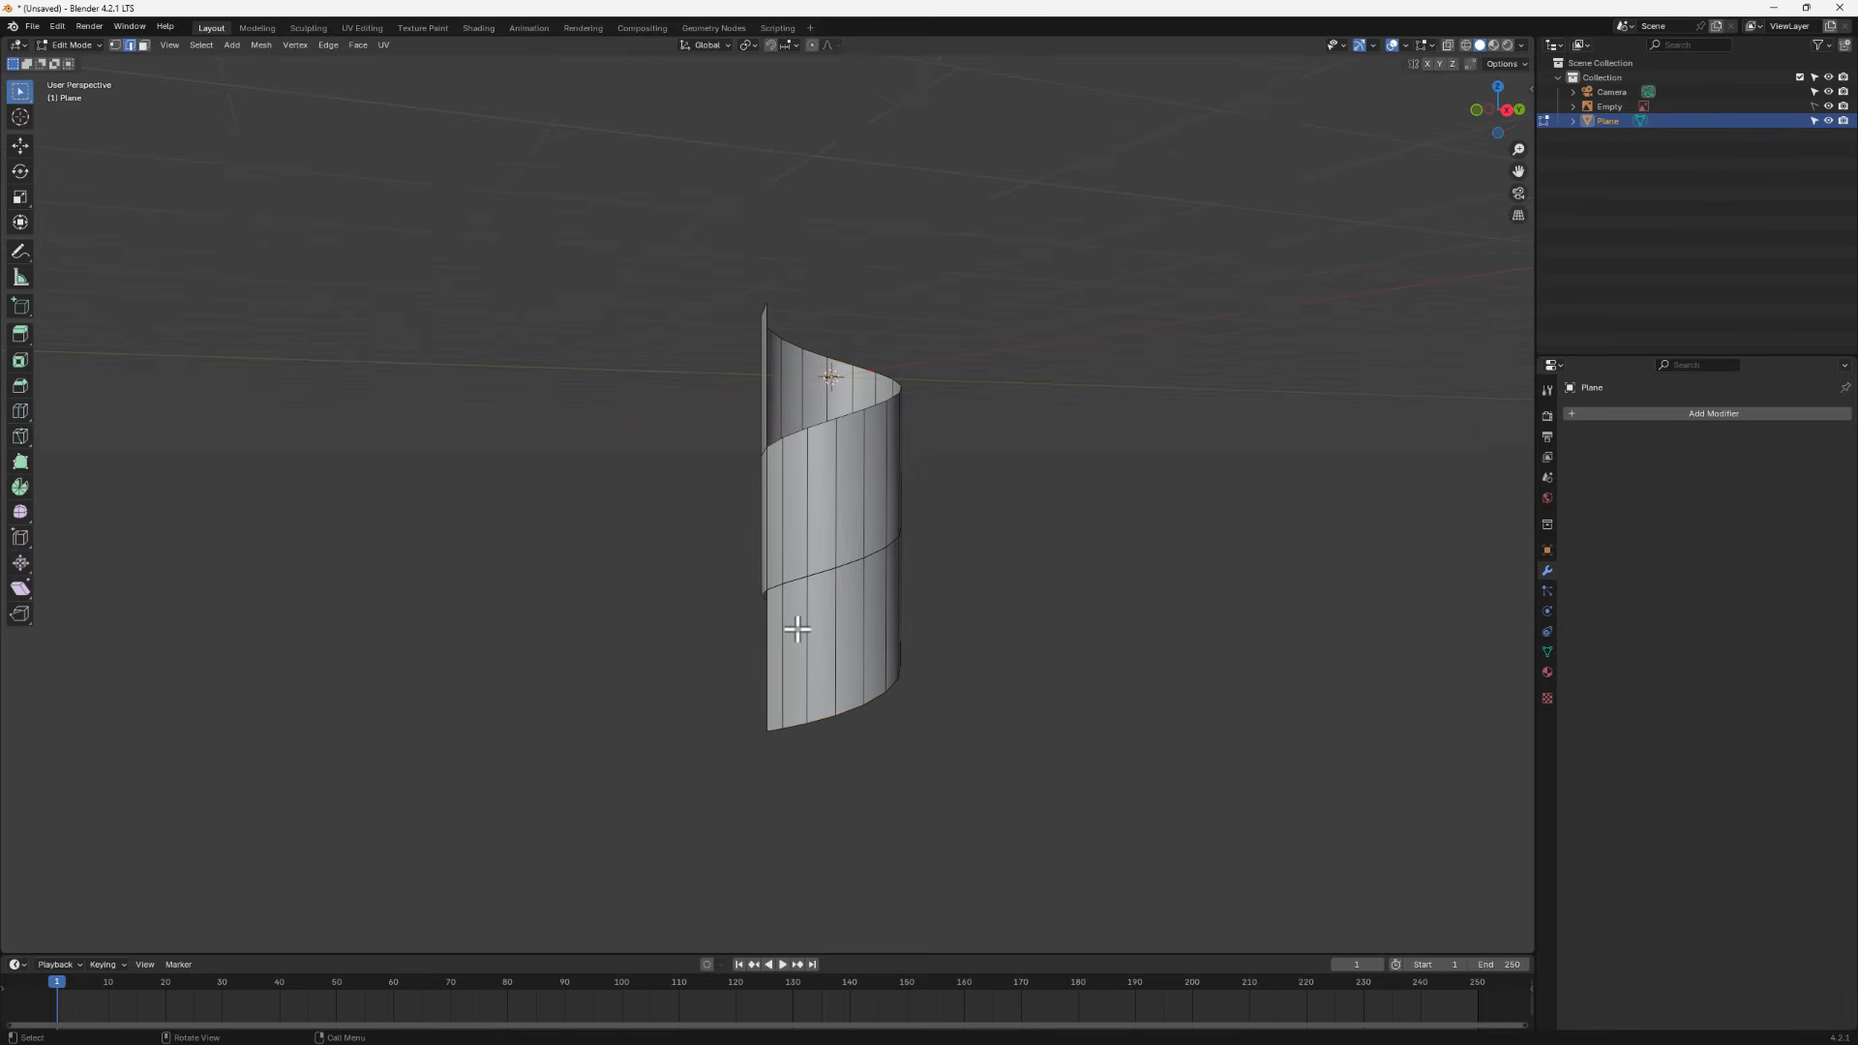
pyautogui.moveTo(855, 597); pyautogui.dragTo(920, 601, button='middle')
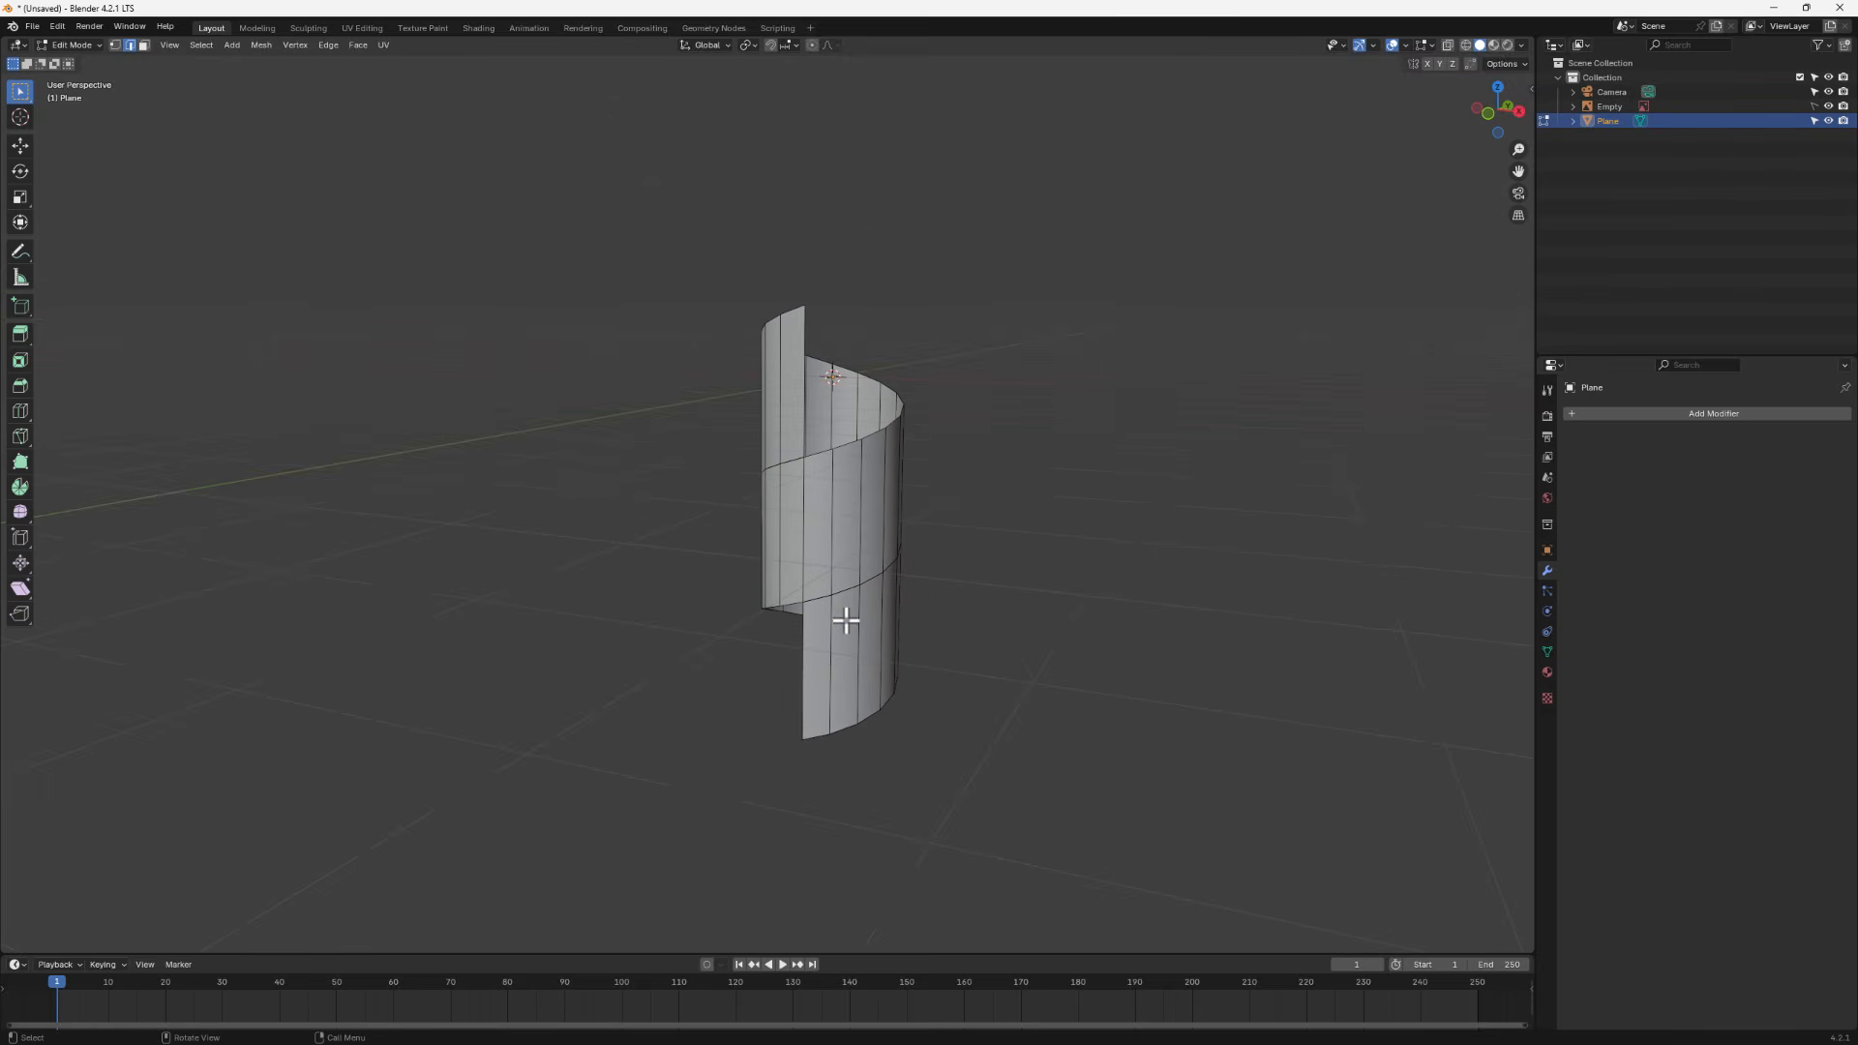
pyautogui.press('a')
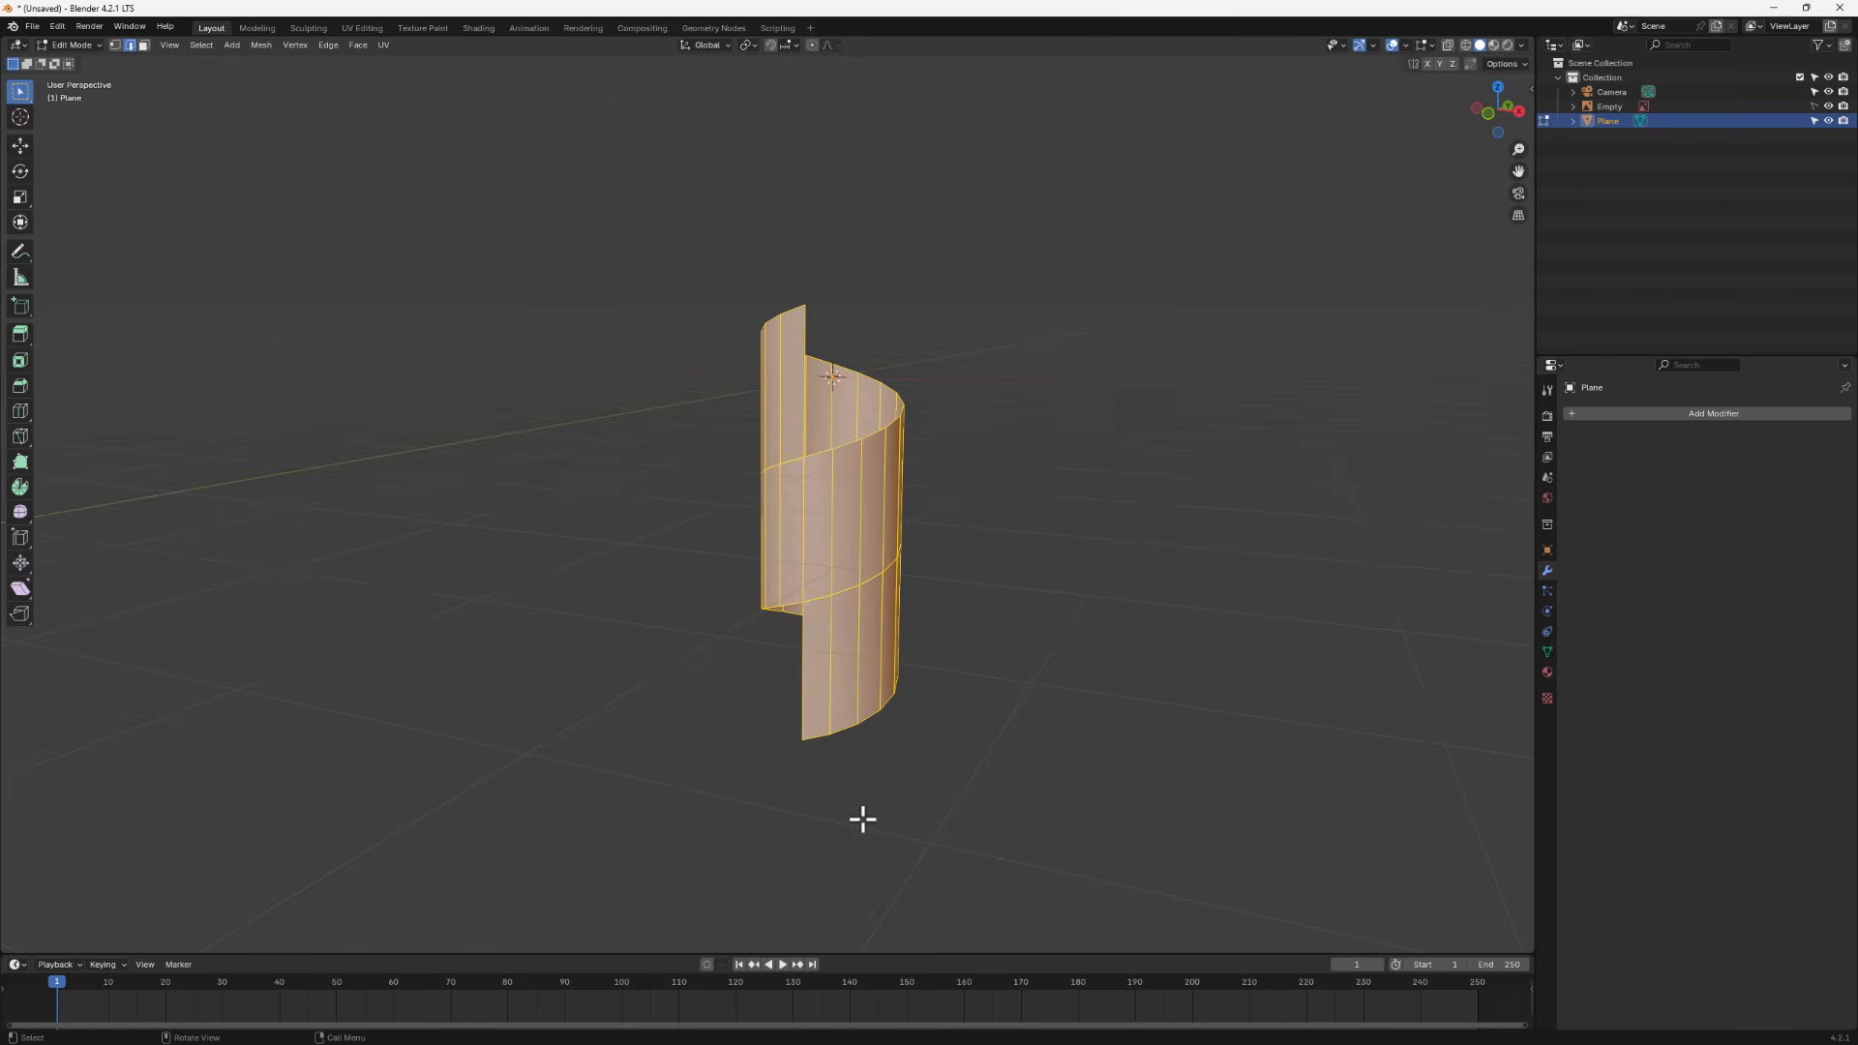
pyautogui.press('s')
pyautogui.press('z')
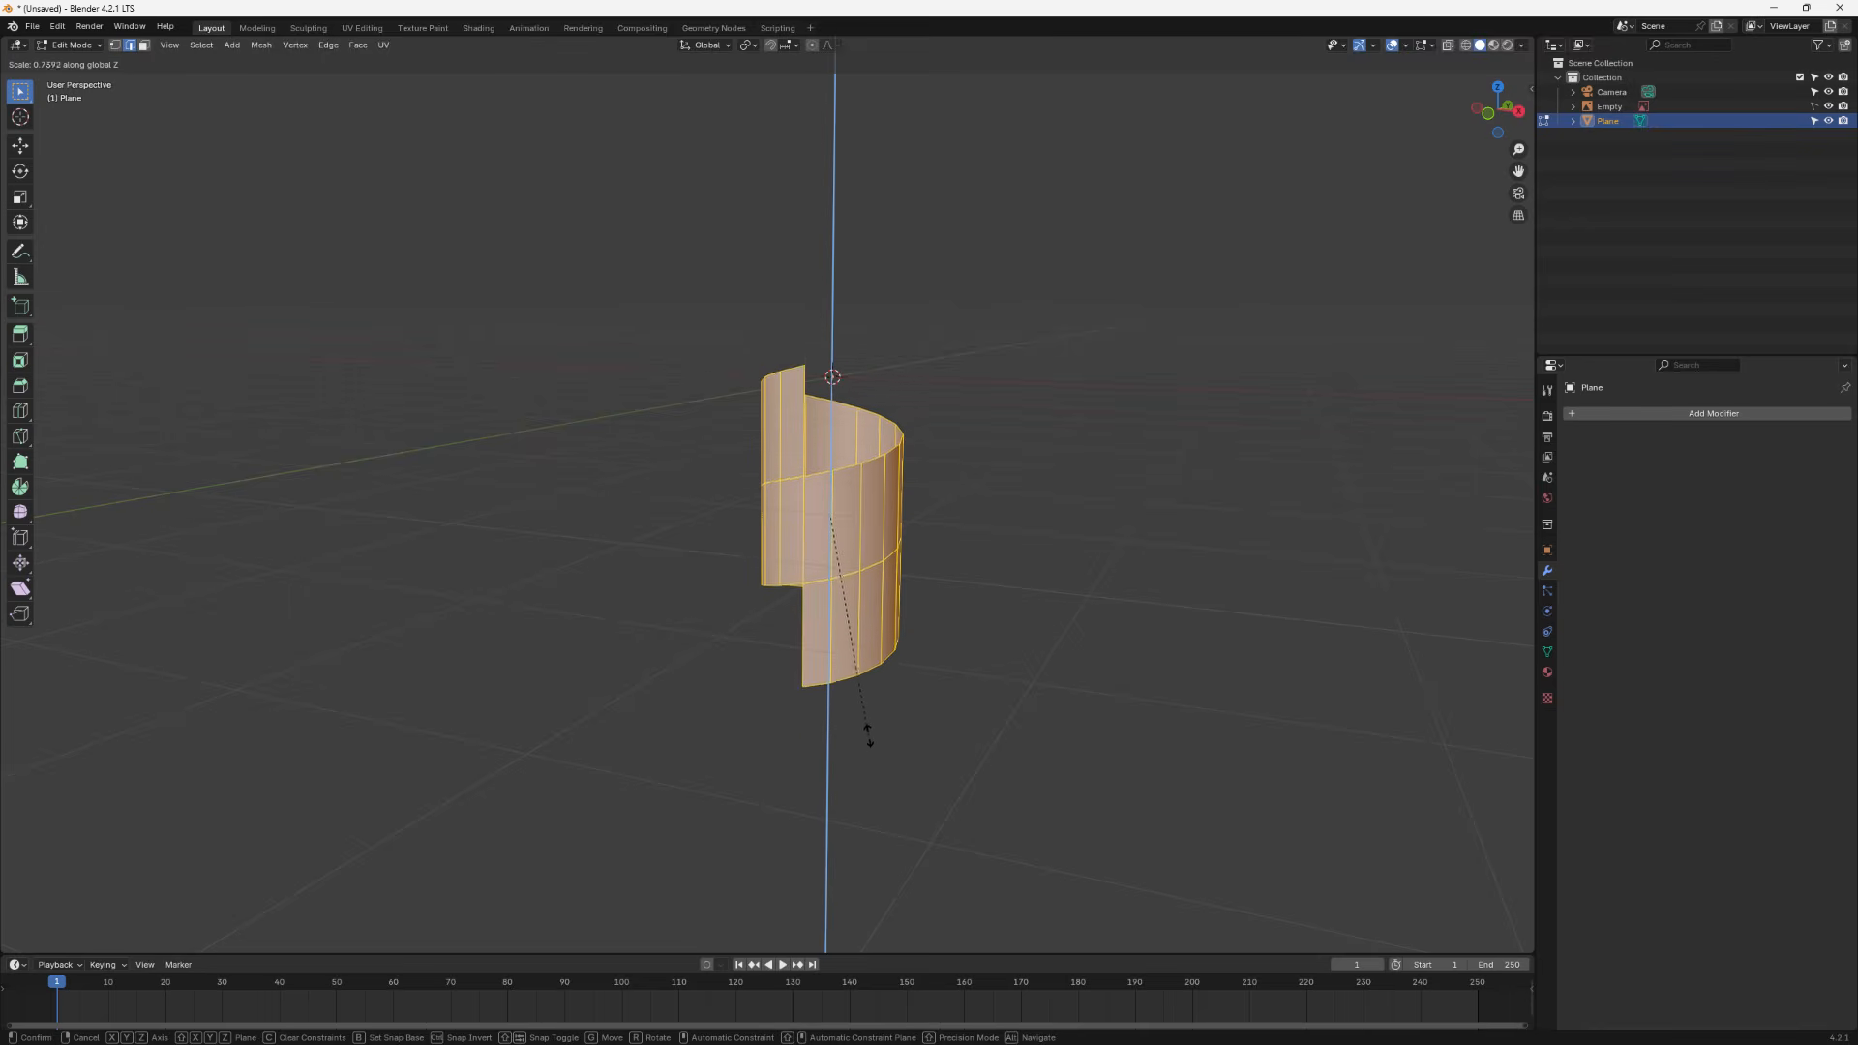
pyautogui.click(871, 636)
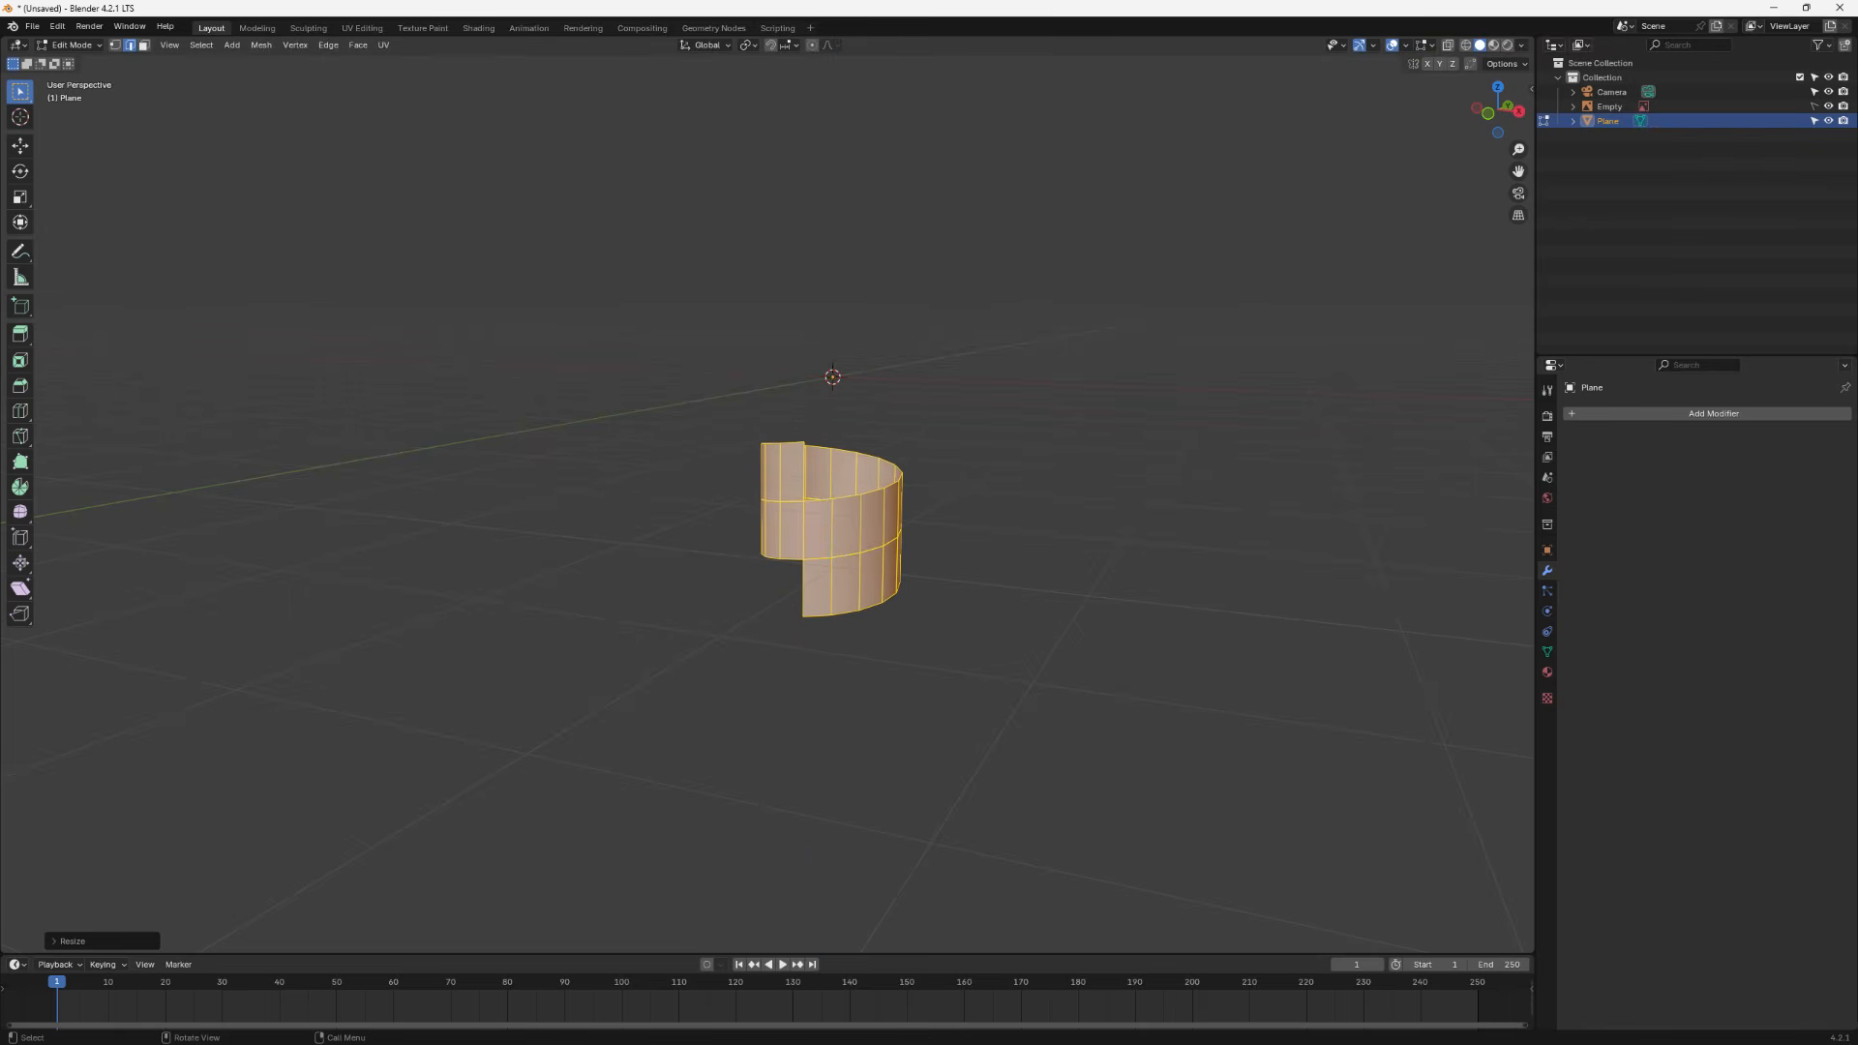
# - Add a horizontal loop cut around the helix and bevel it about 0.2 m into two loops
pyautogui.scroll(3, 744, 660)
pyautogui.moveTo(861, 652); pyautogui.dragTo(923, 660, button='middle')
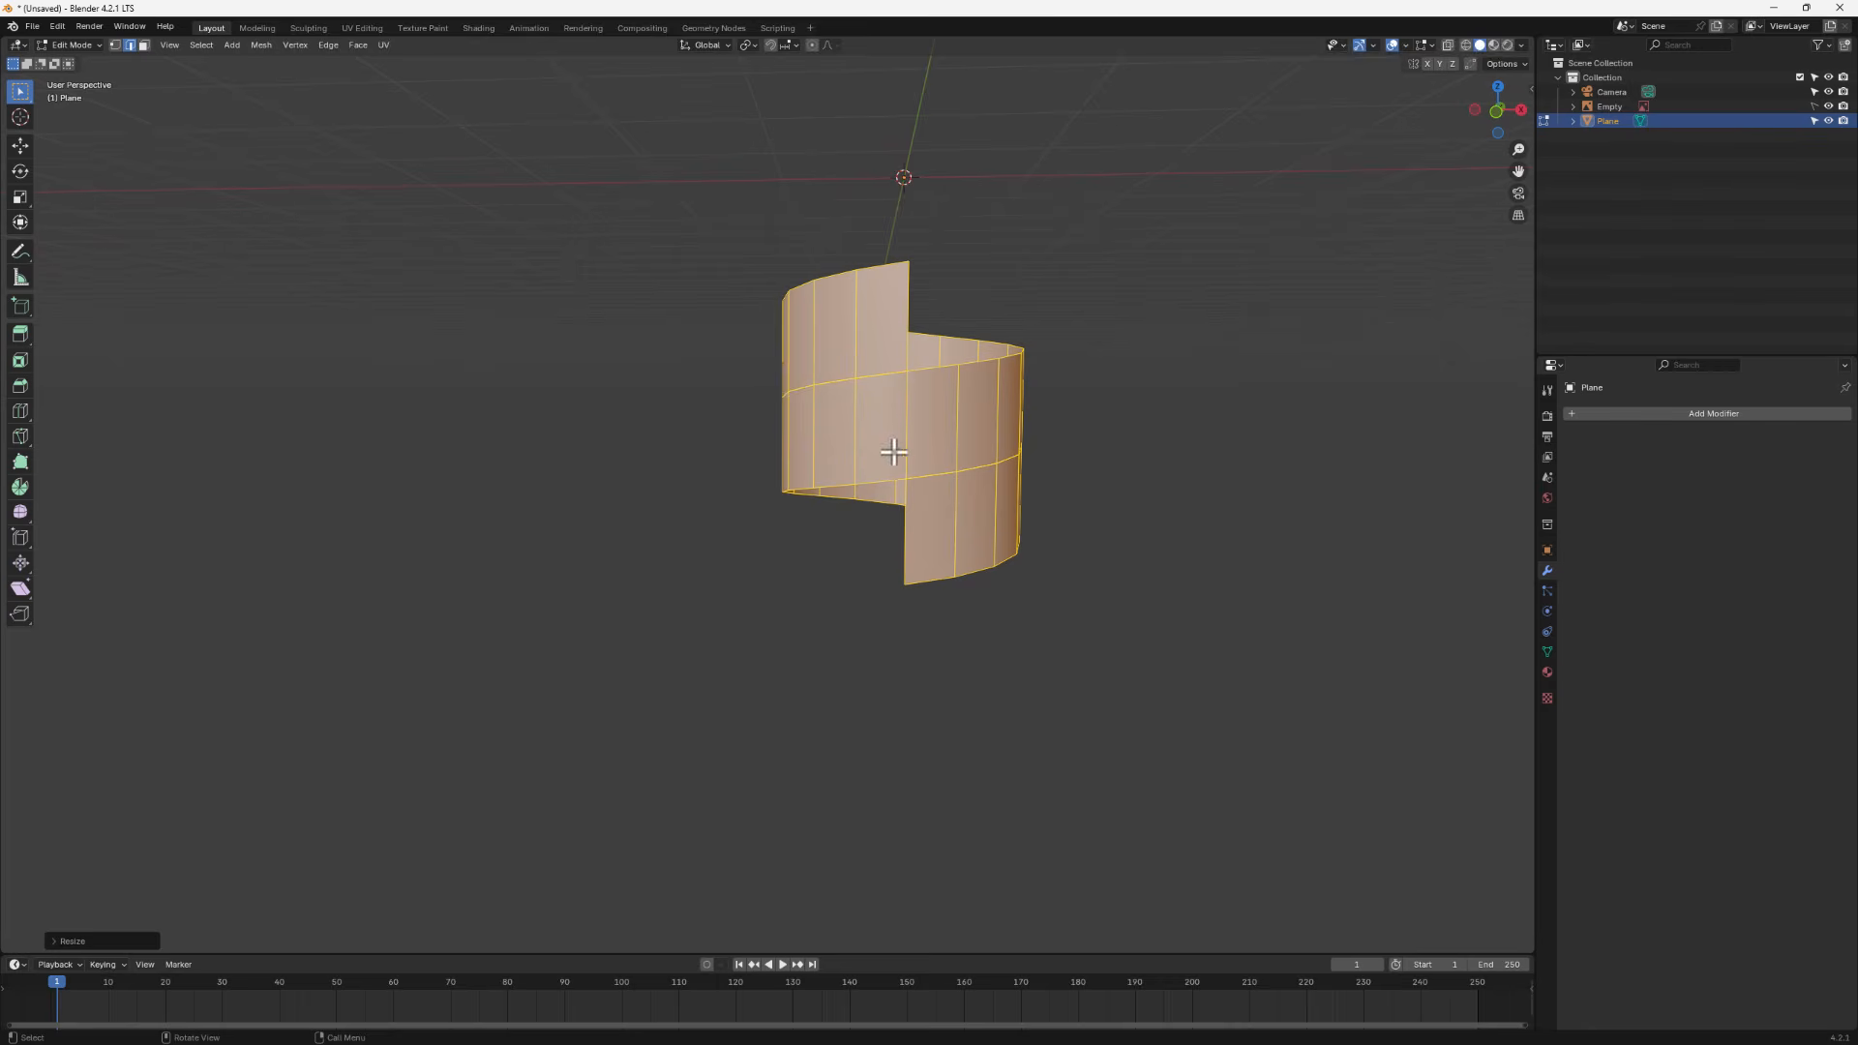
pyautogui.hotkey('ctrl', 'r')
pyautogui.click(937, 402)
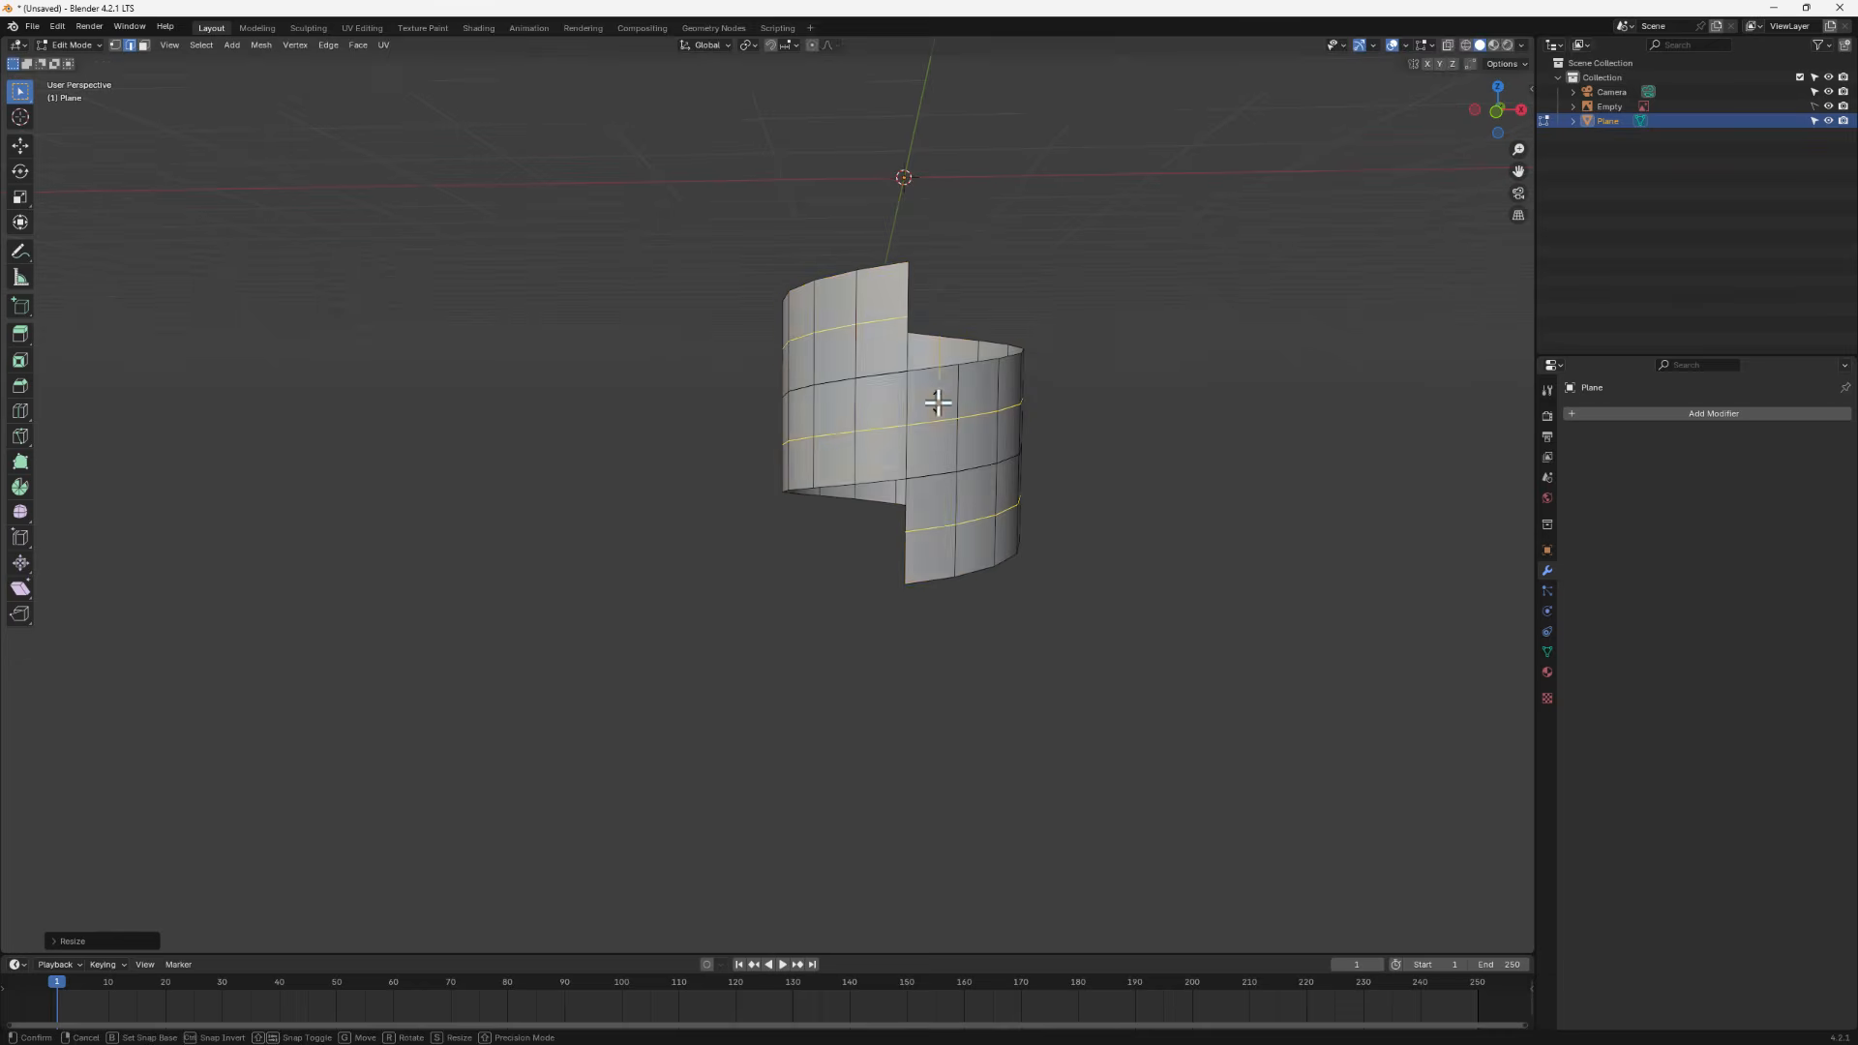
pyautogui.rightClick(937, 402)
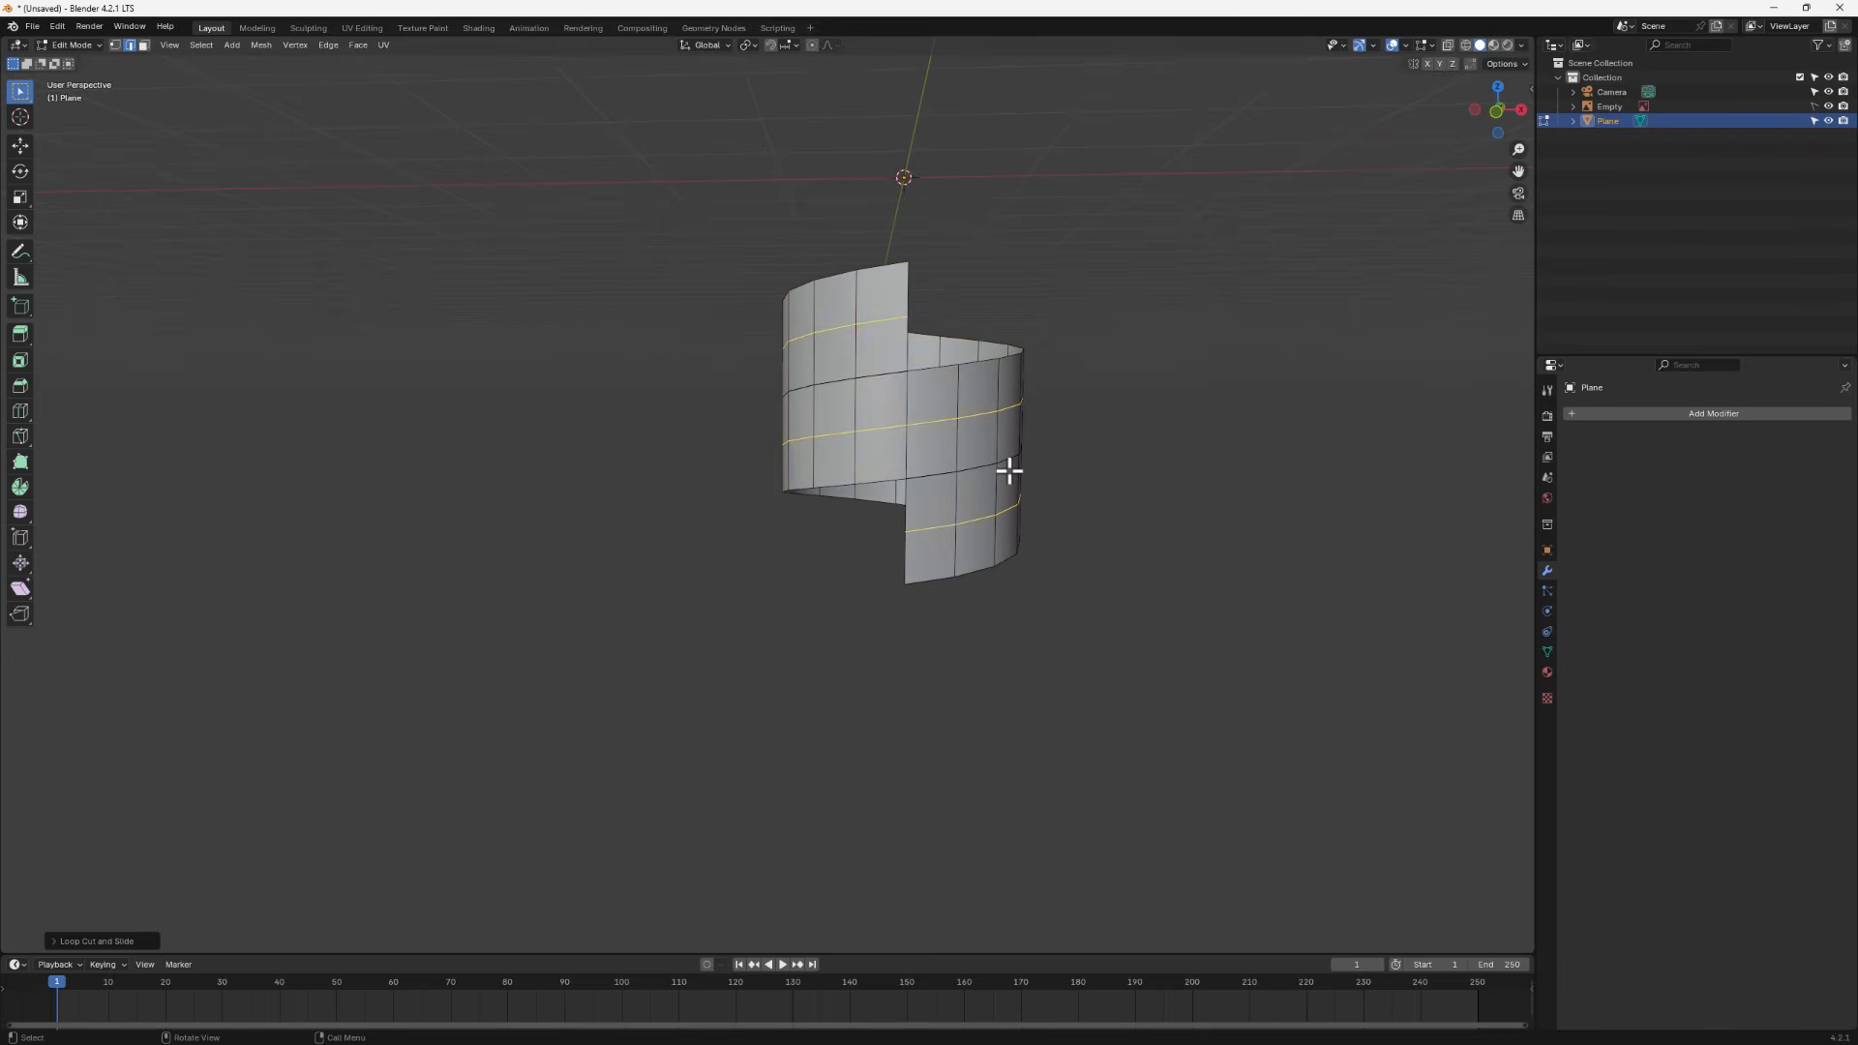
pyautogui.hotkey('ctrl', 'b')
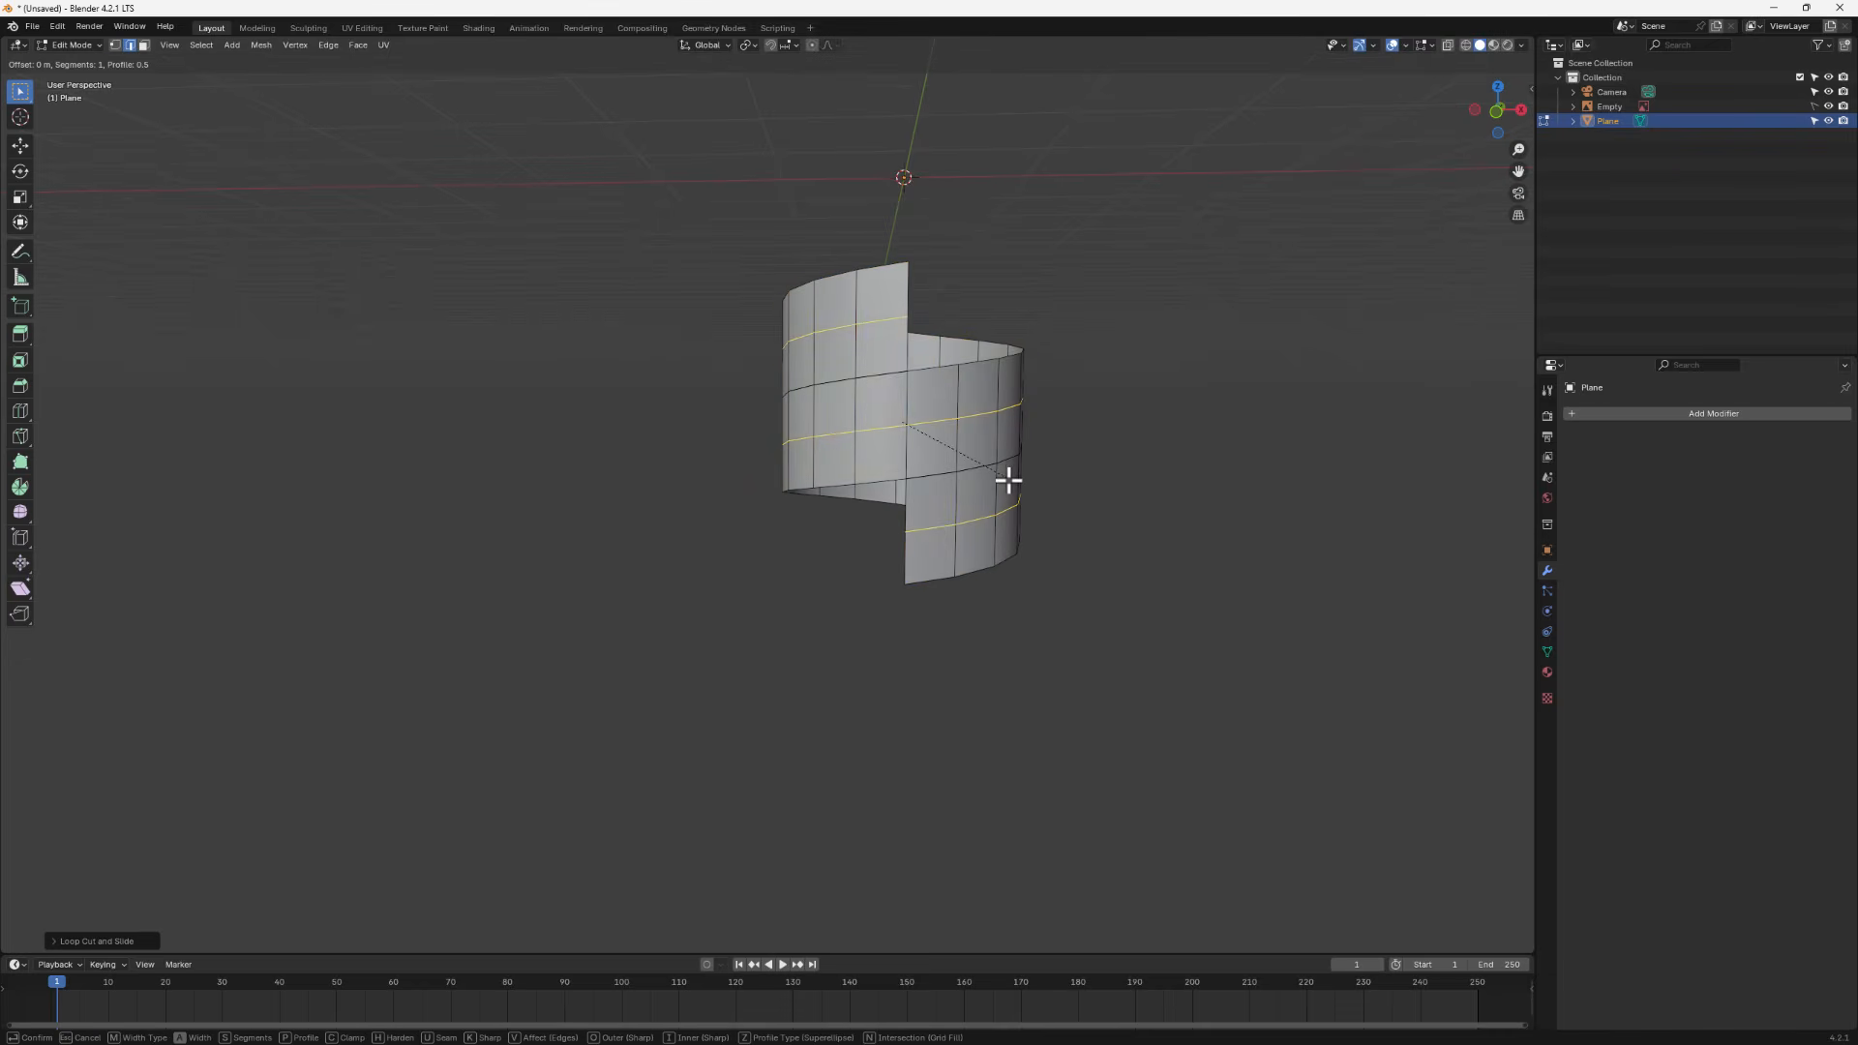
pyautogui.click(1003, 536)
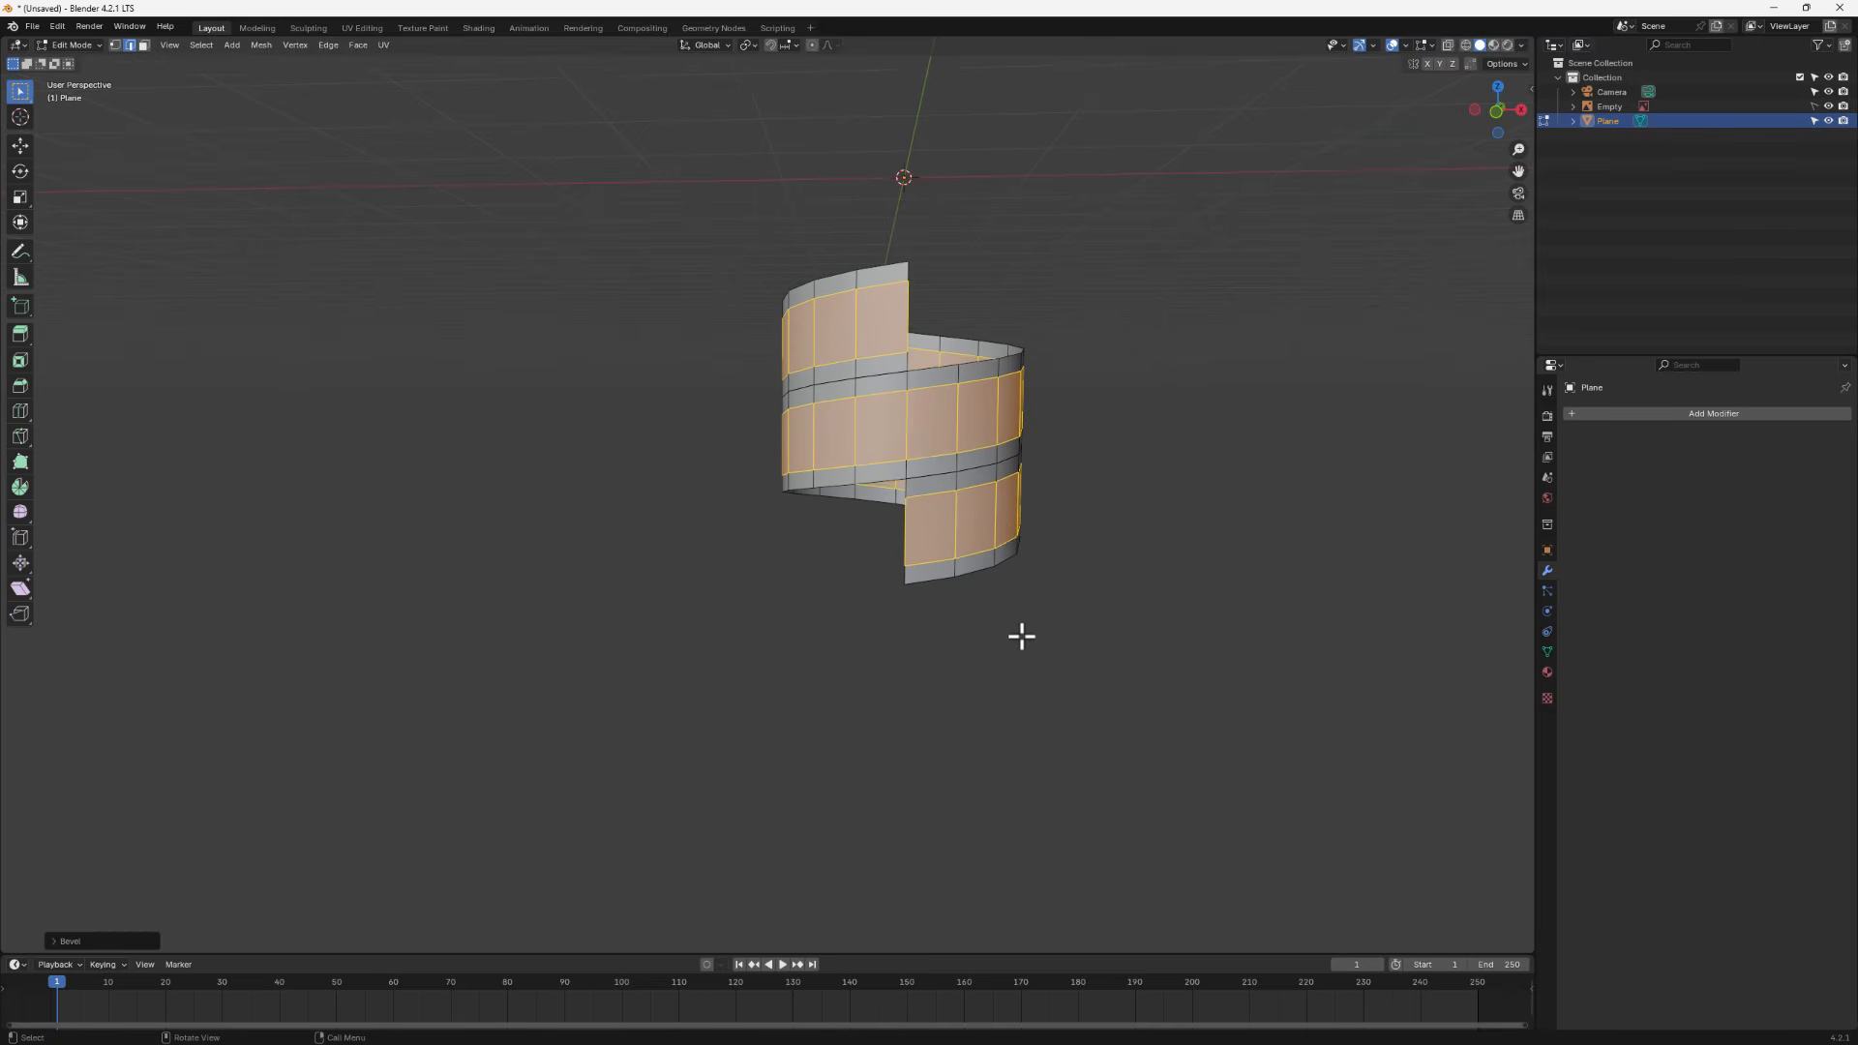
# - Select all, scale the mesh down along Z, and merge vertices by distance
pyautogui.press('a')
pyautogui.press('s')
pyautogui.press('z')
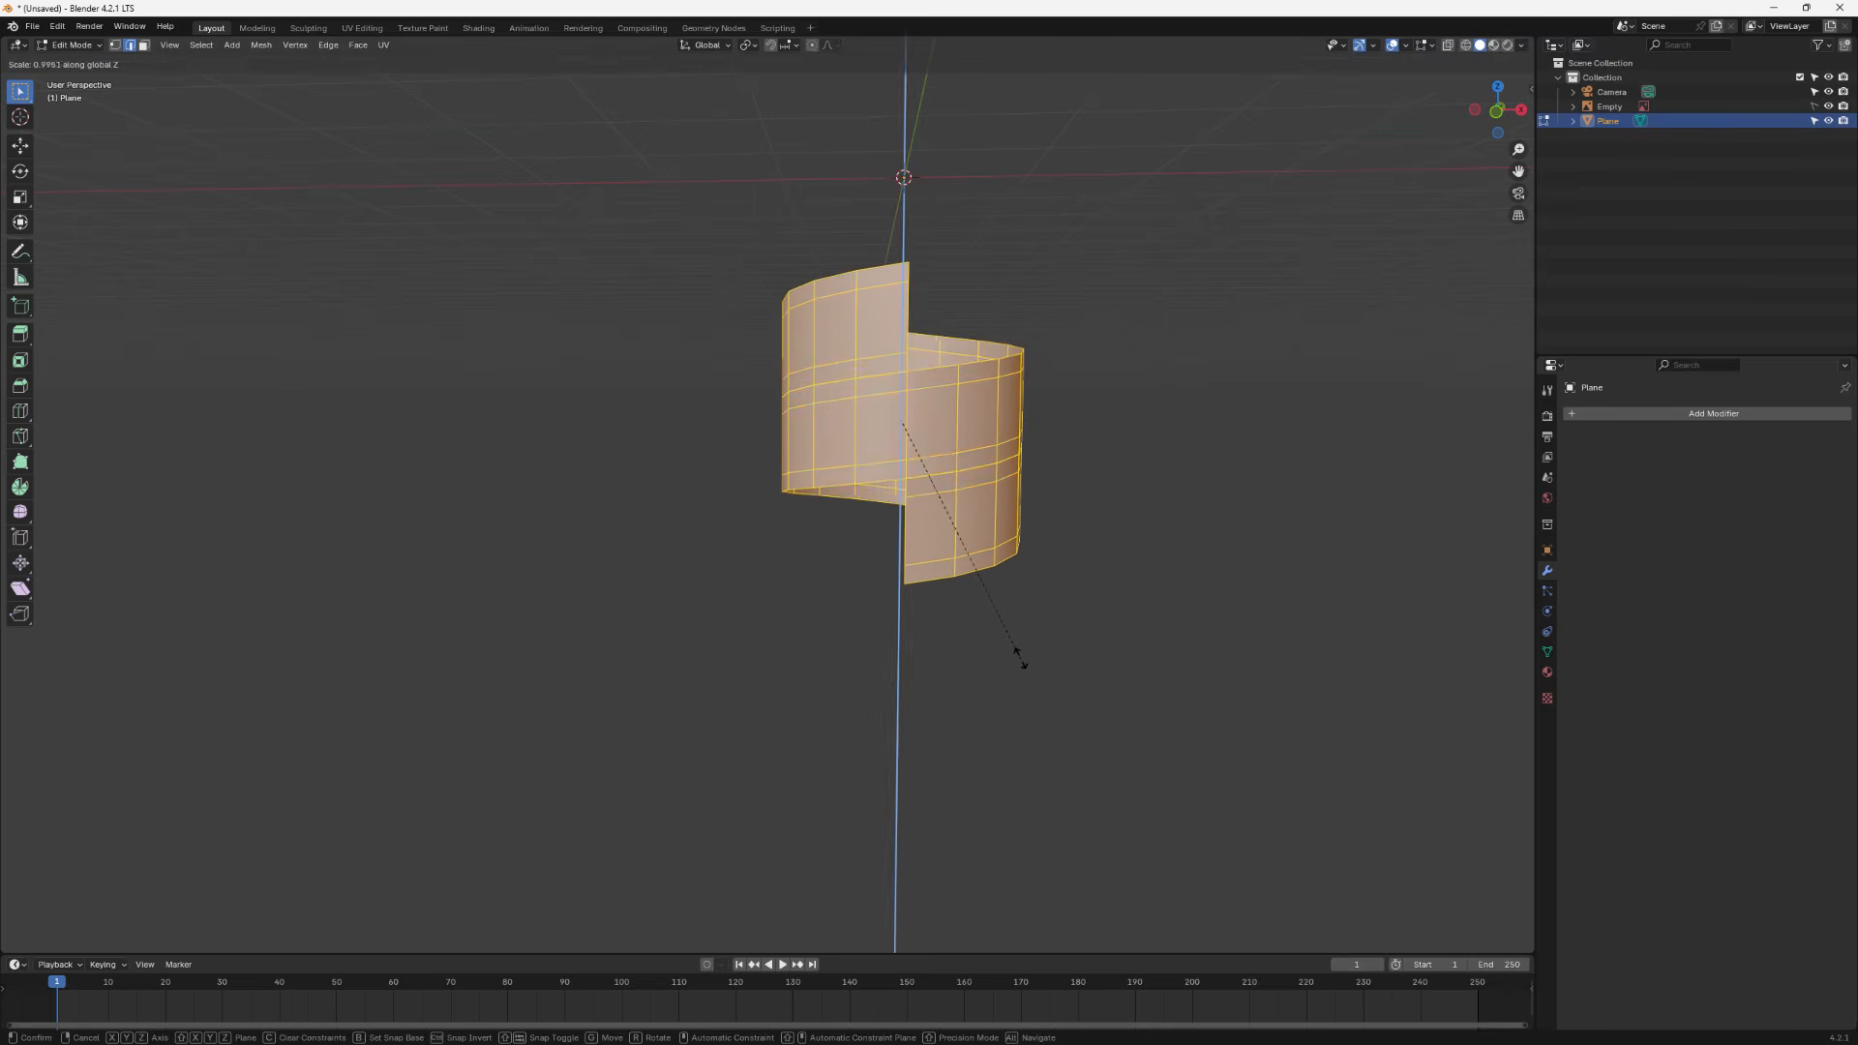
pyautogui.click(1001, 546)
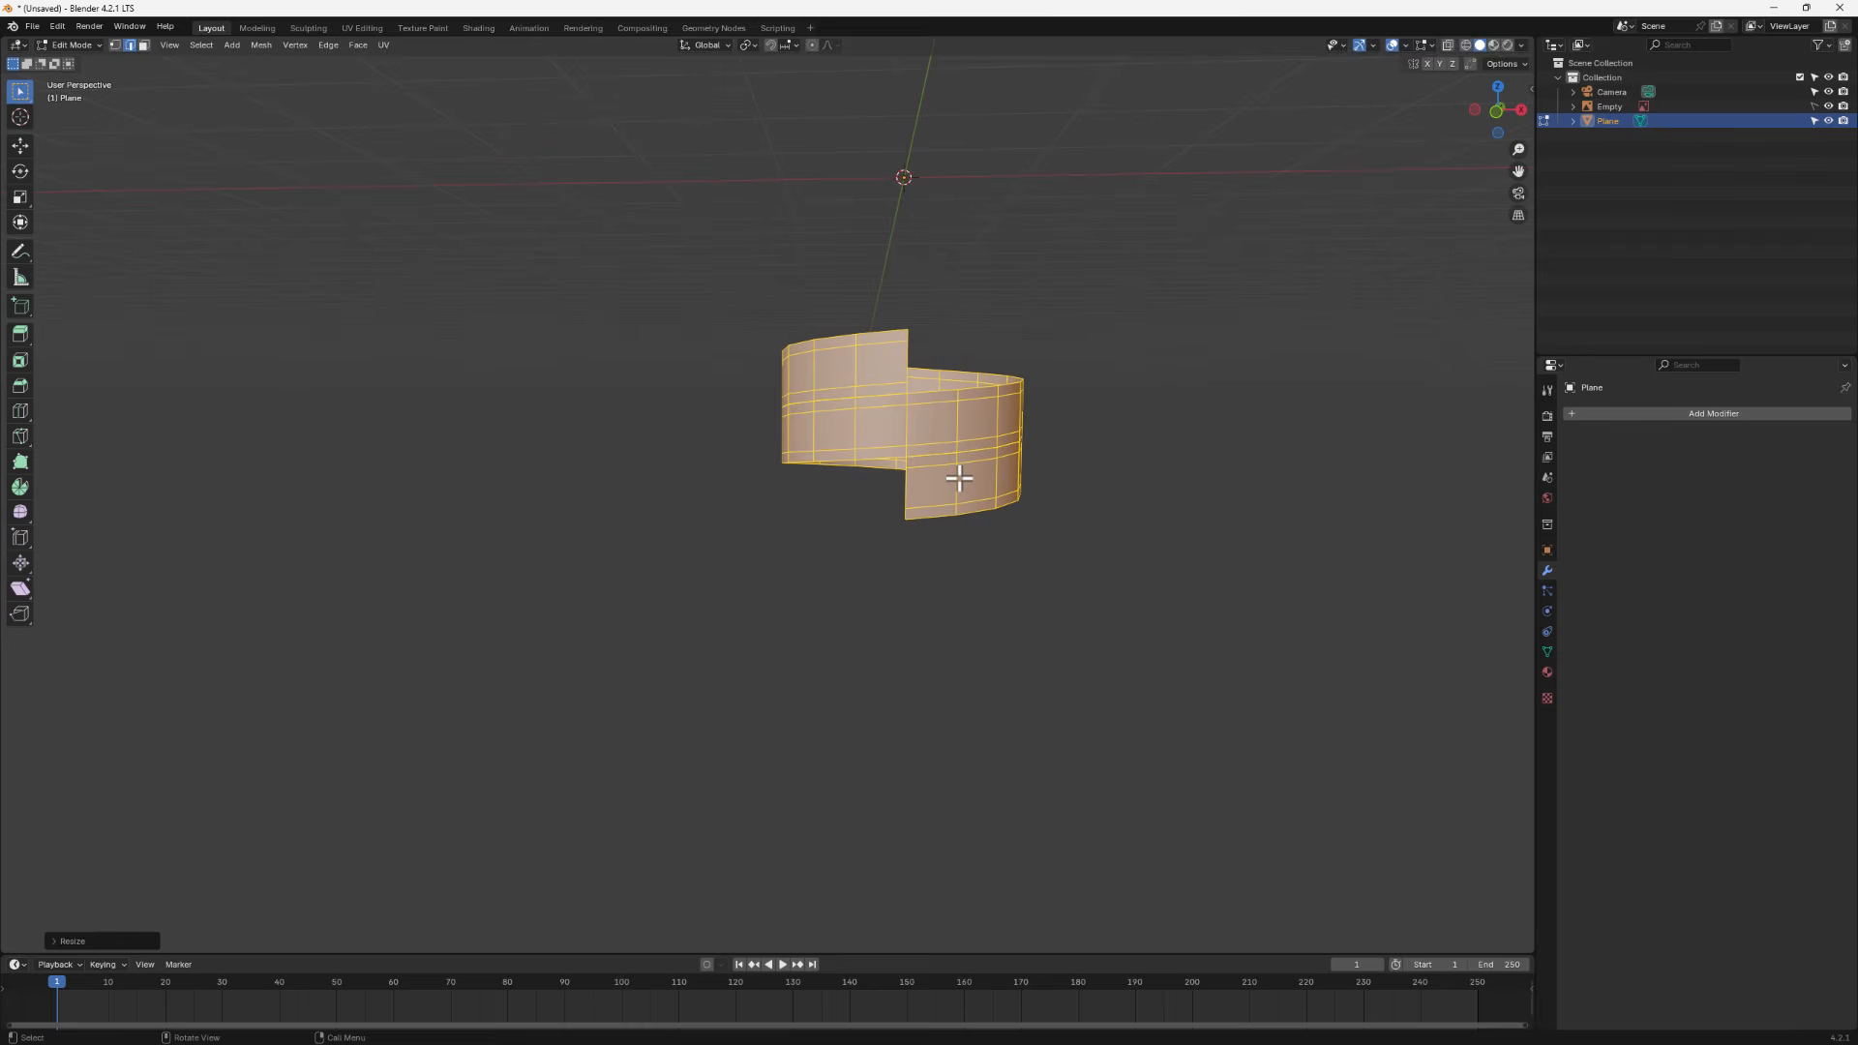
pyautogui.press('m')
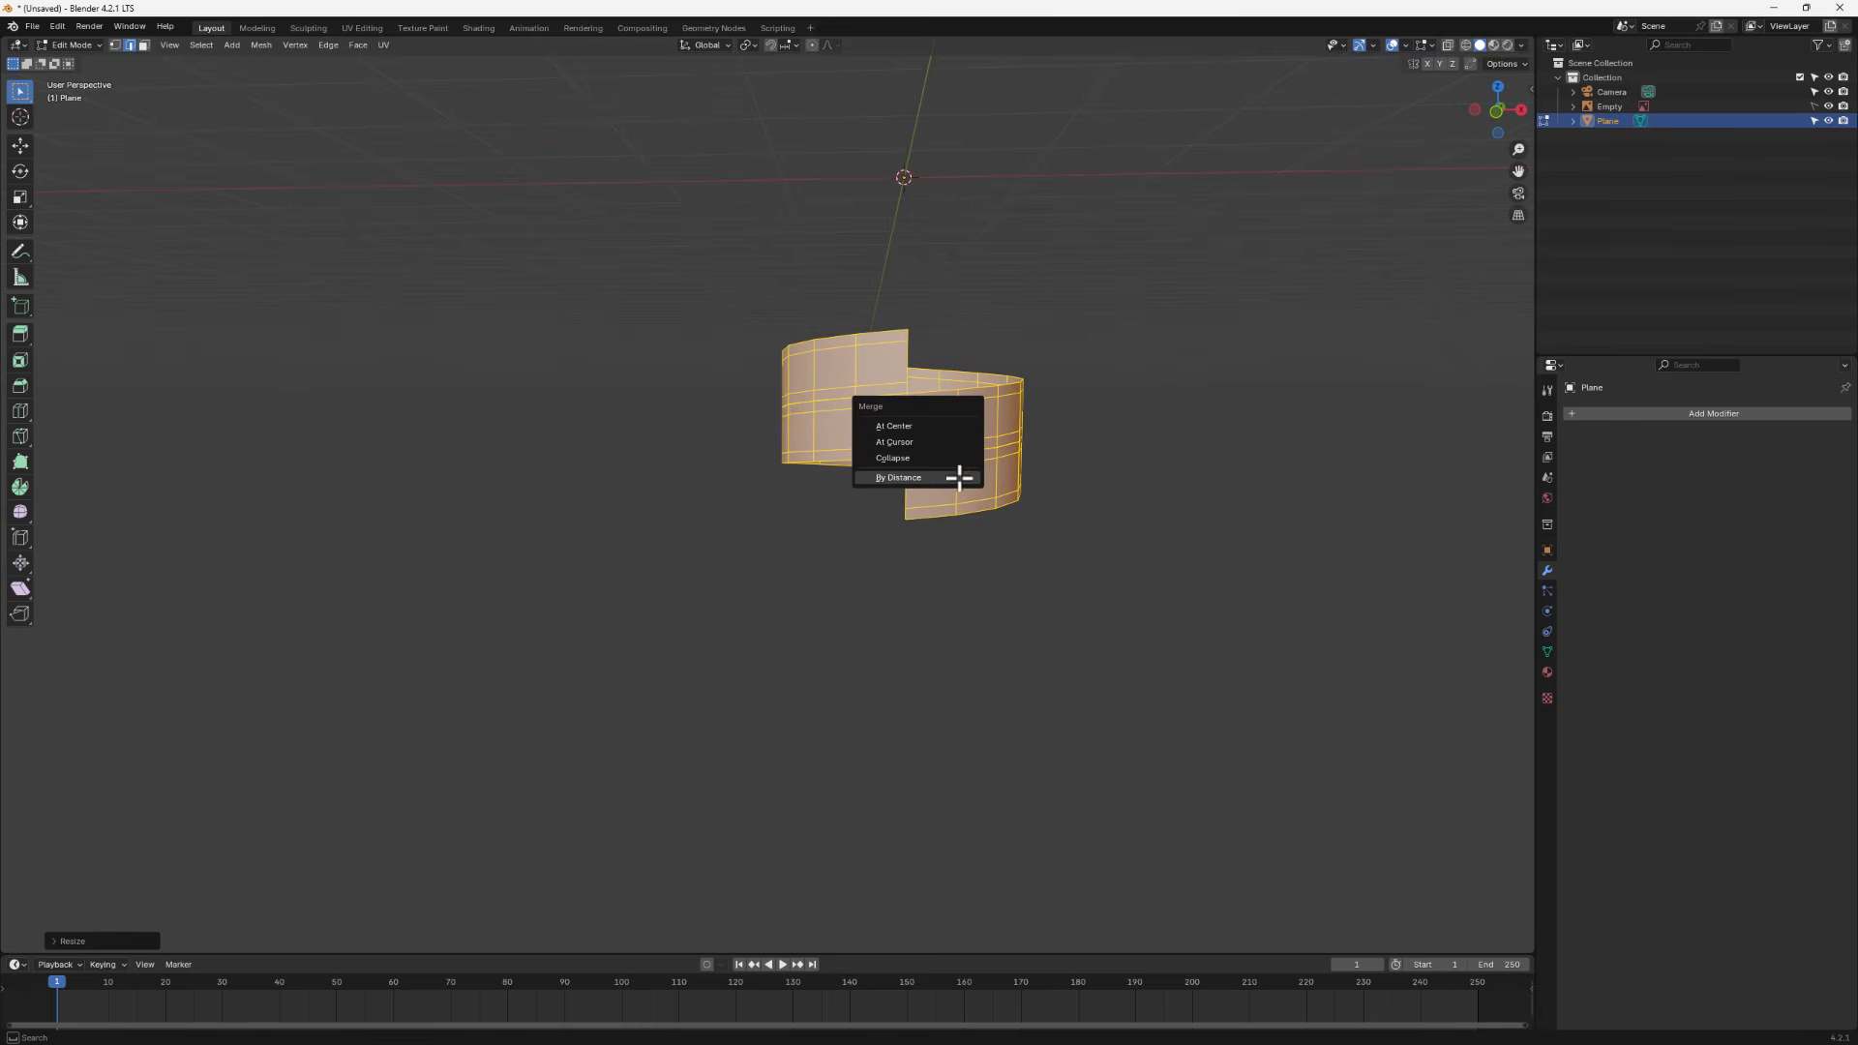
pyautogui.click(925, 480)
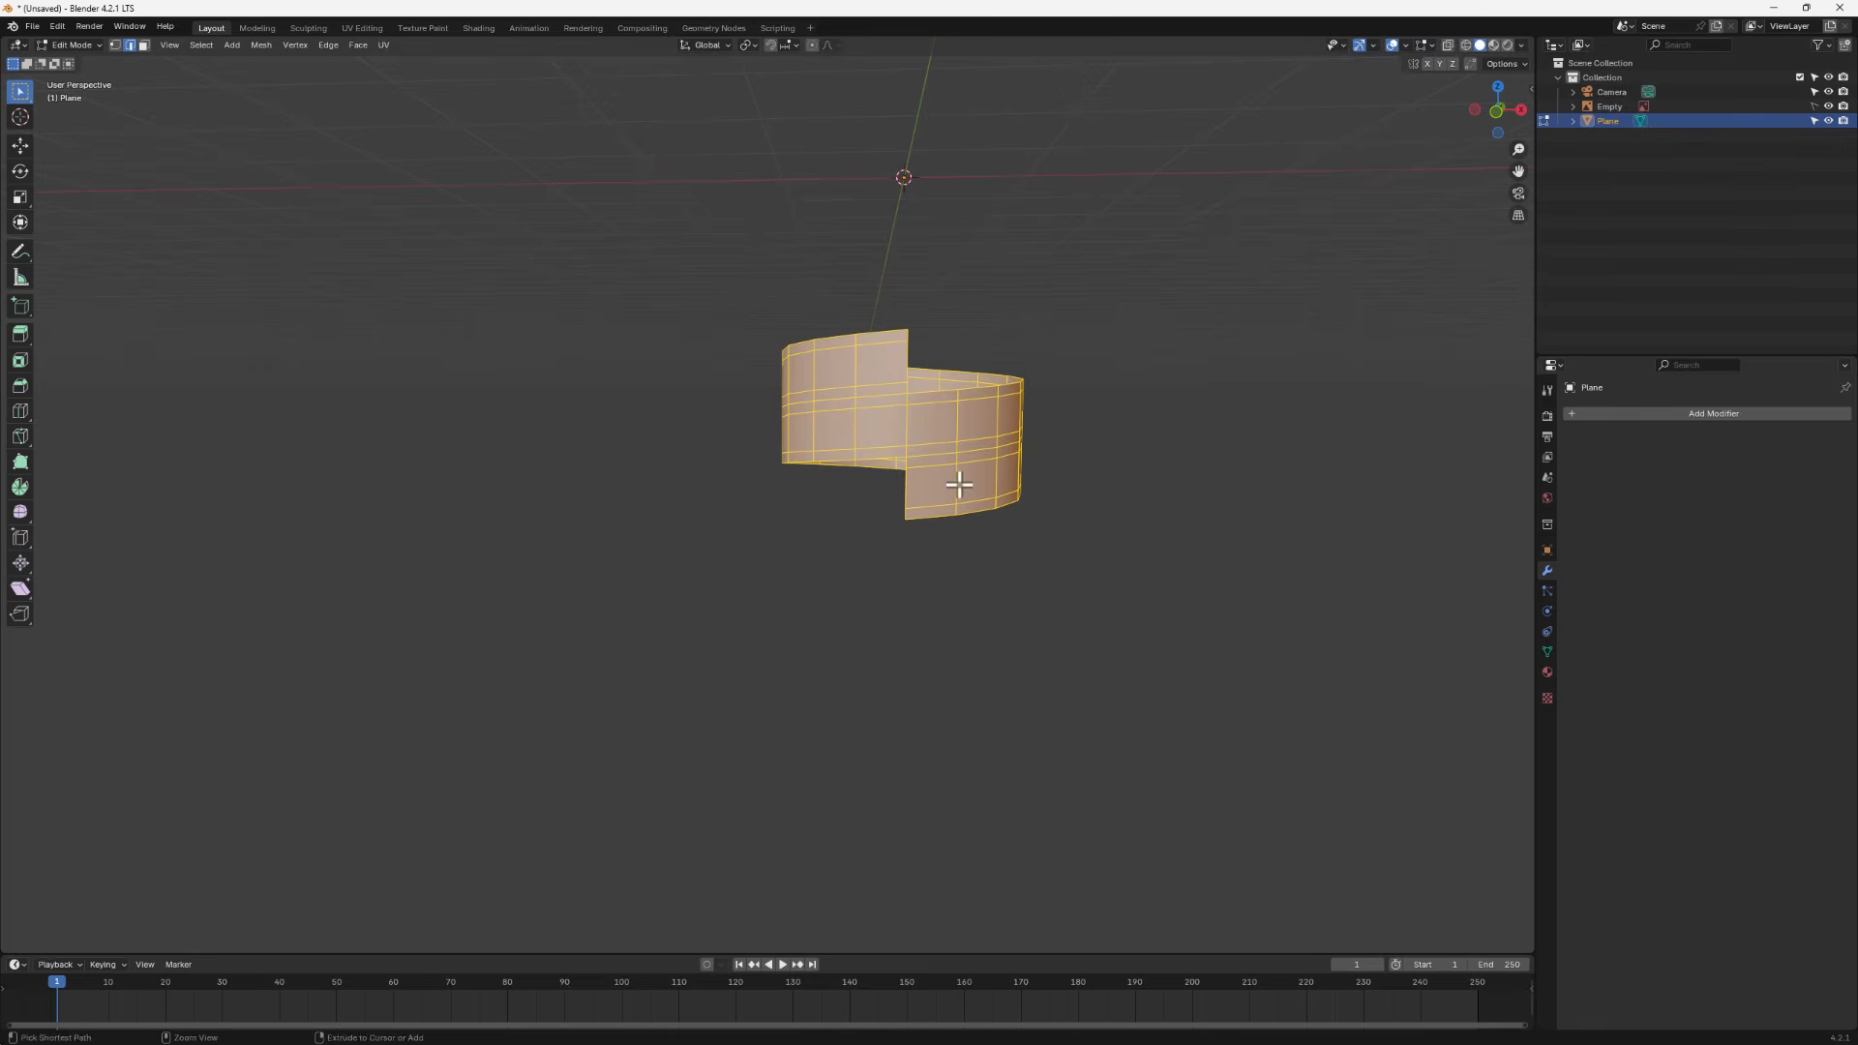
# - Try moving single vertices at the helix's inner seam, then undo the moves
pyautogui.moveTo(929, 485); pyautogui.dragTo(880, 446, button='middle')
pyautogui.scroll(5, 879, 445)
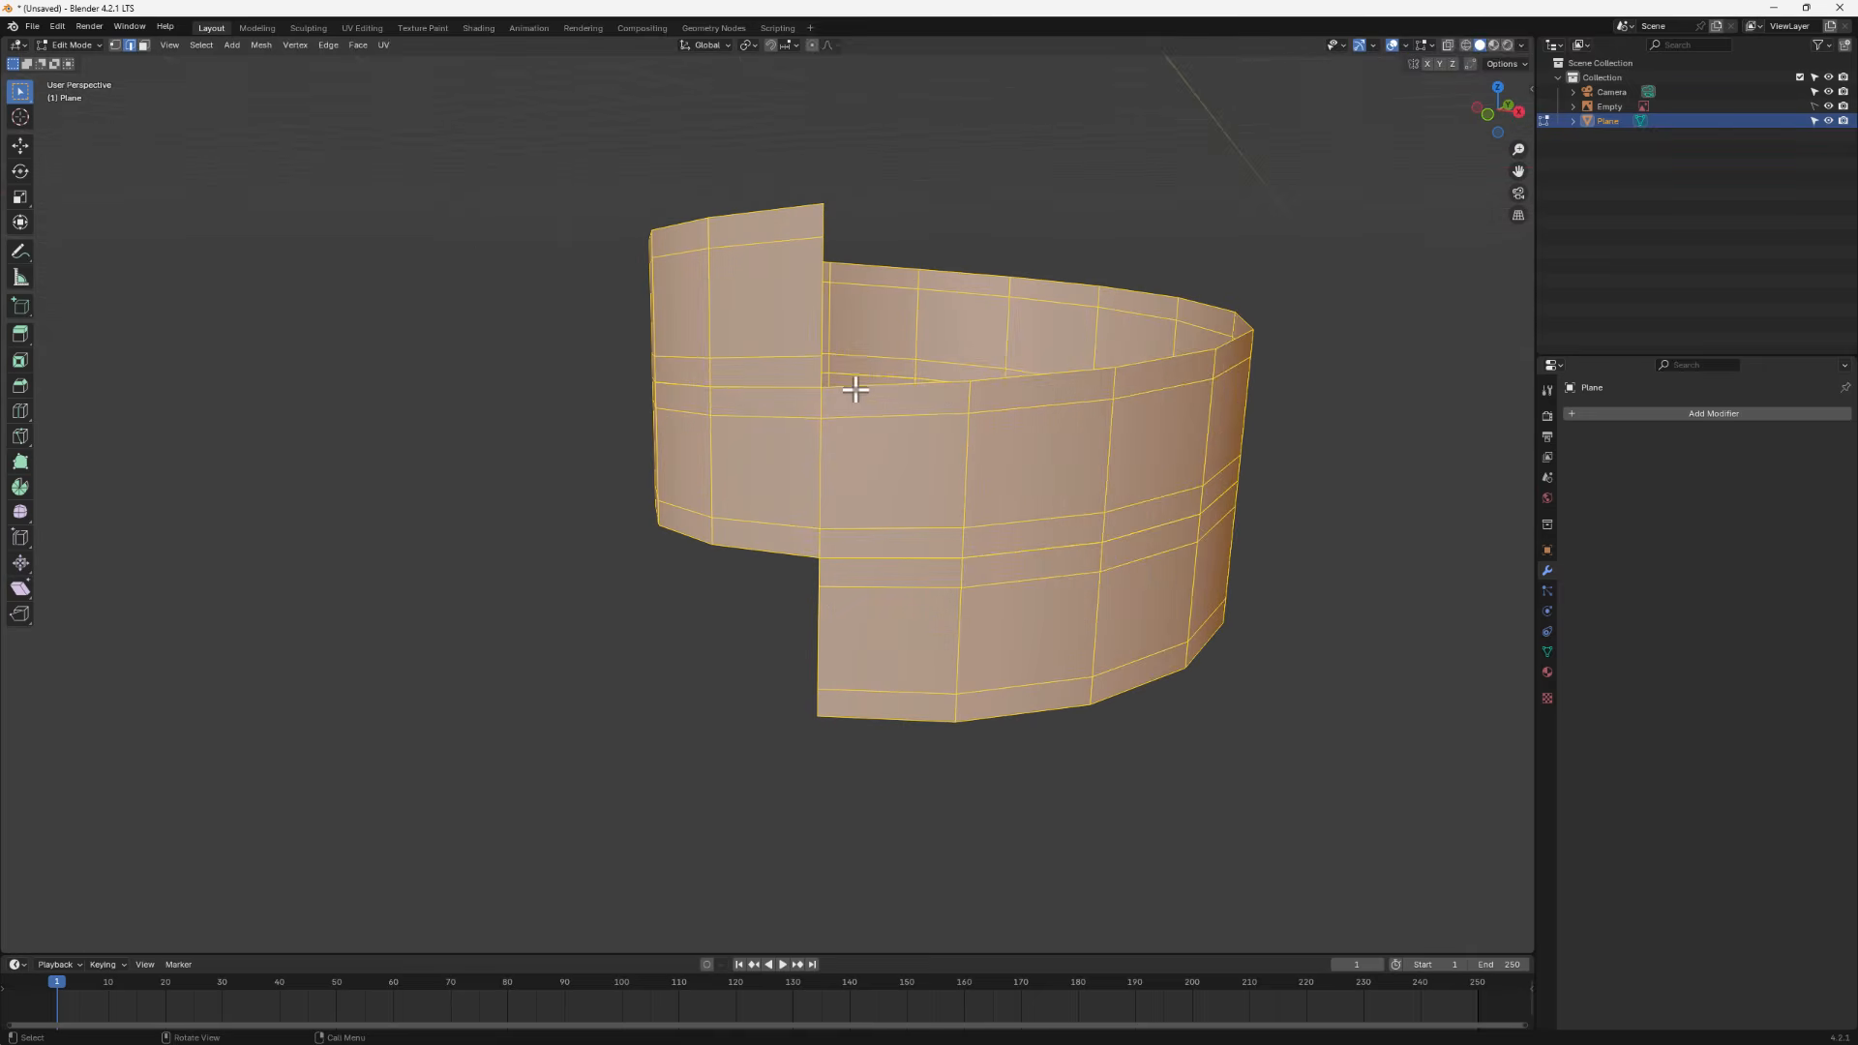
pyautogui.click(114, 45)
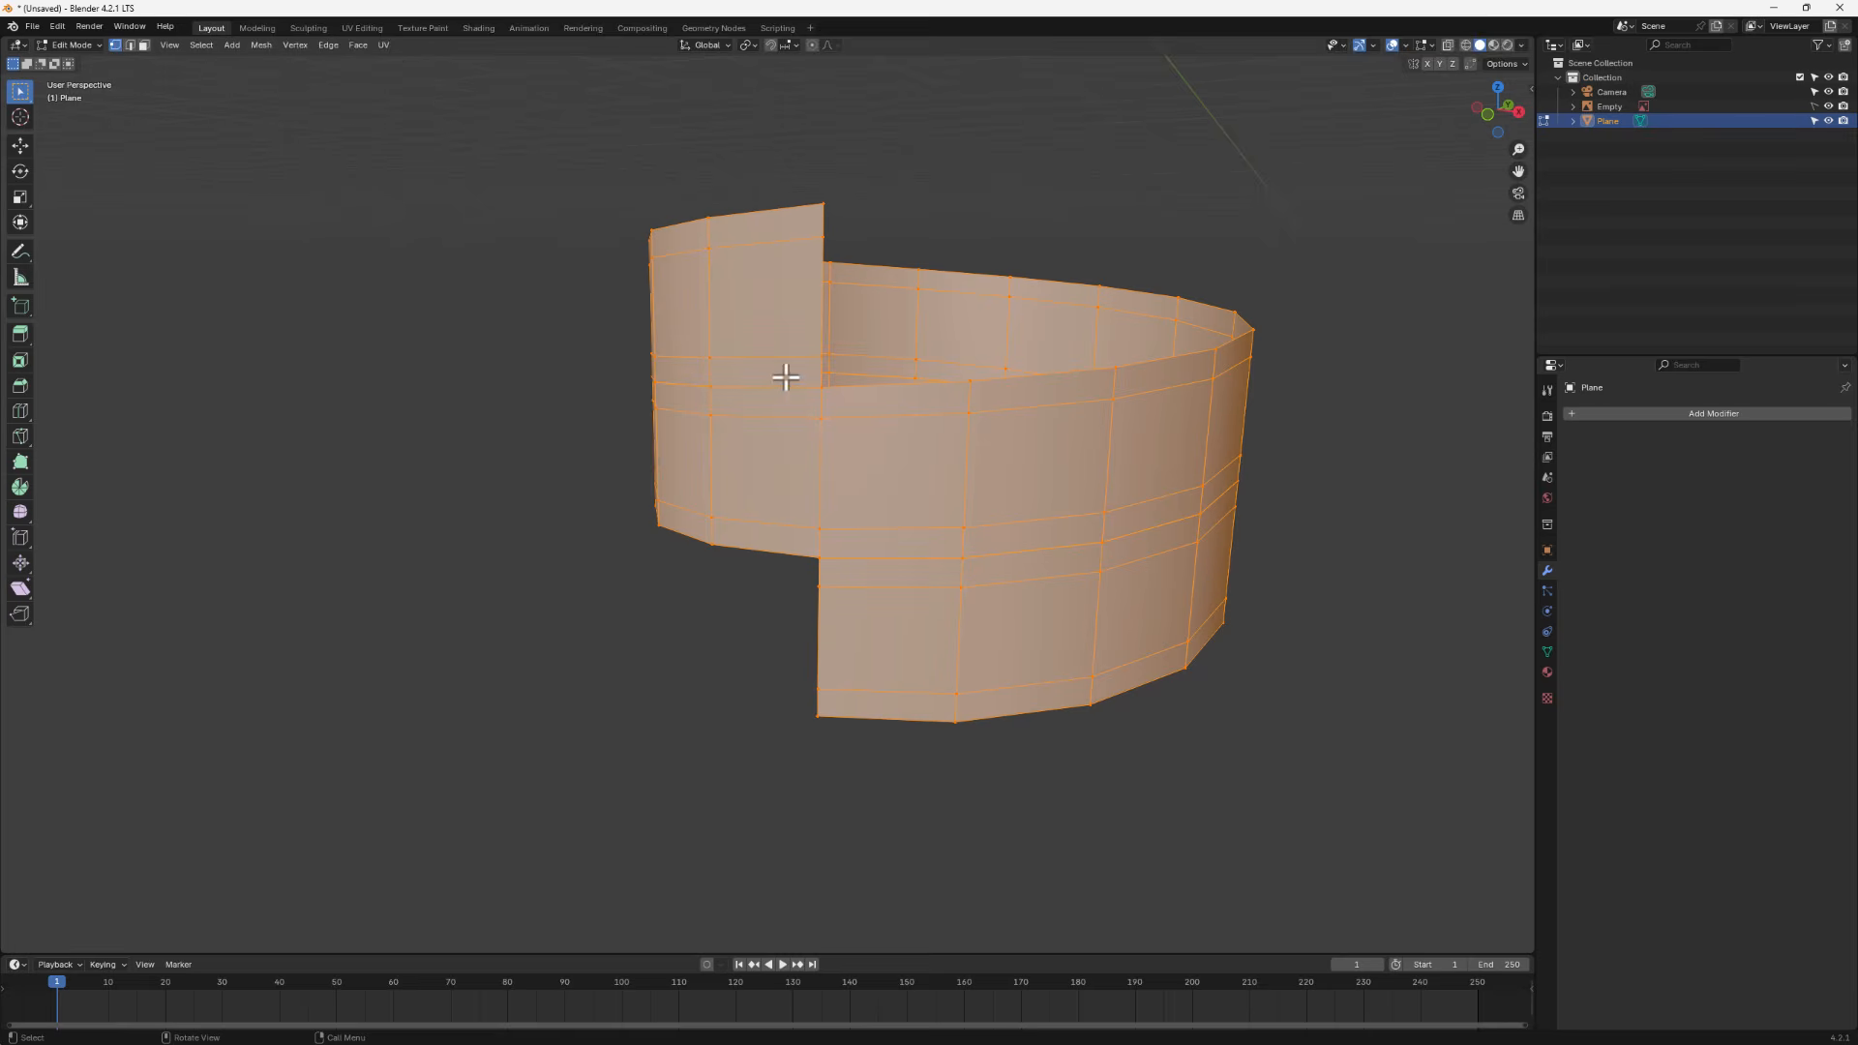
pyautogui.click(824, 386)
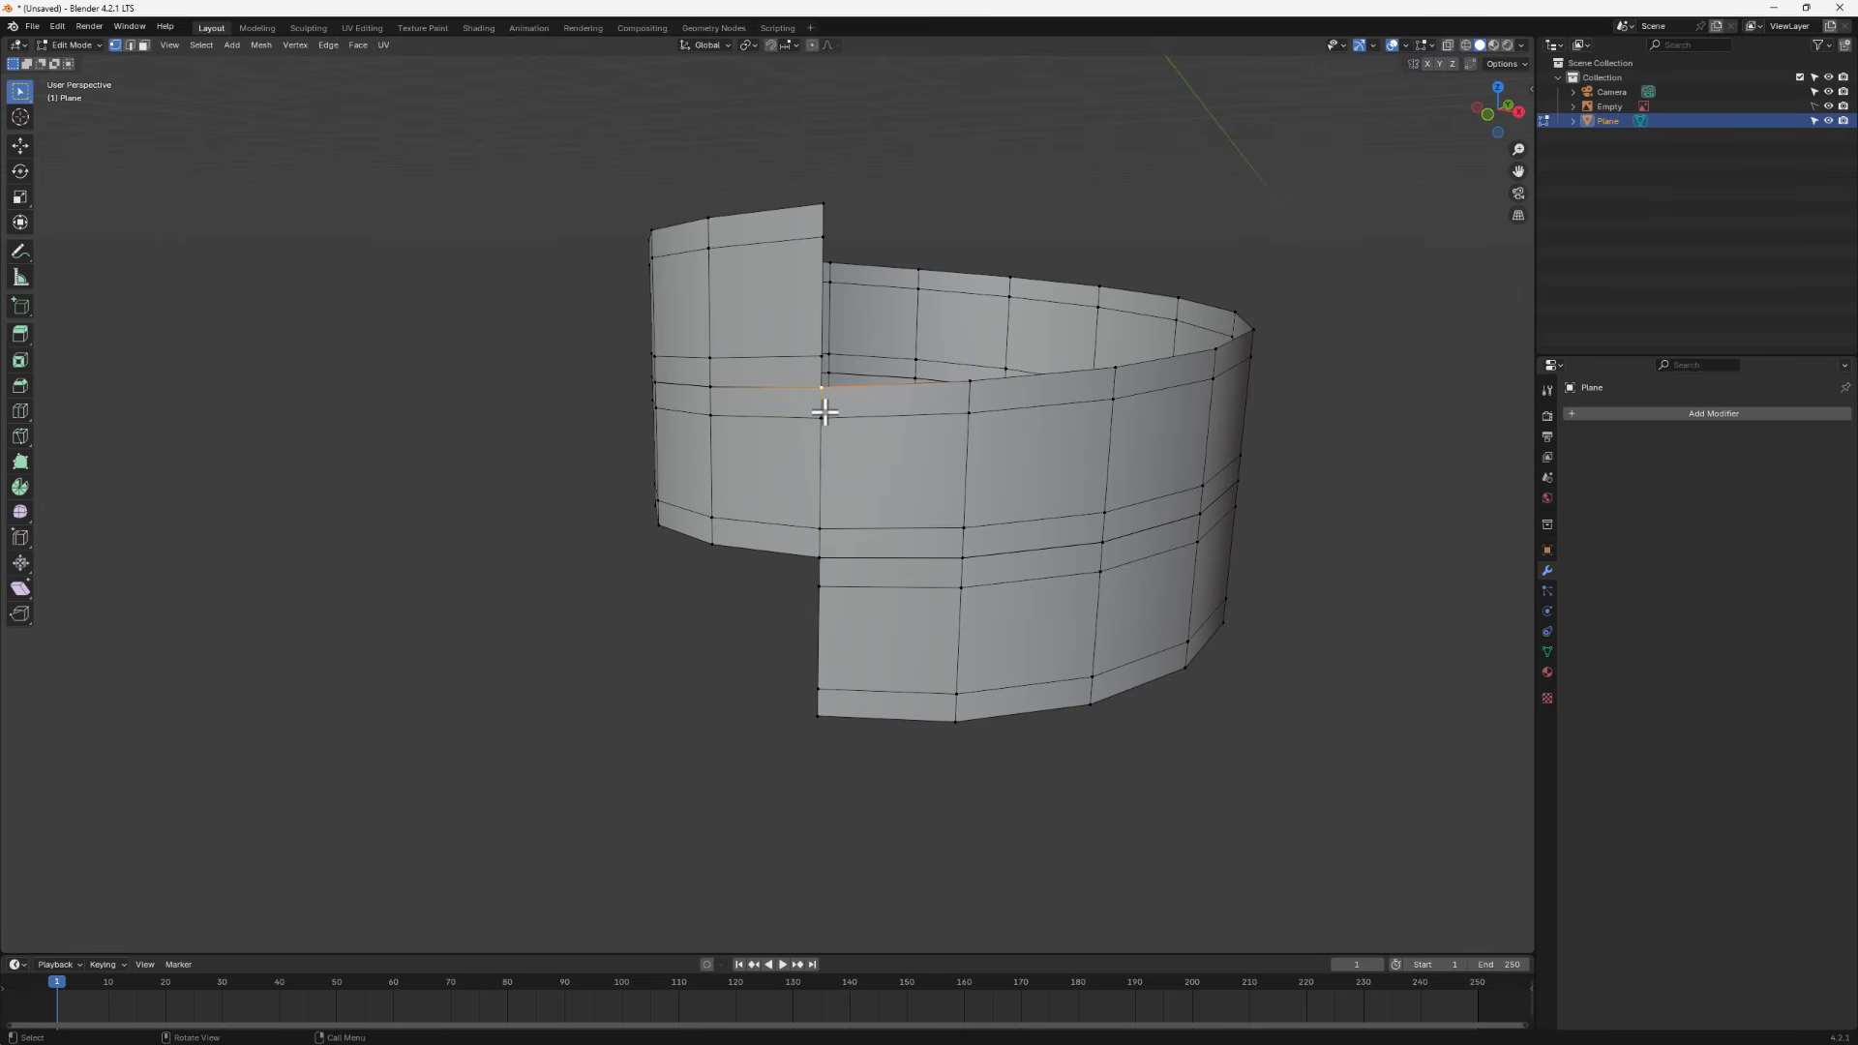
pyautogui.press('g')
pyautogui.click(800, 447)
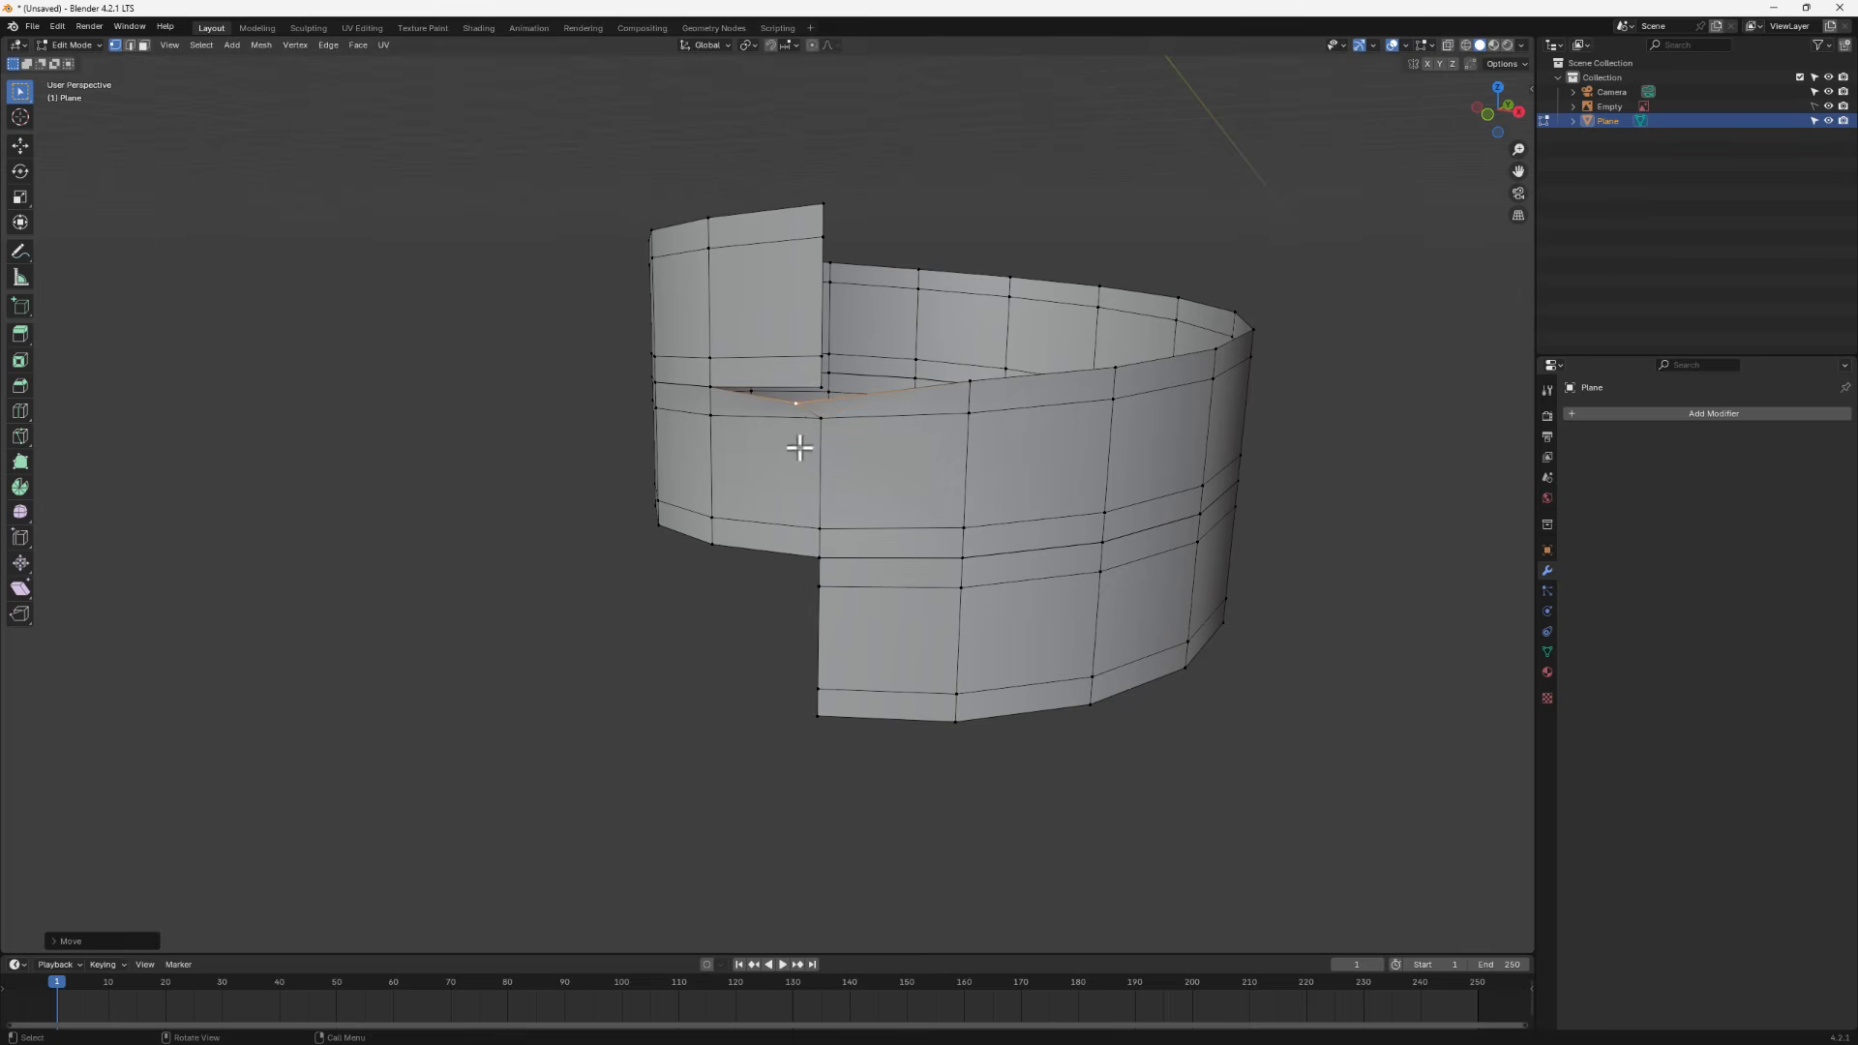
pyautogui.click(711, 388)
pyautogui.press('g')
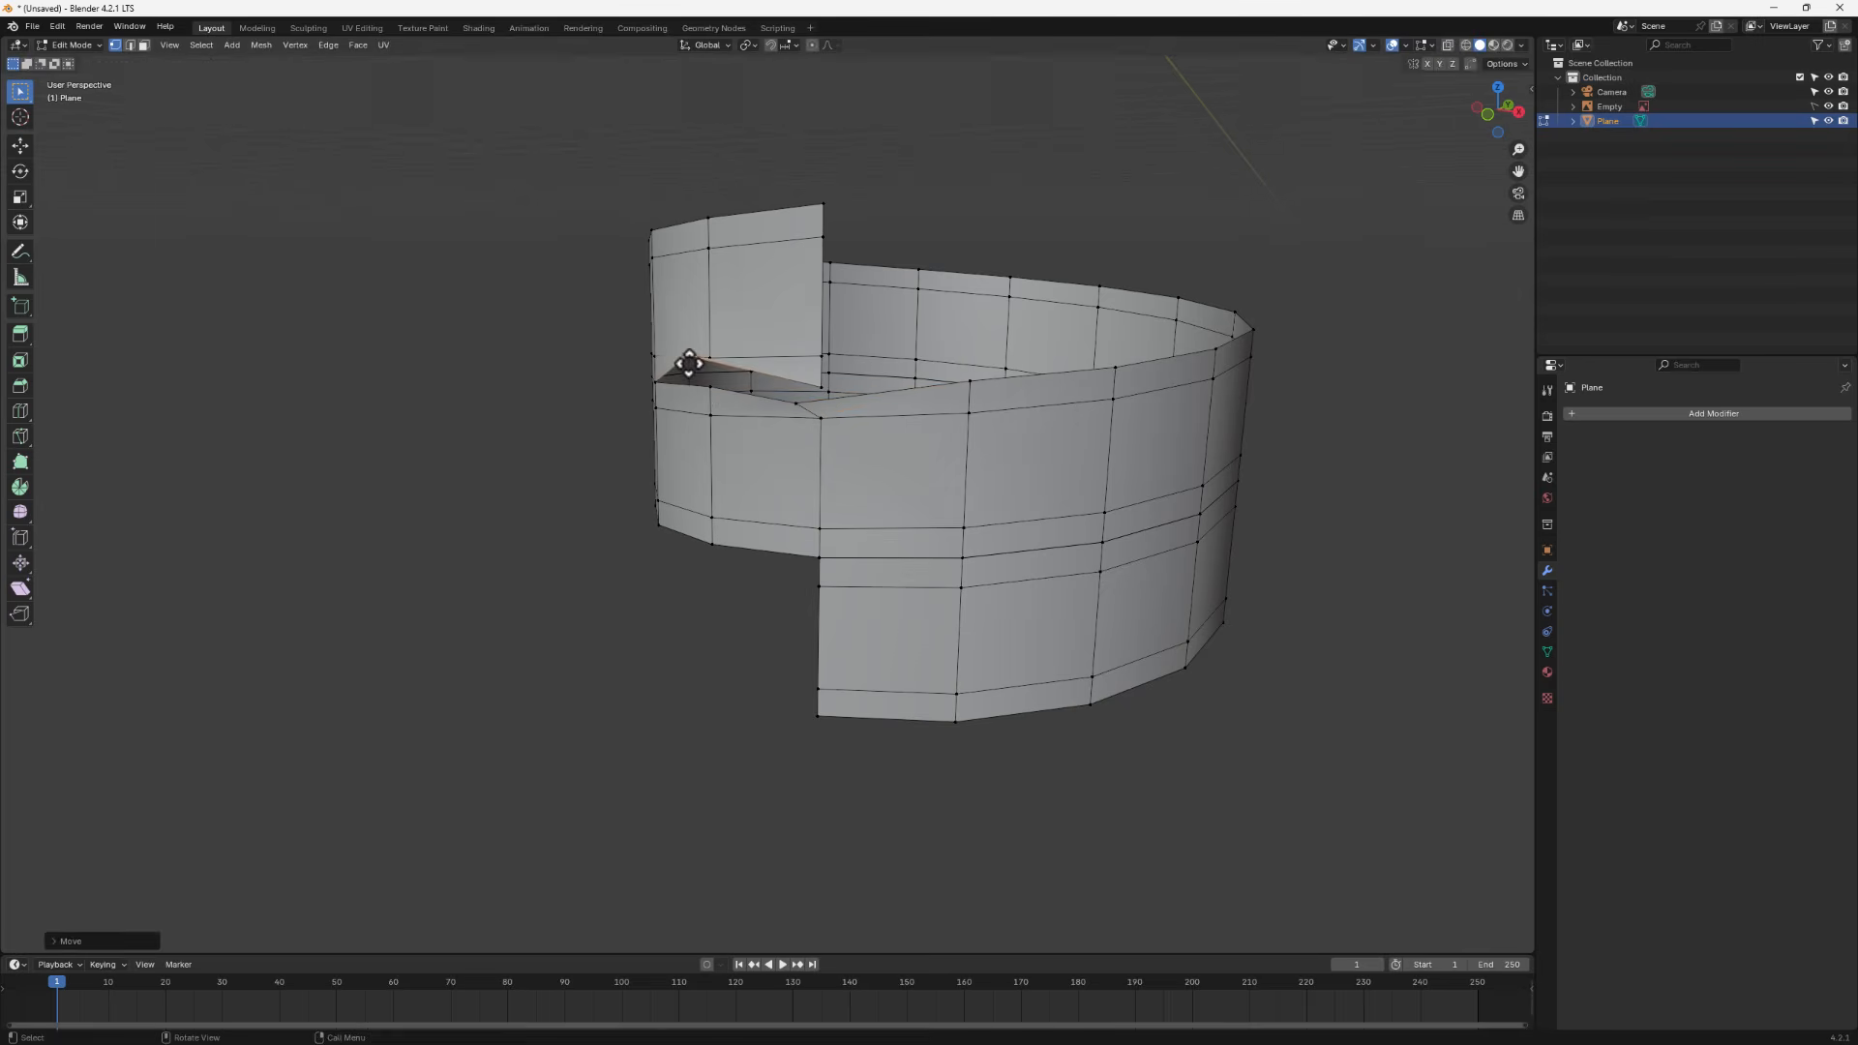
pyautogui.hotkey('ctrl', 'z')
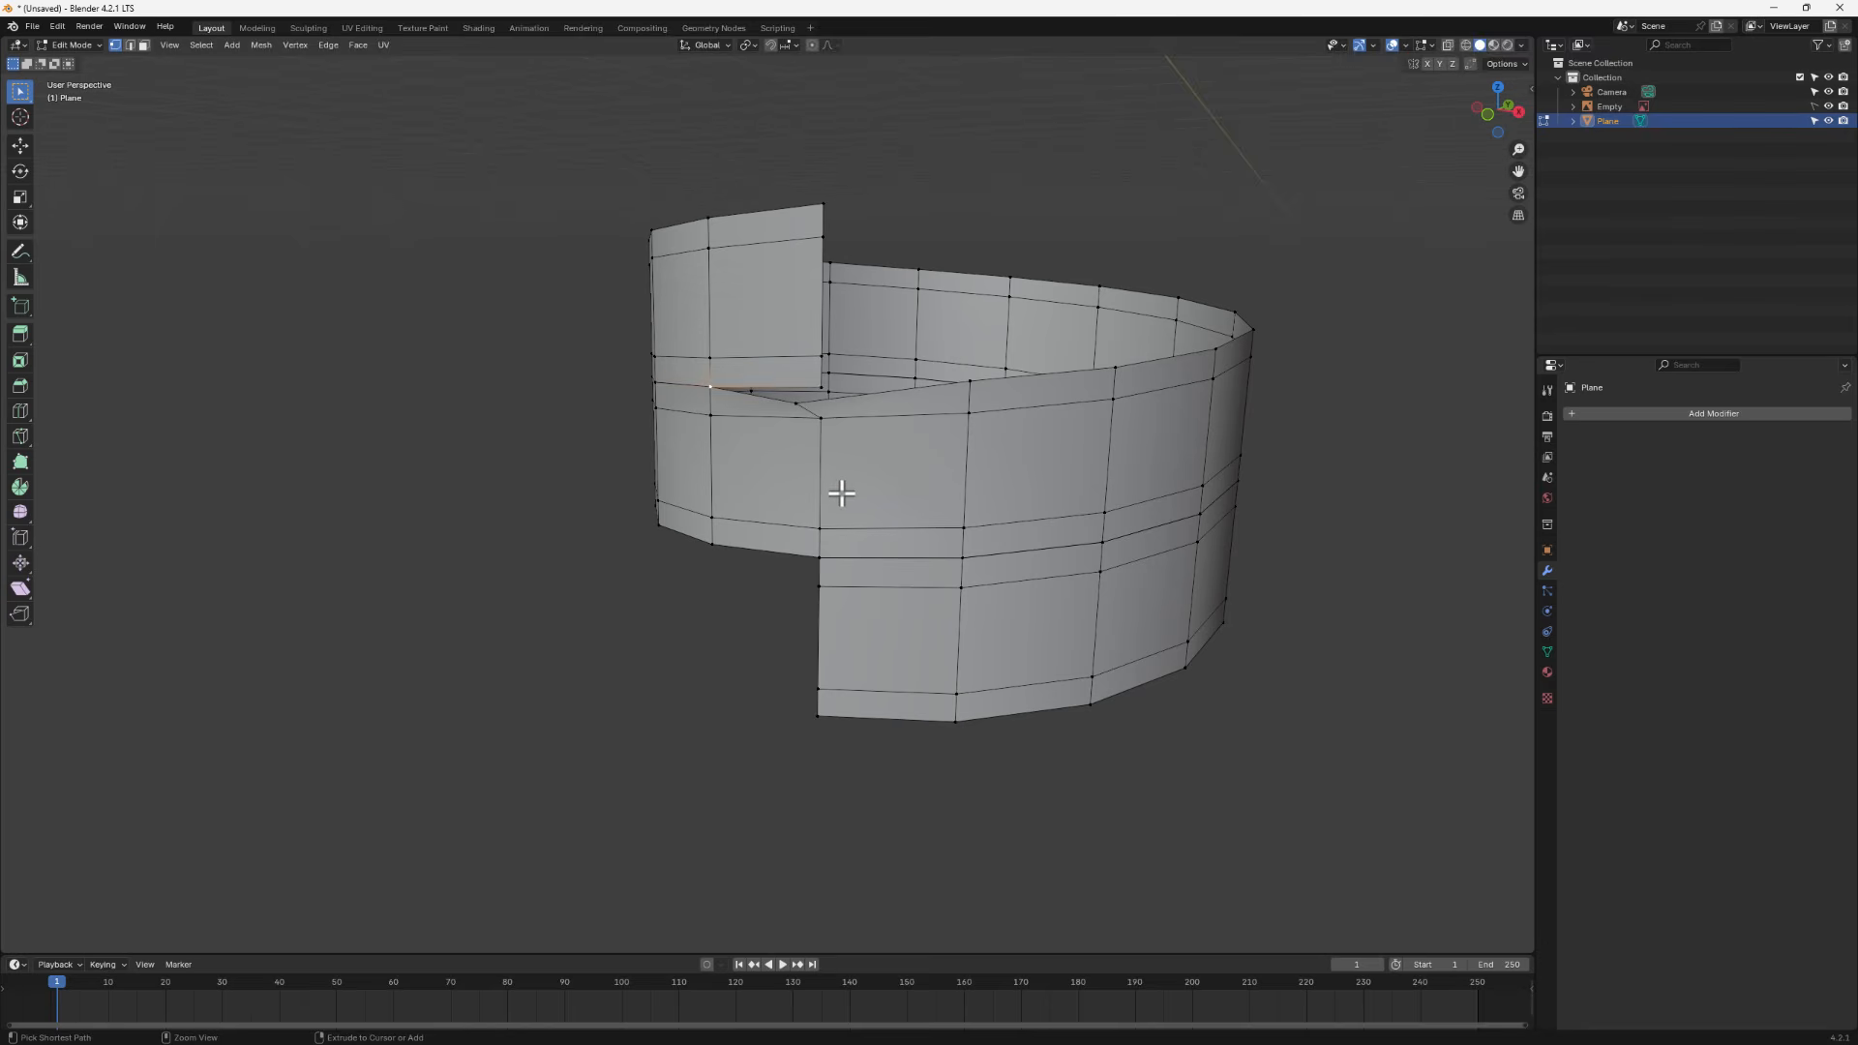
pyautogui.hotkey('ctrl', 'z')
pyautogui.hotkey('ctrl', 'z')
# - Select all vertices and merge them by distance, then pick a seam vertex
pyautogui.press('a')
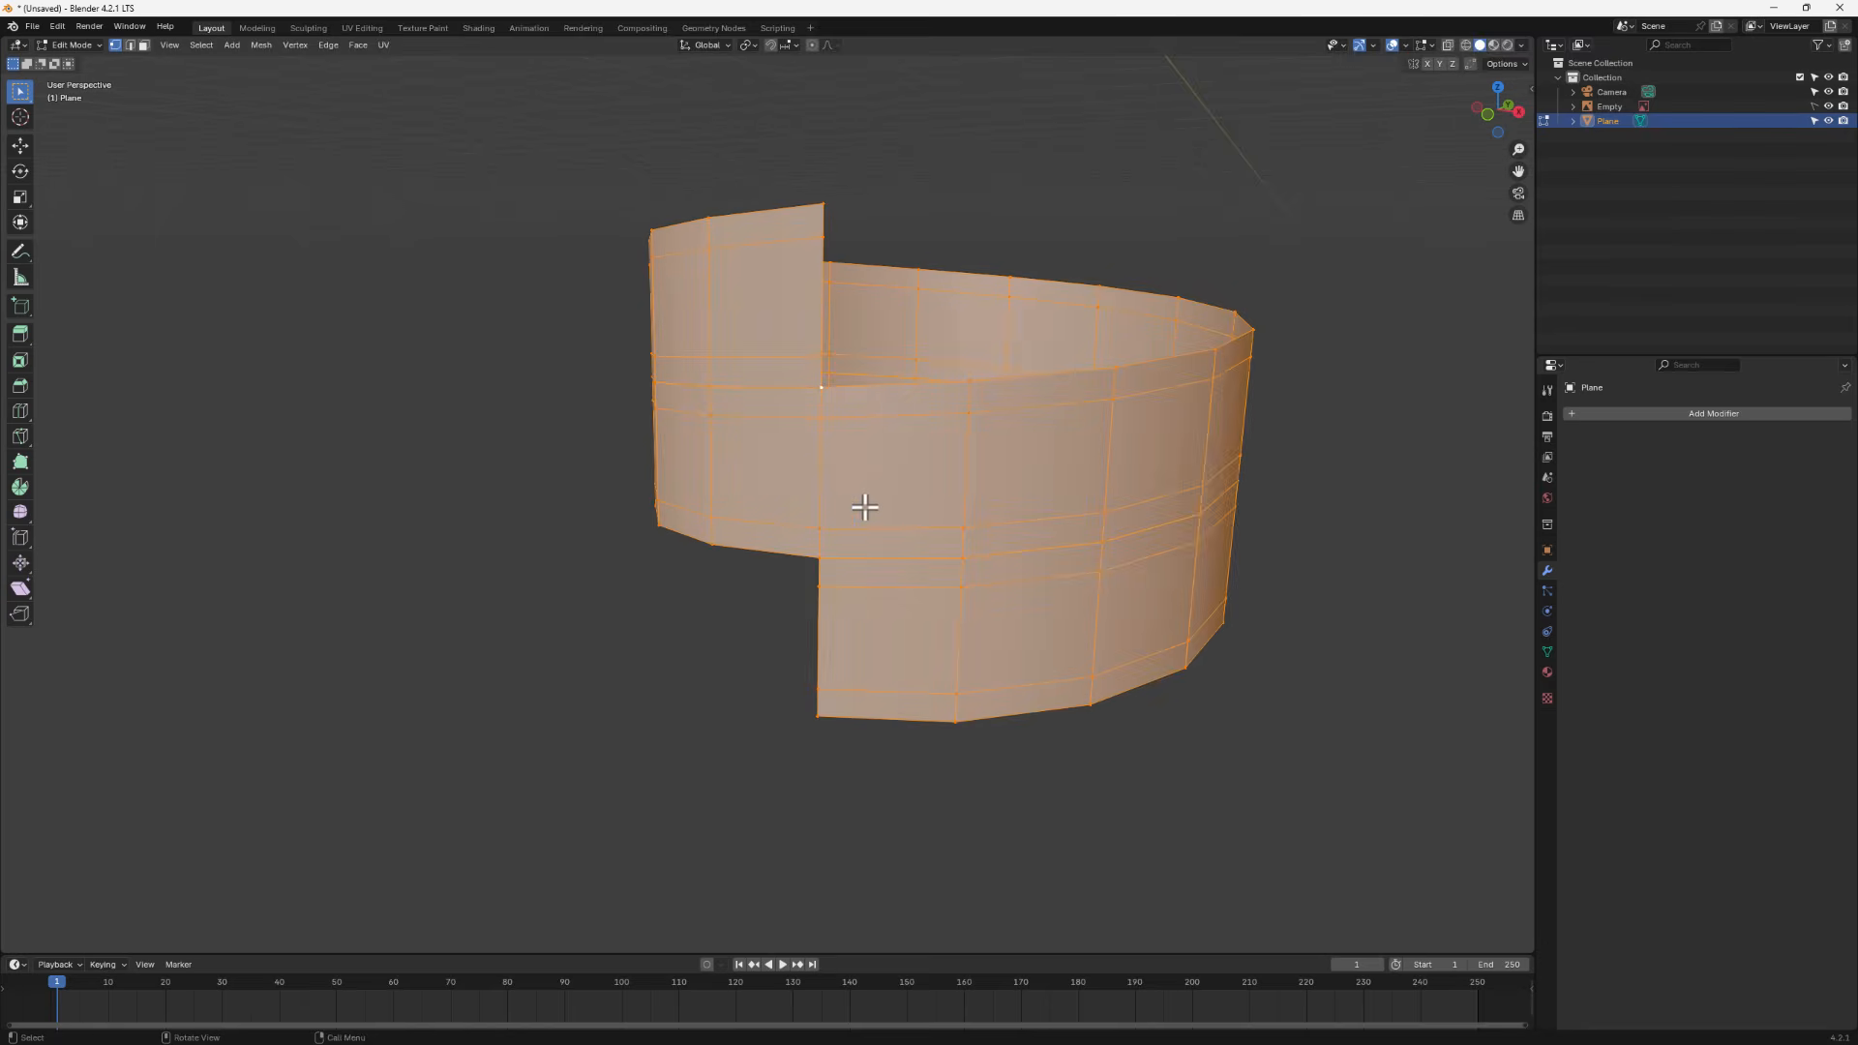
pyautogui.press('m')
pyautogui.click(862, 507)
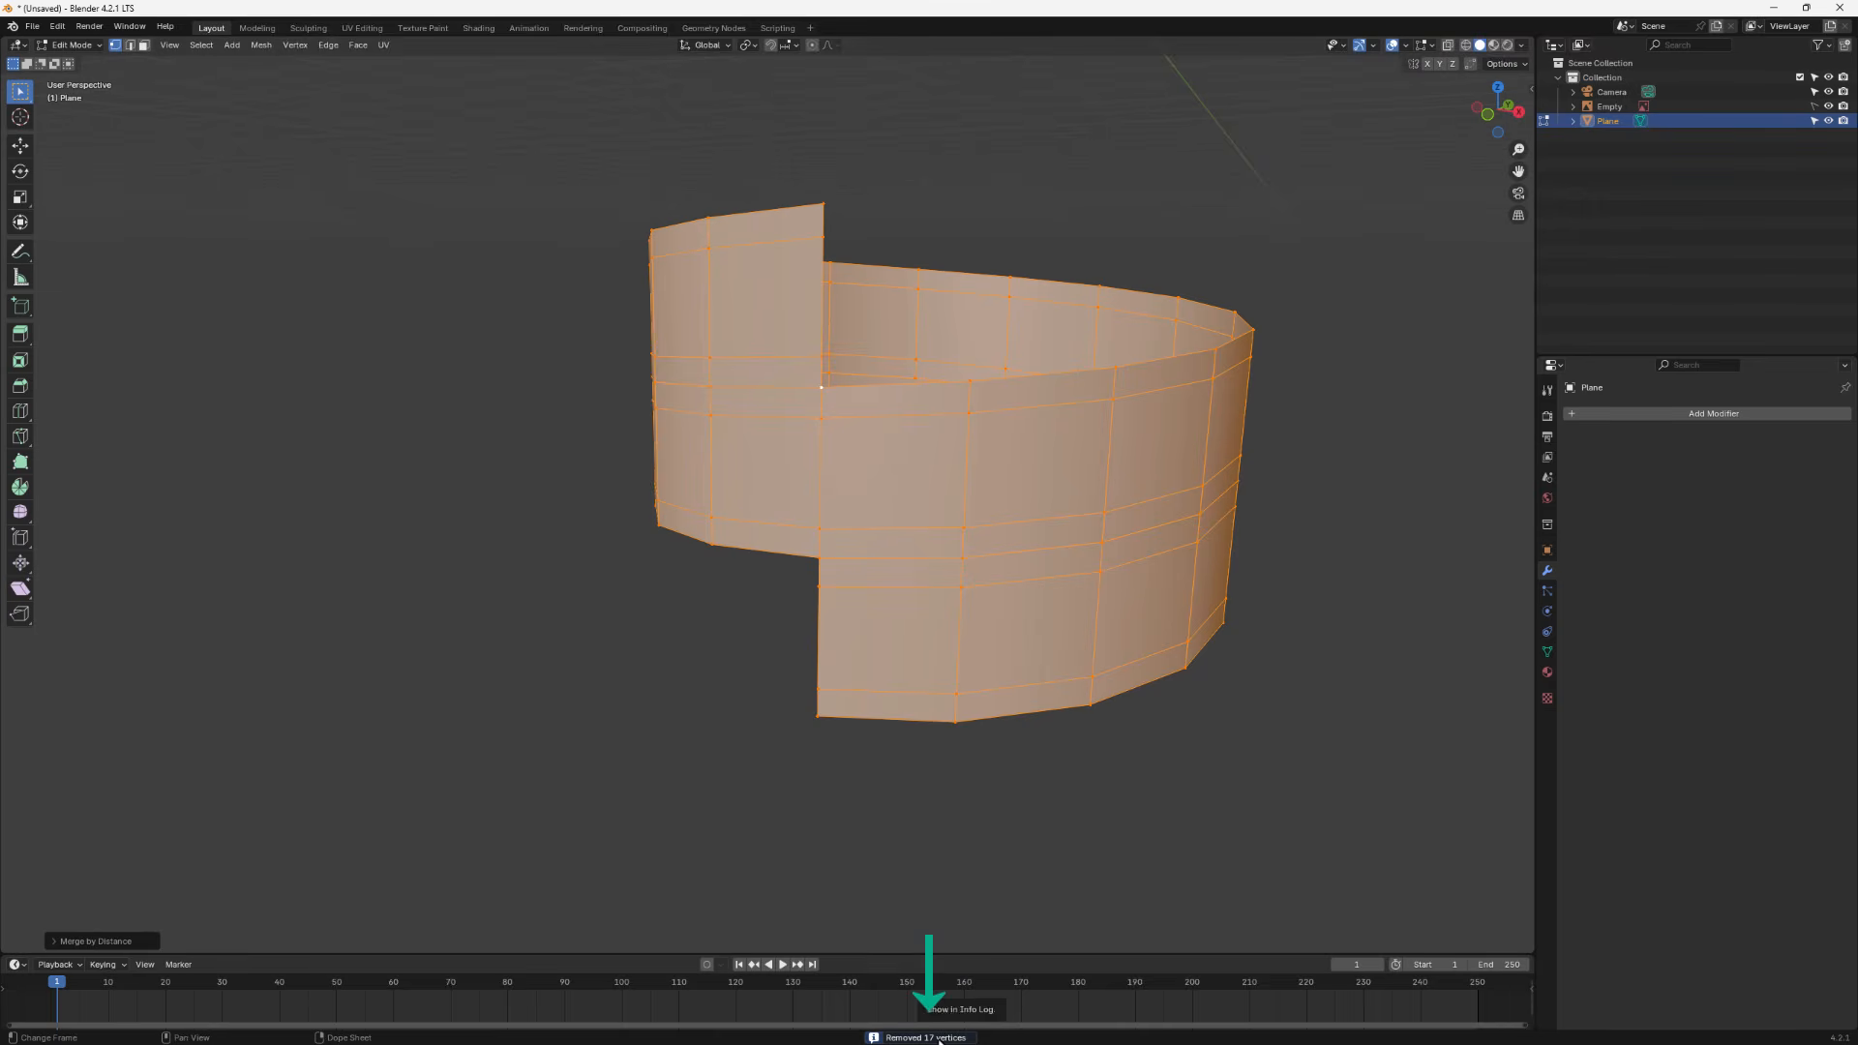
pyautogui.click(823, 390)
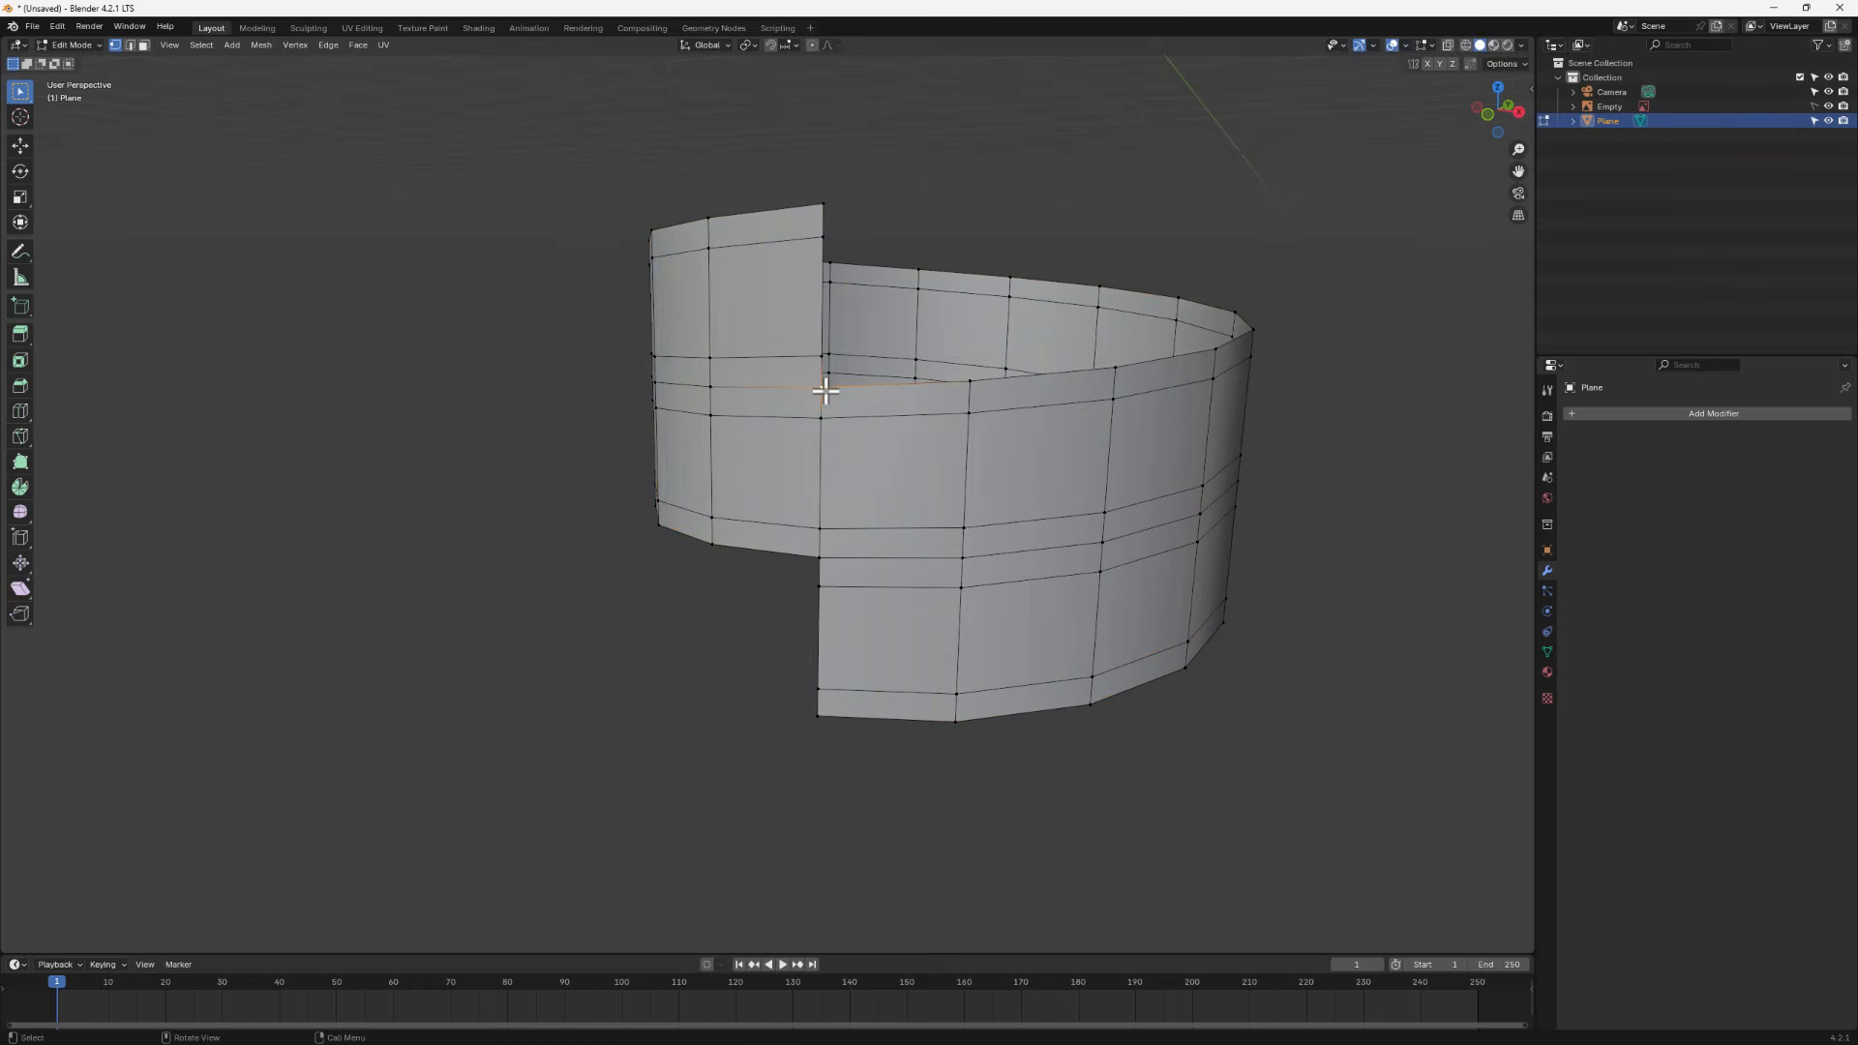
# - Move the selected seam vertex slightly to tidy the helix's inner seam
pyautogui.press('g')
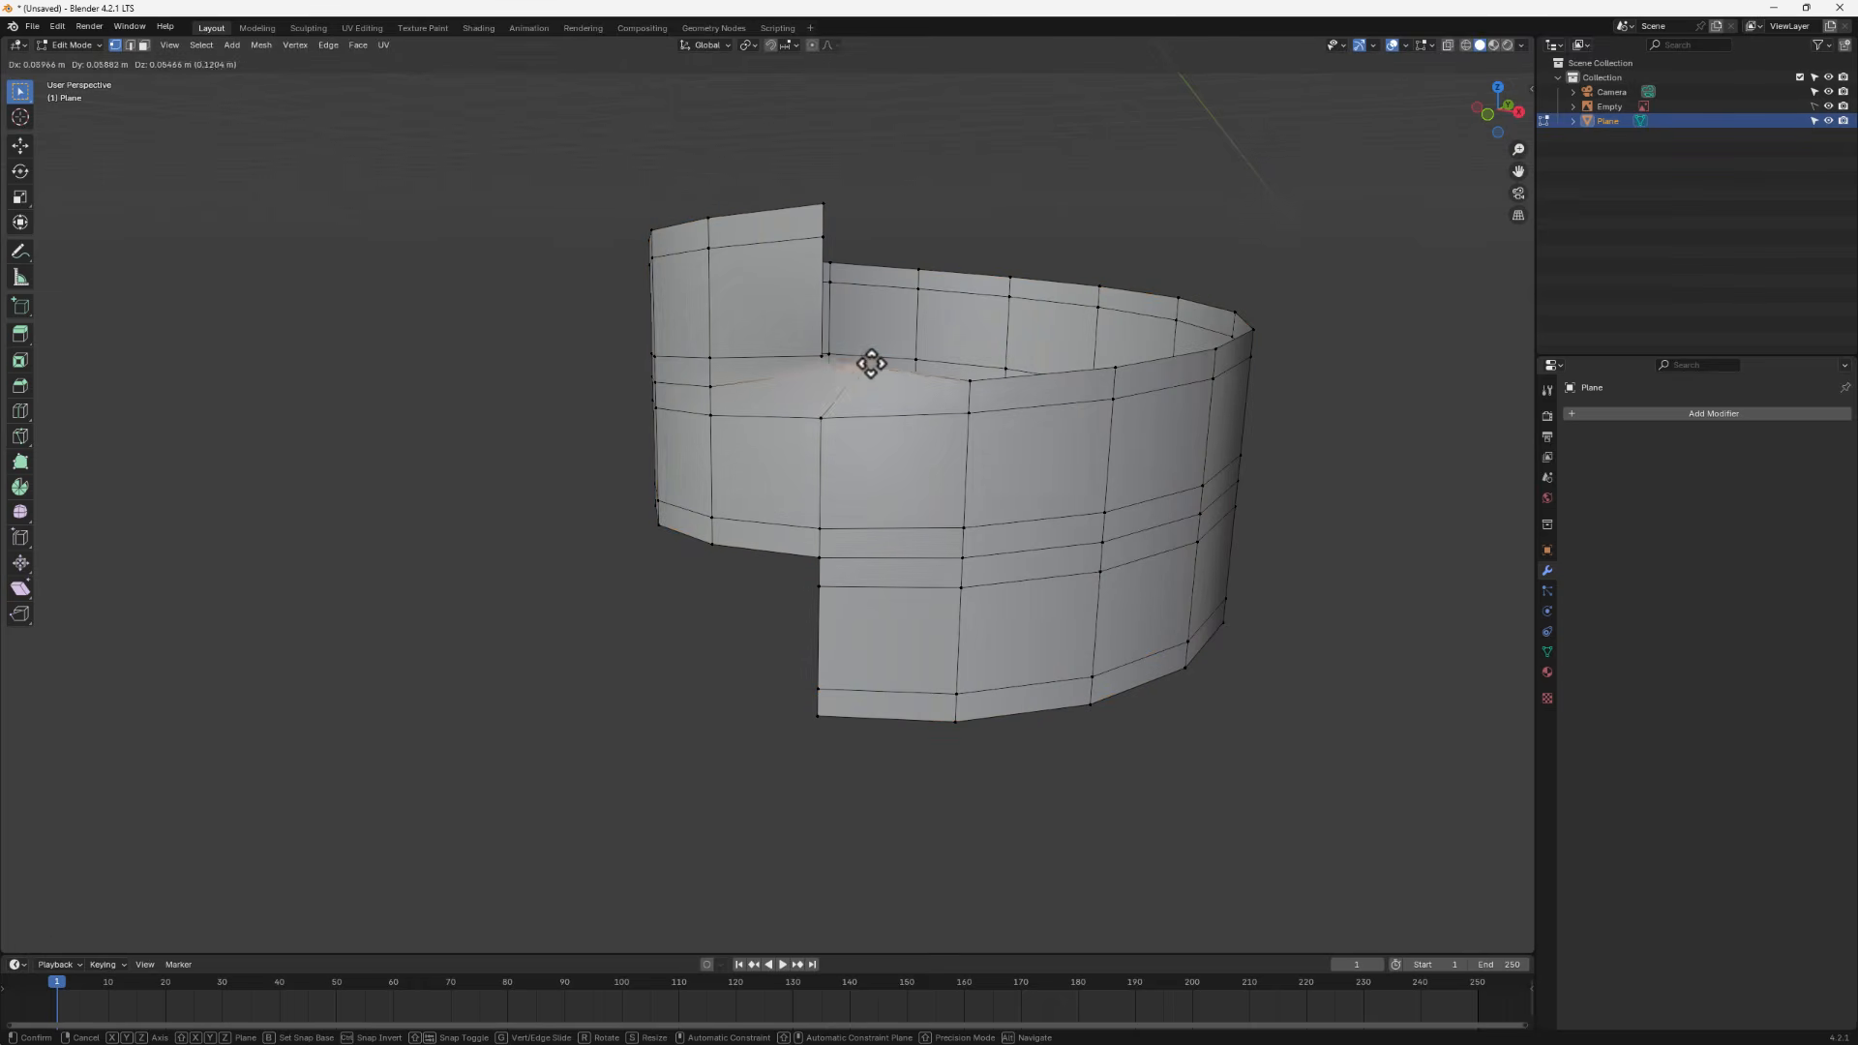
pyautogui.click(845, 382)
pyautogui.rightClick(840, 385)
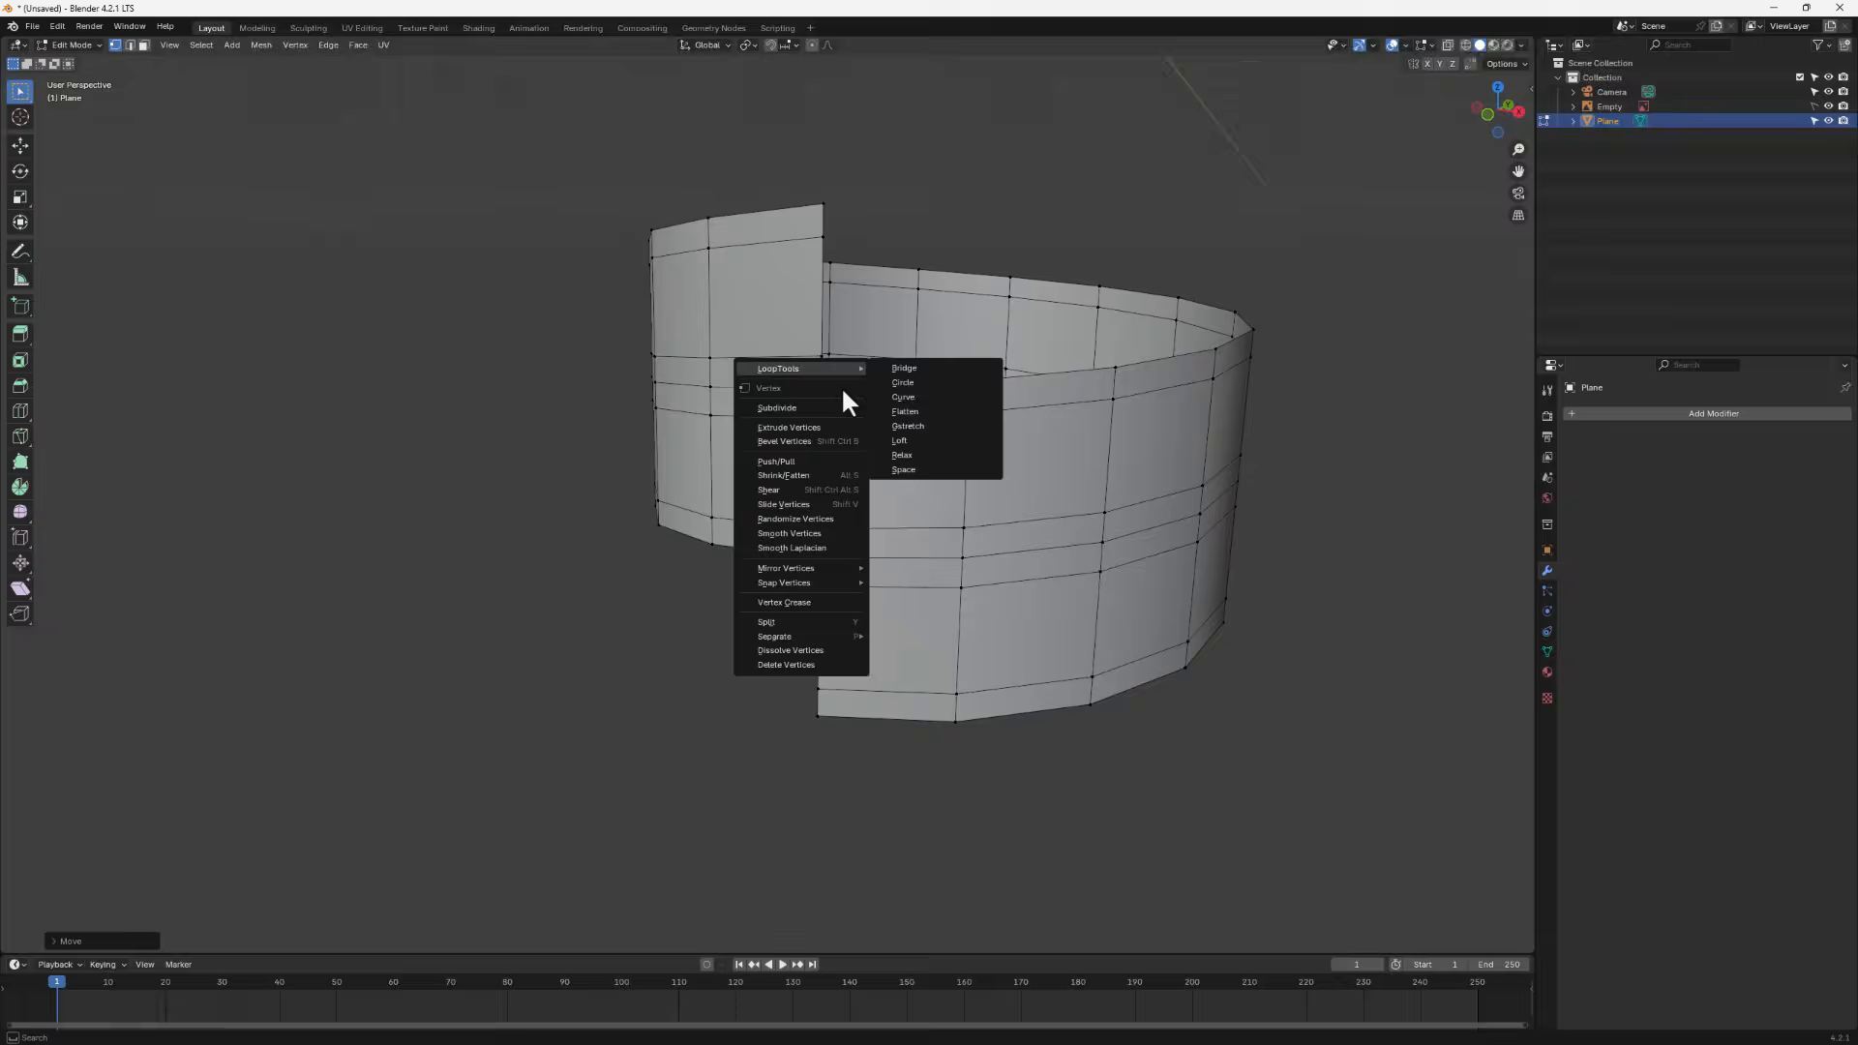
pyautogui.scroll(-3, 933, 448)
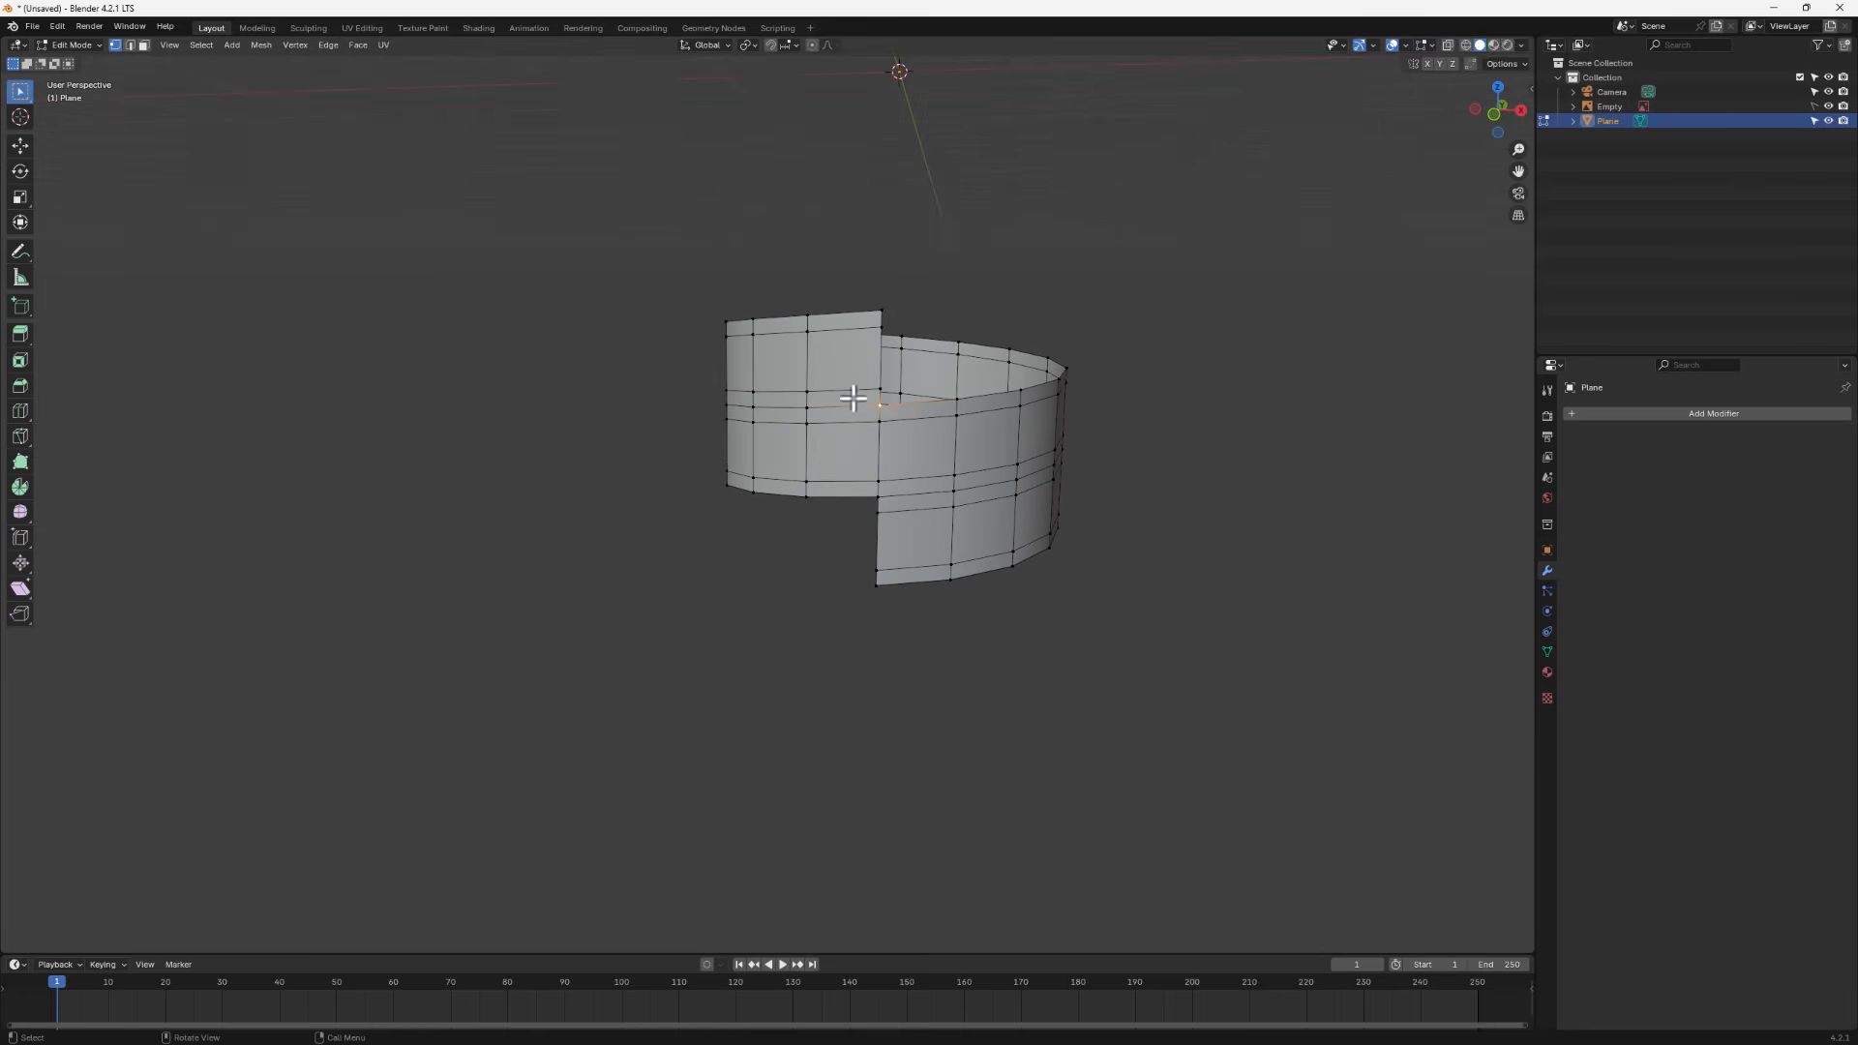
pyautogui.scroll(2, 853, 397)
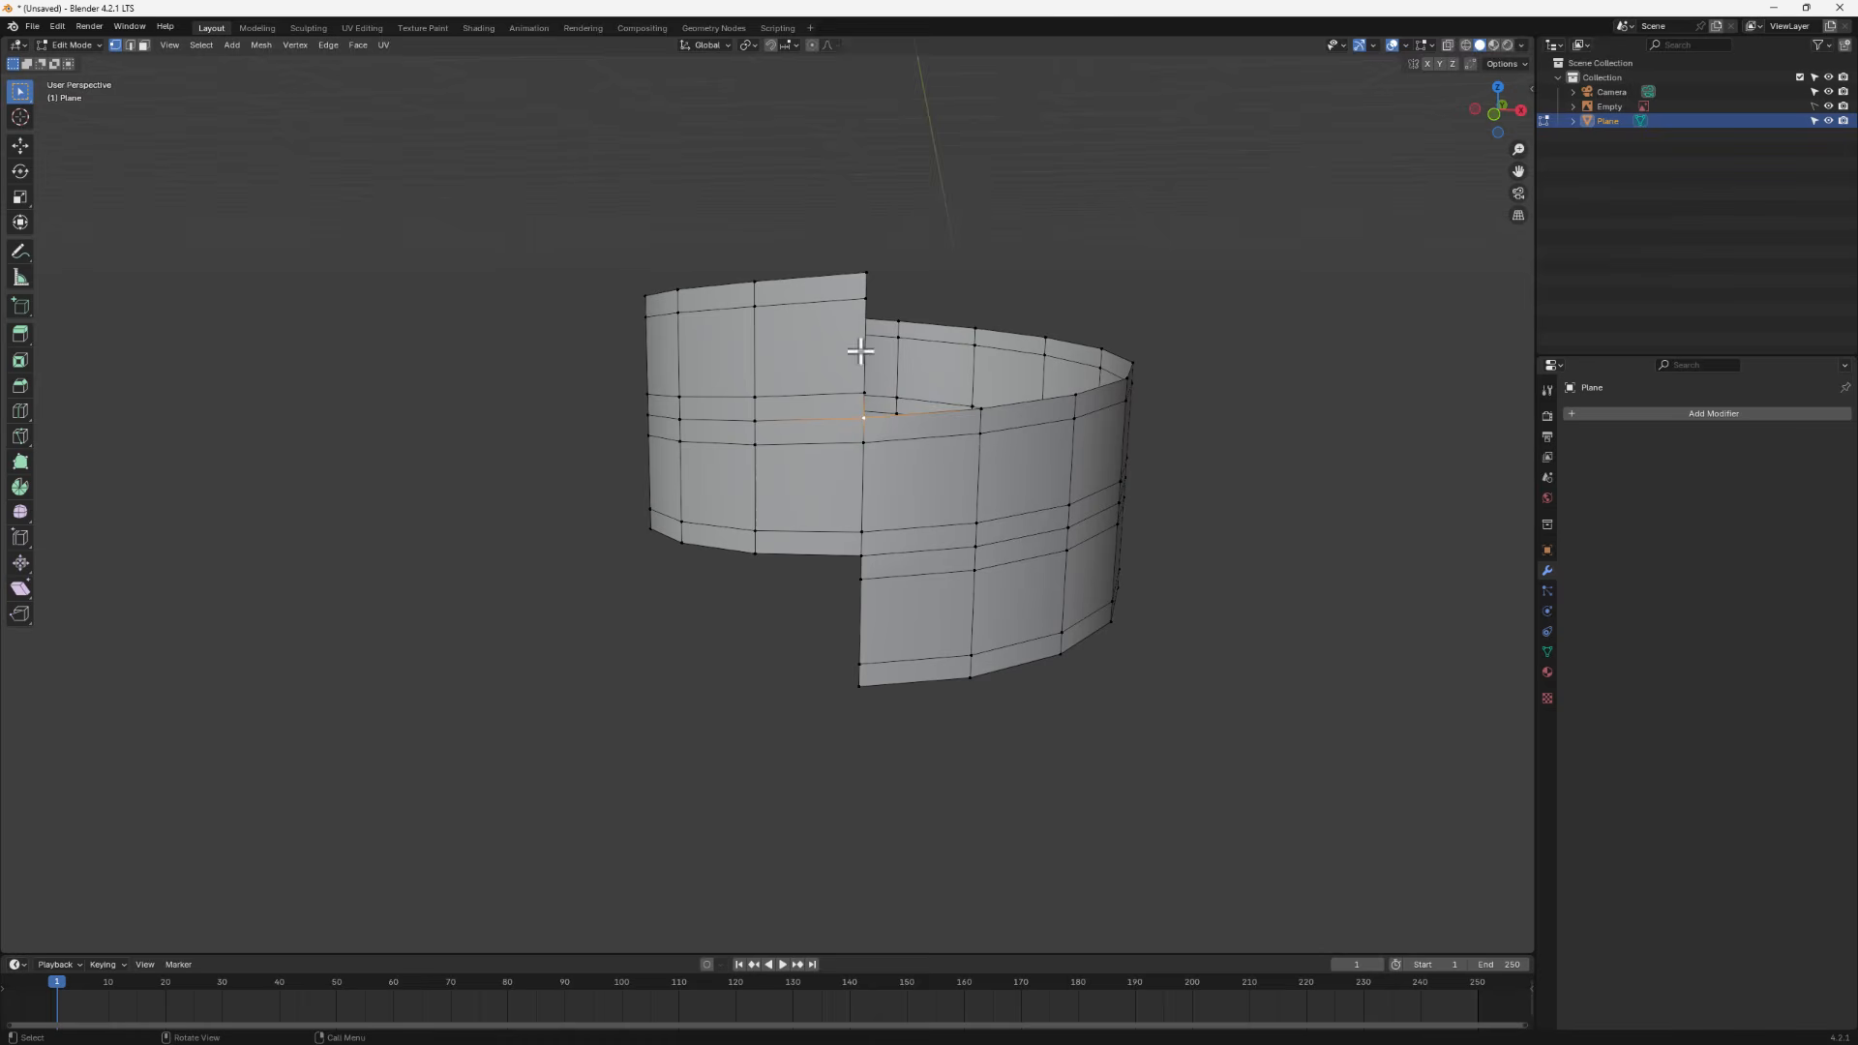
pyautogui.scroll(-4, 784, 266)
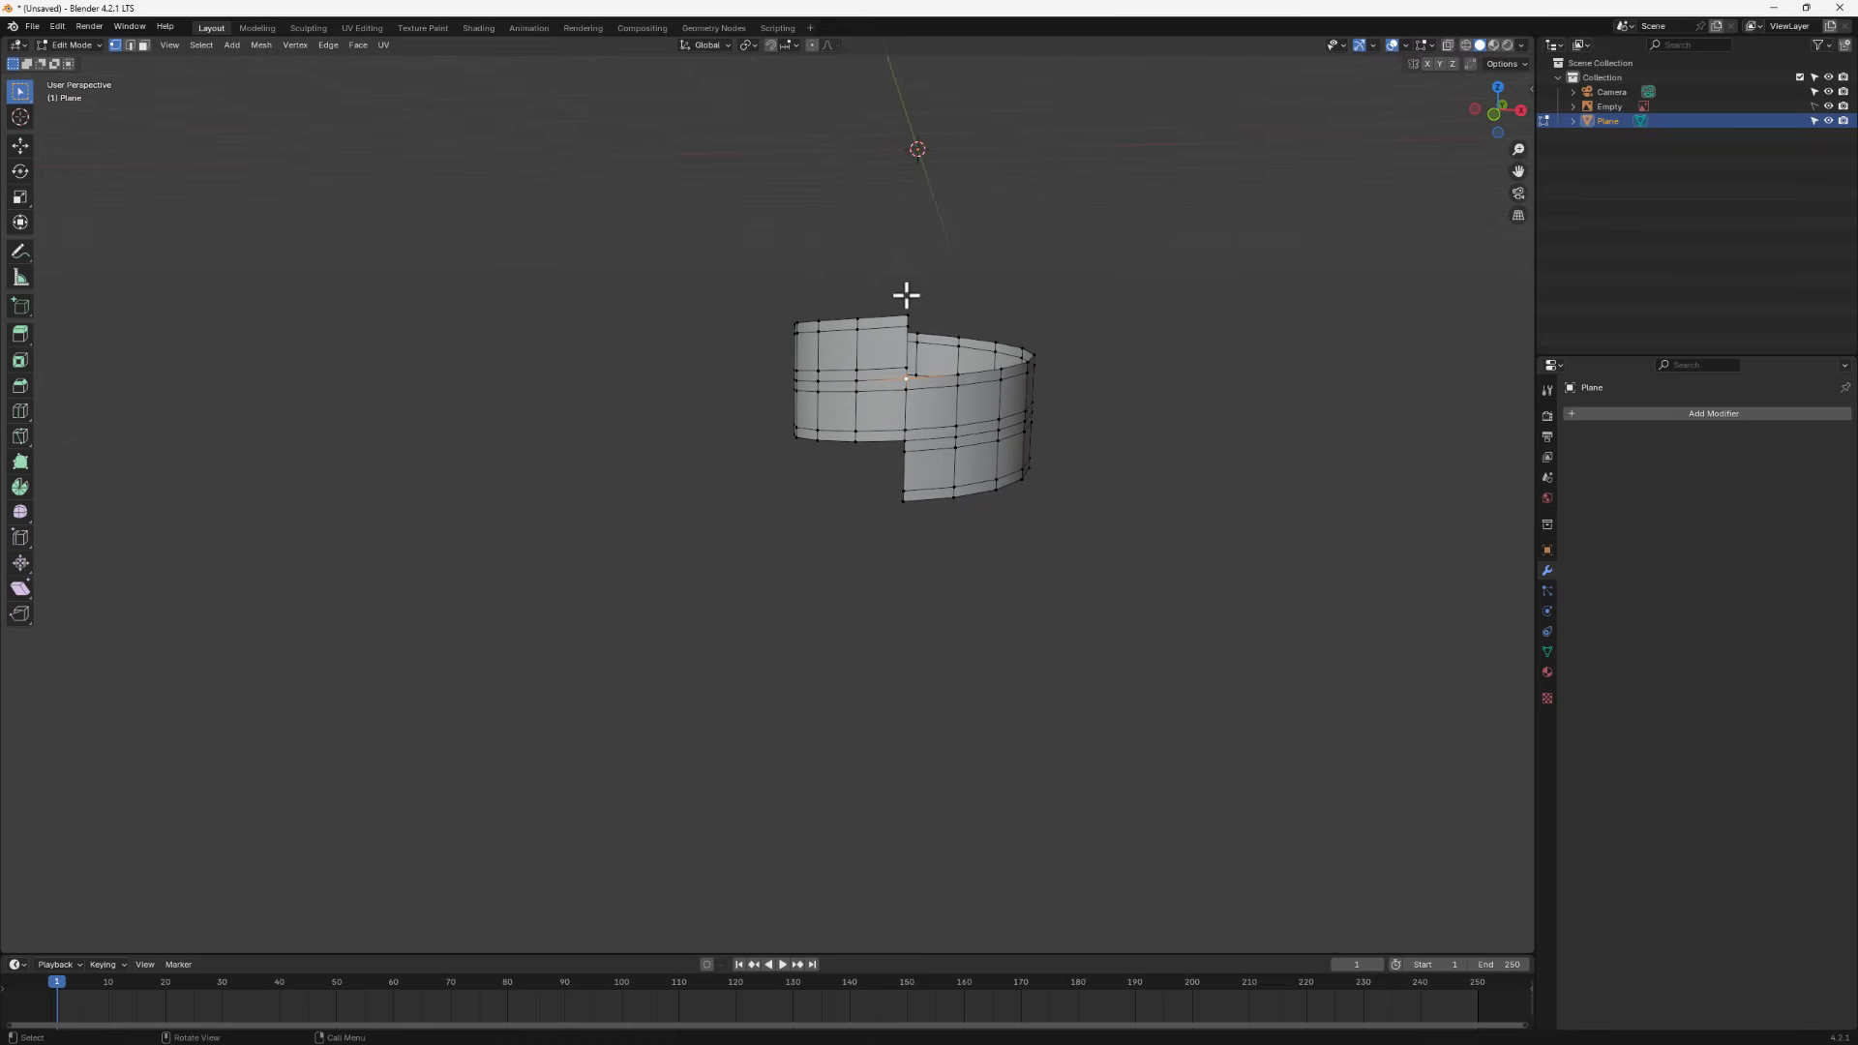
pyautogui.moveTo(907, 295); pyautogui.dragTo(855, 257, button='middle')
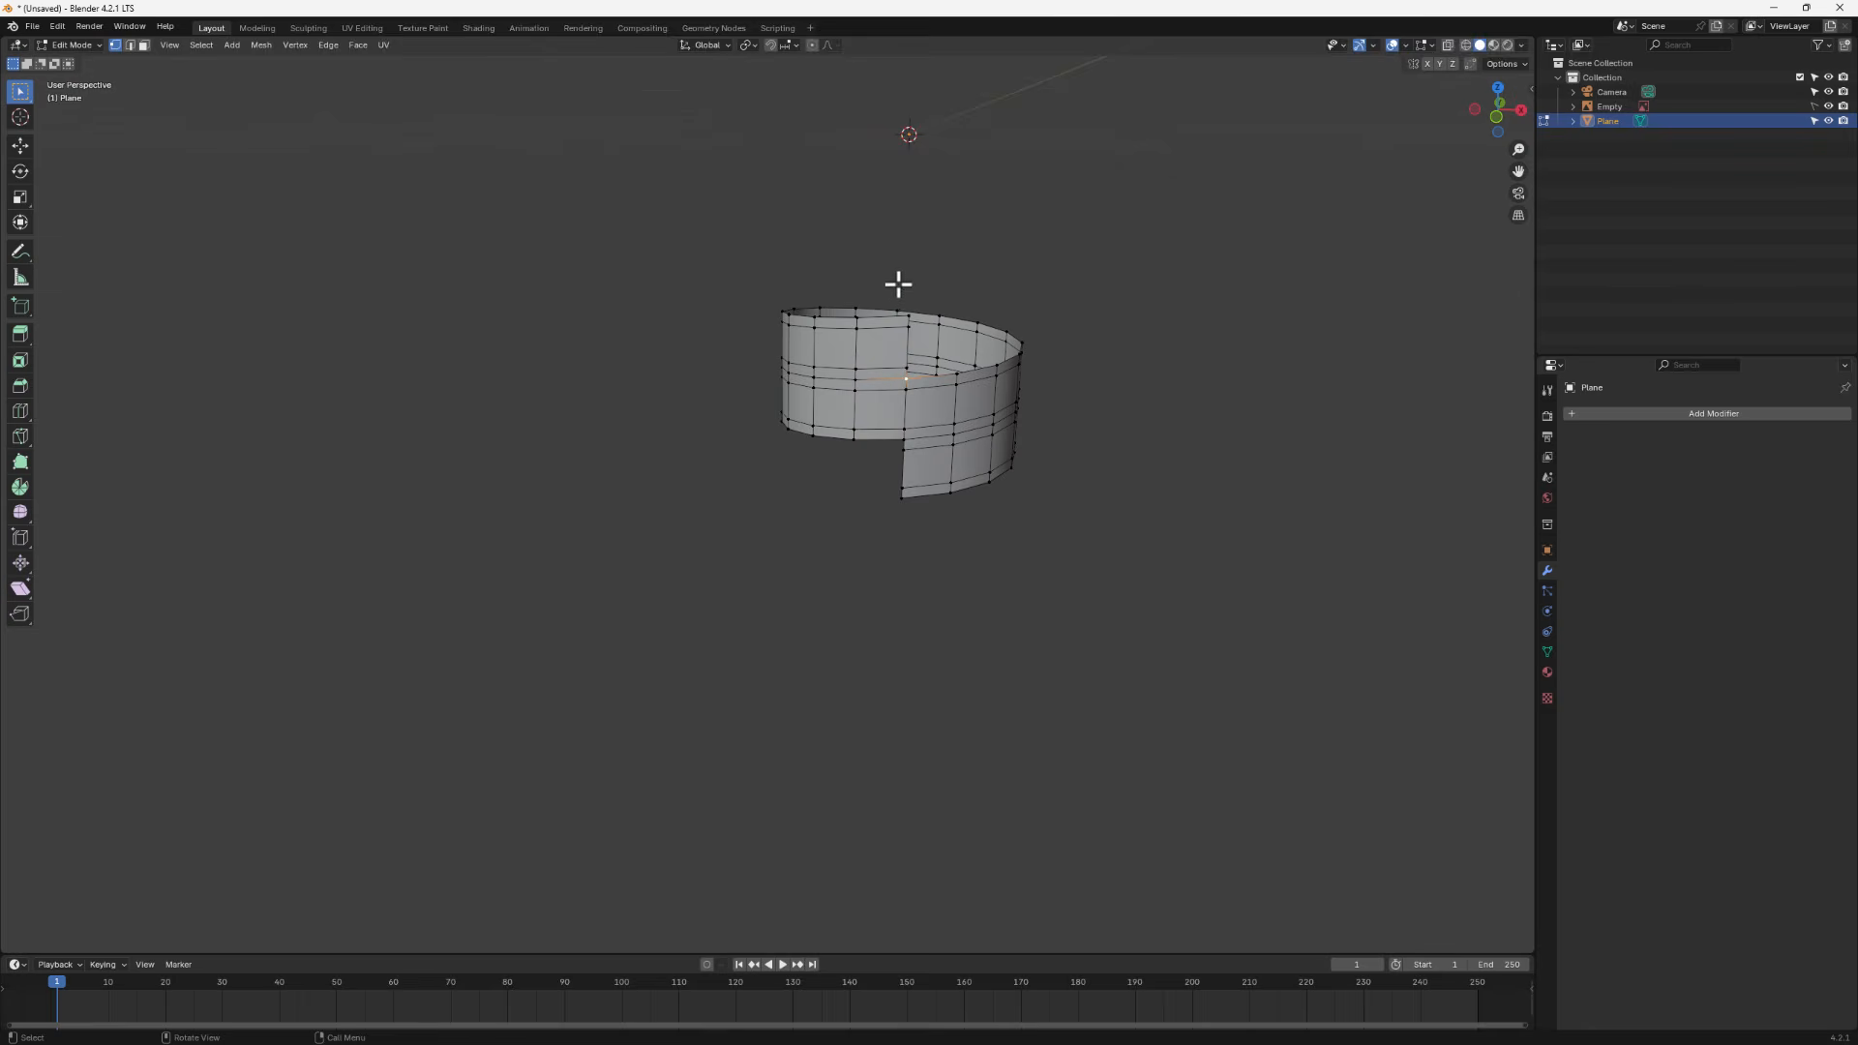
pyautogui.scroll(3, 983, 321)
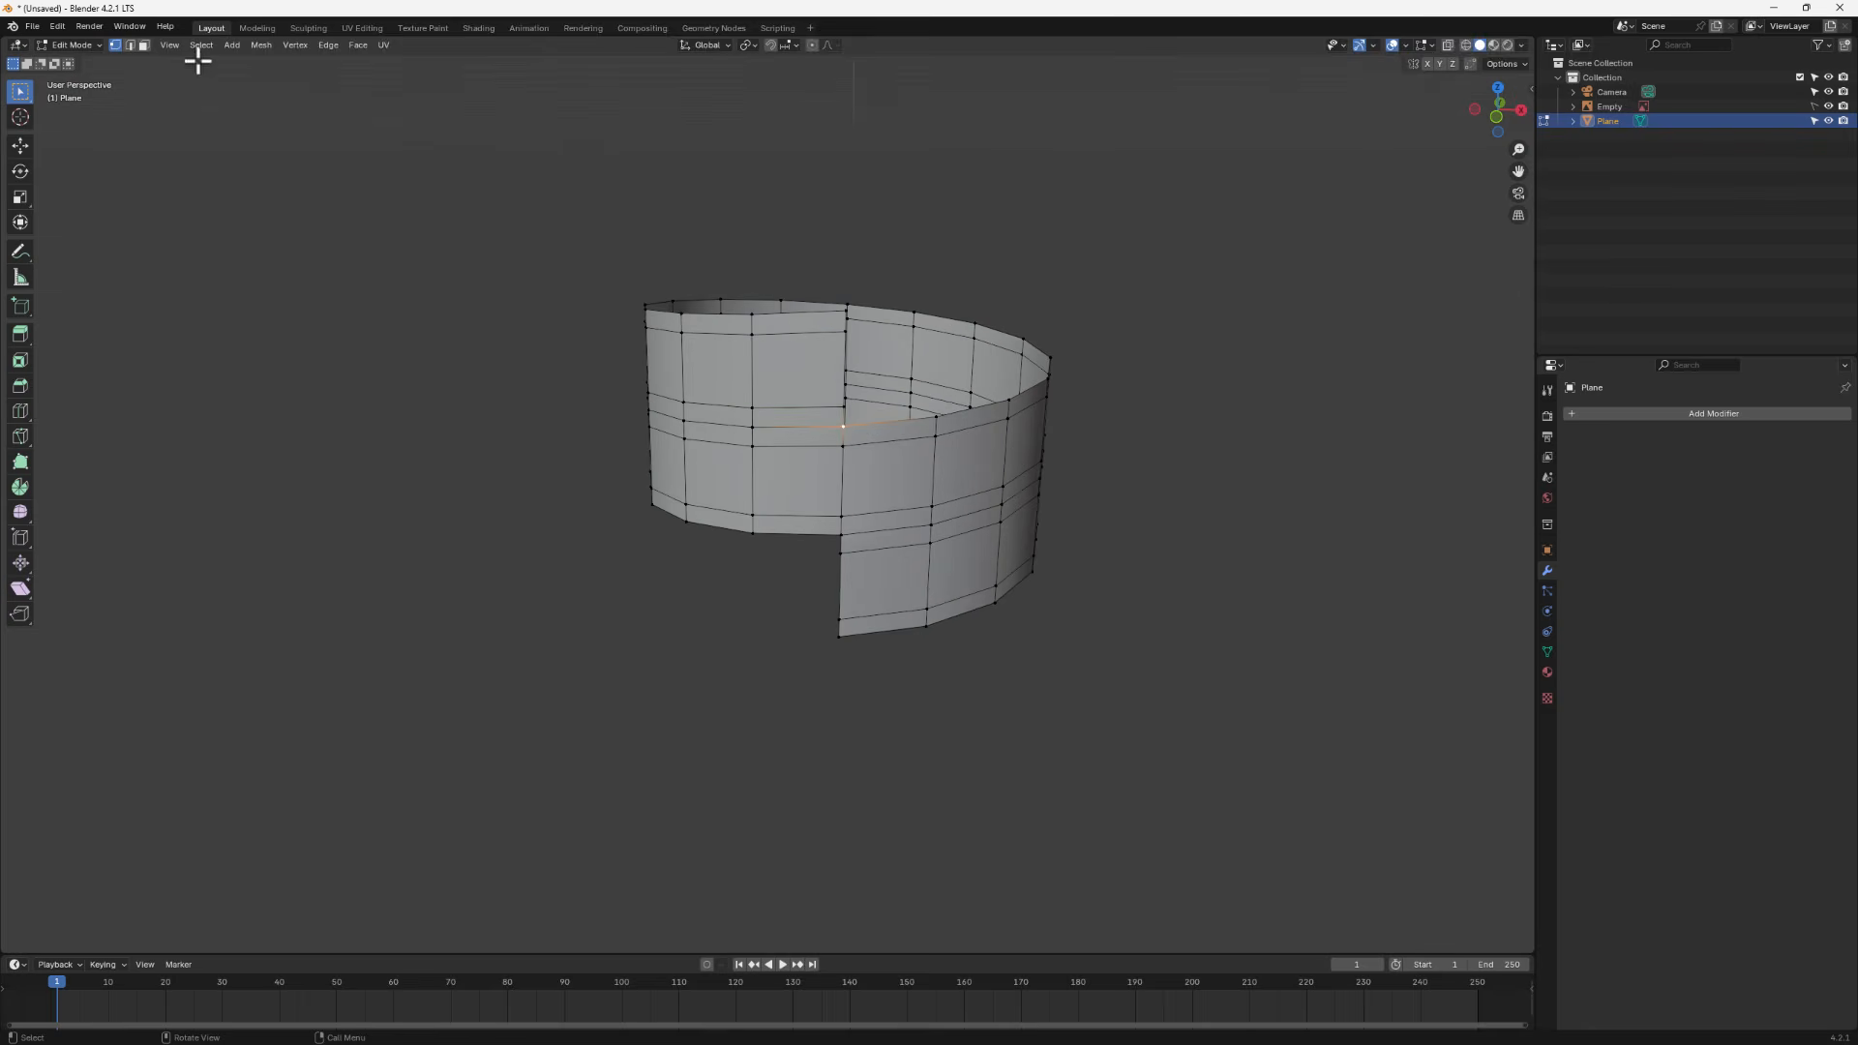
# - Select the top boundary edge loop, extrude it upward, and flatten it by scaling along Z to 0
pyautogui.keyDown('alt'); pyautogui.click(891, 420); pyautogui.keyUp('alt')
pyautogui.moveTo(904, 427); pyautogui.dragTo(978, 402, button='middle')
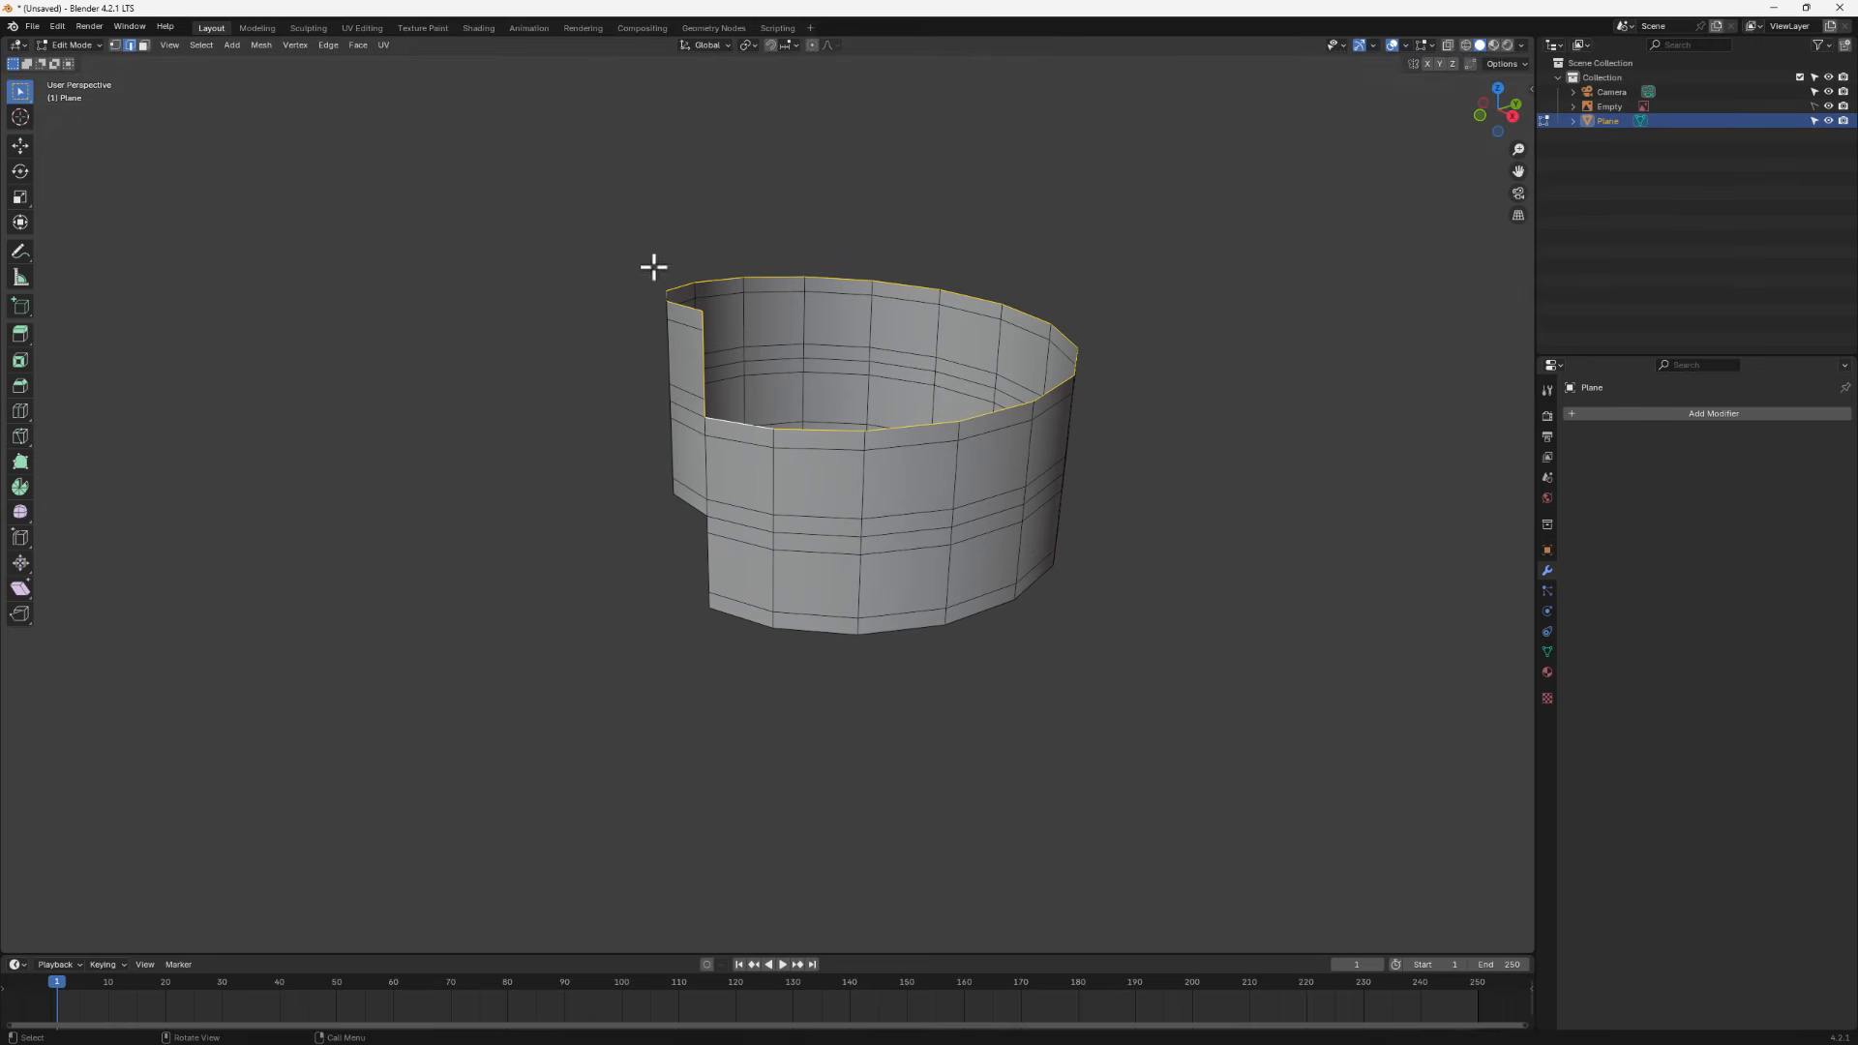
pyautogui.scroll(2, 711, 389)
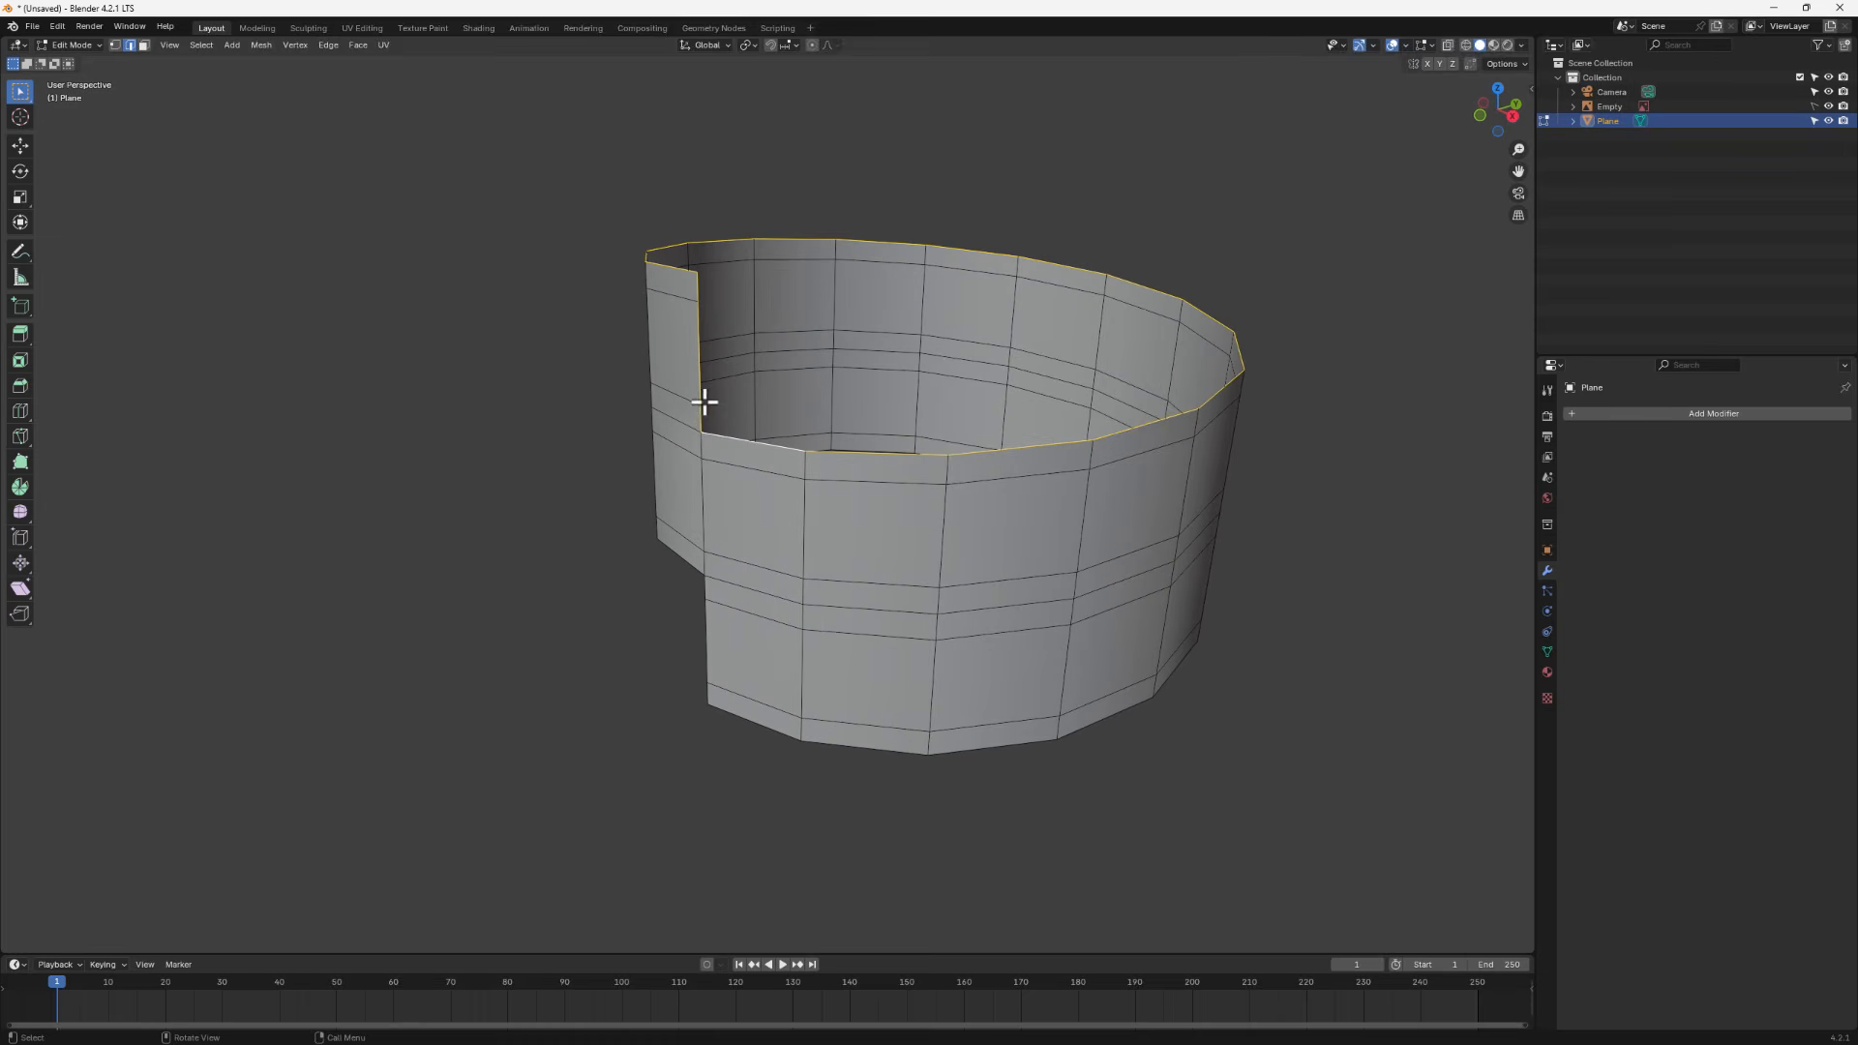
pyautogui.keyDown('shift'); pyautogui.click(705, 375); pyautogui.keyUp('shift')
pyautogui.moveTo(749, 471); pyautogui.dragTo(849, 465, button='middle')
pyautogui.press('g')
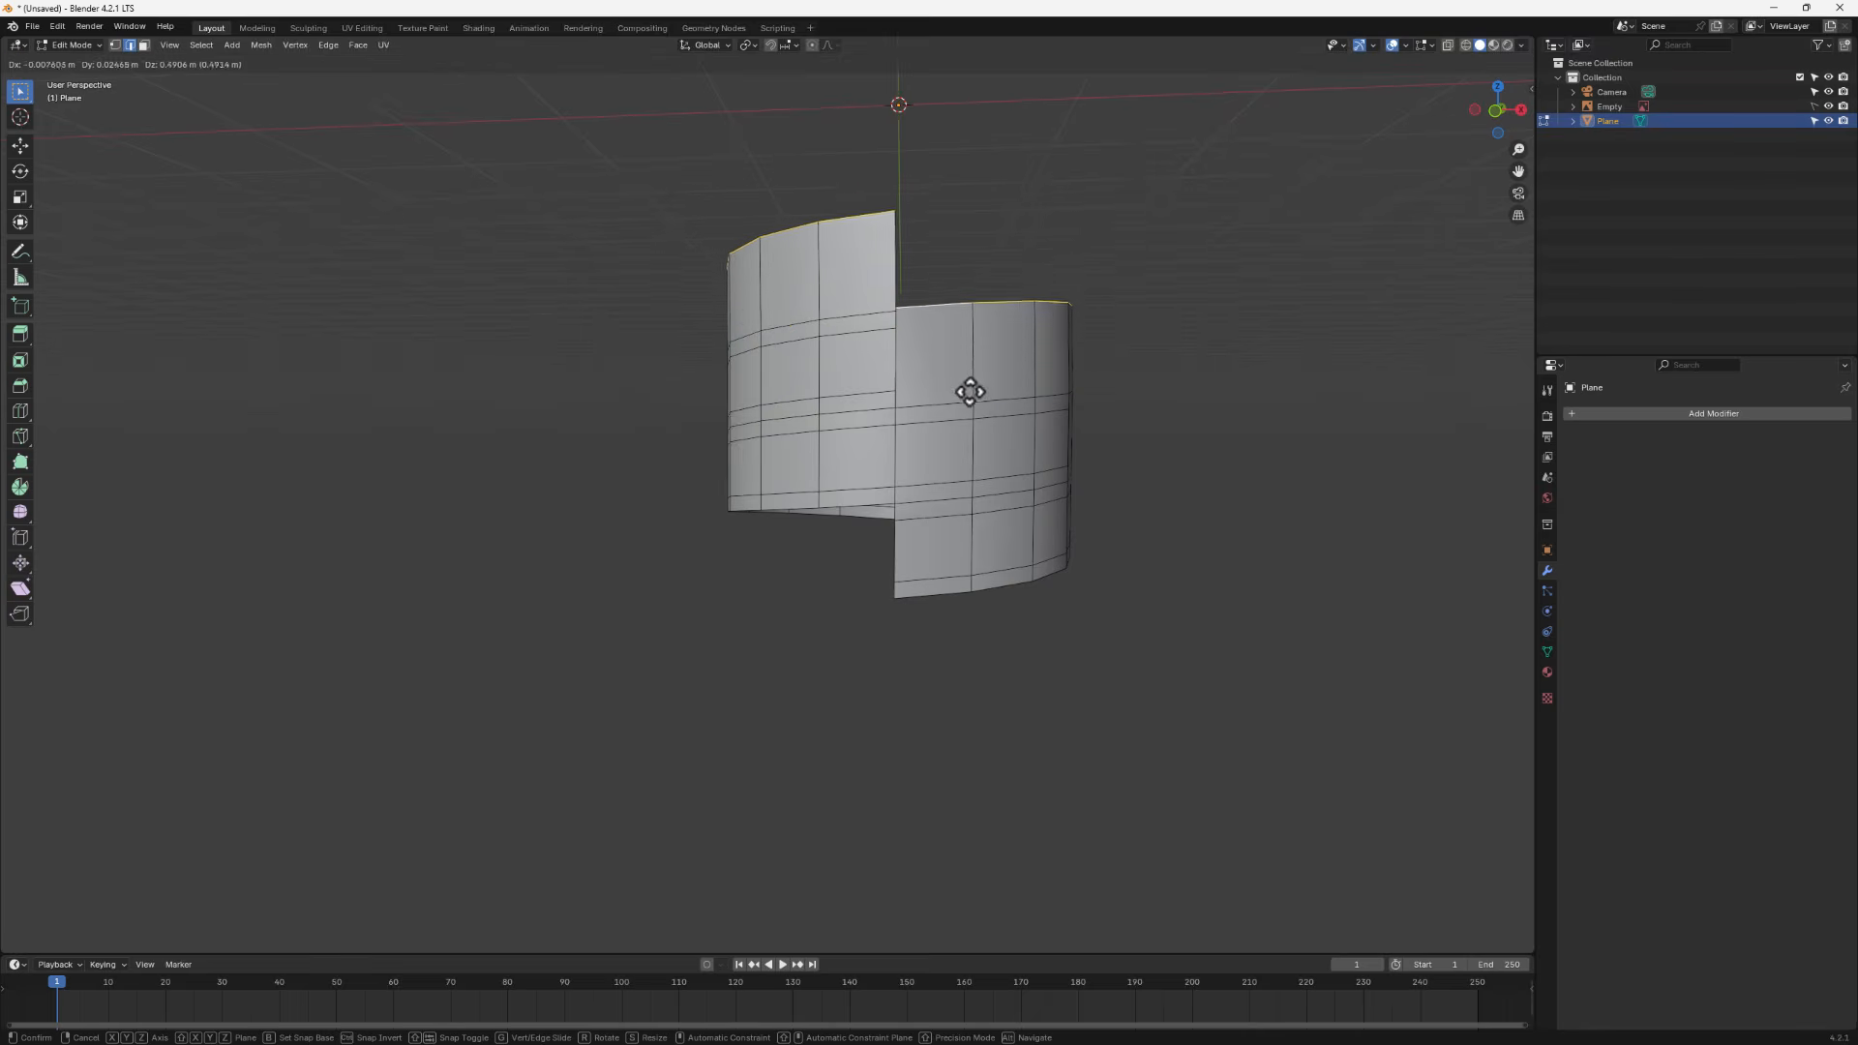
pyautogui.click(968, 369)
pyautogui.moveTo(963, 373); pyautogui.dragTo(1016, 332, button='middle')
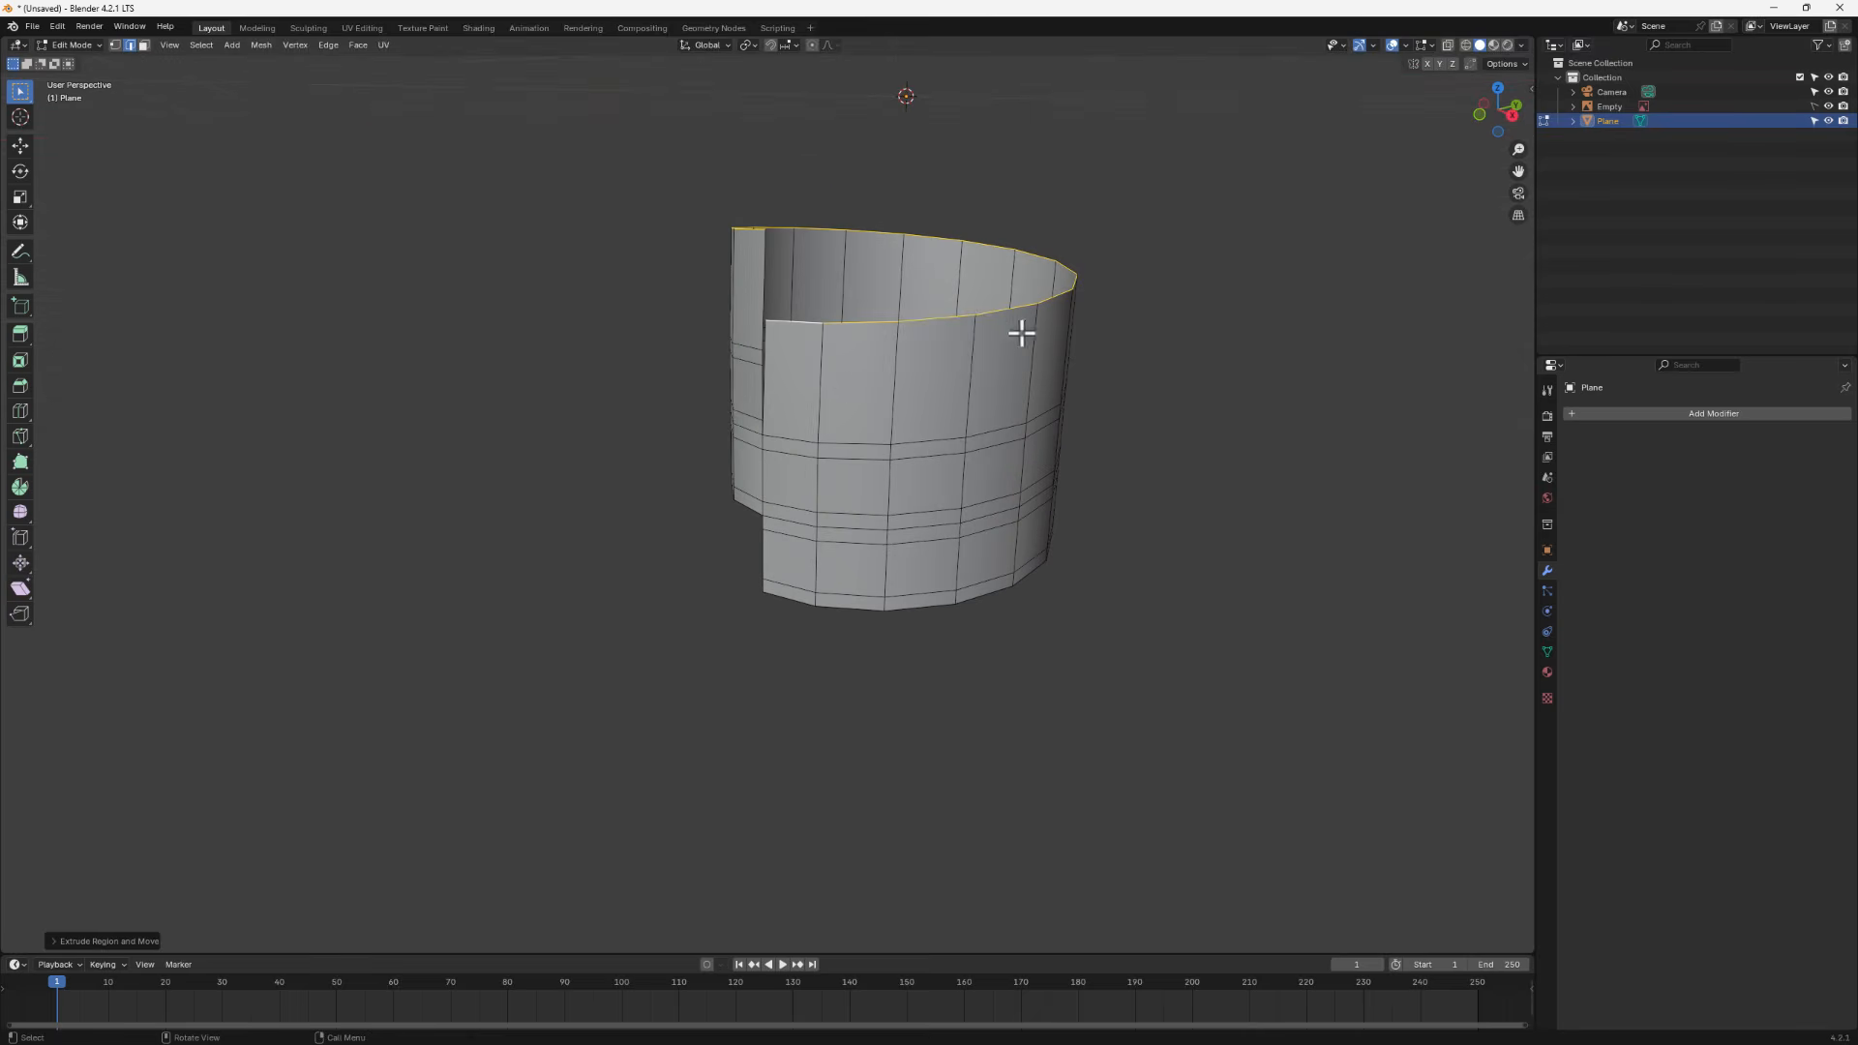
pyautogui.moveTo(961, 389); pyautogui.dragTo(1033, 288, button='middle')
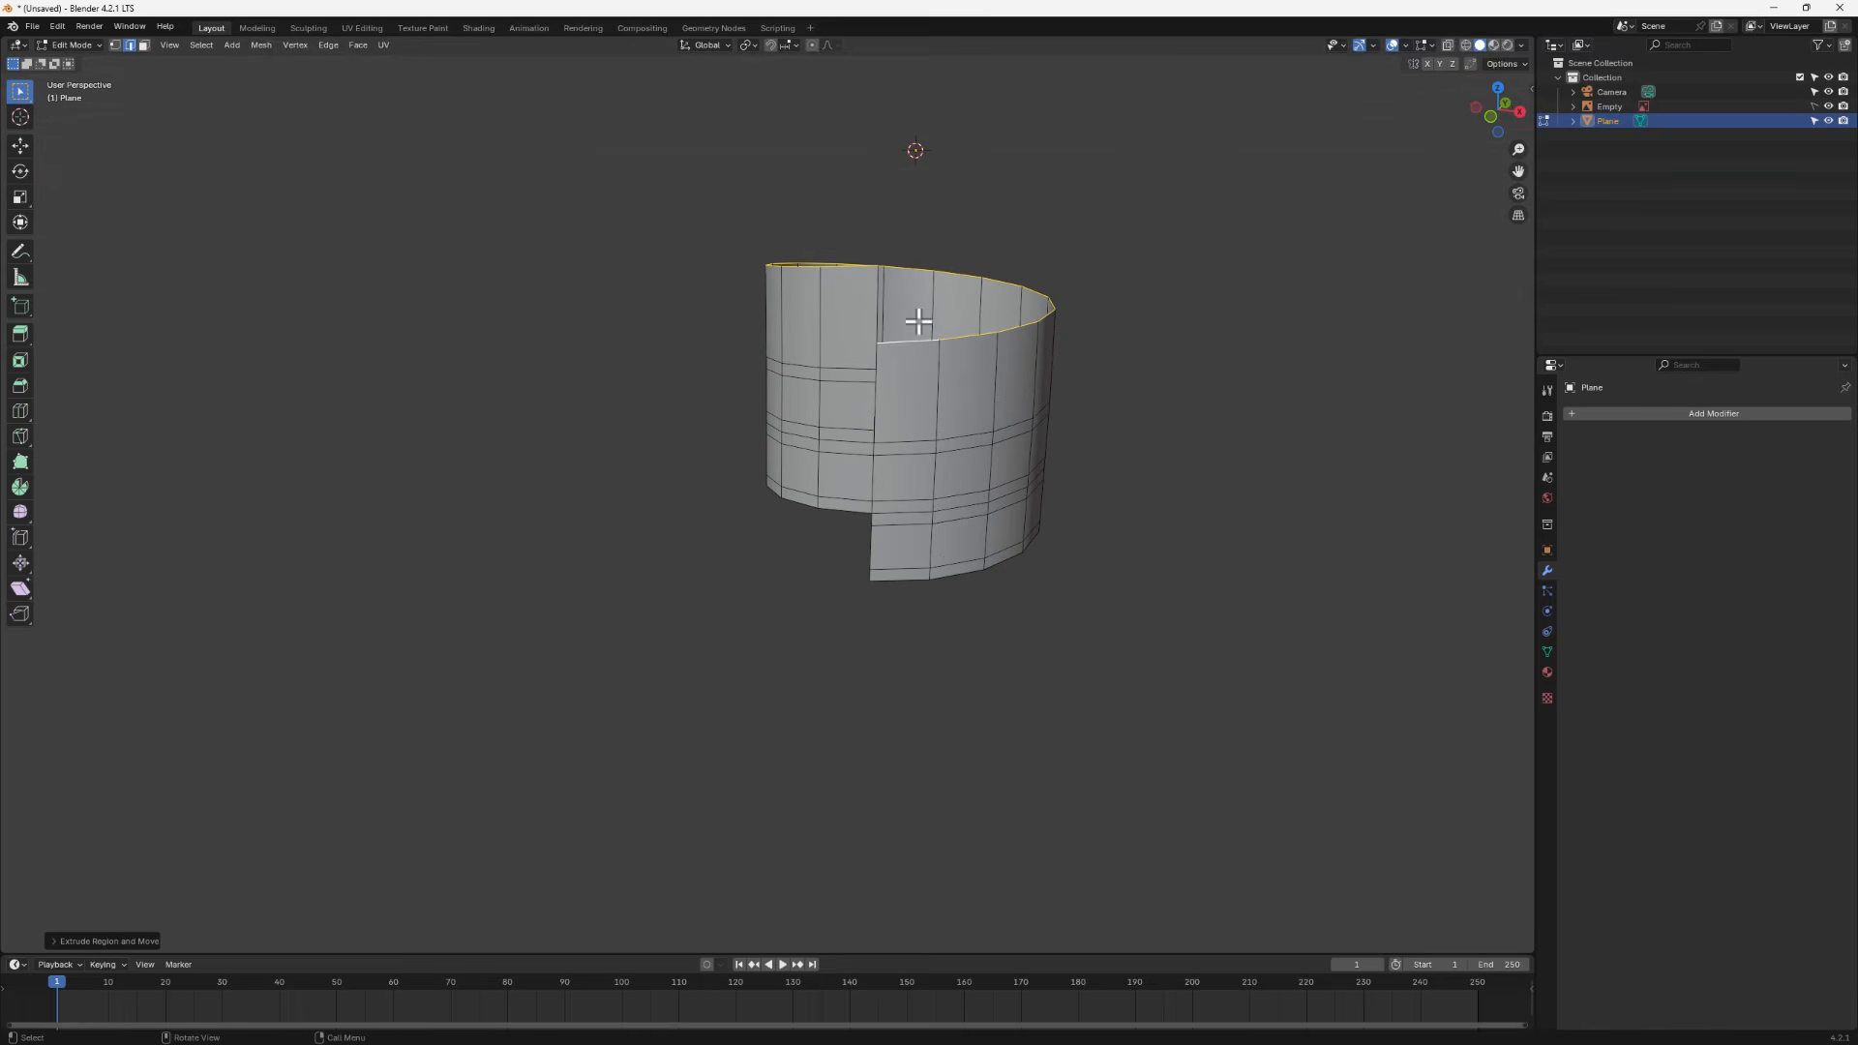
pyautogui.press('s')
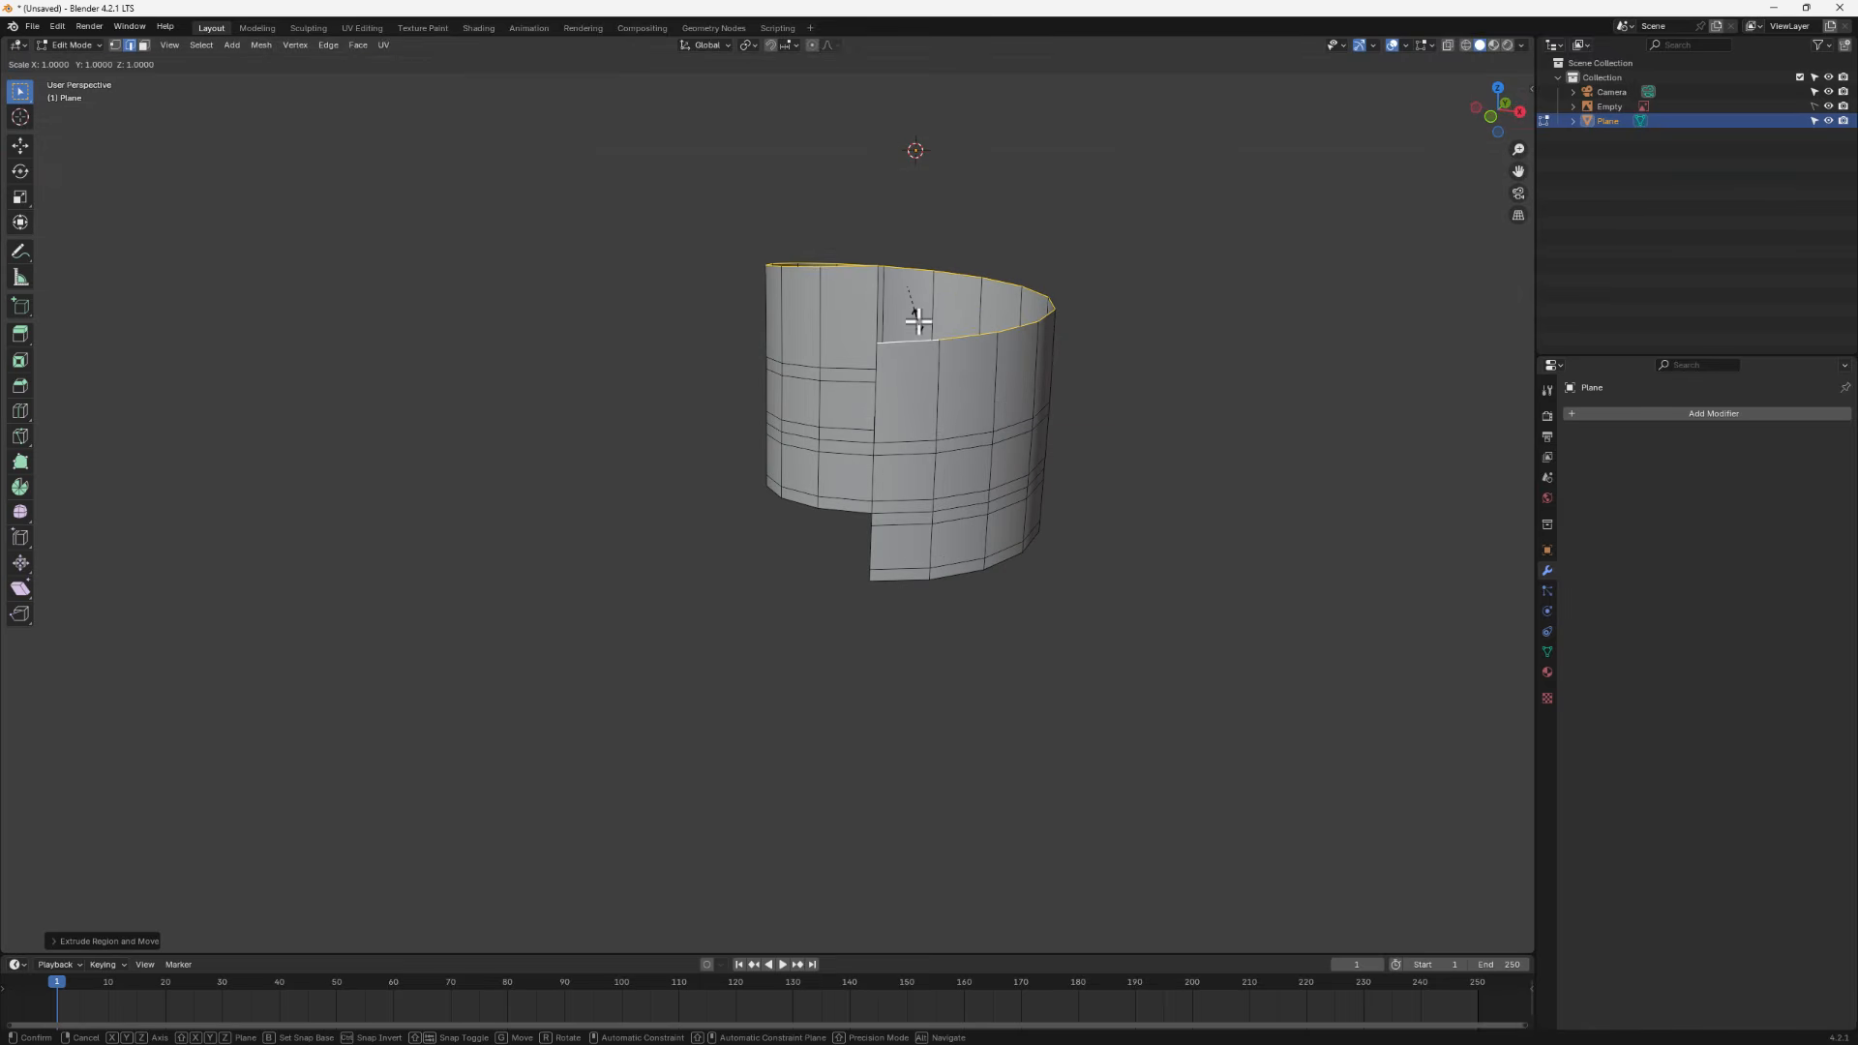
pyautogui.write('z')
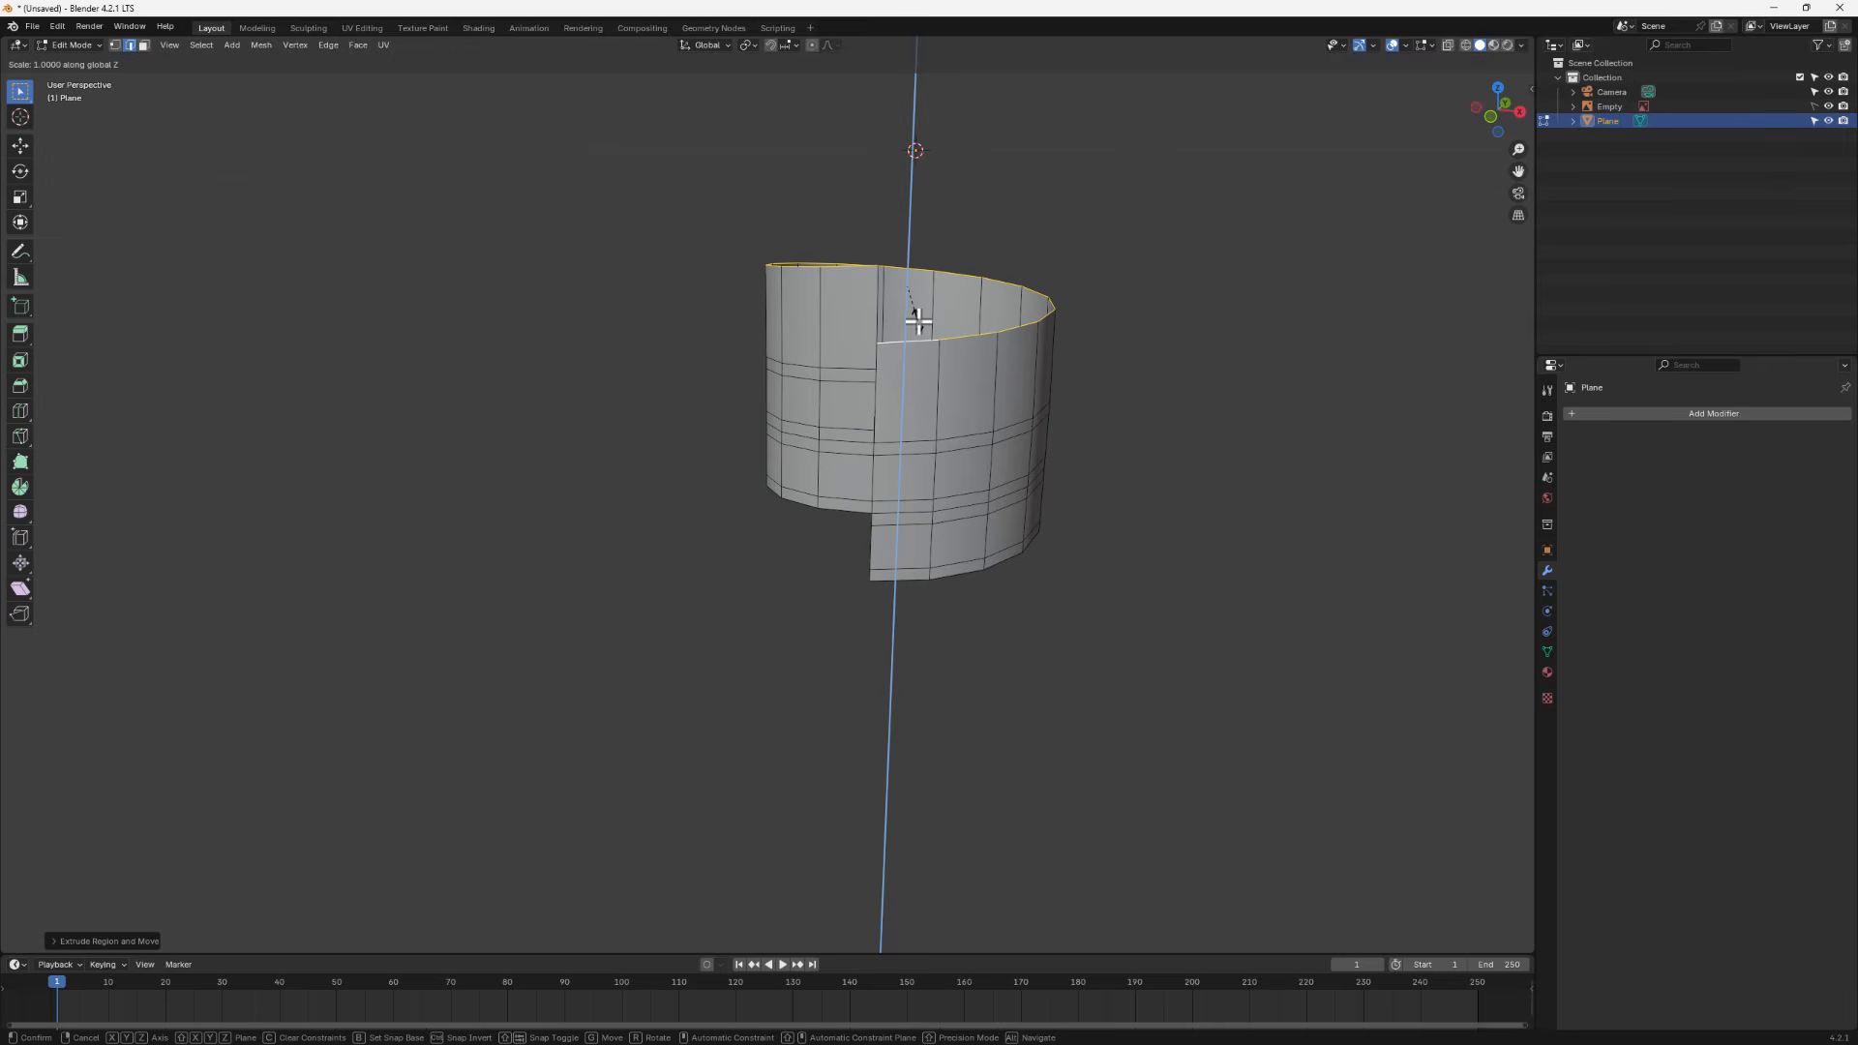
pyautogui.write('0')
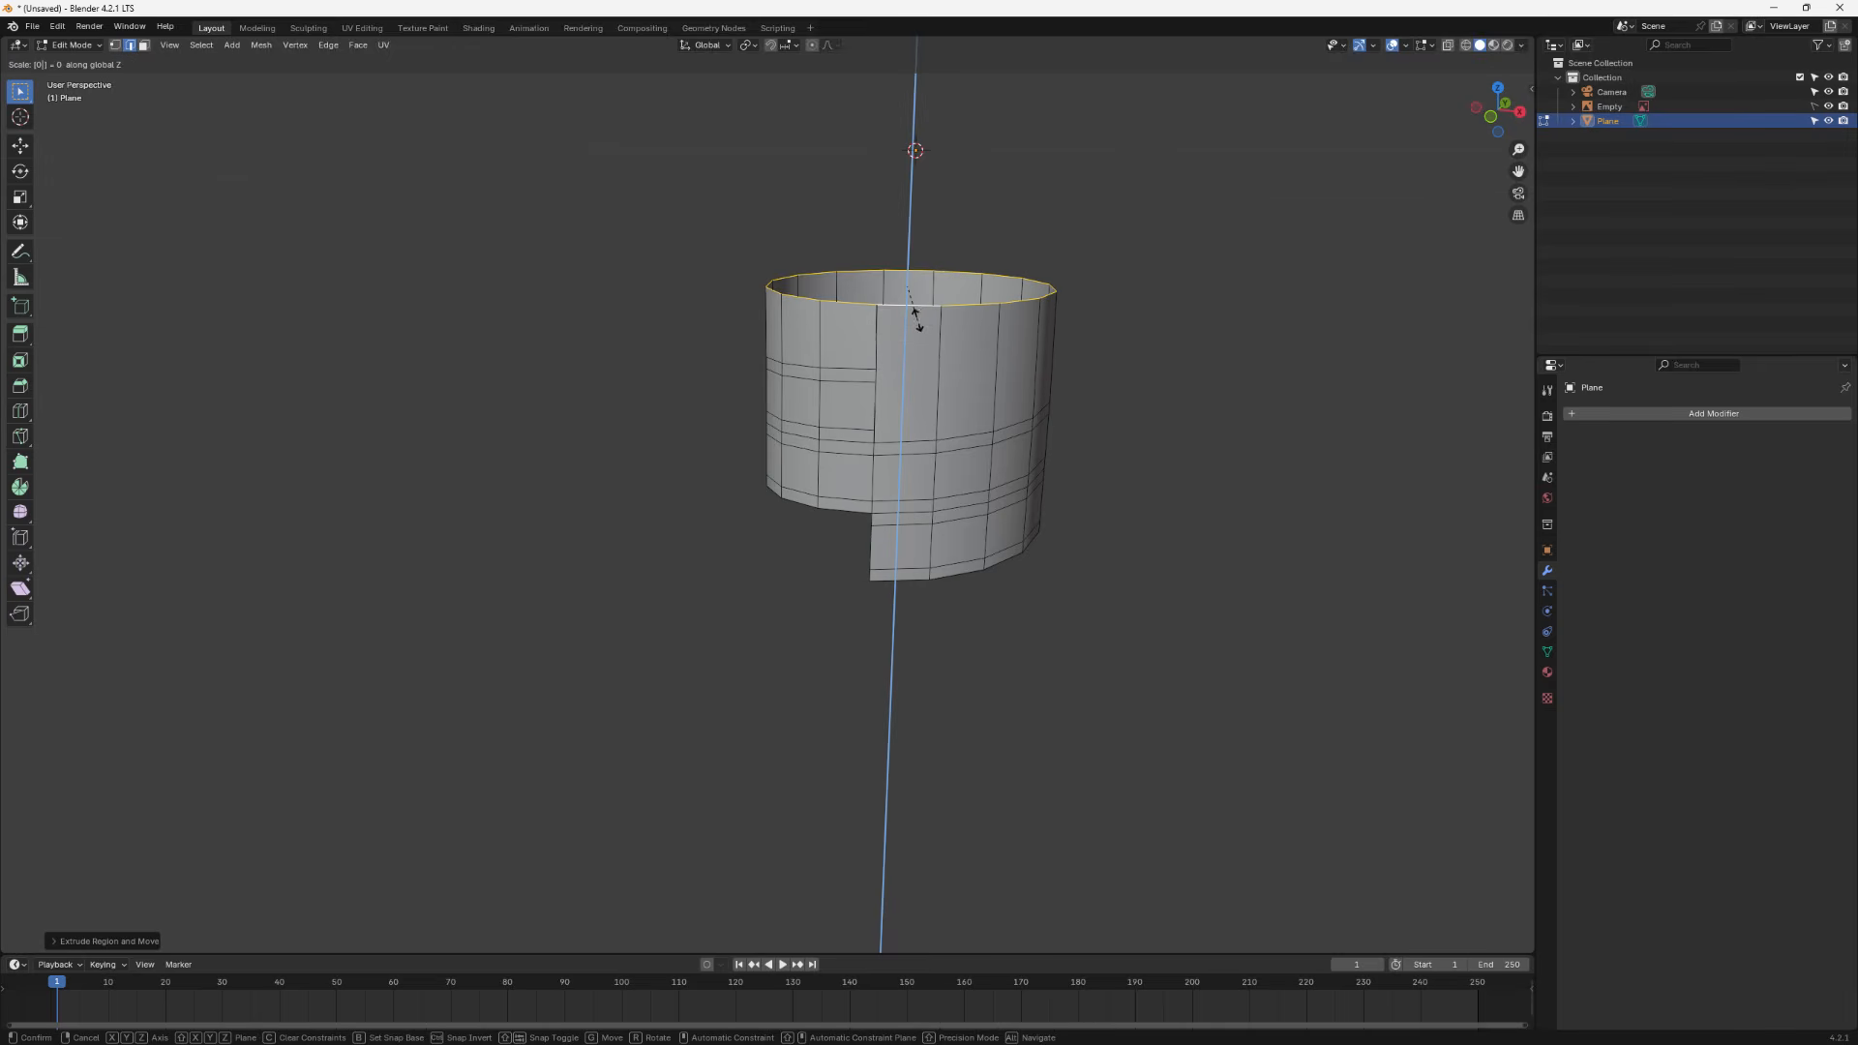
pyautogui.press('Return')
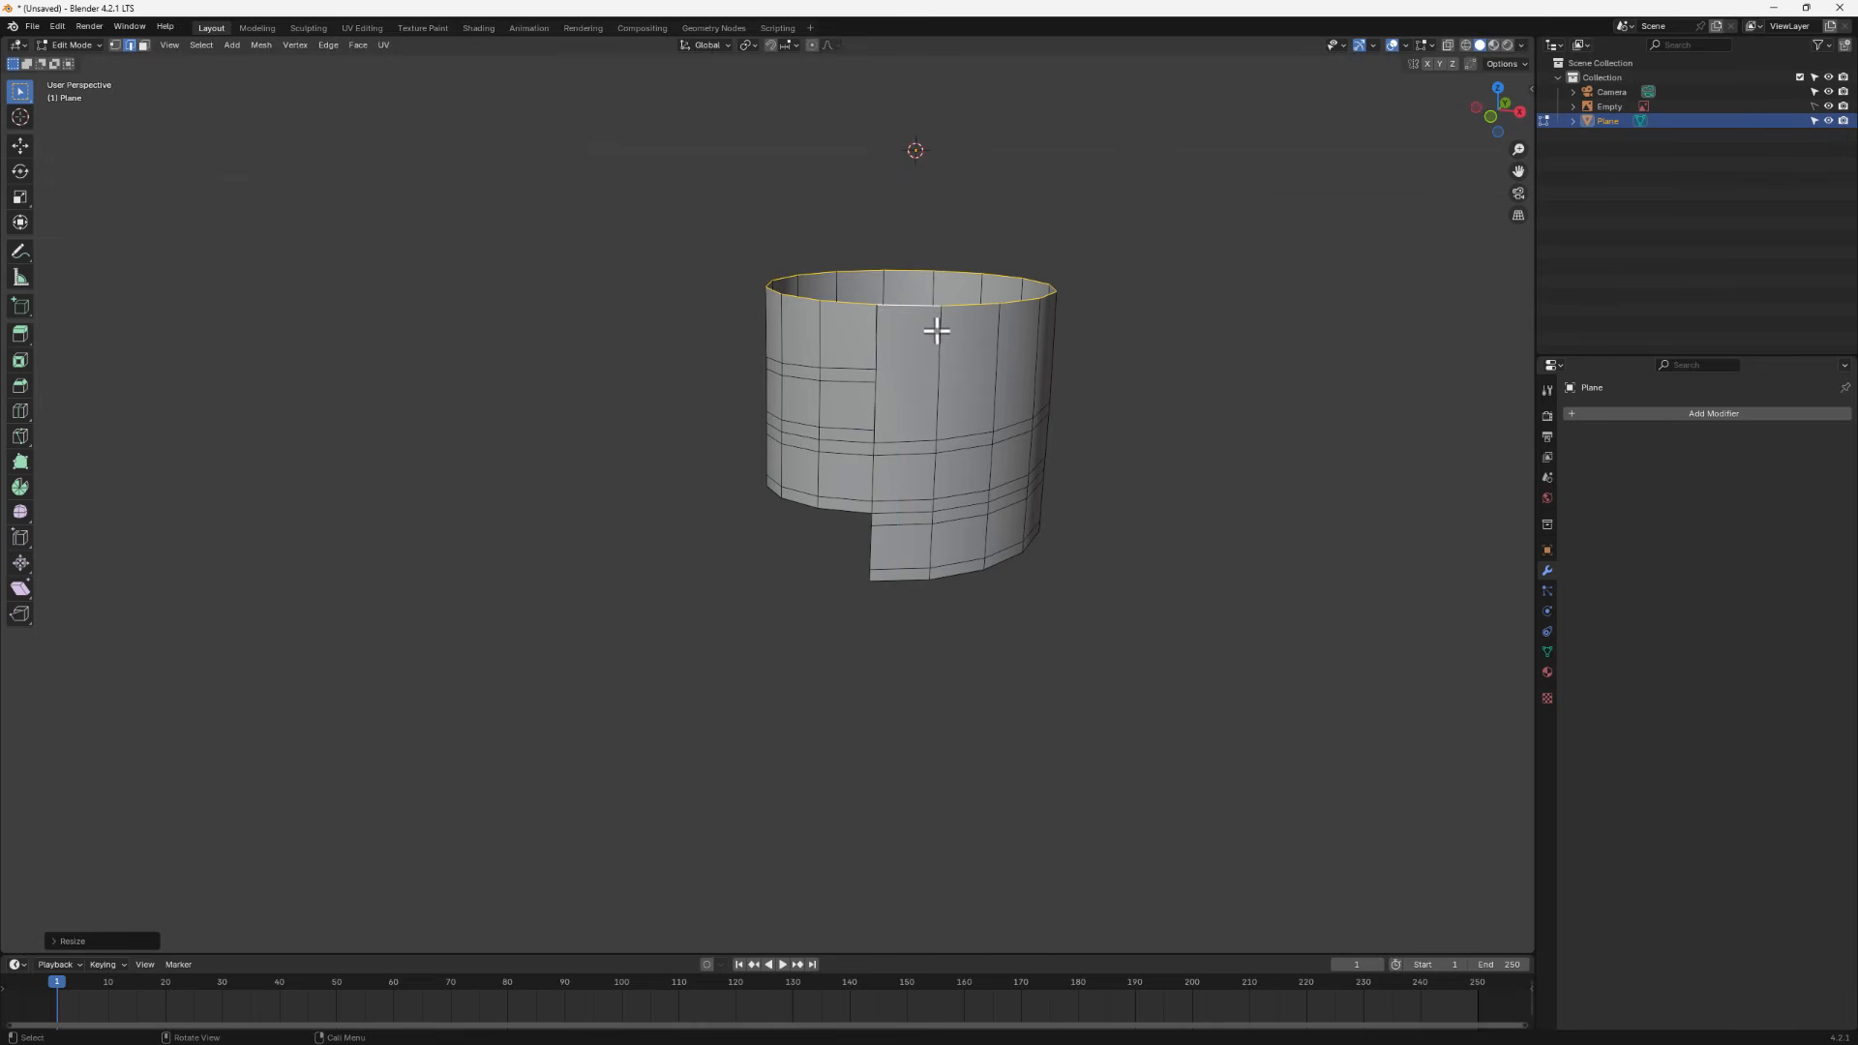
# - Move the flattened top loop down along Z, then undo the move and the flattening
pyautogui.moveTo(939, 330); pyautogui.dragTo(944, 316, button='middle')
pyautogui.press('g')
pyautogui.press('z')
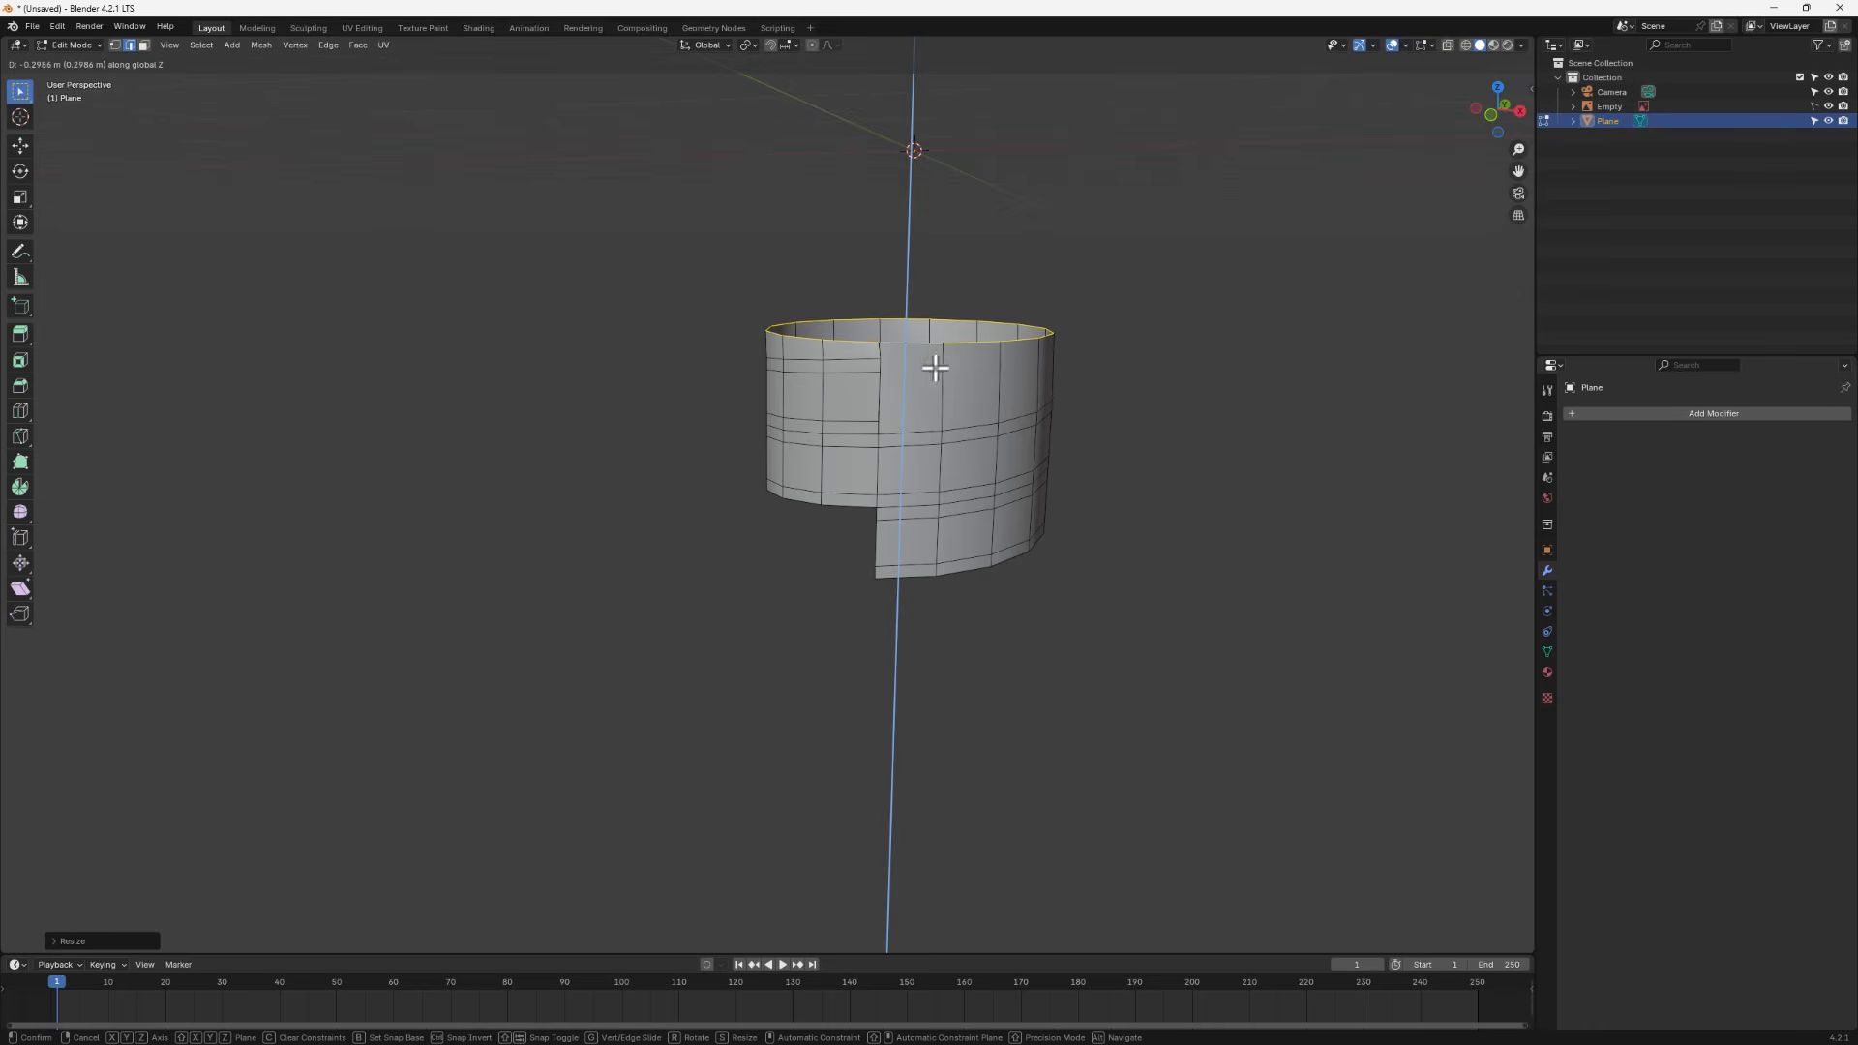
pyautogui.click(934, 365)
pyautogui.moveTo(819, 354)
pyautogui.mouseDown(button='middle')
pyautogui.moveTo(790, 345)
pyautogui.moveTo(802, 324)
pyautogui.mouseUp(button='middle')
pyautogui.scroll(3, 895, 496)
pyautogui.moveTo(896, 497); pyautogui.dragTo(1024, 435, button='middle')
pyautogui.hotkey('ctrl', 'z')
pyautogui.hotkey('ctrl', 'z')
pyautogui.scroll(-3, 990, 484)
# - Extrude the top boundary loop along Z again and flatten it by scaling along Z to 0
pyautogui.press('e')
pyautogui.press('z')
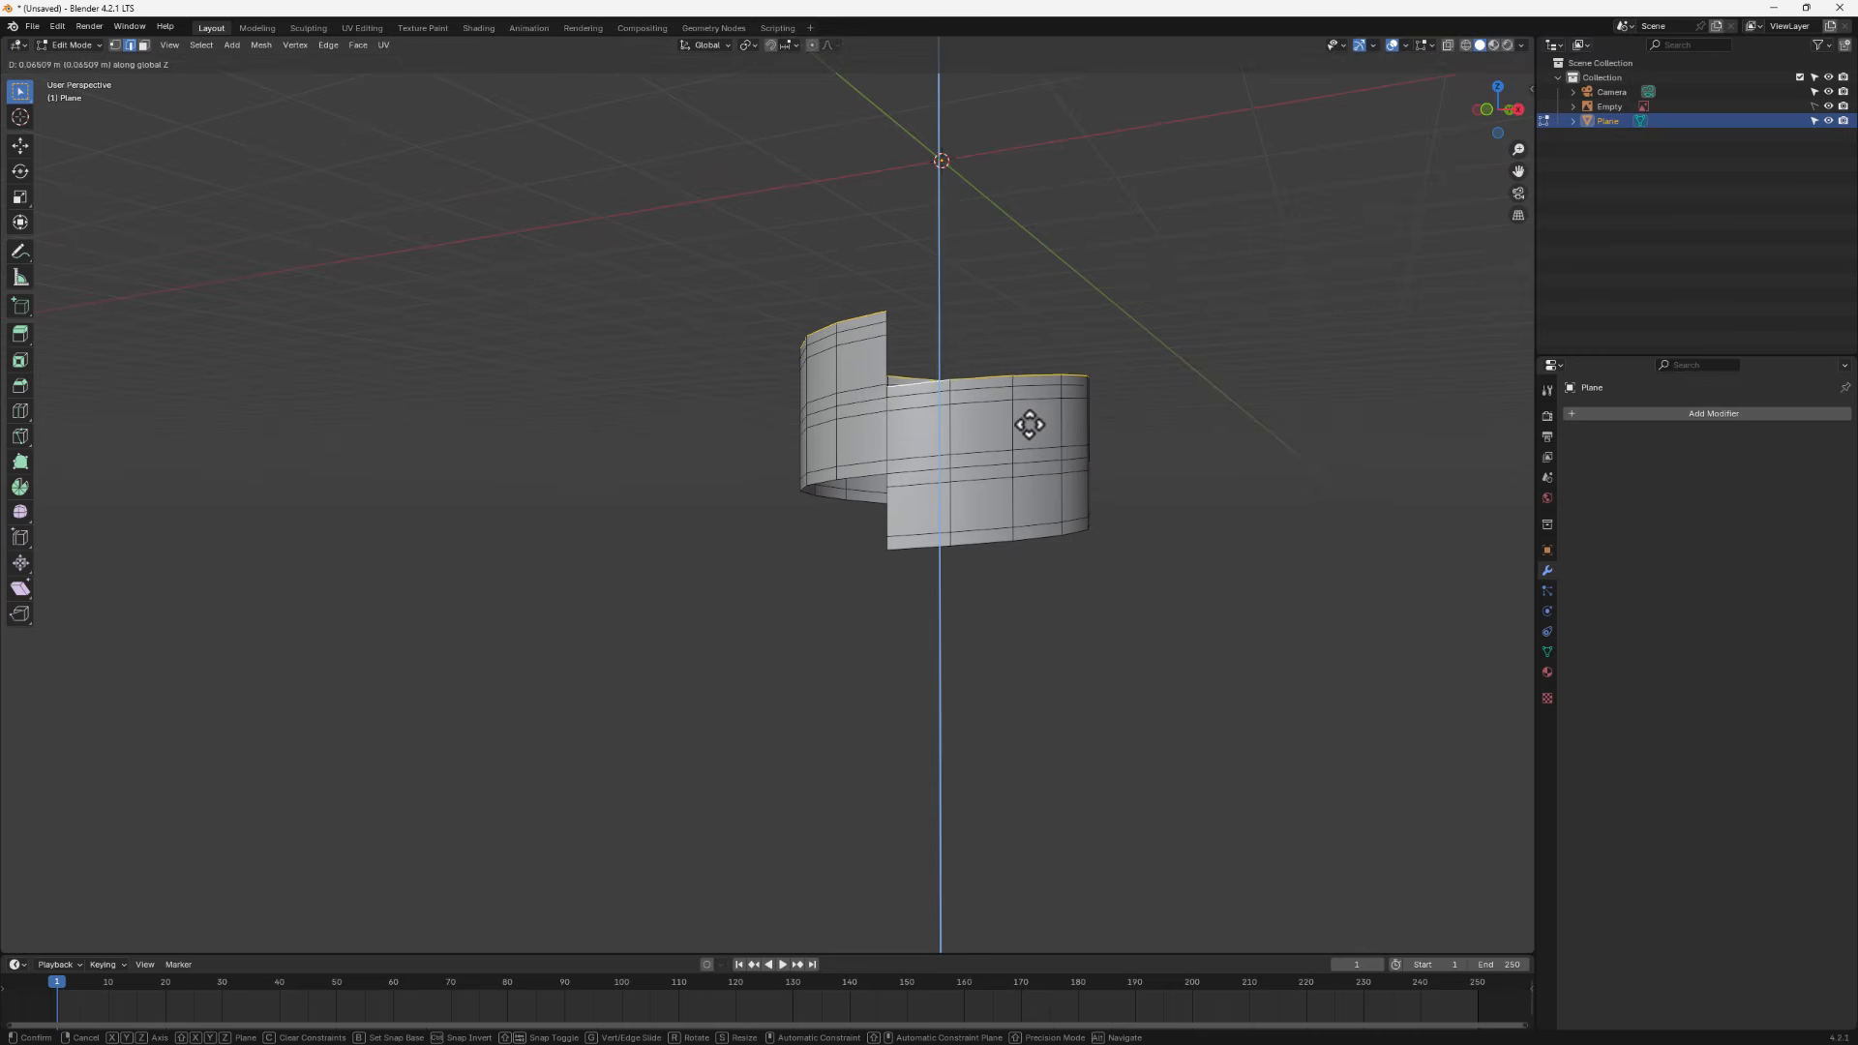
pyautogui.click(1002, 345)
pyautogui.moveTo(1002, 346); pyautogui.dragTo(975, 396, button='middle')
pyautogui.press('s')
pyautogui.press('z')
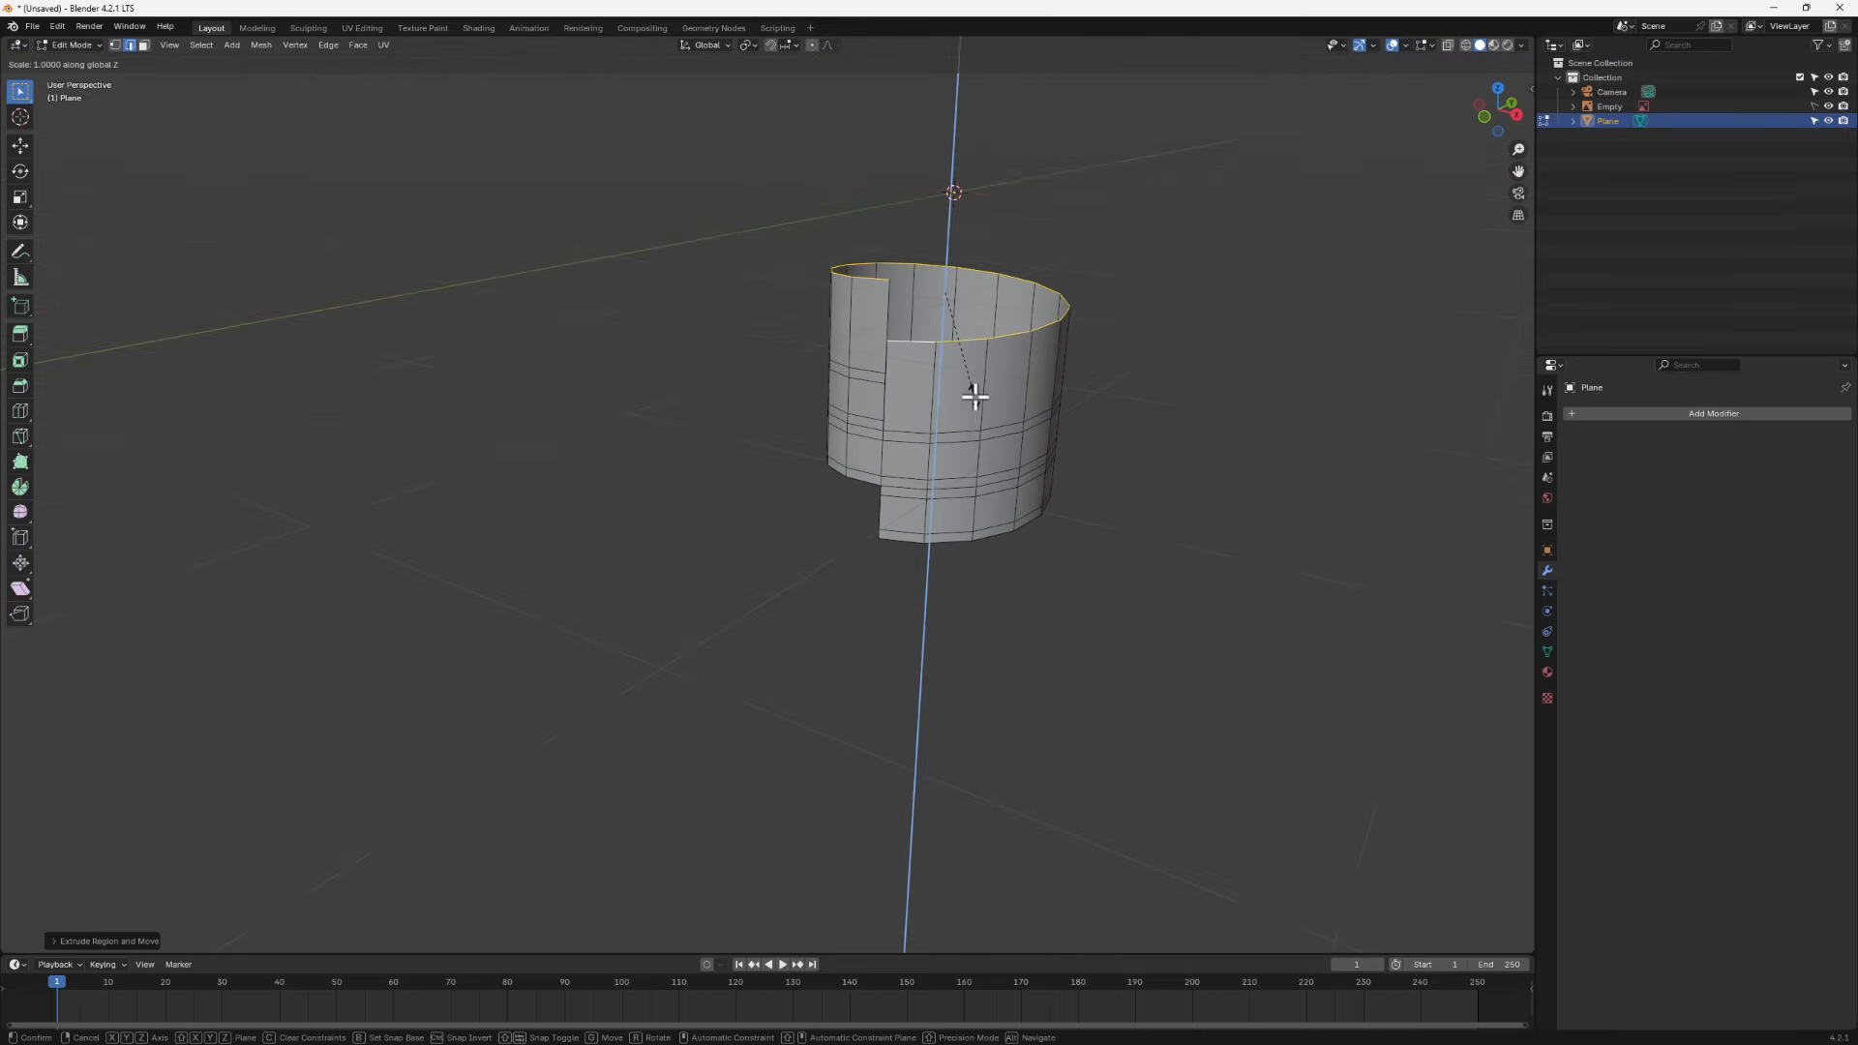
pyautogui.press('Return')
pyautogui.moveTo(963, 403); pyautogui.dragTo(1025, 366, button='middle')
# - Move the flattened top loop along Z to set the jar's rim height
pyautogui.press('g')
pyautogui.press('z')
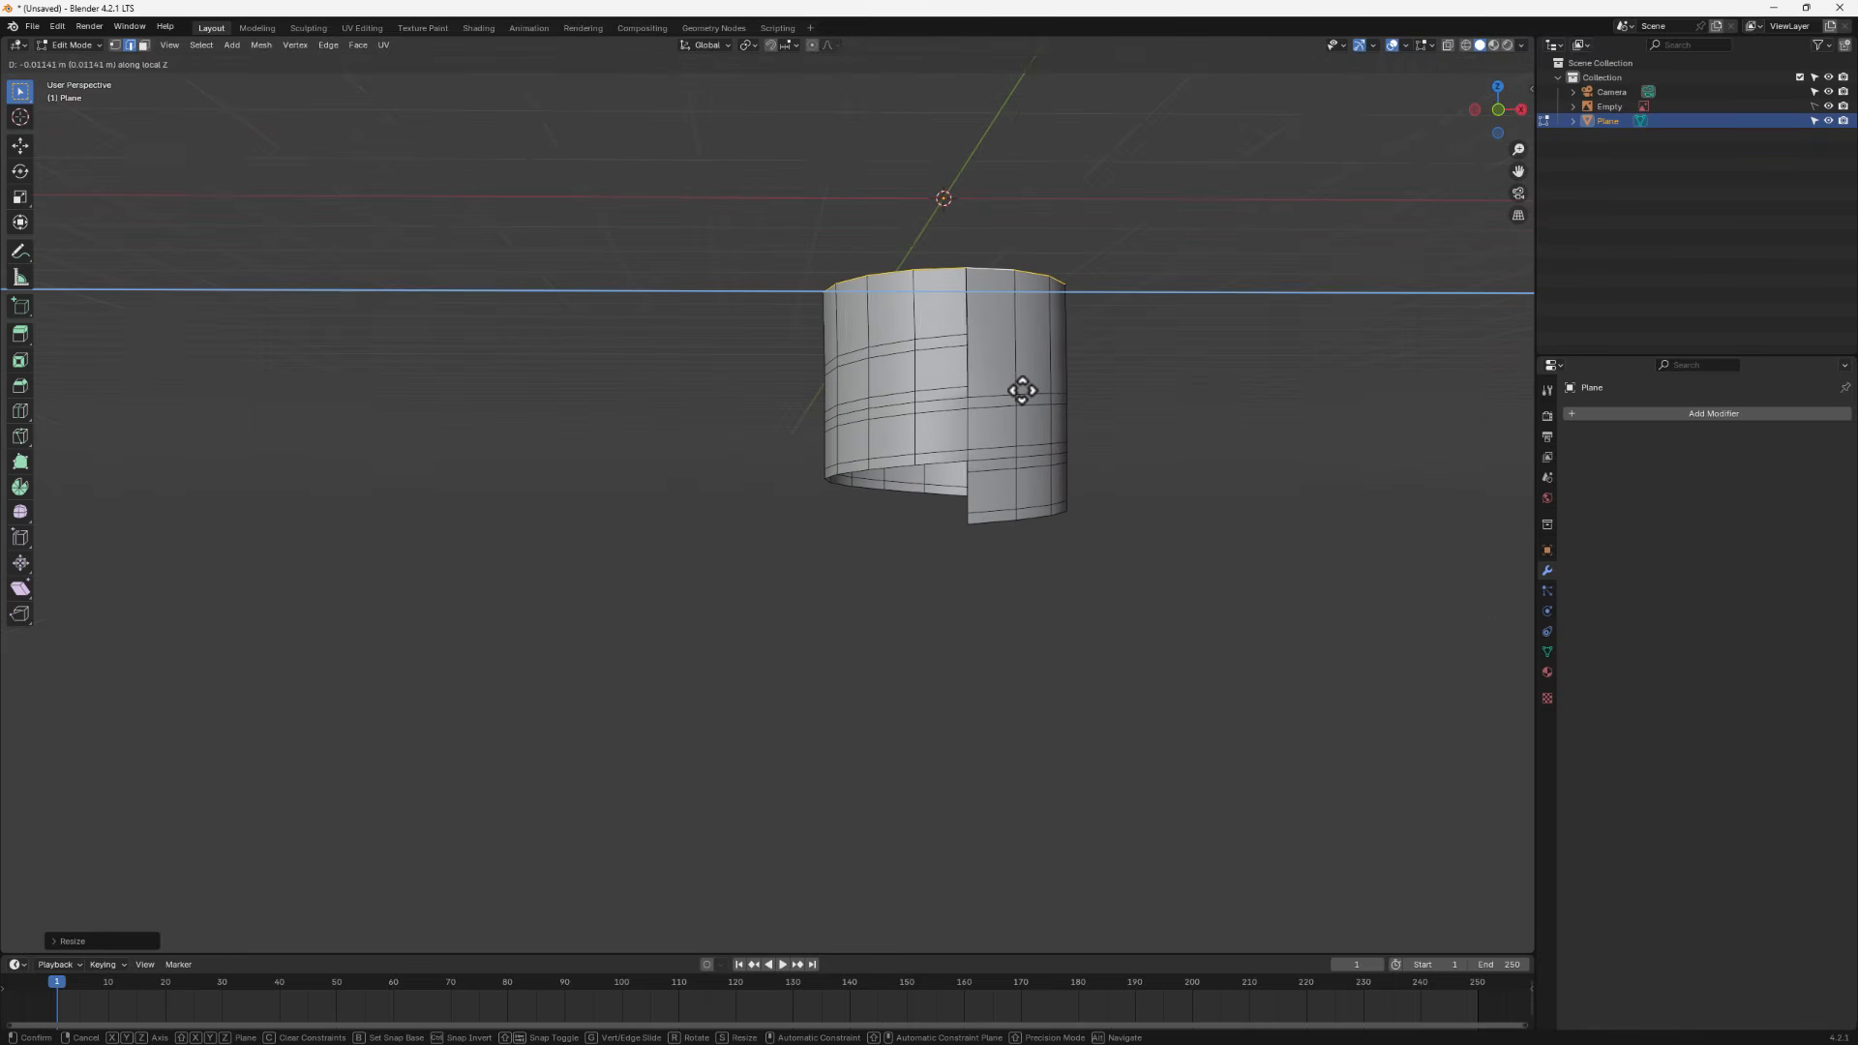
pyautogui.press('z')
pyautogui.press('z')
pyautogui.press('z')
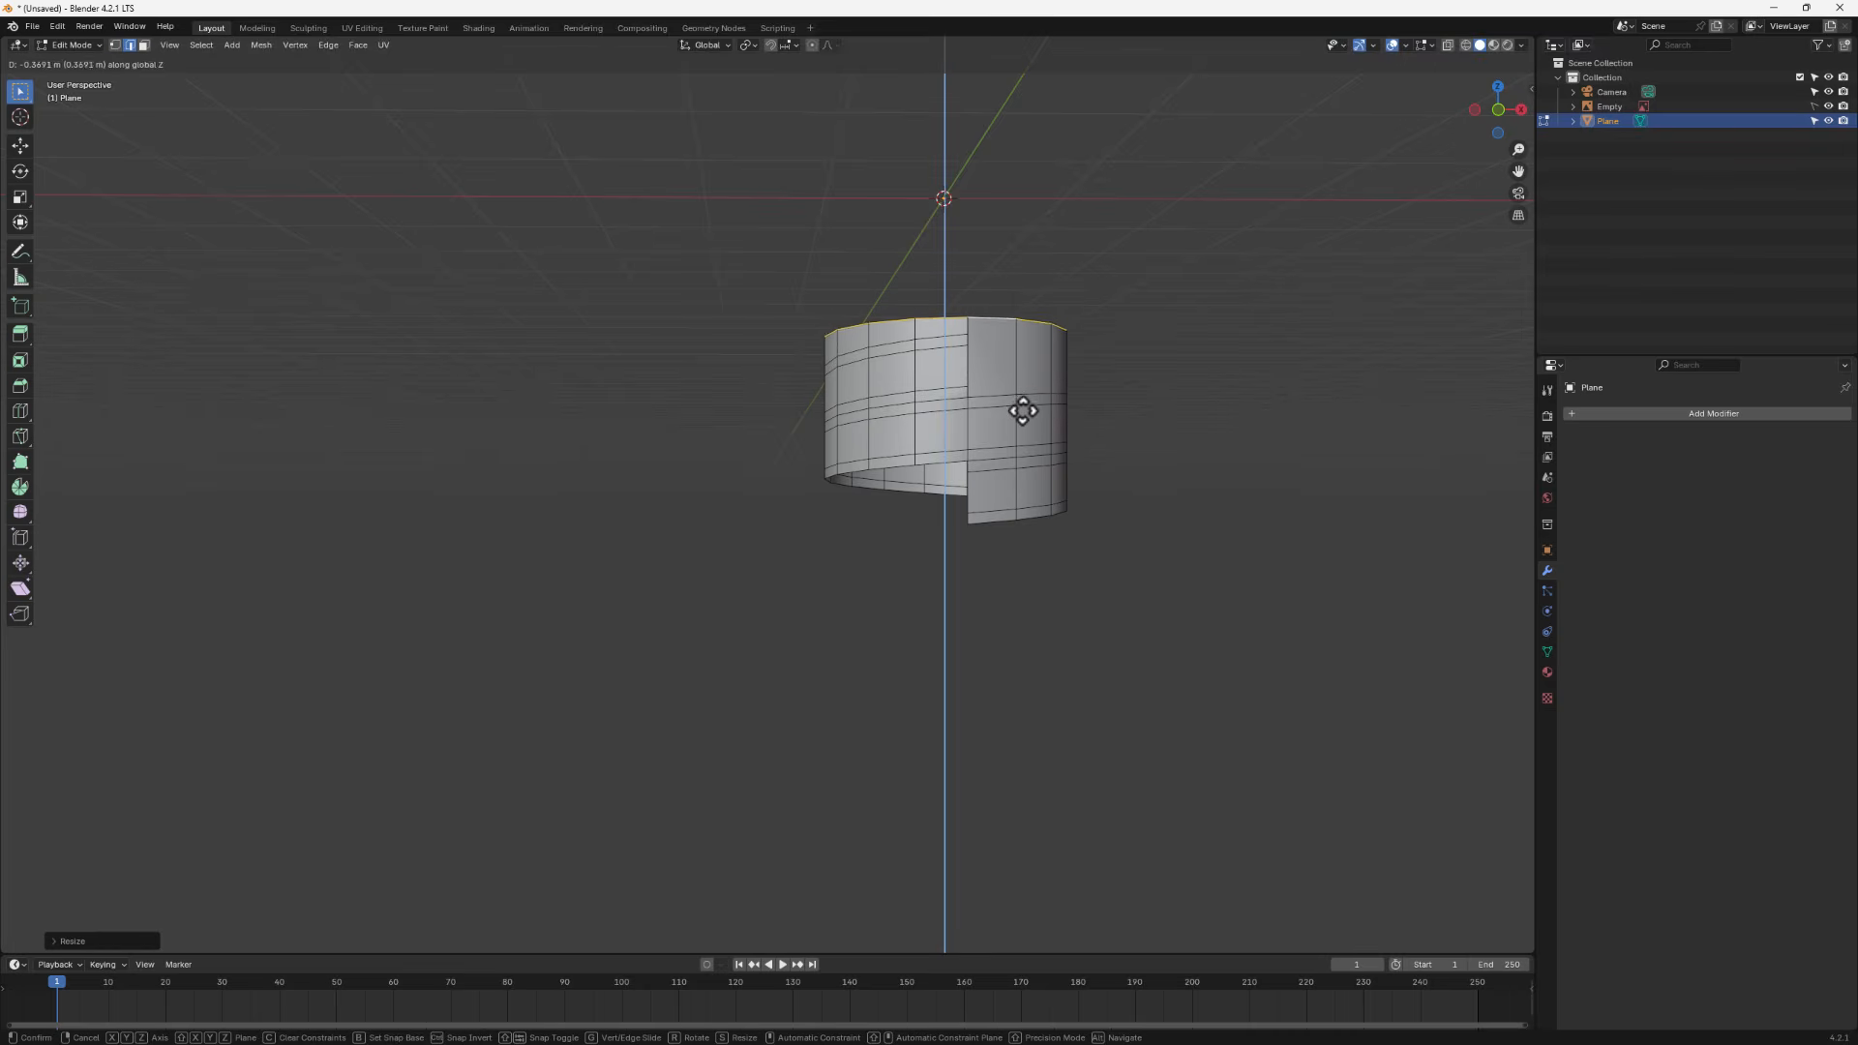
pyautogui.press('Return')
# - Select the bottom boundary loop, extrude it downward along Z, and flatten it by scaling along Z to 0
pyautogui.moveTo(1024, 415)
pyautogui.mouseDown(button='middle')
pyautogui.moveTo(853, 435)
pyautogui.moveTo(1013, 397)
pyautogui.mouseUp(button='middle')
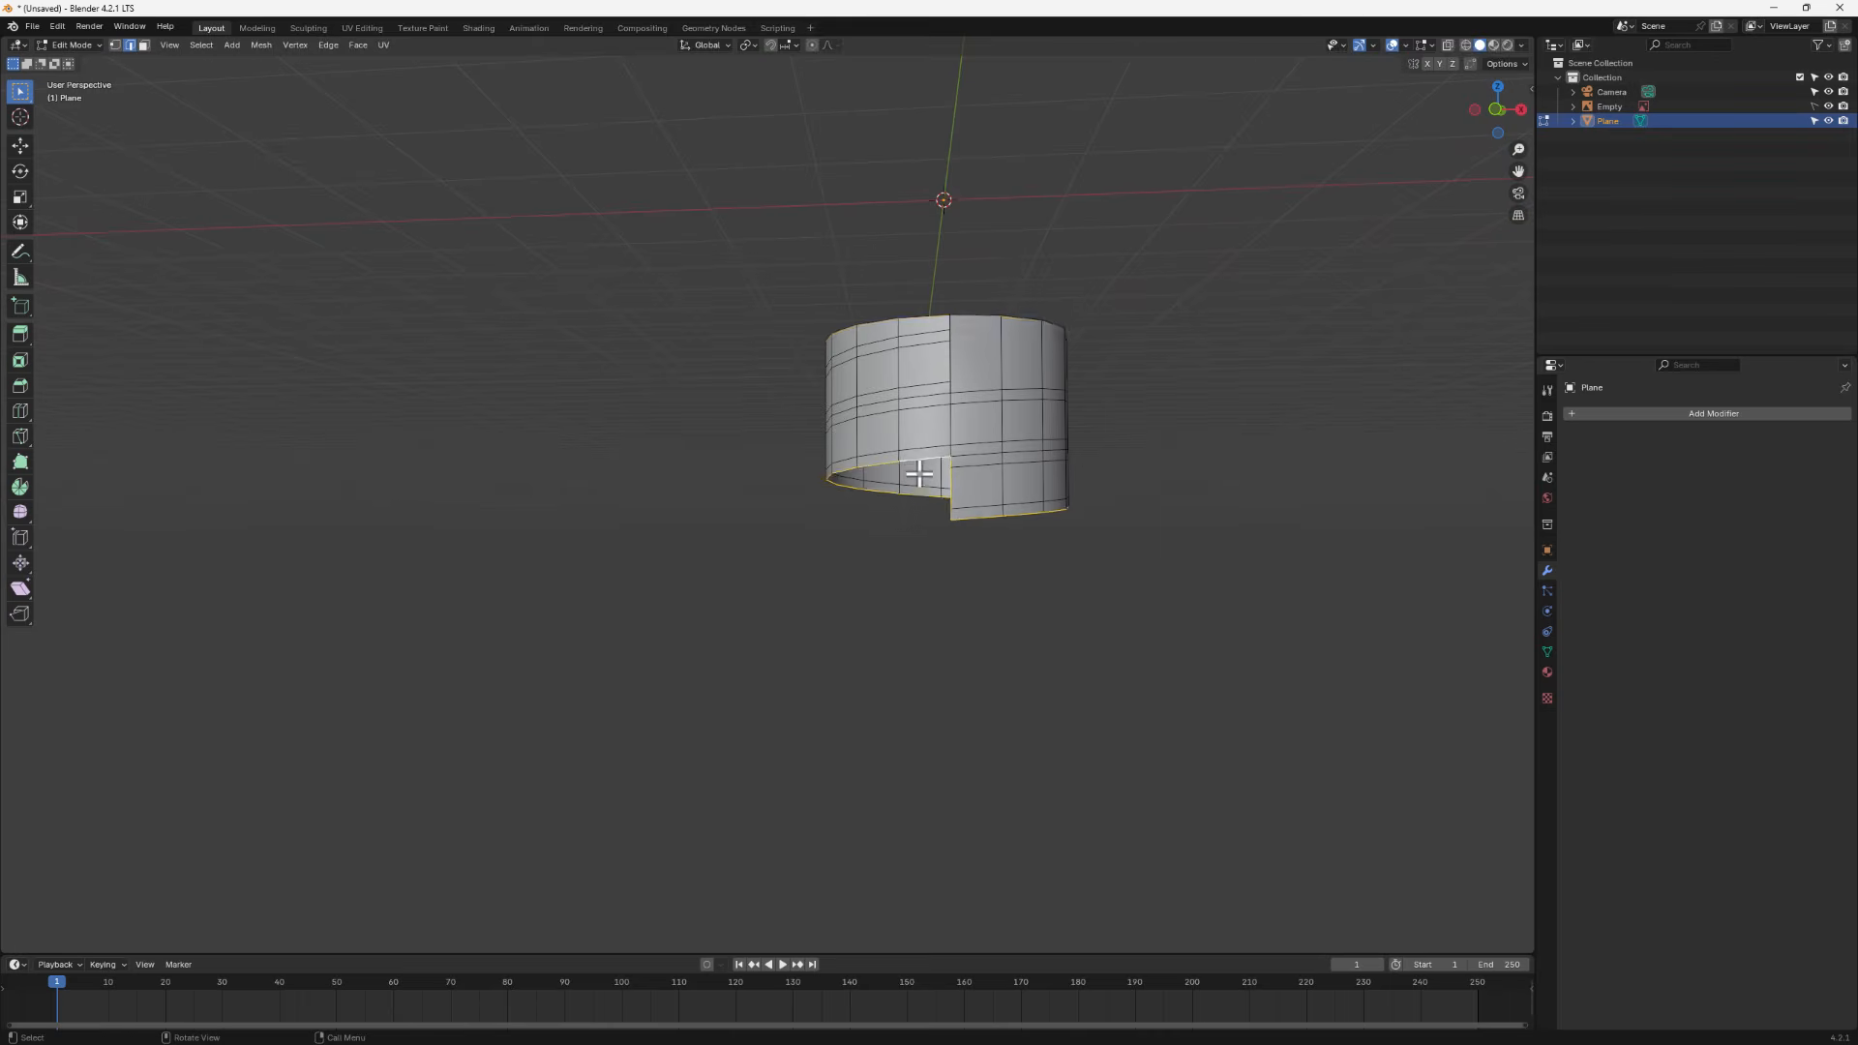
pyautogui.scroll(3, 969, 542)
pyautogui.moveTo(987, 532); pyautogui.dragTo(1053, 517, button='middle')
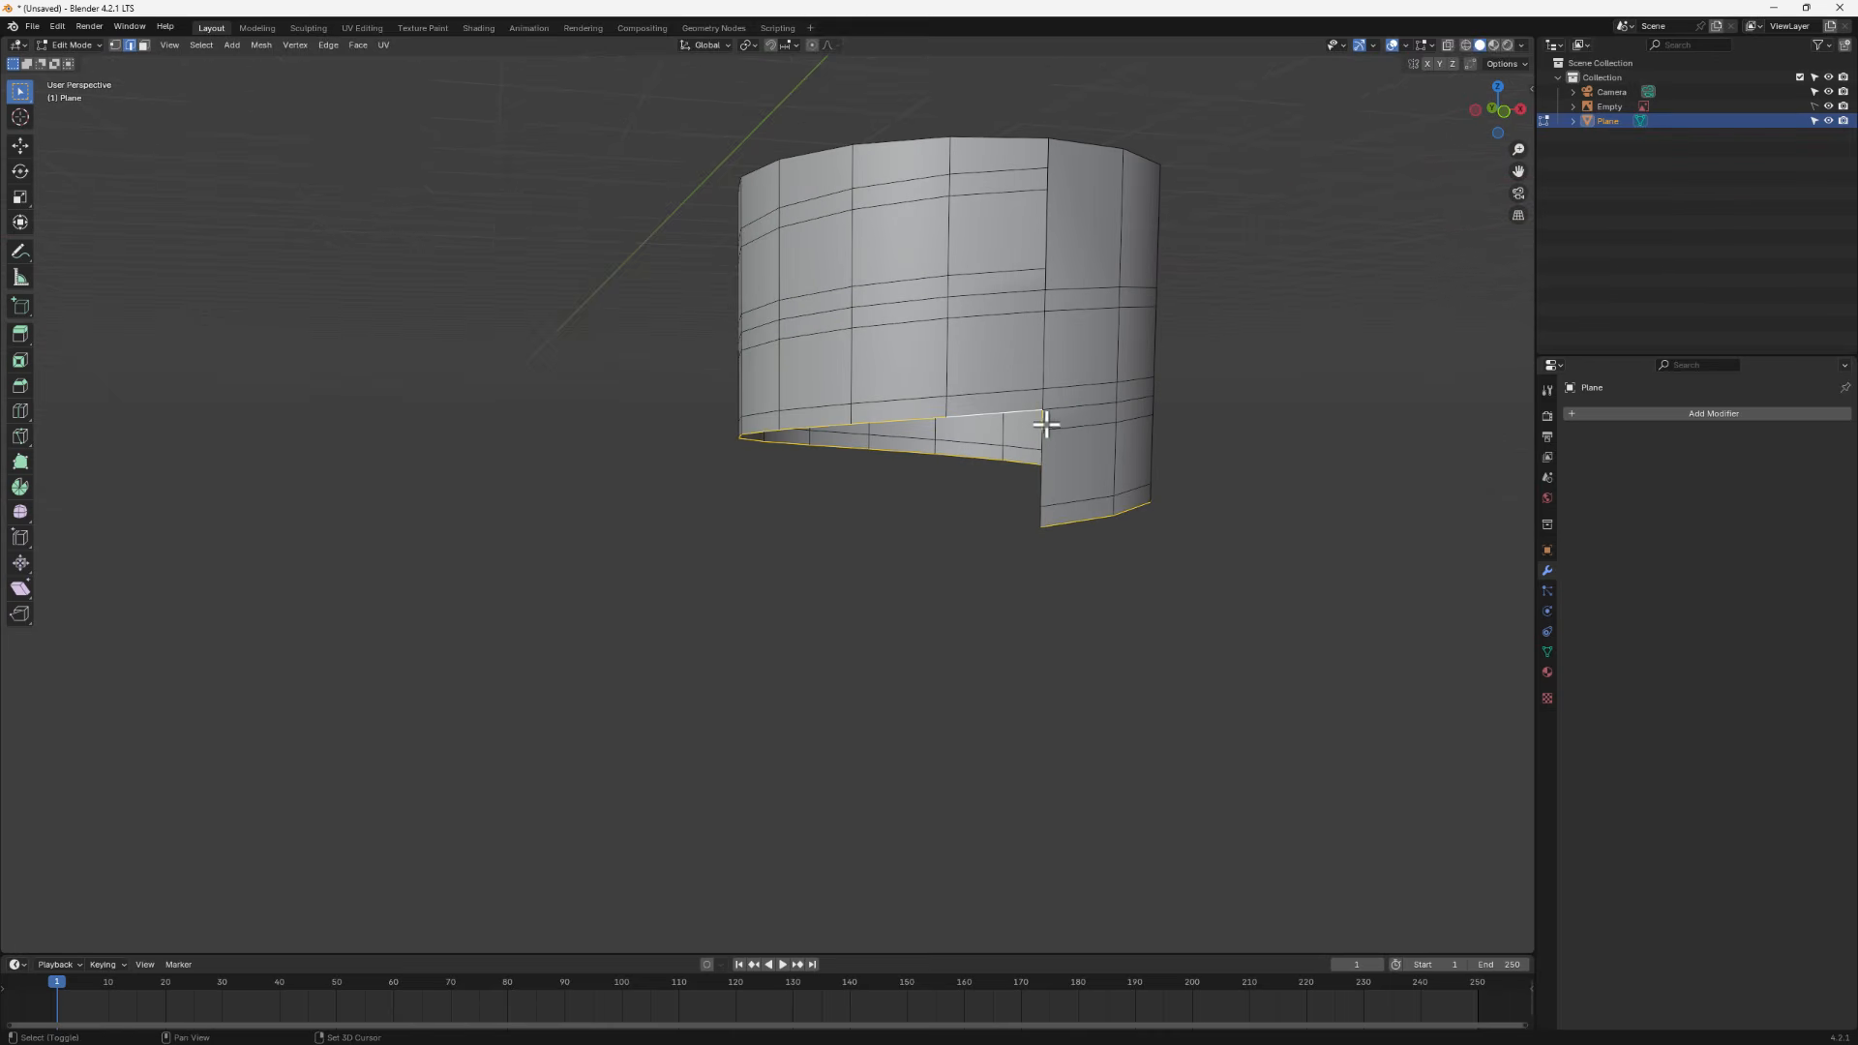
pyautogui.moveTo(1072, 534); pyautogui.dragTo(1062, 519, button='middle')
pyautogui.press('g')
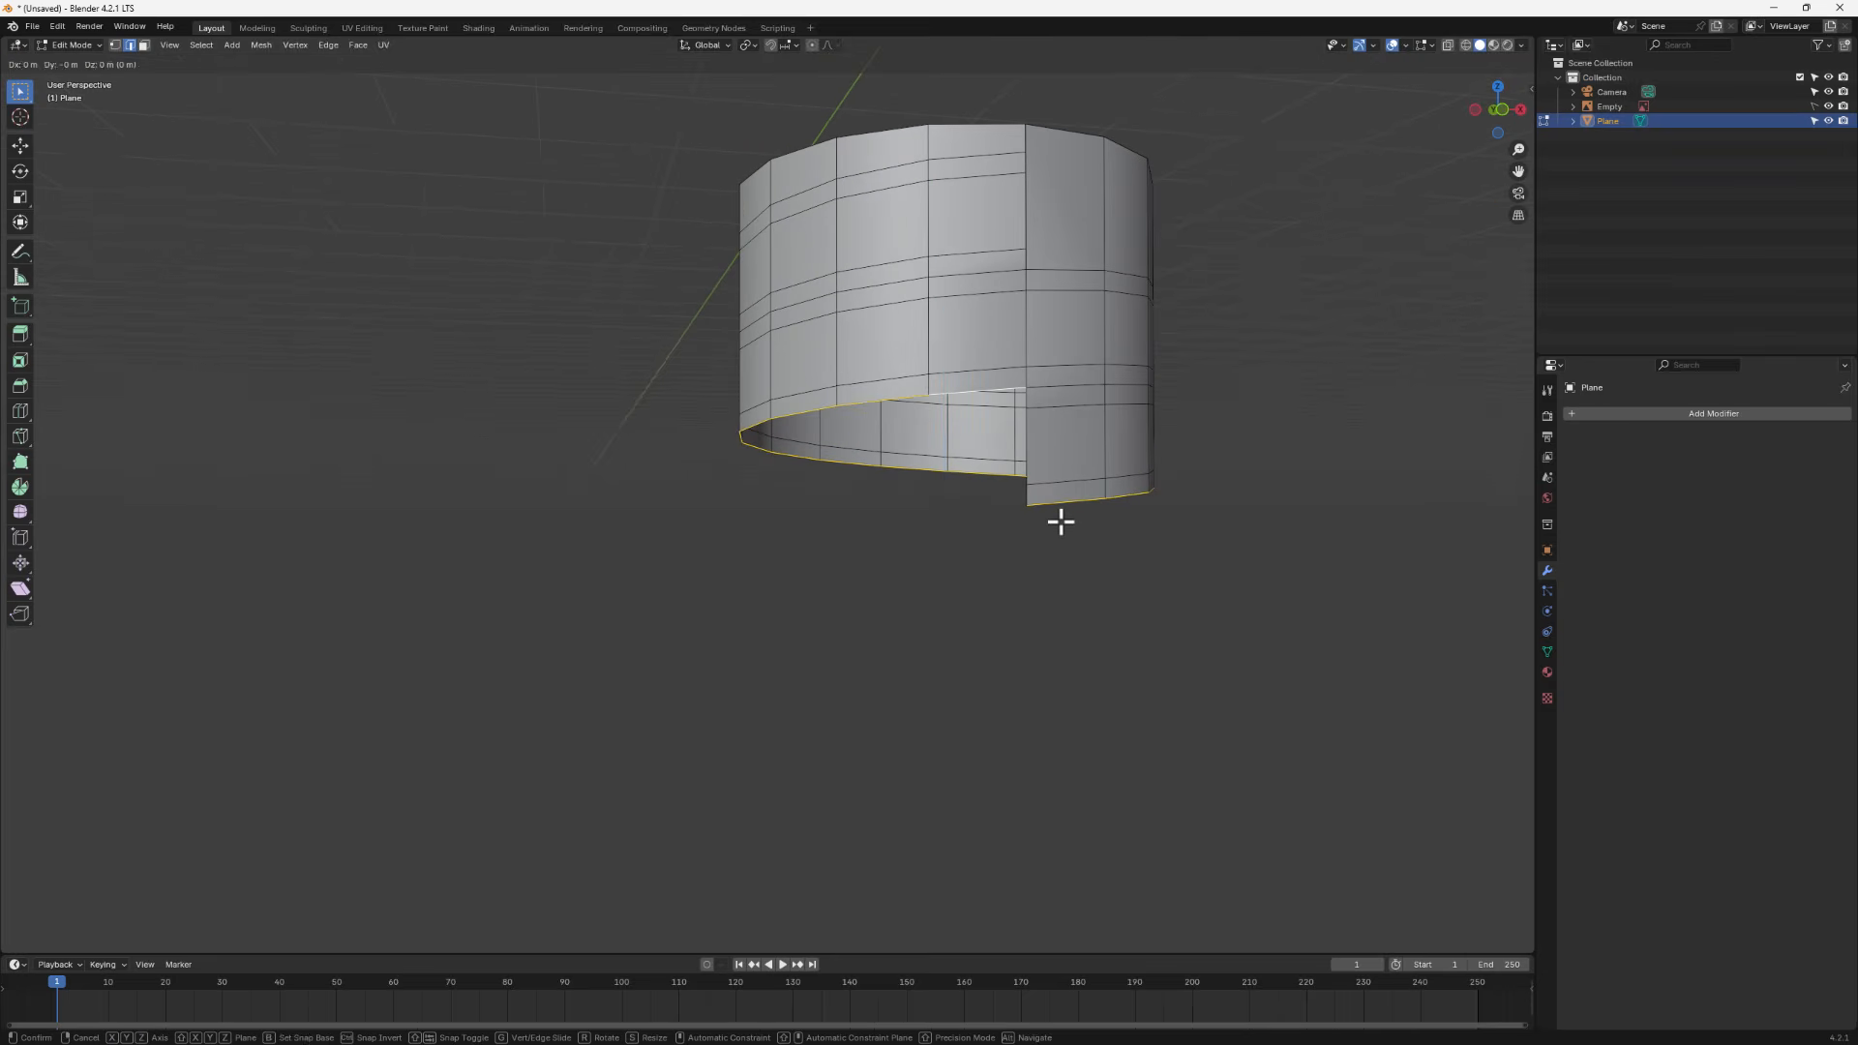
pyautogui.press('z')
pyautogui.click(1078, 676)
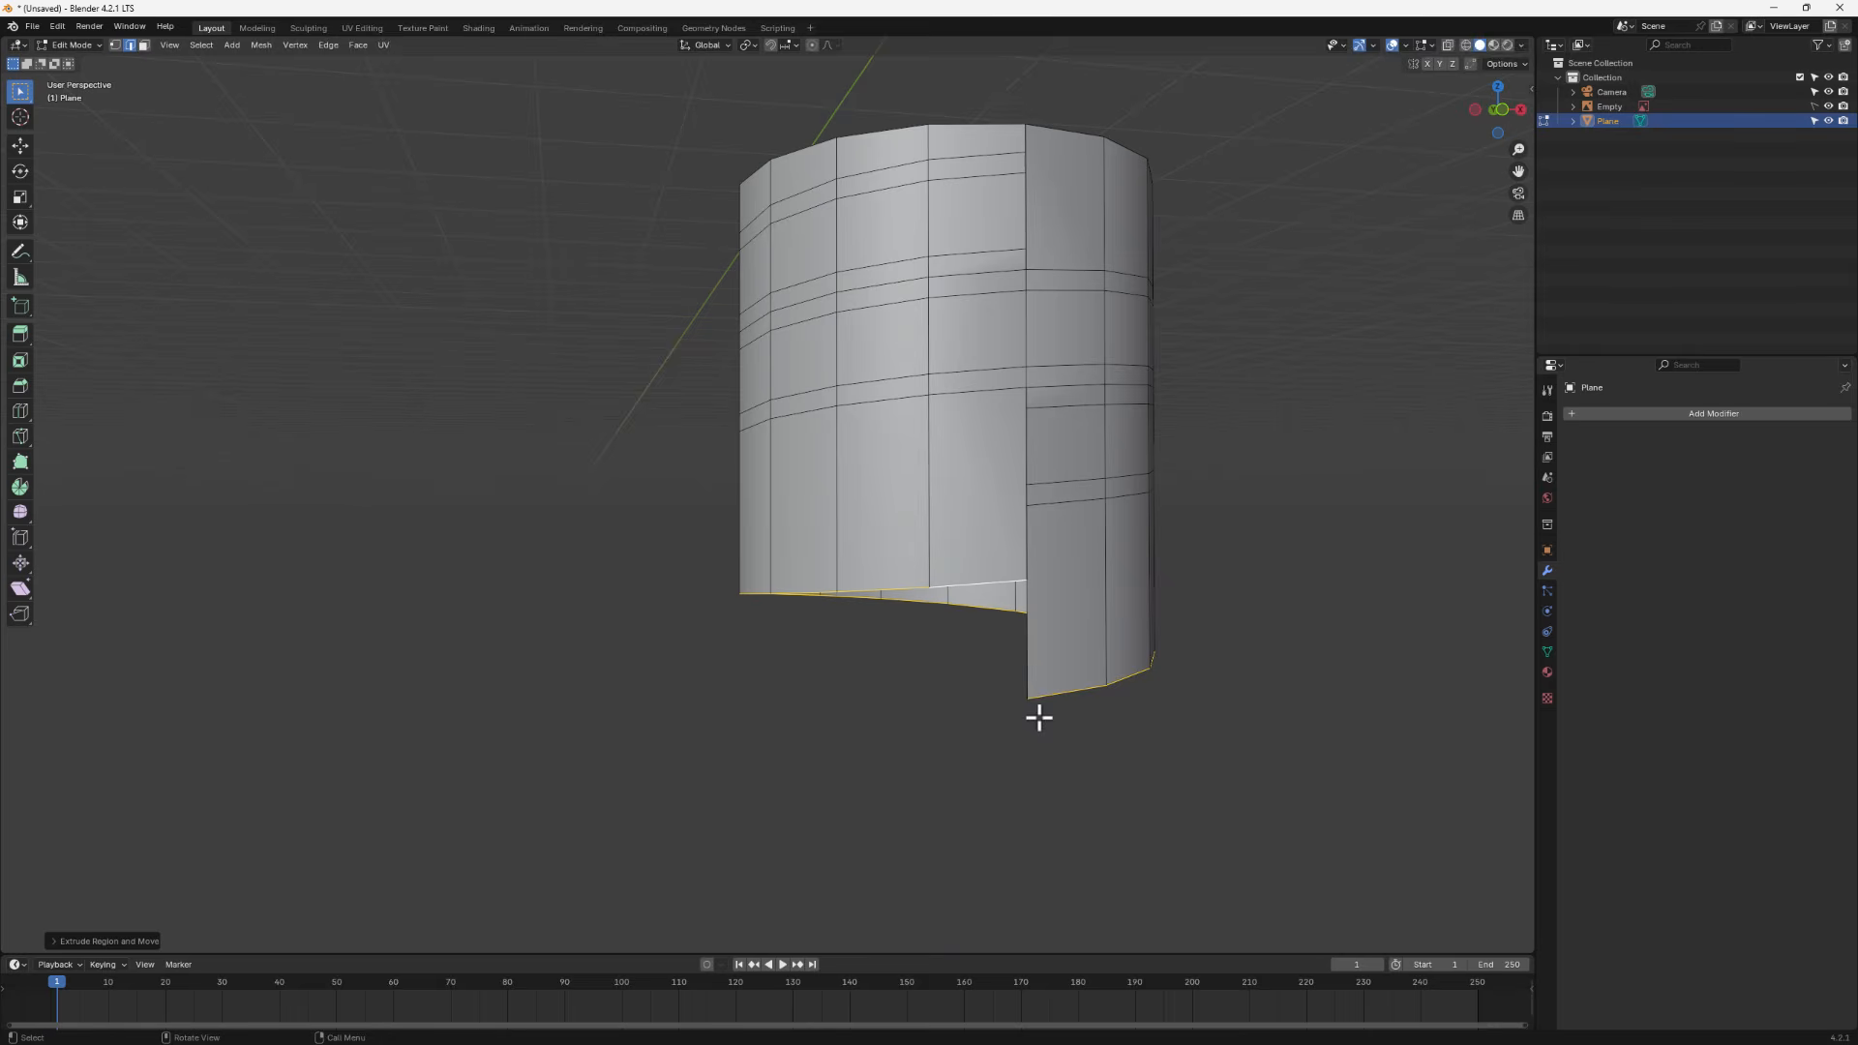
pyautogui.press('s')
pyautogui.press('z')
pyautogui.press('0')
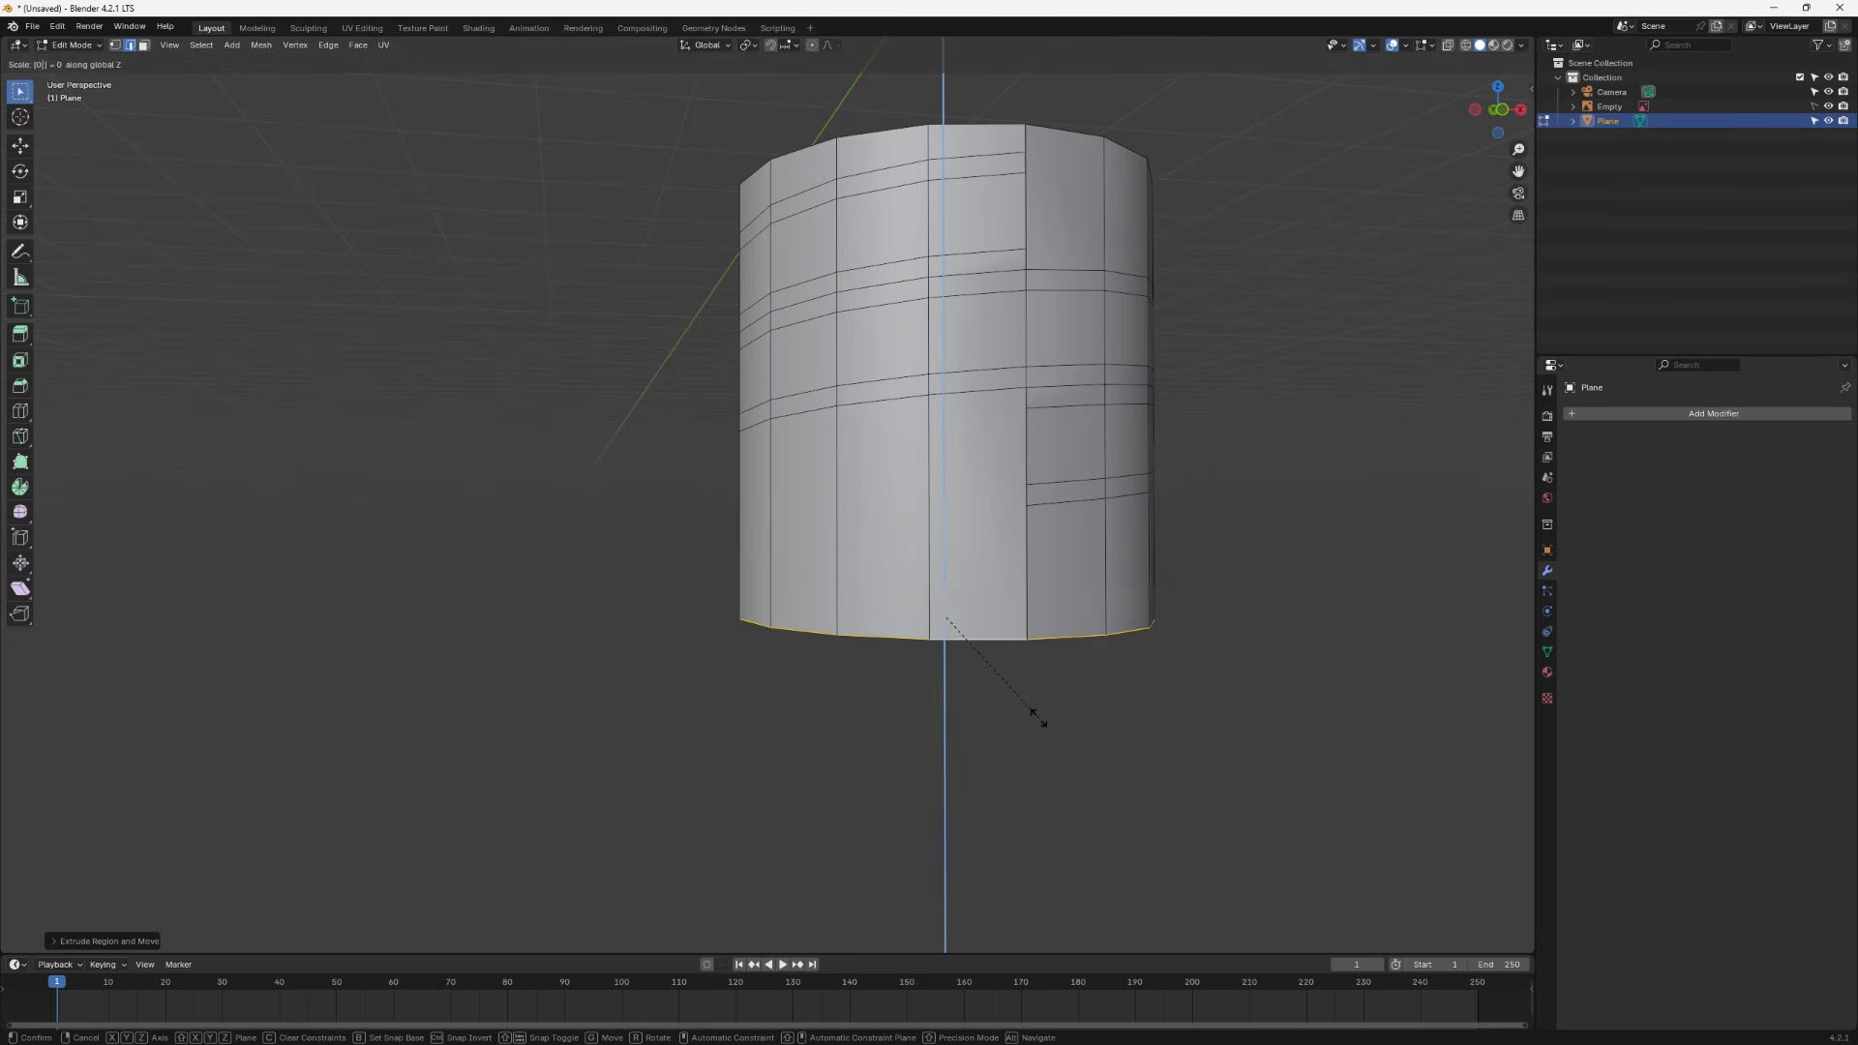
pyautogui.press('Return')
pyautogui.moveTo(1108, 668); pyautogui.dragTo(1006, 627, button='middle')
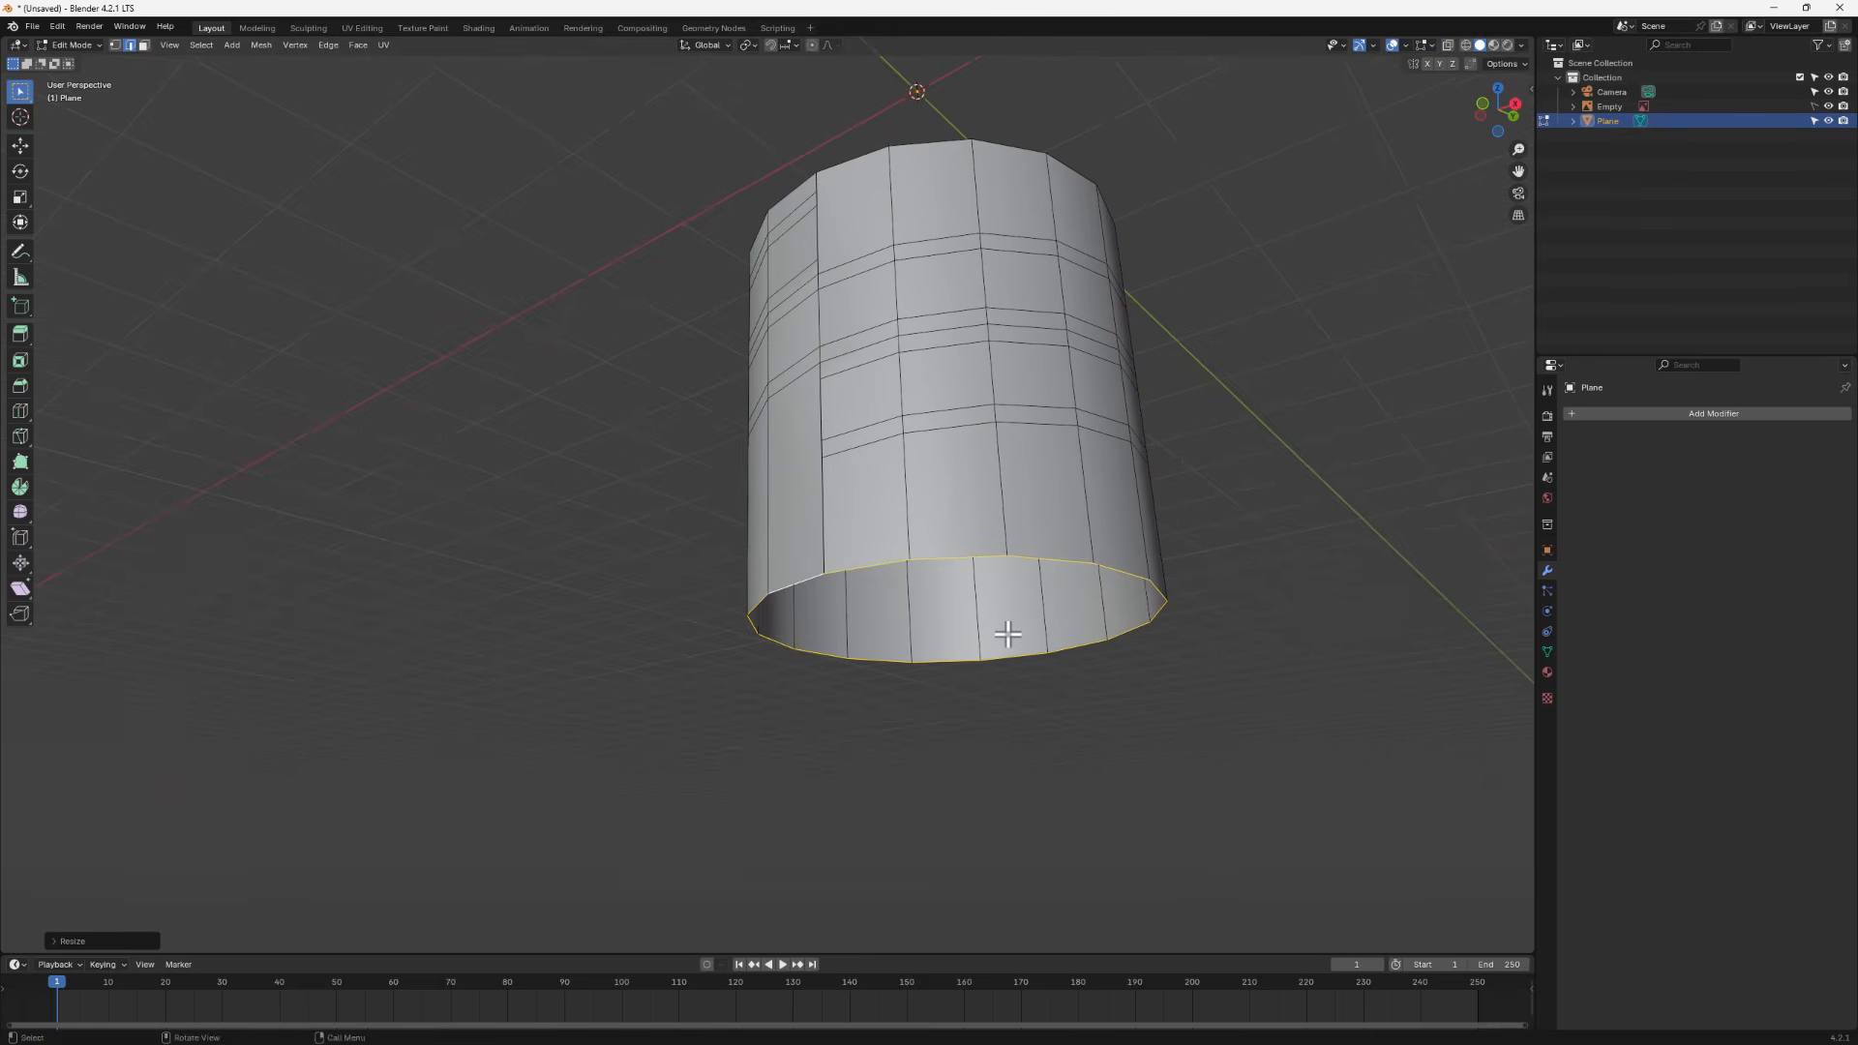
# - Move the flattened bottom loop along Z to level the jar's base
pyautogui.press('g')
pyautogui.press('z')
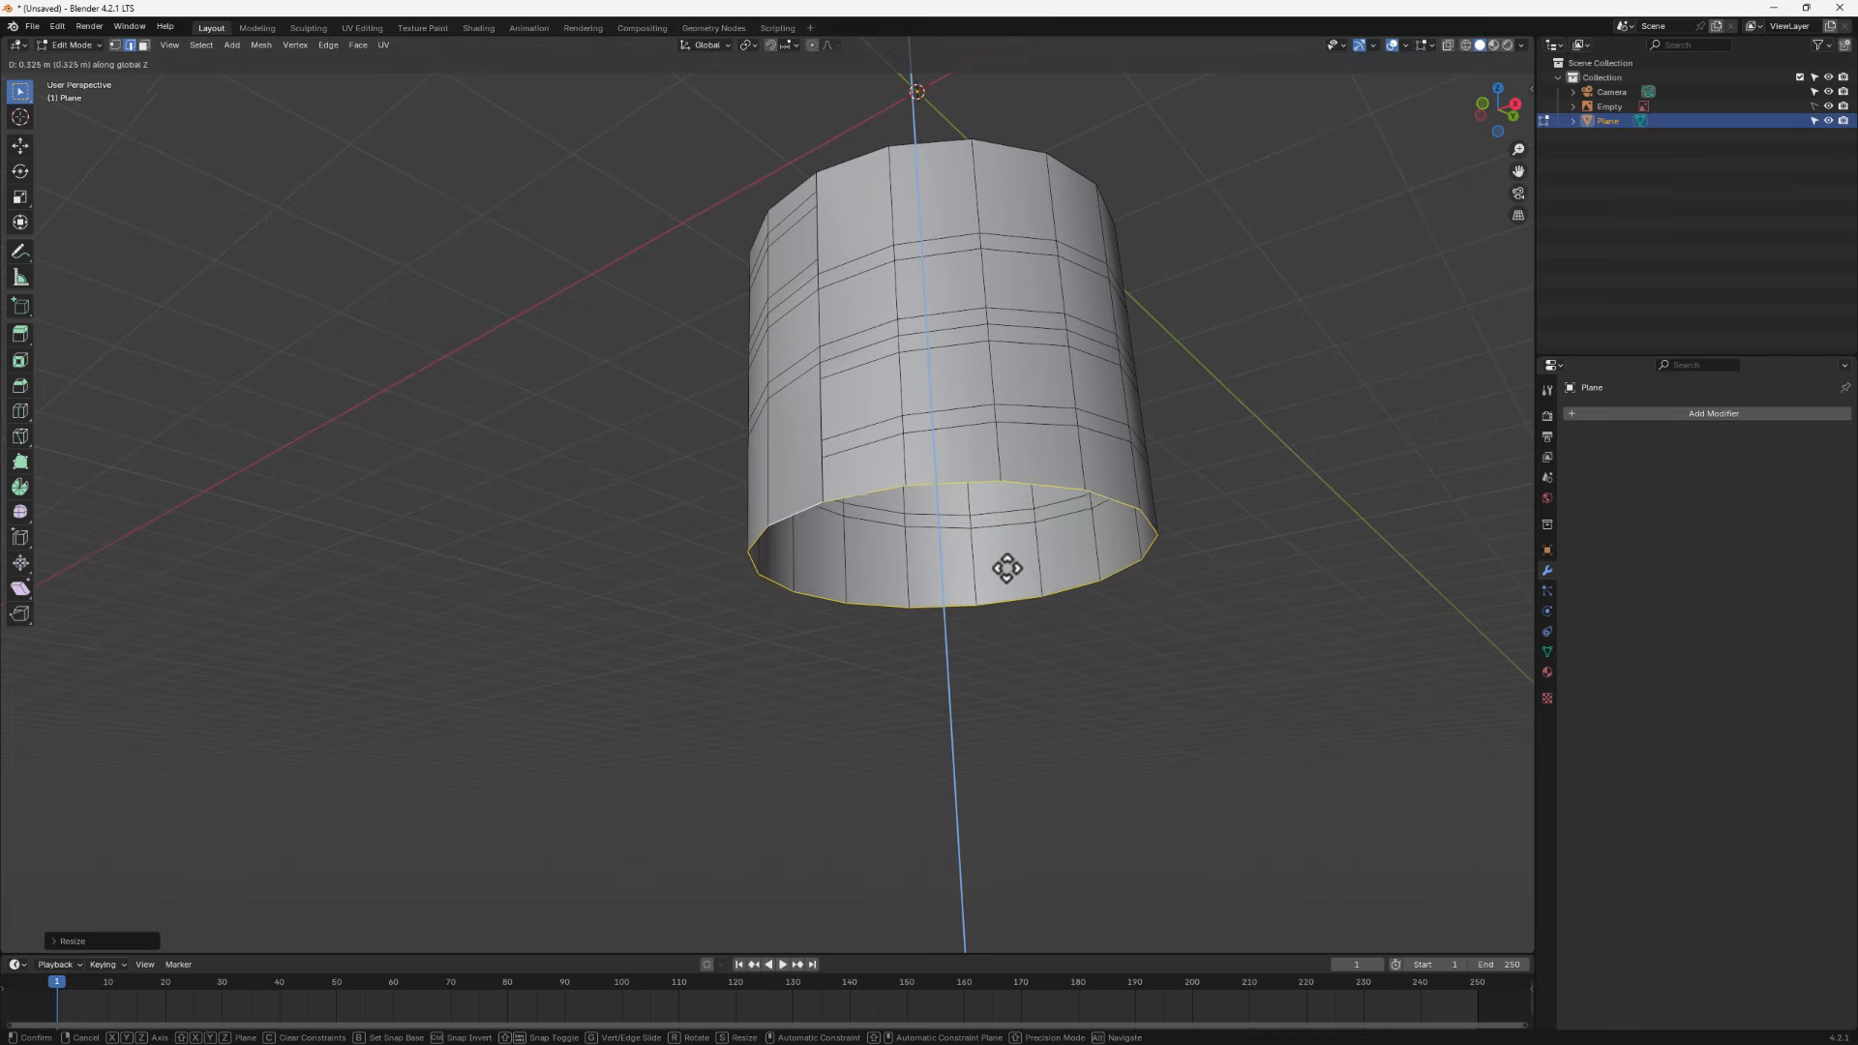
pyautogui.click(1015, 548)
pyautogui.moveTo(1015, 548); pyautogui.dragTo(1061, 547, button='middle')
pyautogui.scroll(3, 1055, 233)
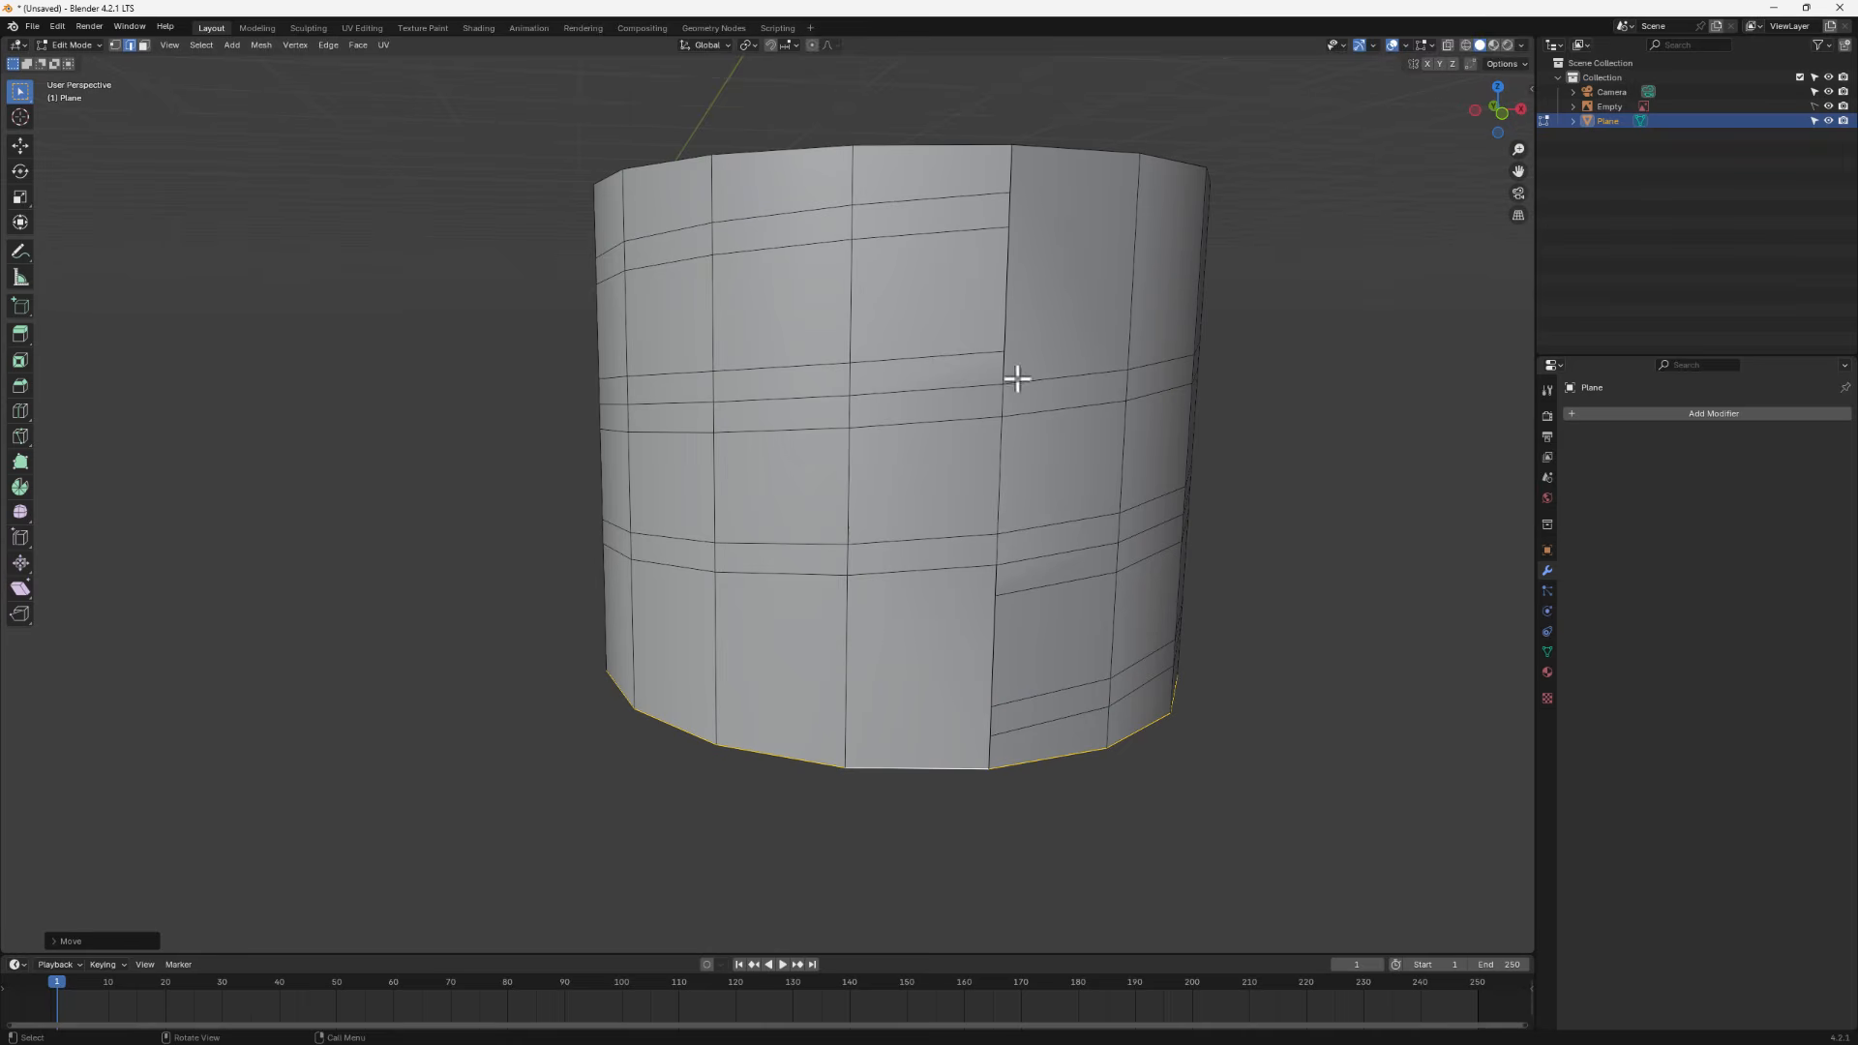
# - Move the top seam vertex onto the rim in vertex mode, then select the face just below it in face mode
pyautogui.click(115, 44)
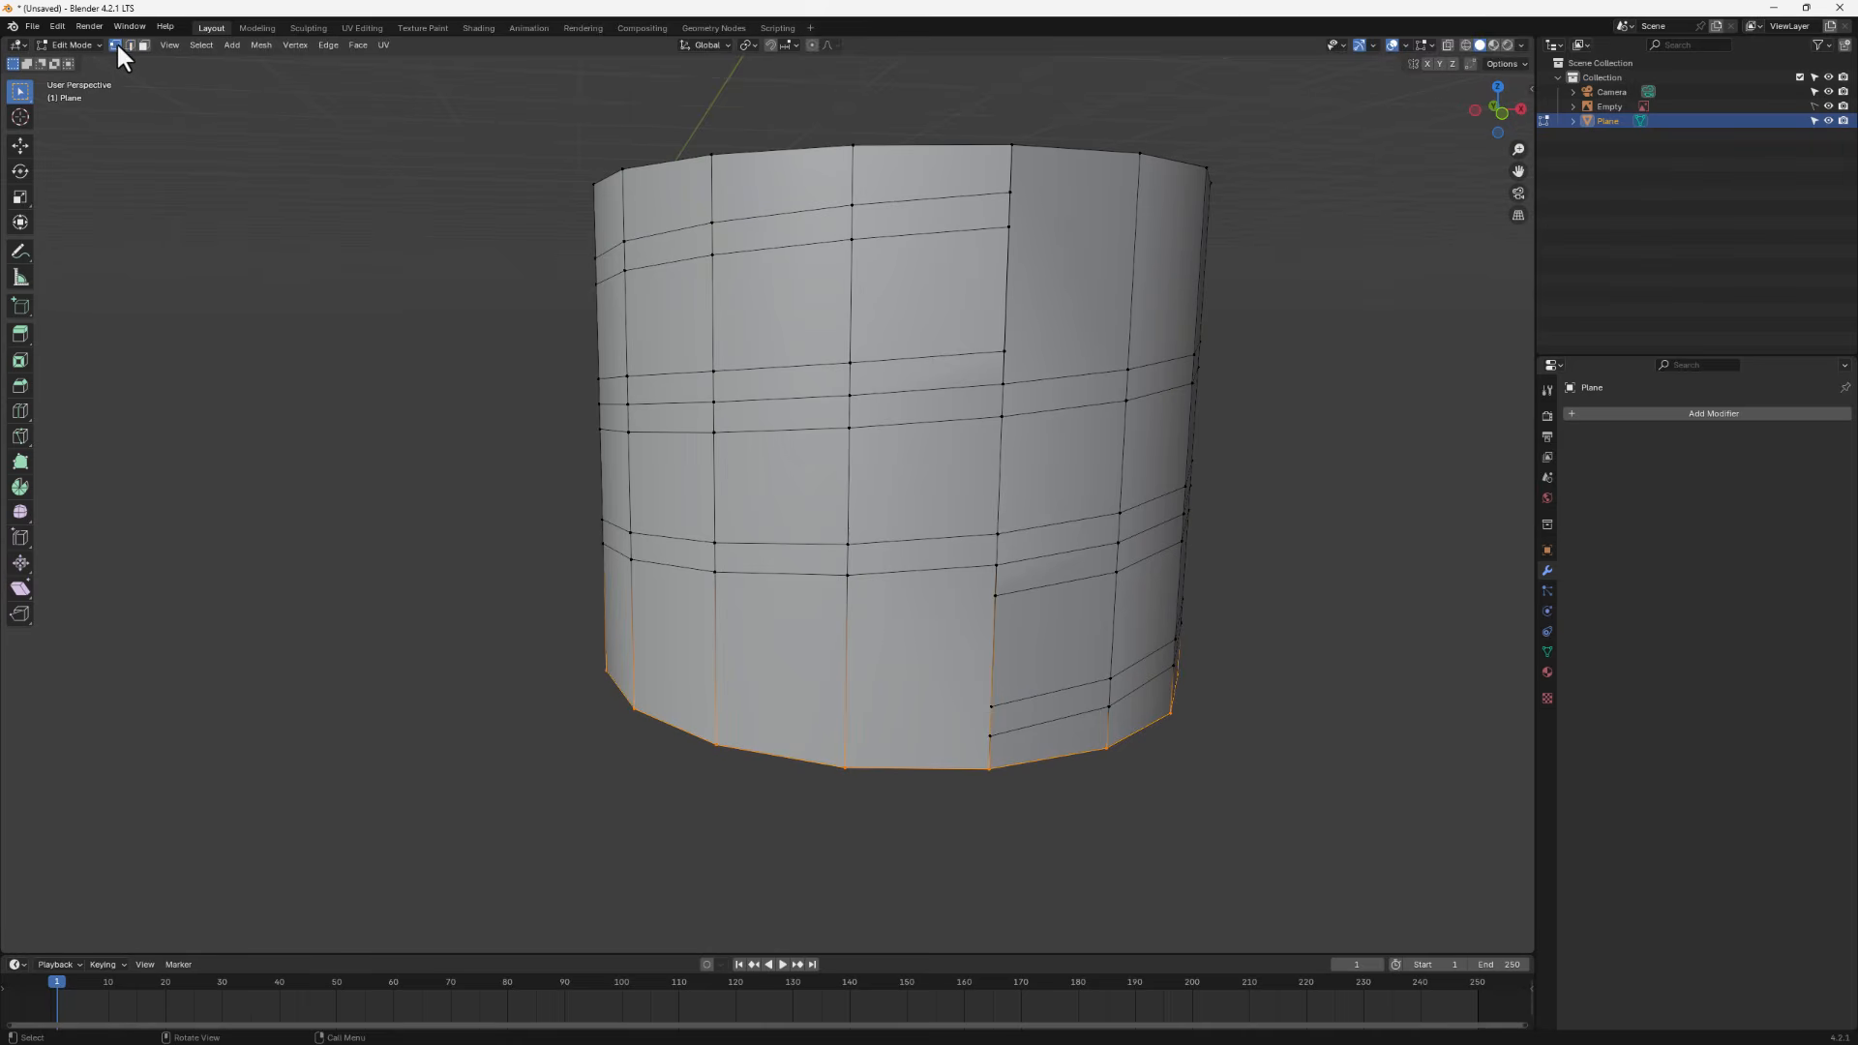
pyautogui.click(997, 147)
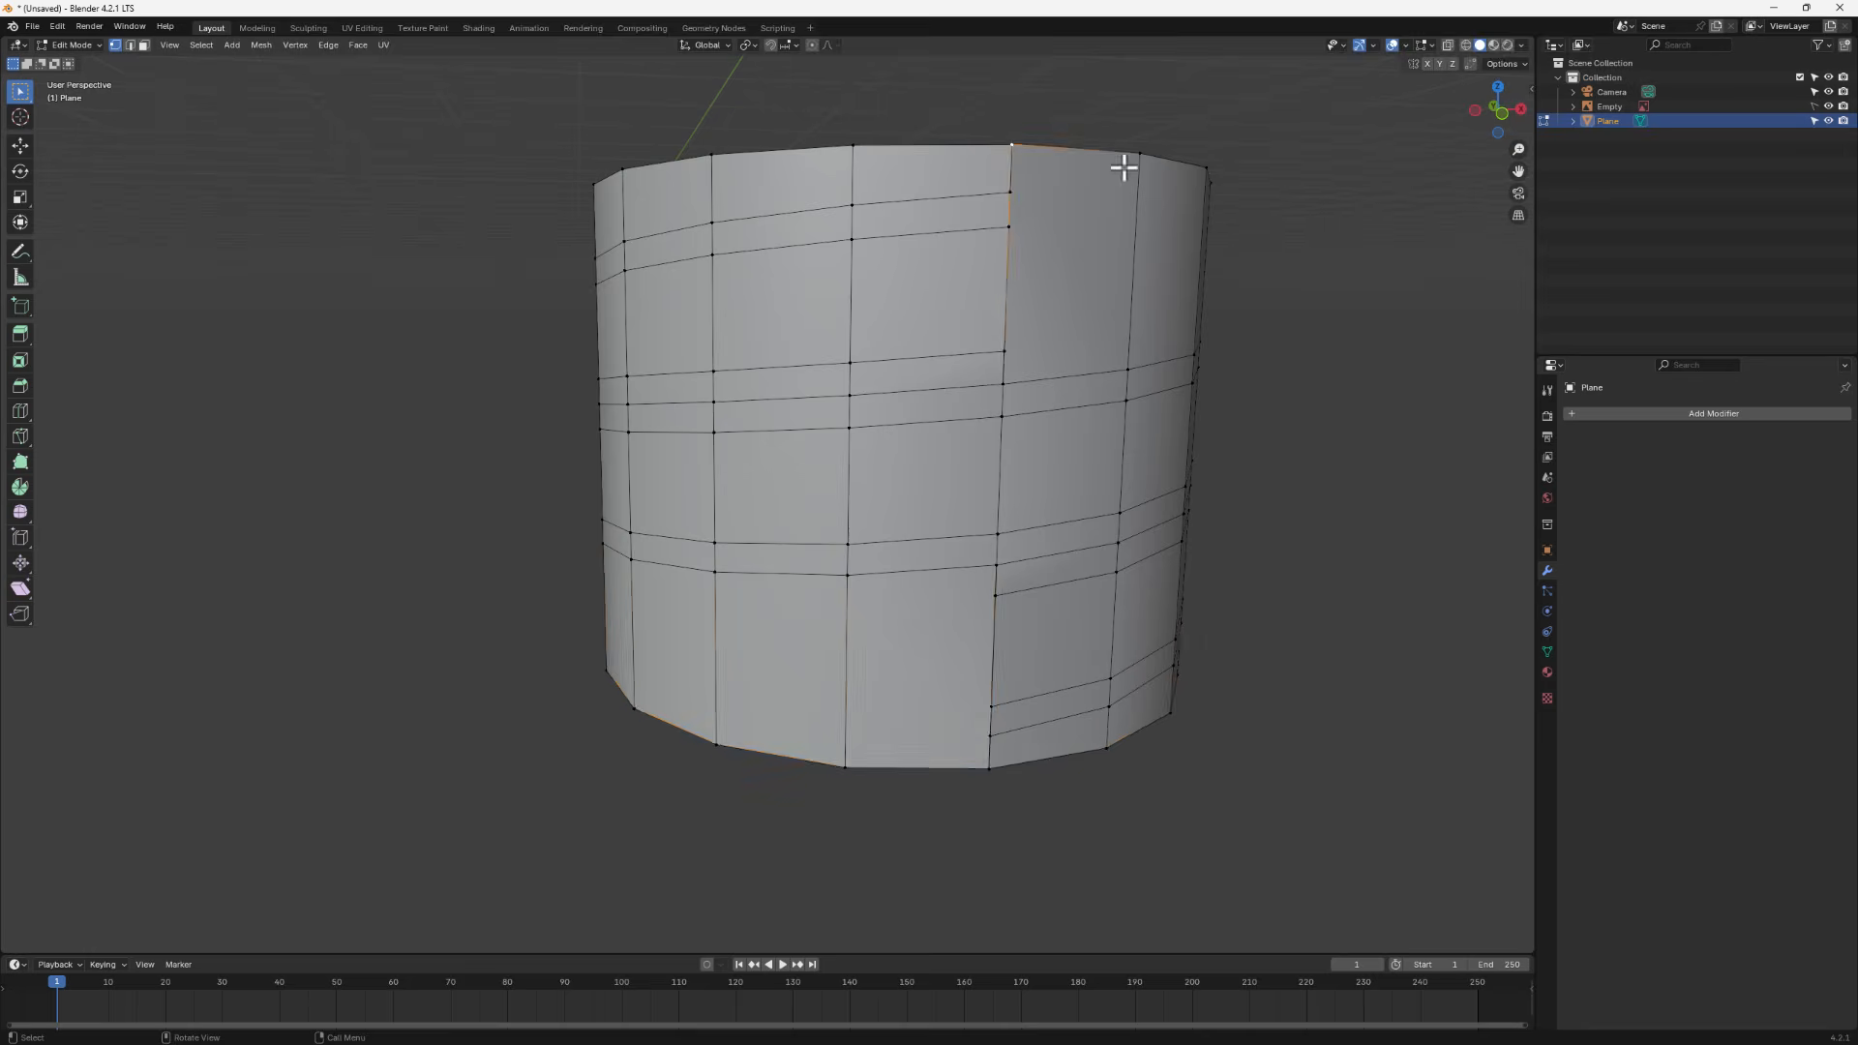
pyautogui.moveTo(1120, 166); pyautogui.dragTo(1039, 214, button='middle')
pyautogui.press('g')
pyautogui.click(1042, 196)
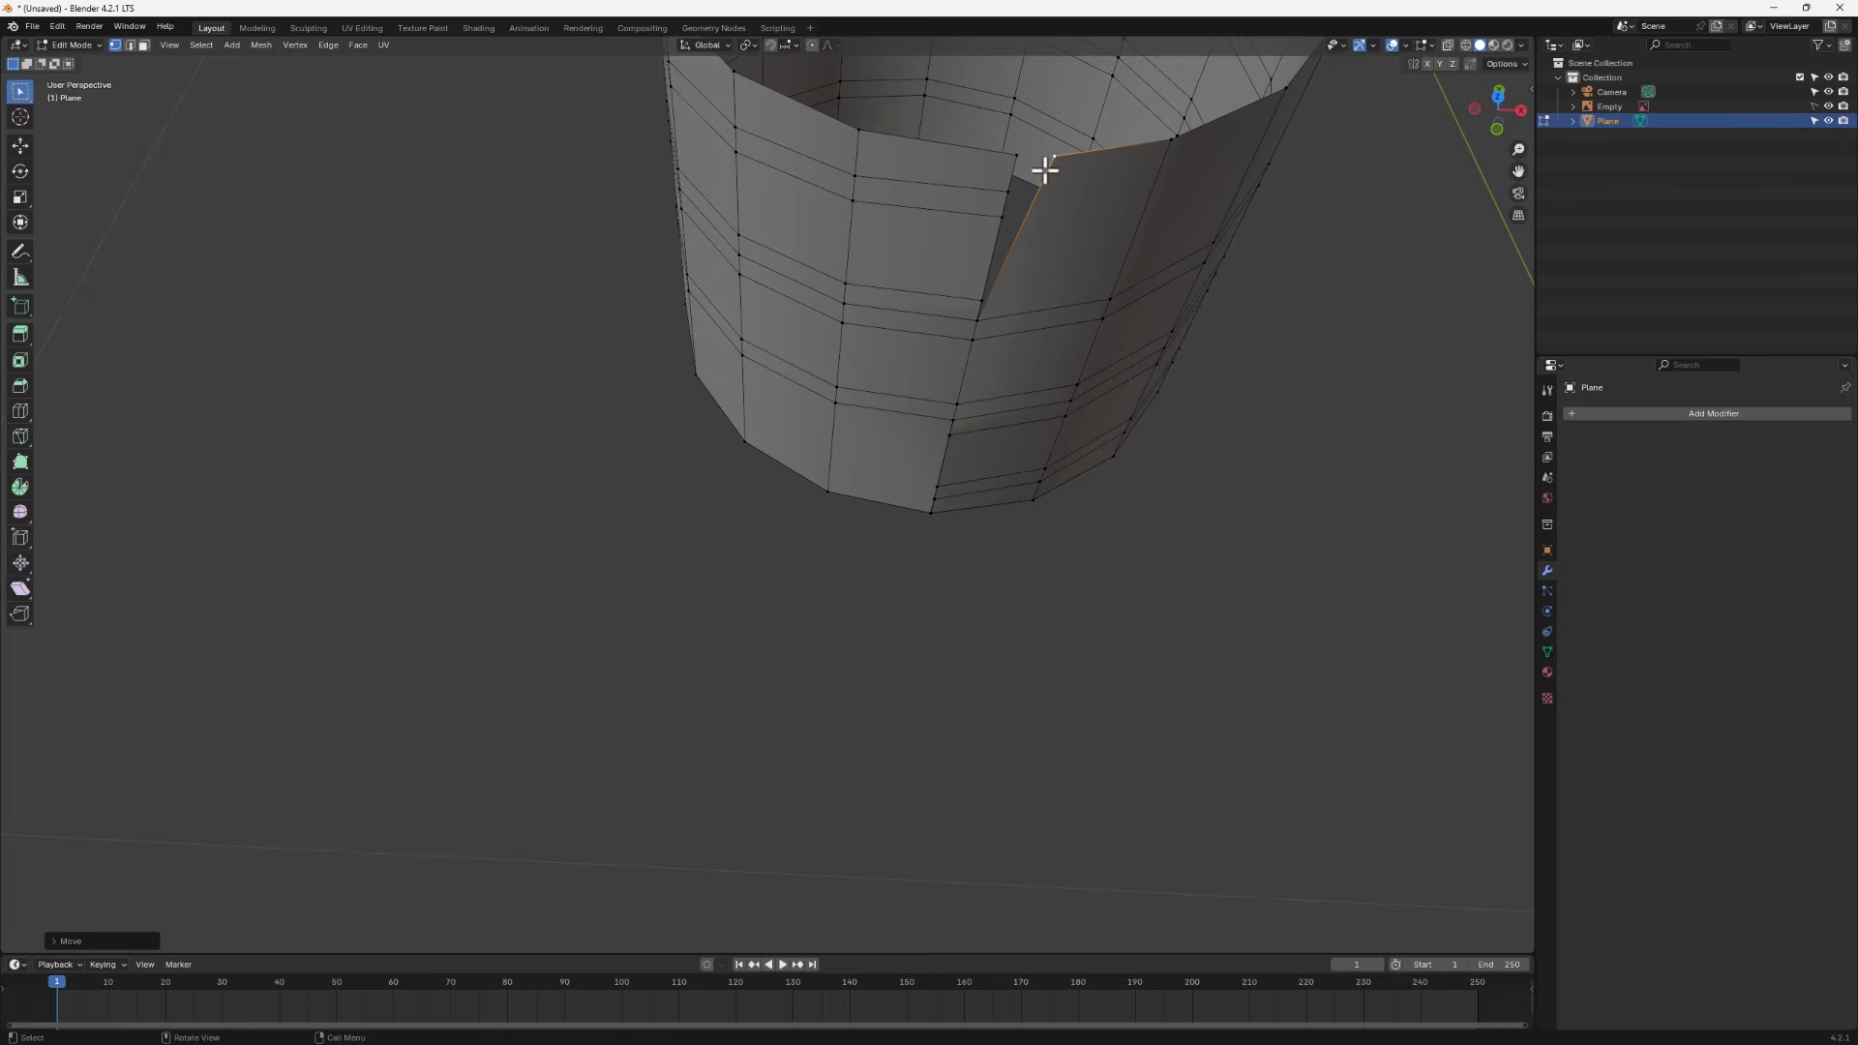
pyautogui.press('g')
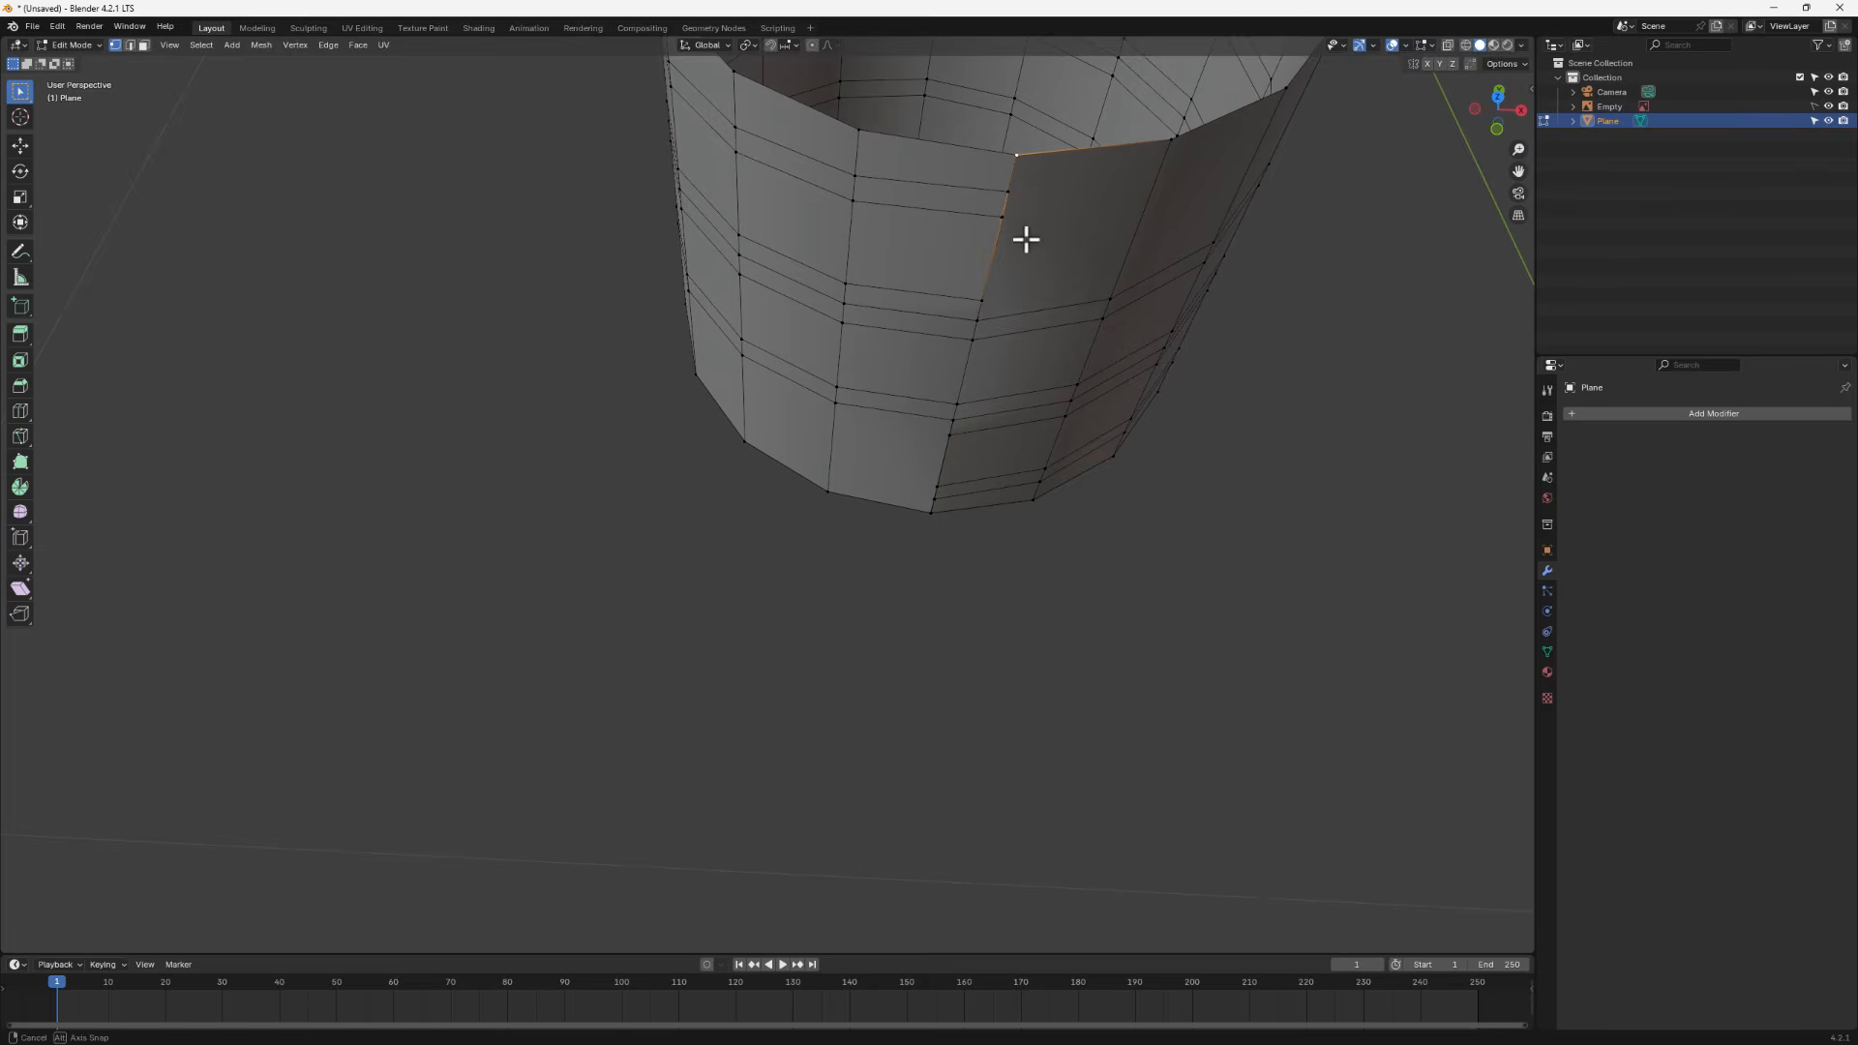
pyautogui.click(1026, 239)
pyautogui.moveTo(1026, 239); pyautogui.dragTo(1002, 190, button='middle')
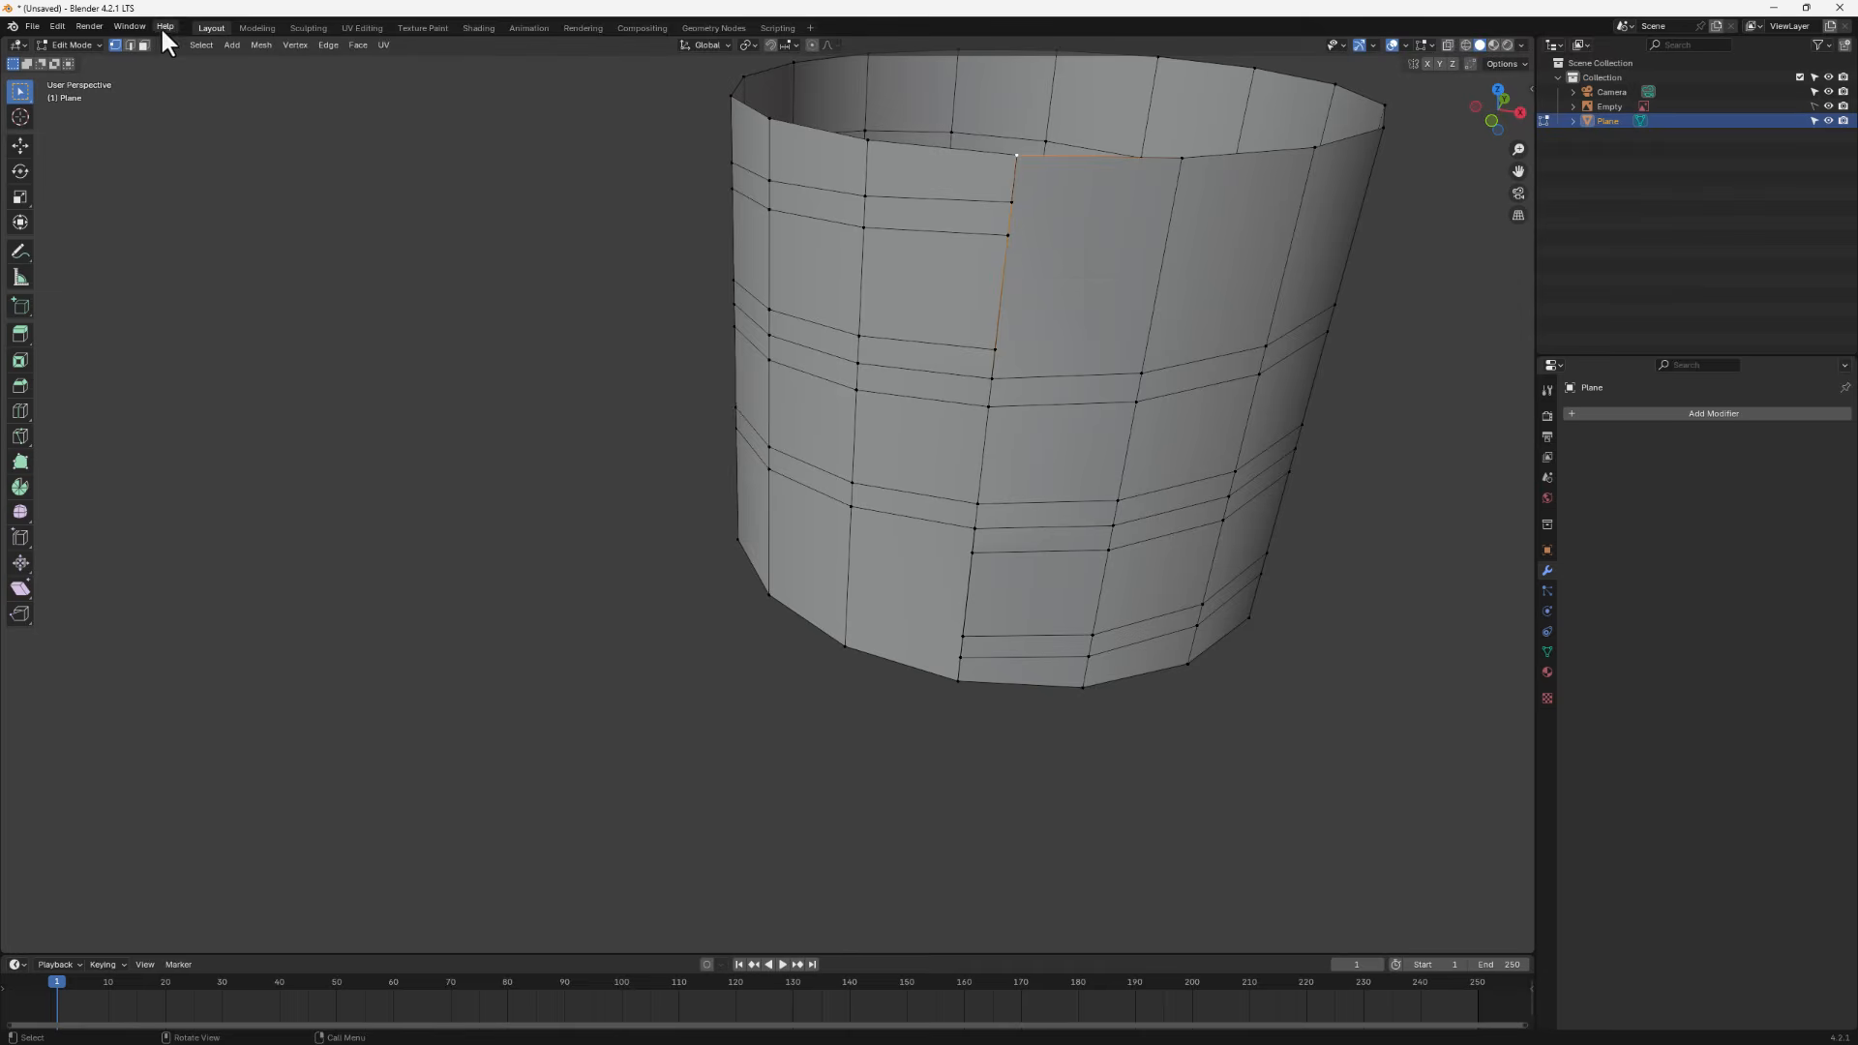
pyautogui.click(142, 45)
pyautogui.click(1088, 257)
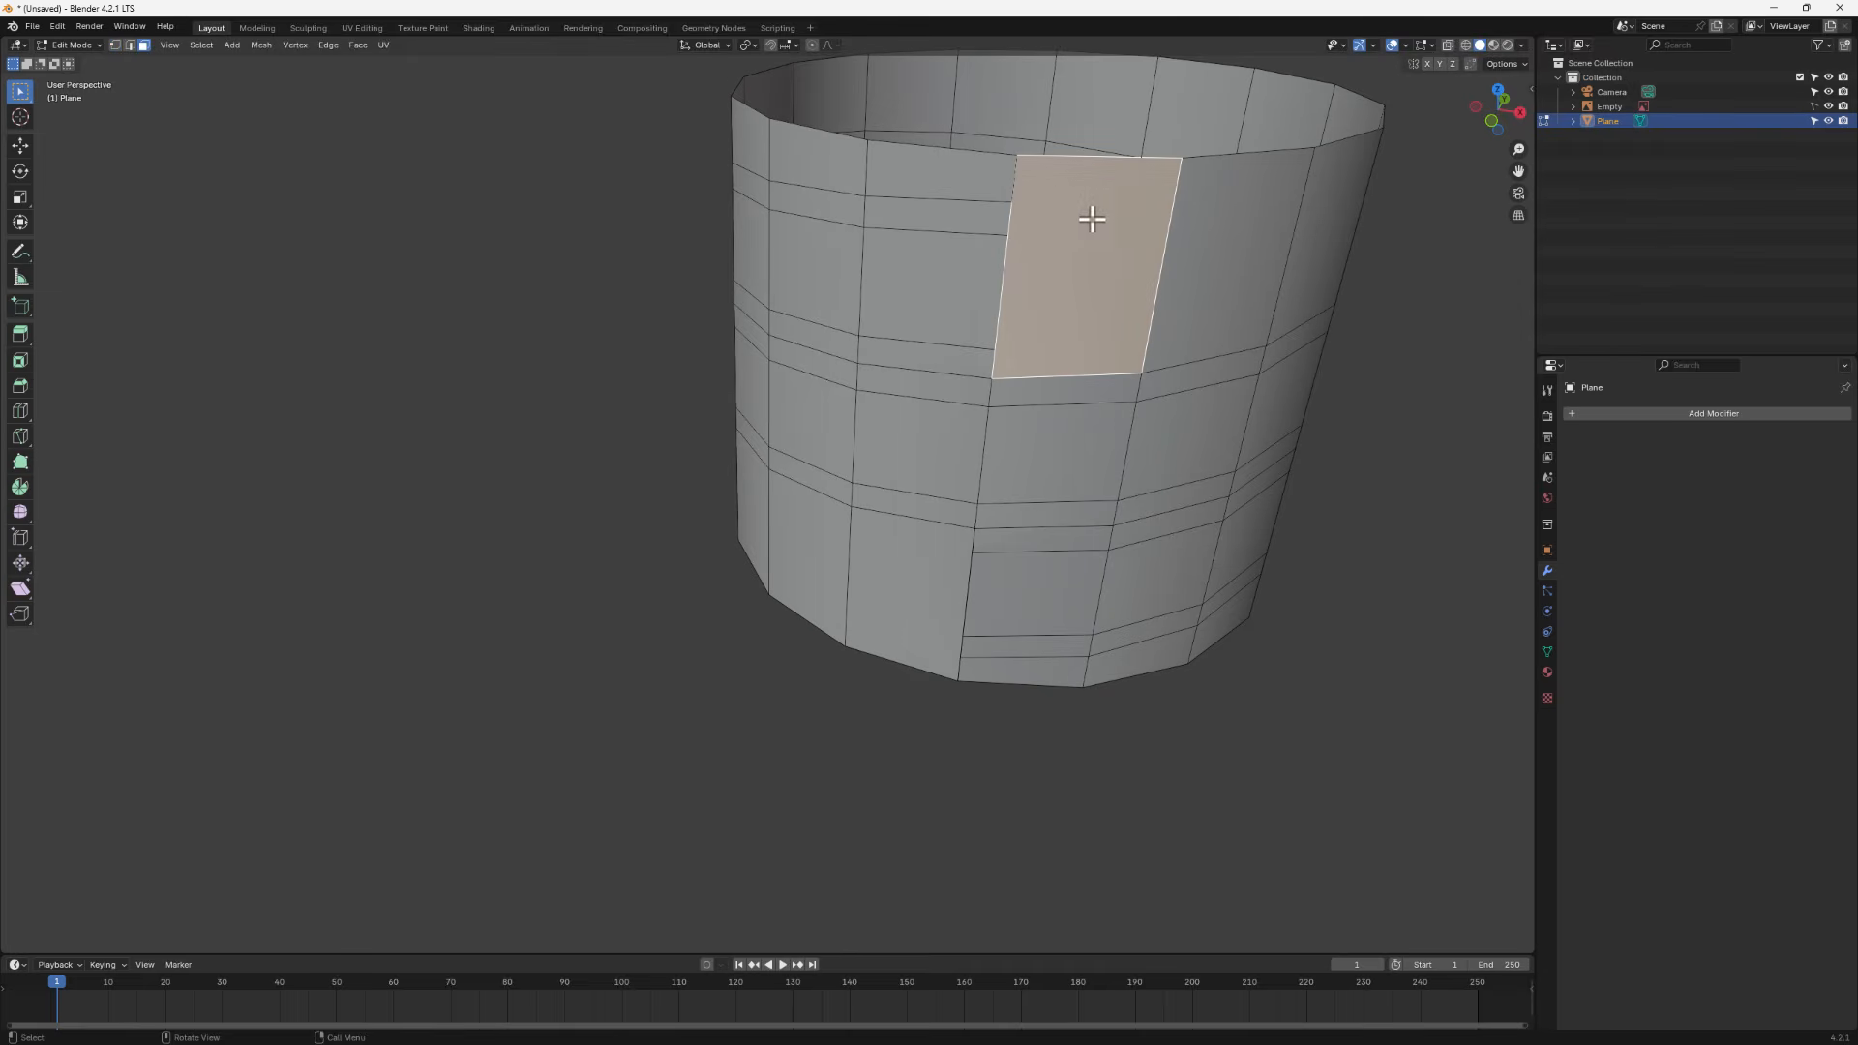
# - Subdivide the vertical seam edge below the rim with 3 cuts
pyautogui.click(130, 45)
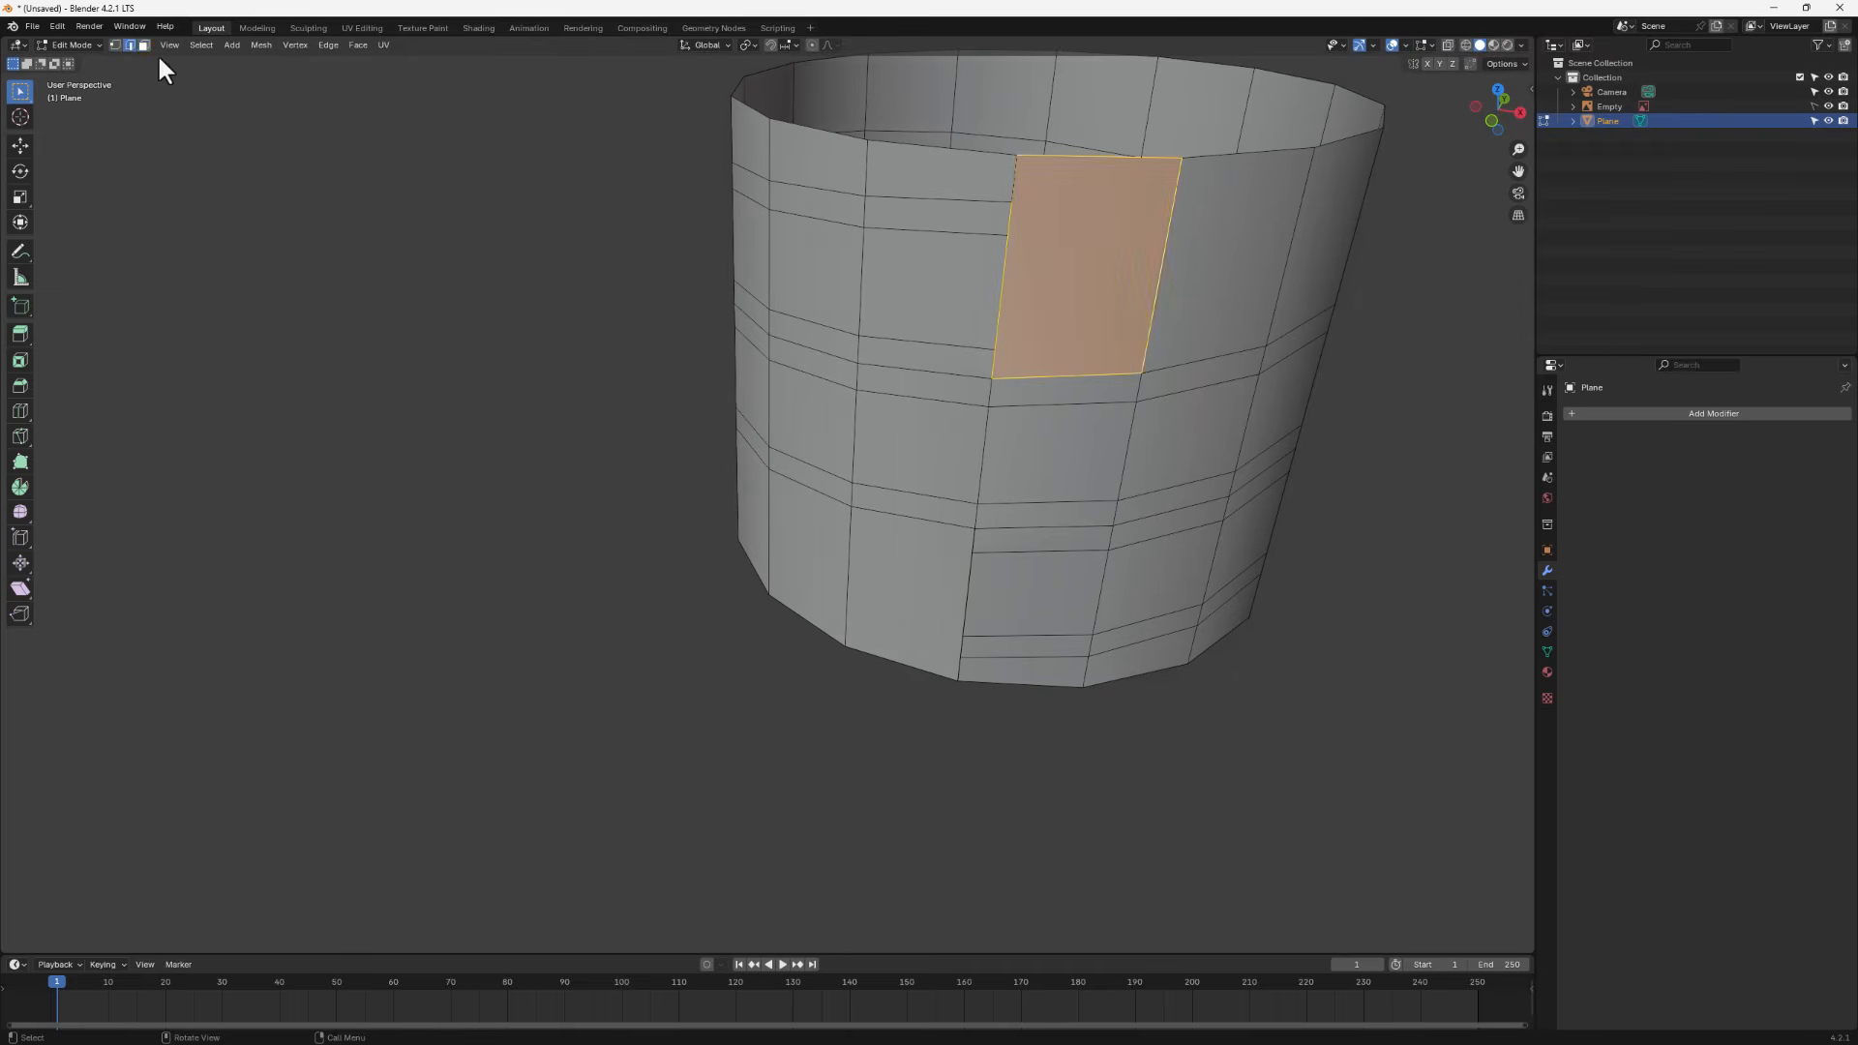
pyautogui.keyDown('shift'); pyautogui.click(1112, 158); pyautogui.keyUp('shift')
pyautogui.keyDown('shift'); pyautogui.click(1169, 237); pyautogui.keyUp('shift')
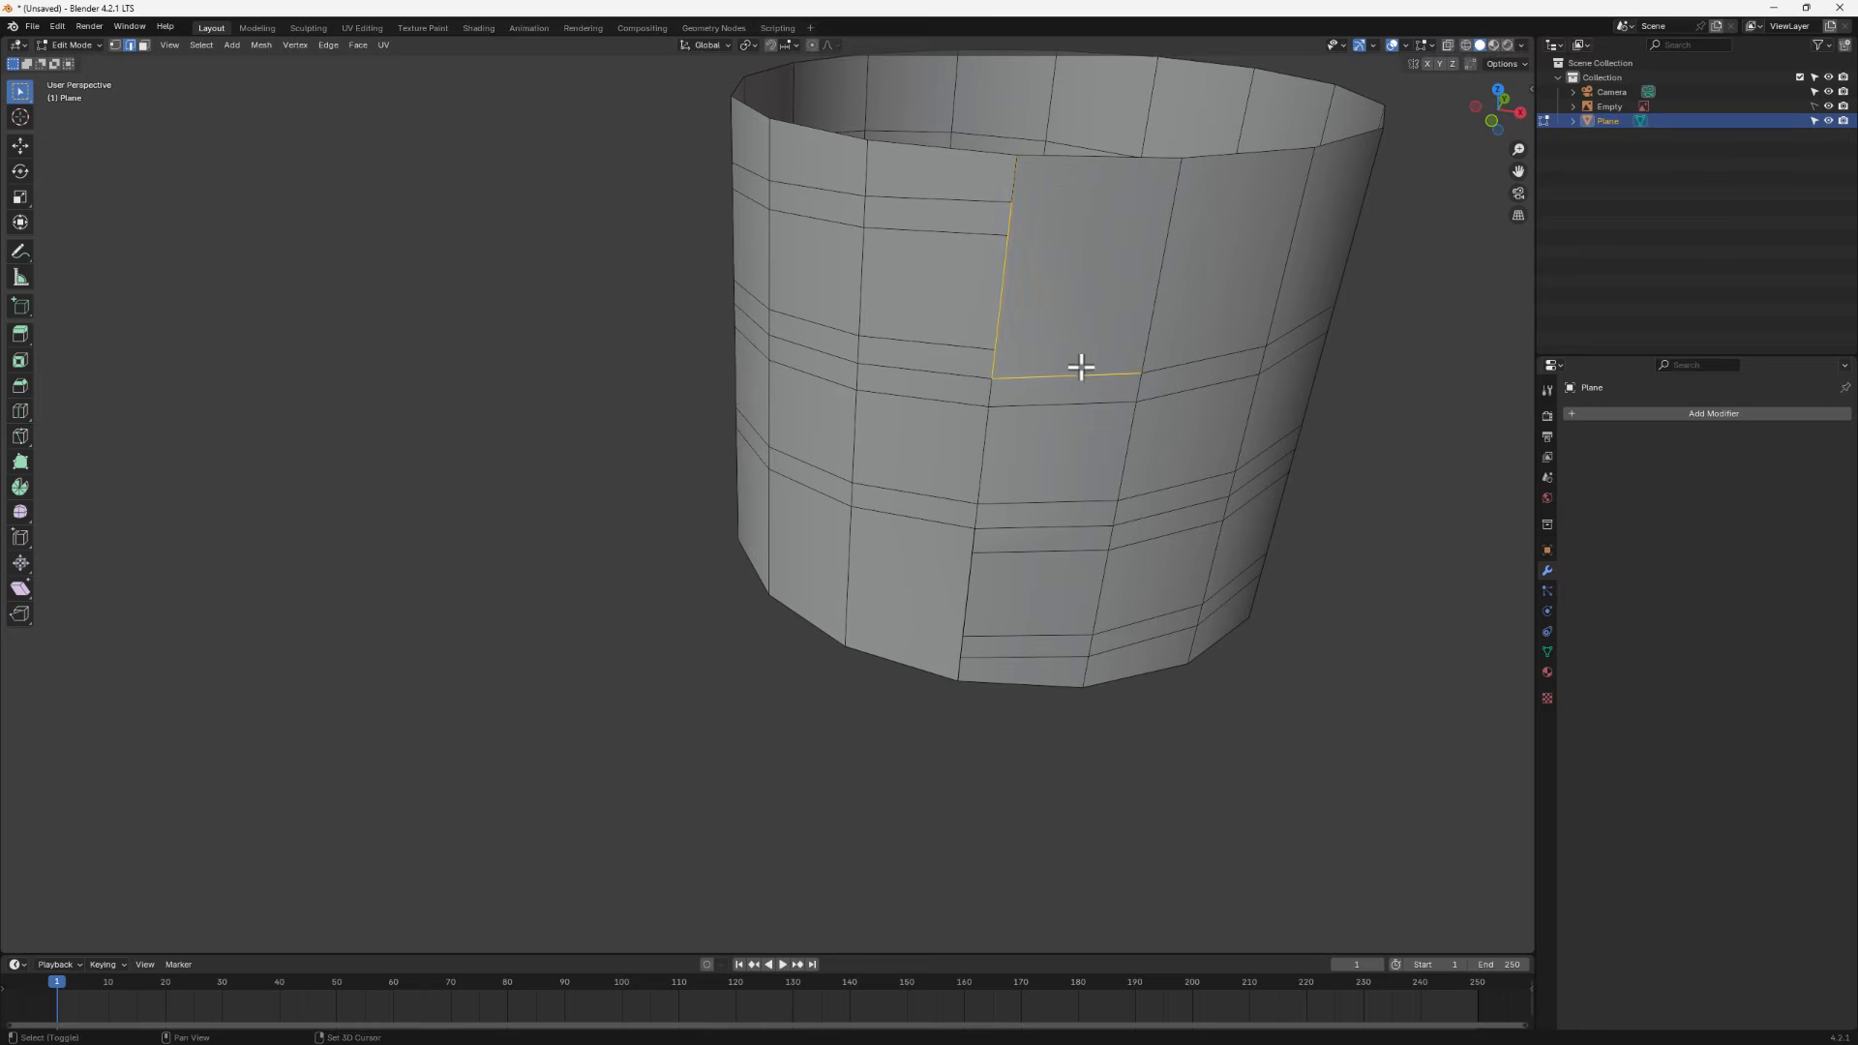
pyautogui.keyDown('shift'); pyautogui.click(1060, 374); pyautogui.keyUp('shift')
pyautogui.rightClick(1047, 203)
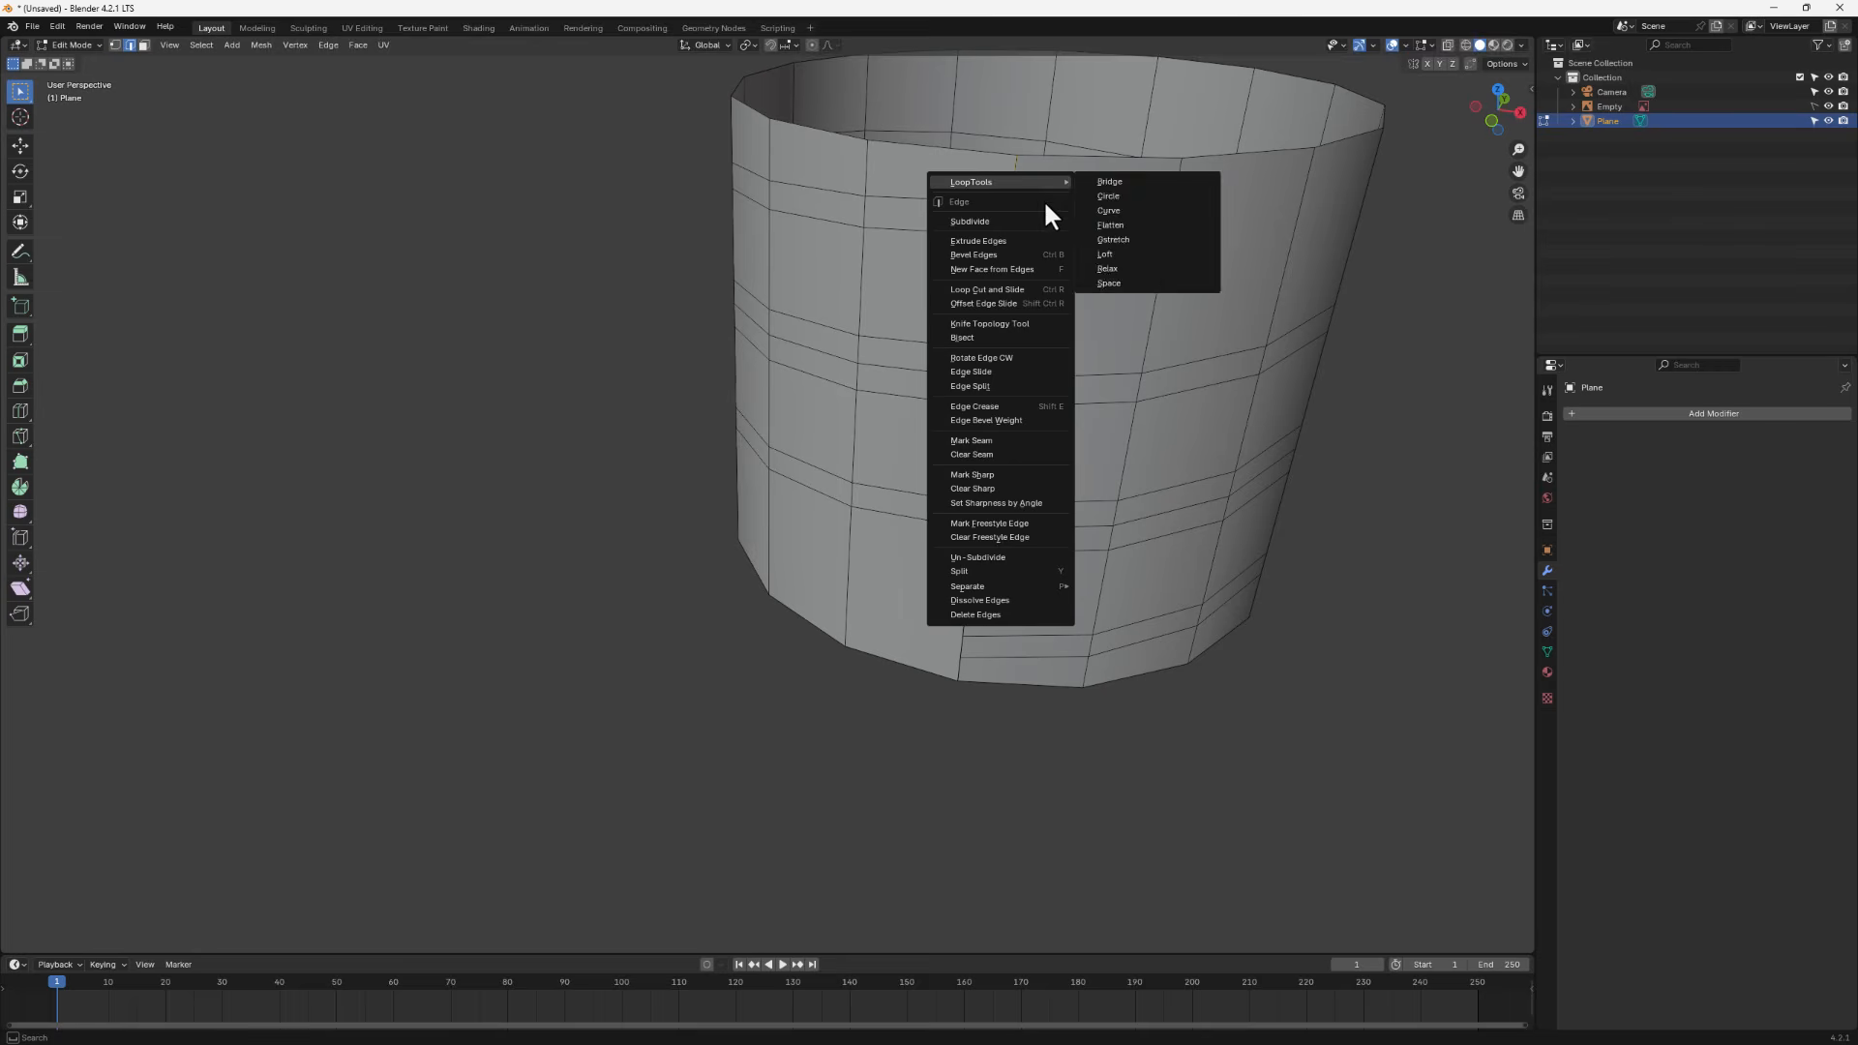
pyautogui.click(980, 222)
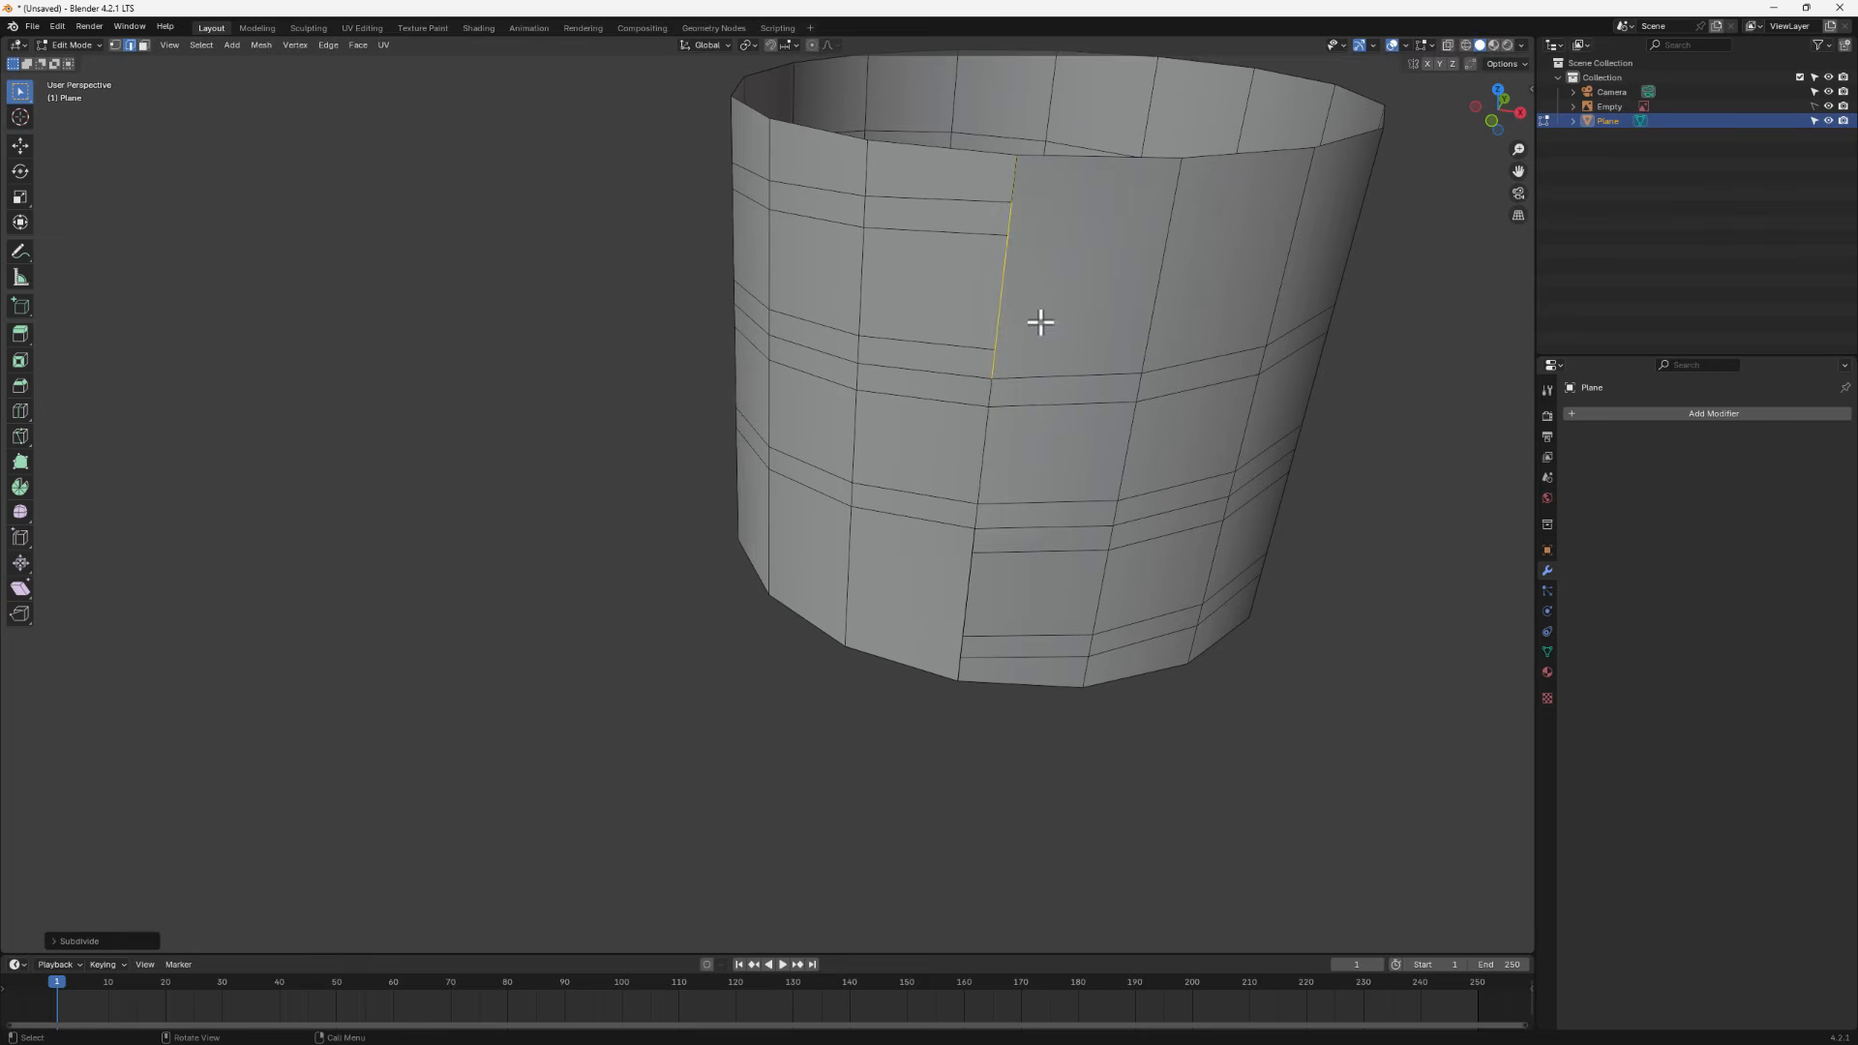
pyautogui.click(52, 942)
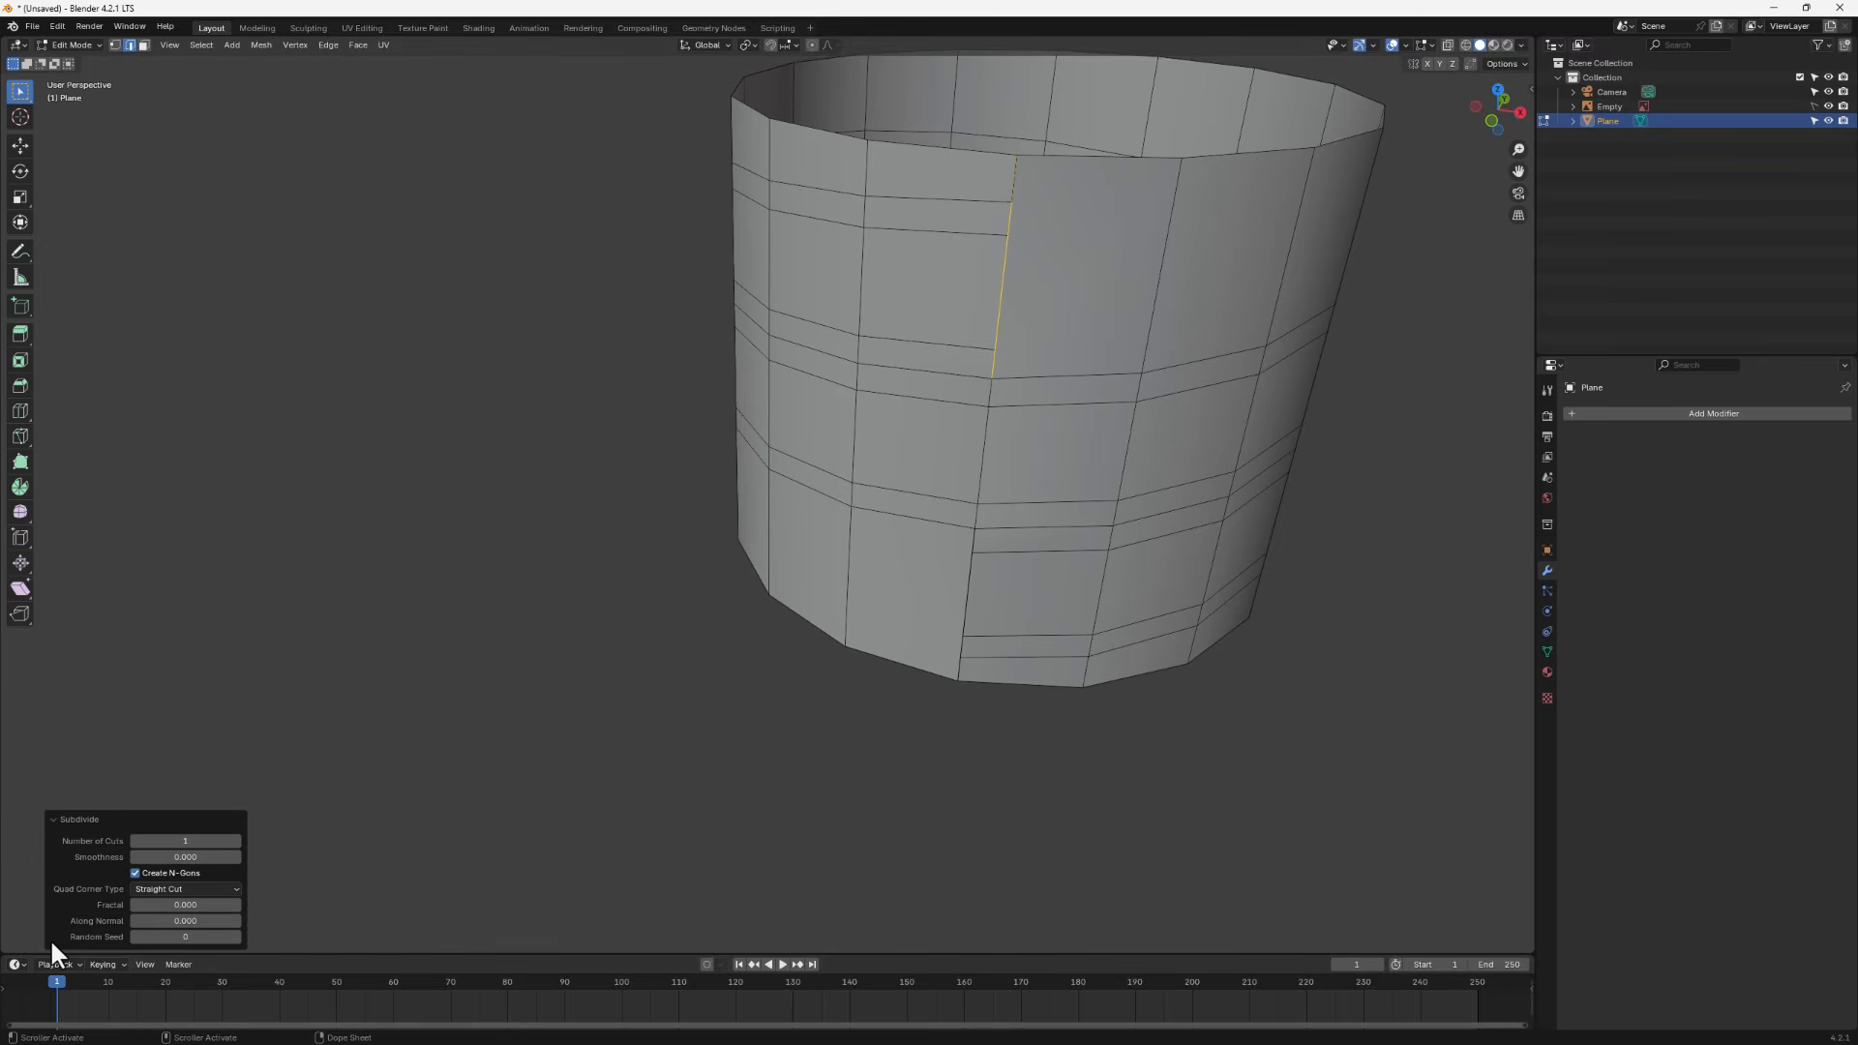
pyautogui.click(234, 840)
pyautogui.click(234, 840)
# - Slide the lowest new seam vertex along the edge onto the horizontal loop below it
pyautogui.scroll(3, 1066, 310)
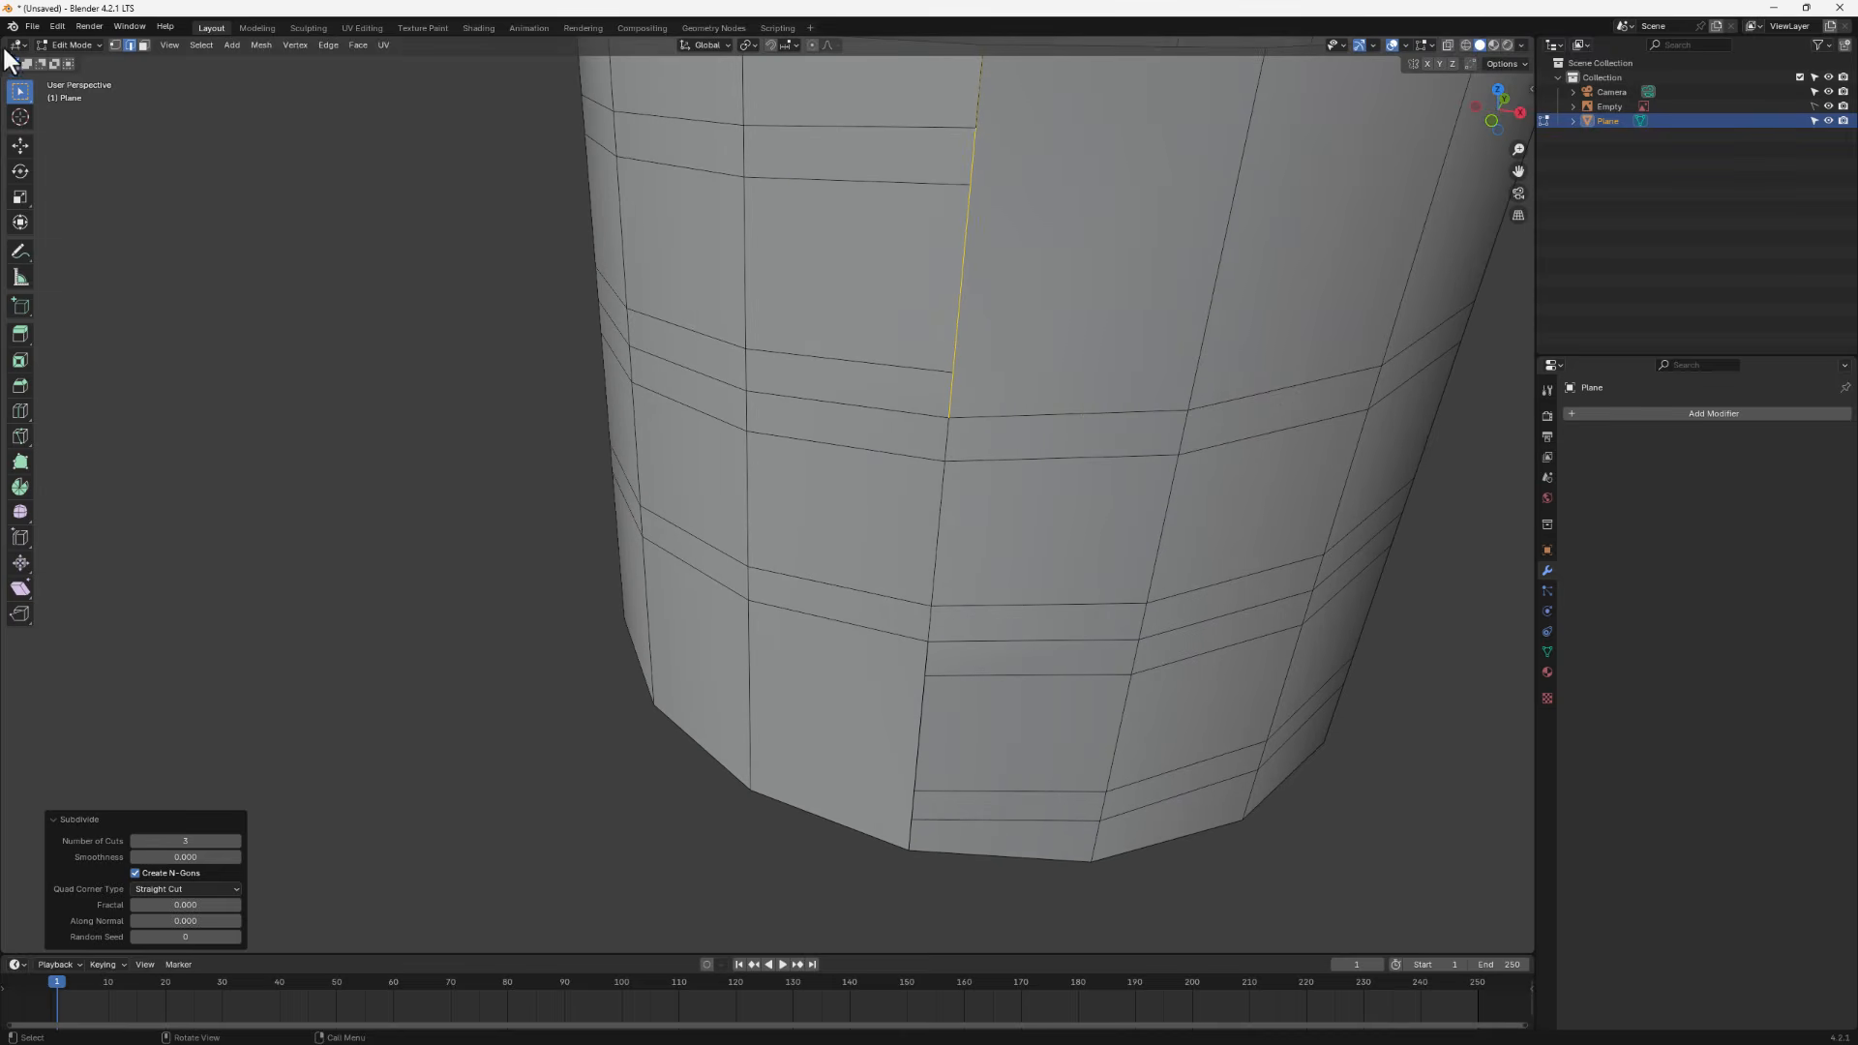
pyautogui.click(115, 45)
pyautogui.scroll(-3, 954, 282)
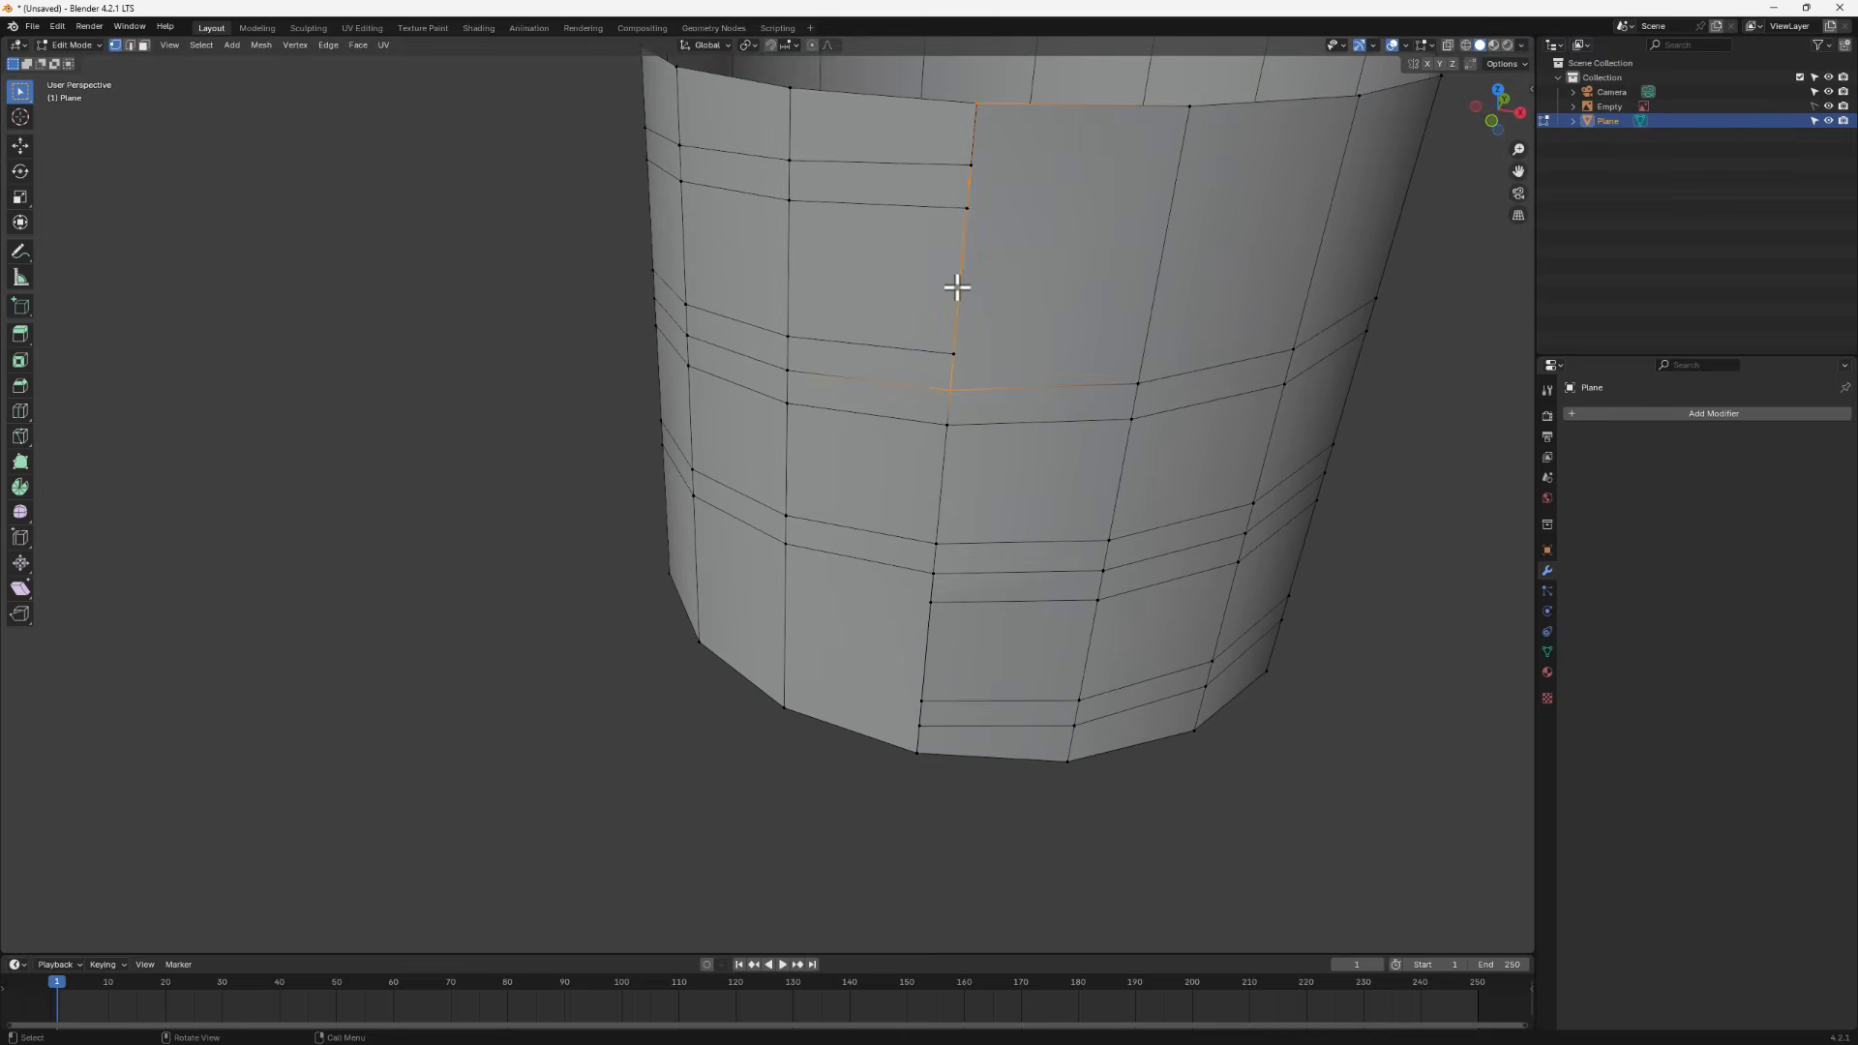
pyautogui.scroll(3, 1021, 376)
pyautogui.moveTo(979, 371); pyautogui.dragTo(1019, 343, button='middle')
pyautogui.scroll(-1, 1019, 343)
pyautogui.scroll(-2, 999, 266)
pyautogui.keyDown('shift'); pyautogui.moveTo(1004, 261); pyautogui.dragTo(800, 543, button='middle'); pyautogui.keyUp('shift')
pyautogui.scroll(2, 788, 571)
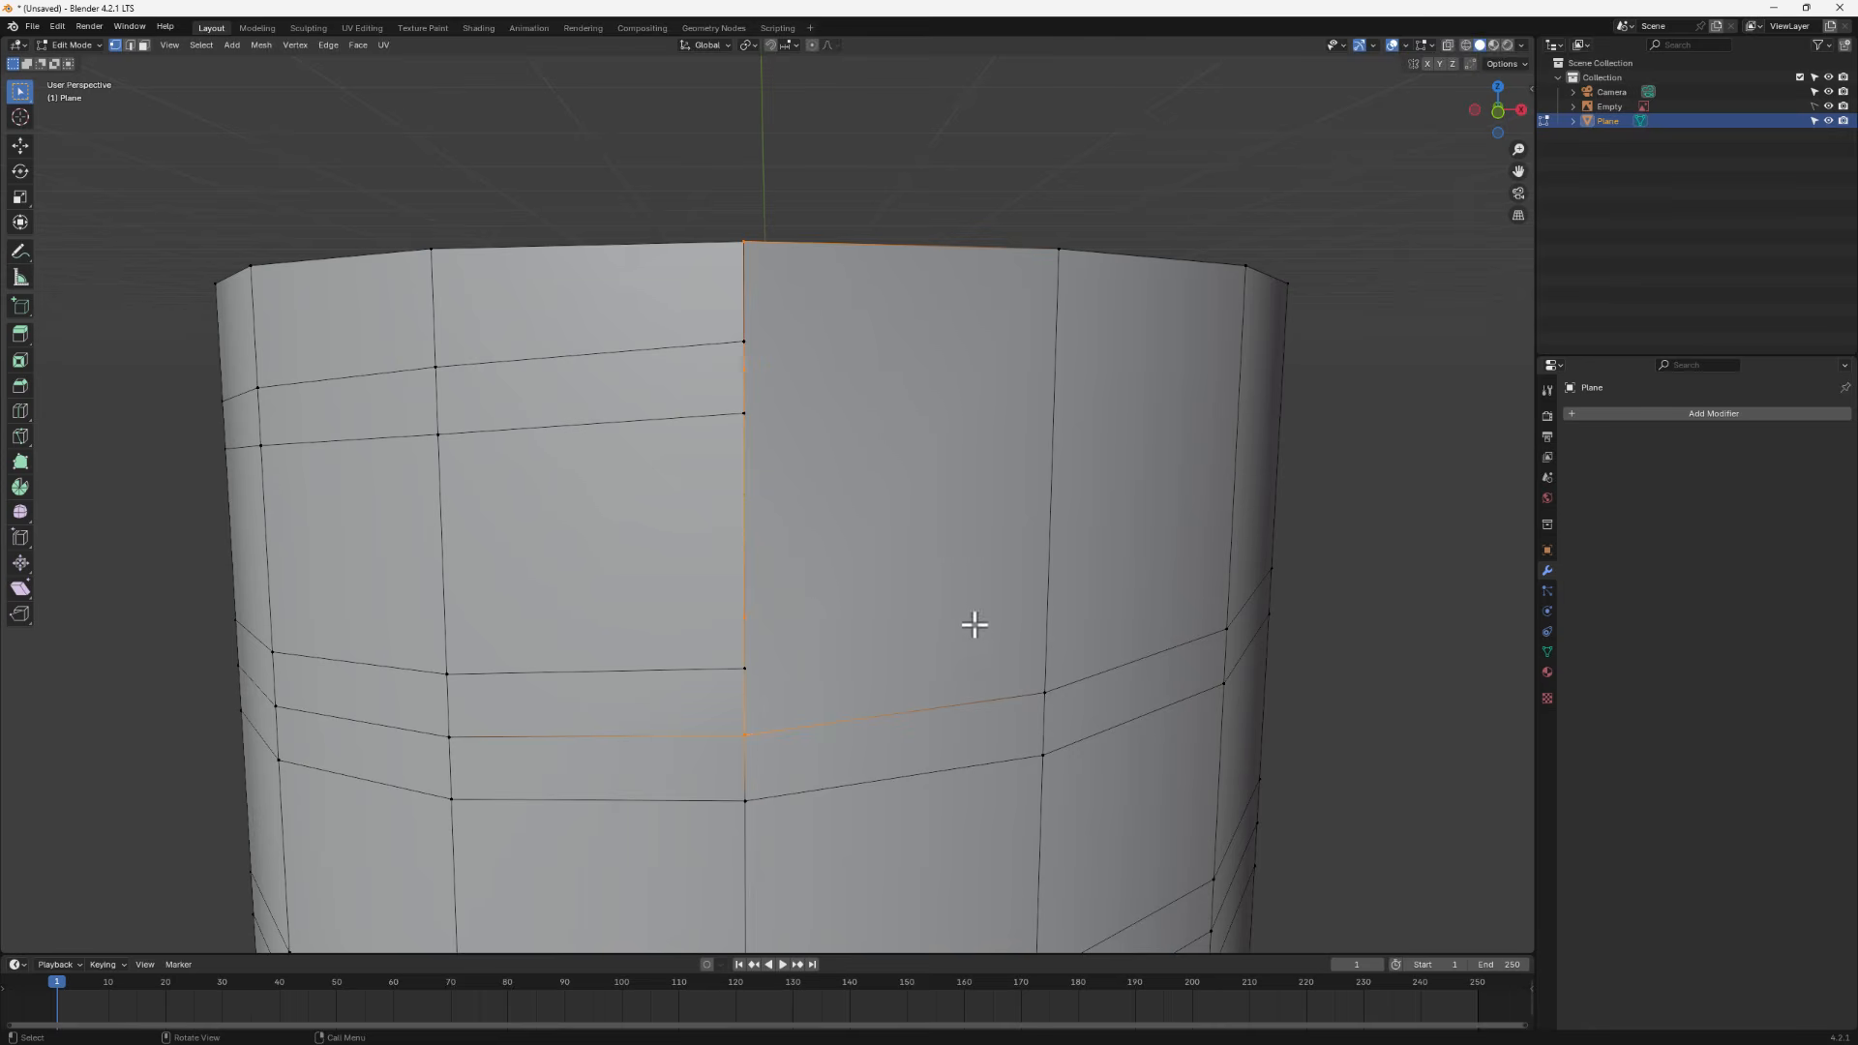
pyautogui.click(745, 618)
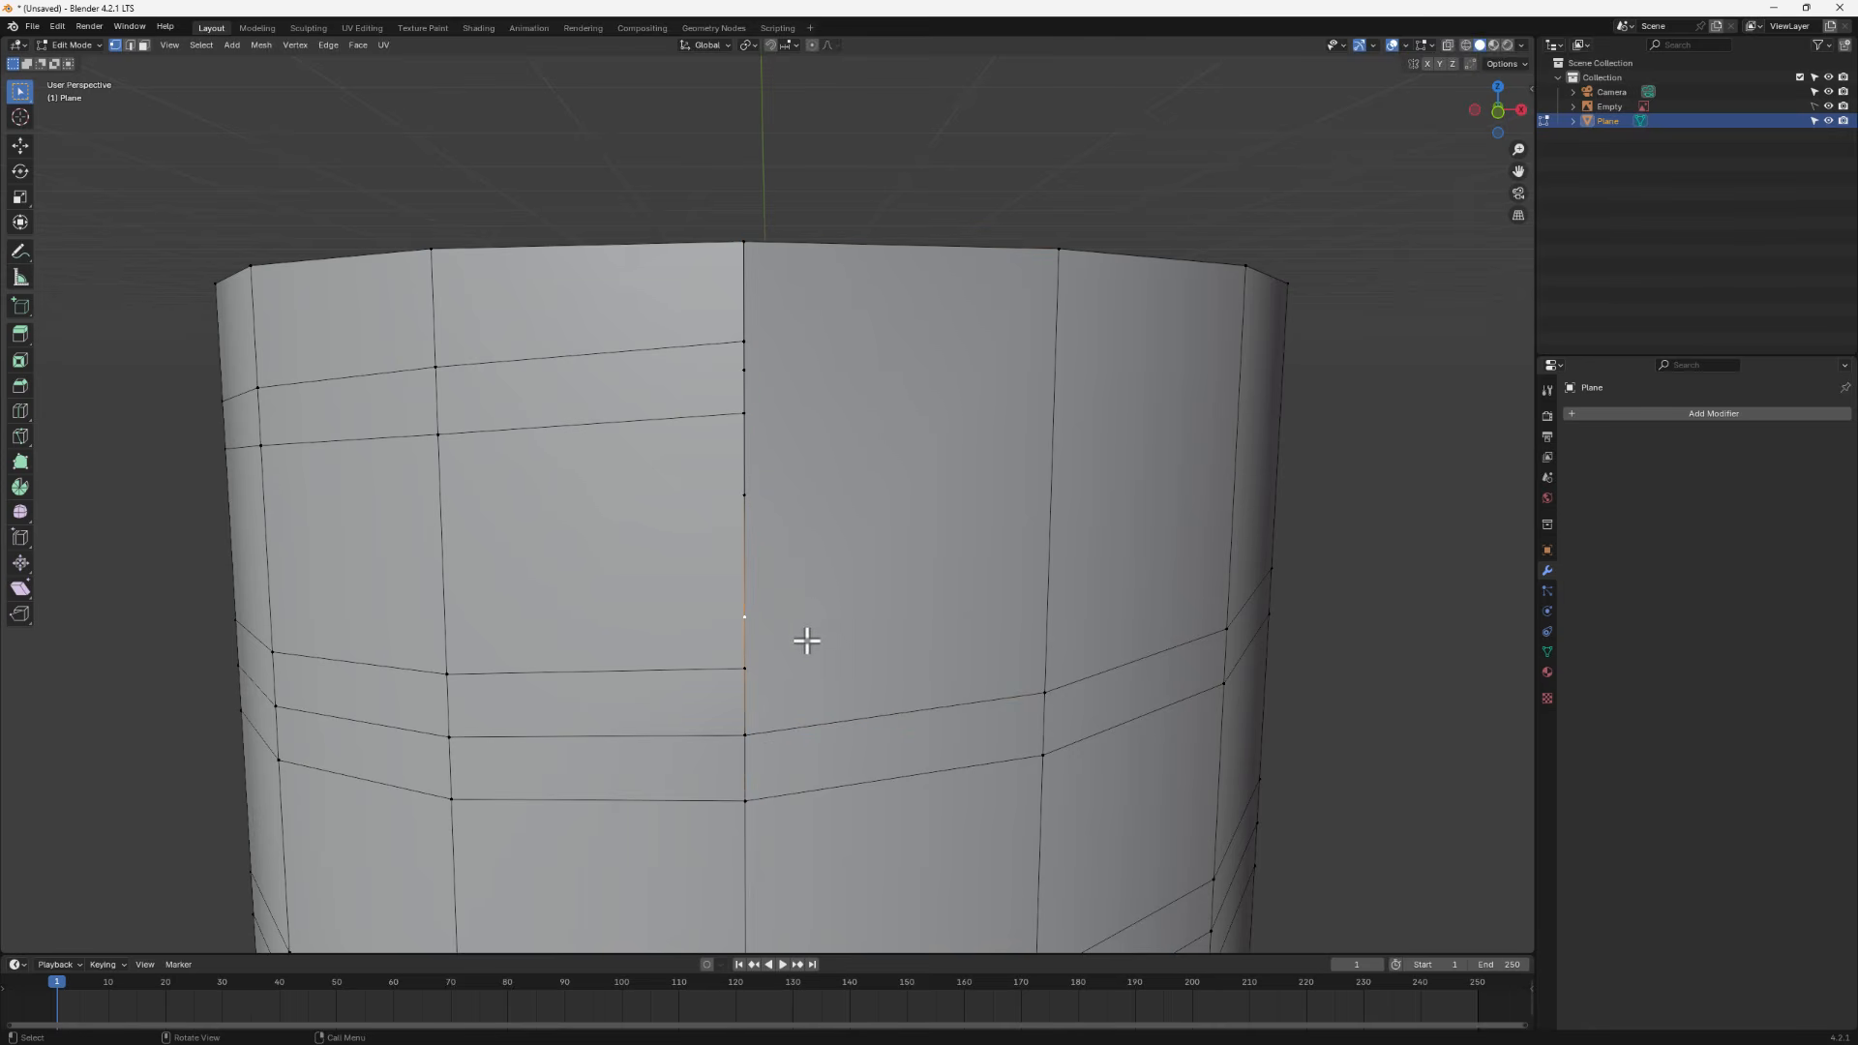
pyautogui.press('g')
pyautogui.press('g')
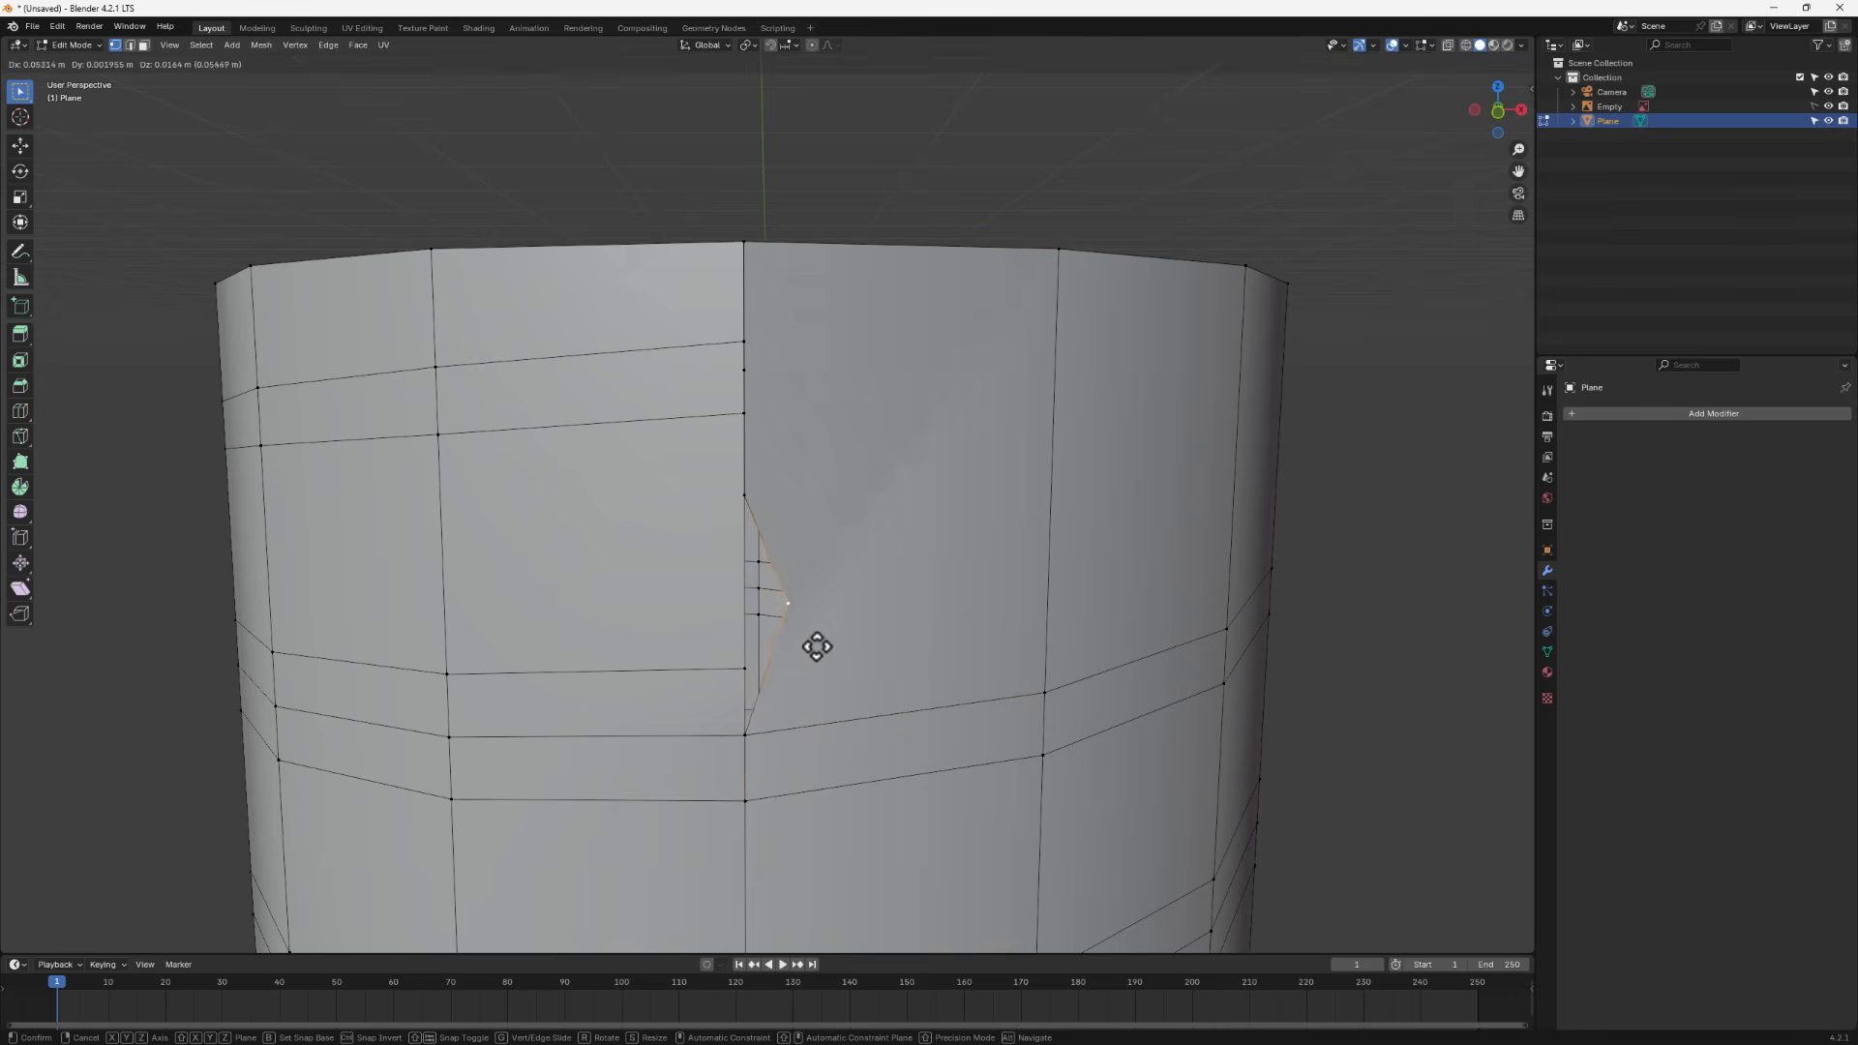
pyautogui.rightClick(791, 642)
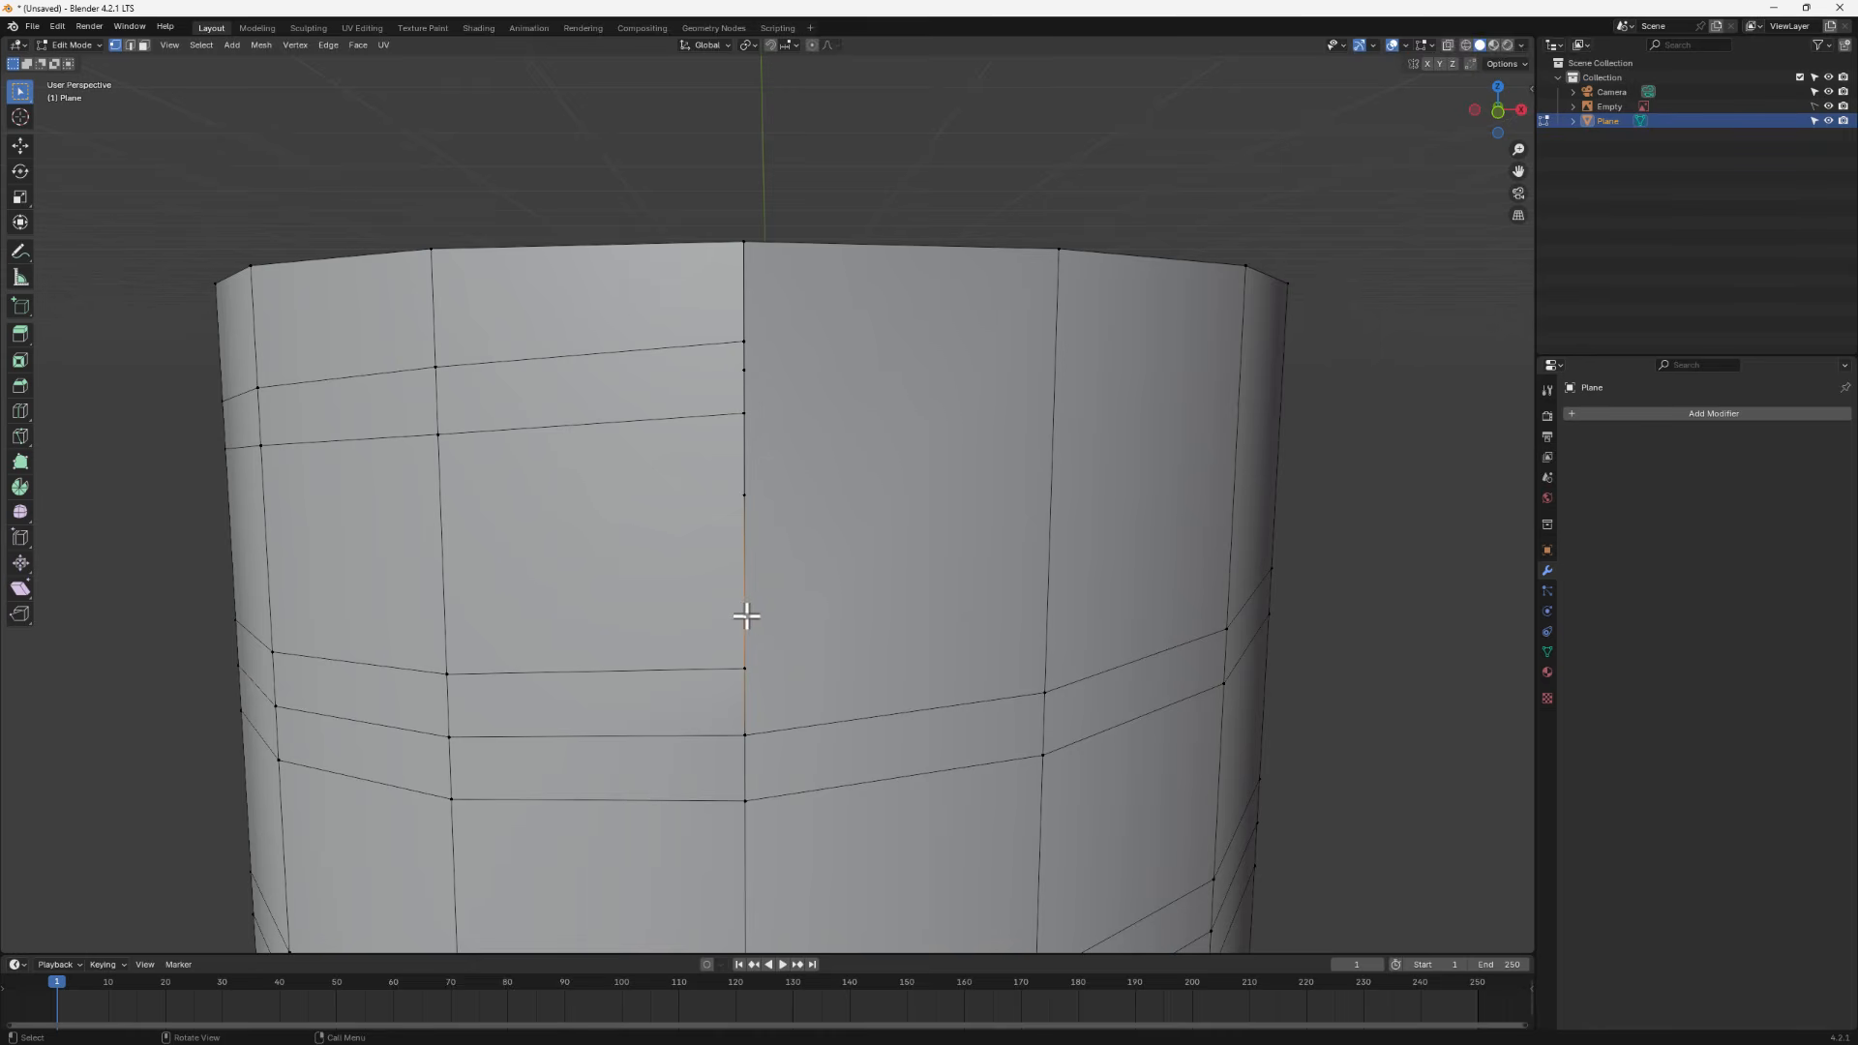
pyautogui.hotkey('shift', 'v')
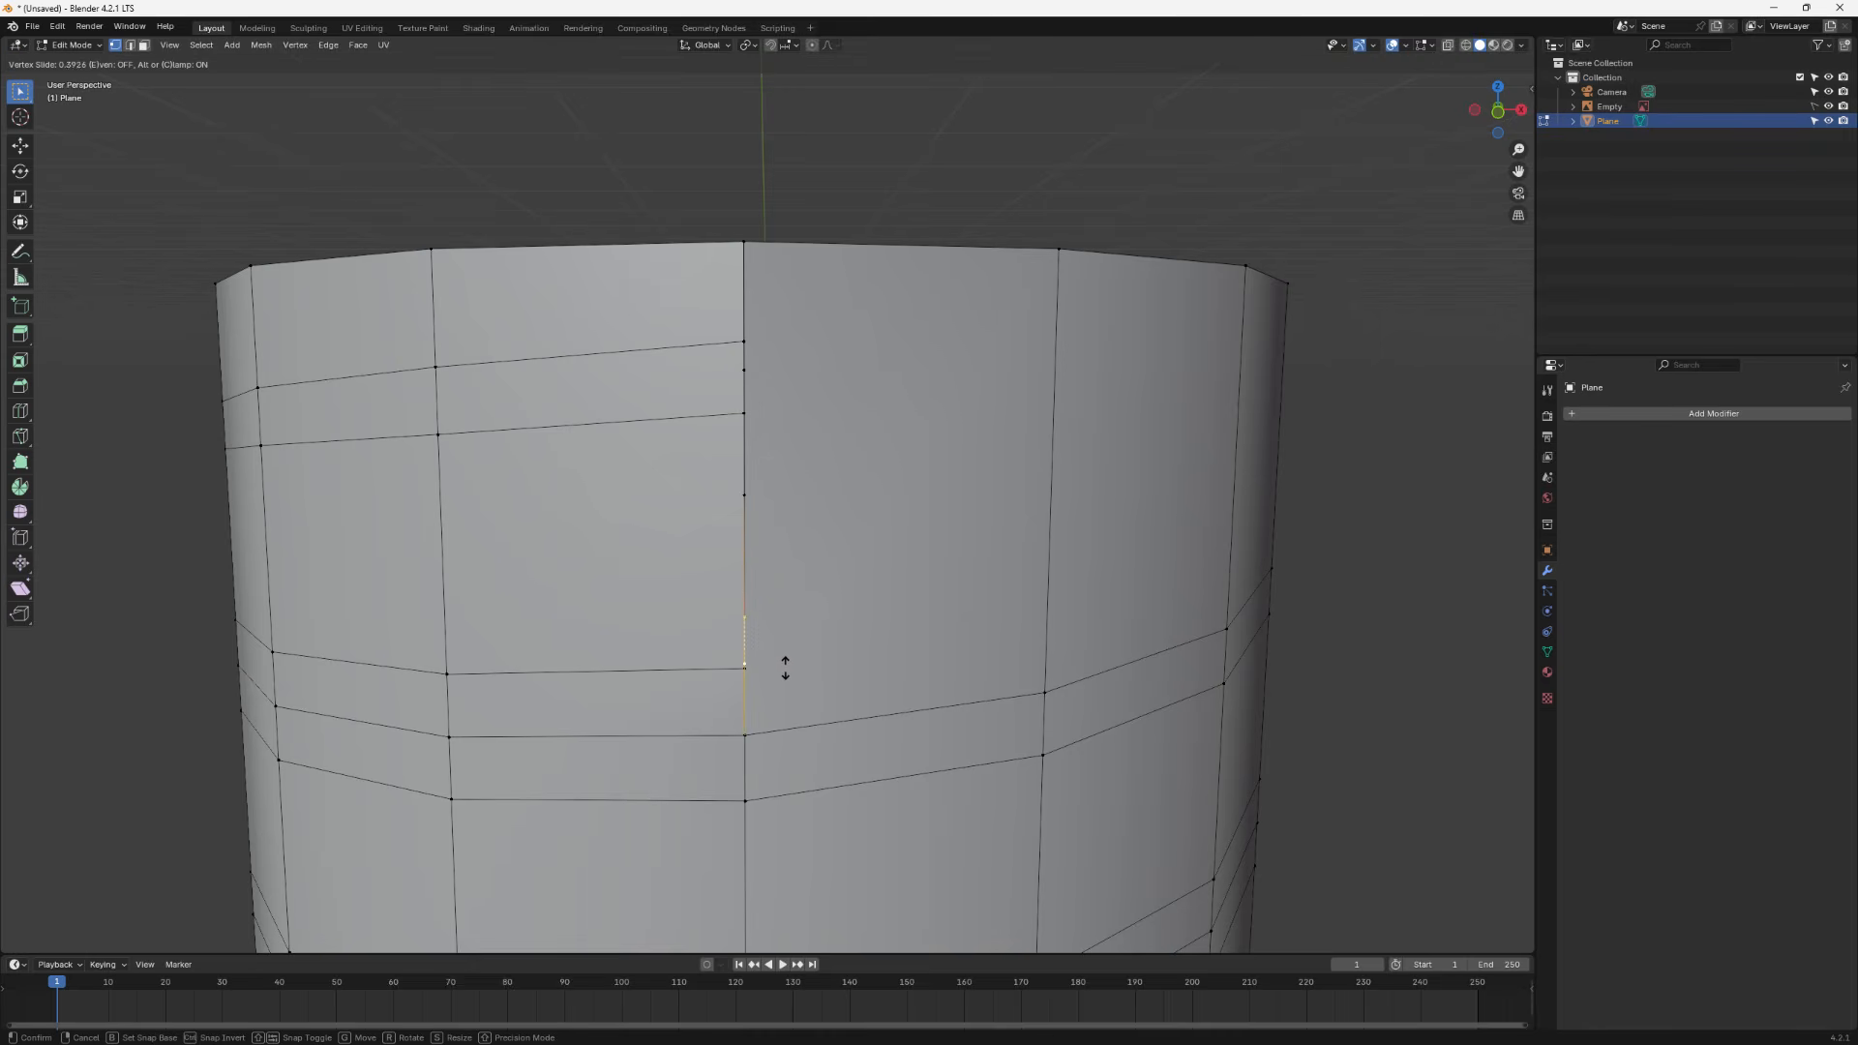
pyautogui.click(786, 672)
# - Slide the two upper new seam vertices along the edge to line up with their neighbouring horizontal loops
pyautogui.click(745, 495)
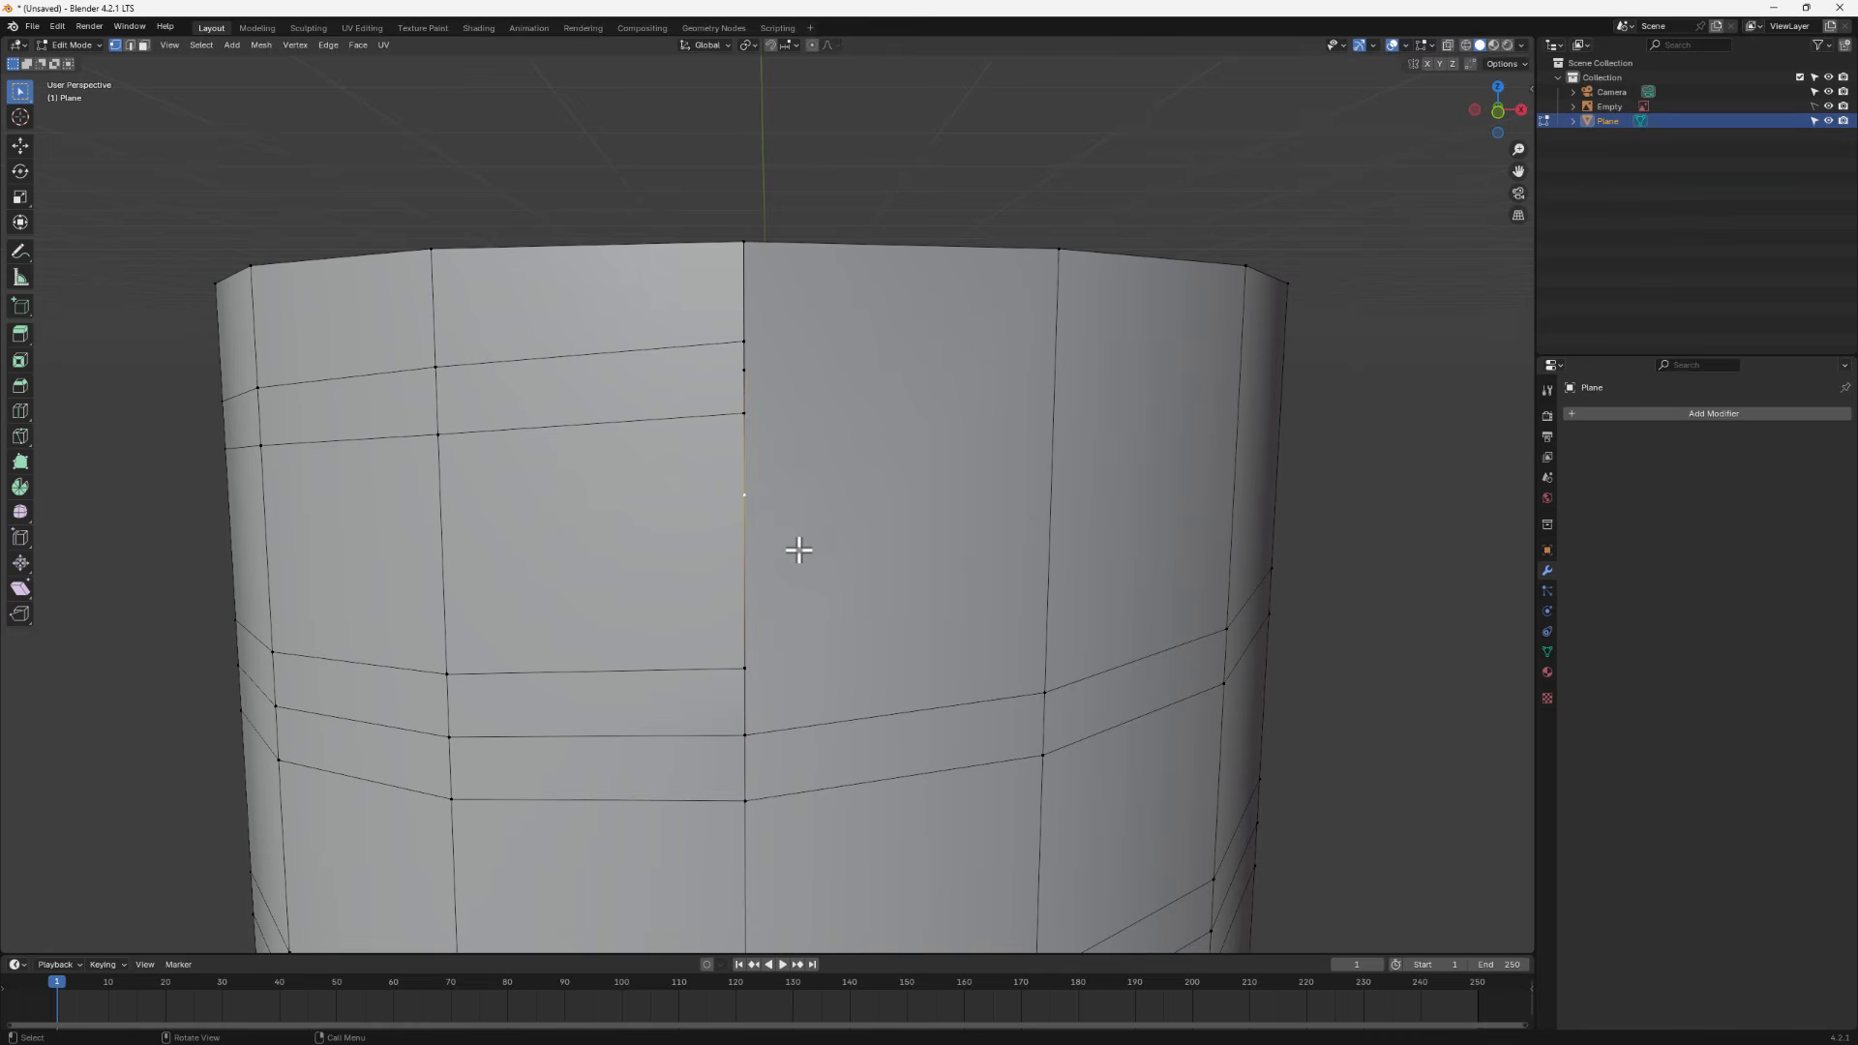
pyautogui.hotkey('shift', 'v')
pyautogui.click(784, 450)
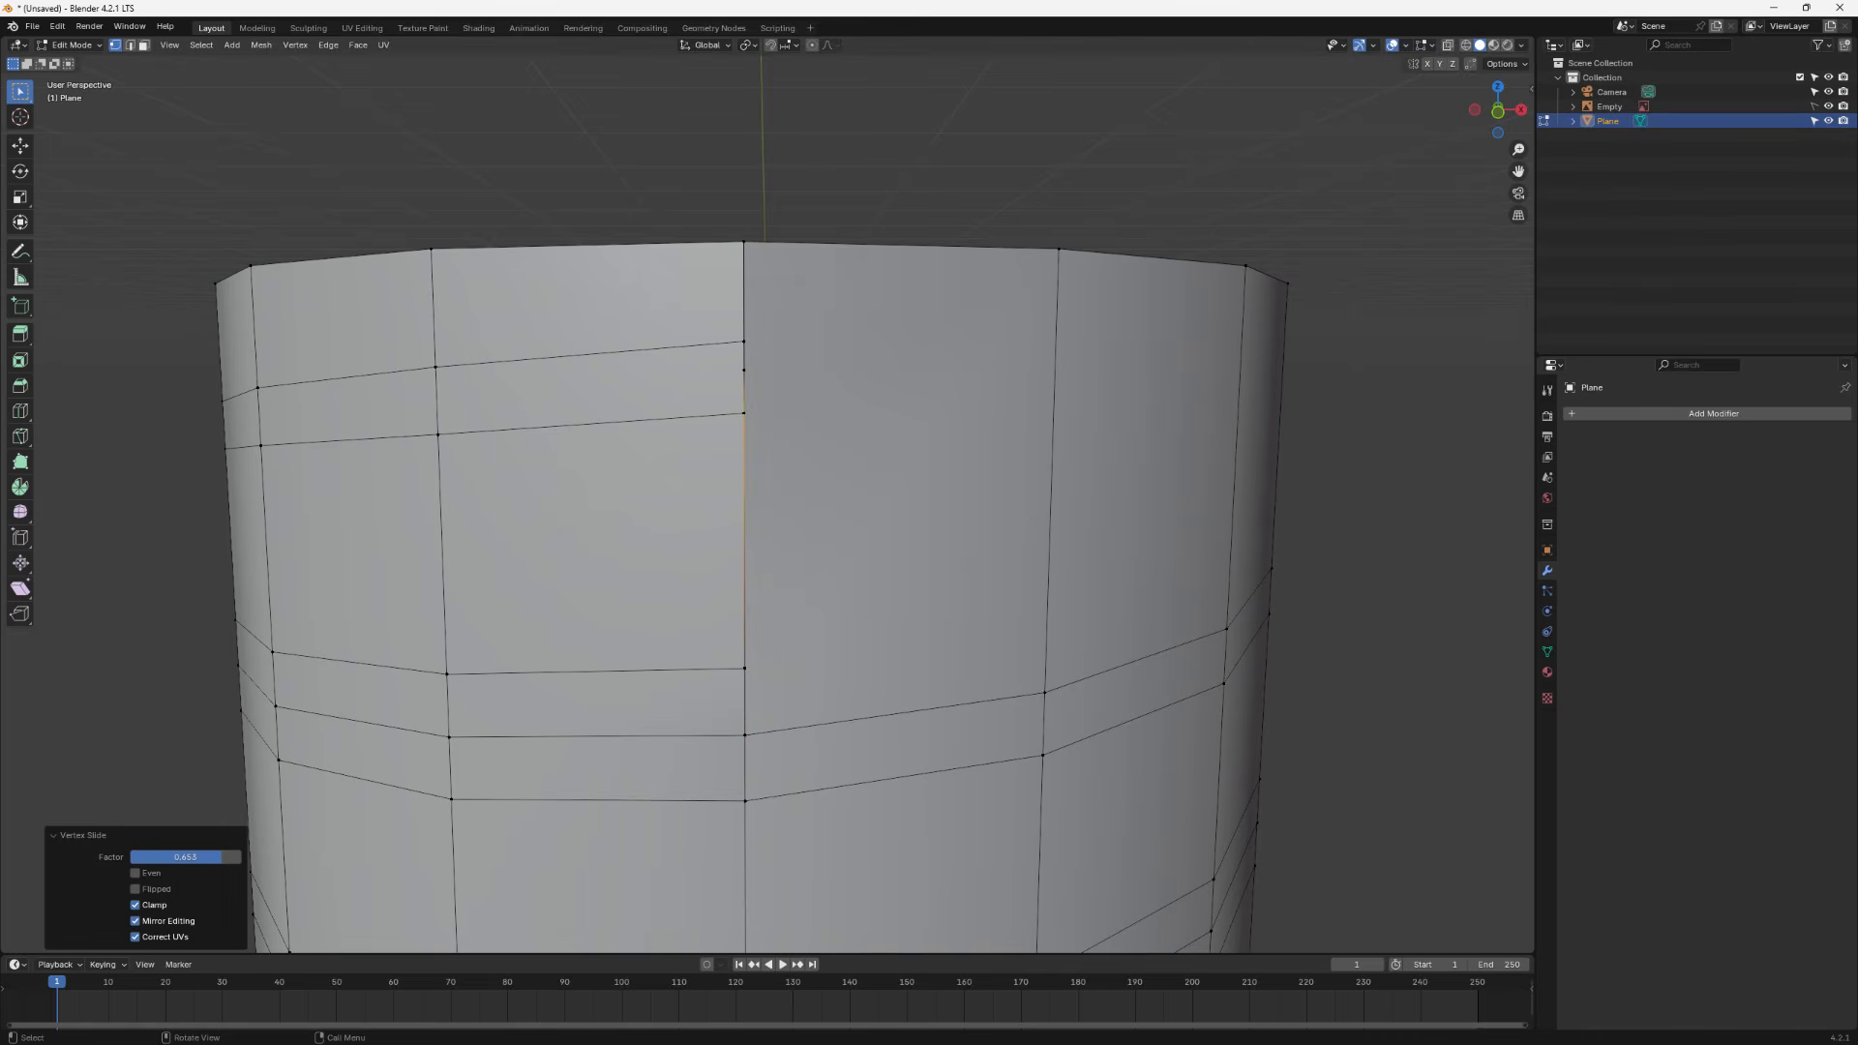
pyautogui.click(747, 376)
pyautogui.hotkey('shift', 'v')
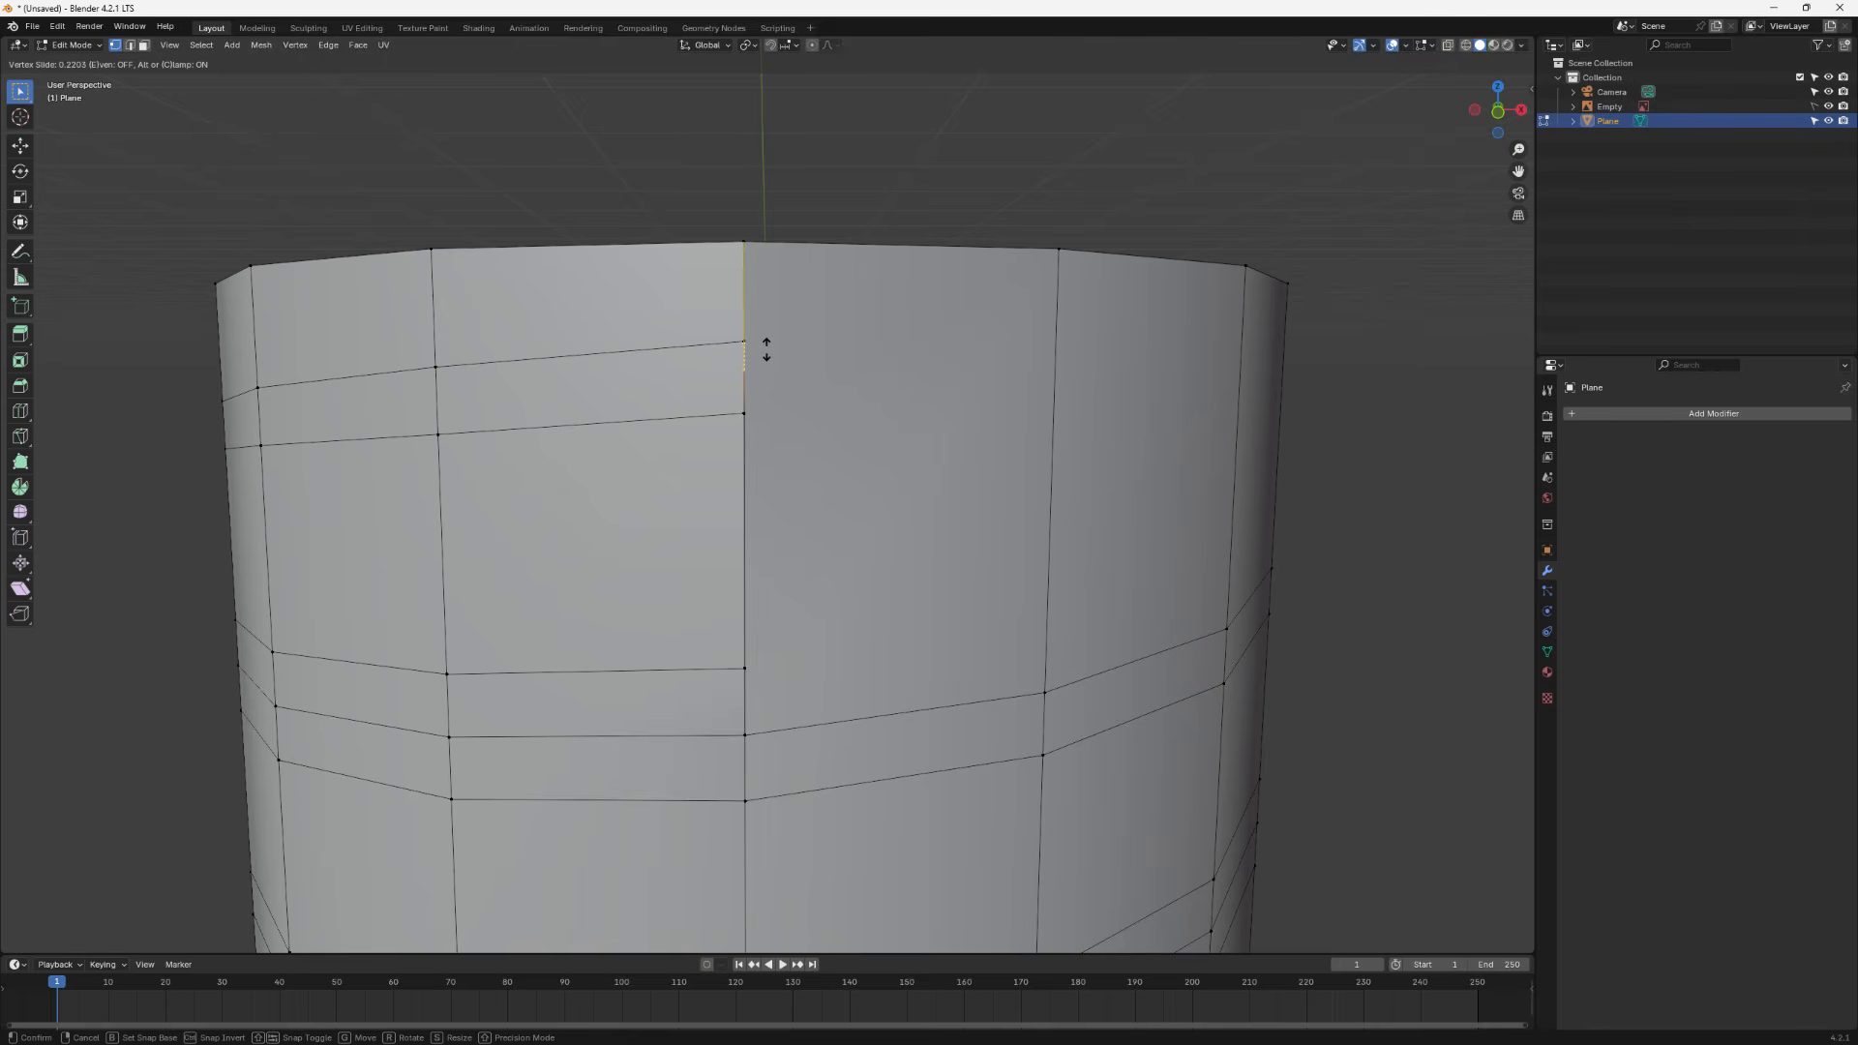
pyautogui.click(765, 350)
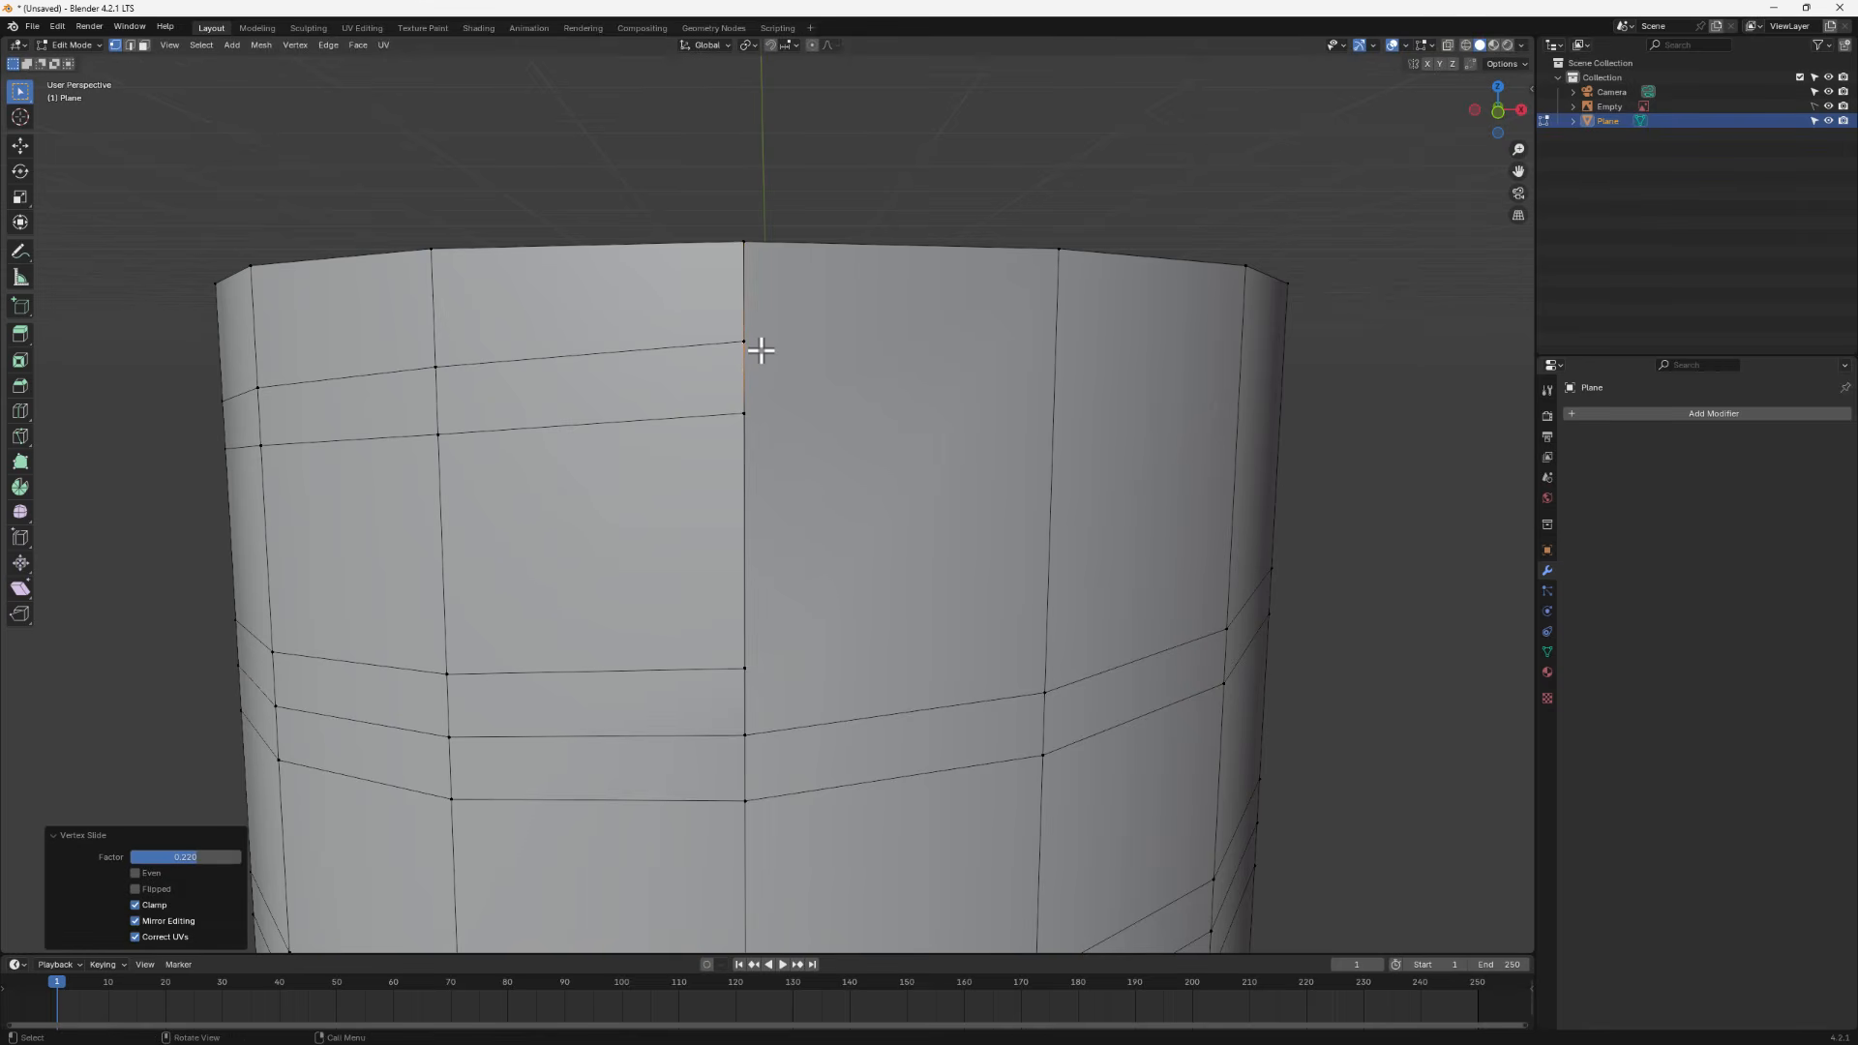
# - Select the seam edge of the lower face beside the base and subdivide it with 3 cuts
pyautogui.scroll(-6, 764, 378)
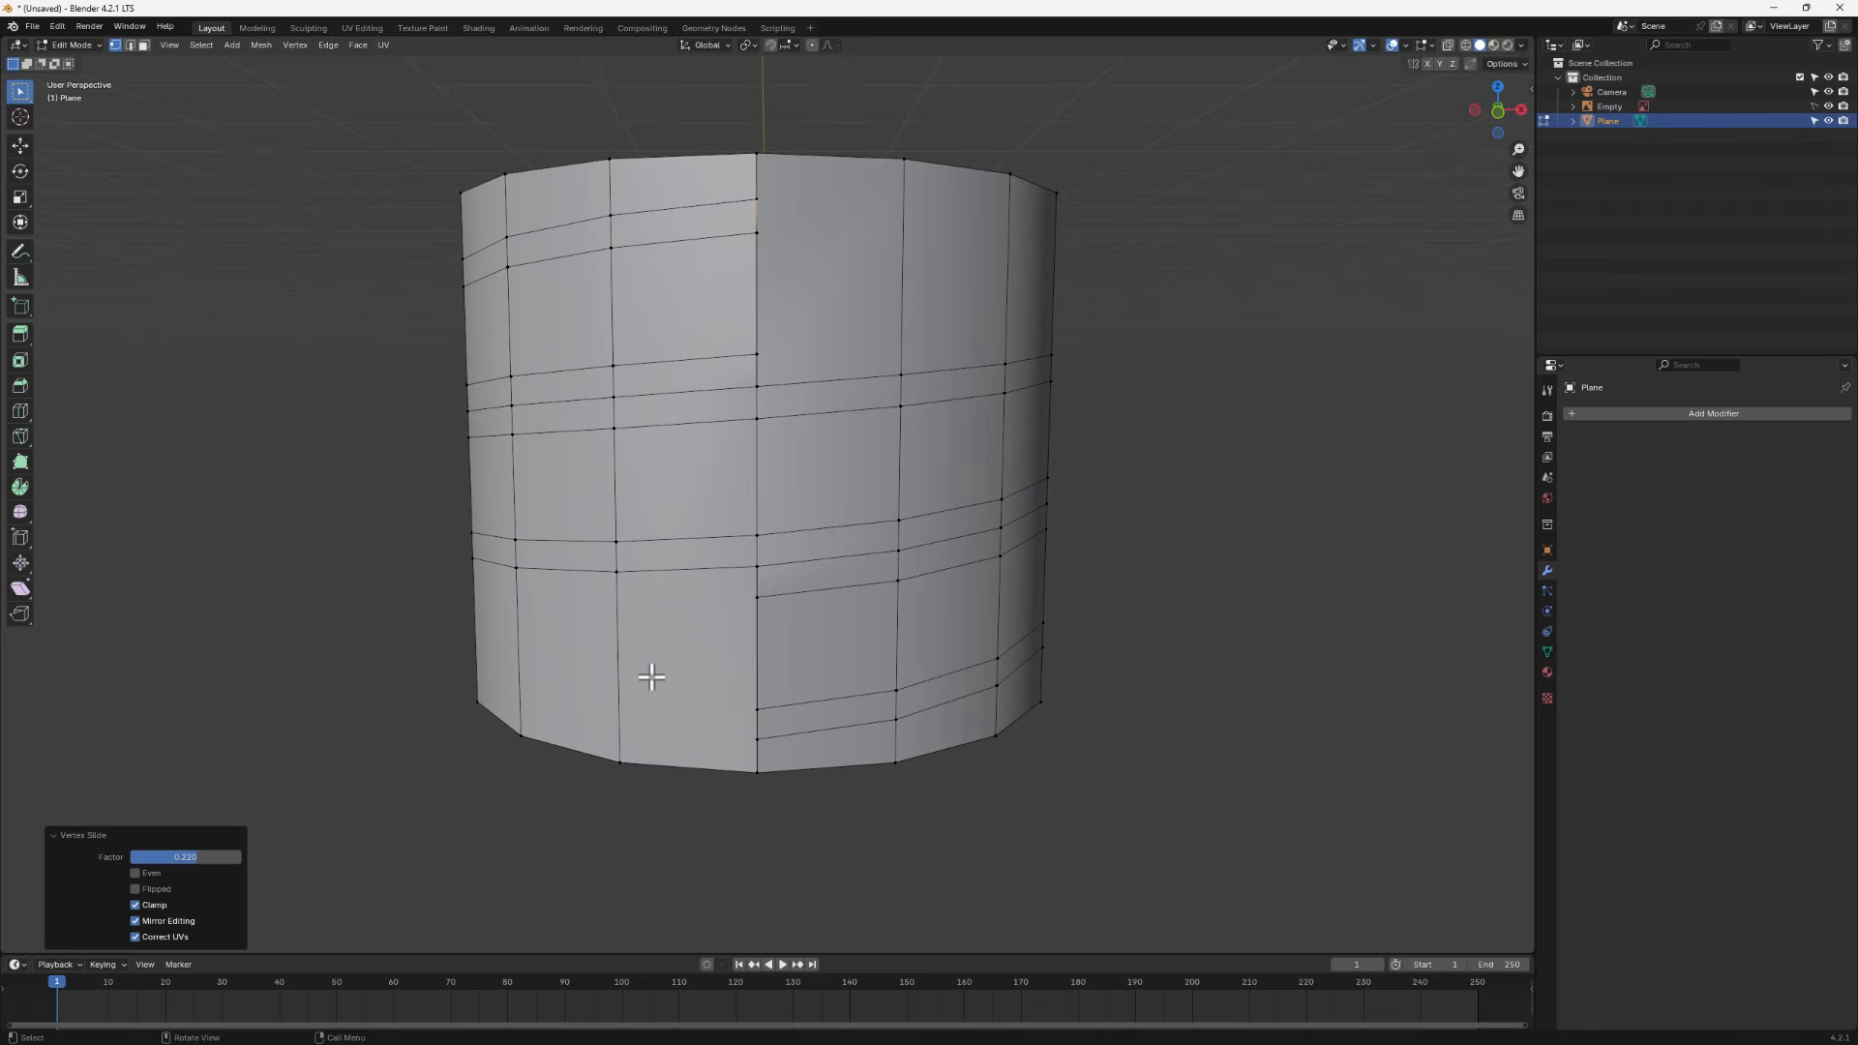
pyautogui.click(143, 44)
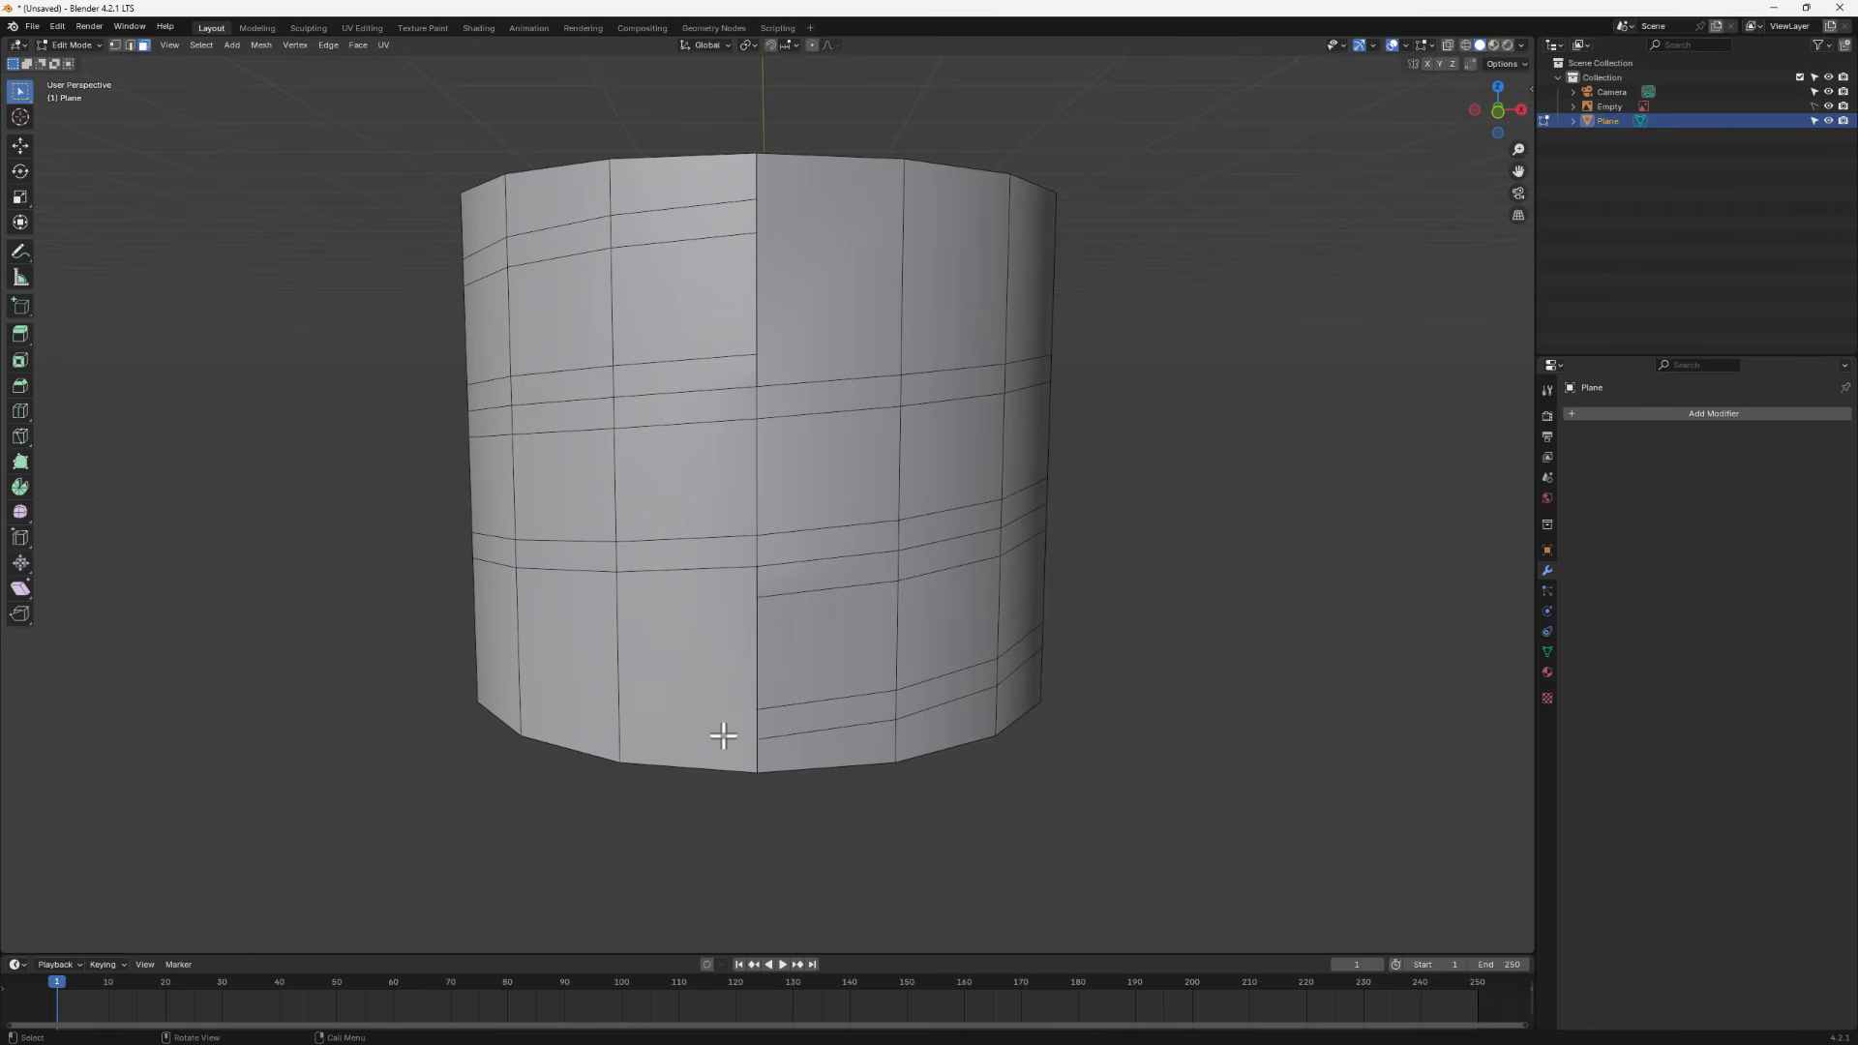
pyautogui.click(668, 653)
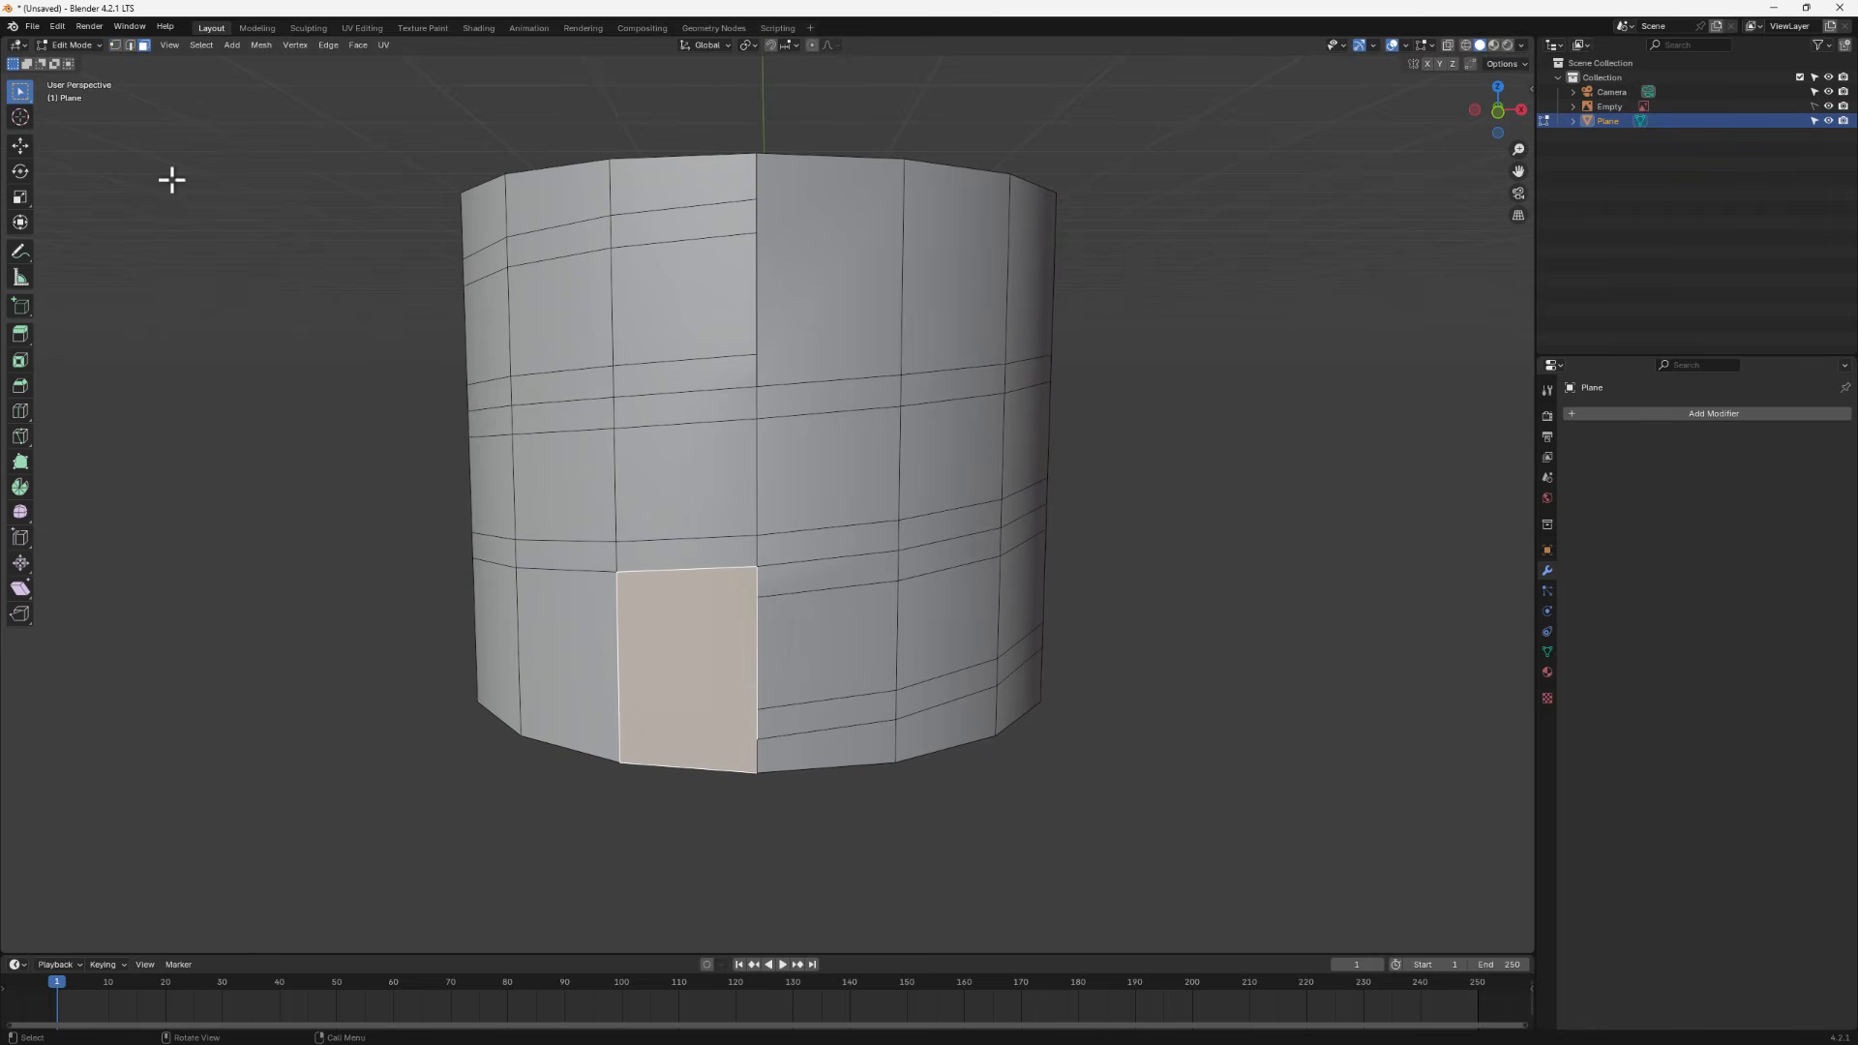
pyautogui.click(129, 44)
pyautogui.keyDown('shift'); pyautogui.click(652, 765); pyautogui.keyUp('shift')
pyautogui.keyDown('shift'); pyautogui.click(607, 699); pyautogui.keyUp('shift')
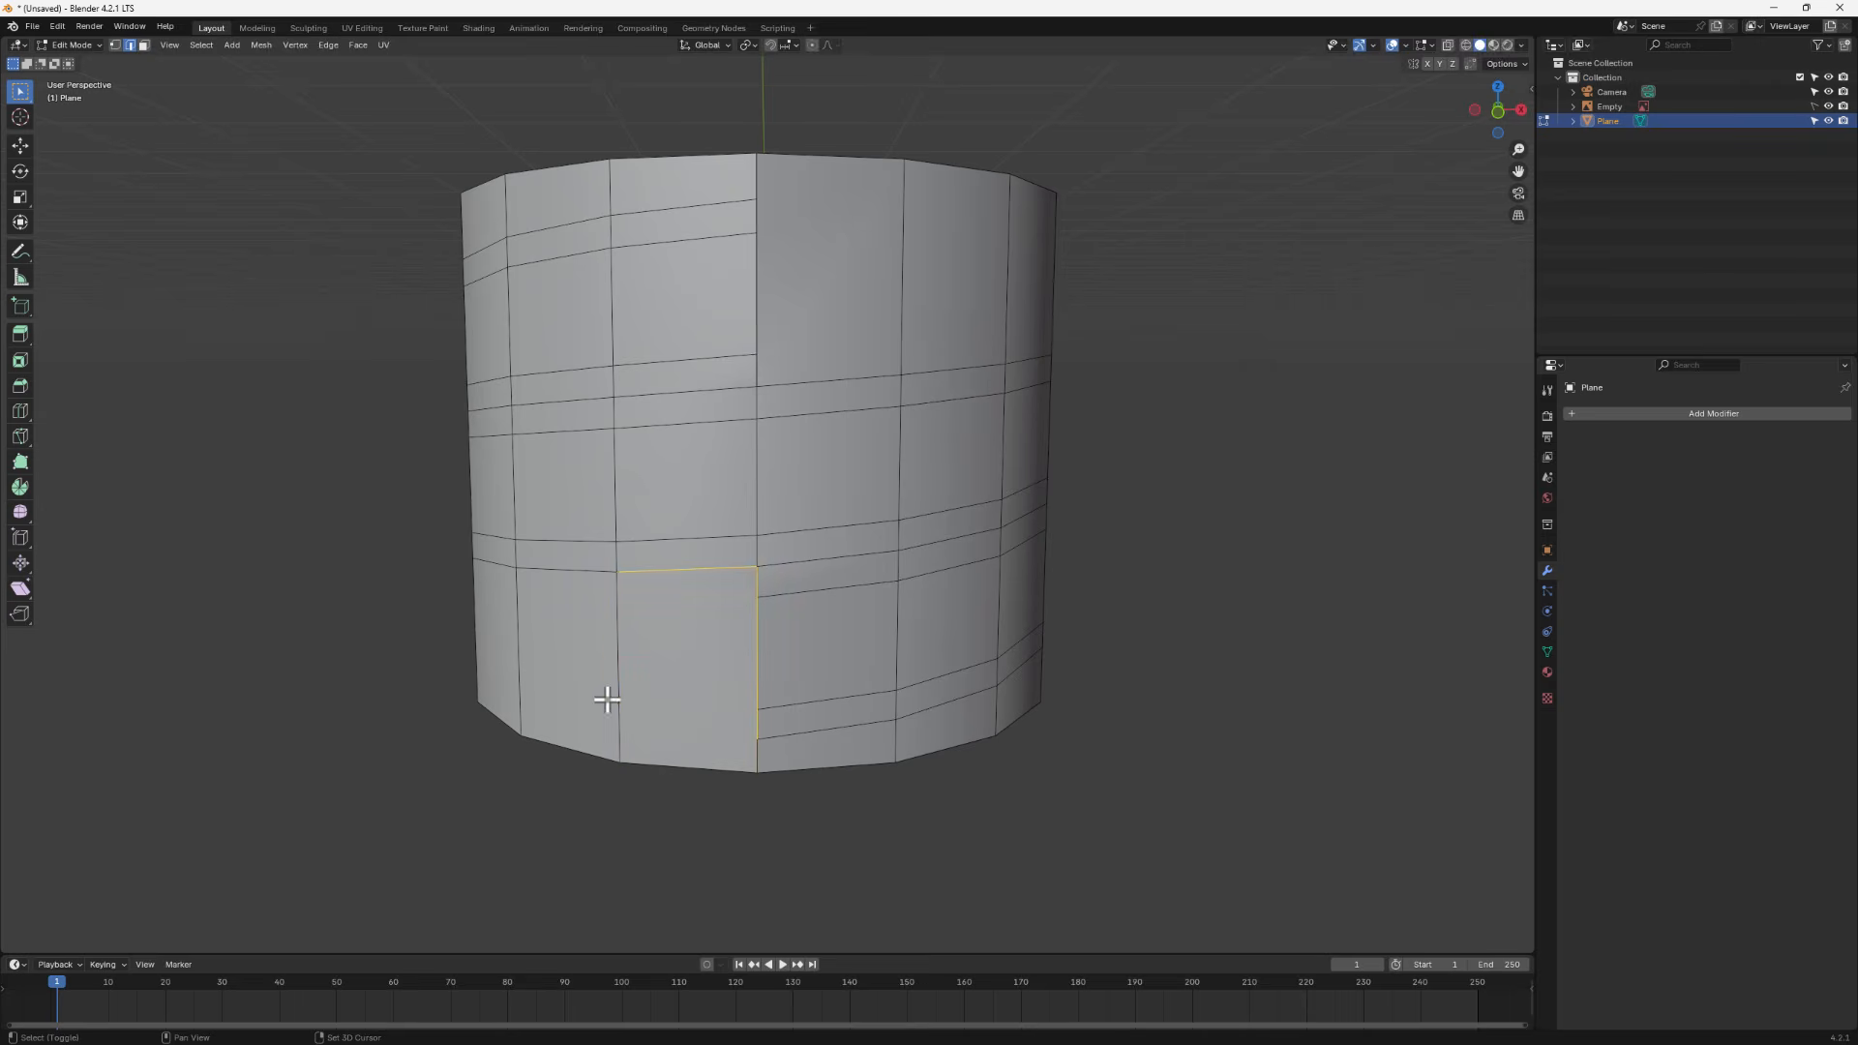
pyautogui.keyDown('shift'); pyautogui.click(673, 569); pyautogui.keyUp('shift')
pyautogui.scroll(3, 735, 682)
pyautogui.moveTo(734, 696); pyautogui.dragTo(780, 598, button='middle')
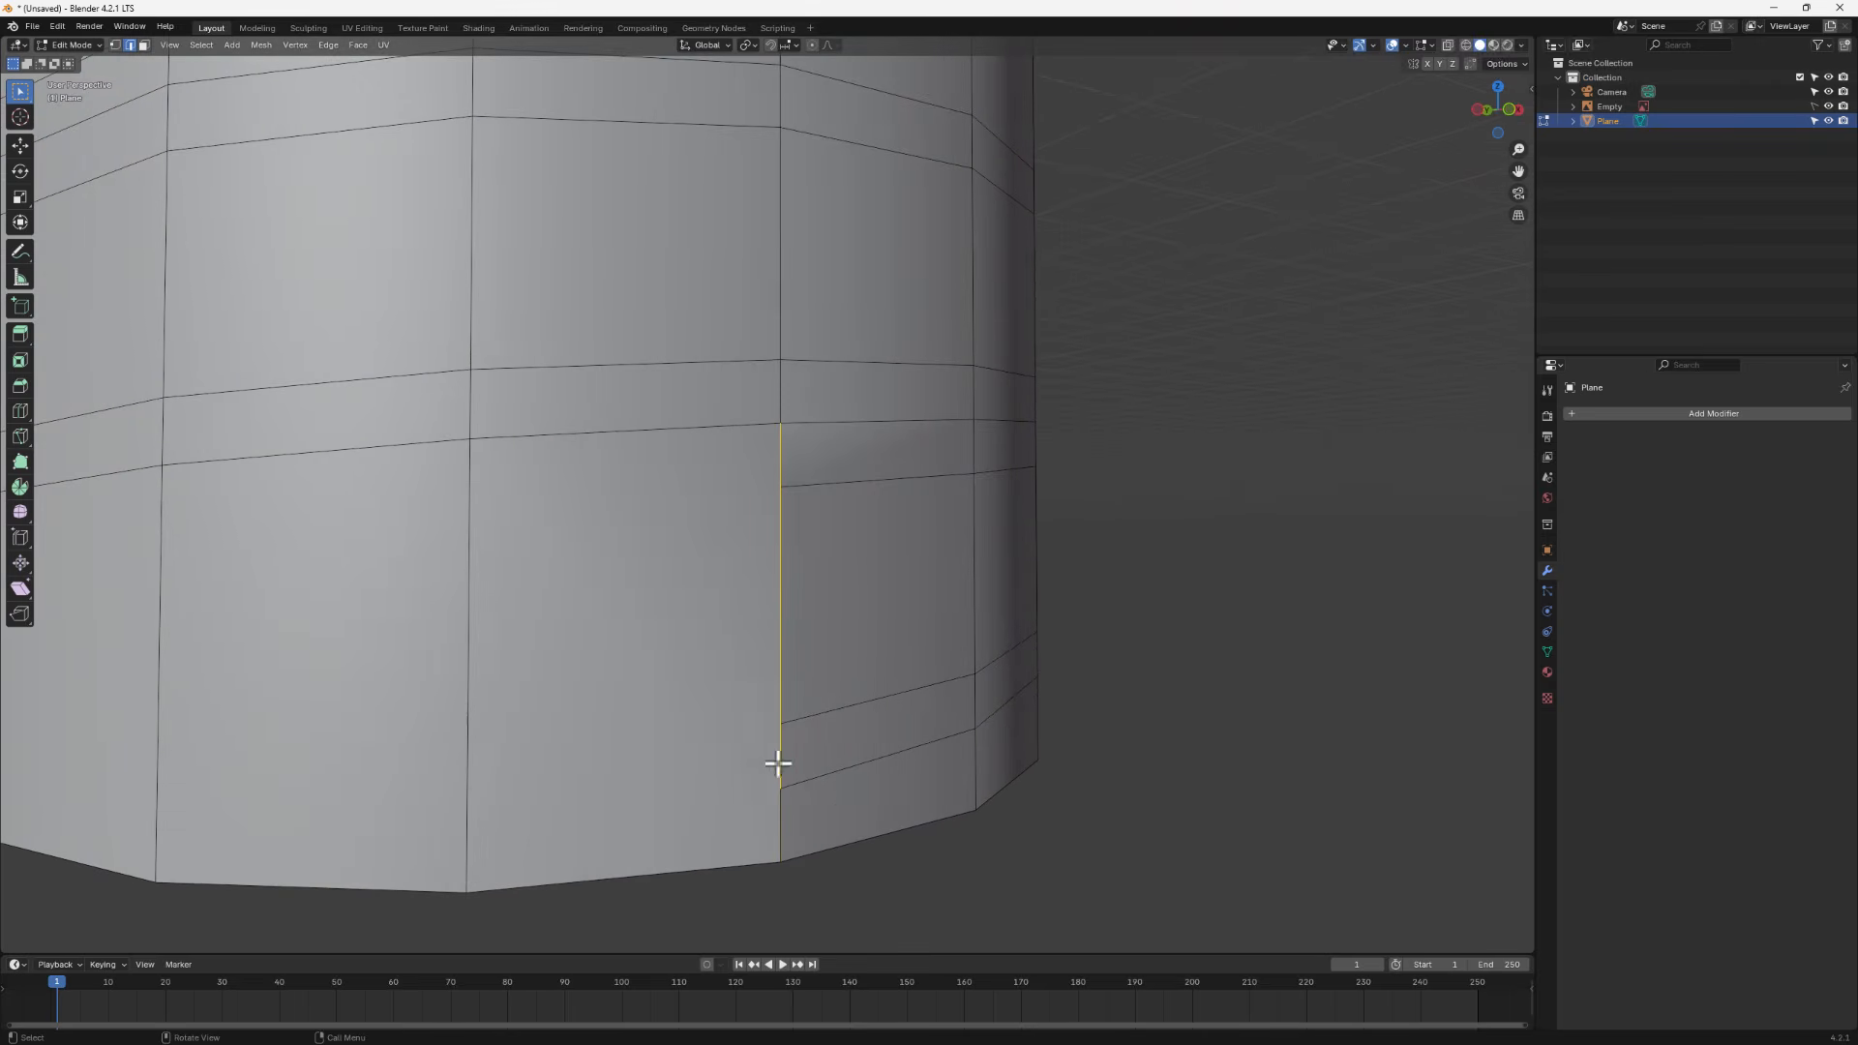
pyautogui.rightClick(774, 663)
pyautogui.click(728, 622)
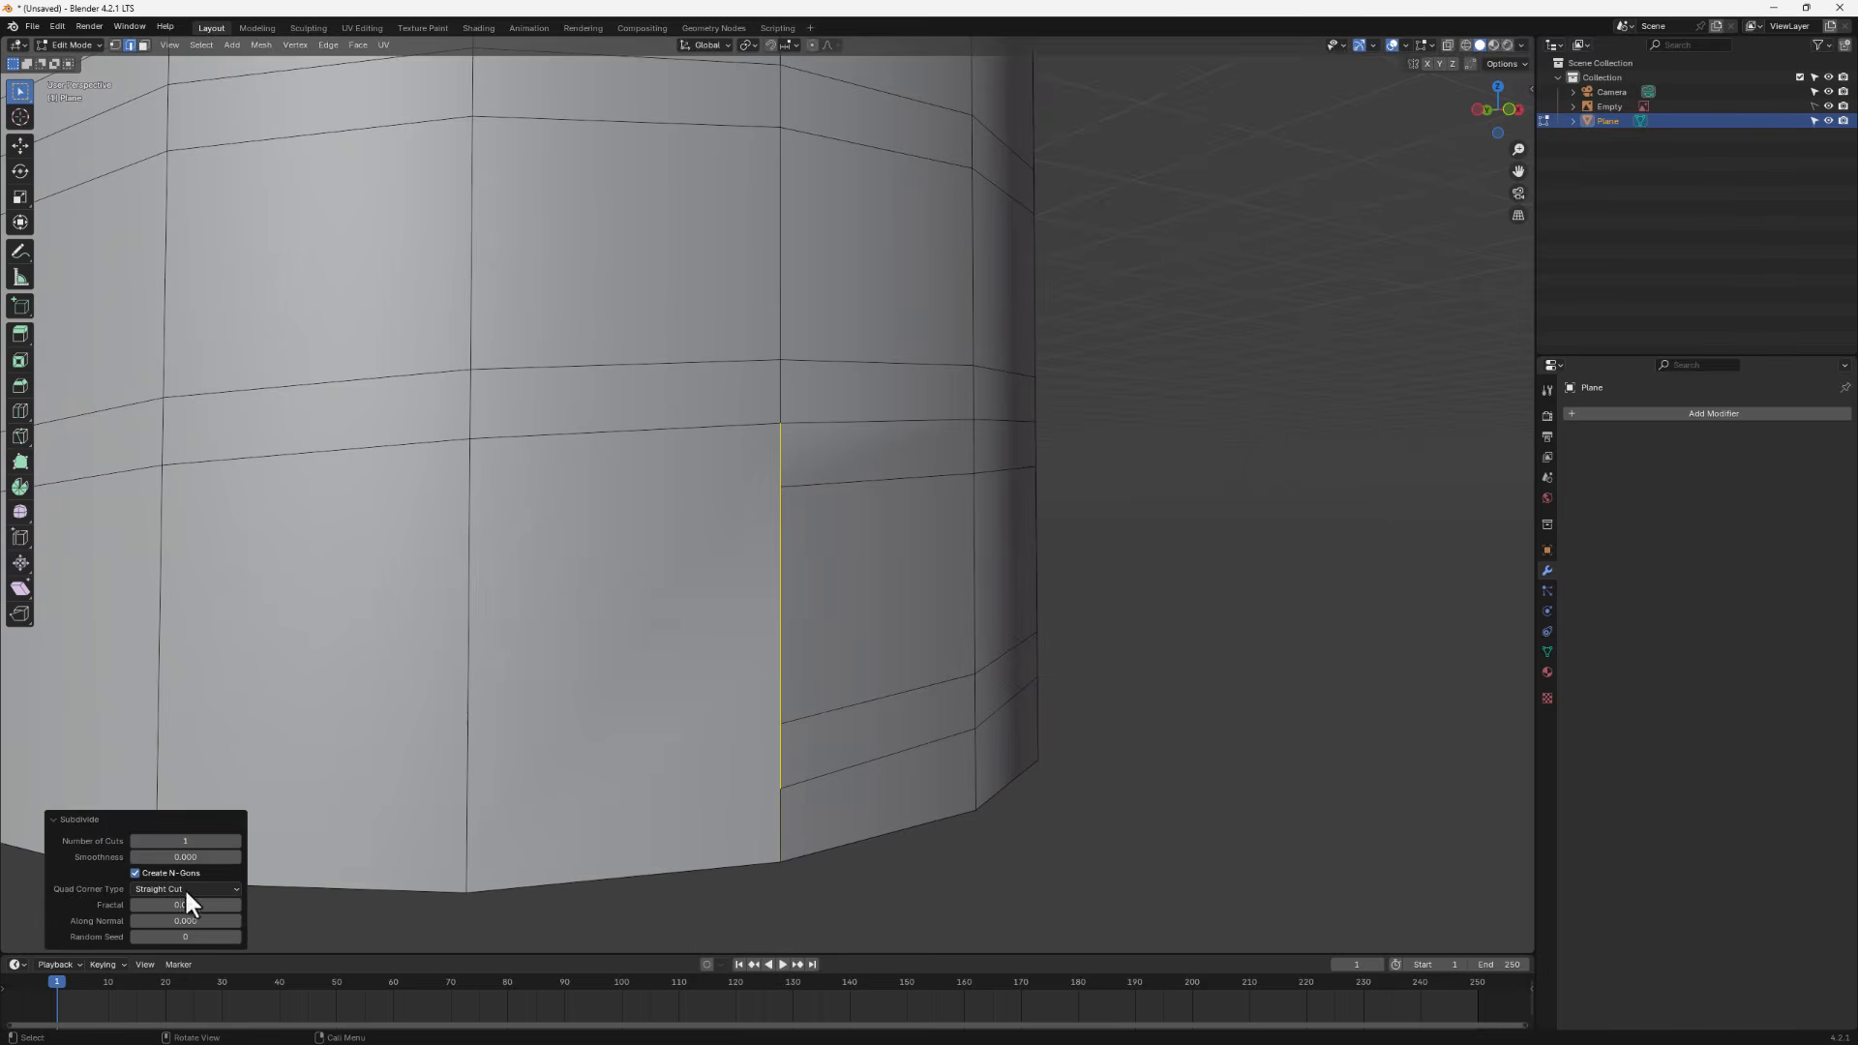
pyautogui.click(236, 839)
pyautogui.click(236, 839)
# - Slide each of the three new lower seam vertices onto the adjacent horizontal edge loops
pyautogui.click(114, 44)
pyautogui.click(796, 530)
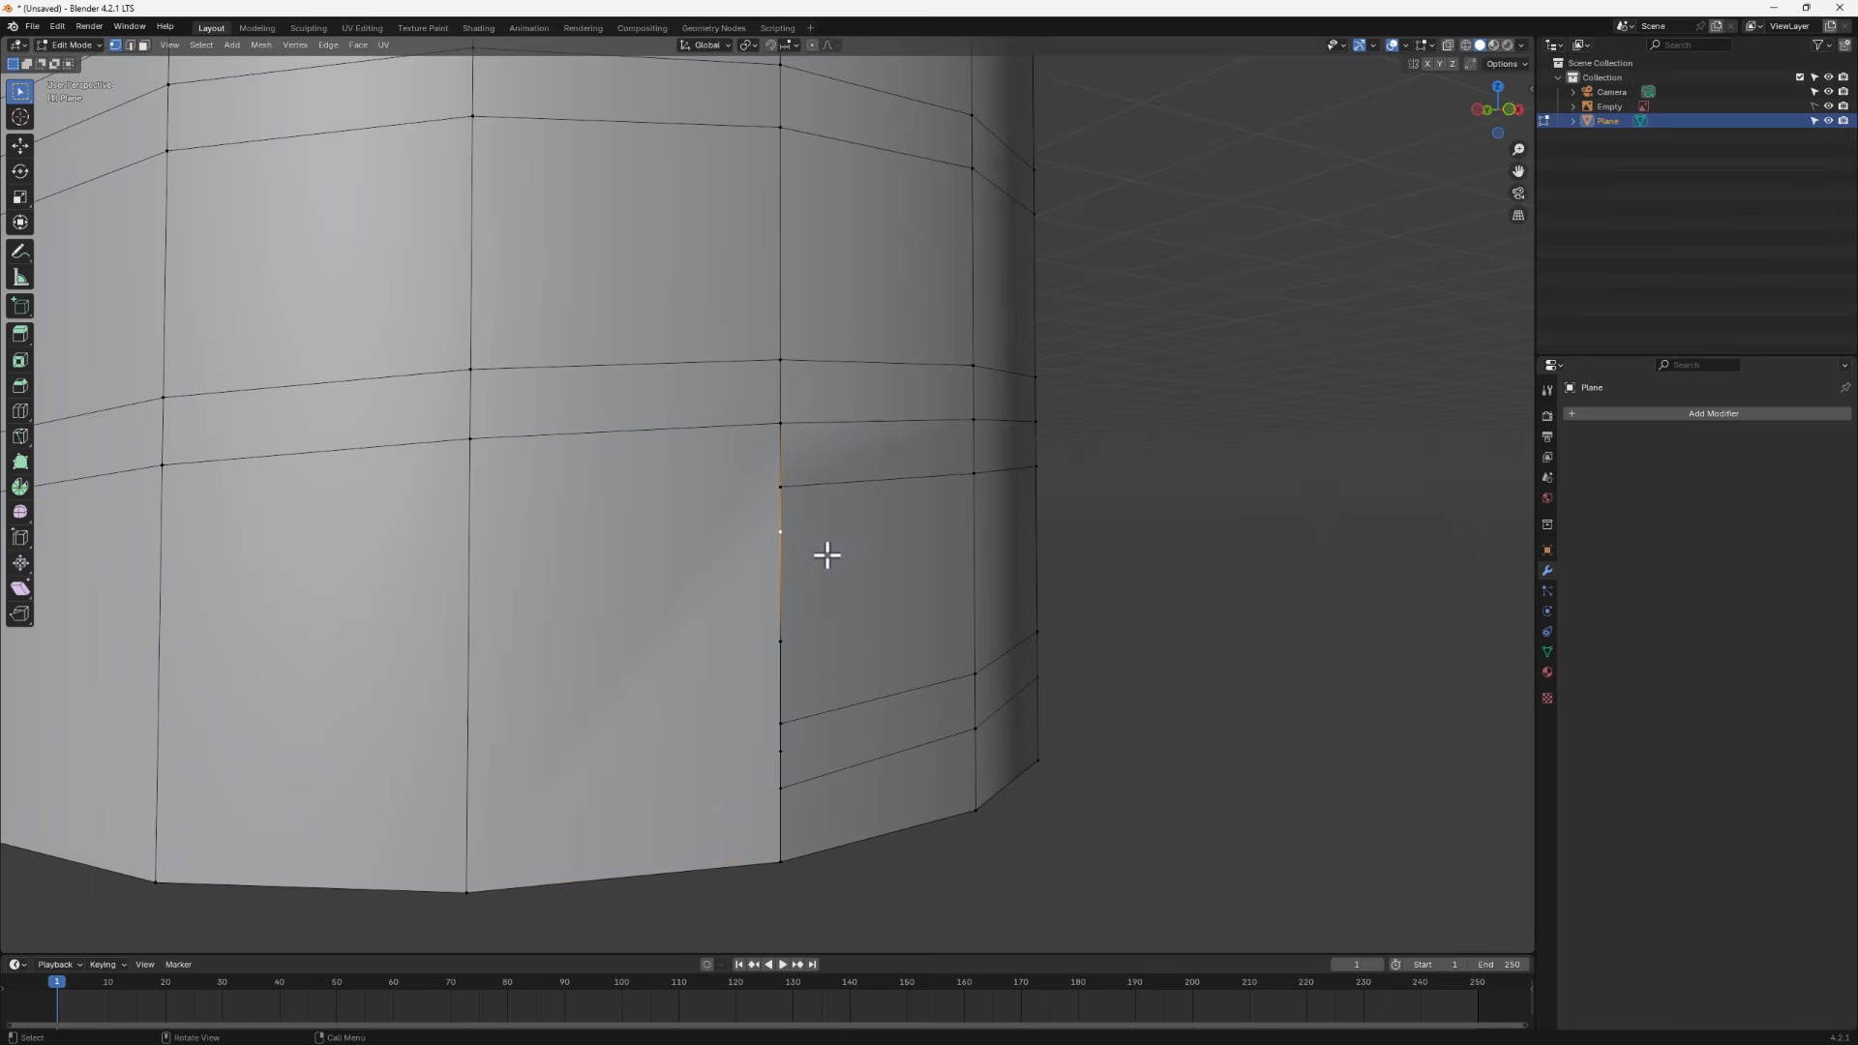
pyautogui.click(780, 758)
pyautogui.hotkey('shift', 'v')
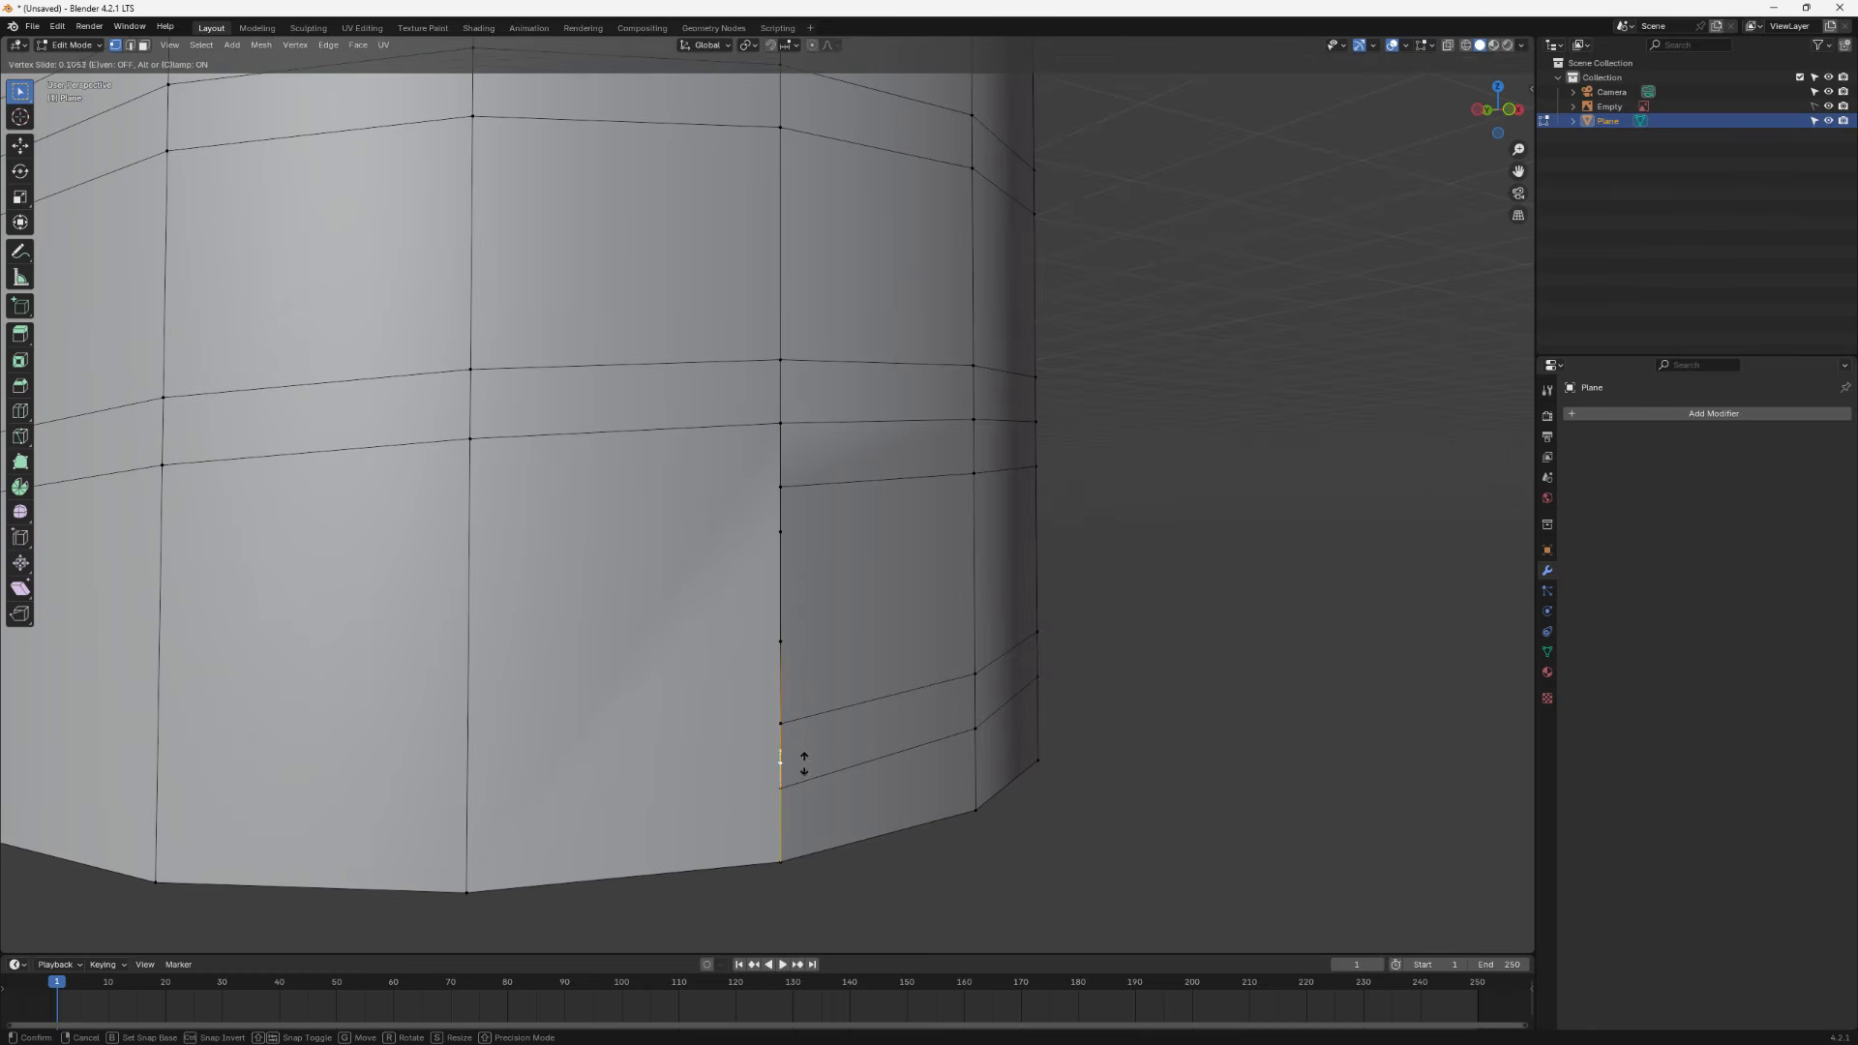
pyautogui.click(802, 785)
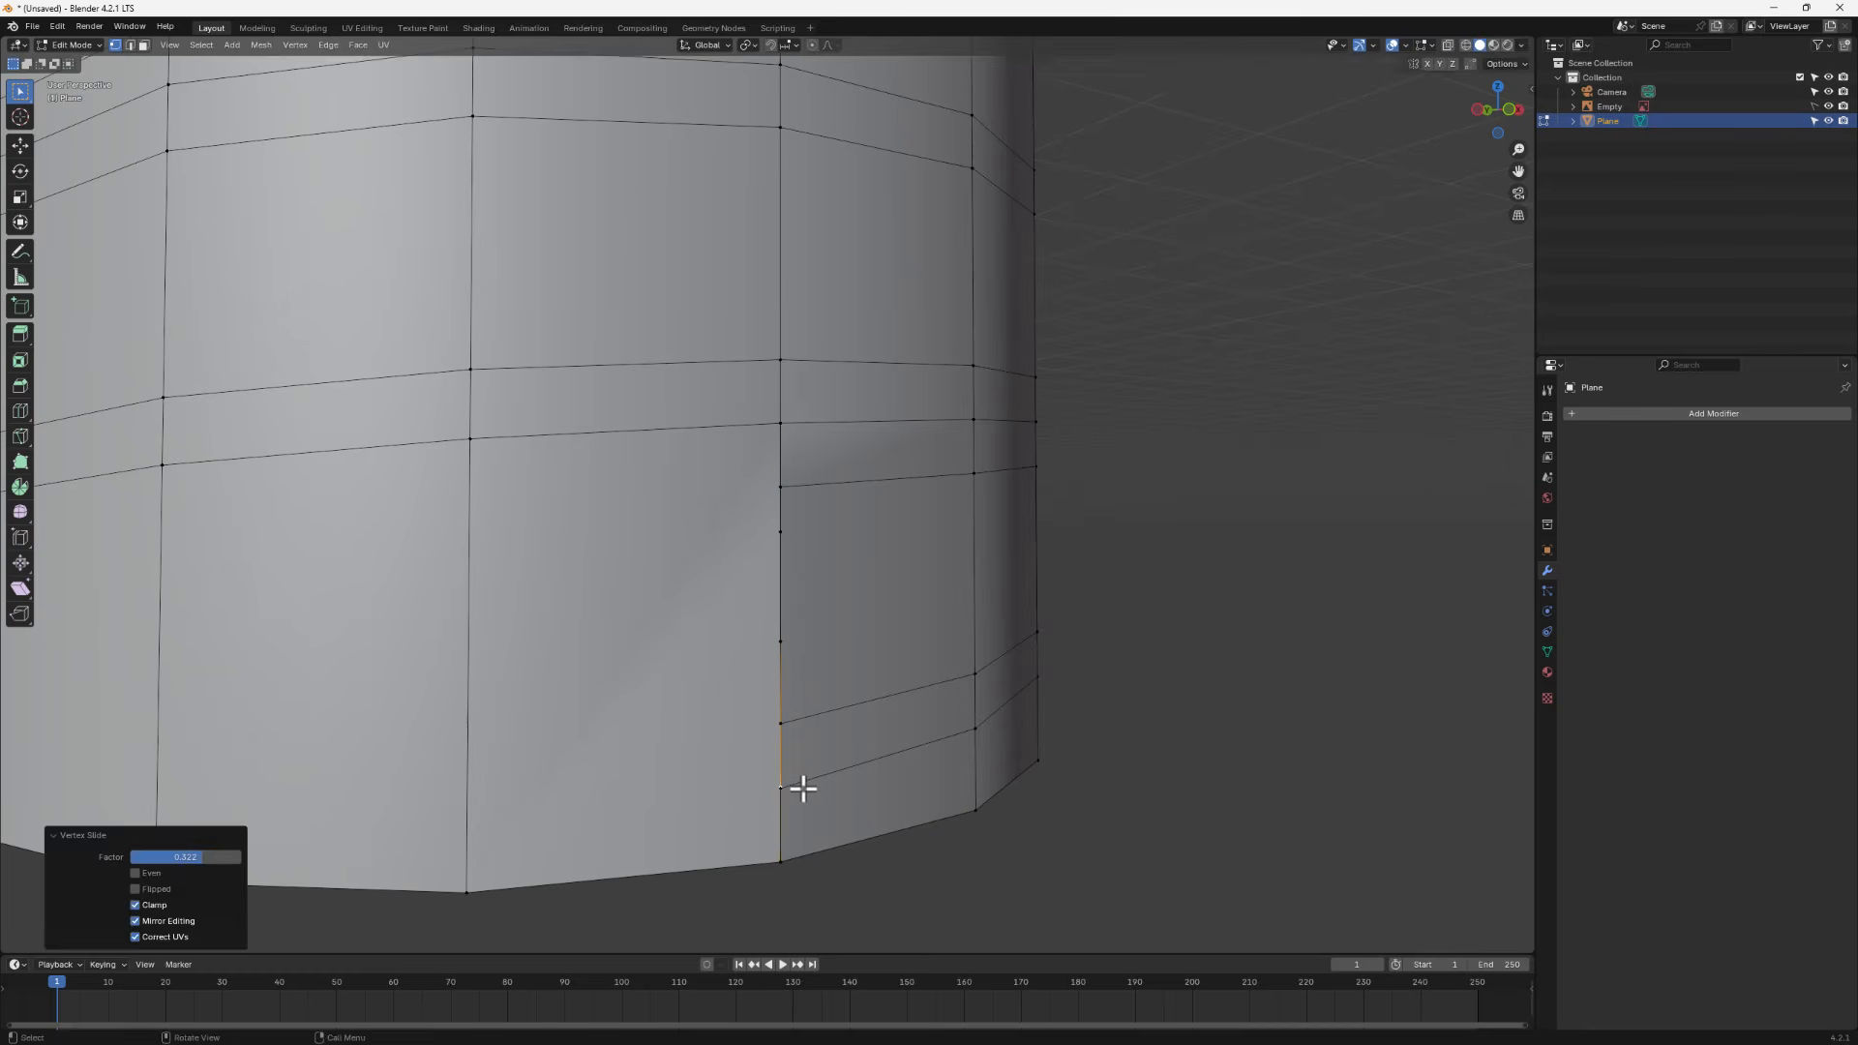
pyautogui.click(782, 643)
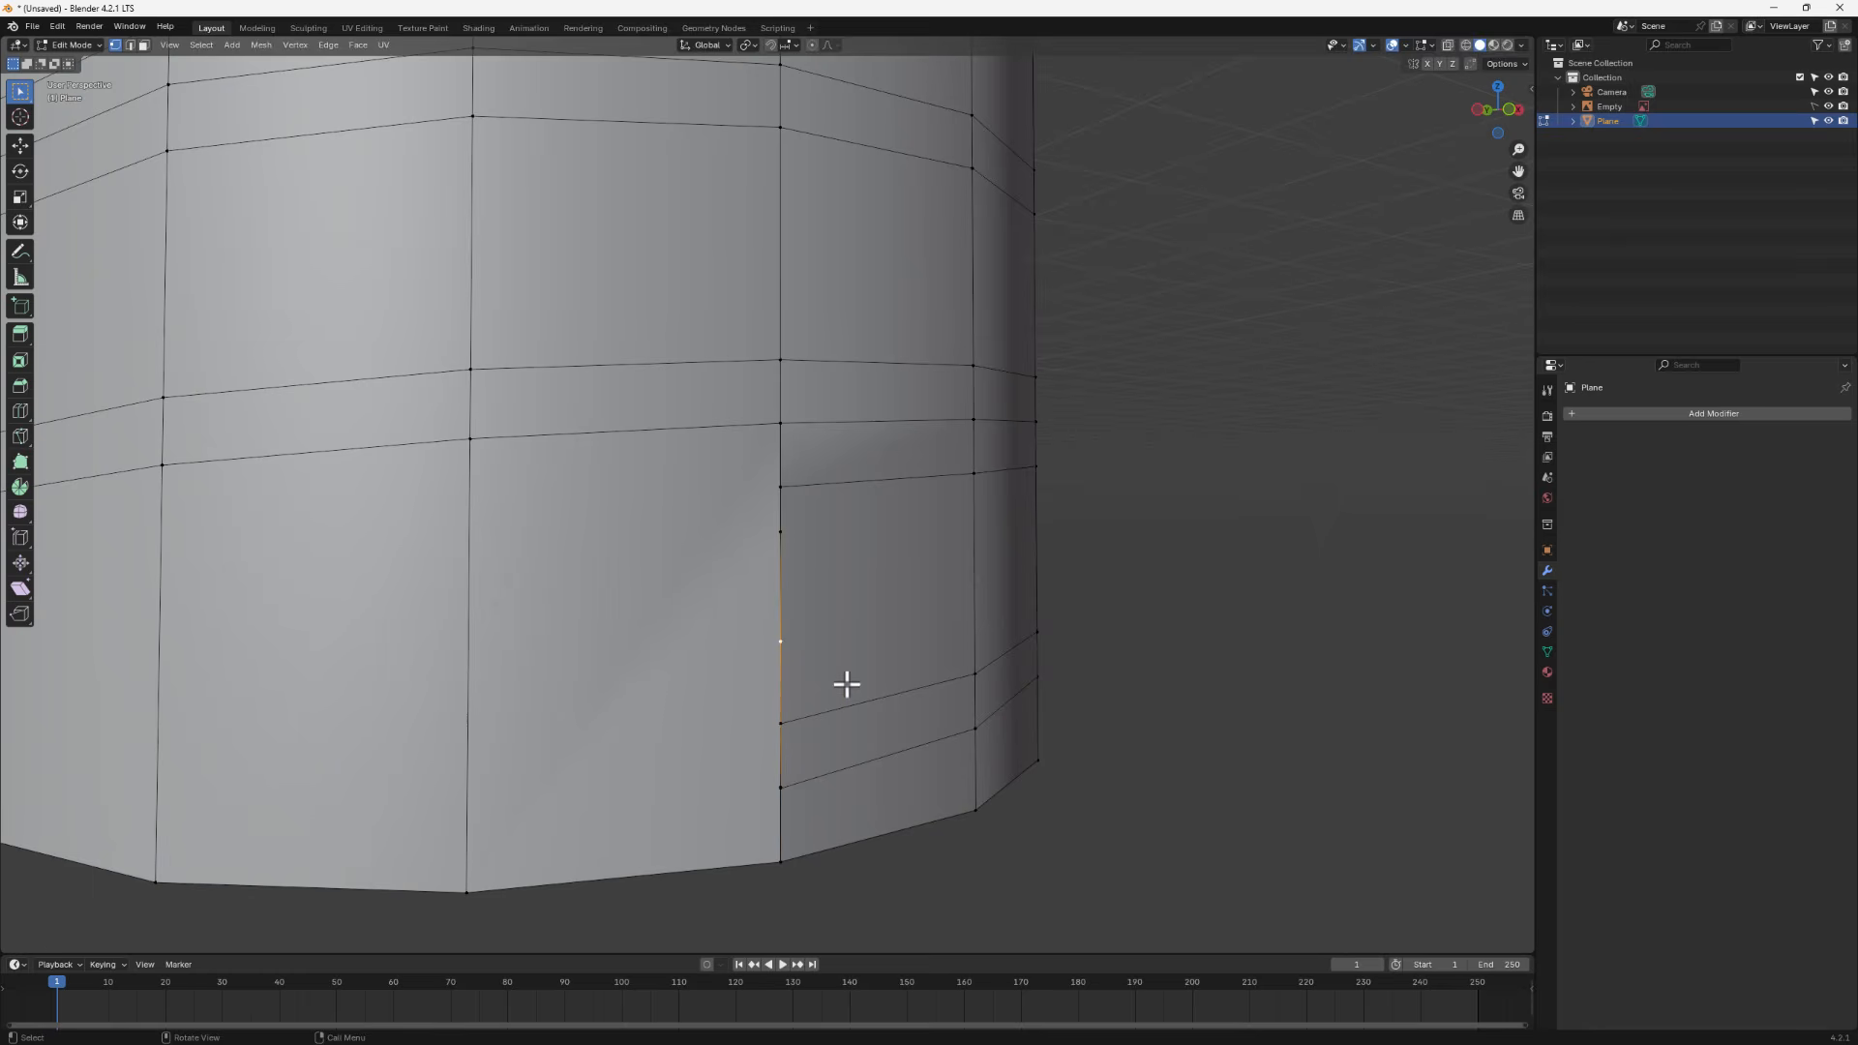
pyautogui.hotkey('shift', 'v')
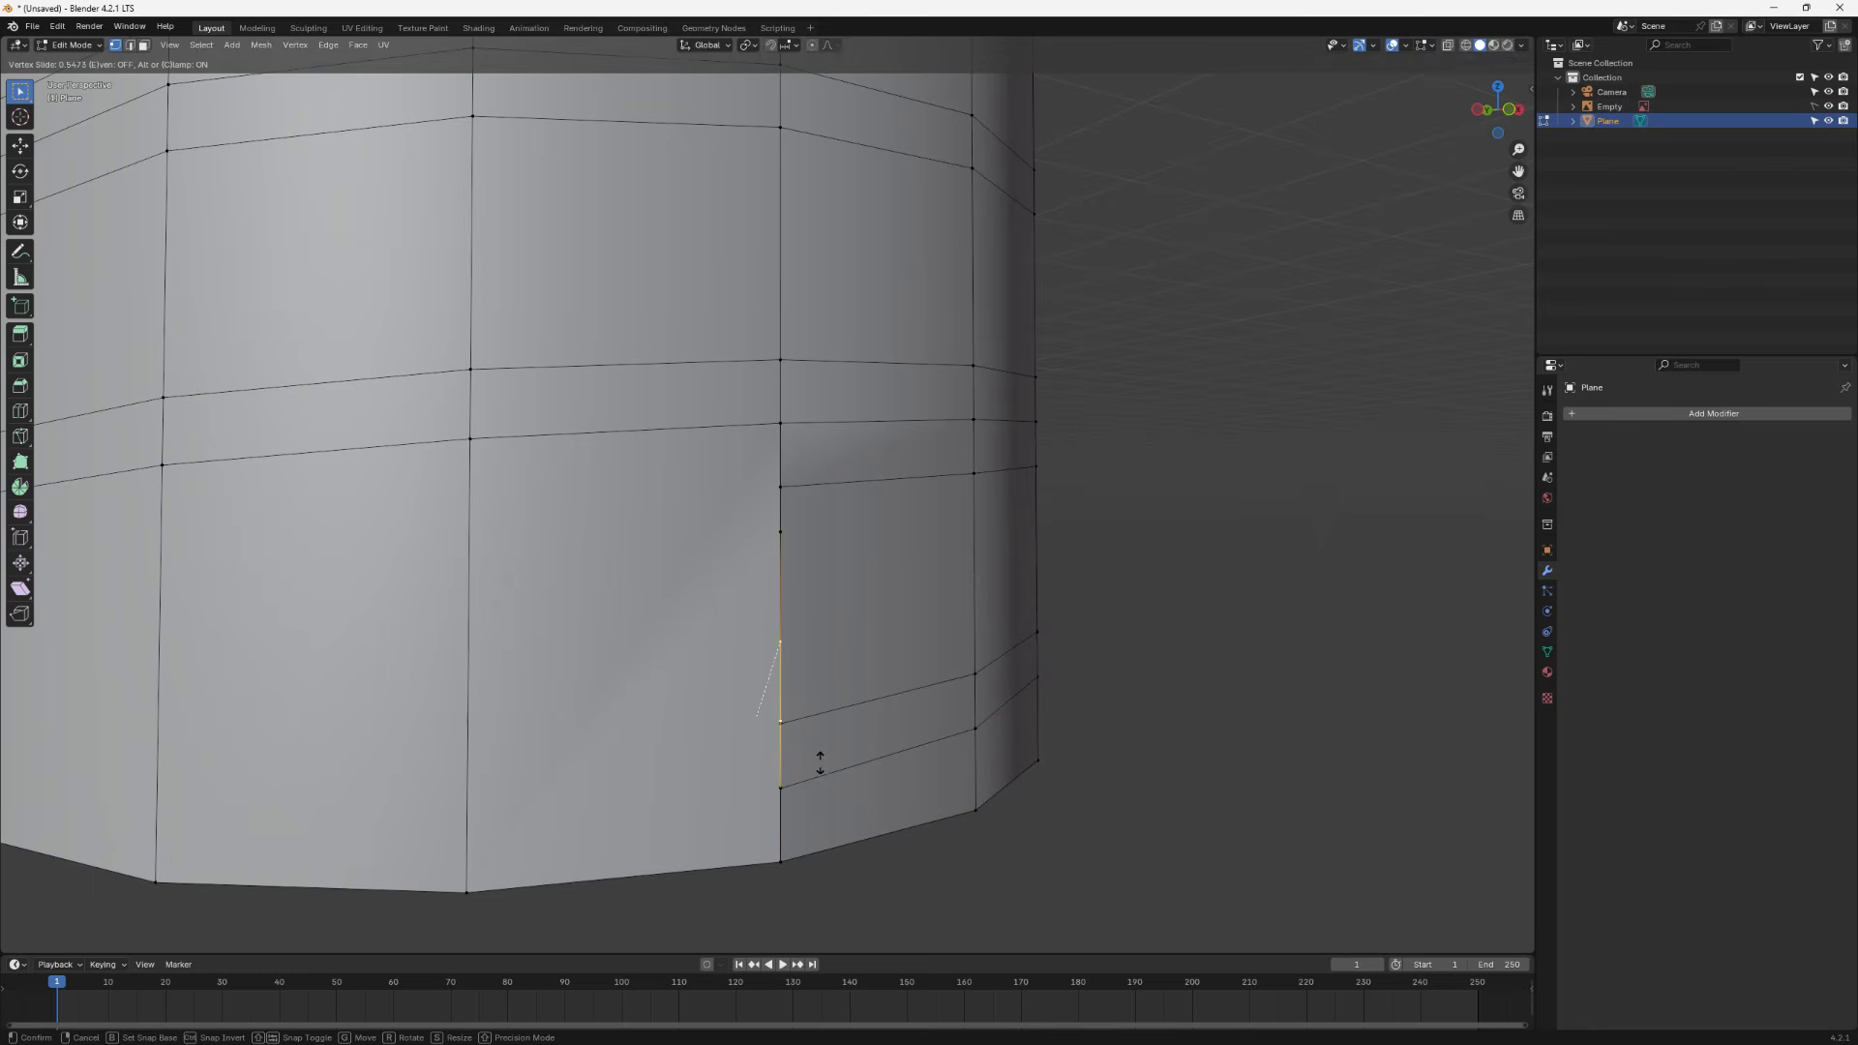
pyautogui.click(820, 761)
pyautogui.click(780, 531)
pyautogui.hotkey('shift', 'v')
pyautogui.click(839, 528)
# - Select all geometry and merge vertices by distance, raising the merge distance slightly
pyautogui.scroll(-6, 821, 593)
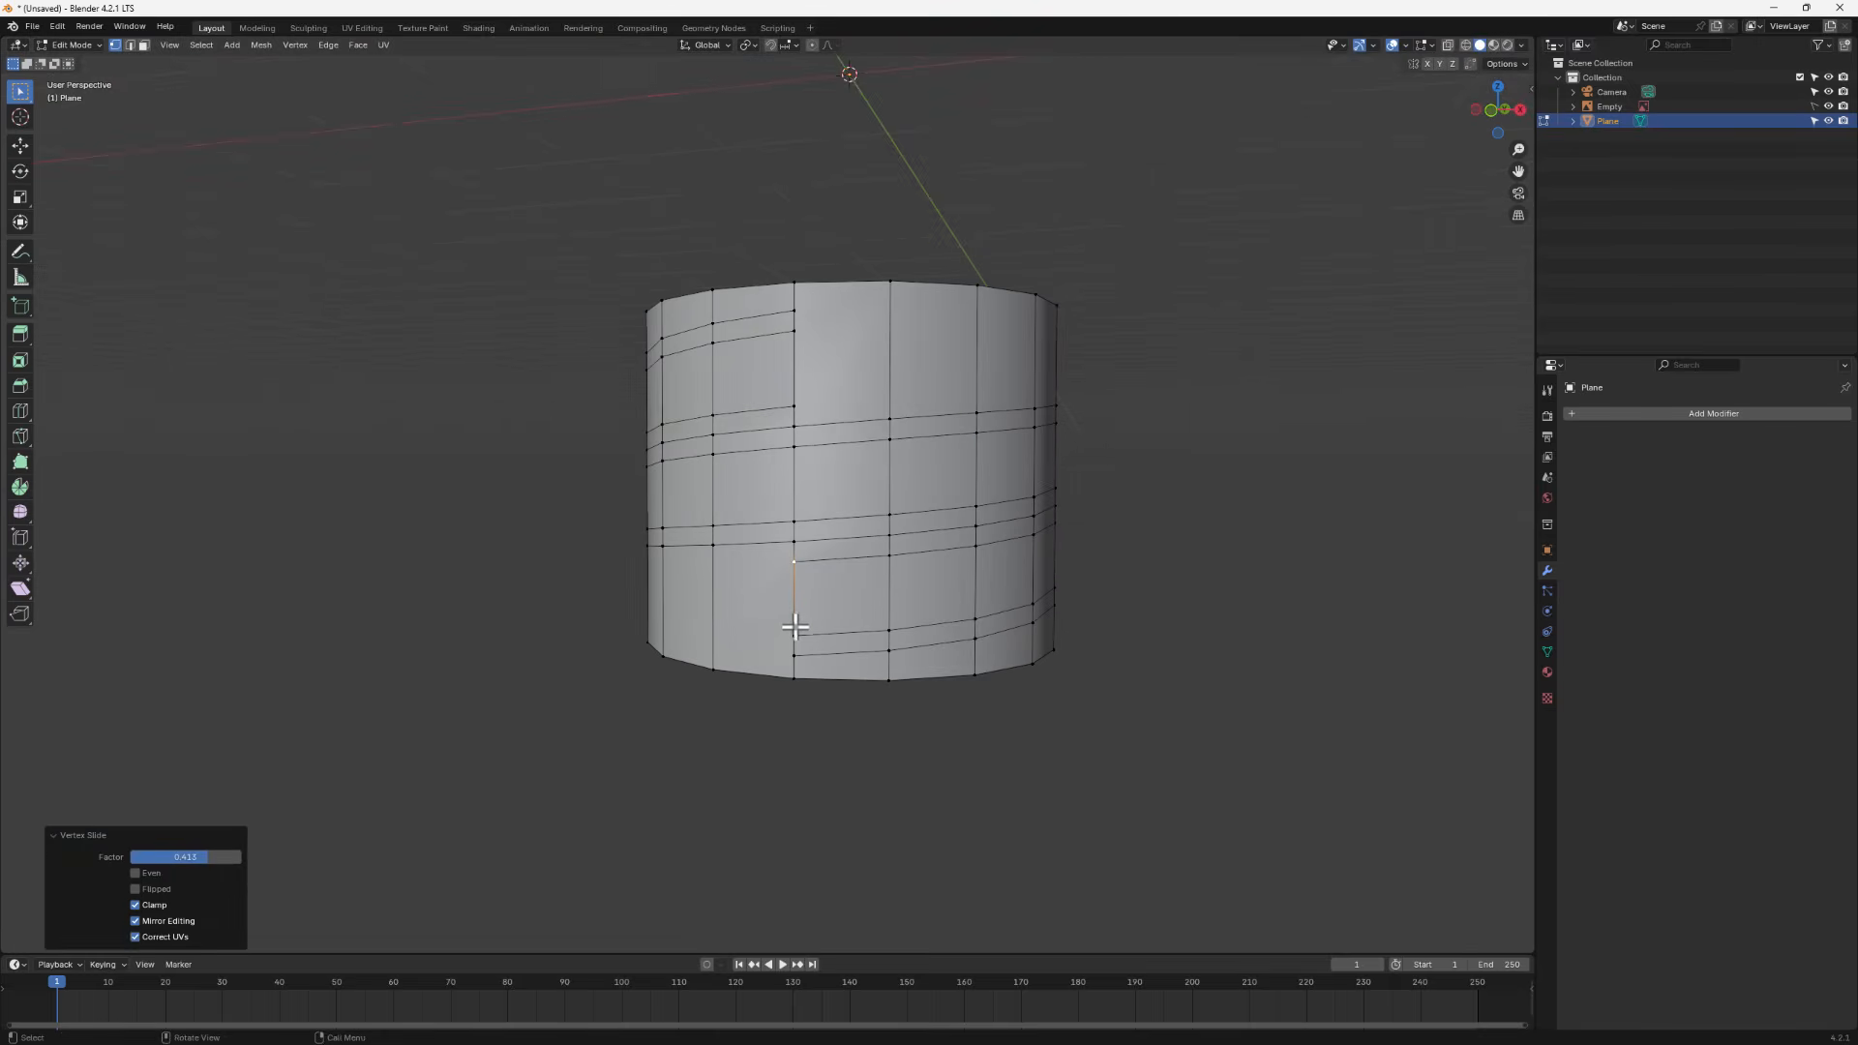
pyautogui.press('a')
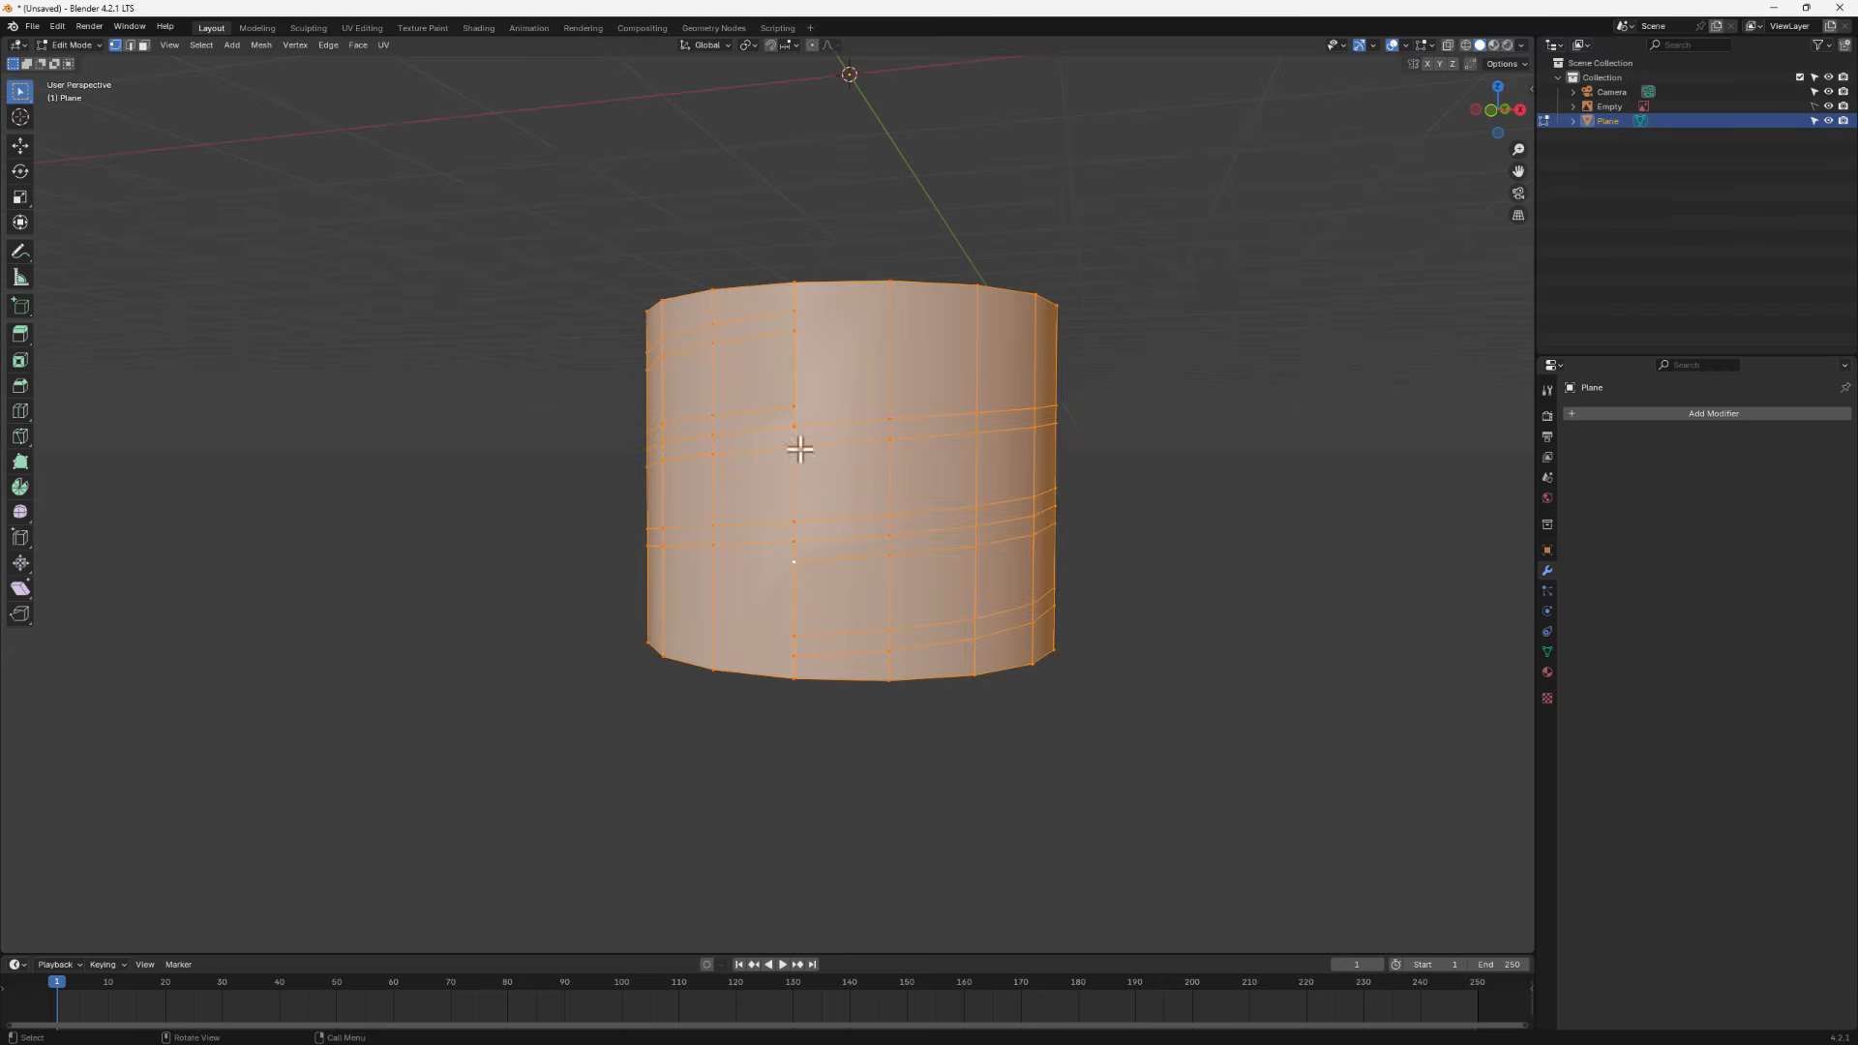
pyautogui.press('m')
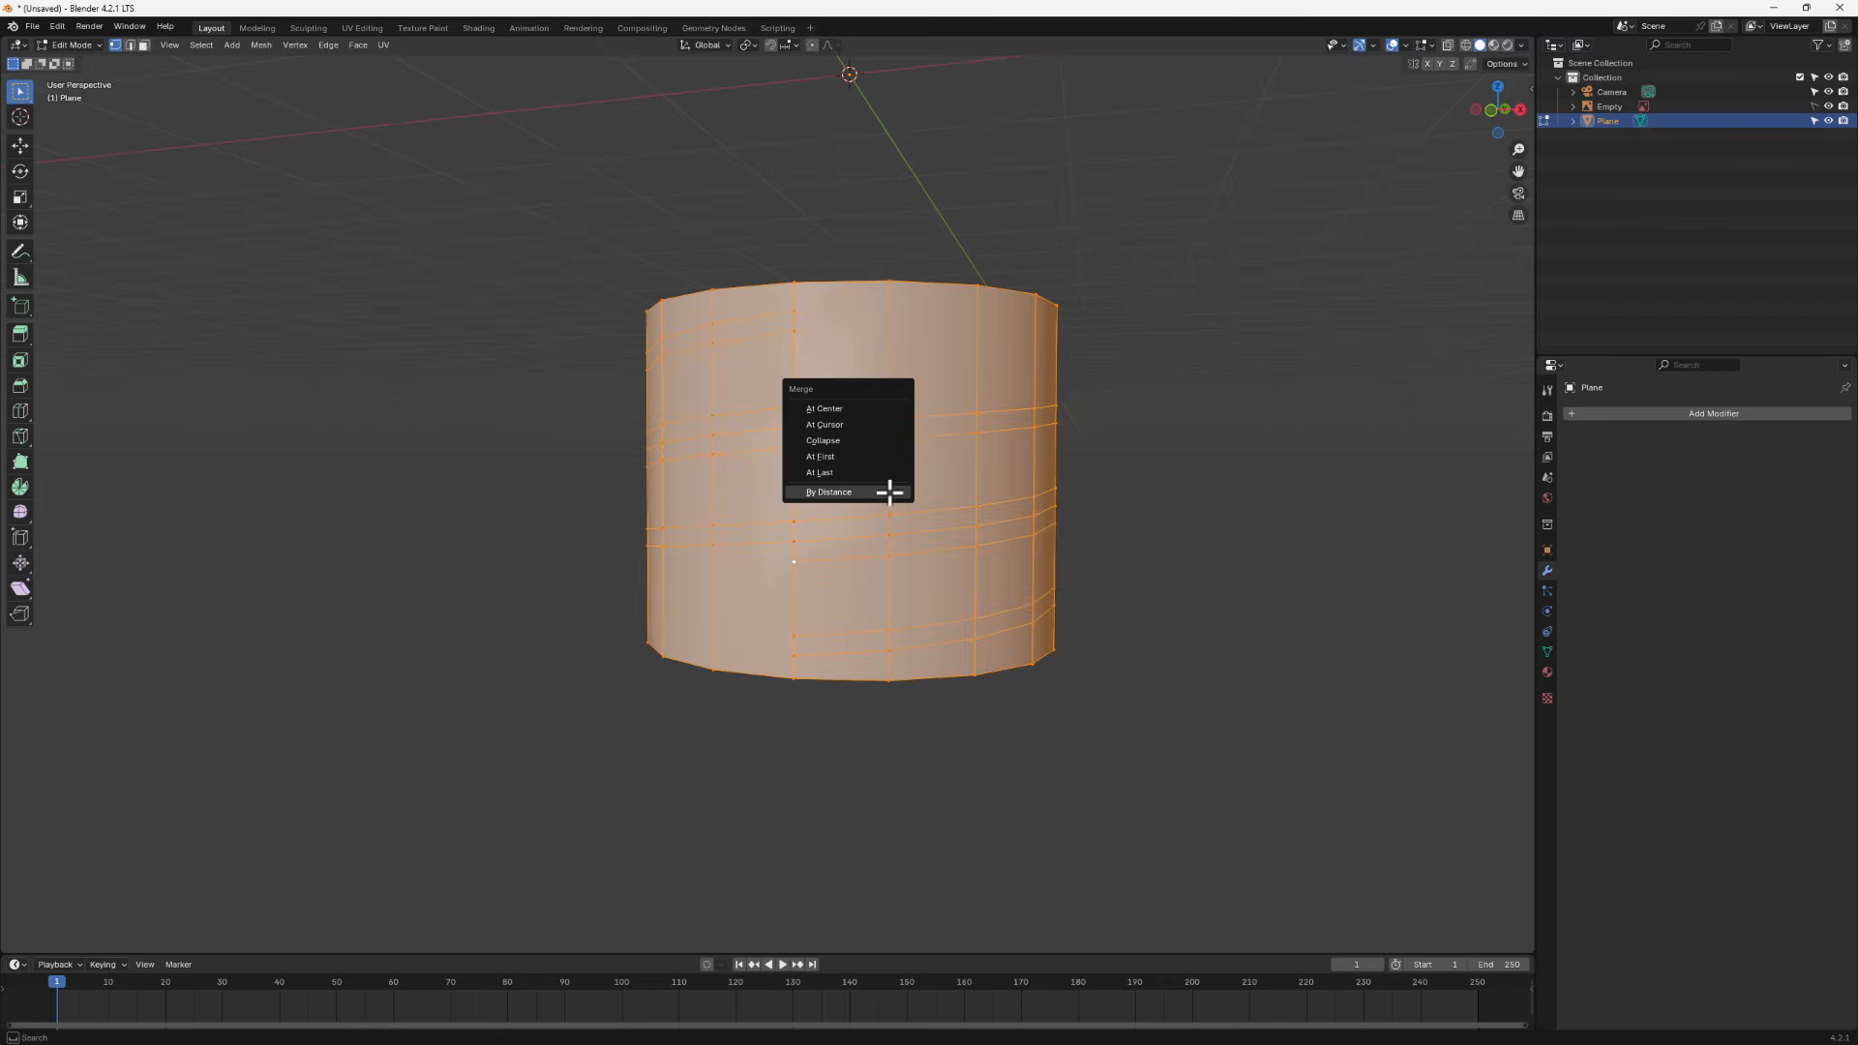
pyautogui.click(873, 493)
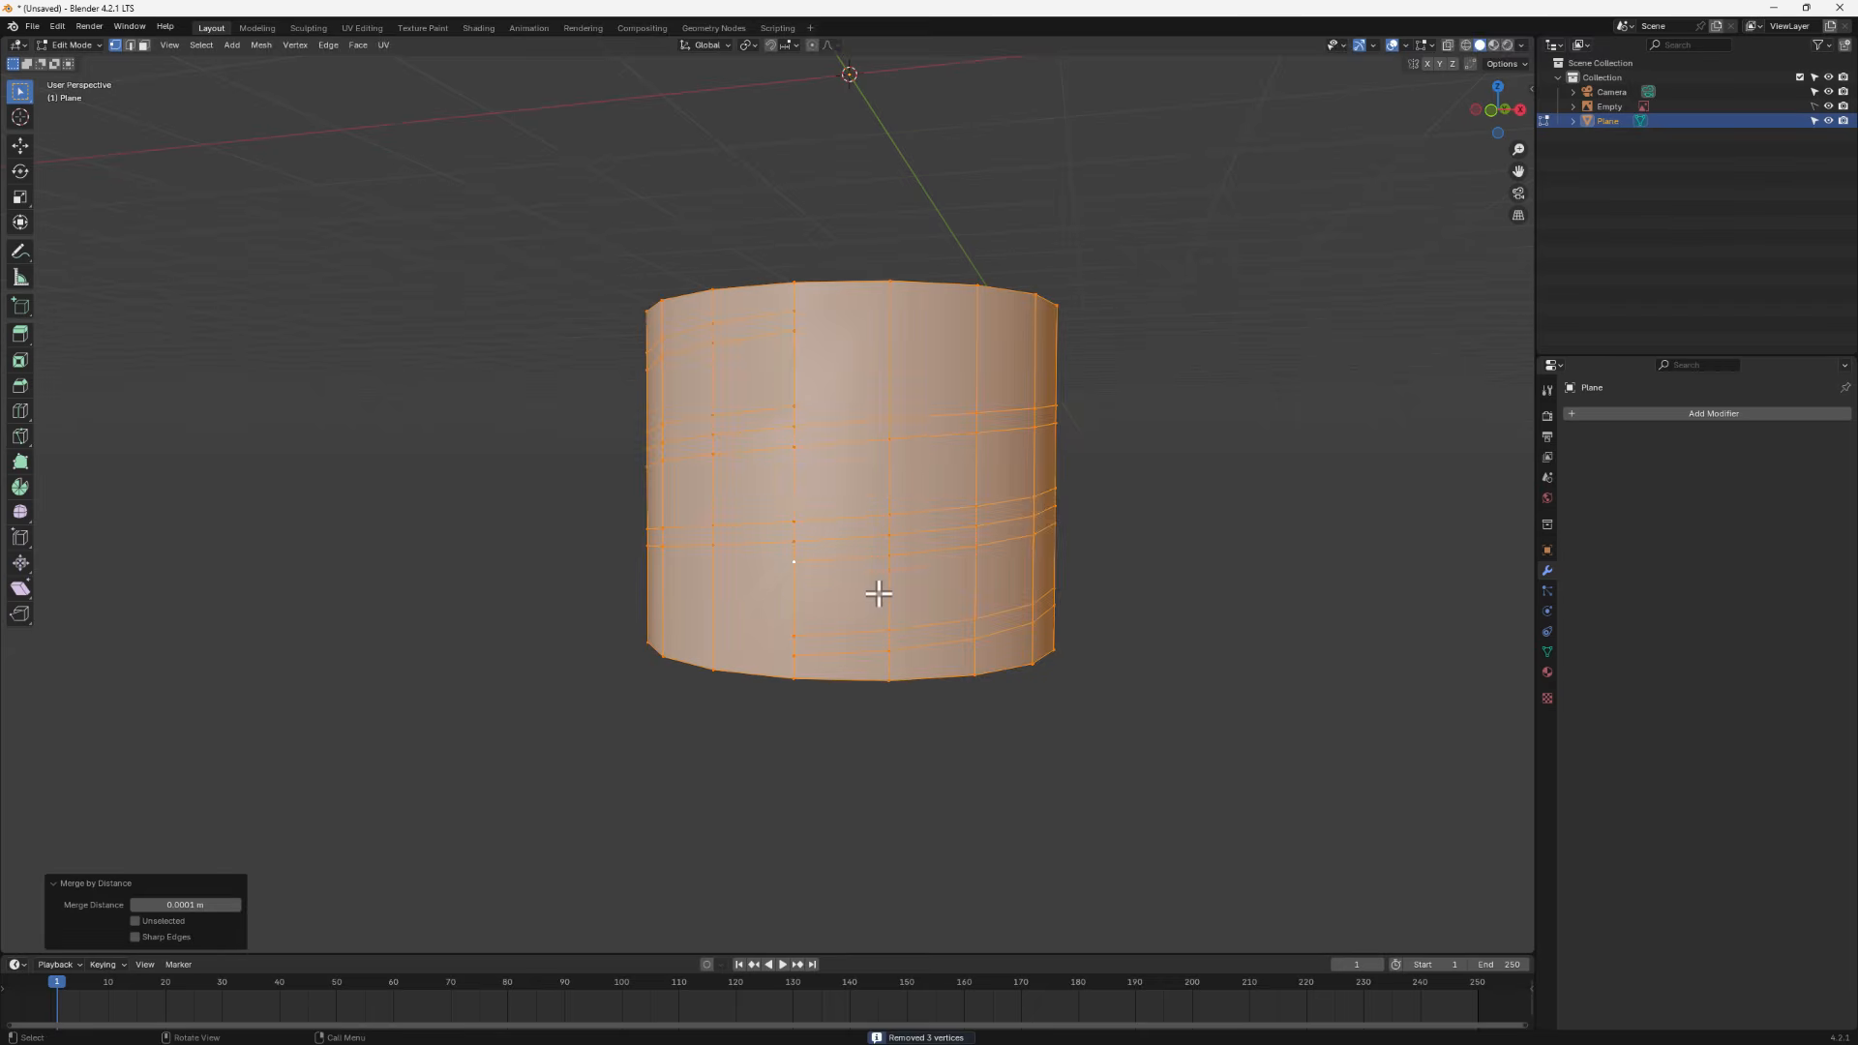
pyautogui.scroll(1, 868, 564)
pyautogui.scroll(3, 868, 564)
pyautogui.scroll(-1, 864, 583)
pyautogui.moveTo(860, 589); pyautogui.dragTo(891, 592, button='middle')
pyautogui.scroll(-2, 890, 593)
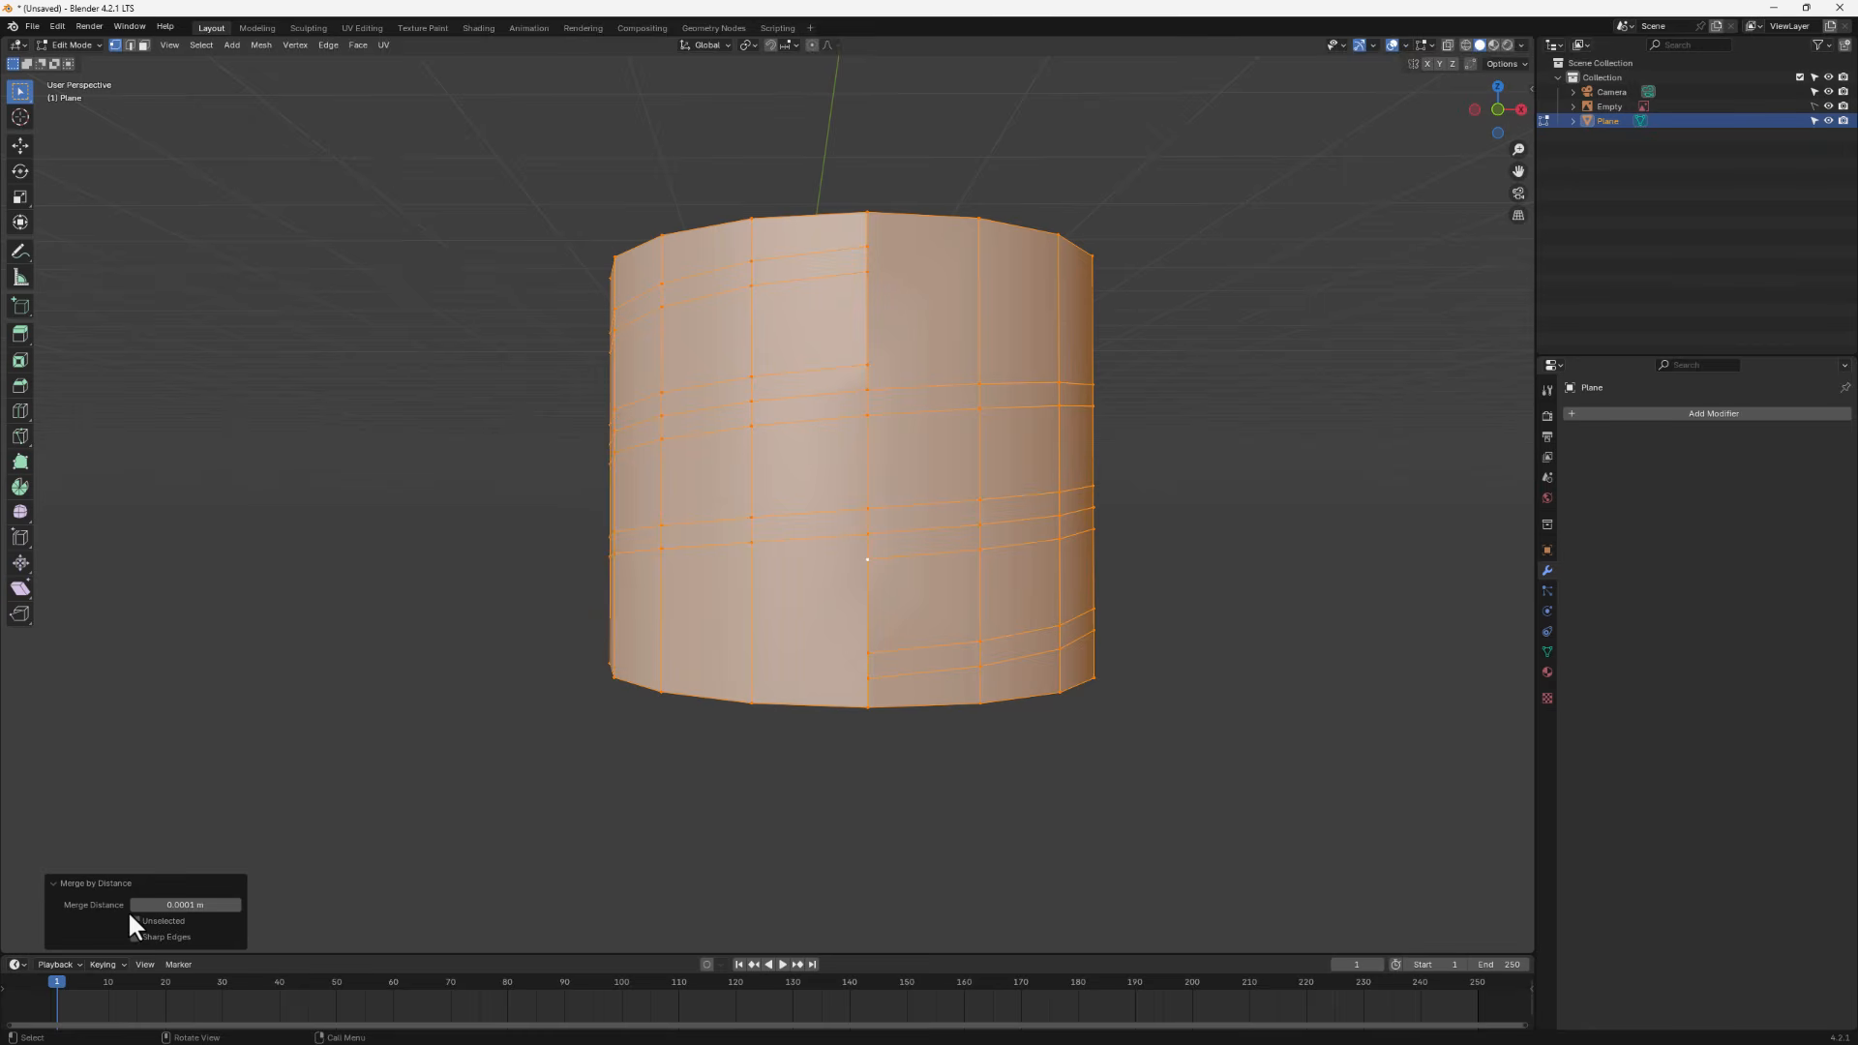
pyautogui.click(235, 905)
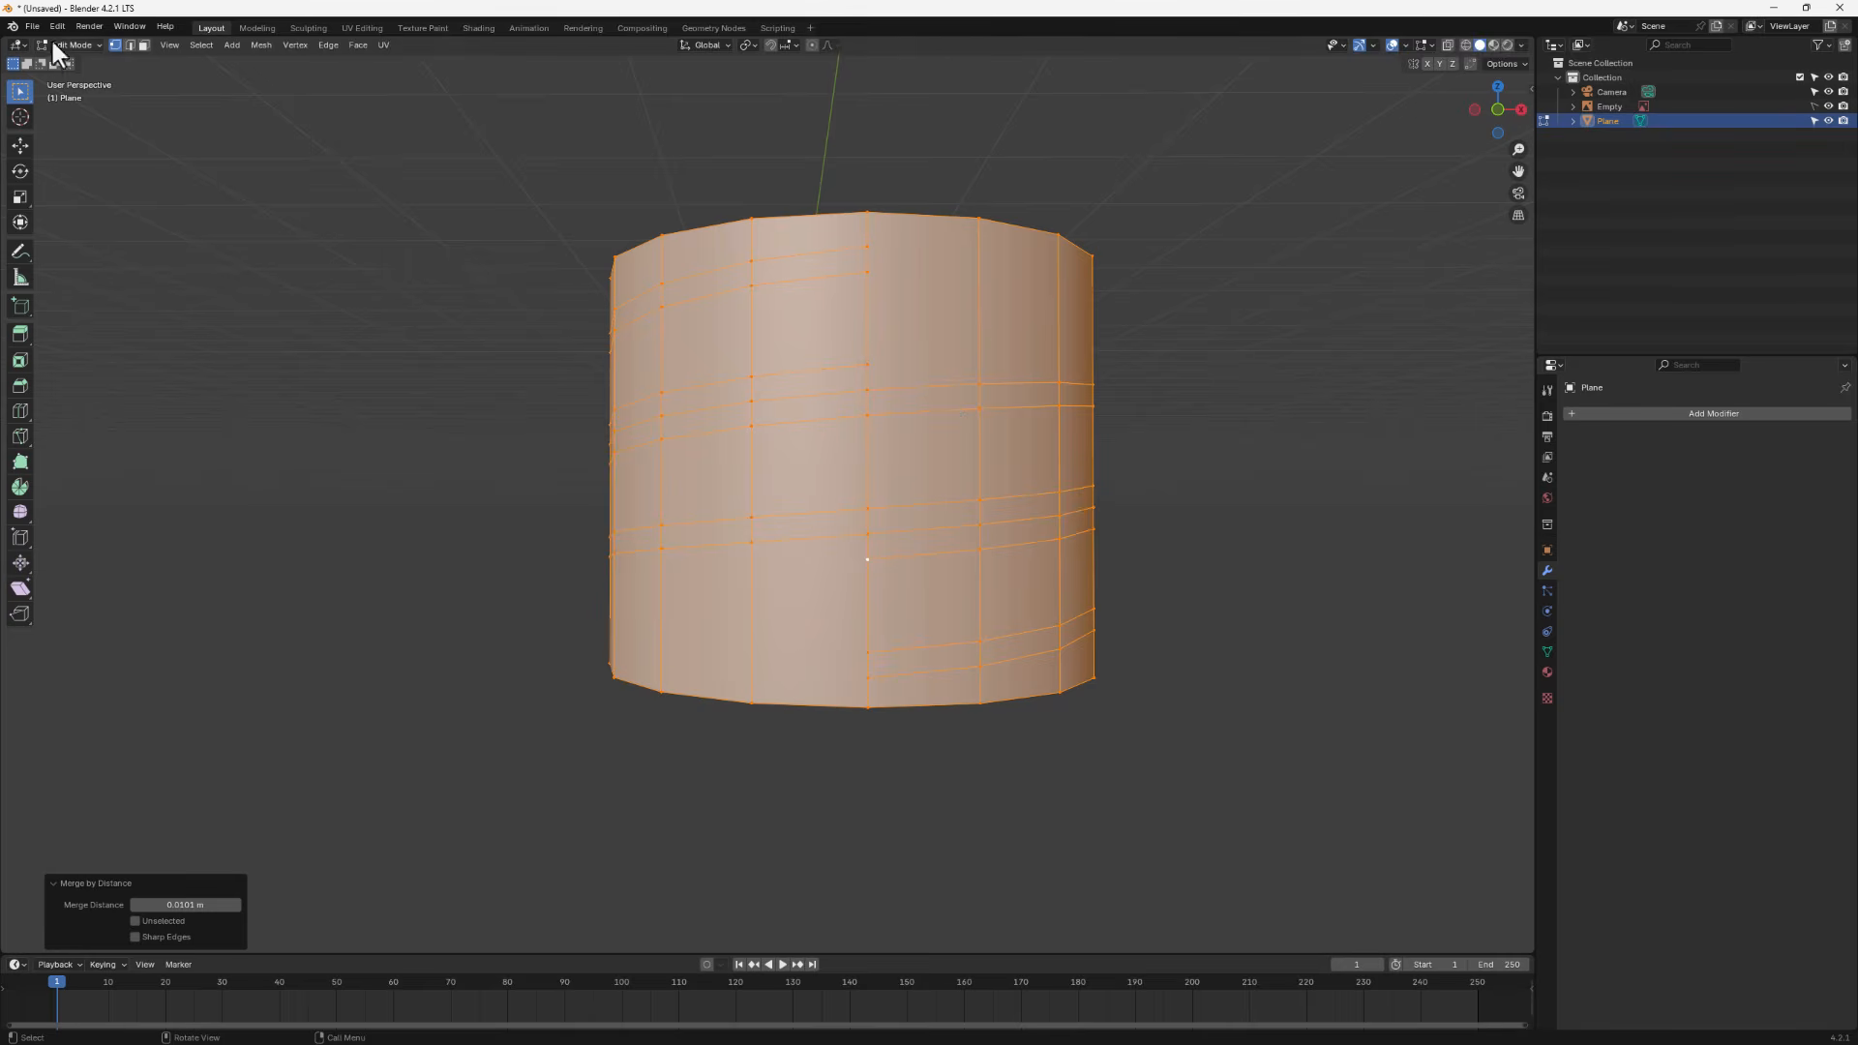
pyautogui.click(863, 215)
pyautogui.moveTo(921, 236); pyautogui.dragTo(911, 266, button='middle')
pyautogui.press('g')
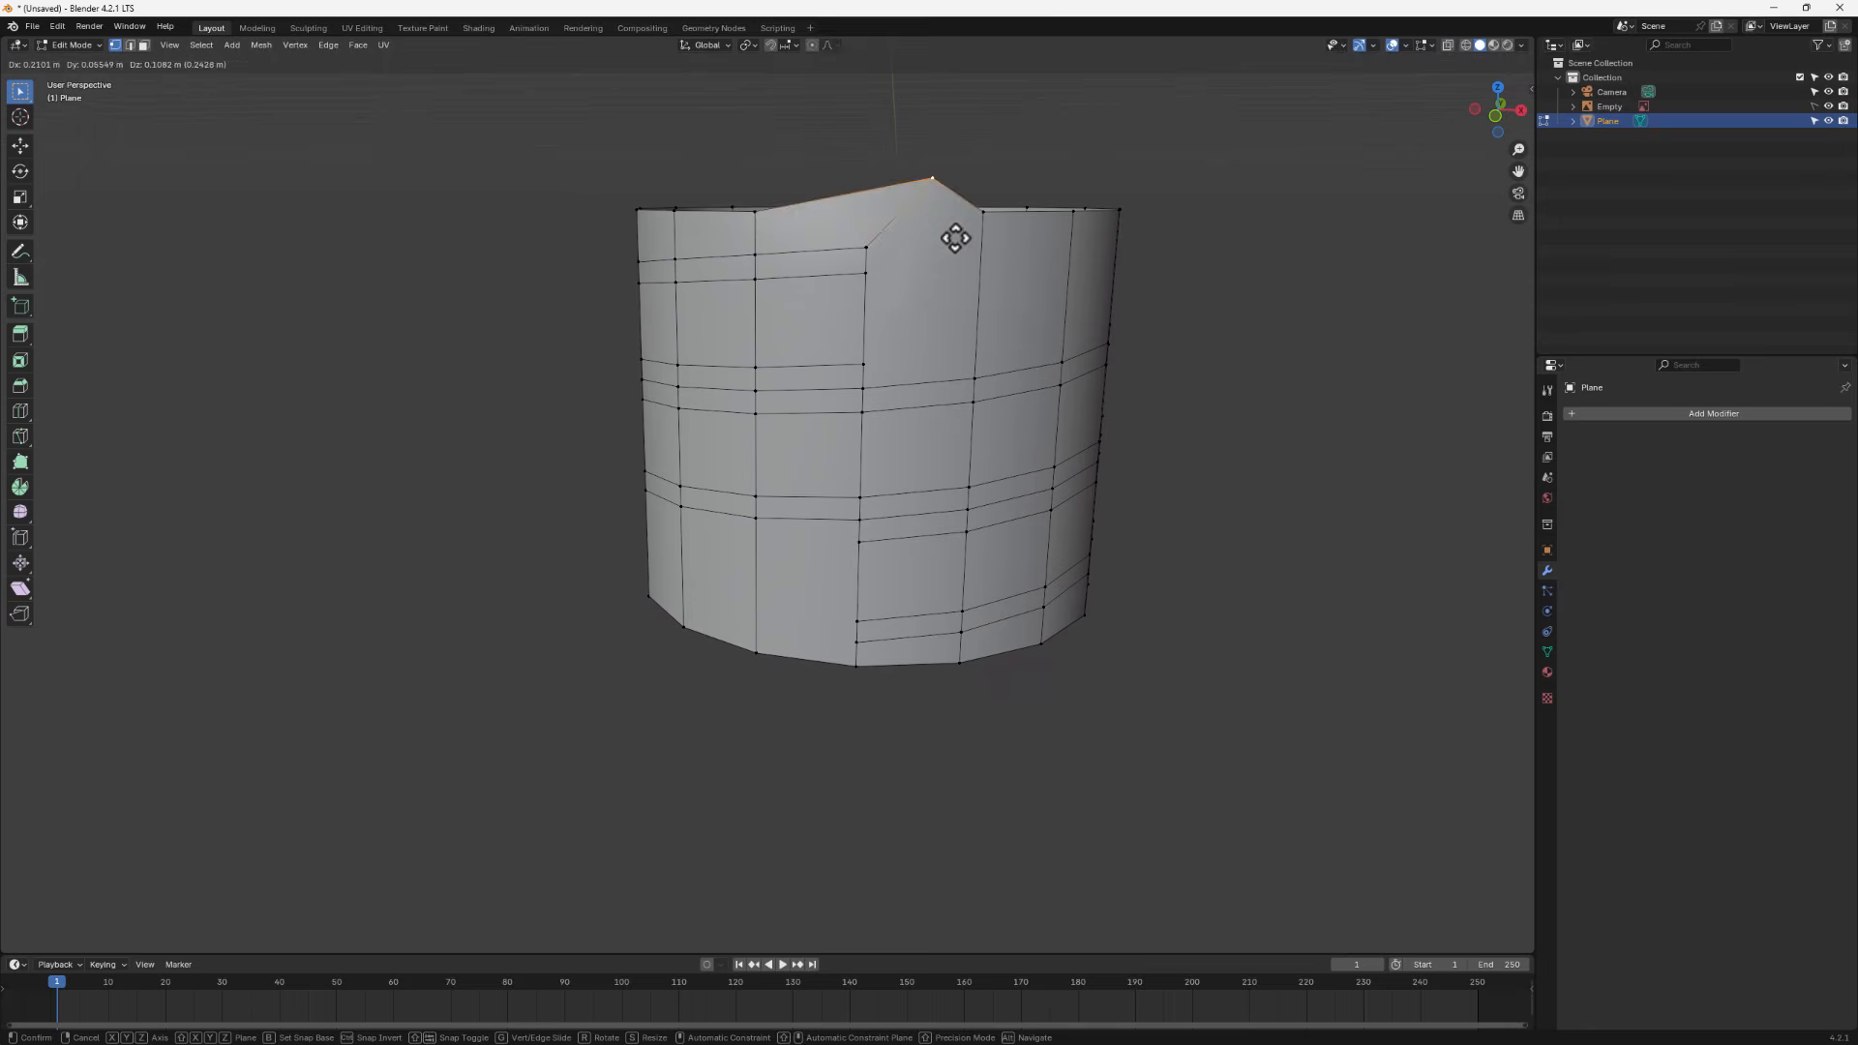
pyautogui.click(886, 246)
pyautogui.hotkey('ctrl', 'z')
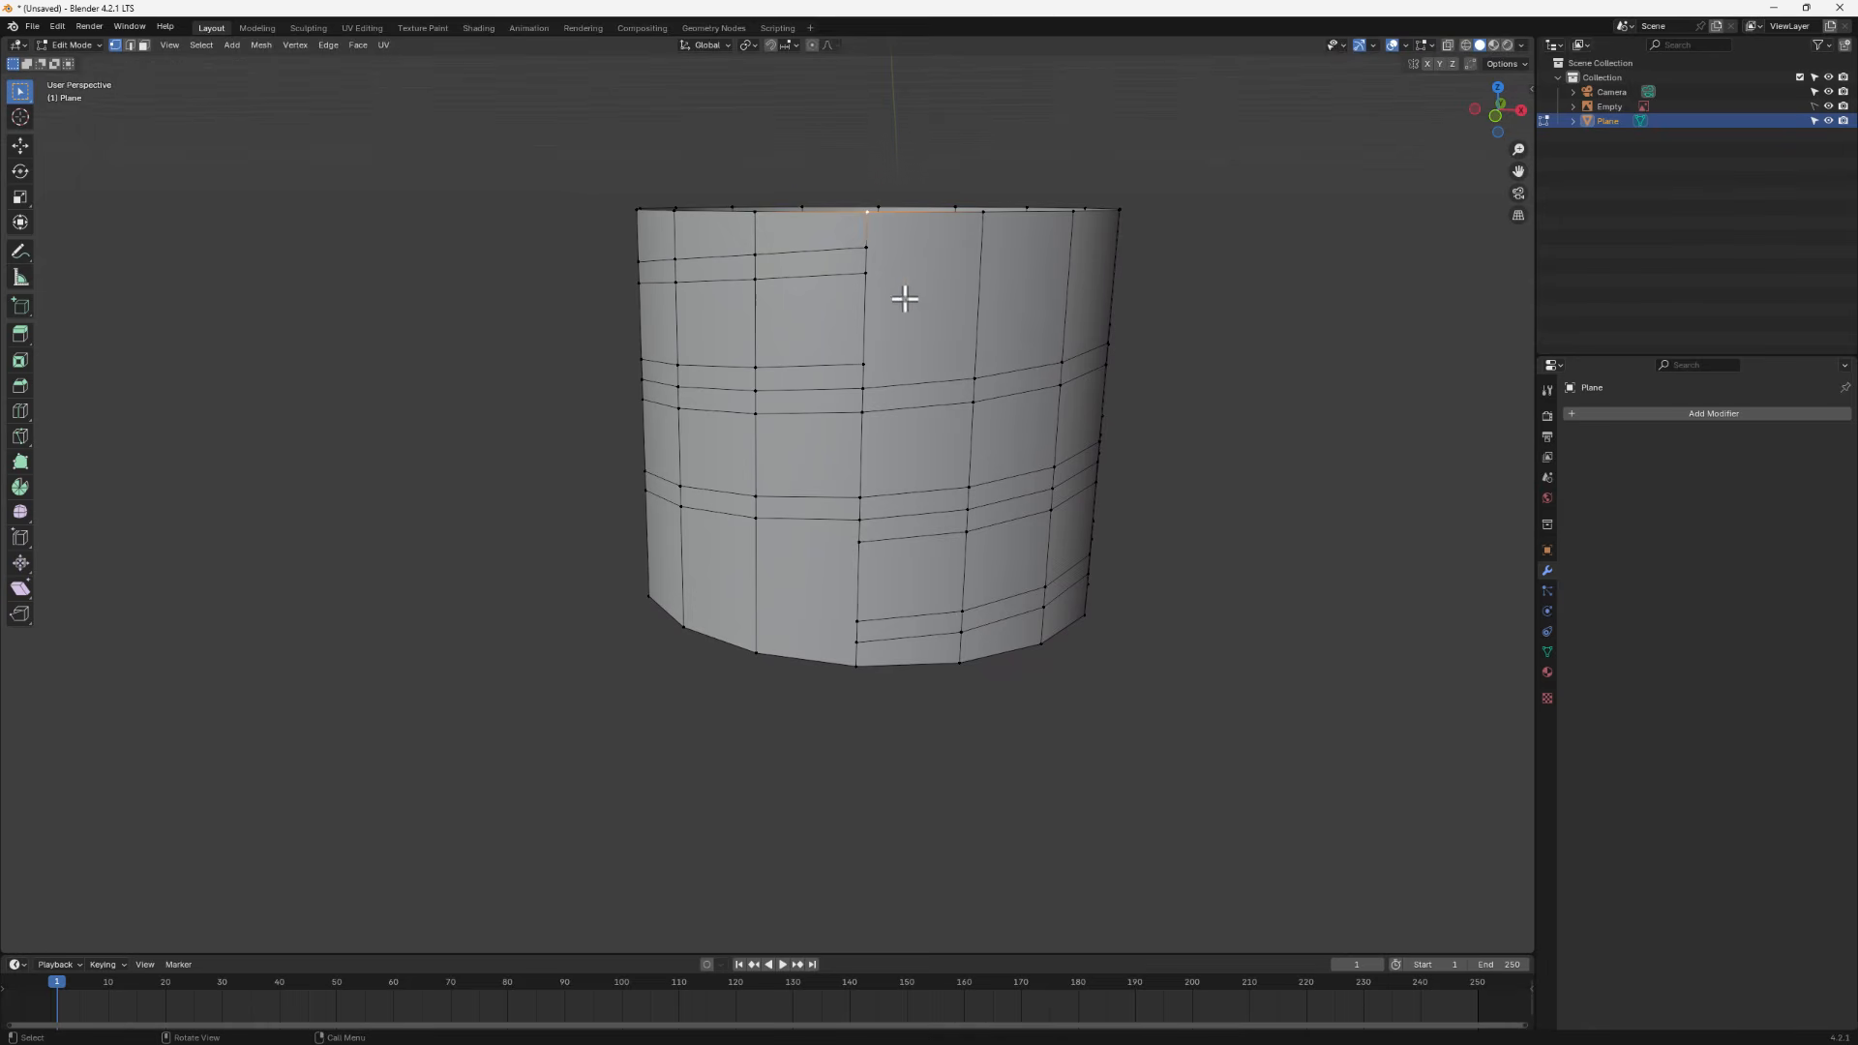
# - Select all the jar geometry and scale it down along Z to about 0.279 to form a short cap band
pyautogui.click(869, 248)
pyautogui.scroll(-3, 982, 380)
pyautogui.moveTo(970, 427); pyautogui.dragTo(888, 394, button='middle')
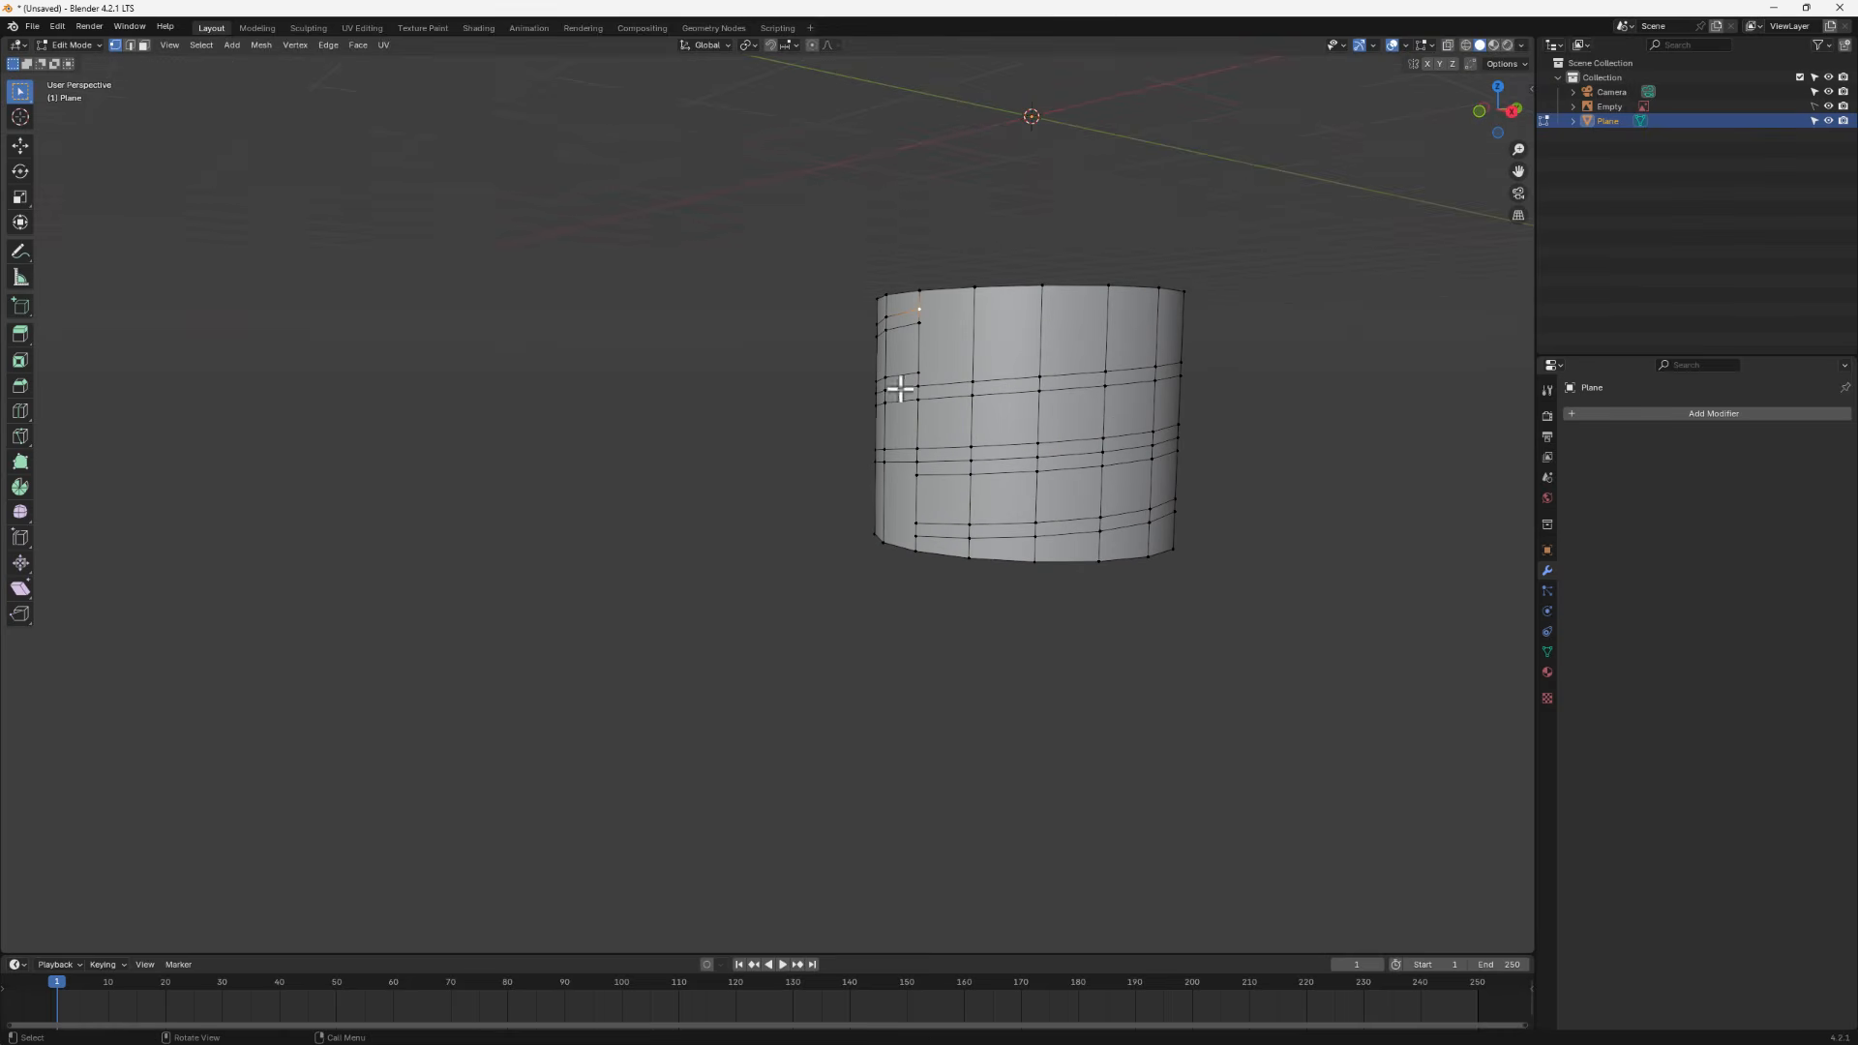
pyautogui.press('a')
pyautogui.moveTo(1048, 534); pyautogui.dragTo(1273, 630, button='middle')
pyautogui.press('s')
pyautogui.press('z')
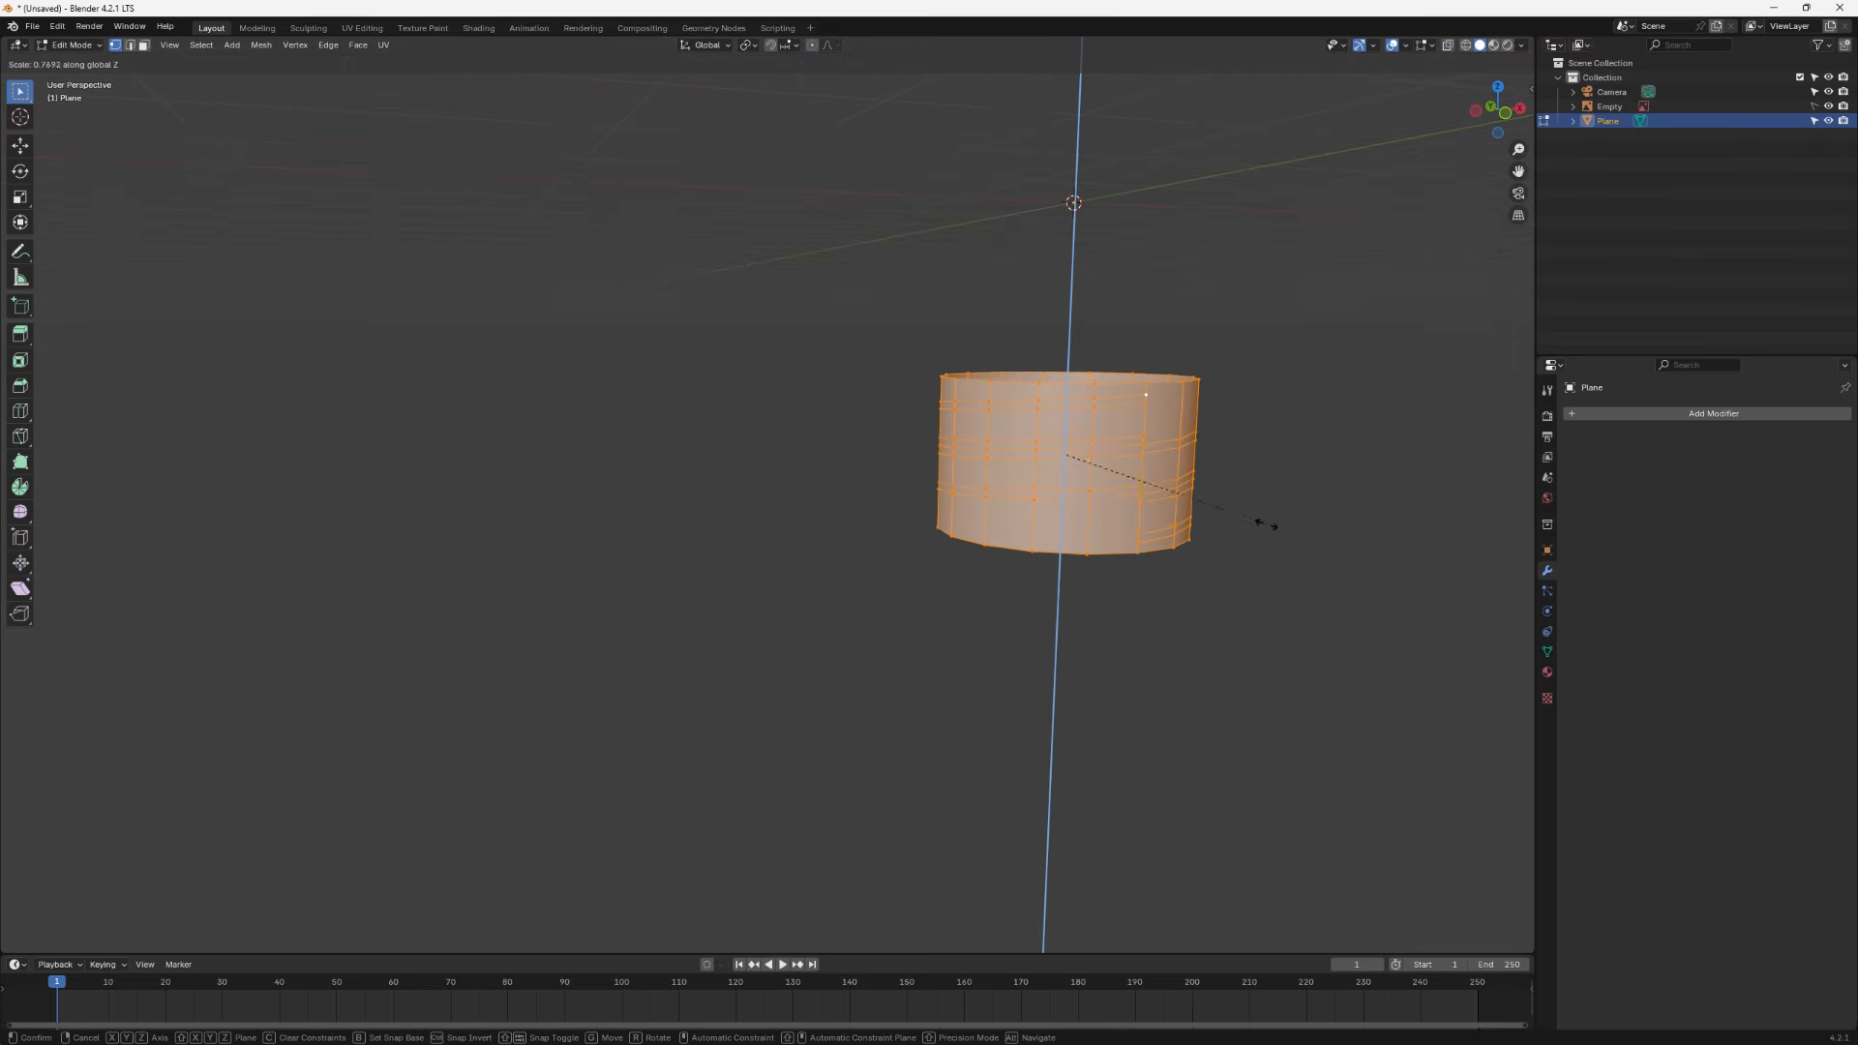
pyautogui.click(1142, 386)
# - Move the whole band up along Z to sit at the cap position of the reference image in side view
pyautogui.moveTo(1294, 590); pyautogui.dragTo(1240, 599, button='middle')
pyautogui.scroll(3, 1139, 496)
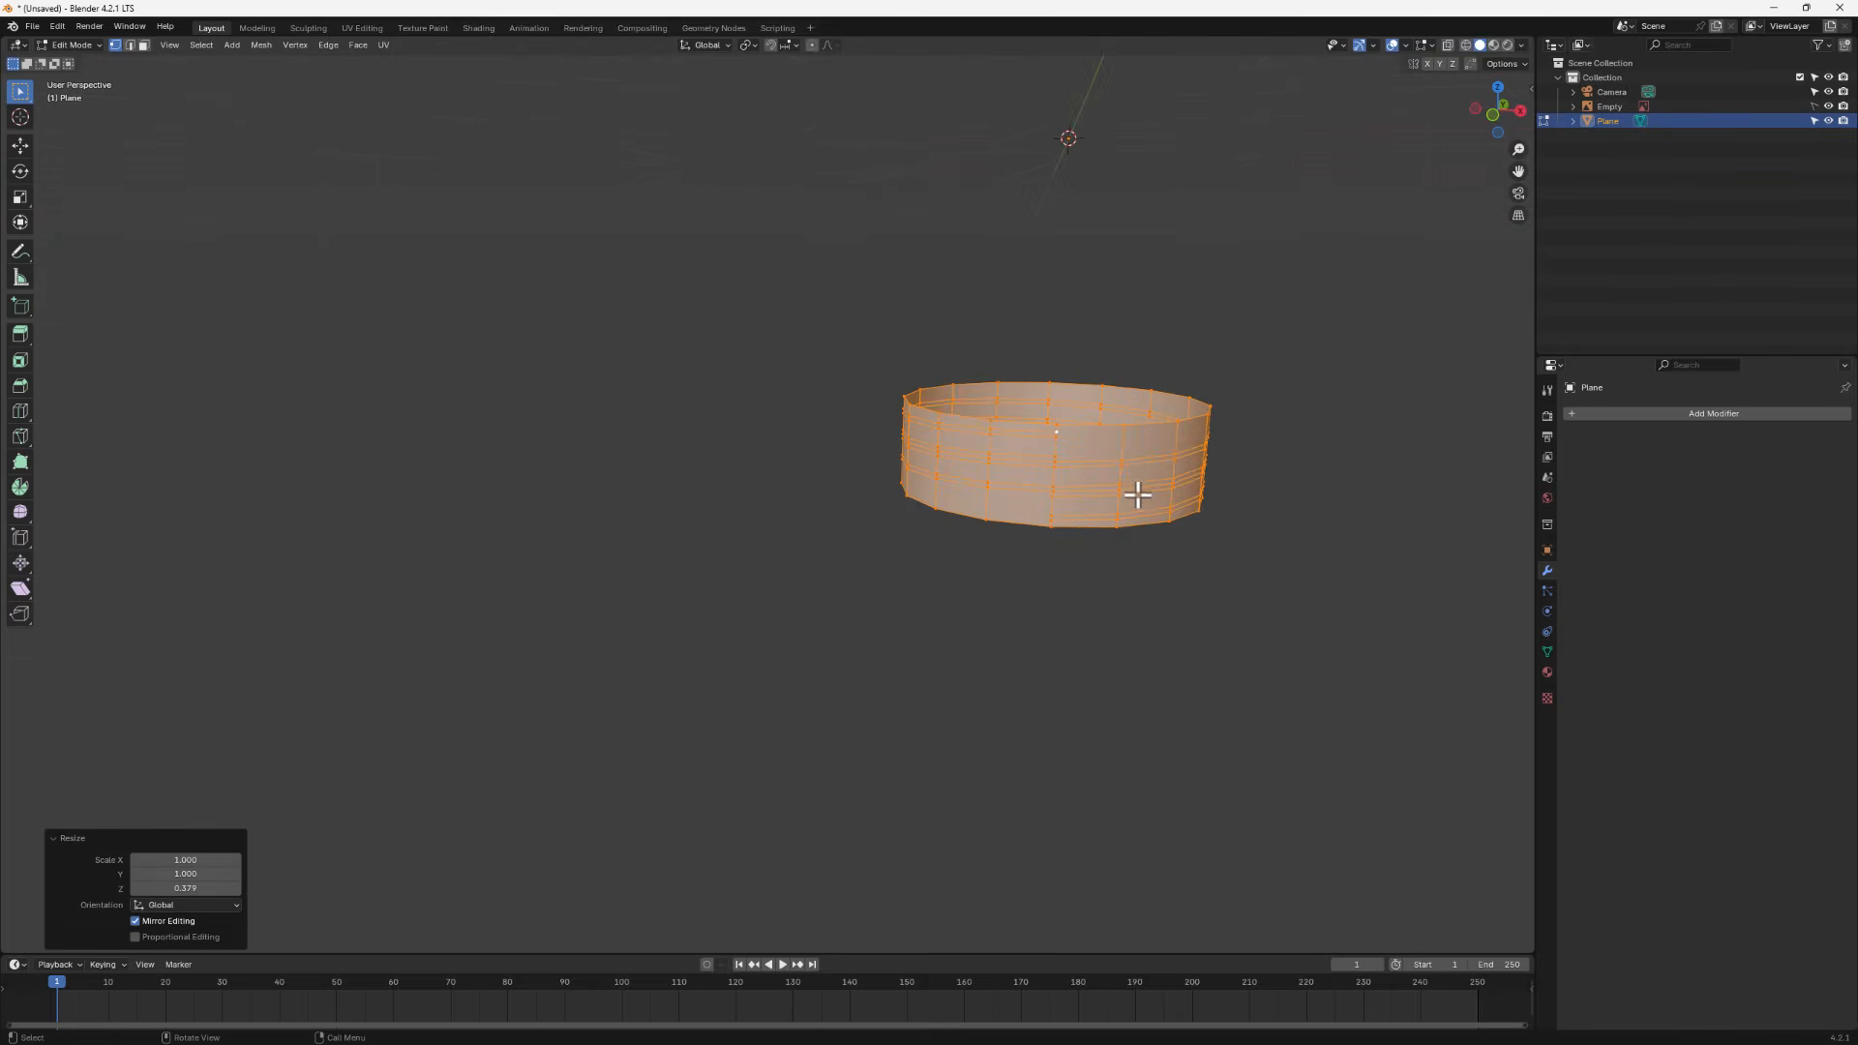
pyautogui.moveTo(1164, 530); pyautogui.dragTo(1156, 496, button='middle')
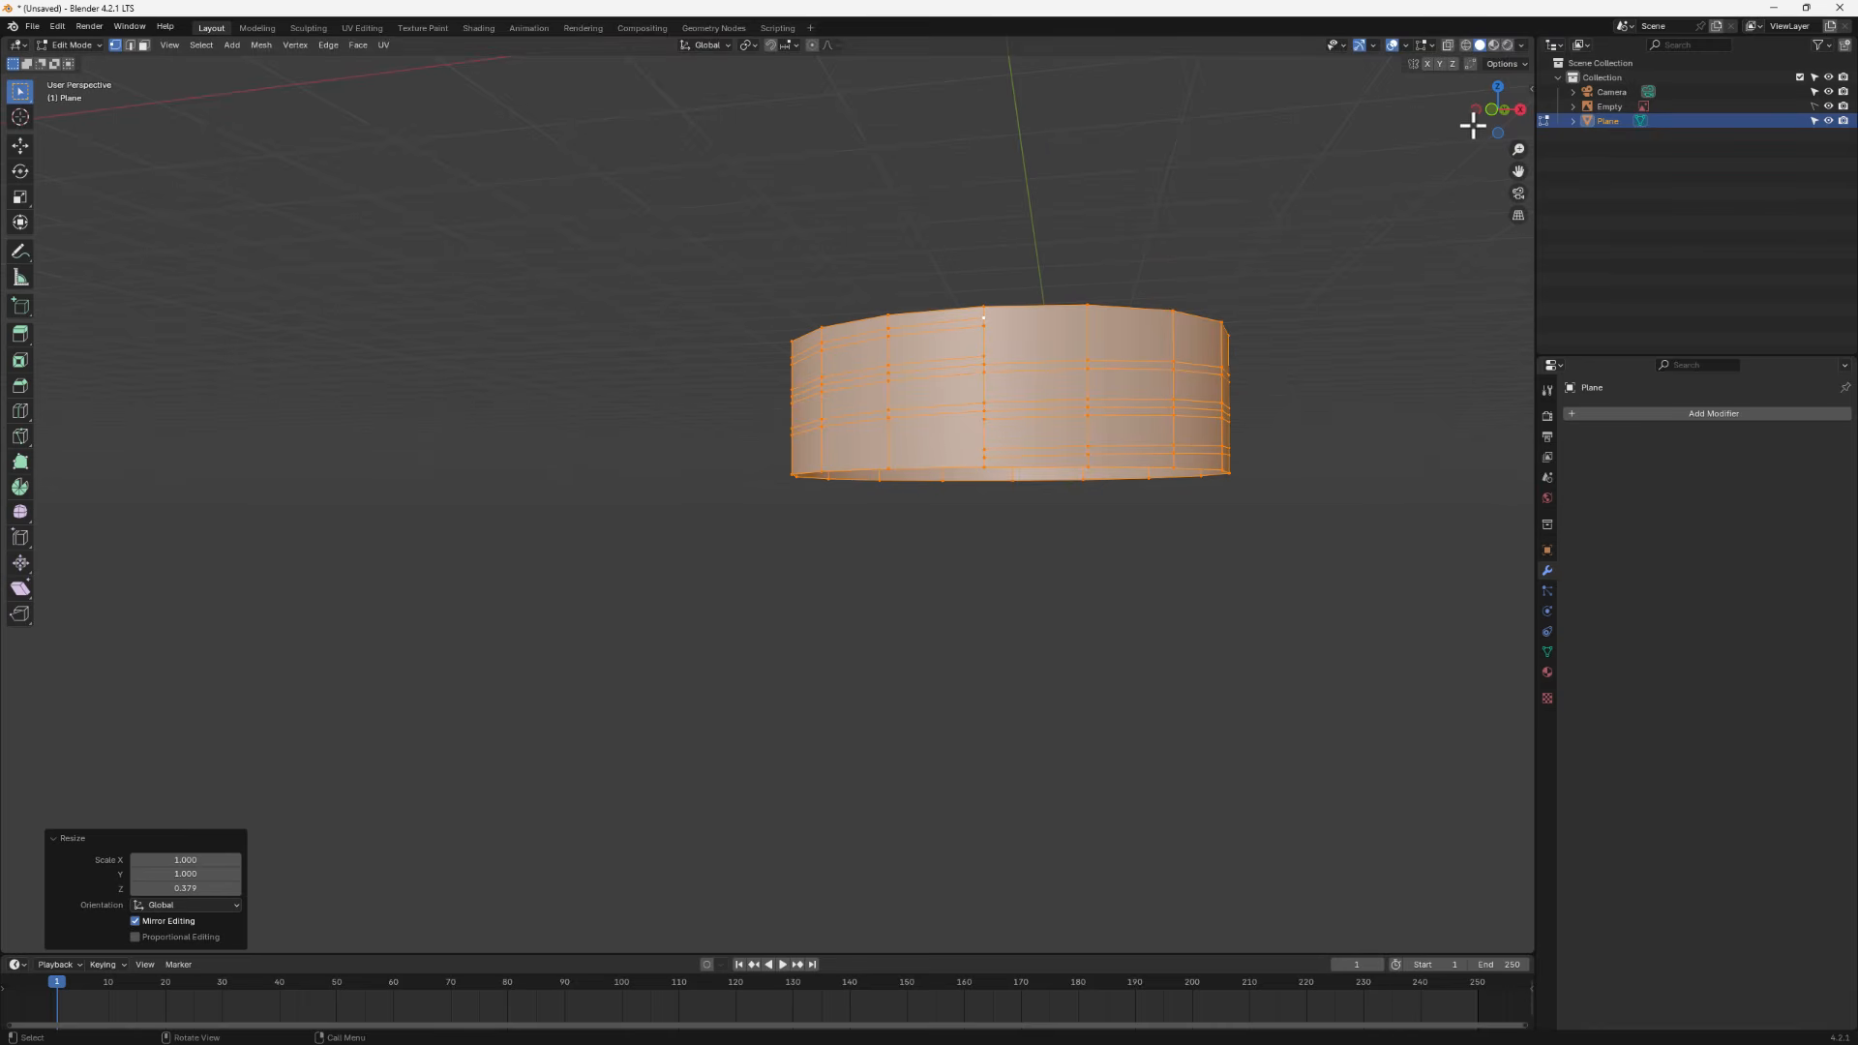
pyautogui.click(1520, 109)
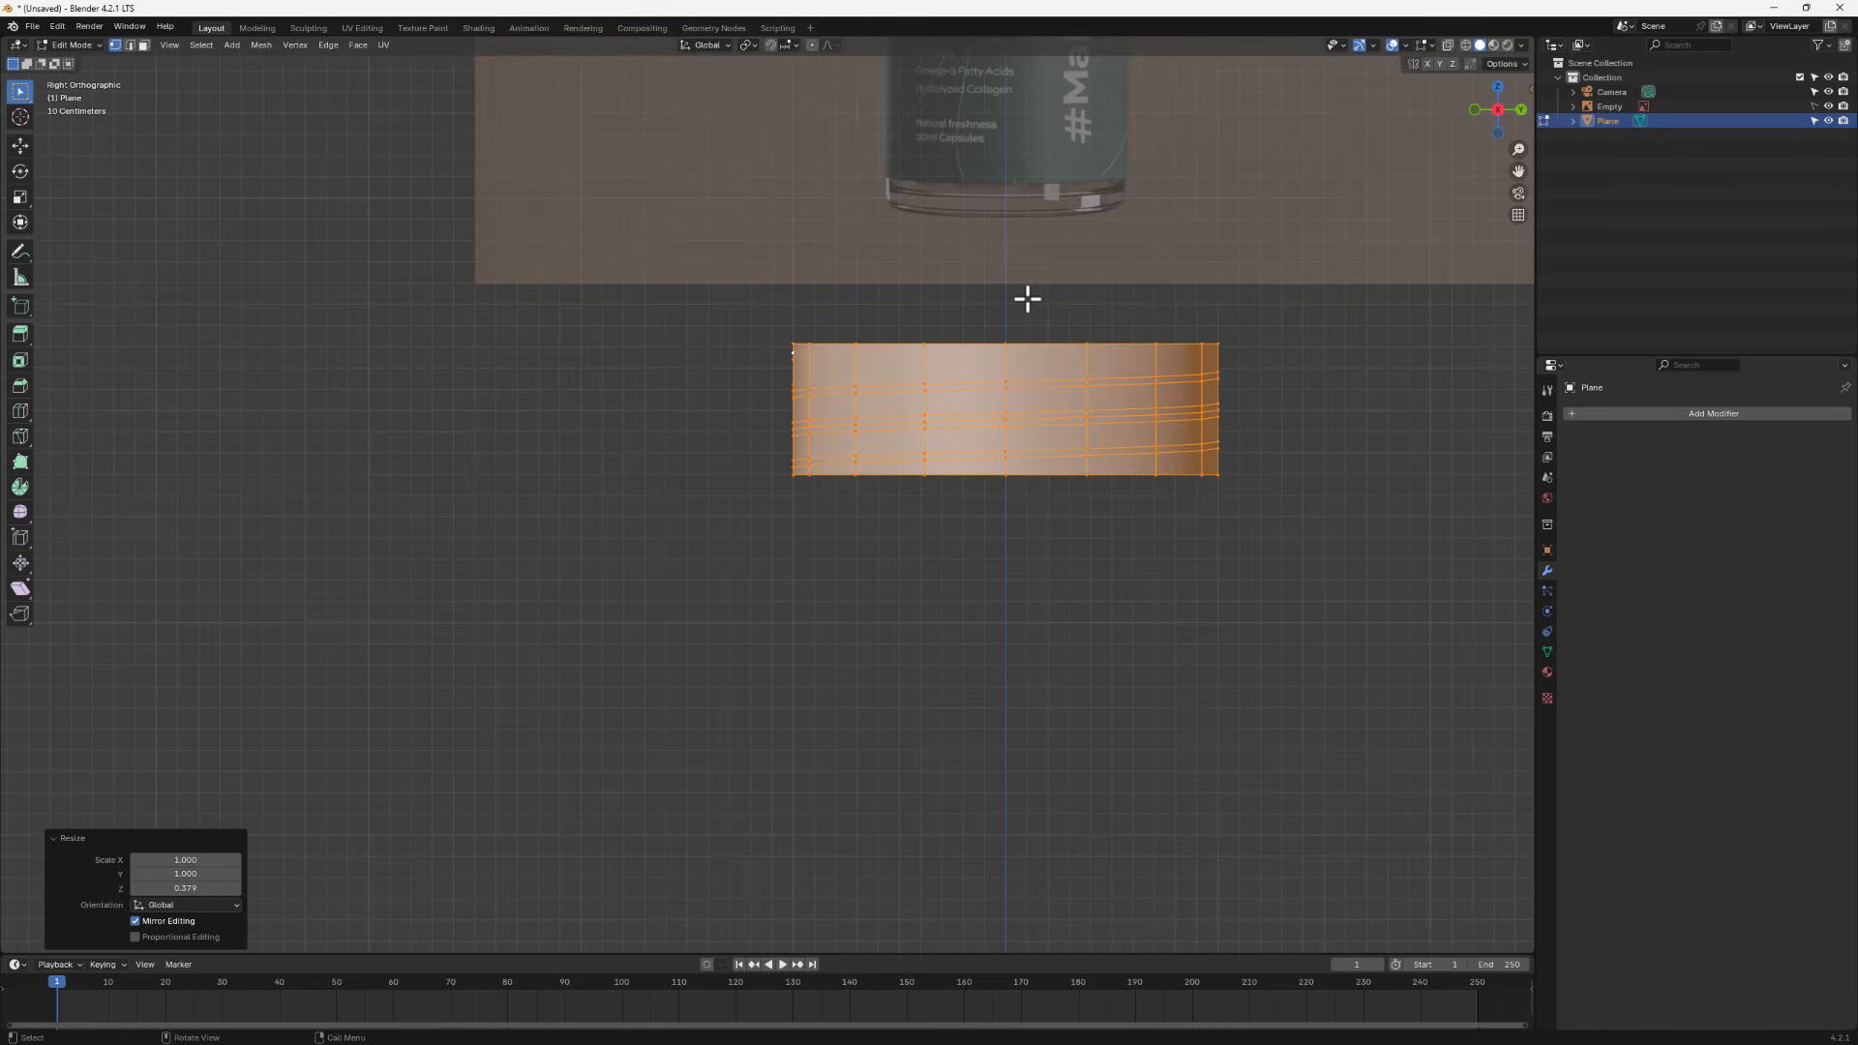
pyautogui.keyDown('shift'); pyautogui.moveTo(1024, 299); pyautogui.dragTo(880, 610, button='middle'); pyautogui.keyUp('shift')
pyautogui.scroll(-2, 897, 800)
pyautogui.press('g')
pyautogui.press('z')
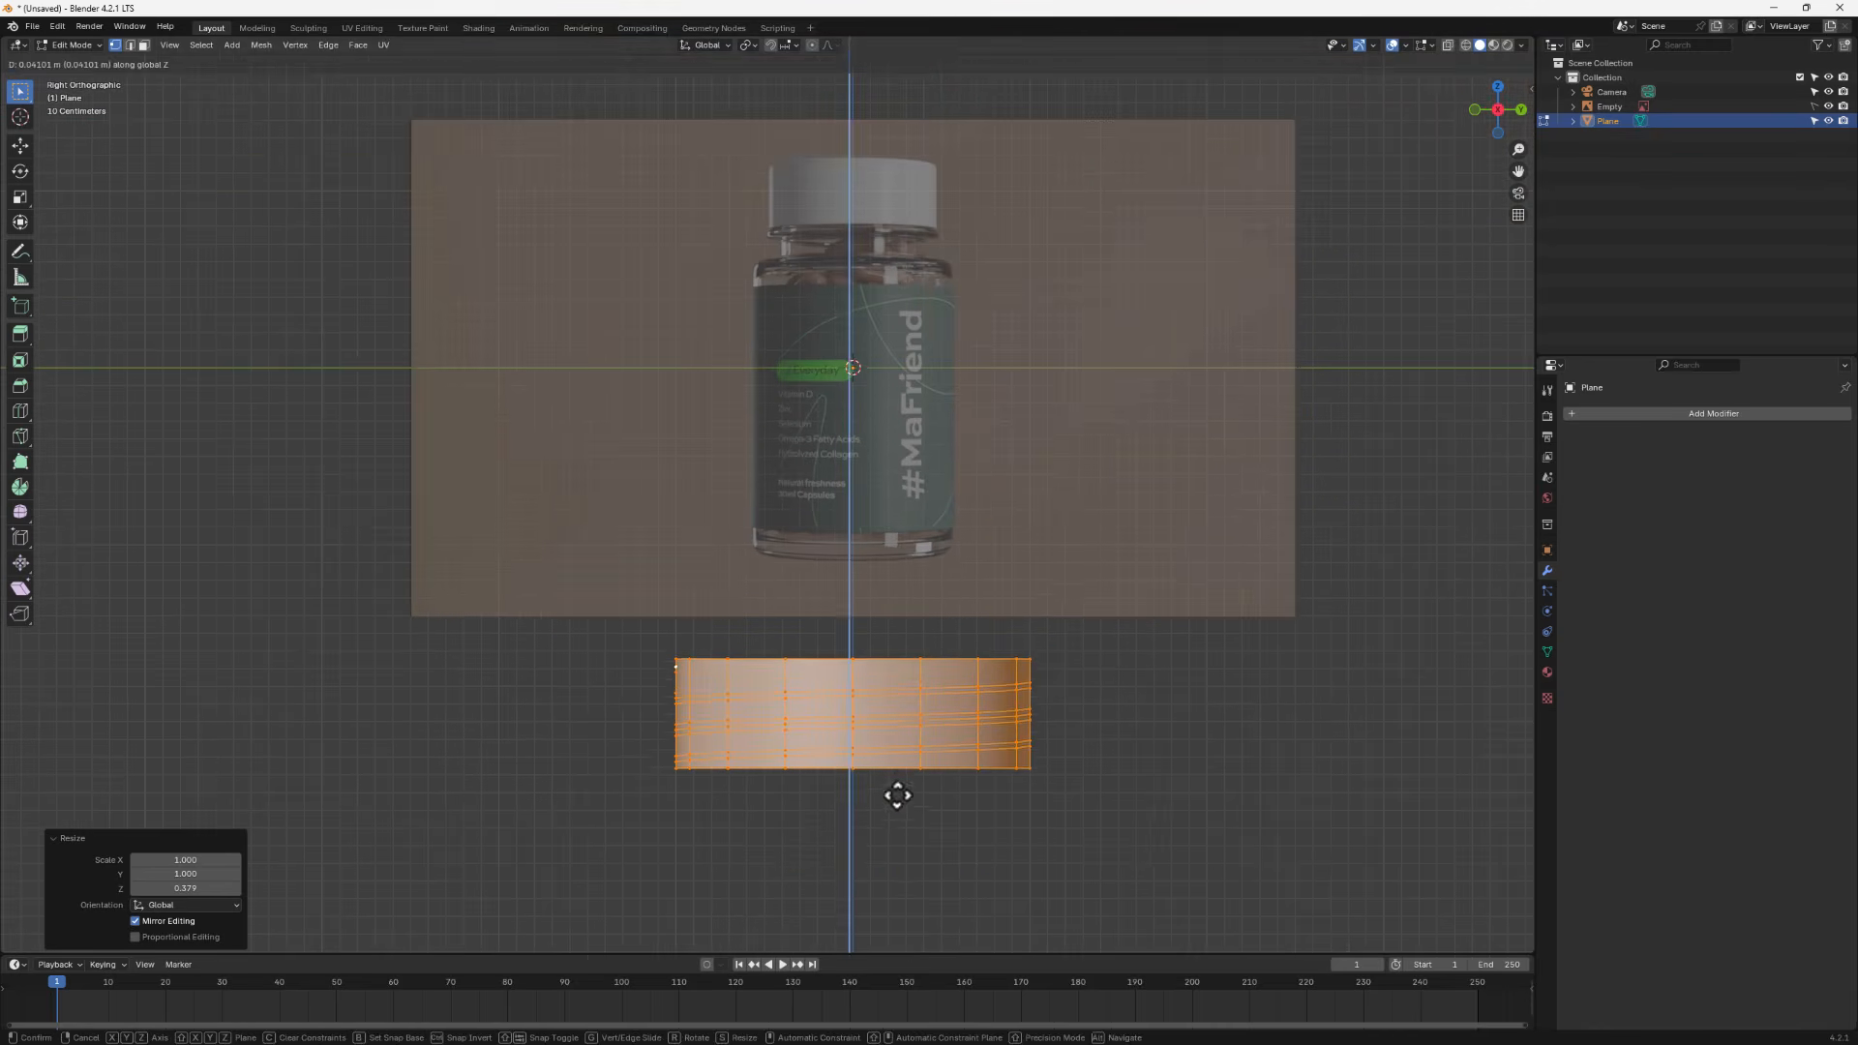
pyautogui.click(956, 277)
# - Scale the band uniformly to about 0.456 so it matches the reference cap's width
pyautogui.scroll(2, 1060, 232)
pyautogui.keyDown('shift'); pyautogui.moveTo(1062, 236); pyautogui.dragTo(1087, 423, button='middle'); pyautogui.keyUp('shift')
pyautogui.press('s')
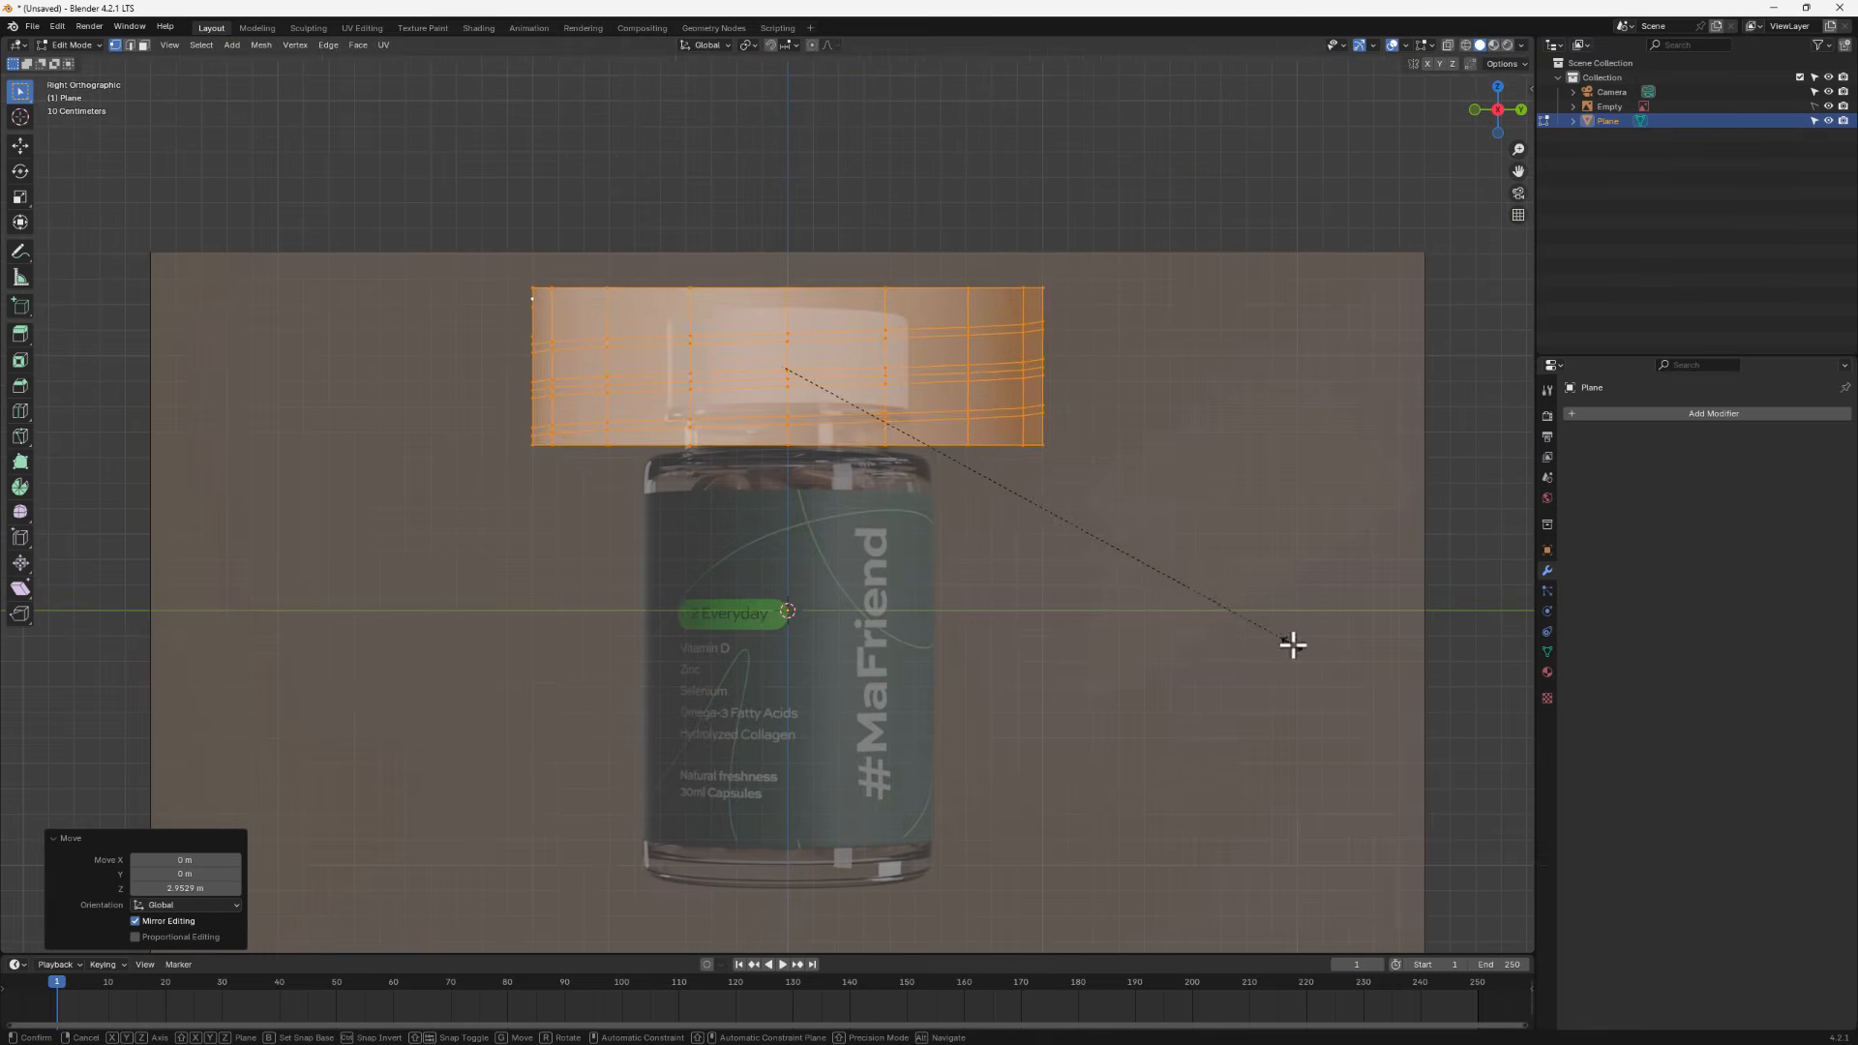
pyautogui.click(1021, 481)
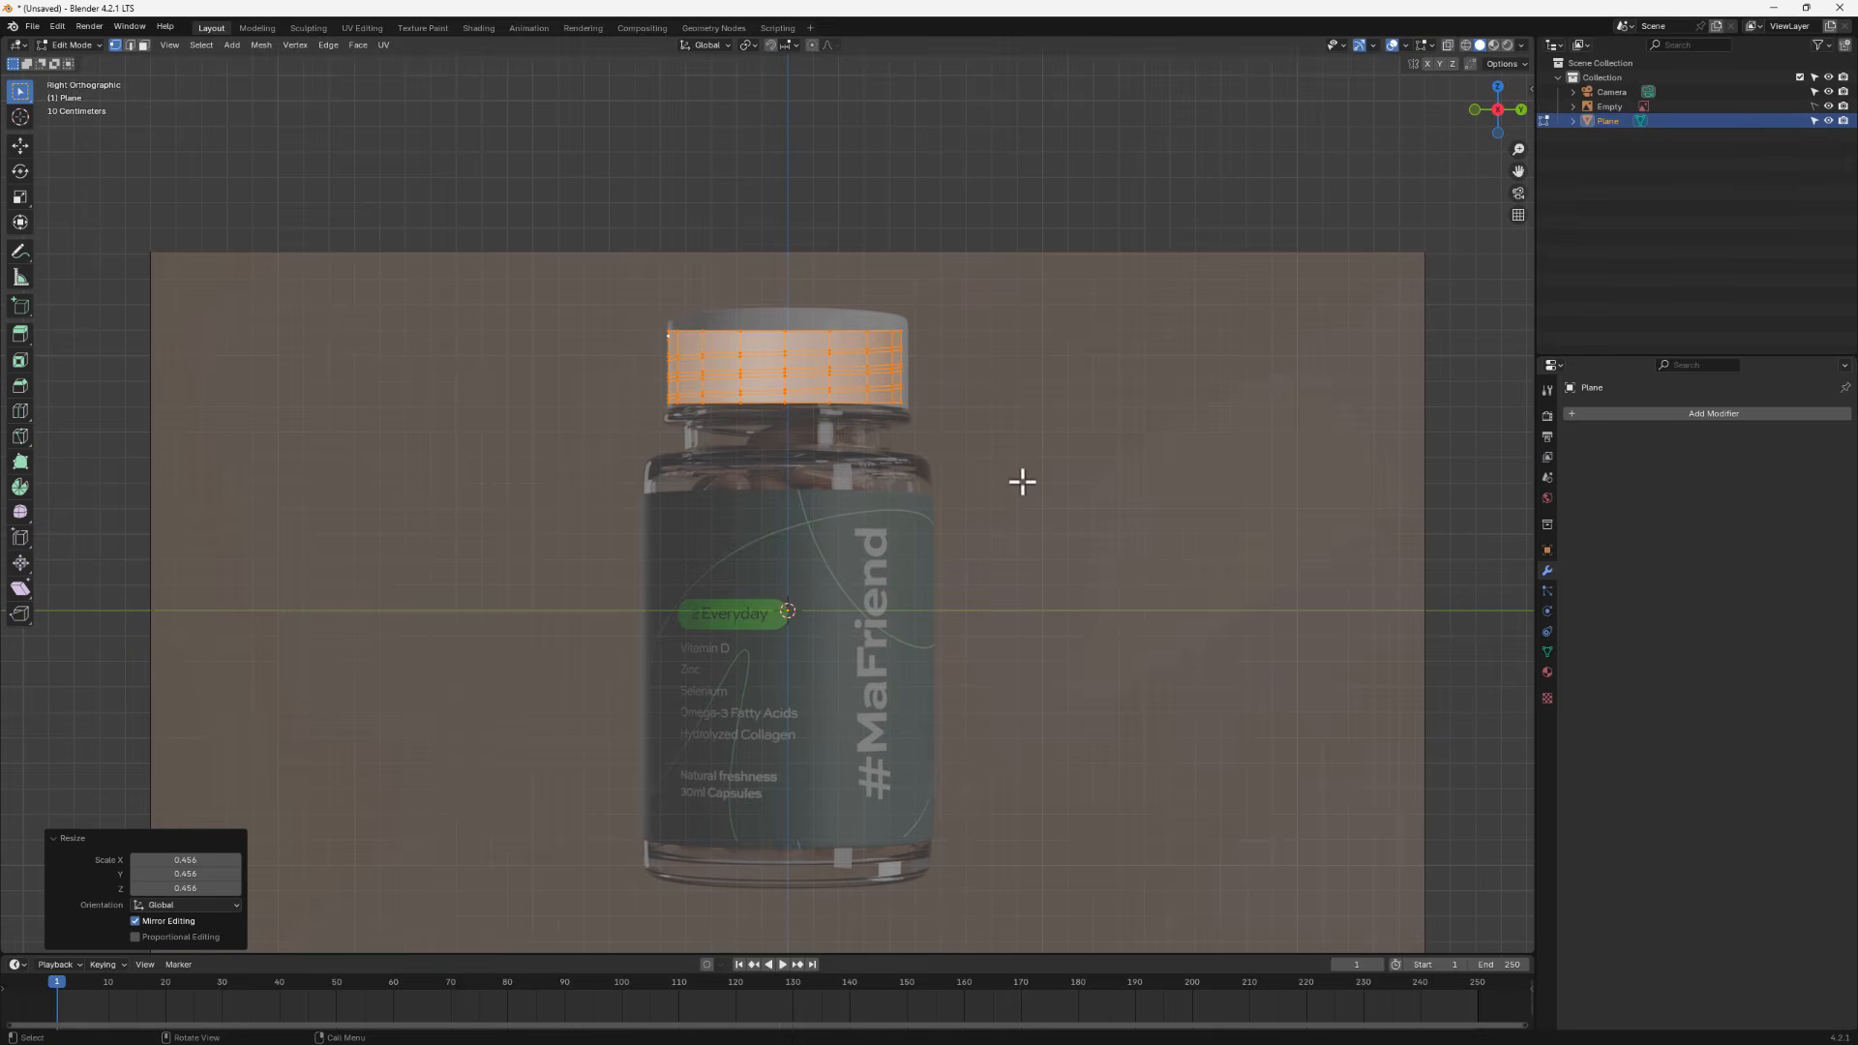
# - Stretch the band along Z to about 1.159 and 1.045 and nudge it up to match the cap's height
pyautogui.press('s')
pyautogui.press('z')
pyautogui.click(850, 534)
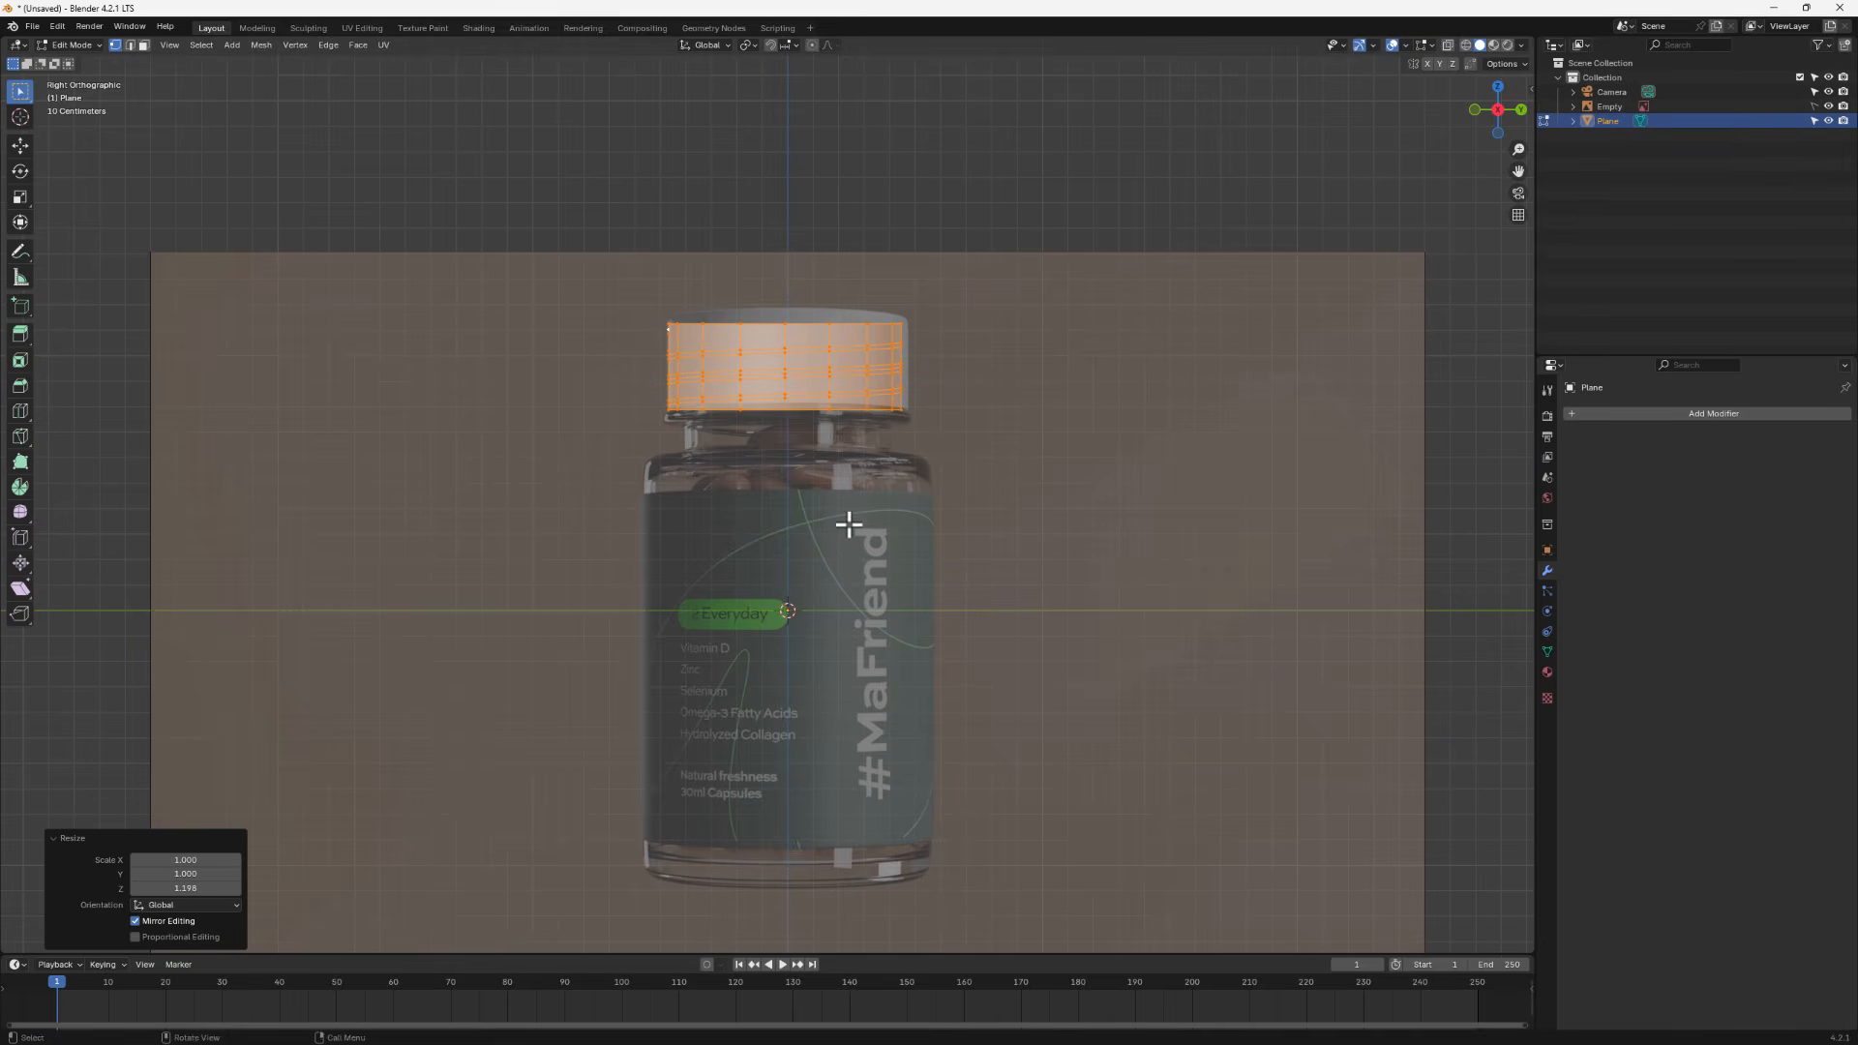
pyautogui.press('s')
pyautogui.press('z')
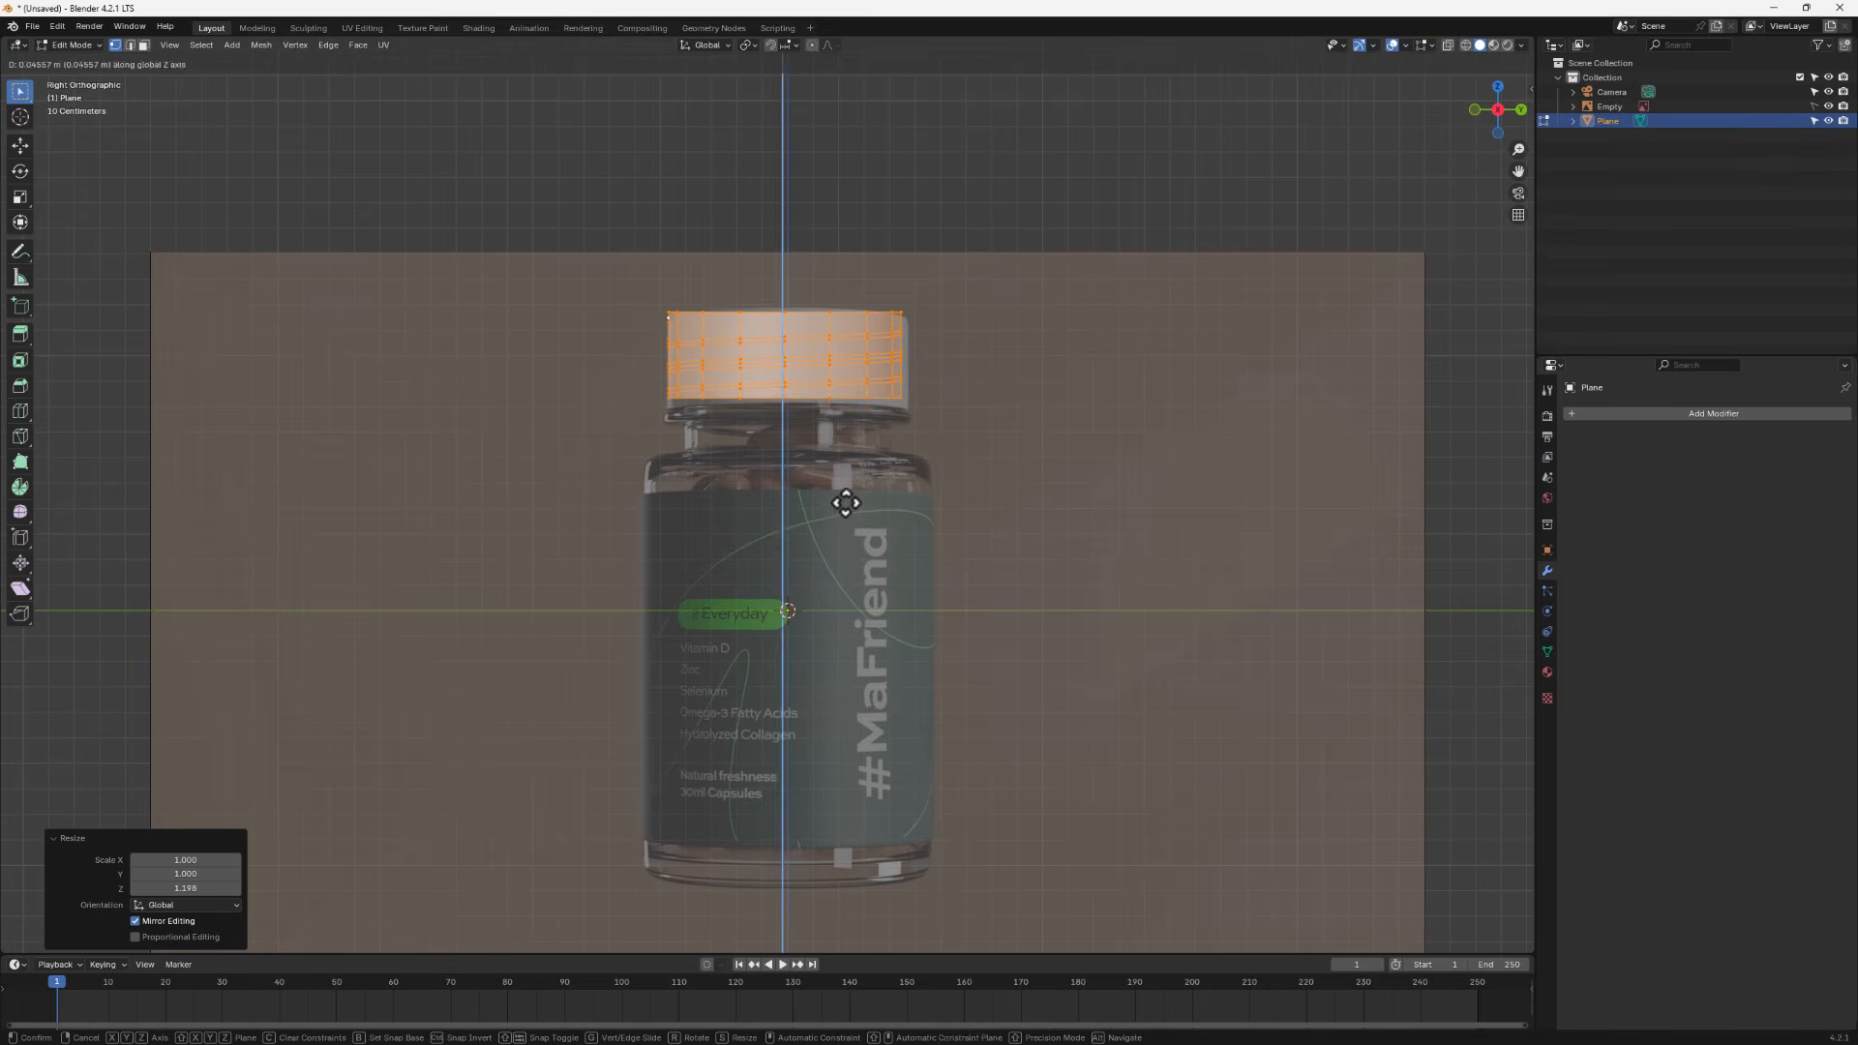
pyautogui.click(848, 511)
pyautogui.press('s')
pyautogui.press('z')
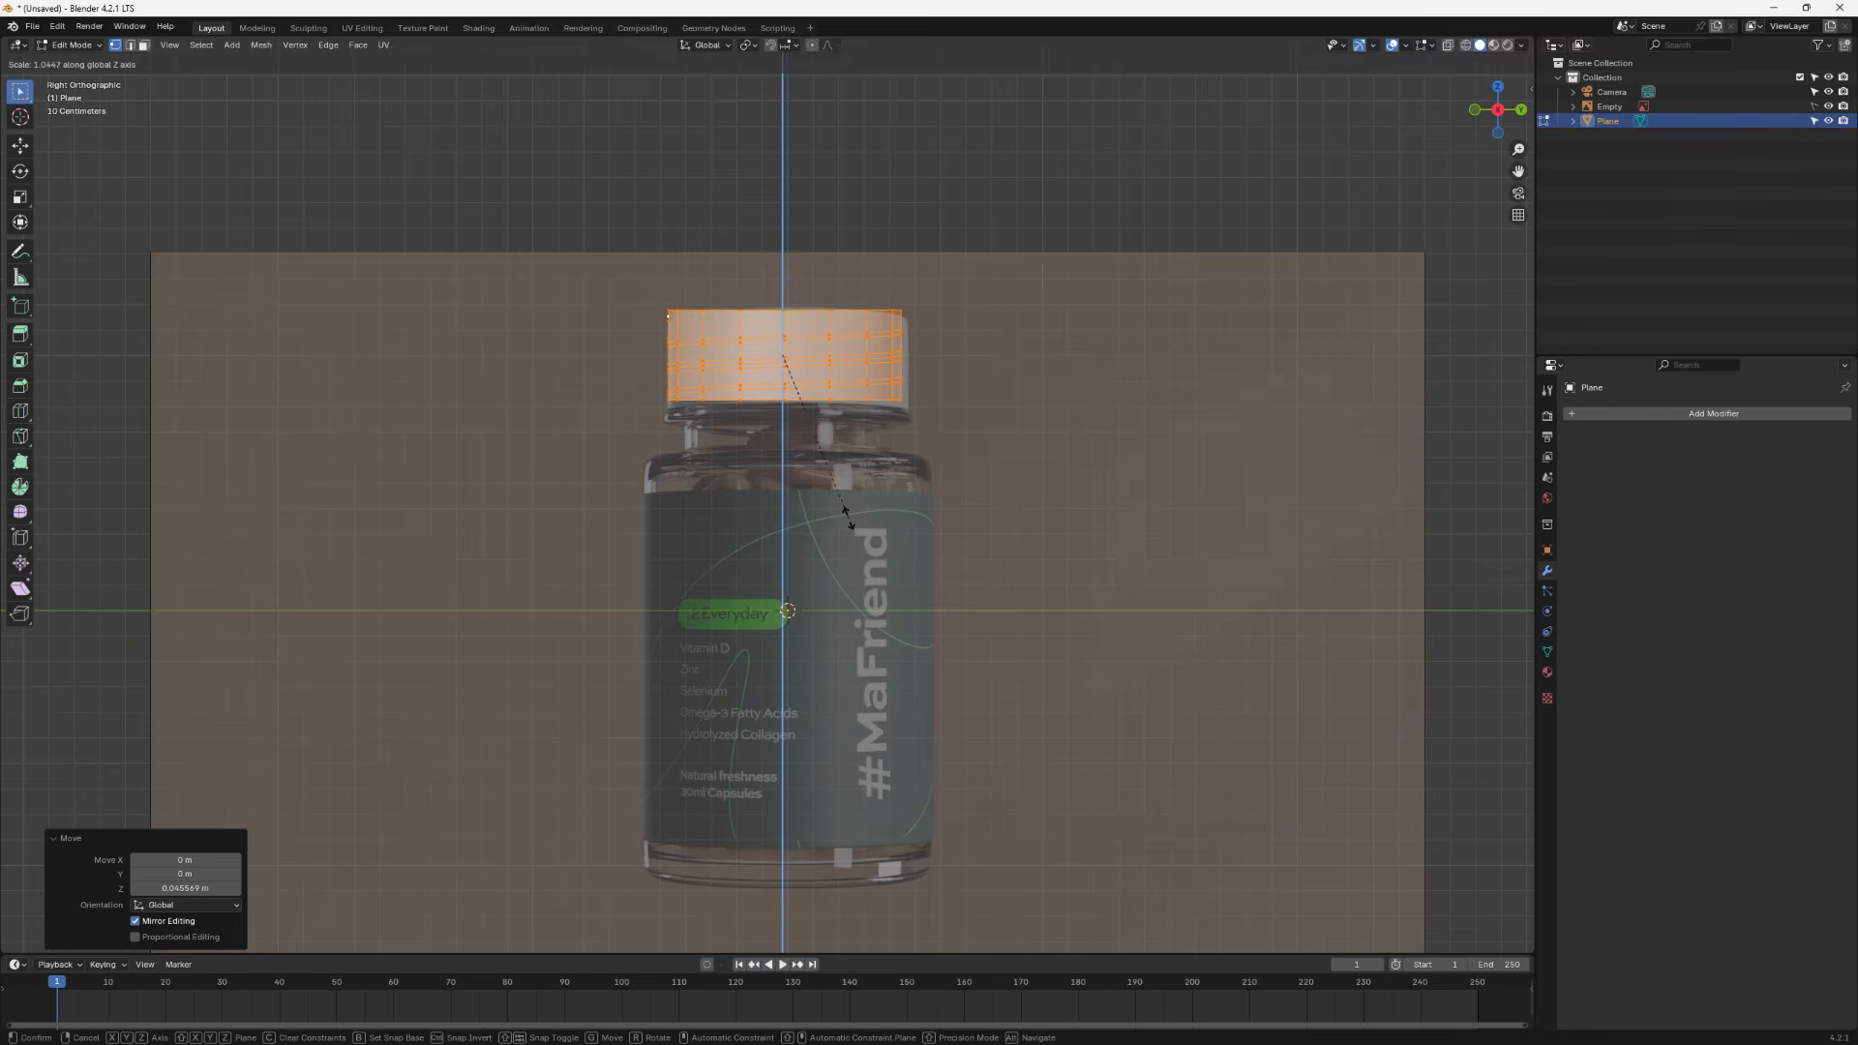
pyautogui.click(839, 490)
# - Select the thread band faces and extrude them outward along their normals by about 0.038 m
pyautogui.moveTo(611, 336); pyautogui.dragTo(958, 403, button='middle')
pyautogui.scroll(5, 920, 387)
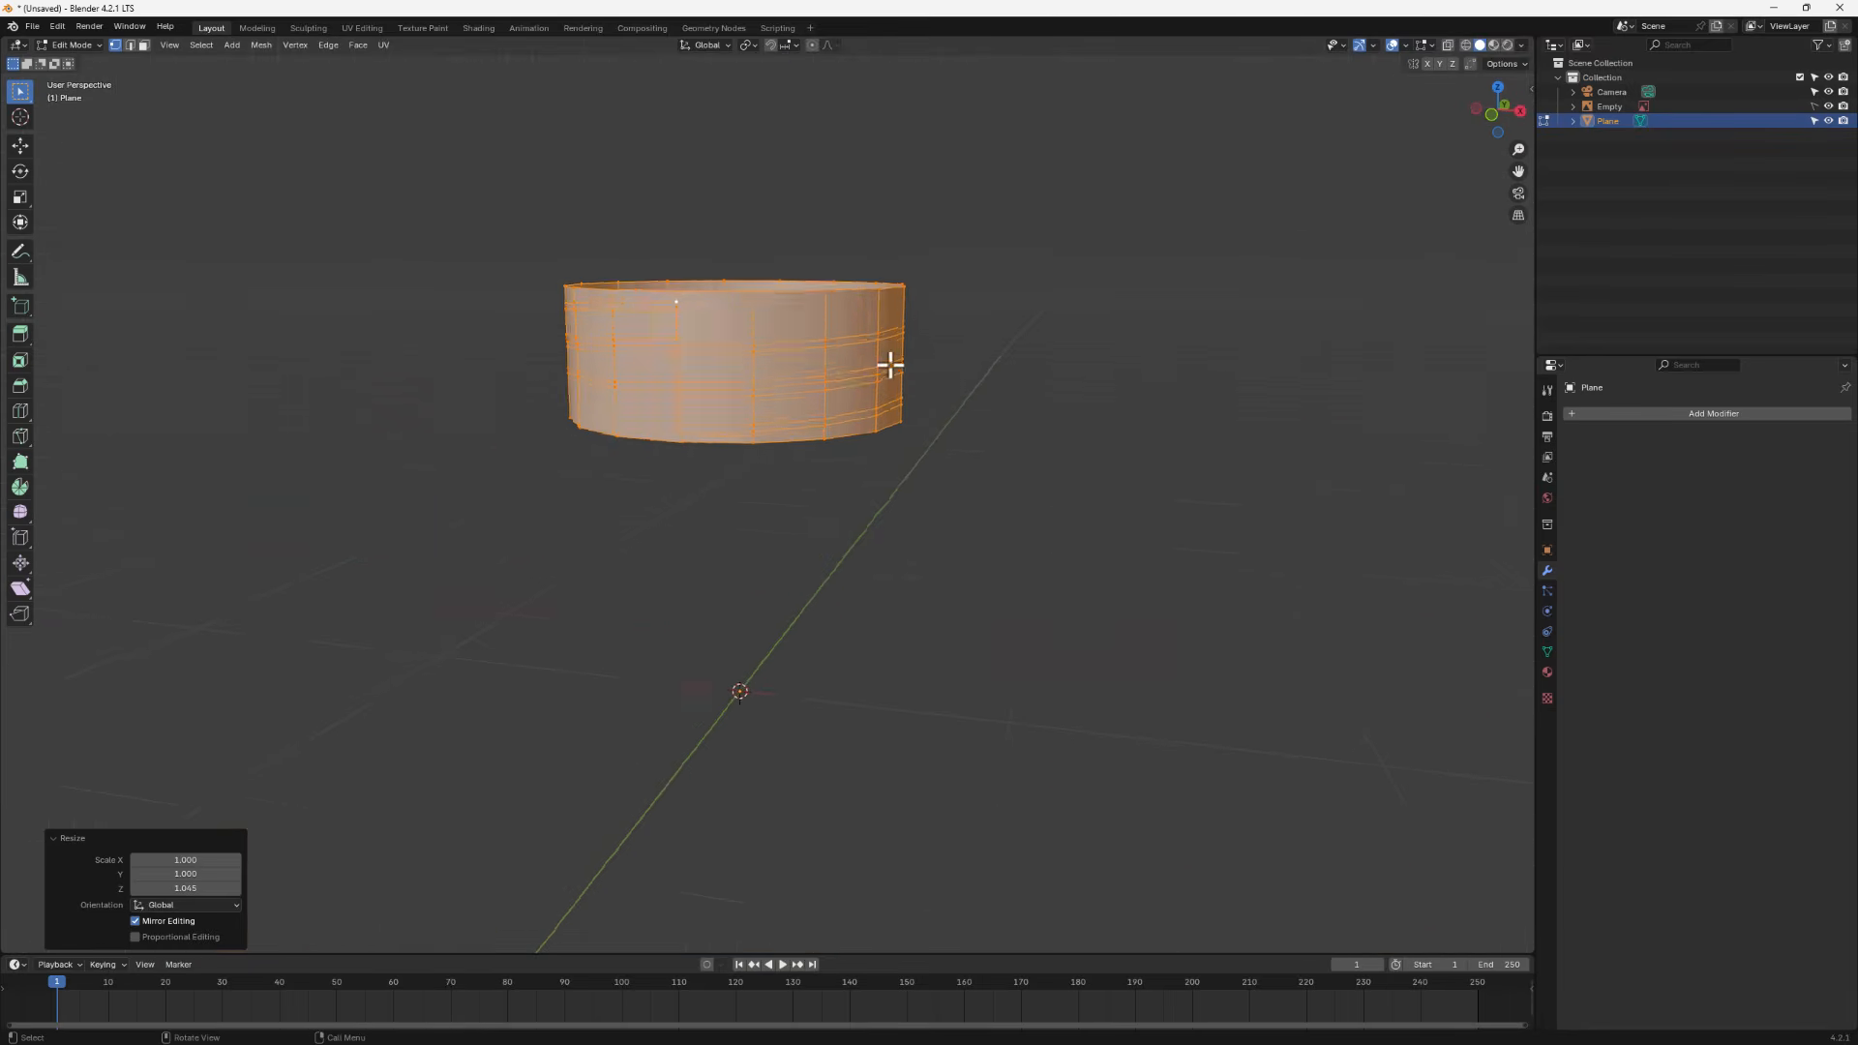
pyautogui.click(143, 45)
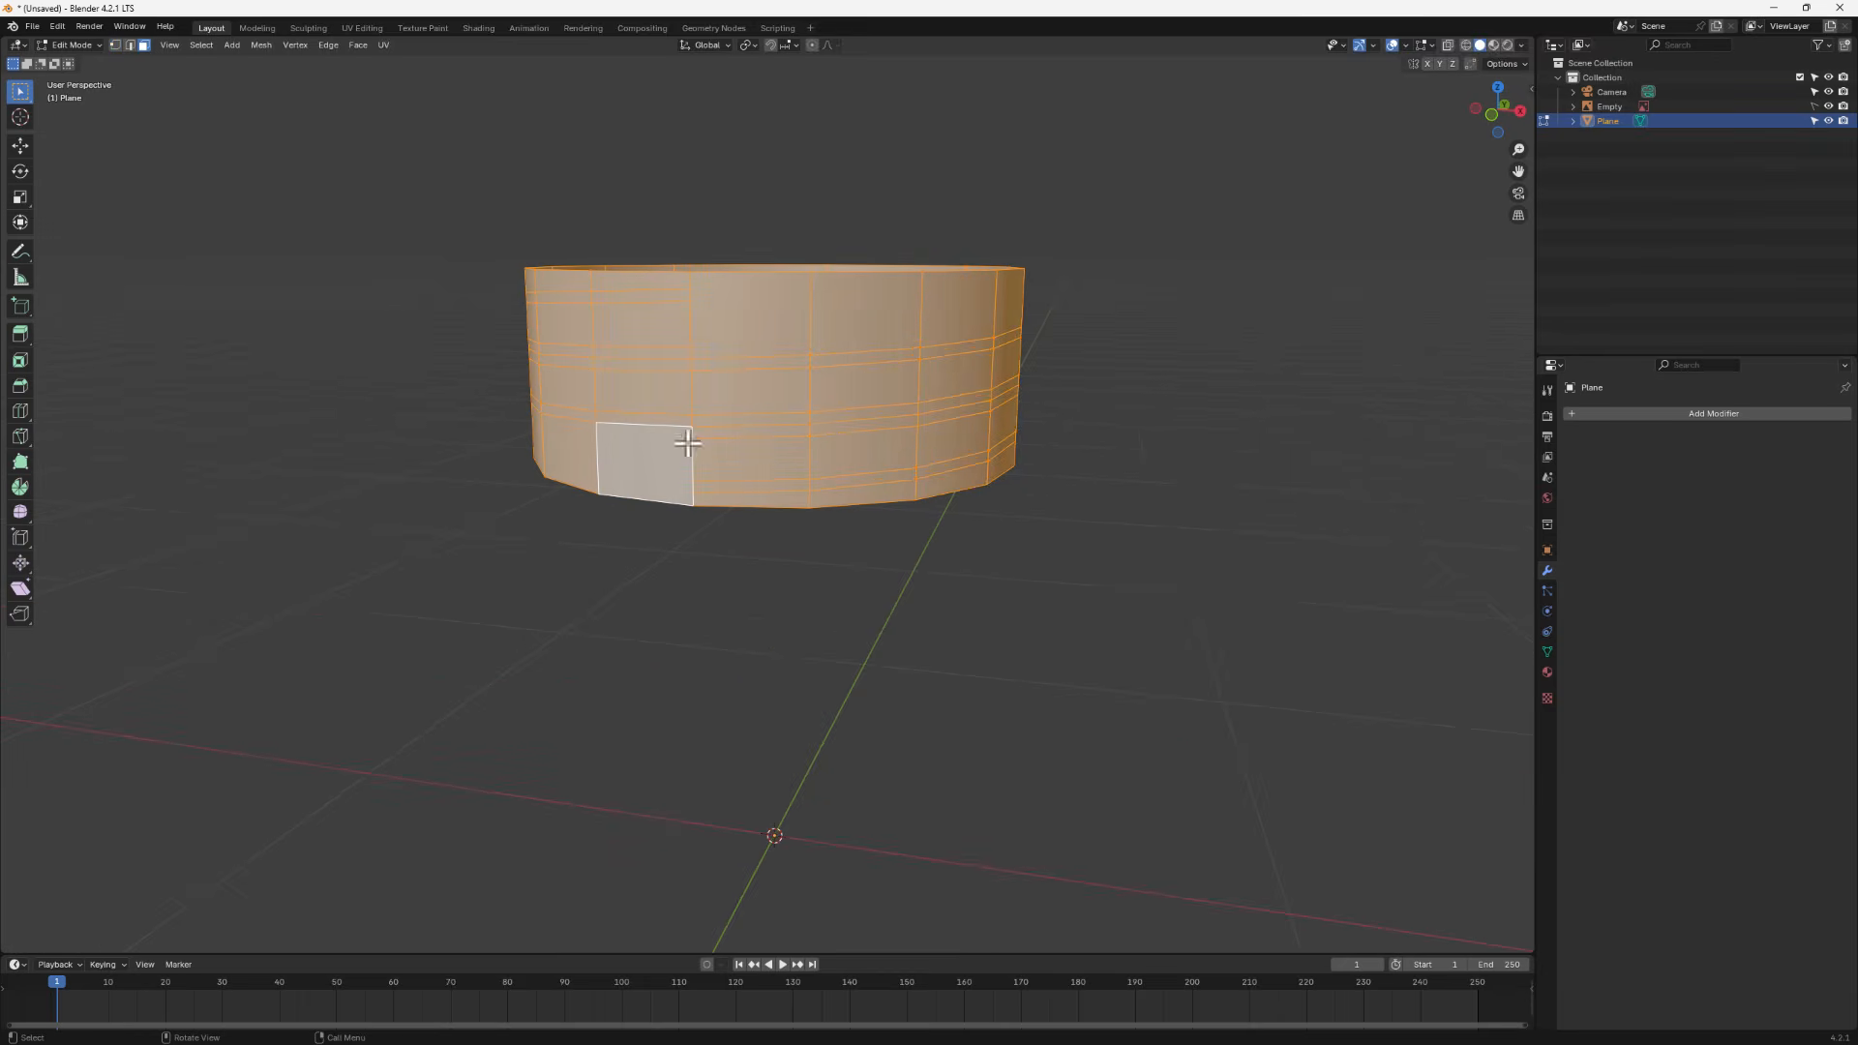
pyautogui.click(648, 329)
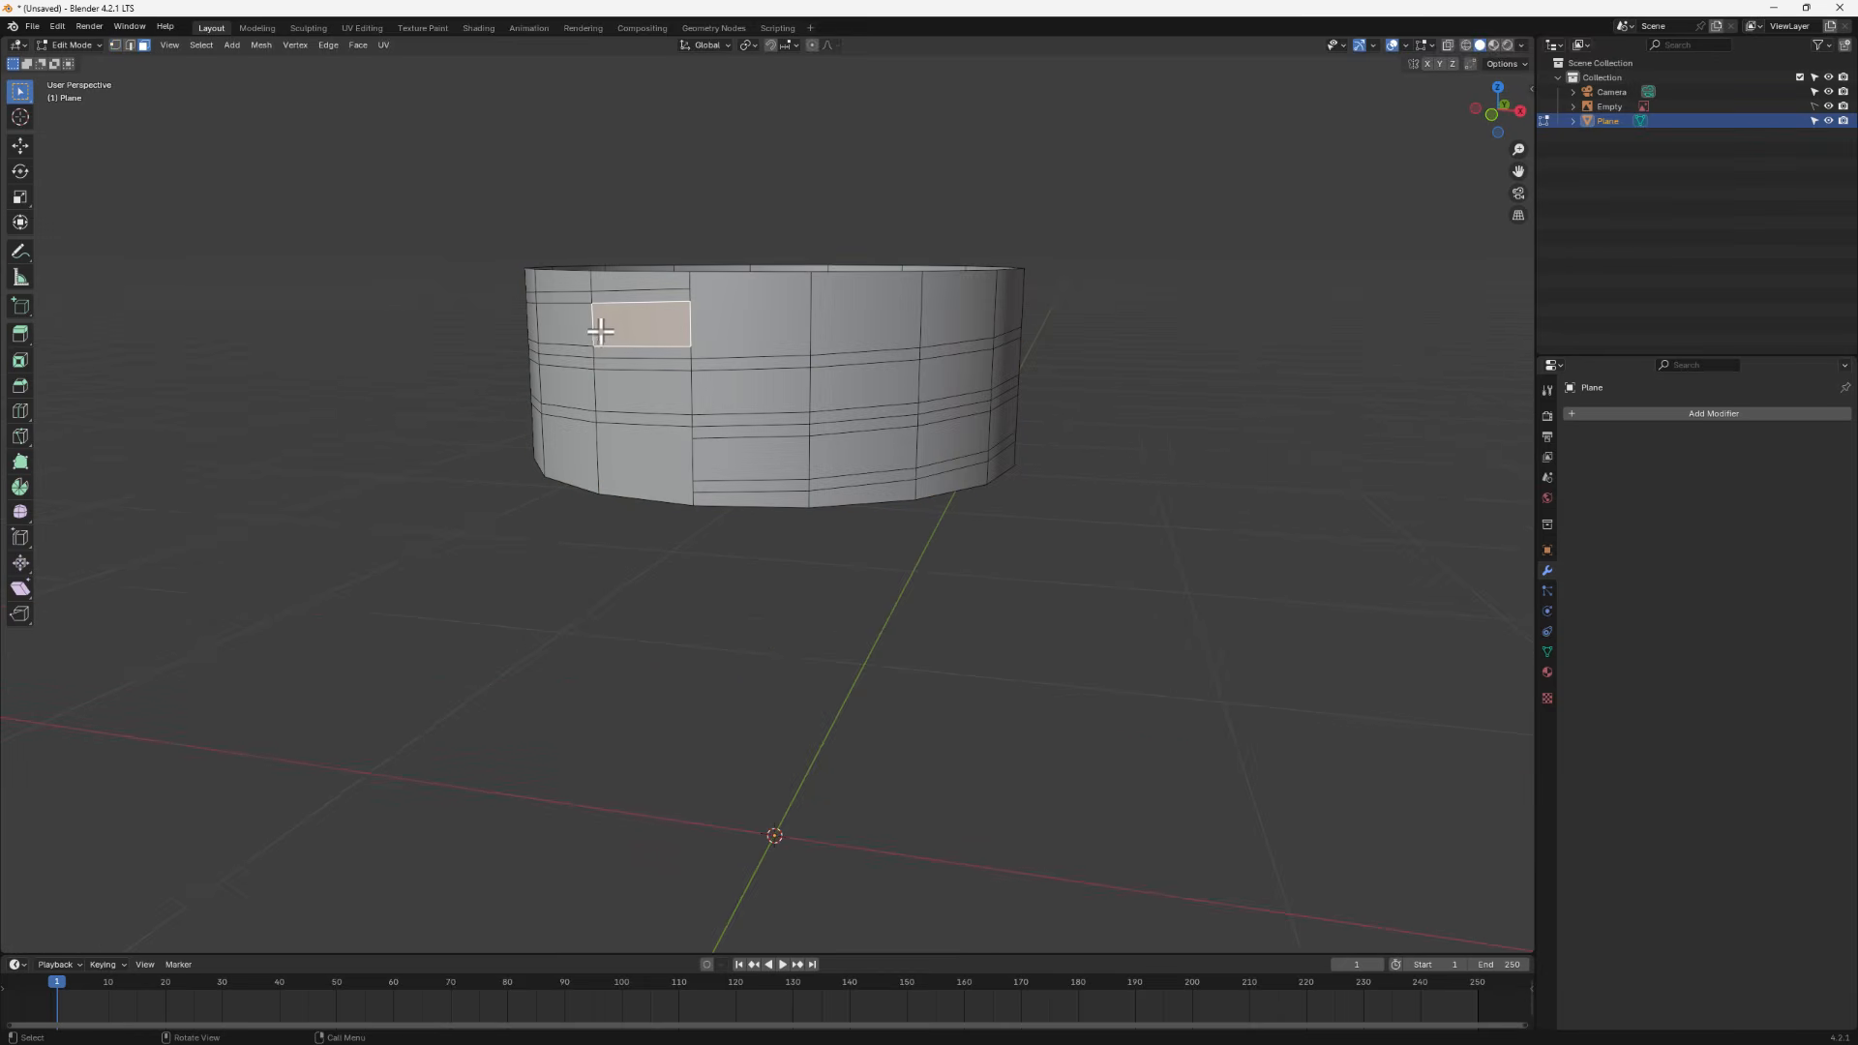
pyautogui.keyDown('alt'); pyautogui.click(595, 329); pyautogui.keyUp('alt')
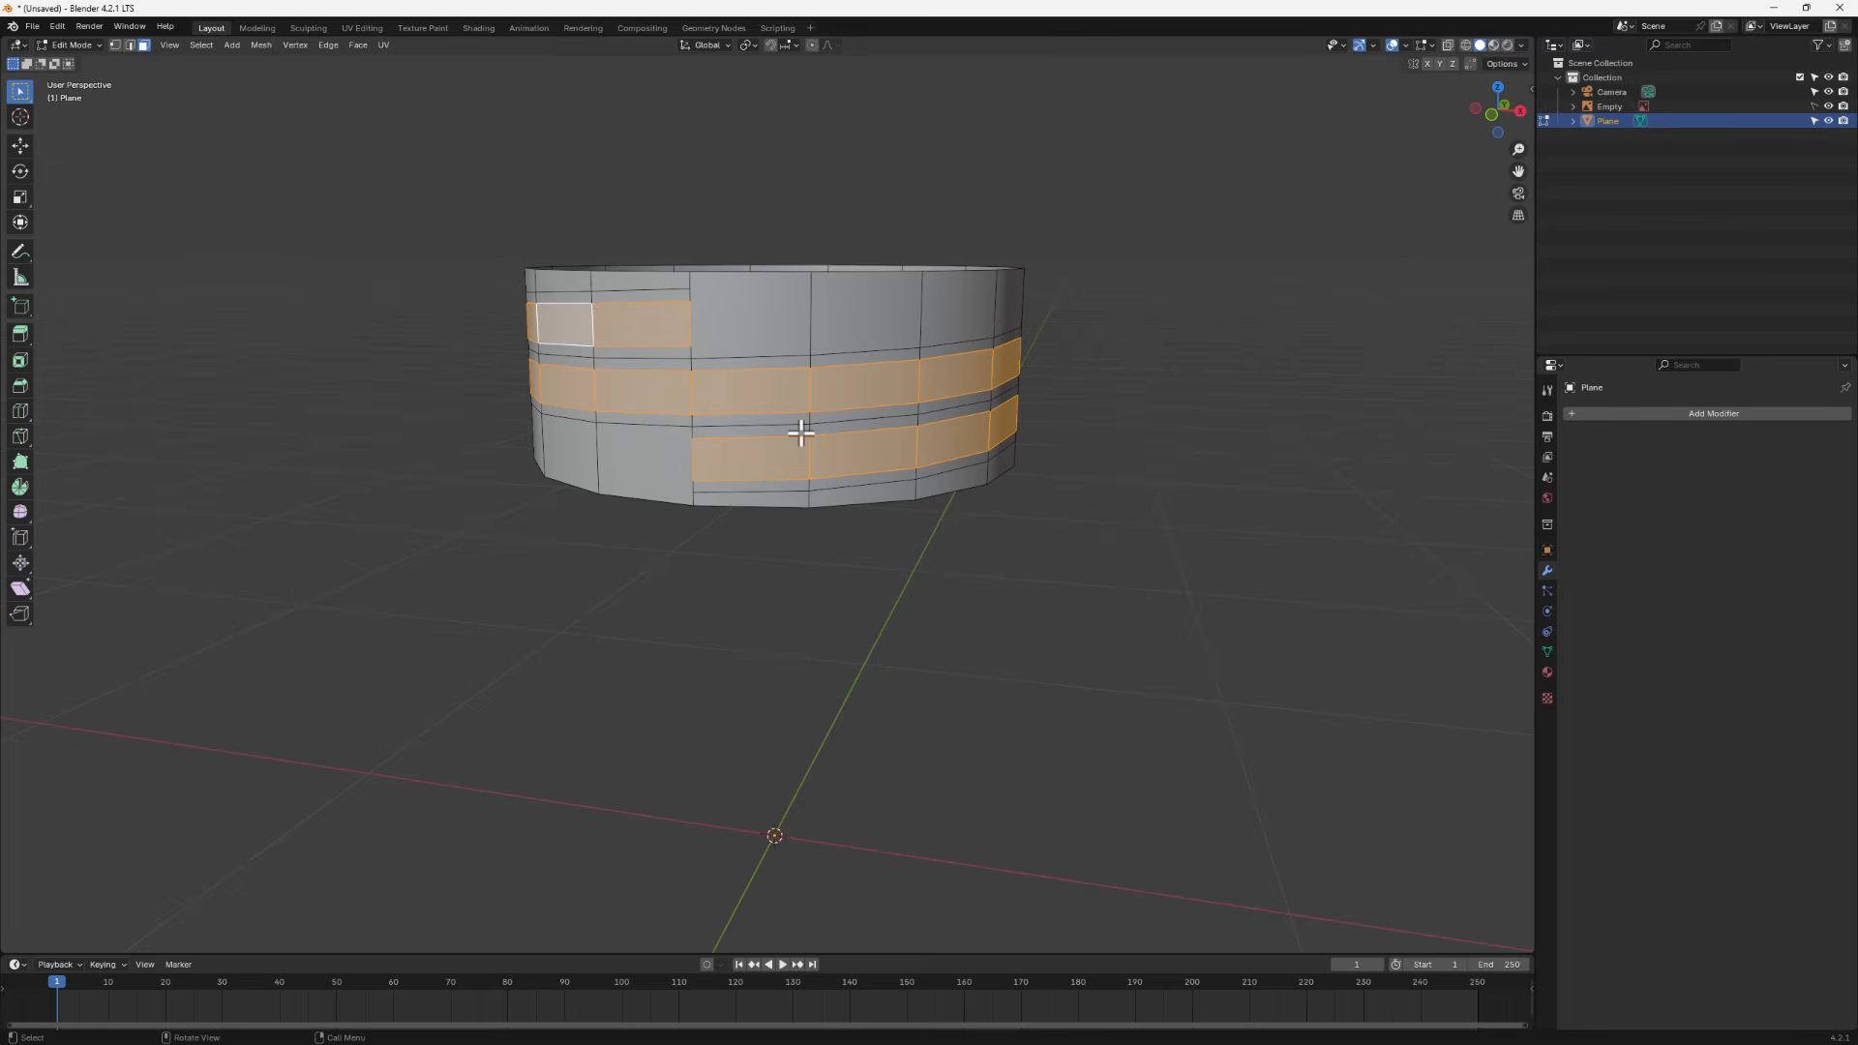
pyautogui.hotkey('alt', 'e')
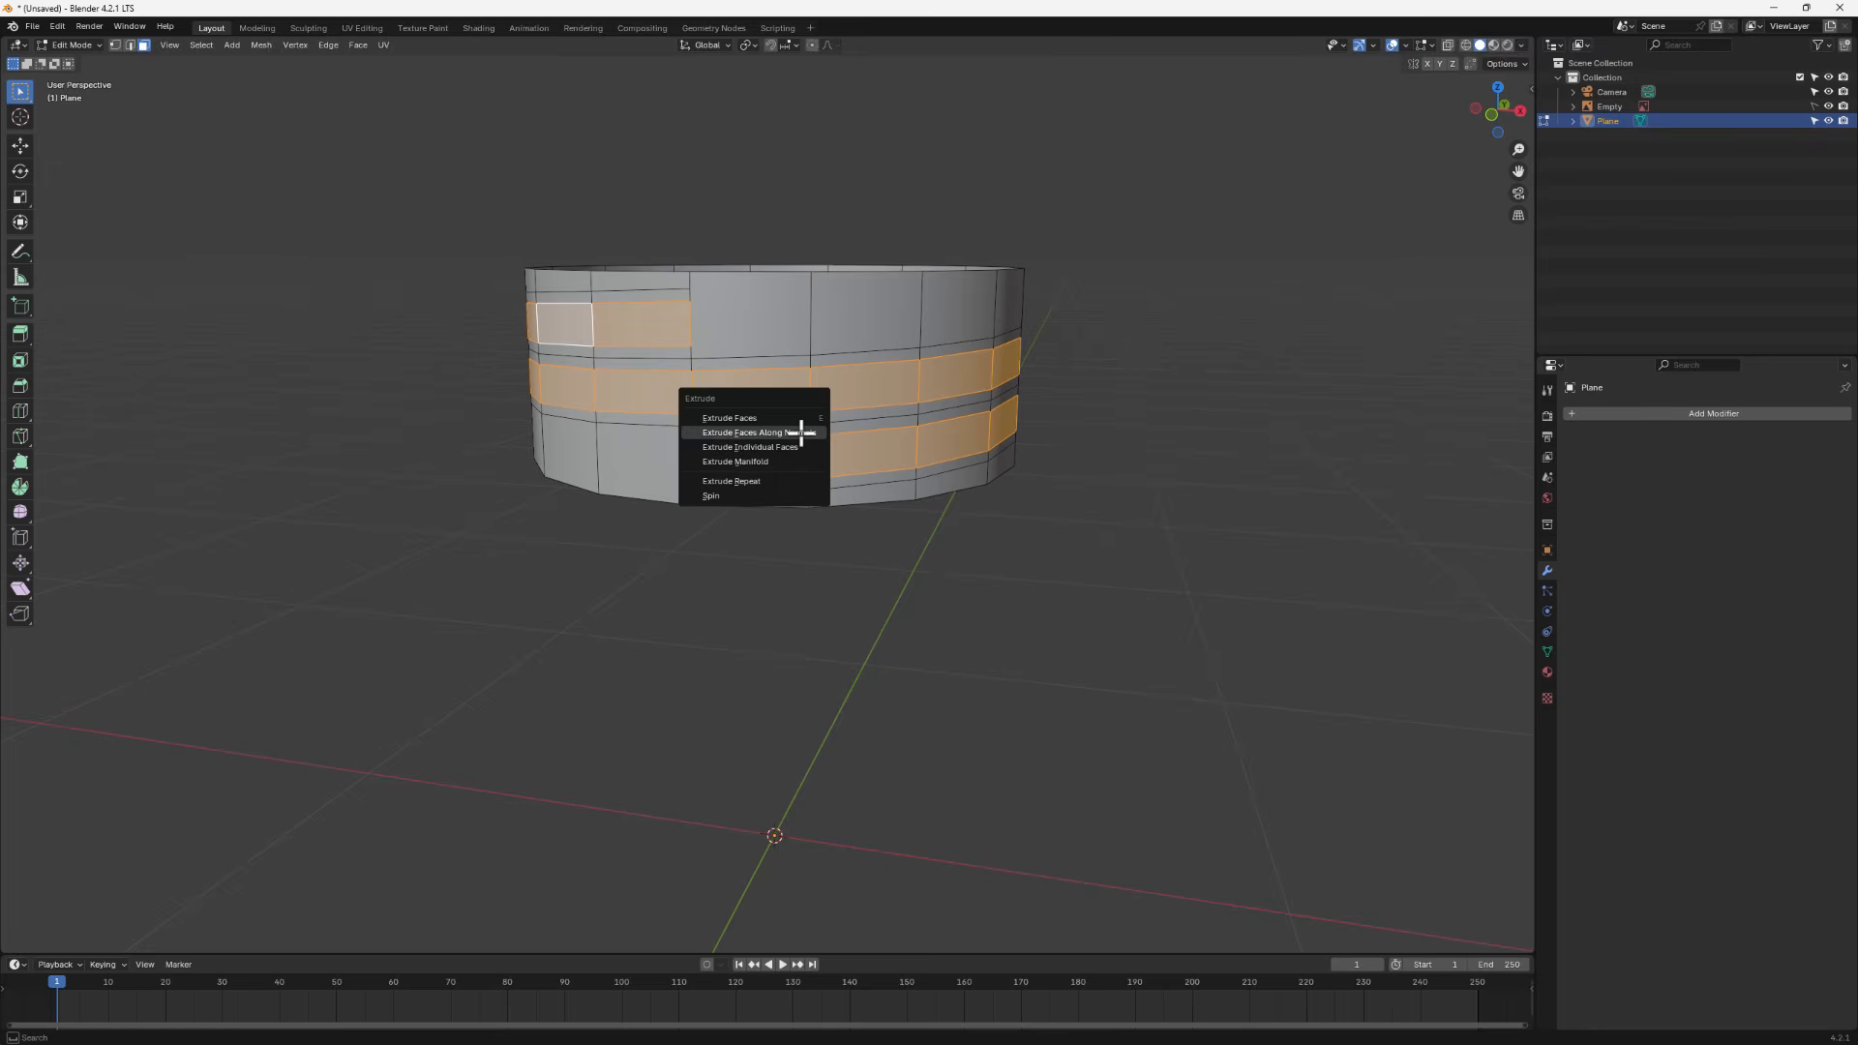
pyautogui.click(799, 432)
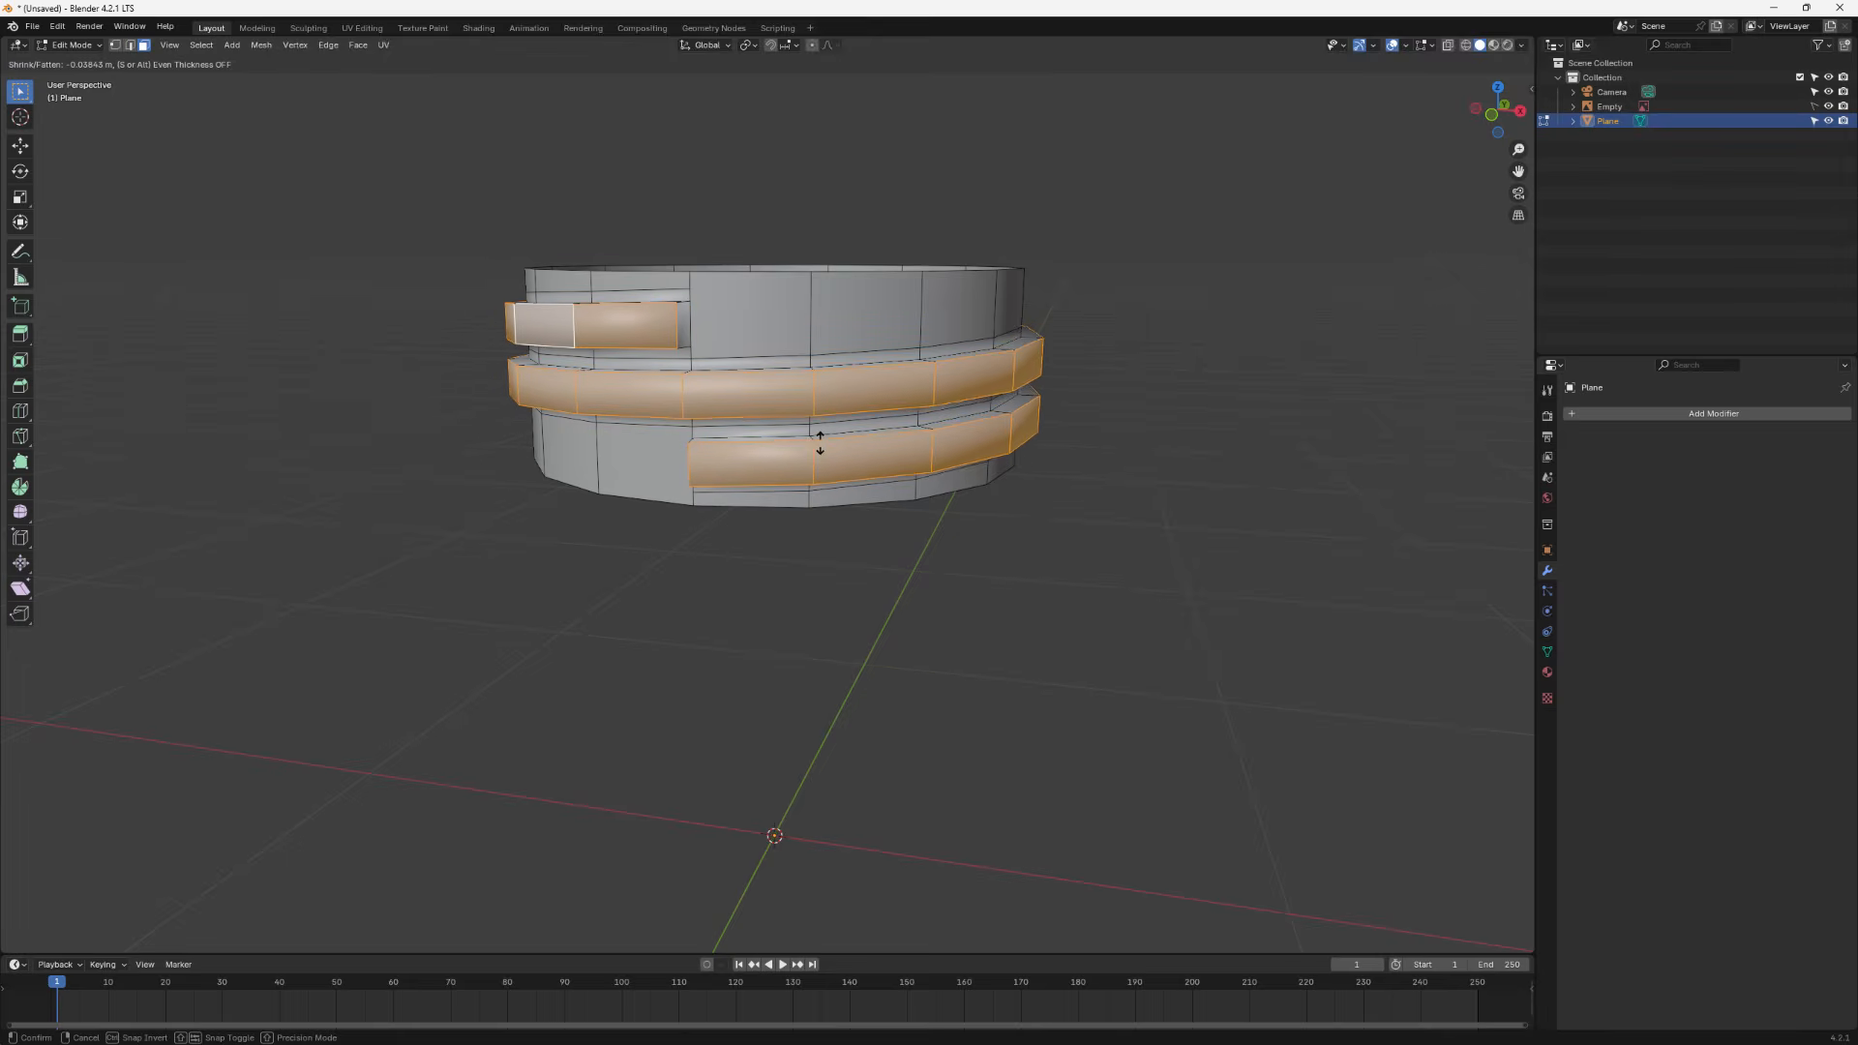
pyautogui.click(813, 440)
pyautogui.moveTo(813, 440); pyautogui.dragTo(765, 451, button='middle')
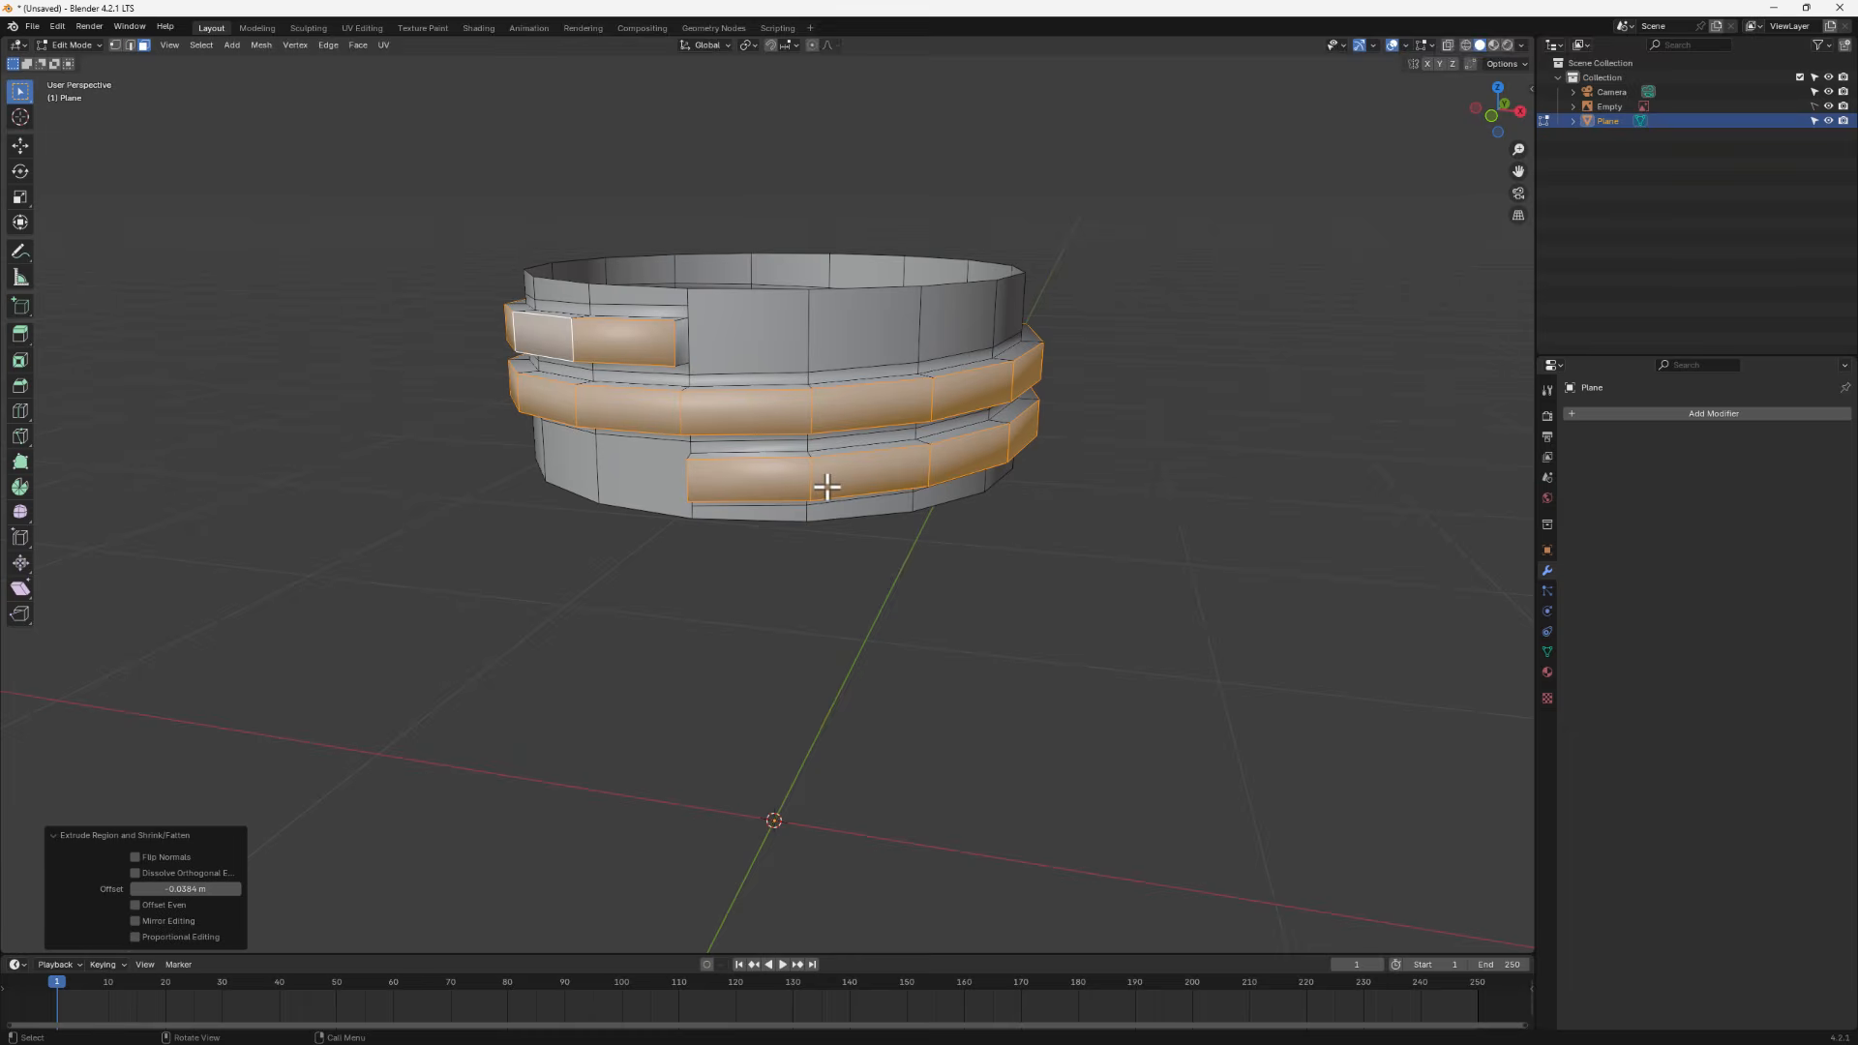
# - Leave Edit Mode and add a level 2 Subdivision Surface to the cap
pyautogui.press('Tab')
pyautogui.moveTo(830, 490)
pyautogui.mouseDown(button='middle')
pyautogui.moveTo(697, 485)
pyautogui.moveTo(813, 493)
pyautogui.mouseUp(button='middle')
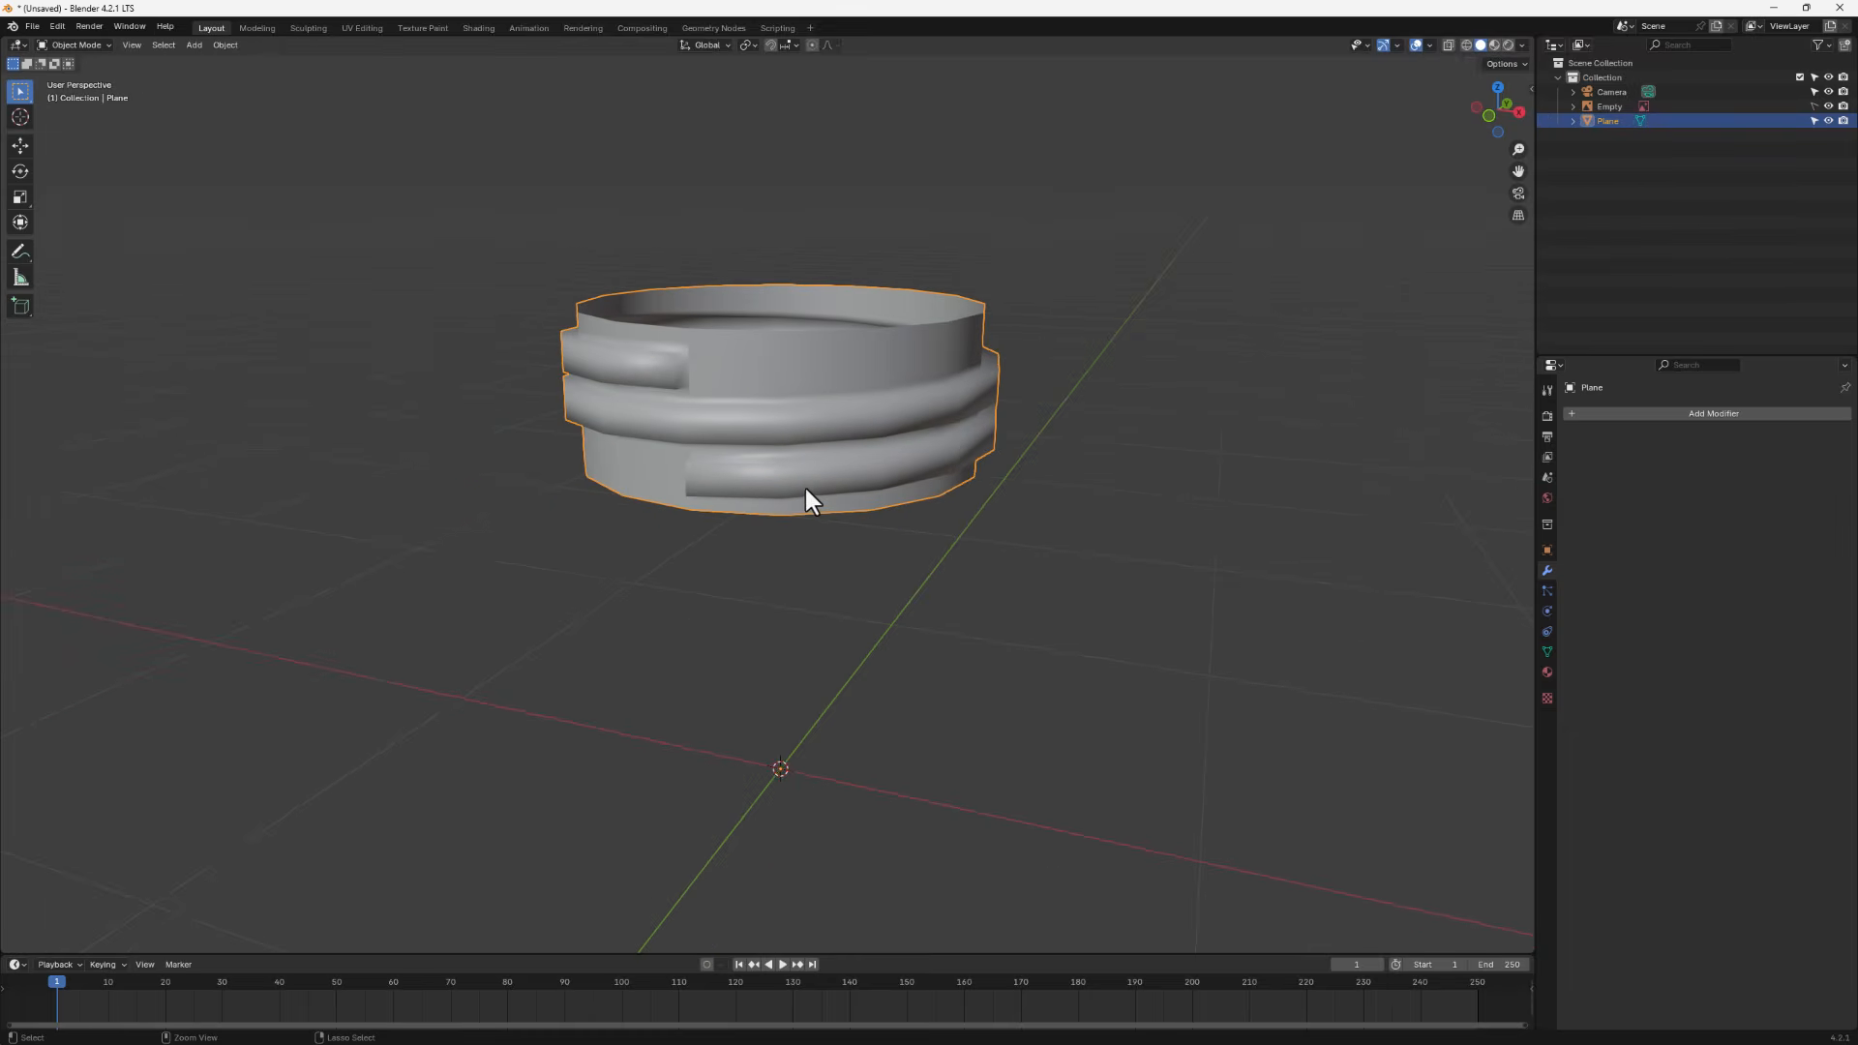
pyautogui.hotkey('ctrl', '2')
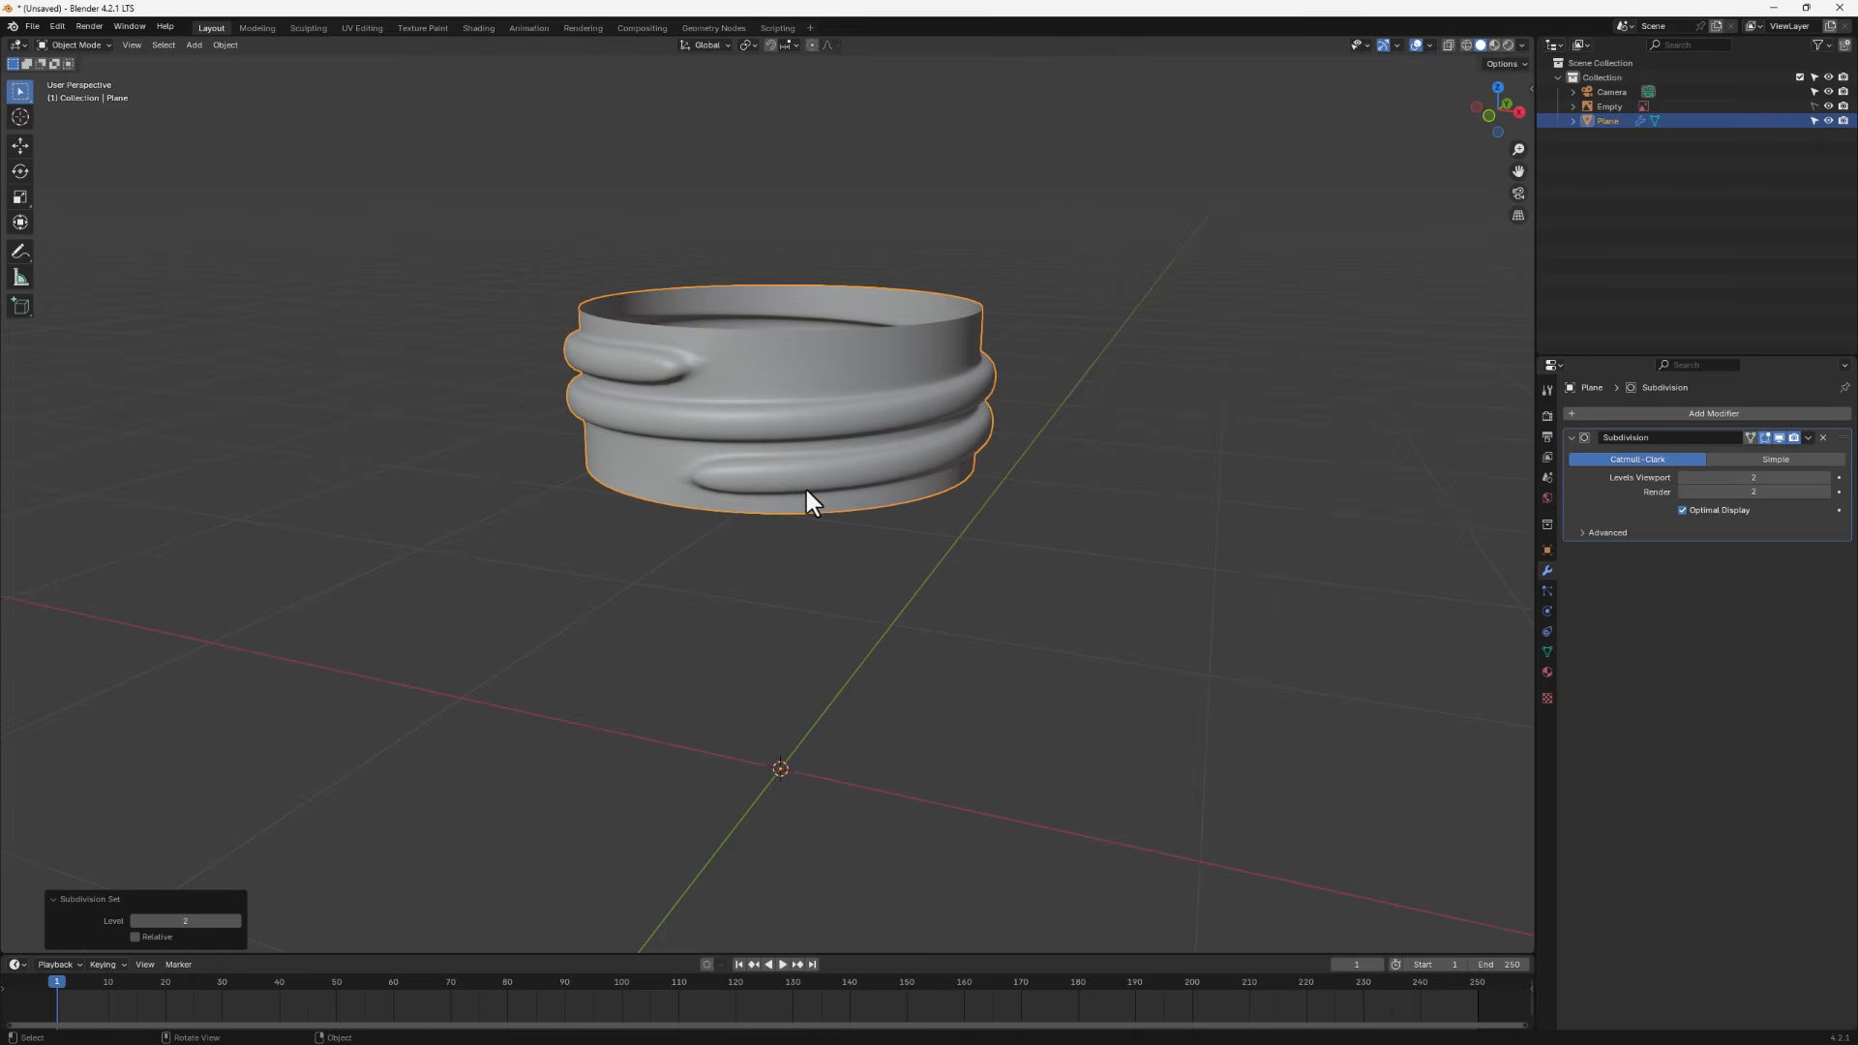
pyautogui.moveTo(834, 461); pyautogui.dragTo(830, 398, button='middle')
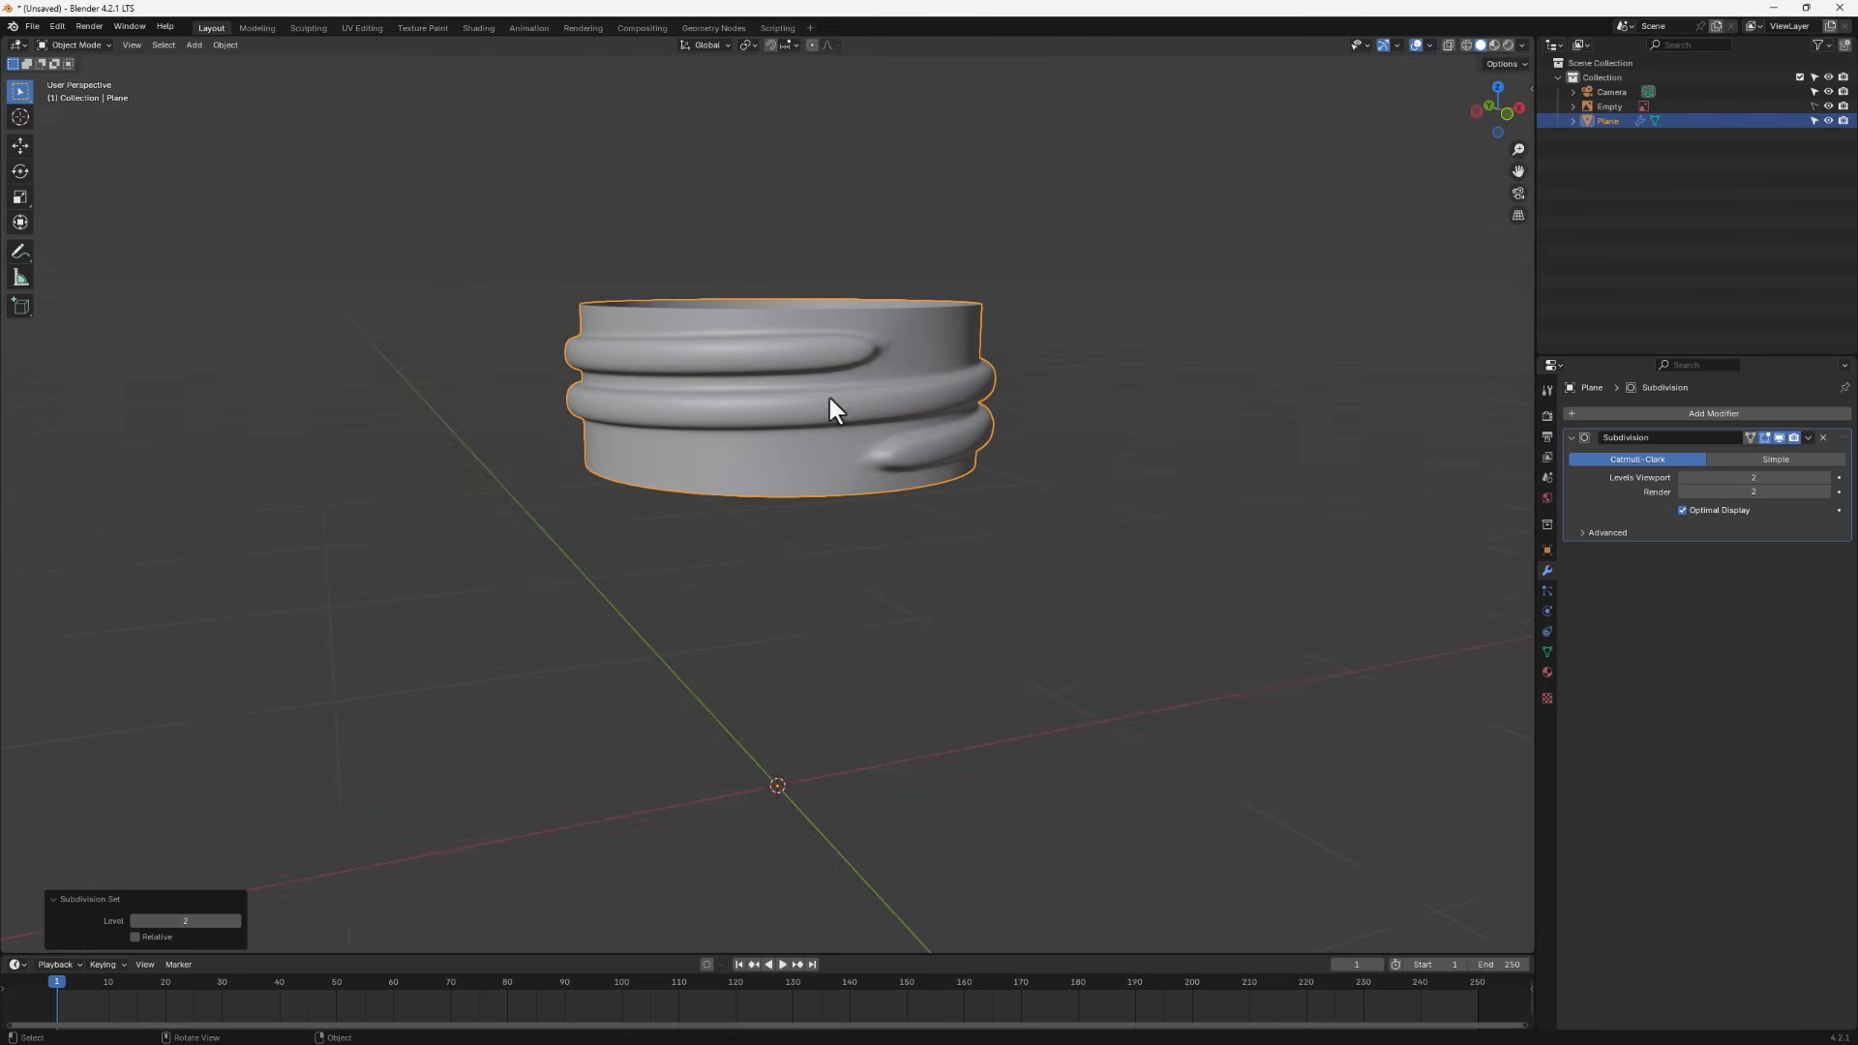
pyautogui.moveTo(932, 463); pyautogui.dragTo(873, 449, button='middle')
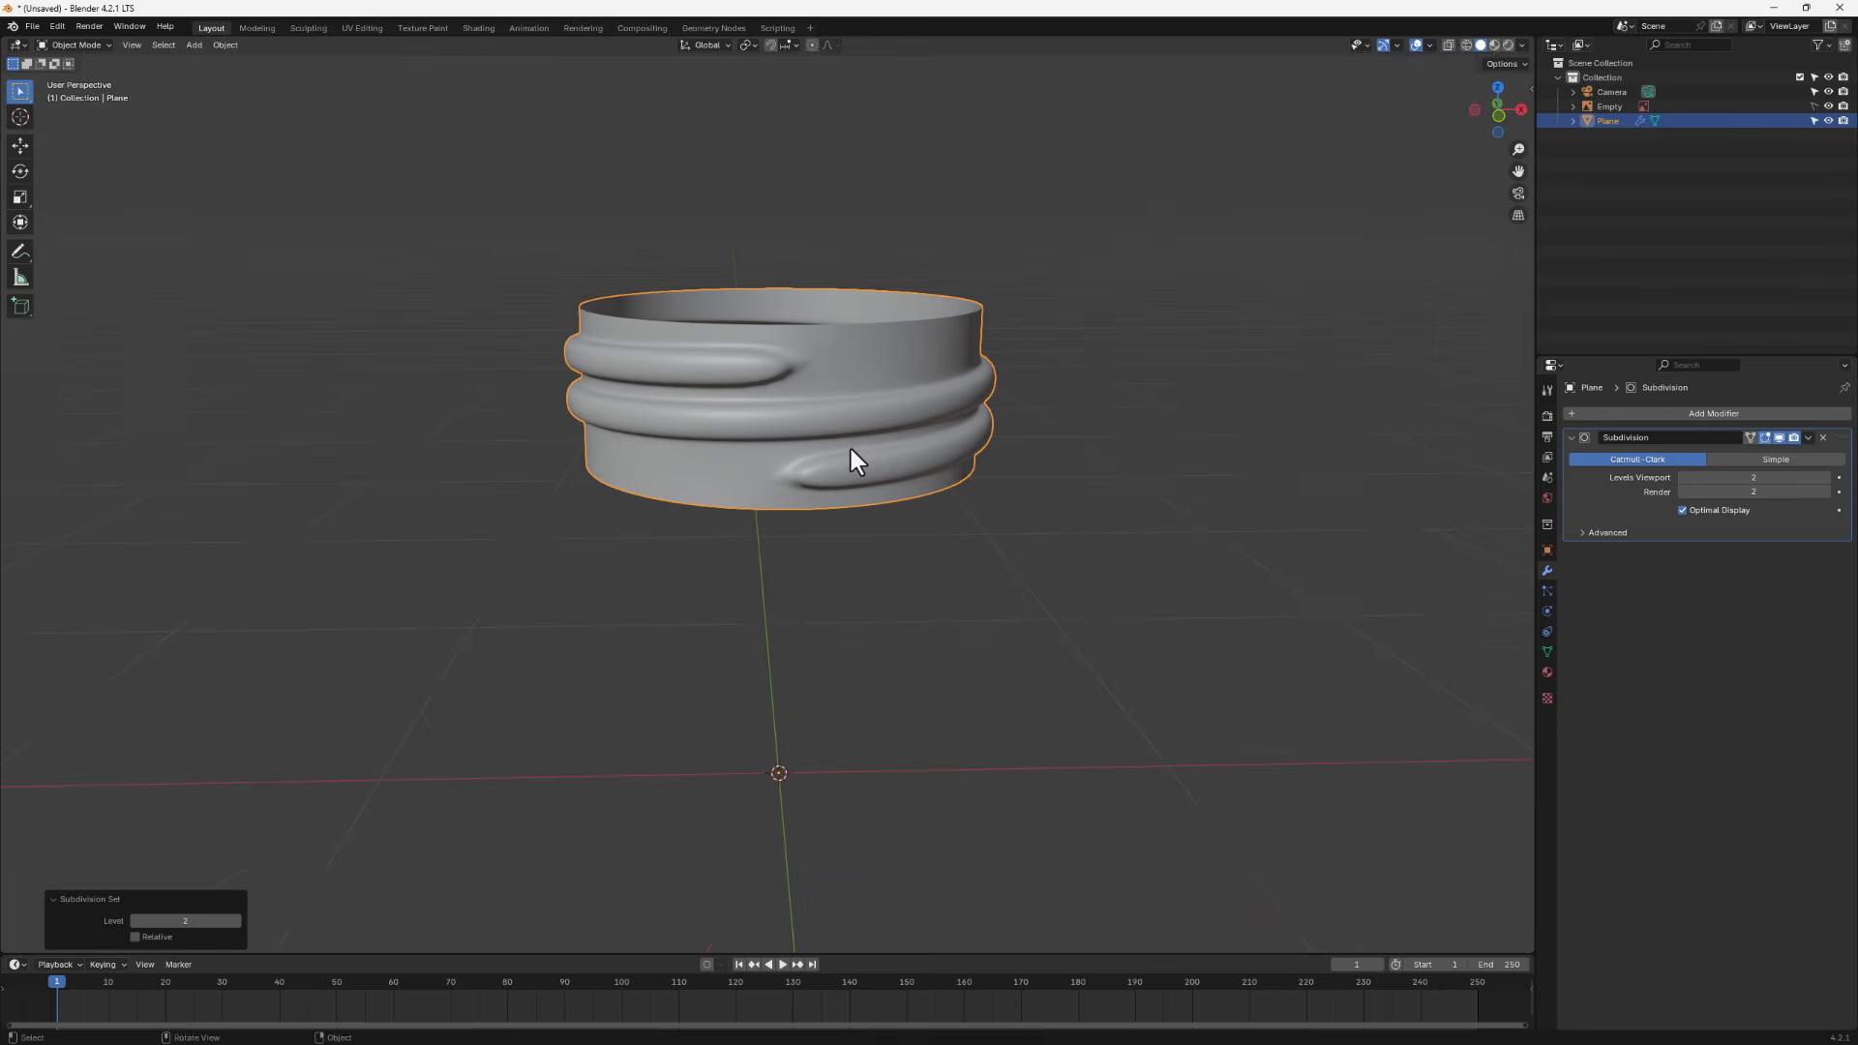
# - Select the upper thread's end edge and move it along X and Y to taper the thread end inward
pyautogui.press('Tab')
pyautogui.scroll(2, 789, 373)
pyautogui.moveTo(789, 373); pyautogui.dragTo(521, 379, button='middle')
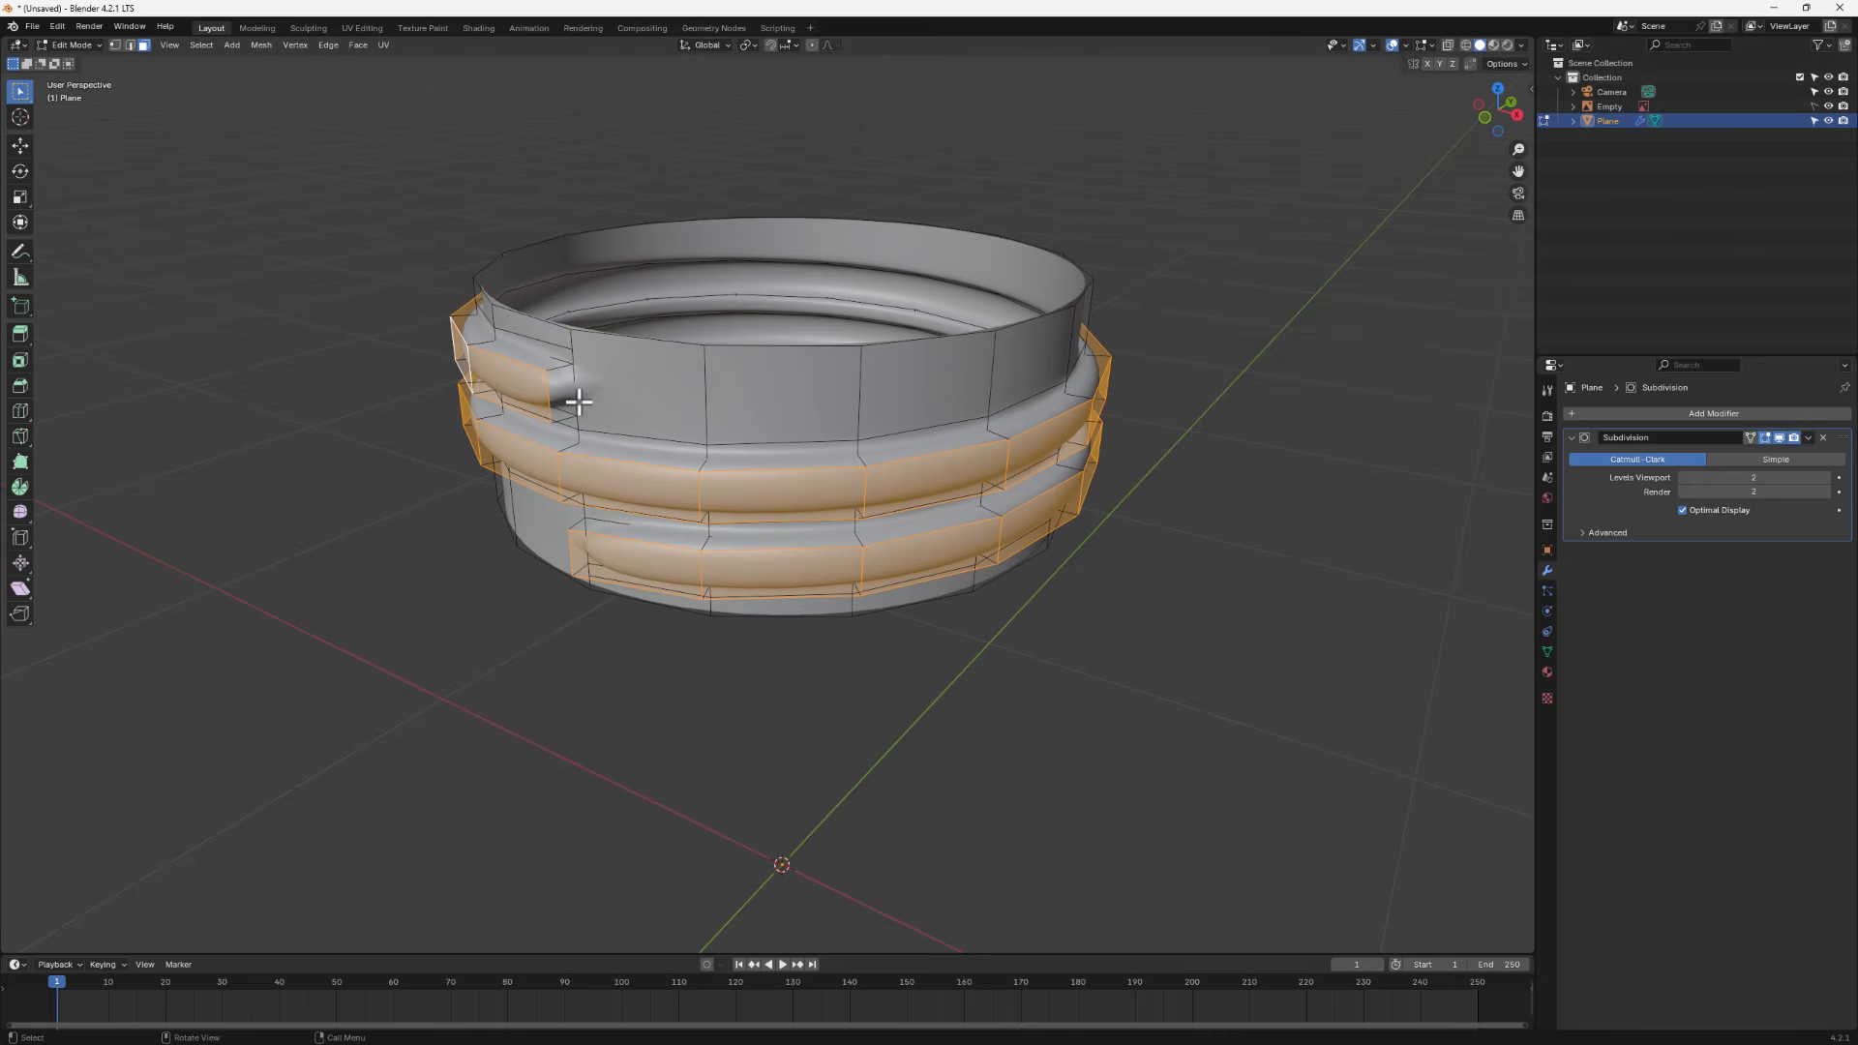
pyautogui.click(130, 46)
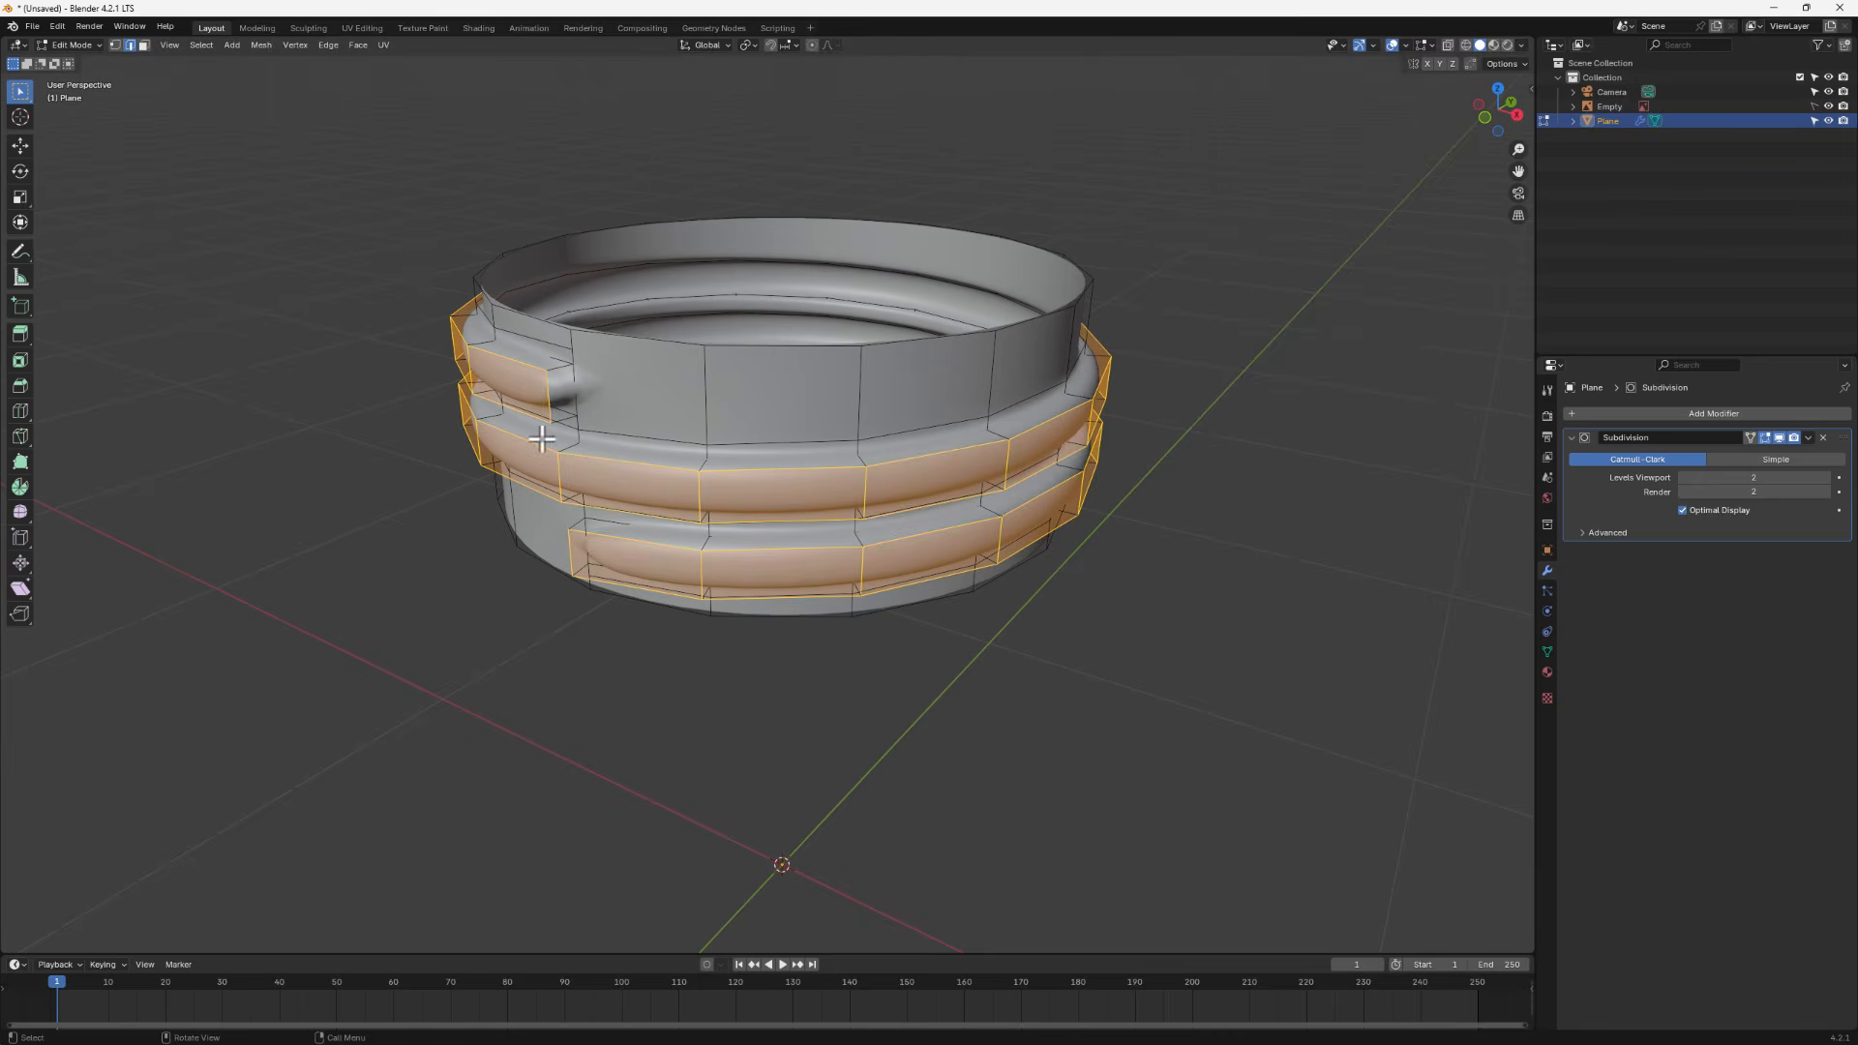
pyautogui.click(547, 397)
pyautogui.moveTo(568, 403); pyautogui.dragTo(689, 444, button='middle')
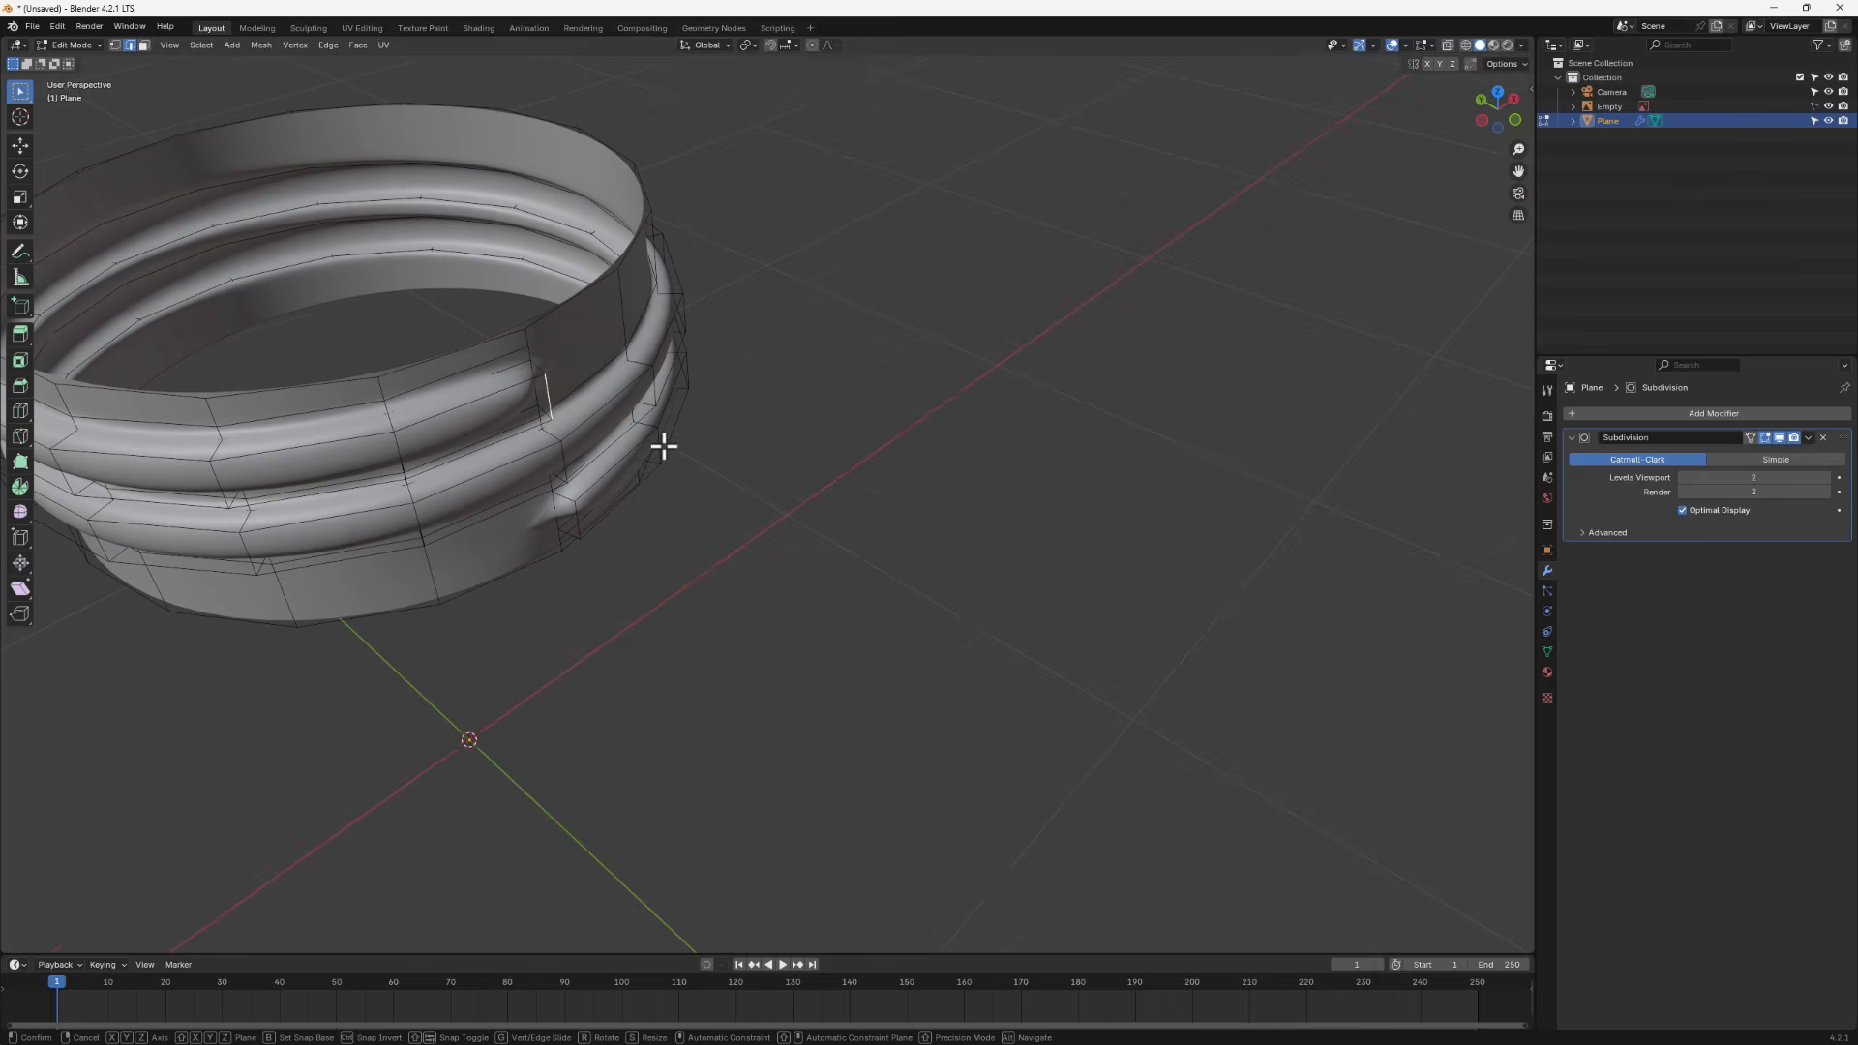
pyautogui.press('g')
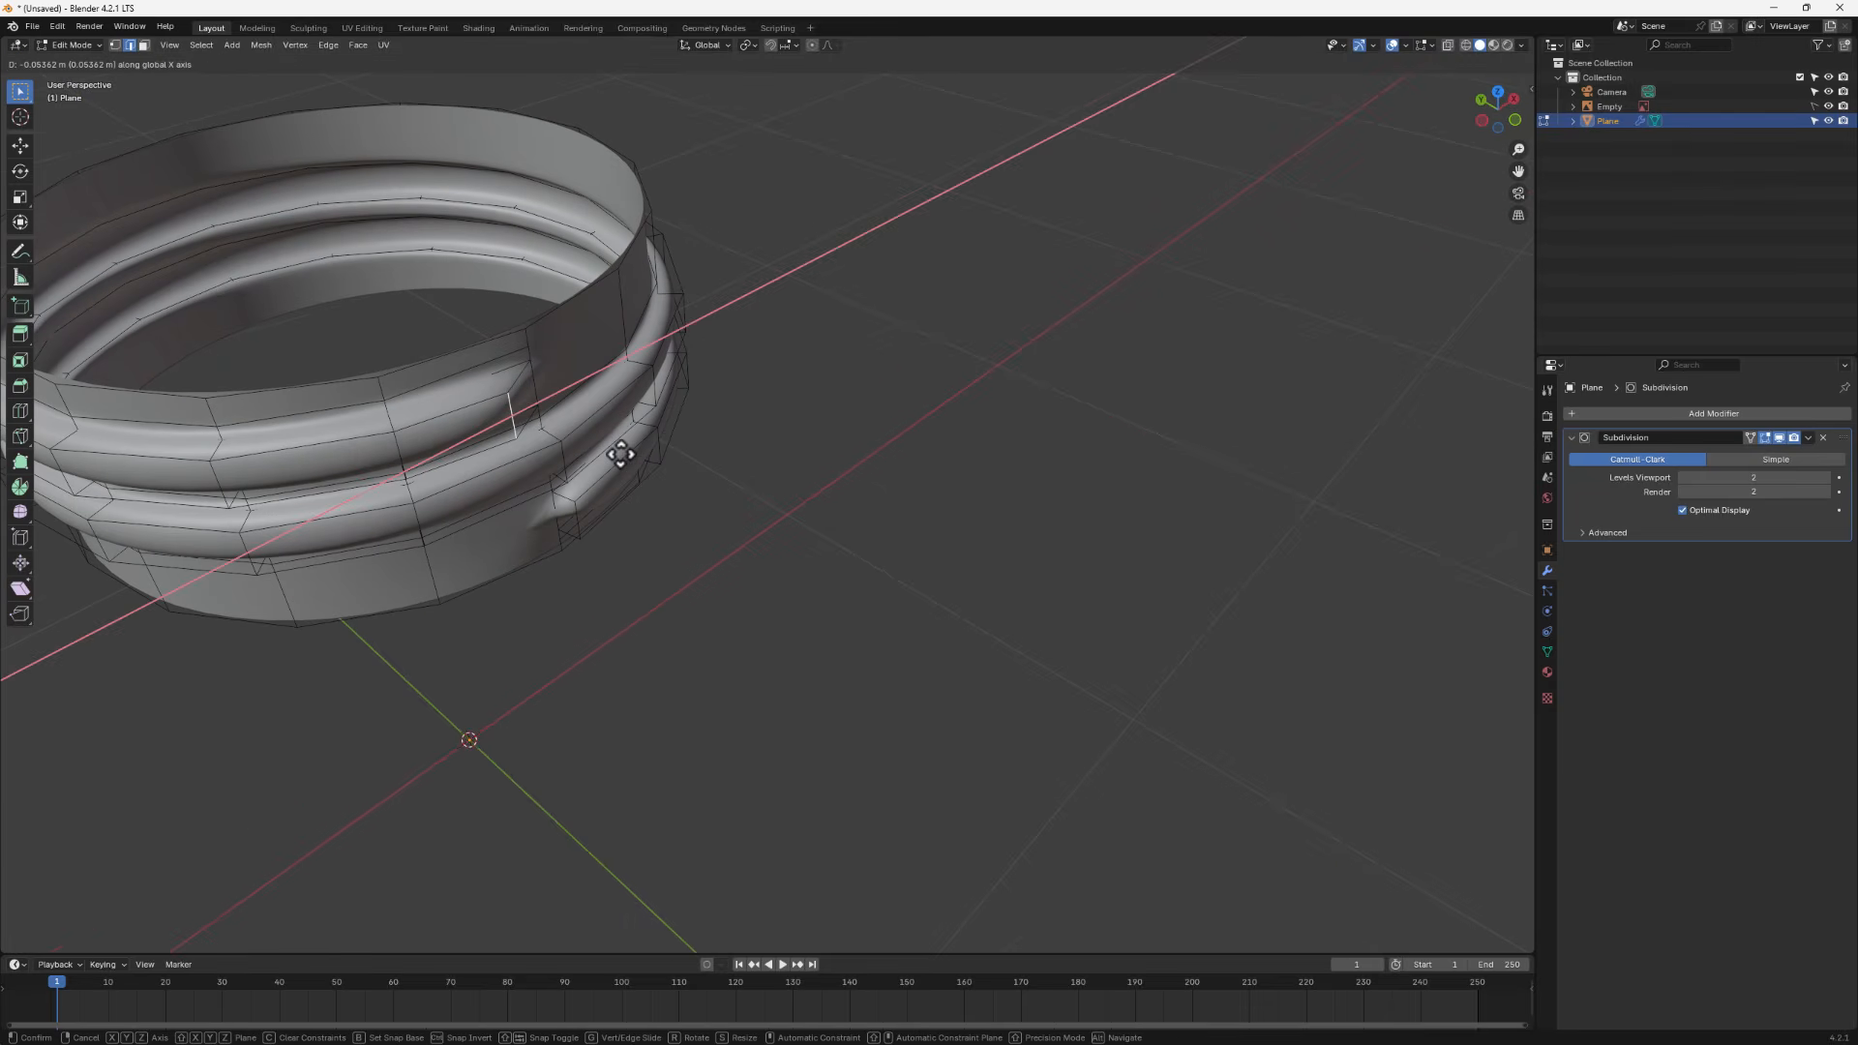
pyautogui.click(615, 447)
pyautogui.press('g')
pyautogui.press('y')
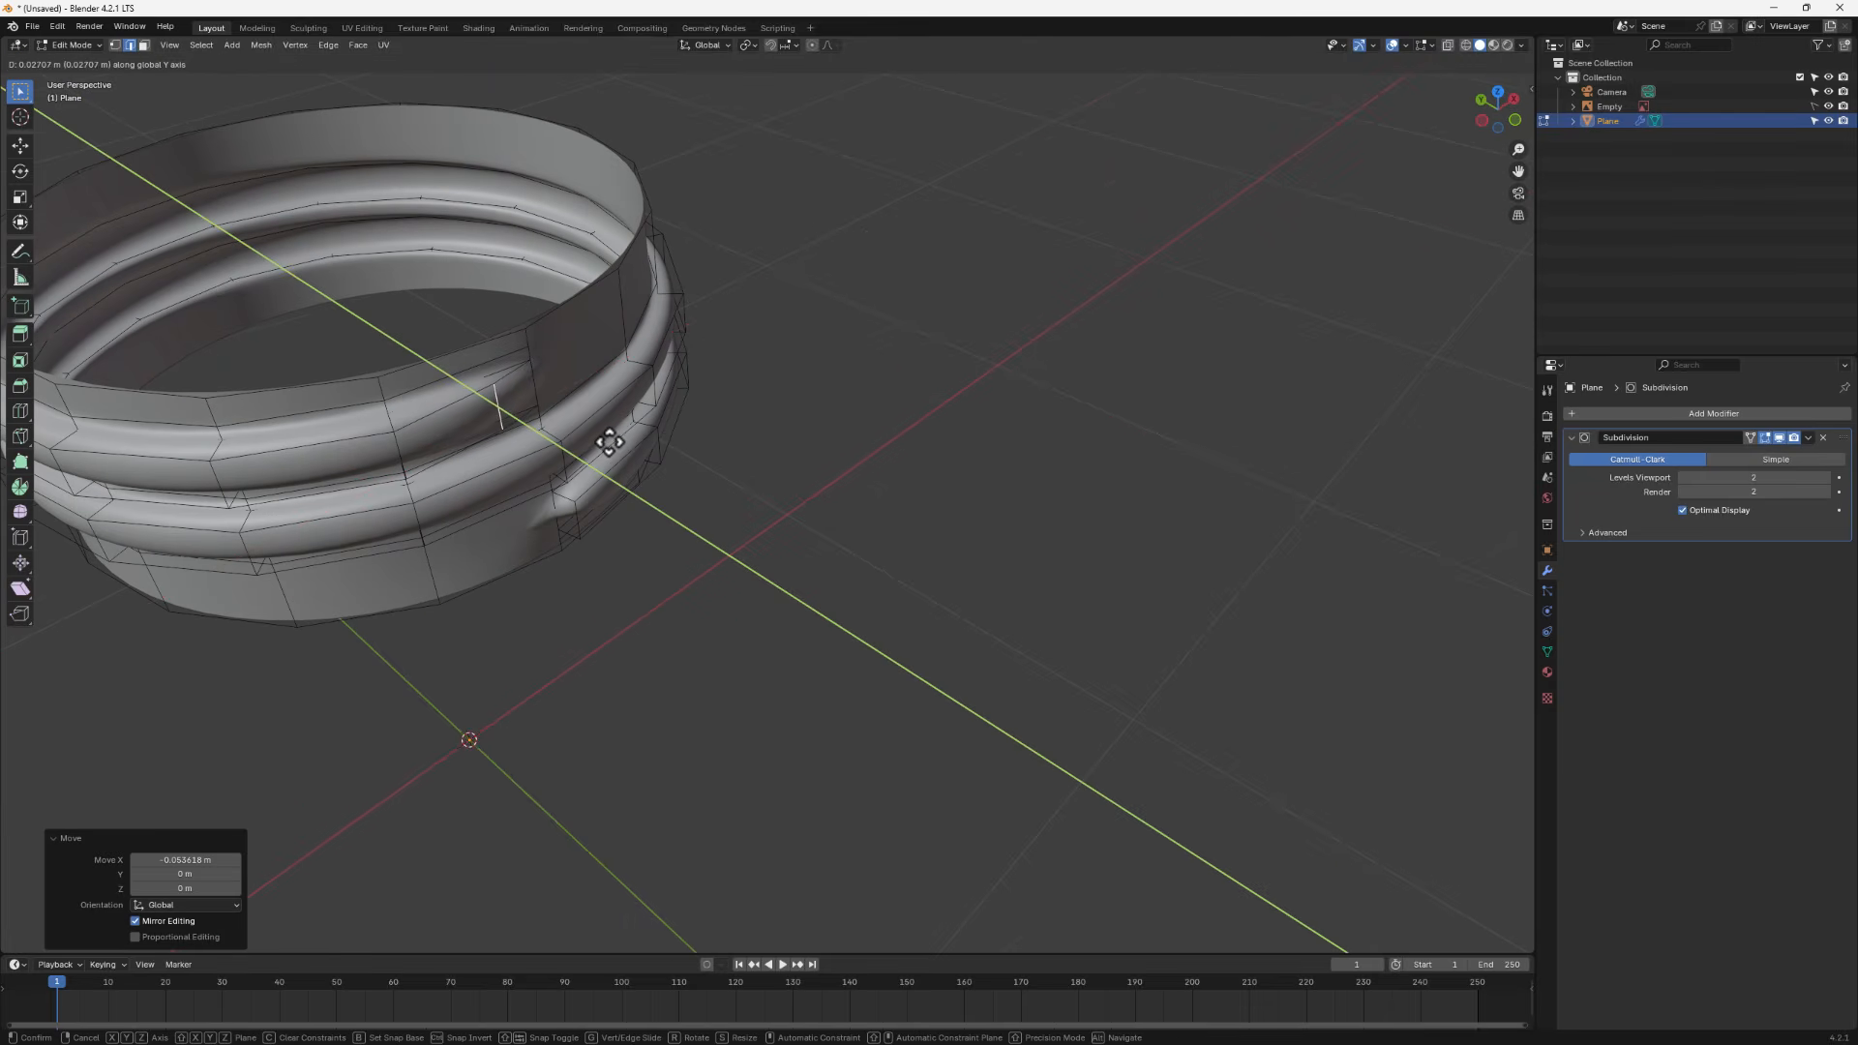
pyautogui.click(608, 437)
# - Move the lower thread's end edge along X to taper it, then return to Object Mode
pyautogui.moveTo(532, 444); pyautogui.dragTo(398, 401, button='middle')
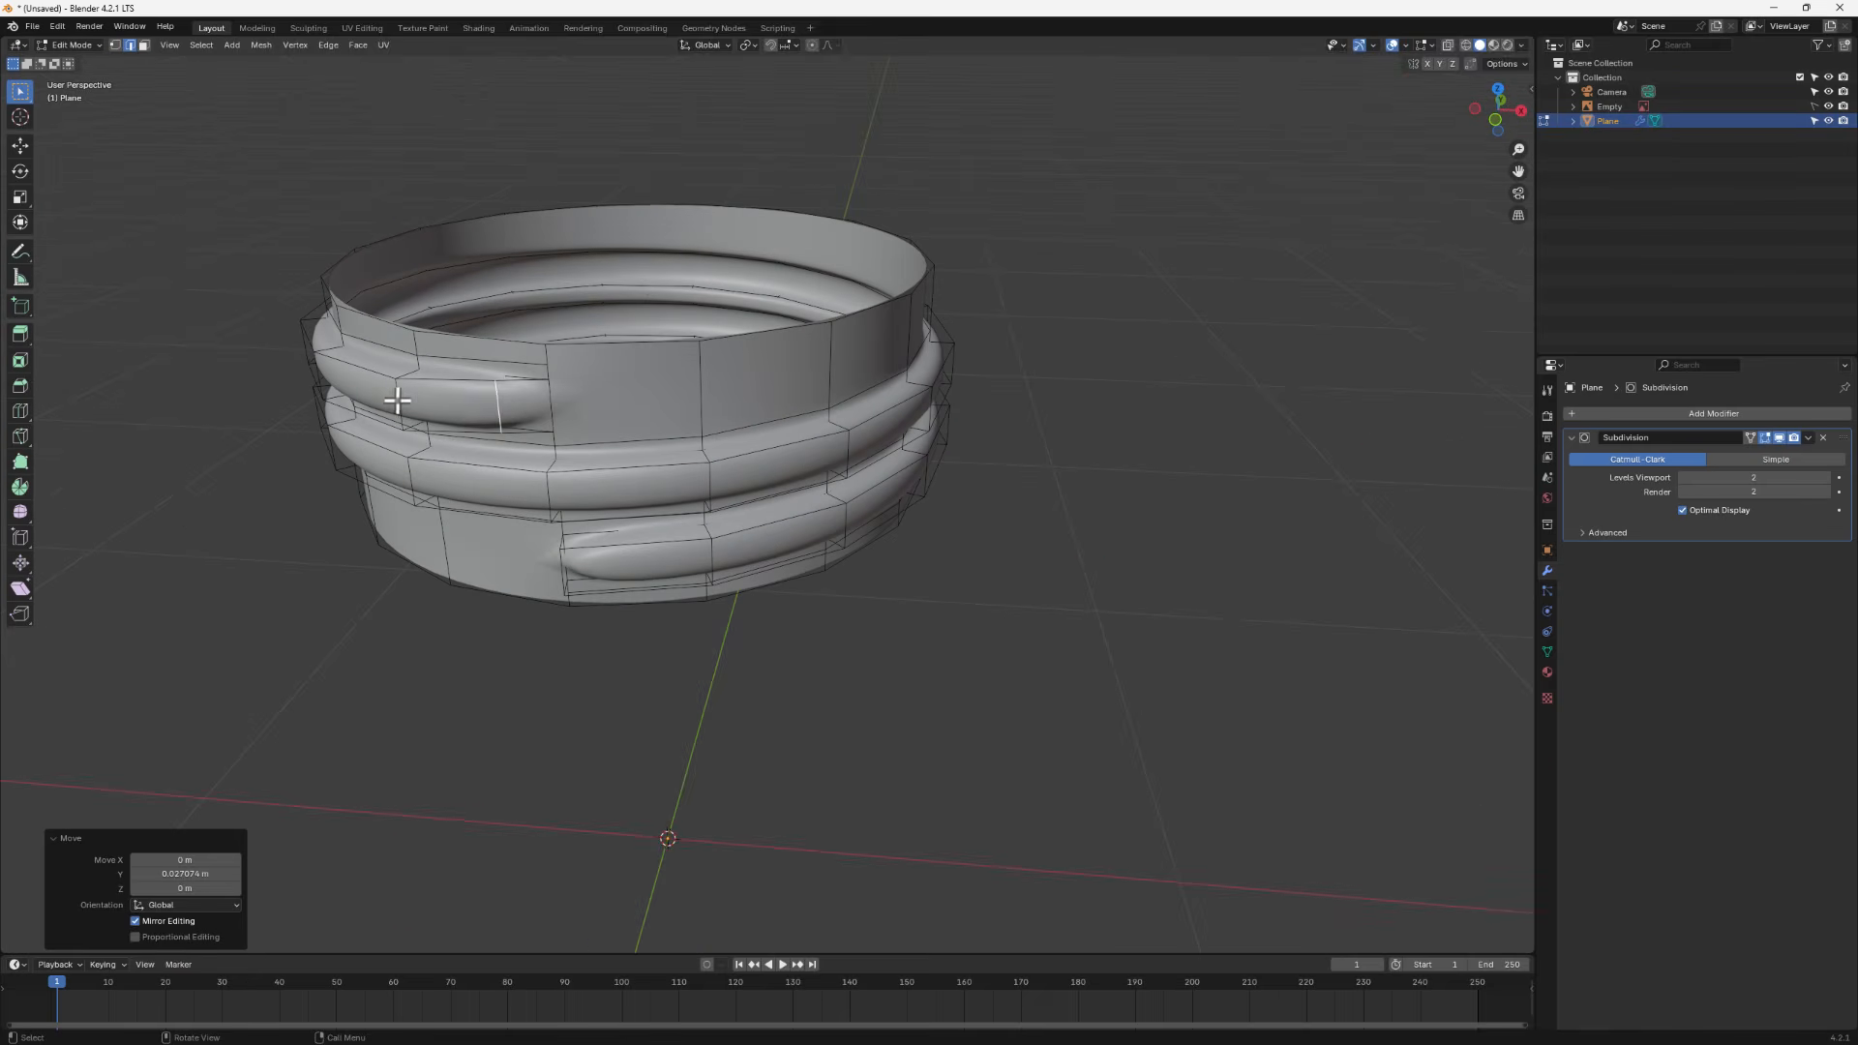
pyautogui.moveTo(560, 574); pyautogui.dragTo(716, 595, button='middle')
pyautogui.press('g')
pyautogui.press('x')
pyautogui.click(678, 581)
pyautogui.press('g')
pyautogui.press('y')
pyautogui.rightClick(851, 630)
pyautogui.press('Tab')
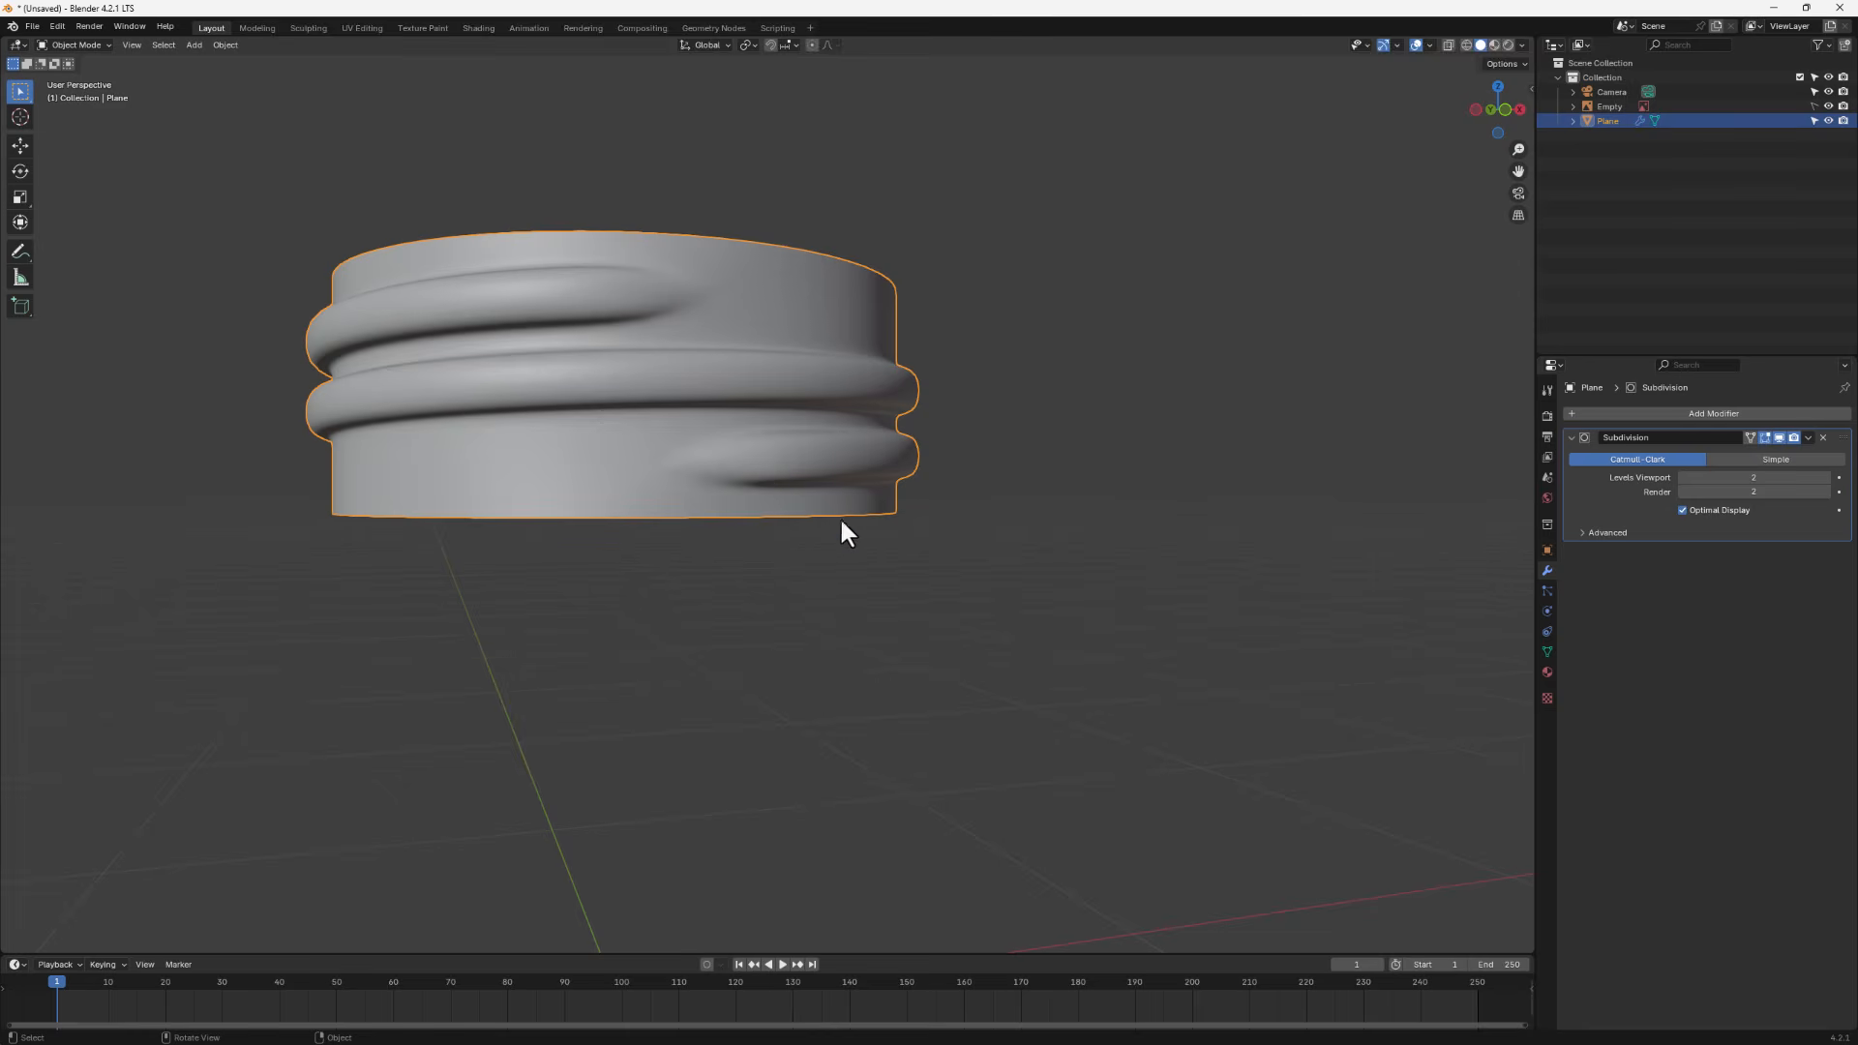
# - In side view, lower the cap slightly along Z and scale it up a touch to fit the reference cap
pyautogui.keyDown('alt'); pyautogui.moveTo(699, 522); pyautogui.dragTo(683, 643, button='middle'); pyautogui.keyUp('alt')
pyautogui.scroll(-1, 683, 642)
pyautogui.keyDown('alt'); pyautogui.moveTo(299, 446); pyautogui.dragTo(670, 502, button='middle'); pyautogui.keyUp('alt')
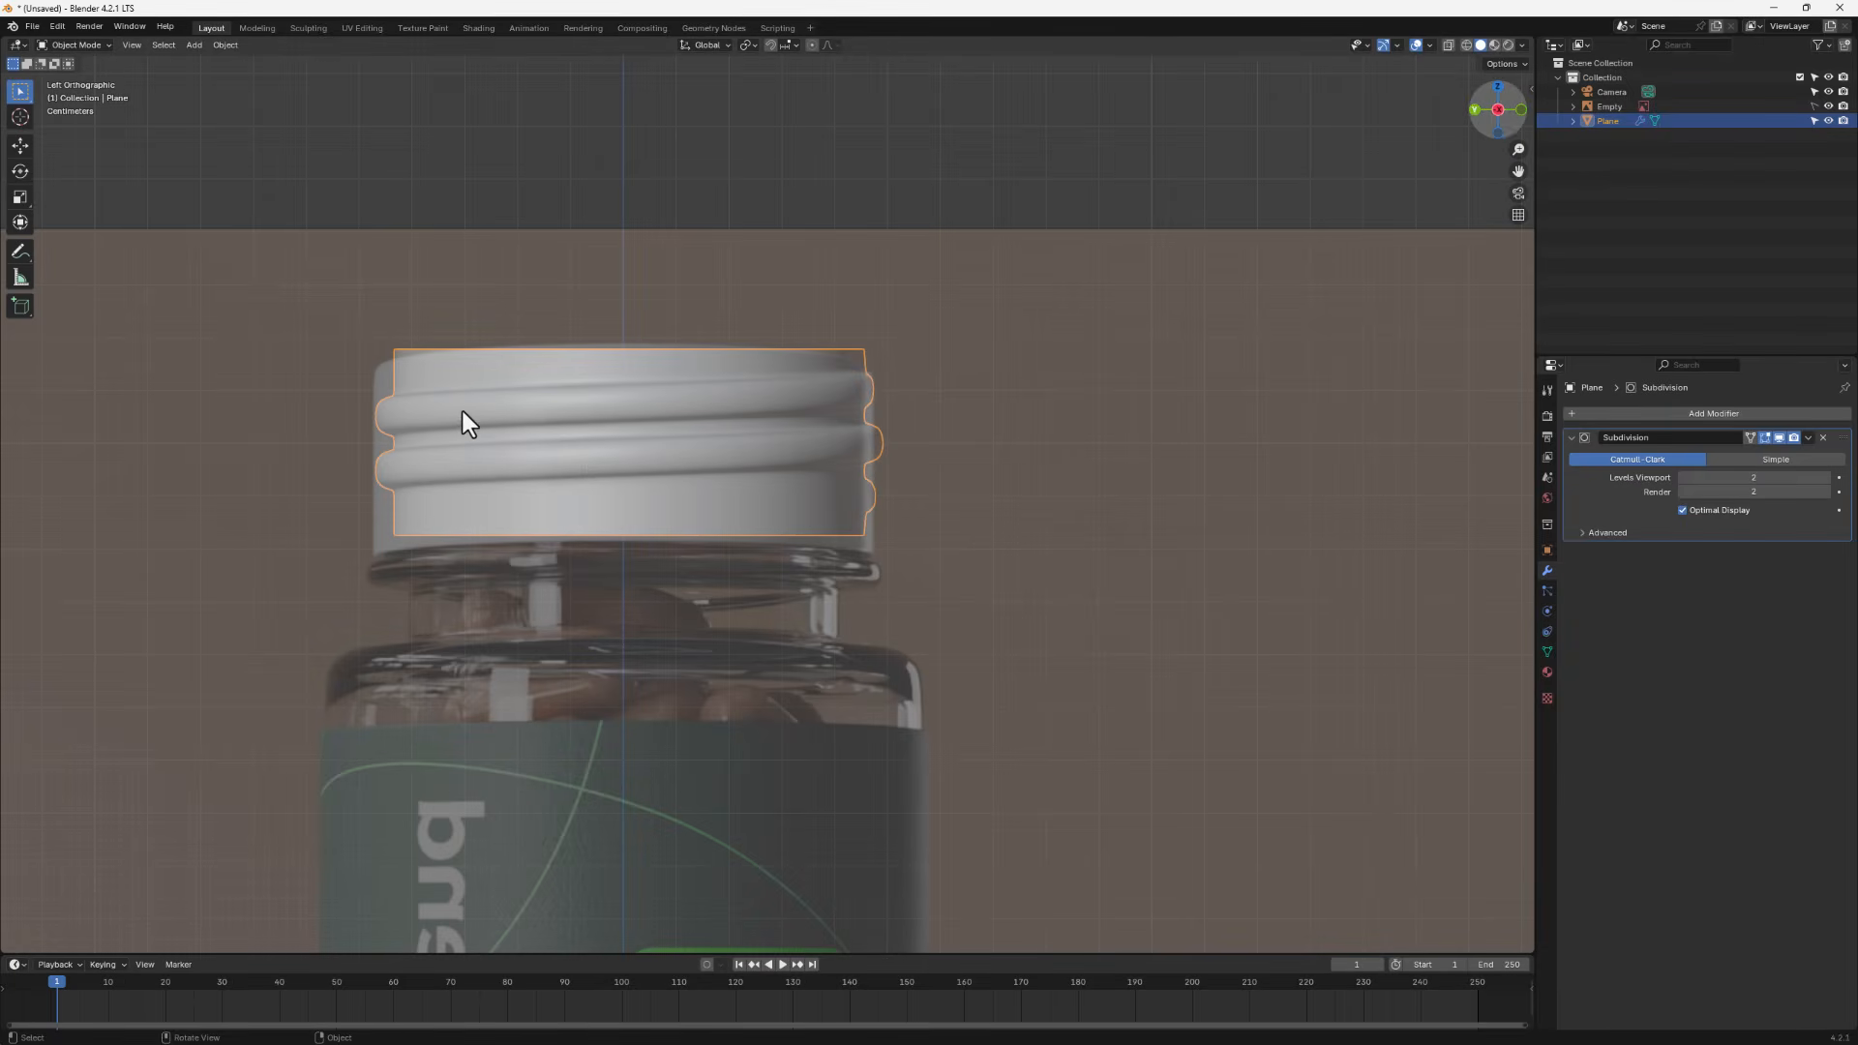
pyautogui.scroll(-1, 463, 411)
pyautogui.press('g')
pyautogui.press('z')
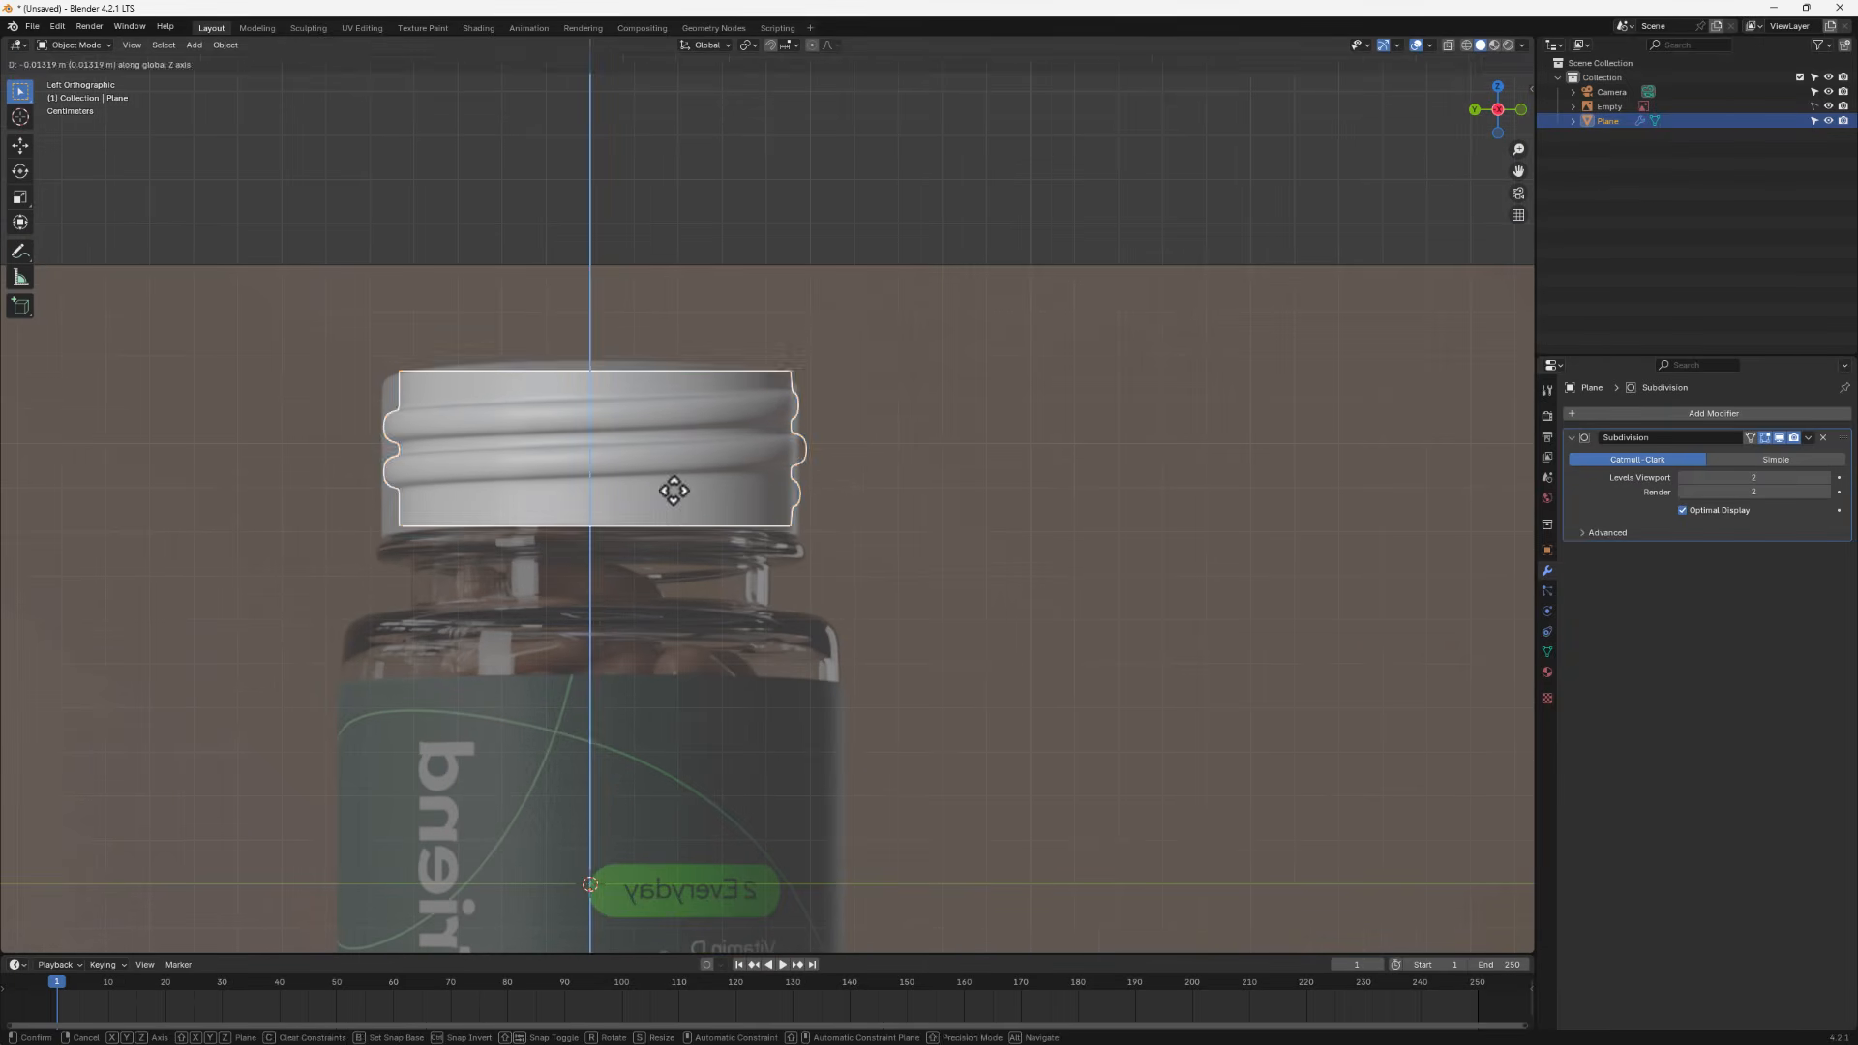
pyautogui.click(673, 491)
pyautogui.press('s')
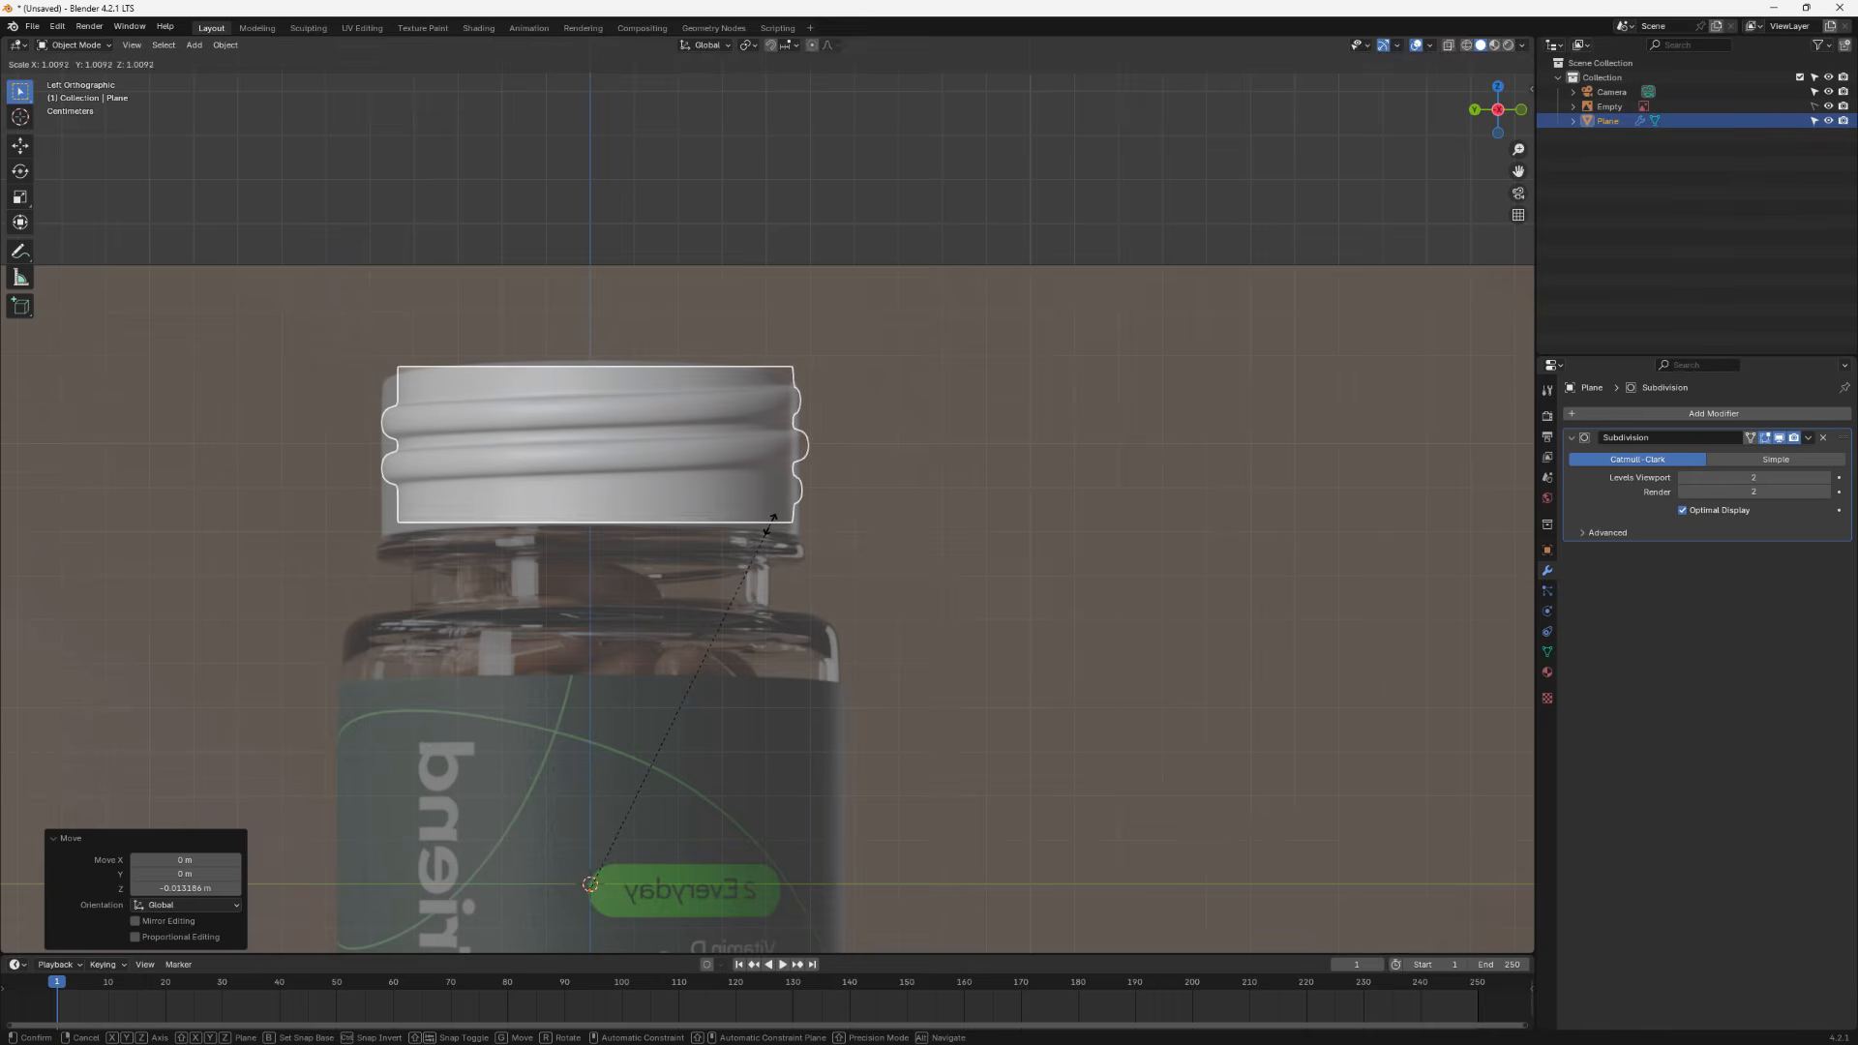
pyautogui.click(775, 516)
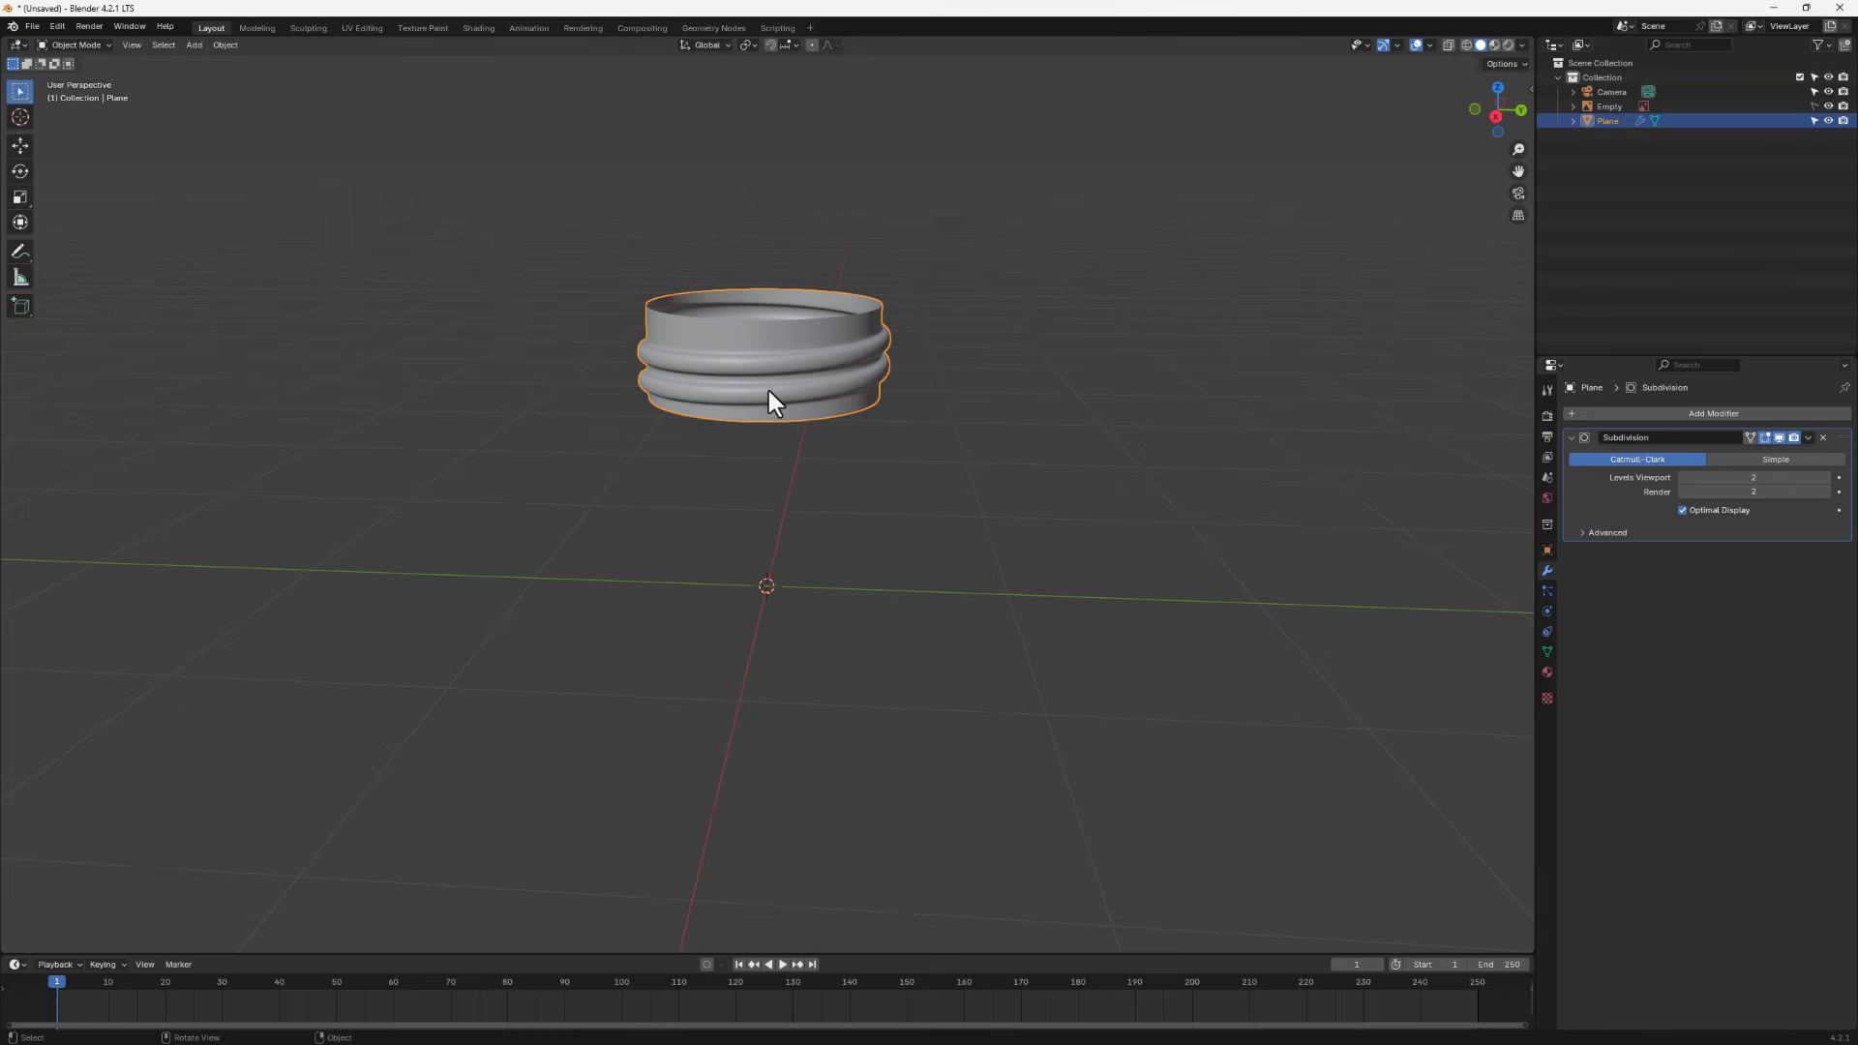
# - Set the threaded part's origin to its geometry
pyautogui.moveTo(728, 664); pyautogui.dragTo(809, 572, button='middle')
pyautogui.moveTo(793, 330); pyautogui.dragTo(806, 513, button='middle')
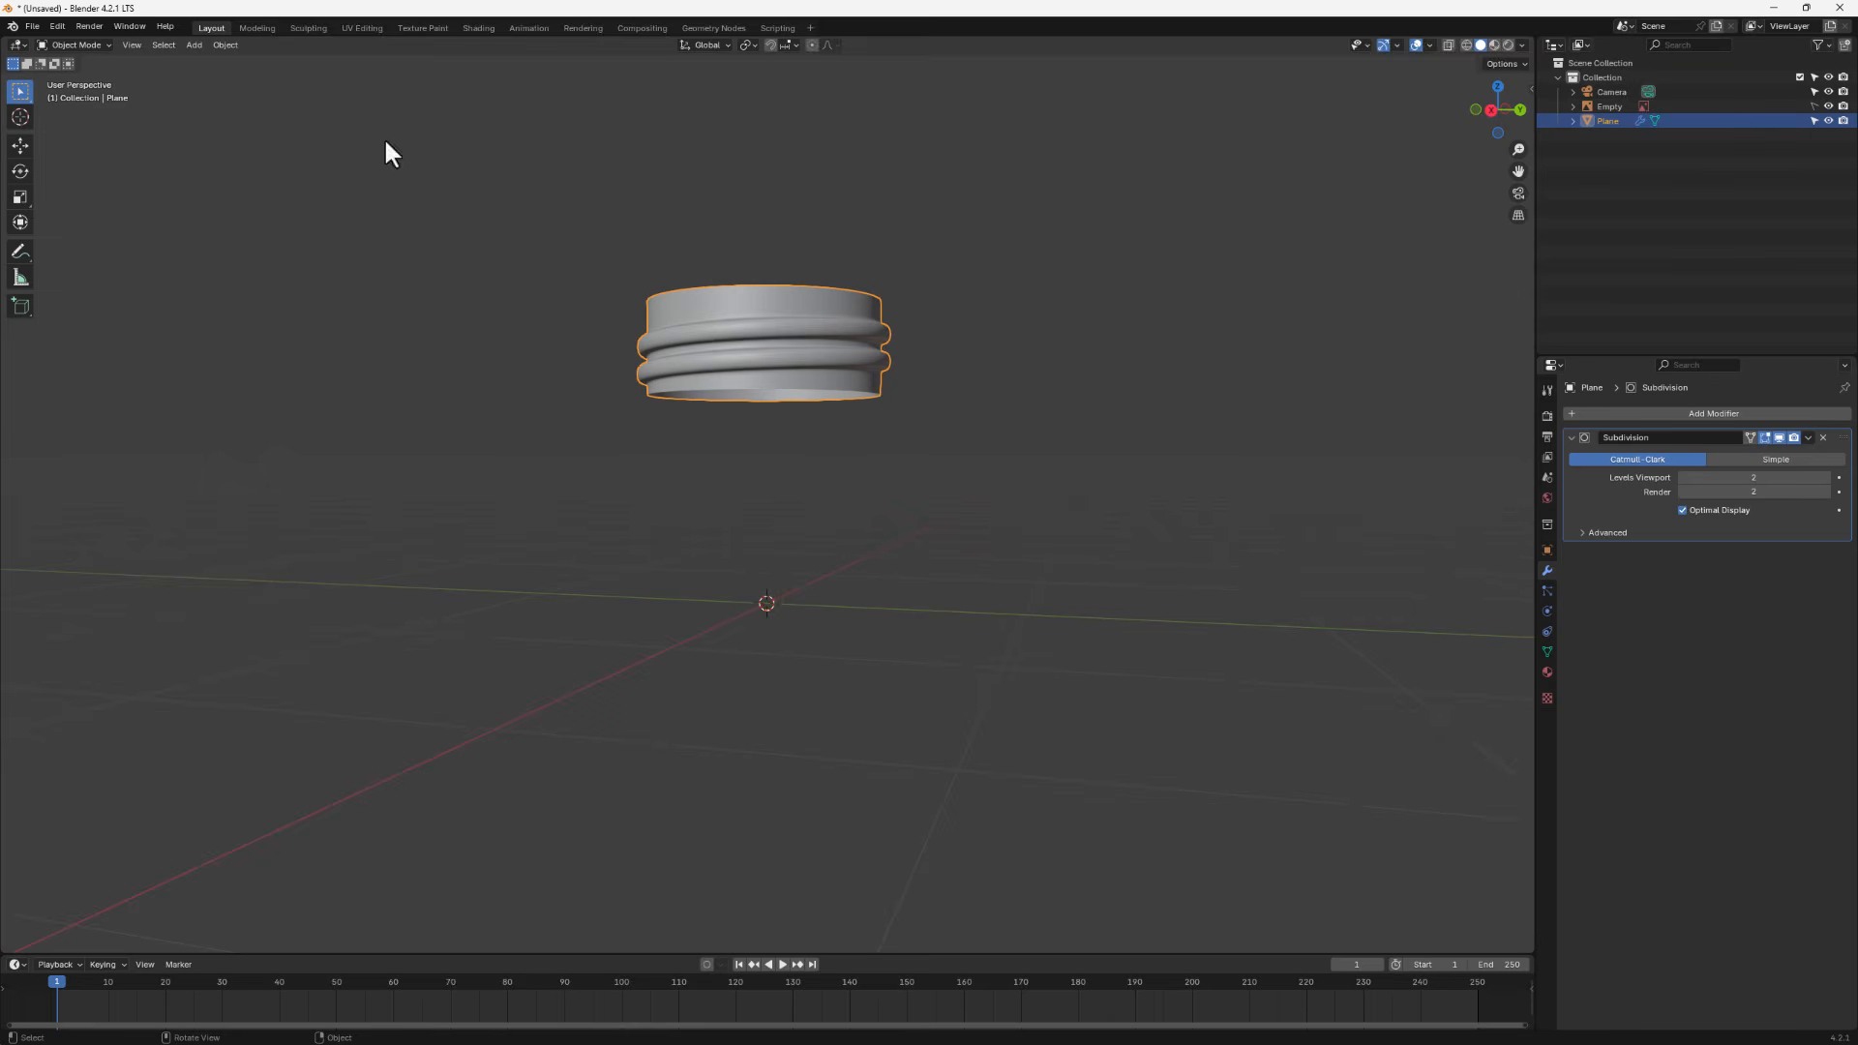
pyautogui.click(223, 44)
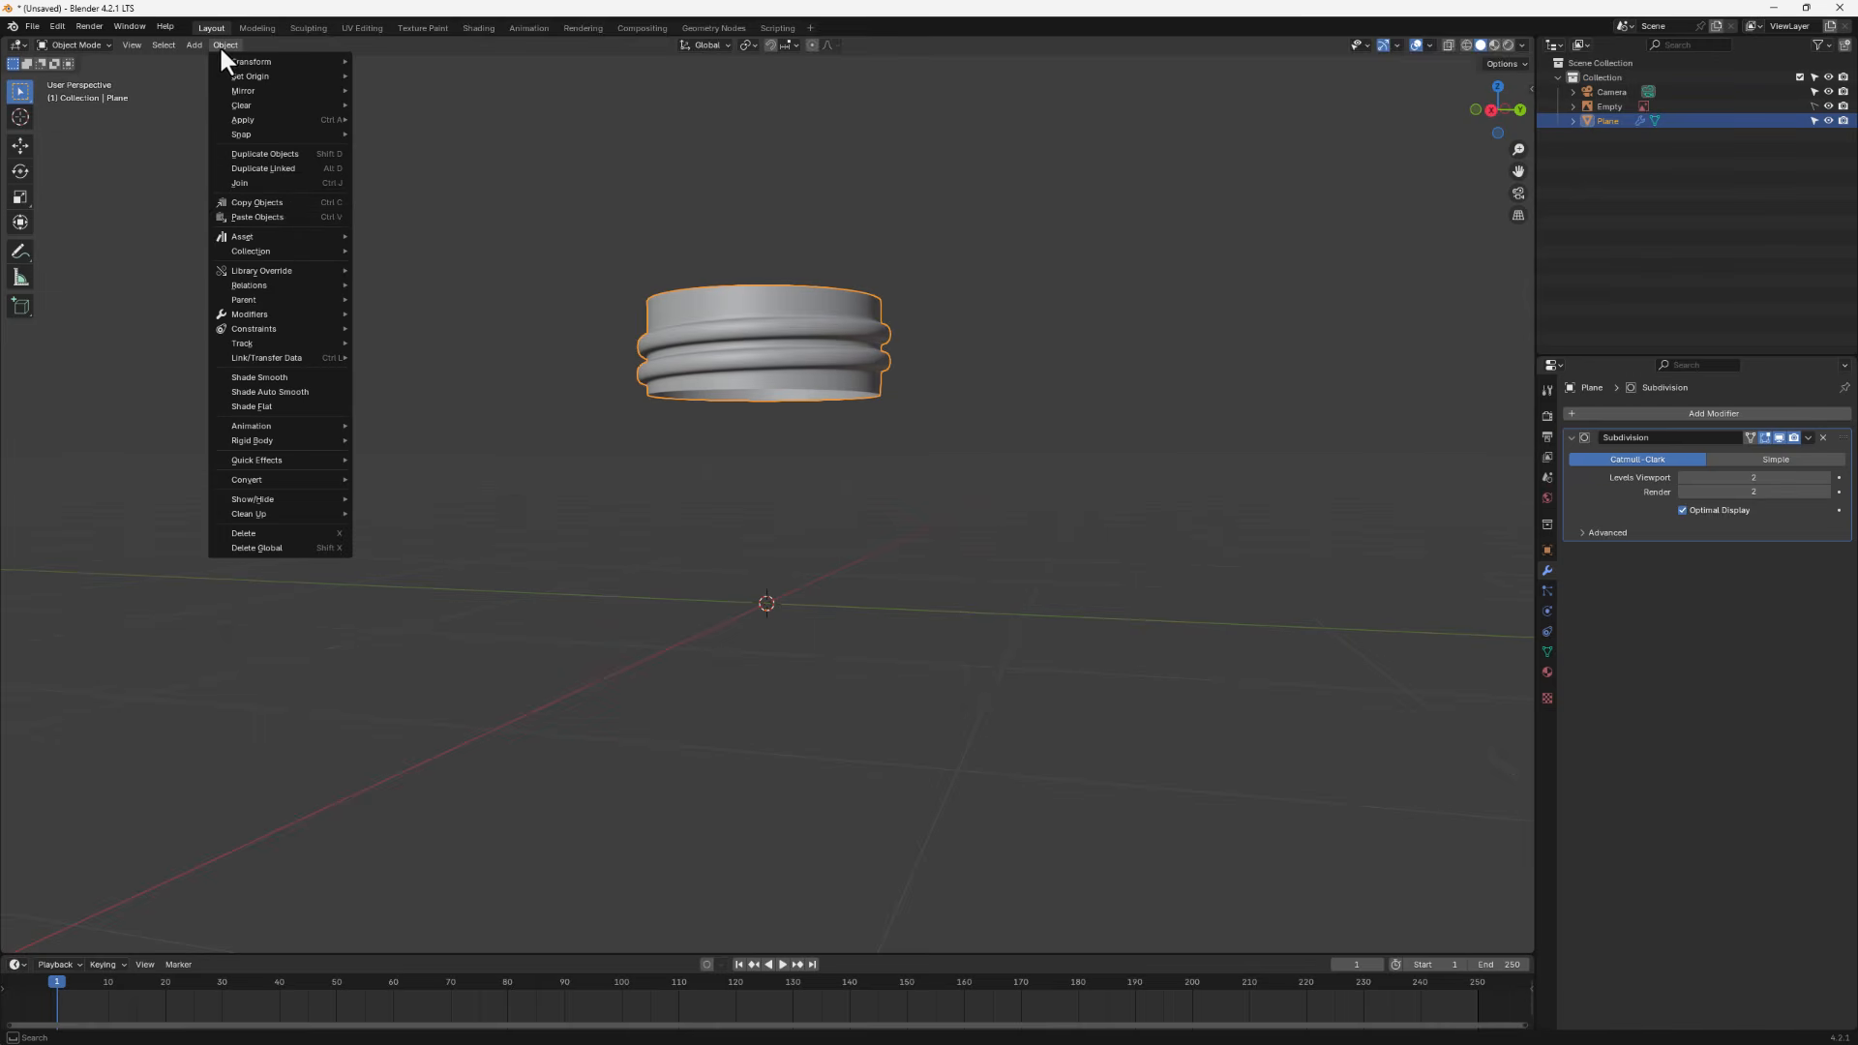
pyautogui.moveTo(247, 344)
pyautogui.moveTo(299, 77)
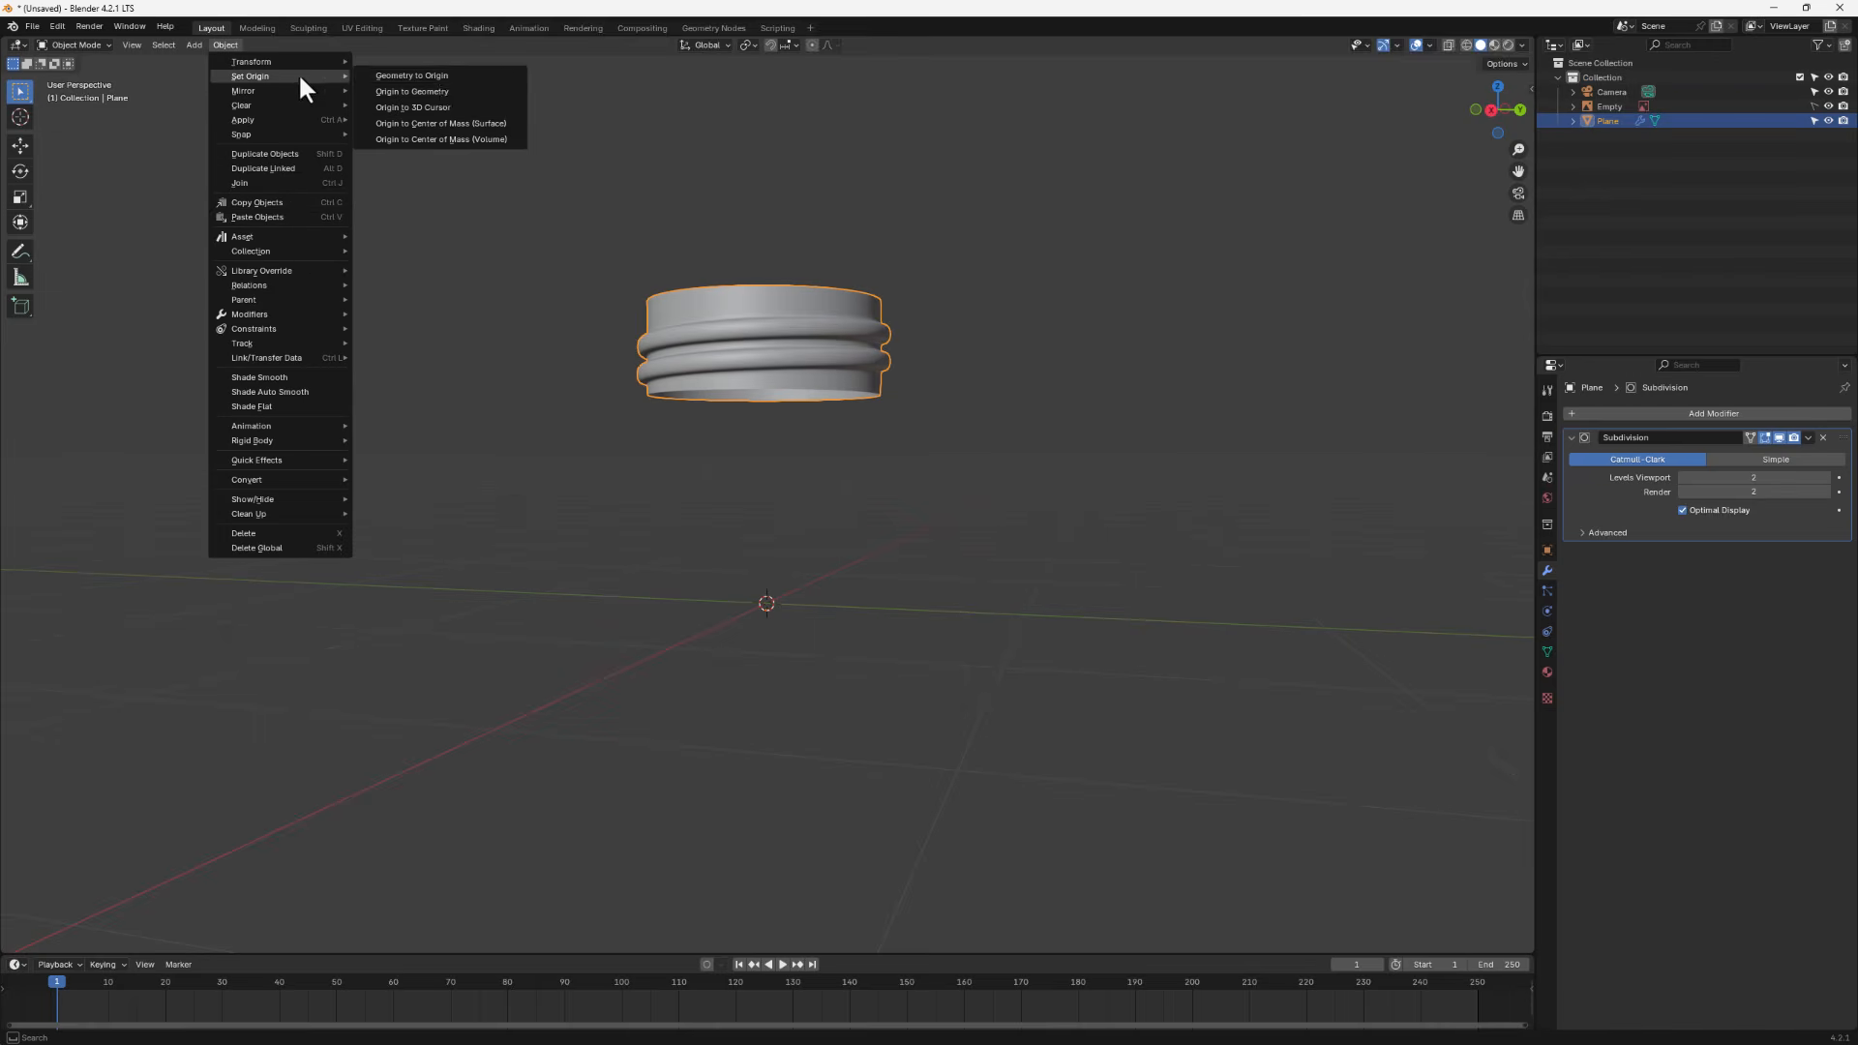
pyautogui.click(438, 91)
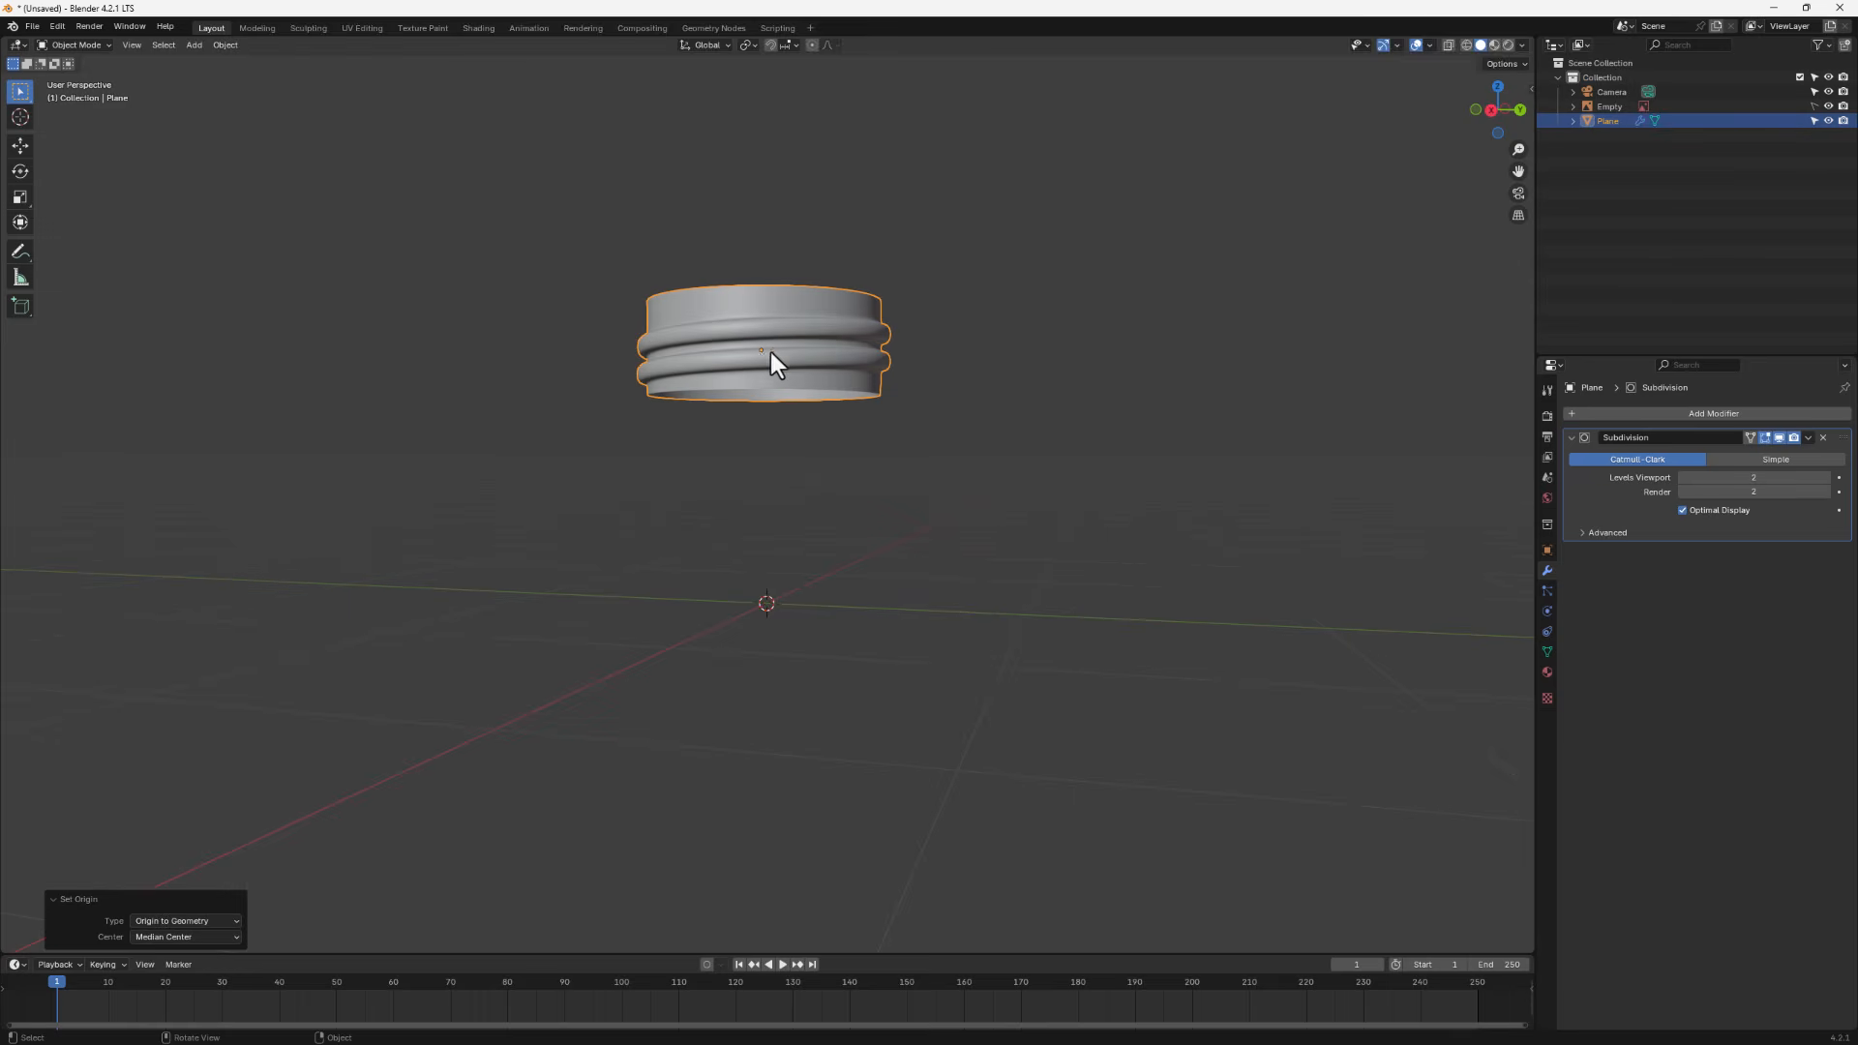
# - In side view, scale the threaded part to 0.902 and lower it slightly along Z to match the reference
pyautogui.scroll(2, 755, 361)
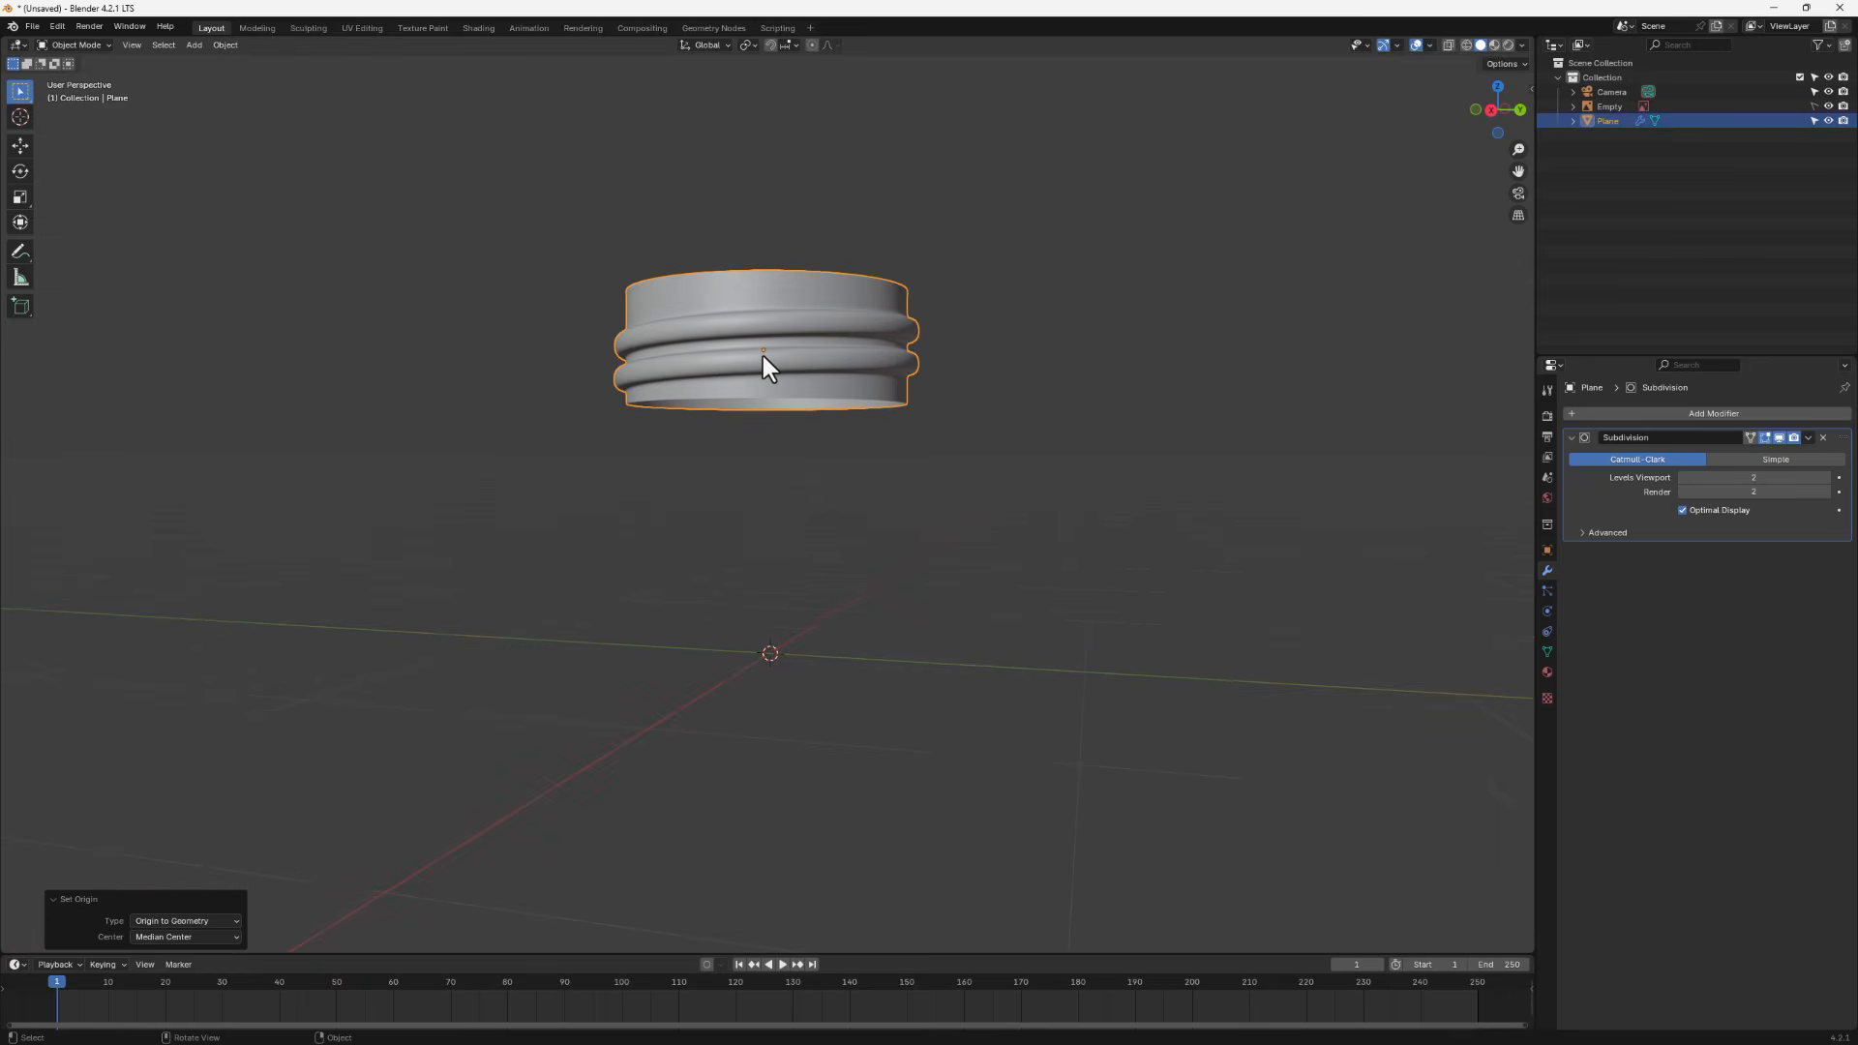
pyautogui.moveTo(763, 356); pyautogui.dragTo(722, 376, button='middle')
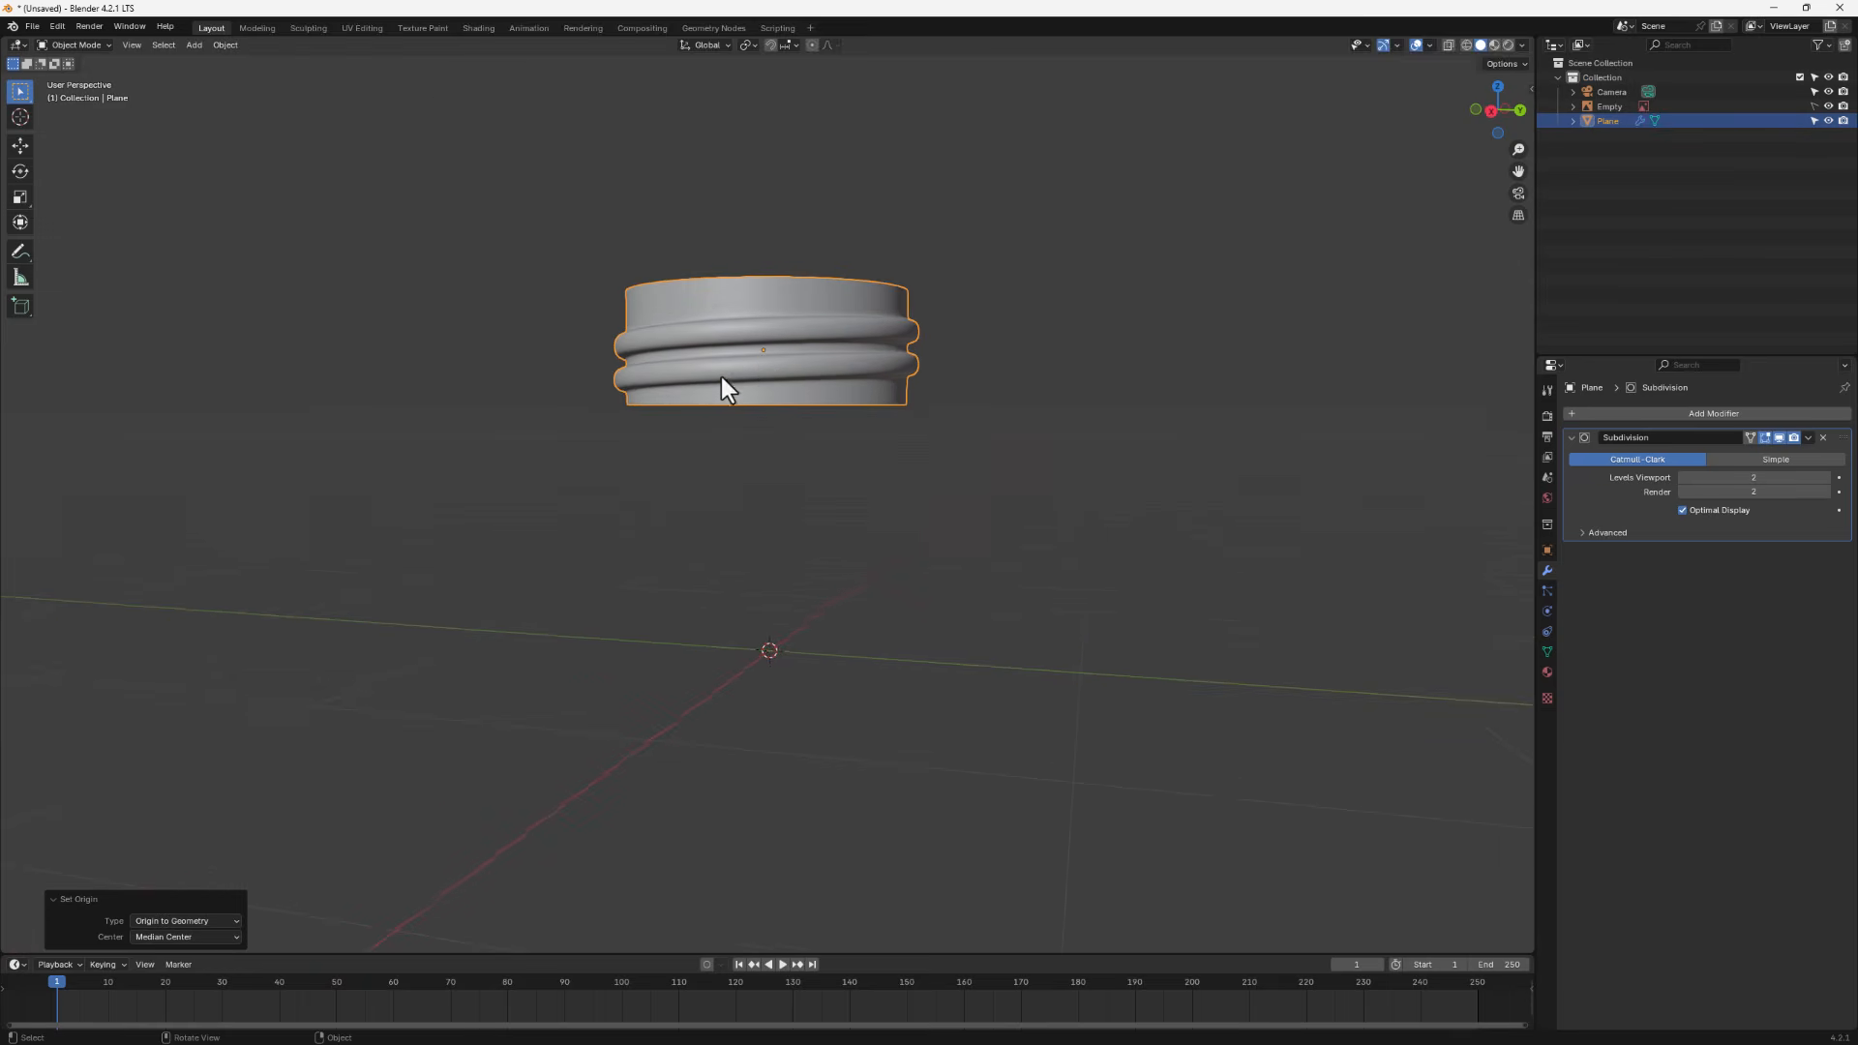
pyautogui.click(1492, 114)
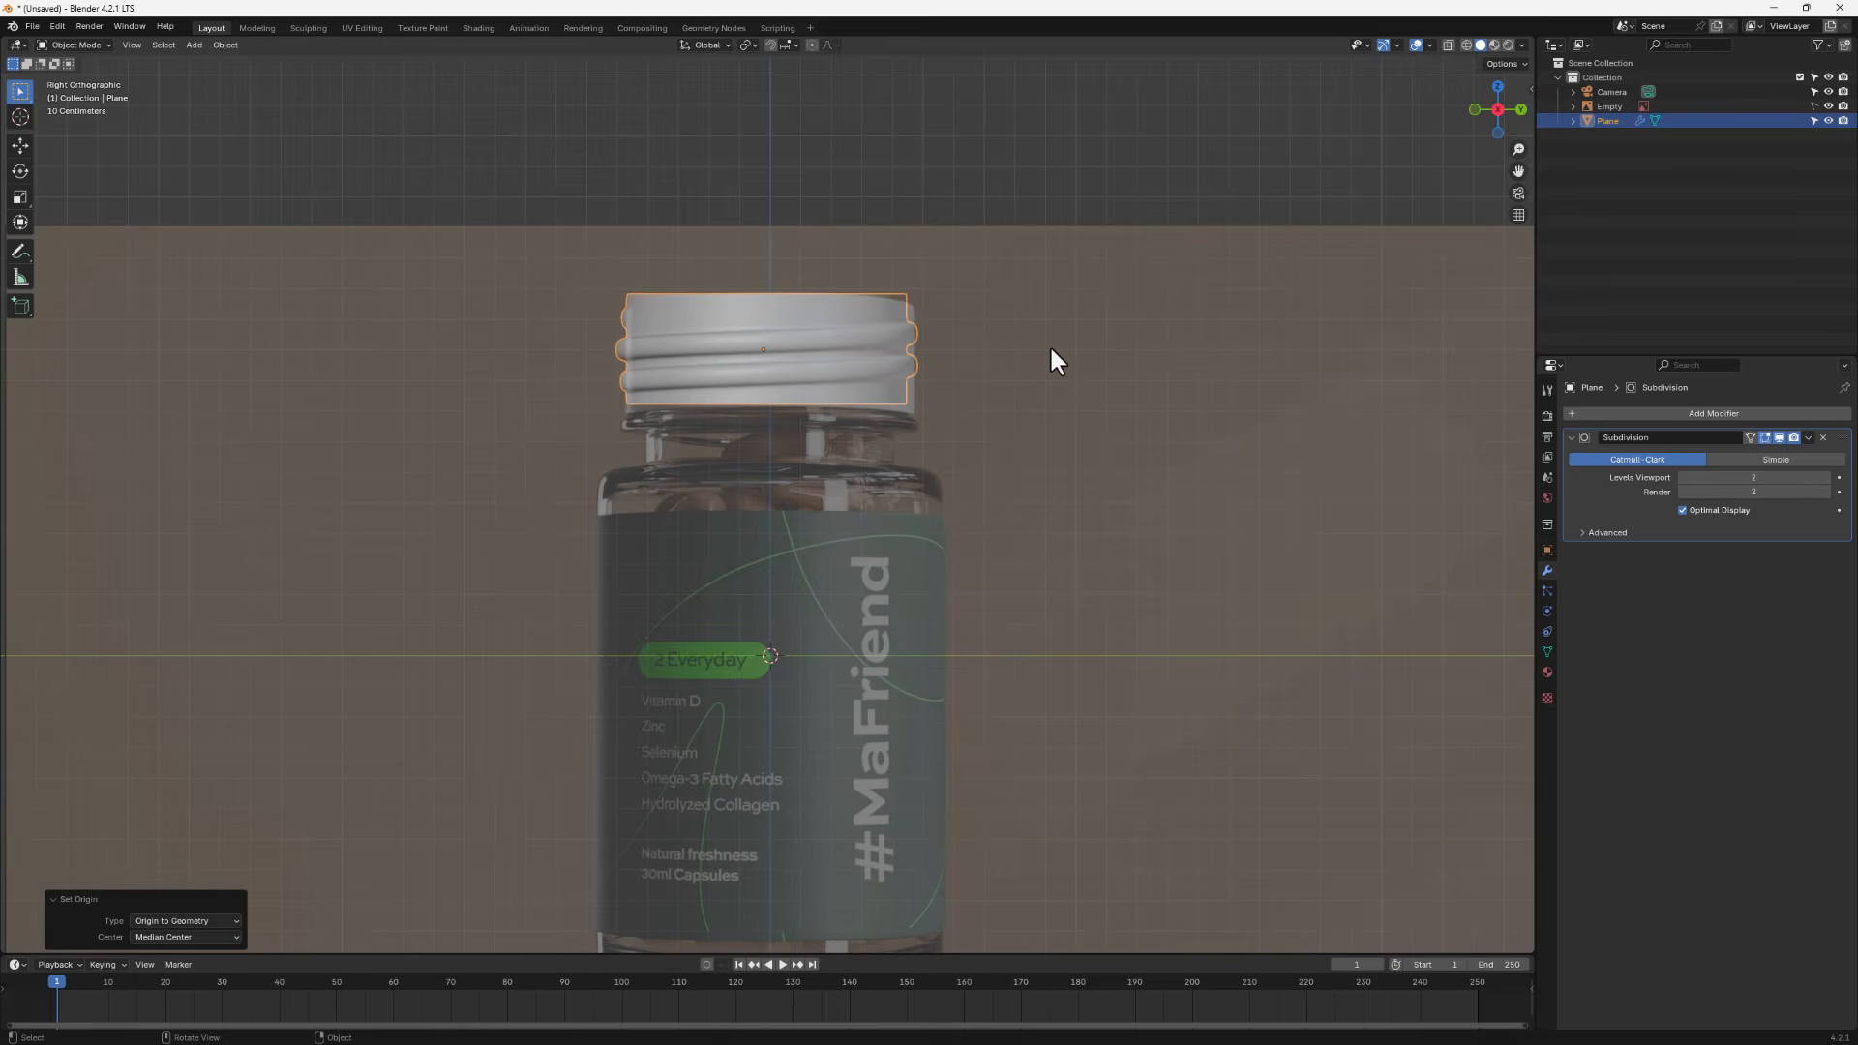
pyautogui.press('s')
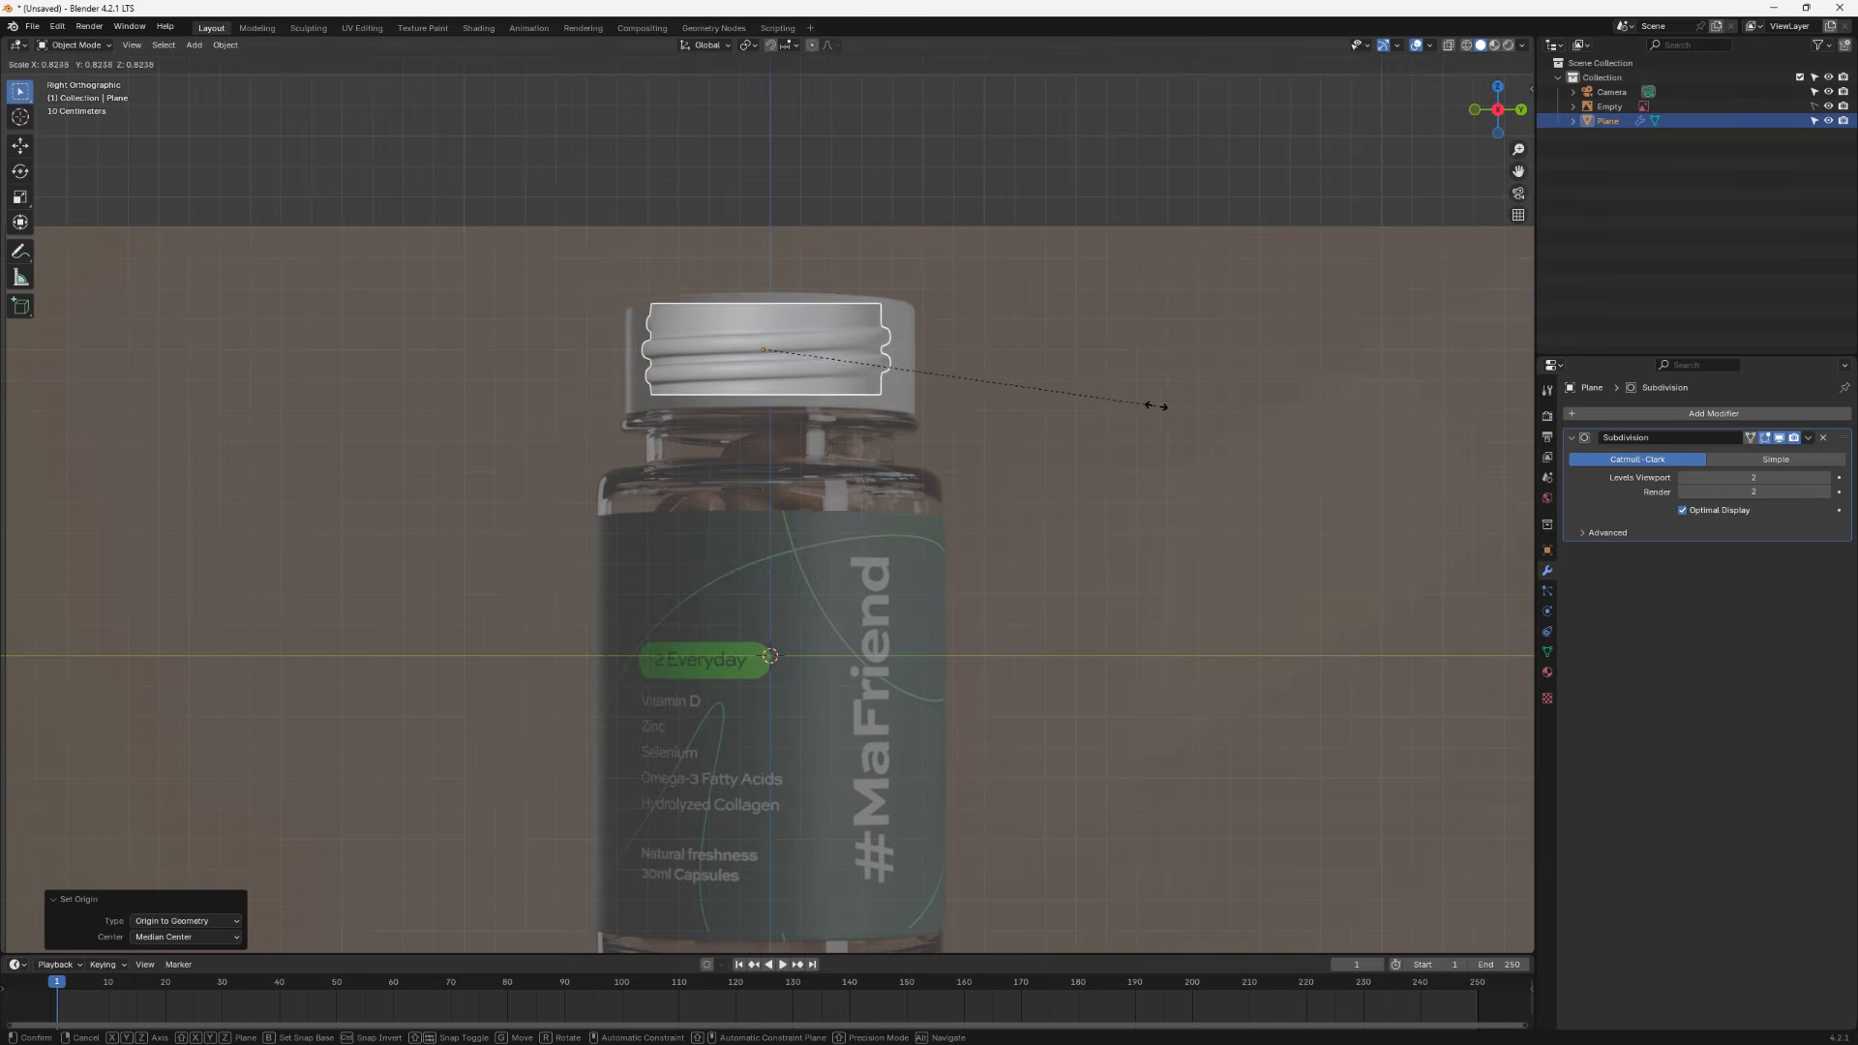
pyautogui.click(1194, 426)
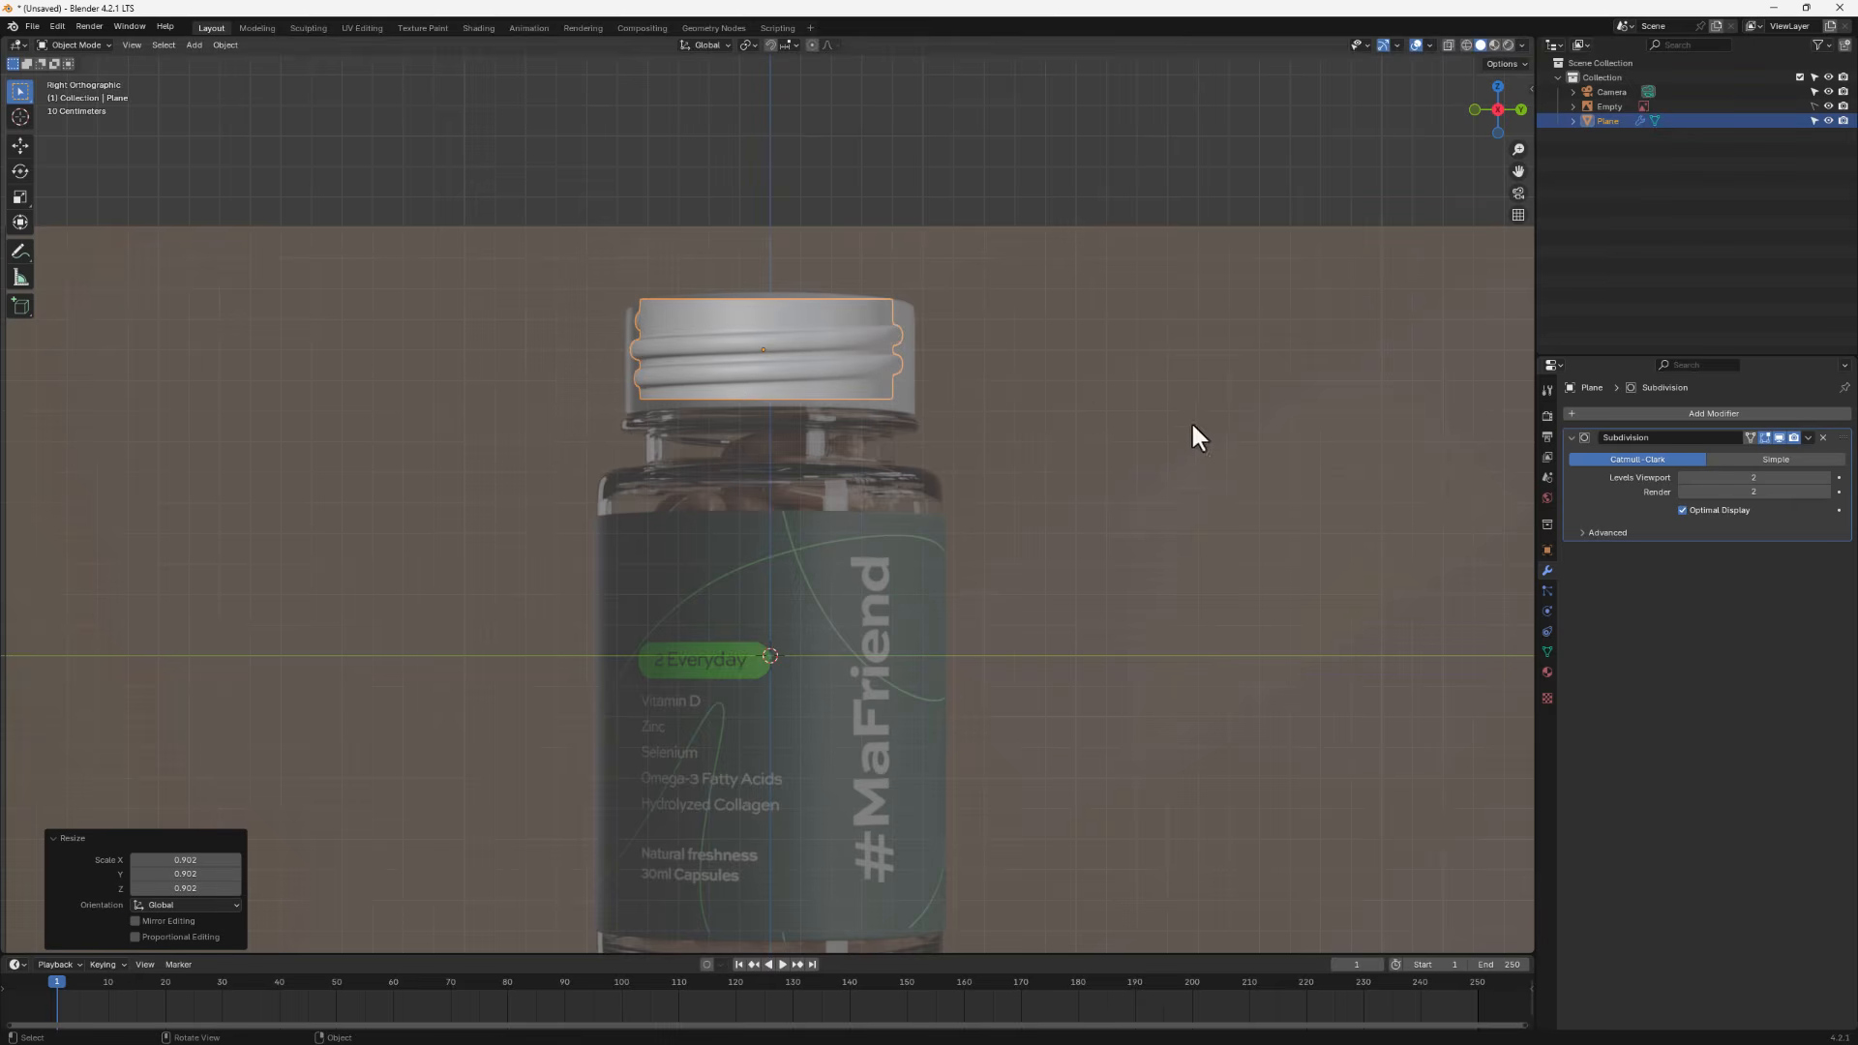
pyautogui.press('g')
pyautogui.press('z')
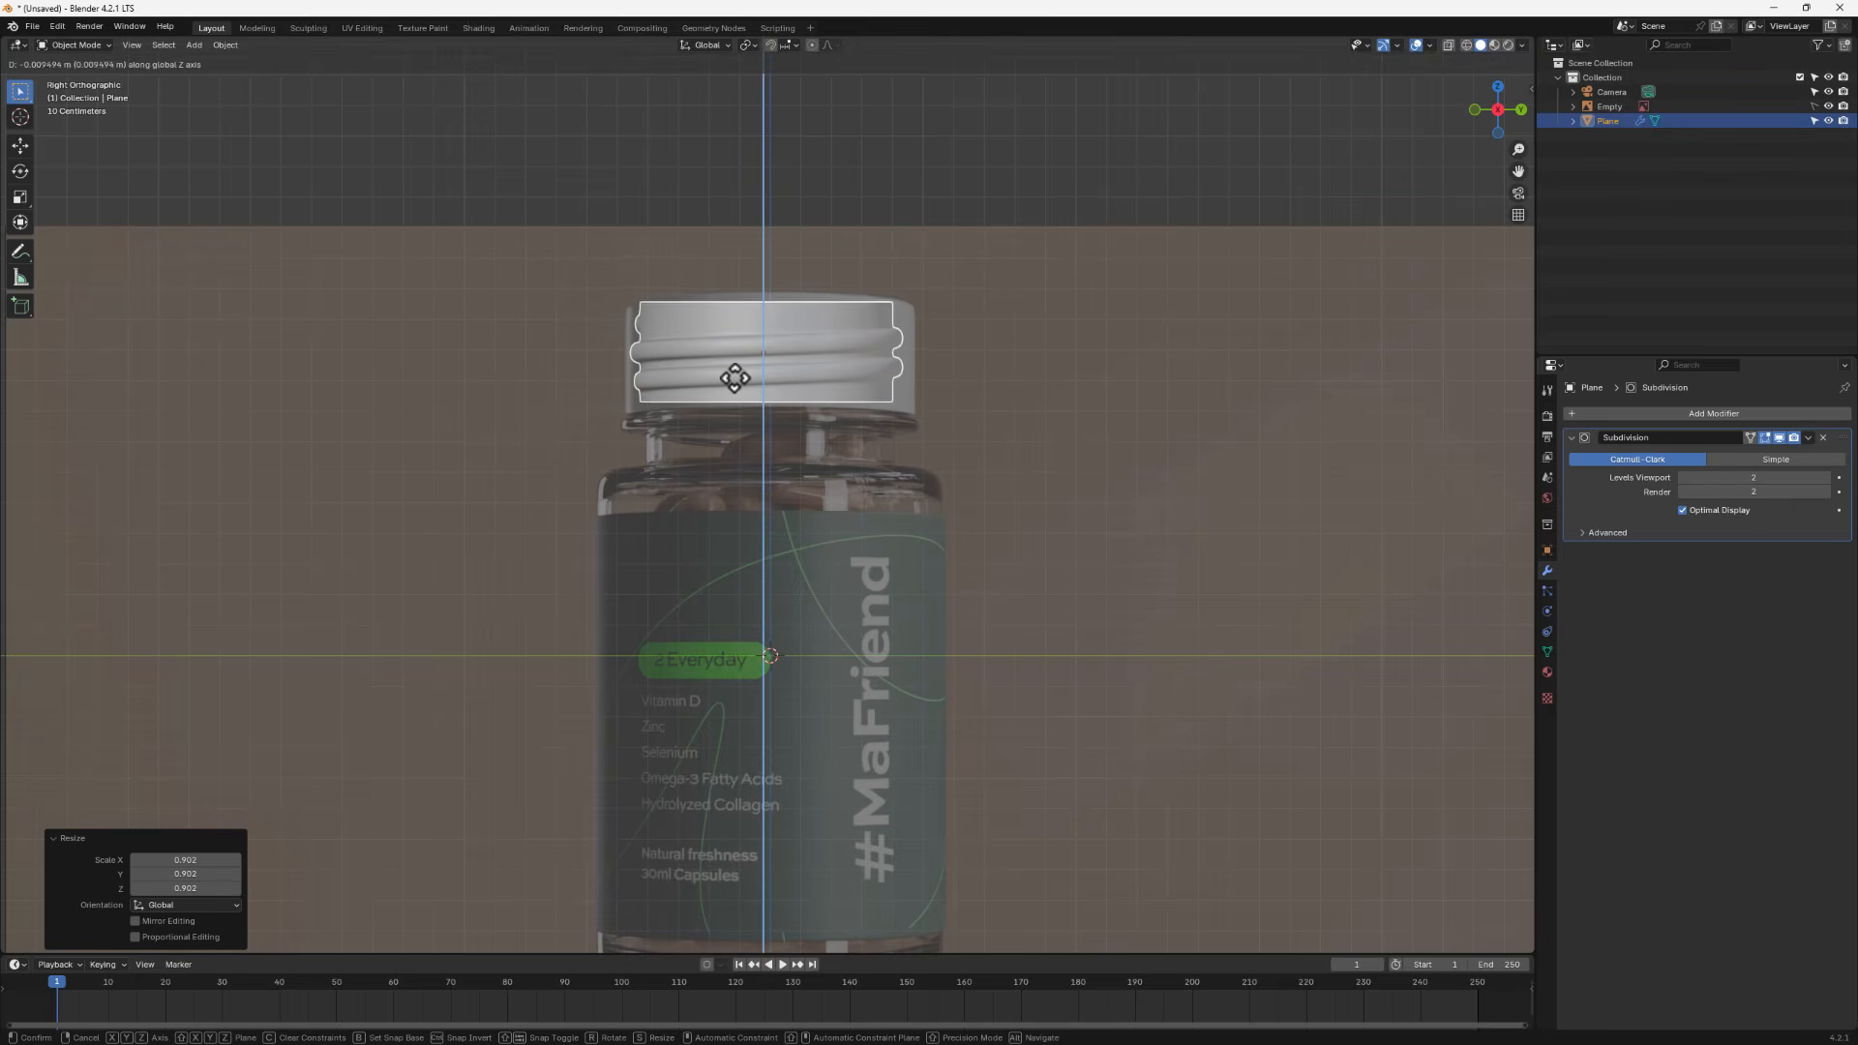
pyautogui.click(730, 382)
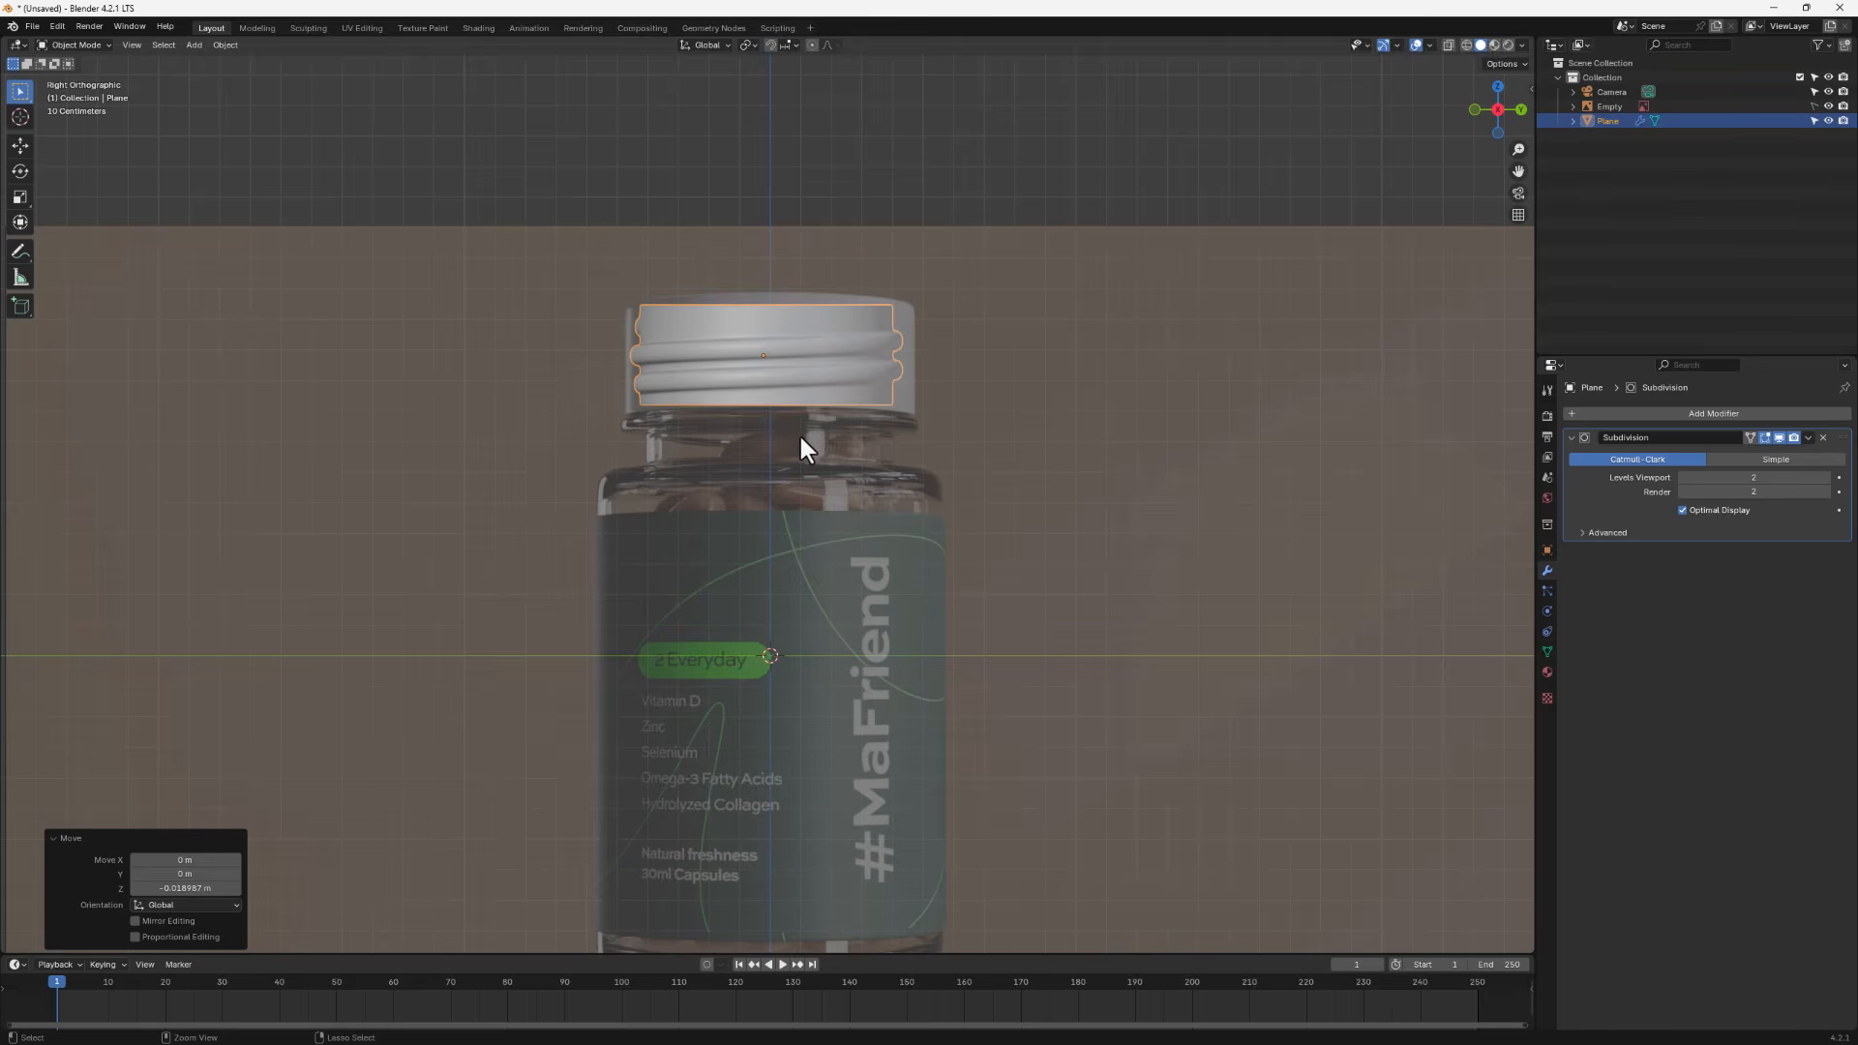
# - Apply the object's scale and enter Edit Mode
pyautogui.hotkey('ctrl', 'a')
pyautogui.click(751, 439)
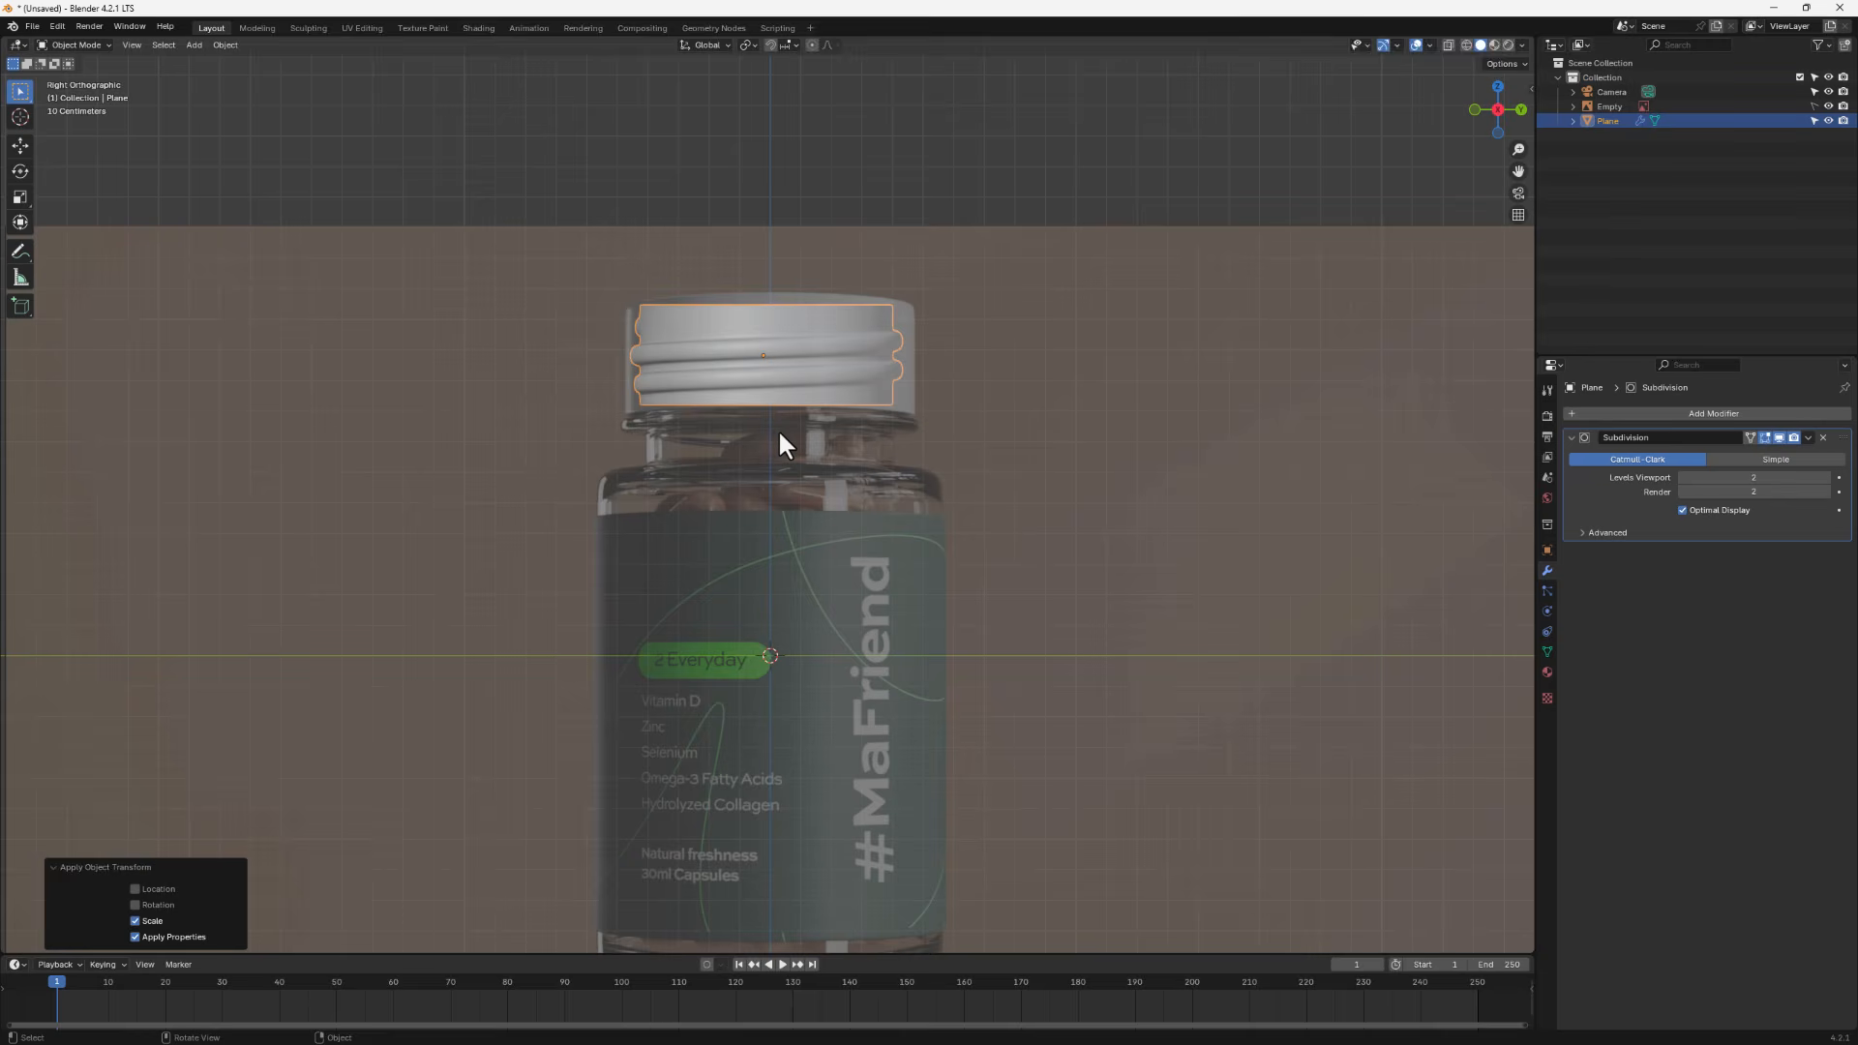
pyautogui.press('Tab')
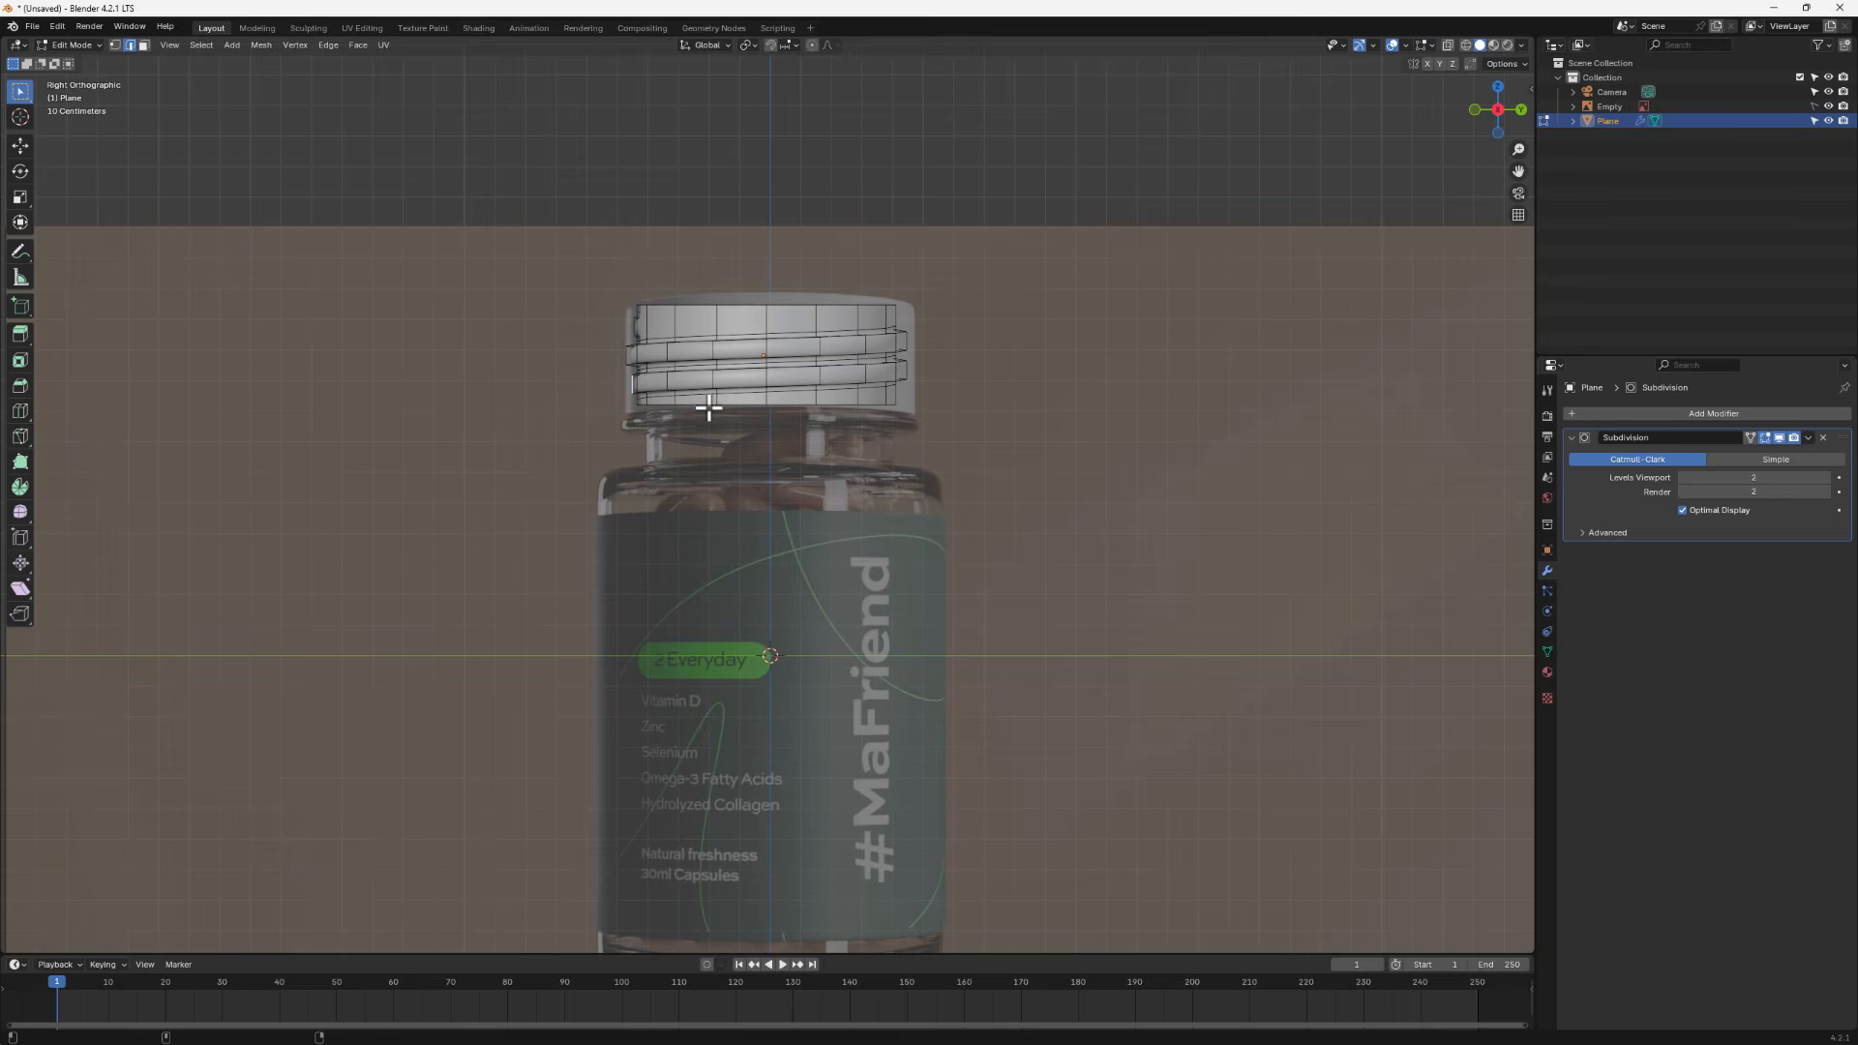
pyautogui.press('super')
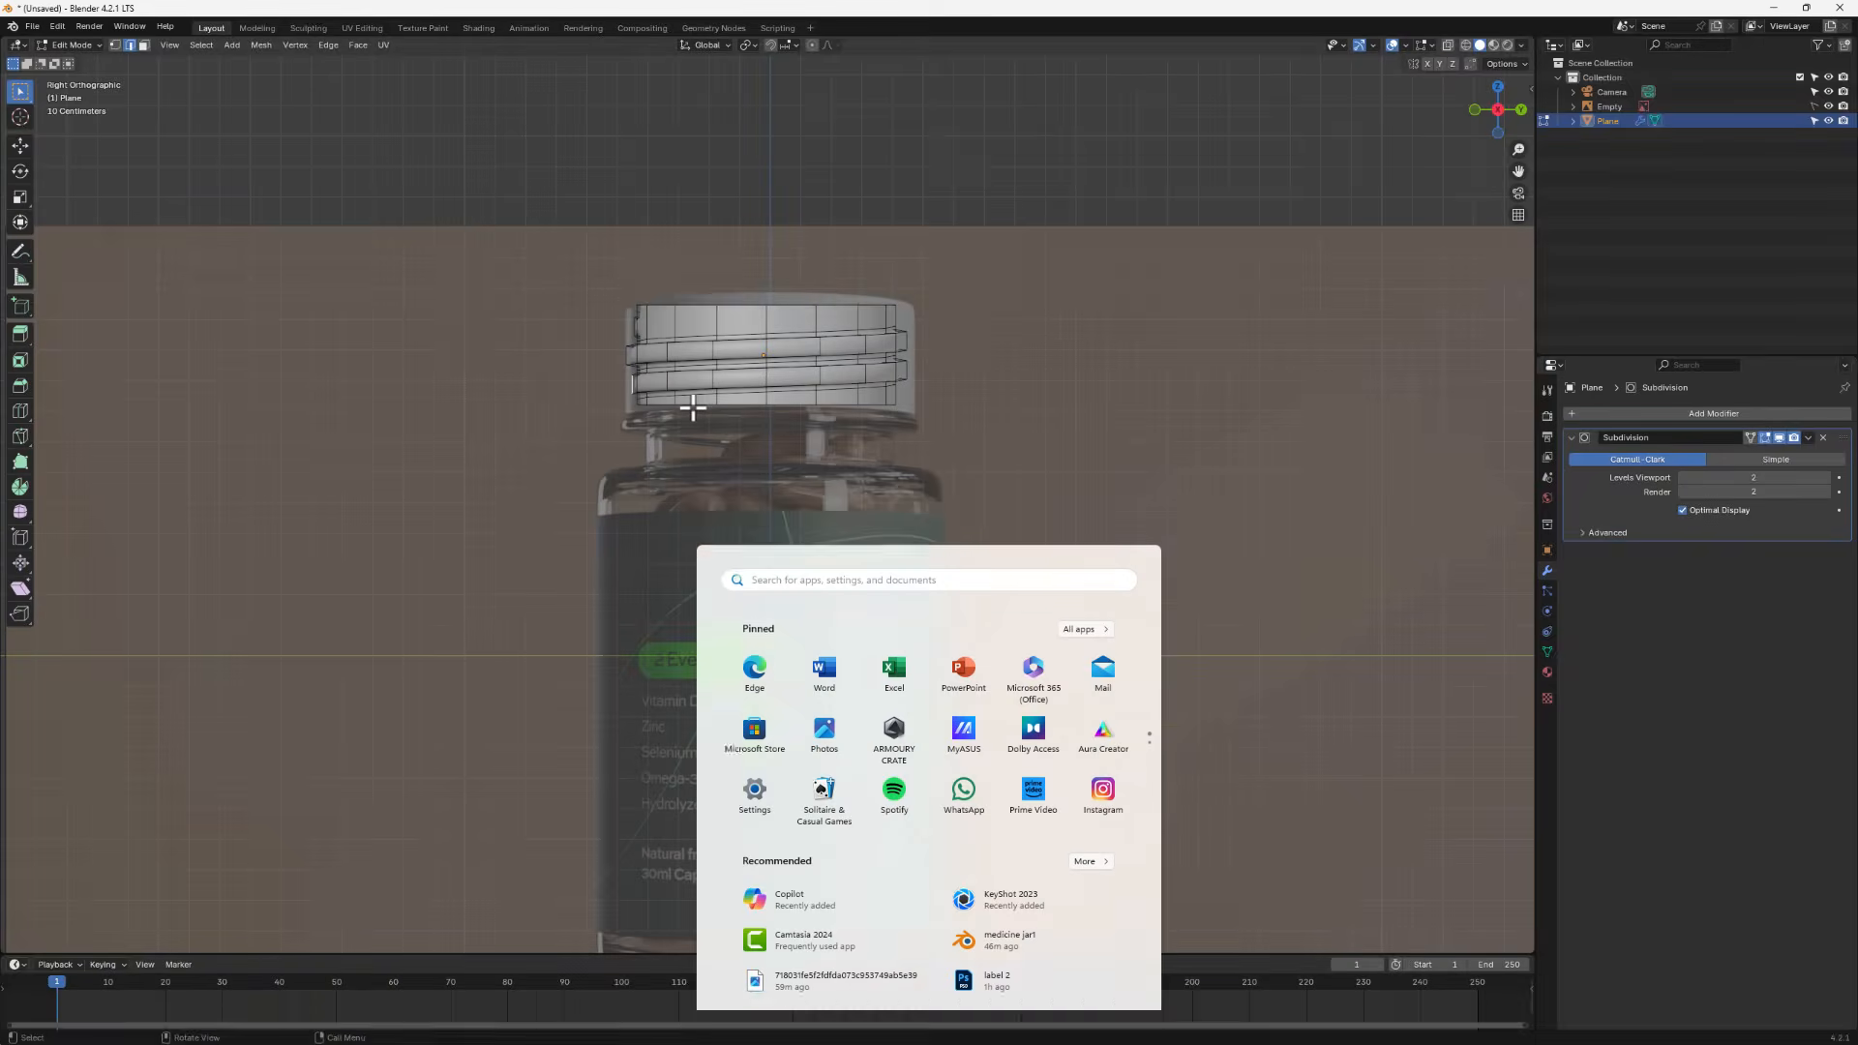
pyautogui.press('super')
# - Select the bottom edge loop and extrude it down along Z twice to form the jar neck
pyautogui.keyDown('alt'); pyautogui.click(693, 406); pyautogui.keyUp('alt')
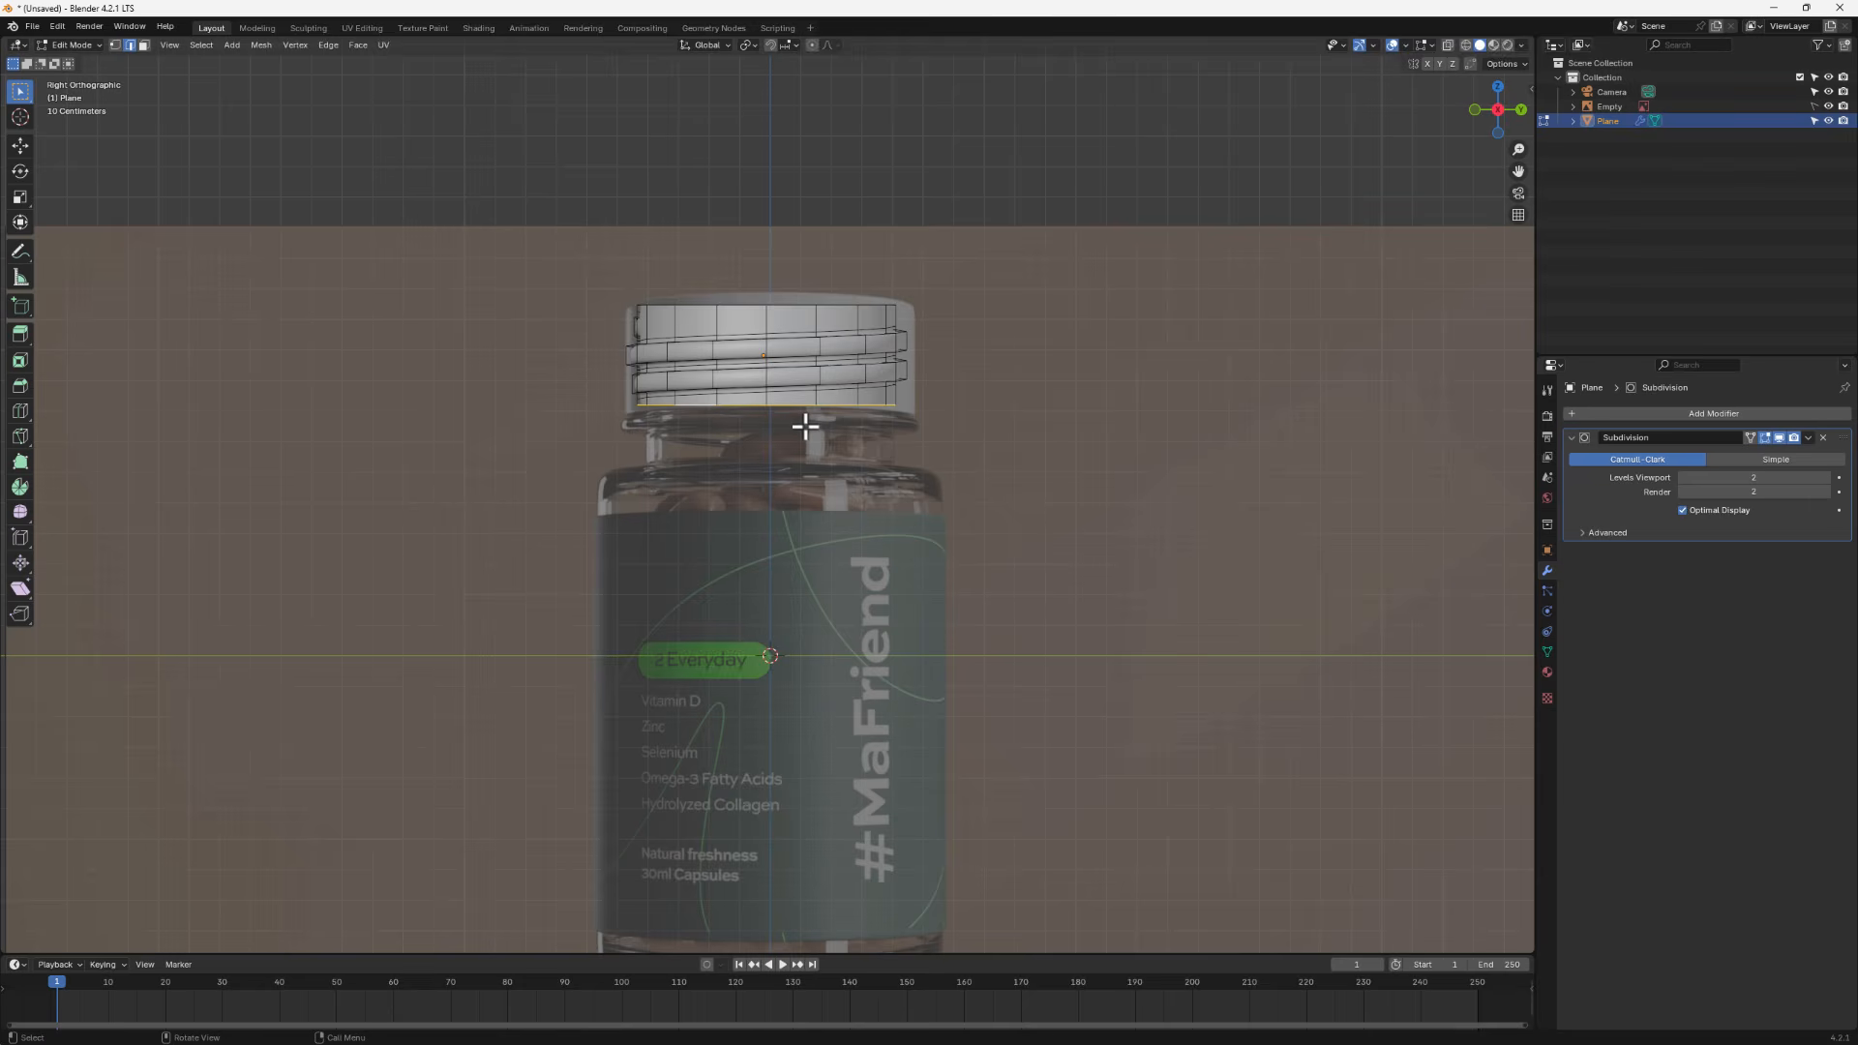
pyautogui.press('g')
pyautogui.press('z')
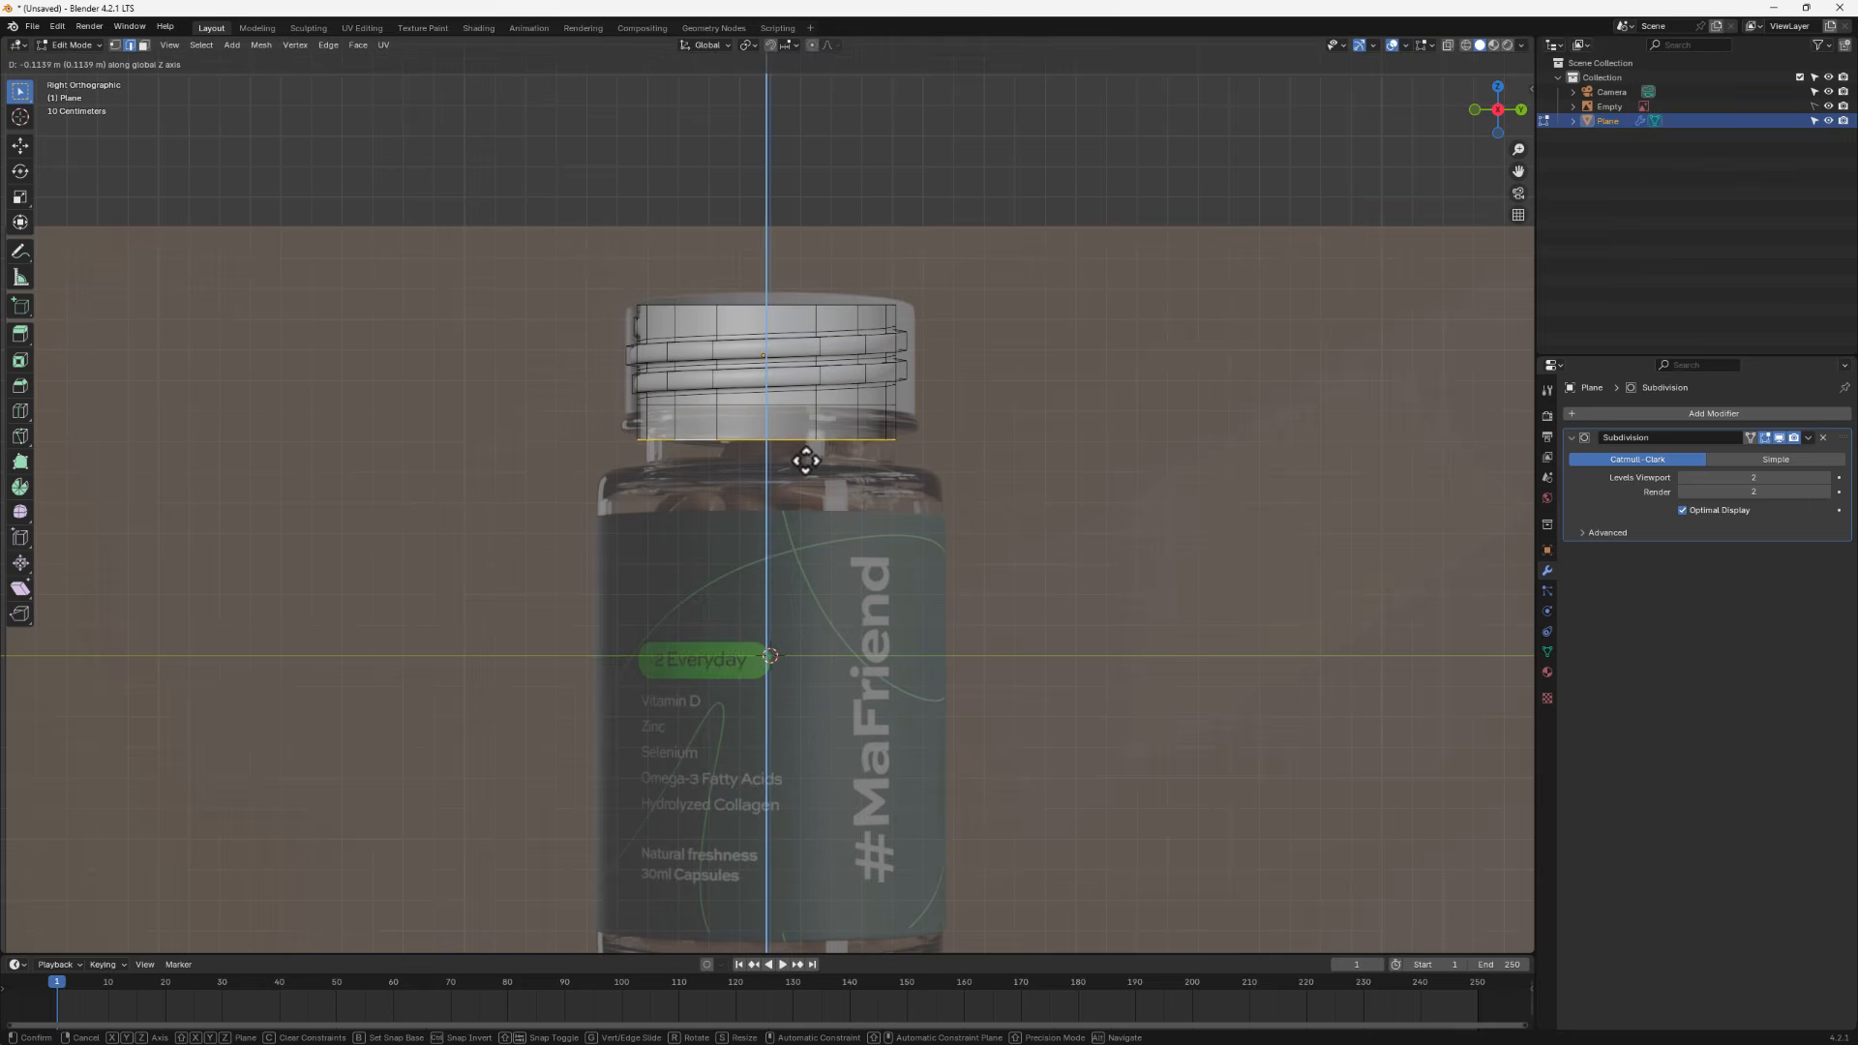
pyautogui.click(806, 461)
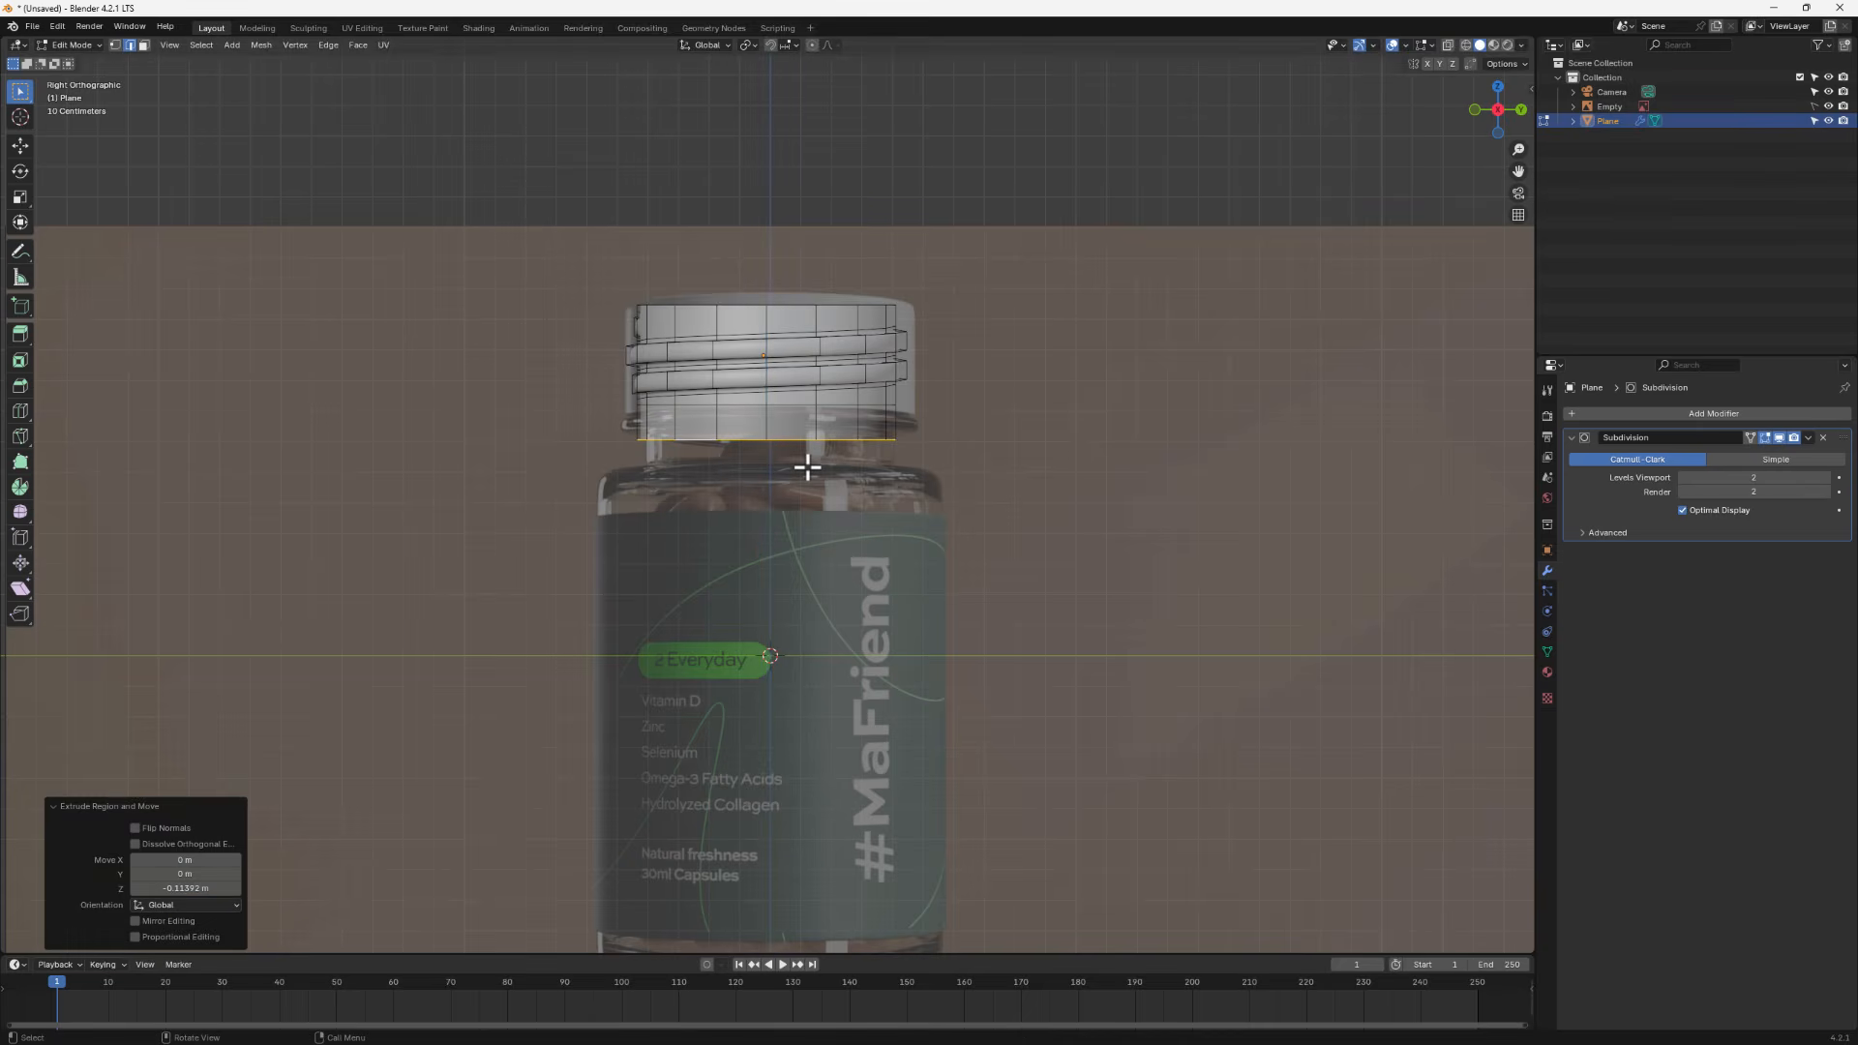
pyautogui.press('e')
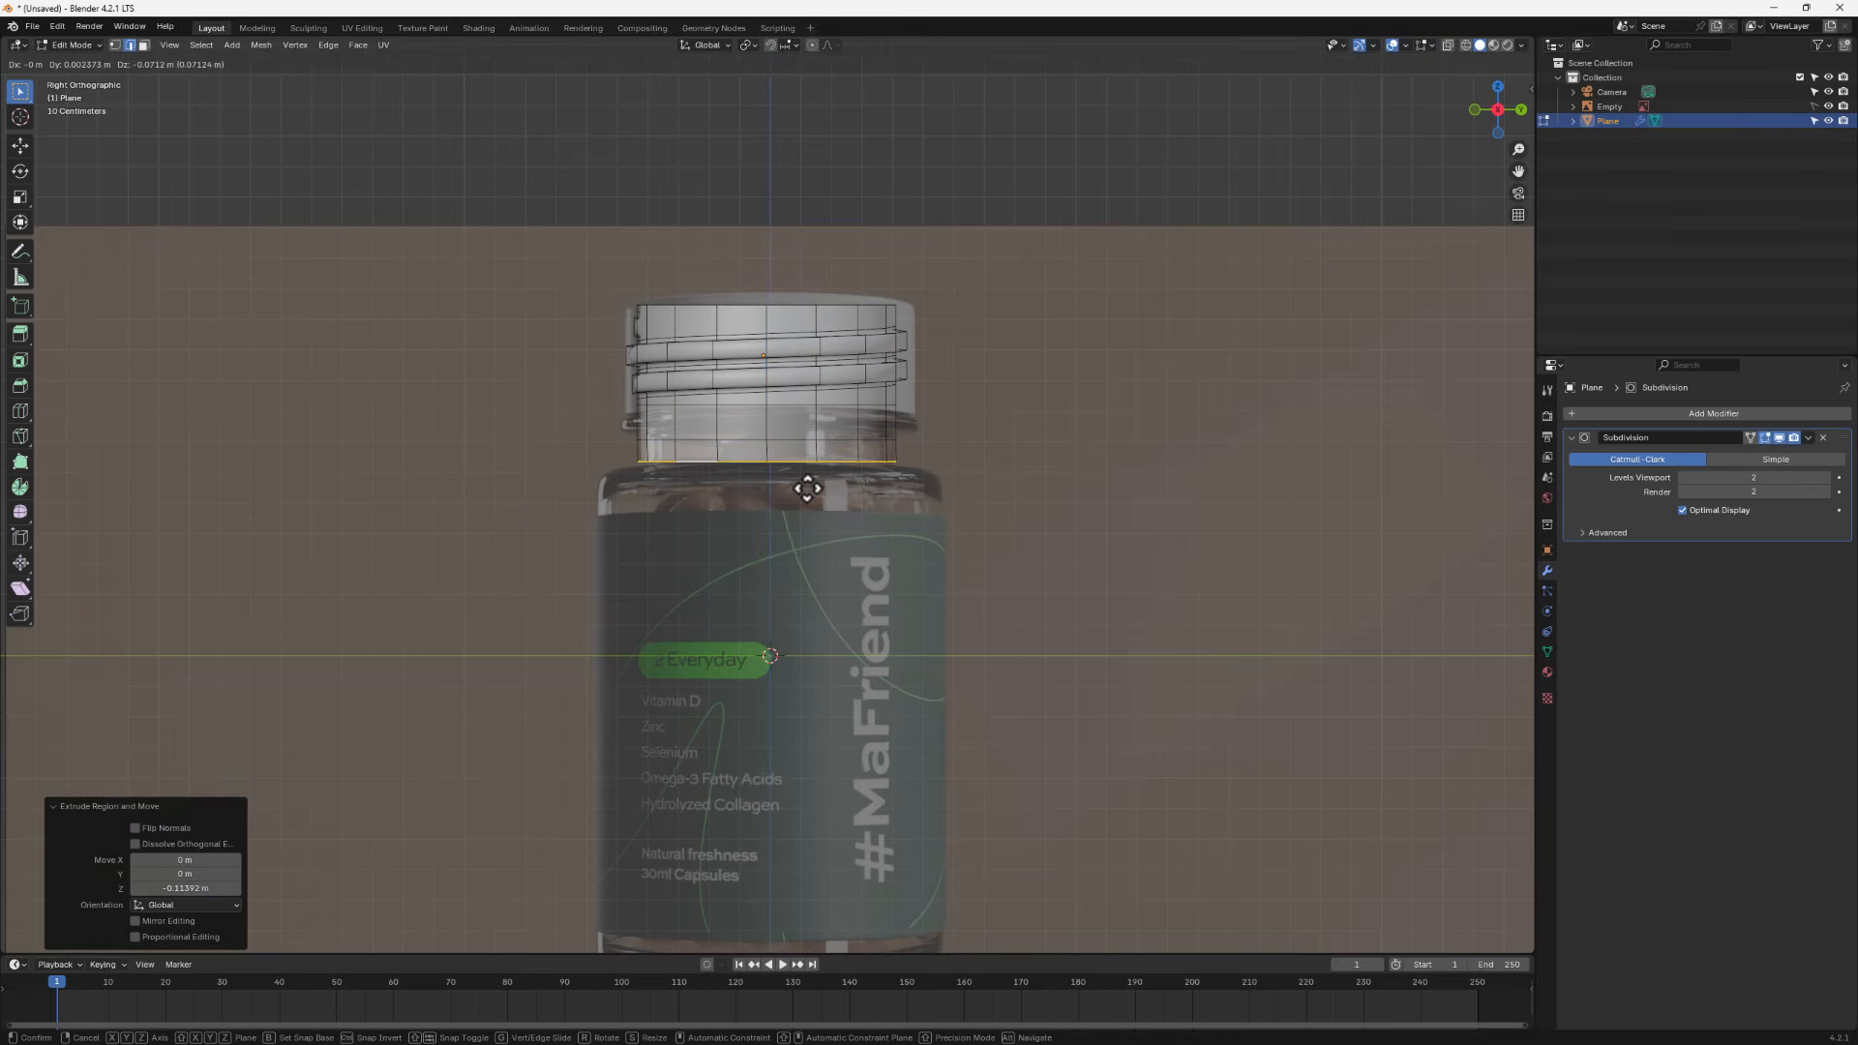
pyautogui.press('z')
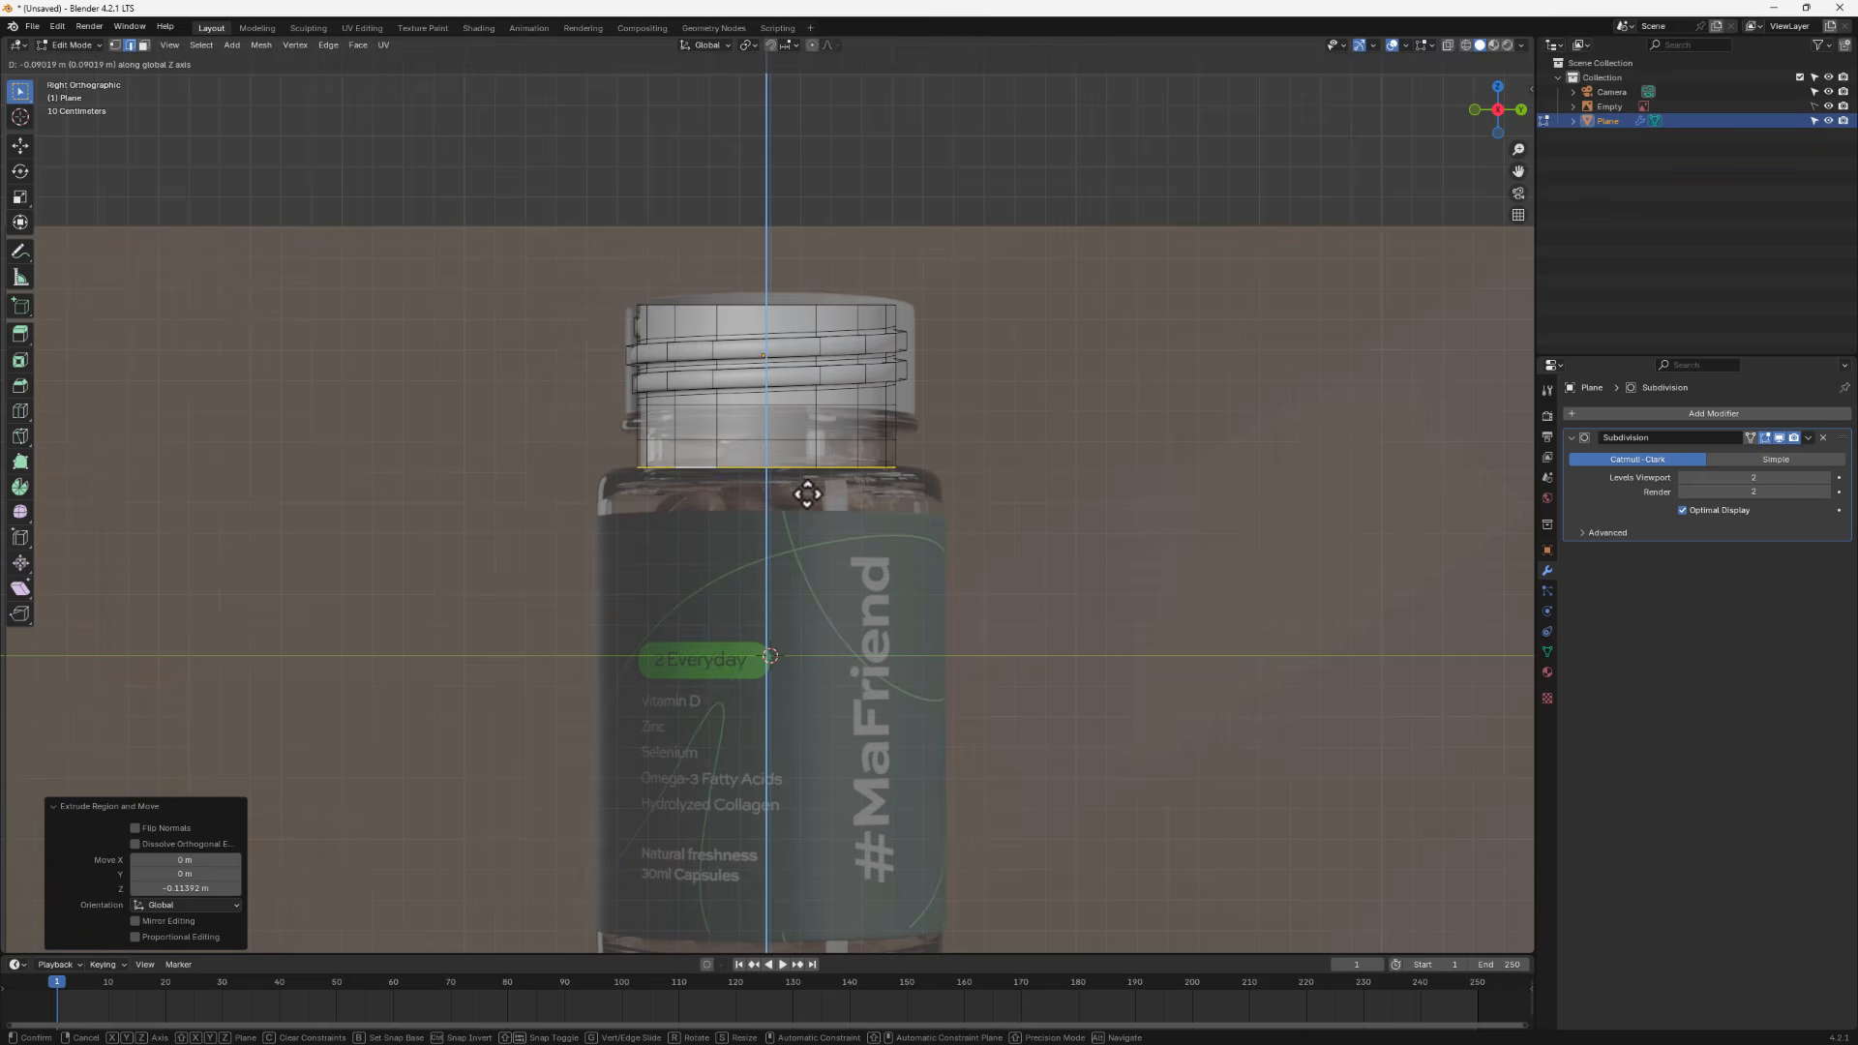
pyautogui.click(809, 492)
pyautogui.moveTo(809, 494)
pyautogui.mouseDown(button='middle')
pyautogui.moveTo(812, 523)
pyautogui.moveTo(841, 524)
pyautogui.moveTo(804, 526)
pyautogui.moveTo(804, 510)
pyautogui.mouseUp(button='middle')
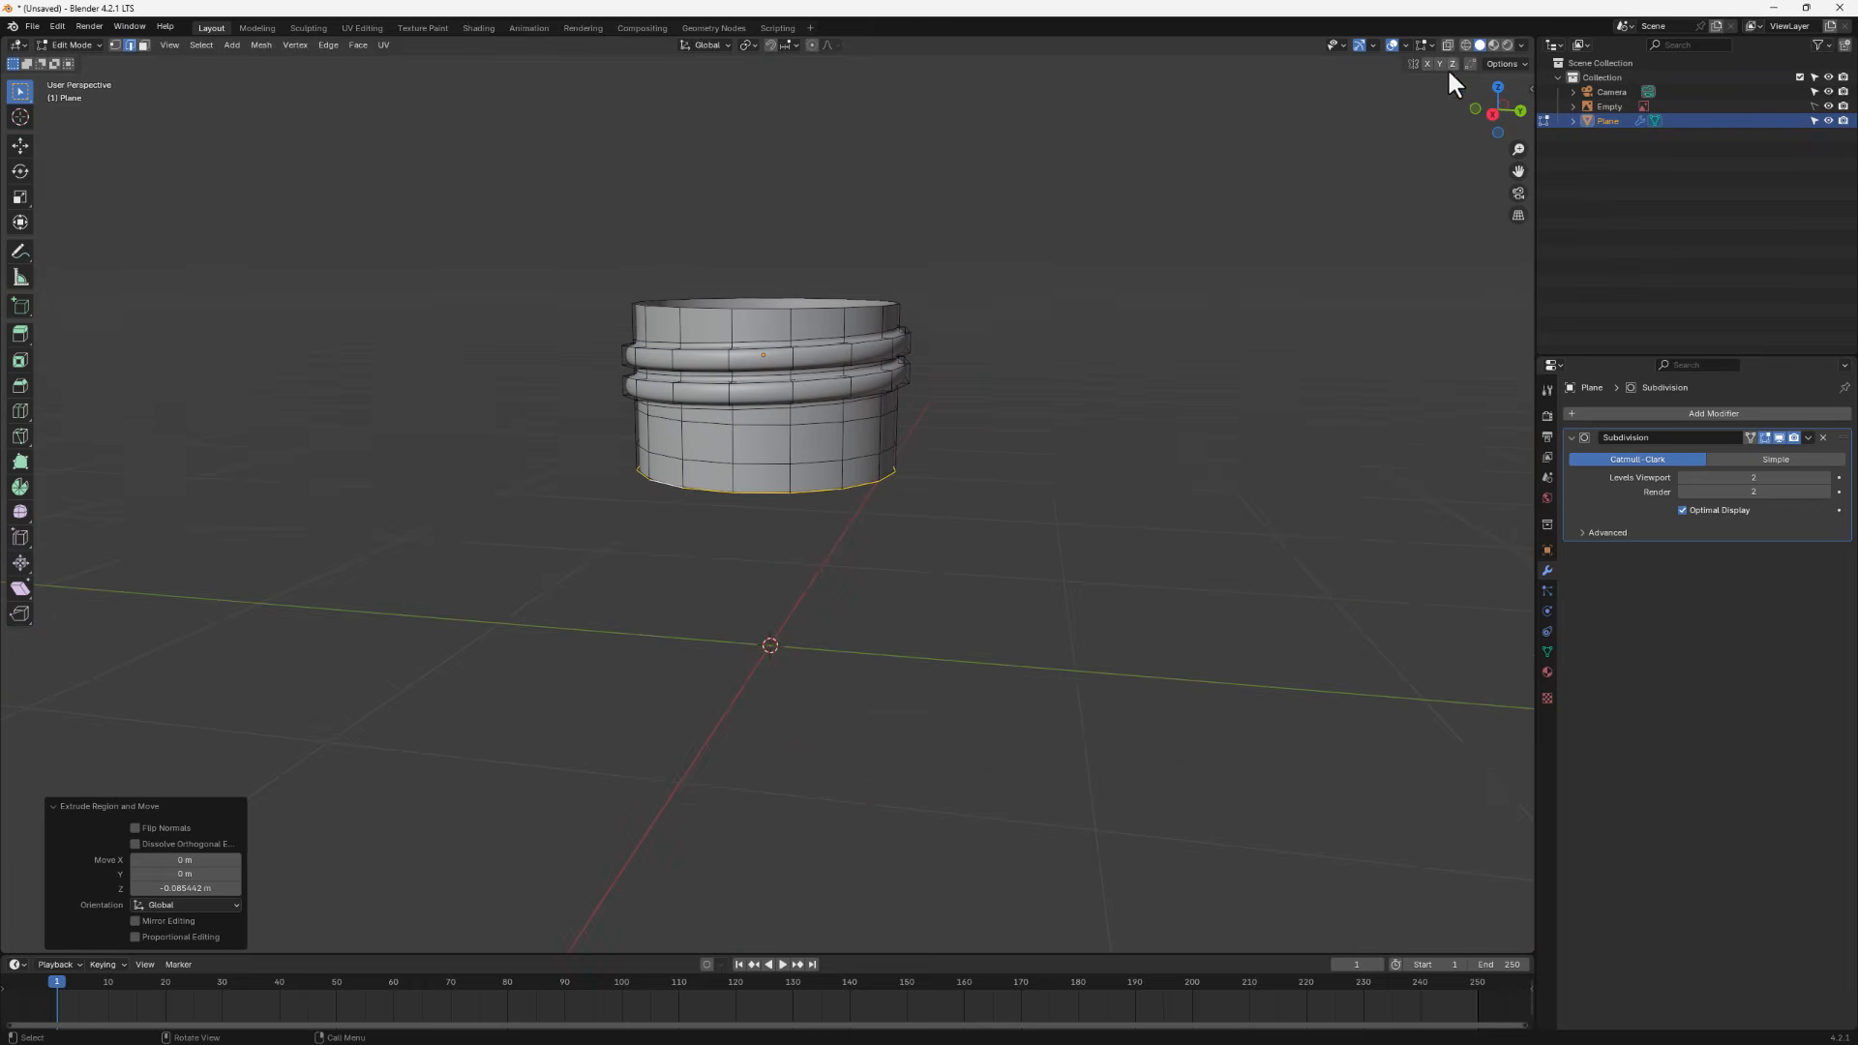
# - In side view, scale the extruded bottom loop outward to 1.446 to form the jar's shoulder
pyautogui.click(1494, 115)
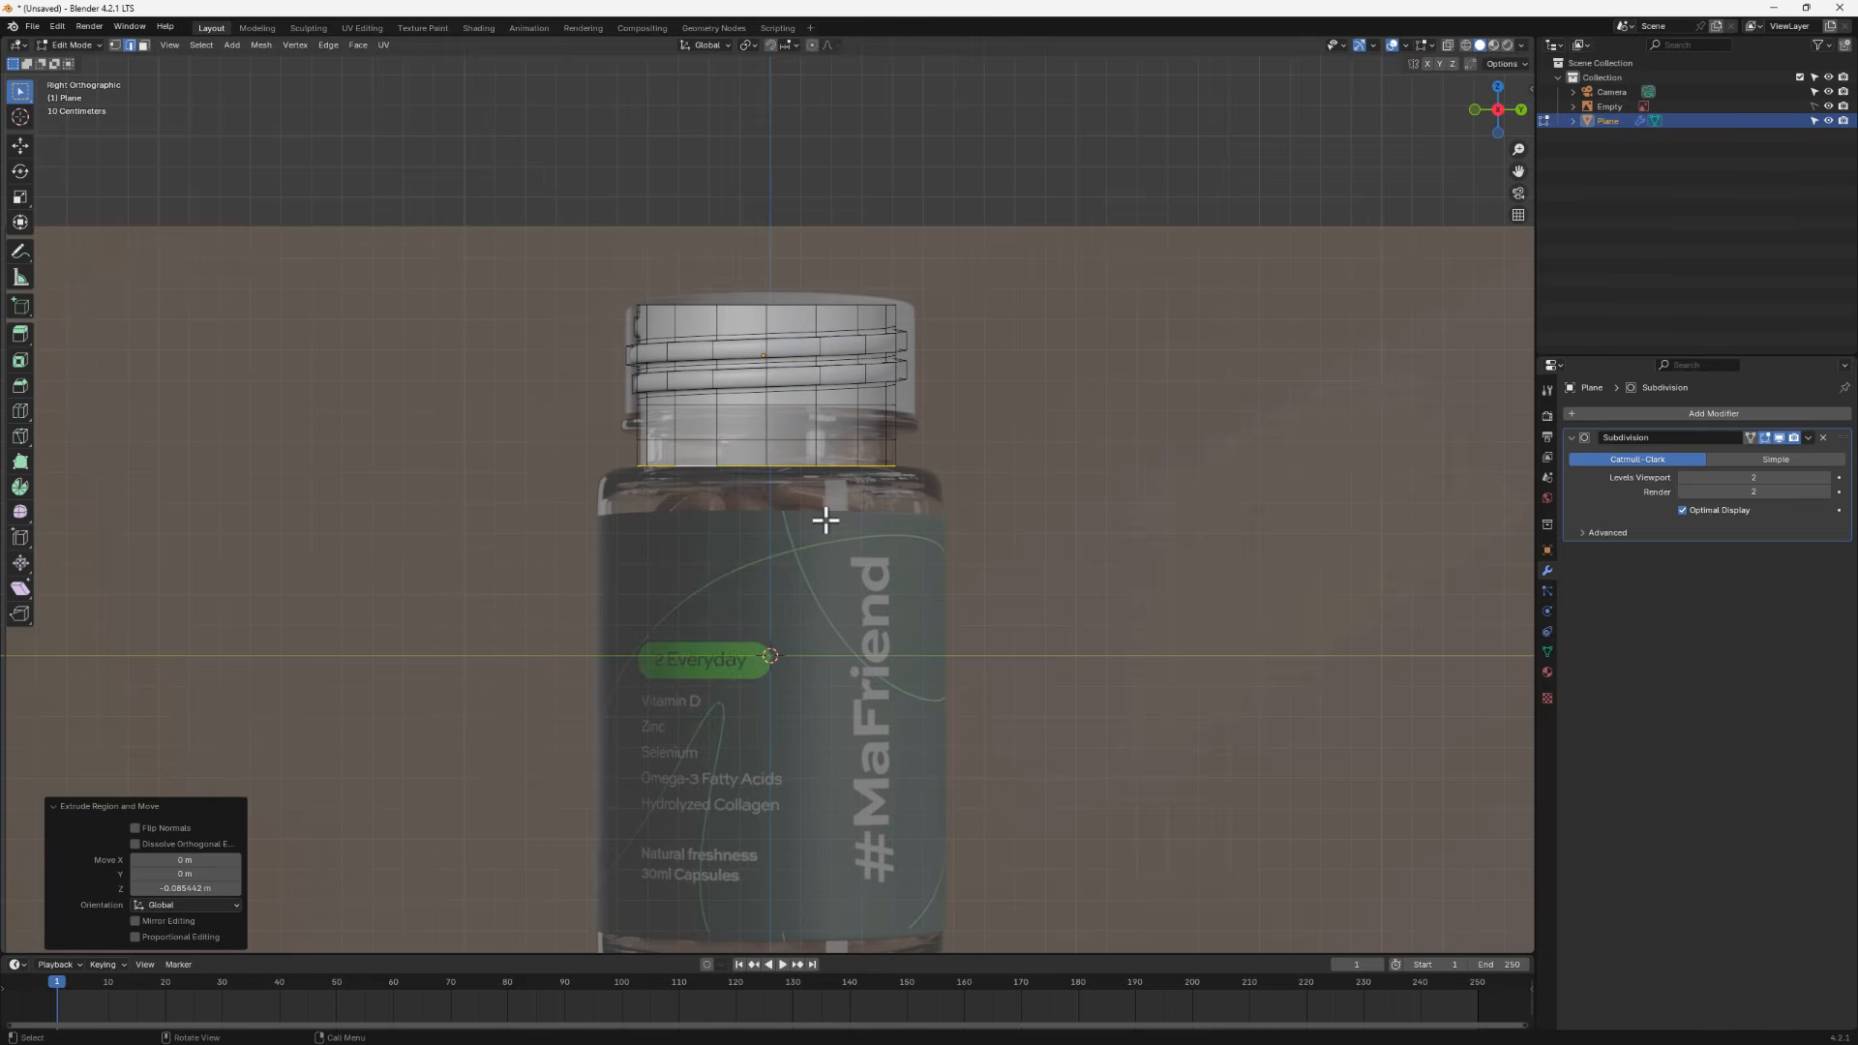
pyautogui.press('g')
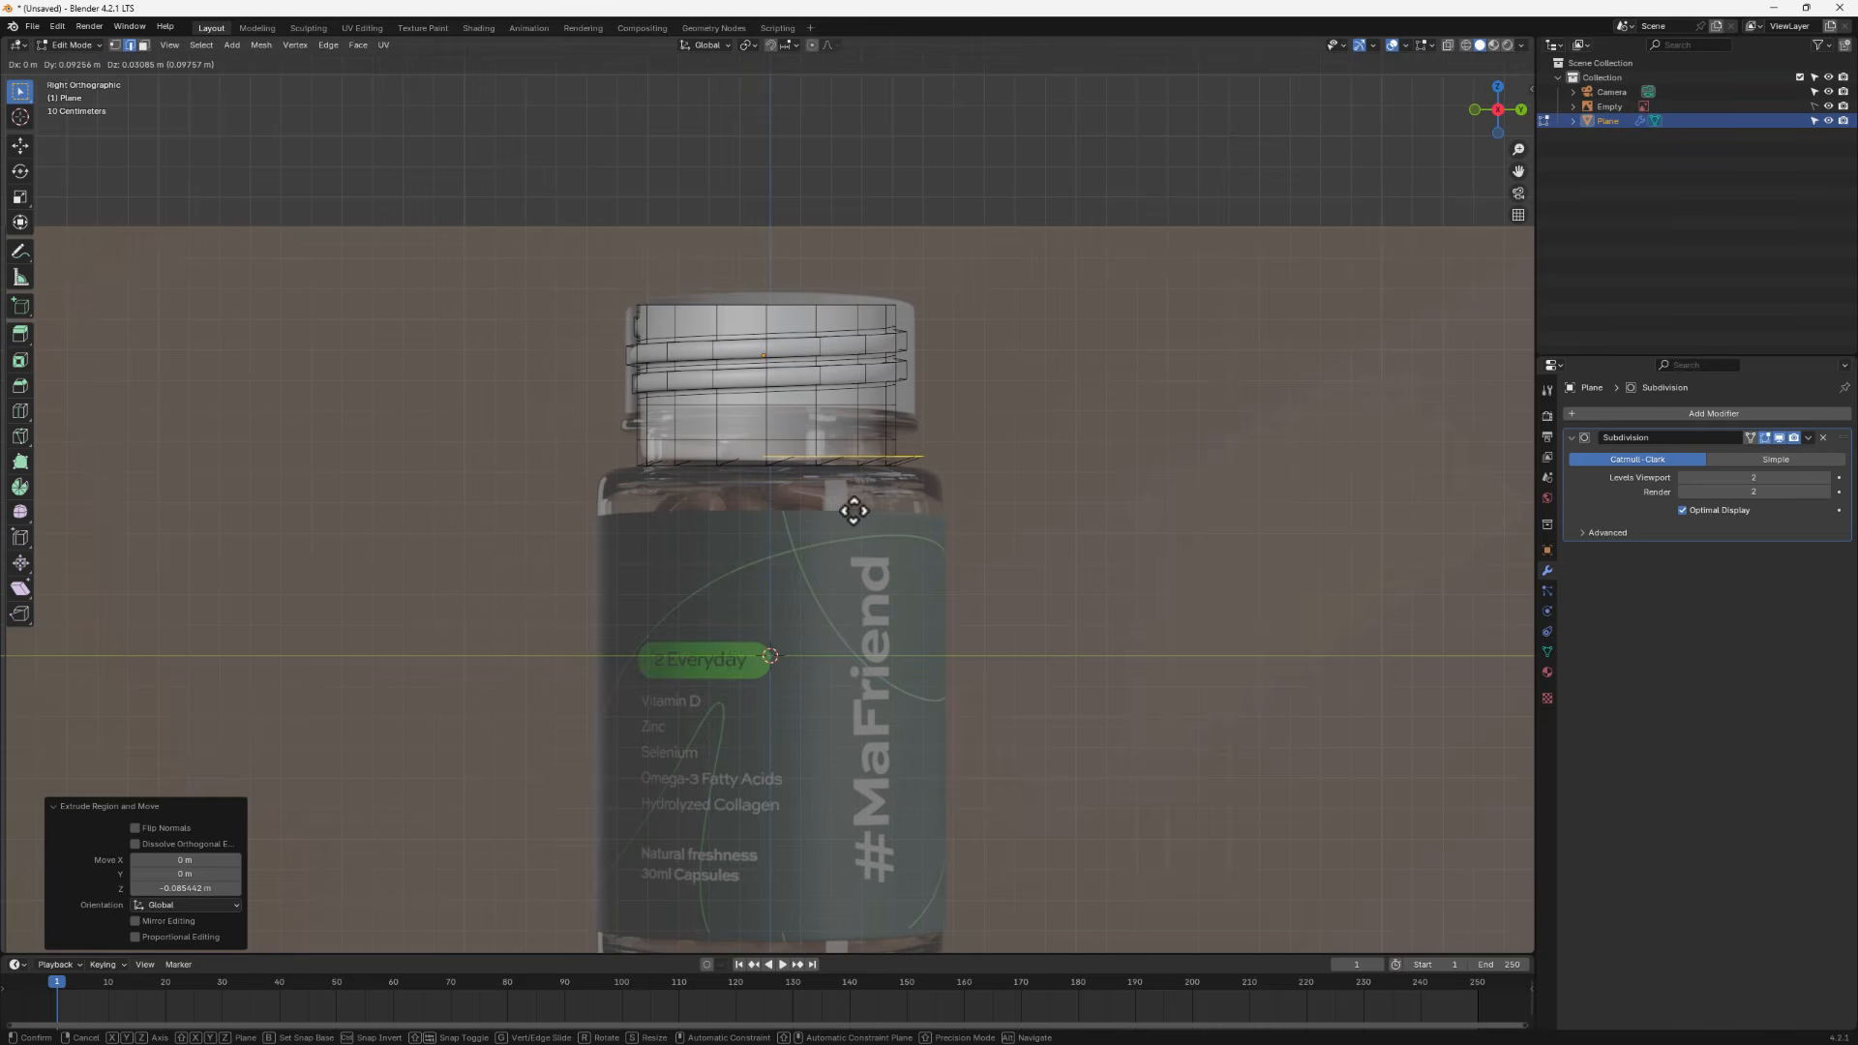
pyautogui.press('s')
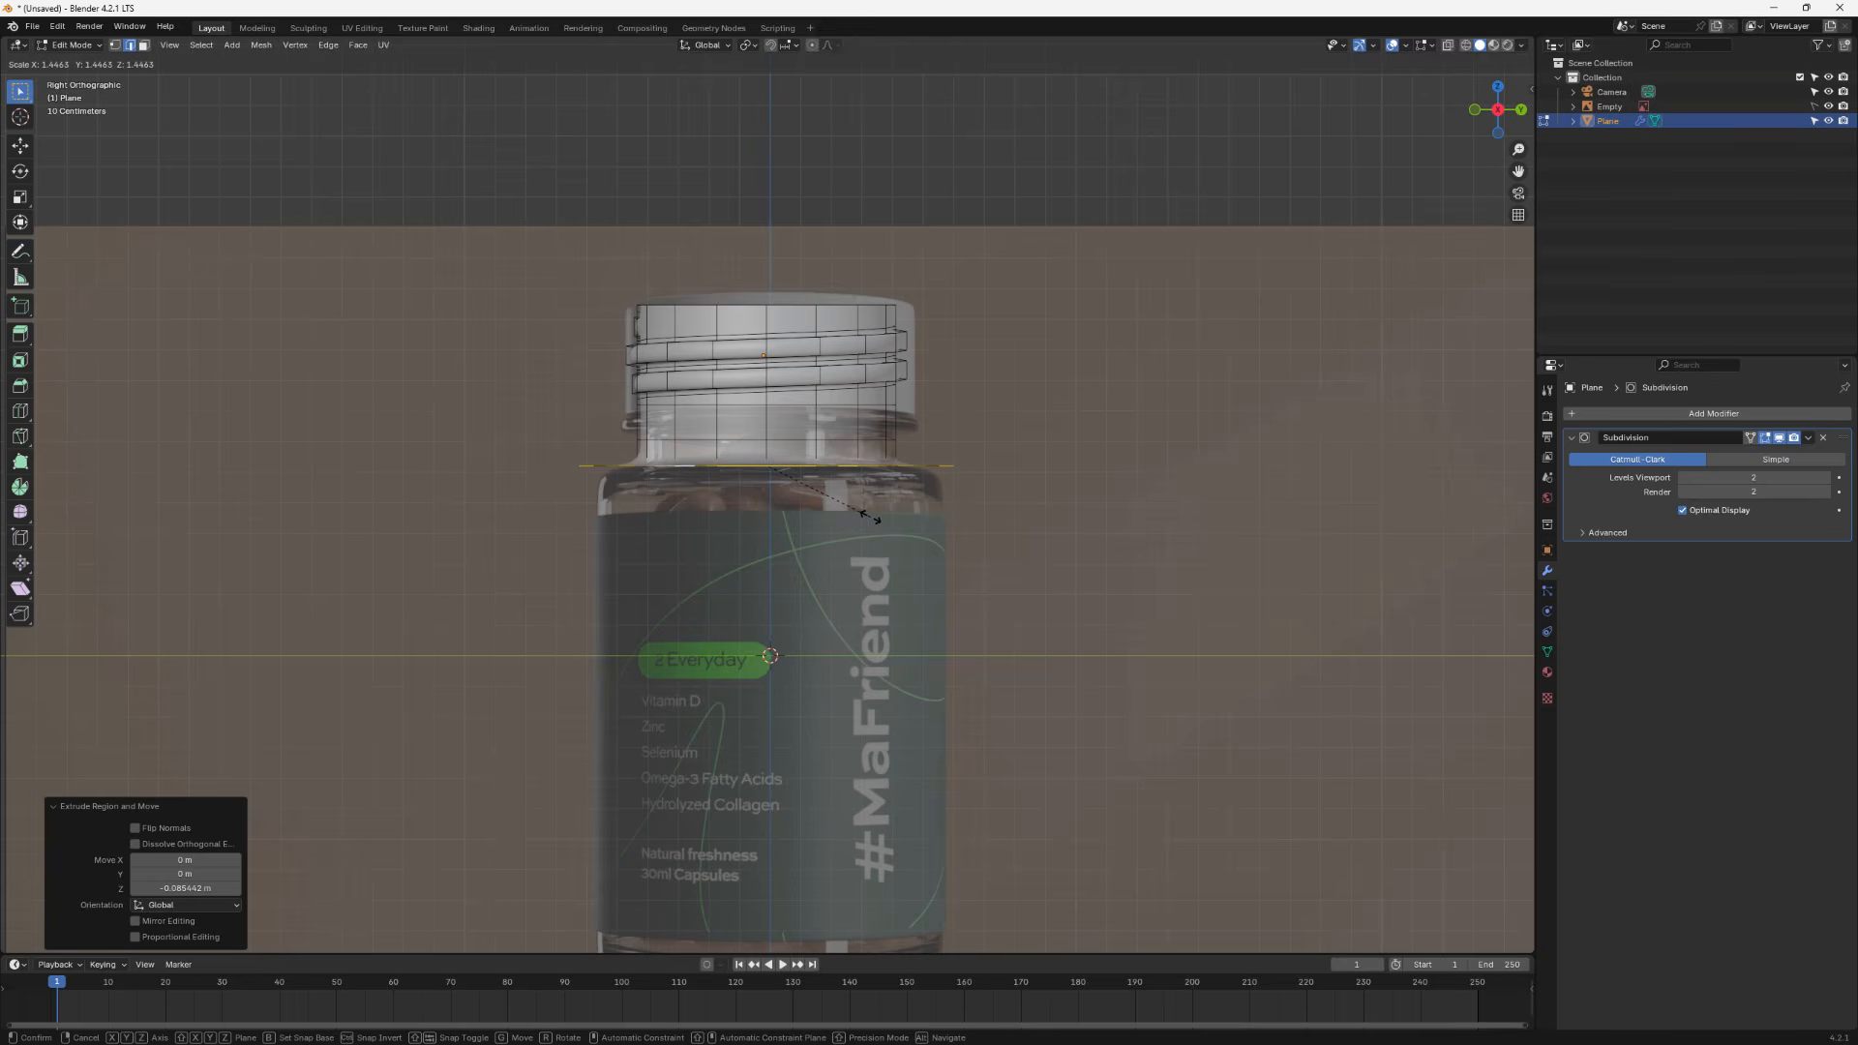
pyautogui.click(864, 516)
pyautogui.moveTo(864, 515); pyautogui.dragTo(837, 584, button='middle')
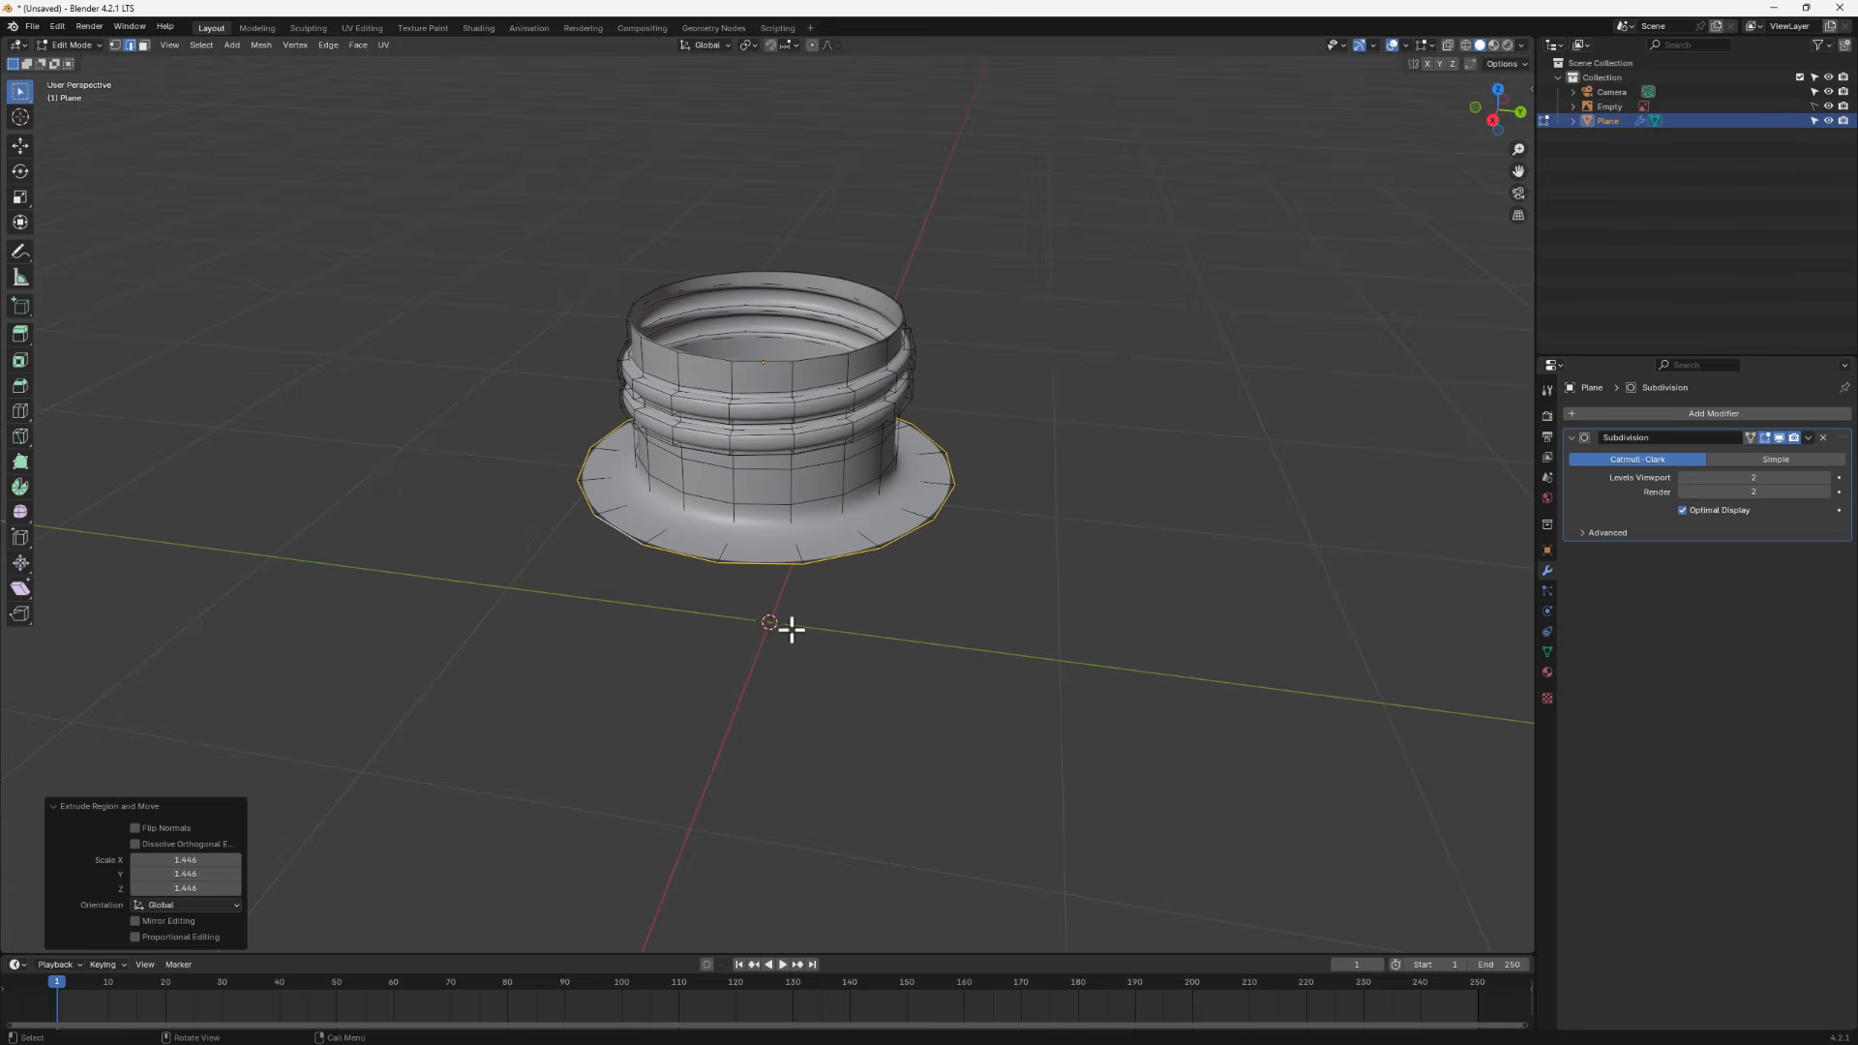
# - Extrude the shoulder loop straight down along Z to the bottom of the reference jar
pyautogui.click(1492, 118)
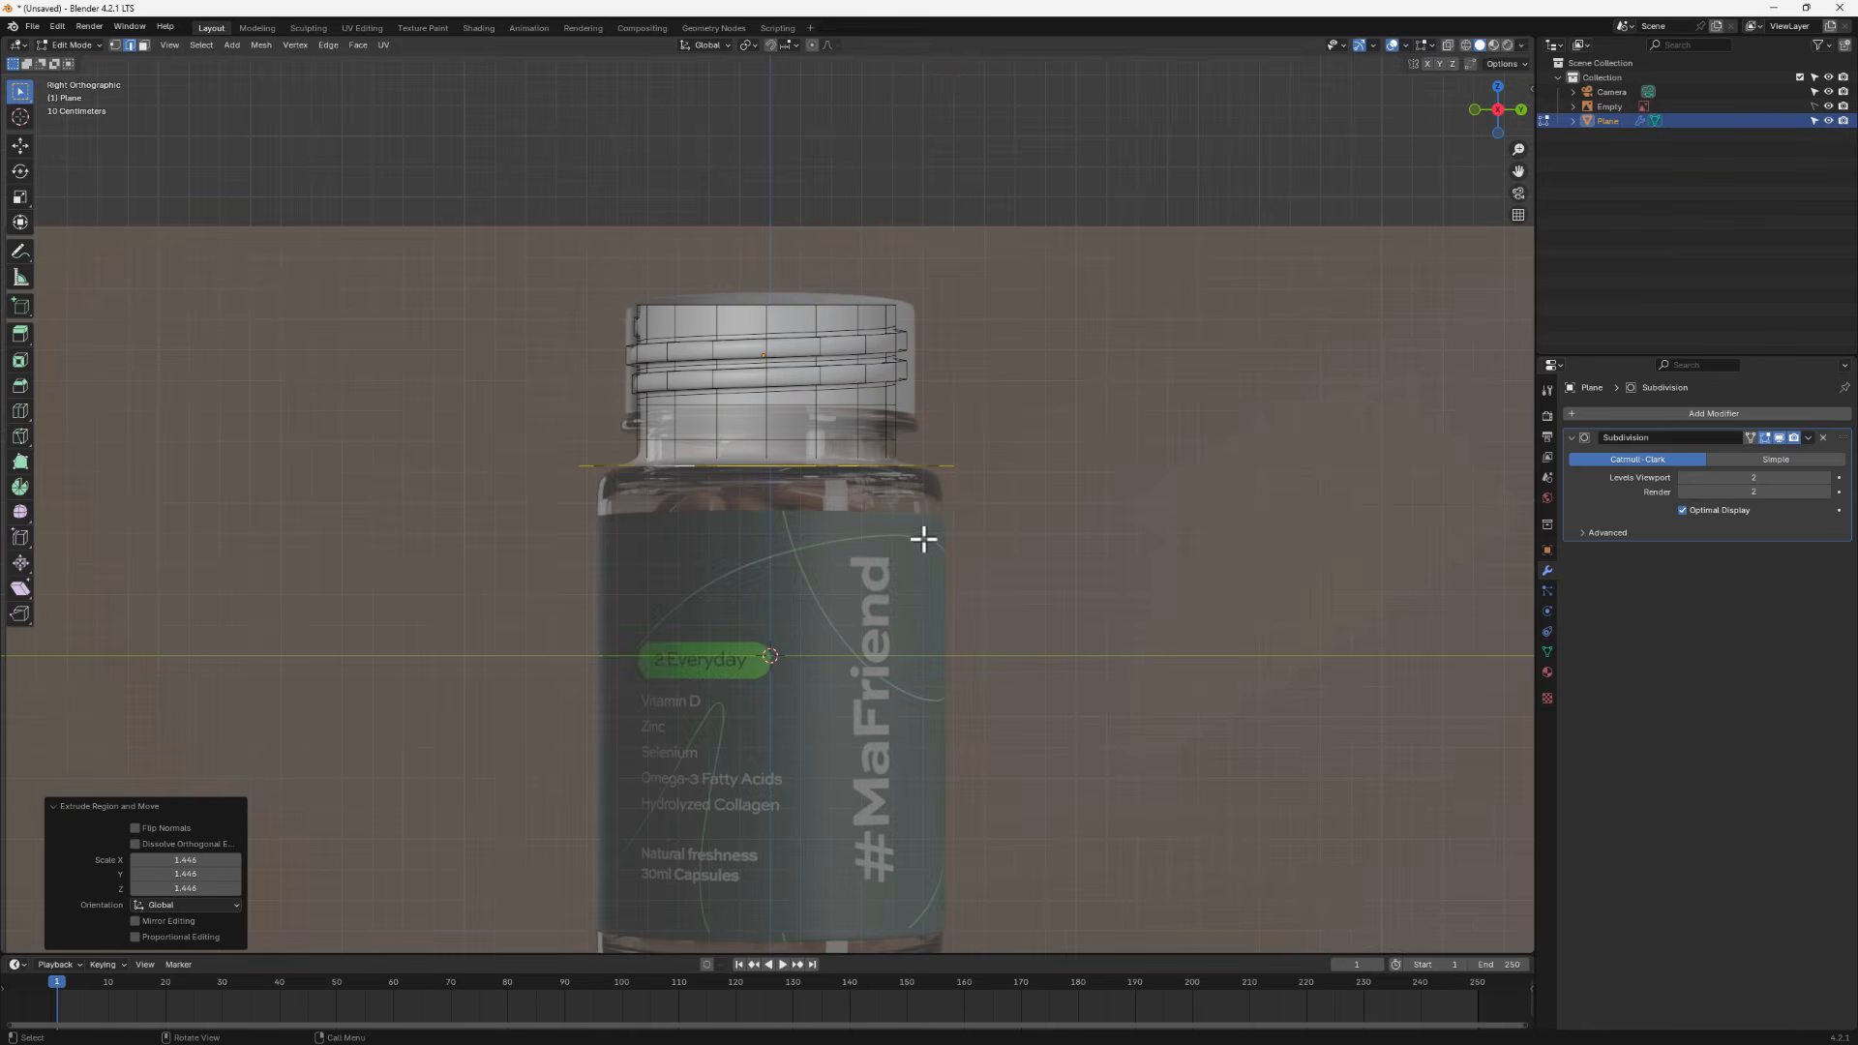
pyautogui.press('e')
pyautogui.press('z')
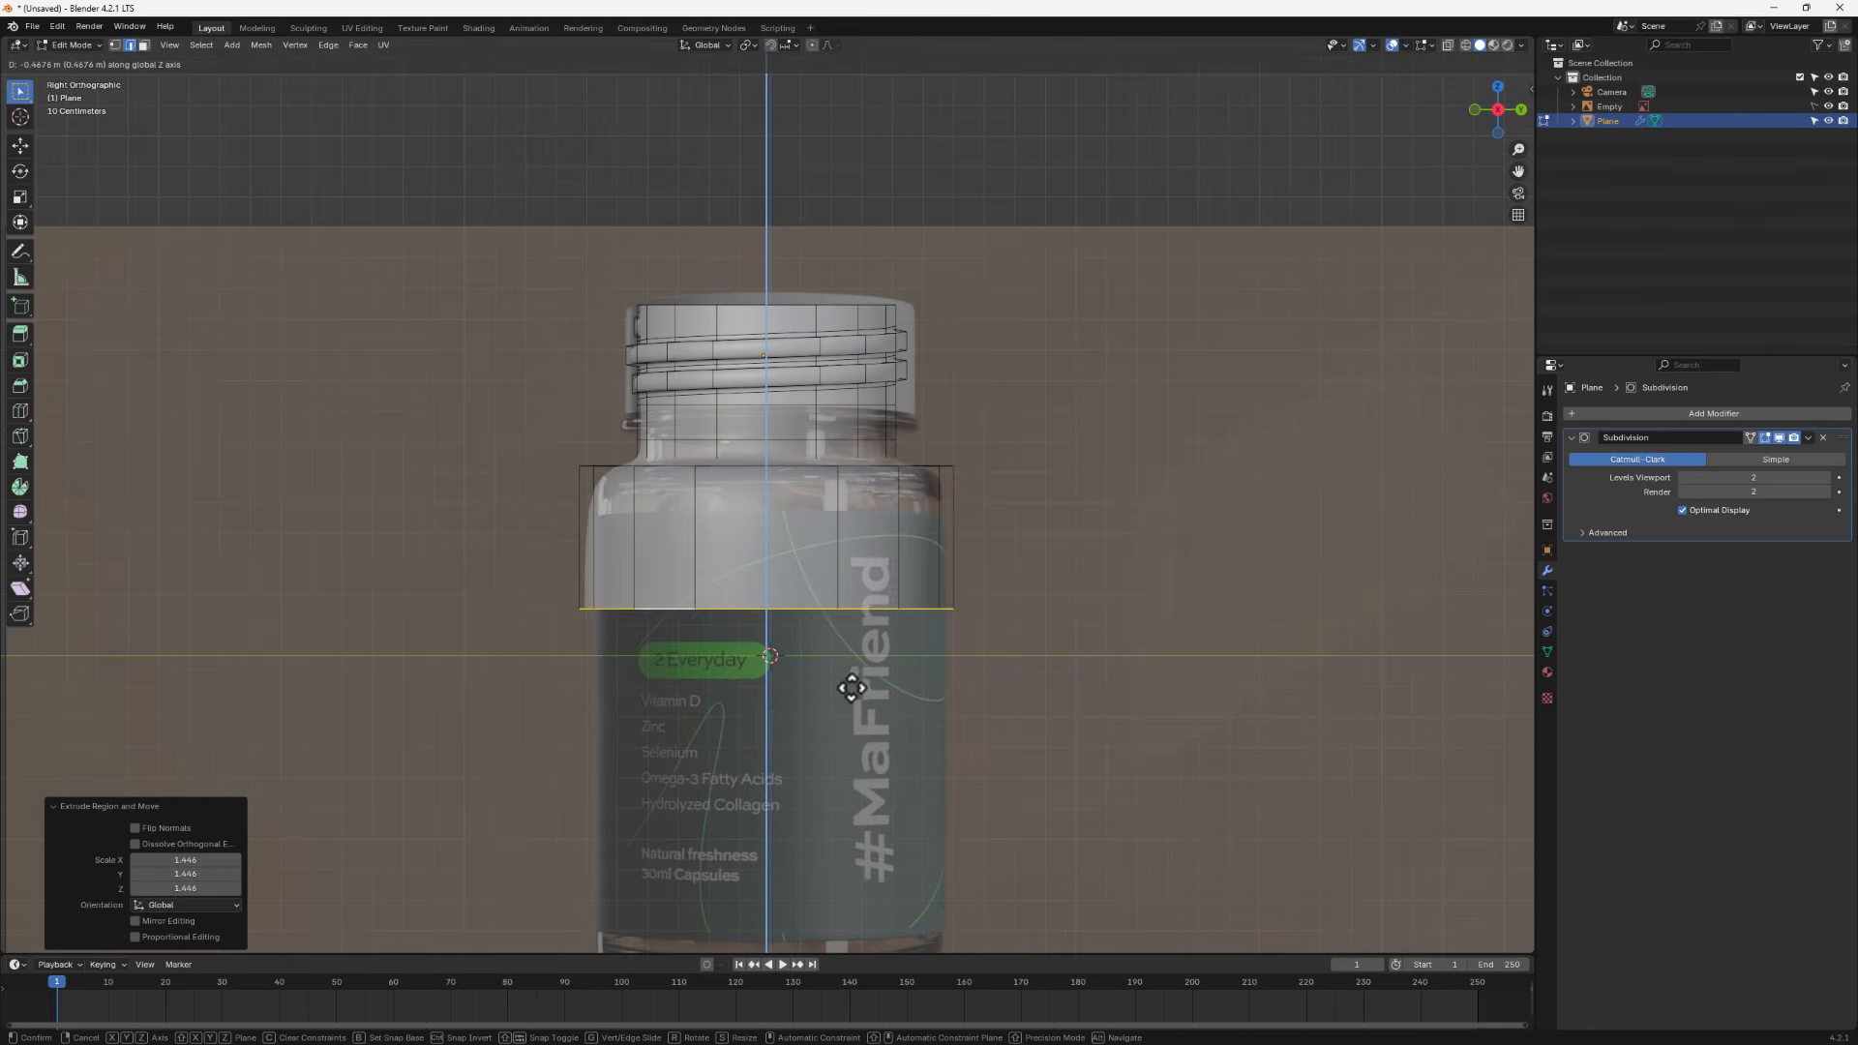
pyautogui.click(846, 947)
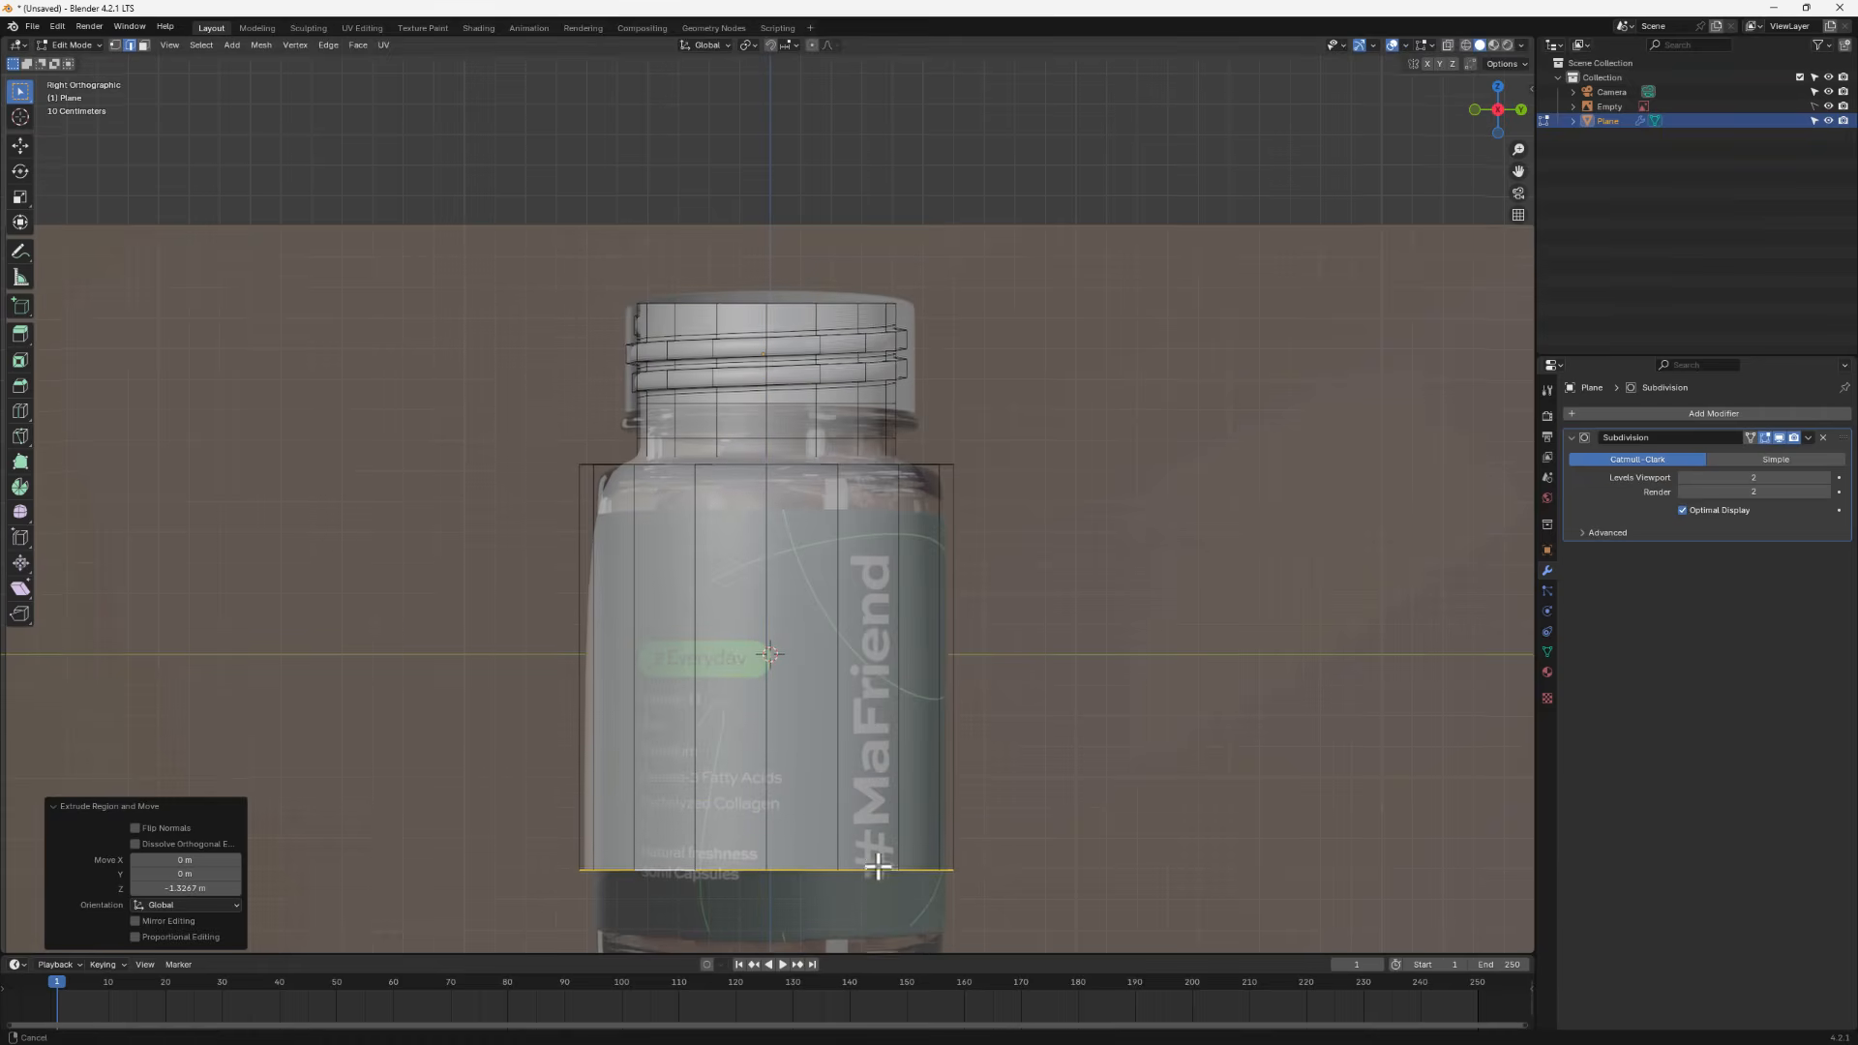
# - Move the bottom loop along Z to align it with the reference jar's base
pyautogui.keyDown('shift'); pyautogui.moveTo(885, 890); pyautogui.dragTo(912, 552, button='middle'); pyautogui.keyUp('shift')
pyautogui.press('g')
pyautogui.press('z')
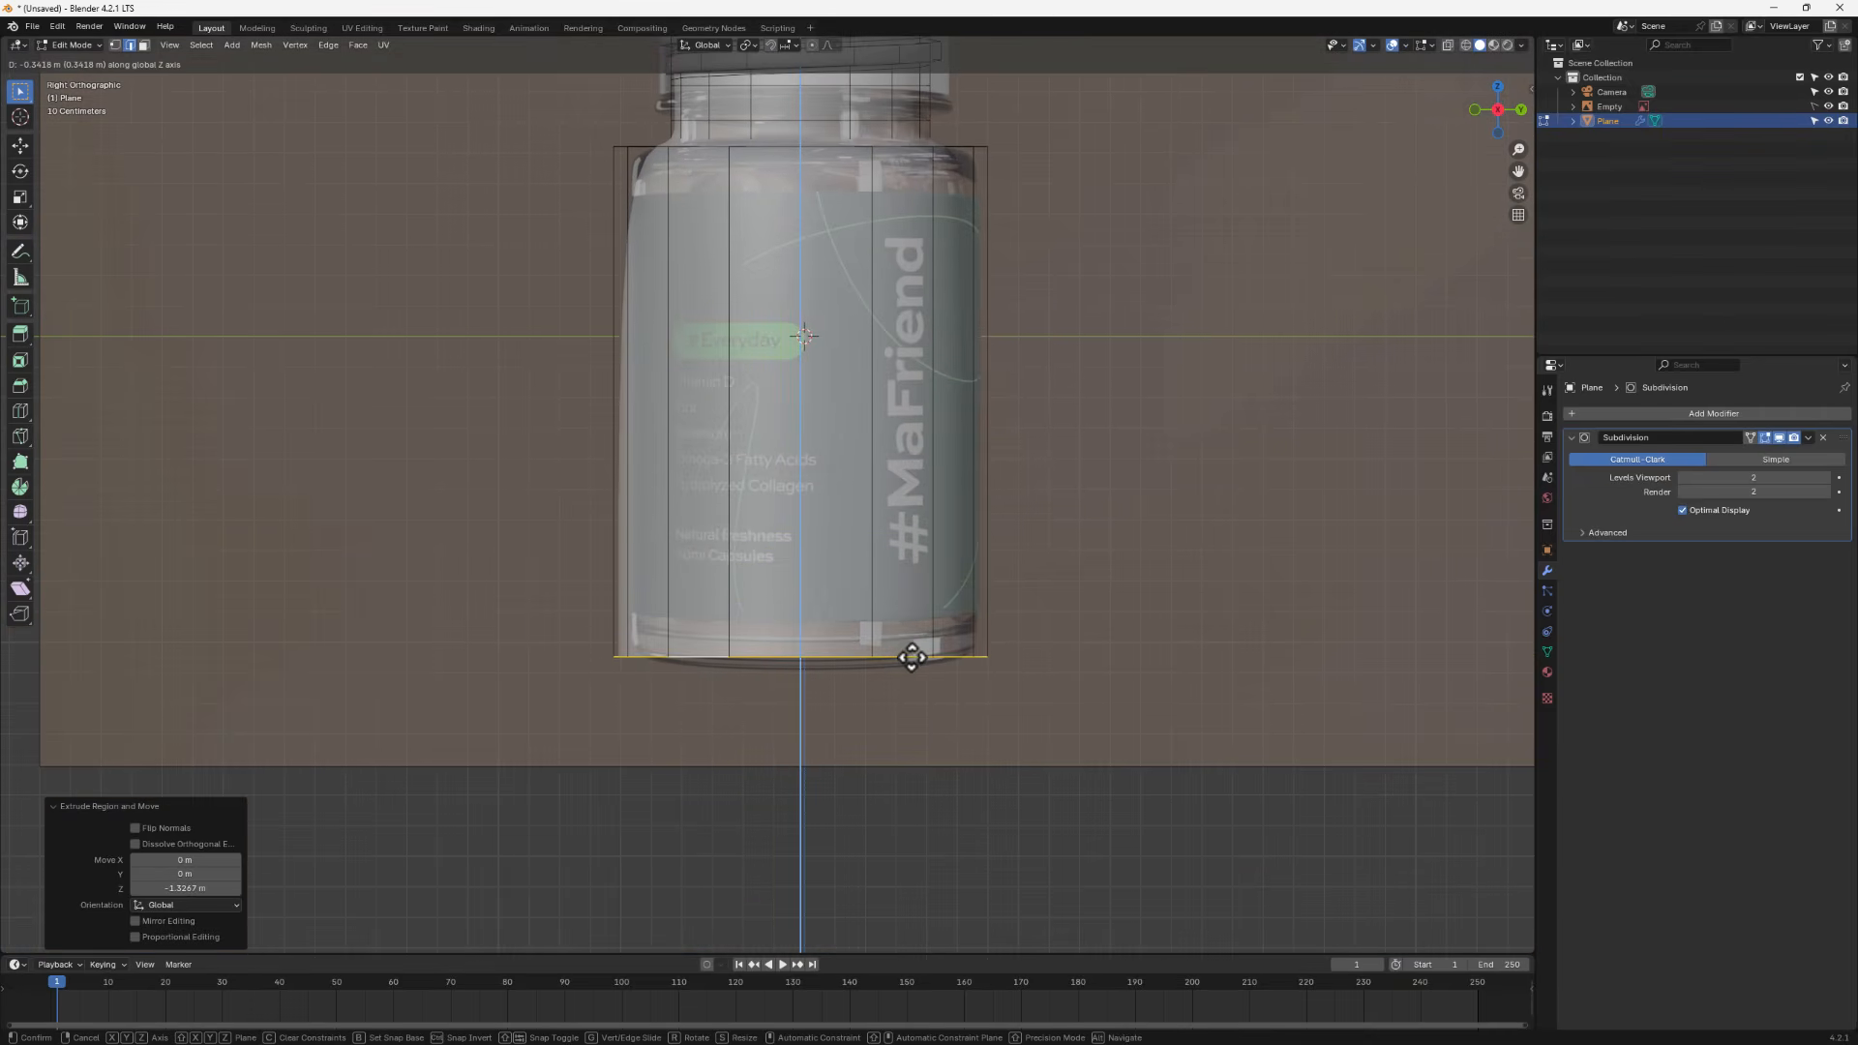
pyautogui.click(911, 658)
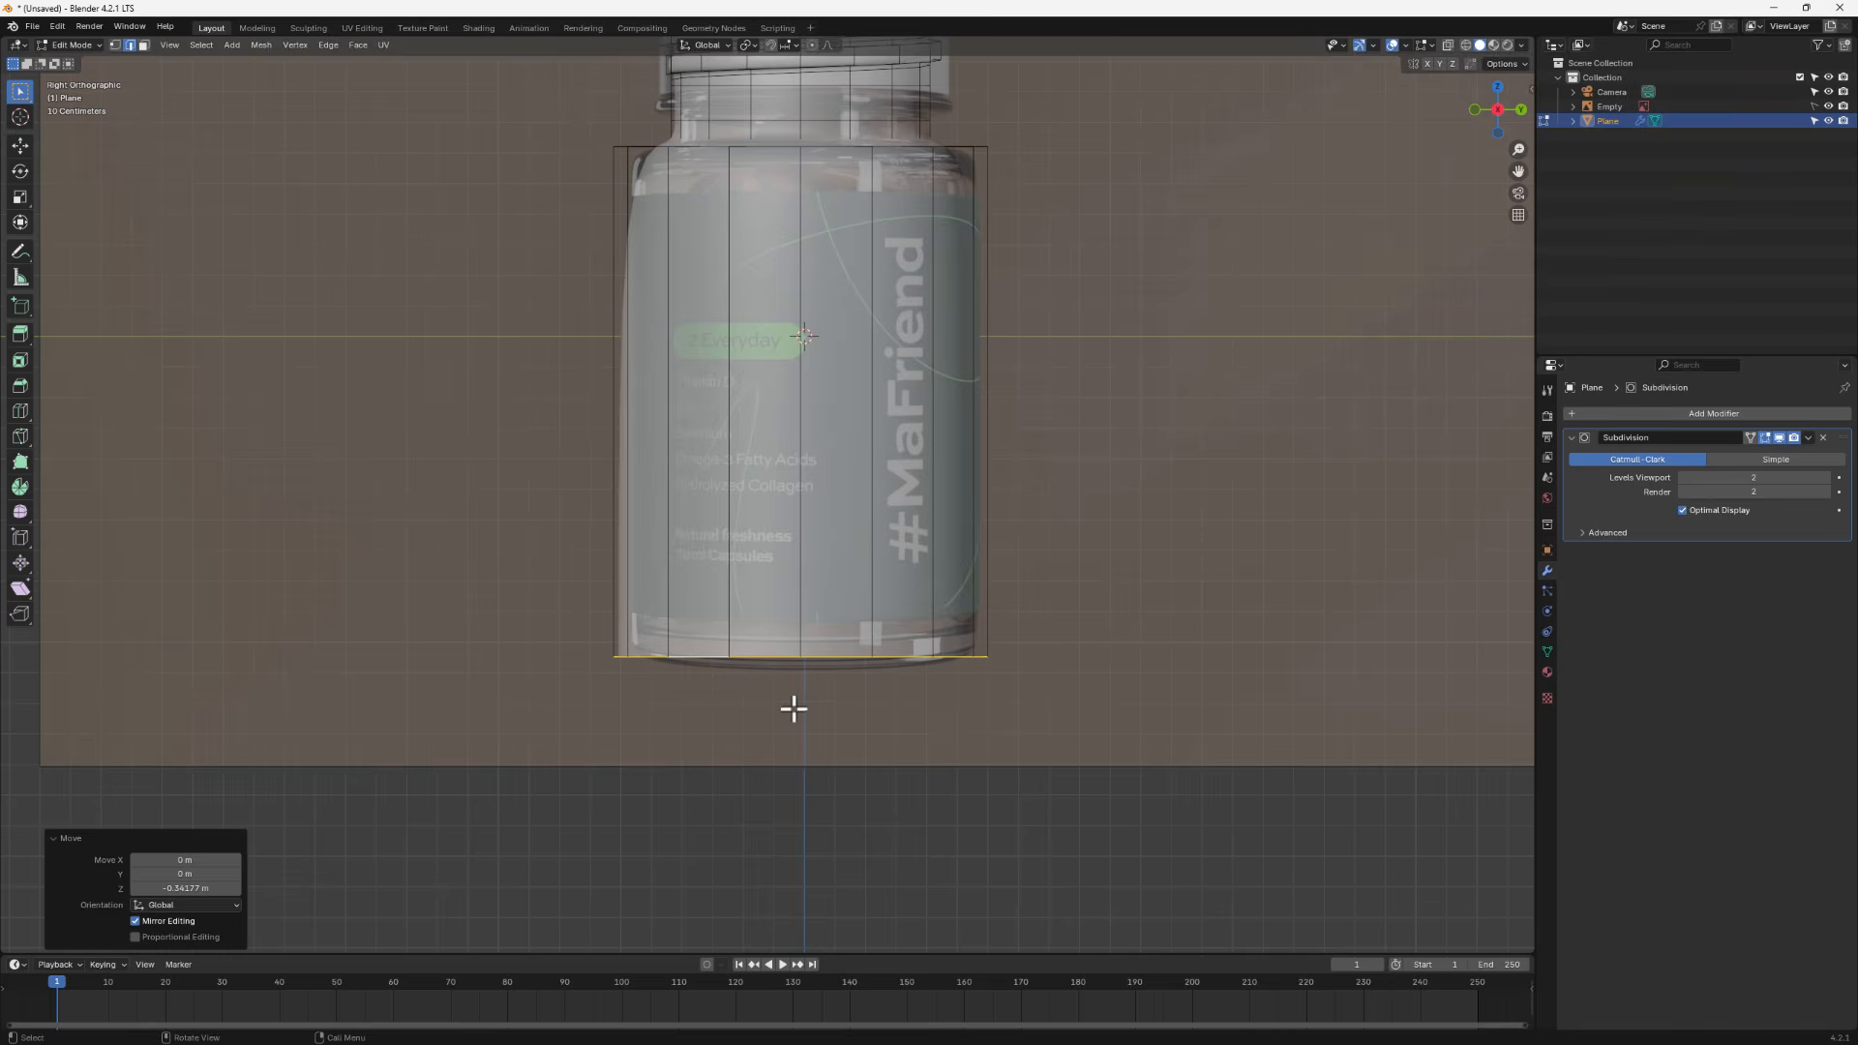
# - Extrude and scale the bottom loop inward twice, to 0.733 and then 0.496, forming the jar's base
pyautogui.moveTo(791, 705); pyautogui.dragTo(820, 650, button='middle')
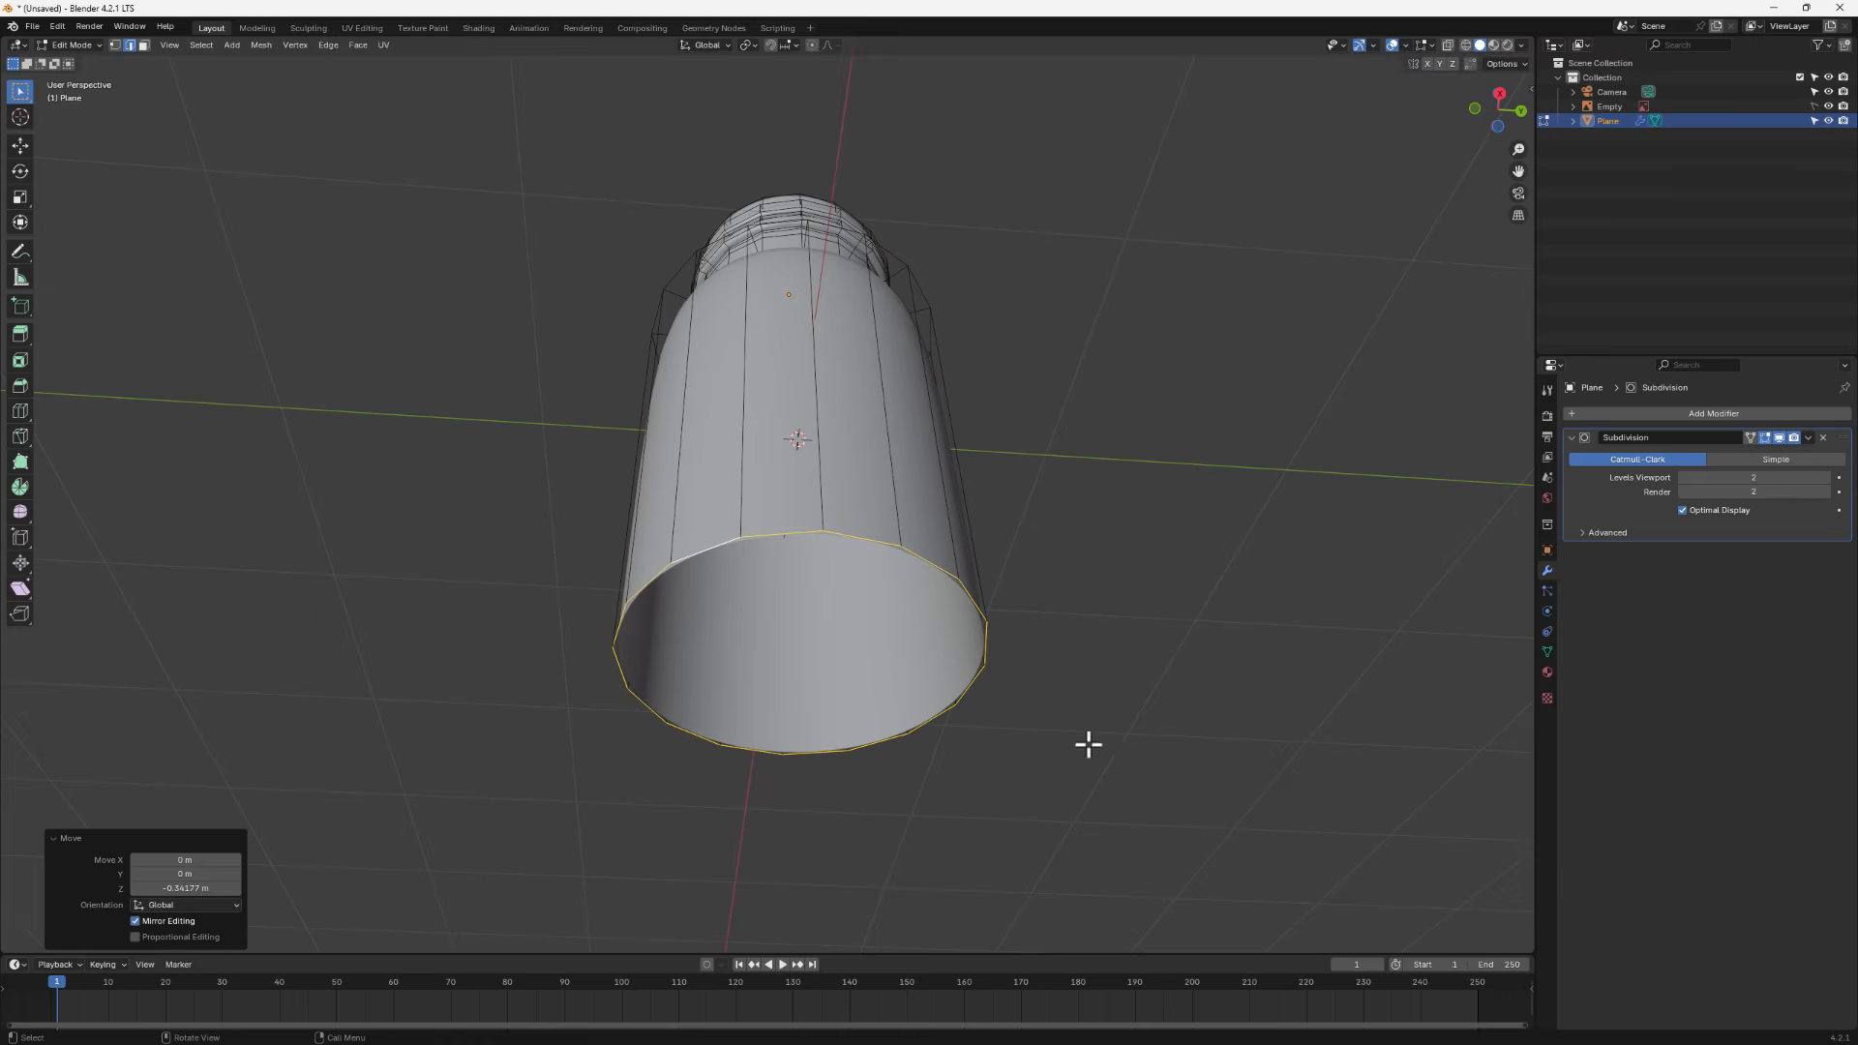
pyautogui.press('e')
pyautogui.press('s')
pyautogui.click(1007, 713)
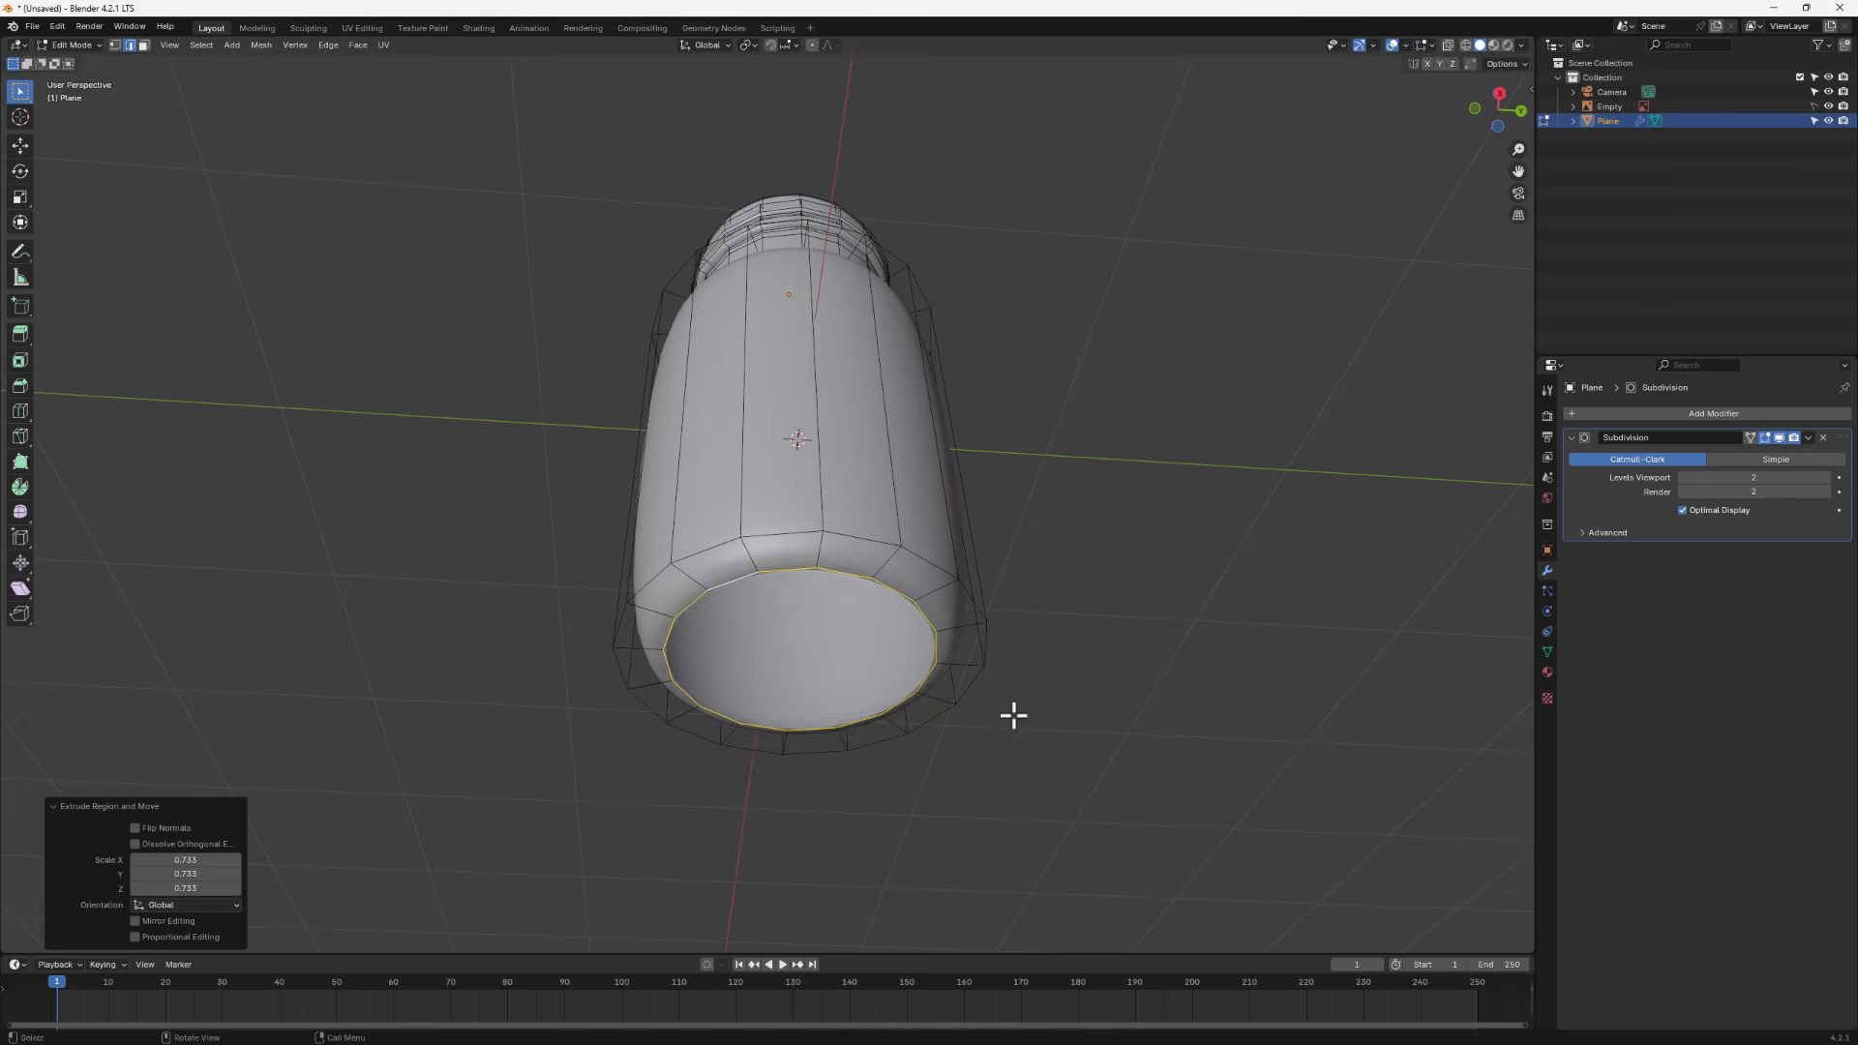
pyautogui.press('e')
pyautogui.press('s')
pyautogui.click(950, 704)
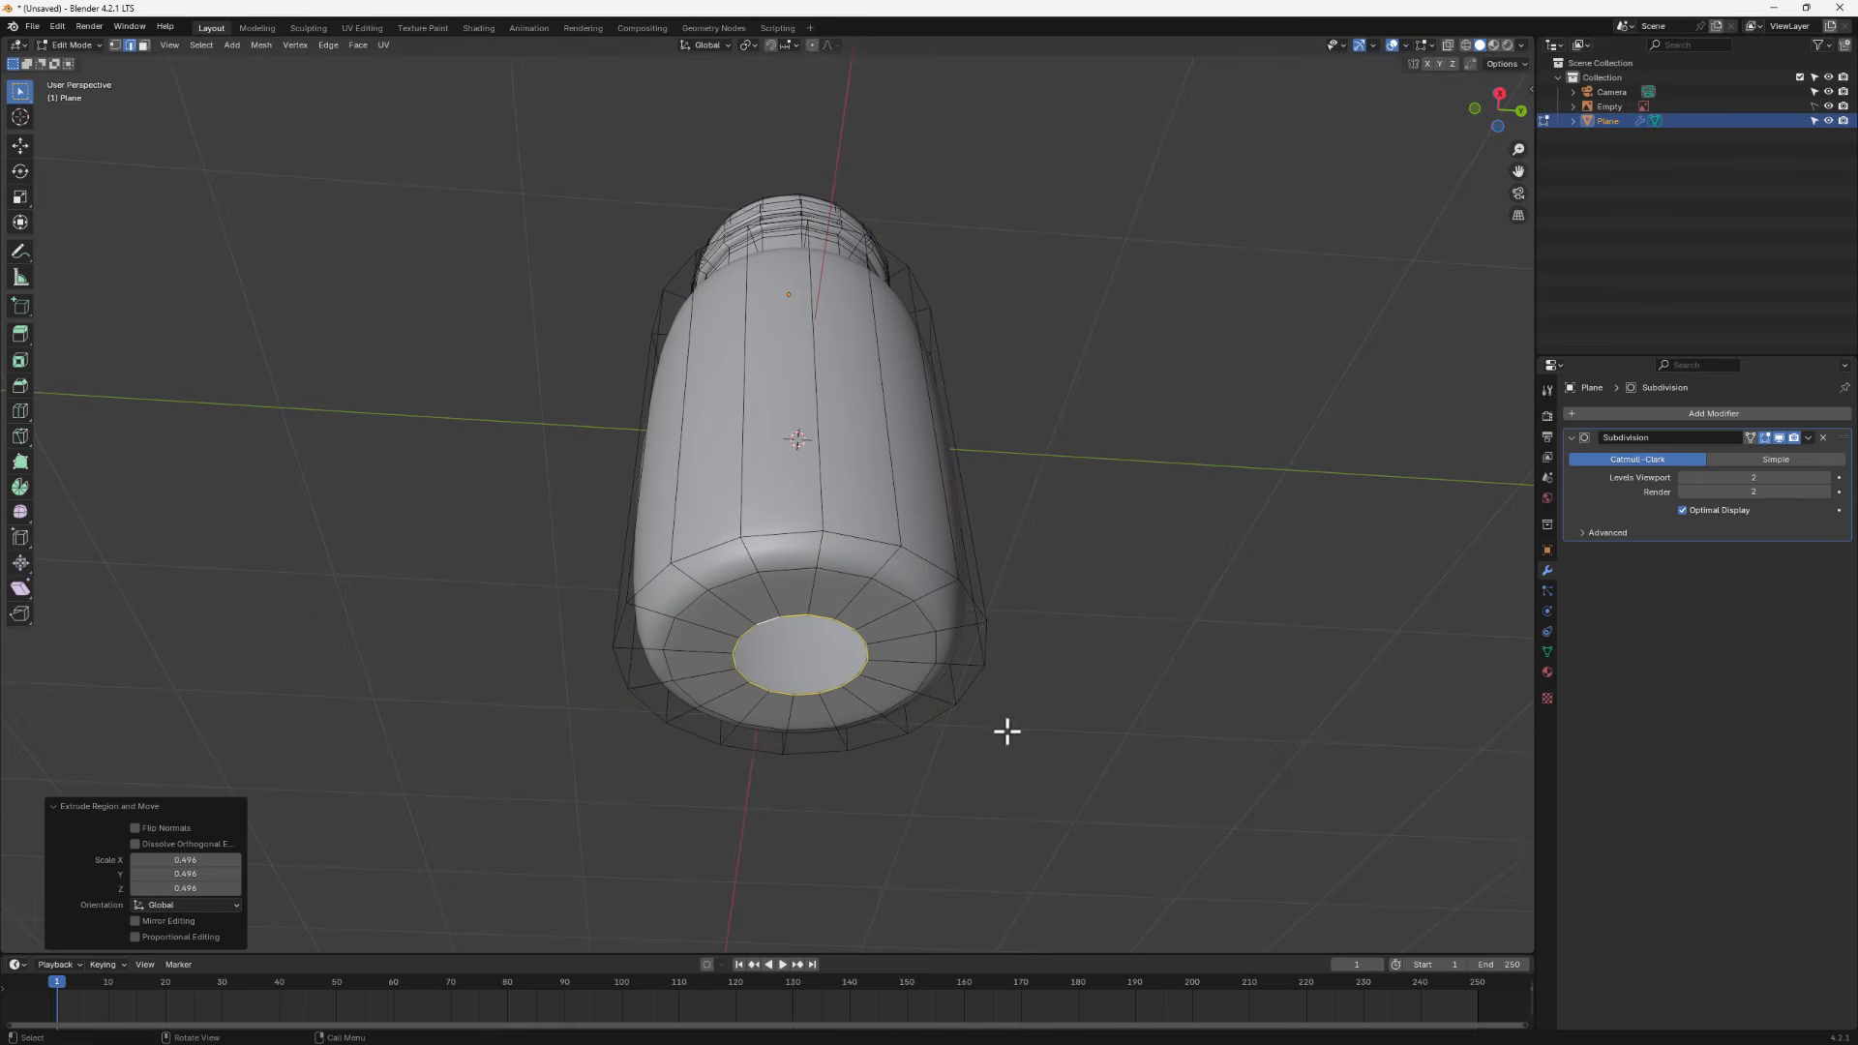
# - Grid Fill the base opening with span 4 and adjust the fill offset
pyautogui.click(356, 45)
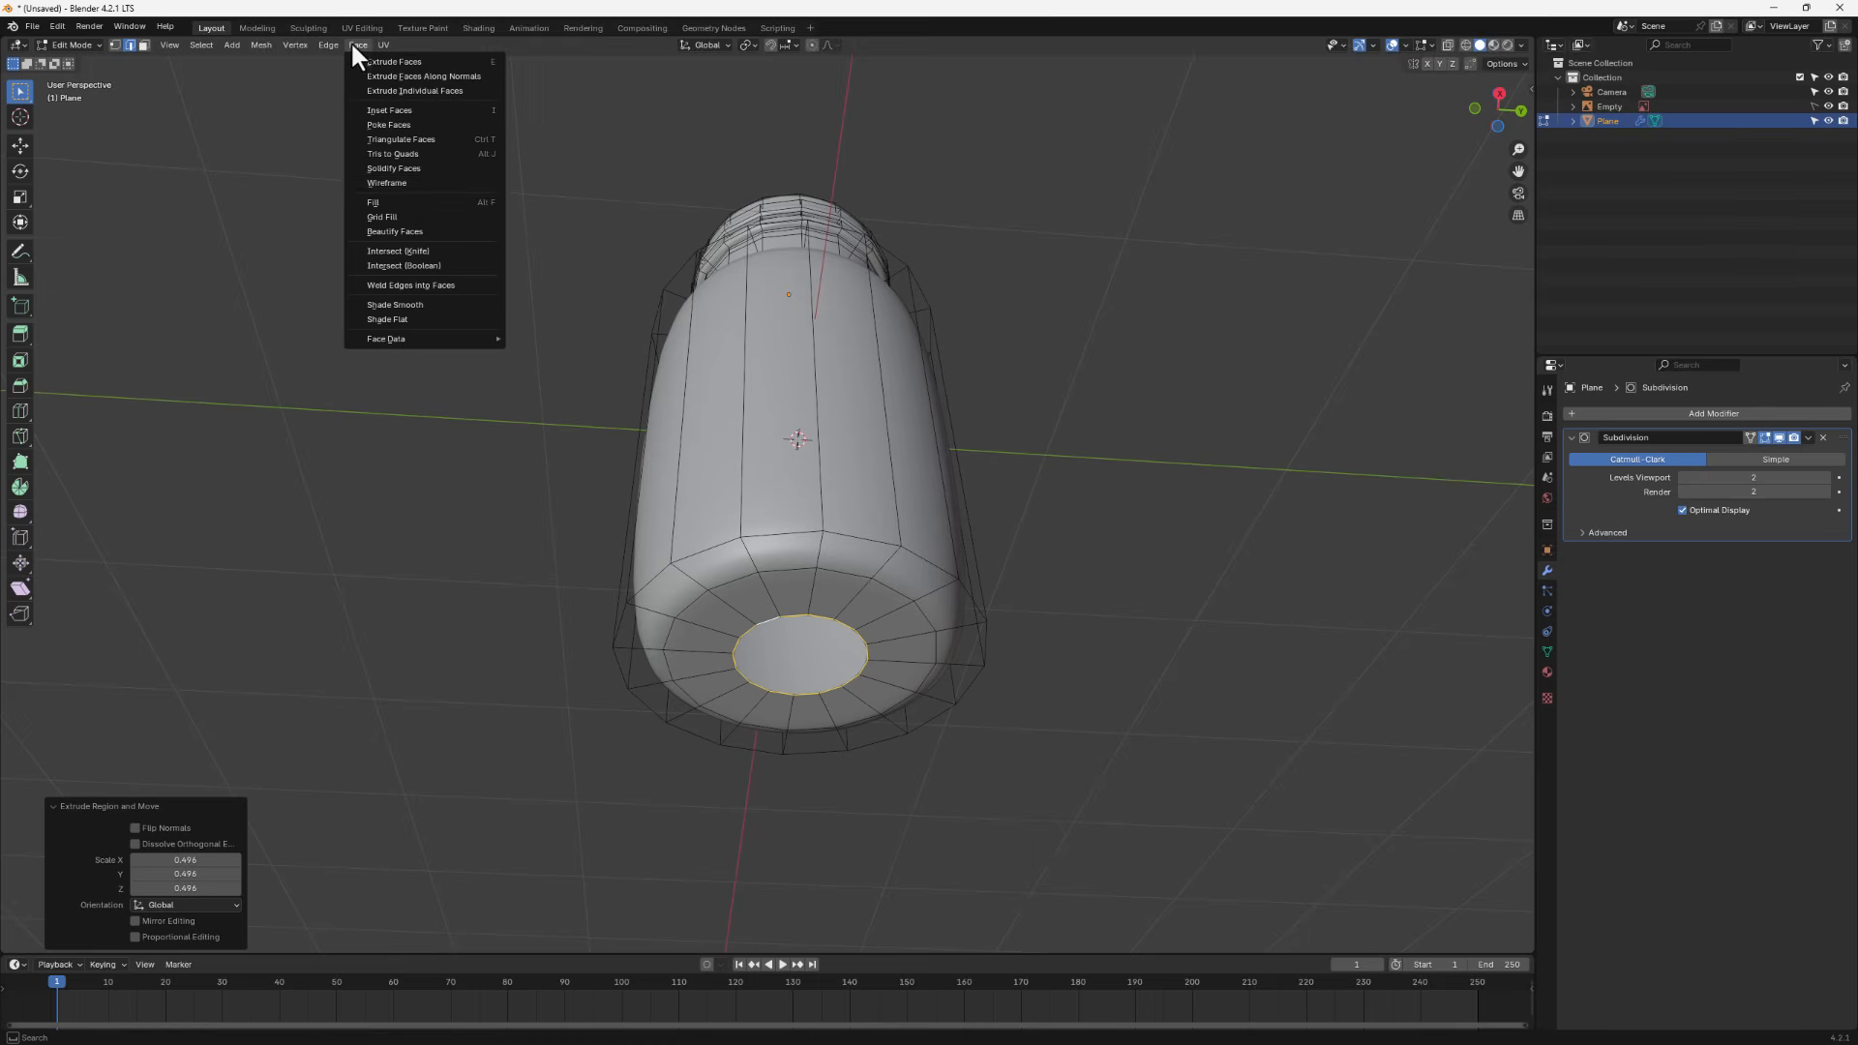
pyautogui.click(414, 217)
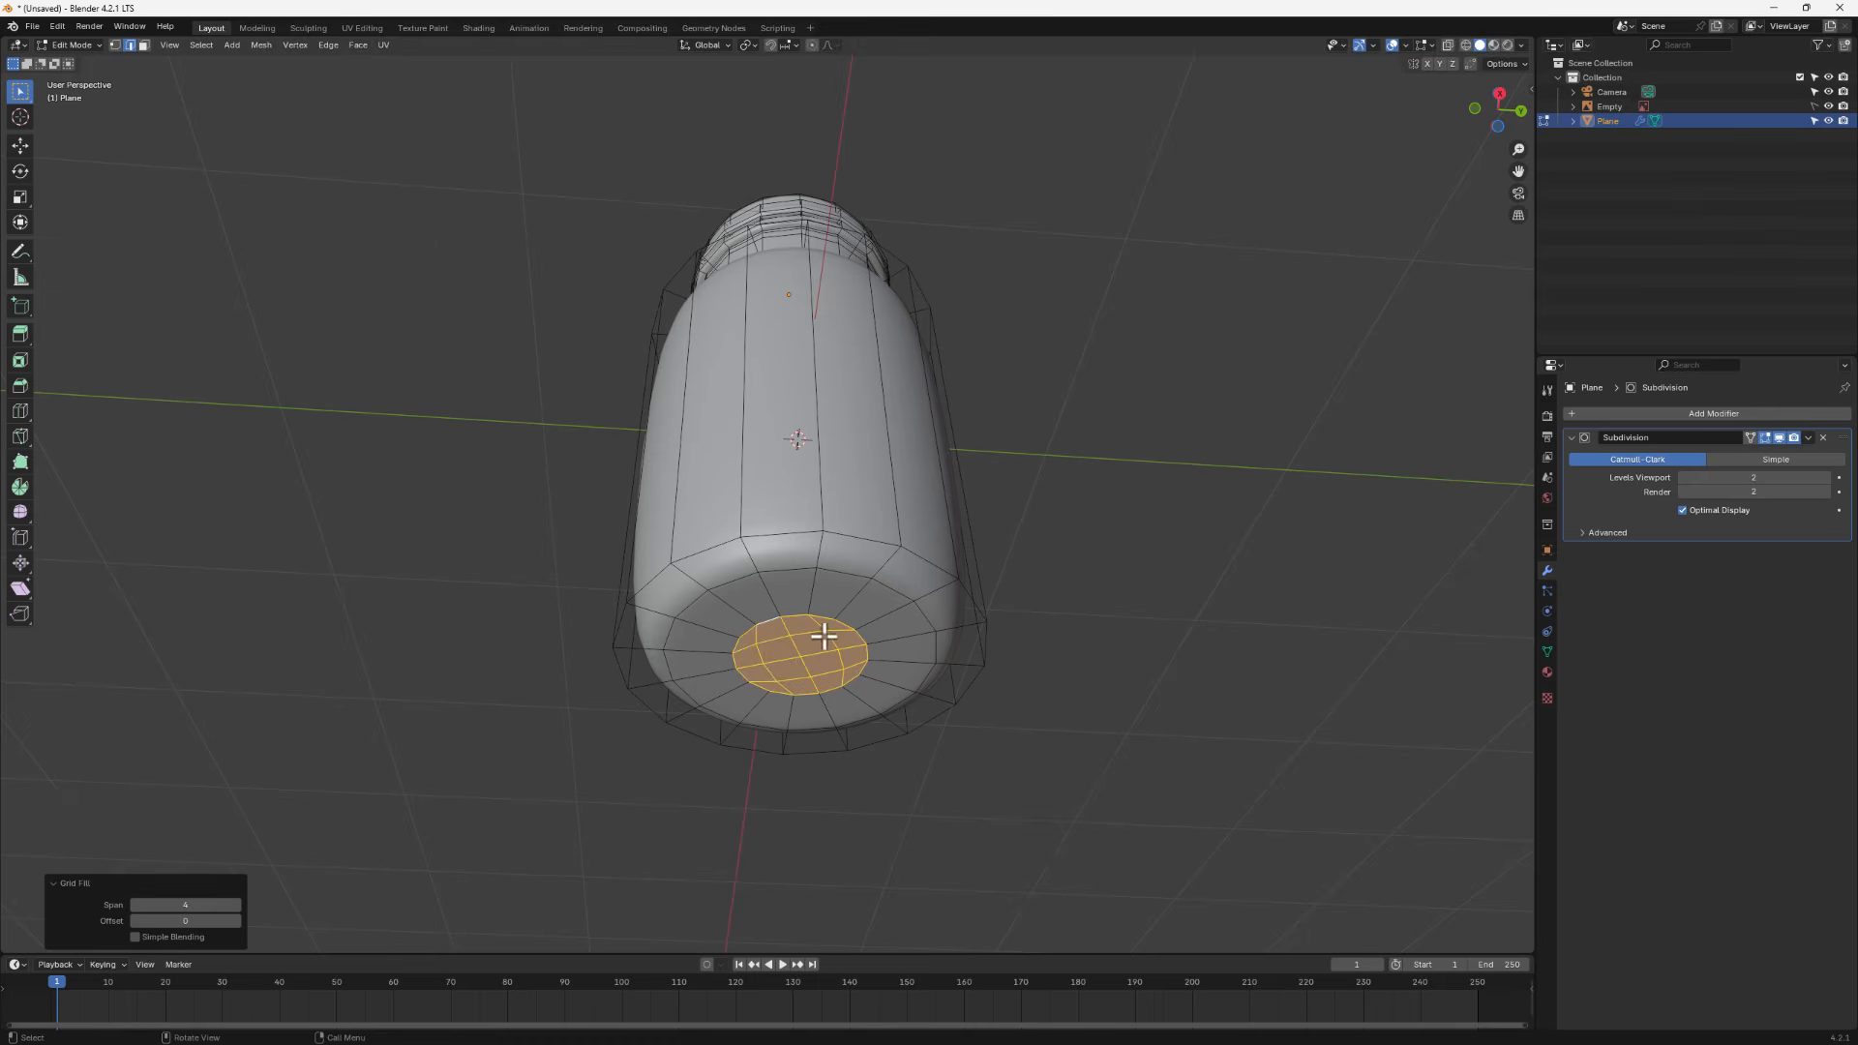
pyautogui.moveTo(829, 643)
pyautogui.mouseDown(button='middle')
pyautogui.moveTo(826, 661)
pyautogui.moveTo(804, 639)
pyautogui.mouseUp(button='middle')
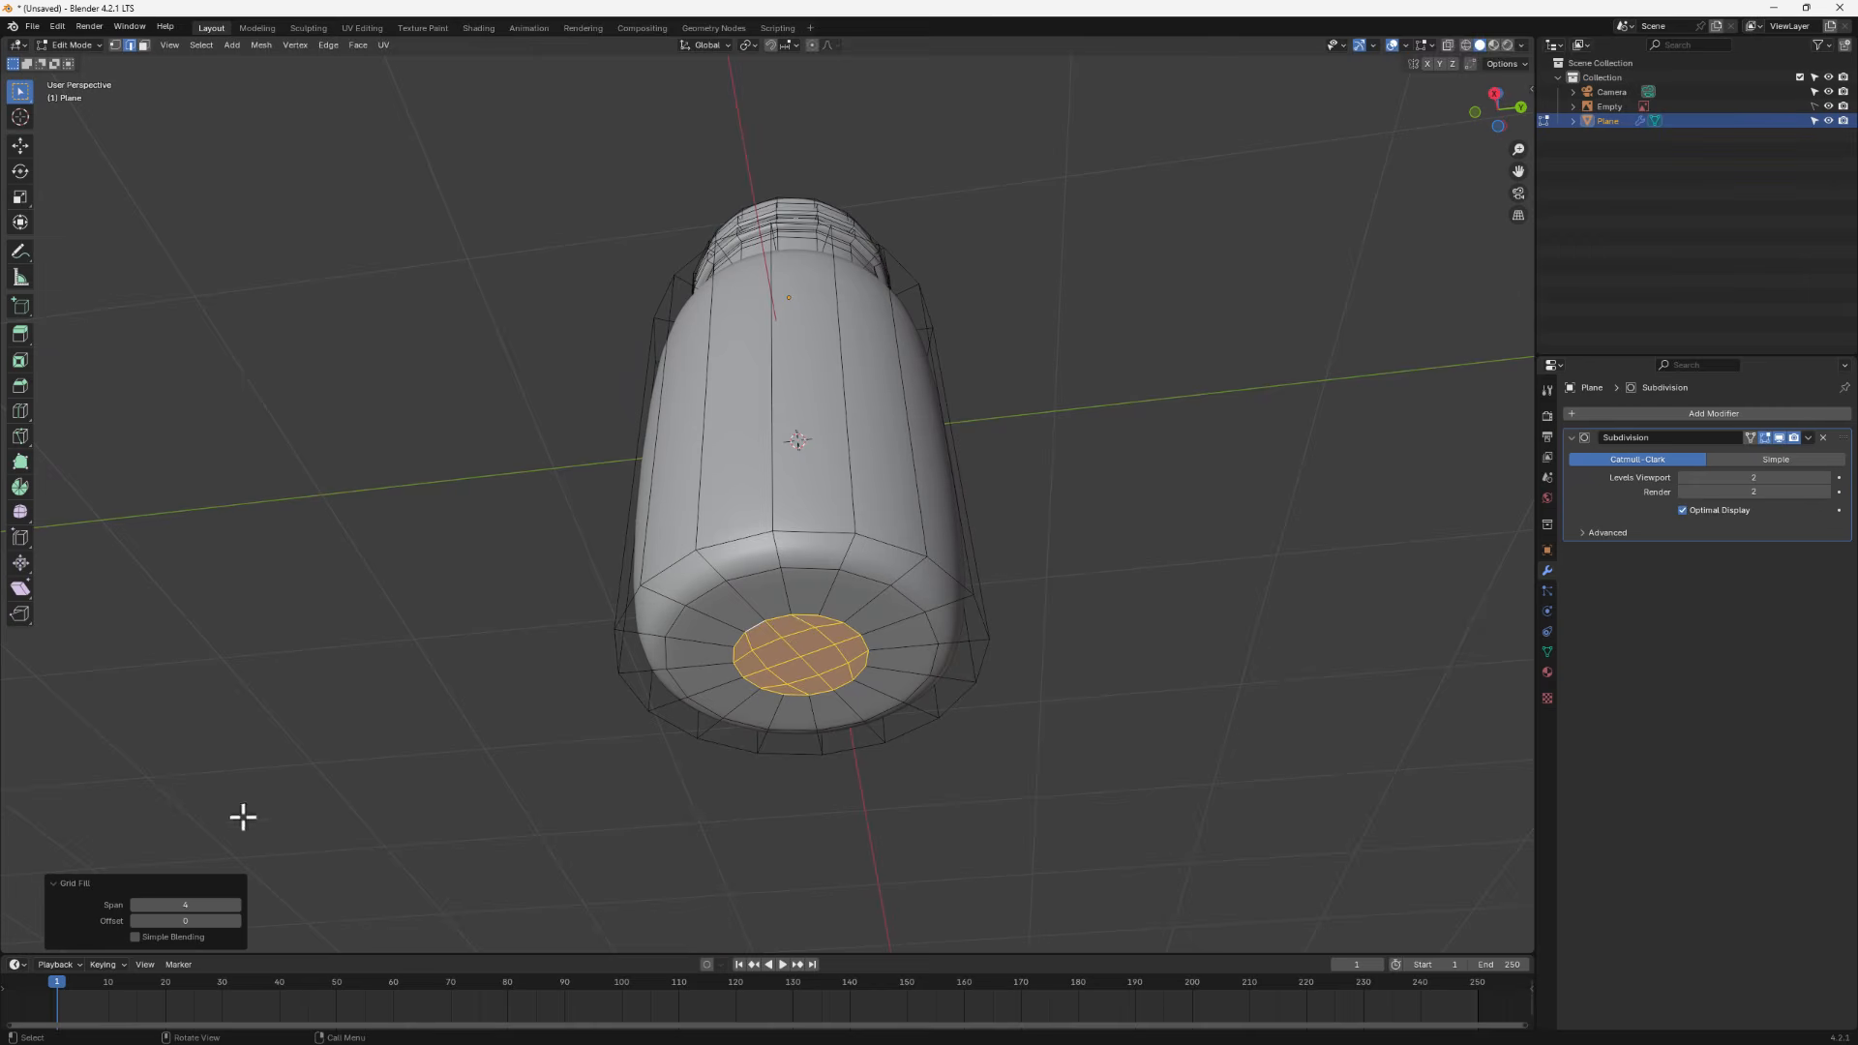
pyautogui.click(235, 920)
pyautogui.click(235, 920)
pyautogui.click(235, 921)
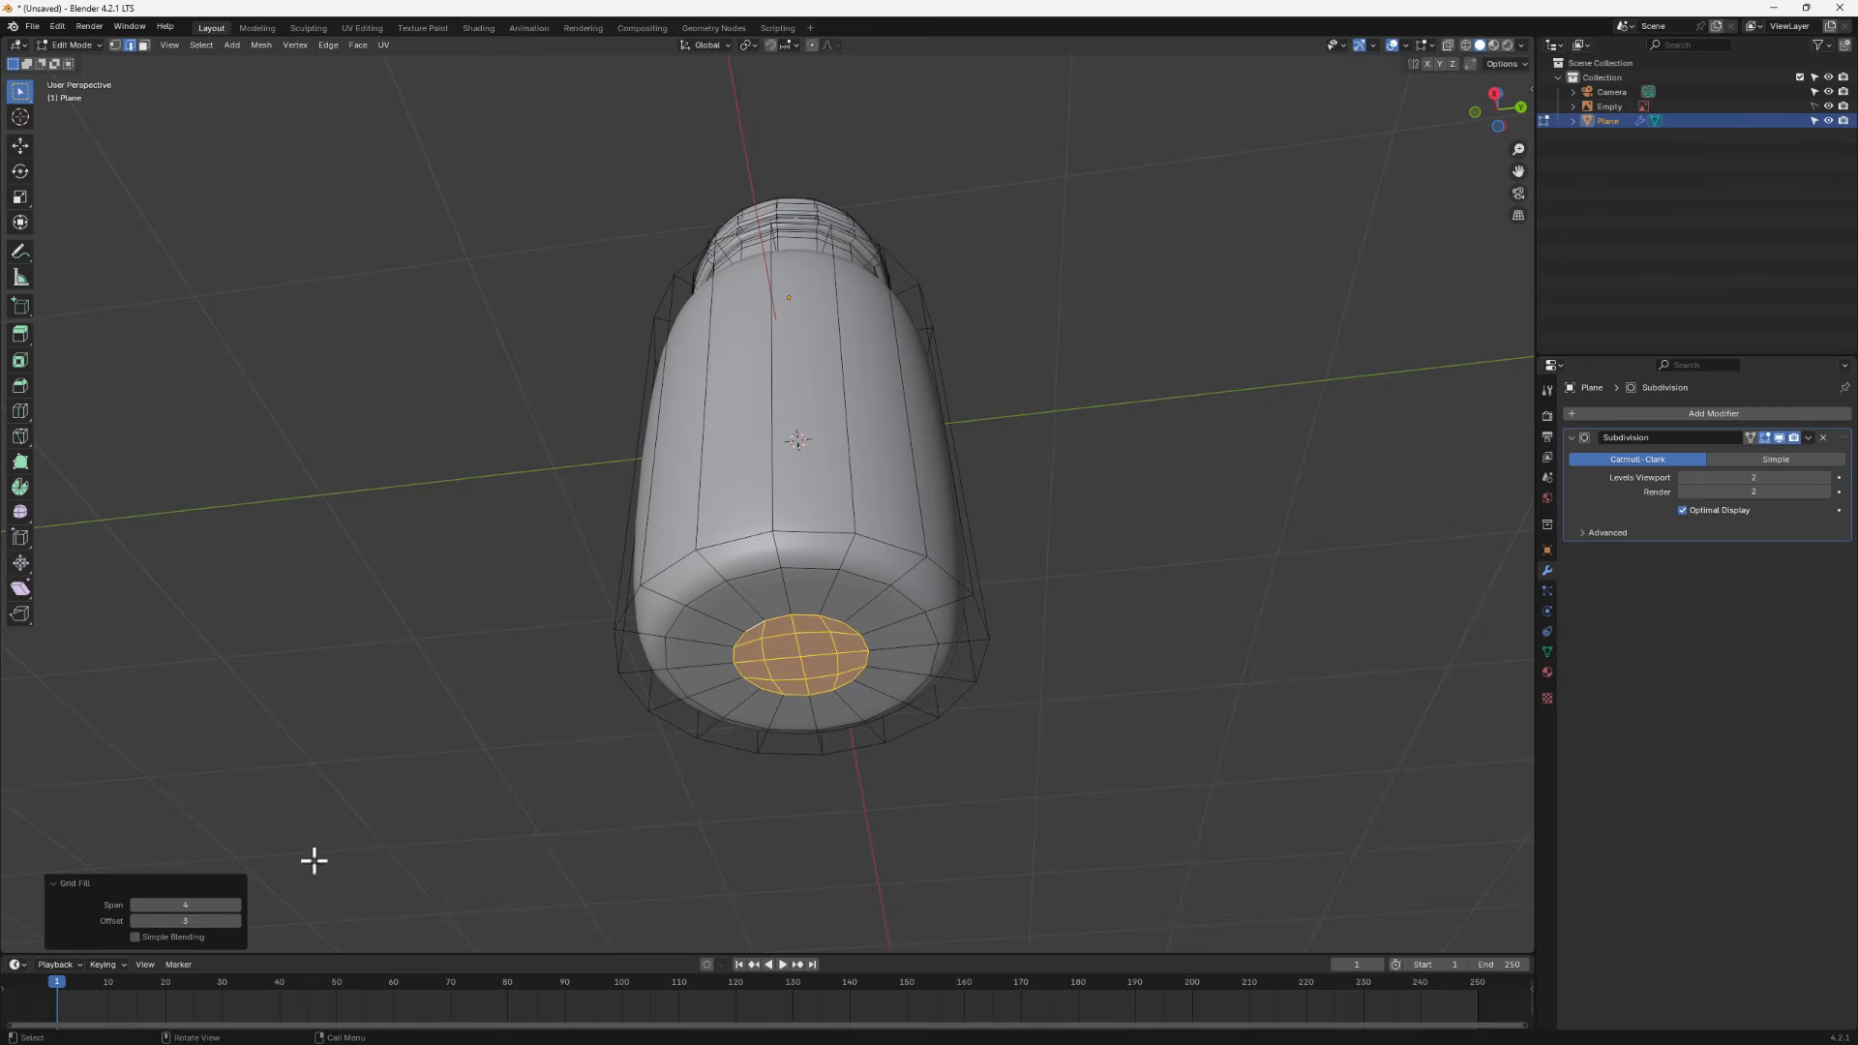
# - Leave Edit Mode, inspect the smoothed jar from several angles, and return to Edit Mode
pyautogui.moveTo(575, 705); pyautogui.dragTo(641, 548, button='middle')
pyautogui.moveTo(795, 685); pyautogui.dragTo(767, 809, button='middle')
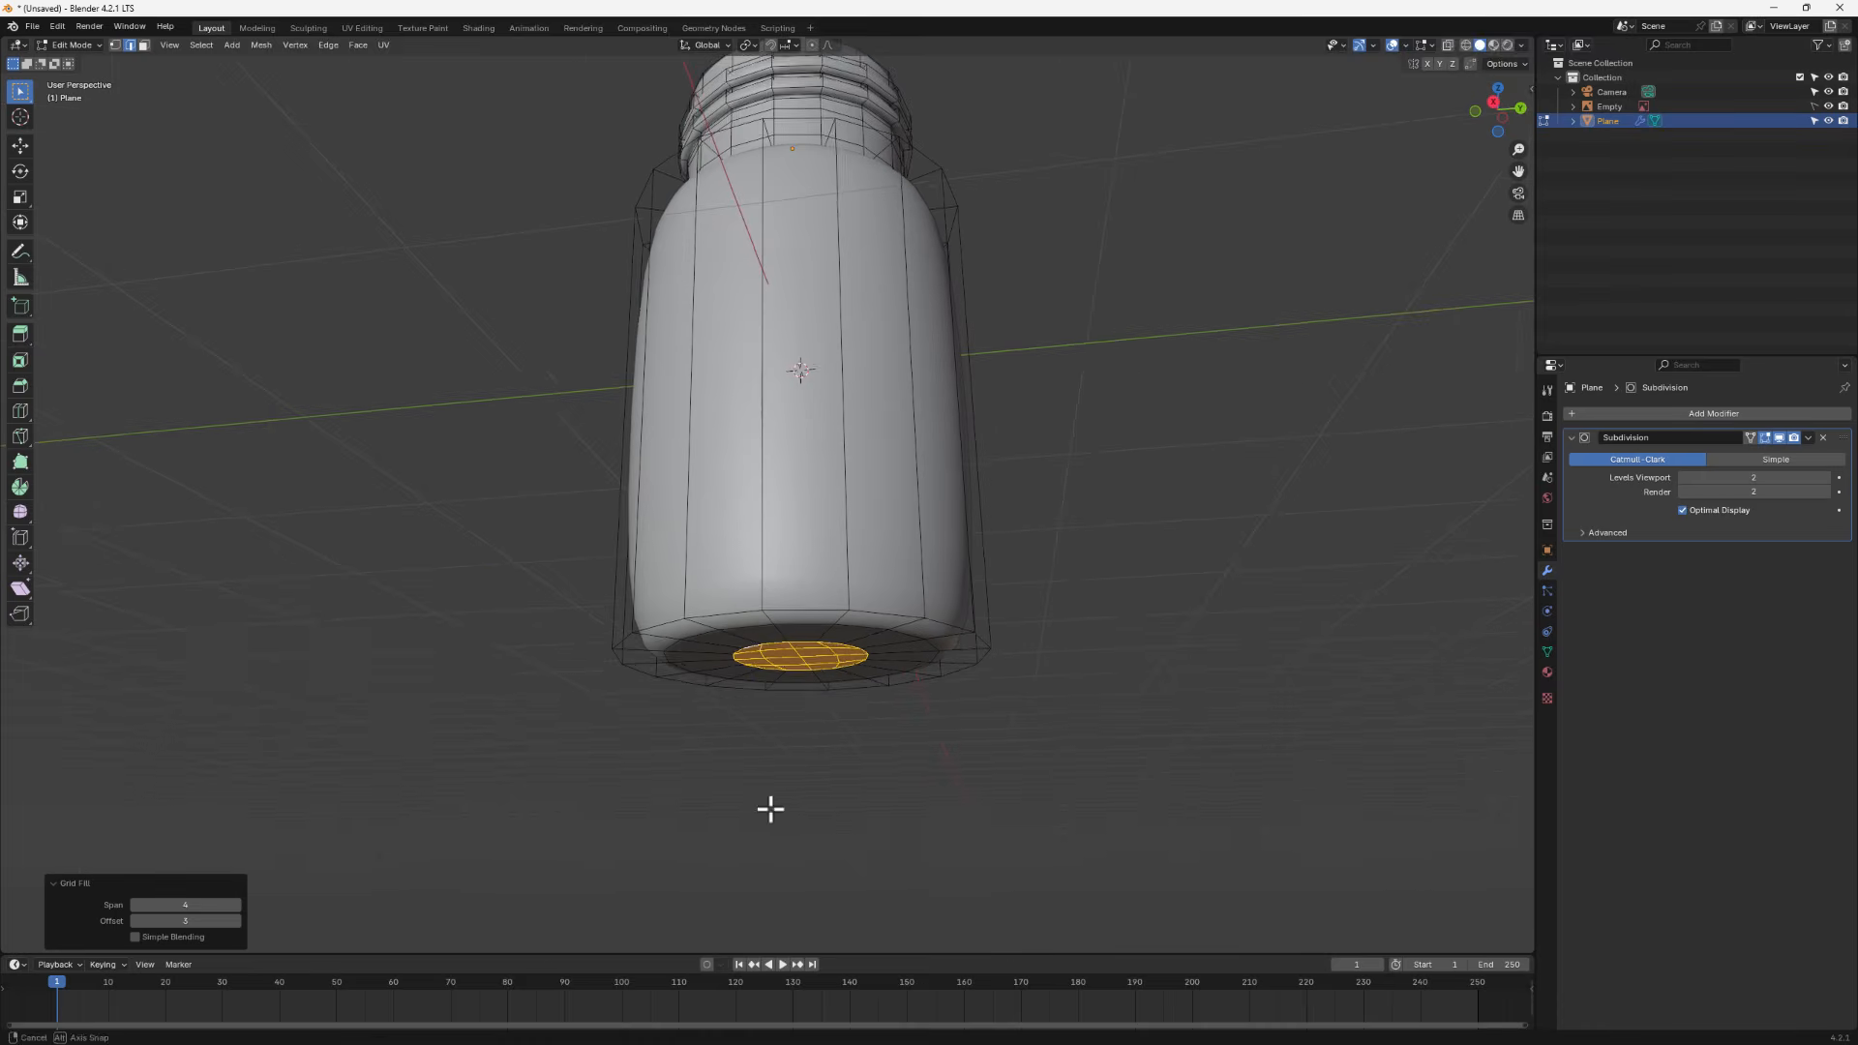
pyautogui.press('Tab')
pyautogui.scroll(-3, 778, 544)
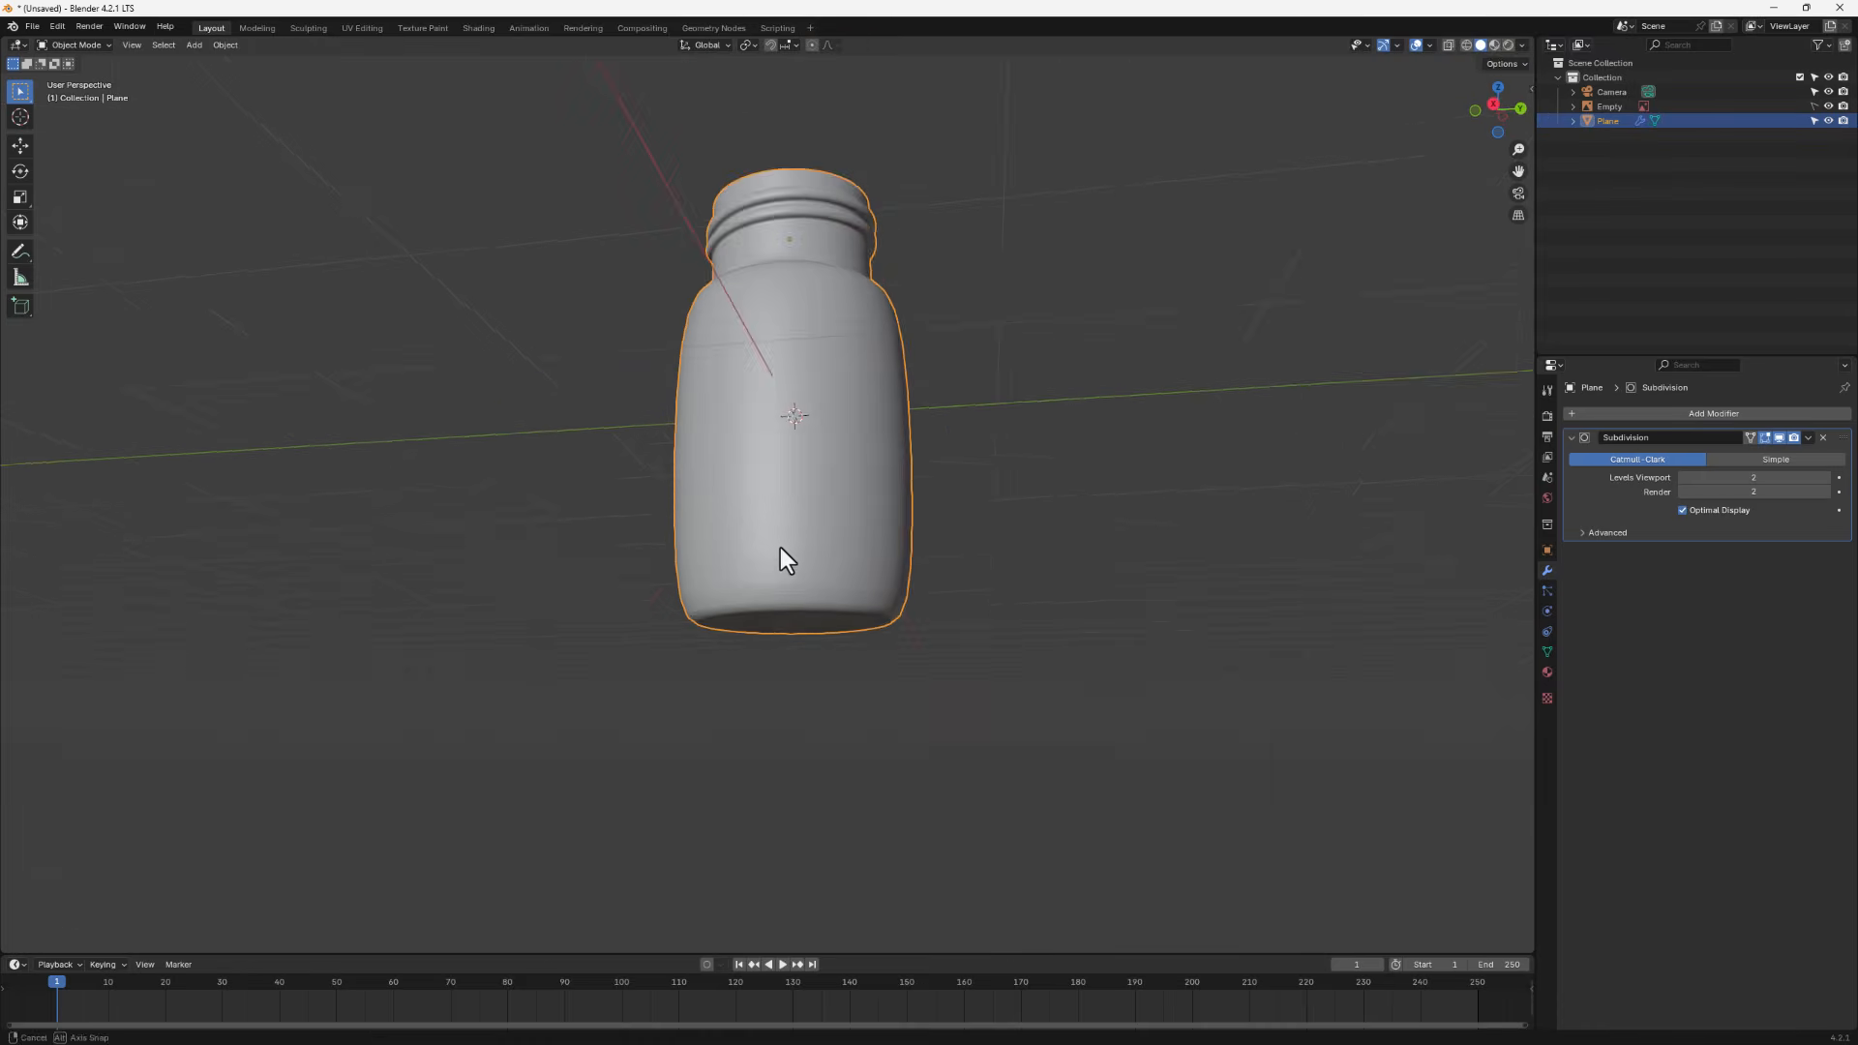
pyautogui.moveTo(780, 548); pyautogui.dragTo(822, 387, button='middle')
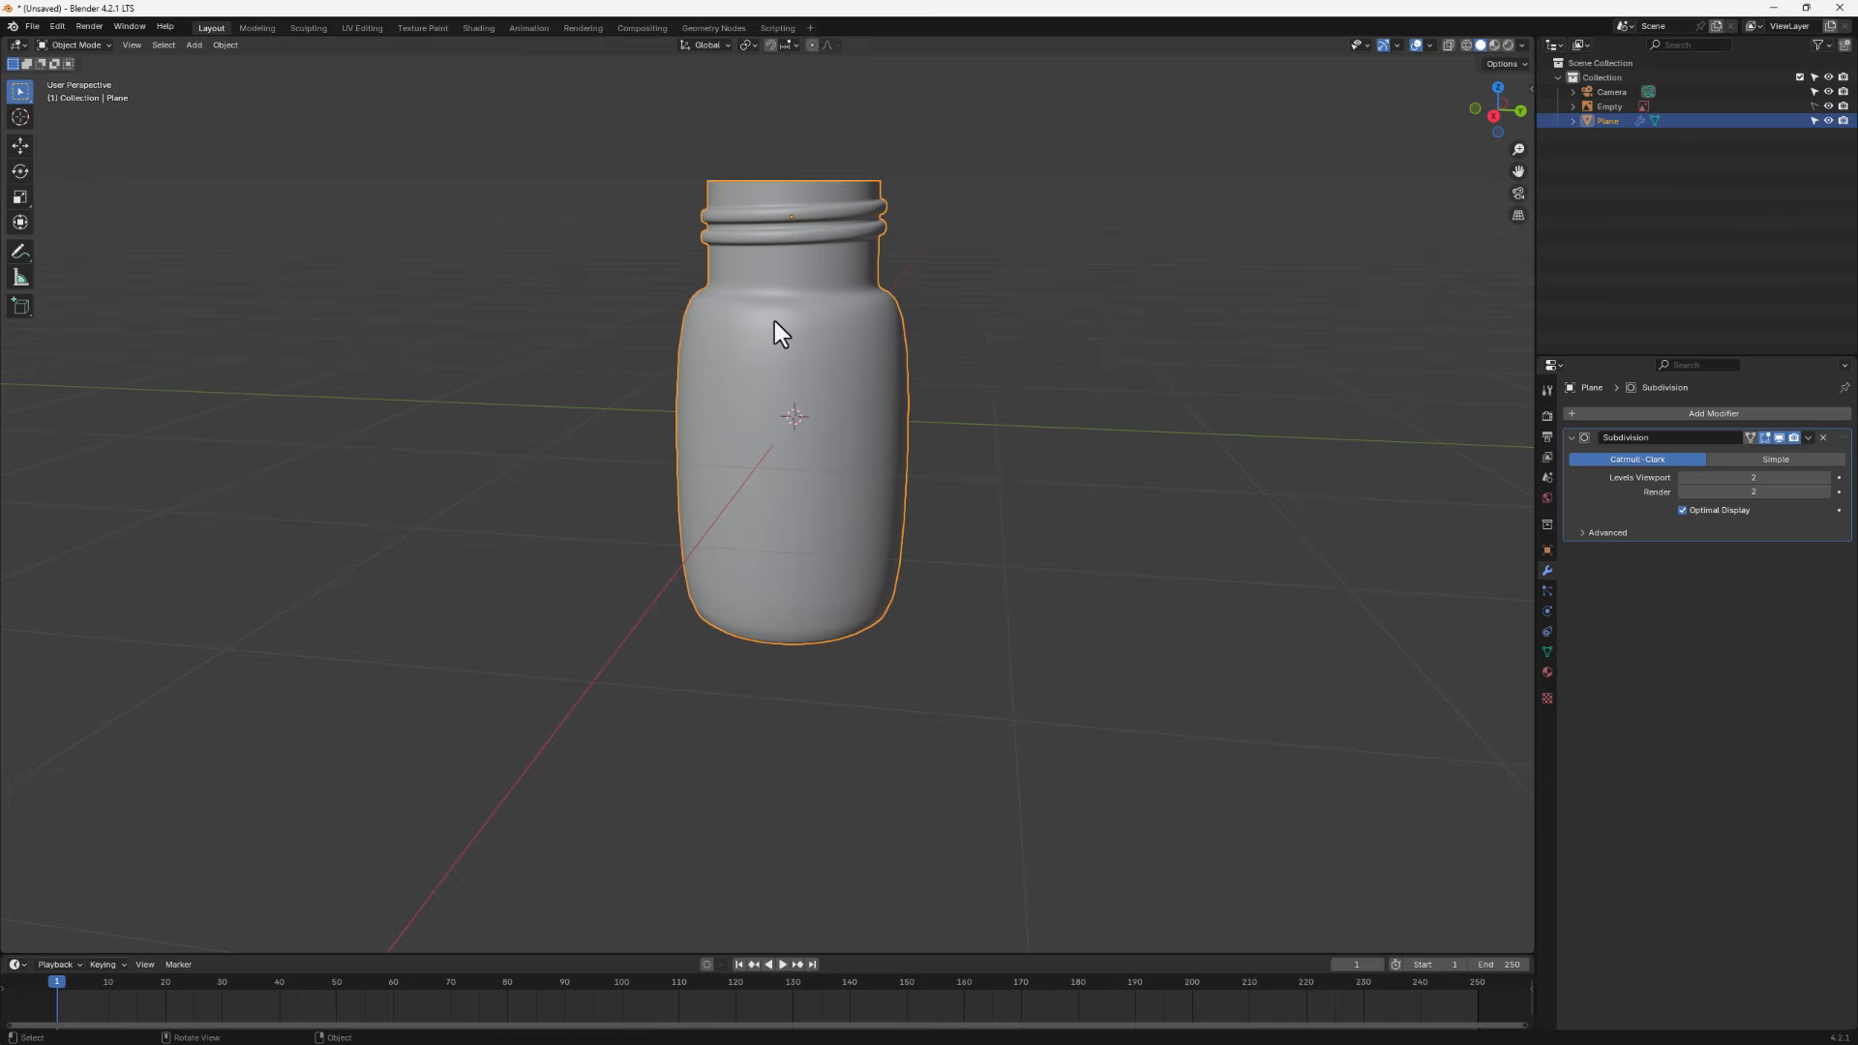
pyautogui.press('Tab')
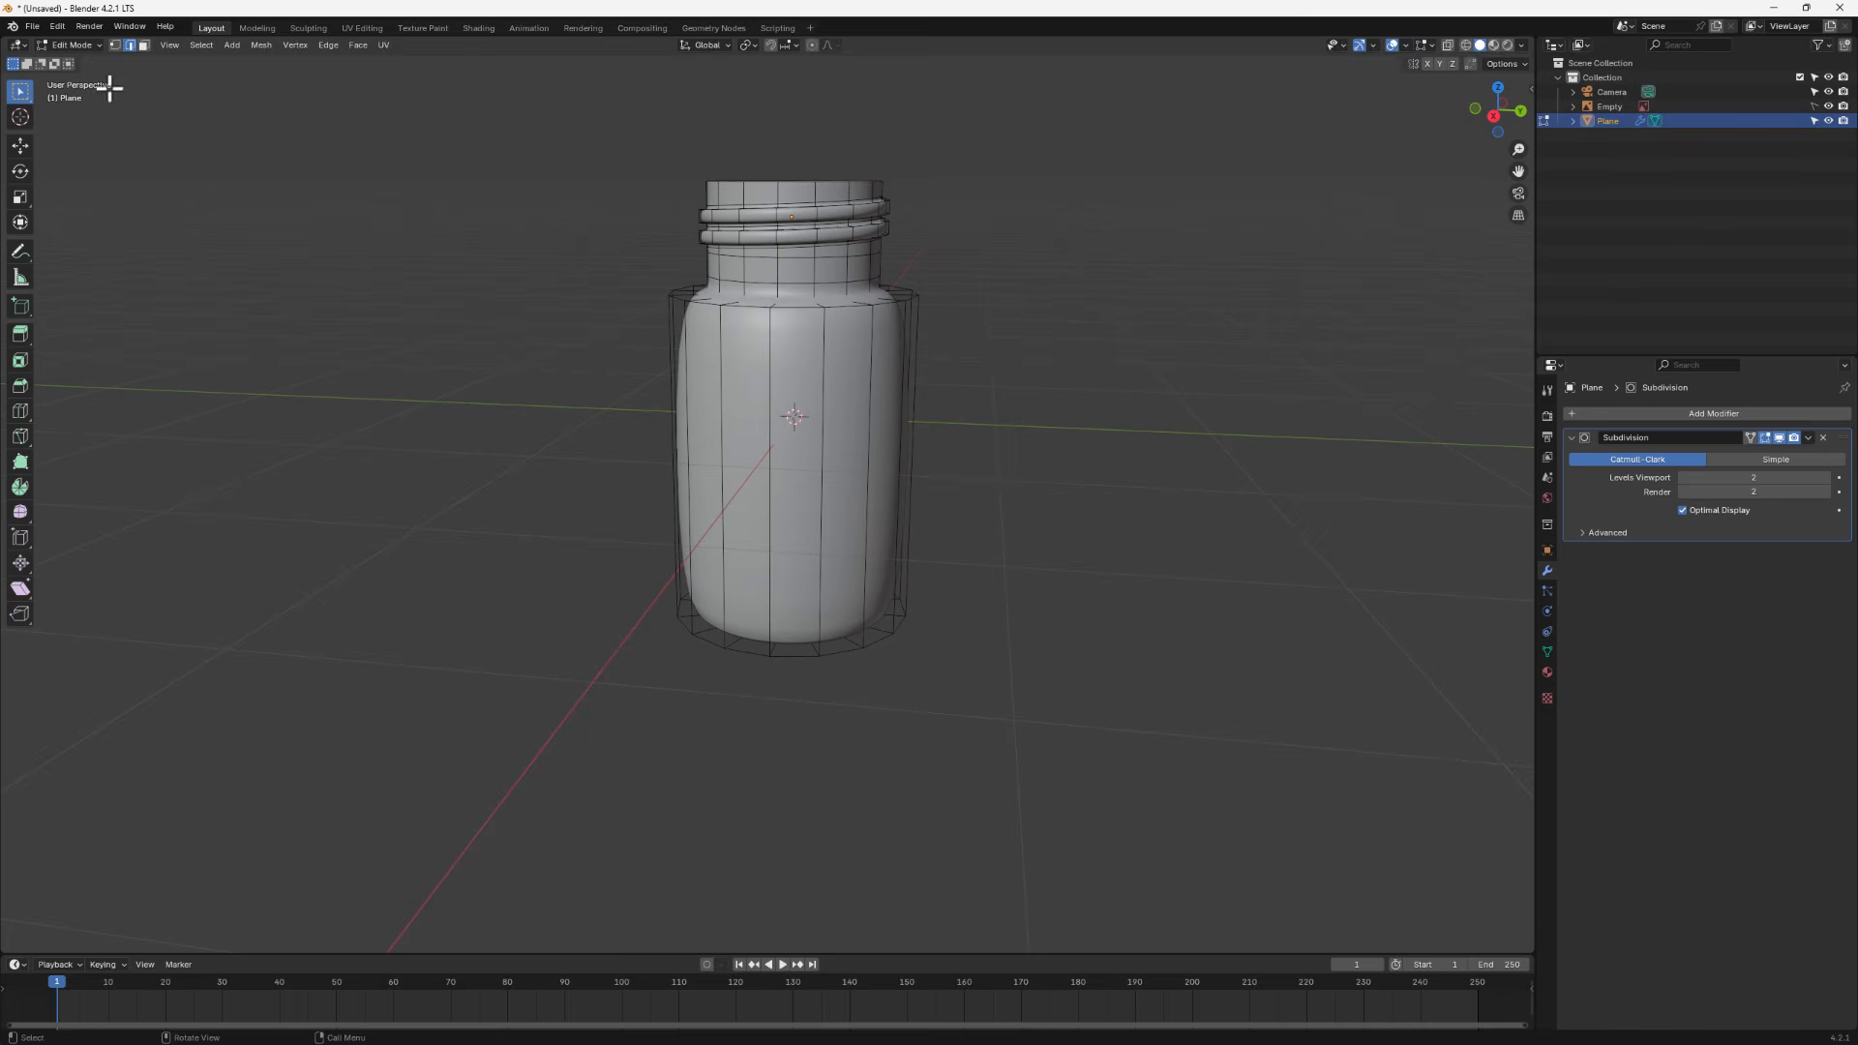
# - Bevel the edge loop at the bottom of the jar body with extra segments to round it
pyautogui.keyDown('alt'); pyautogui.click(799, 308); pyautogui.keyUp('alt')
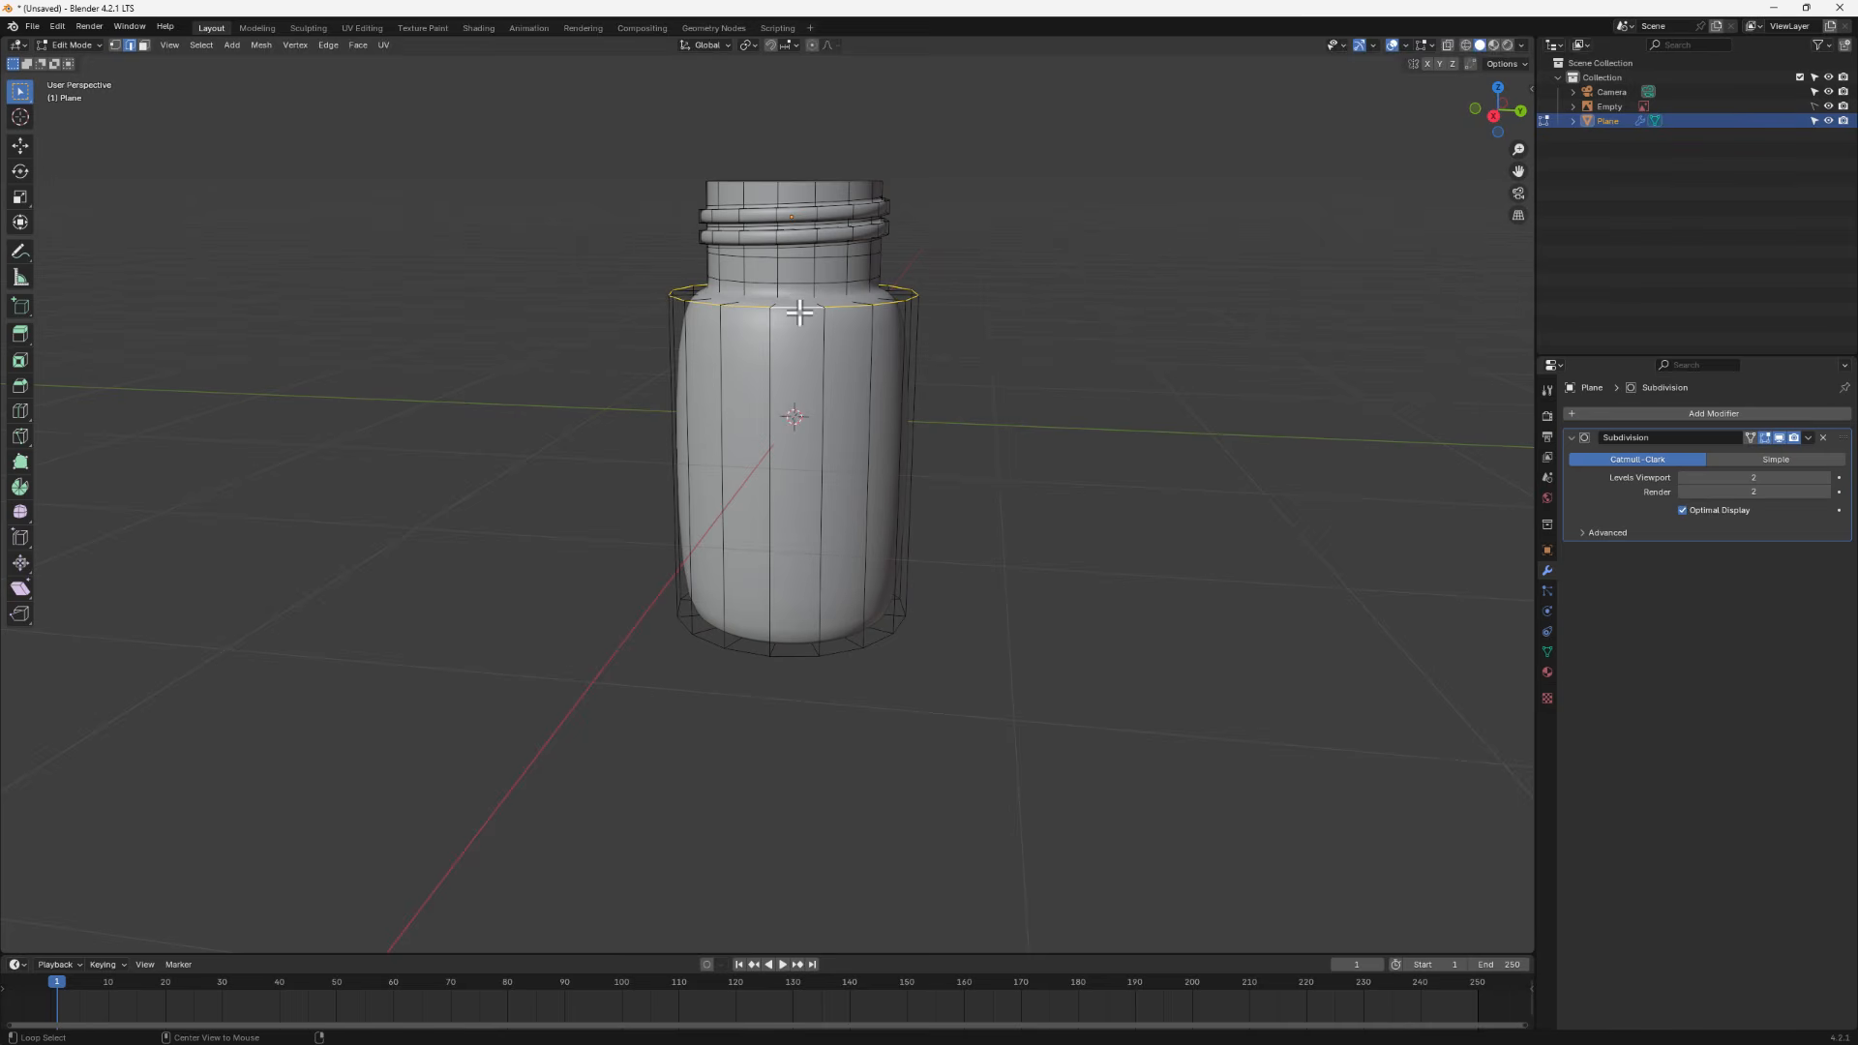
pyautogui.keyDown('alt'); pyautogui.keyDown('shift'); pyautogui.click(791, 654); pyautogui.keyUp('shift'); pyautogui.keyUp('alt')
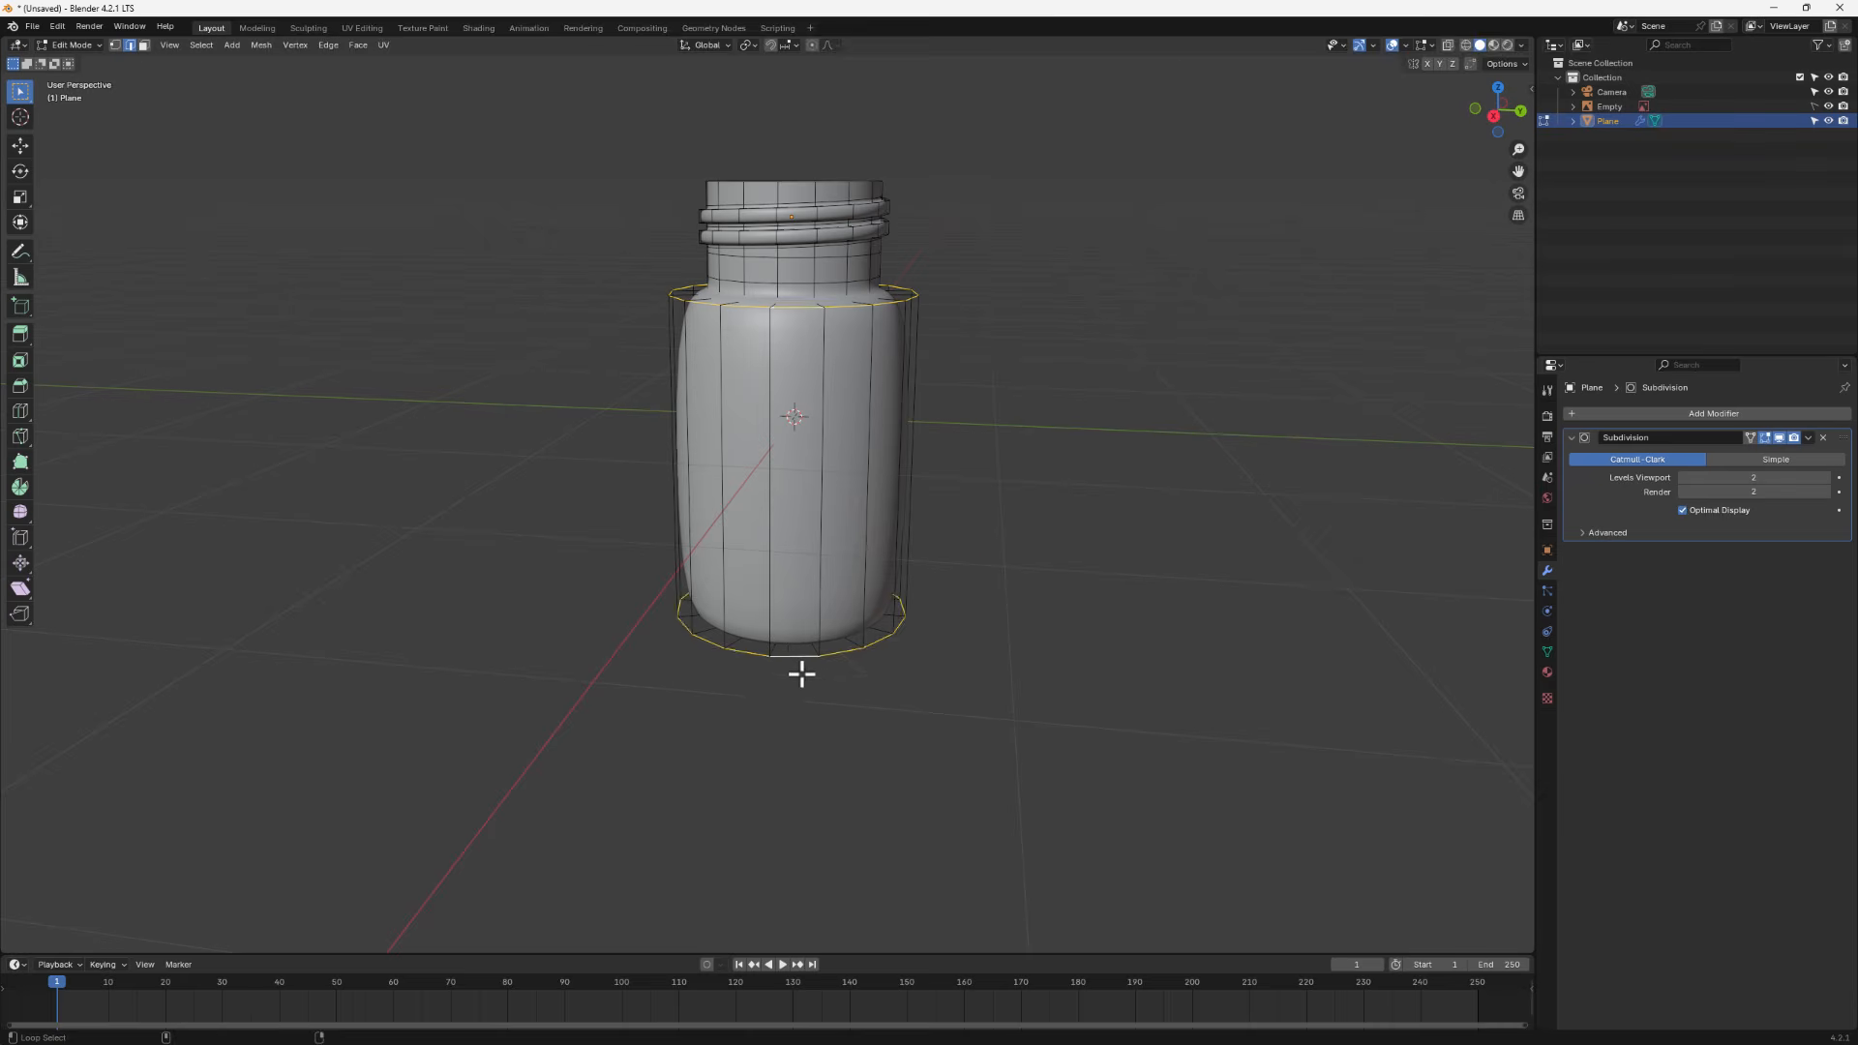
pyautogui.moveTo(792, 688); pyautogui.dragTo(800, 585, button='middle')
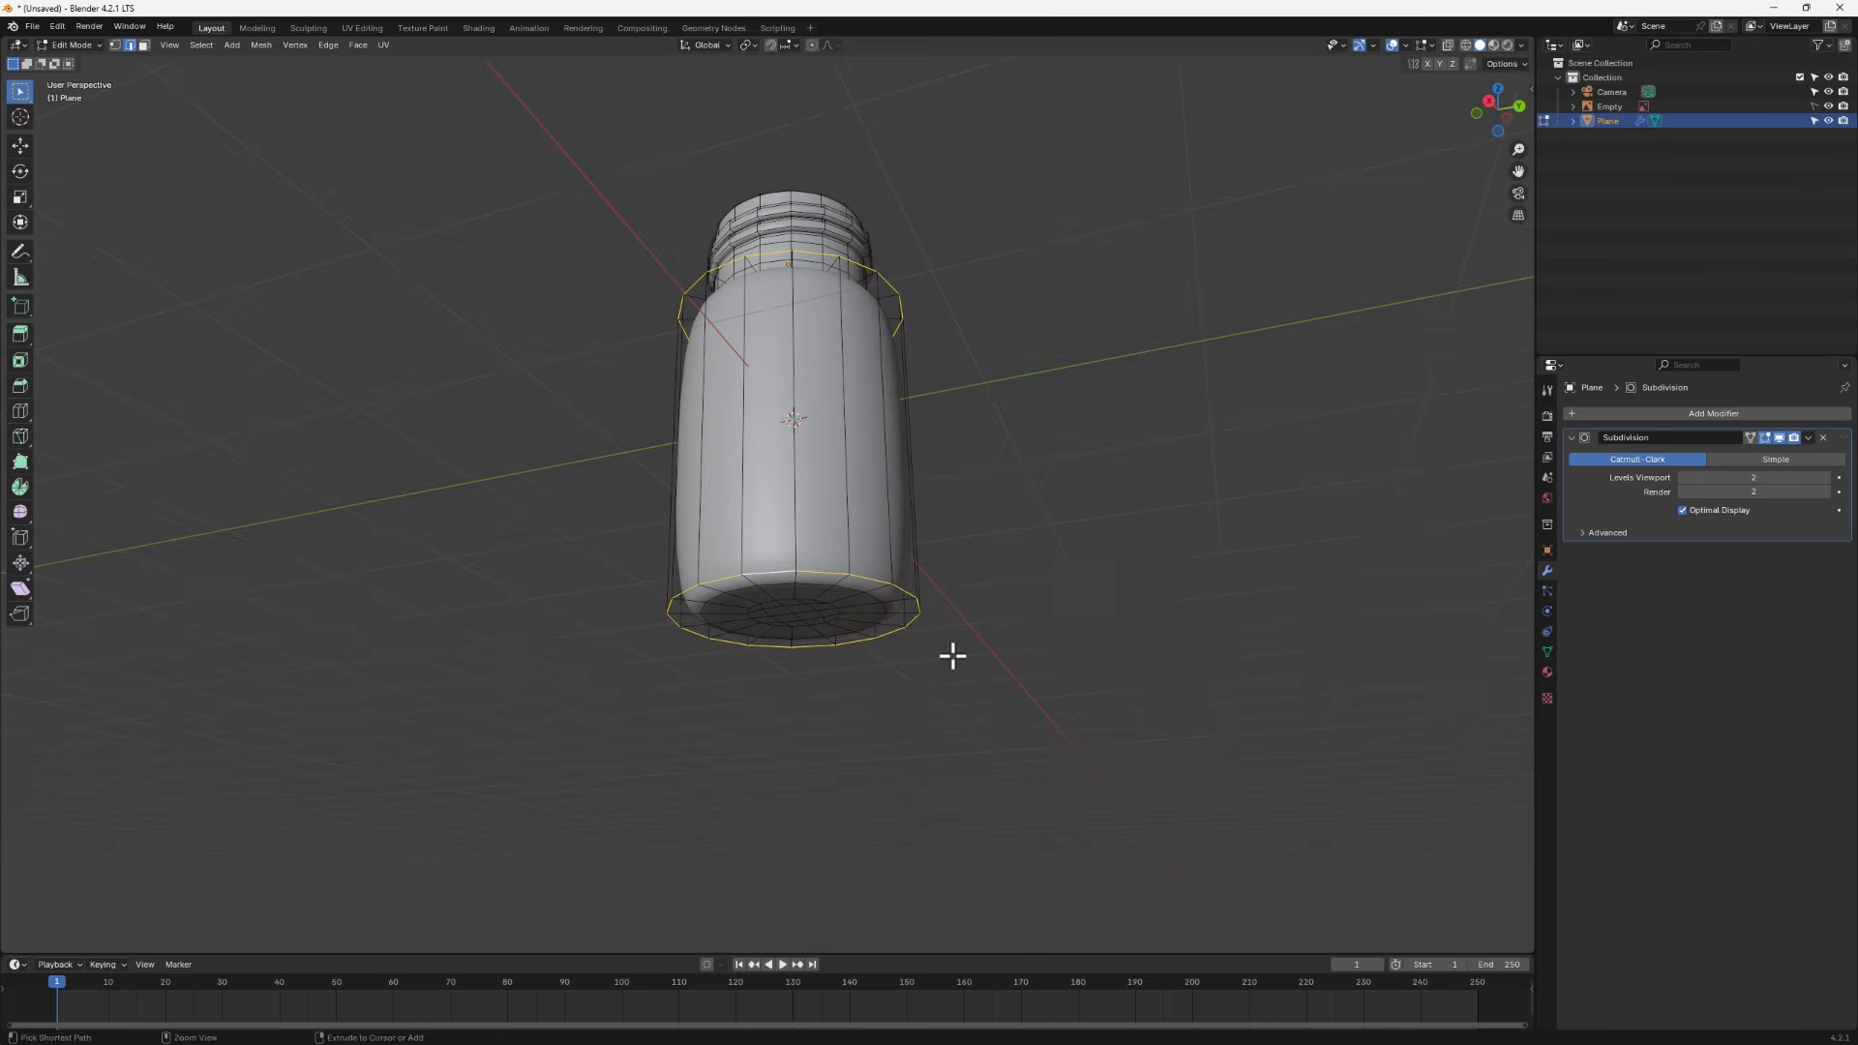
pyautogui.scroll(1, 1002, 649)
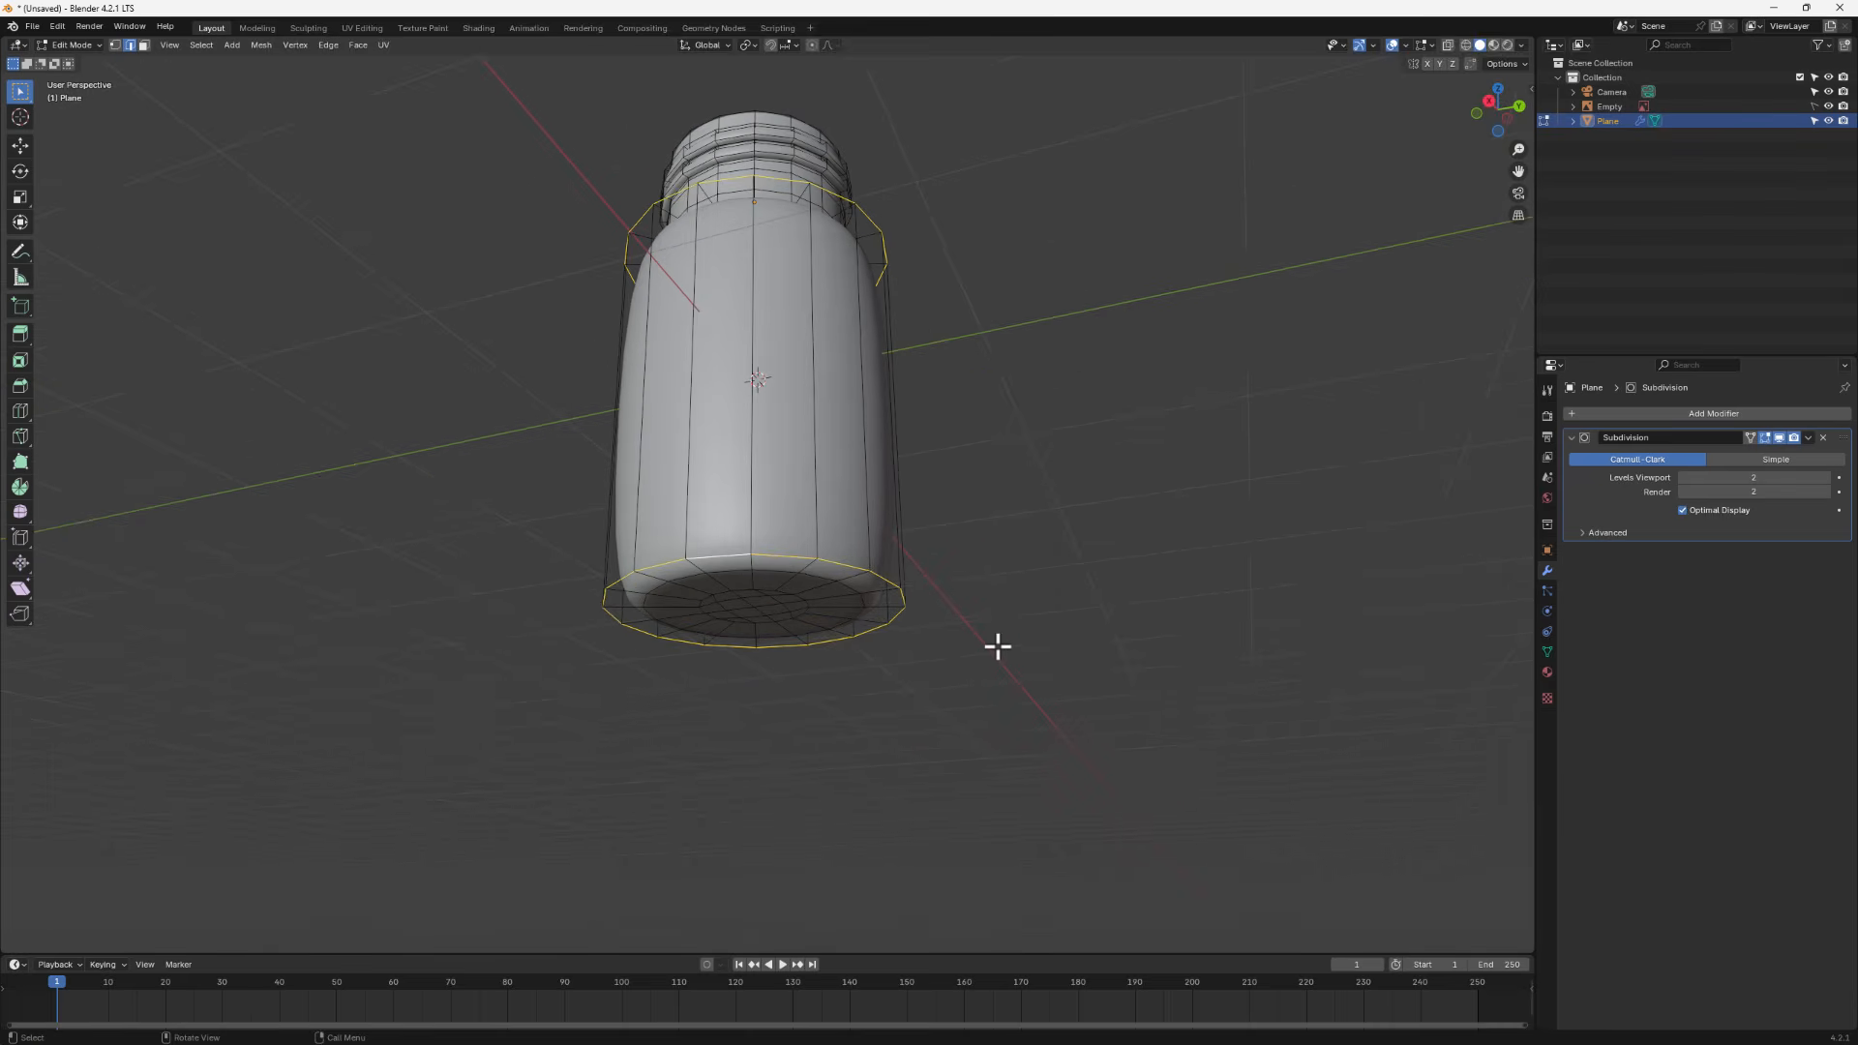
pyautogui.click(709, 556)
pyautogui.keyDown('alt'); pyautogui.click(711, 557); pyautogui.keyUp('alt')
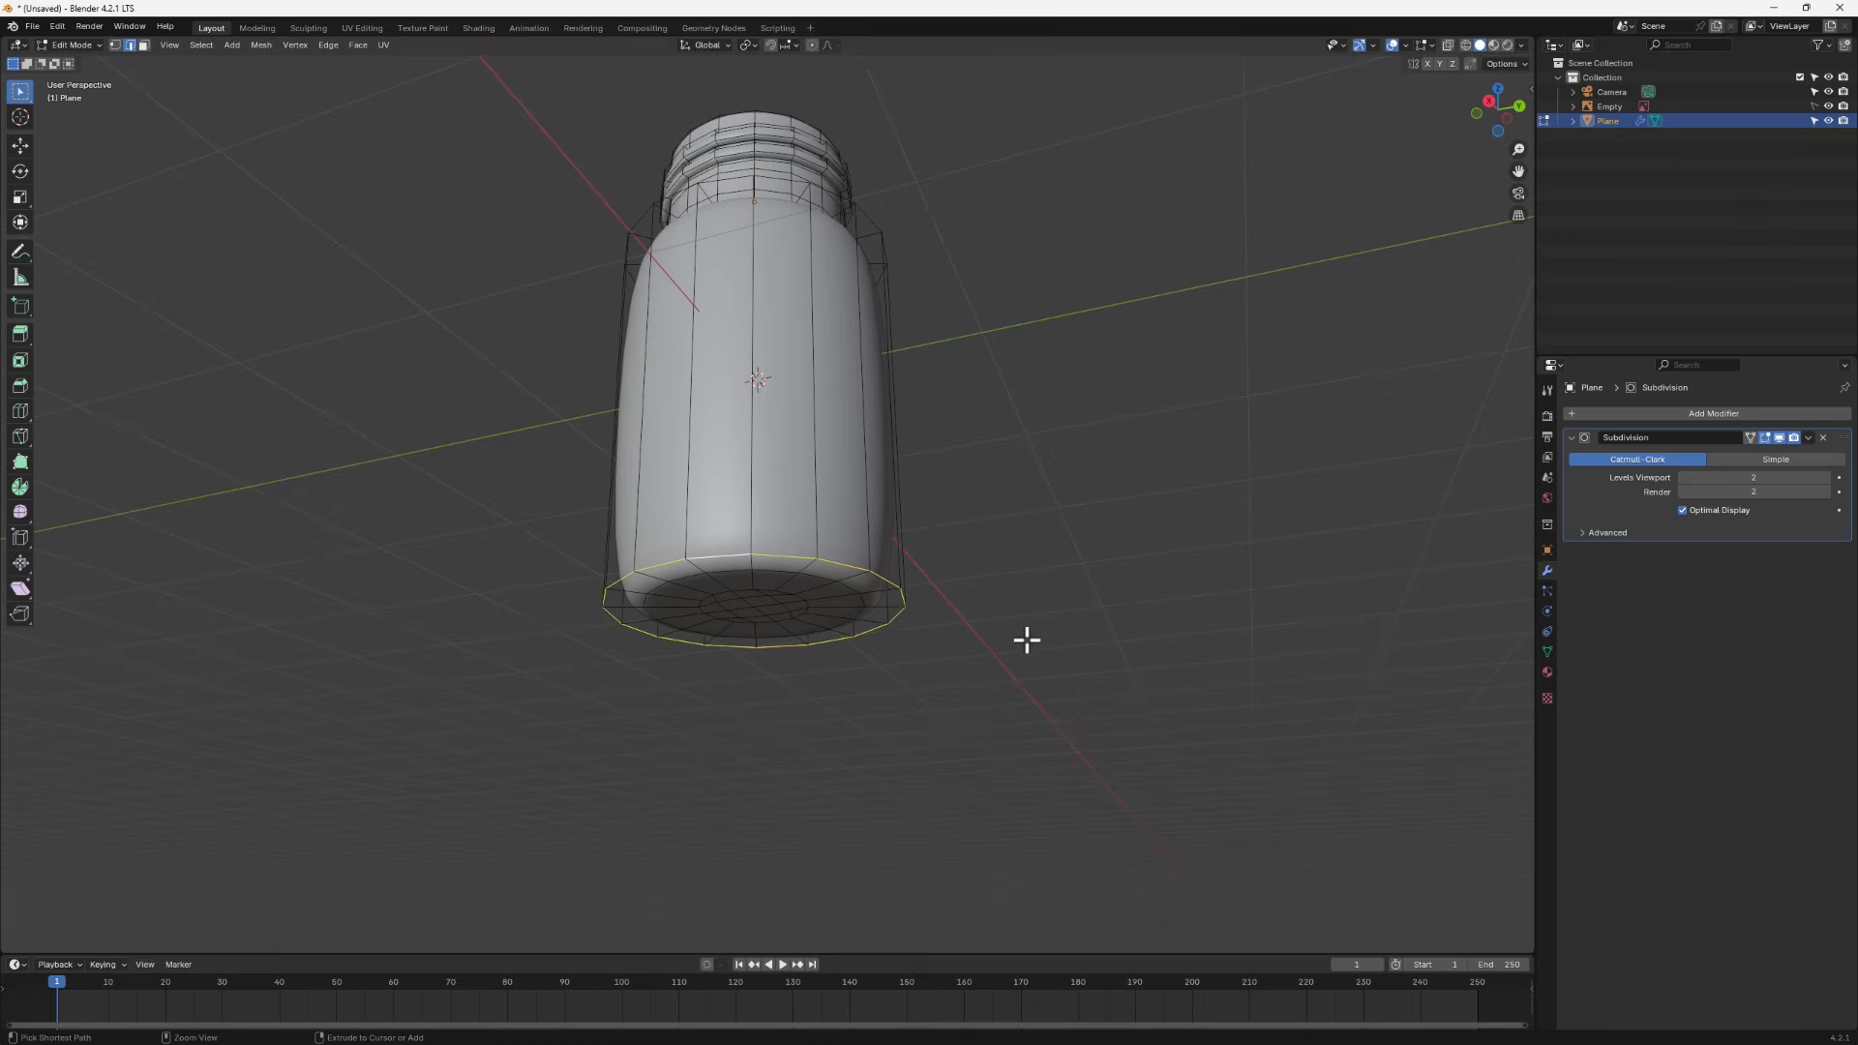
pyautogui.hotkey('ctrl', 'b')
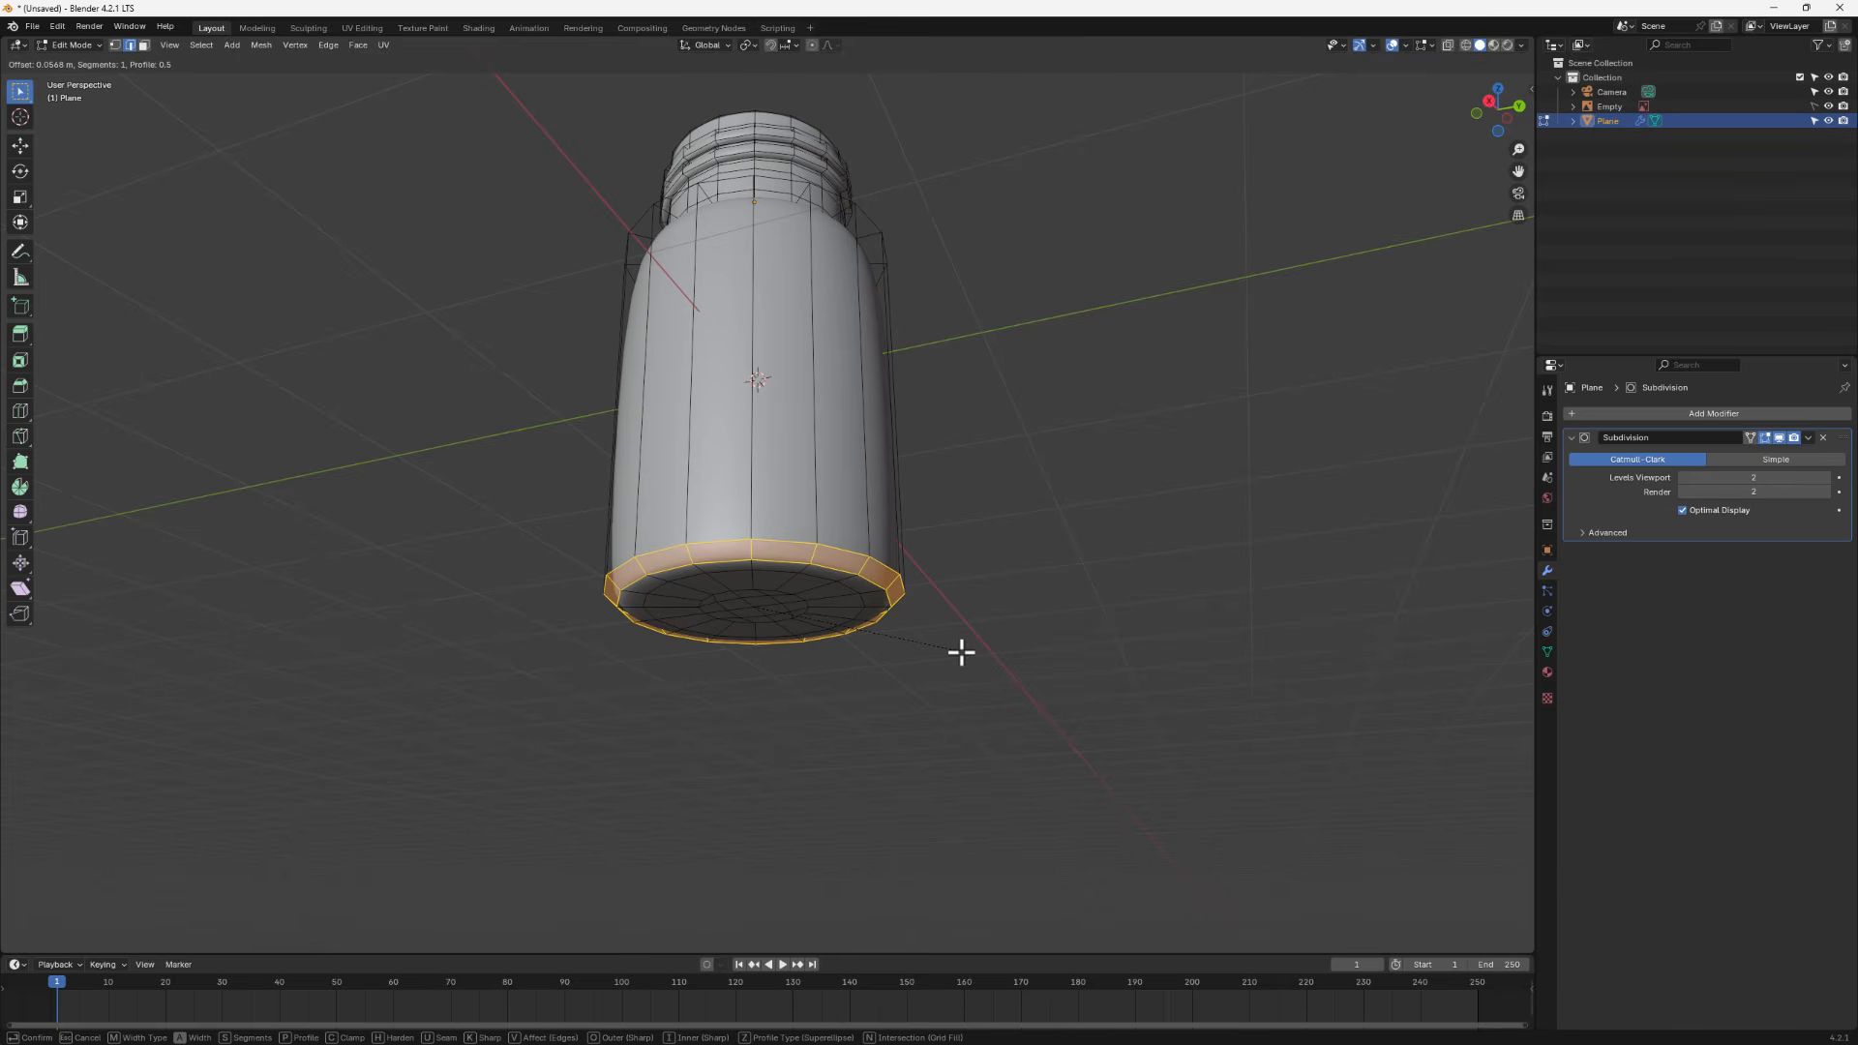
pyautogui.scroll(2, 961, 654)
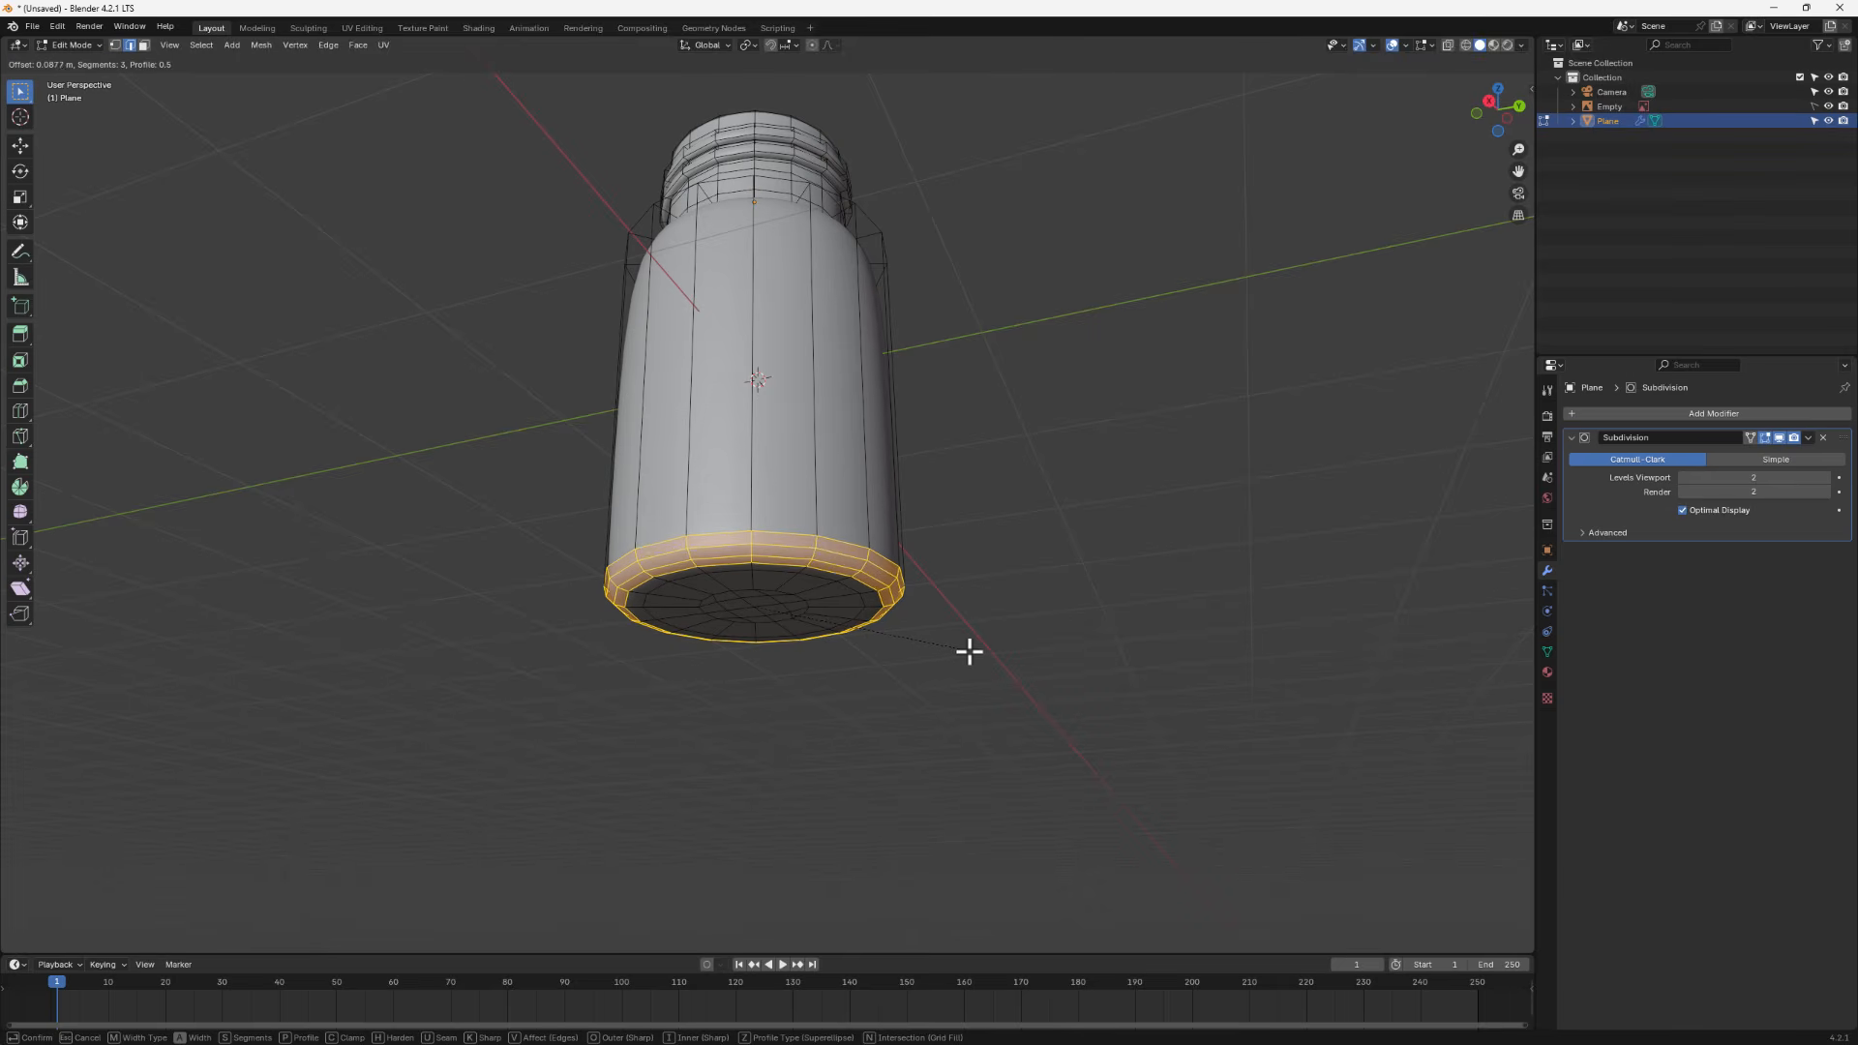
pyautogui.click(969, 651)
# - Bevel the shoulder edge loop where the jar body meets the neck
pyautogui.moveTo(867, 622); pyautogui.dragTo(787, 647, button='middle')
pyautogui.press('Tab')
pyautogui.press('Tab')
pyautogui.scroll(1, 708, 232)
pyautogui.moveTo(707, 232); pyautogui.dragTo(698, 279, button='middle')
pyautogui.keyDown('alt'); pyautogui.click(691, 292); pyautogui.keyUp('alt')
pyautogui.hotkey('ctrl', 'b')
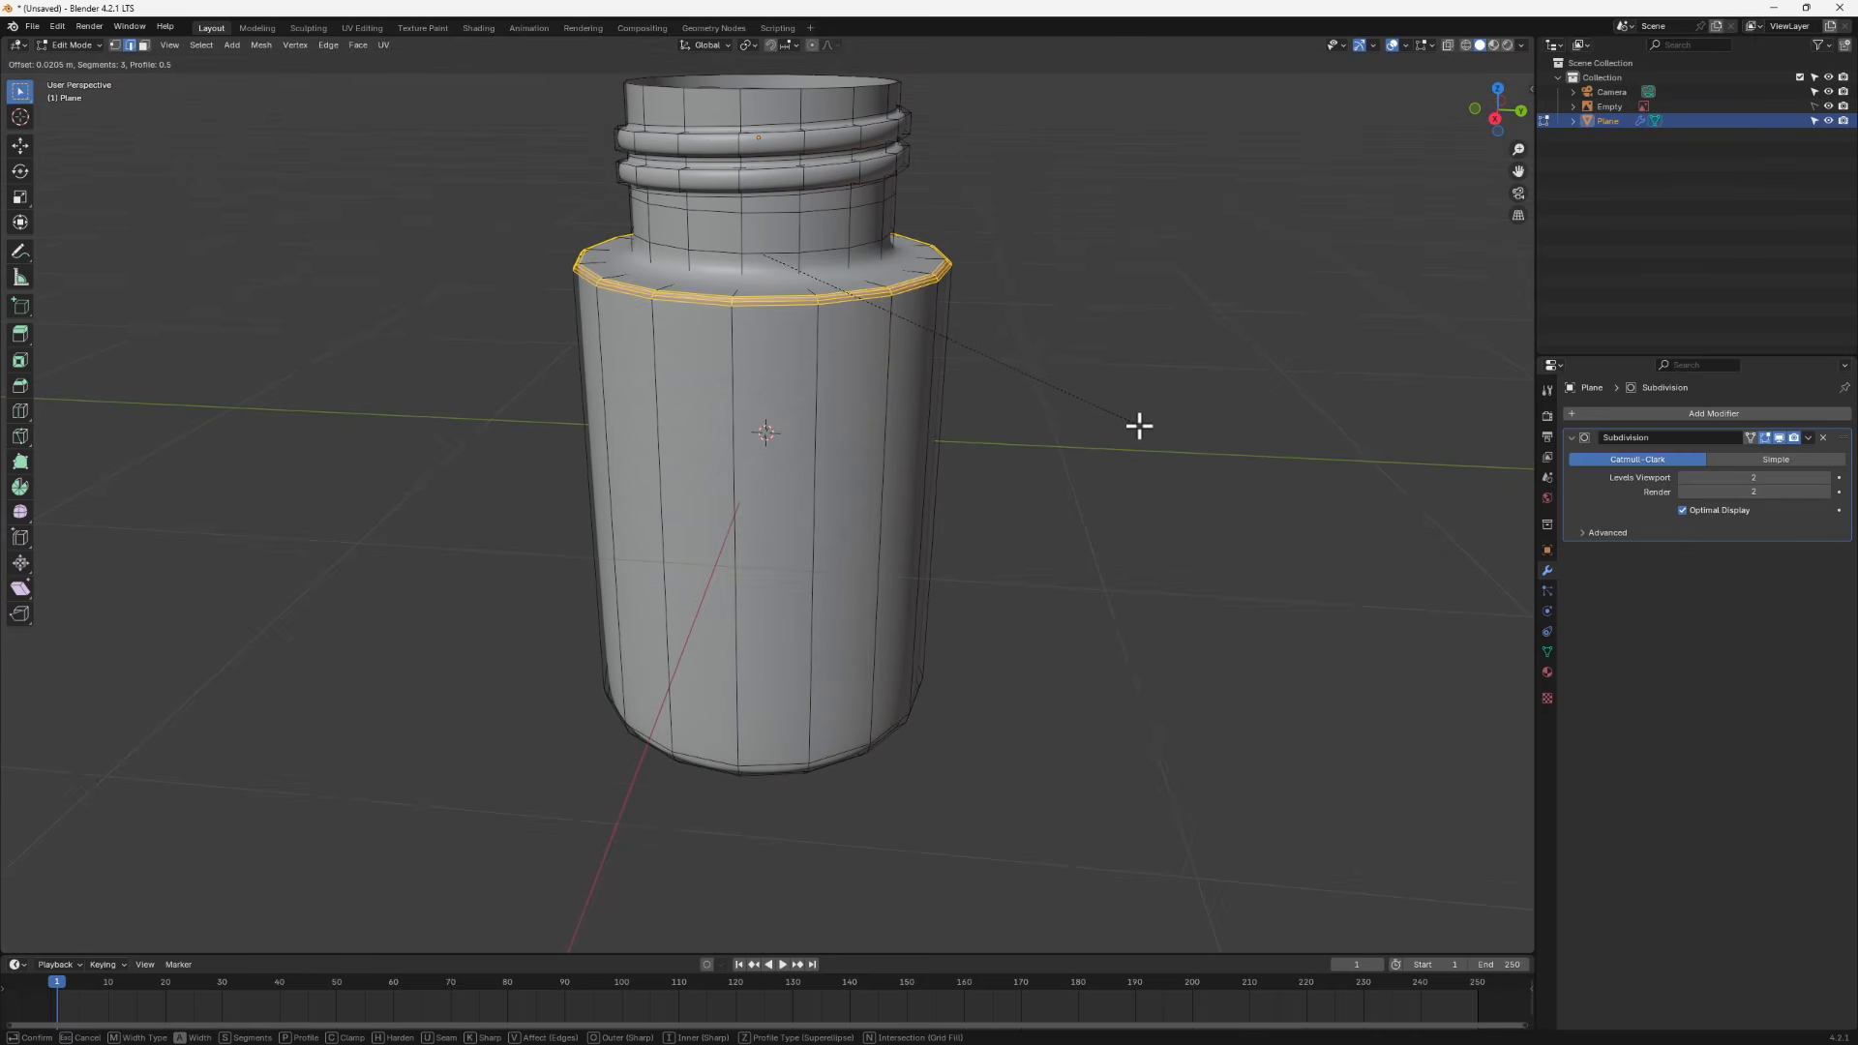
pyautogui.click(1140, 426)
# - Leave Edit Mode to inspect the smoothed shoulder, then return to Edit Mode
pyautogui.press('Tab')
pyautogui.moveTo(799, 404); pyautogui.dragTo(718, 392, button='middle')
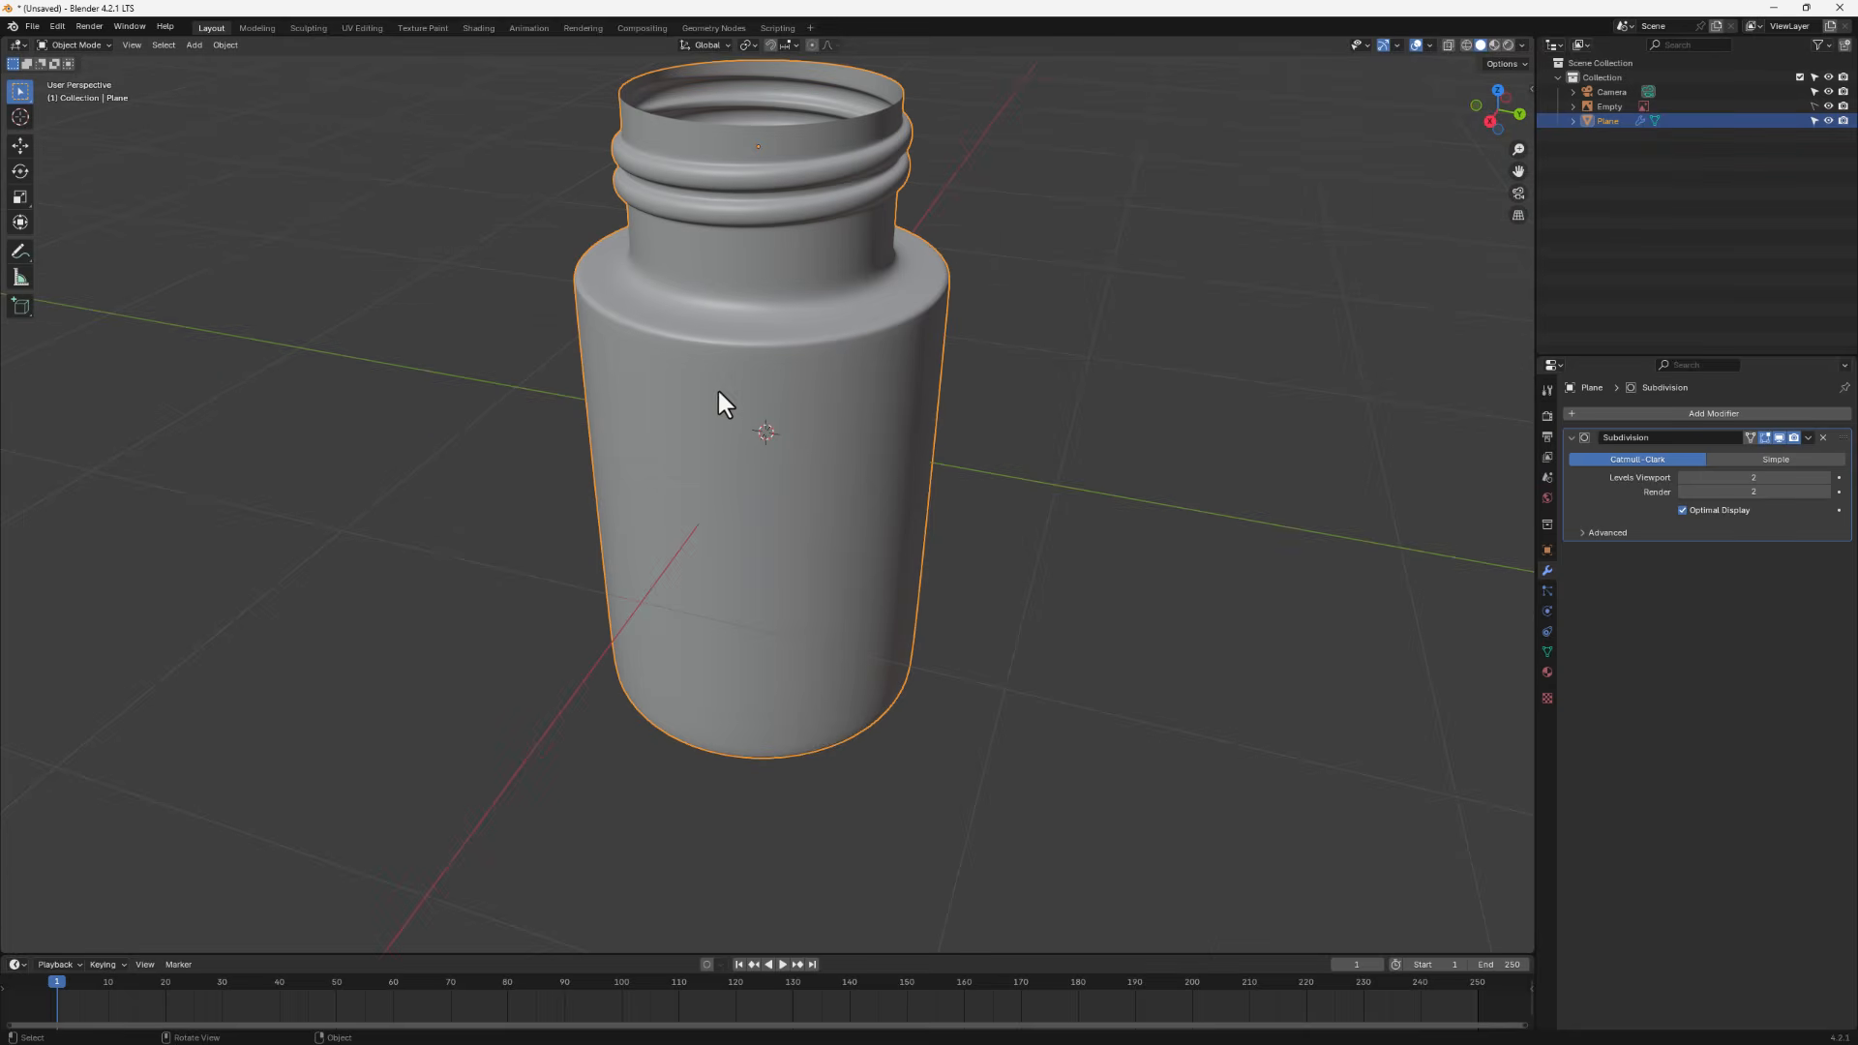
pyautogui.moveTo(548, 337)
pyautogui.mouseDown(button='middle')
pyautogui.moveTo(539, 299)
pyautogui.moveTo(526, 344)
pyautogui.mouseUp(button='middle')
pyautogui.press('Tab')
# - Insert a loop cut on the jar's flat shoulder face next to the neck
pyautogui.scroll(2, 642, 299)
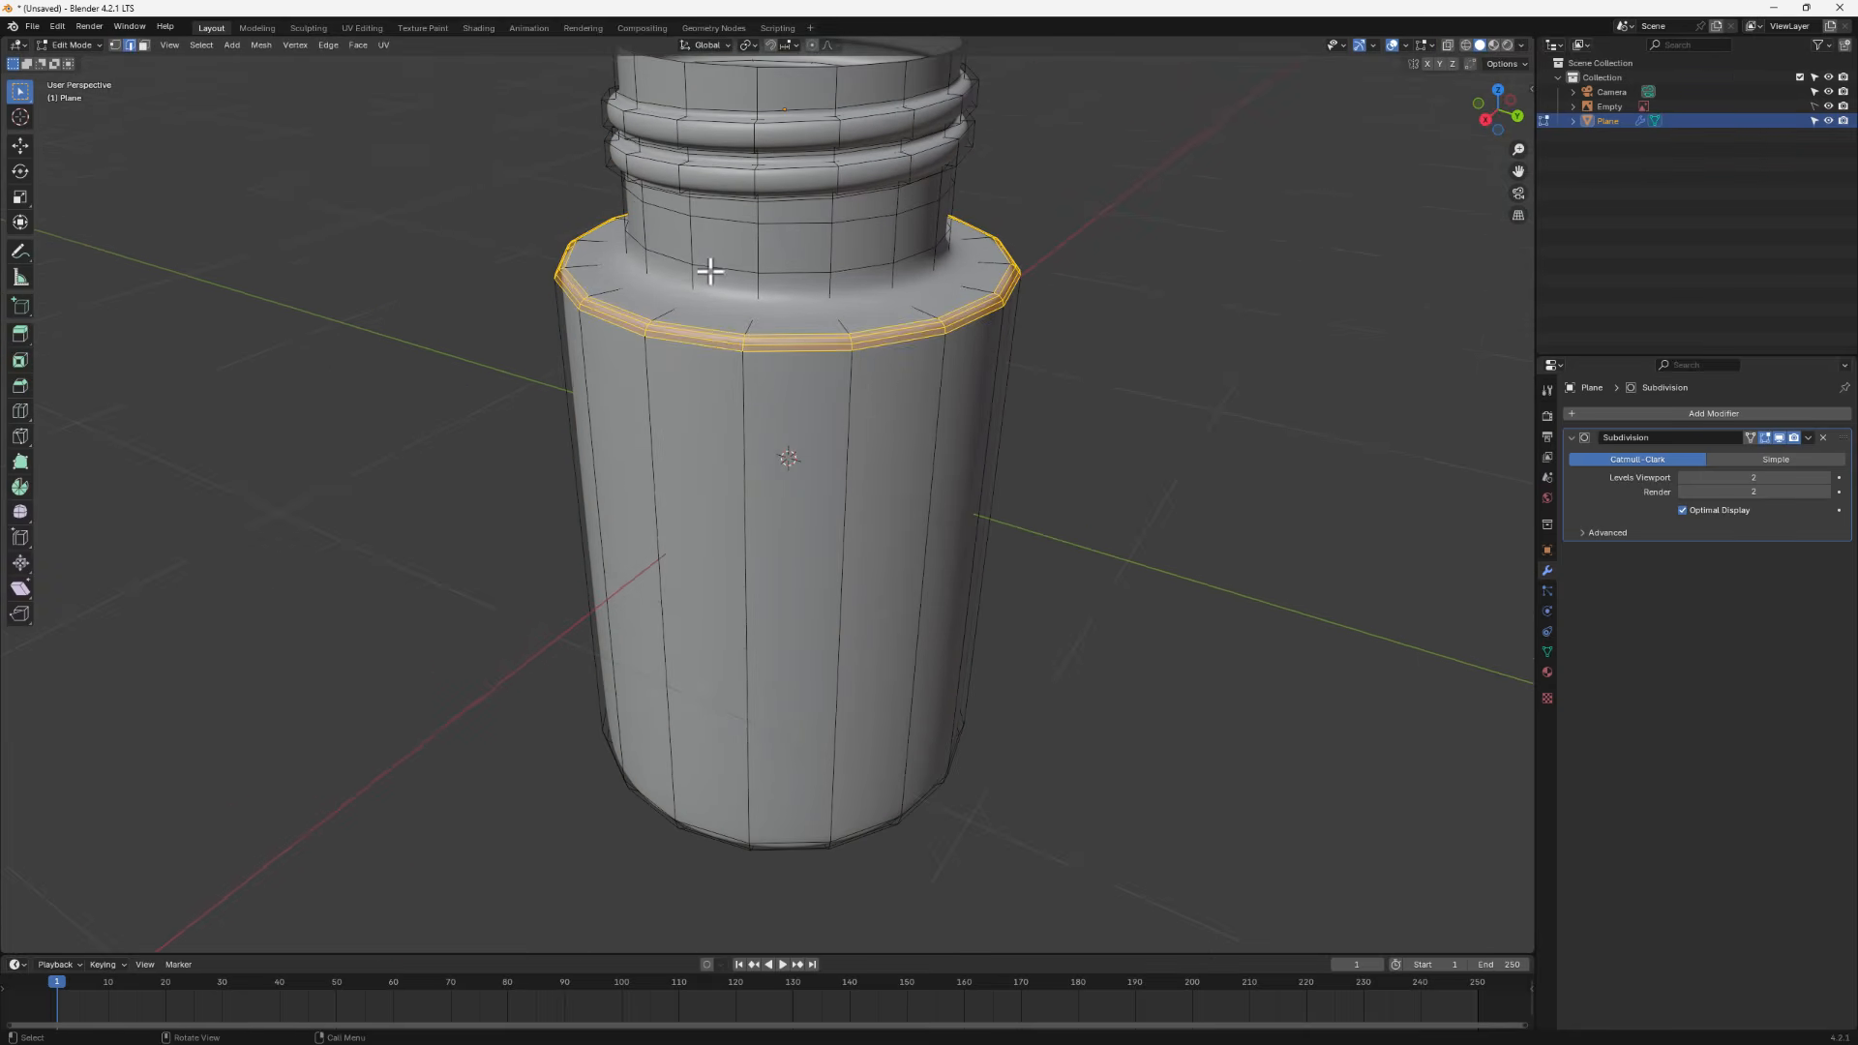
pyautogui.hotkey('ctrl', 'r')
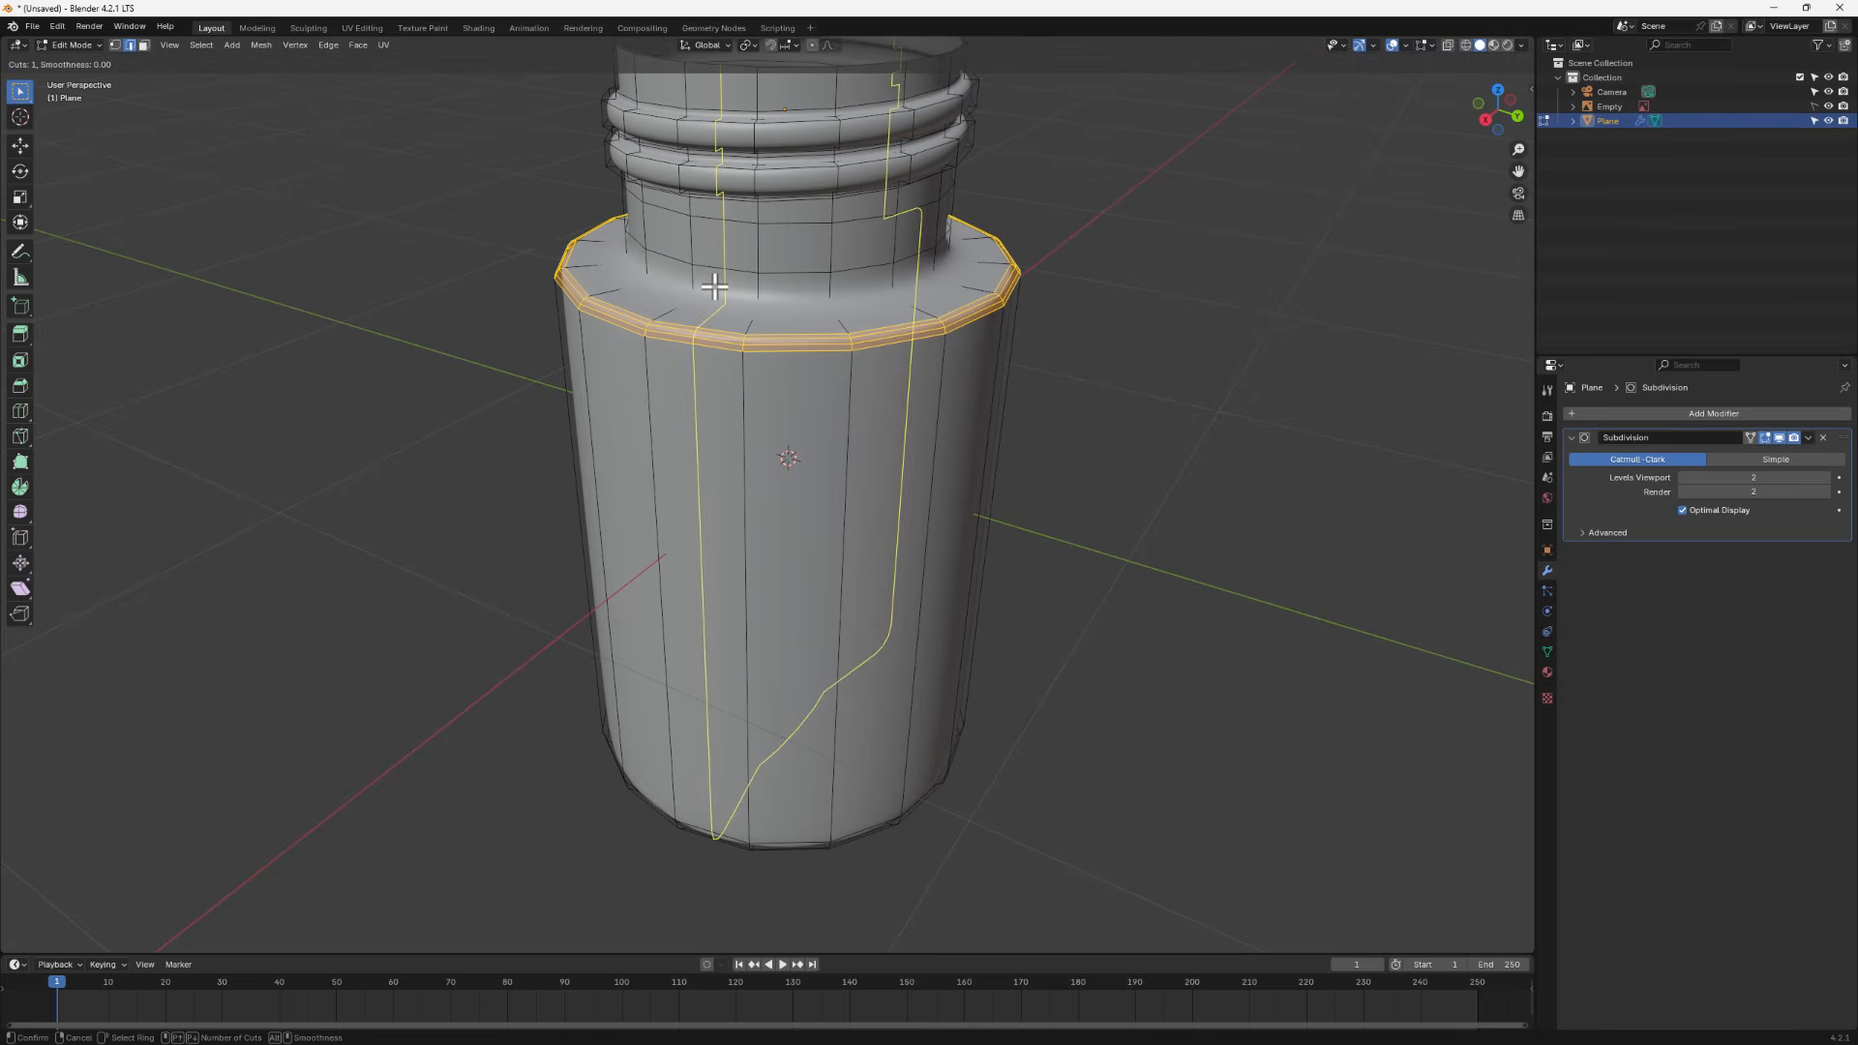
pyautogui.click(695, 306)
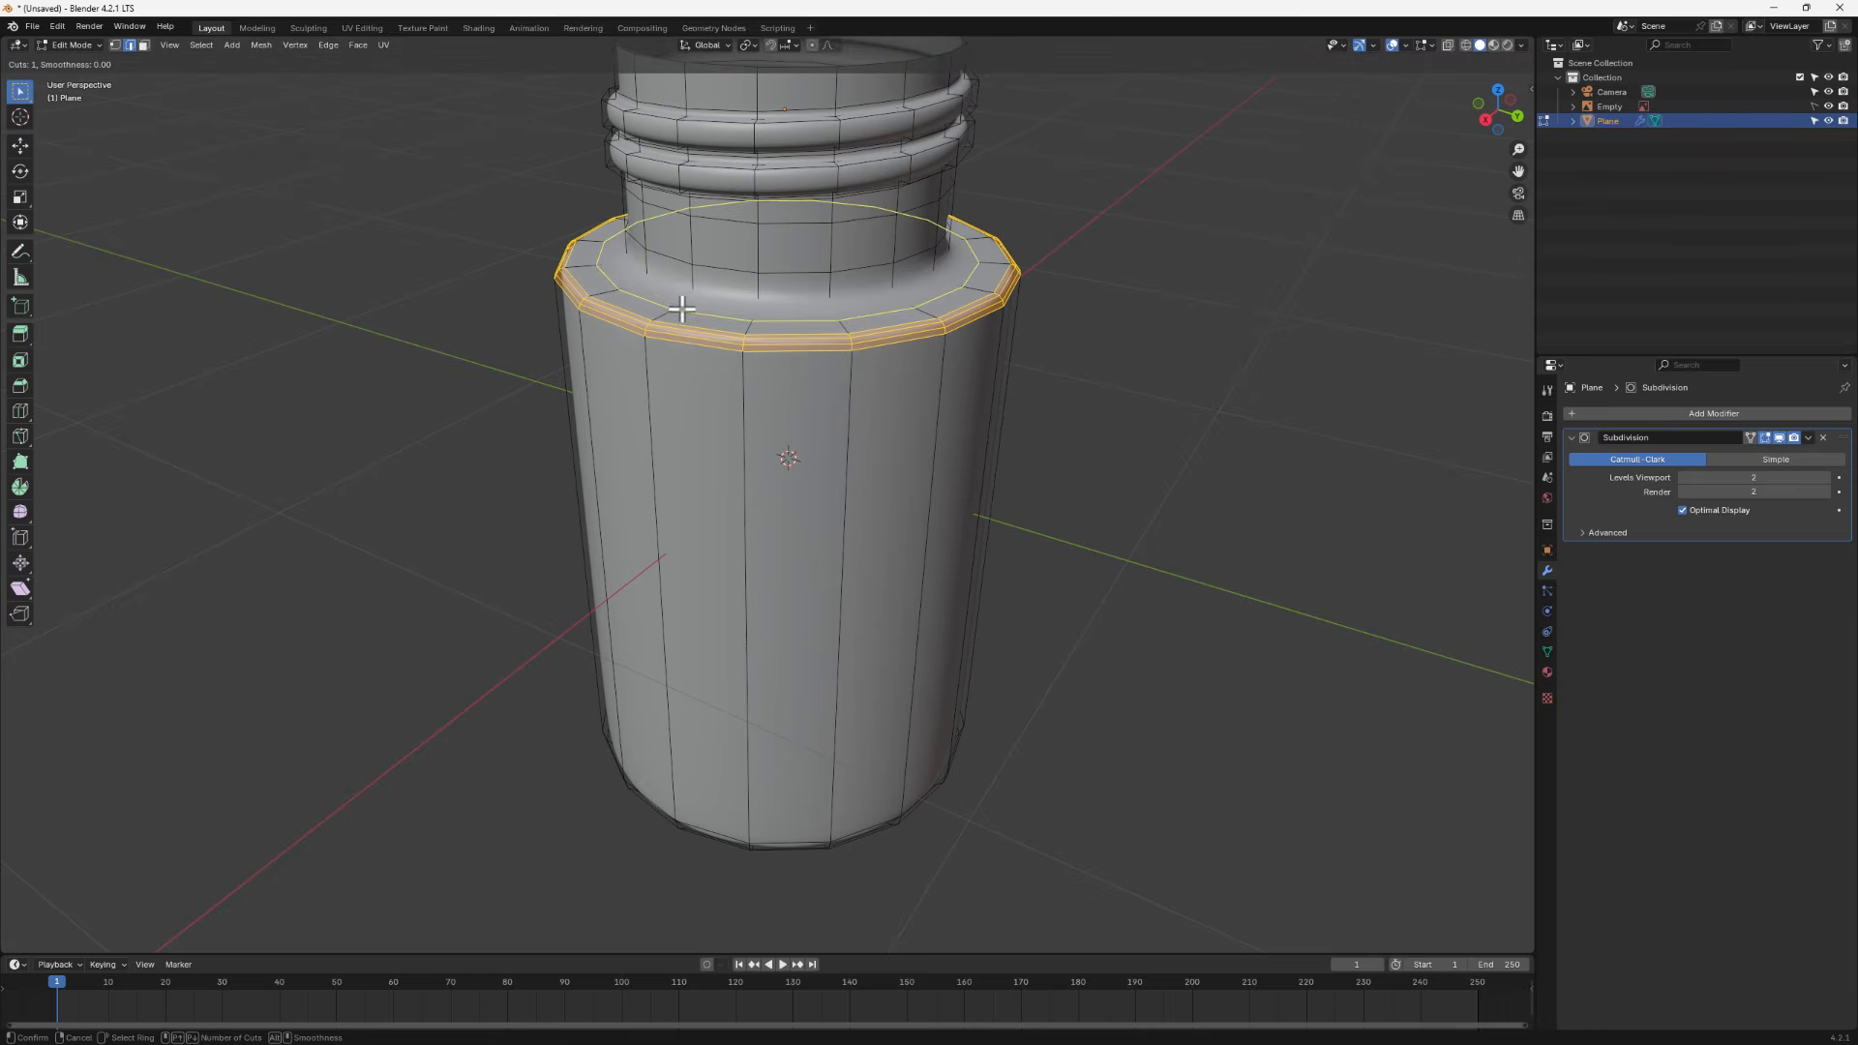
pyautogui.click(689, 295)
# - Leave Edit Mode, inspect the jar from the front, and return to Edit Mode
pyautogui.press('Tab')
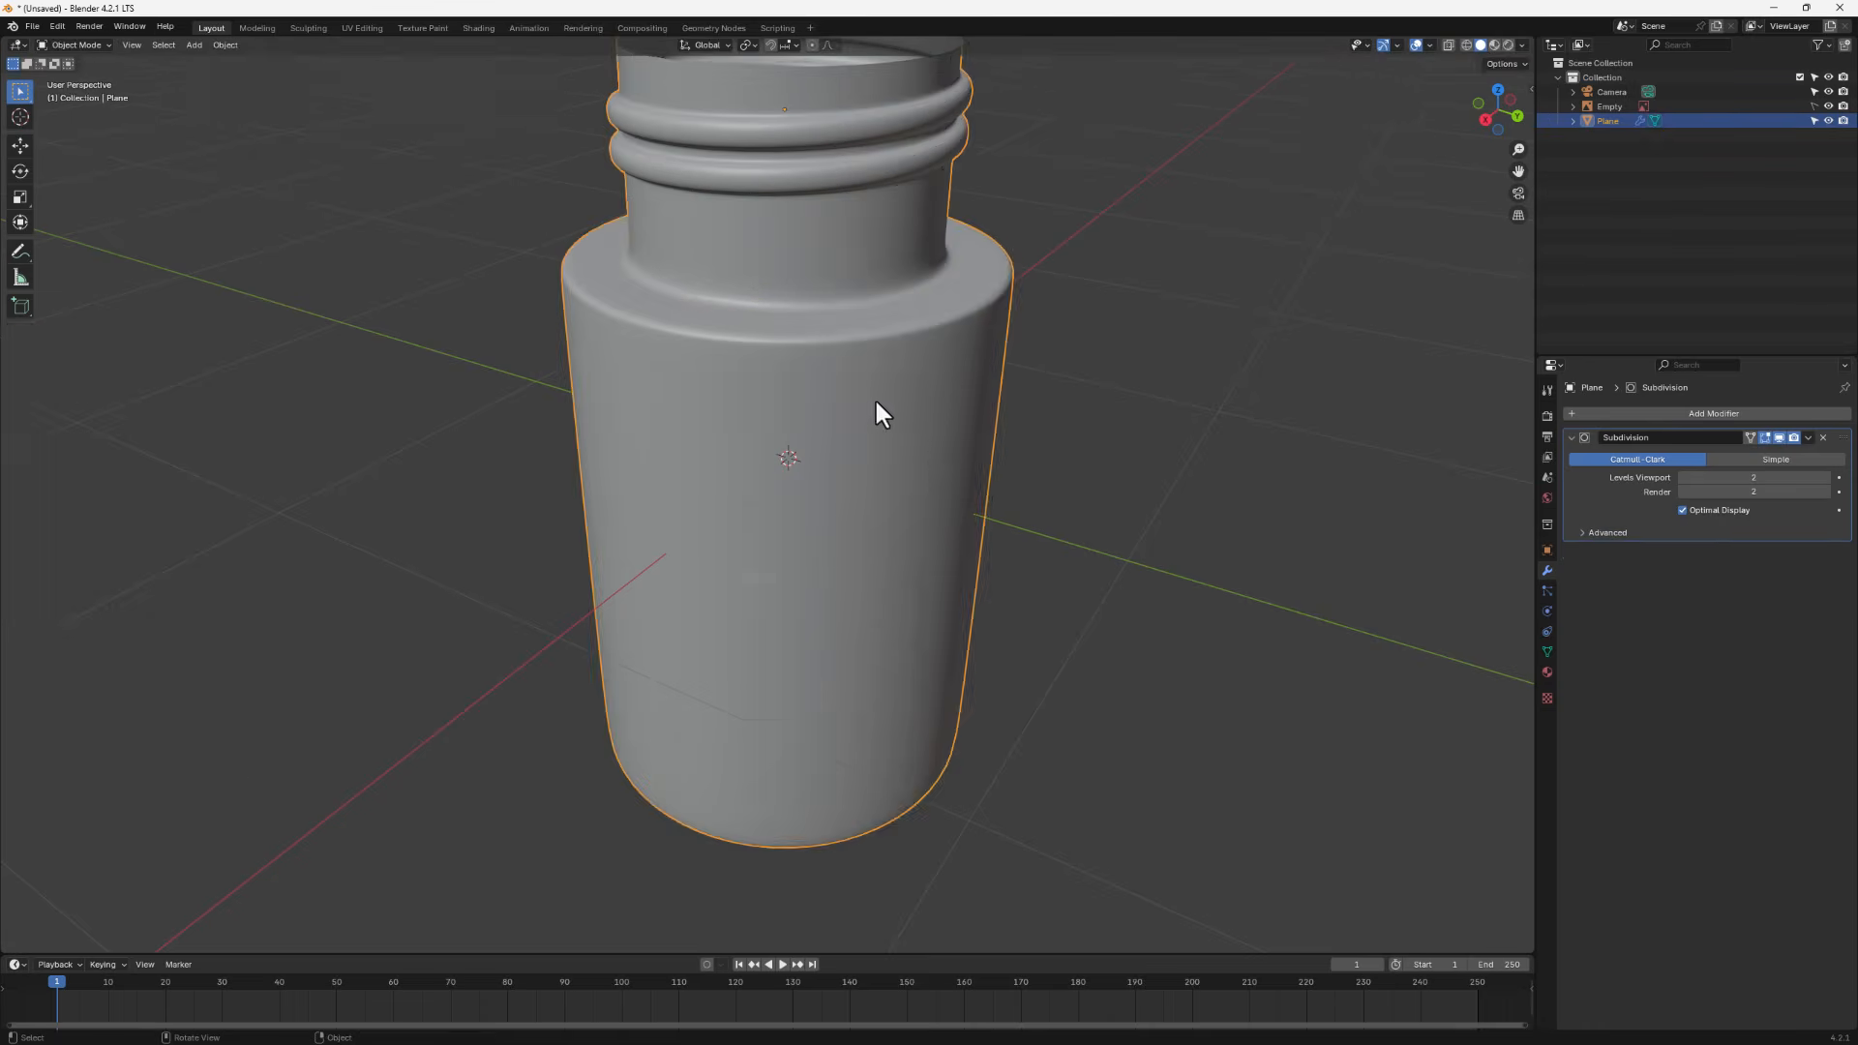
pyautogui.moveTo(874, 397); pyautogui.dragTo(815, 205, button='middle')
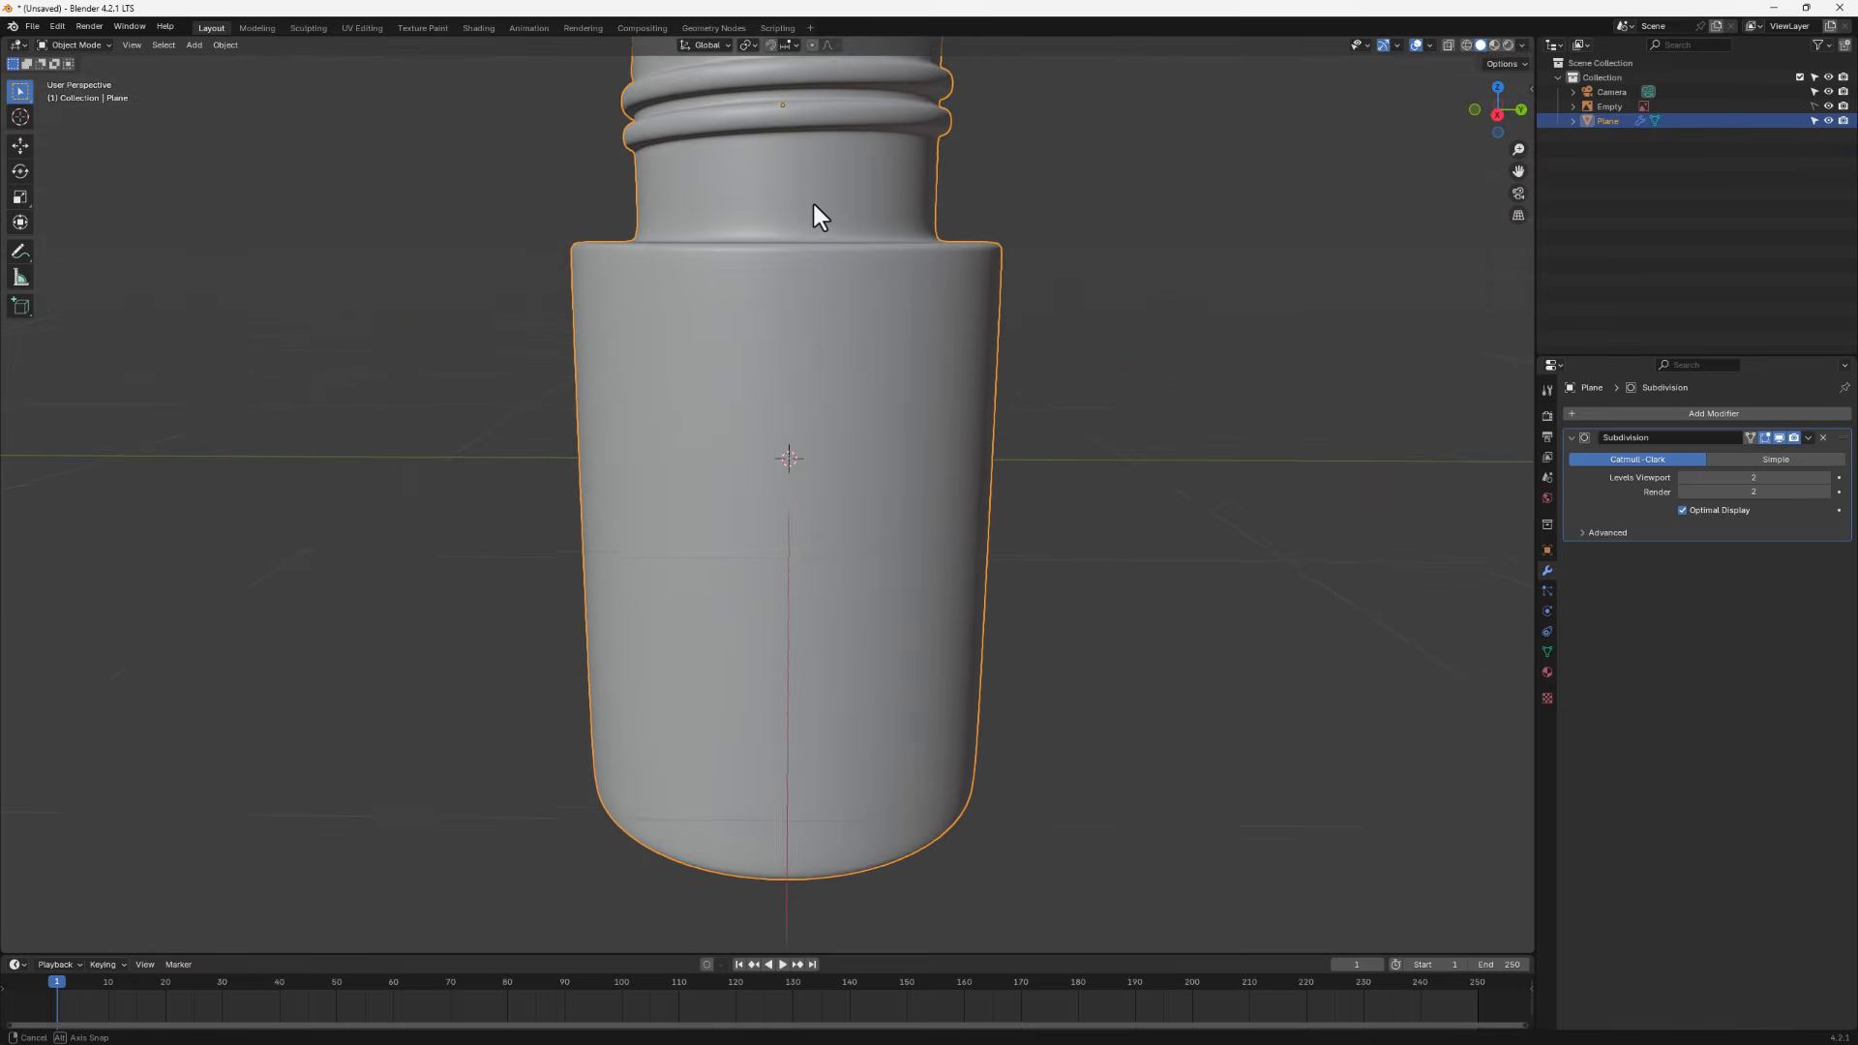
pyautogui.scroll(-5, 813, 207)
pyautogui.press('Tab')
pyautogui.scroll(2, 804, 236)
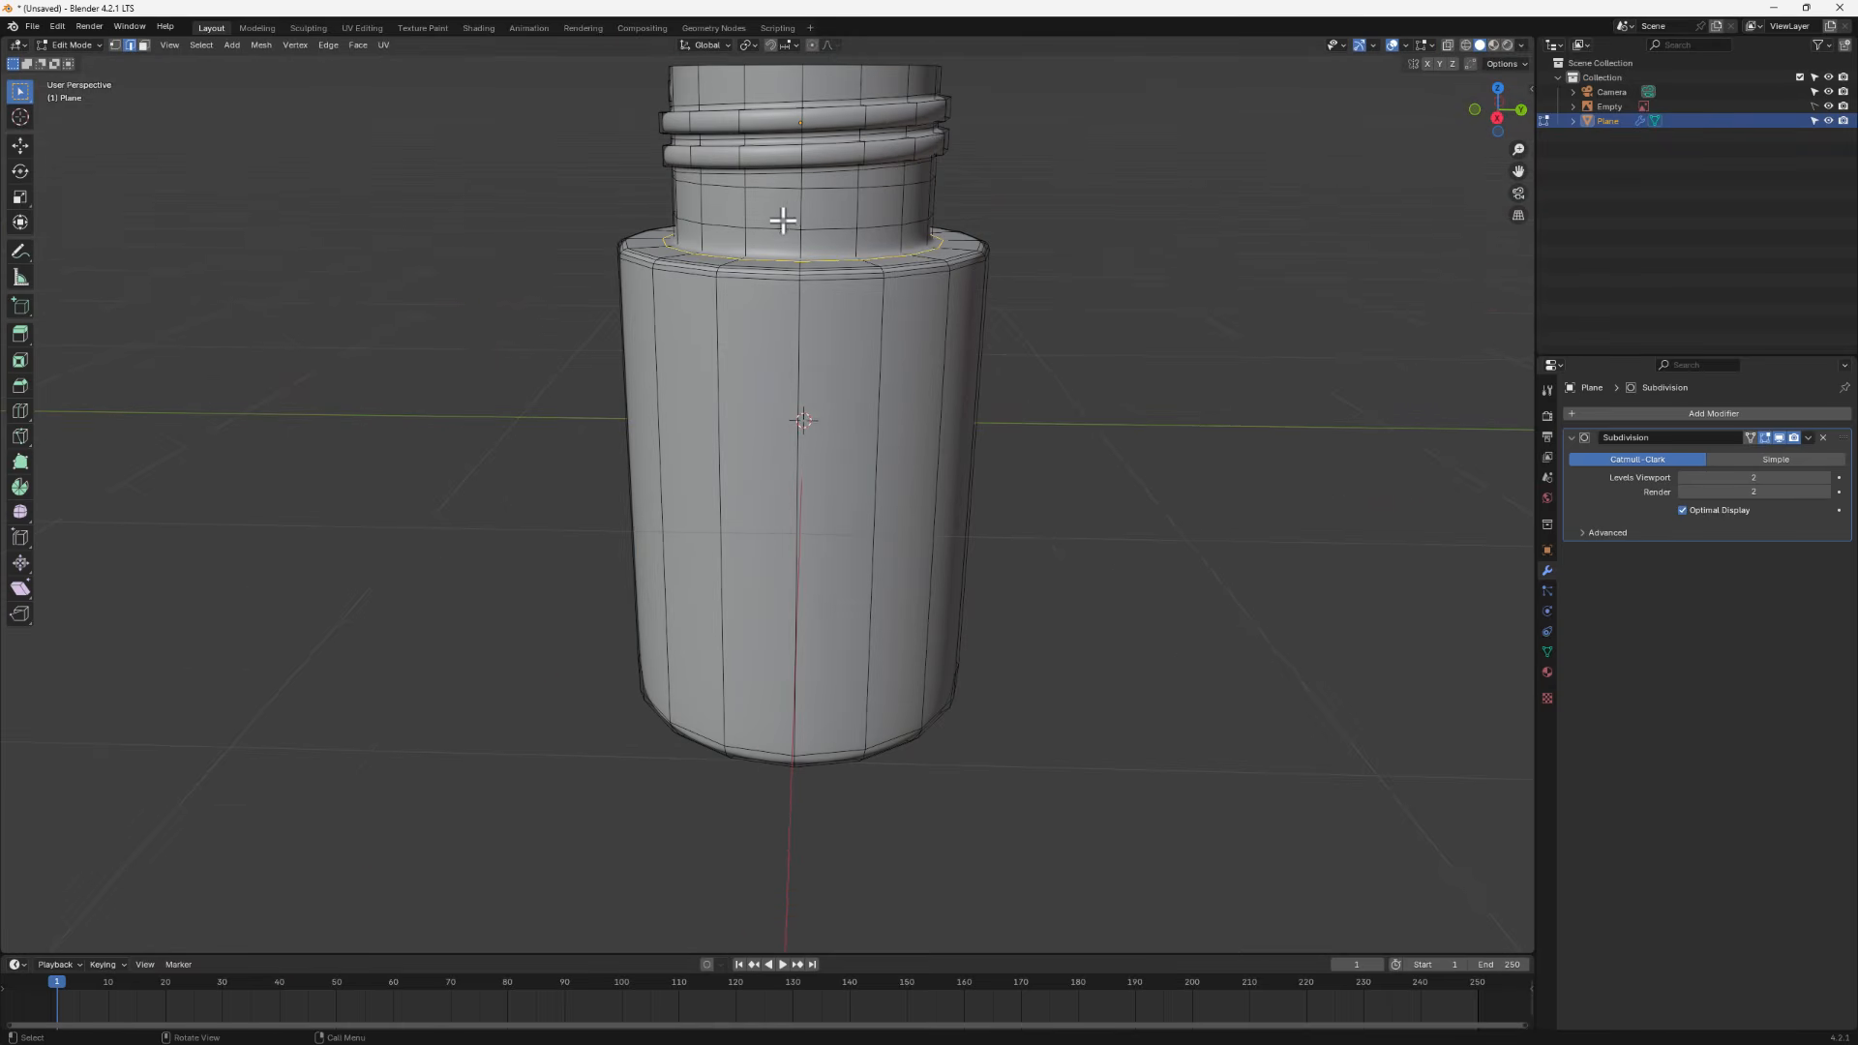
# - Inset the lowest face ring of the neck and extrude it outward along normals by 0.113 m as a collar
pyautogui.click(143, 44)
pyautogui.keyDown('alt'); pyautogui.click(825, 209); pyautogui.keyUp('alt')
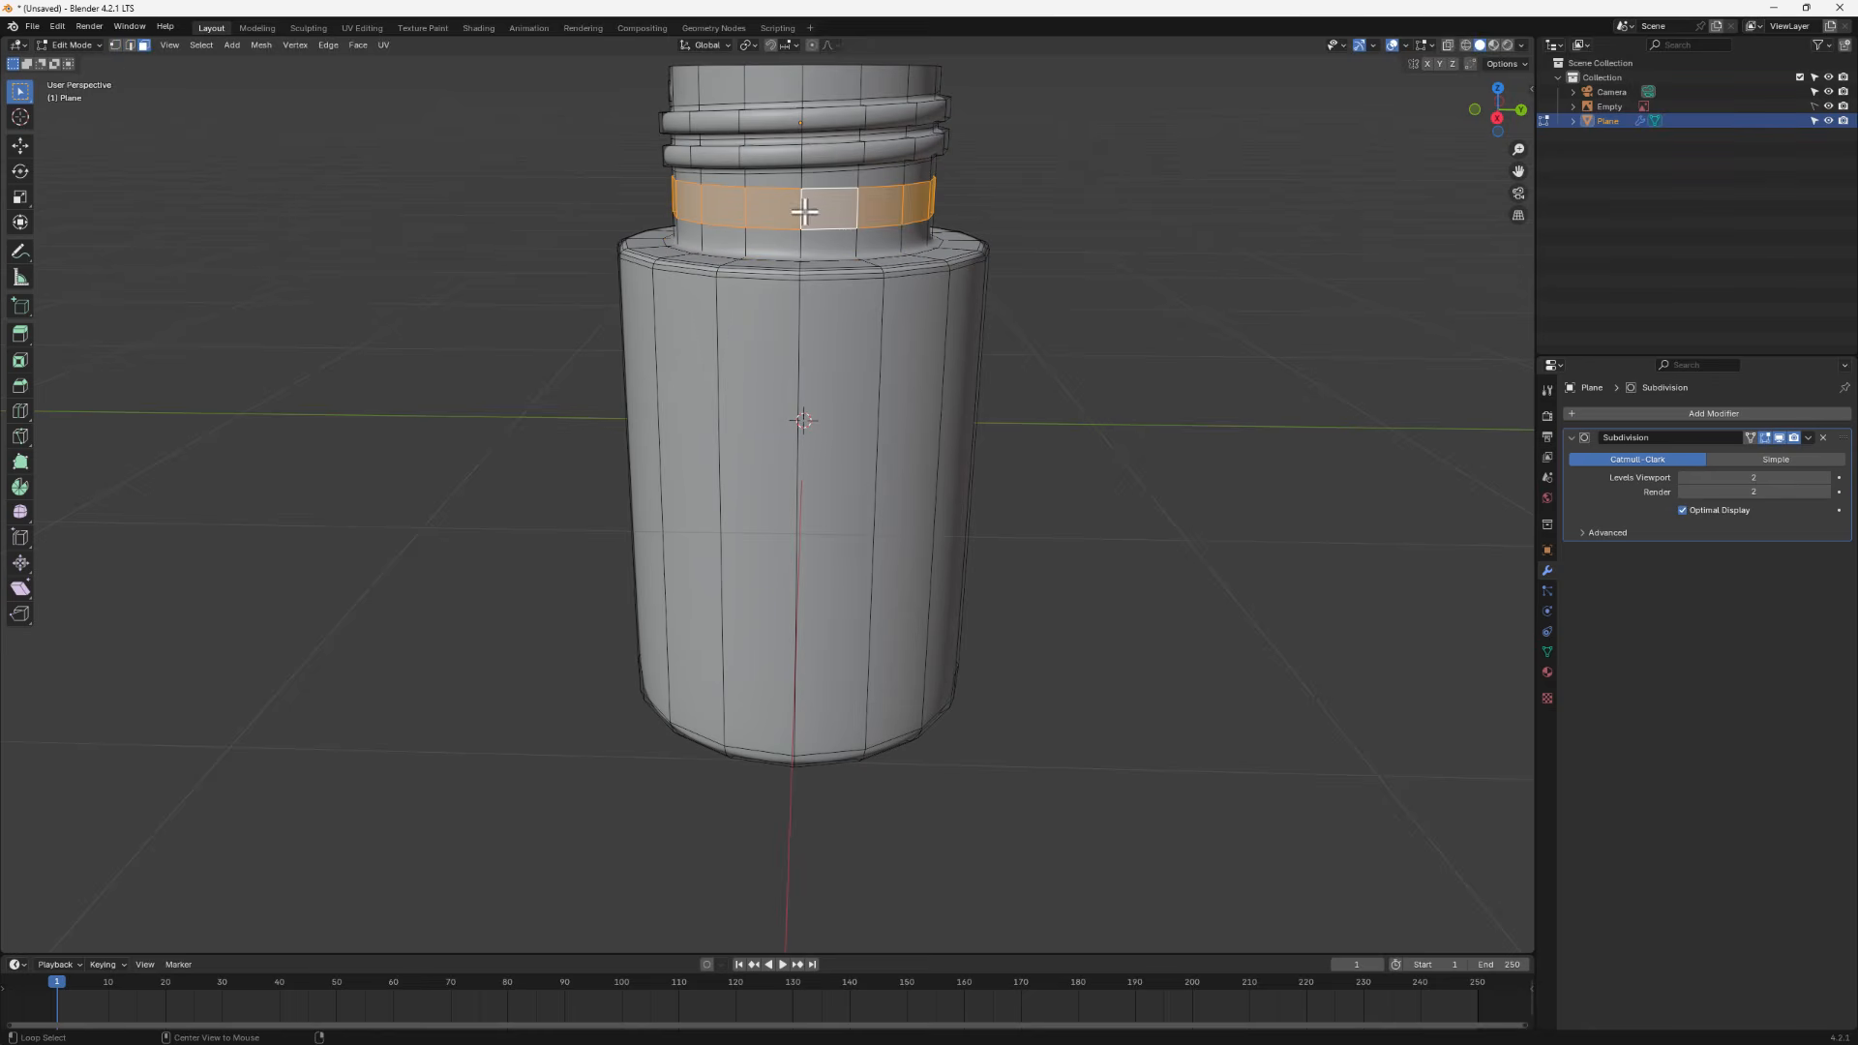
pyautogui.press('i')
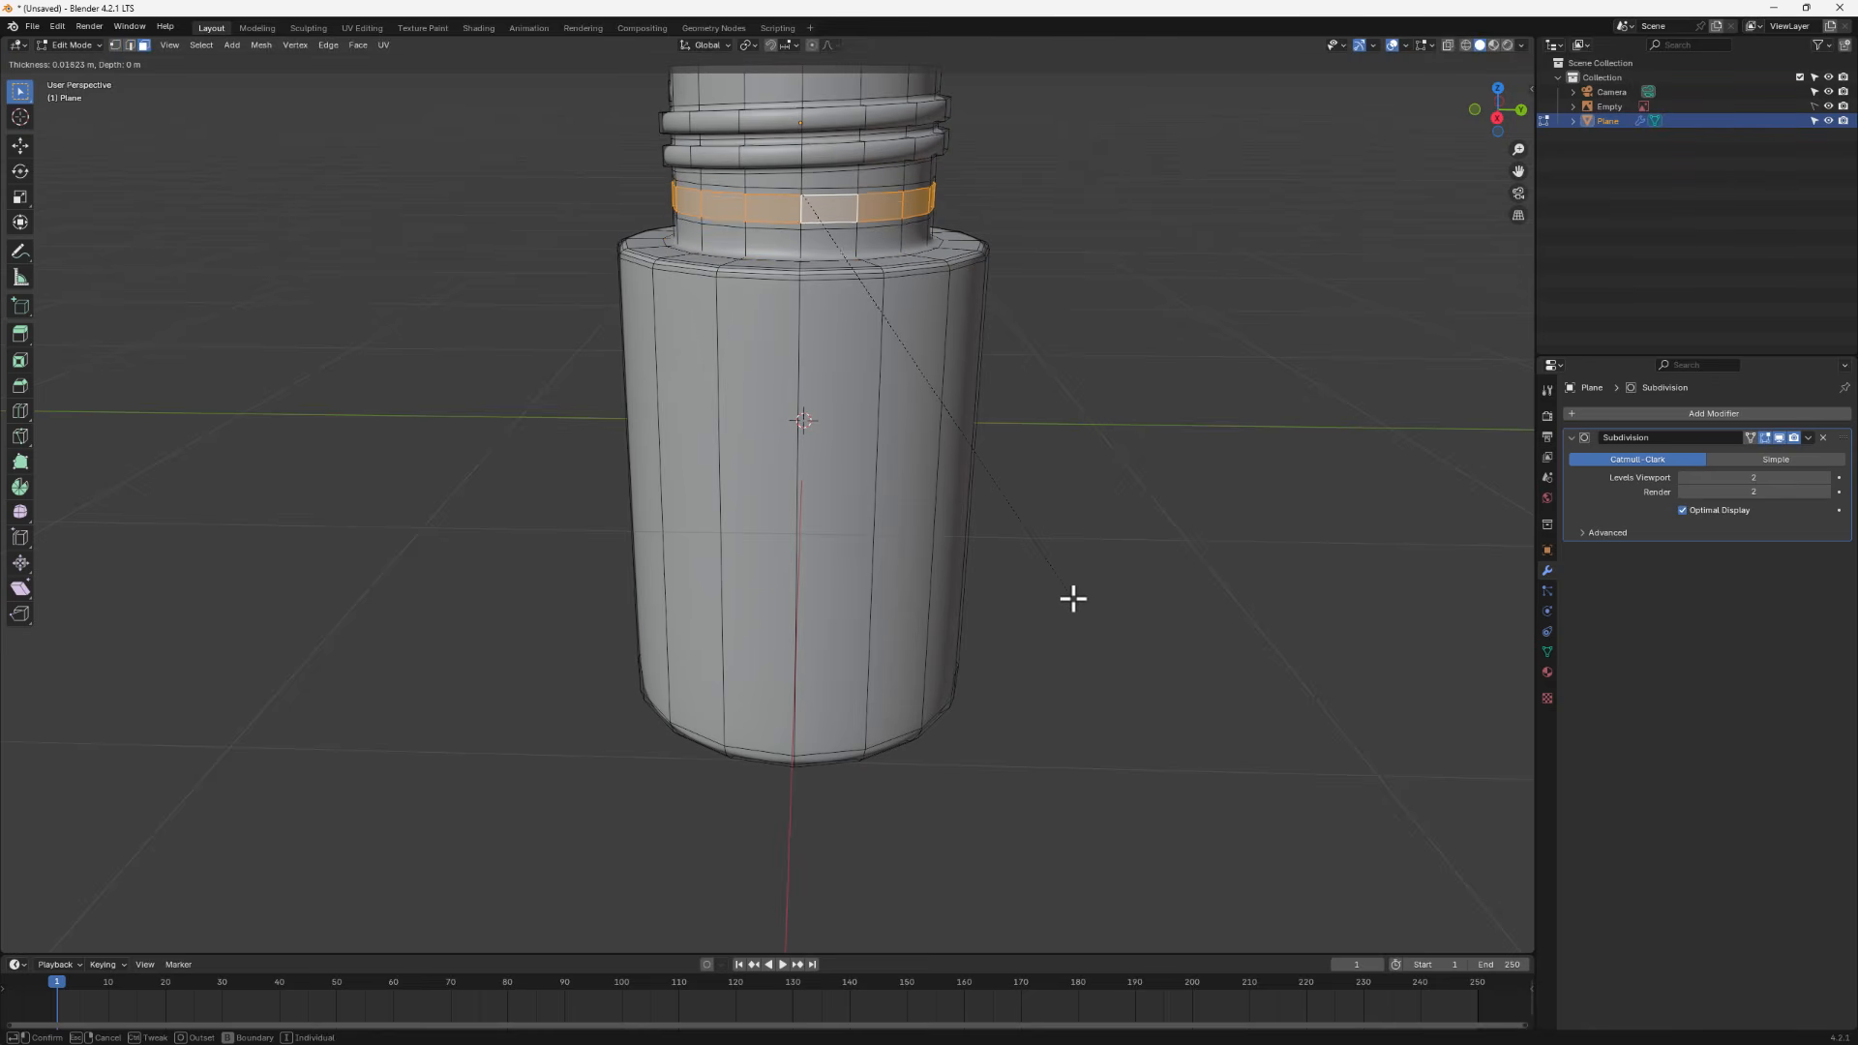
pyautogui.click(1076, 598)
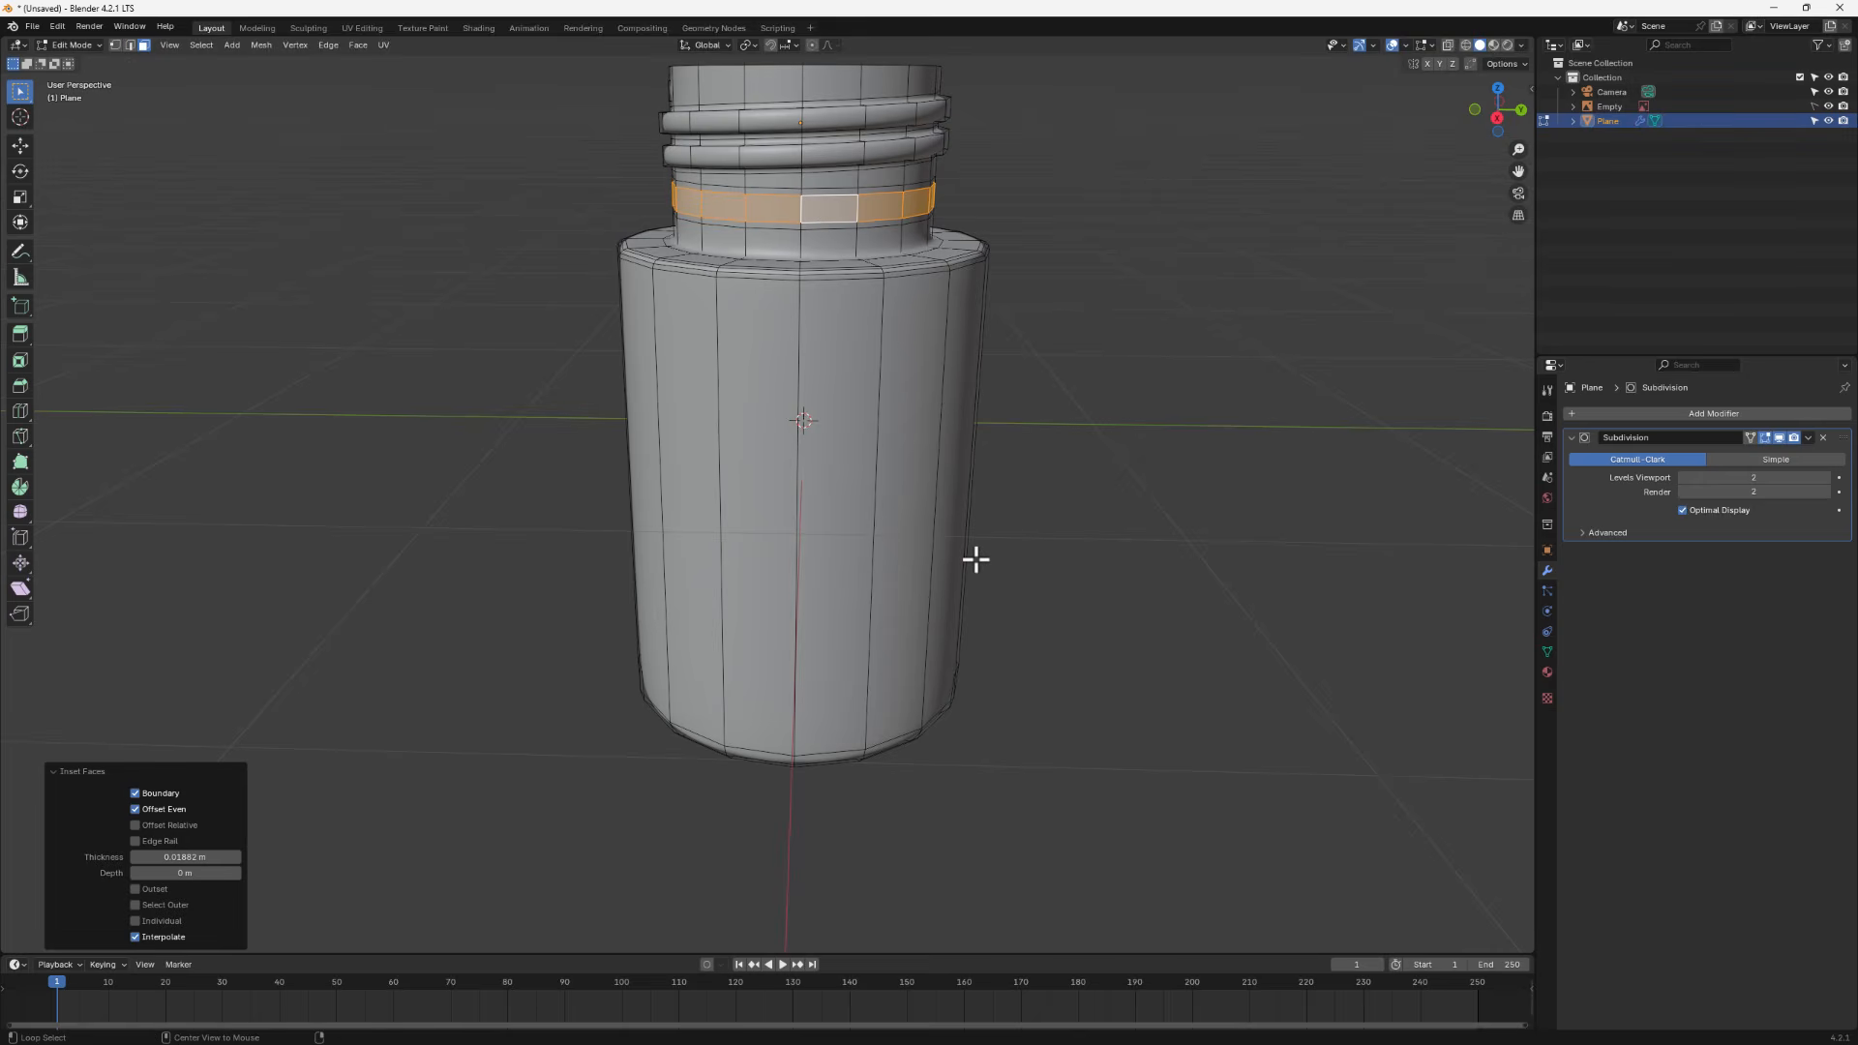
pyautogui.hotkey('alt', 'e')
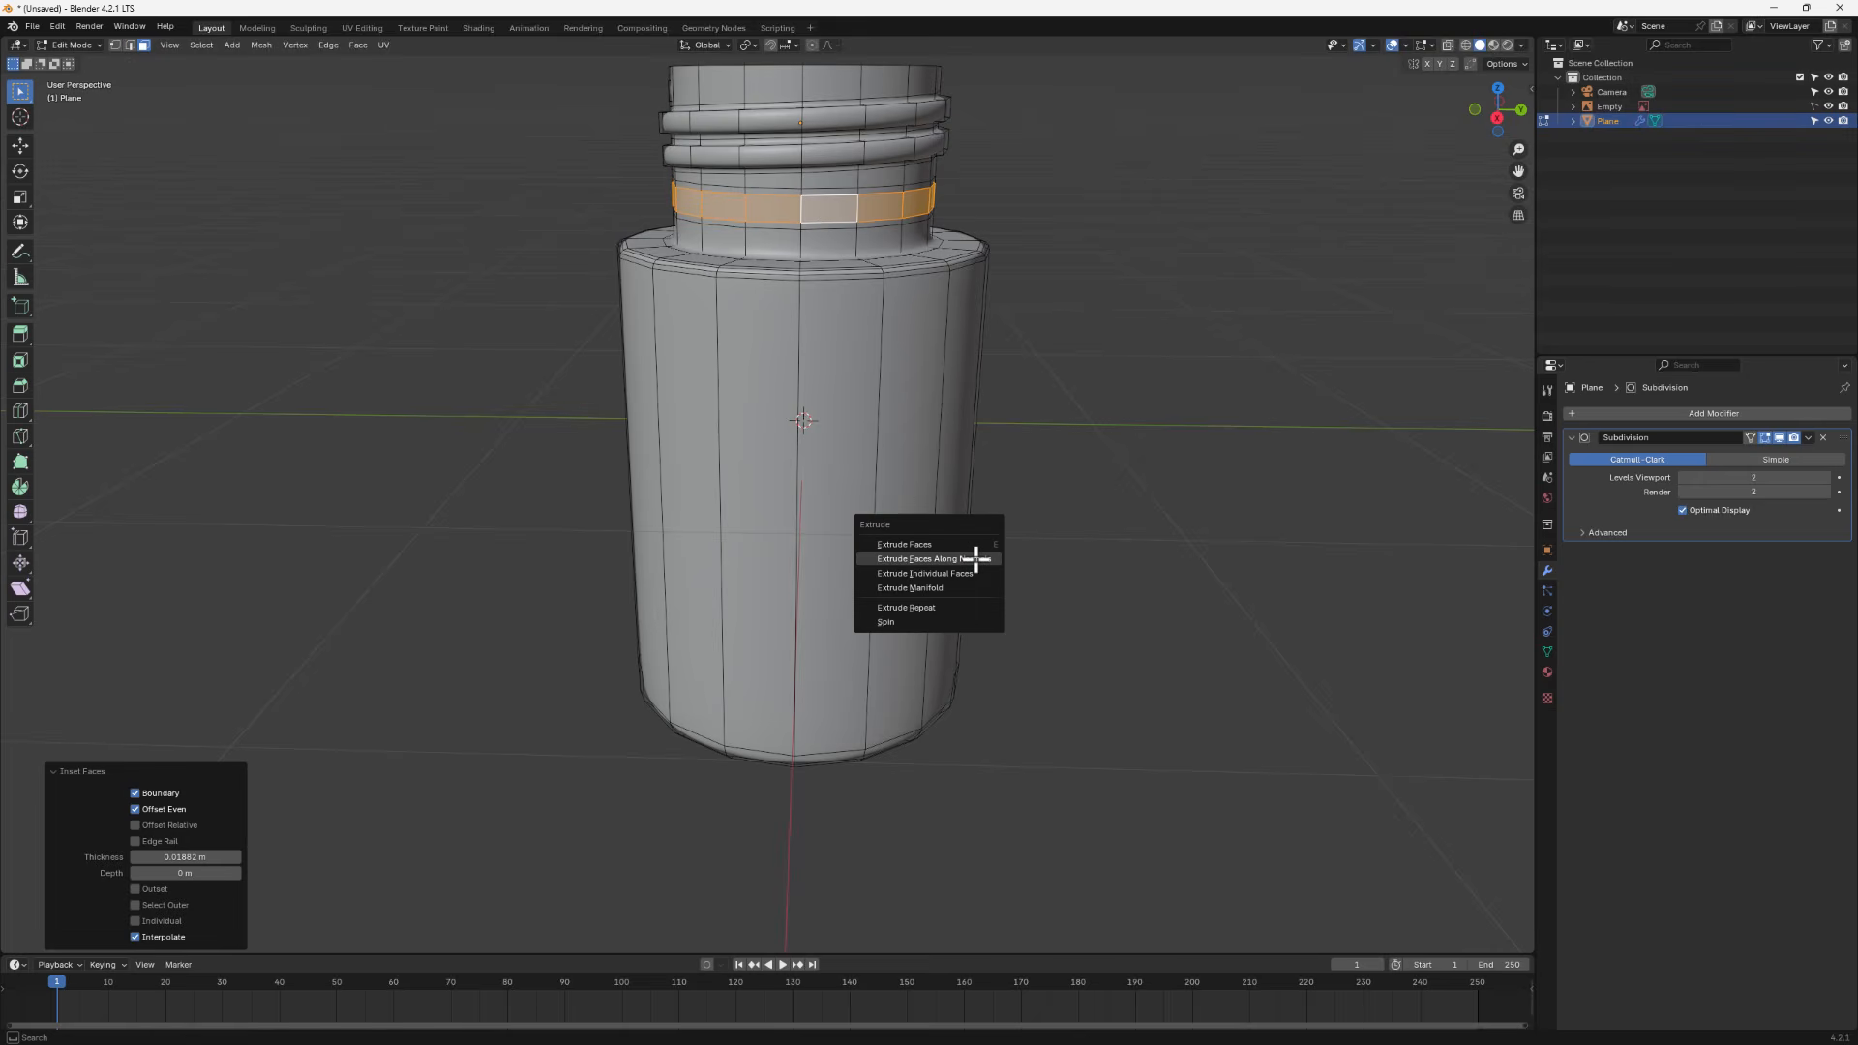
pyautogui.click(975, 558)
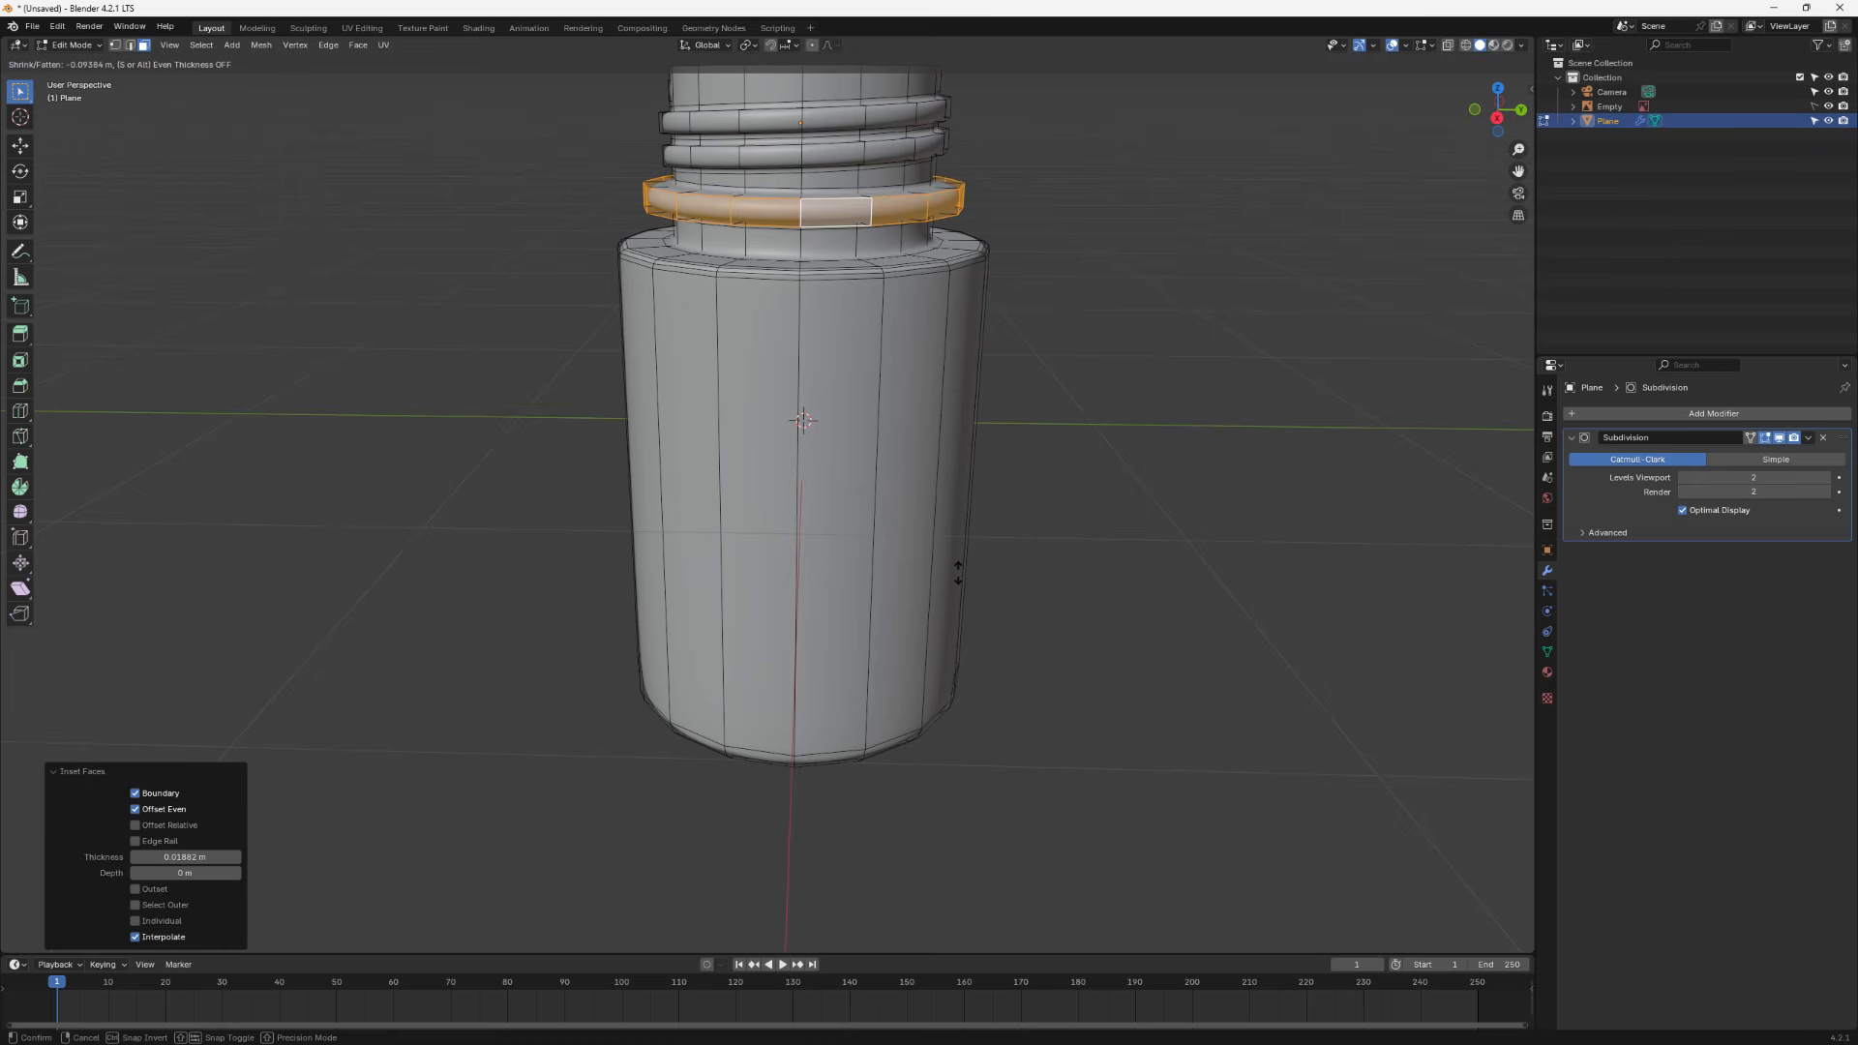
pyautogui.click(961, 579)
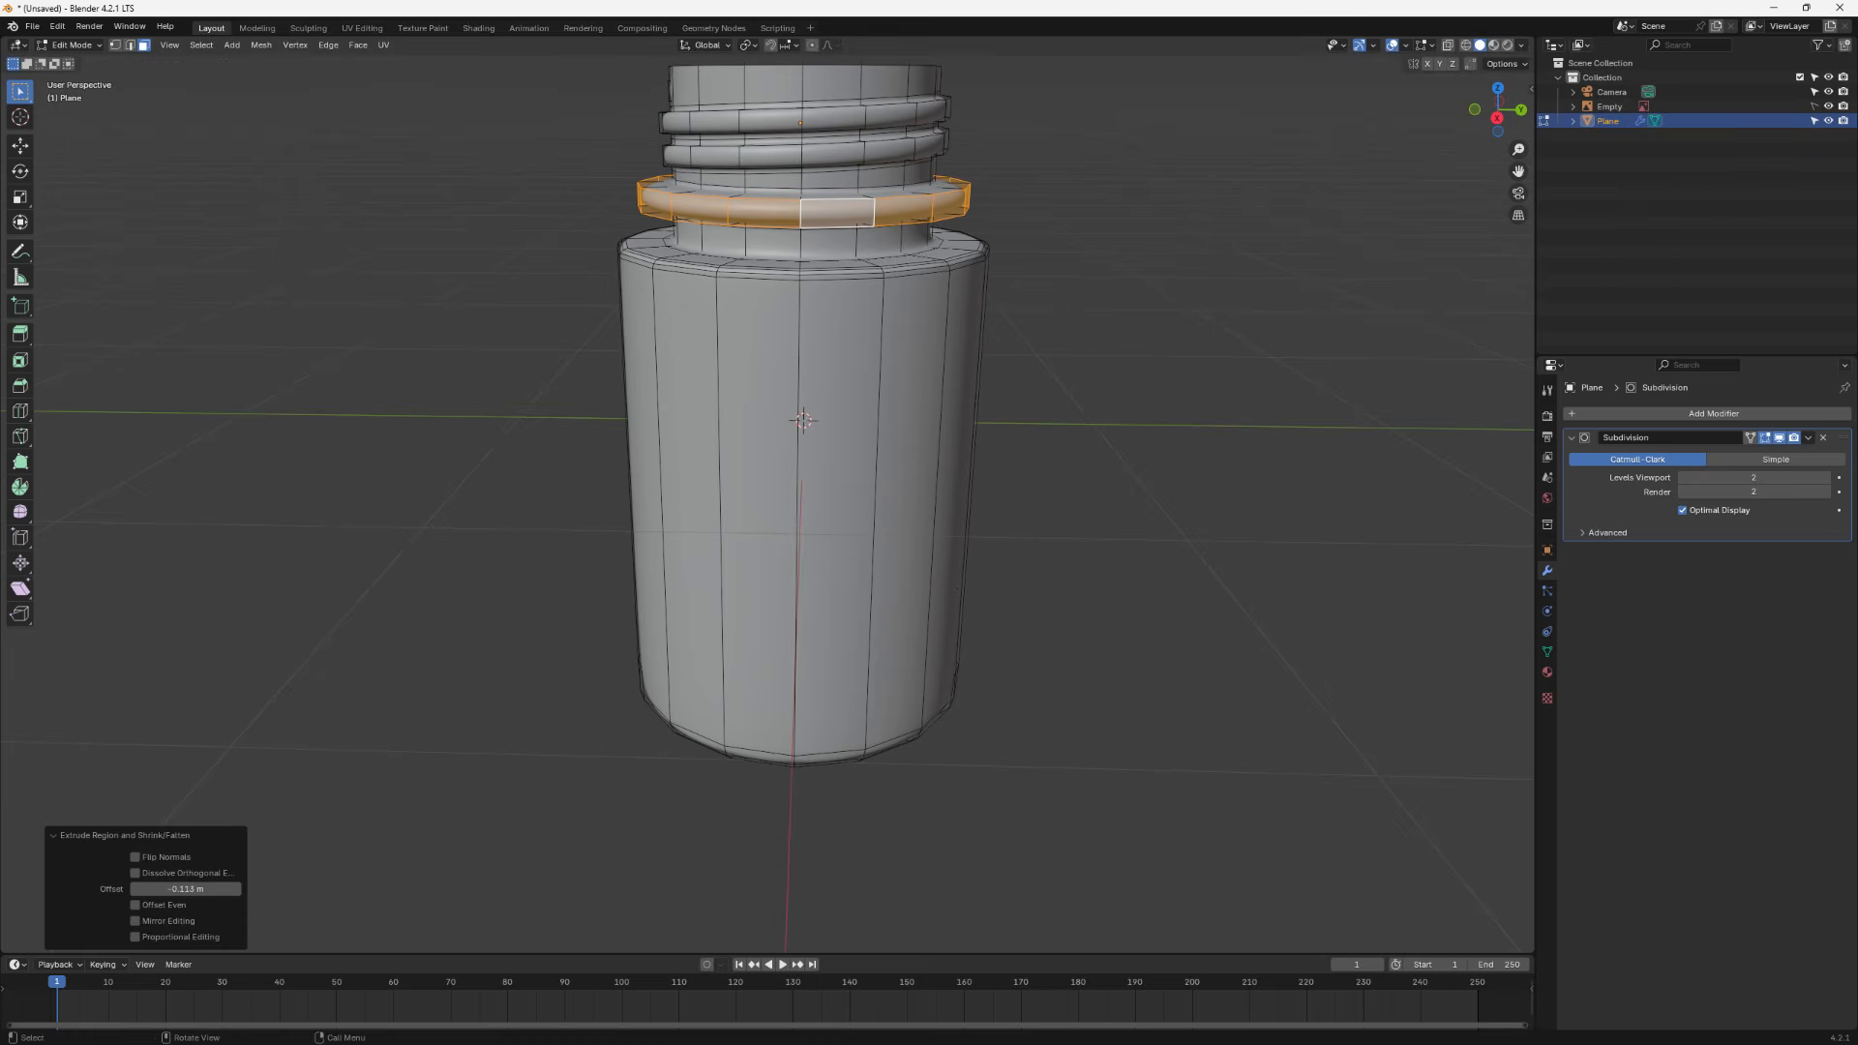
# - Inspect the jar with its new collar in Object Mode from several angles
pyautogui.press('Tab')
pyautogui.scroll(-4, 933, 591)
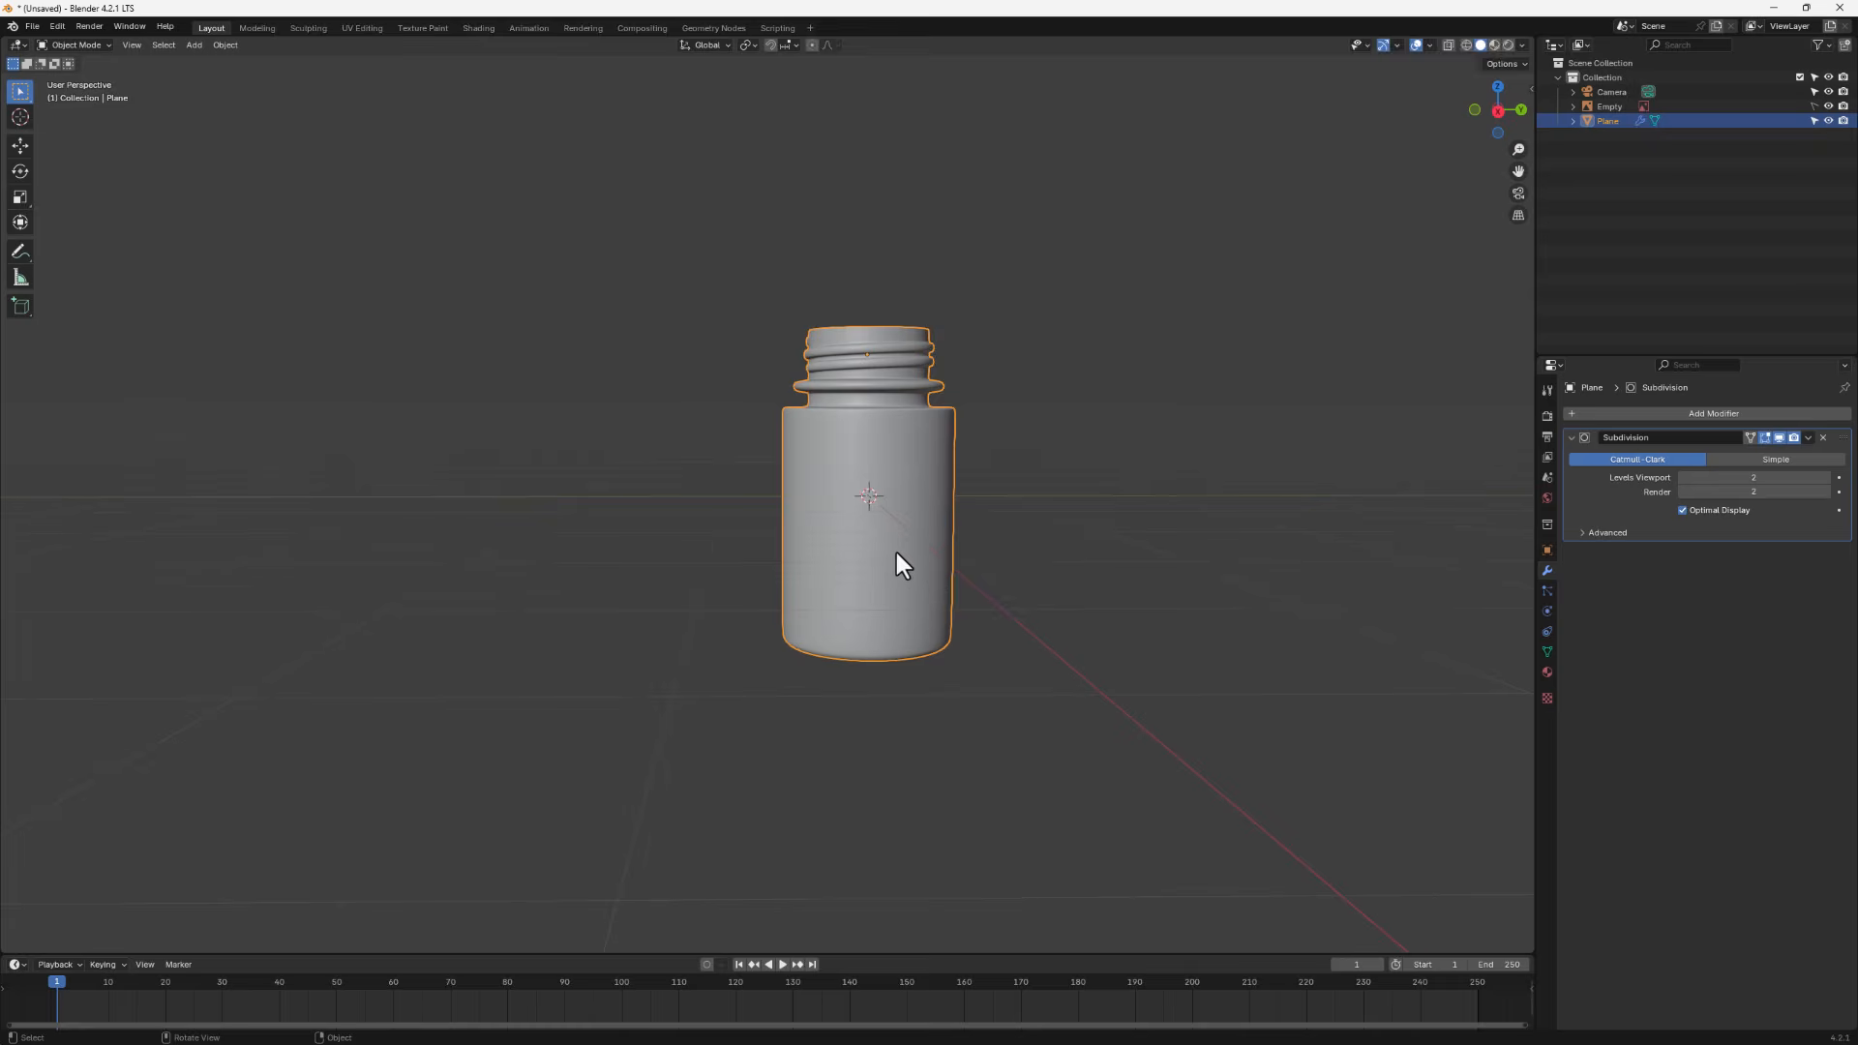
pyautogui.moveTo(896, 565)
pyautogui.mouseDown(button='middle')
pyautogui.moveTo(932, 403)
pyautogui.moveTo(932, 499)
pyautogui.moveTo(881, 552)
pyautogui.mouseUp(button='middle')
pyautogui.scroll(2, 915, 552)
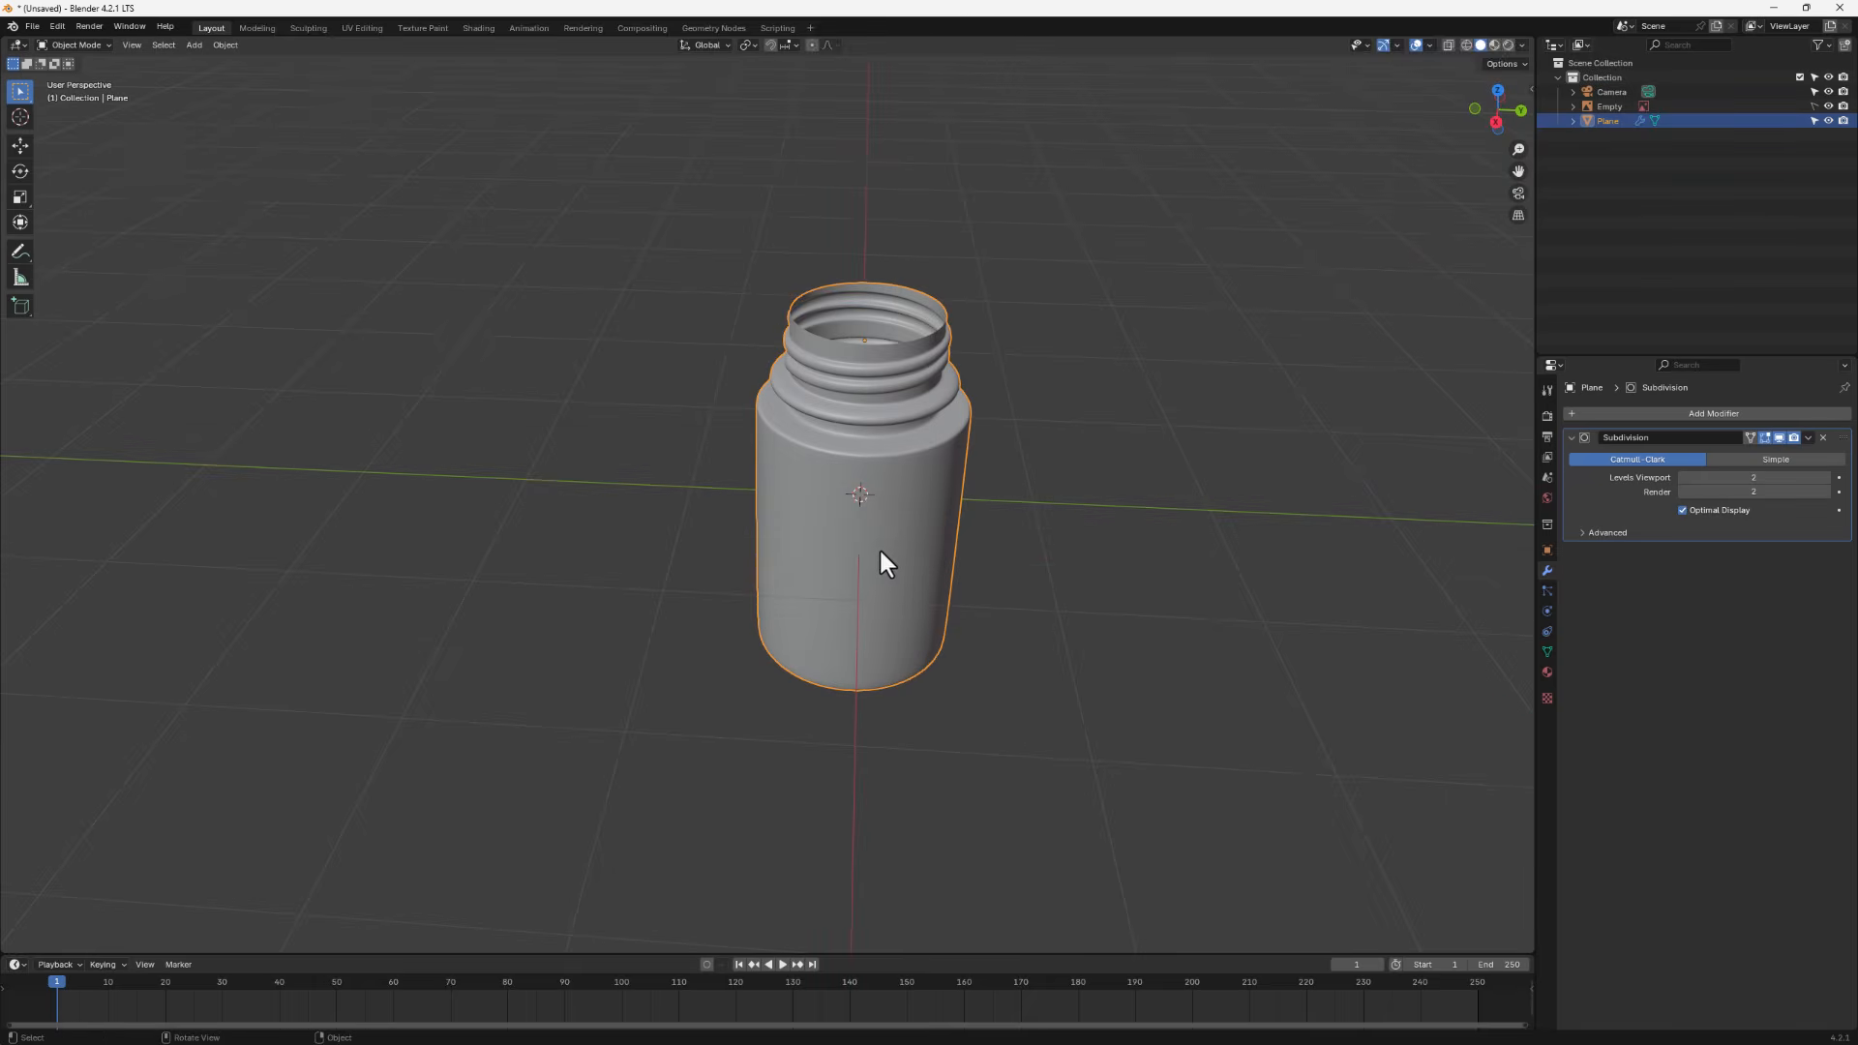
# - Select the whole mesh and extrude it along normals by 0.0409 m to give the jar wall thickness
pyautogui.press('Tab')
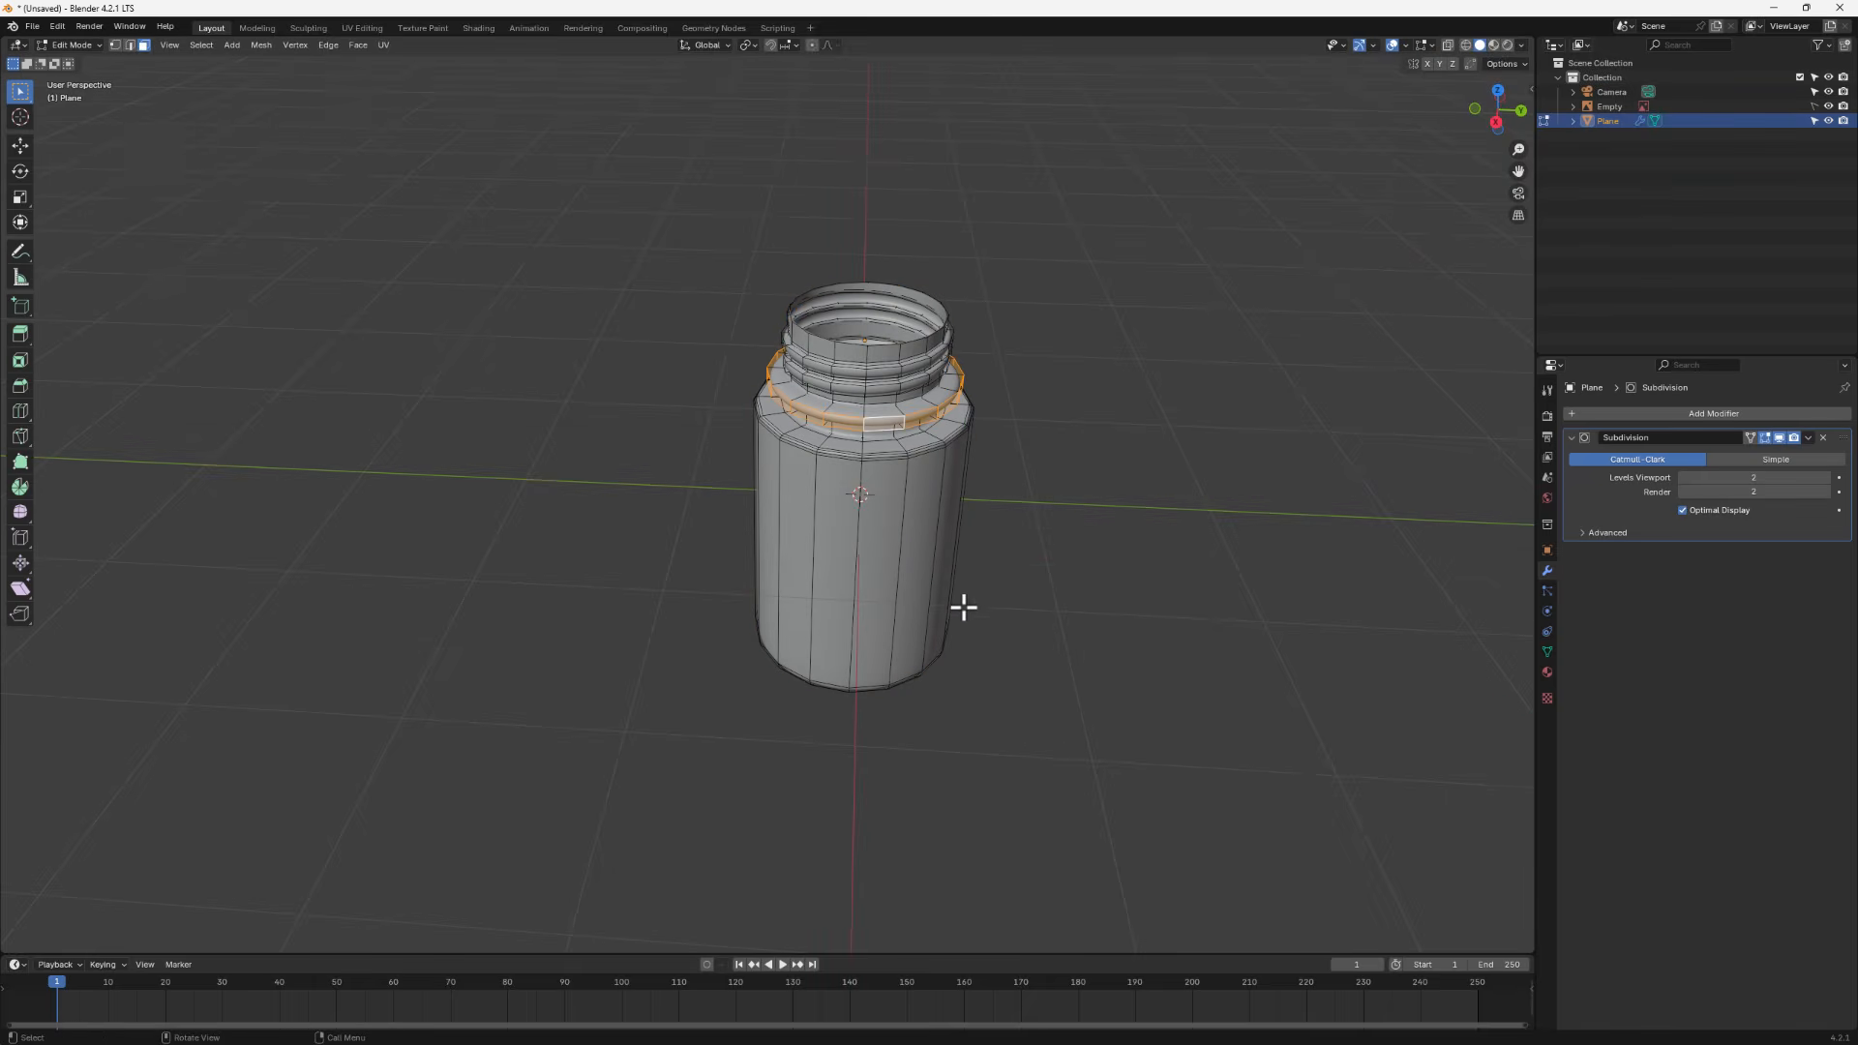
pyautogui.press('a')
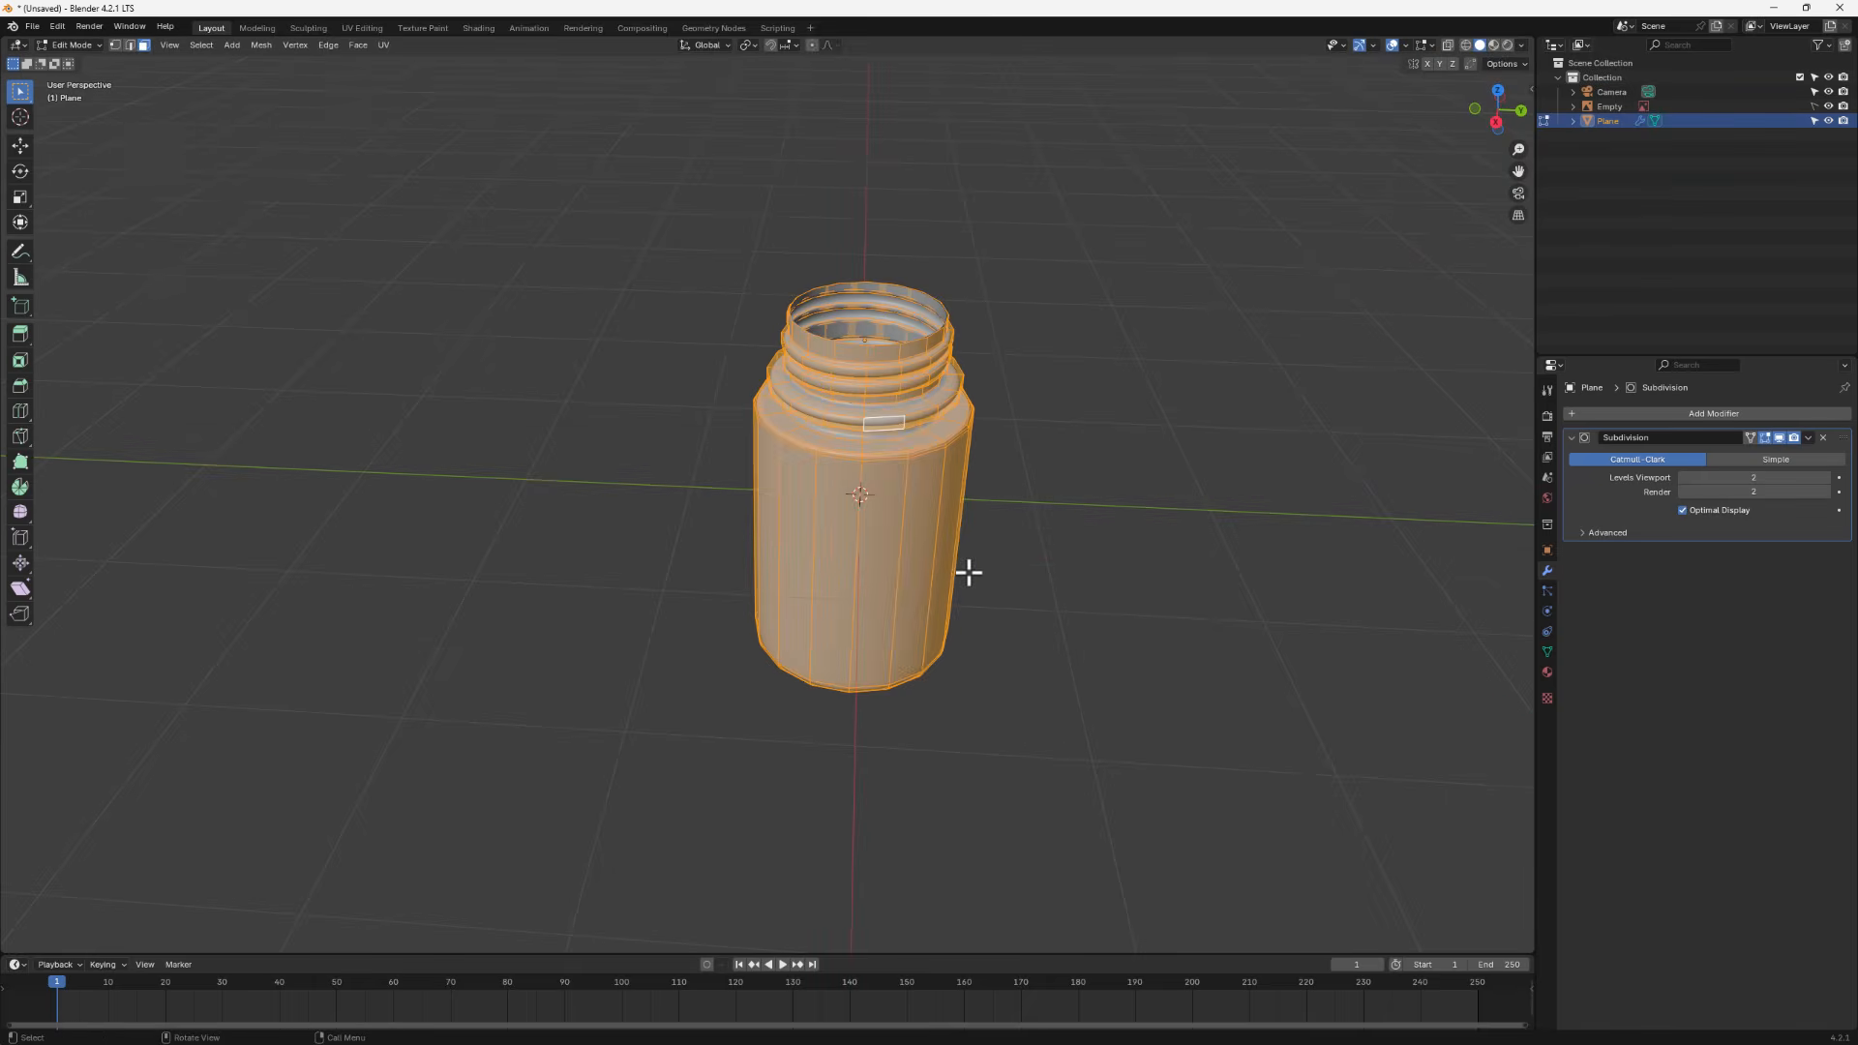
pyautogui.press('alt')
pyautogui.hotkey('alt', 'e')
pyautogui.click(1069, 635)
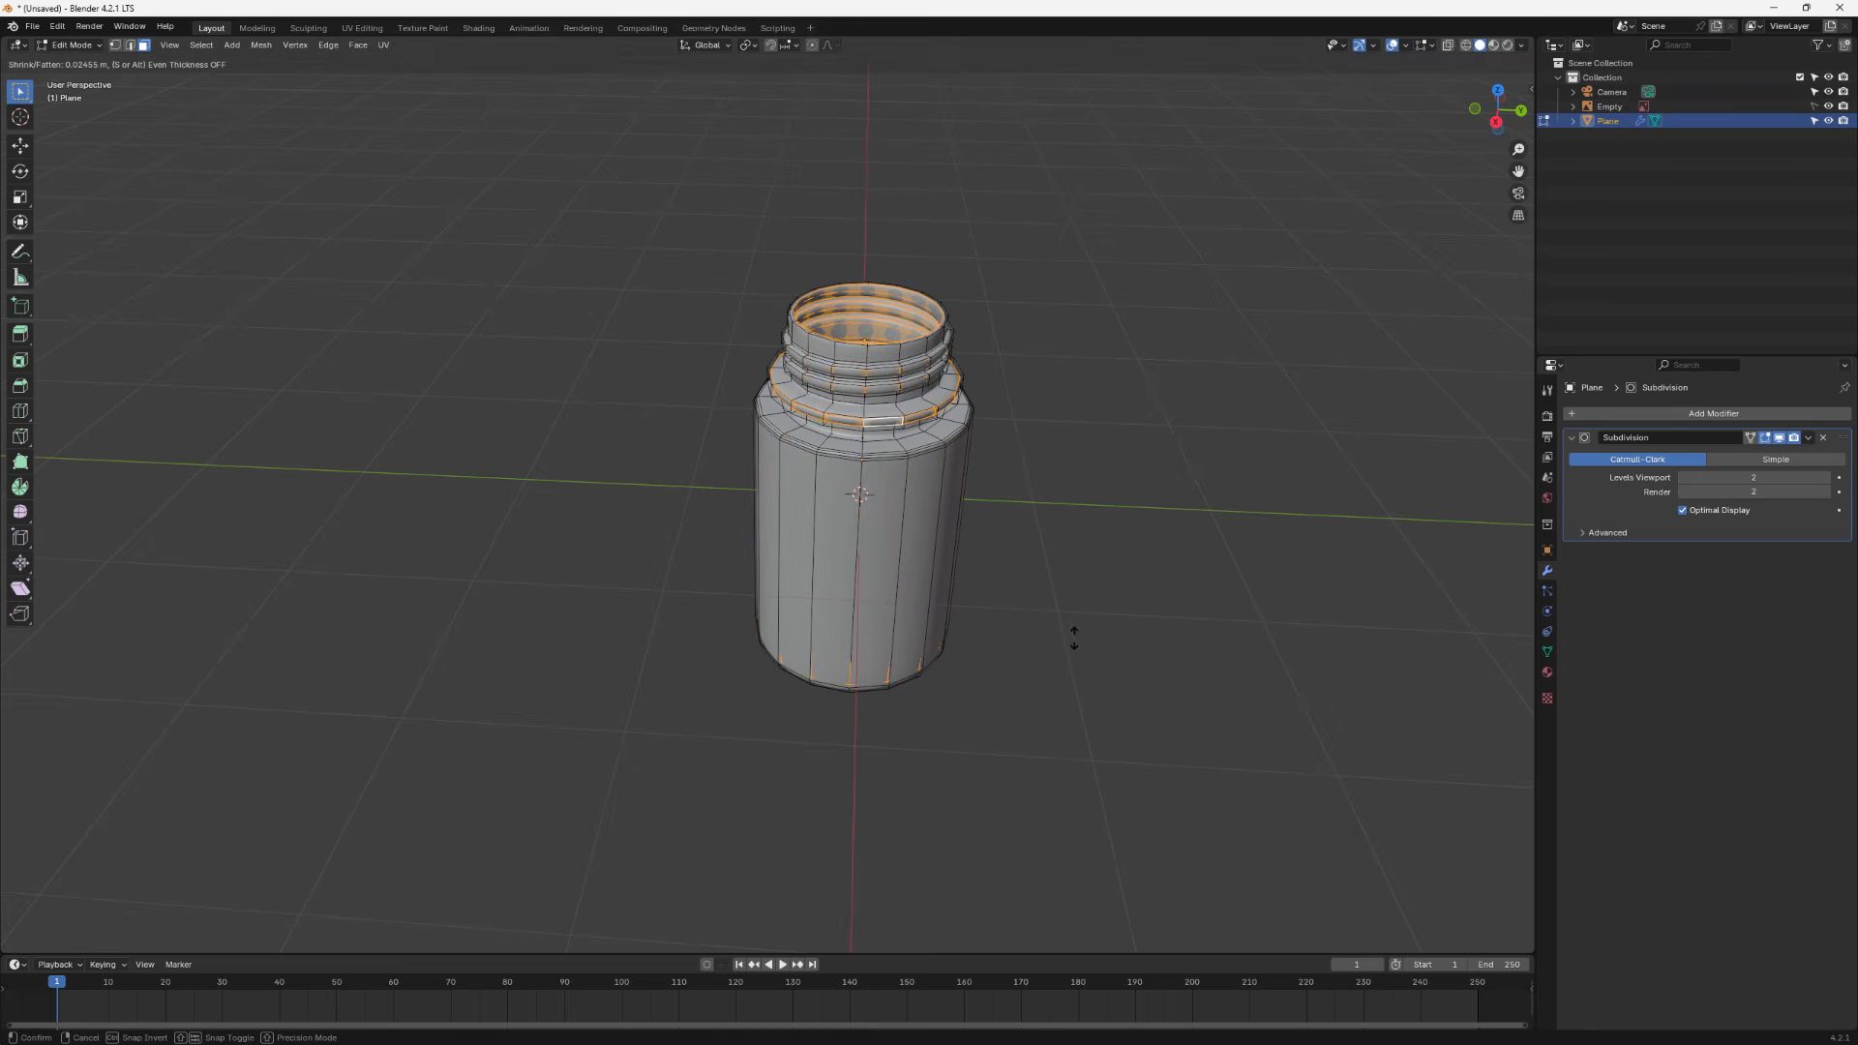
pyautogui.click(1078, 636)
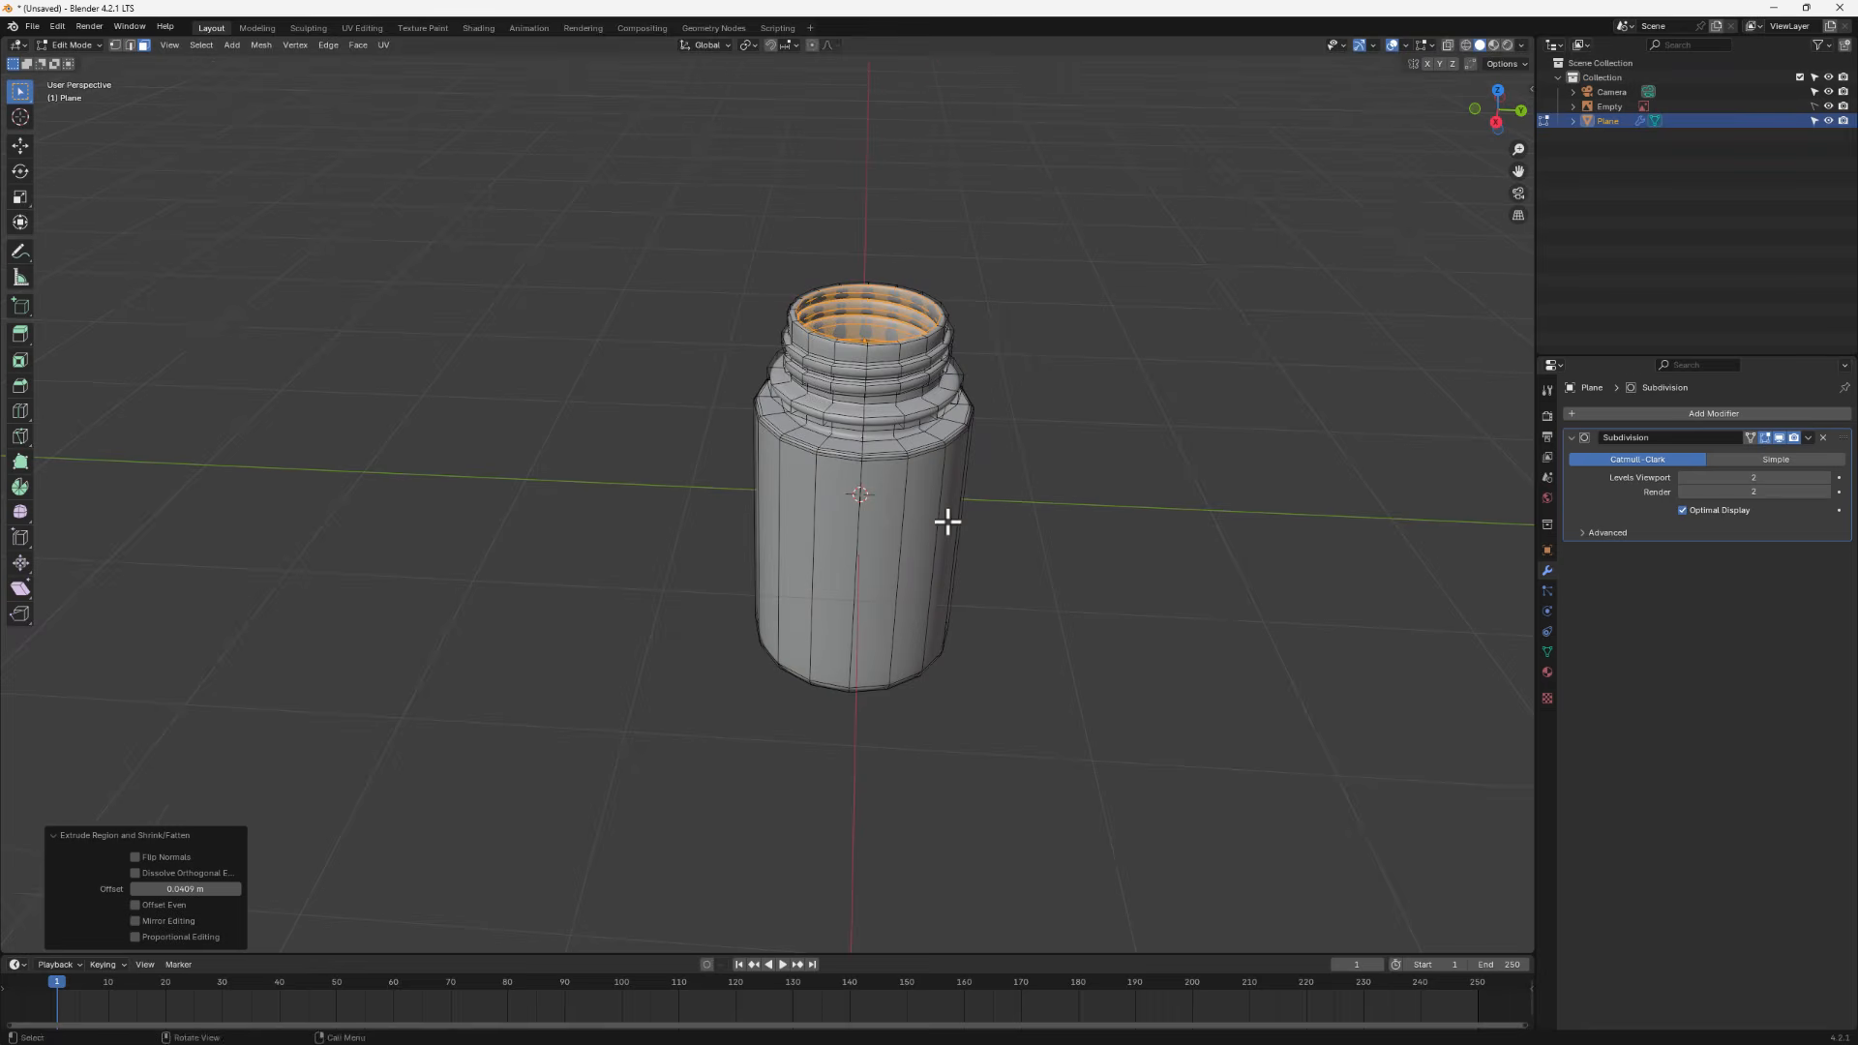
# - Inspect the thickened jar from above and against the front reference image, then re-enter Edit Mode
pyautogui.moveTo(945, 518); pyautogui.dragTo(916, 539, button='middle')
pyautogui.scroll(2, 821, 369)
pyautogui.scroll(-2, 821, 369)
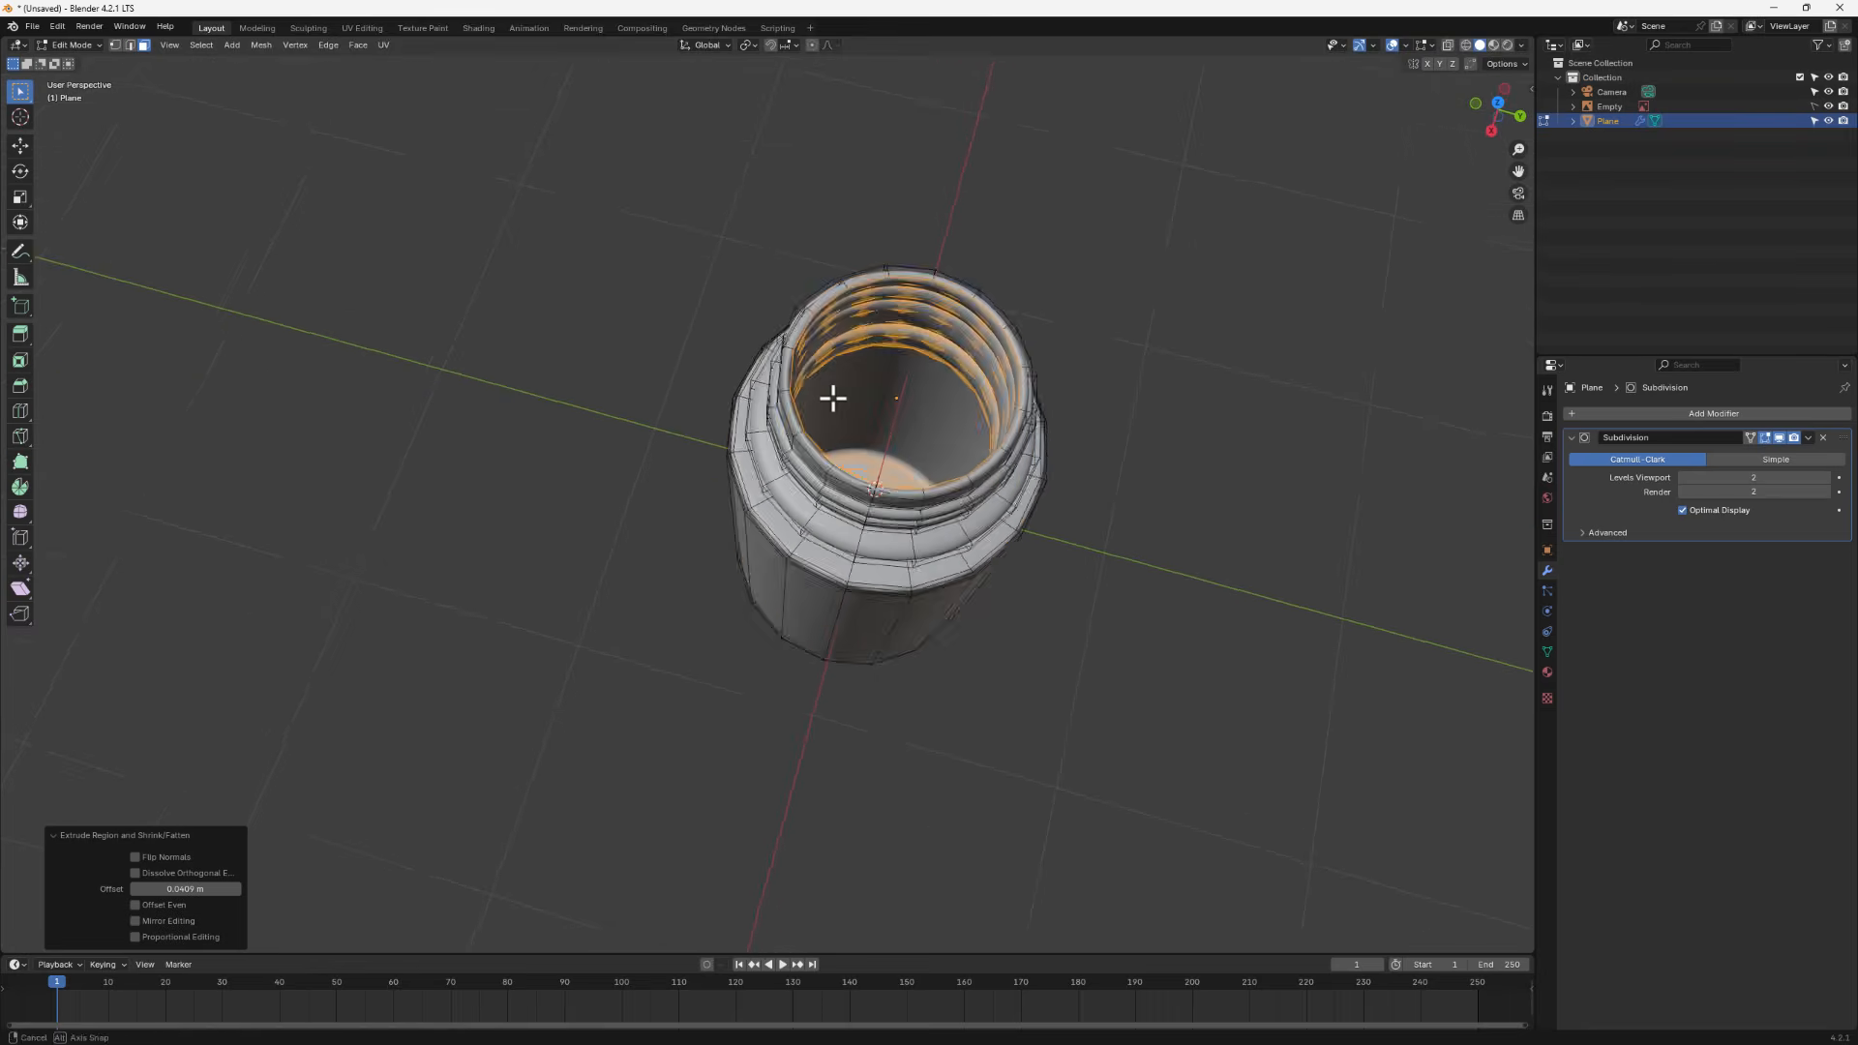
pyautogui.press('Tab')
pyautogui.moveTo(833, 394); pyautogui.dragTo(896, 308, button='middle')
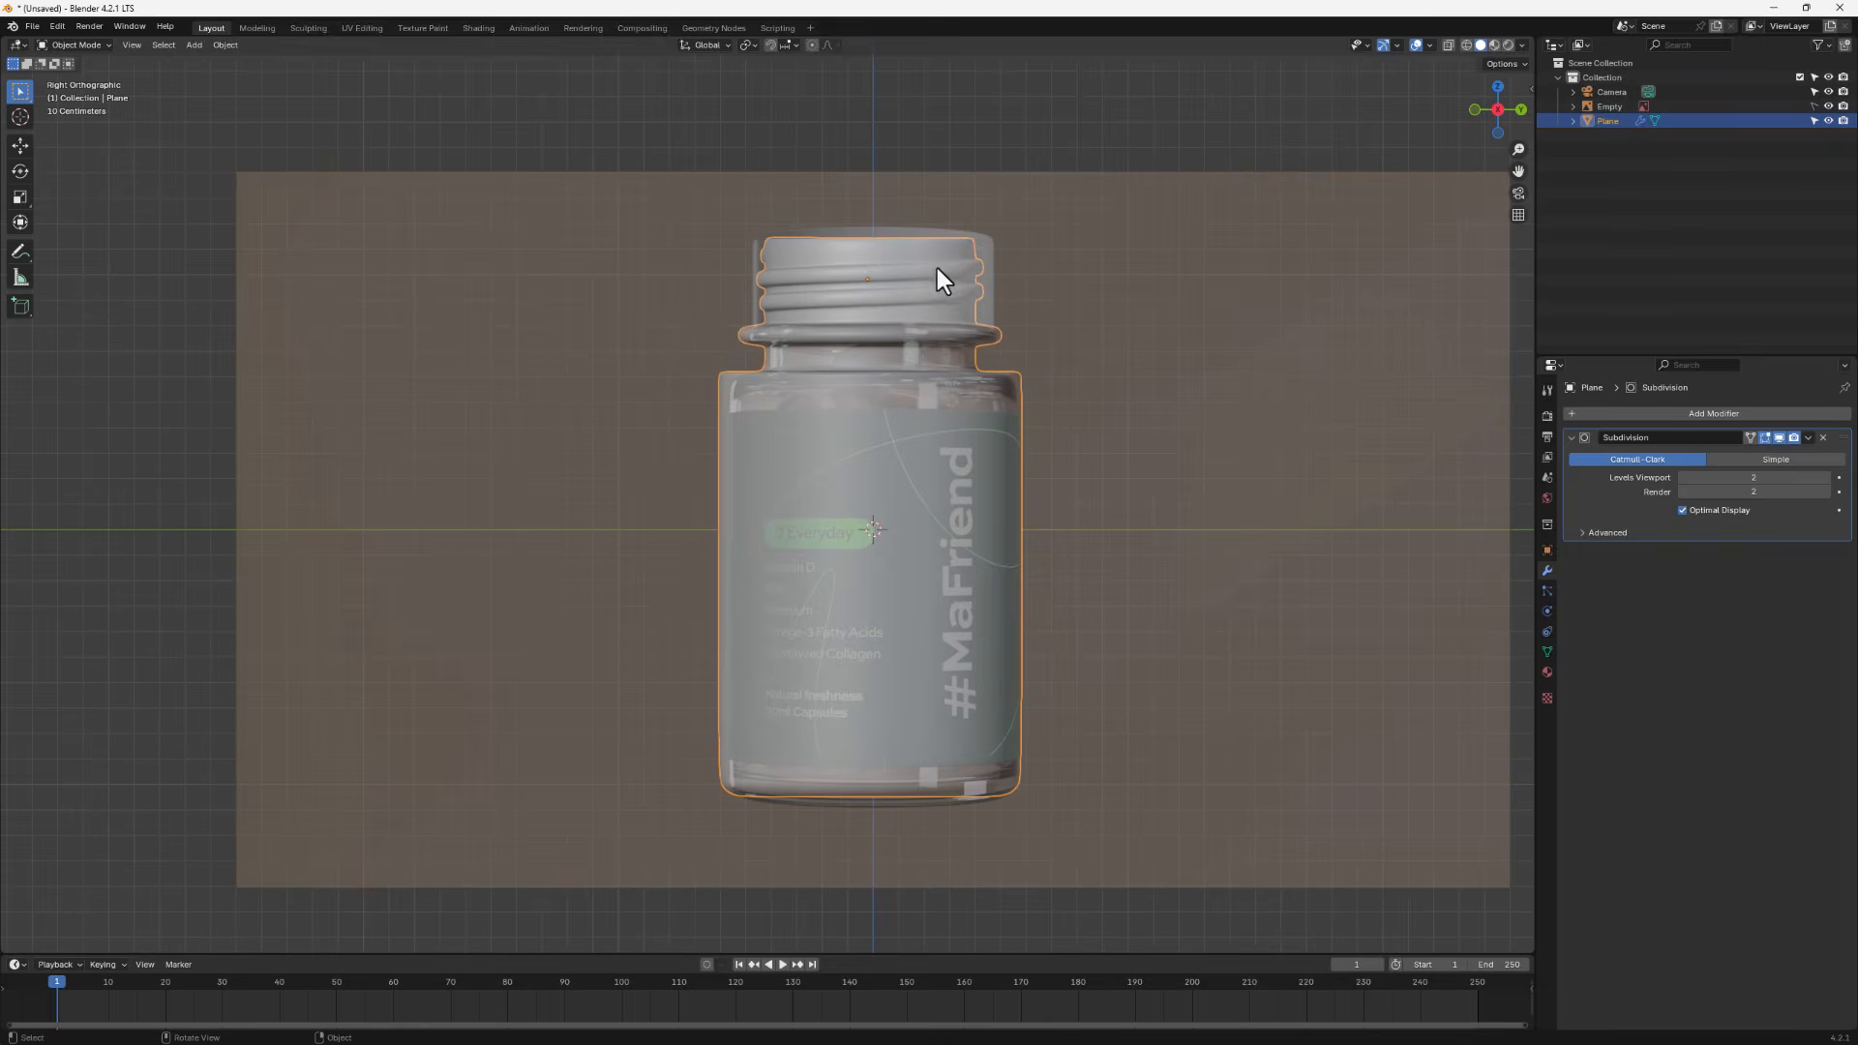
pyautogui.moveTo(886, 282); pyautogui.dragTo(851, 426, button='middle')
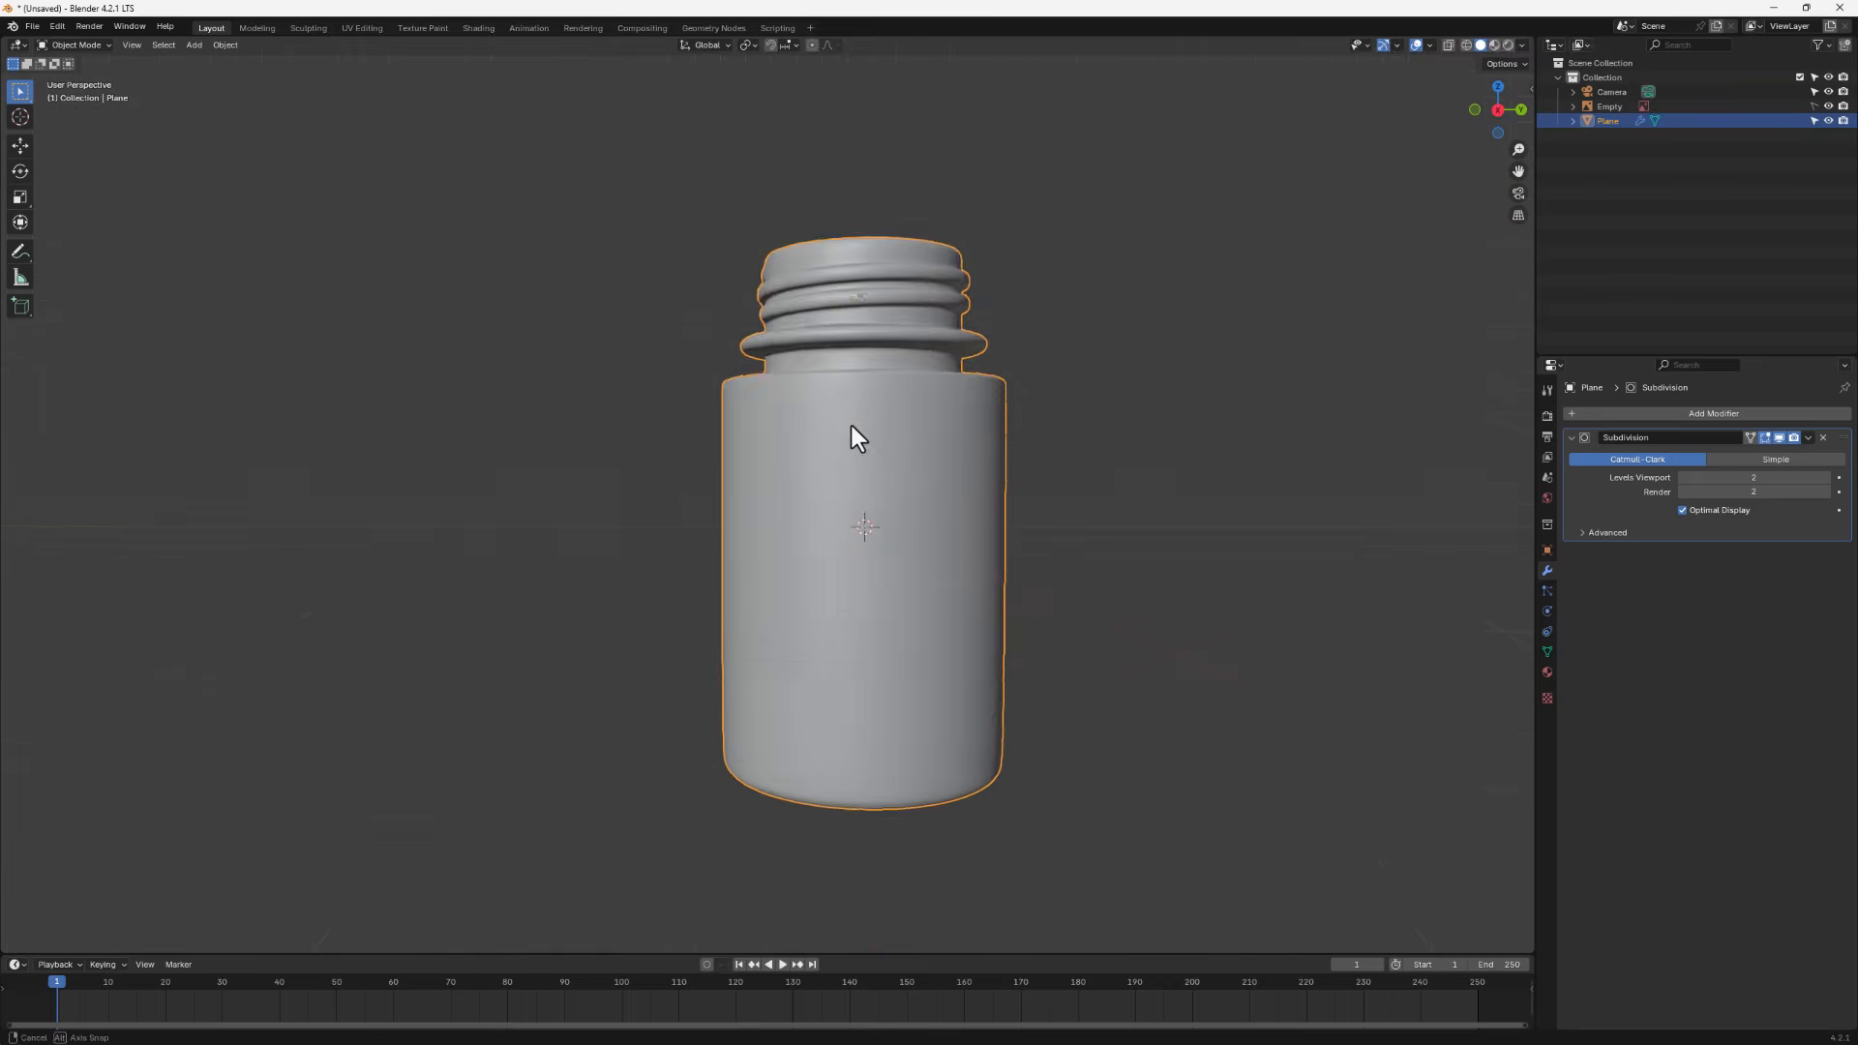
pyautogui.press('Tab')
pyautogui.scroll(3, 815, 372)
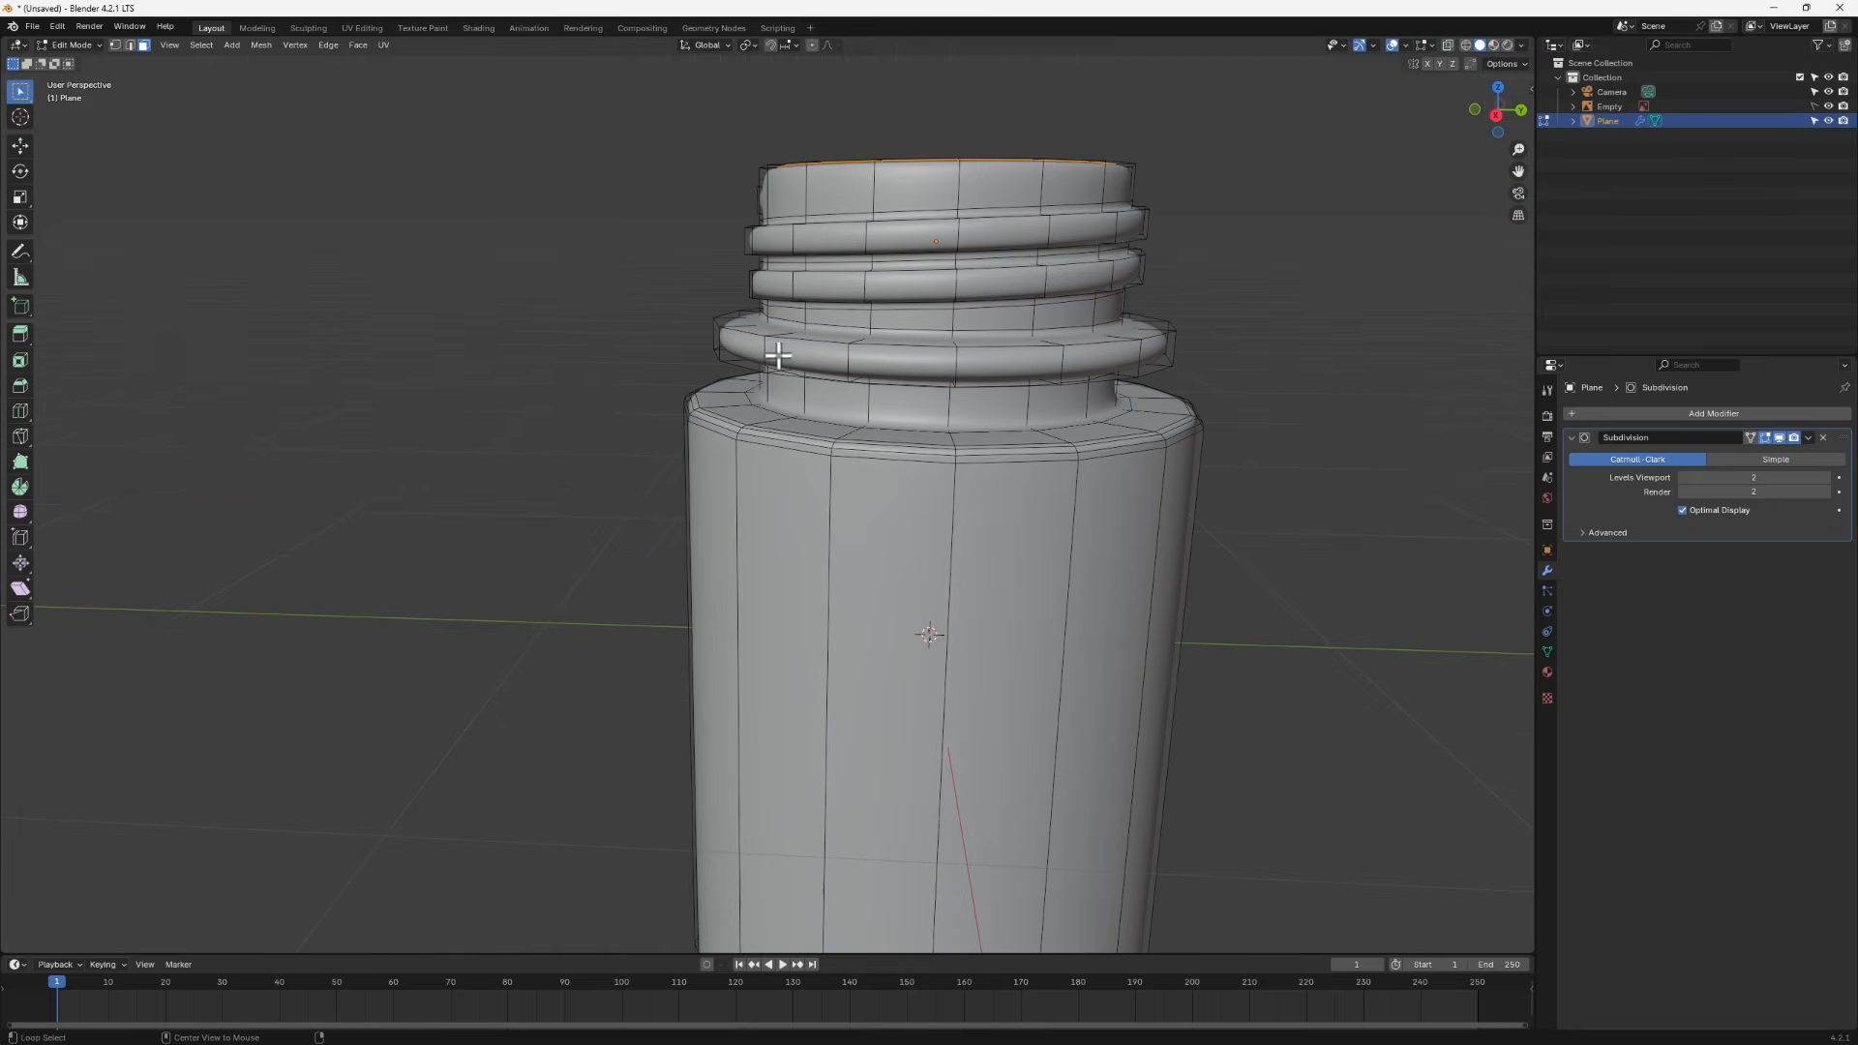
# - Select the edge loop around the neck collar and duplicate it in place
pyautogui.keyDown('alt'); pyautogui.click(793, 341); pyautogui.keyUp('alt')
pyautogui.click(797, 344)
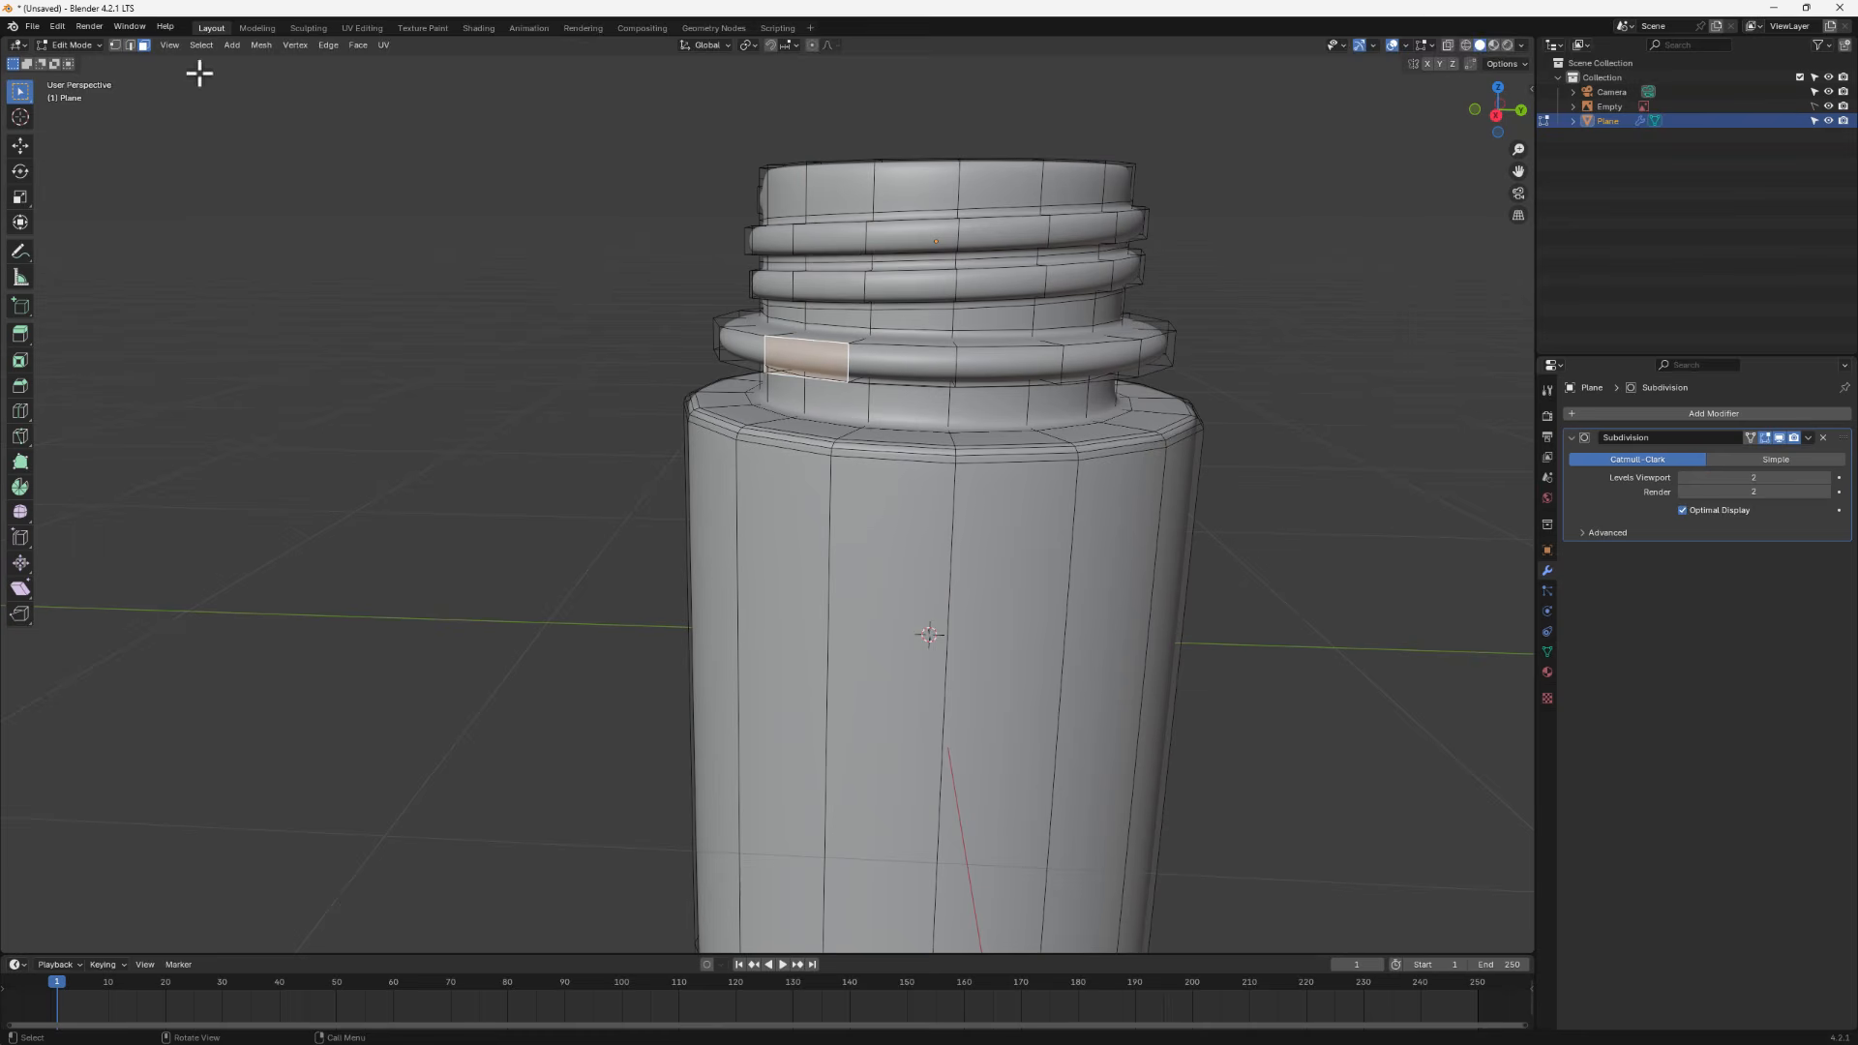
pyautogui.click(130, 44)
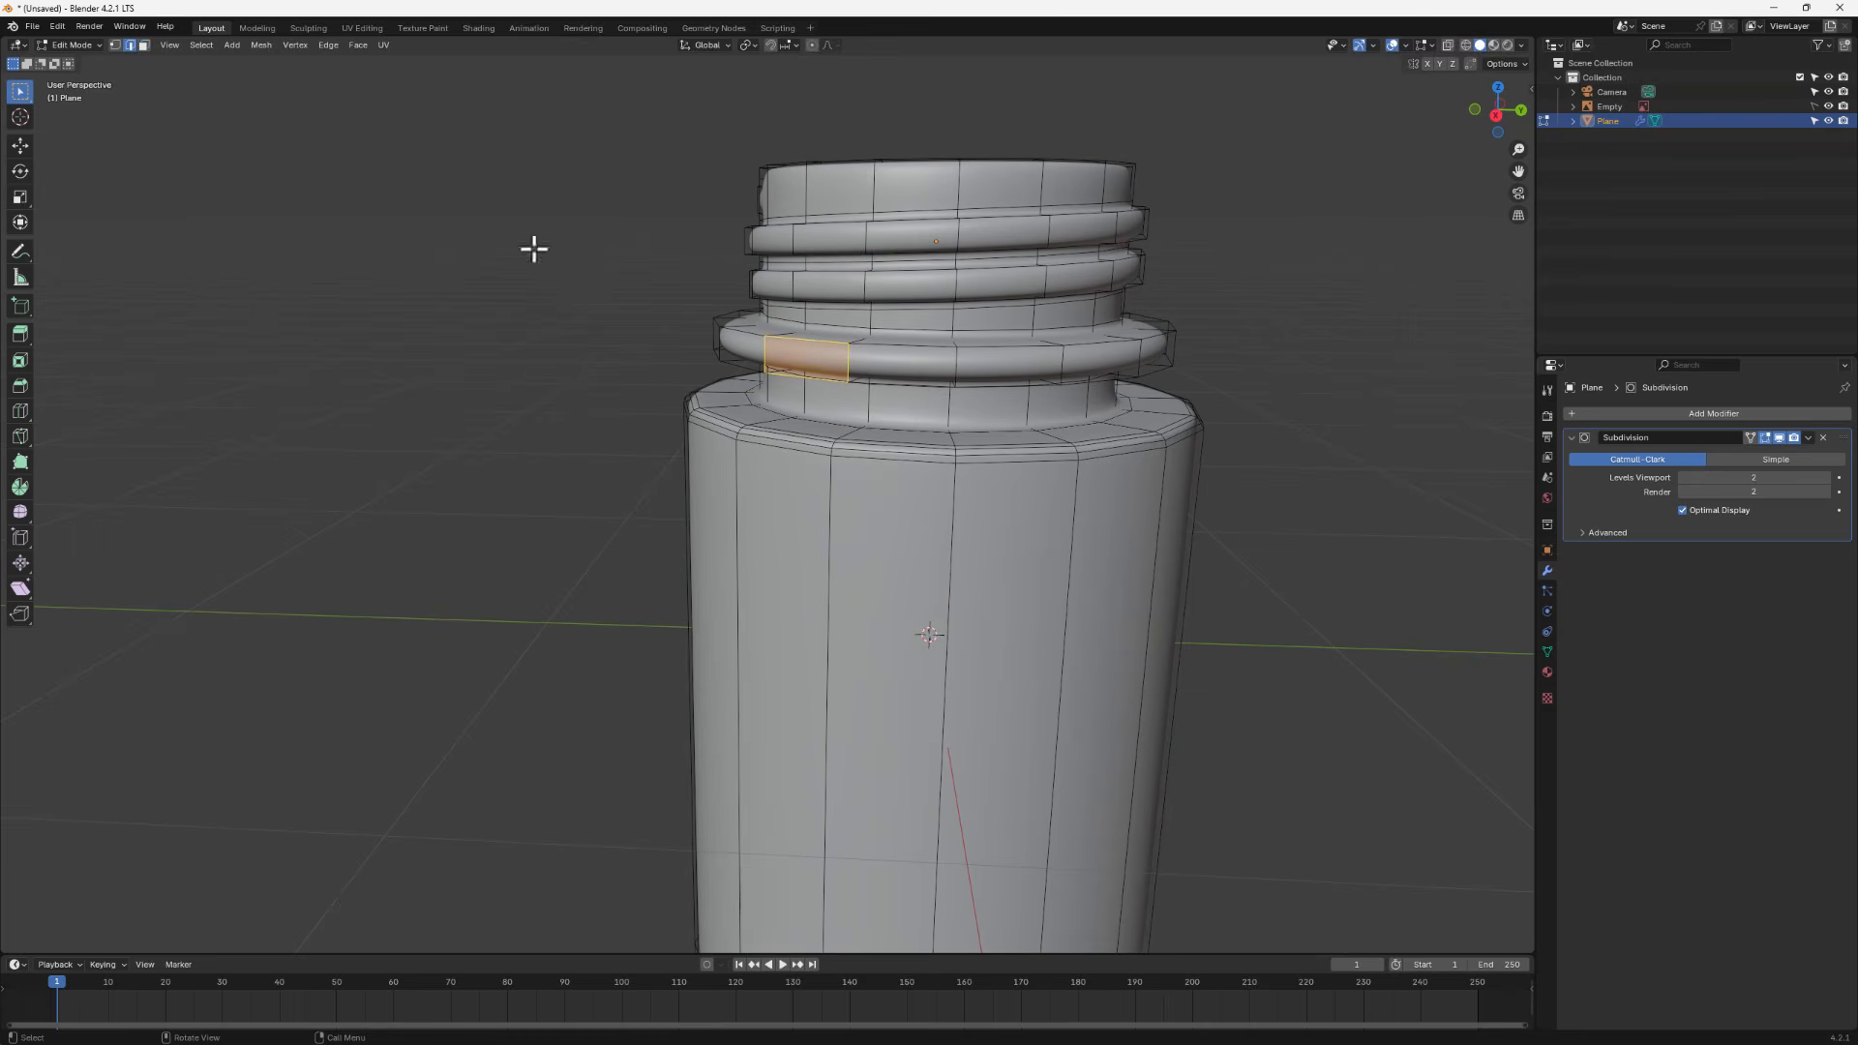
pyautogui.keyDown('alt'); pyautogui.click(808, 339); pyautogui.keyUp('alt')
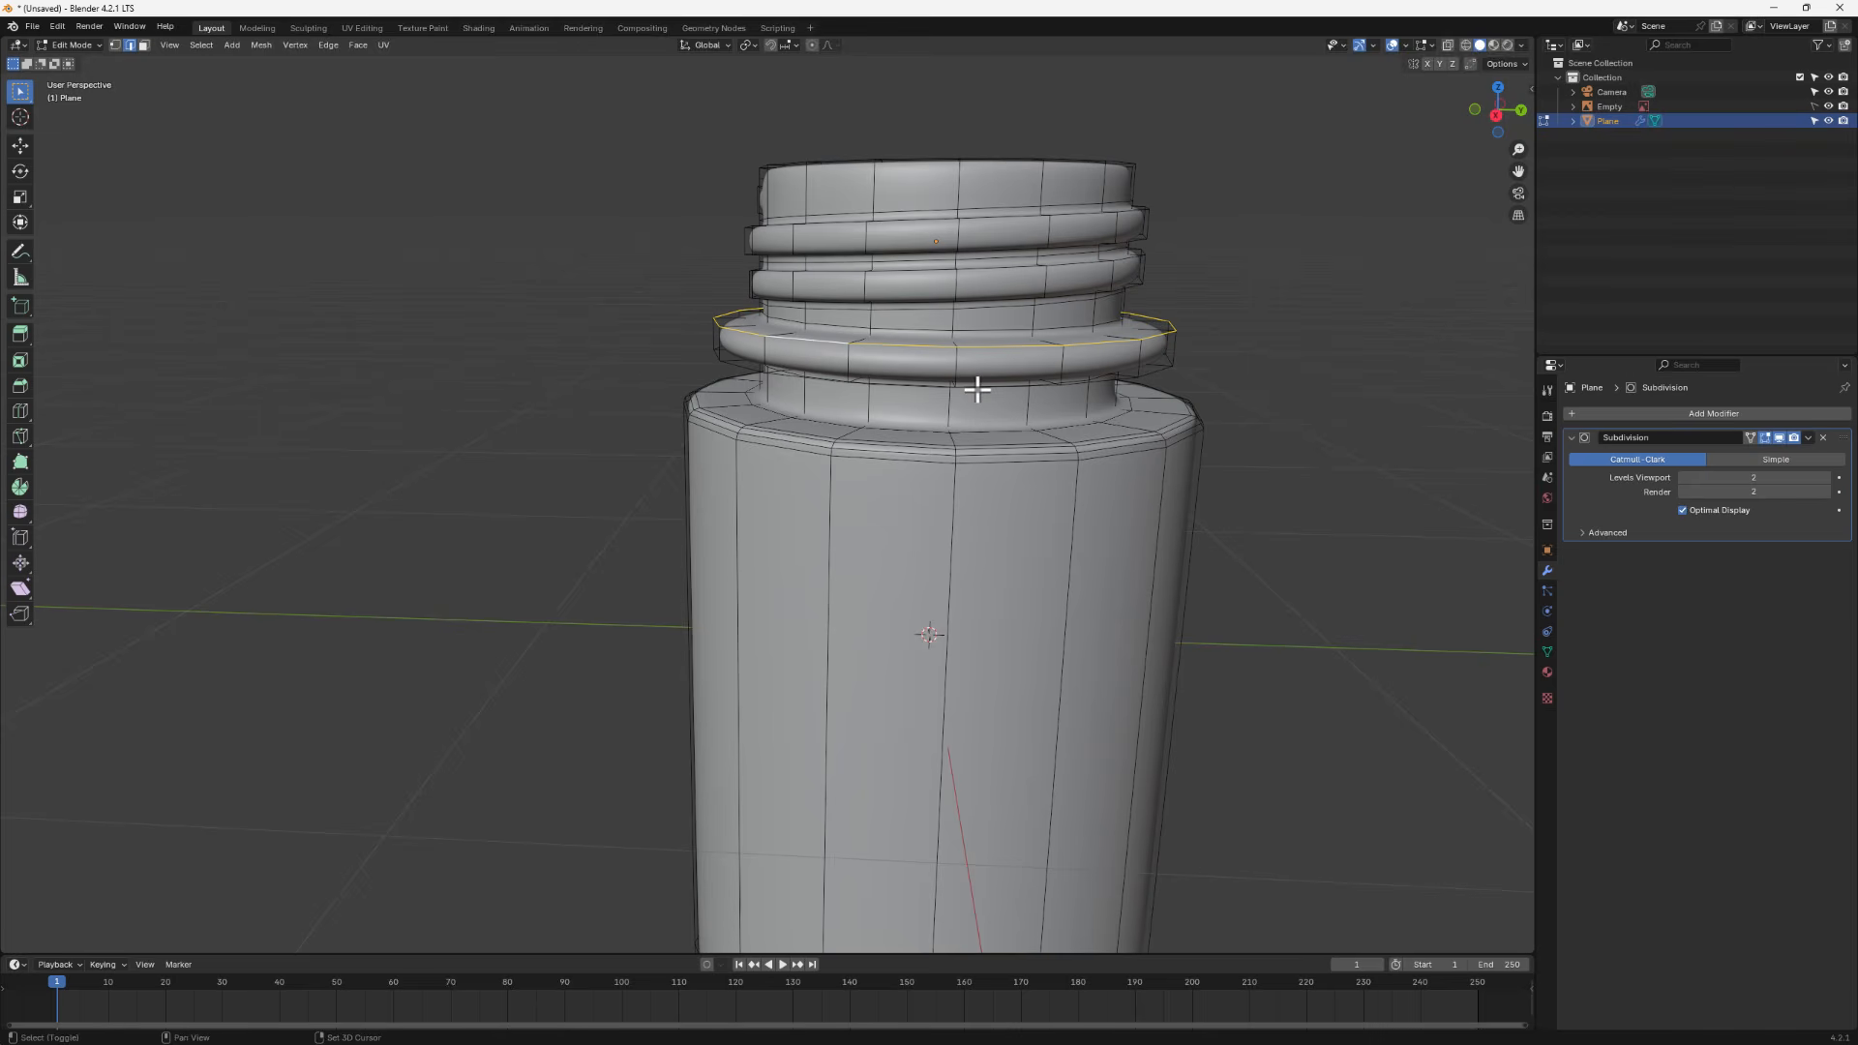
pyautogui.press('g')
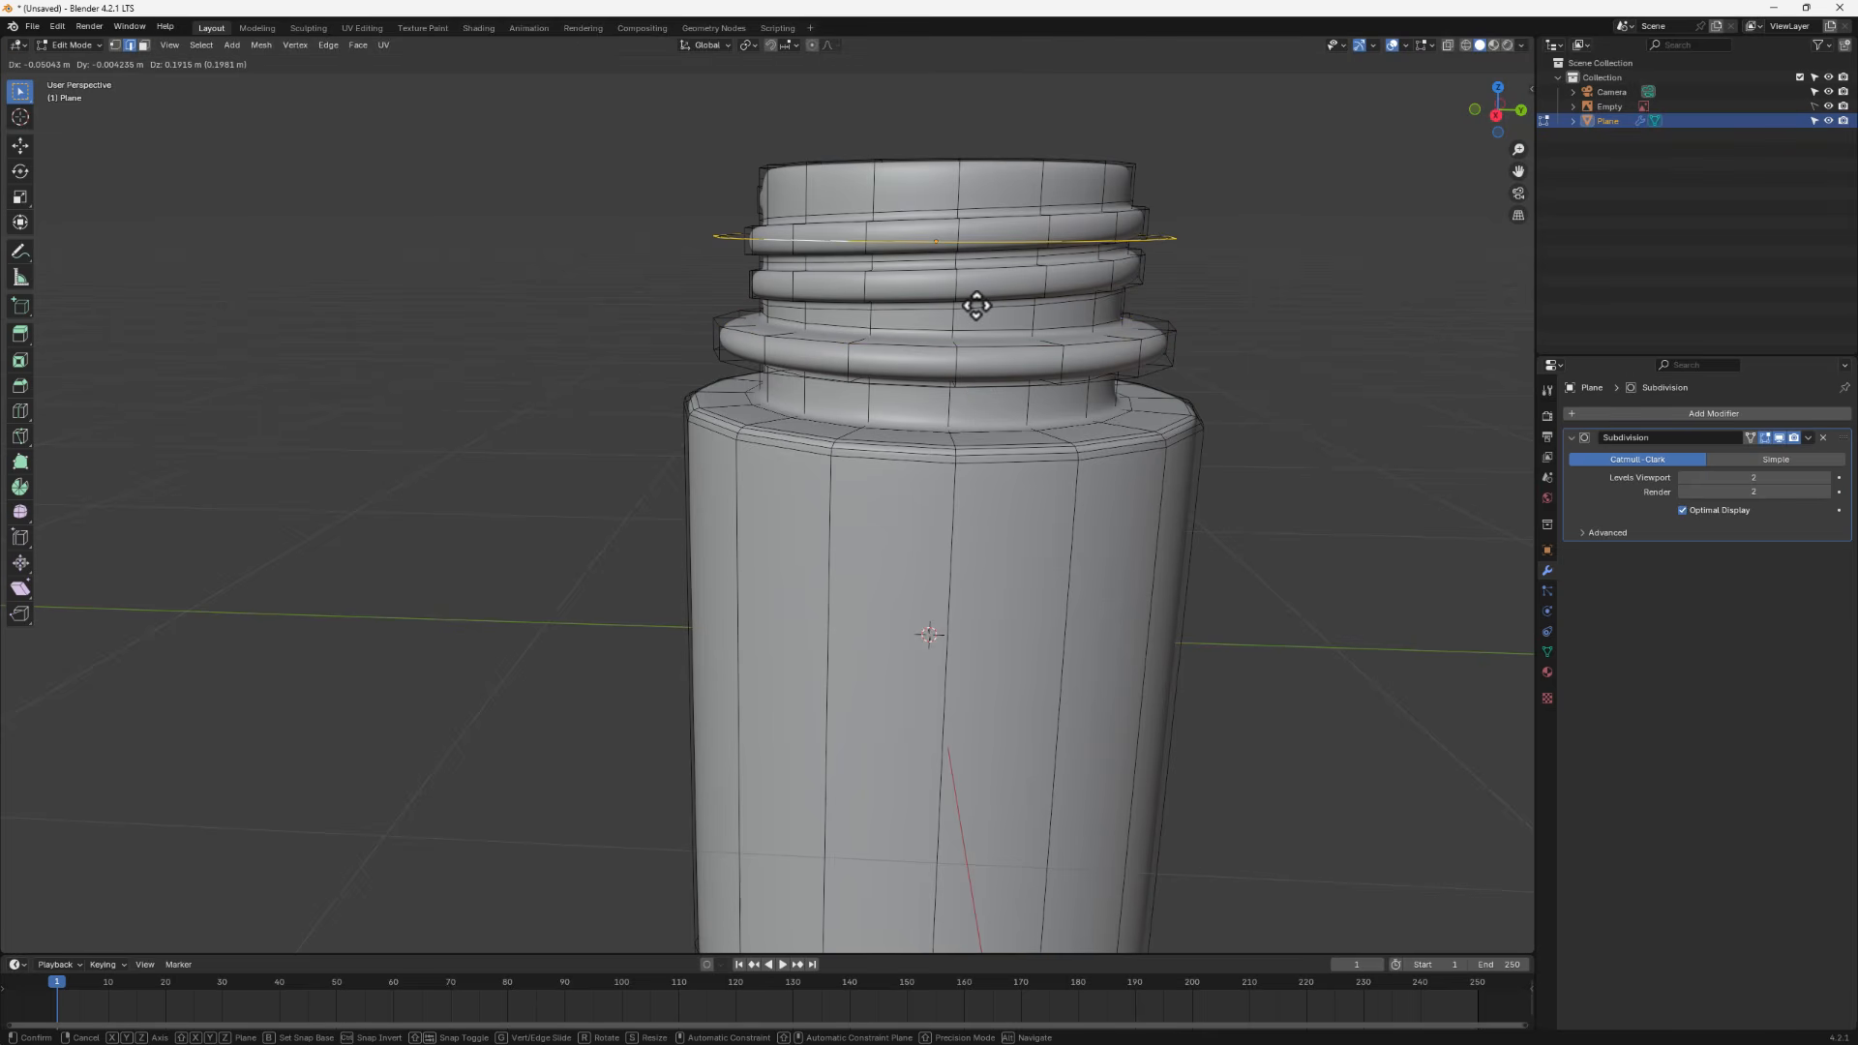
pyautogui.press('Escape')
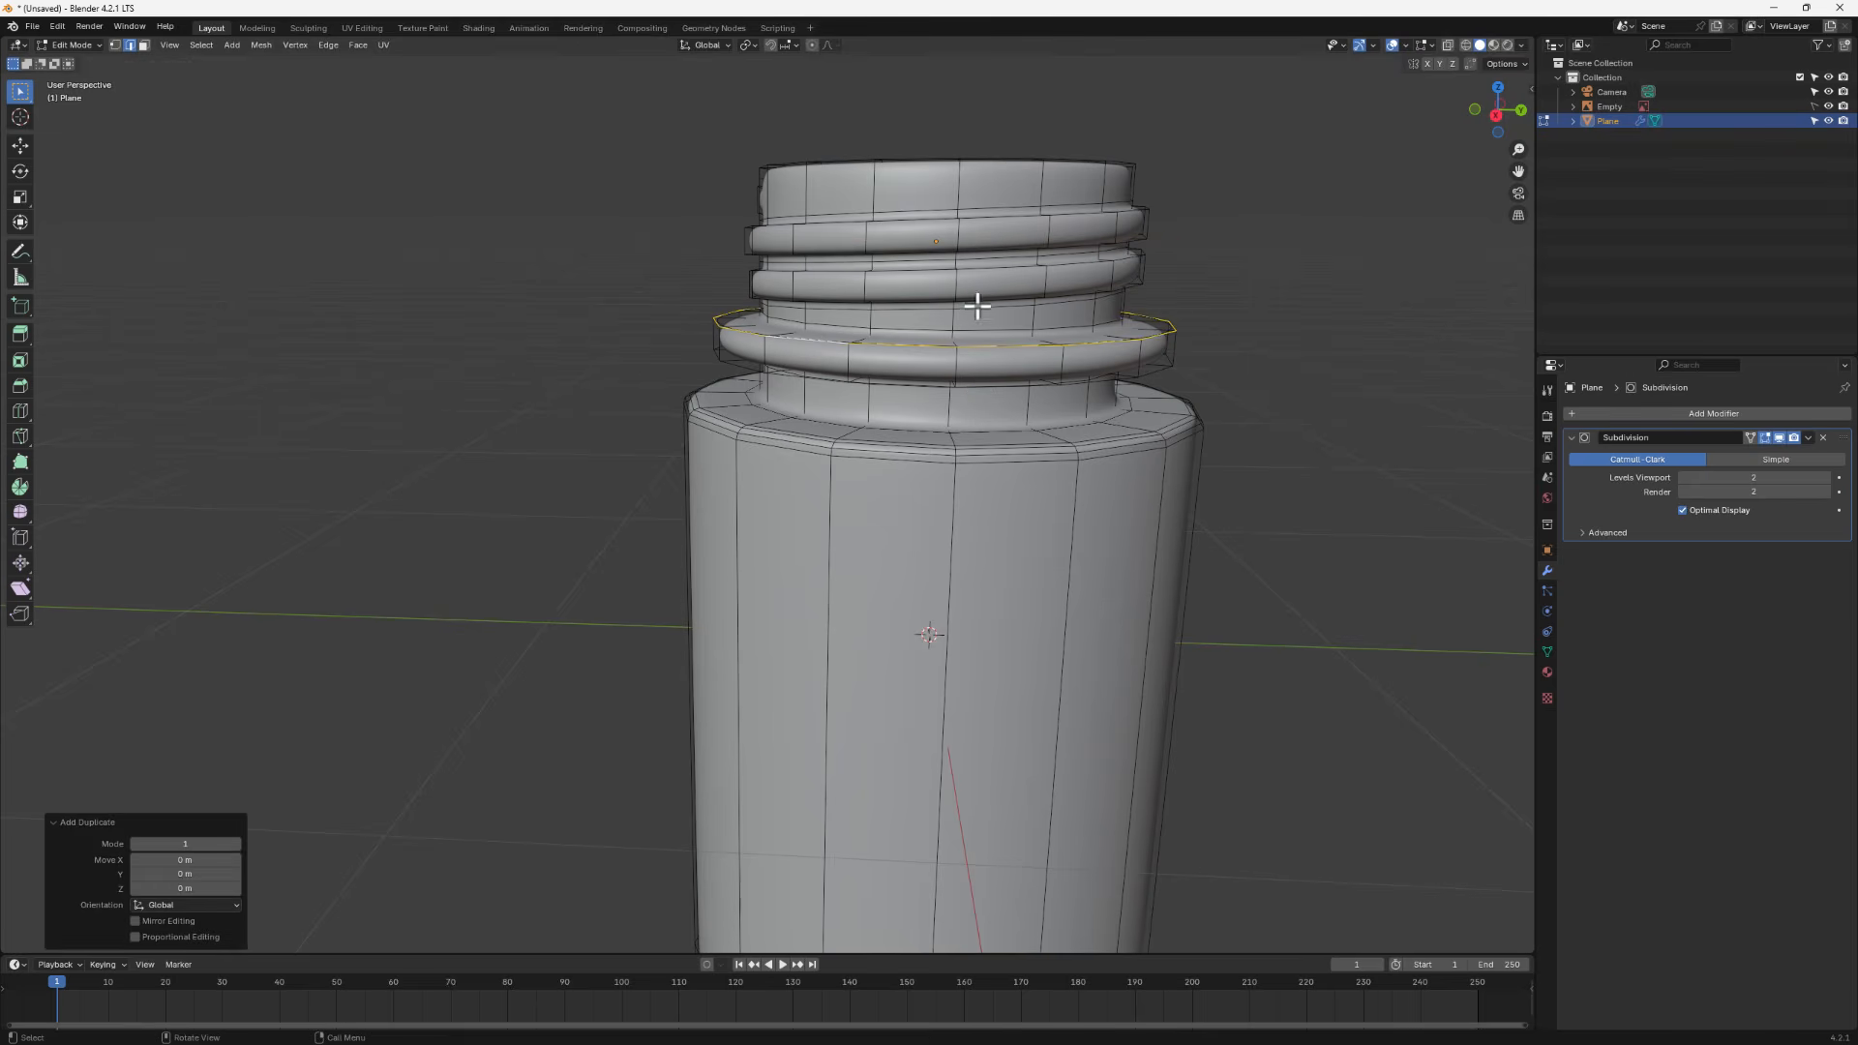
# - Separate the duplicated collar loop into its own object and return to Object Mode
pyautogui.press('p')
pyautogui.click(908, 372)
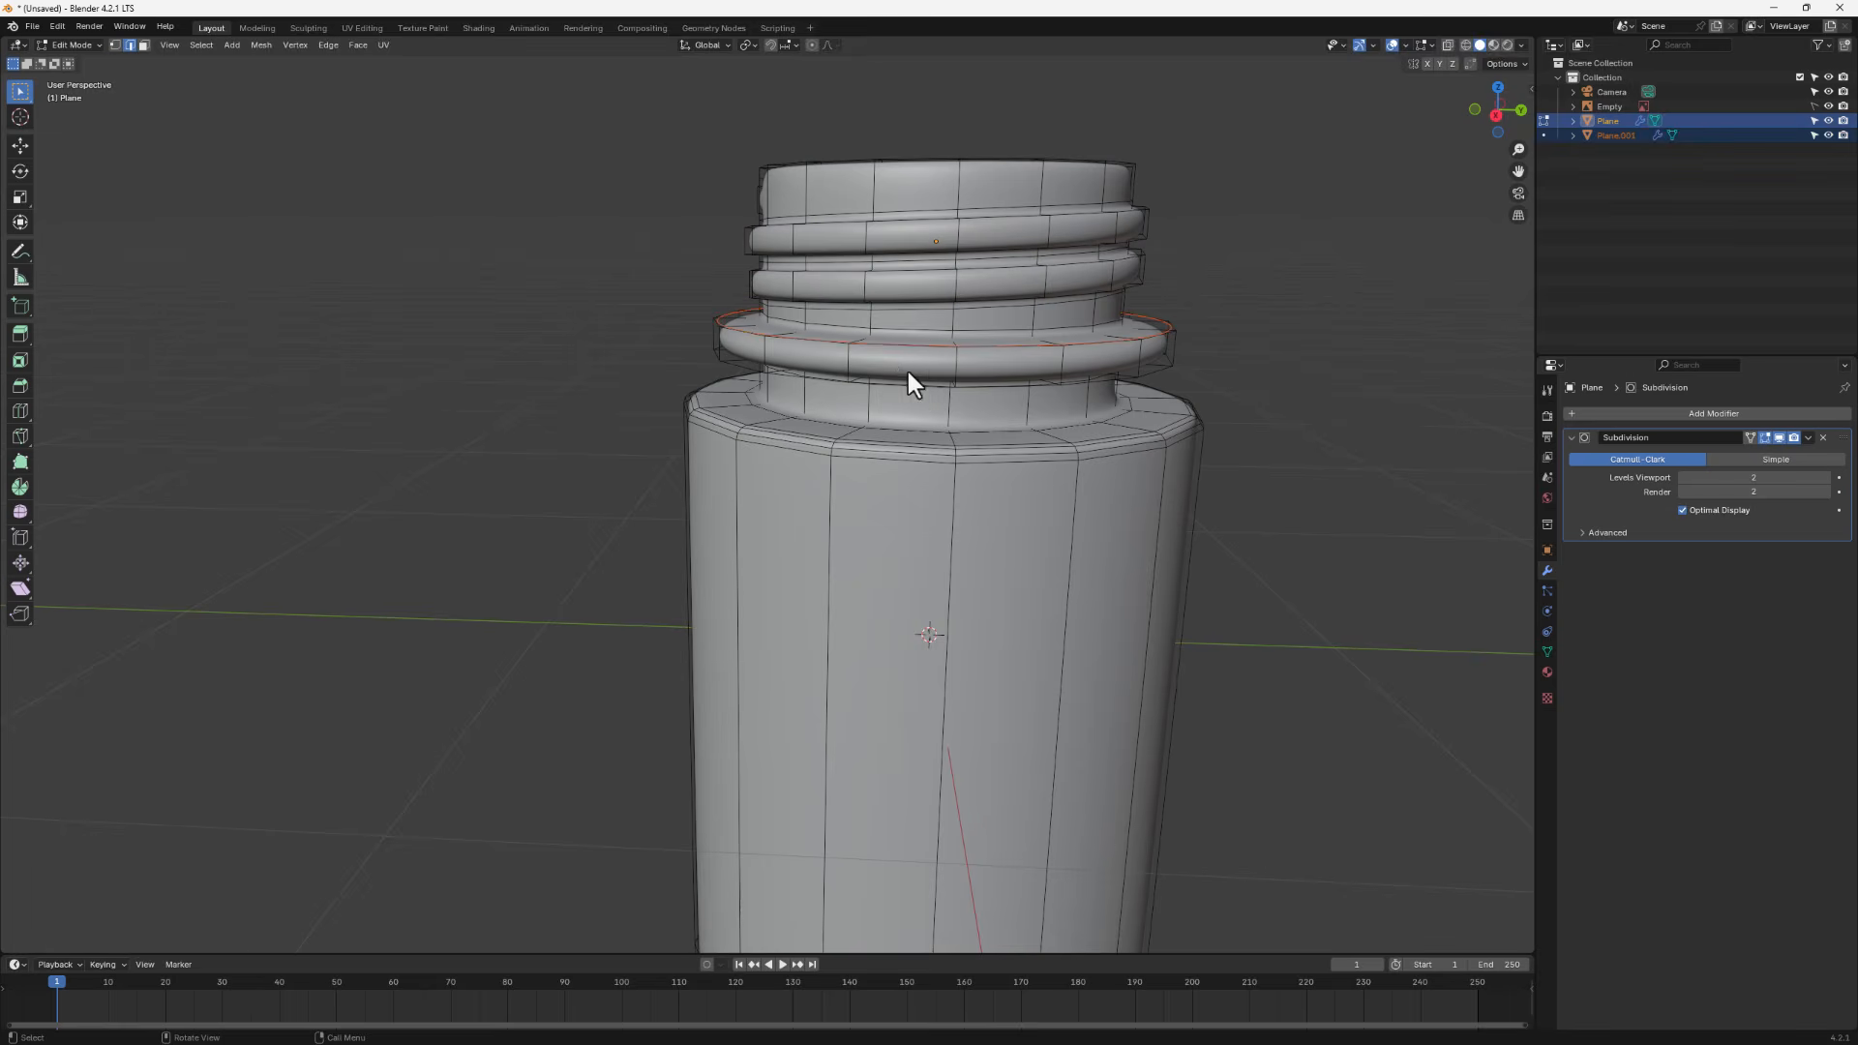
pyautogui.press('Tab')
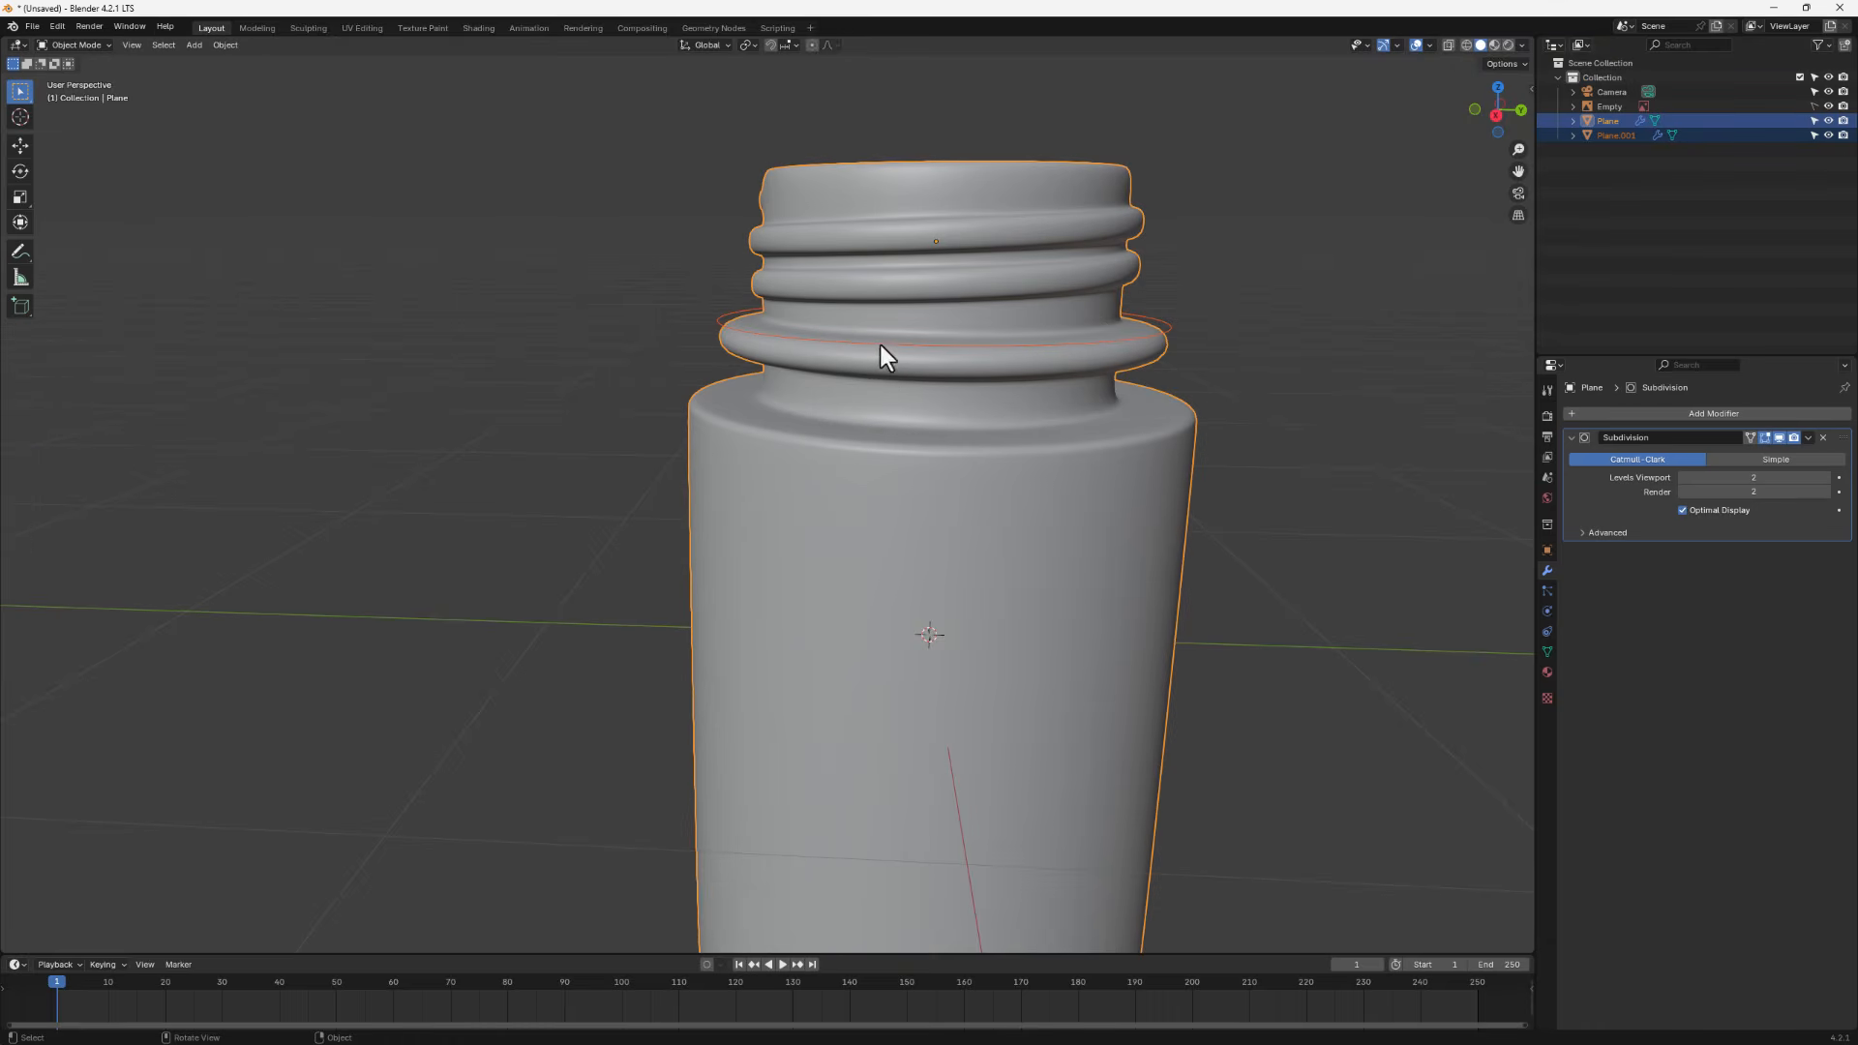
# - Rename the jar object to "bottle"
pyautogui.click(1617, 153)
pyautogui.click(1604, 120)
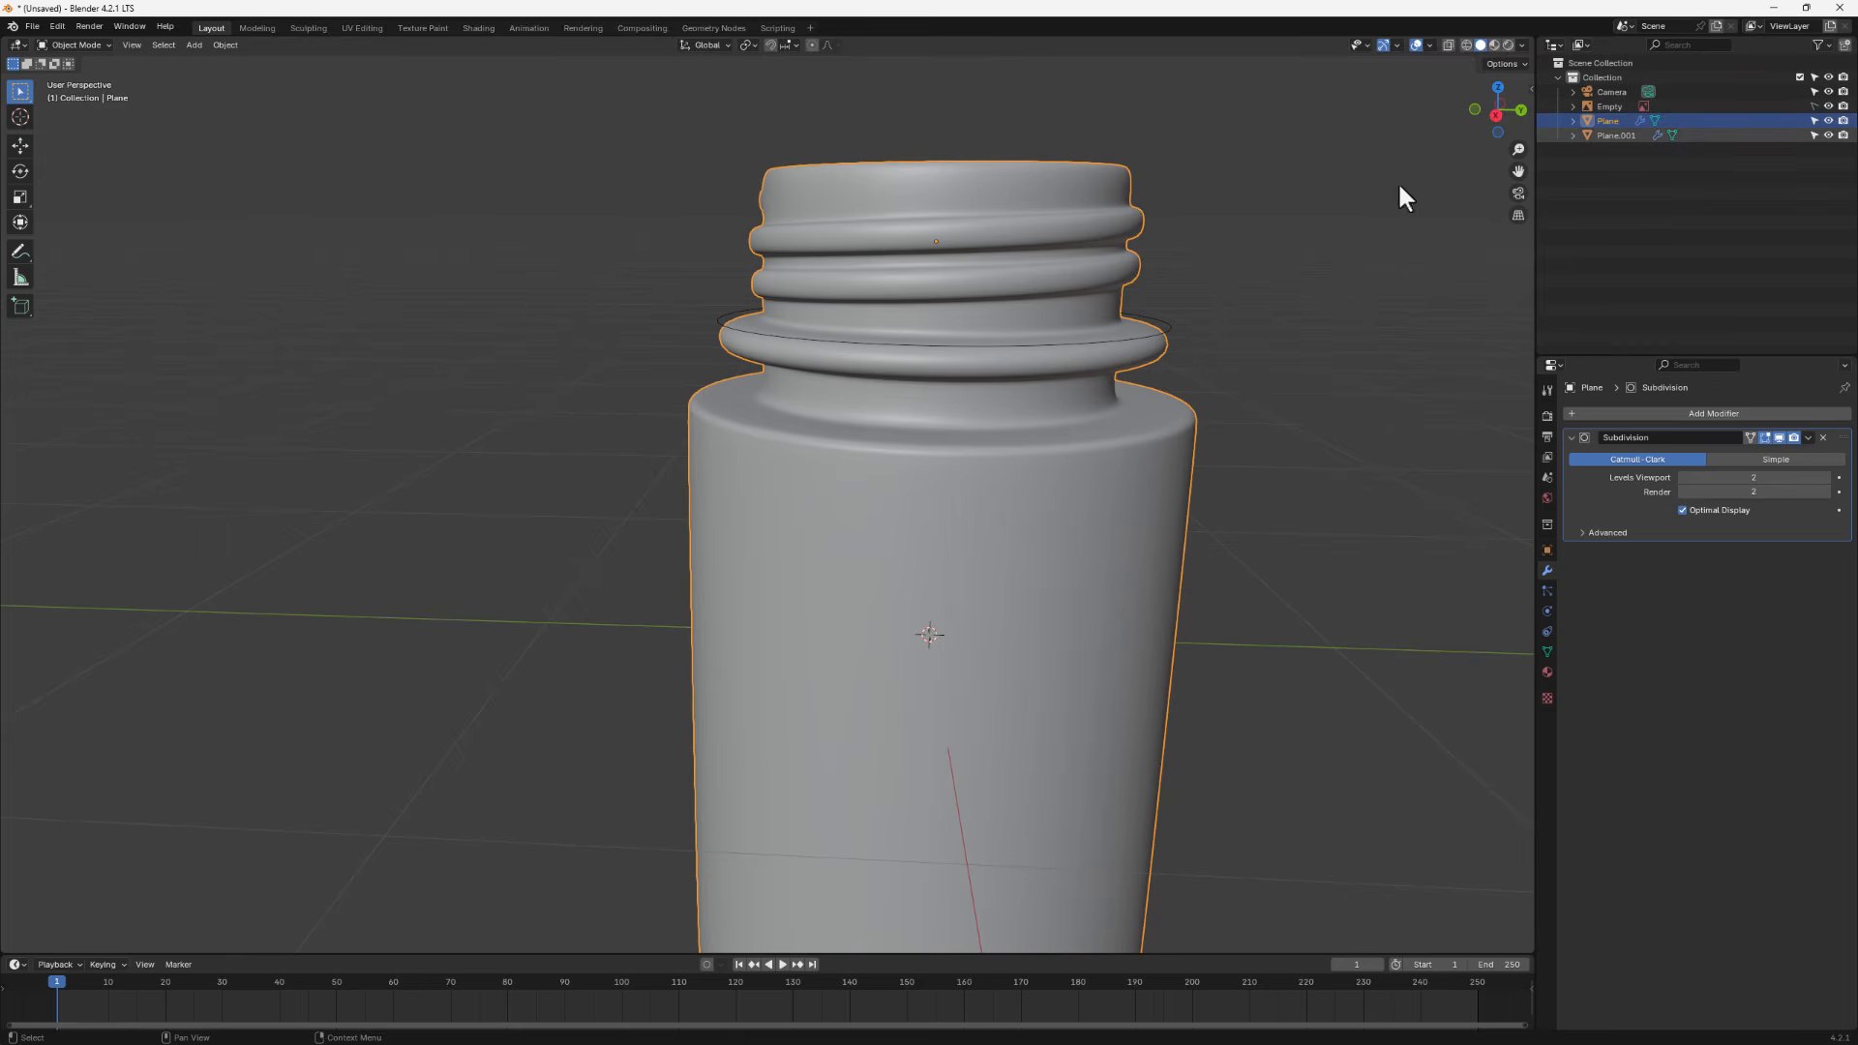
pyautogui.doubleClick(1608, 121)
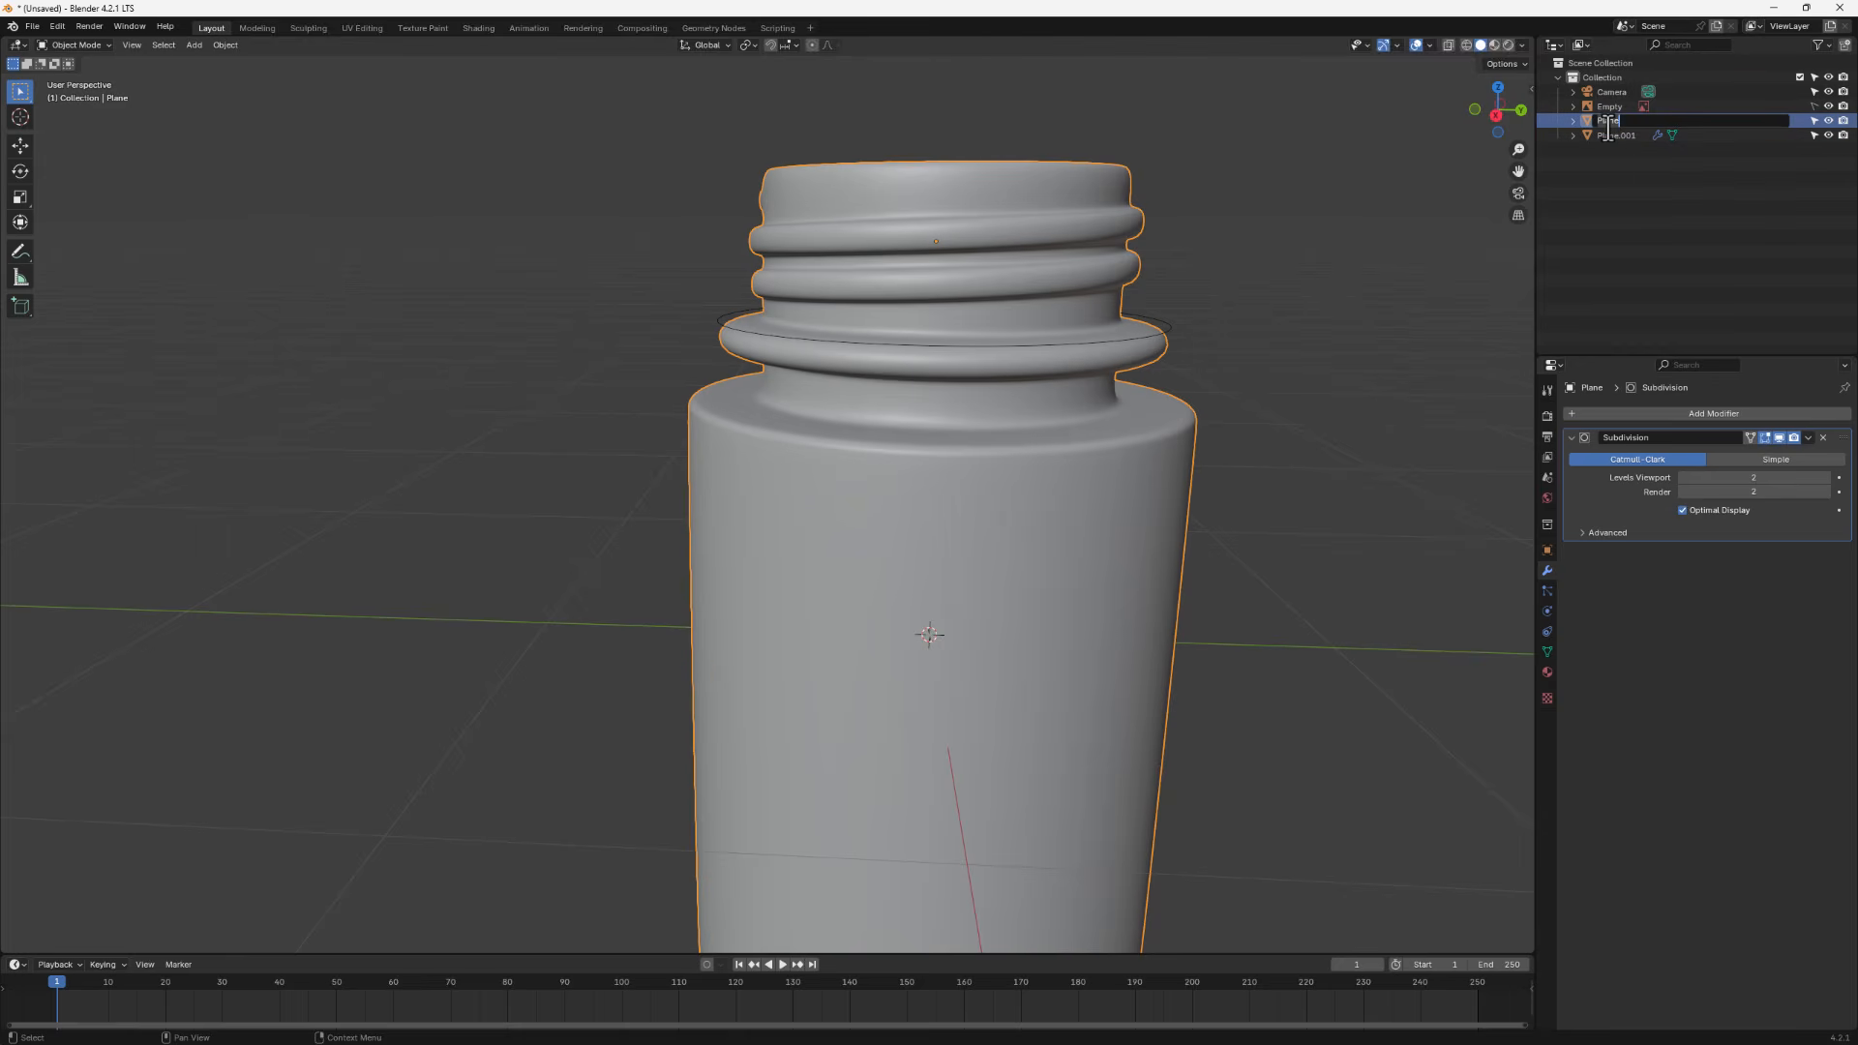
pyautogui.write('bottle')
pyautogui.press('Return')
# - Rename the separated loop object to "cap"
pyautogui.doubleClick(1607, 135)
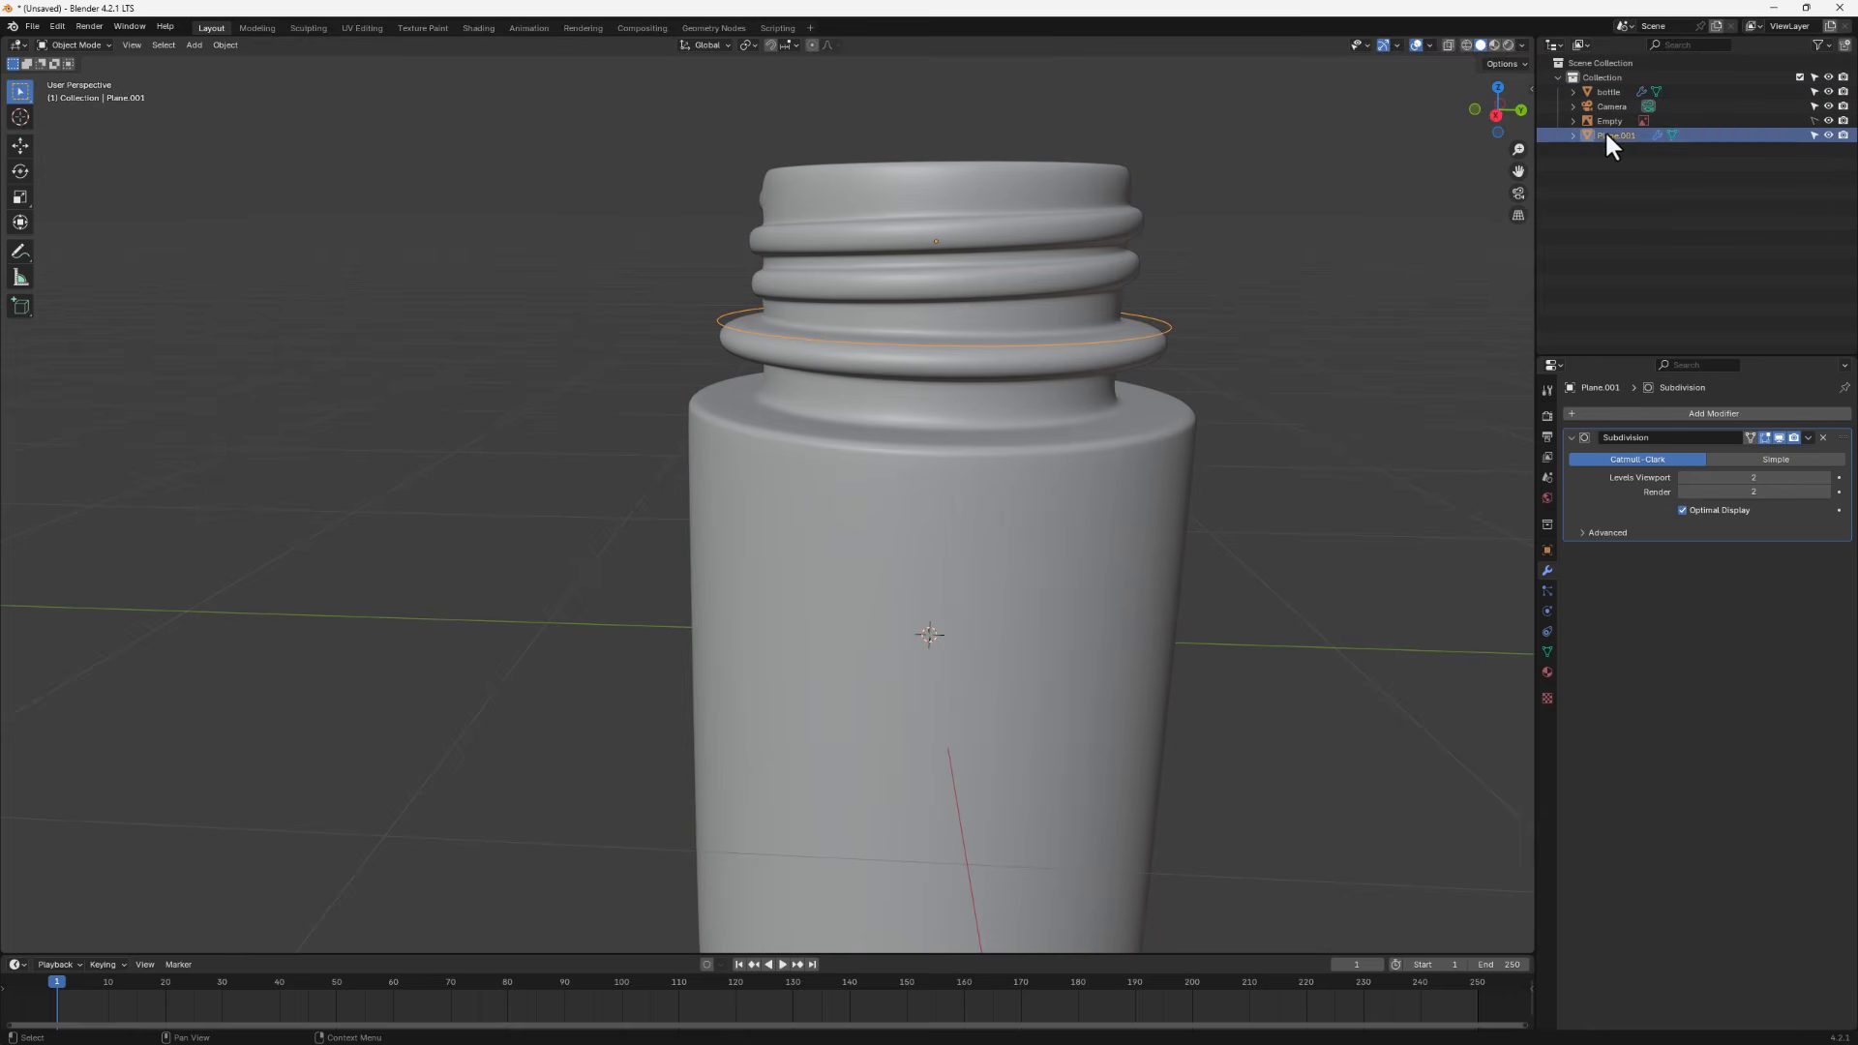
pyautogui.write('ca')
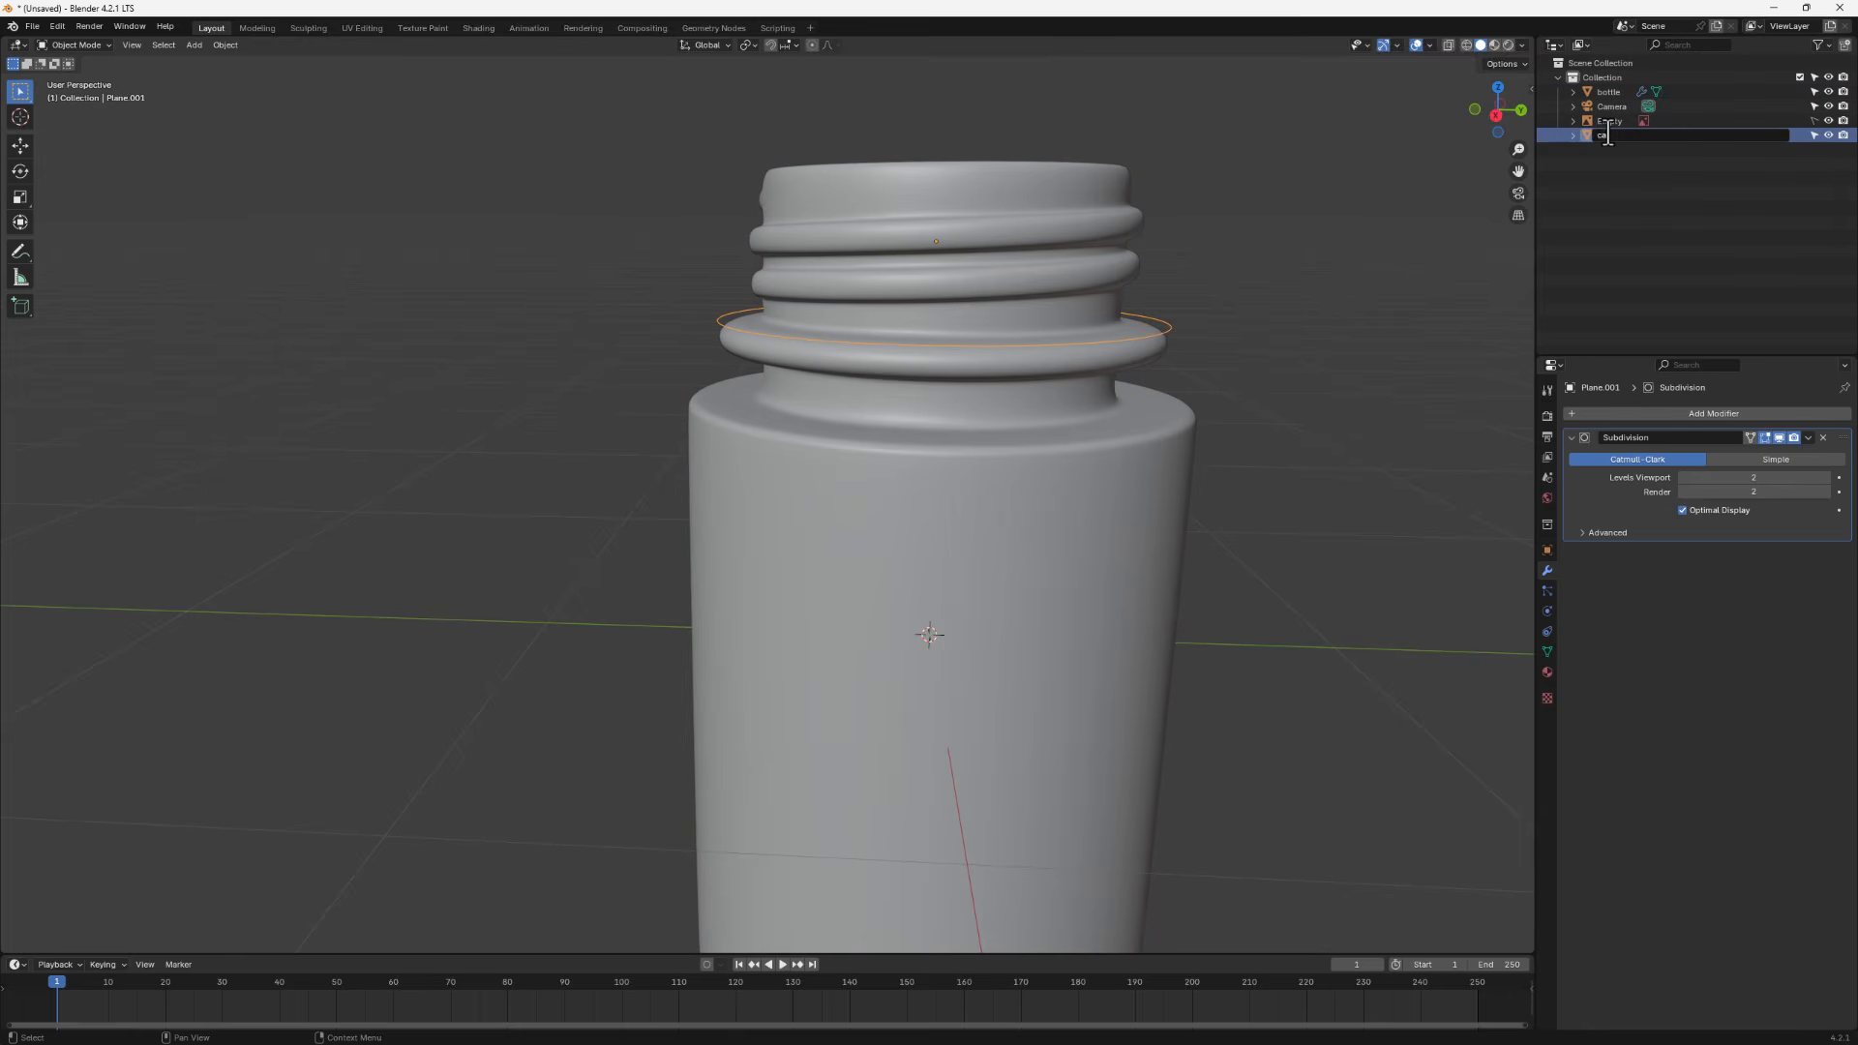
pyautogui.write('p')
pyautogui.press('Return')
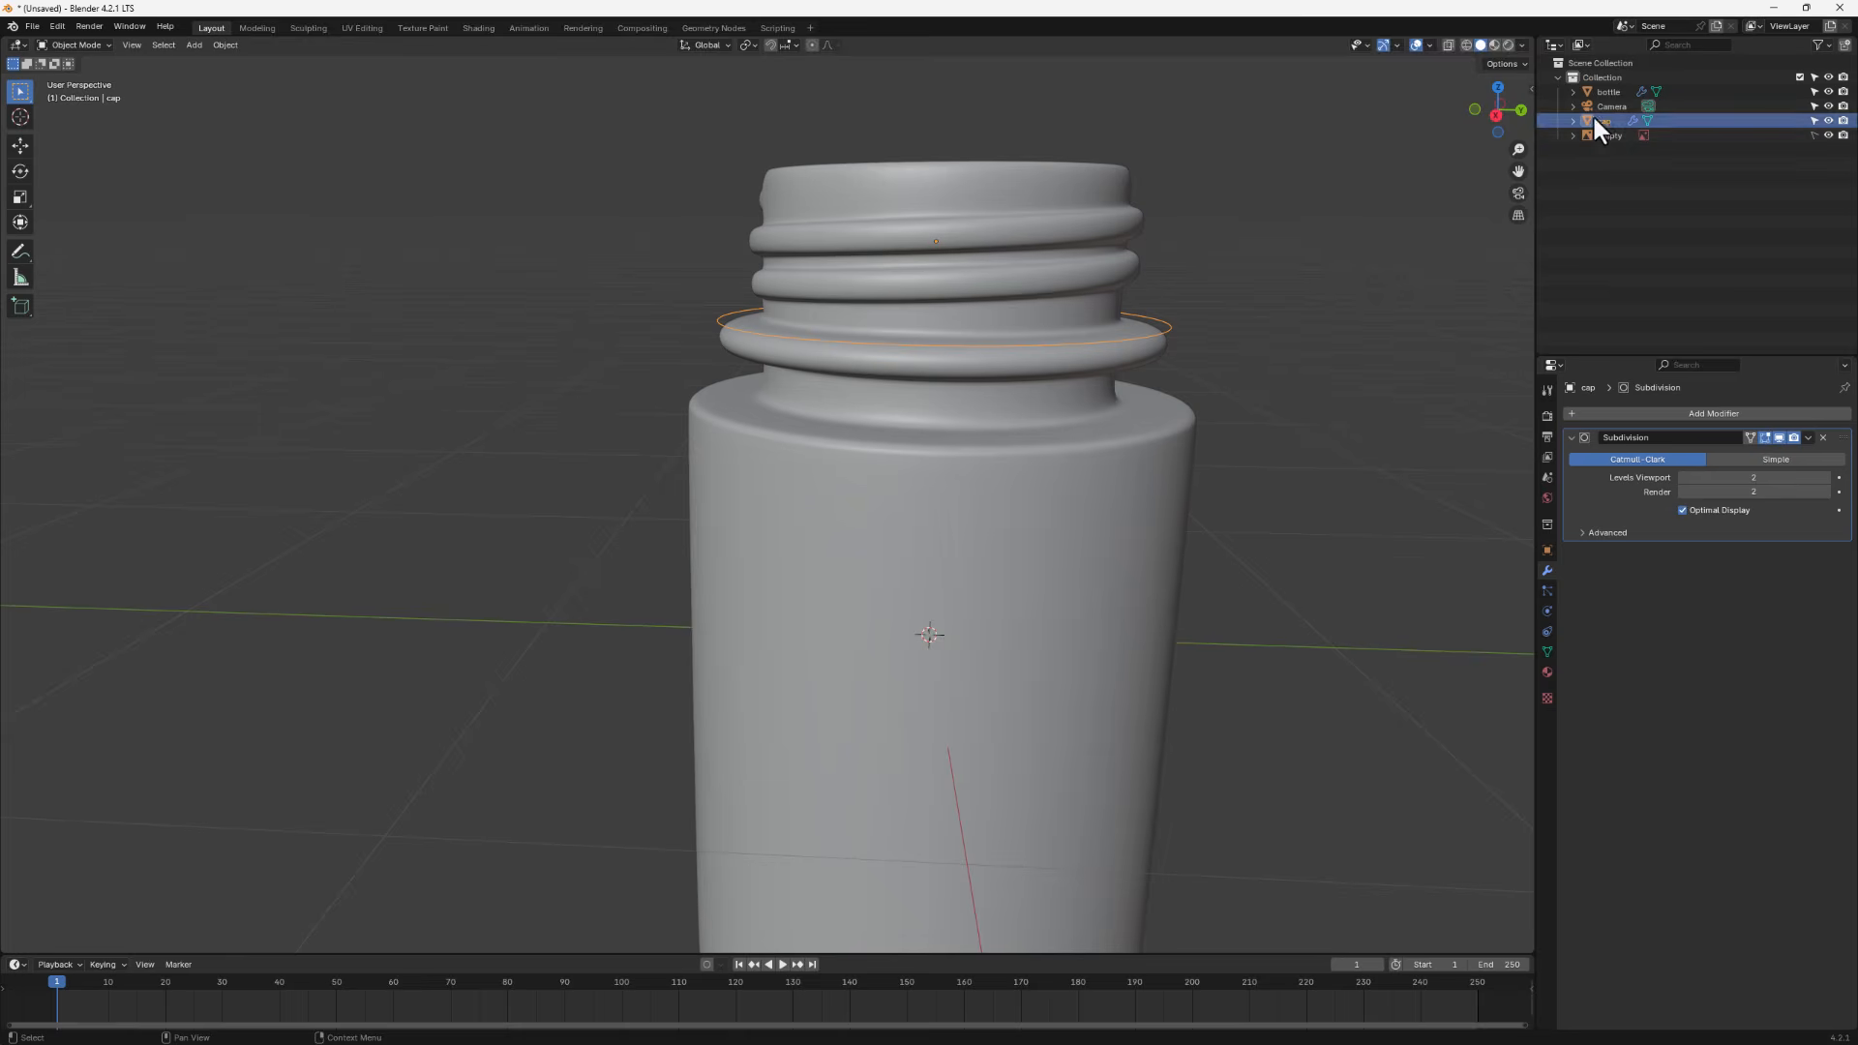
# - In the cap's Edit Mode, raise its edge loop along Z by 0.011537 m against the reference image
pyautogui.press('Tab')
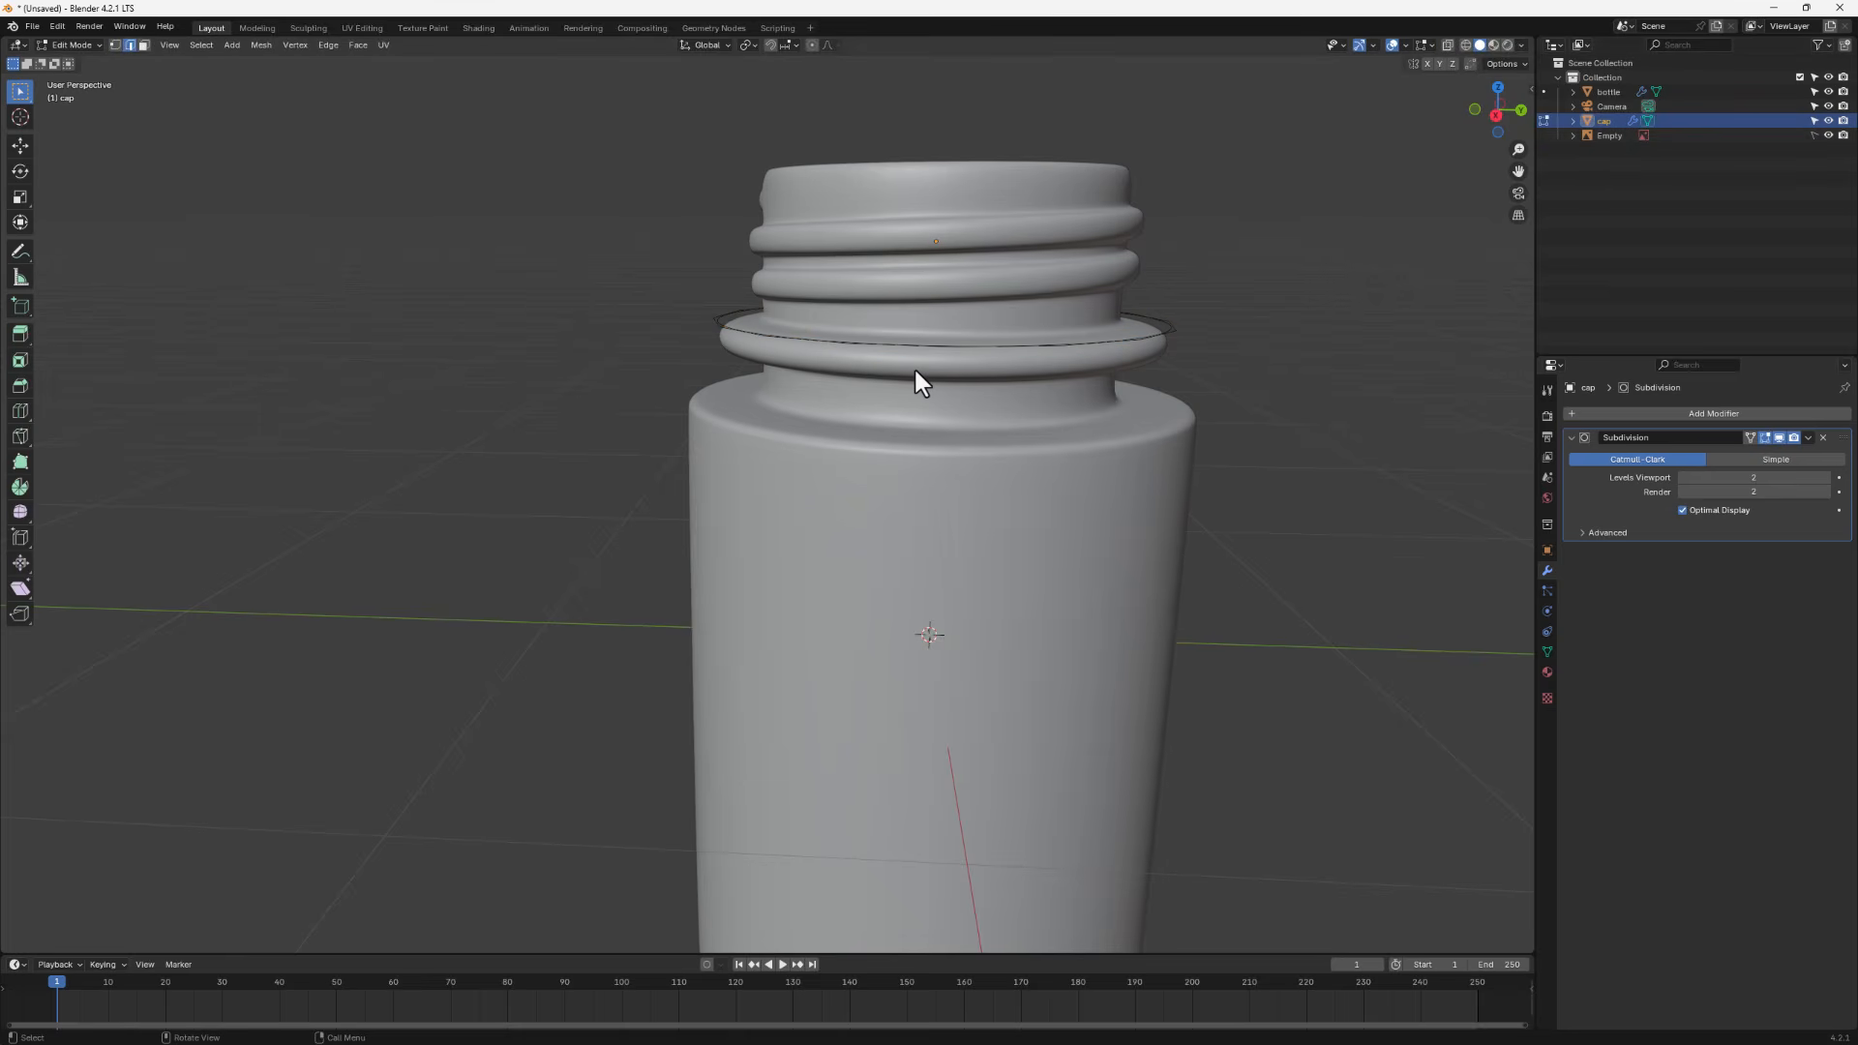
pyautogui.keyDown('alt'); pyautogui.click(785, 344); pyautogui.keyUp('alt')
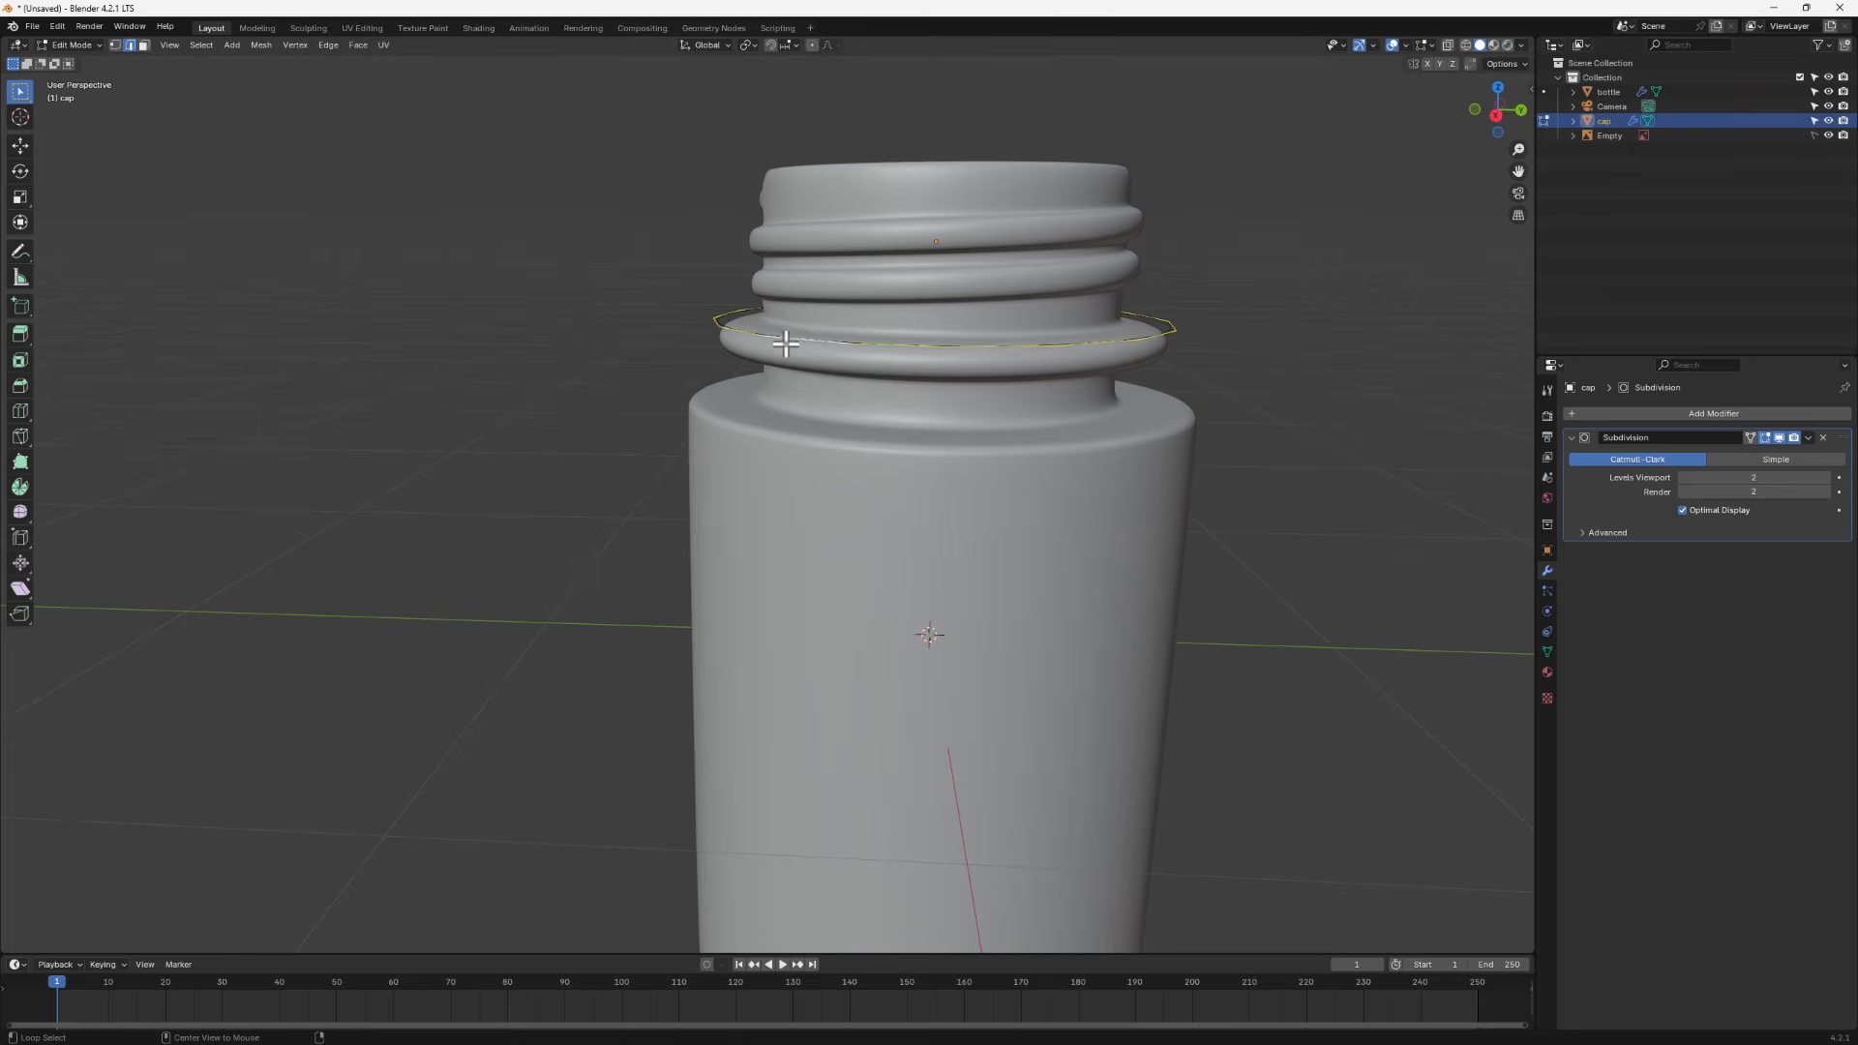
pyautogui.scroll(-2, 970, 419)
pyautogui.keyDown('alt'); pyautogui.moveTo(971, 460); pyautogui.dragTo(957, 474, button='middle'); pyautogui.keyUp('alt')
pyautogui.scroll(3, 933, 365)
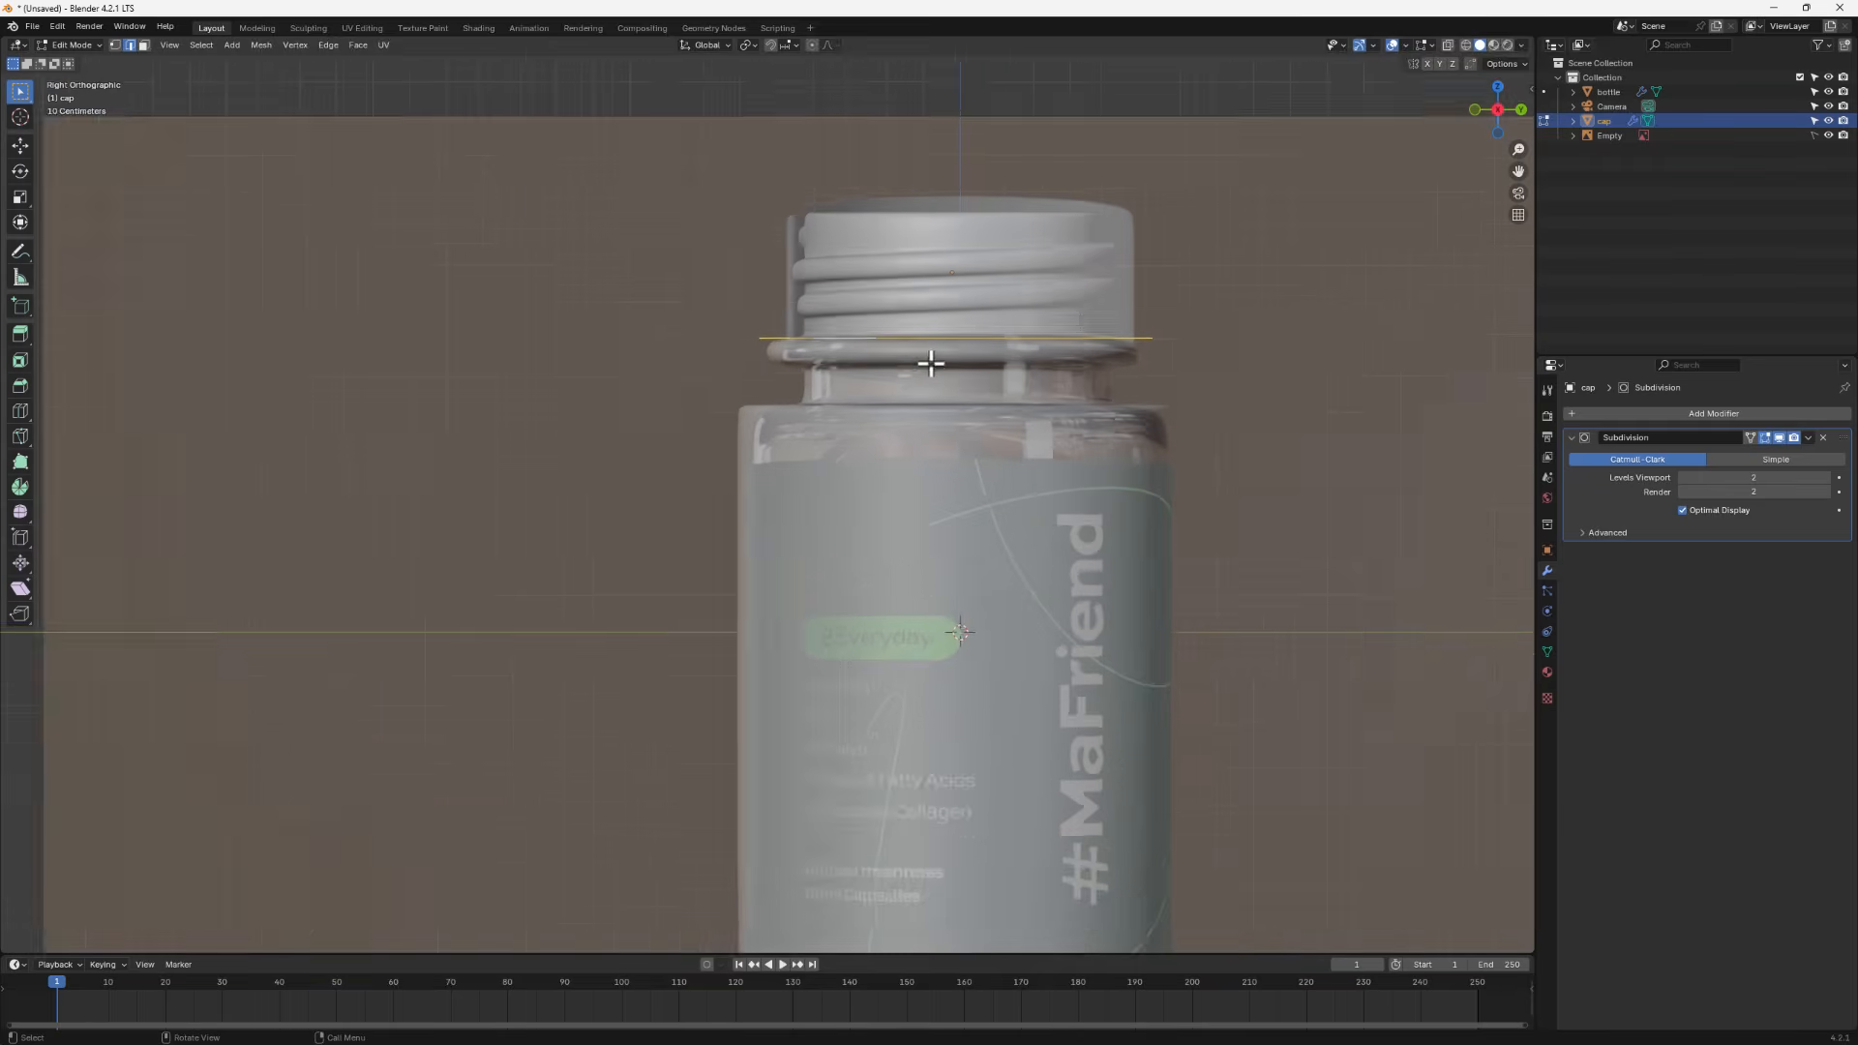
pyautogui.press('g')
pyautogui.press('z')
pyautogui.click(931, 364)
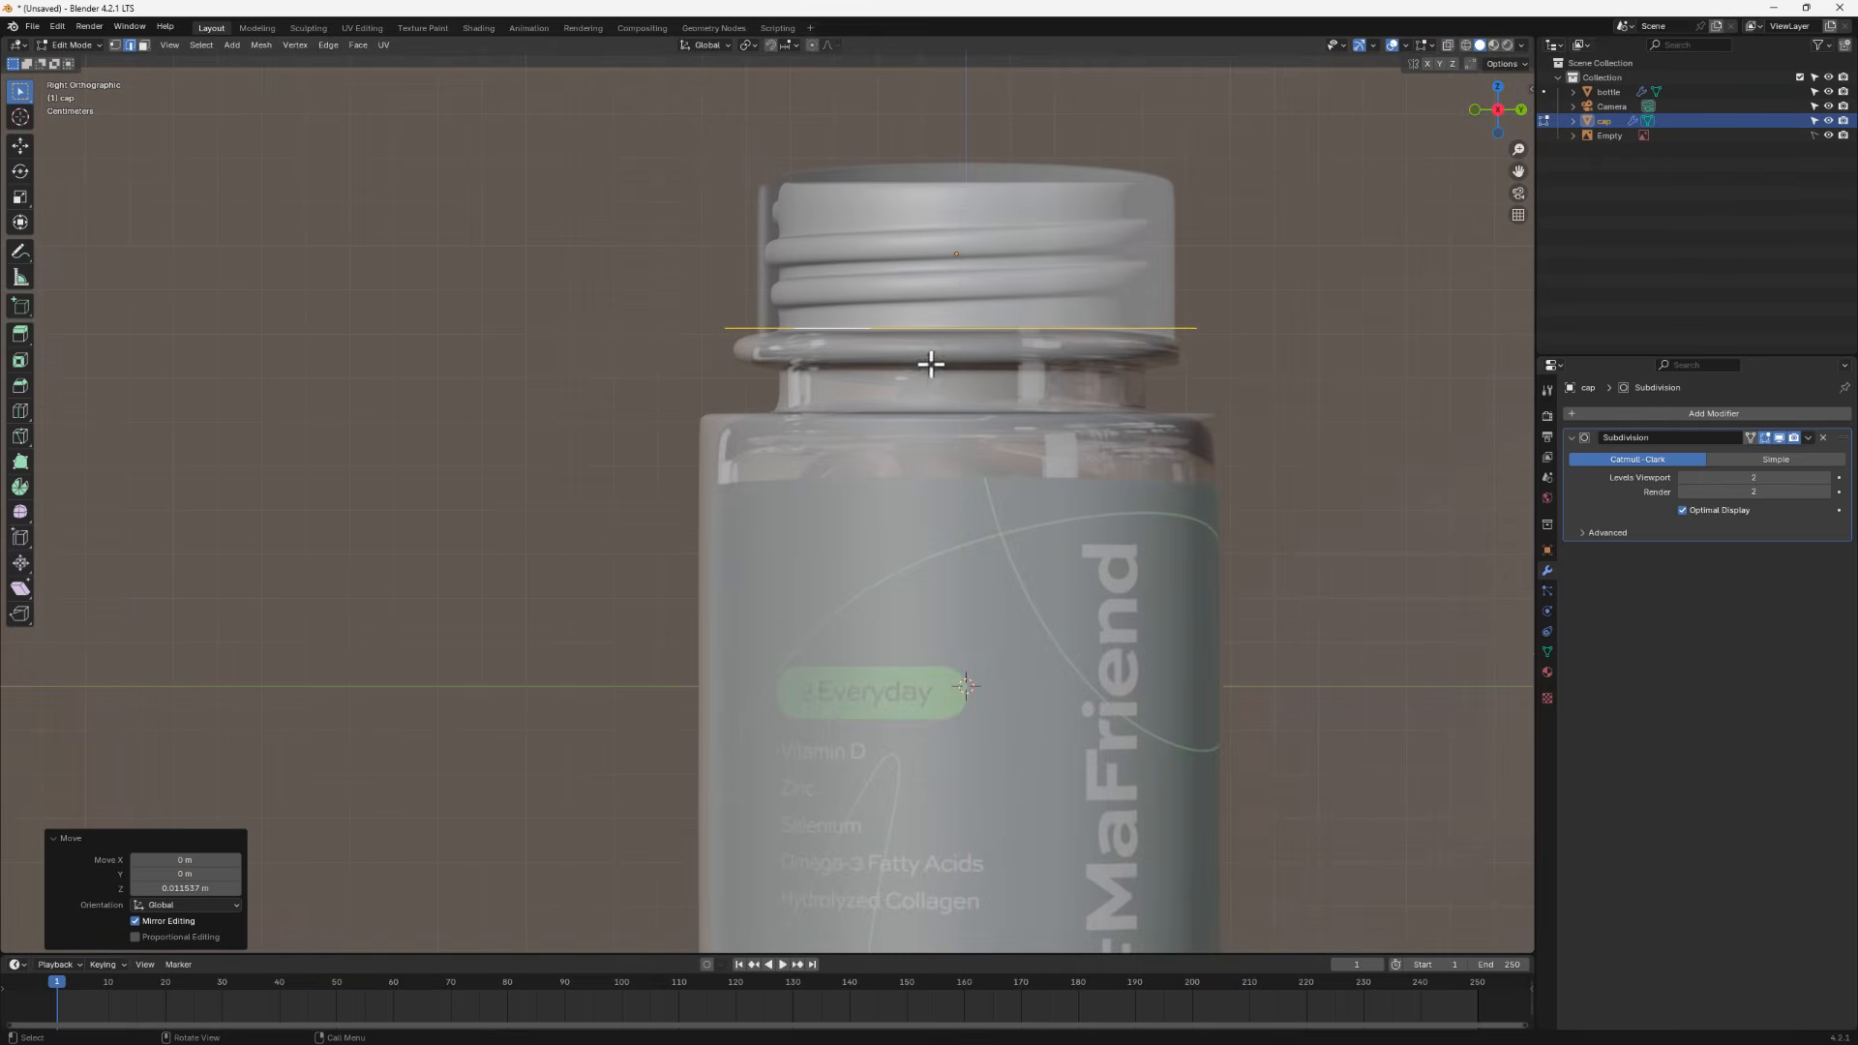
pyautogui.moveTo(909, 369)
pyautogui.mouseDown(button='middle')
pyautogui.moveTo(893, 414)
pyautogui.moveTo(907, 399)
pyautogui.mouseUp(button='middle')
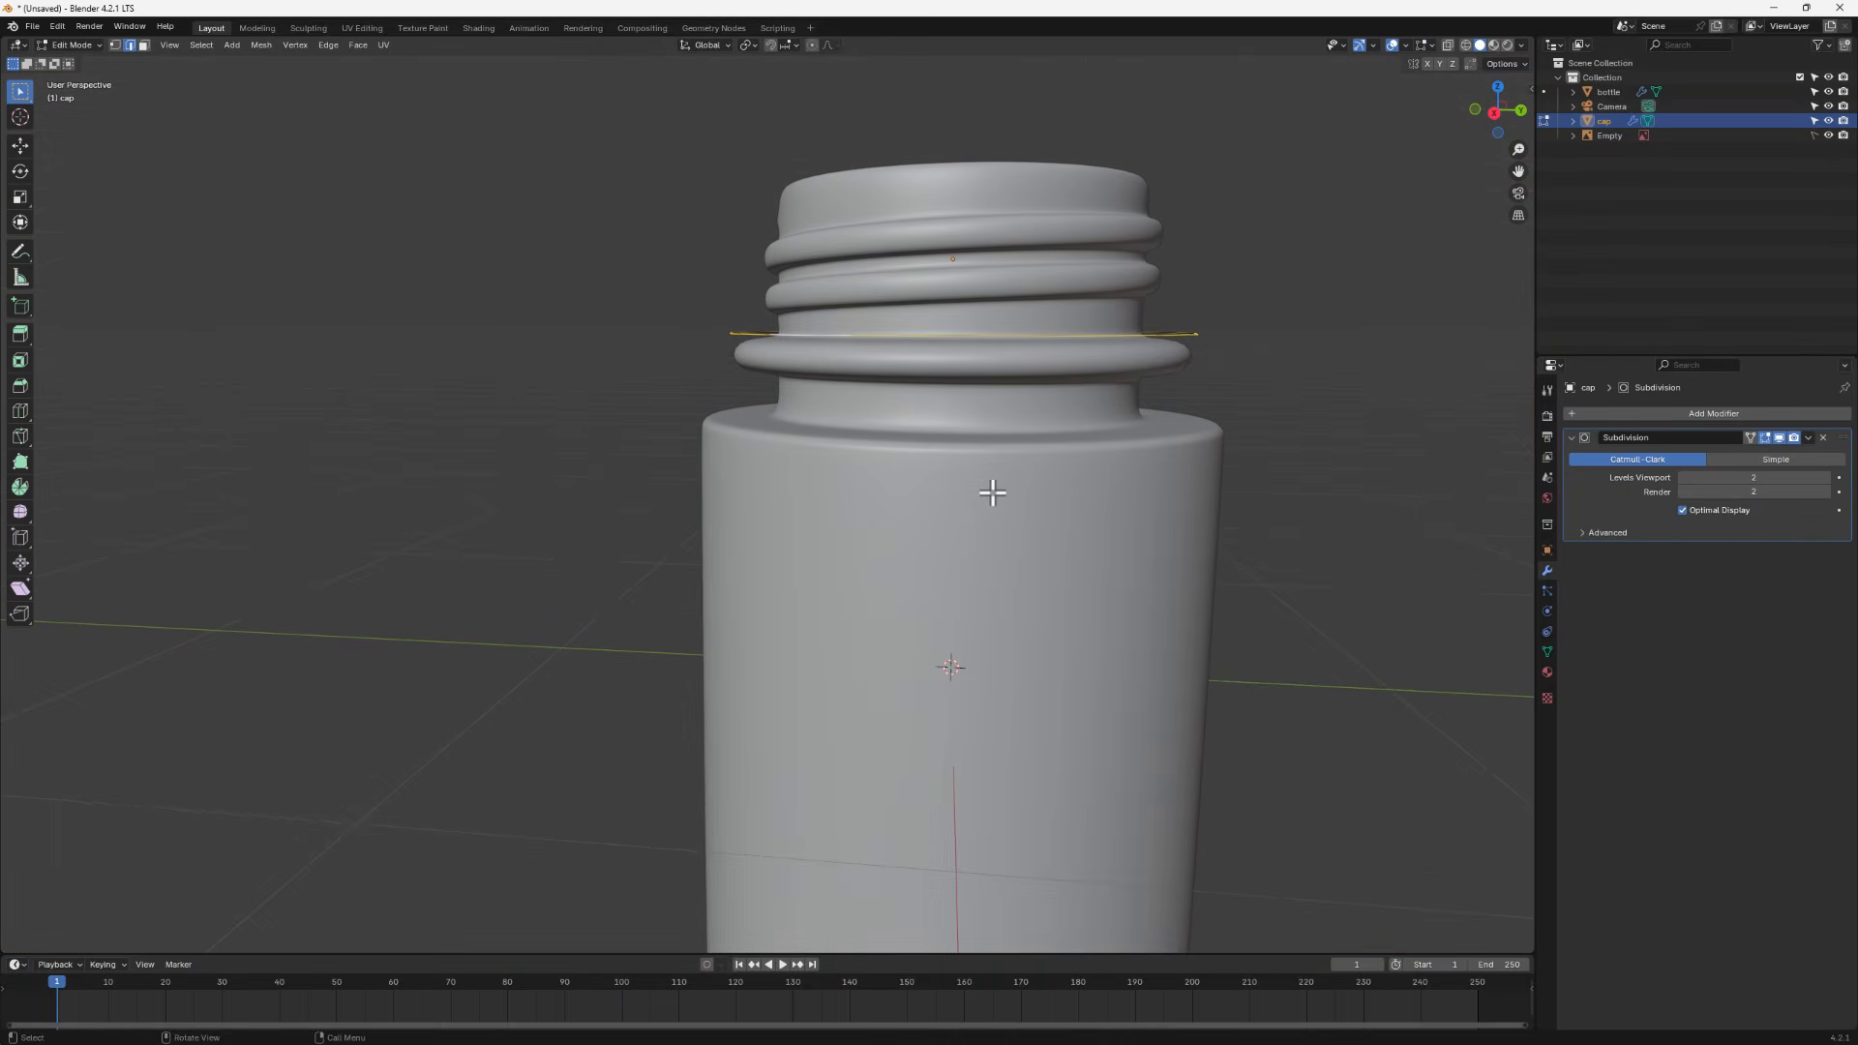
# - Extrude the cap loop upward along Z by 0.15503 m to form the cap wall
pyautogui.press('e')
pyautogui.press('z')
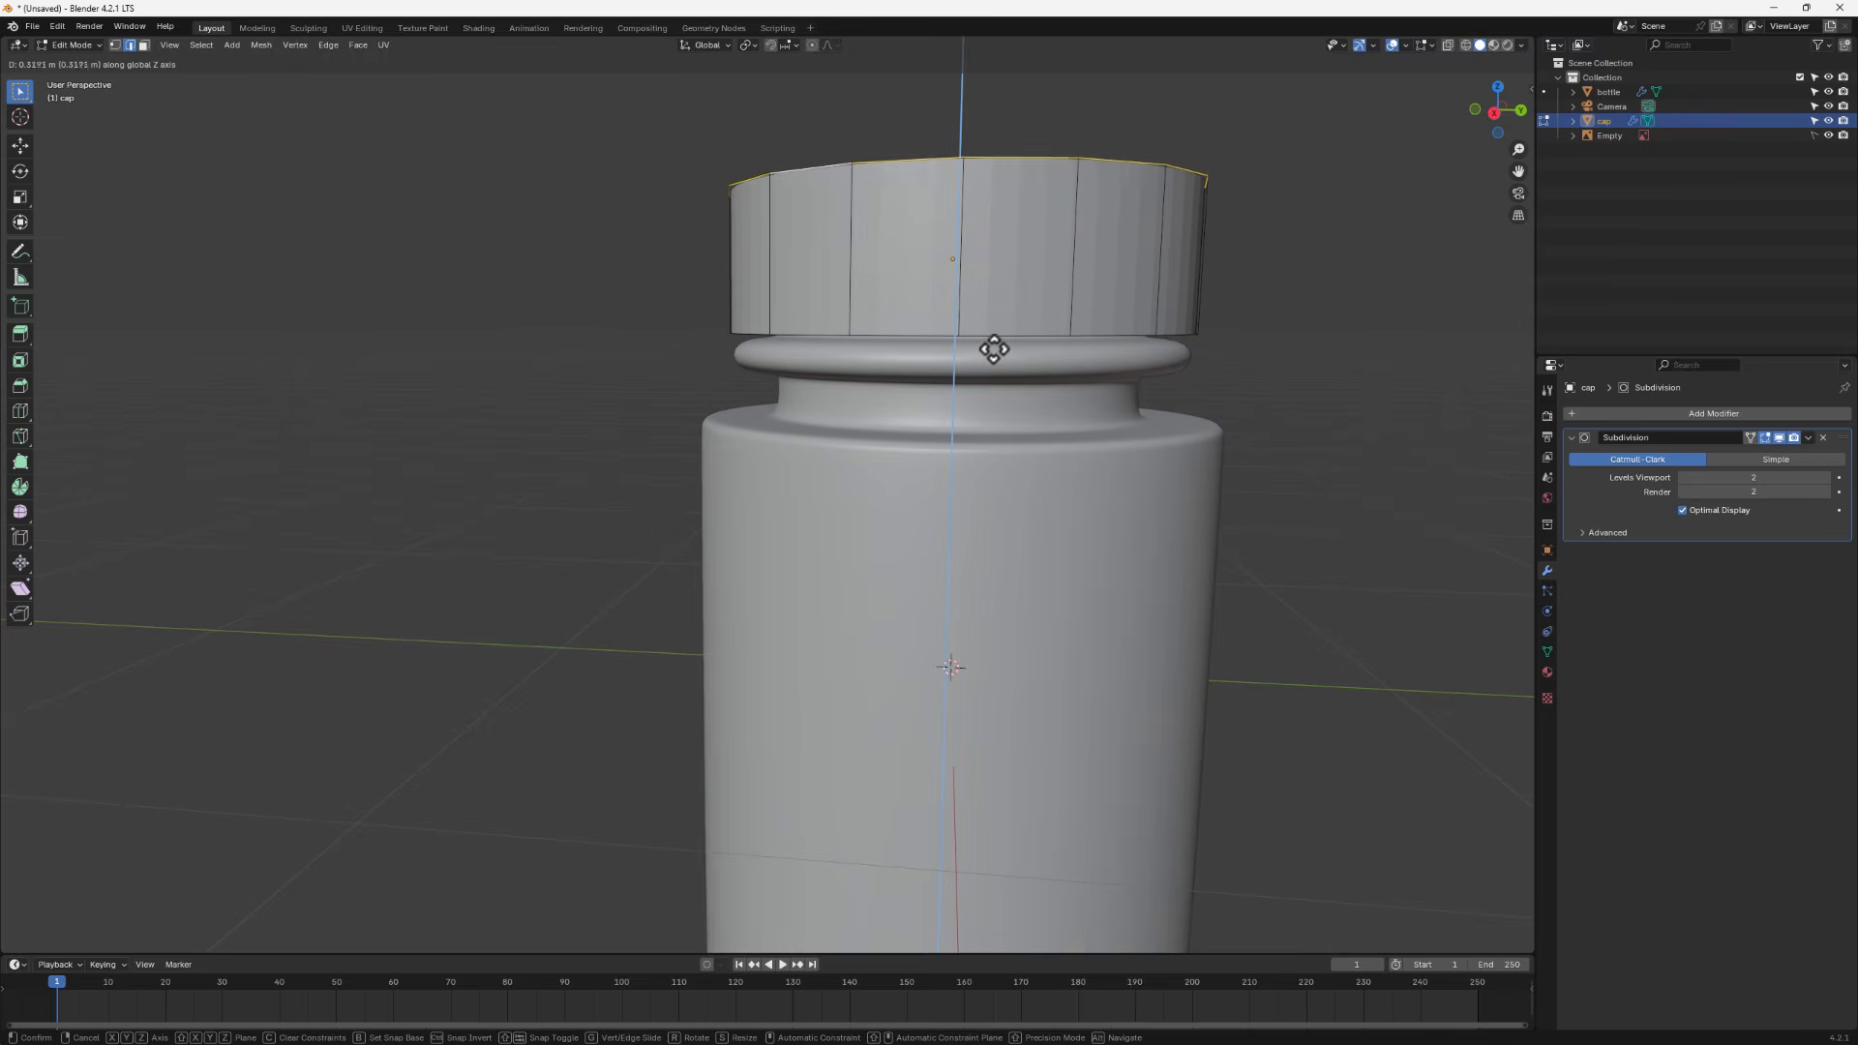
pyautogui.click(996, 343)
pyautogui.scroll(-2, 966, 468)
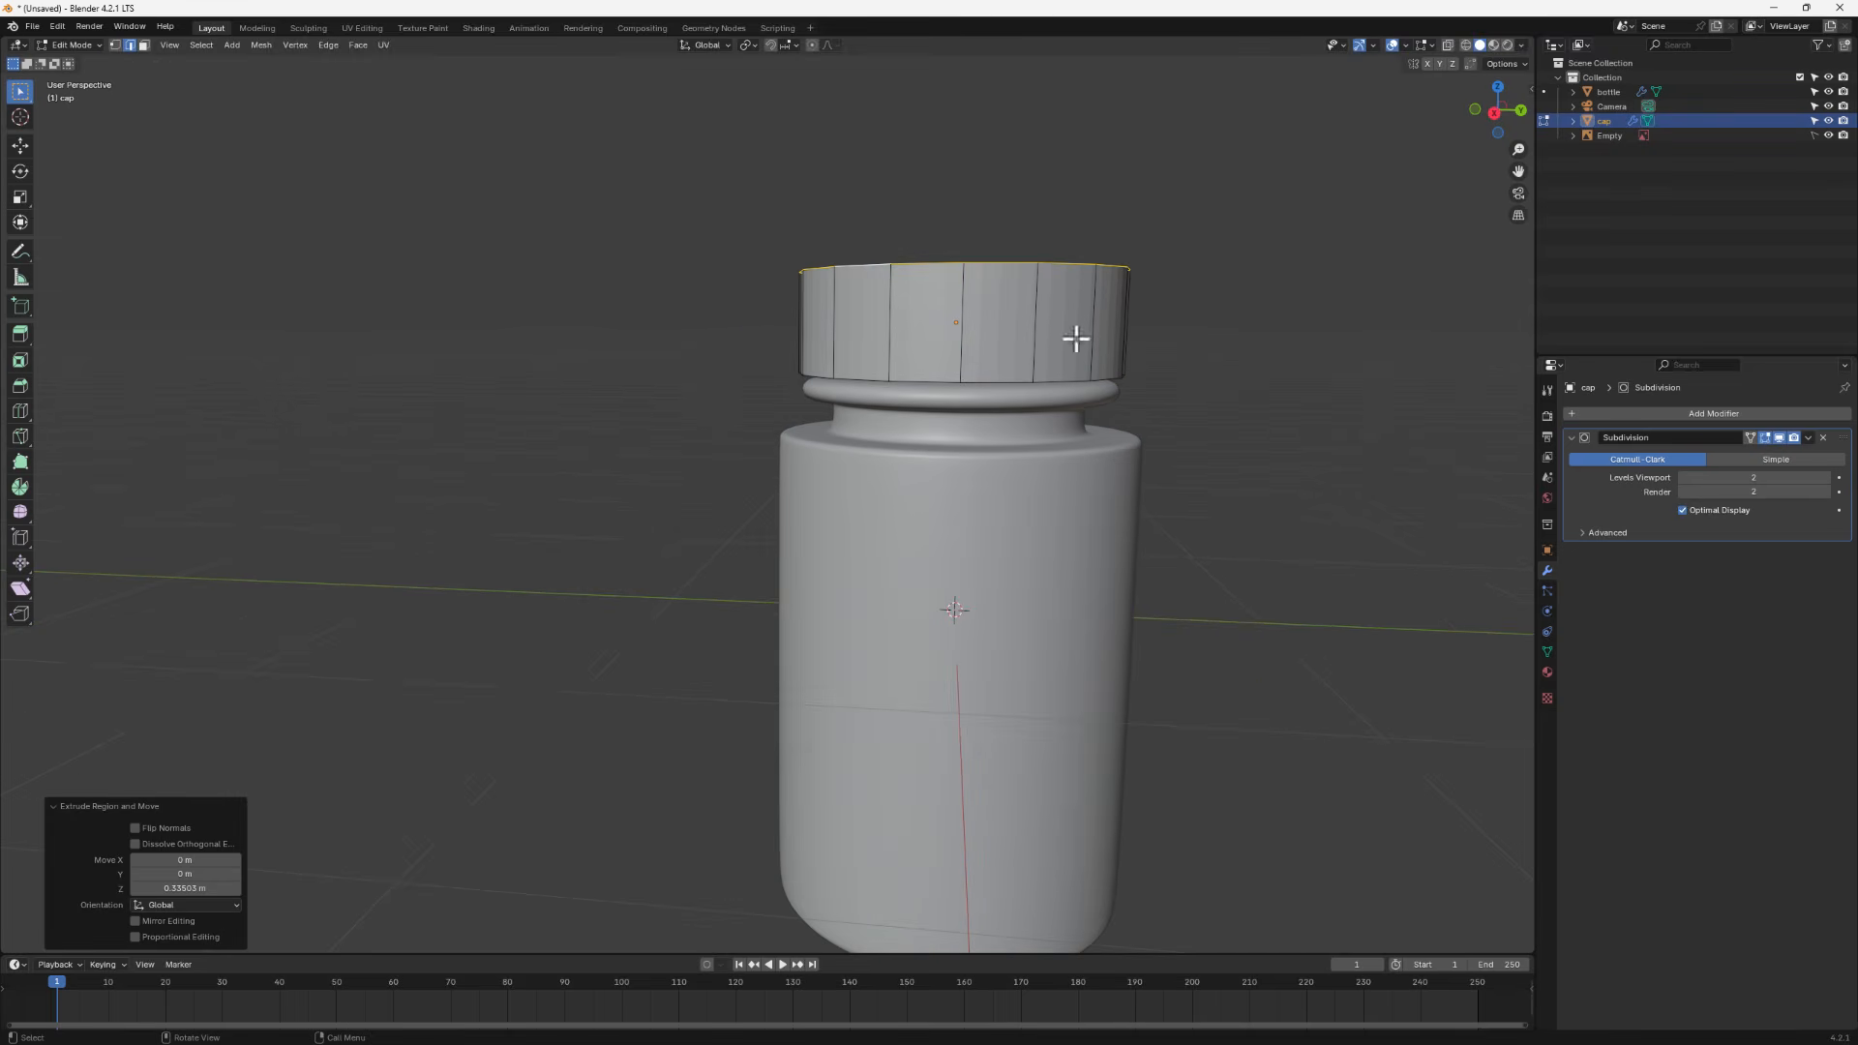
# - Hide the reference image in an X-ray side view and move the cap's top loop along Z by 0.019229 m
pyautogui.click(1465, 44)
pyautogui.press('KP_7')
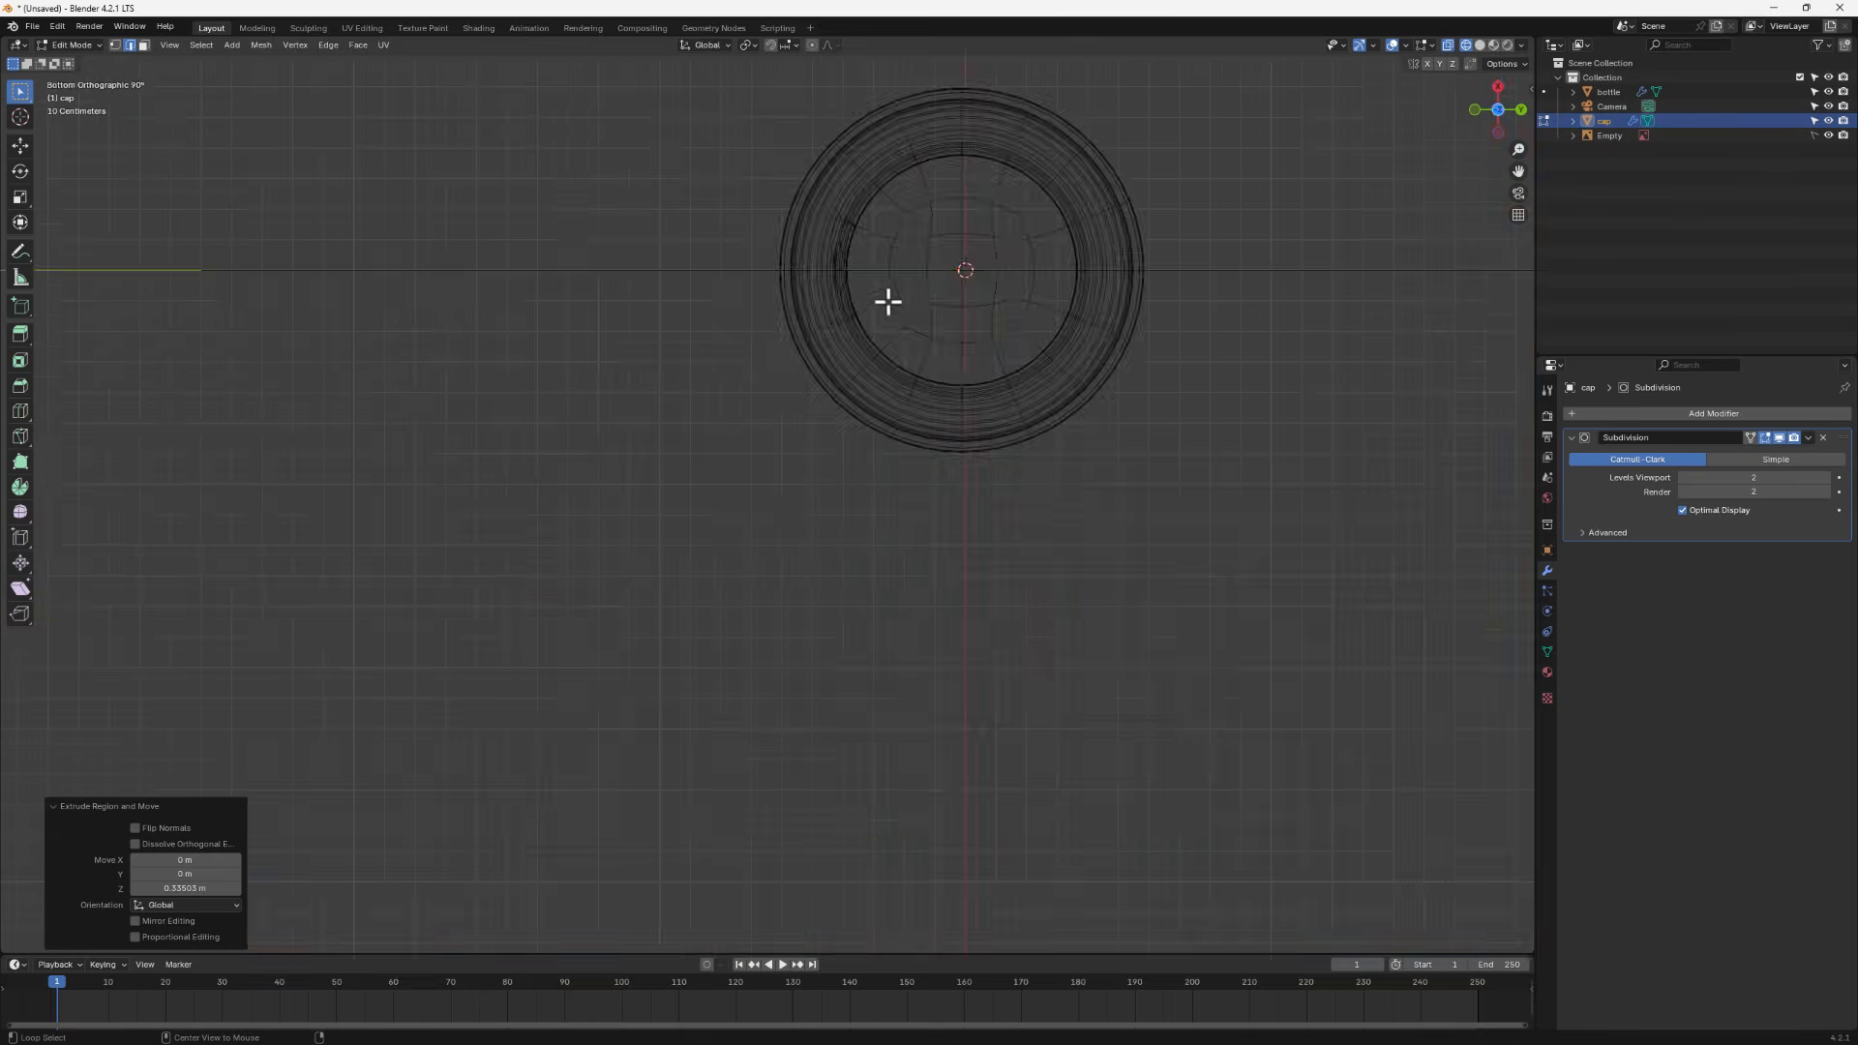
pyautogui.press('KP_3')
pyautogui.scroll(3, 941, 319)
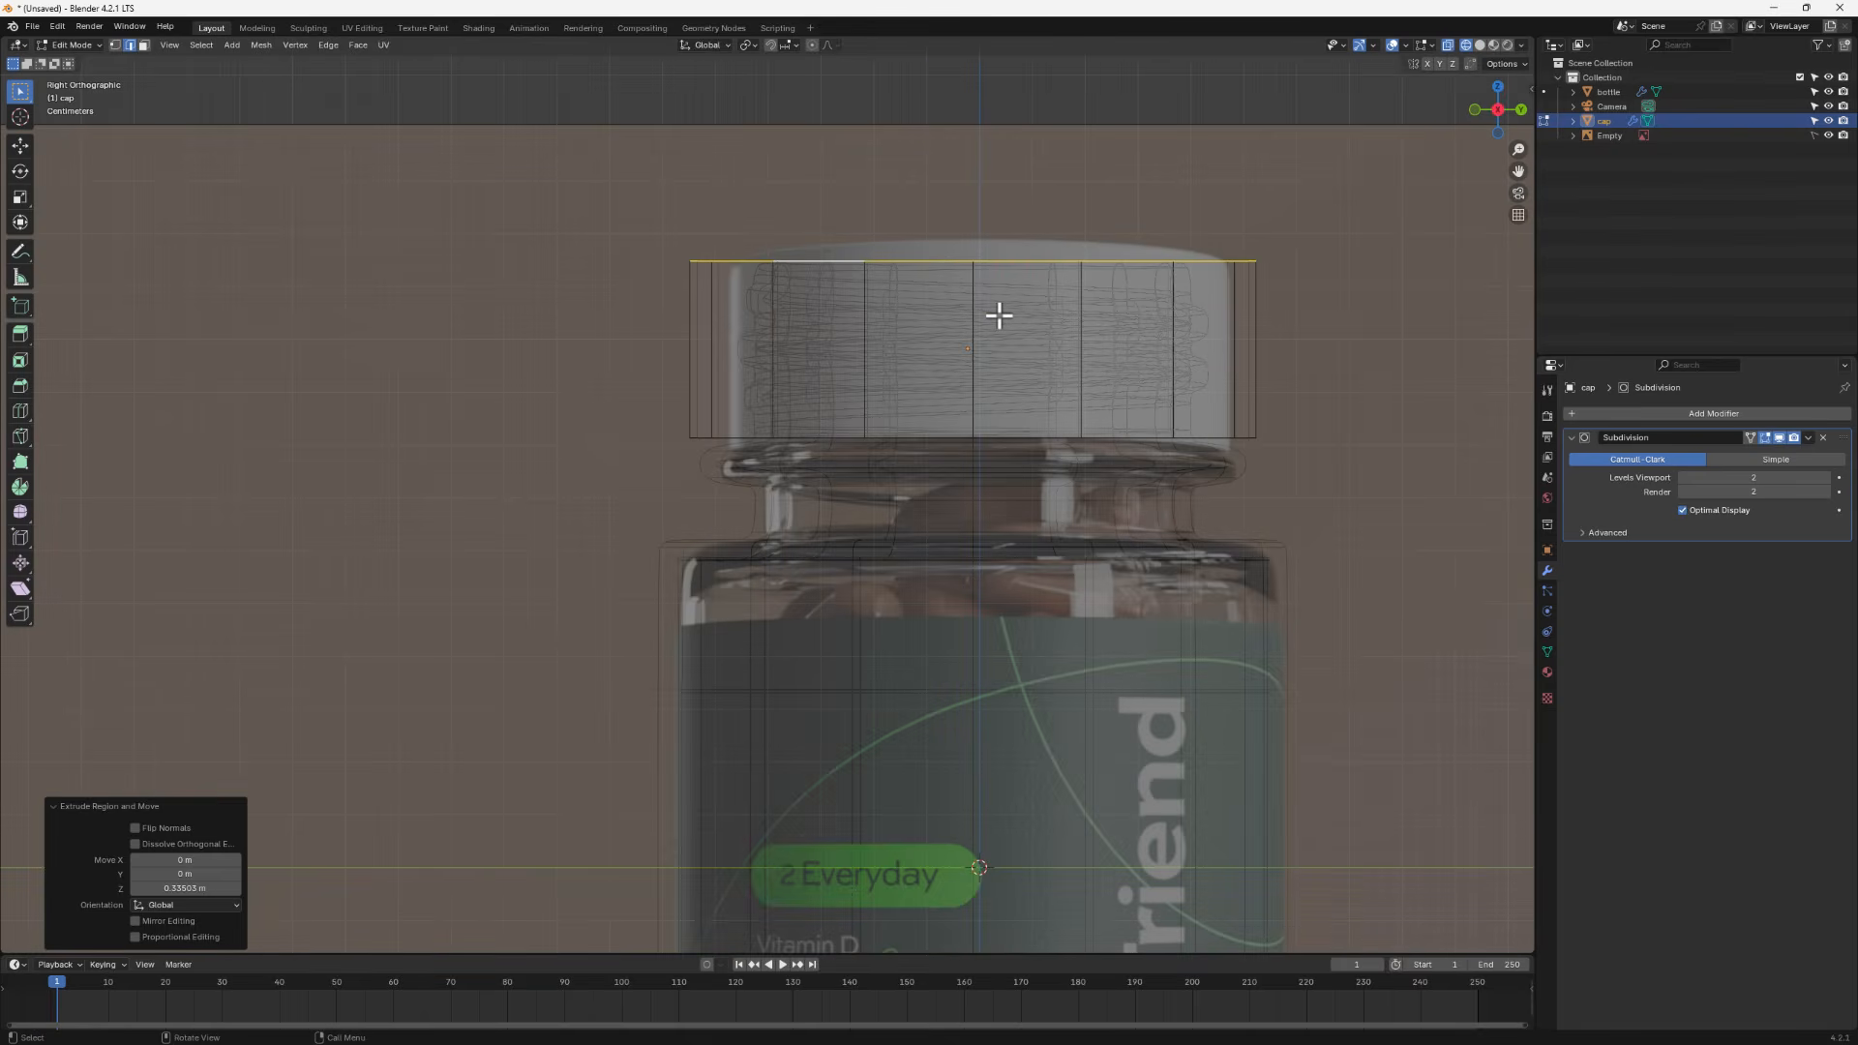
pyautogui.click(1828, 135)
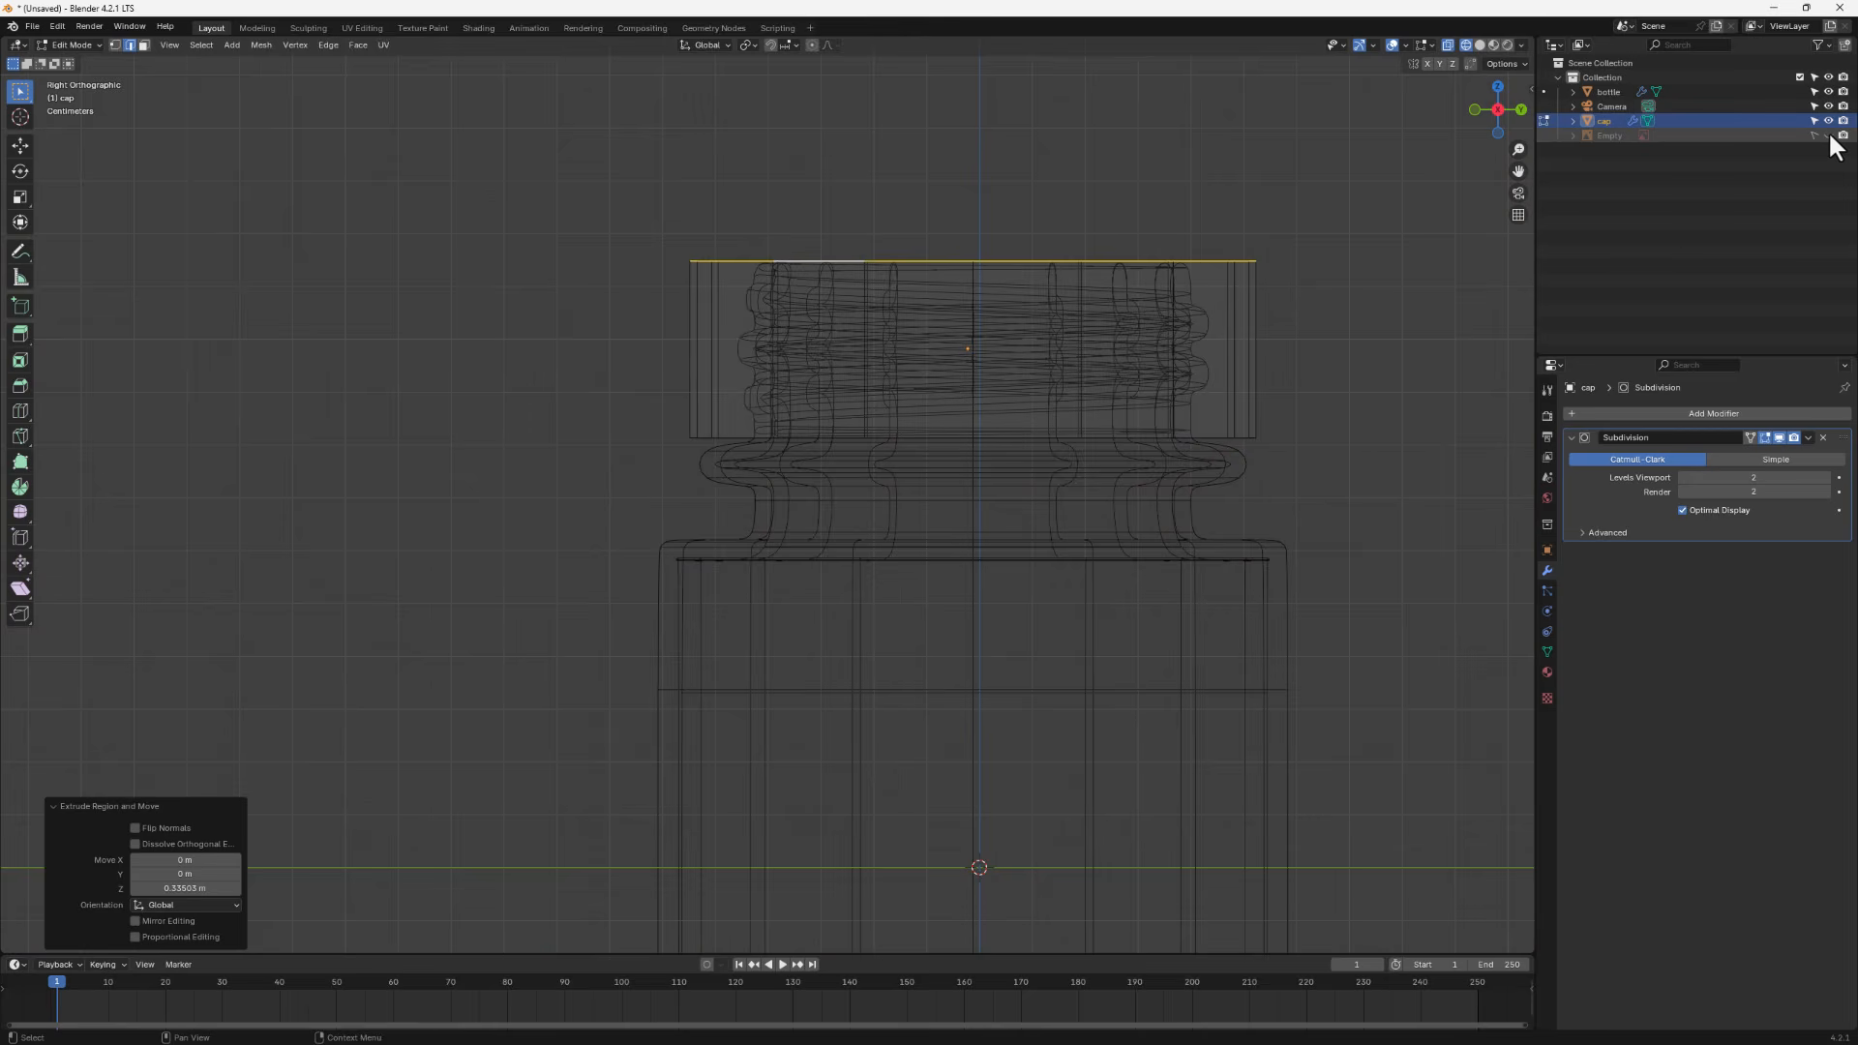
pyautogui.press('g')
pyautogui.press('z')
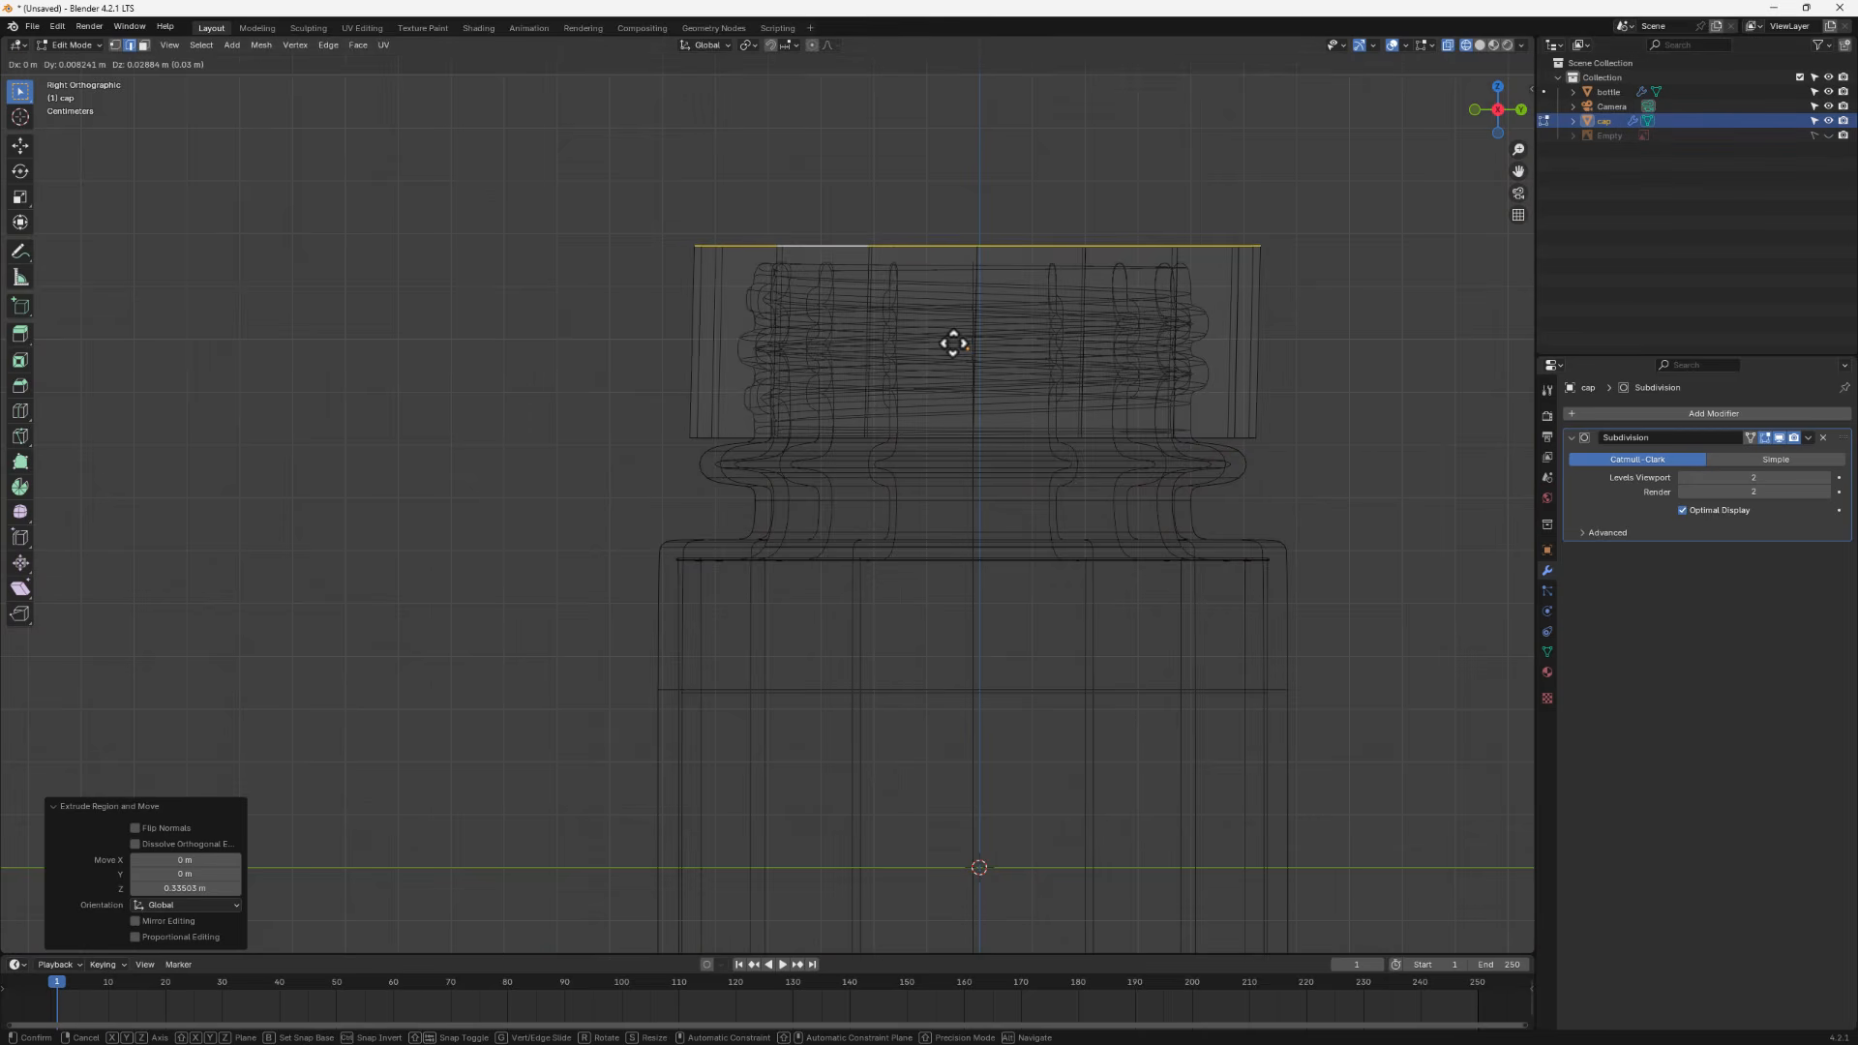
pyautogui.click(953, 346)
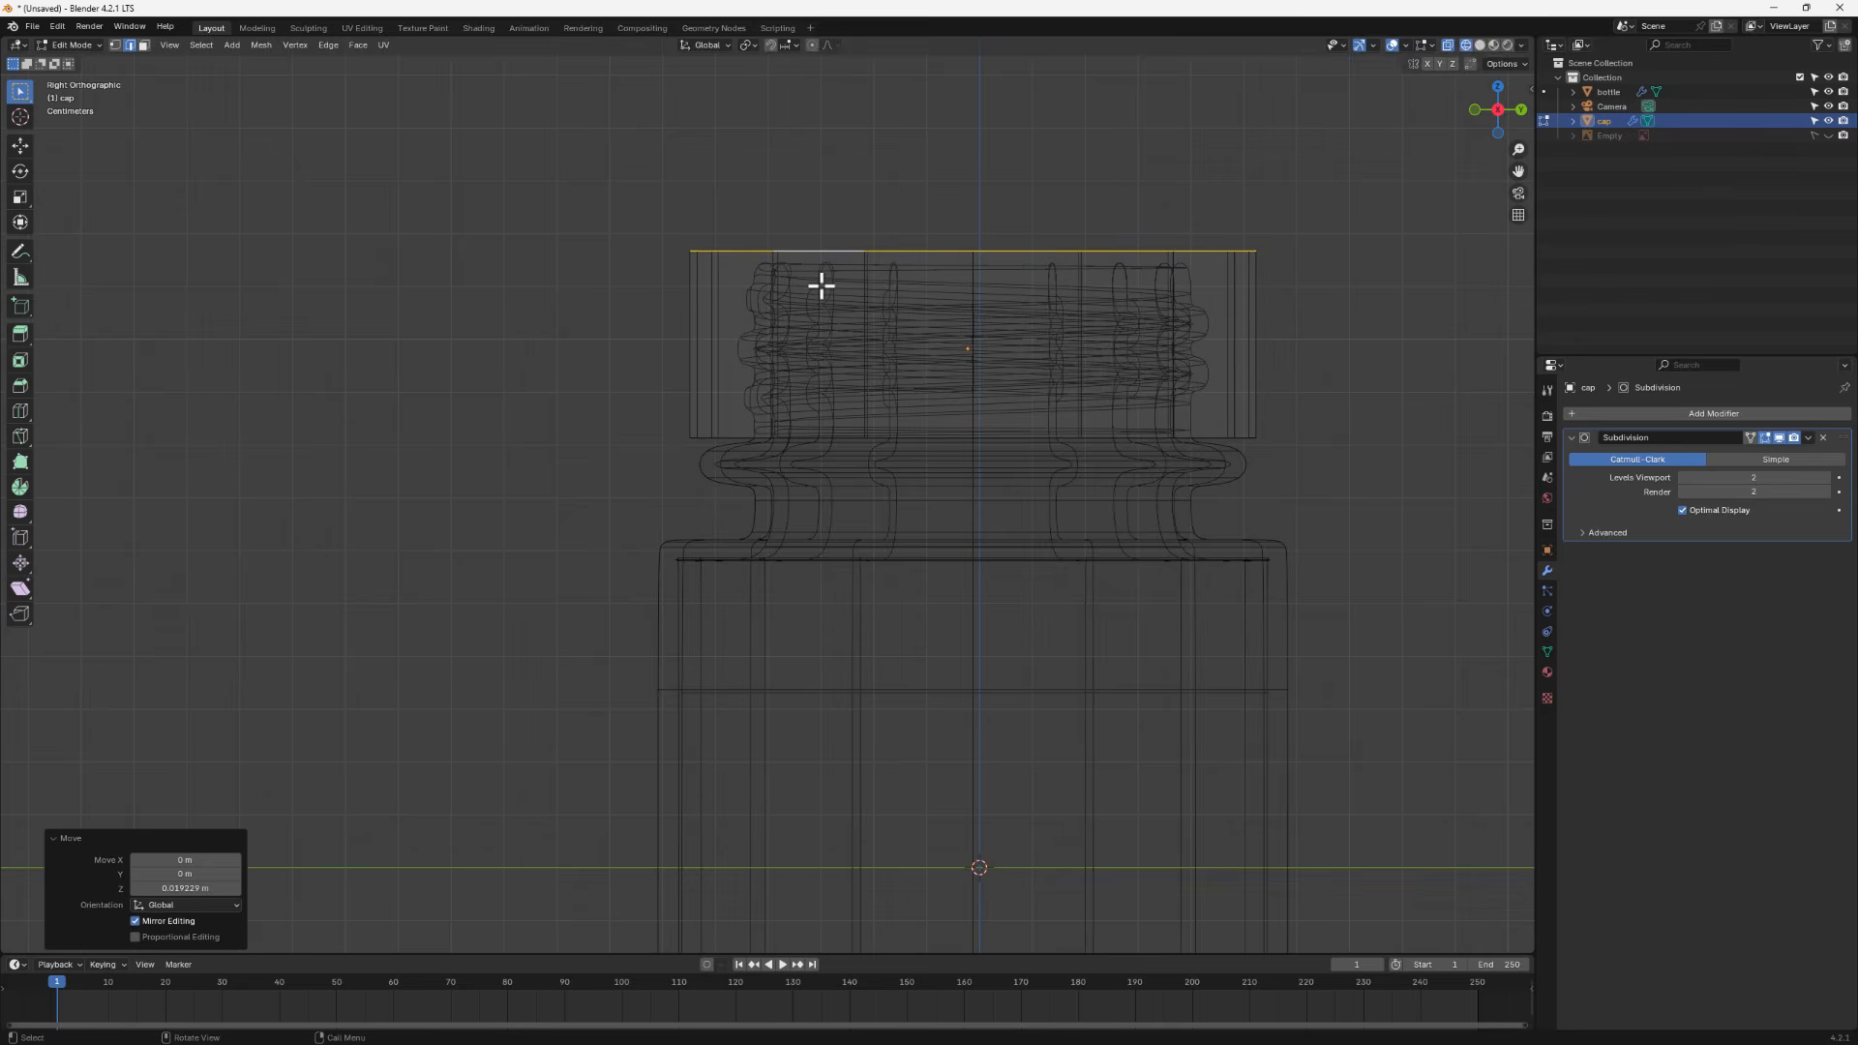
# - Reposition the cap's top loop twice more to fine-tune its height
pyautogui.press('g')
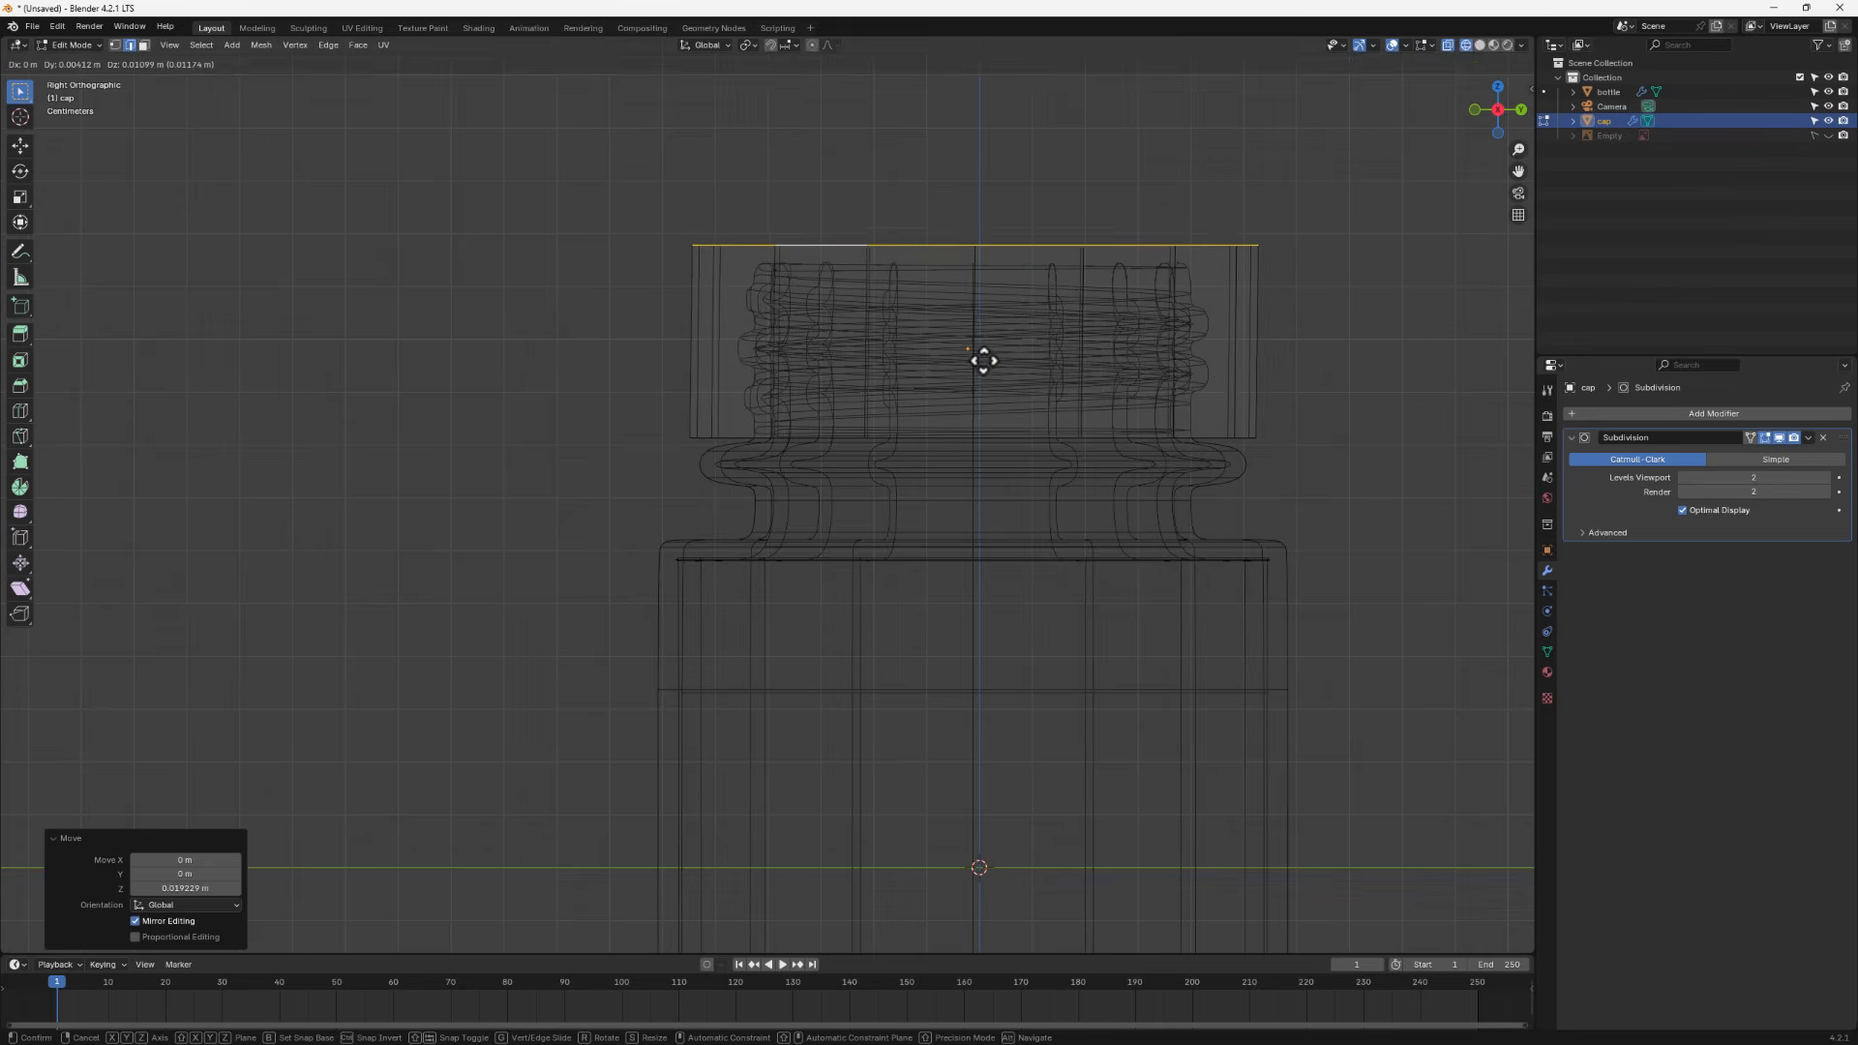
pyautogui.click(995, 352)
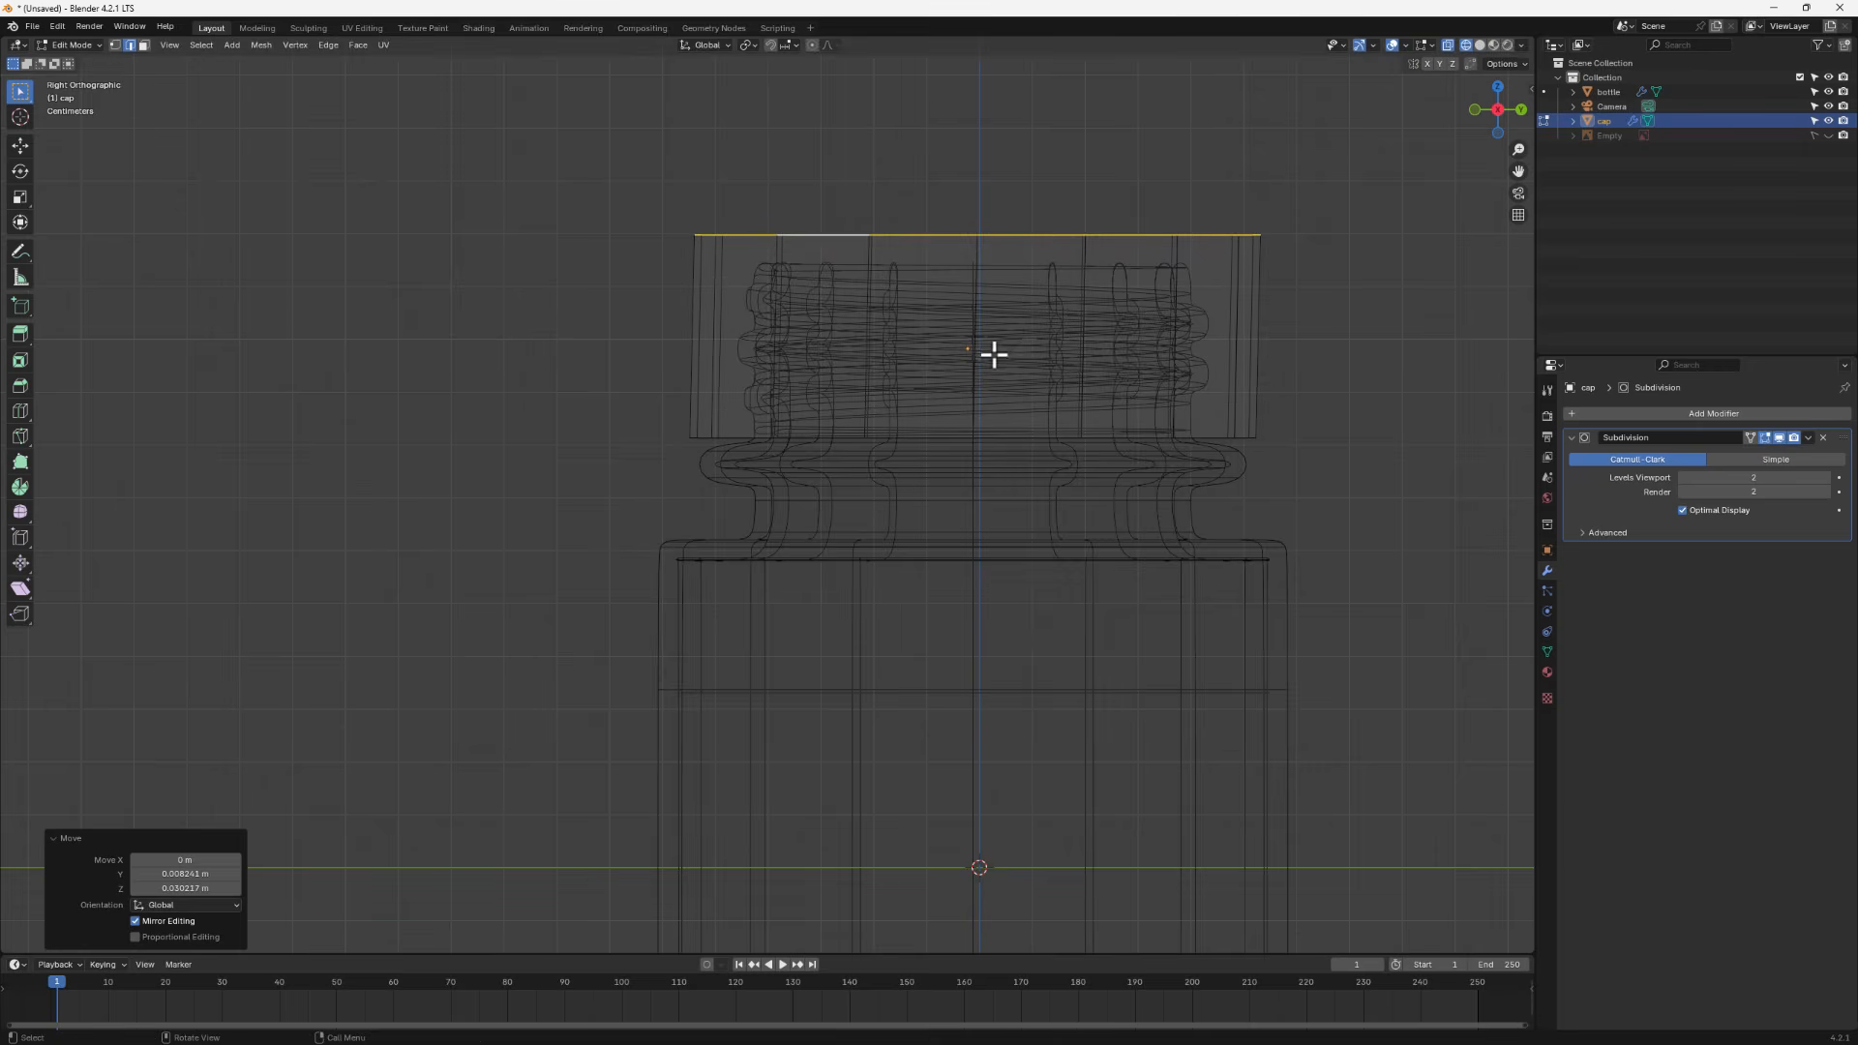
pyautogui.press('g')
pyautogui.press('z')
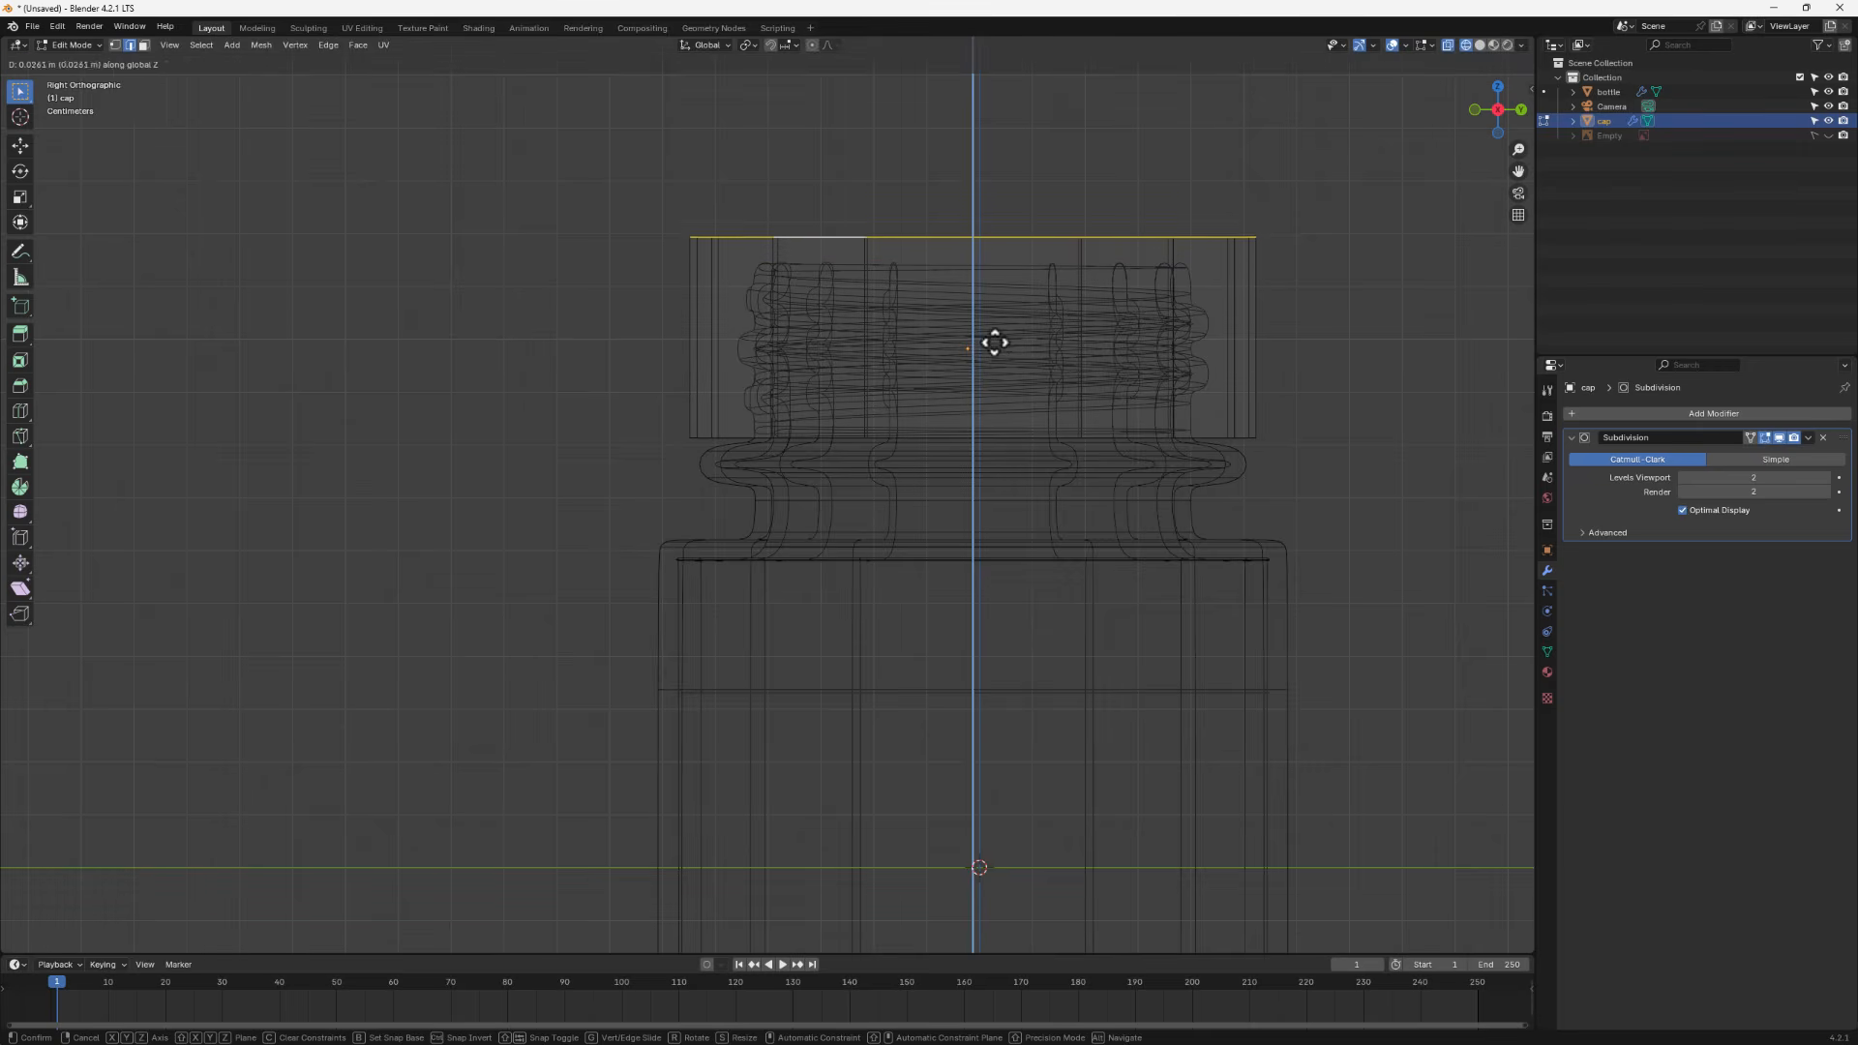
pyautogui.click(995, 334)
pyautogui.moveTo(995, 332); pyautogui.dragTo(1358, 303, button='middle')
# - Lower the cap's top loop along Z by 0.014543 m and switch back to solid shading
pyautogui.press('g')
pyautogui.press('z')
pyautogui.click(1013, 348)
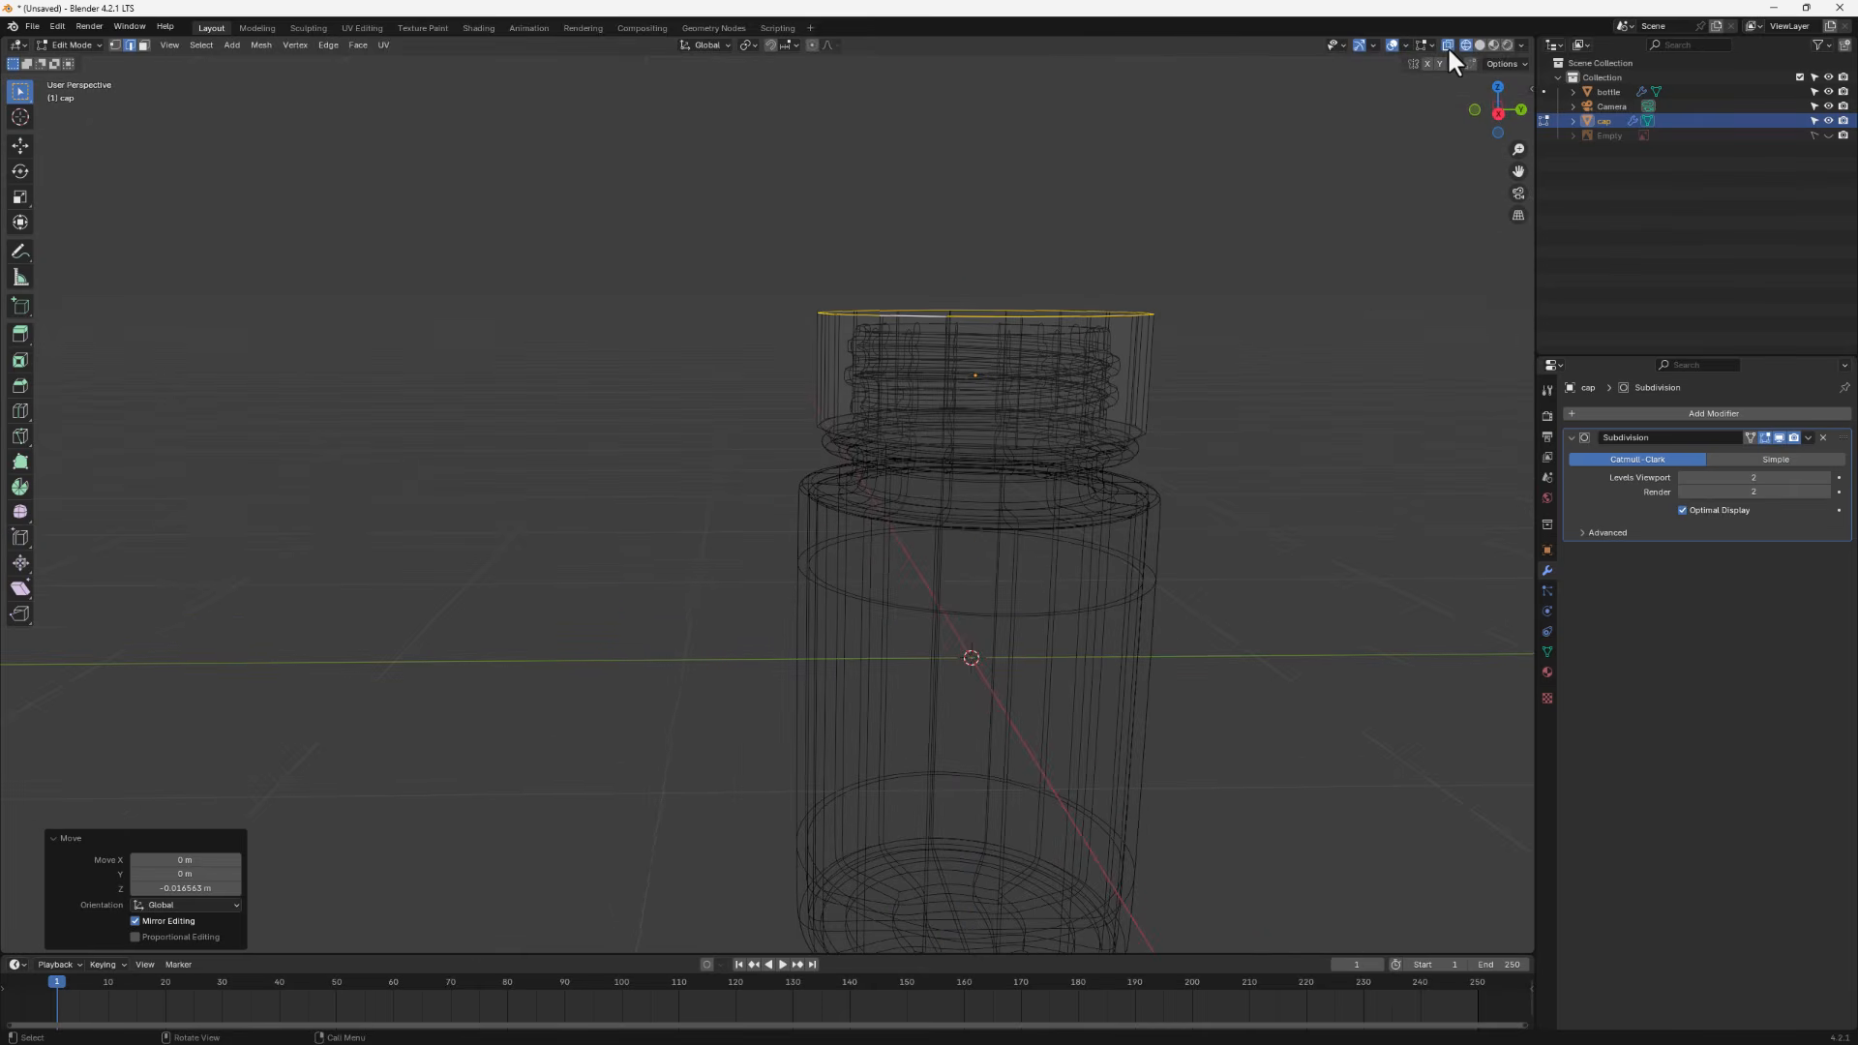
pyautogui.click(1481, 45)
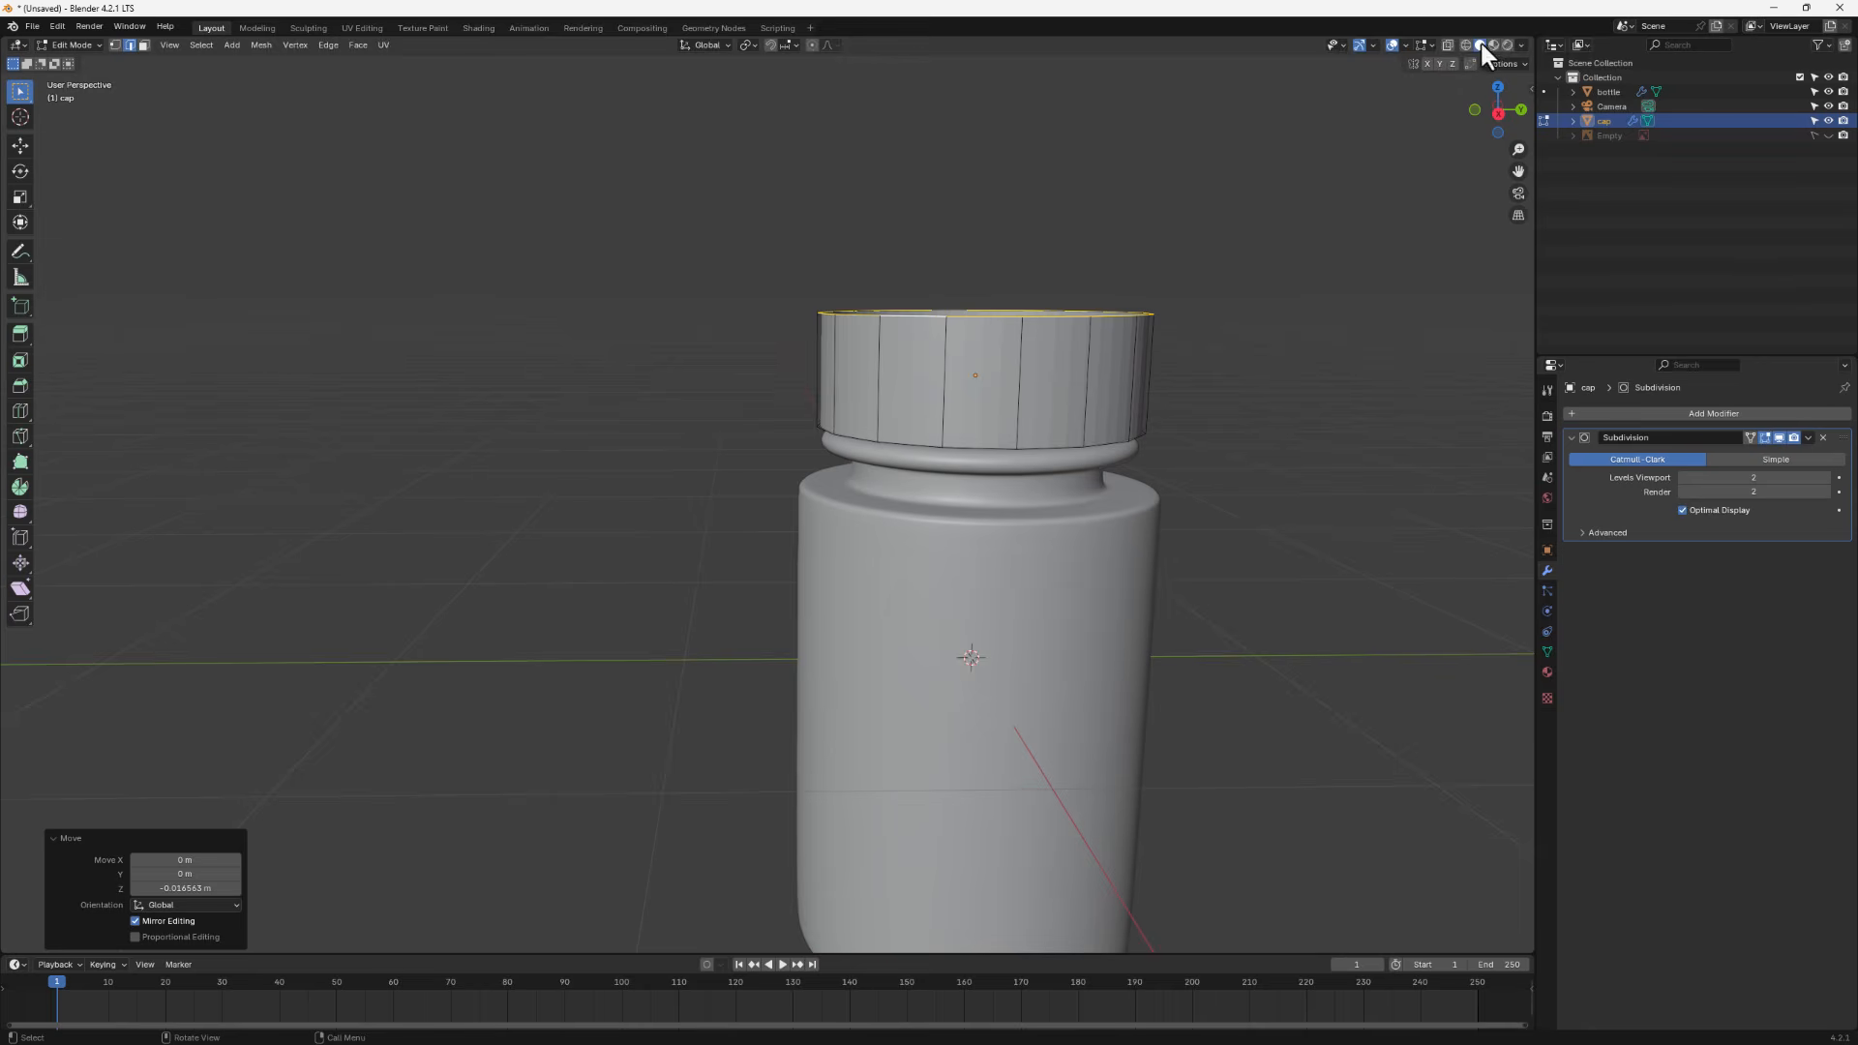
# - Extrude the cap's top loop inward twice, scaling by 0.733 and then 0.618, to close the top
pyautogui.moveTo(1032, 327); pyautogui.dragTo(1183, 440, button='middle')
pyautogui.press('s')
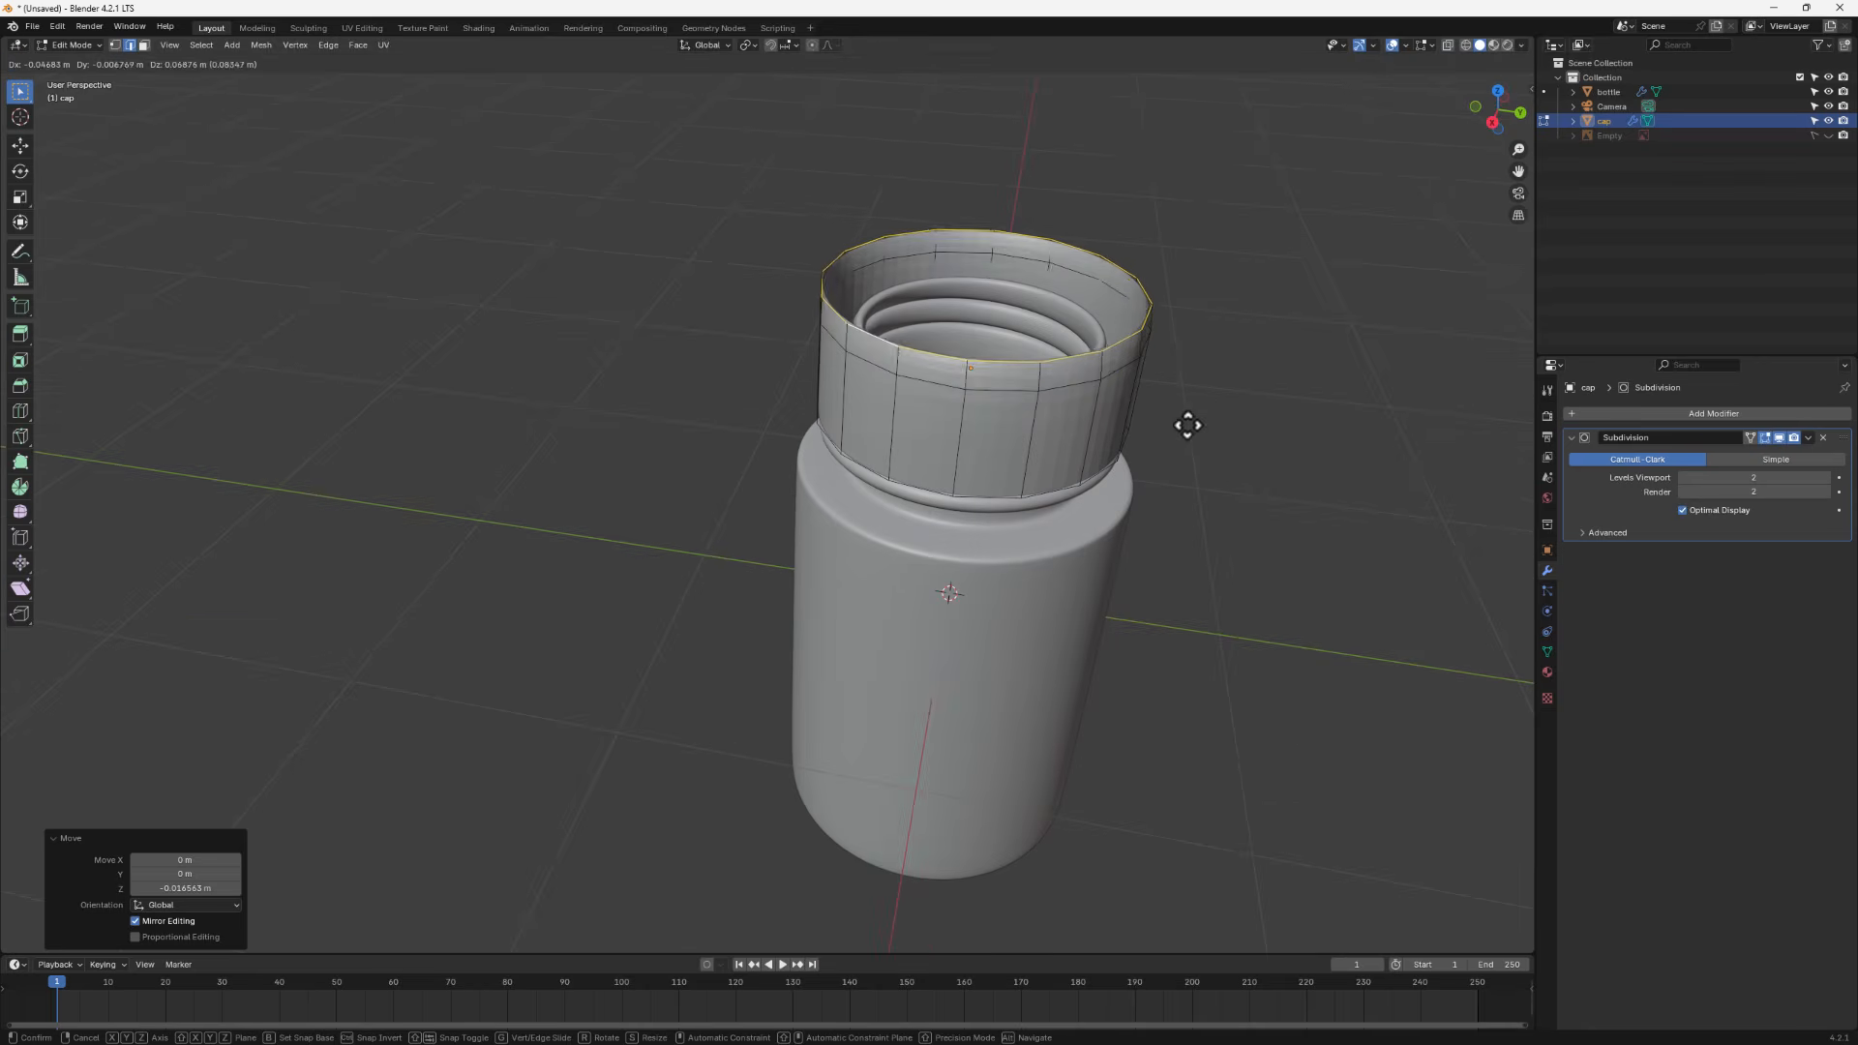
pyautogui.click(1139, 407)
pyautogui.press('g')
pyautogui.press('s')
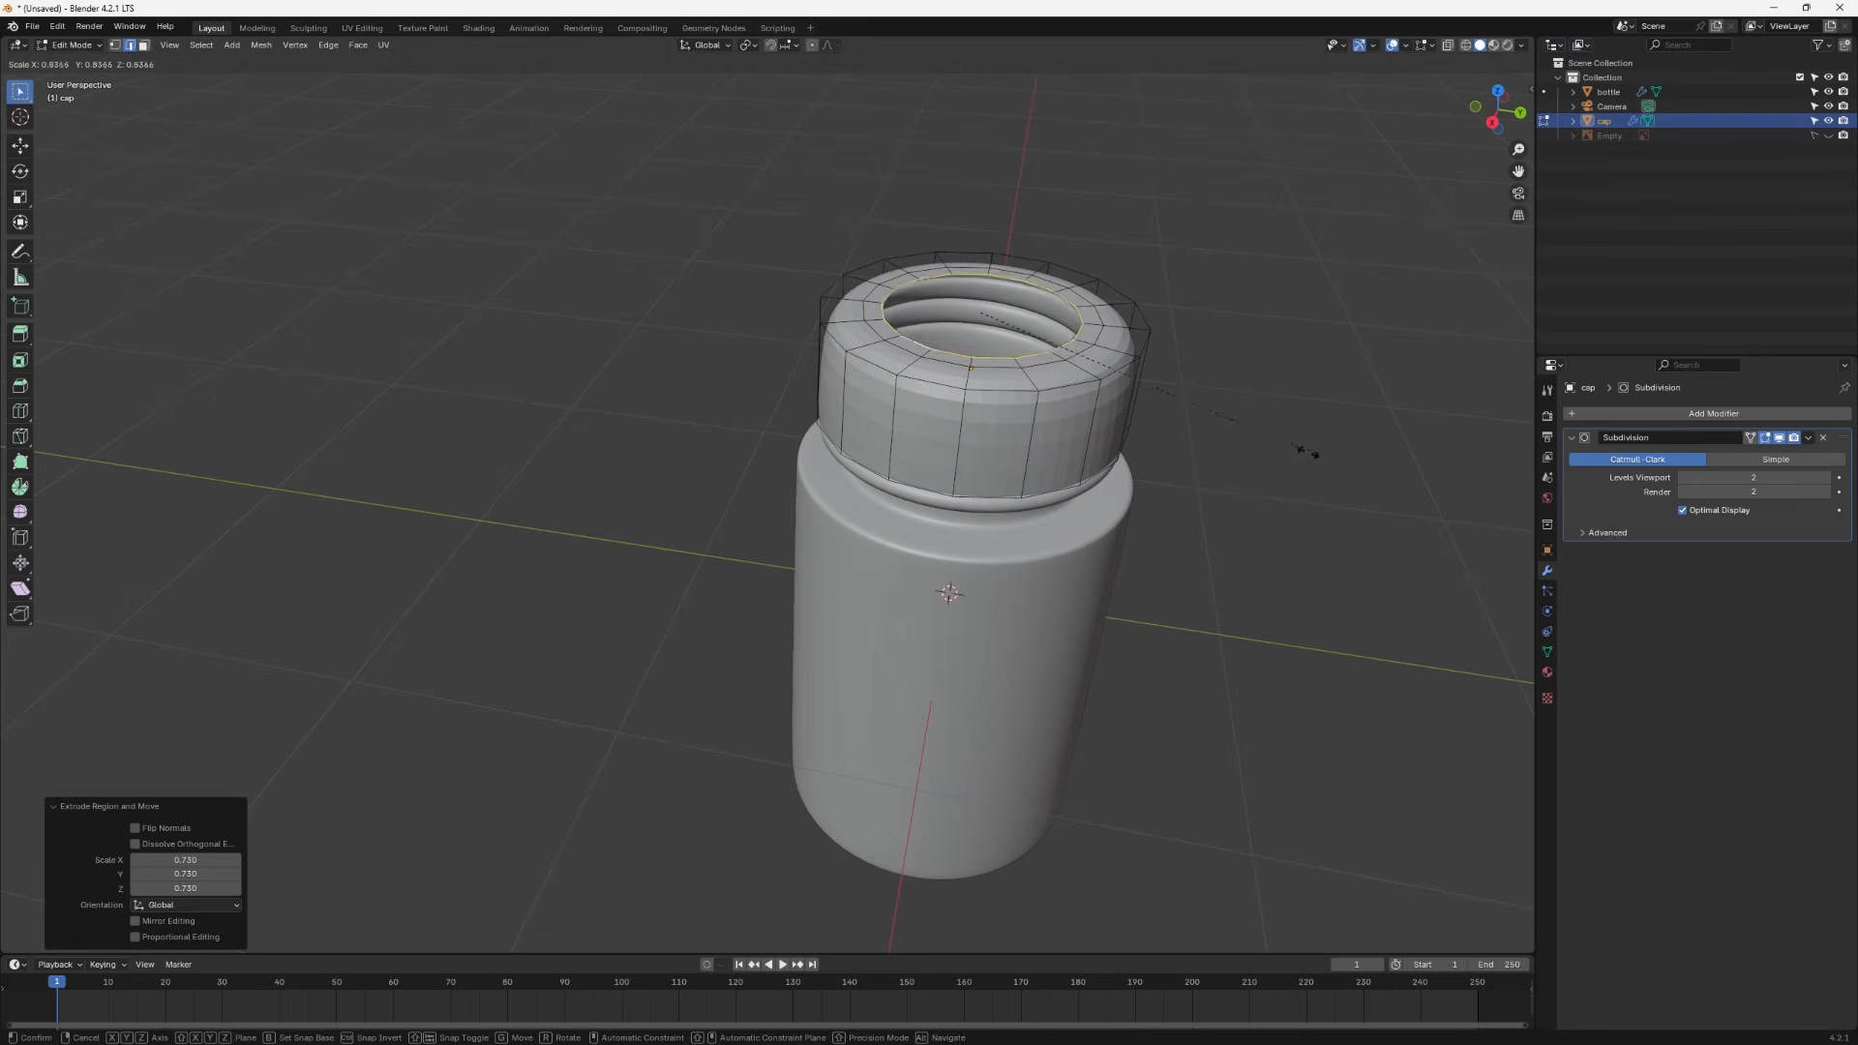
pyautogui.click(1103, 383)
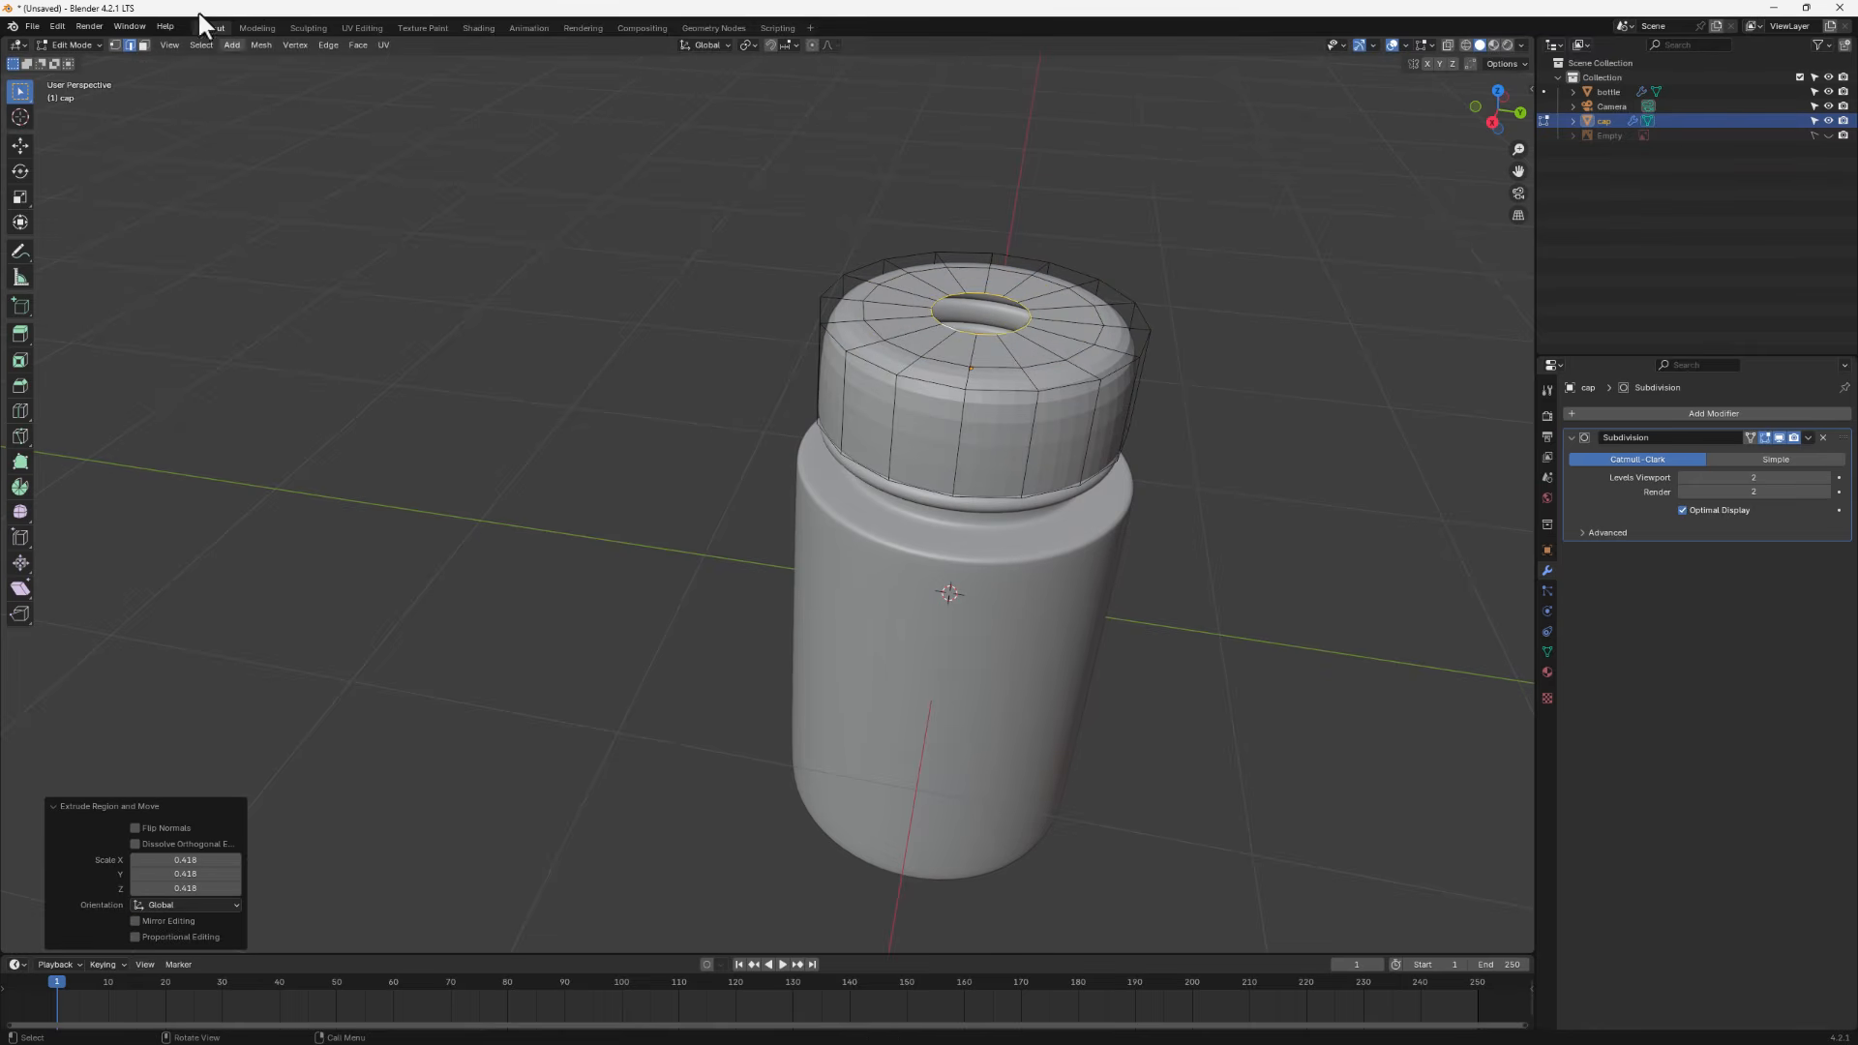
# - Grid Fill the remaining hole in the cap's top
pyautogui.click(356, 48)
pyautogui.click(410, 221)
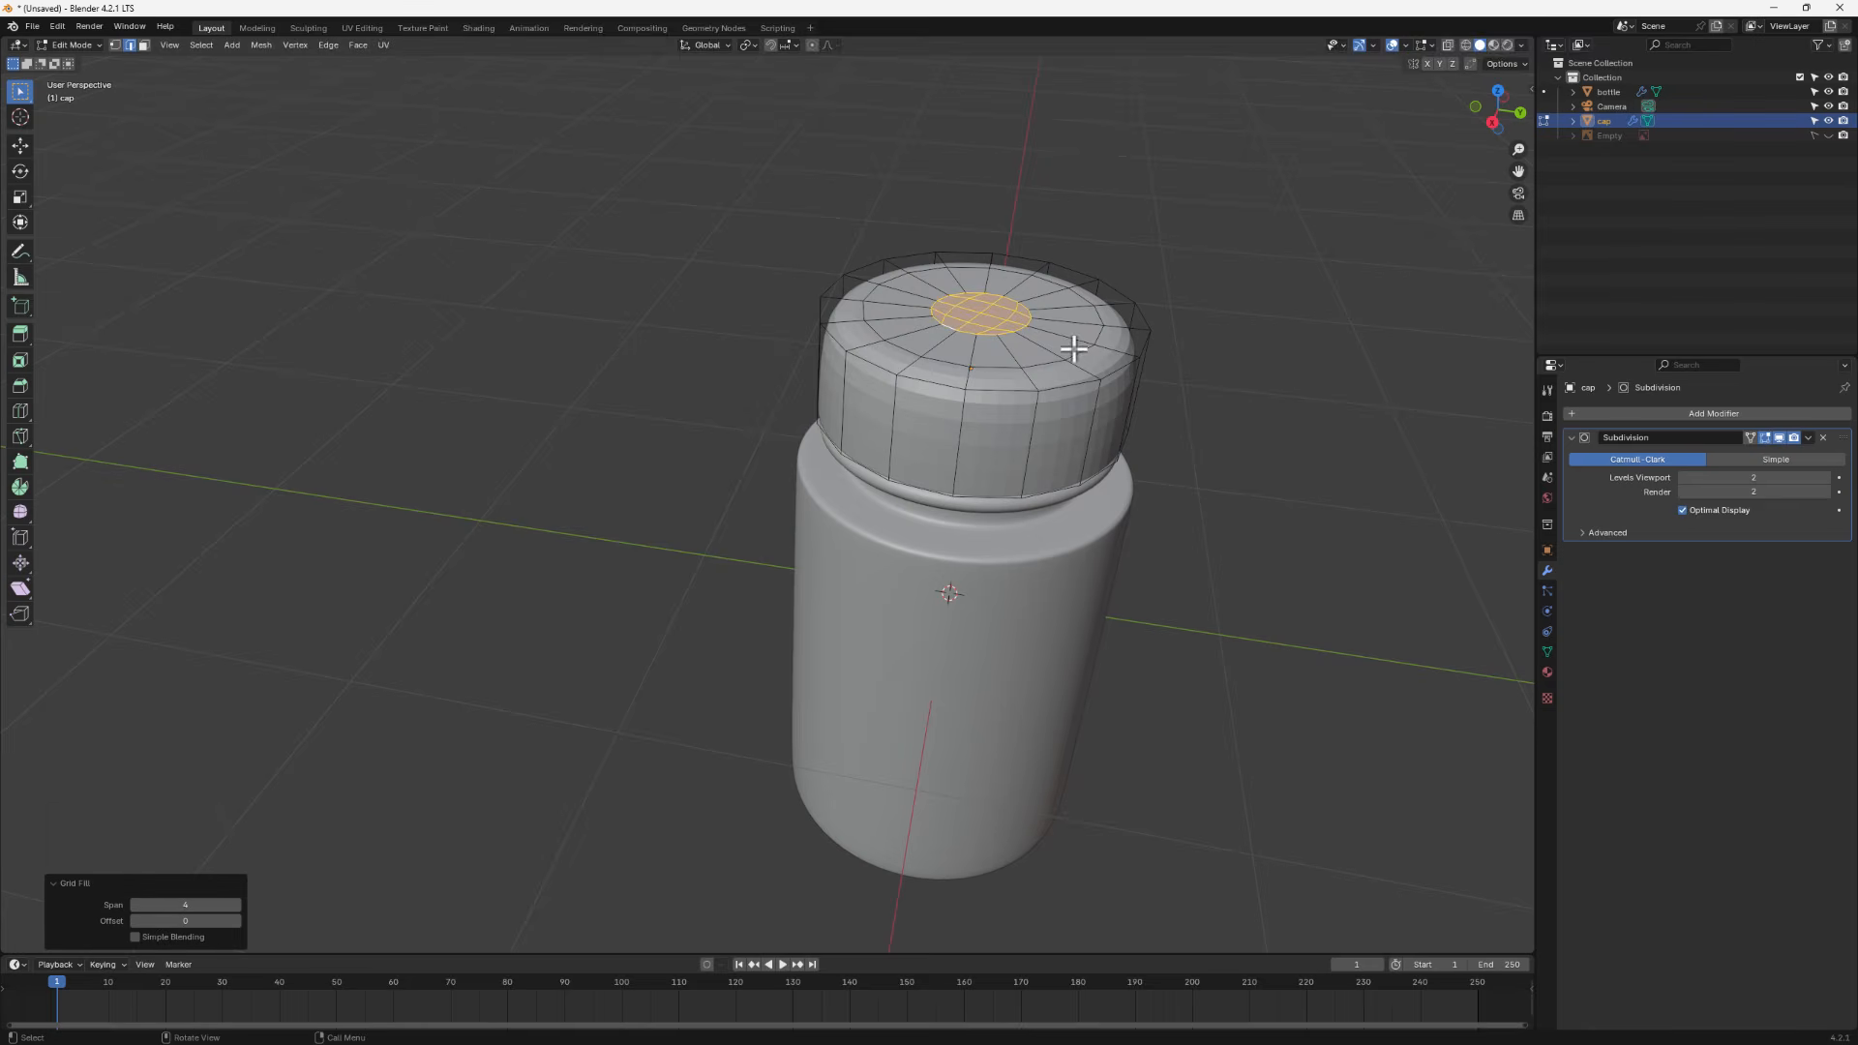
# - Bevel the cap's outer top edge loop
pyautogui.keyDown('alt'); pyautogui.click(877, 366); pyautogui.keyUp('alt')
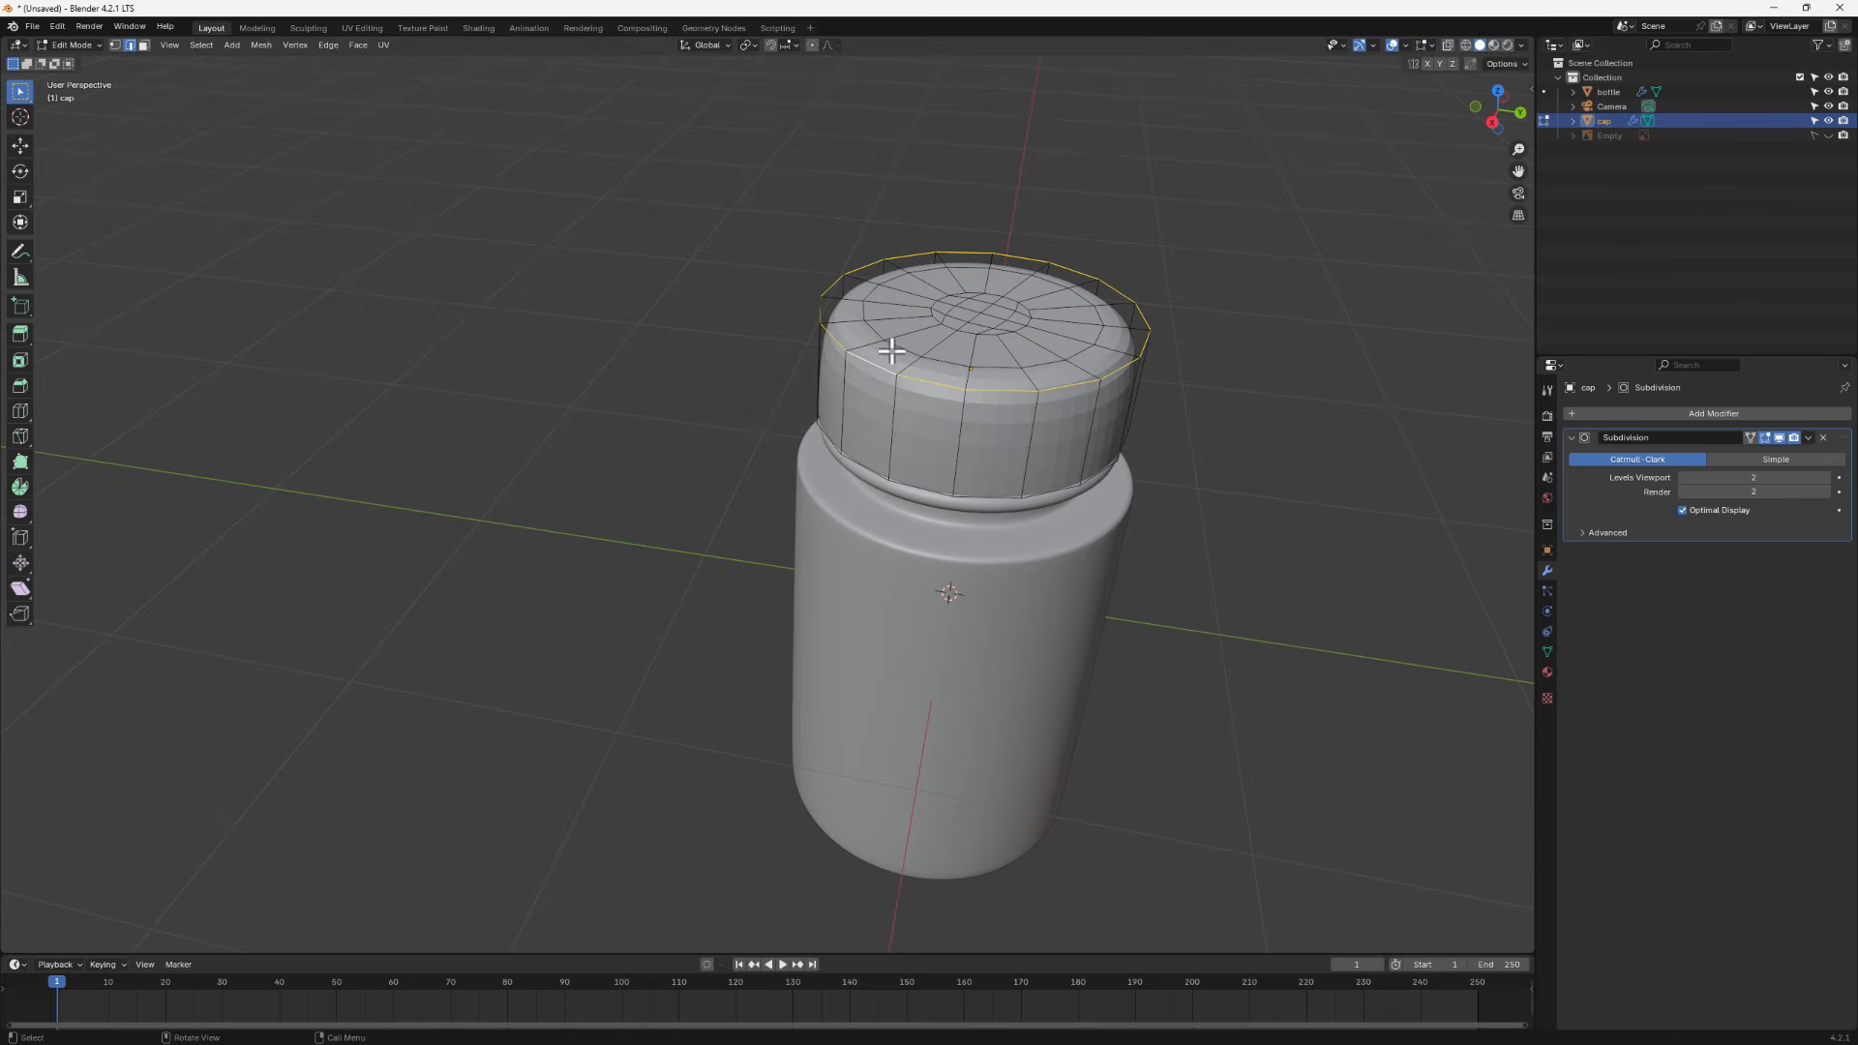
pyautogui.hotkey('ctrl', 'b')
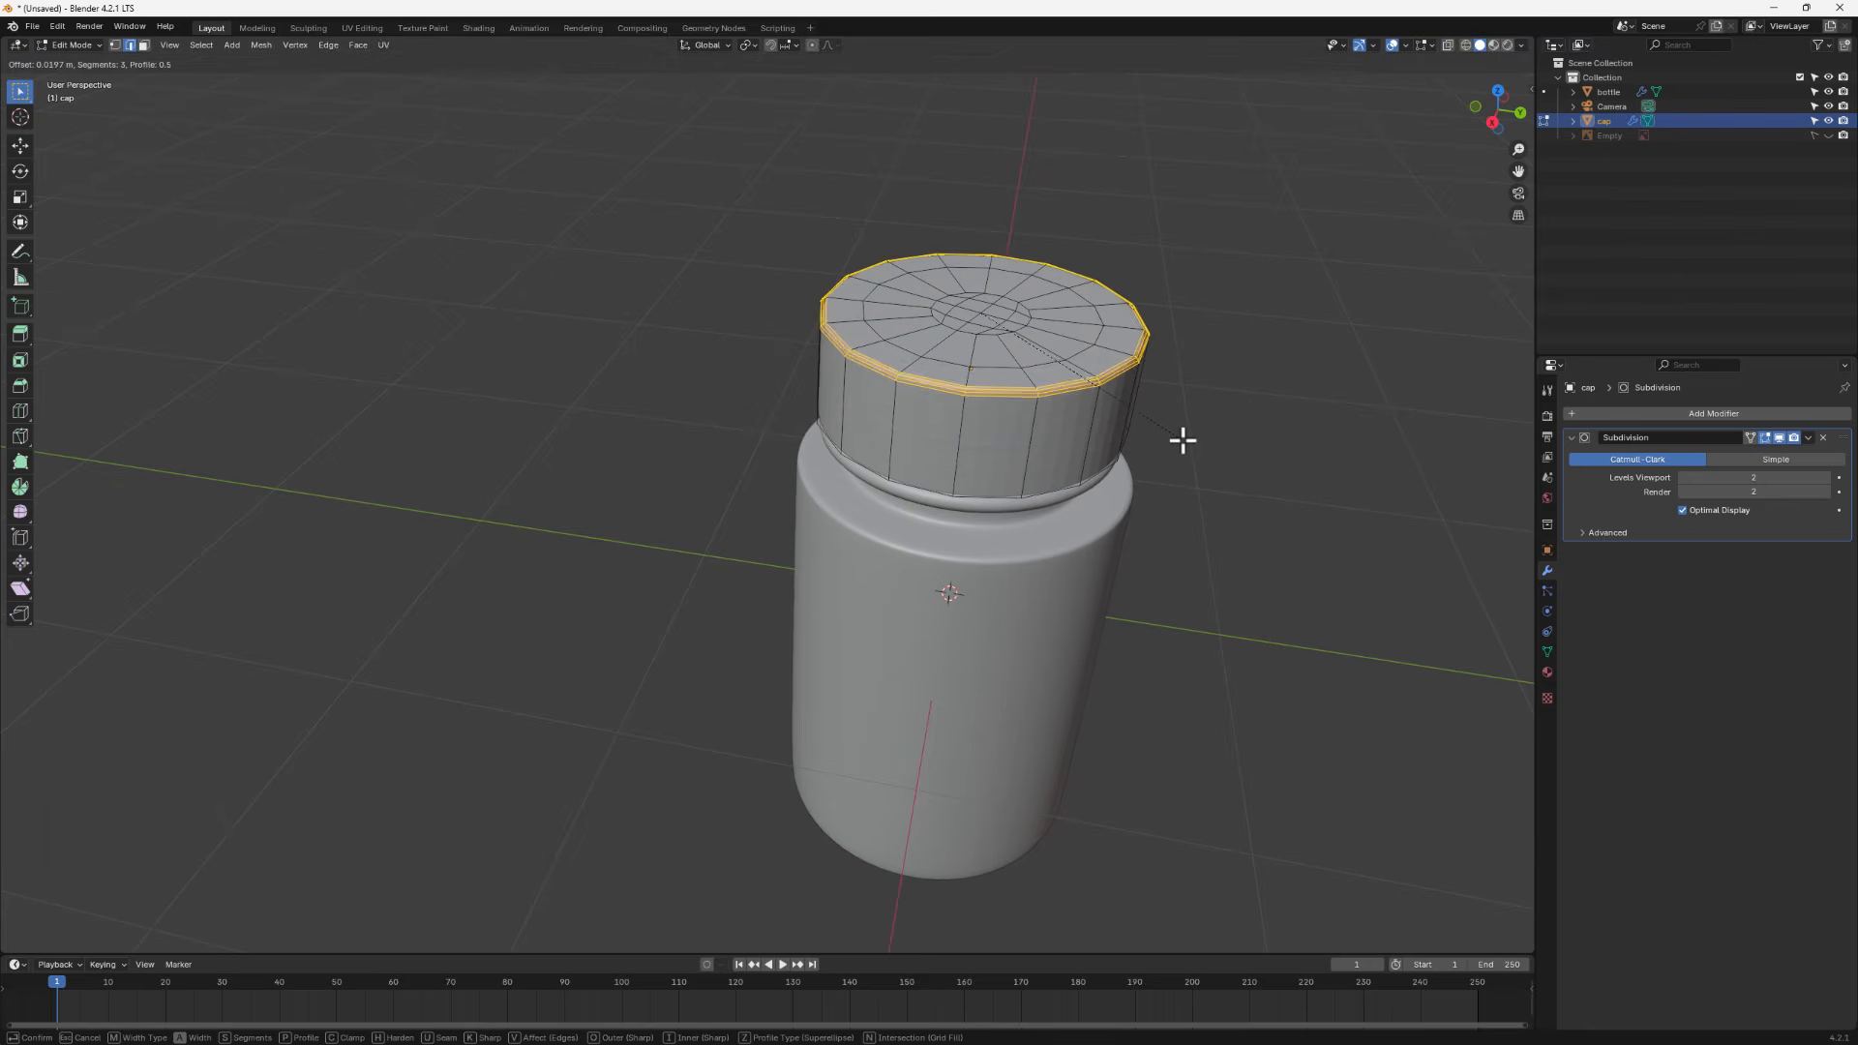
pyautogui.click(1182, 441)
pyautogui.moveTo(1182, 443); pyautogui.dragTo(991, 335, button='middle')
# - Return to Object Mode and shade the cap smooth
pyautogui.press('Tab')
pyautogui.rightClick(990, 331)
pyautogui.click(990, 334)
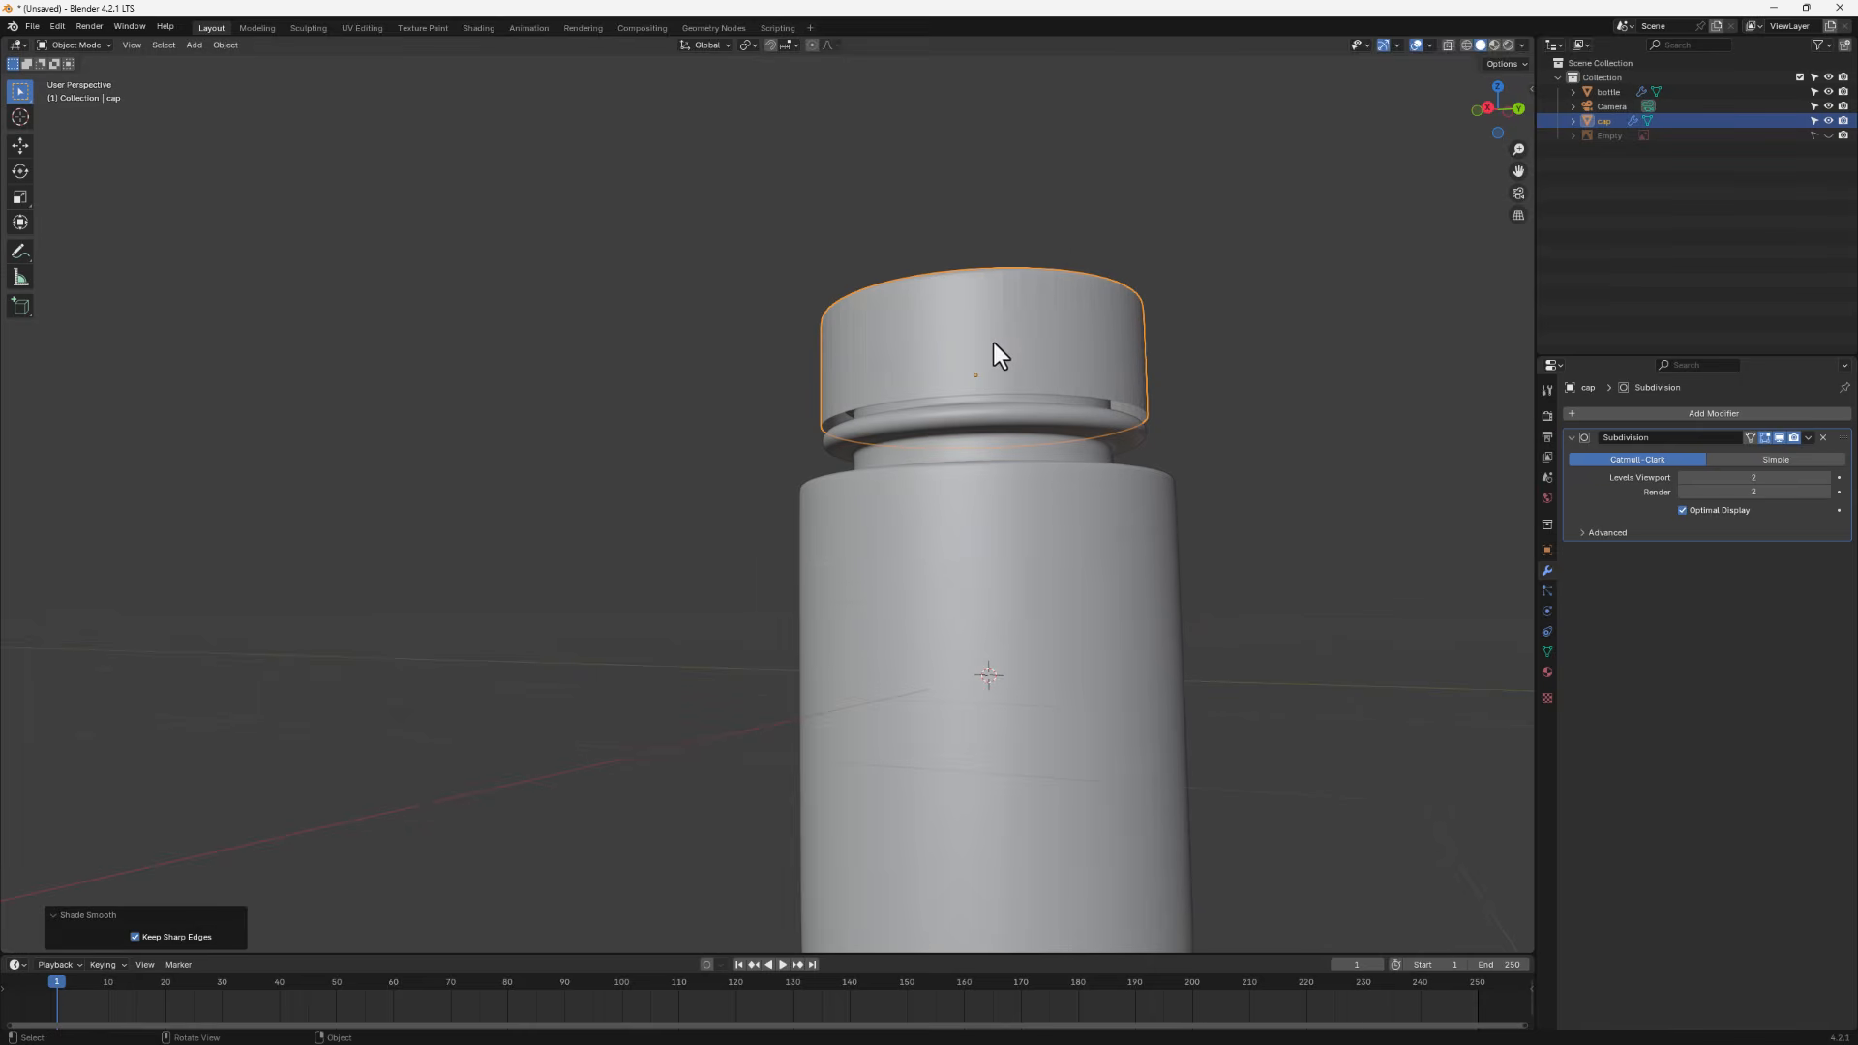
# - Isolate the cap and extrude all its faces along normals, adjusting the offset to give the cap a wall thickness
pyautogui.press('KP_Divide')
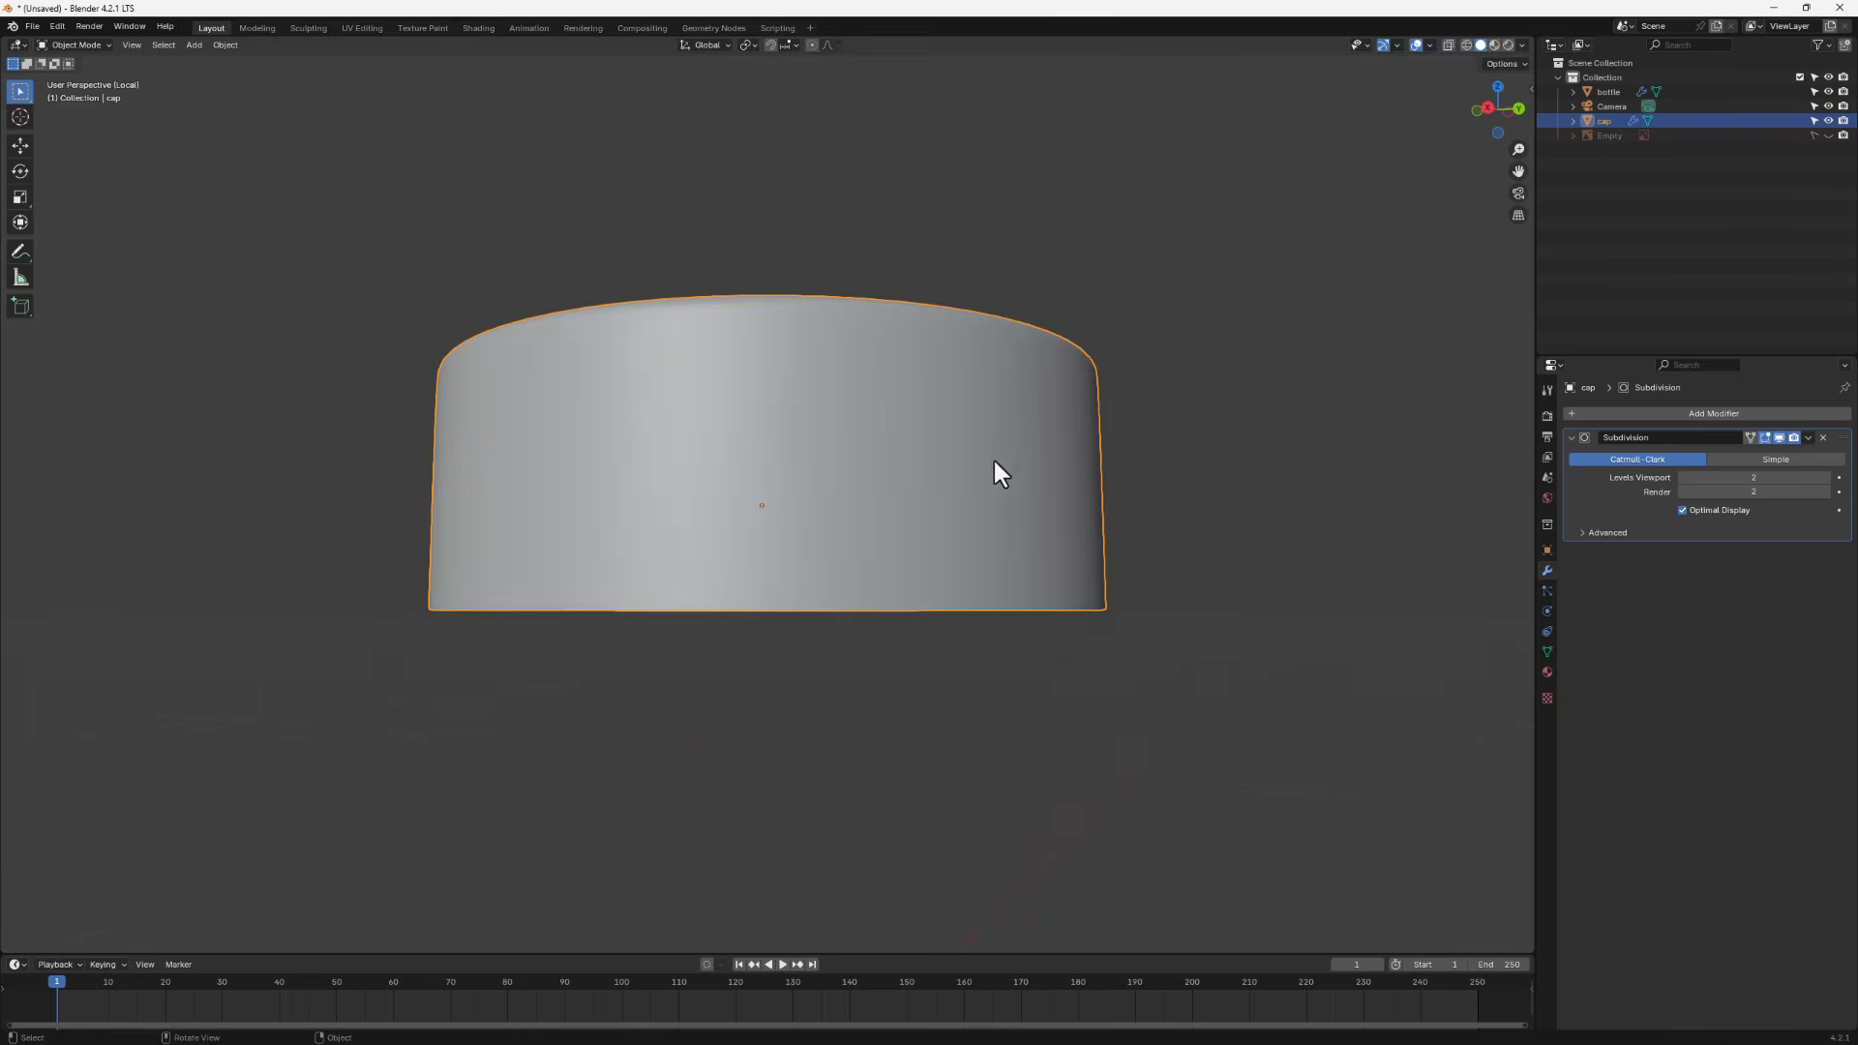
pyautogui.moveTo(993, 457); pyautogui.dragTo(882, 409, button='middle')
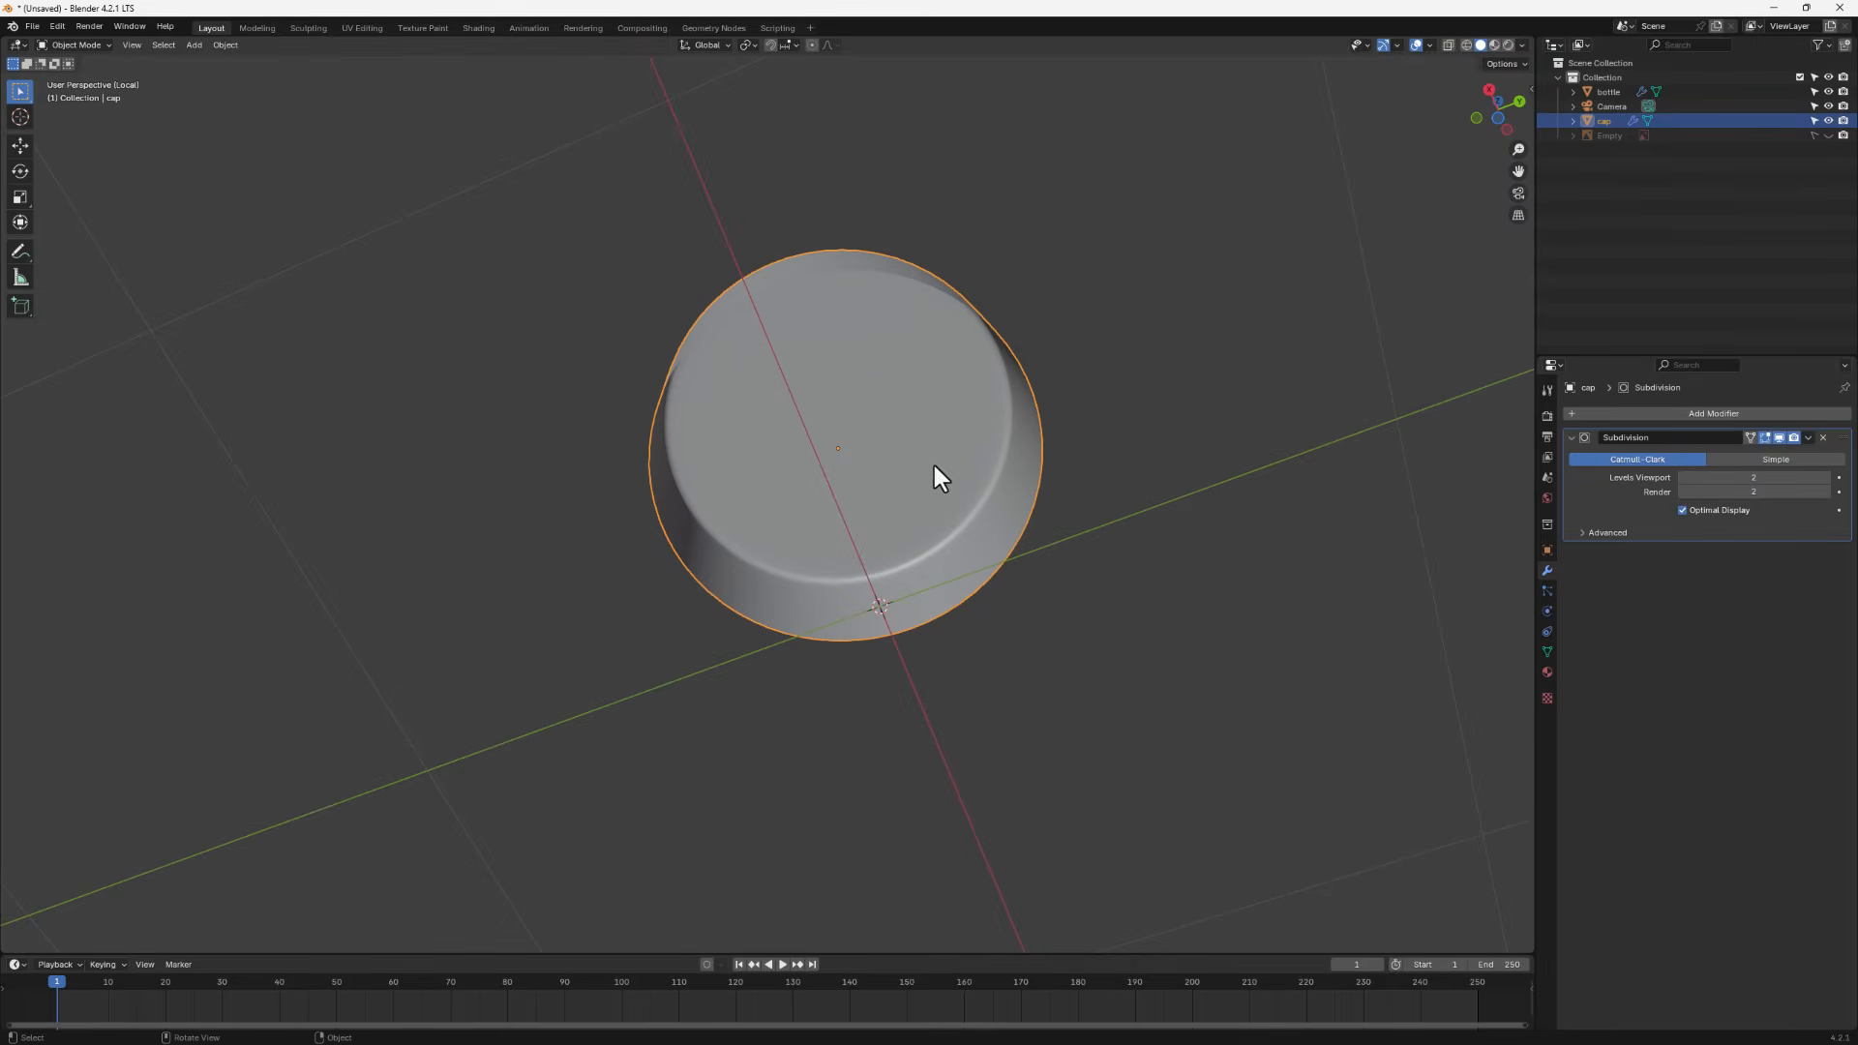
pyautogui.press('Tab')
pyautogui.press('a')
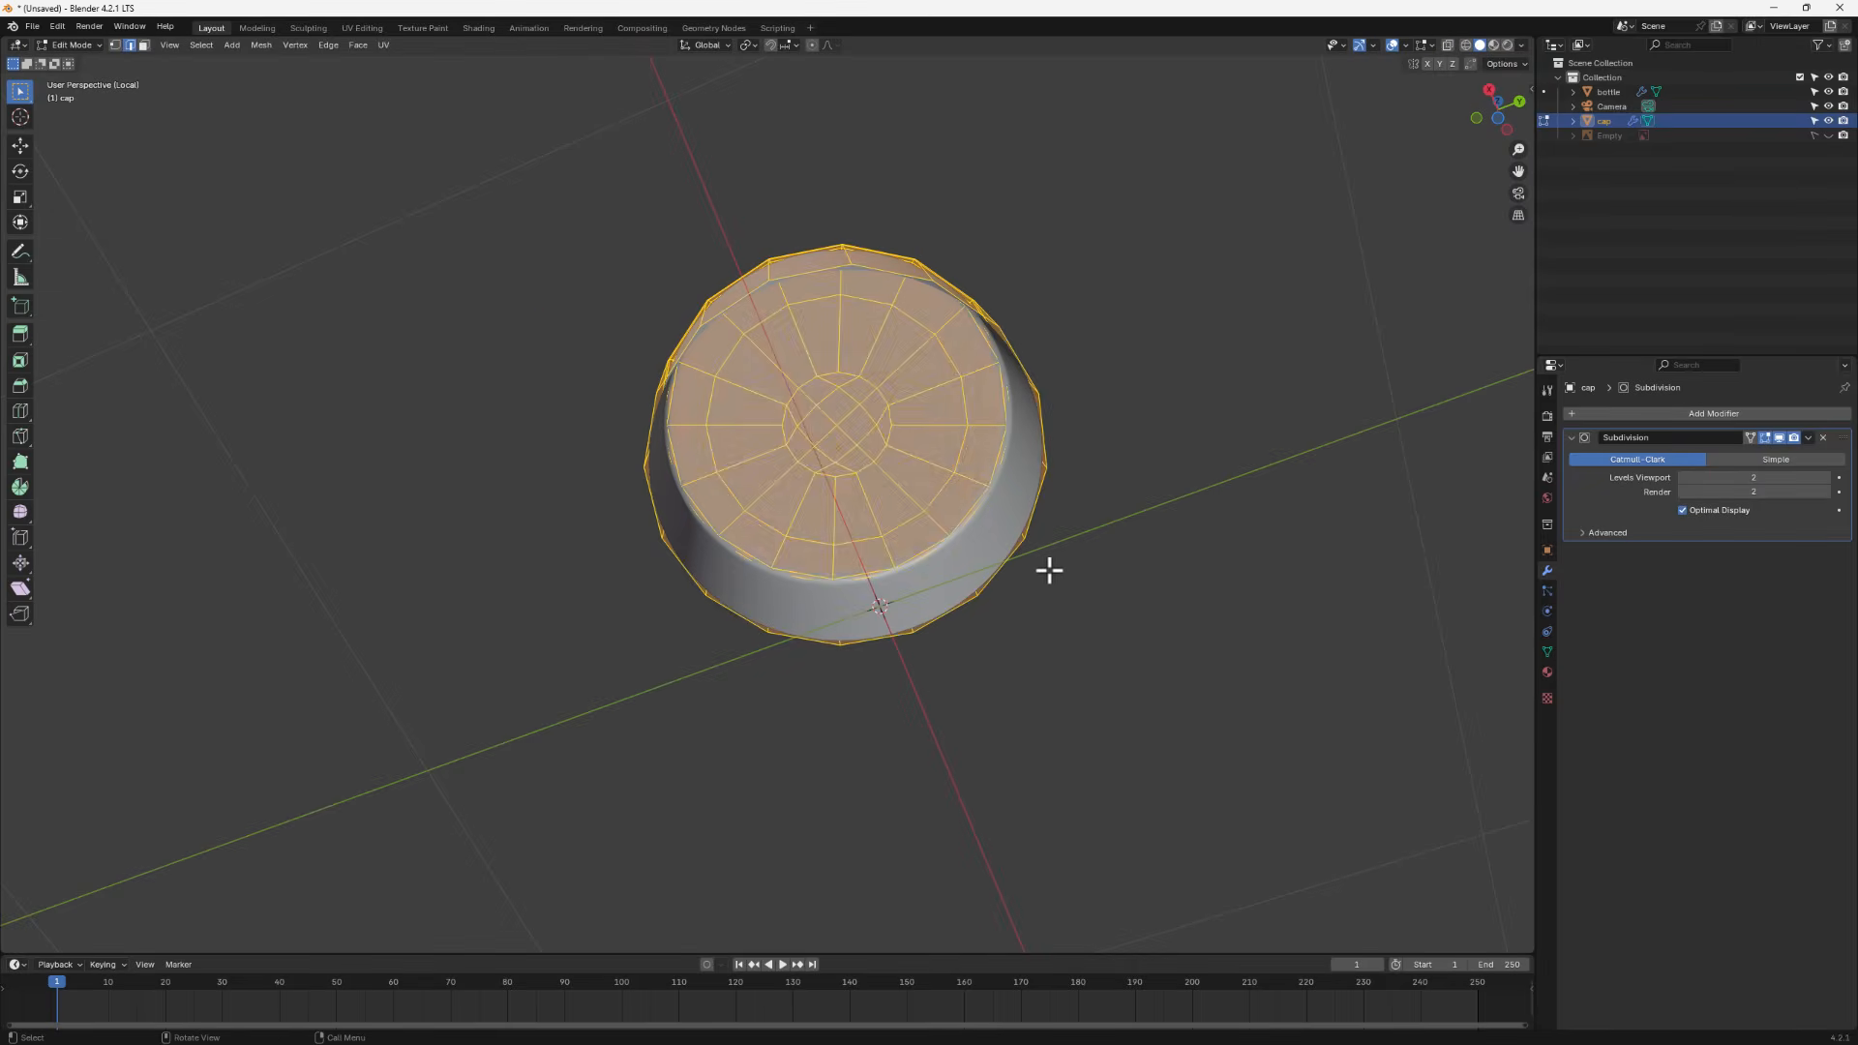
pyautogui.hotkey('alt', 'e')
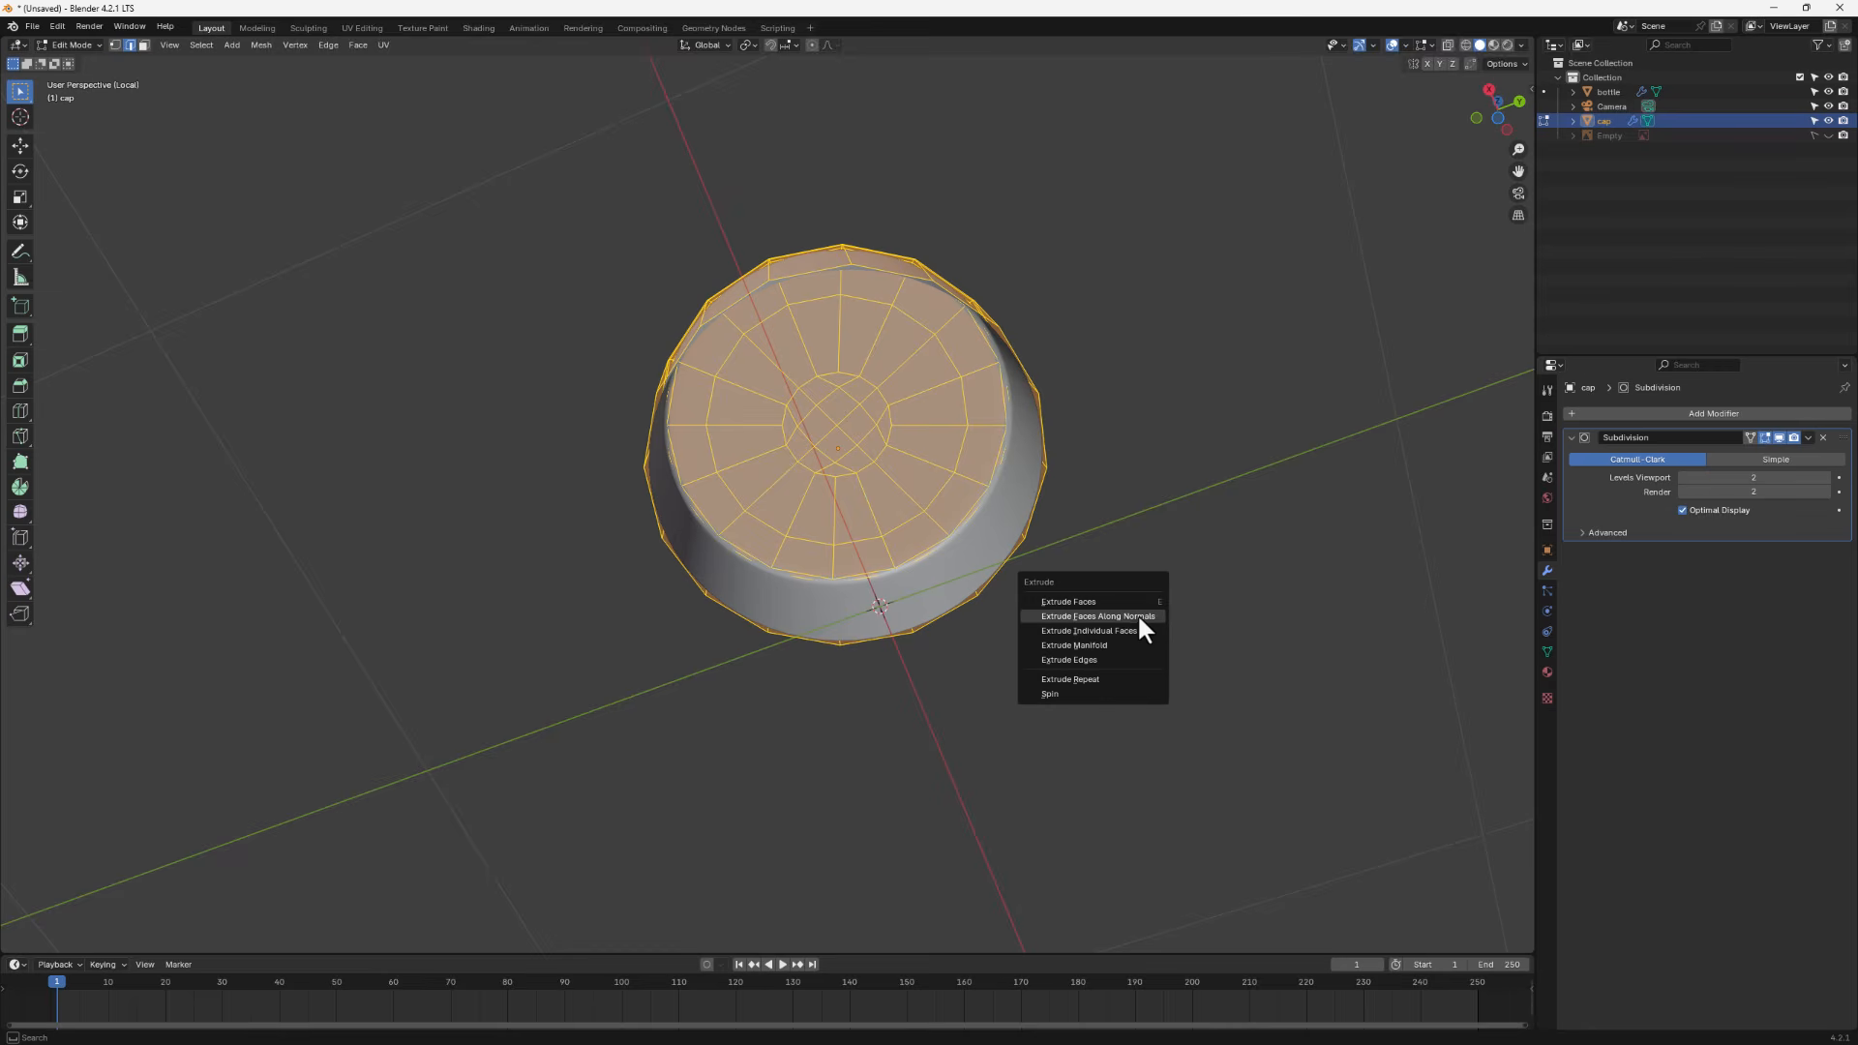
pyautogui.click(1140, 616)
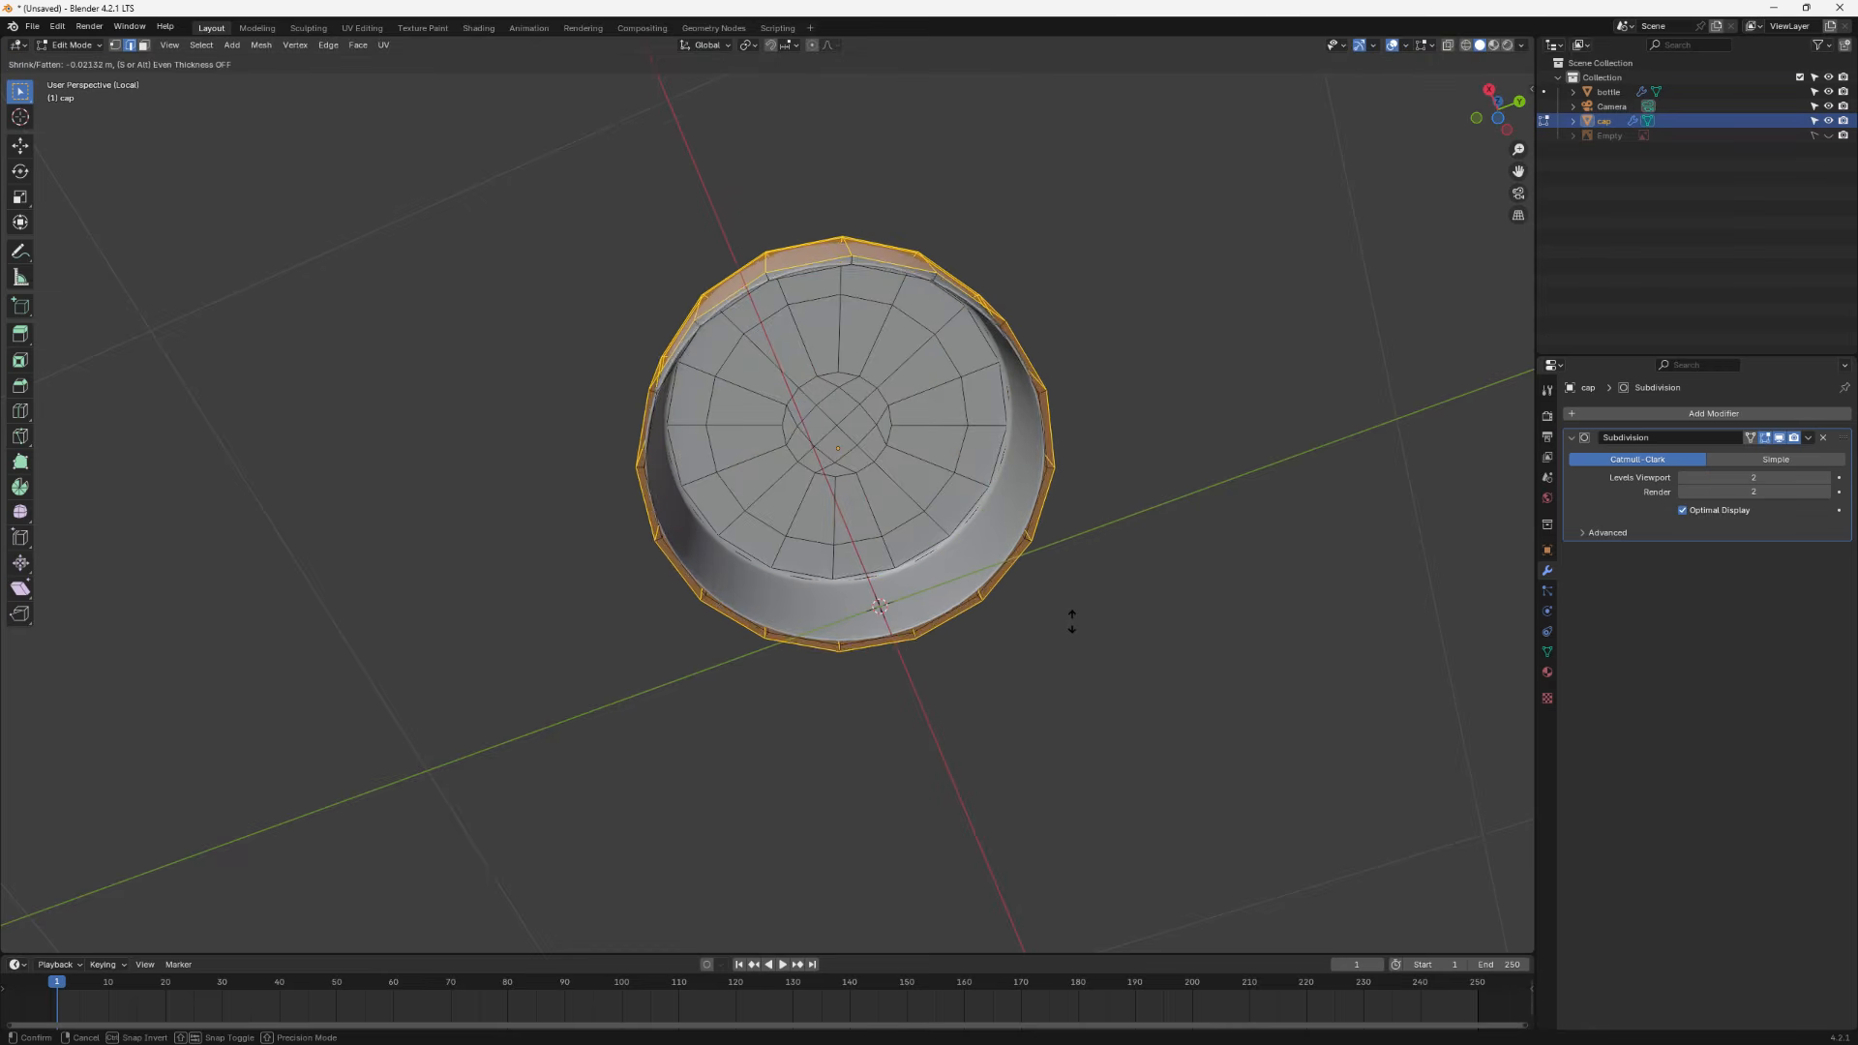
pyautogui.click(1211, 607)
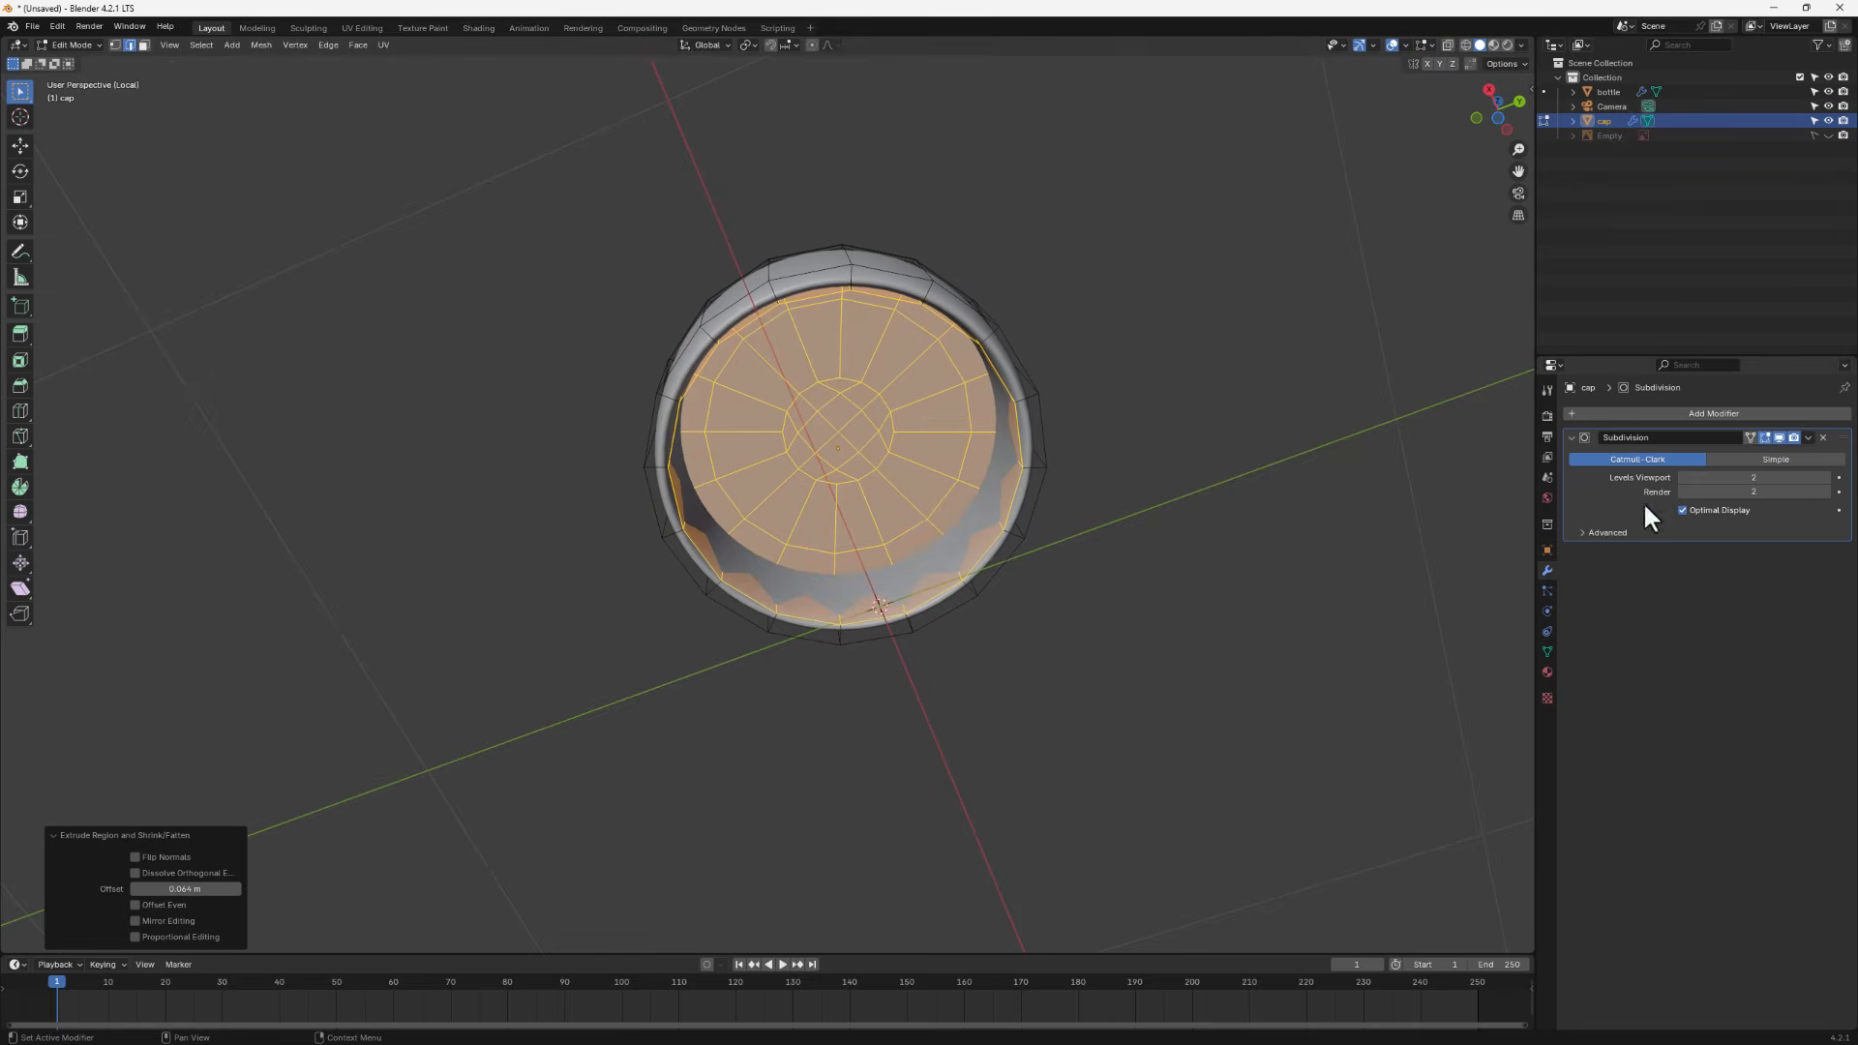
pyautogui.click(1765, 440)
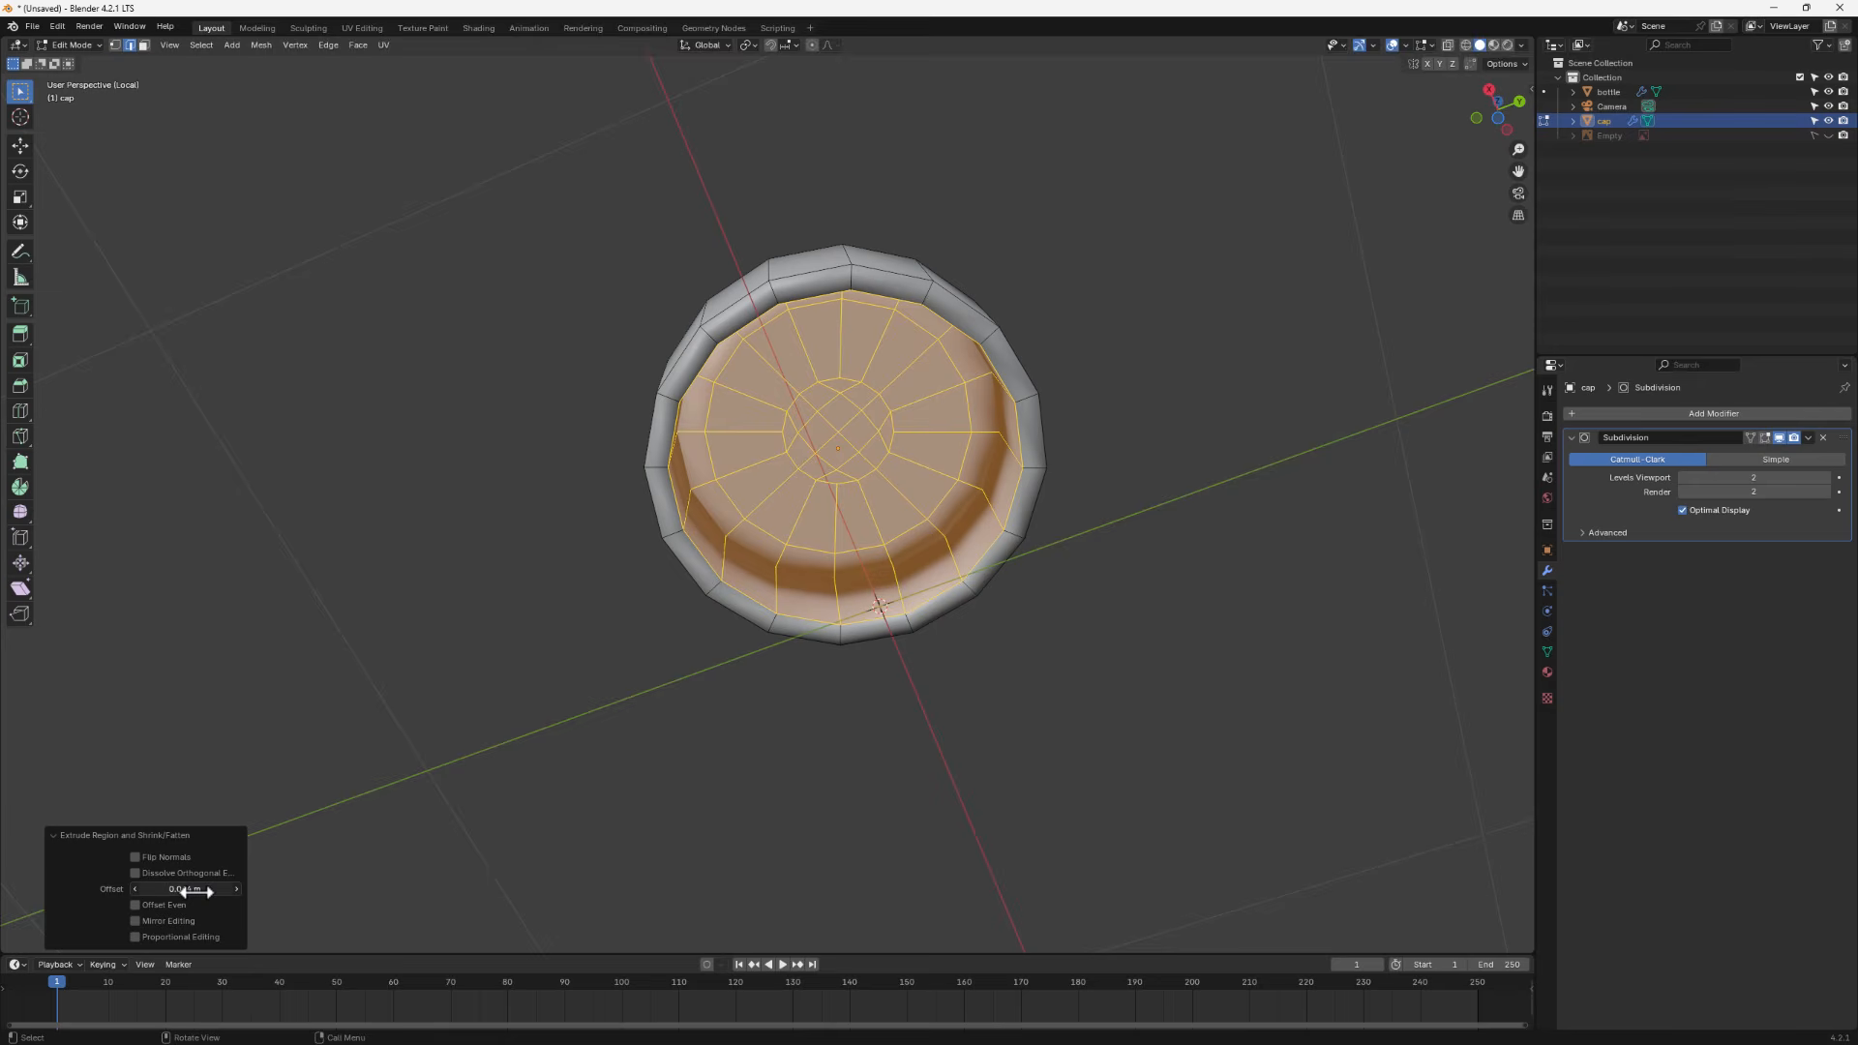
pyautogui.moveTo(191, 891); pyautogui.dragTo(153, 890)
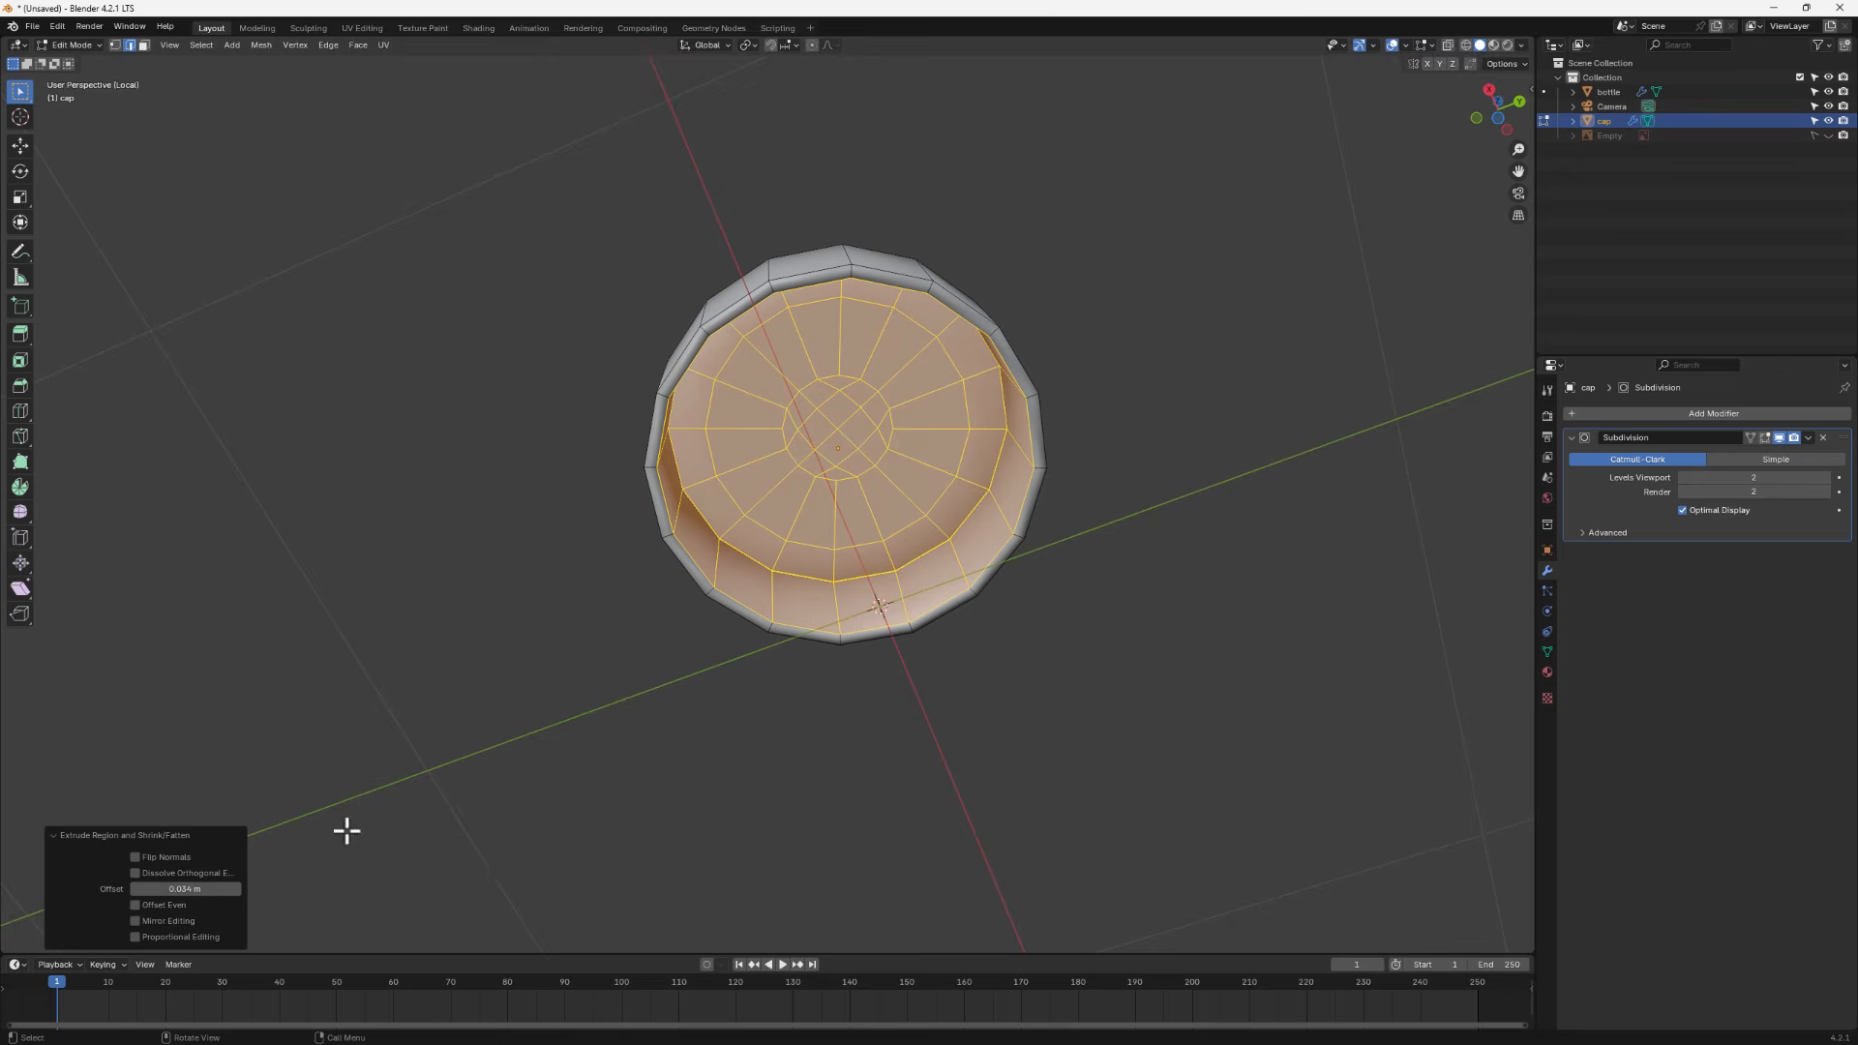
# - Add a supporting loop cut near the top of the cap's inner wall
pyautogui.moveTo(787, 501); pyautogui.dragTo(707, 631, button='middle')
pyautogui.press('Tab')
pyautogui.moveTo(800, 387); pyautogui.dragTo(768, 426, button='middle')
pyautogui.press('Tab')
pyautogui.scroll(2, 758, 444)
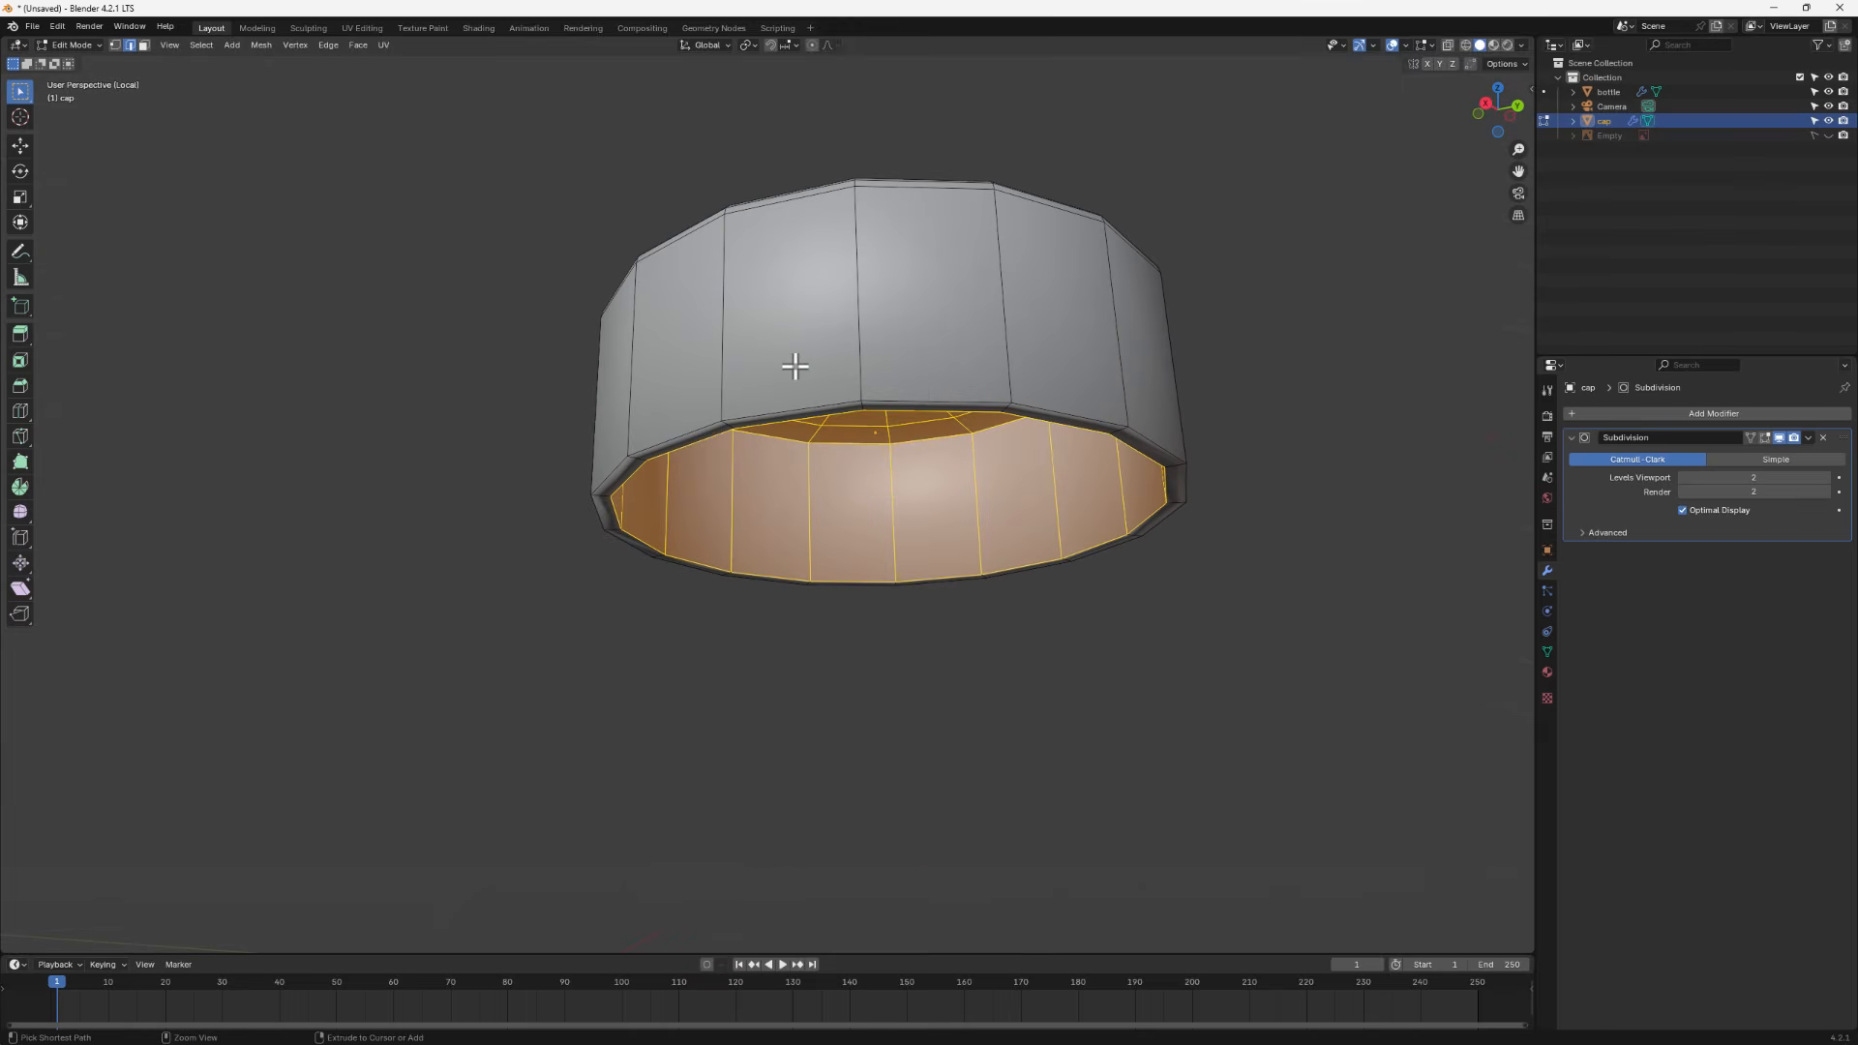
pyautogui.hotkey('ctrl', 'r')
pyautogui.click(731, 329)
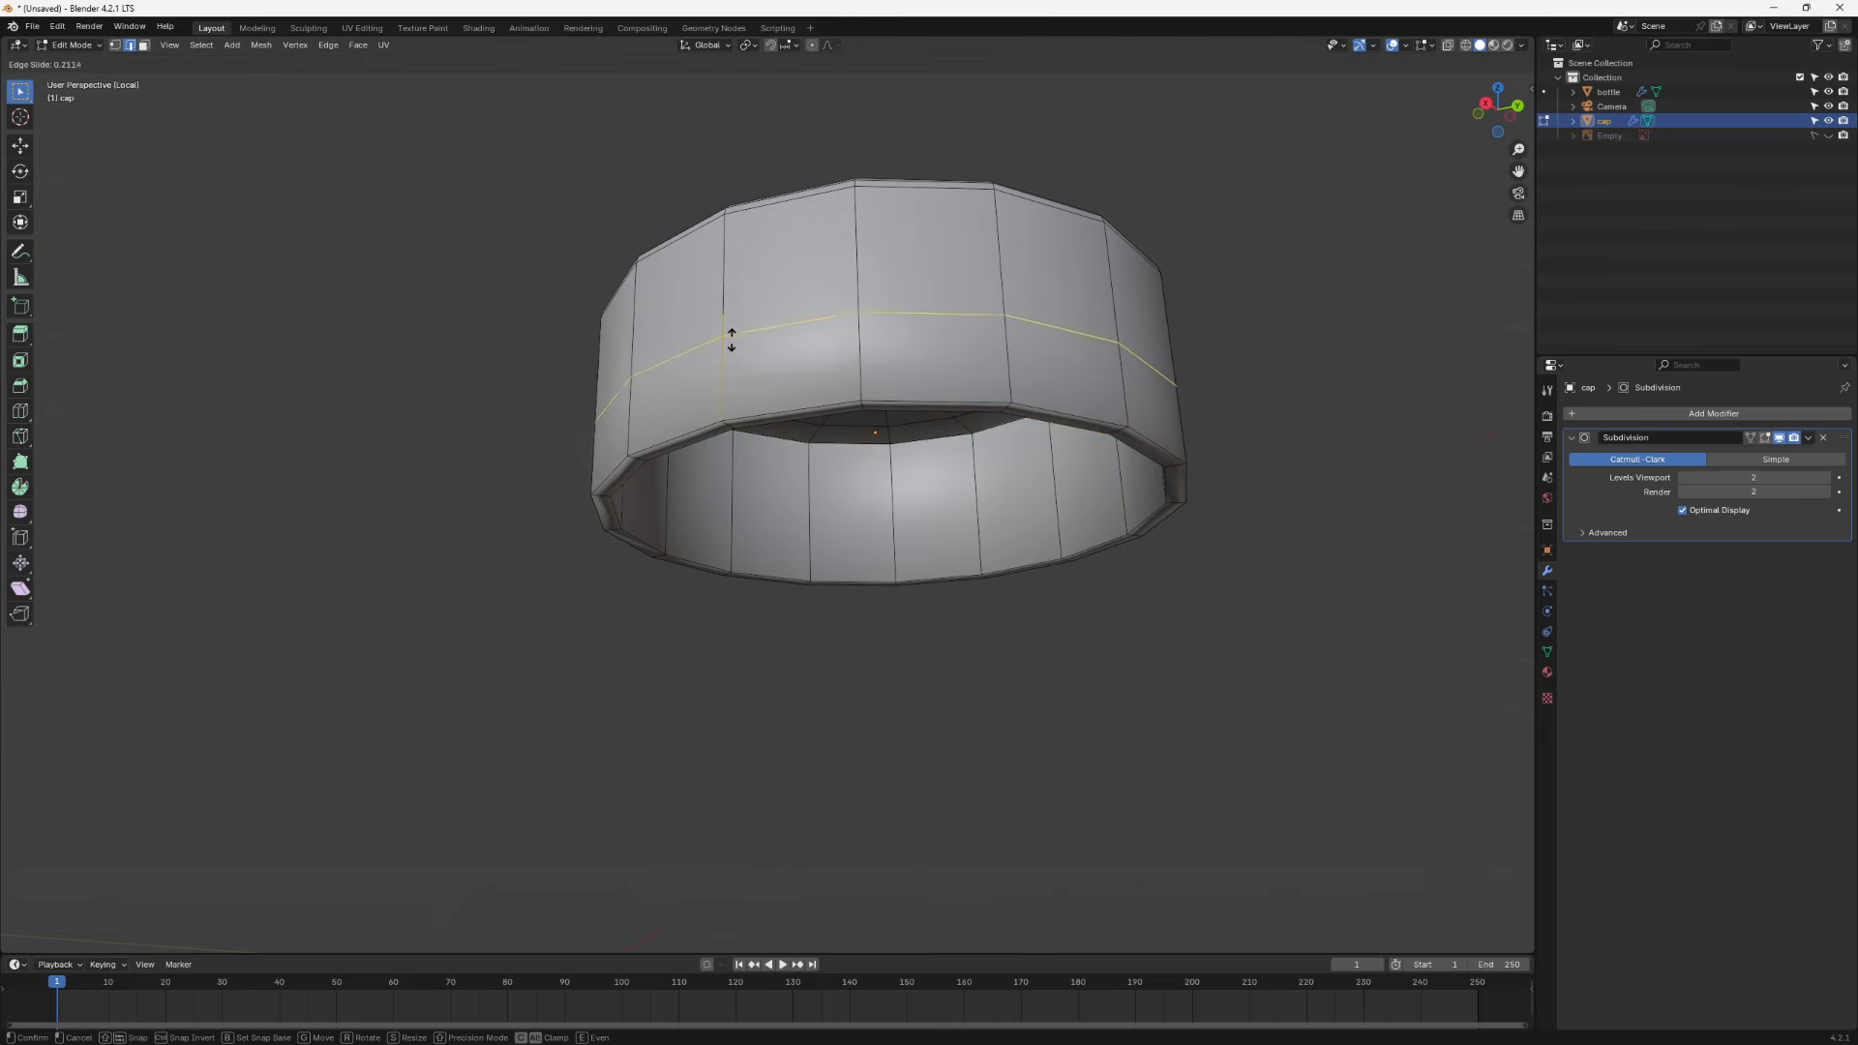
pyautogui.click(731, 412)
# - Add another loop cut near the cap's bottom rim and return to Object Mode
pyautogui.moveTo(747, 435); pyautogui.dragTo(664, 448, button='middle')
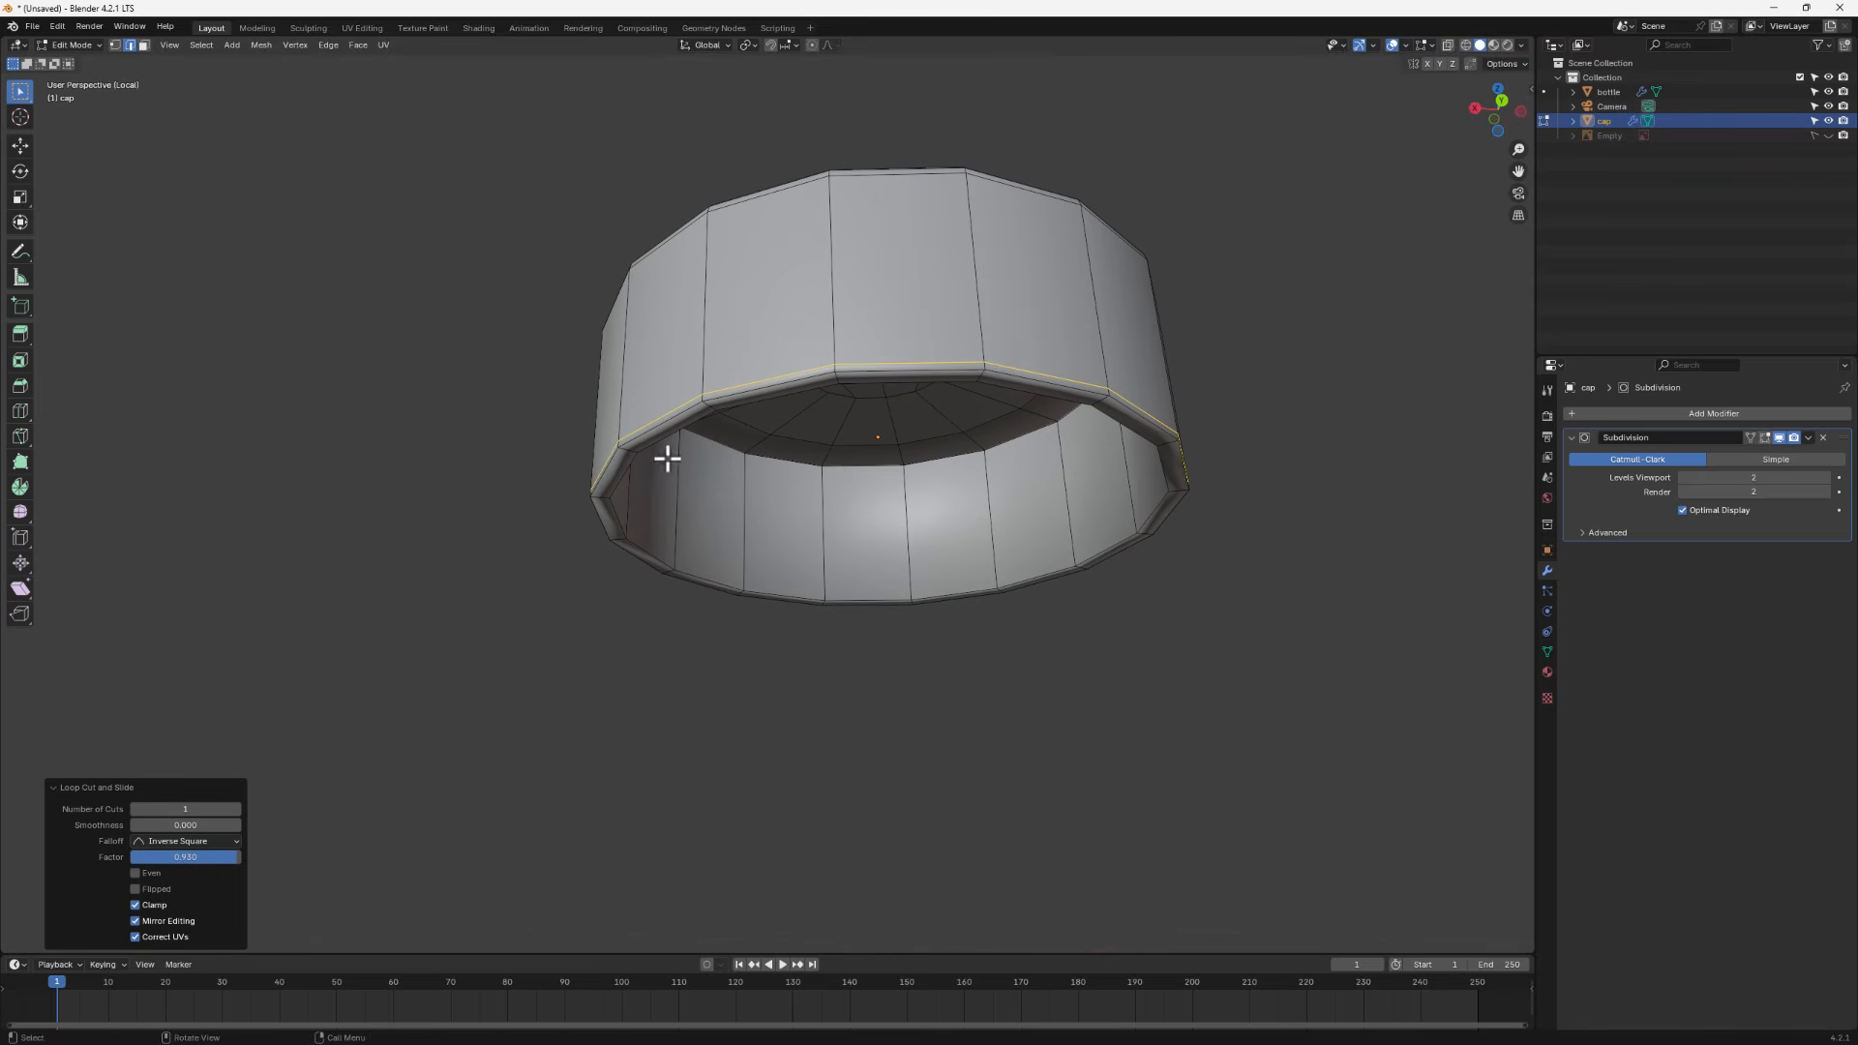
pyautogui.hotkey('ctrl', 'r')
pyautogui.click(703, 505)
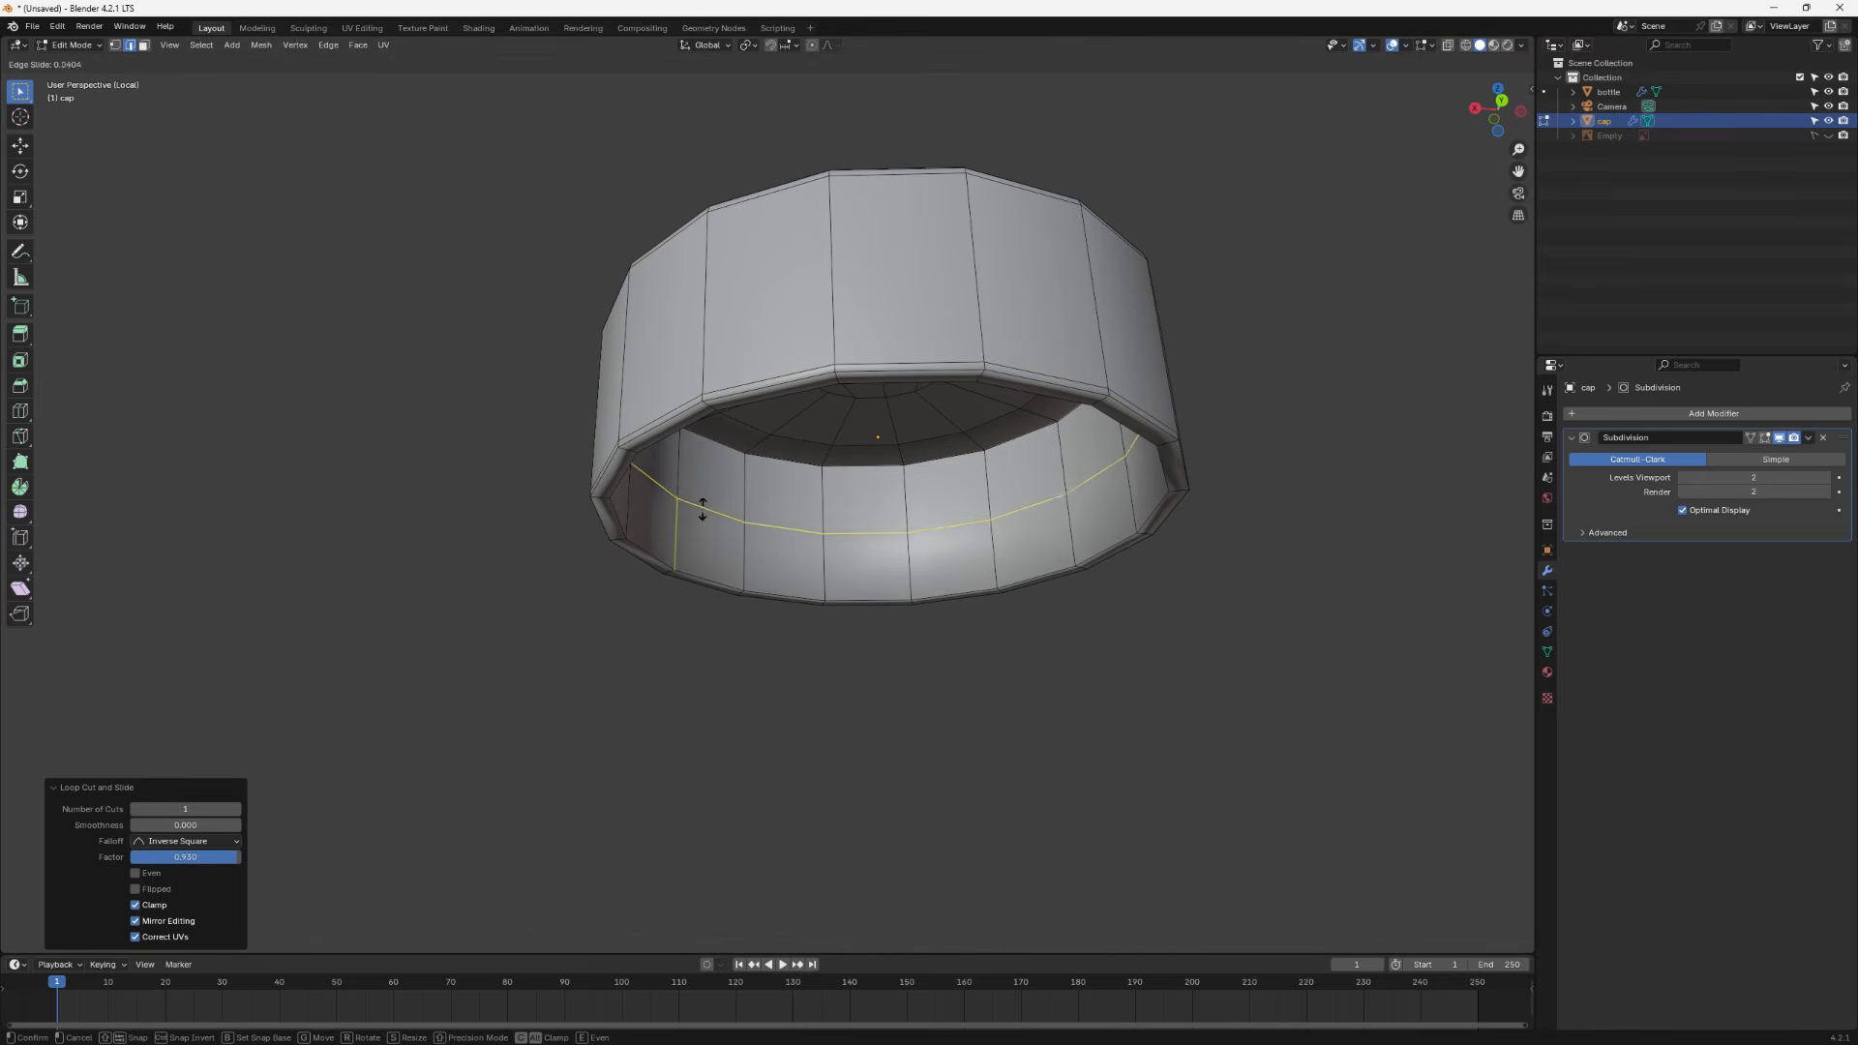
pyautogui.click(687, 571)
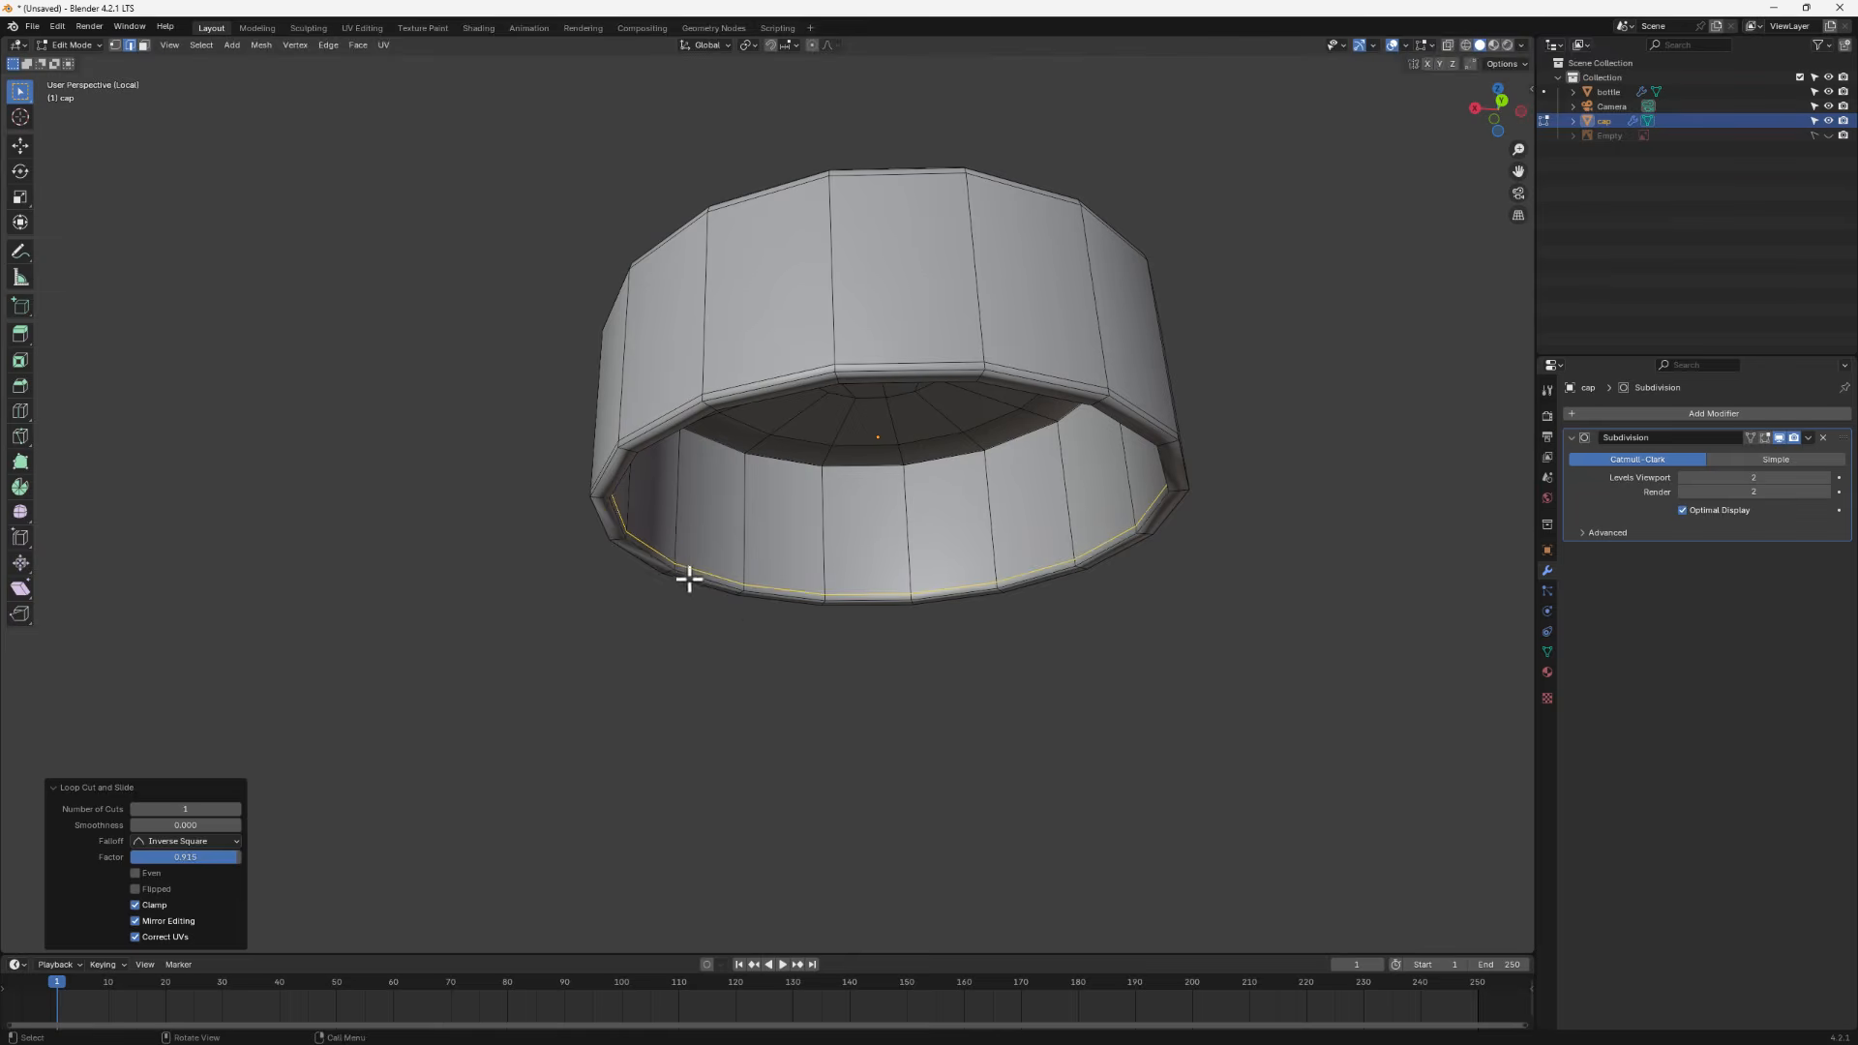
pyautogui.press('Tab')
pyautogui.moveTo(807, 608); pyautogui.dragTo(815, 702, button='middle')
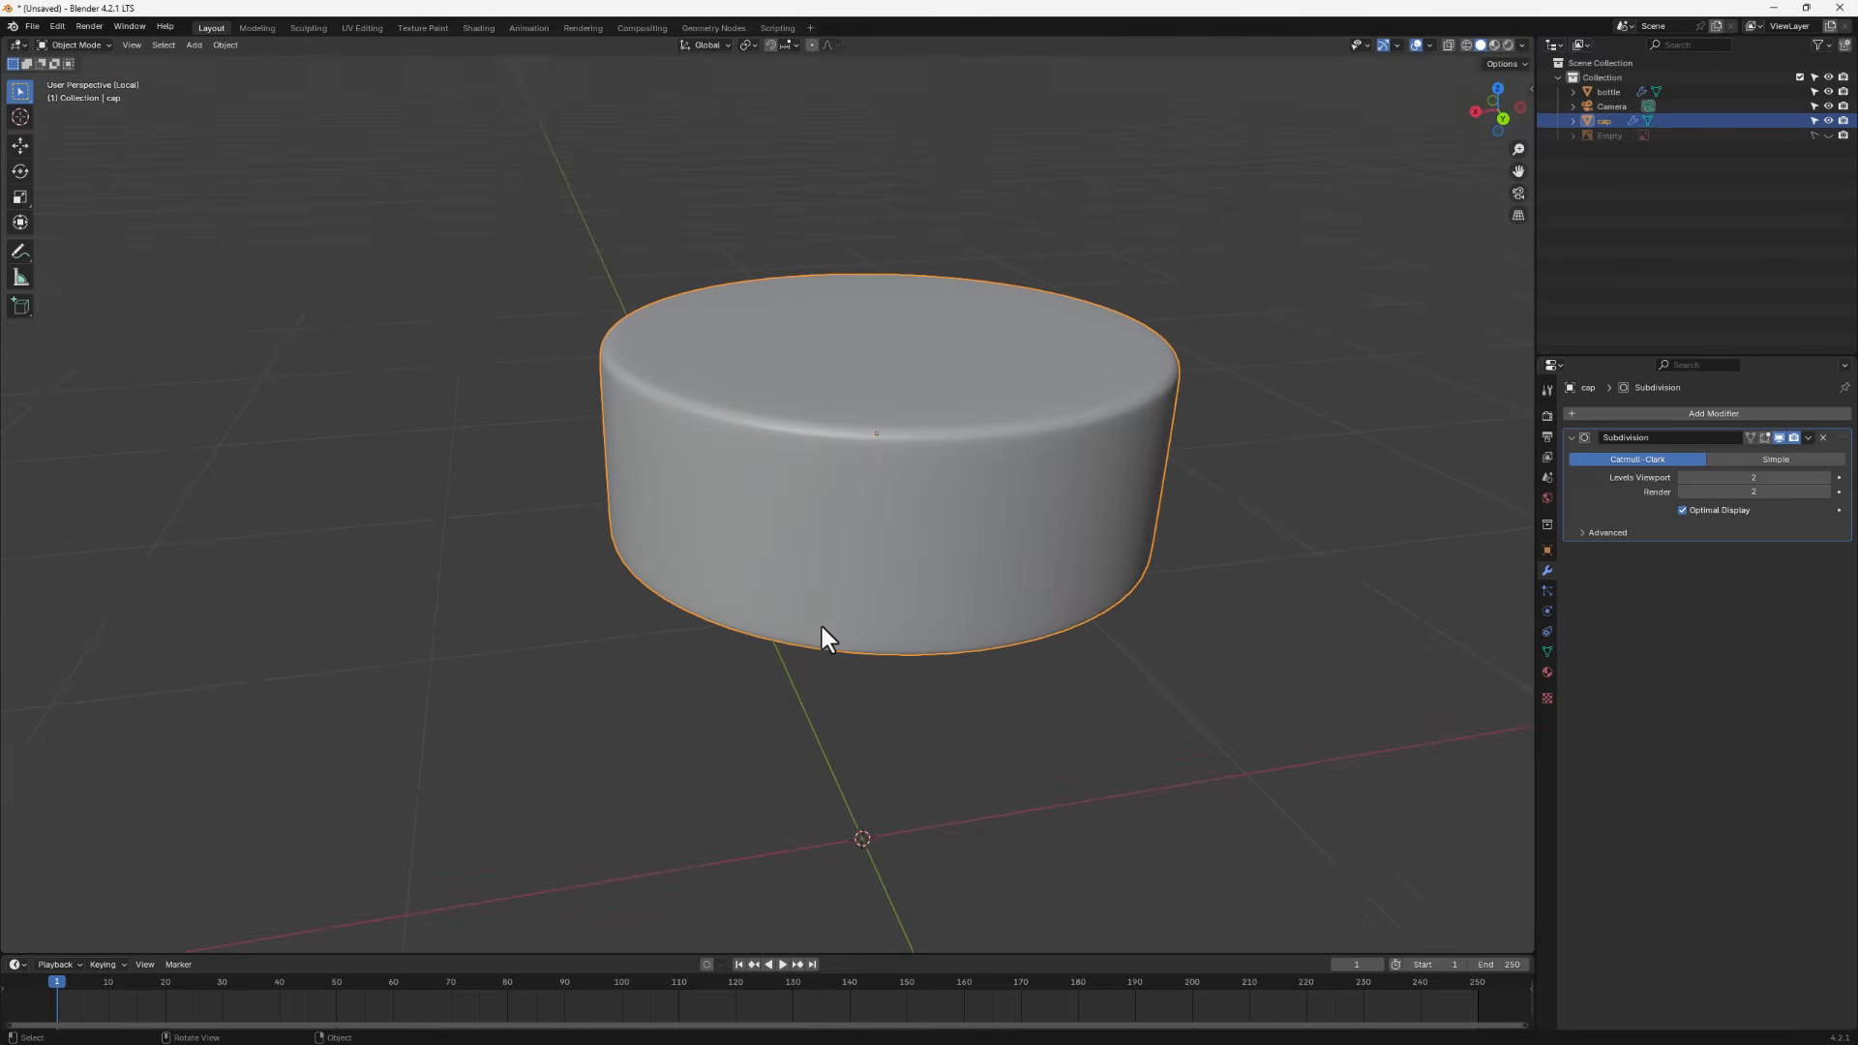
# - Exit local view and scale the cap uniformly to 0.988, comparing it against the reference image in right view
pyautogui.press('KP_Divide')
pyautogui.moveTo(943, 481); pyautogui.dragTo(978, 445, button='middle')
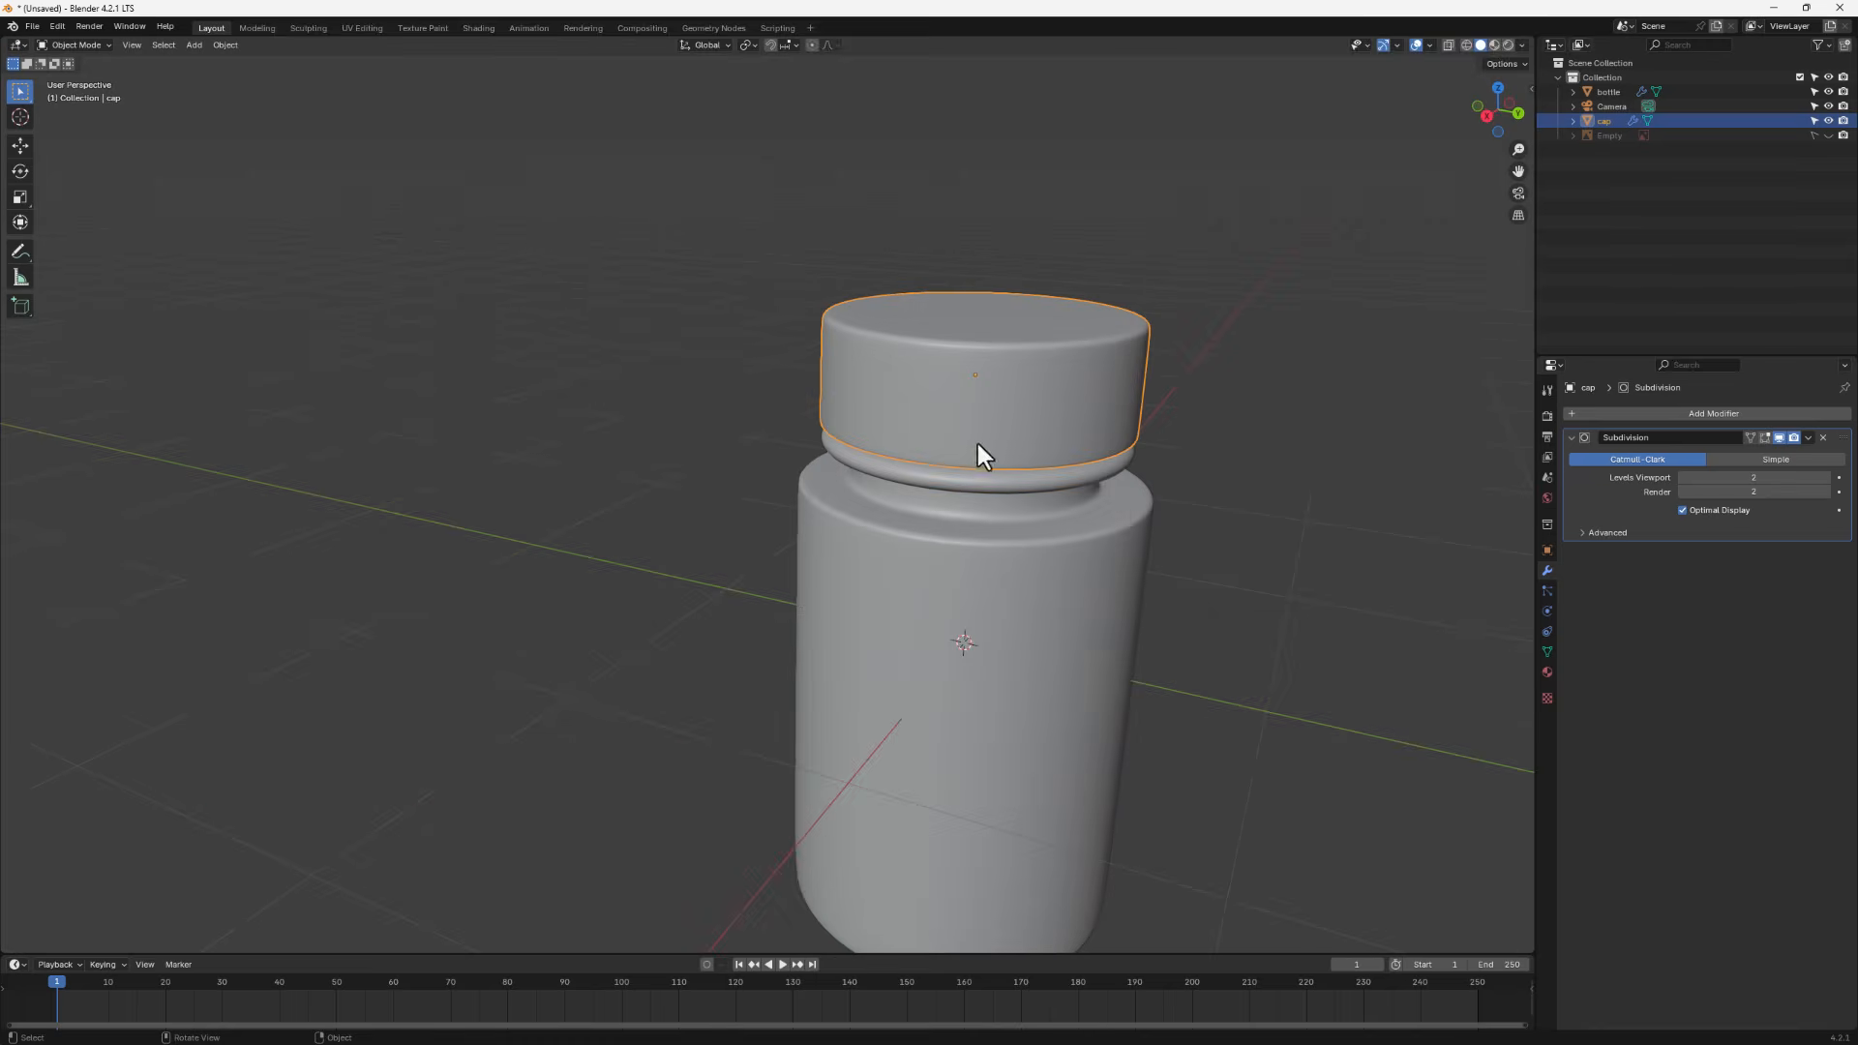
pyautogui.press('s')
pyautogui.click(1388, 579)
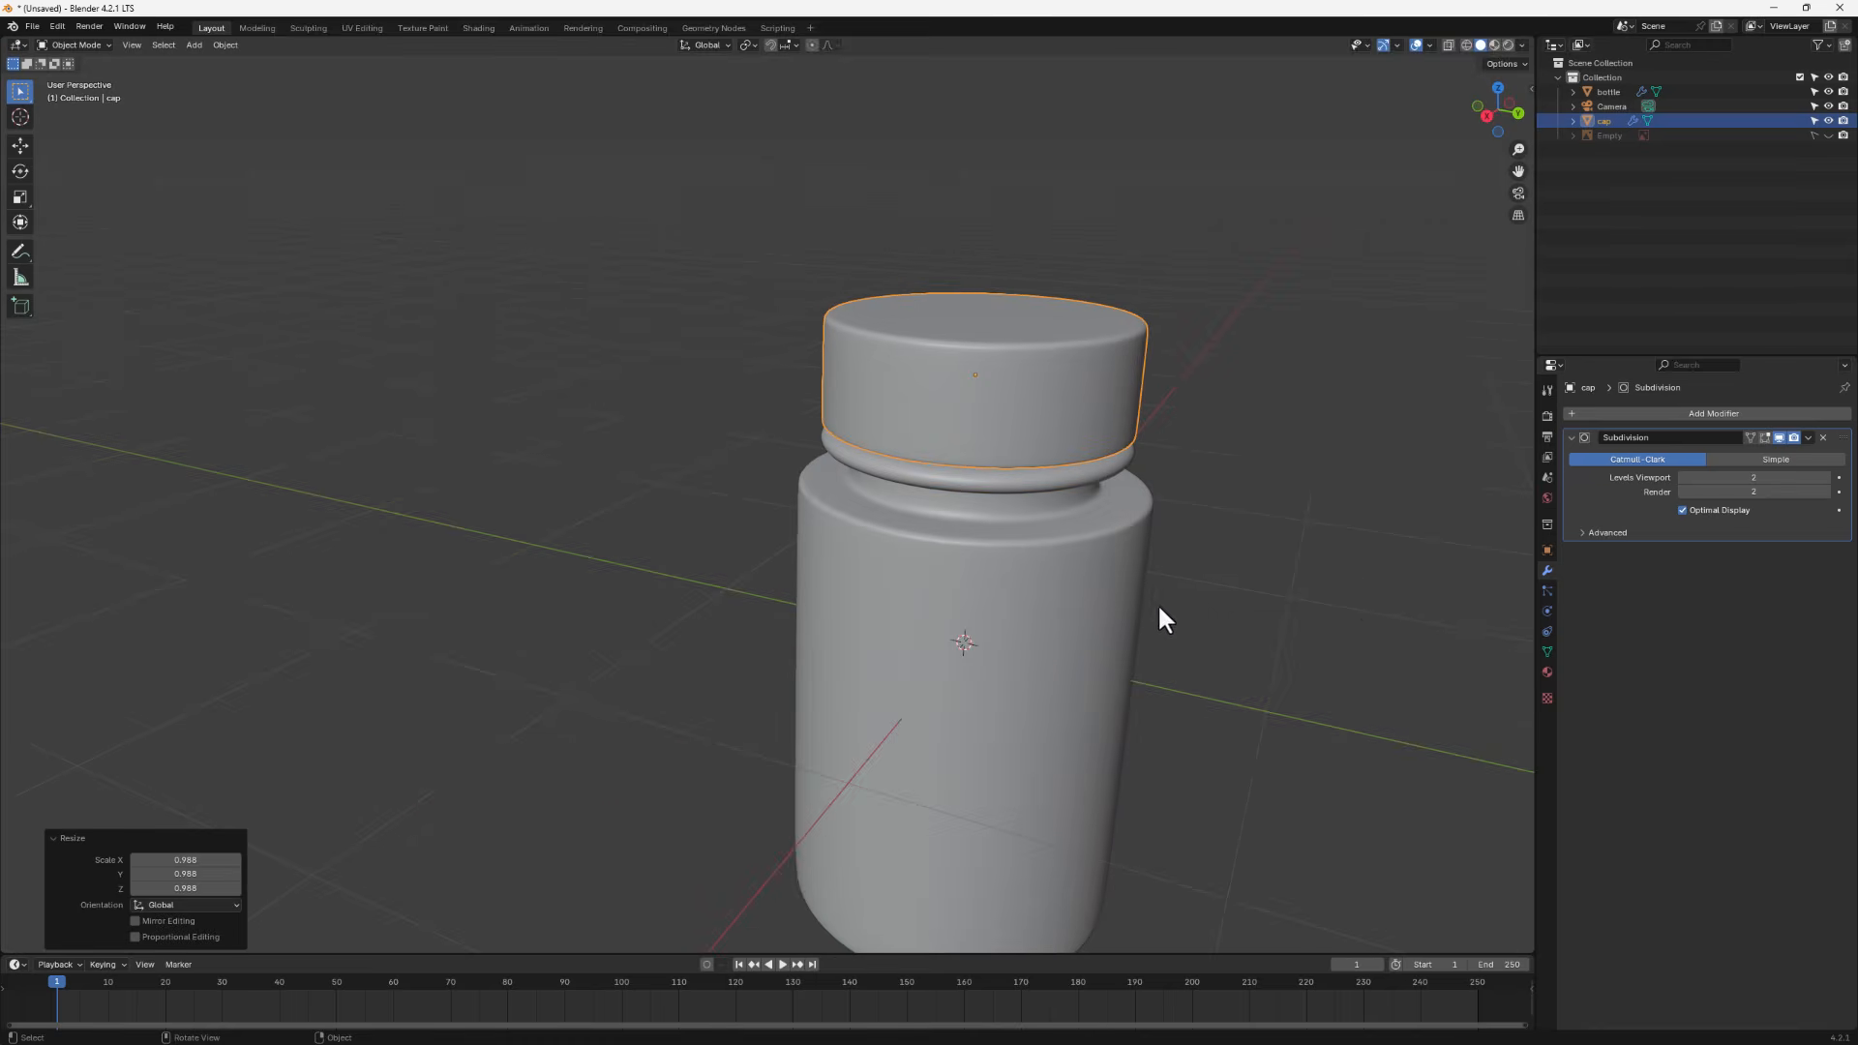
pyautogui.moveTo(1159, 603); pyautogui.dragTo(1156, 554, button='middle')
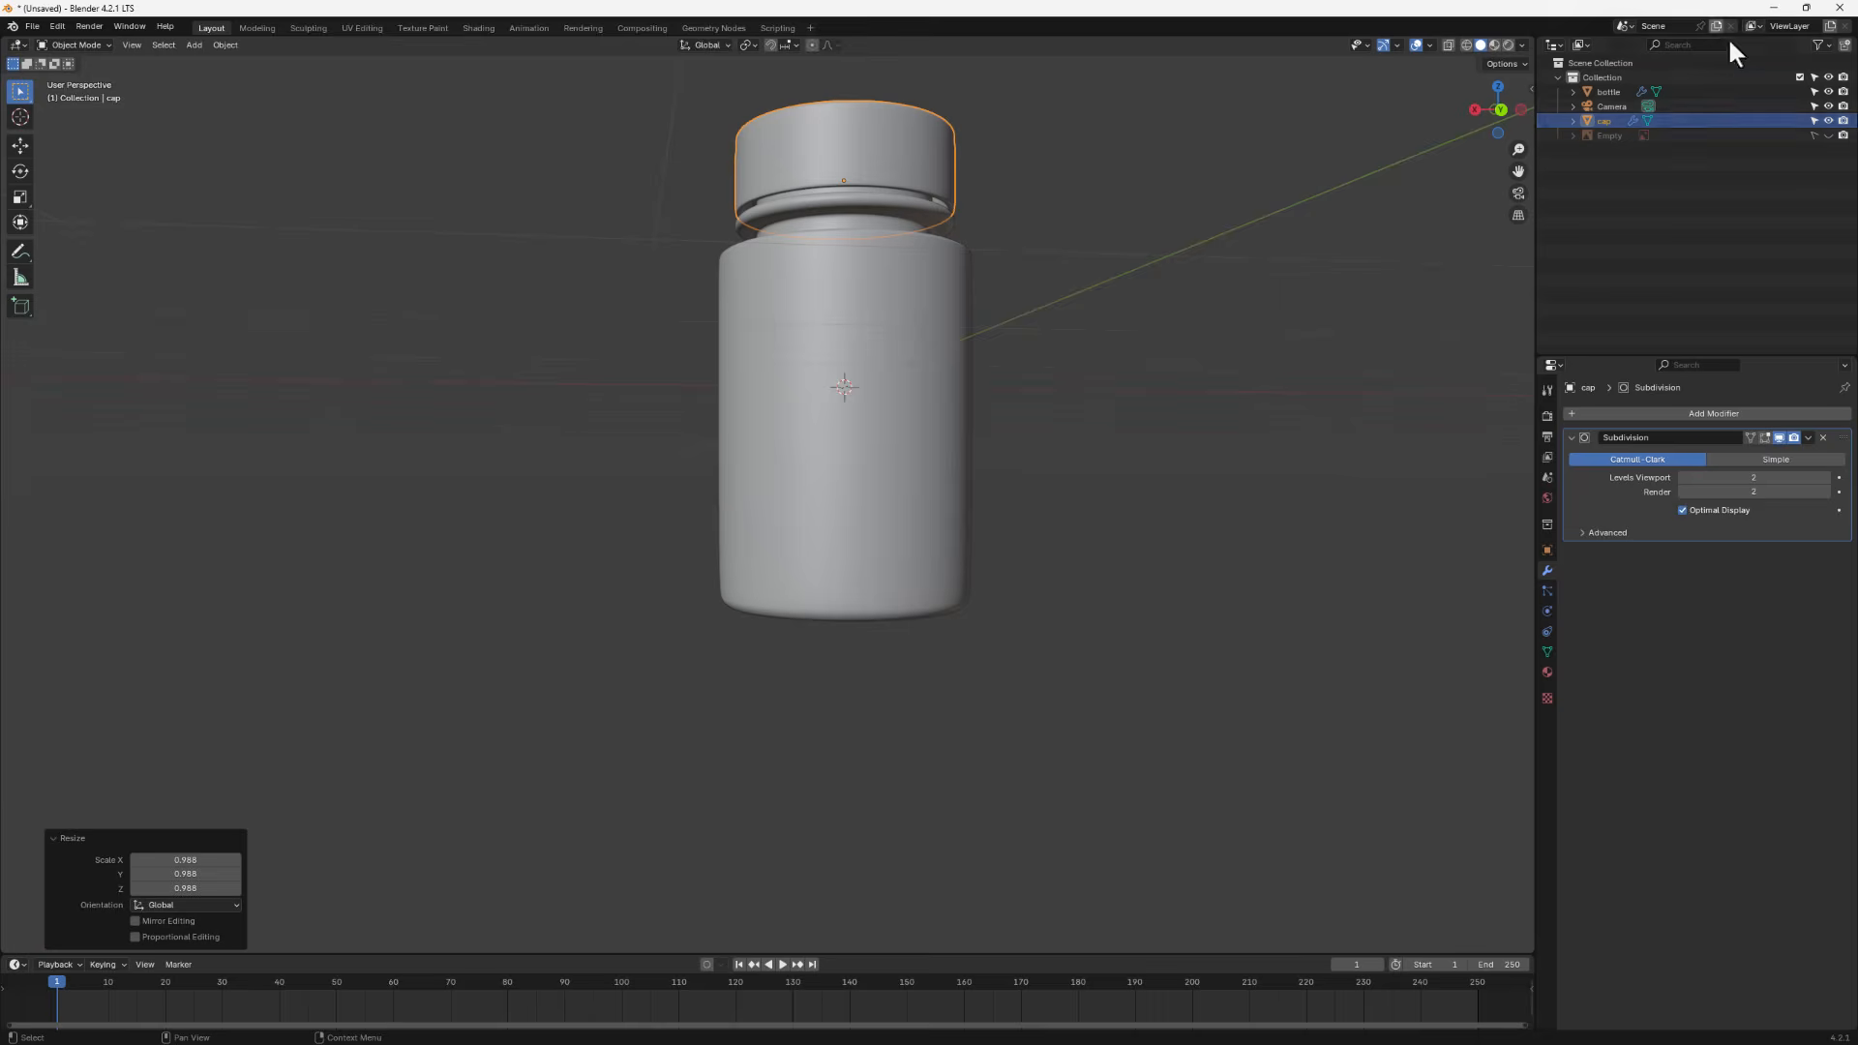
pyautogui.click(1472, 108)
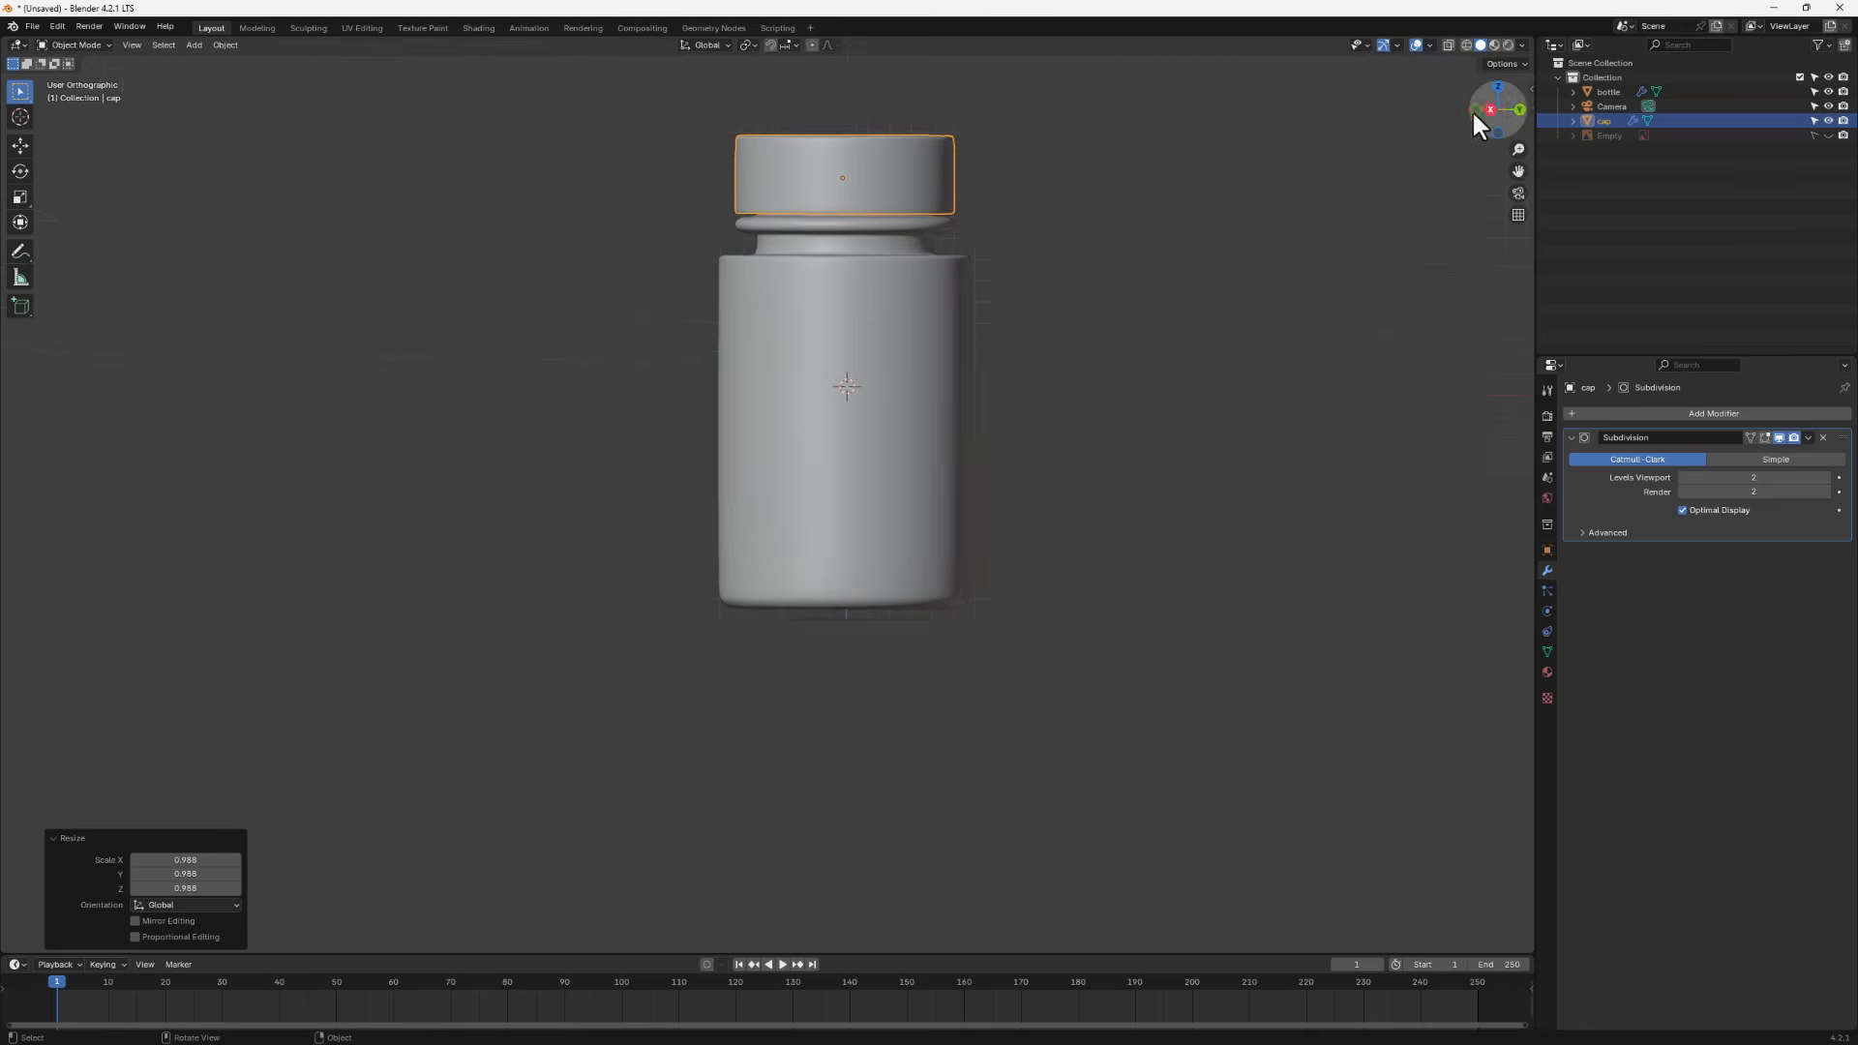
pyautogui.click(1828, 135)
pyautogui.scroll(2, 840, 409)
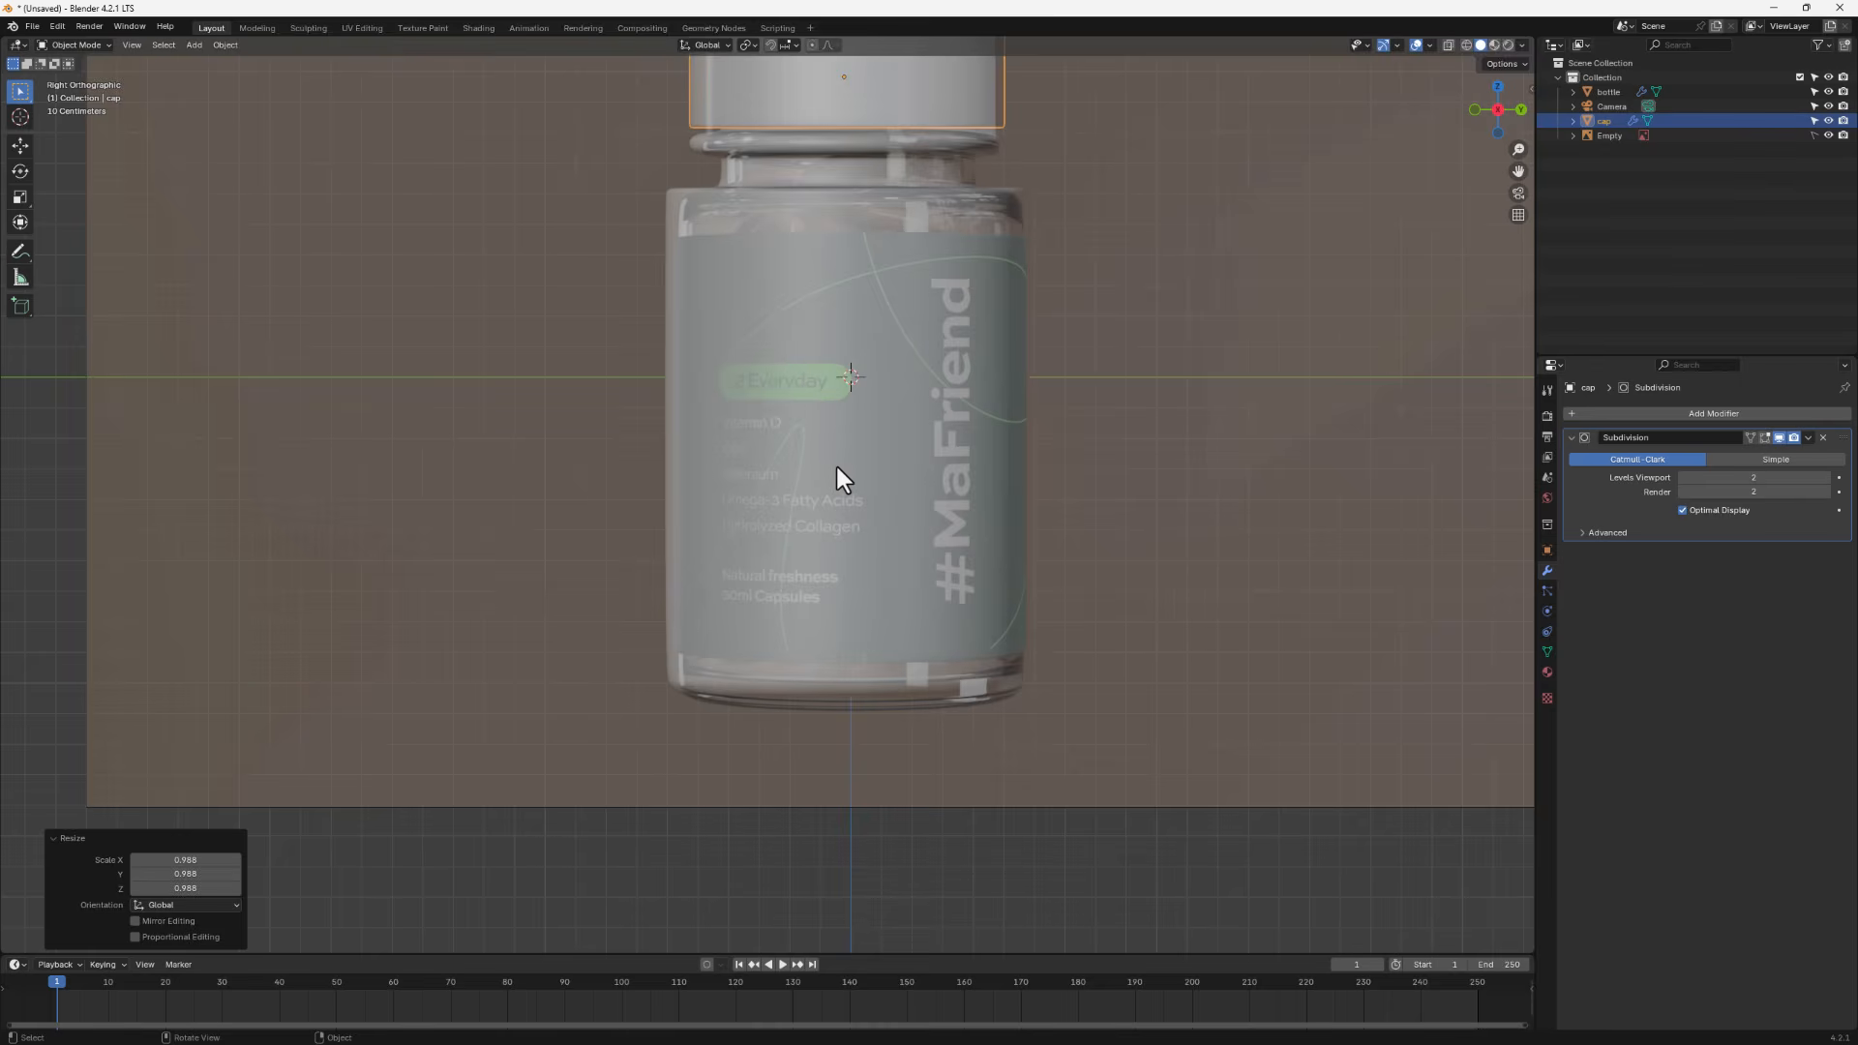
pyautogui.click(1828, 135)
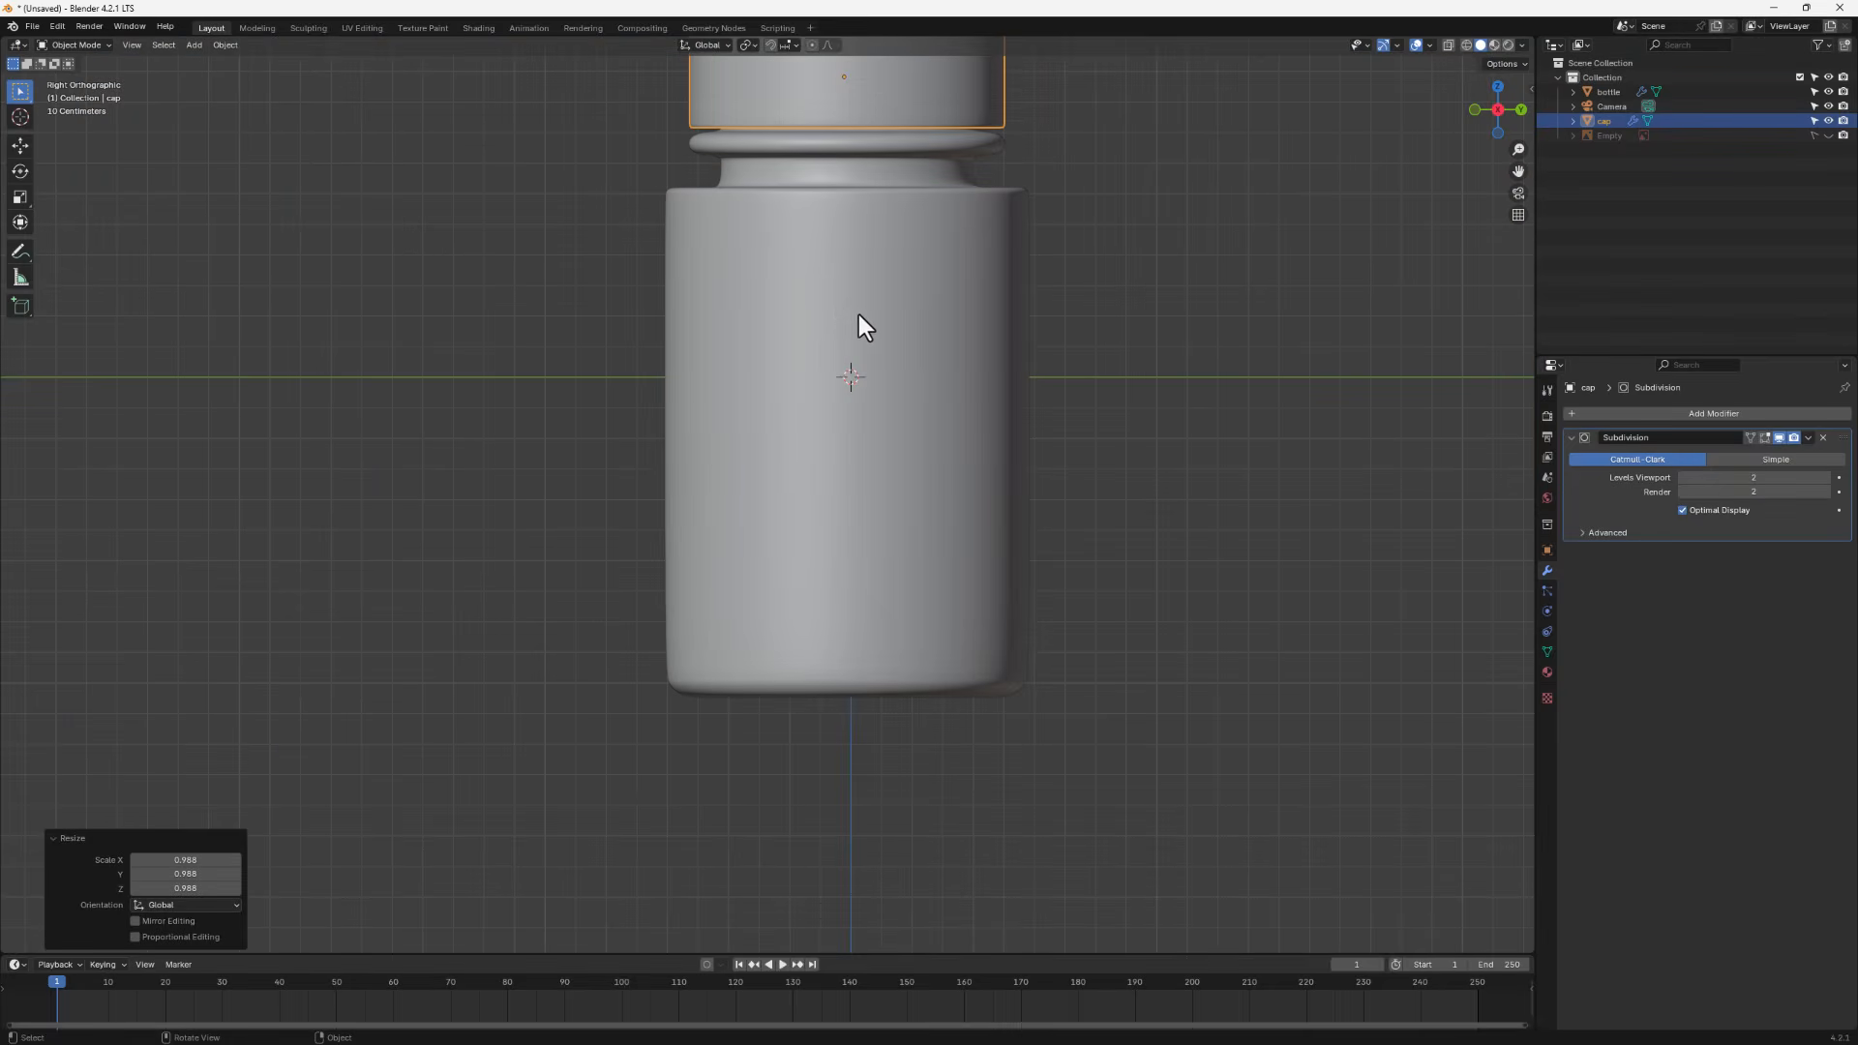
# - Save the project as bottle.blend in the medicine jar folder
pyautogui.hotkey('ctrl', 's')
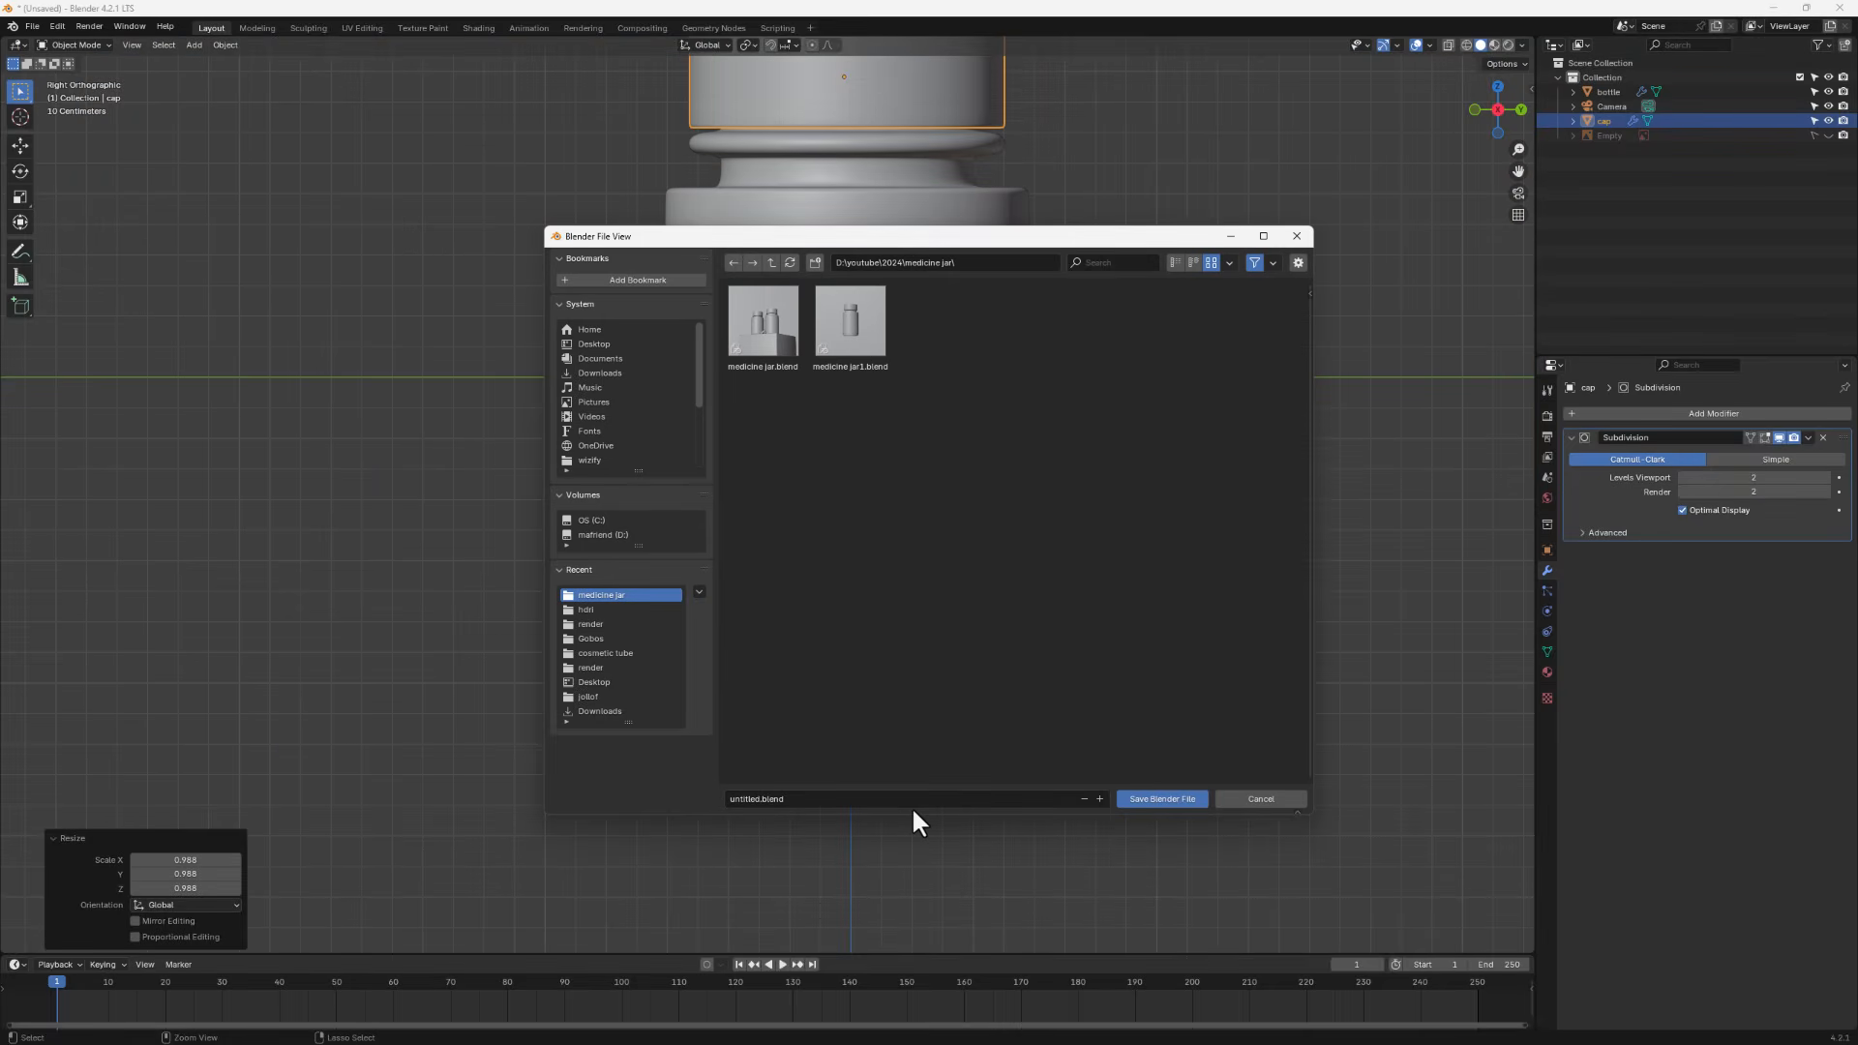
pyautogui.click(835, 800)
pyautogui.write('bottle')
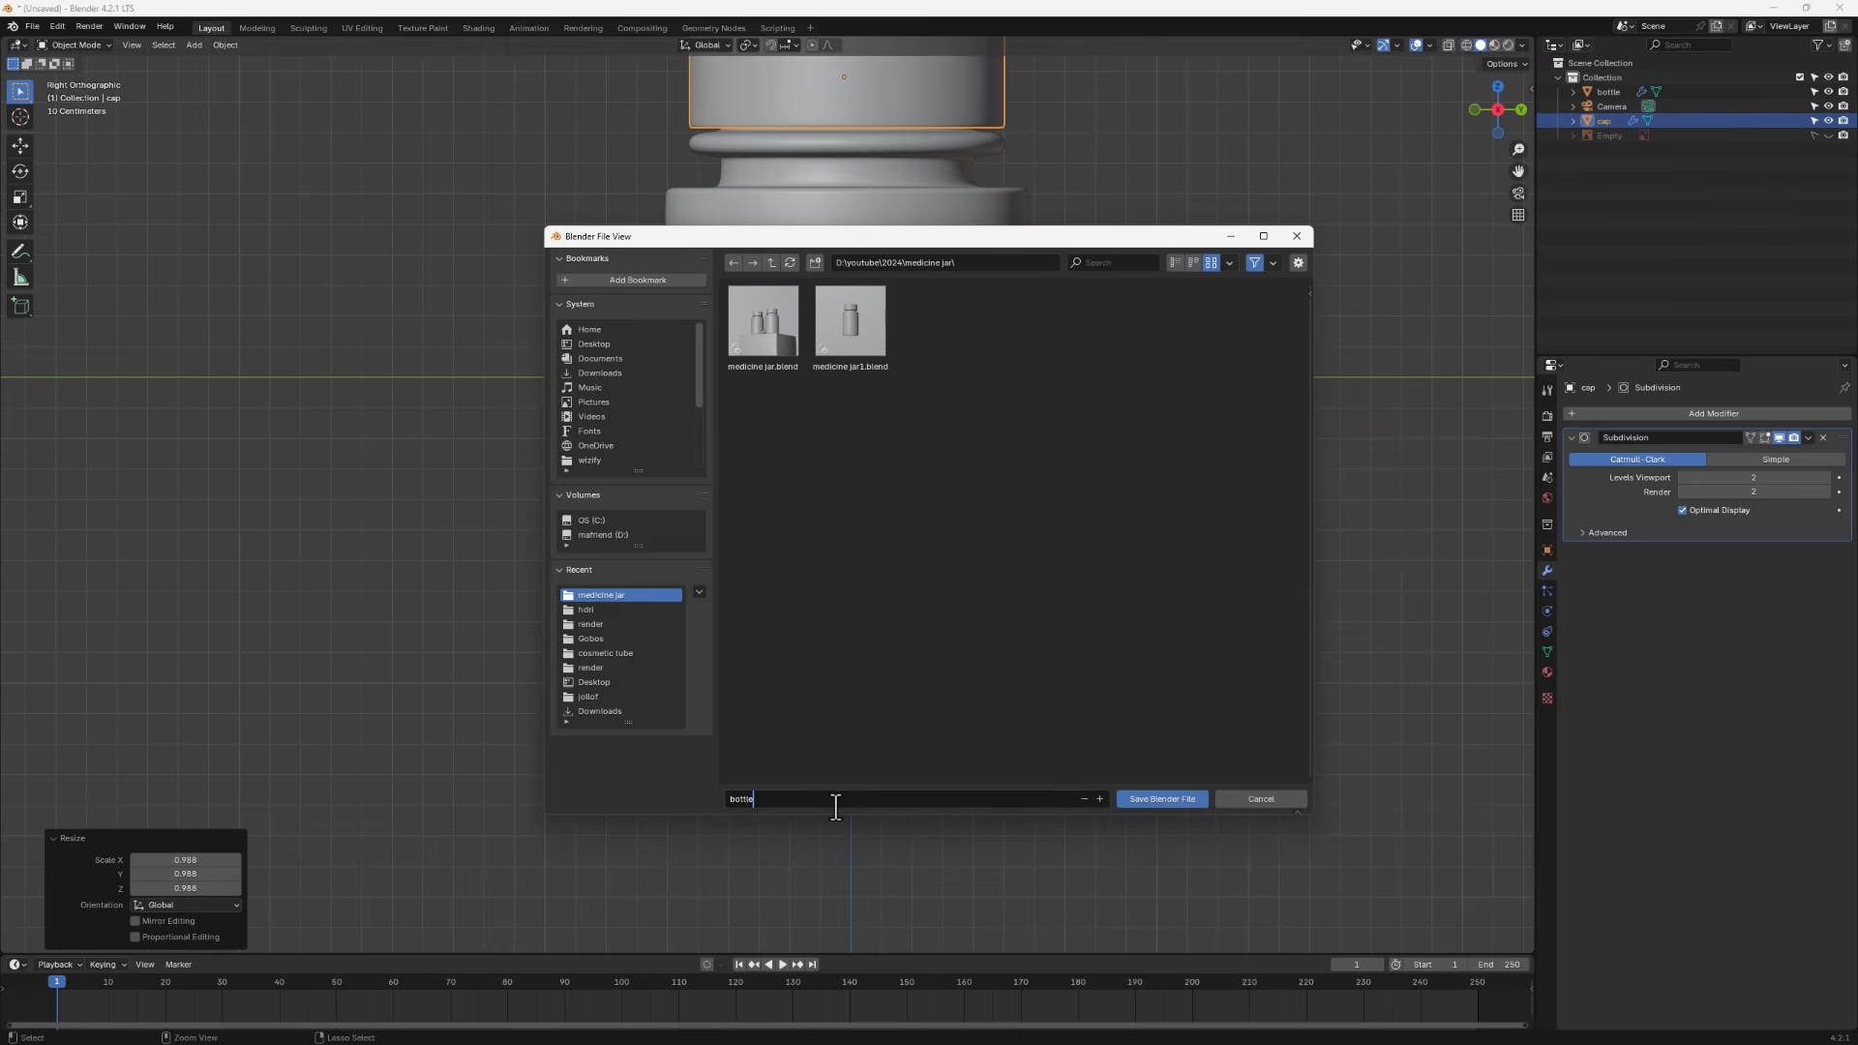
pyautogui.click(1183, 799)
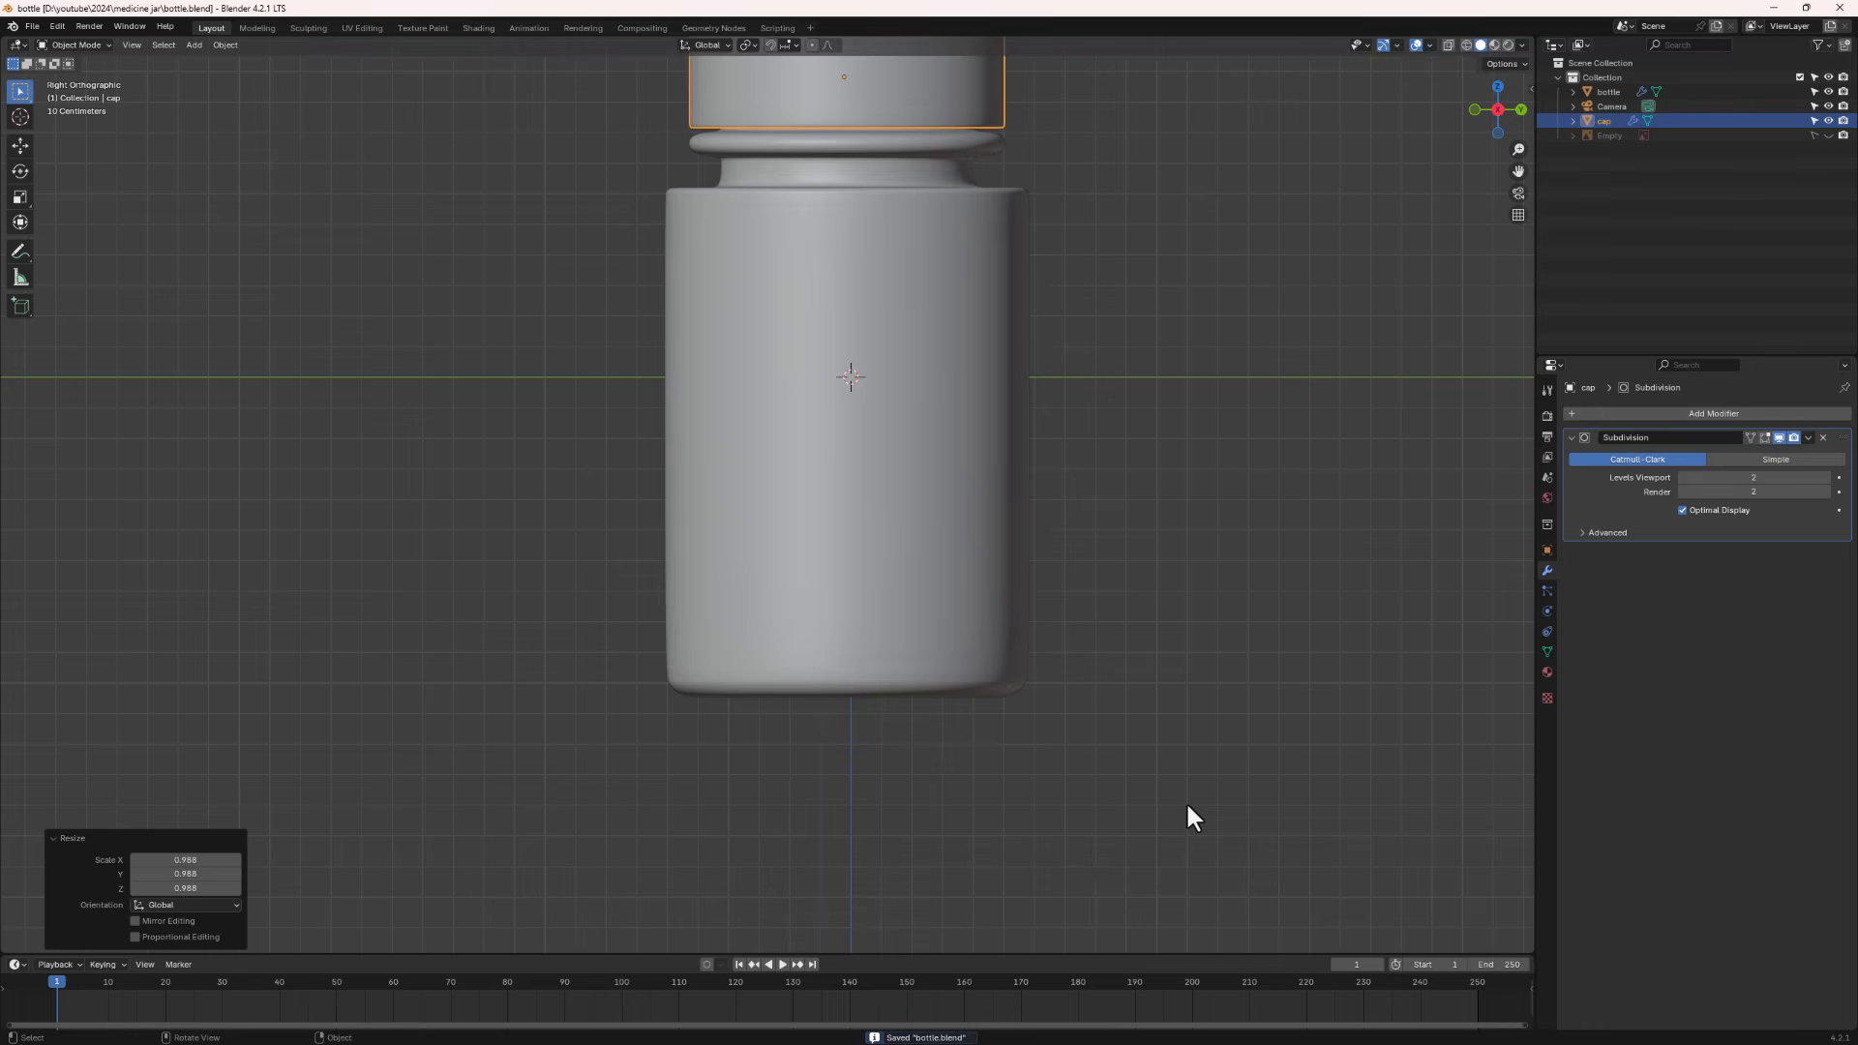
# - Select the jar body, enter Edit Mode and add 5 evenly spaced horizontal loop cuts around it
pyautogui.click(652, 275)
pyautogui.click(753, 299)
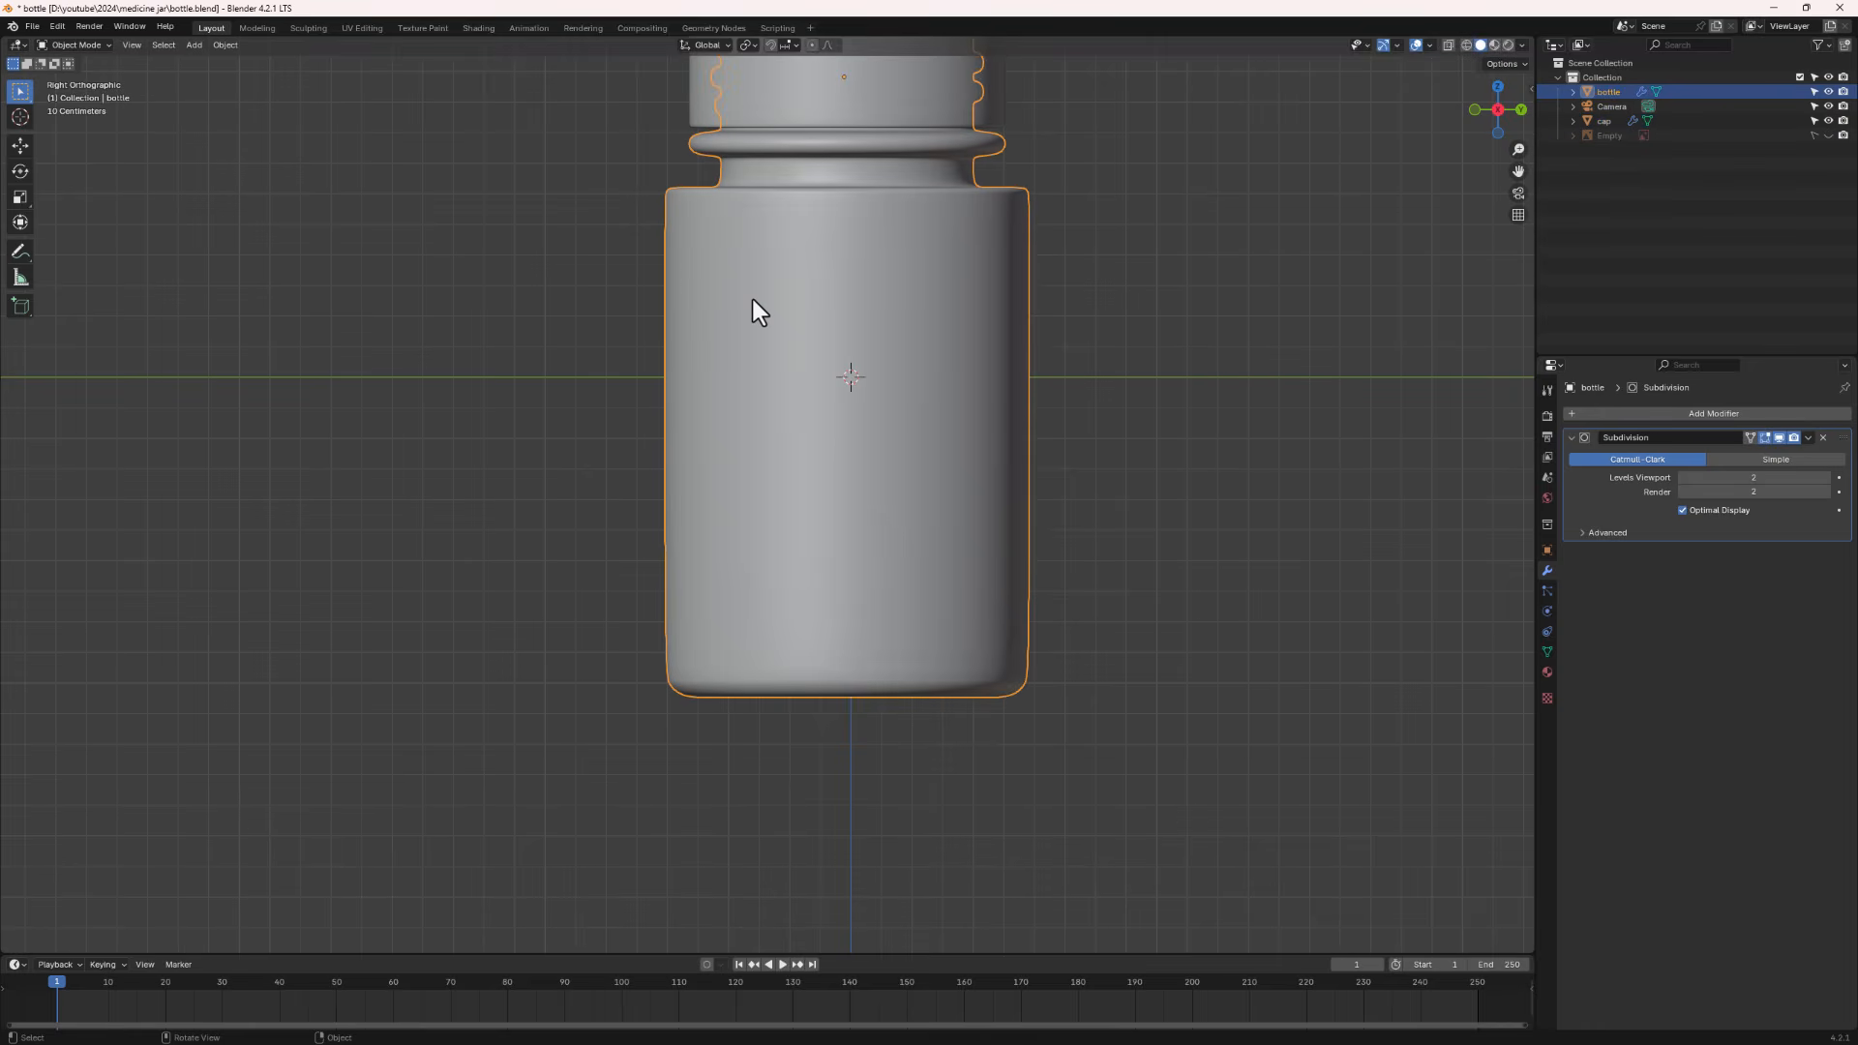
pyautogui.press('Tab')
pyautogui.hotkey('ctrl', 'r')
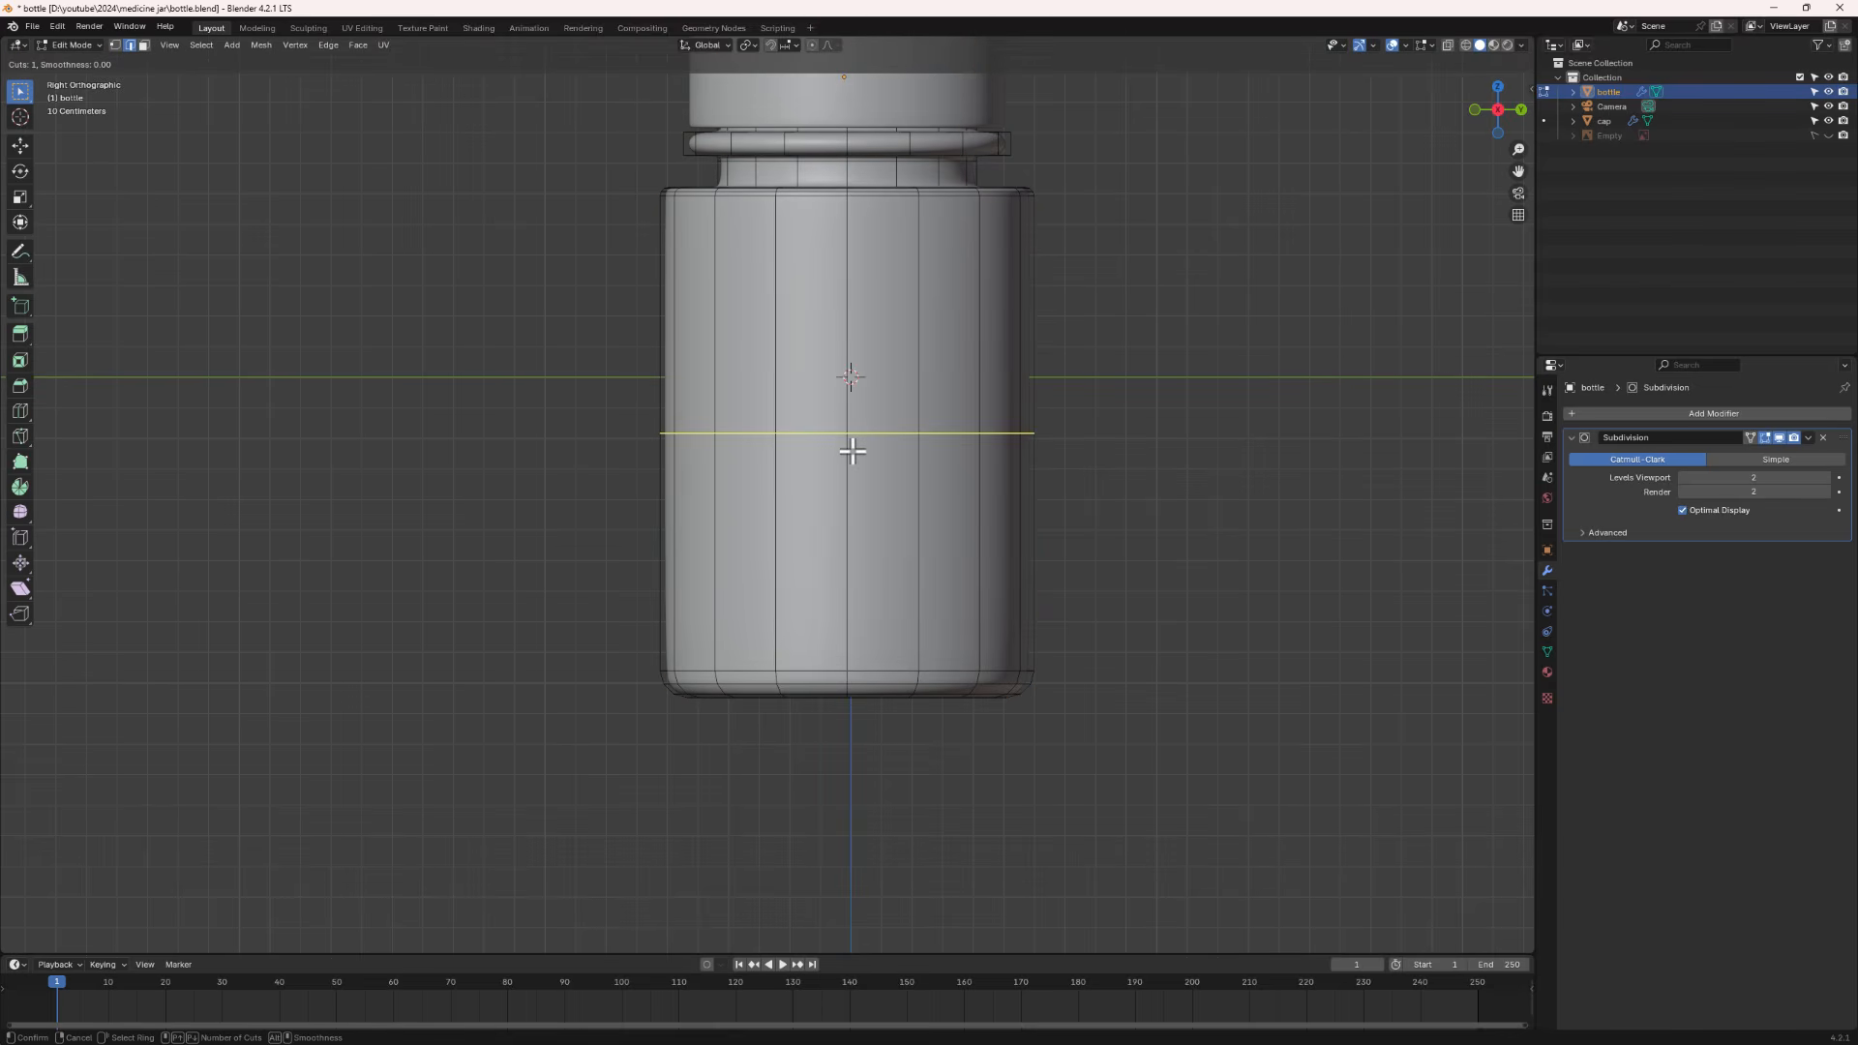
pyautogui.scroll(4, 852, 451)
pyautogui.click(852, 451)
pyautogui.rightClick(851, 445)
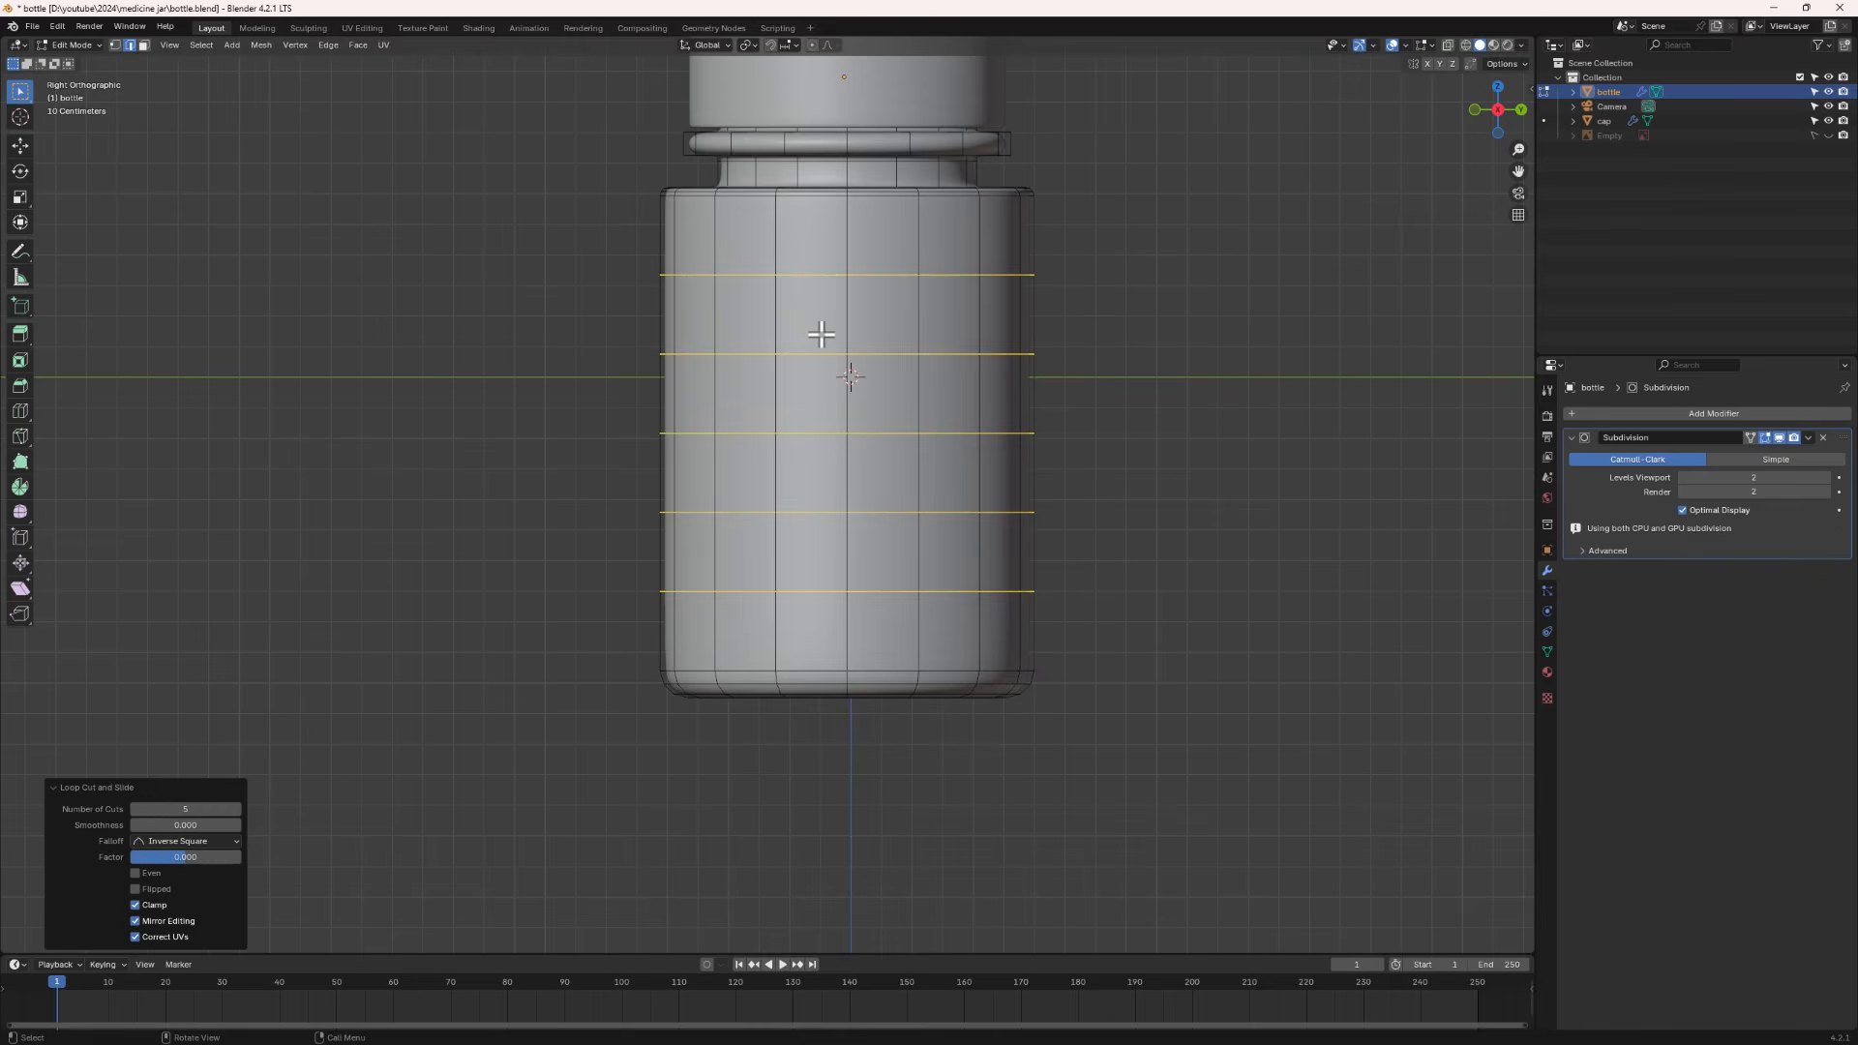
# - In face select mode, select the face loops around the jar body's side
pyautogui.moveTo(821, 334); pyautogui.dragTo(834, 378, button='middle')
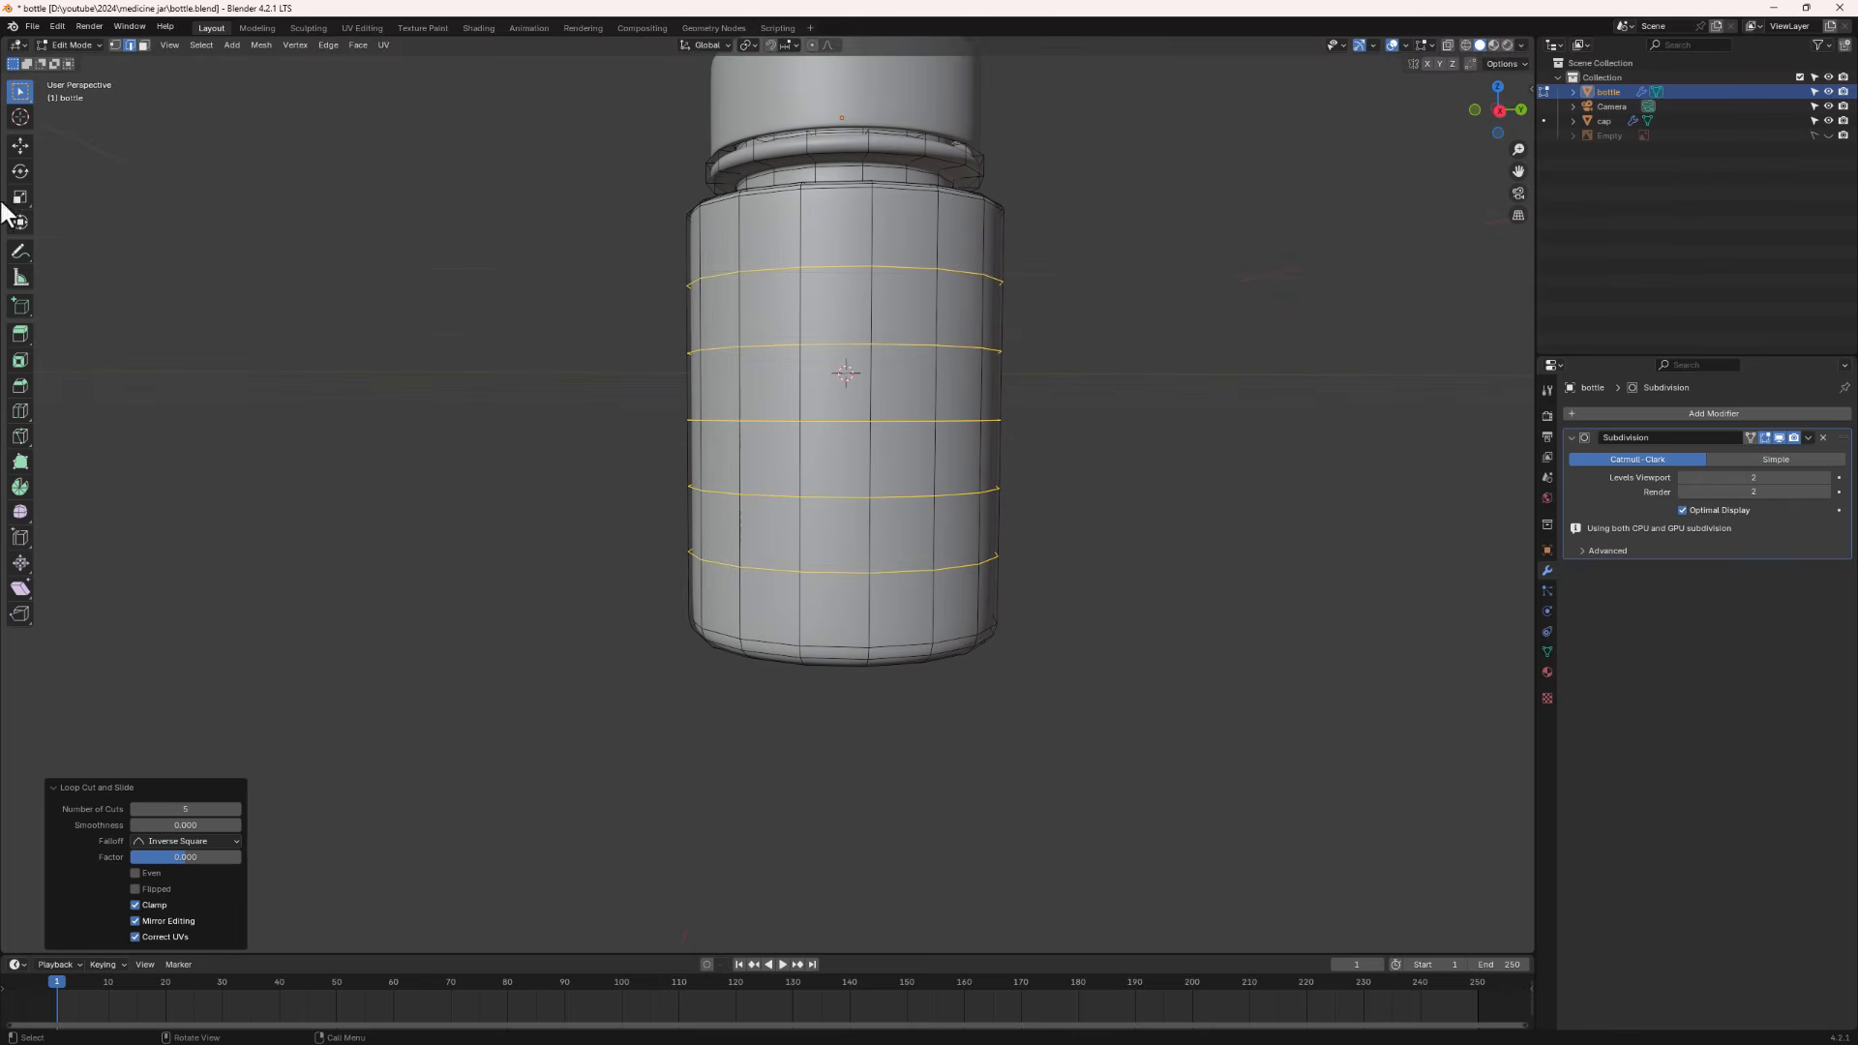
pyautogui.click(144, 46)
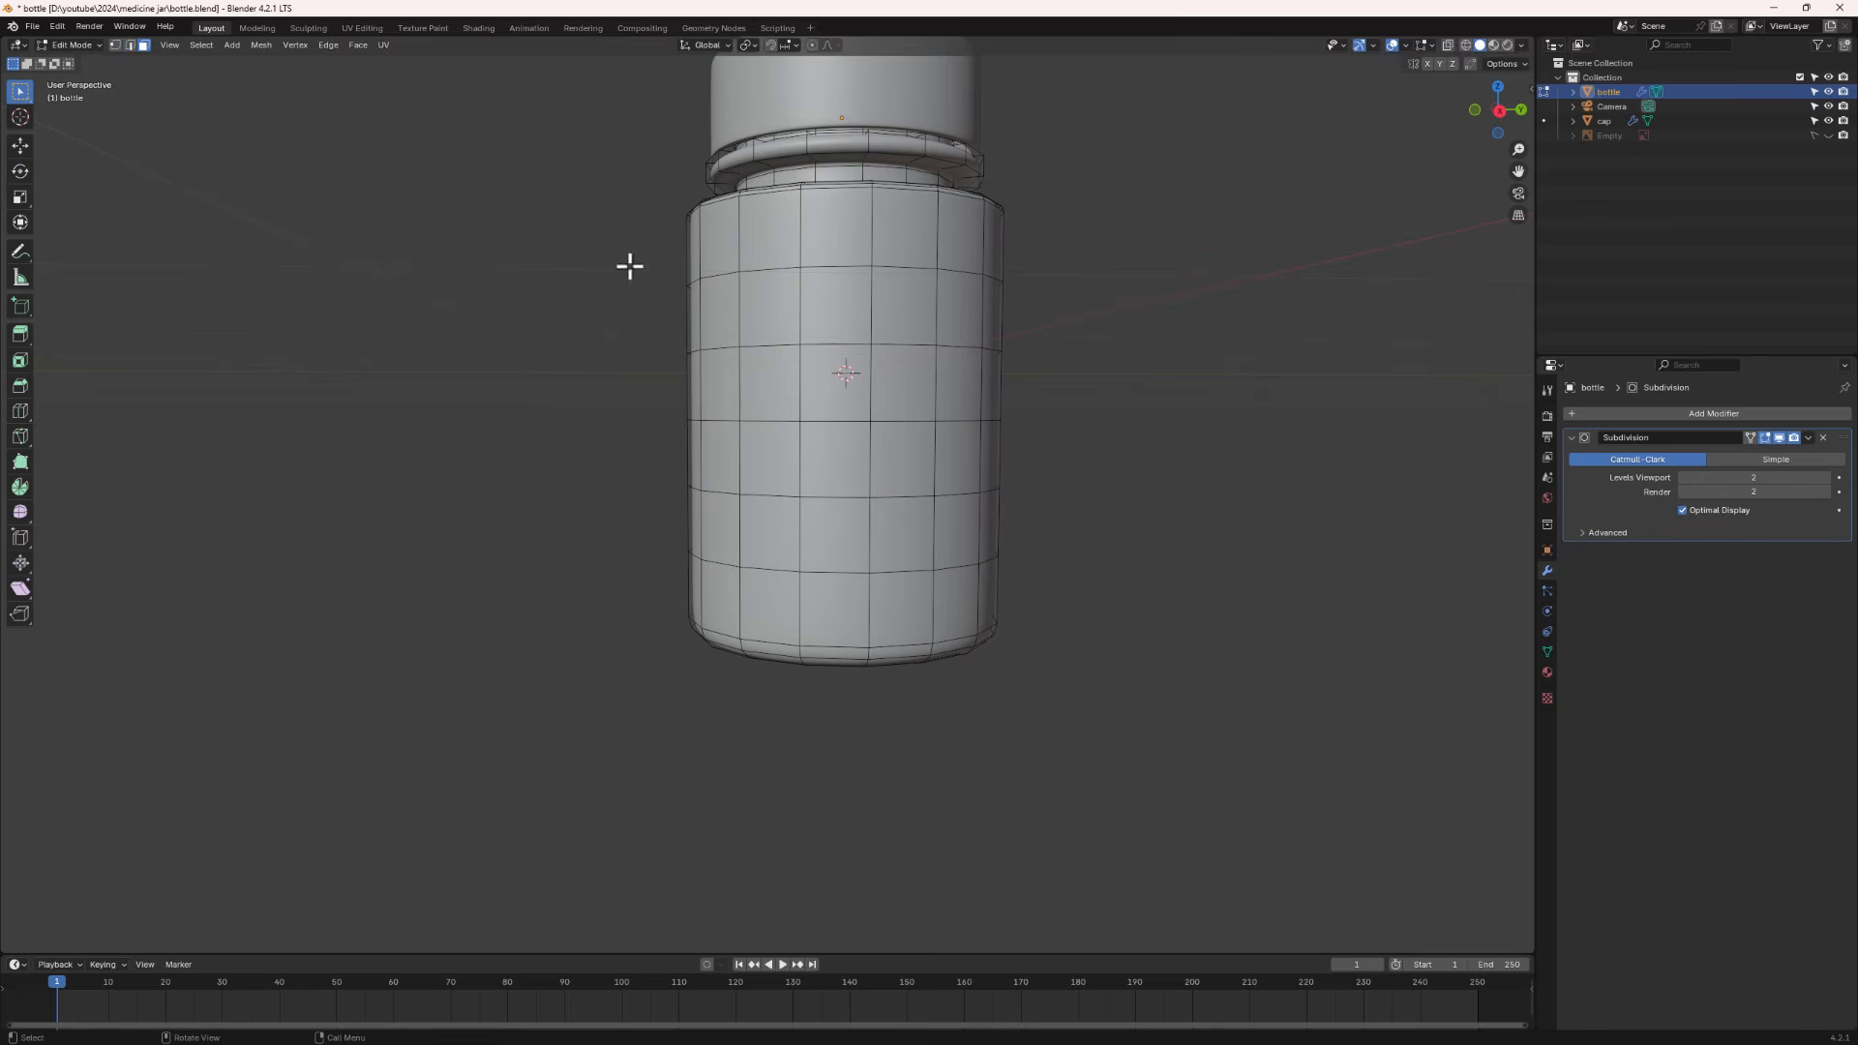
pyautogui.keyDown('alt'); pyautogui.click(798, 281); pyautogui.keyUp('alt')
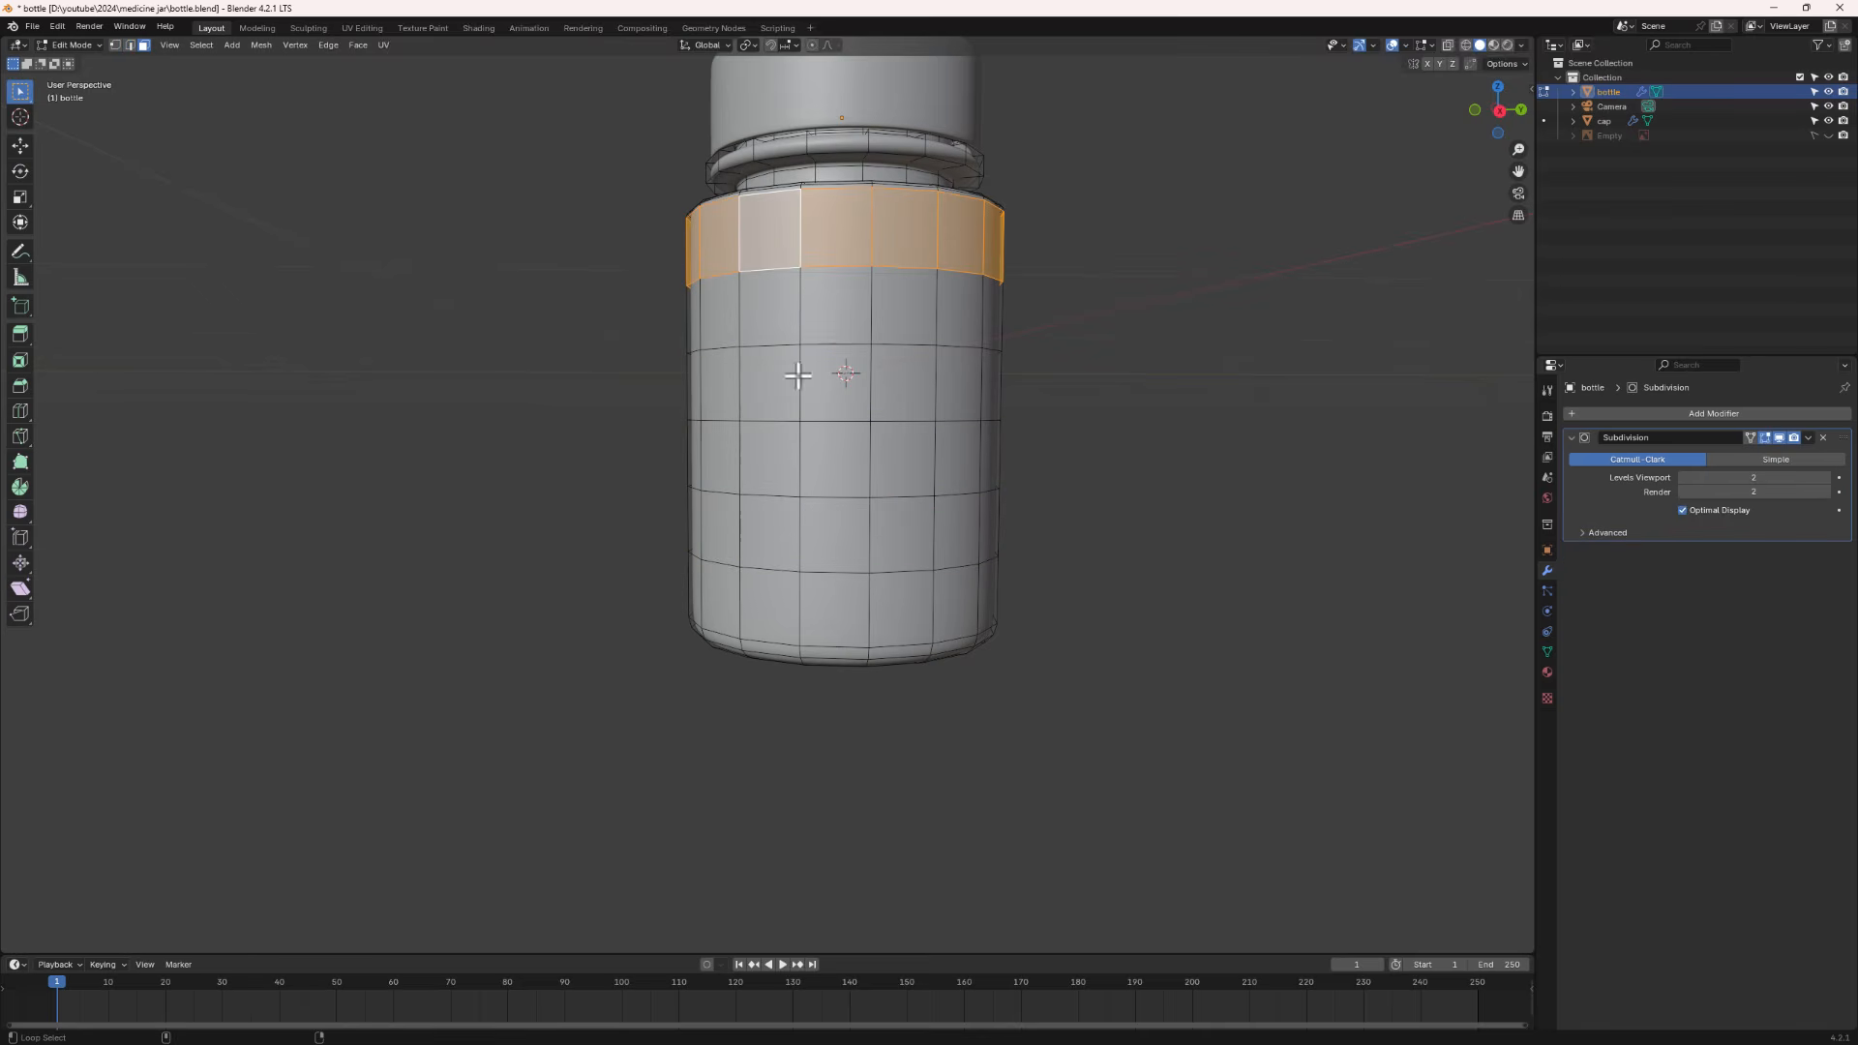
pyautogui.keyDown('alt'); pyautogui.keyDown('shift'); pyautogui.click(792, 620); pyautogui.keyUp('shift'); pyautogui.keyUp('alt')
pyautogui.keyDown('alt'); pyautogui.keyDown('shift'); pyautogui.click(801, 544); pyautogui.keyUp('shift'); pyautogui.keyUp('alt')
pyautogui.keyDown('alt'); pyautogui.keyDown('shift'); pyautogui.click(800, 450); pyautogui.keyUp('shift'); pyautogui.keyUp('alt')
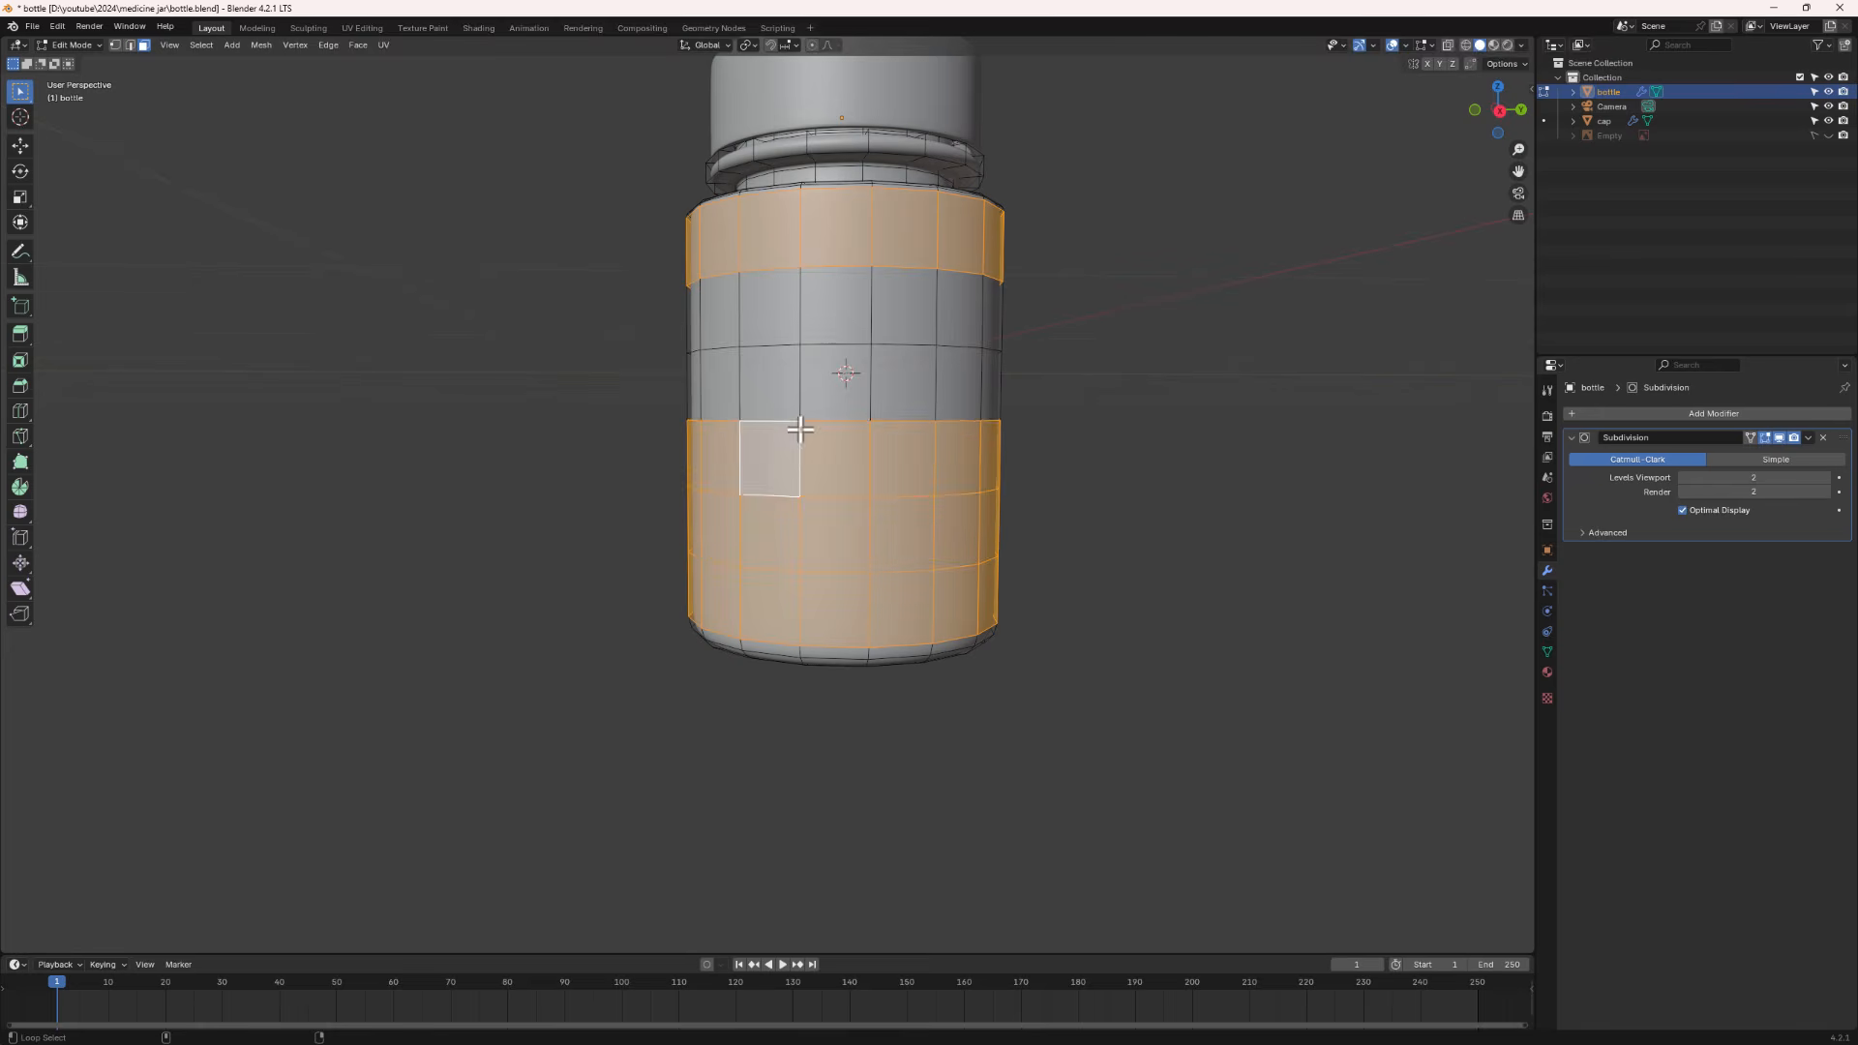
pyautogui.keyDown('alt'); pyautogui.keyDown('shift'); pyautogui.click(804, 370); pyautogui.keyUp('shift'); pyautogui.keyUp('alt')
pyautogui.keyDown('alt'); pyautogui.keyDown('shift'); pyautogui.click(810, 316); pyautogui.keyUp('shift'); pyautogui.keyUp('alt')
pyautogui.moveTo(852, 366); pyautogui.dragTo(775, 369, button='middle')
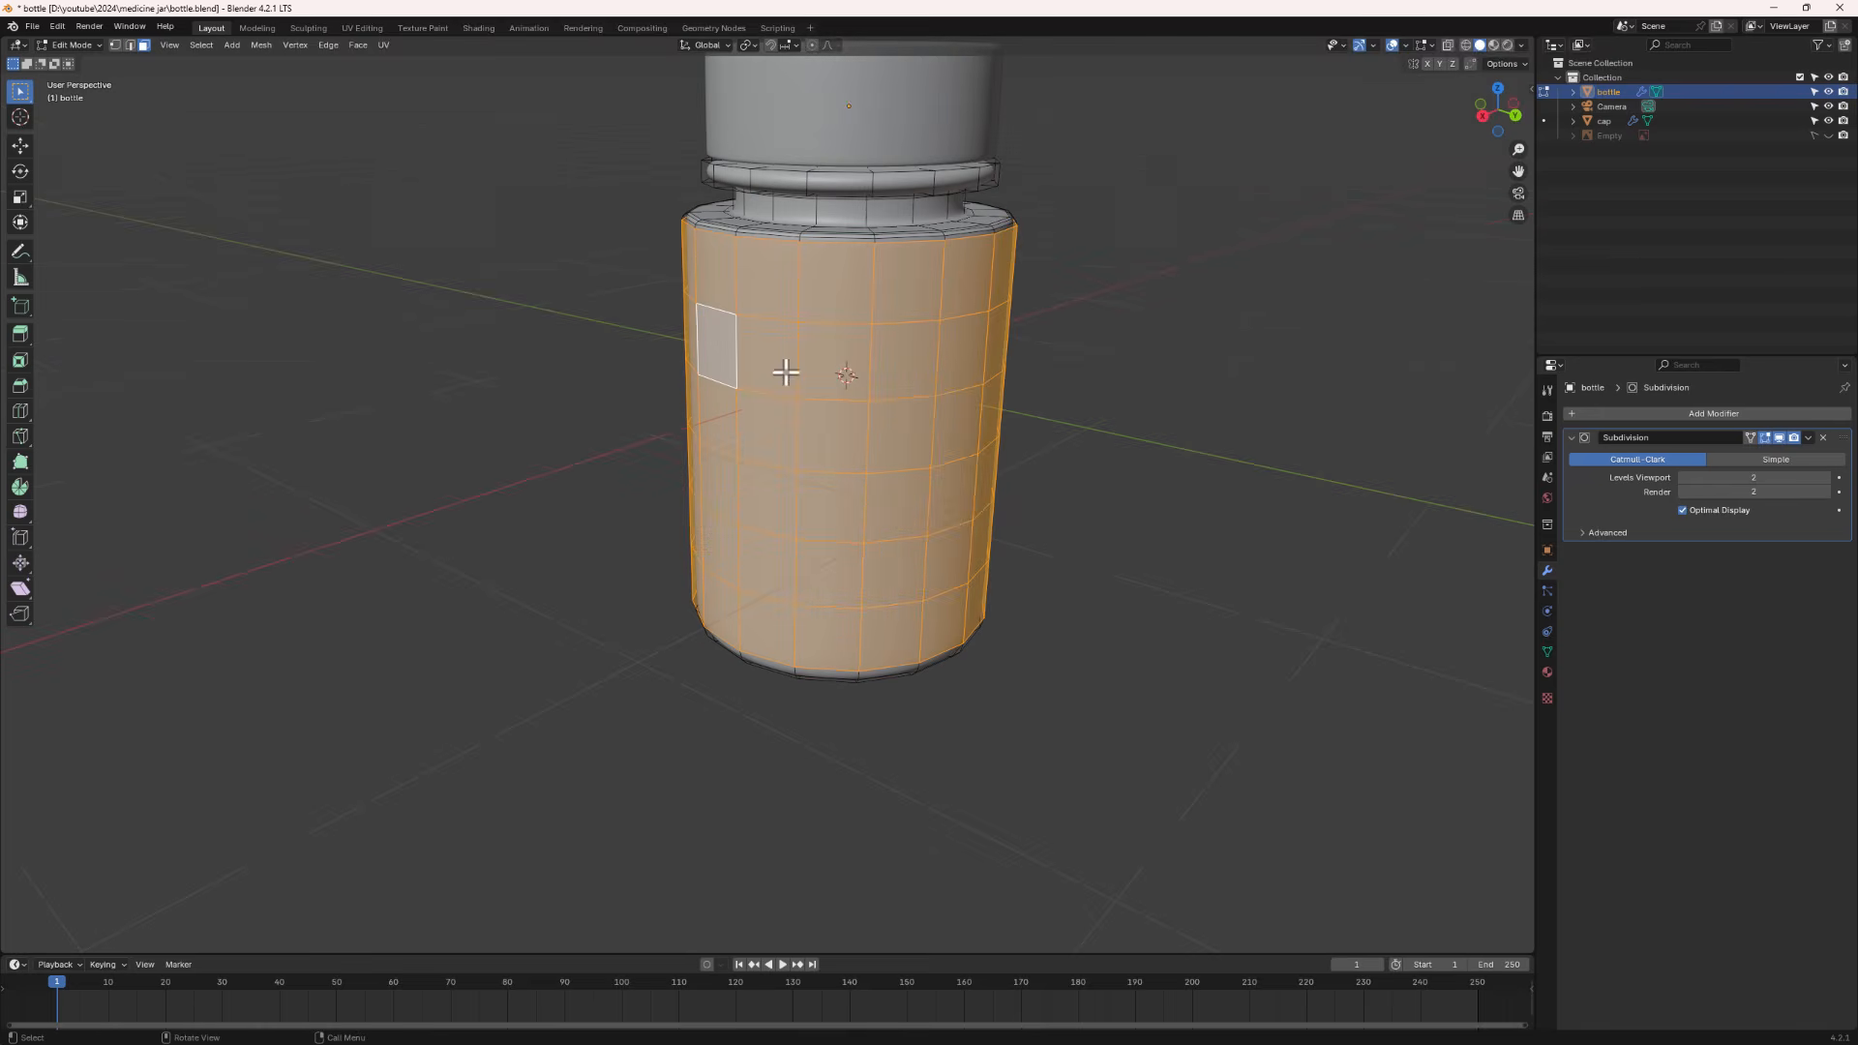
pyautogui.moveTo(721, 506); pyautogui.dragTo(833, 506, button='middle')
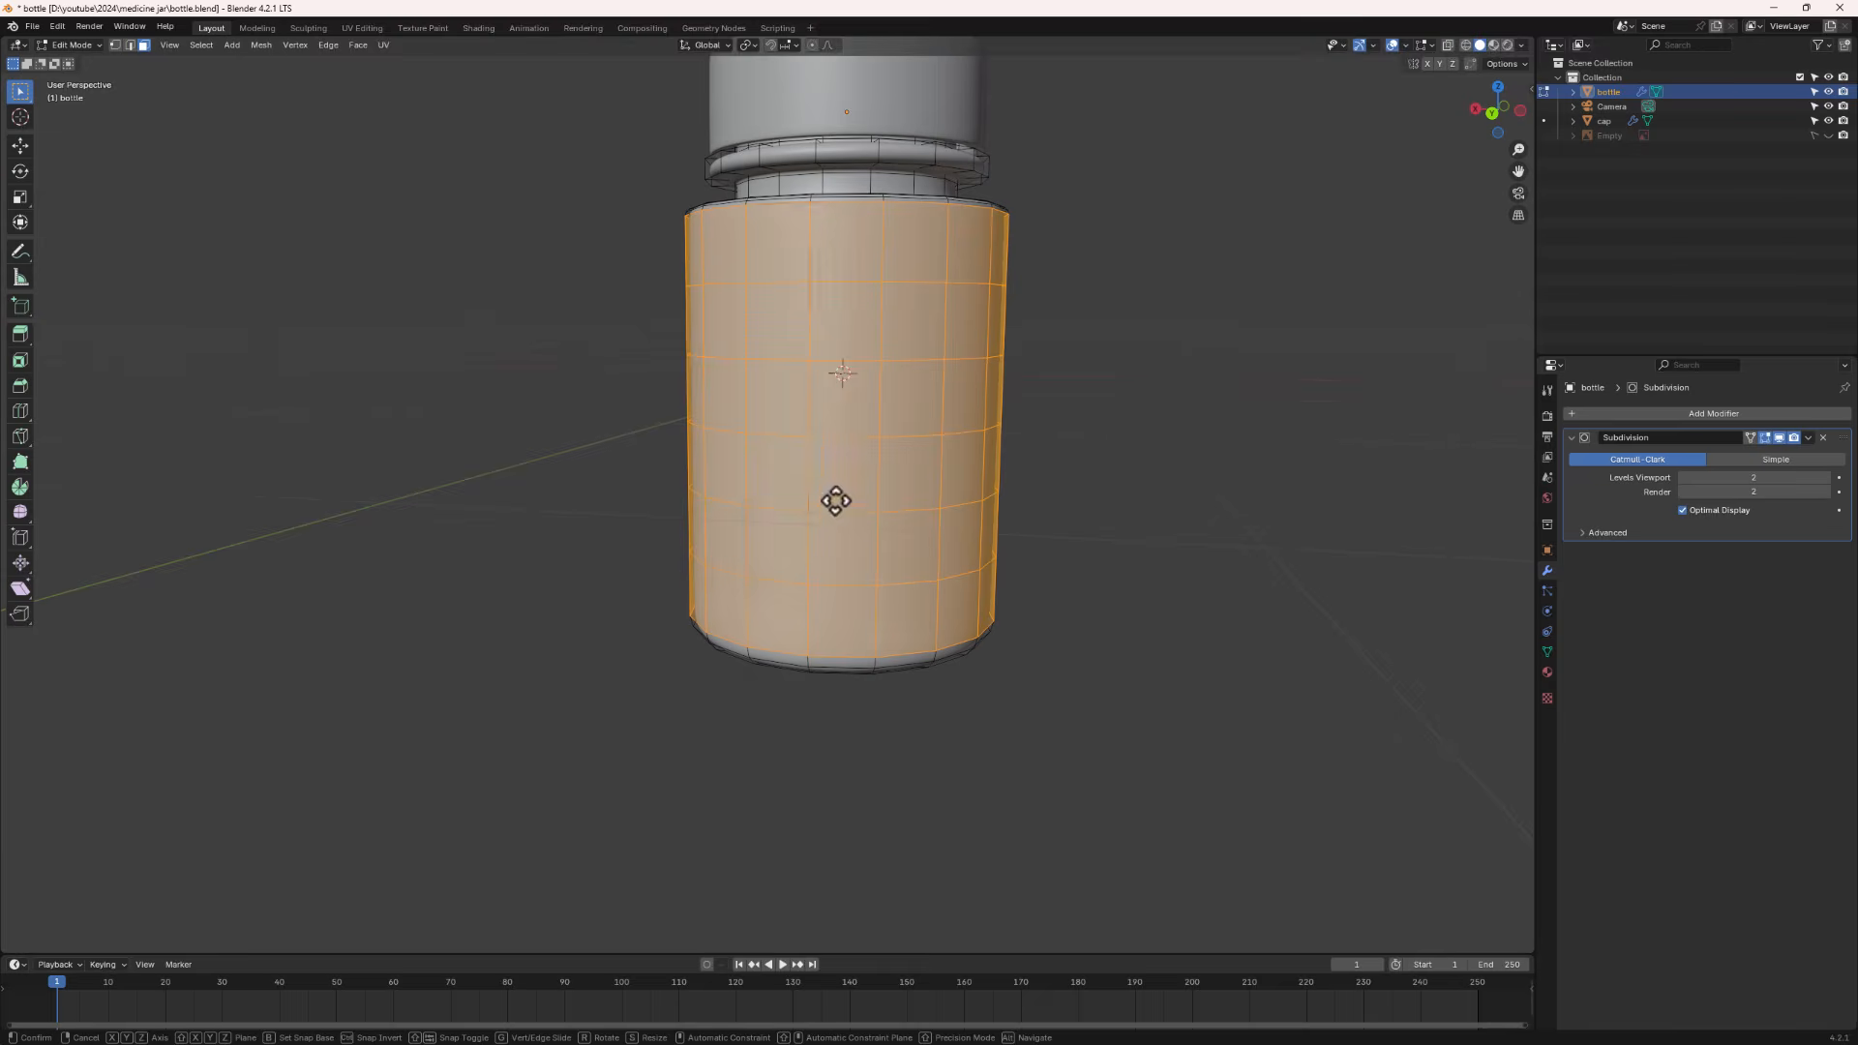
# - Duplicate the selected side faces in place and separate the copy into its own object
pyautogui.hotkey('shift', 'd')
pyautogui.rightClick(934, 474)
pyautogui.rightClick(922, 330)
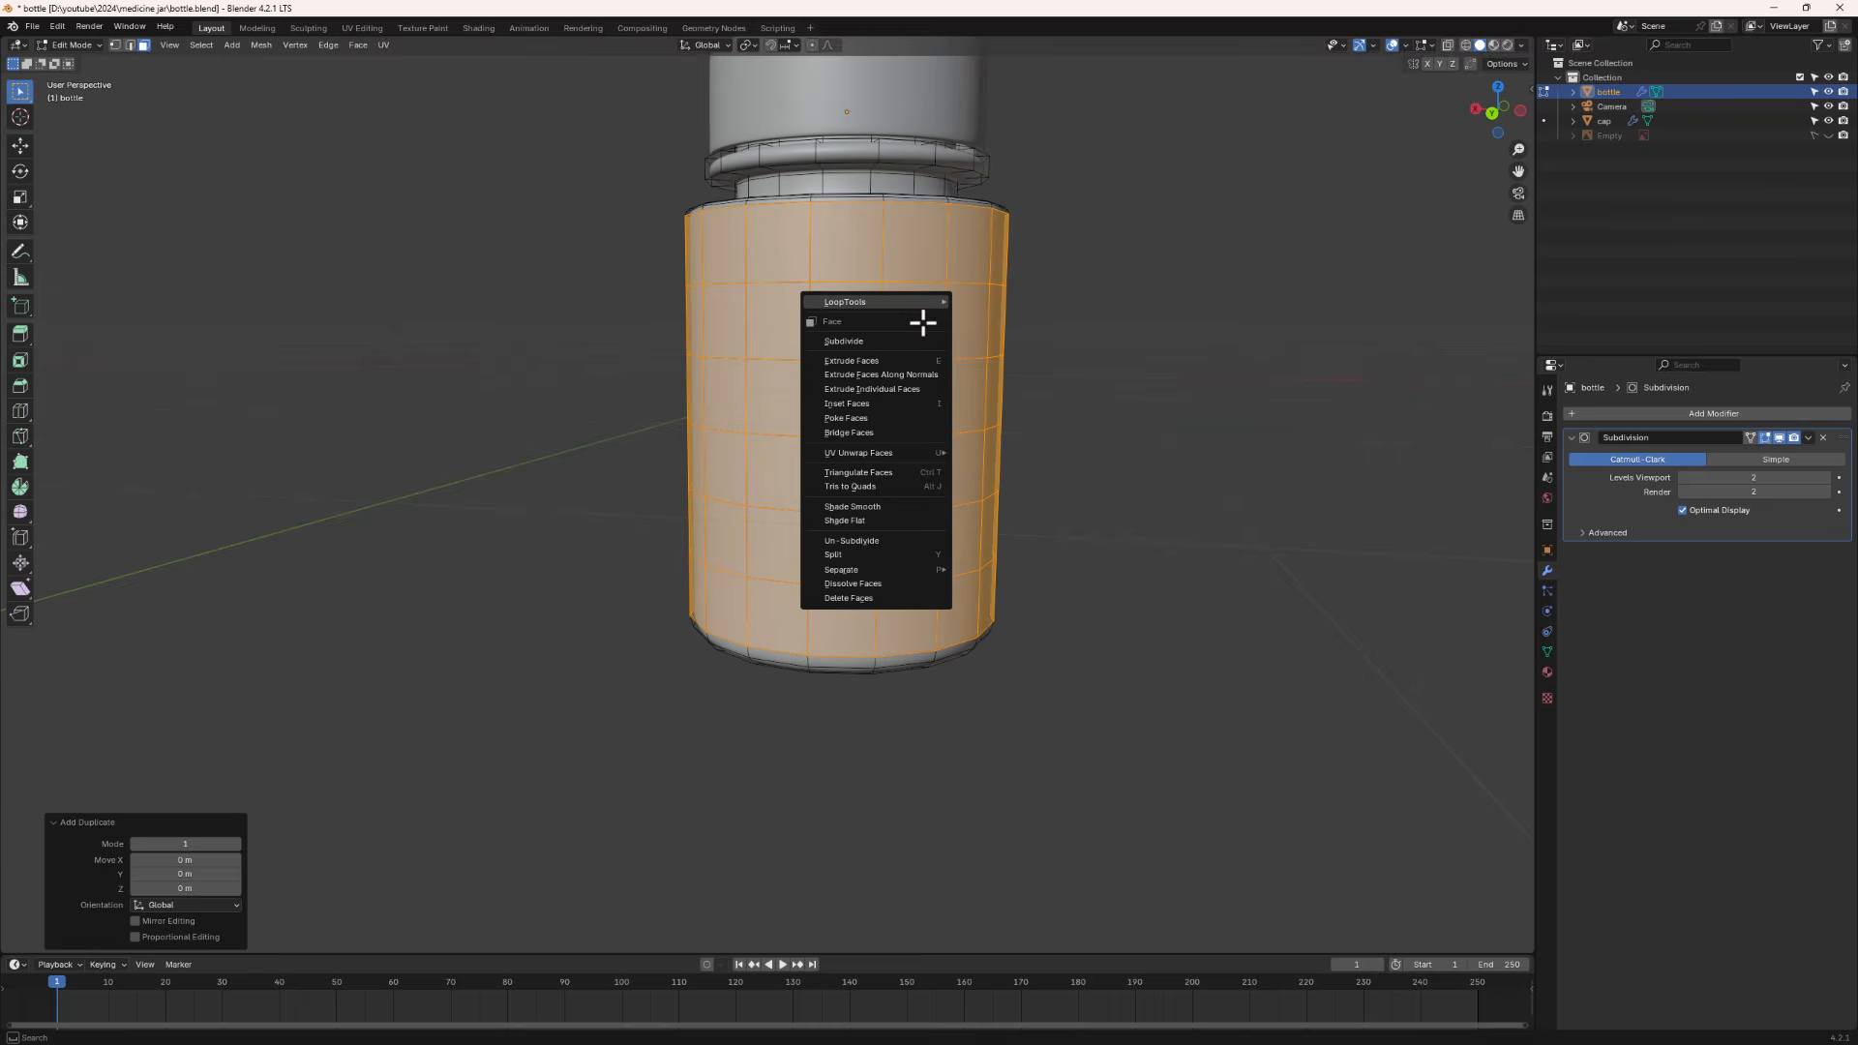
pyautogui.press('p')
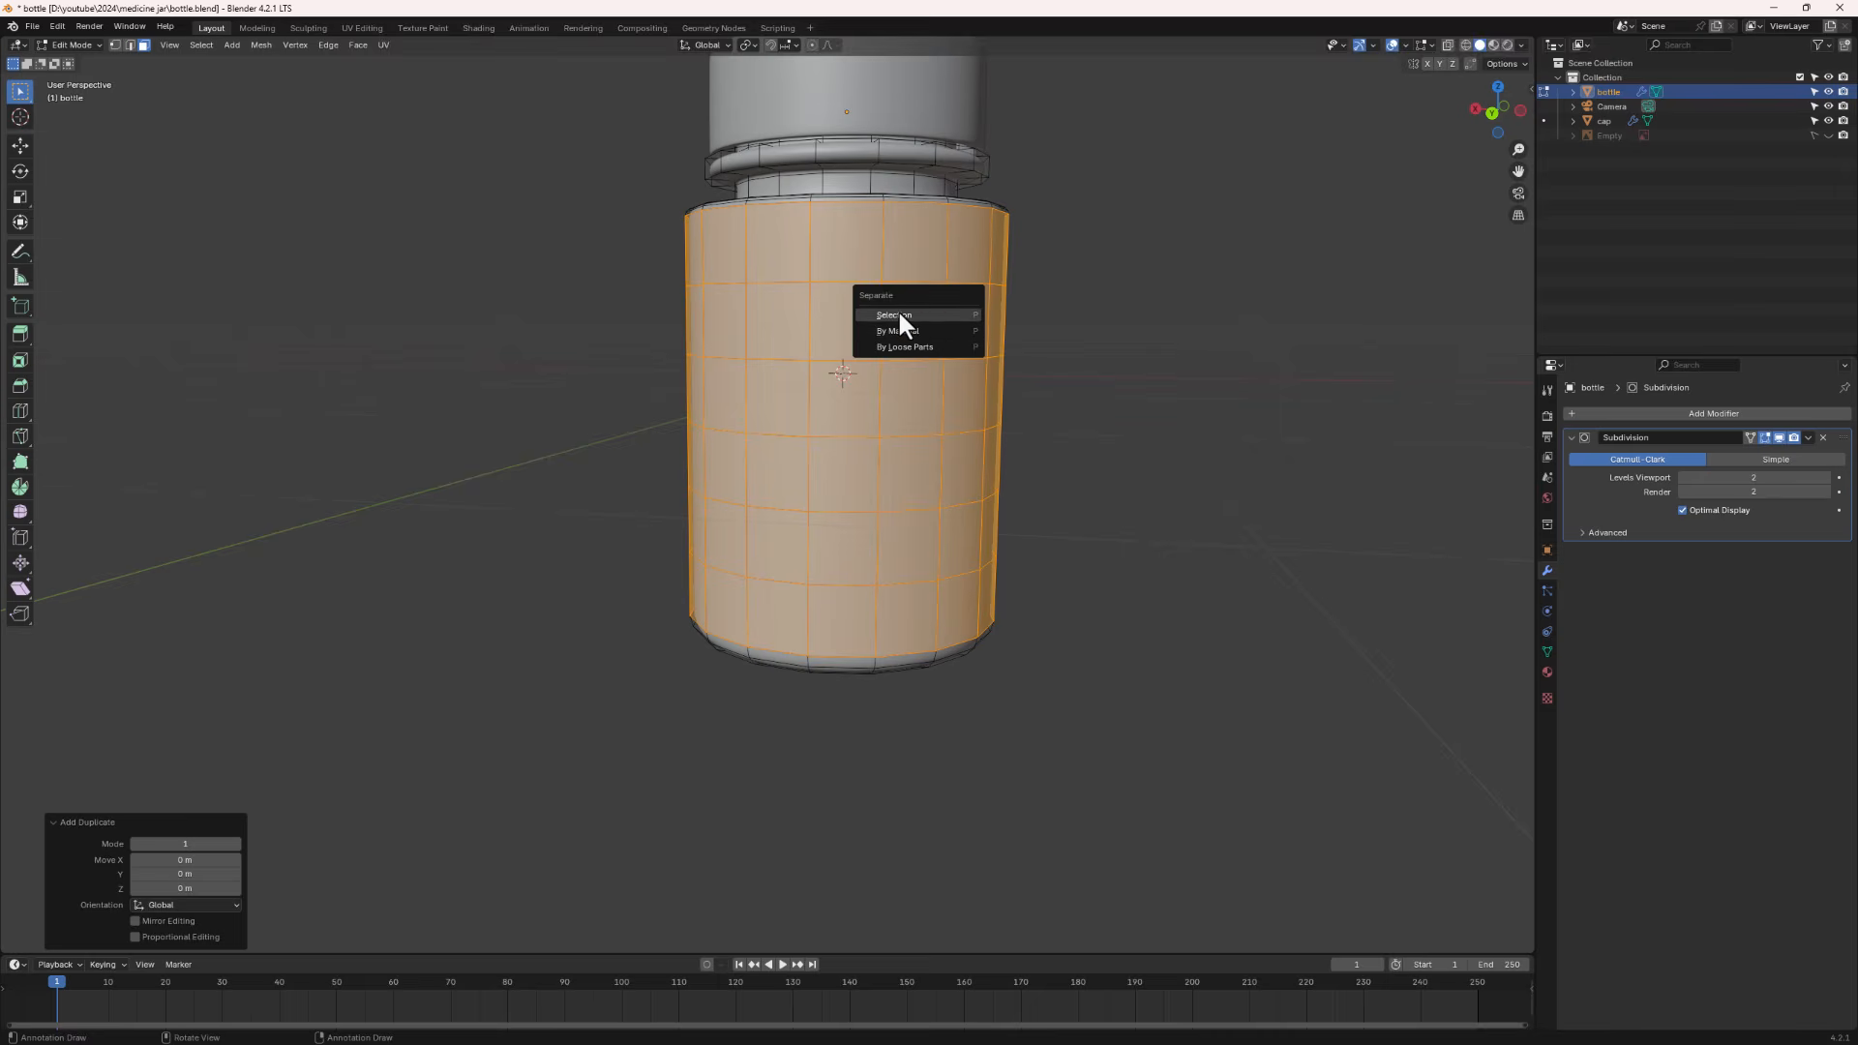
pyautogui.click(898, 312)
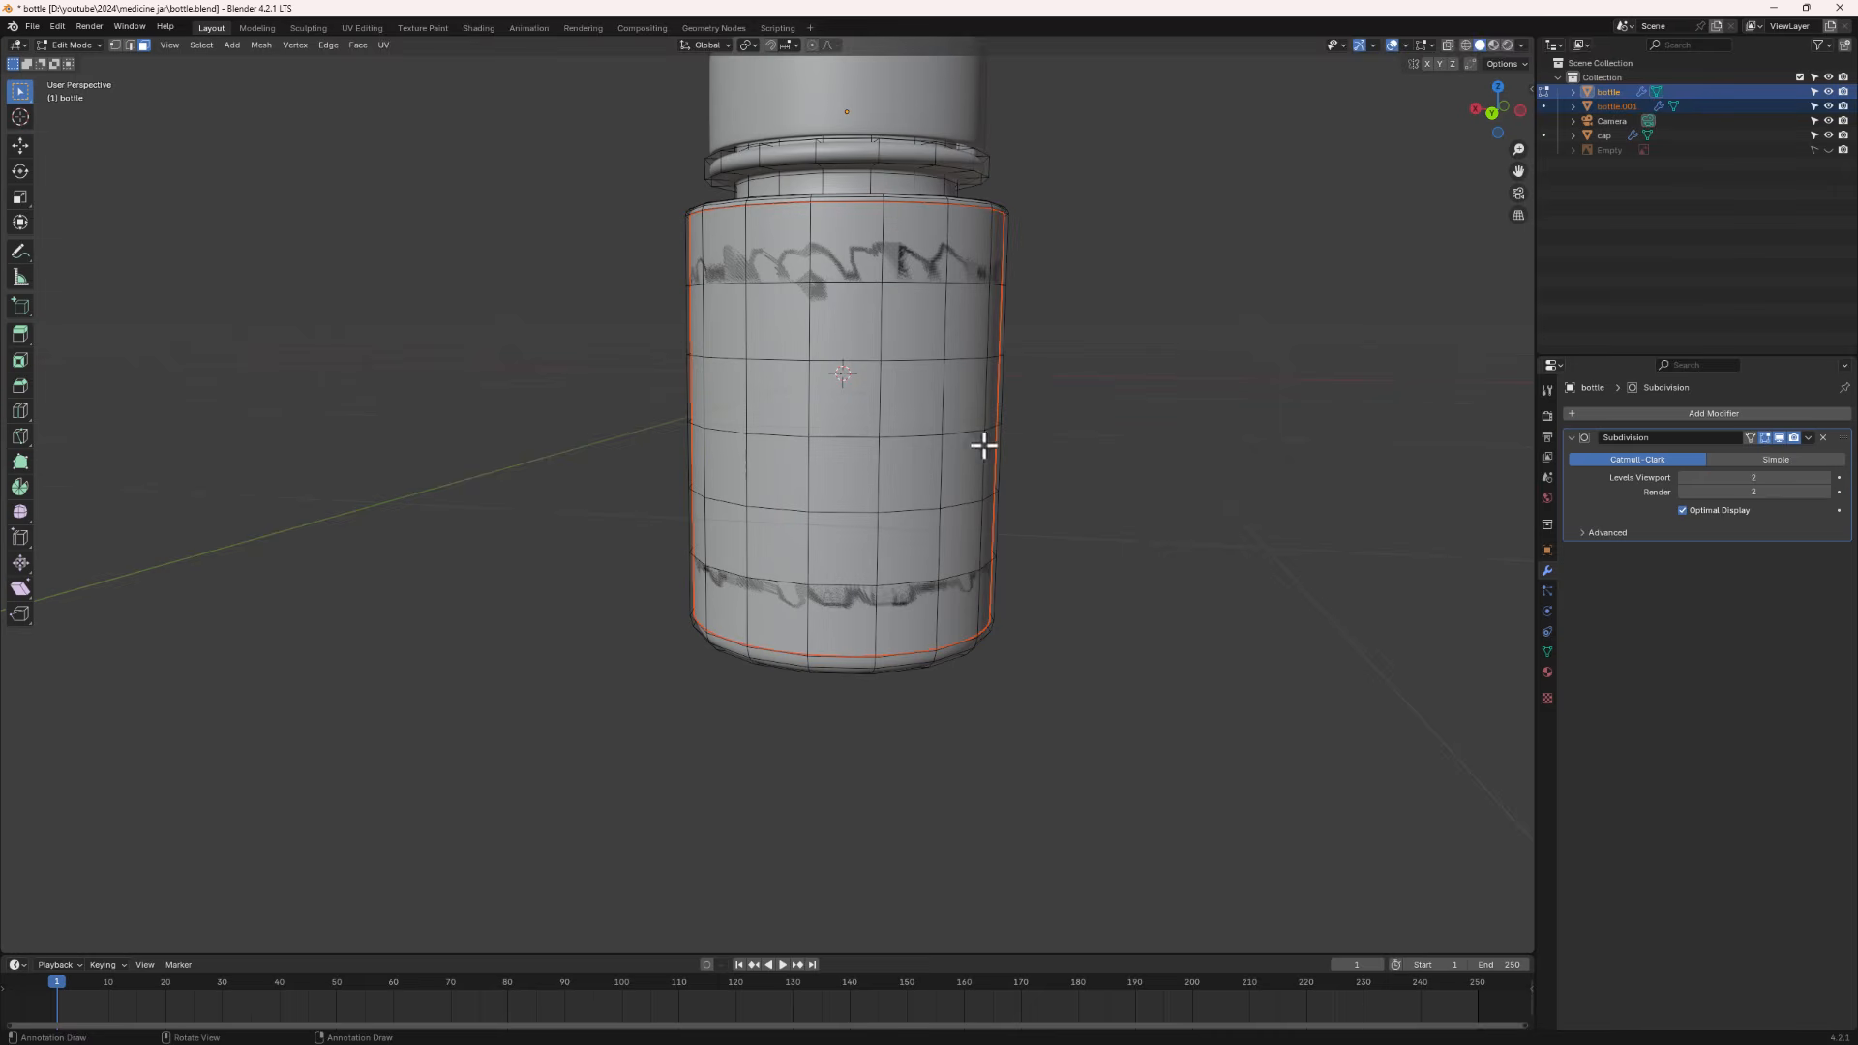
# - Leave Edit Mode and rename the separated side-face copy to label
pyautogui.press('Tab')
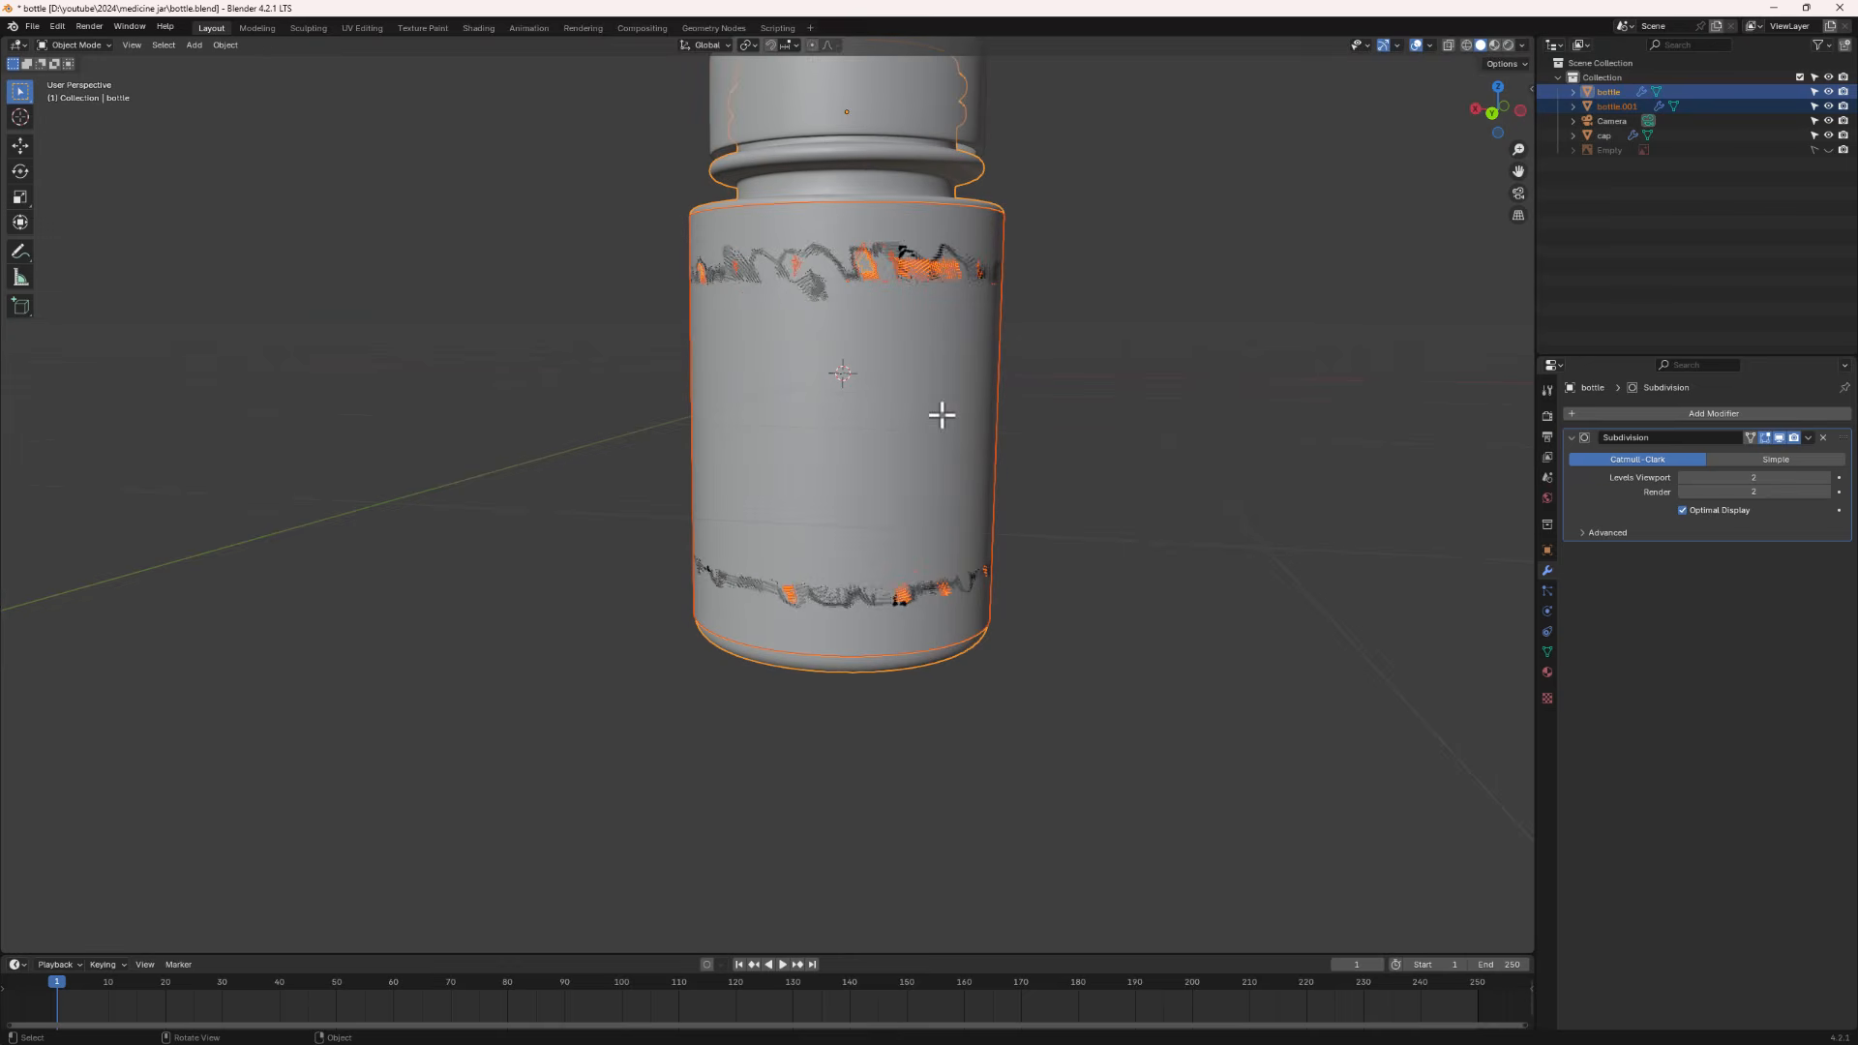
pyautogui.click(1643, 176)
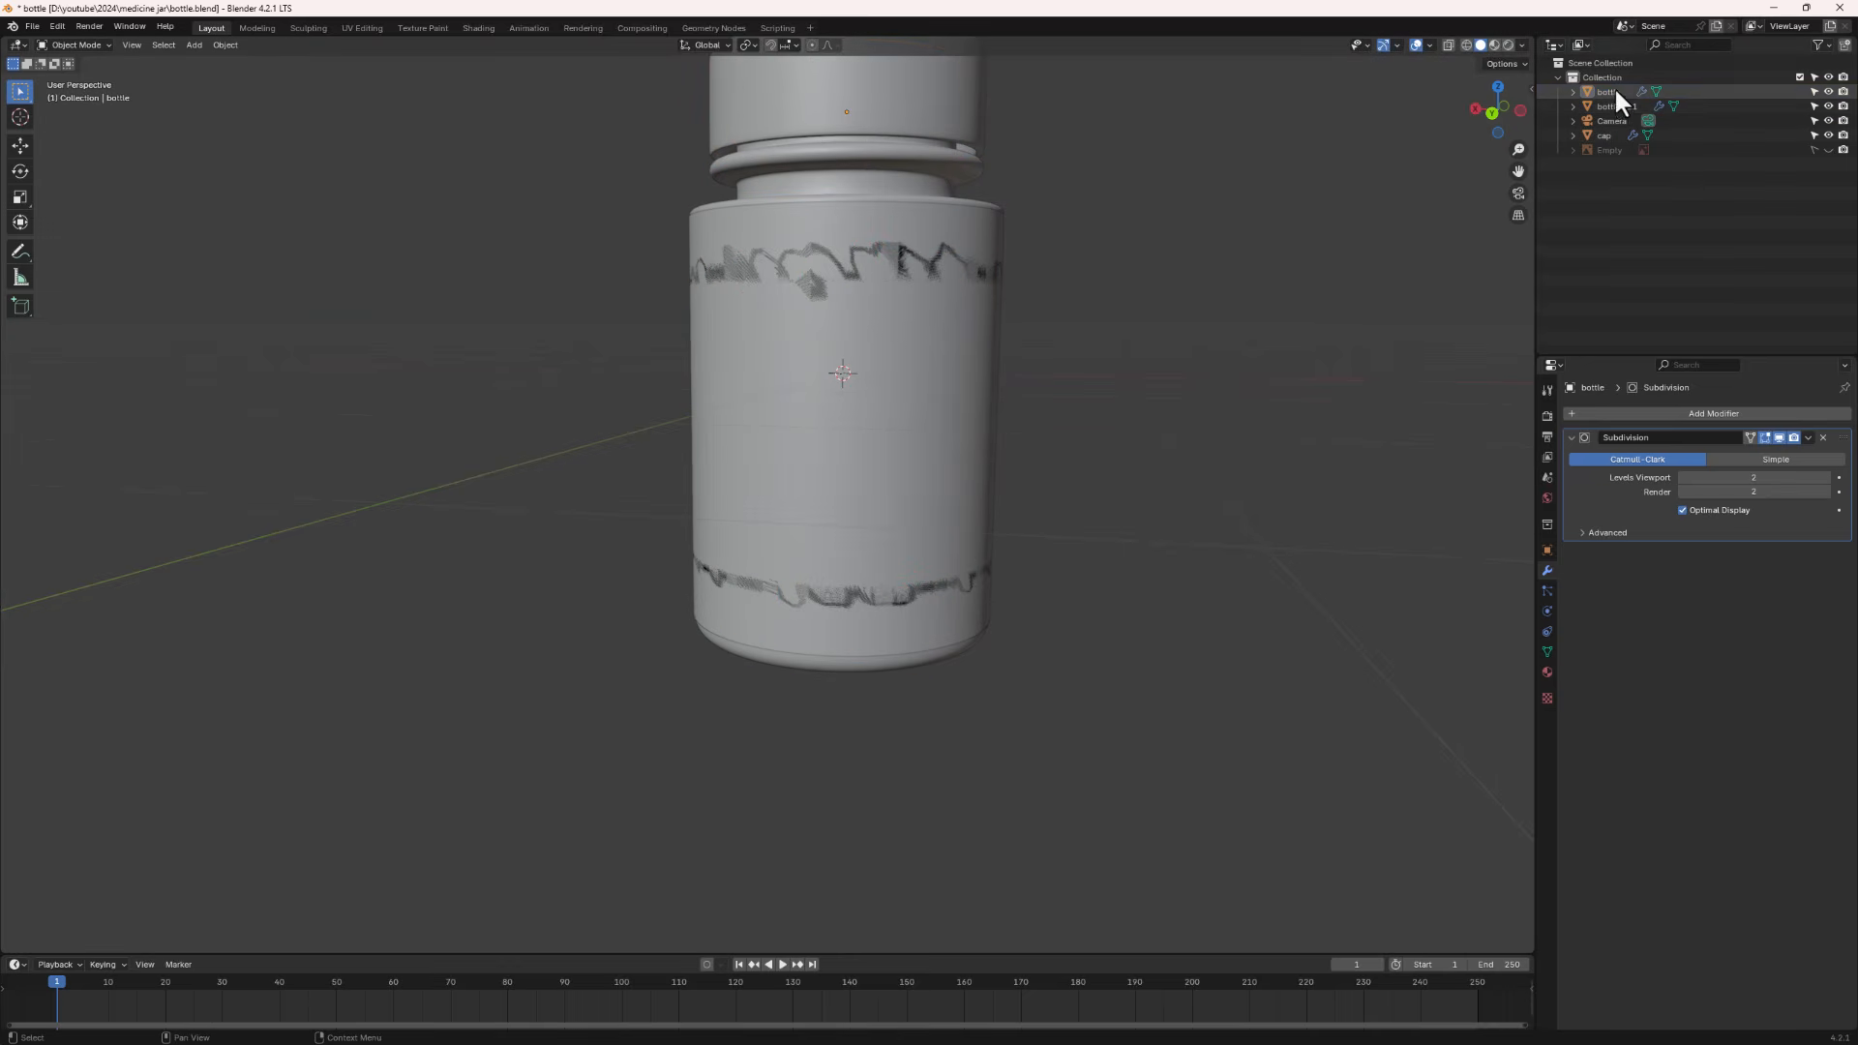
pyautogui.click(1614, 90)
pyautogui.click(1612, 107)
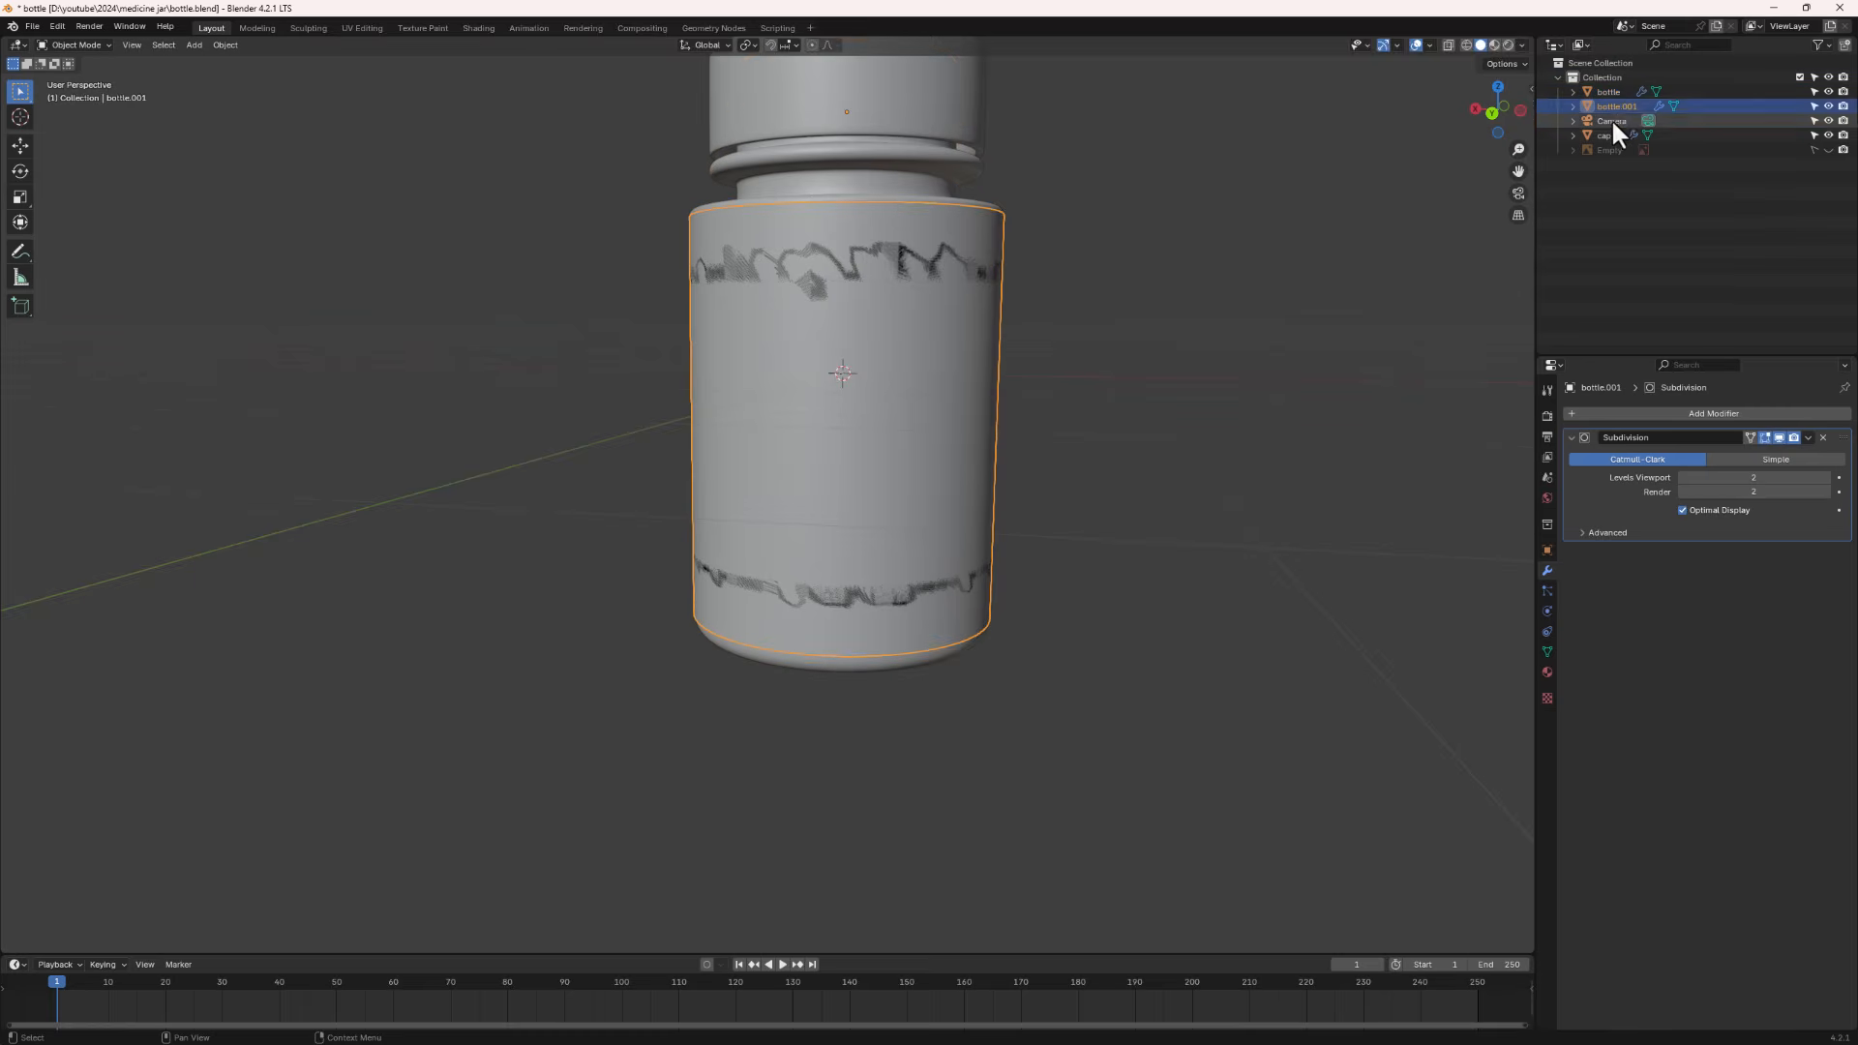
pyautogui.doubleClick(1617, 104)
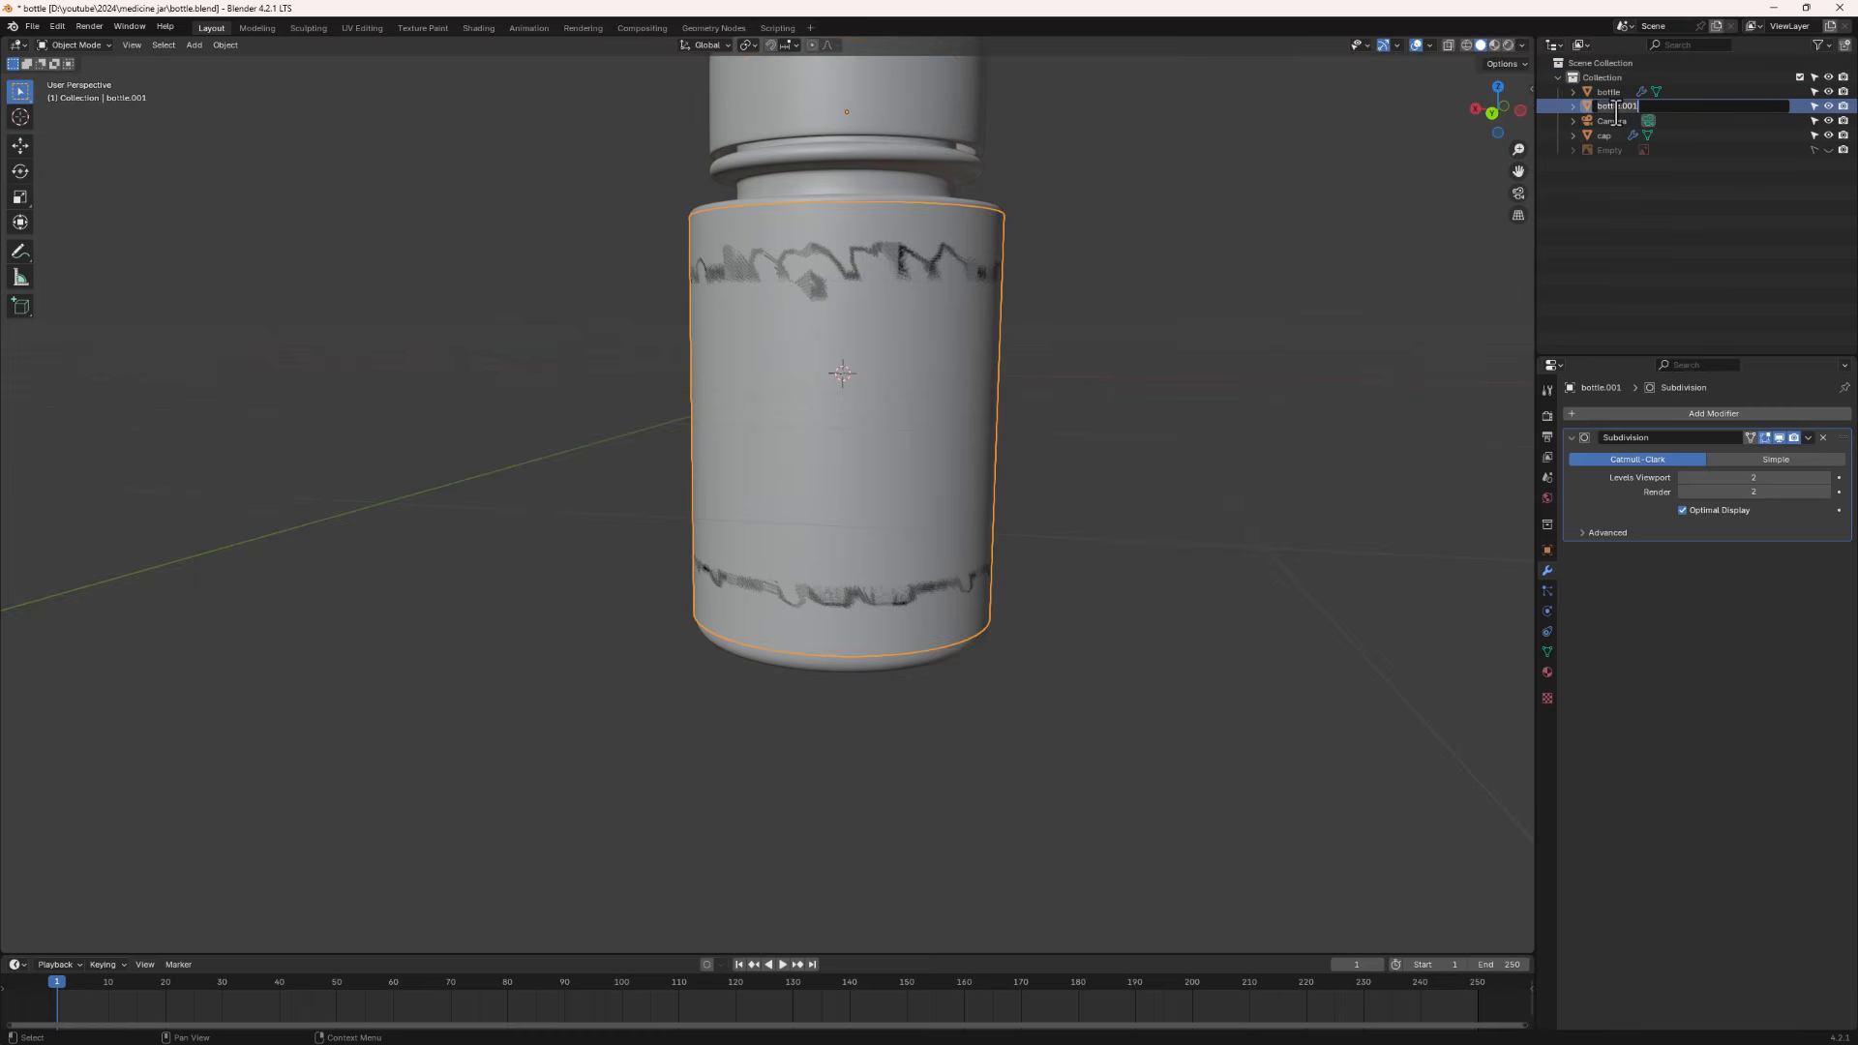
pyautogui.press('BackSpace')
pyautogui.press('Return')
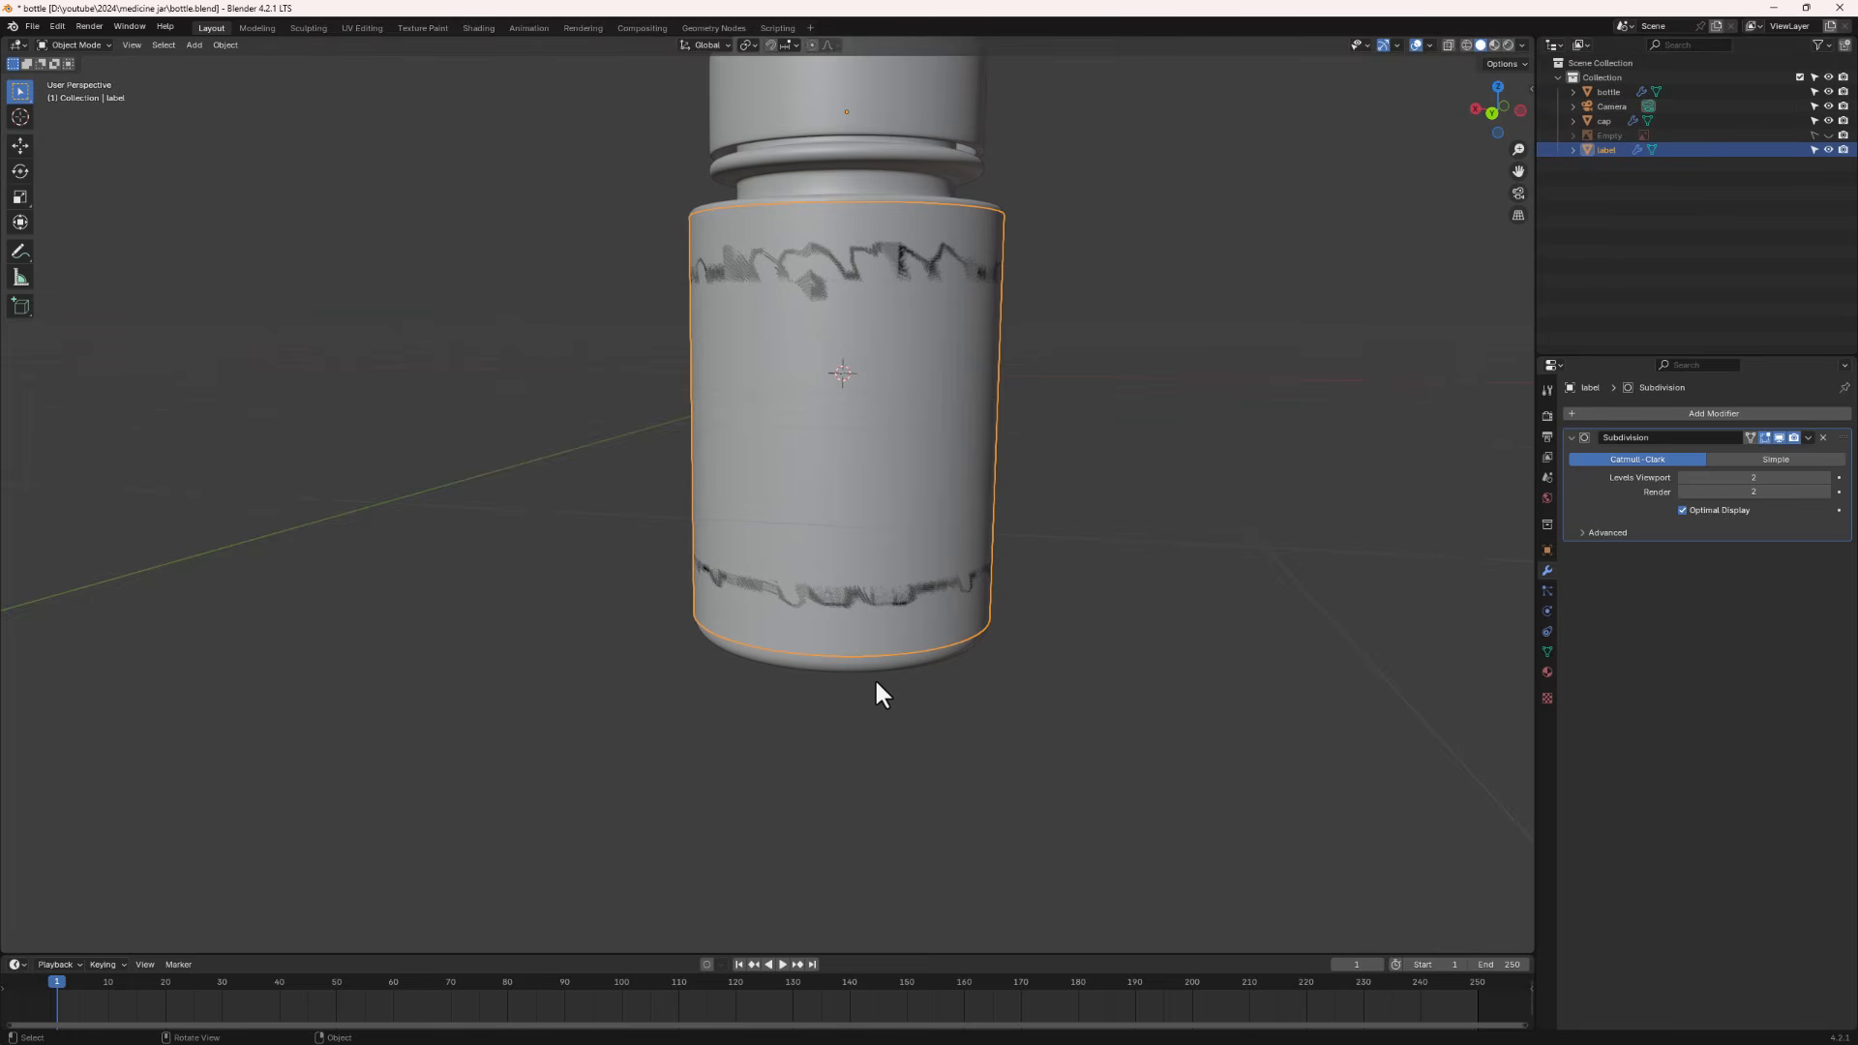
# - Set the label object's origin to its geometry
pyautogui.moveTo(903, 648); pyautogui.dragTo(1144, 445, button='middle')
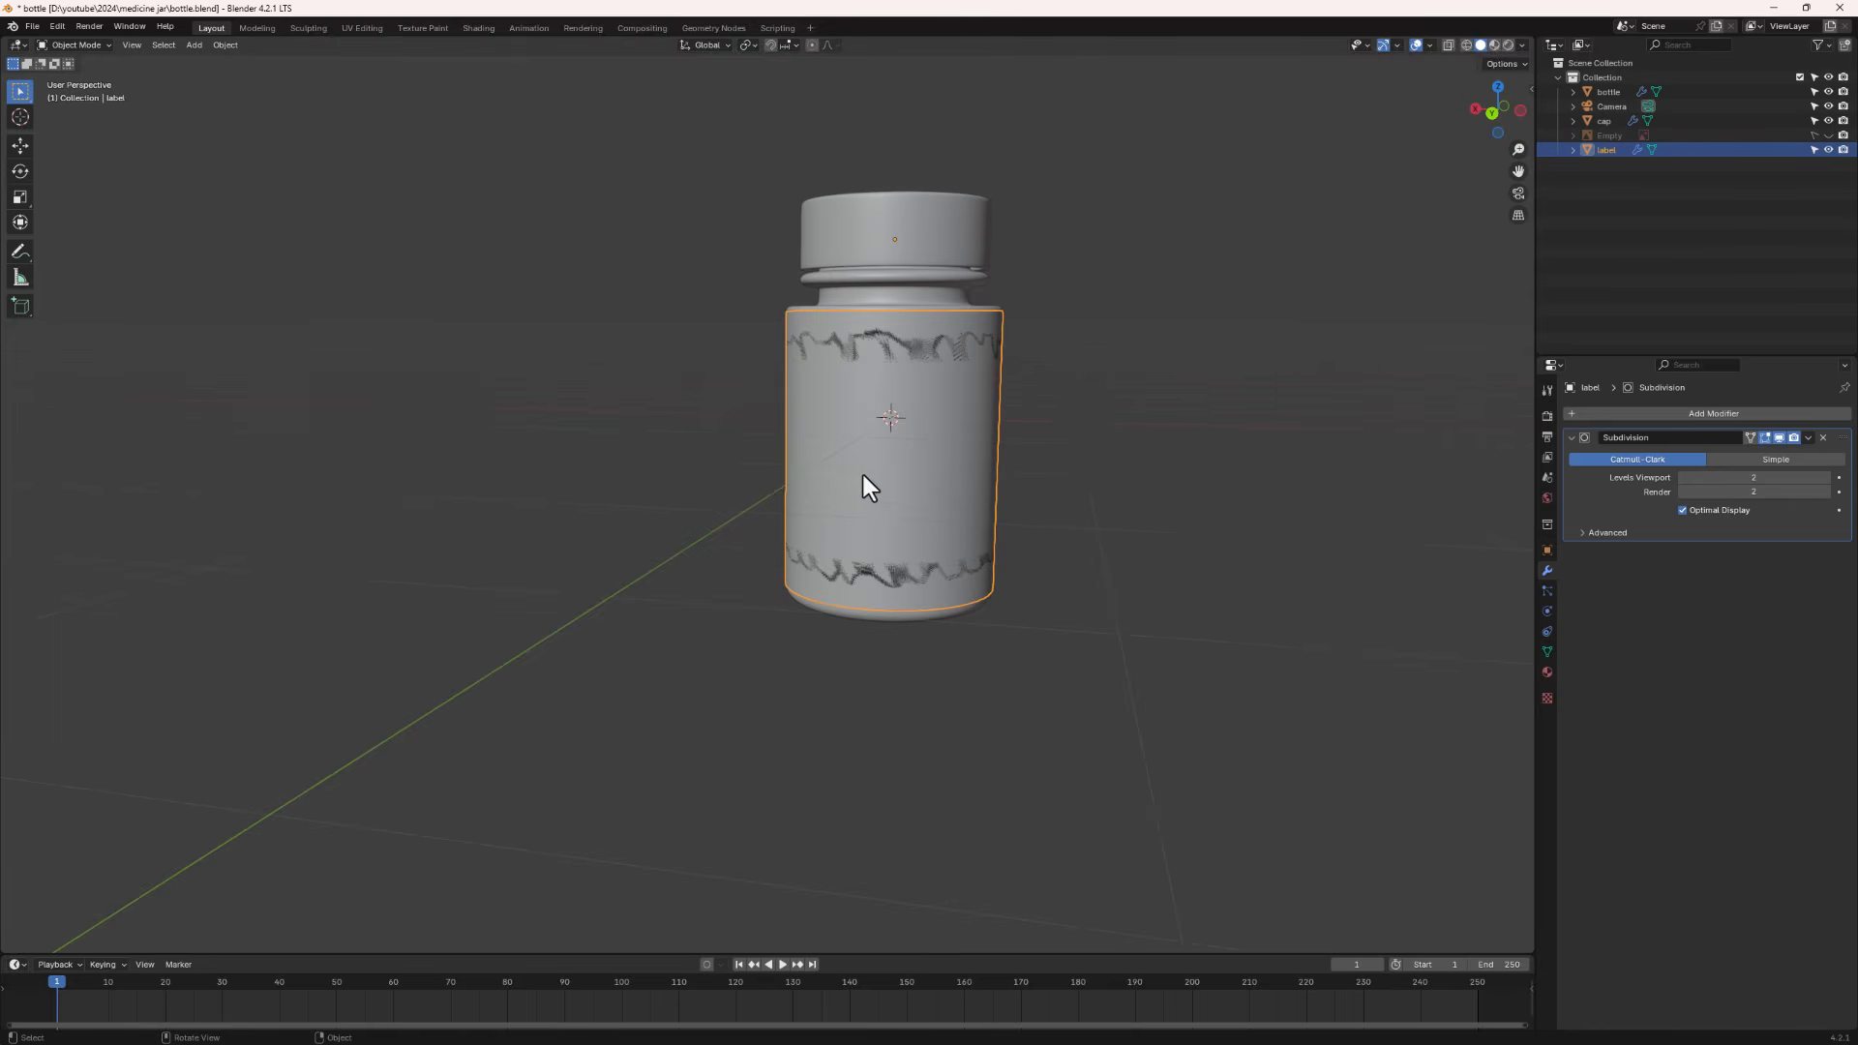
pyautogui.scroll(2, 869, 487)
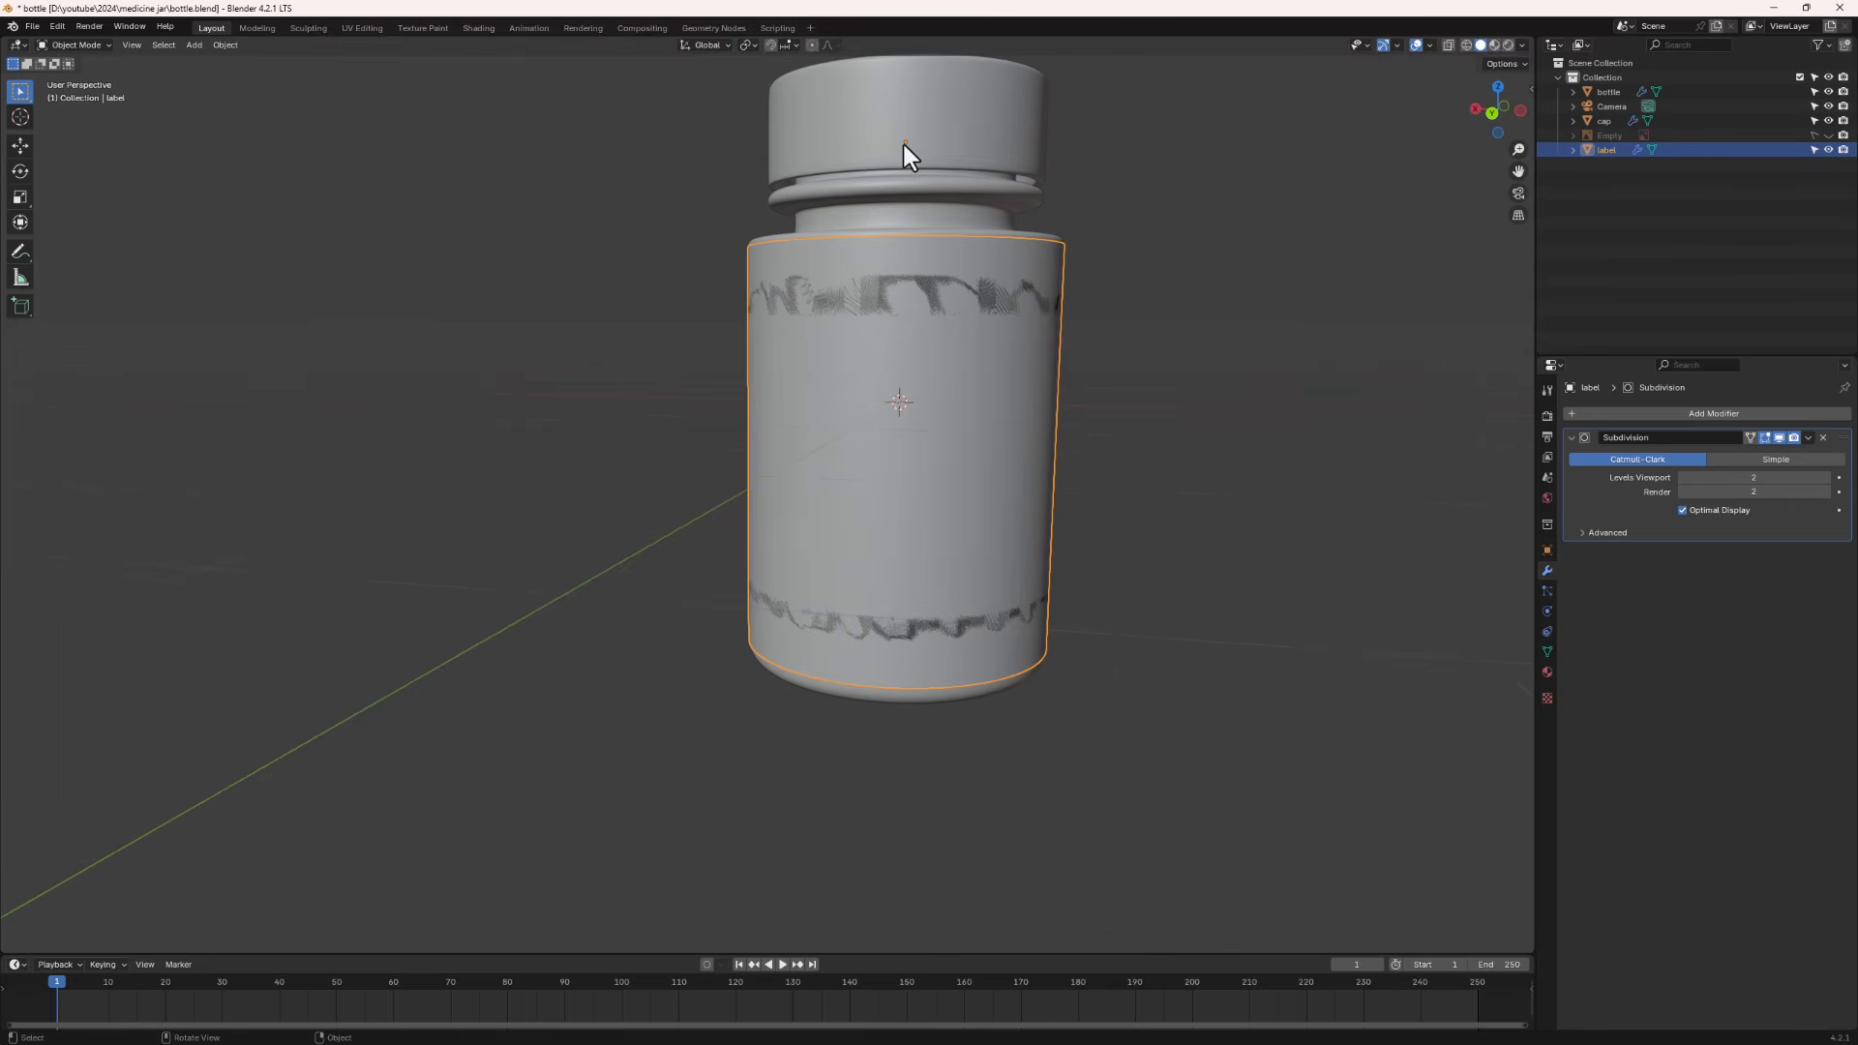
pyautogui.press('s')
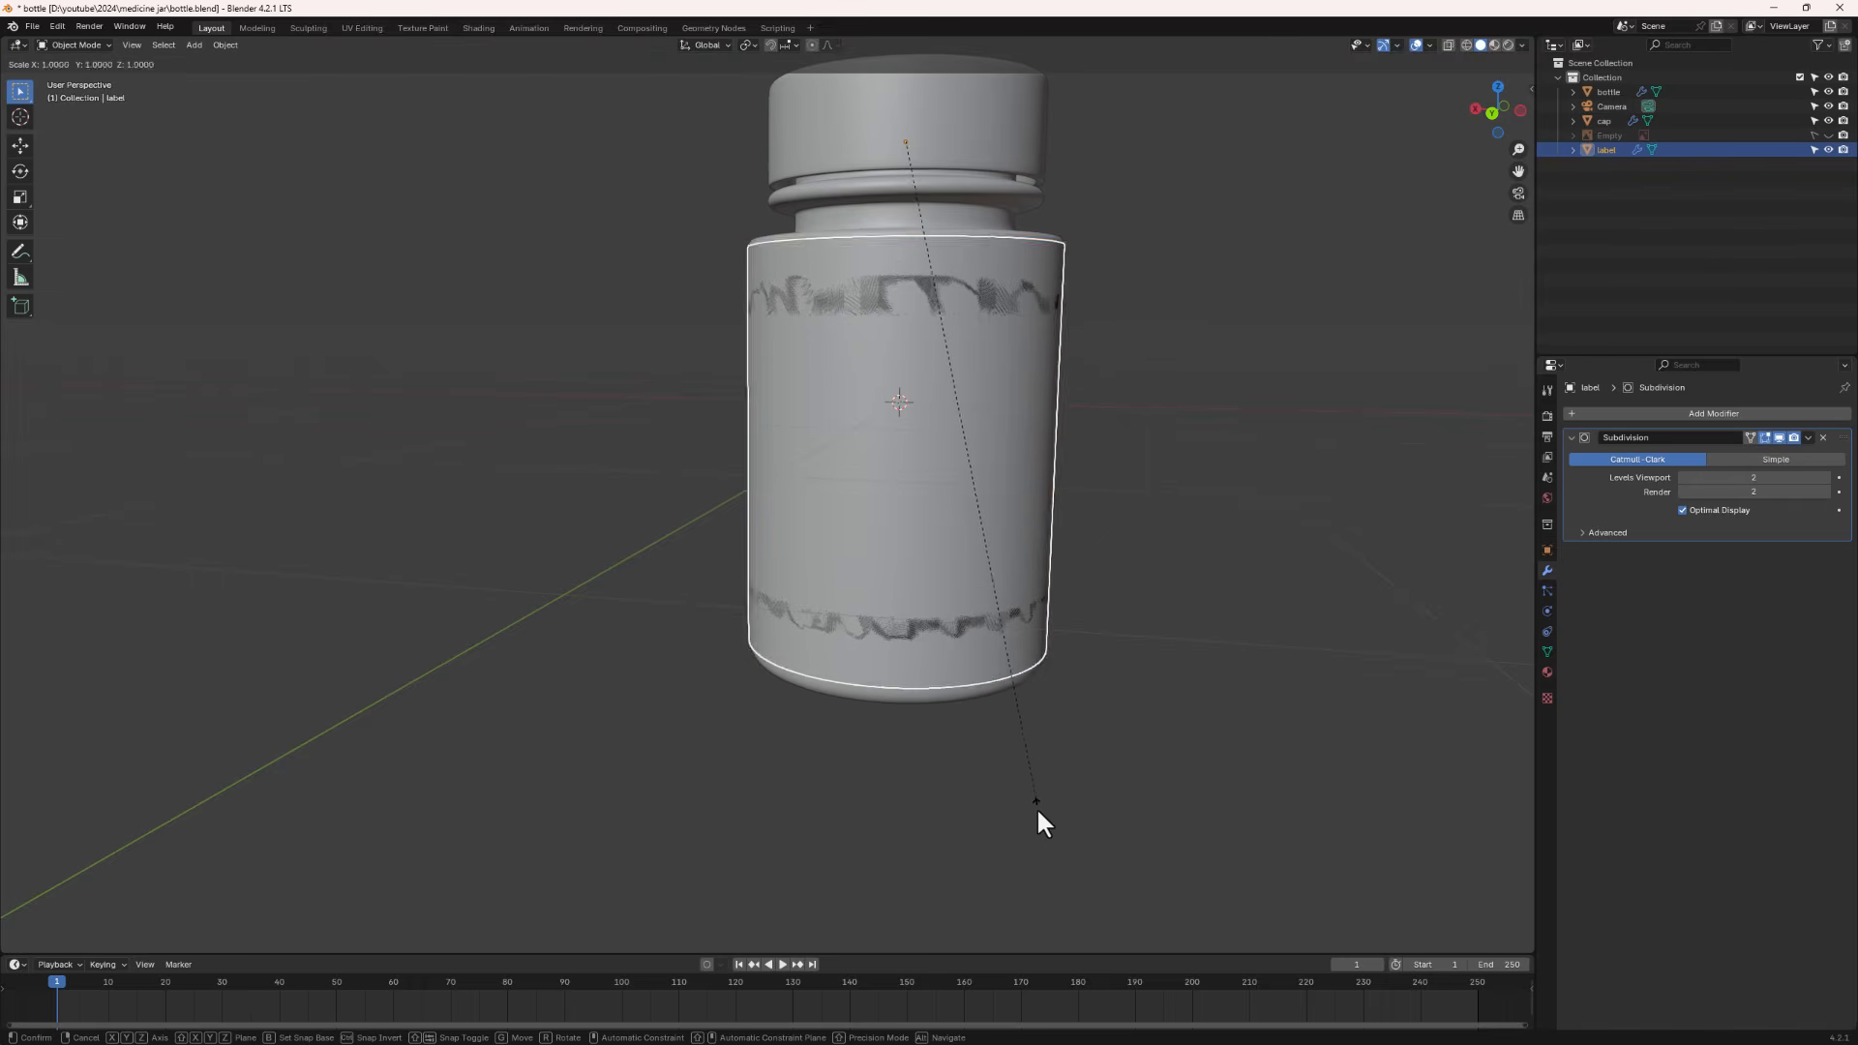
pyautogui.press('Escape')
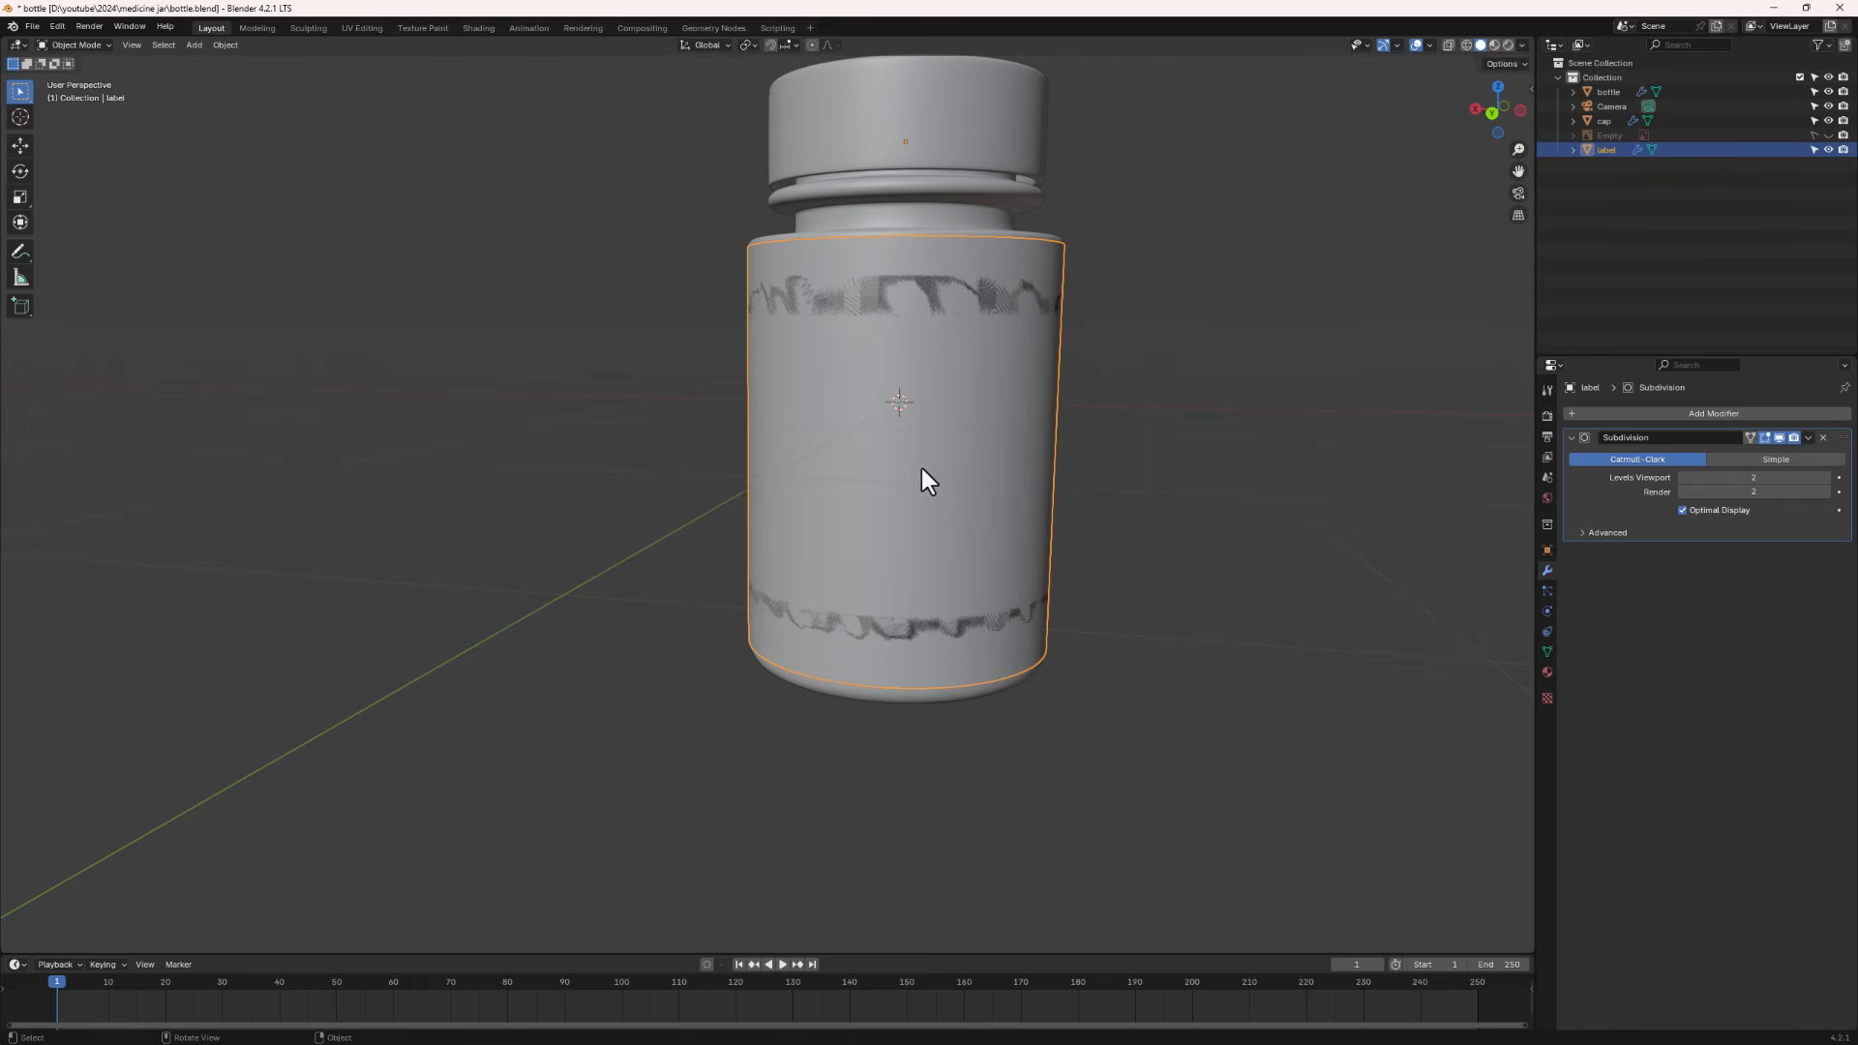
pyautogui.click(227, 45)
pyautogui.moveTo(246, 74)
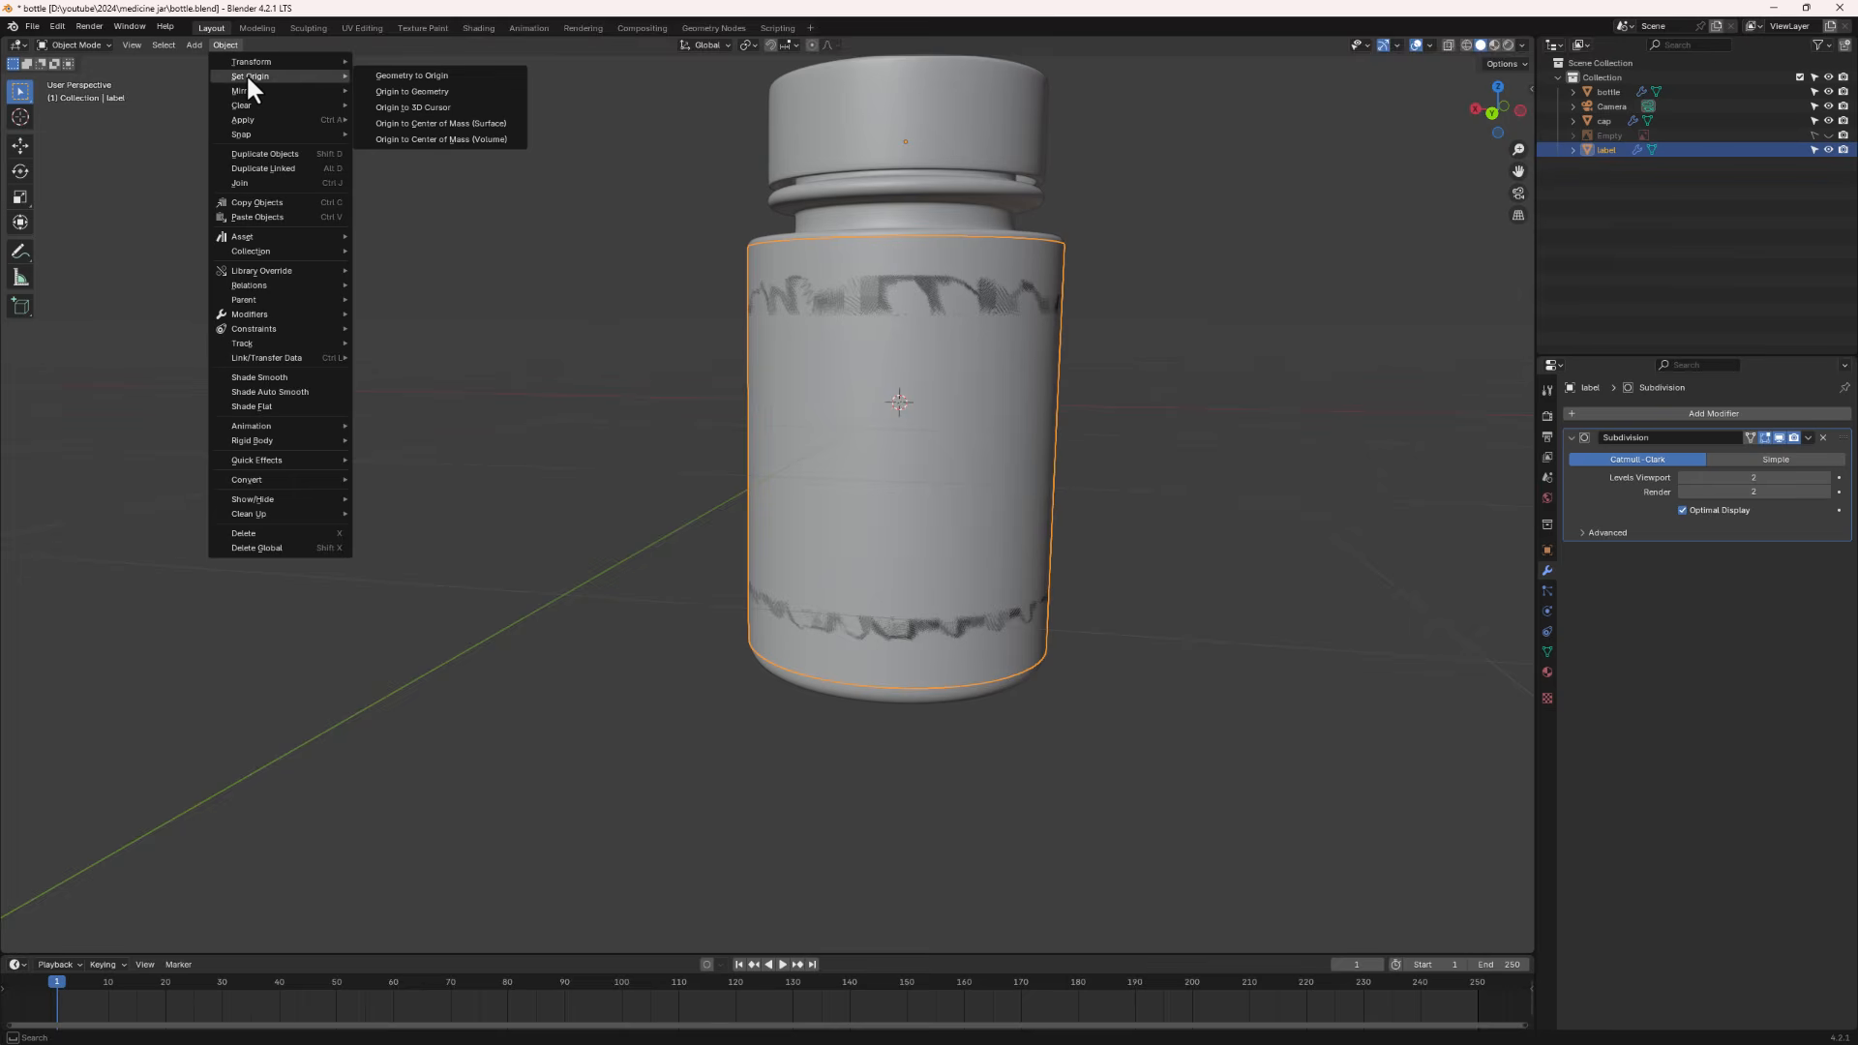
pyautogui.click(404, 91)
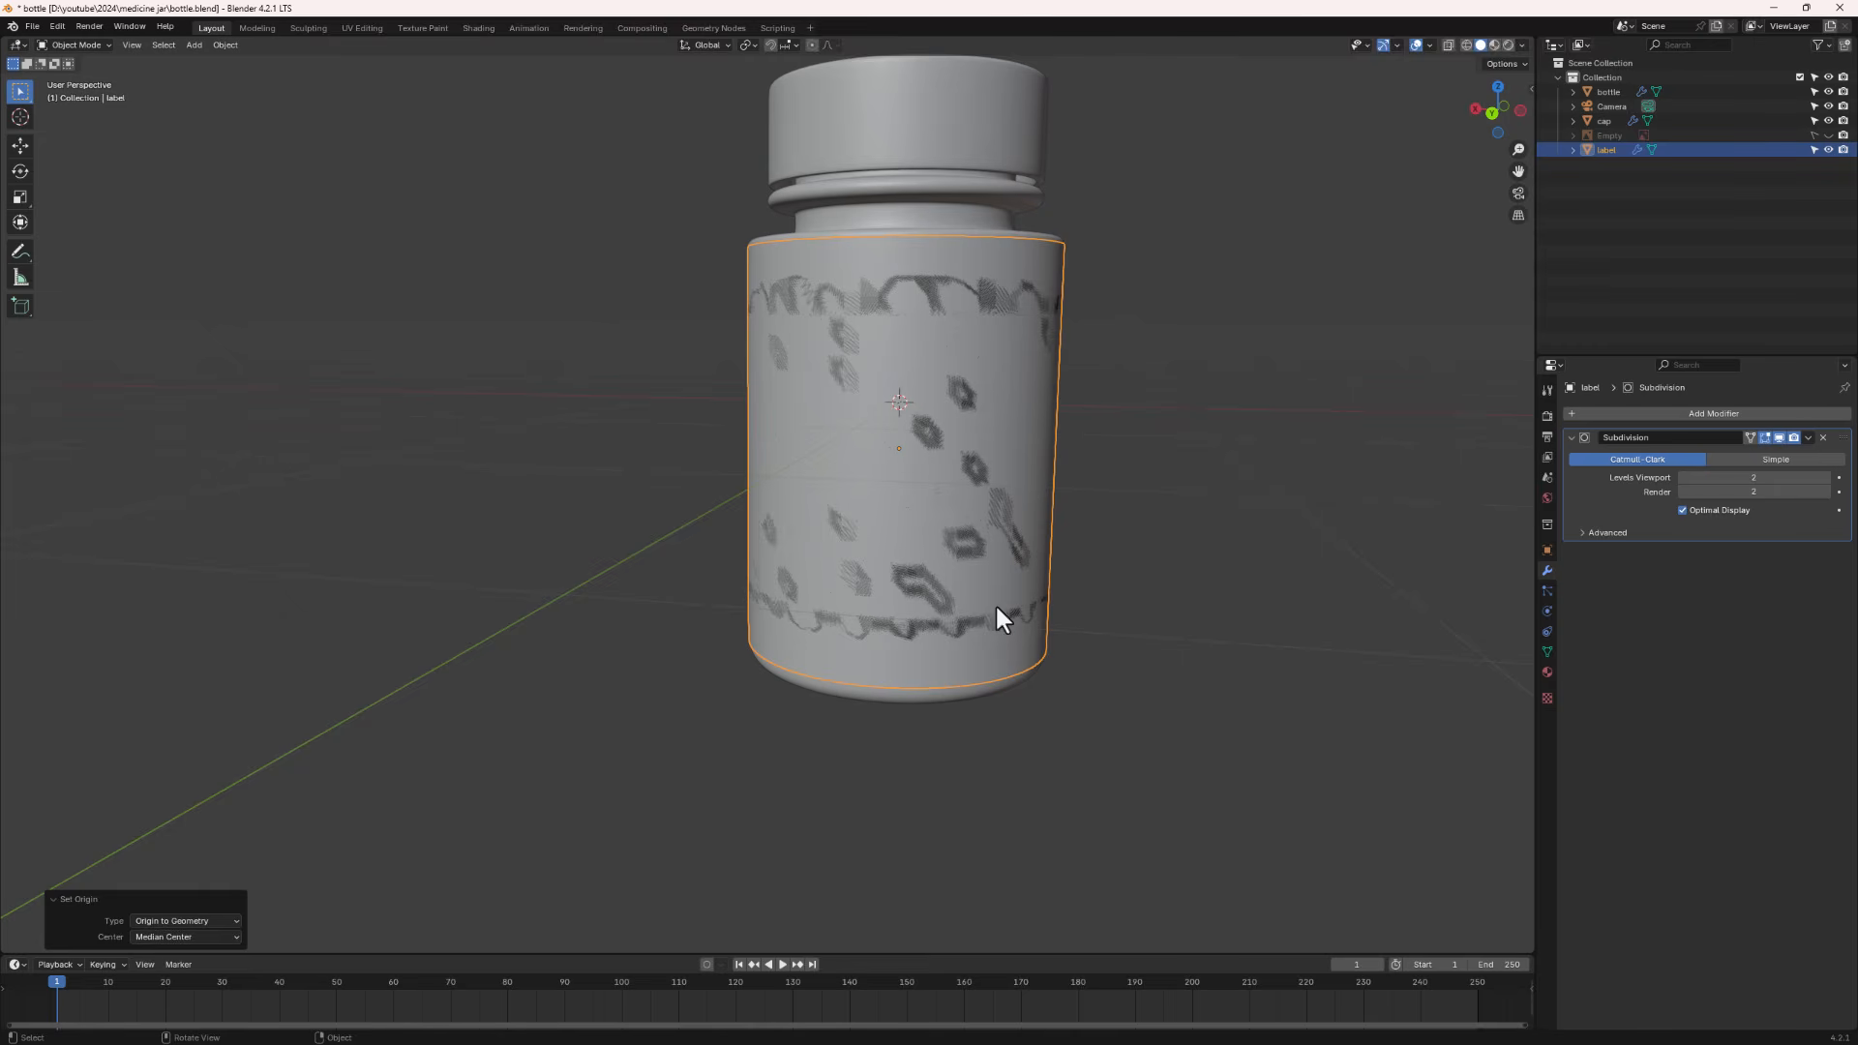
# - Scale the label along Z to 0.812 so it covers only the middle of the jar
pyautogui.press('s')
pyautogui.press('z')
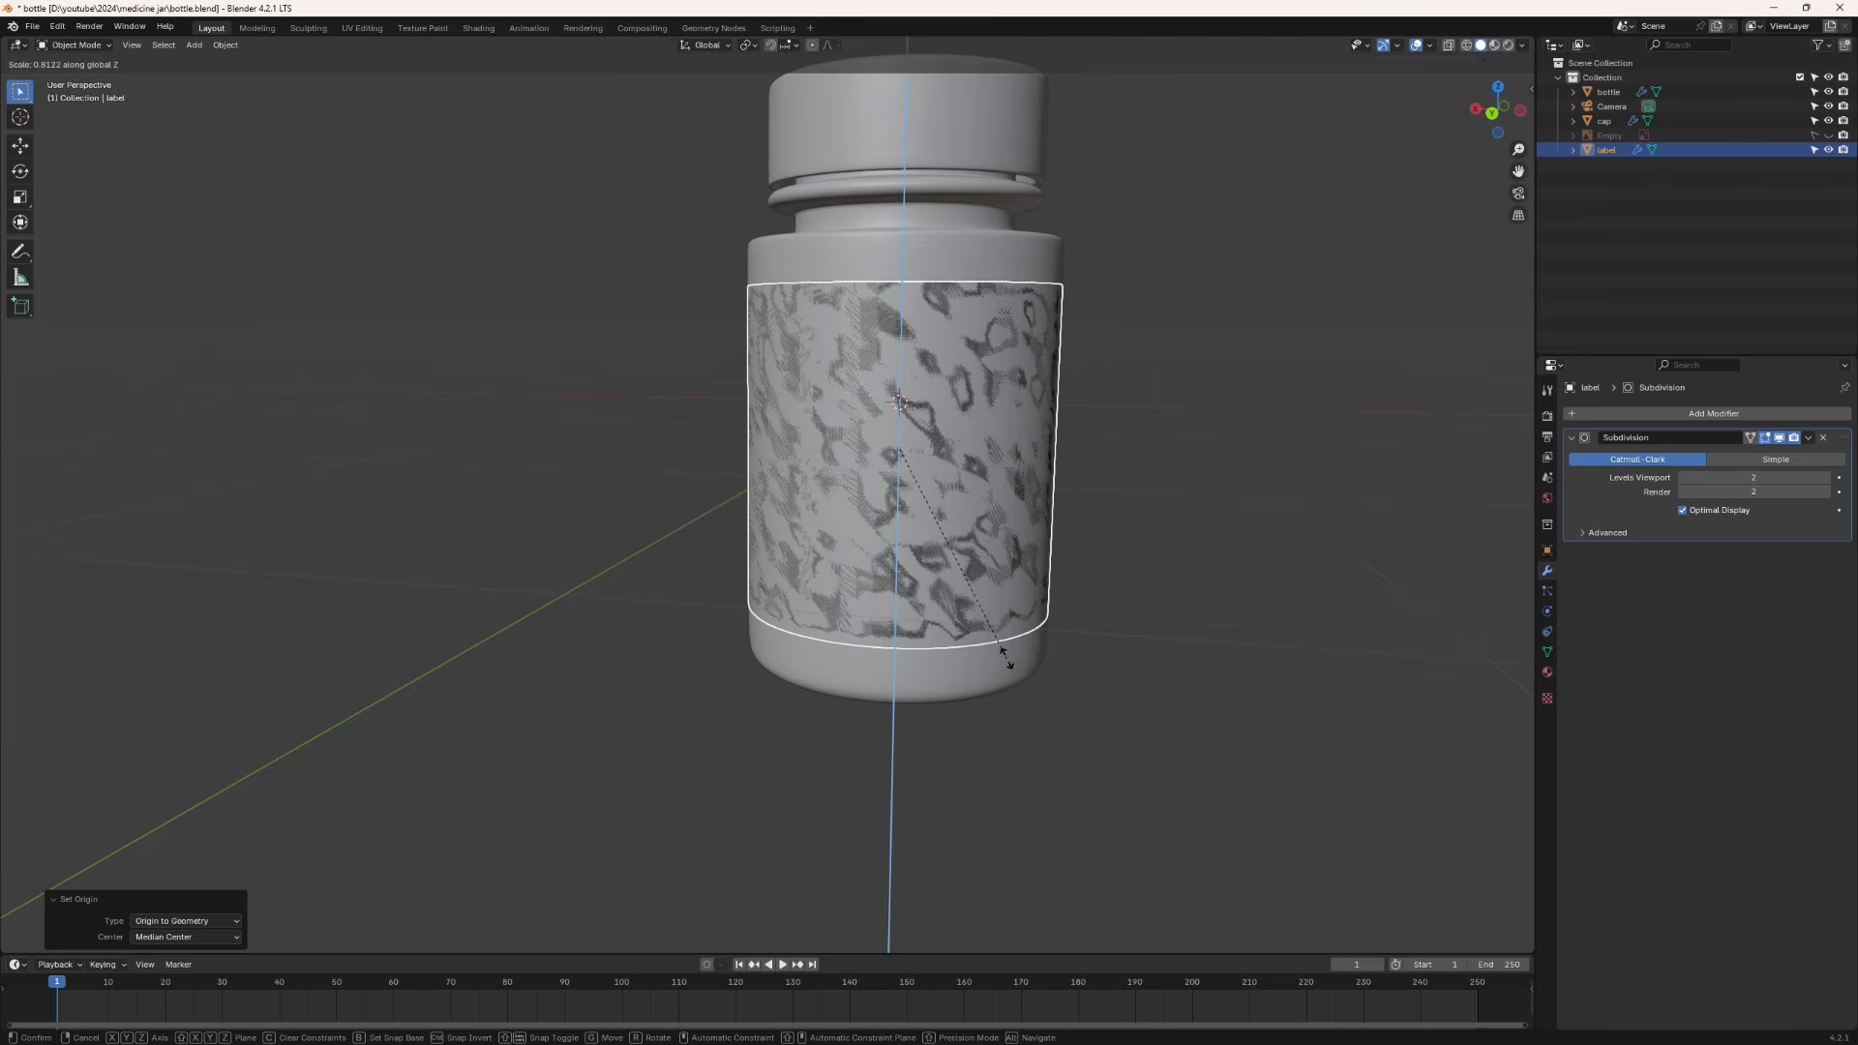
pyautogui.click(1024, 705)
pyautogui.moveTo(1021, 696); pyautogui.dragTo(866, 554, button='middle')
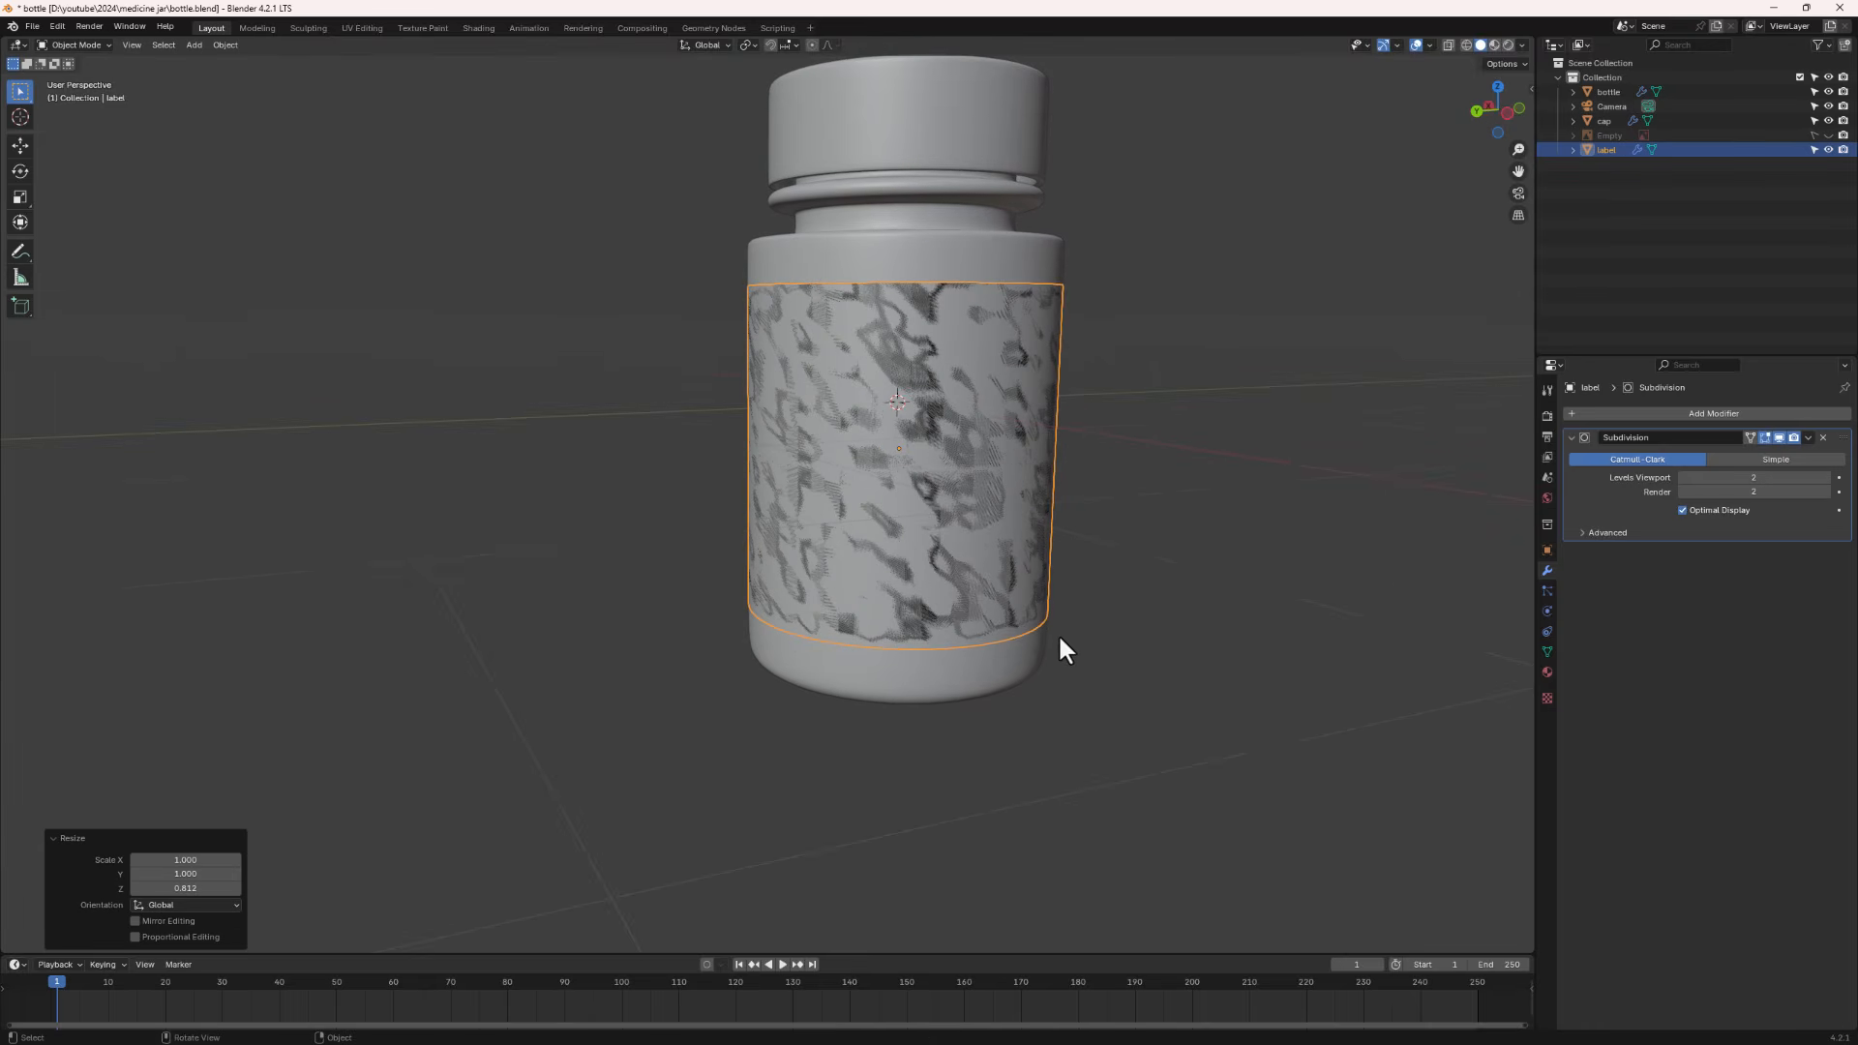
# - In Edit Mode, scale the whole label mesh up to 1.003 so it sits just outside the jar surface
pyautogui.press('Tab')
pyautogui.press('a')
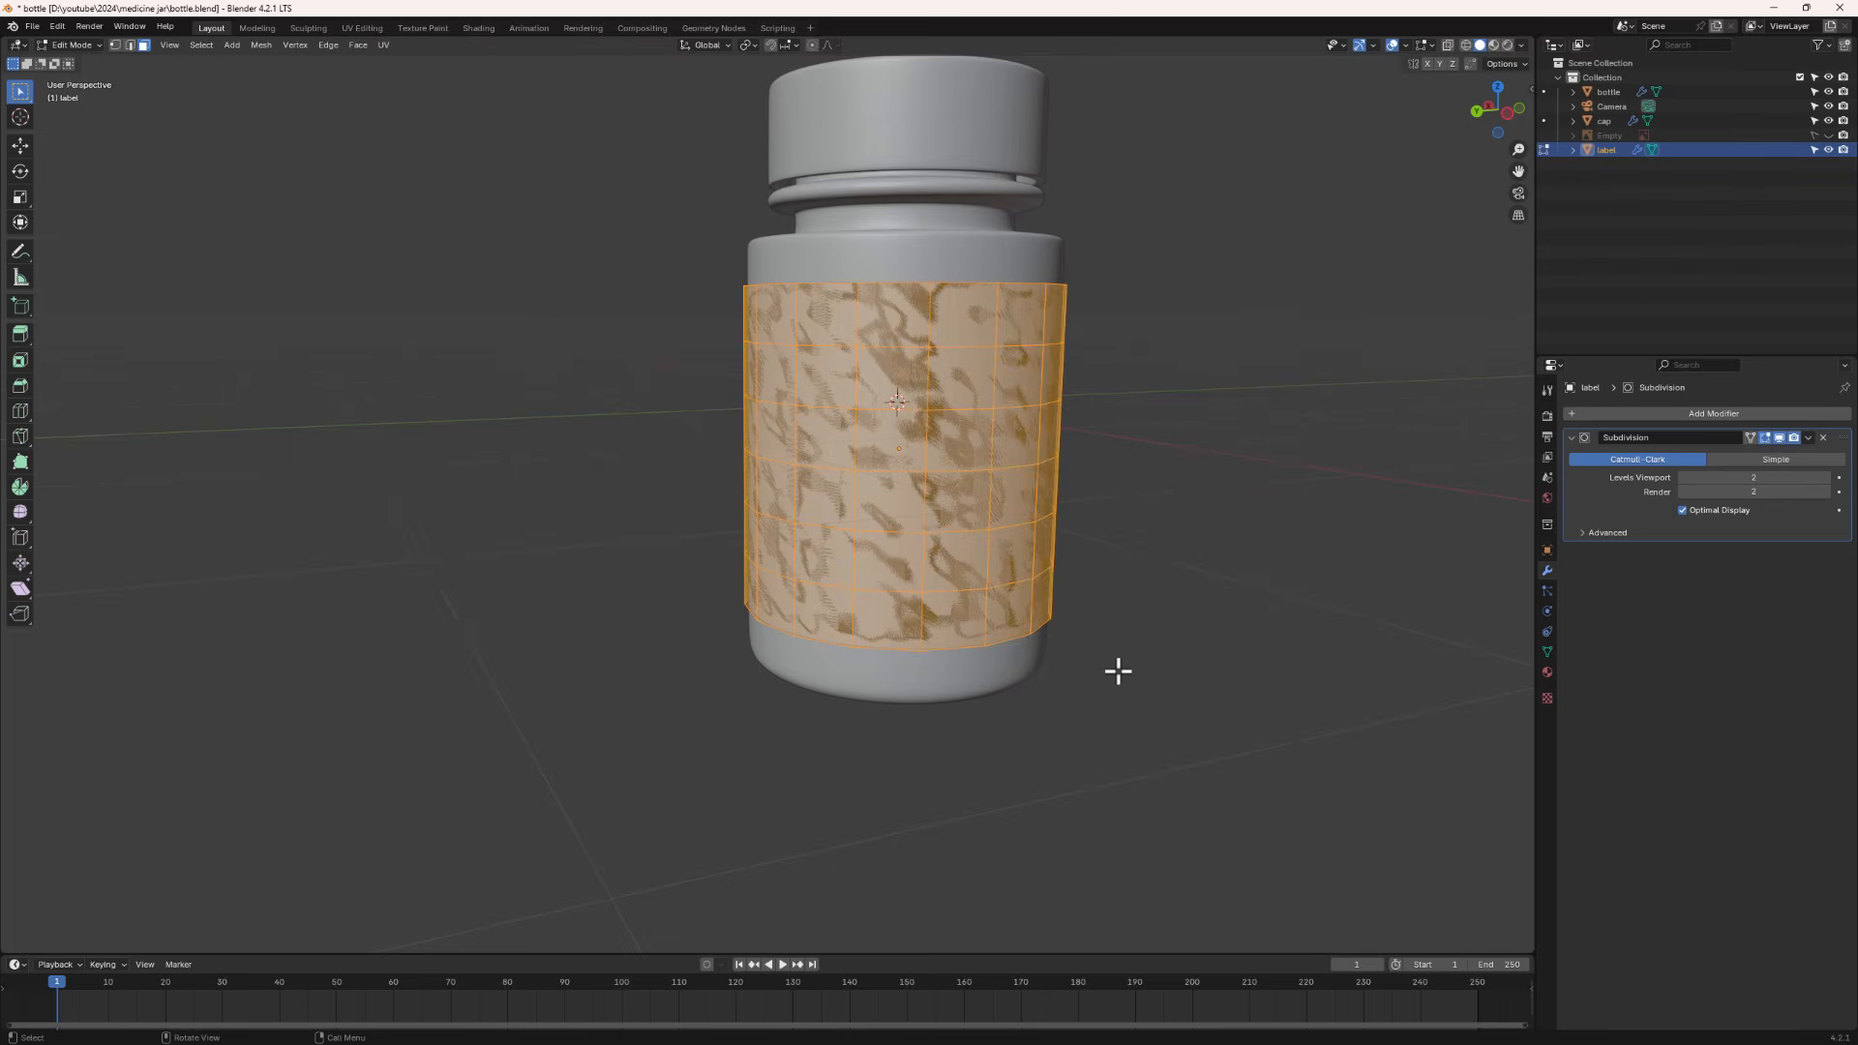
pyautogui.press('s')
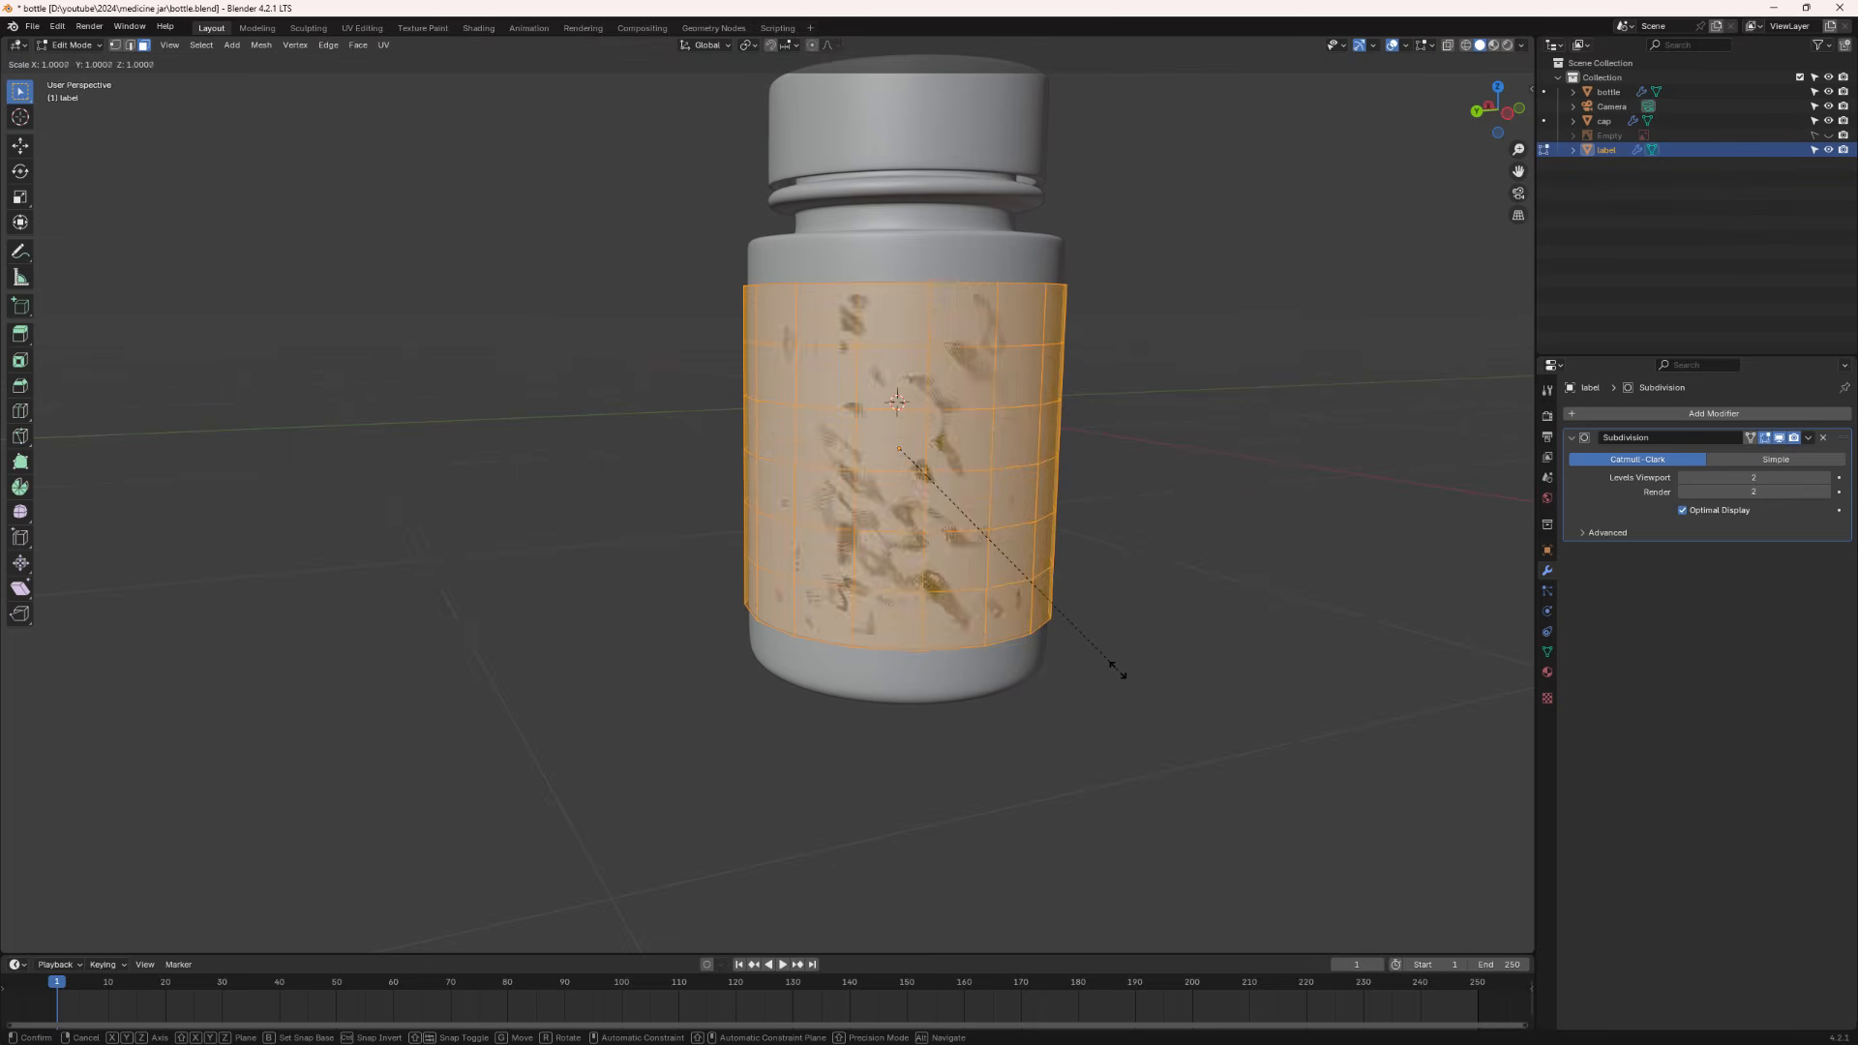
pyautogui.click(1121, 672)
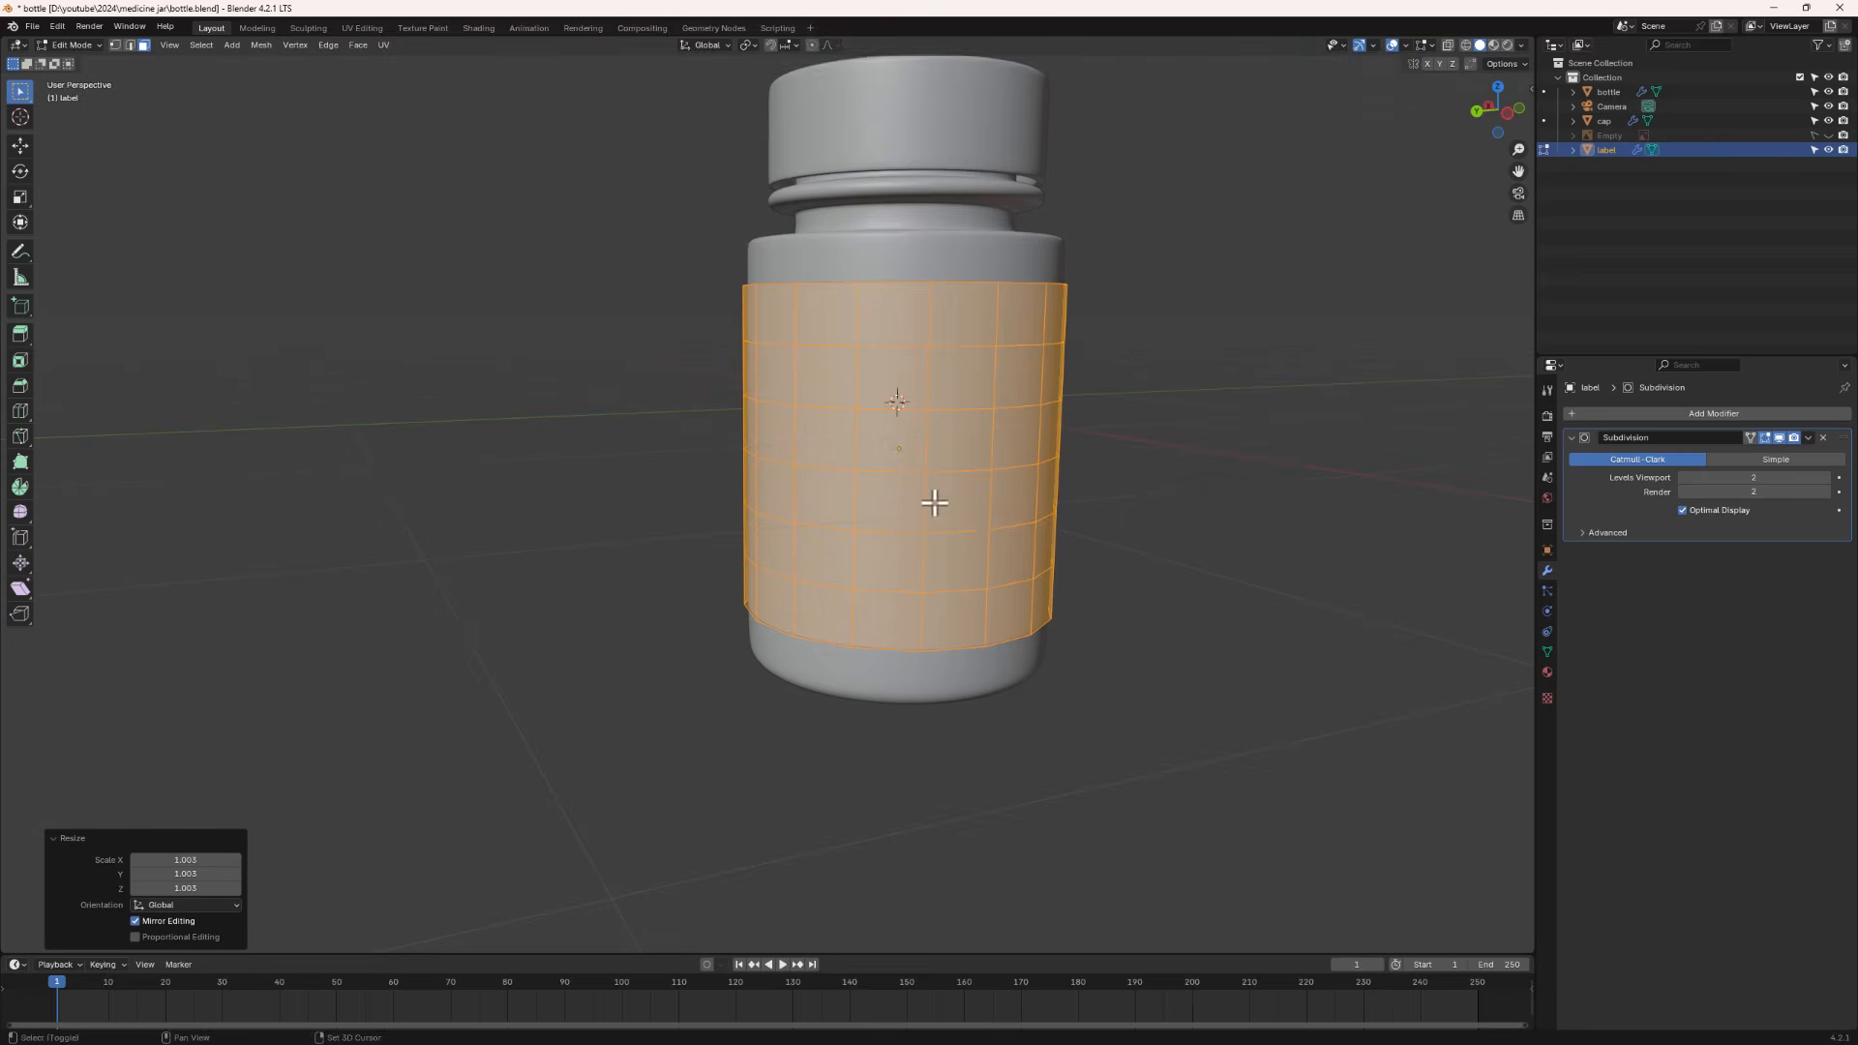
pyautogui.moveTo(758, 273); pyautogui.dragTo(883, 348, button='middle')
pyautogui.scroll(3, 758, 395)
pyautogui.press('Tab')
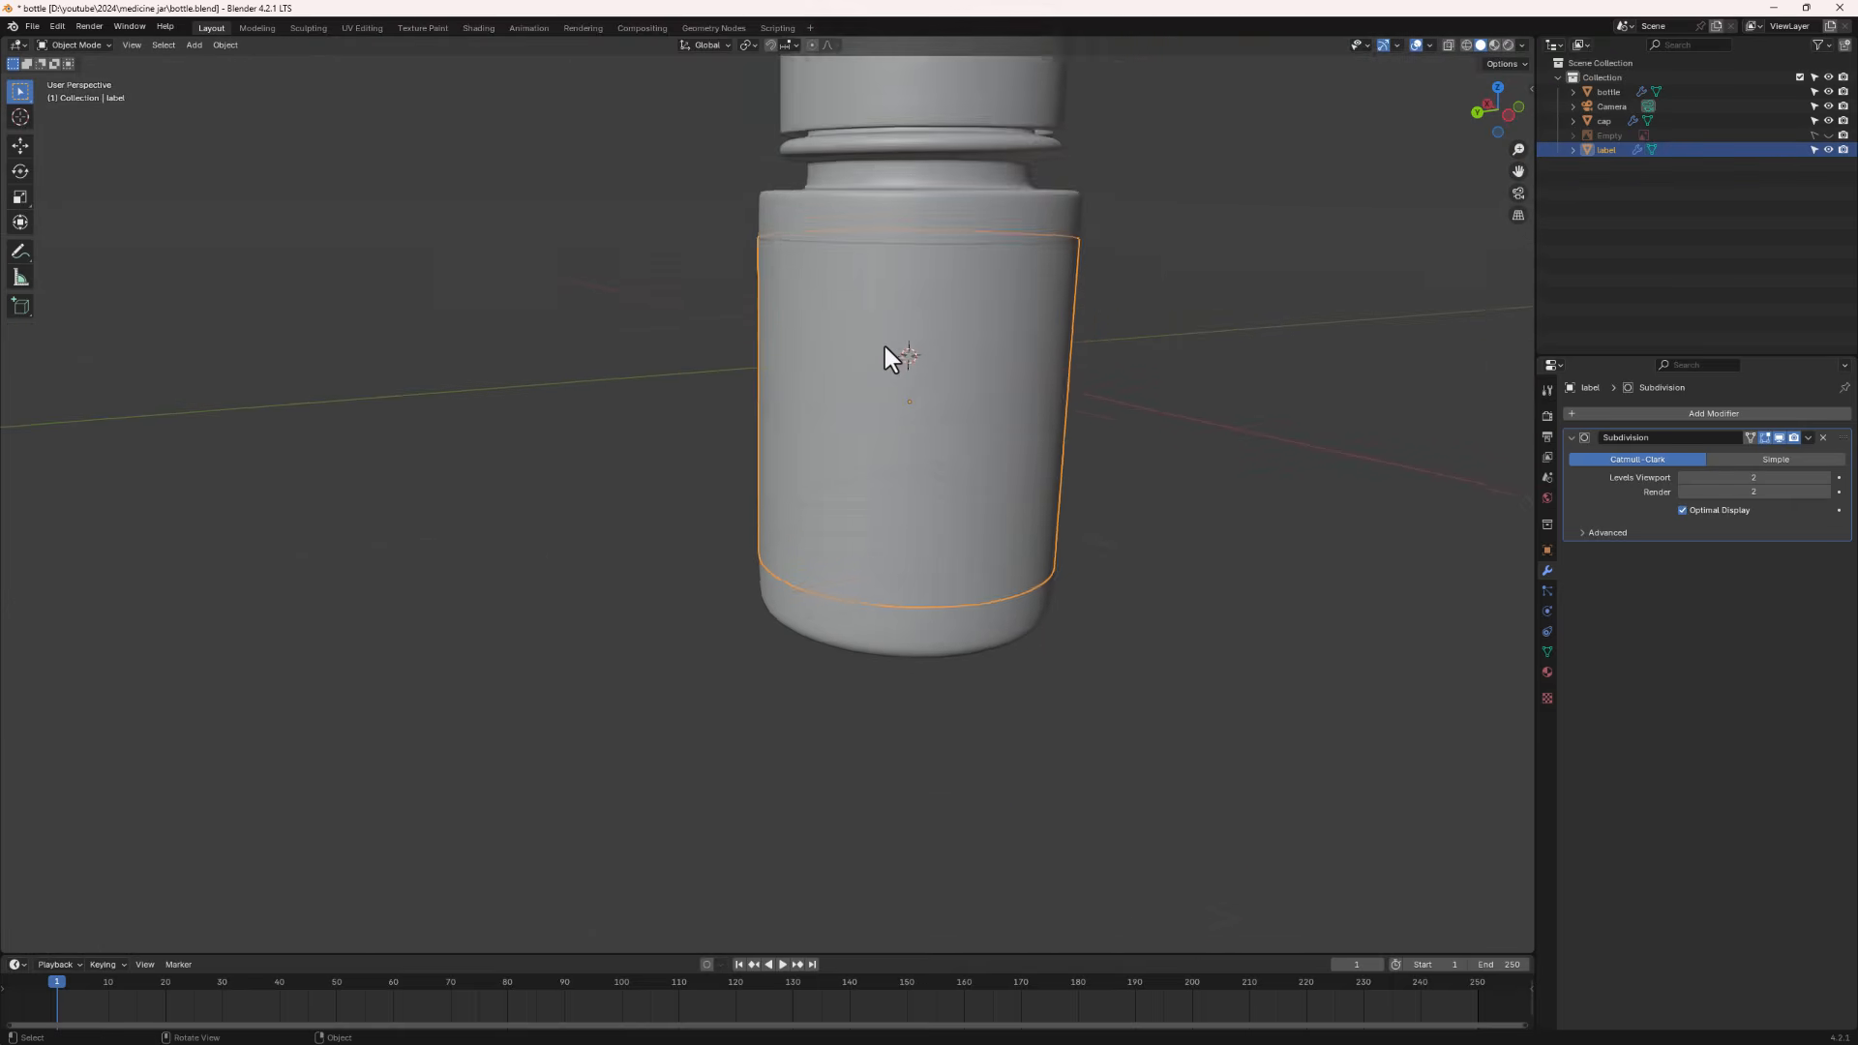
# - Enlarge the lower timeline area, switch it to the Shader Editor and show the World node tree
pyautogui.scroll(2, 885, 346)
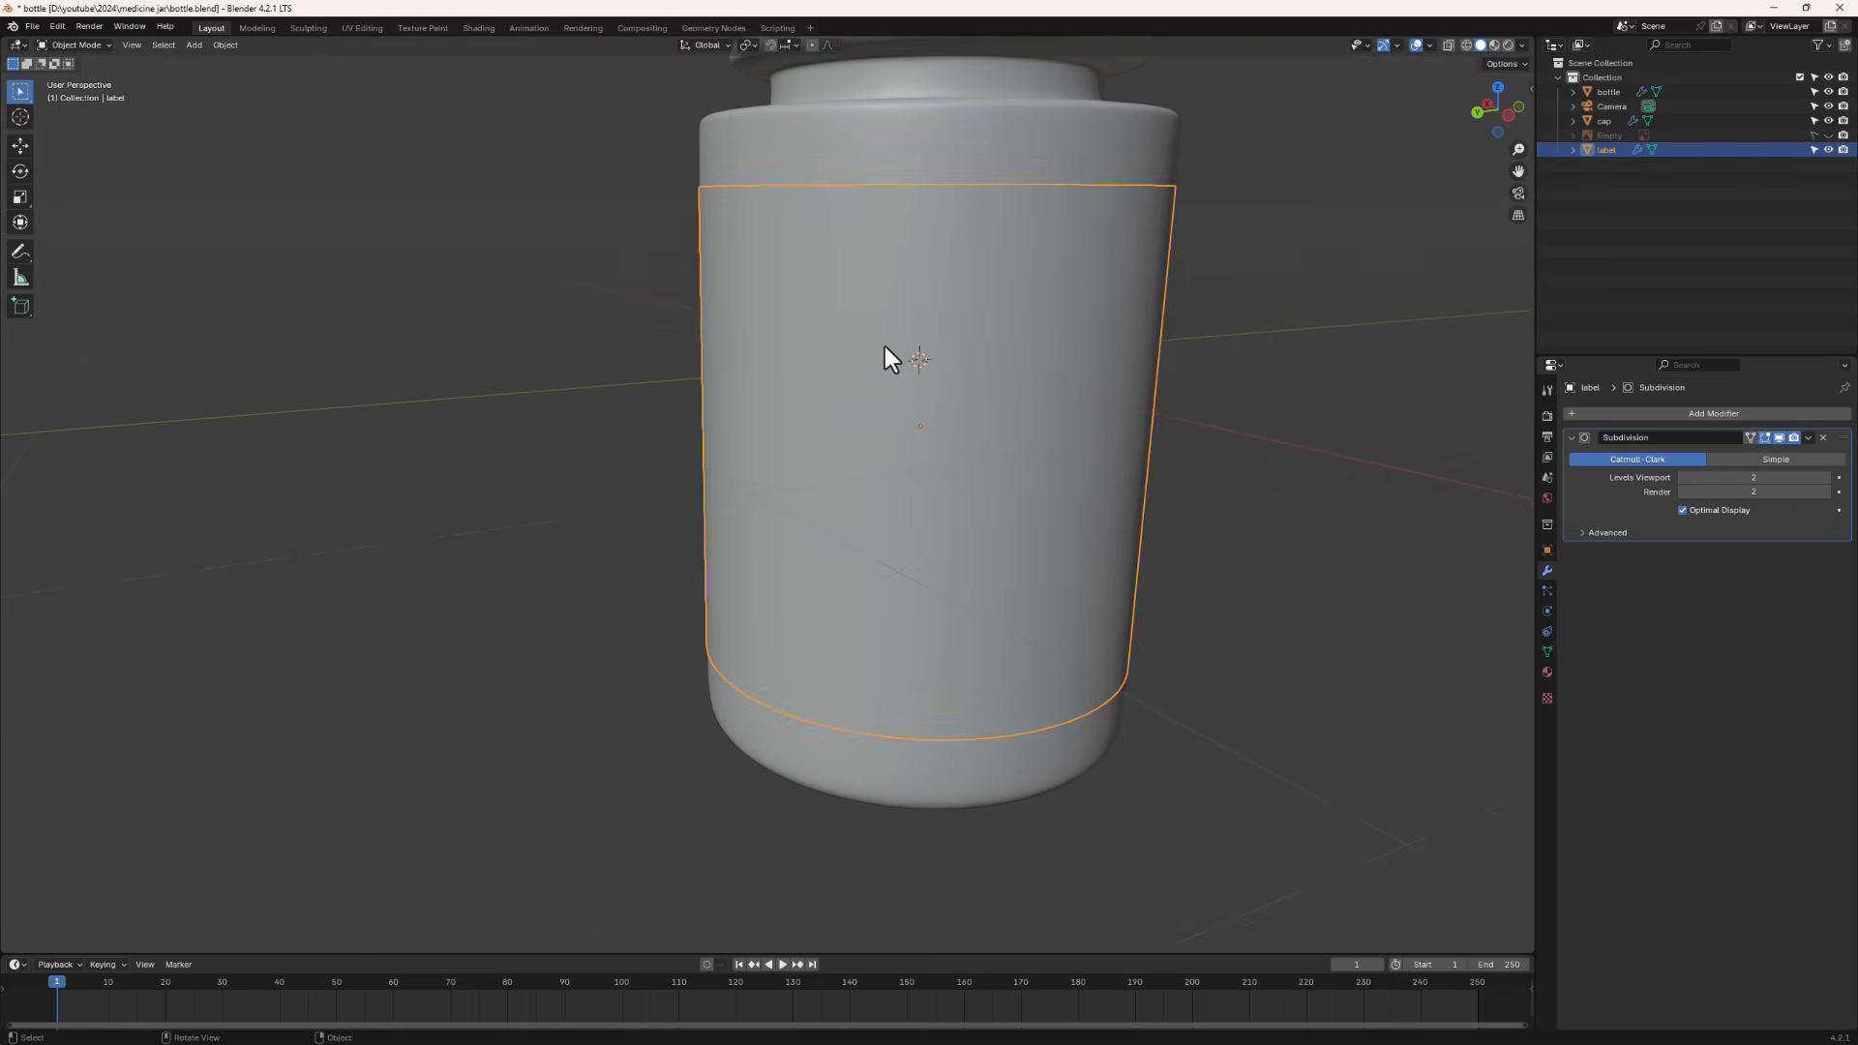
pyautogui.scroll(-5, 885, 346)
pyautogui.keyDown('shift'); pyautogui.moveTo(904, 394); pyautogui.dragTo(821, 487, button='middle'); pyautogui.keyUp('shift')
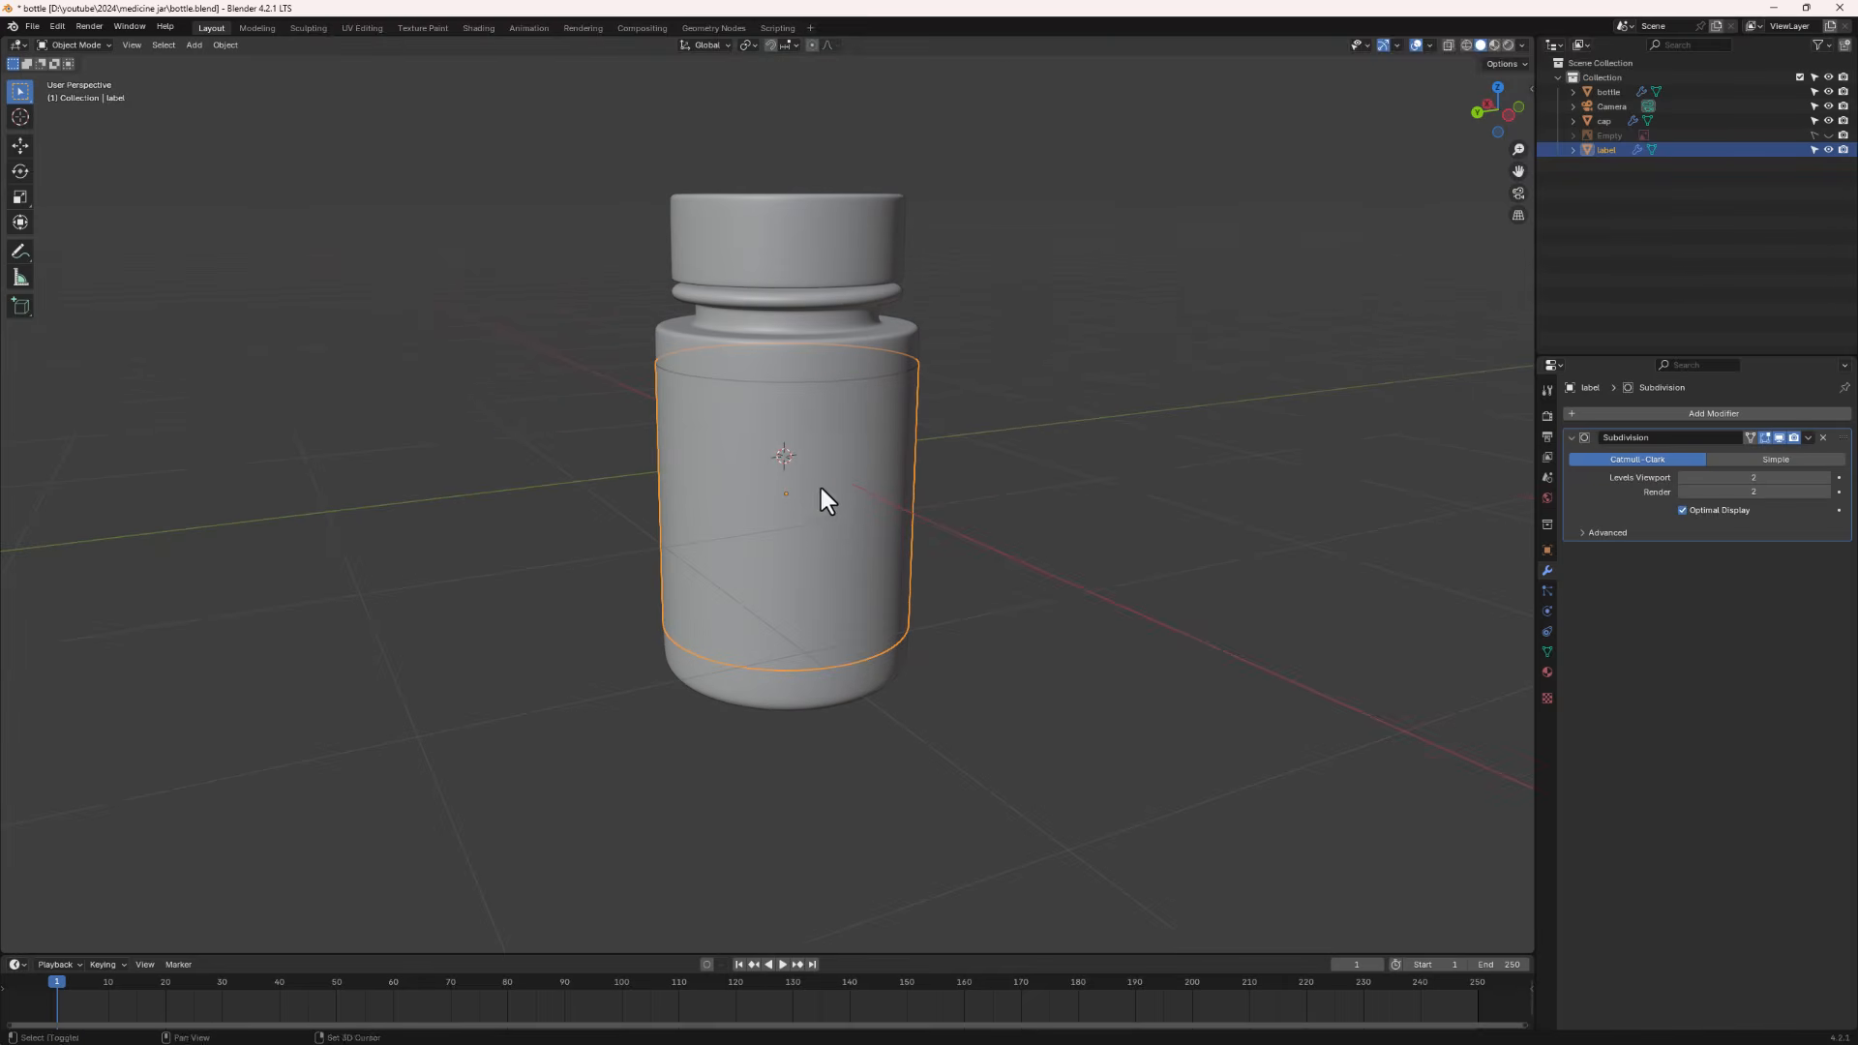
pyautogui.moveTo(824, 955); pyautogui.dragTo(813, 594)
pyautogui.scroll(-1, 813, 594)
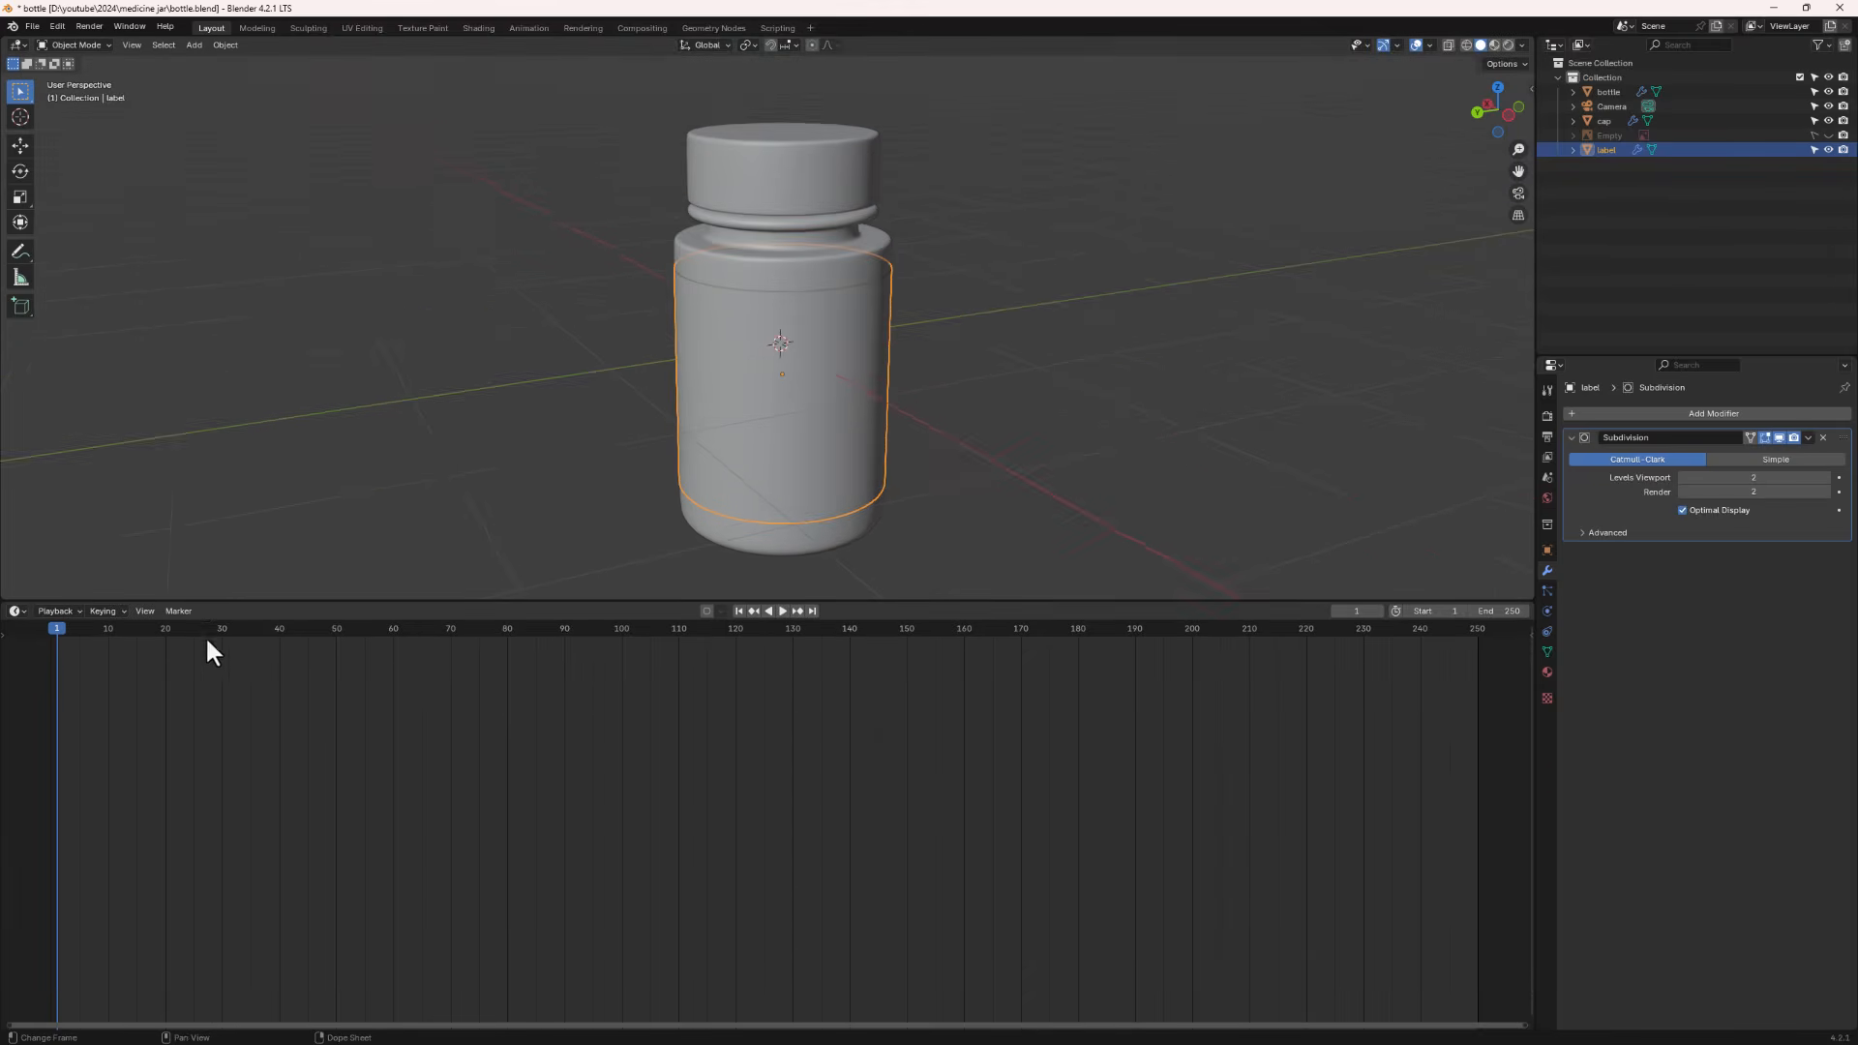
pyautogui.click(14, 612)
pyautogui.click(68, 751)
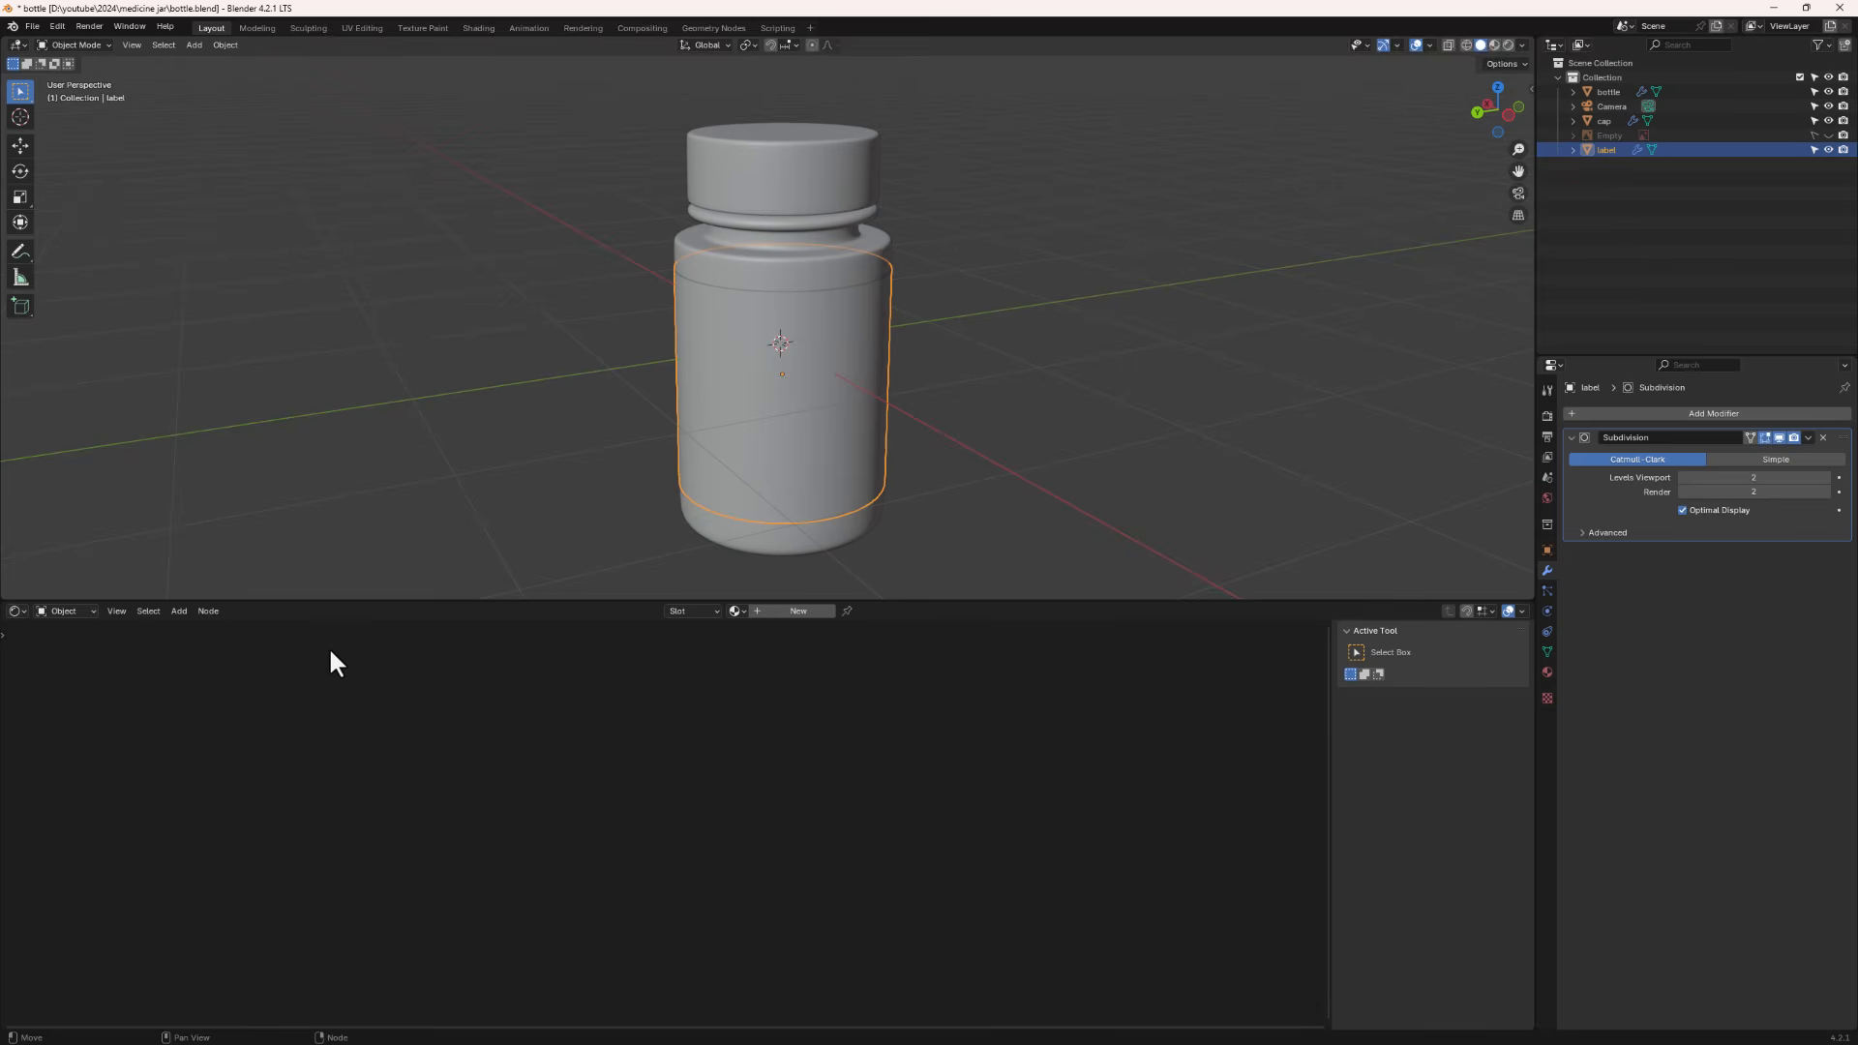
pyautogui.click(65, 611)
pyautogui.click(60, 668)
pyautogui.scroll(12, 589, 904)
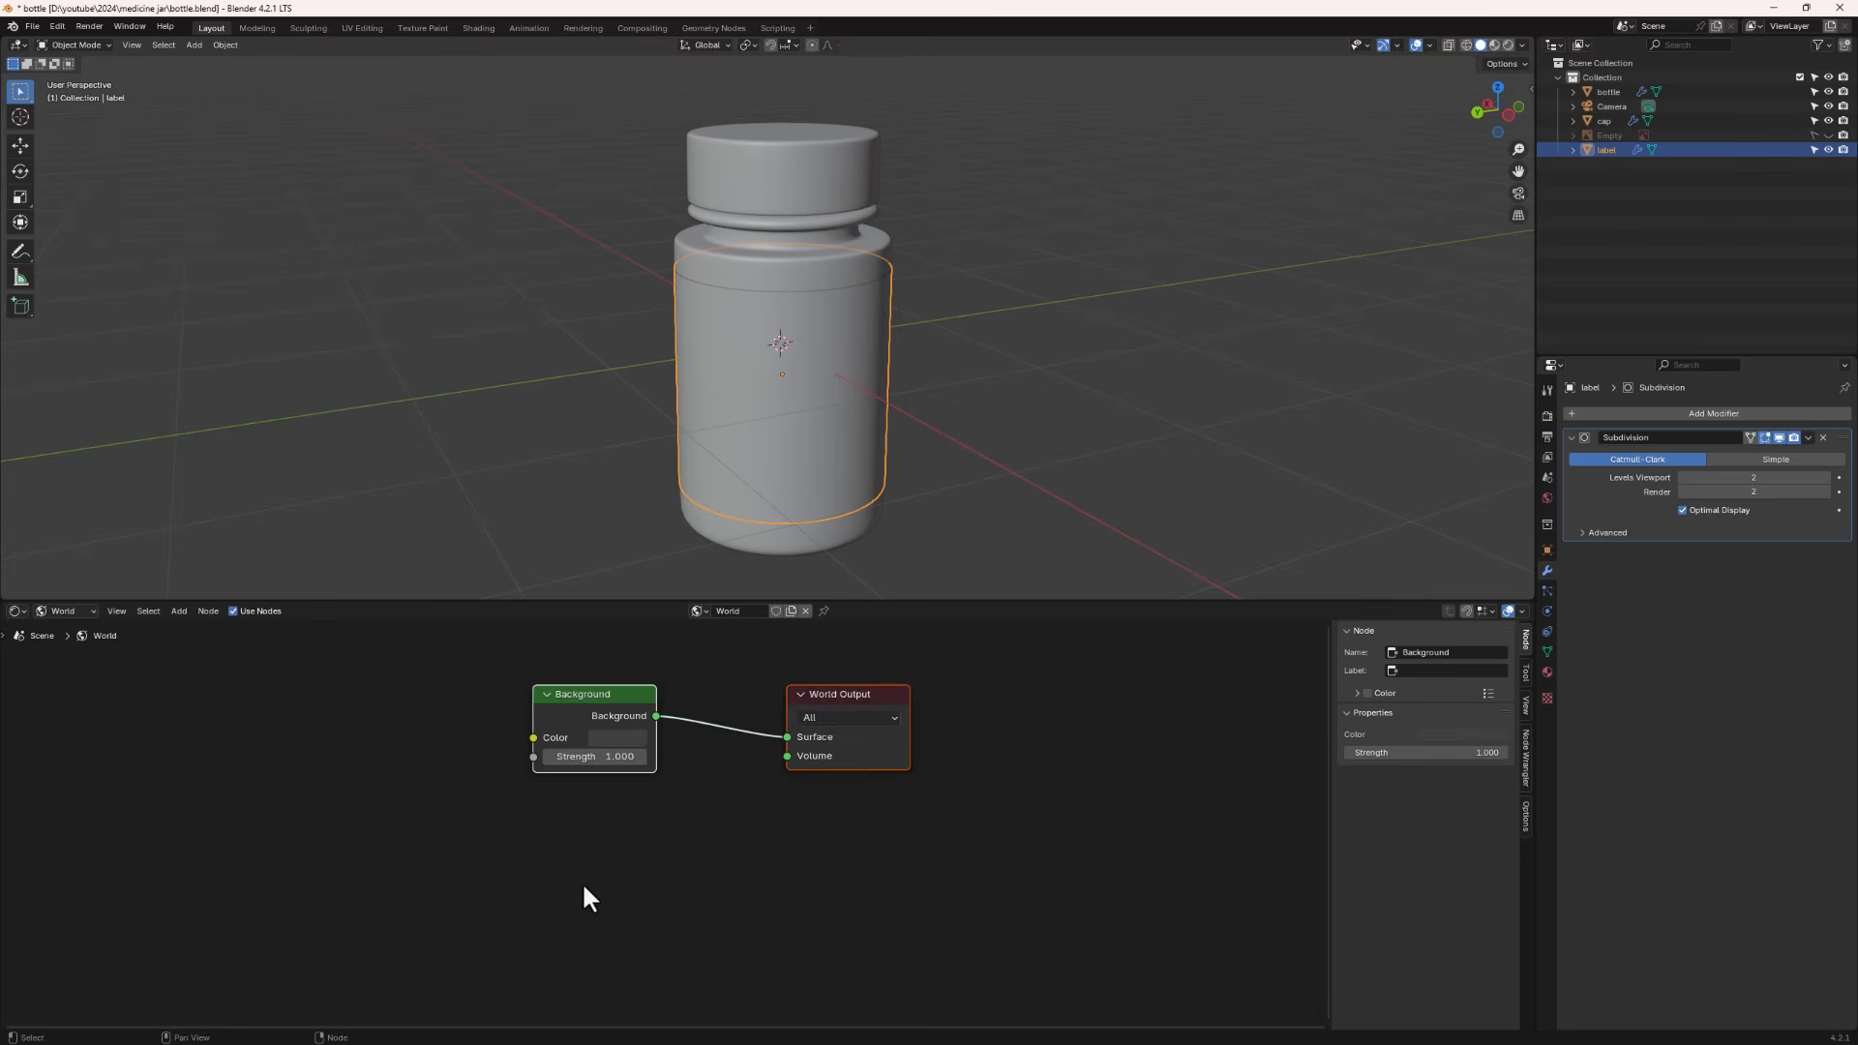
pyautogui.moveTo(637, 857); pyautogui.dragTo(743, 936, button='middle')
pyautogui.scroll(1, 717, 713)
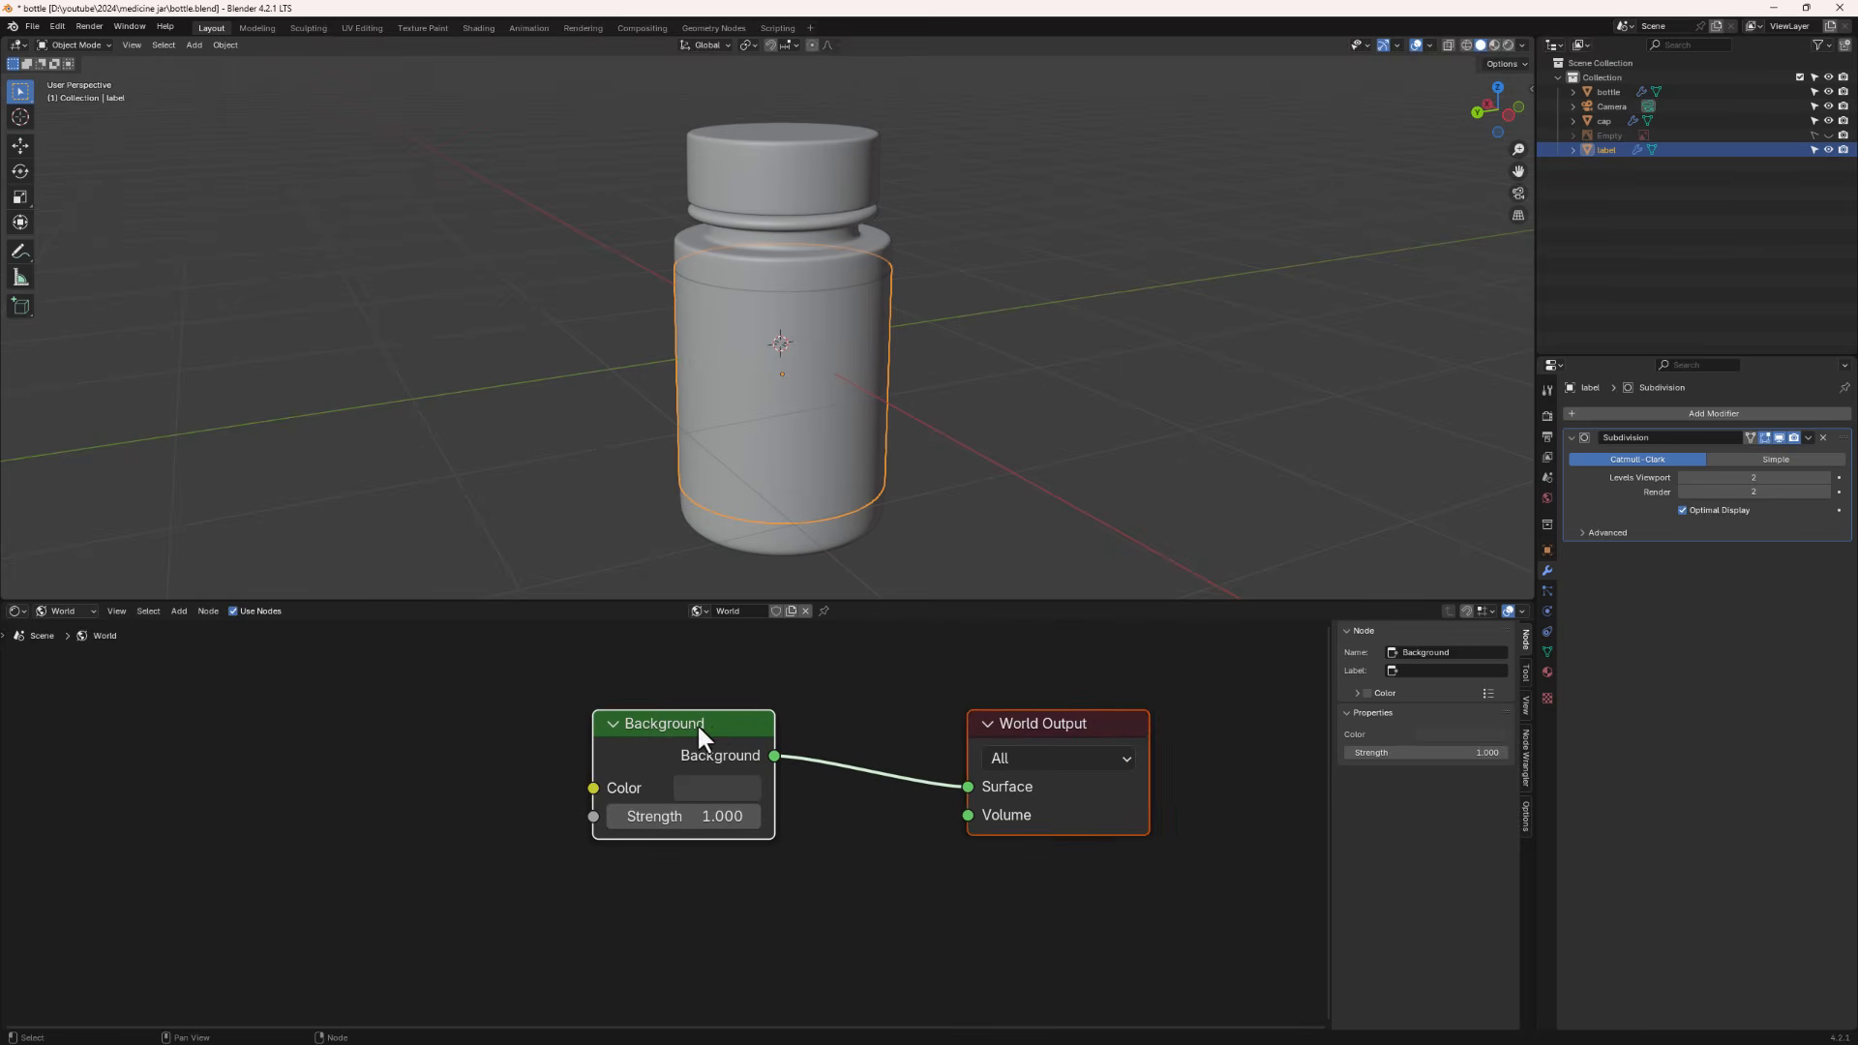
# - Add a Texture Coordinate, Mapping and Environment Texture setup to the world Background node with Node Wrangler
pyautogui.click(713, 734)
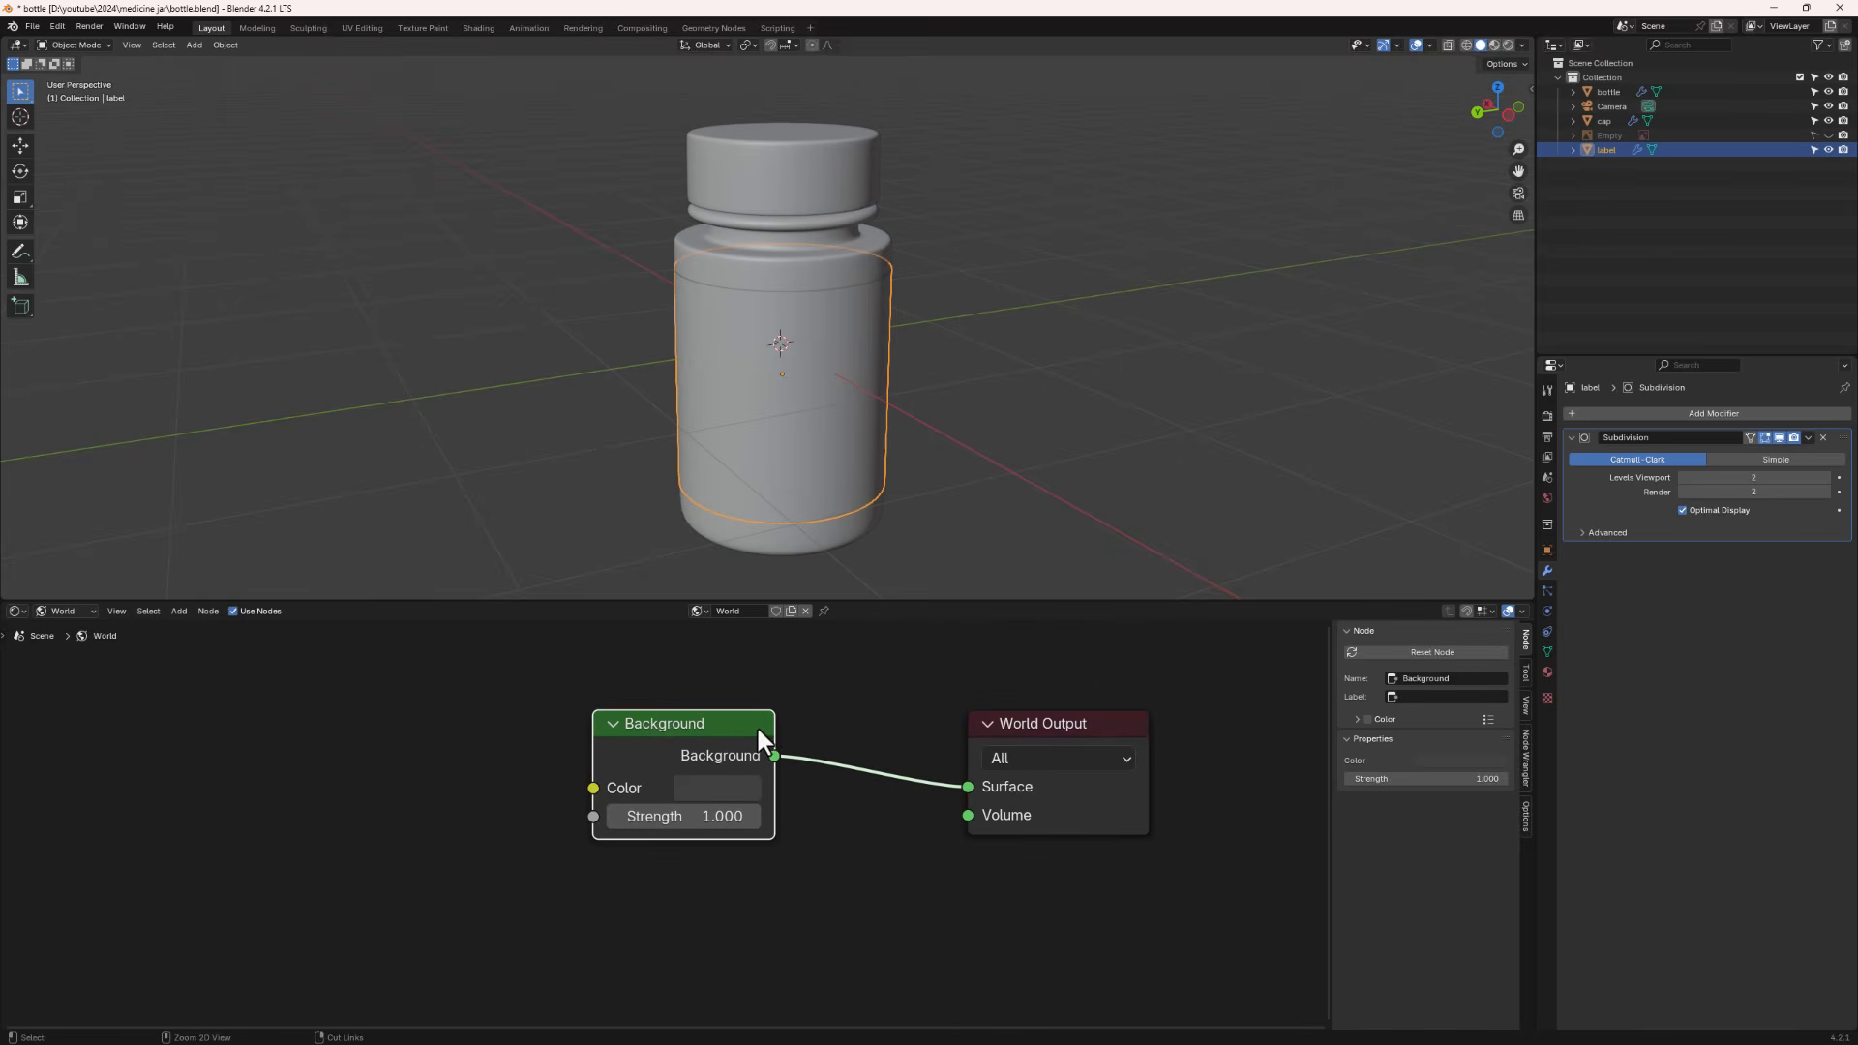
pyautogui.hotkey('ctrl', 't')
pyautogui.keyDown('ctrl'); pyautogui.hscroll(-2, 664, 761); pyautogui.keyUp('ctrl')
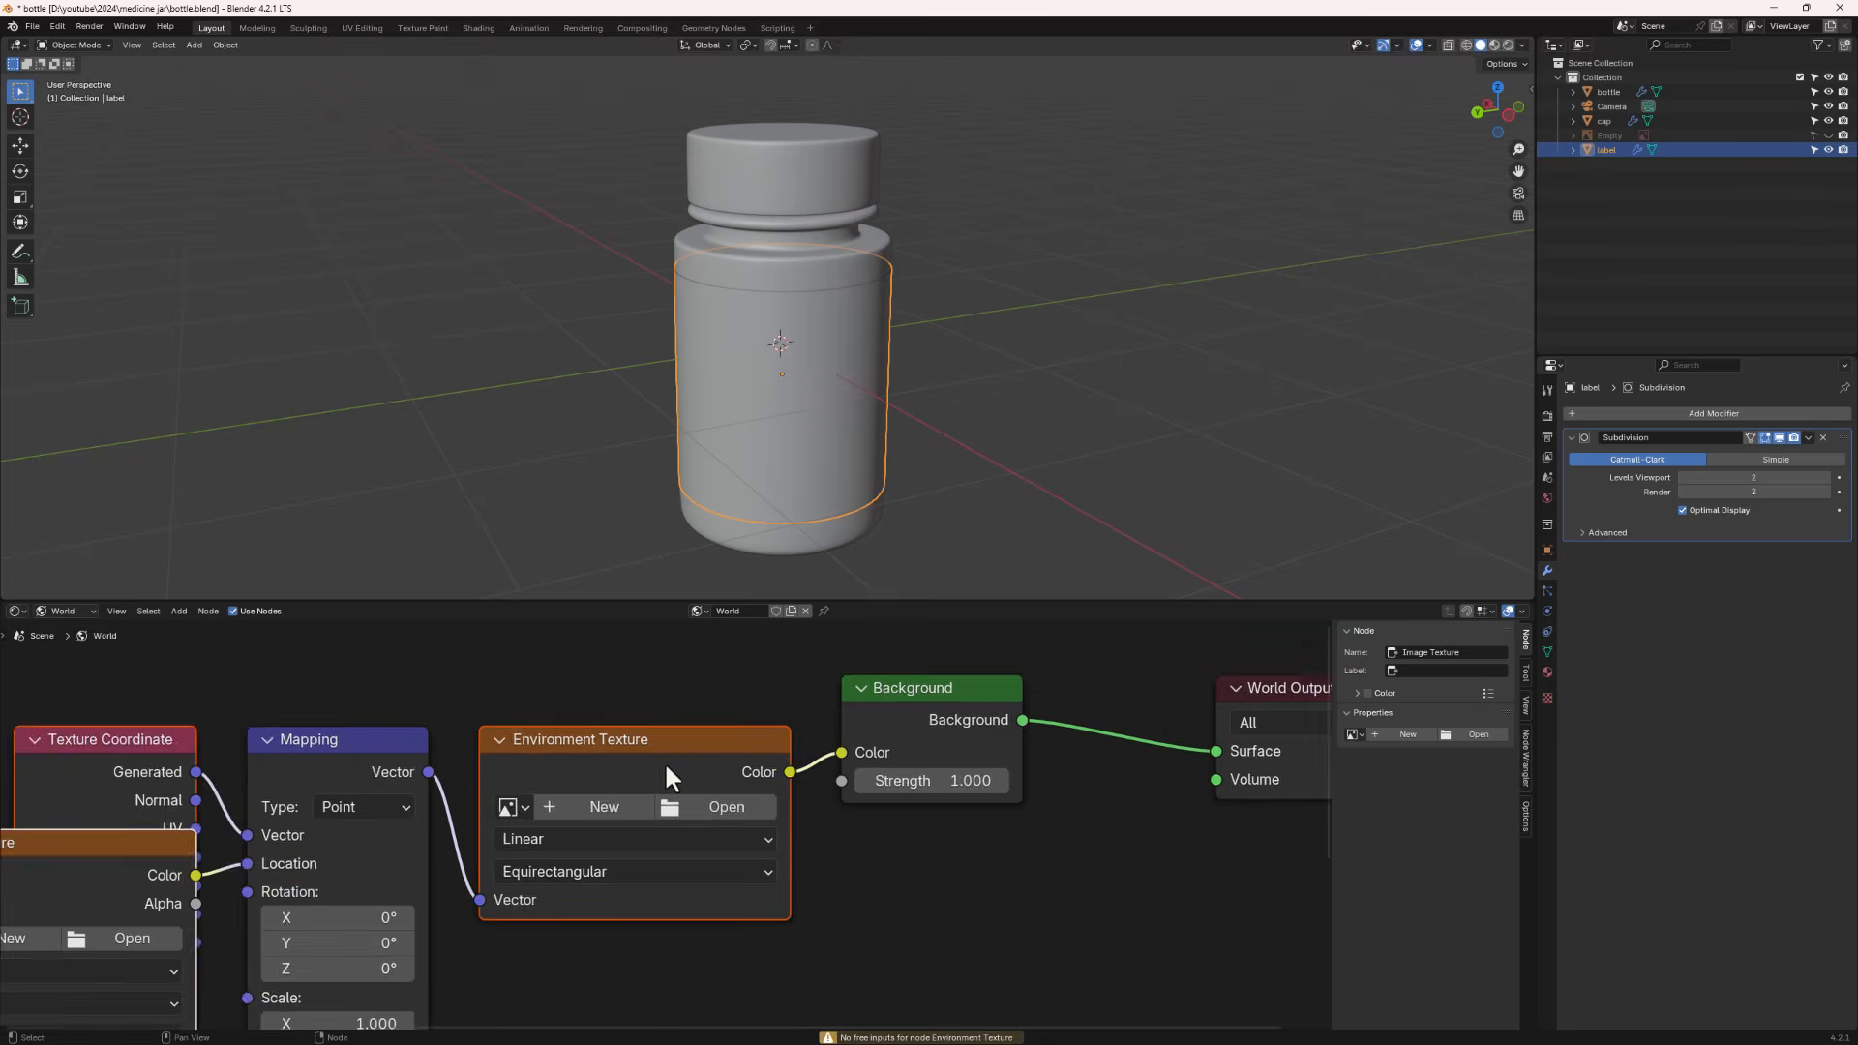
pyautogui.hotkey('ctrl', 'z')
pyautogui.scroll(-4, 664, 762)
pyautogui.moveTo(663, 762); pyautogui.dragTo(959, 670, button='middle')
pyautogui.moveTo(910, 736); pyautogui.dragTo(729, 770, button='middle')
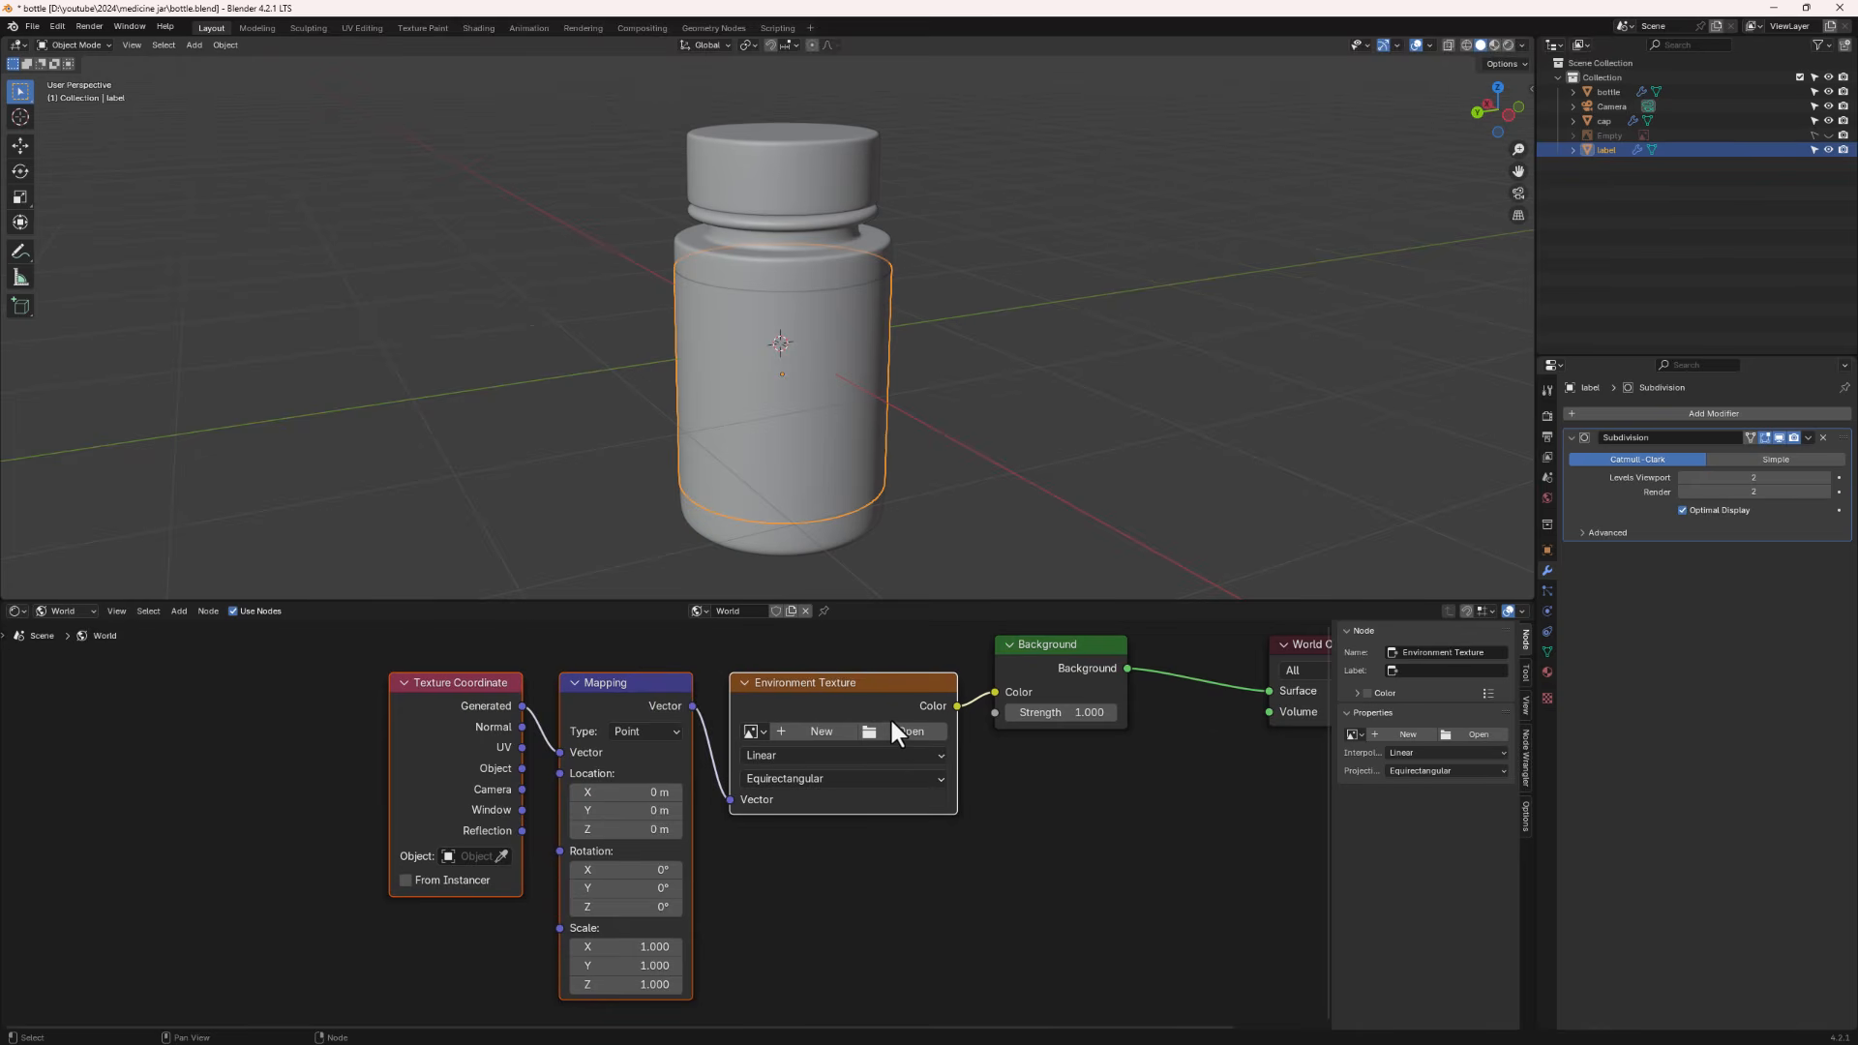
# - Check in Preferences that the Node Wrangler add-on is enabled
pyautogui.click(58, 26)
pyautogui.click(56, 25)
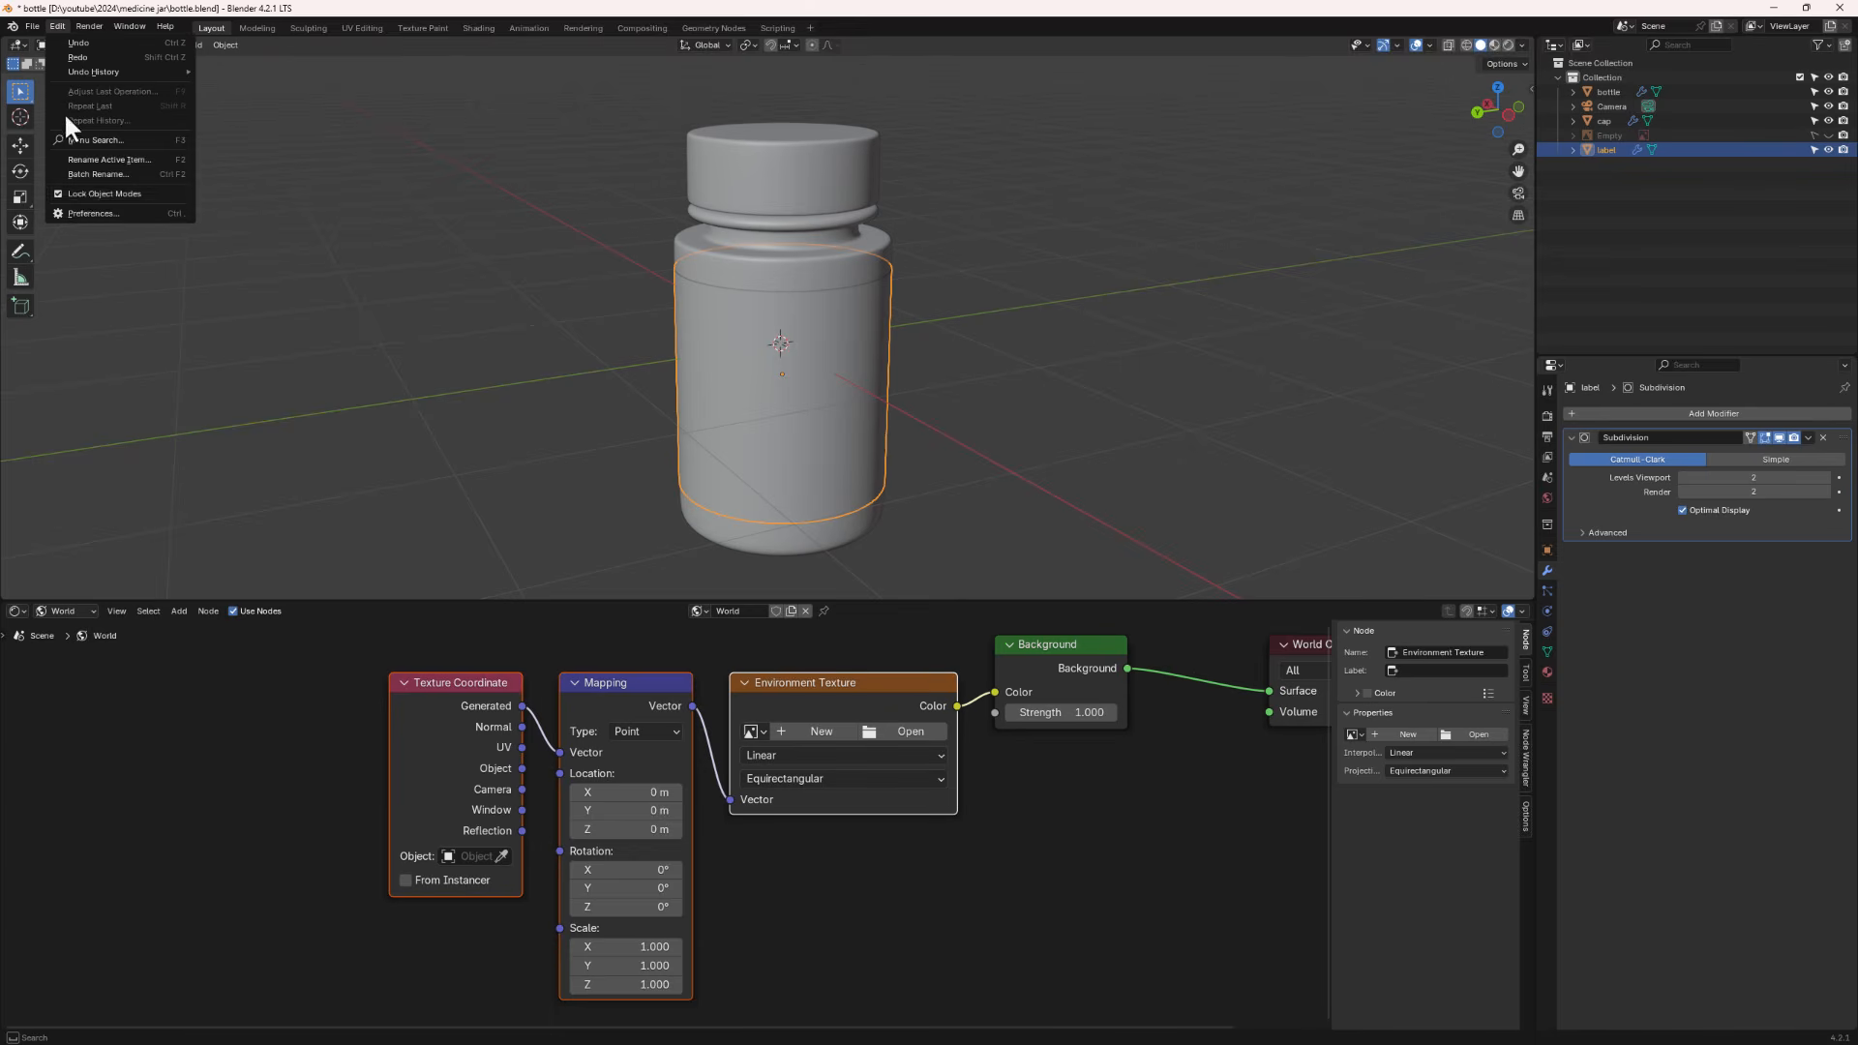
pyautogui.click(82, 214)
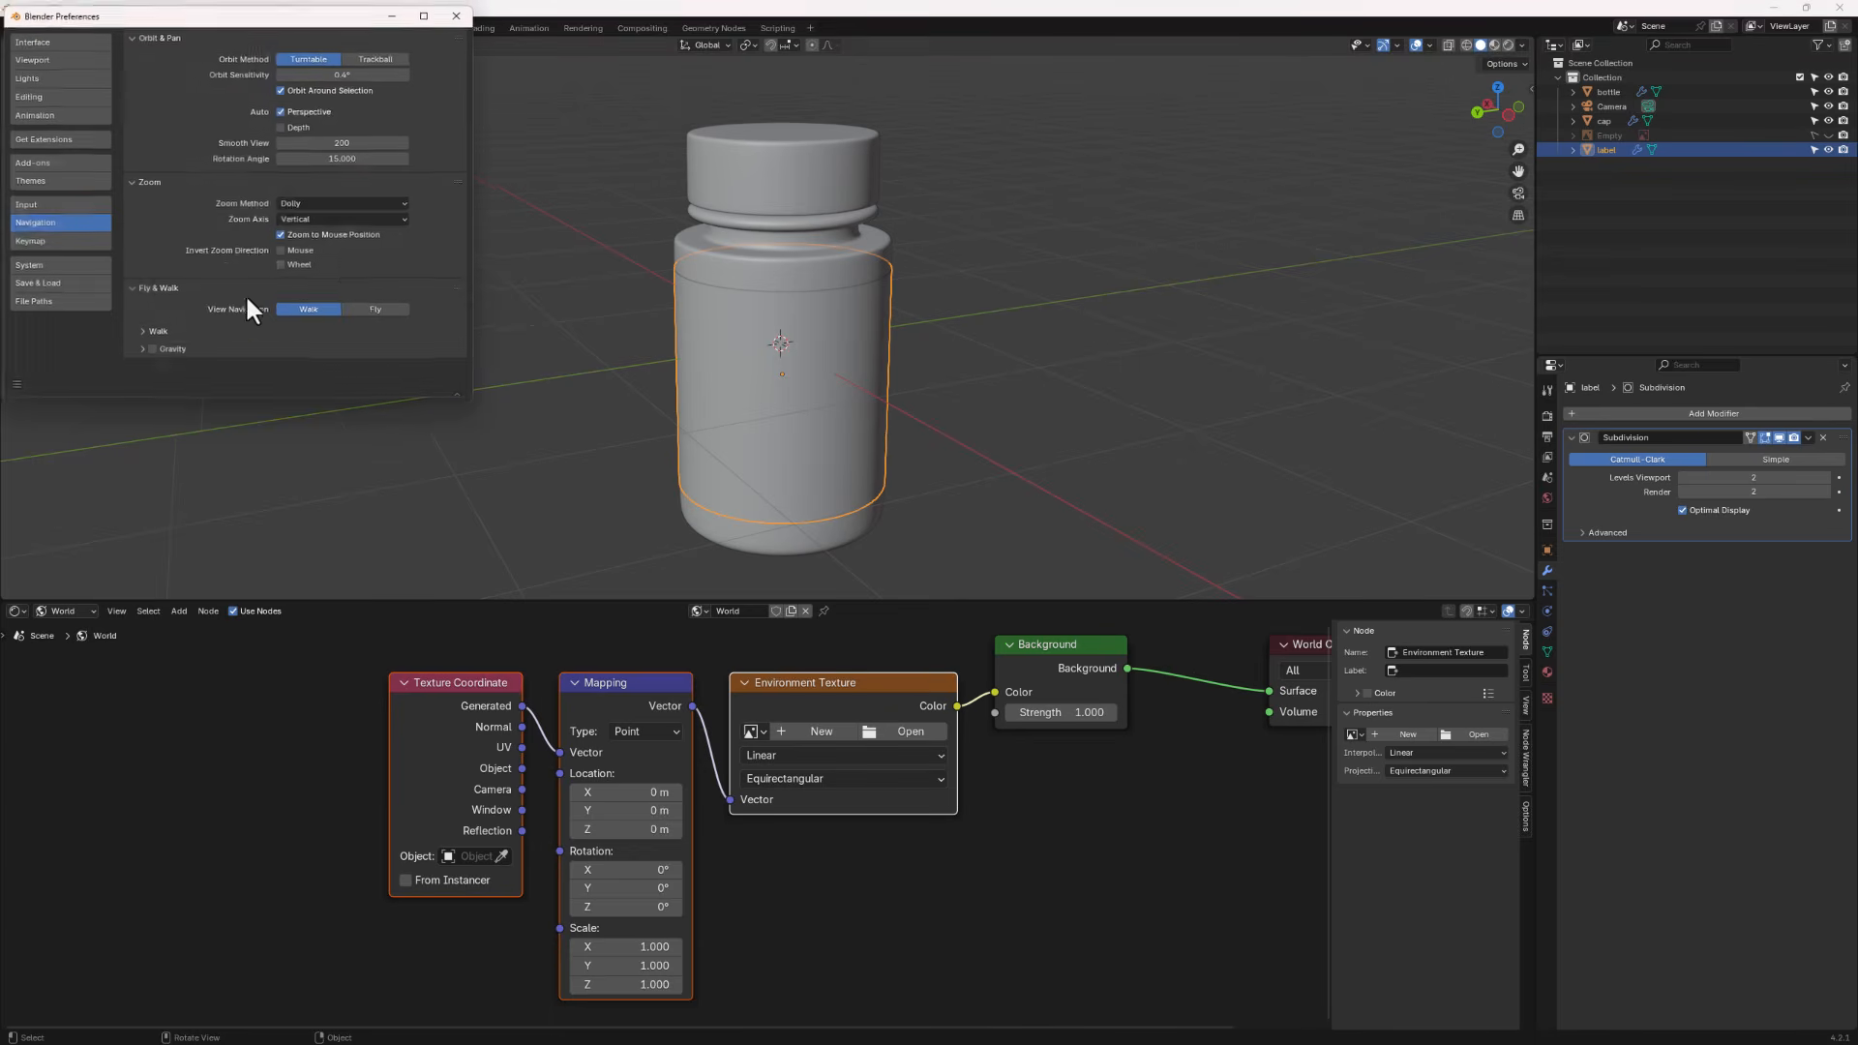
pyautogui.click(45, 161)
pyautogui.click(214, 38)
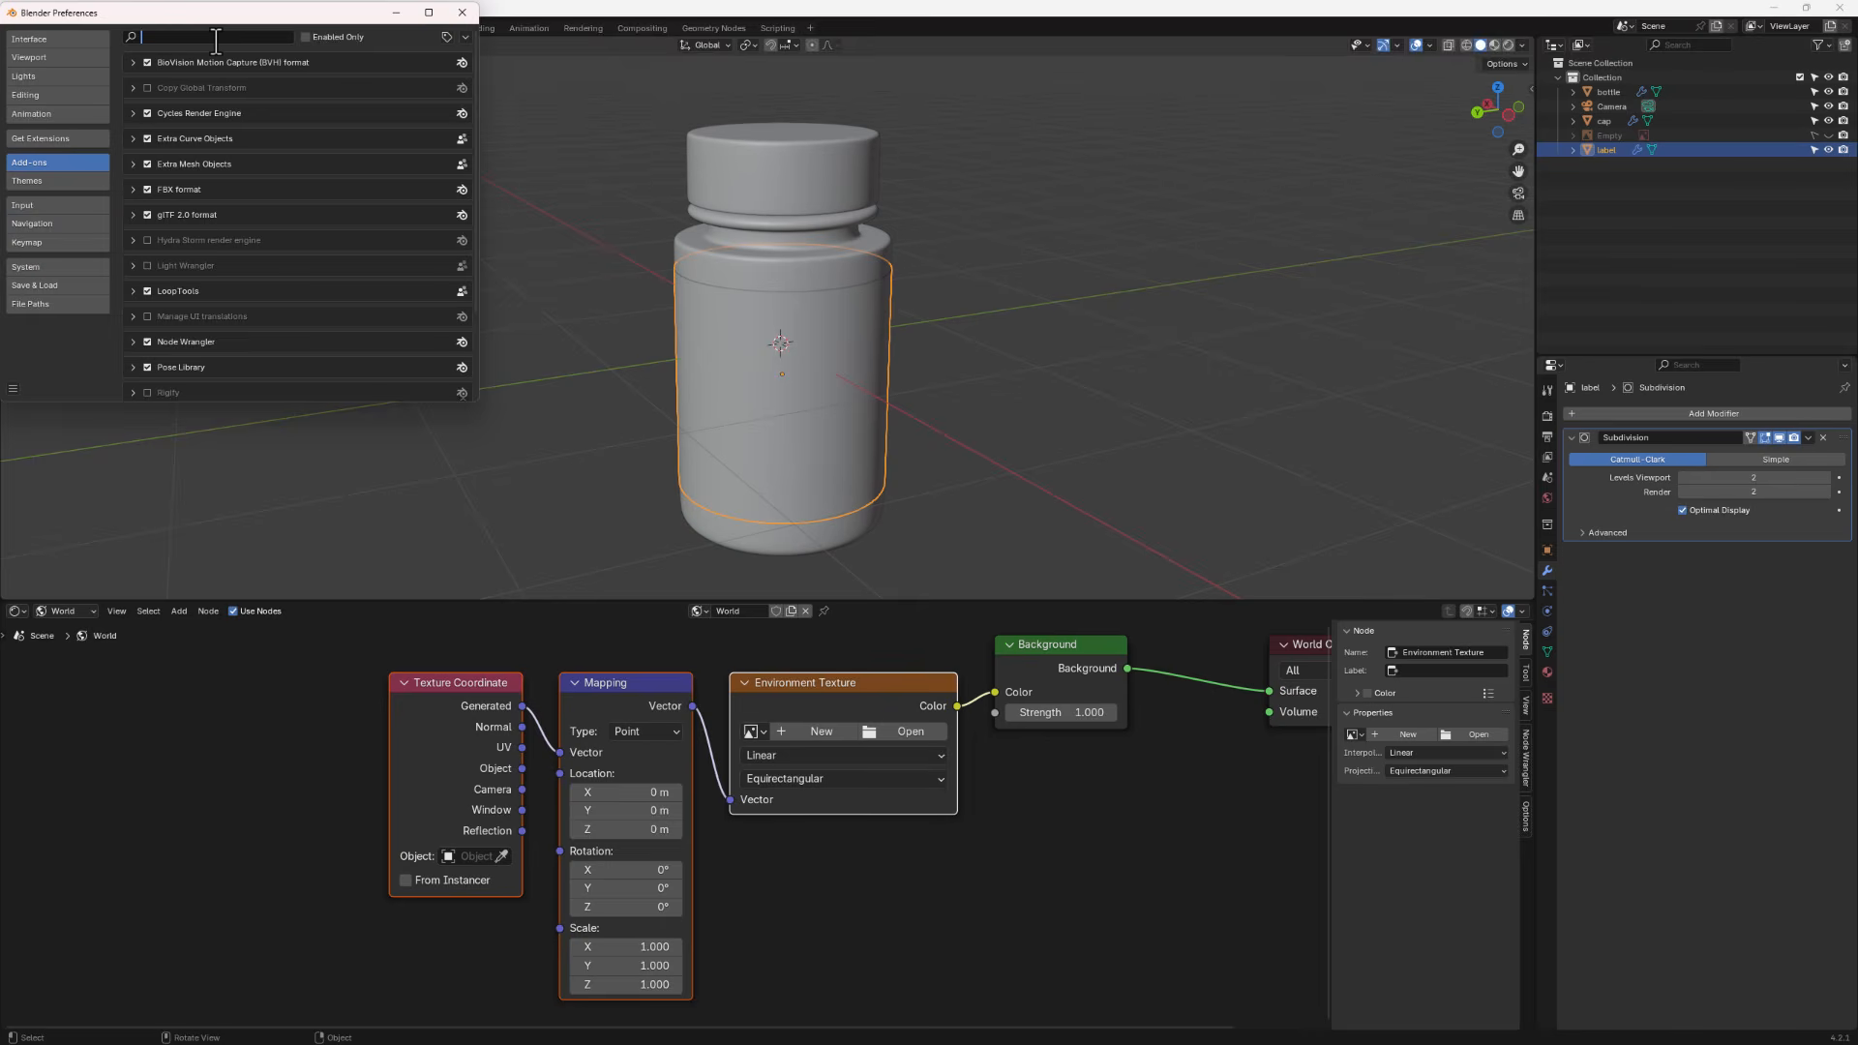
pyautogui.write('nod')
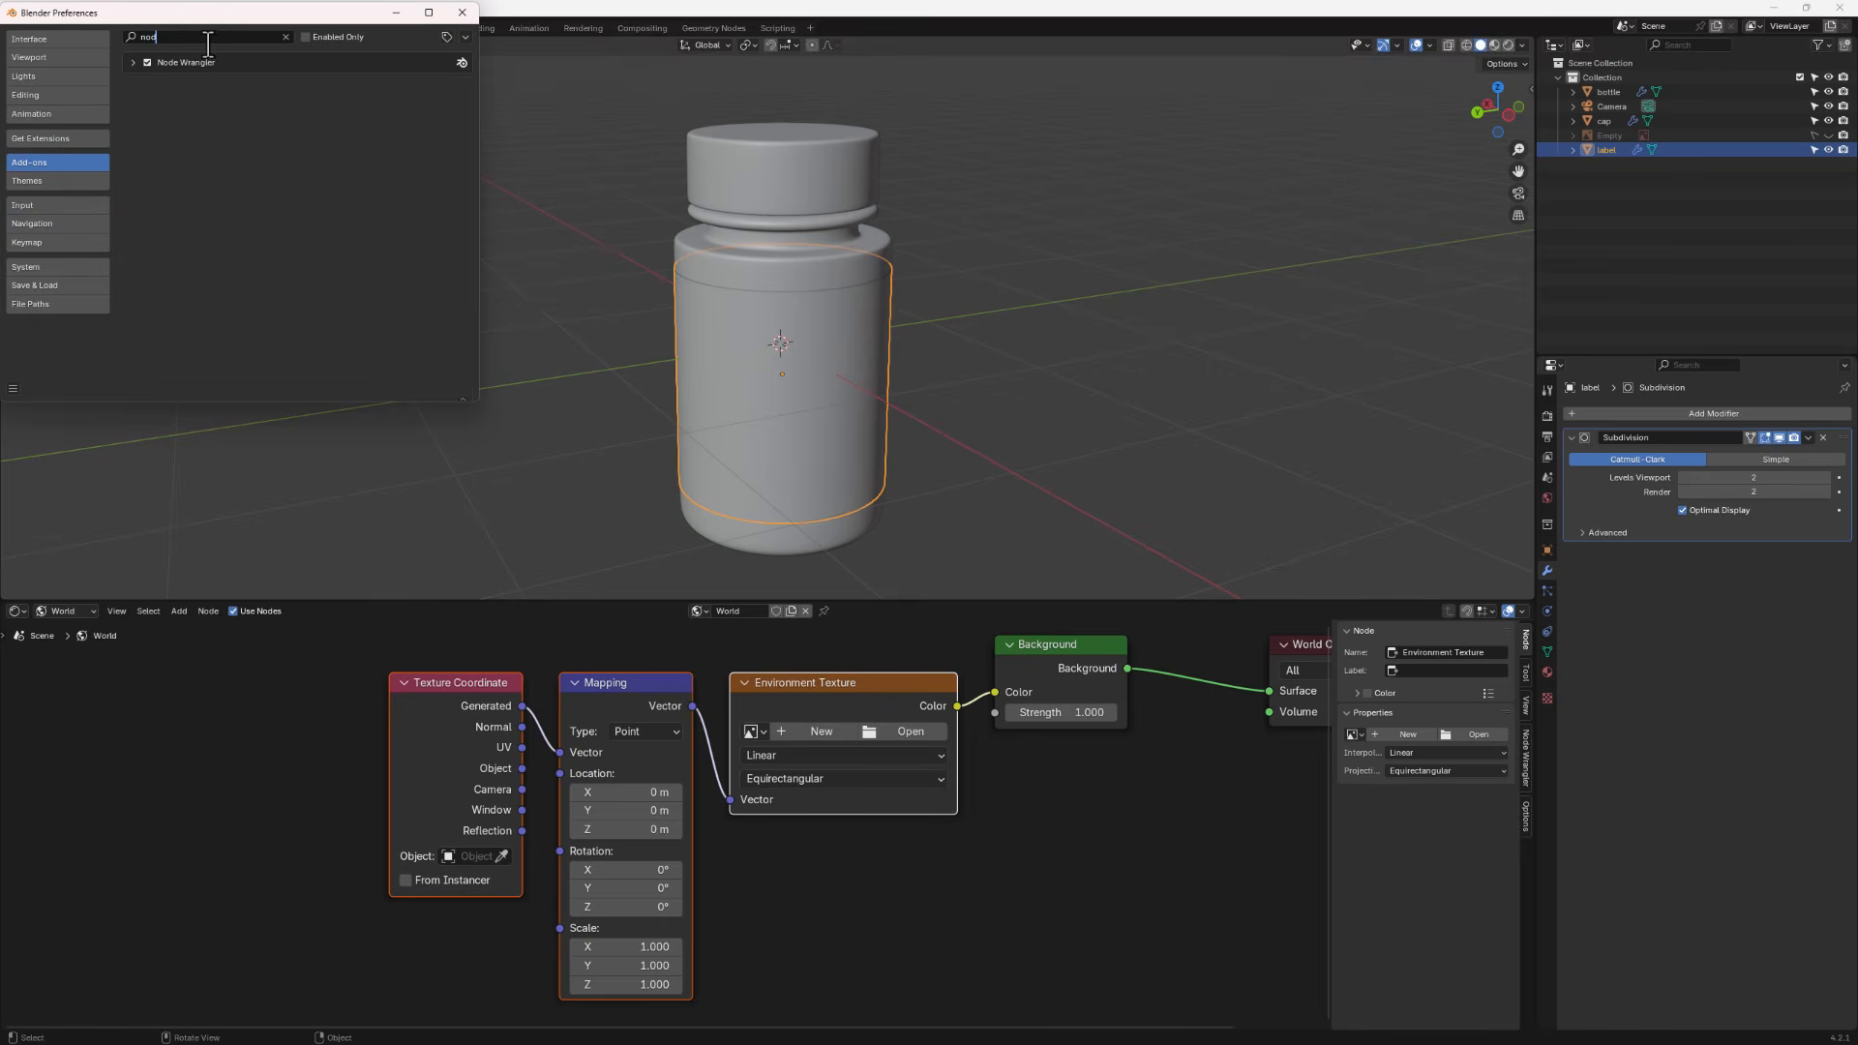
pyautogui.click(462, 13)
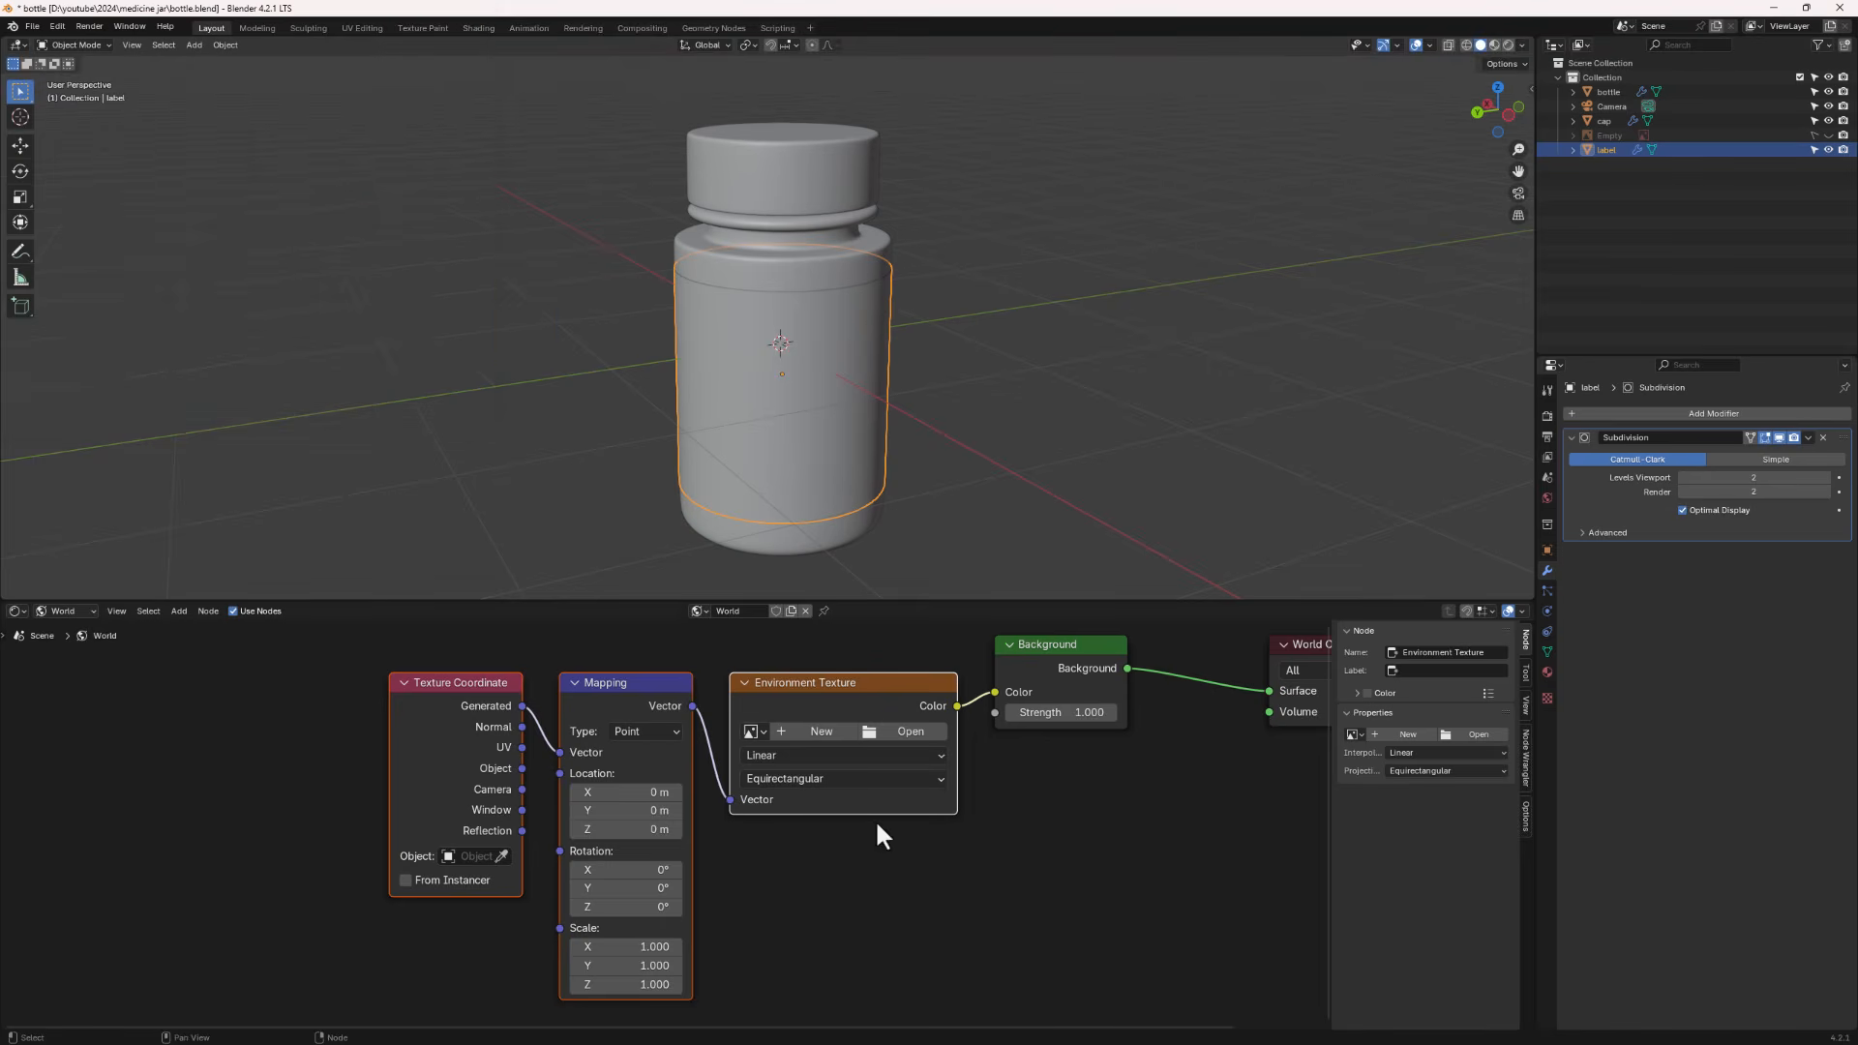
# - Load modern_bathroom_4k.hdr from the hdri folder into the Environment Texture node
pyautogui.click(1055, 683)
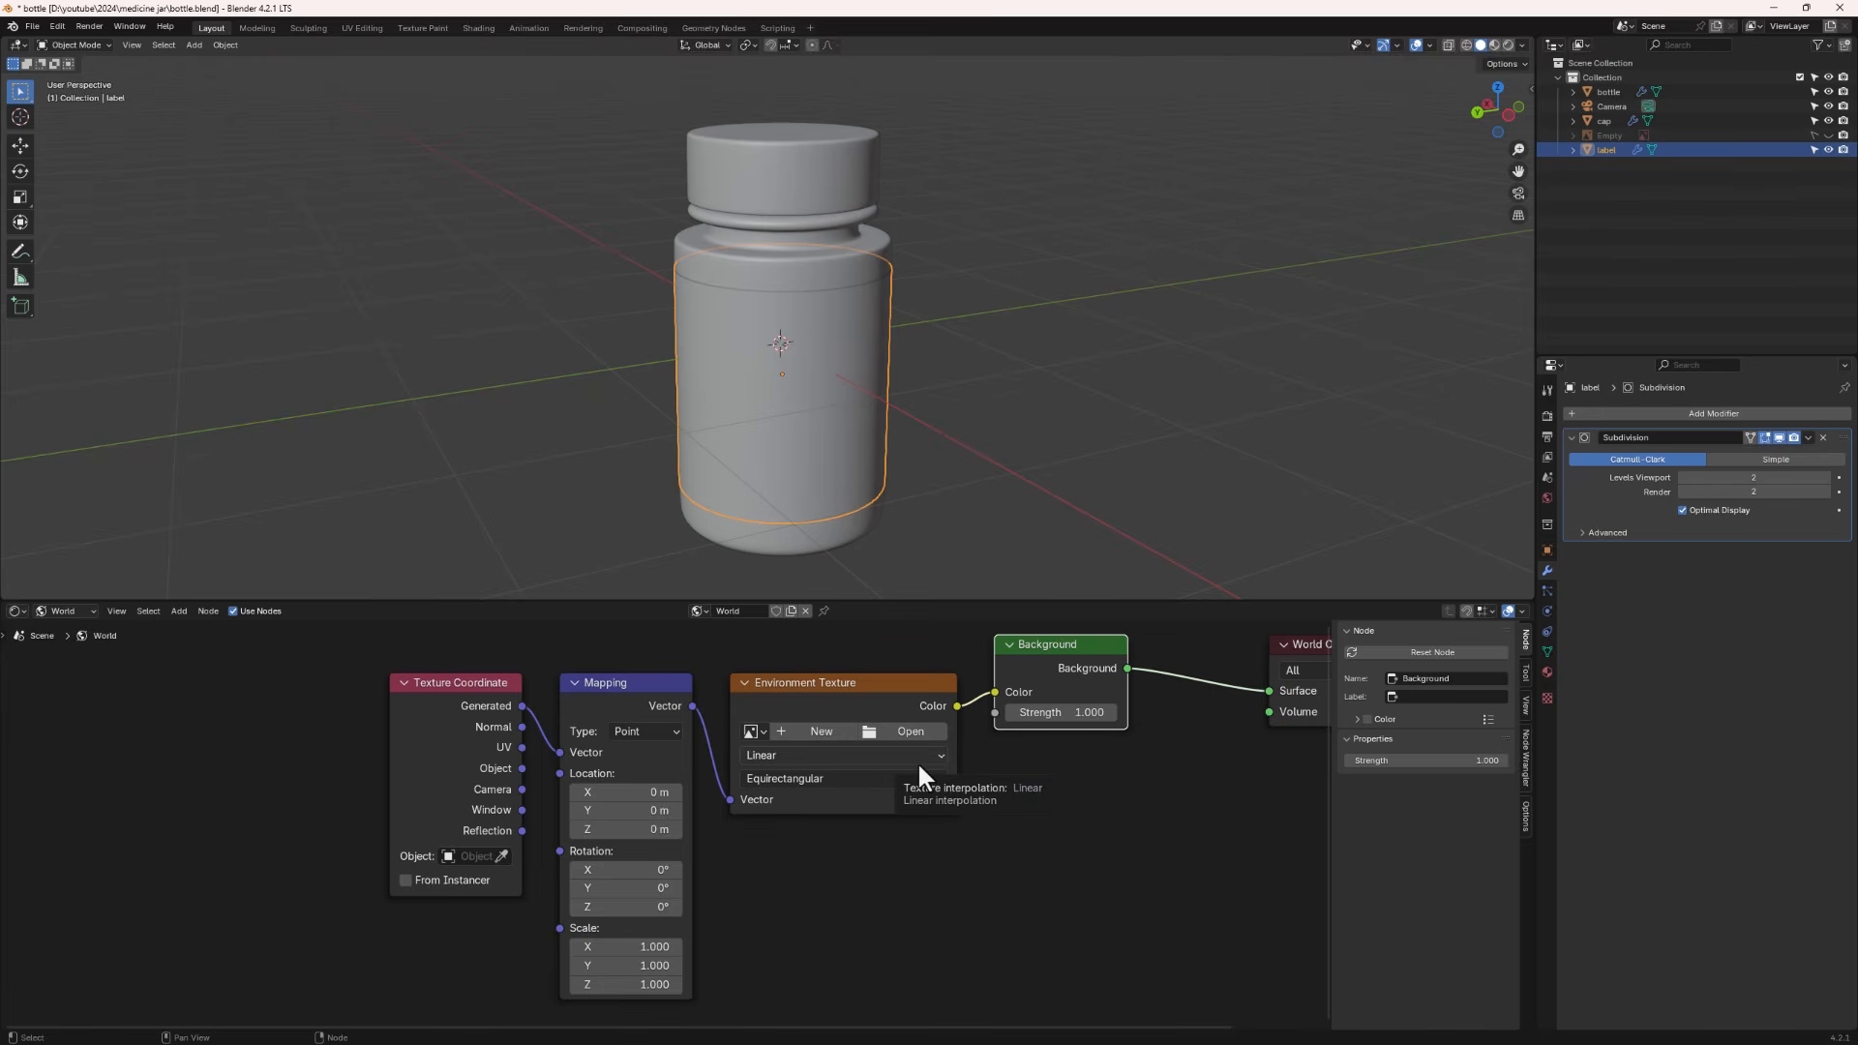
pyautogui.click(906, 732)
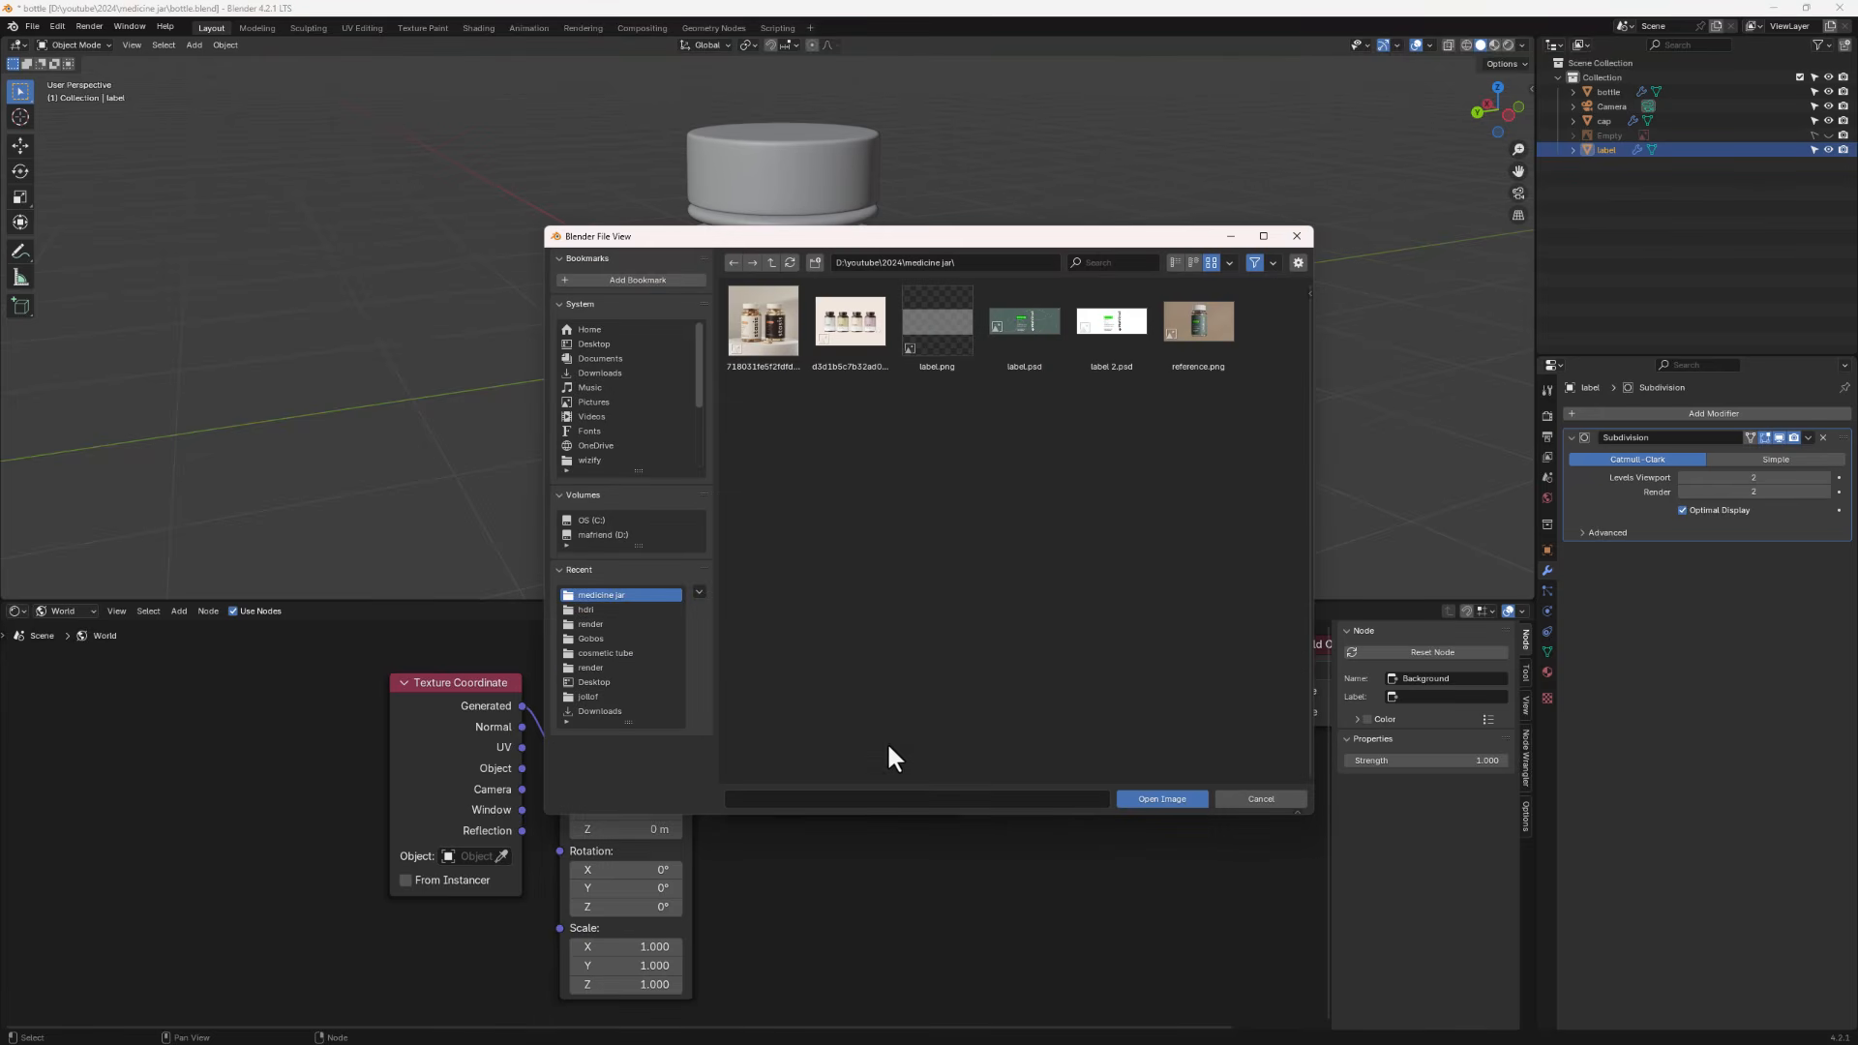
pyautogui.click(586, 610)
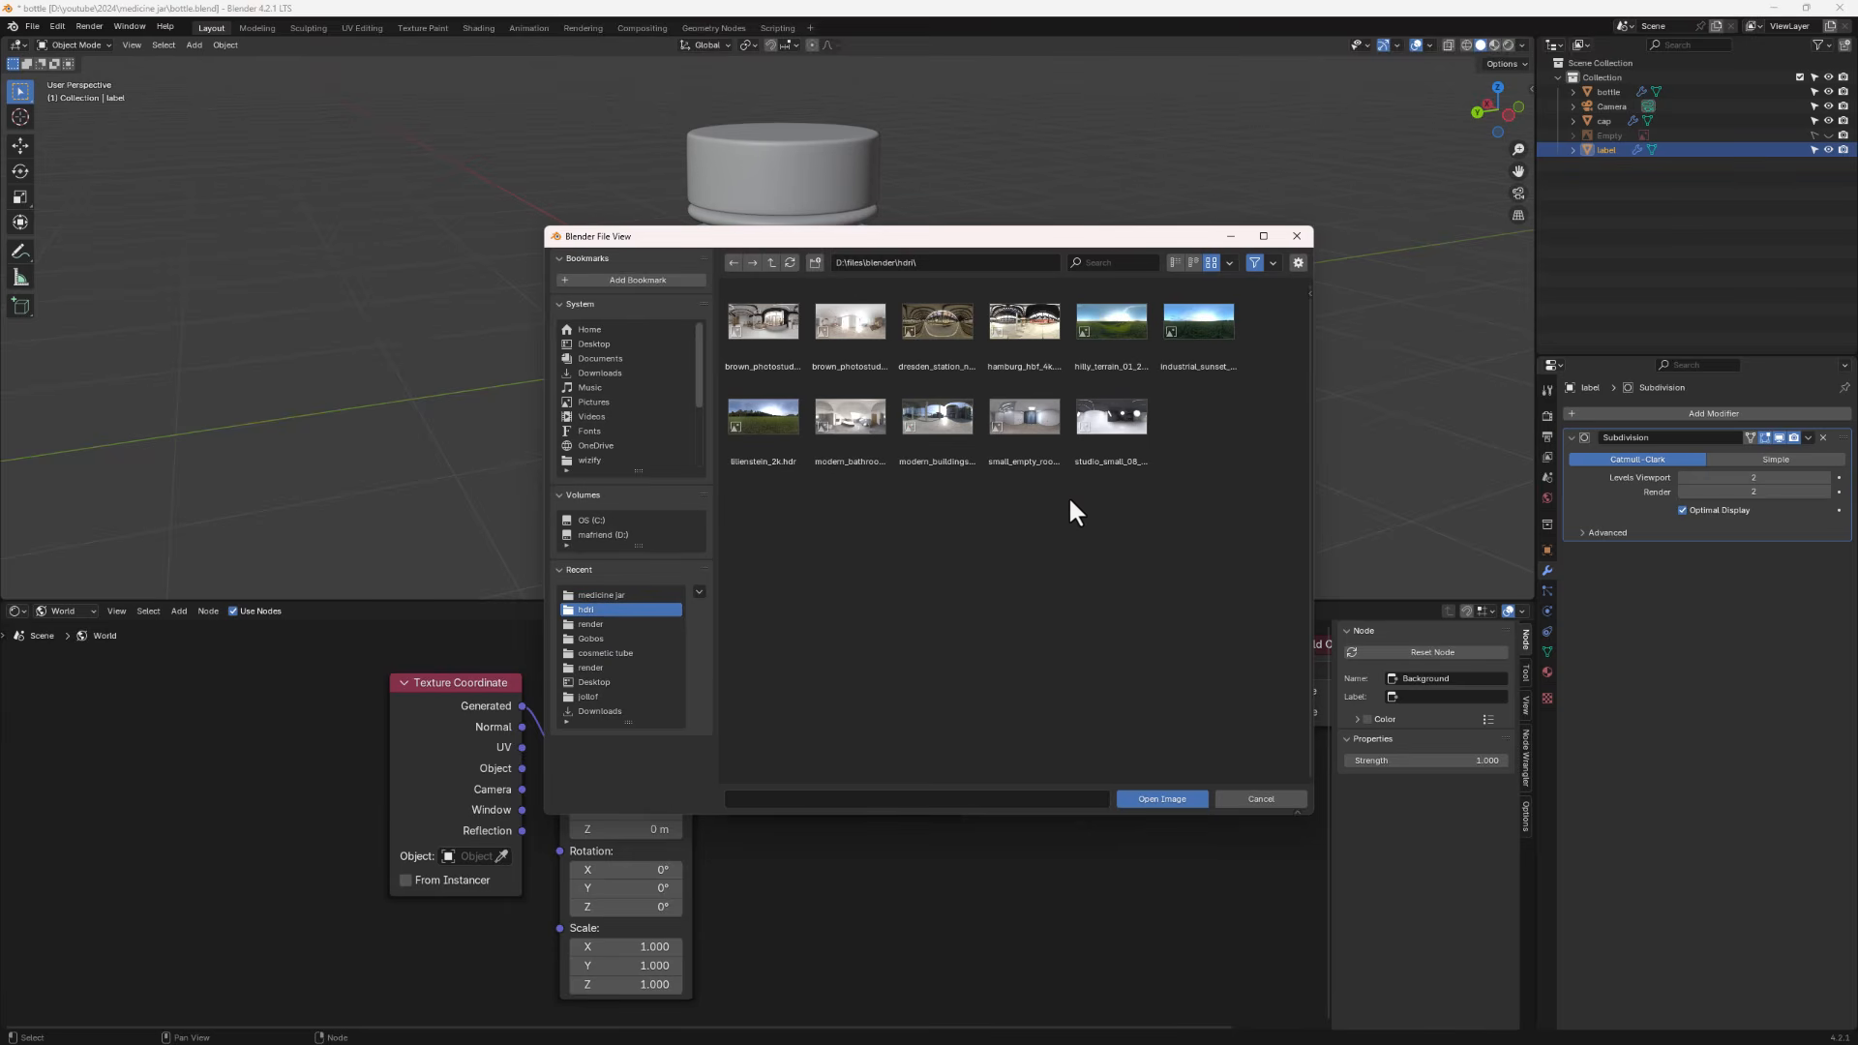
pyautogui.doubleClick(861, 420)
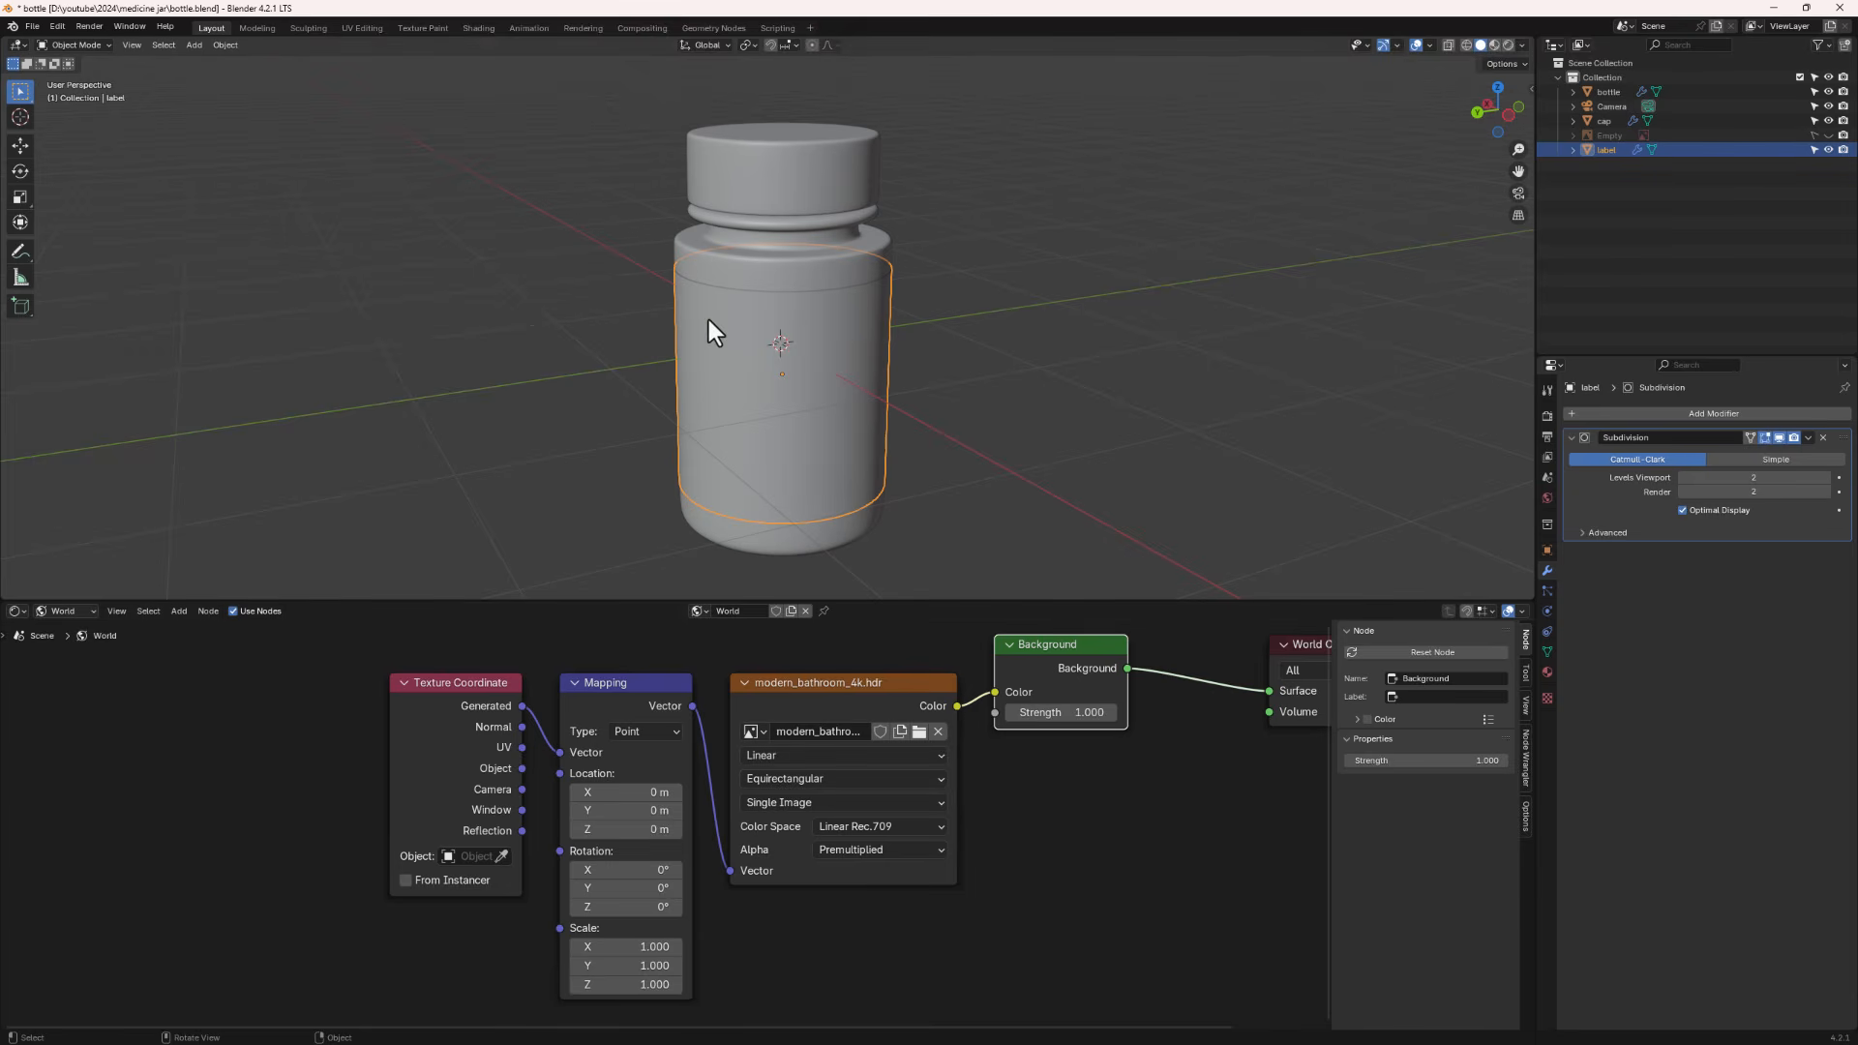
# - Set the render engine to Cycles and the device to GPU Compute
pyautogui.click(1547, 417)
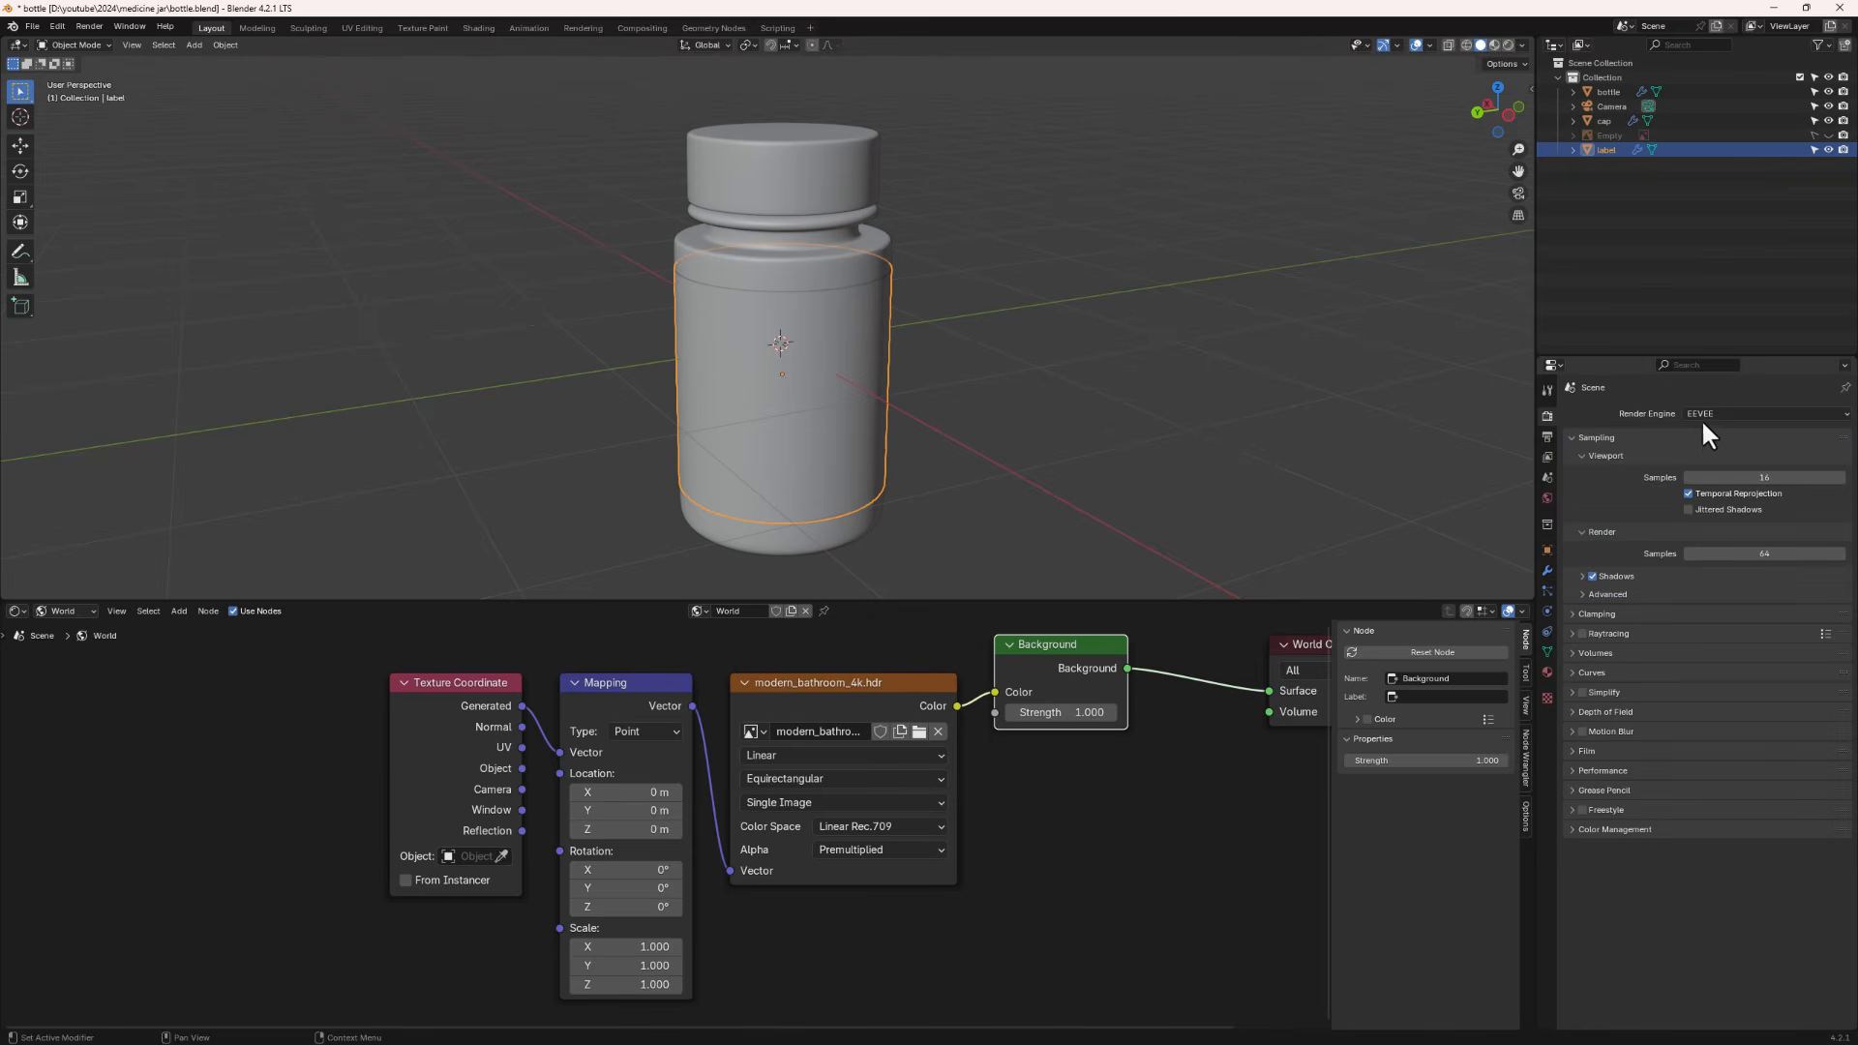
pyautogui.click(1756, 417)
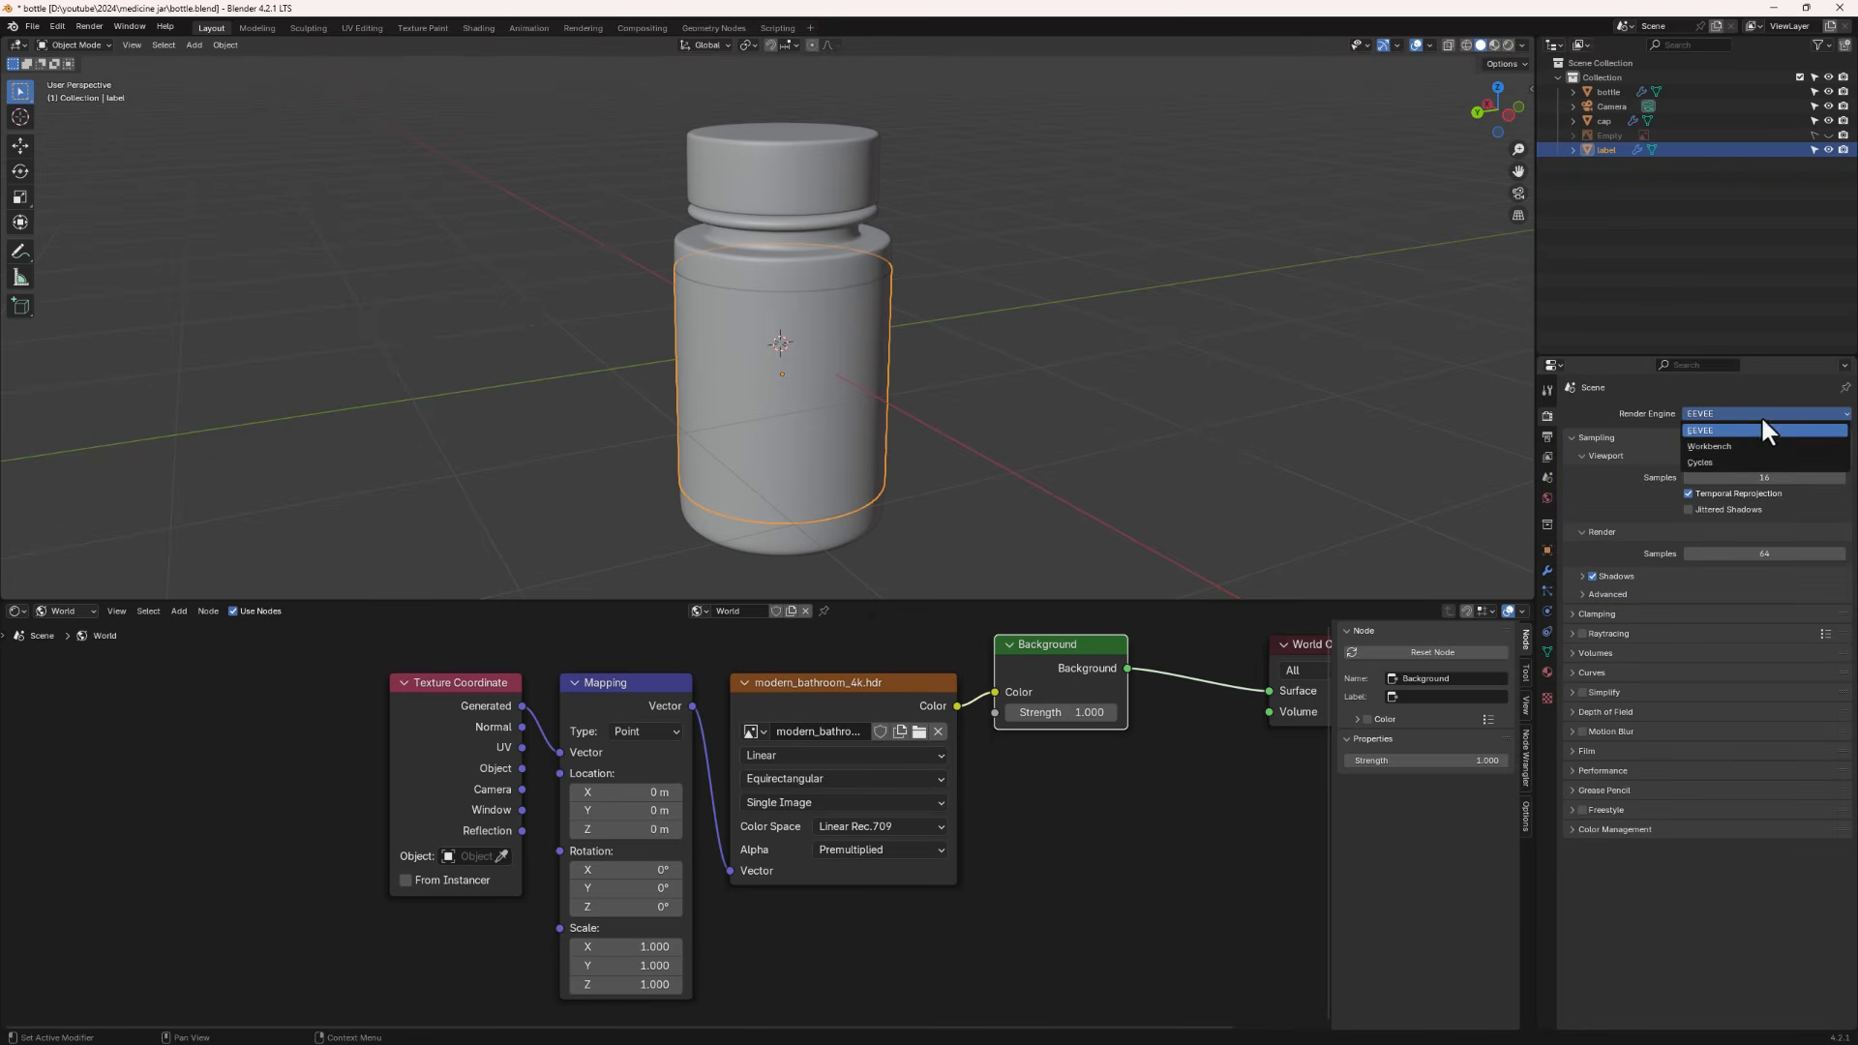
pyautogui.click(1740, 461)
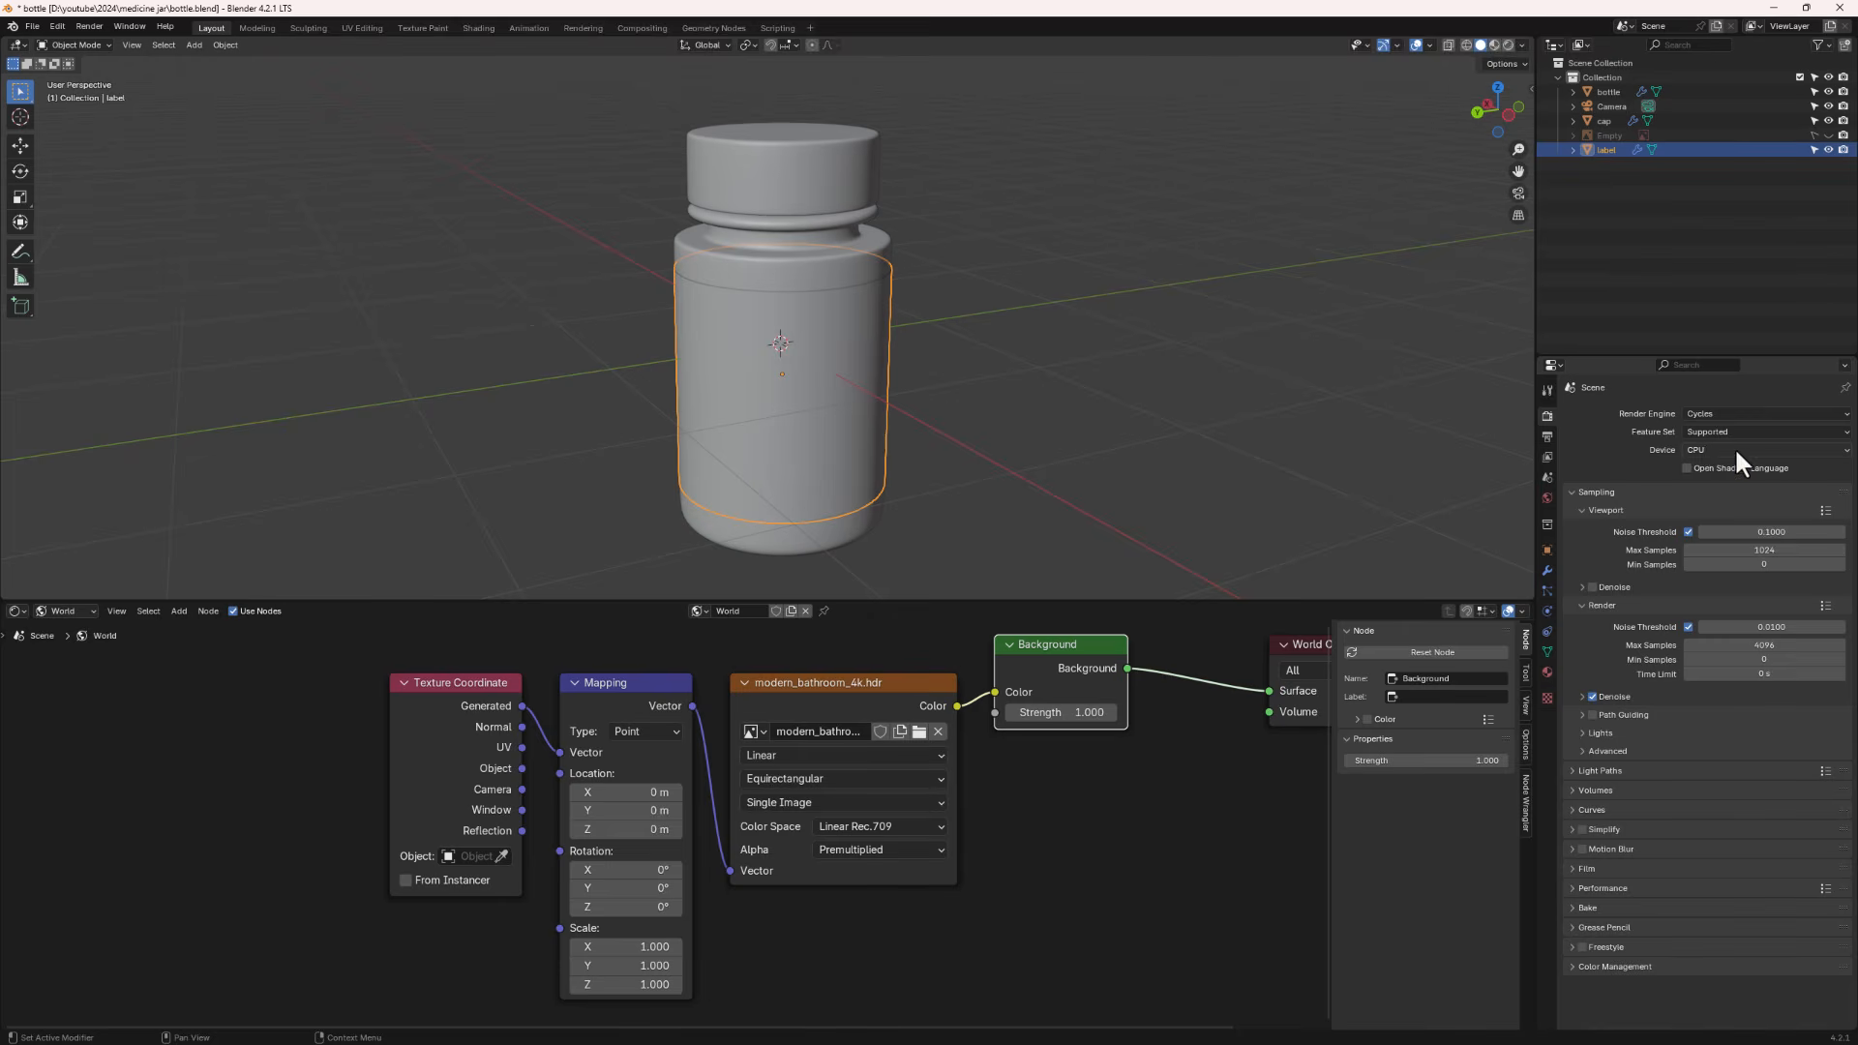
pyautogui.click(1738, 451)
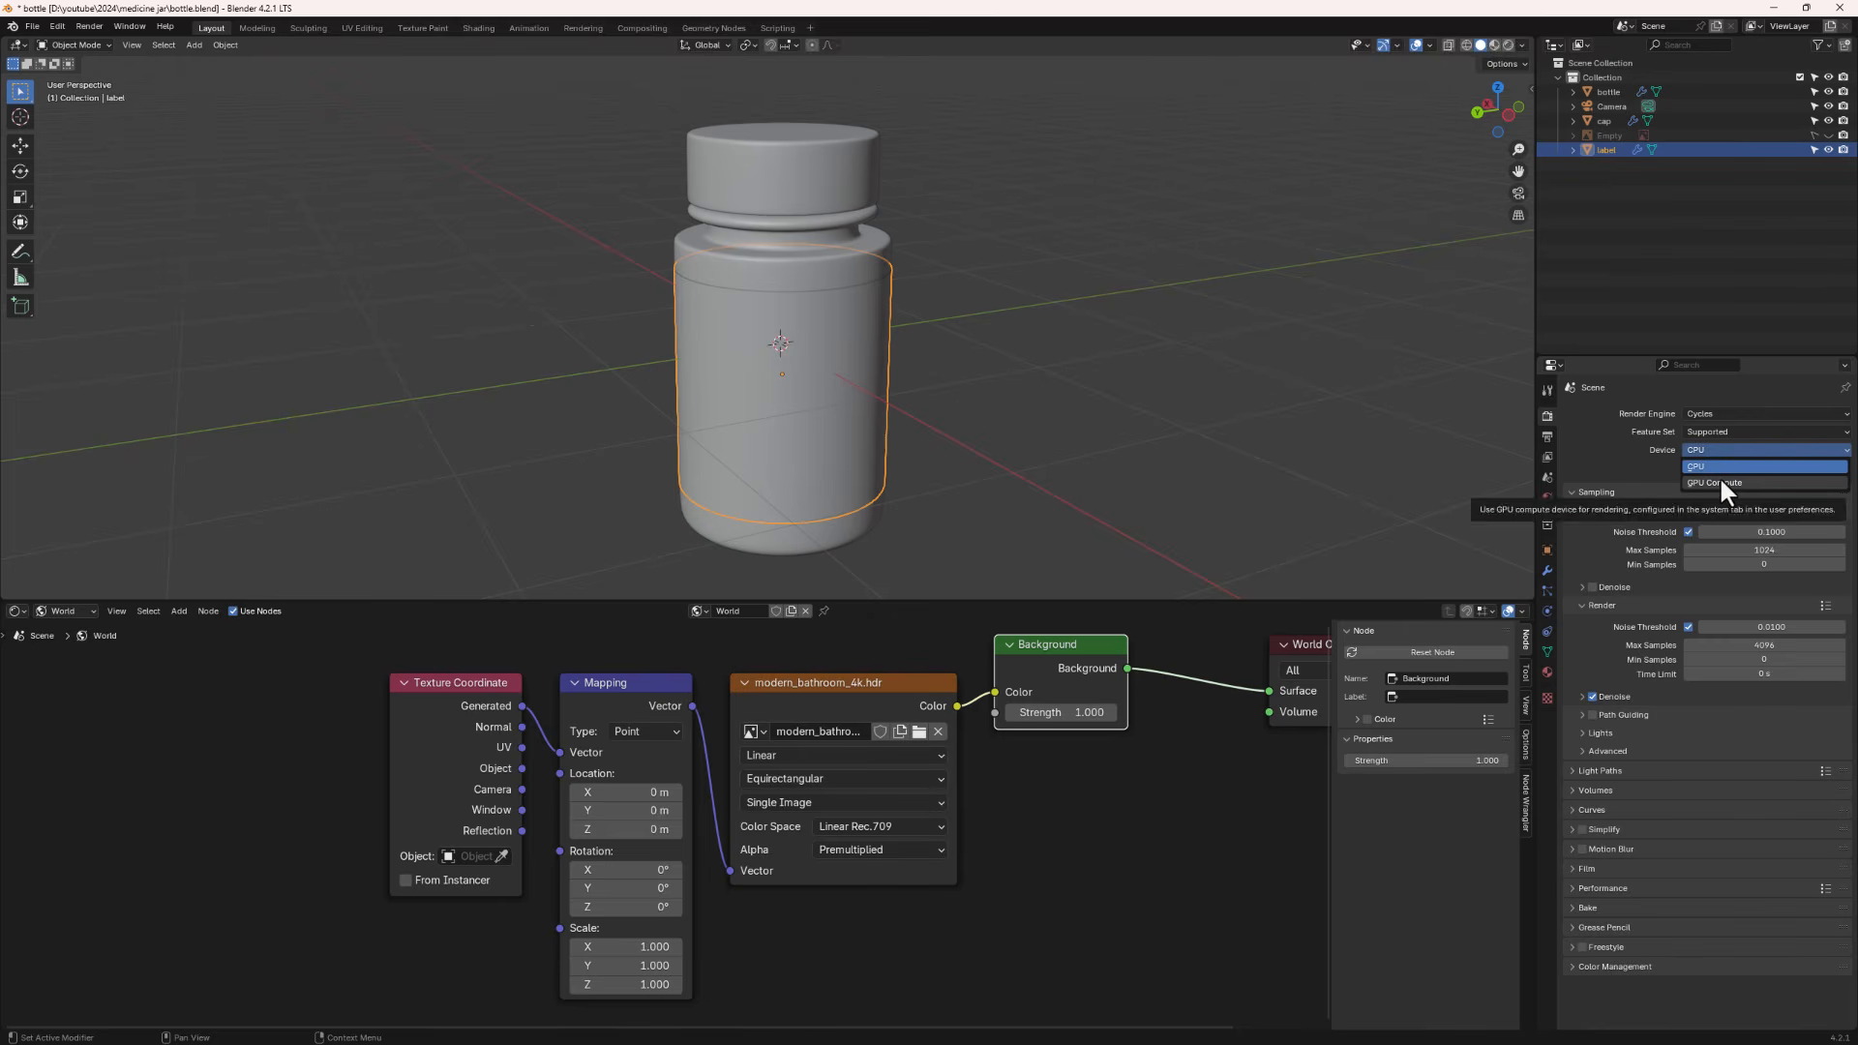
pyautogui.click(1721, 483)
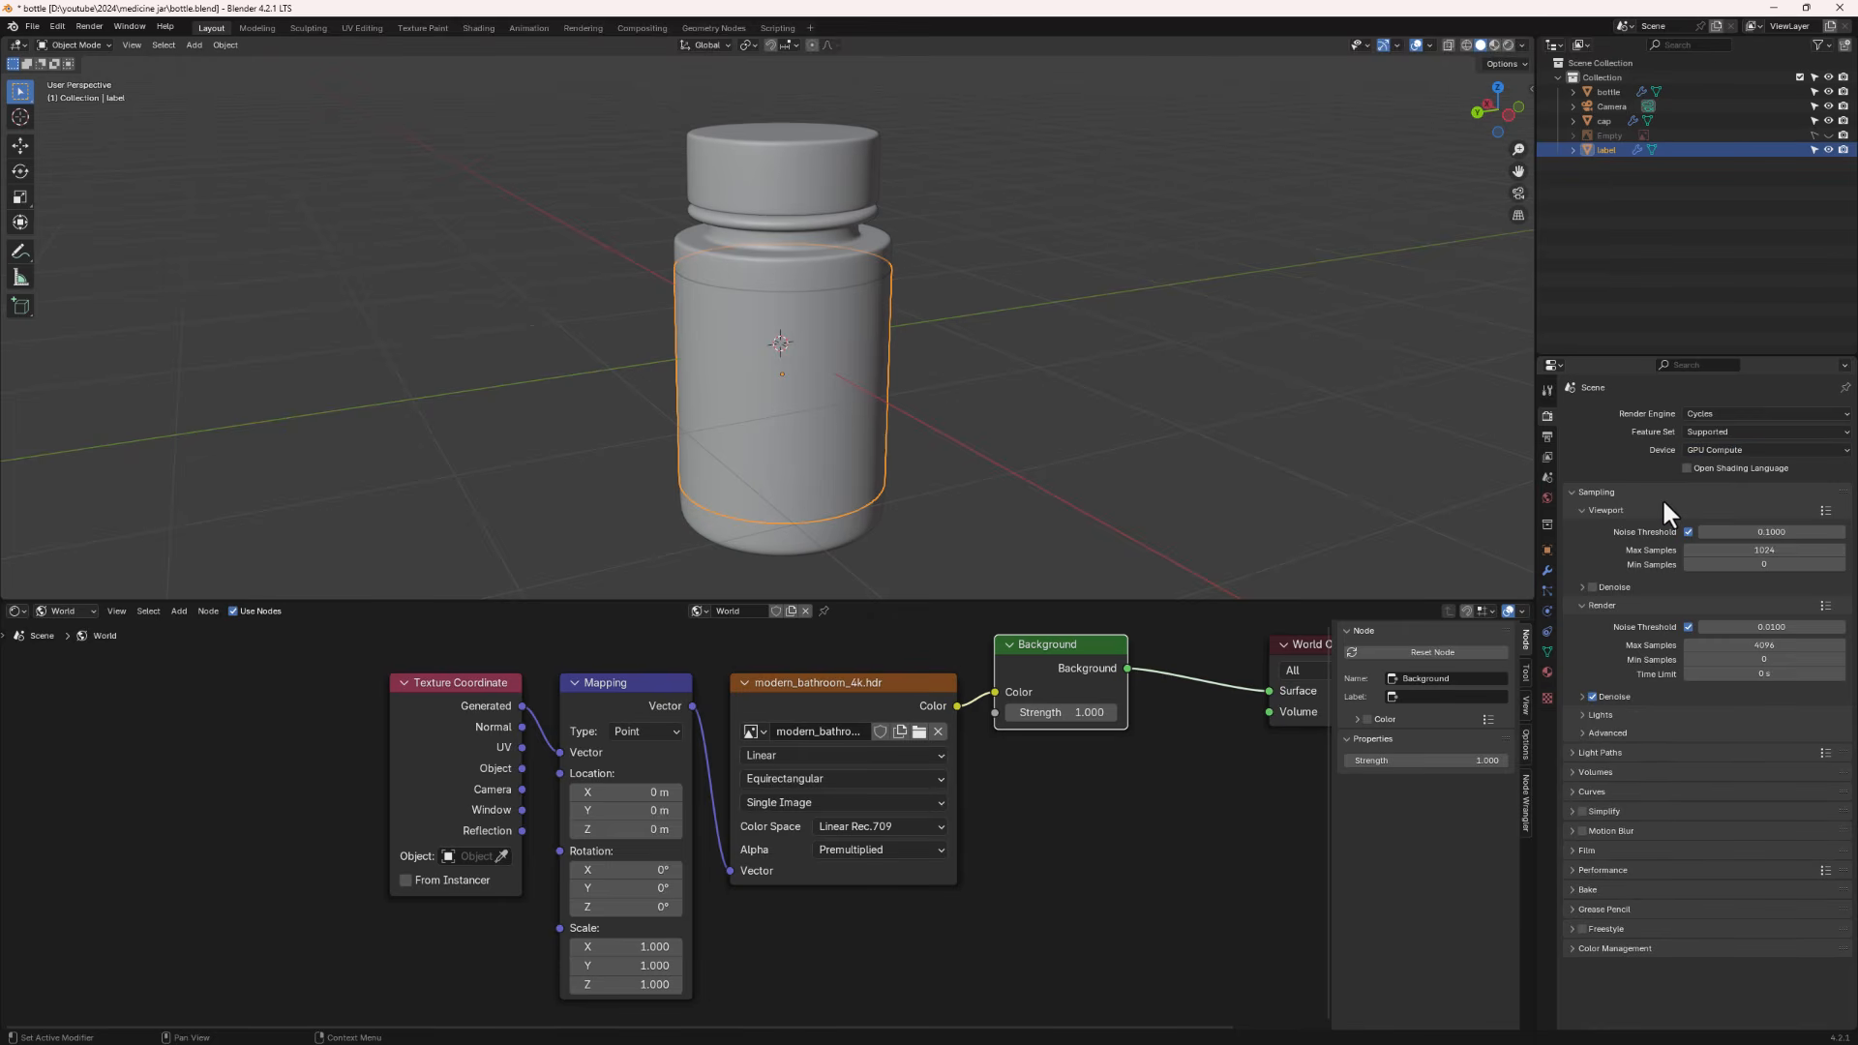
# - Switch the viewport to rendered shading and replace the world HDRI with brown_photostudio_05_4k.exr
pyautogui.click(1508, 43)
pyautogui.moveTo(784, 308)
pyautogui.mouseDown(button='middle')
pyautogui.moveTo(817, 310)
pyautogui.moveTo(809, 281)
pyautogui.moveTo(875, 262)
pyautogui.moveTo(821, 316)
pyautogui.moveTo(751, 302)
pyautogui.mouseUp(button='middle')
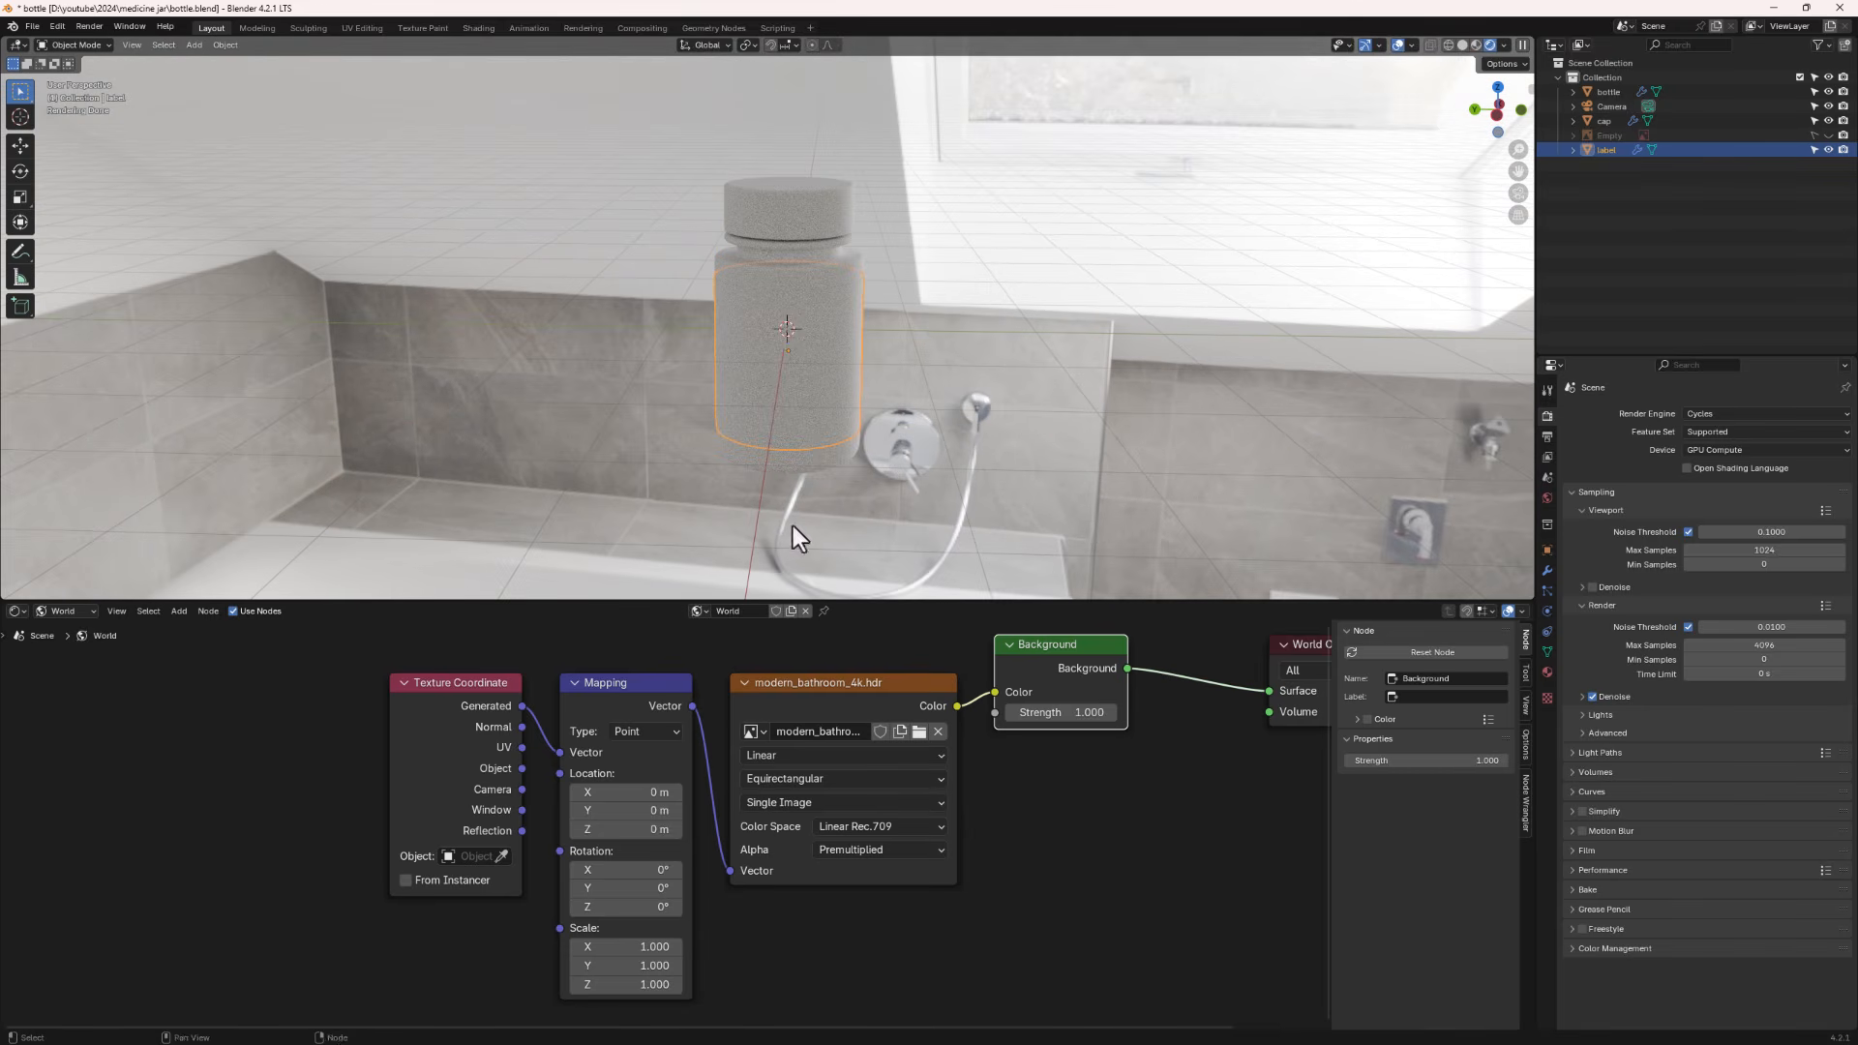
pyautogui.click(918, 731)
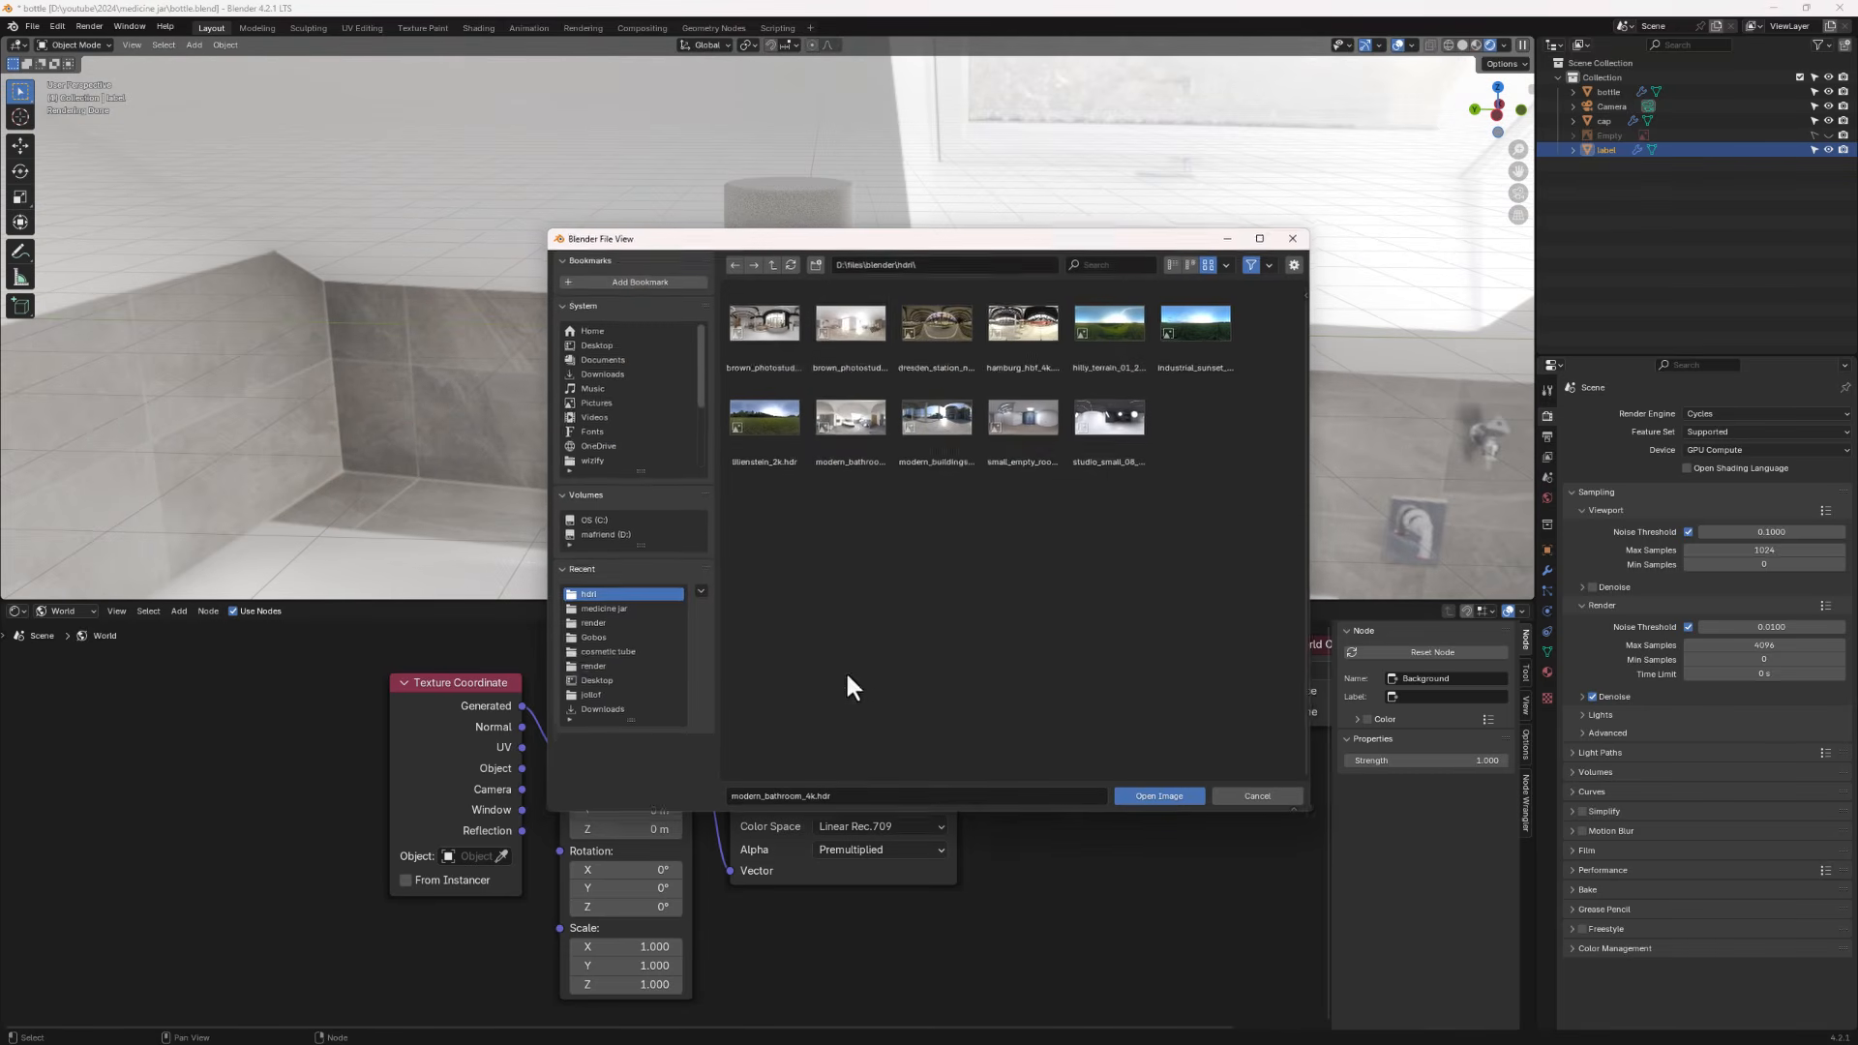
pyautogui.doubleClick(844, 347)
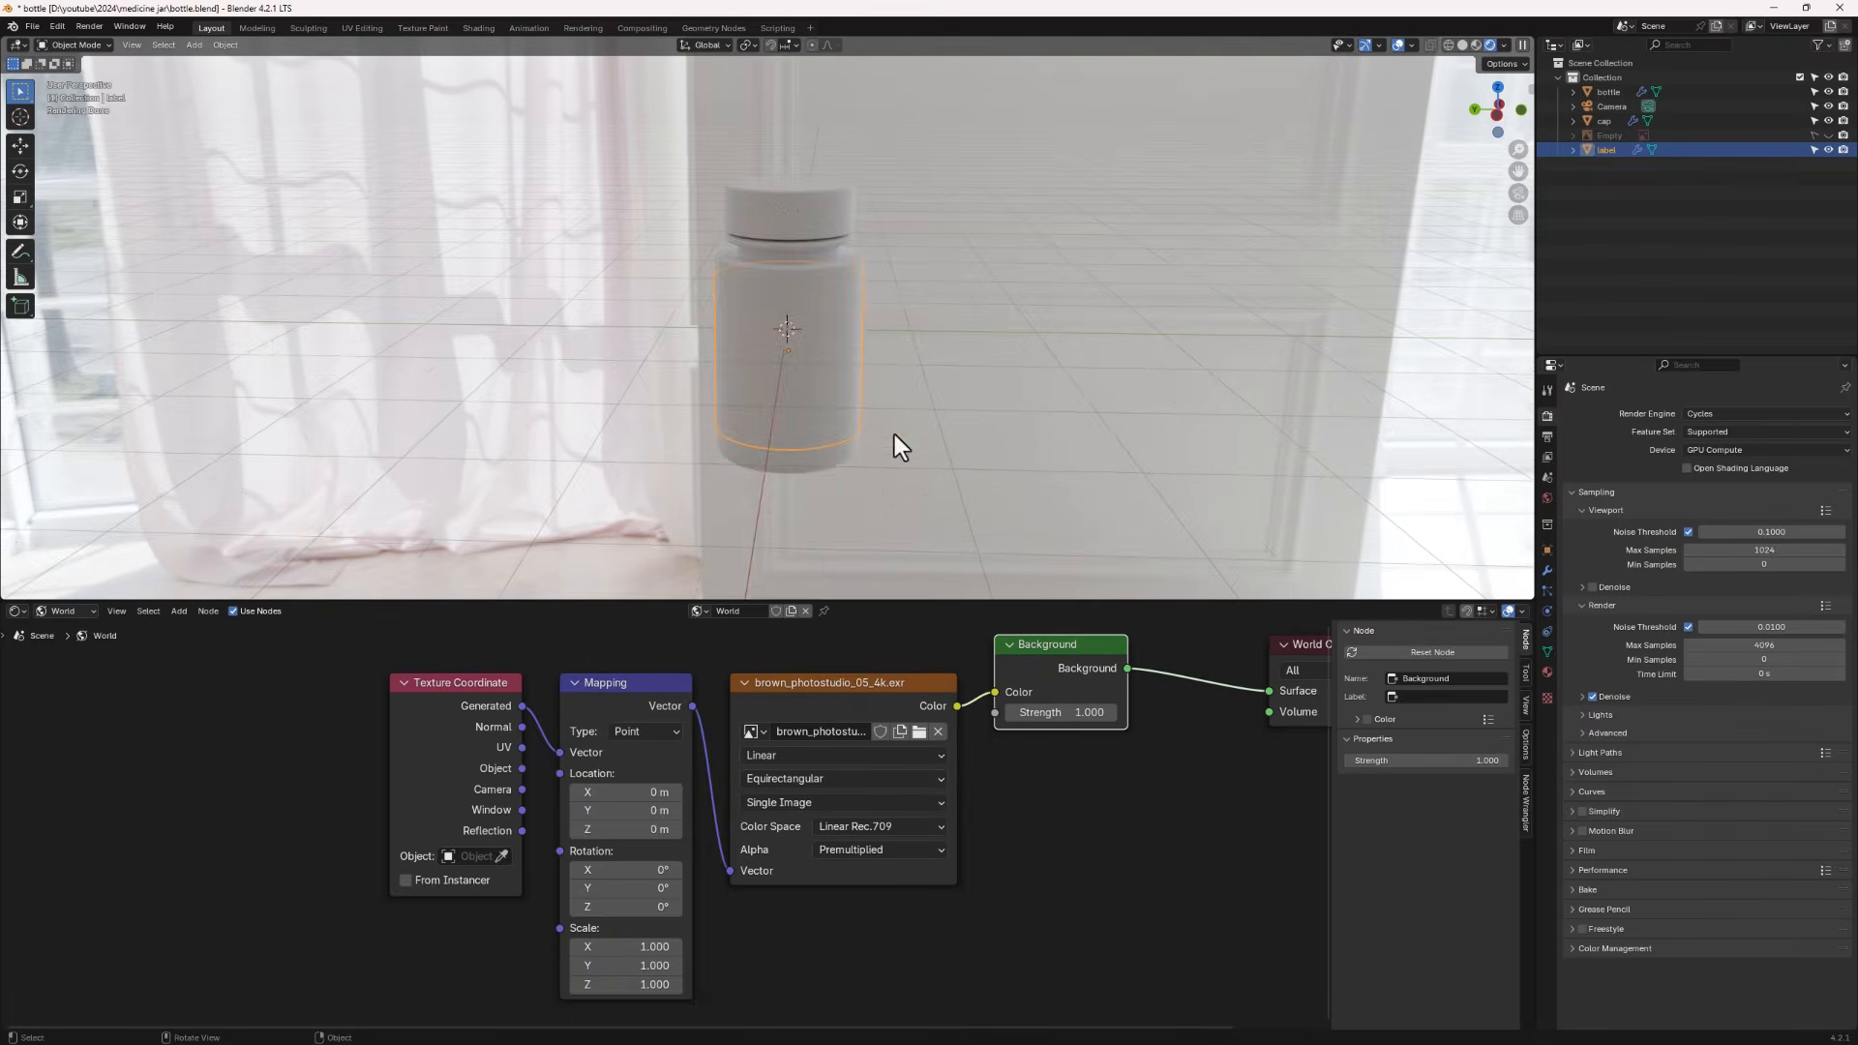
pyautogui.moveTo(400, 426); pyautogui.dragTo(540, 426, button='middle')
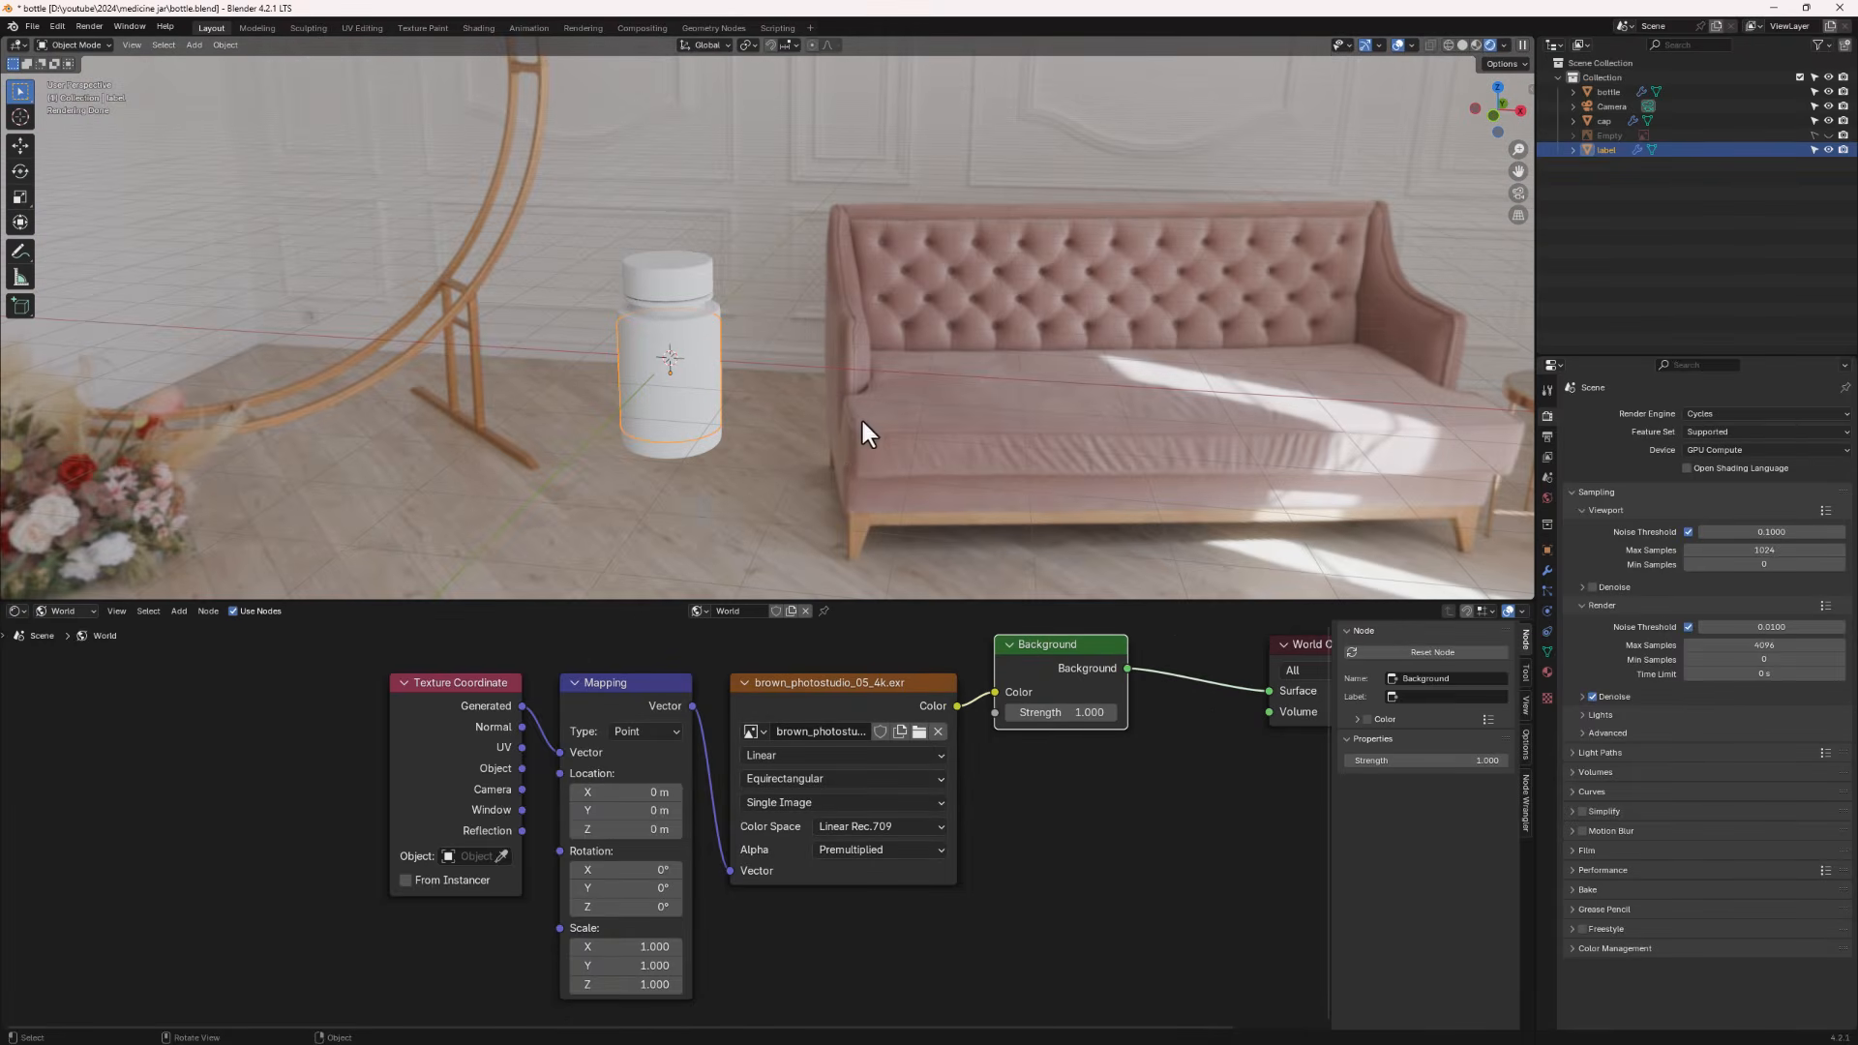
pyautogui.moveTo(641, 409); pyautogui.dragTo(684, 383, button='middle')
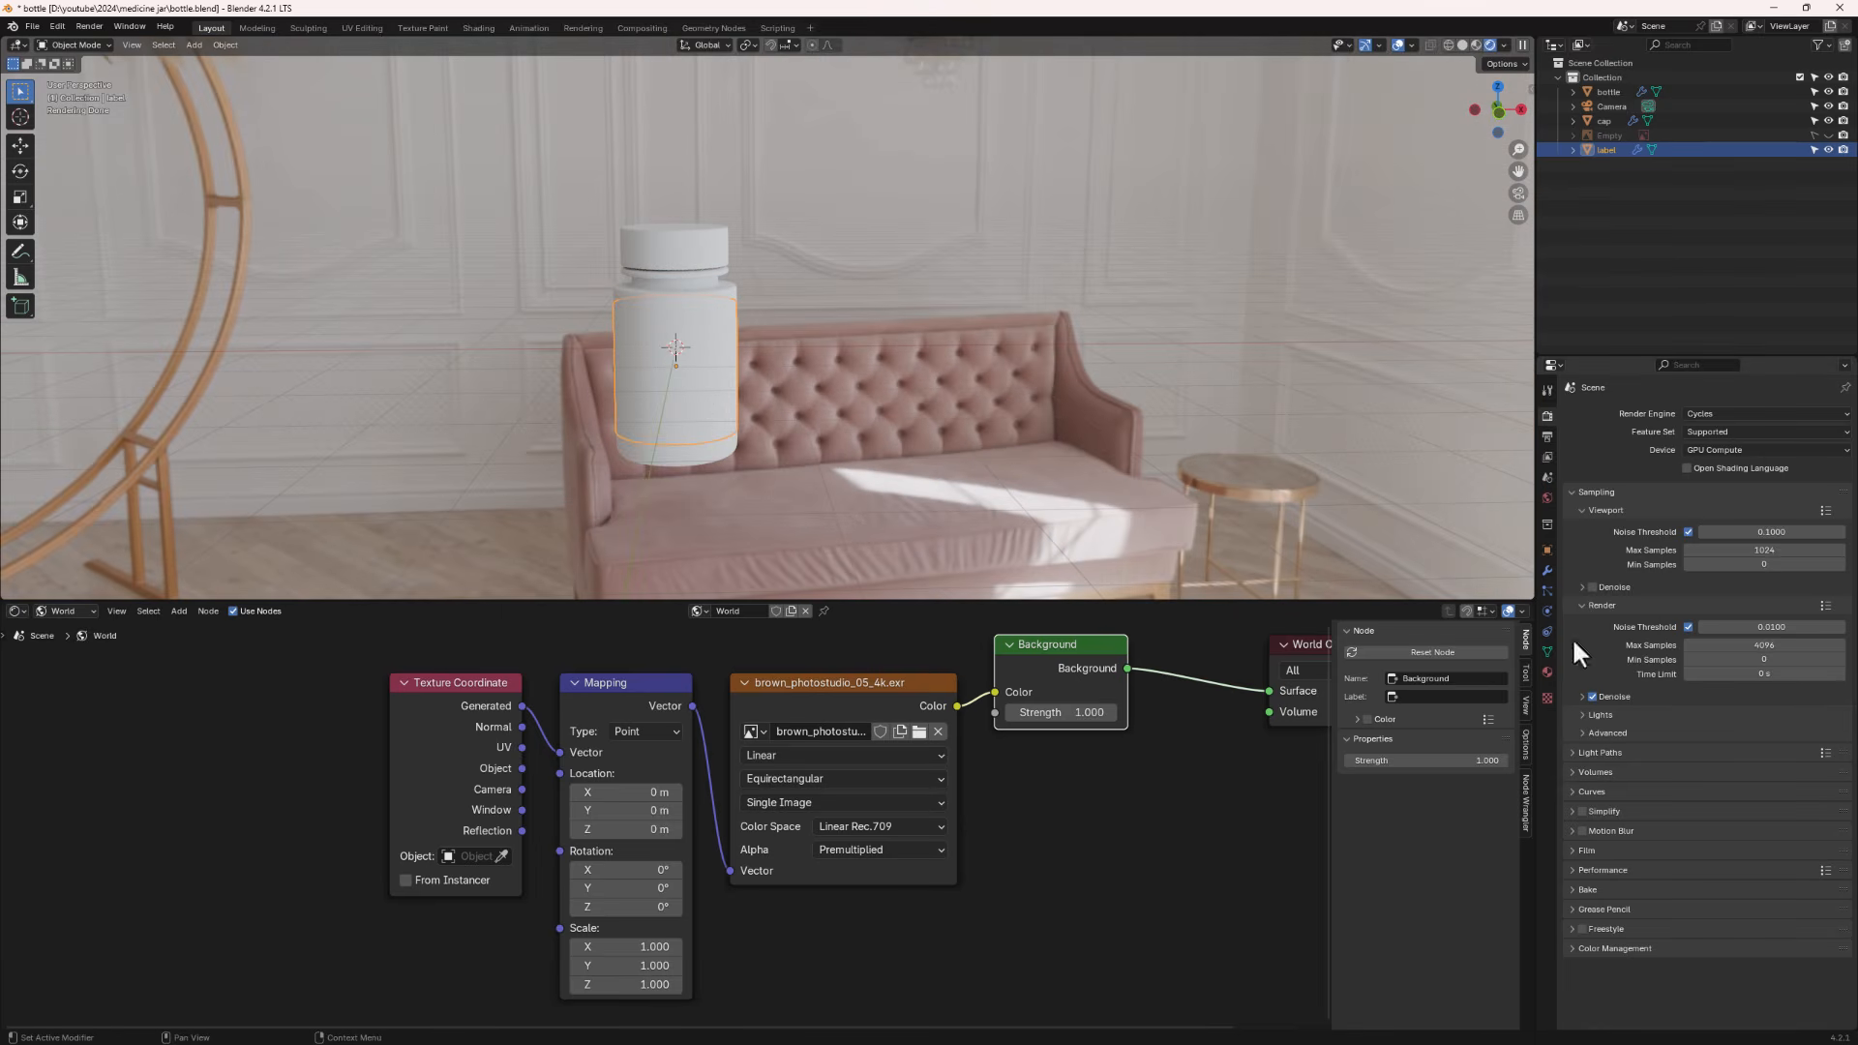
# - Enable a transparent film background in the render settings
pyautogui.click(1573, 850)
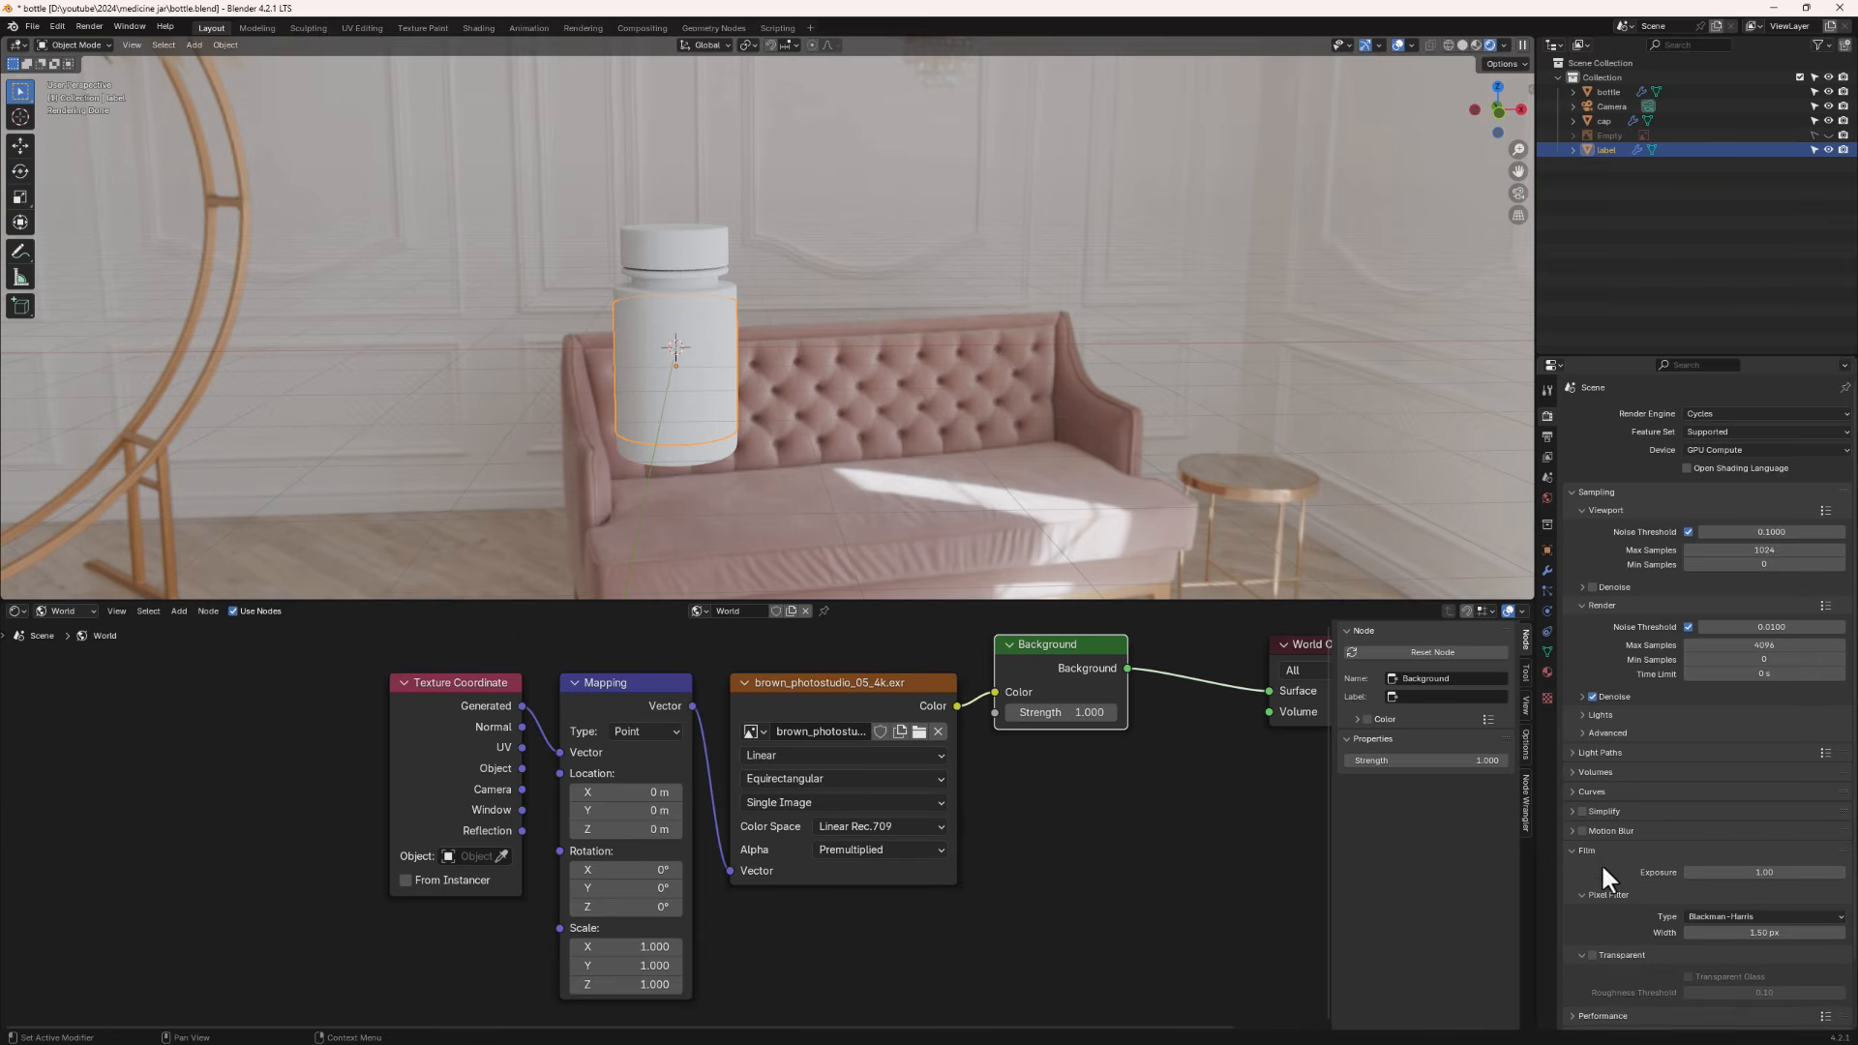
pyautogui.click(1592, 955)
pyautogui.moveTo(640, 409); pyautogui.dragTo(662, 404, button='middle')
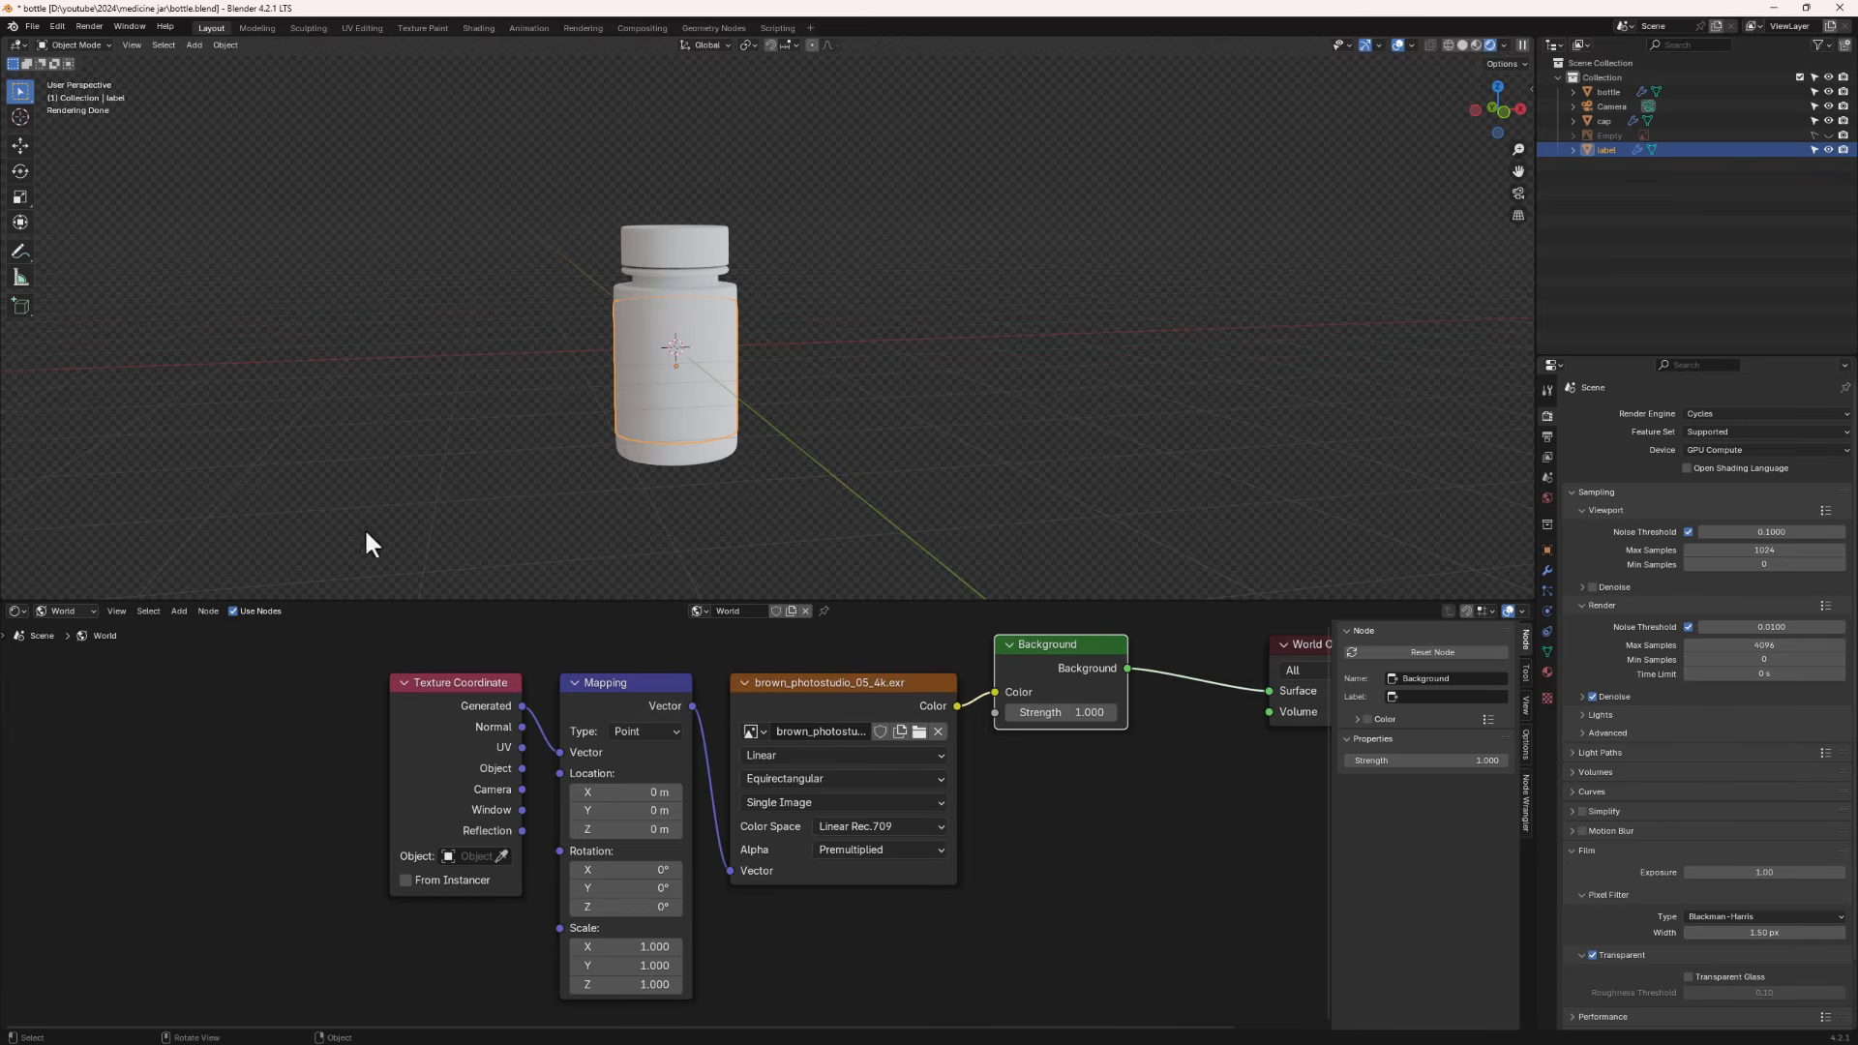
# - Create a new material for the label object and set its base color to orange
pyautogui.click(67, 611)
pyautogui.click(60, 642)
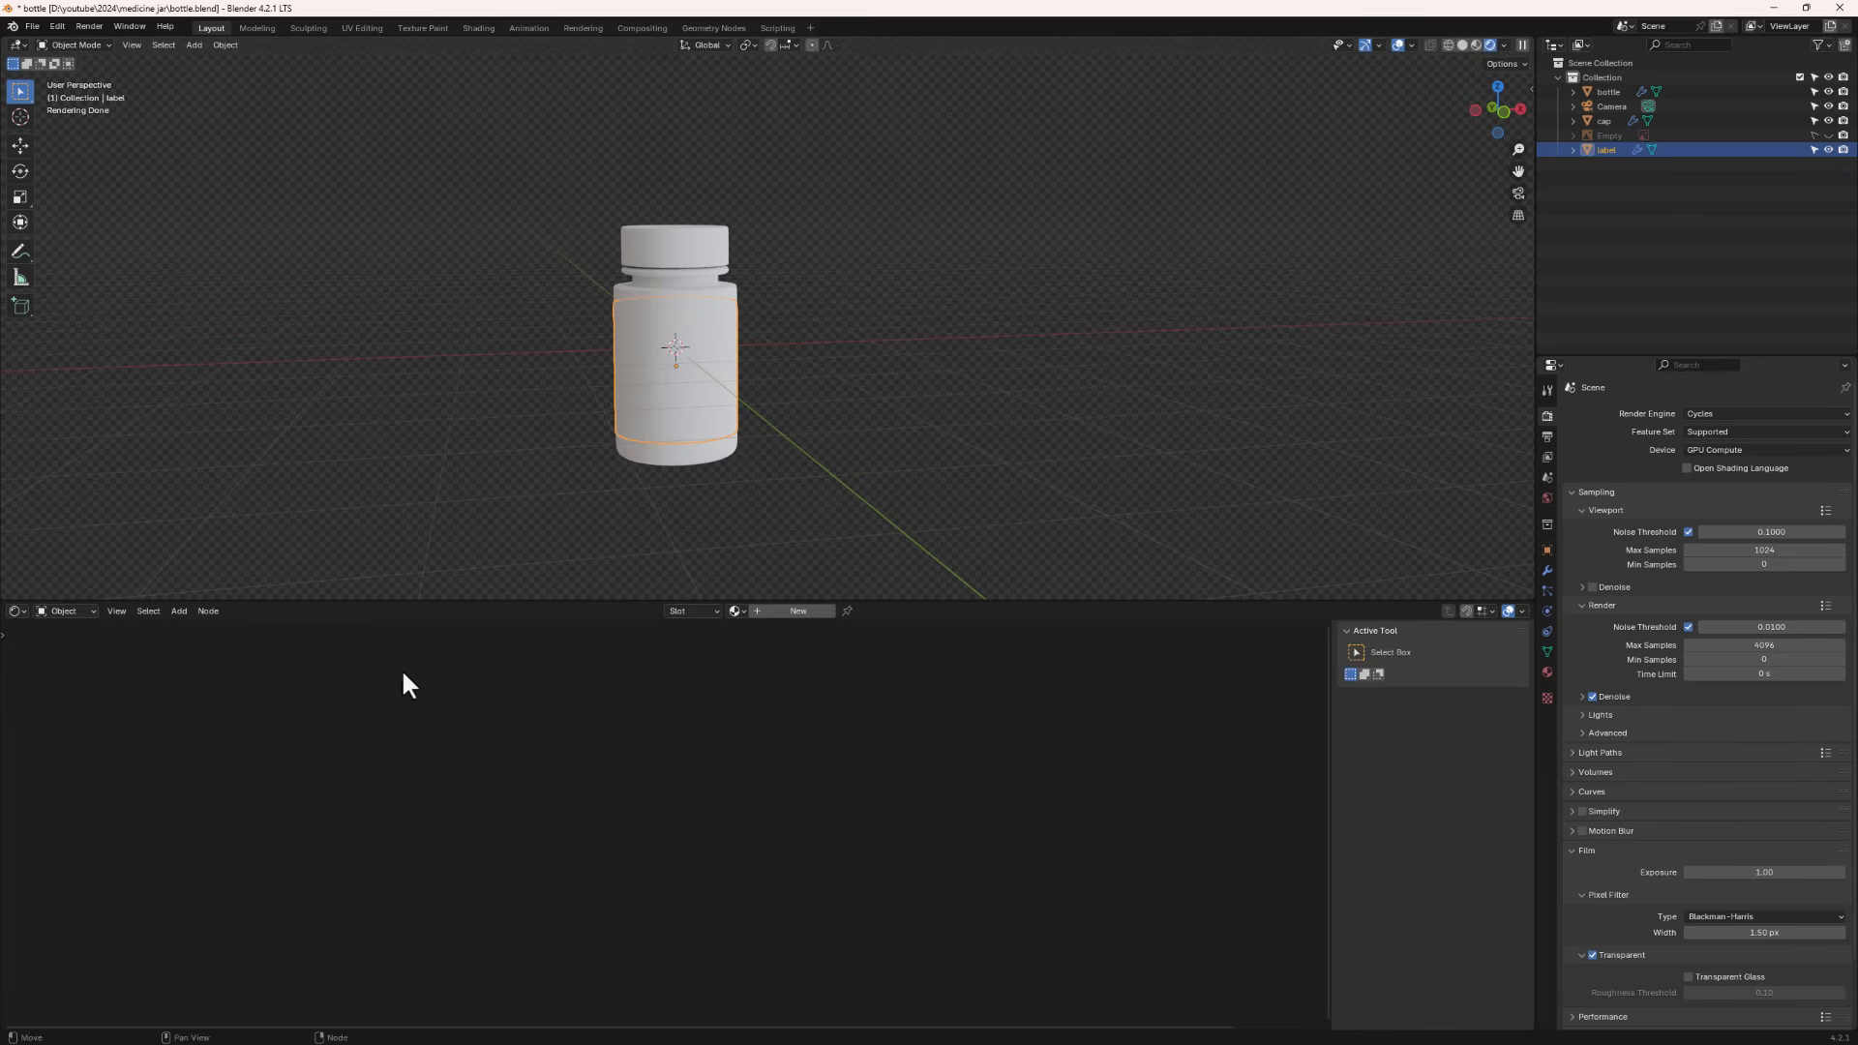
pyautogui.click(791, 611)
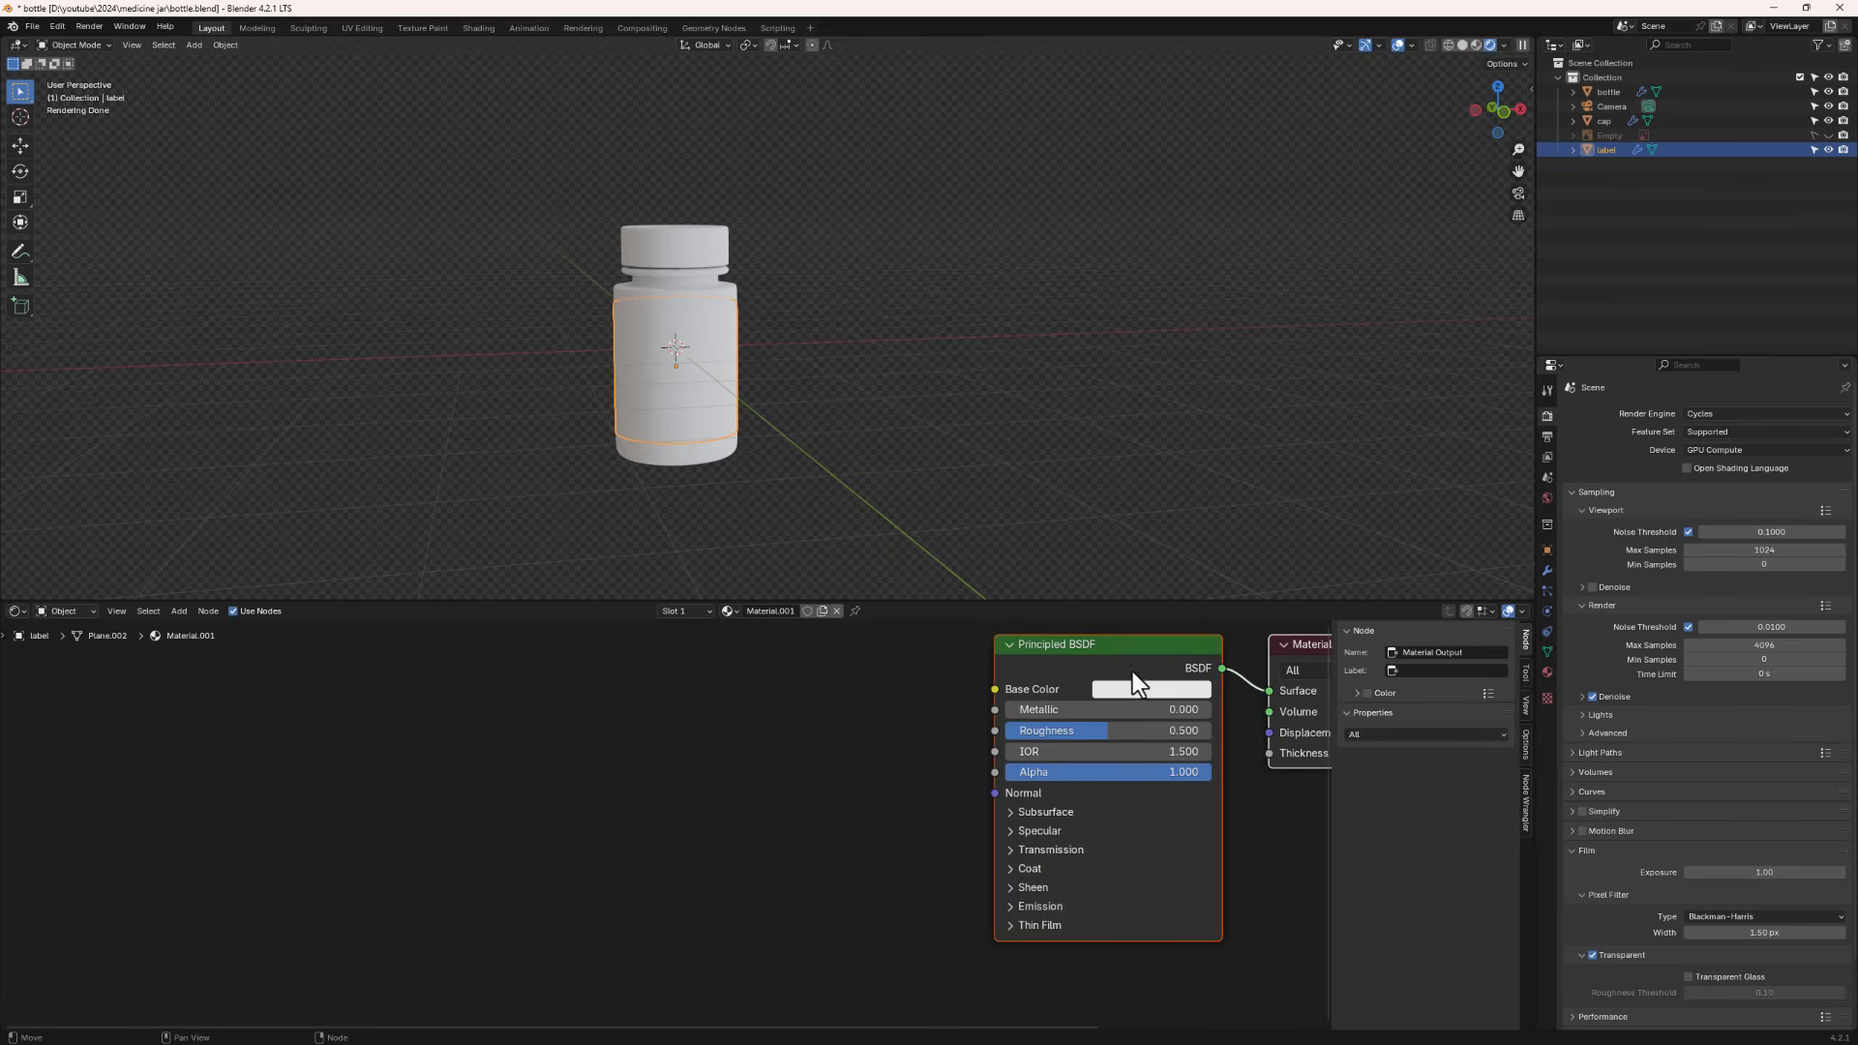
pyautogui.moveTo(1129, 651); pyautogui.dragTo(890, 697, button='middle')
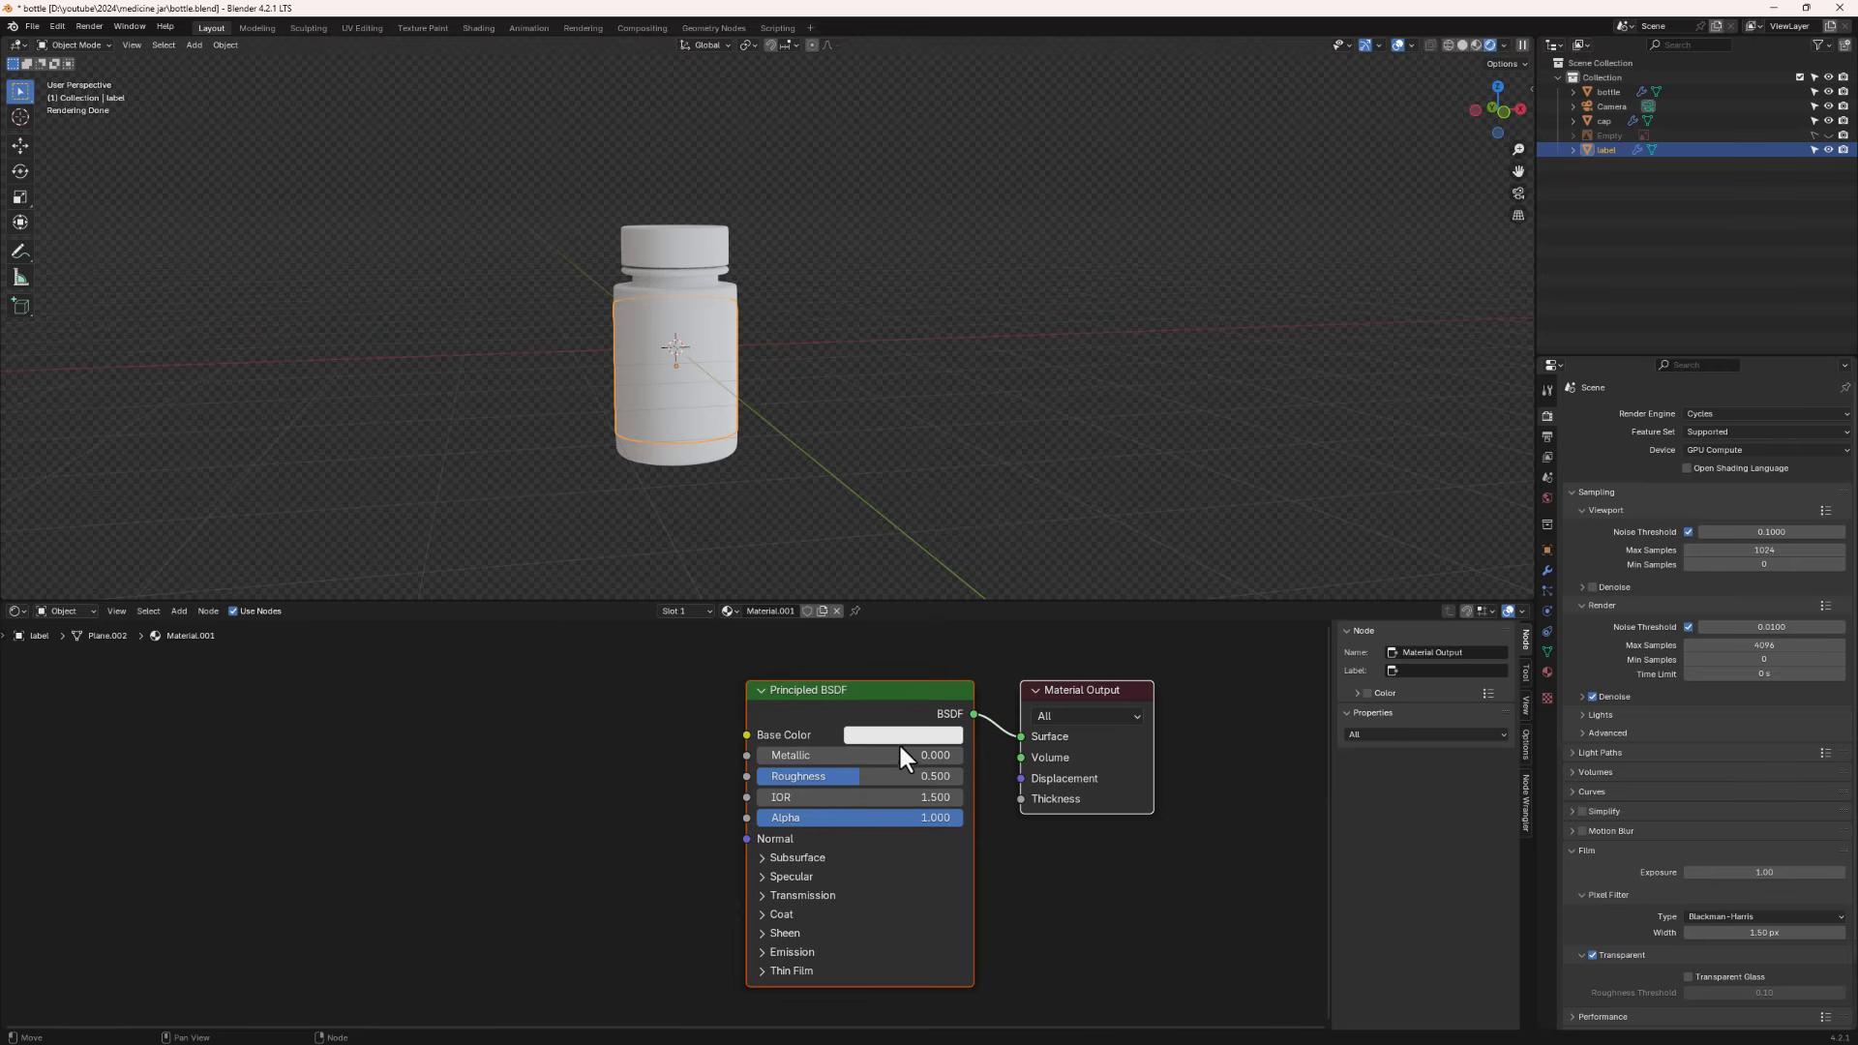
pyautogui.click(901, 738)
pyautogui.moveTo(939, 569)
pyautogui.mouseDown()
pyautogui.moveTo(924, 494)
pyautogui.moveTo(958, 486)
pyautogui.moveTo(910, 556)
pyautogui.moveTo(895, 540)
pyautogui.moveTo(974, 479)
pyautogui.moveTo(932, 568)
pyautogui.mouseUp()
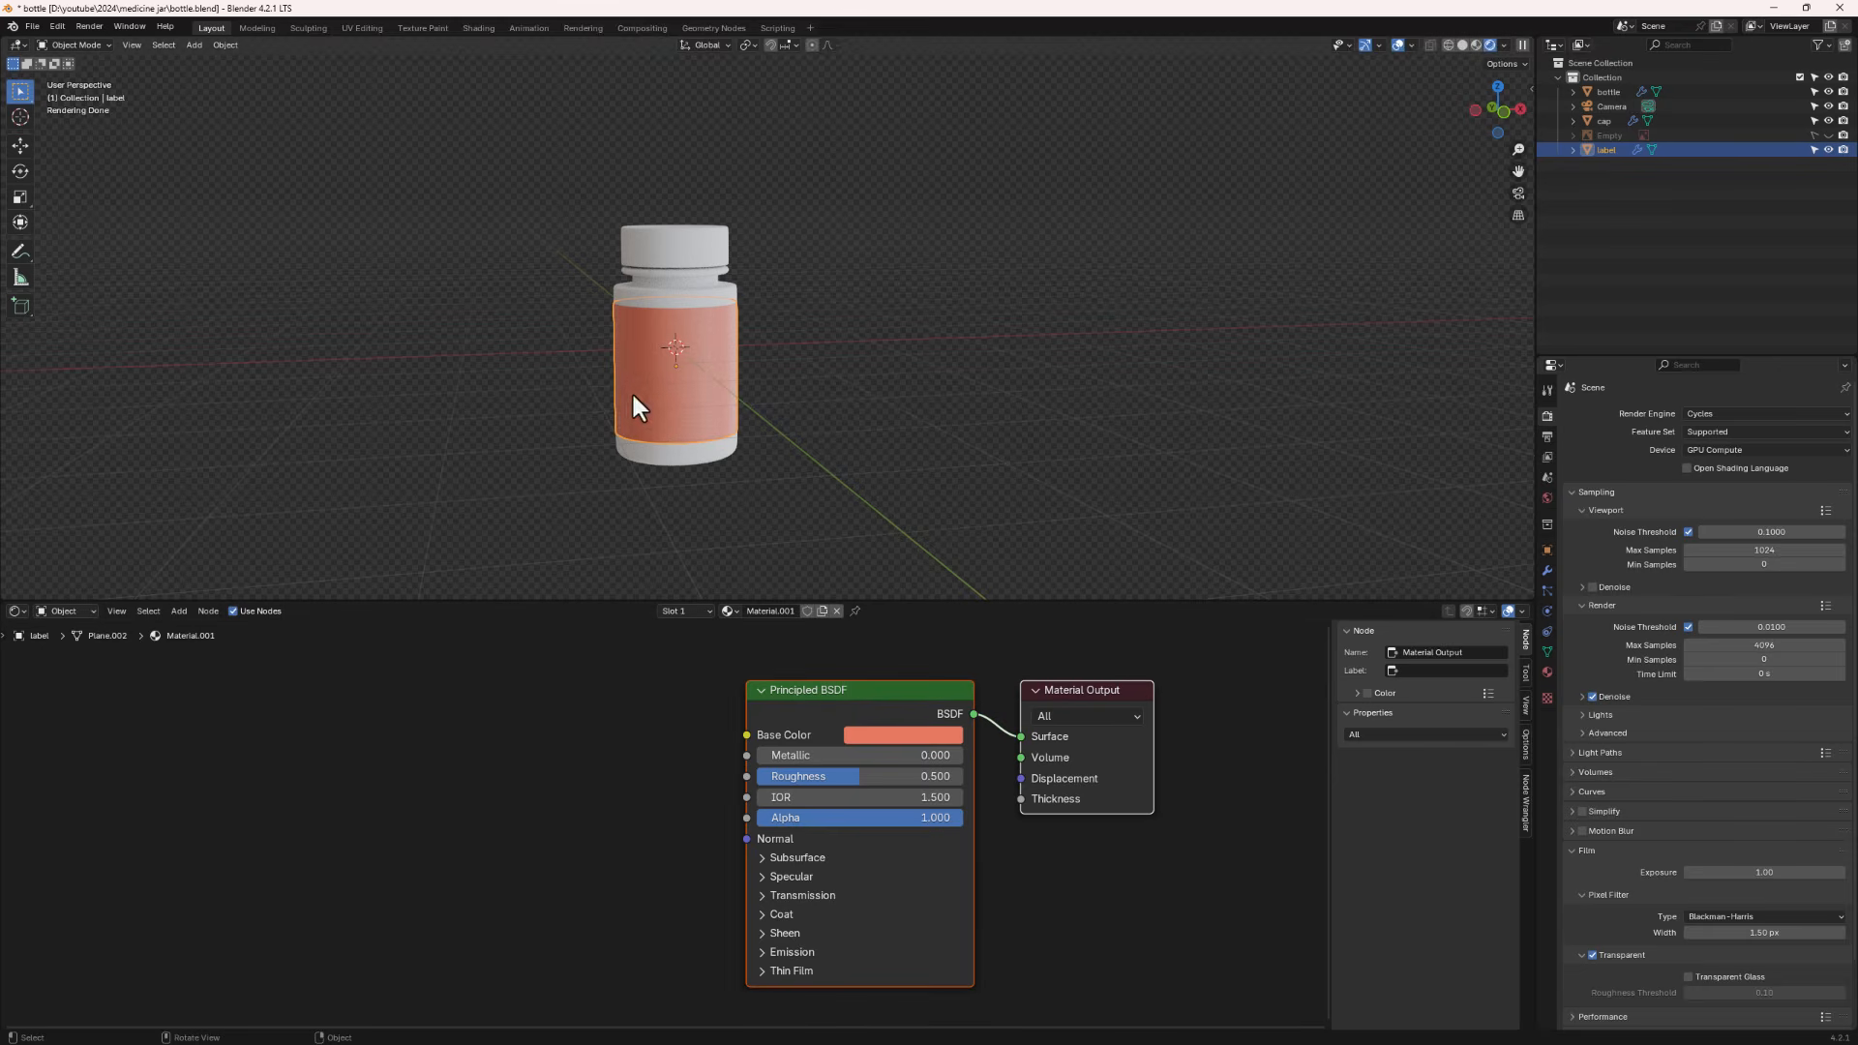
pyautogui.click(677, 743)
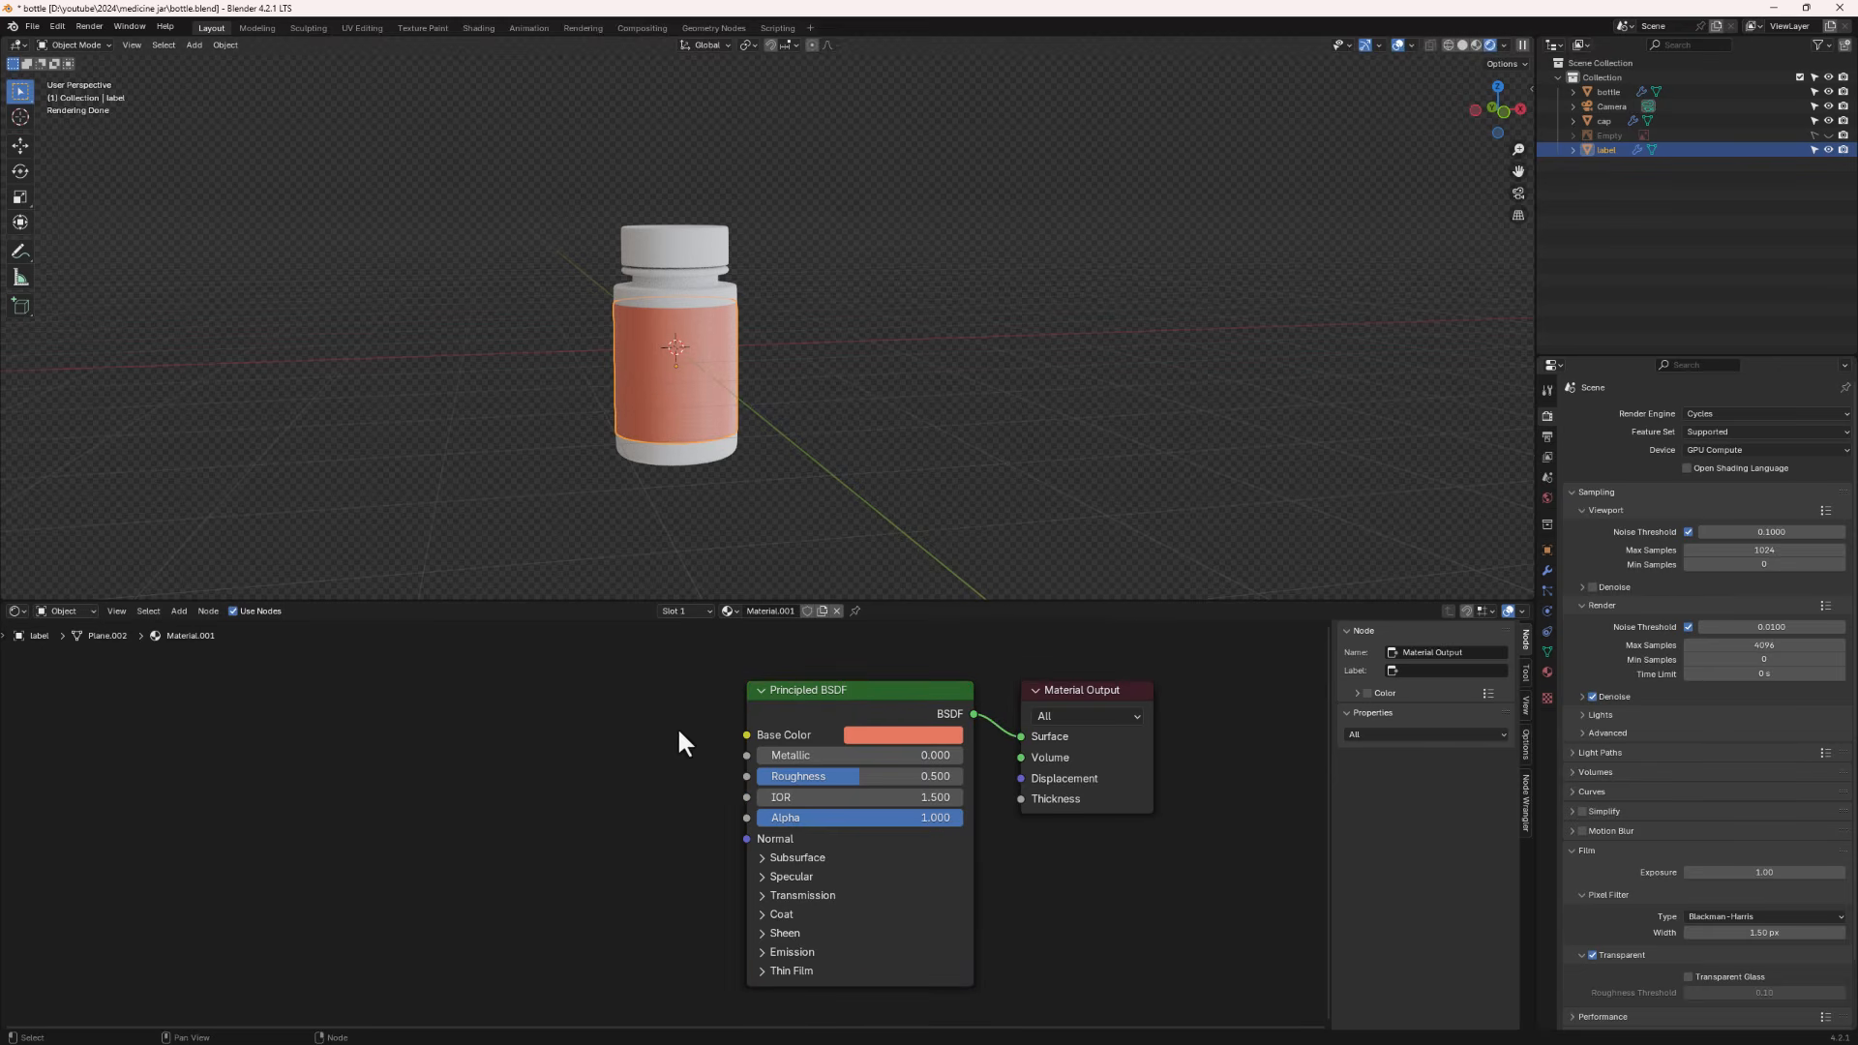
# - Add an image texture setup to the Principled BSDF with Node Wrangler and load label.psd
pyautogui.click(857, 691)
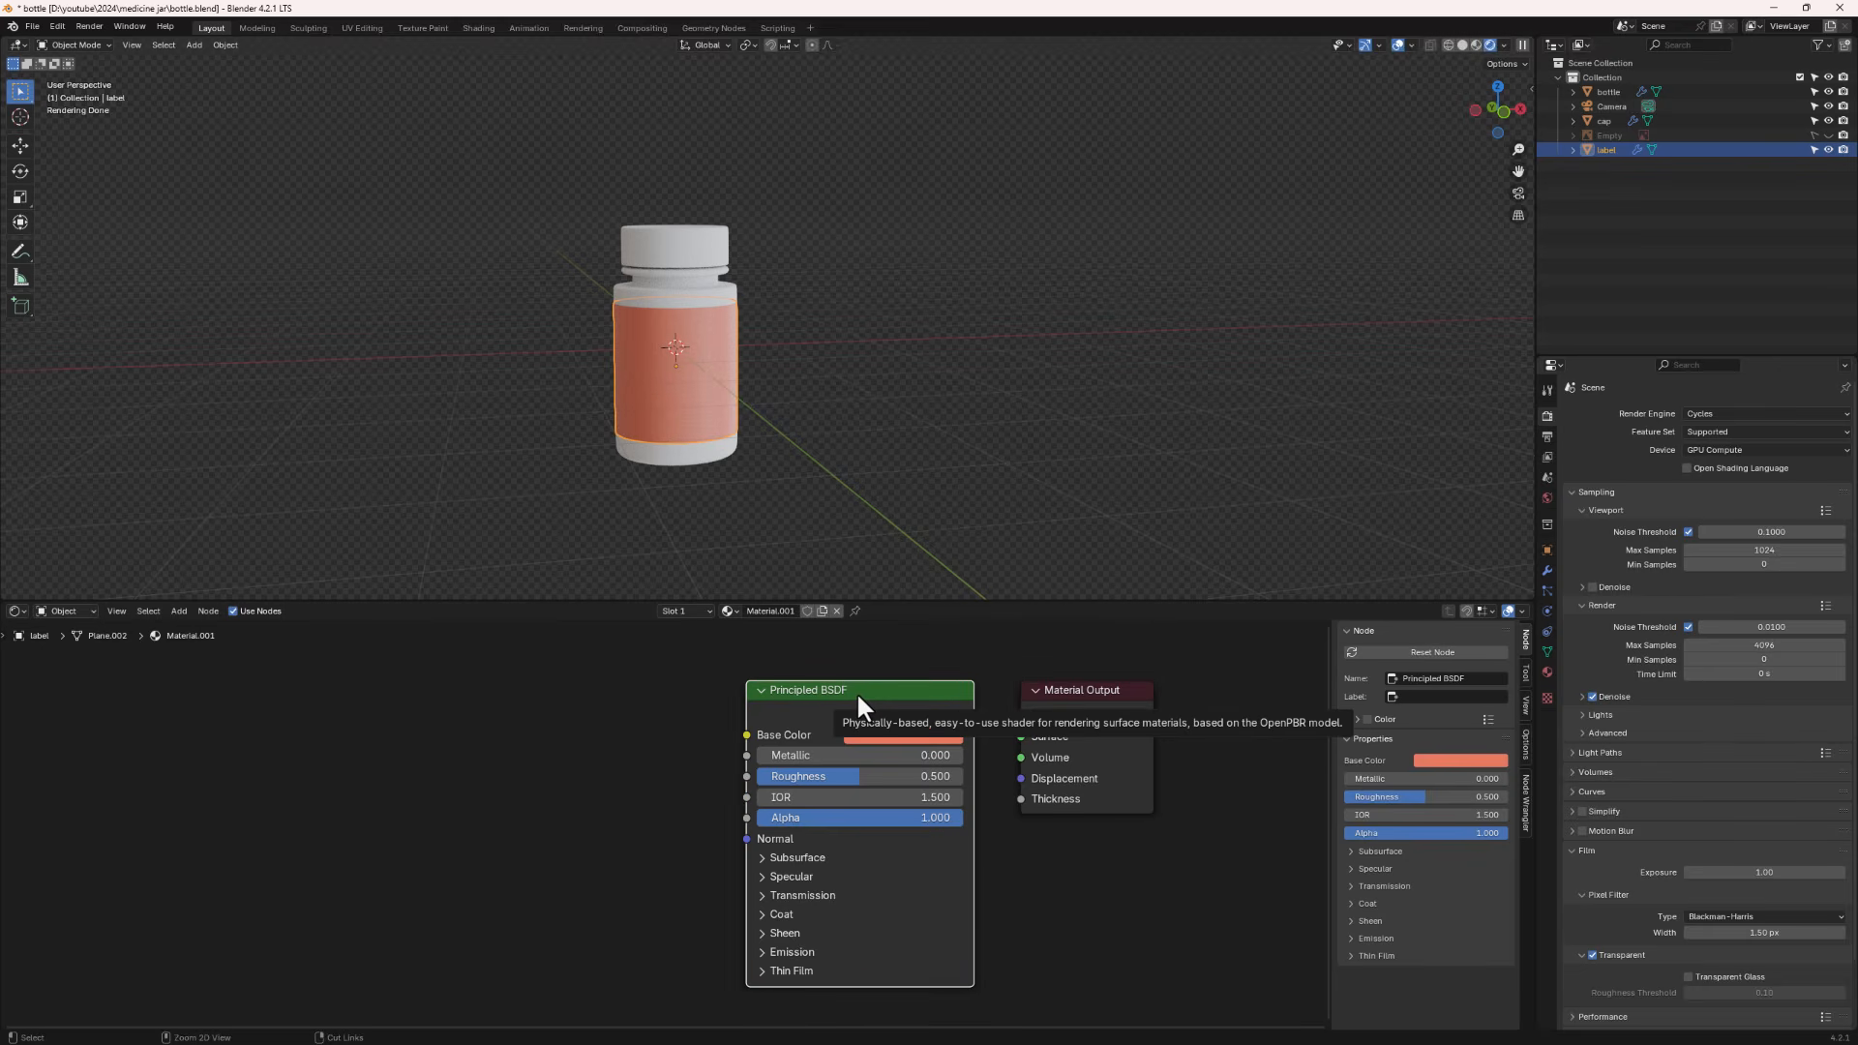
pyautogui.hotkey('ctrl', 't')
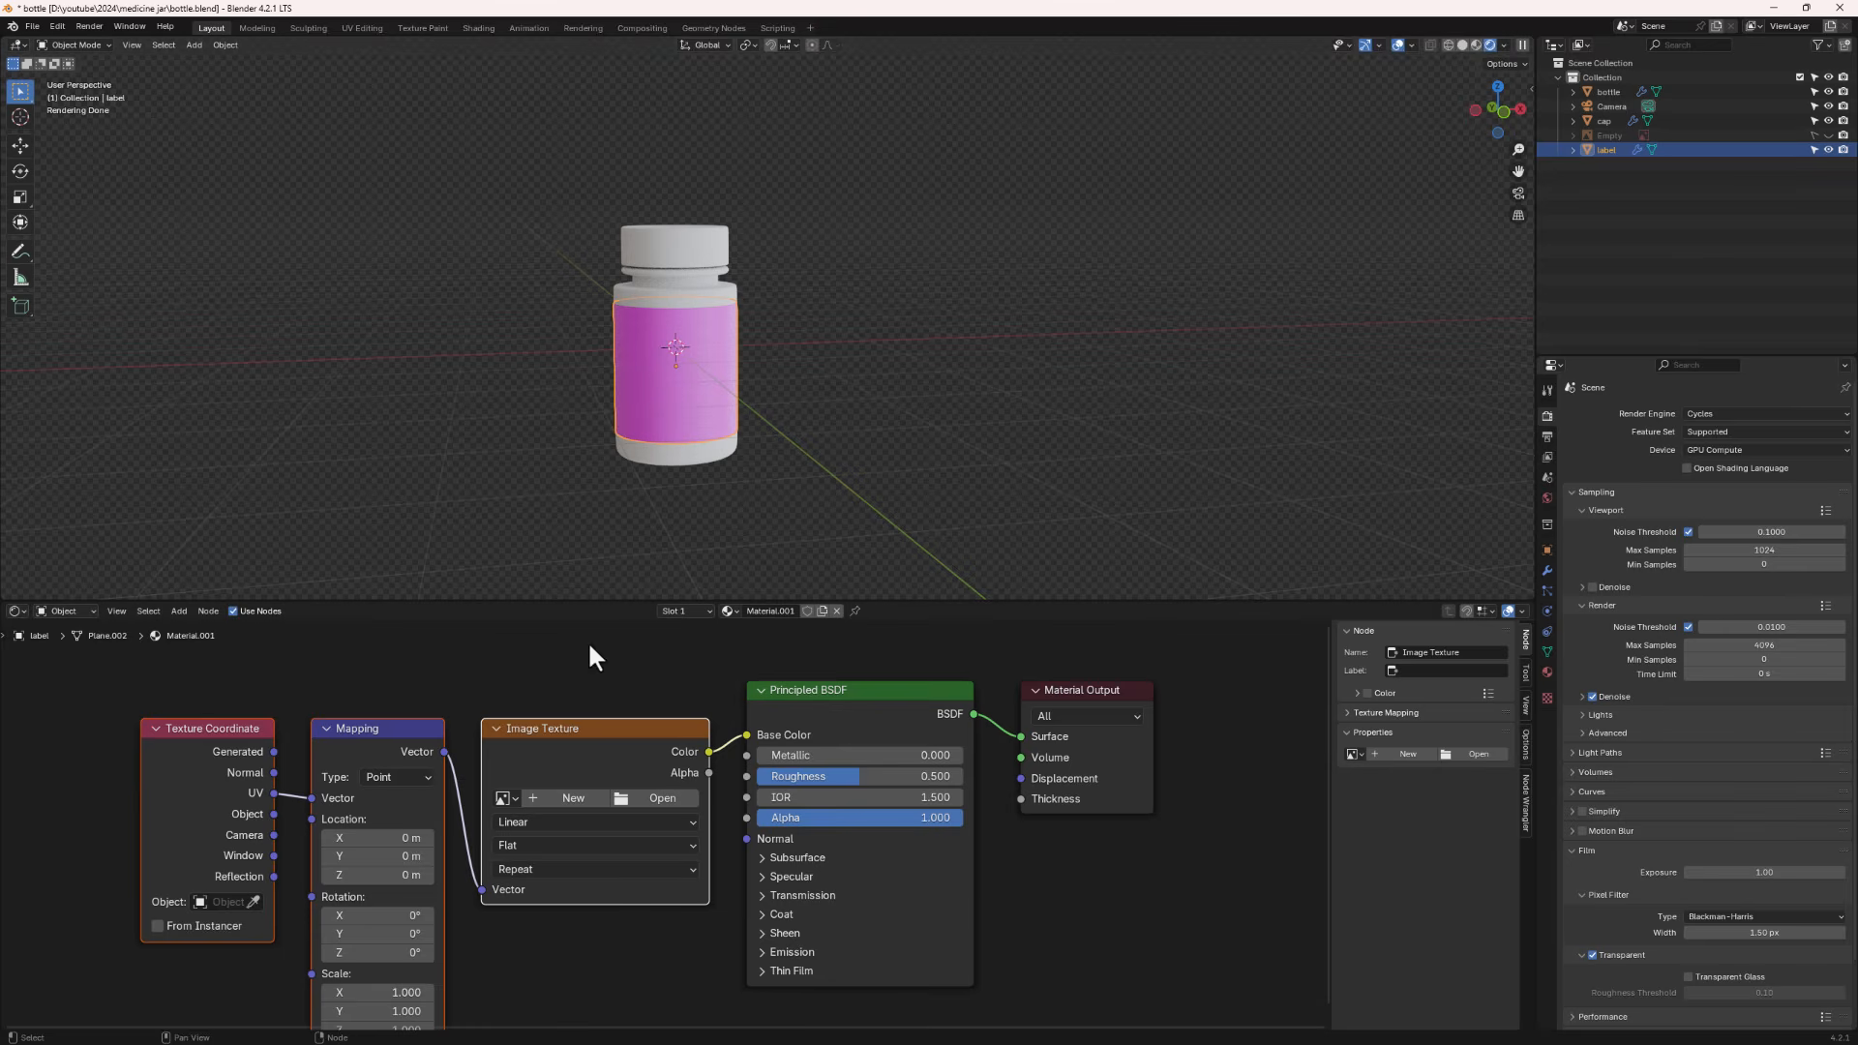
pyautogui.click(666, 795)
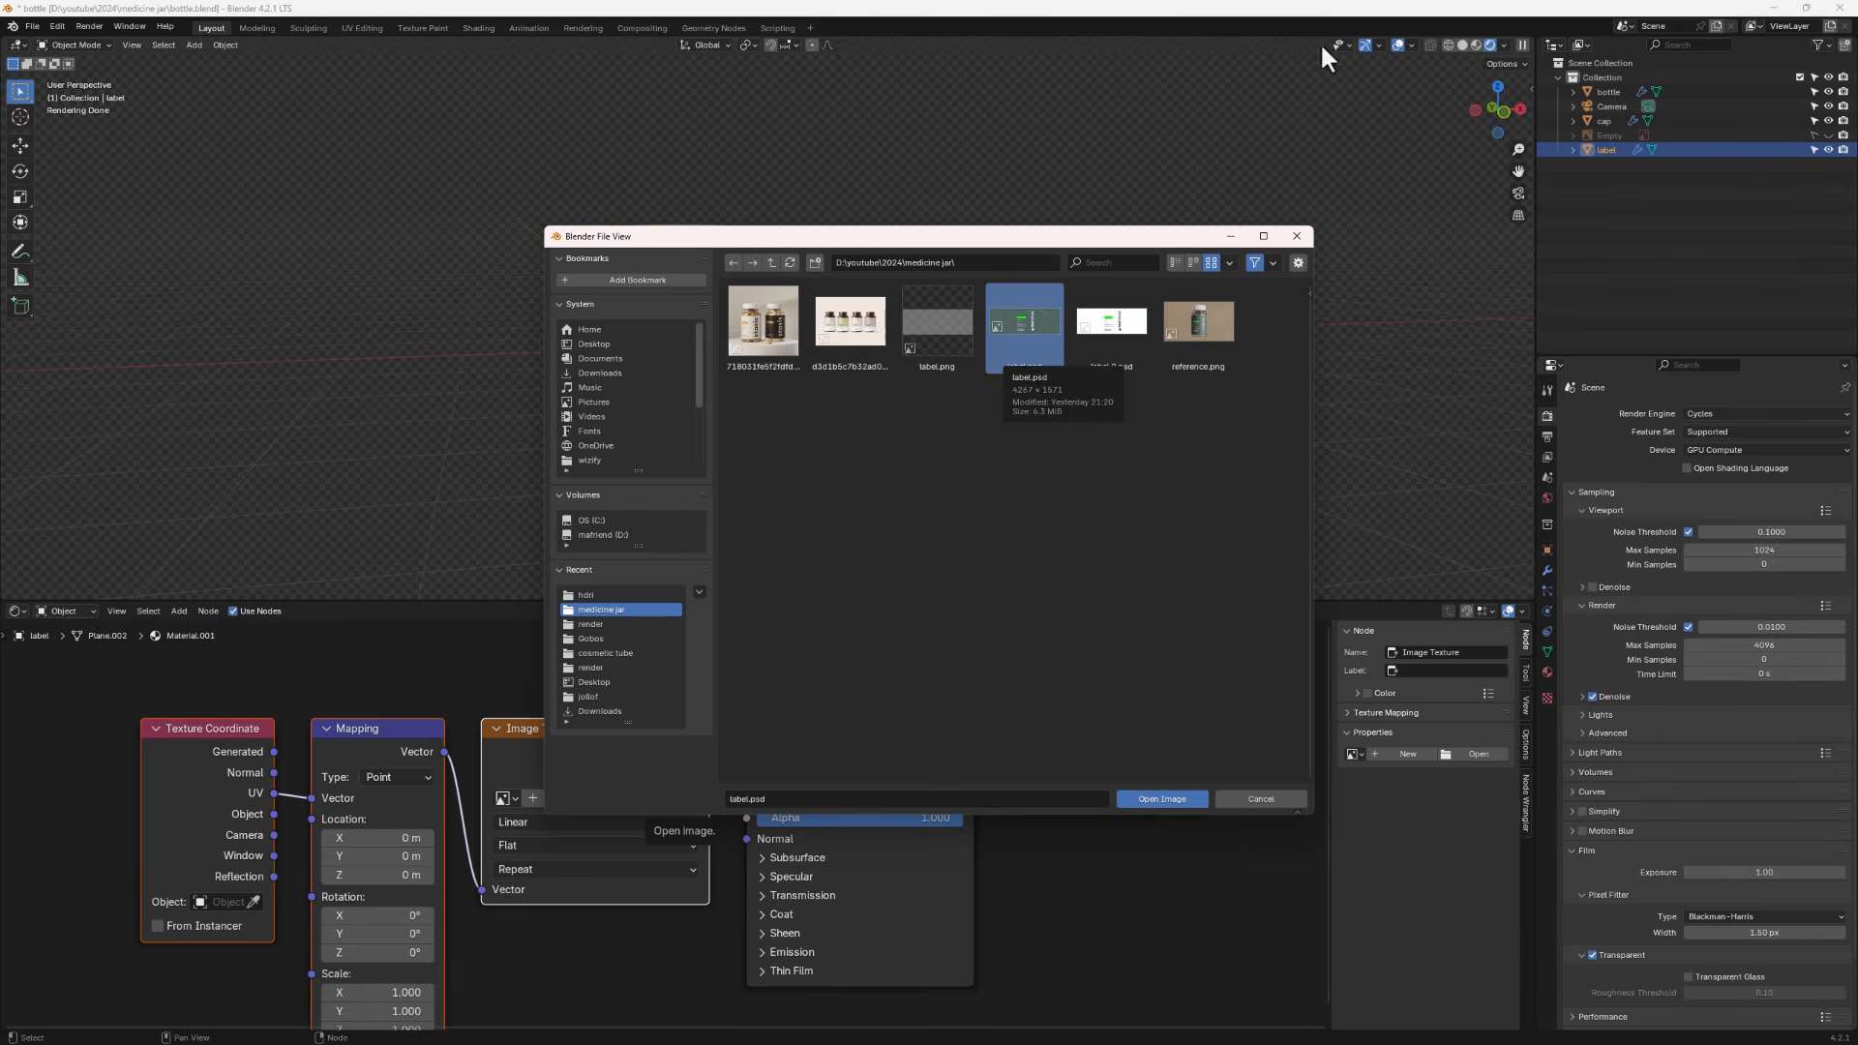
pyautogui.click(1168, 799)
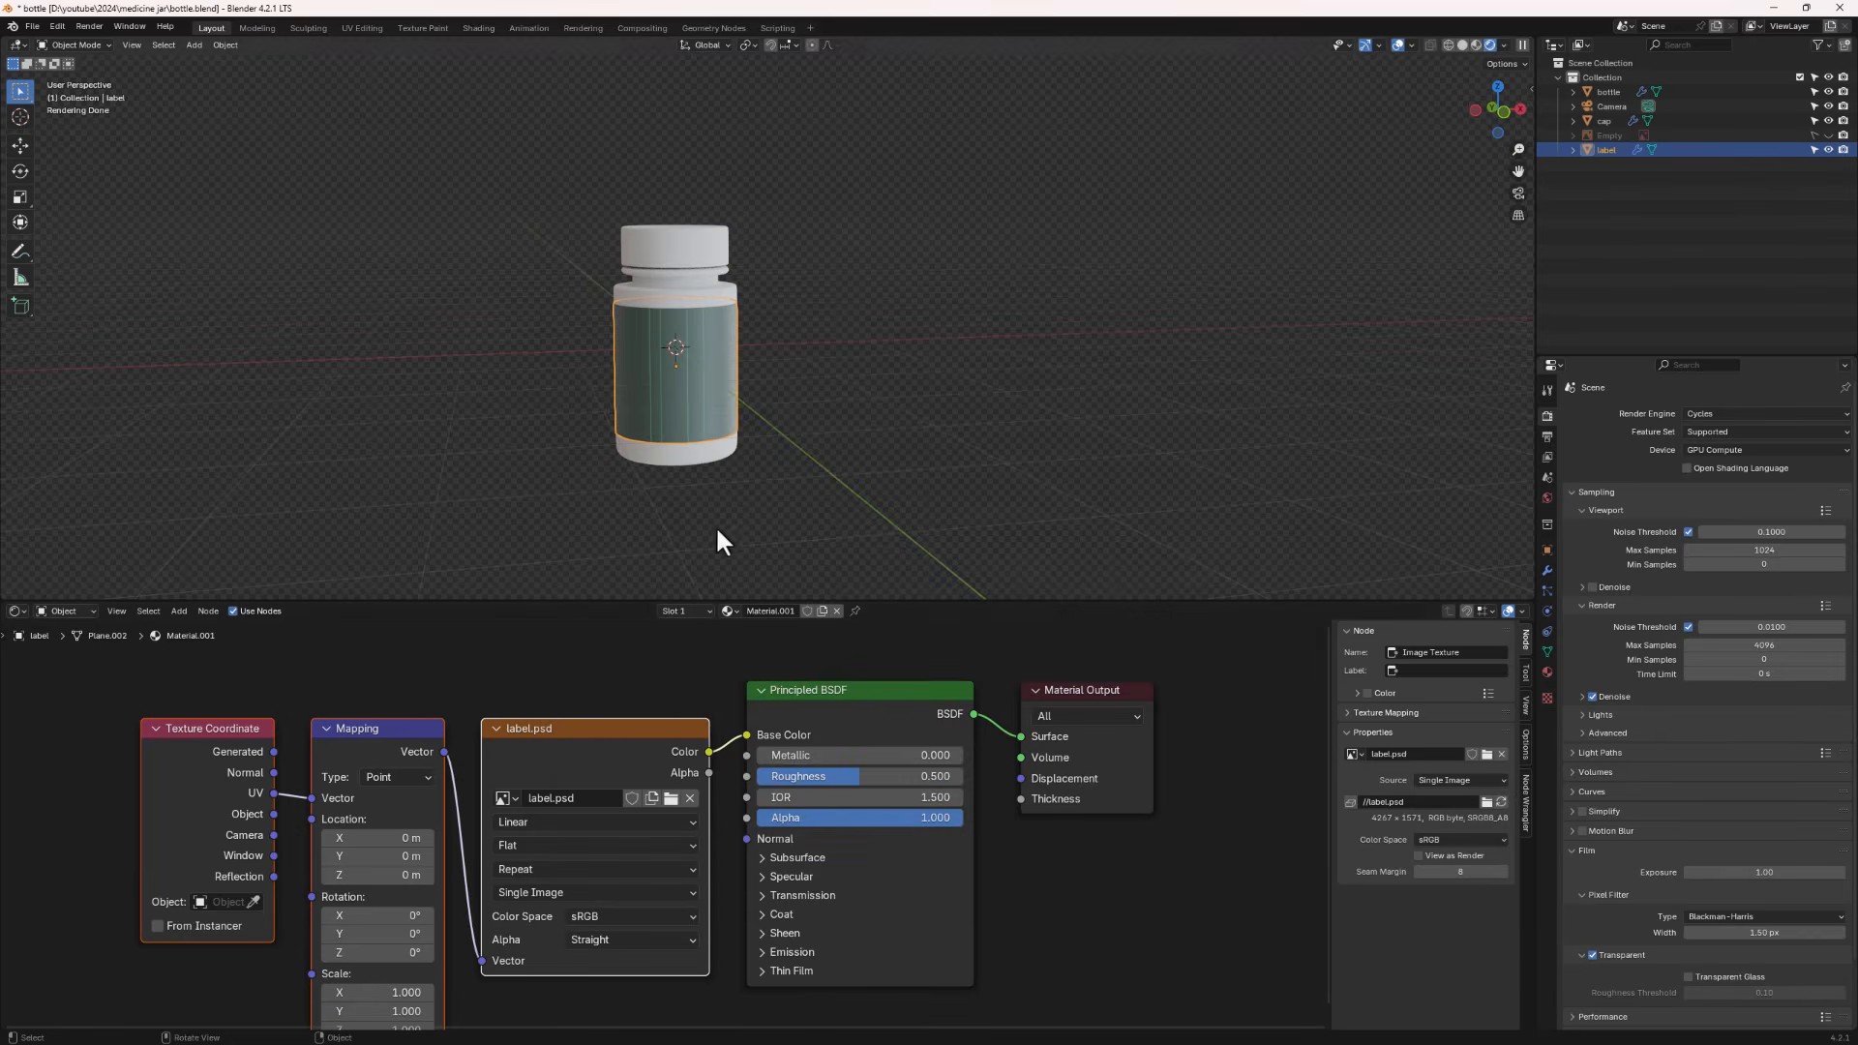
pyautogui.moveTo(759, 422); pyautogui.dragTo(961, 429, button='middle')
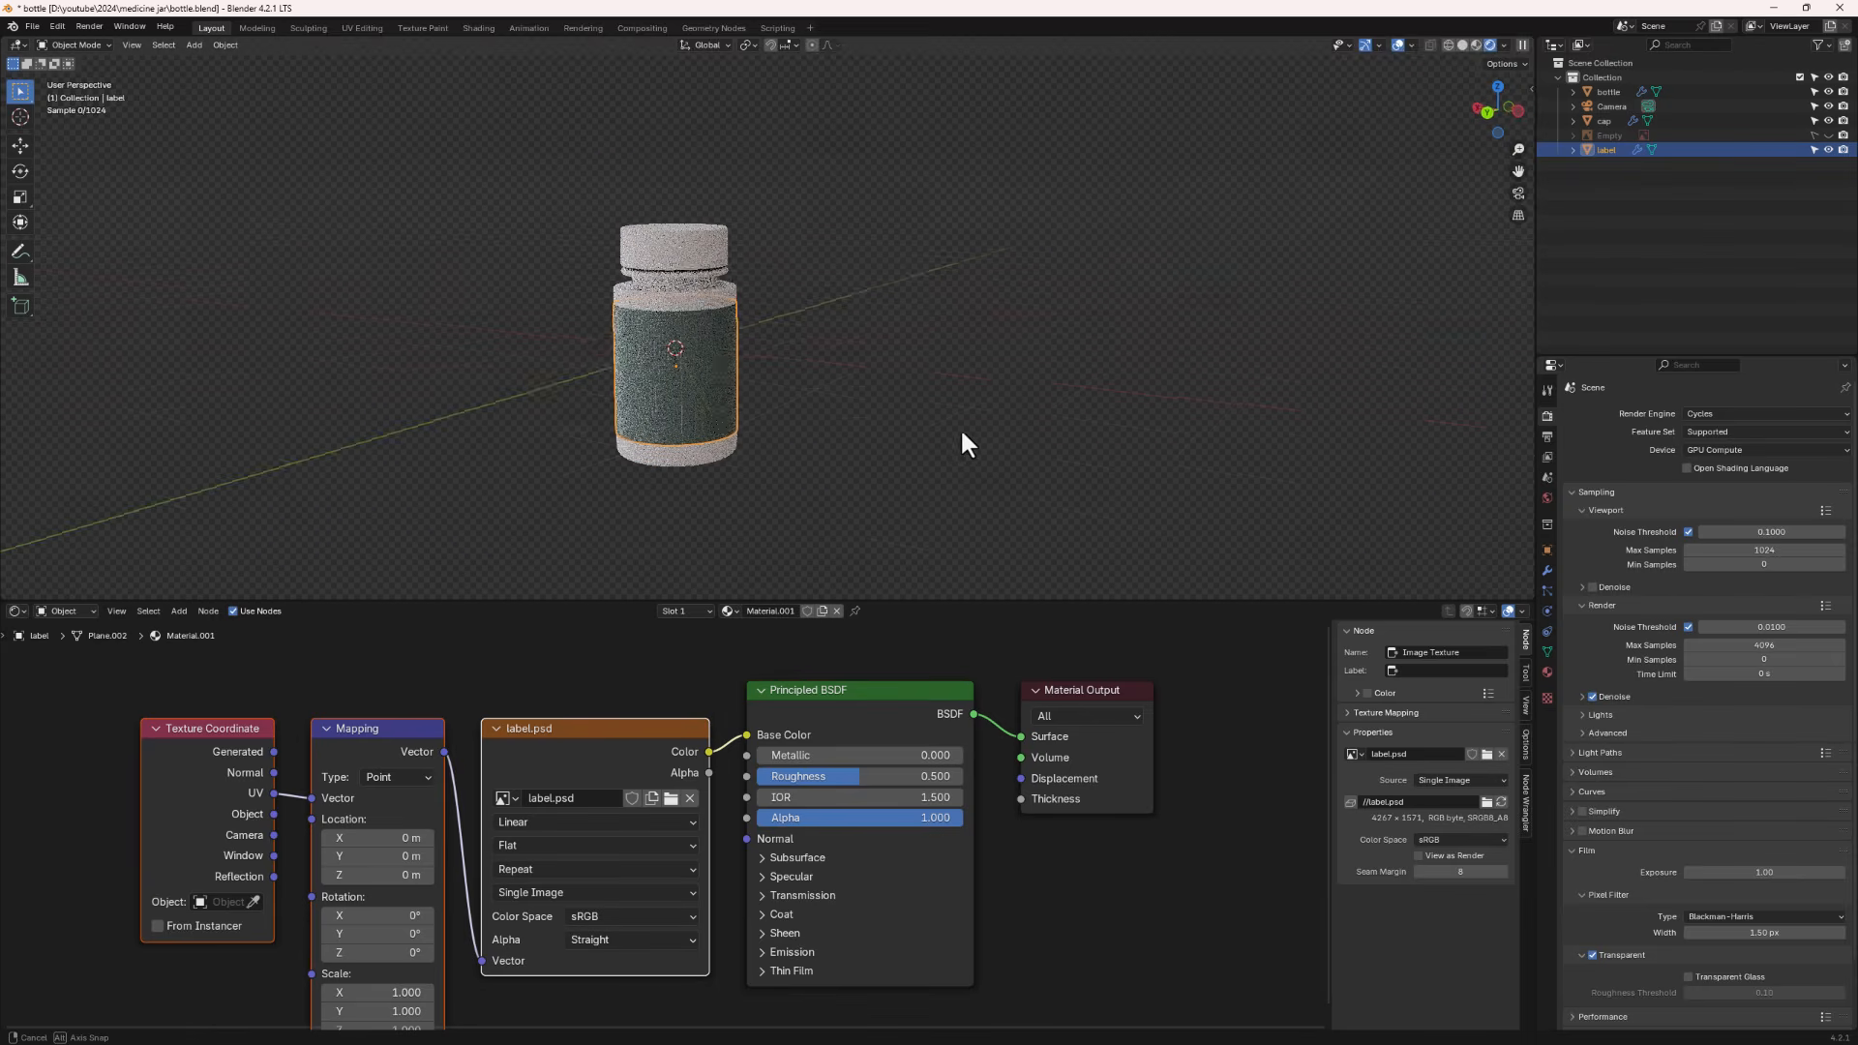
pyautogui.scroll(4, 731, 374)
pyautogui.moveTo(733, 374); pyautogui.dragTo(352, 386, button='middle')
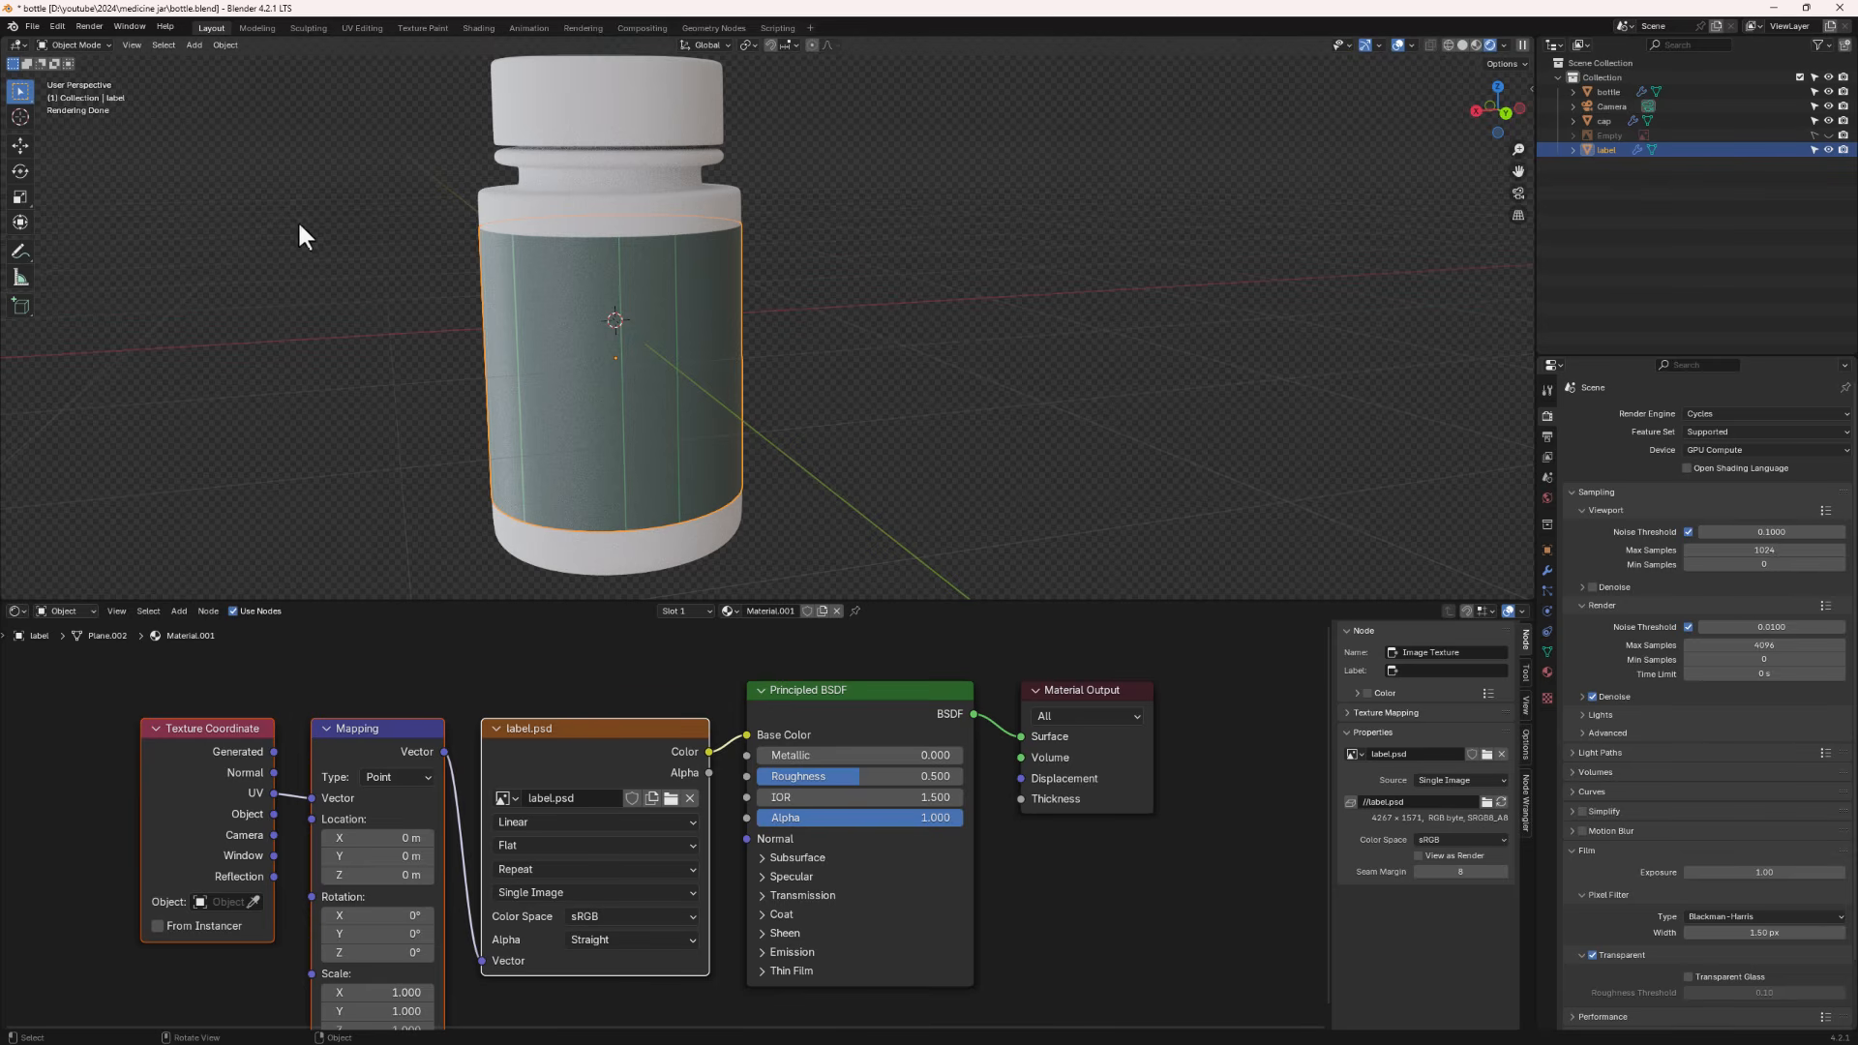
# - Unwrap the label mesh in the UV Editing workspace
pyautogui.click(367, 27)
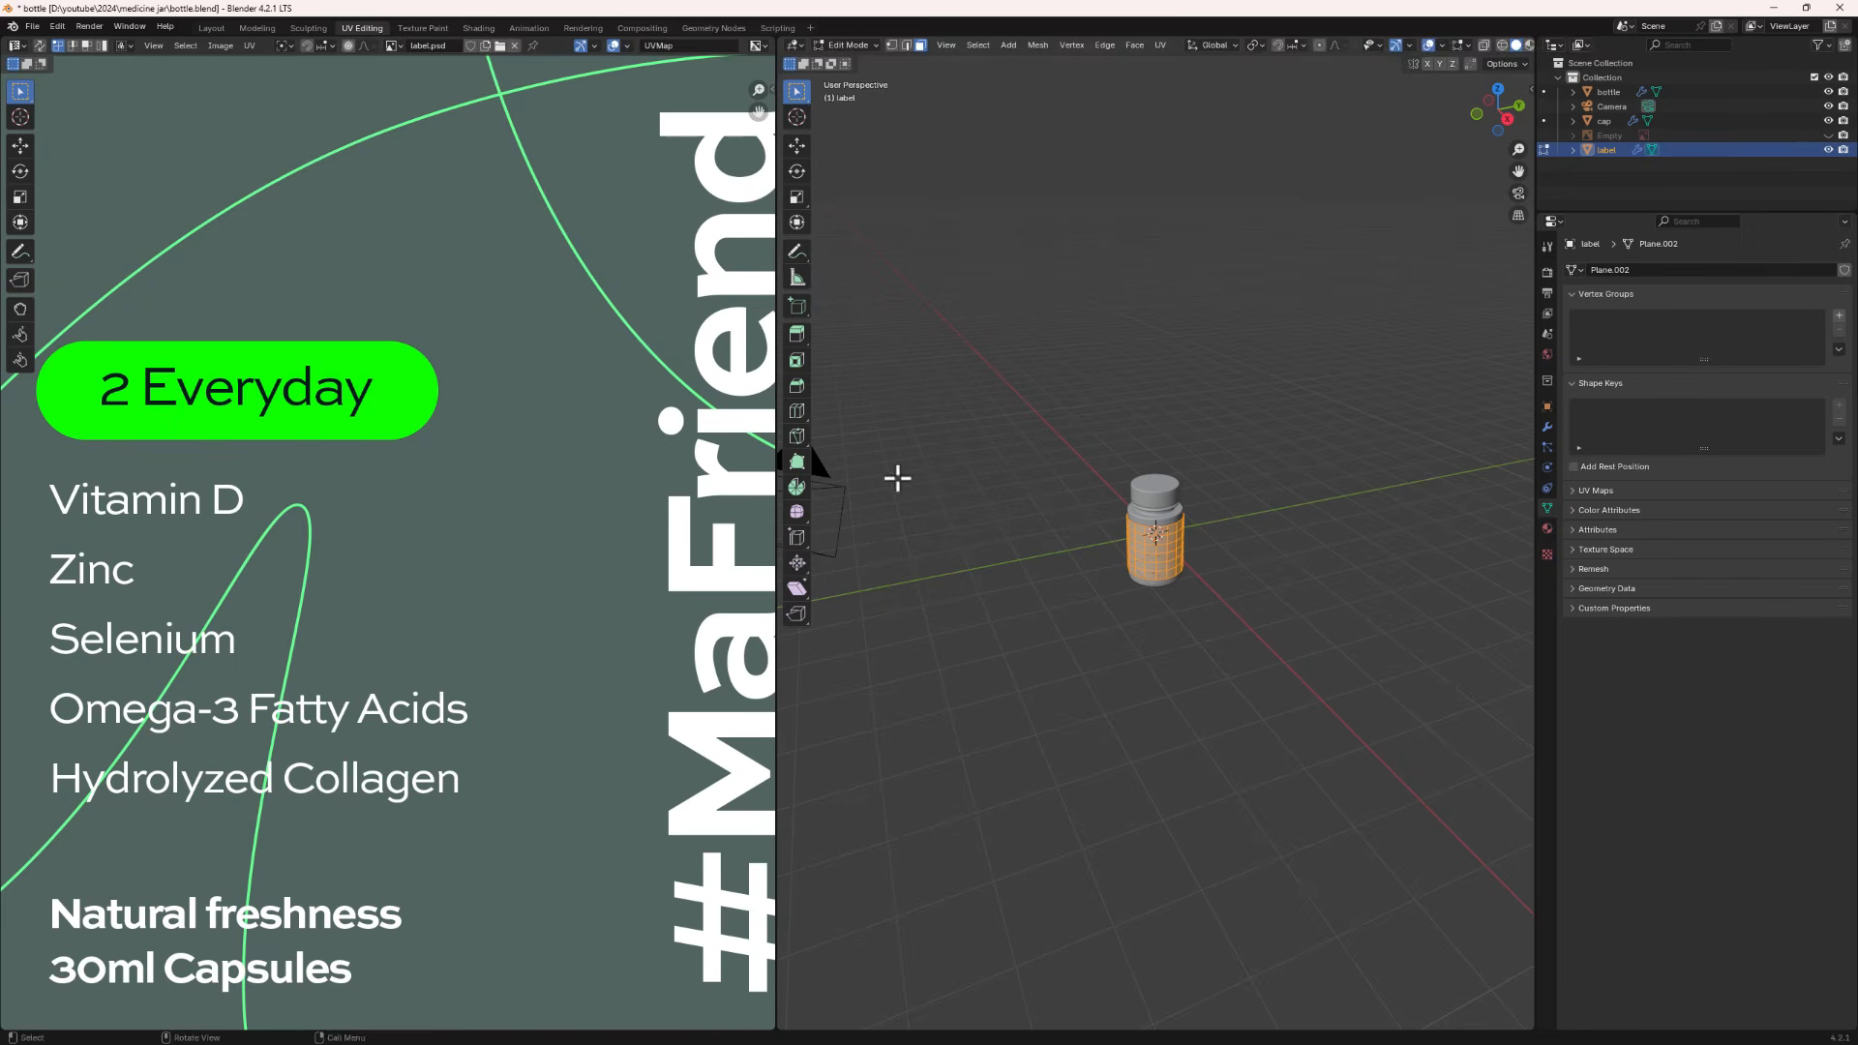
pyautogui.scroll(4, 1087, 593)
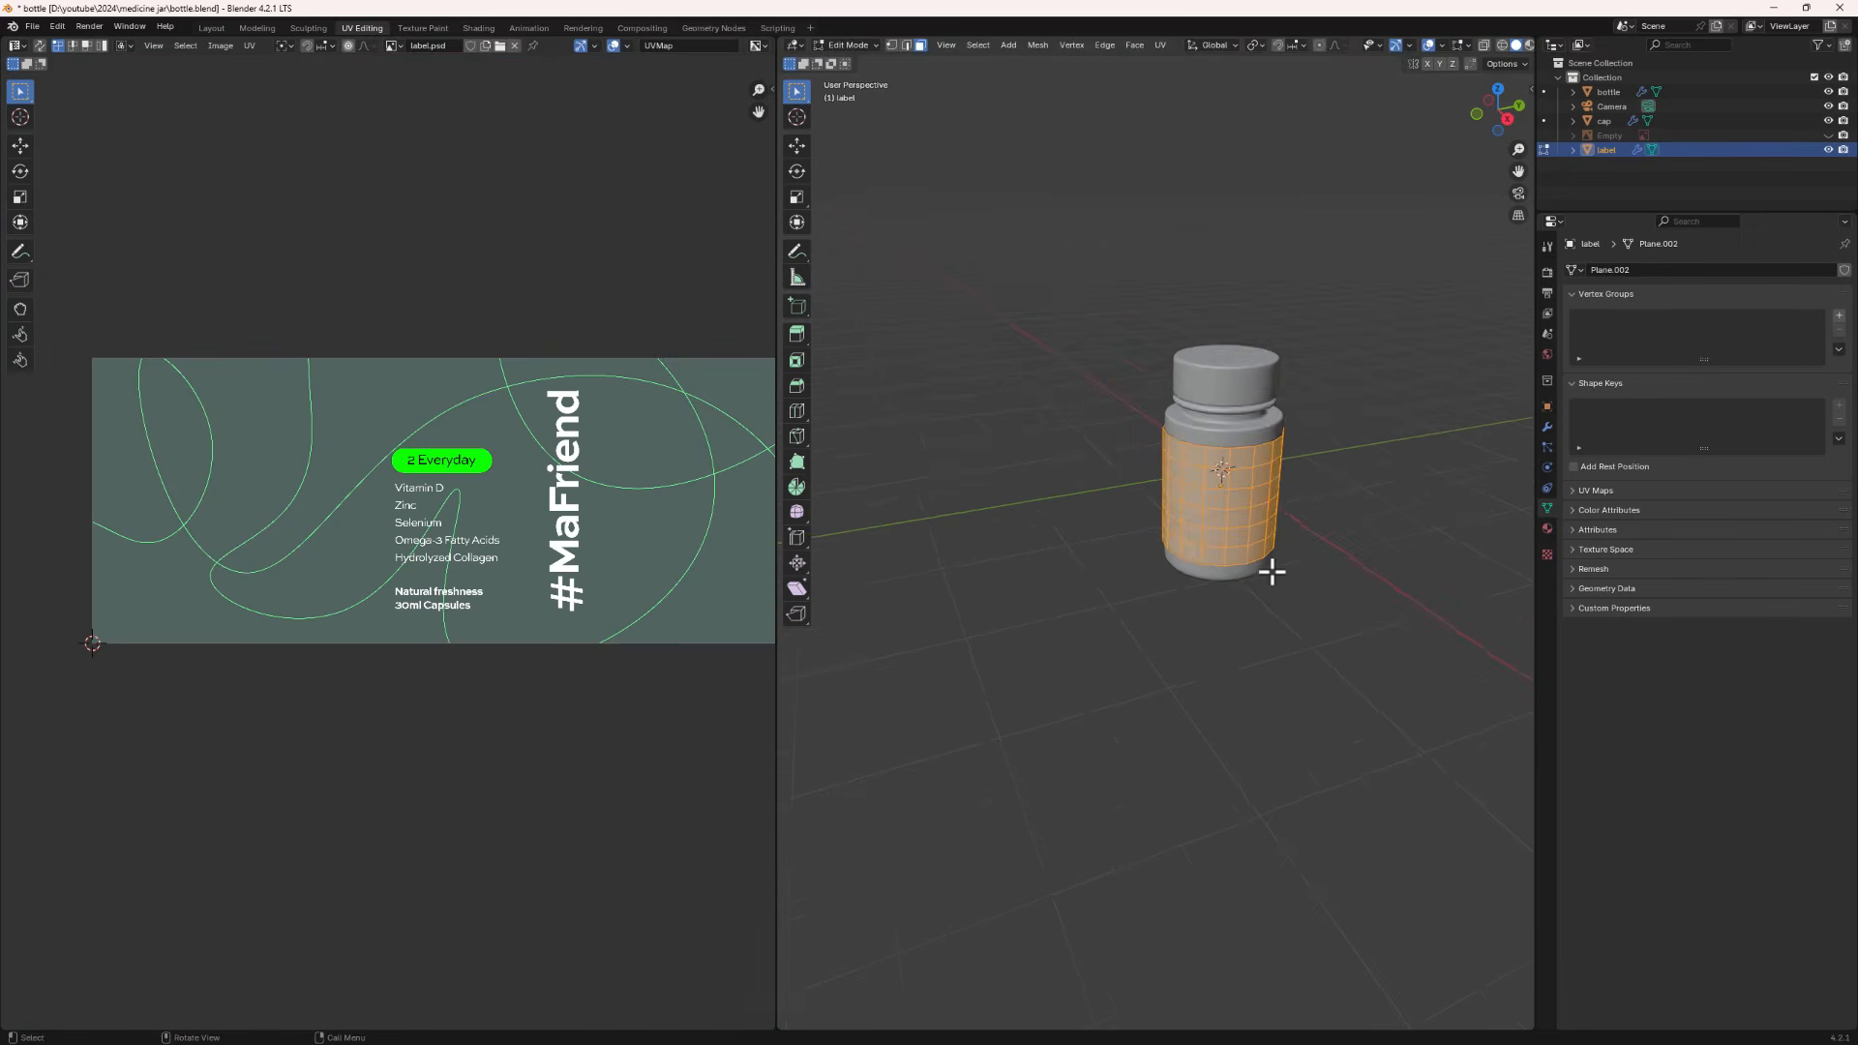
pyautogui.moveTo(1269, 568); pyautogui.dragTo(1217, 468, button='middle')
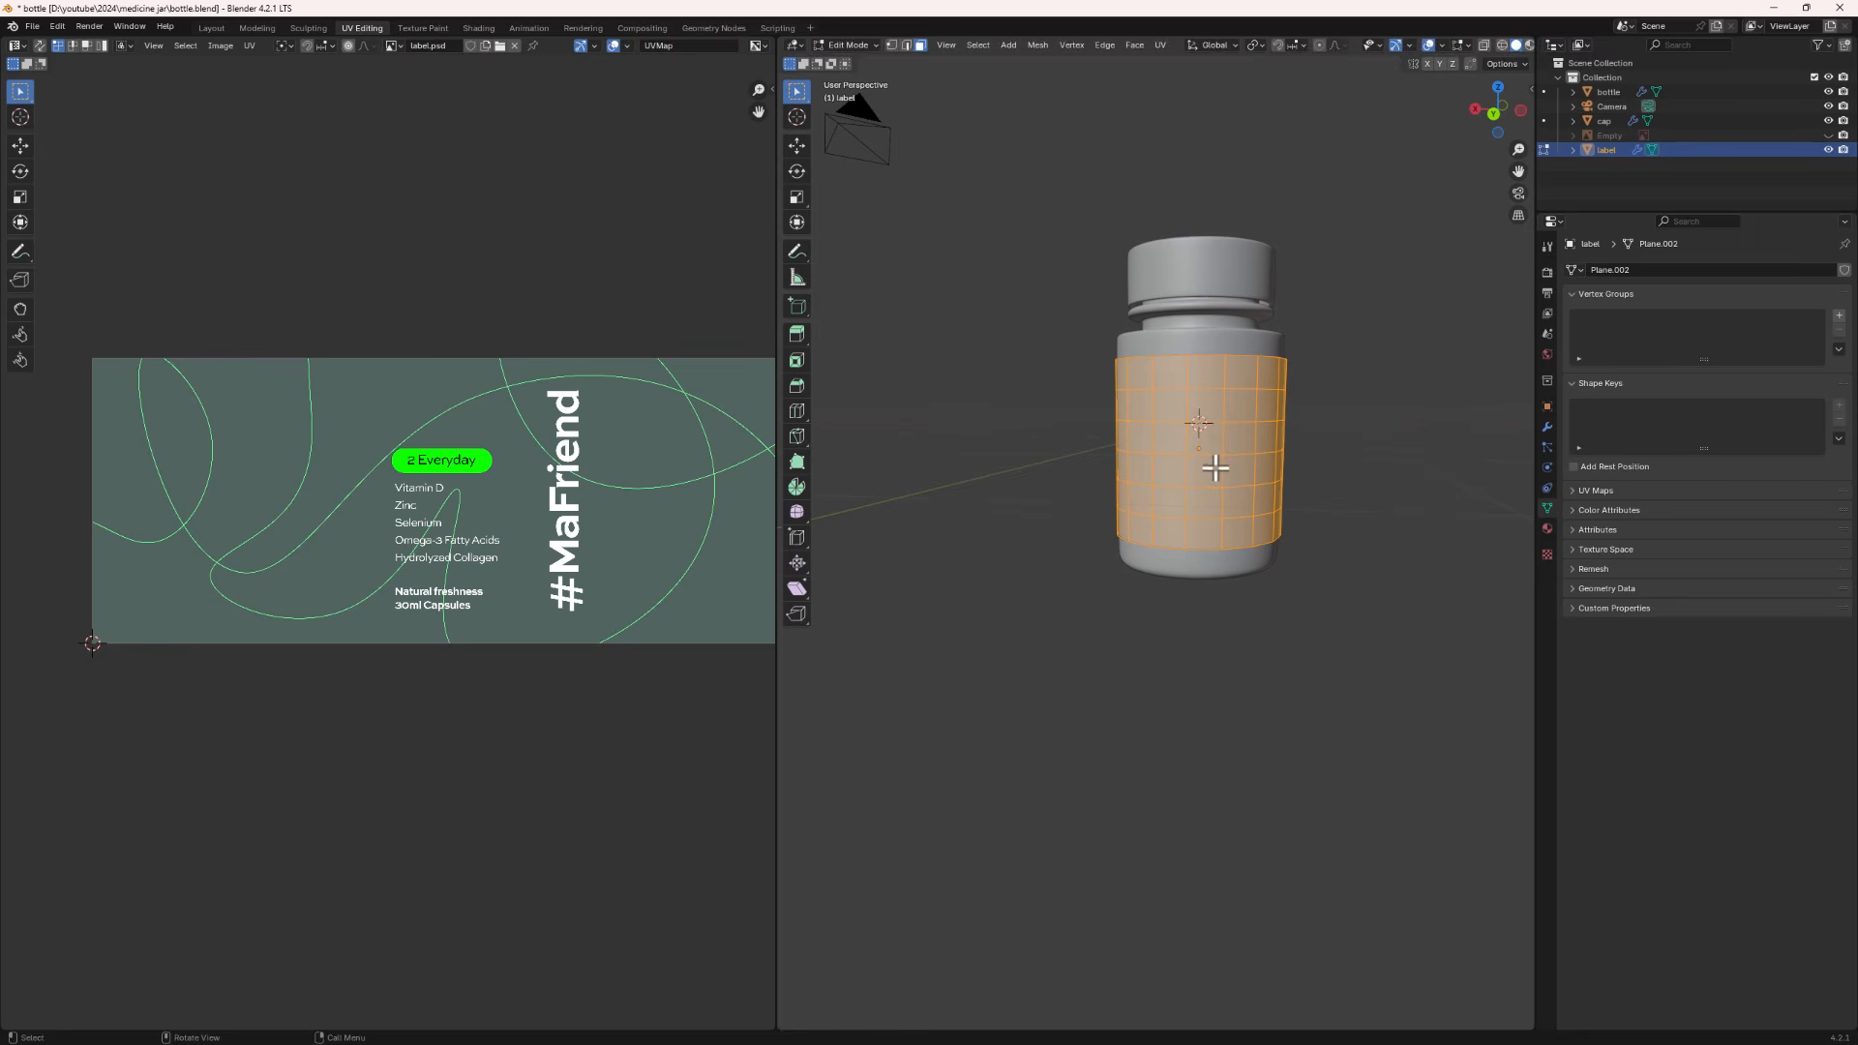
pyautogui.press('u')
pyautogui.click(1250, 451)
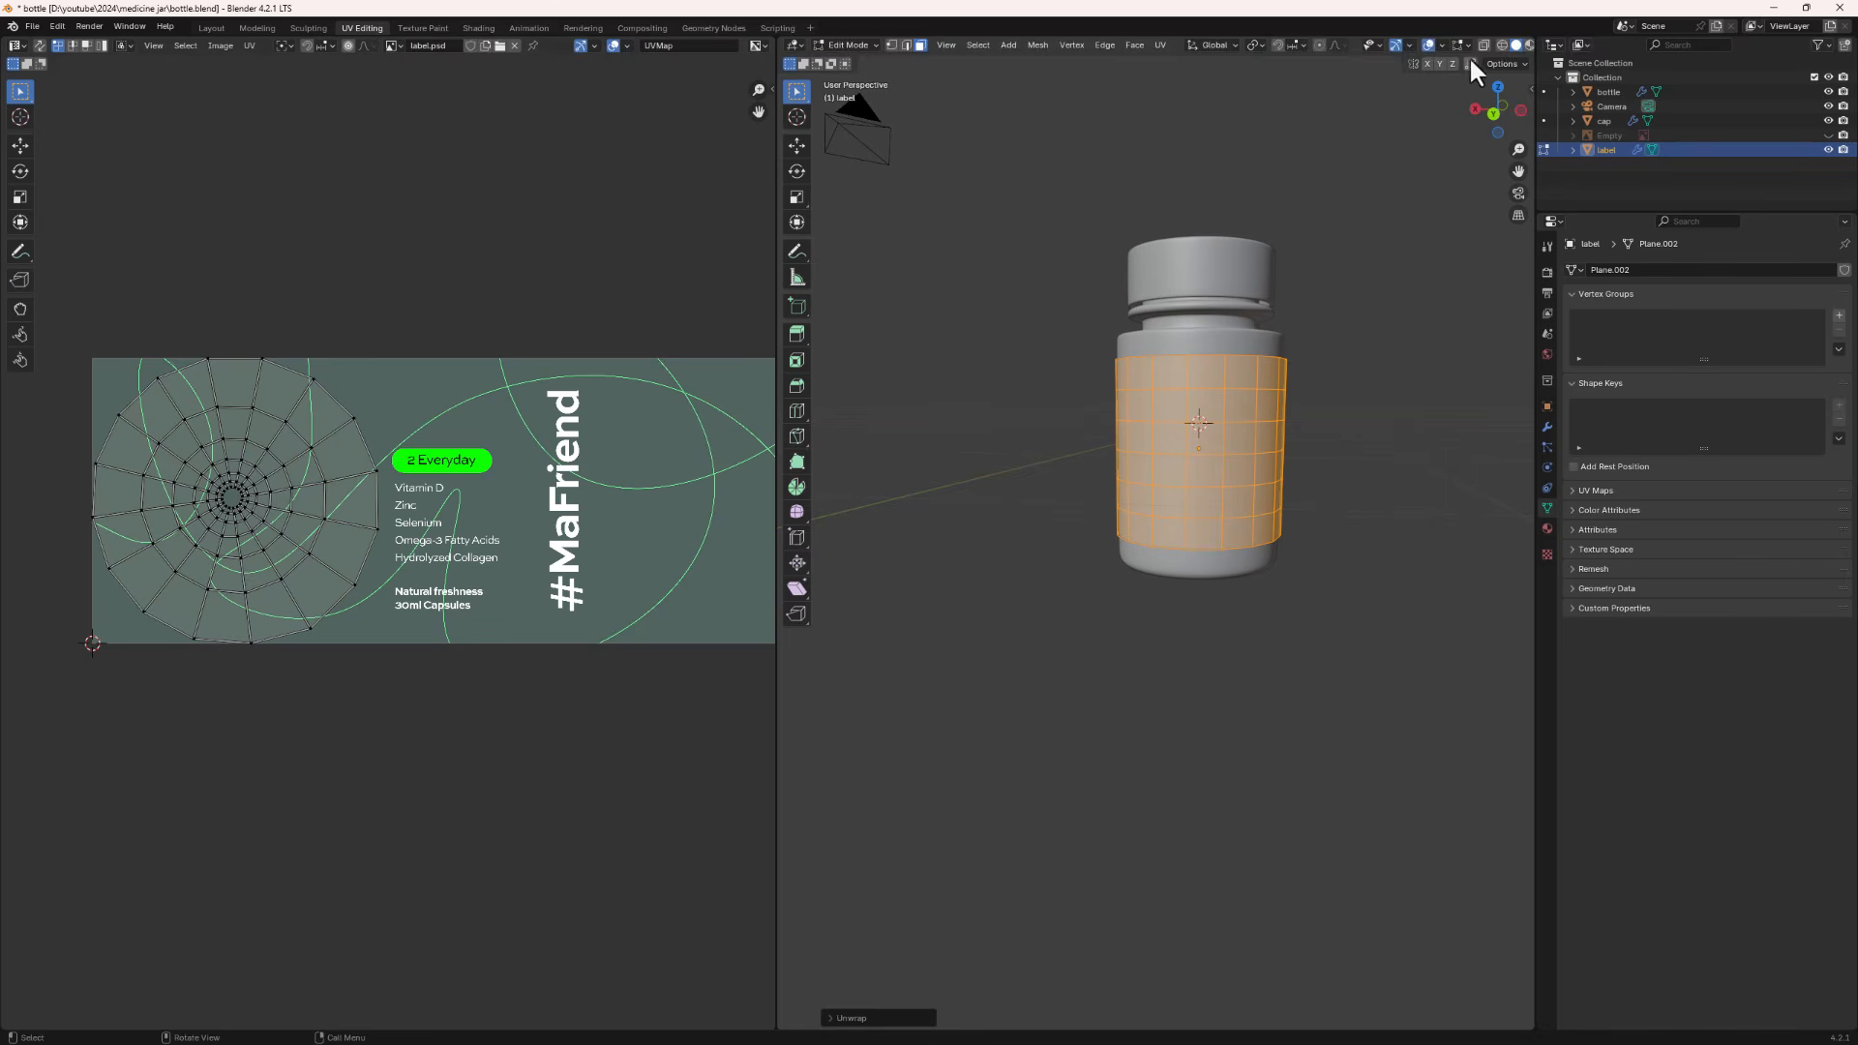
# - Switch the 3D viewport to Material Preview shading
pyautogui.scroll(-2, 1477, 46)
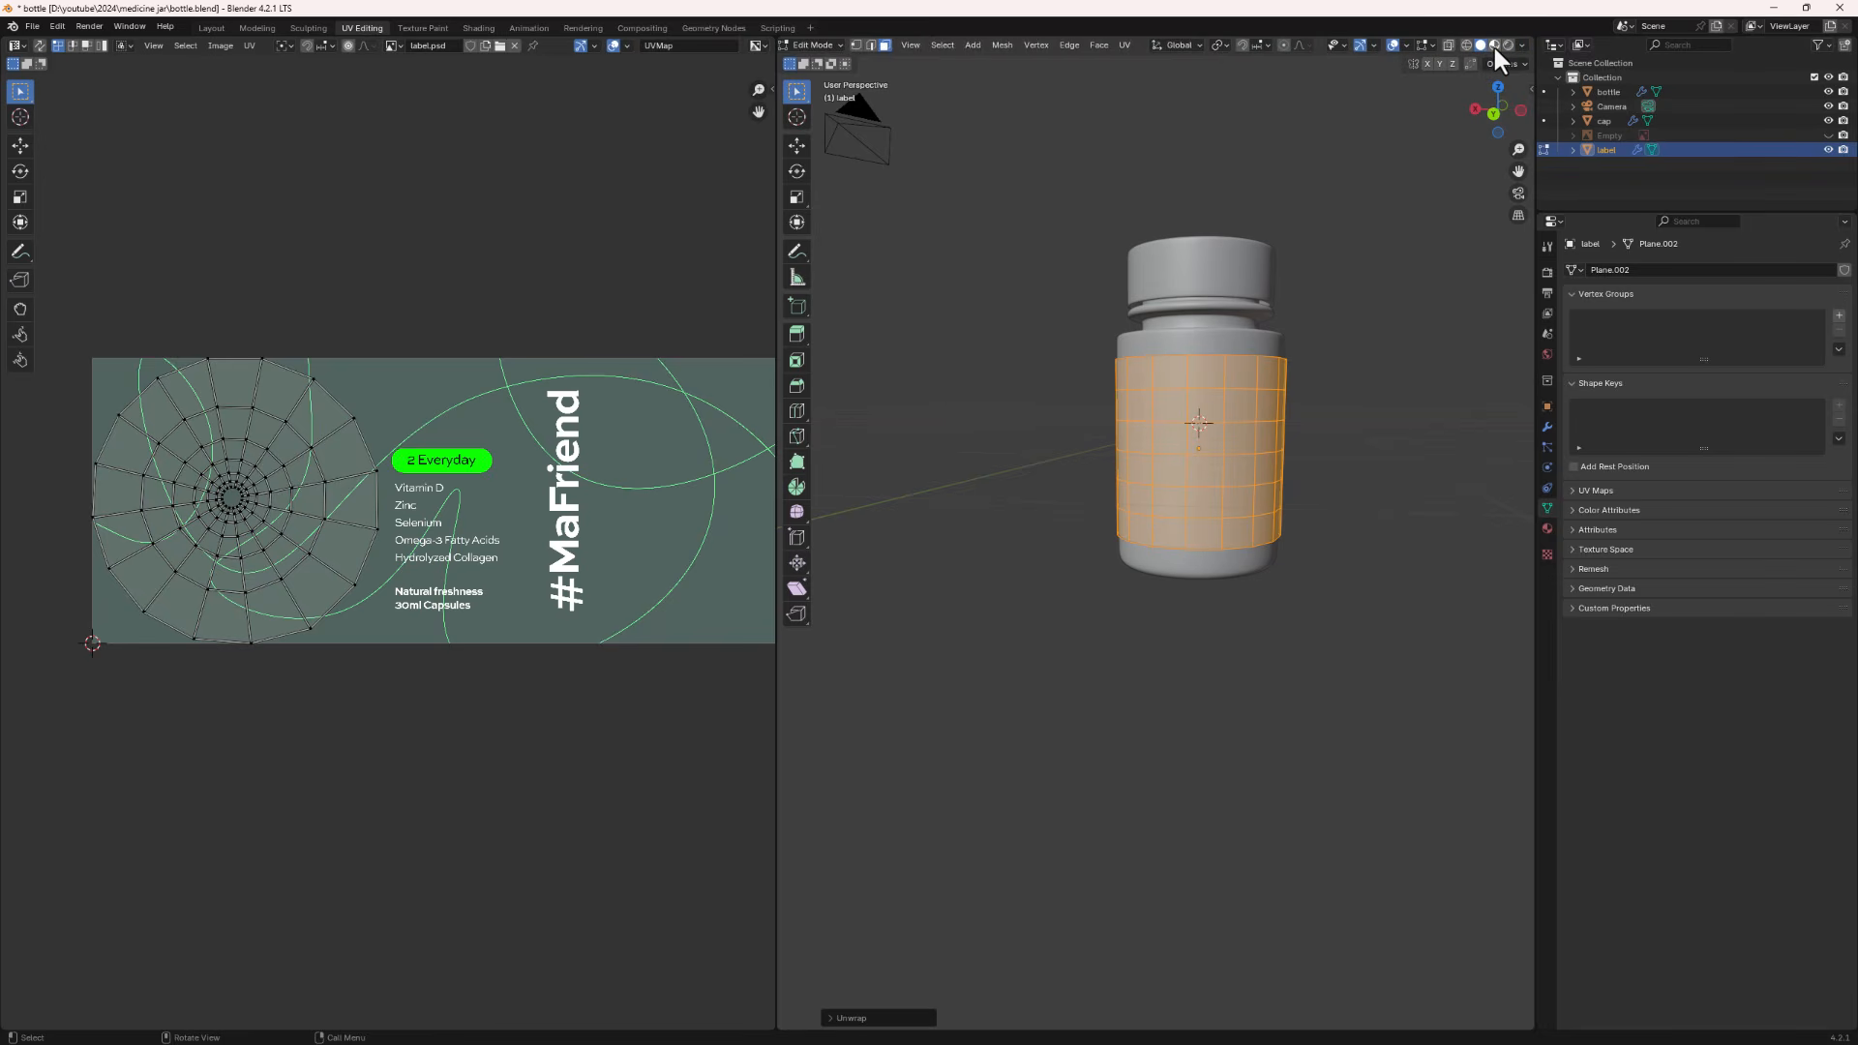
pyautogui.click(1495, 45)
pyautogui.moveTo(1311, 423); pyautogui.dragTo(1094, 494, button='middle')
pyautogui.scroll(4, 1193, 491)
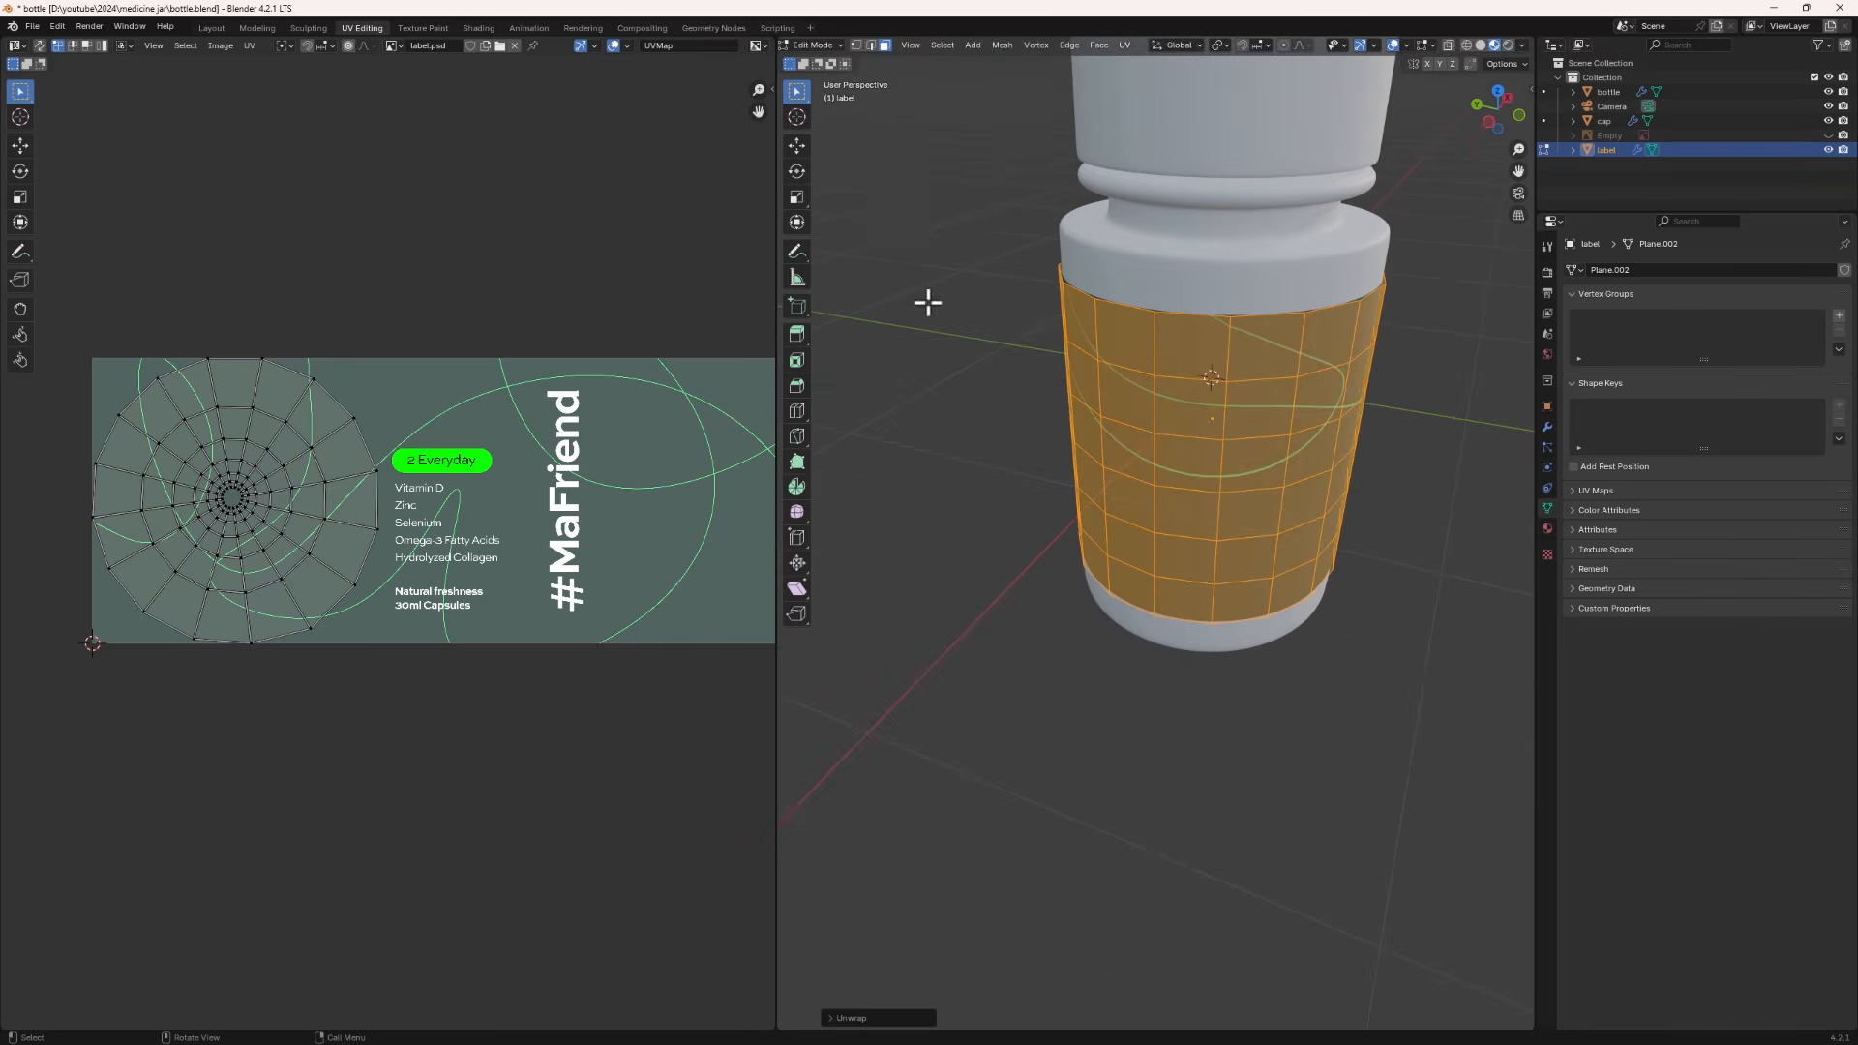
# - Select a vertical column of edges down the label band and mark it as a seam
pyautogui.click(1114, 341)
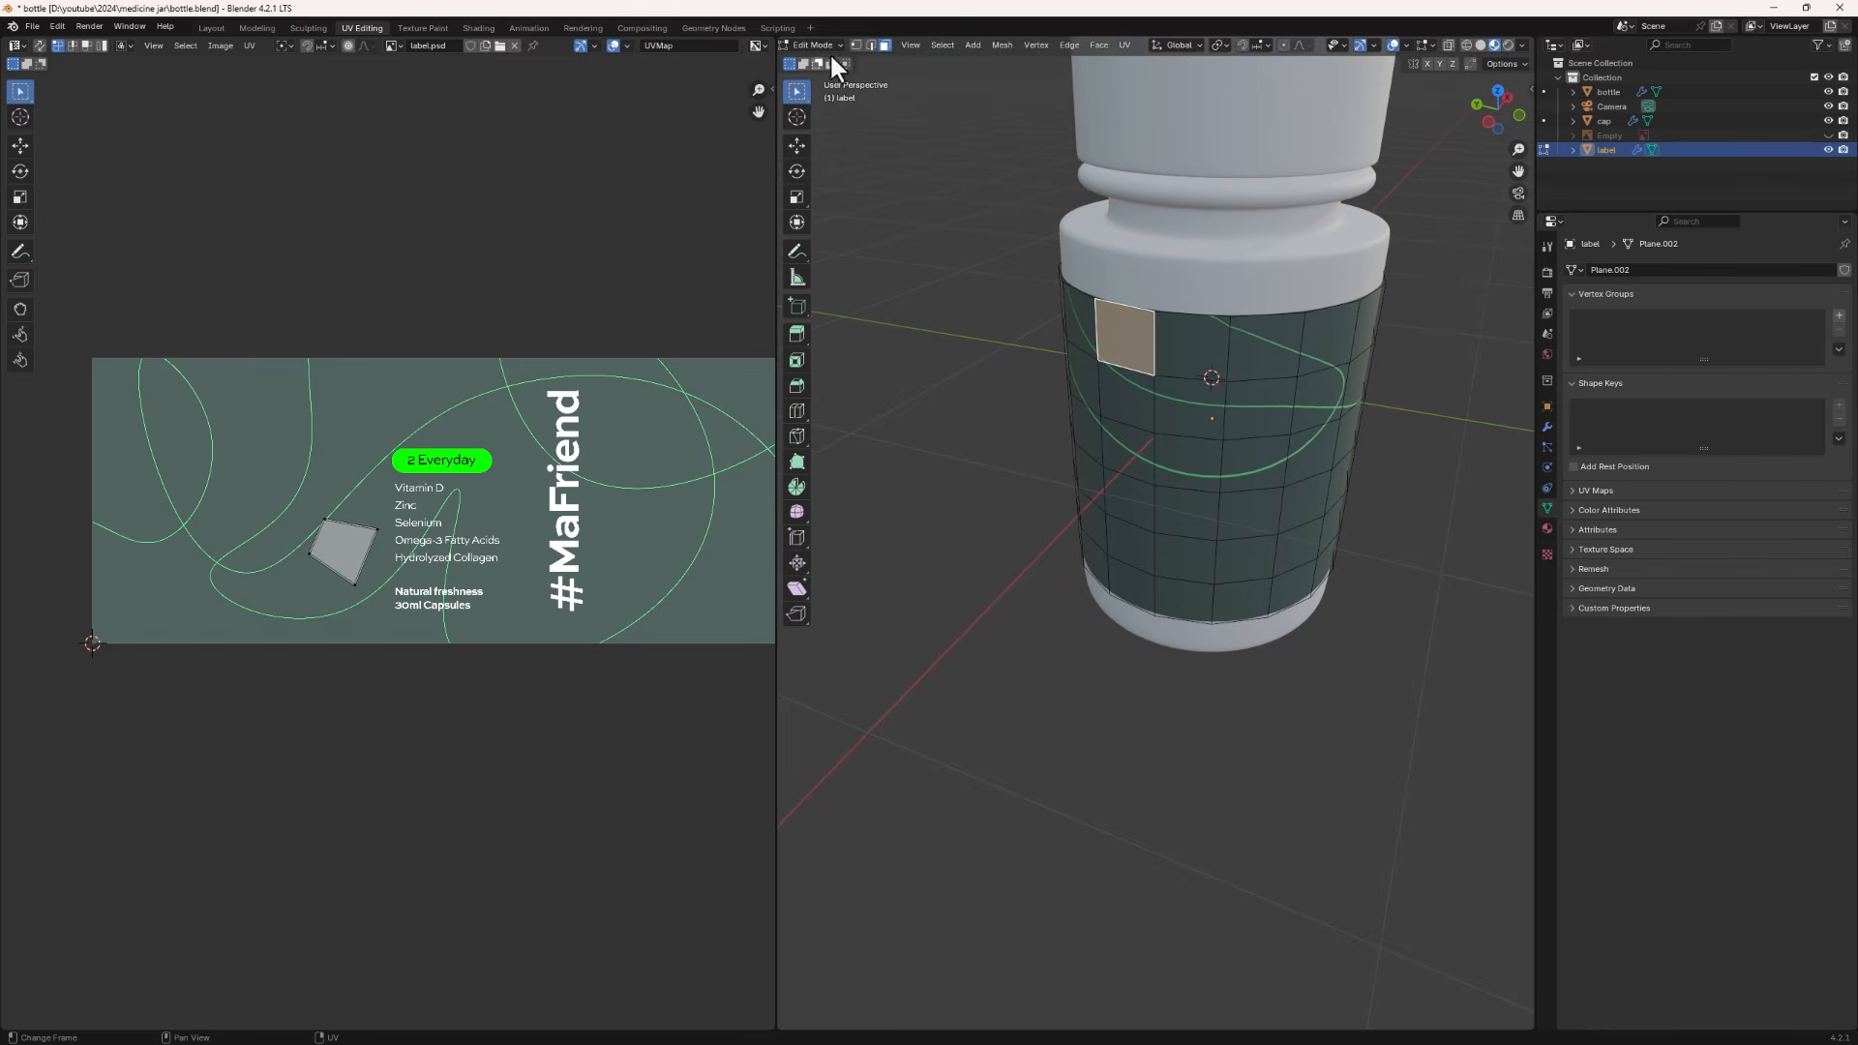
pyautogui.click(873, 45)
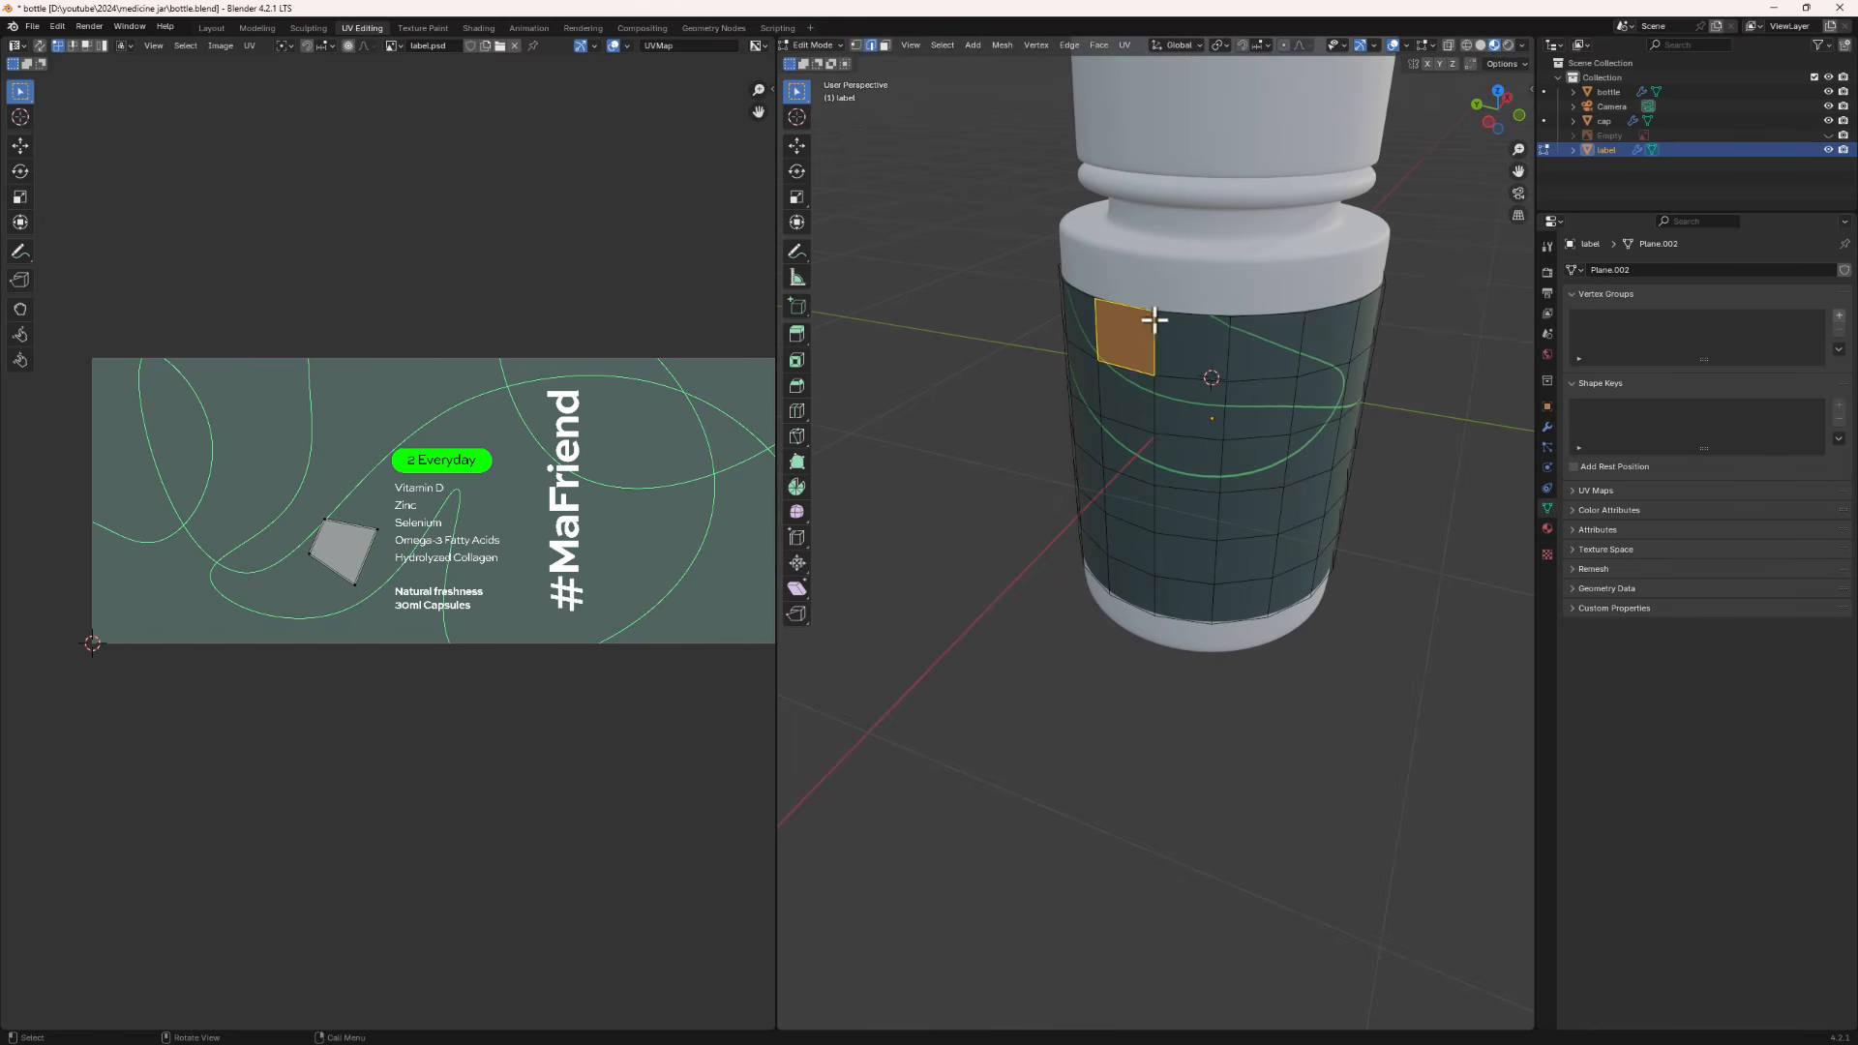
pyautogui.click(1159, 353)
pyautogui.moveTo(1161, 361); pyautogui.dragTo(1206, 390, button='middle')
pyautogui.moveTo(1165, 616); pyautogui.dragTo(982, 582, button='middle')
pyautogui.click(1255, 372)
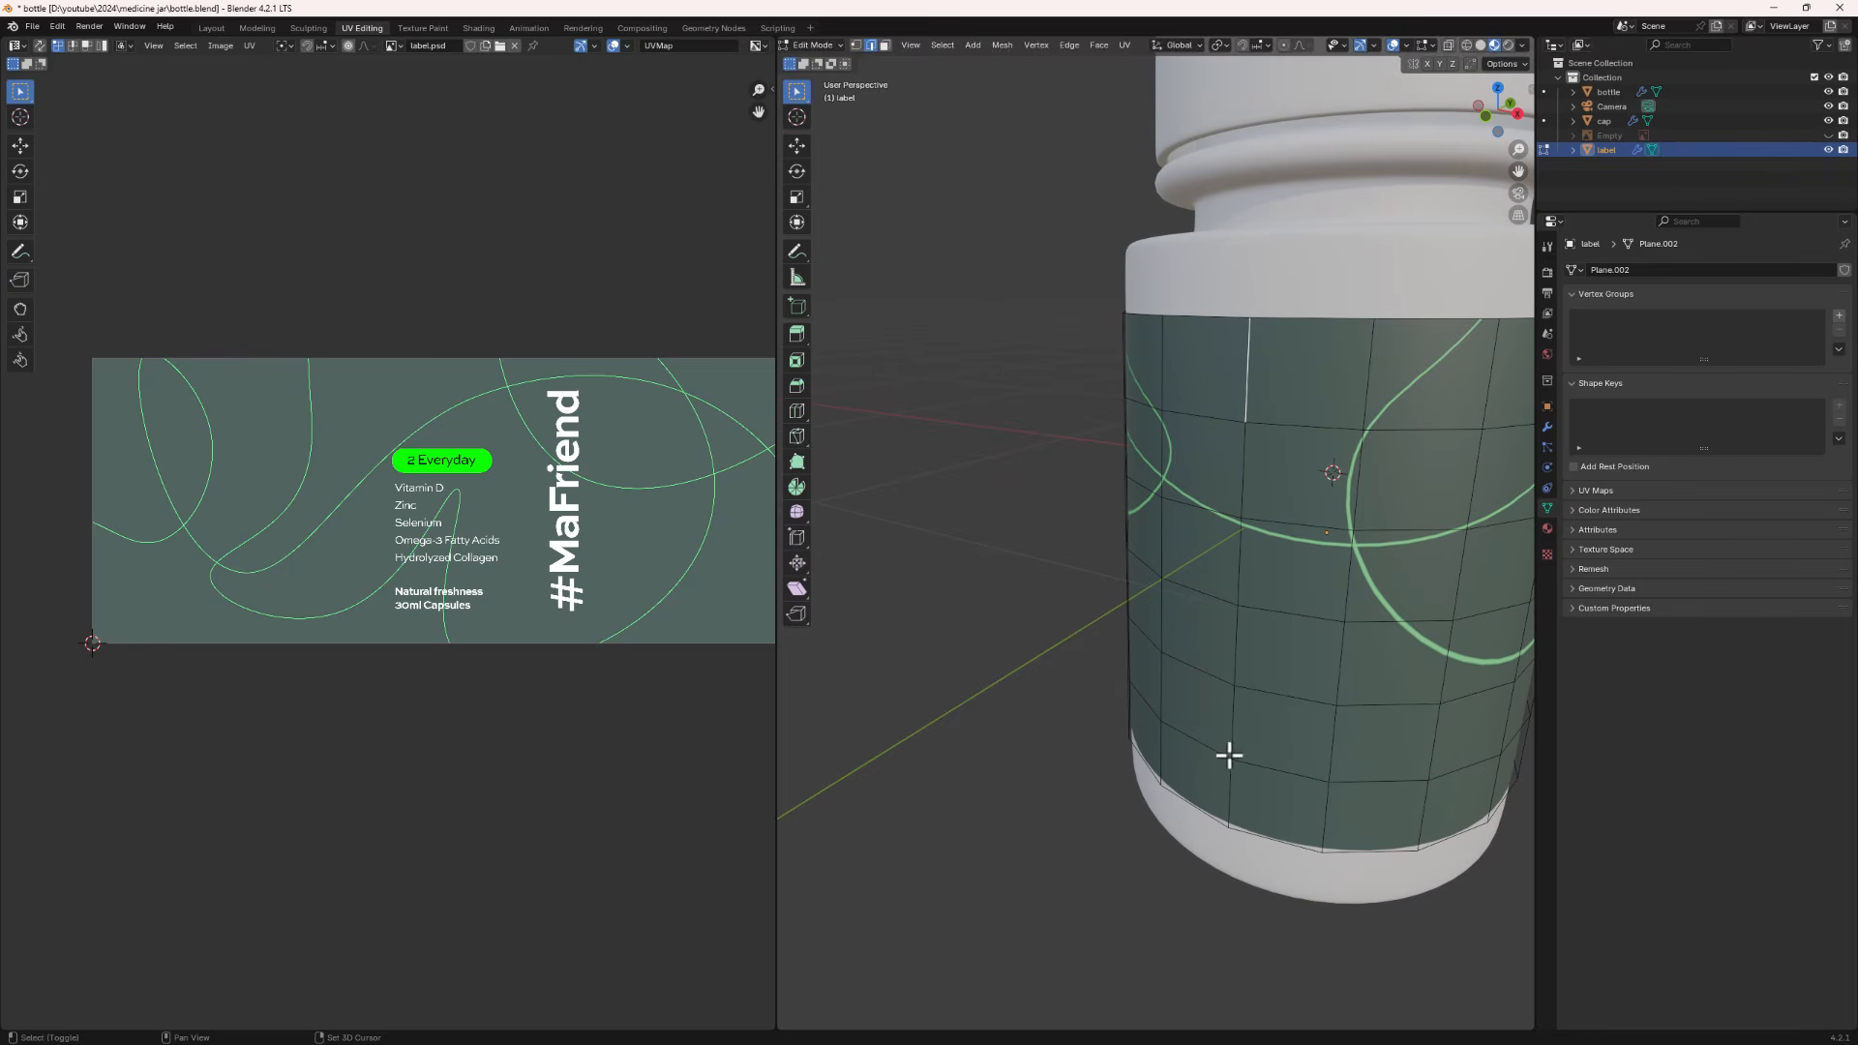
pyautogui.keyDown('shift'); pyautogui.click(1231, 792); pyautogui.keyUp('shift')
pyautogui.keyDown('shift'); pyautogui.click(1234, 740); pyautogui.keyUp('shift')
pyautogui.keyDown('shift'); pyautogui.click(1236, 648); pyautogui.keyUp('shift')
pyautogui.keyDown('shift'); pyautogui.click(1239, 581); pyautogui.keyUp('shift')
pyautogui.keyDown('shift'); pyautogui.click(1243, 474); pyautogui.keyUp('shift')
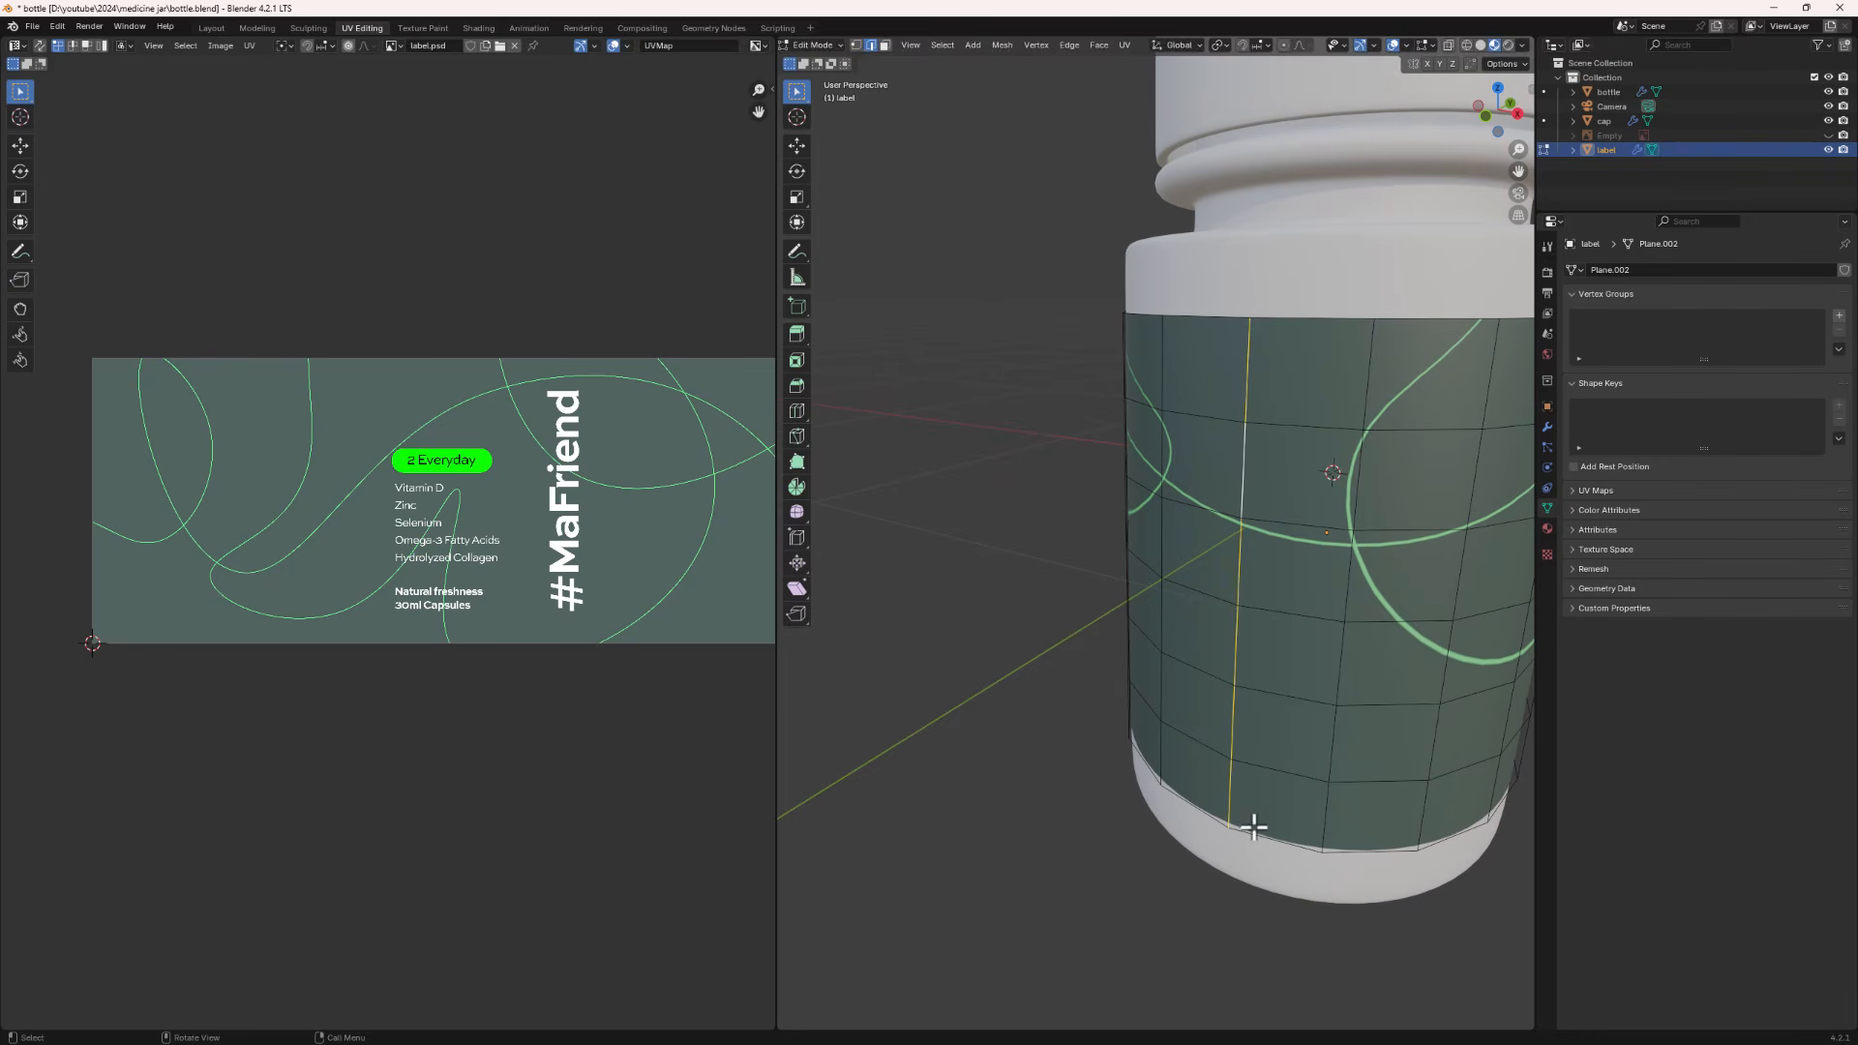
pyautogui.keyDown('shift'); pyautogui.click(1232, 788); pyautogui.keyUp('shift')
pyautogui.hotkey('ctrl', 'e')
pyautogui.press('u')
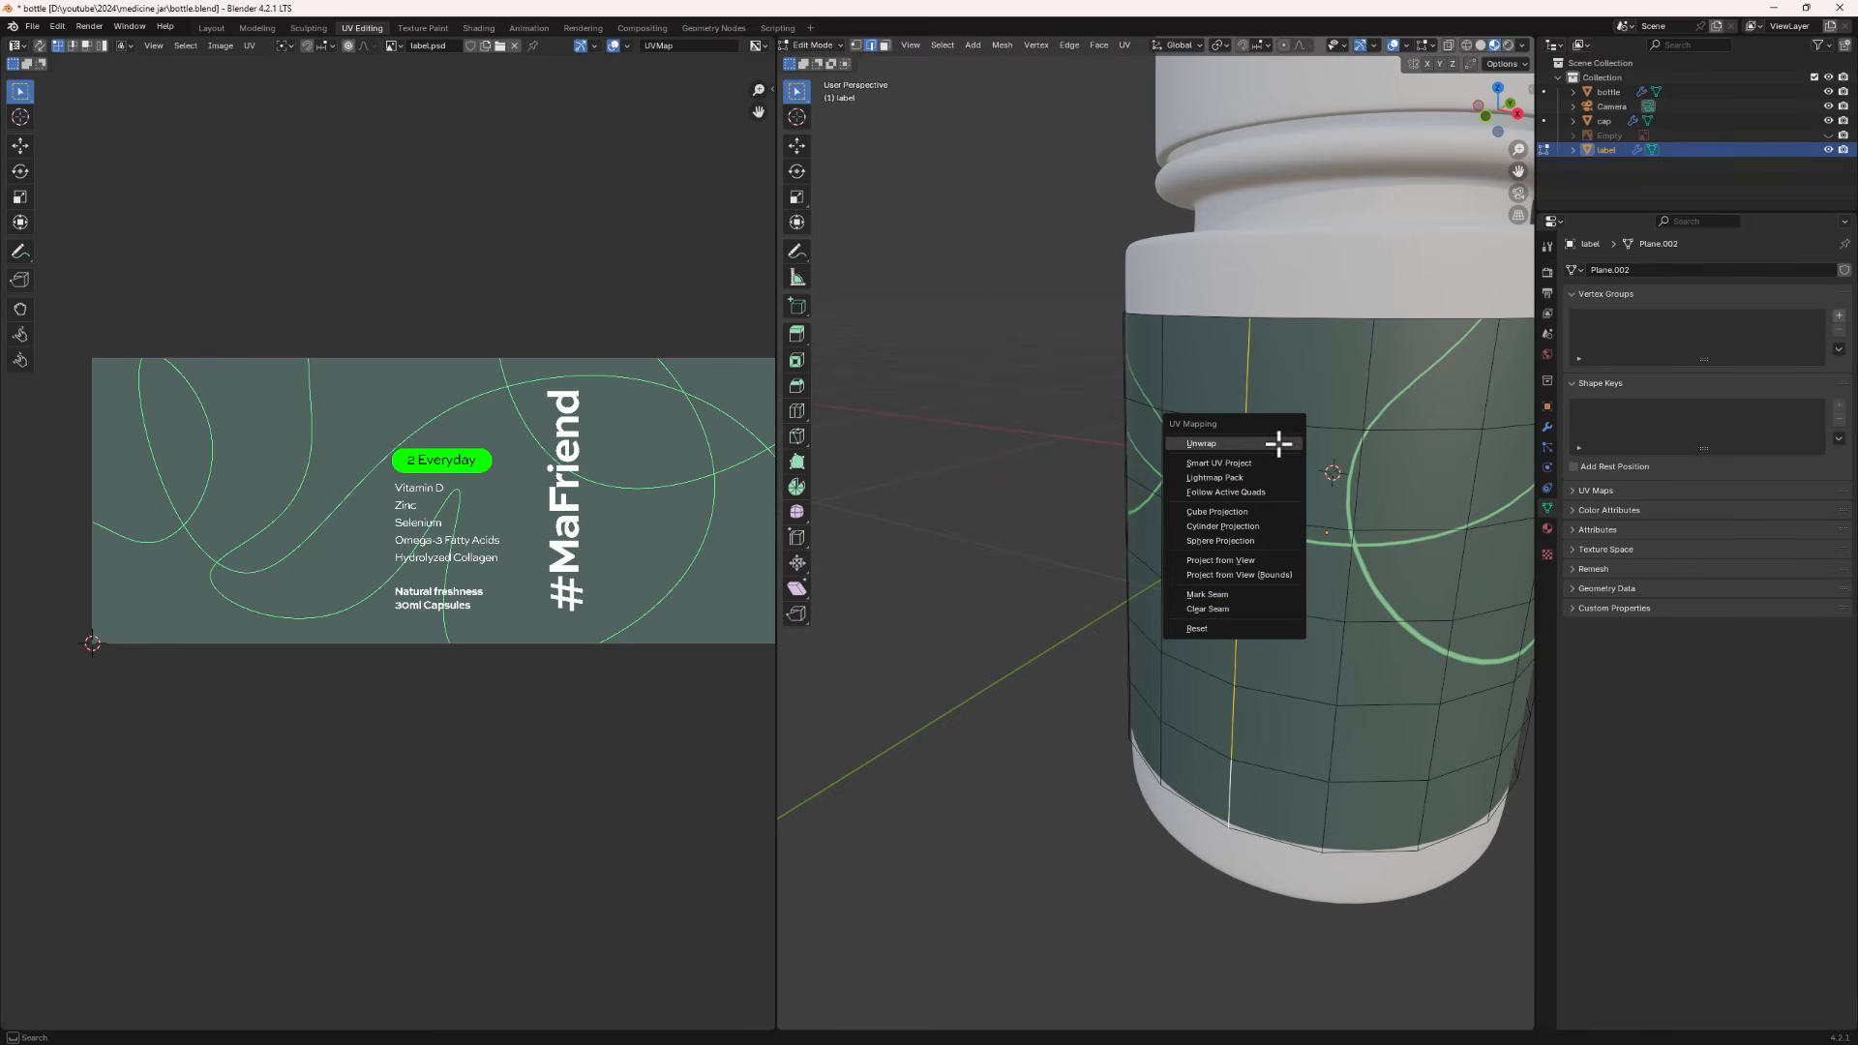
pyautogui.click(1239, 592)
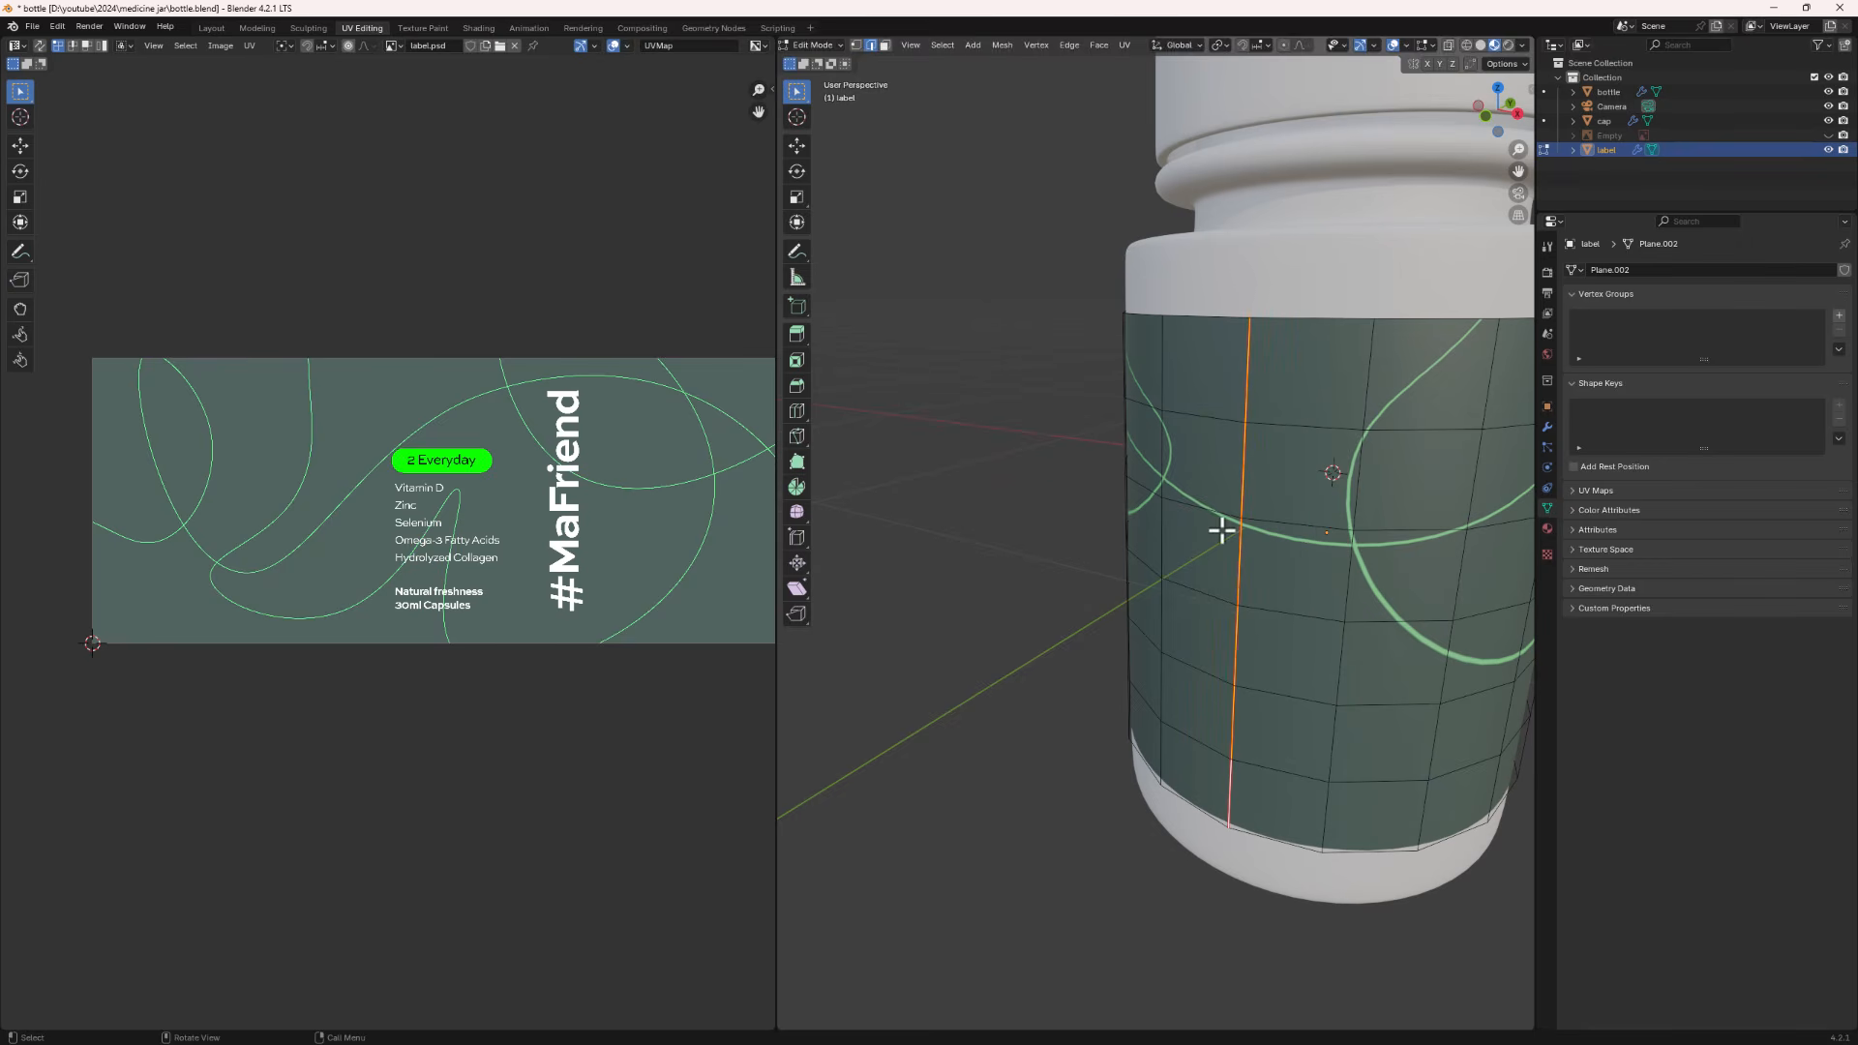
# - Select all faces of the label band and unwrap them
pyautogui.click(1336, 493)
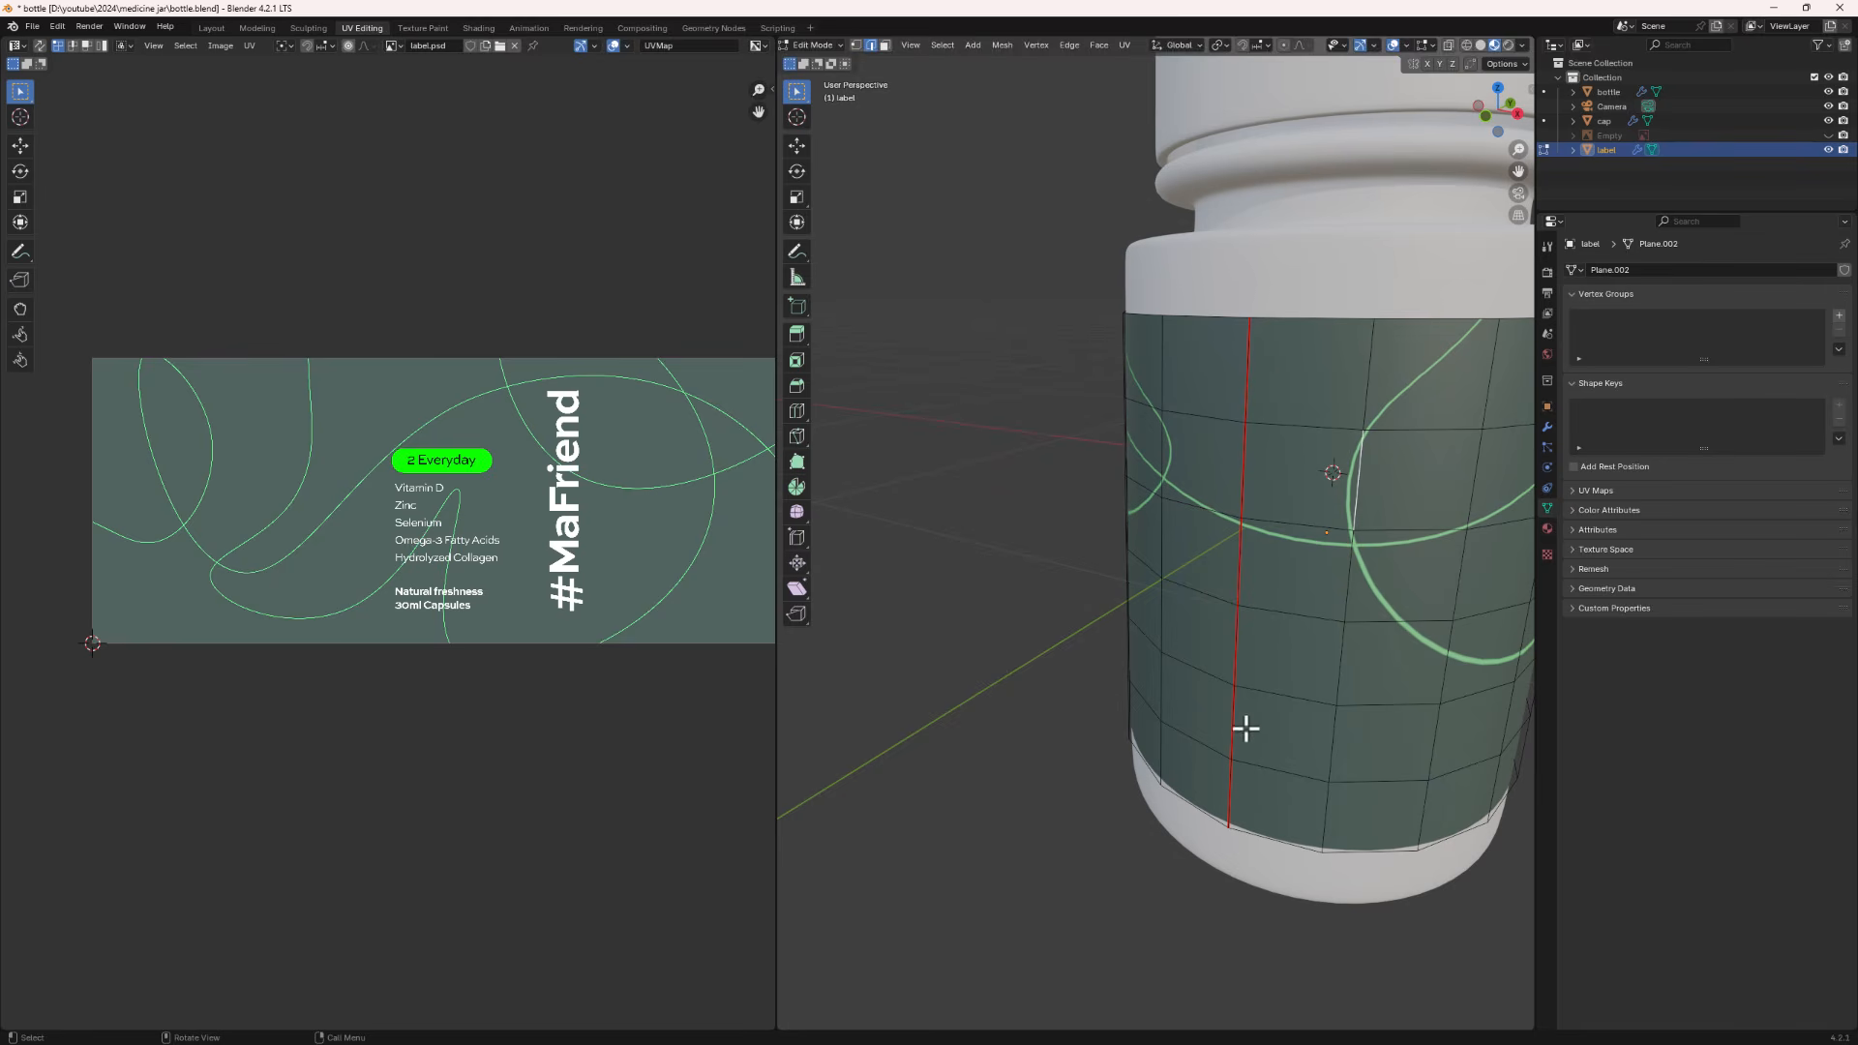
pyautogui.press('a')
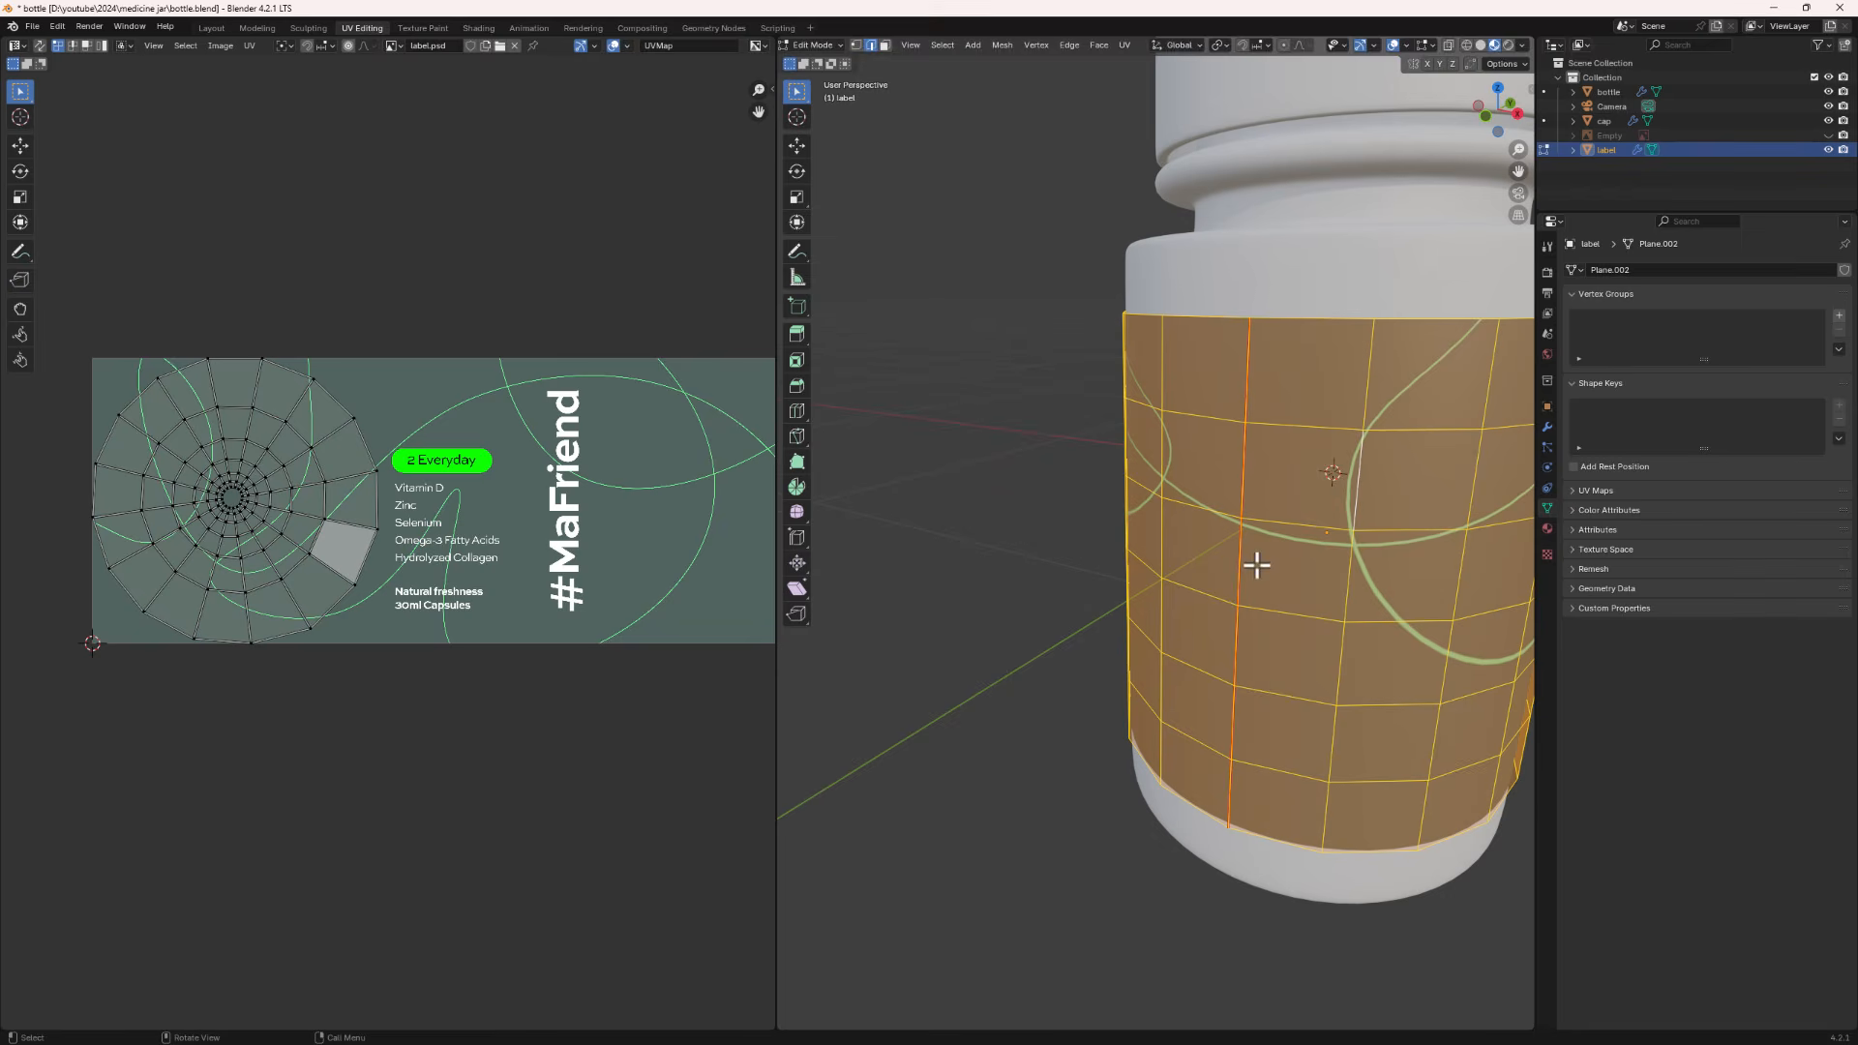
pyautogui.press('u')
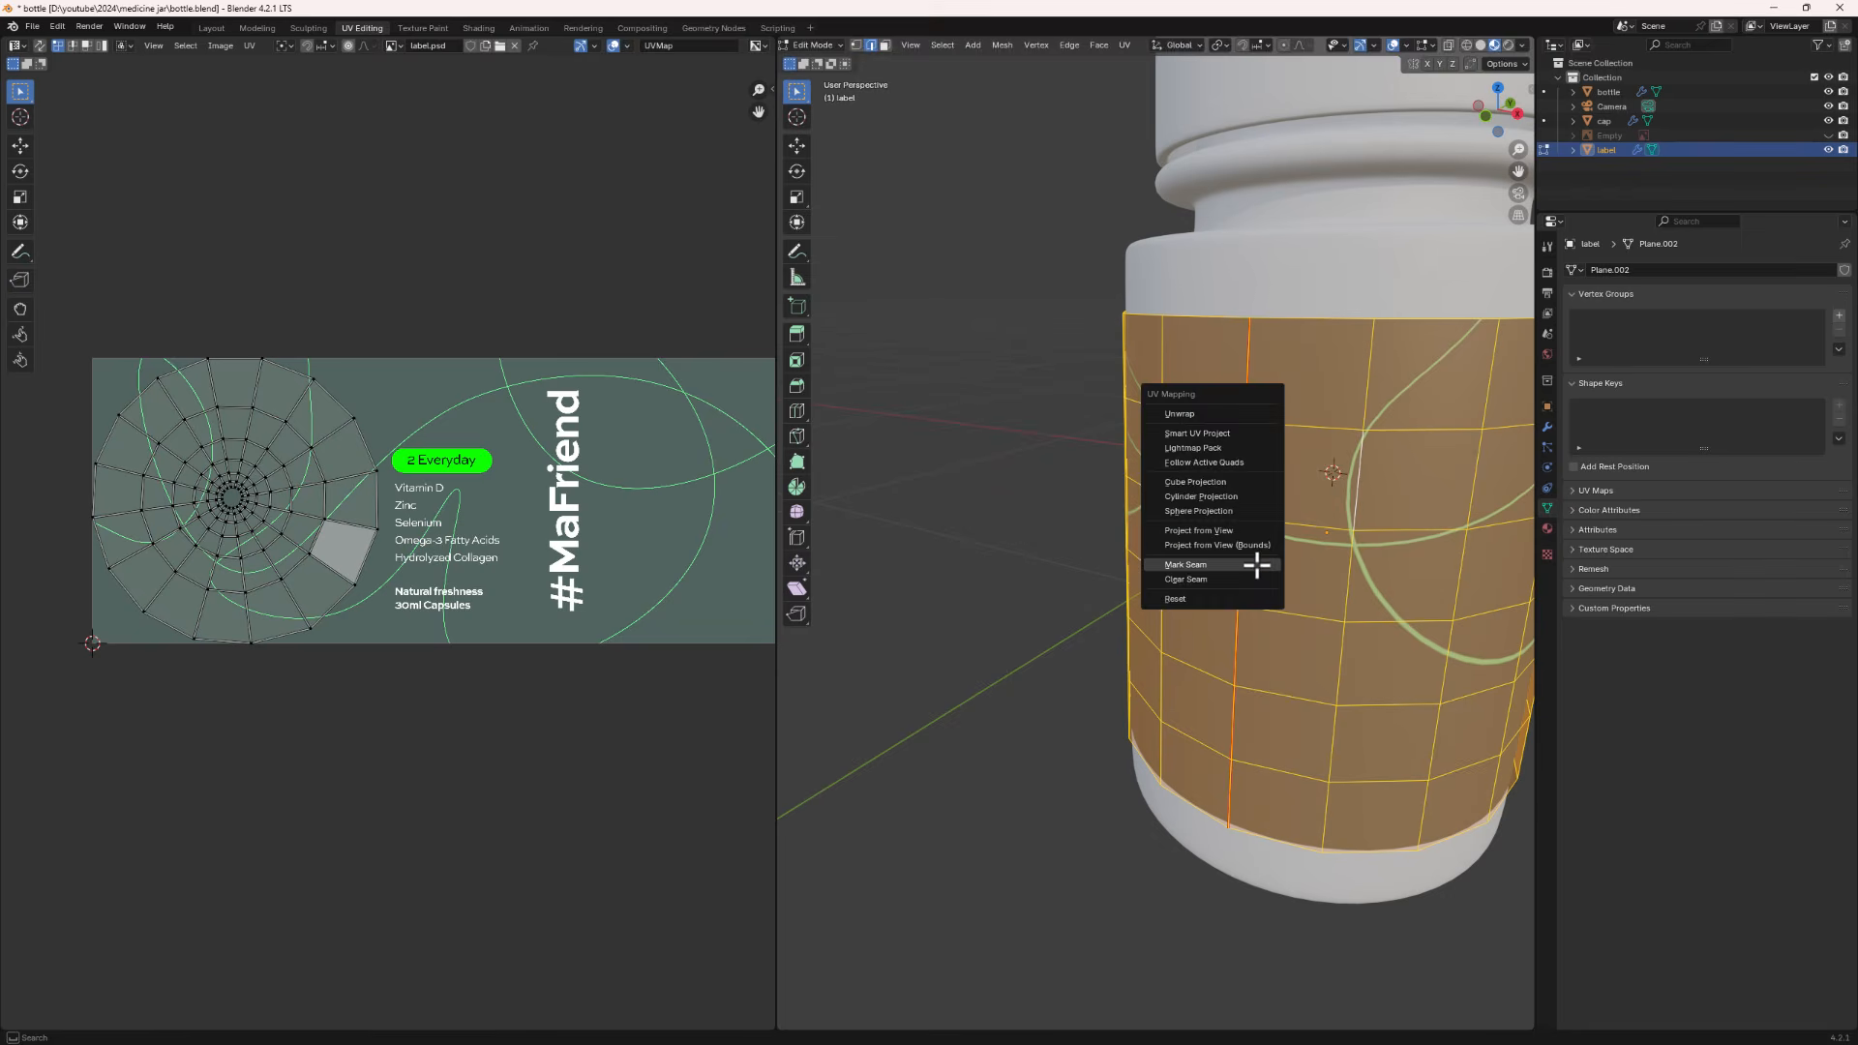
pyautogui.click(1188, 414)
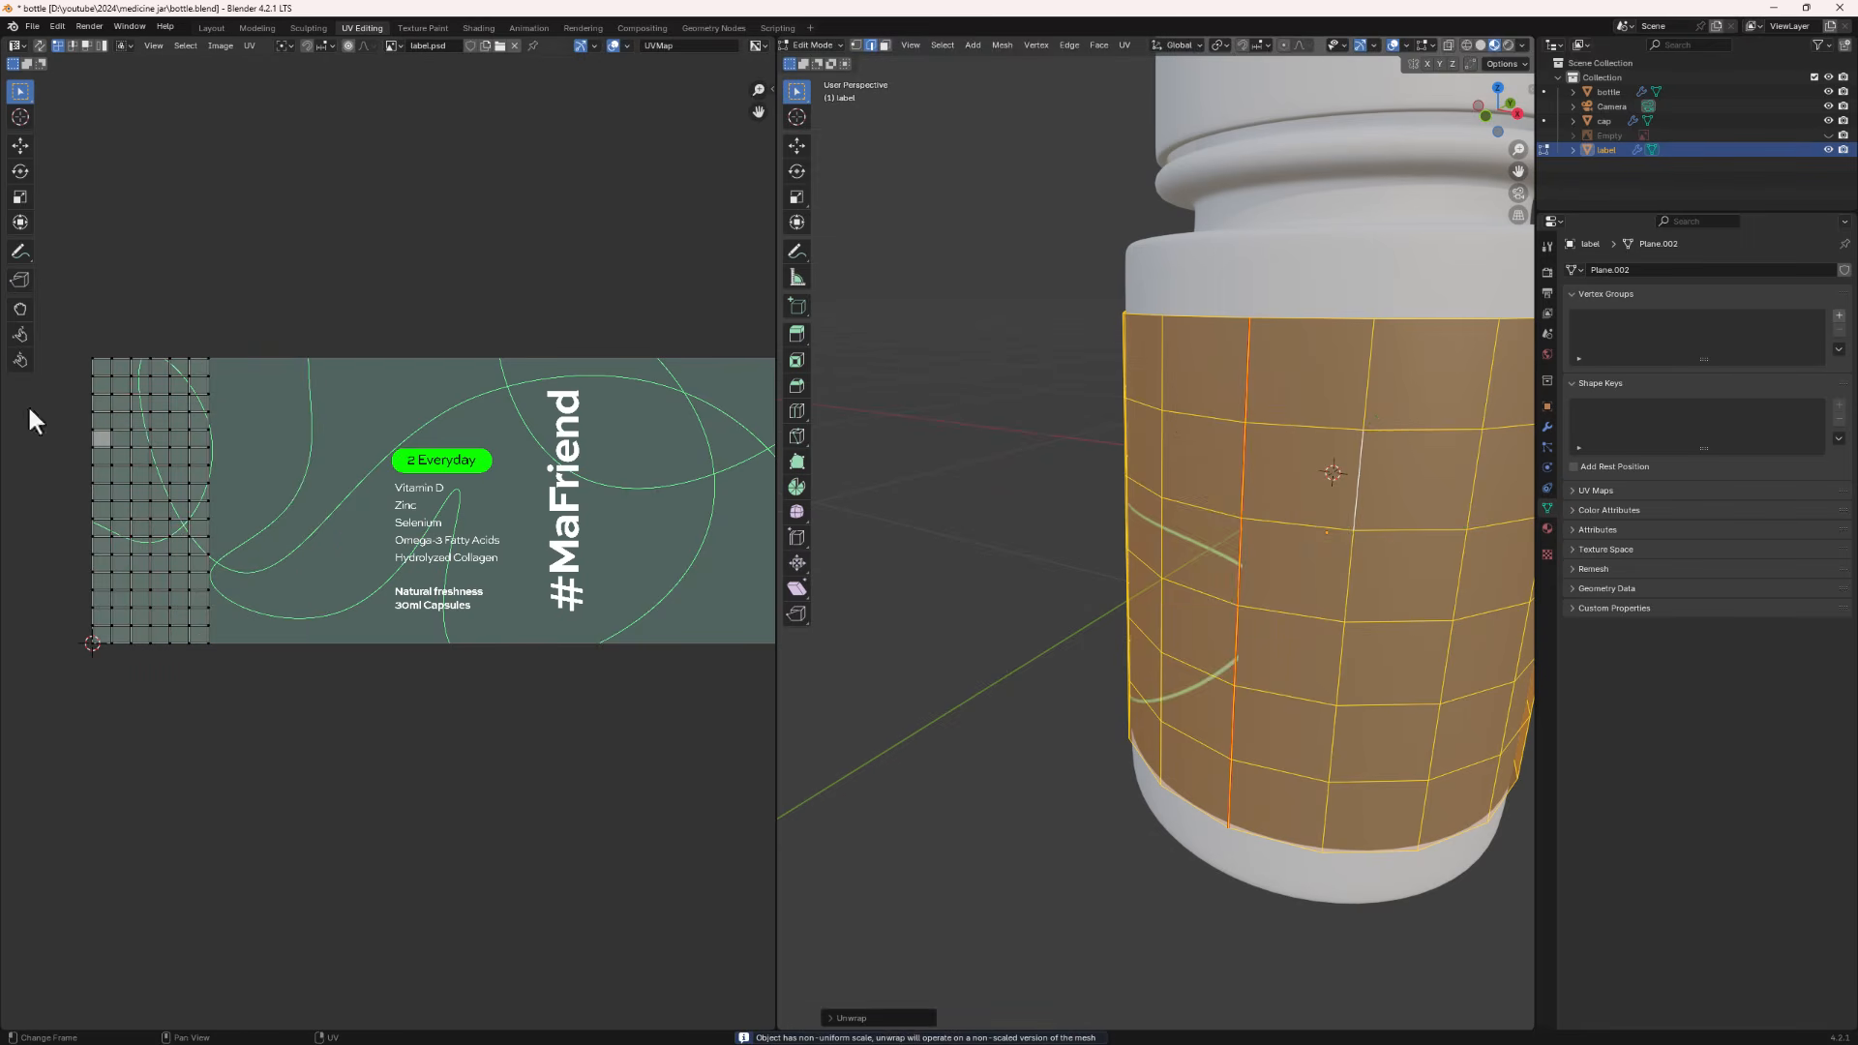
# - Select the label's UV island in the UV editor and rotate it by -90 degrees
pyautogui.scroll(-2, 191, 555)
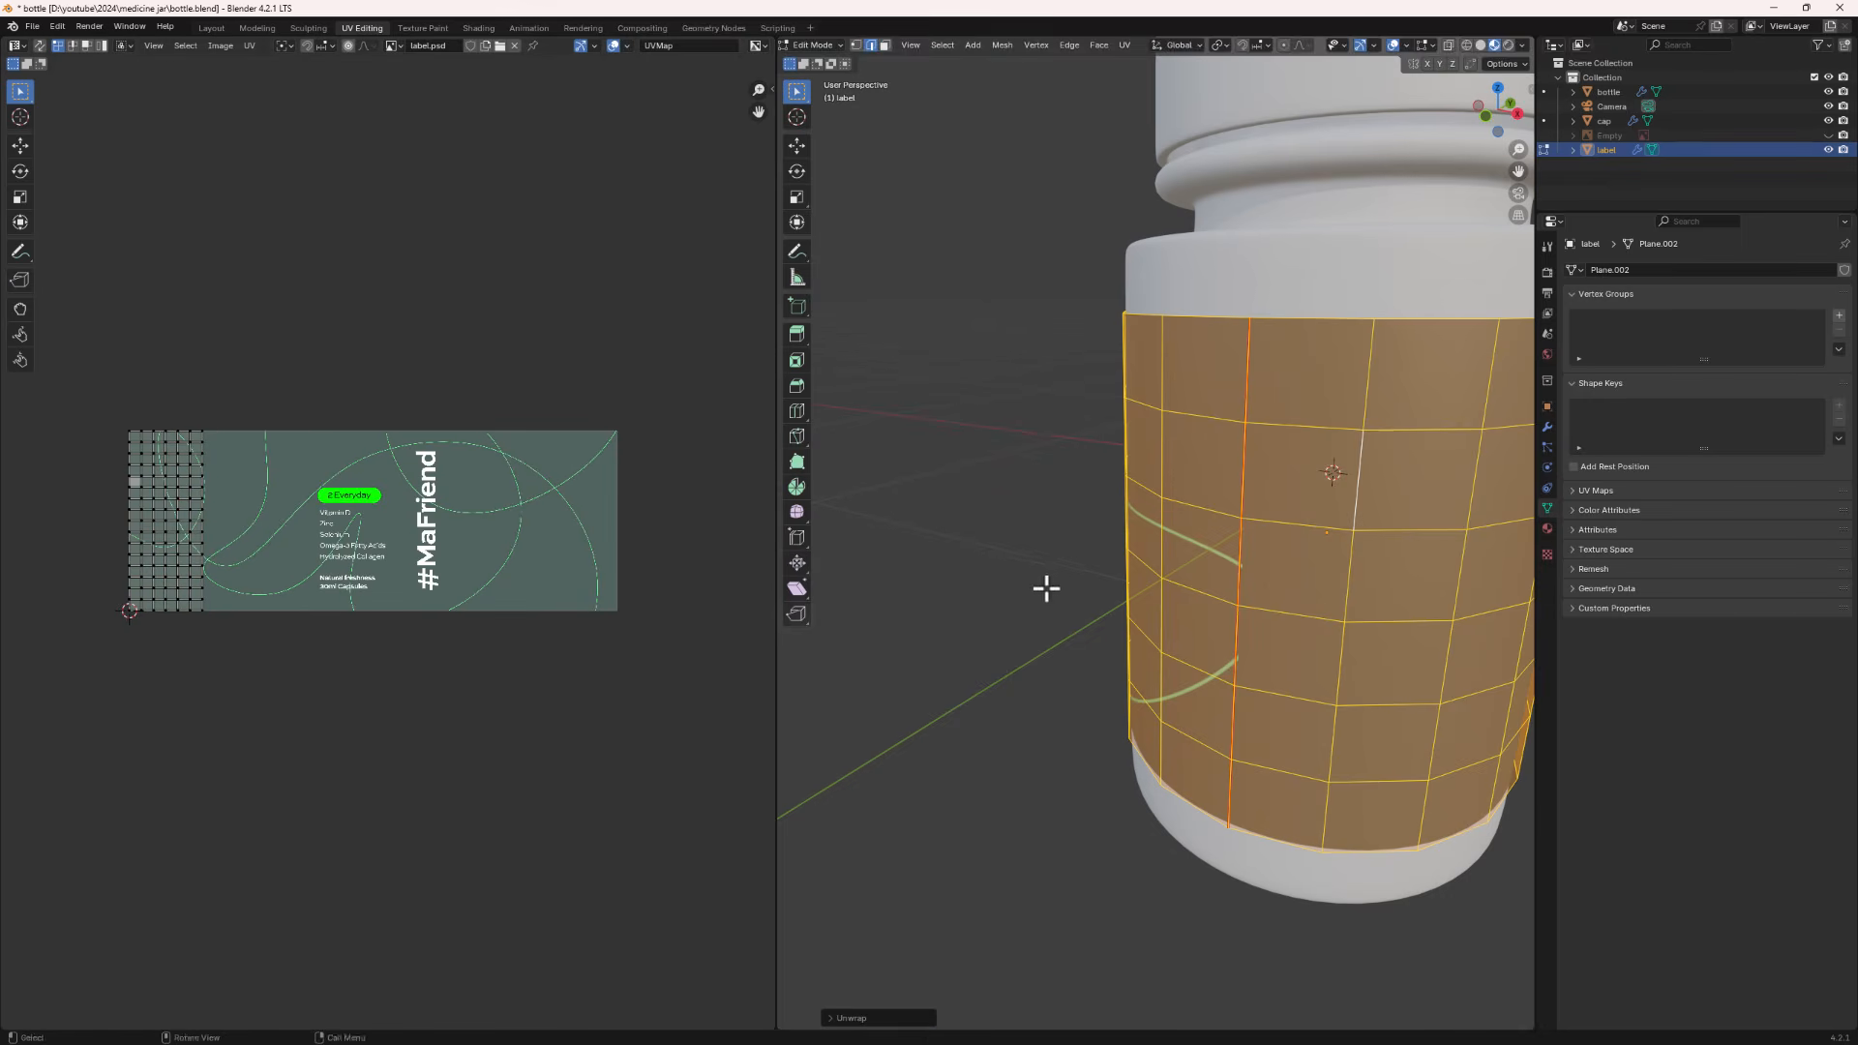
pyautogui.moveTo(1047, 589); pyautogui.dragTo(1303, 593, button='middle')
pyautogui.scroll(-4, 1303, 592)
pyautogui.moveTo(264, 389); pyautogui.dragTo(83, 717)
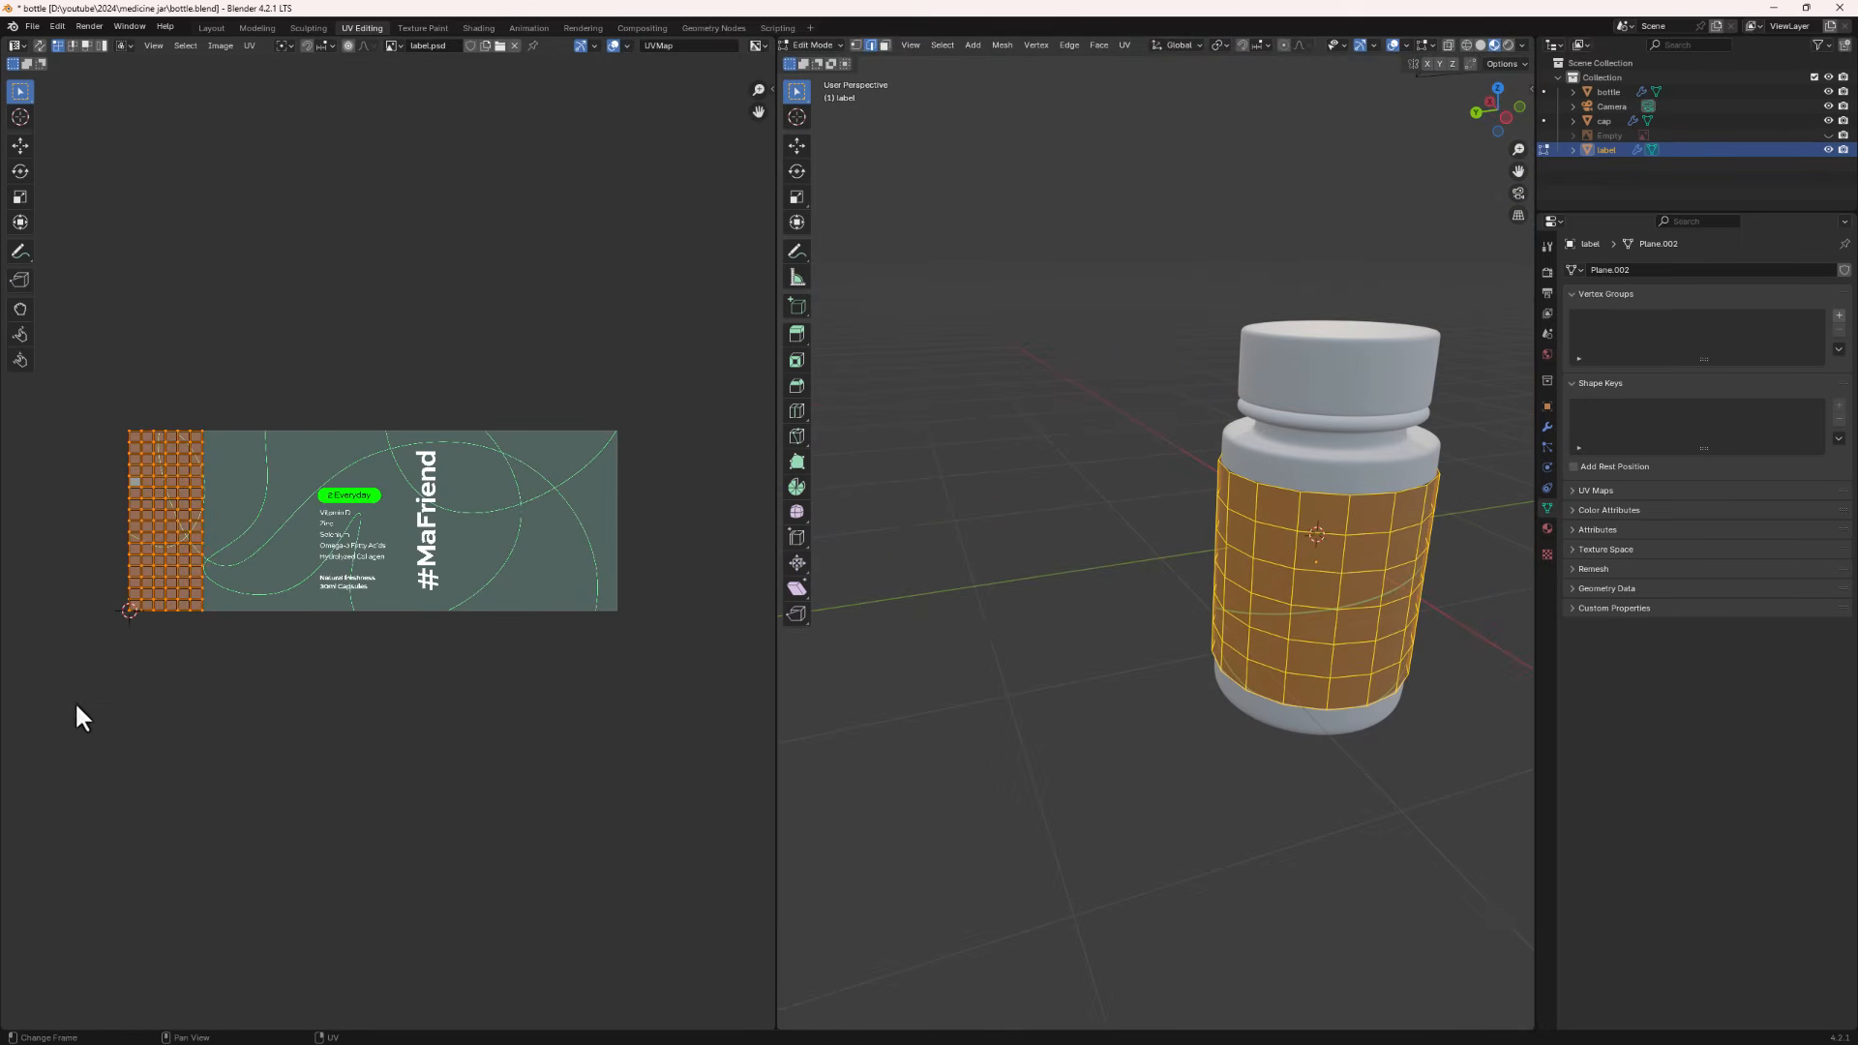
pyautogui.write('r')
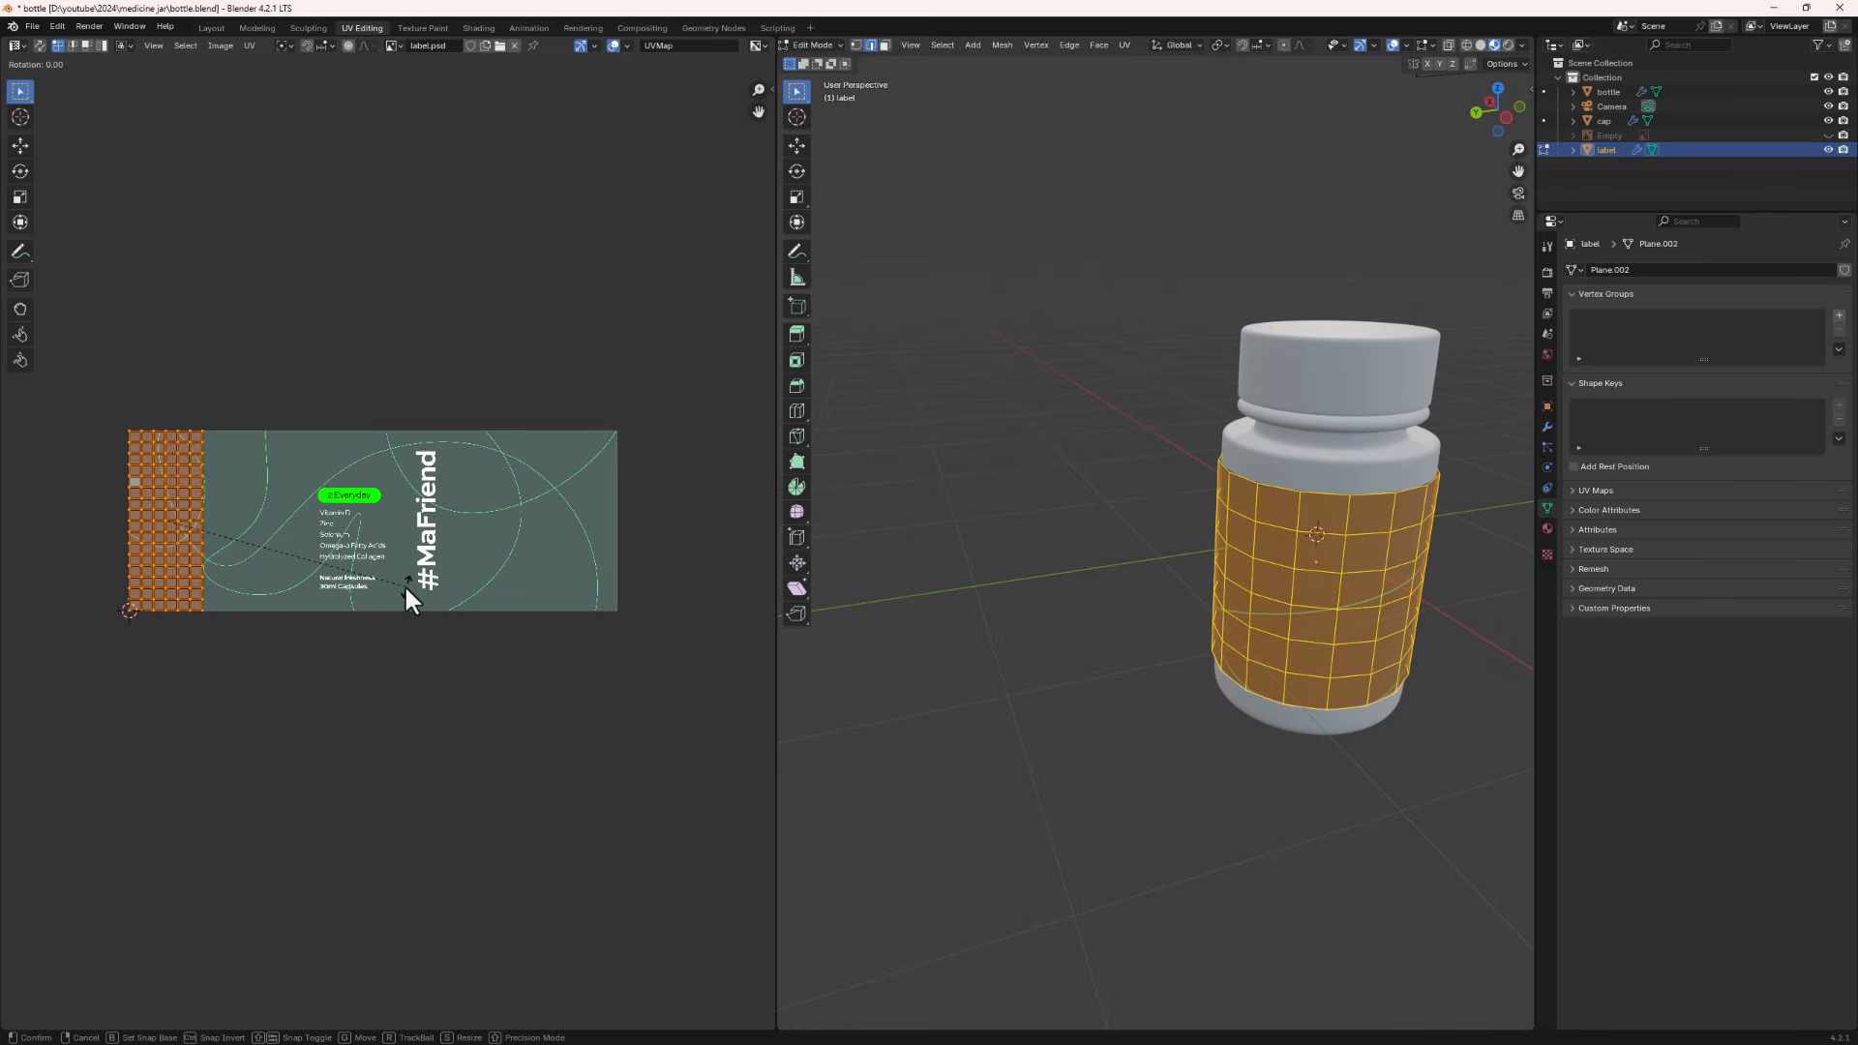
pyautogui.write('-90')
pyautogui.press('Return')
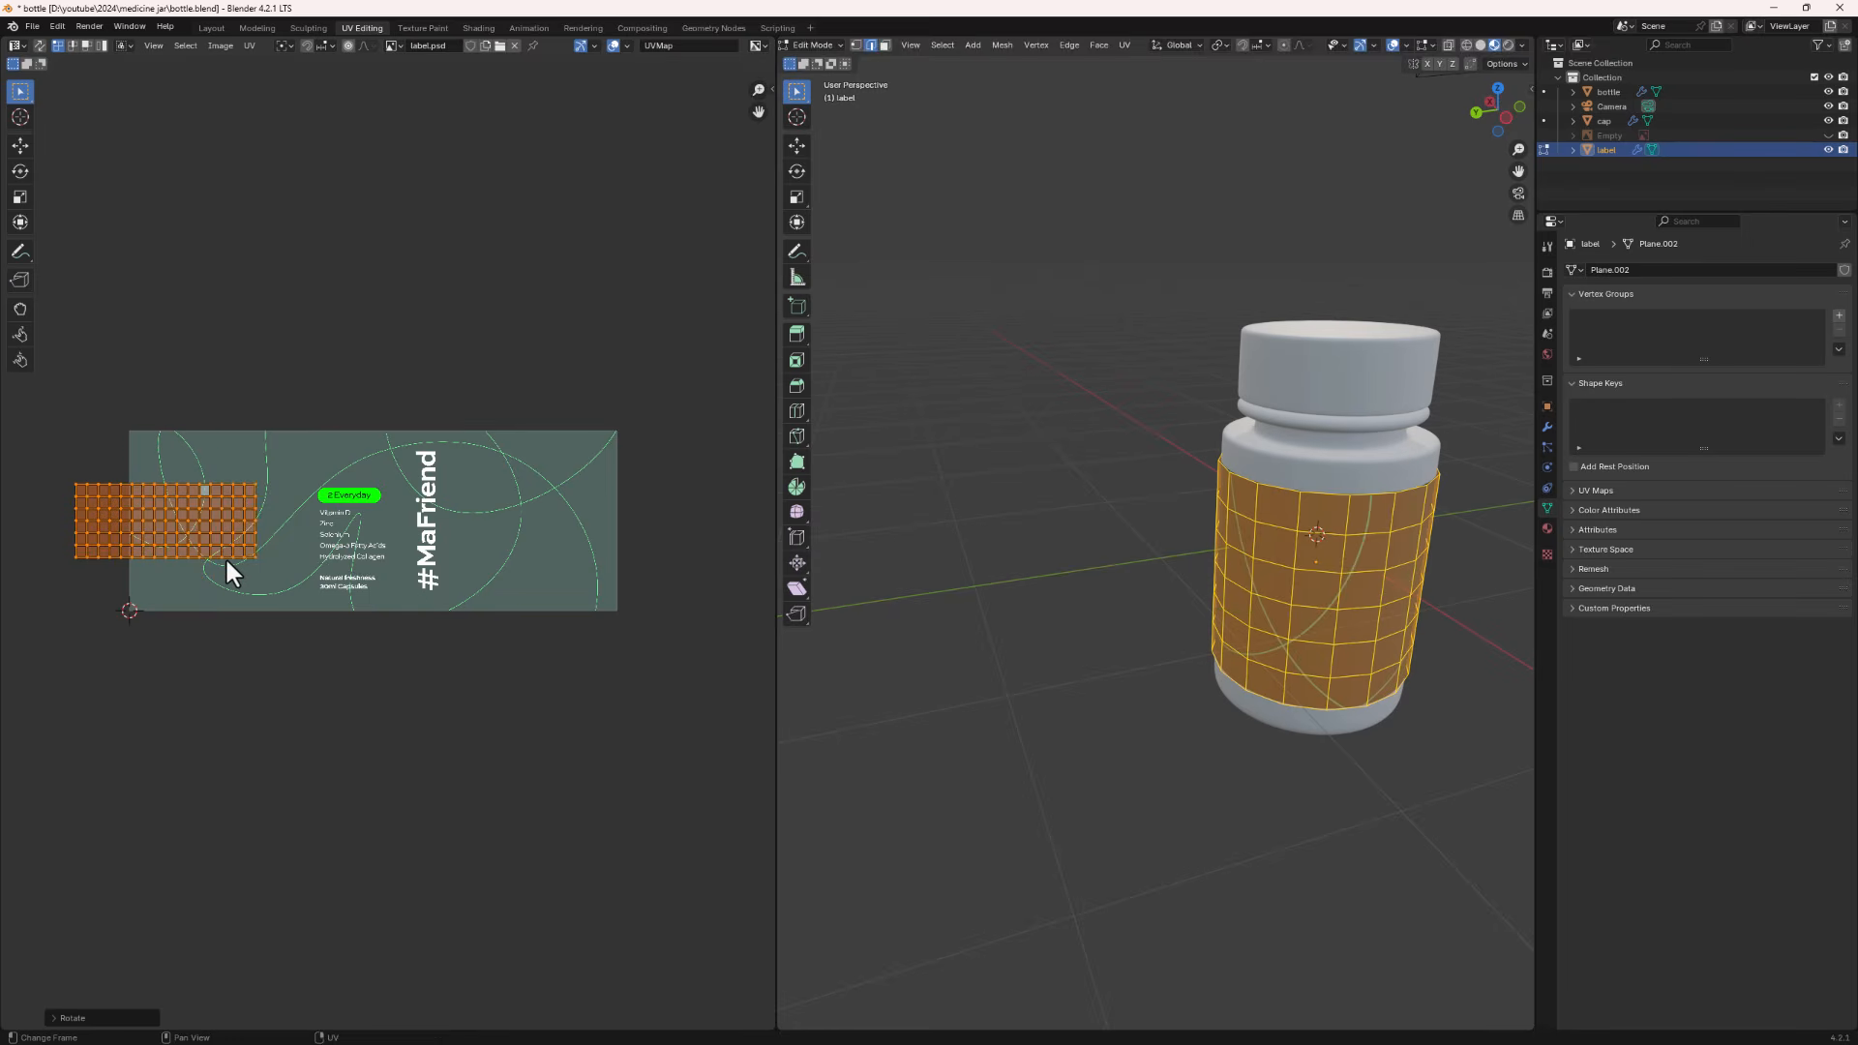
# - Move the UV island along X onto the label image and scale it up to cover the artwork
pyautogui.press('g')
pyautogui.press('x')
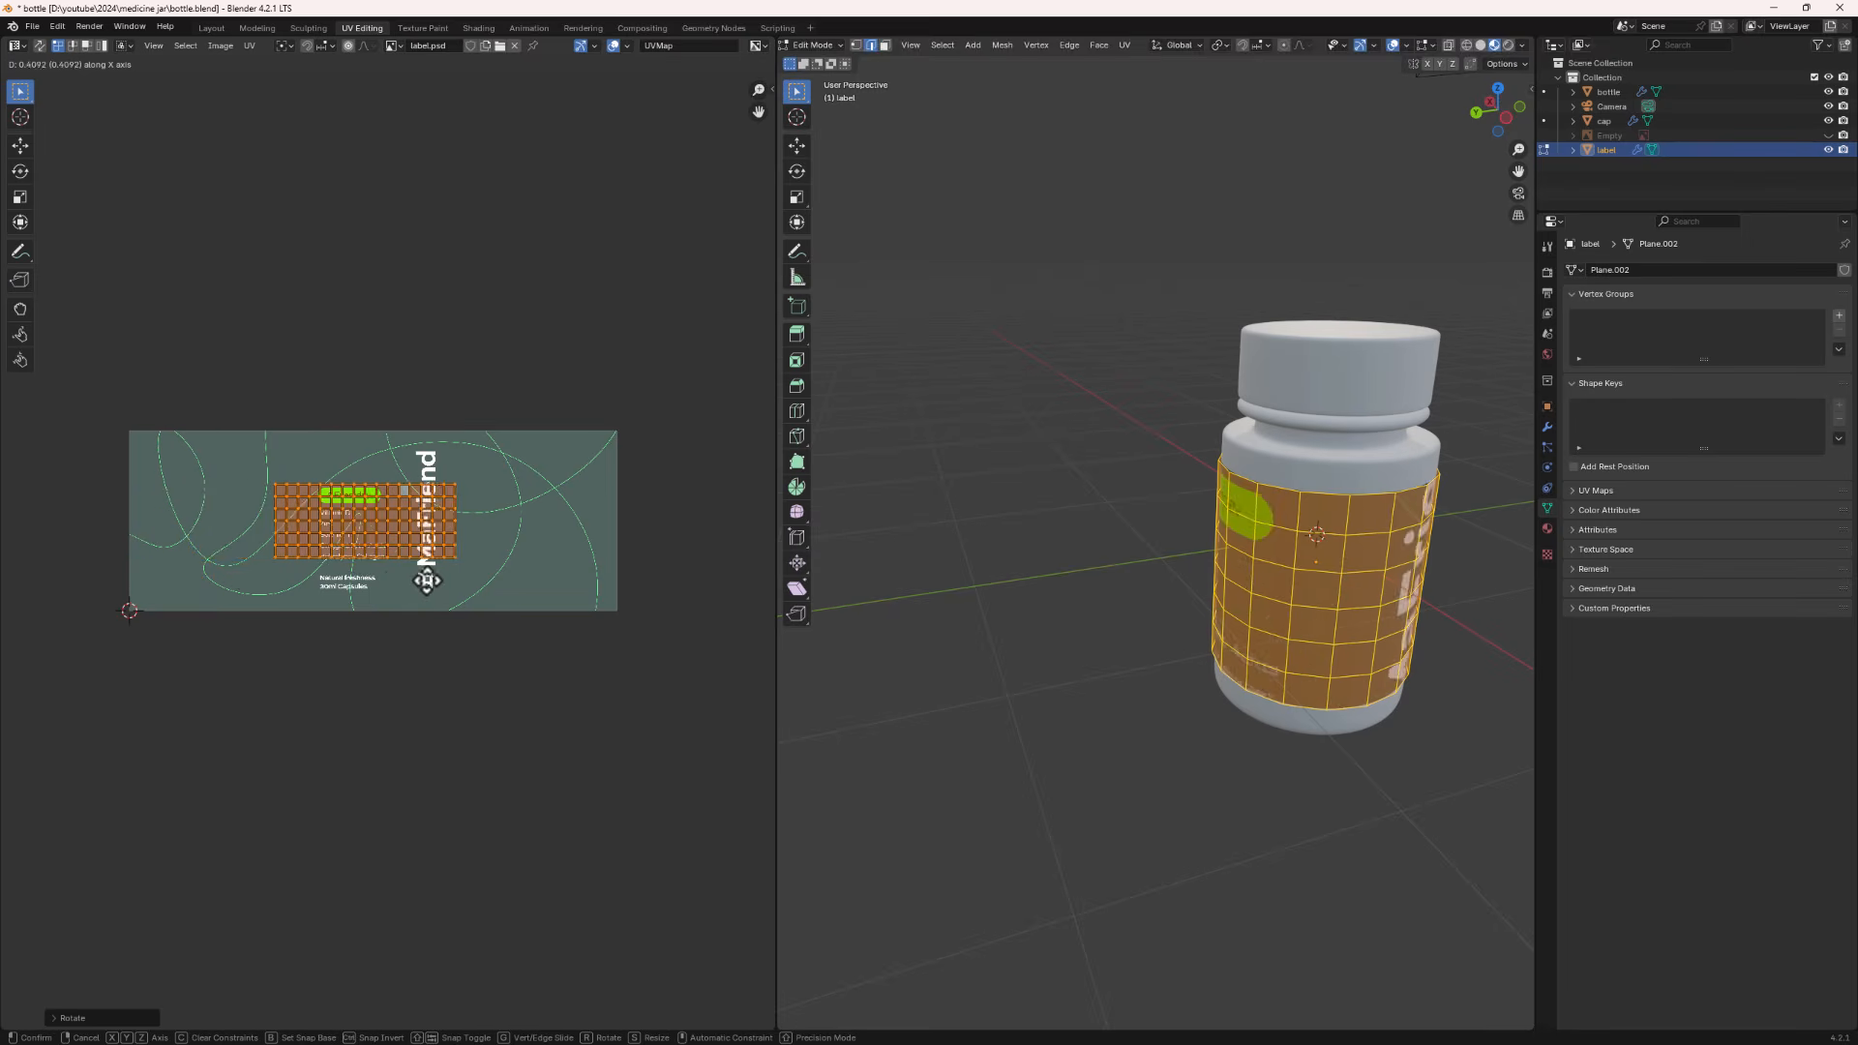
pyautogui.click(431, 586)
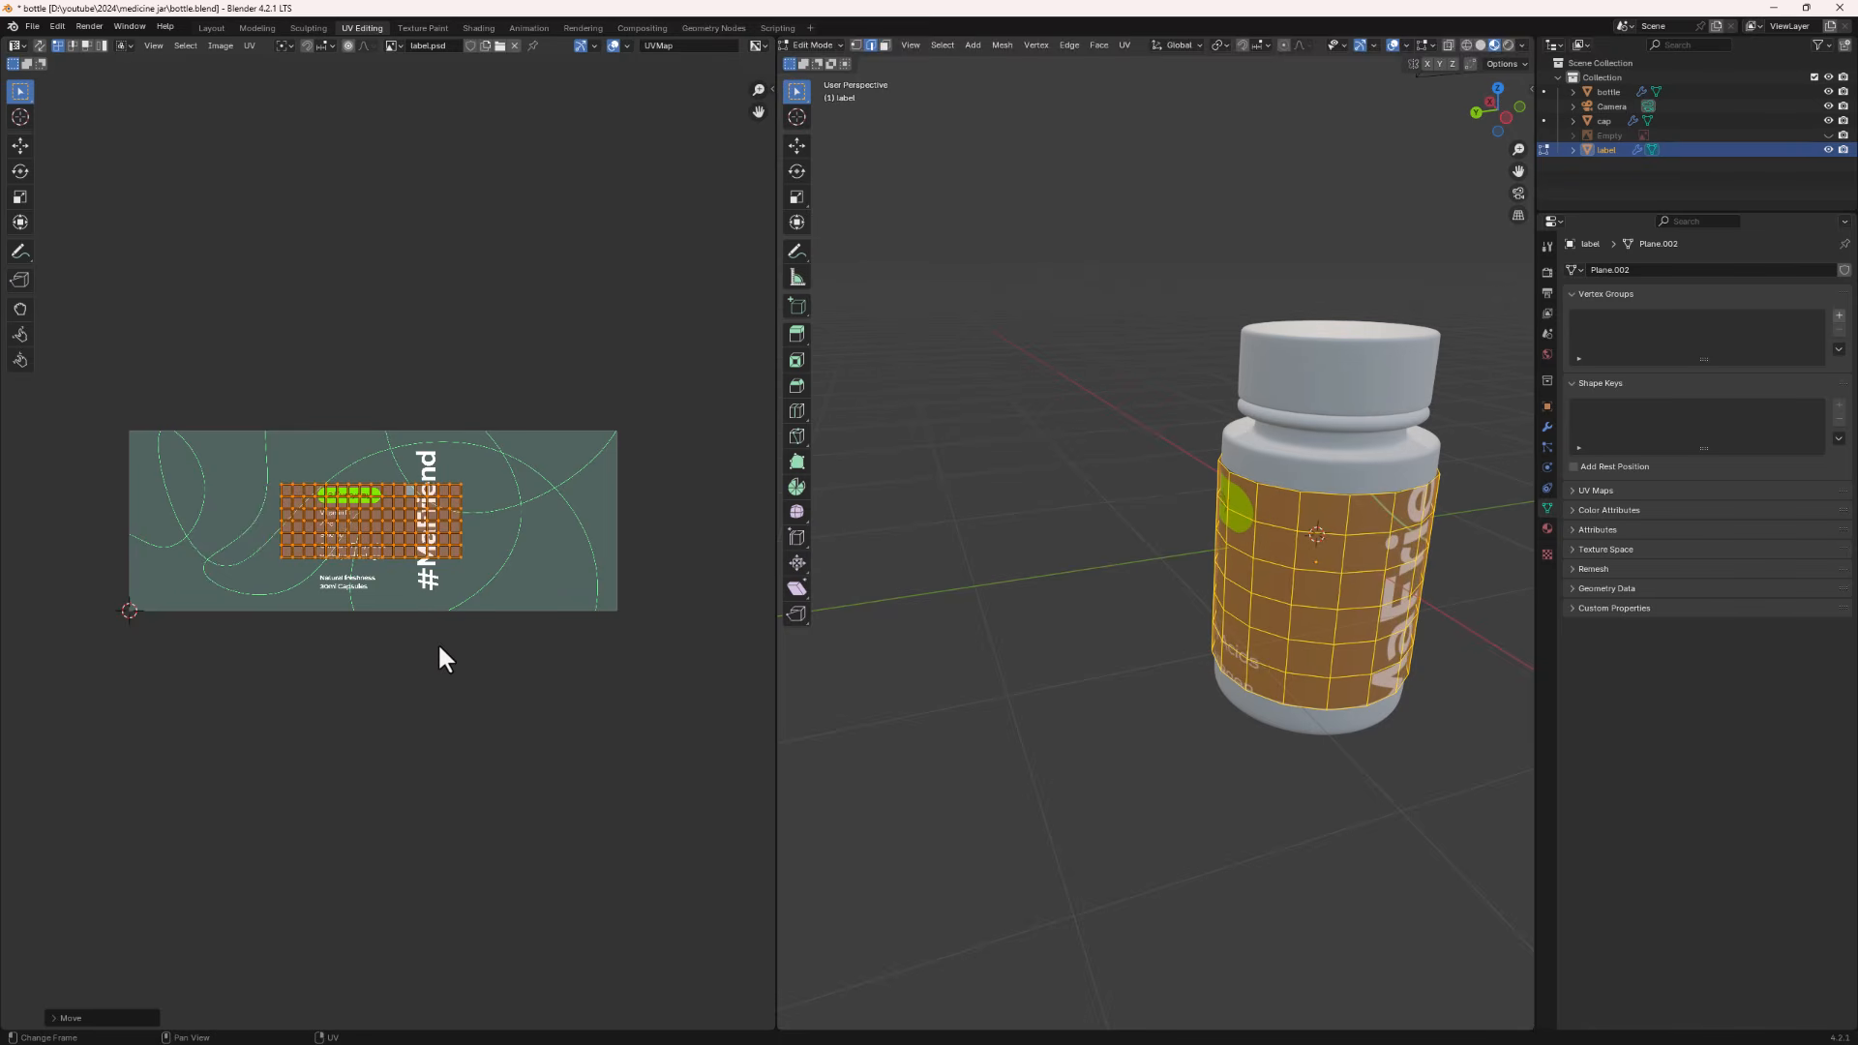
pyautogui.press('s')
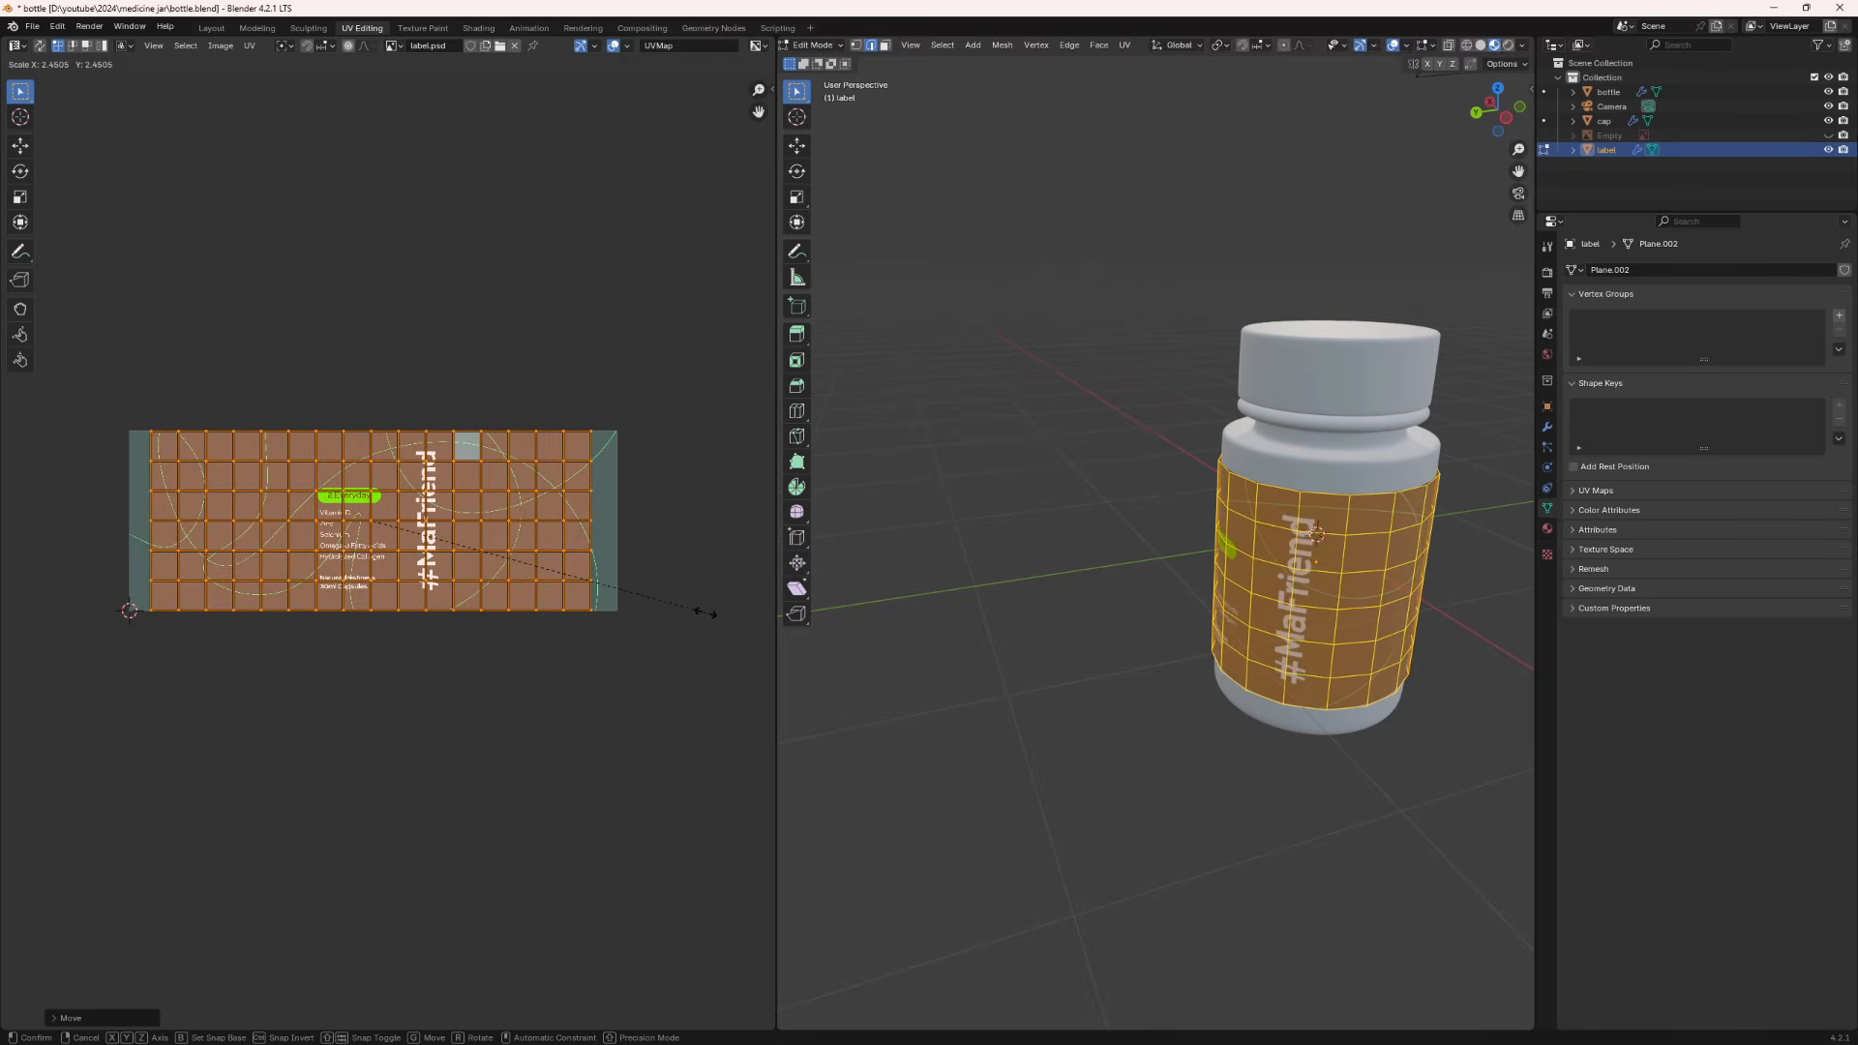
pyautogui.click(712, 614)
# - Inspect the textured label on the jar from several angles in the Layout workspace
pyautogui.moveTo(1408, 708); pyautogui.dragTo(1496, 653, button='middle')
pyautogui.moveTo(1378, 629); pyautogui.dragTo(1203, 630, button='middle')
pyautogui.click(1203, 630)
pyautogui.moveTo(1070, 709); pyautogui.dragTo(1112, 717, button='middle')
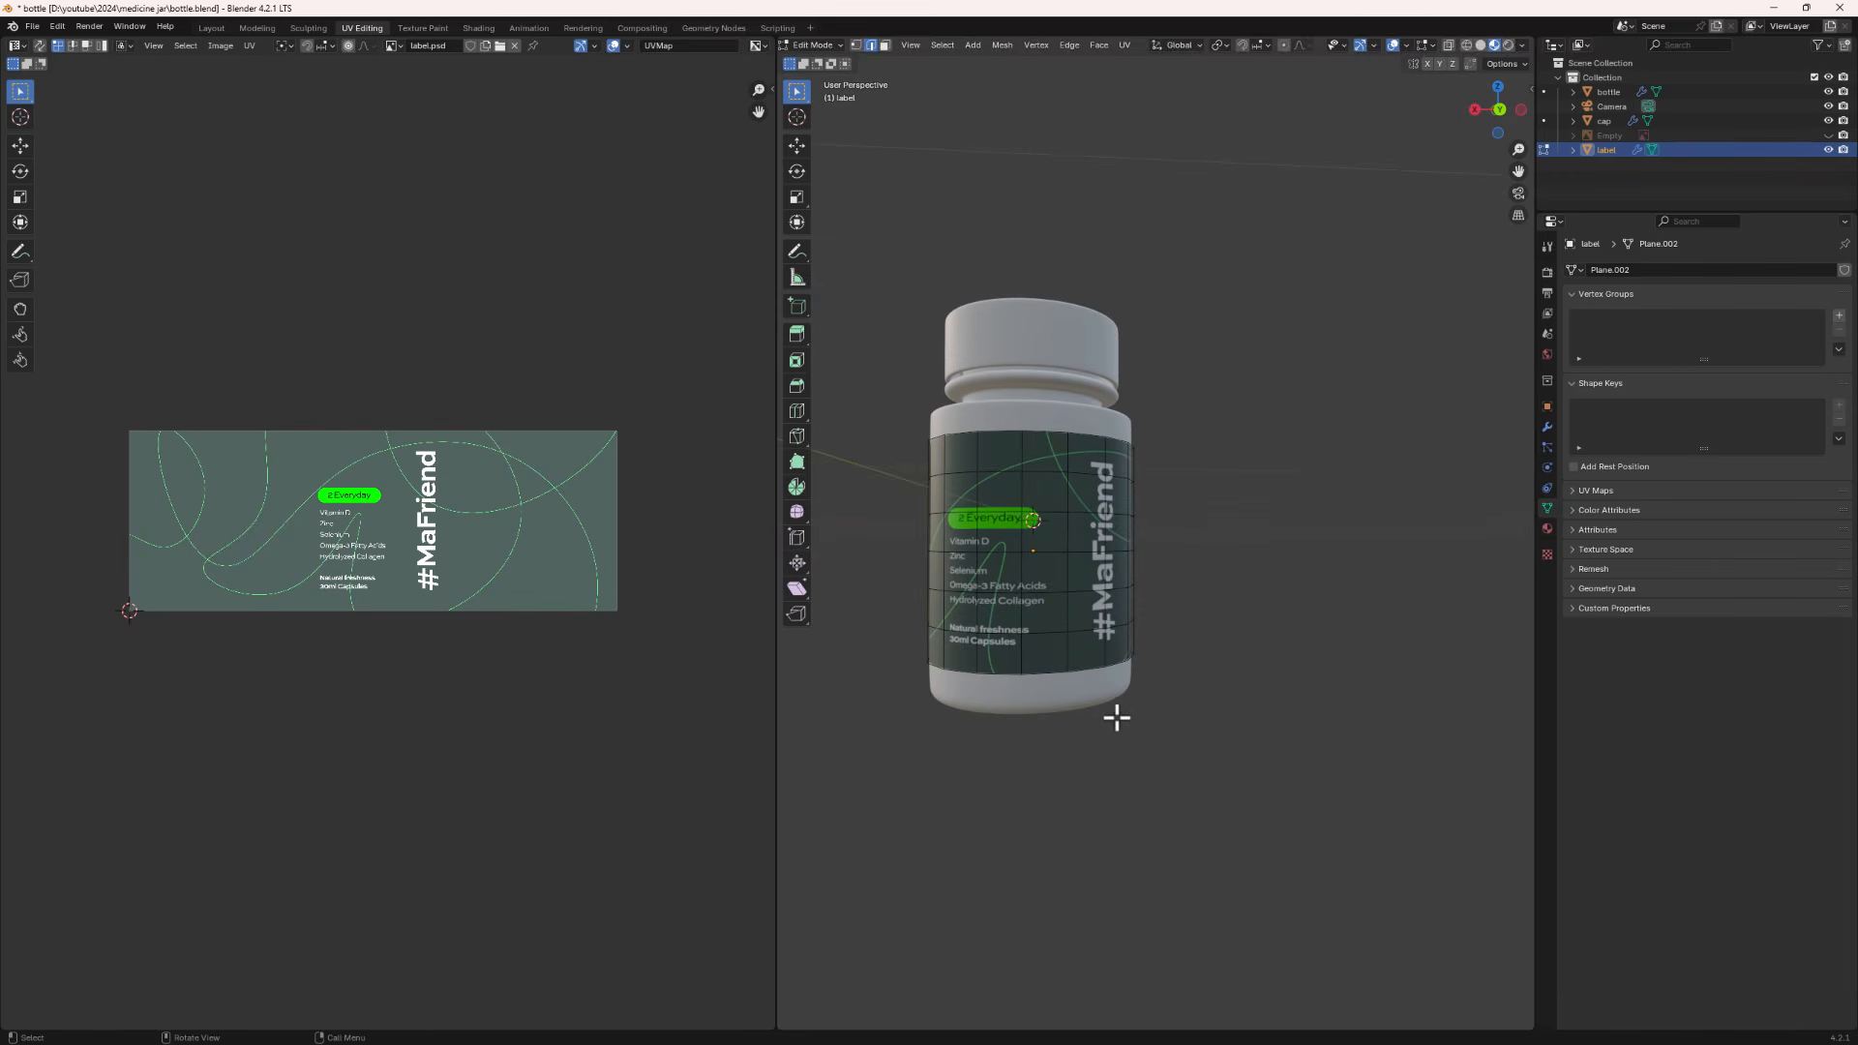
pyautogui.click(215, 27)
pyautogui.moveTo(577, 488); pyautogui.dragTo(451, 462, button='middle')
pyautogui.scroll(-3, 445, 464)
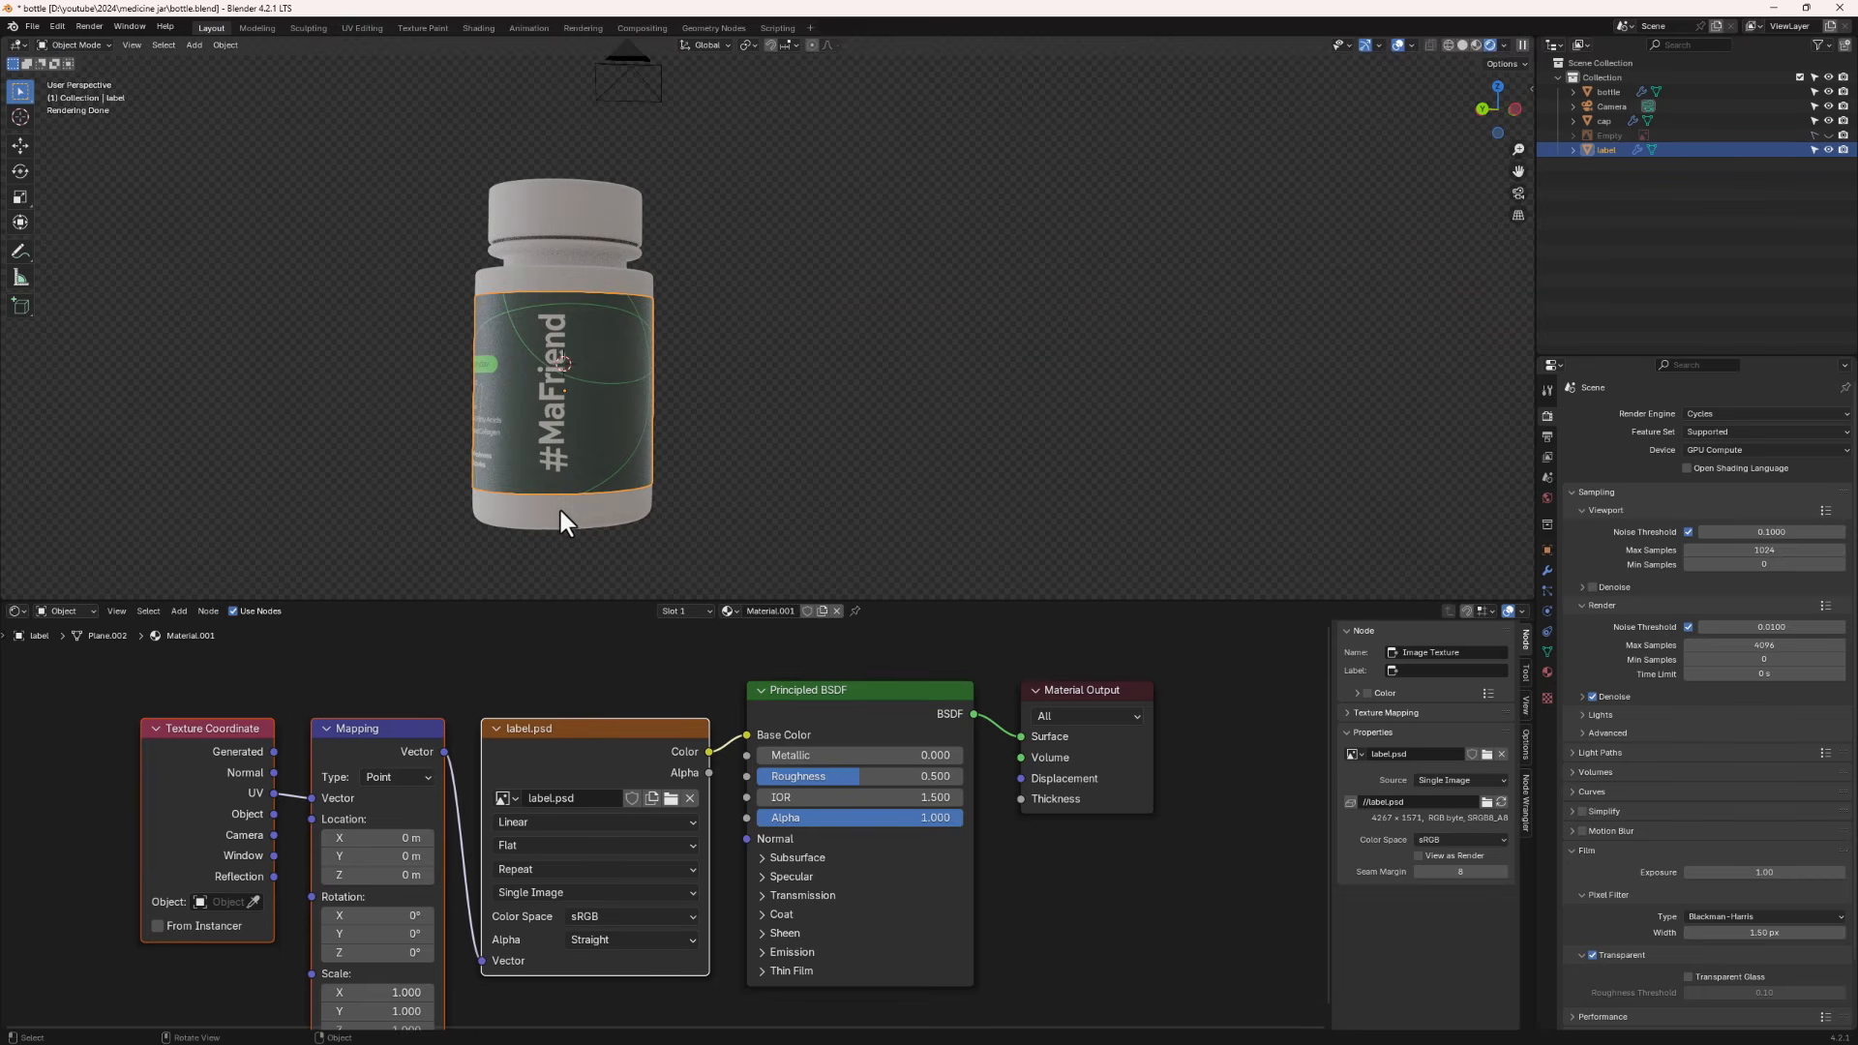
pyautogui.moveTo(560, 509)
pyautogui.mouseDown(button='middle')
pyautogui.moveTo(498, 496)
pyautogui.moveTo(564, 517)
pyautogui.moveTo(772, 492)
pyautogui.moveTo(699, 524)
pyautogui.moveTo(558, 511)
pyautogui.mouseUp(button='middle')
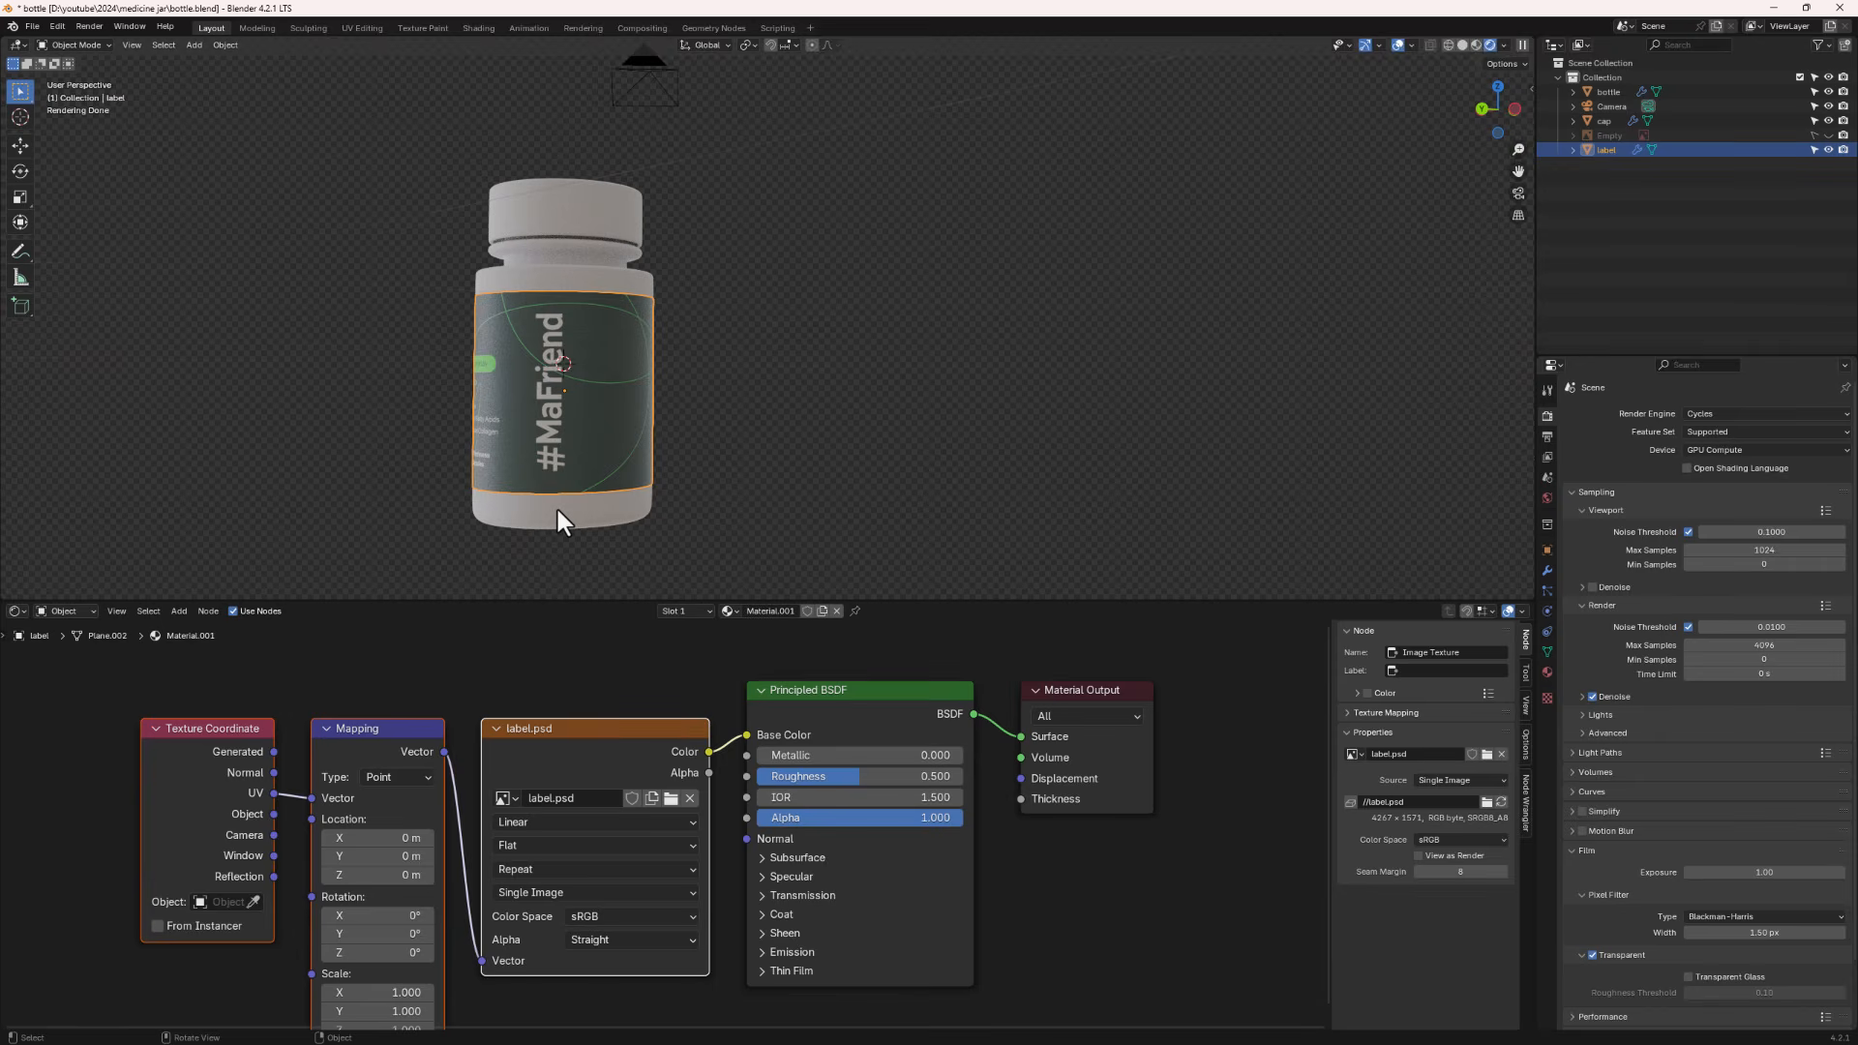
# - Select the bottle and set its material's Transmission Weight to 1.000
pyautogui.click(539, 268)
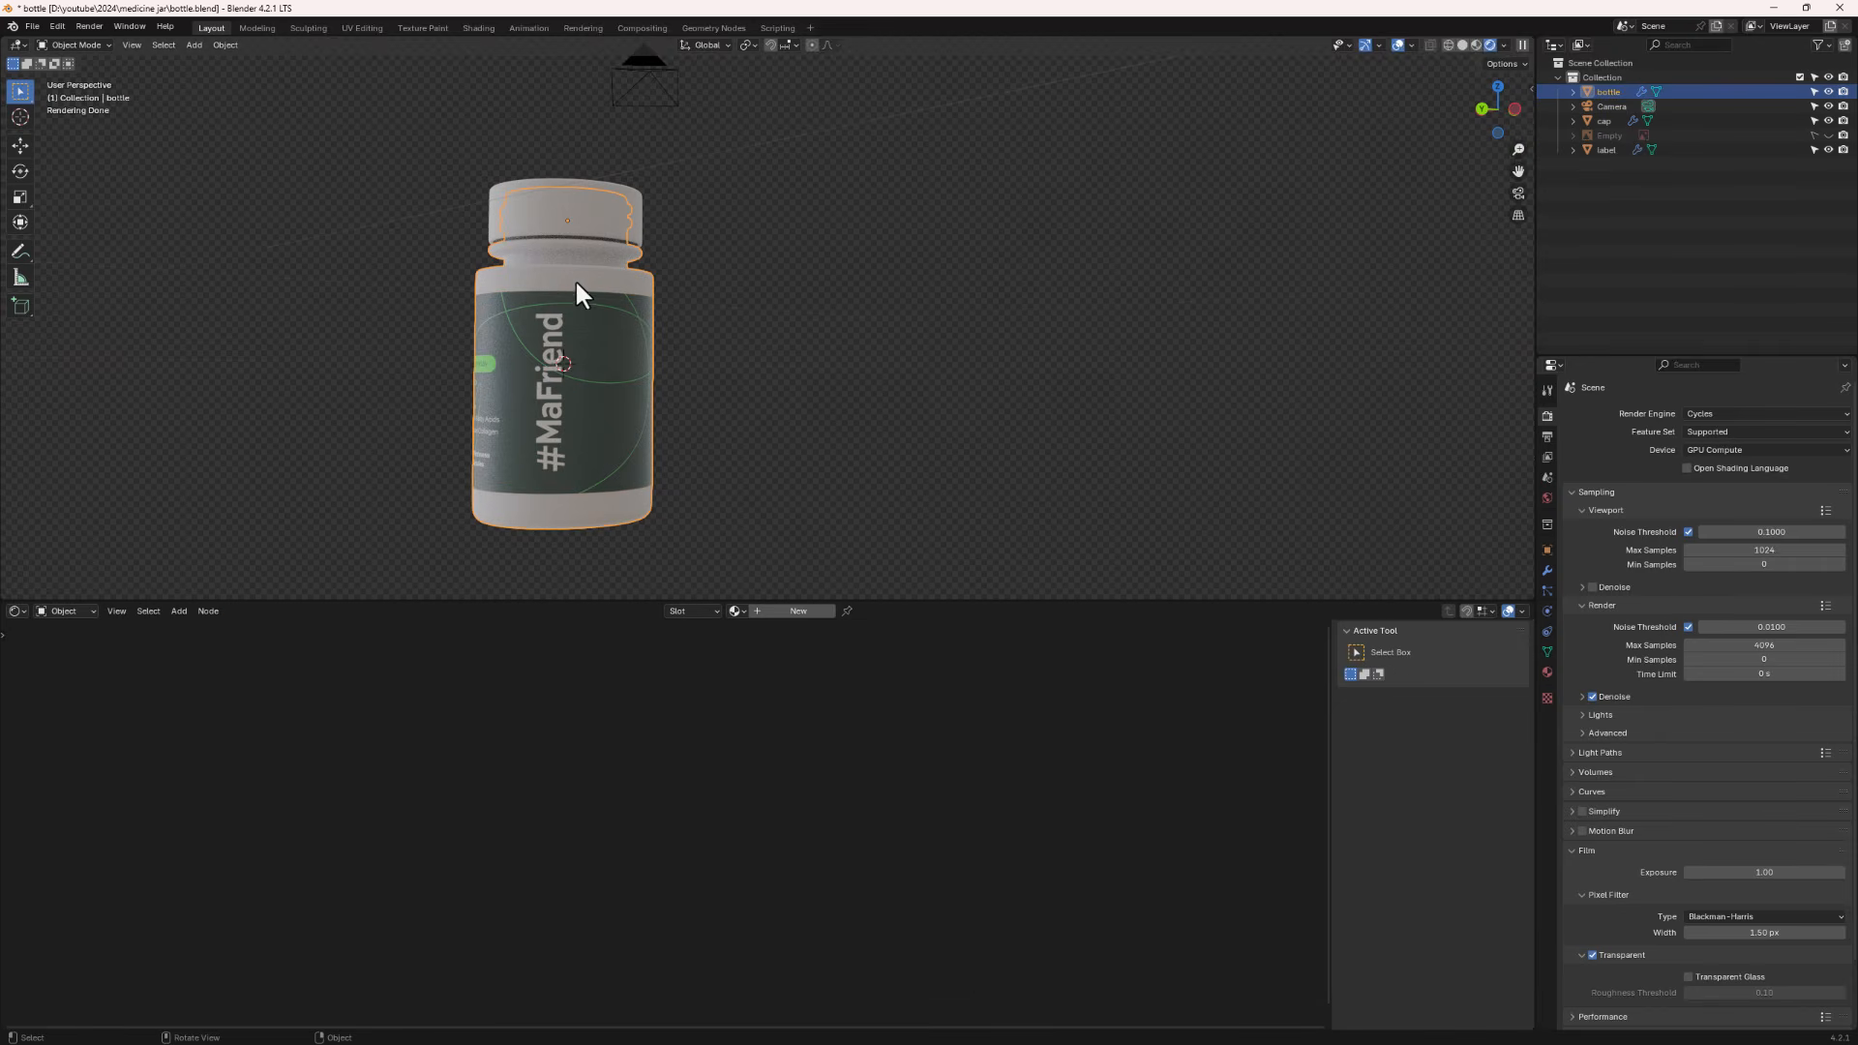
pyautogui.moveTo(553, 291); pyautogui.dragTo(557, 219, button='middle')
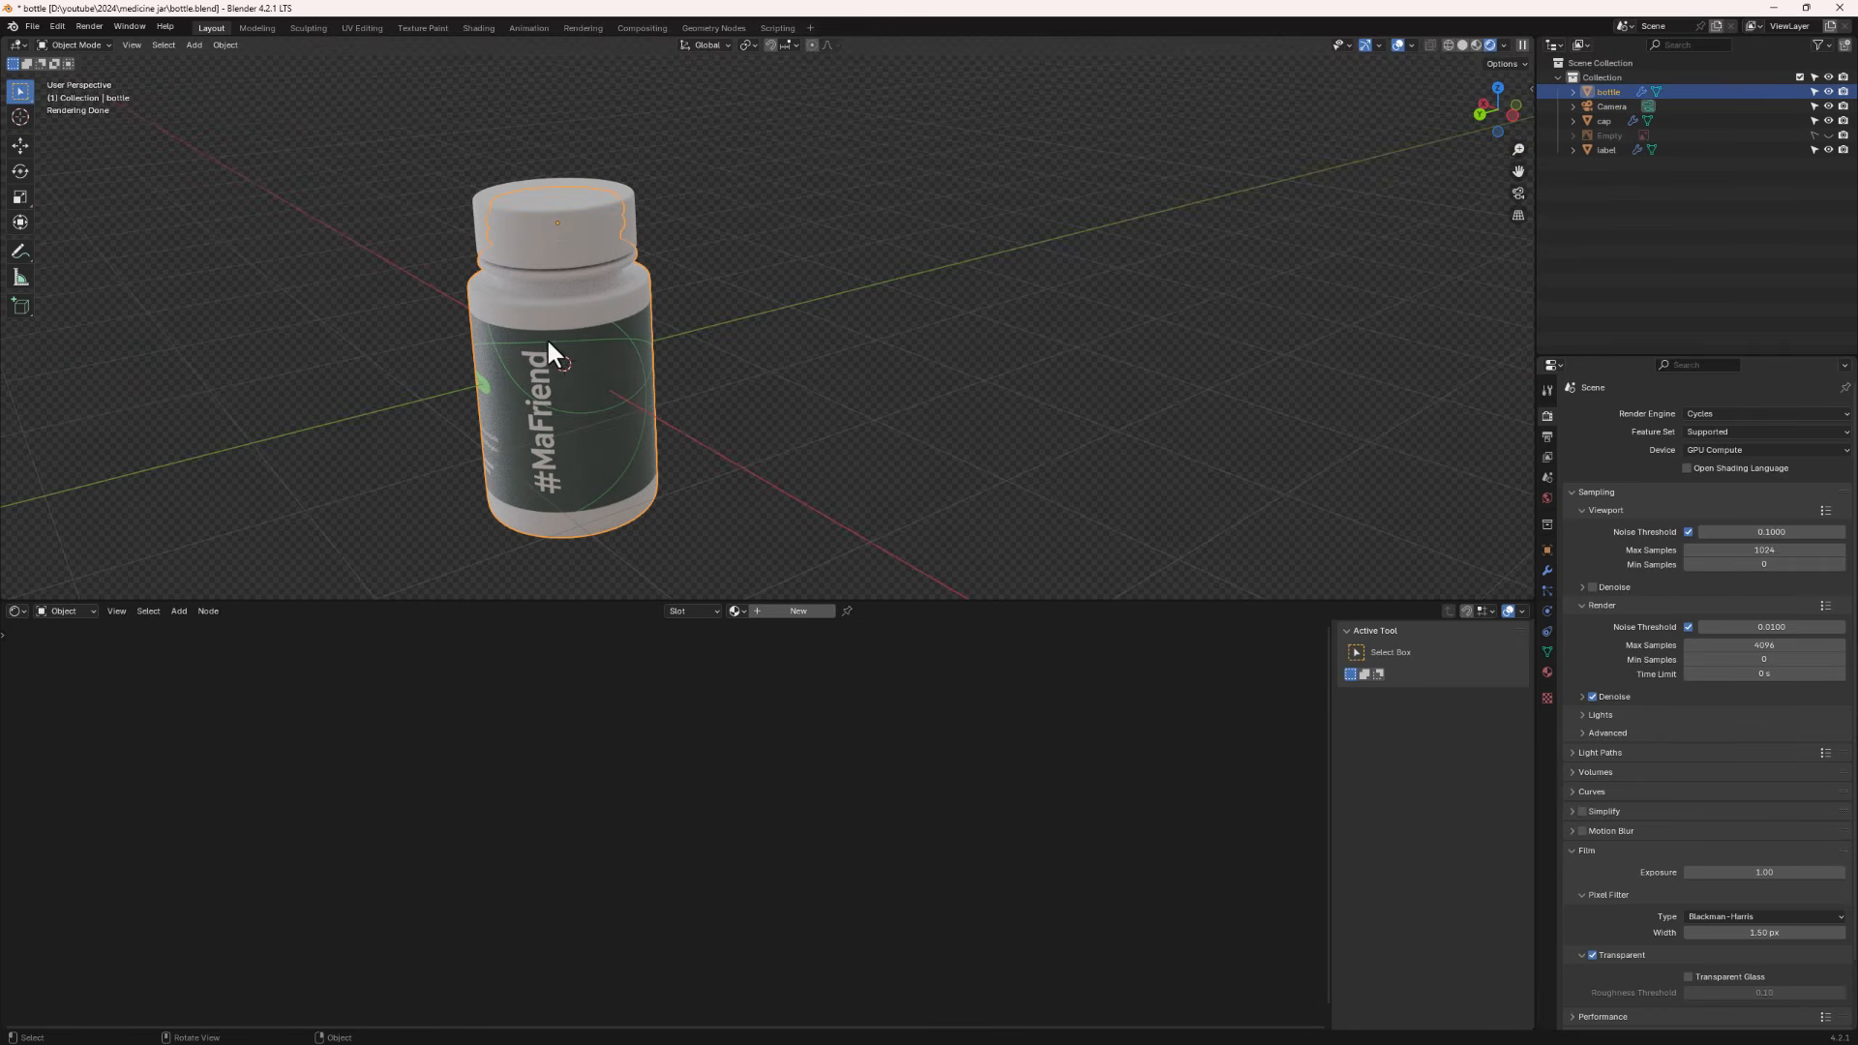
pyautogui.moveTo(630, 366); pyautogui.dragTo(477, 265, button='middle')
pyautogui.scroll(3, 539, 274)
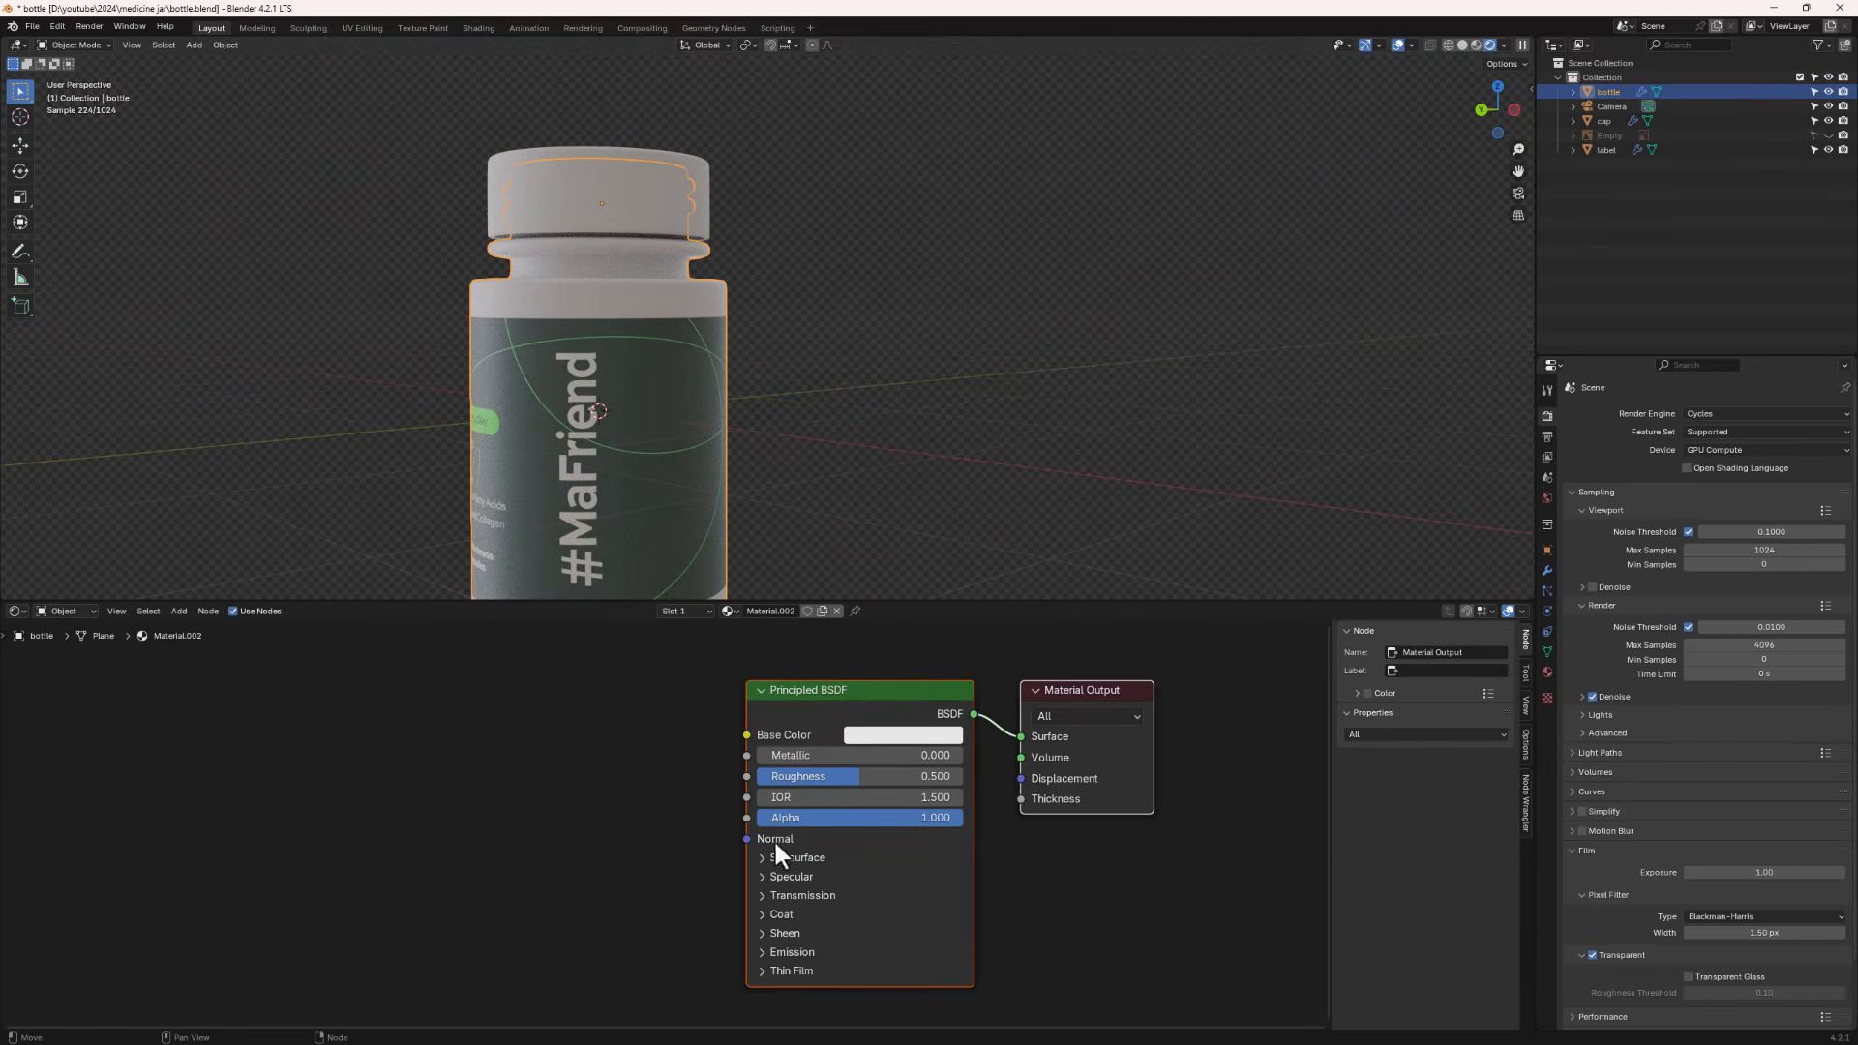
pyautogui.click(762, 895)
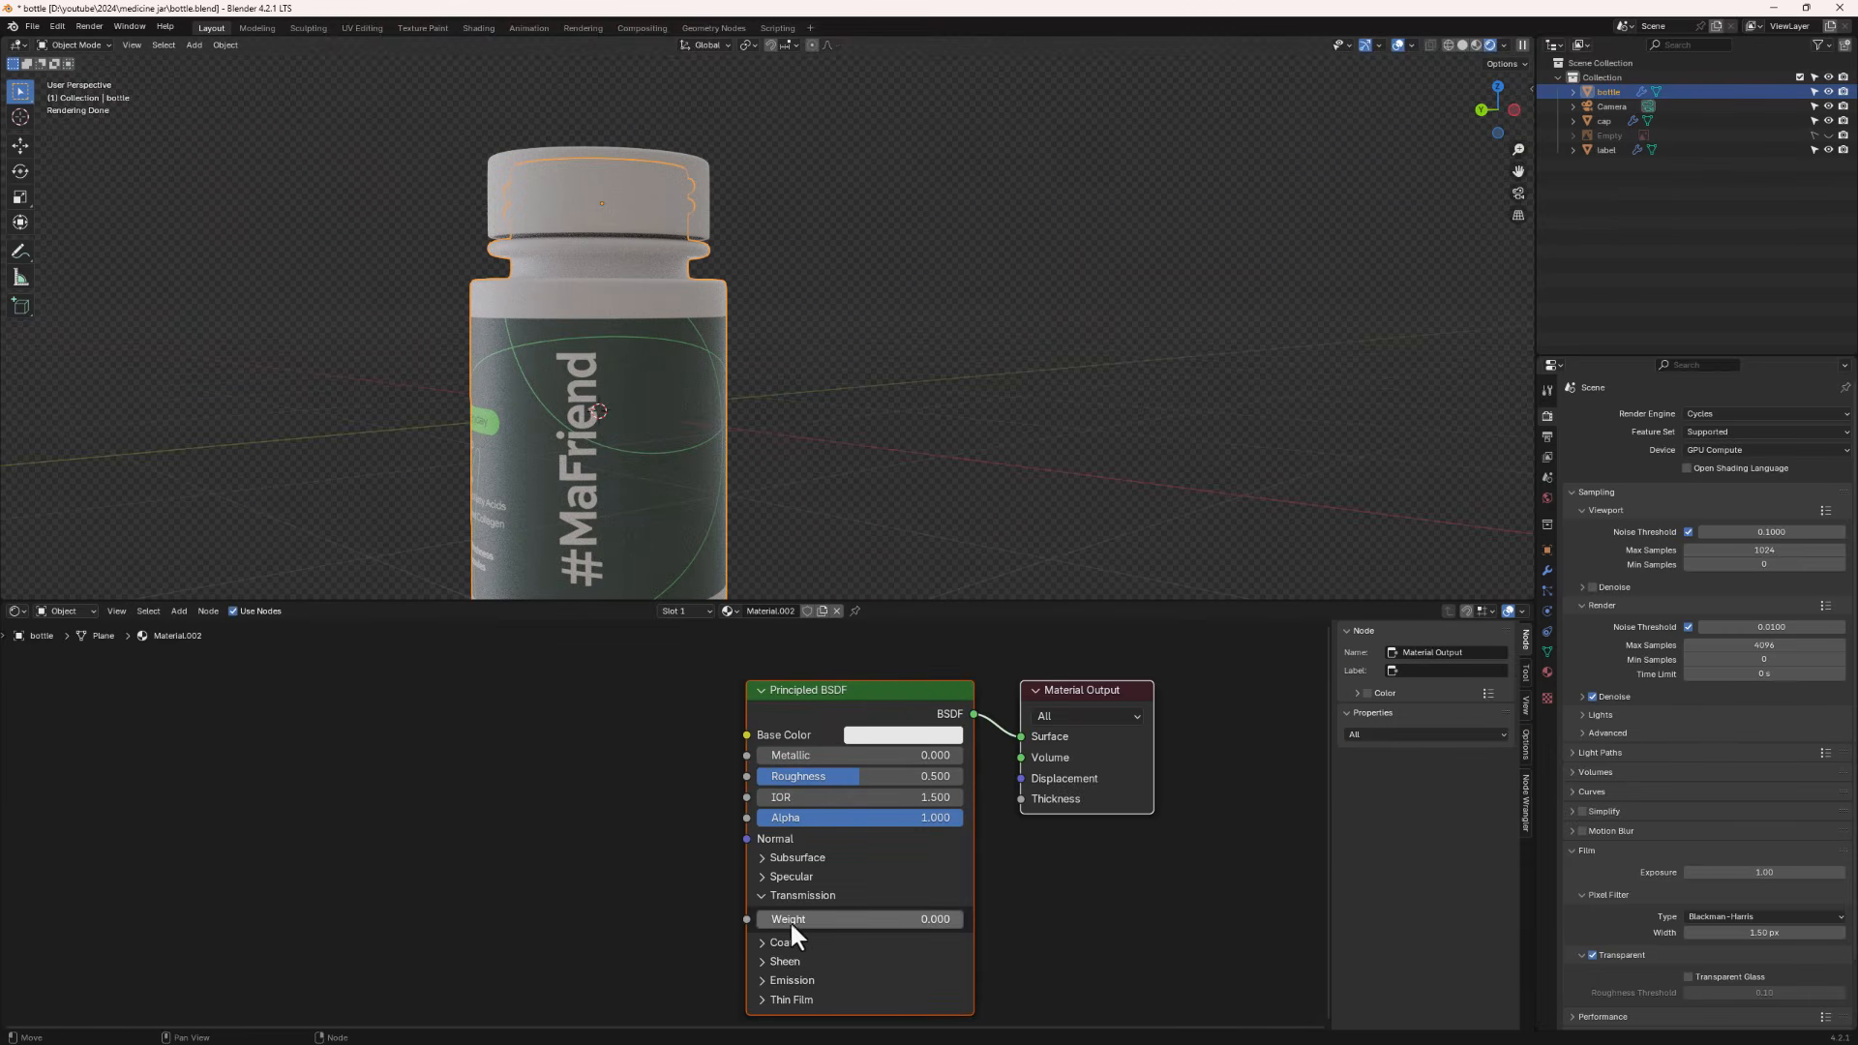
pyautogui.moveTo(790, 919); pyautogui.dragTo(968, 919)
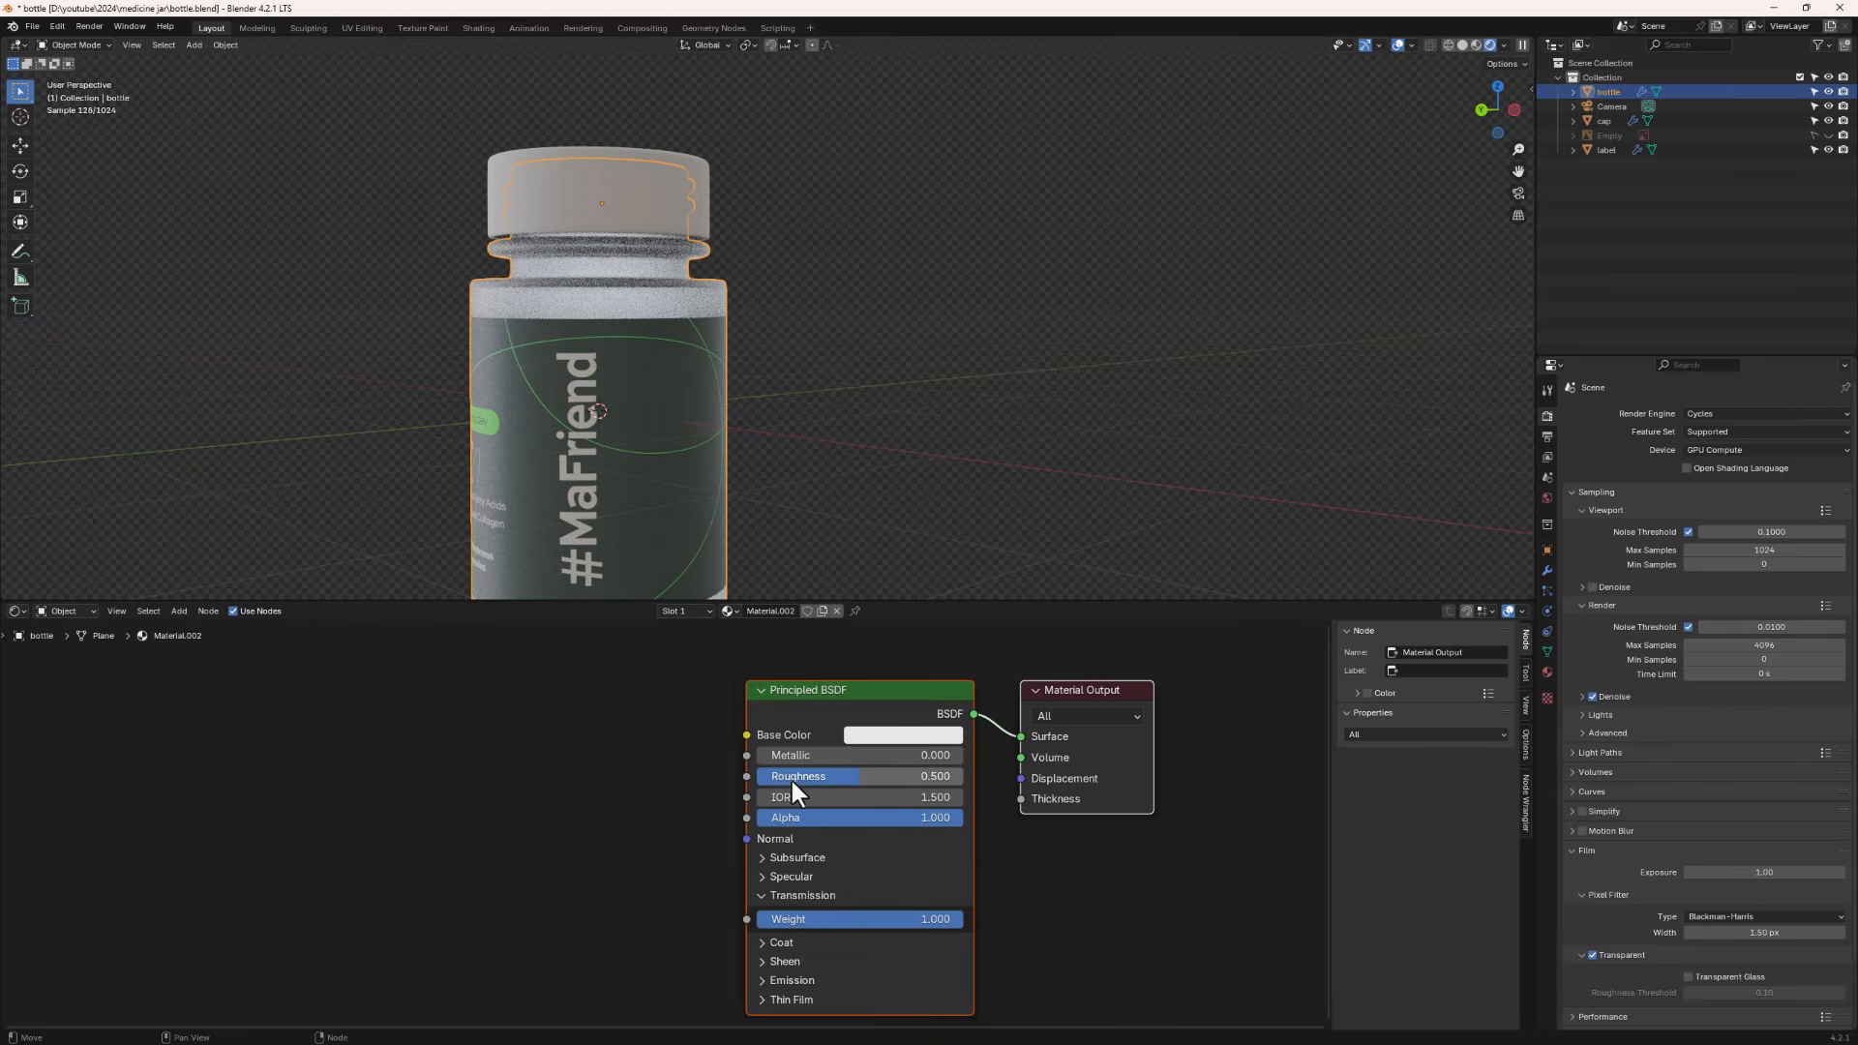
# - Lower the bottle material's roughness to 0.055 and set its base colour value to 1.000
pyautogui.moveTo(848, 776); pyautogui.dragTo(765, 774)
pyautogui.moveTo(600, 387); pyautogui.dragTo(486, 344, button='middle')
pyautogui.click(904, 732)
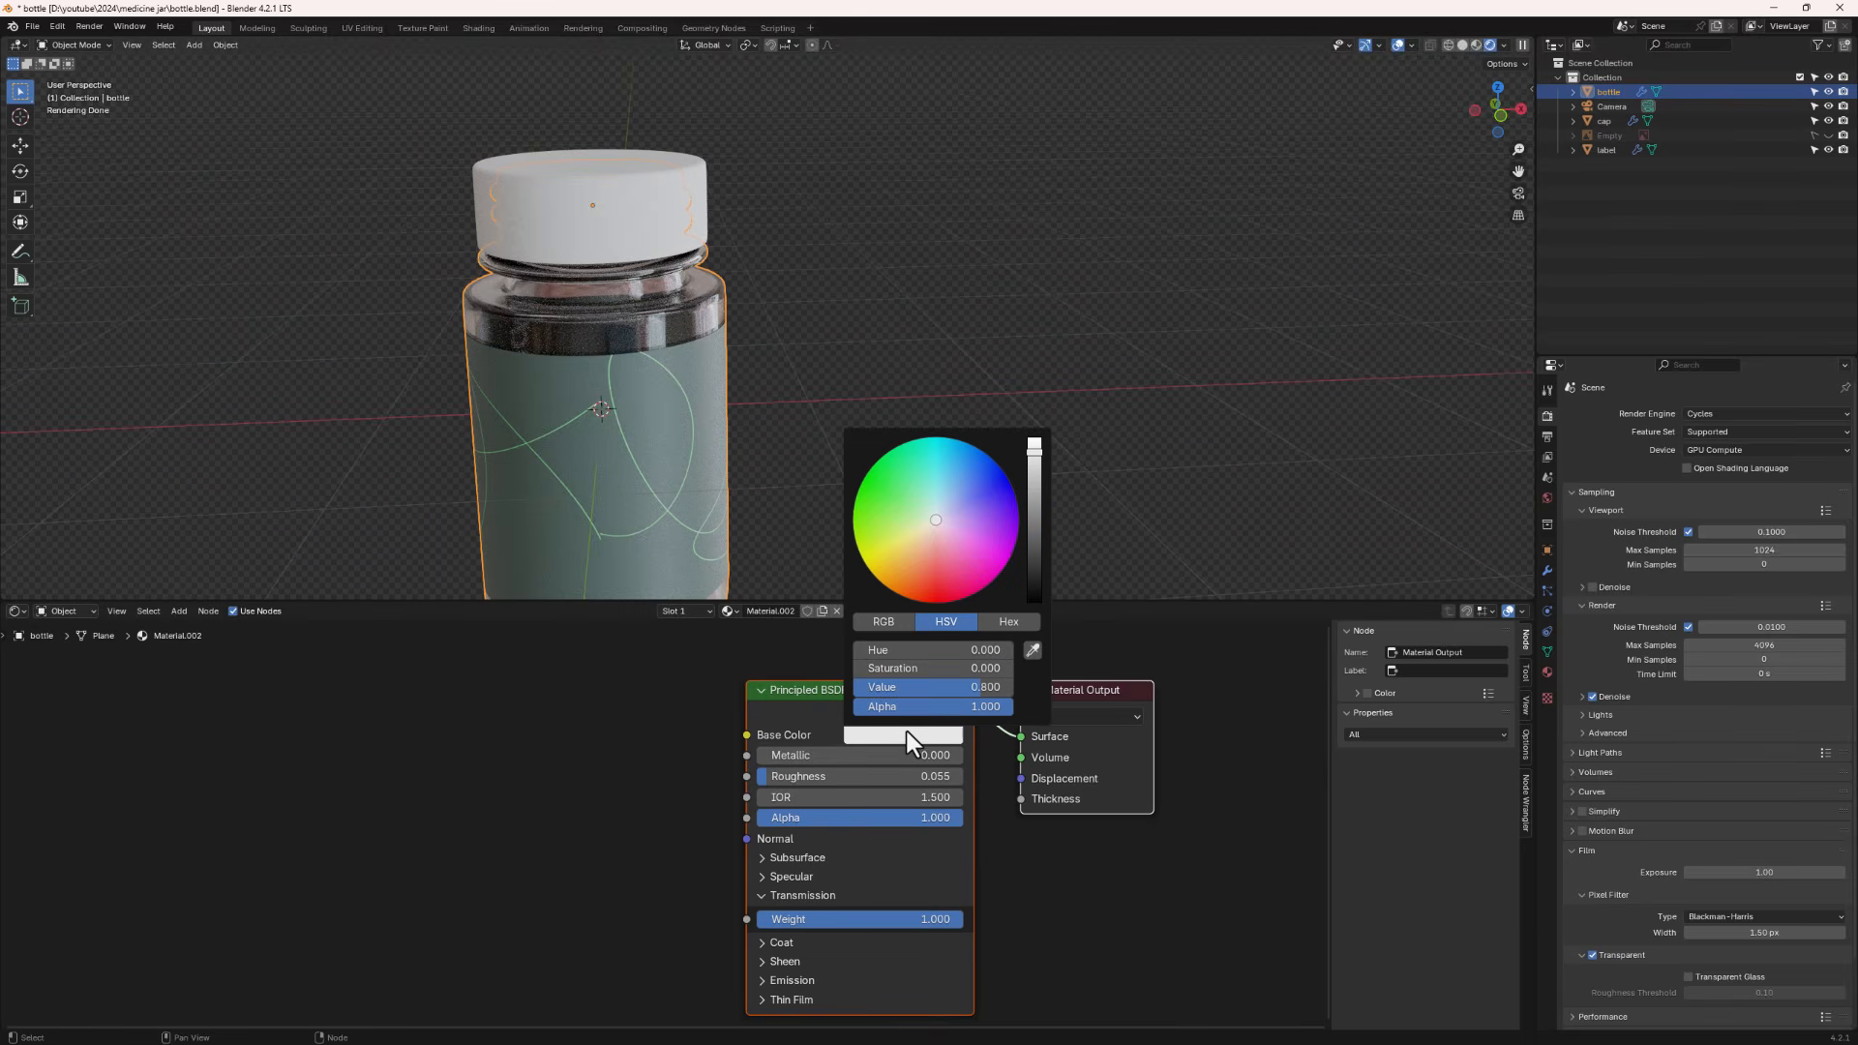
pyautogui.moveTo(1029, 461); pyautogui.dragTo(1024, 433)
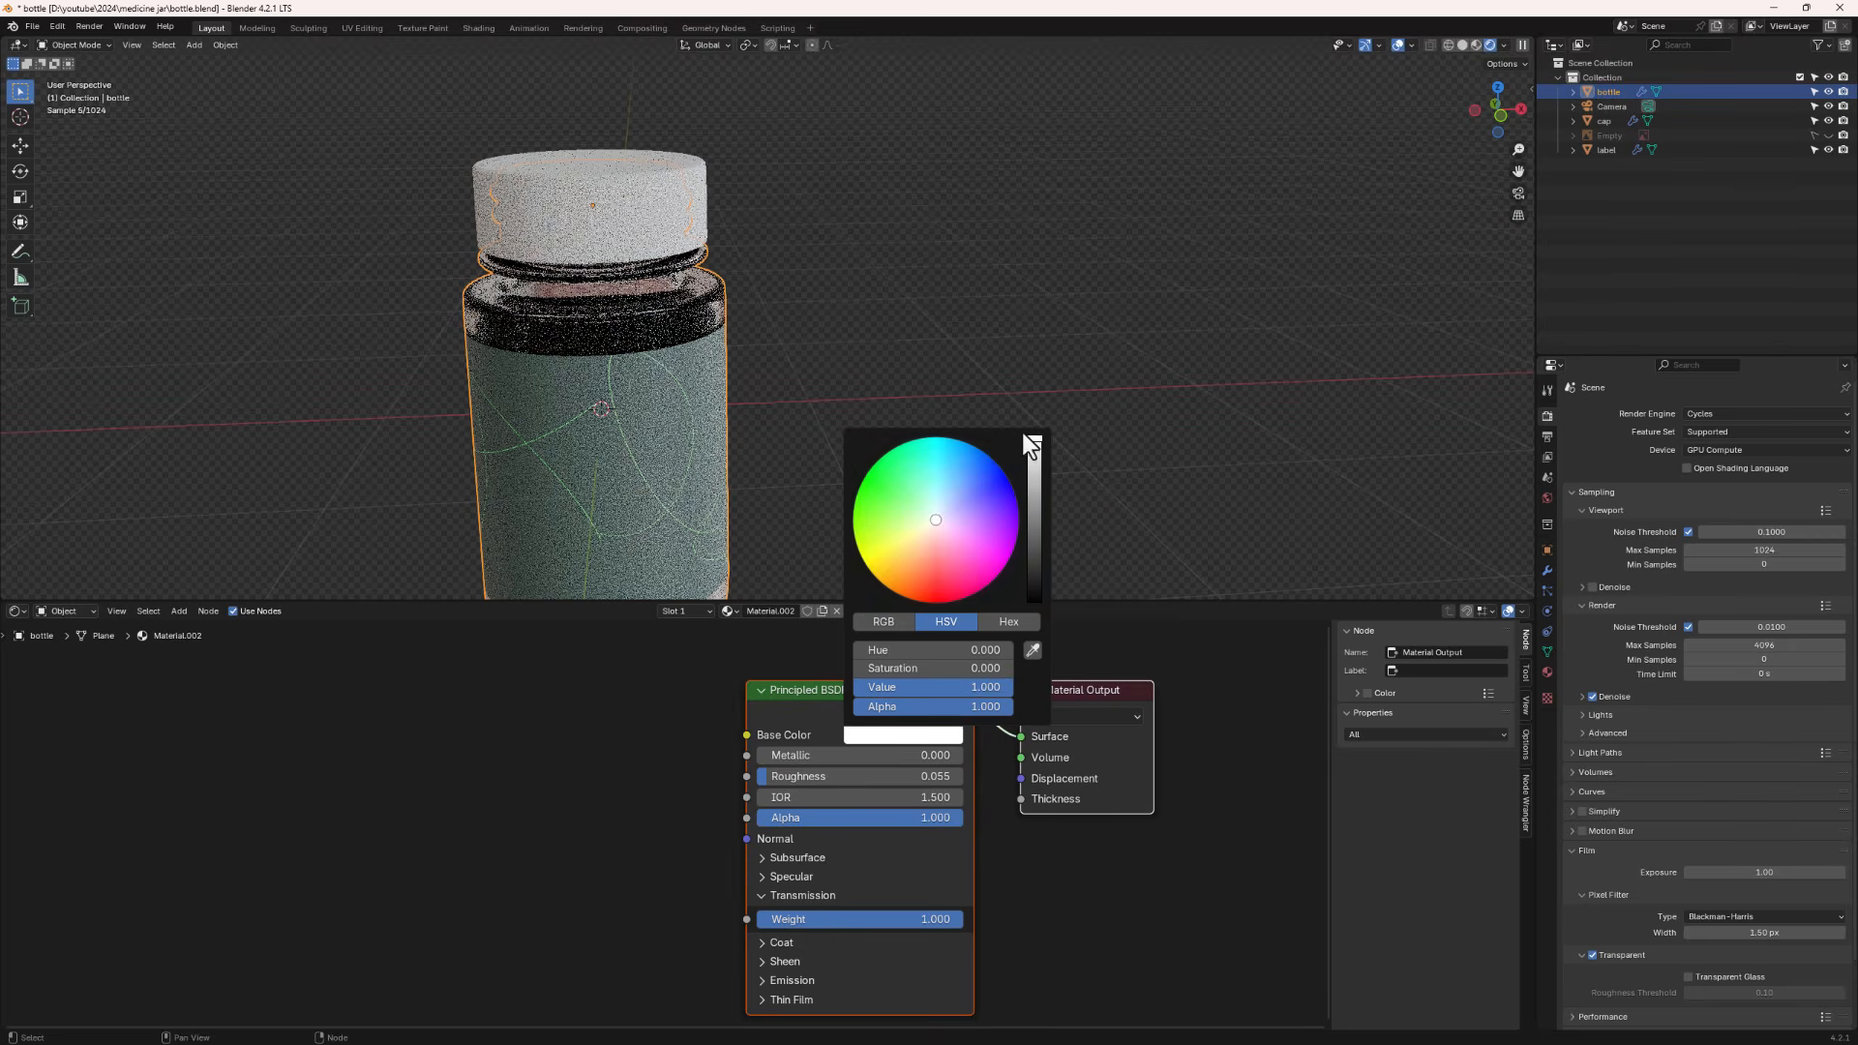
# - Select the cap and give it a new material with roughness 0.168 and a light pink base colour
pyautogui.scroll(-5, 714, 345)
pyautogui.moveTo(693, 394); pyautogui.dragTo(731, 379, button='middle')
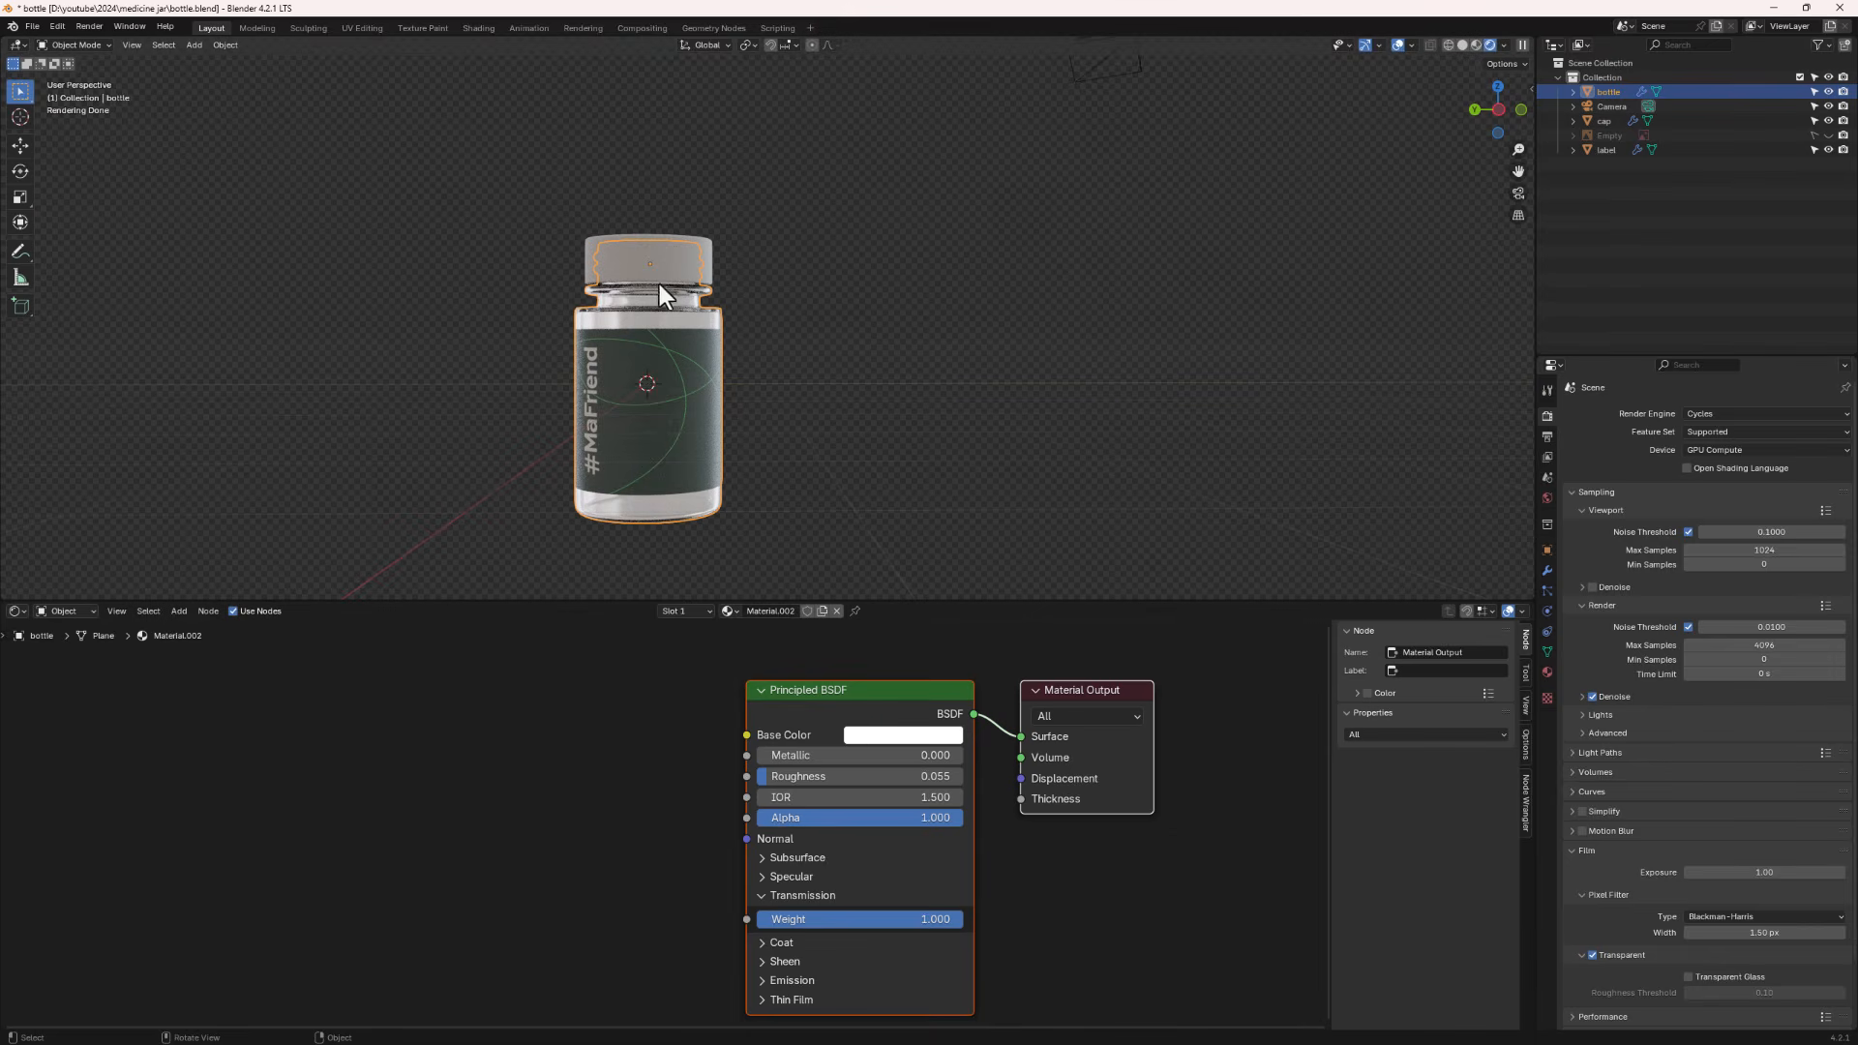
pyautogui.click(661, 254)
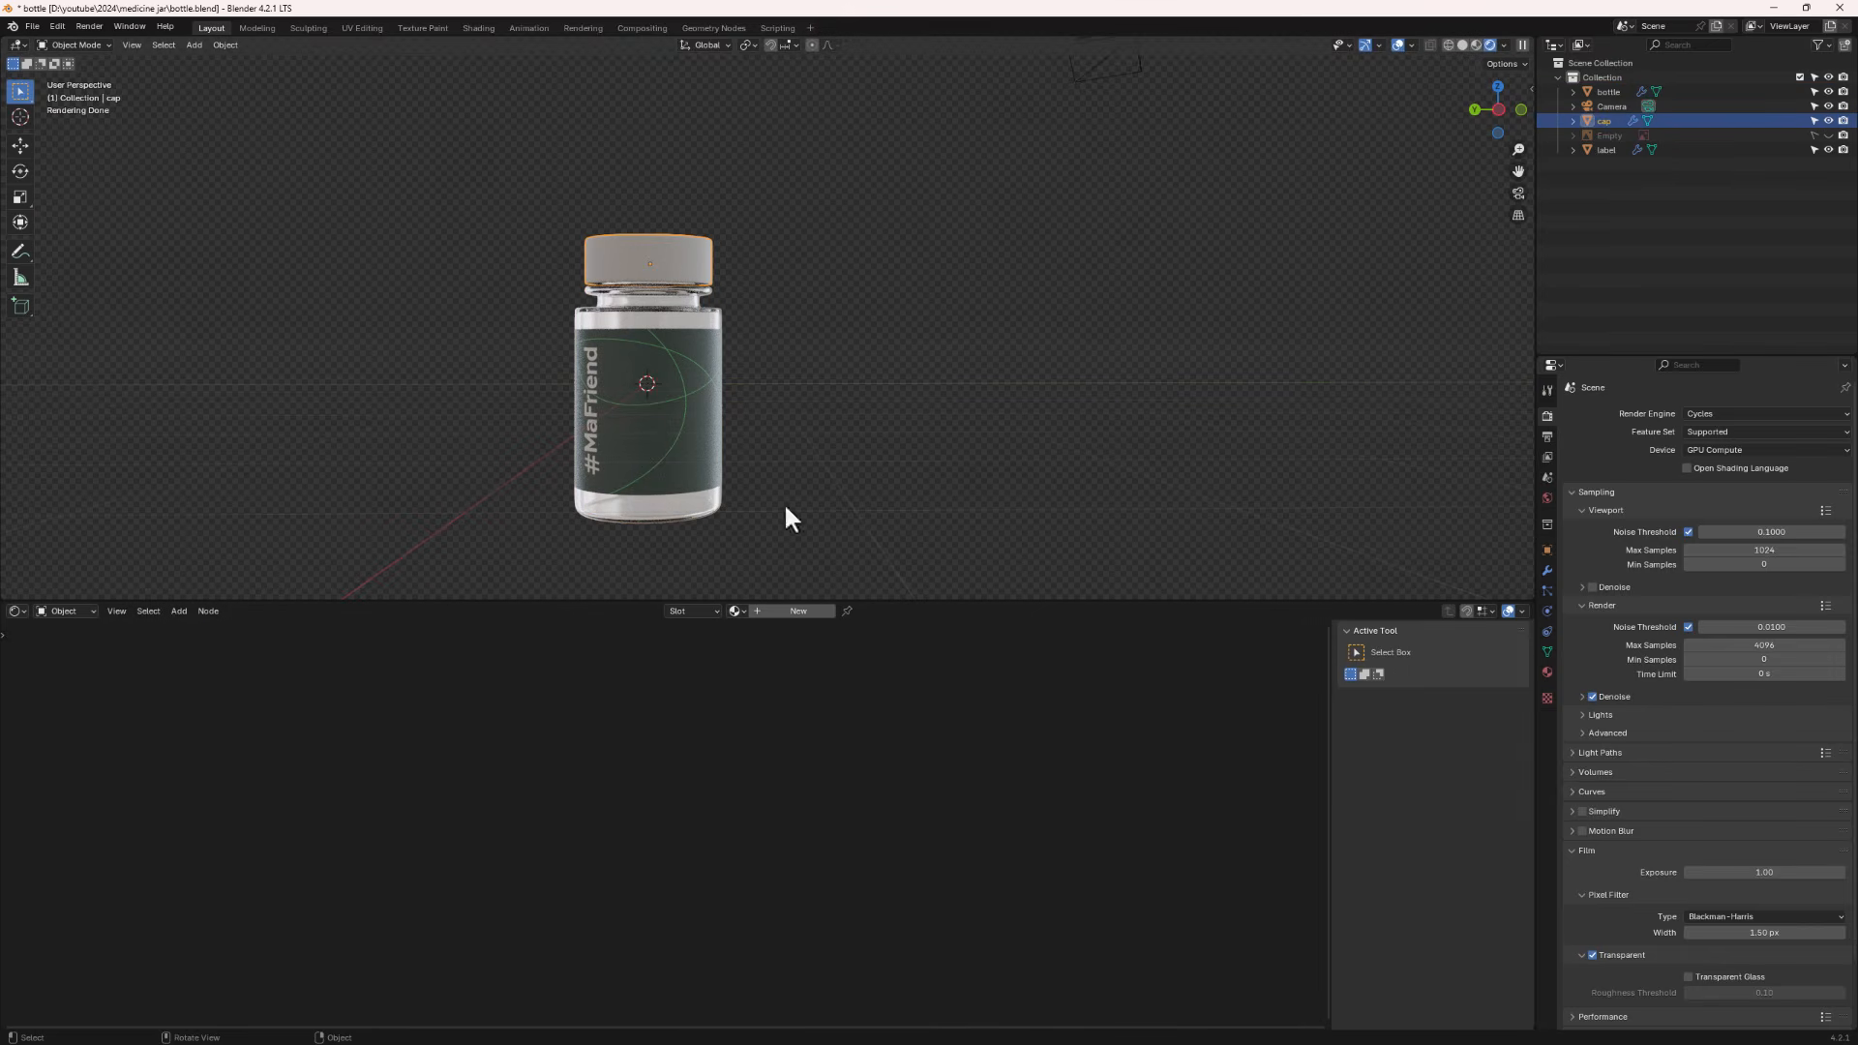
pyautogui.click(785, 611)
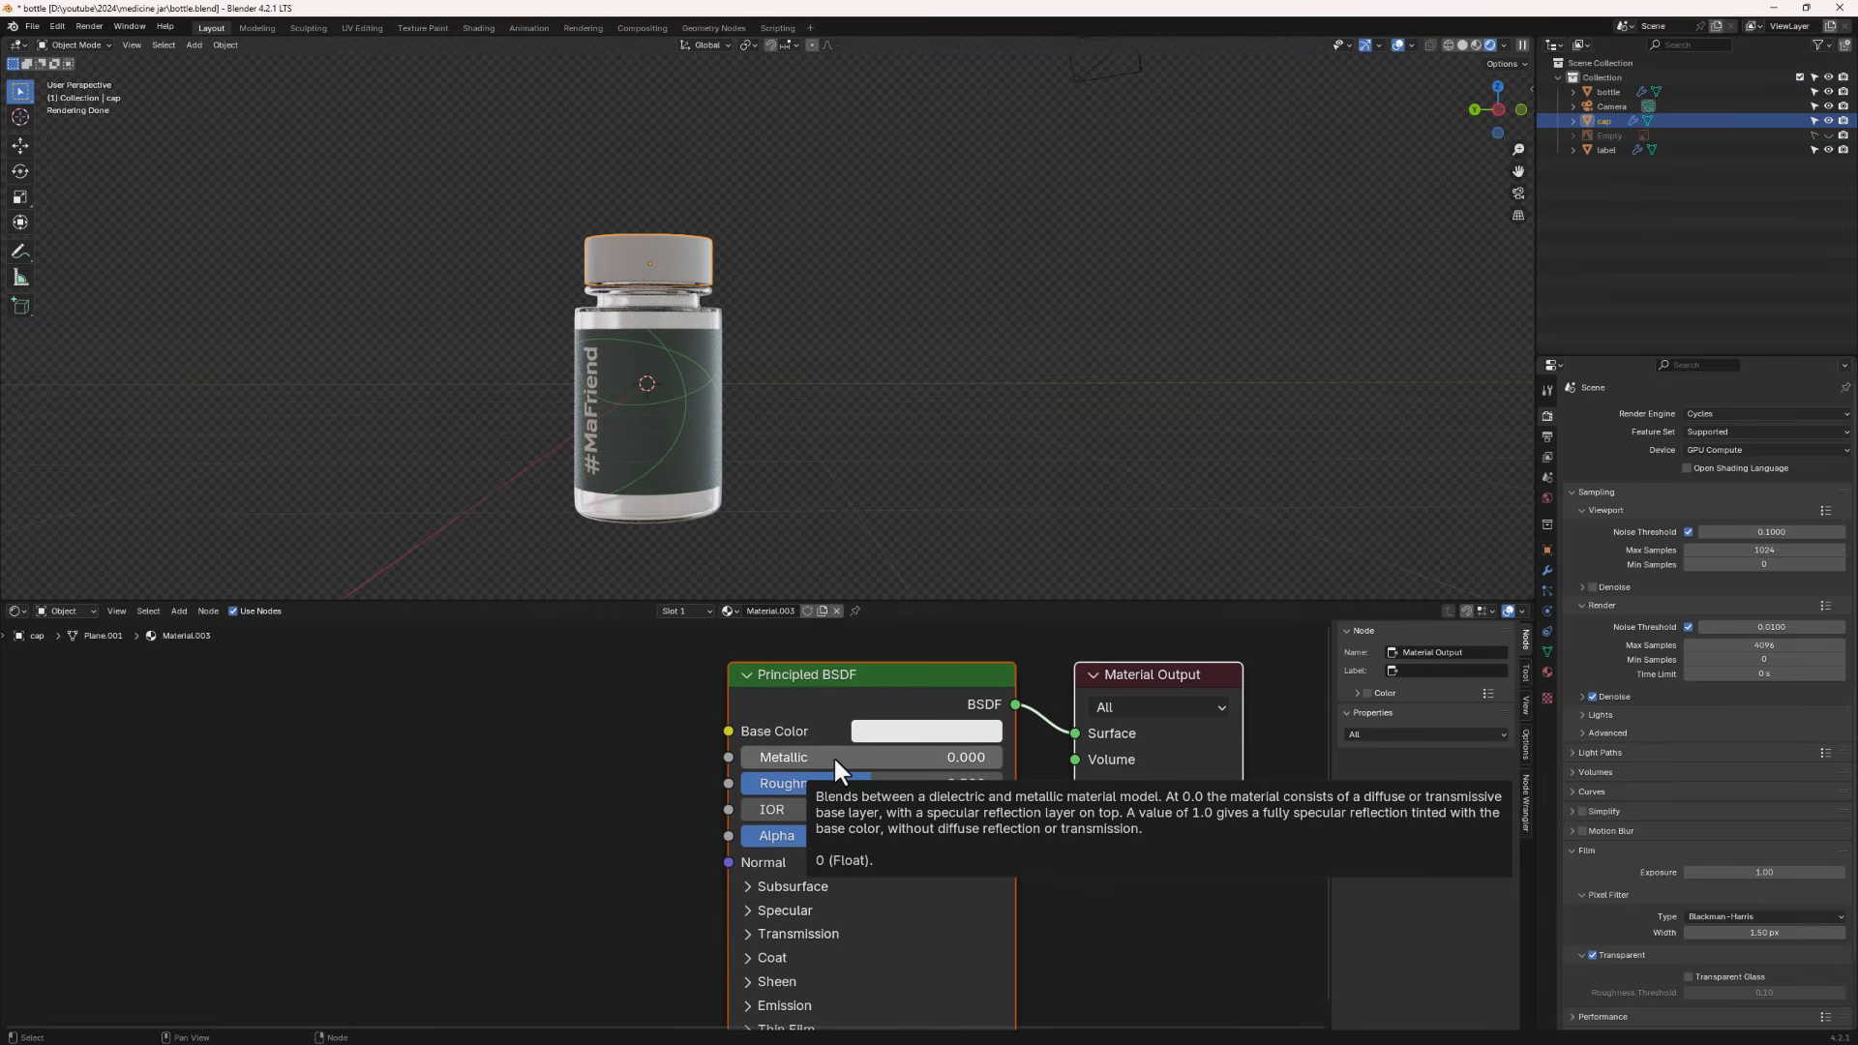
pyautogui.moveTo(863, 784); pyautogui.dragTo(776, 784)
pyautogui.click(933, 735)
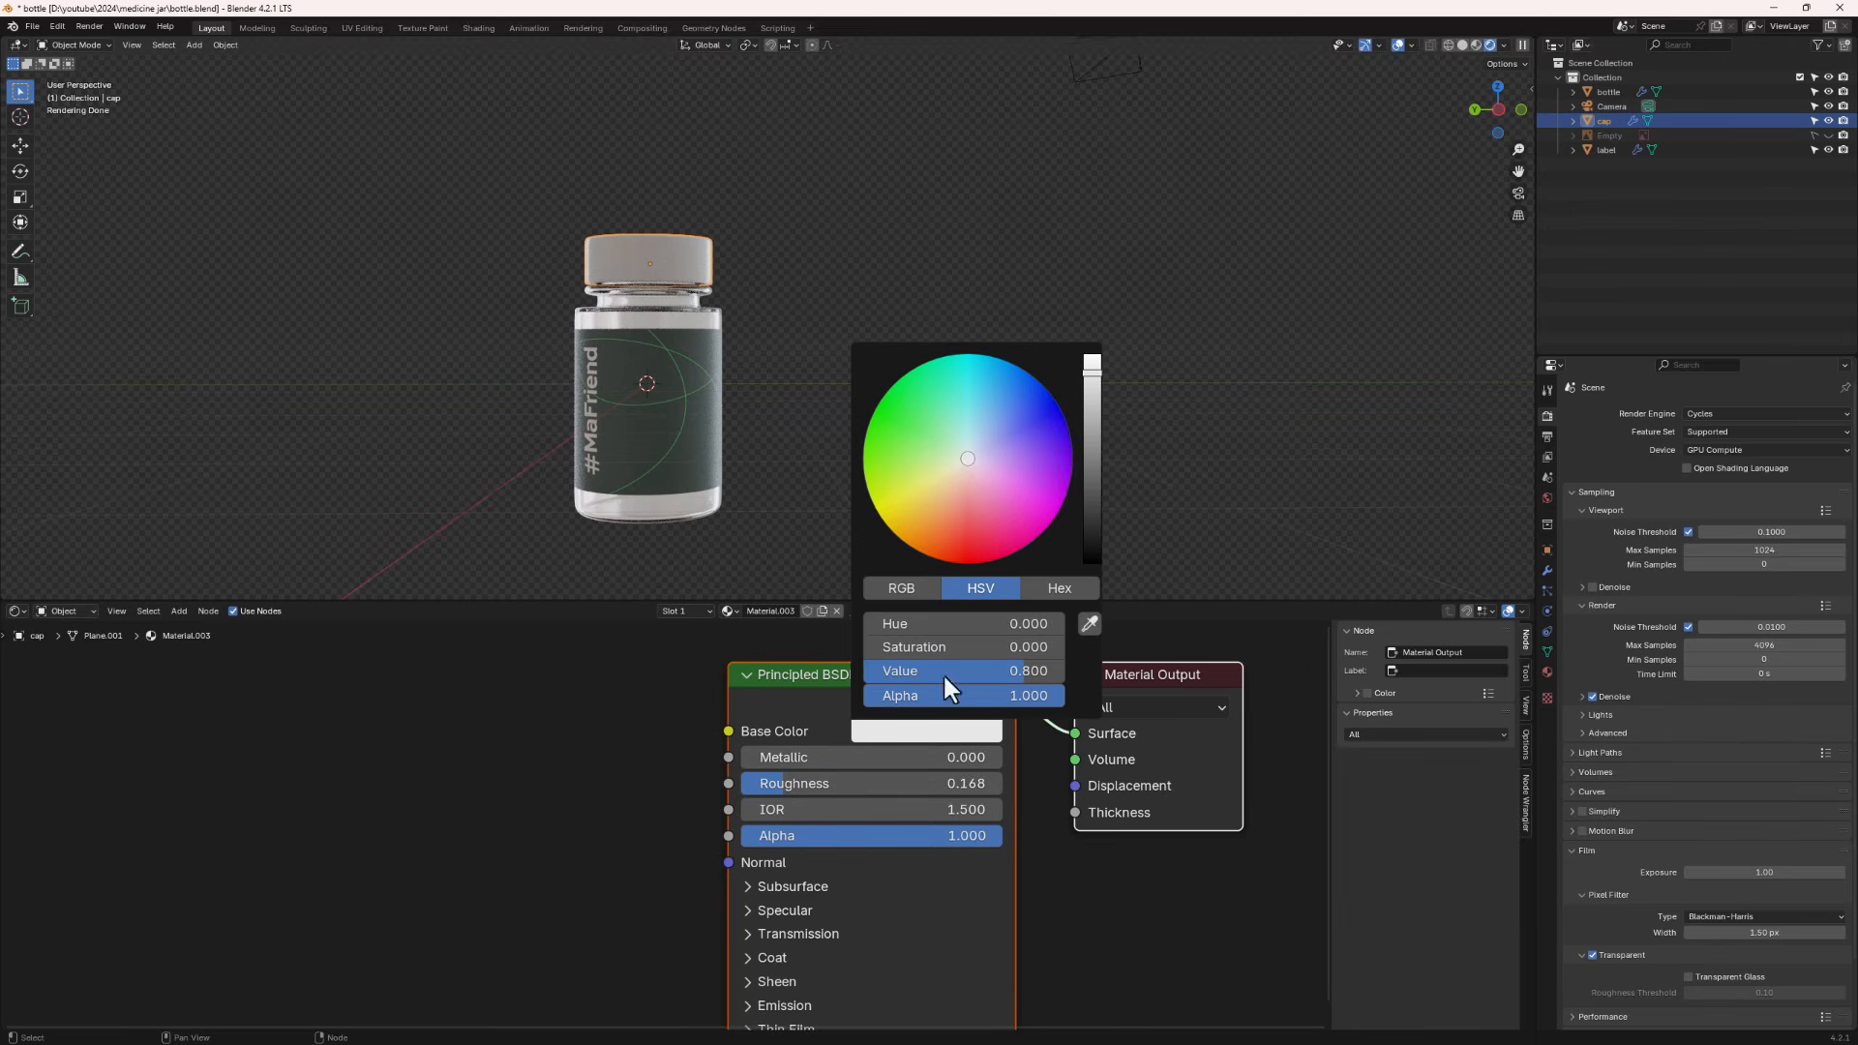
pyautogui.moveTo(964, 448); pyautogui.dragTo(971, 471)
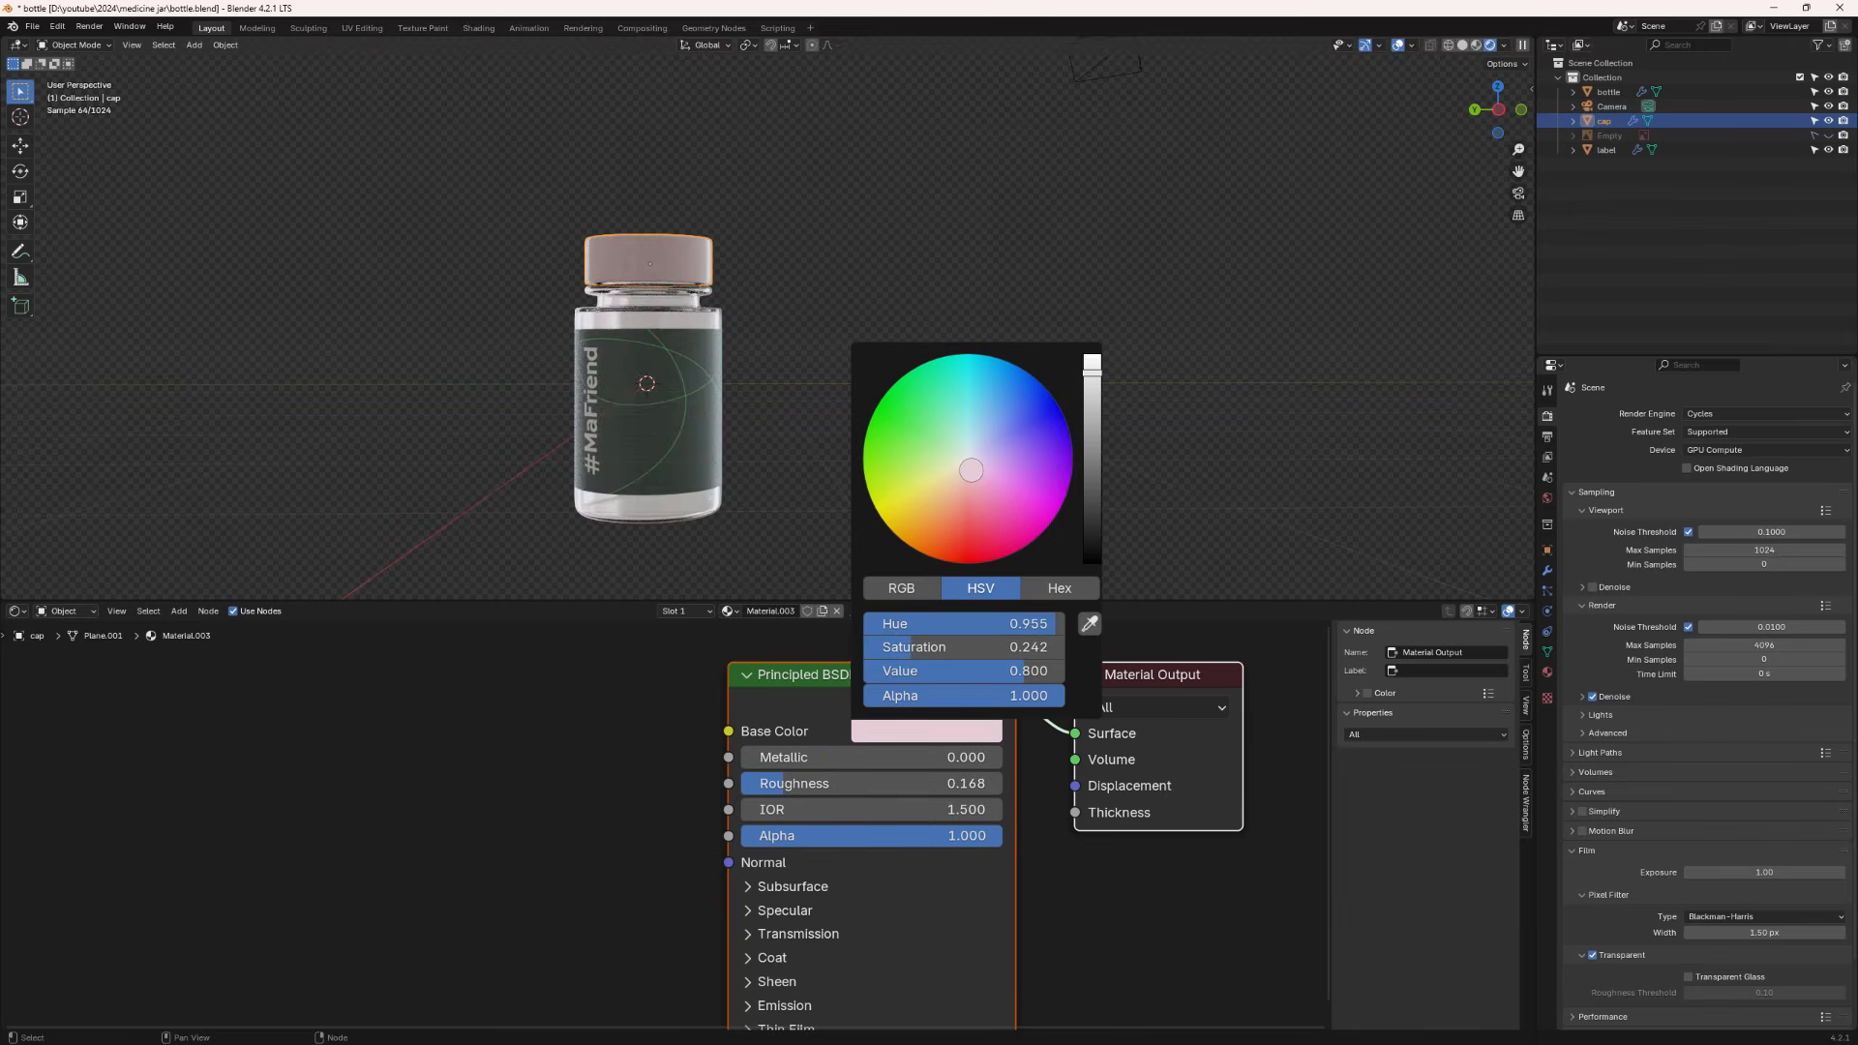
# - Enable the Face Orientation overlay and switch the viewport to Solid shading to check normals
pyautogui.moveTo(645, 298); pyautogui.dragTo(635, 234, button='middle')
pyautogui.scroll(2, 659, 244)
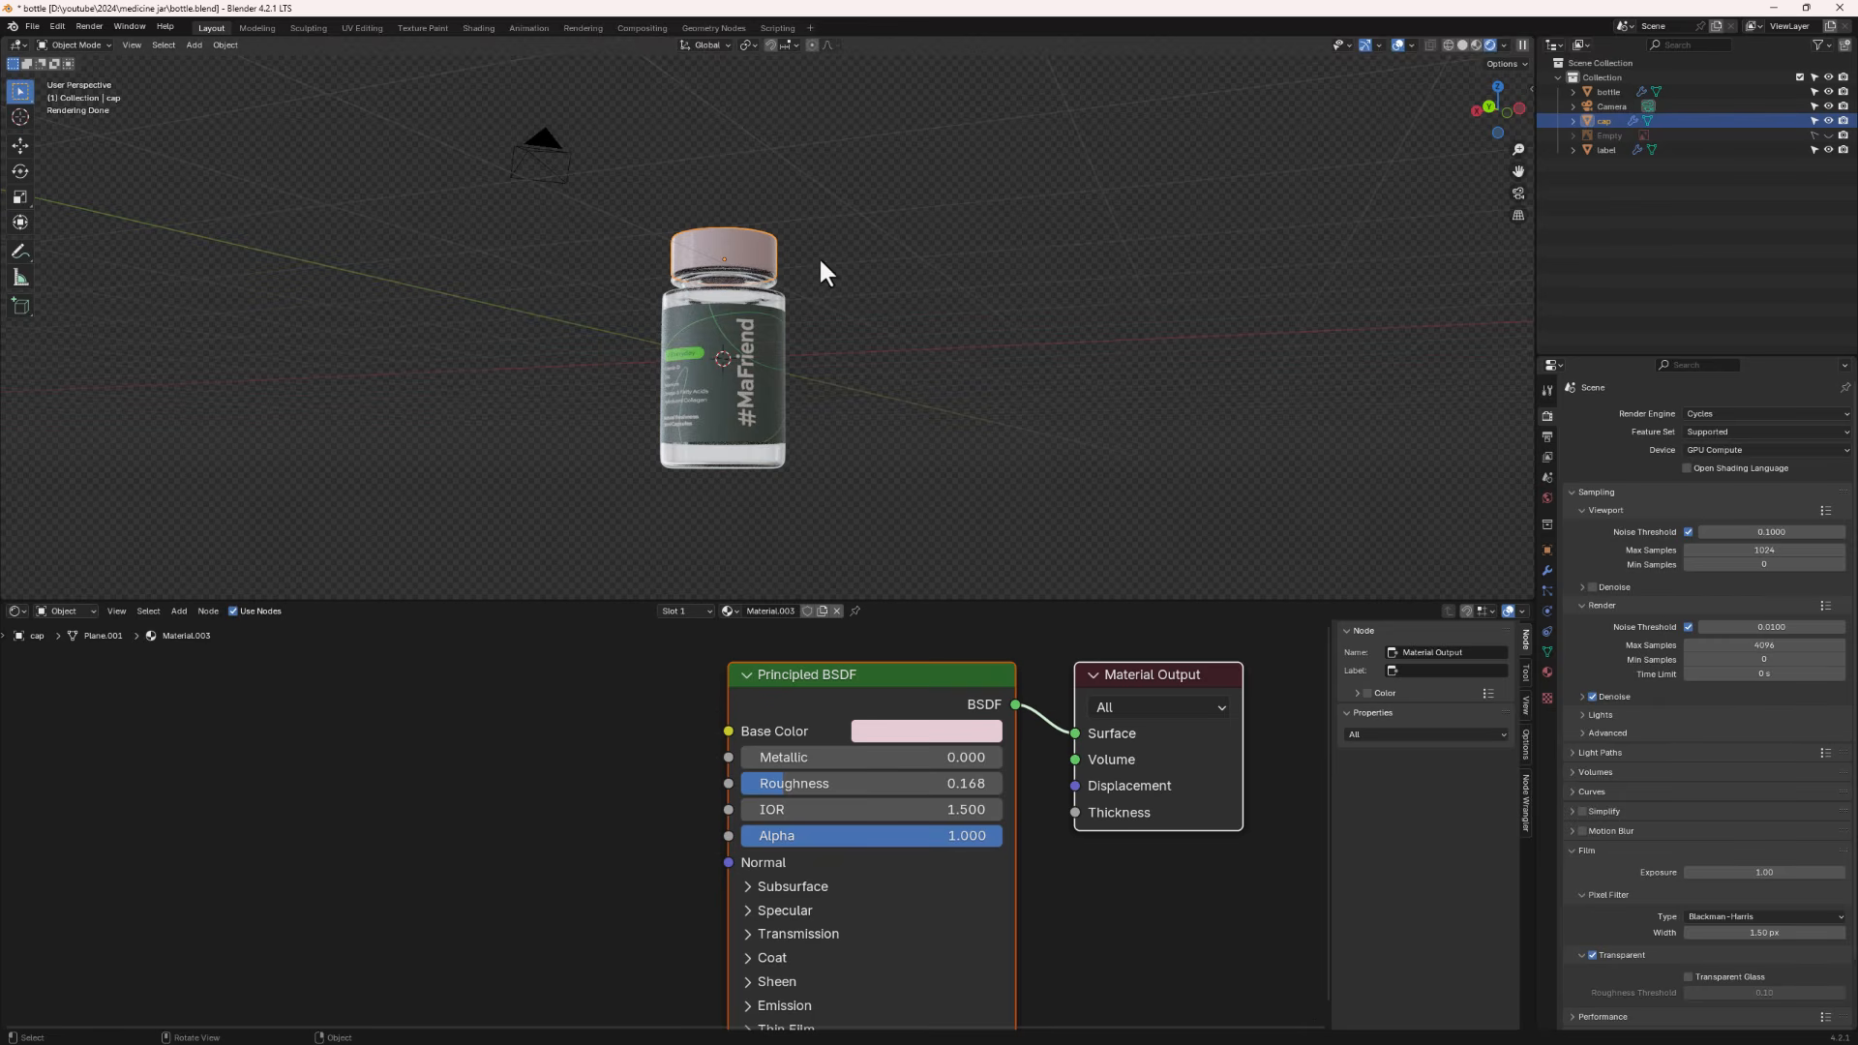
pyautogui.click(1412, 46)
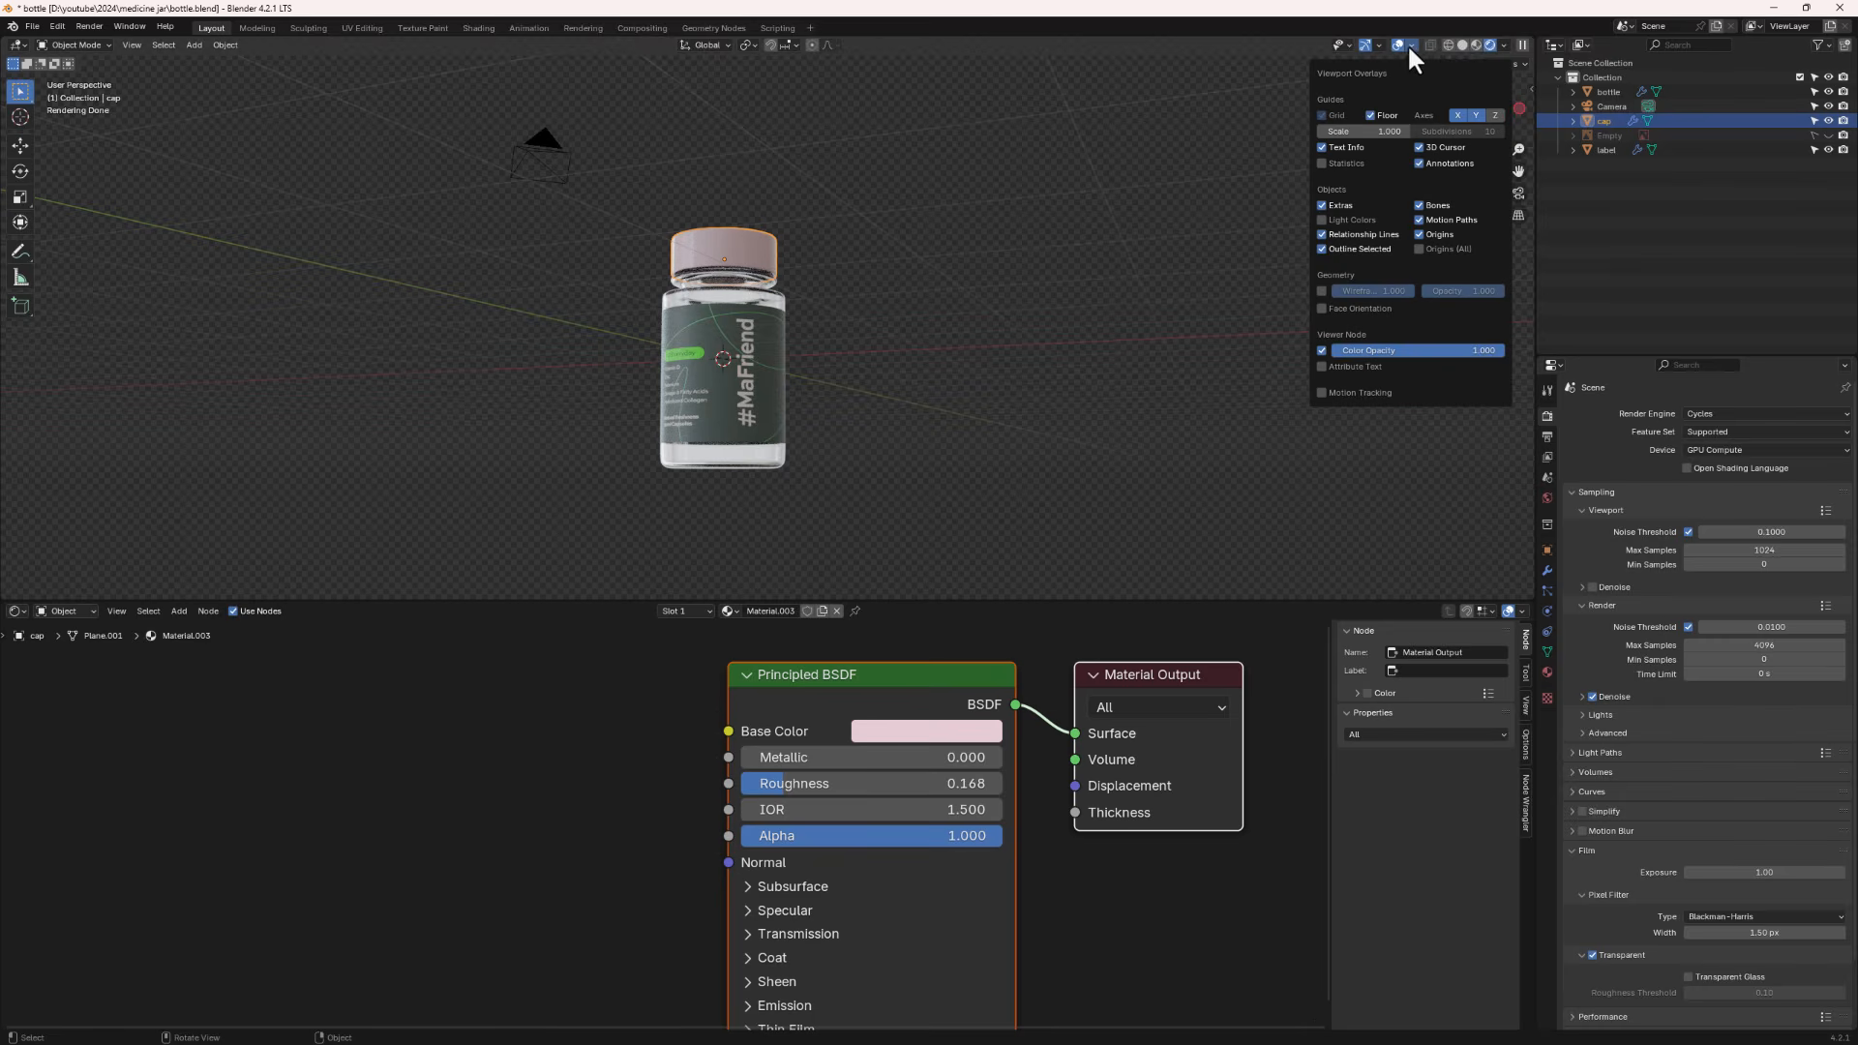
pyautogui.click(1361, 308)
pyautogui.moveTo(727, 323); pyautogui.dragTo(689, 362, button='middle')
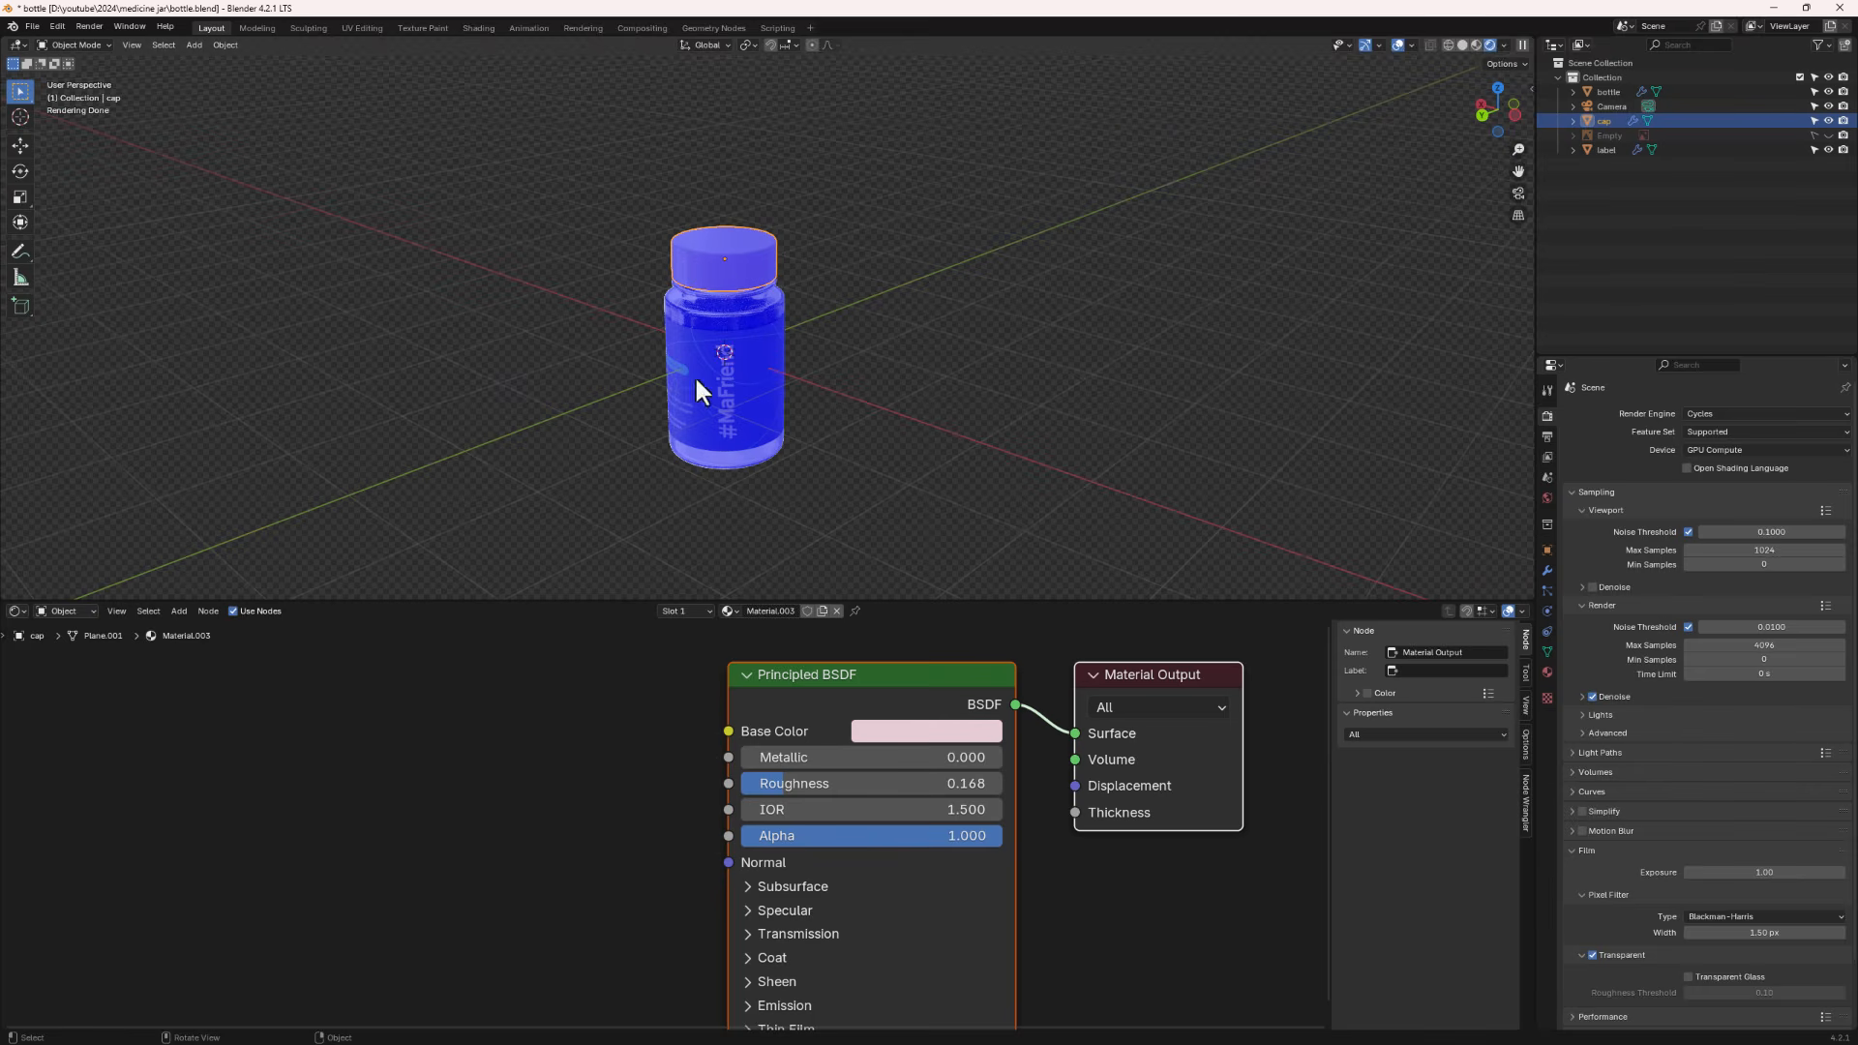
pyautogui.moveTo(722, 431); pyautogui.dragTo(731, 388, button='middle')
pyautogui.click(1462, 46)
pyautogui.moveTo(935, 297); pyautogui.dragTo(764, 368, button='middle')
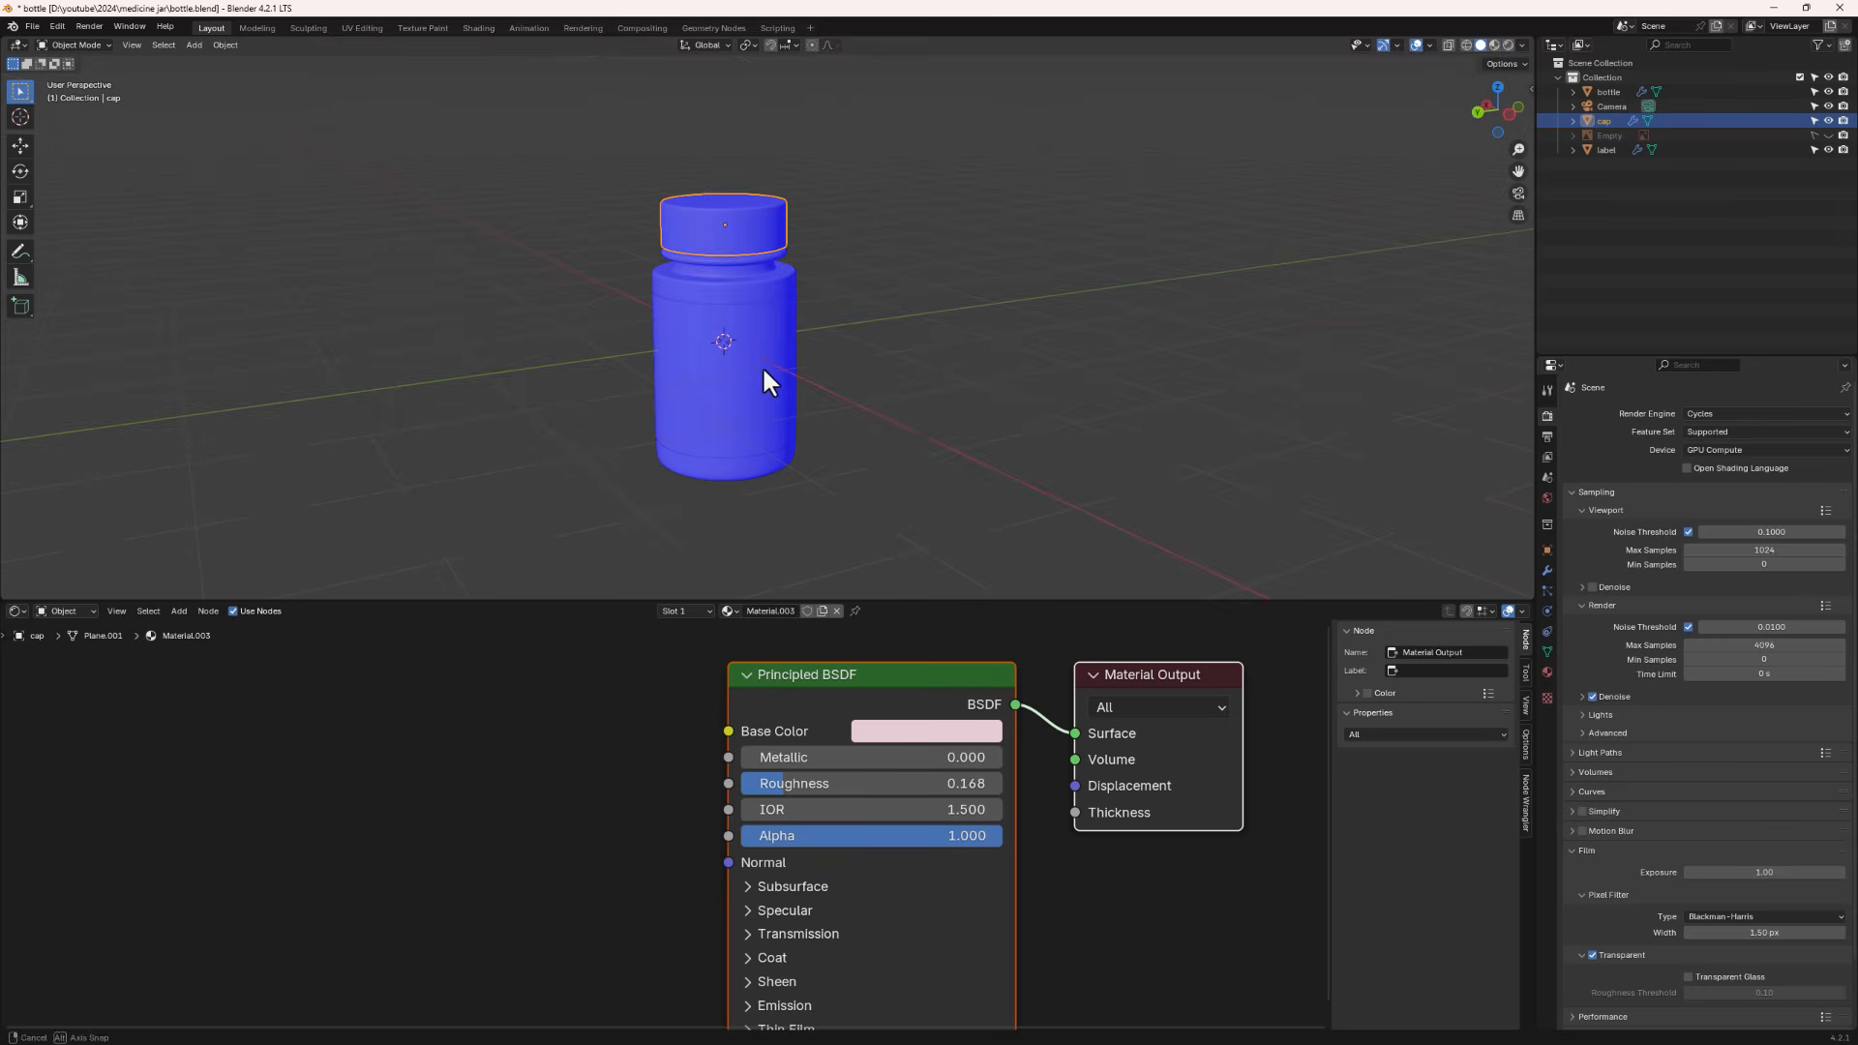
# - In Edit Mode, select all of the cap and recalculate its normals with Inside enabled
pyautogui.click(1429, 42)
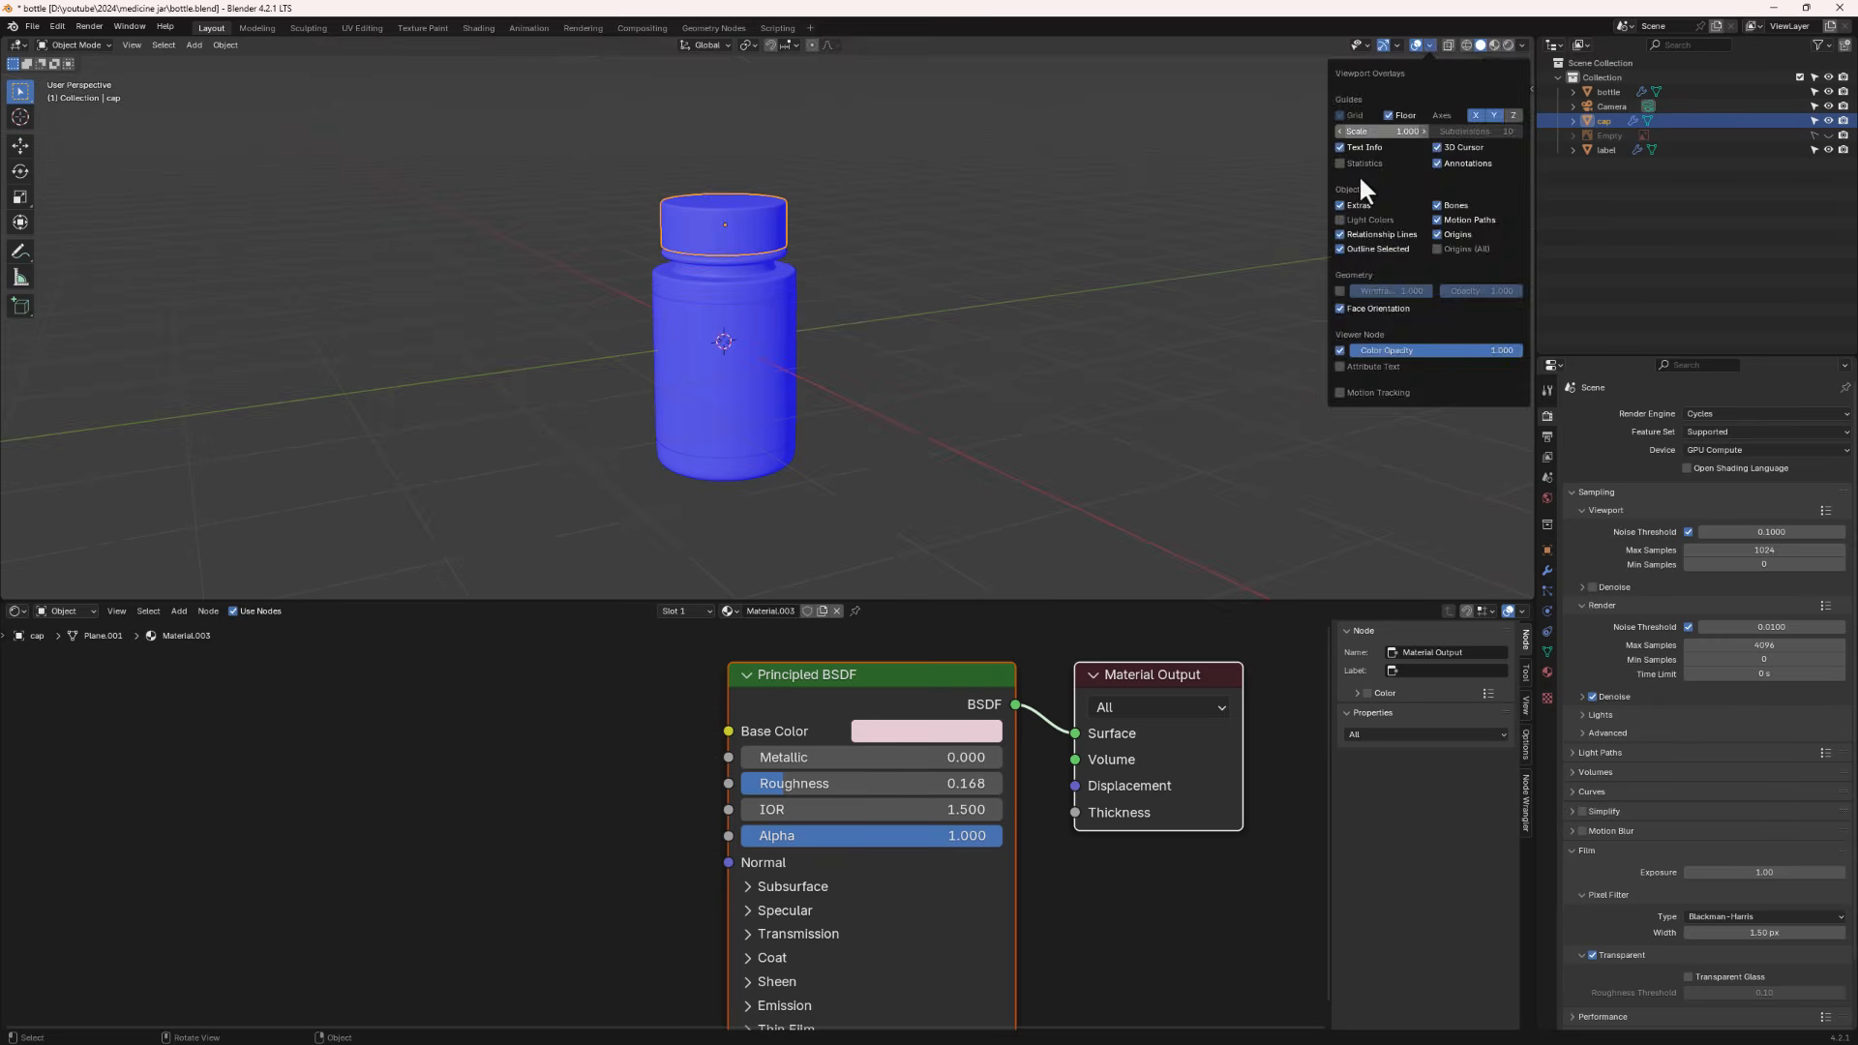
pyautogui.press('Tab')
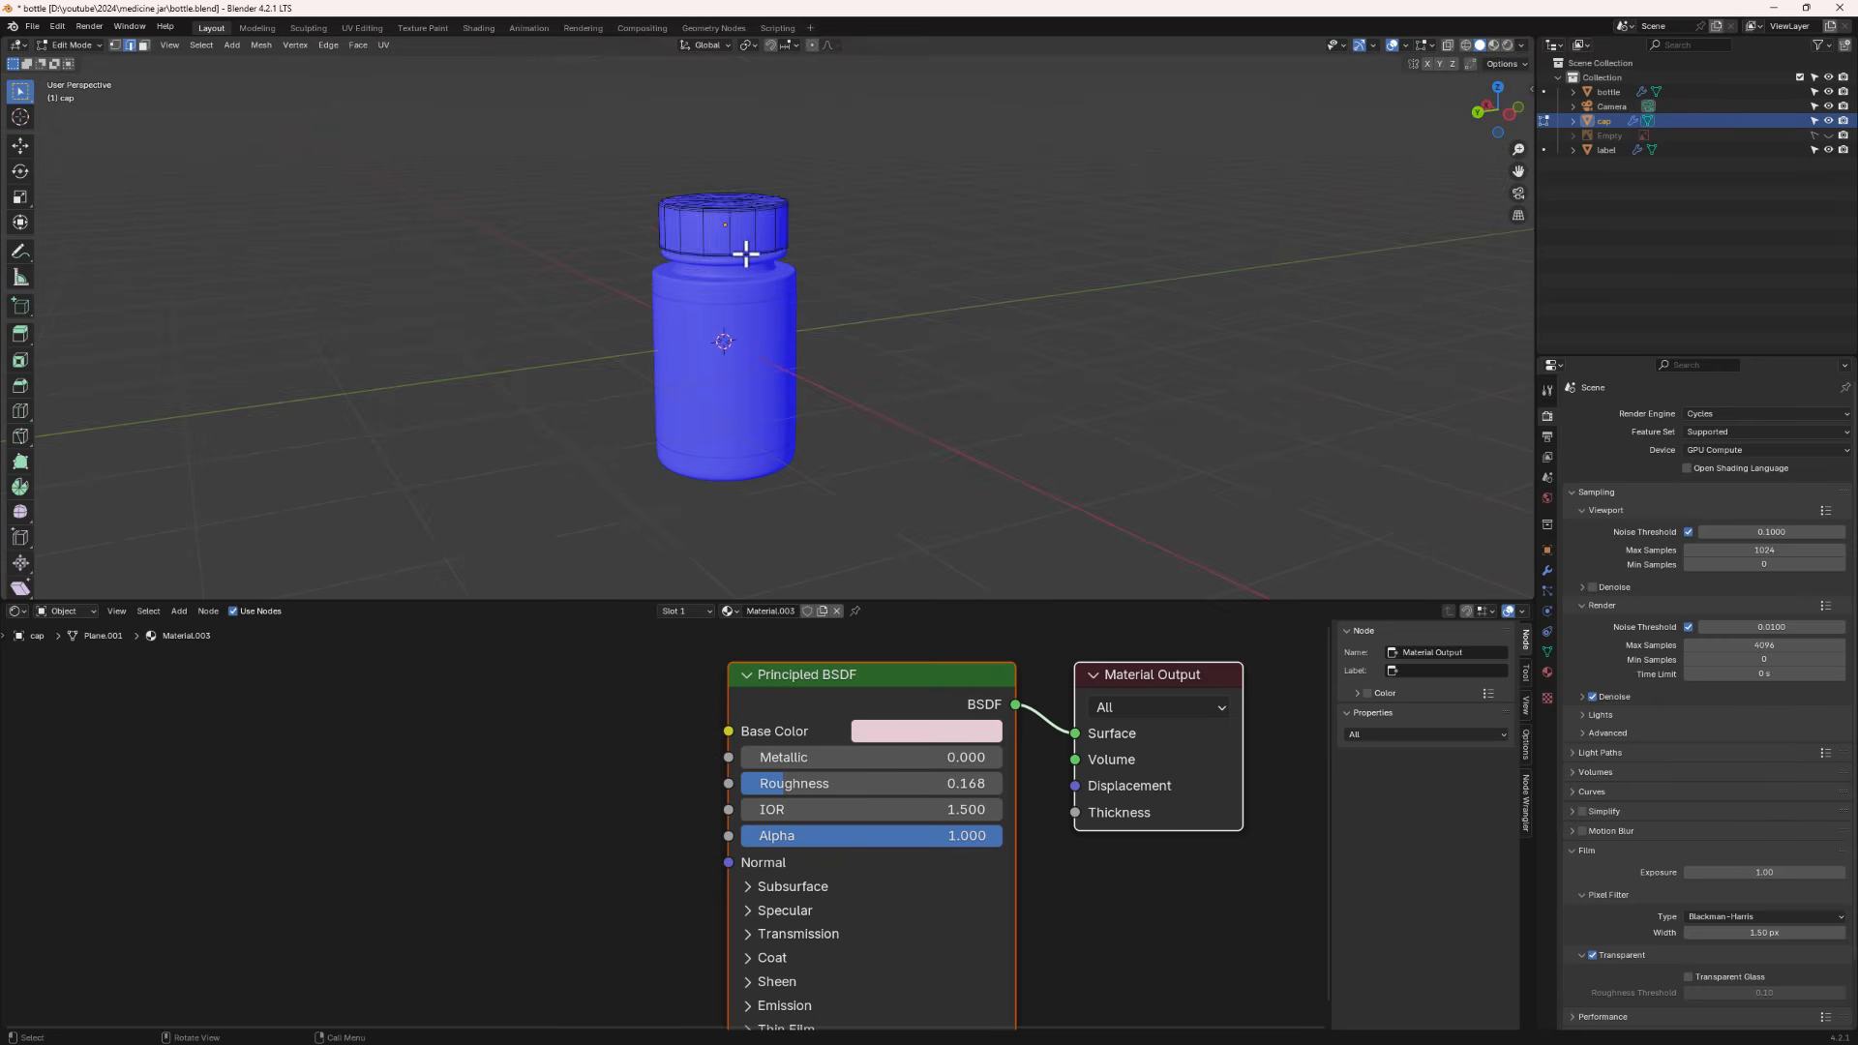
pyautogui.press('a')
pyautogui.press('b')
pyautogui.press('Escape')
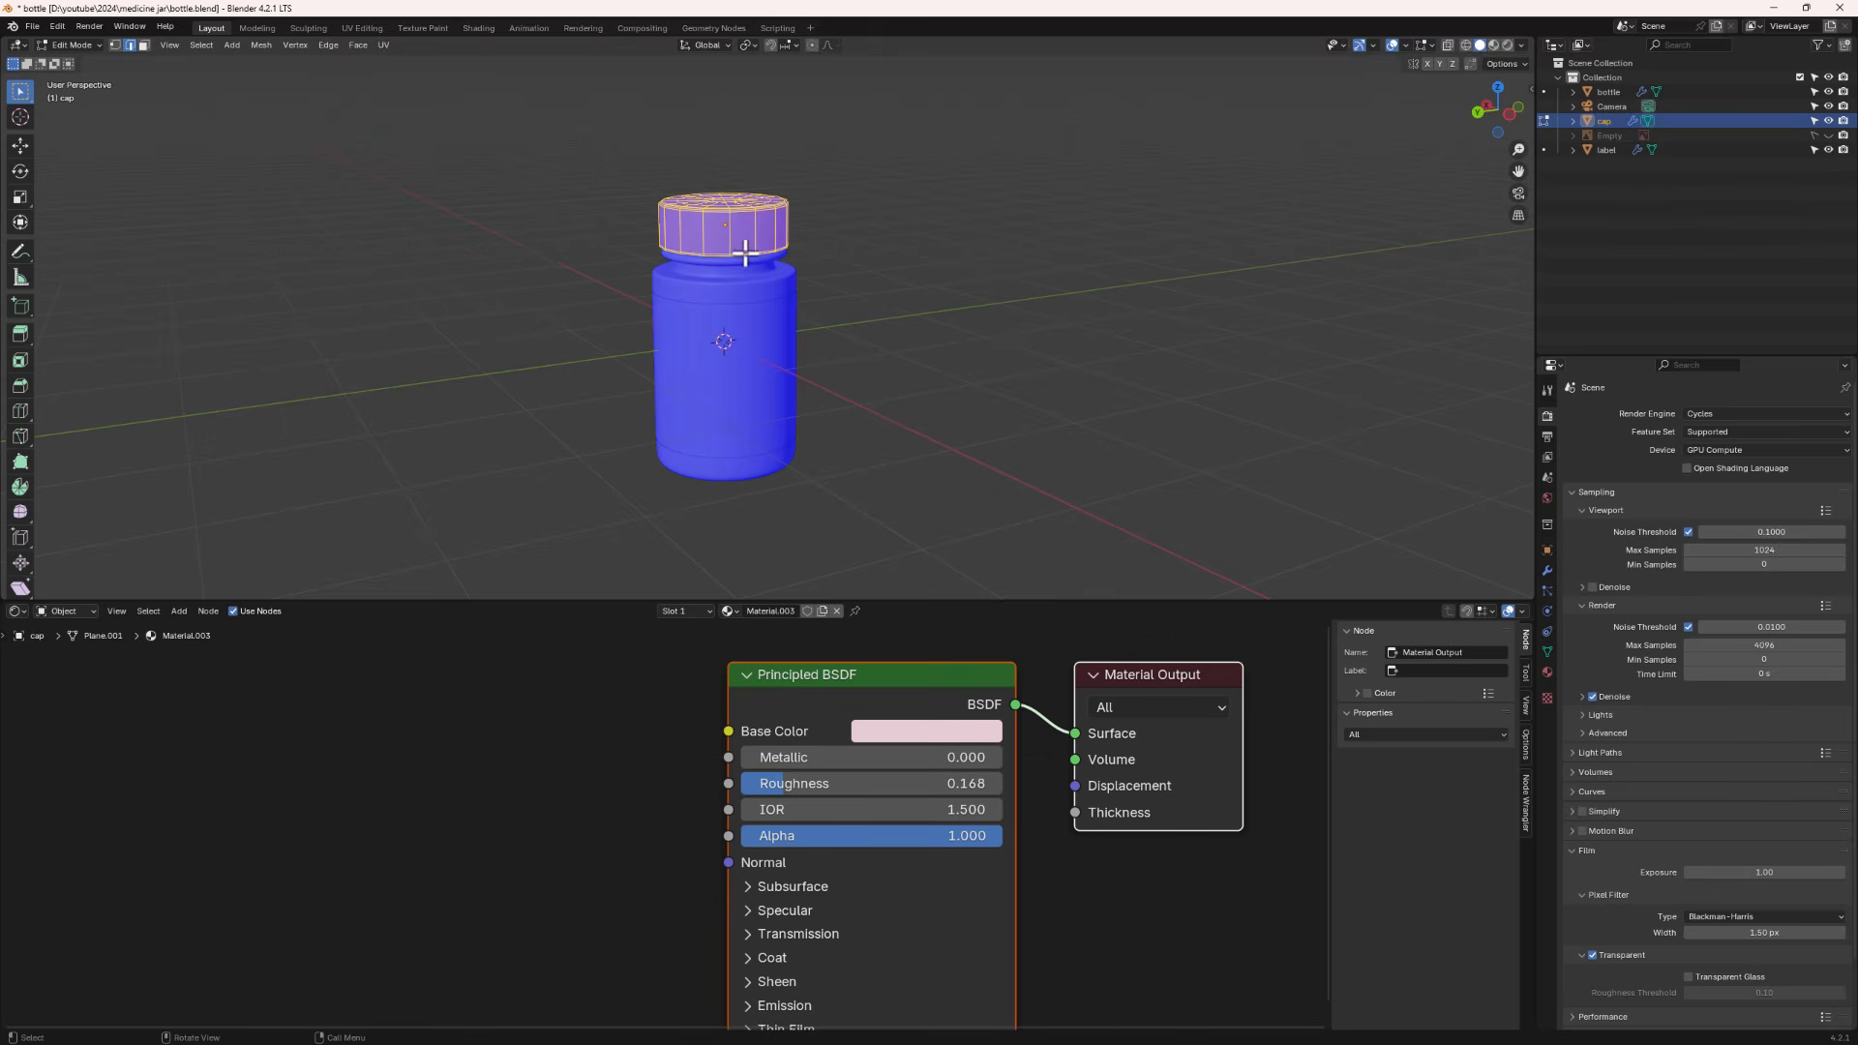
pyautogui.hotkey('shift', 'n')
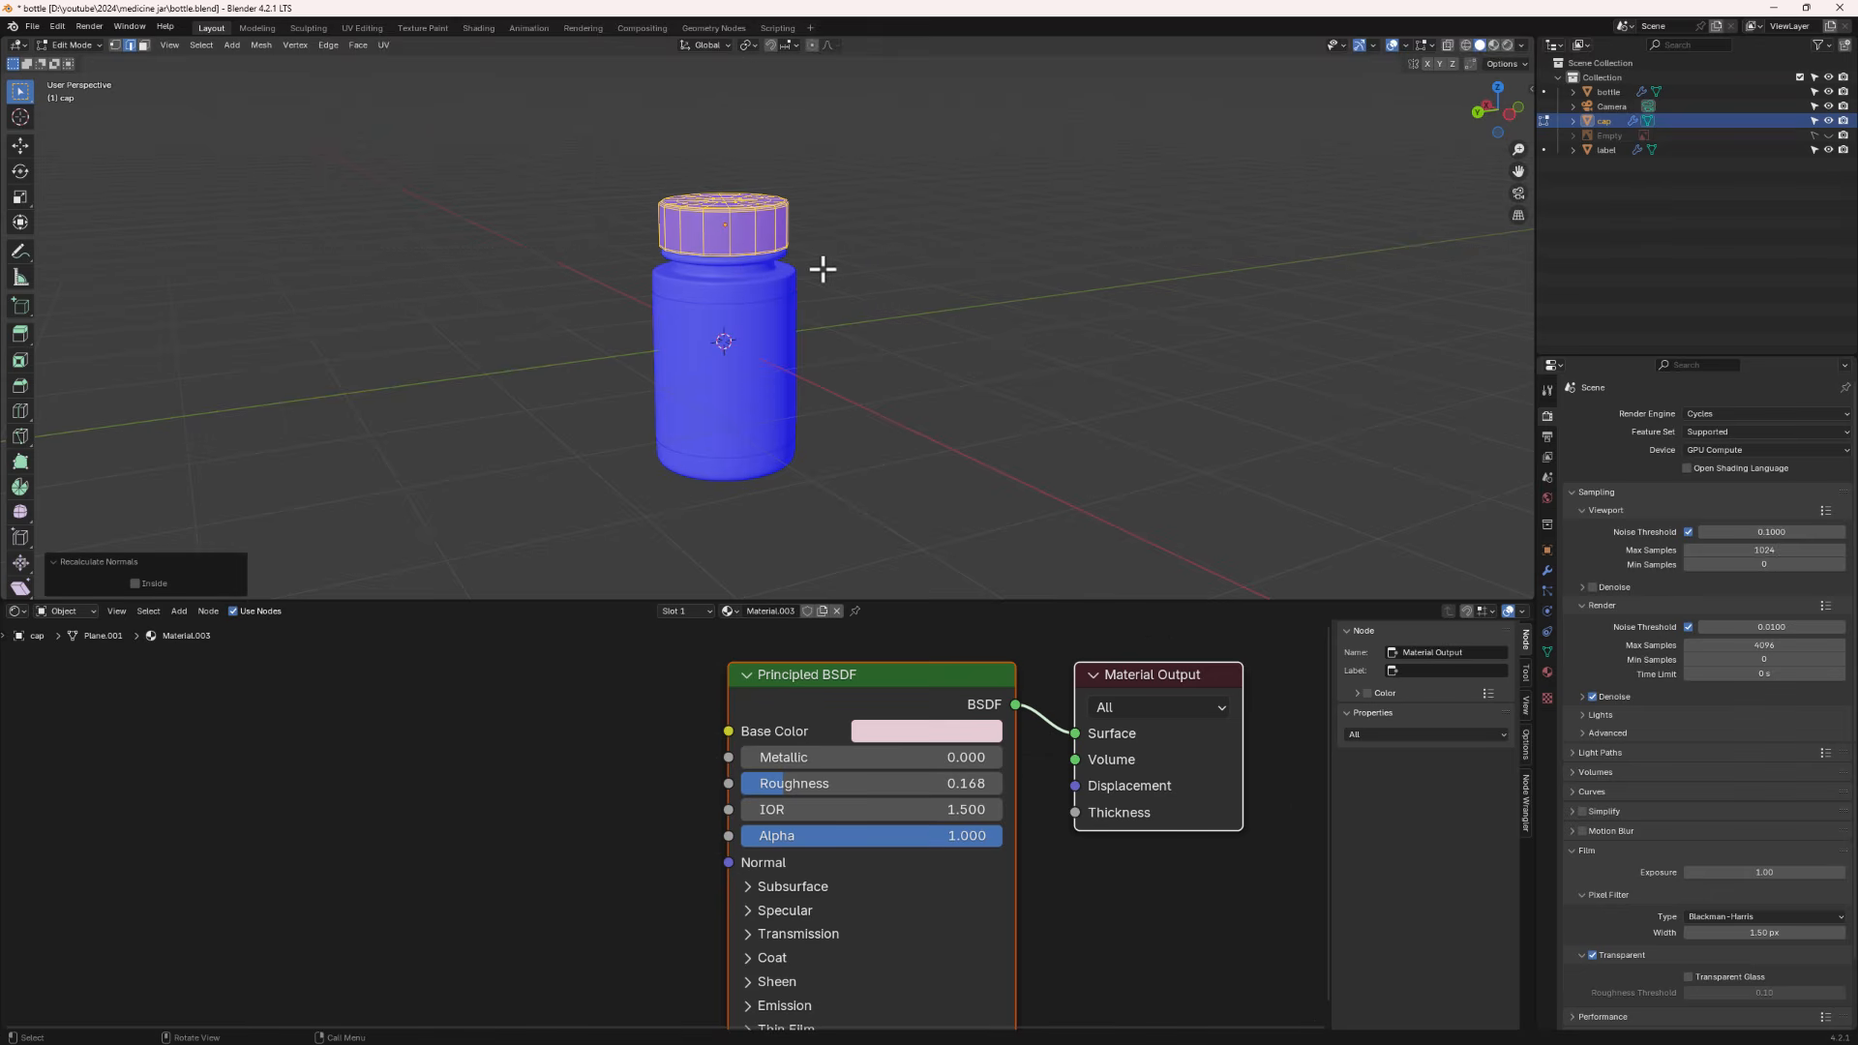
pyautogui.click(135, 583)
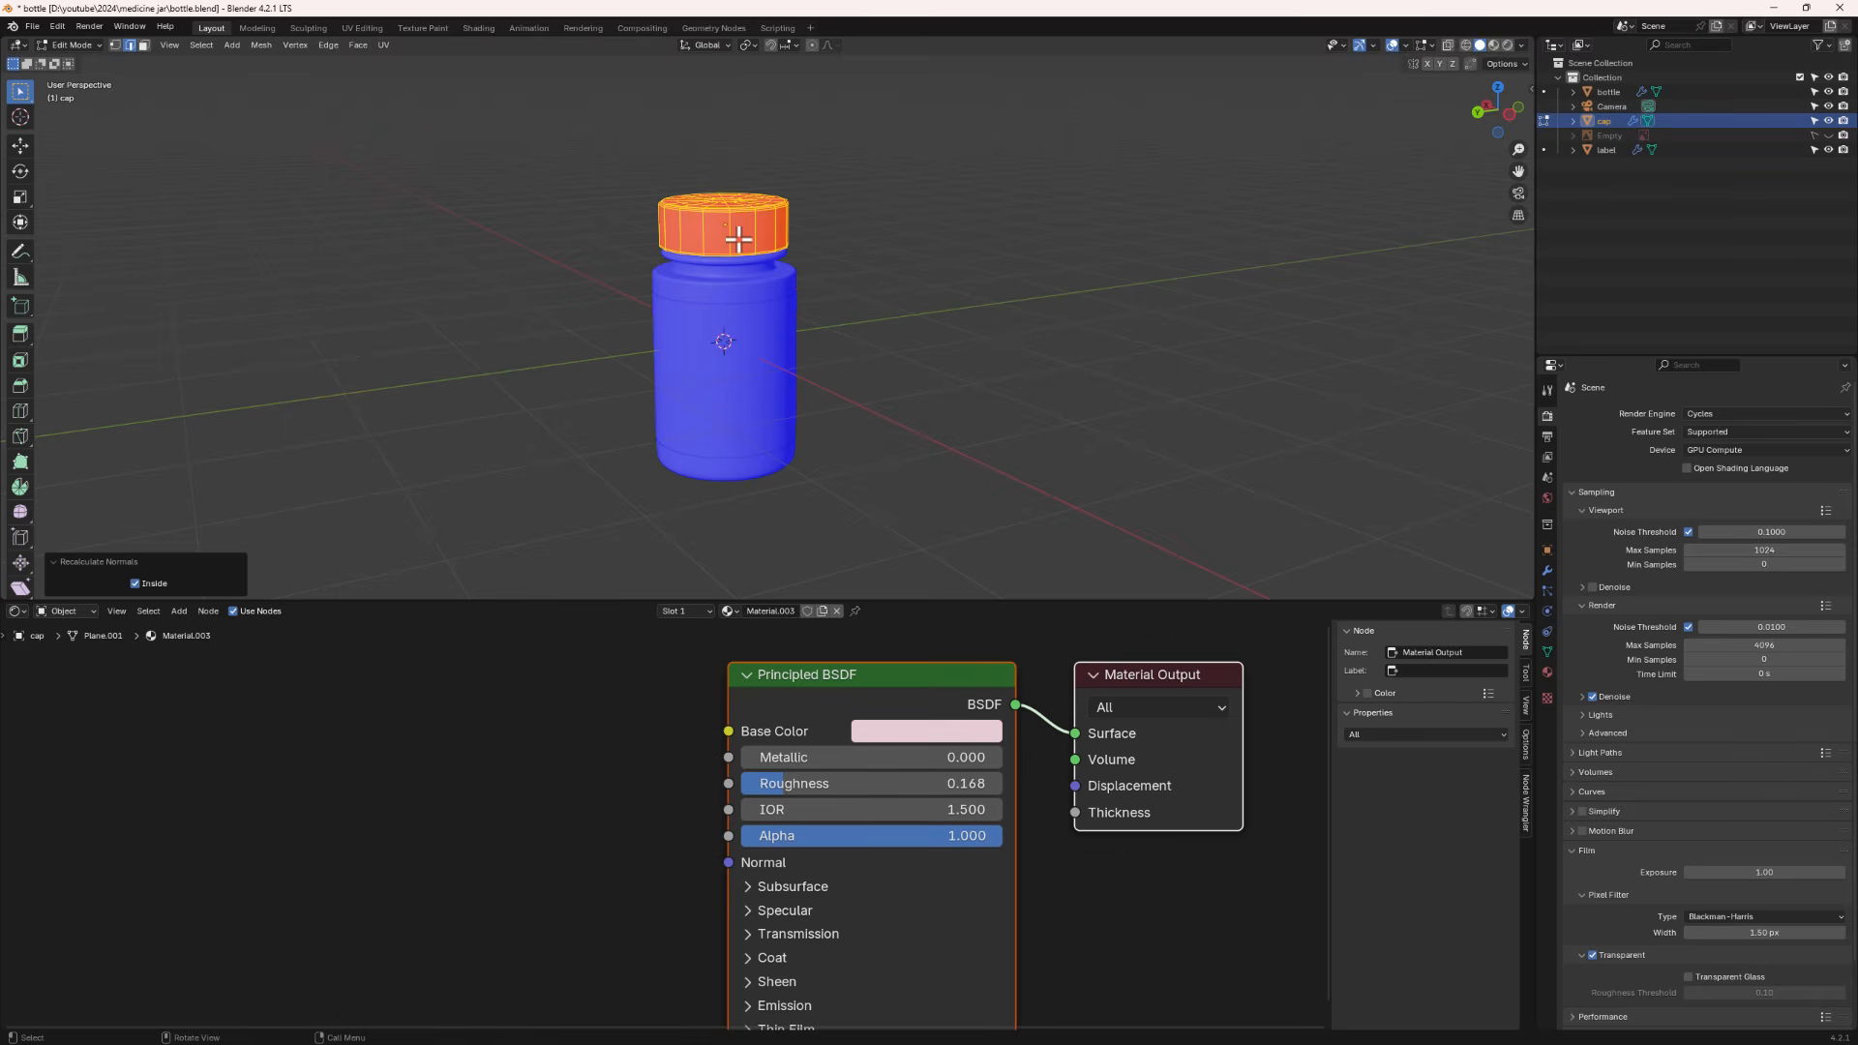
# - Recalculate the cap's normals outward, turn off the Face Orientation overlay, and return to Object Mode
pyautogui.hotkey('shift', 'n')
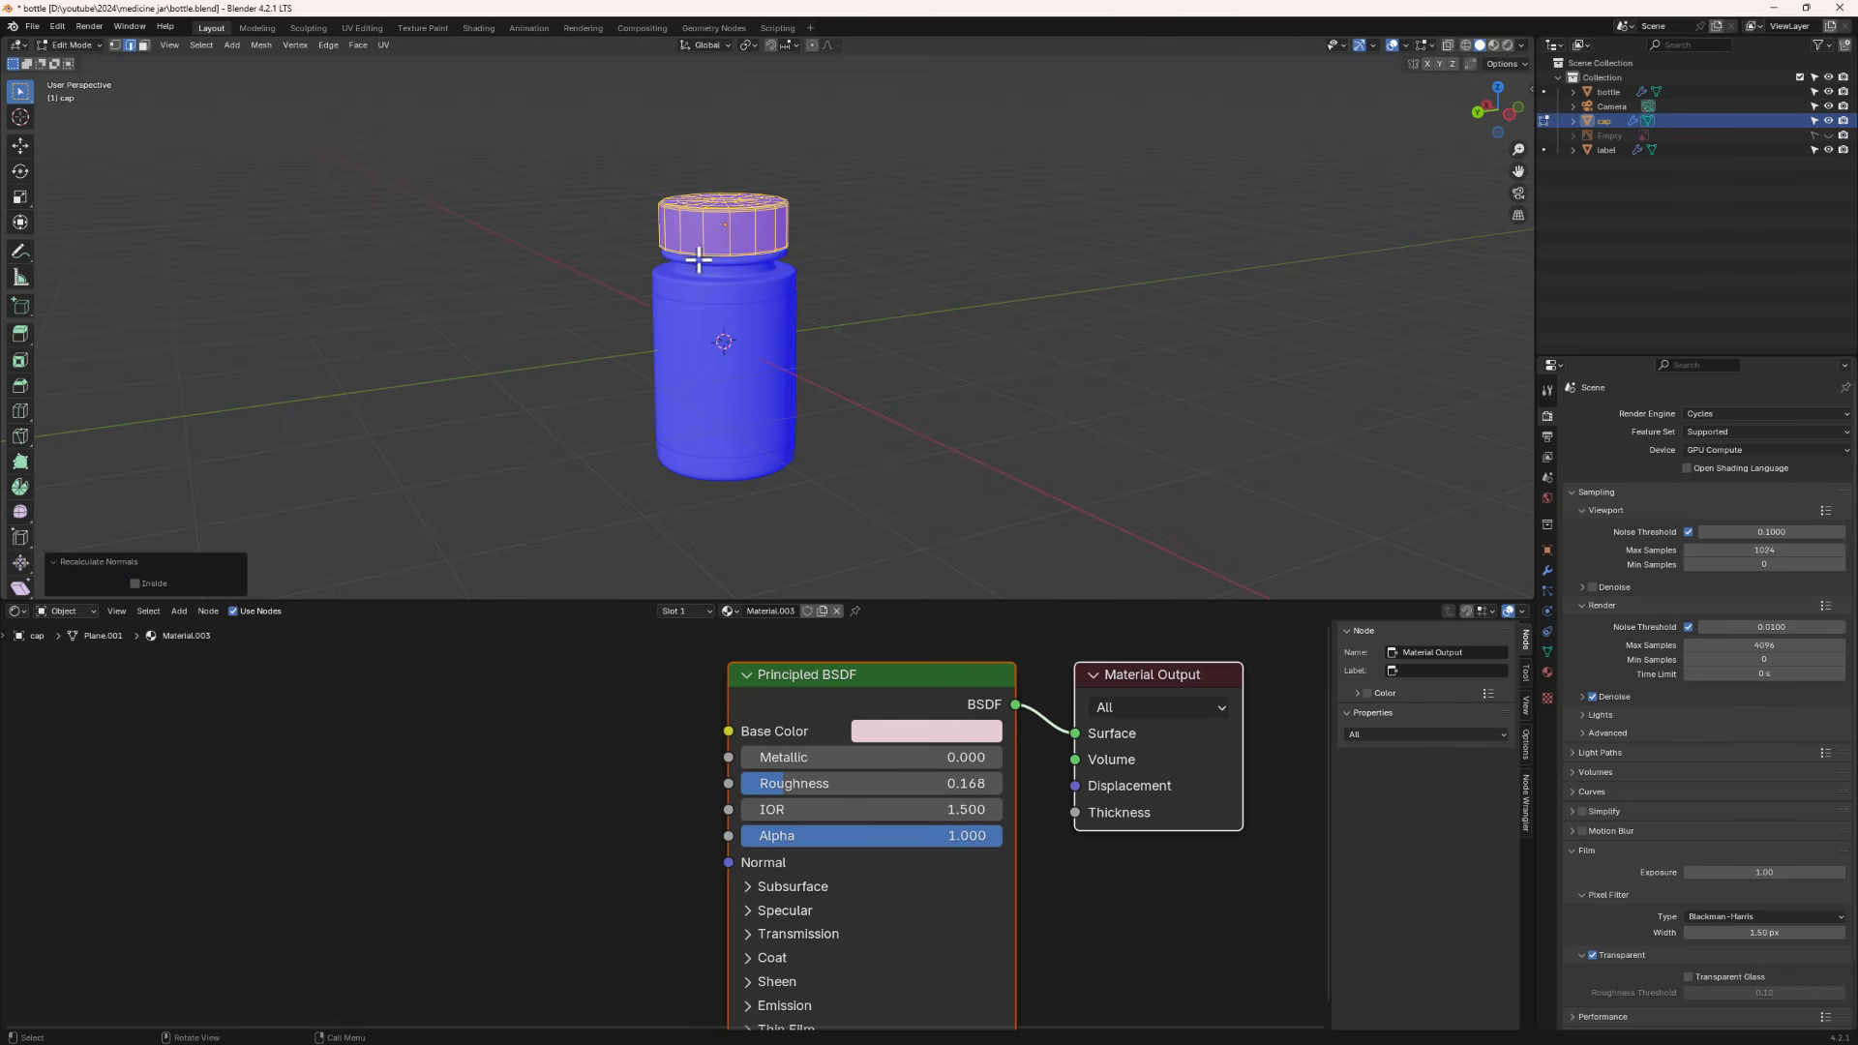
pyautogui.click(1406, 46)
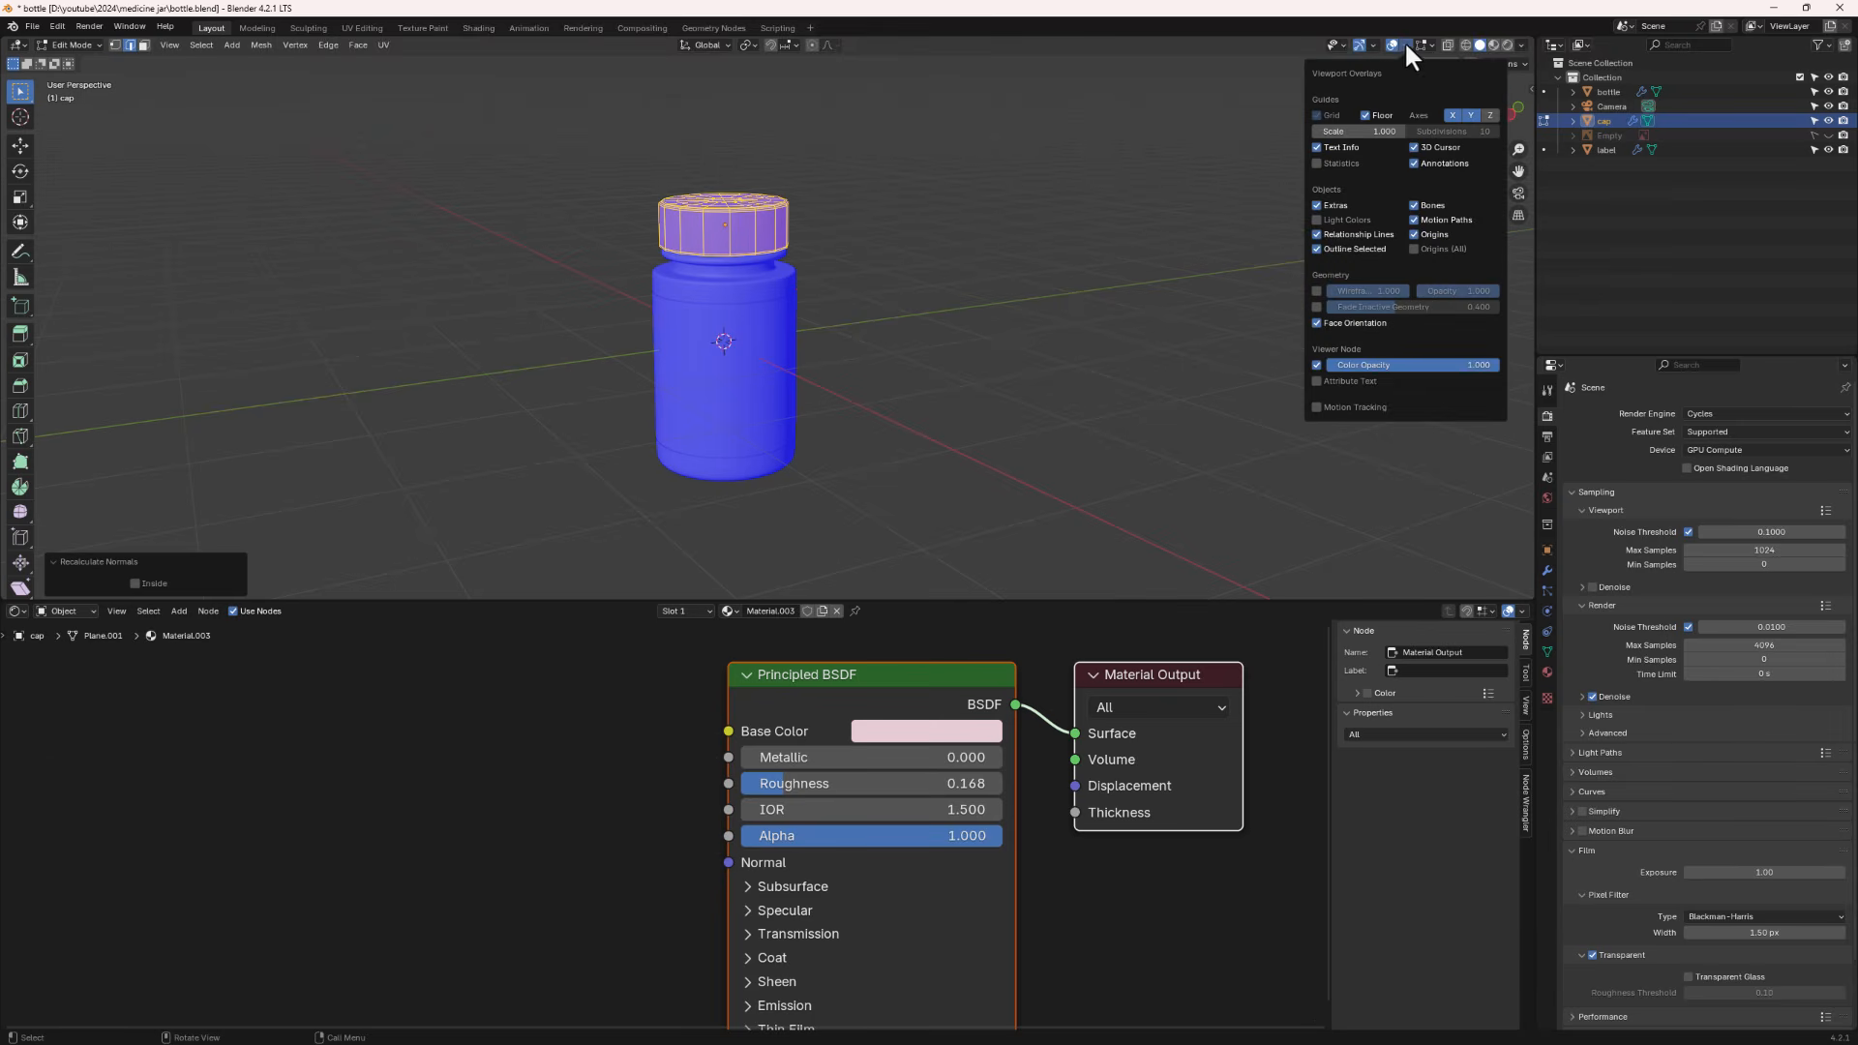
pyautogui.click(1316, 322)
pyautogui.press('Tab')
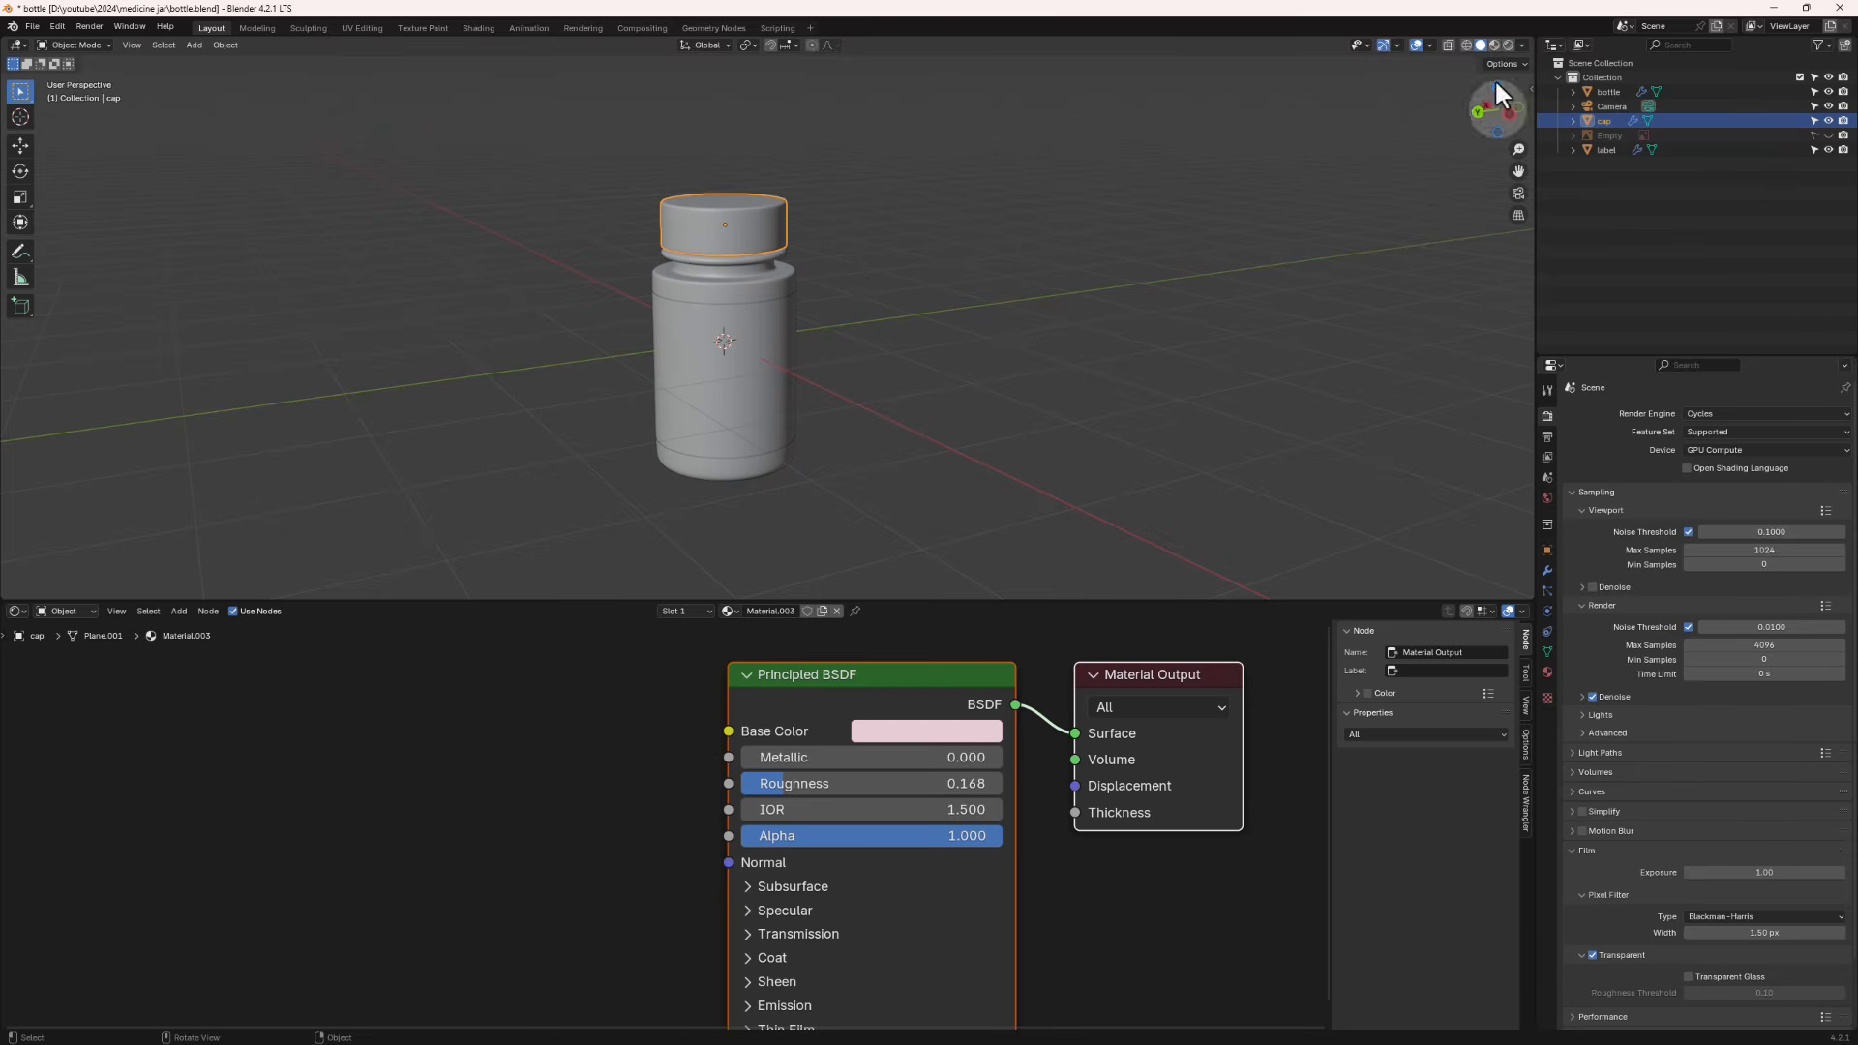
# - Switch the viewport to Rendered shading to preview the jar's materials
pyautogui.moveTo(811, 313); pyautogui.dragTo(820, 298, button='middle')
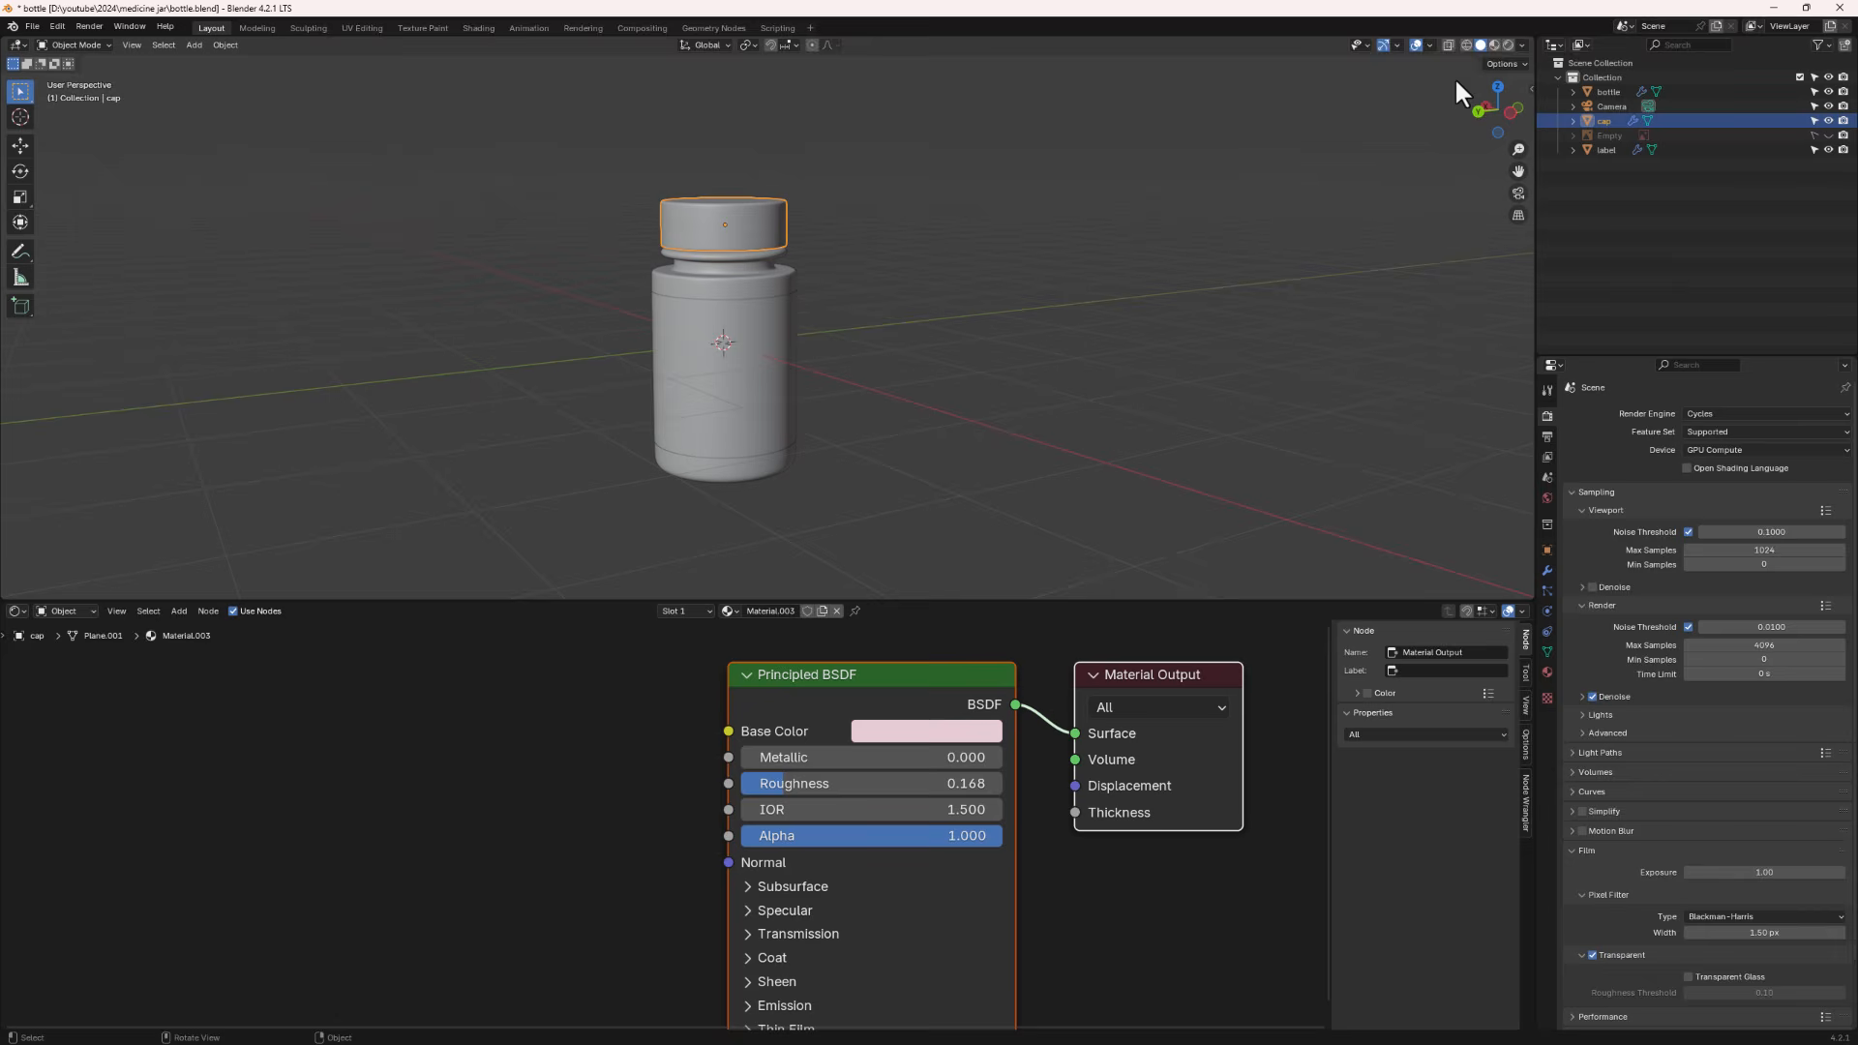
pyautogui.click(1508, 45)
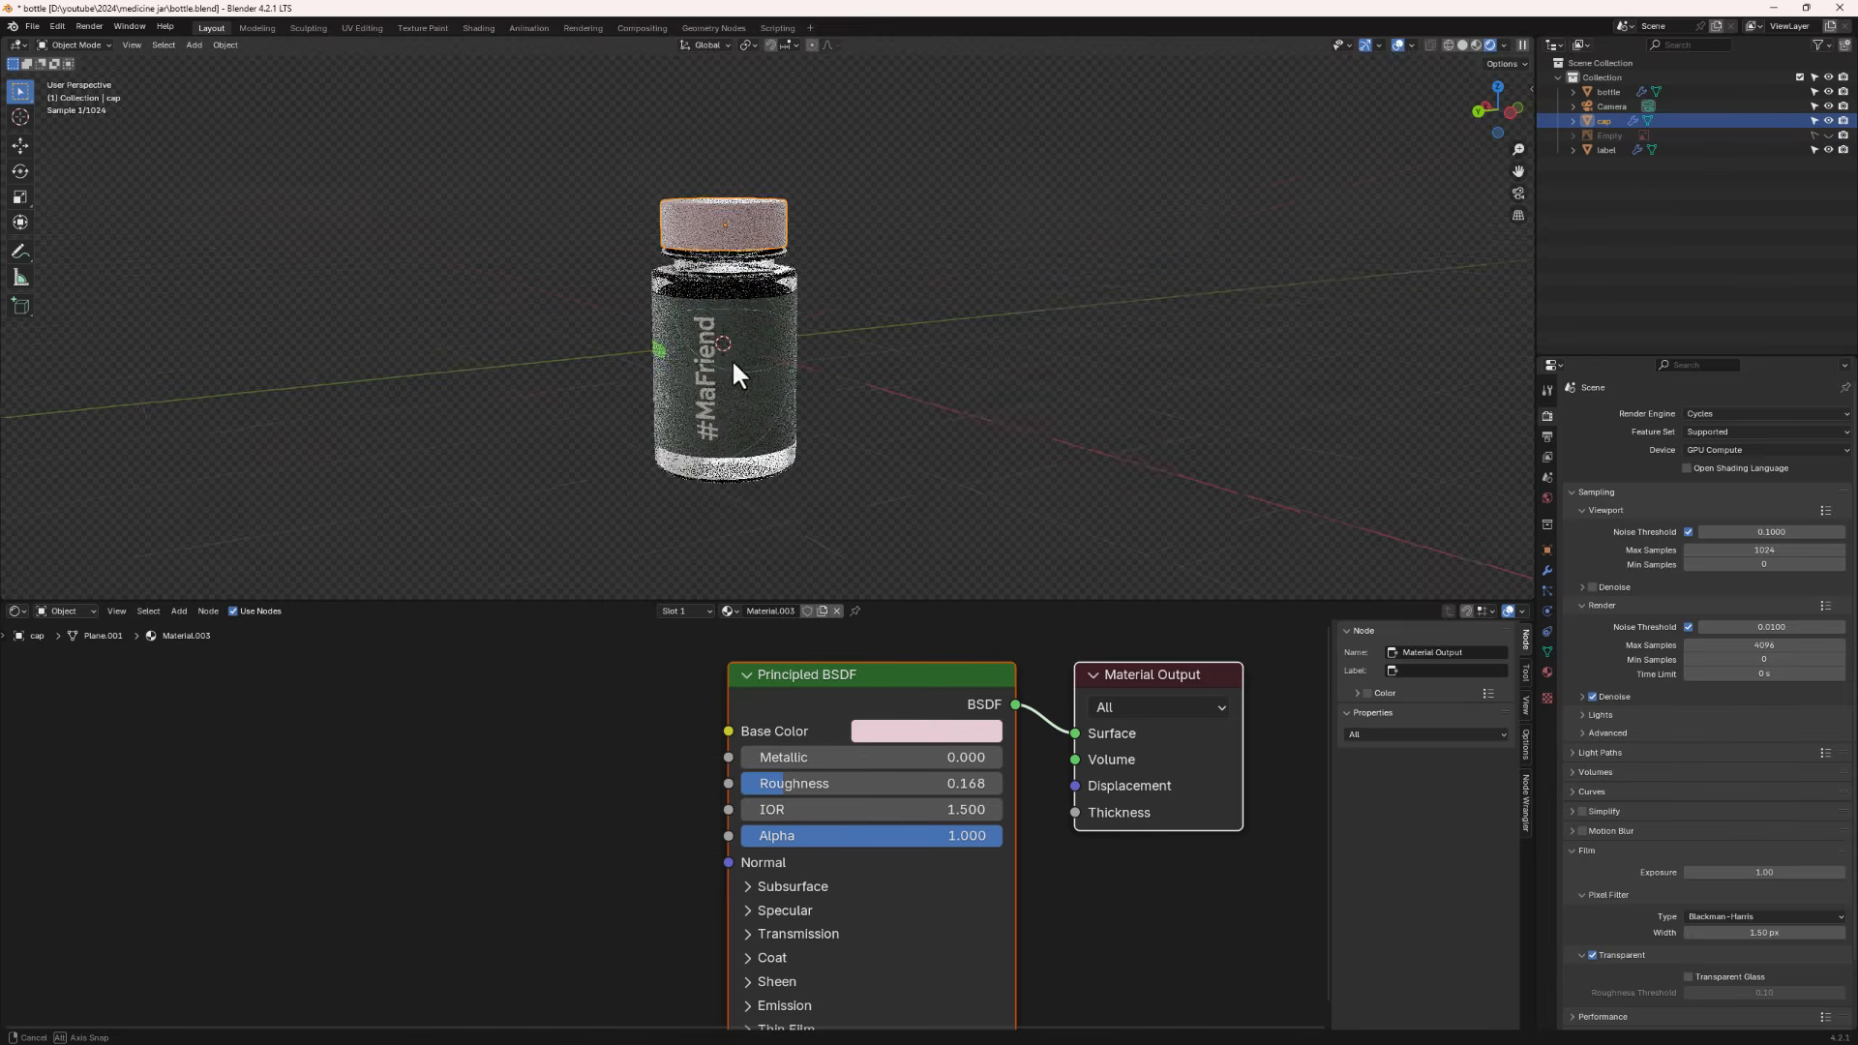
pyautogui.moveTo(732, 358); pyautogui.dragTo(734, 276, button='middle')
# - Select the cap and lift it along Z to inspect the neck threads, then cancel the move
pyautogui.click(737, 277)
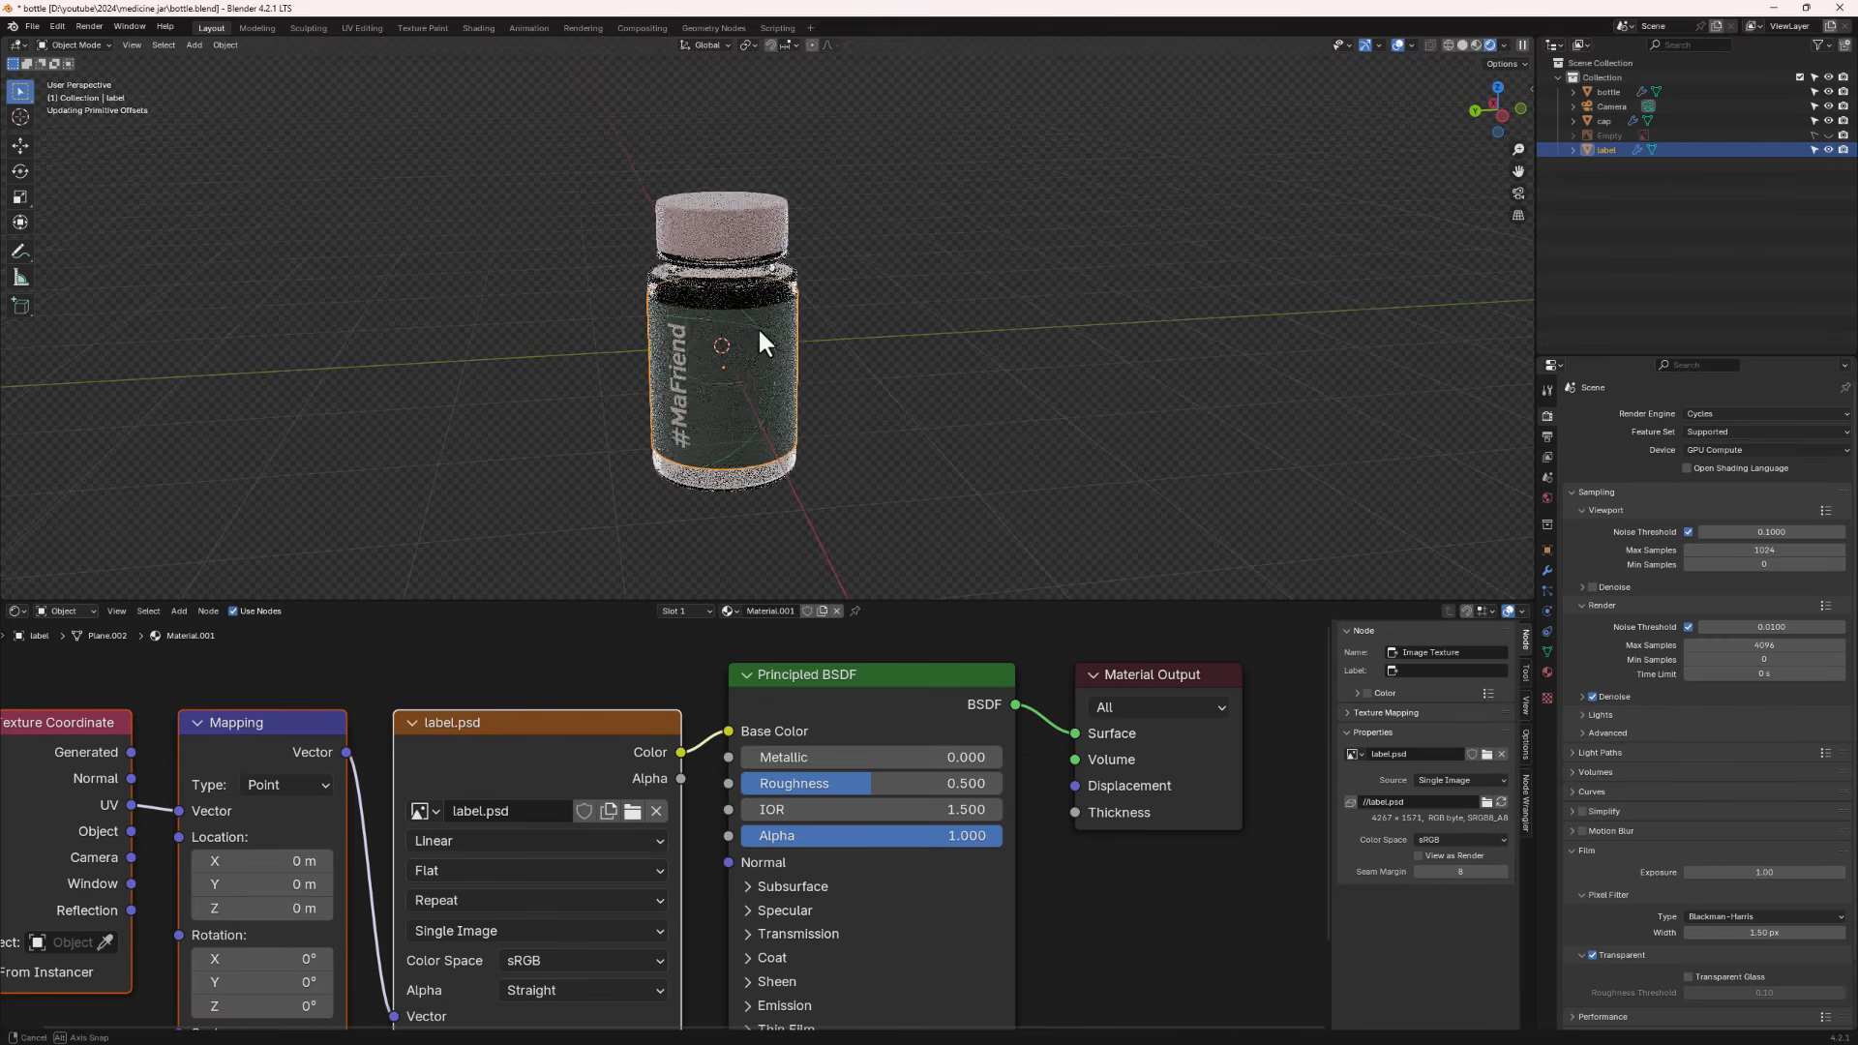
pyautogui.click(723, 292)
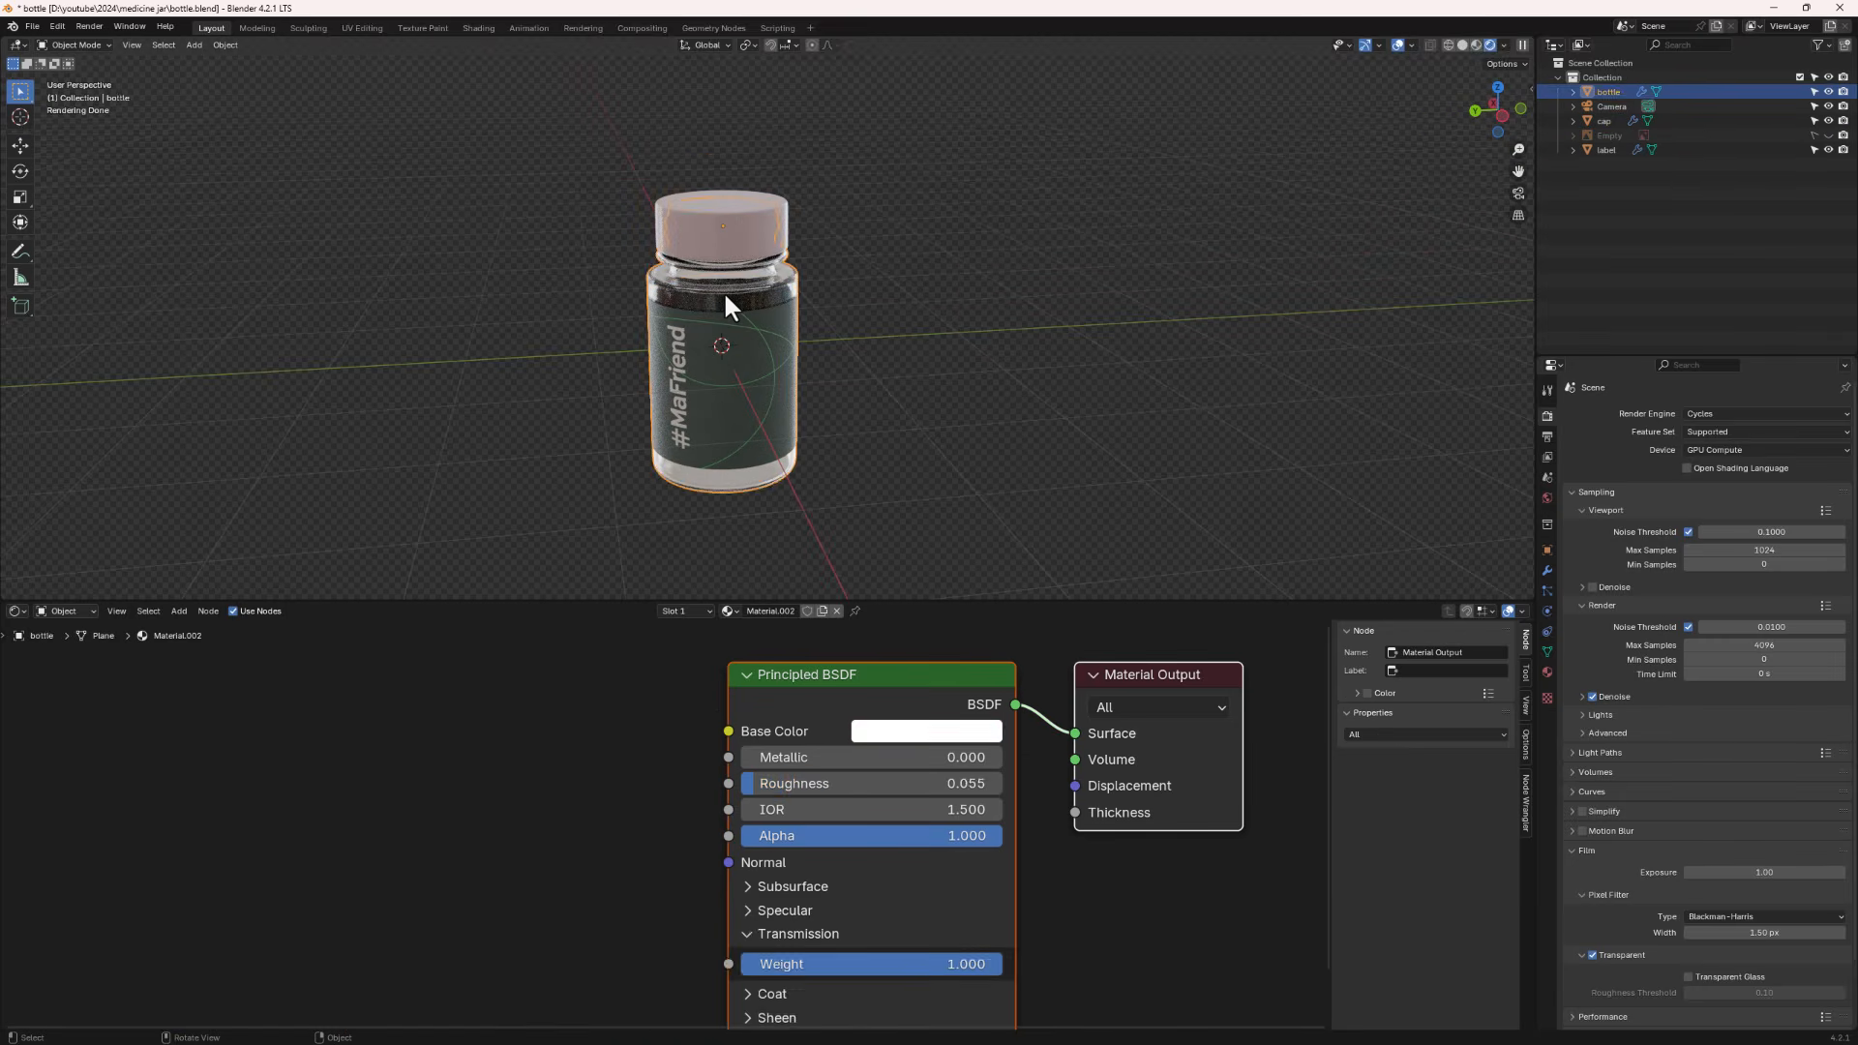
pyautogui.click(718, 220)
pyautogui.press('g')
pyautogui.press('z')
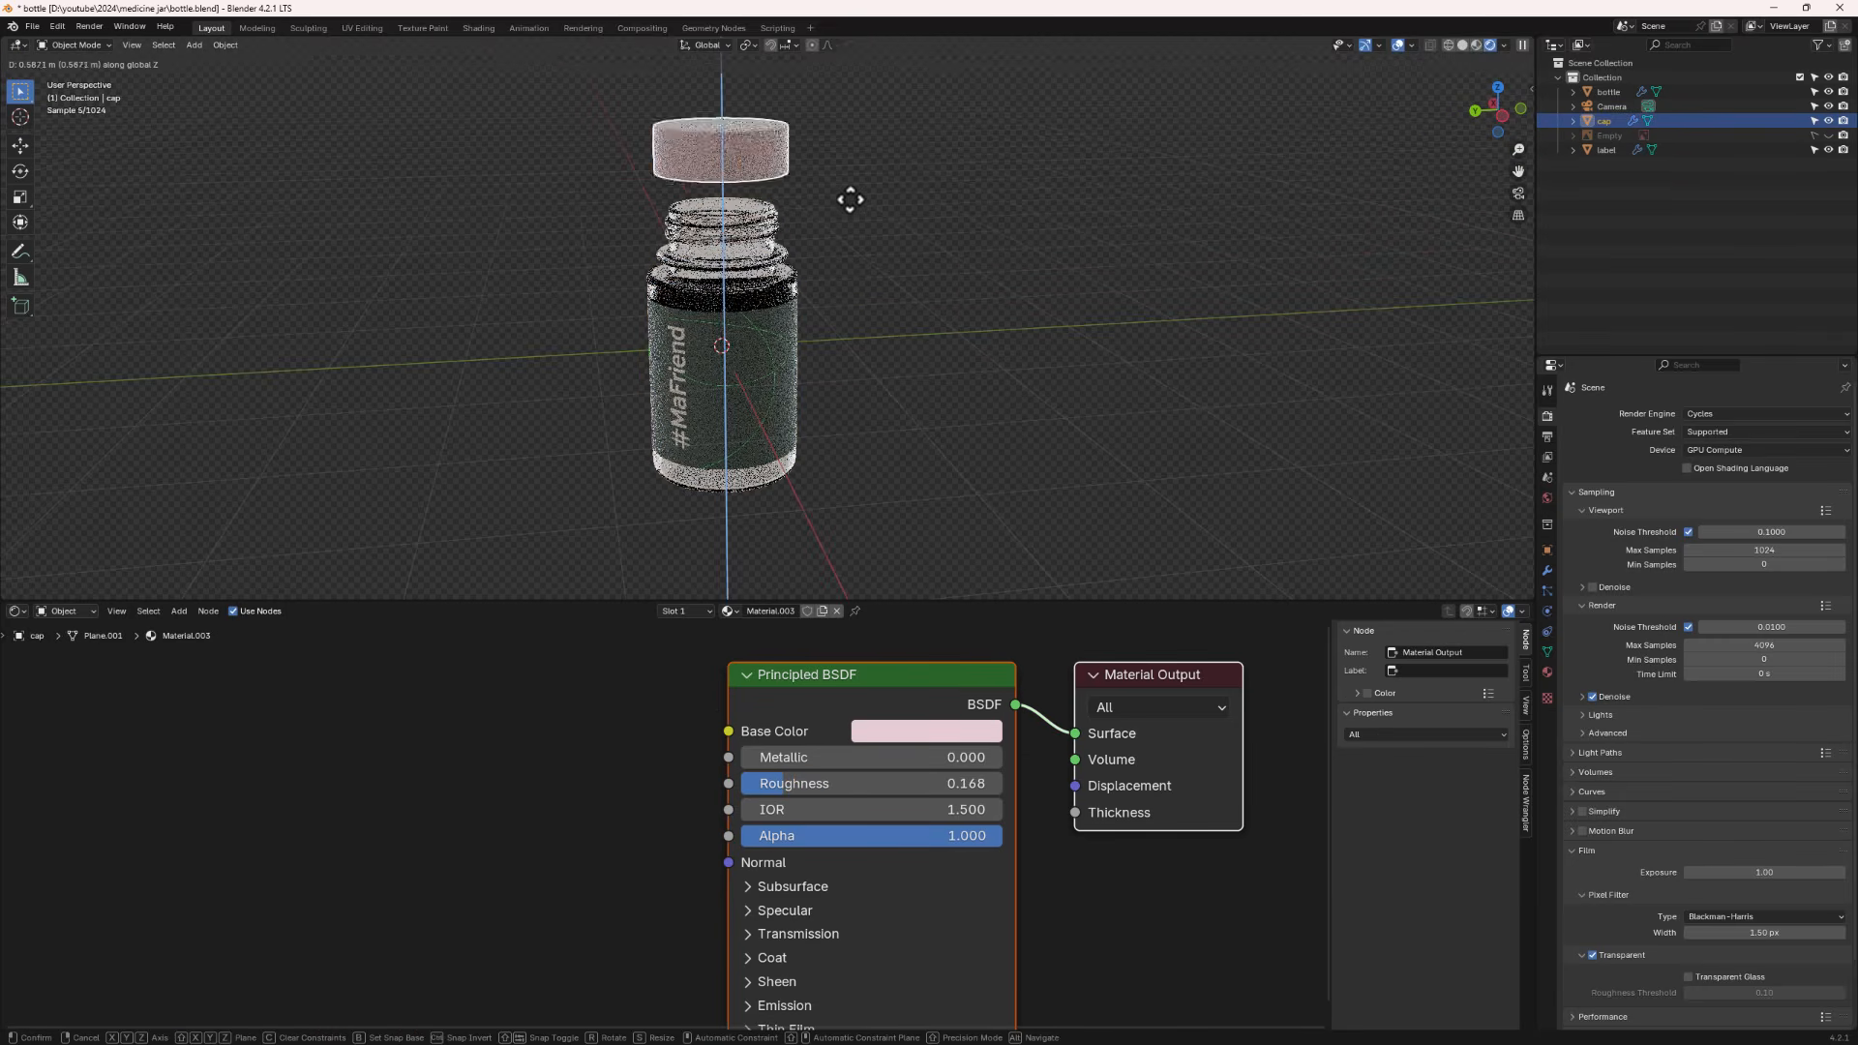
pyautogui.click(850, 199)
# - Select the cap, label and bottle with the bottle active, and parent them to the bottle keeping transforms
pyautogui.moveTo(771, 269); pyautogui.dragTo(488, 257, button='middle')
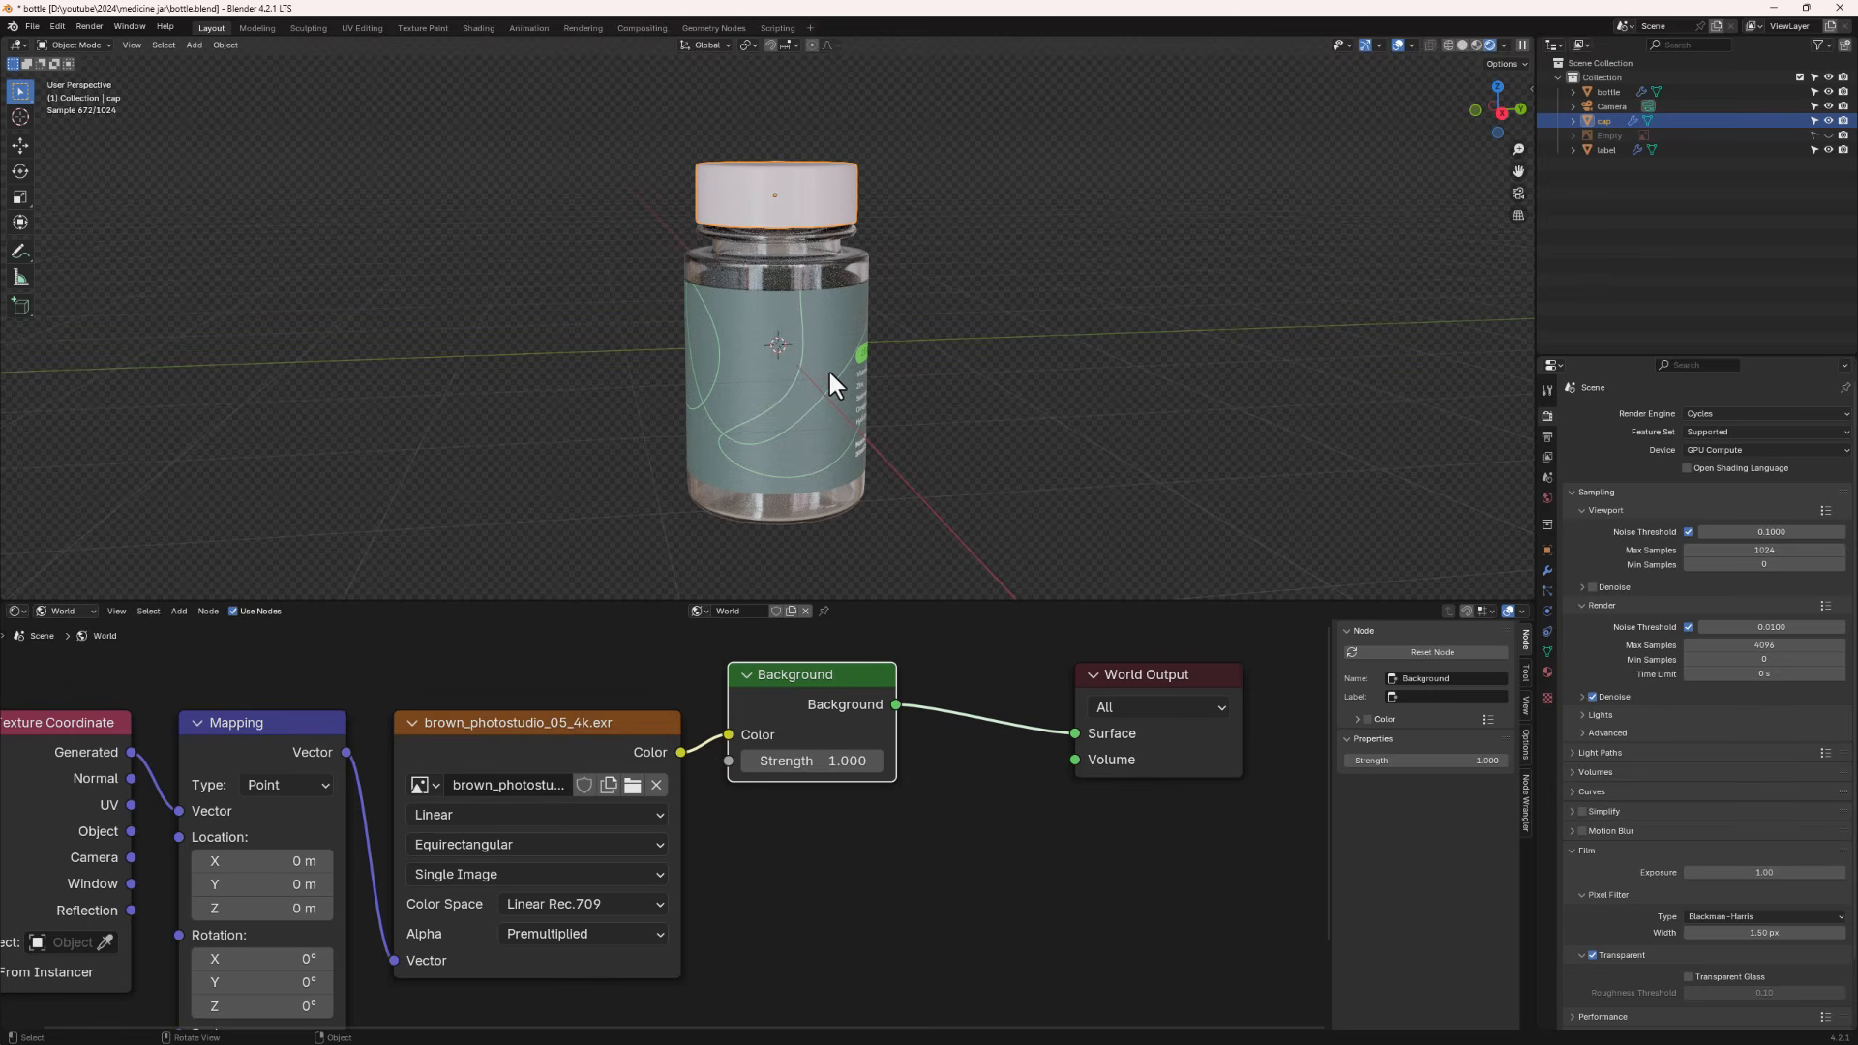
pyautogui.moveTo(822, 385); pyautogui.dragTo(817, 393, button='middle')
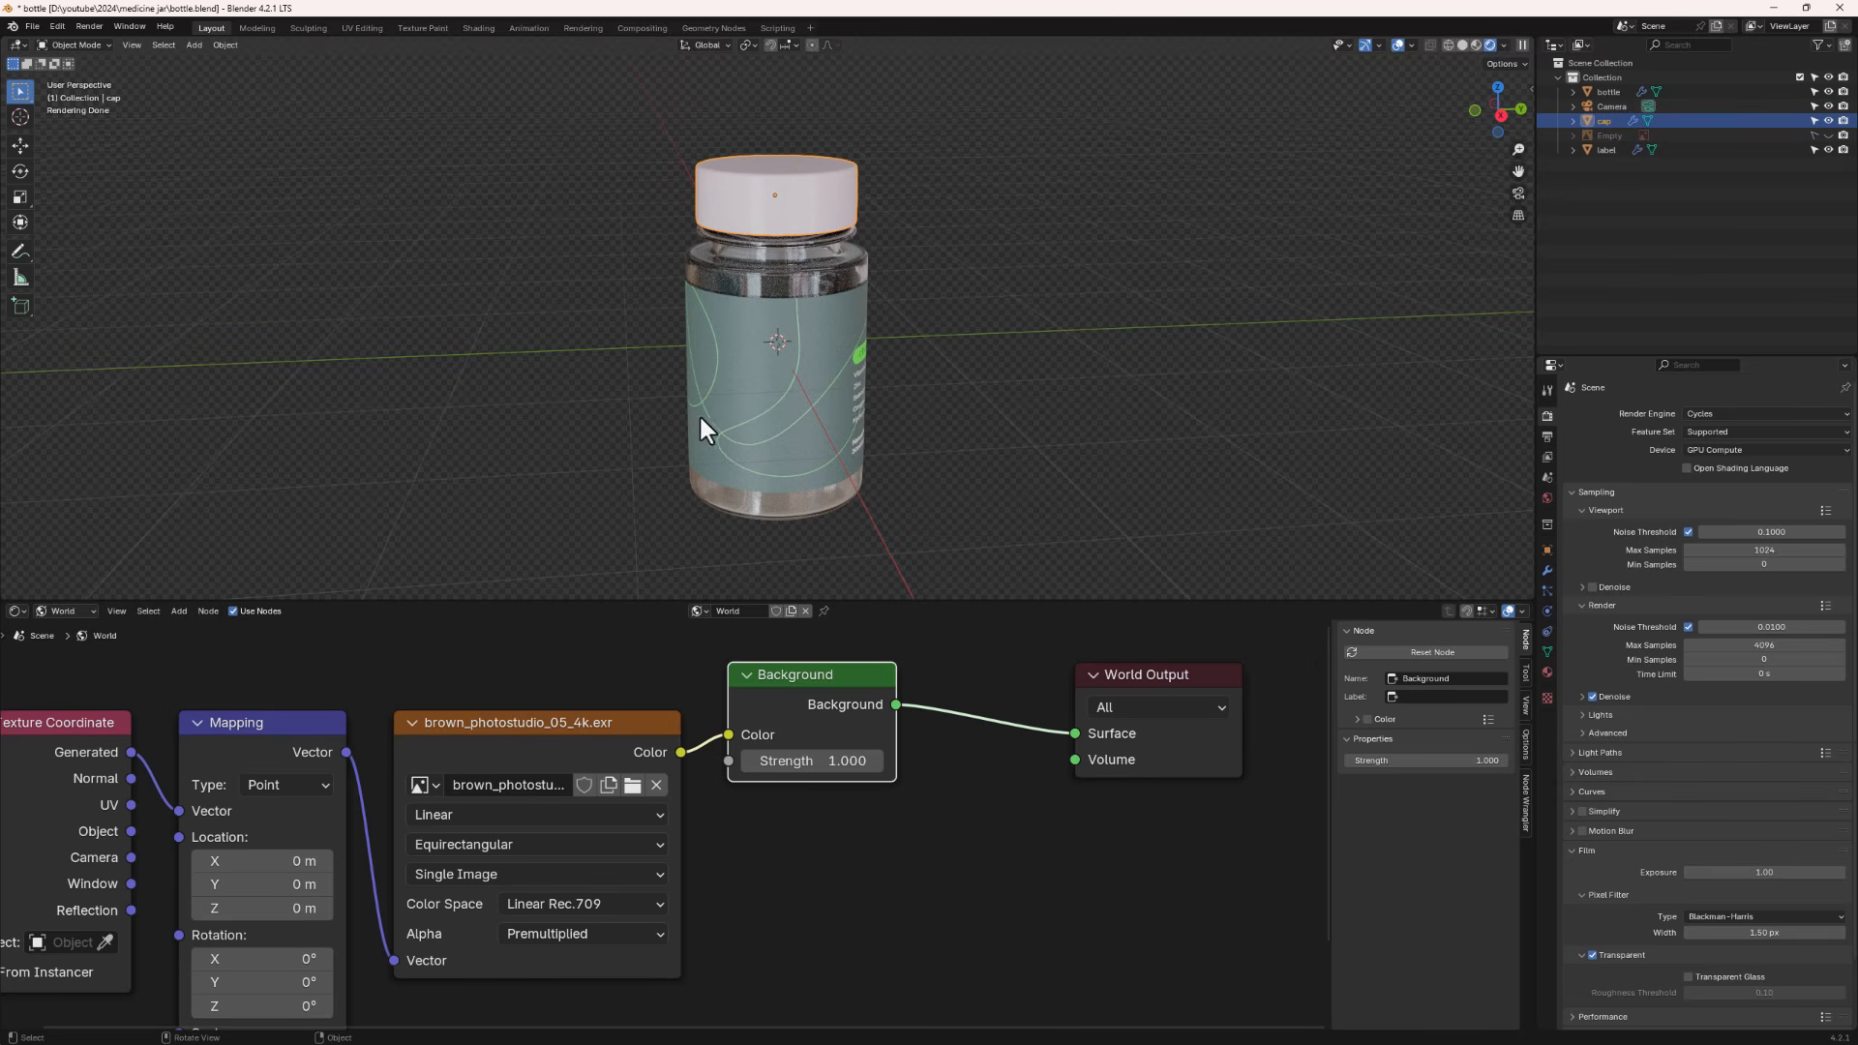
pyautogui.keyDown('shift'); pyautogui.moveTo(957, 172); pyautogui.dragTo(631, 474); pyautogui.keyUp('shift')
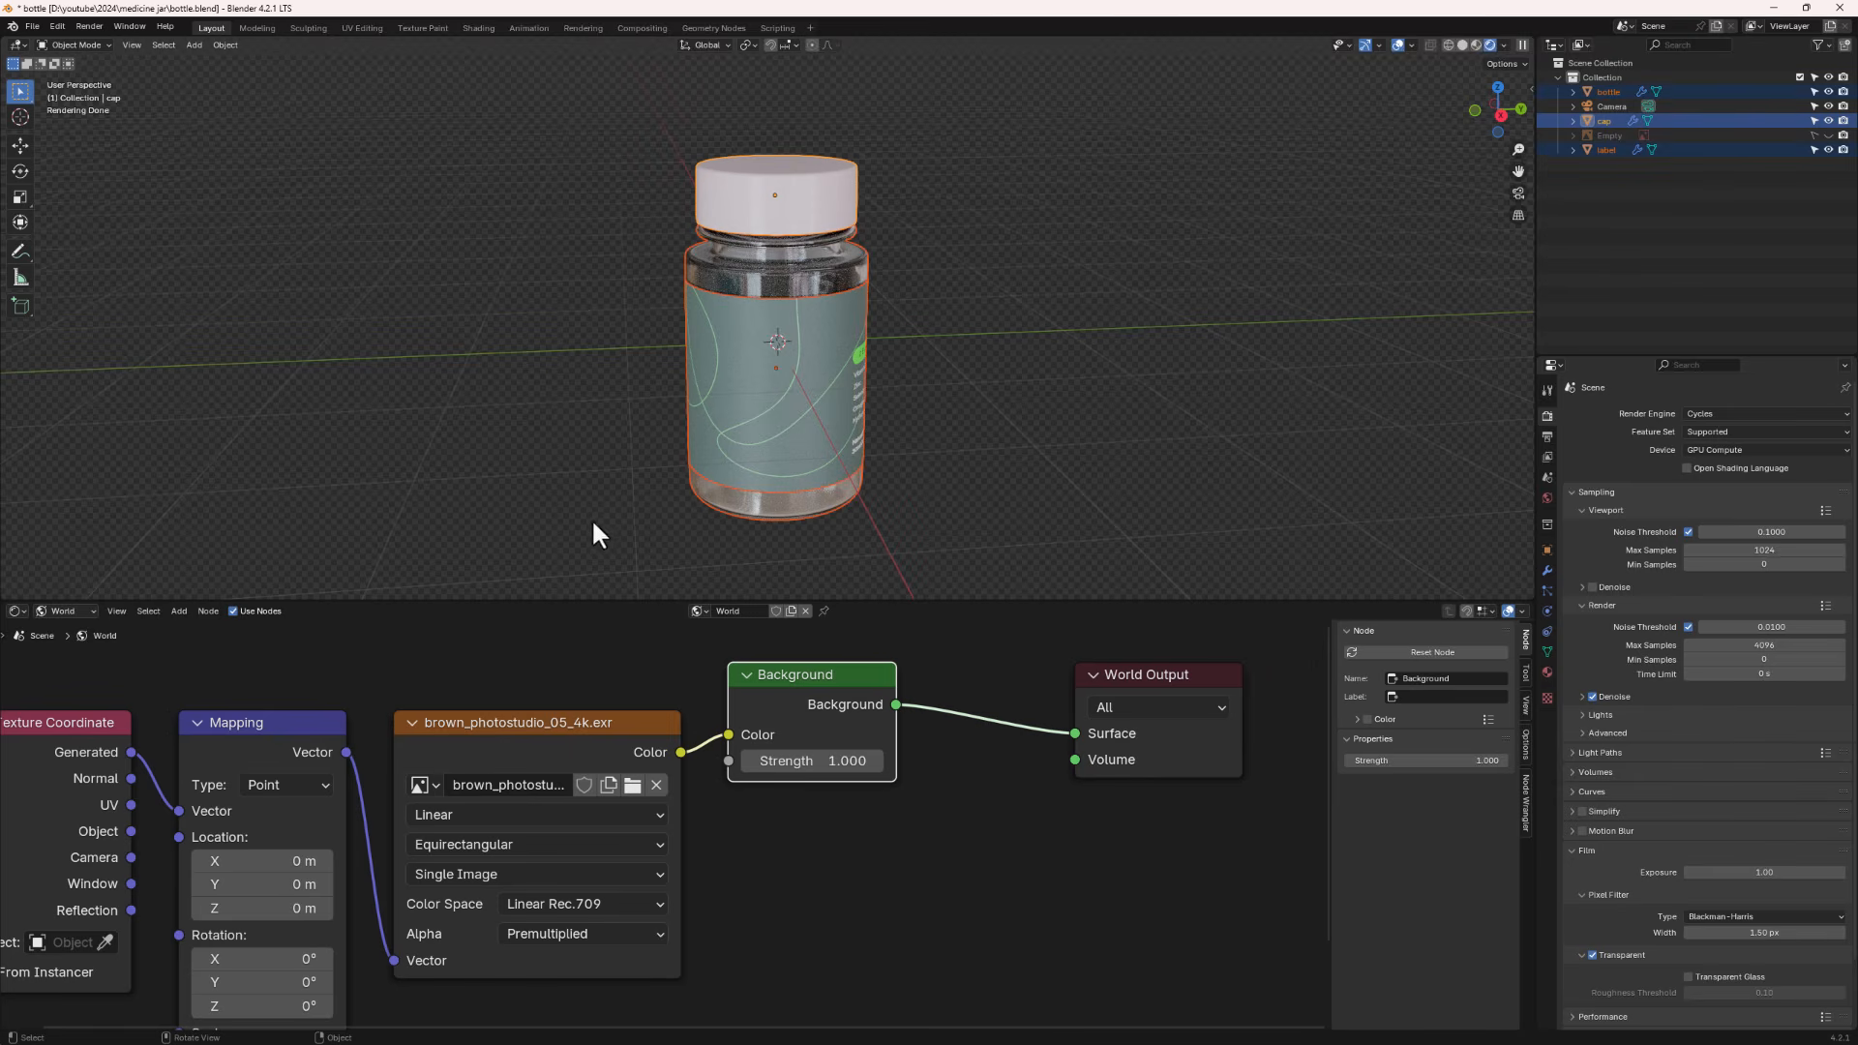
pyautogui.keyDown('shift'); pyautogui.click(763, 276); pyautogui.keyUp('shift')
pyautogui.moveTo(774, 289); pyautogui.dragTo(821, 253, button='middle')
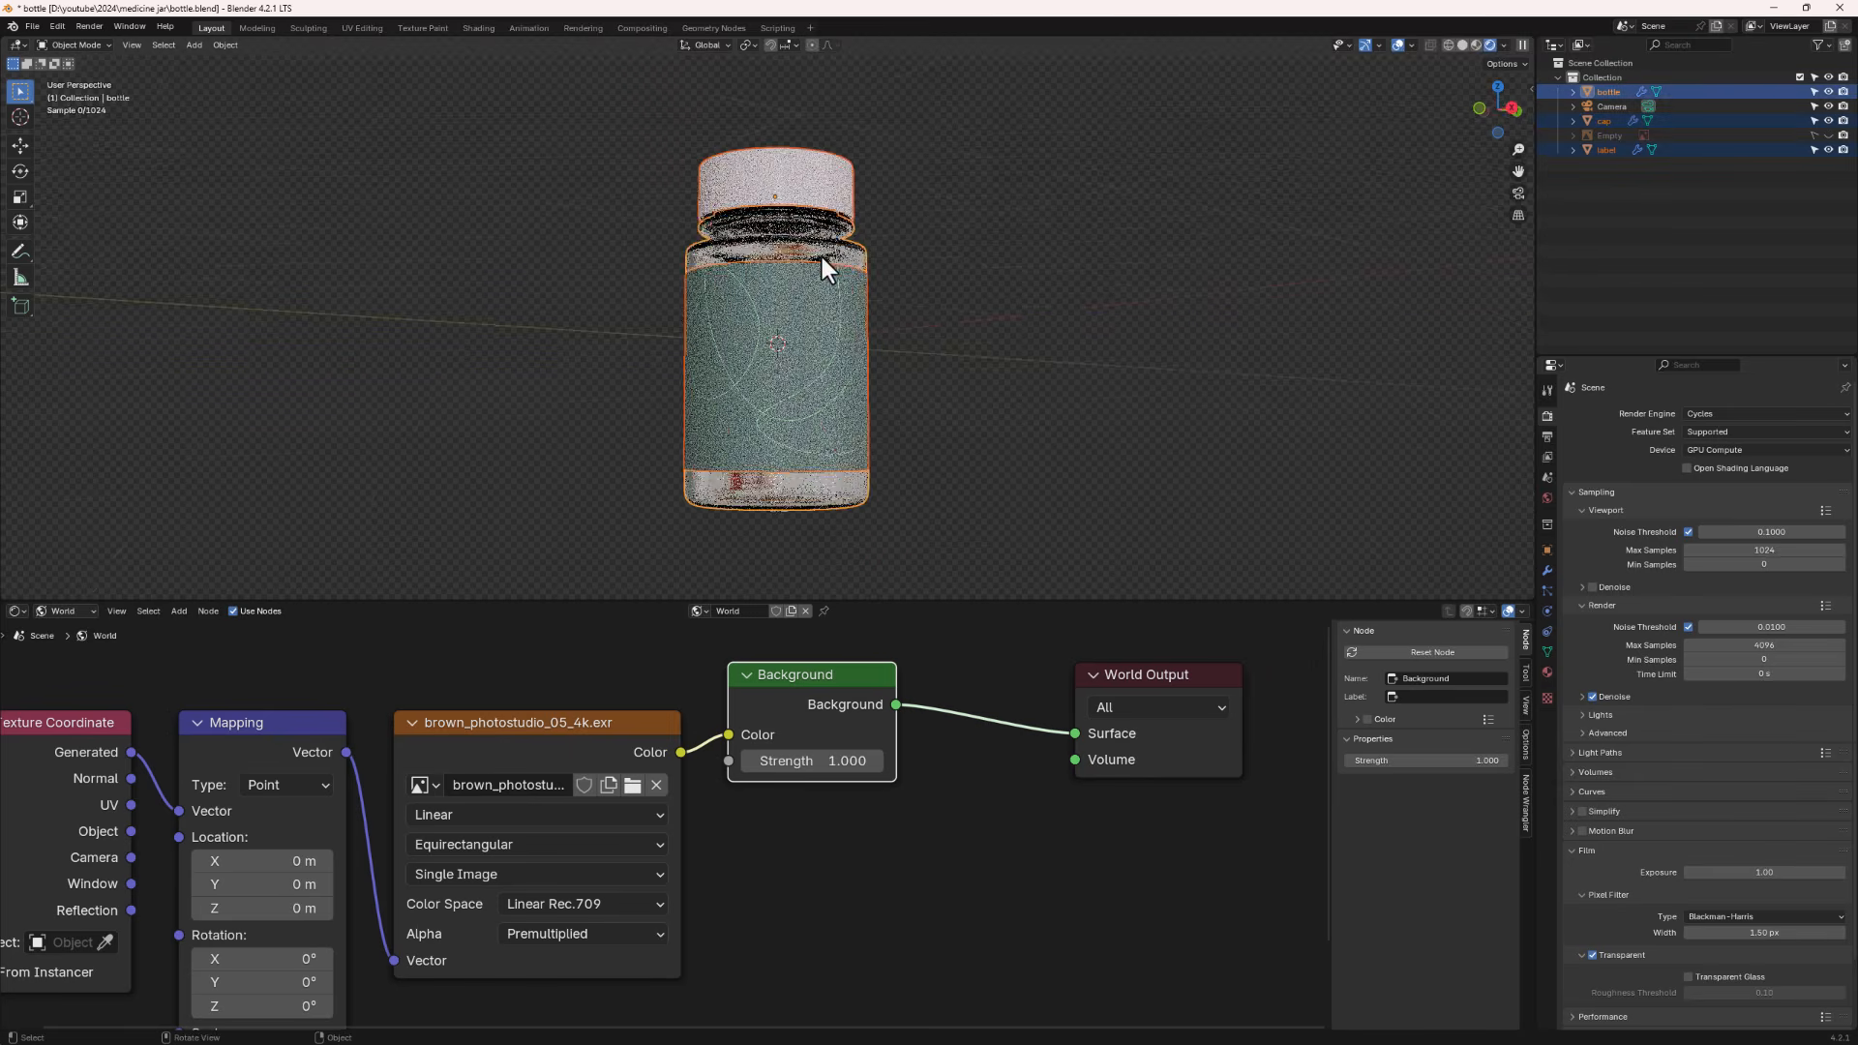
pyautogui.click(1464, 44)
pyautogui.moveTo(774, 339); pyautogui.dragTo(733, 257, button='middle')
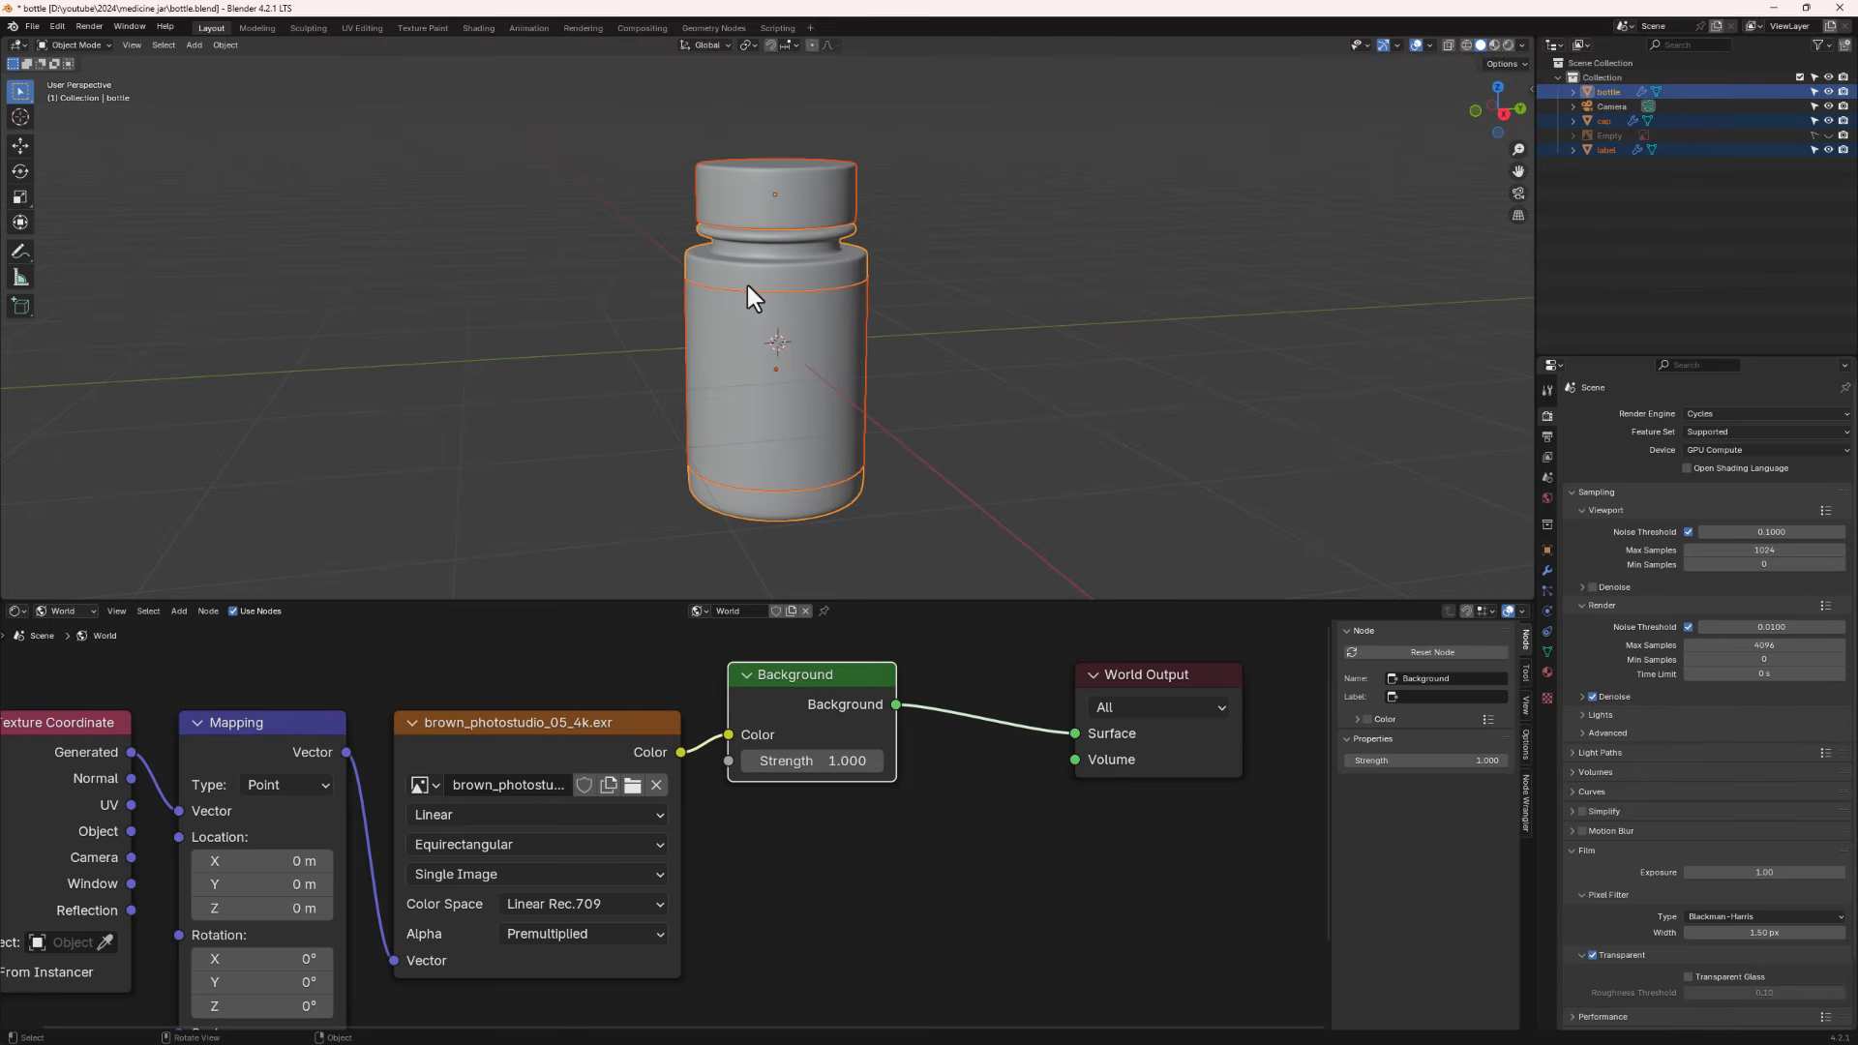
pyautogui.hotkey('ctrl', 'p')
pyautogui.click(746, 282)
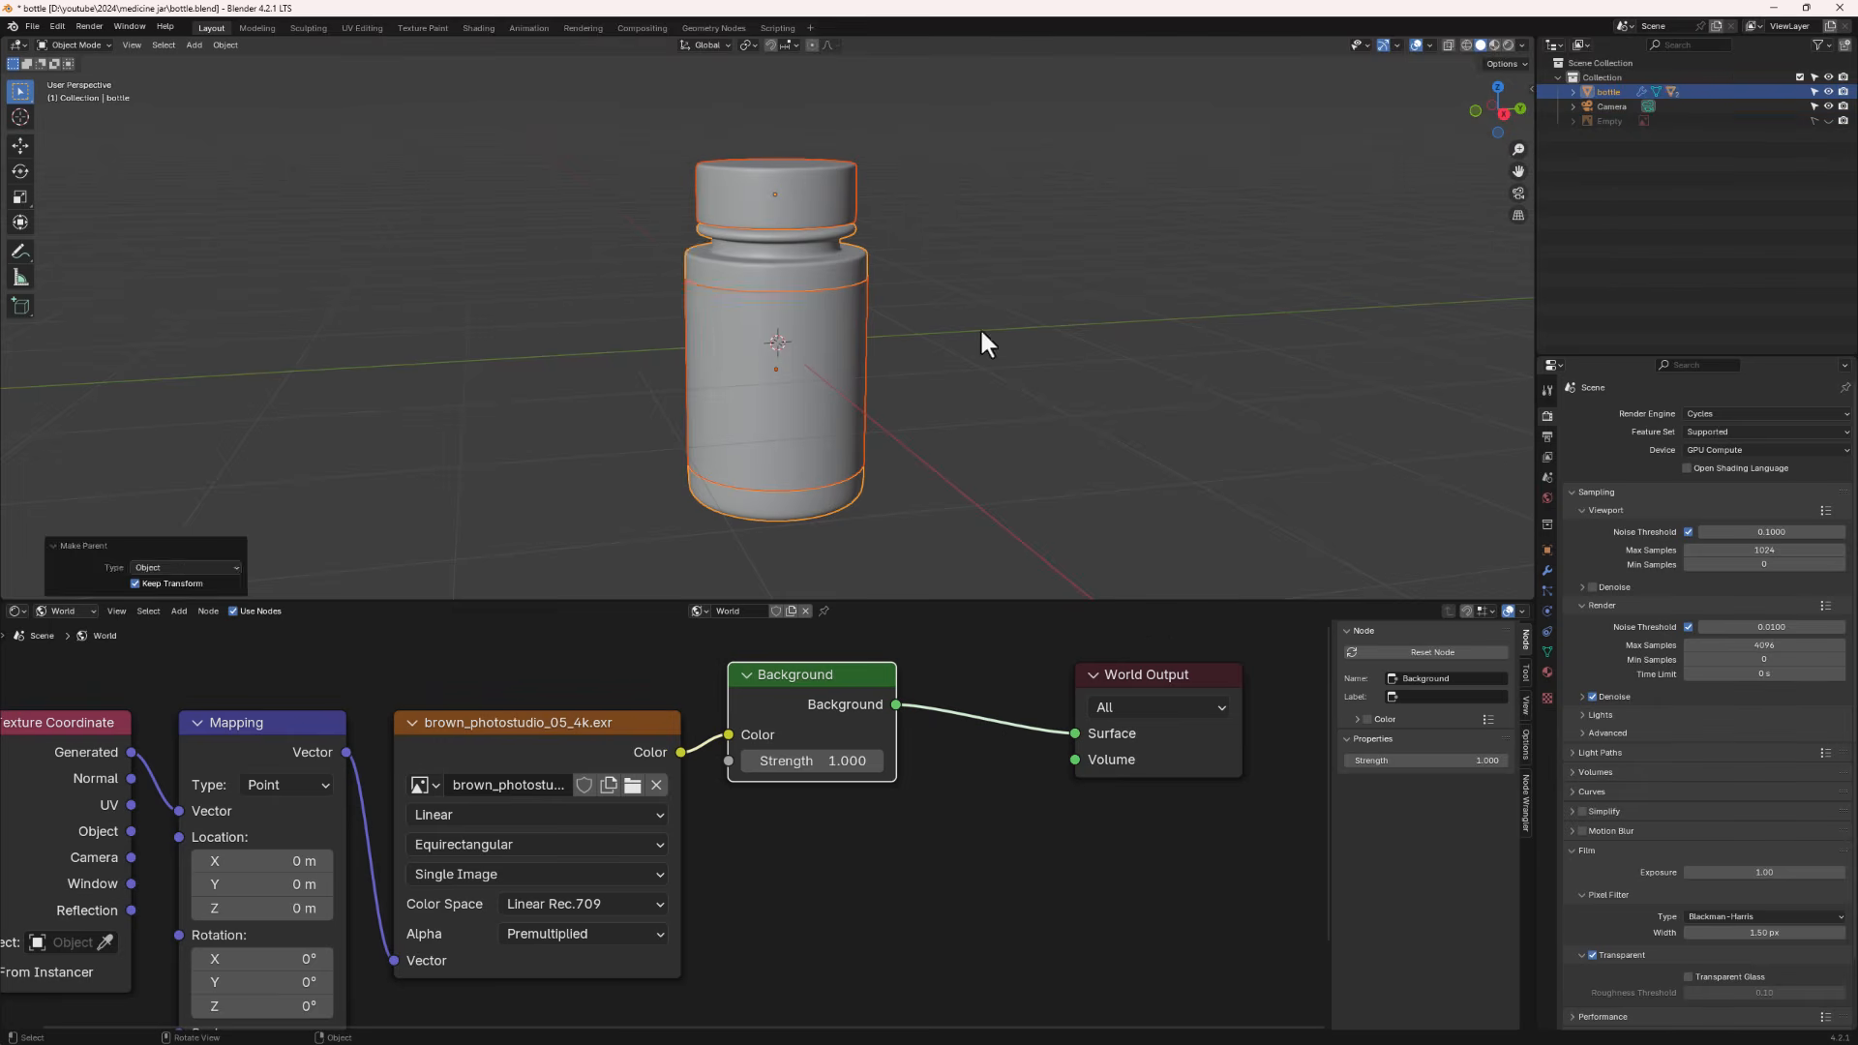
# - Select the bottle and move it to test that the cap and label follow it
pyautogui.click(982, 343)
pyautogui.click(780, 274)
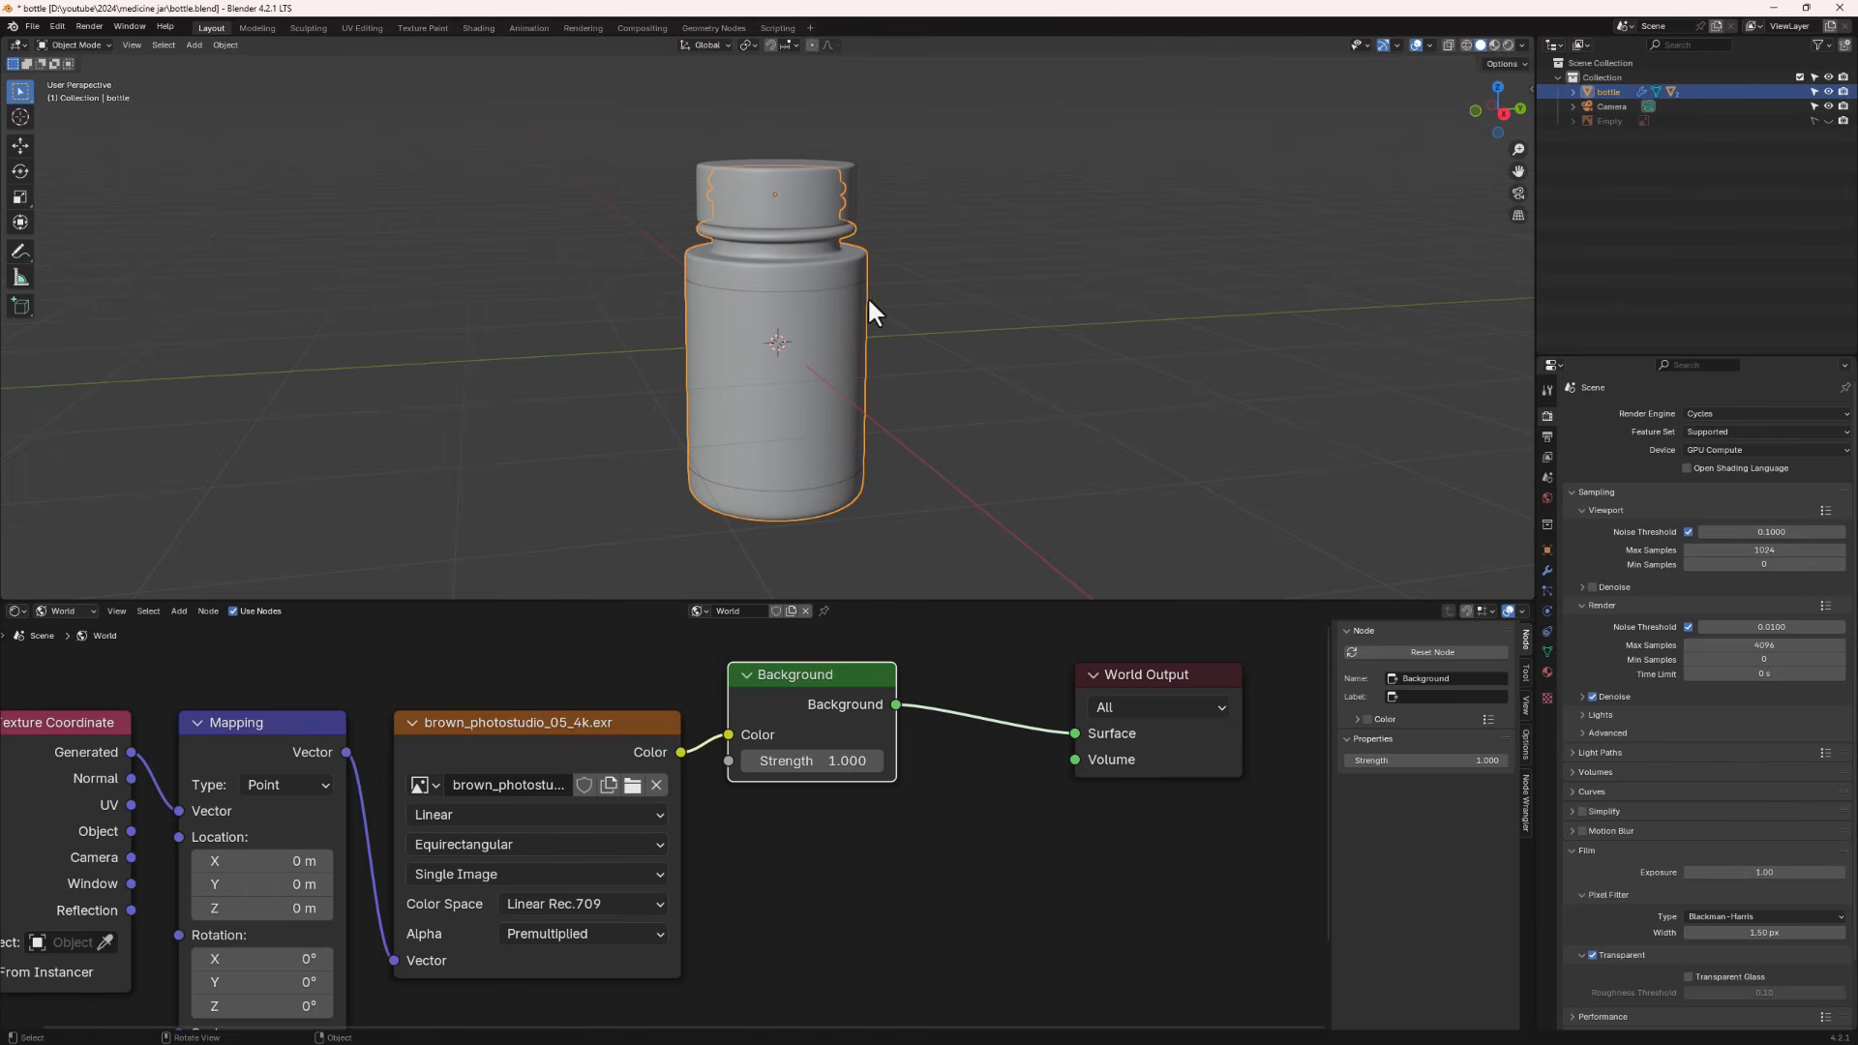
pyautogui.click(792, 195)
pyautogui.click(763, 376)
pyautogui.press('g')
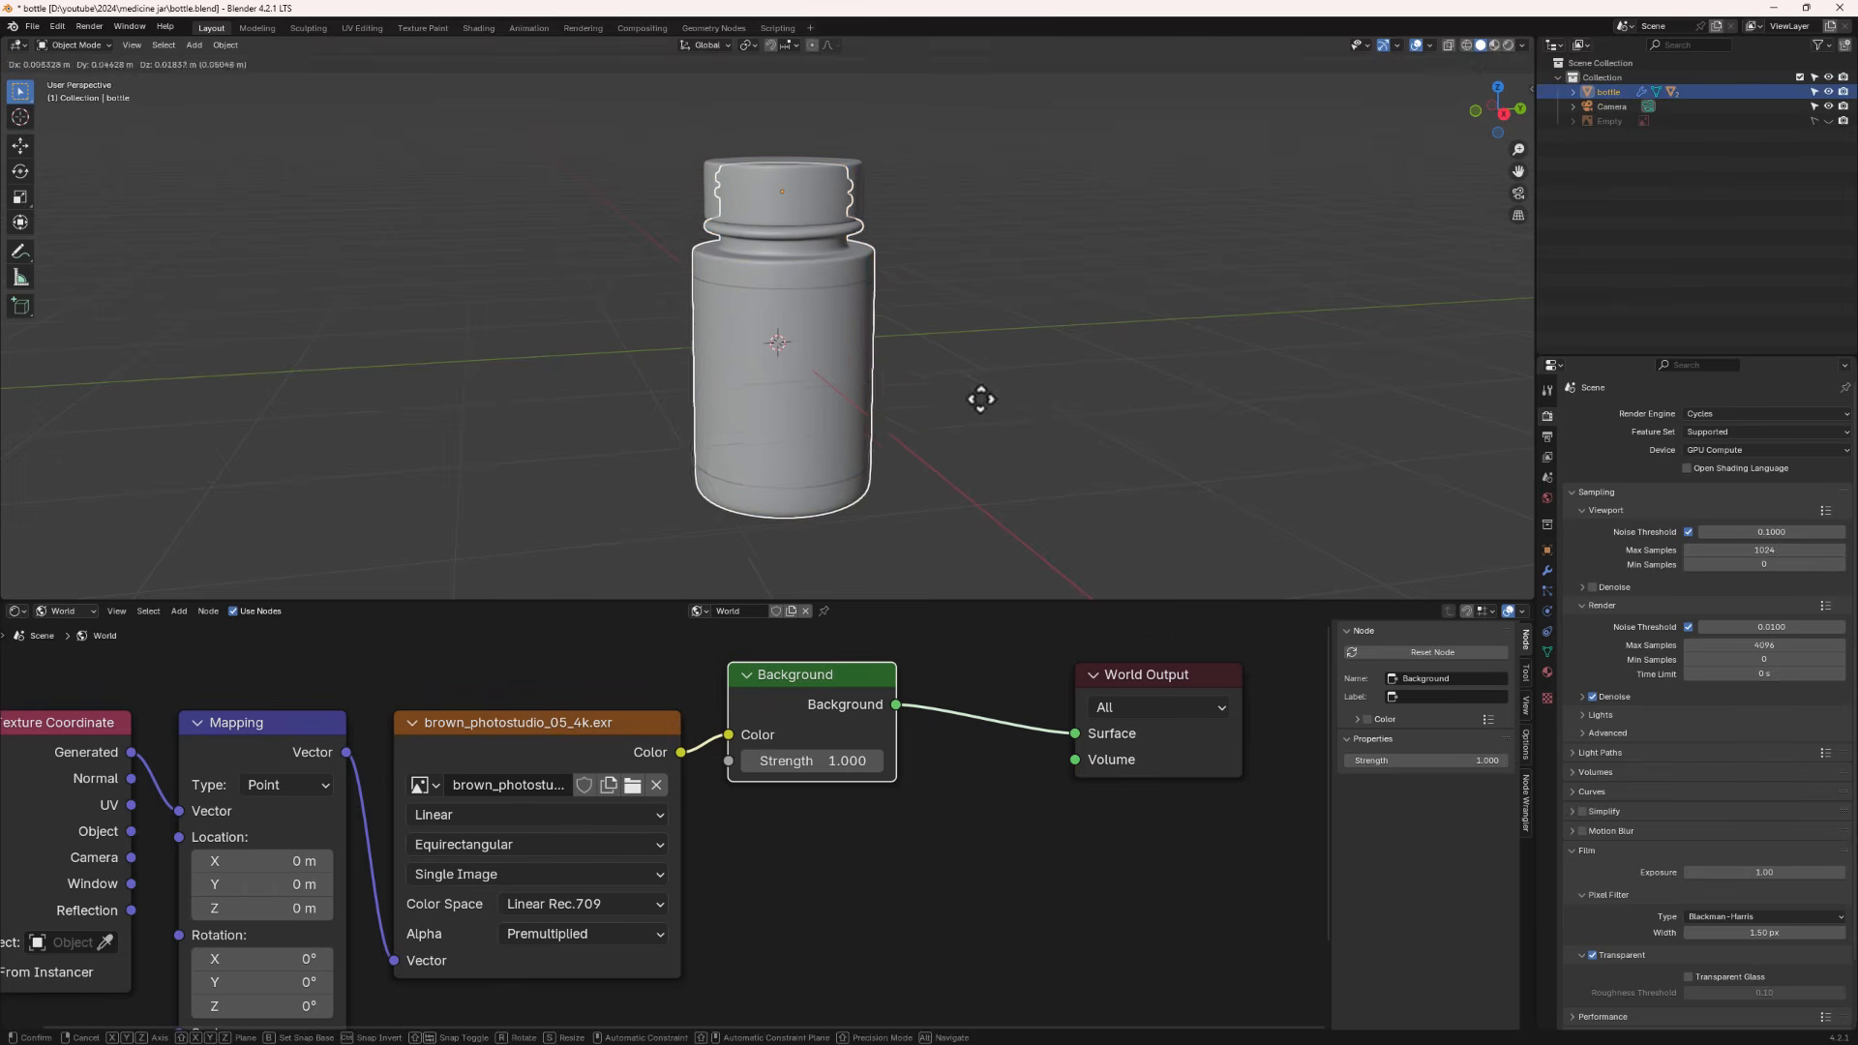
pyautogui.click(1005, 376)
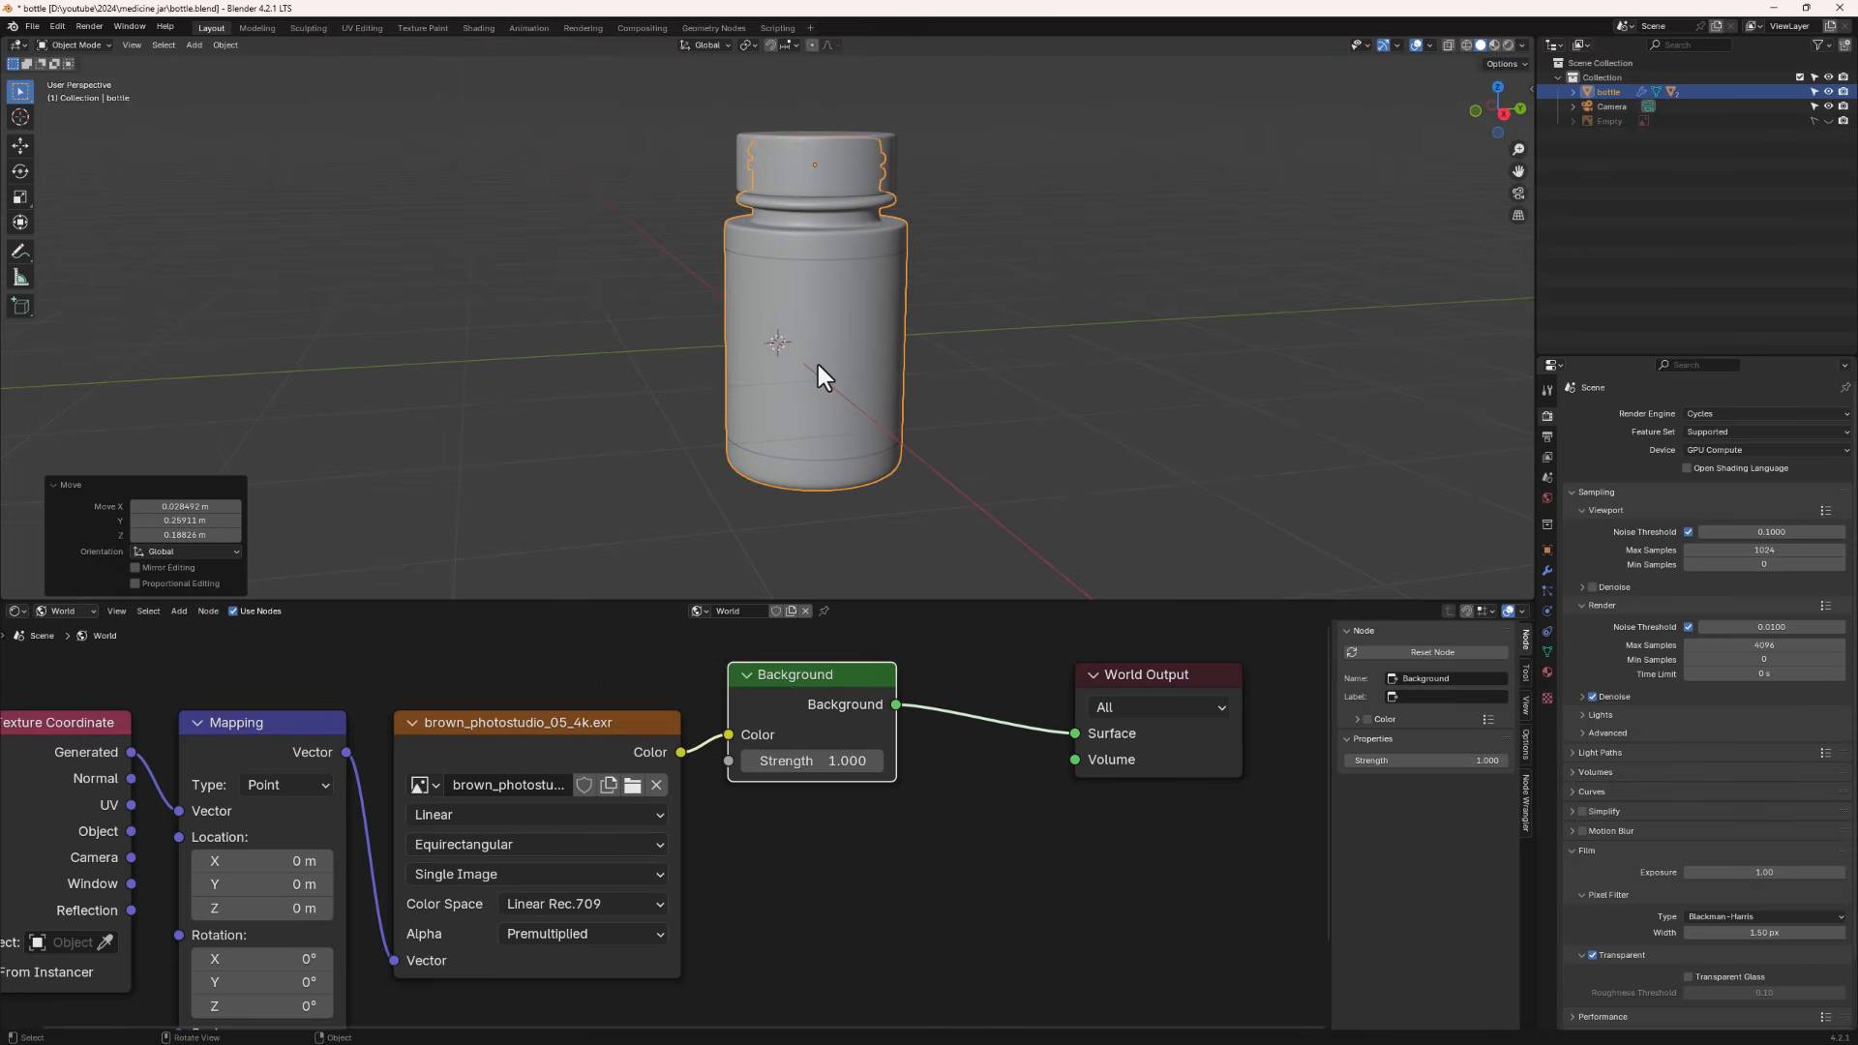
pyautogui.scroll(-1, 960, 337)
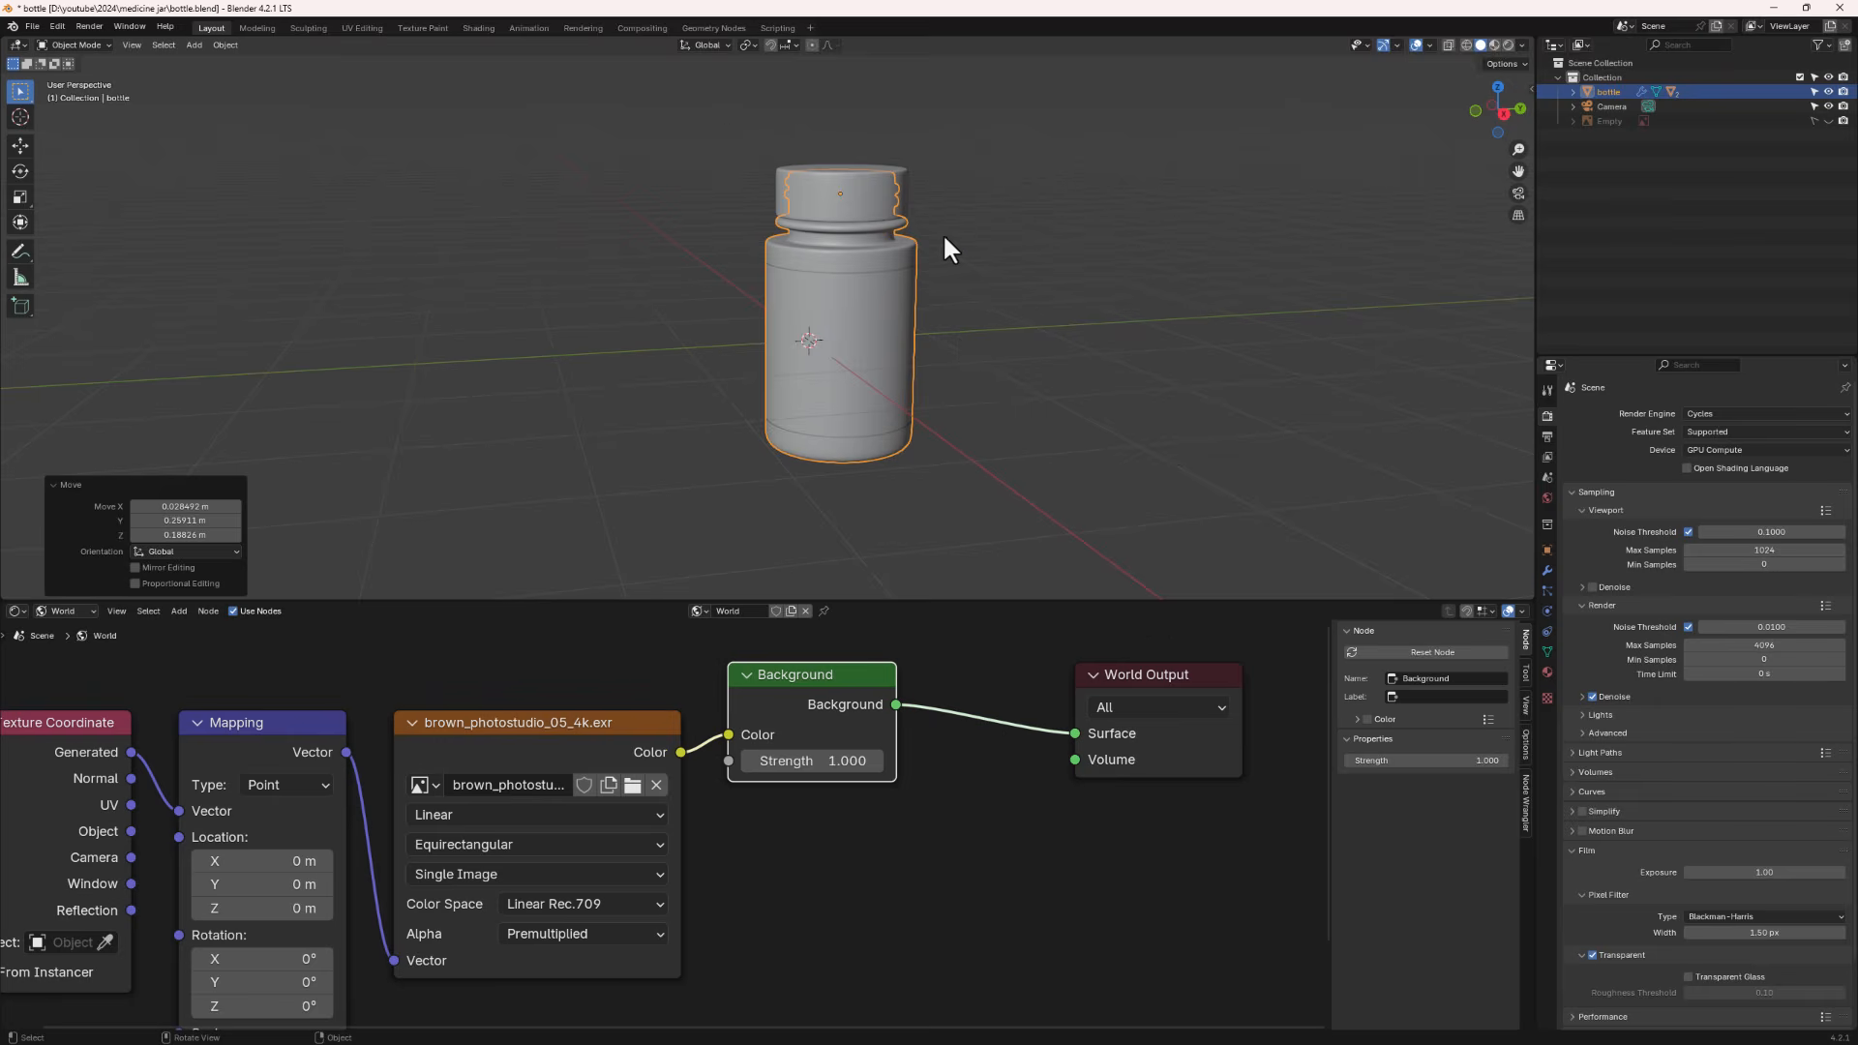
pyautogui.moveTo(1071, 136); pyautogui.dragTo(677, 499)
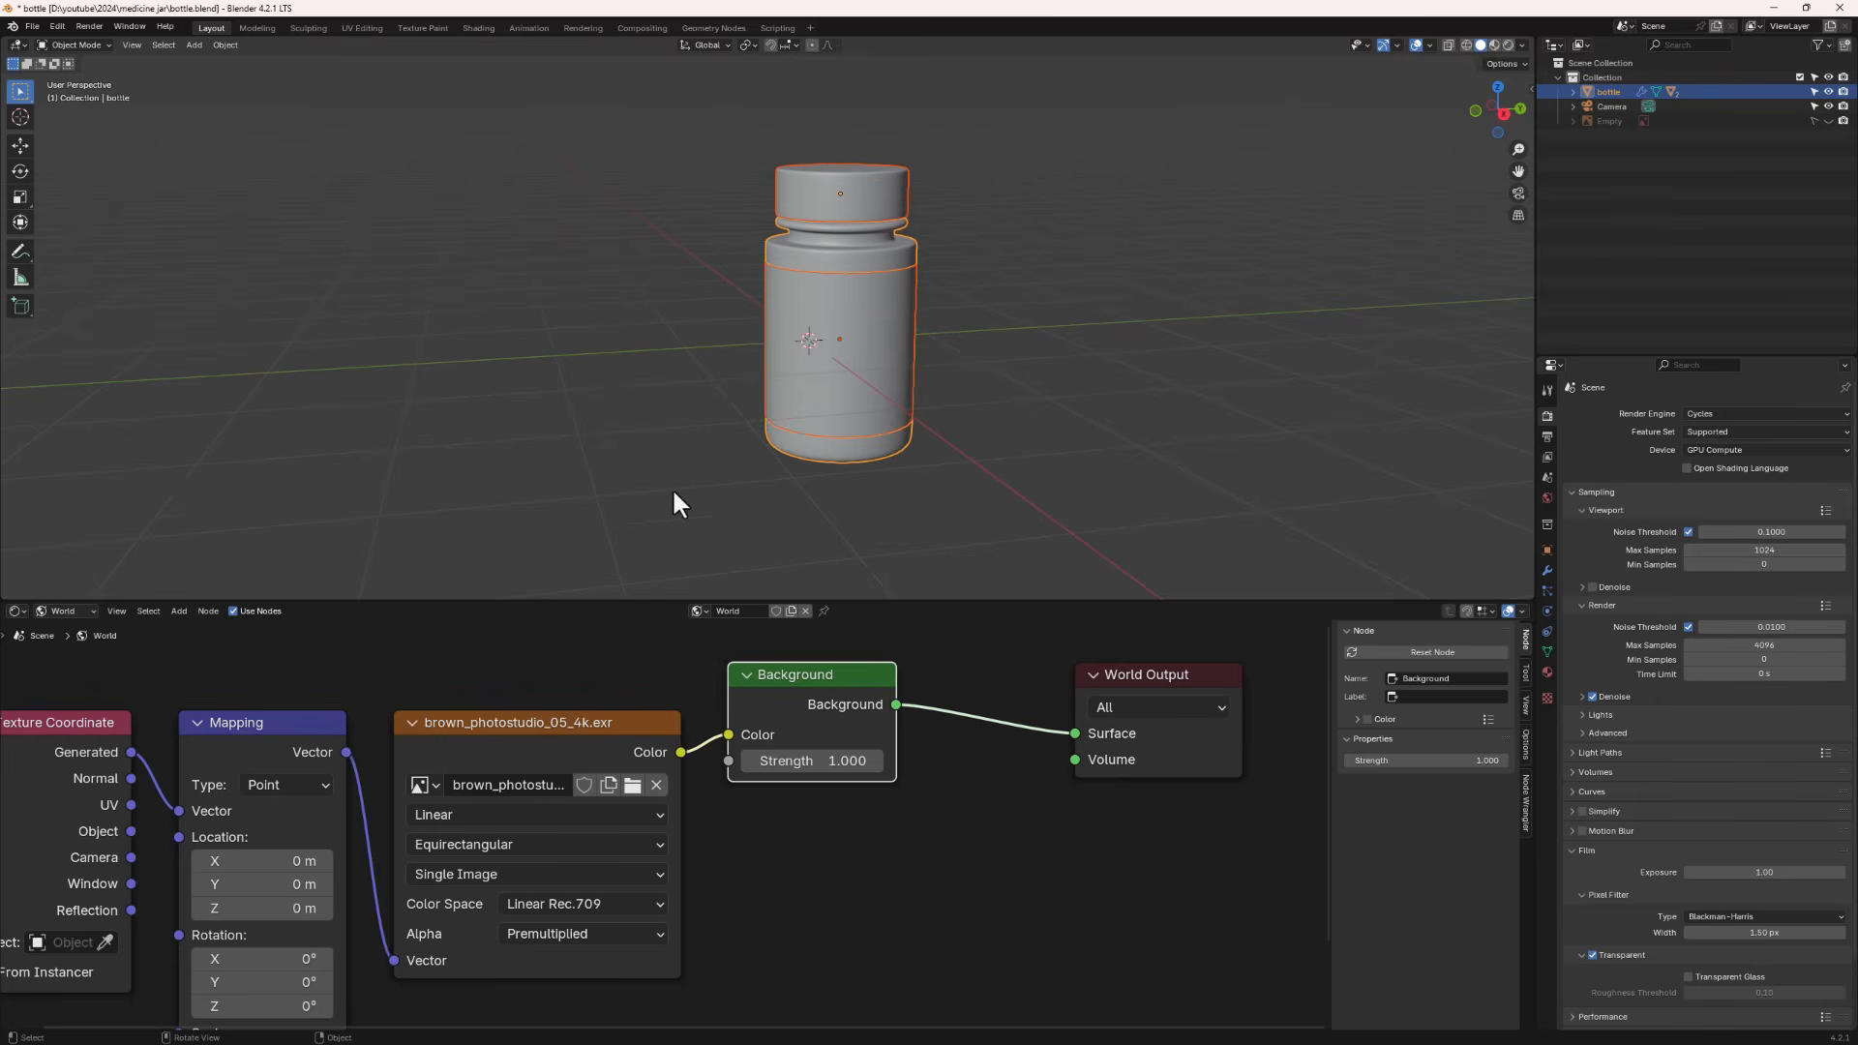
# - Move the bottle into a new collection named "bottle collection"
pyautogui.press('m')
pyautogui.click(971, 345)
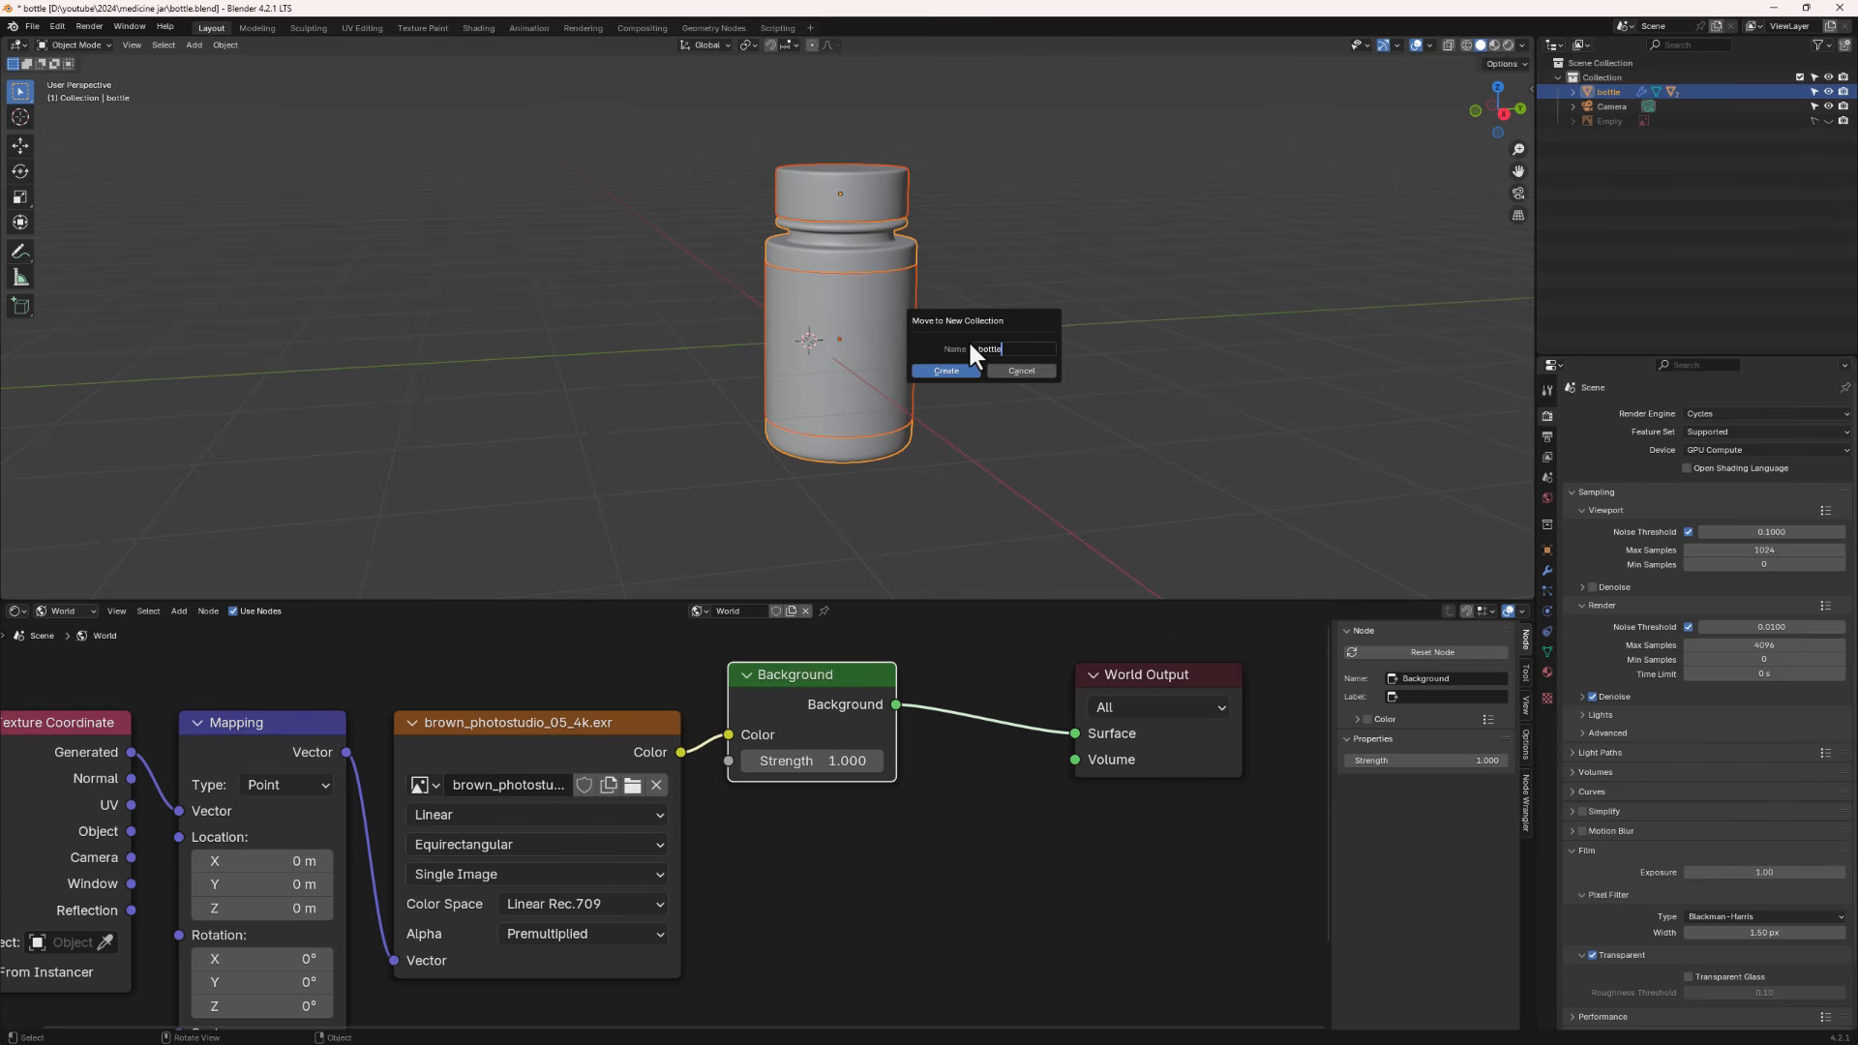
pyautogui.write('bottle collection')
pyautogui.click(955, 373)
# - Expand the bottle in the outliner to examine its cap and label children
pyautogui.click(1628, 121)
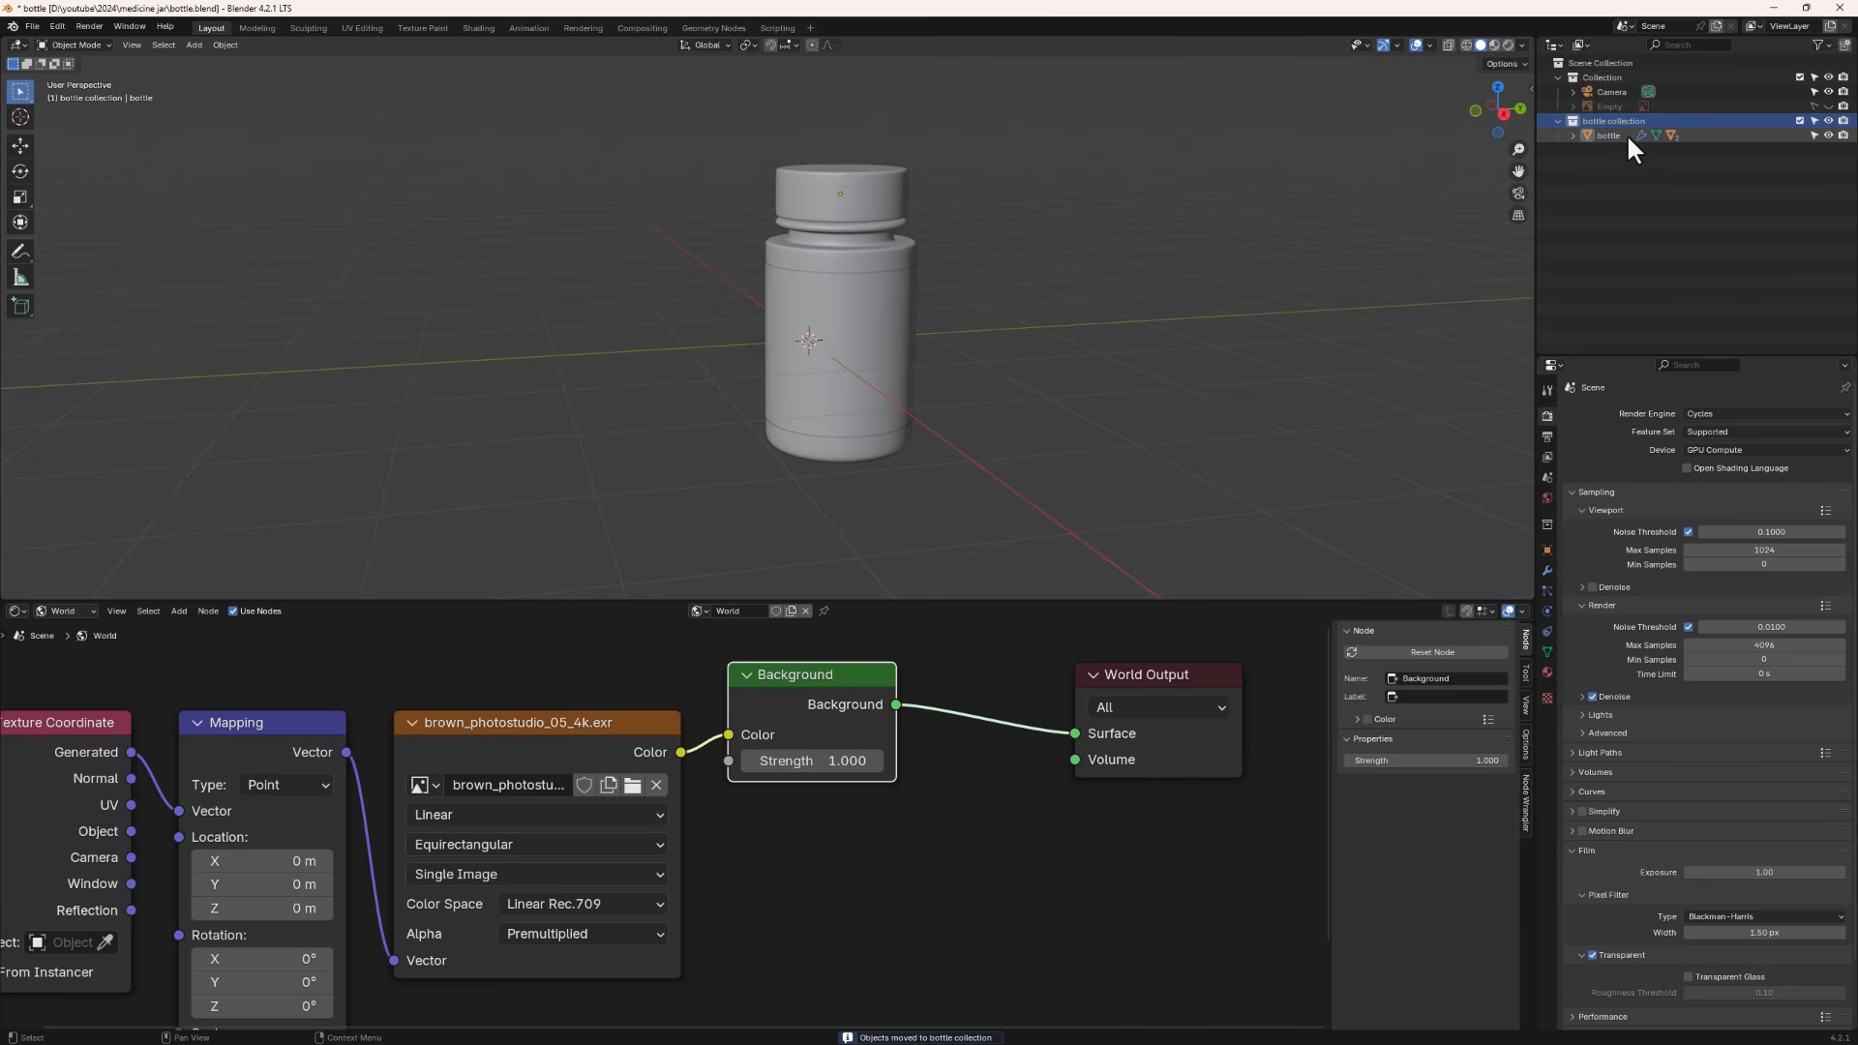
pyautogui.click(1622, 135)
pyautogui.click(1573, 135)
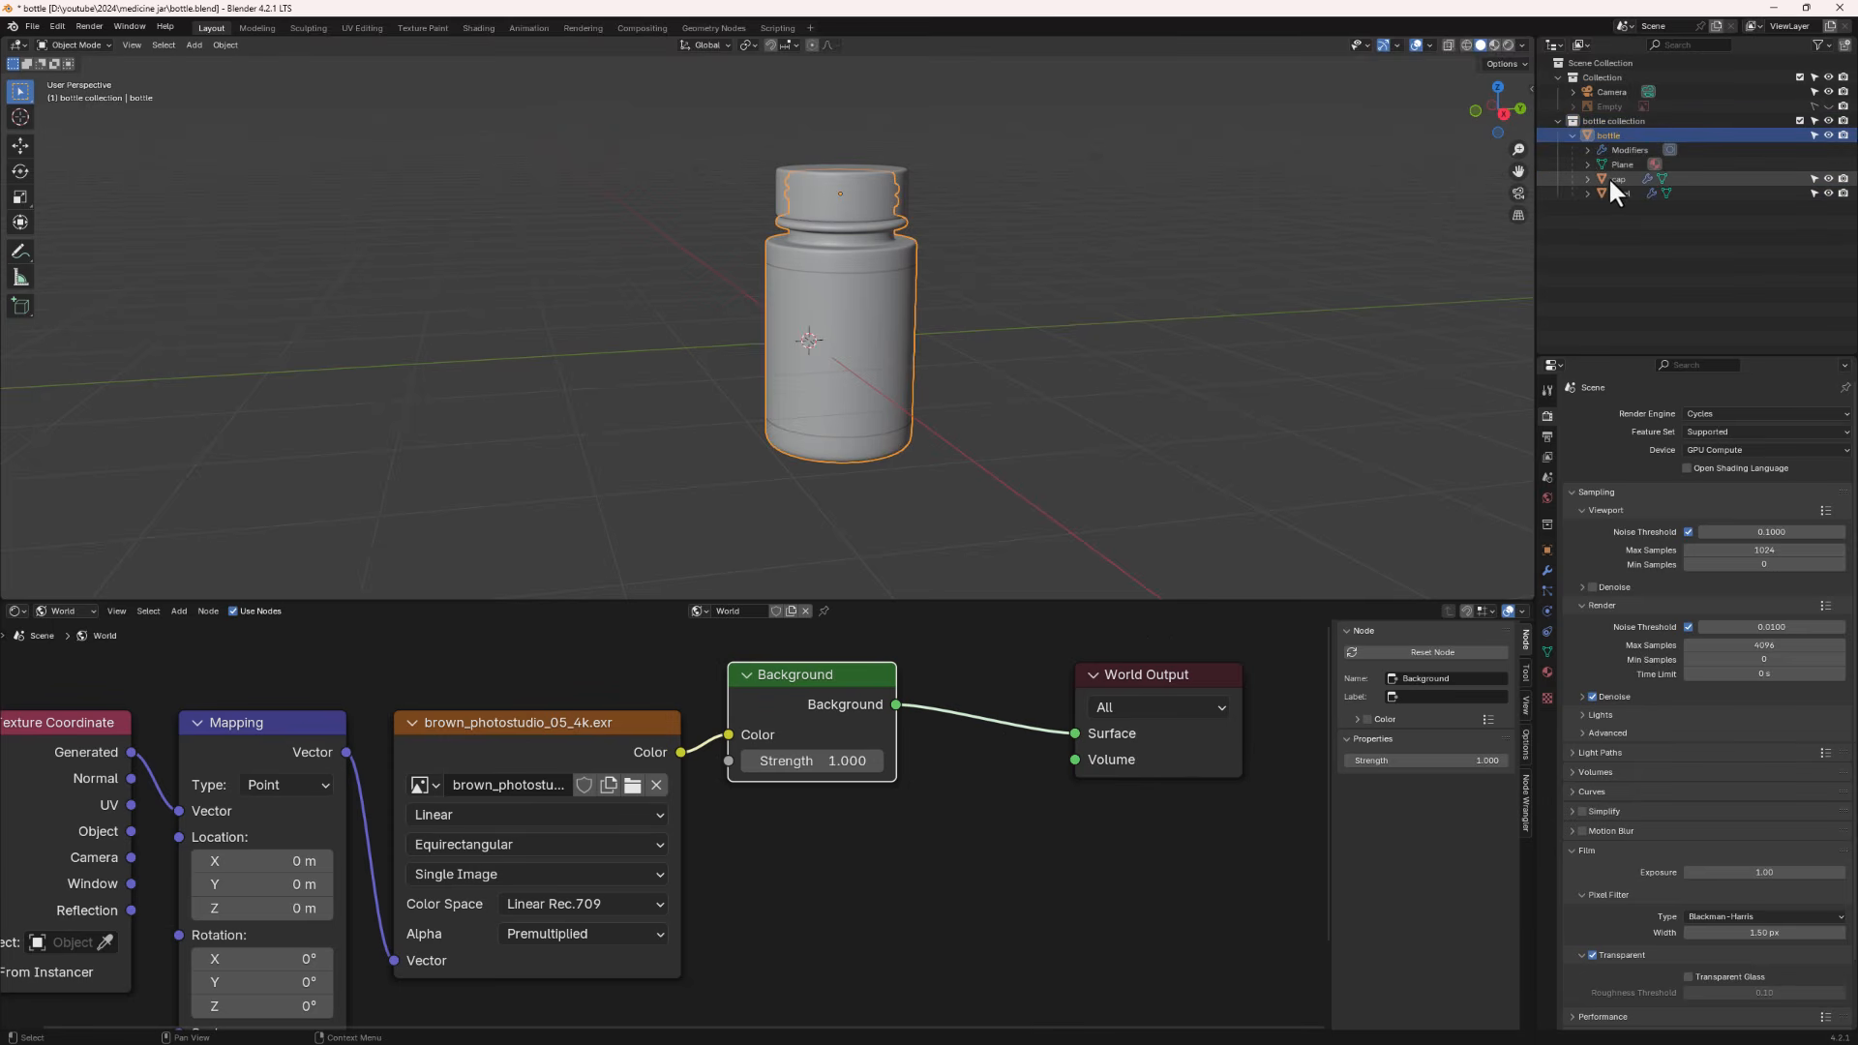
pyautogui.click(1620, 178)
pyautogui.click(1628, 193)
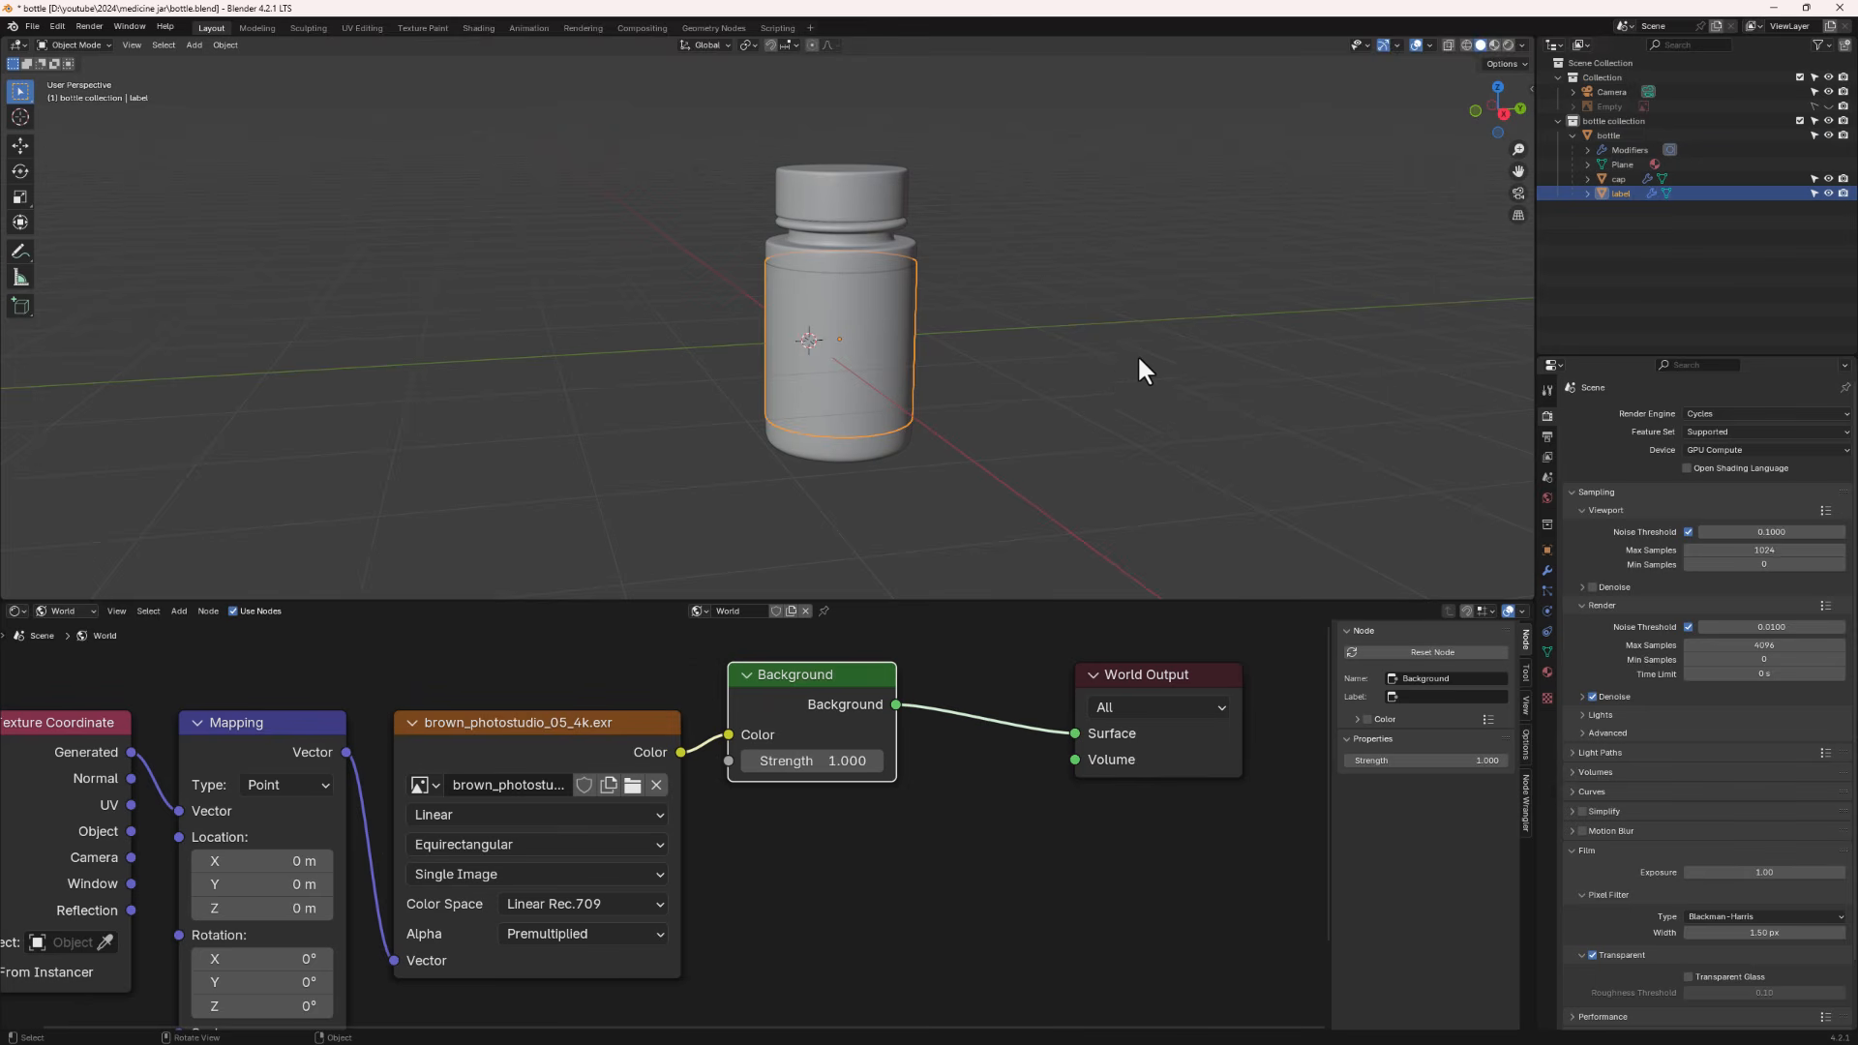
pyautogui.click(1574, 134)
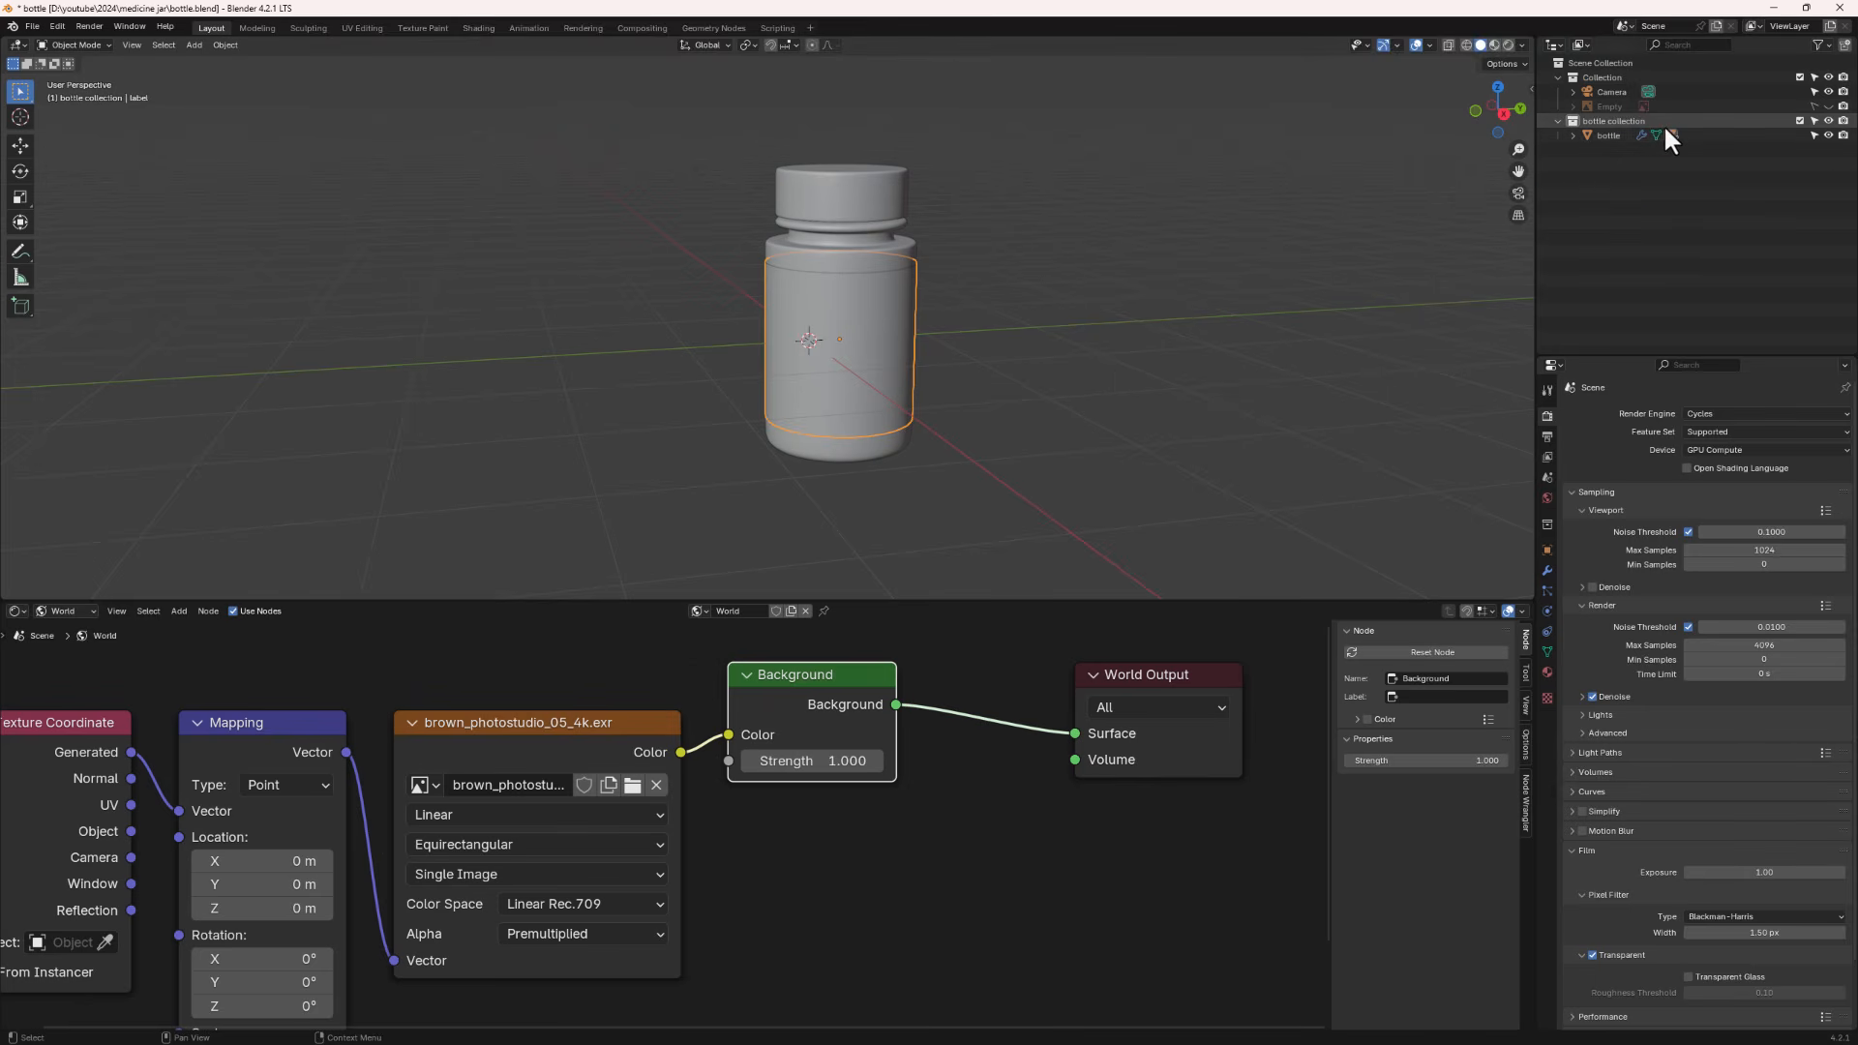
# - Exclude the bottle collection from the view layer
pyautogui.click(1799, 120)
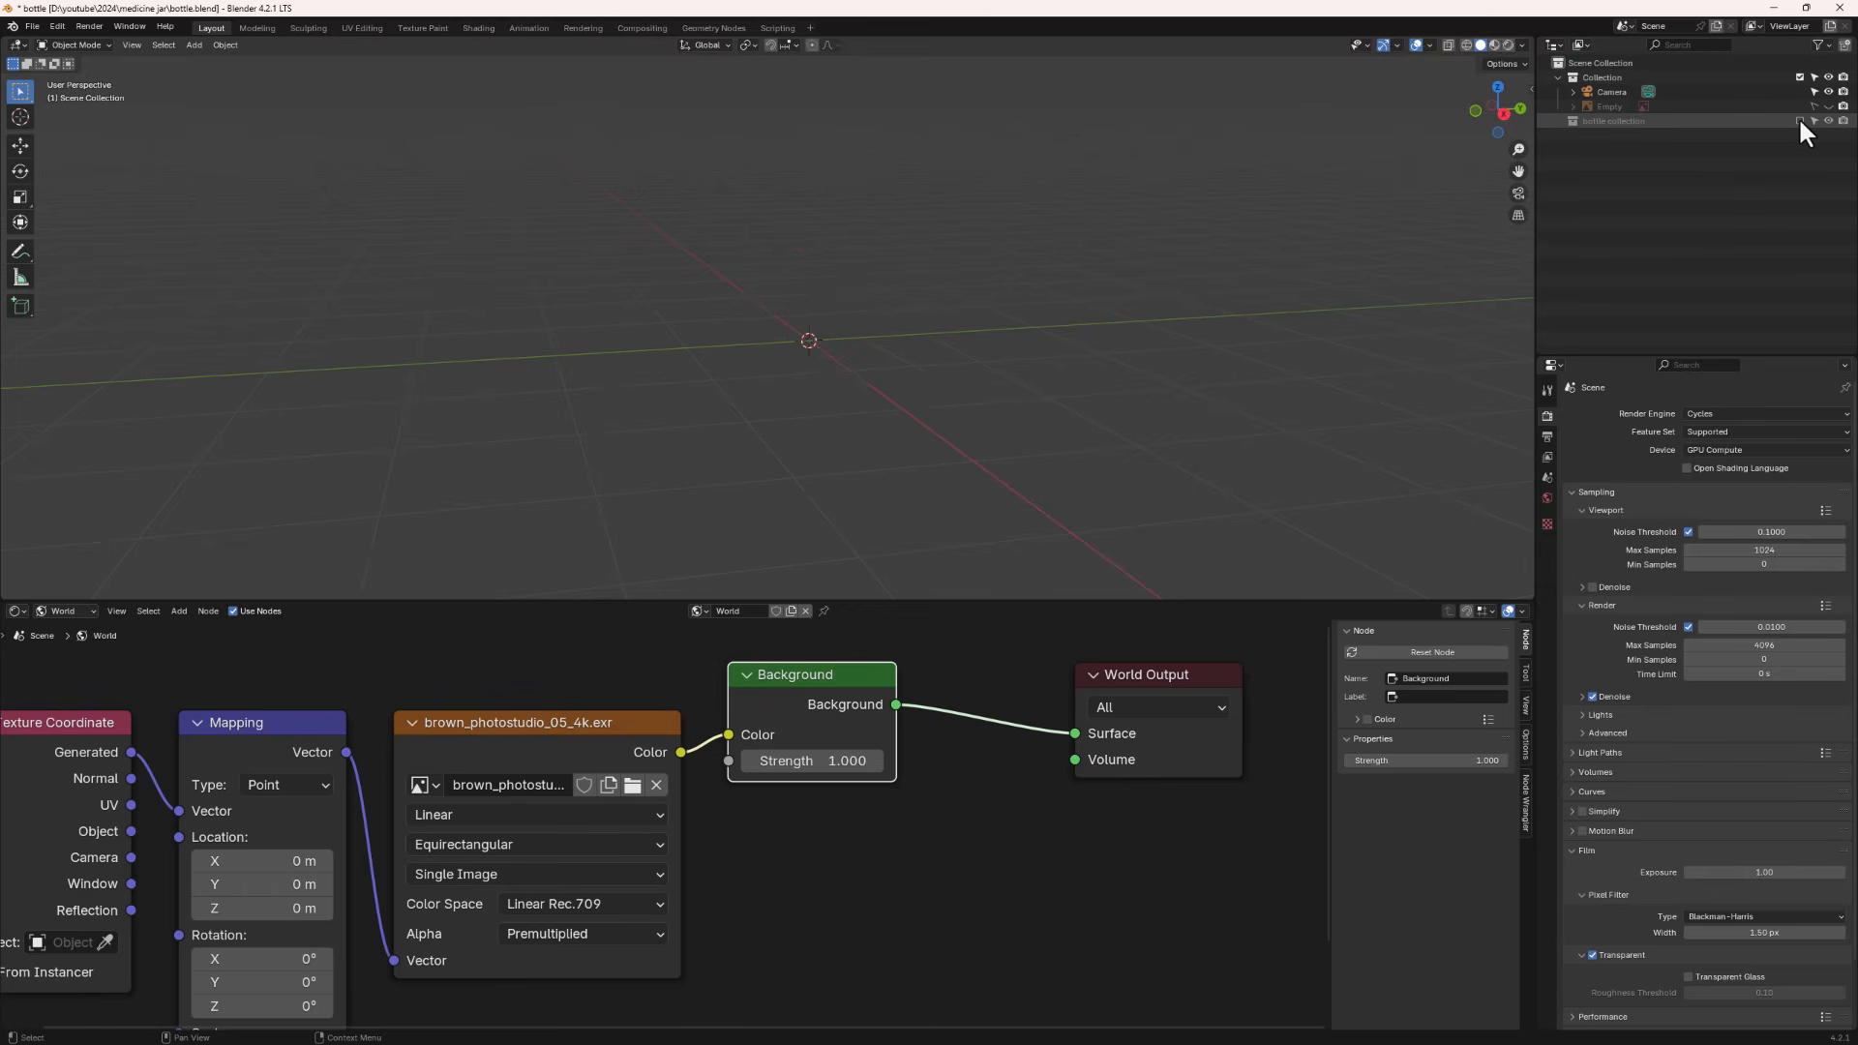
pyautogui.click(1799, 120)
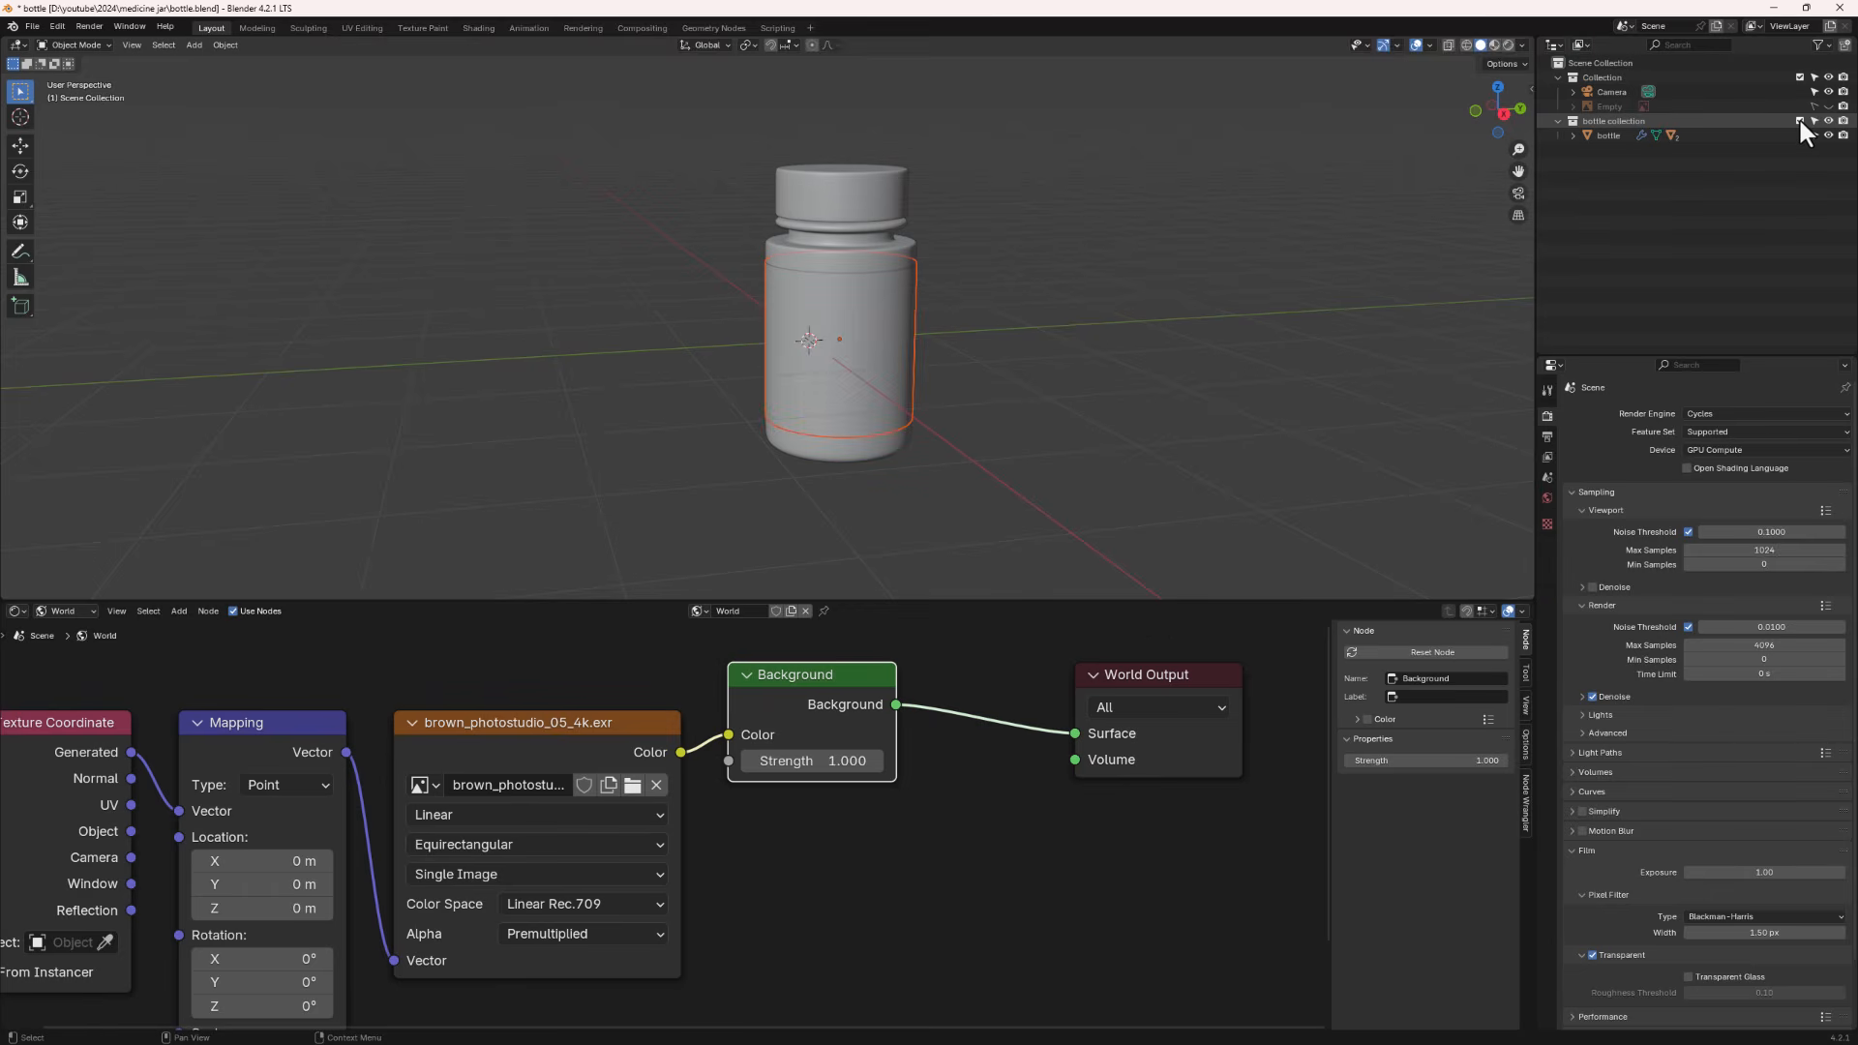
pyautogui.click(1799, 120)
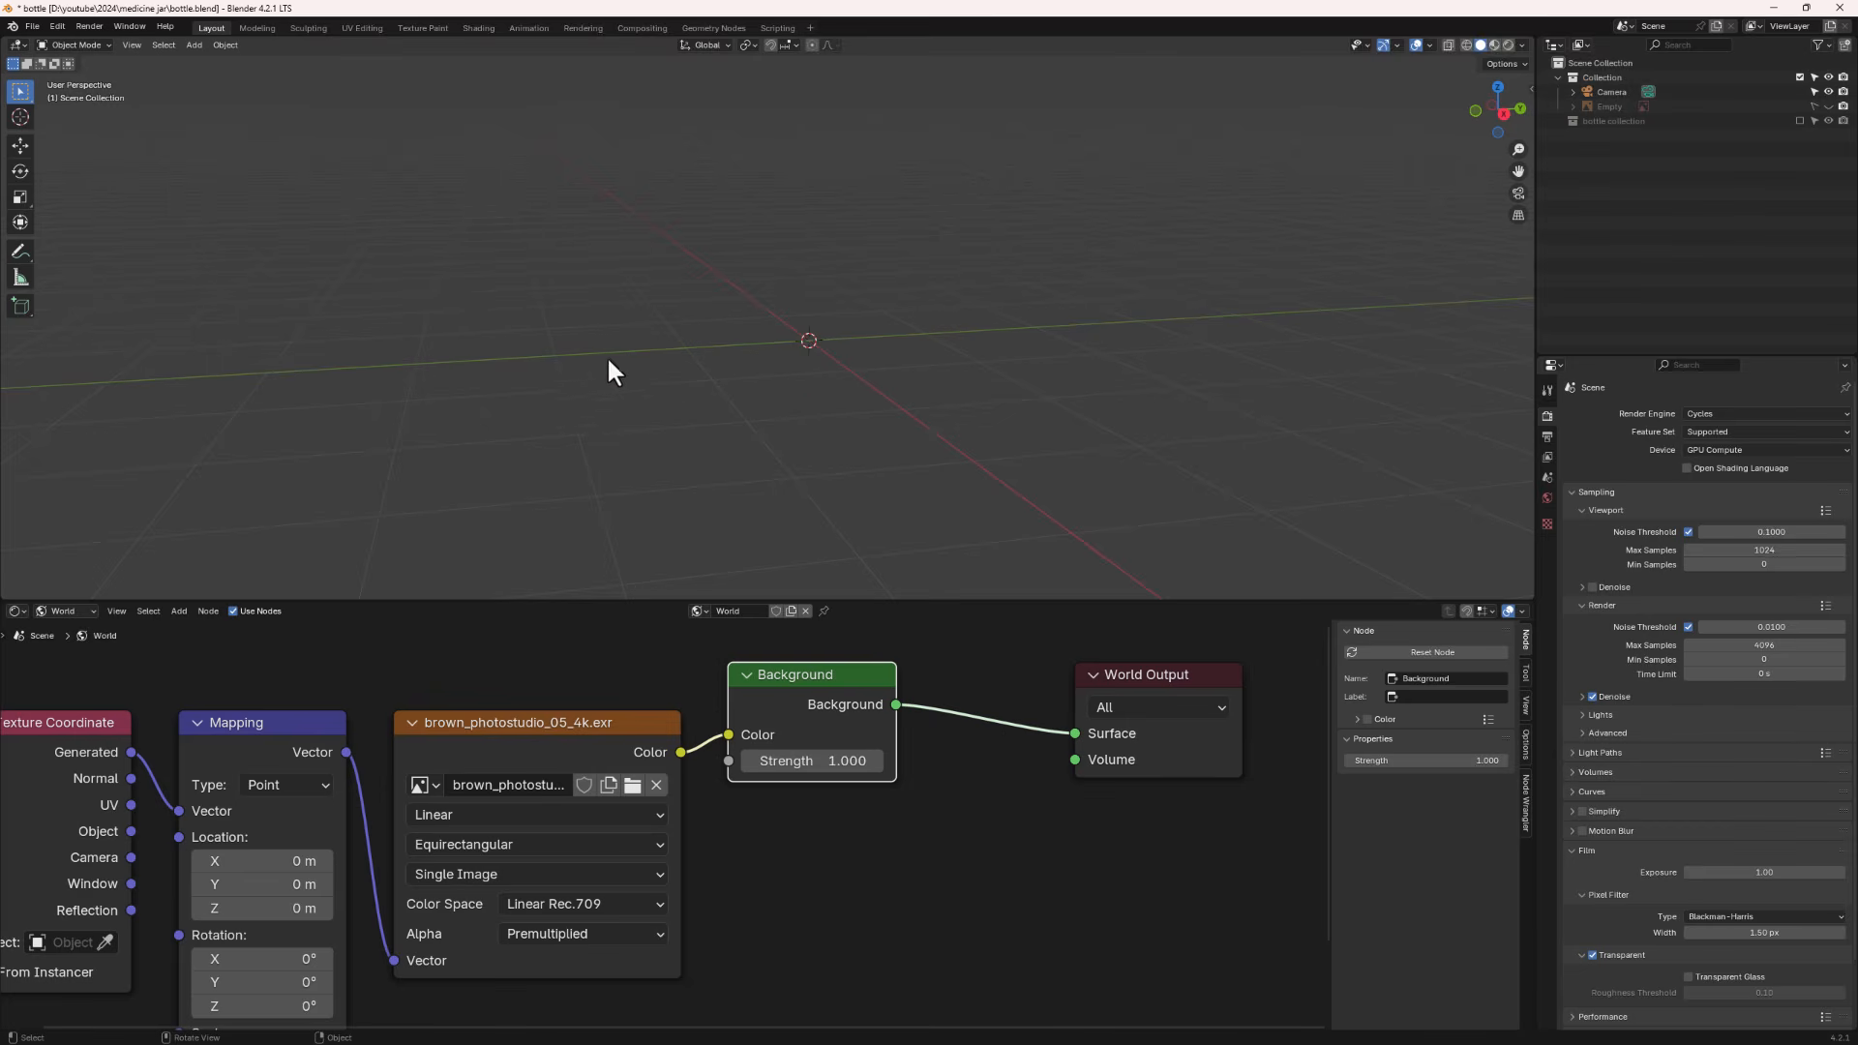
# - Search the Preferences add-ons and extensions for the Extra Mesh Objects add-on
pyautogui.hotkey('shift', 'a')
pyautogui.moveTo(651, 352)
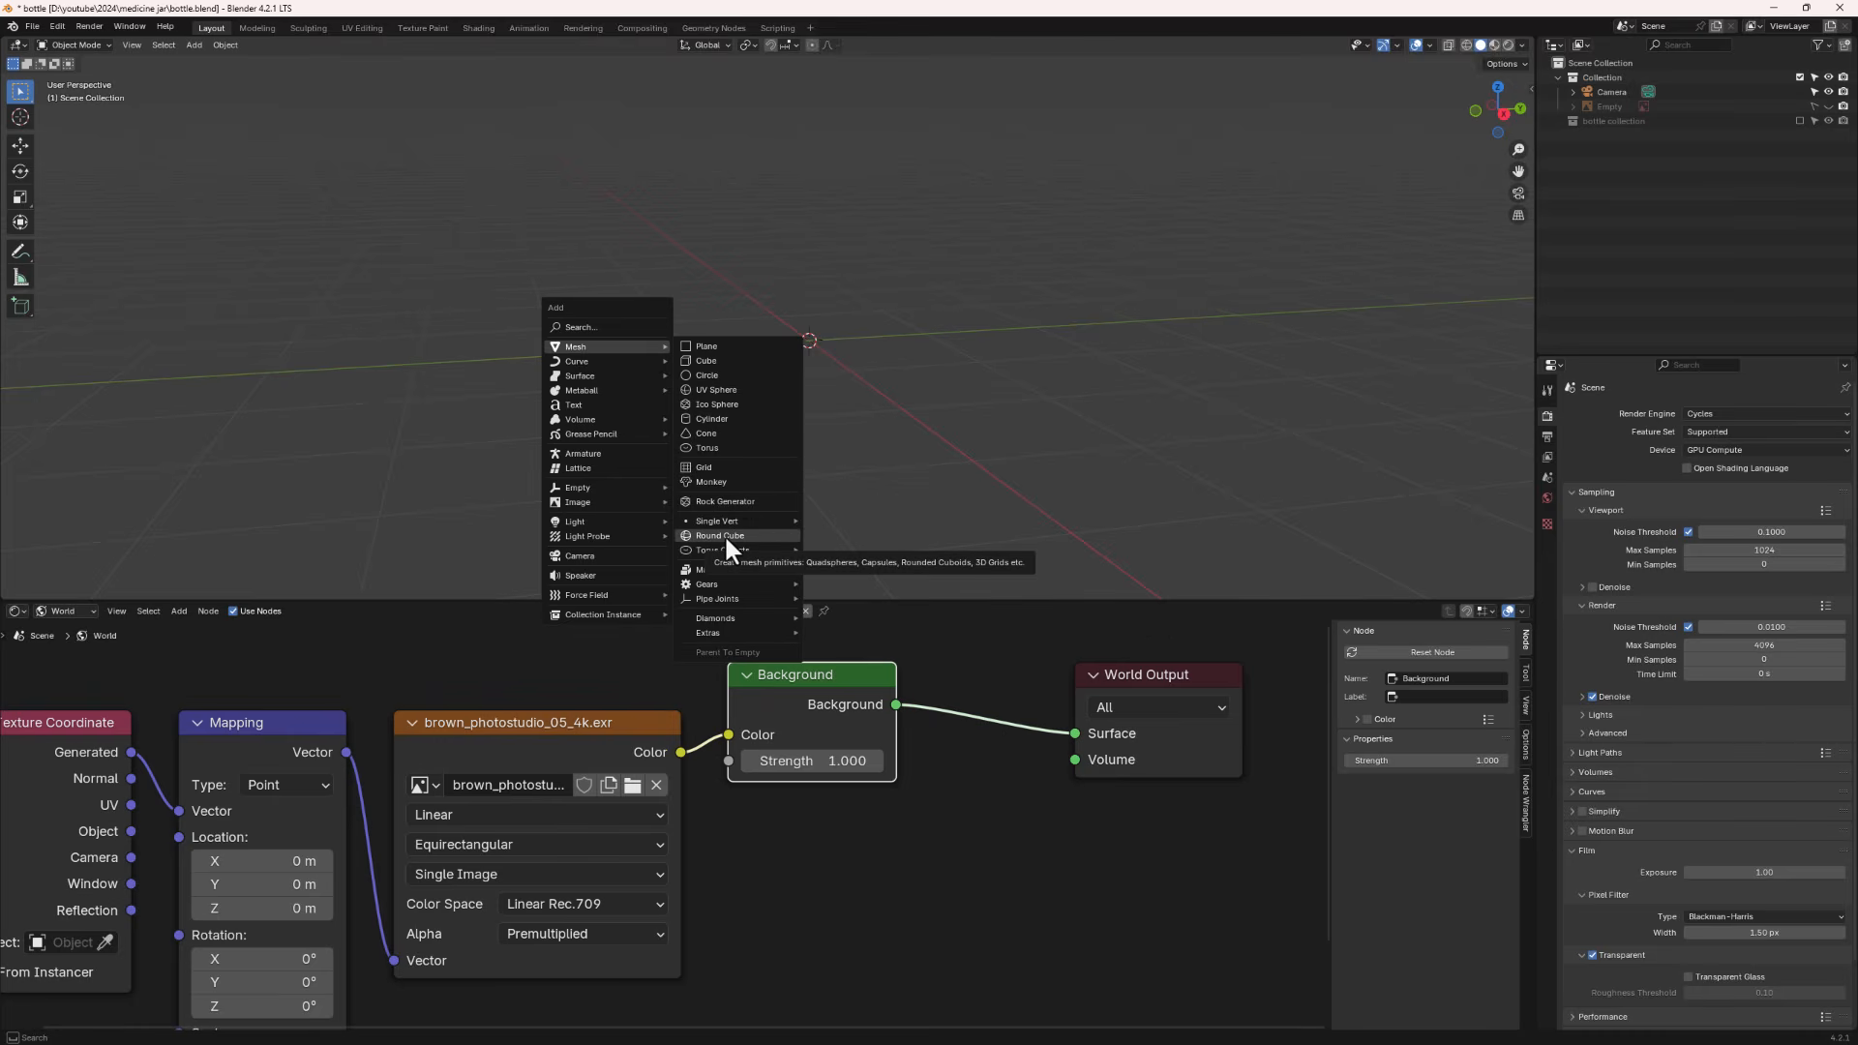
pyautogui.click(58, 25)
pyautogui.click(113, 218)
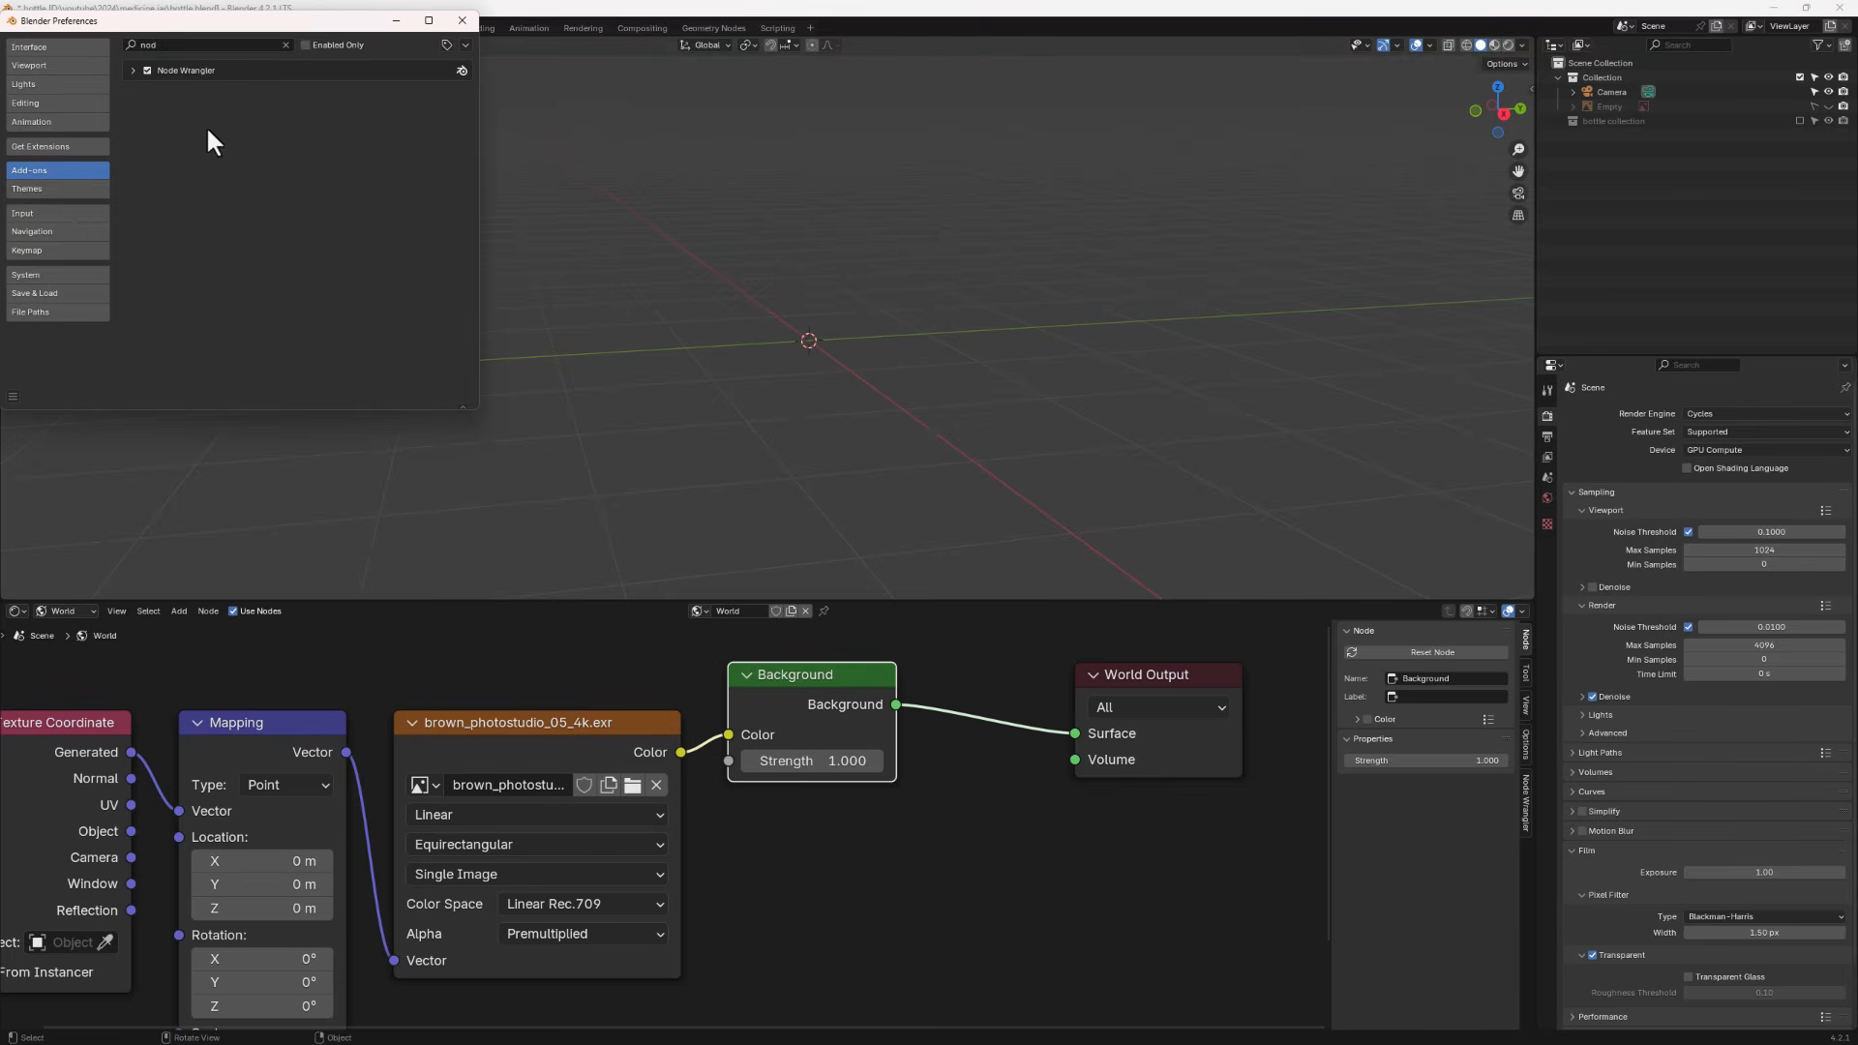
pyautogui.click(182, 45)
pyautogui.press('BackSpace')
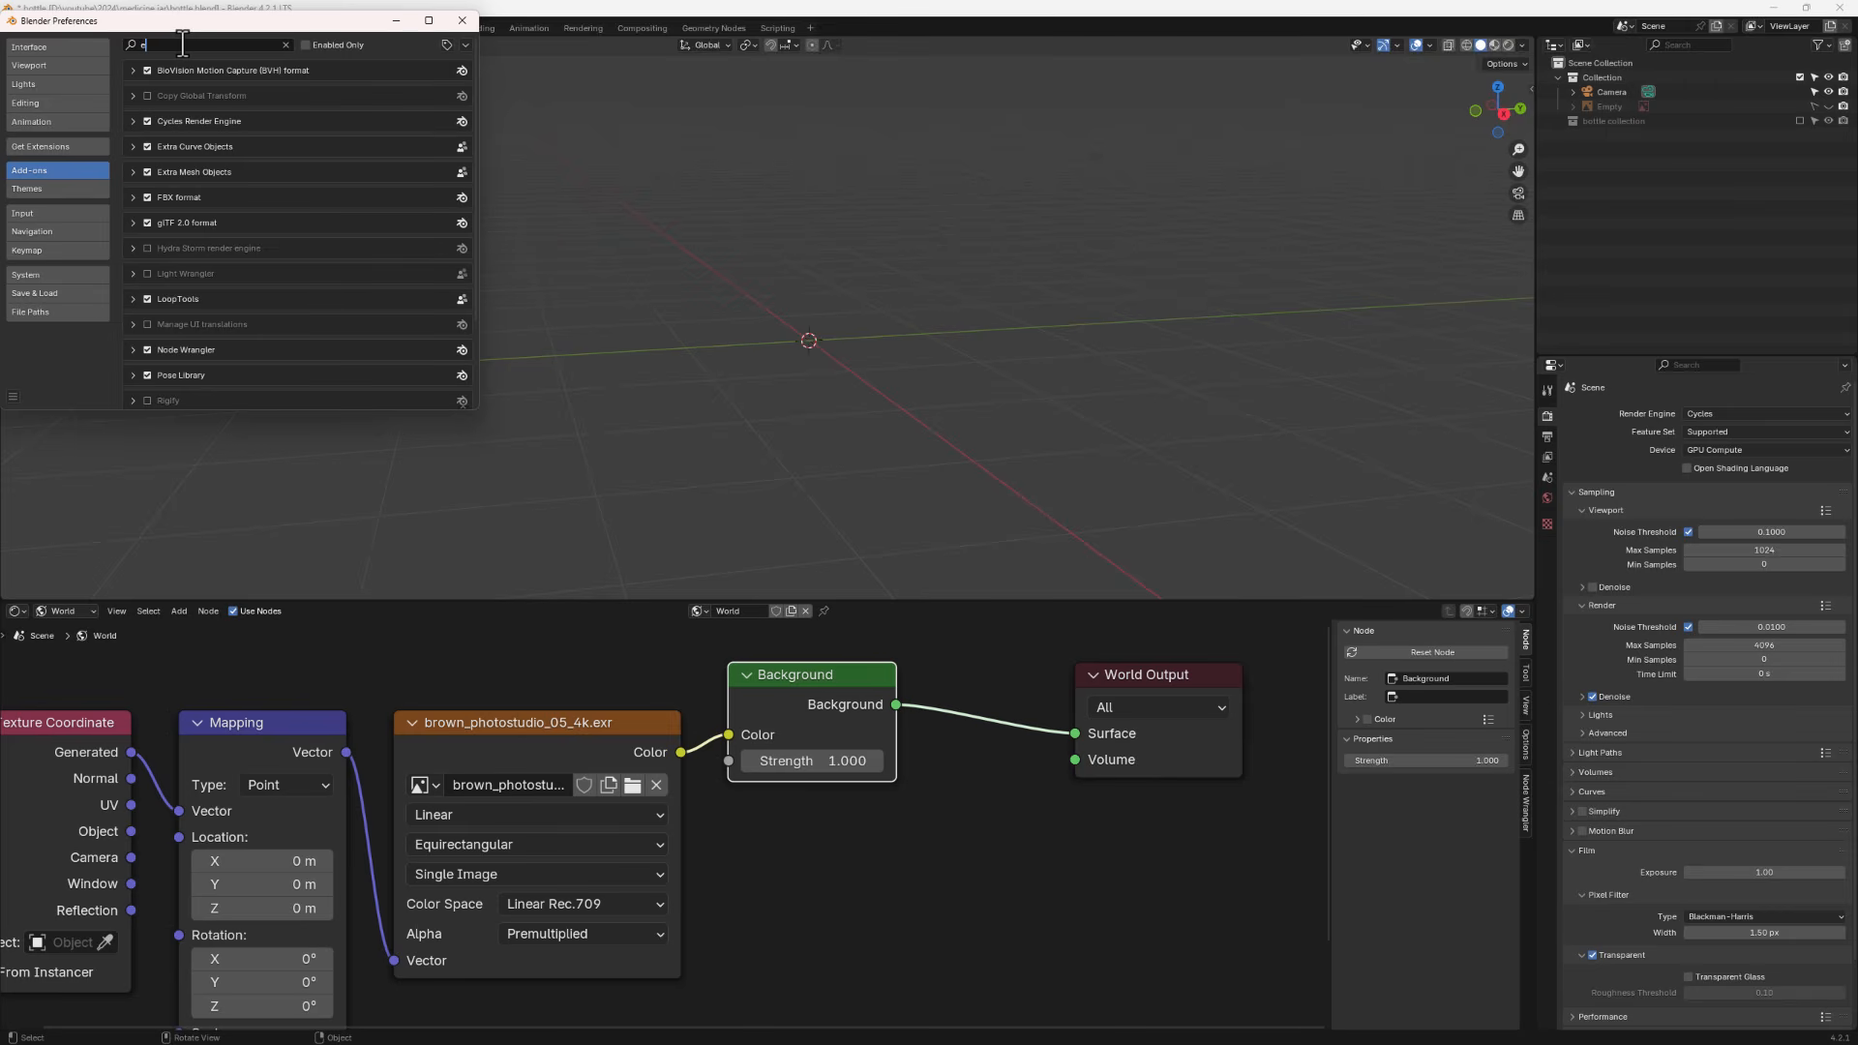
pyautogui.write('extra')
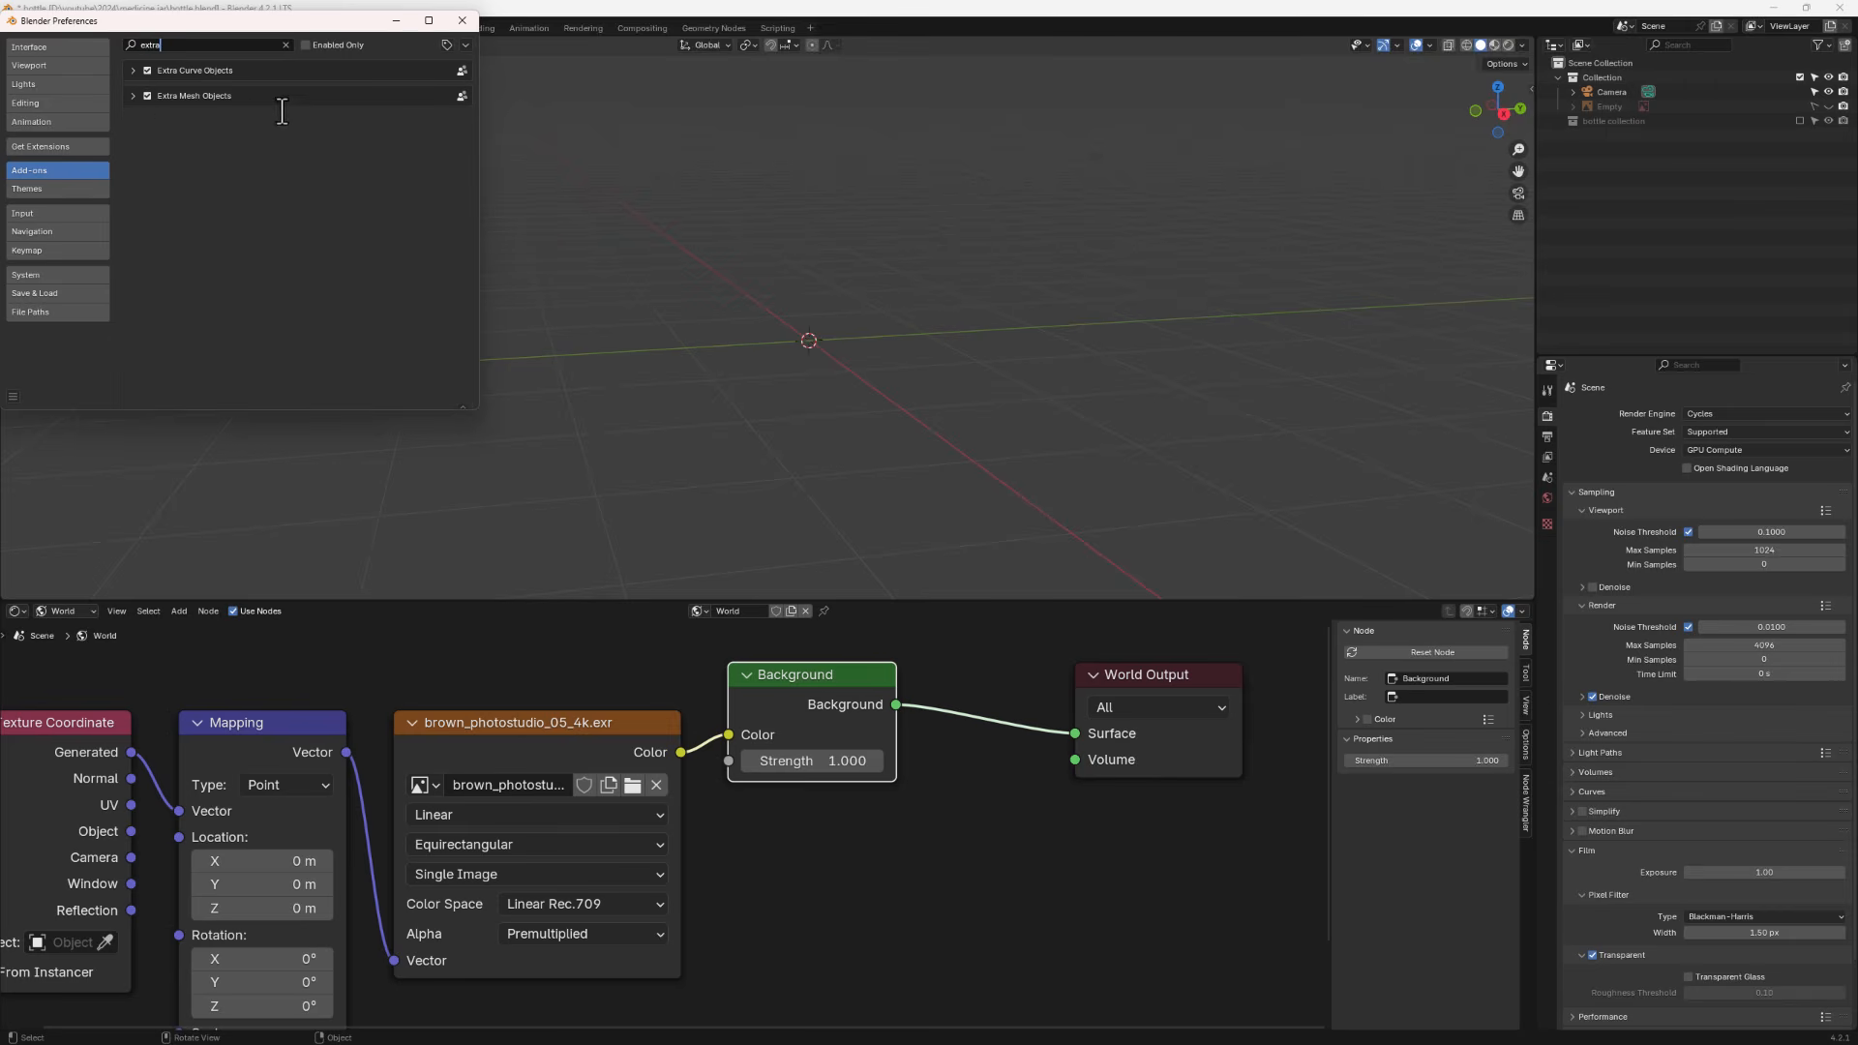
pyautogui.click(51, 145)
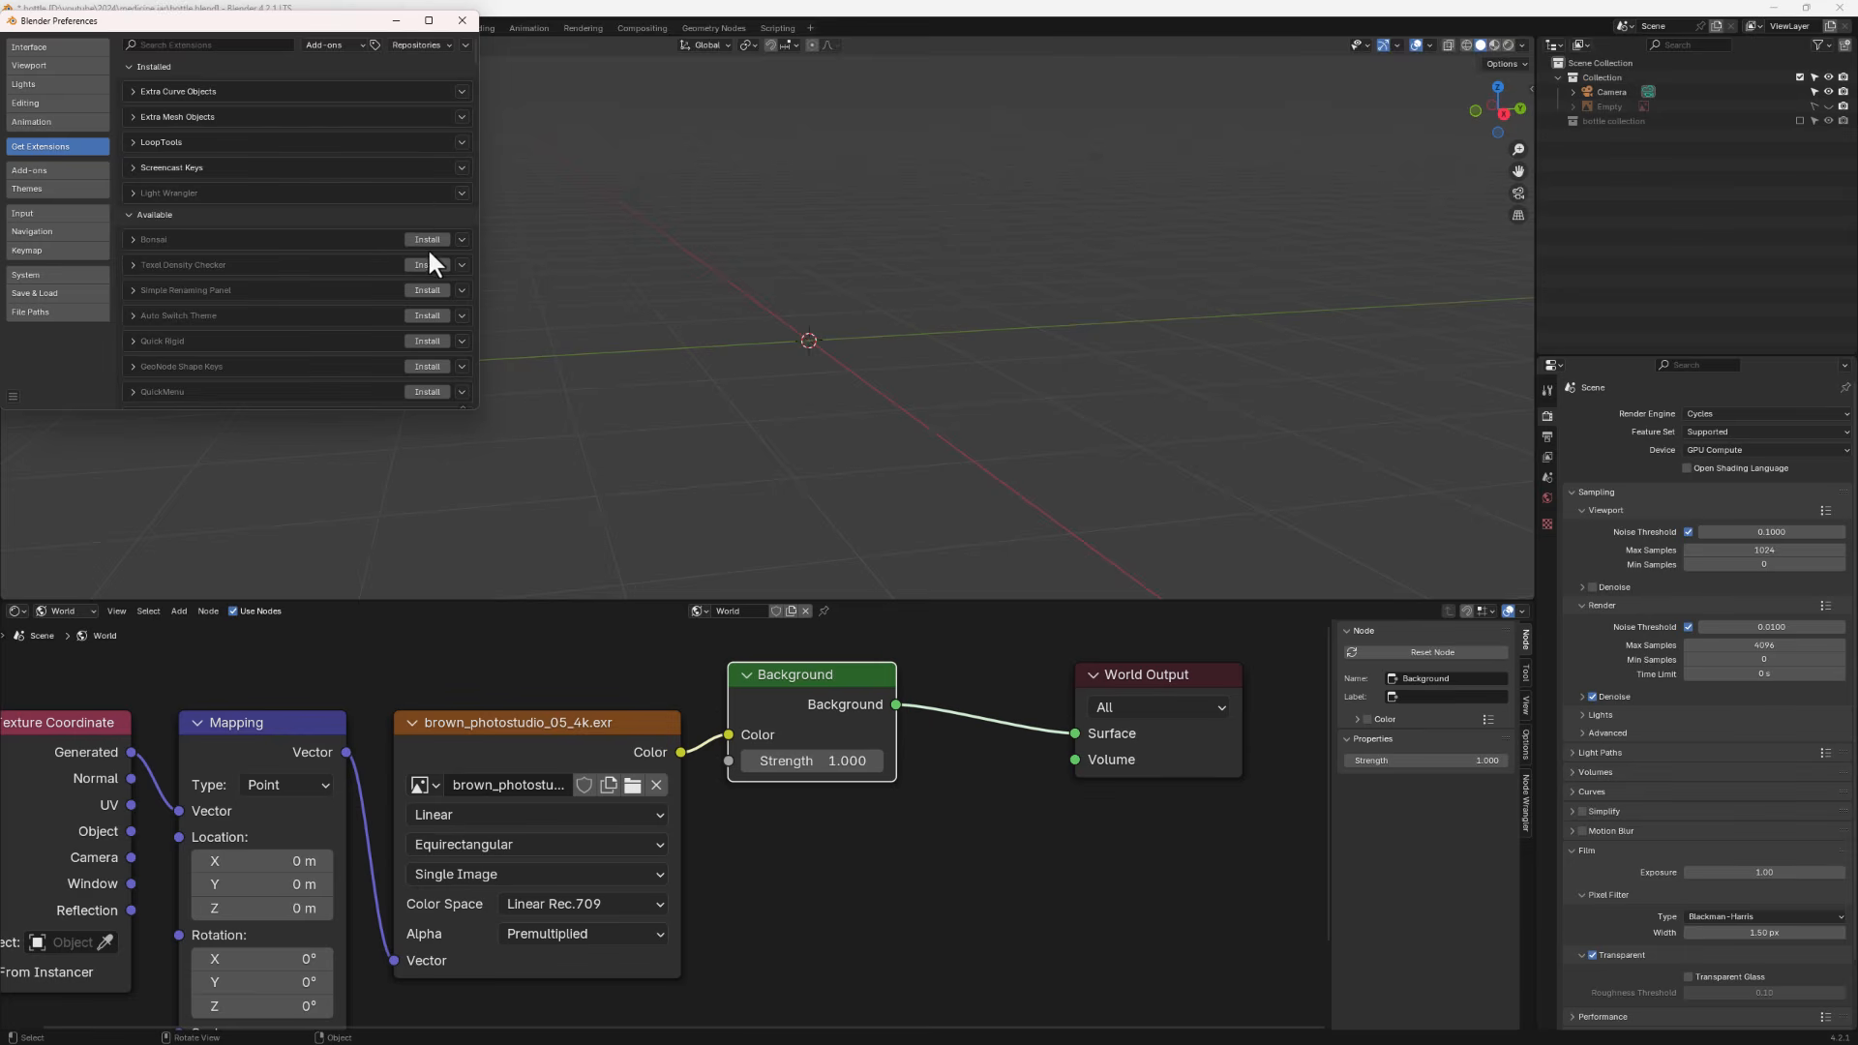
pyautogui.click(463, 20)
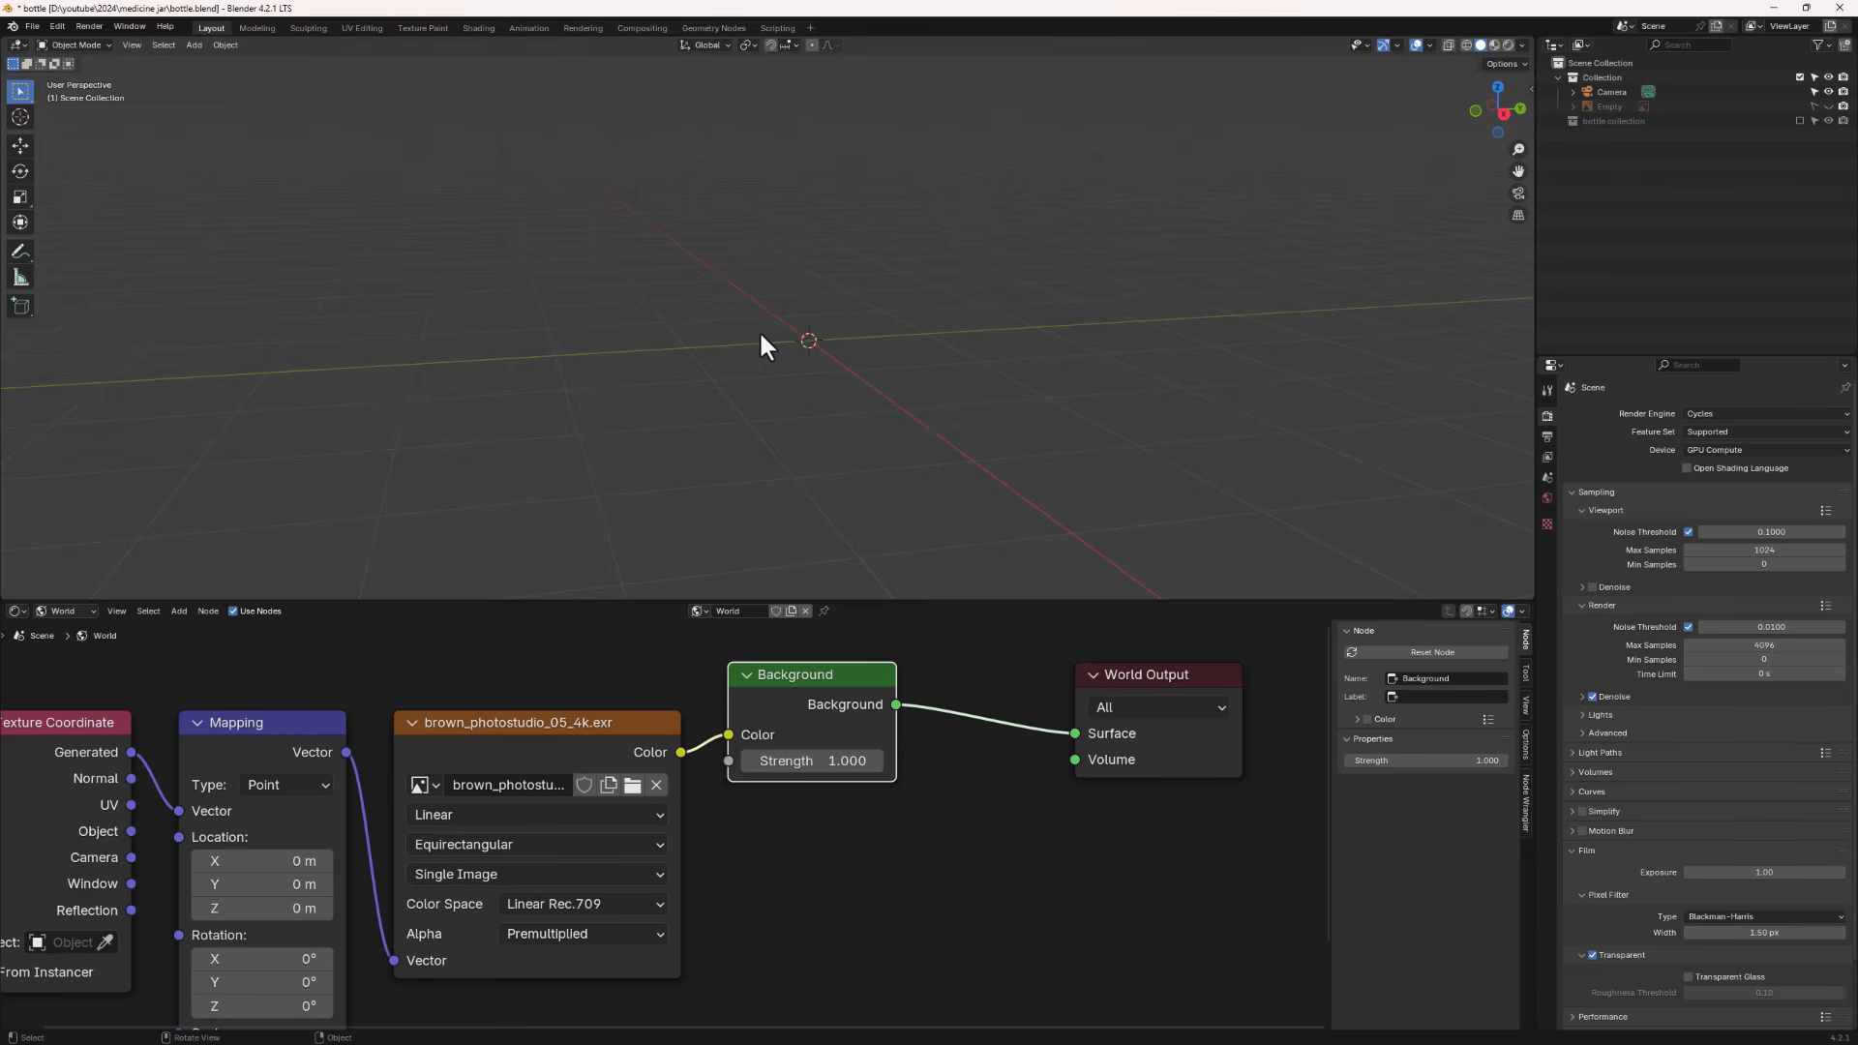
# - Add a Round Cube mesh to the scene
pyautogui.hotkey('shift', 'a')
pyautogui.moveTo(762, 335)
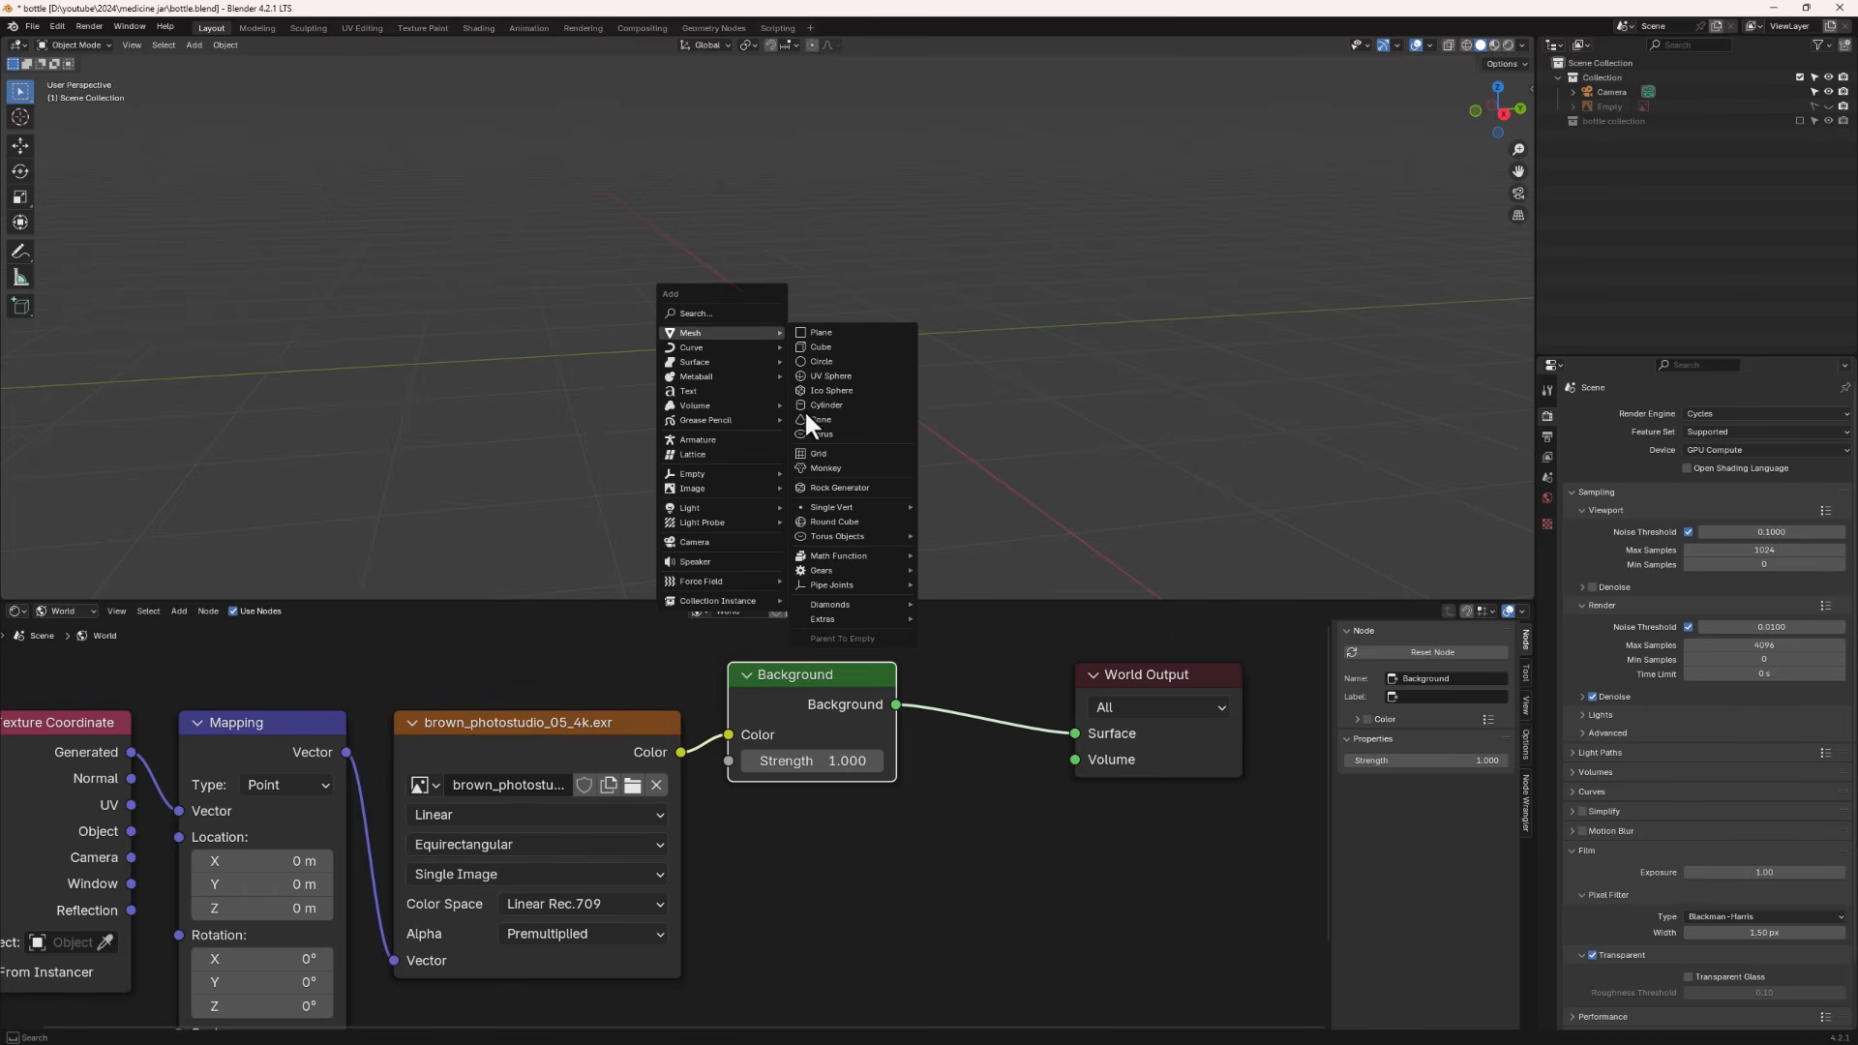
pyautogui.click(854, 521)
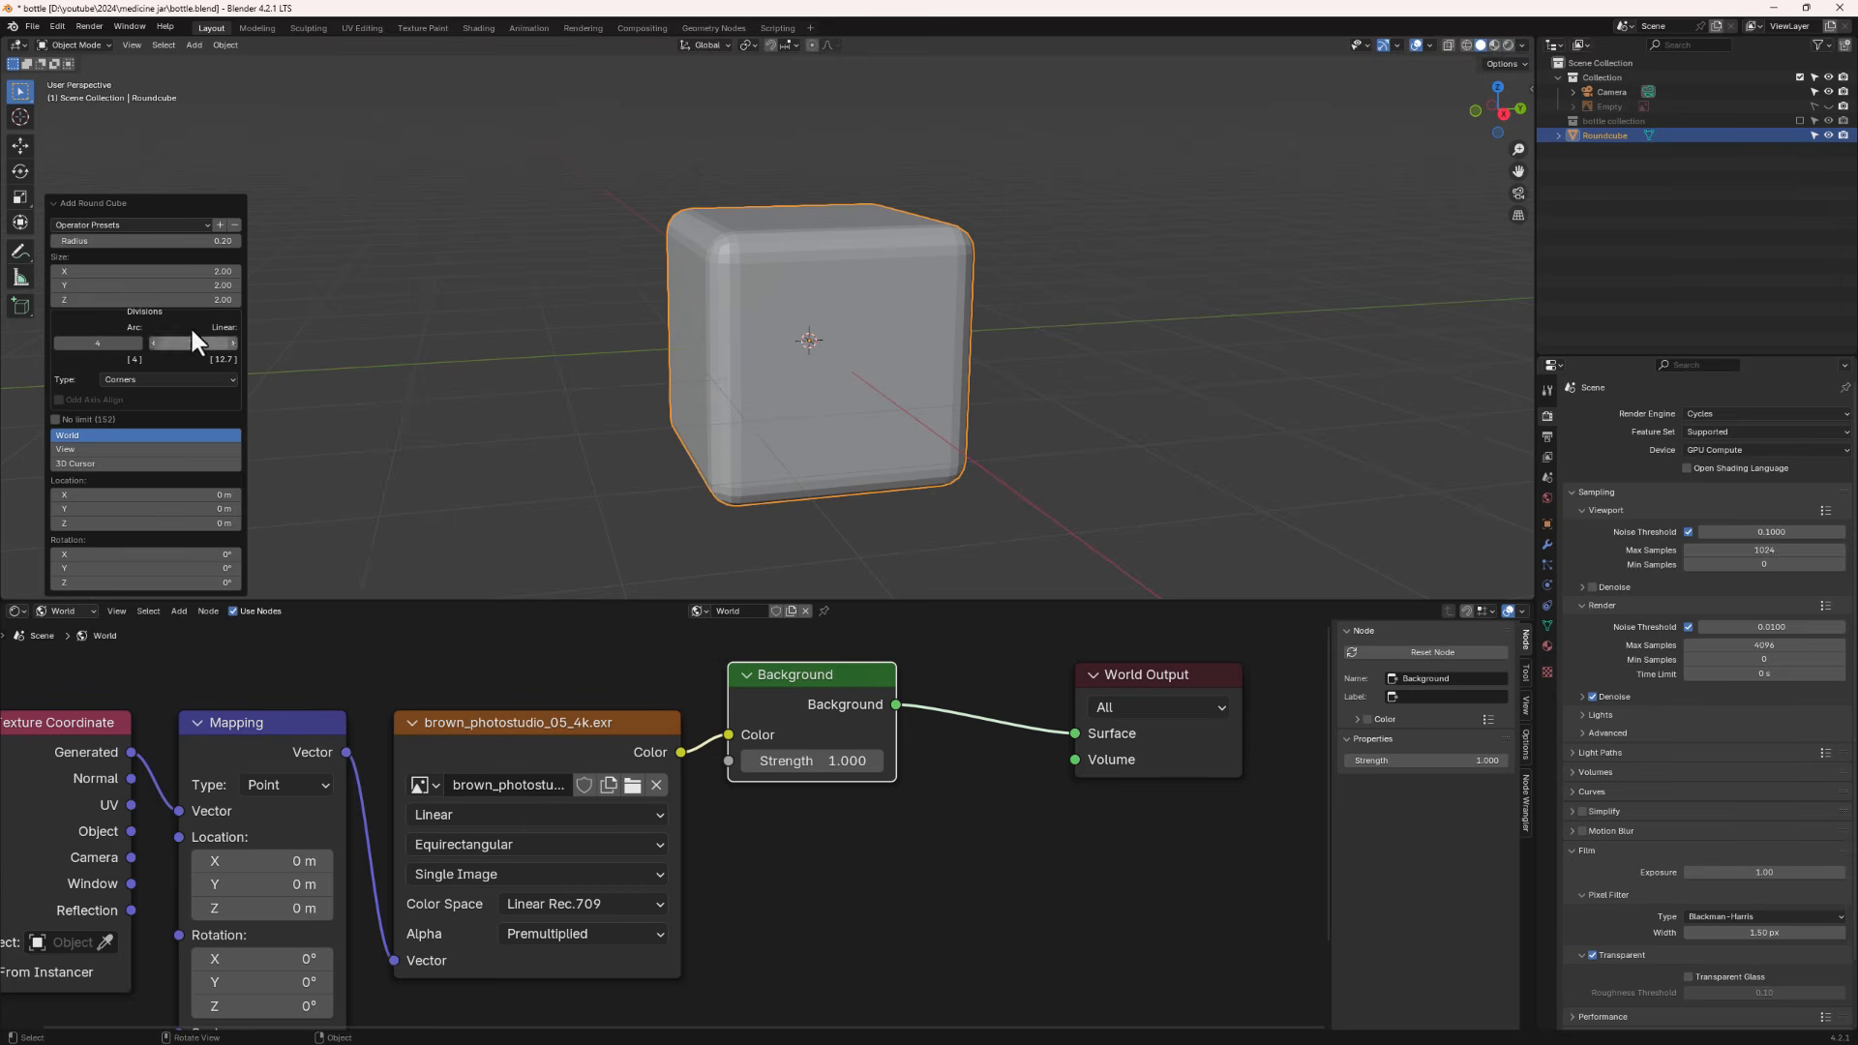
# - Apply the Capsule preset to the round cube and reduce its arc divisions to 4
pyautogui.click(157, 226)
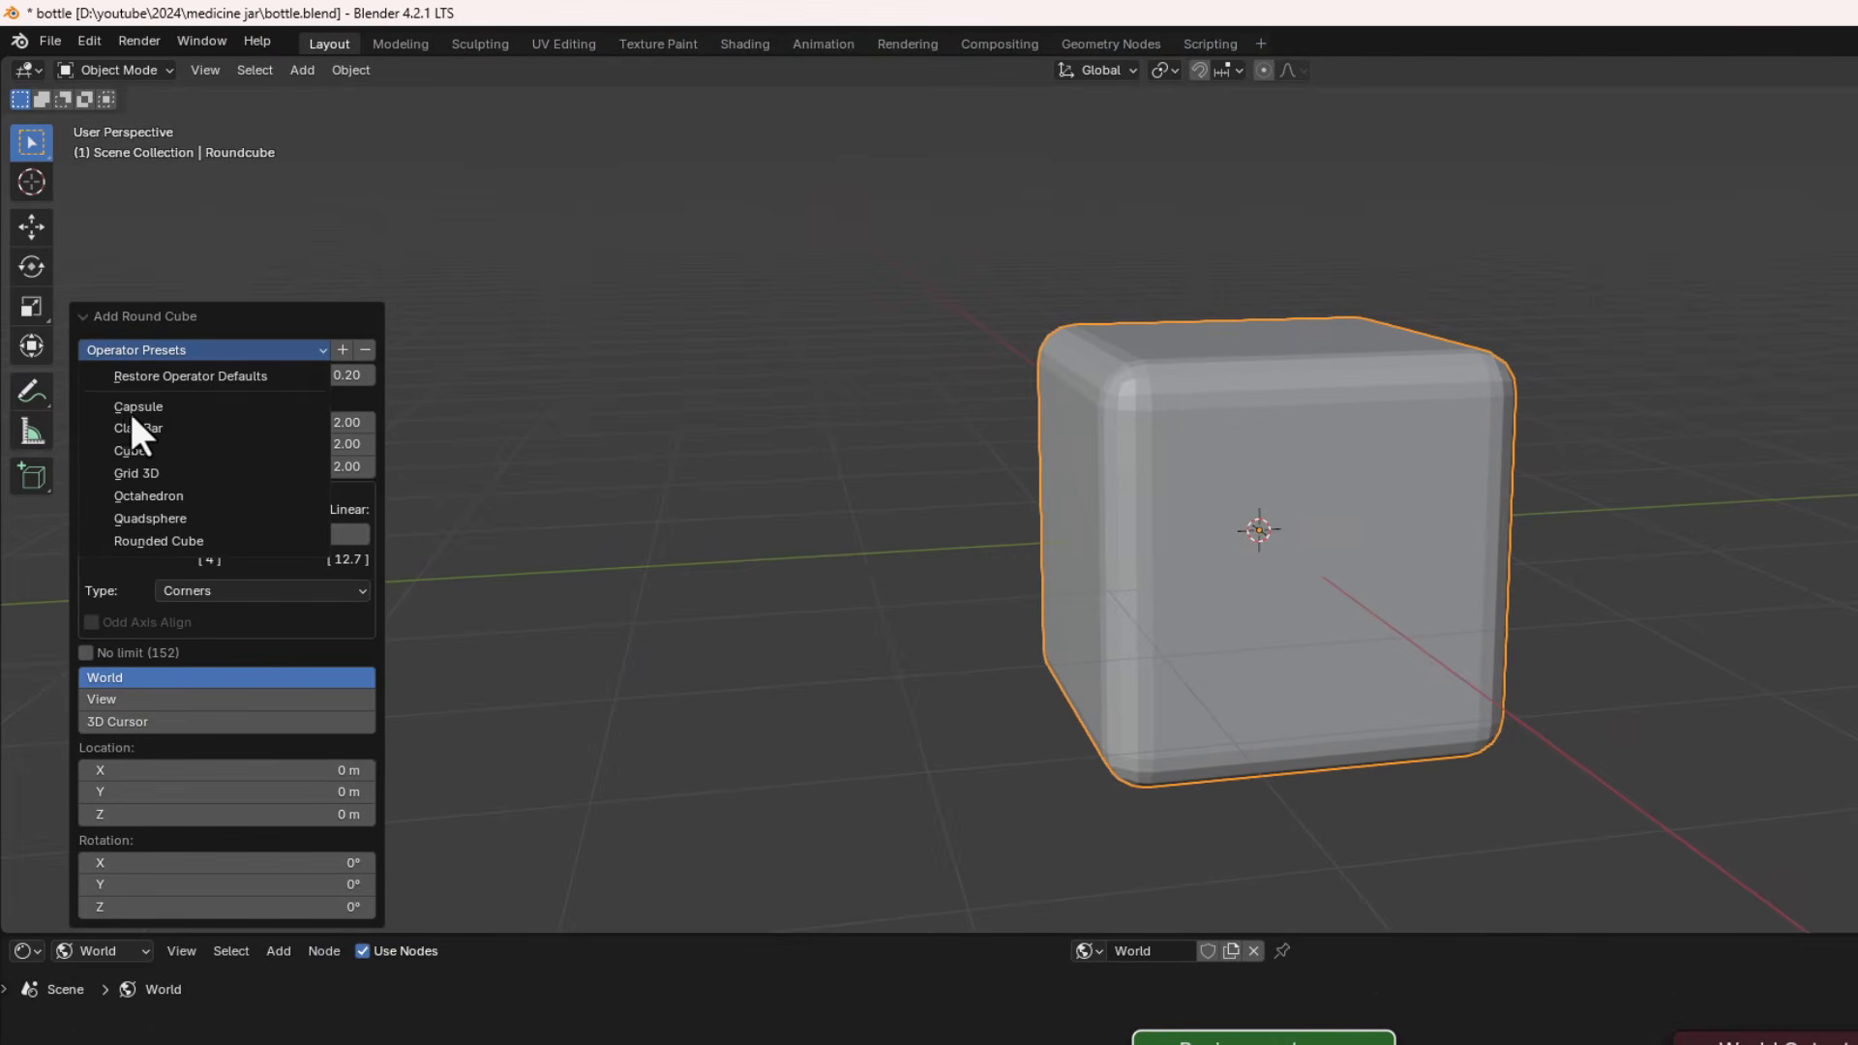
pyautogui.click(157, 408)
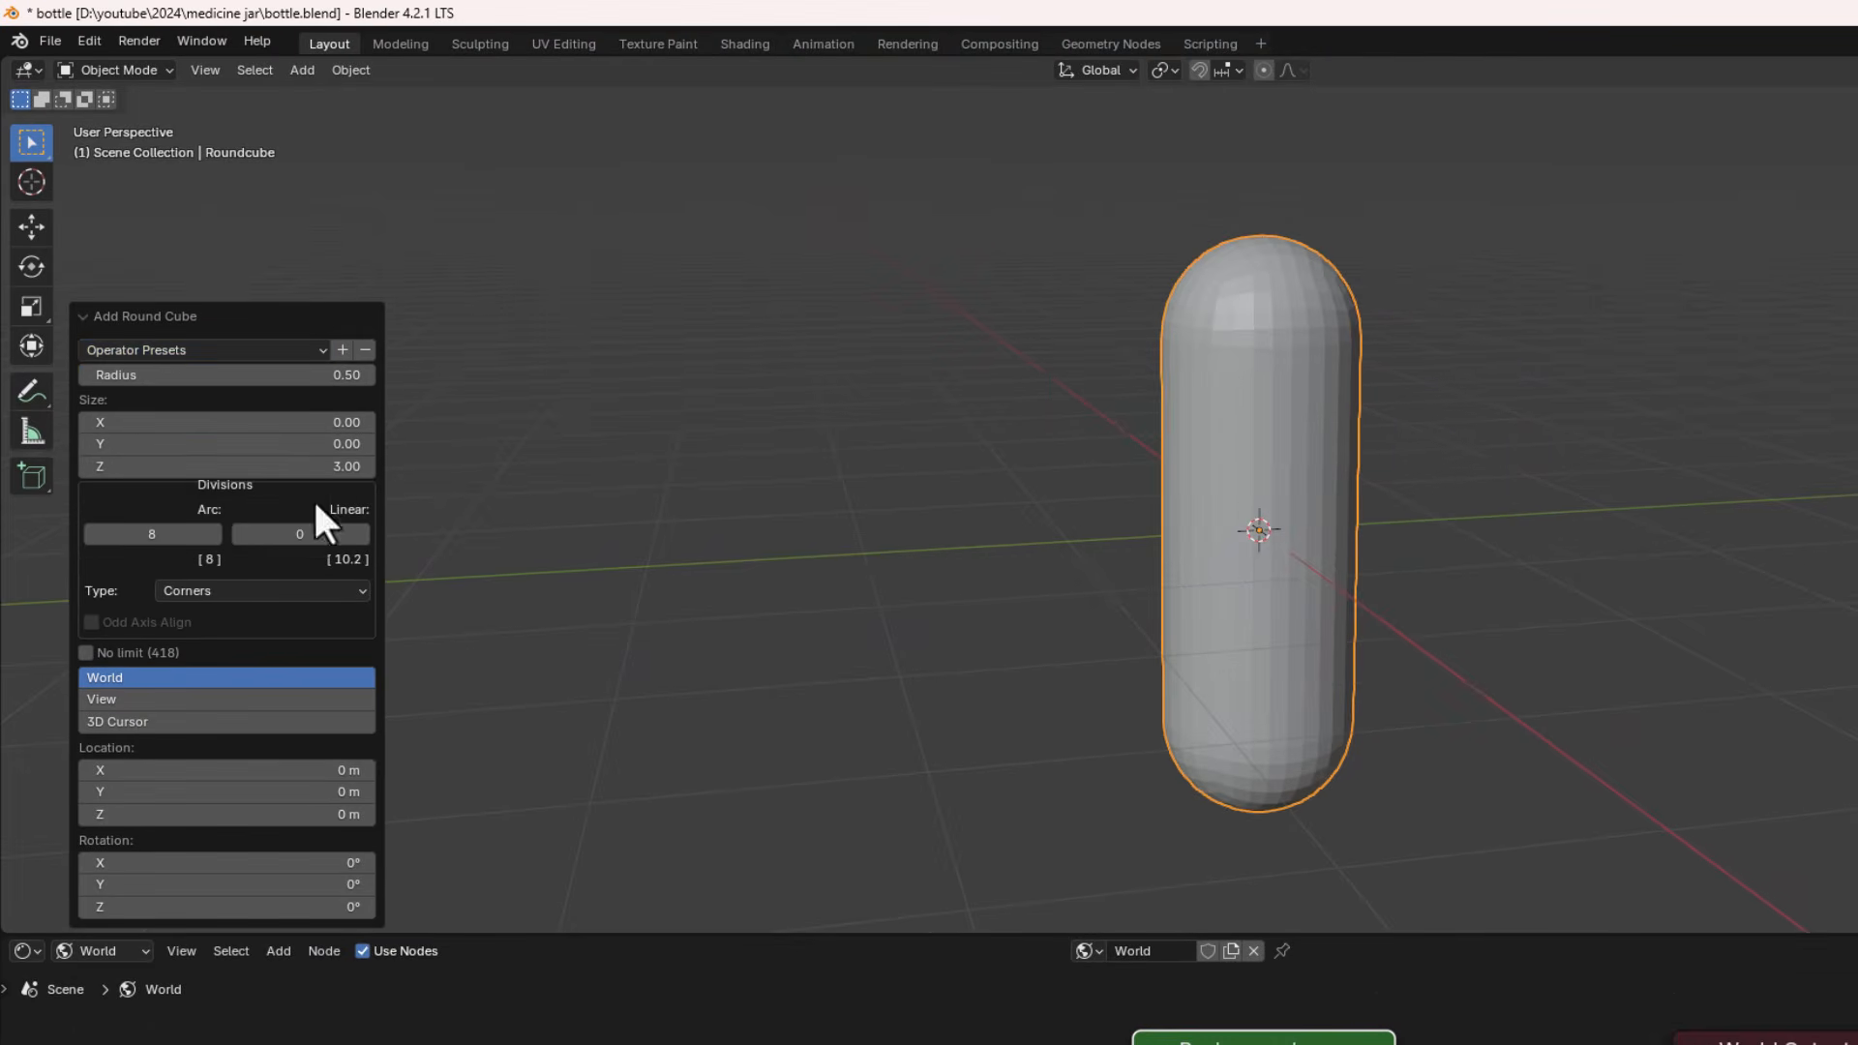
pyautogui.click(88, 538)
pyautogui.click(88, 538)
pyautogui.click(88, 538)
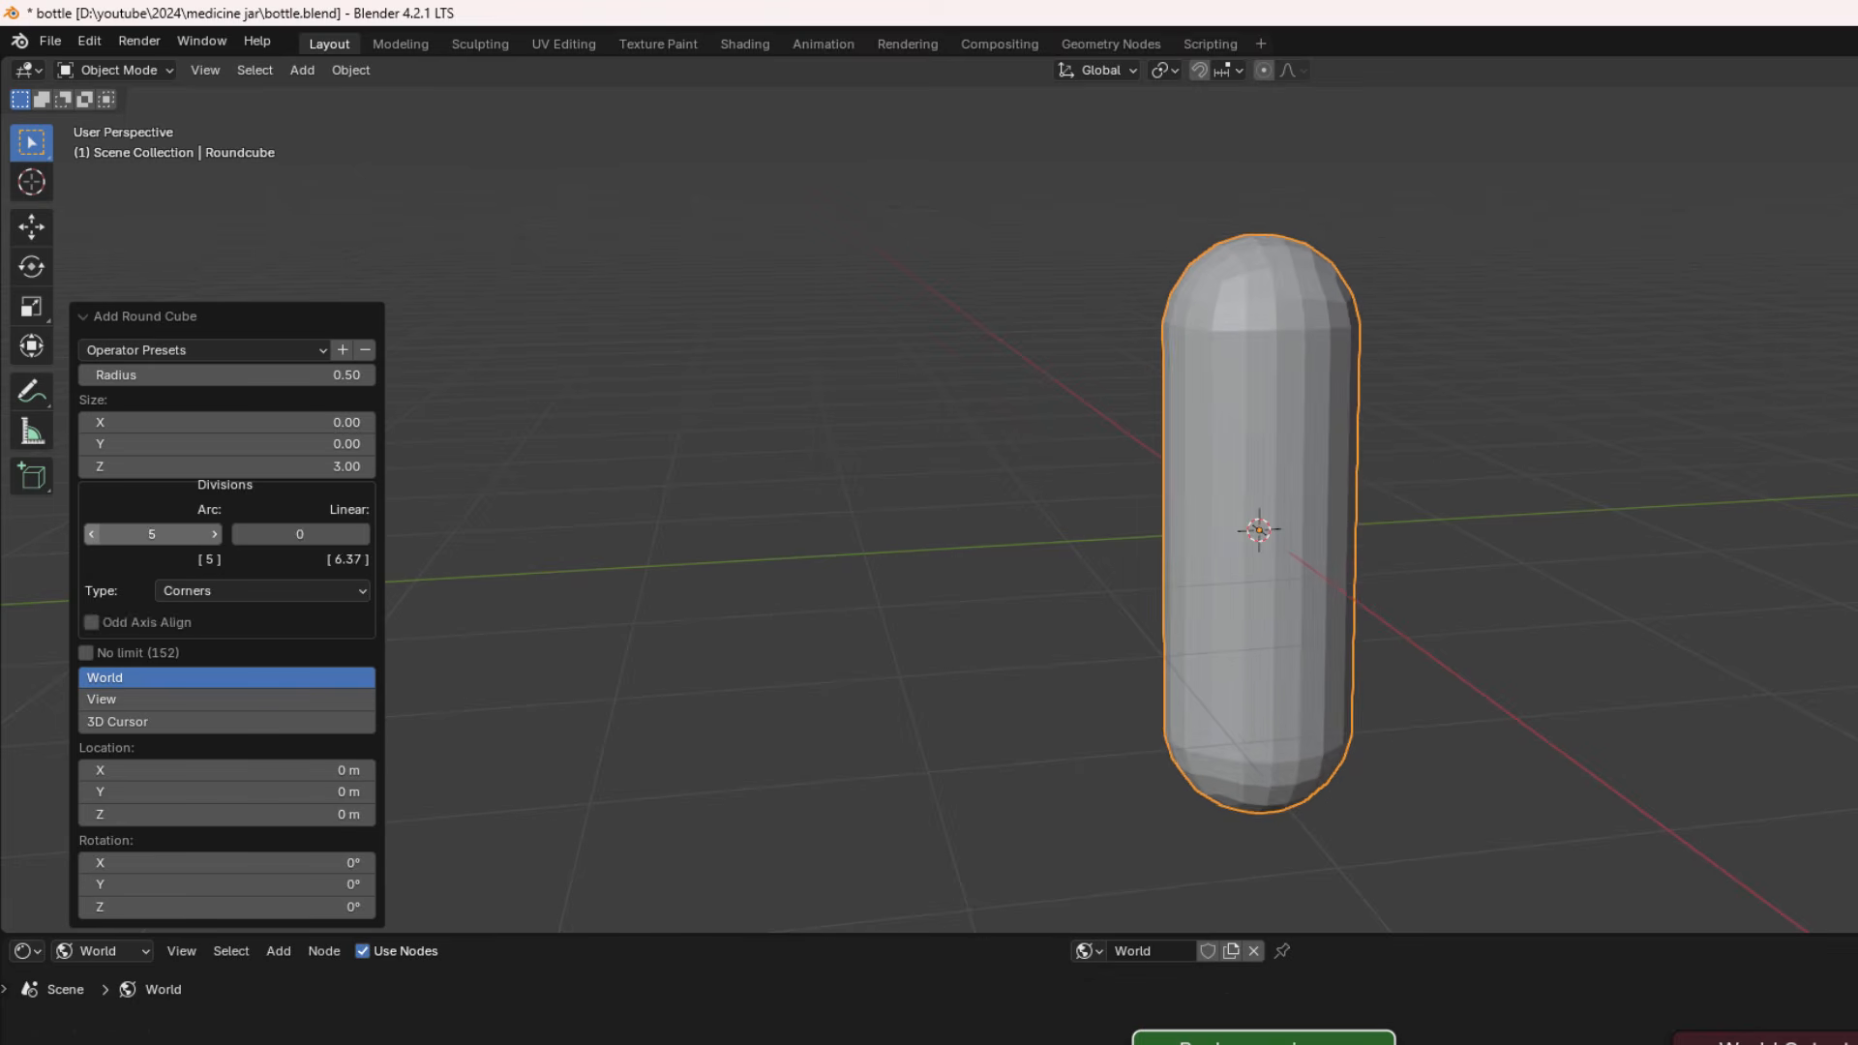
pyautogui.click(88, 538)
pyautogui.click(91, 535)
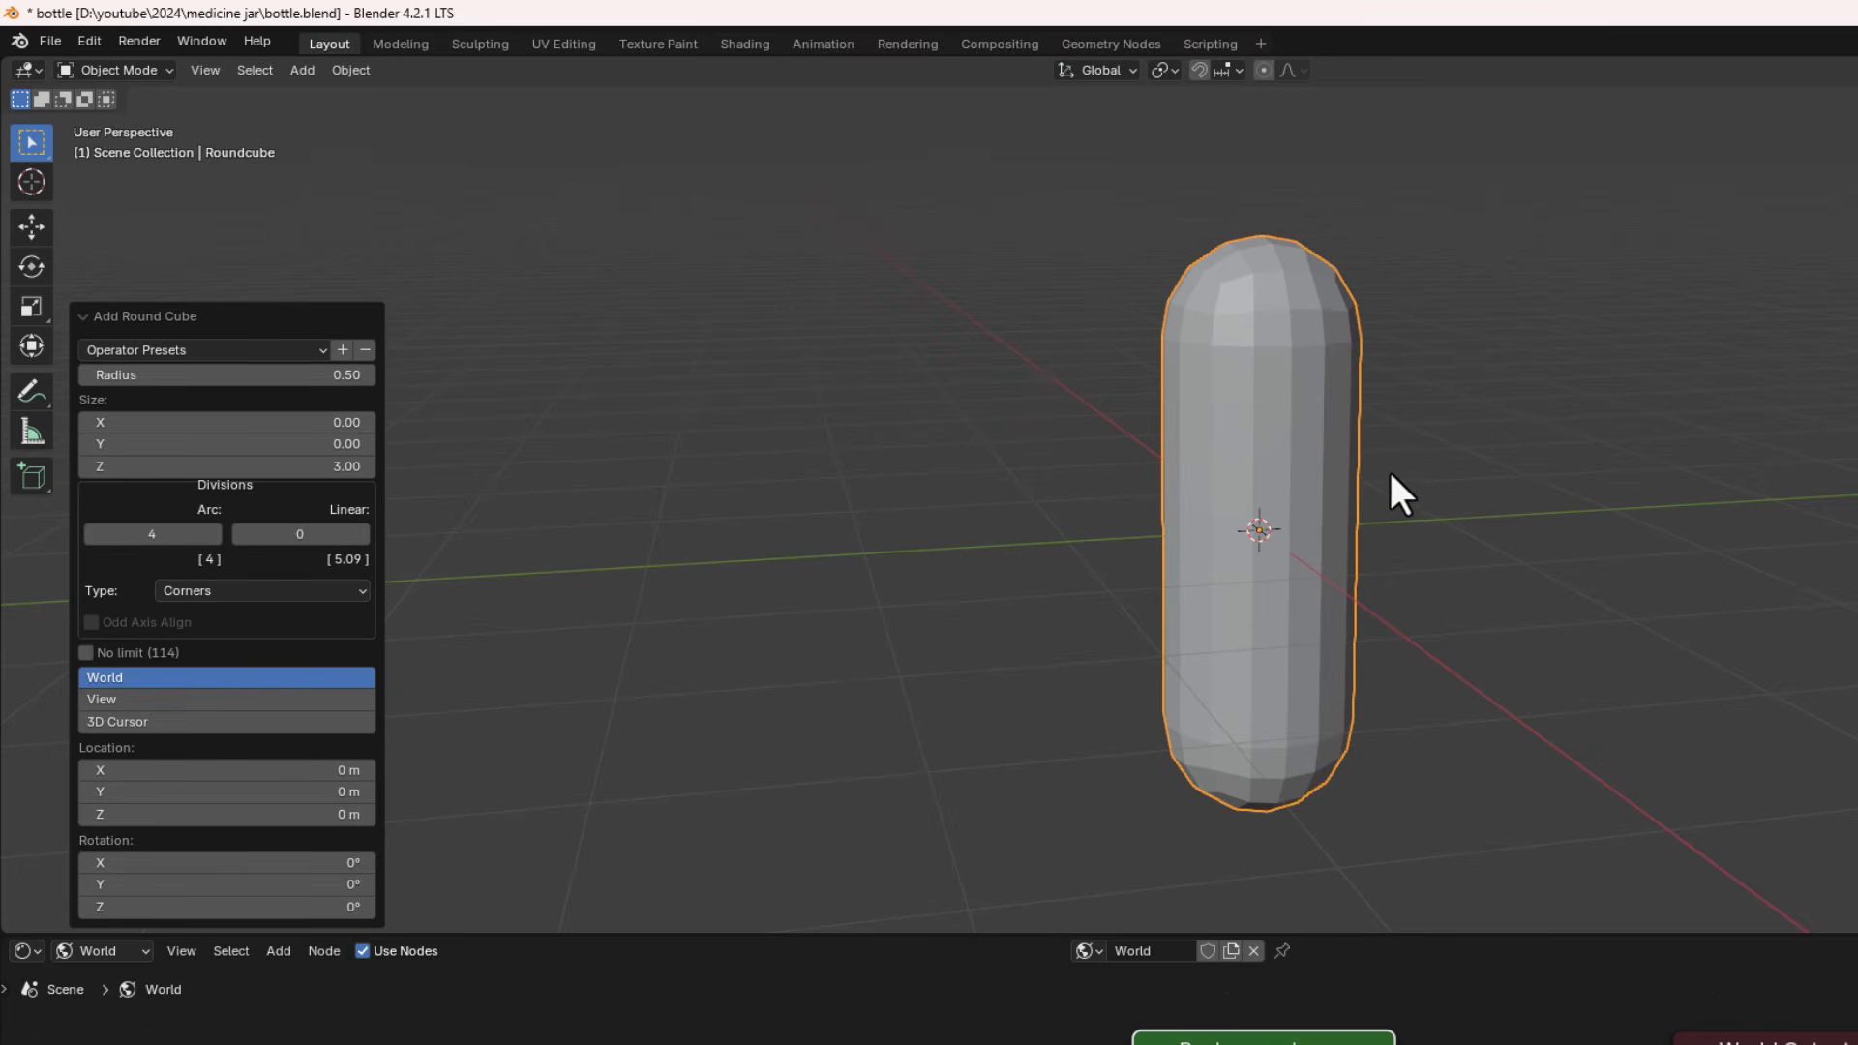
# - Select the capsule and apply Shade Smooth to it
pyautogui.moveTo(1391, 474); pyautogui.dragTo(1258, 498, button='middle')
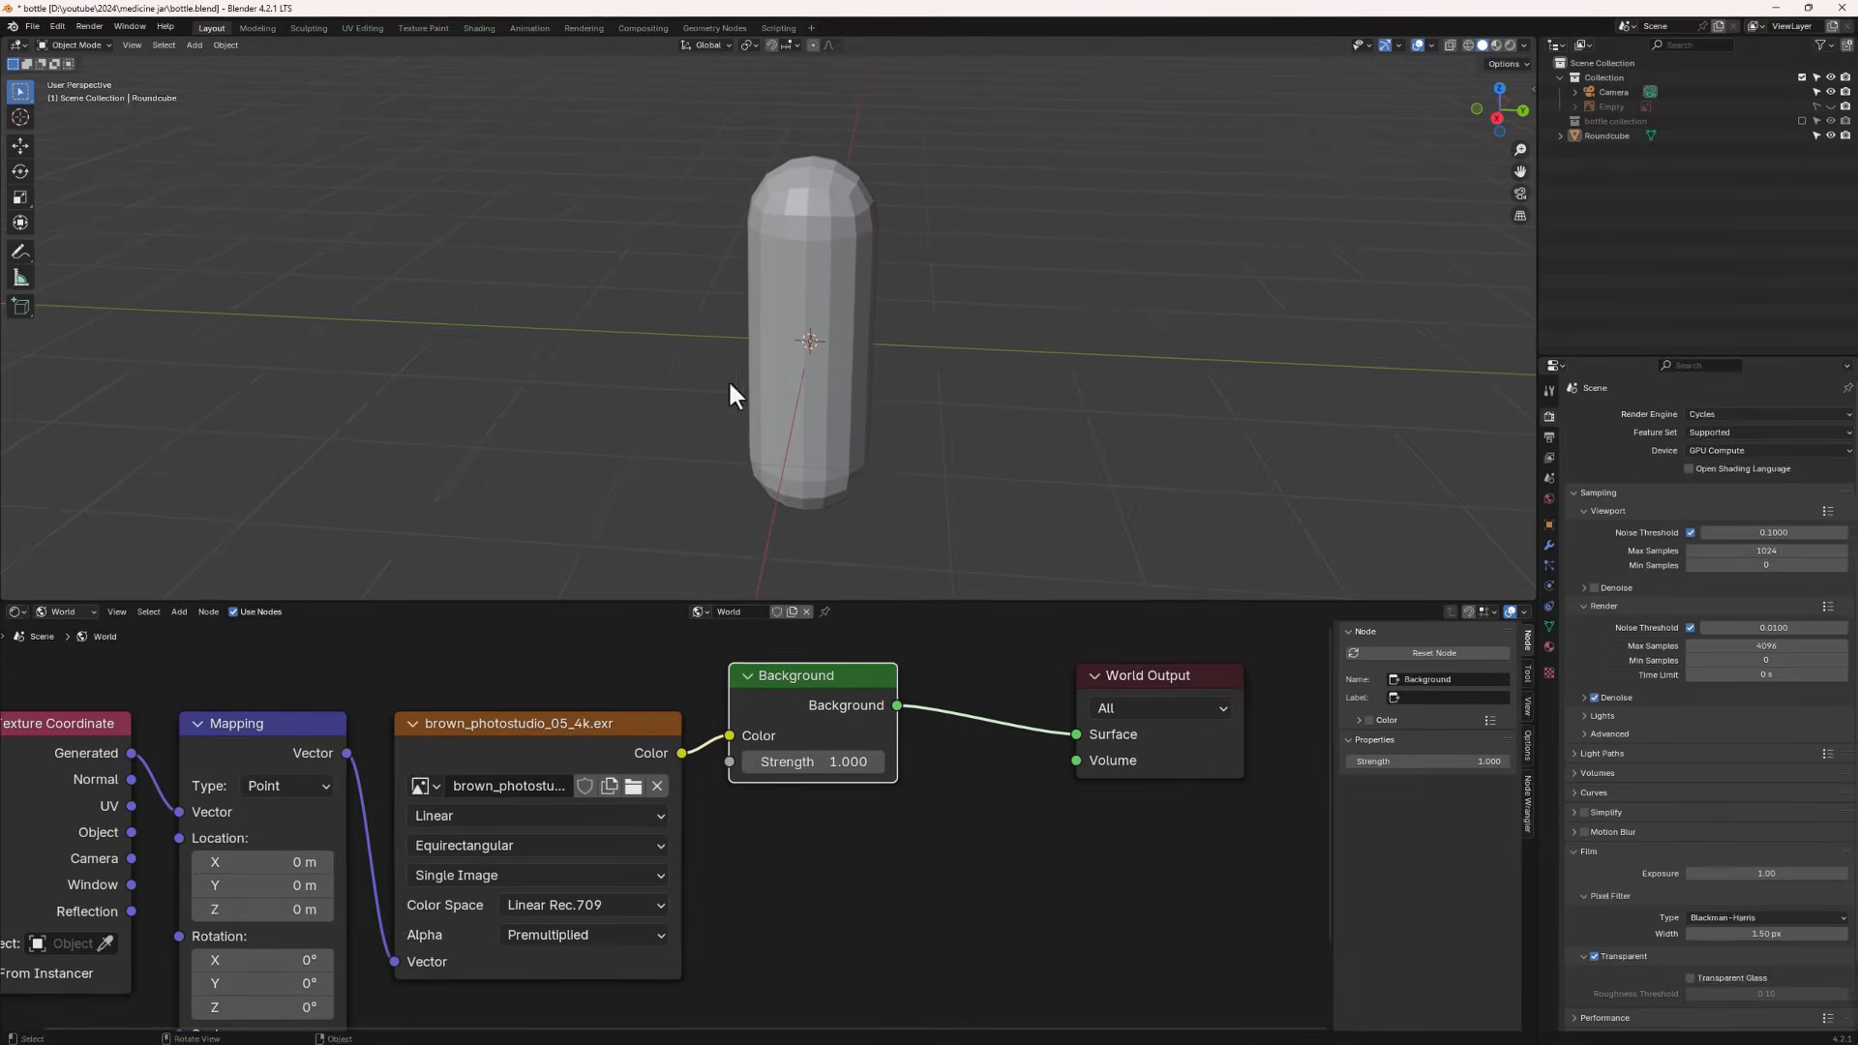
pyautogui.rightClick(822, 286)
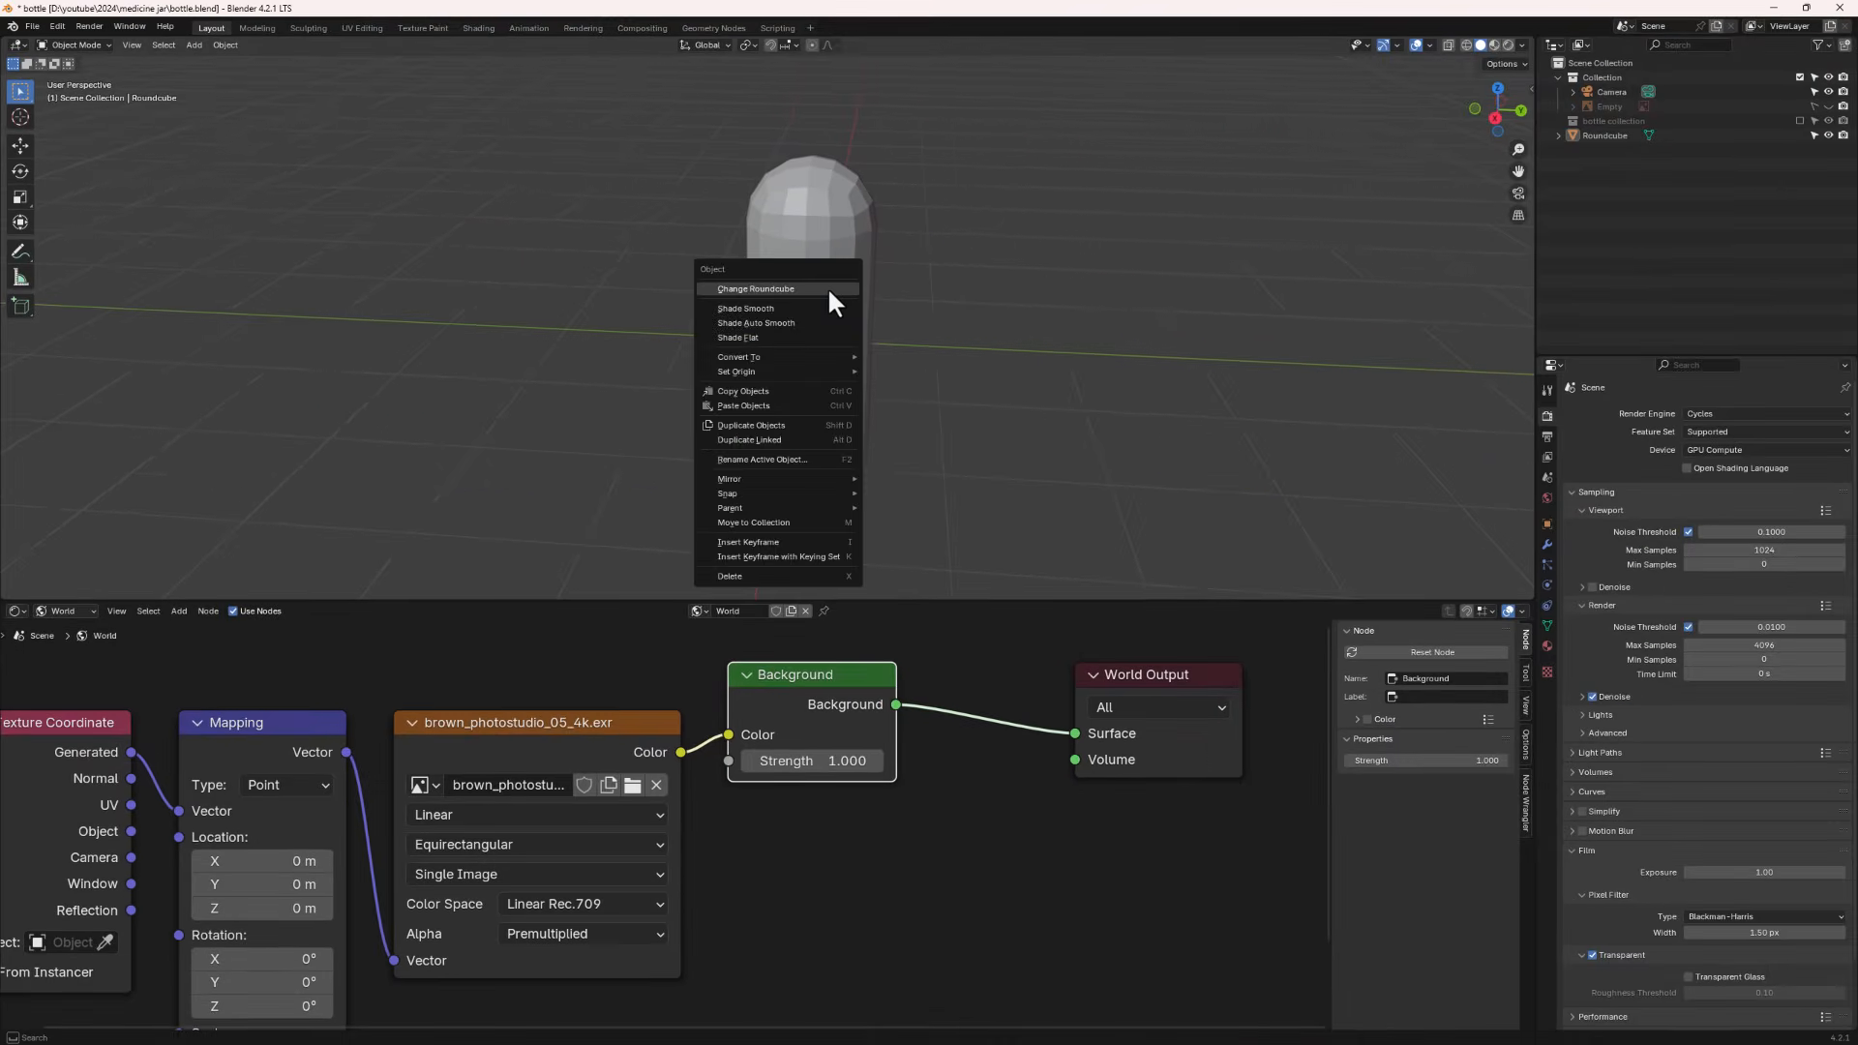
pyautogui.rightClick(856, 207)
pyautogui.click(817, 231)
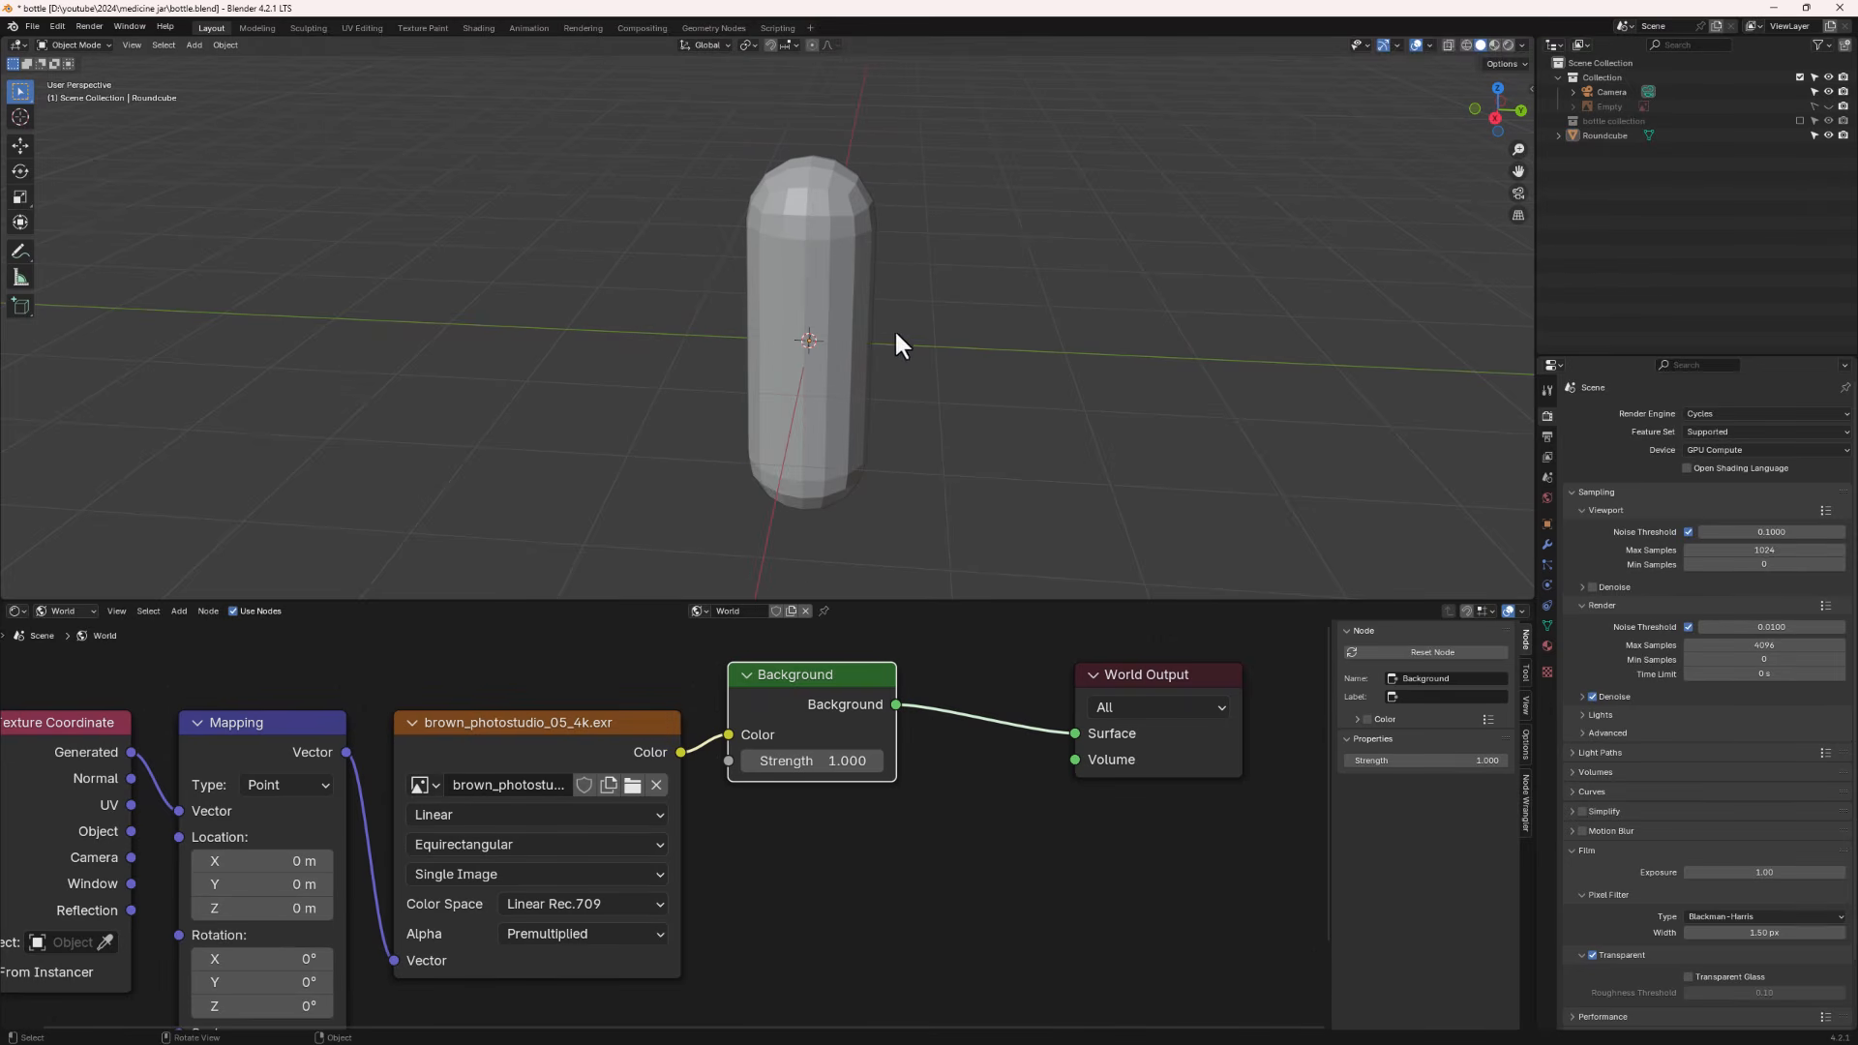
pyautogui.click(823, 287)
pyautogui.rightClick(821, 242)
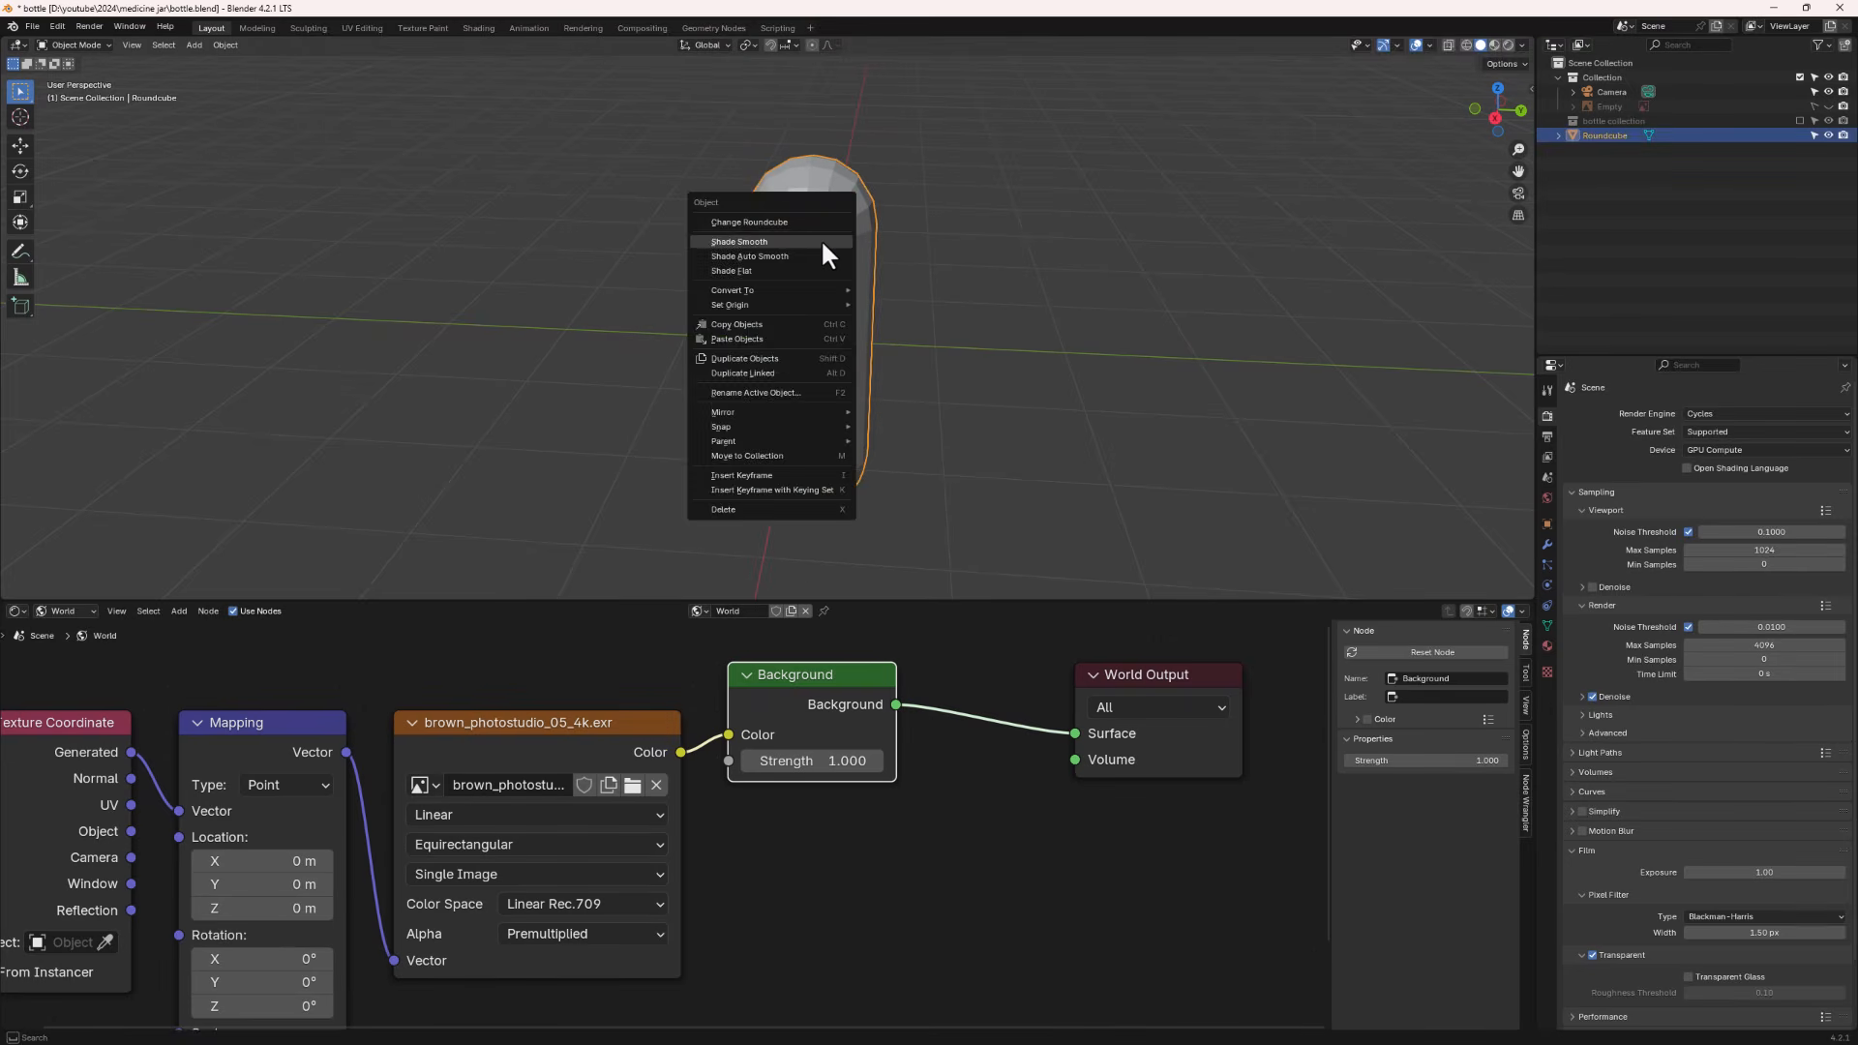
pyautogui.click(792, 242)
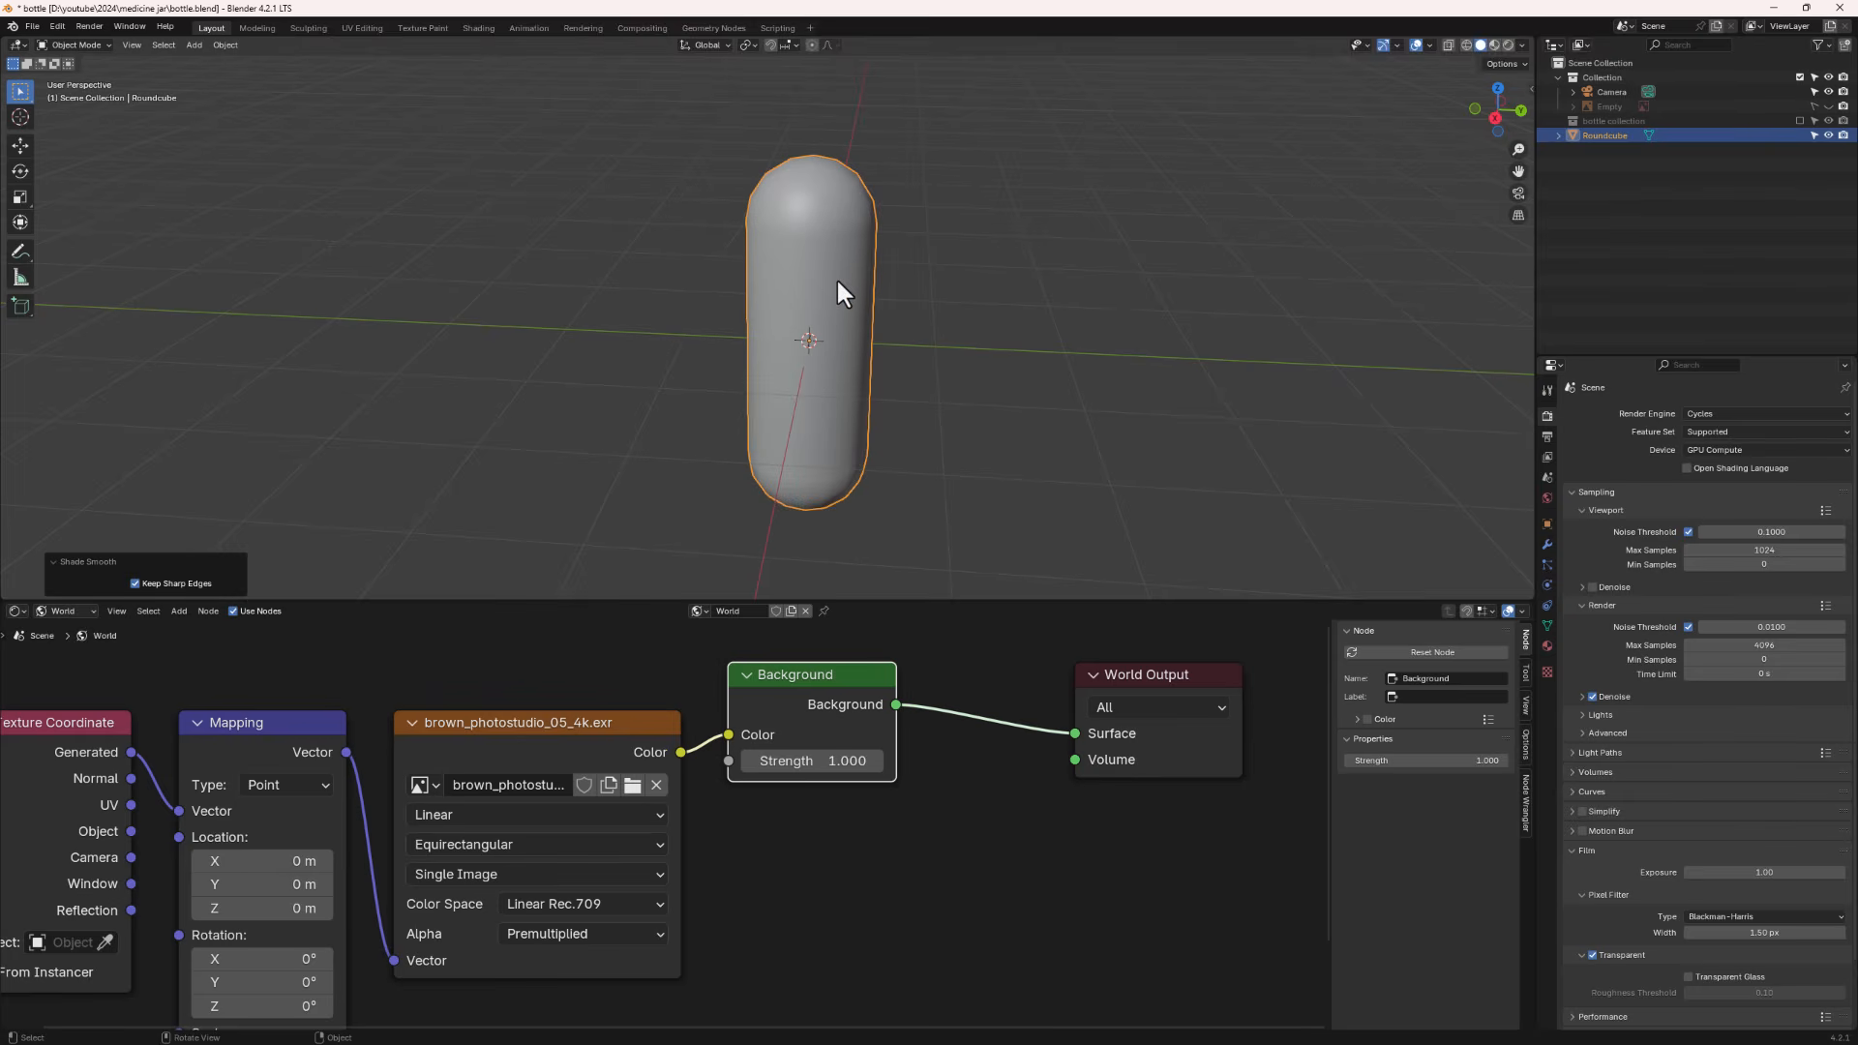
# - Add a level 1 Subdivision Surface modifier to the capsule and inspect it in the modifier properties
pyautogui.hotkey('ctrl', '1')
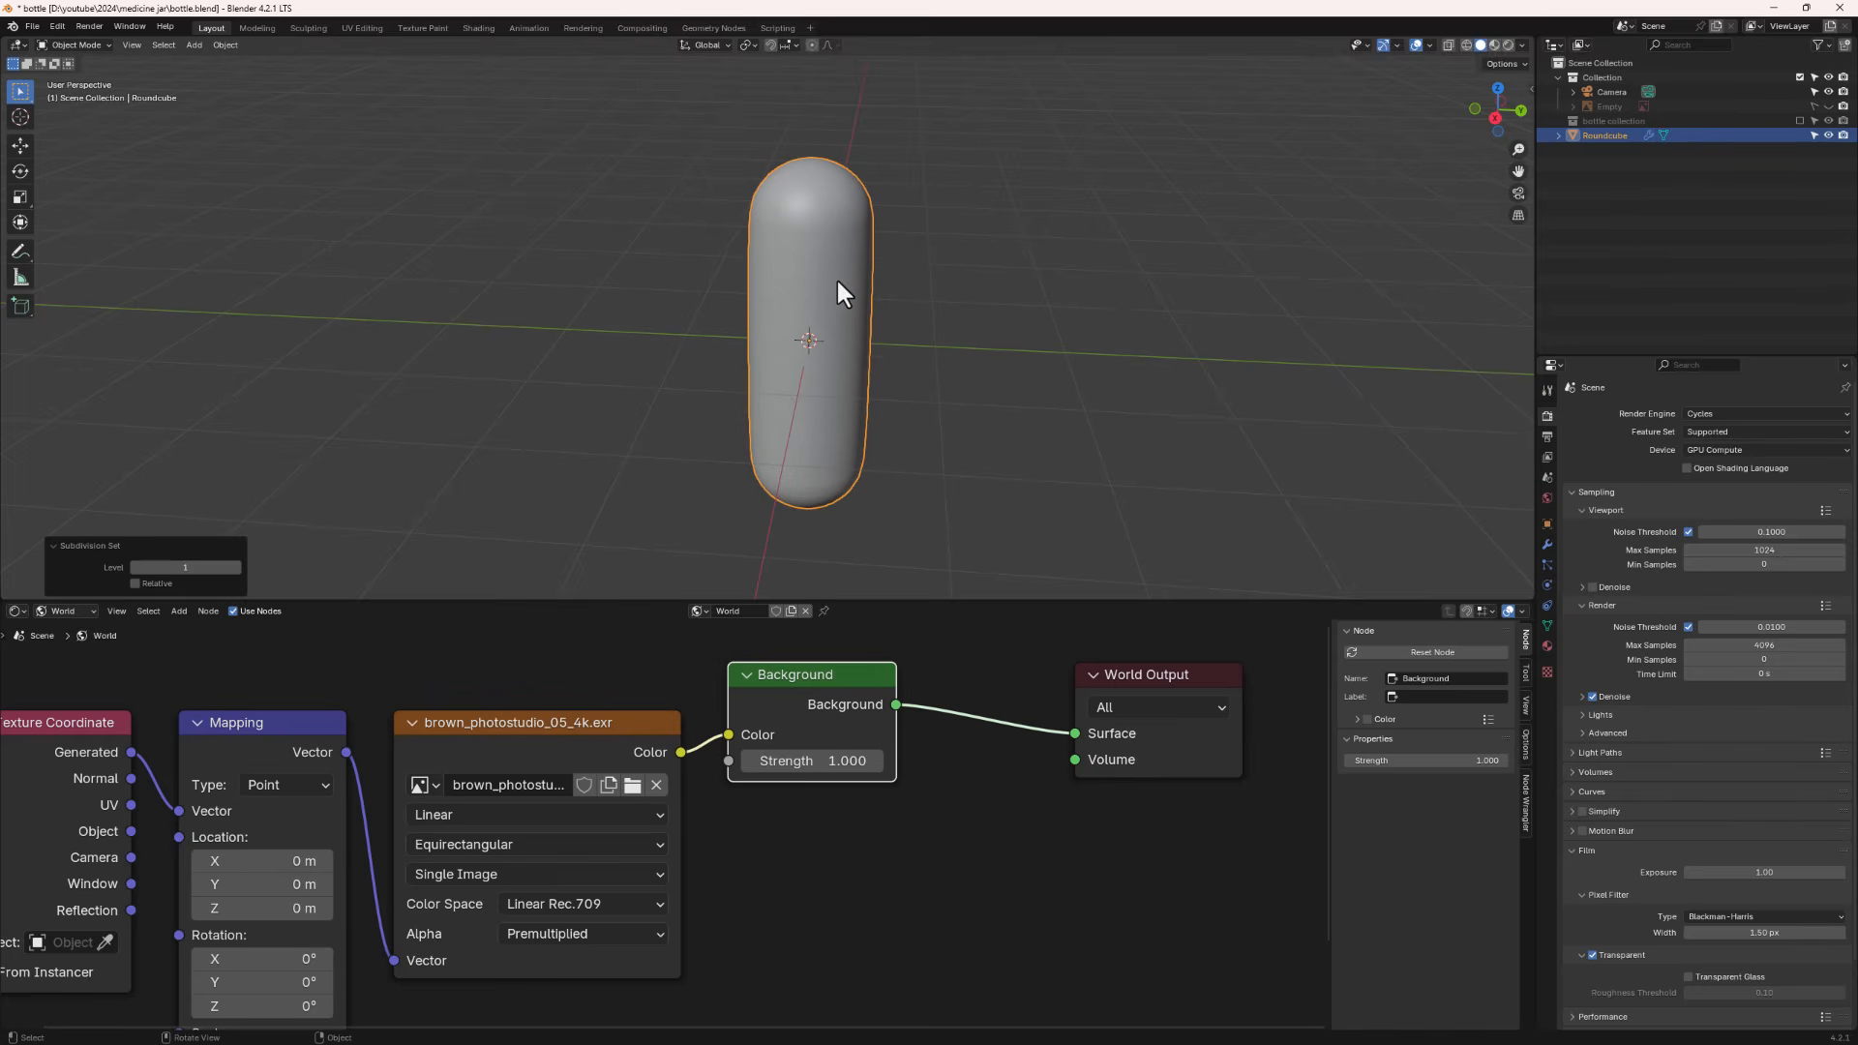
pyautogui.click(1548, 546)
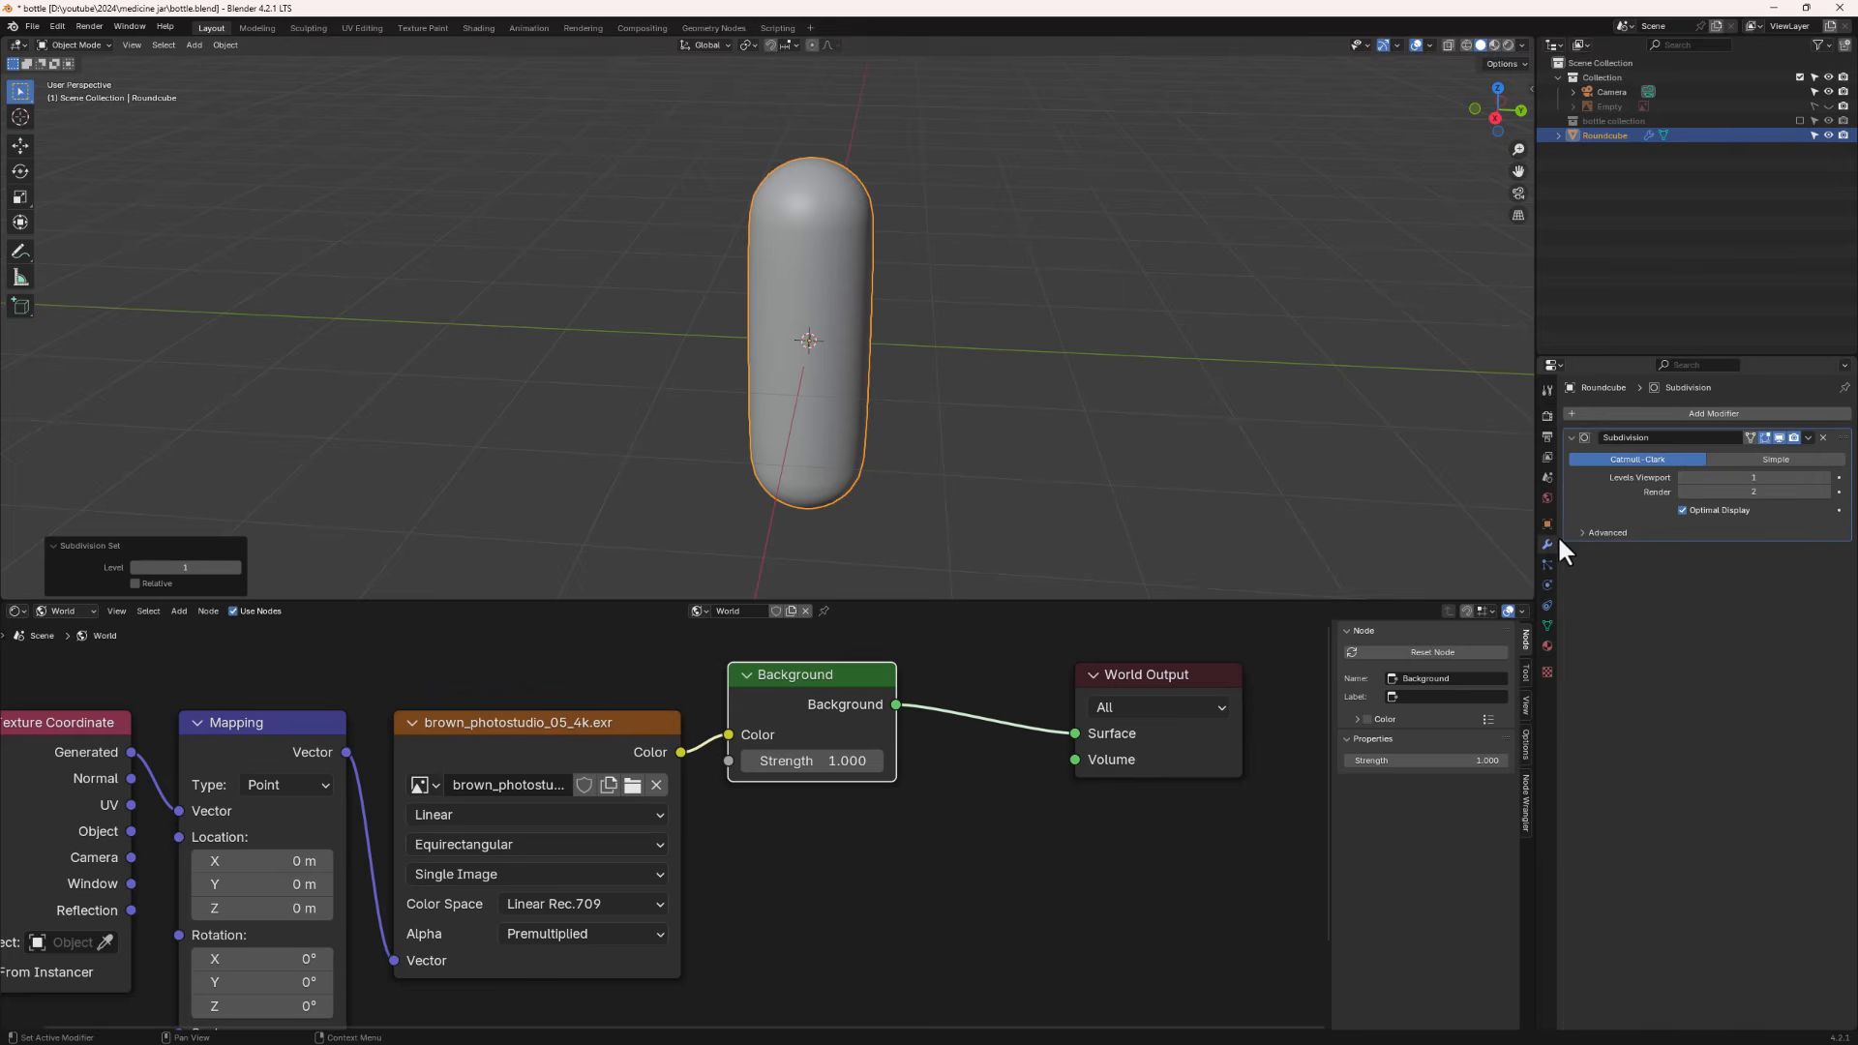
pyautogui.click(1694, 413)
pyautogui.moveTo(1670, 418)
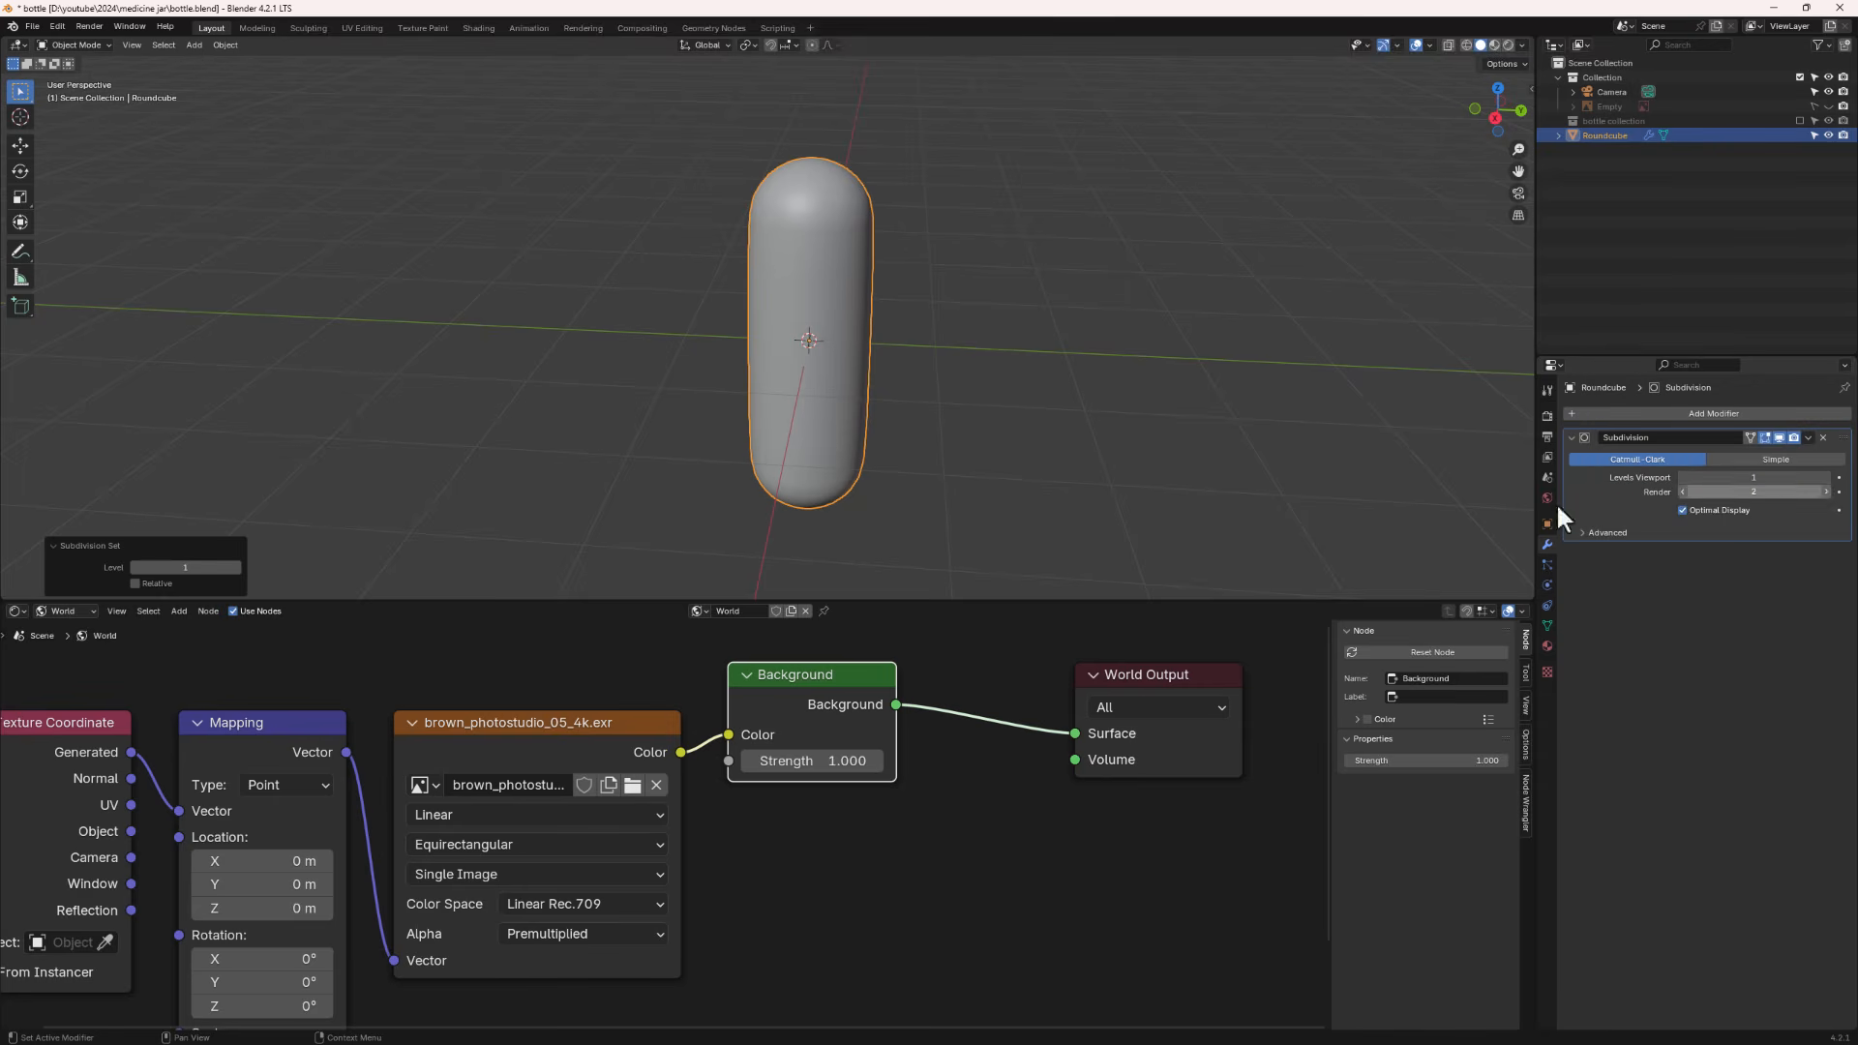
# - Enter Edit Mode and add two loop cuts around the middle of the capsule
pyautogui.moveTo(795, 312)
pyautogui.mouseDown(button='middle')
pyautogui.moveTo(820, 258)
pyautogui.moveTo(782, 300)
pyautogui.mouseUp(button='middle')
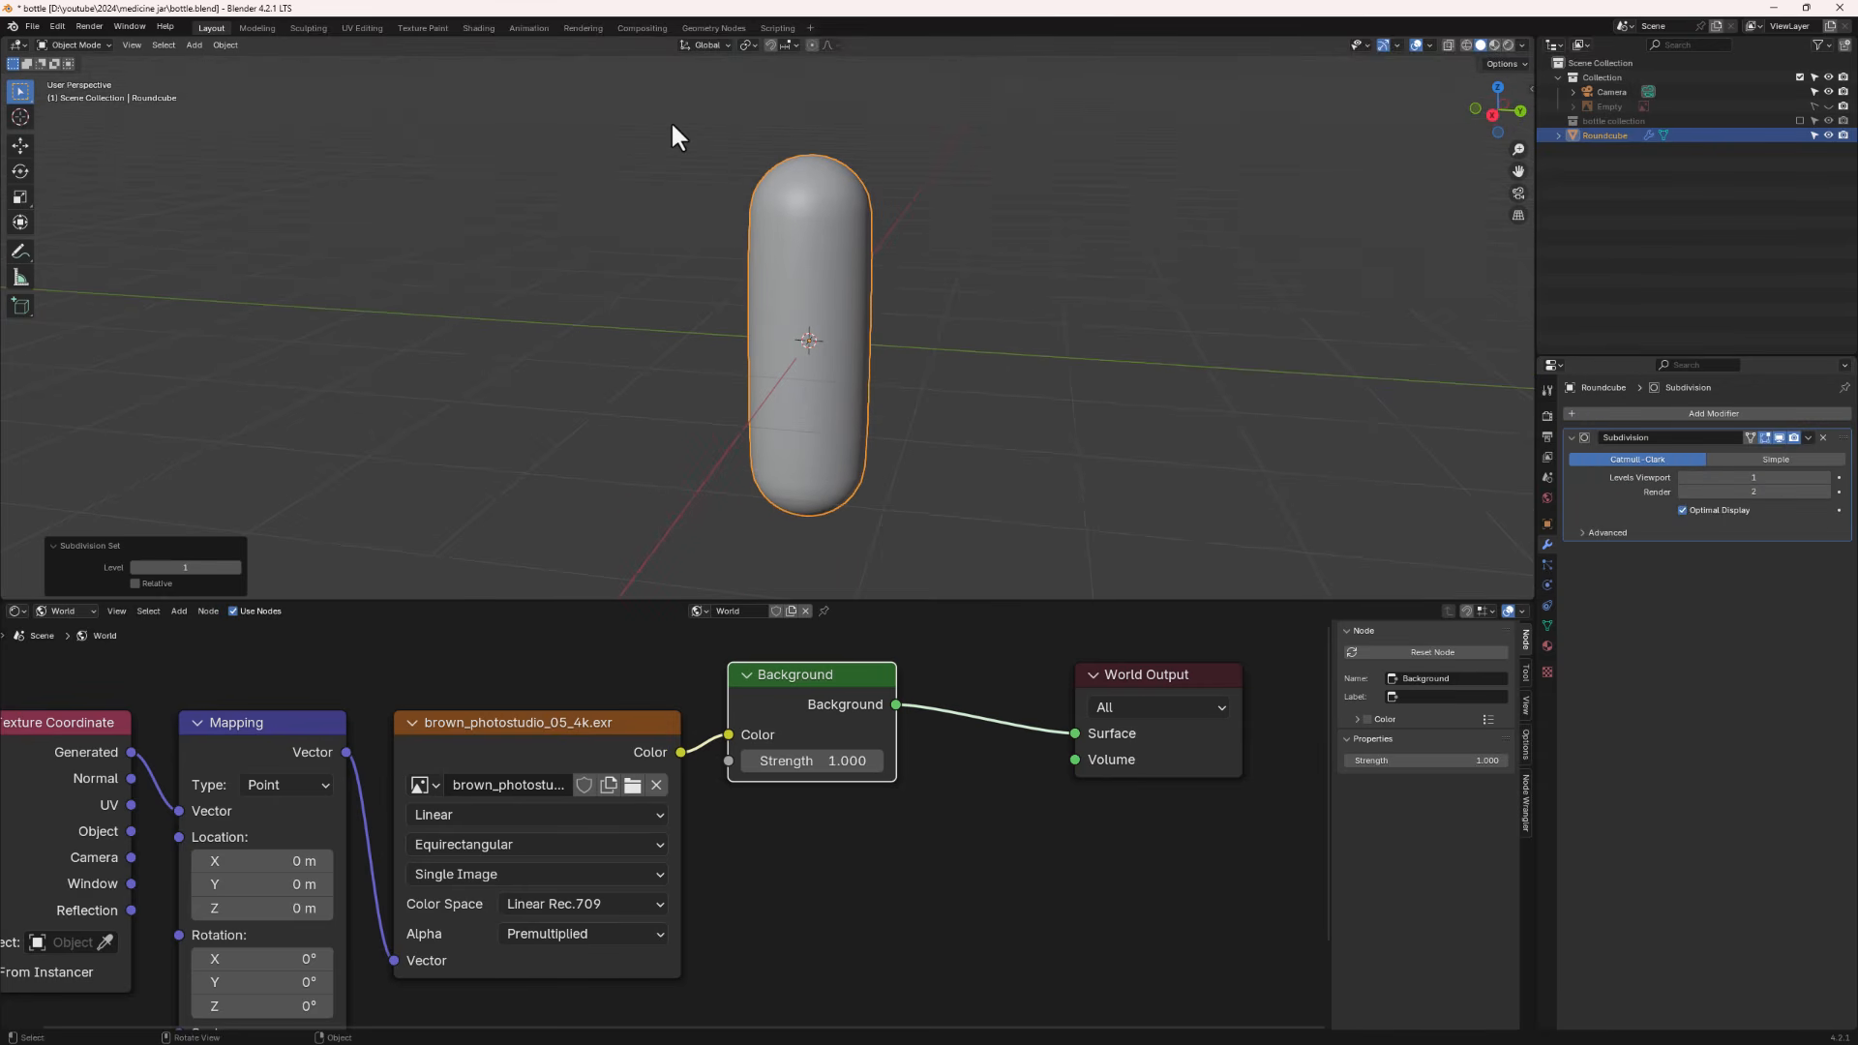
pyautogui.press('Tab')
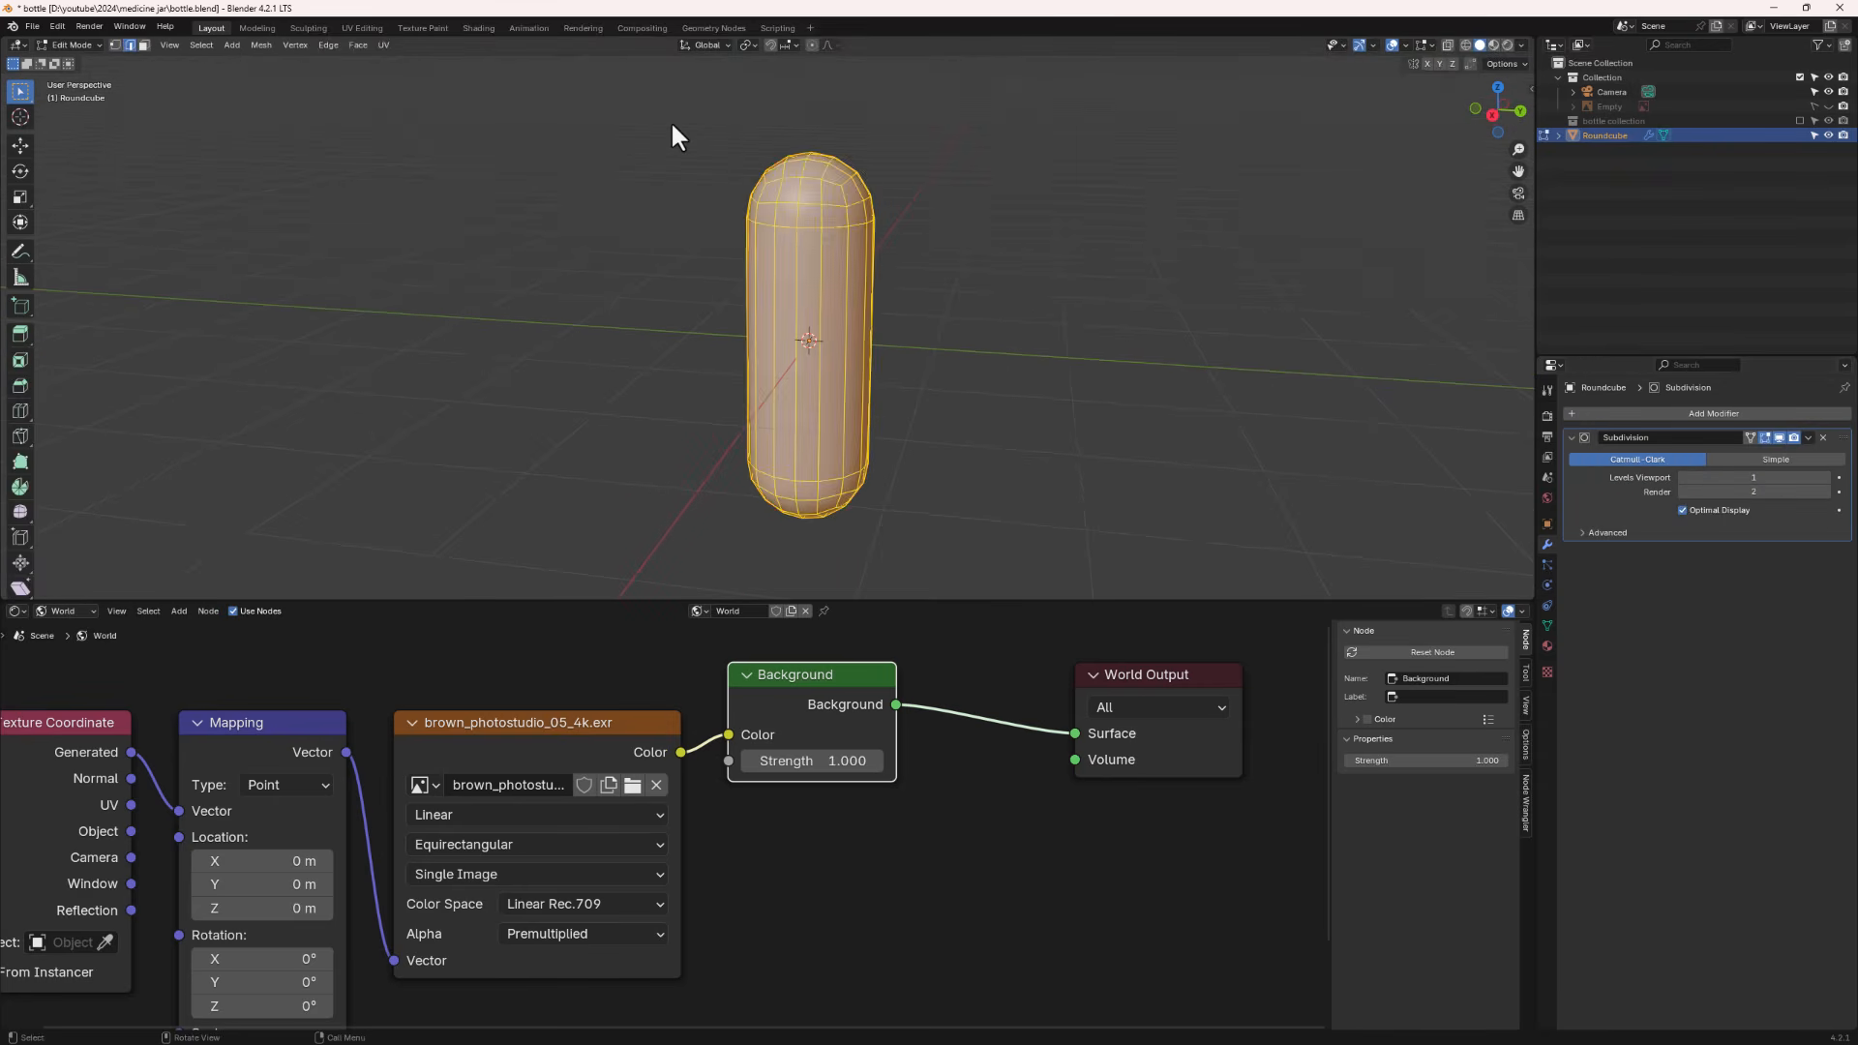
pyautogui.moveTo(805, 319)
pyautogui.mouseDown(button='middle')
pyautogui.moveTo(823, 271)
pyautogui.moveTo(809, 311)
pyautogui.mouseUp(button='middle')
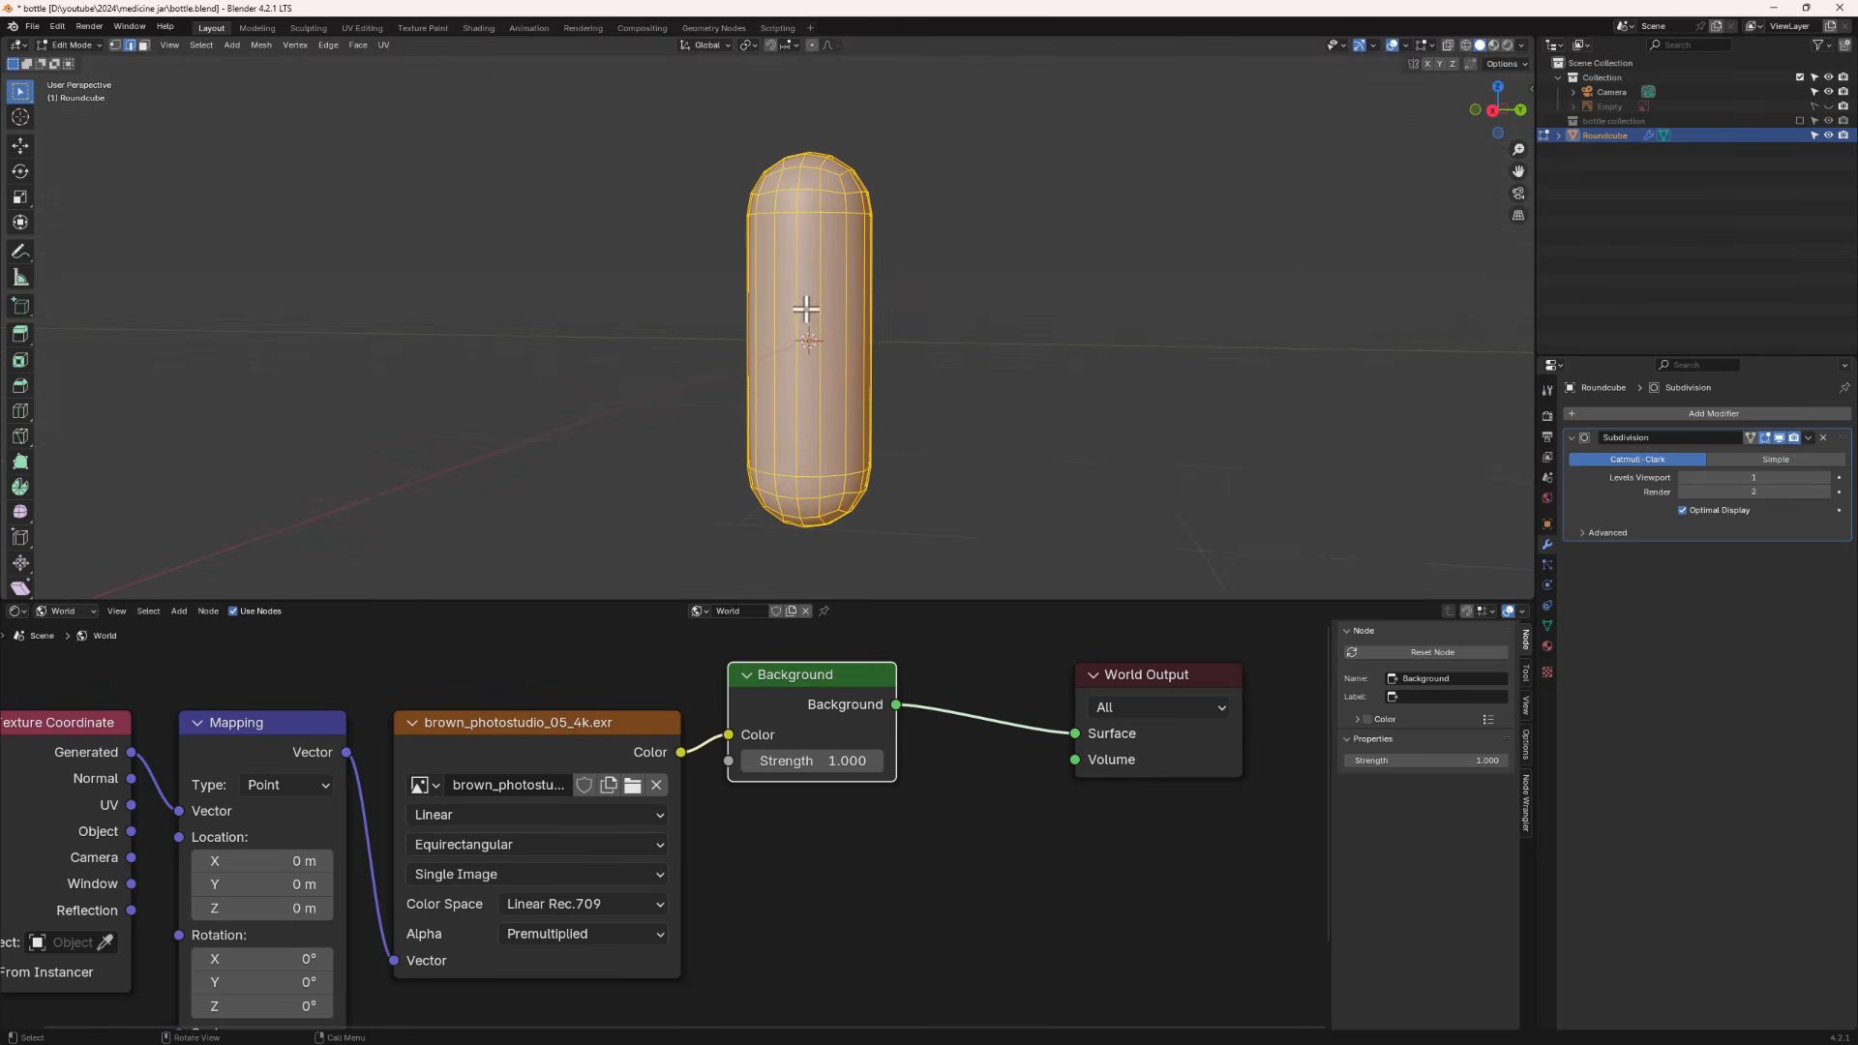
pyautogui.hotkey('ctrl', 'r')
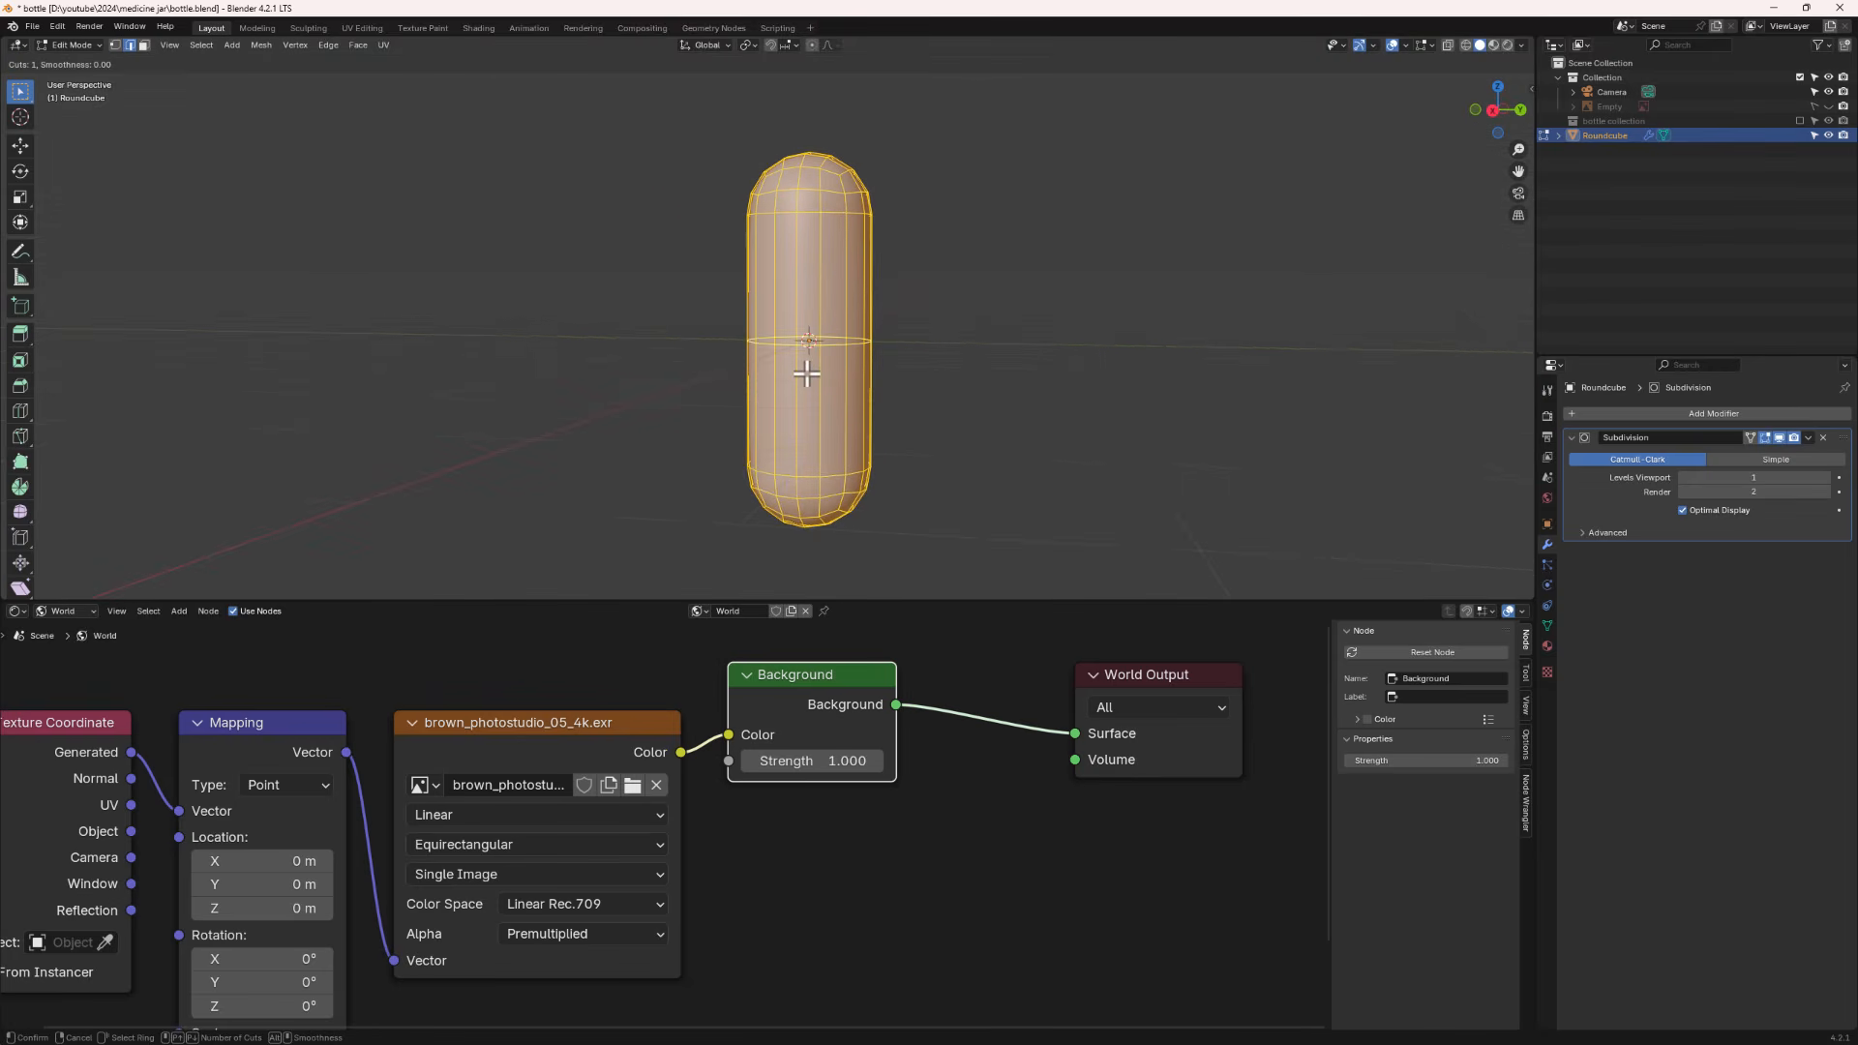
pyautogui.scroll(1, 807, 374)
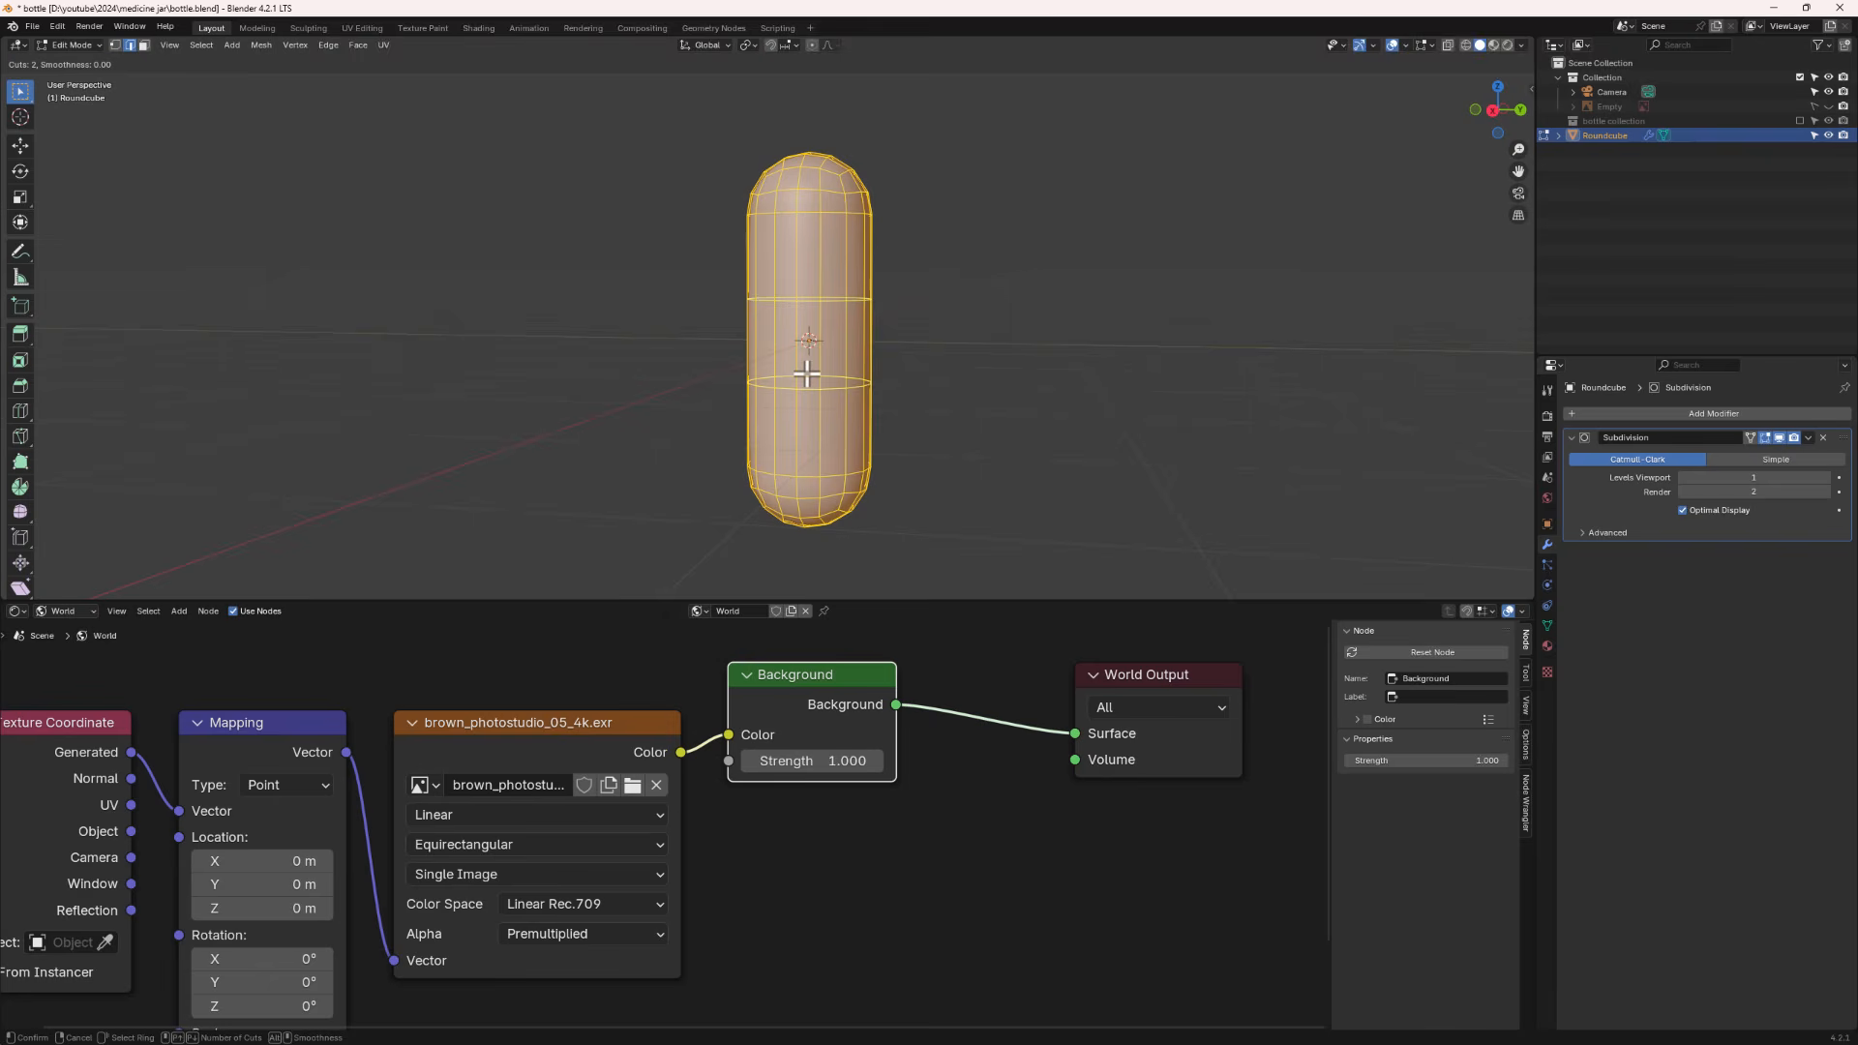
pyautogui.click(806, 373)
pyautogui.rightClick(806, 374)
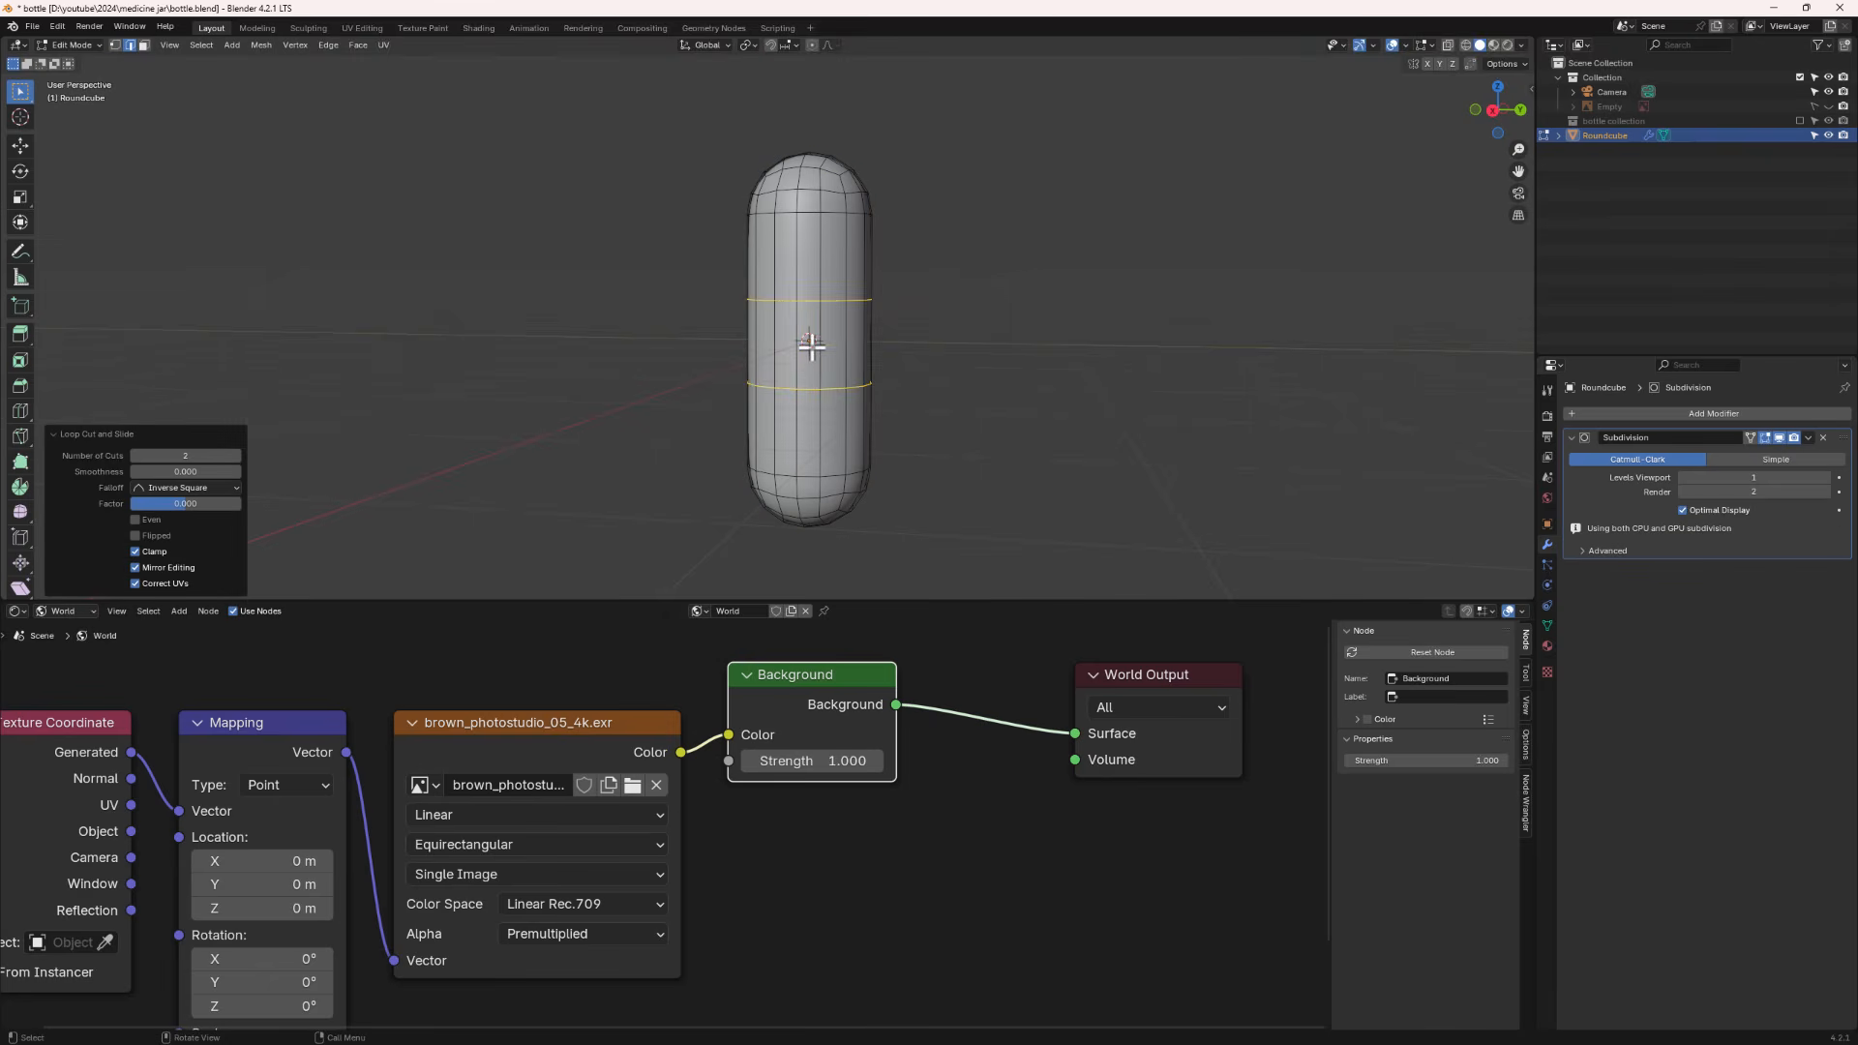
# - Insert one more loop cut at the capsule's centre without sliding it
pyautogui.hotkey('ctrl', 'r')
pyautogui.click(811, 346)
pyautogui.rightClick(811, 346)
# - Bevel the centre edge loop into a narrow band about 0.026 m wide with 1 segment
pyautogui.scroll(3, 818, 346)
pyautogui.scroll(2, 844, 346)
pyautogui.hotkey('ctrl', 'b')
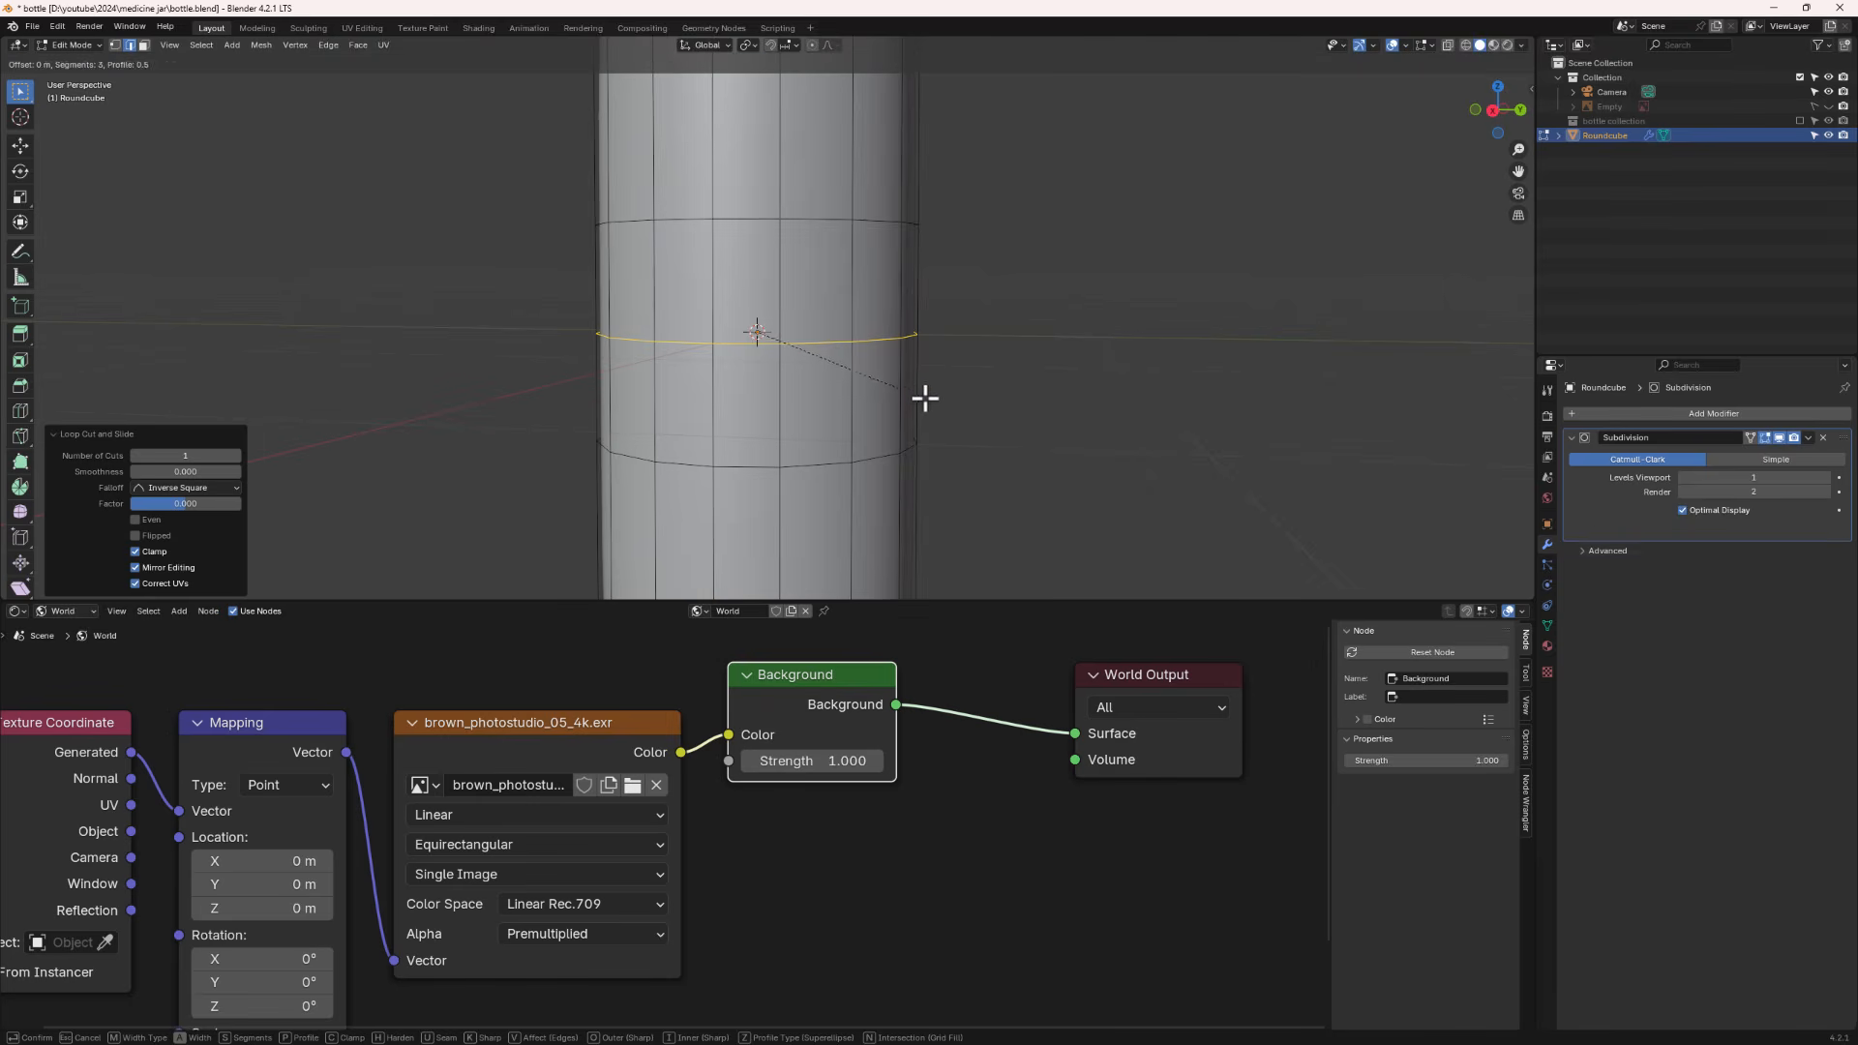
pyautogui.scroll(-1, 928, 418)
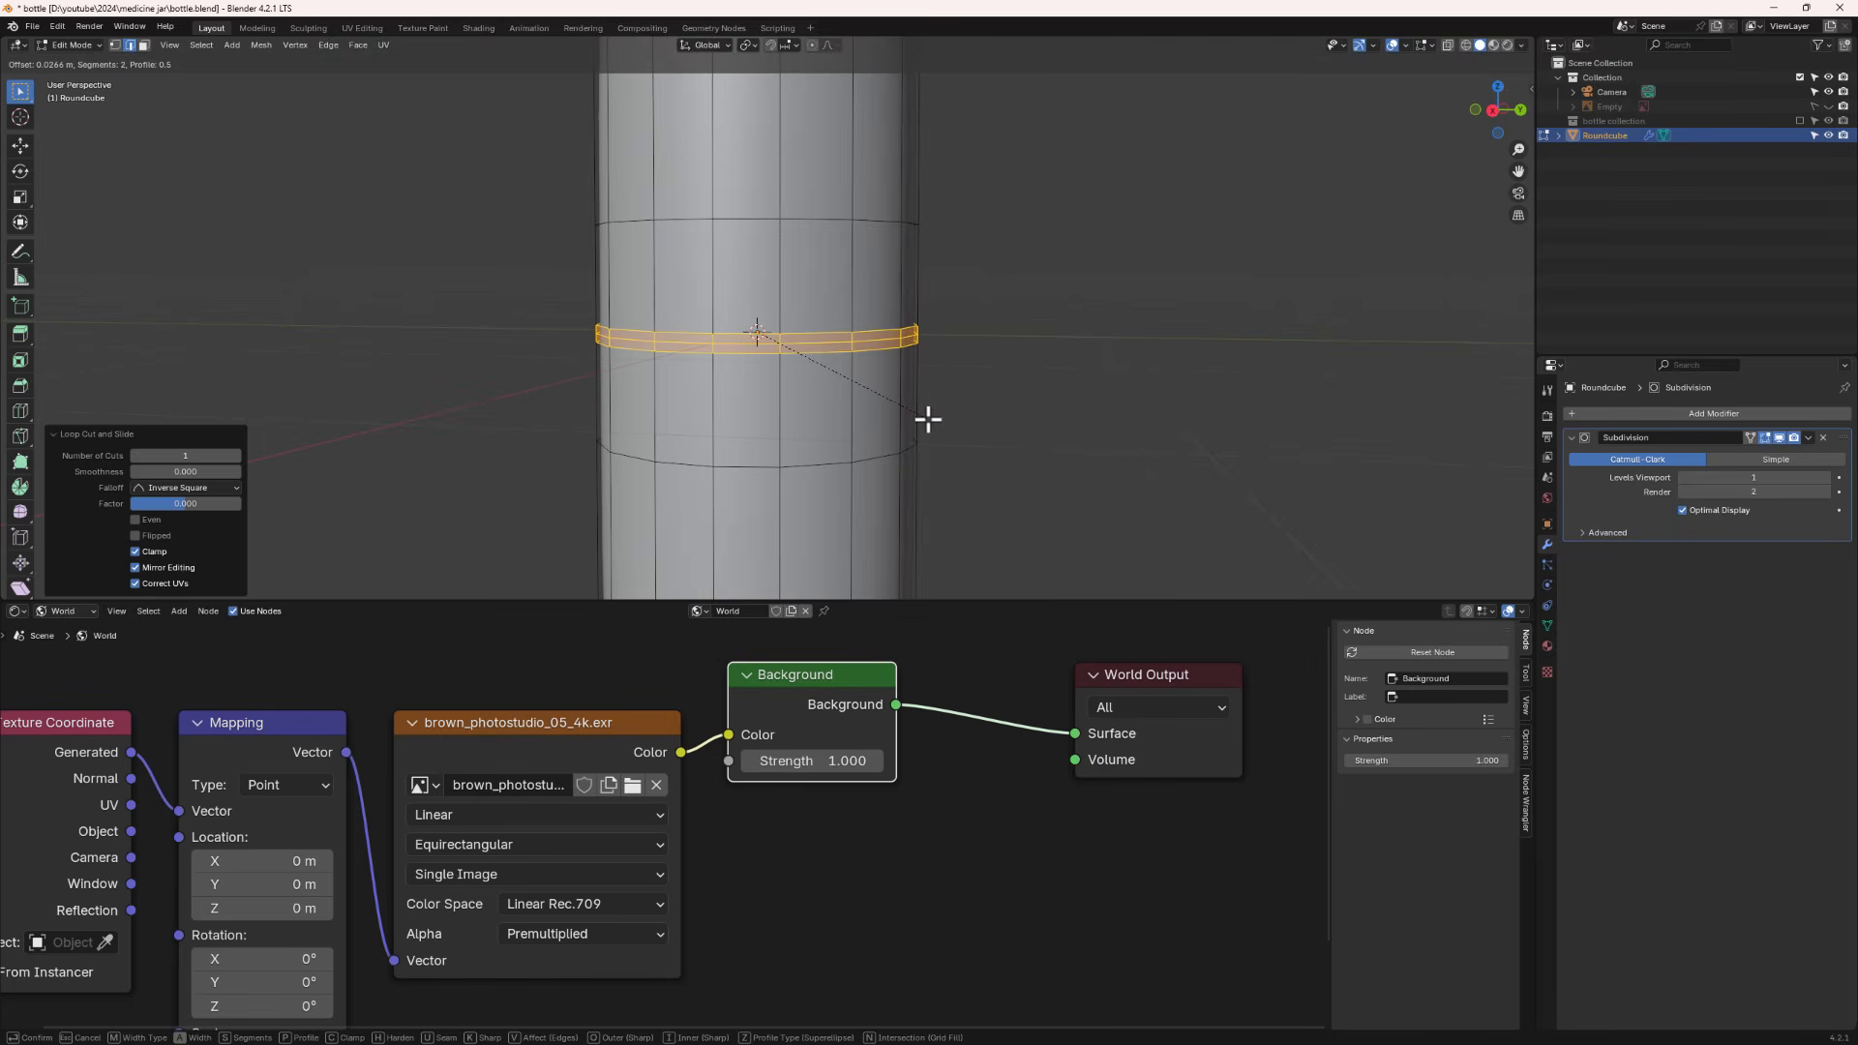
pyautogui.scroll(-1, 928, 418)
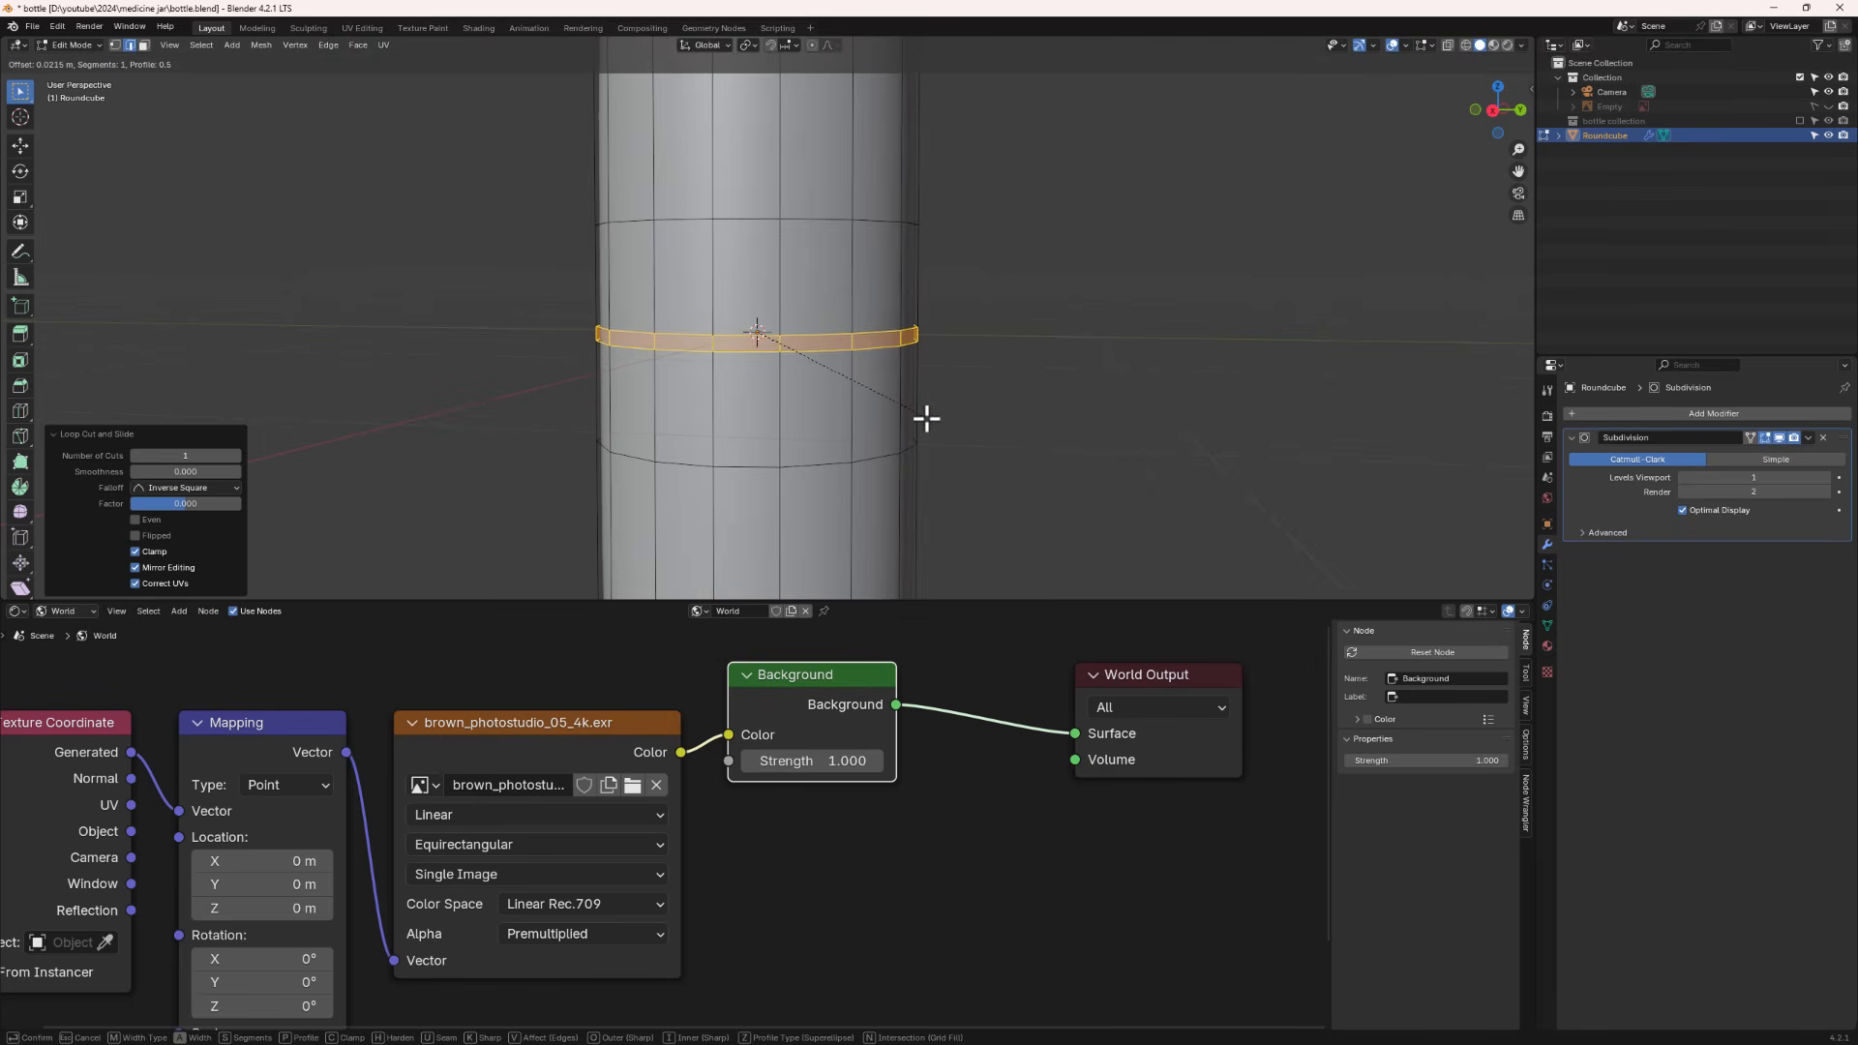
pyautogui.click(926, 421)
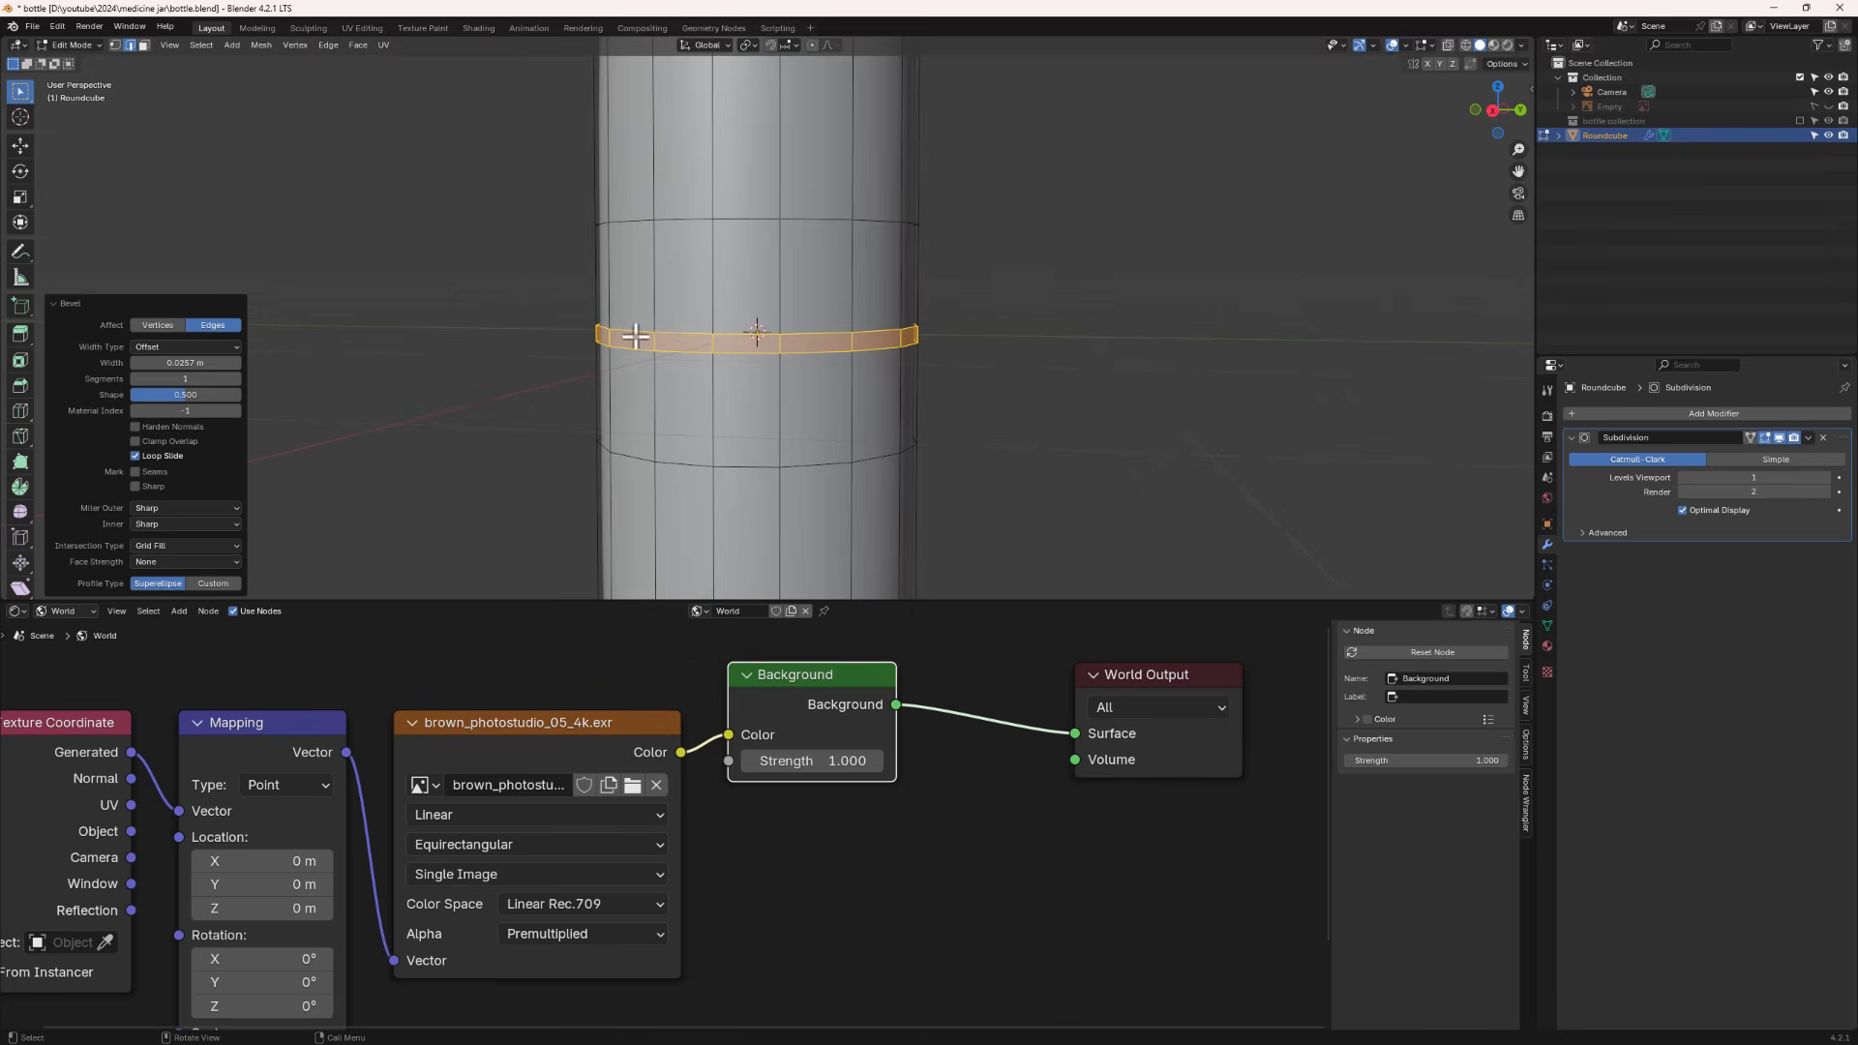
# - Undo the centre bevel and the extra loop cuts on the capsule, abandoning a brief scale attempt
pyautogui.hotkey('ctrl', 'z')
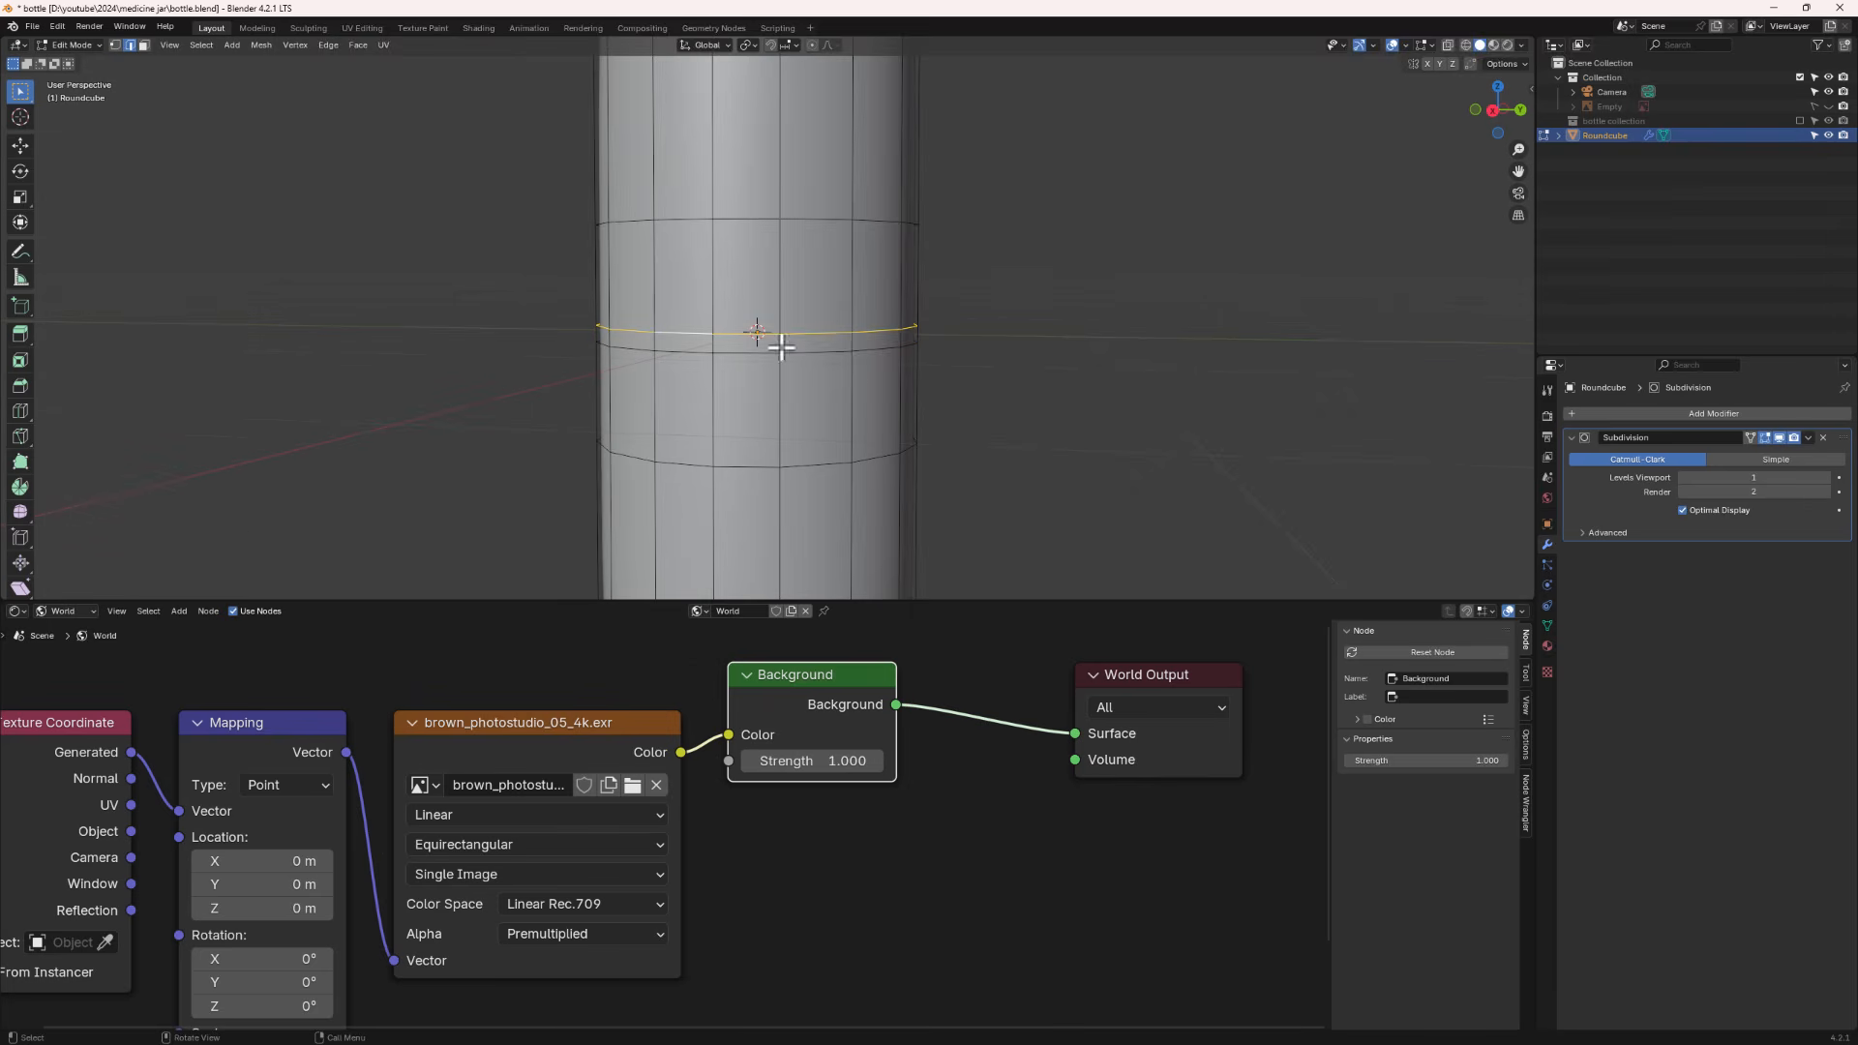
pyautogui.press('s')
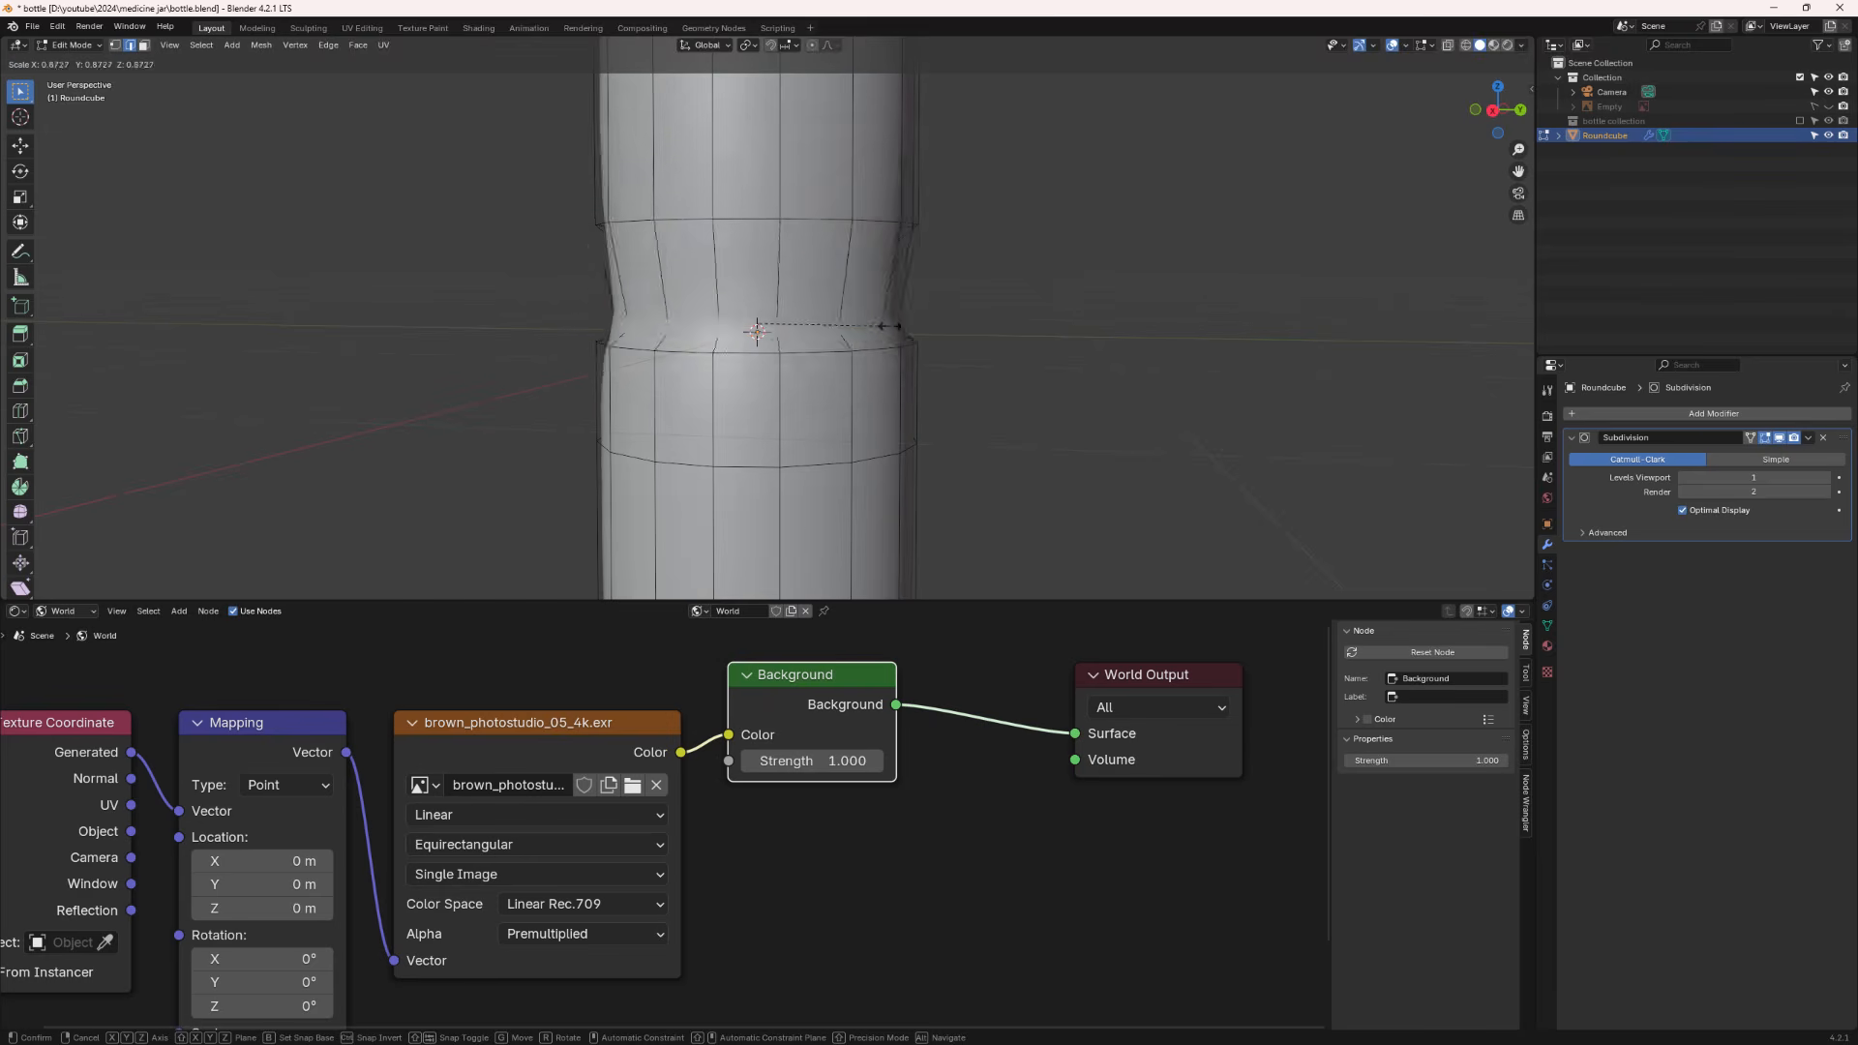
pyautogui.rightClick(942, 340)
pyautogui.hotkey('ctrl', 'z')
pyautogui.hotkey('ctrl', 'z')
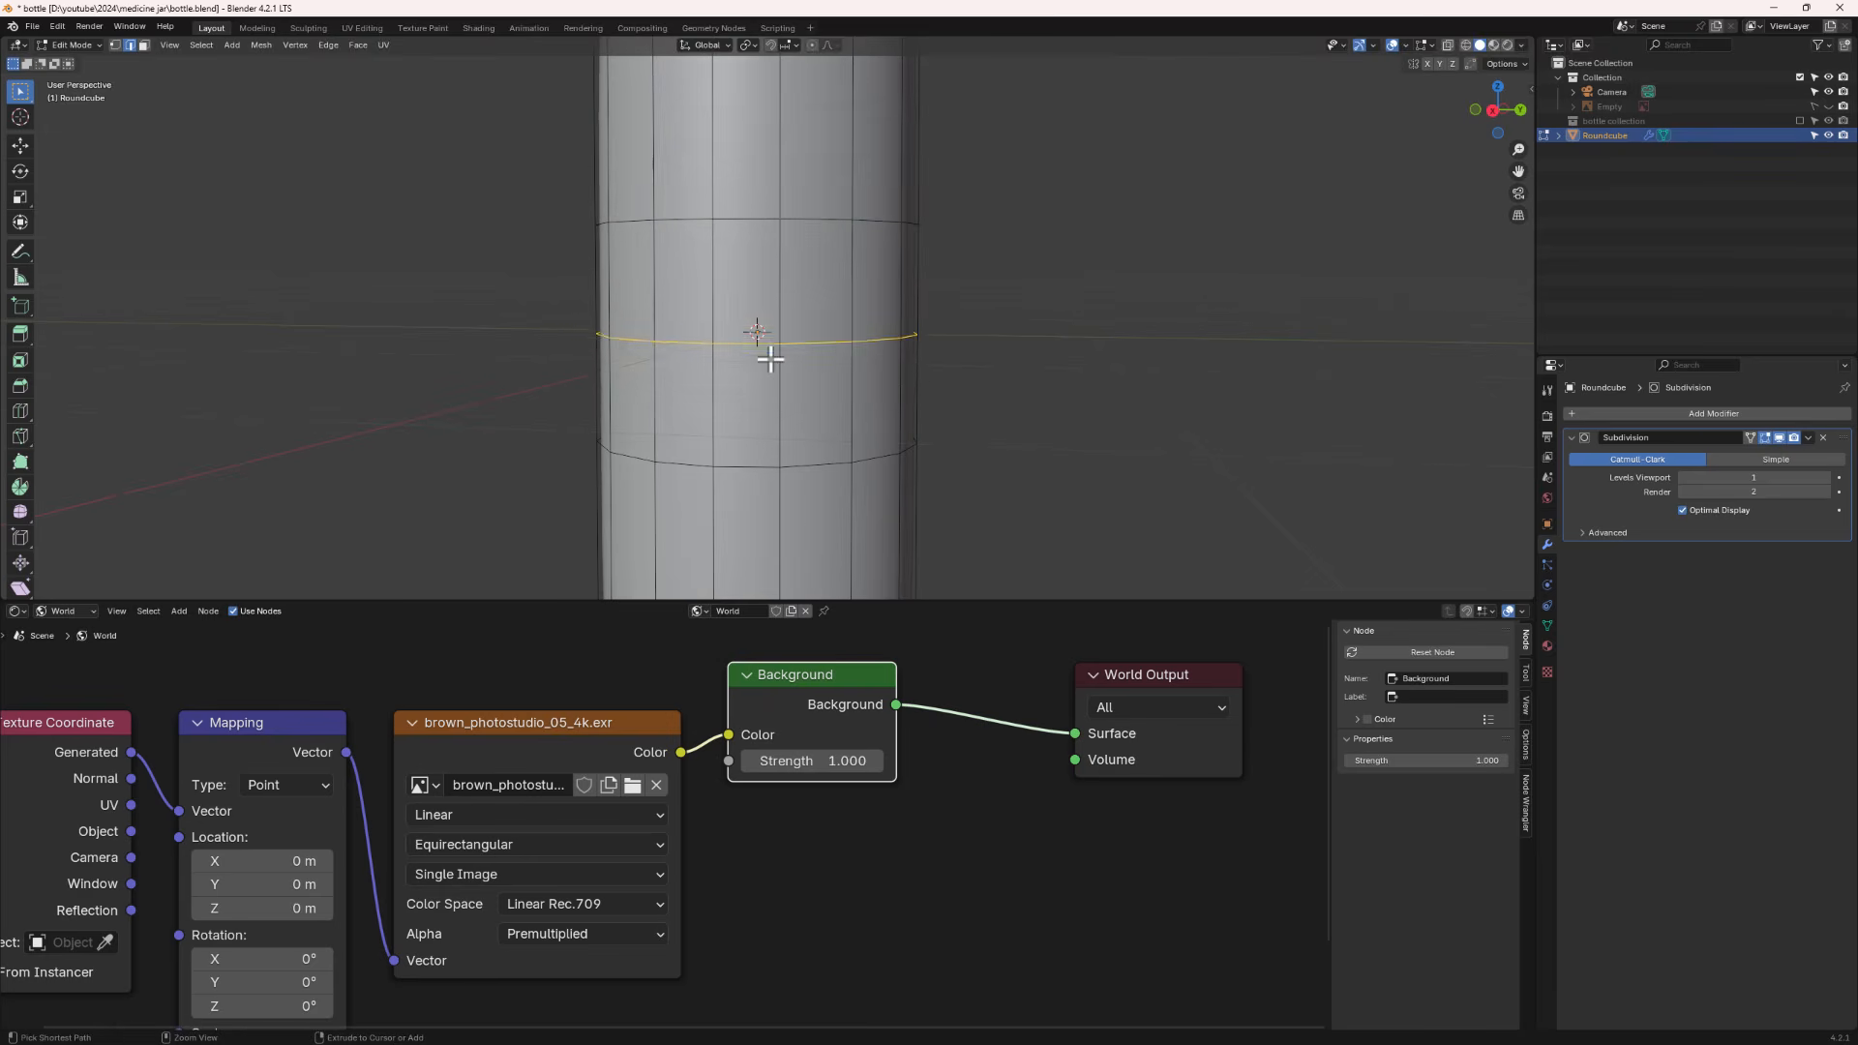
pyautogui.scroll(-2, 768, 358)
pyautogui.hotkey('ctrl', 'z')
# - Select the whole capsule, add a loop cut at its centre and bevel it into a narrow band
pyautogui.press('a')
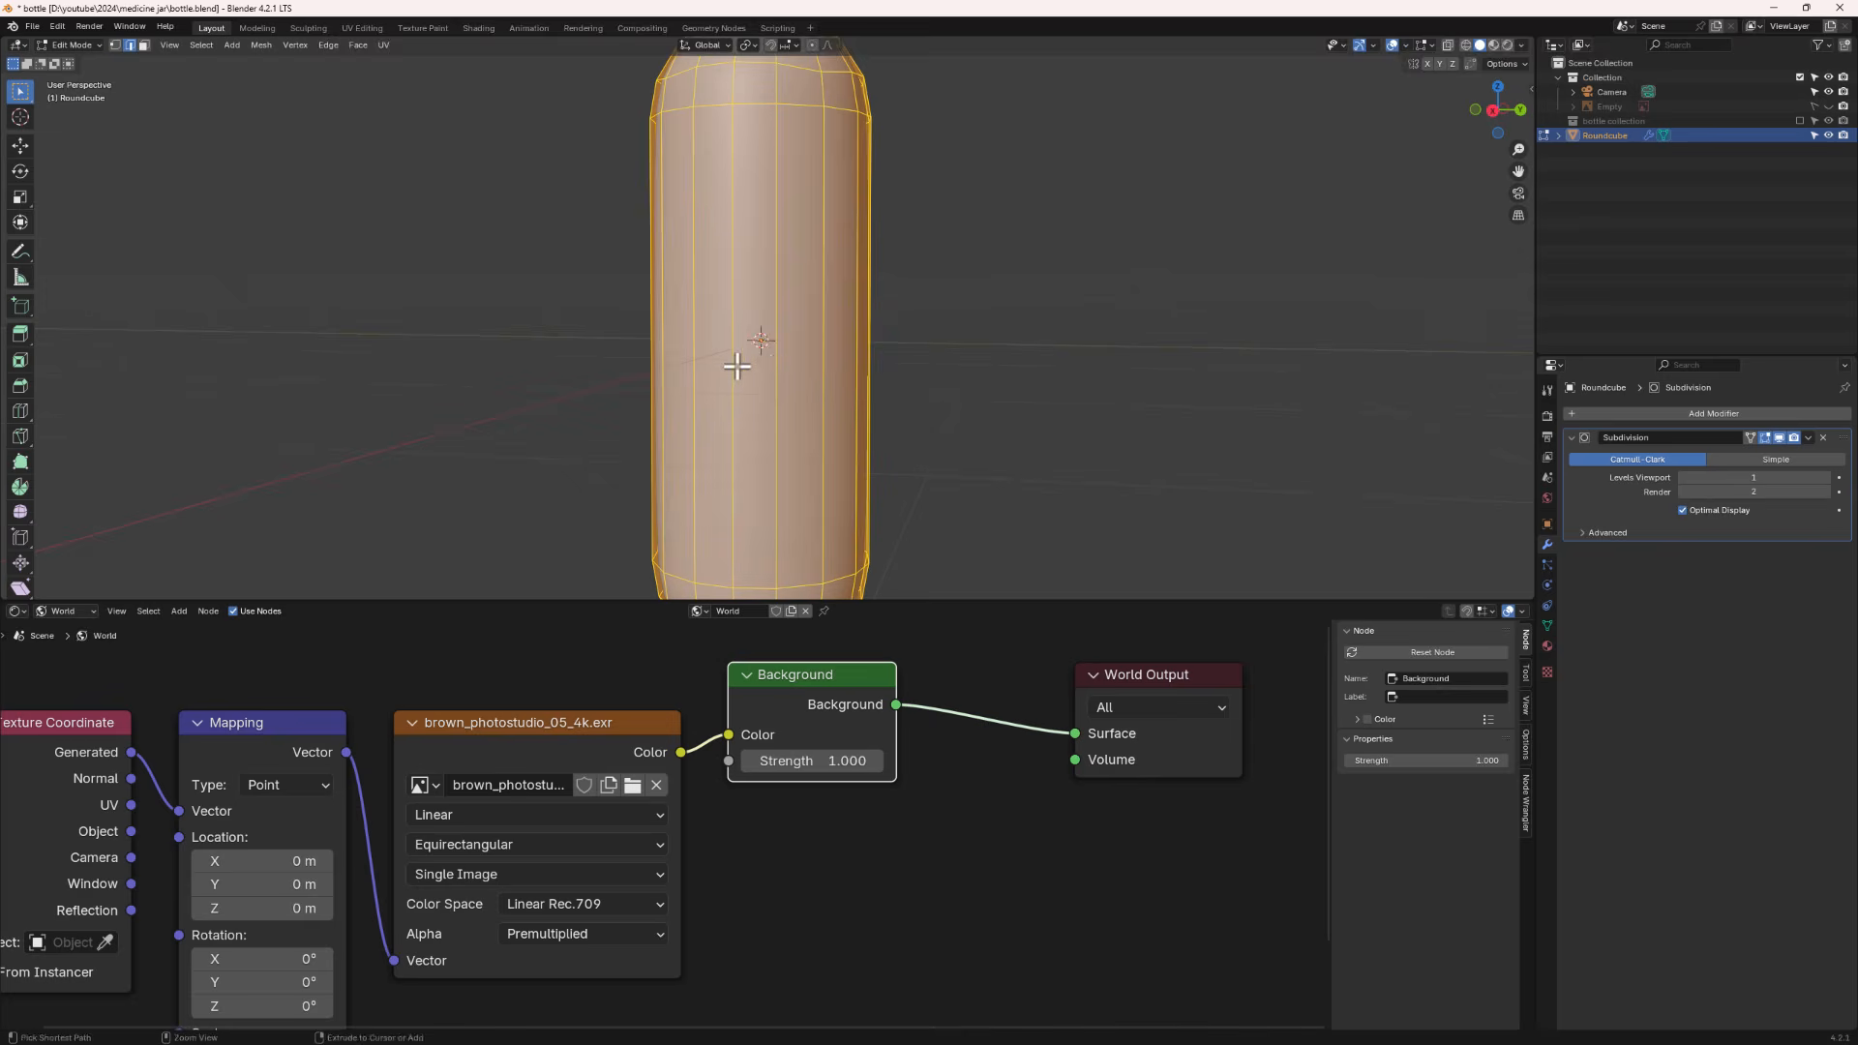
pyautogui.hotkey('ctrl', 'r')
pyautogui.click(736, 365)
pyautogui.click(735, 365)
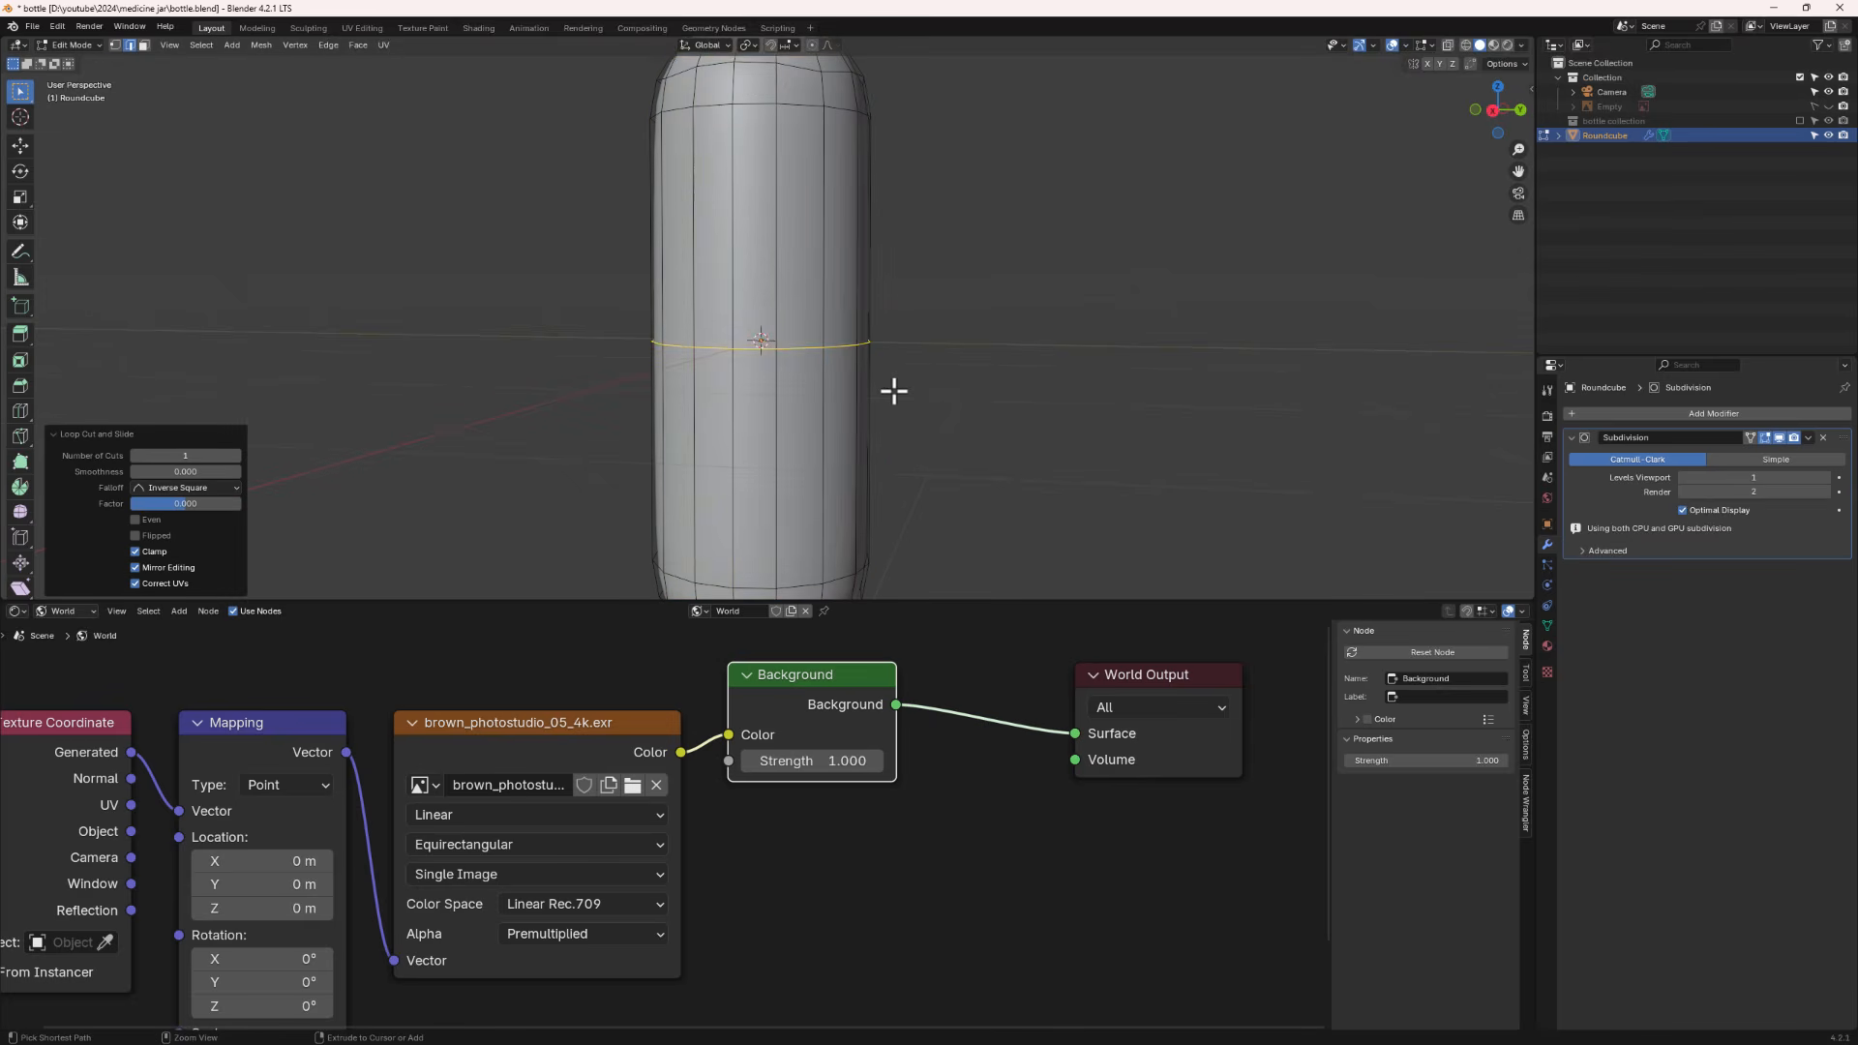
pyautogui.hotkey('ctrl', 'b')
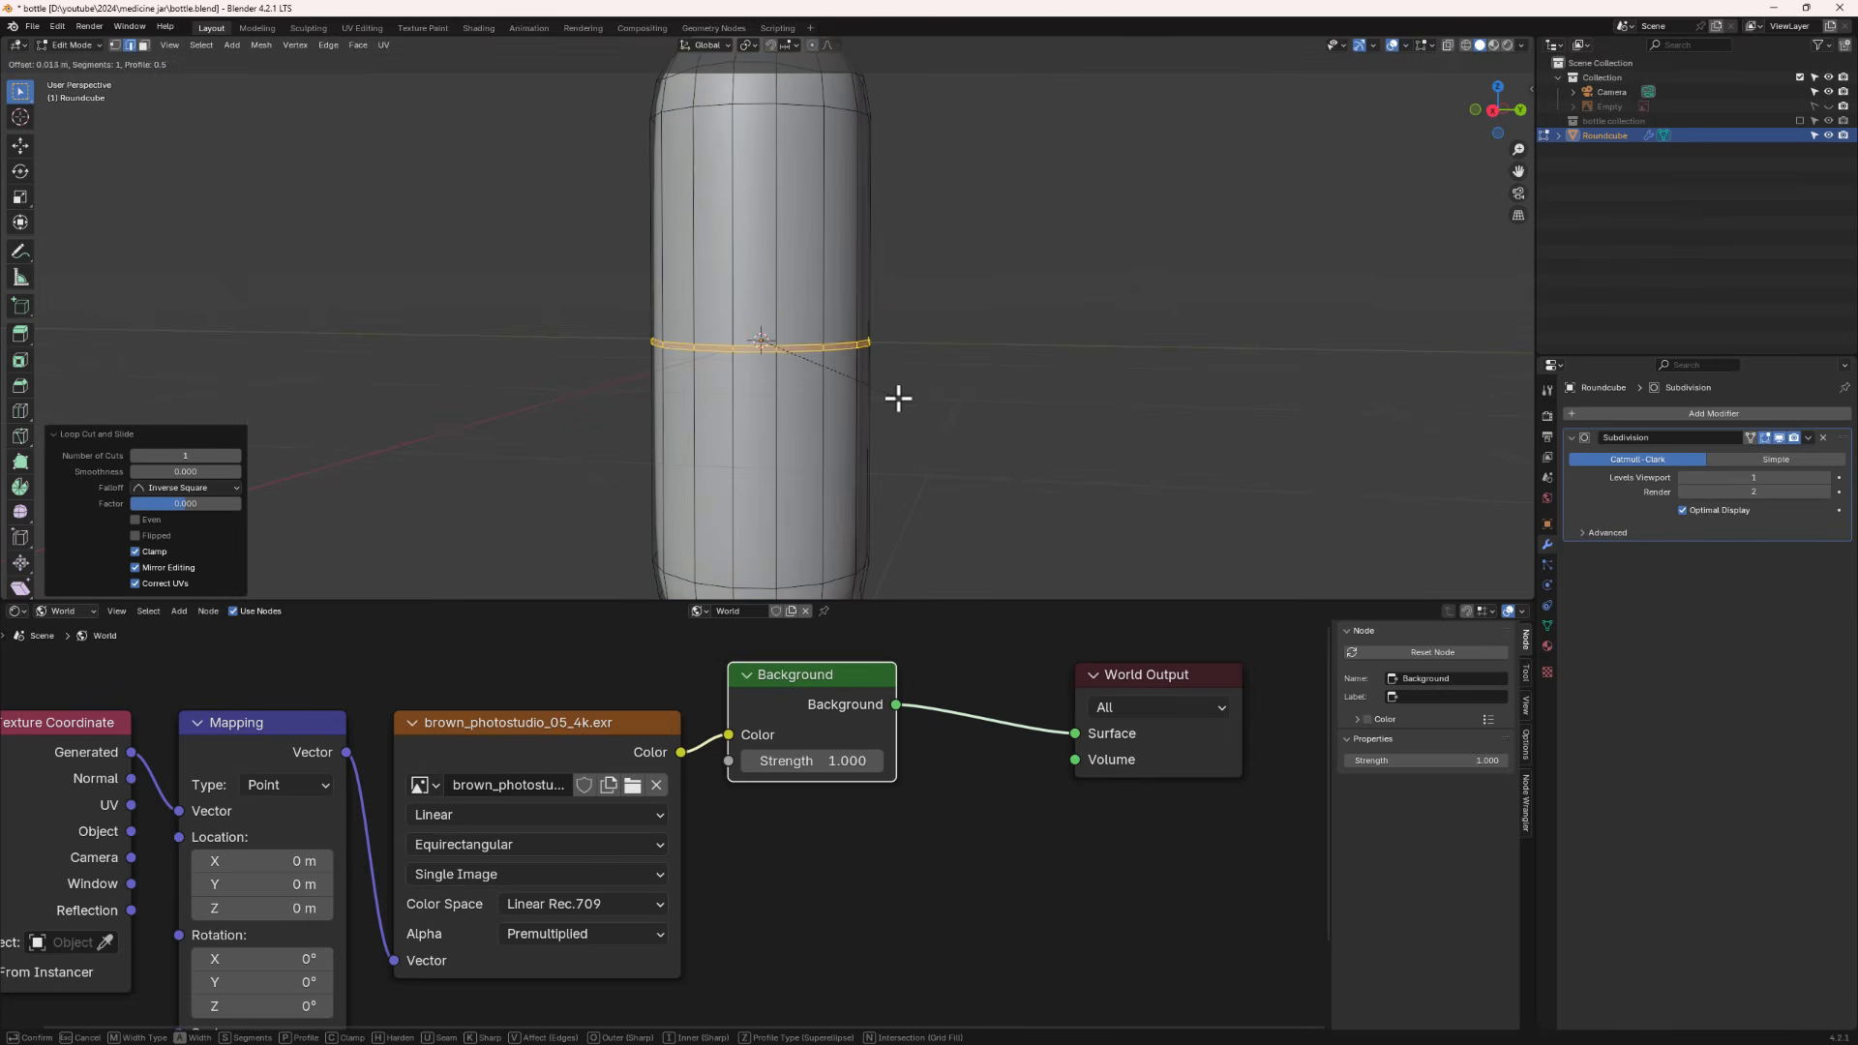
pyautogui.click(896, 396)
# - Select one edge loop of the bevelled band and scale it up by 1.04 to form a raised ring
pyautogui.scroll(3, 672, 324)
pyautogui.scroll(2, 673, 324)
pyautogui.click(677, 365)
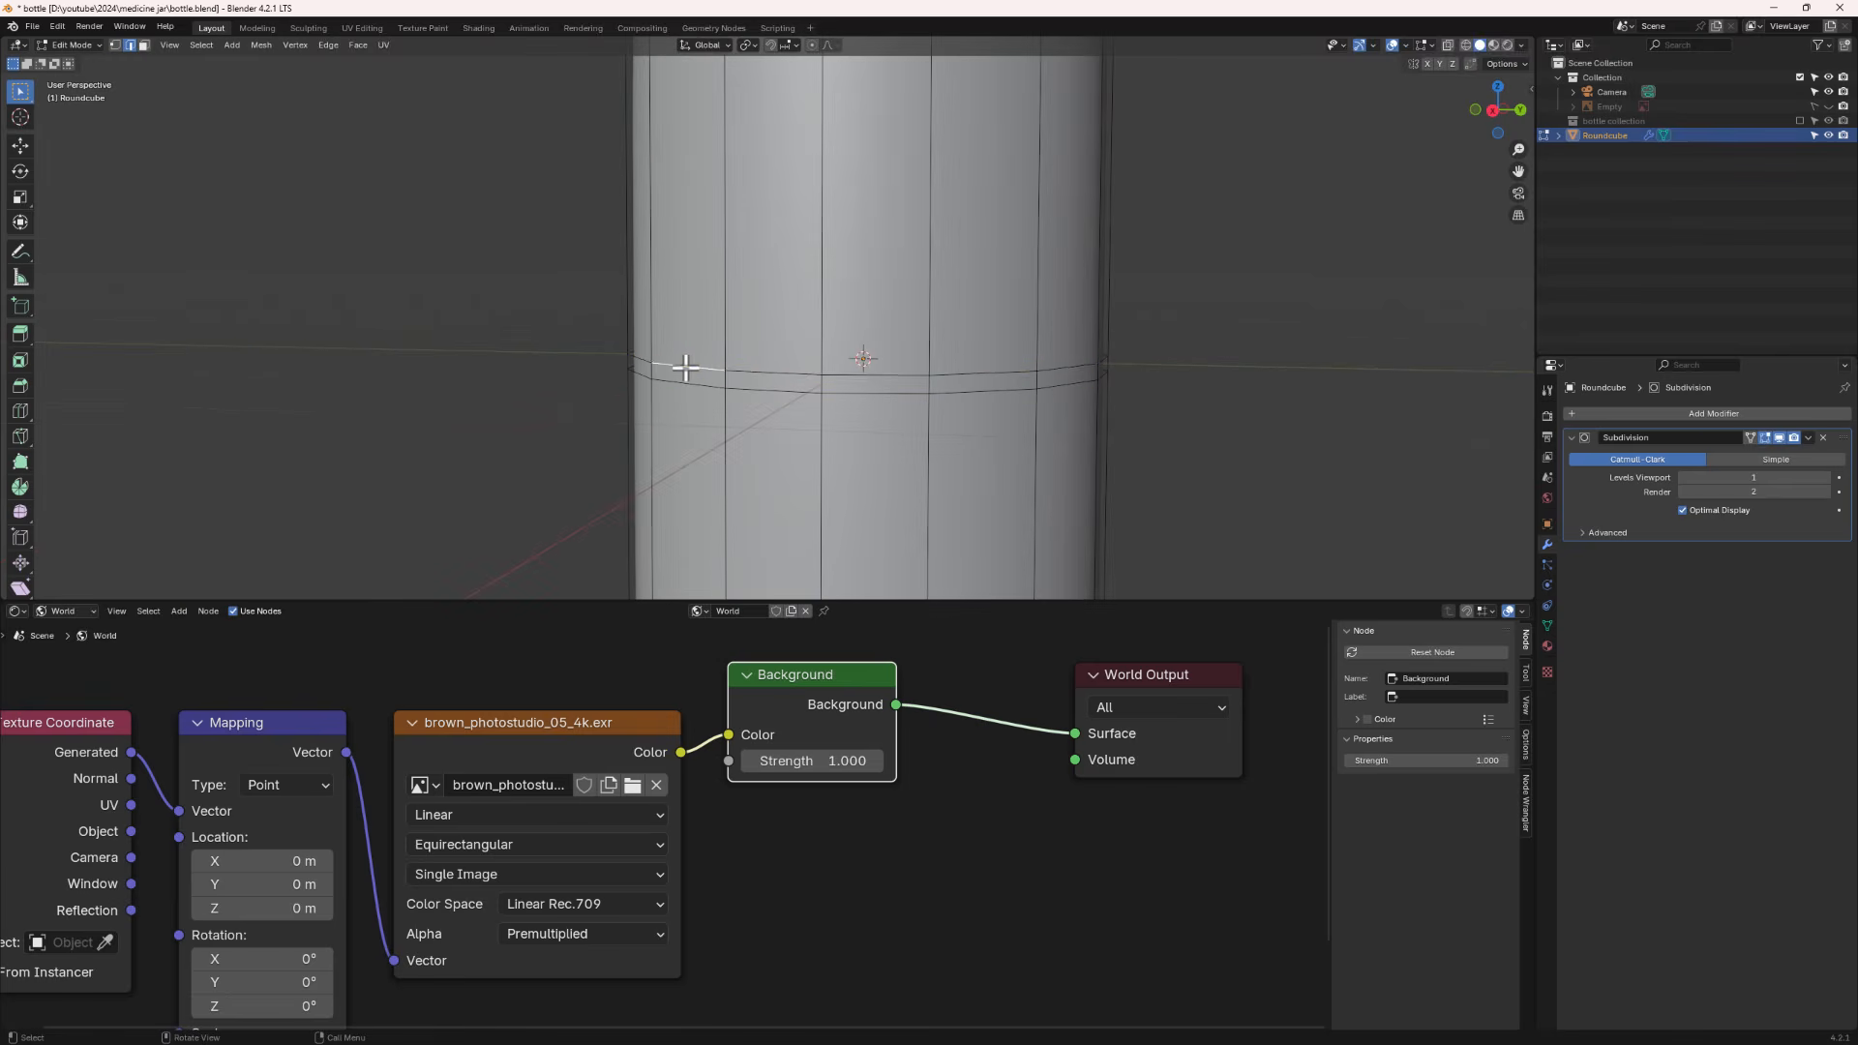
pyautogui.keyDown('alt'); pyautogui.click(686, 367); pyautogui.keyUp('alt')
pyautogui.press('s')
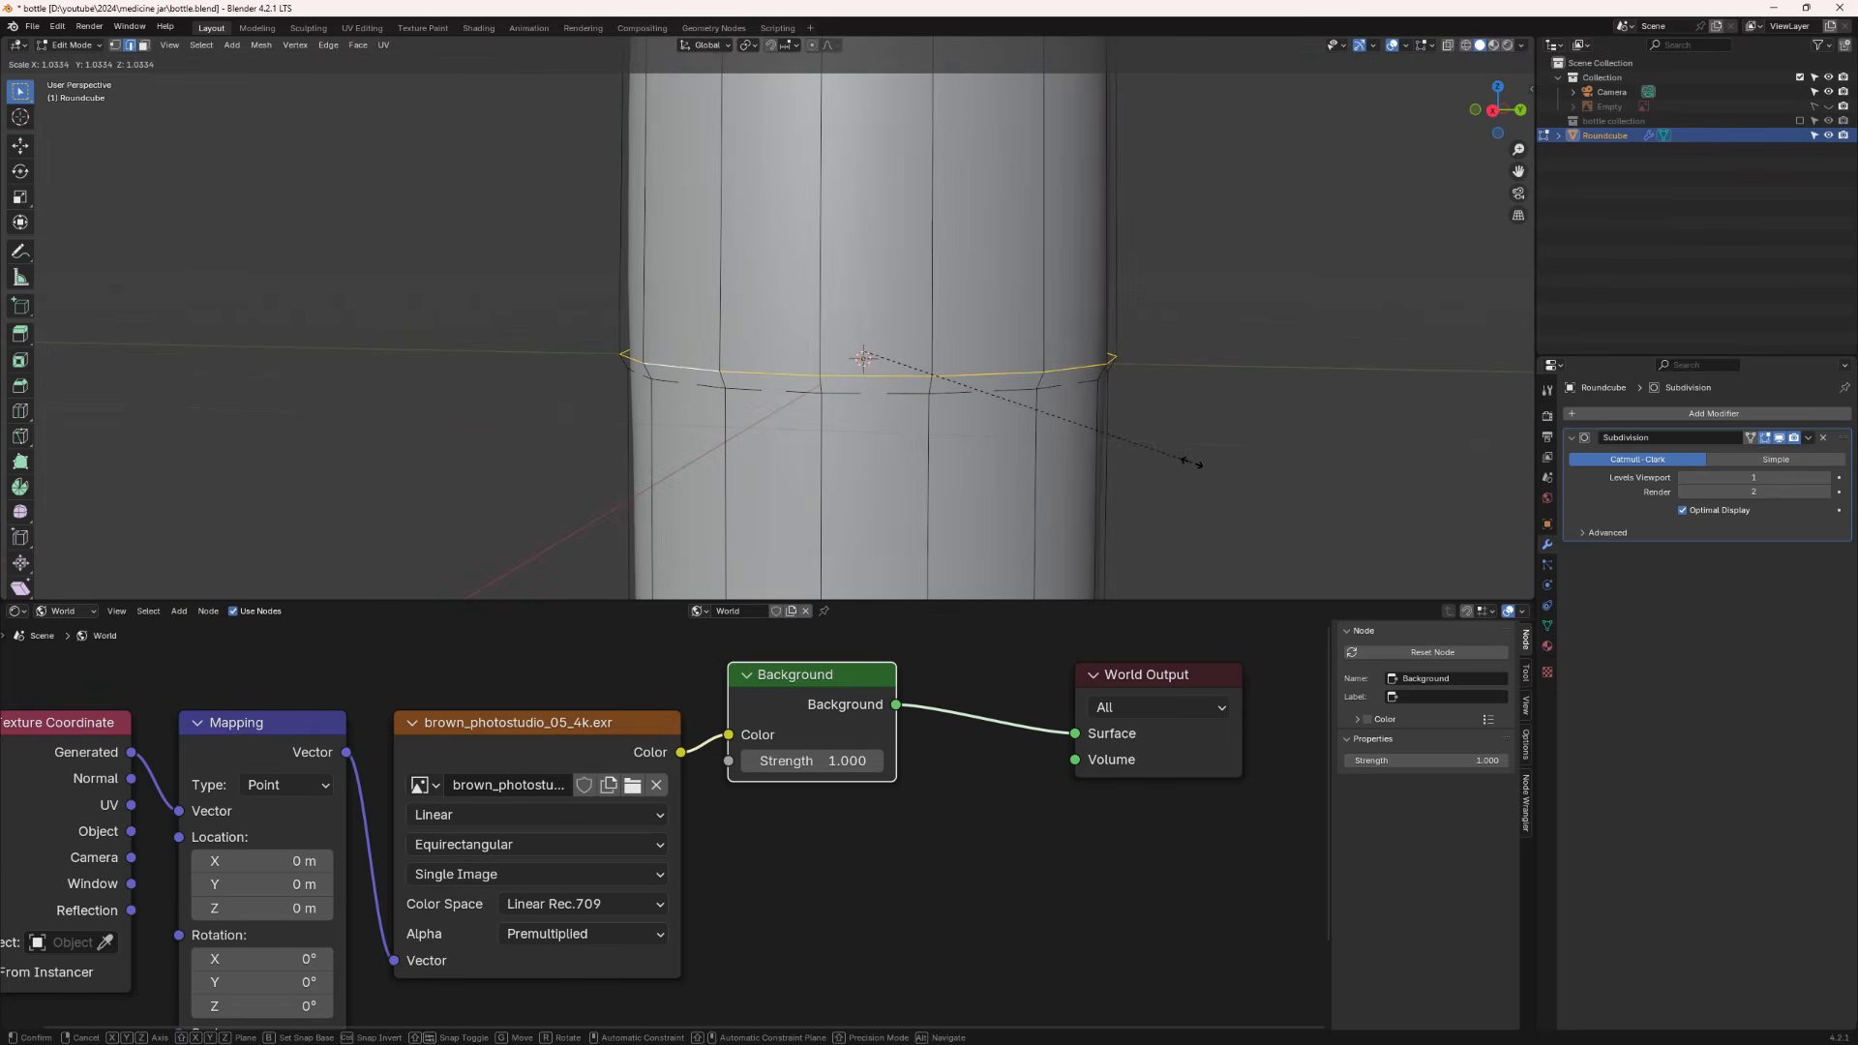
pyautogui.click(1185, 459)
# - Slide the selected ring loop along the capsule's surface with Edge Slide
pyautogui.moveTo(1063, 459); pyautogui.dragTo(733, 315, button='middle')
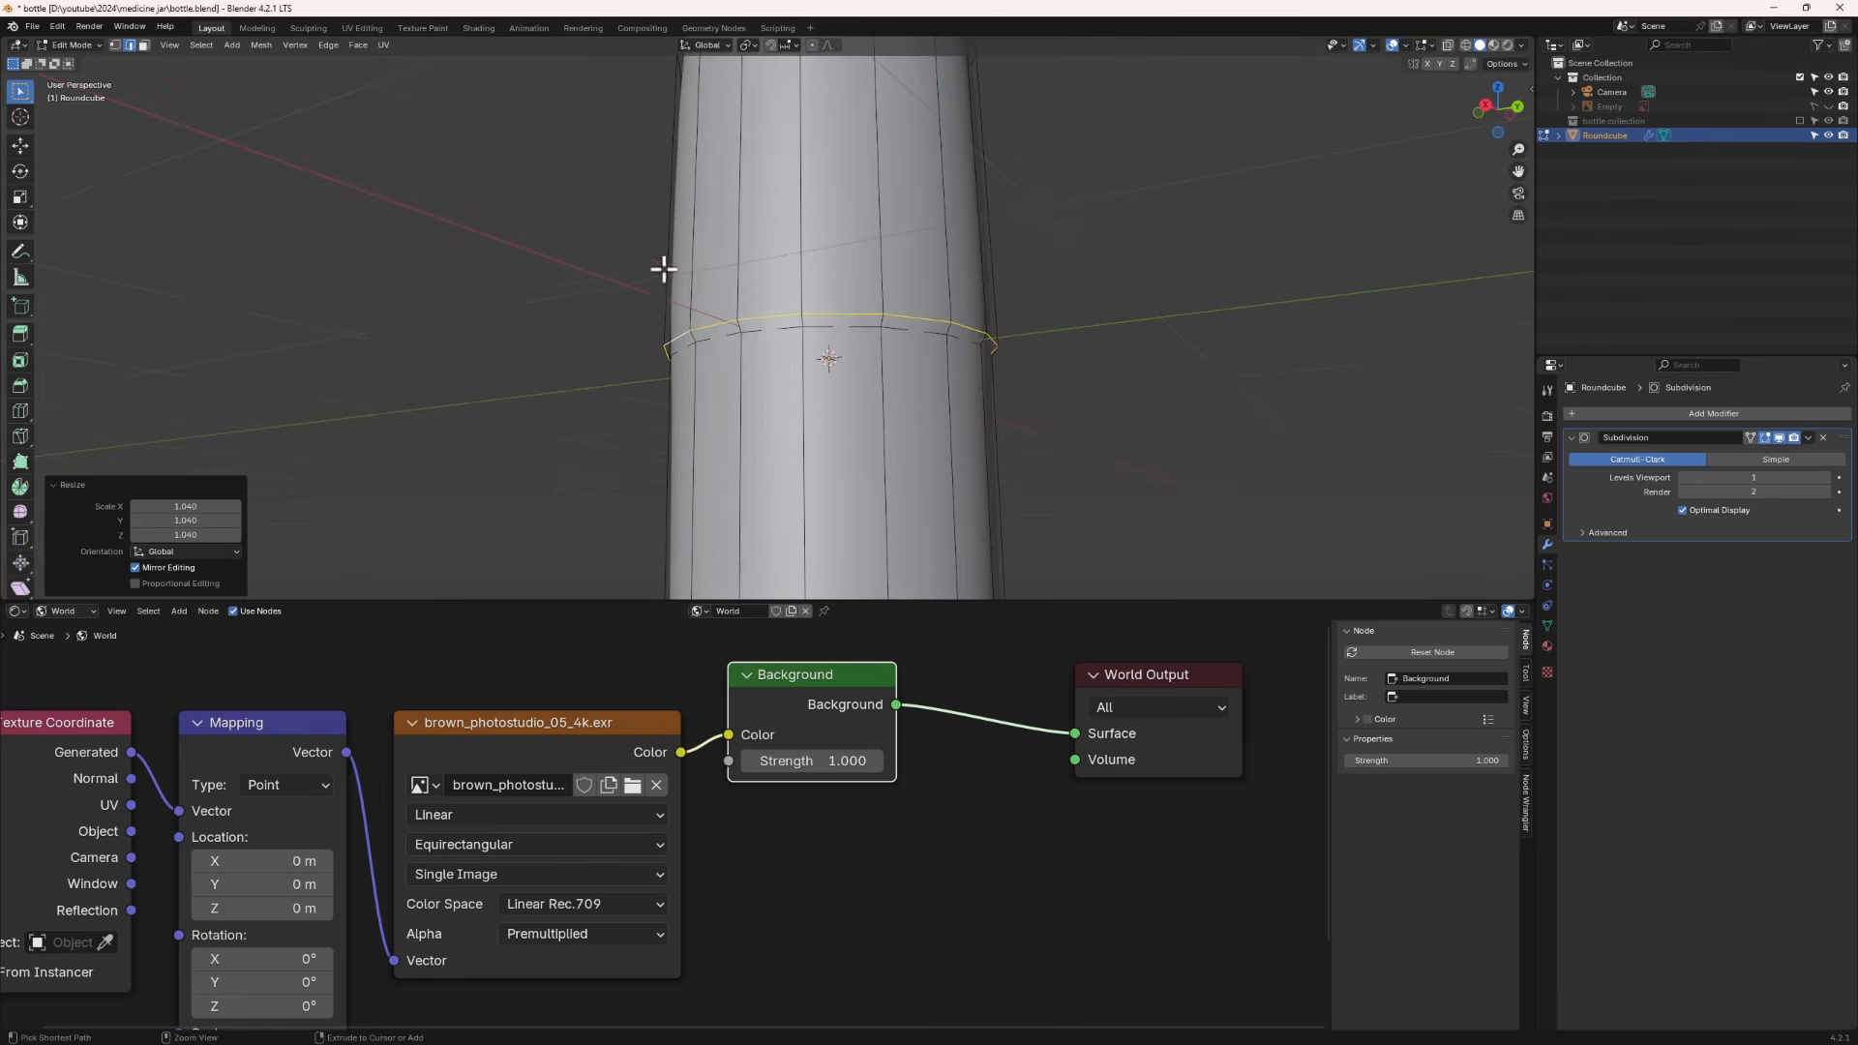
pyautogui.press('g')
pyautogui.press('g')
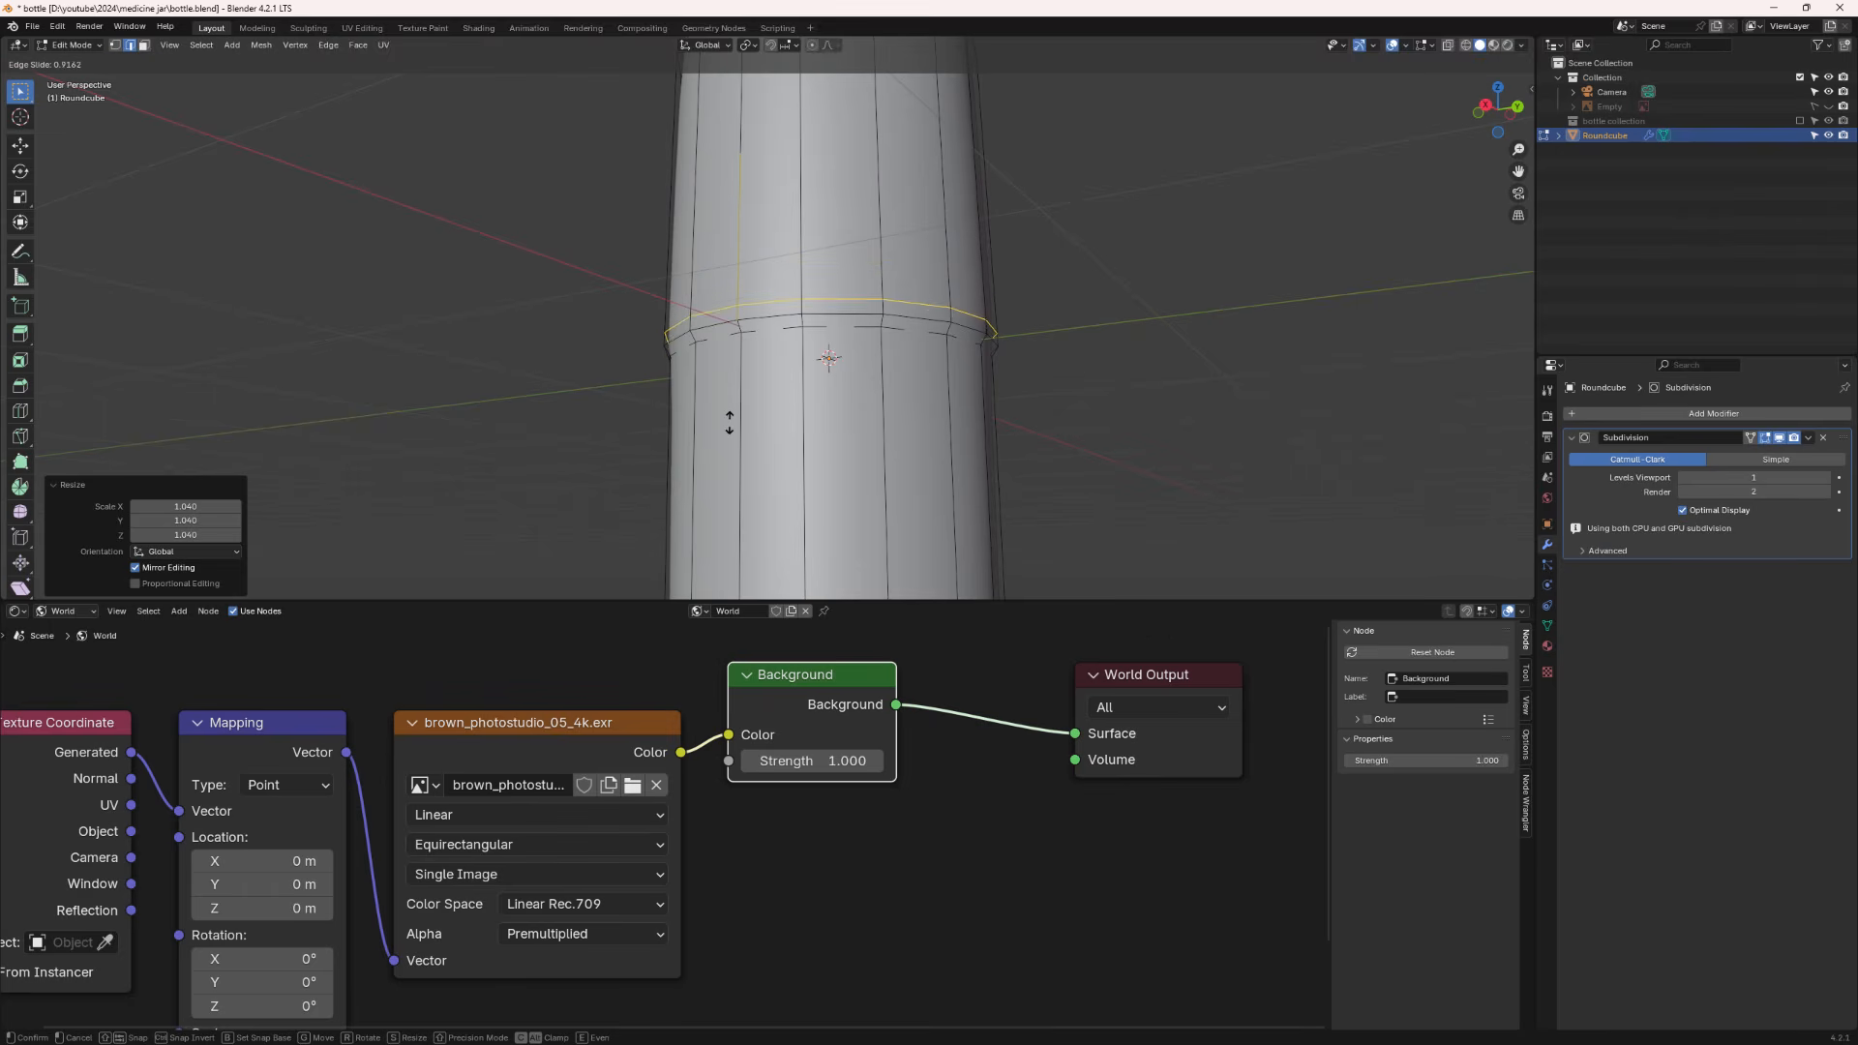
pyautogui.click(730, 426)
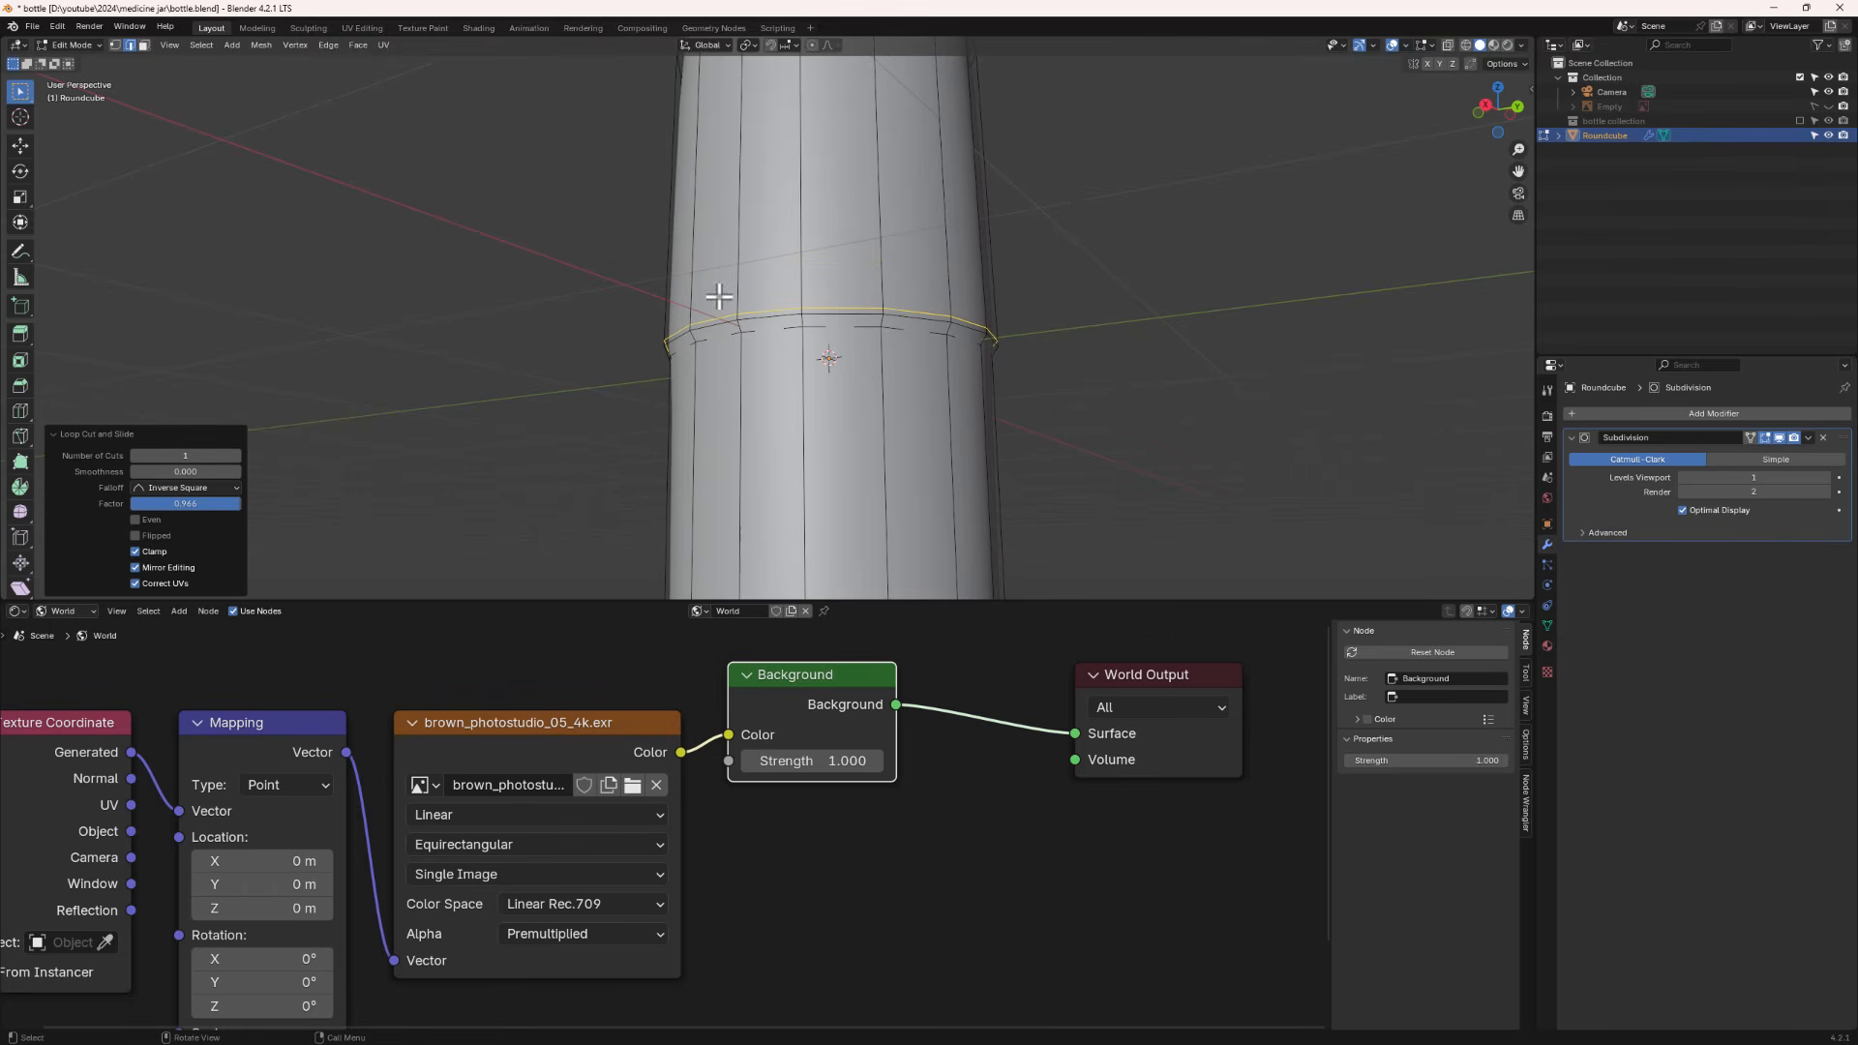
# - Add a supporting loop cut just above the raised ring, sliding it close to the ring
pyautogui.scroll(3, 830, 350)
pyautogui.hotkey('ctrl', 'r')
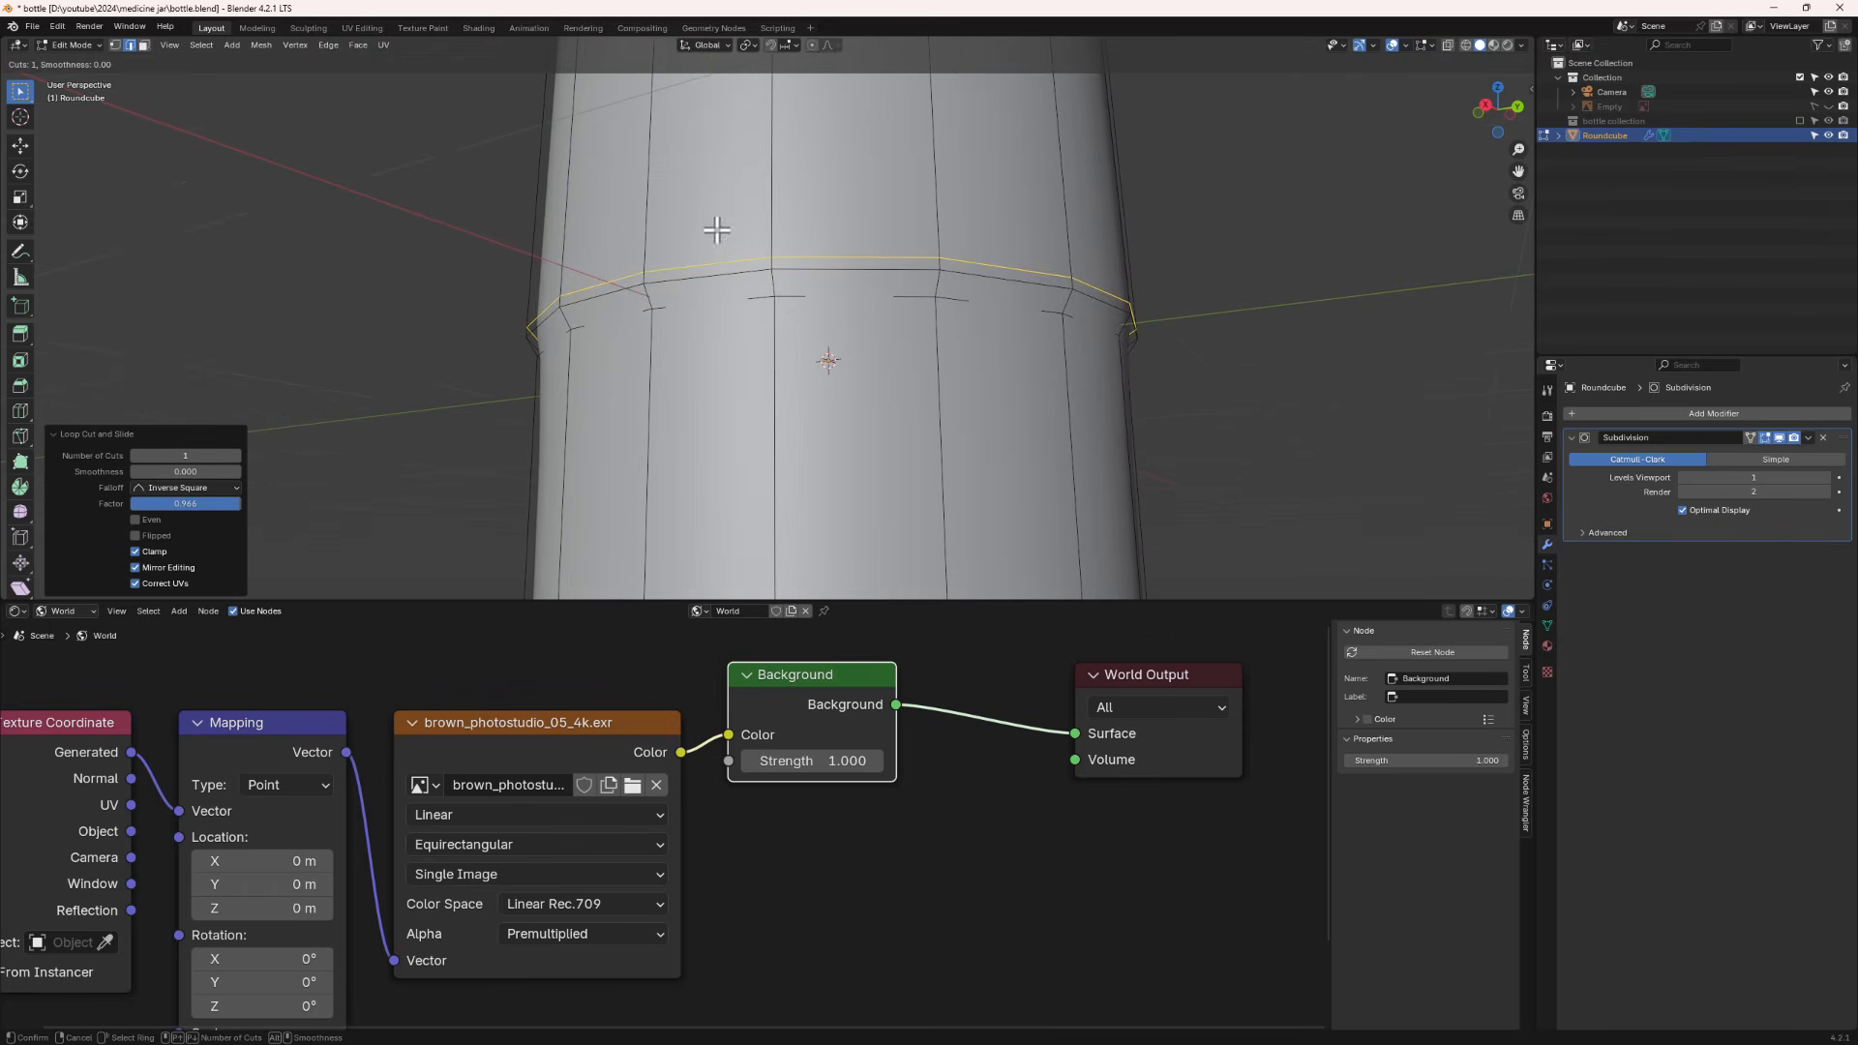
pyautogui.click(772, 280)
pyautogui.click(773, 280)
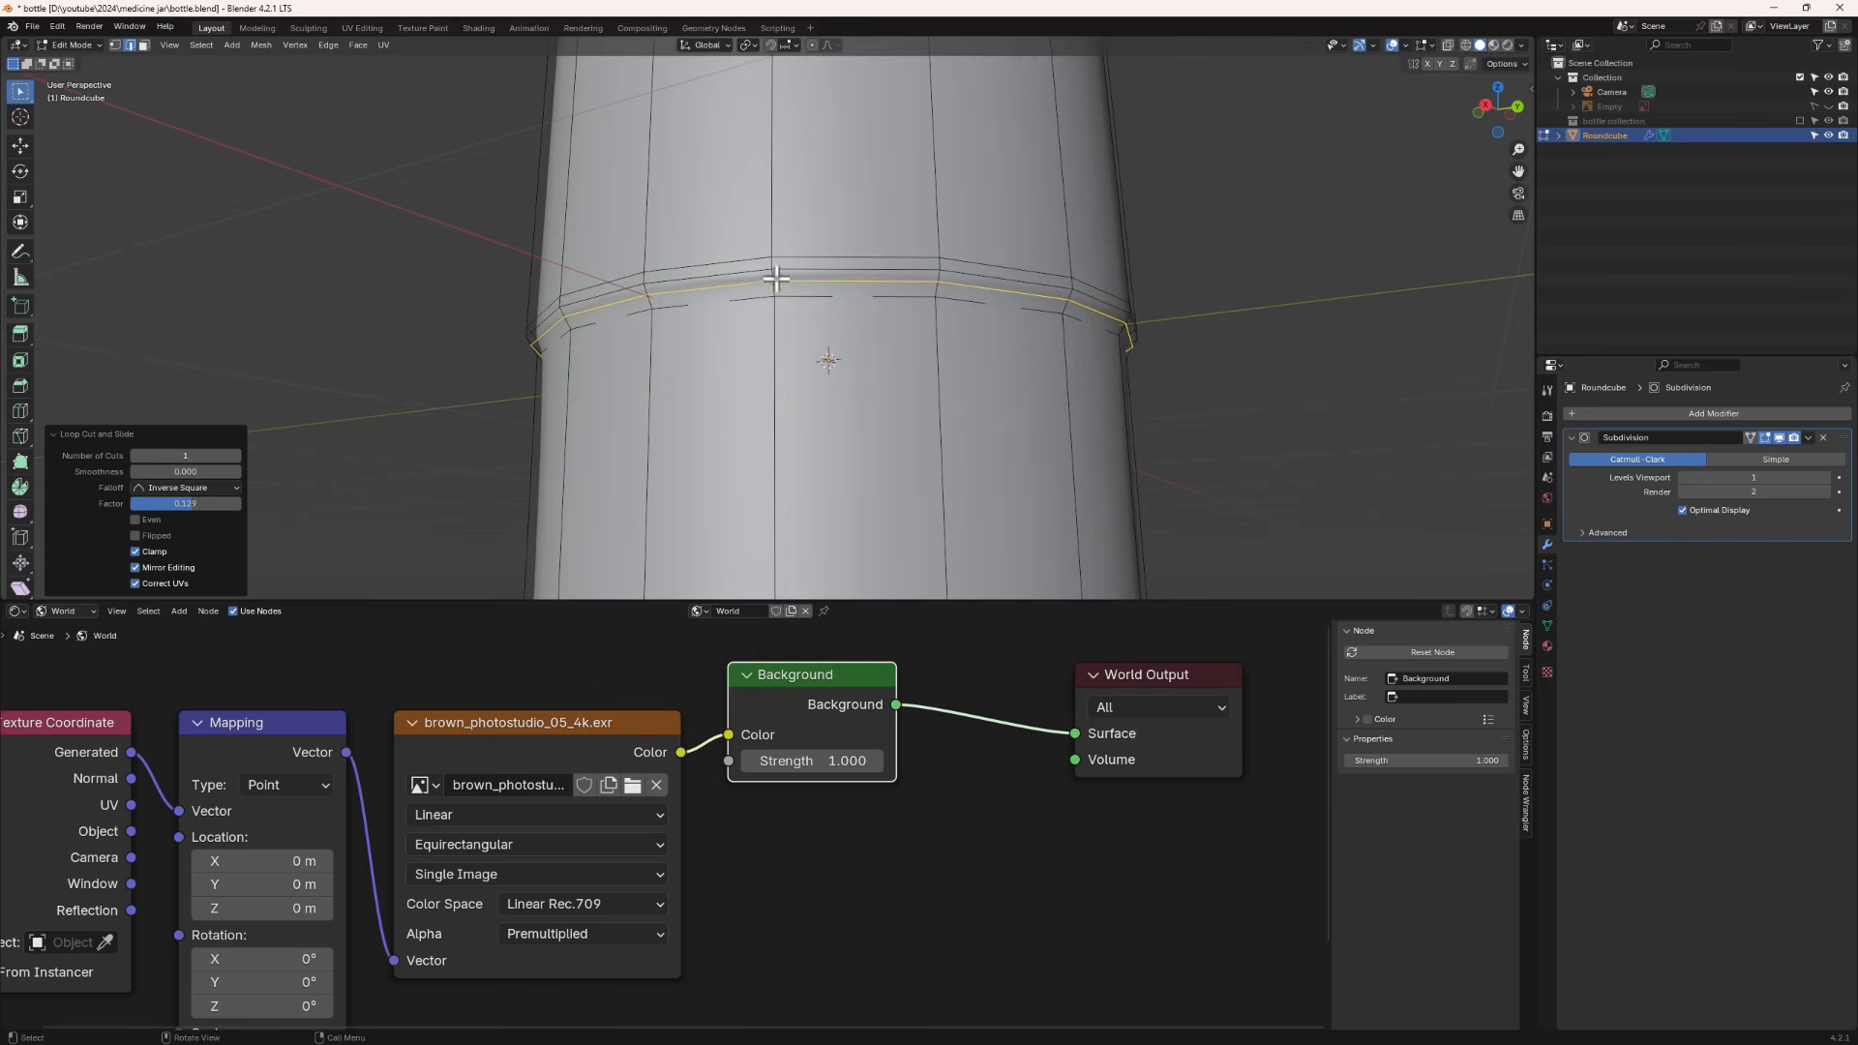
# - Preview the smoothed capsule, then add a loop cut across its upper half without sliding it
pyautogui.press('Tab')
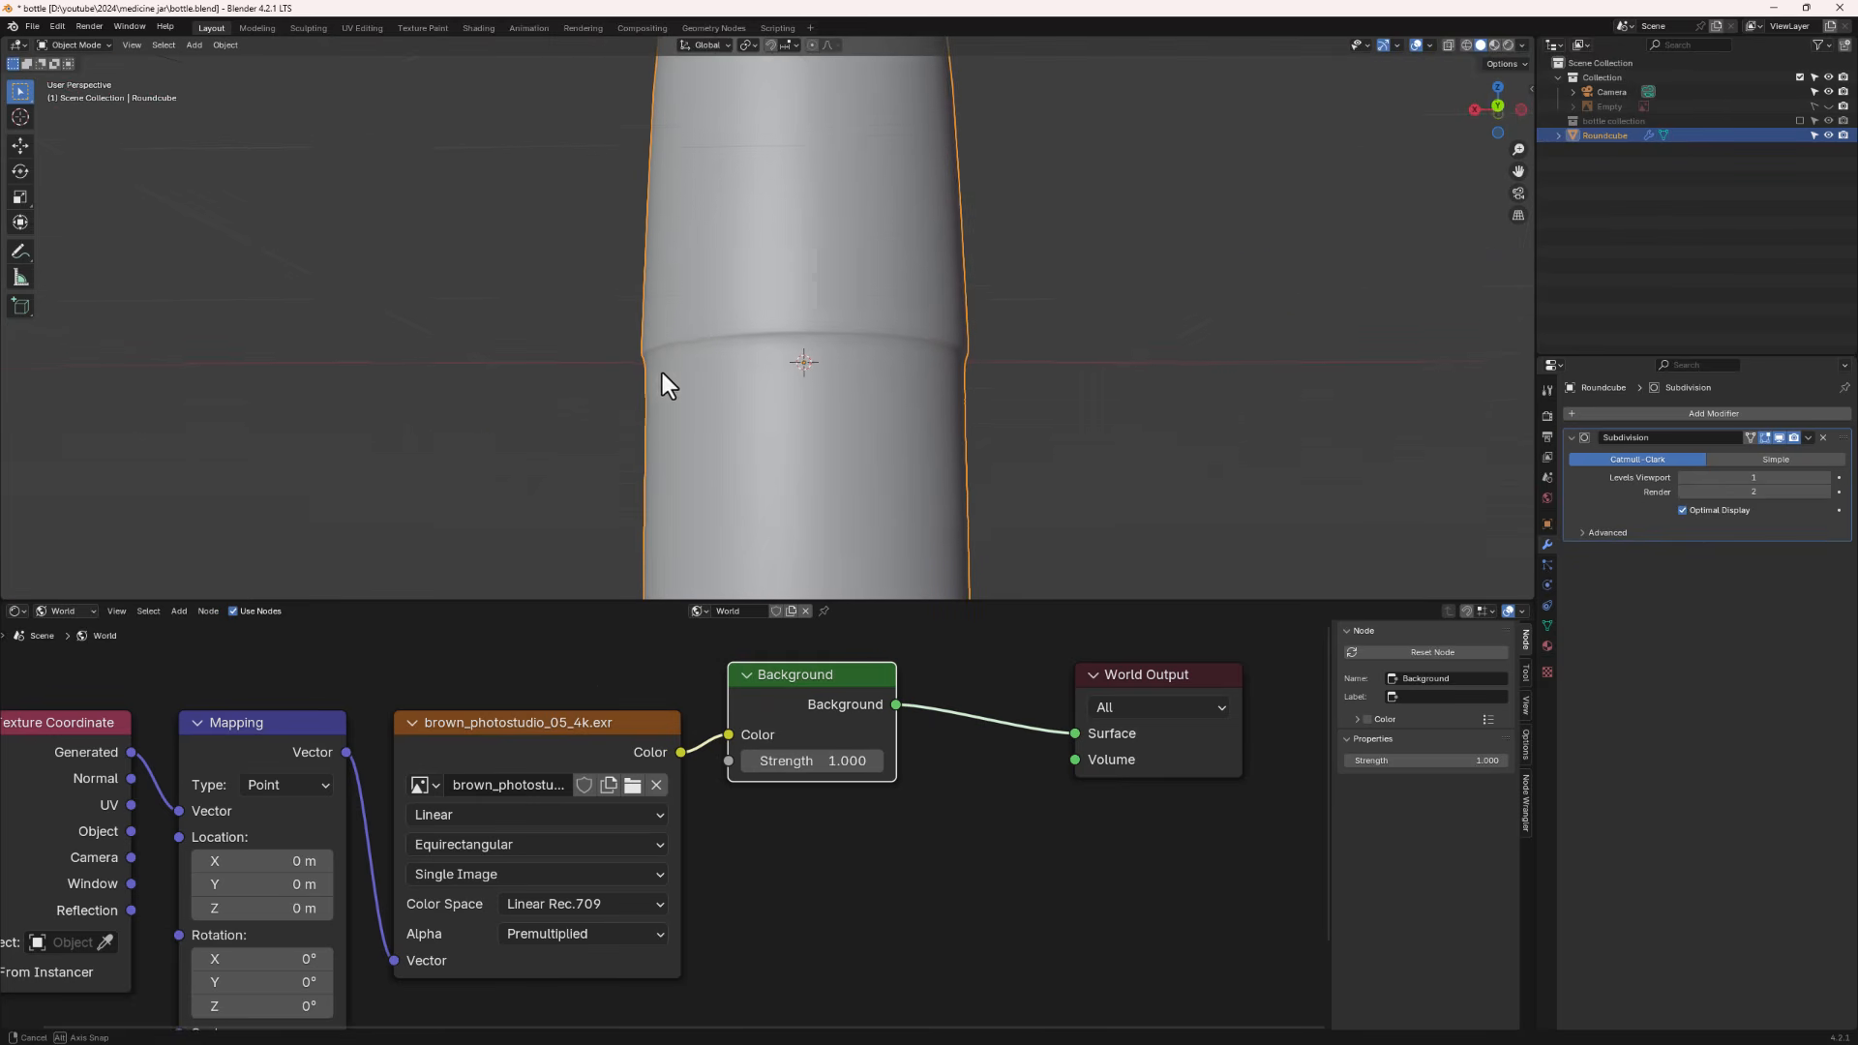
pyautogui.moveTo(867, 344); pyautogui.dragTo(833, 358, button='middle')
pyautogui.press('Tab')
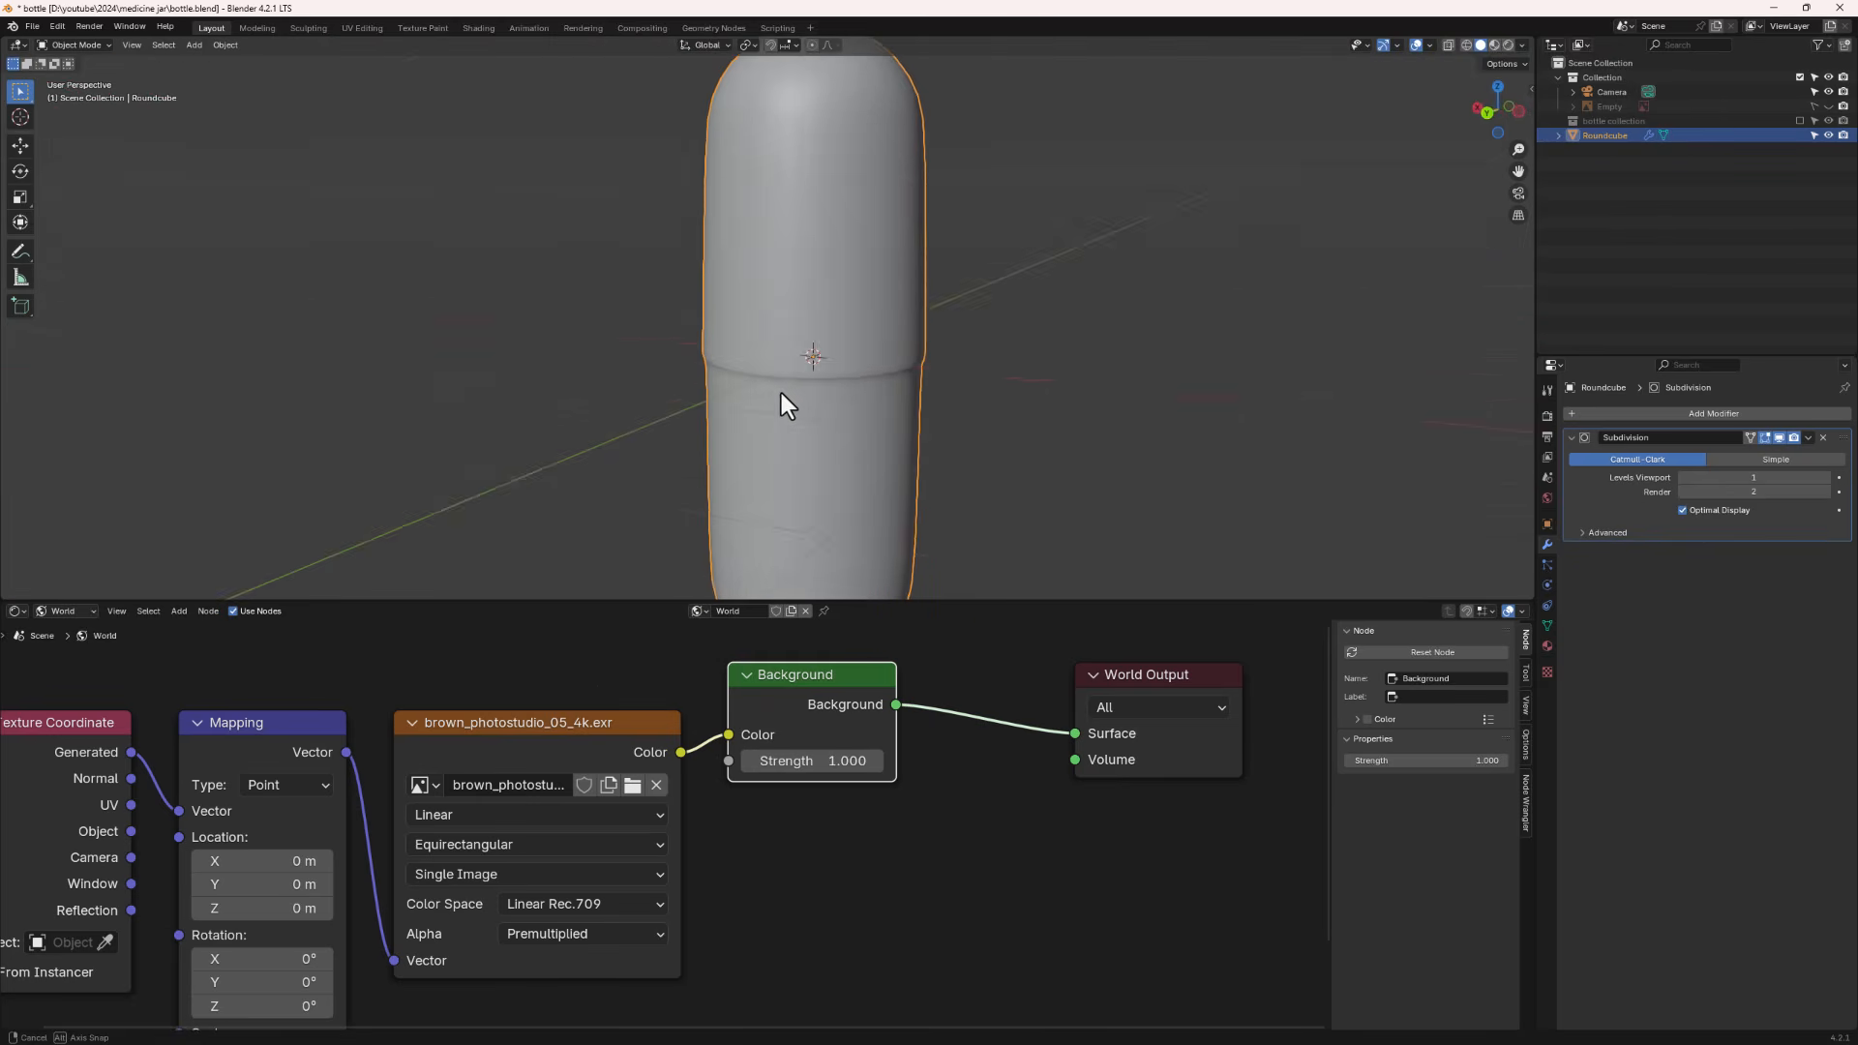
pyautogui.keyDown('alt'); pyautogui.click(832, 366); pyautogui.keyUp('alt')
pyautogui.hotkey('ctrl', 'r')
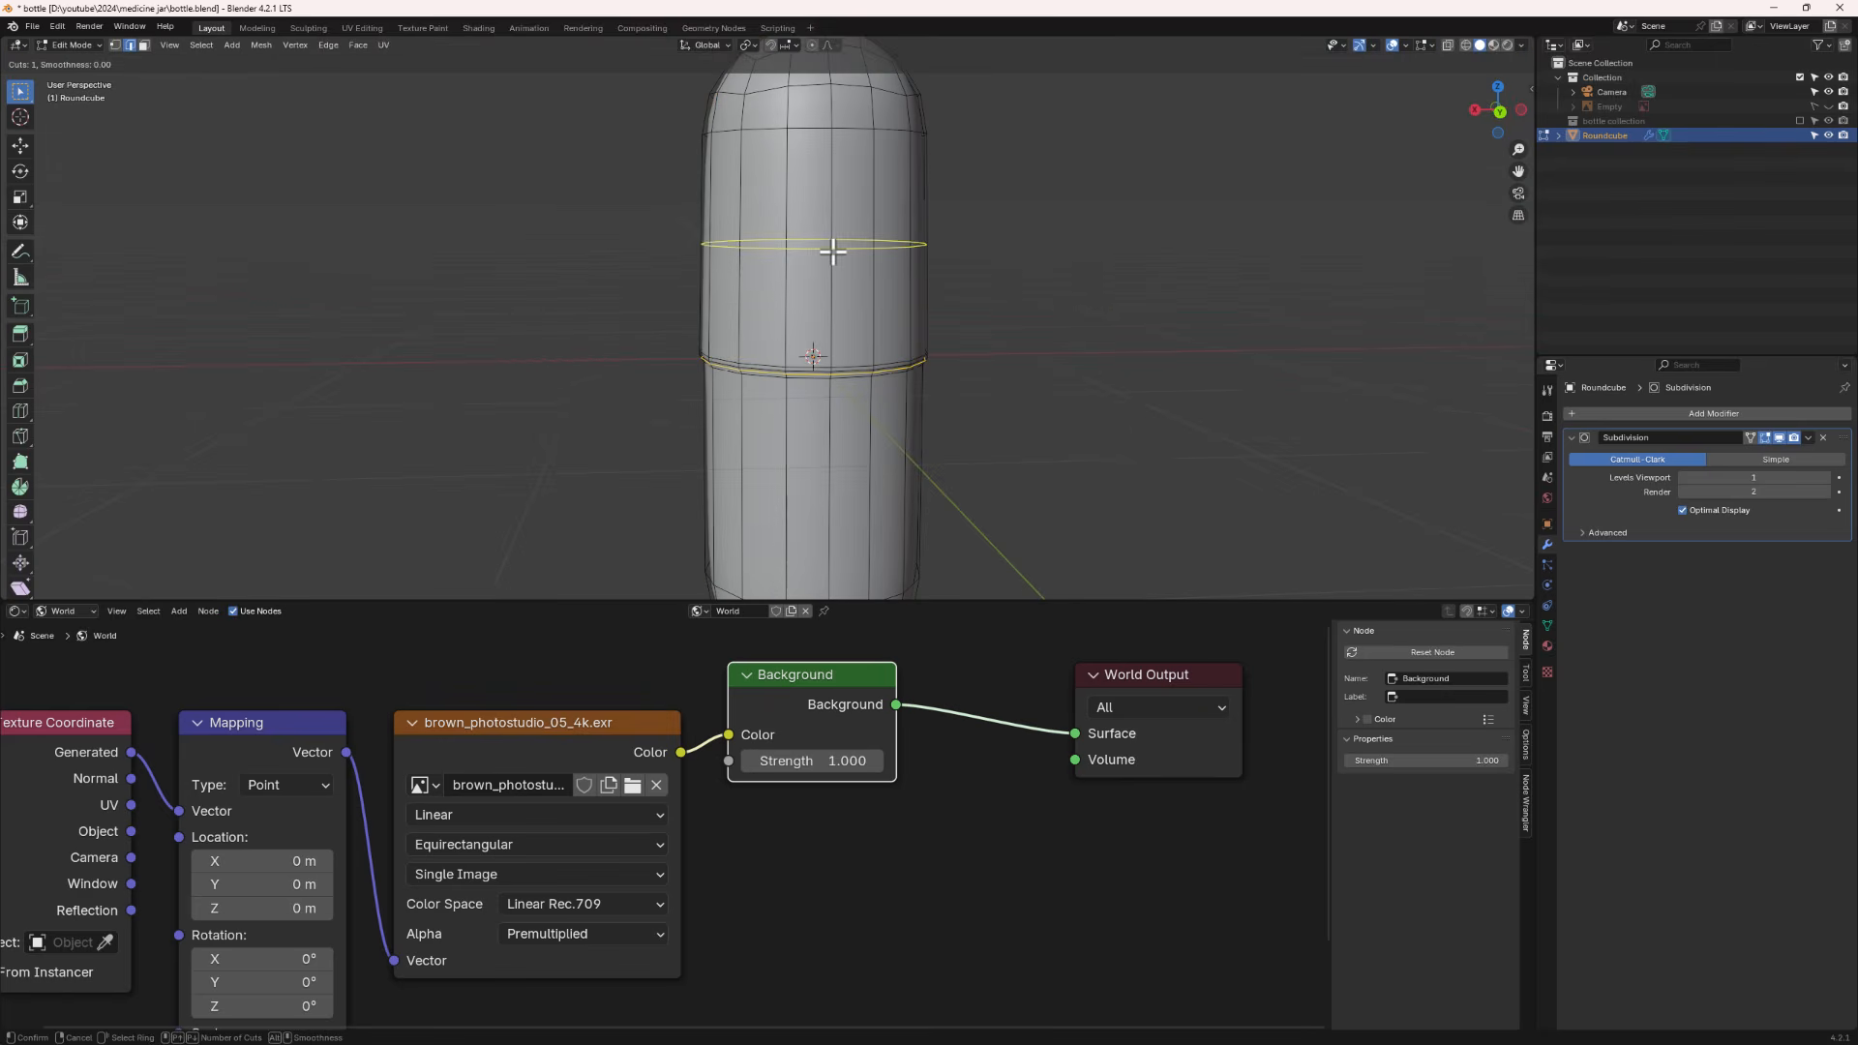
pyautogui.click(833, 247)
pyautogui.rightClick(836, 257)
# - Leave Edit Mode and examine the smoothed capsule's shape from several angles
pyautogui.hotkey('ctrl', 'r')
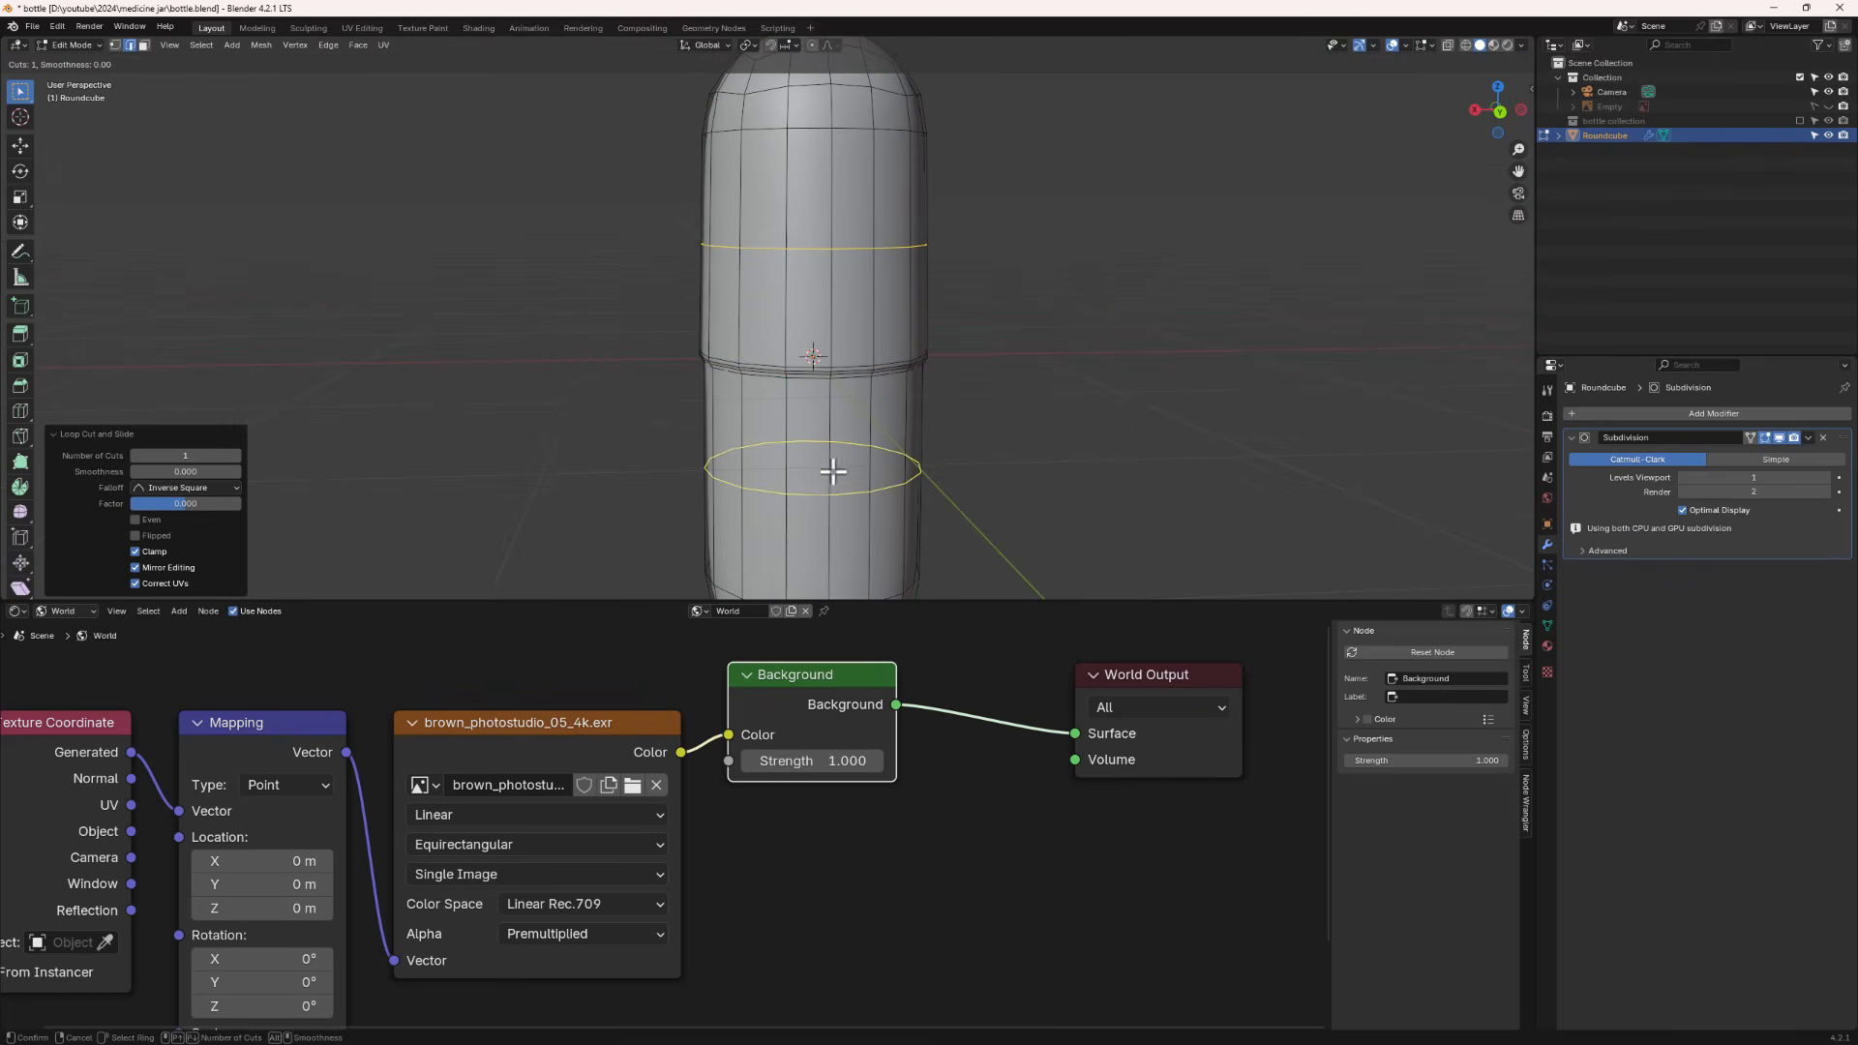
pyautogui.press('Escape')
pyautogui.press('Tab')
pyautogui.scroll(-3, 944, 460)
pyautogui.moveTo(943, 457); pyautogui.dragTo(880, 441, button='middle')
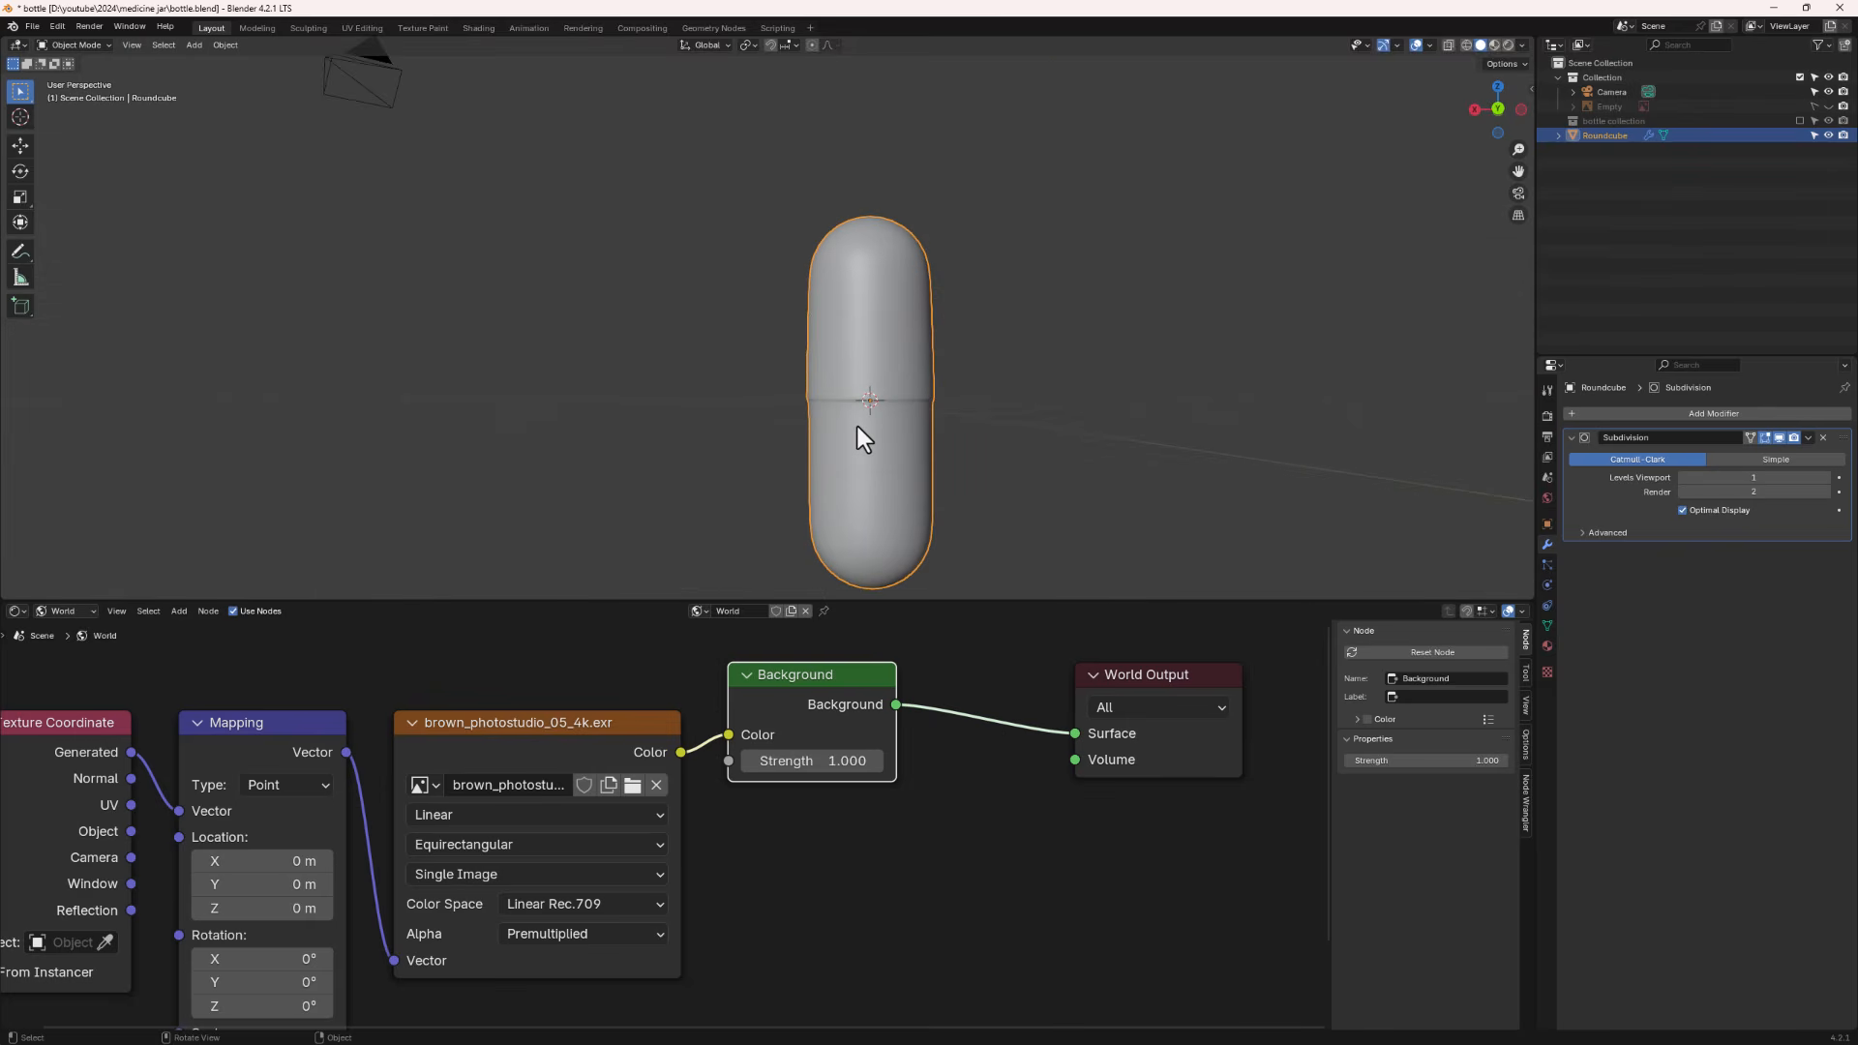
pyautogui.scroll(3, 770, 358)
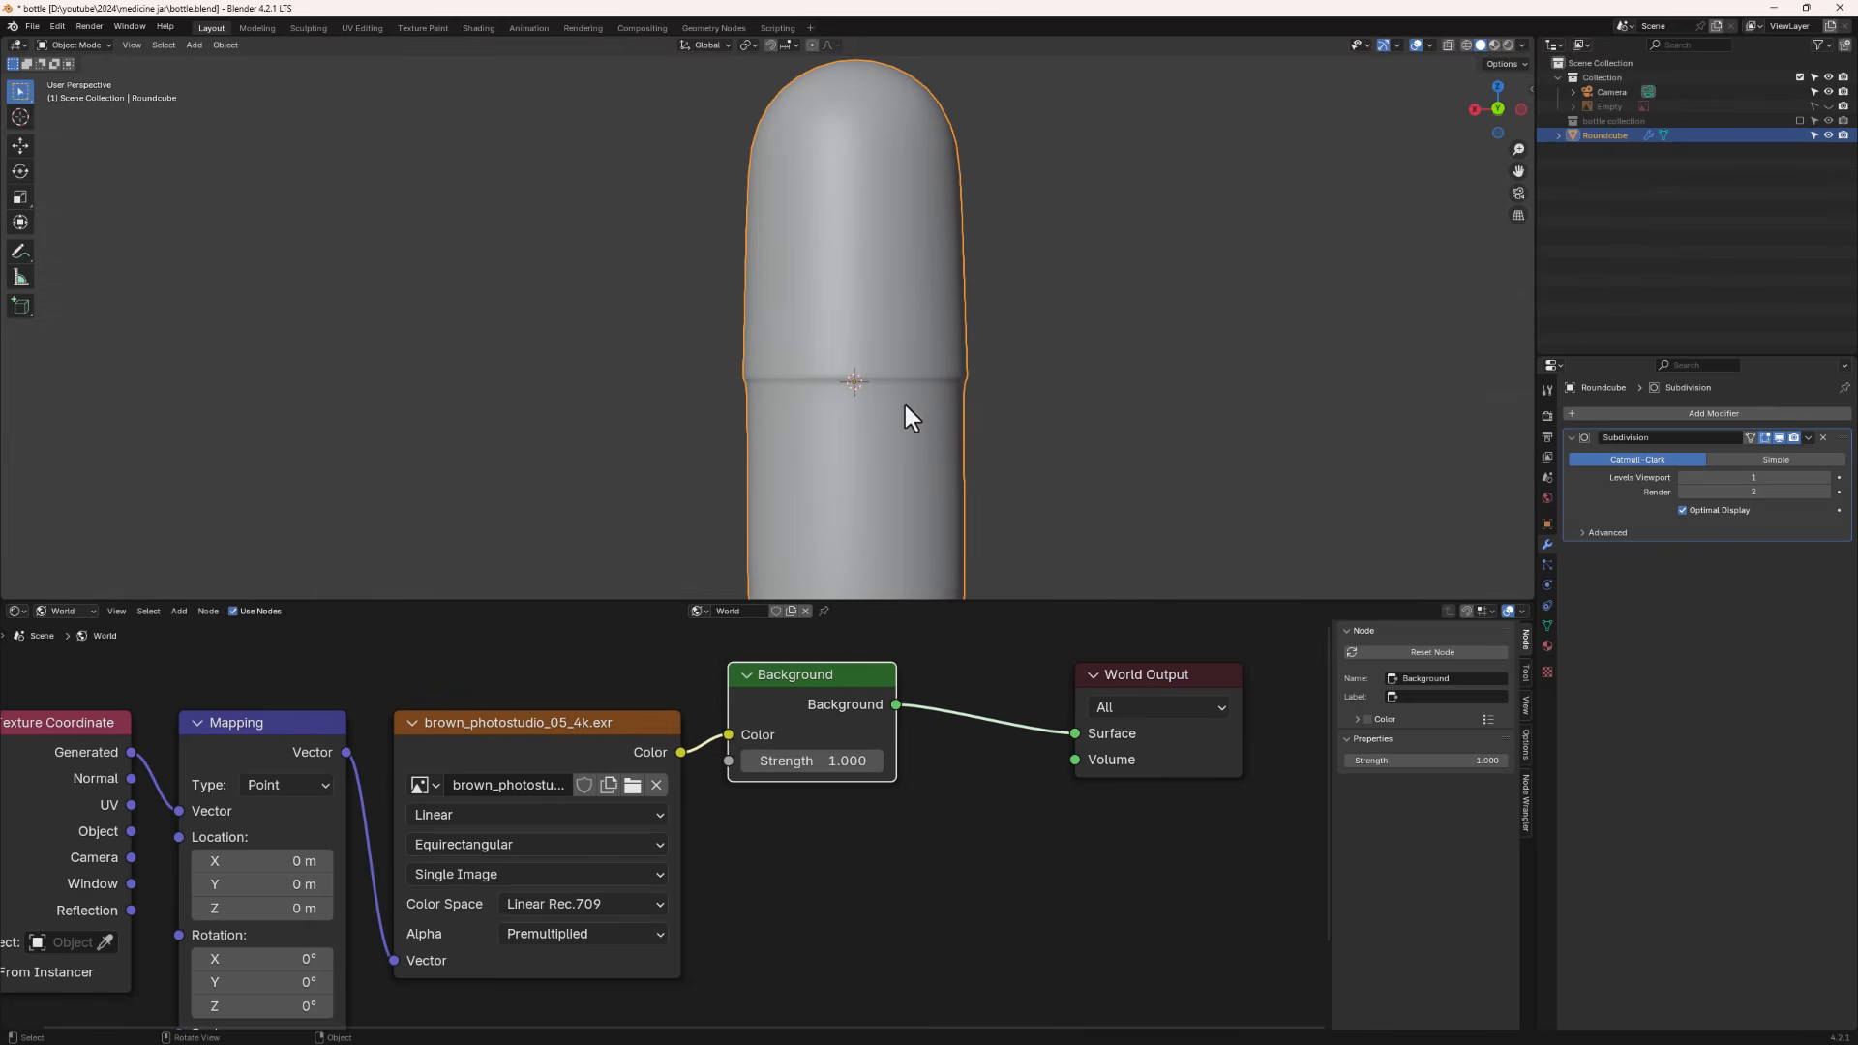
pyautogui.scroll(-3, 871, 411)
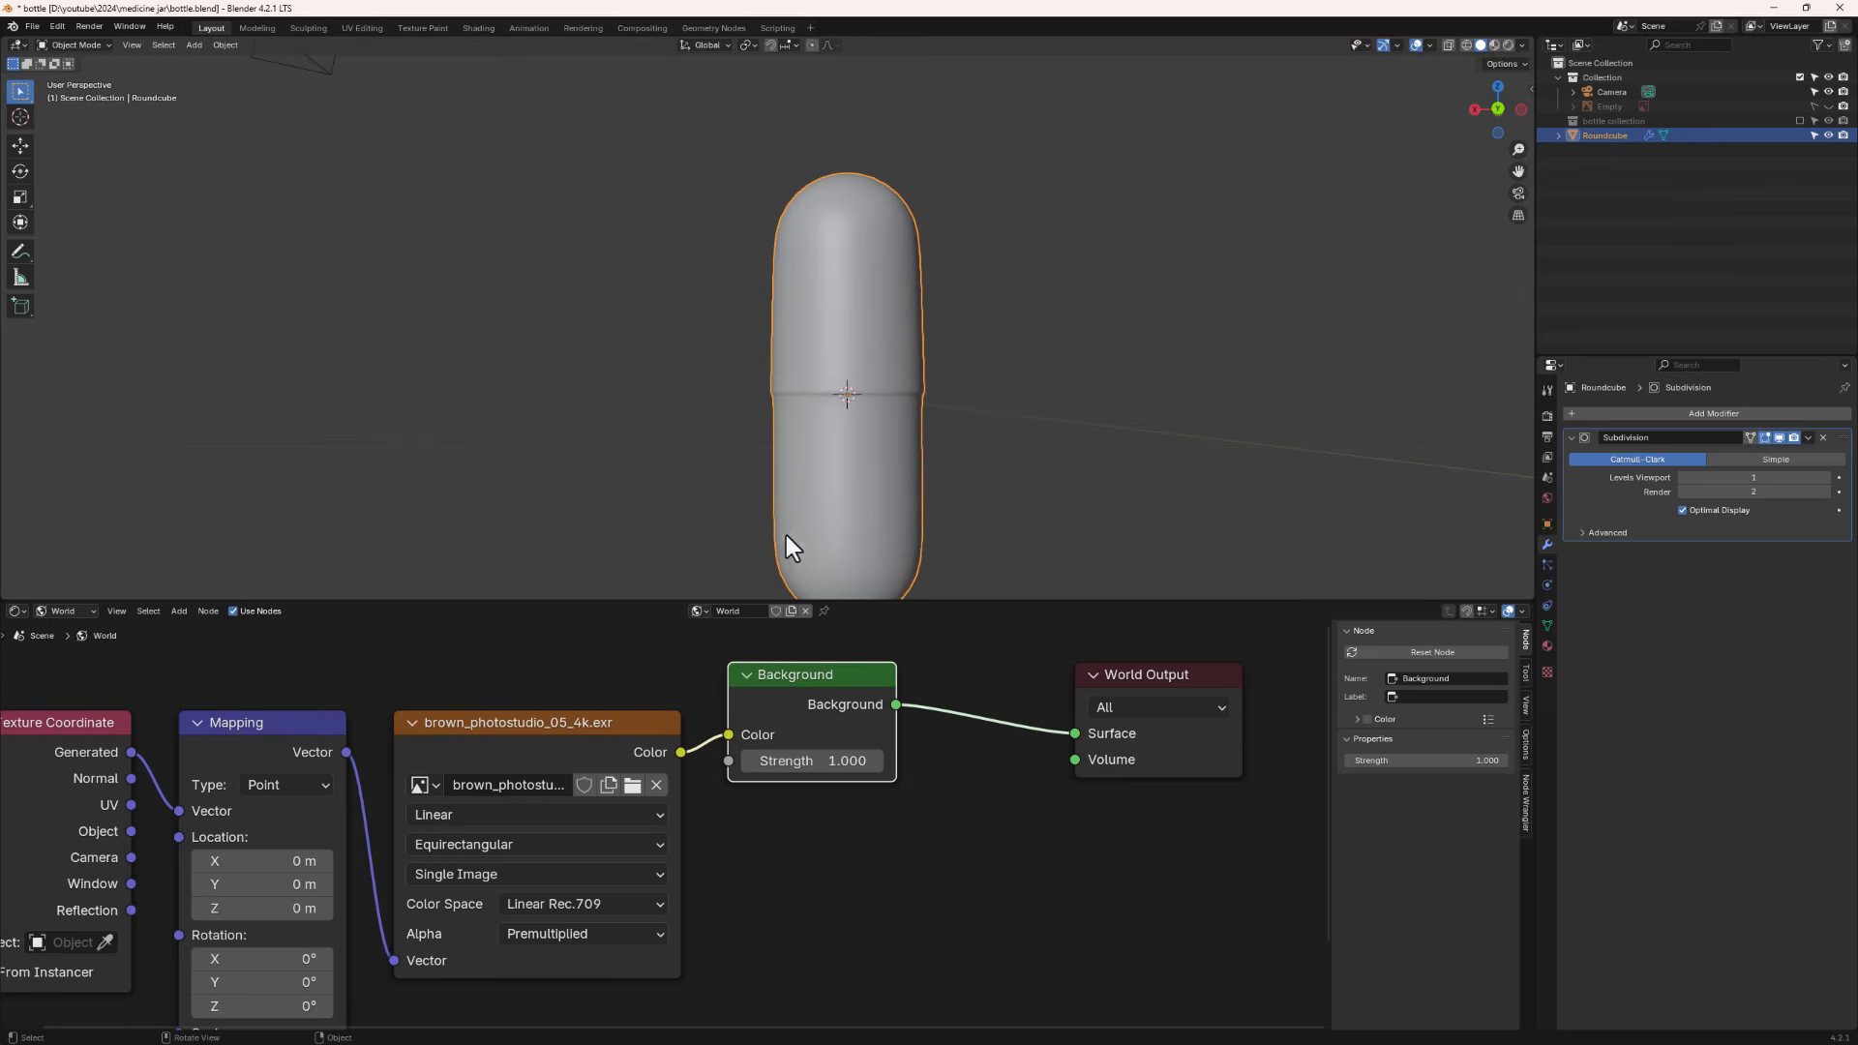
pyautogui.moveTo(803, 404); pyautogui.dragTo(816, 379, button='middle')
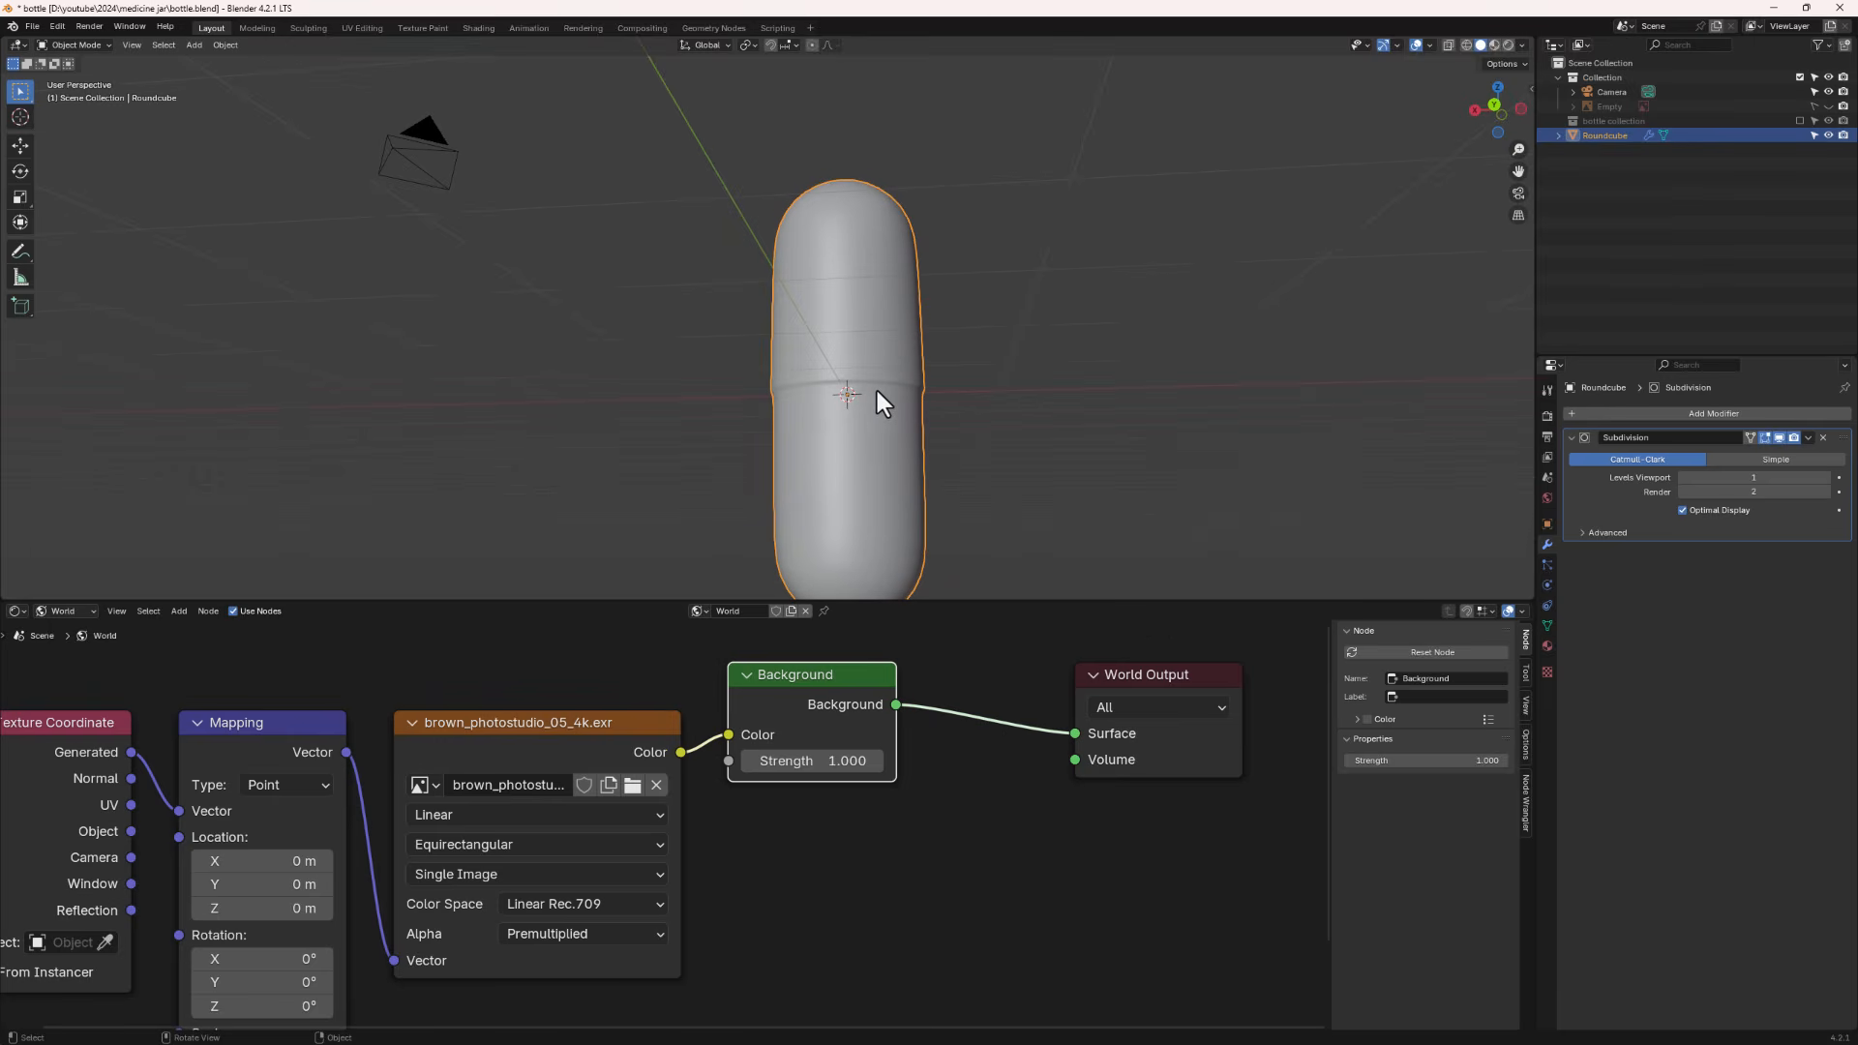
pyautogui.moveTo(884, 449); pyautogui.dragTo(830, 357, button='middle')
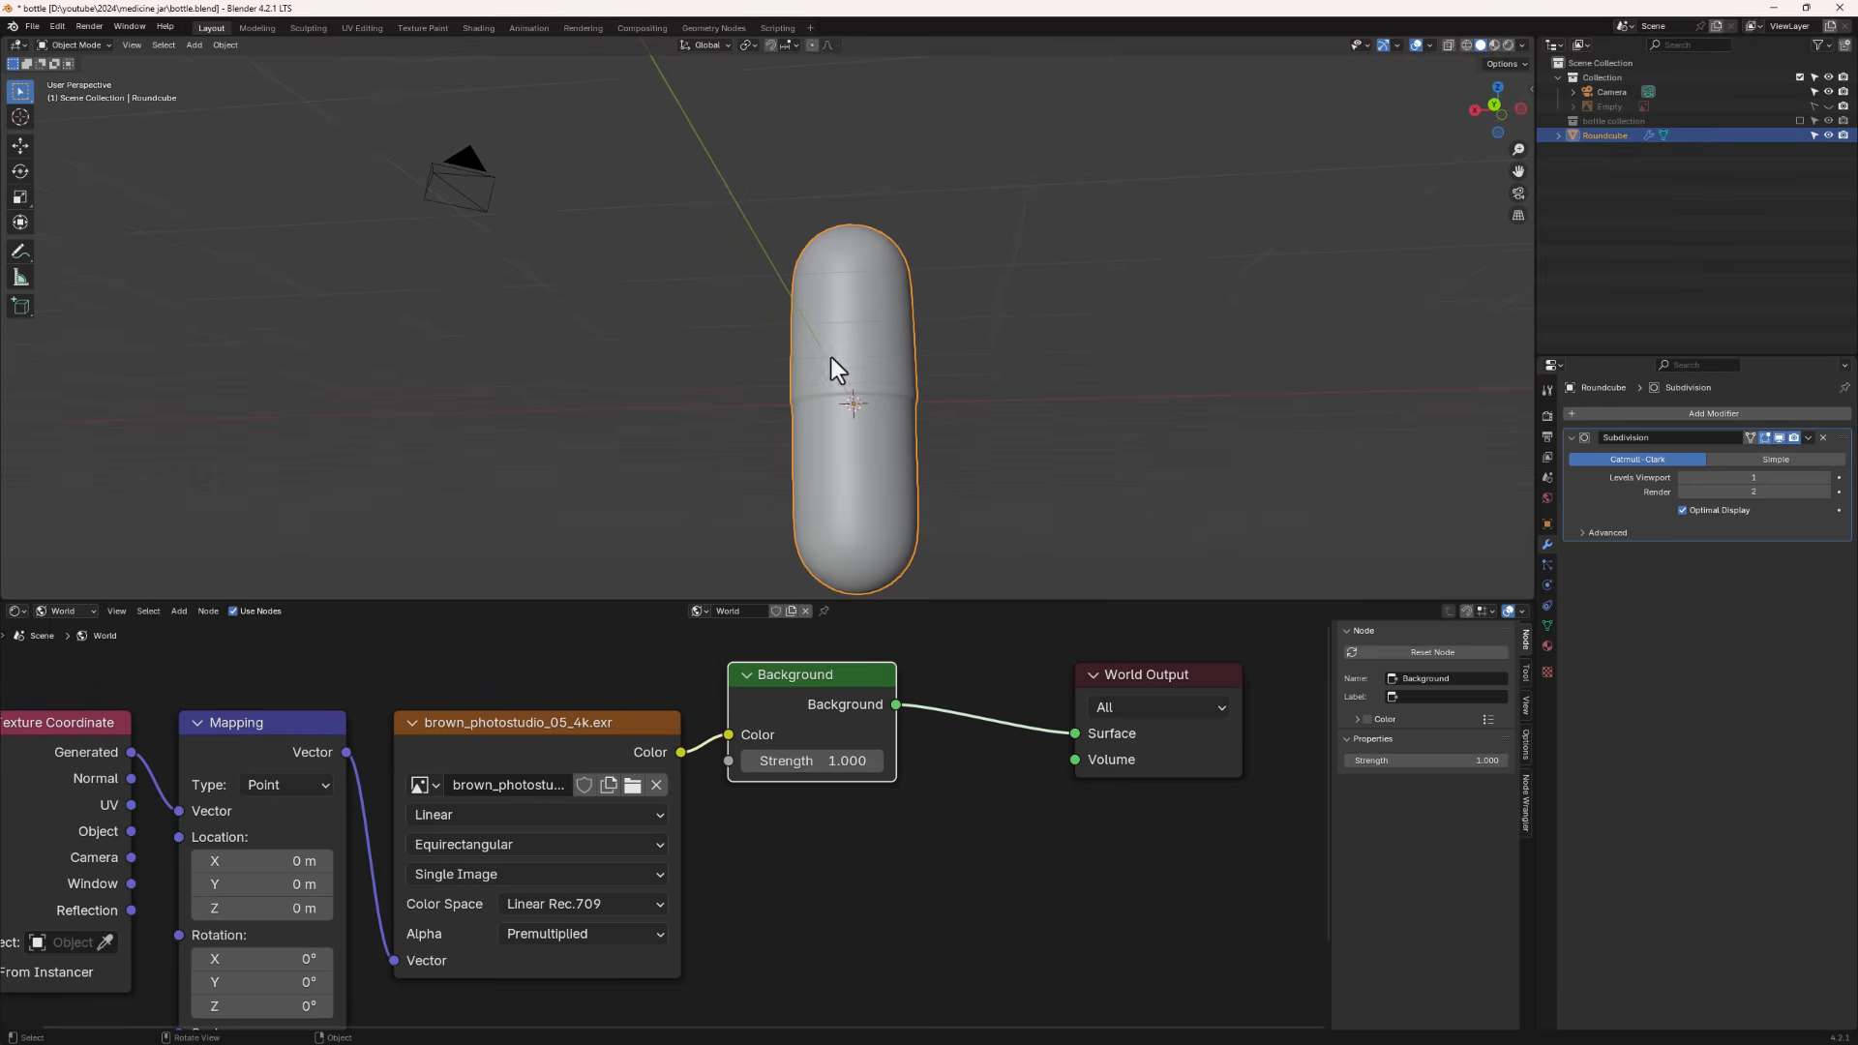
# - Switch the viewport to rendered shading and create a new material for the capsule
pyautogui.click(1507, 45)
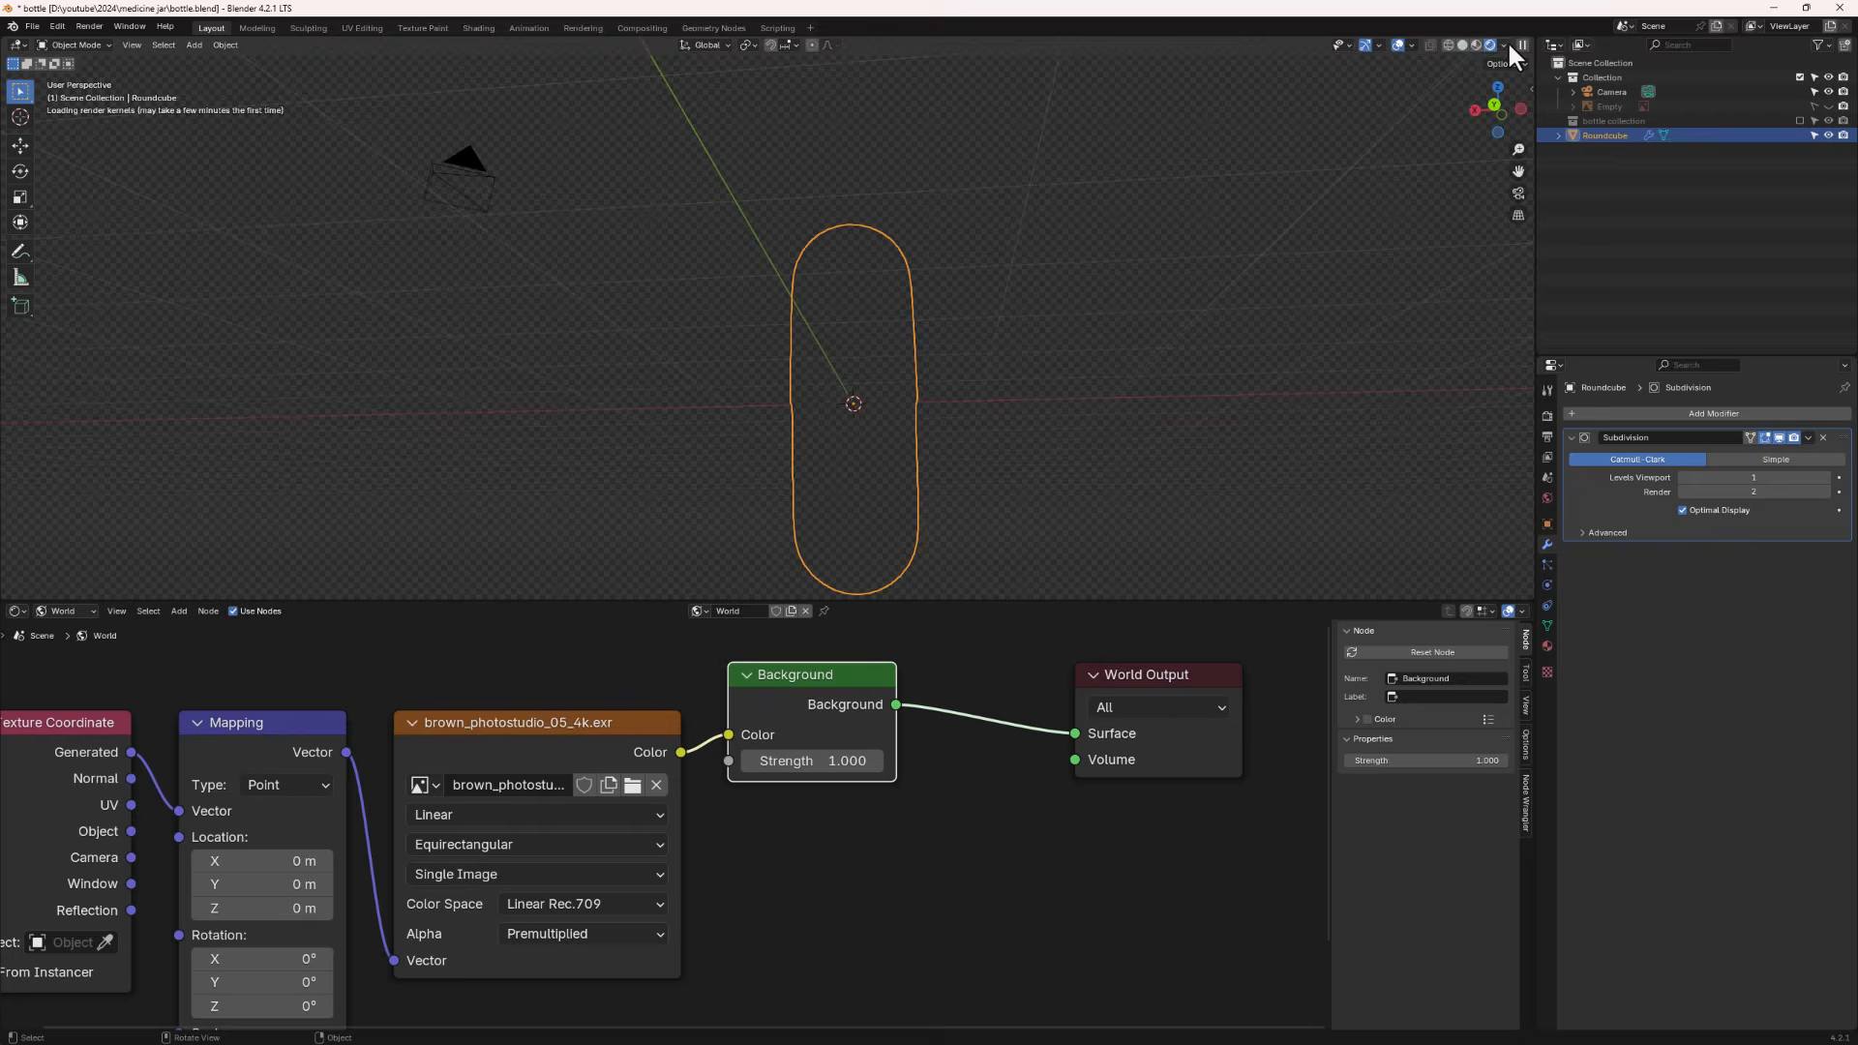
pyautogui.moveTo(853, 363); pyautogui.dragTo(809, 411, button='middle')
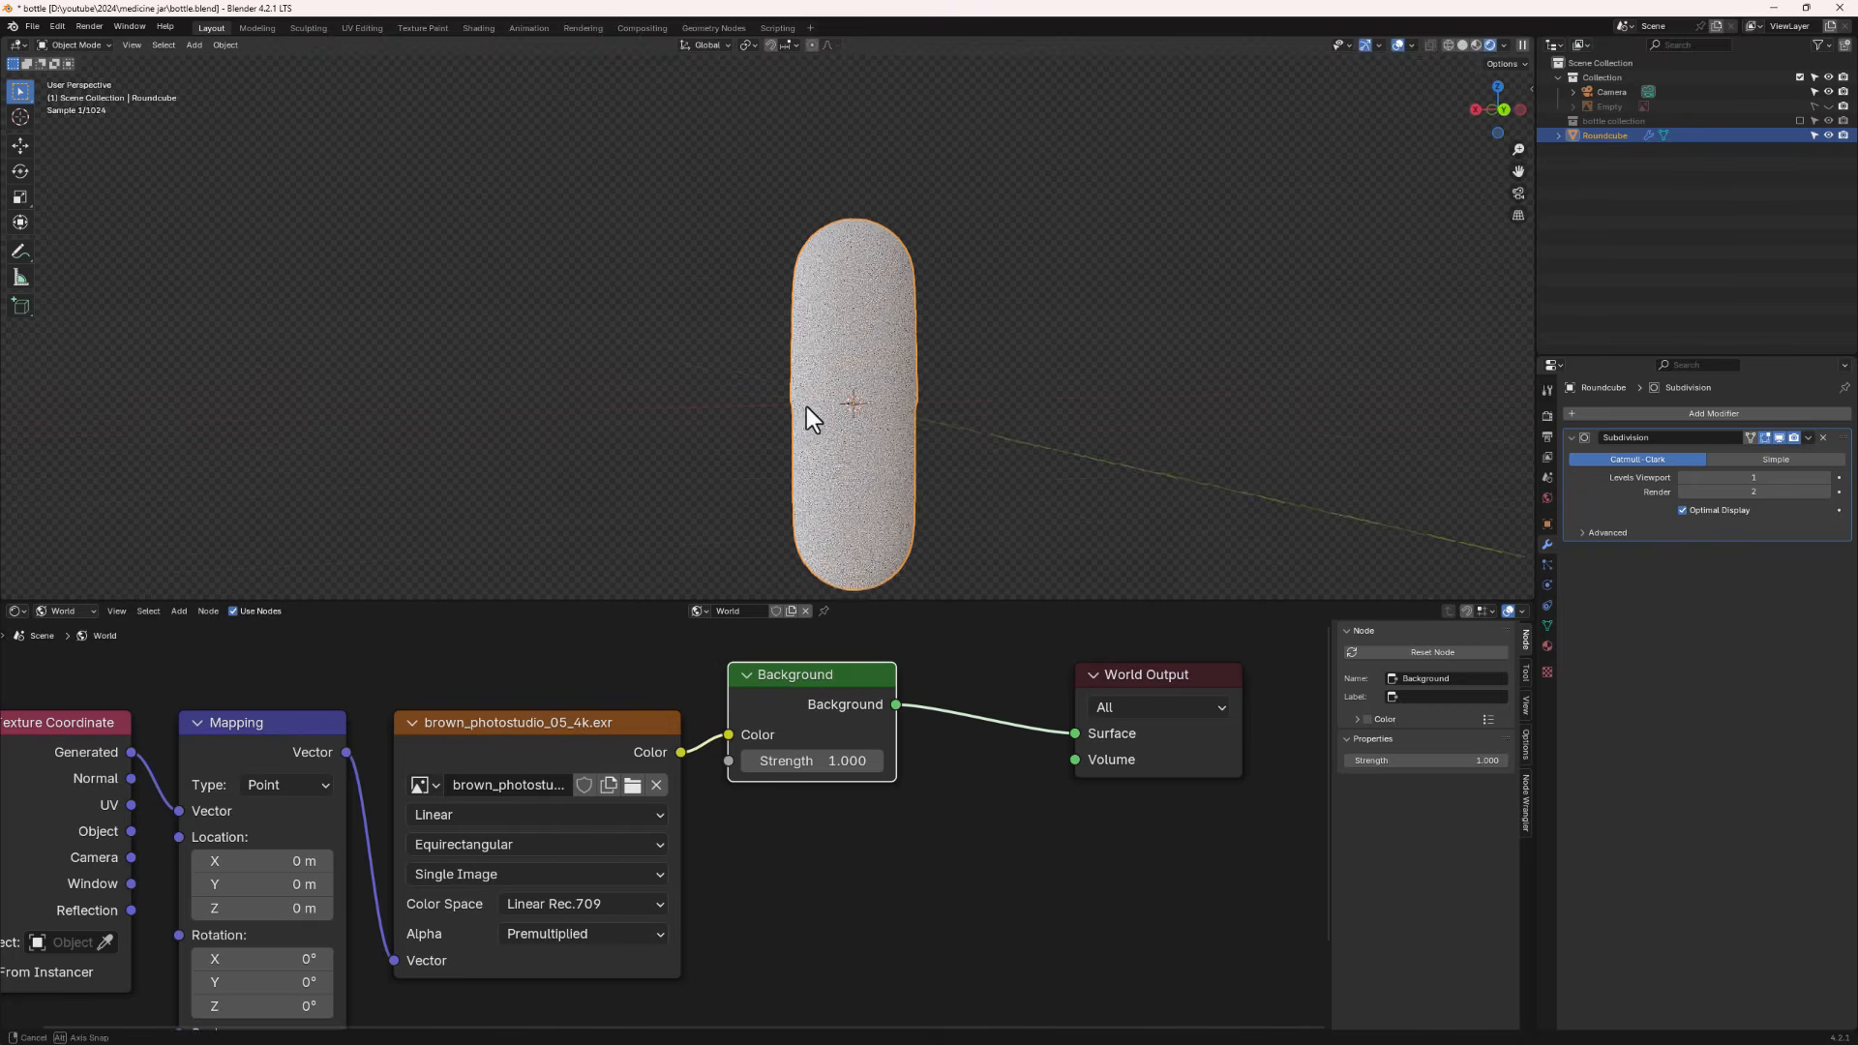
pyautogui.click(66, 610)
pyautogui.click(61, 648)
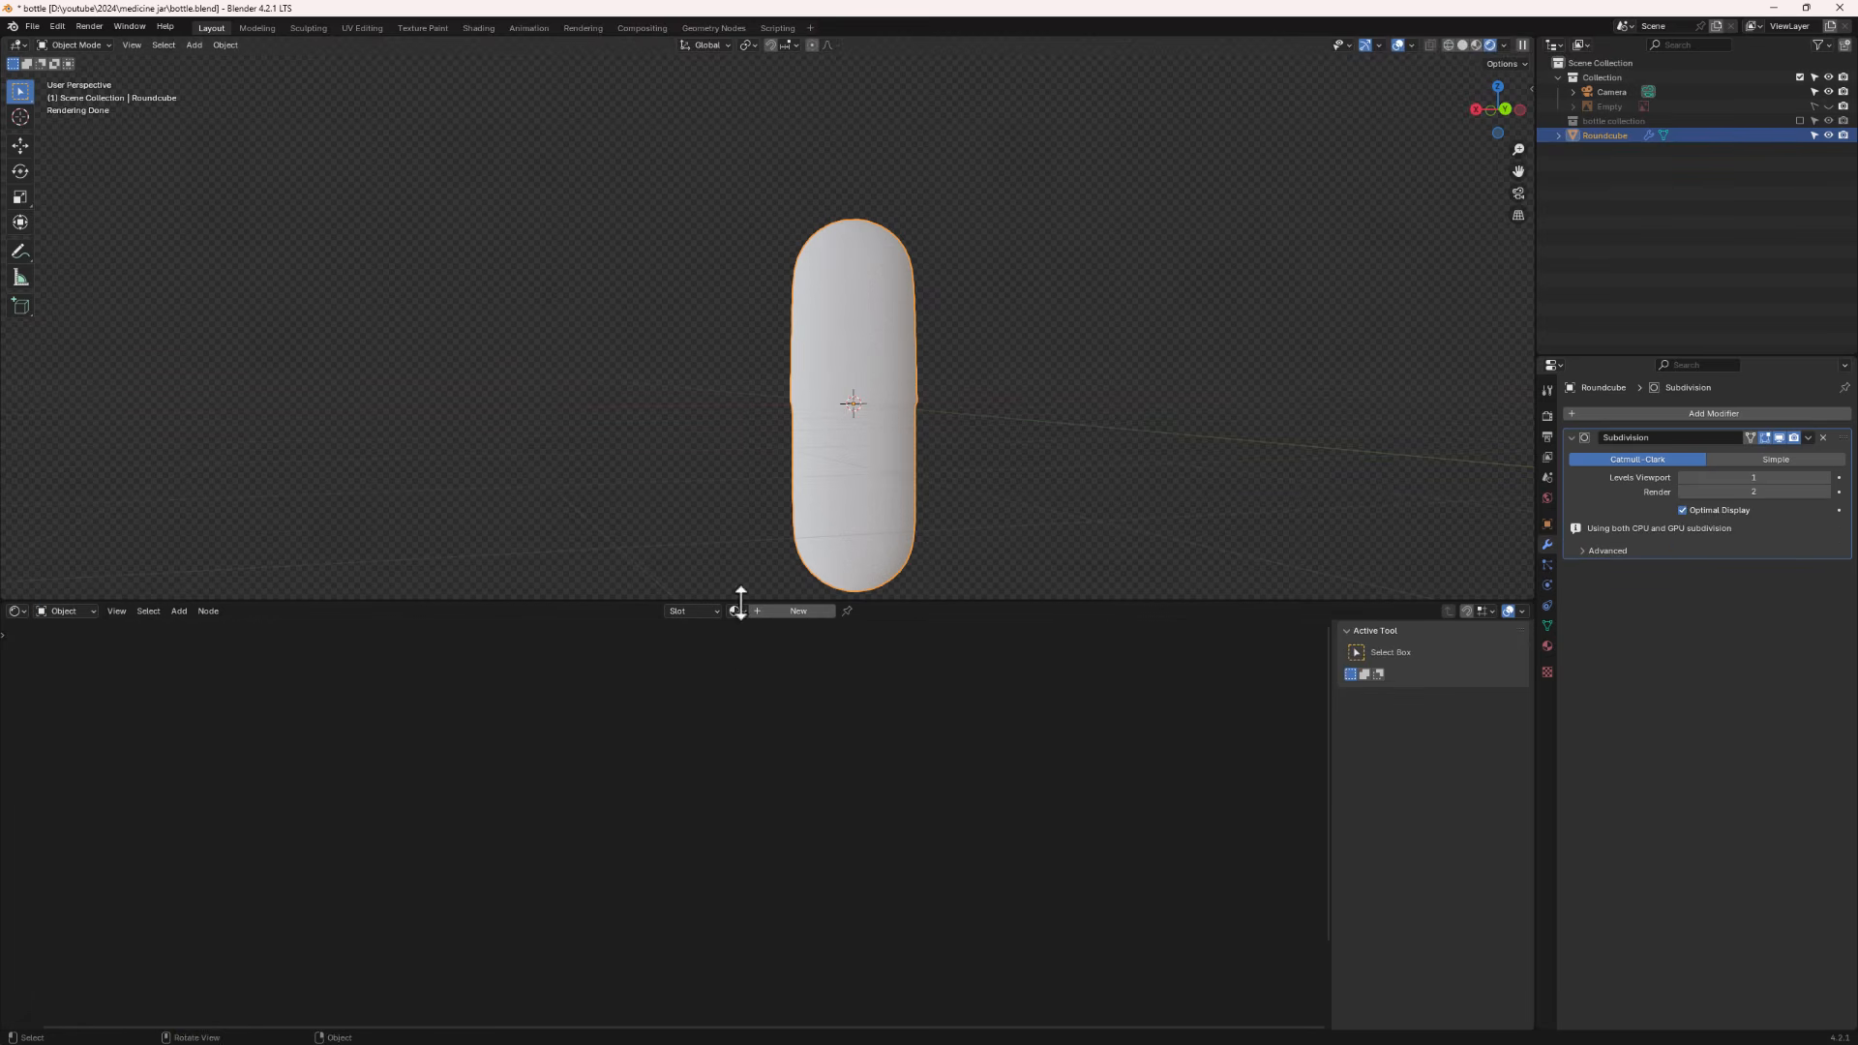
pyautogui.click(808, 613)
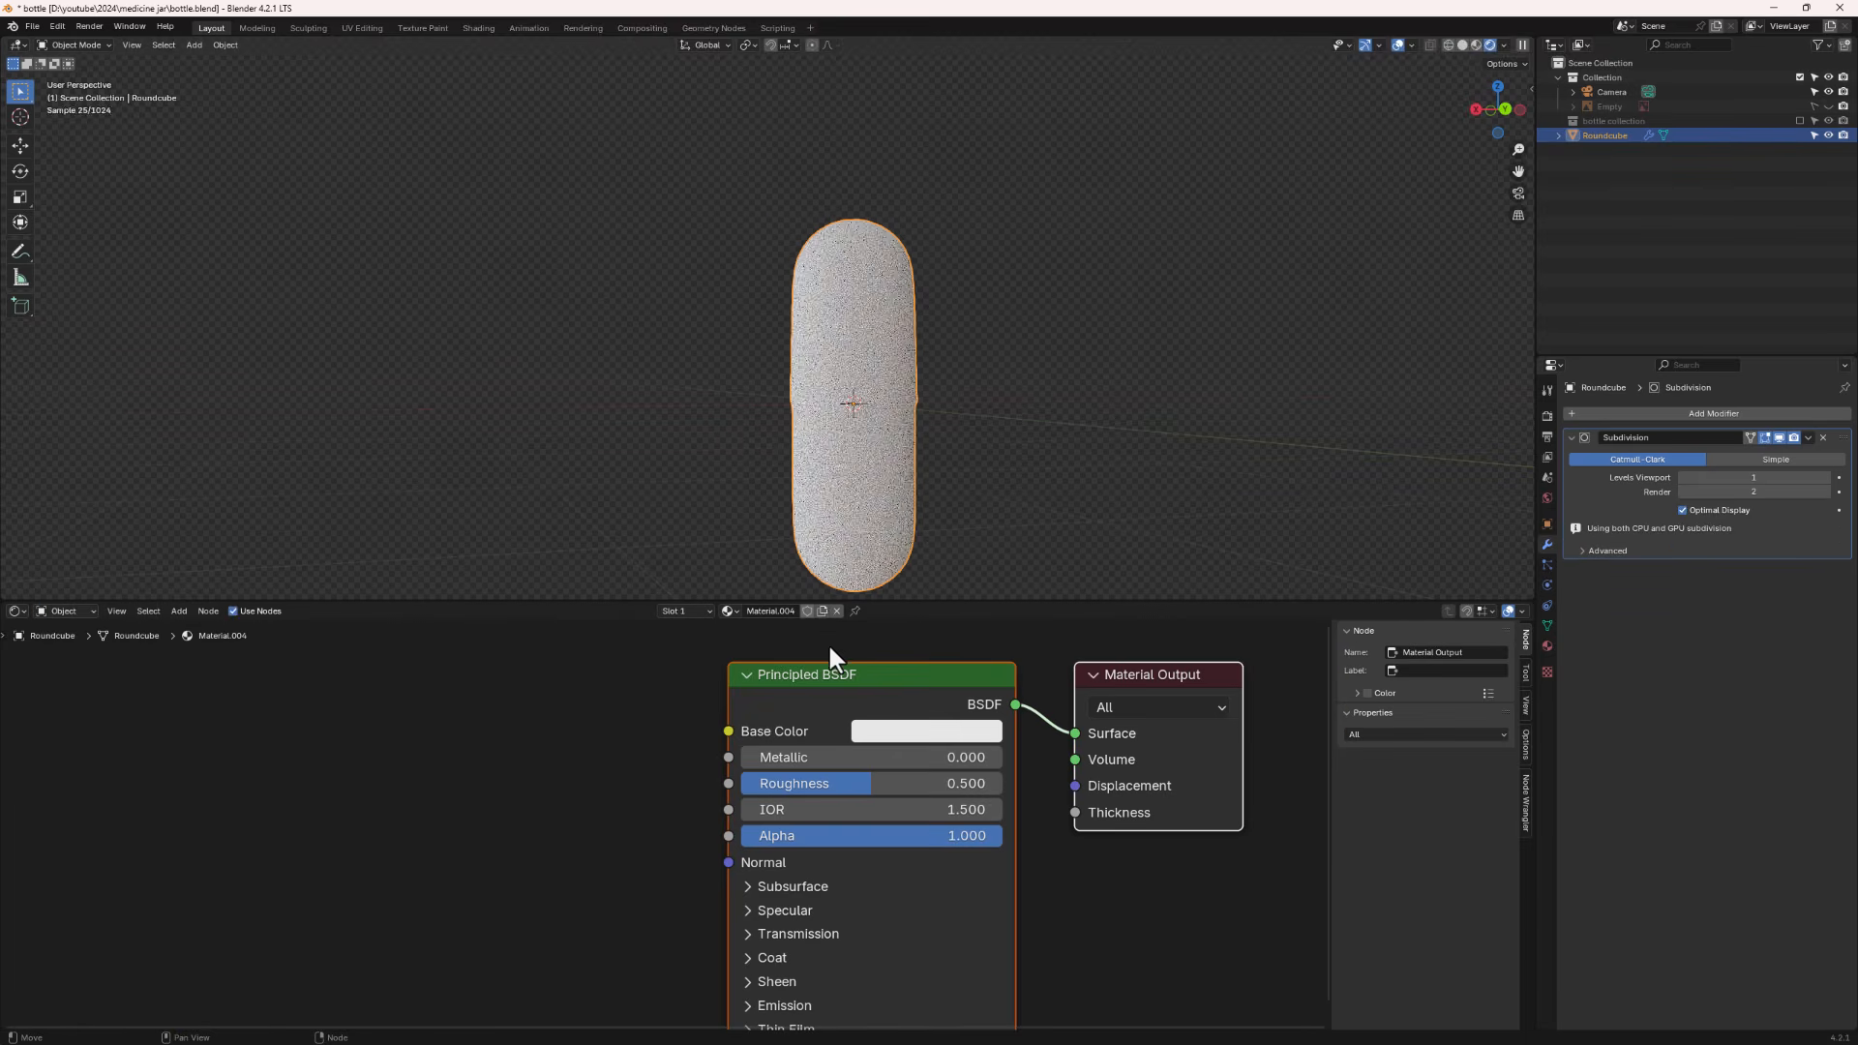
# - Set the capsule material's base color to light pink and its roughness to 0.2
pyautogui.click(893, 732)
pyautogui.moveTo(968, 458); pyautogui.dragTo(970, 478)
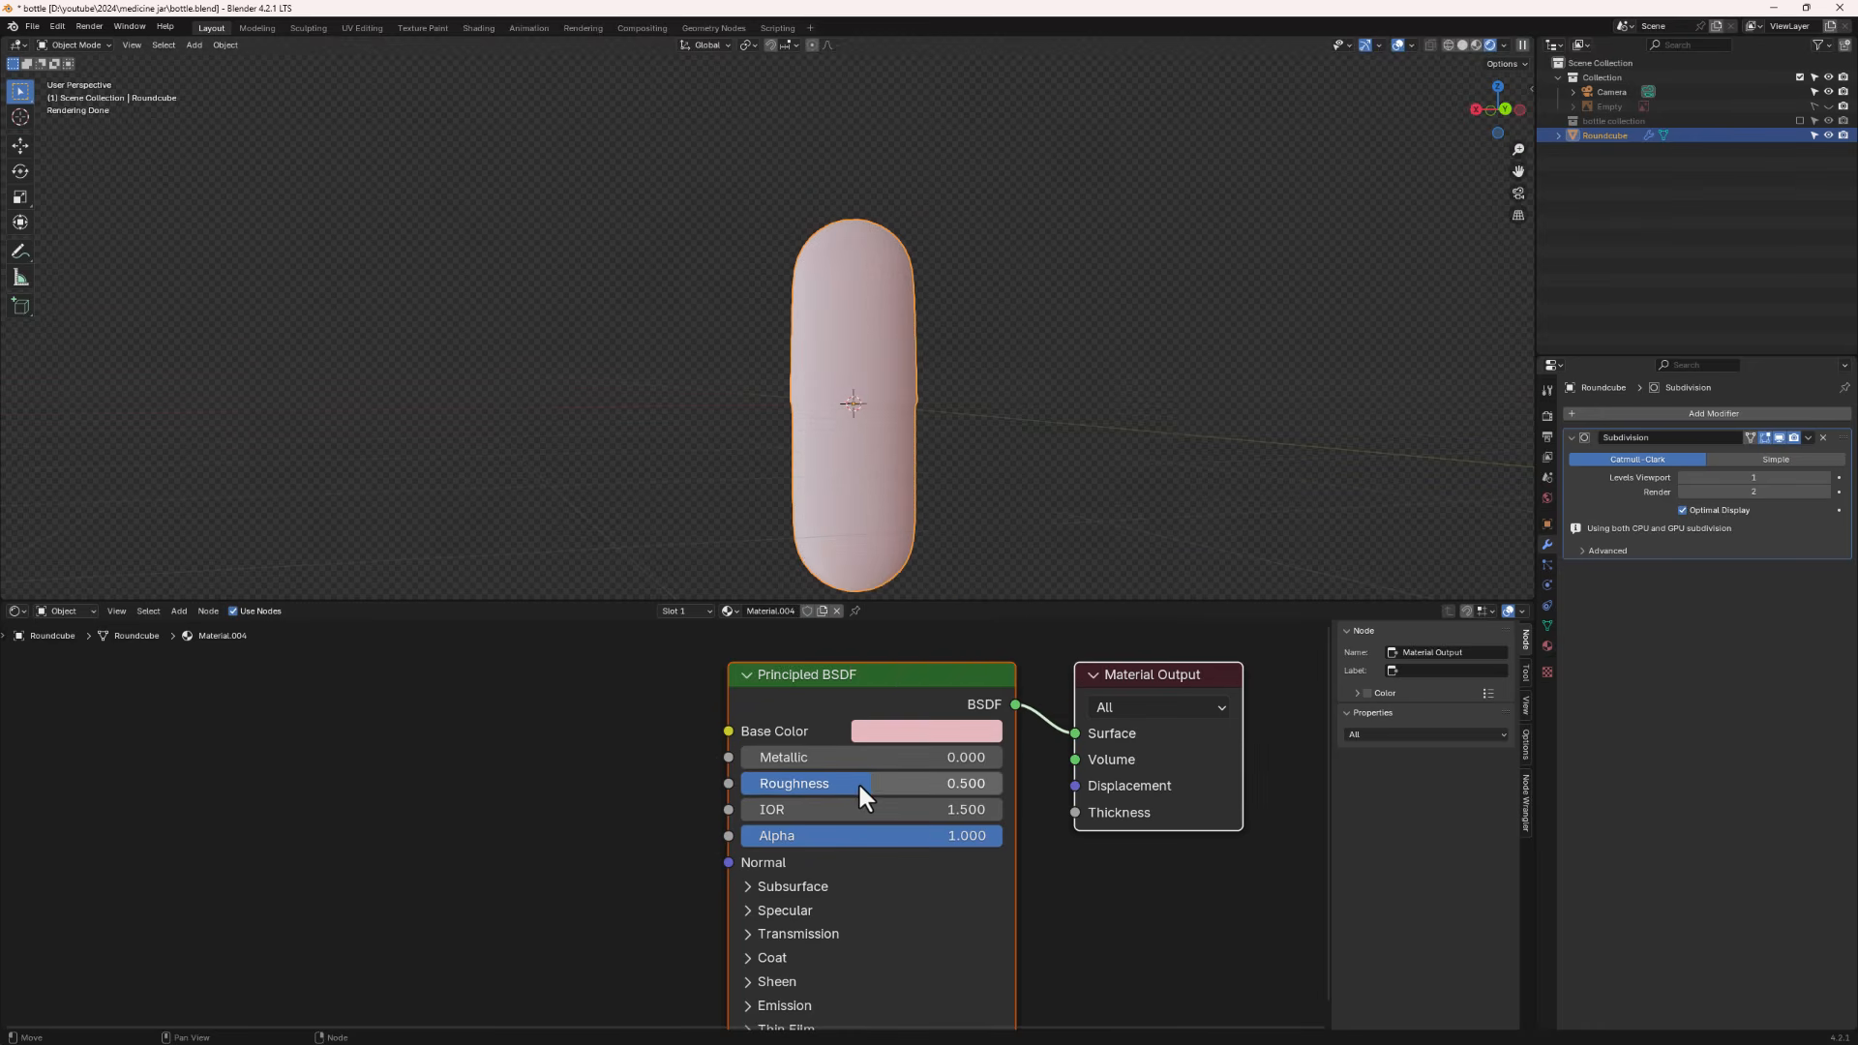
pyautogui.moveTo(857, 781); pyautogui.dragTo(792, 781)
# - Unhide the bottle collection to see the capsule alongside the jar
pyautogui.moveTo(815, 389); pyautogui.dragTo(892, 368, button='middle')
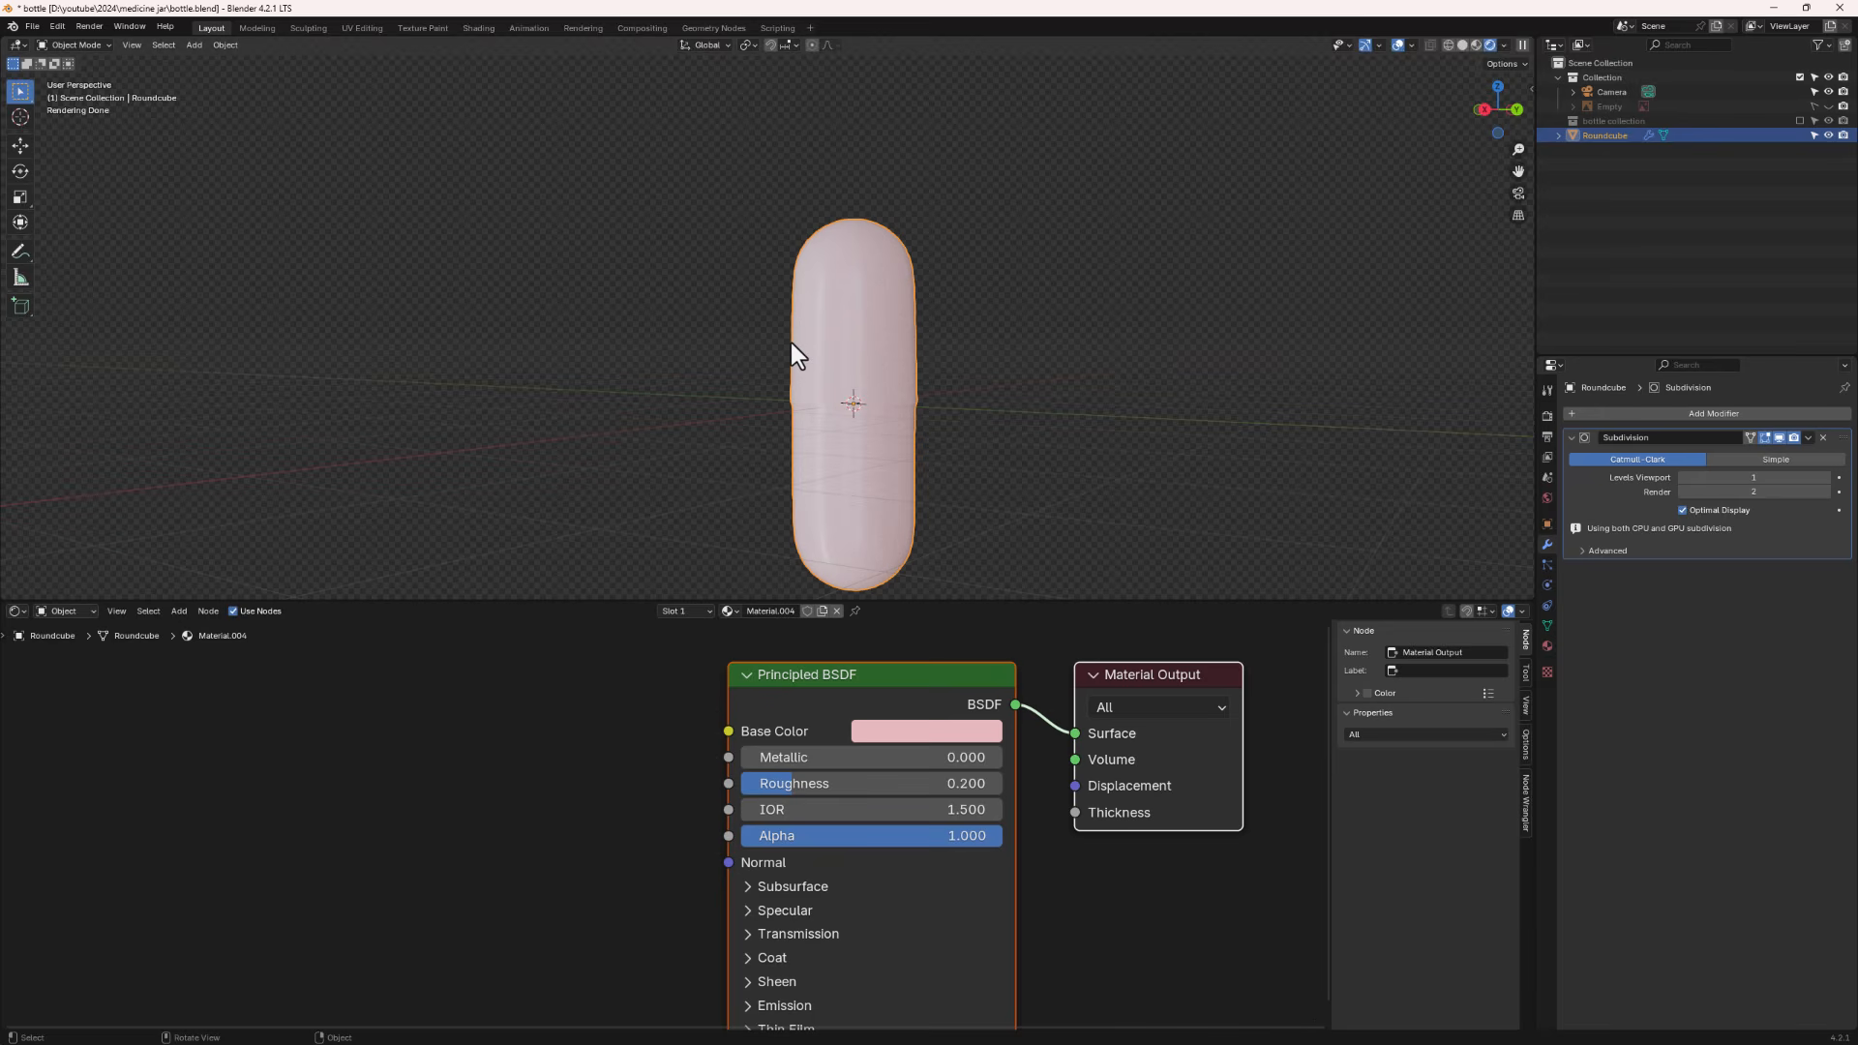
pyautogui.moveTo(884, 403)
pyautogui.mouseDown(button='middle')
pyautogui.moveTo(929, 444)
pyautogui.moveTo(834, 462)
pyautogui.moveTo(893, 416)
pyautogui.mouseUp(button='middle')
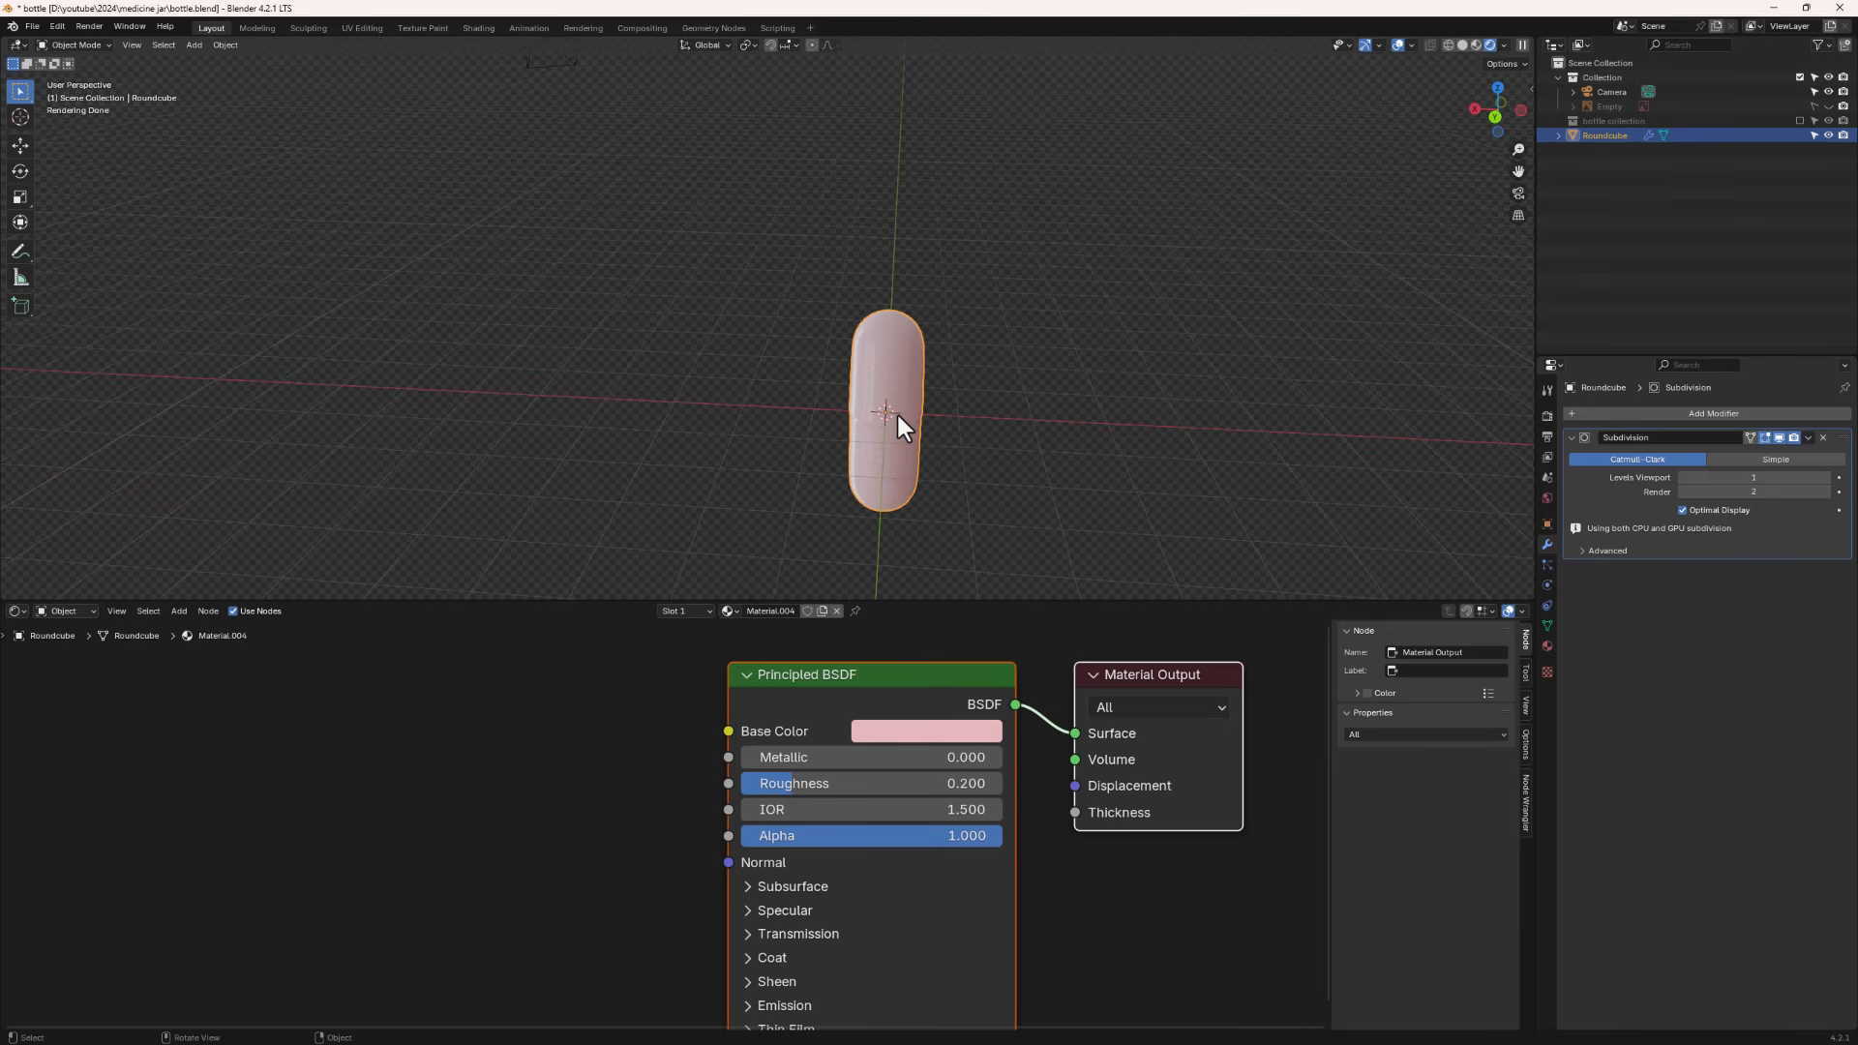
pyautogui.moveTo(983, 474); pyautogui.dragTo(956, 436, button='middle')
pyautogui.click(1799, 120)
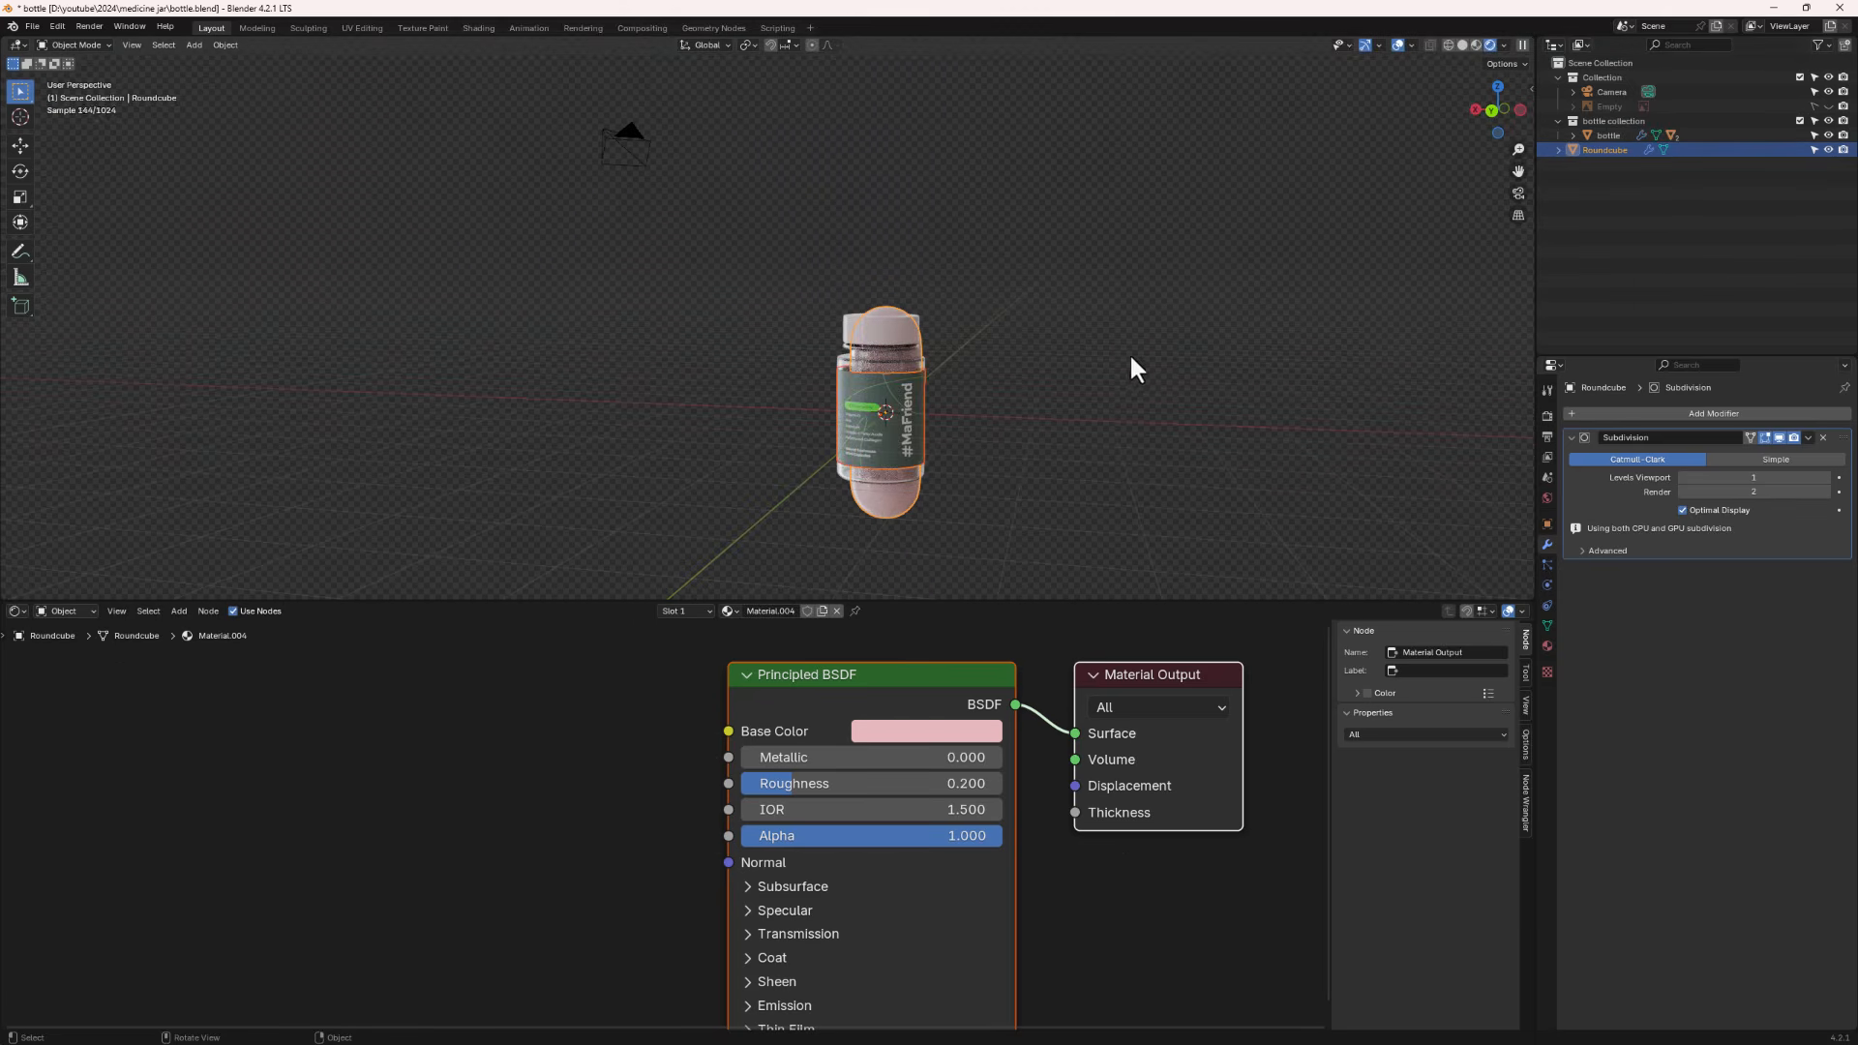
pyautogui.moveTo(1129, 352); pyautogui.dragTo(1066, 358, button='middle')
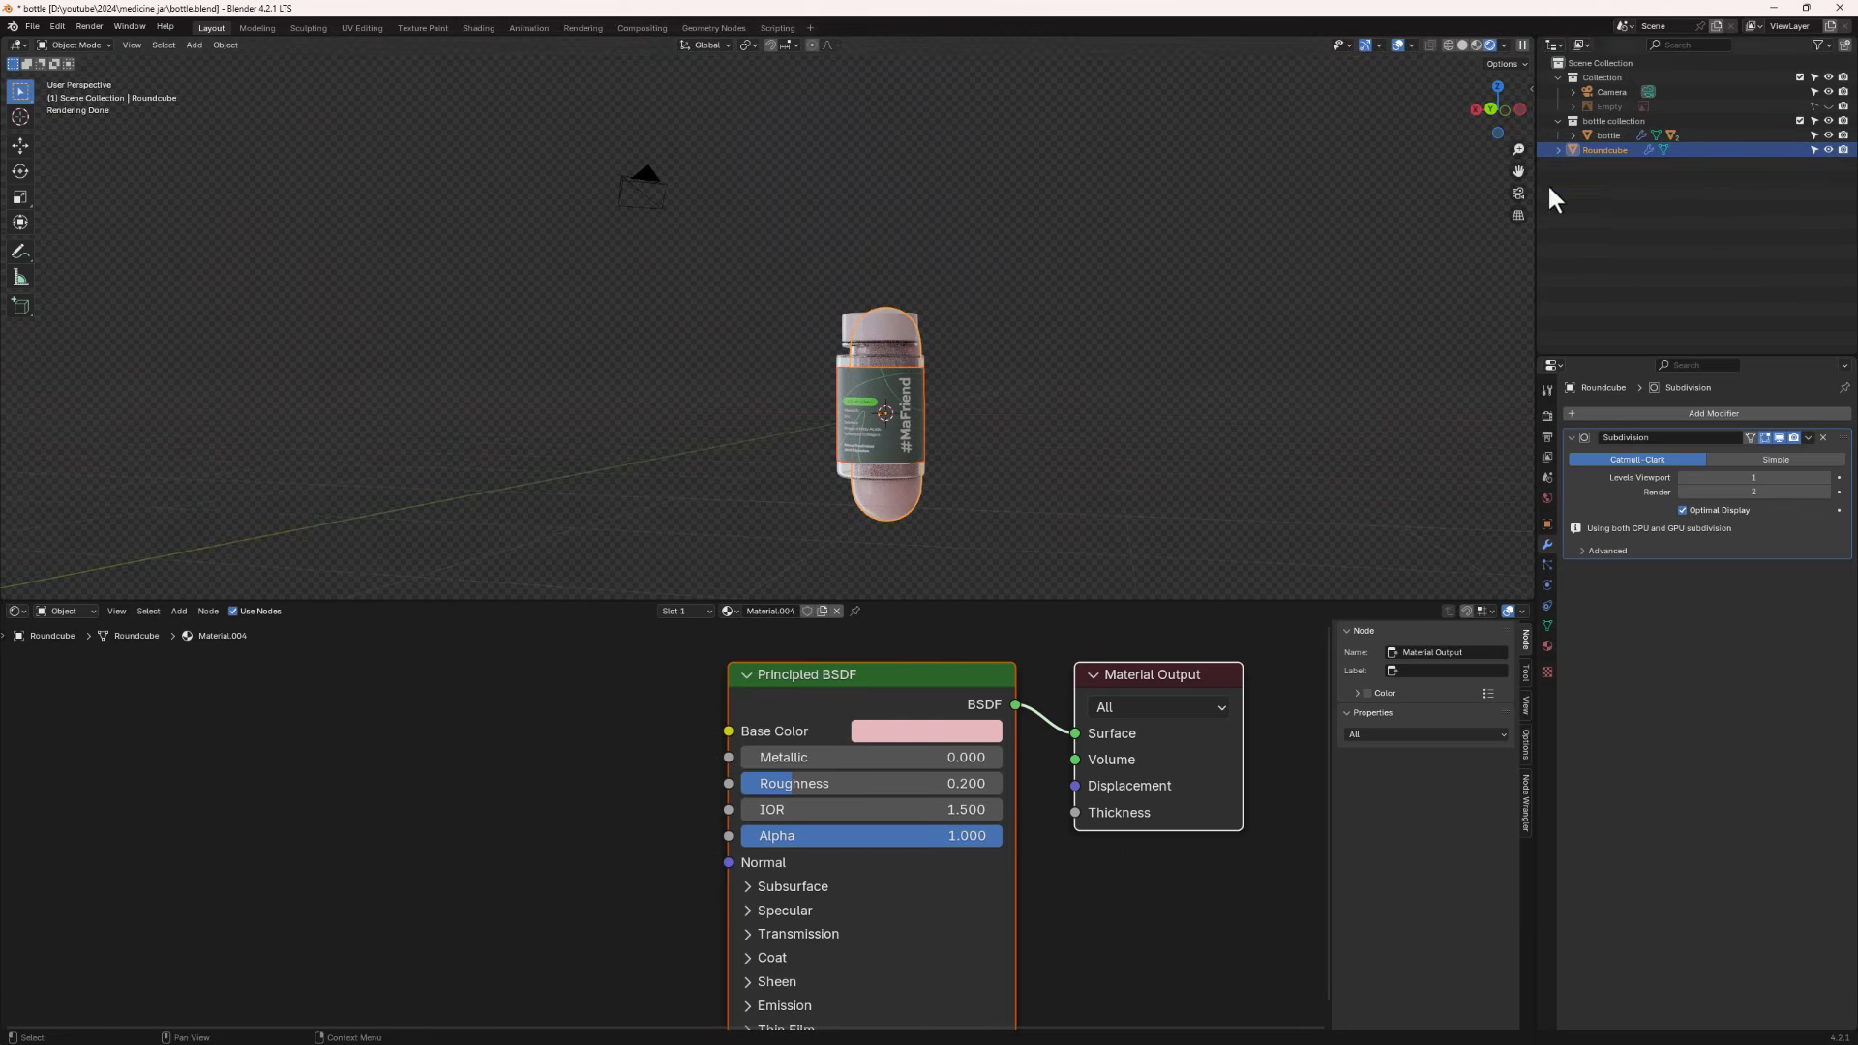
# - Rename the capsule object to pill
pyautogui.doubleClick(1606, 150)
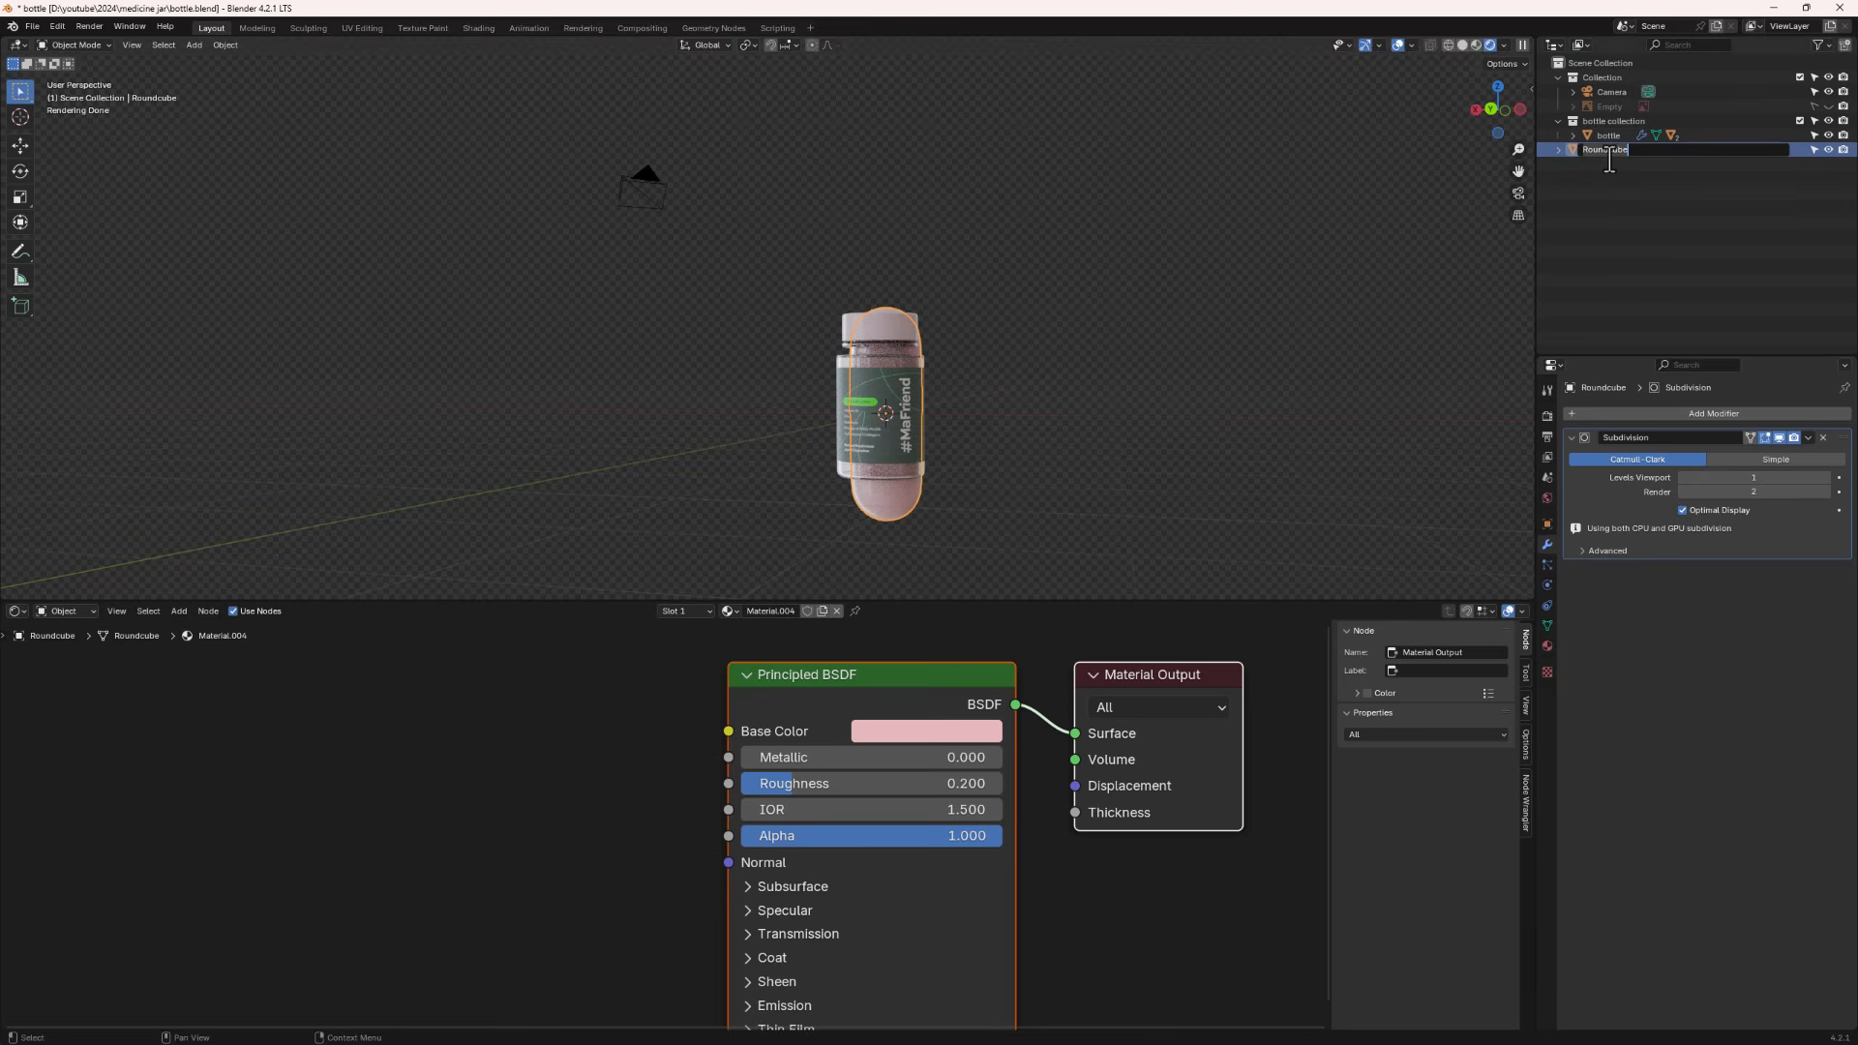
pyautogui.write('pill')
pyautogui.press('Return')
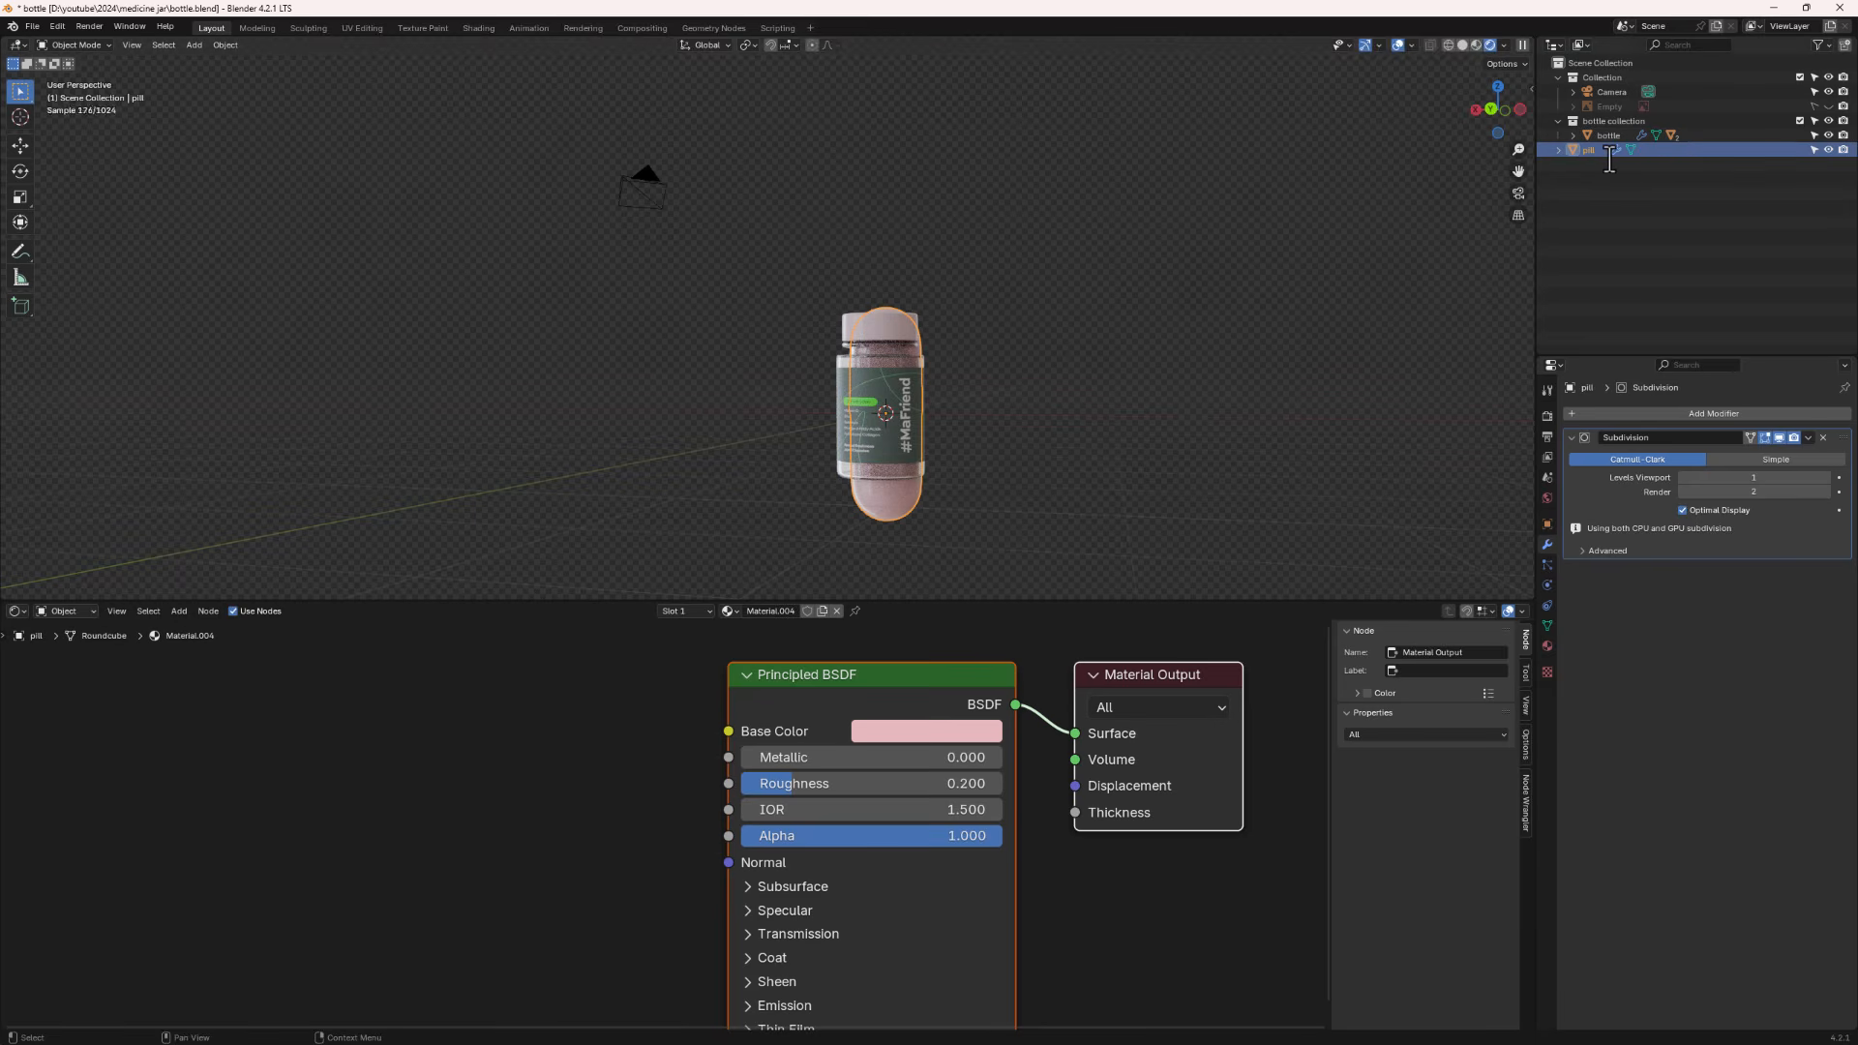
# - Move the pill straight up along Z by about 0.33 m above the jar
pyautogui.press('g')
pyautogui.press('z')
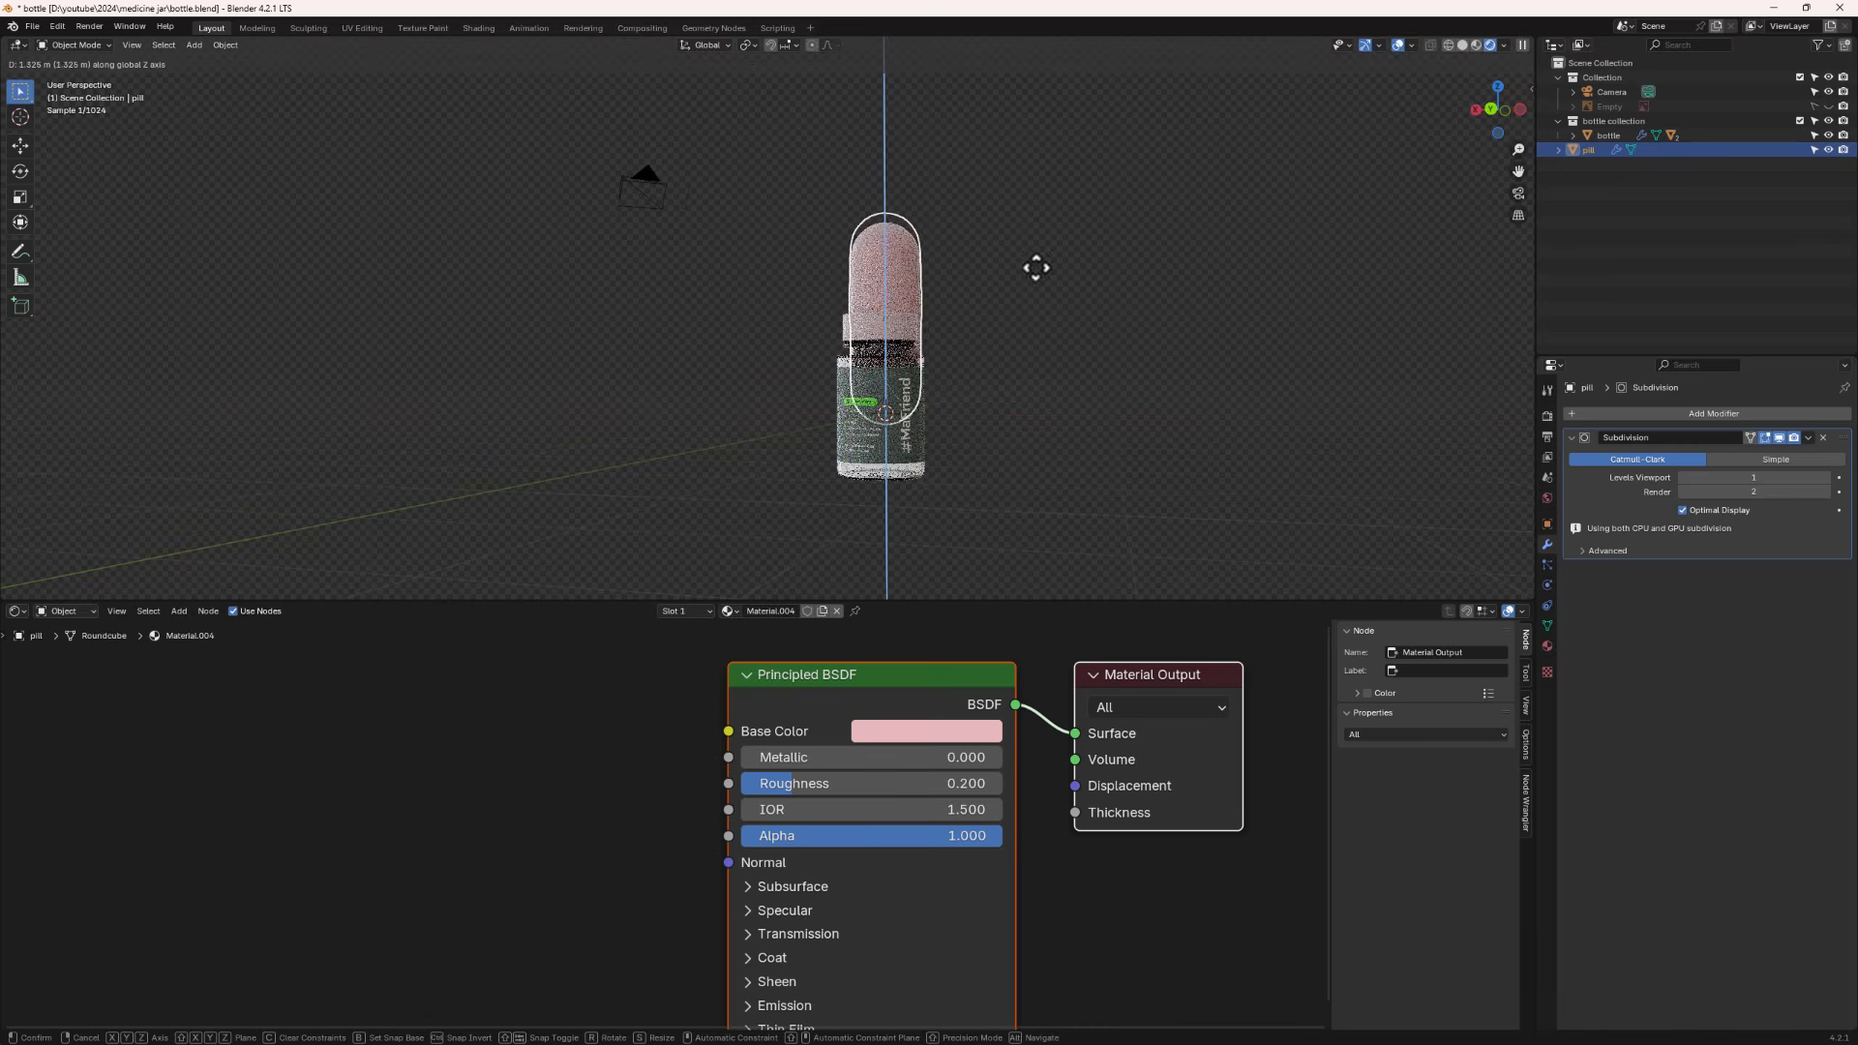
pyautogui.click(1045, 136)
pyautogui.moveTo(1010, 242); pyautogui.dragTo(1005, 306, button='middle')
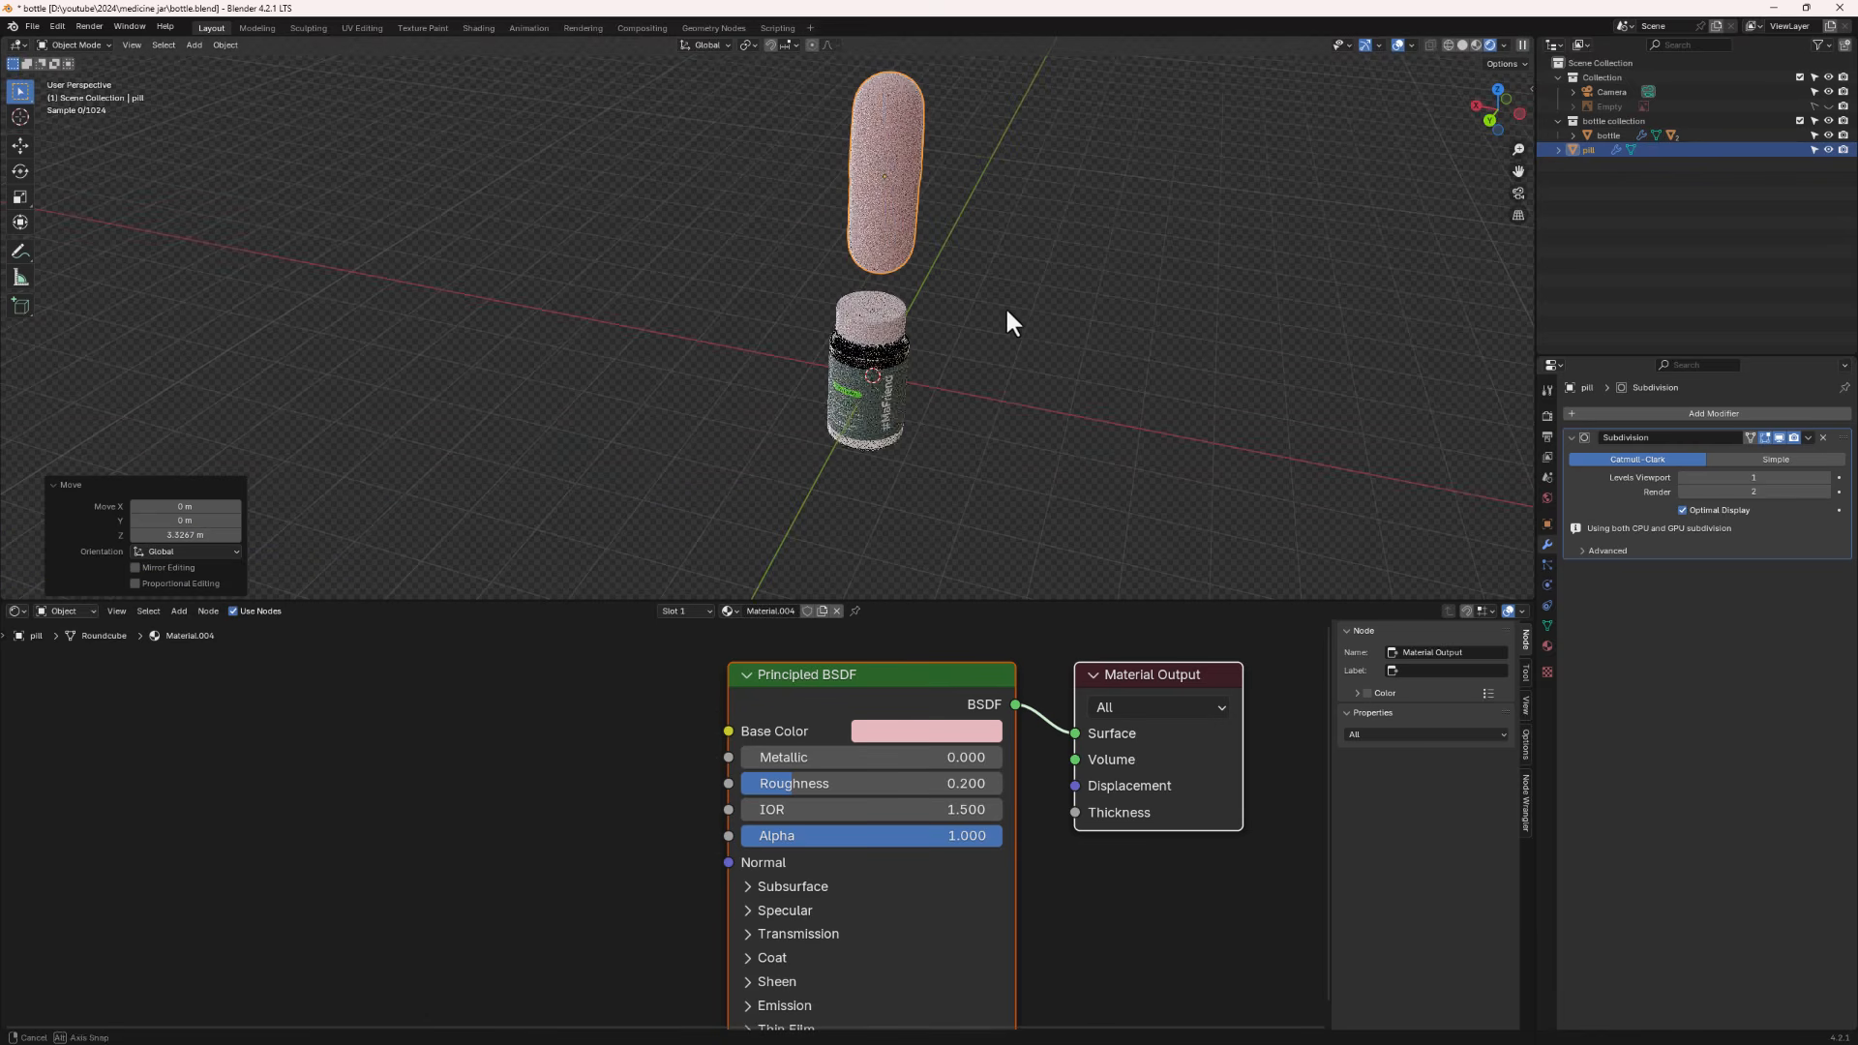
# - Scale the pill down to about a quarter of its size so it fits the jar opening
pyautogui.press('s')
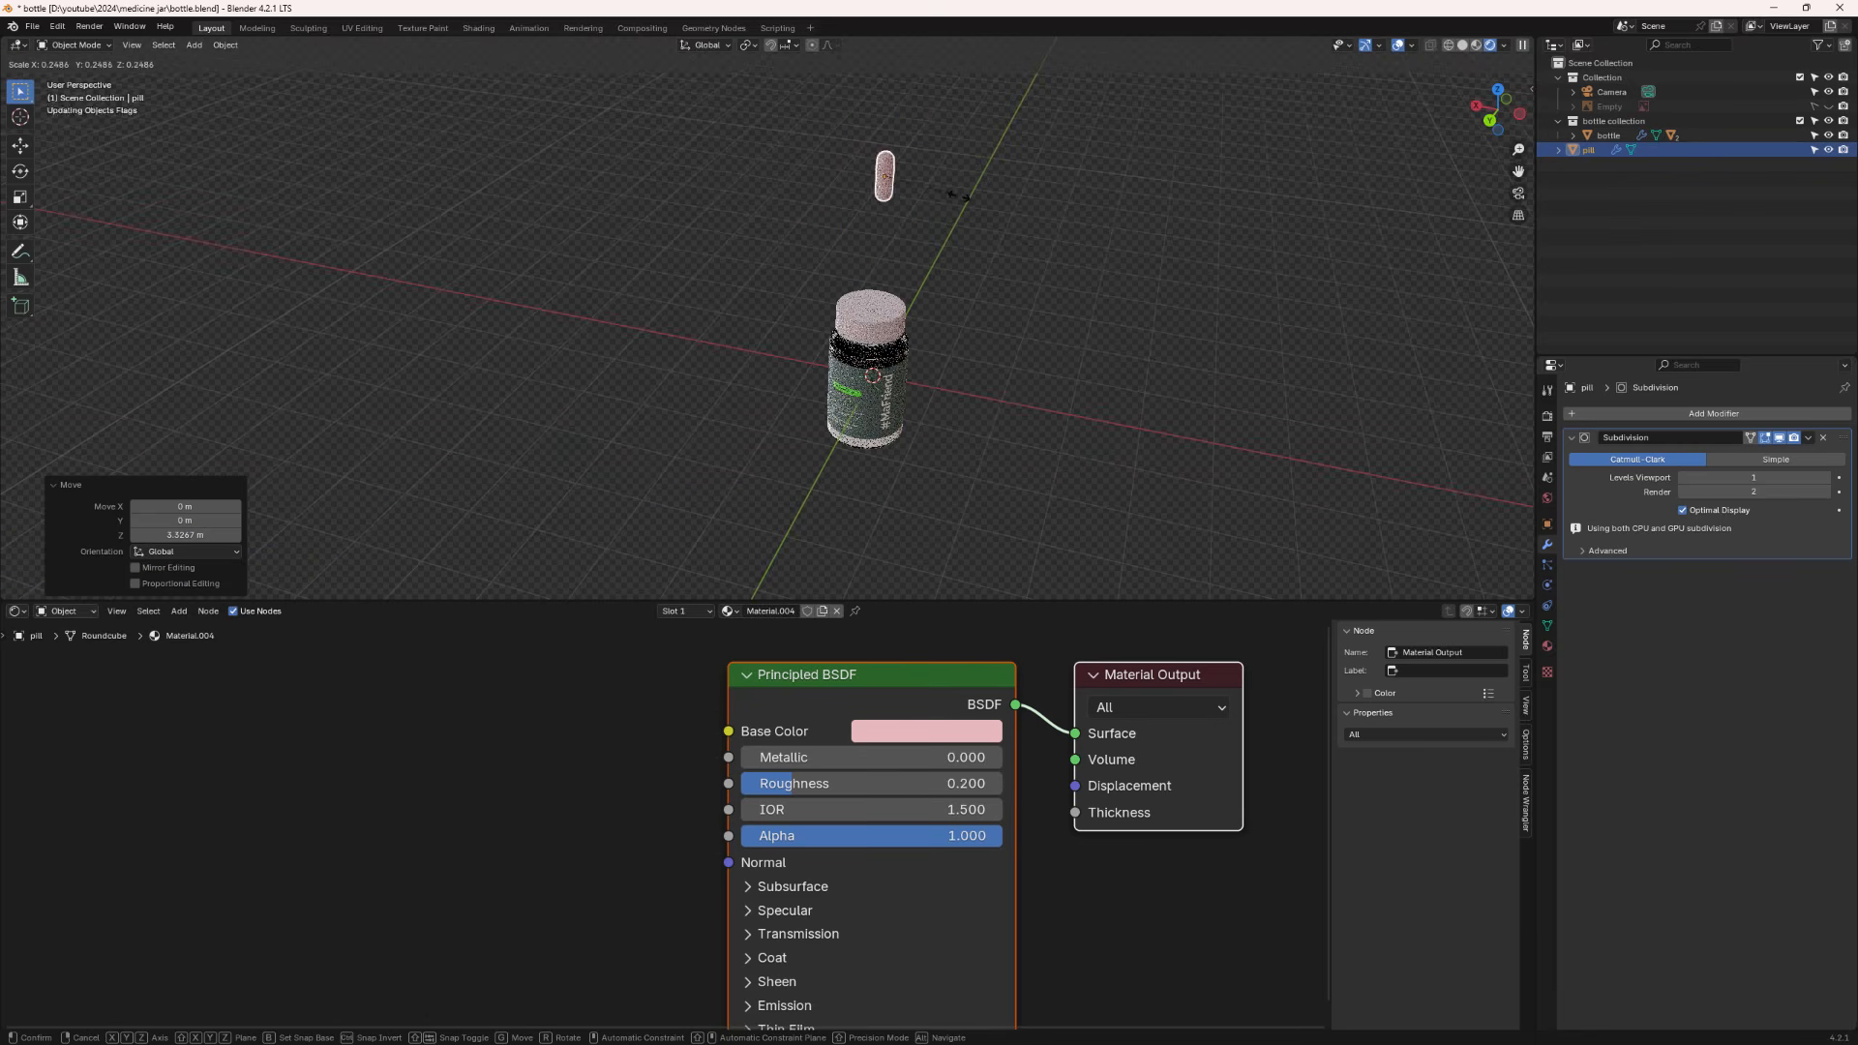
pyautogui.click(900, 219)
pyautogui.moveTo(900, 219); pyautogui.dragTo(873, 308, button='middle')
pyautogui.scroll(3, 927, 182)
pyautogui.moveTo(868, 186); pyautogui.dragTo(883, 209)
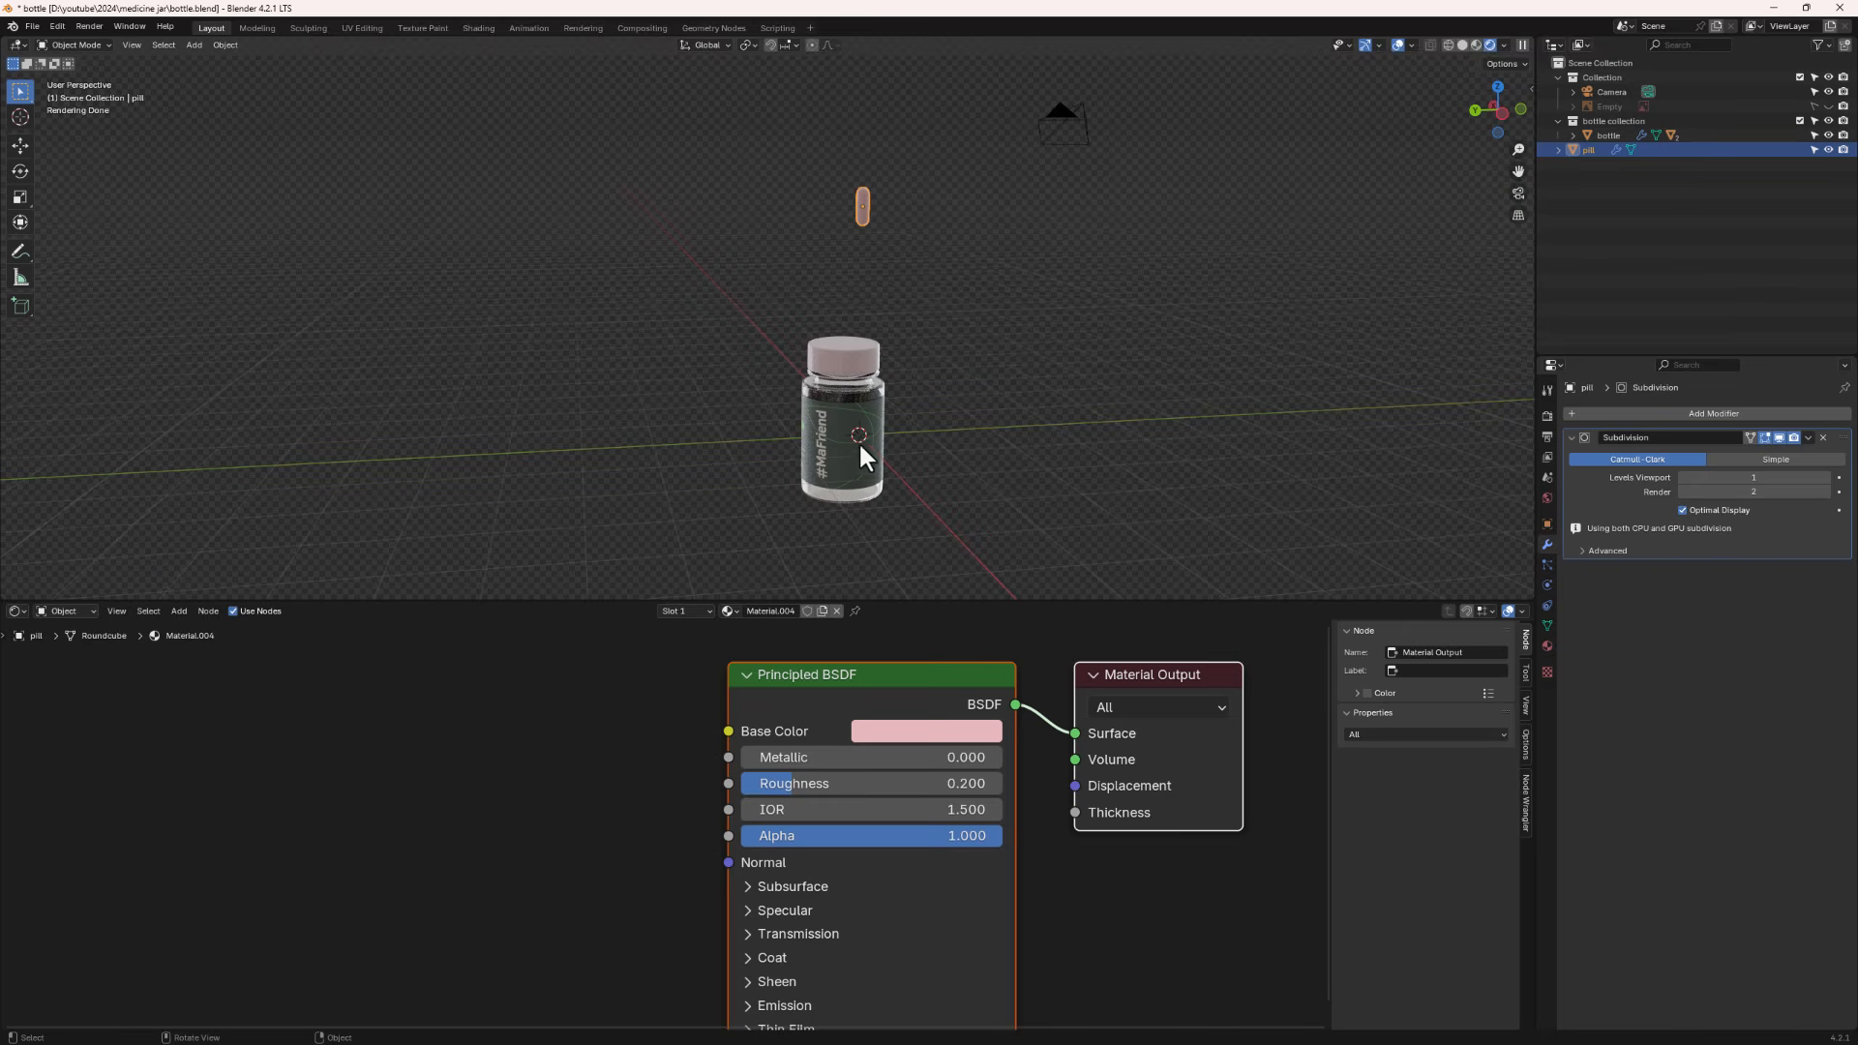
pyautogui.moveTo(857, 440); pyautogui.dragTo(903, 475, button='middle')
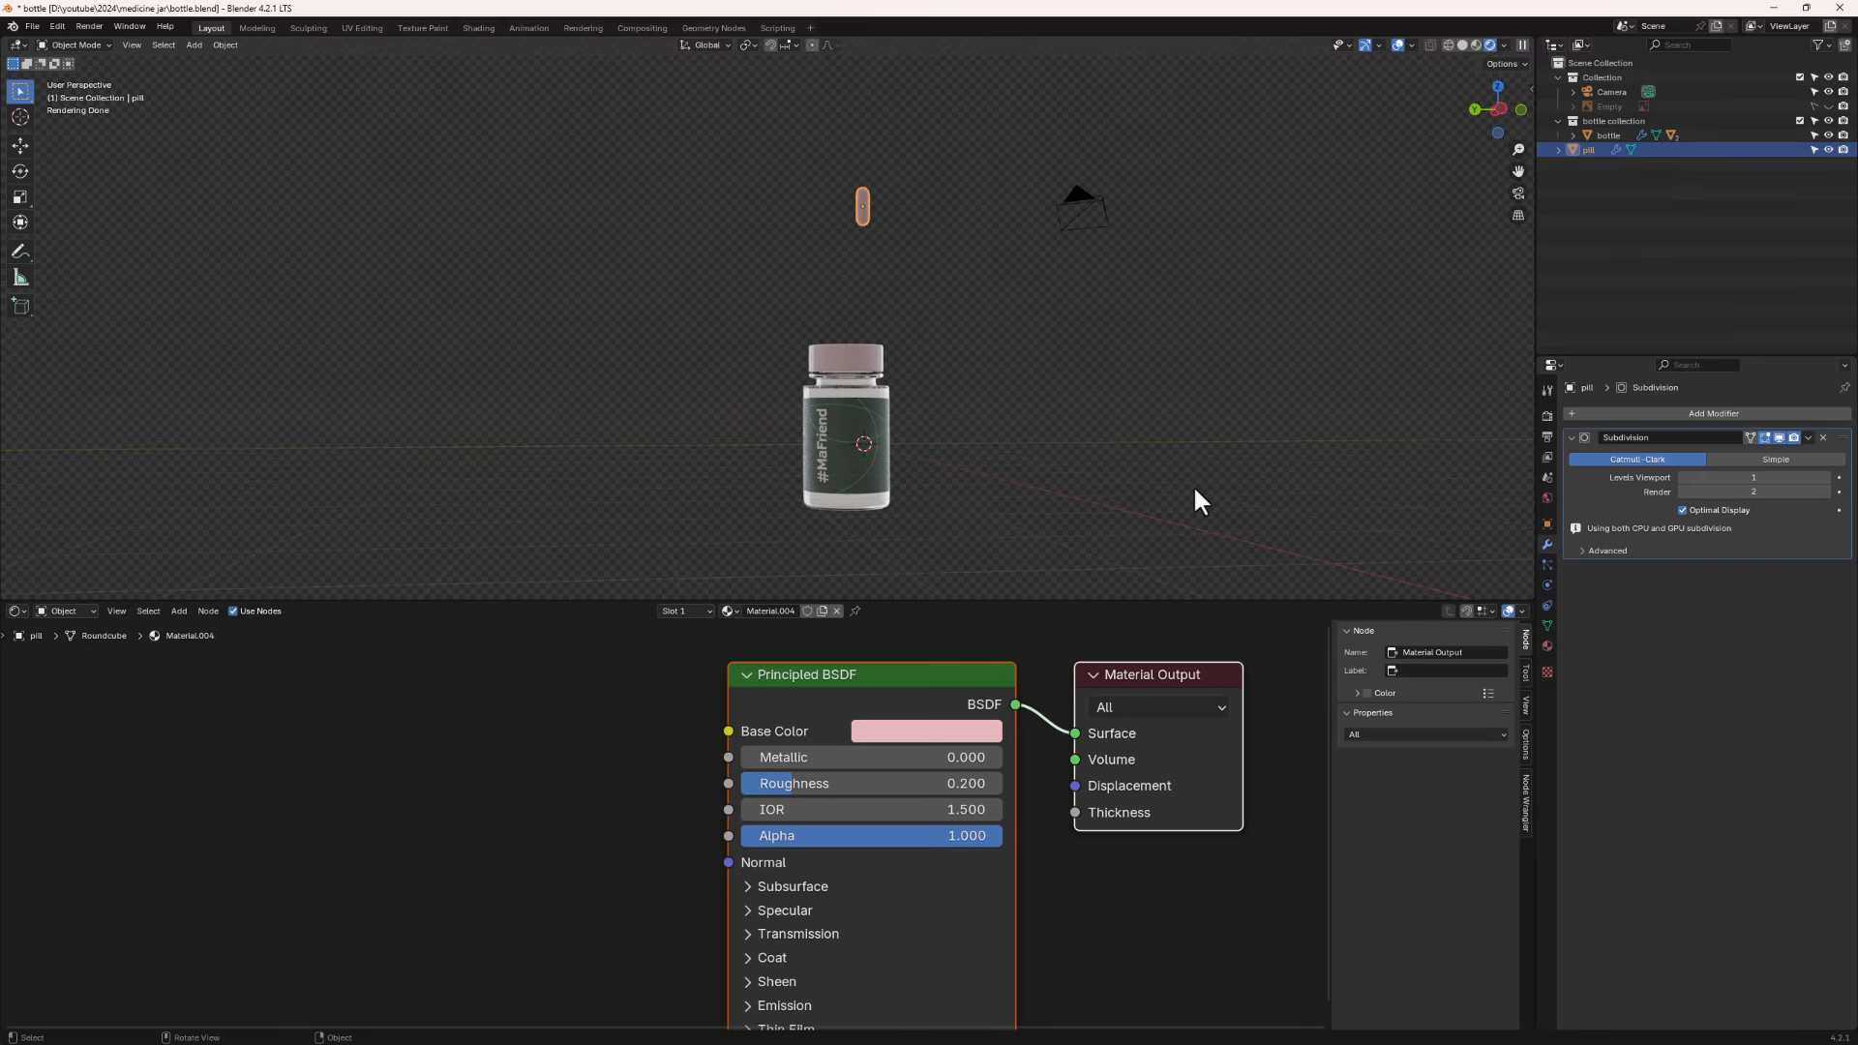
pyautogui.press('s')
pyautogui.click(1168, 463)
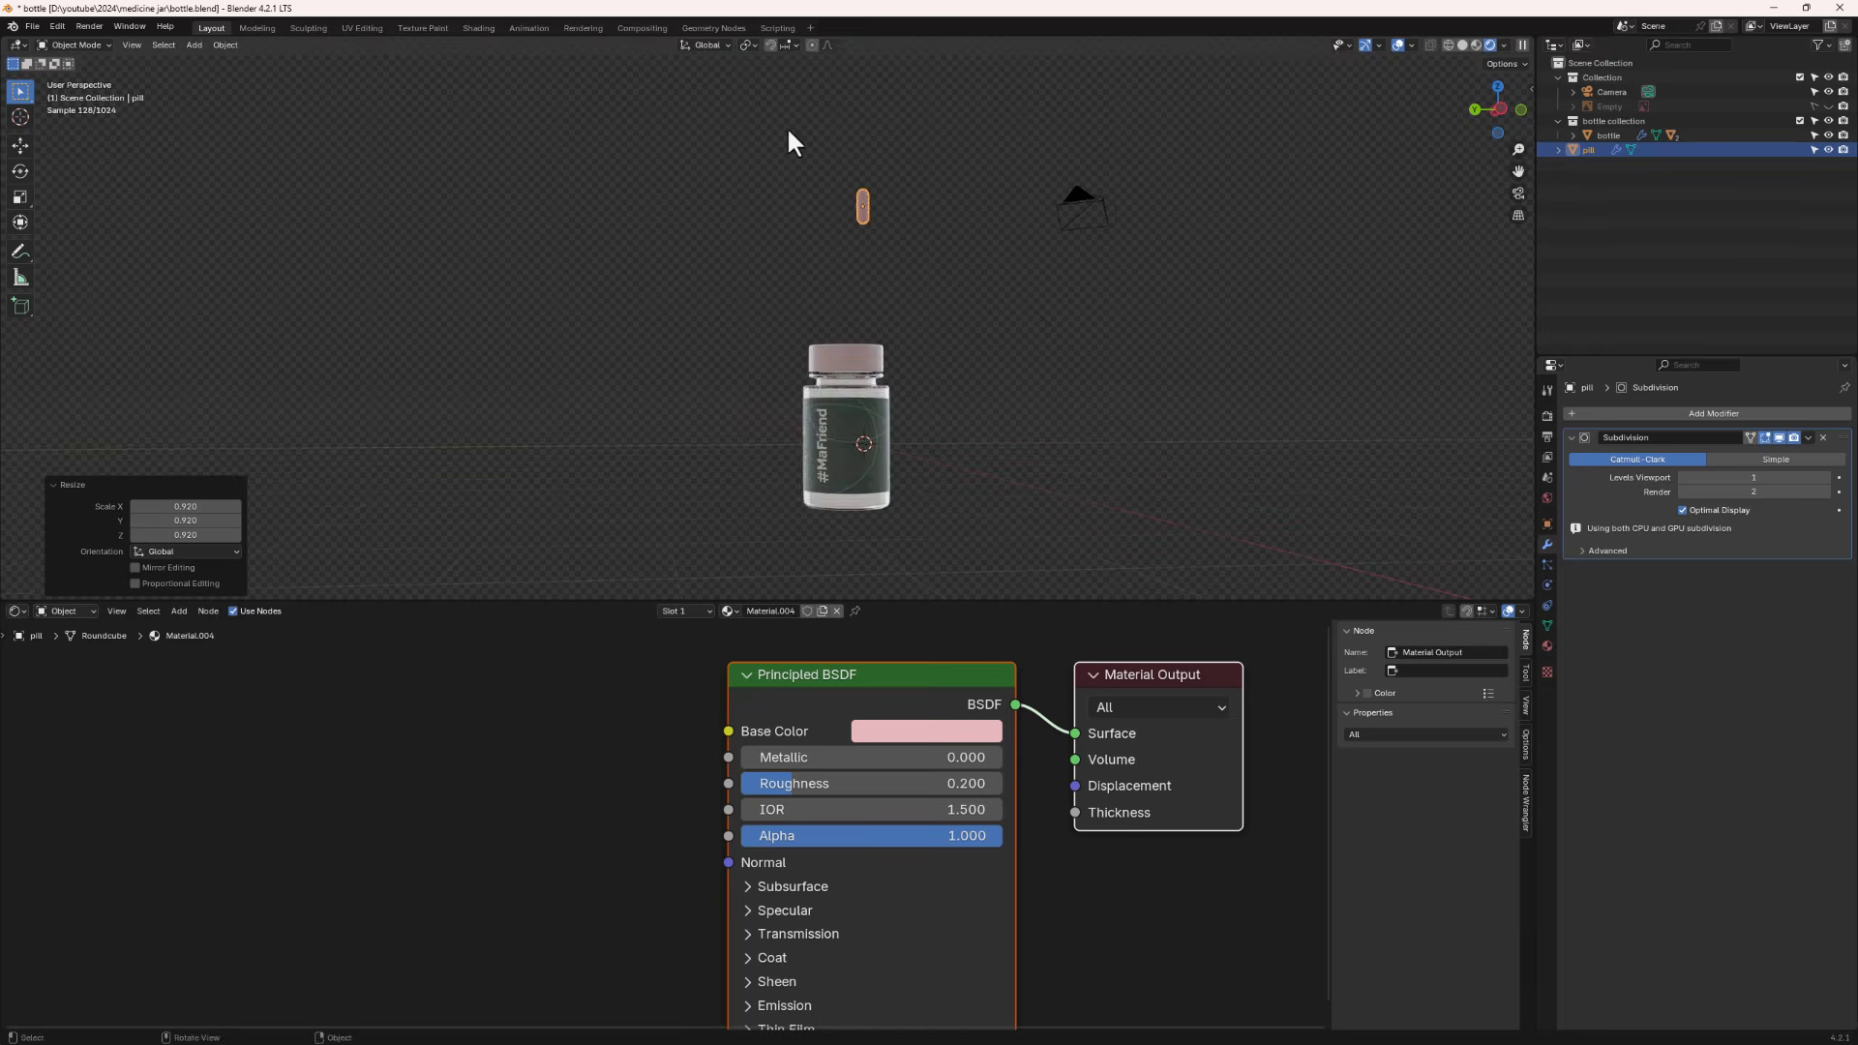
pyautogui.moveTo(970, 226); pyautogui.dragTo(902, 200, button='middle')
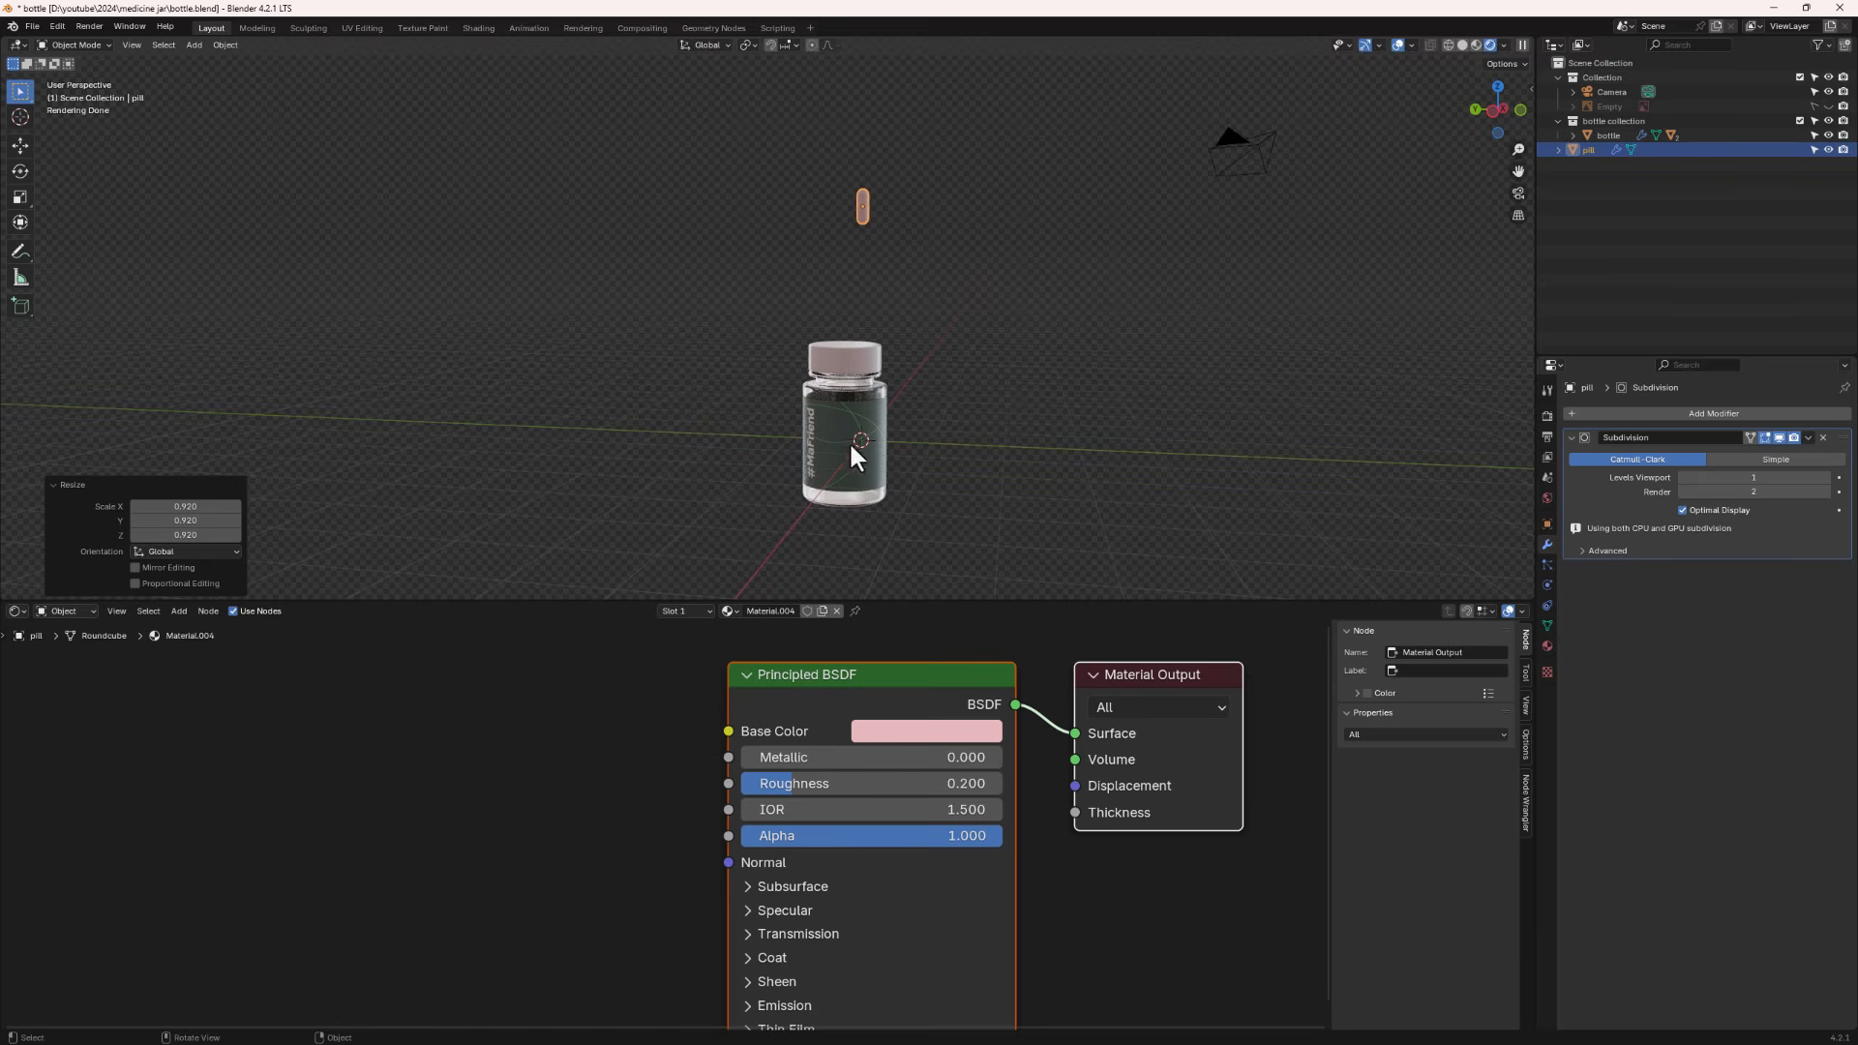
pyautogui.press('s')
pyautogui.click(984, 347)
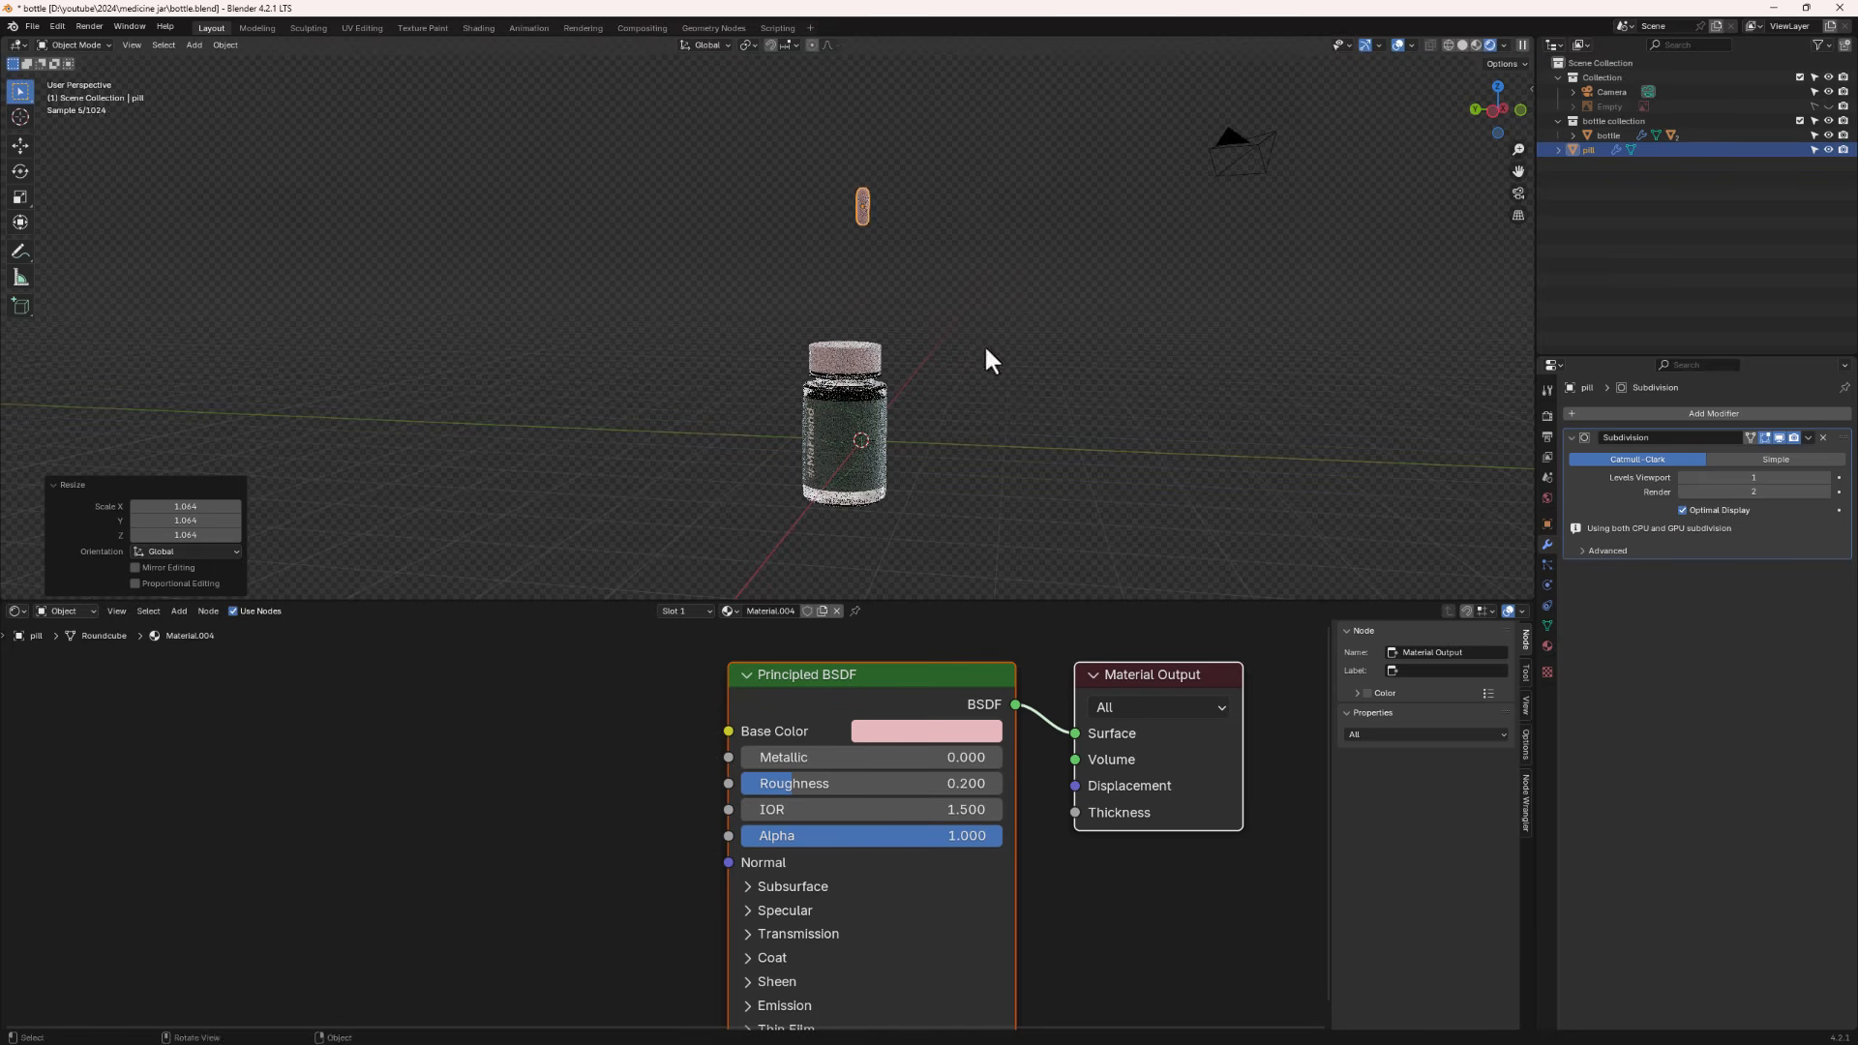
pyautogui.moveTo(874, 205); pyautogui.dragTo(836, 199, button='middle')
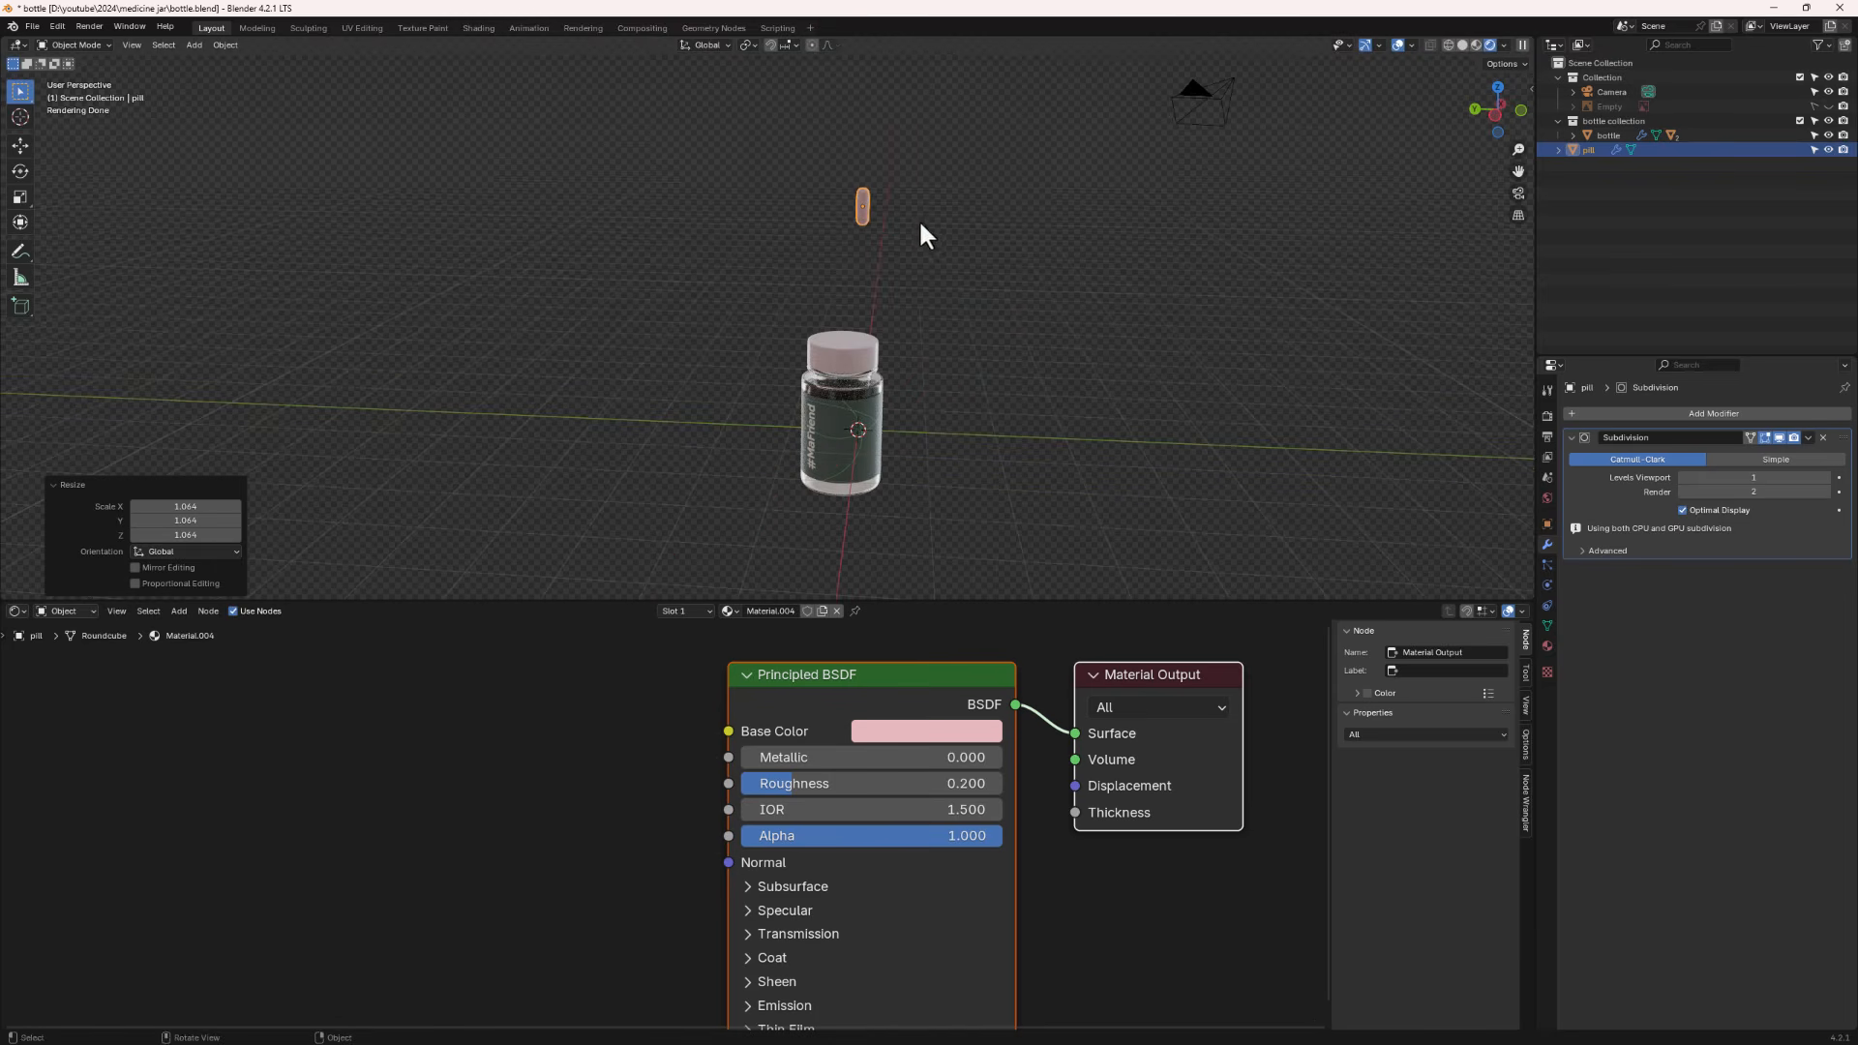
# - Switch the viewport to solid shading and apply the pill's scale
pyautogui.click(1461, 45)
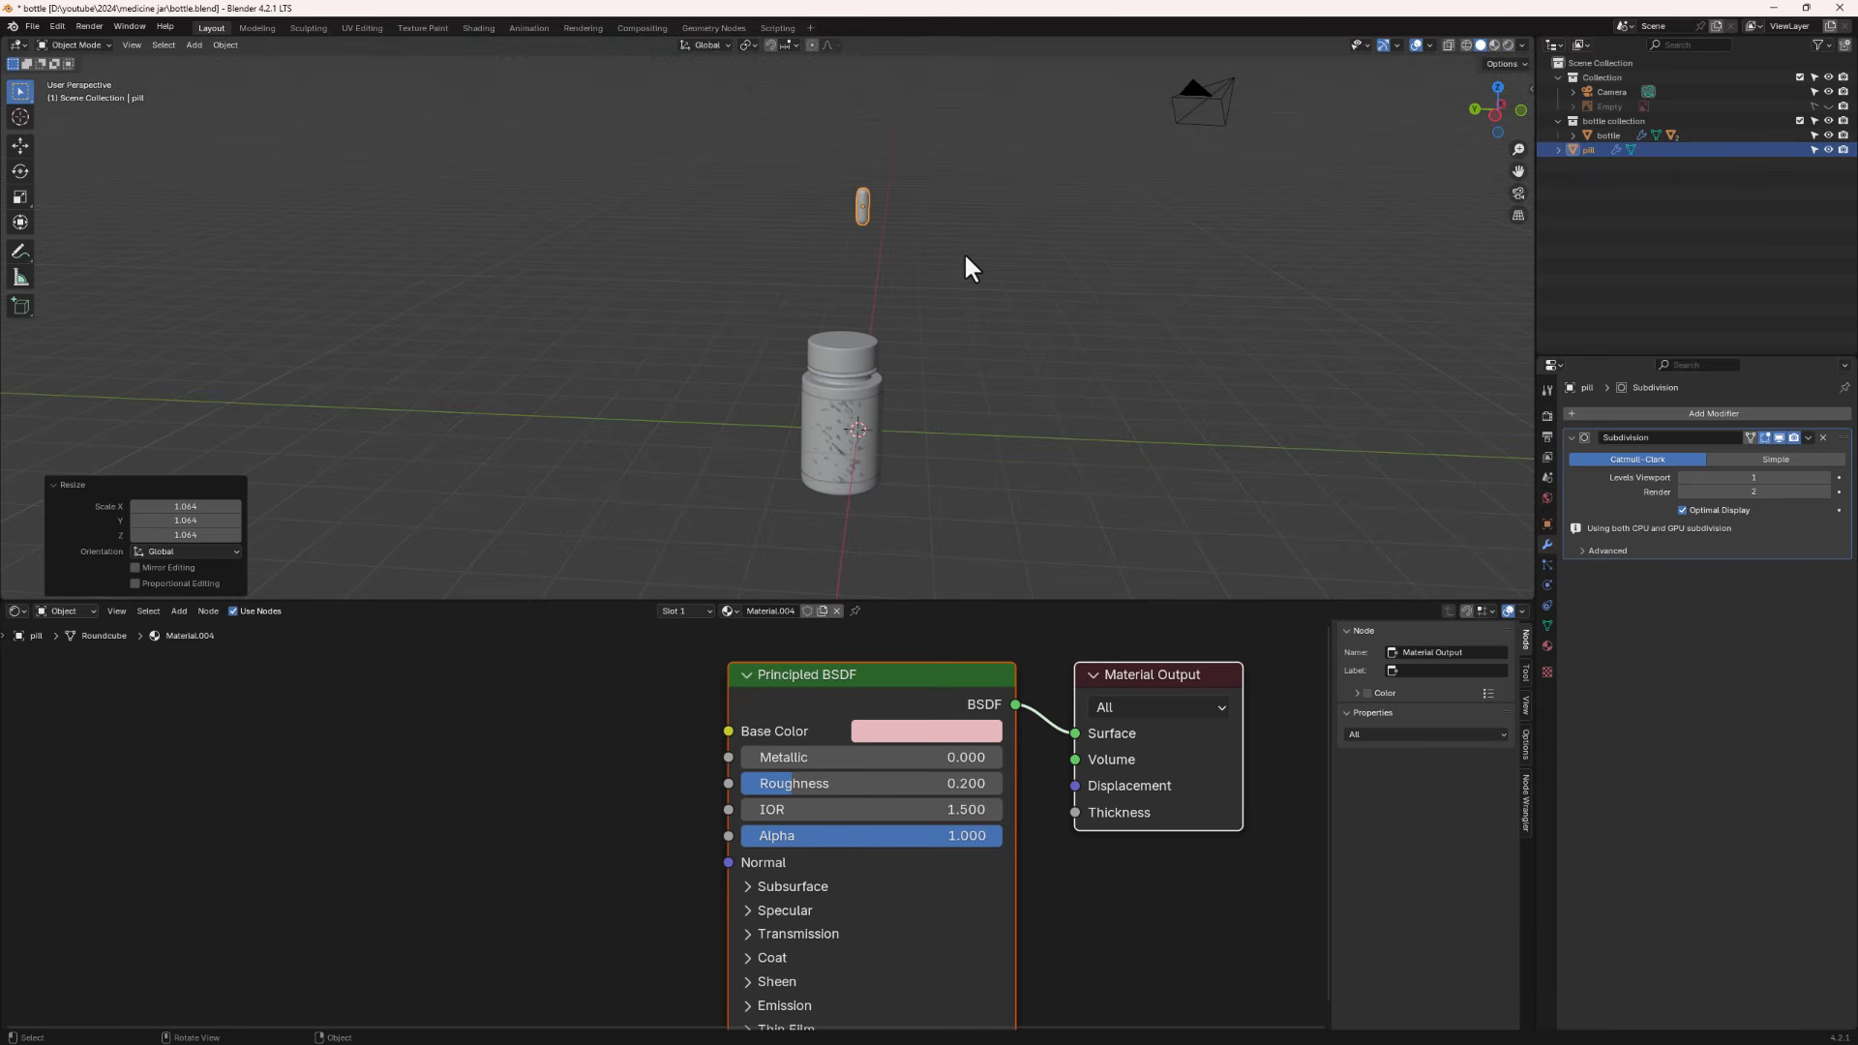
pyautogui.hotkey('ctrl', 'a')
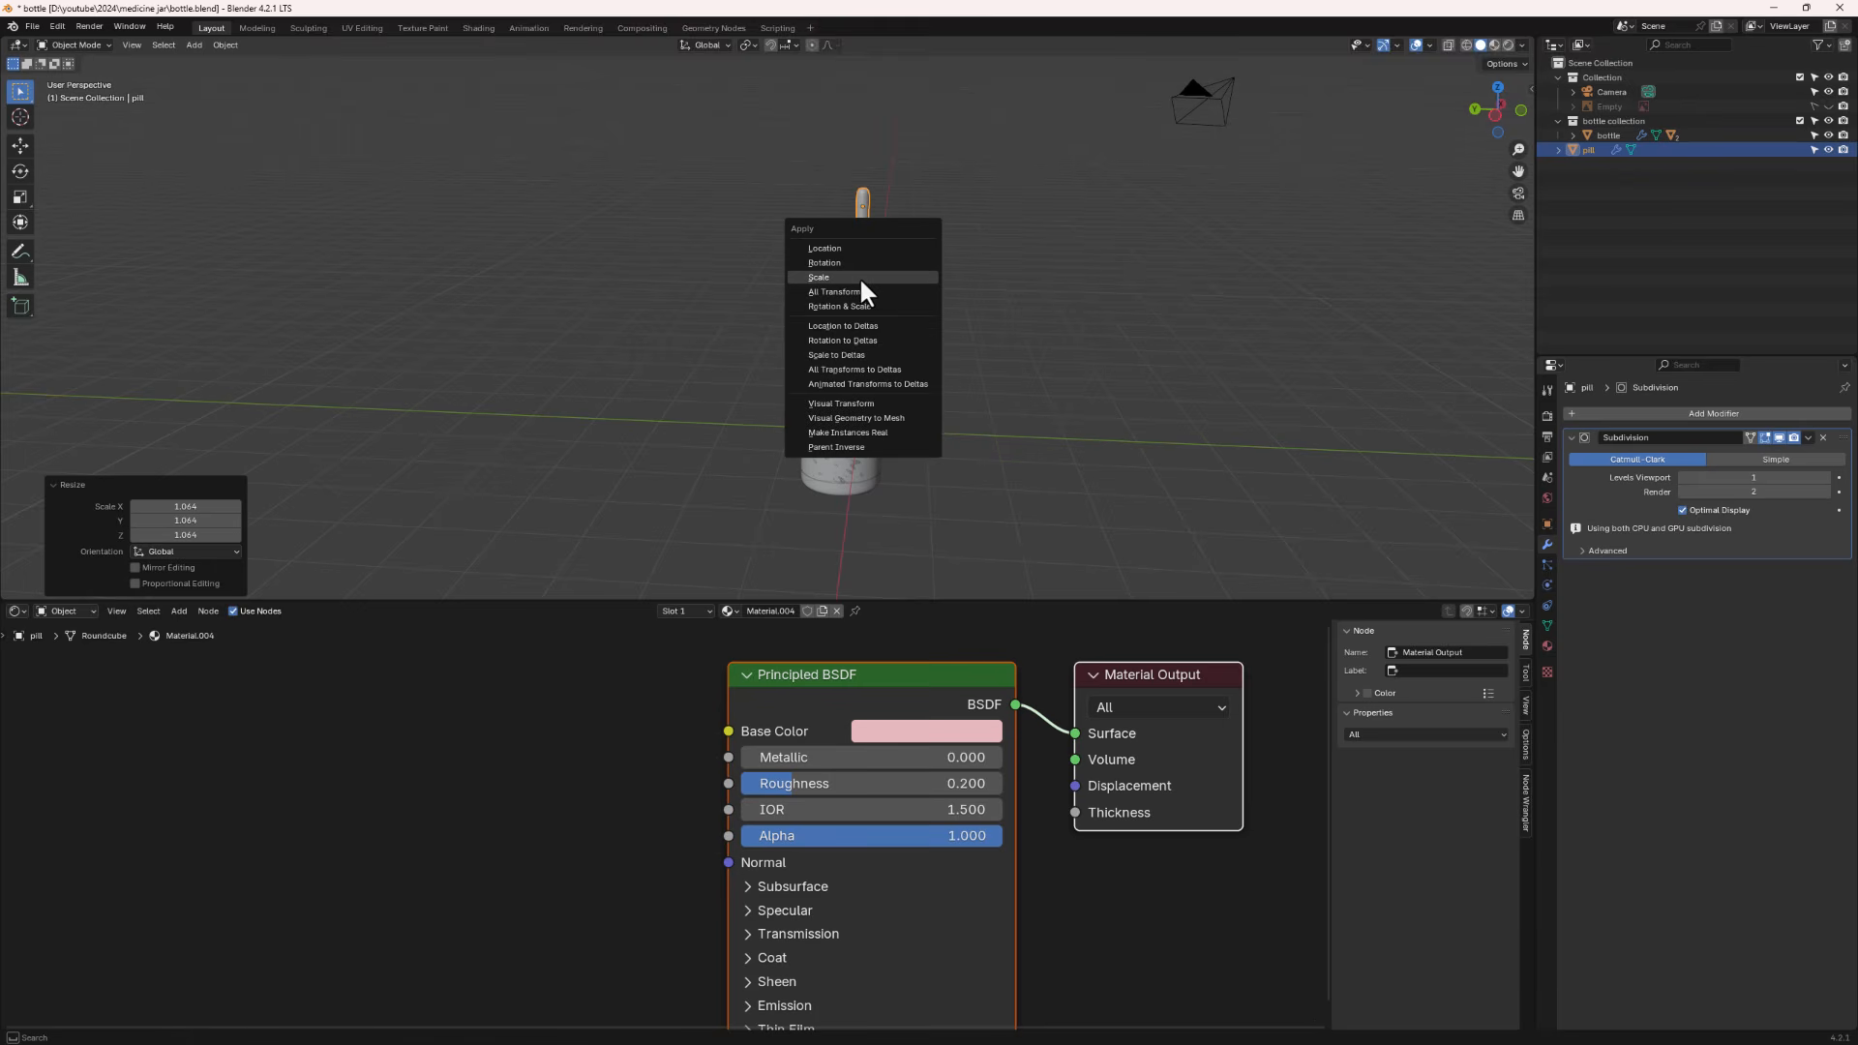
pyautogui.click(865, 280)
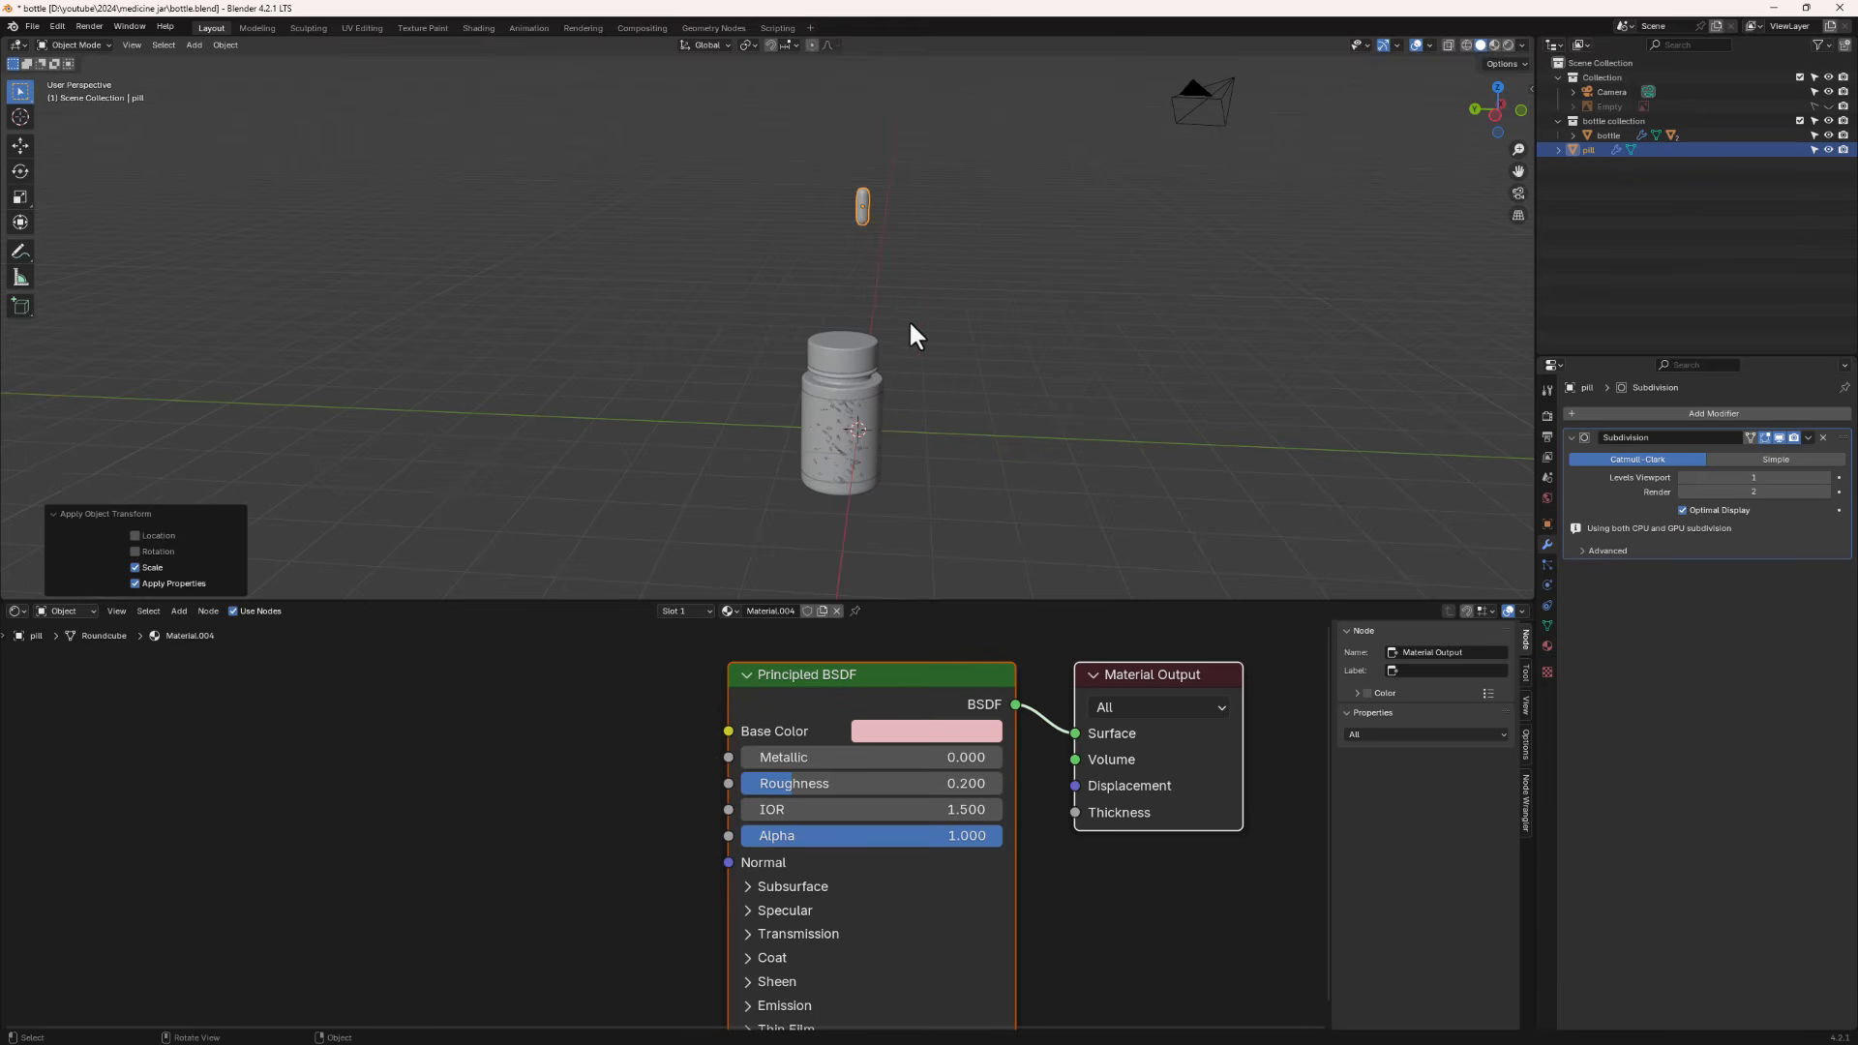
# - Add an Array modifier to the pill with a relative offset X factor of 1.5
pyautogui.moveTo(911, 327)
pyautogui.mouseDown(button='middle')
pyautogui.moveTo(923, 299)
pyautogui.moveTo(981, 283)
pyautogui.moveTo(926, 325)
pyautogui.mouseUp(button='middle')
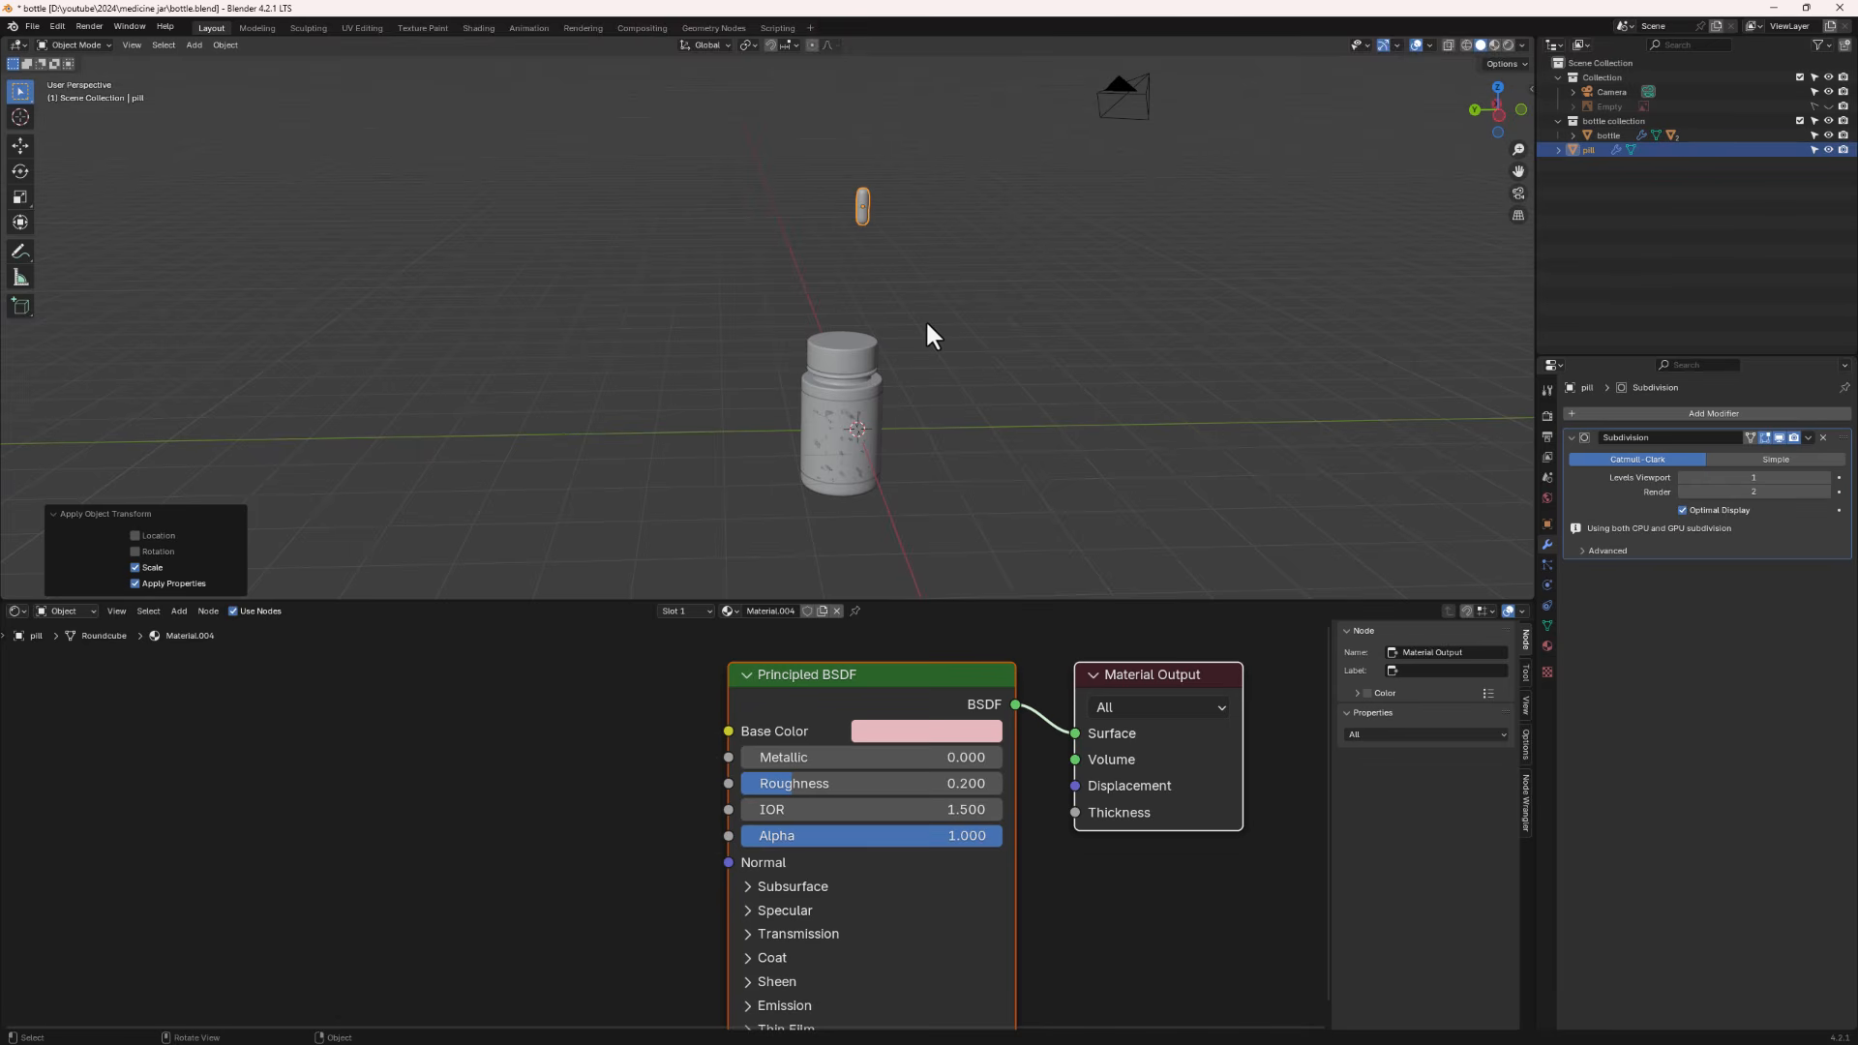
pyautogui.scroll(3, 869, 396)
pyautogui.moveTo(868, 396); pyautogui.dragTo(879, 270, button='middle')
pyautogui.scroll(-3, 811, 417)
pyautogui.scroll(-4, 811, 415)
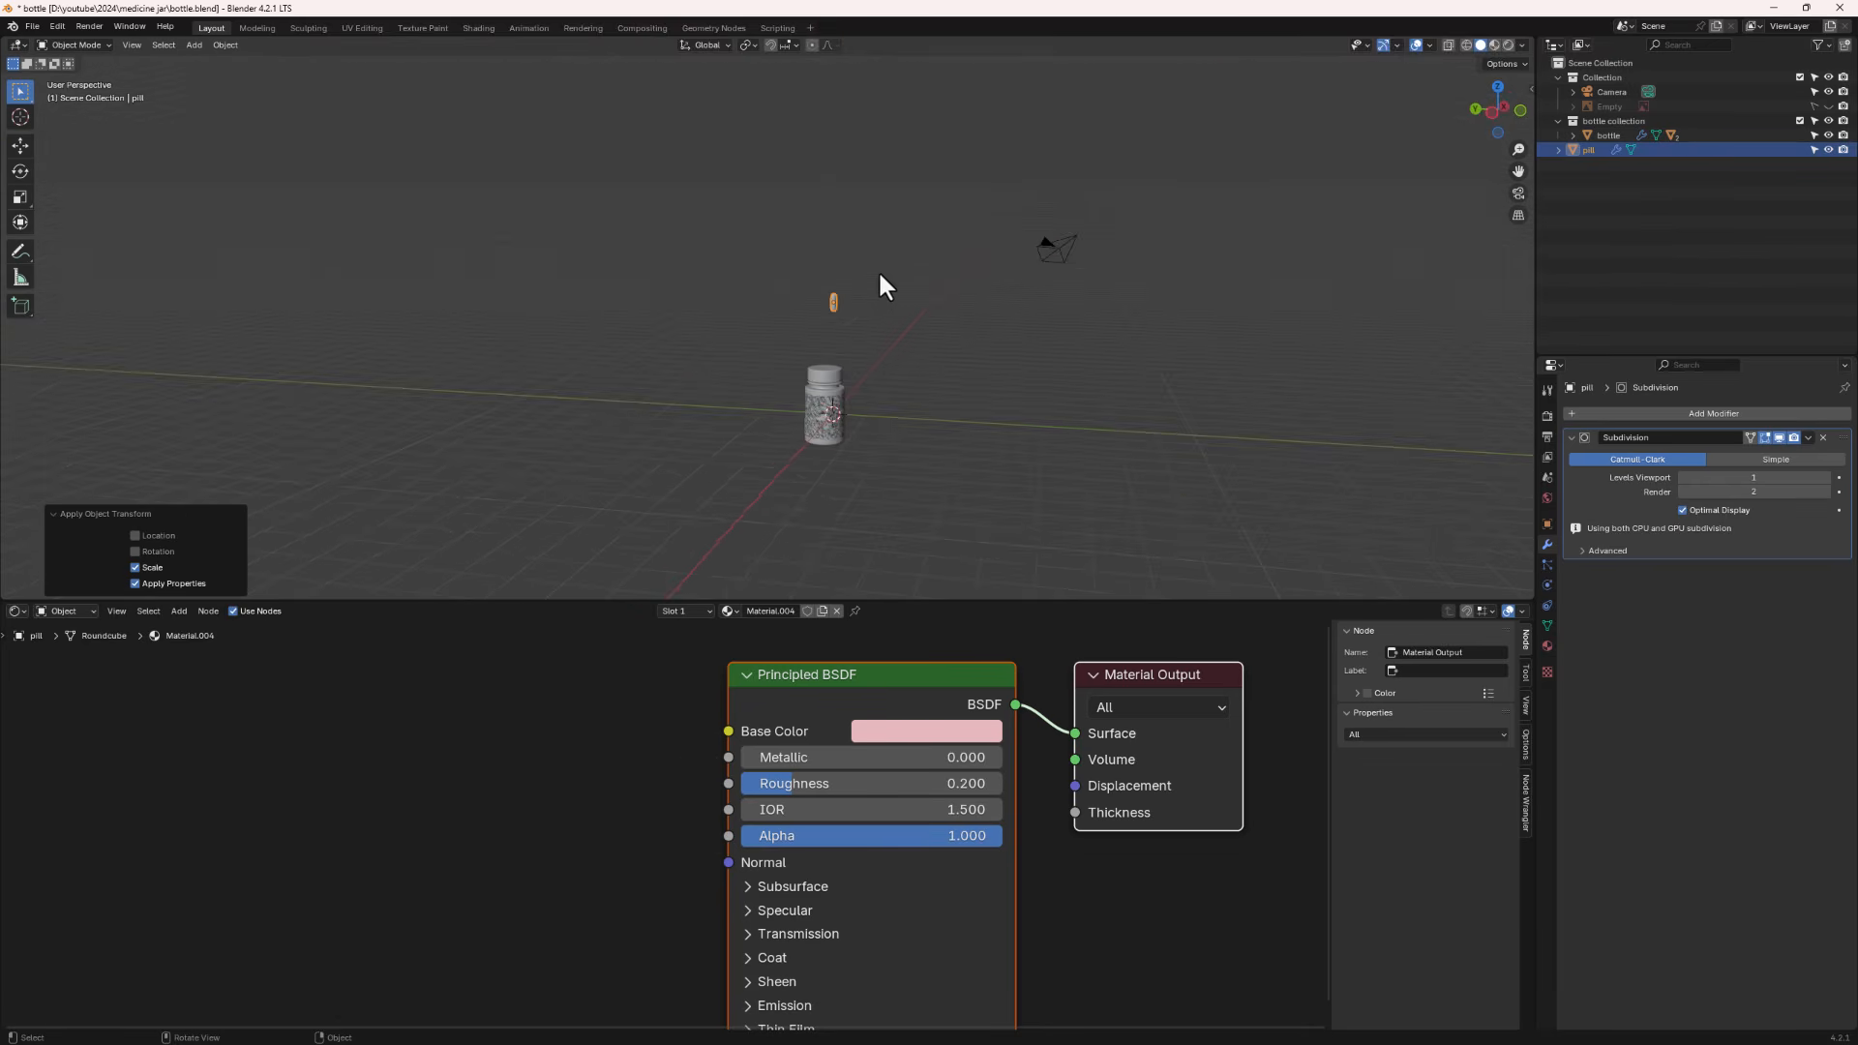
pyautogui.moveTo(878, 270); pyautogui.dragTo(816, 332)
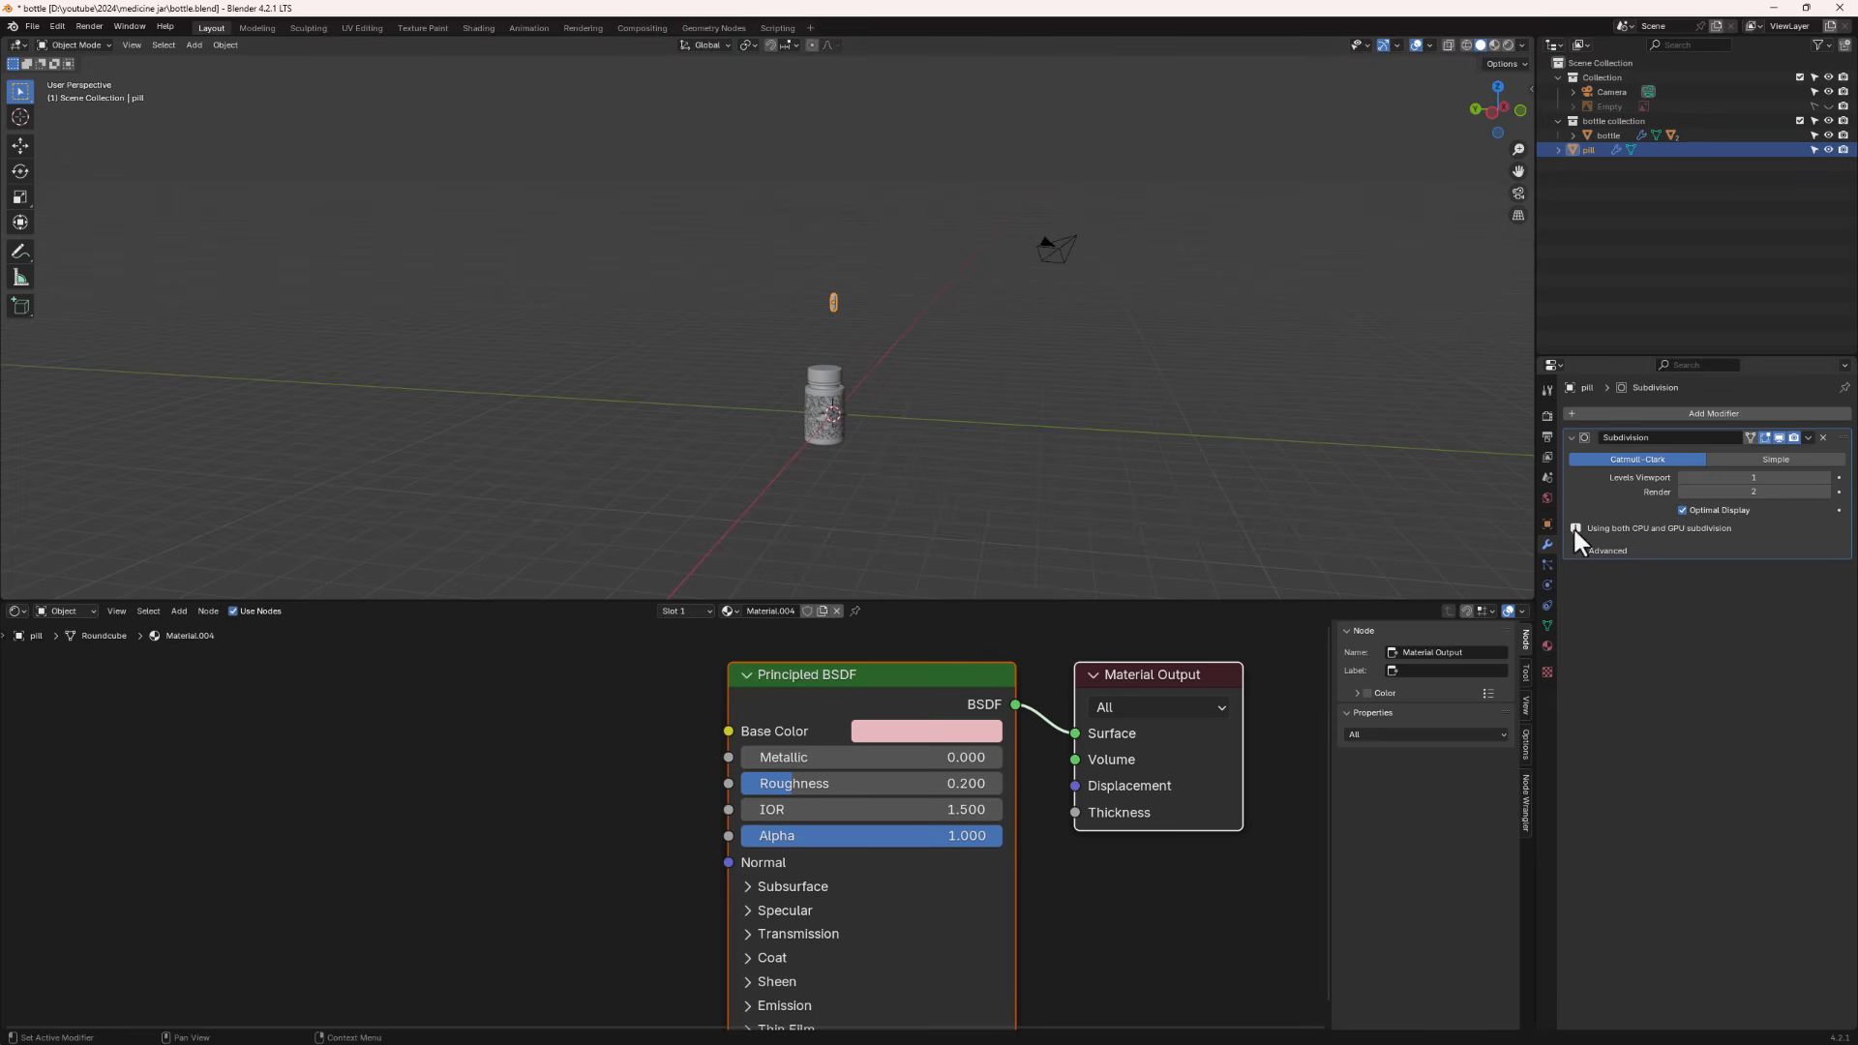
pyautogui.click(1594, 411)
pyautogui.moveTo(1600, 412)
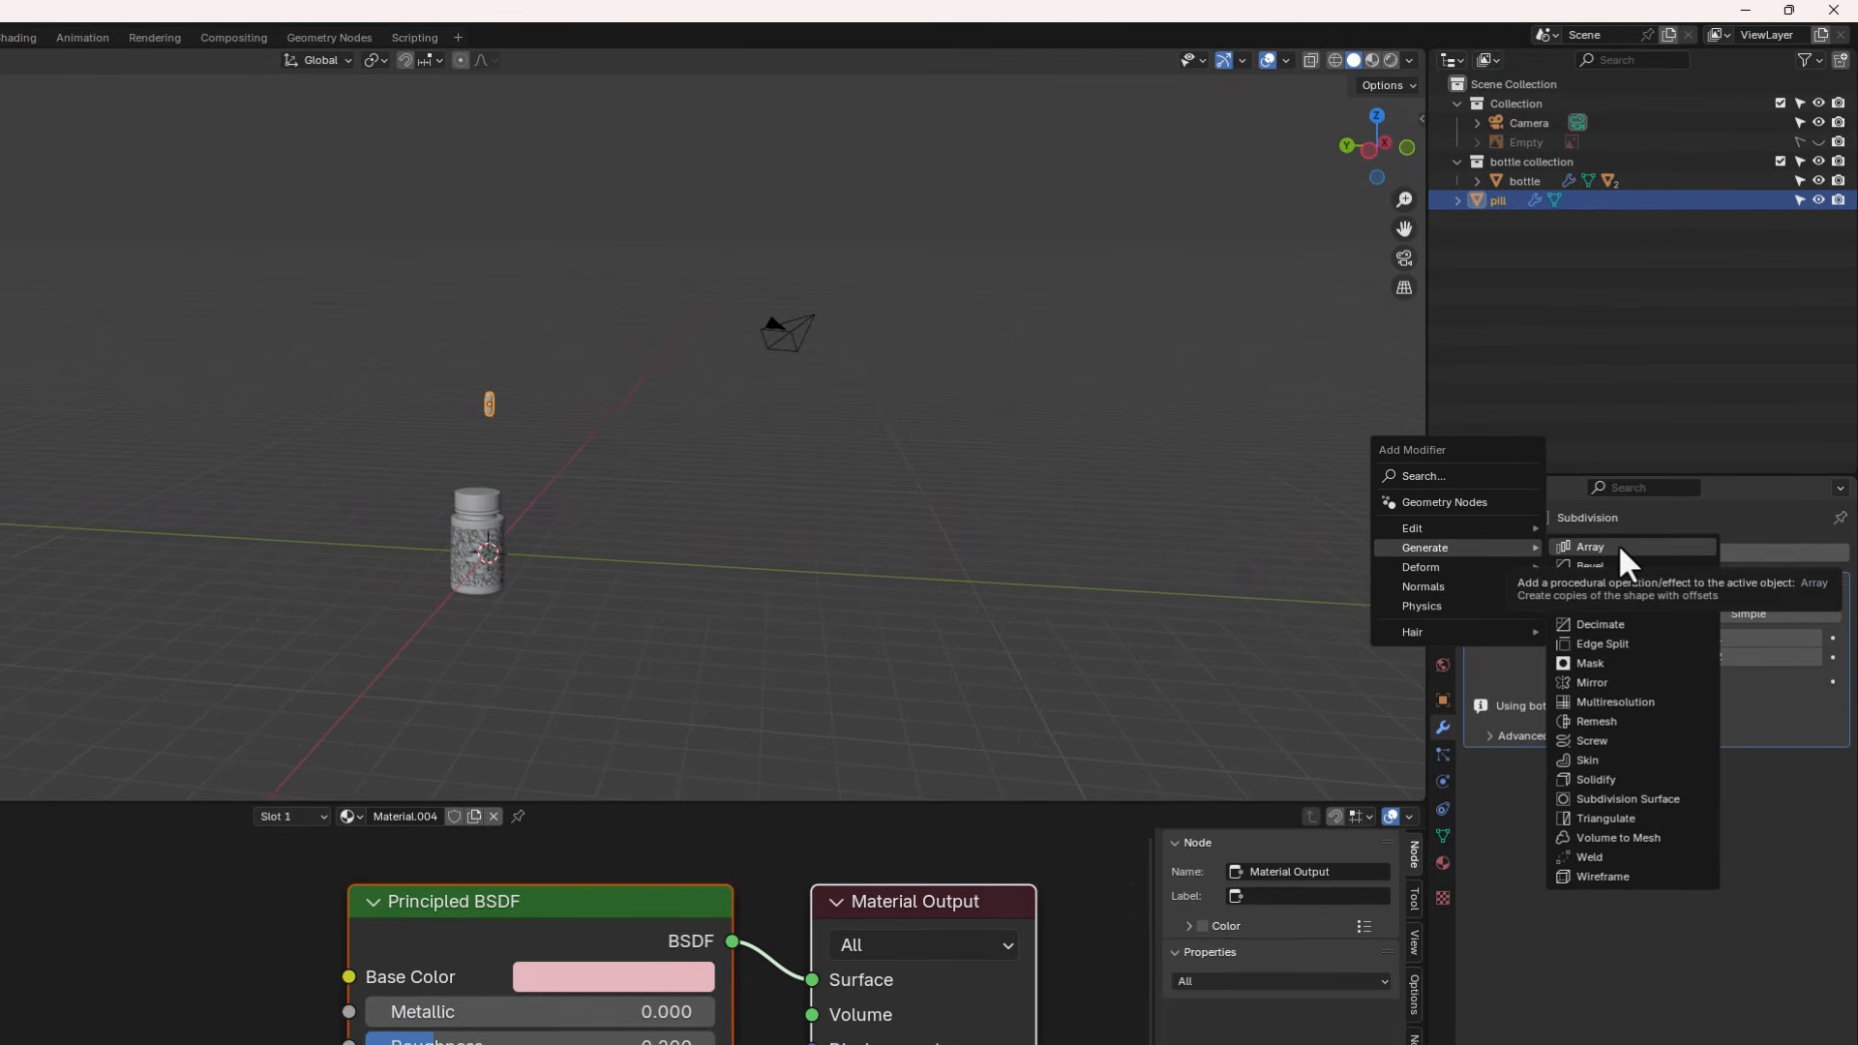
pyautogui.click(1618, 545)
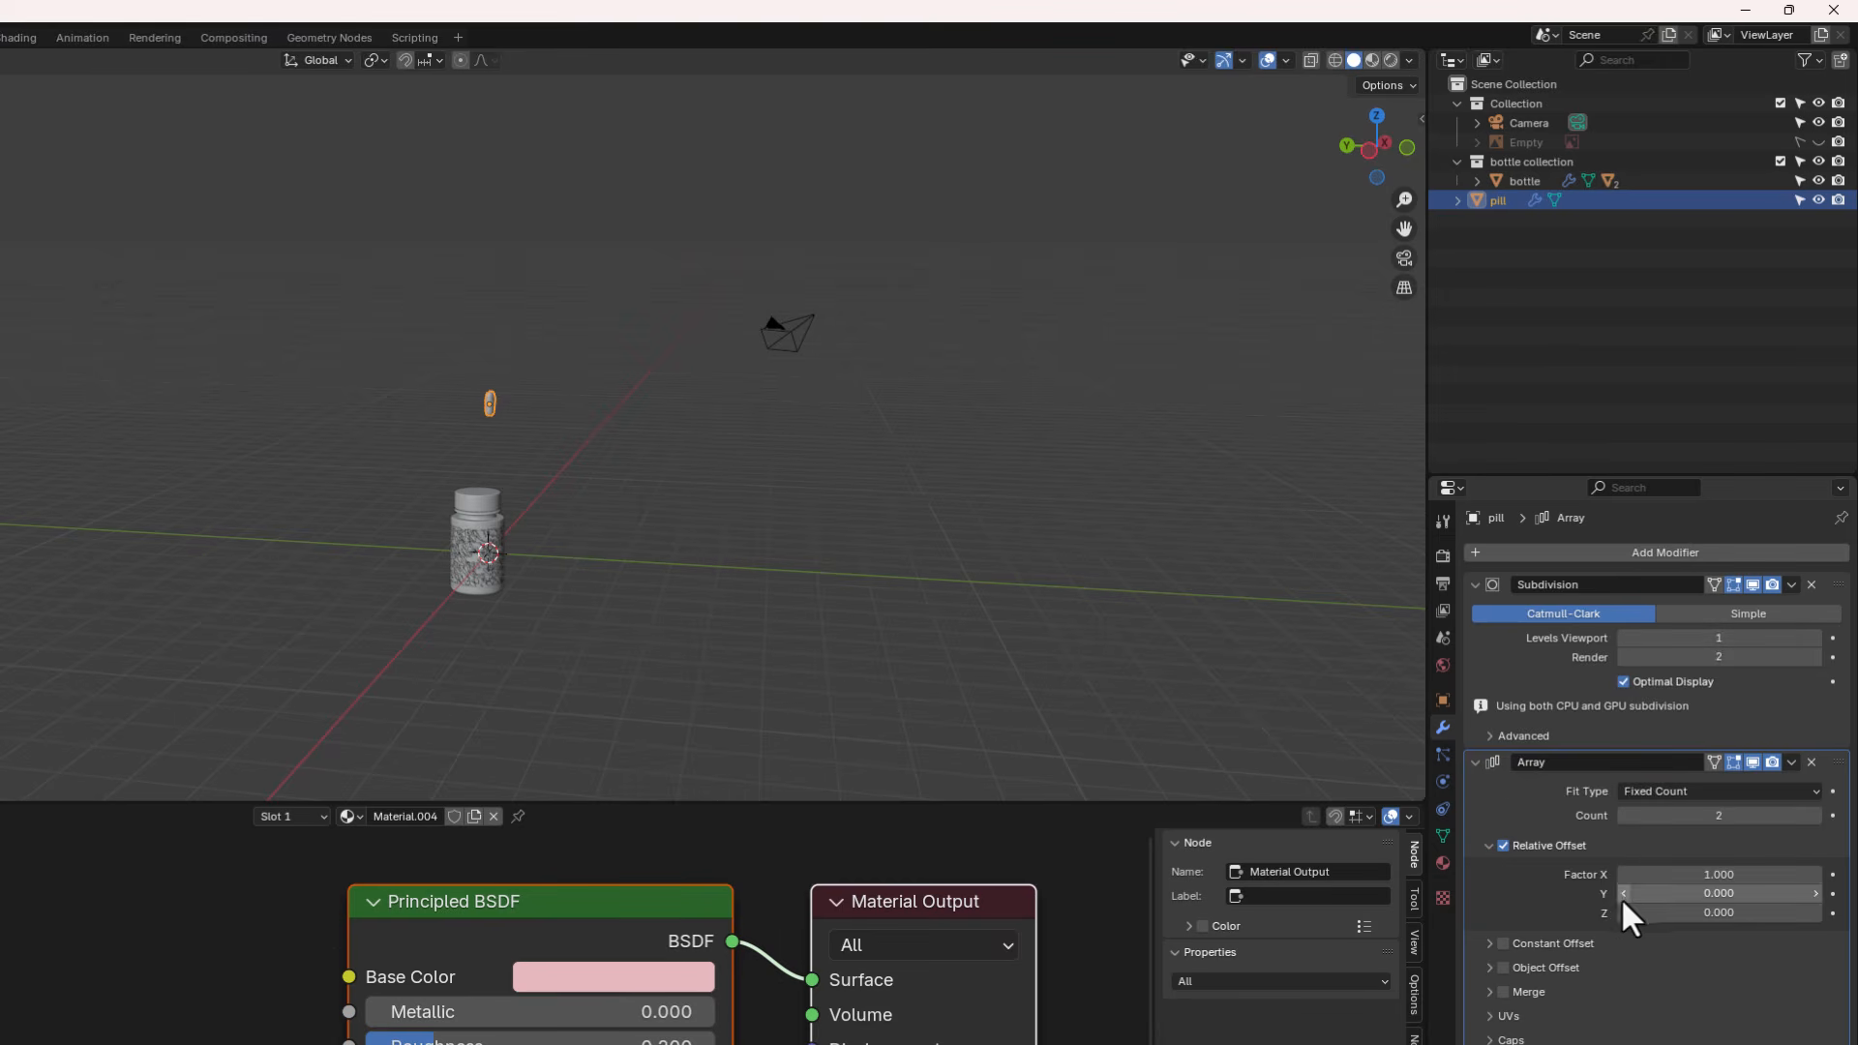
pyautogui.moveTo(480, 401); pyautogui.dragTo(351, 449, button='middle')
pyautogui.scroll(7, 457, 402)
pyautogui.moveTo(619, 397); pyautogui.dragTo(689, 414, button='middle')
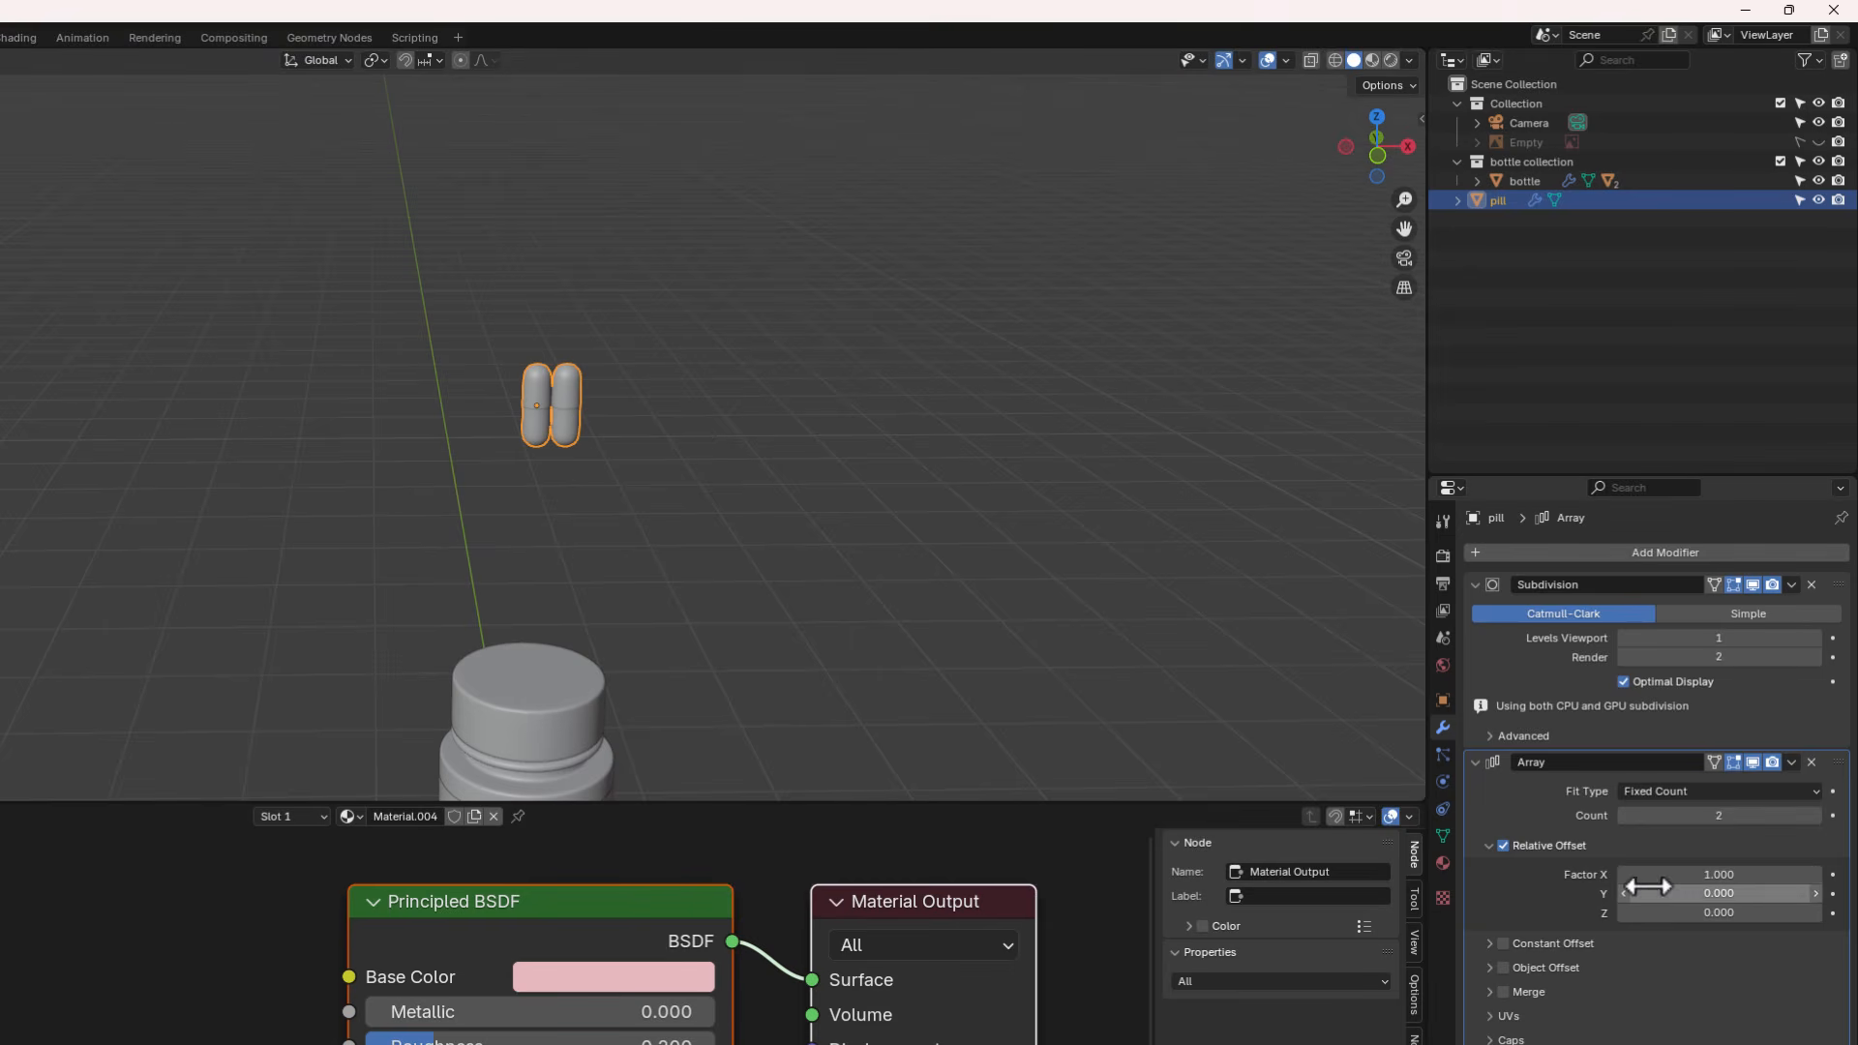
pyautogui.moveTo(1705, 874); pyautogui.dragTo(1764, 874)
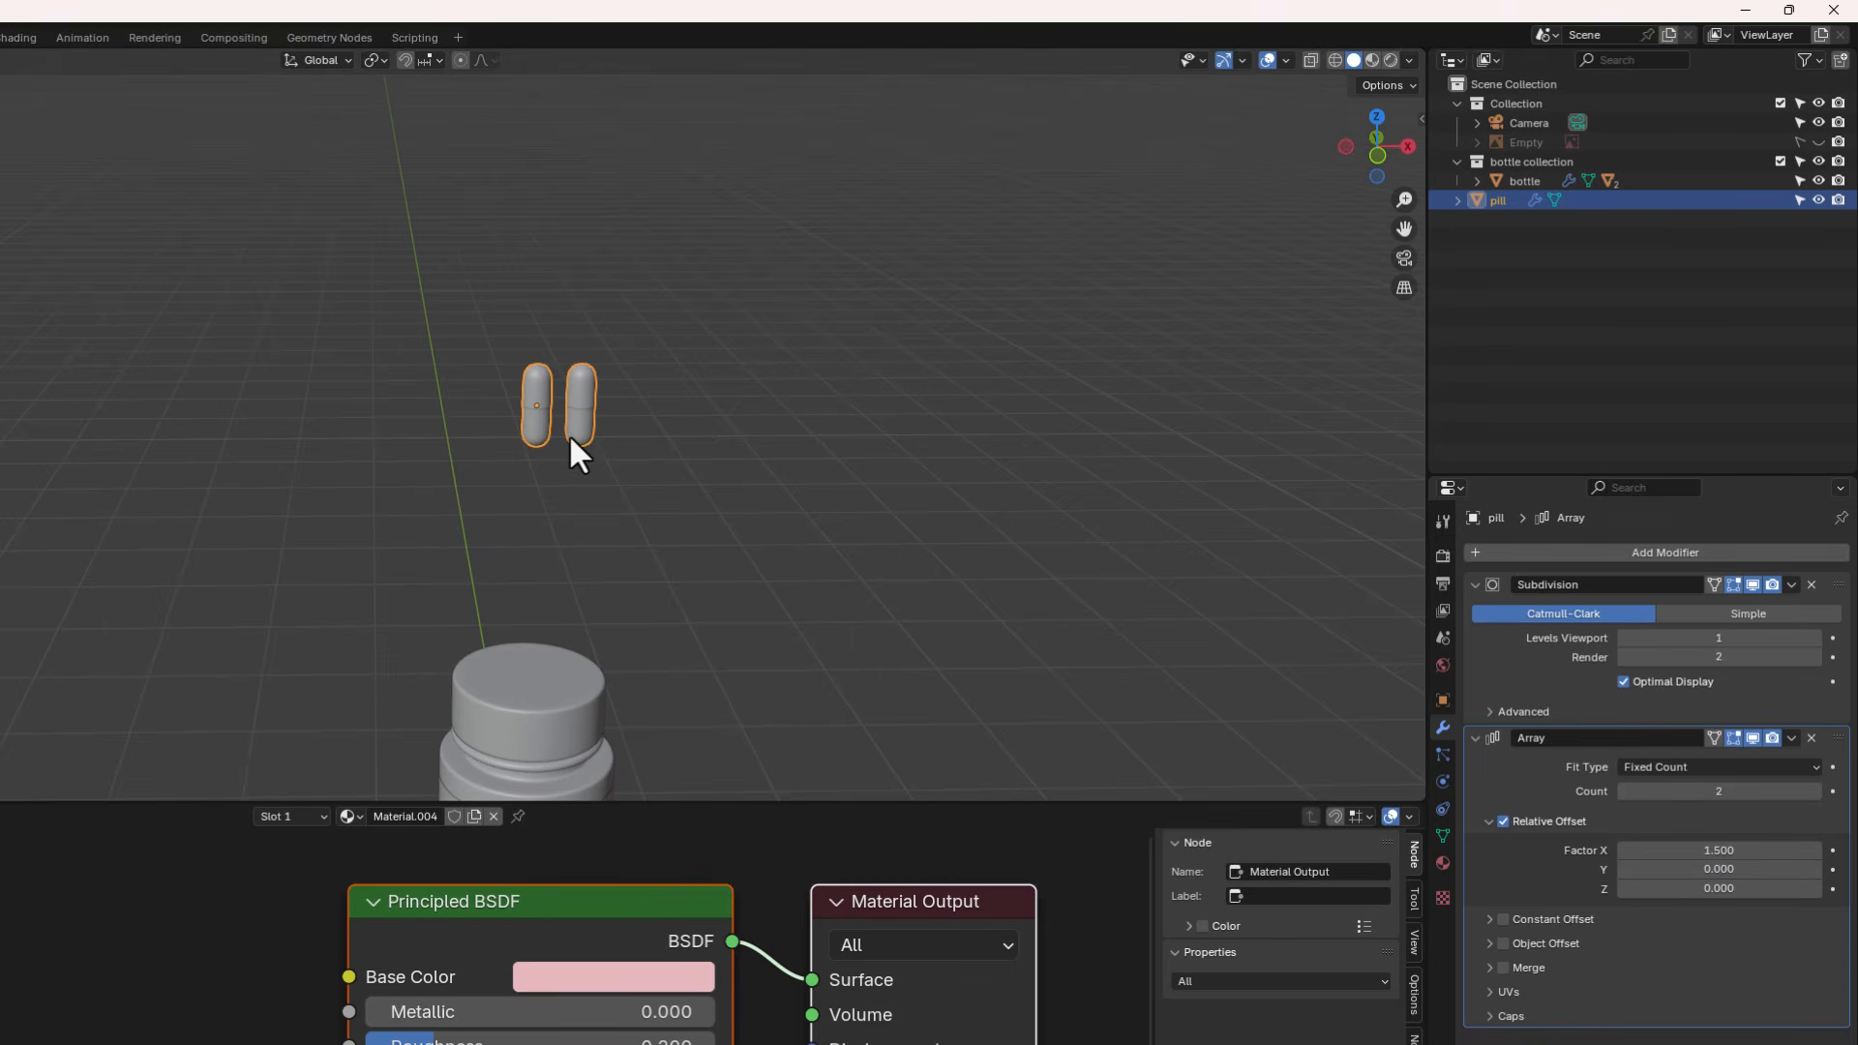
# - Add a second Array modifier with relative offset factors X 0 and Z 1.2
pyautogui.scroll(-3, 536, 422)
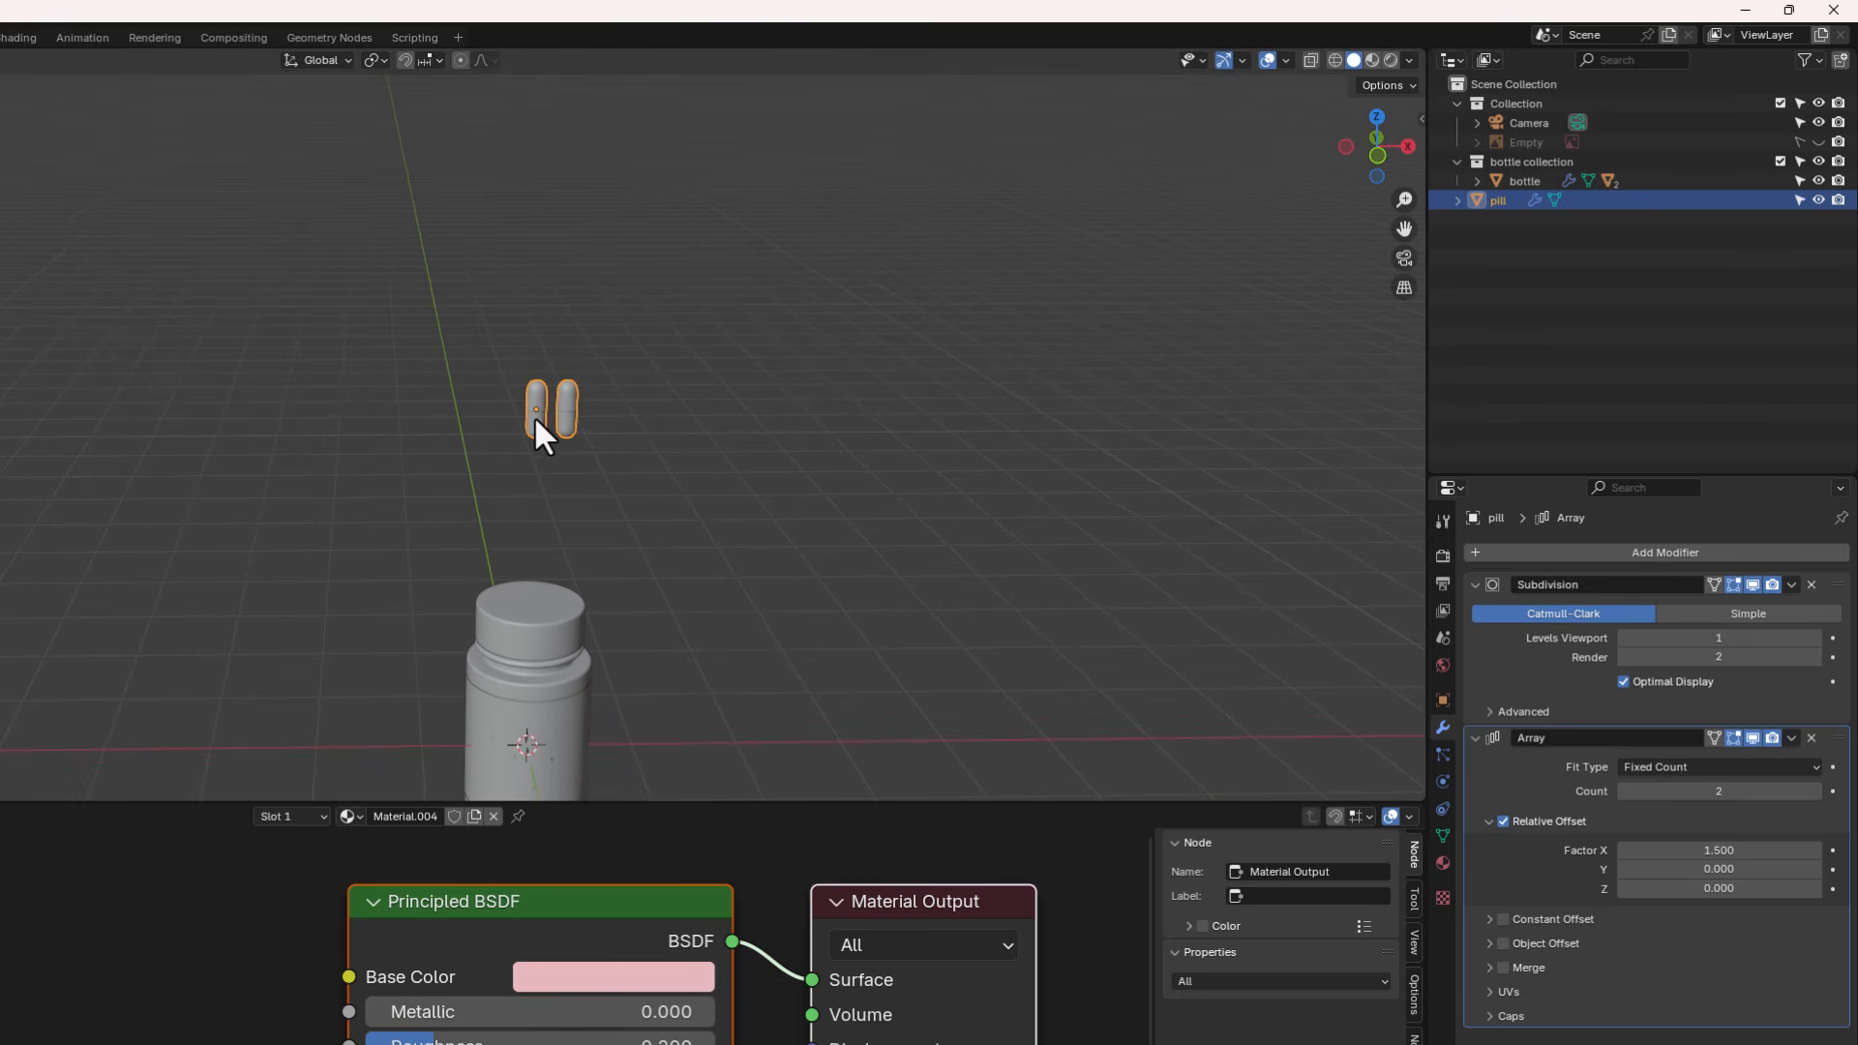
pyautogui.click(1691, 556)
pyautogui.moveTo(1691, 558)
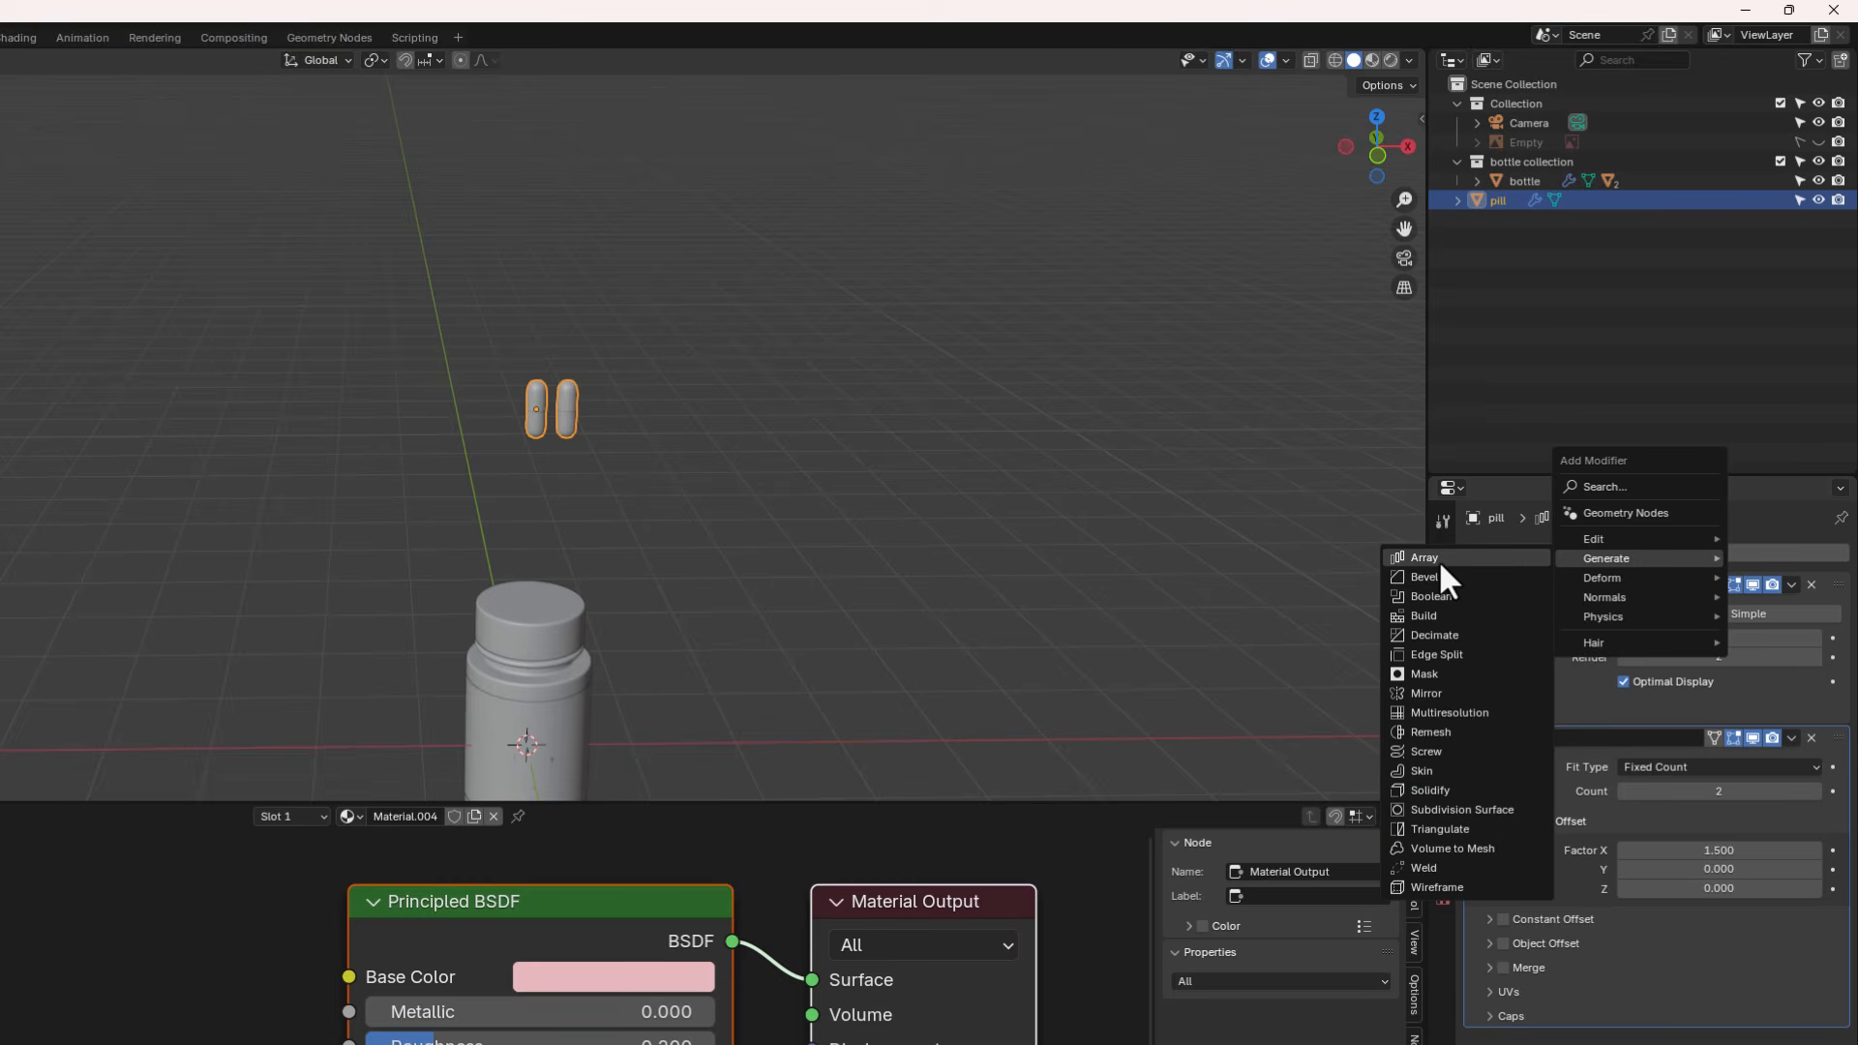
pyautogui.click(1439, 560)
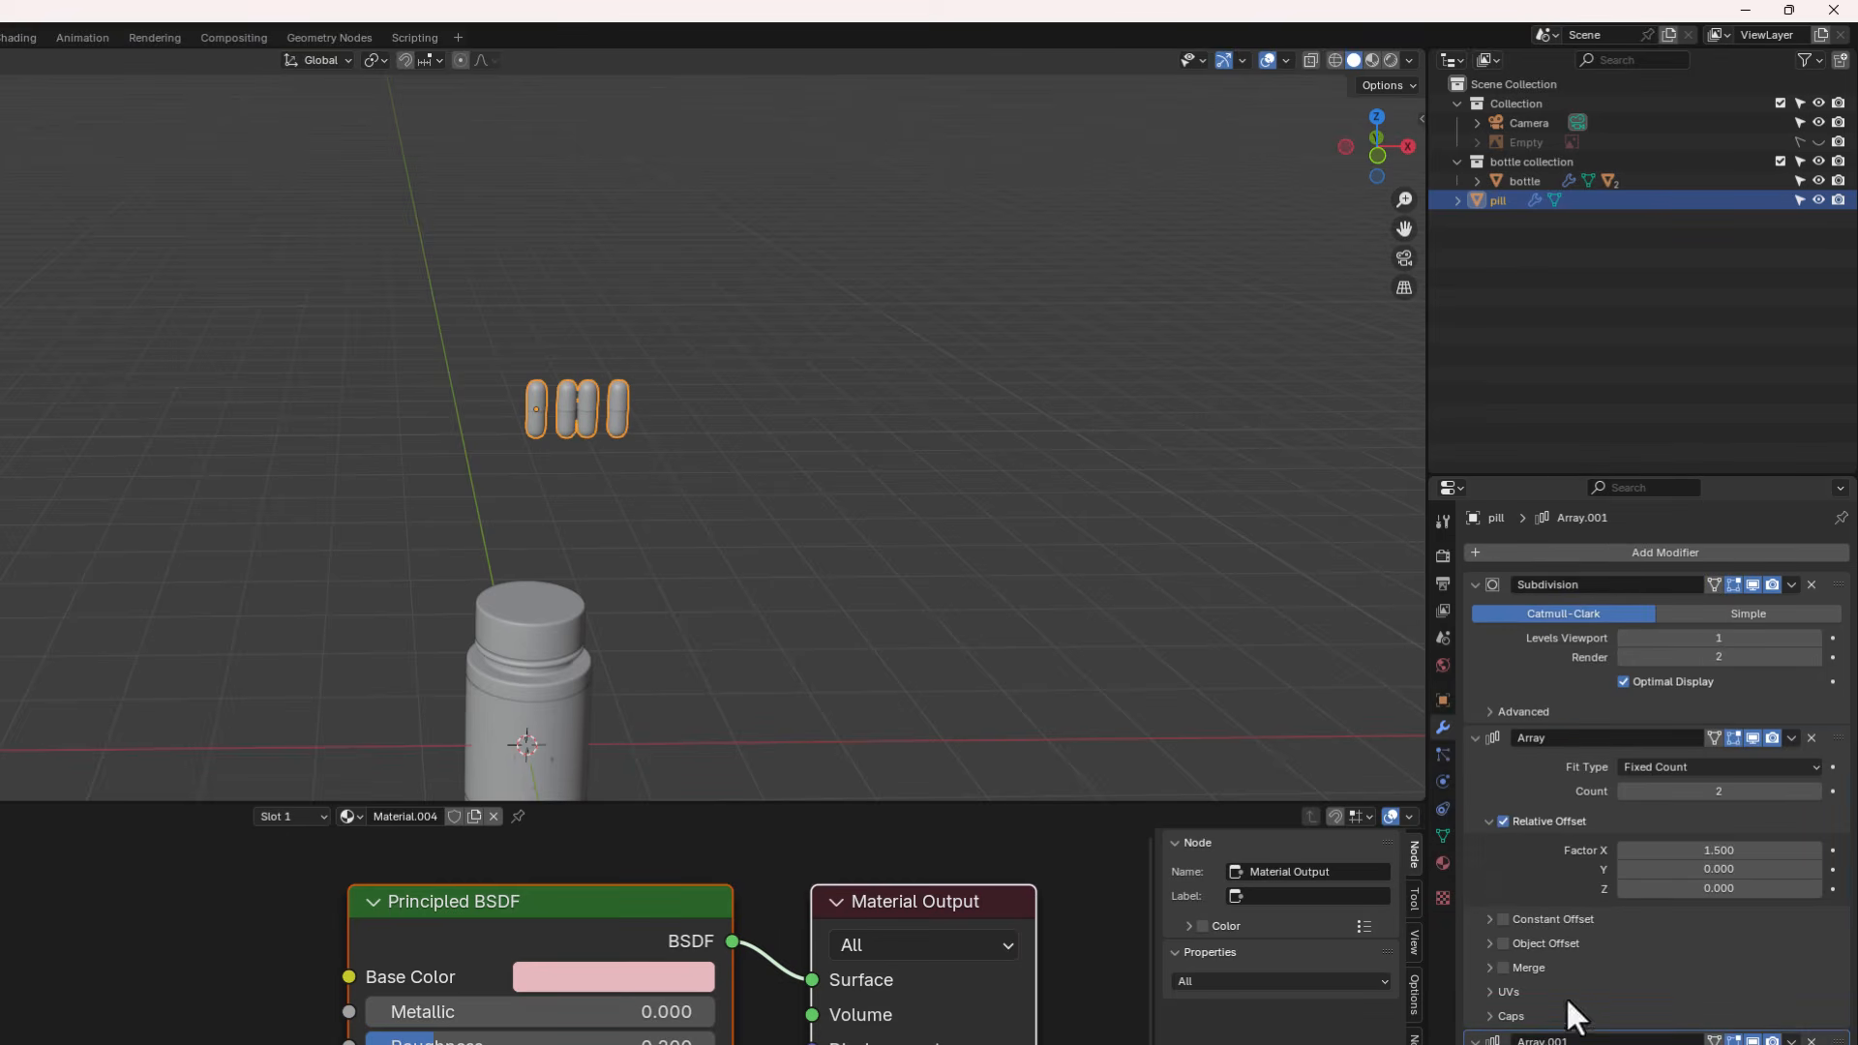
pyautogui.click(1476, 739)
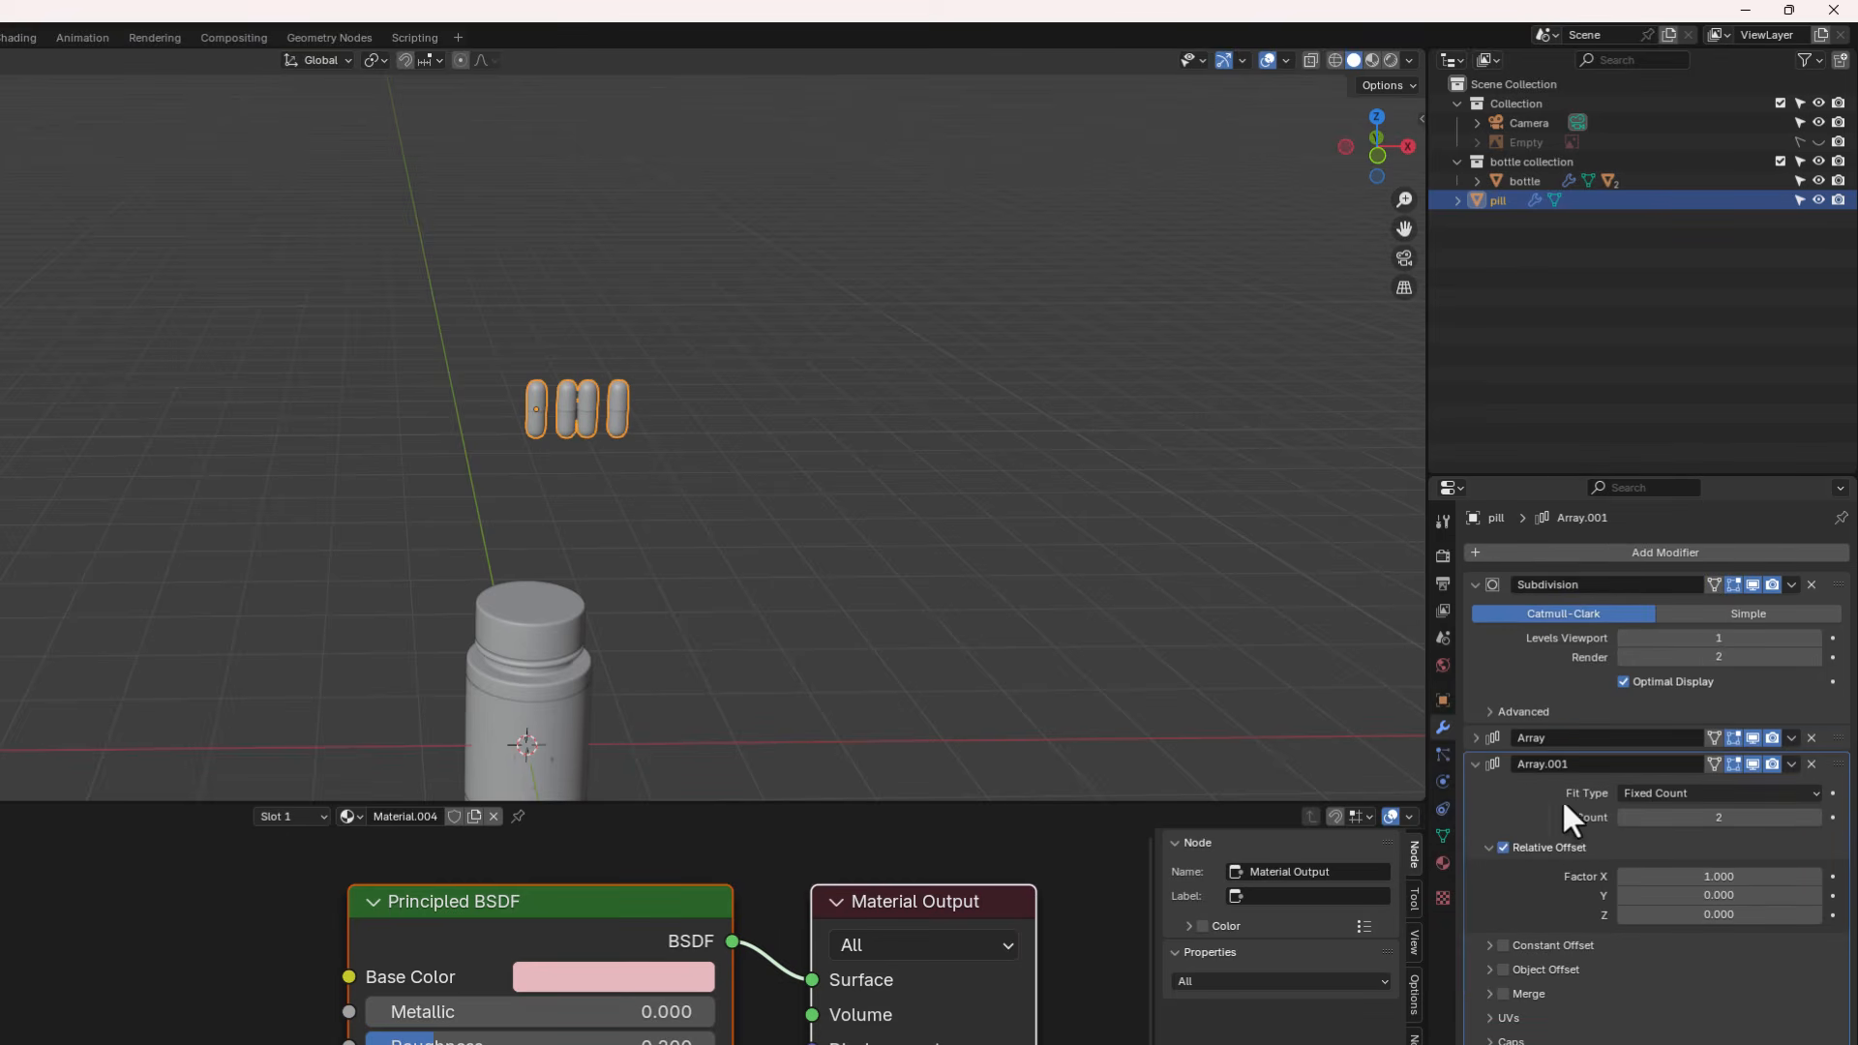
pyautogui.click(1716, 877)
pyautogui.write('0')
pyautogui.press('Return')
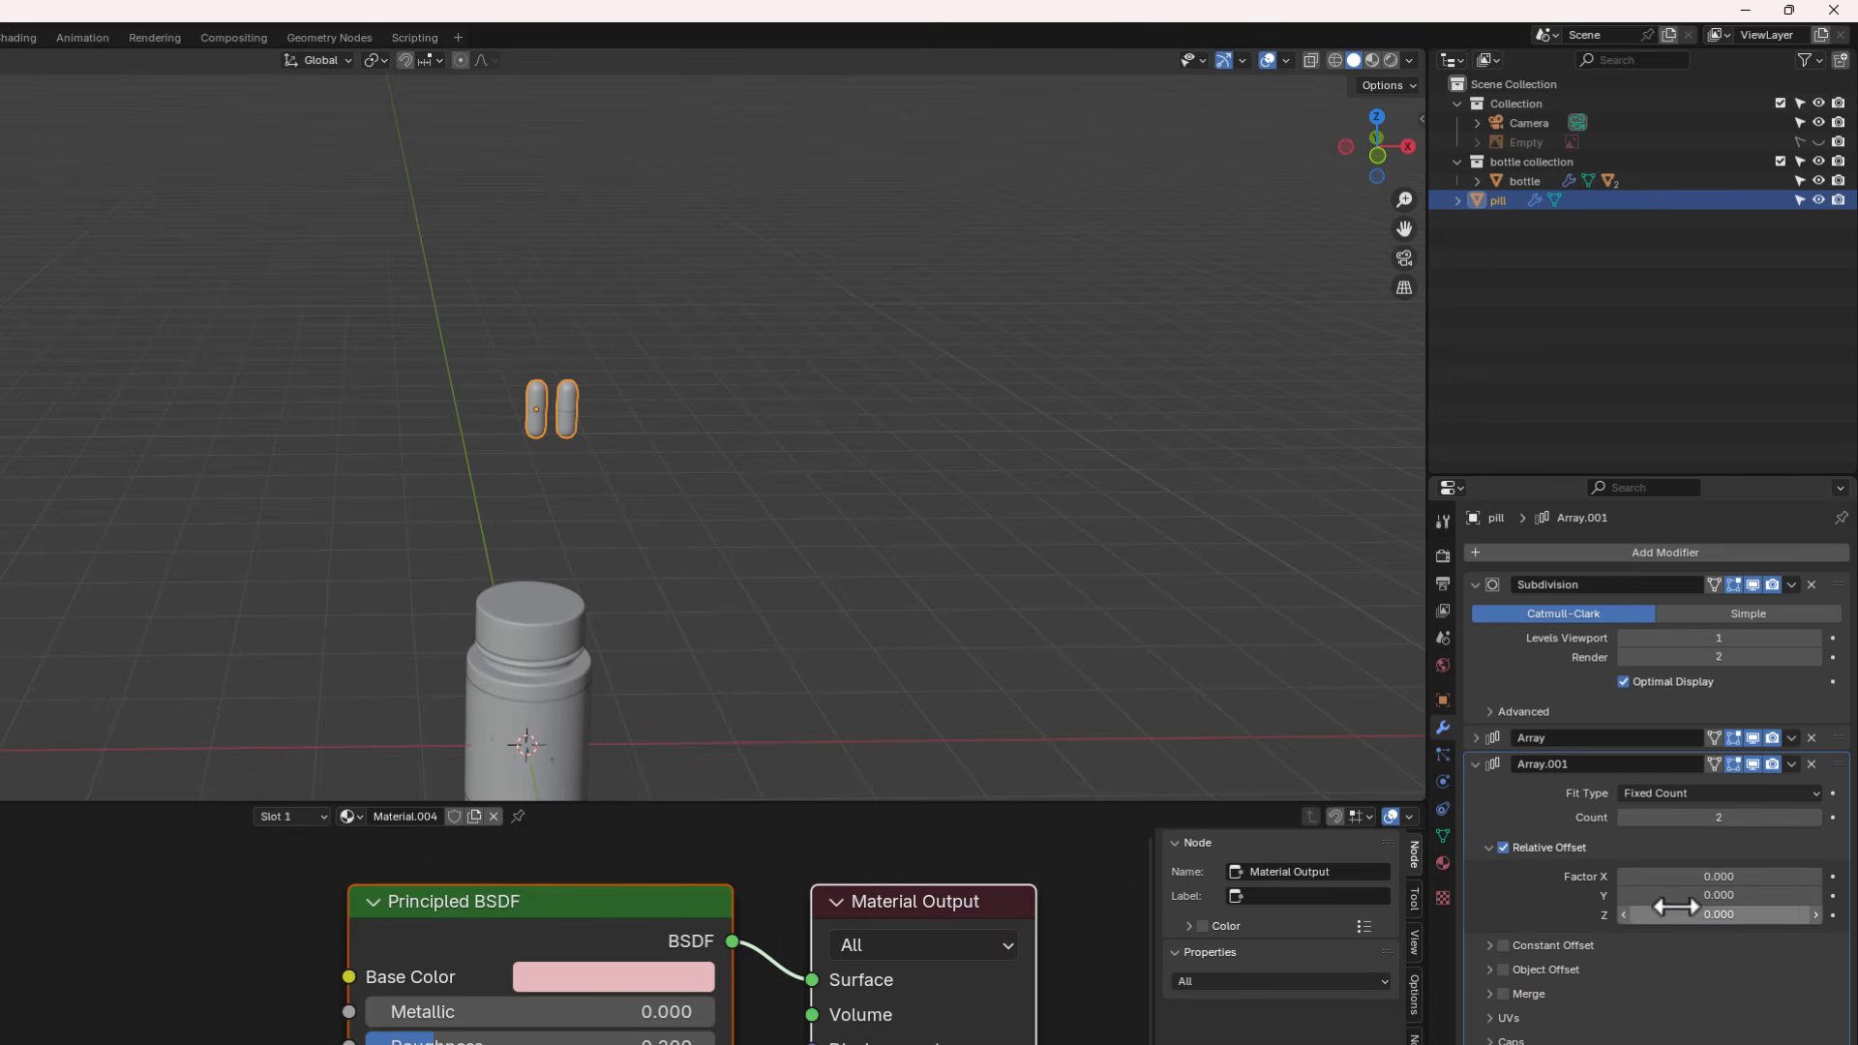
pyautogui.click(1689, 916)
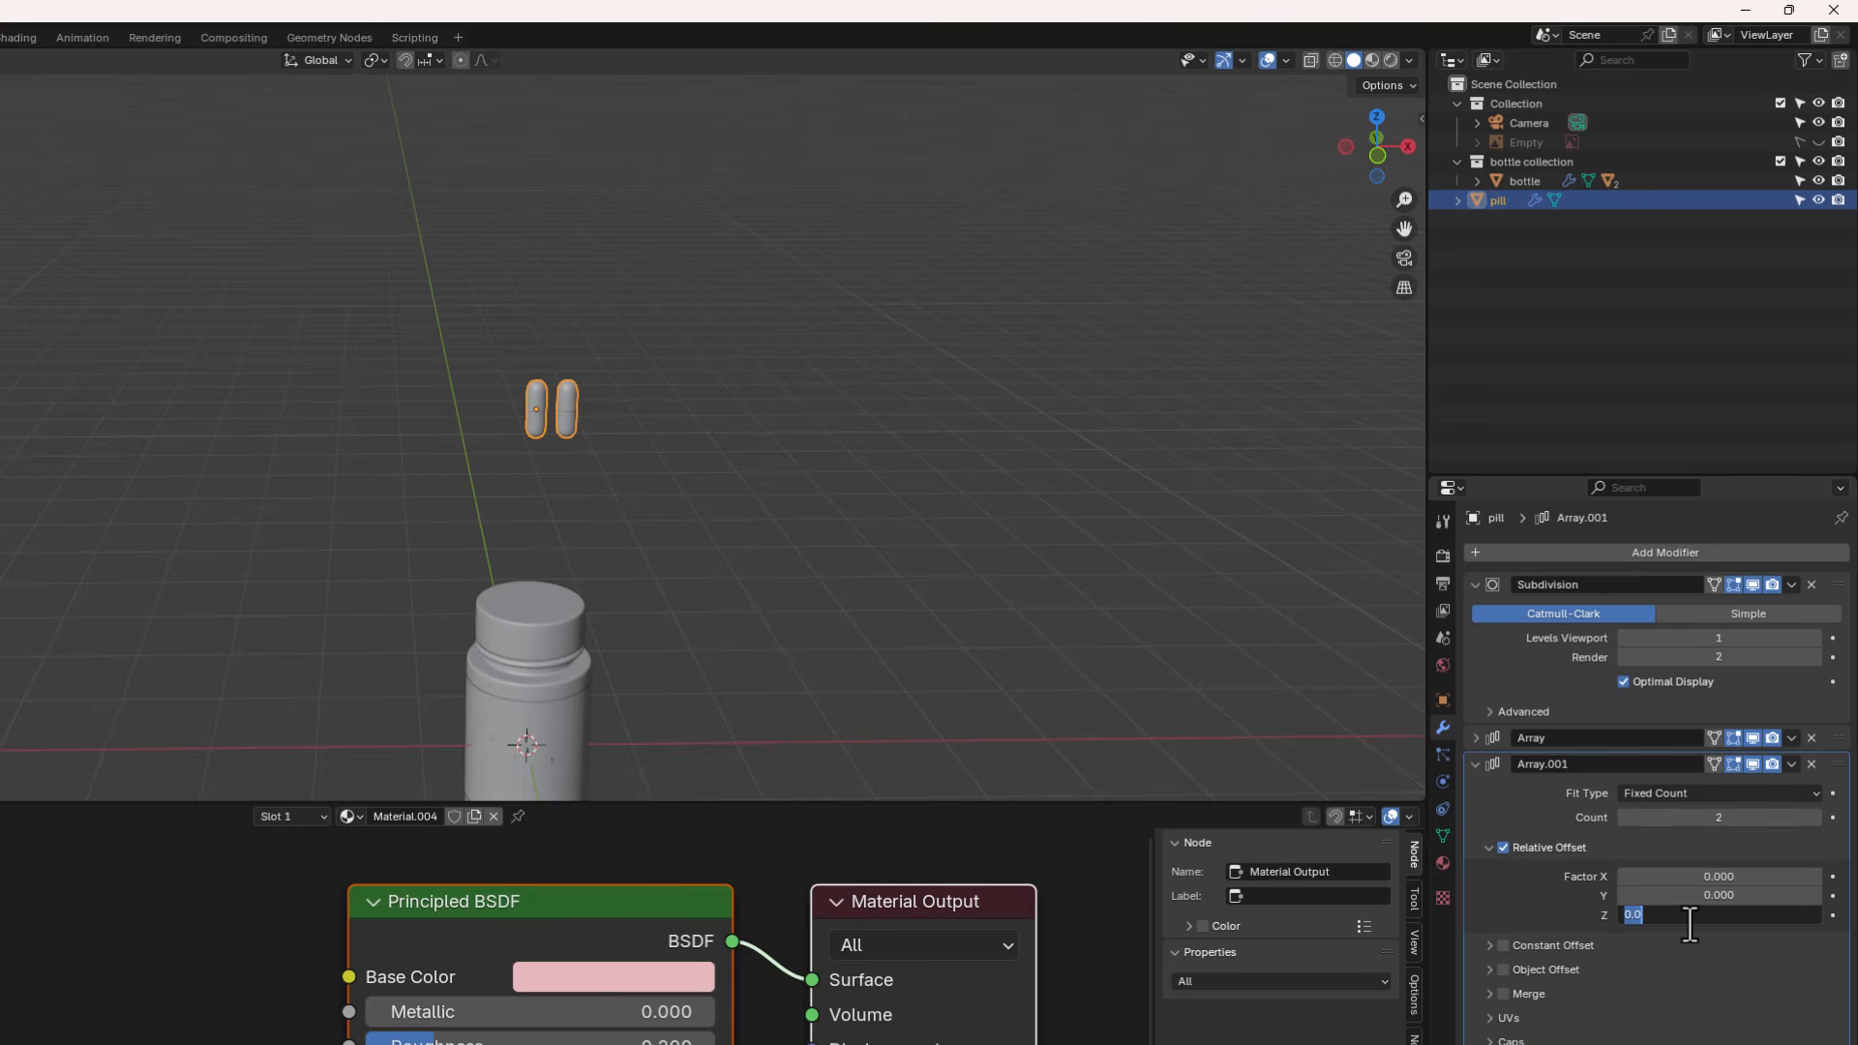
pyautogui.write('1.2')
pyautogui.press('Return')
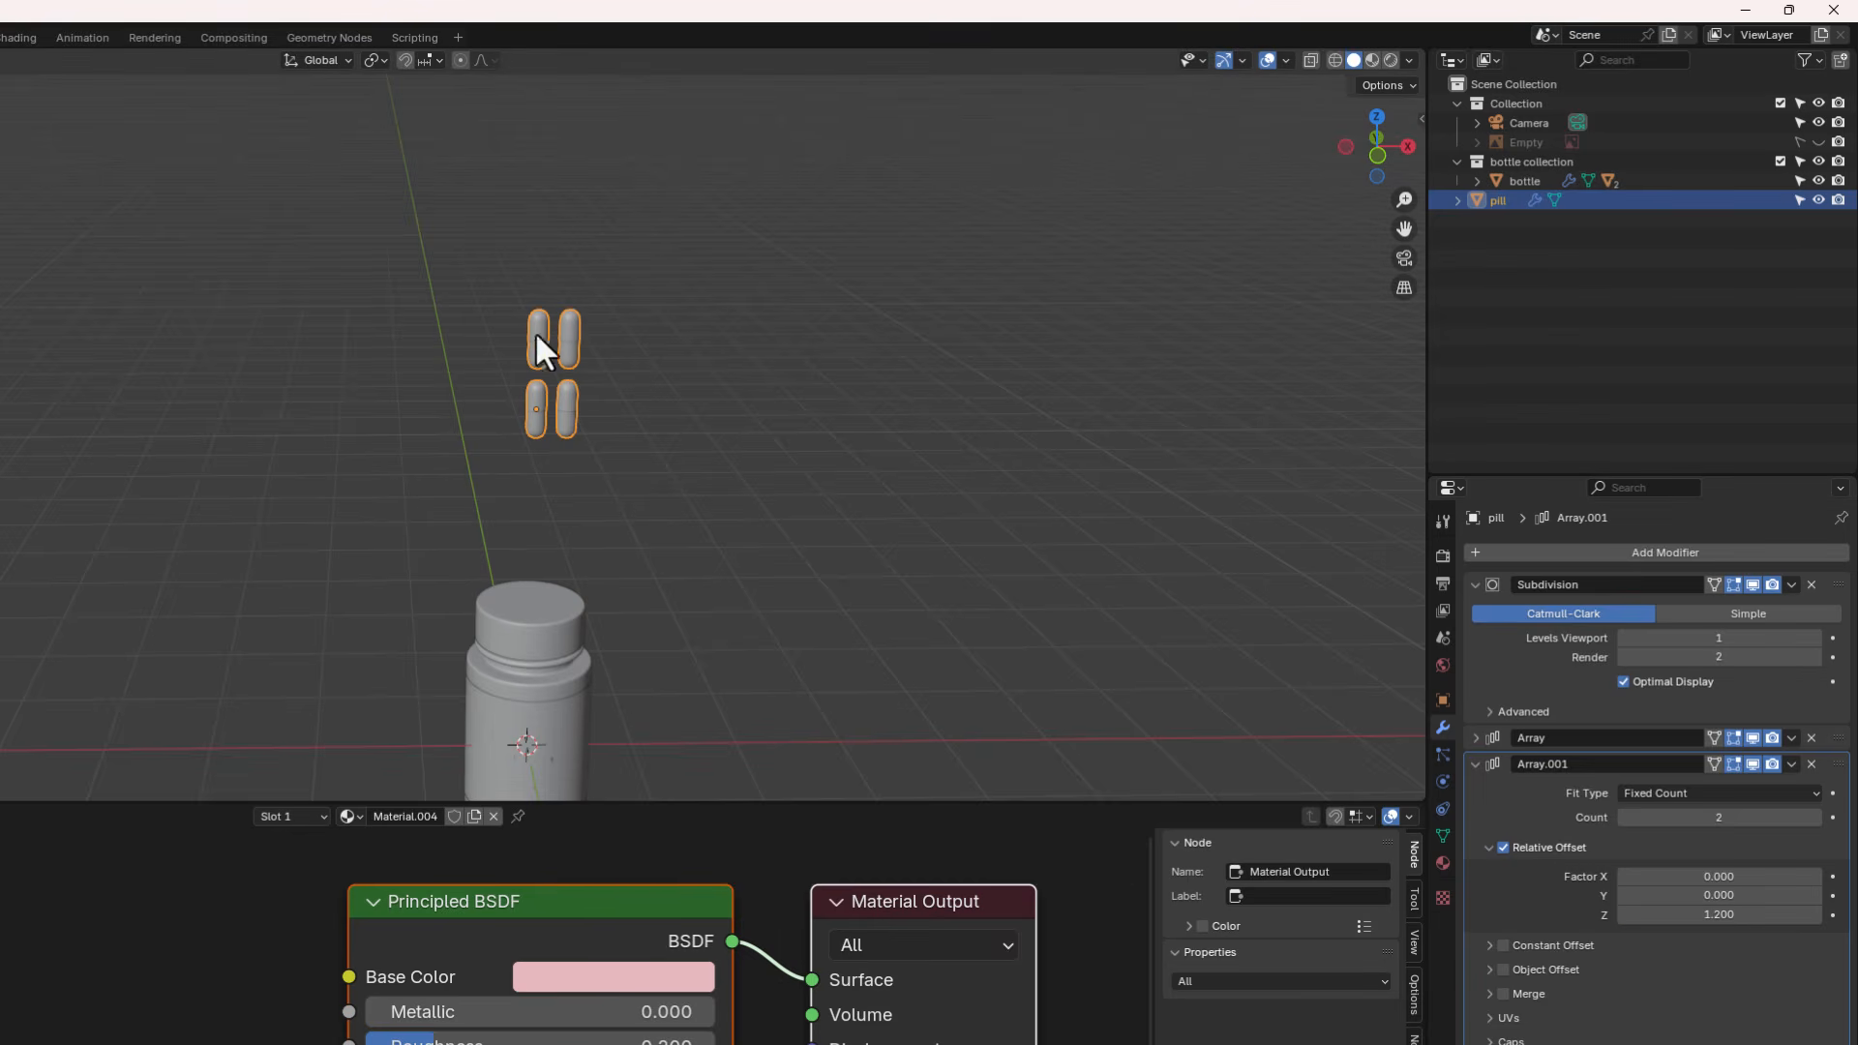
# - Set the second array's count to 12 to stack the pills vertically
pyautogui.moveTo(1717, 912)
pyautogui.mouseDown()
pyautogui.moveTo(1771, 913)
pyautogui.moveTo(1686, 913)
pyautogui.moveTo(1717, 912)
pyautogui.mouseUp()
pyautogui.moveTo(1814, 818); pyautogui.dragTo(1772, 821)
pyautogui.scroll(-4, 793, 497)
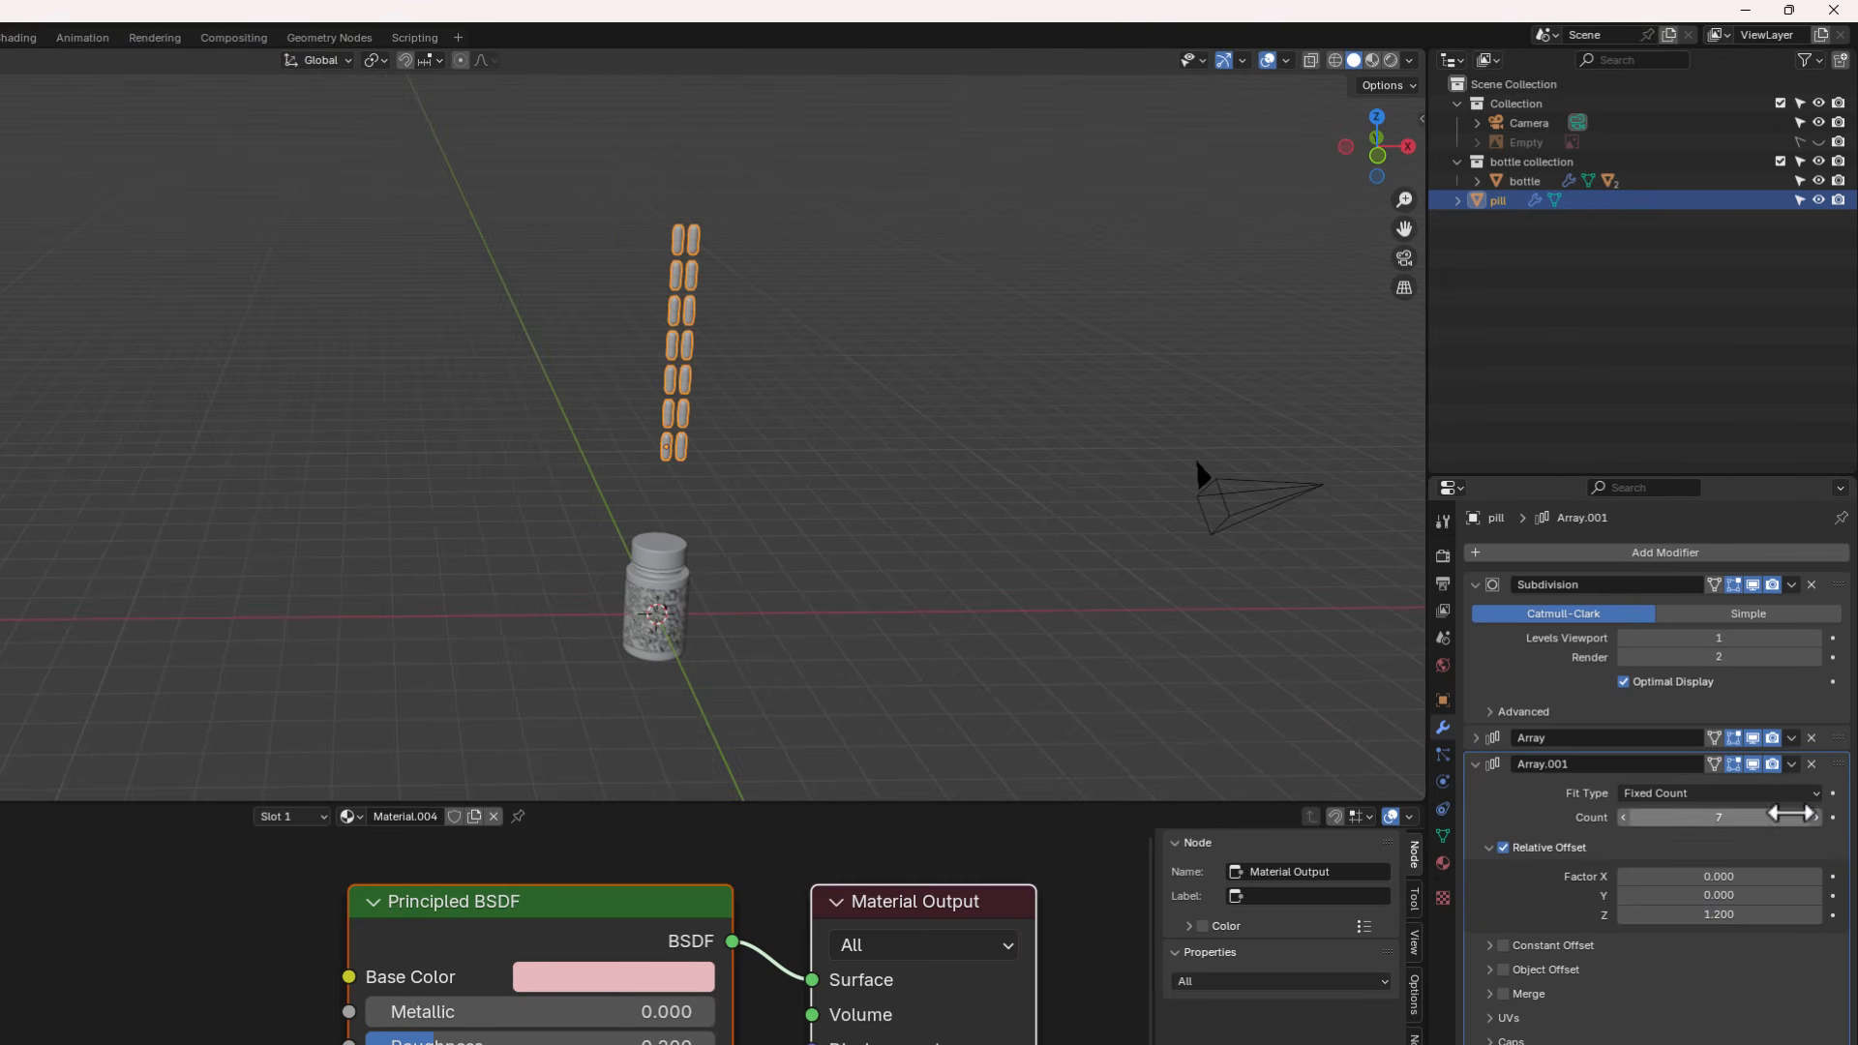
pyautogui.click(1814, 818)
pyautogui.click(1814, 819)
pyautogui.click(1813, 819)
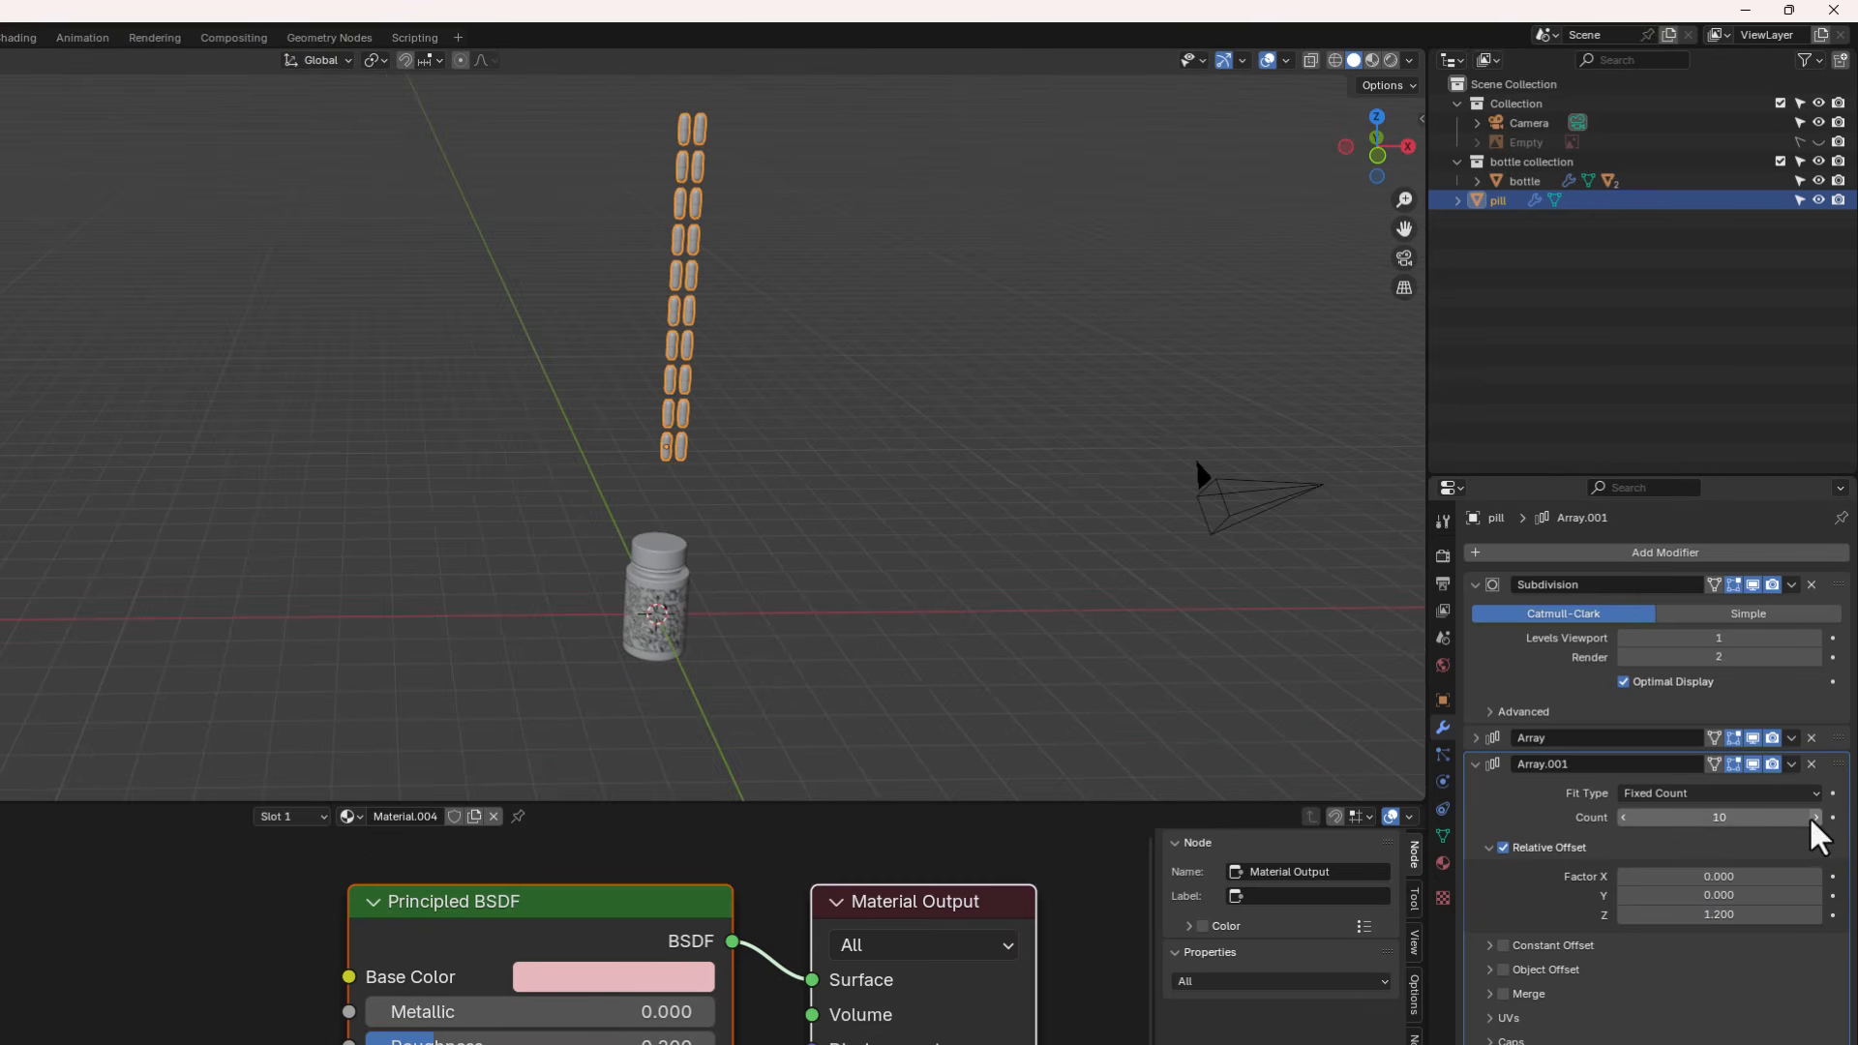
pyautogui.click(1814, 819)
pyautogui.scroll(-2, 684, 489)
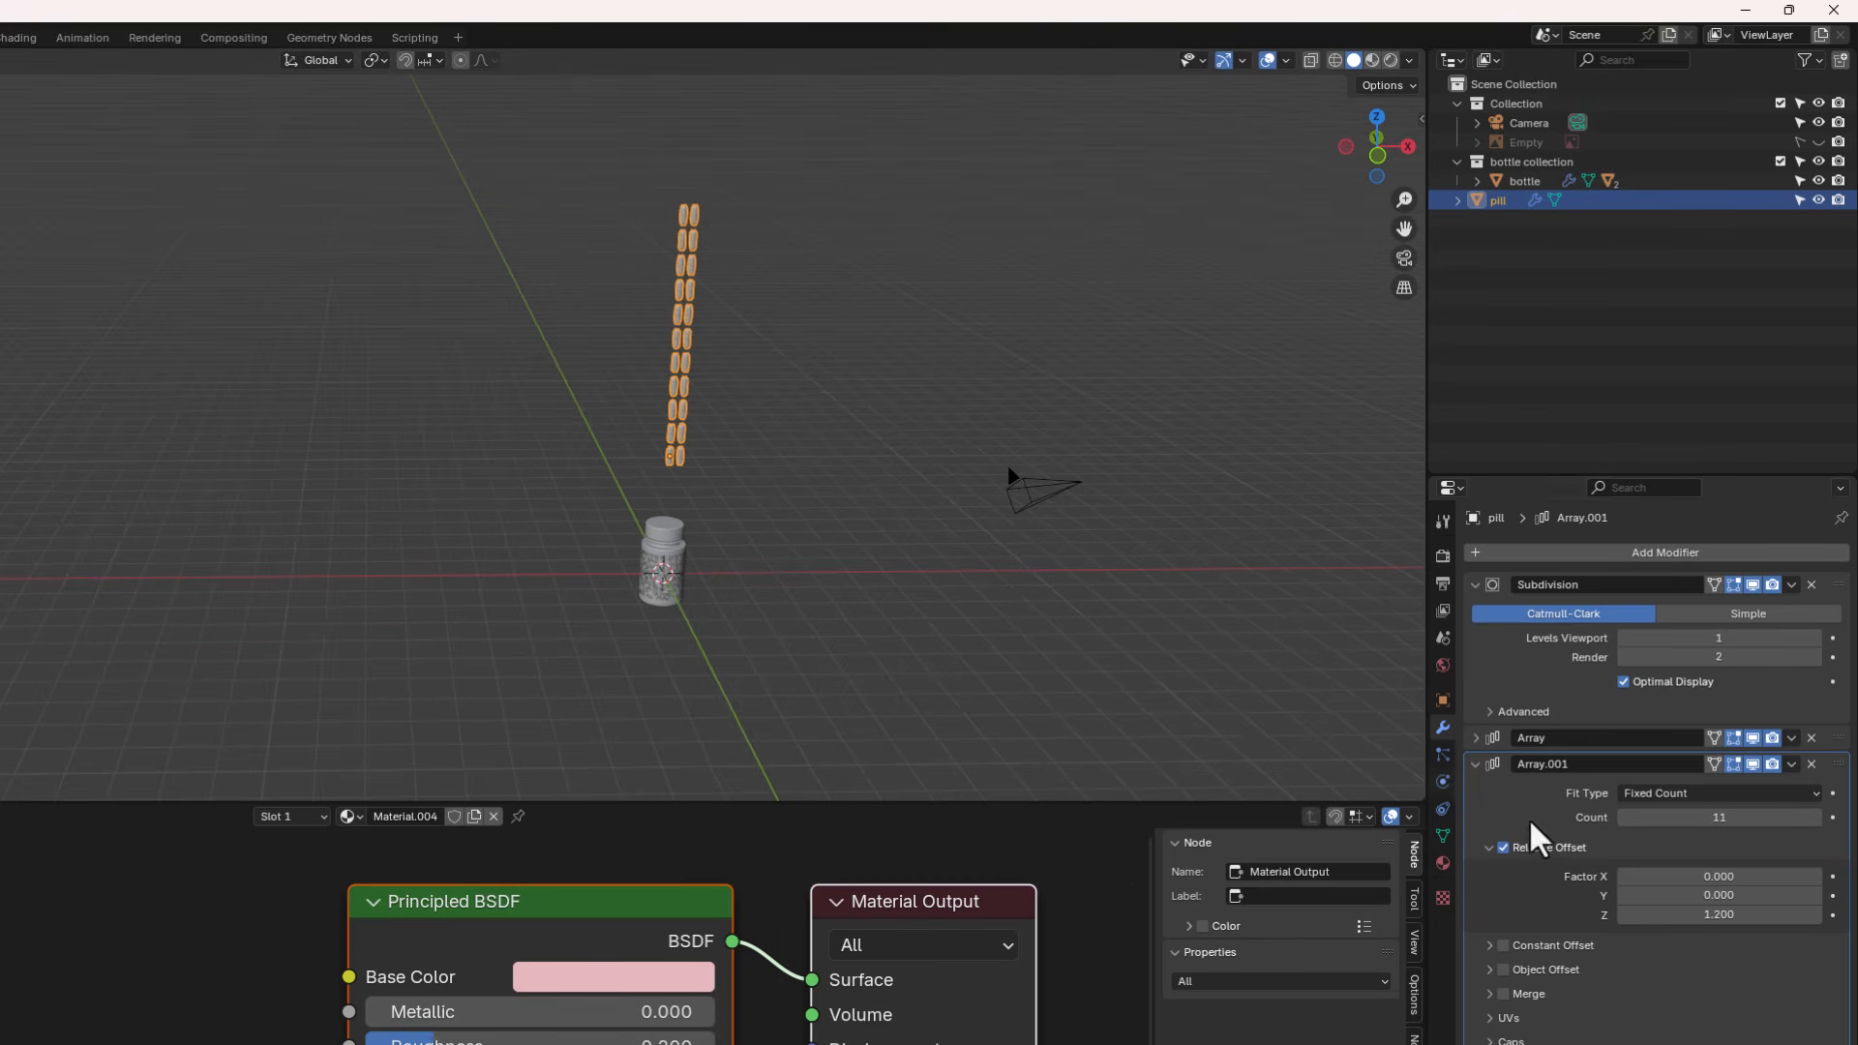
pyautogui.click(1813, 819)
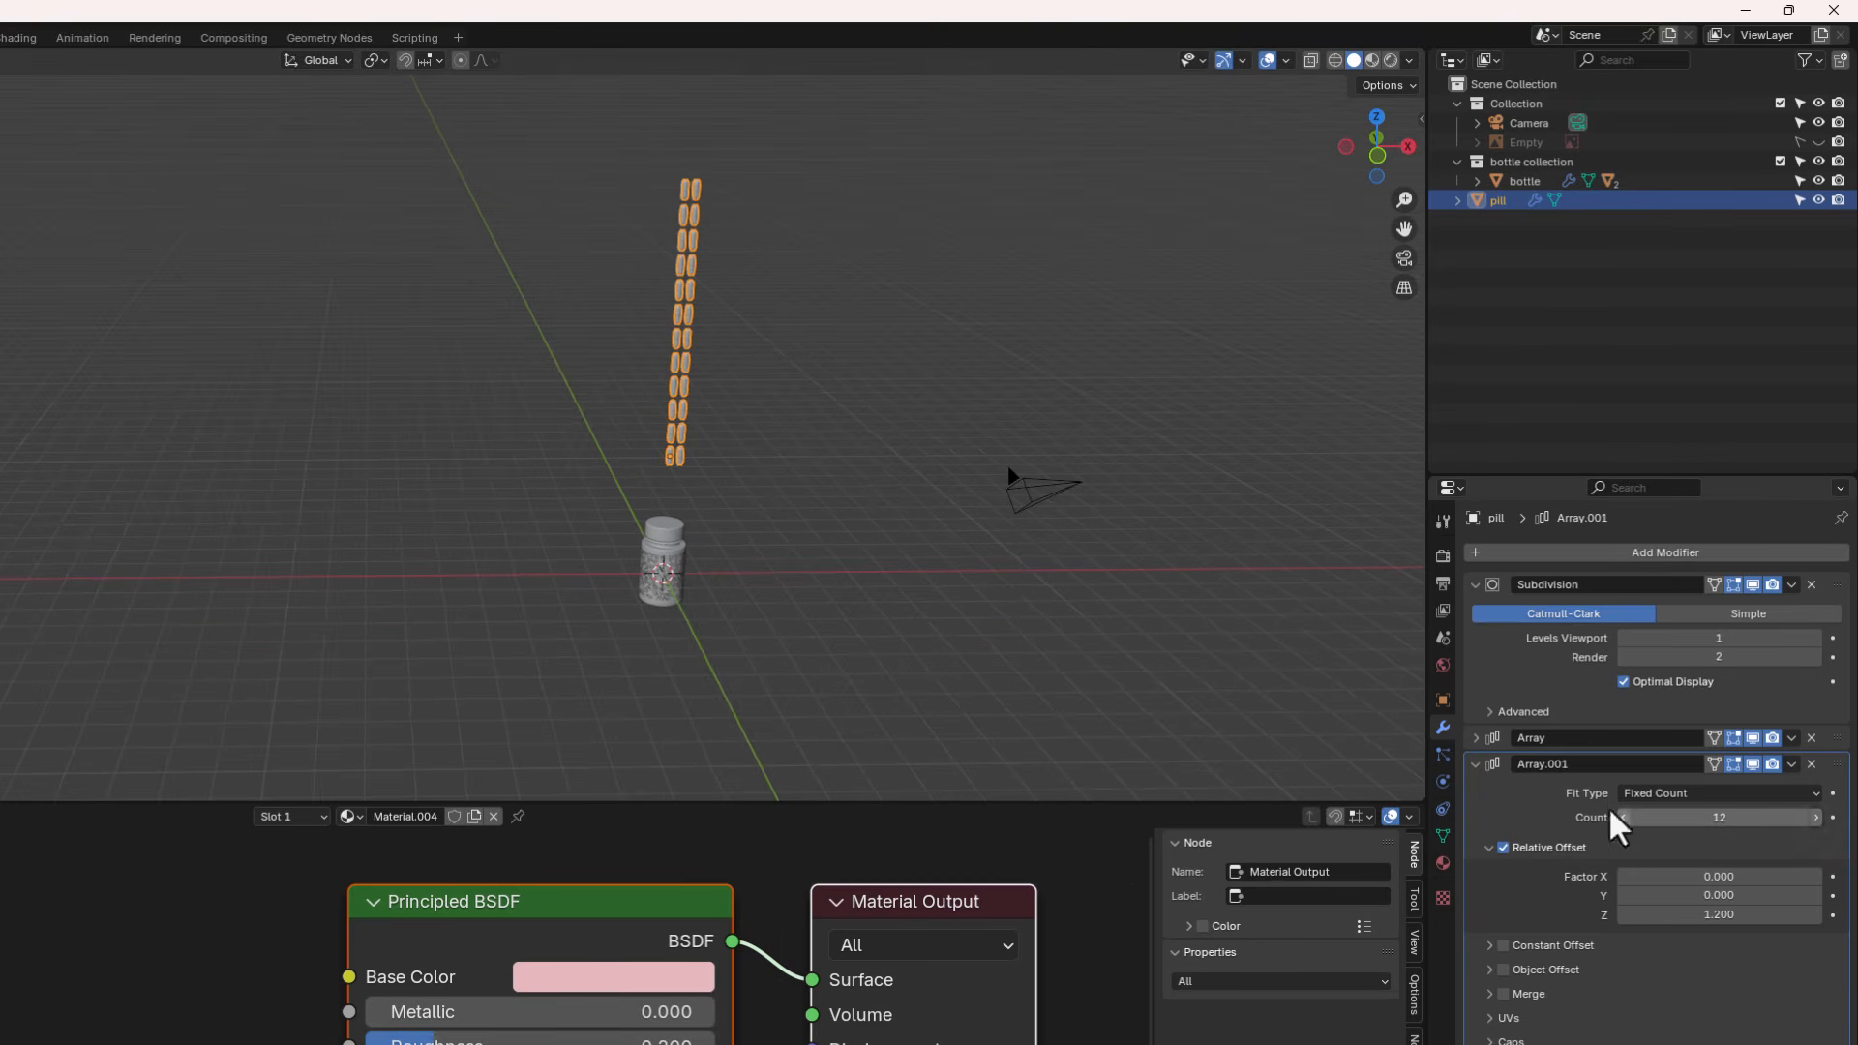
pyautogui.moveTo(694, 430); pyautogui.dragTo(661, 349, button='middle')
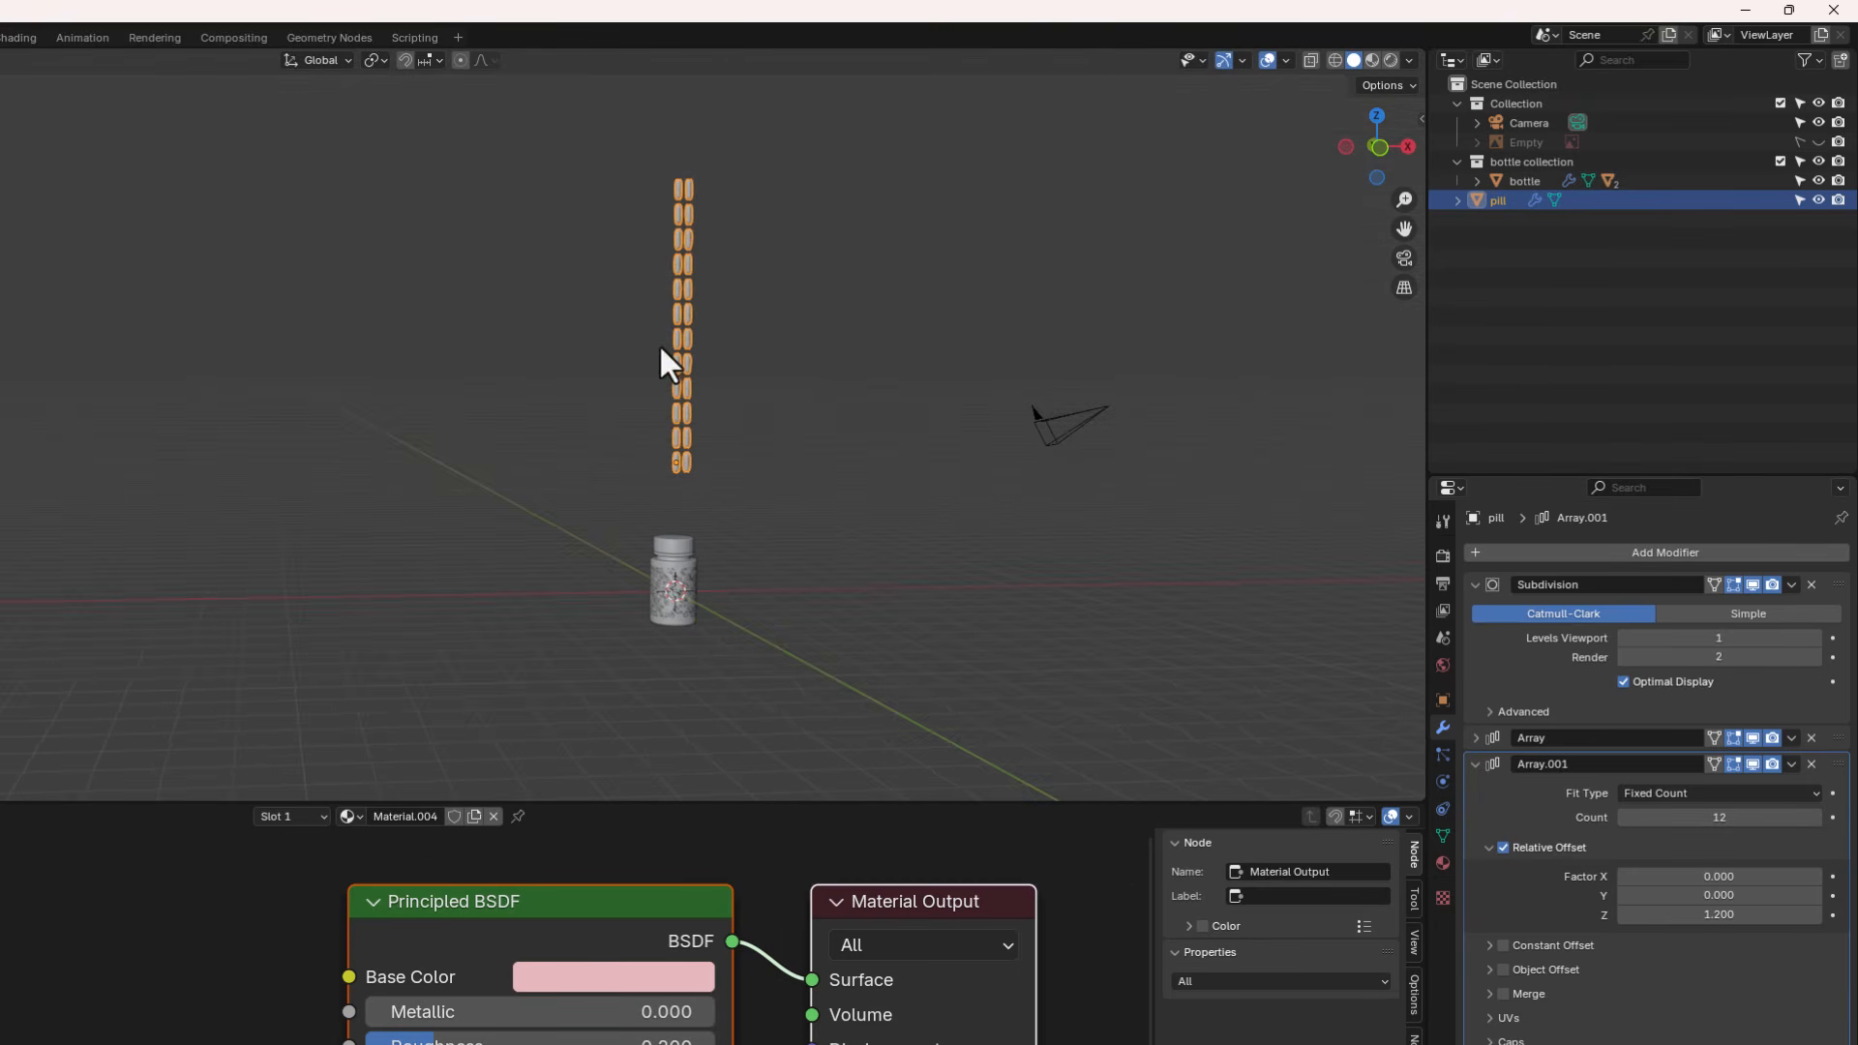
# - Add a third Array modifier with relative offset factors X 0 and Y 2.4
pyautogui.click(1473, 765)
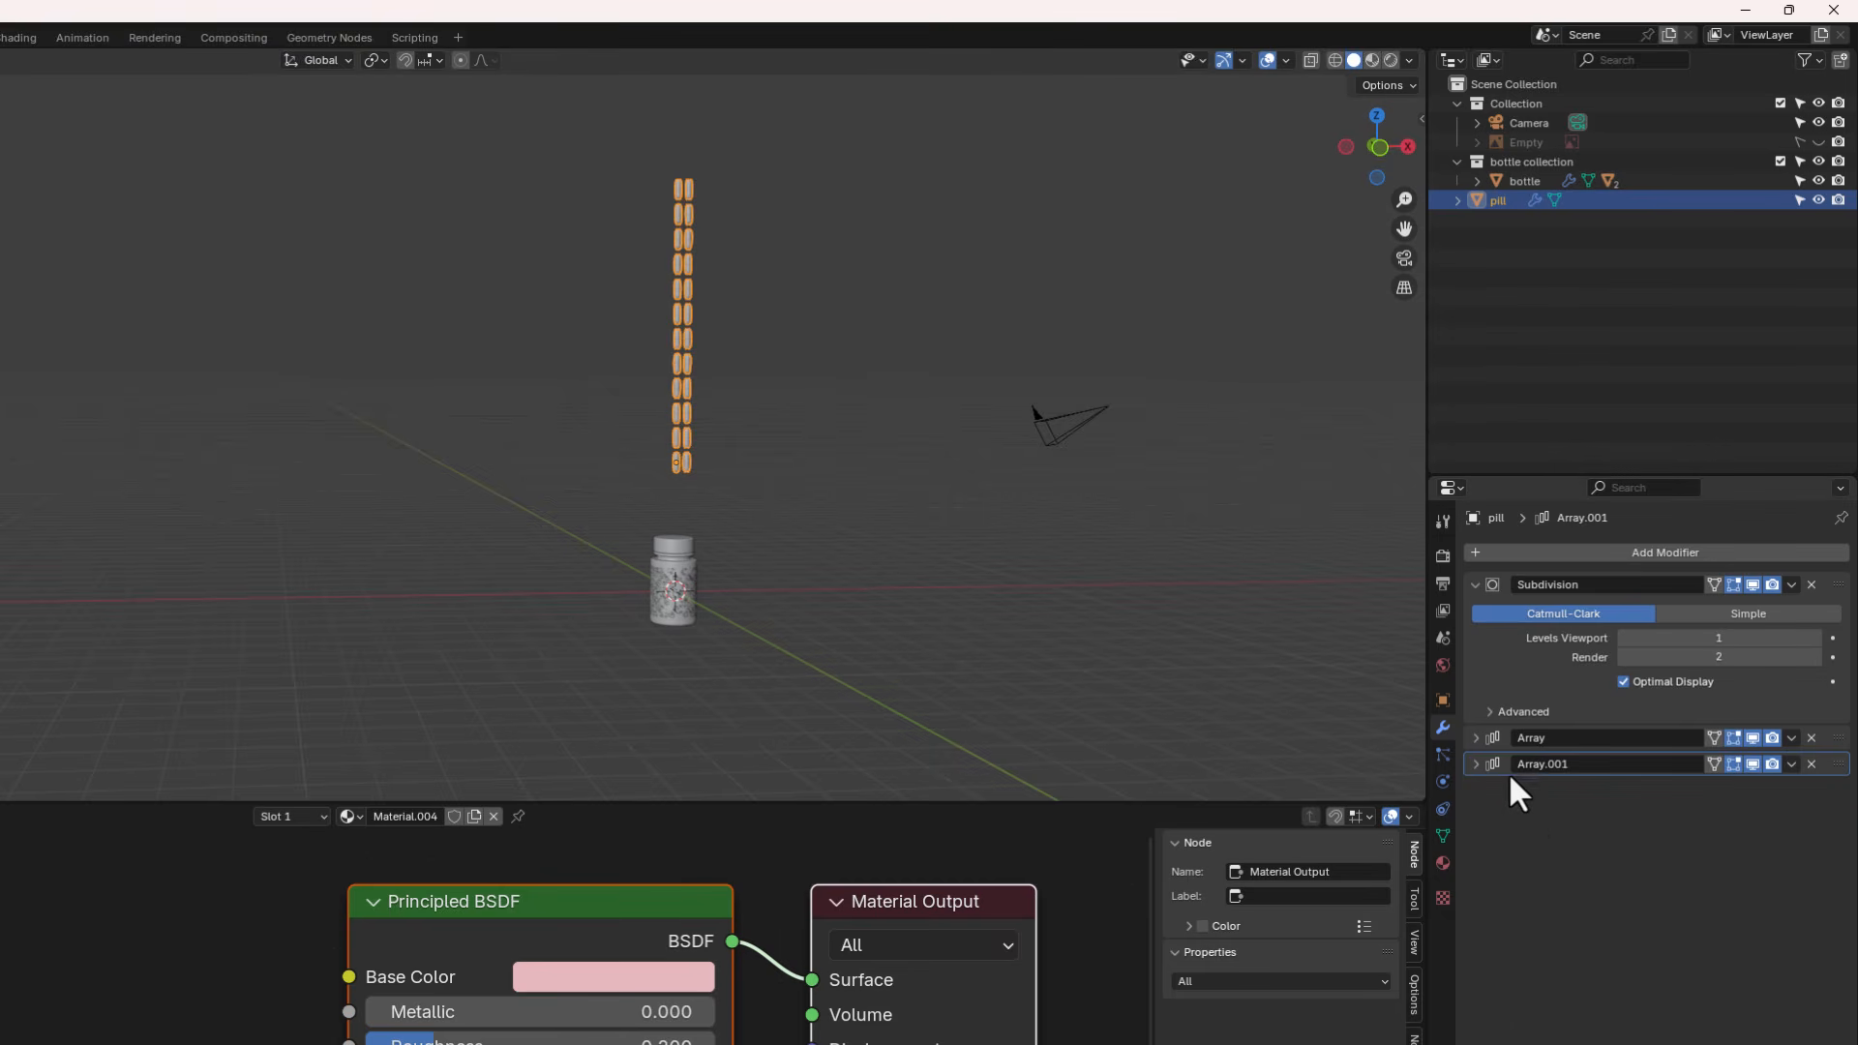
pyautogui.click(1657, 551)
pyautogui.click(1597, 551)
pyautogui.moveTo(1510, 563)
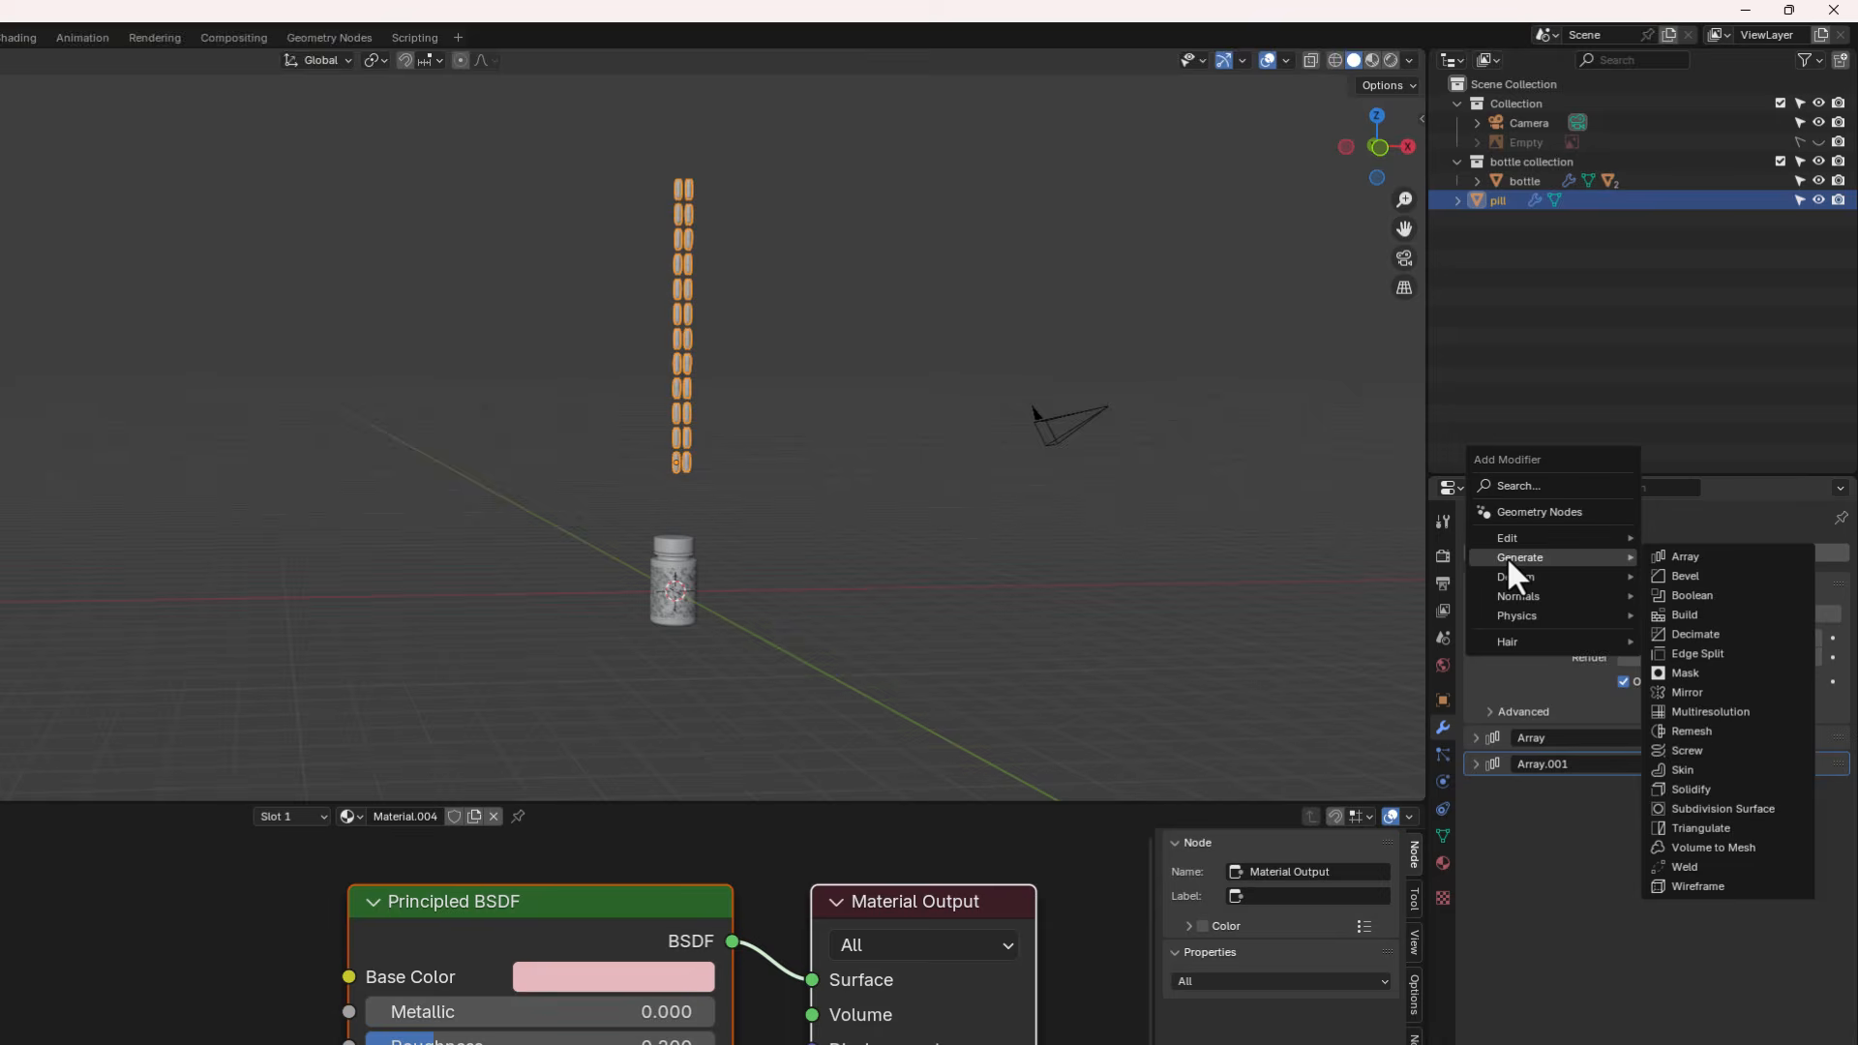
pyautogui.click(1684, 558)
pyautogui.moveTo(1229, 794); pyautogui.dragTo(1132, 697, button='middle')
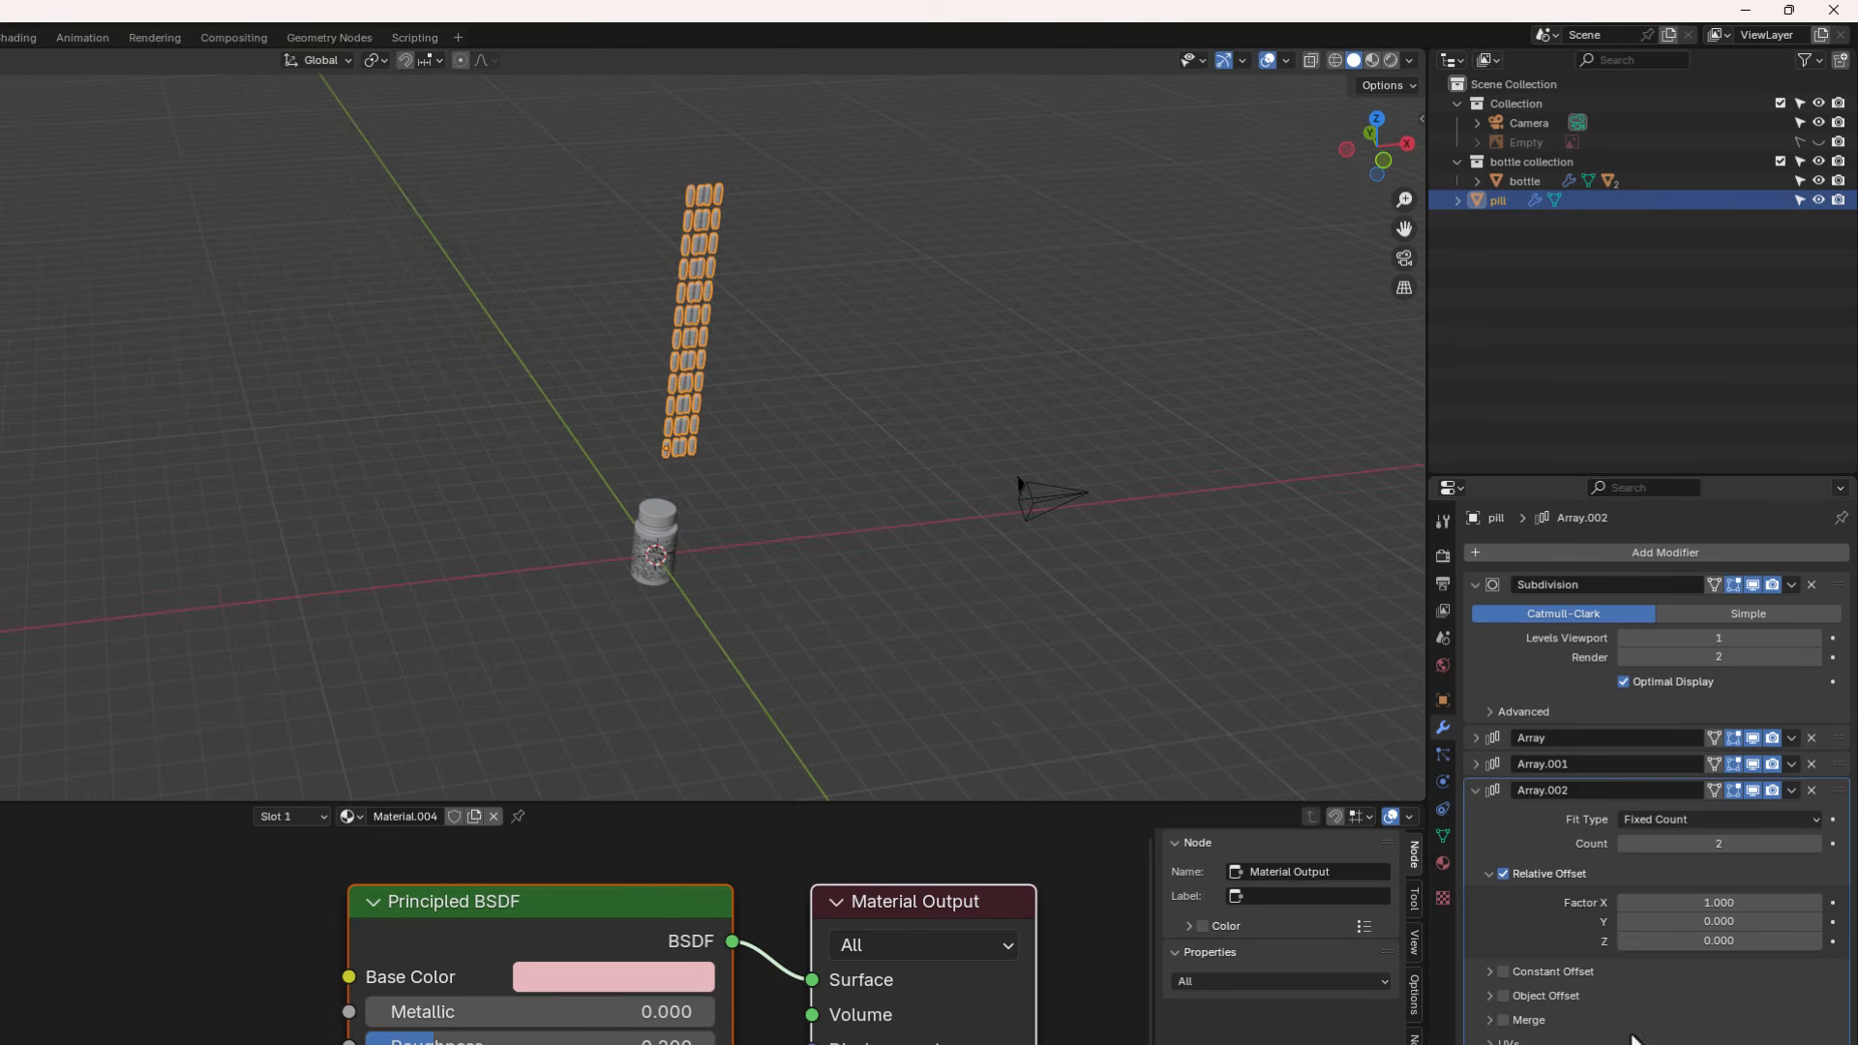
pyautogui.click(1711, 902)
pyautogui.write('0')
pyautogui.press('Return')
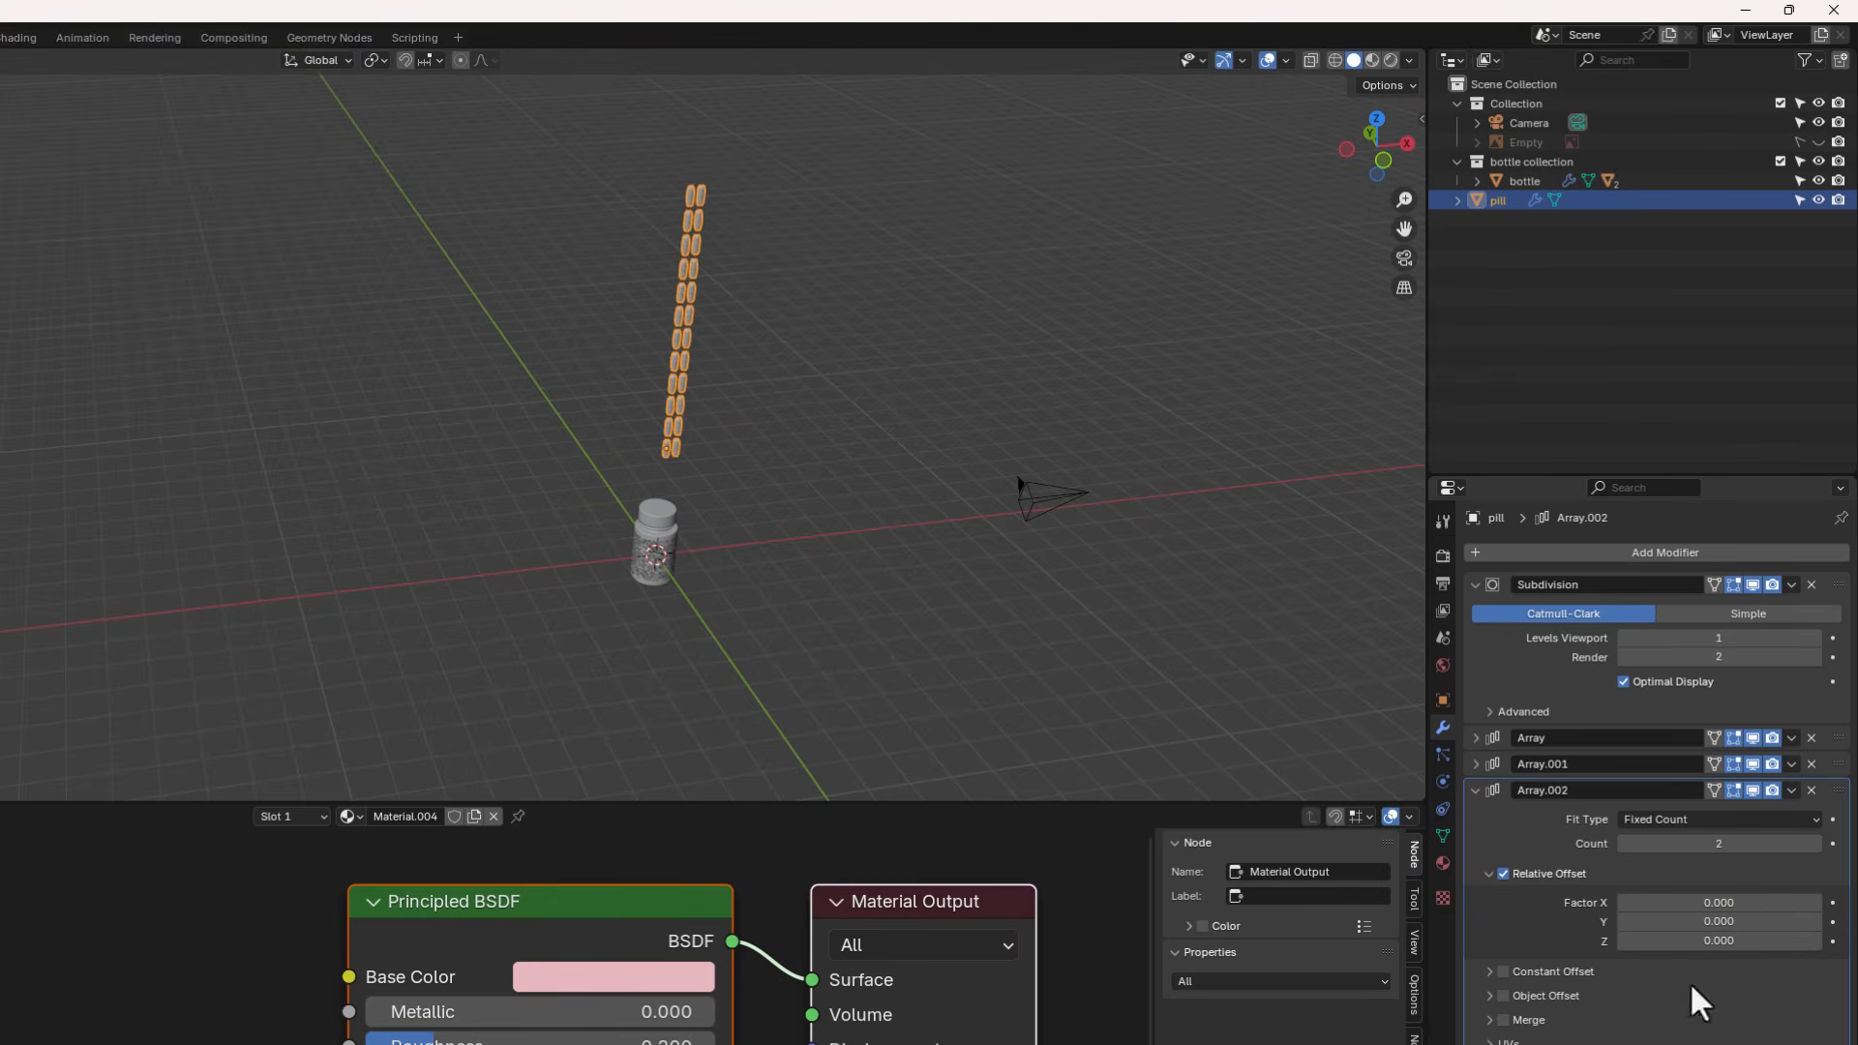
pyautogui.moveTo(1730, 921); pyautogui.dragTo(1772, 922)
pyautogui.scroll(3, 658, 248)
pyautogui.scroll(2, 846, 445)
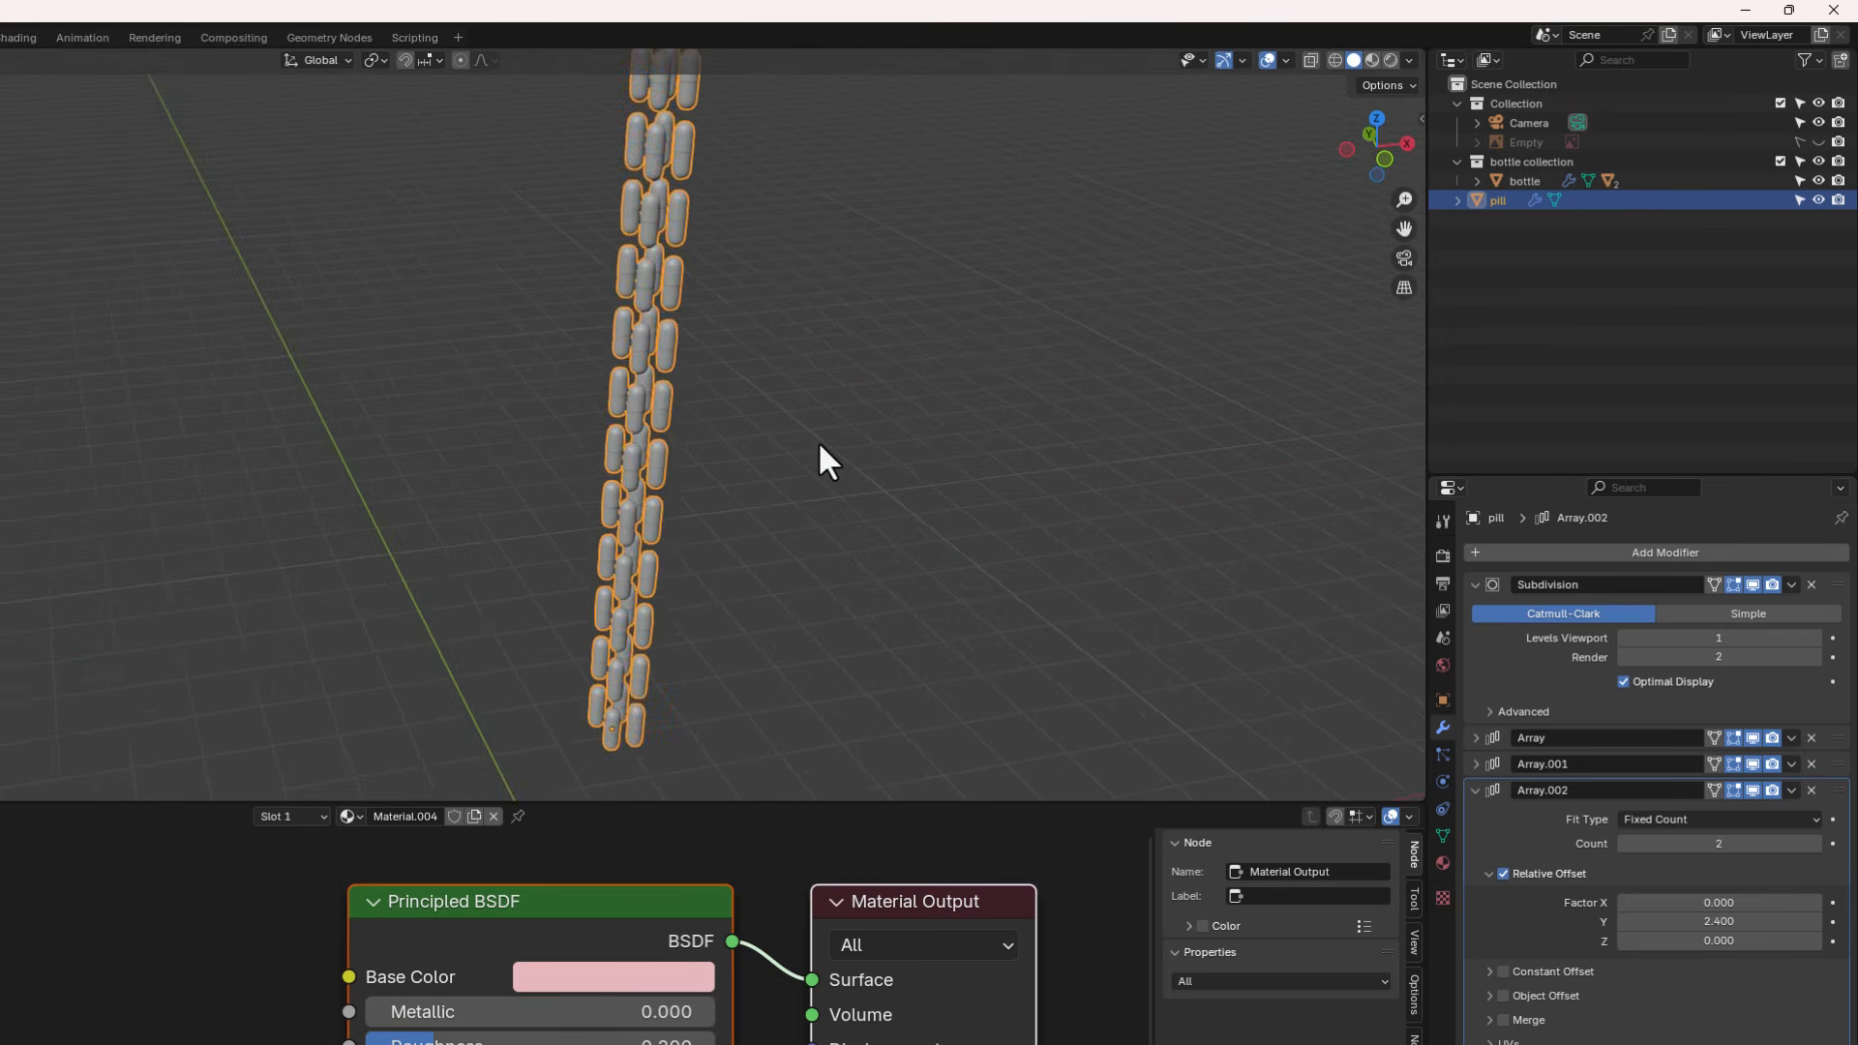
pyautogui.moveTo(817, 439); pyautogui.dragTo(932, 420, button='middle')
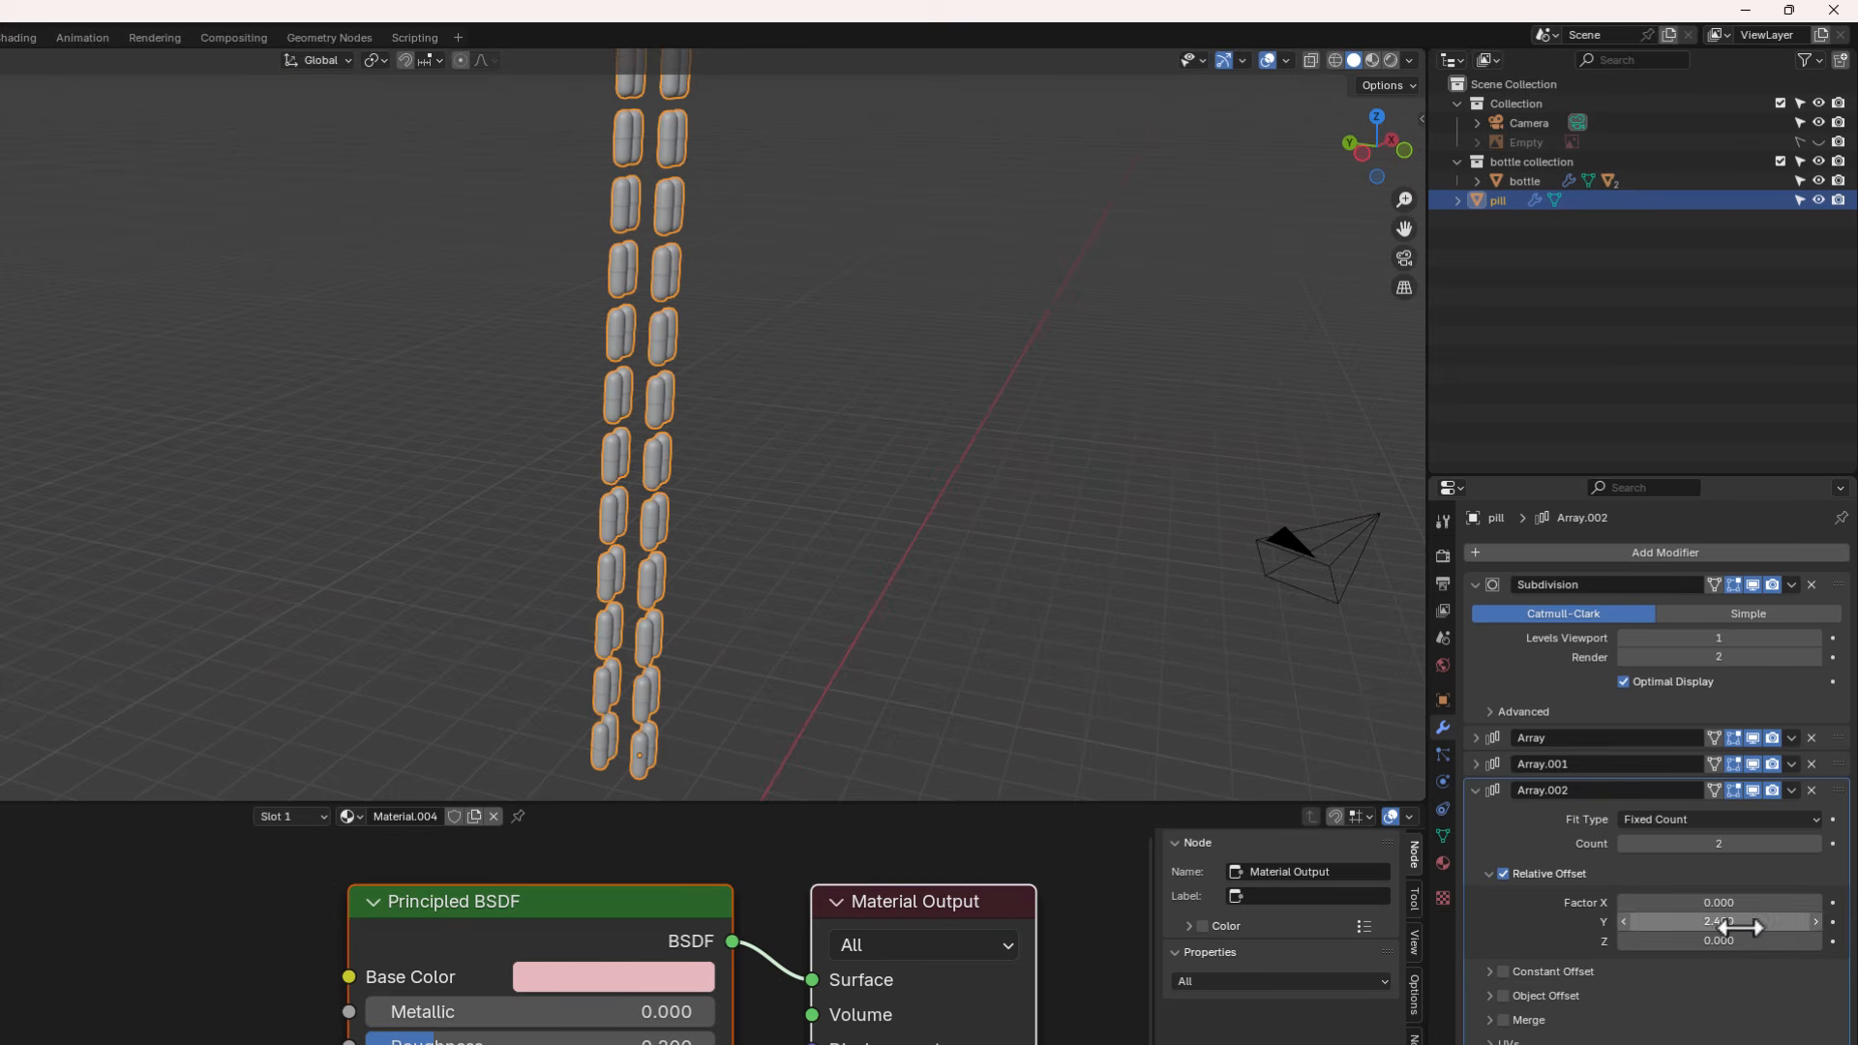
# - Set the third array's Y relative offset to 1.3 and its count to 3
pyautogui.moveTo(1738, 923); pyautogui.dragTo(1662, 924)
pyautogui.click(1812, 846)
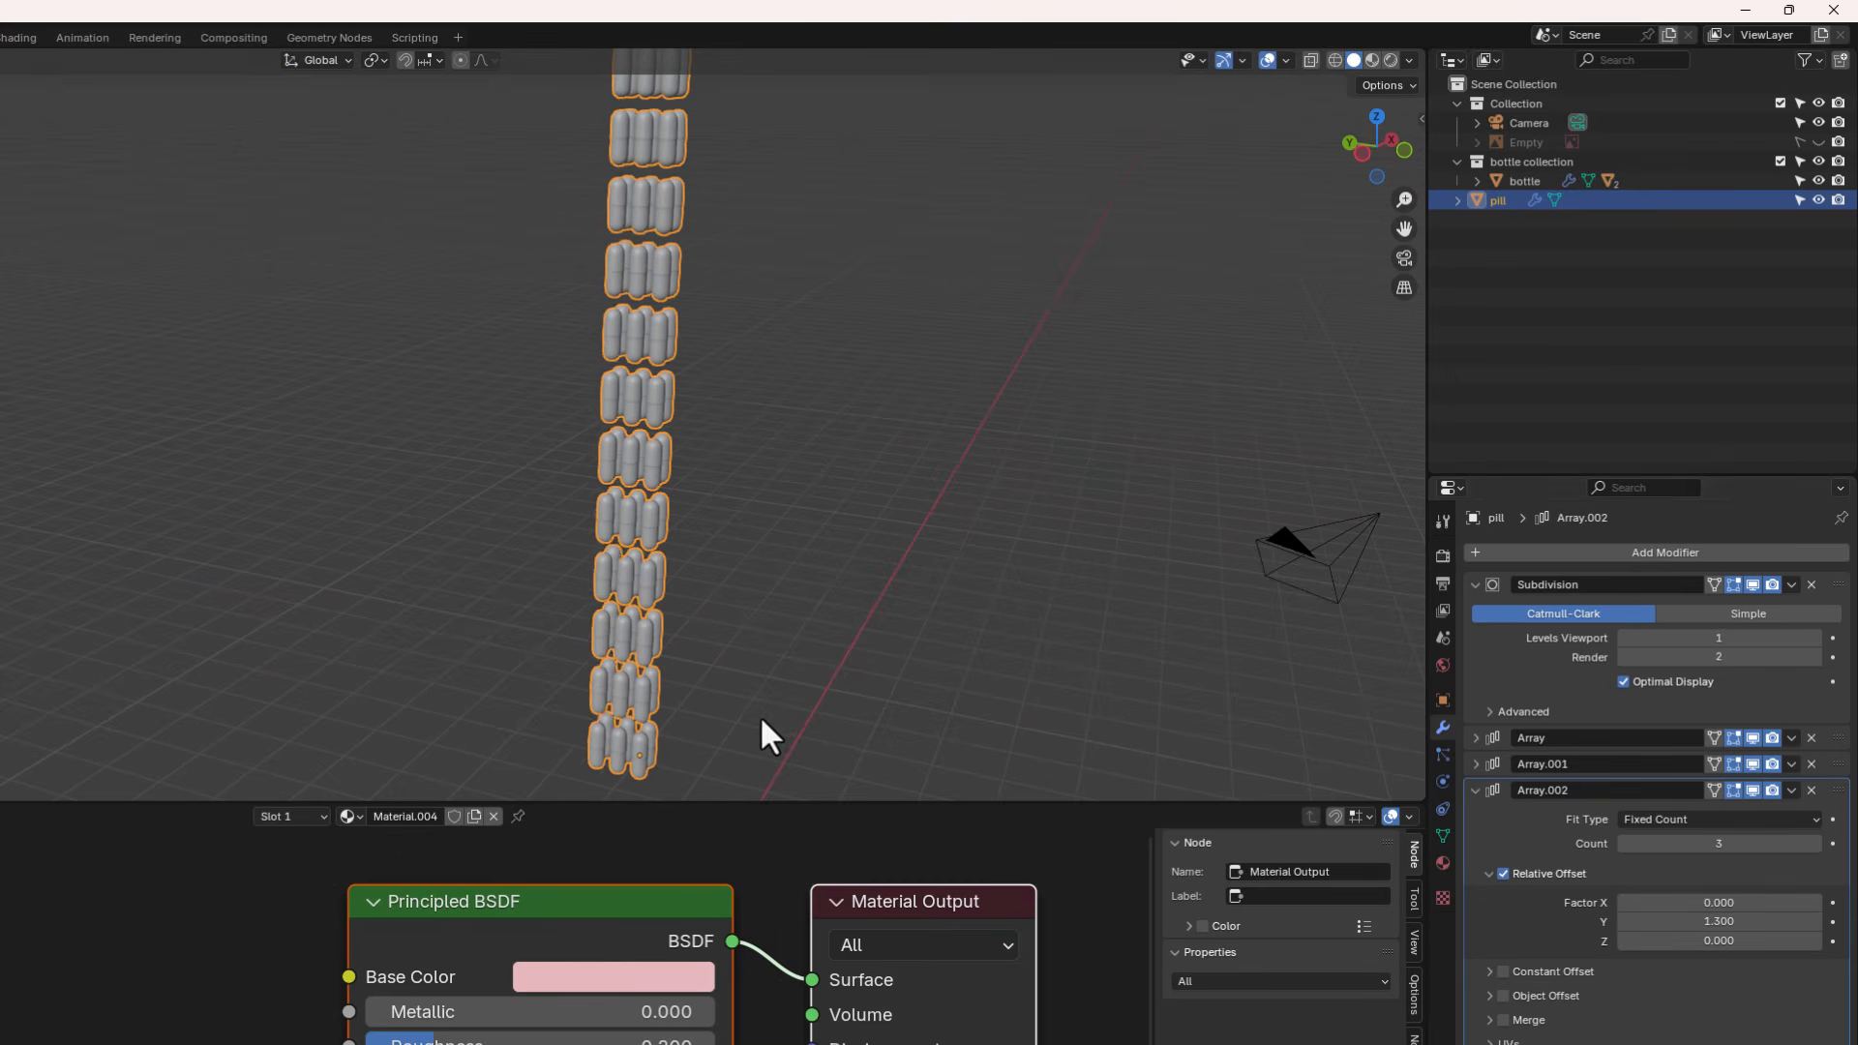
pyautogui.scroll(-2, 689, 669)
pyautogui.moveTo(687, 665); pyautogui.dragTo(613, 455, button='middle')
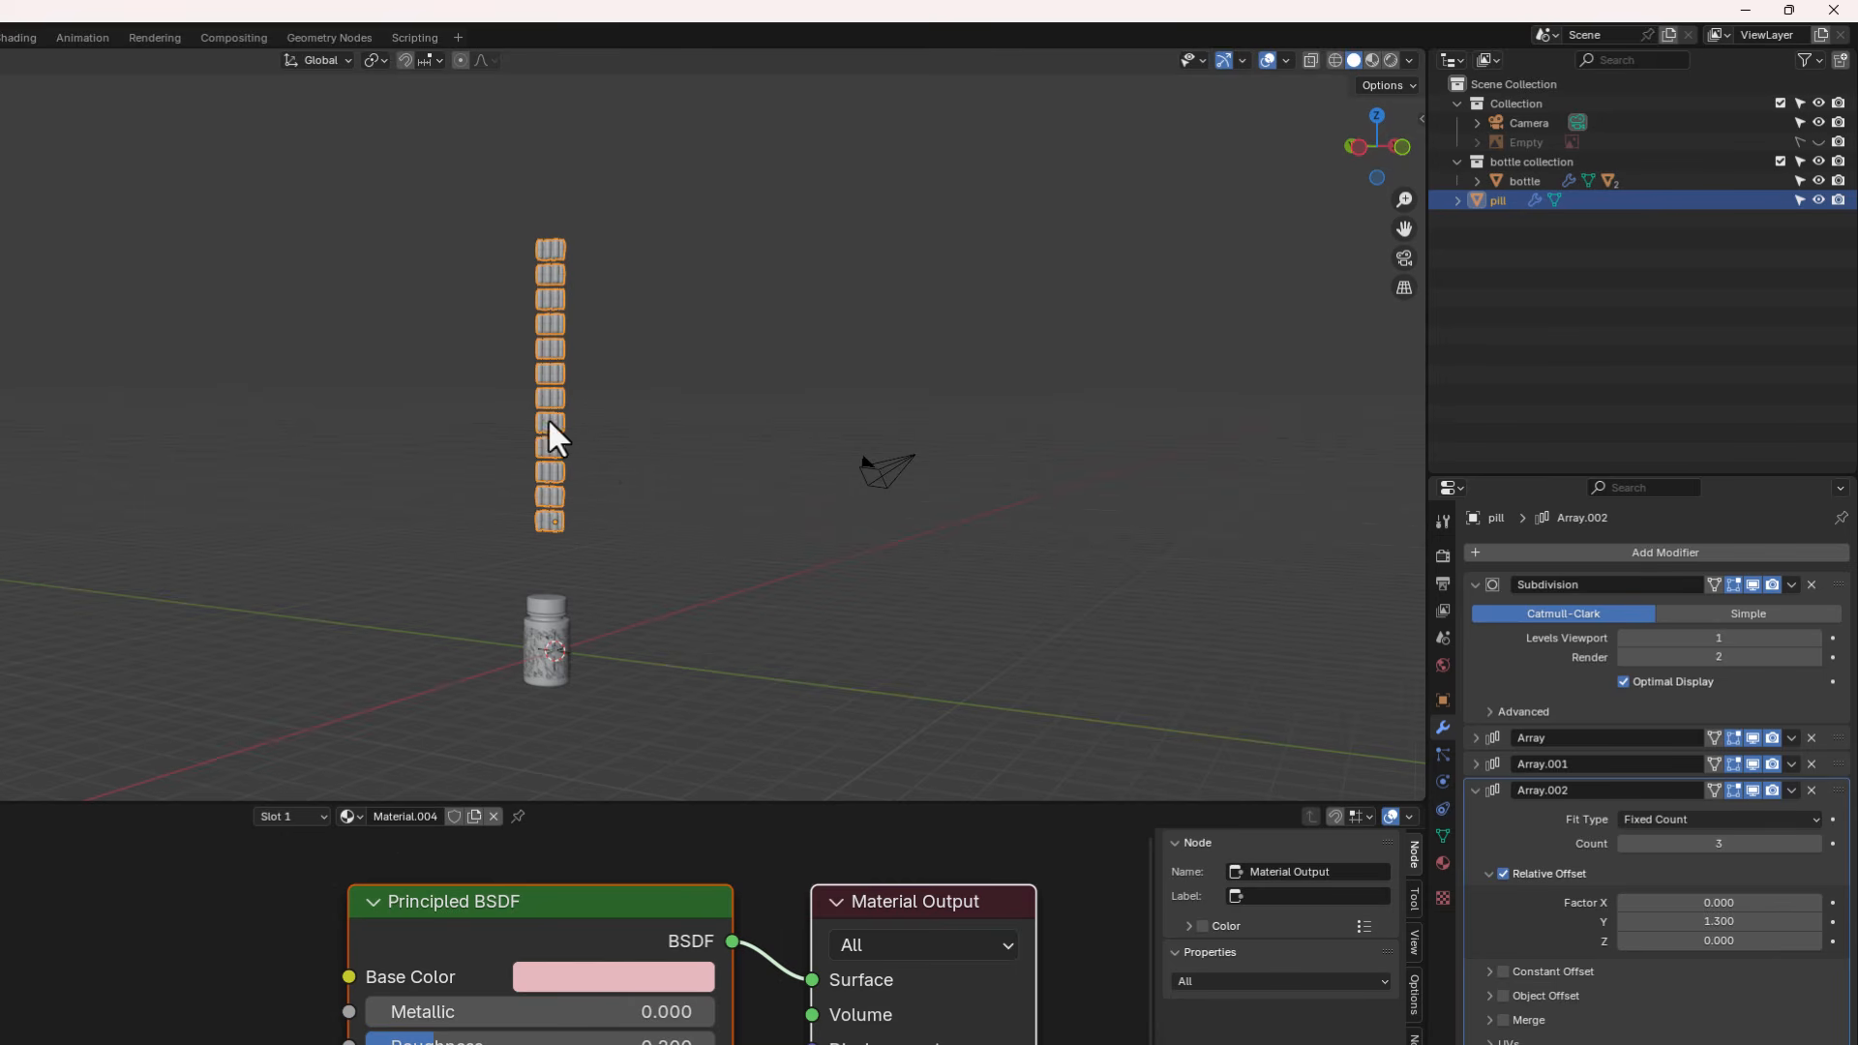
# - Apply all three Array modifiers on the pill, starting with the last one
pyautogui.scroll(2, 538, 321)
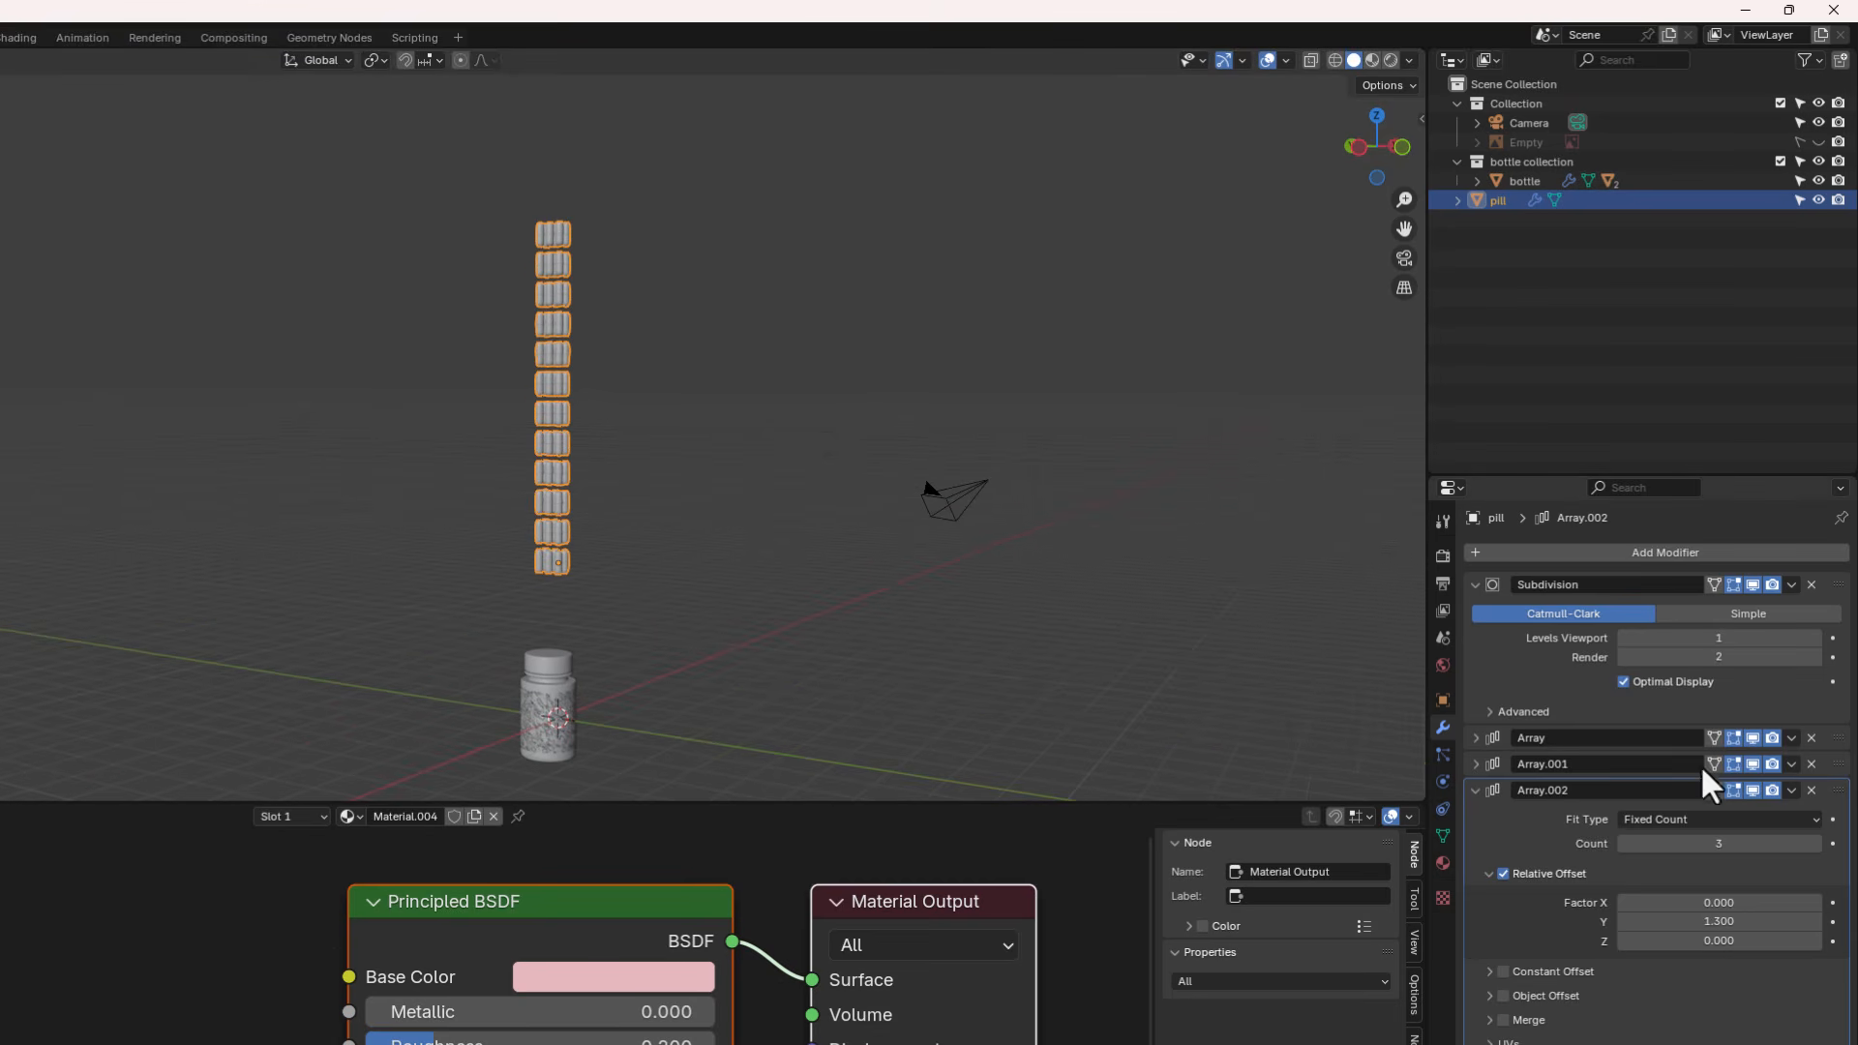
pyautogui.click(1792, 791)
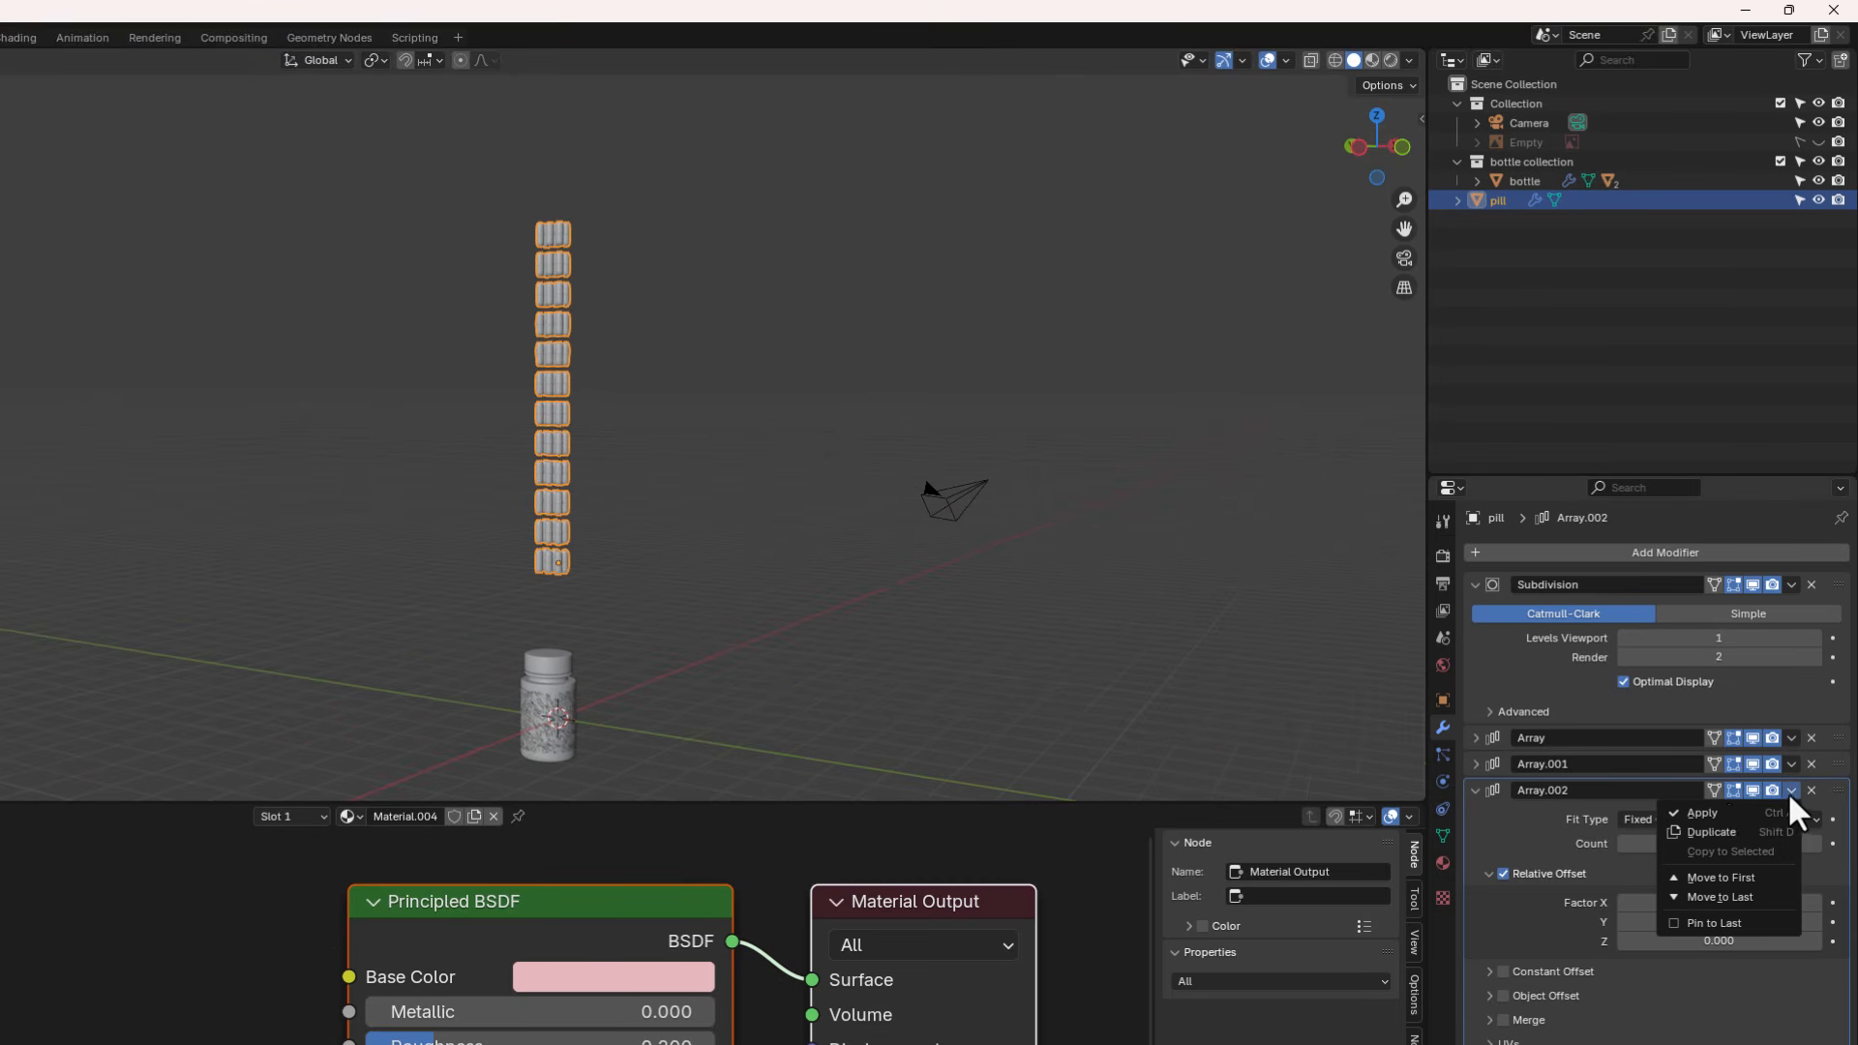
pyautogui.click(1721, 822)
pyautogui.click(1791, 764)
pyautogui.click(1699, 785)
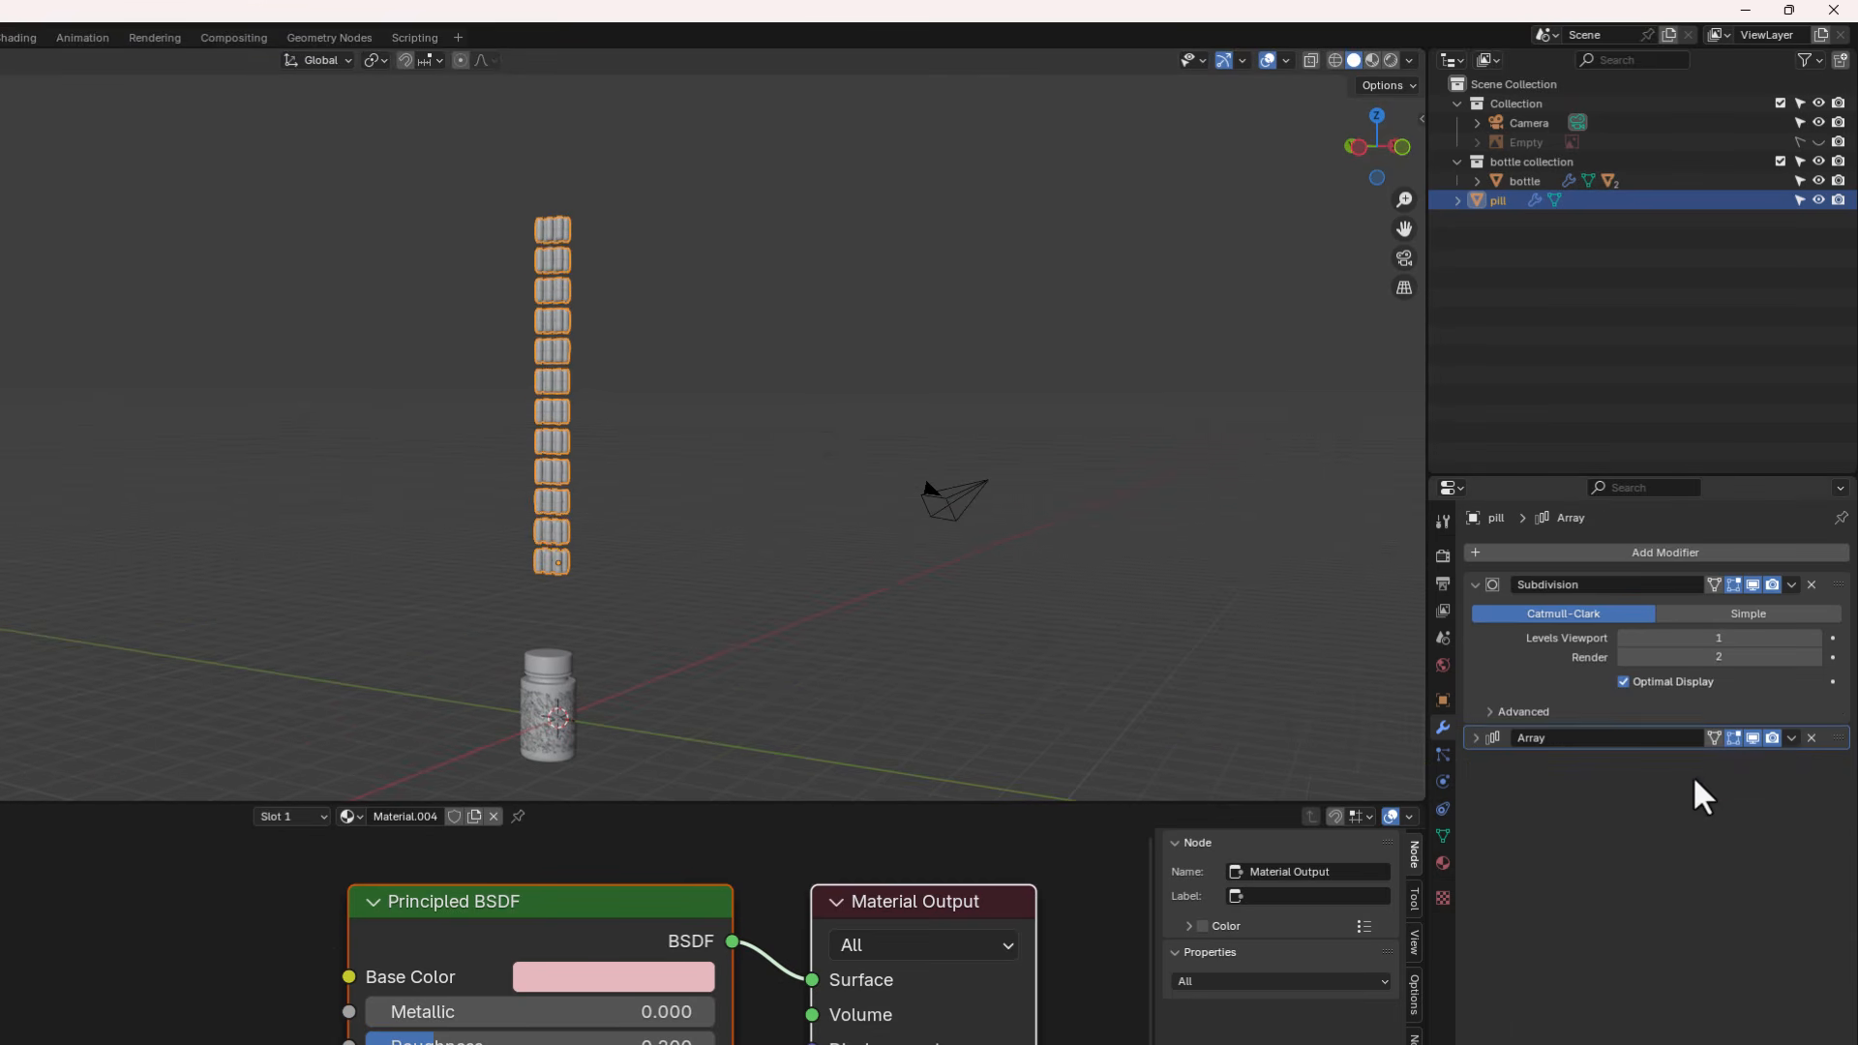
pyautogui.click(1791, 737)
pyautogui.click(1708, 759)
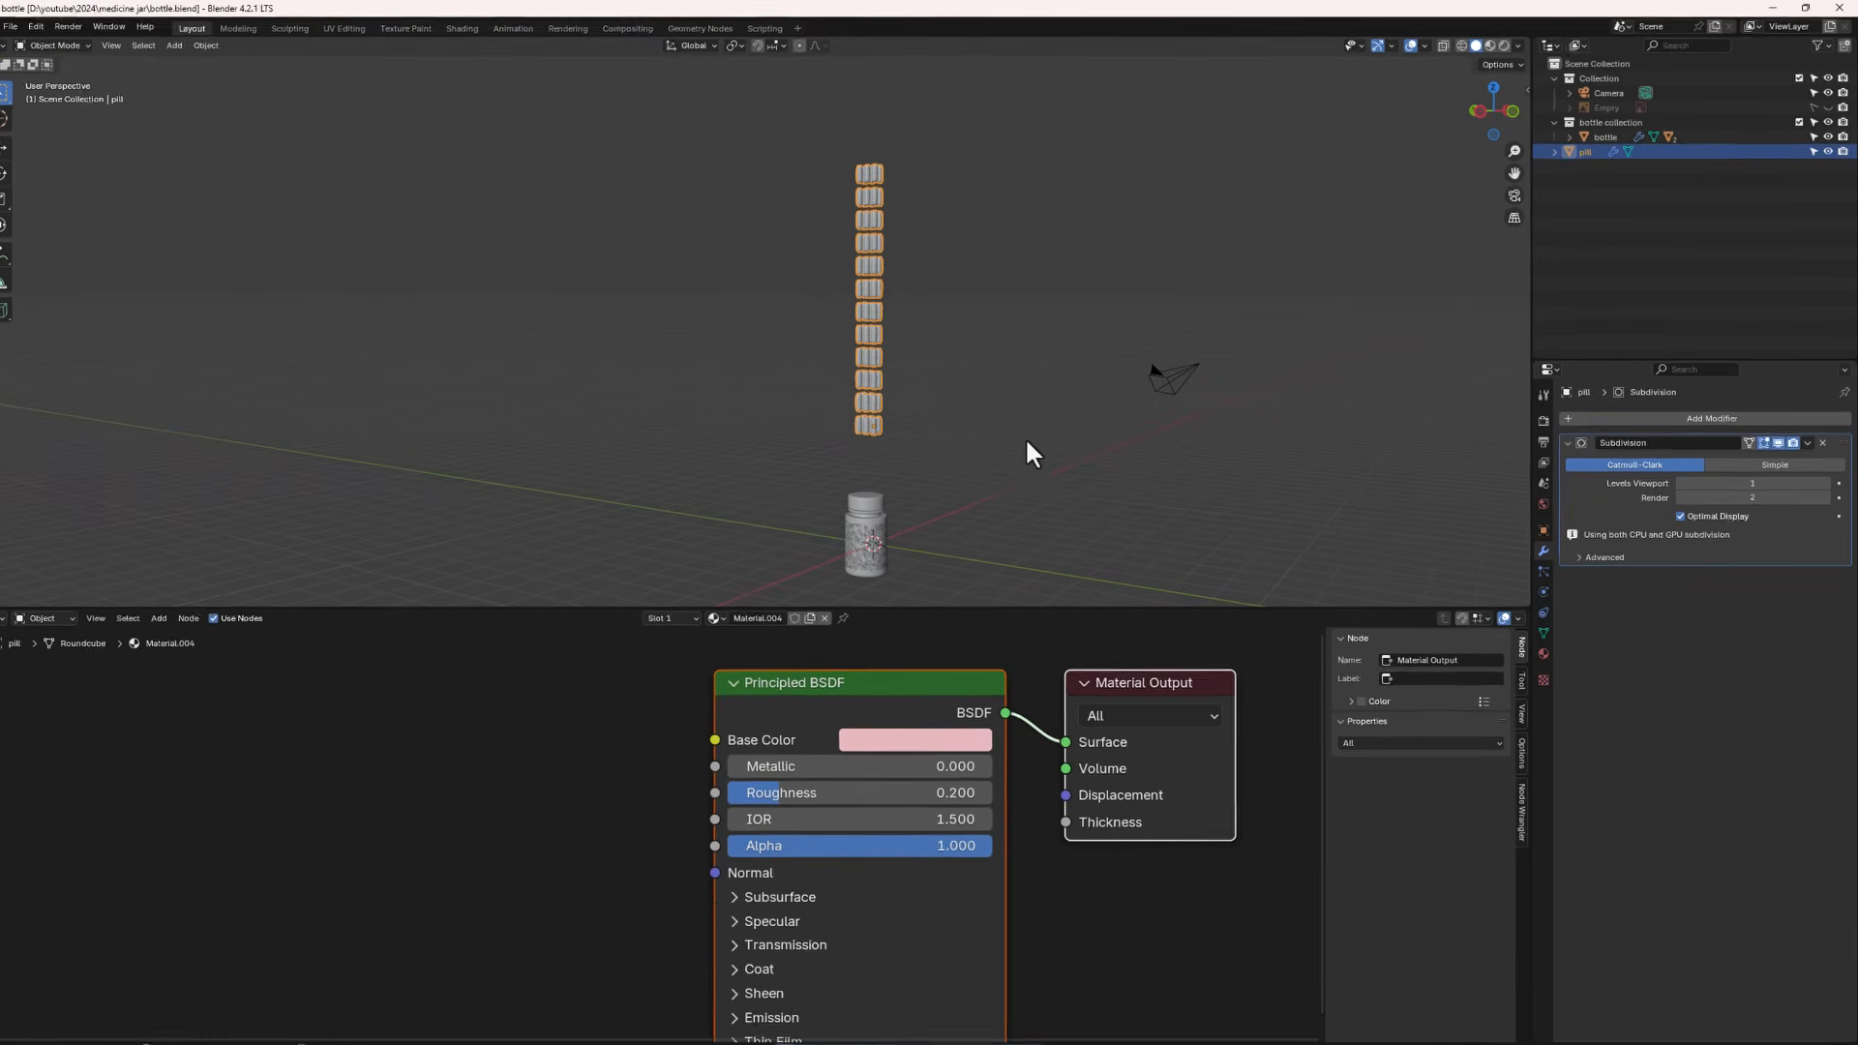
# - Separate the pill mesh into individual objects by loose parts in Edit Mode, then return to Object Mode
pyautogui.click(945, 344)
pyautogui.click(875, 364)
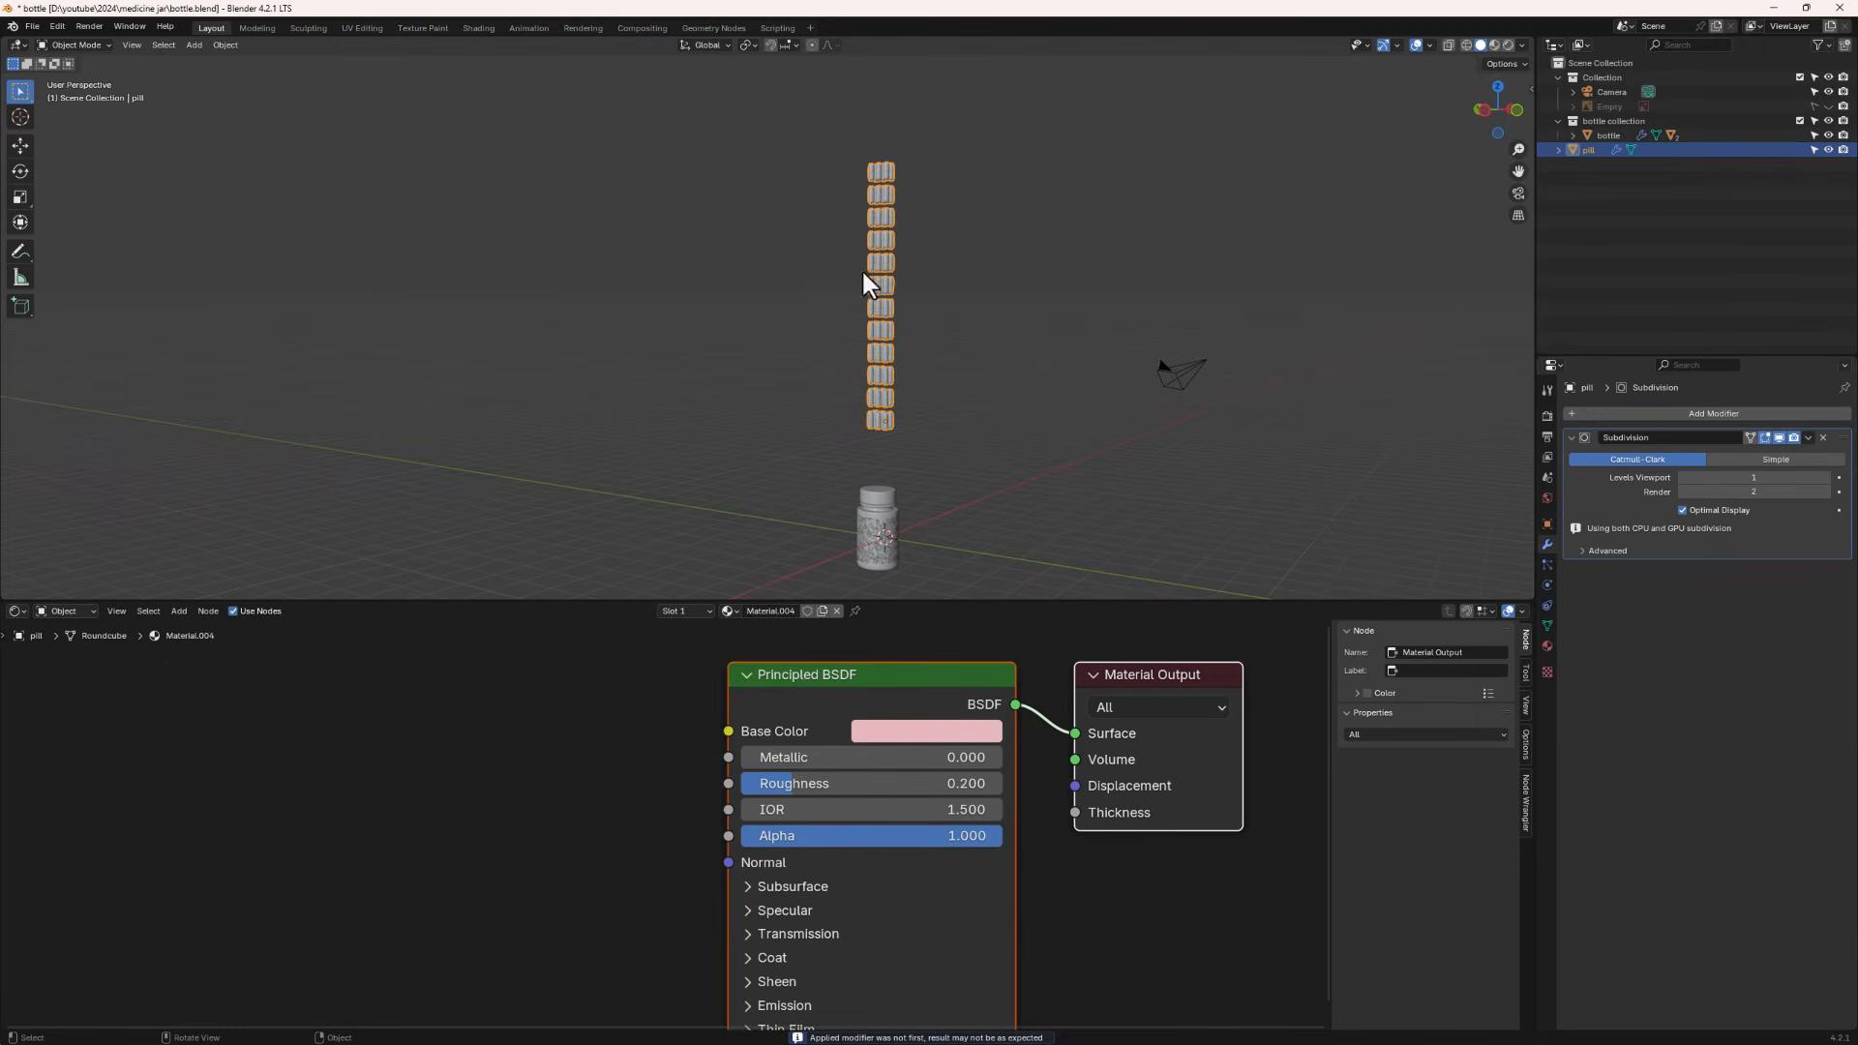
pyautogui.scroll(2, 876, 242)
pyautogui.moveTo(903, 304); pyautogui.dragTo(941, 371, button='middle')
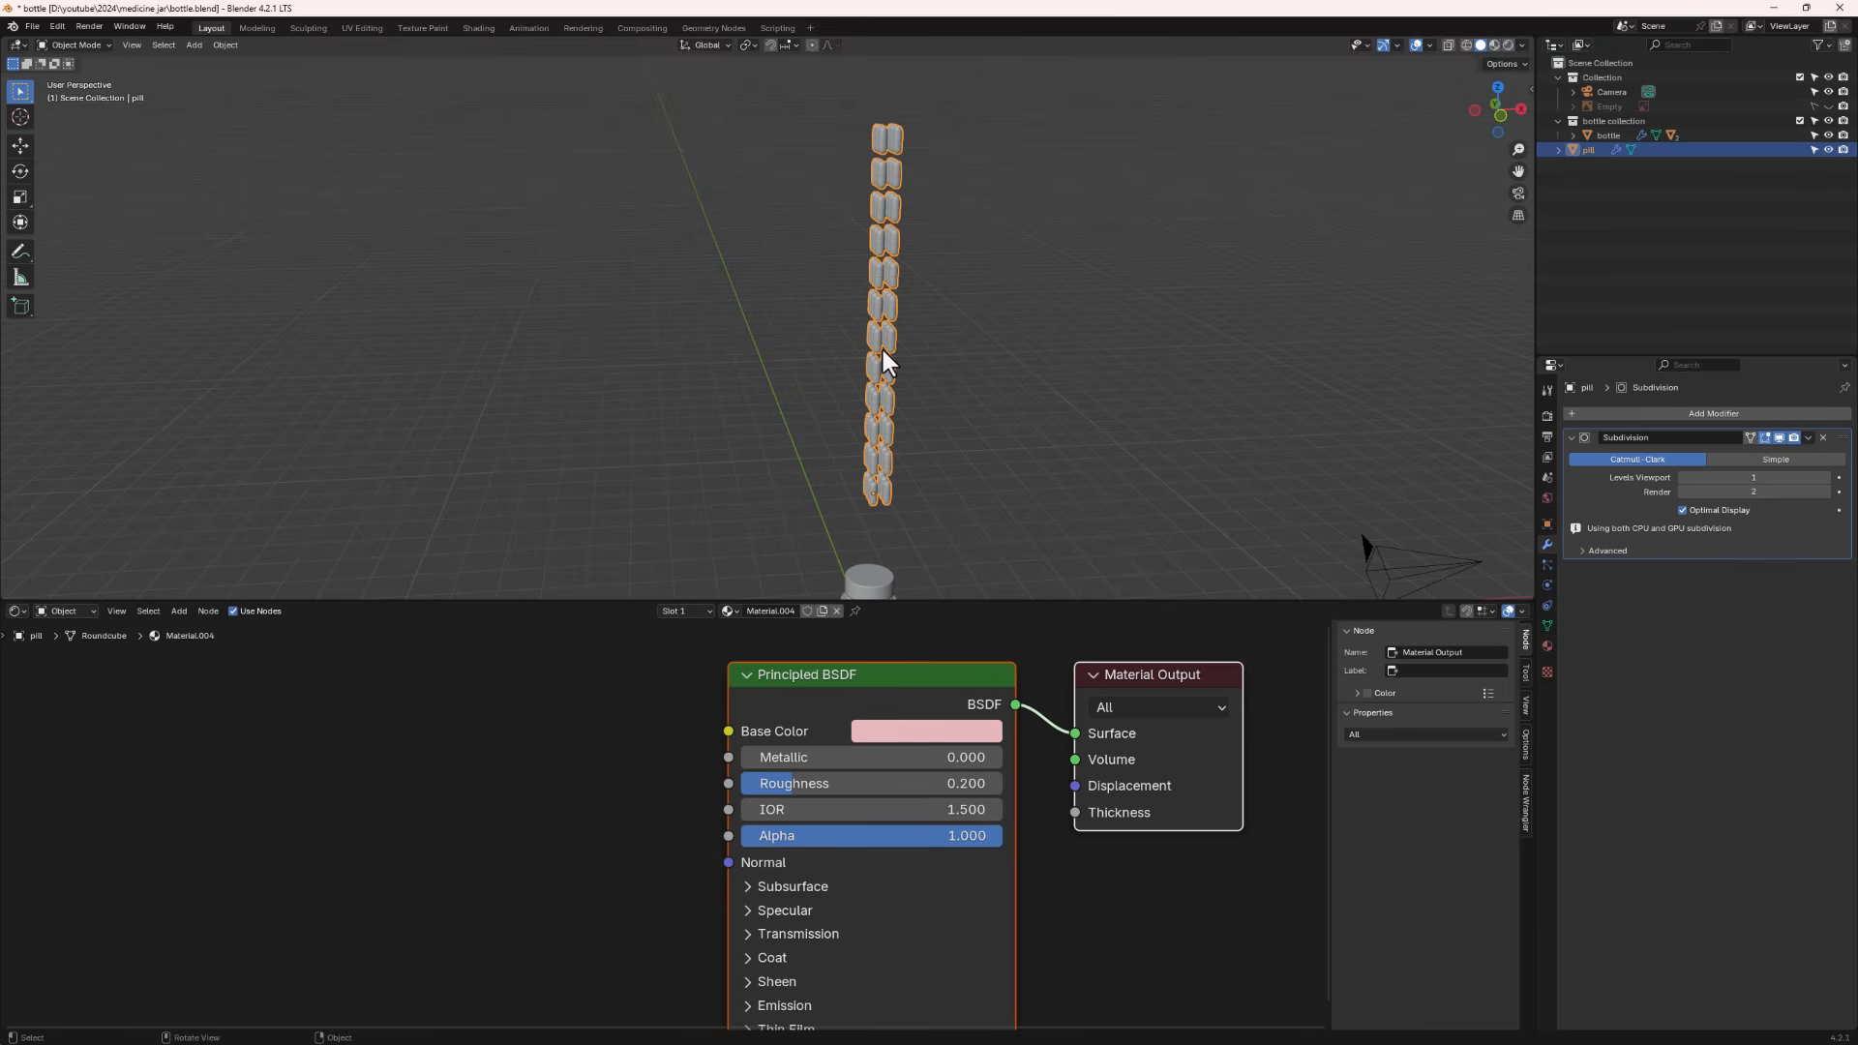
pyautogui.moveTo(915, 409); pyautogui.dragTo(896, 302, button='middle')
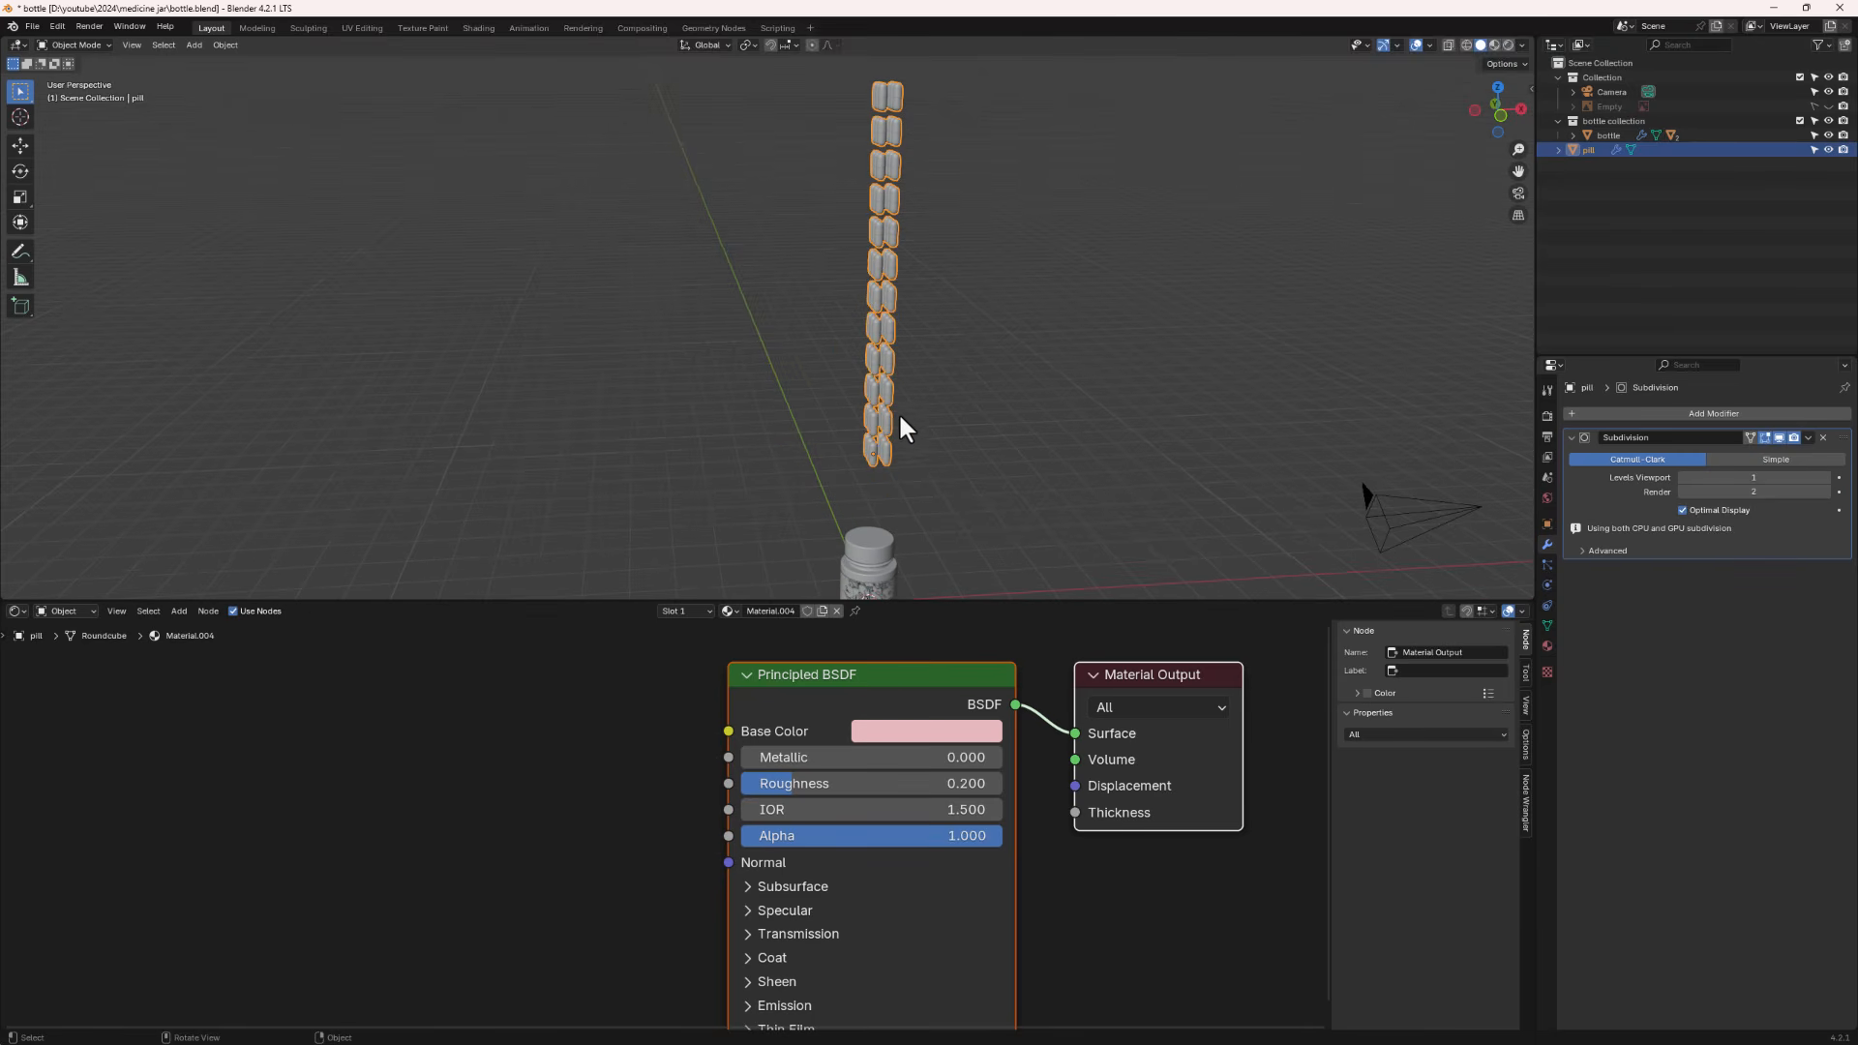
pyautogui.moveTo(900, 418); pyautogui.dragTo(936, 388, button='middle')
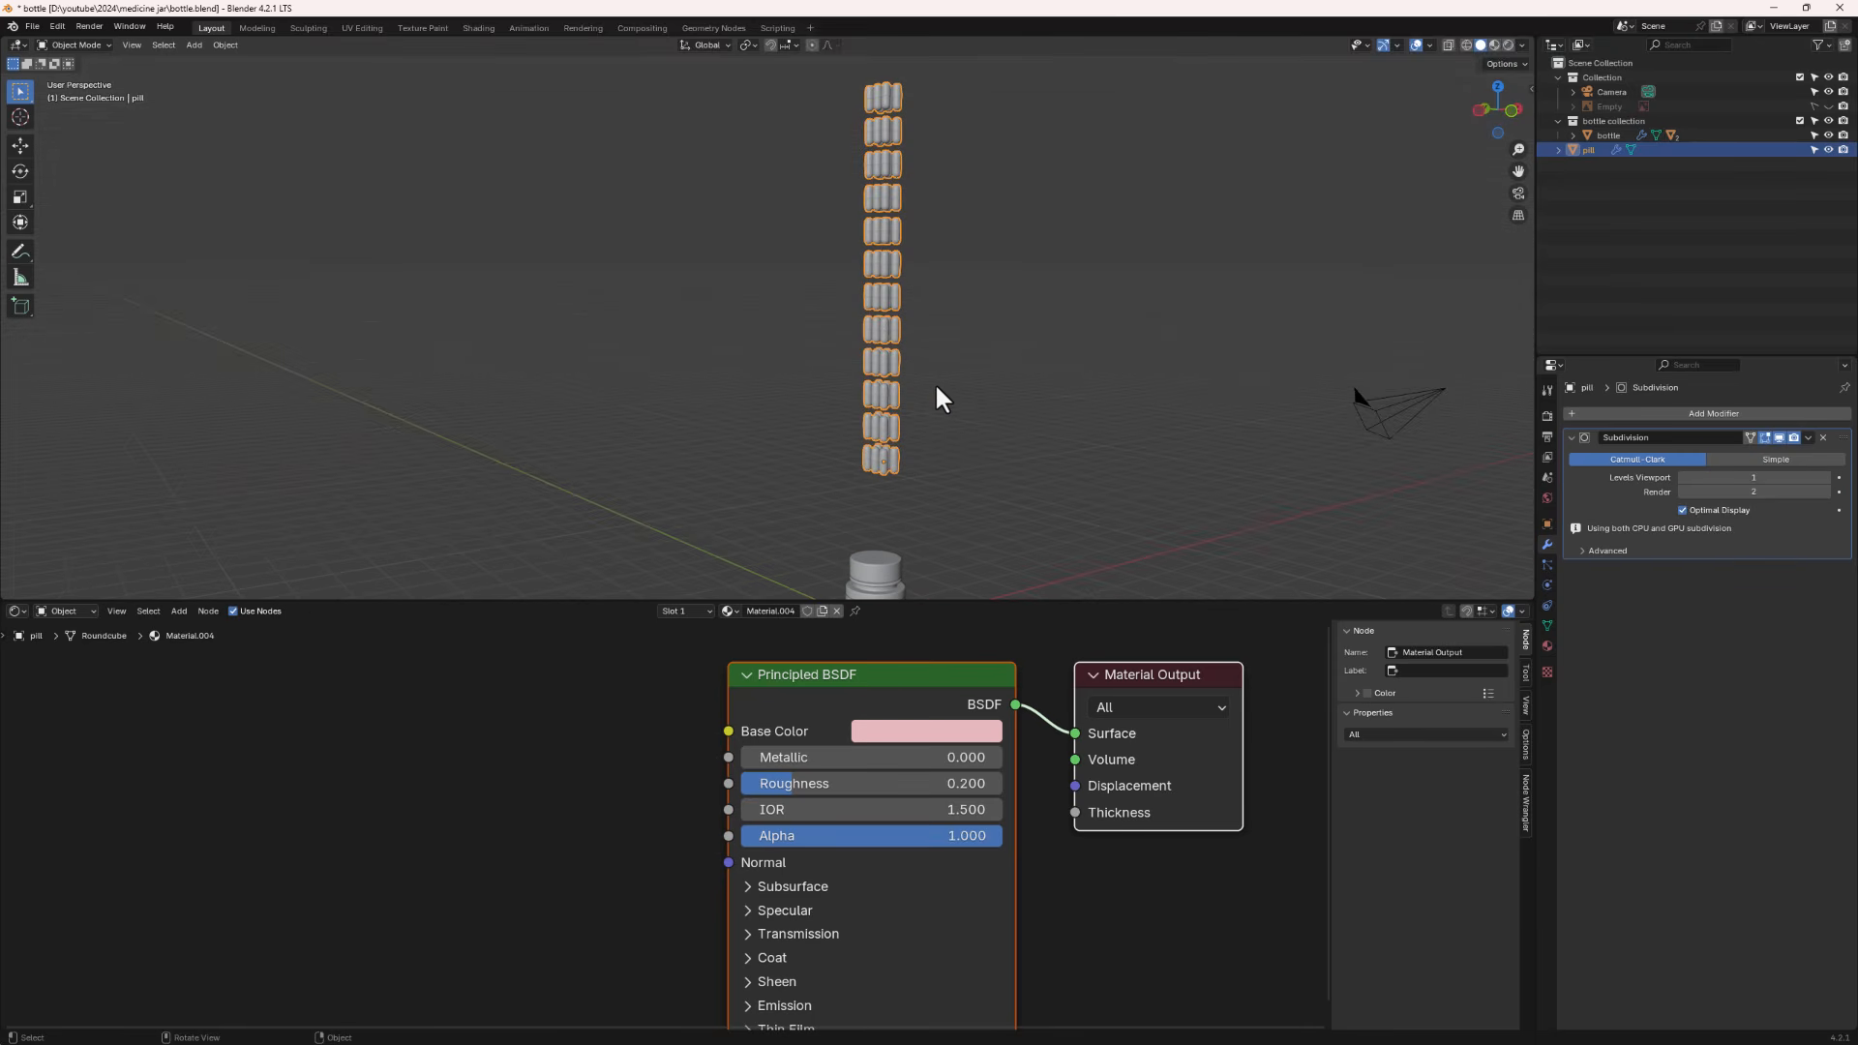
pyautogui.press('Tab')
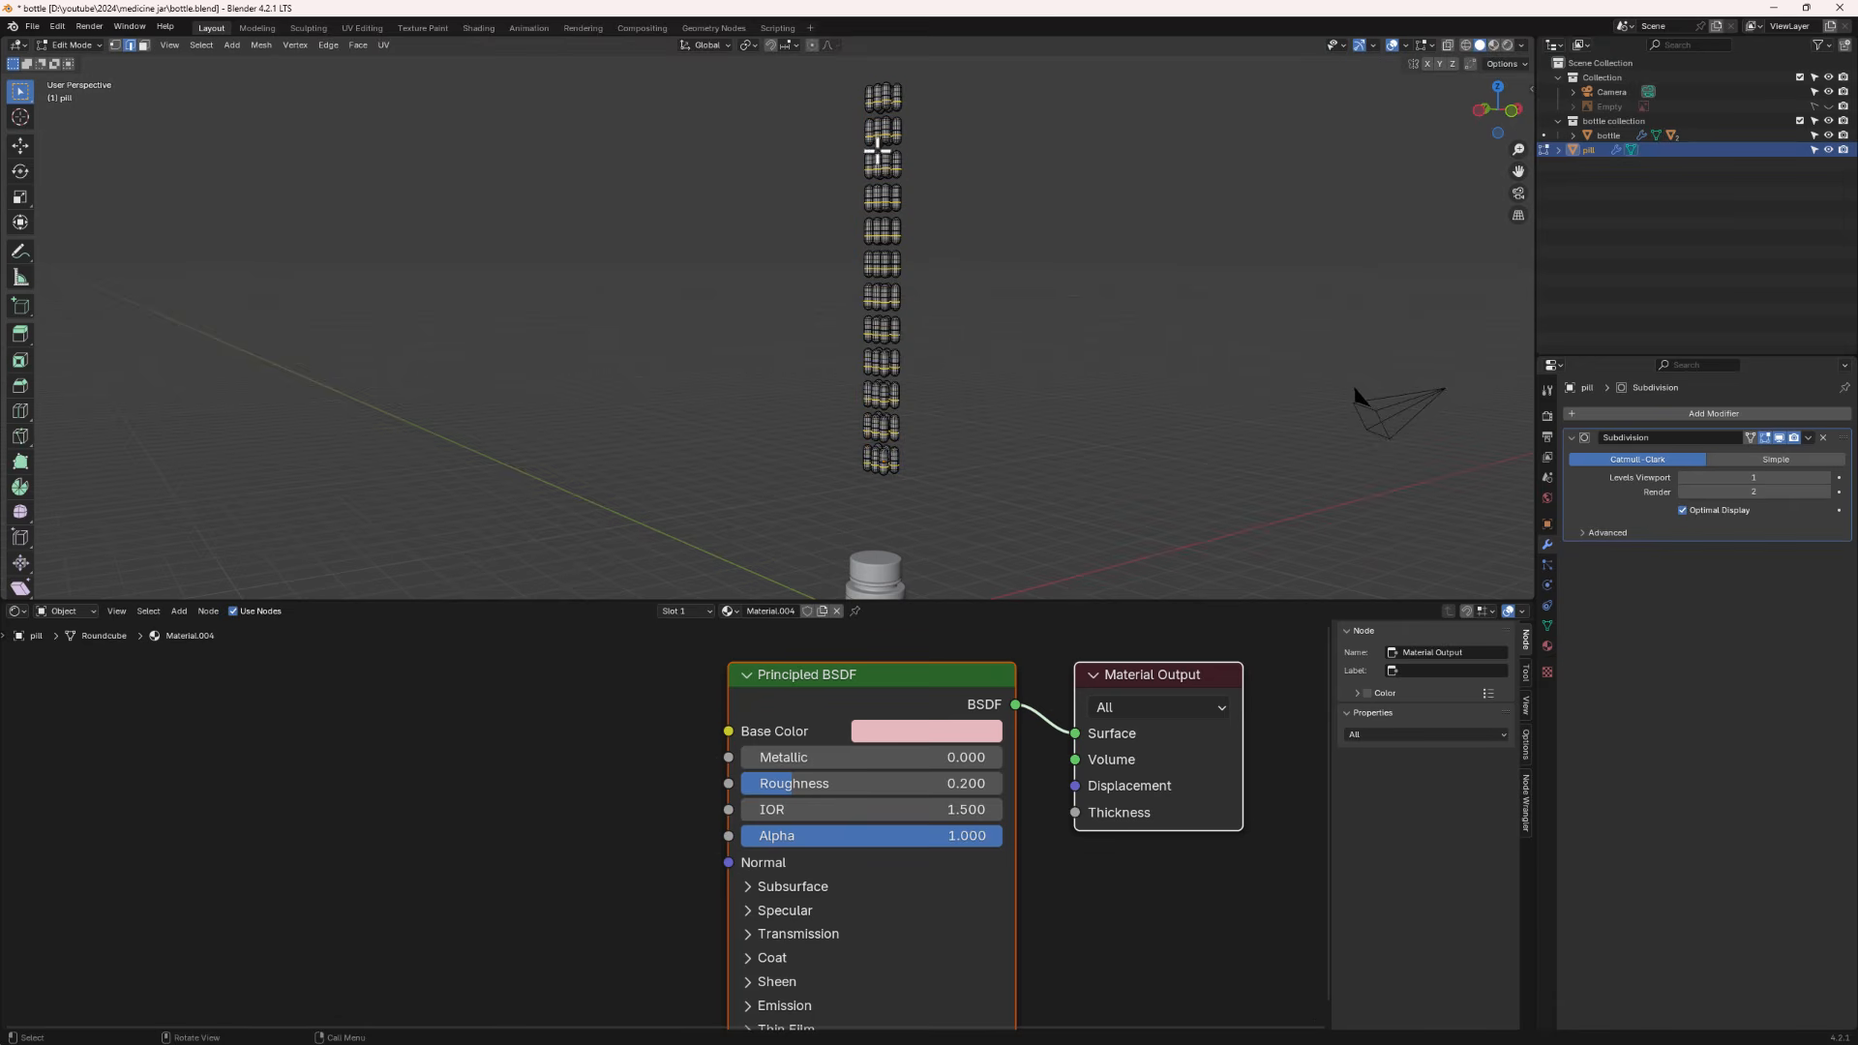
pyautogui.press('a')
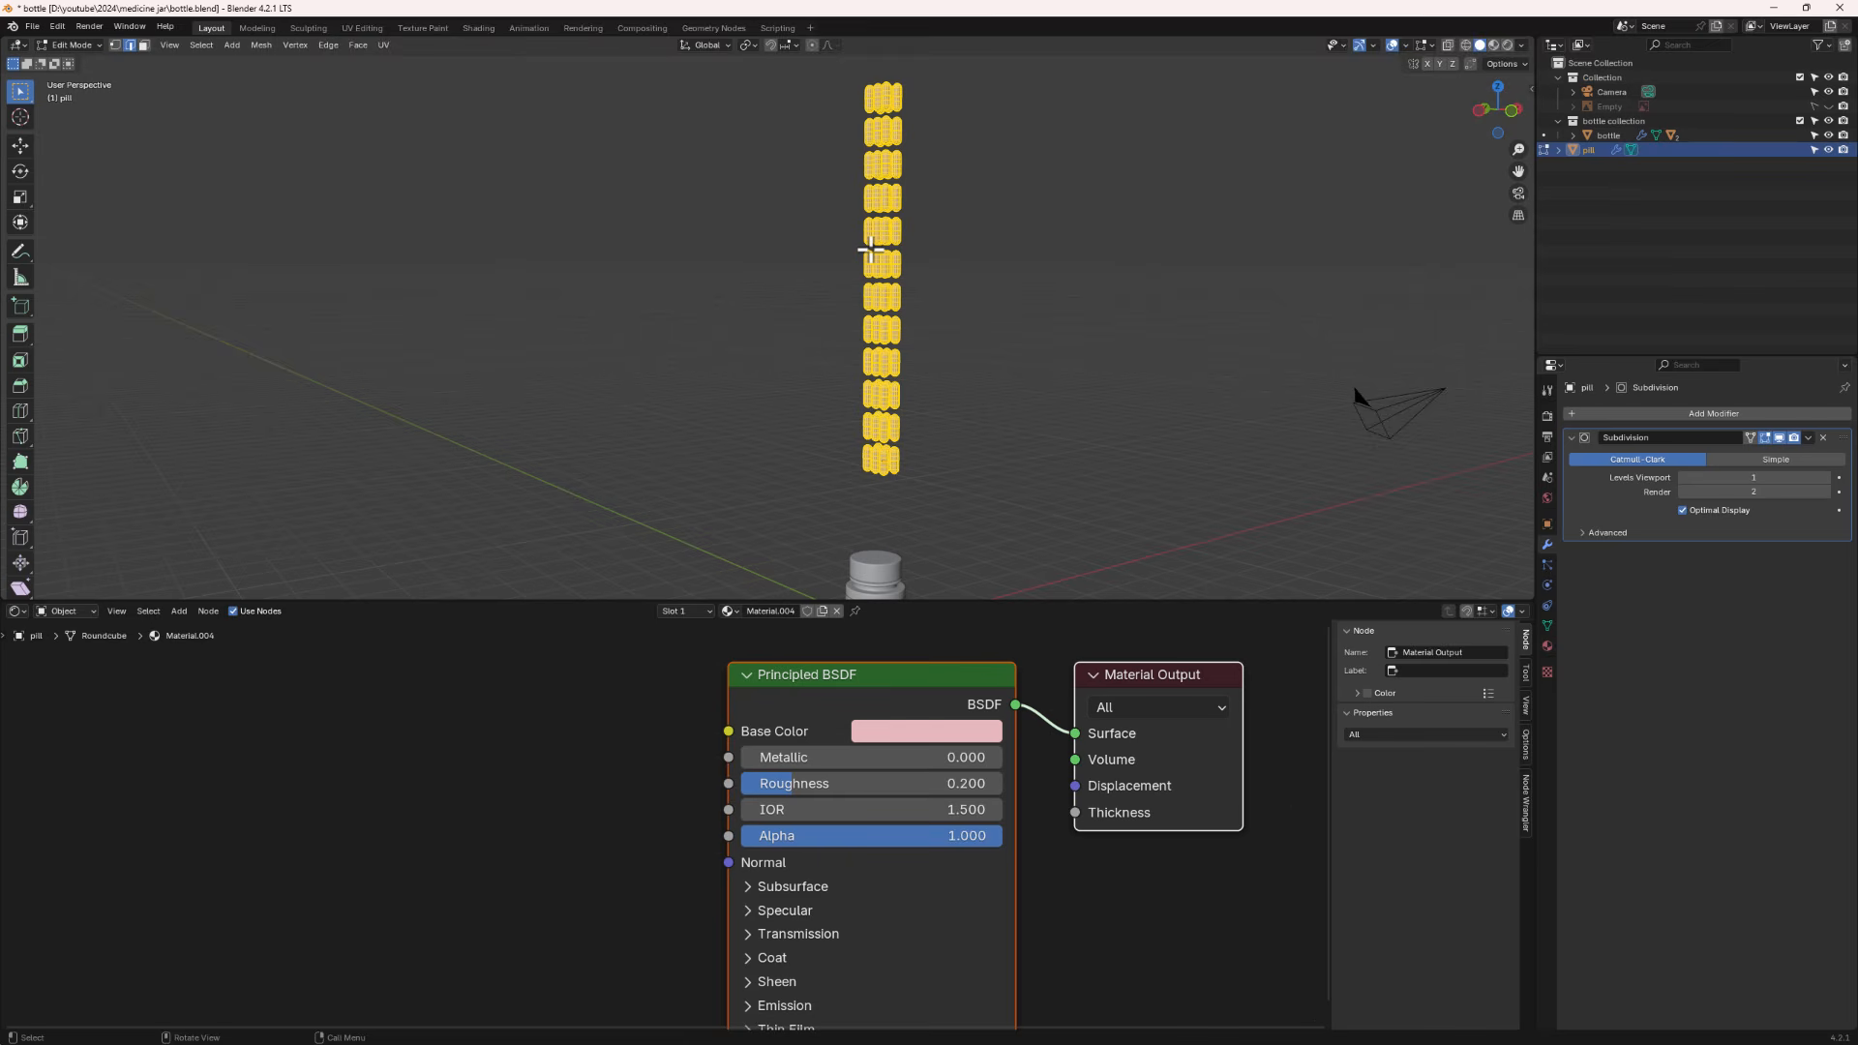
pyautogui.press('p')
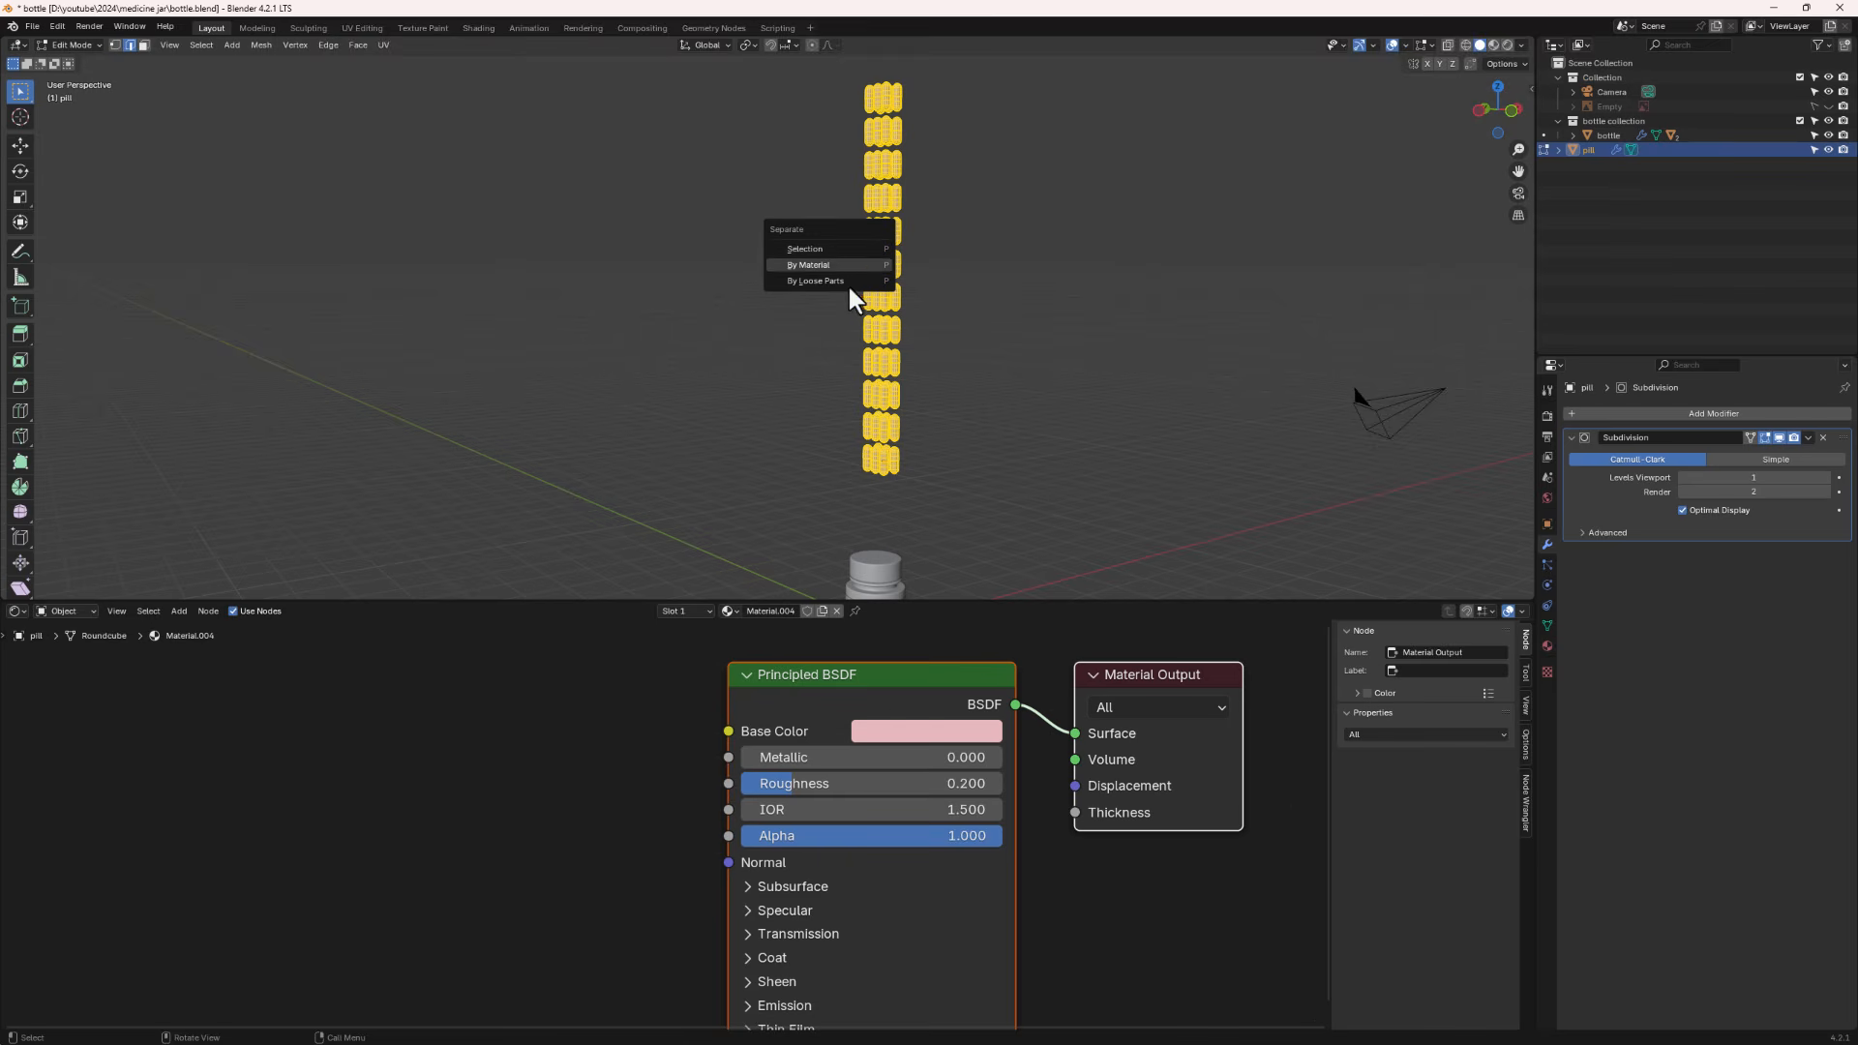
pyautogui.click(856, 282)
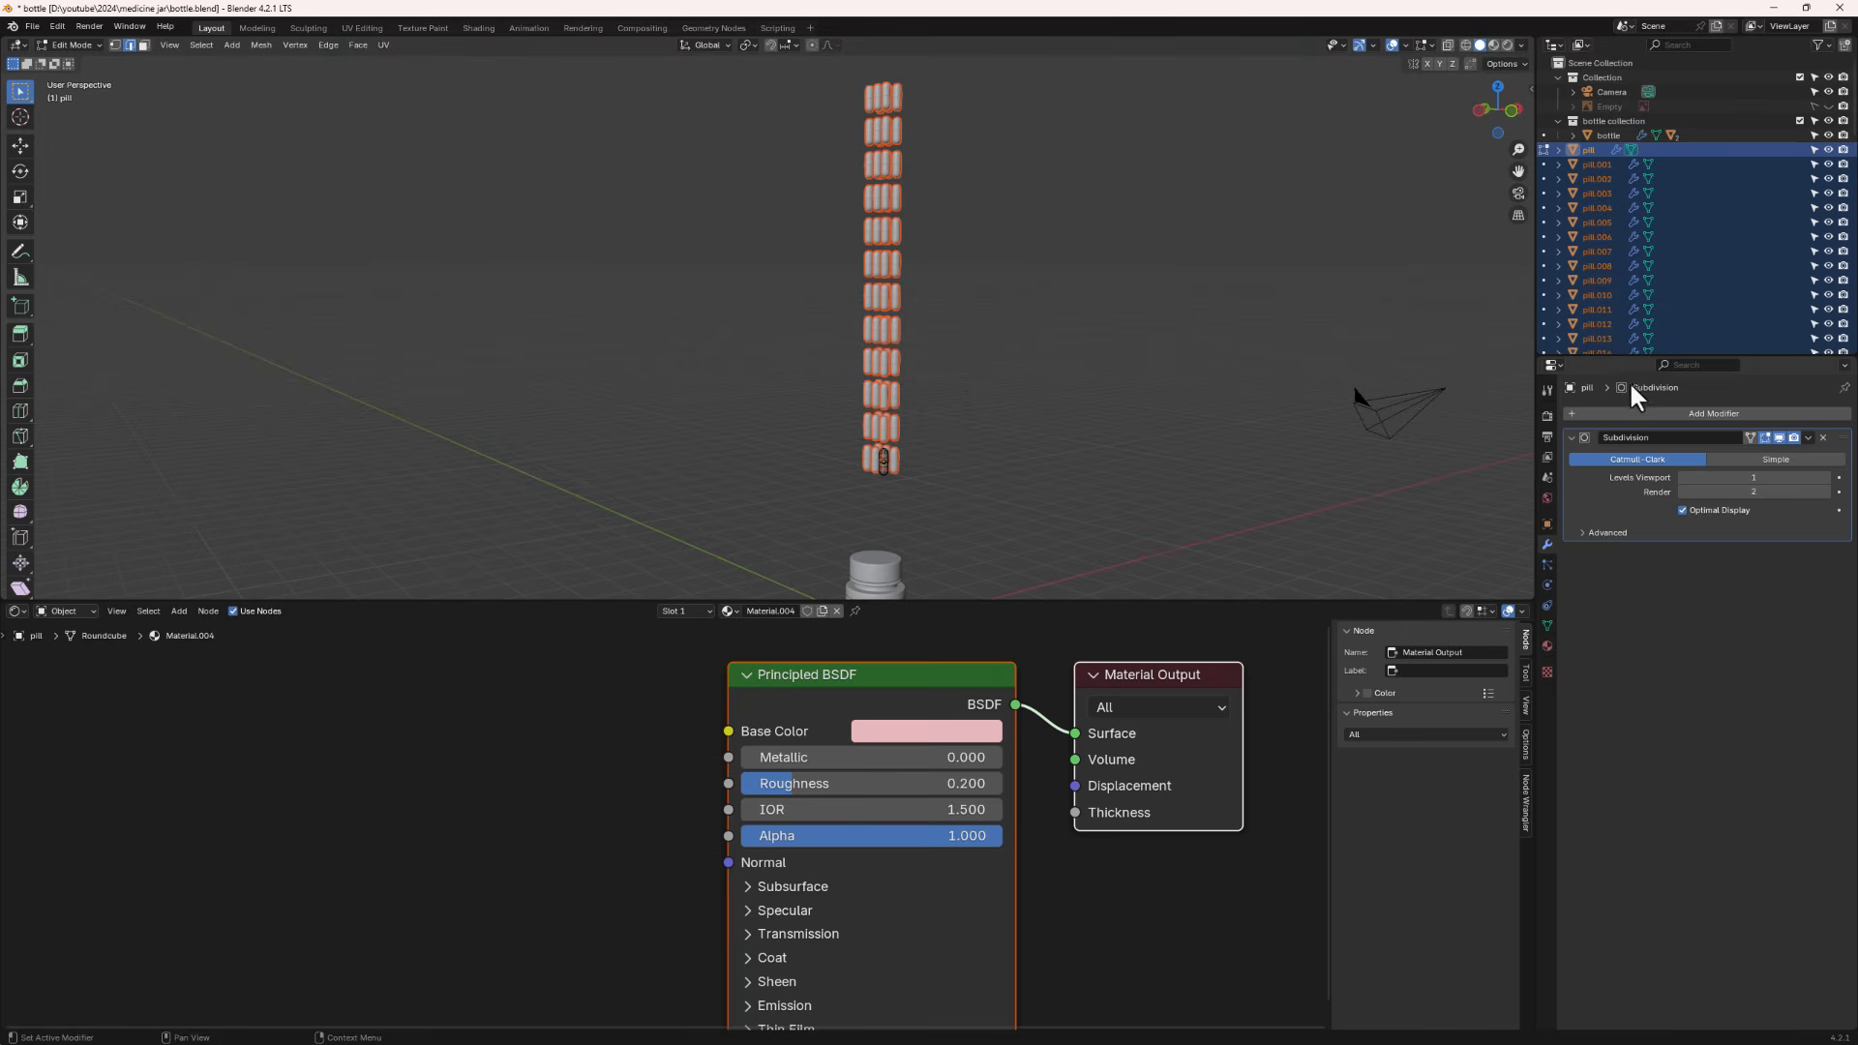
pyautogui.moveTo(1626, 356); pyautogui.dragTo(1626, 579)
pyautogui.scroll(-10, 1624, 327)
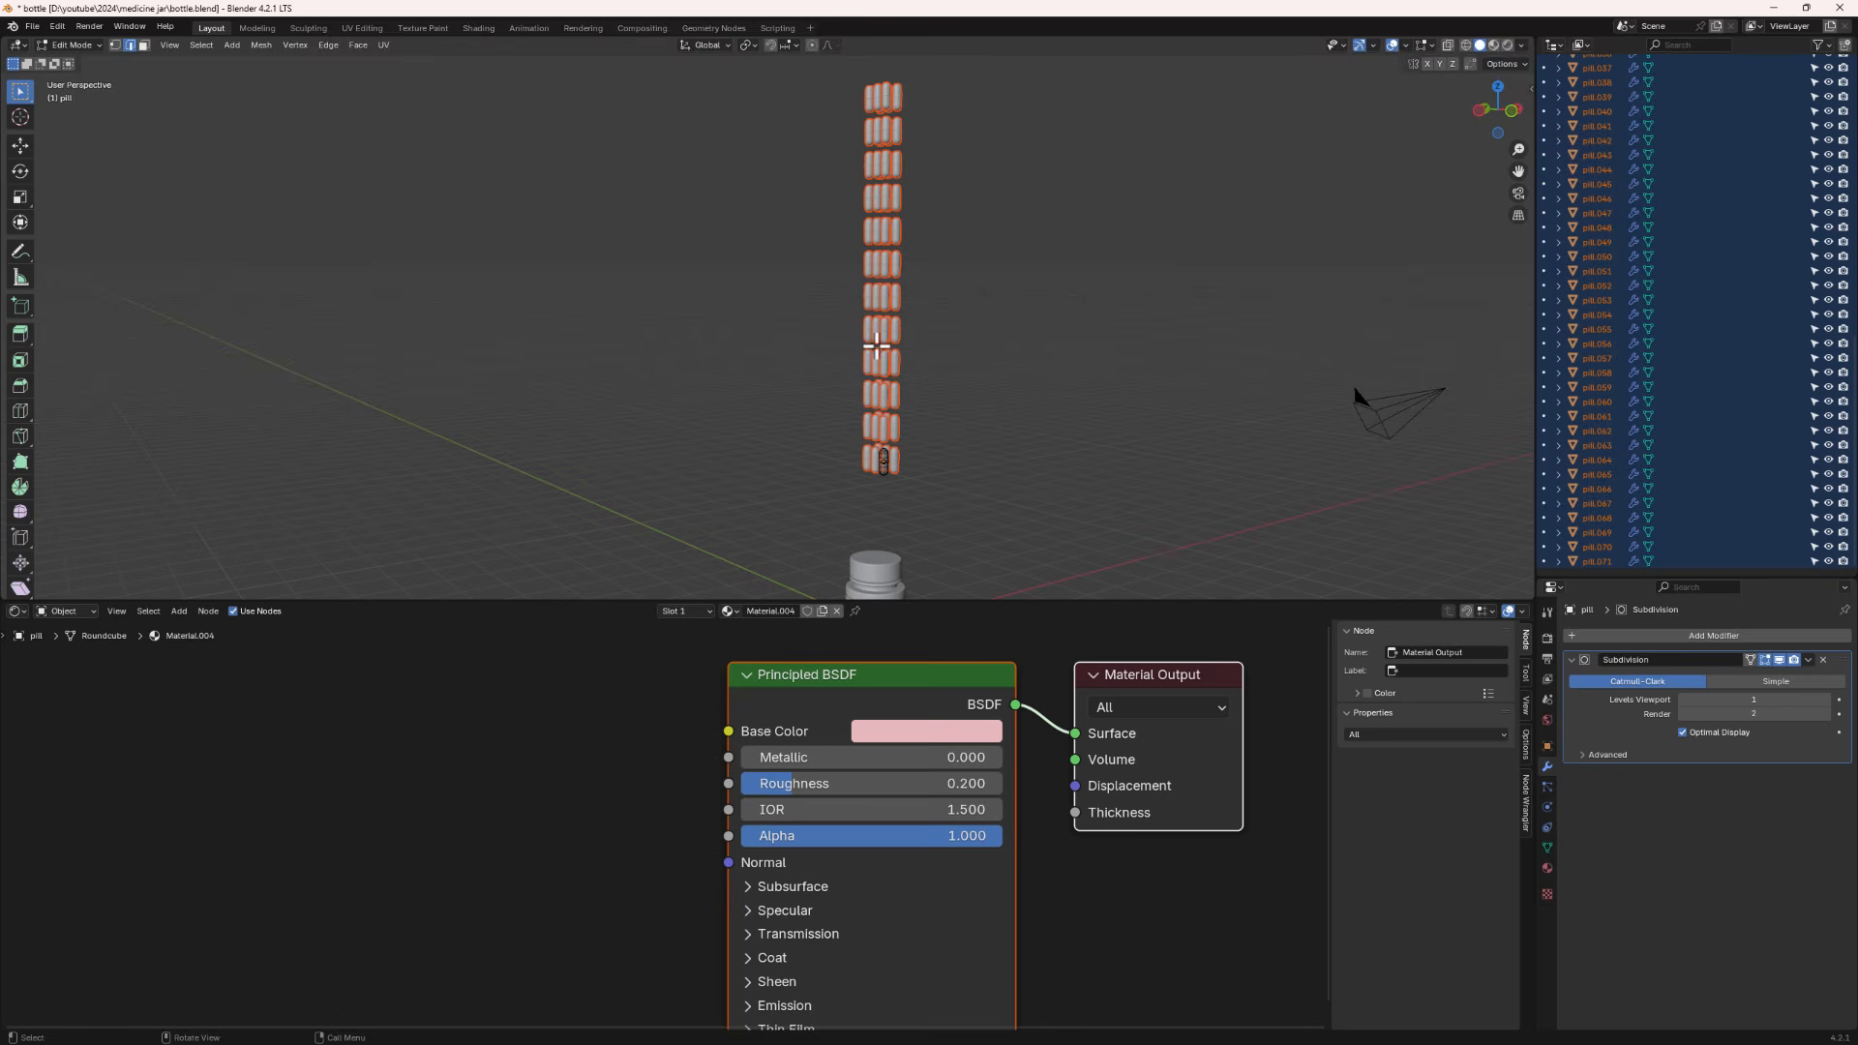
pyautogui.press('Tab')
# - Test-move one separated pill out of the stack and undo the move
pyautogui.click(882, 428)
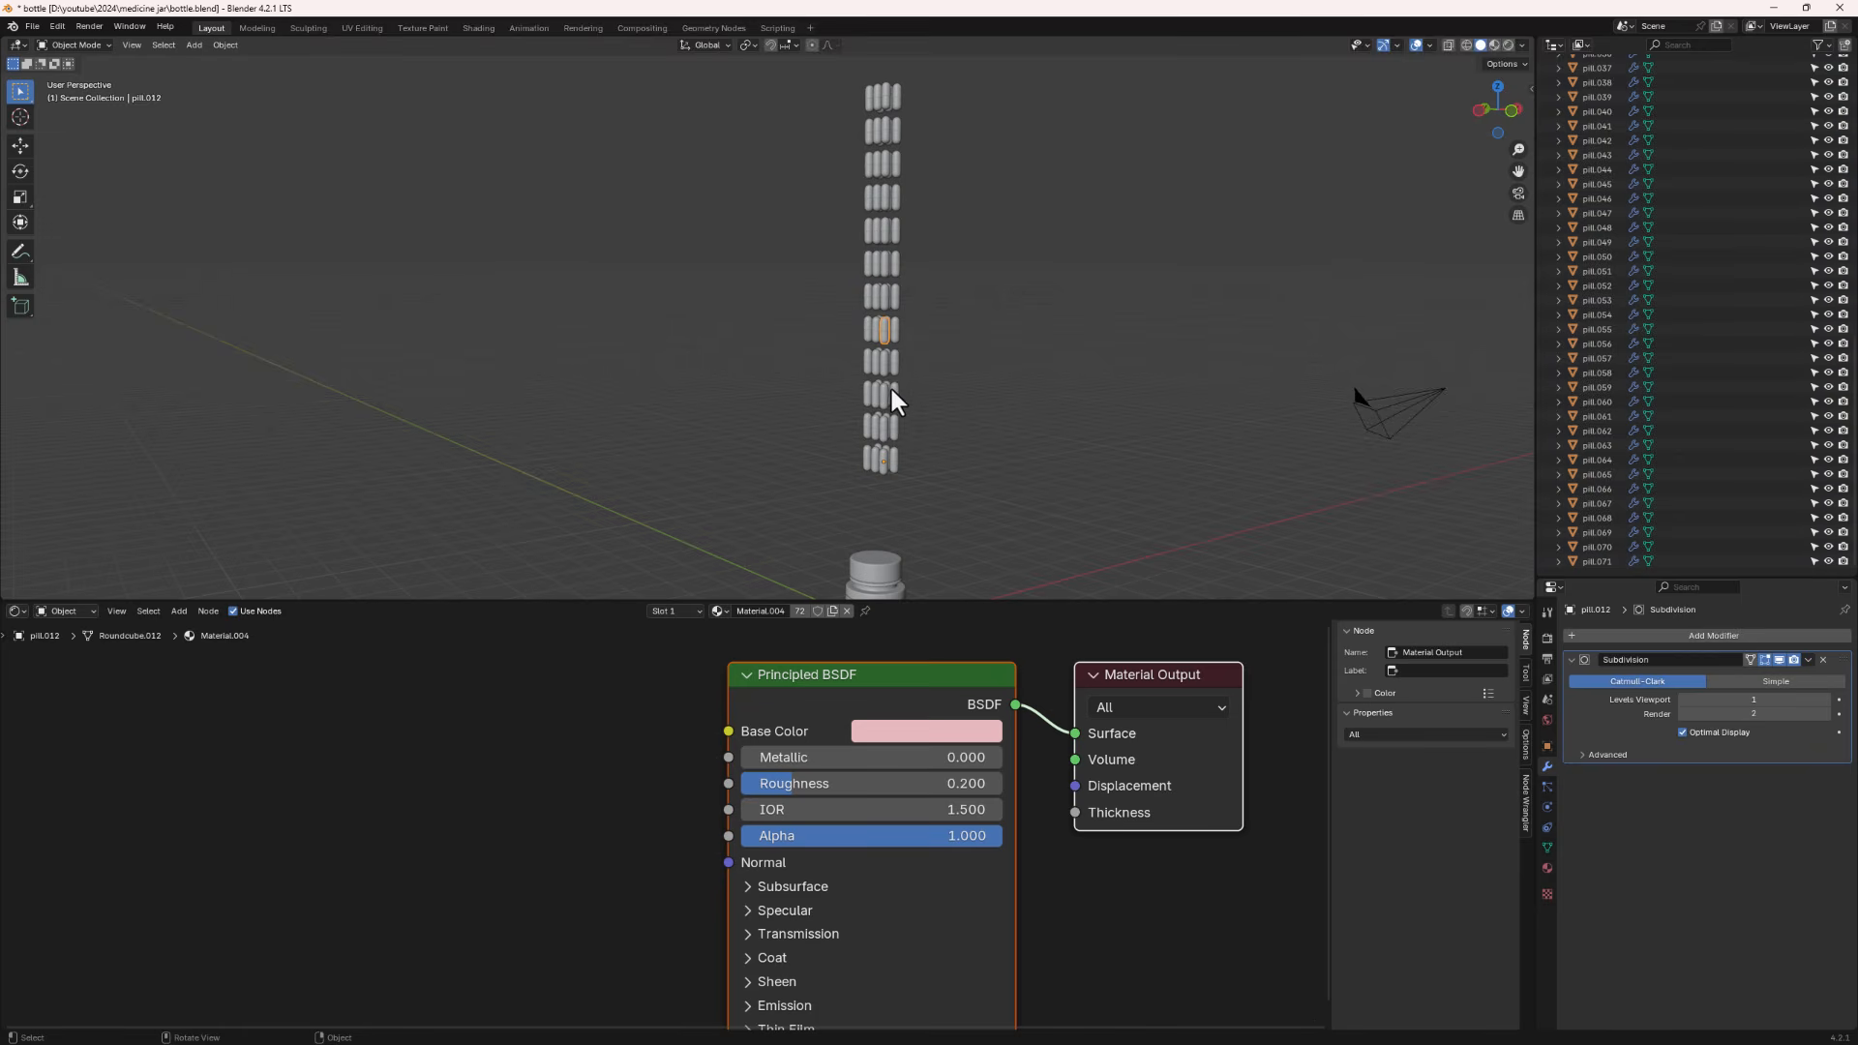
pyautogui.scroll(1, 891, 387)
pyautogui.moveTo(891, 387); pyautogui.dragTo(915, 375, button='middle')
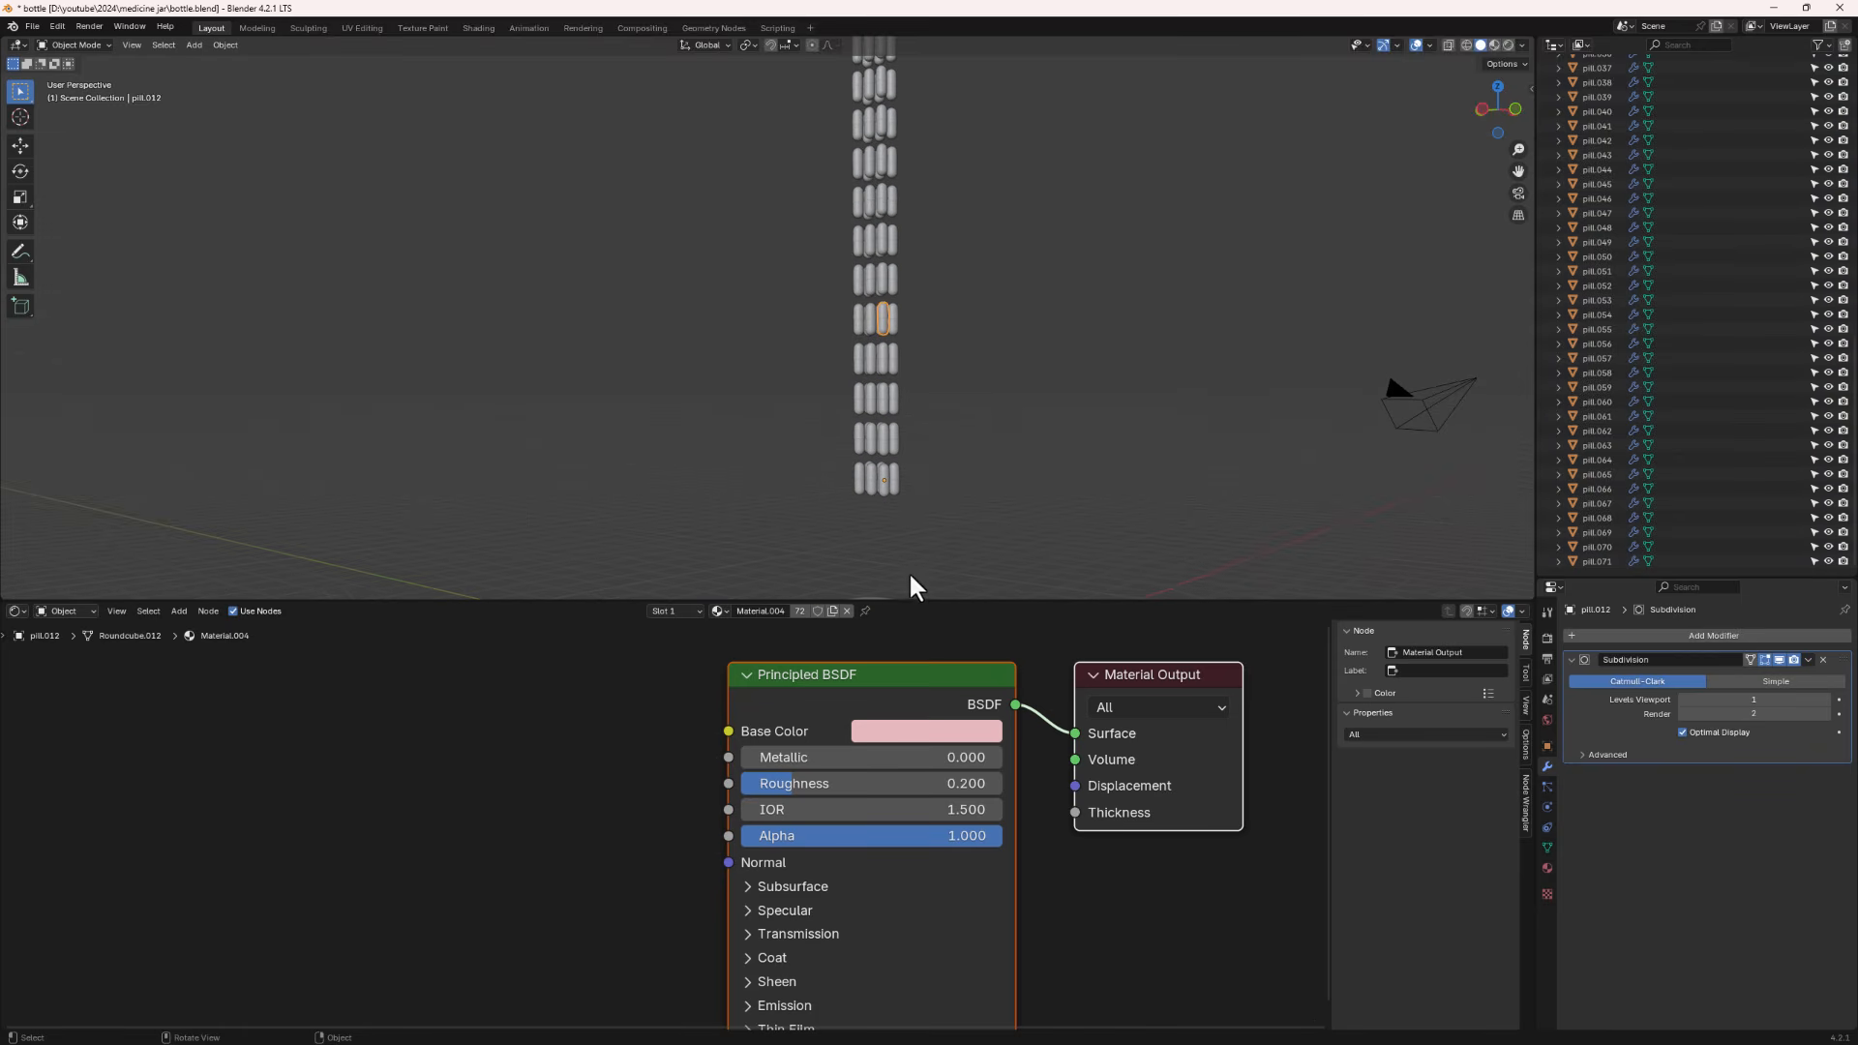
pyautogui.scroll(3, 885, 484)
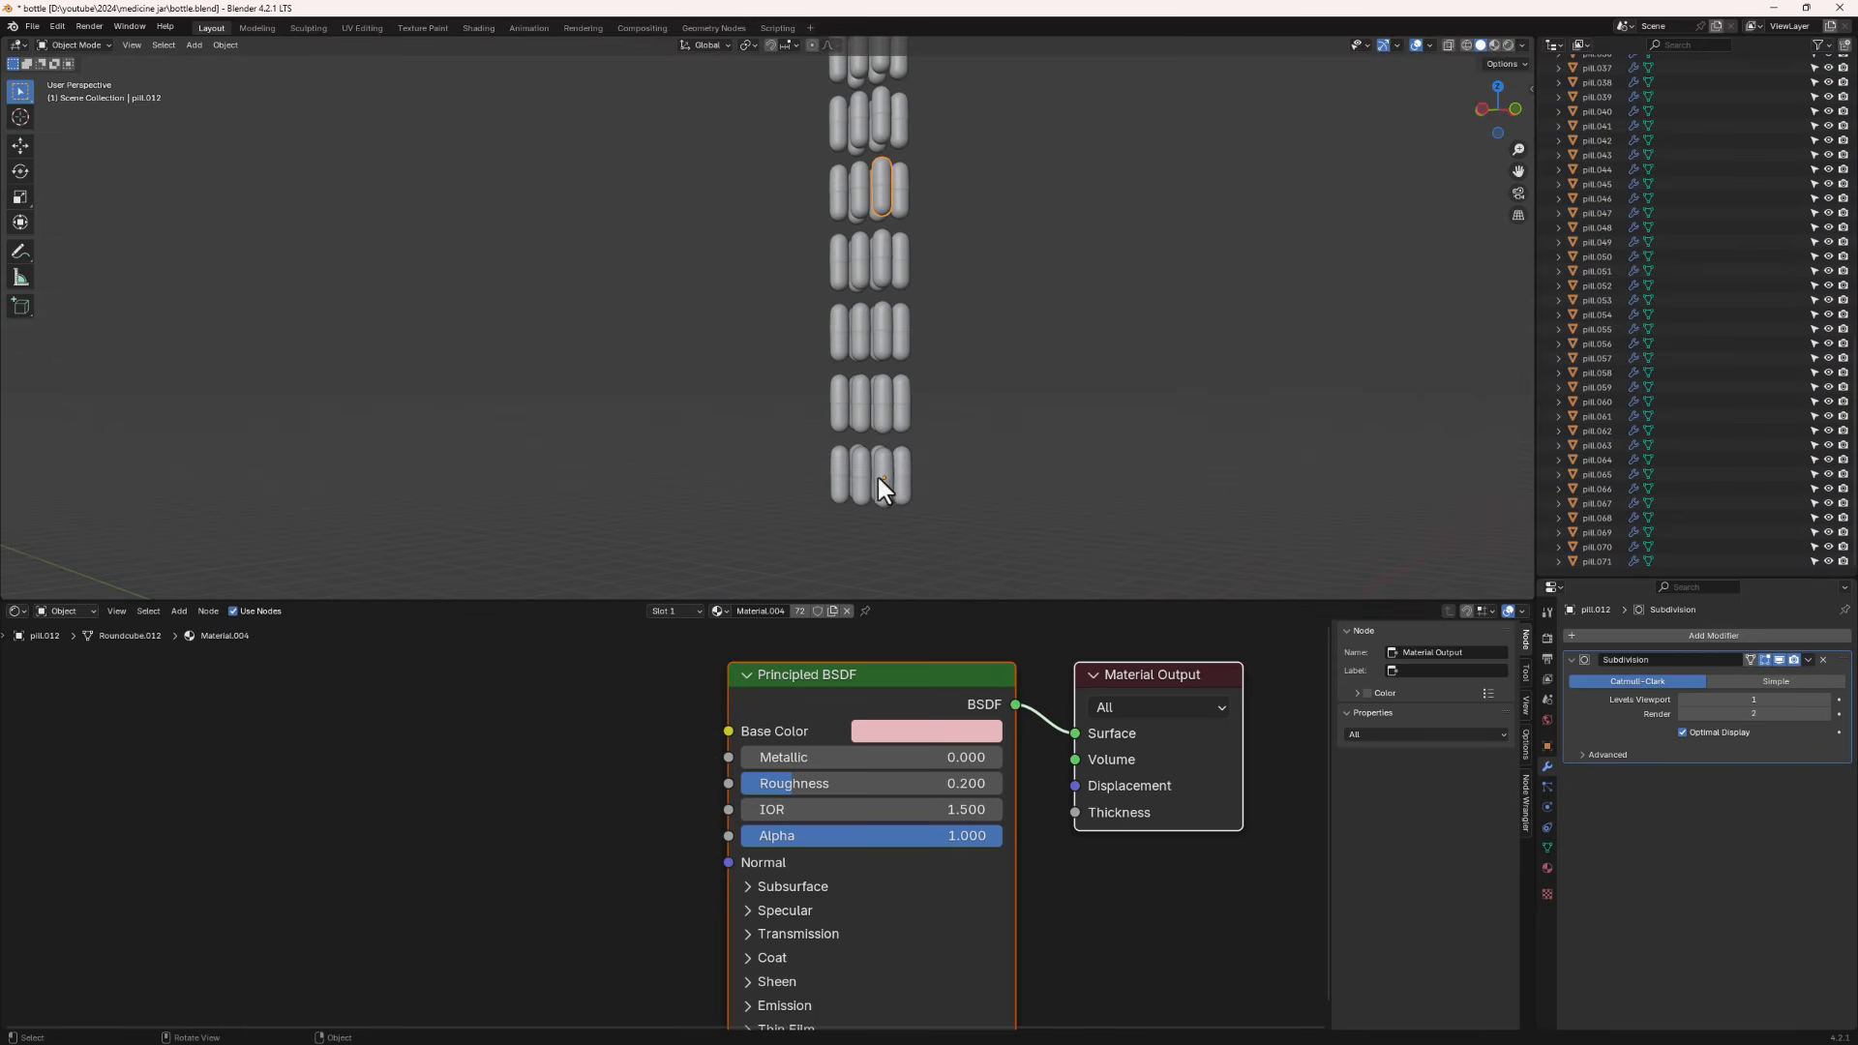
pyautogui.click(857, 263)
pyautogui.press('g')
pyautogui.click(966, 492)
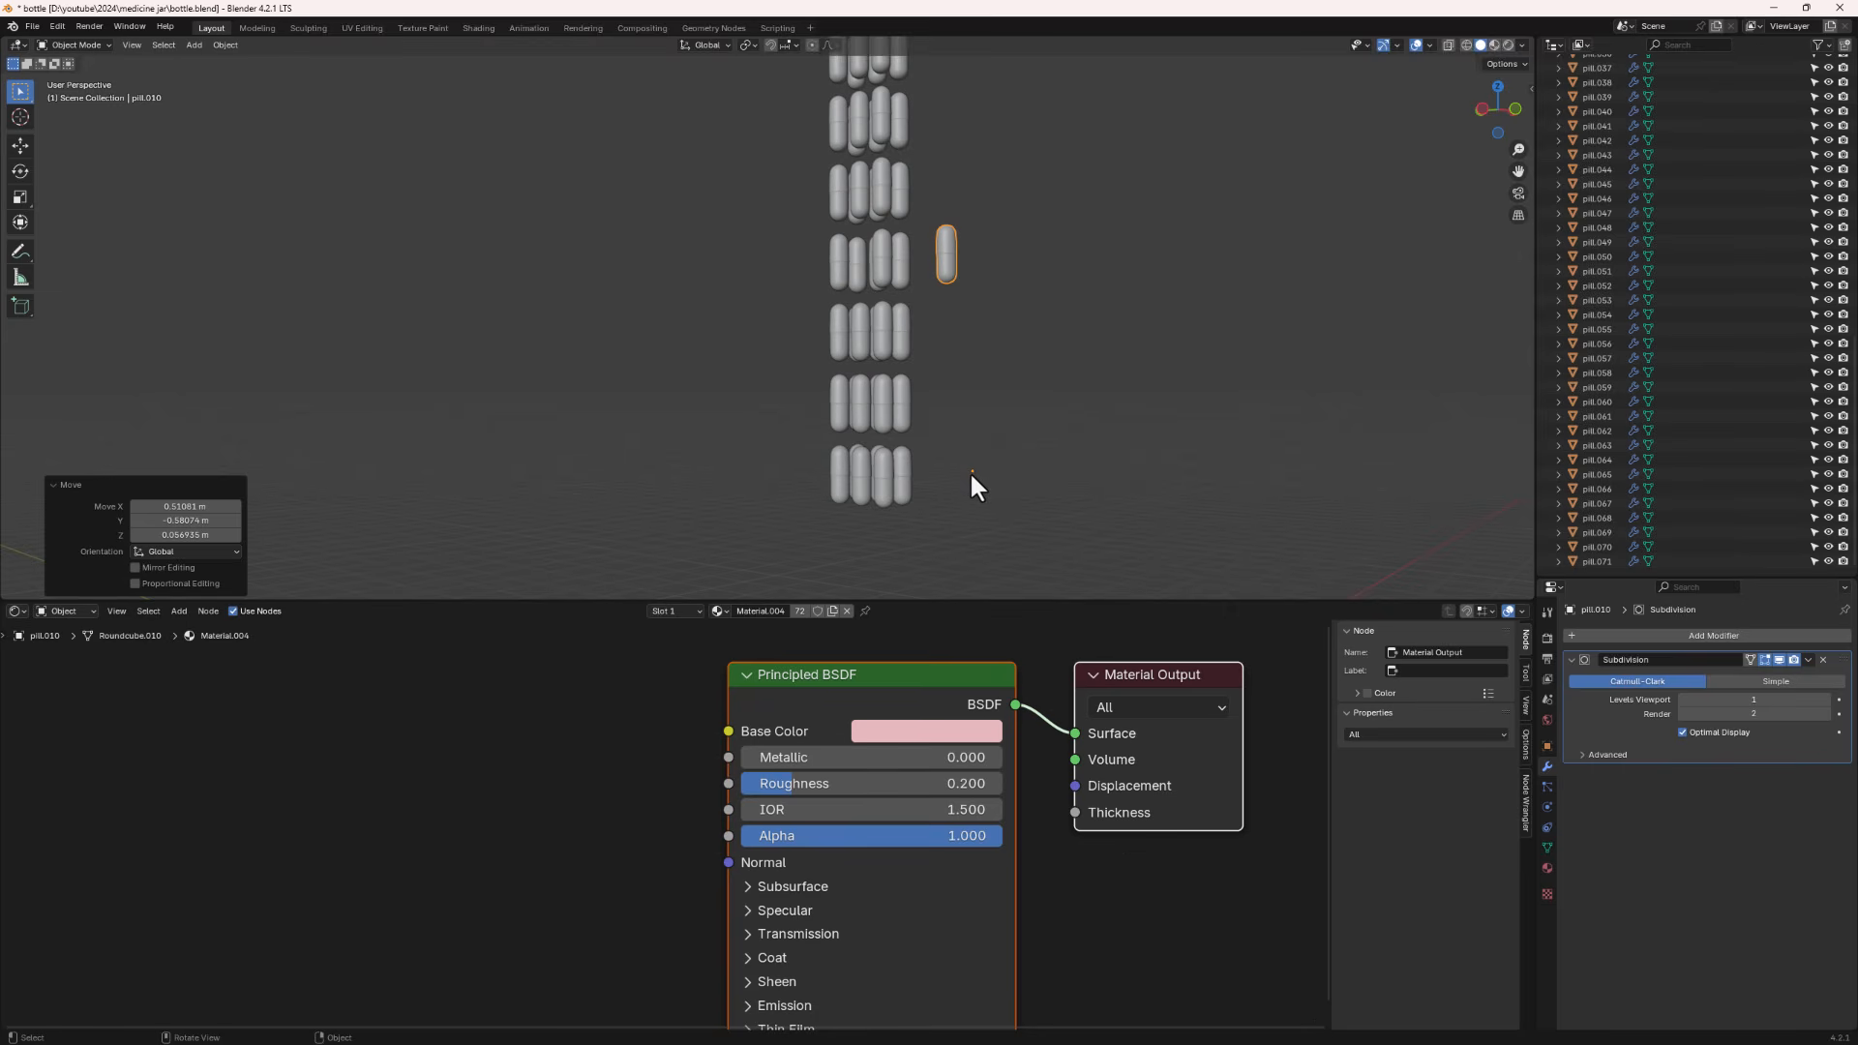
pyautogui.hotkey('ctrl', 'z')
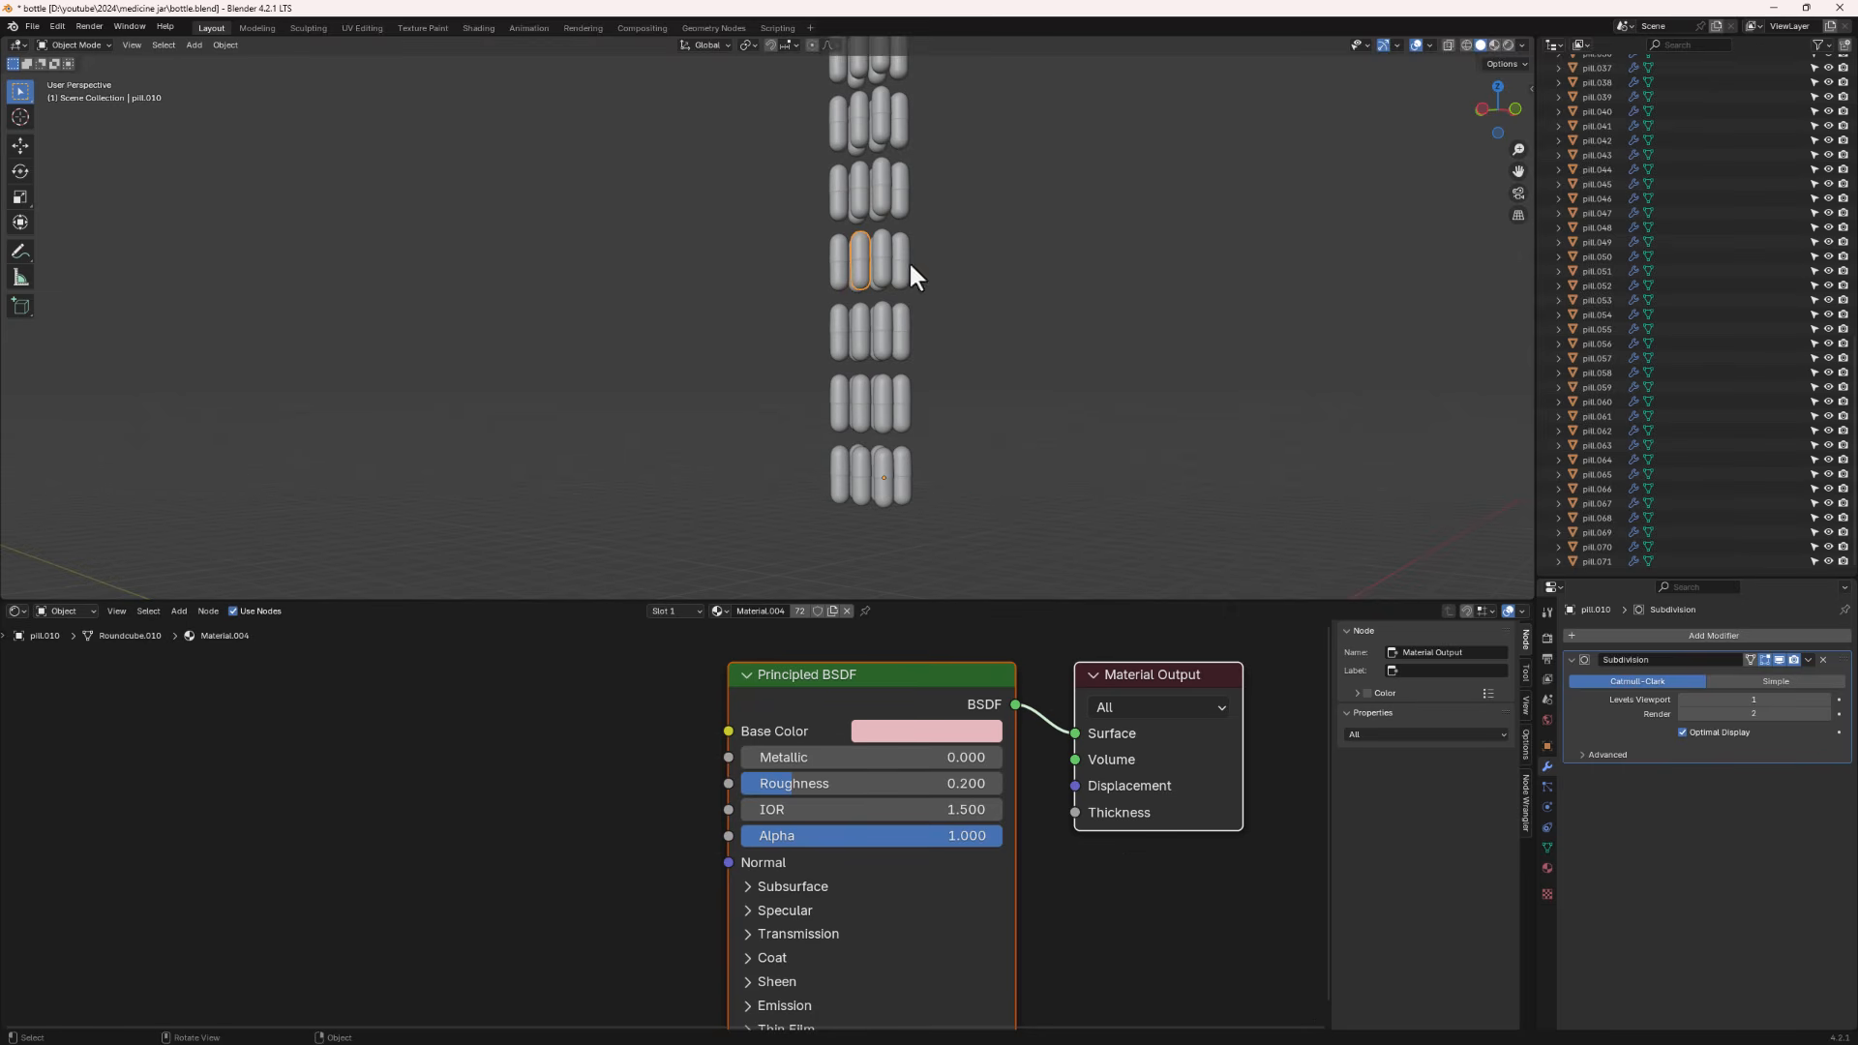
# - Select all the separated pills and set their origins to their geometry
pyautogui.scroll(-7, 869, 298)
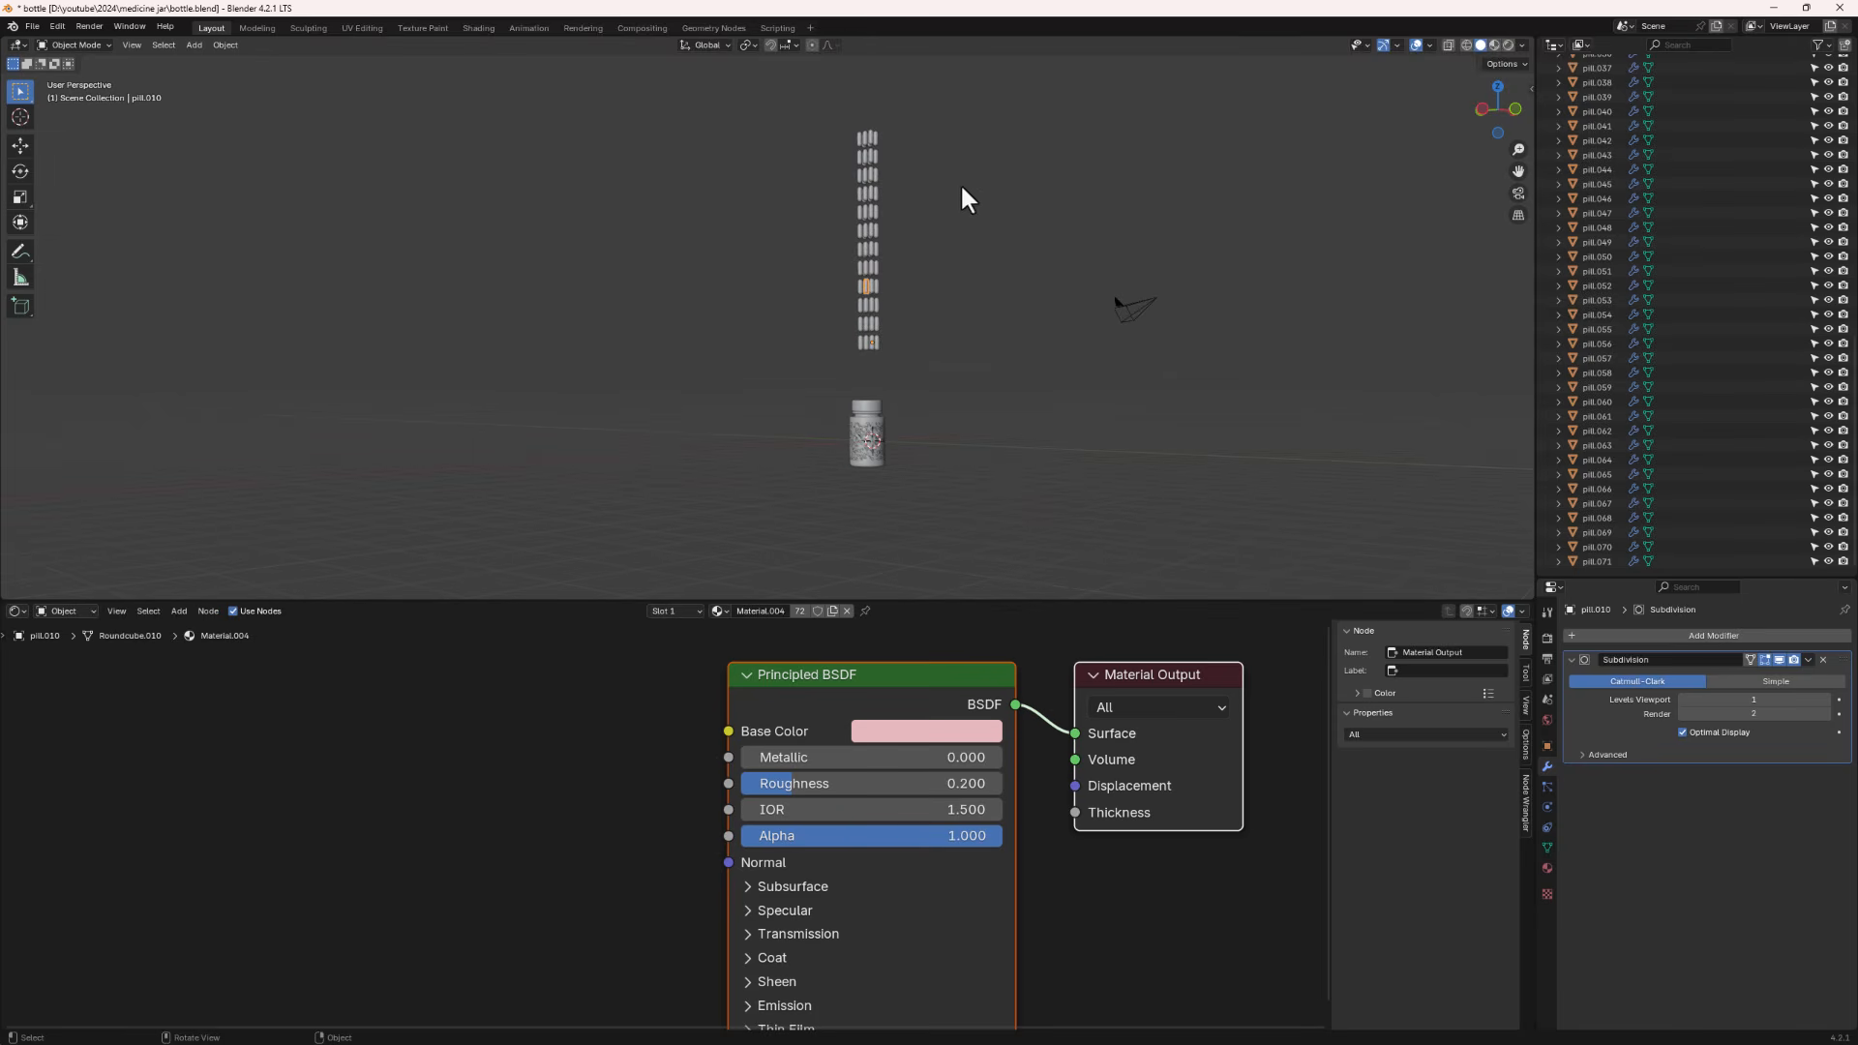
pyautogui.moveTo(951, 111); pyautogui.dragTo(800, 339)
pyautogui.scroll(5, 875, 121)
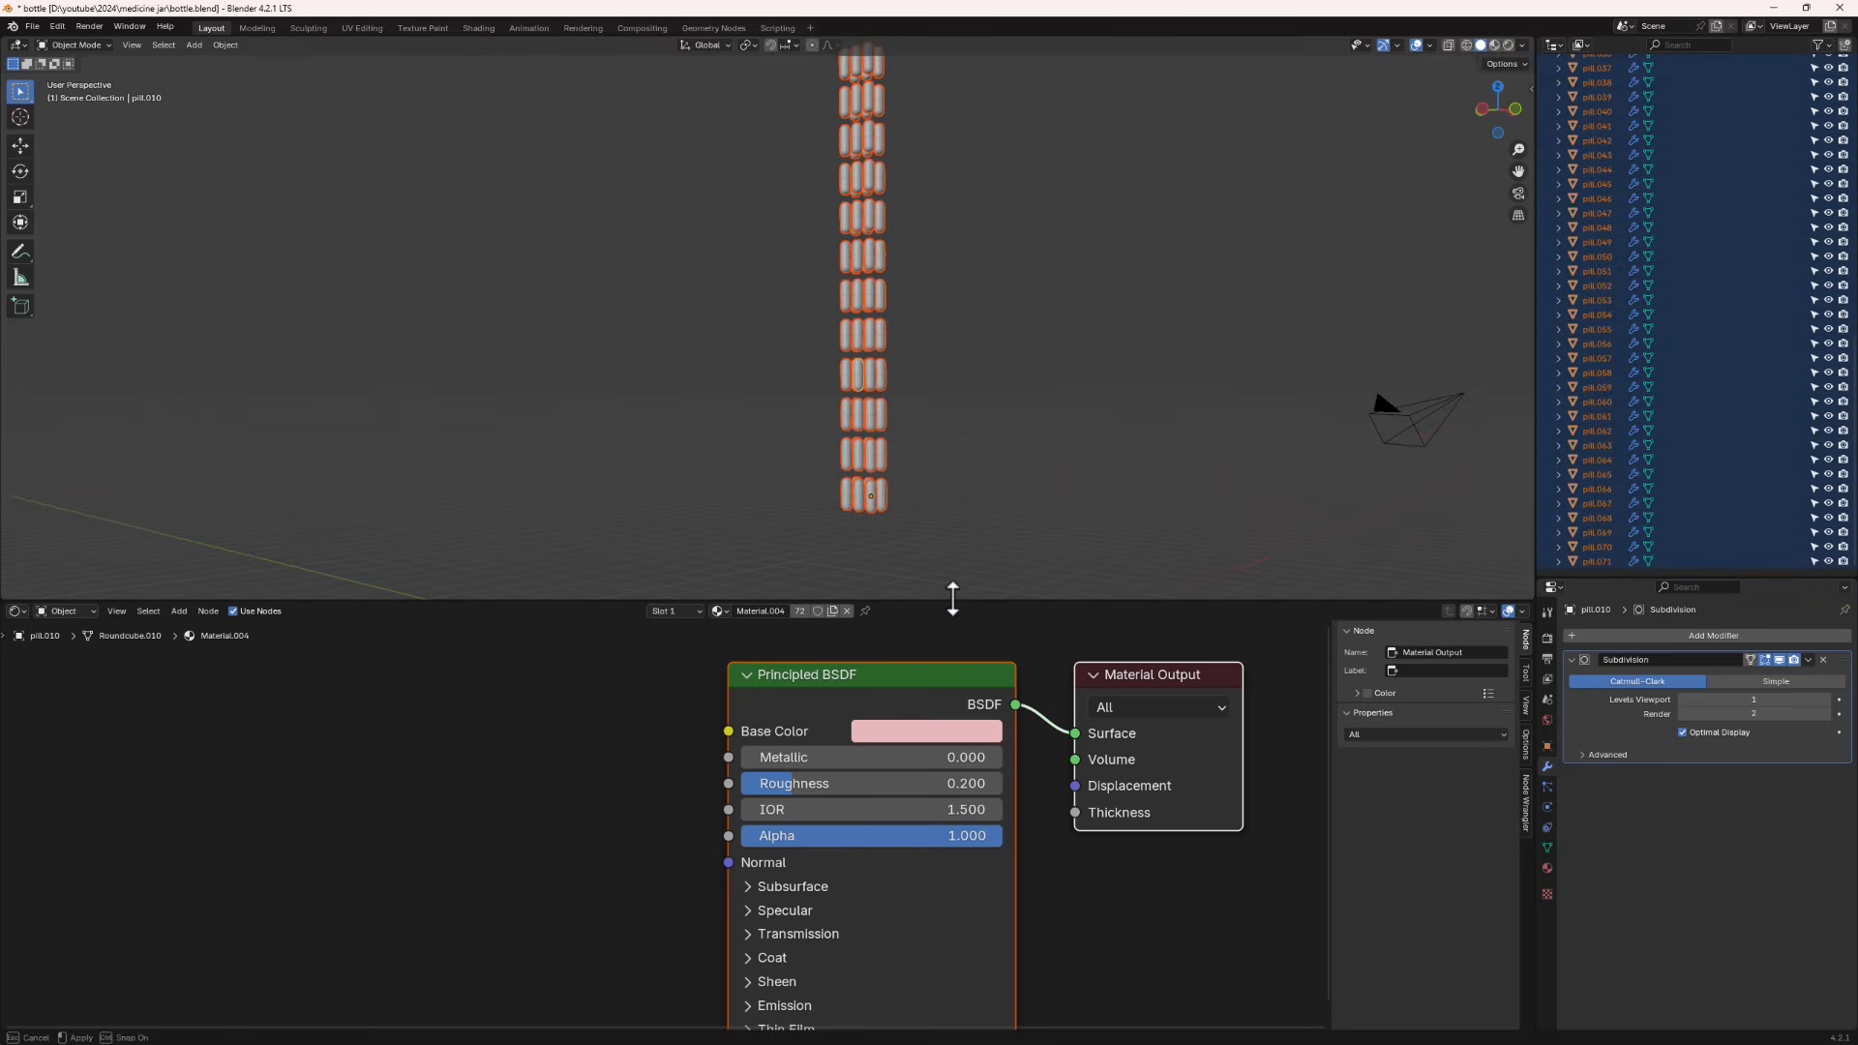
pyautogui.moveTo(954, 600); pyautogui.dragTo(949, 902)
pyautogui.scroll(2, 938, 613)
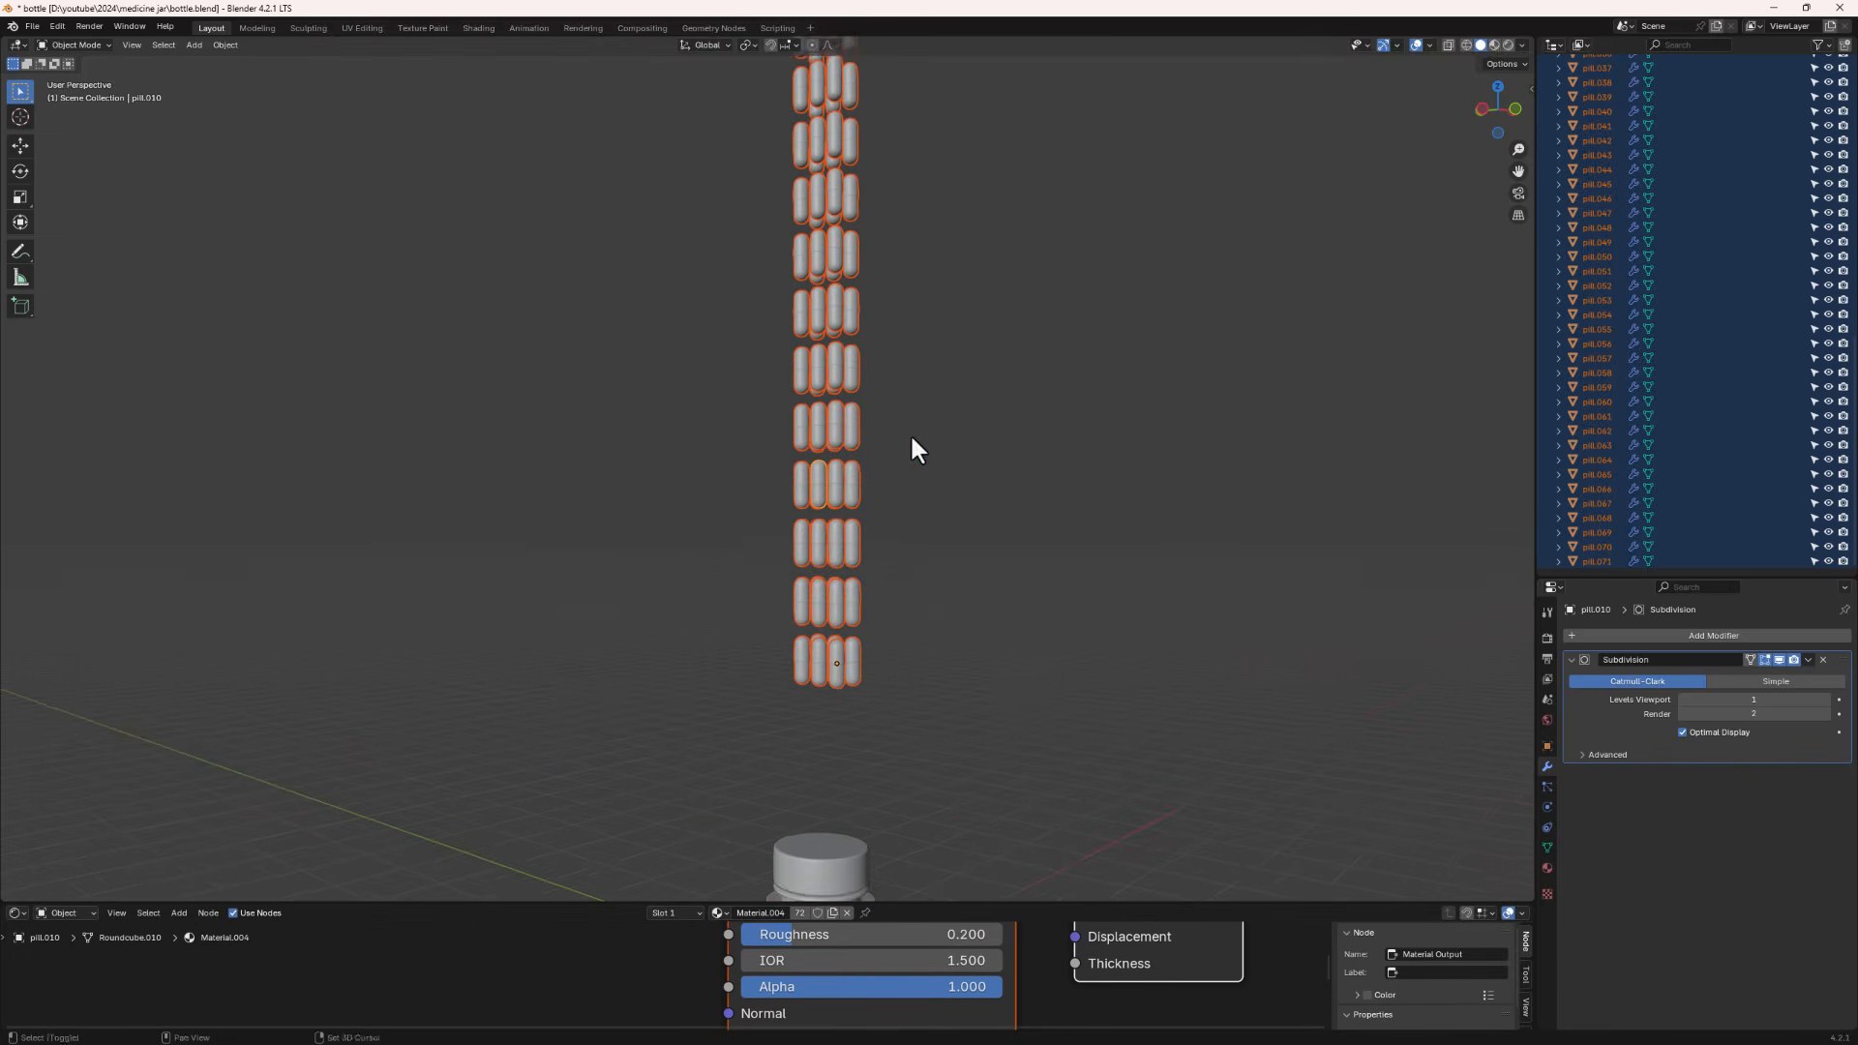
pyautogui.keyDown('shift'); pyautogui.moveTo(911, 433); pyautogui.dragTo(920, 558, button='middle'); pyautogui.keyUp('shift')
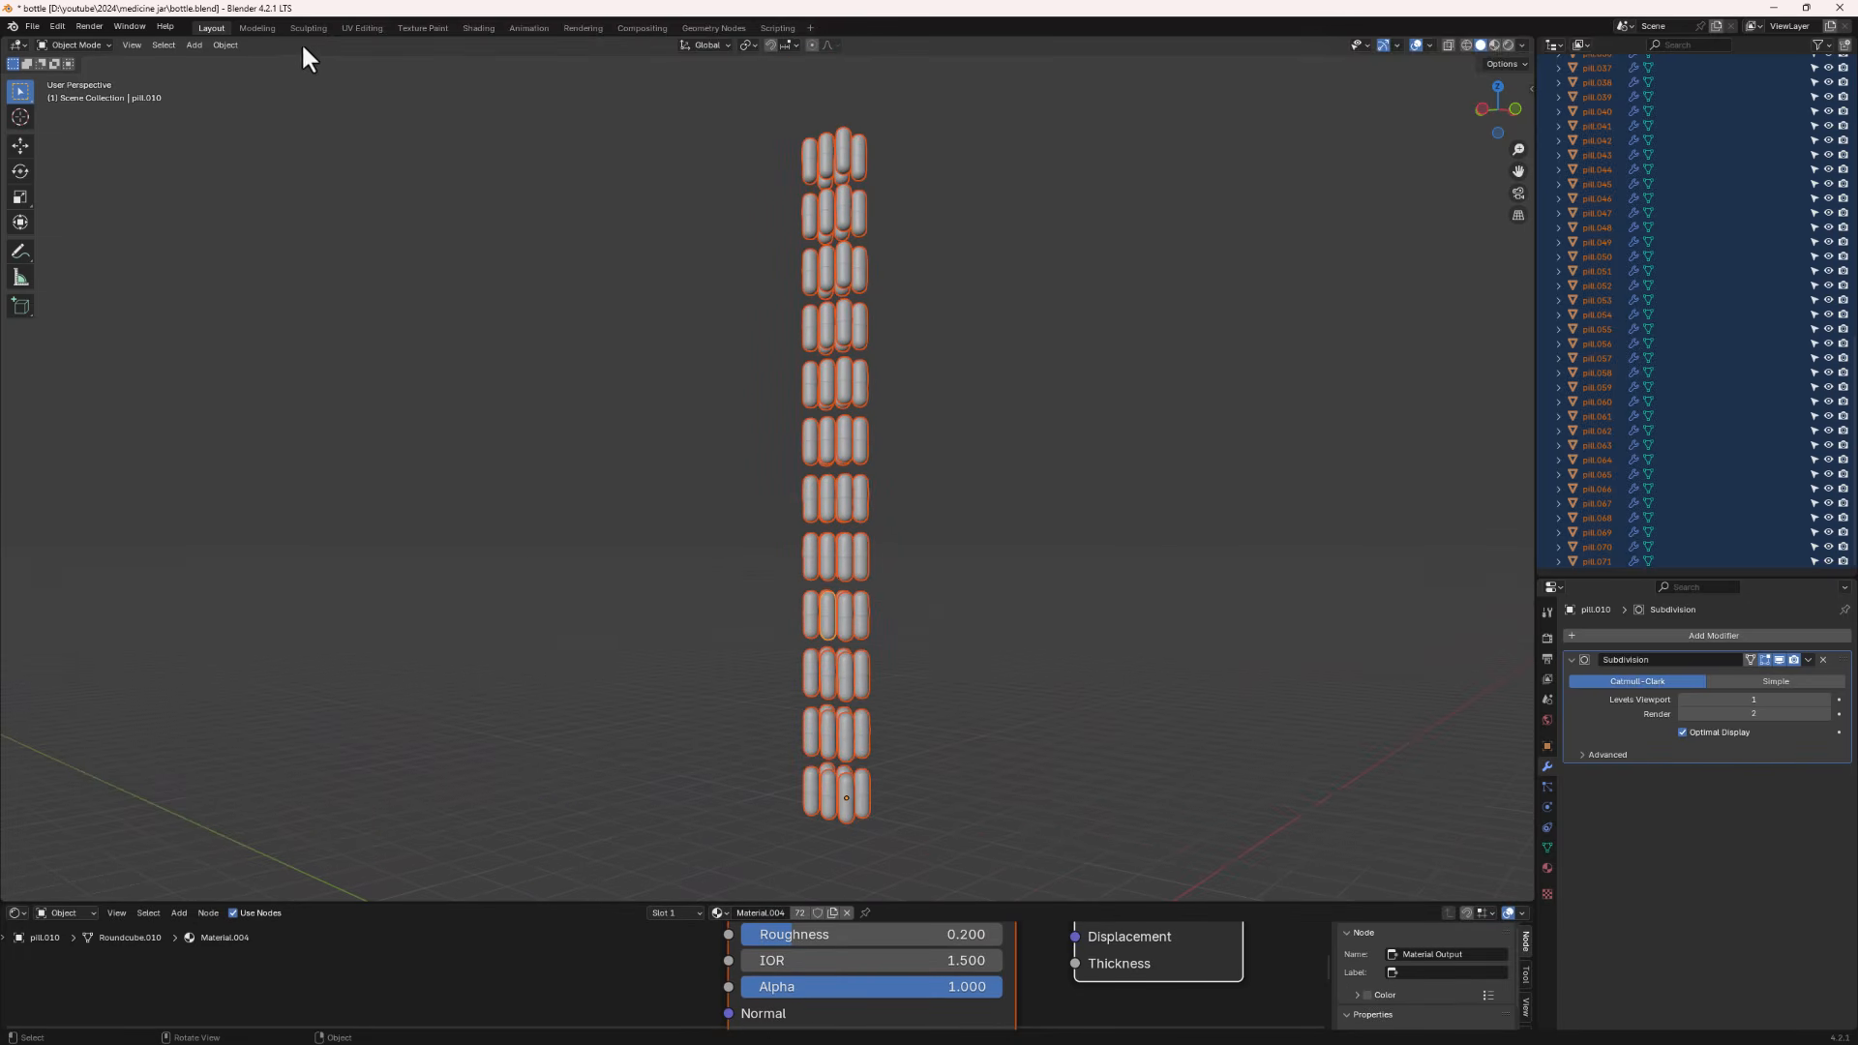
pyautogui.click(228, 46)
pyautogui.moveTo(275, 76)
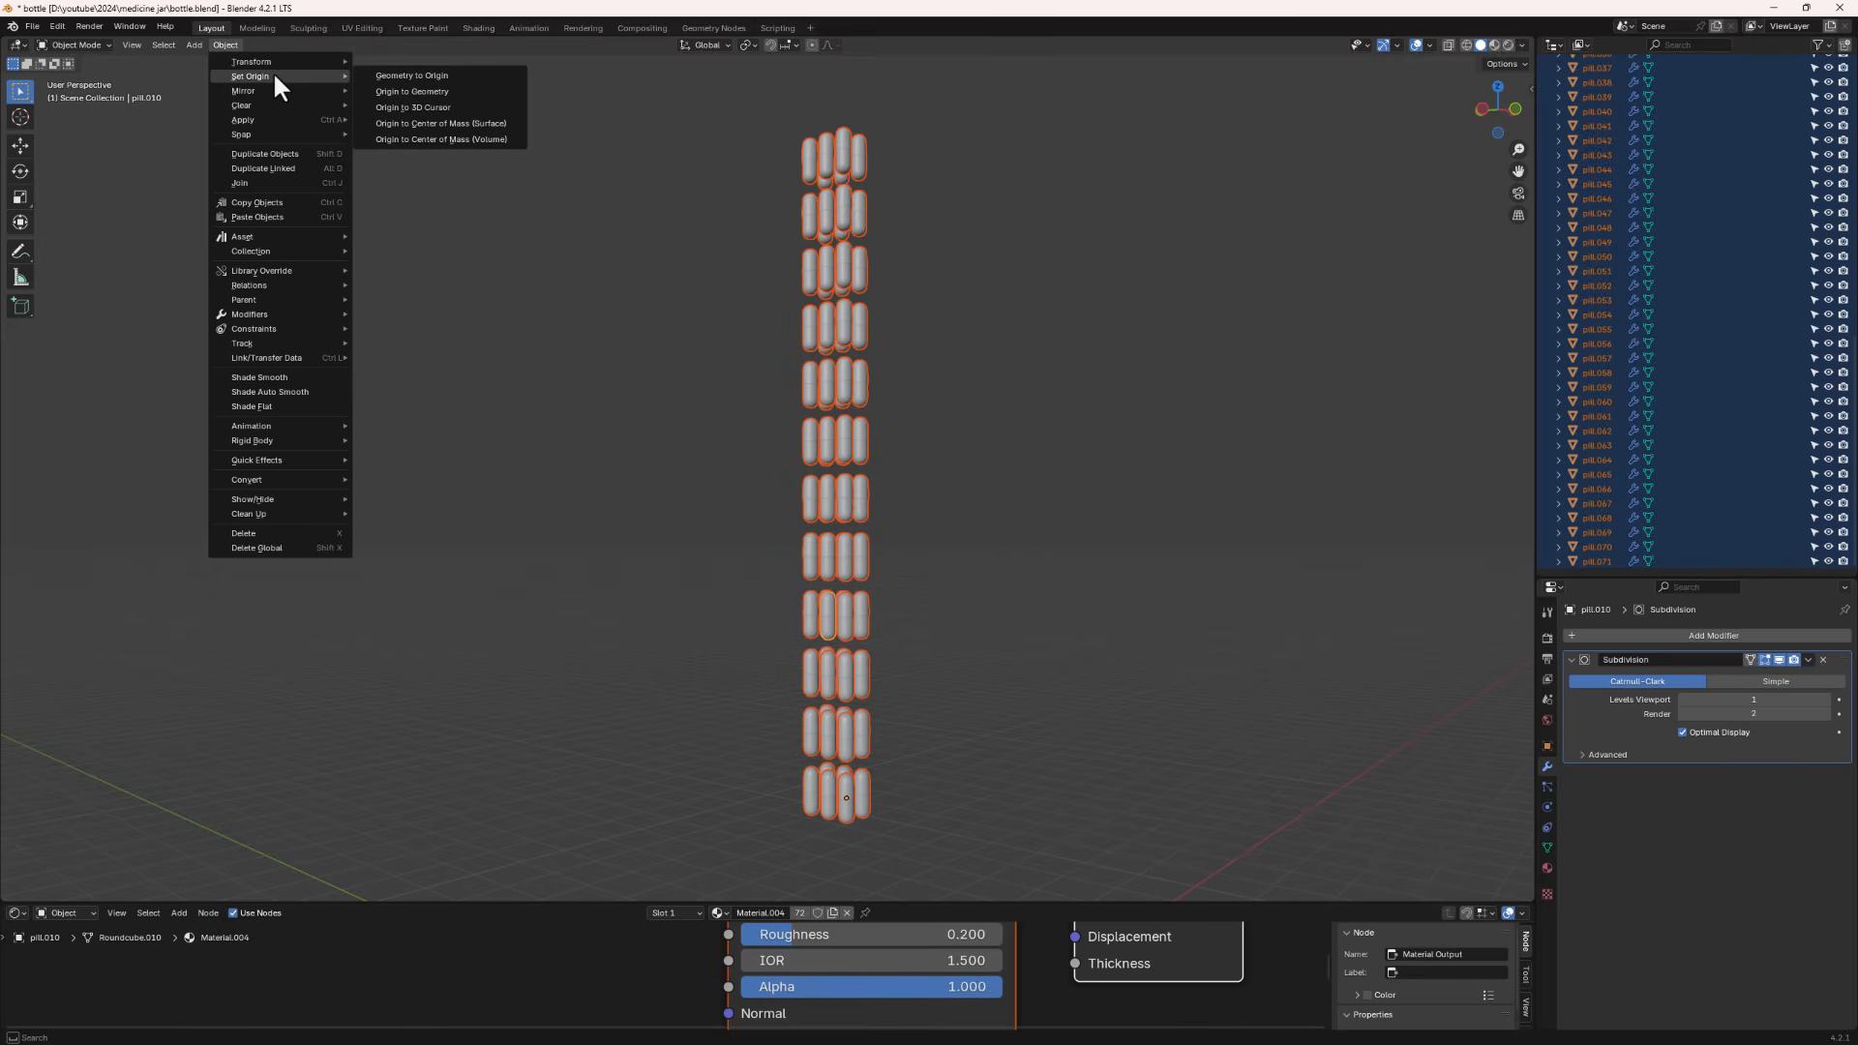
pyautogui.click(405, 91)
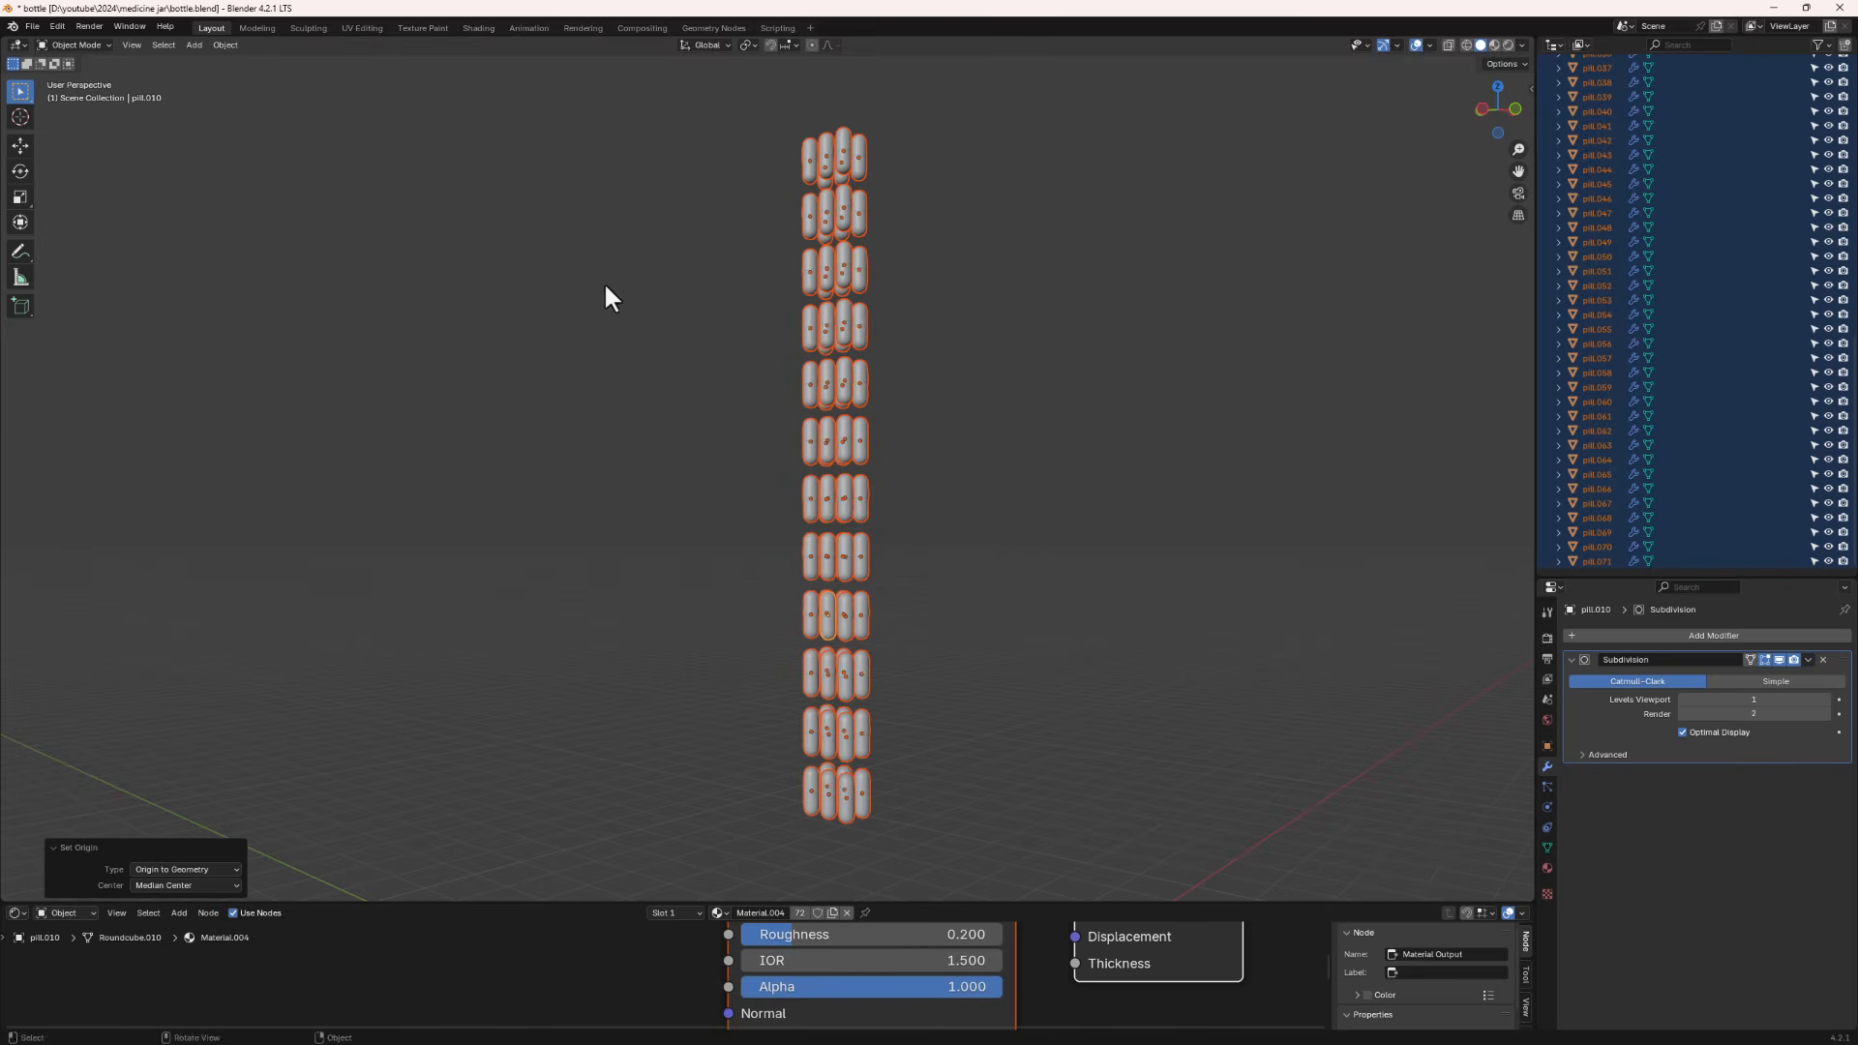
# - Inspect the pill origins by orbiting and zooming around the stack
pyautogui.moveTo(894, 456); pyautogui.dragTo(966, 473, button='middle')
pyautogui.scroll(5, 826, 267)
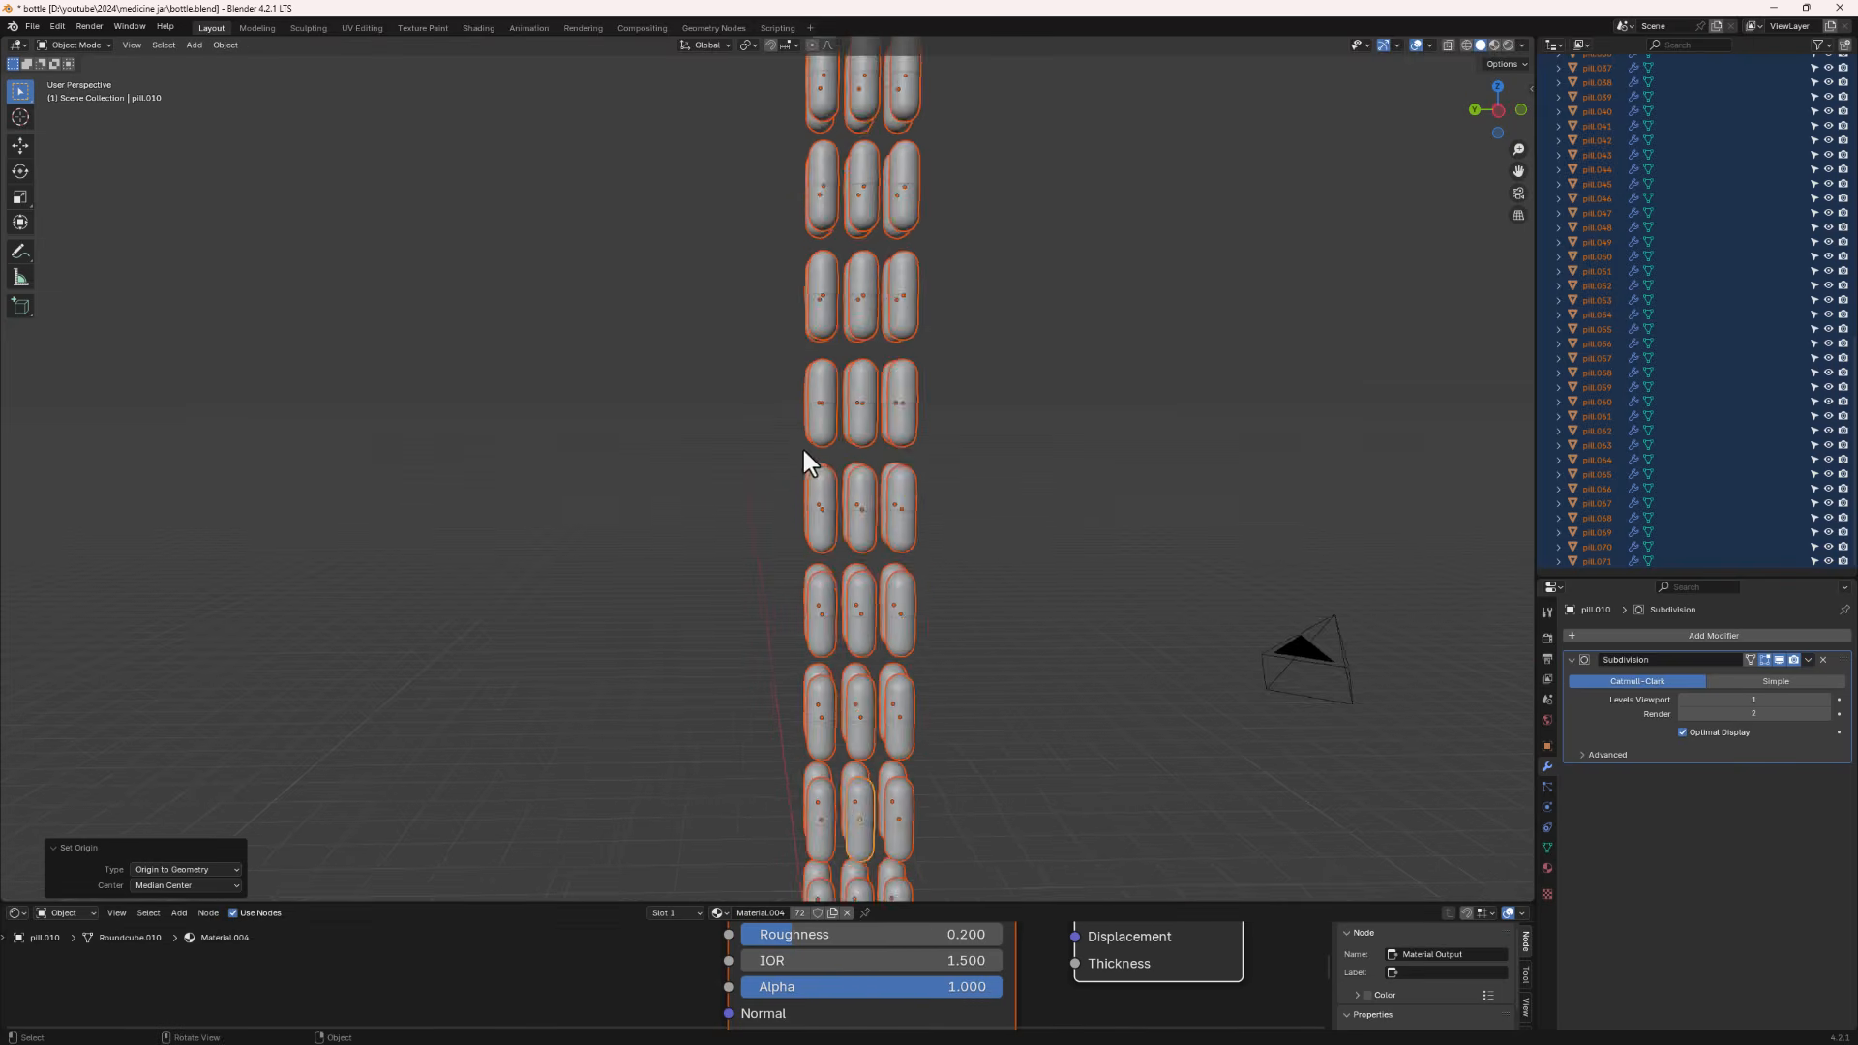
pyautogui.moveTo(836, 417); pyautogui.dragTo(898, 389, button='middle')
pyautogui.scroll(-3, 913, 438)
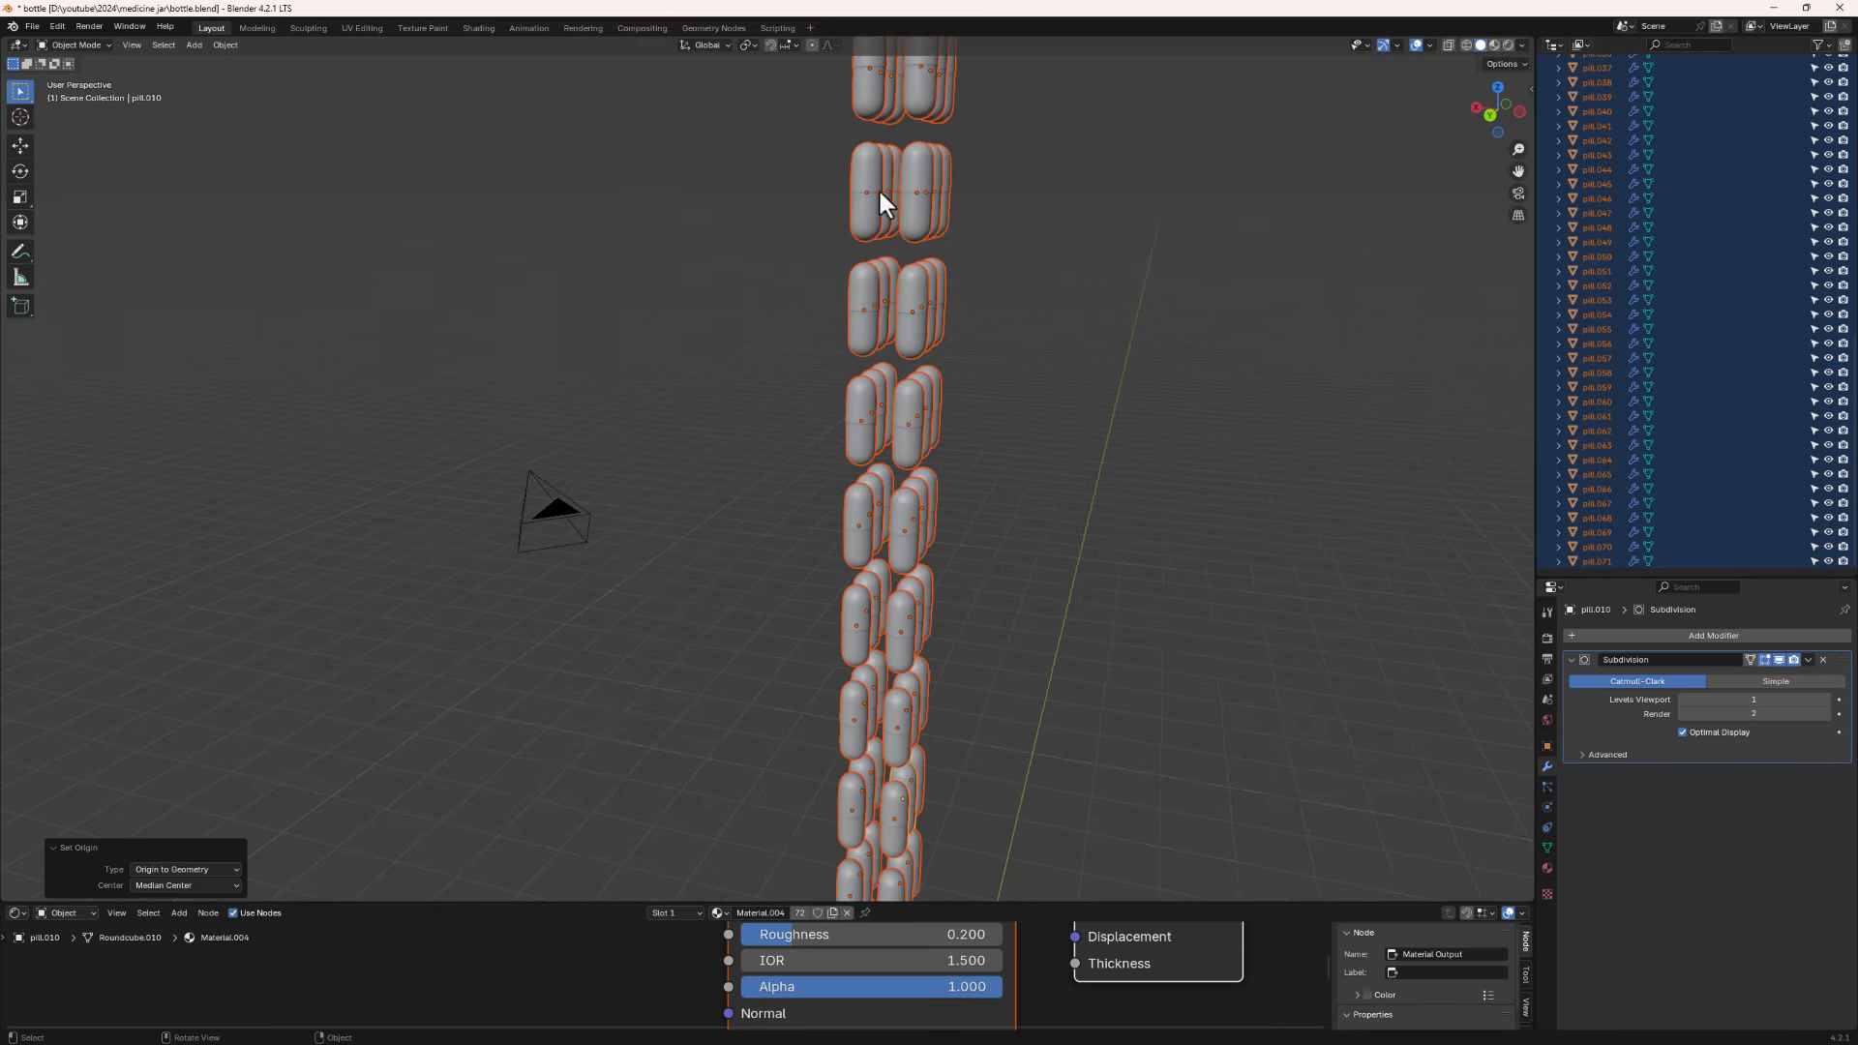
pyautogui.scroll(-4, 958, 469)
pyautogui.moveTo(958, 469); pyautogui.dragTo(871, 584, button='middle')
pyautogui.scroll(3, 868, 588)
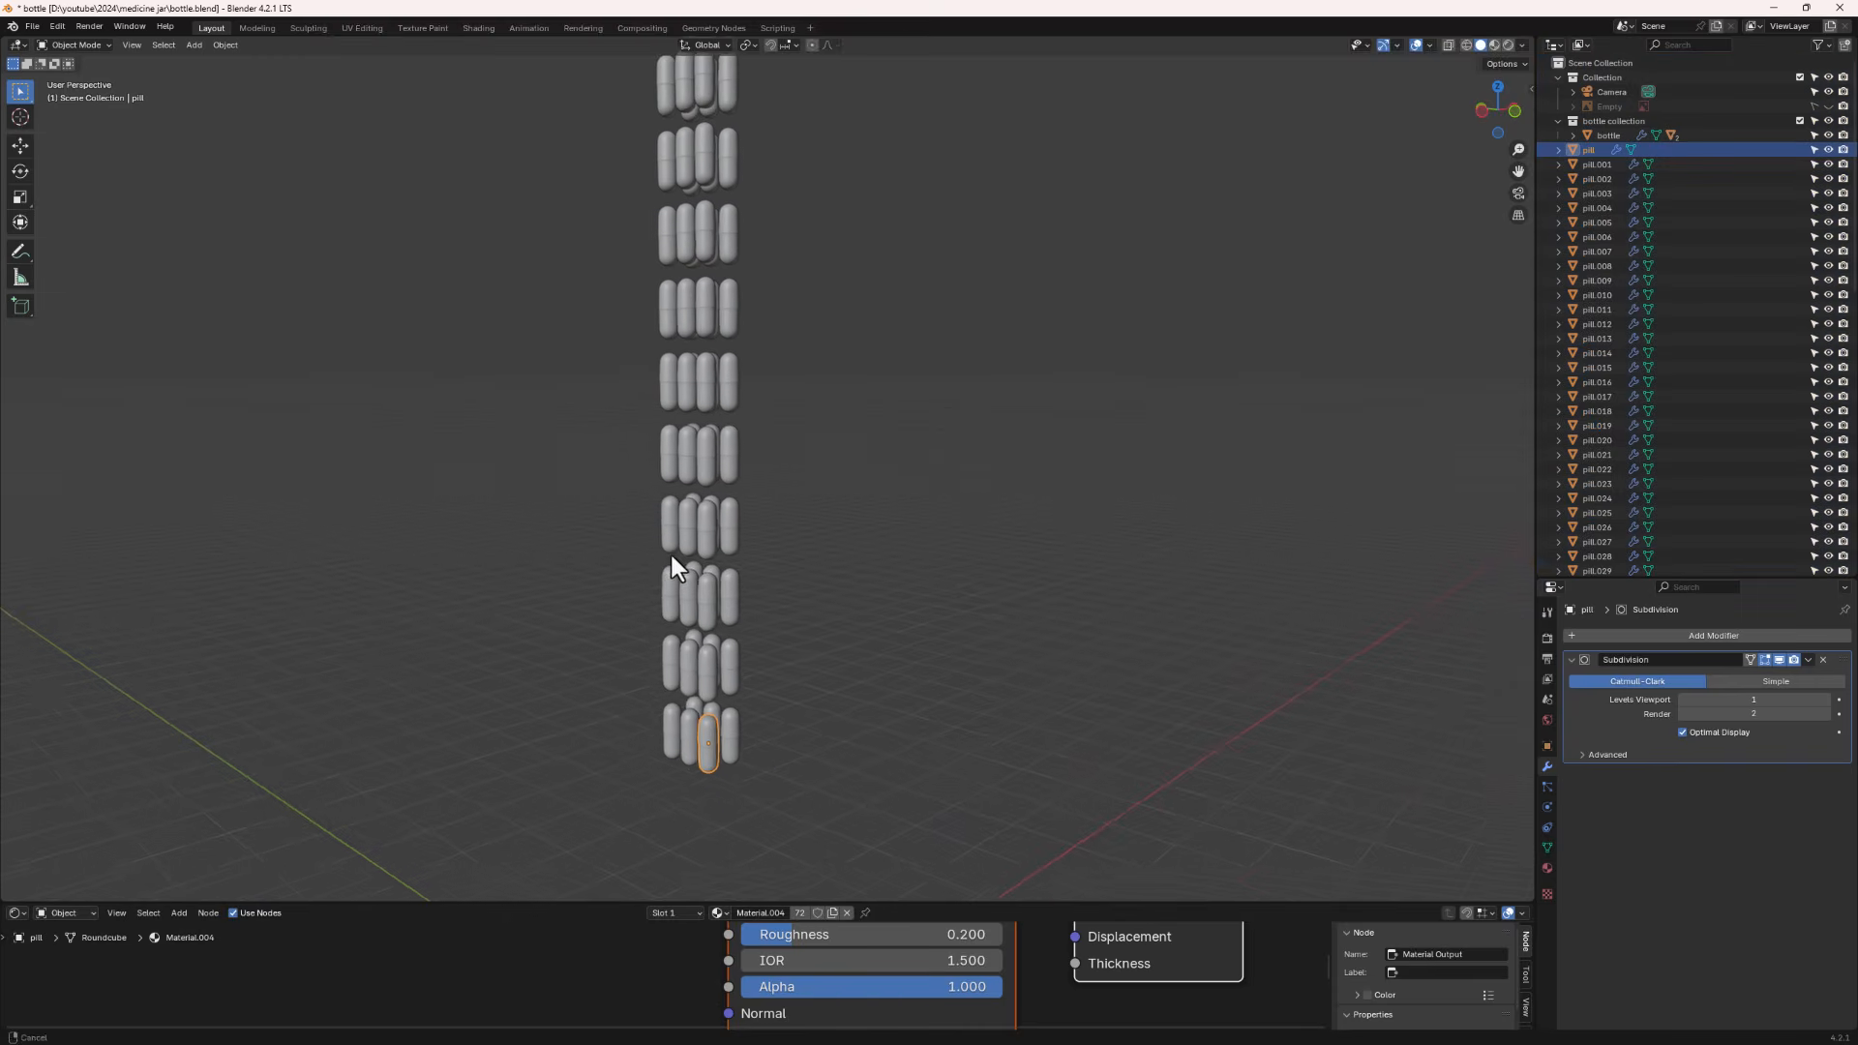
pyautogui.scroll(2, 672, 556)
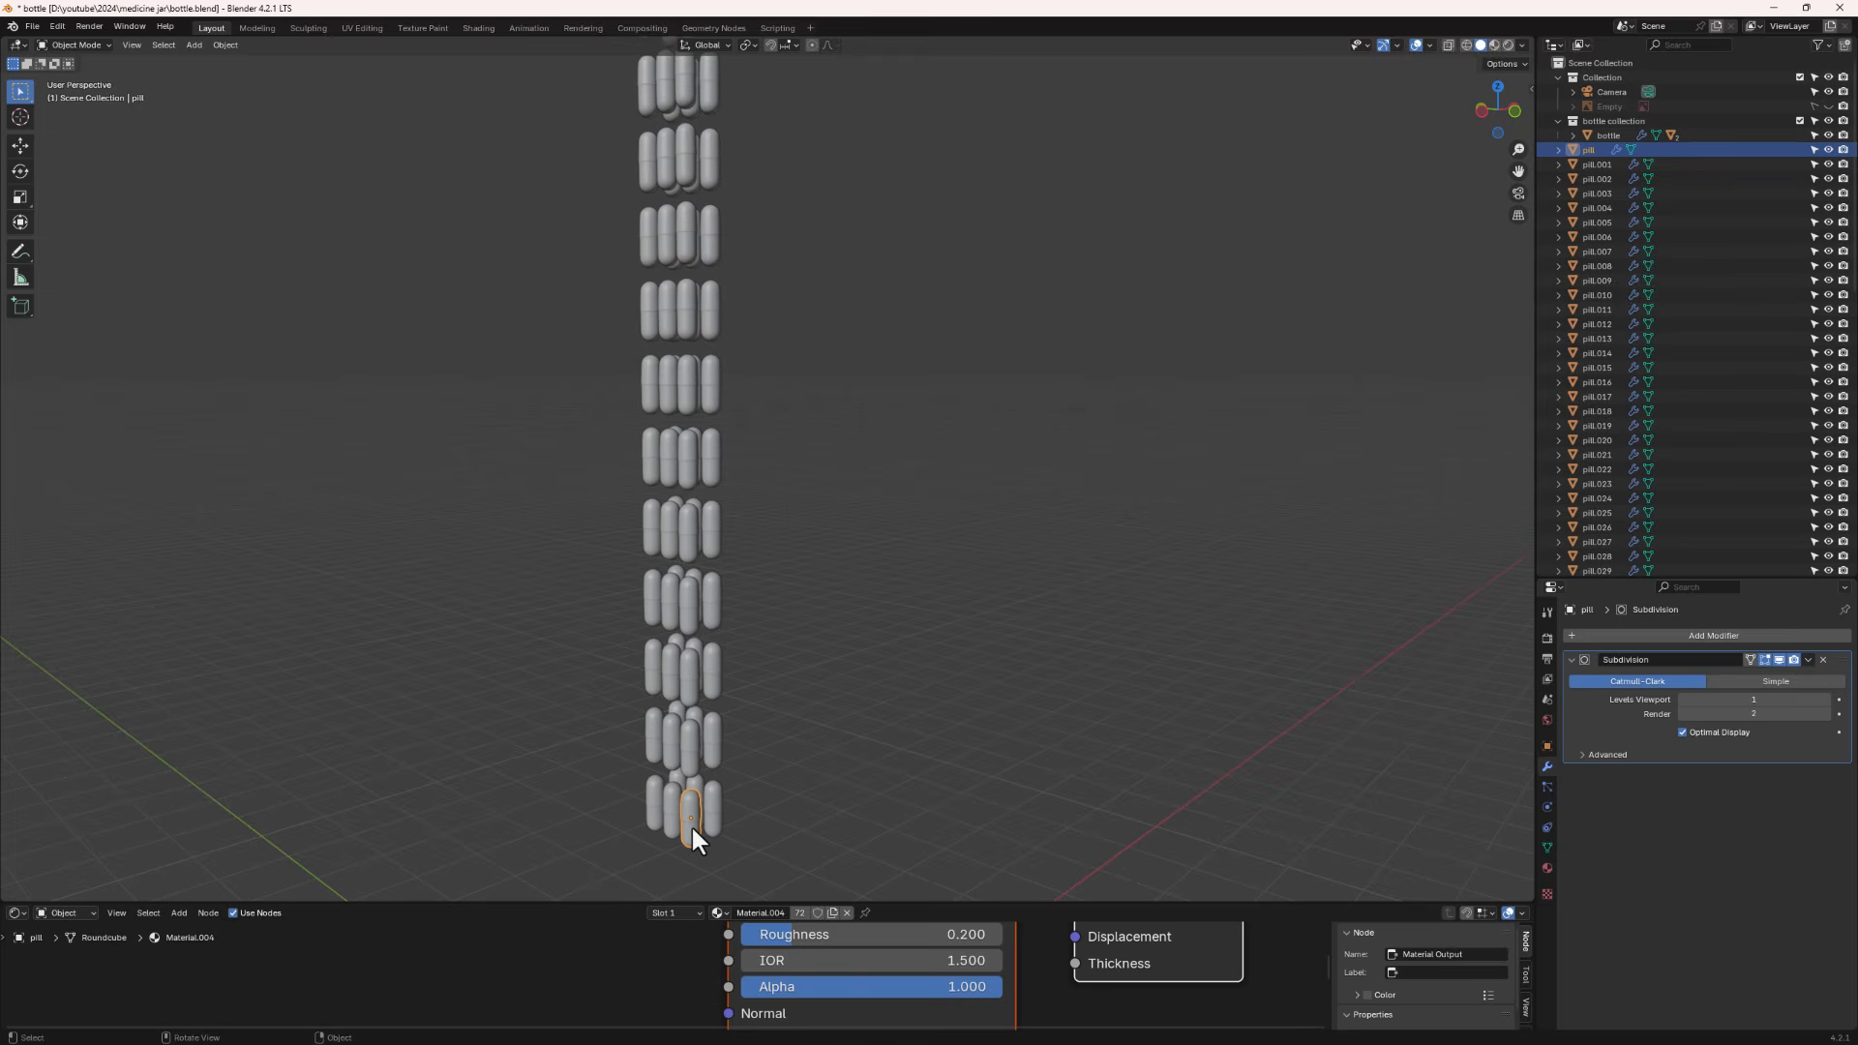
# - Try moving a vertex of the first pill in Edit Mode, undo it and leave Edit Mode
pyautogui.moveTo(693, 827); pyautogui.dragTo(706, 682, button='middle')
pyautogui.press('Tab')
pyautogui.scroll(4, 701, 694)
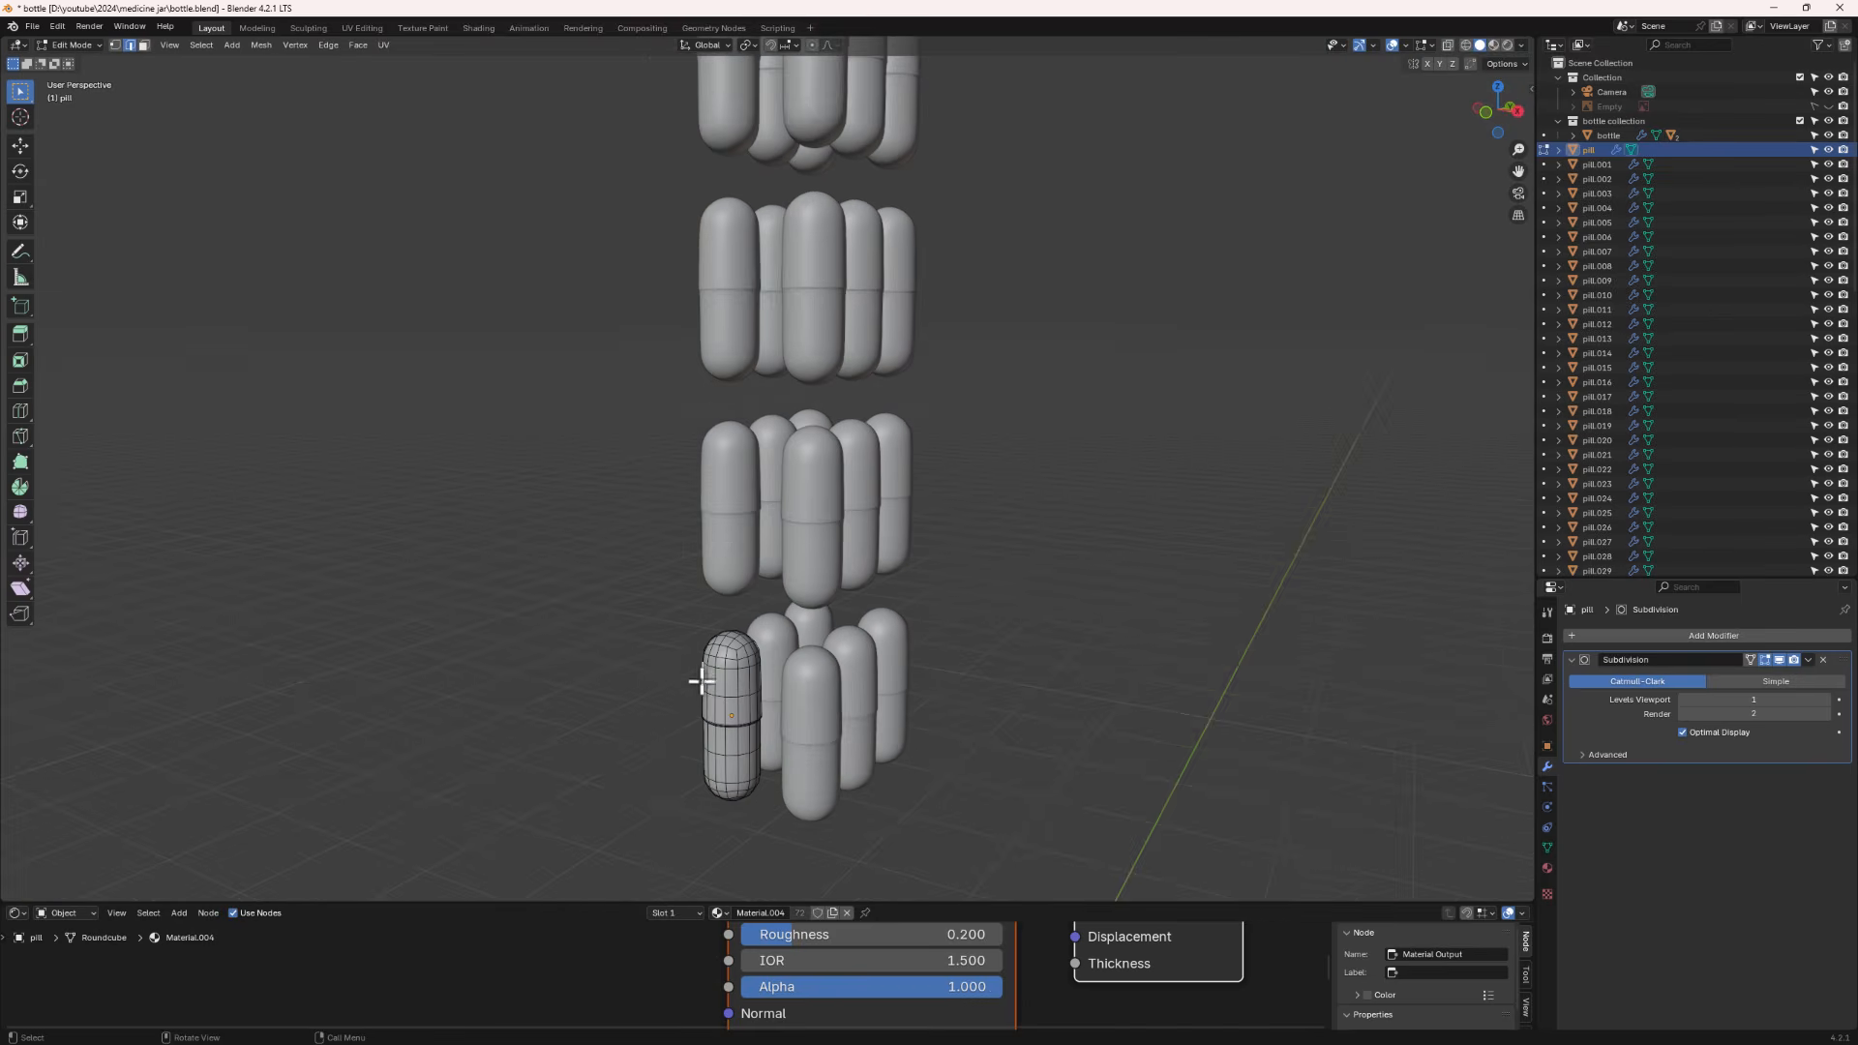
pyautogui.click(706, 680)
pyautogui.press('g')
pyautogui.click(635, 679)
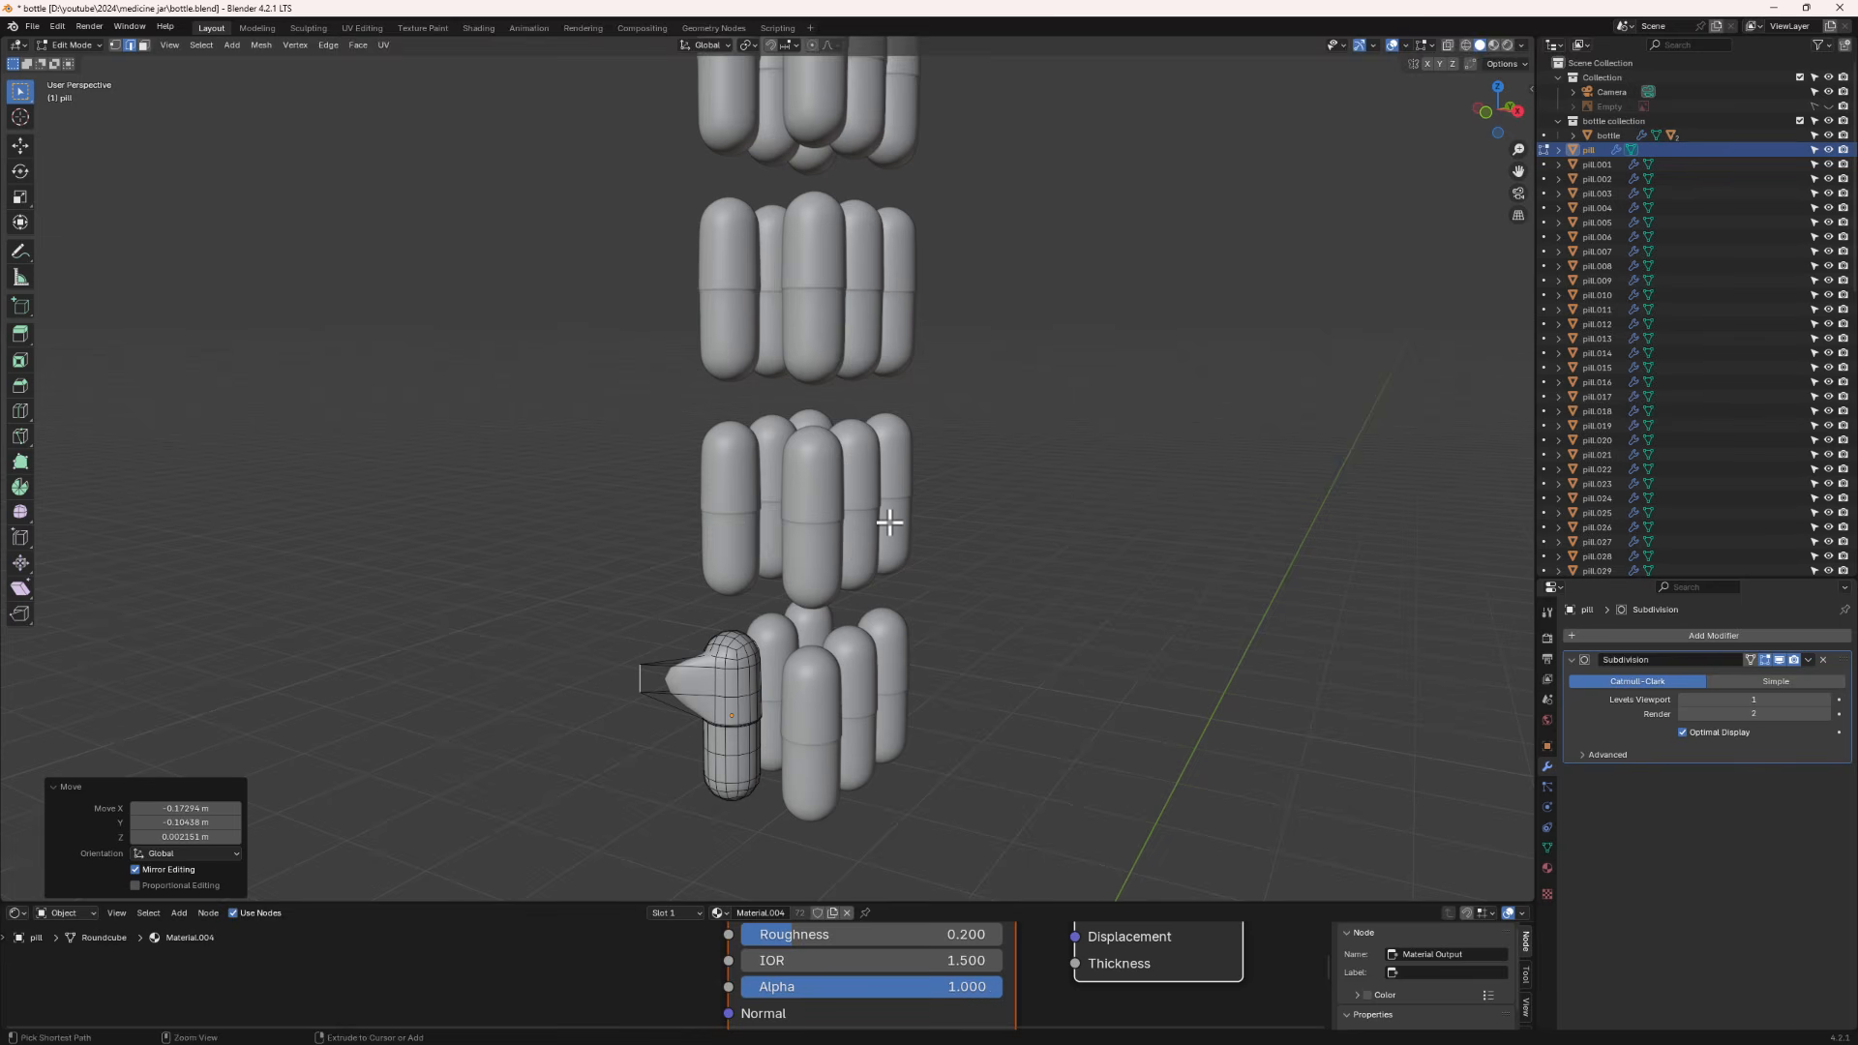
pyautogui.hotkey('ctrl', 'z')
pyautogui.scroll(-6, 842, 589)
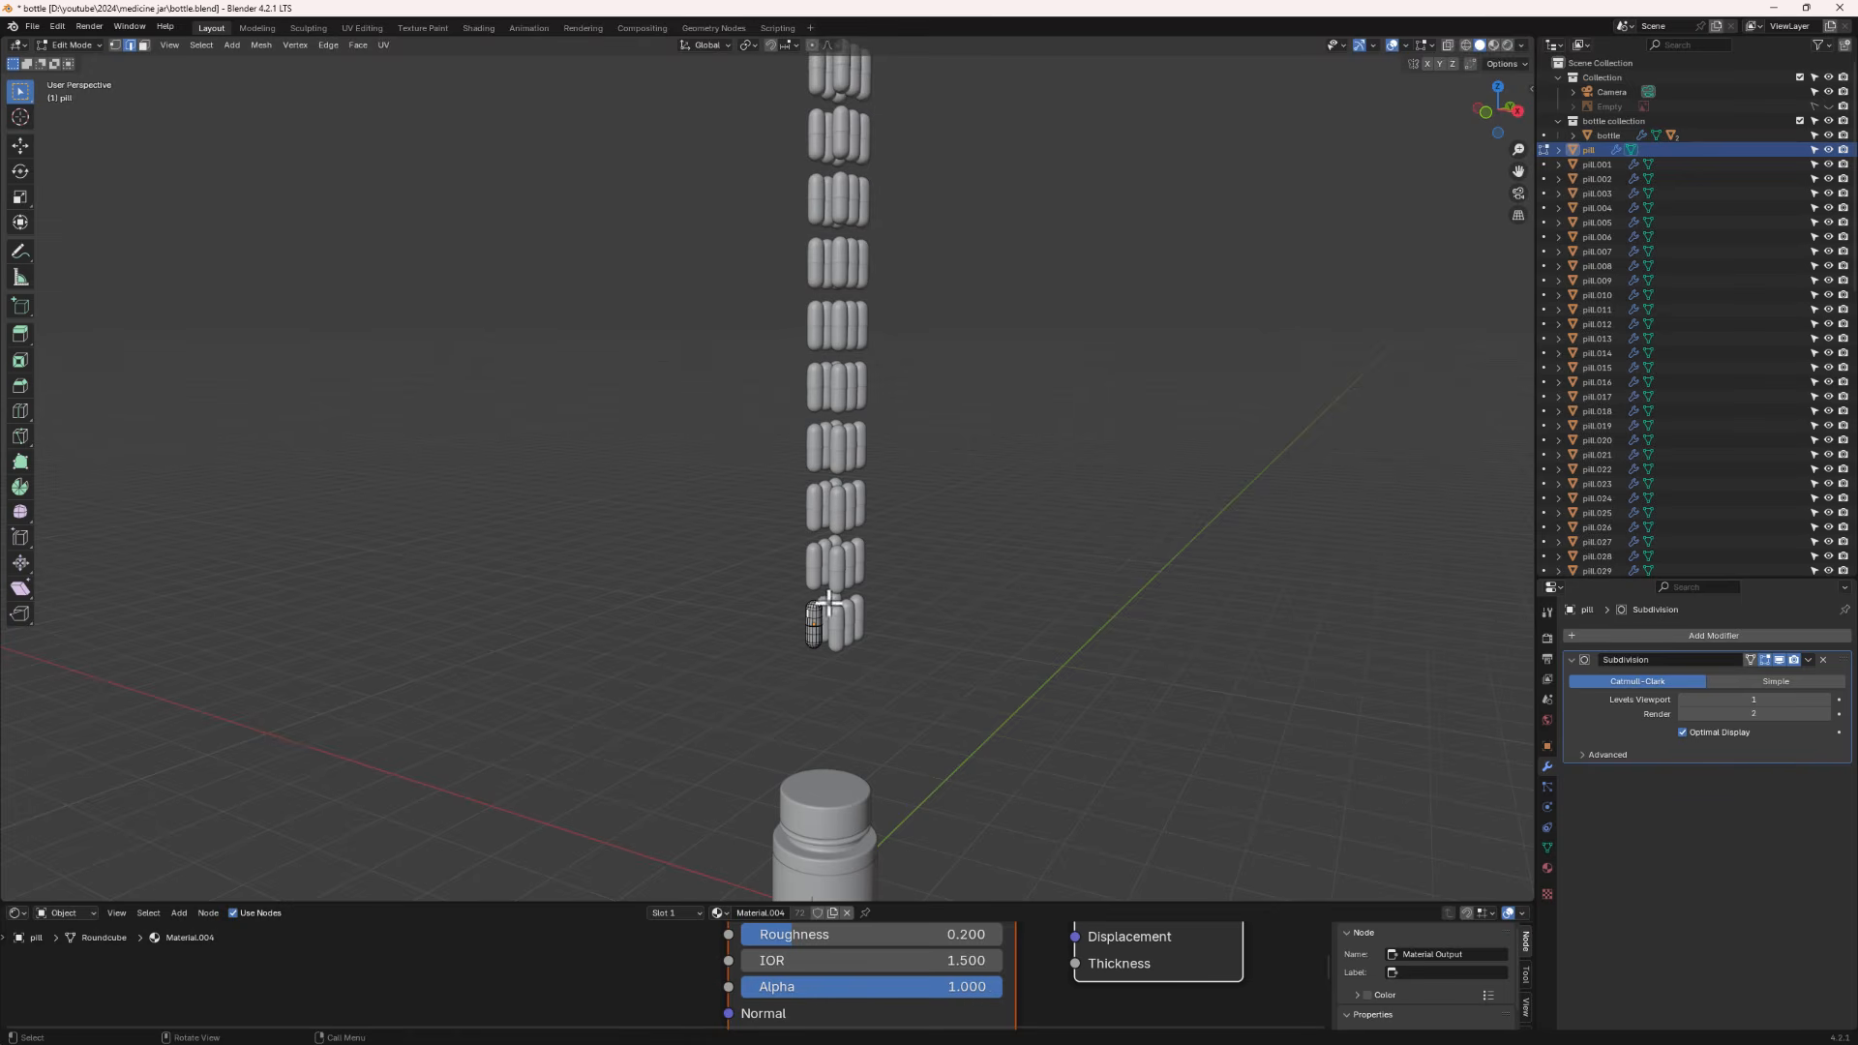
pyautogui.moveTo(833, 609); pyautogui.dragTo(801, 703, button='middle')
pyautogui.scroll(2, 805, 608)
pyautogui.scroll(-2, 801, 703)
pyautogui.scroll(-2, 801, 703)
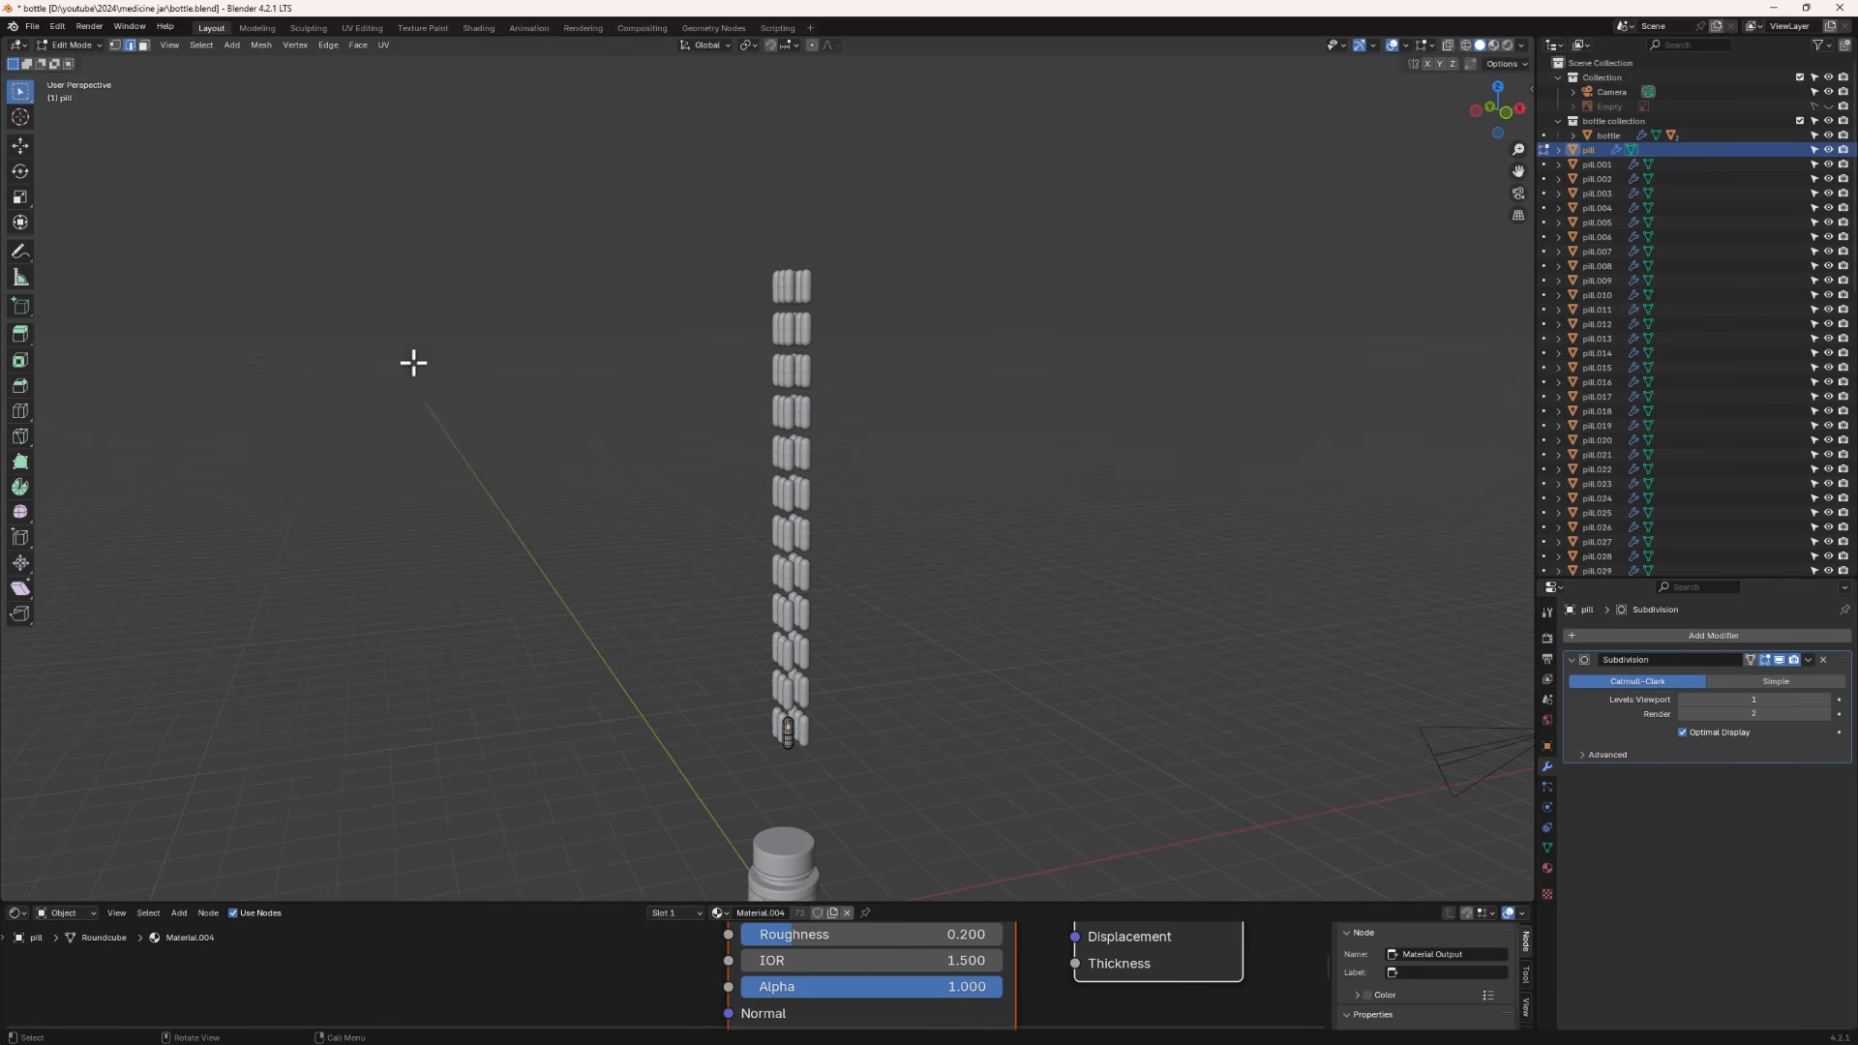
pyautogui.press('Tab')
# - Box-select the whole pill stack and make one pill the active object
pyautogui.moveTo(689, 237); pyautogui.dragTo(841, 781)
pyautogui.scroll(6, 809, 758)
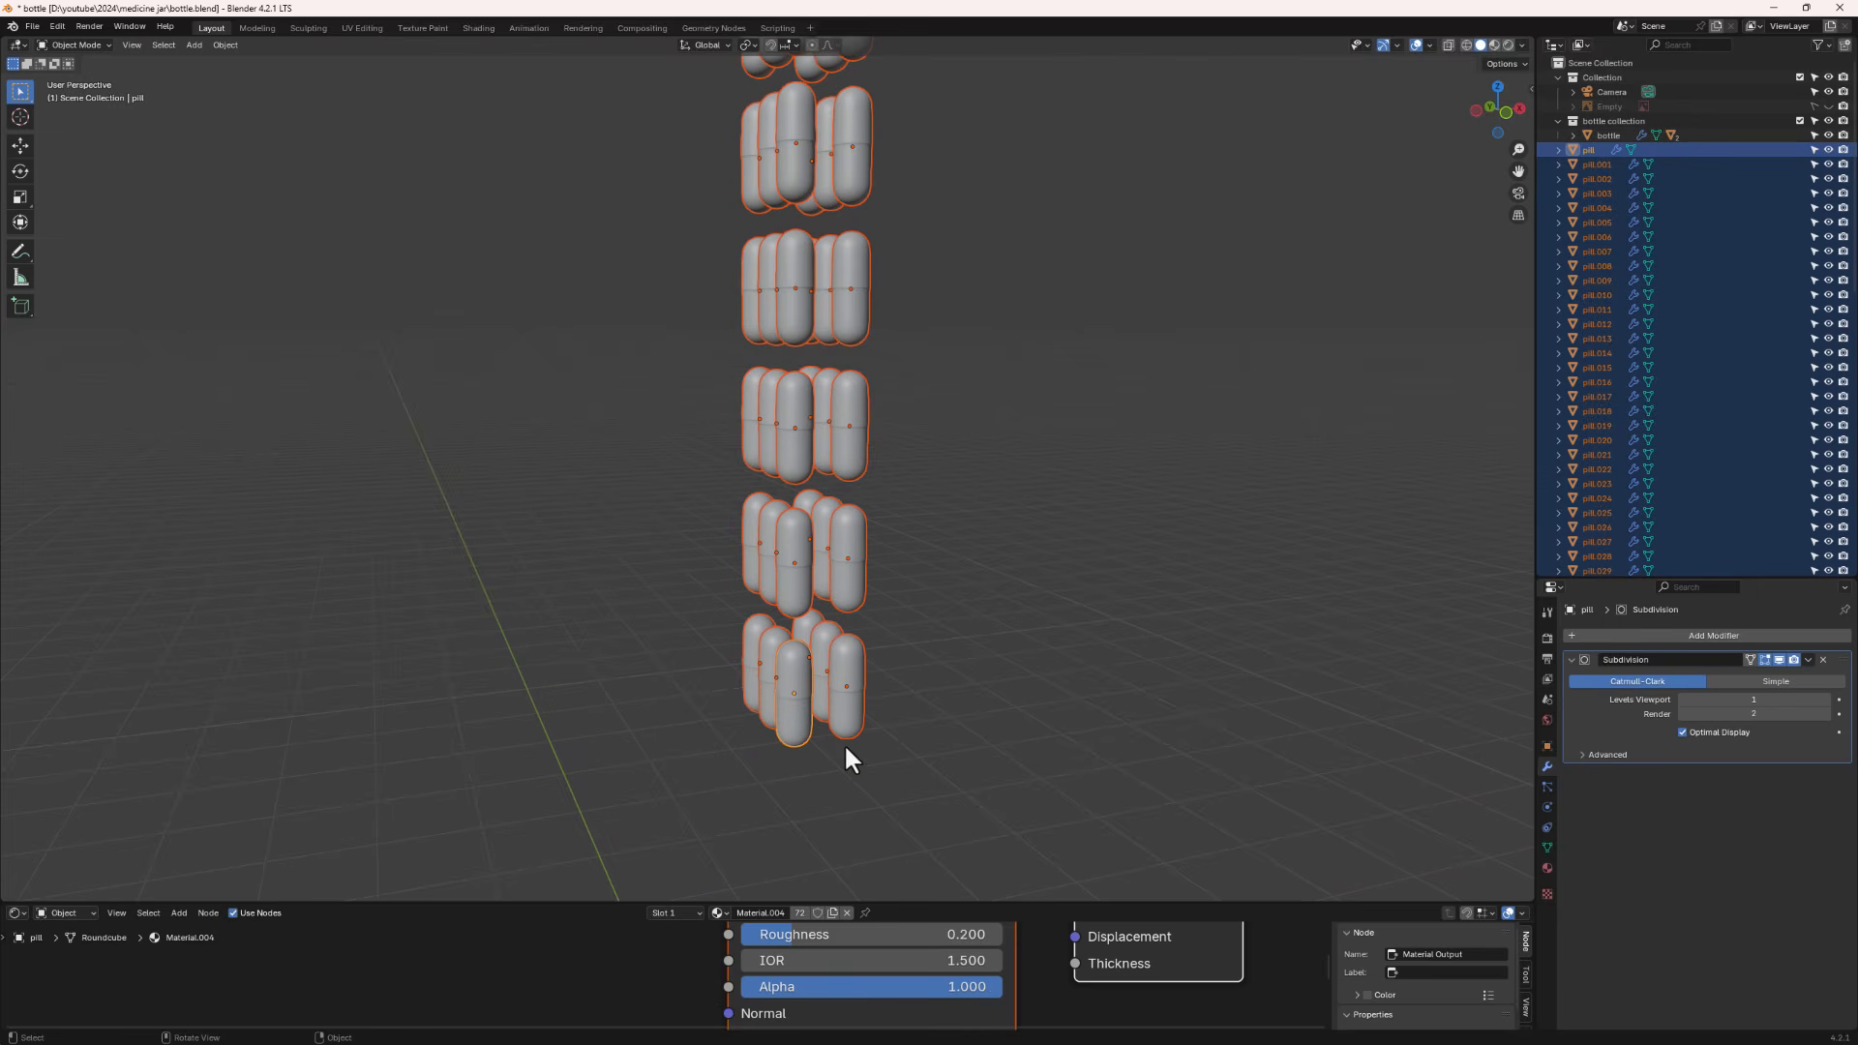
pyautogui.keyDown('shift'); pyautogui.click(797, 586); pyautogui.keyUp('shift')
pyautogui.moveTo(757, 579); pyautogui.dragTo(809, 572, button='middle')
pyautogui.keyDown('shift'); pyautogui.click(809, 575); pyautogui.keyUp('shift')
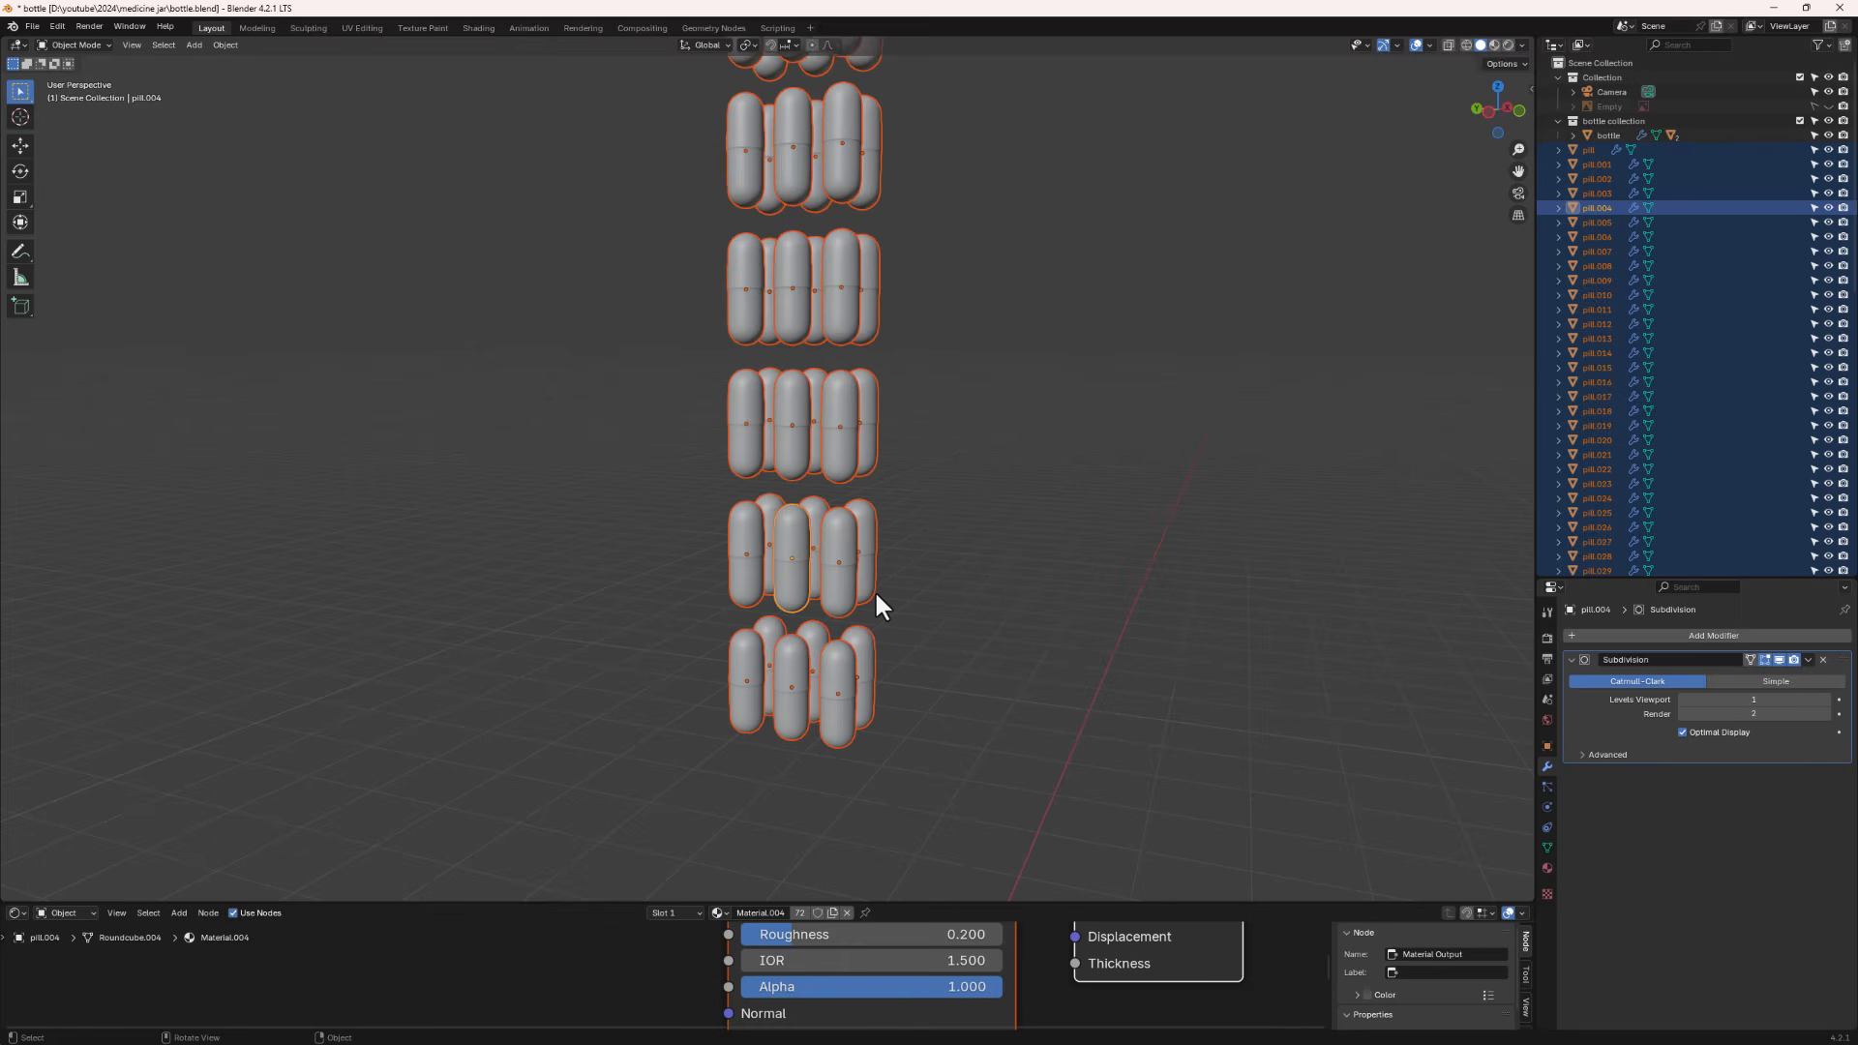
# - Link the active pill's object data to all the other selected pills
pyautogui.click(229, 45)
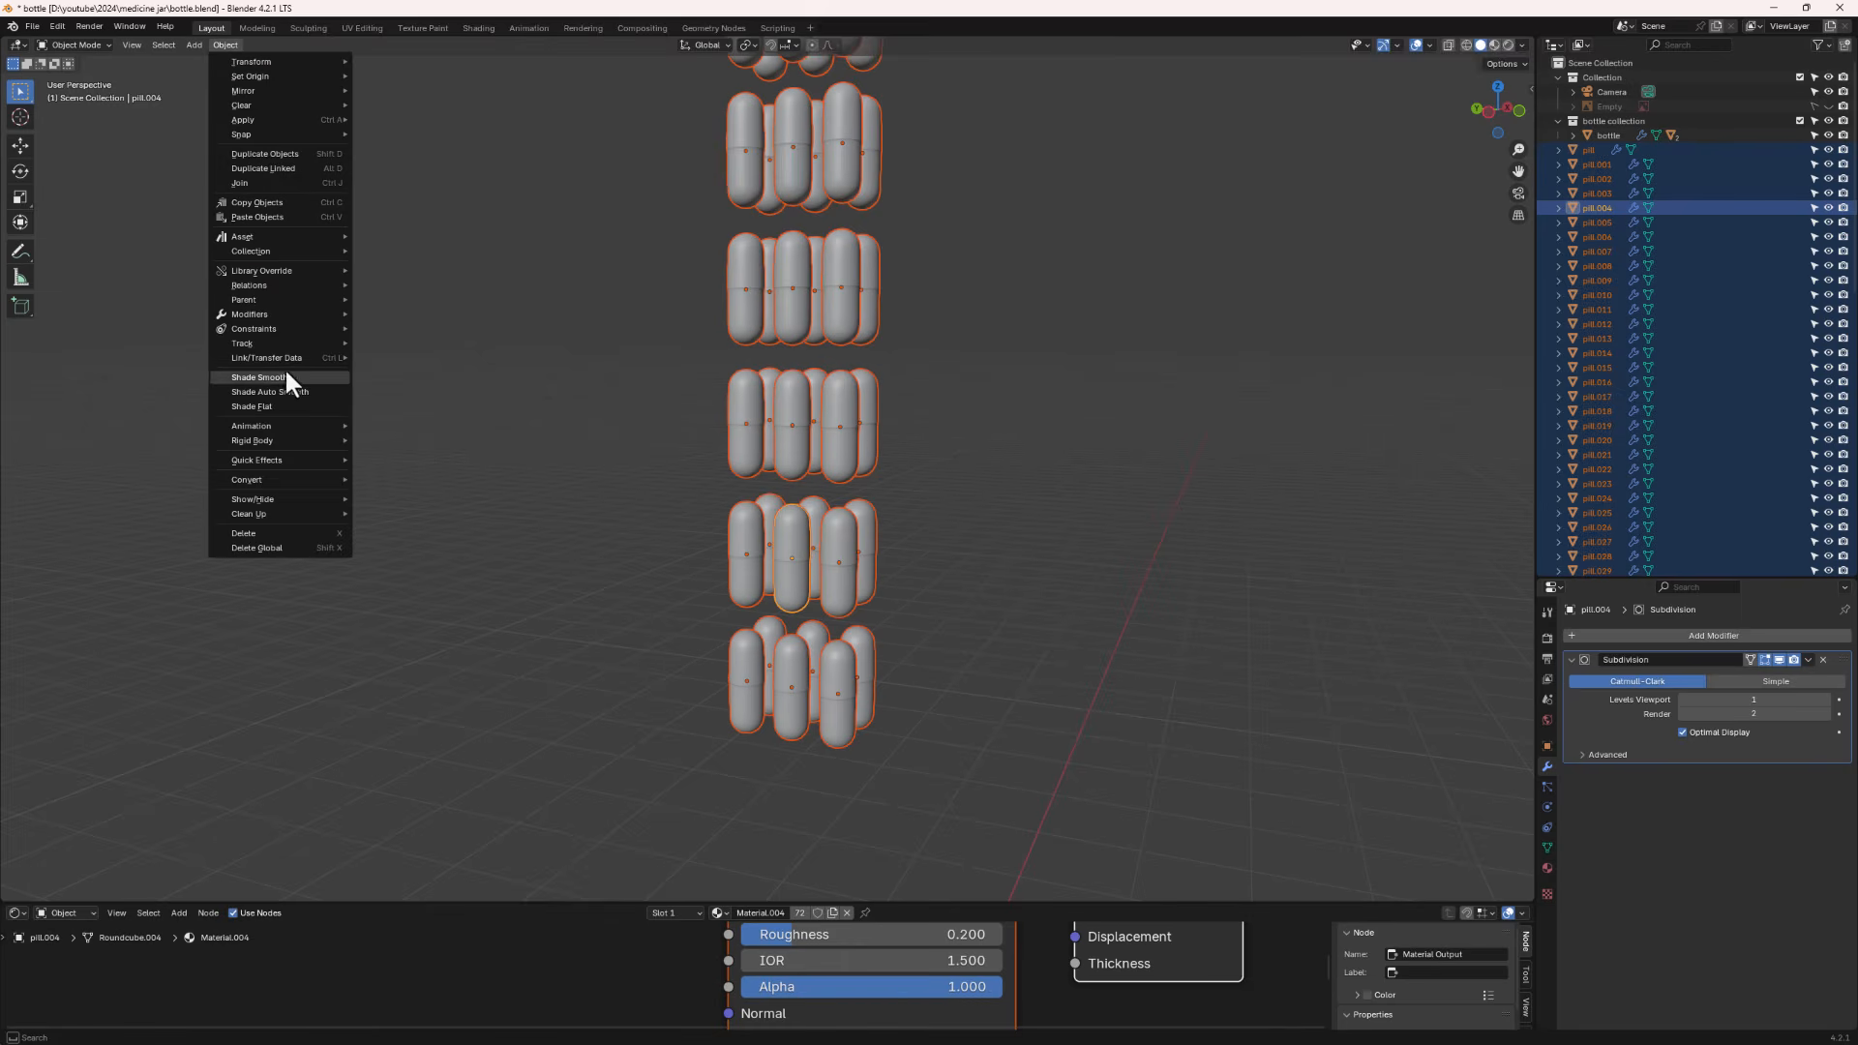
pyautogui.moveTo(258, 354)
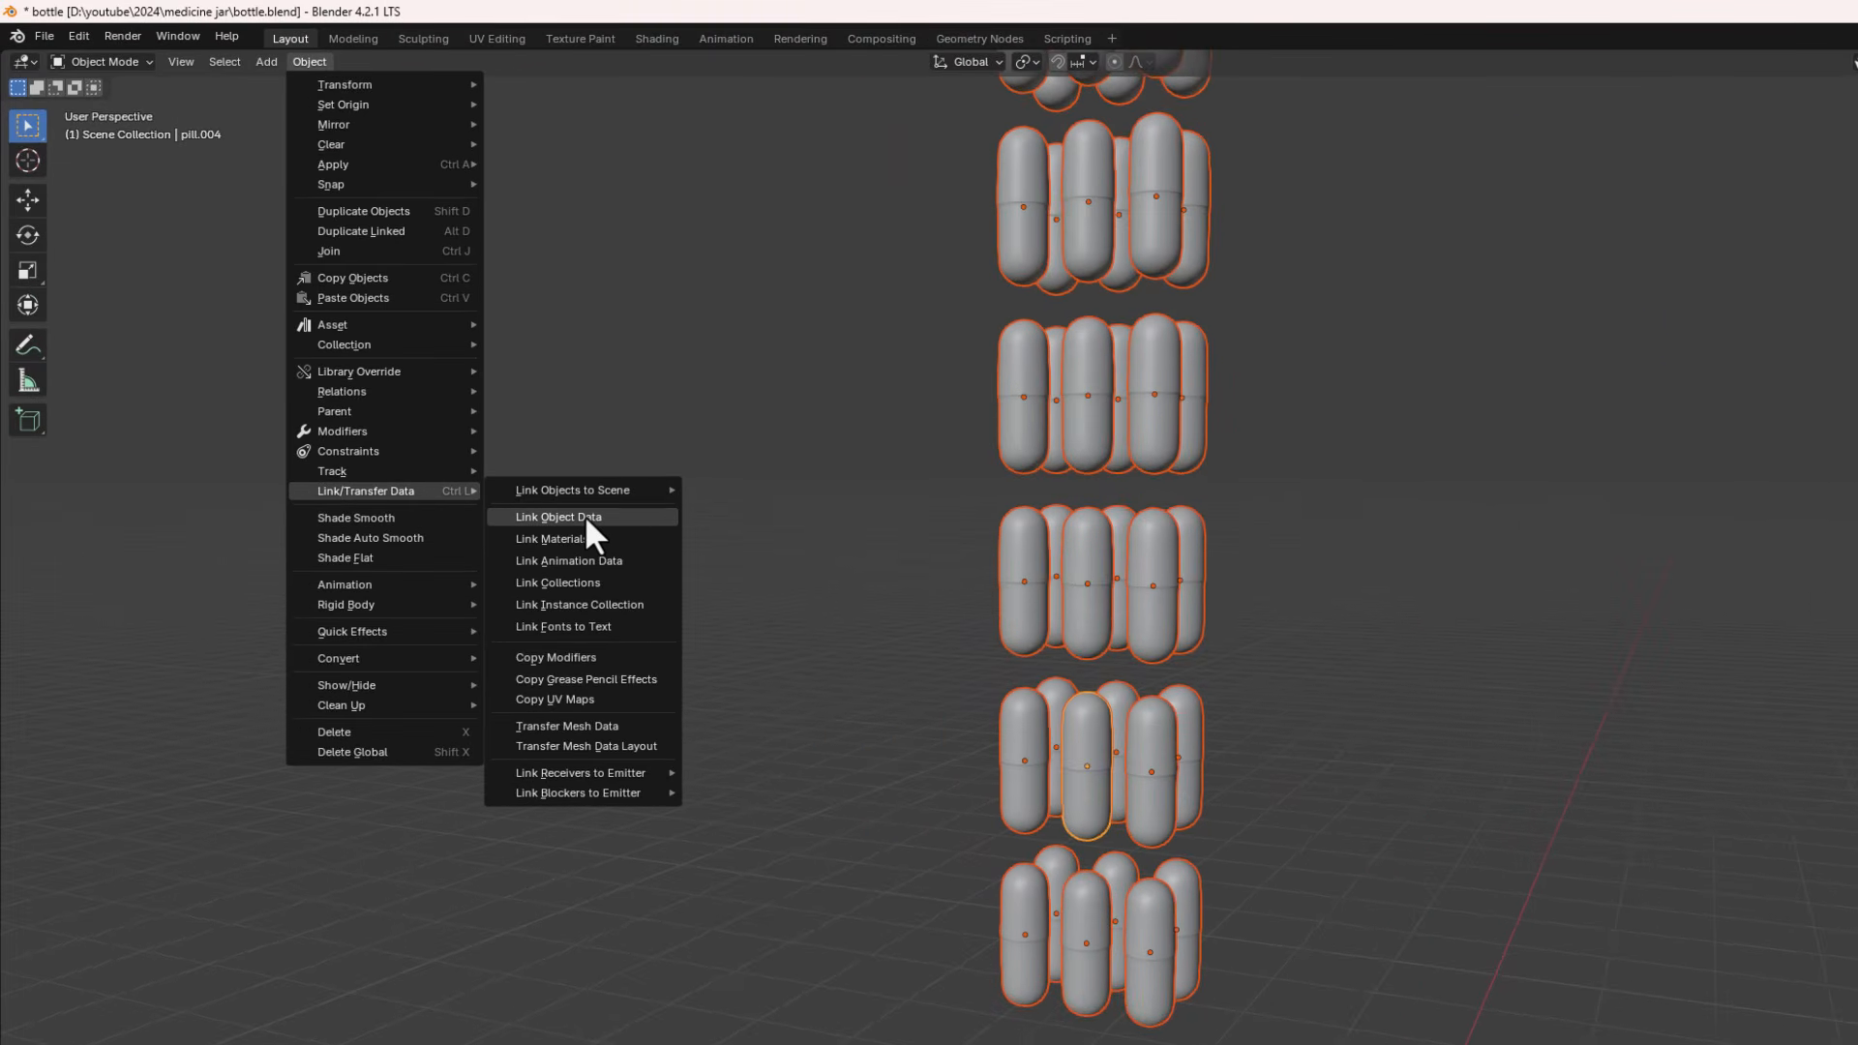
pyautogui.click(585, 516)
# - Test the shared mesh by moving a vertex on another pill in Edit Mode, undo the move and exit Edit Mode
pyautogui.scroll(-4, 794, 622)
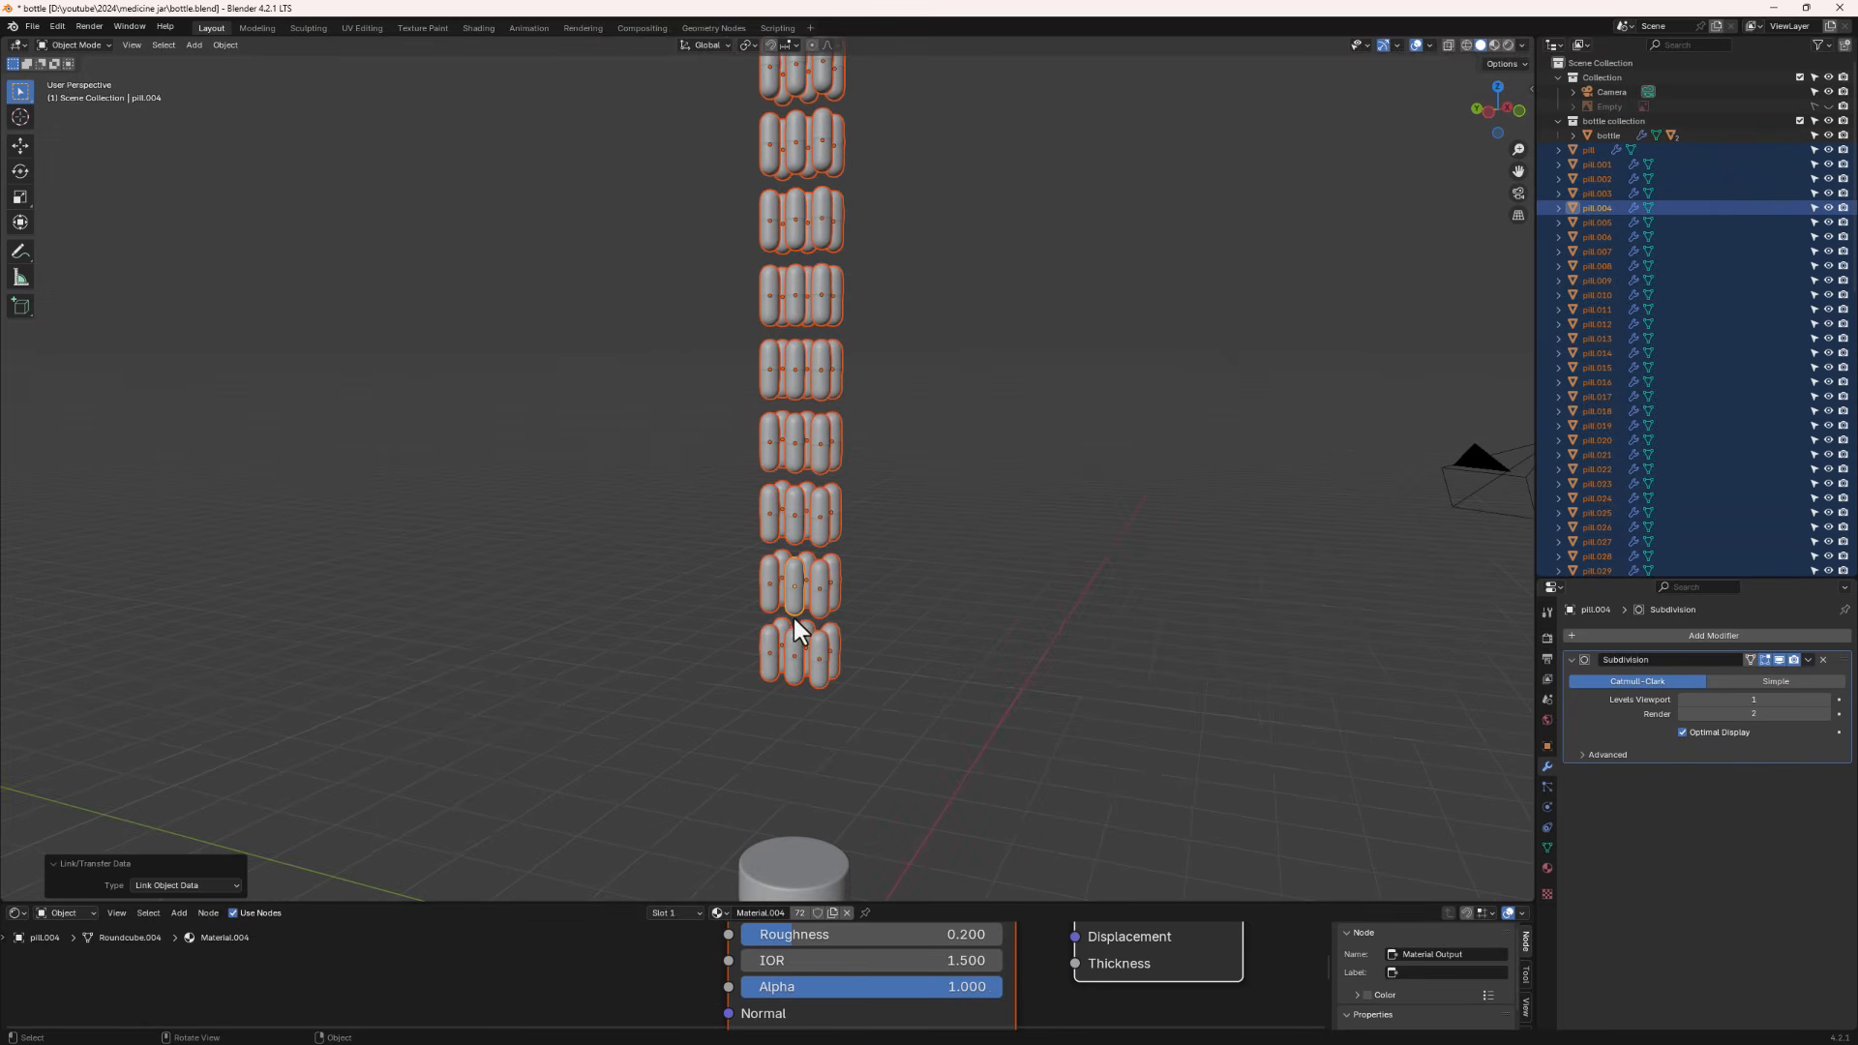
pyautogui.click(828, 586)
pyautogui.moveTo(898, 589); pyautogui.dragTo(842, 577, button='middle')
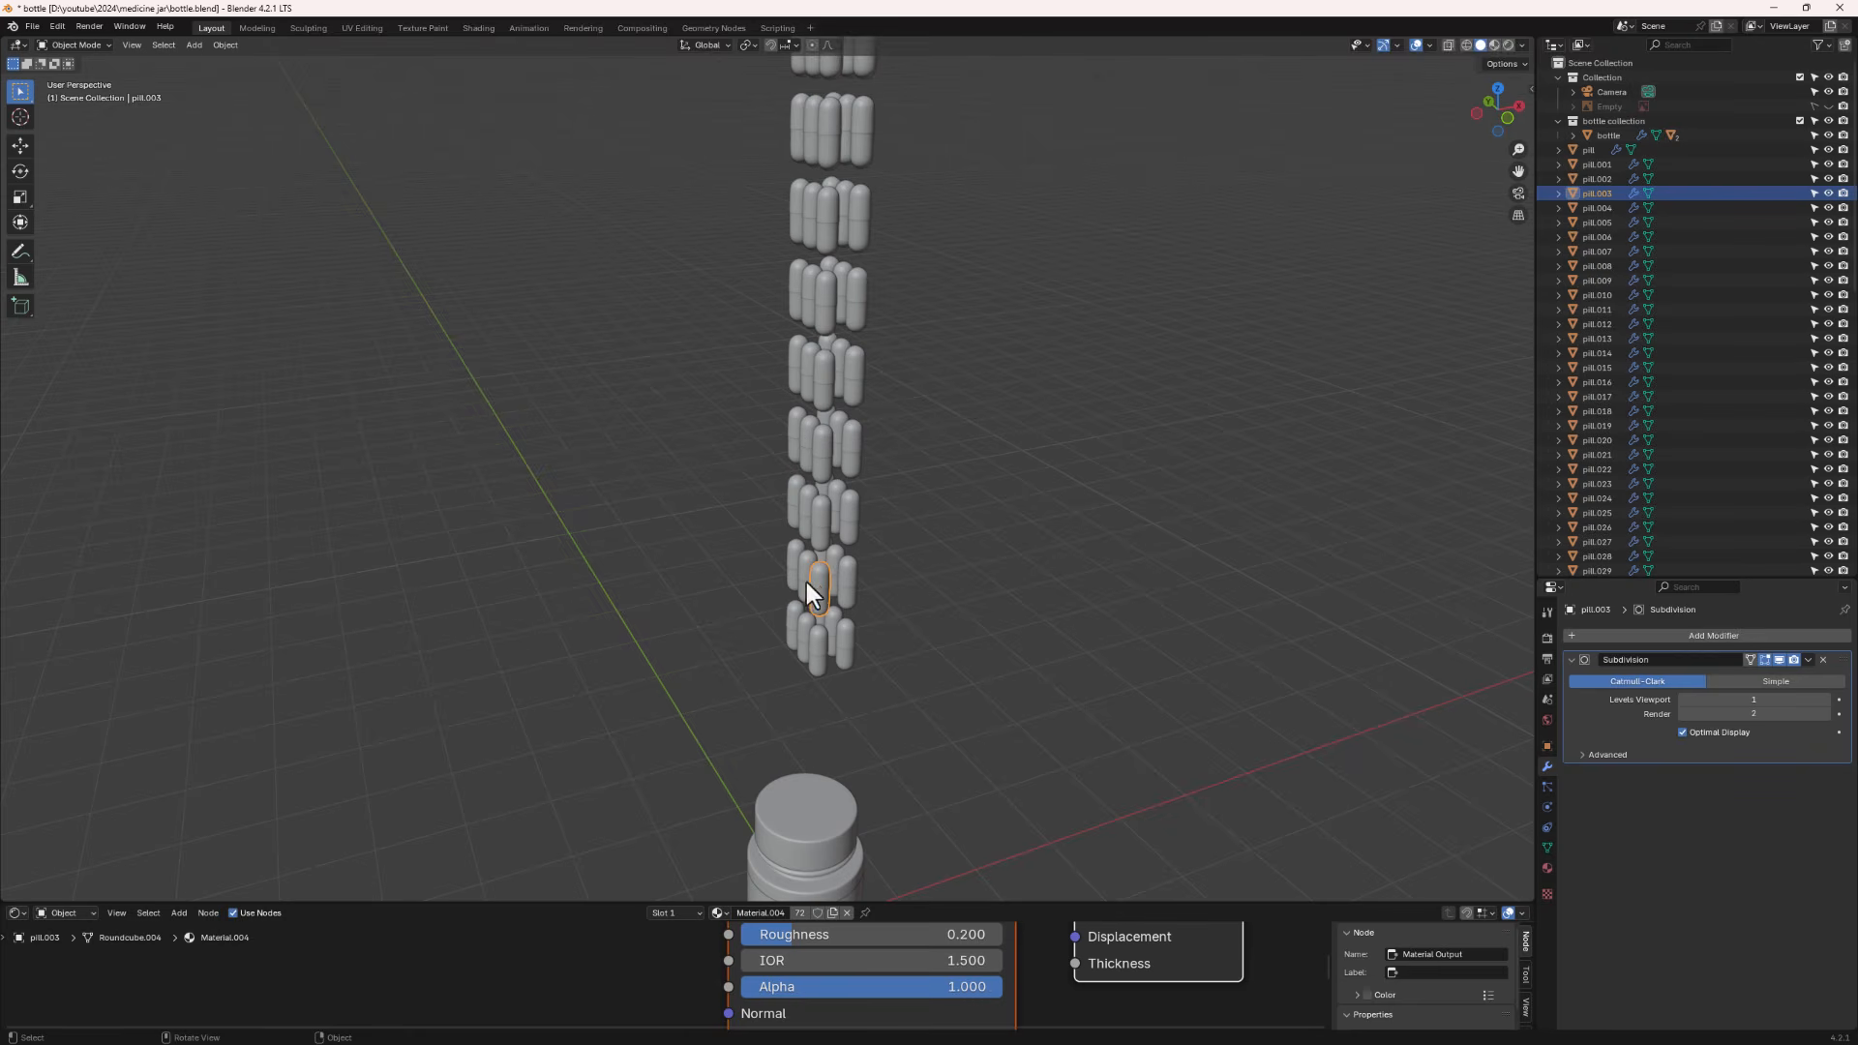
pyautogui.press('Tab')
pyautogui.scroll(5, 811, 585)
pyautogui.moveTo(892, 614); pyautogui.dragTo(801, 626, button='middle')
pyautogui.press('g')
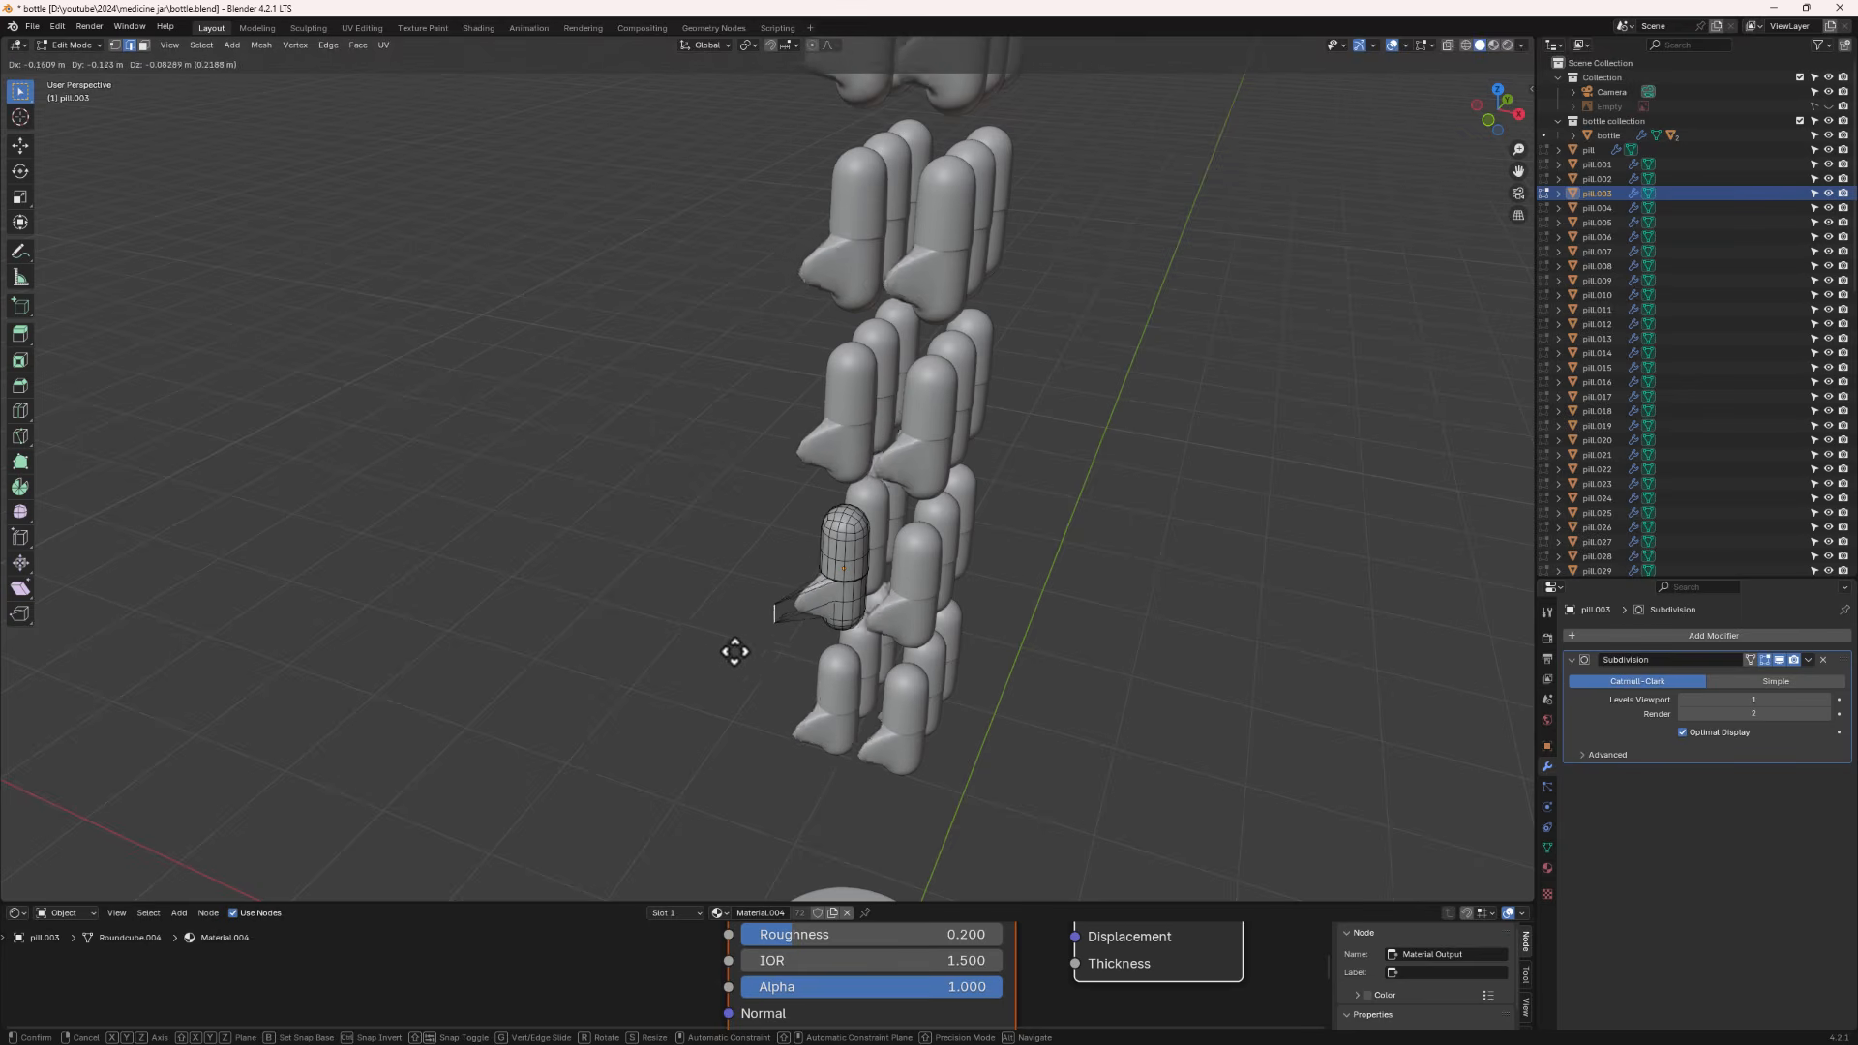
pyautogui.click(711, 658)
pyautogui.moveTo(776, 651); pyautogui.dragTo(871, 623, button='middle')
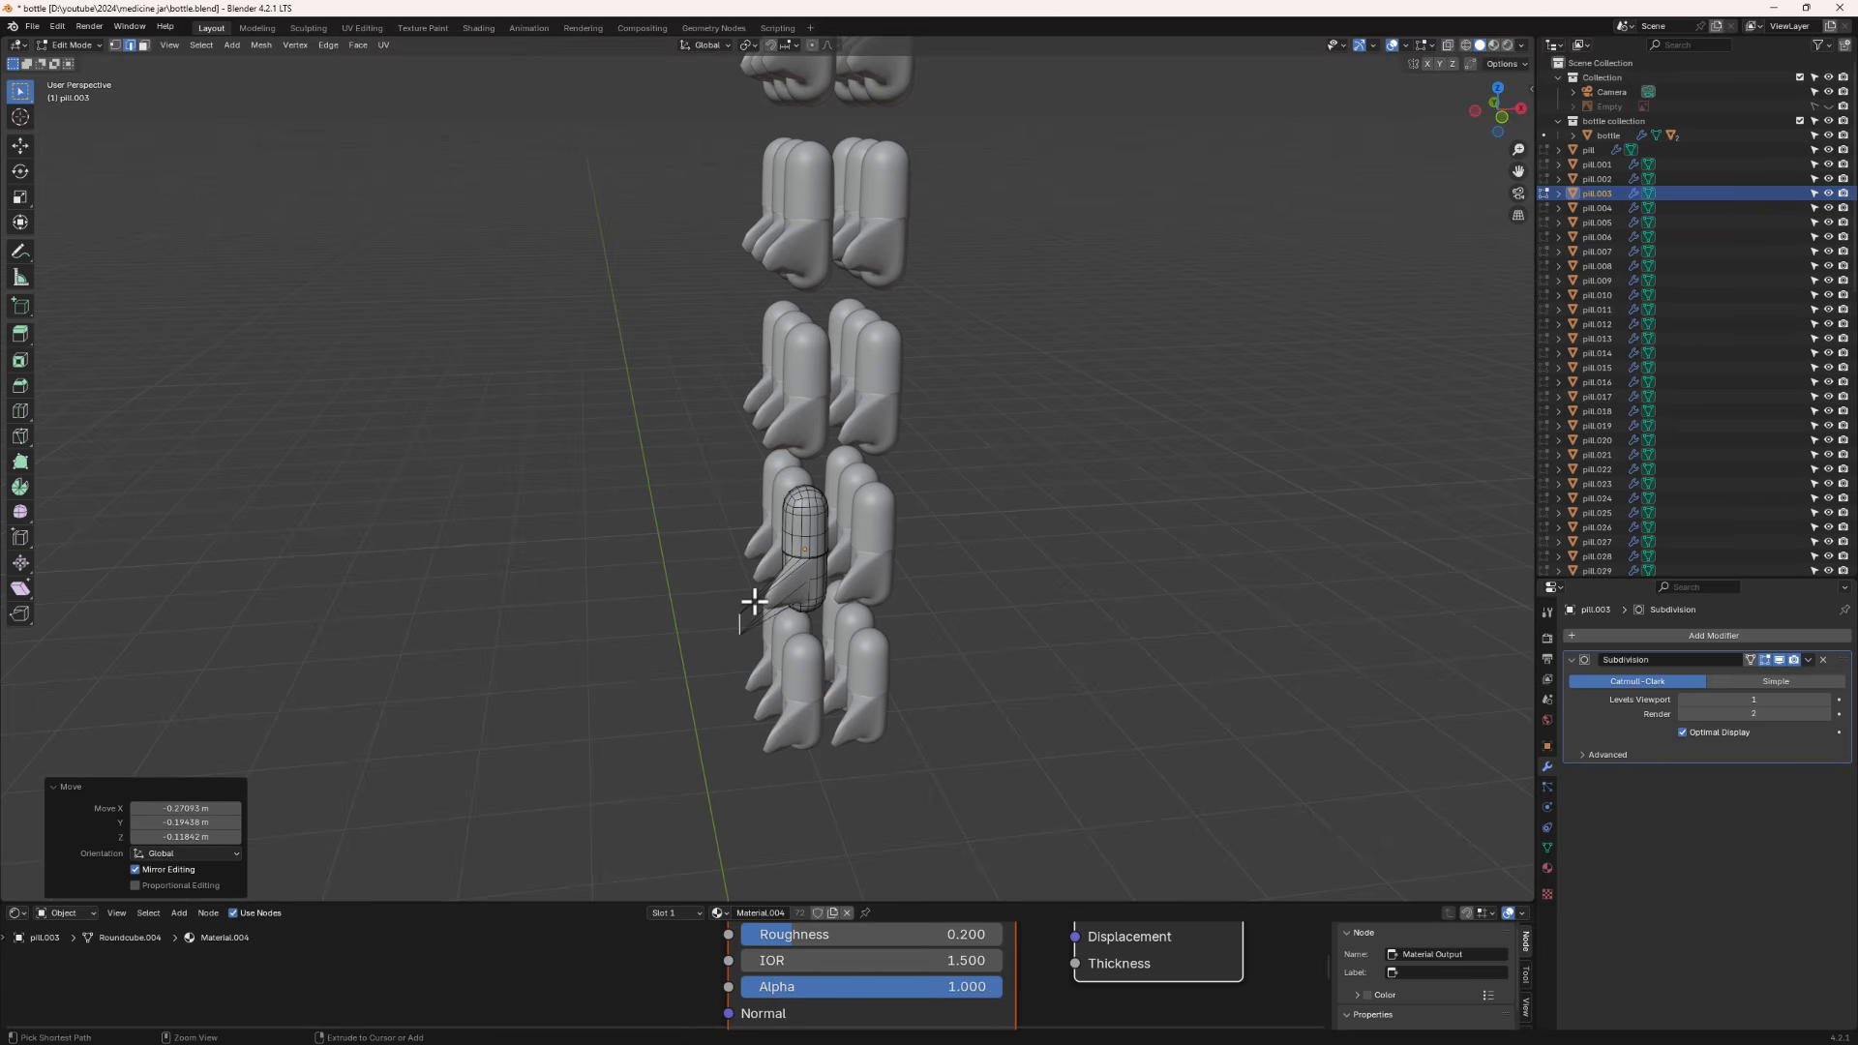
pyautogui.hotkey('ctrl', 'z')
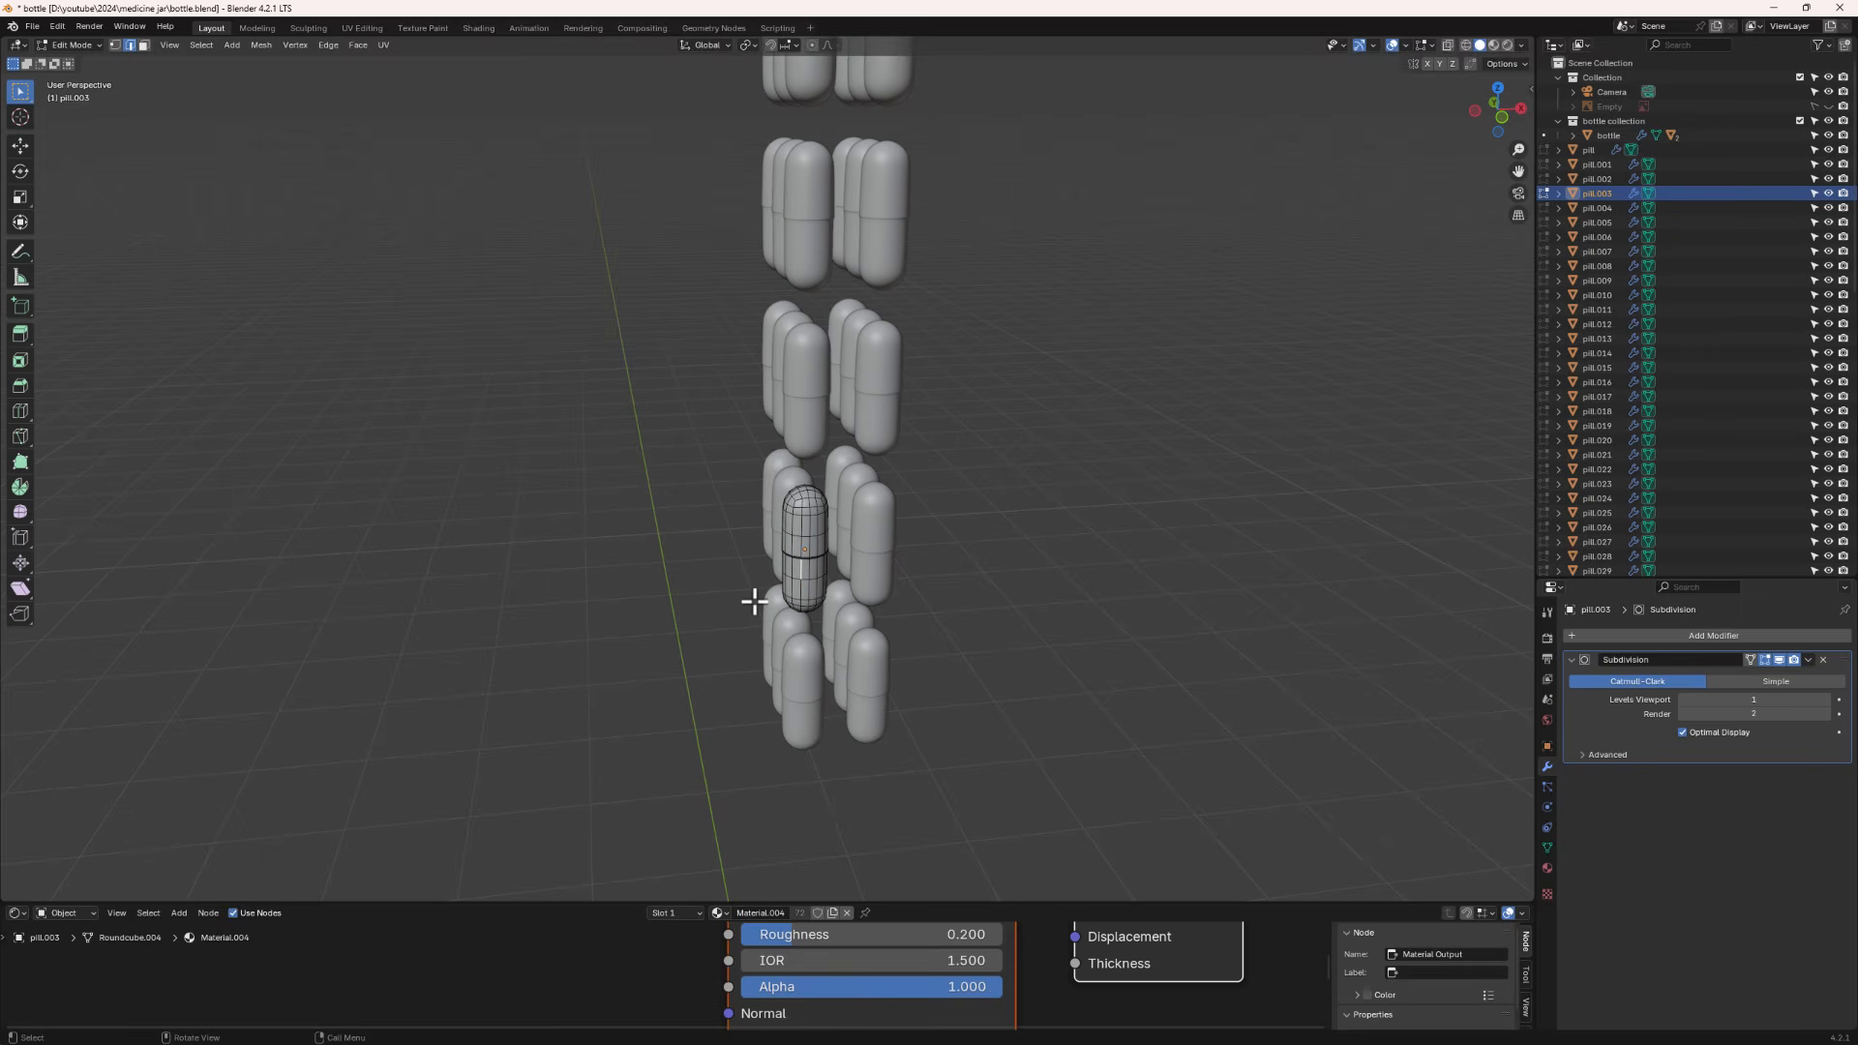
pyautogui.scroll(-5, 784, 469)
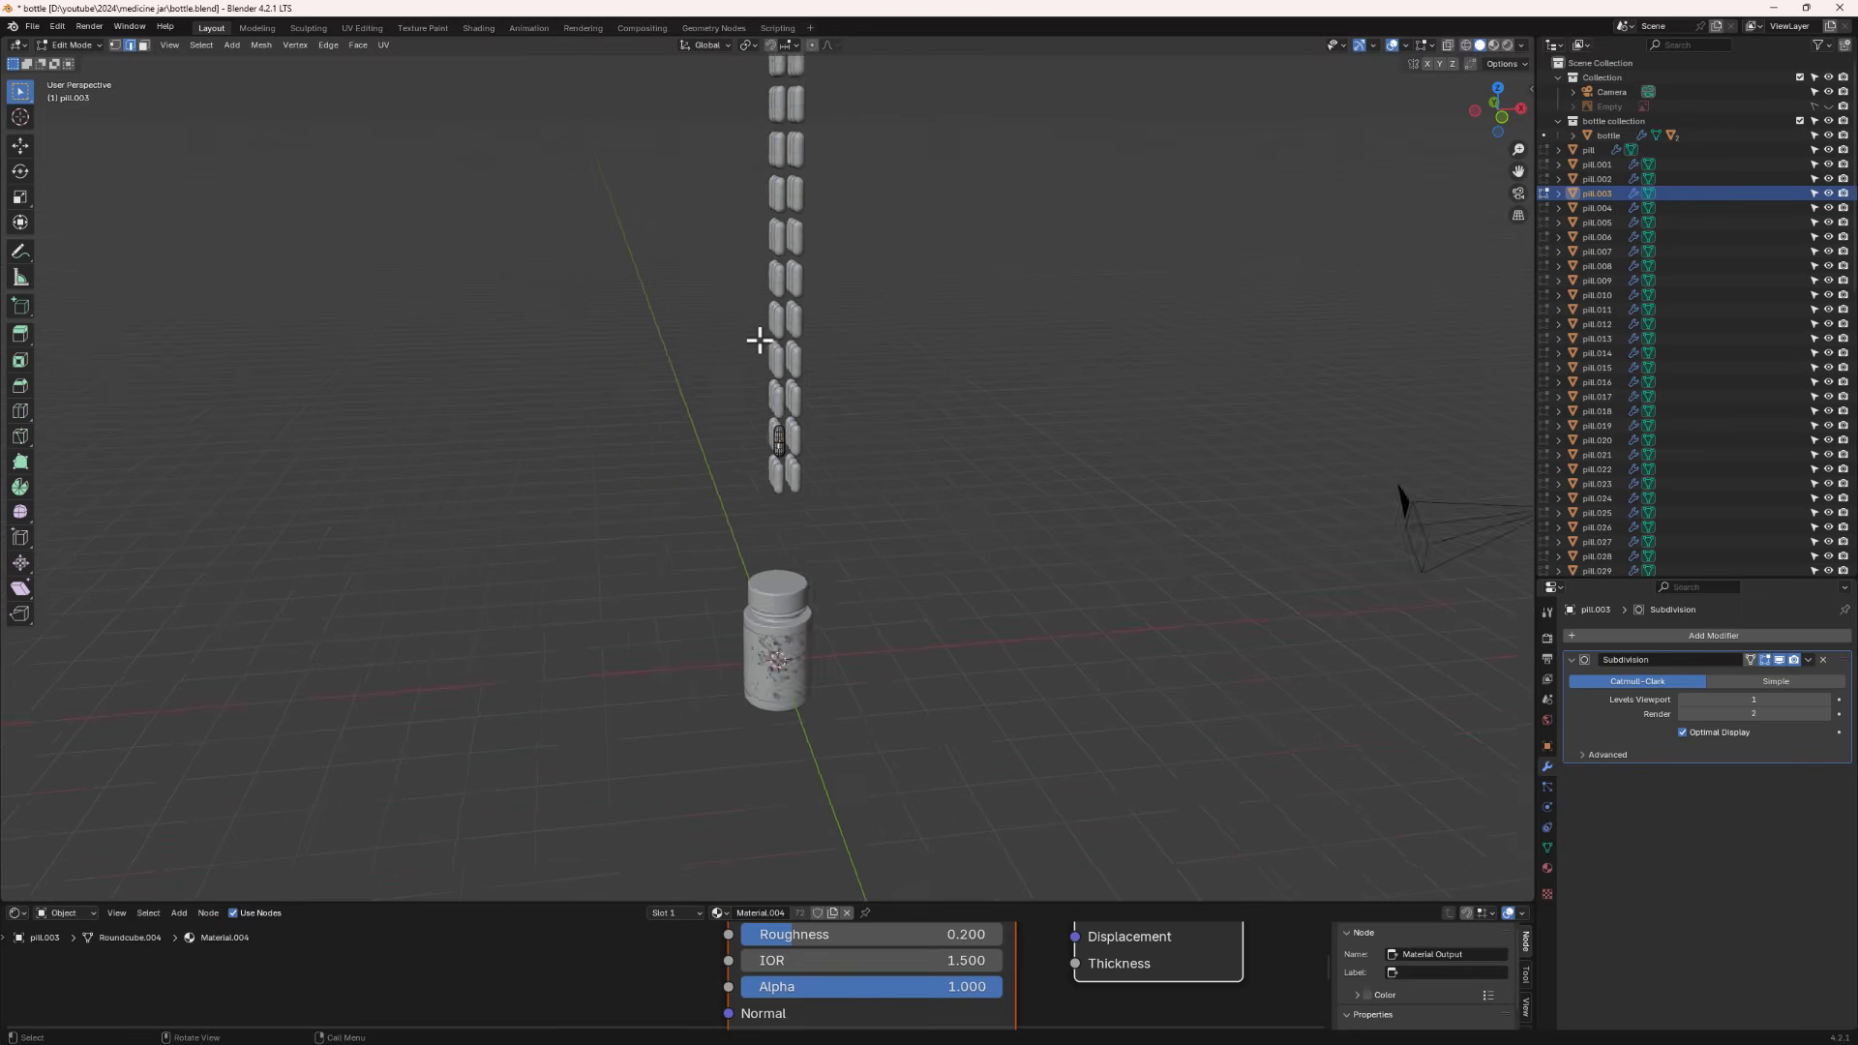
pyautogui.scroll(1, 803, 366)
pyautogui.press('Tab')
# - Select the whole pill stack and move it into a new collection named pills
pyautogui.moveTo(768, 478); pyautogui.dragTo(944, 431, button='middle')
pyautogui.click(774, 561)
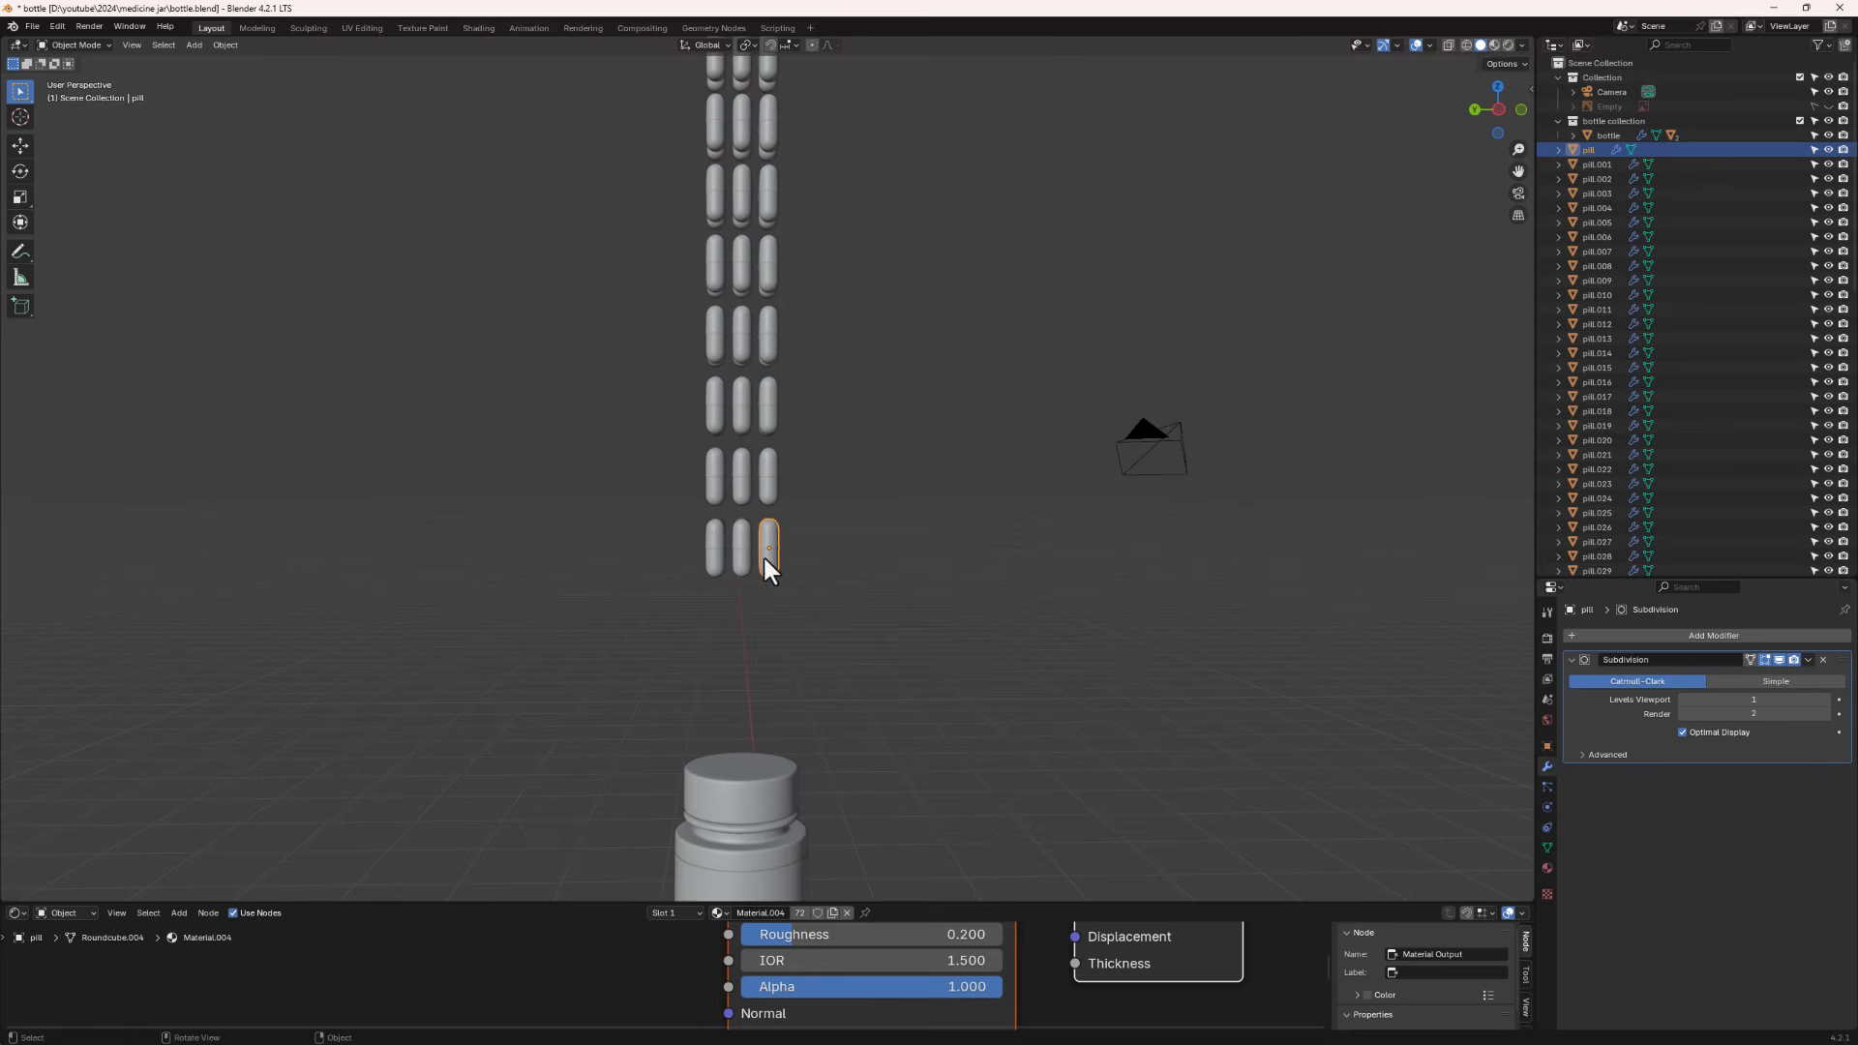
pyautogui.moveTo(807, 535); pyautogui.dragTo(770, 548, button='middle')
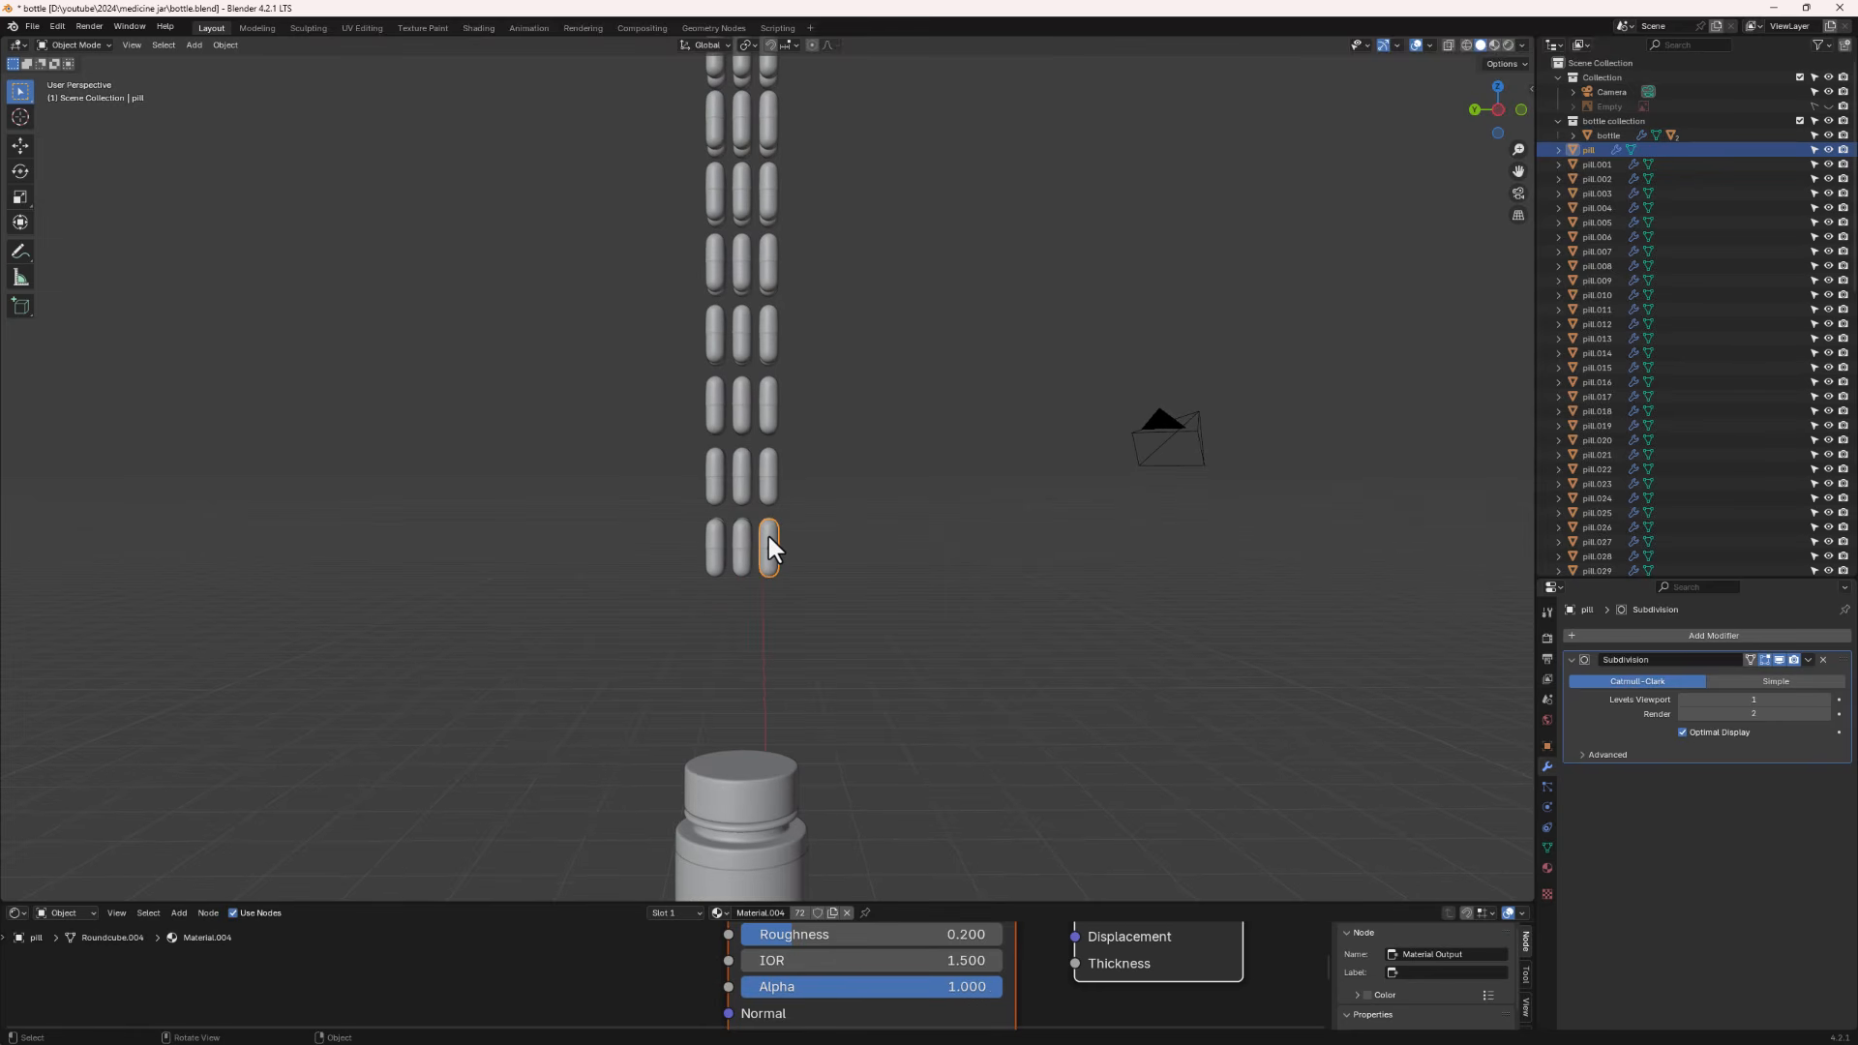
pyautogui.scroll(-3, 757, 547)
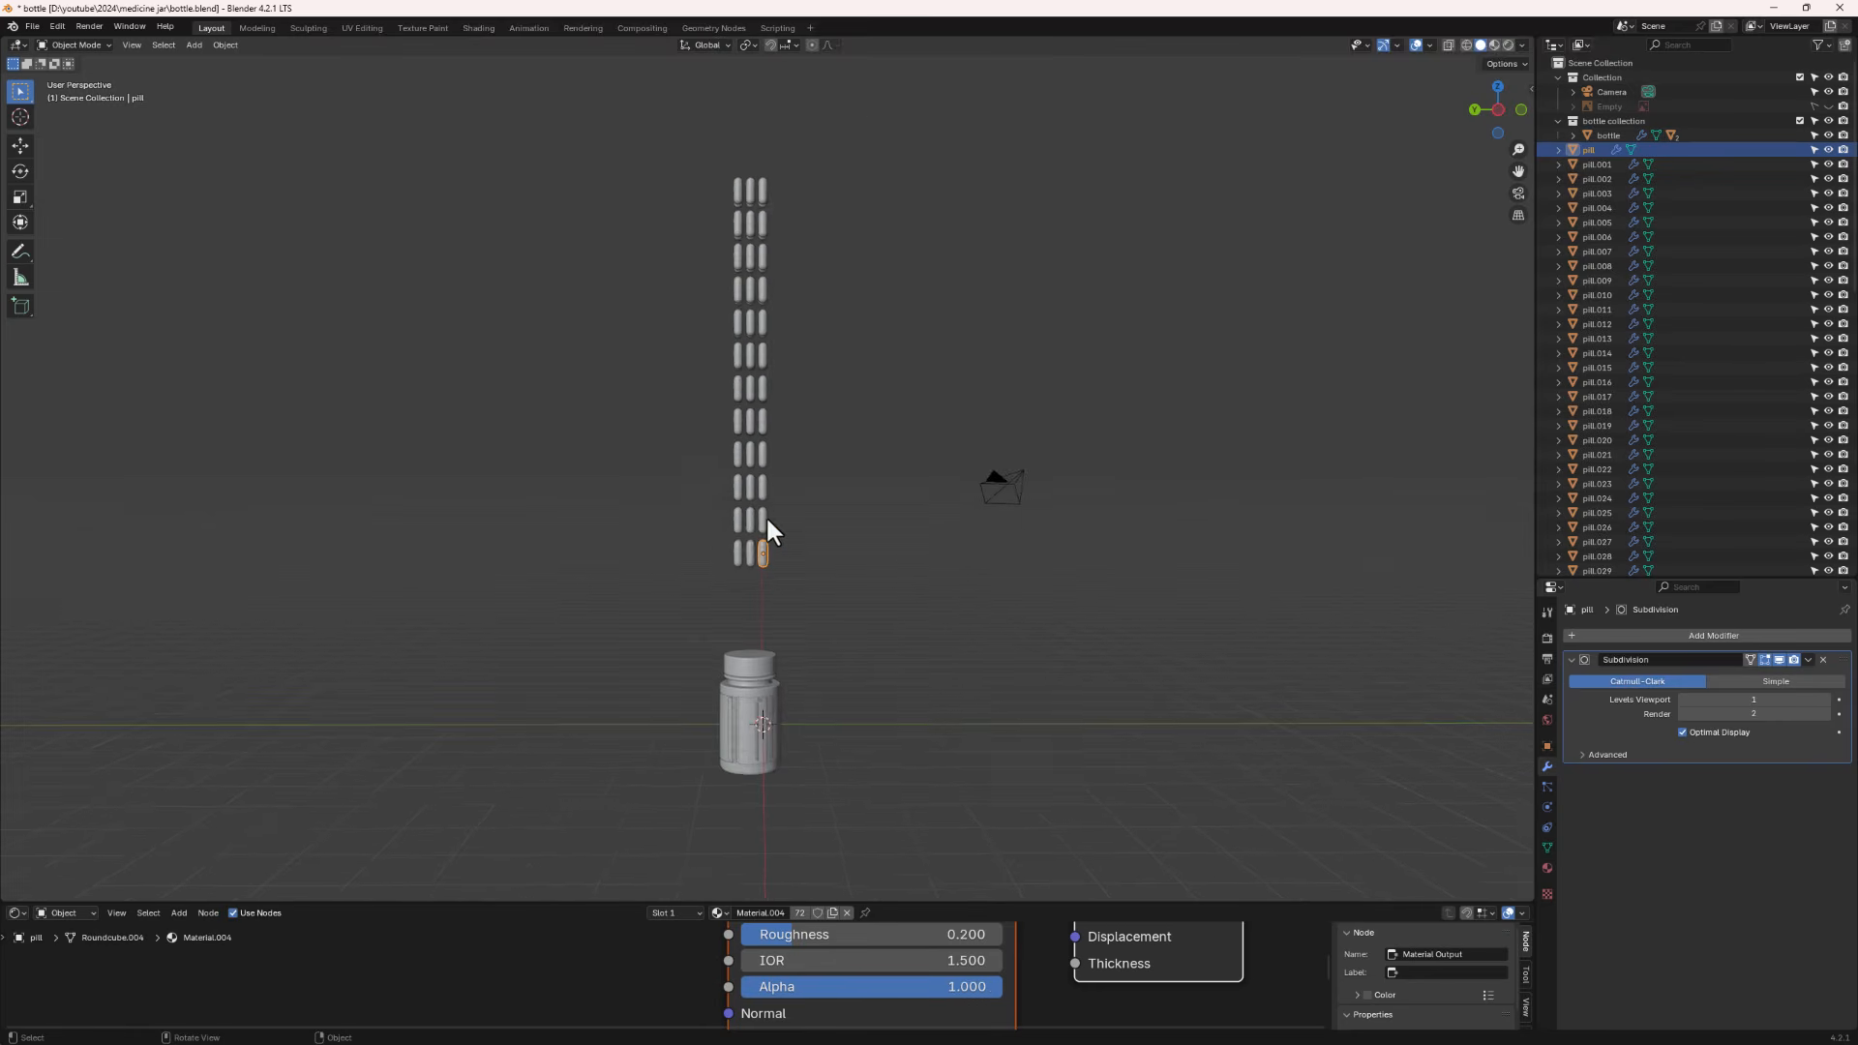
pyautogui.moveTo(845, 97); pyautogui.dragTo(602, 621)
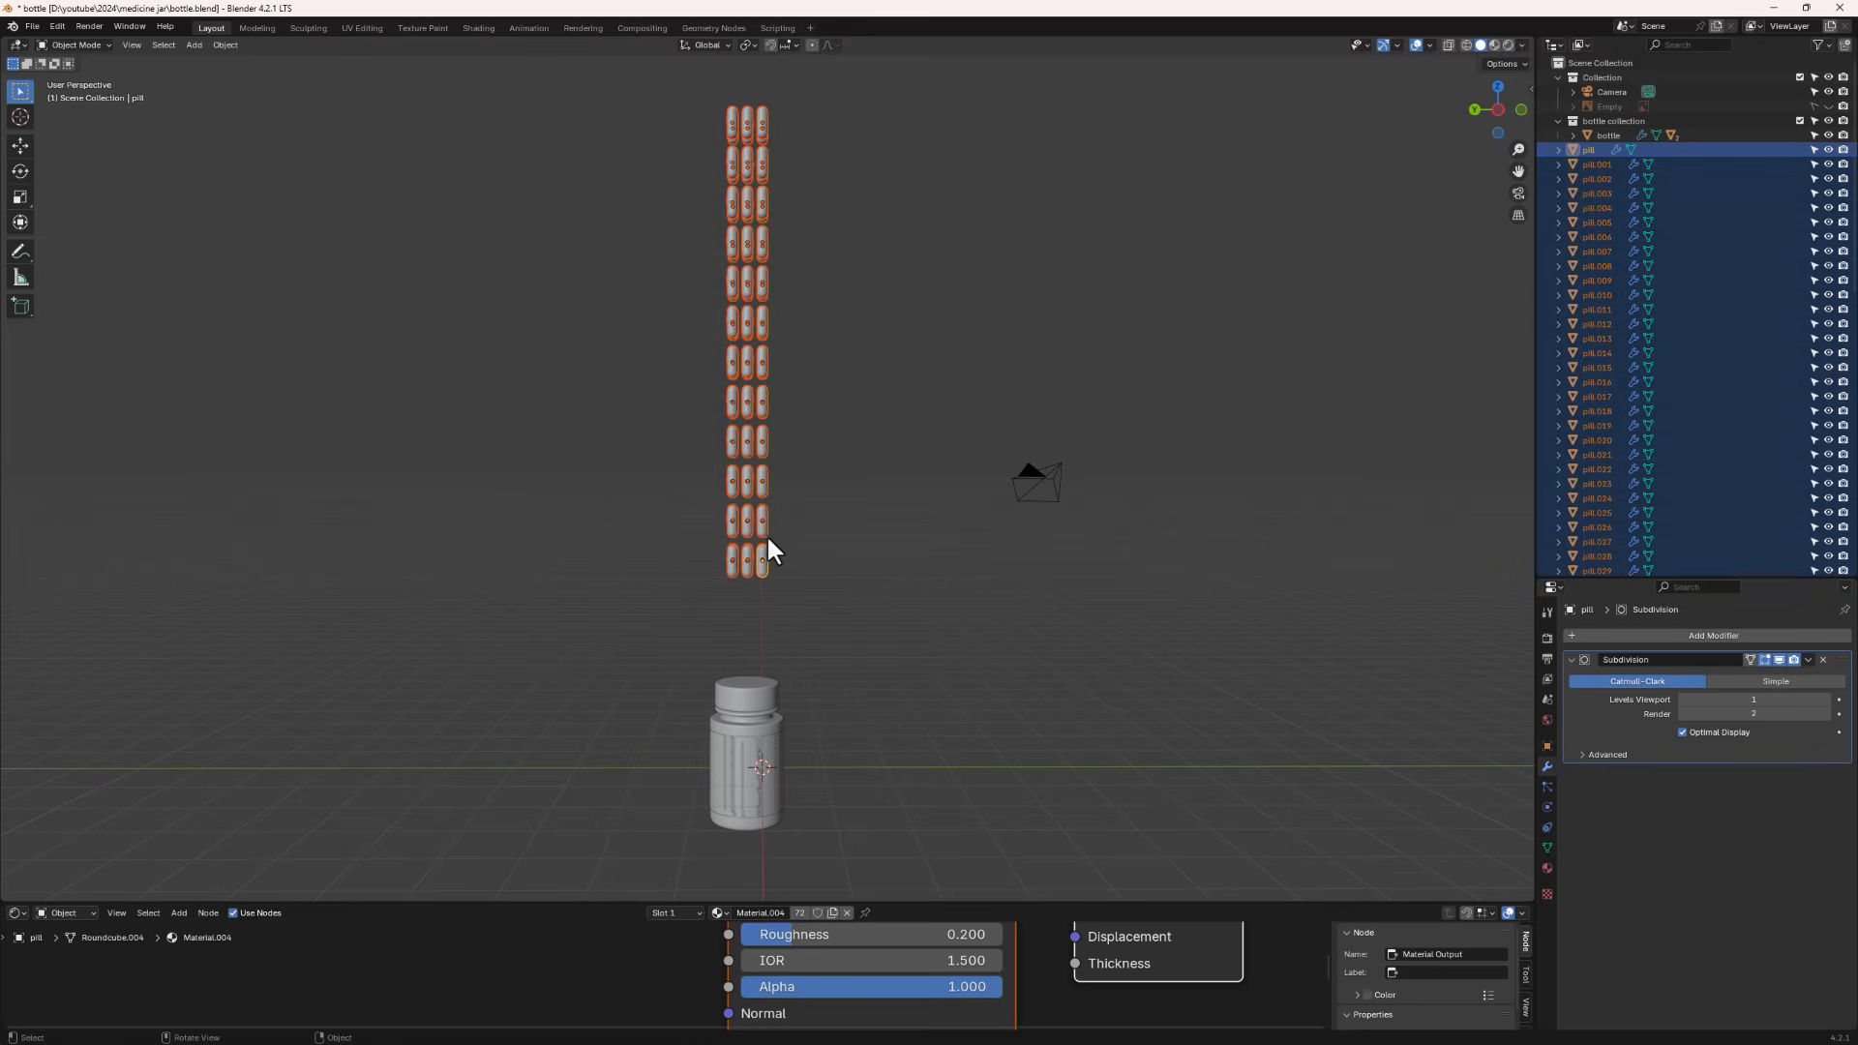
pyautogui.press('m')
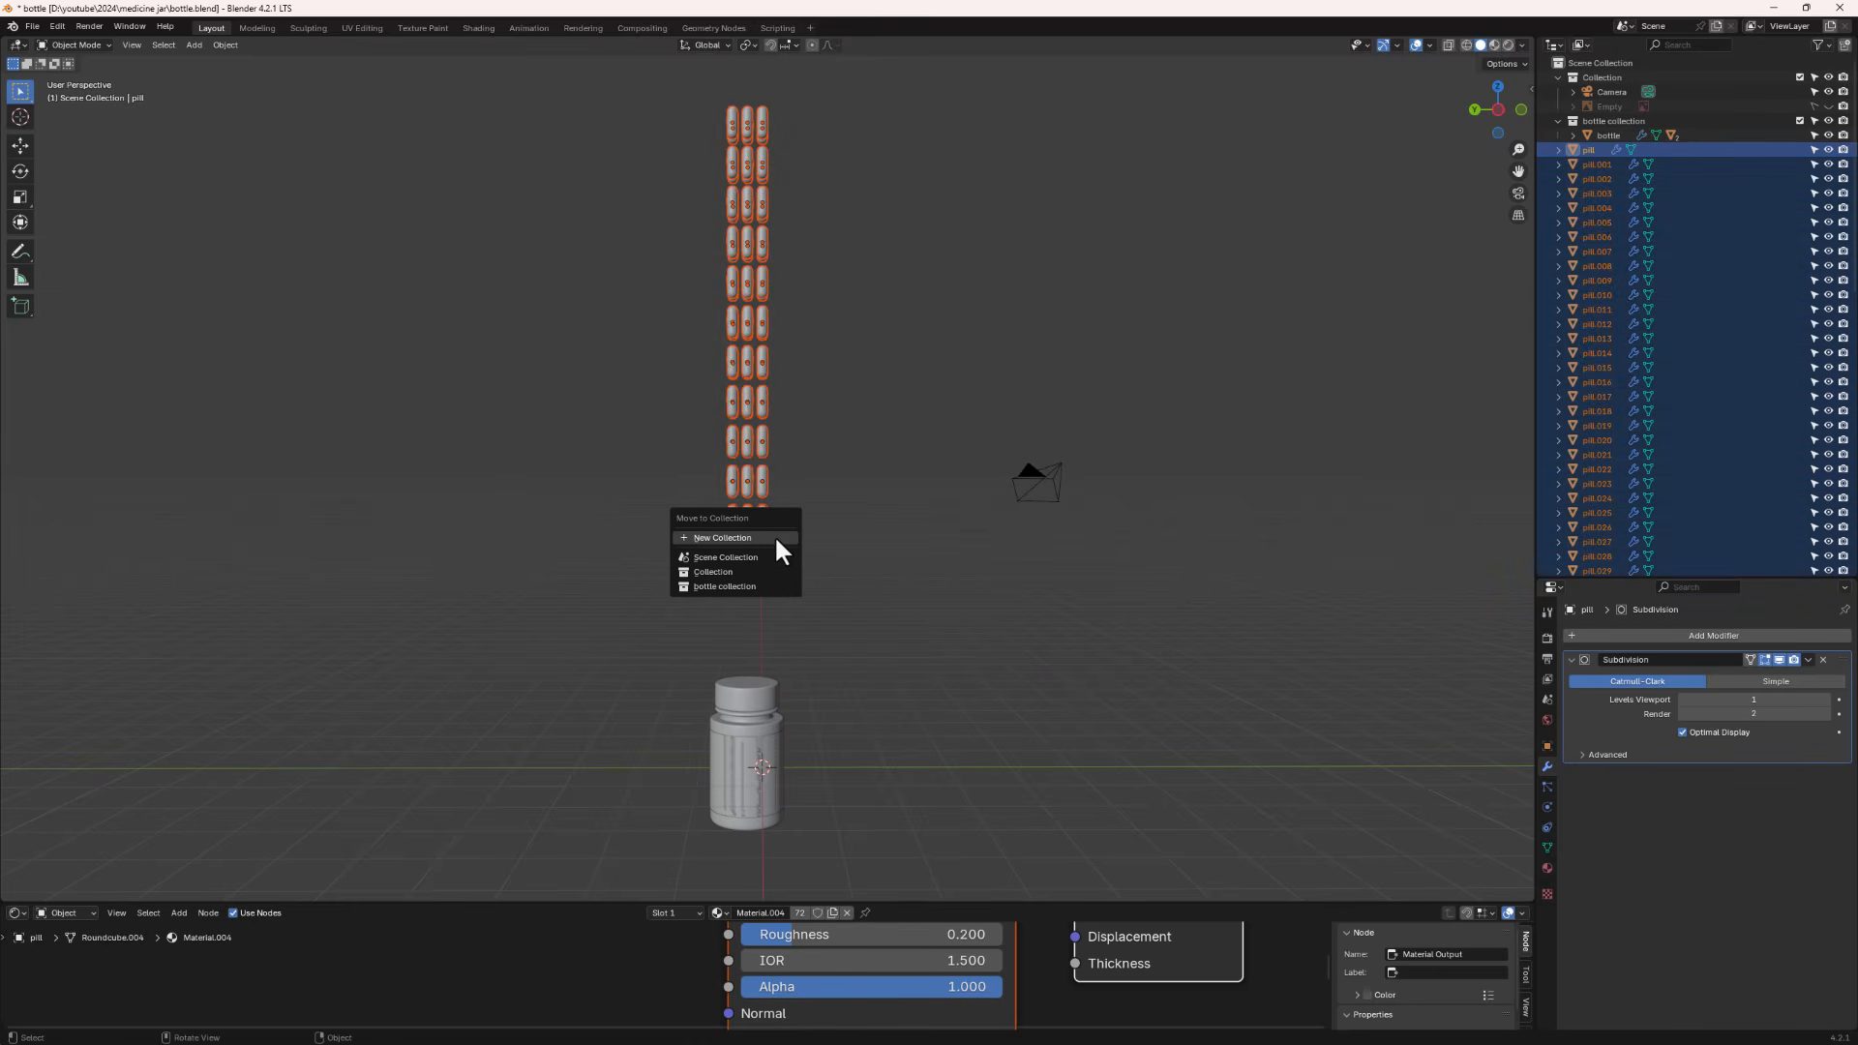
pyautogui.click(775, 539)
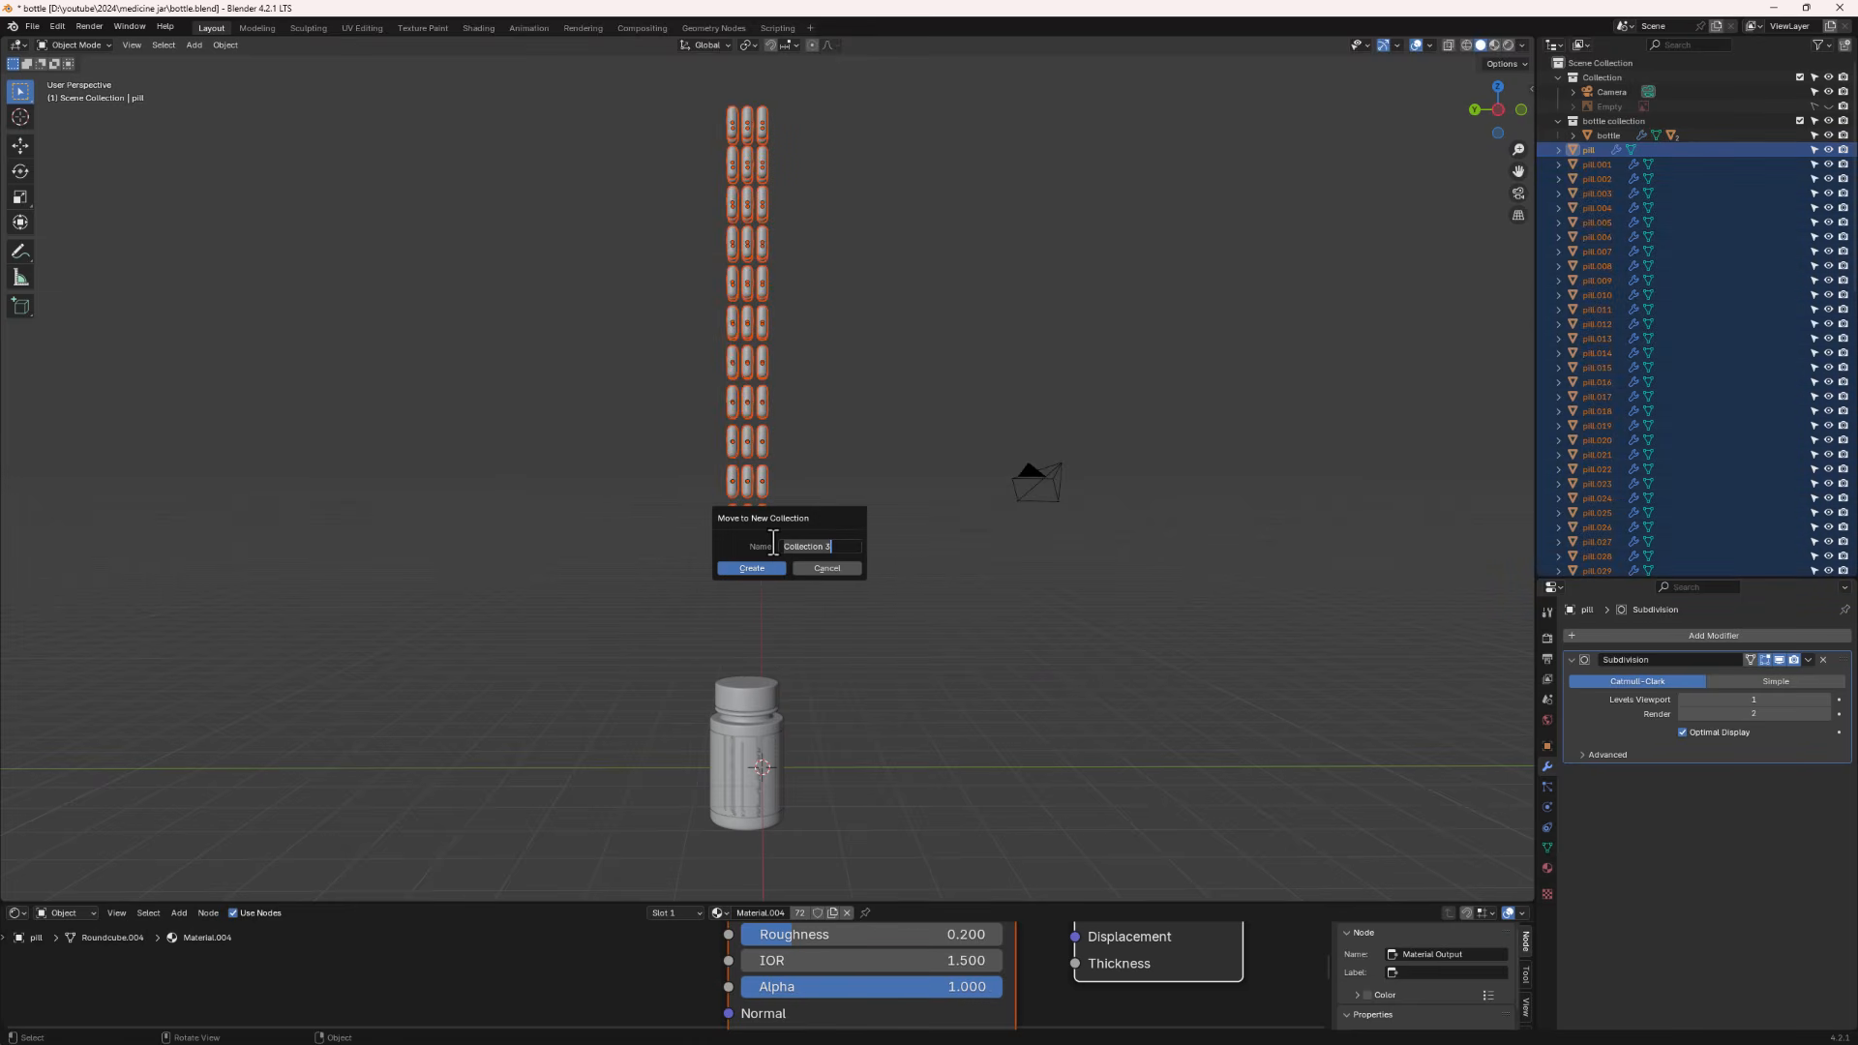
pyautogui.write('pills')
pyautogui.click(753, 569)
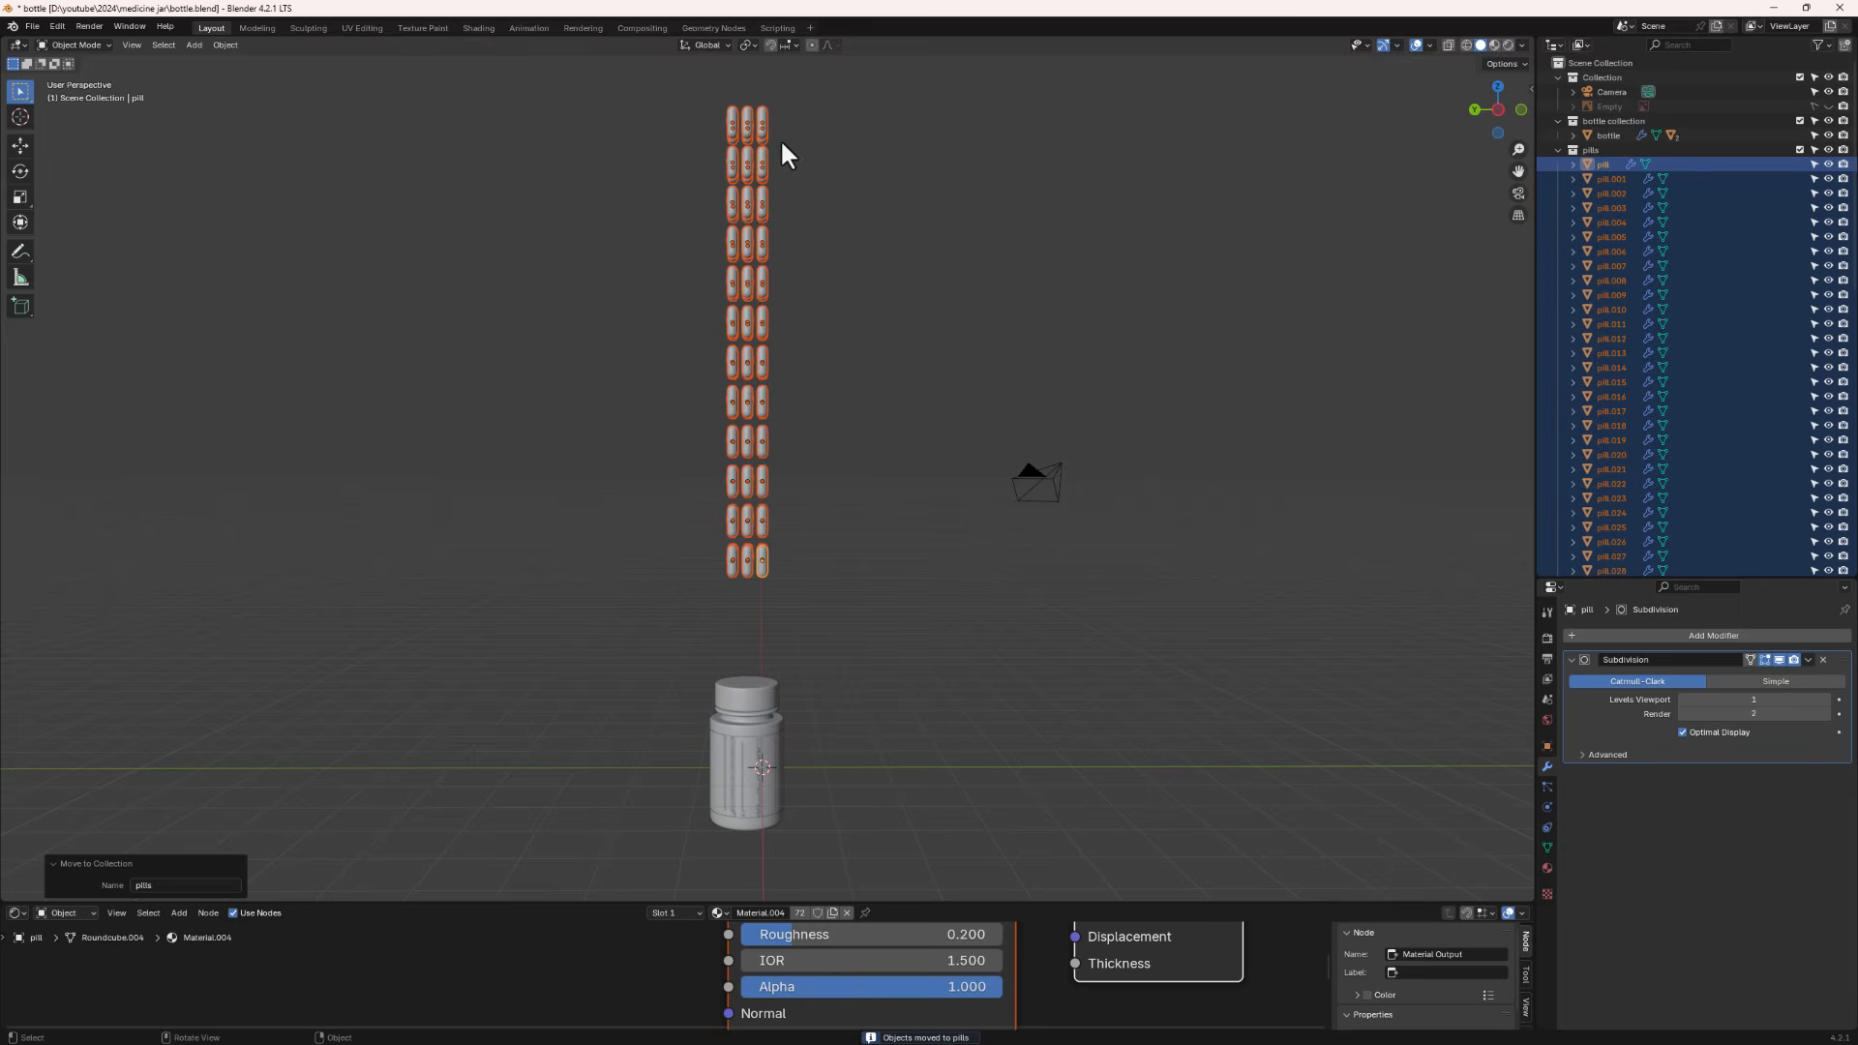
# - Select a single pill and add a Rigid Body to it in the physics properties
pyautogui.click(798, 585)
pyautogui.scroll(2, 751, 561)
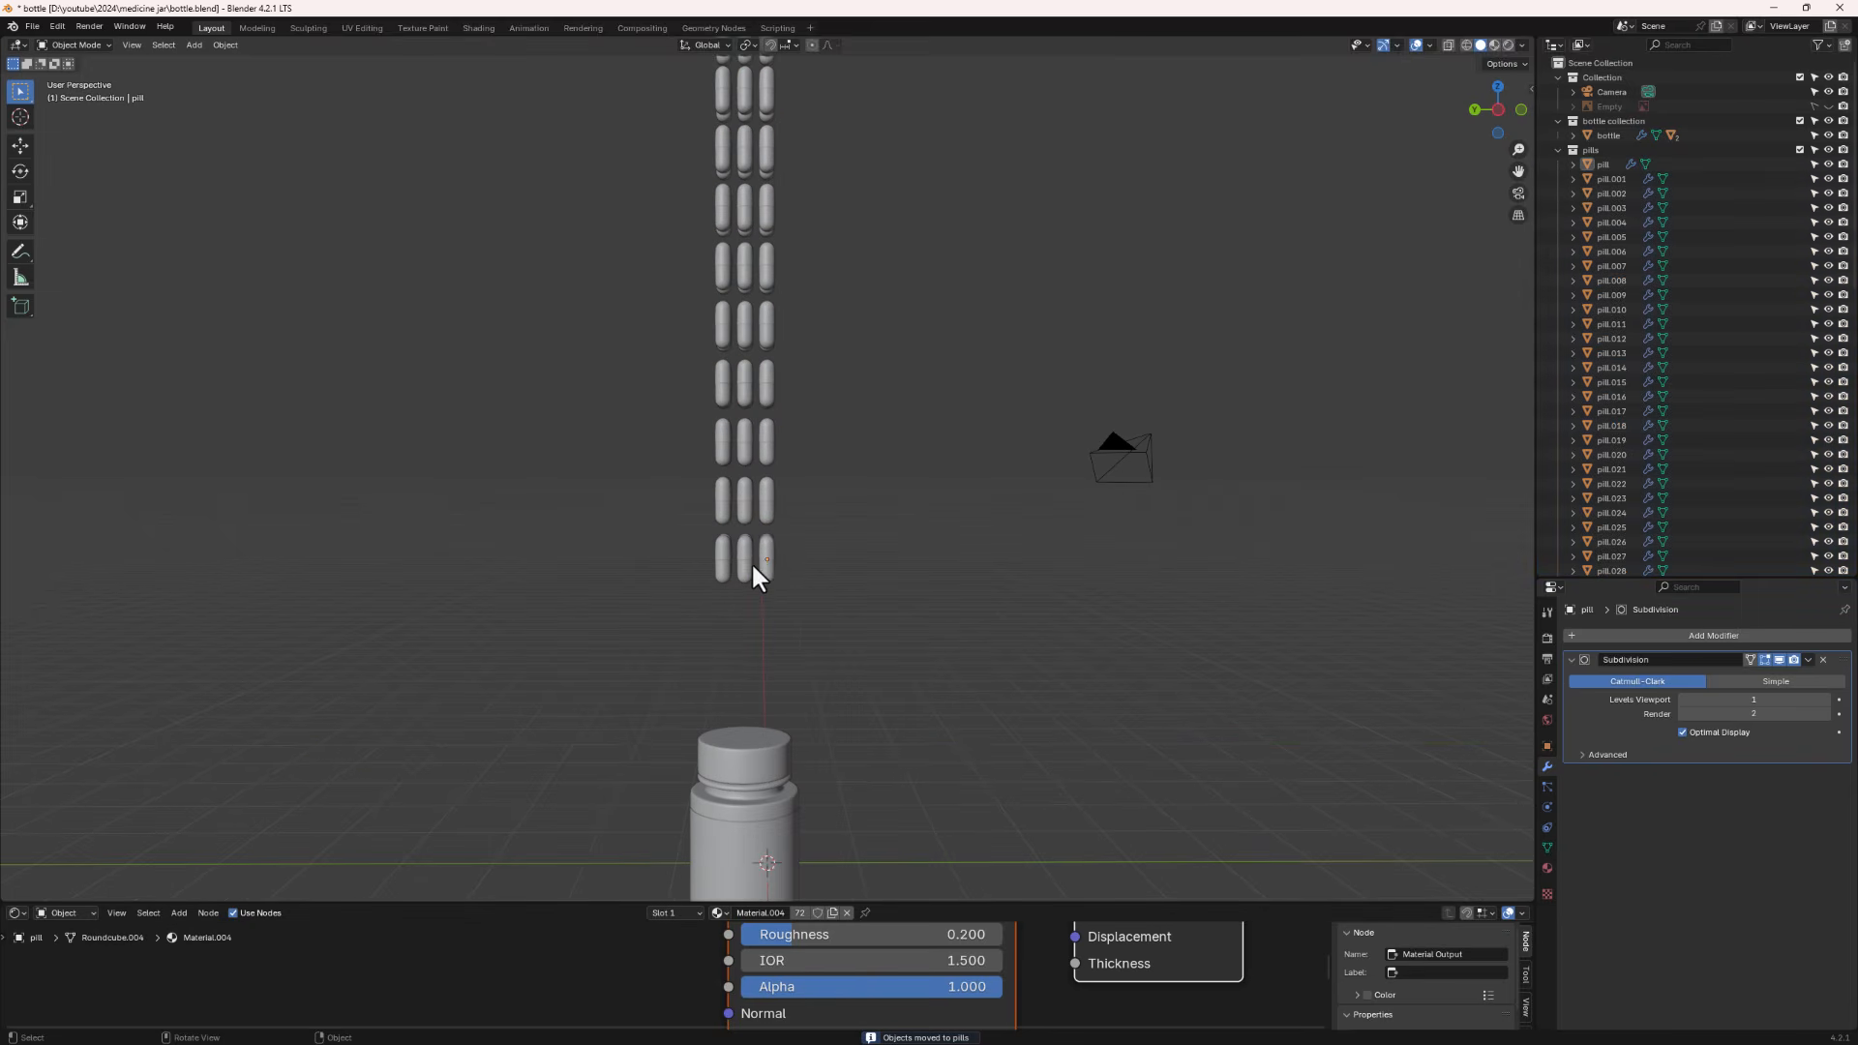
pyautogui.click(765, 561)
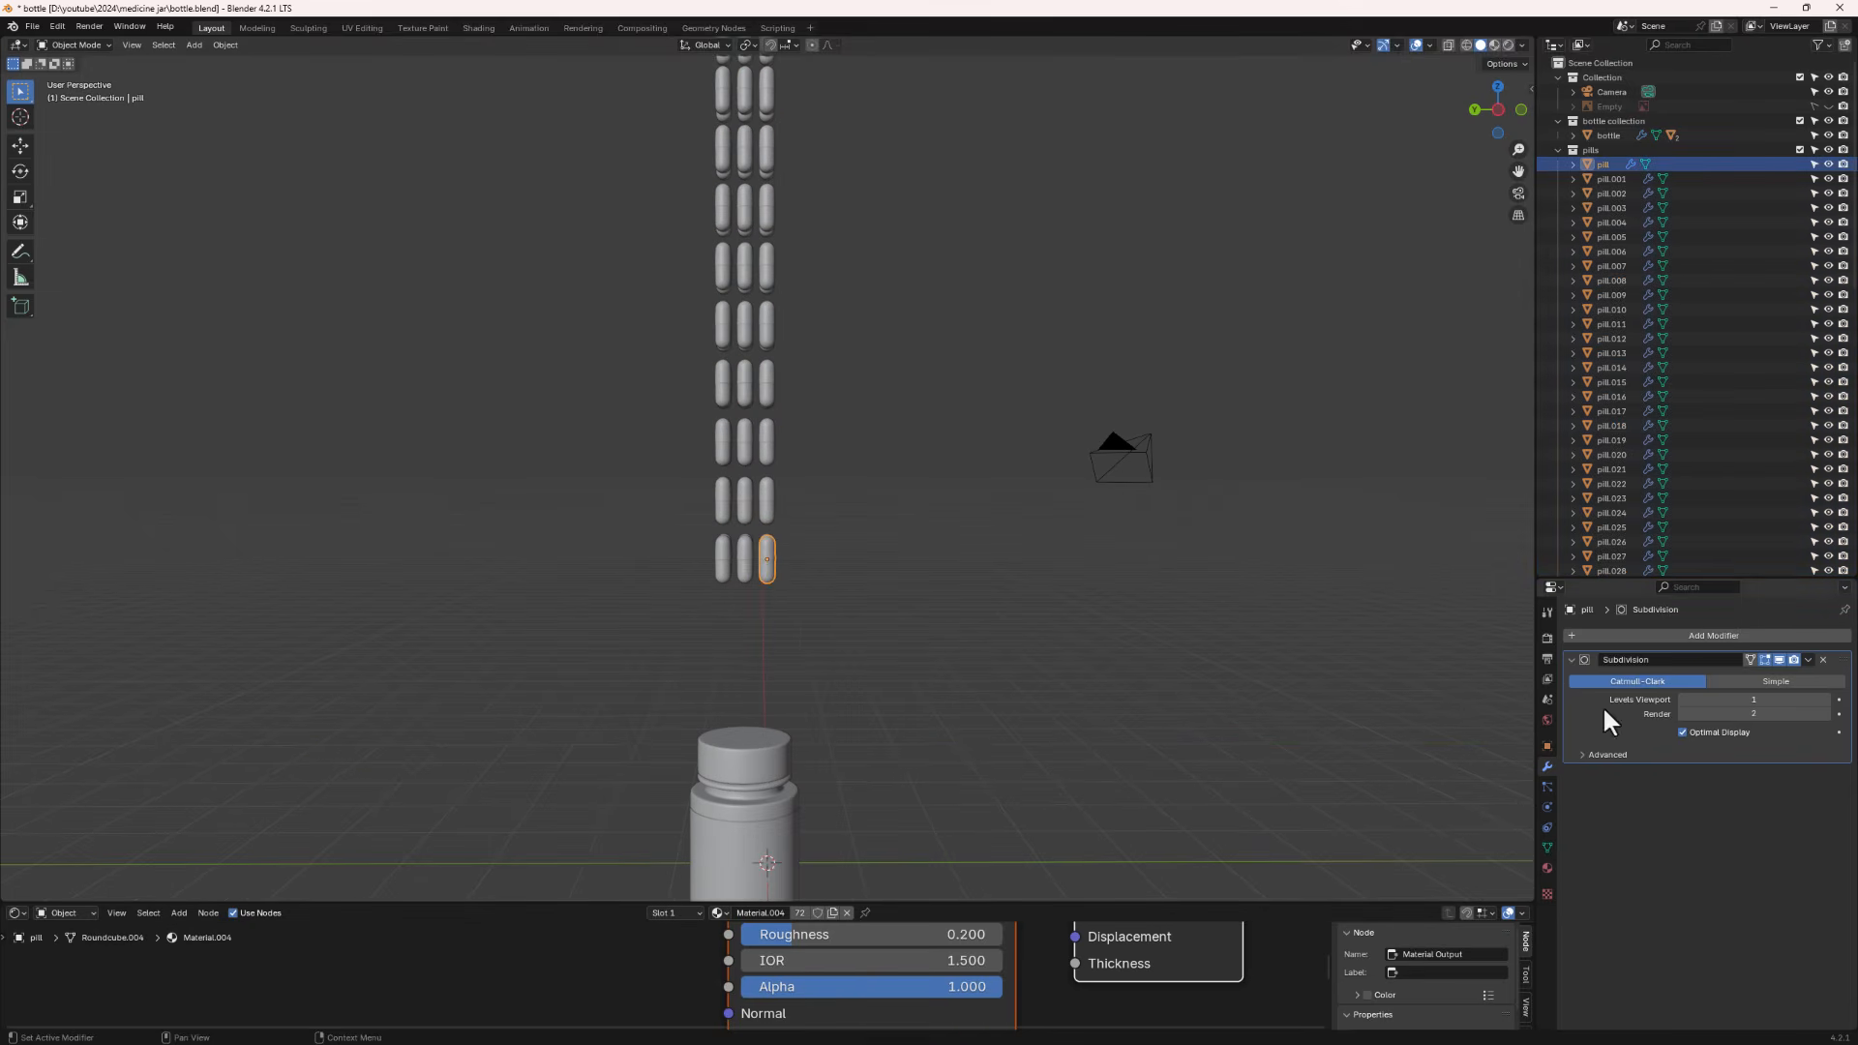
pyautogui.moveTo(1578, 578); pyautogui.dragTo(1578, 427)
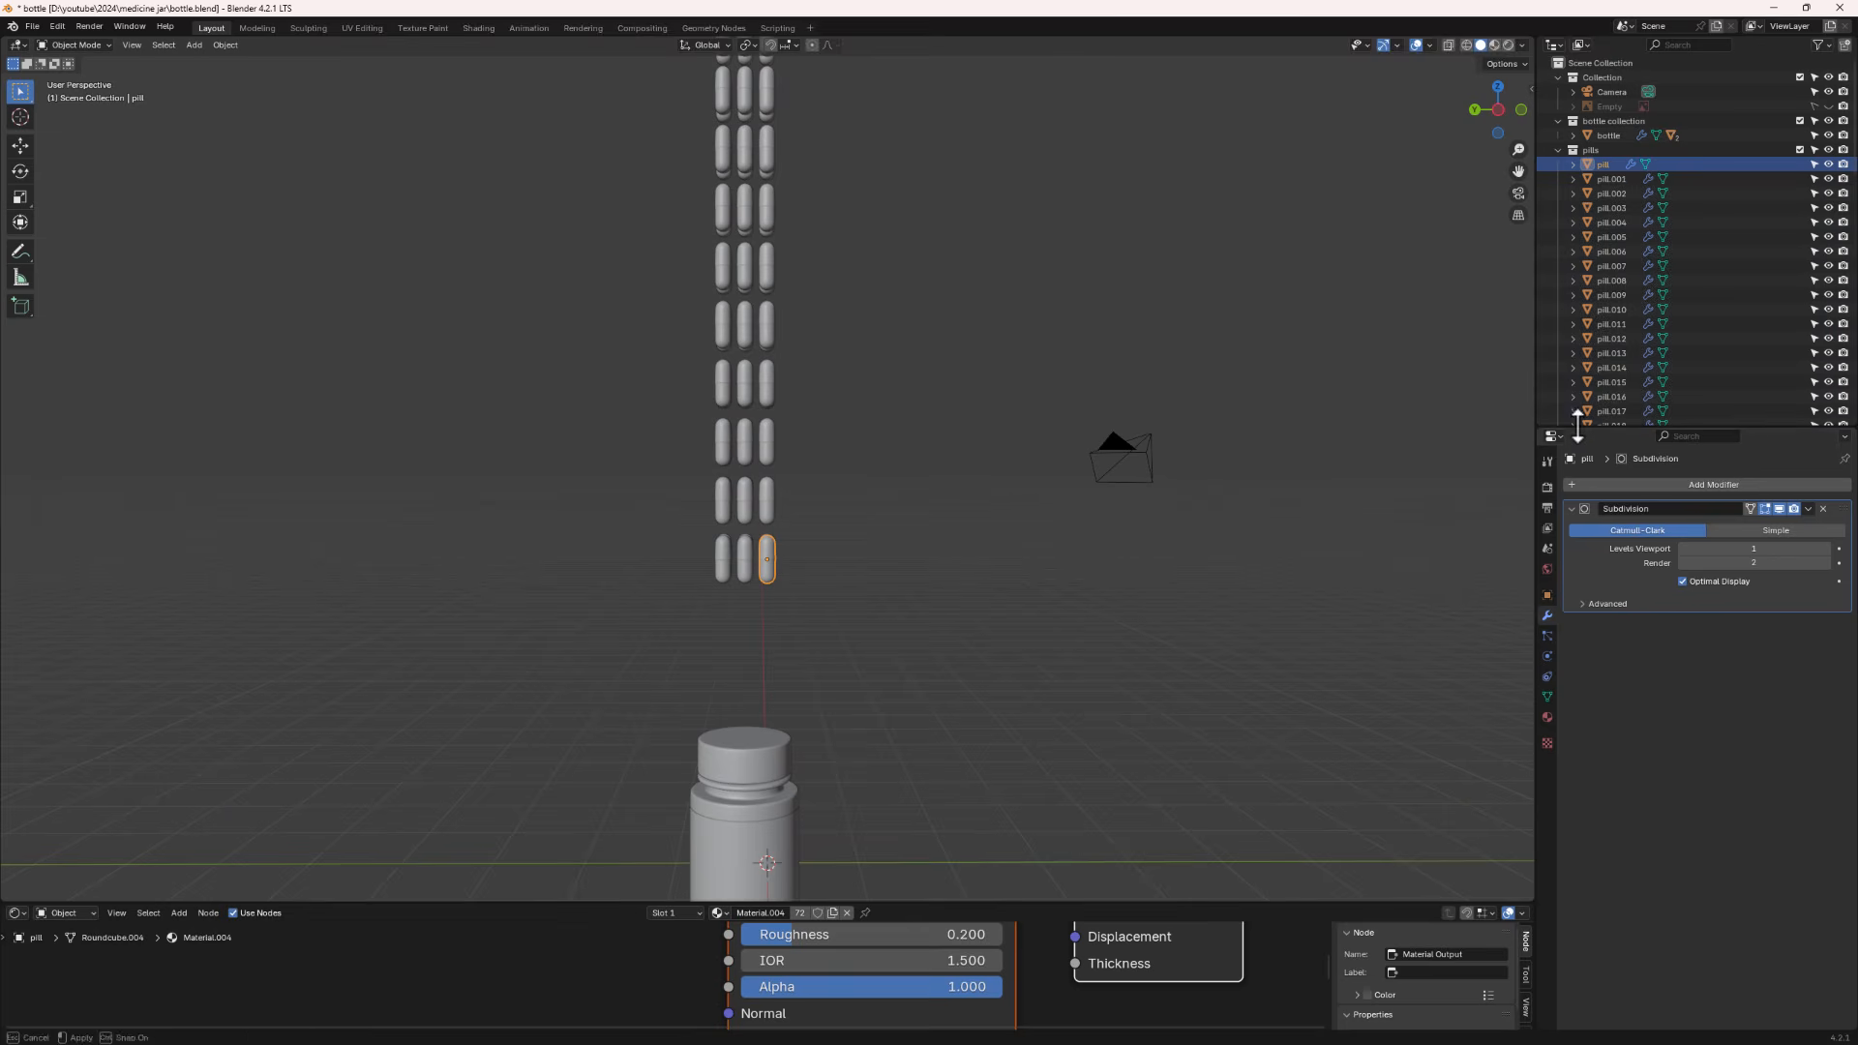
pyautogui.click(1548, 656)
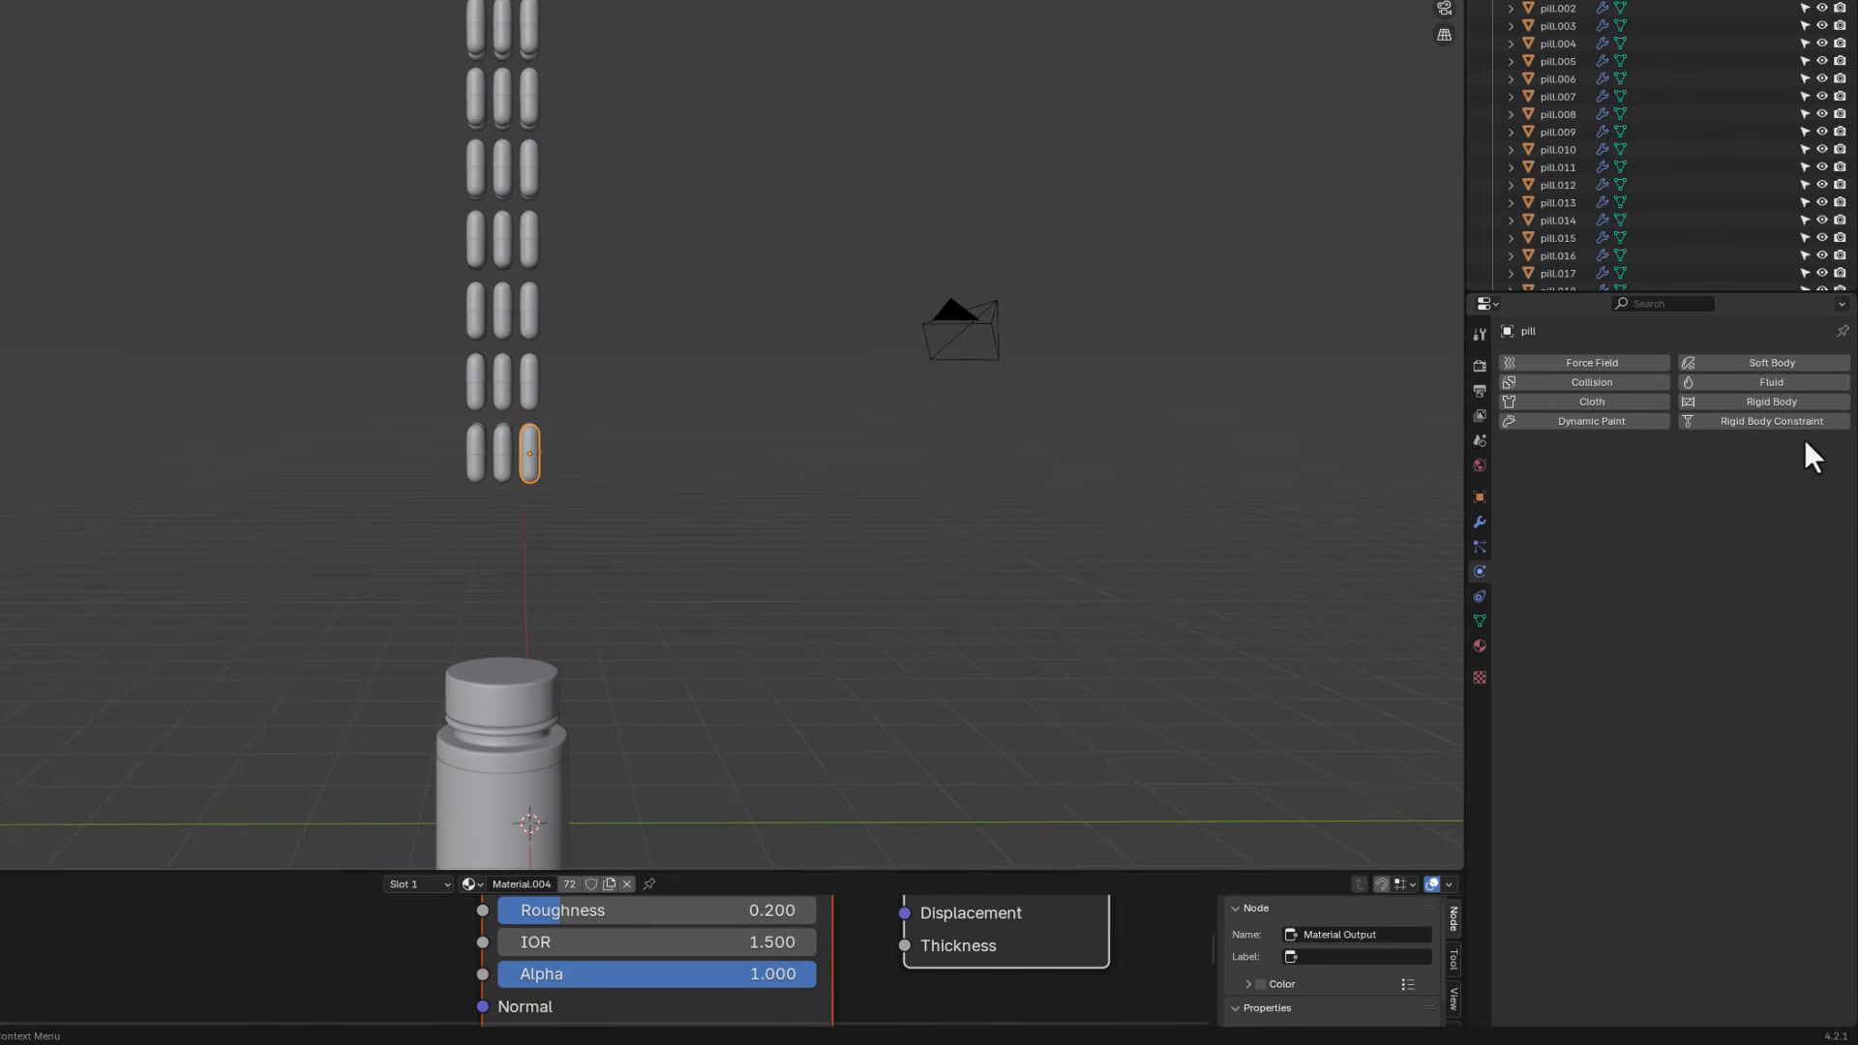
pyautogui.click(1780, 403)
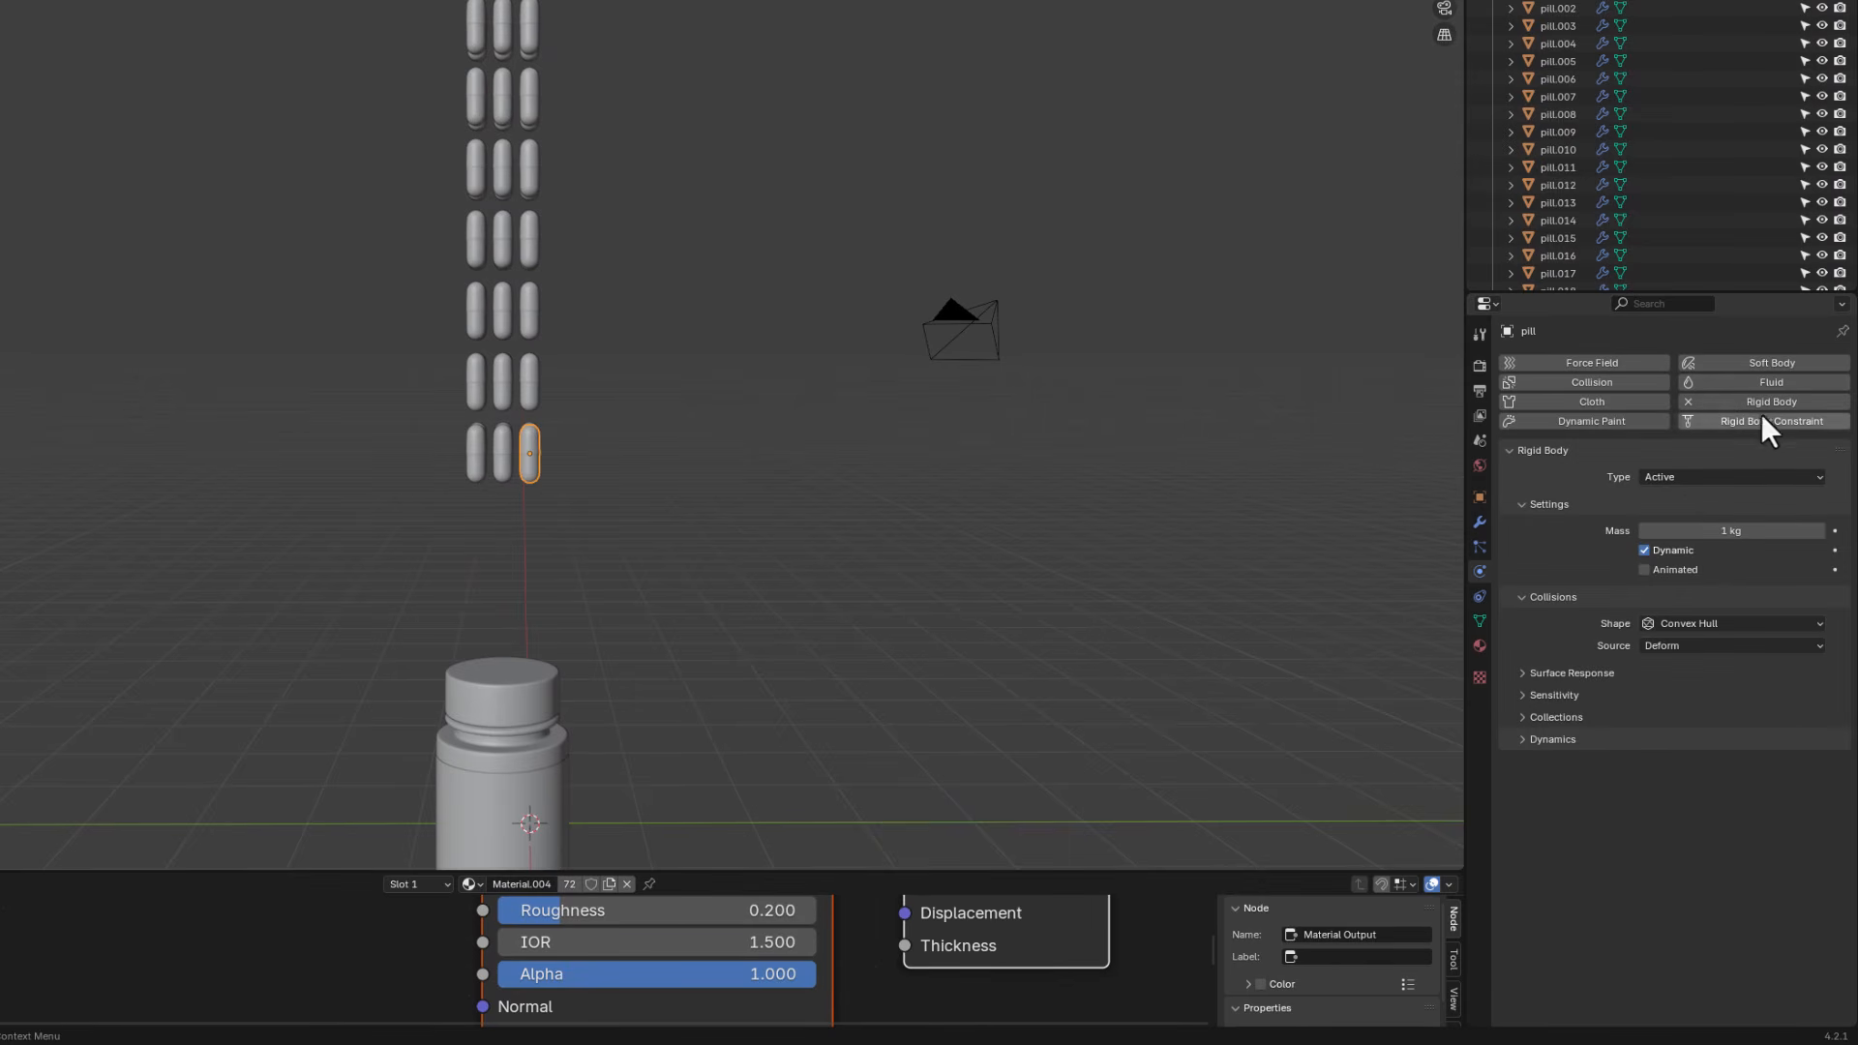
# - Set the pill's rigid body collision shape to Capsule
pyautogui.click(1680, 620)
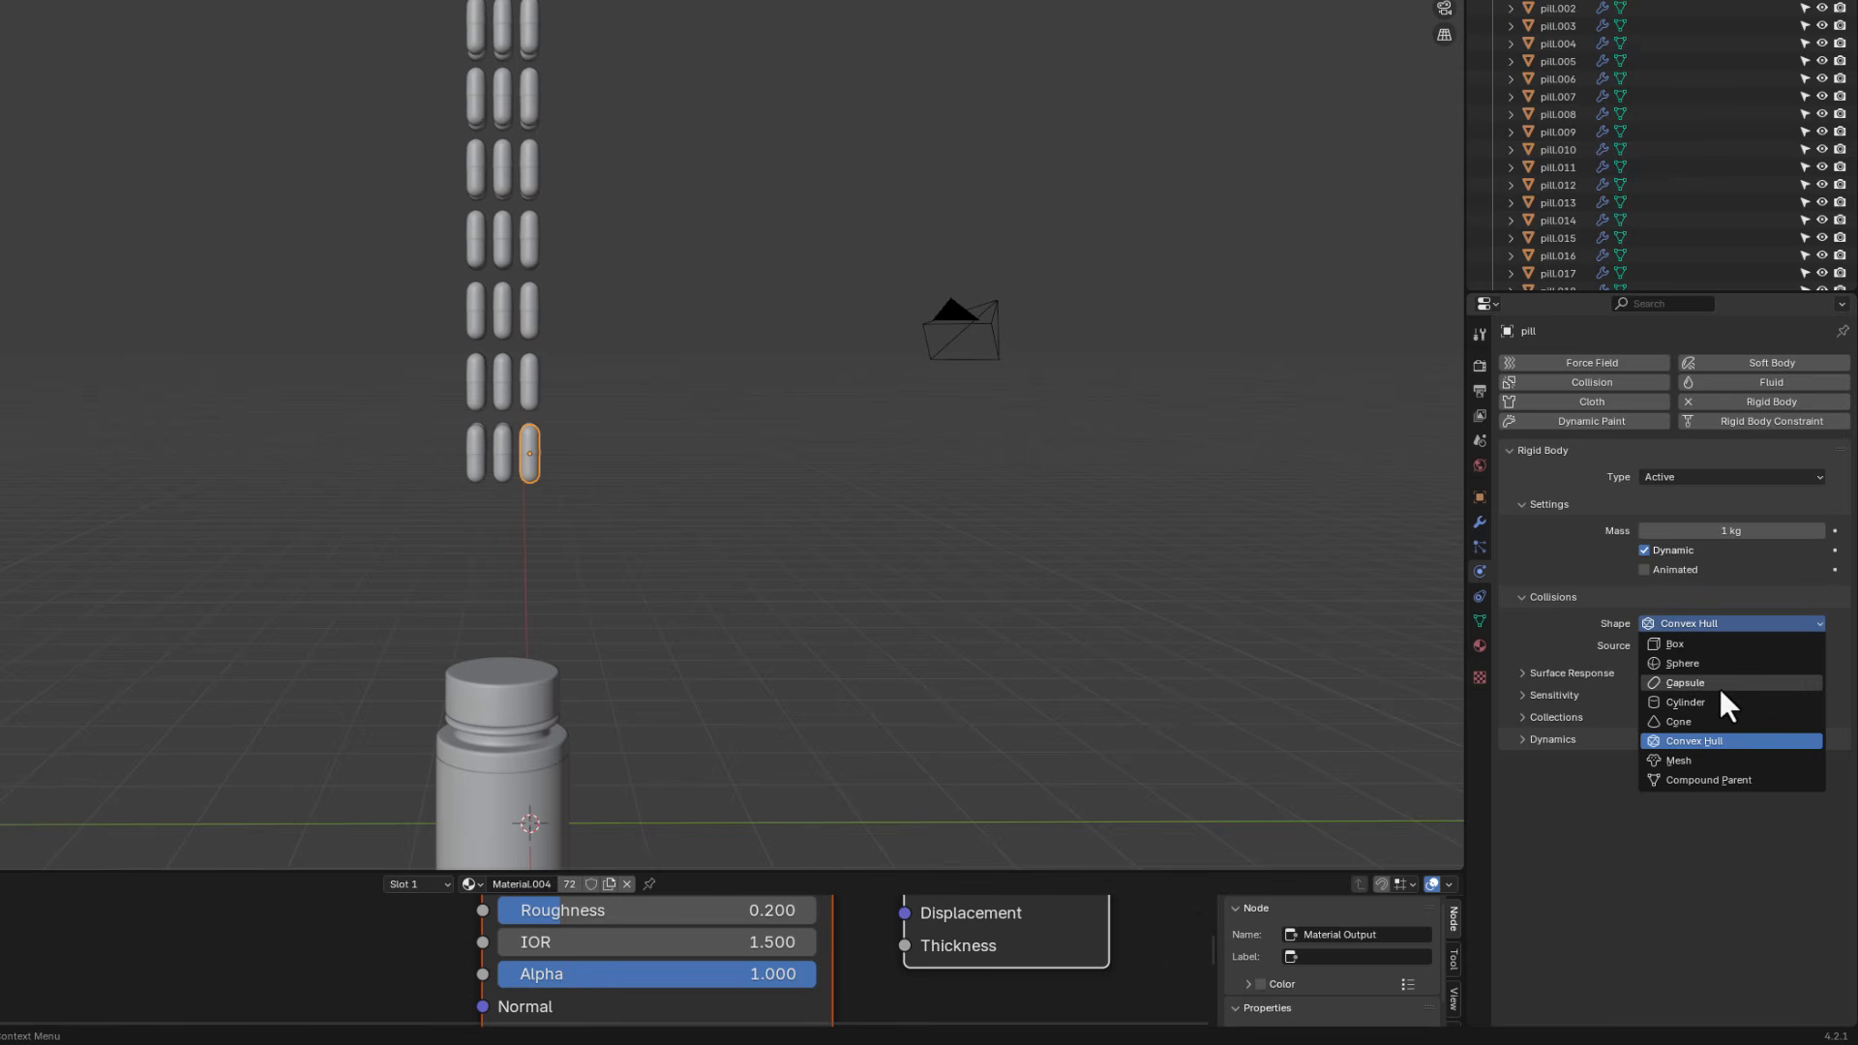
pyautogui.scroll(2, 565, 485)
pyautogui.scroll(2, 565, 485)
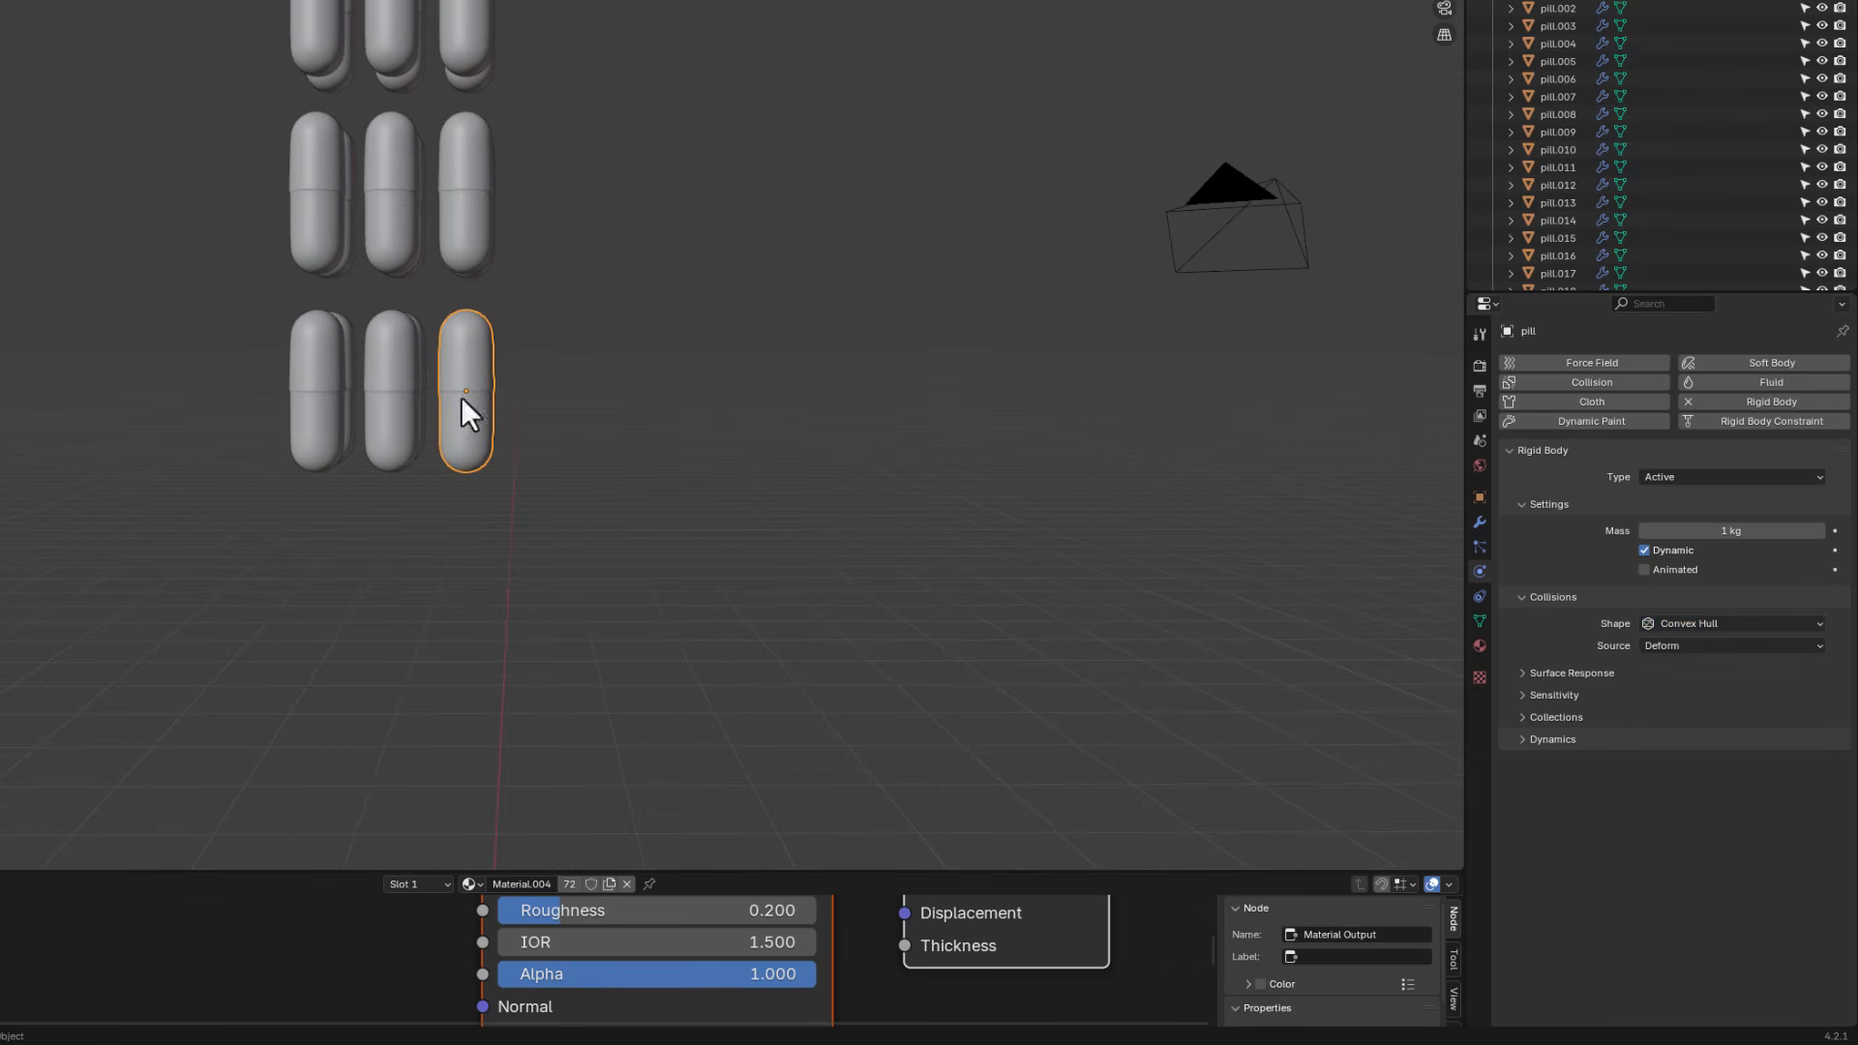
pyautogui.click(1715, 622)
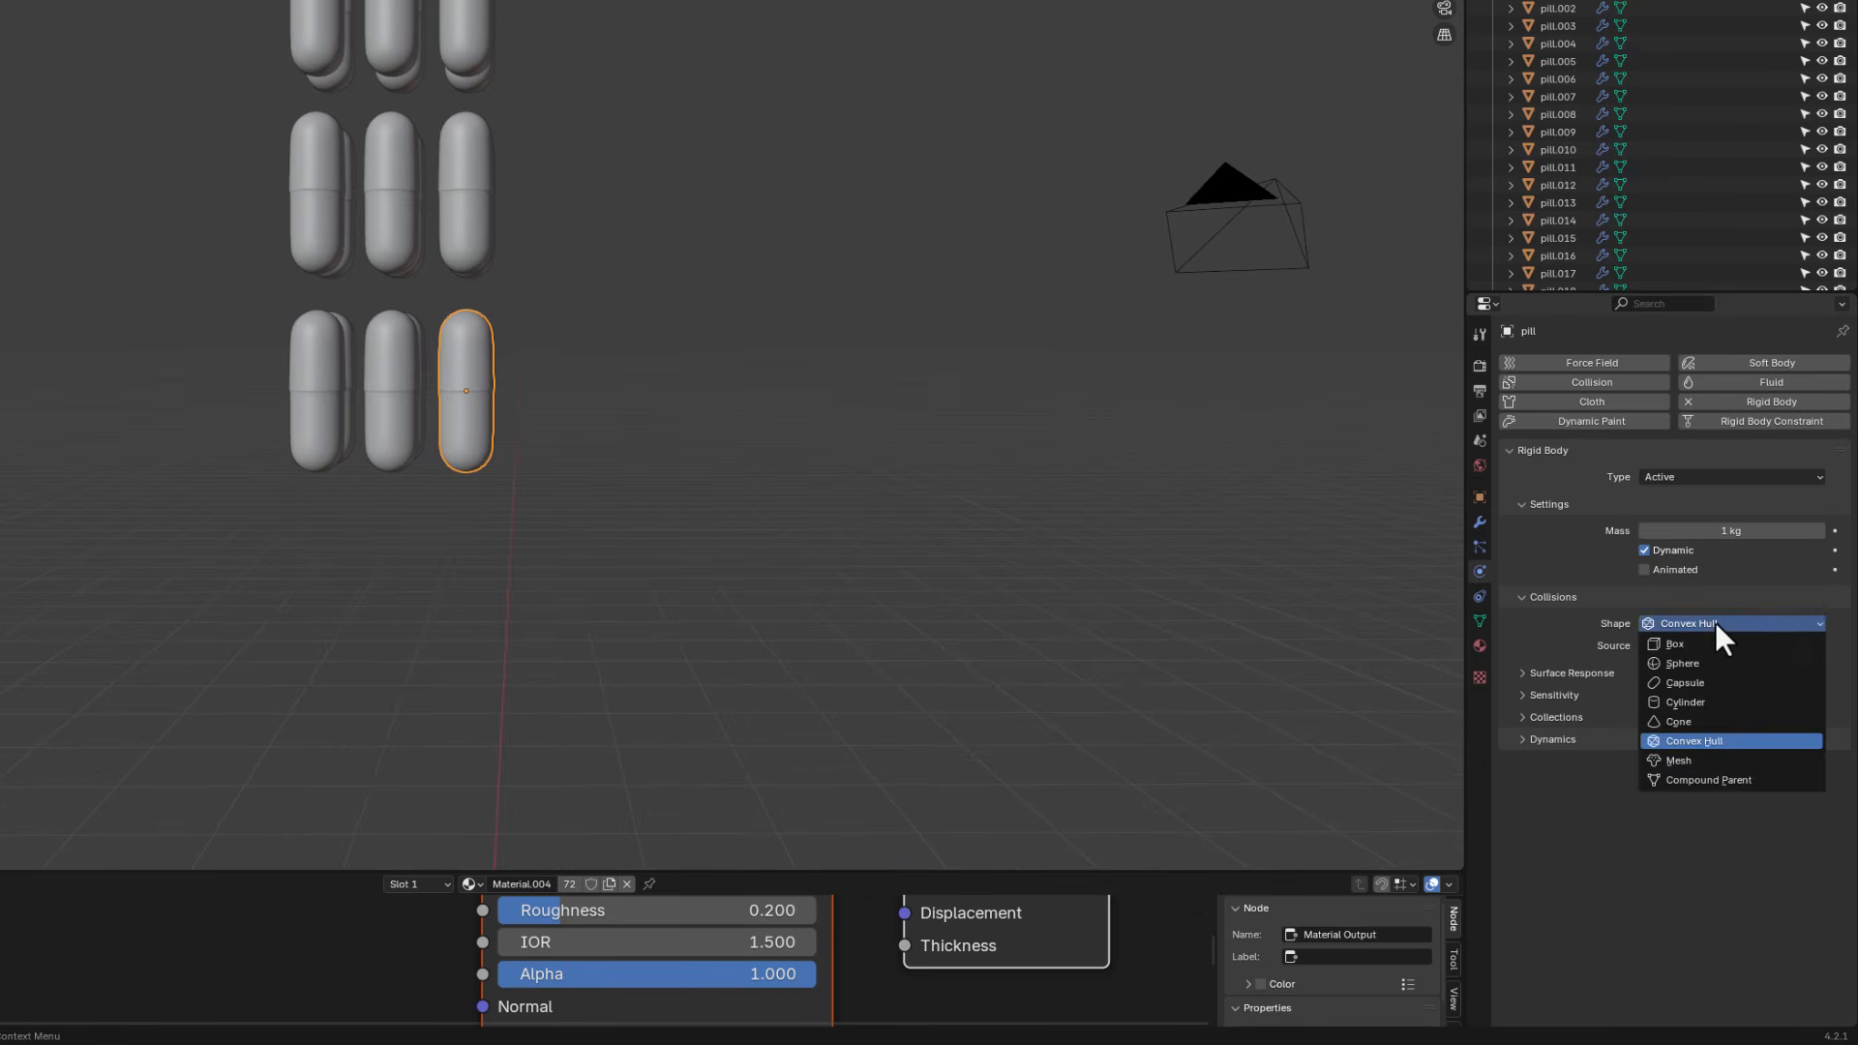
pyautogui.click(1705, 683)
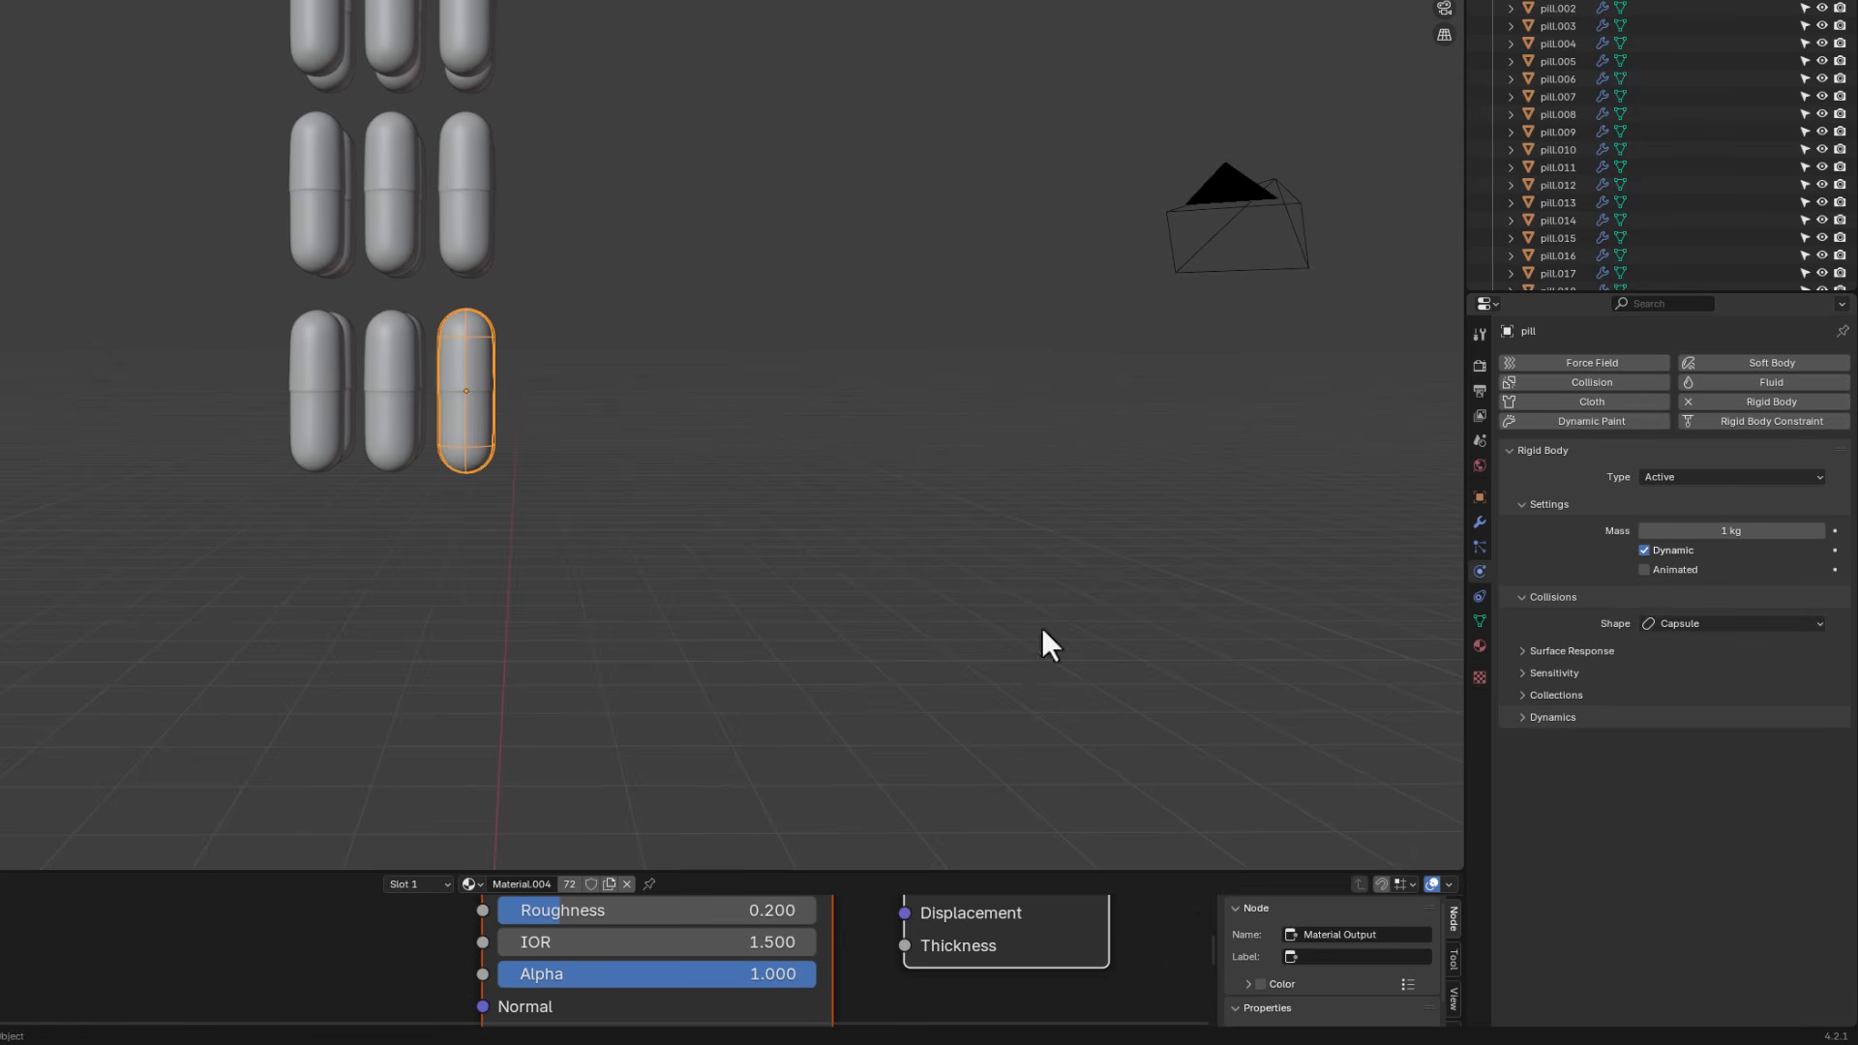
# - Switch the bottom shader editor area to the Timeline
pyautogui.scroll(2, 487, 389)
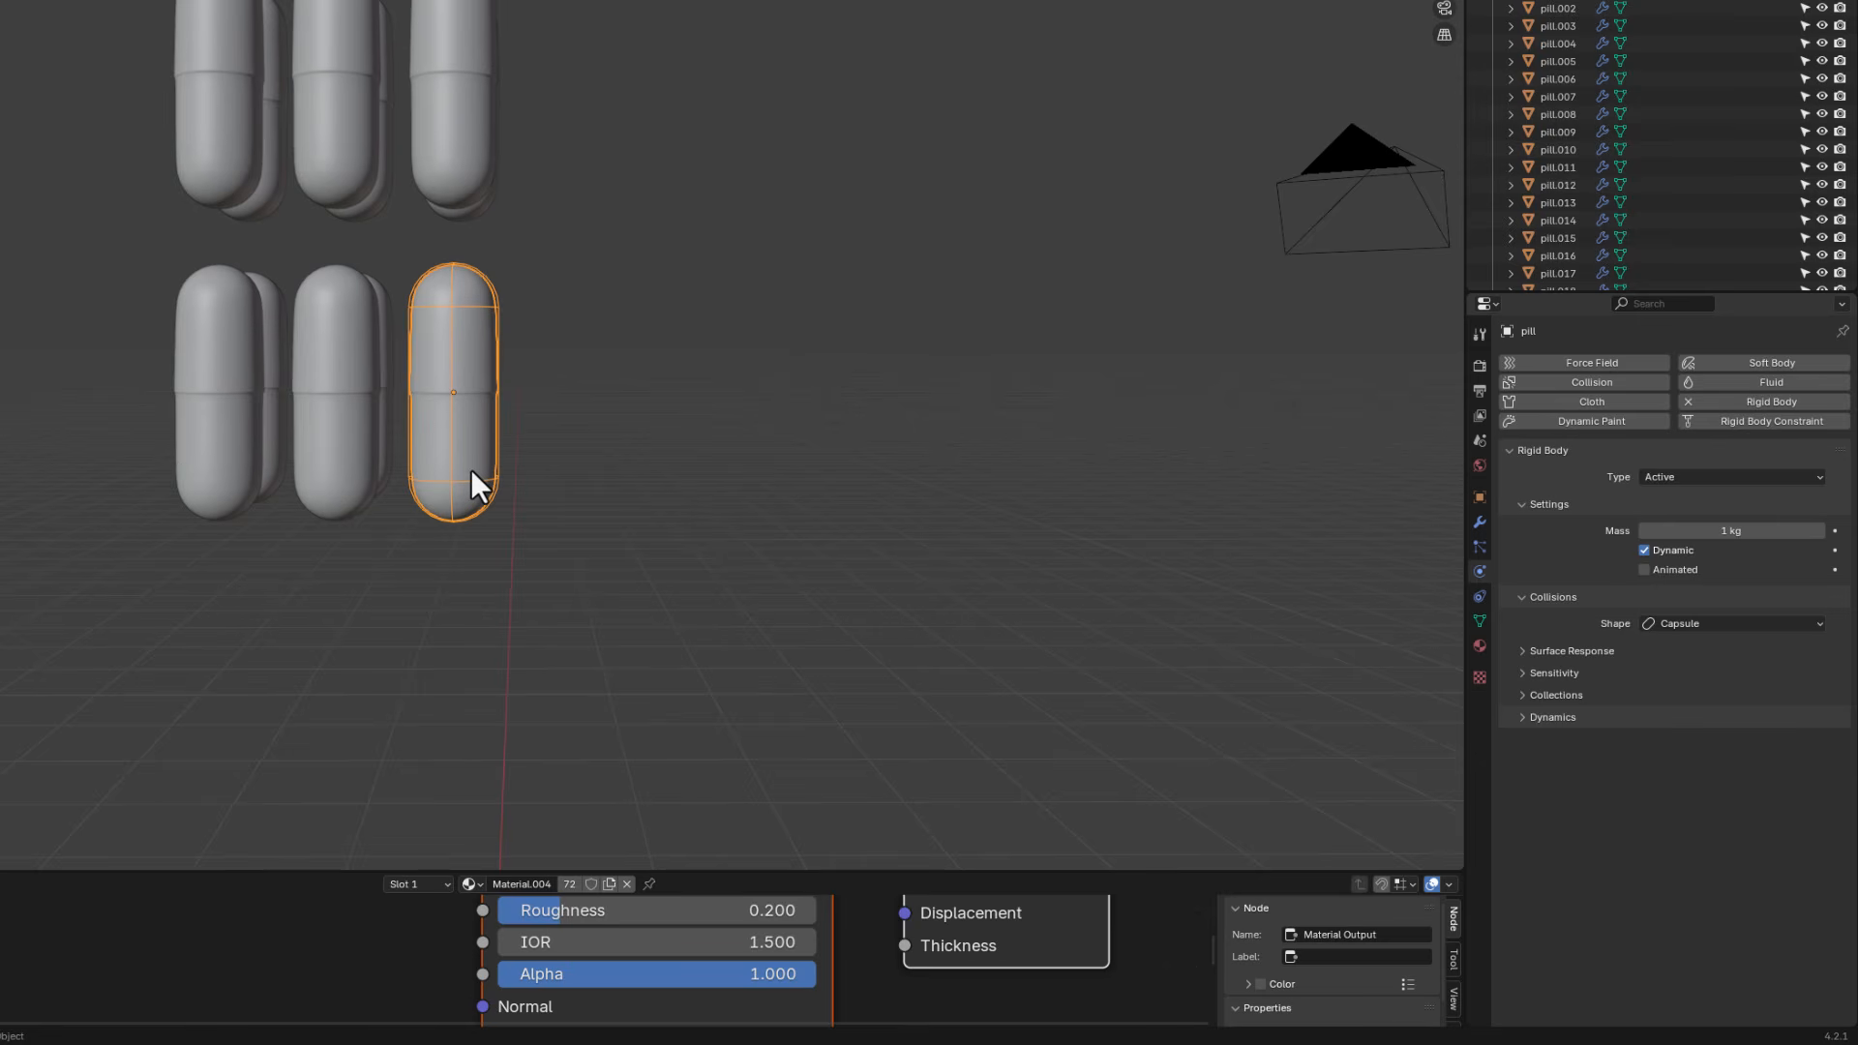
pyautogui.moveTo(467, 402); pyautogui.dragTo(416, 374, button='middle')
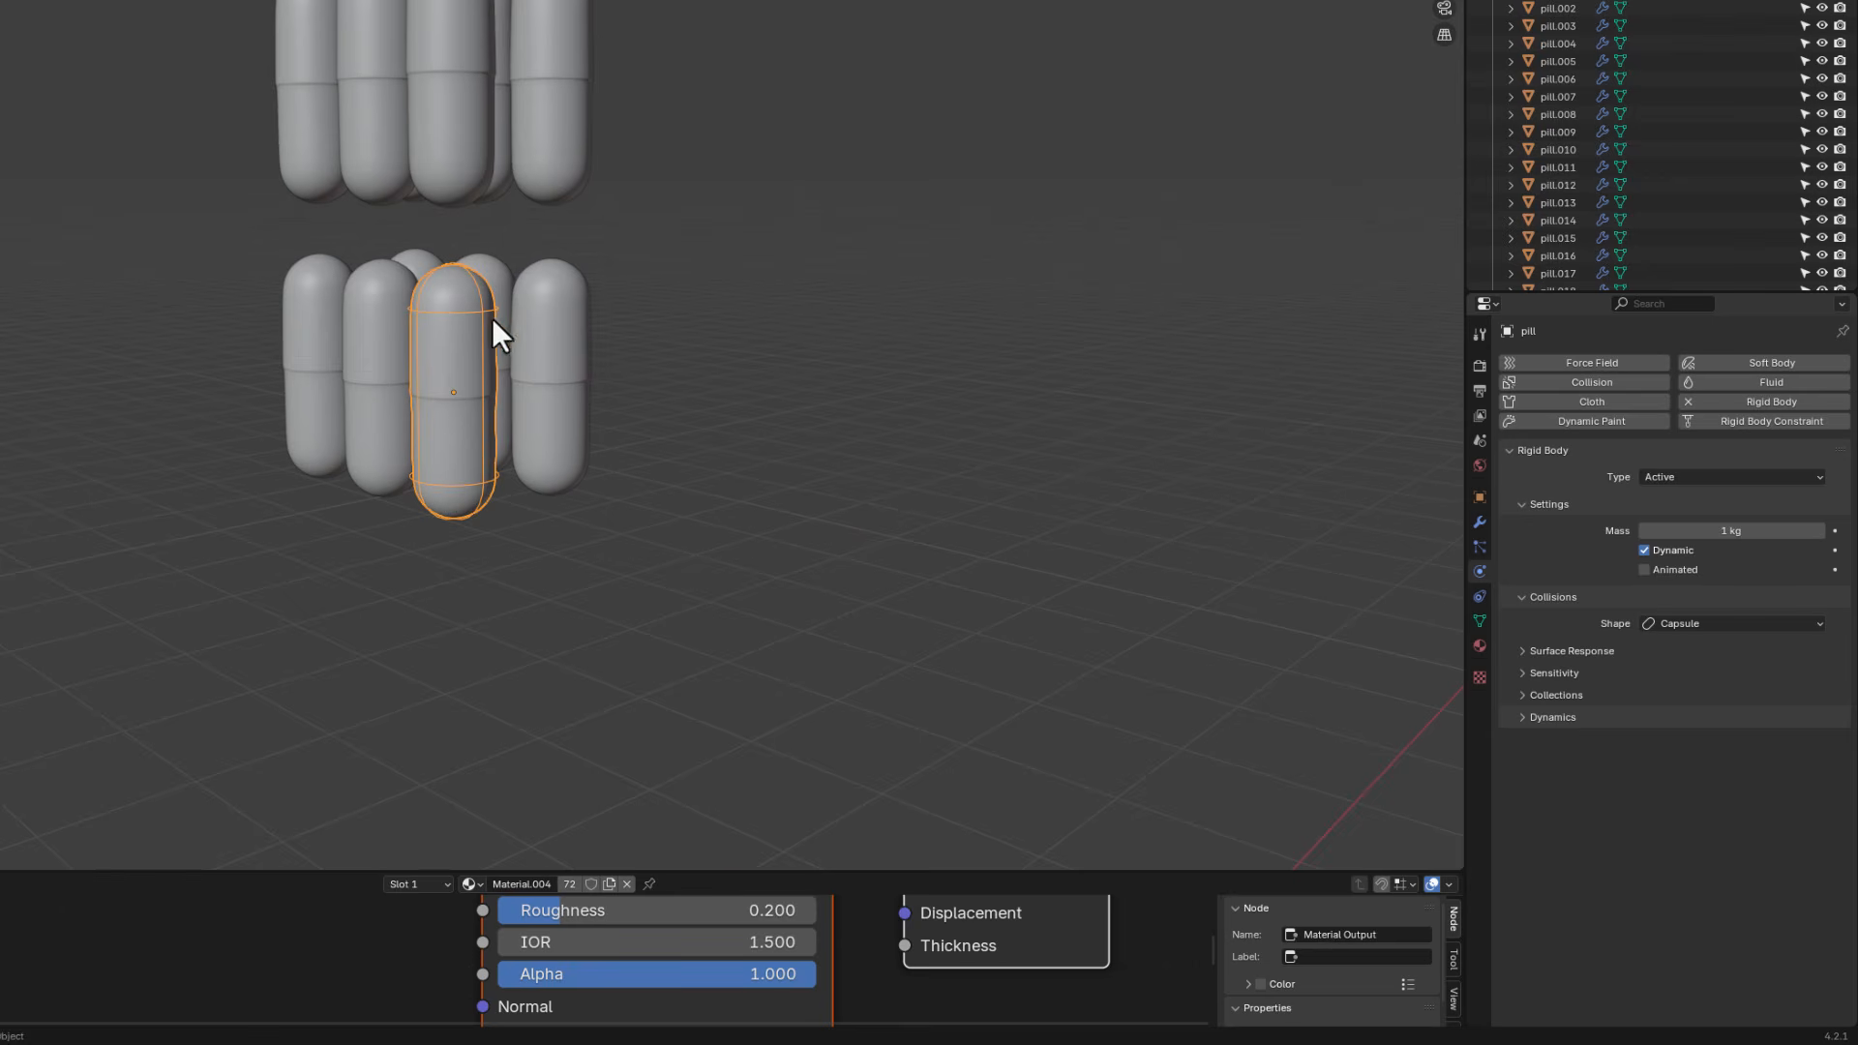
pyautogui.scroll(-6, 438, 408)
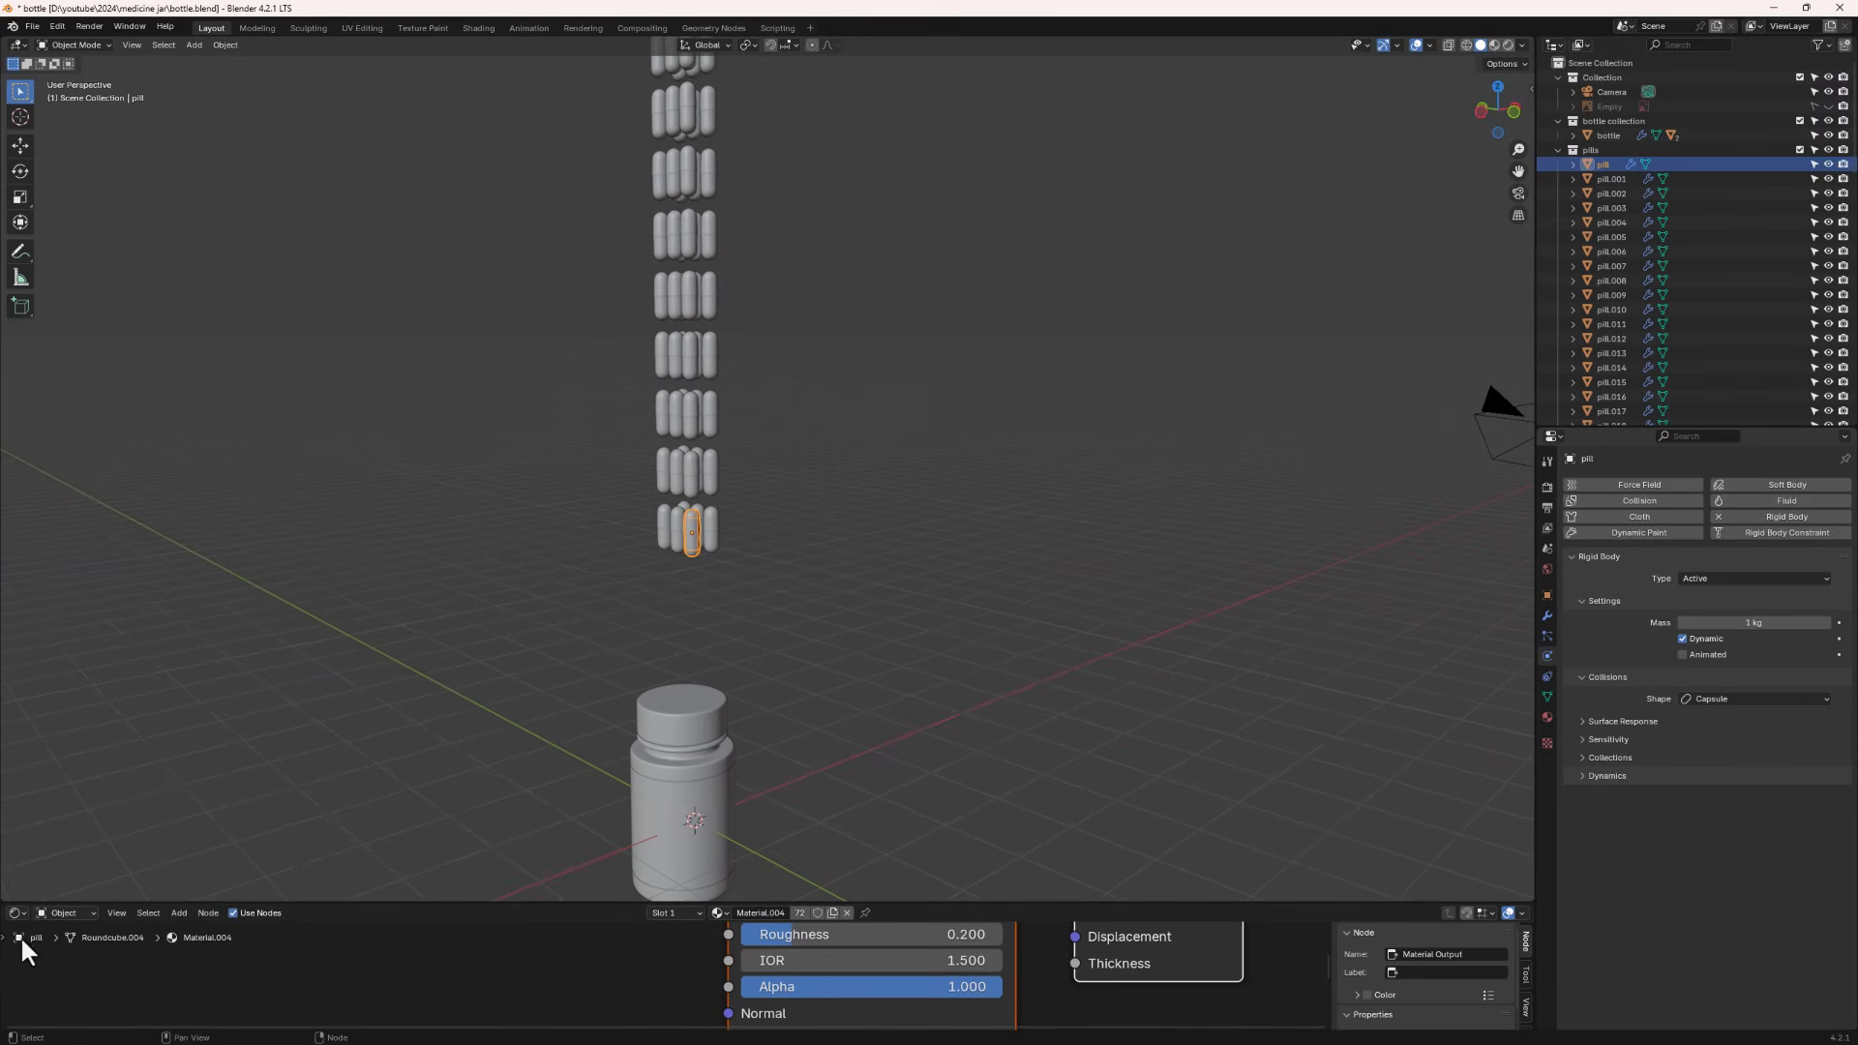
pyautogui.click(17, 913)
pyautogui.click(117, 913)
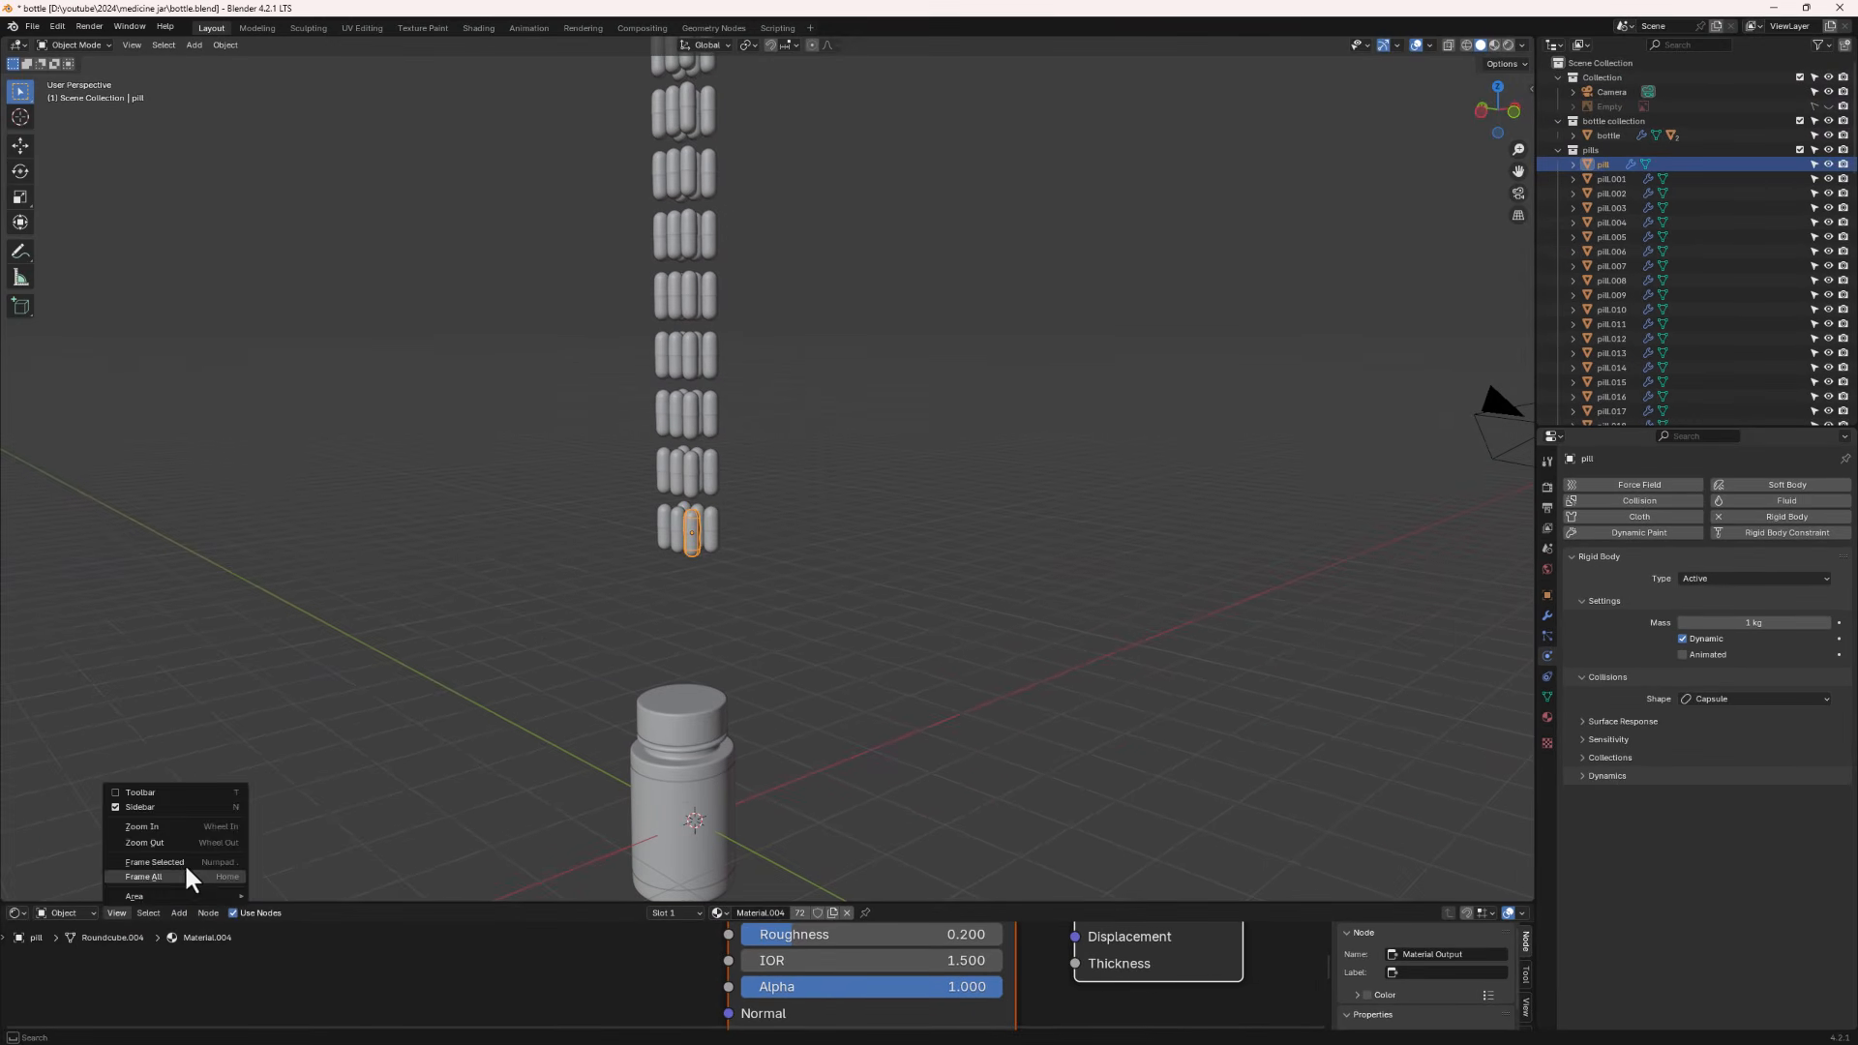
pyautogui.click(17, 913)
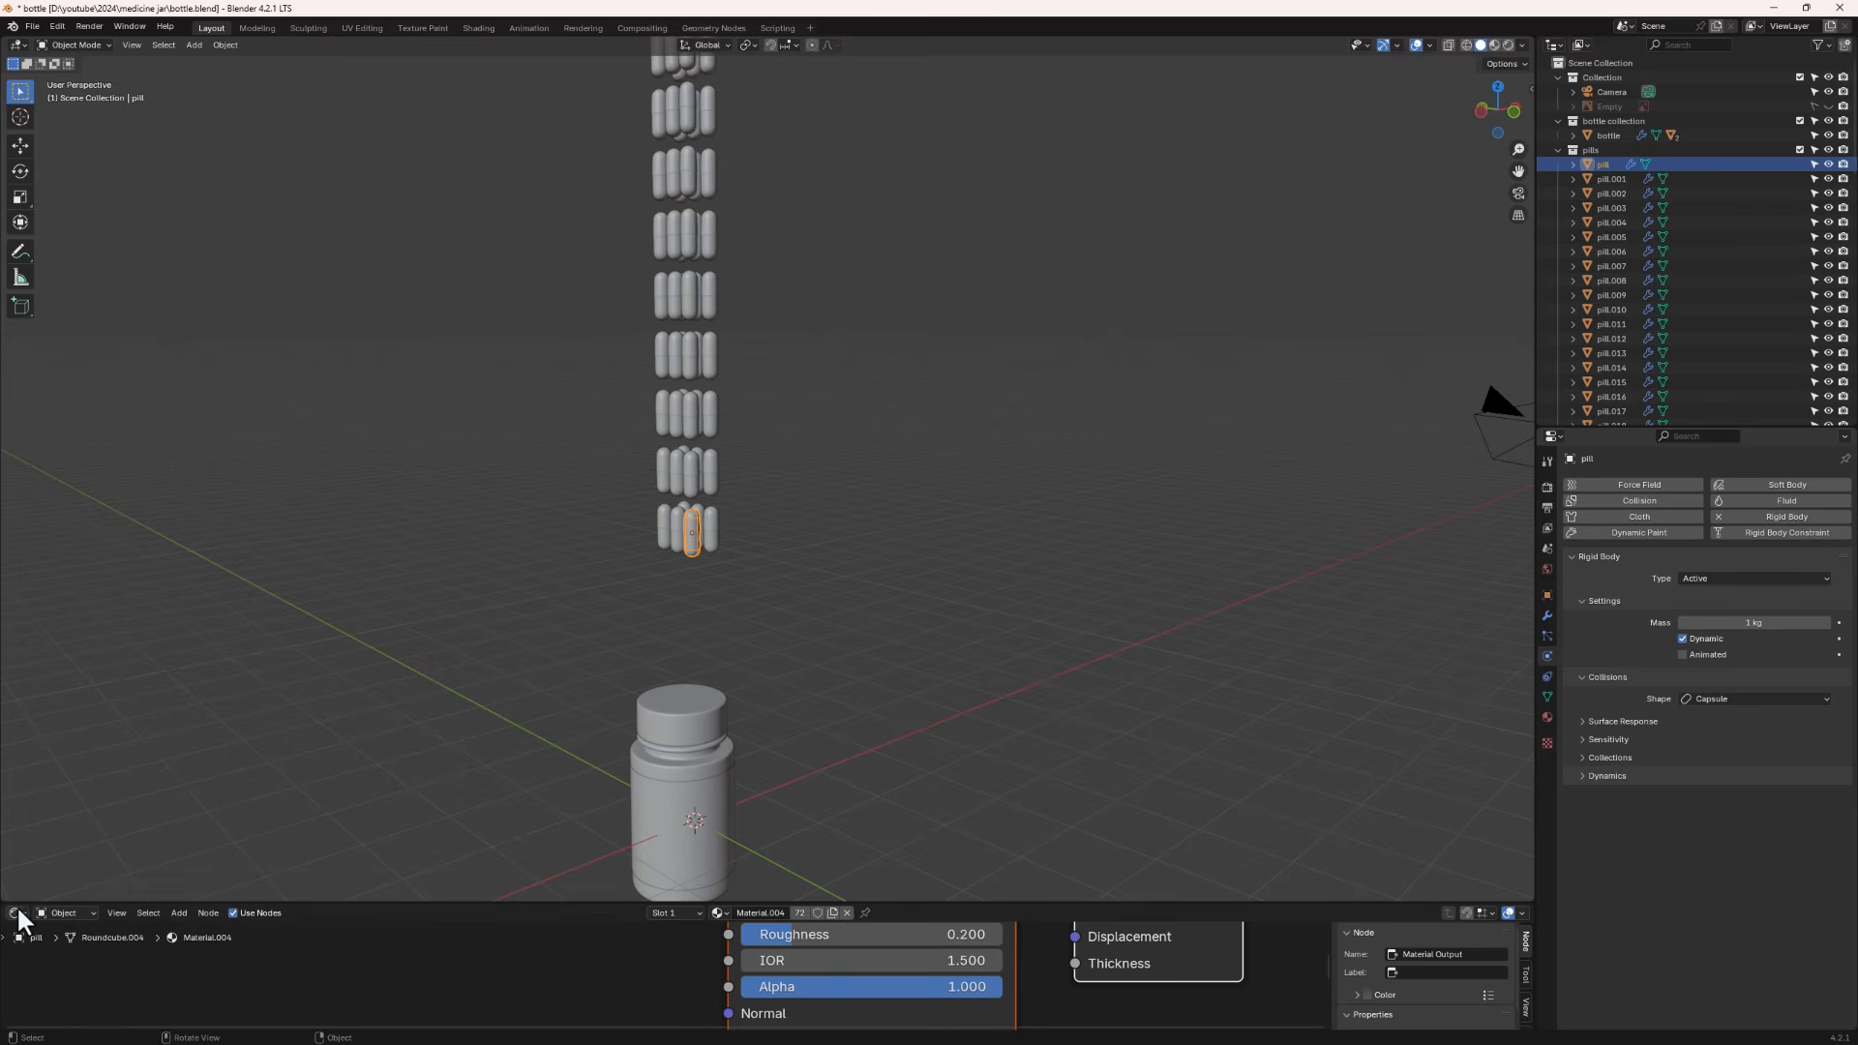
pyautogui.click(19, 912)
pyautogui.click(212, 782)
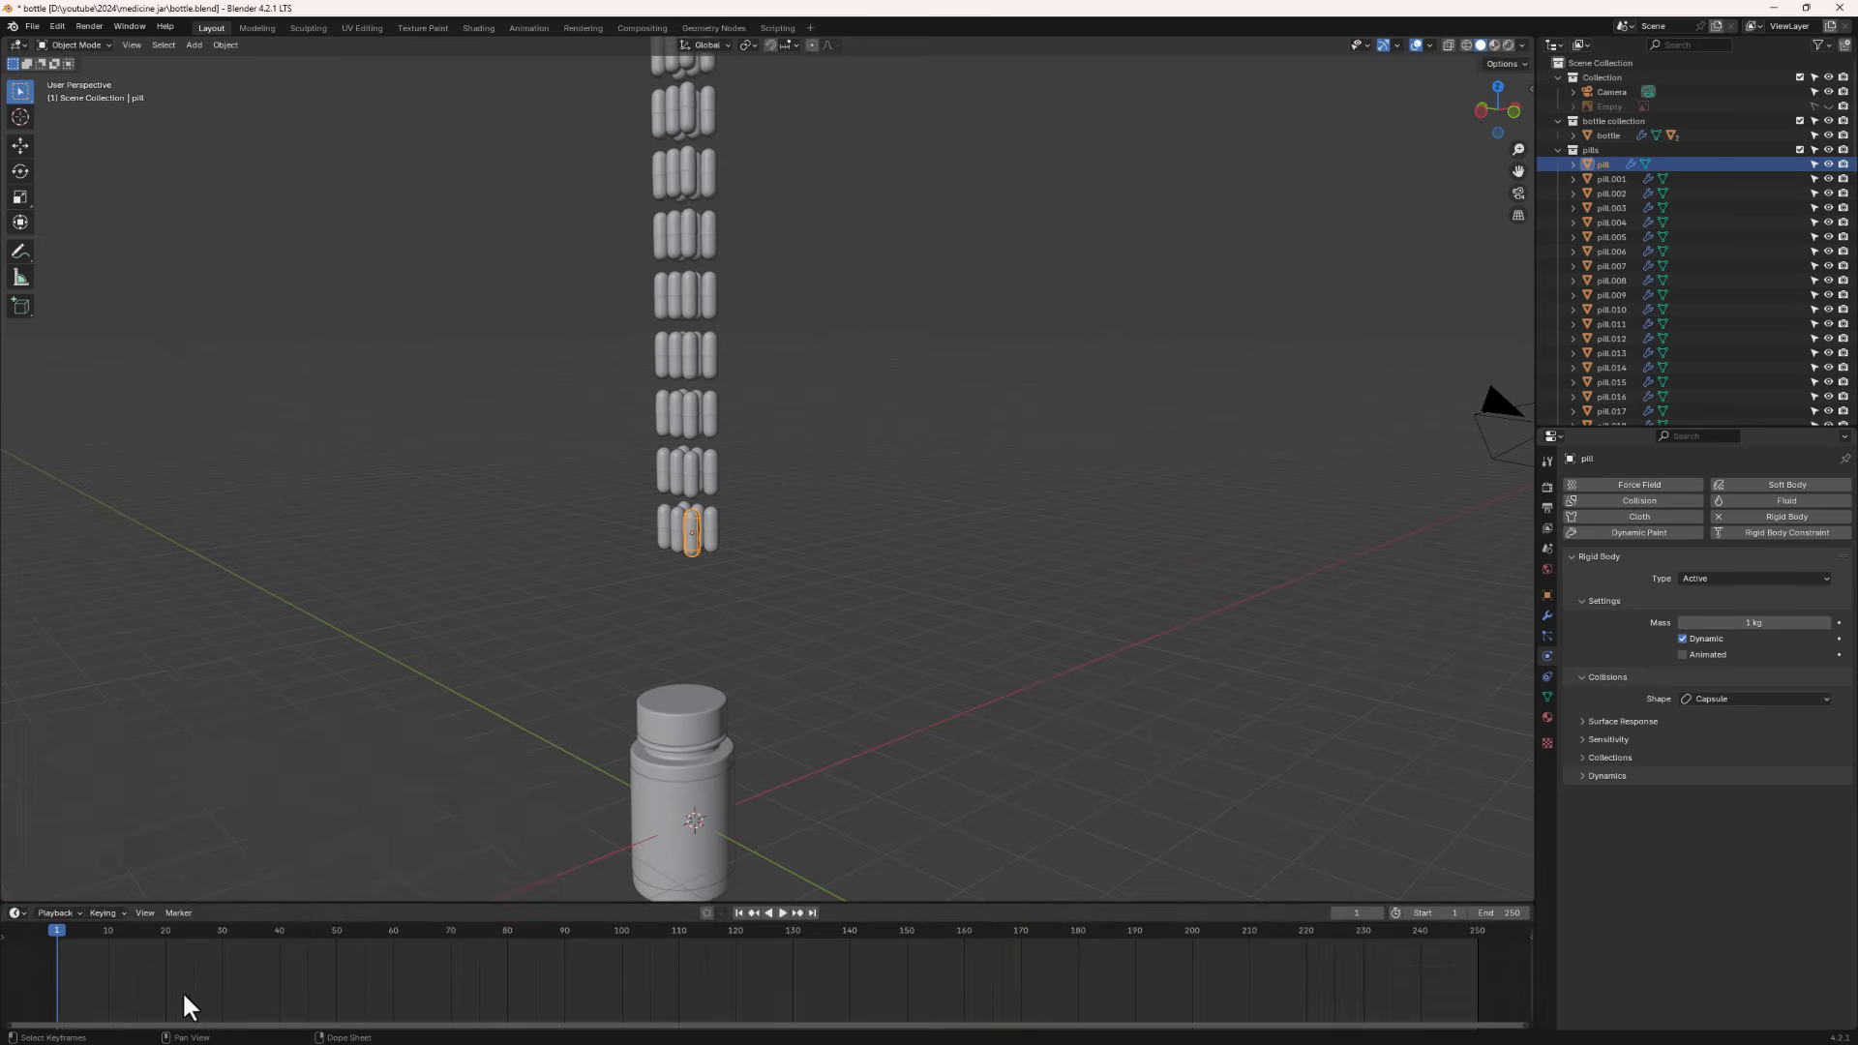
# - Play the animation to test the pill's fall, then return the playhead to frame 0
pyautogui.press('space')
pyautogui.press('space')
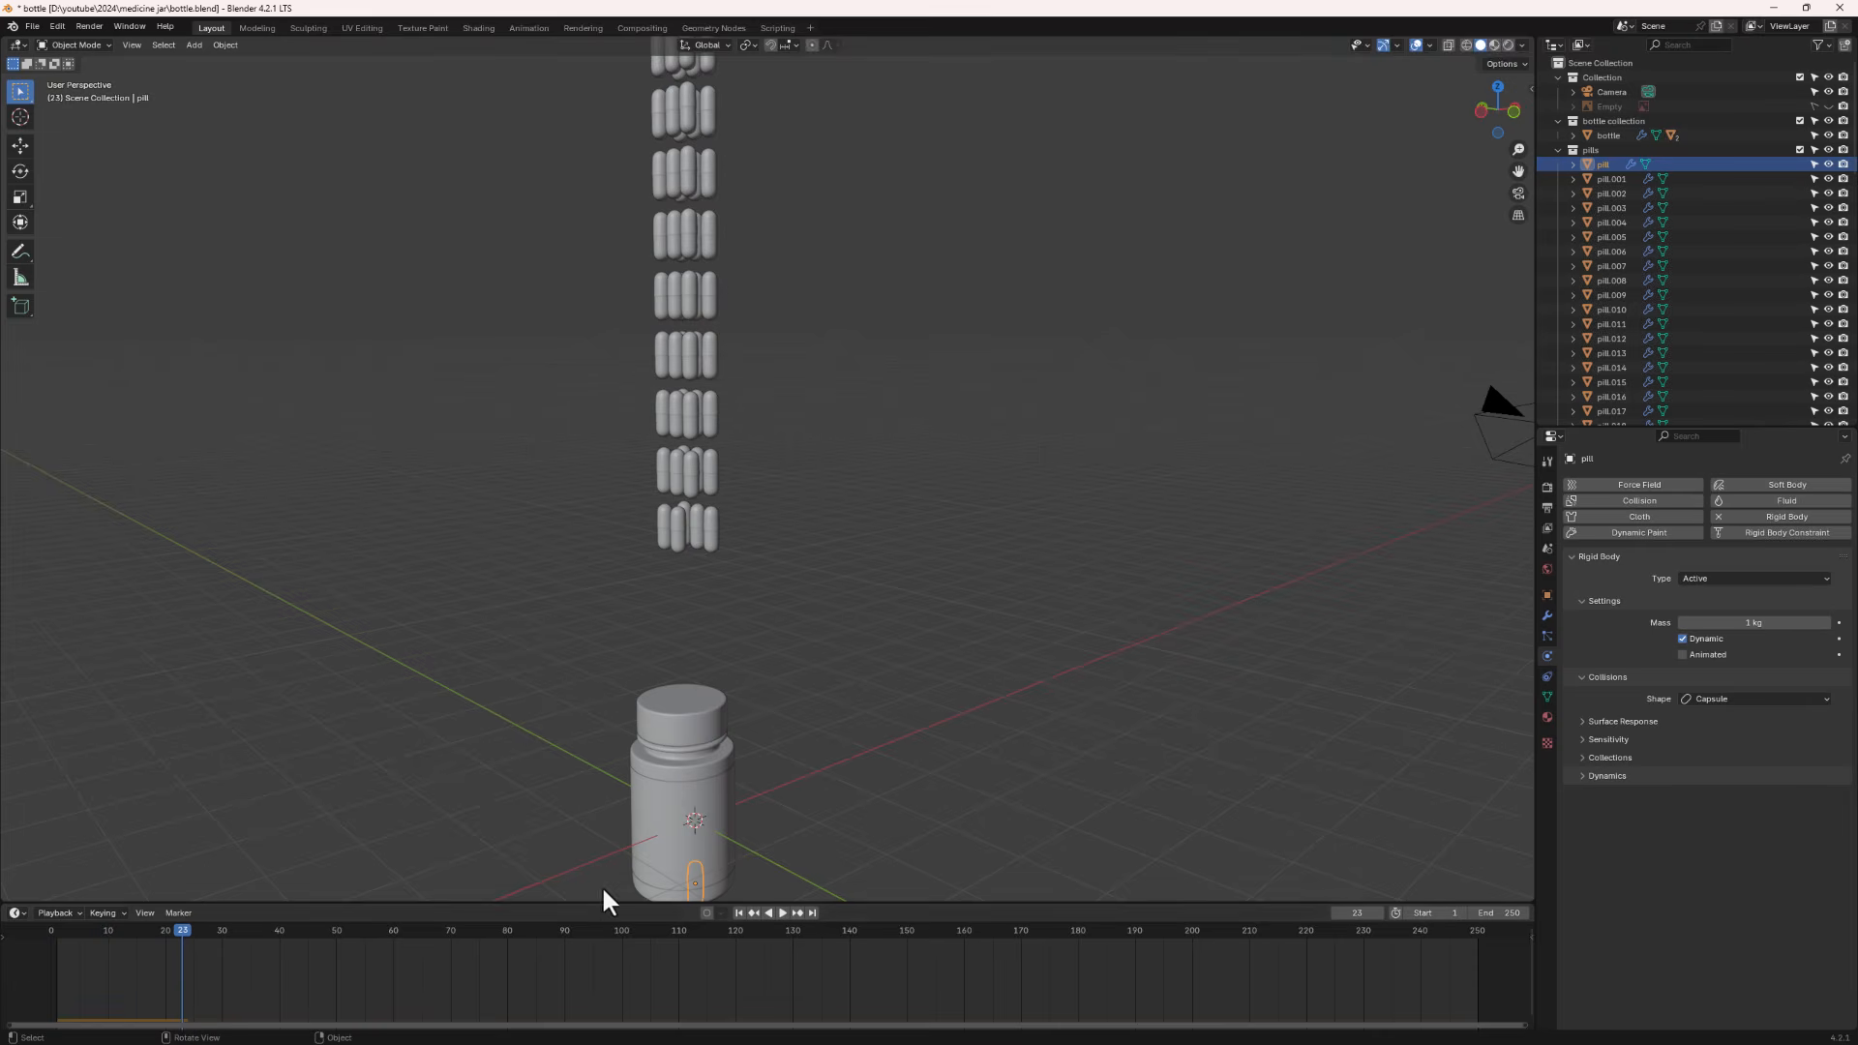
pyautogui.scroll(-3, 693, 797)
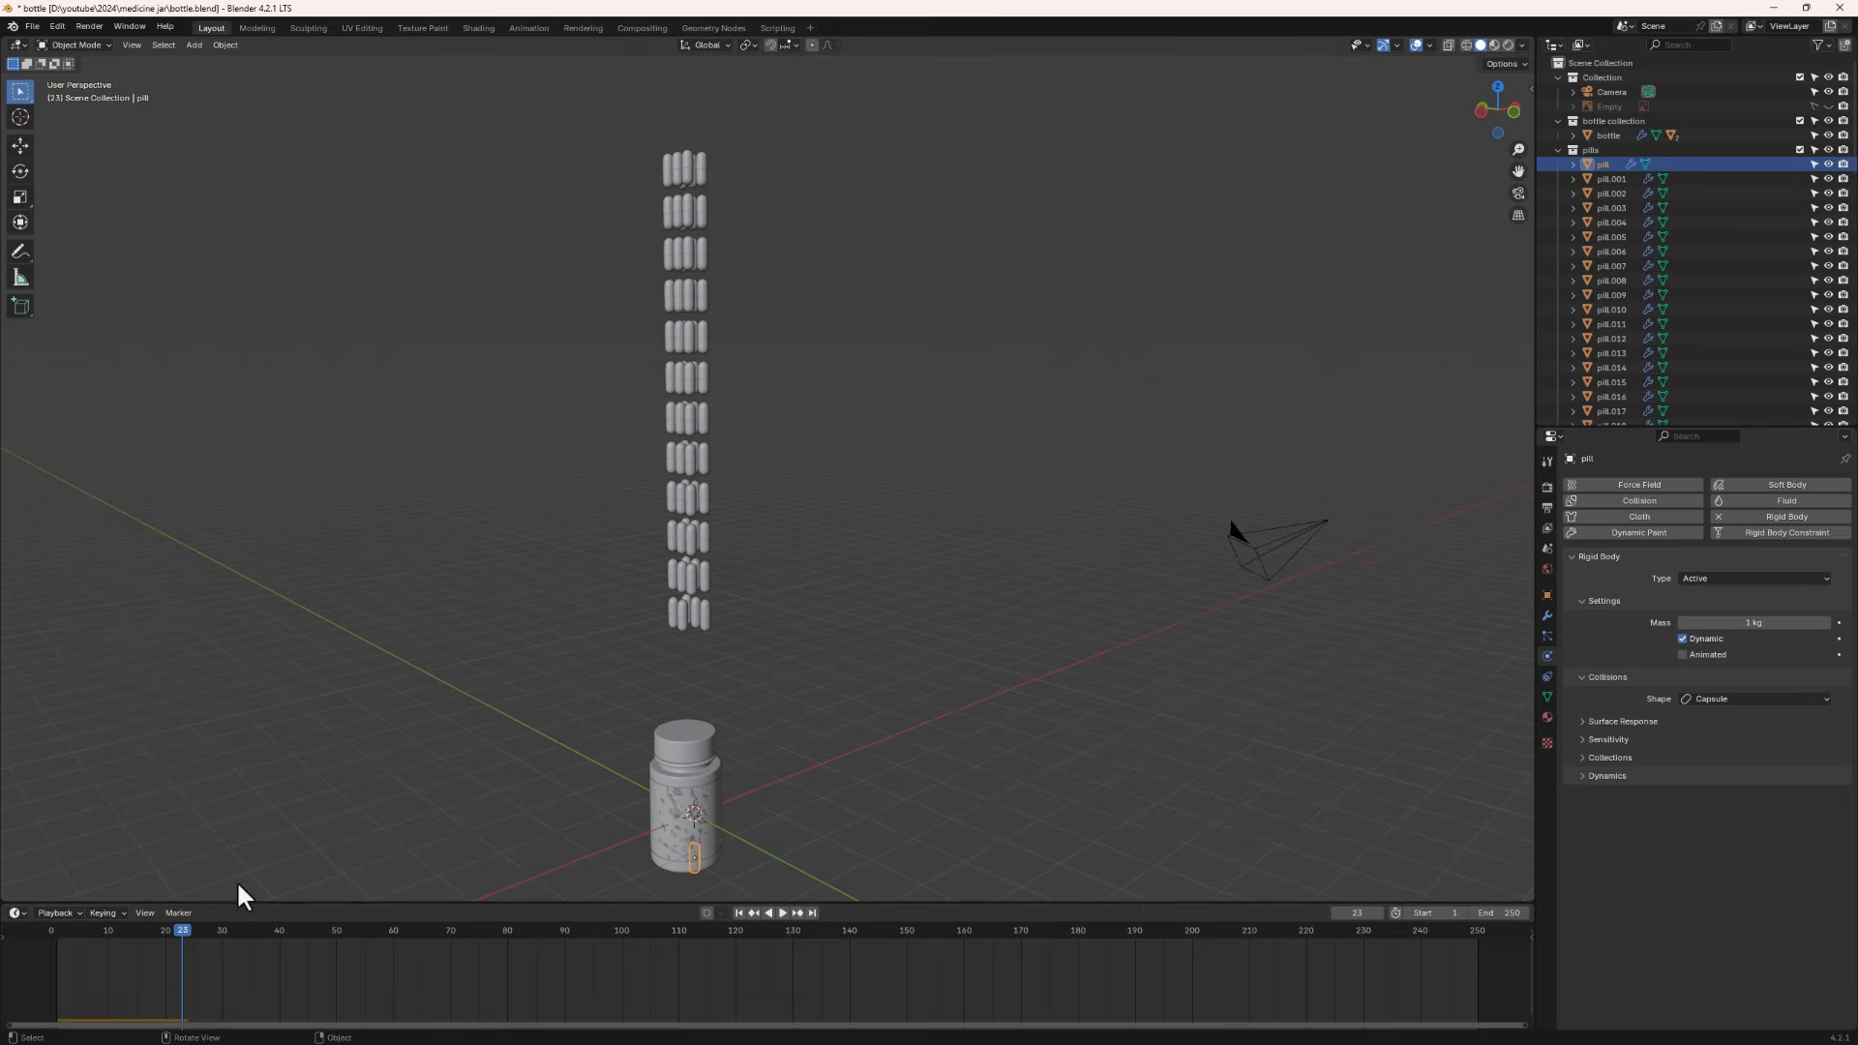
pyautogui.moveTo(177, 929); pyautogui.dragTo(9, 953)
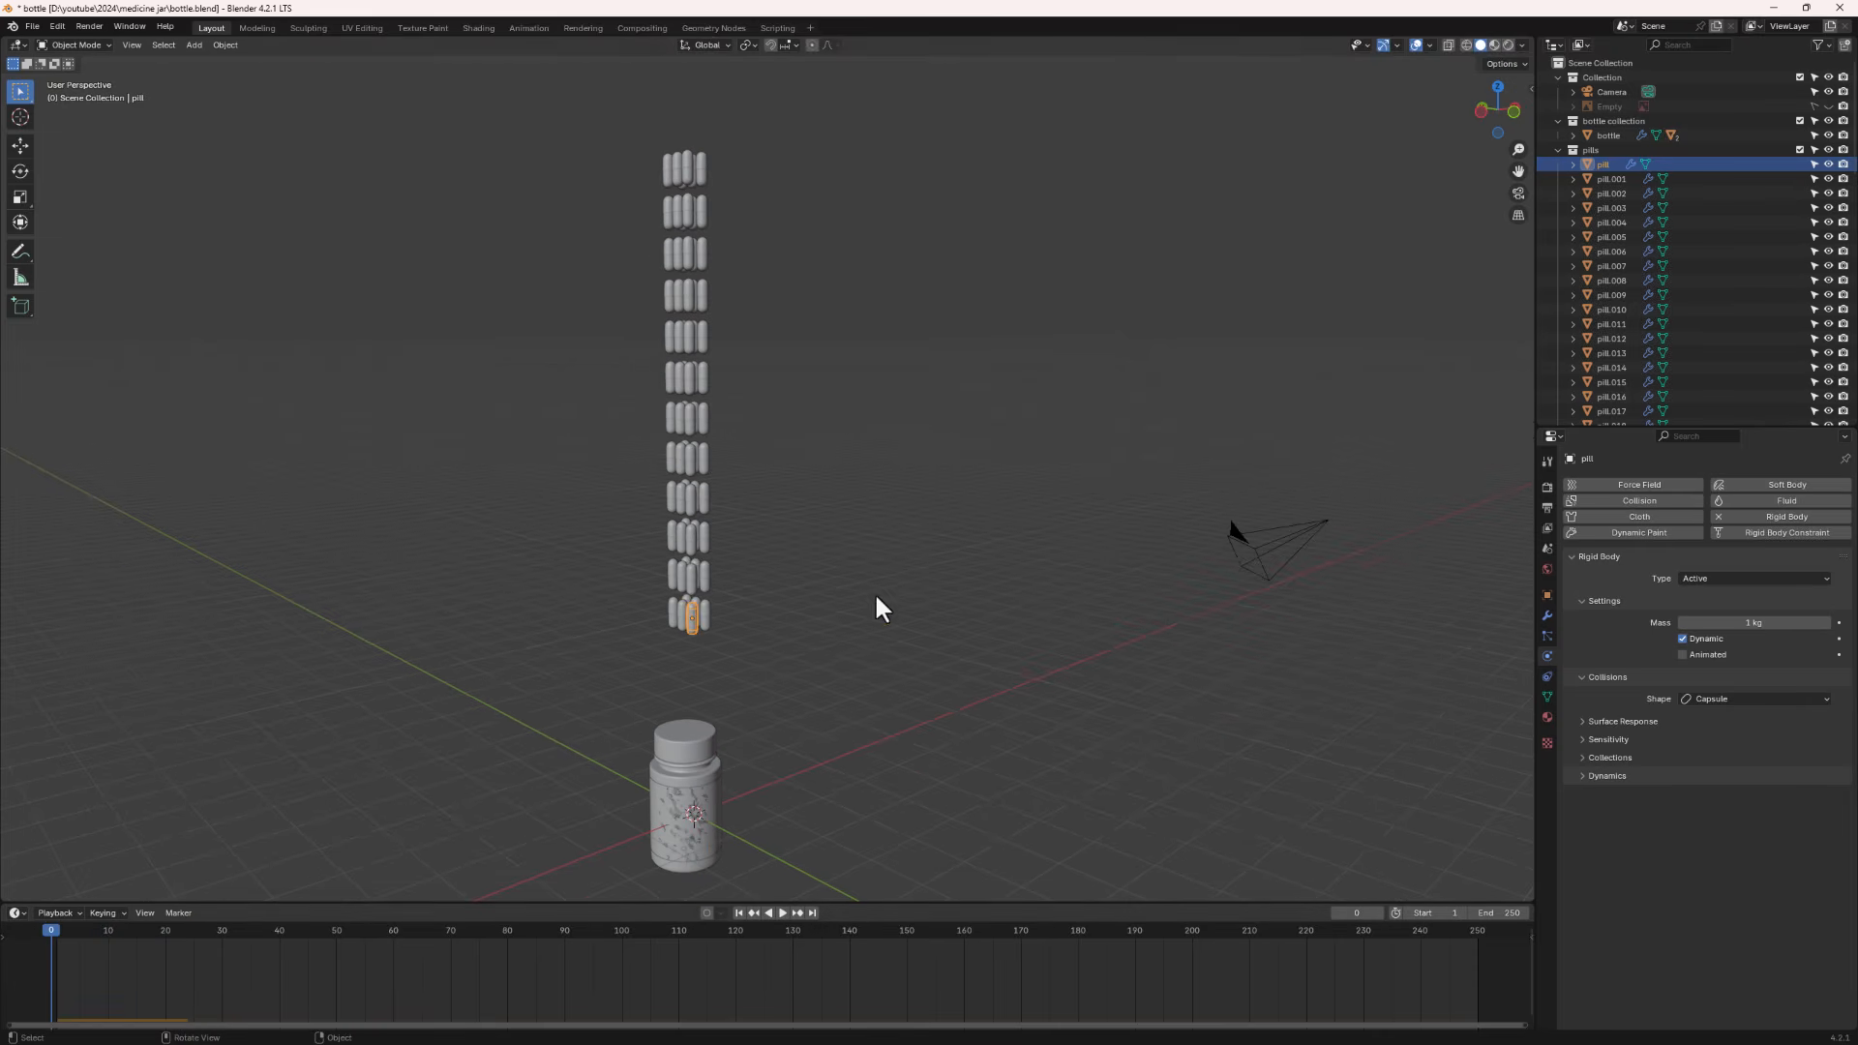
# - Select all the pills and copy the active pill's rigid body settings to the whole selection
pyautogui.moveTo(879, 607); pyautogui.dragTo(966, 651, button='middle')
pyautogui.moveTo(713, 635); pyautogui.dragTo(676, 552, button='middle')
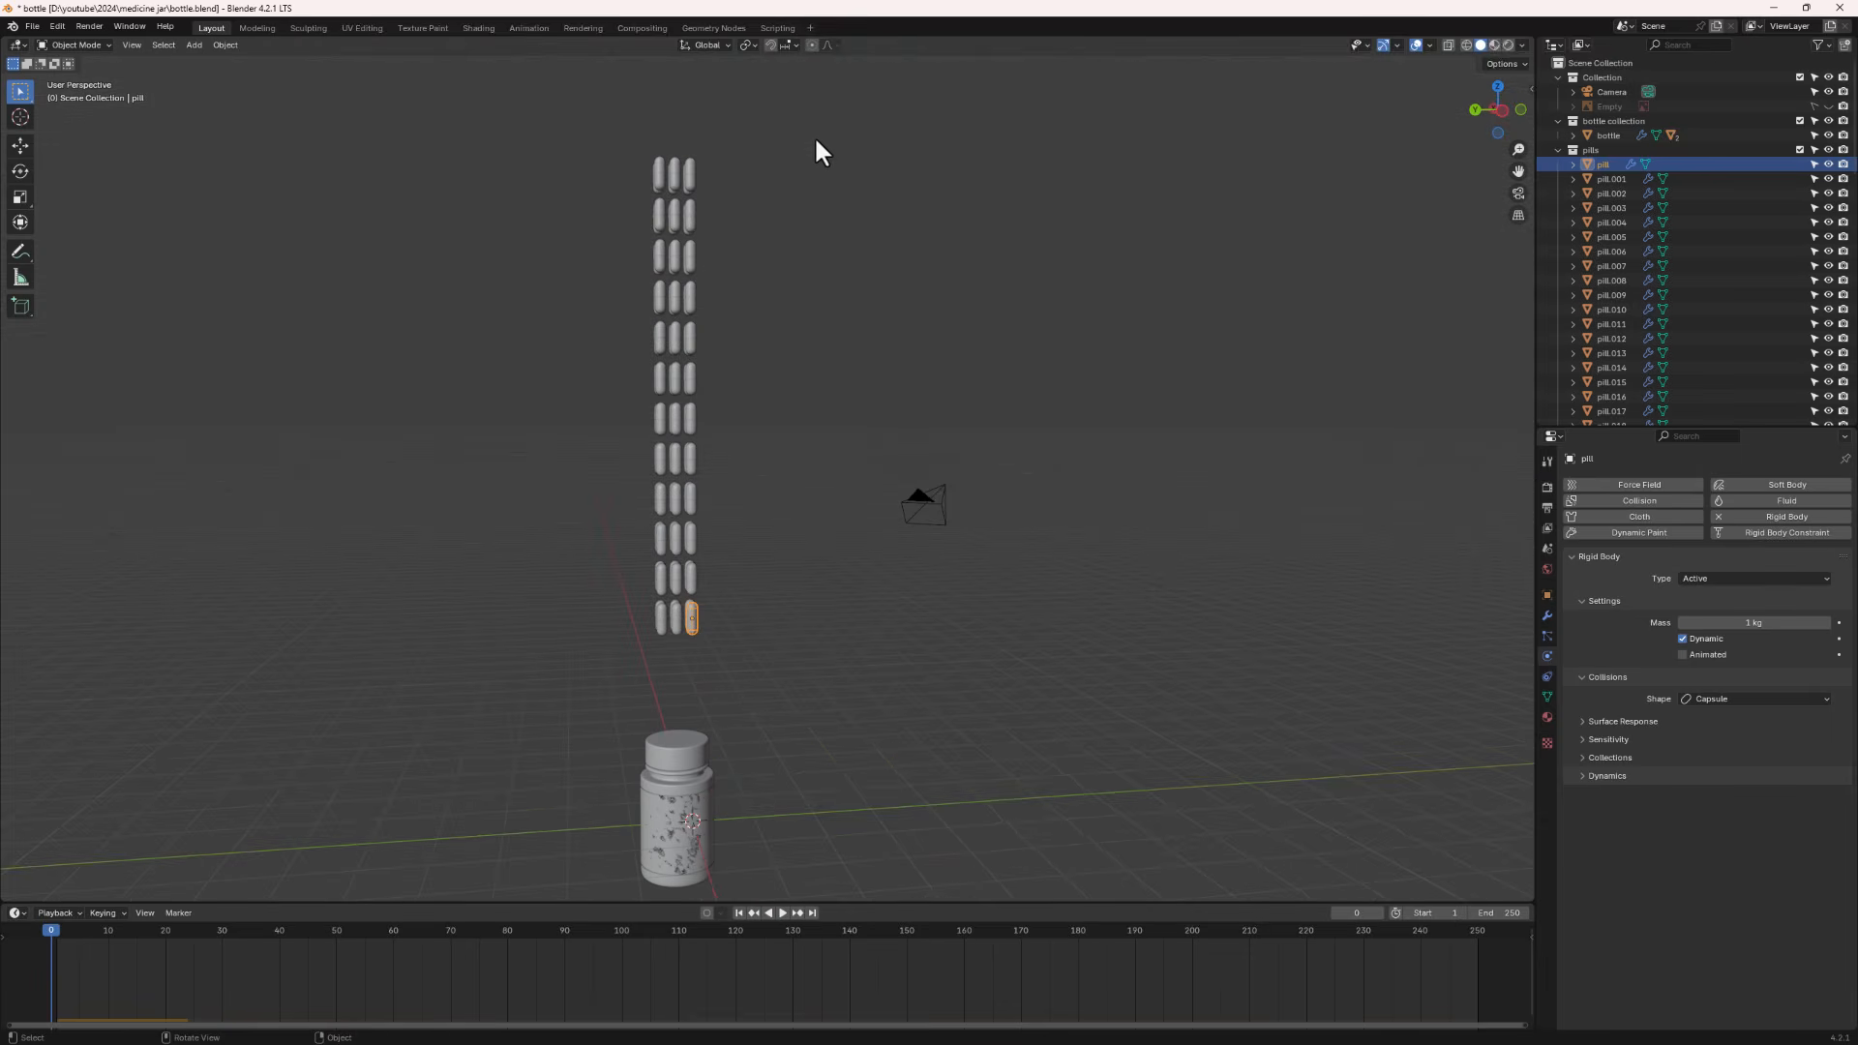
pyautogui.moveTo(818, 136); pyautogui.dragTo(549, 660)
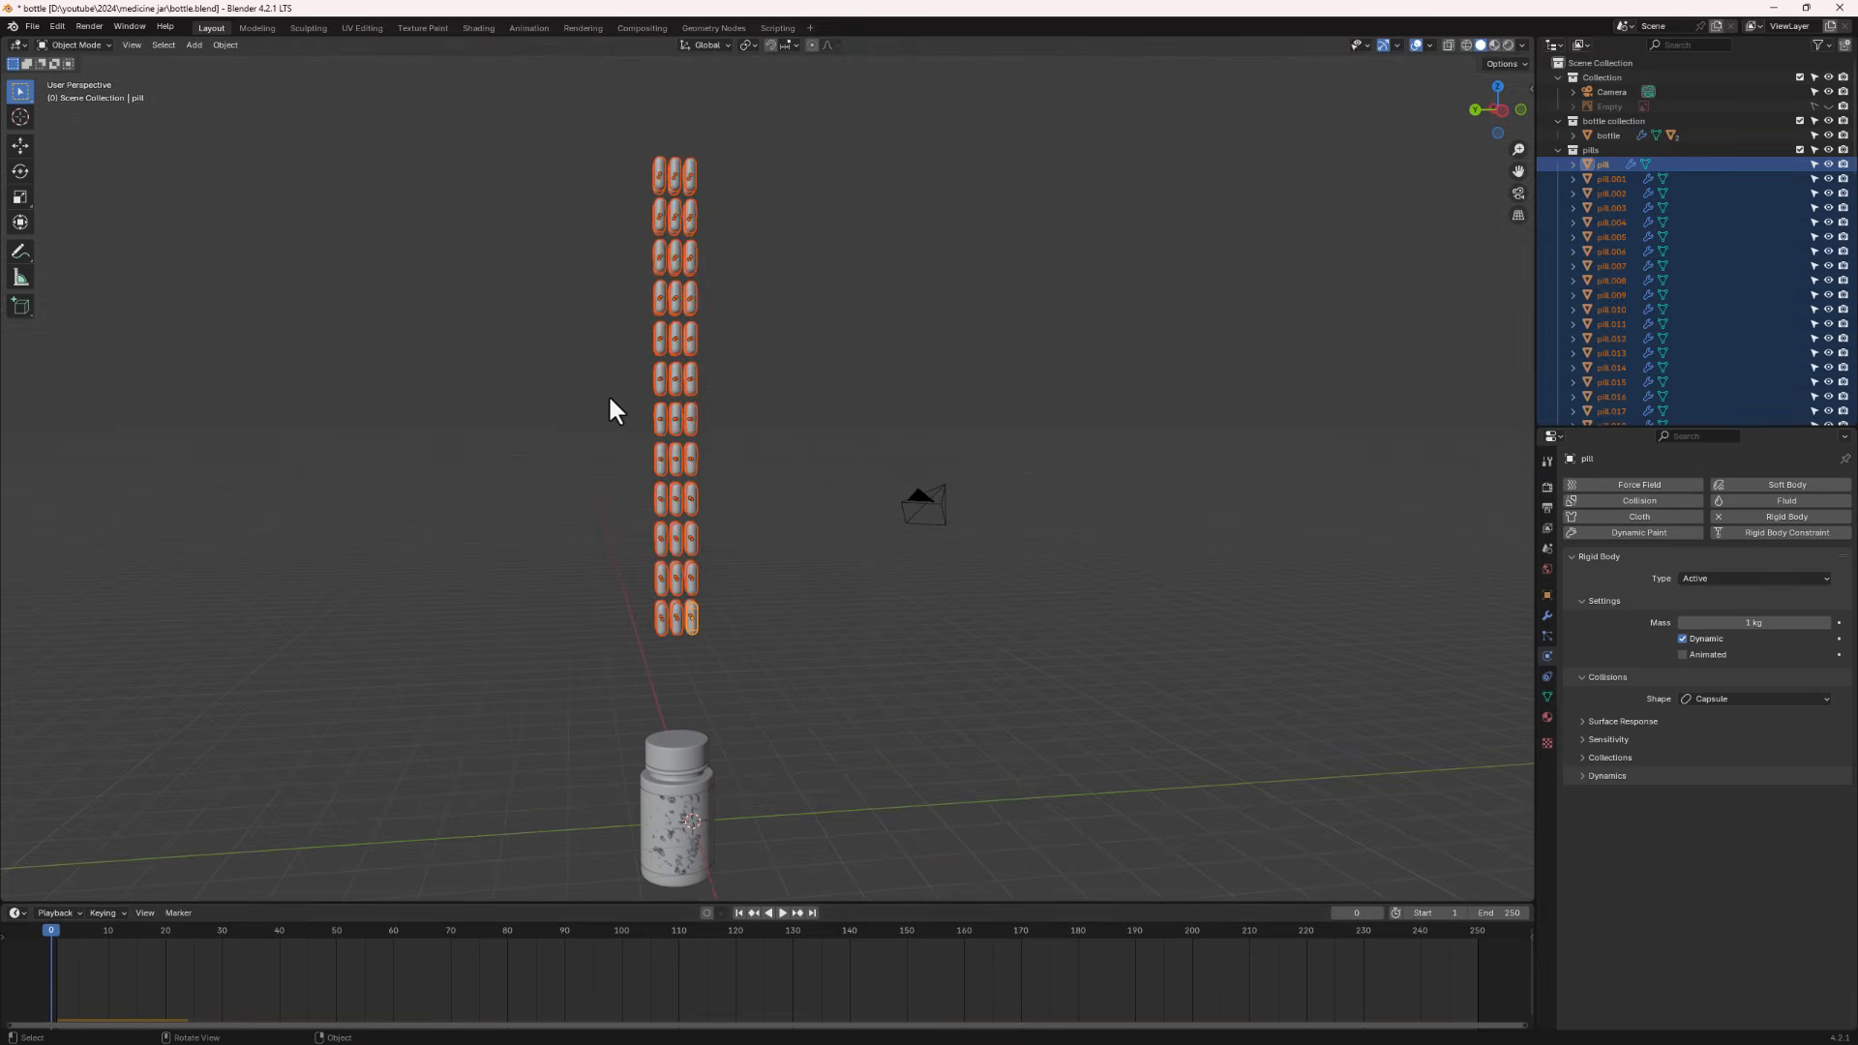
pyautogui.moveTo(609, 399); pyautogui.dragTo(615, 235, button='middle')
pyautogui.scroll(6, 710, 675)
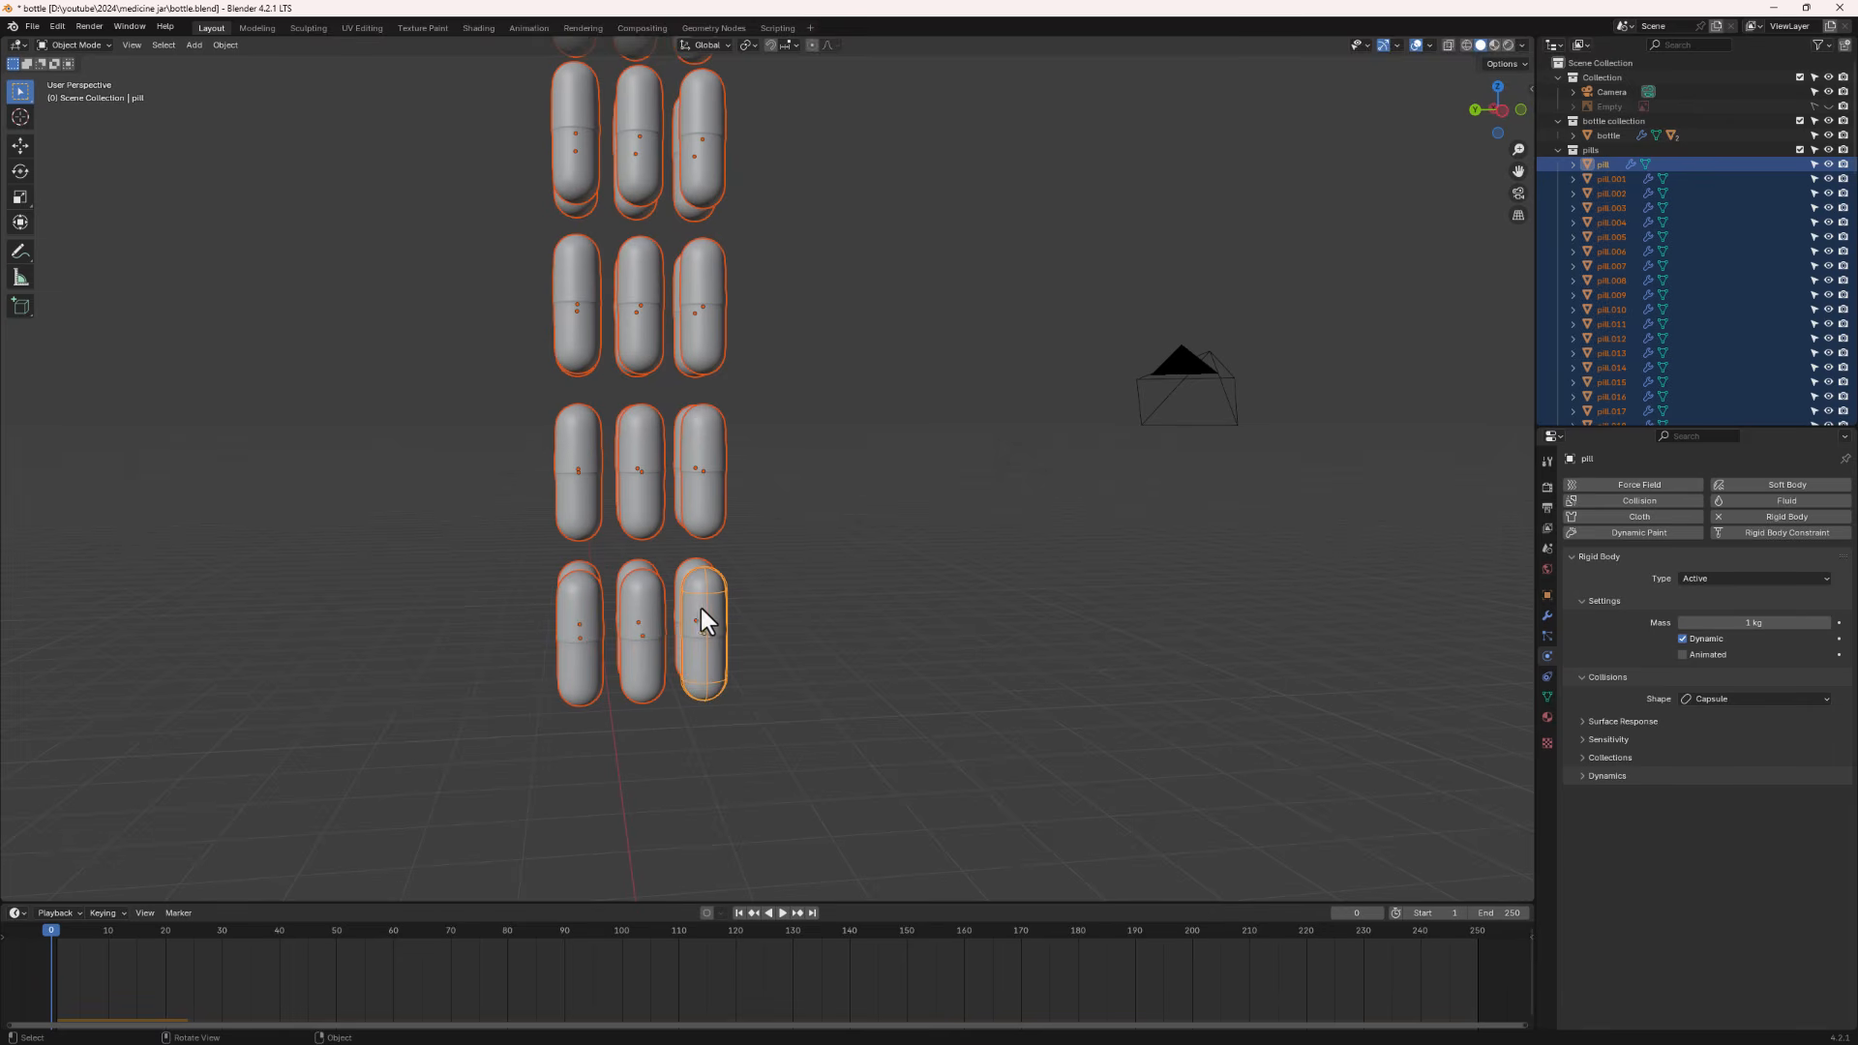
pyautogui.moveTo(703, 620)
pyautogui.mouseDown(button='middle')
pyautogui.moveTo(671, 630)
pyautogui.moveTo(693, 619)
pyautogui.mouseUp(button='middle')
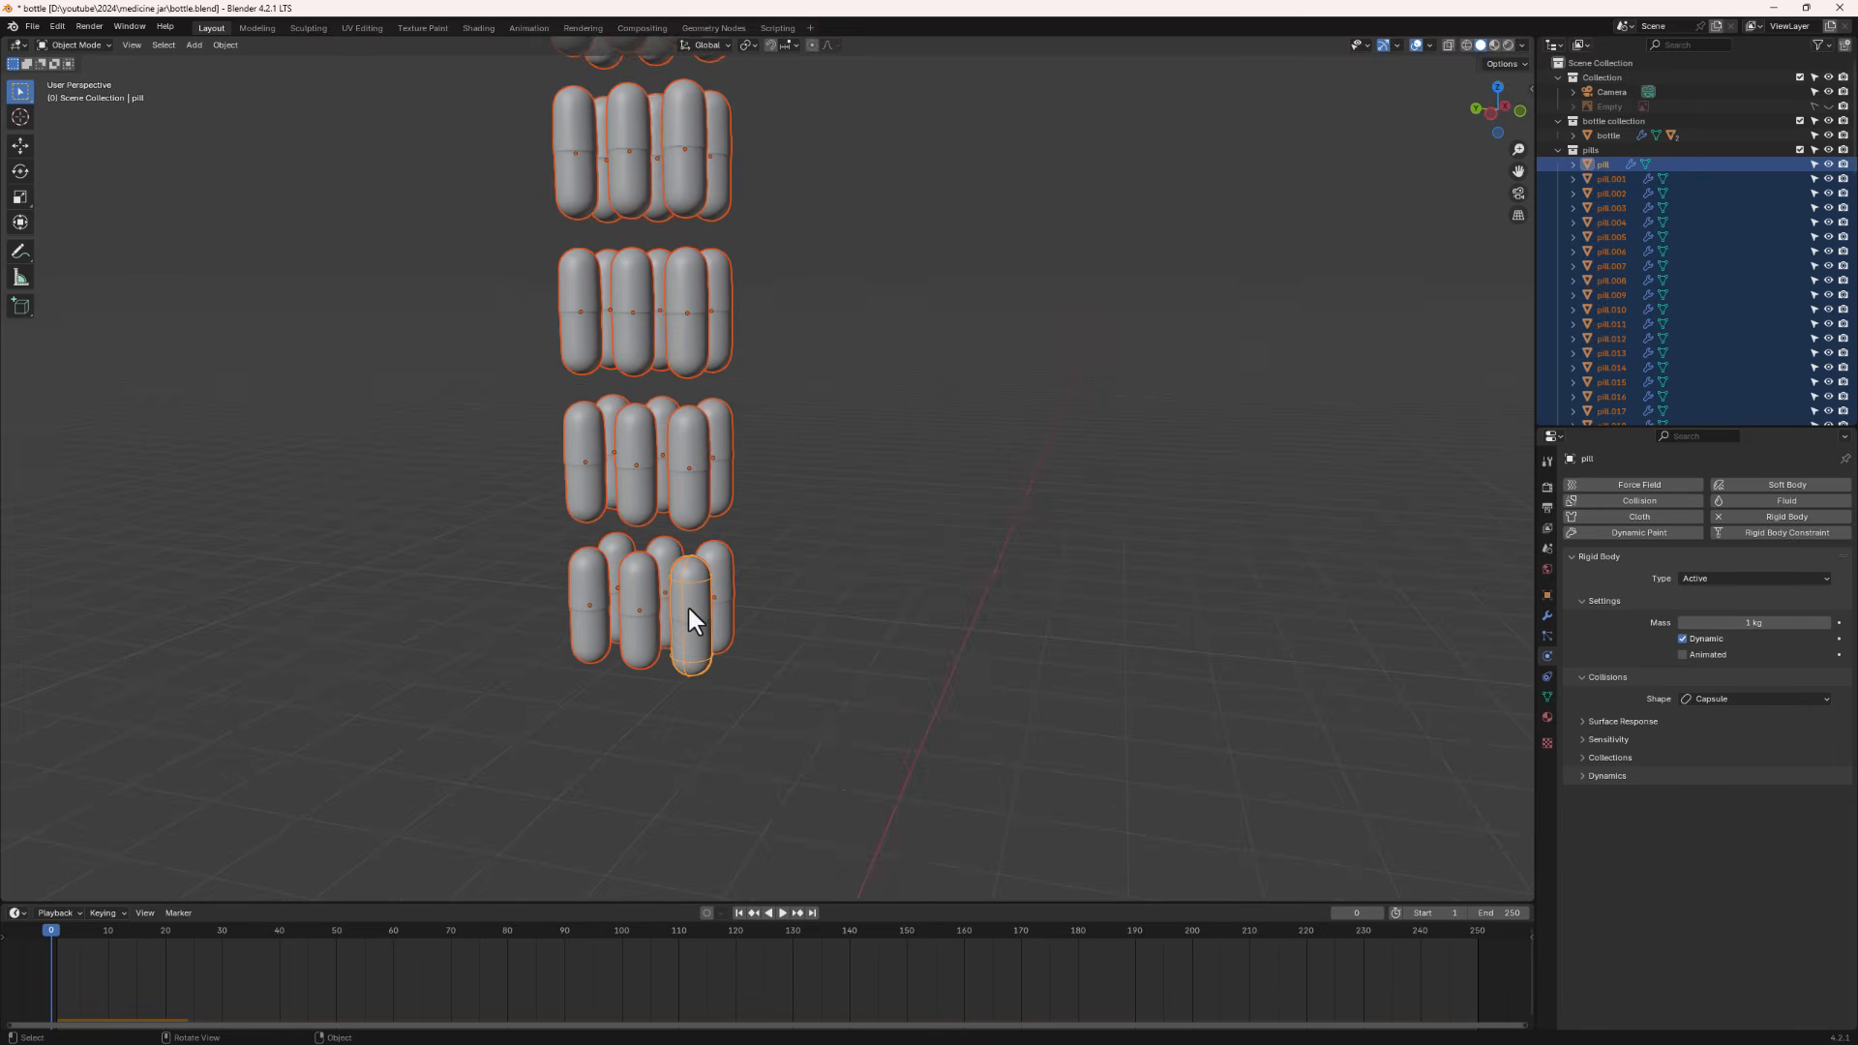
pyautogui.click(228, 45)
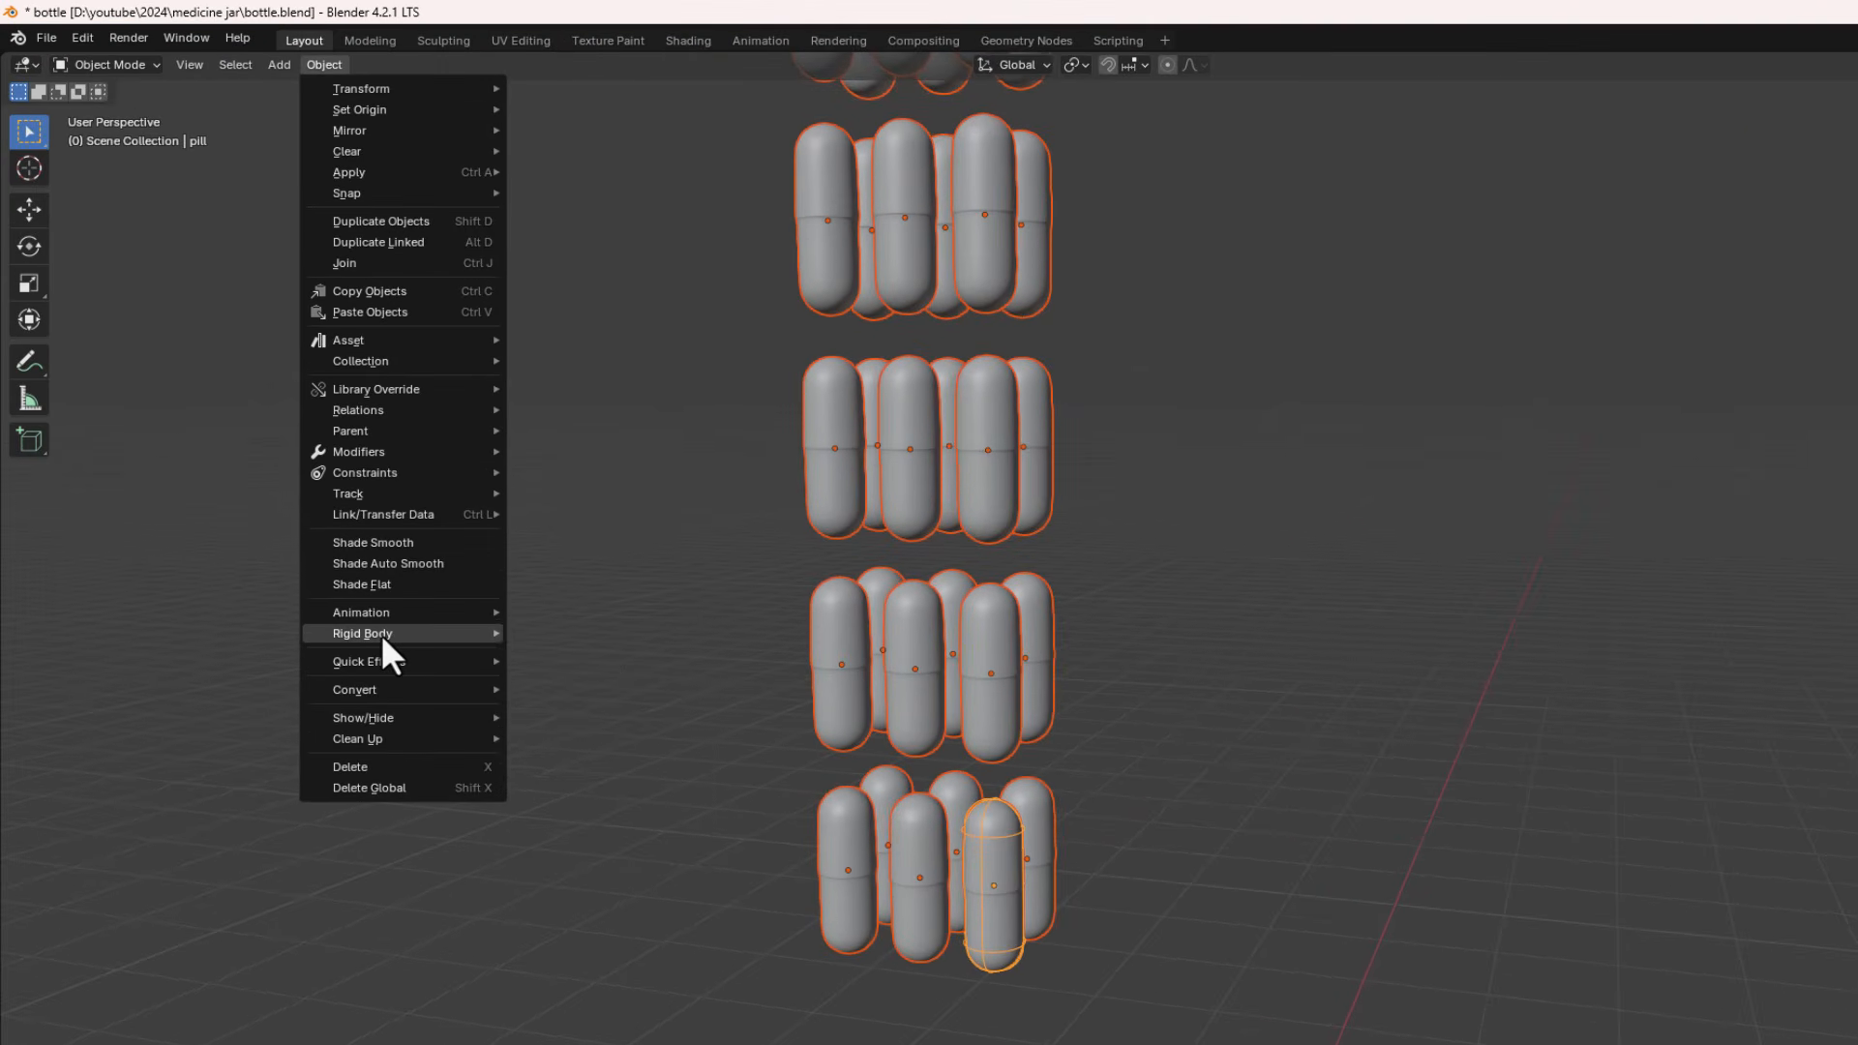
pyautogui.moveTo(382, 635)
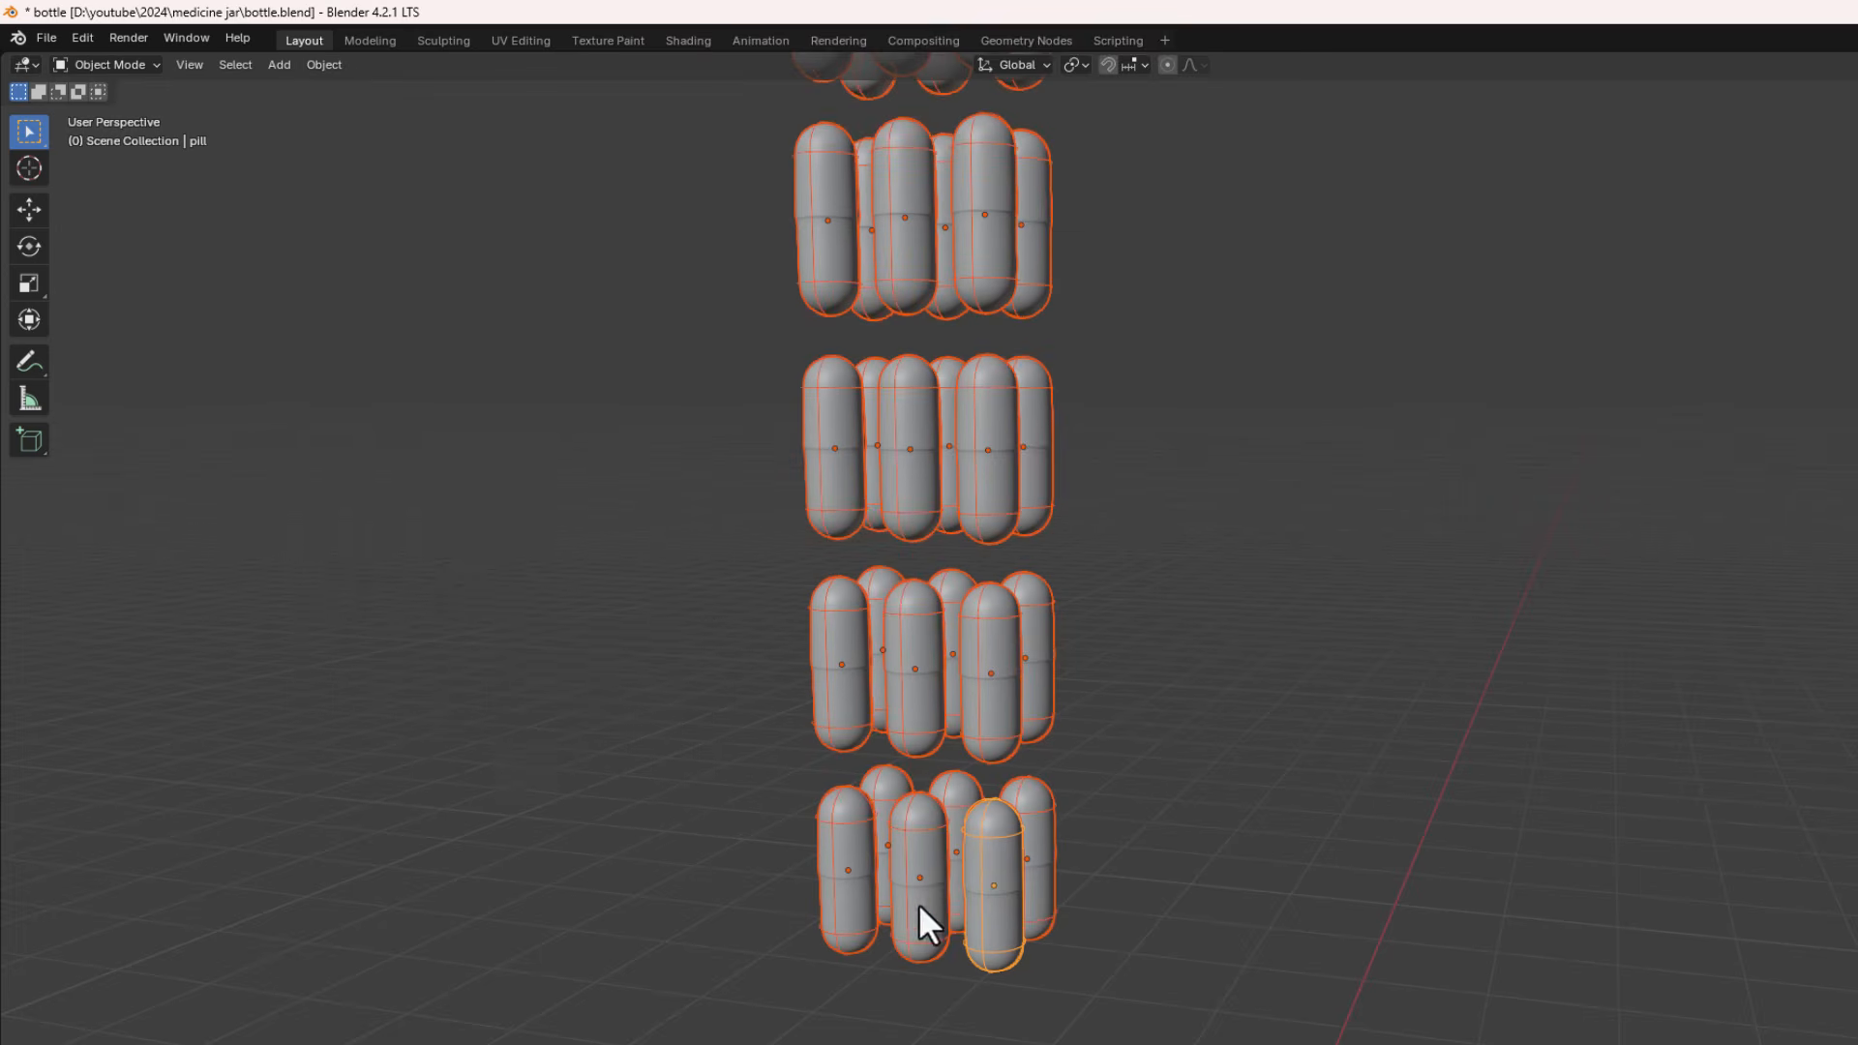
# - Deselect everything, play the animation to watch all pills fall, then jump back to the start frame
pyautogui.scroll(-4, 920, 903)
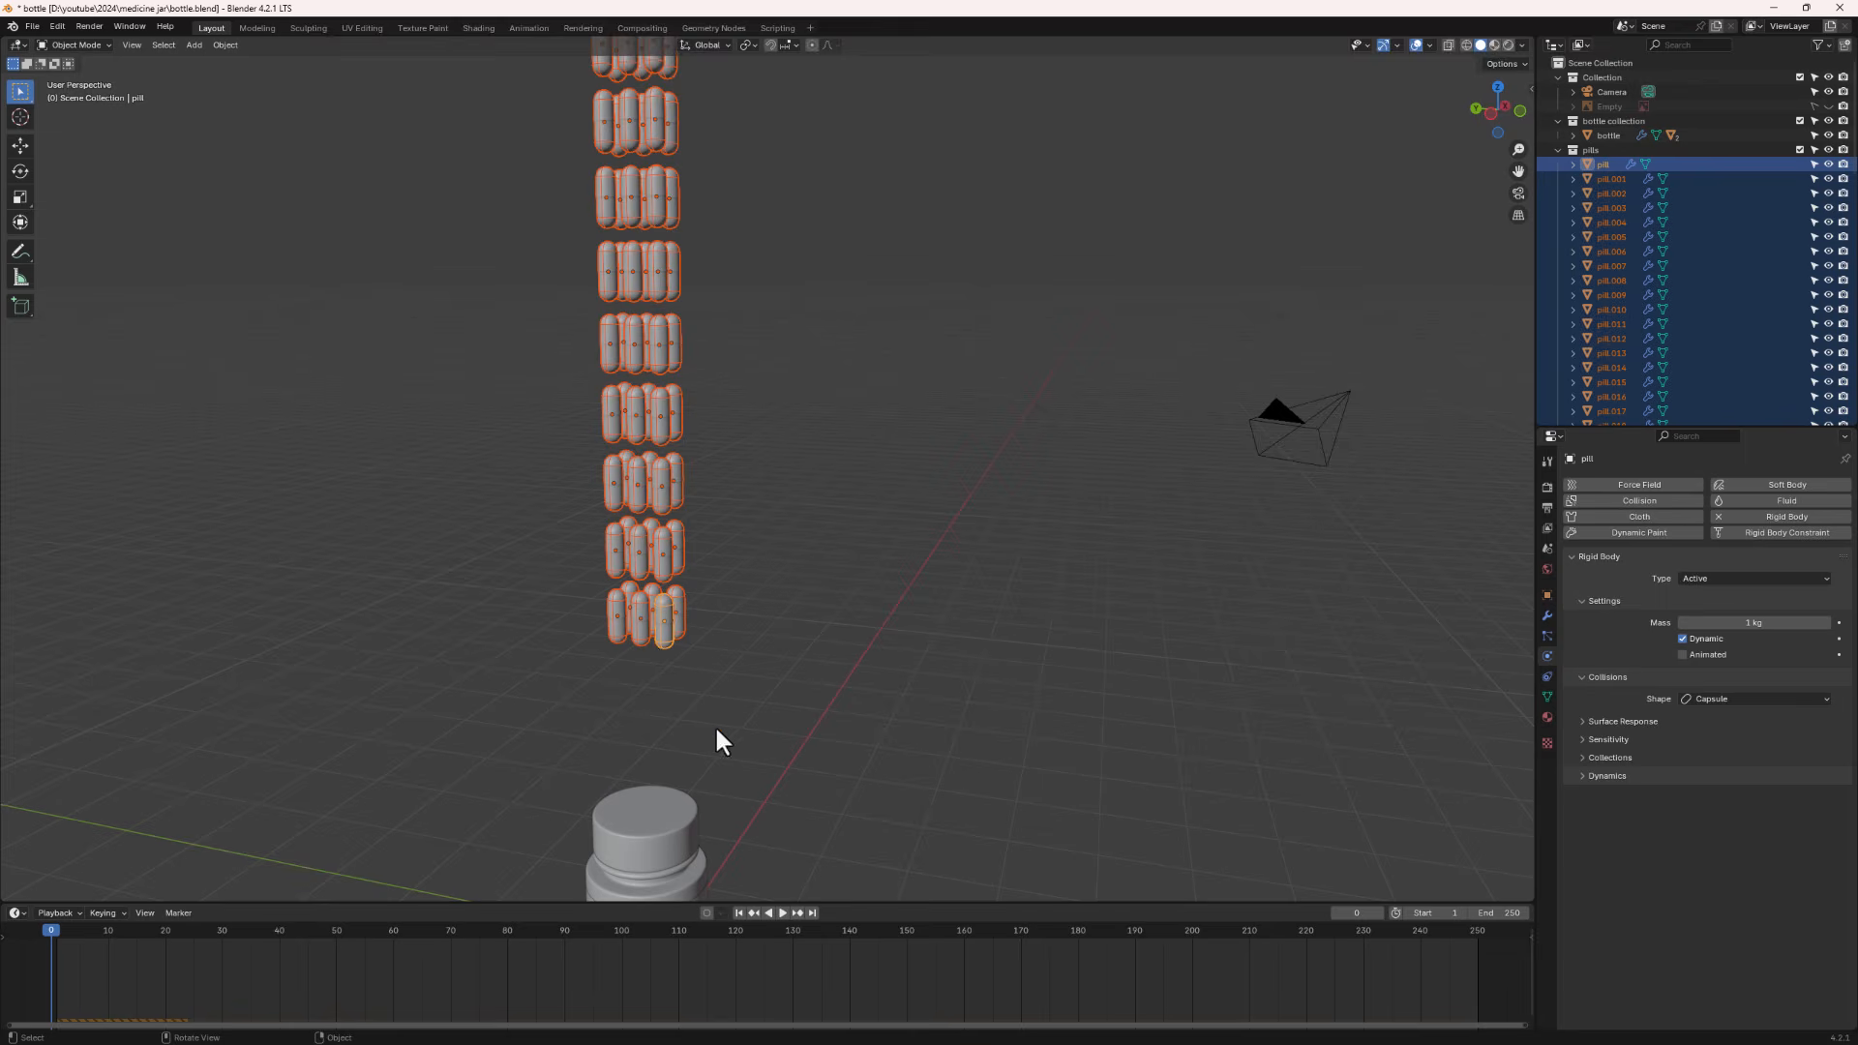
pyautogui.moveTo(716, 729); pyautogui.dragTo(708, 676, button='middle')
pyautogui.click(710, 695)
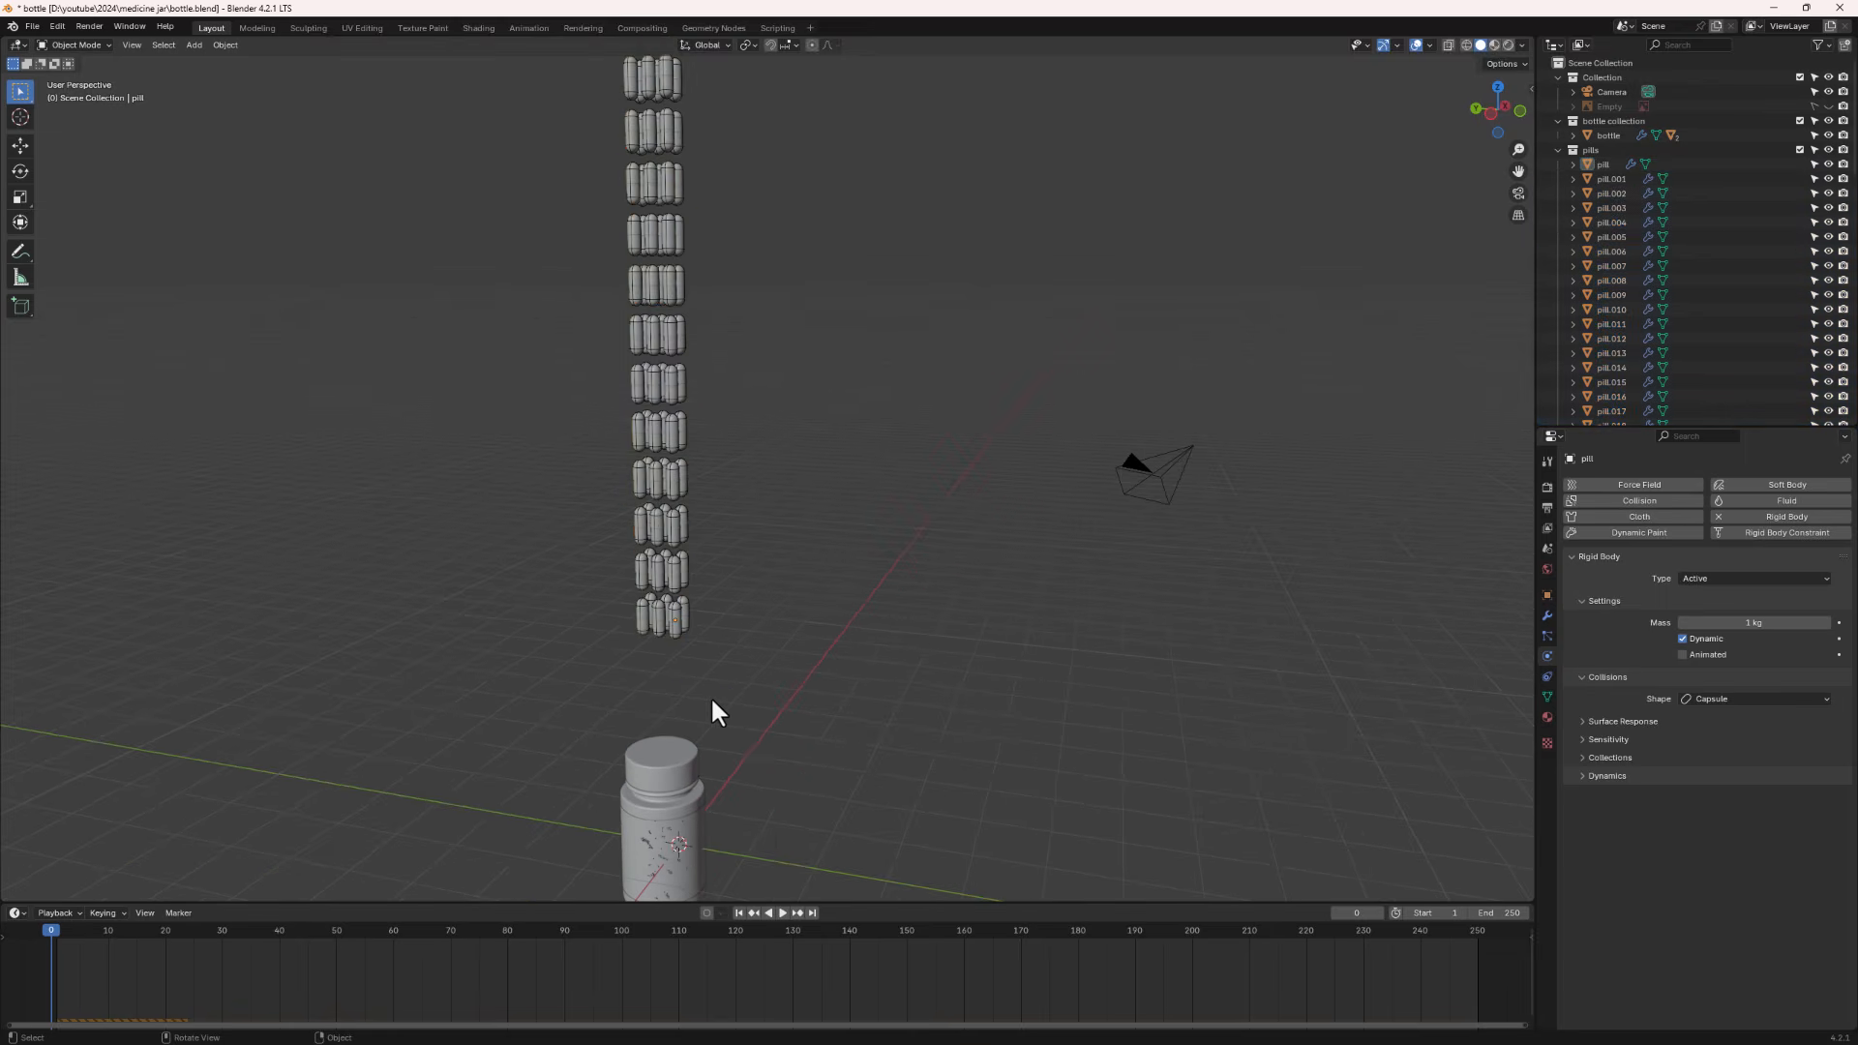
pyautogui.press('space')
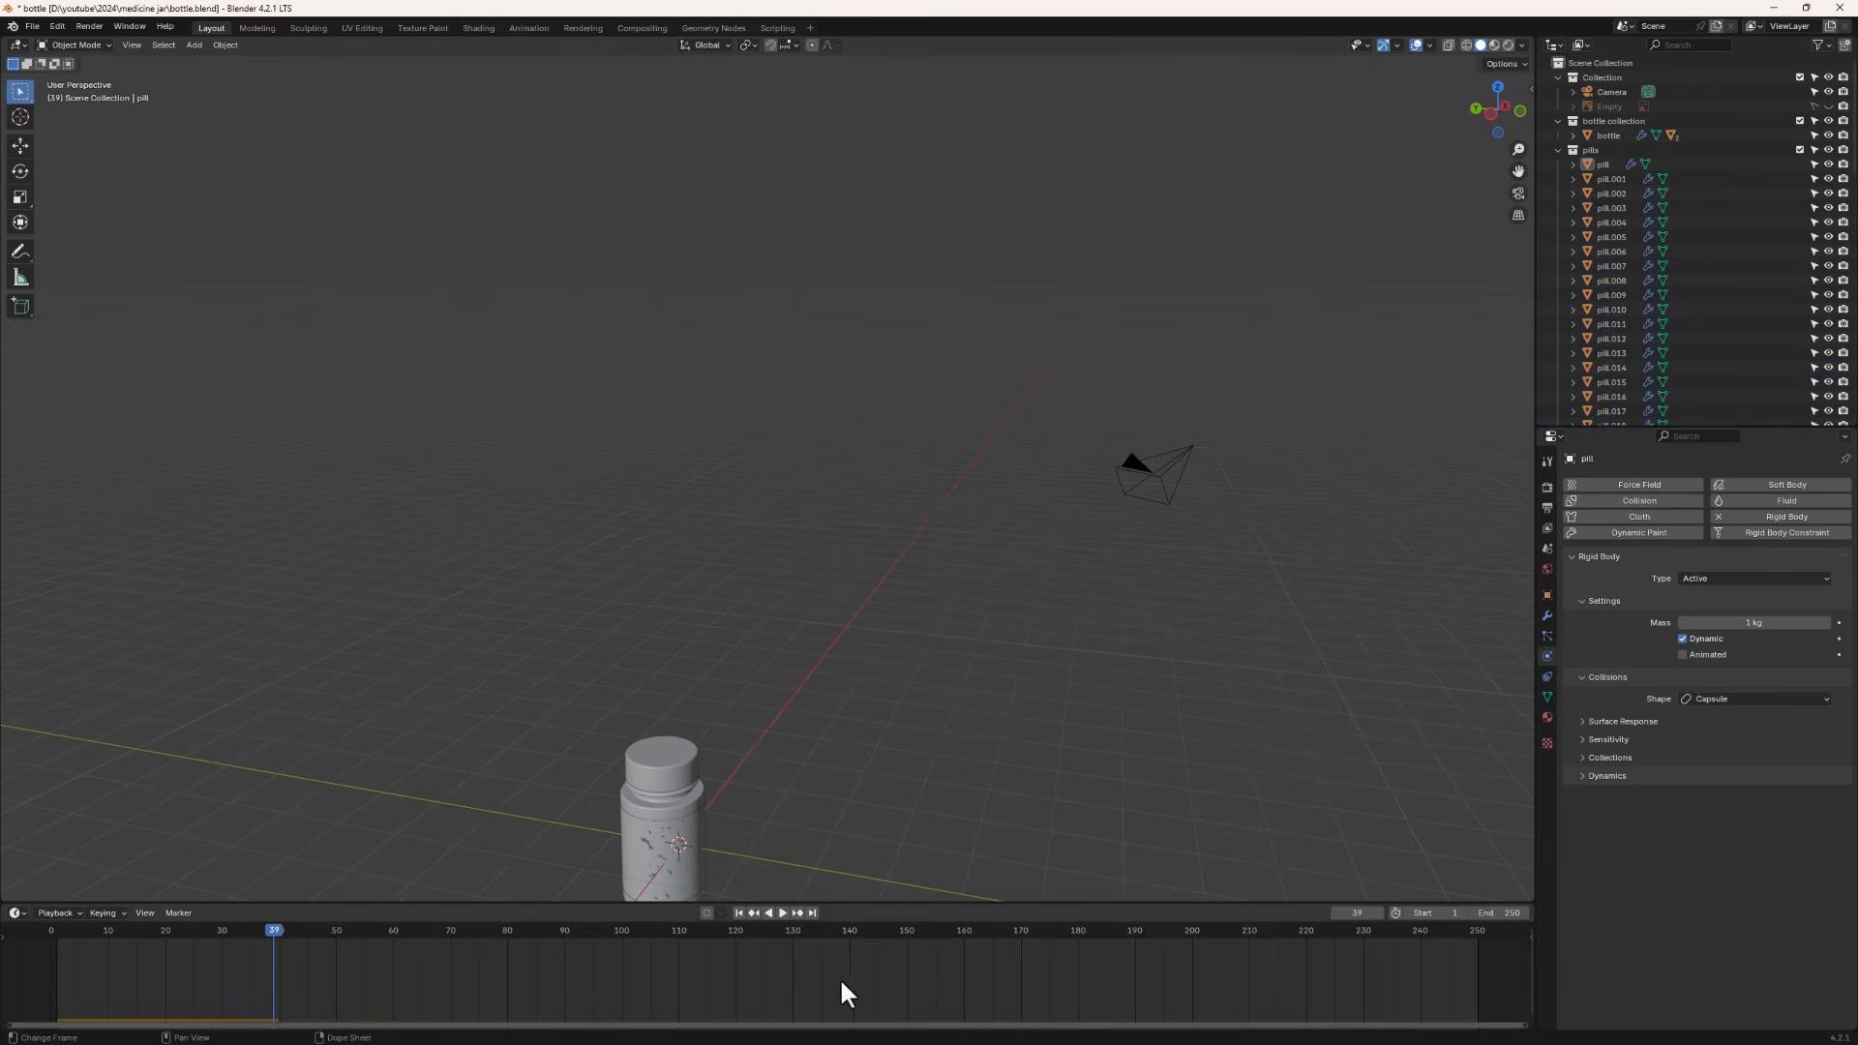
pyautogui.click(736, 912)
# - Select the cap, collapse the pills collection, expand the bottle hierarchy and hide the cap
pyautogui.moveTo(647, 833); pyautogui.dragTo(680, 701, button='middle')
pyautogui.scroll(5, 682, 707)
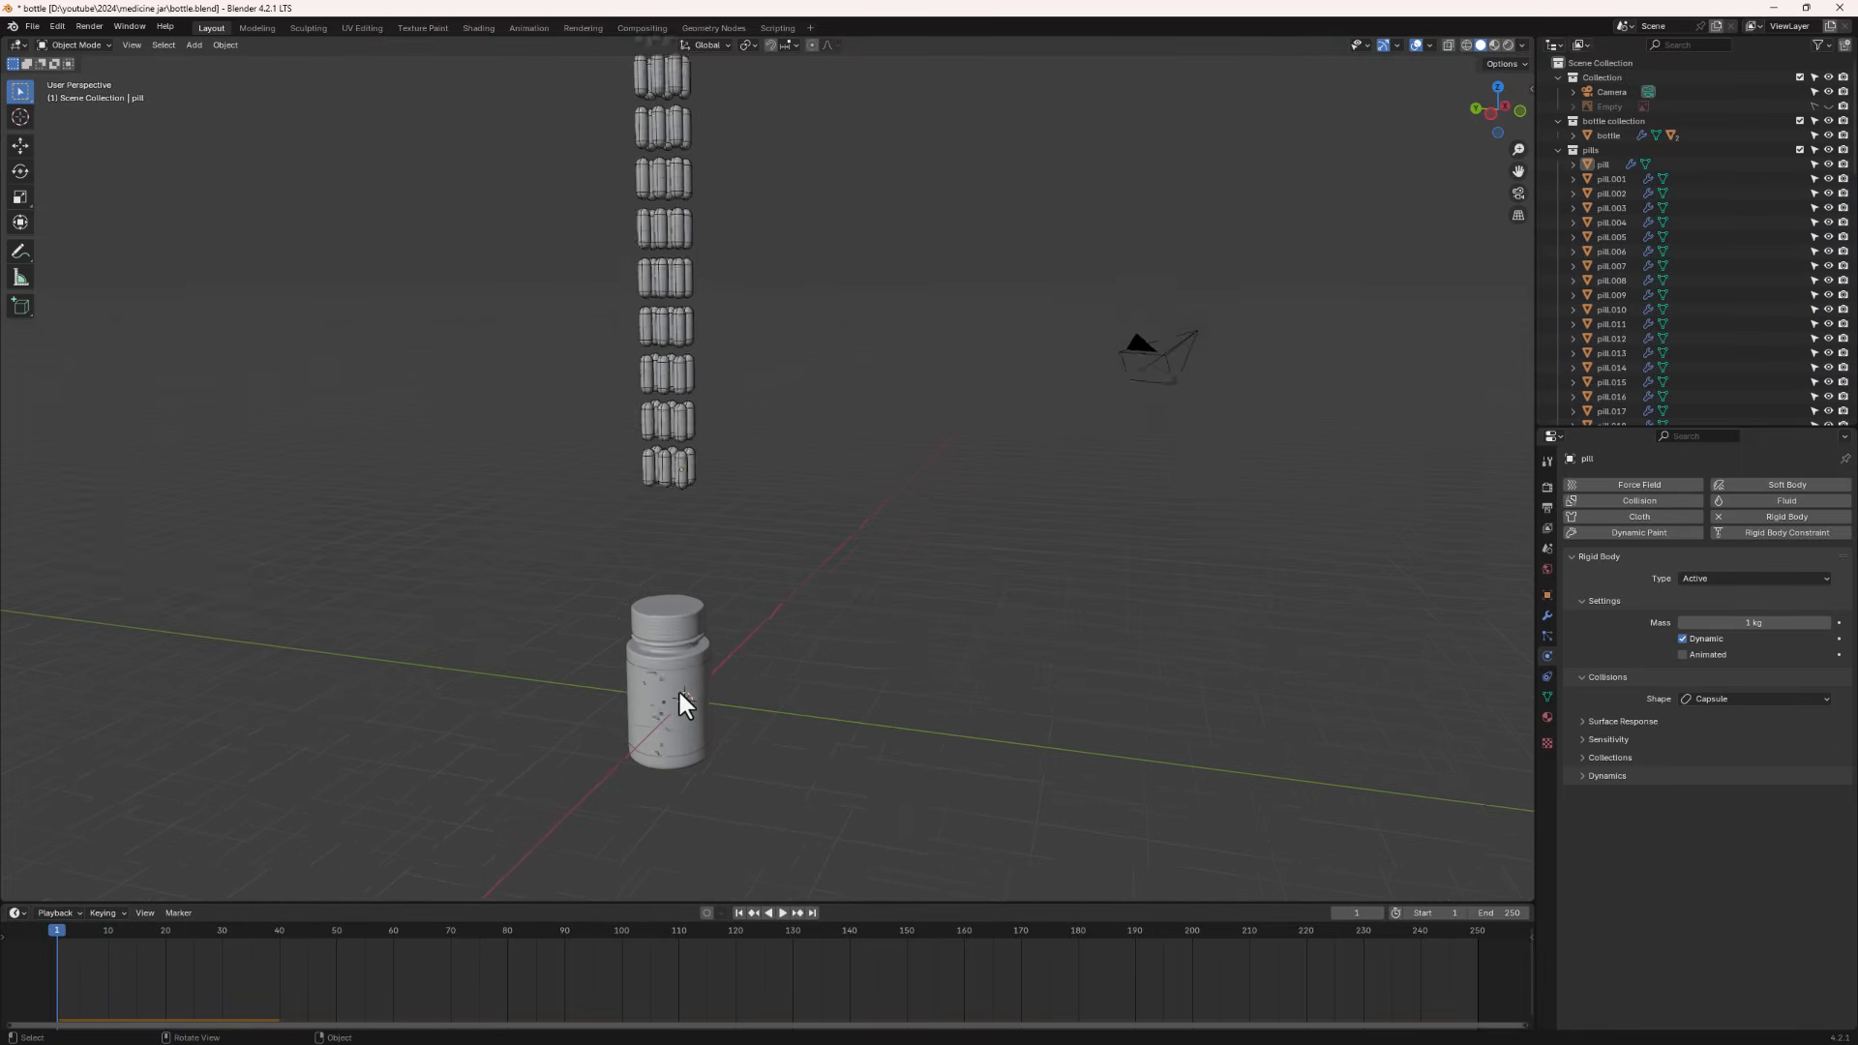
pyautogui.click(673, 571)
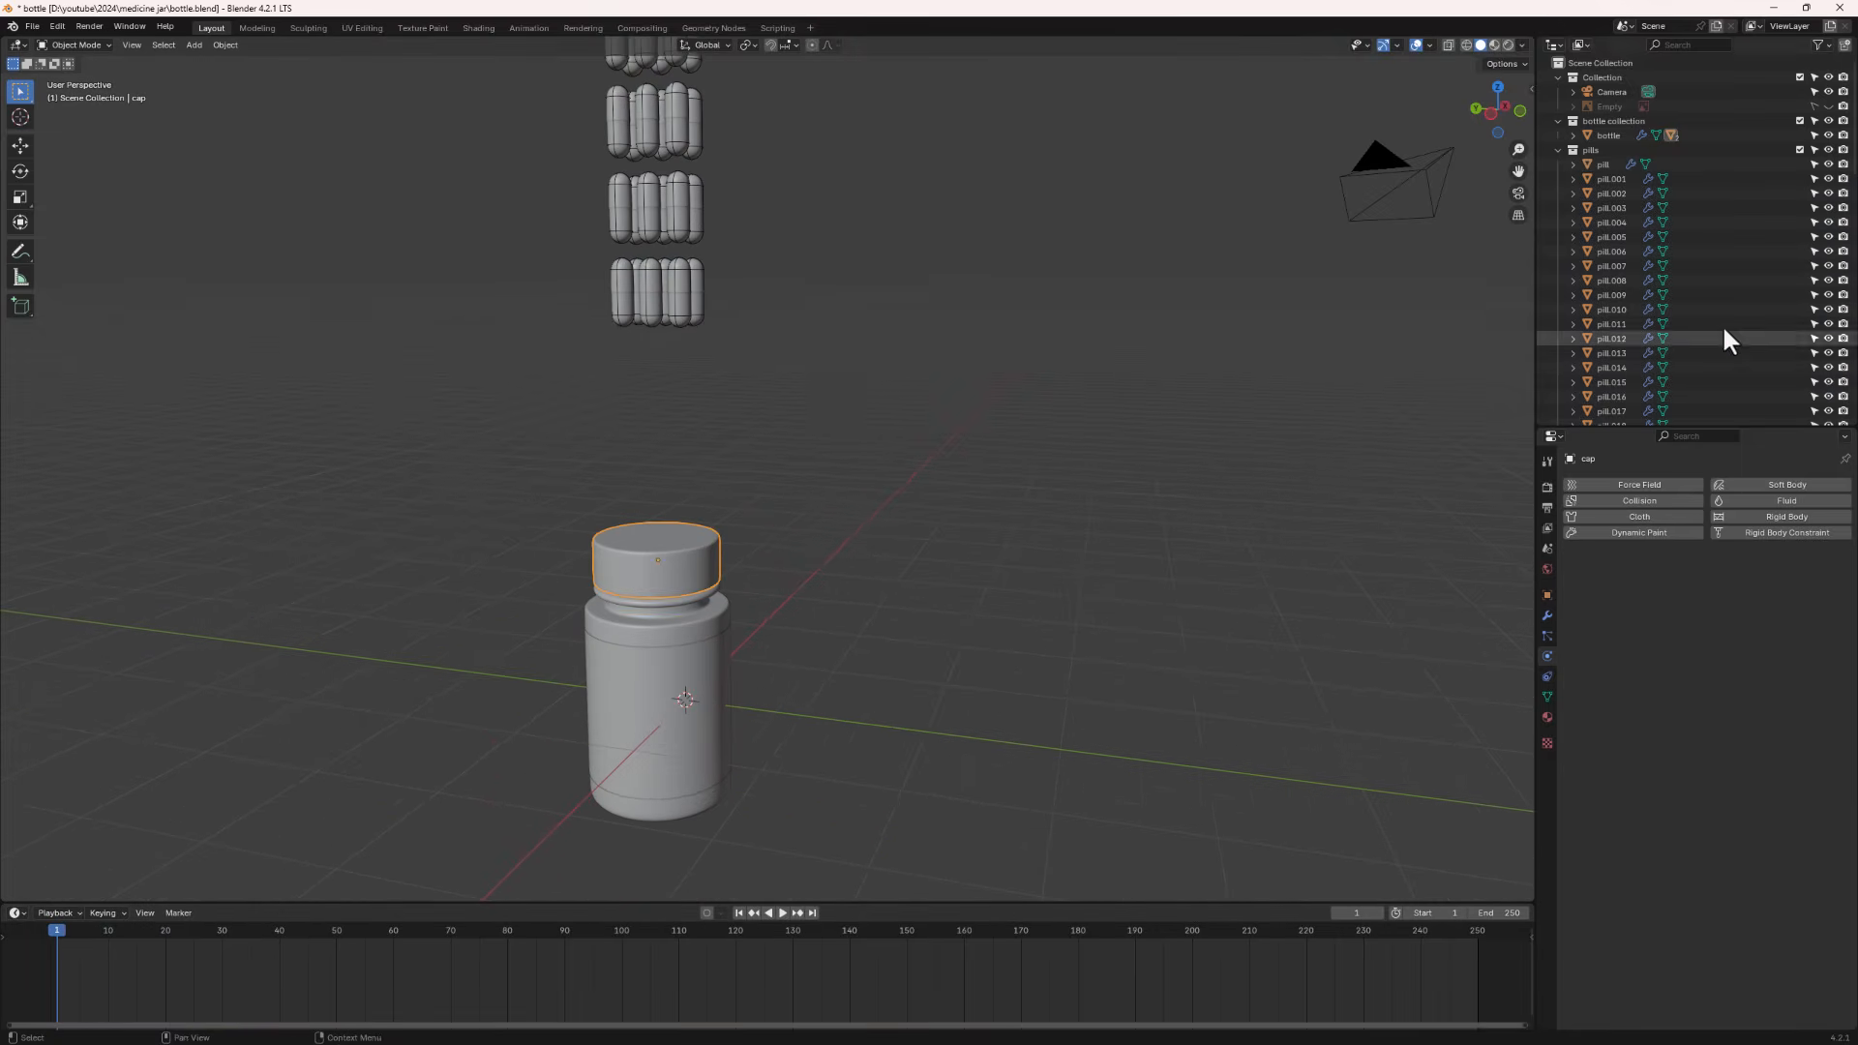
pyautogui.click(1559, 149)
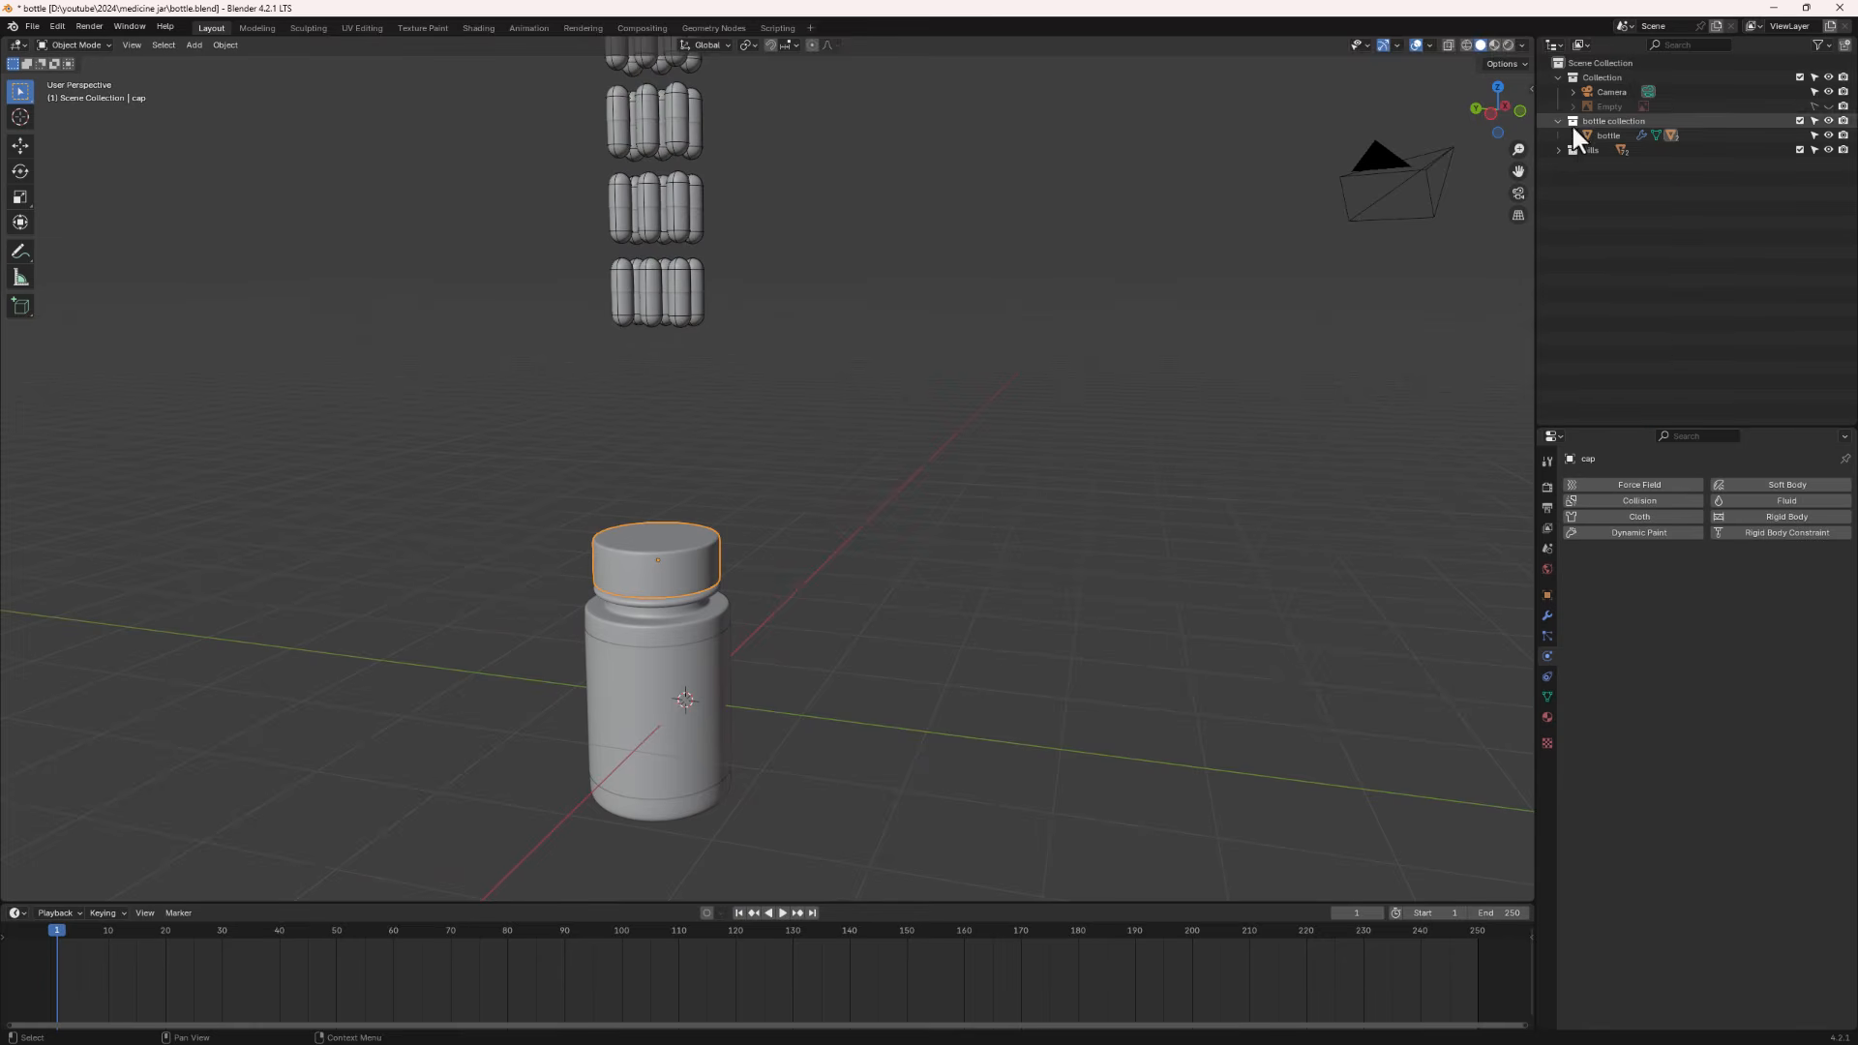
pyautogui.click(1573, 135)
pyautogui.click(1829, 178)
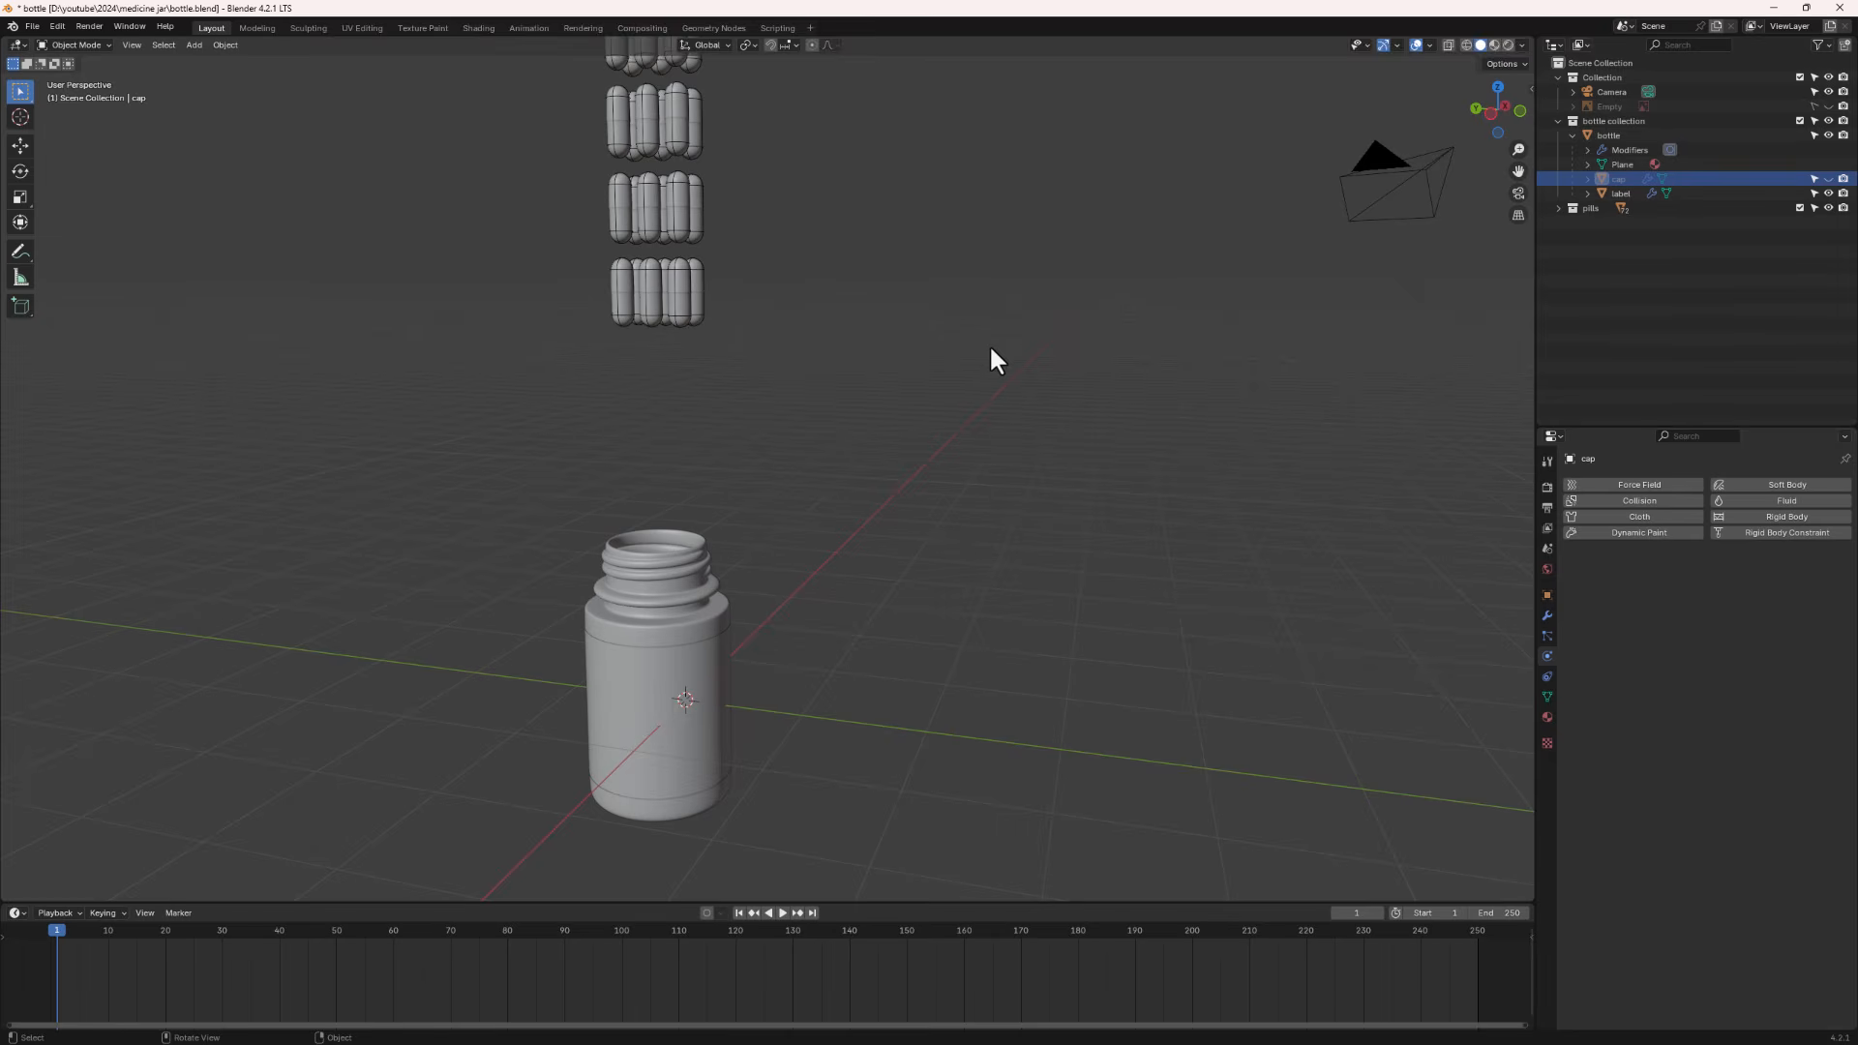
# - Select the jar body and add a Rigid Body to it
pyautogui.moveTo(879, 523); pyautogui.dragTo(670, 464, button='middle')
pyautogui.click(676, 477)
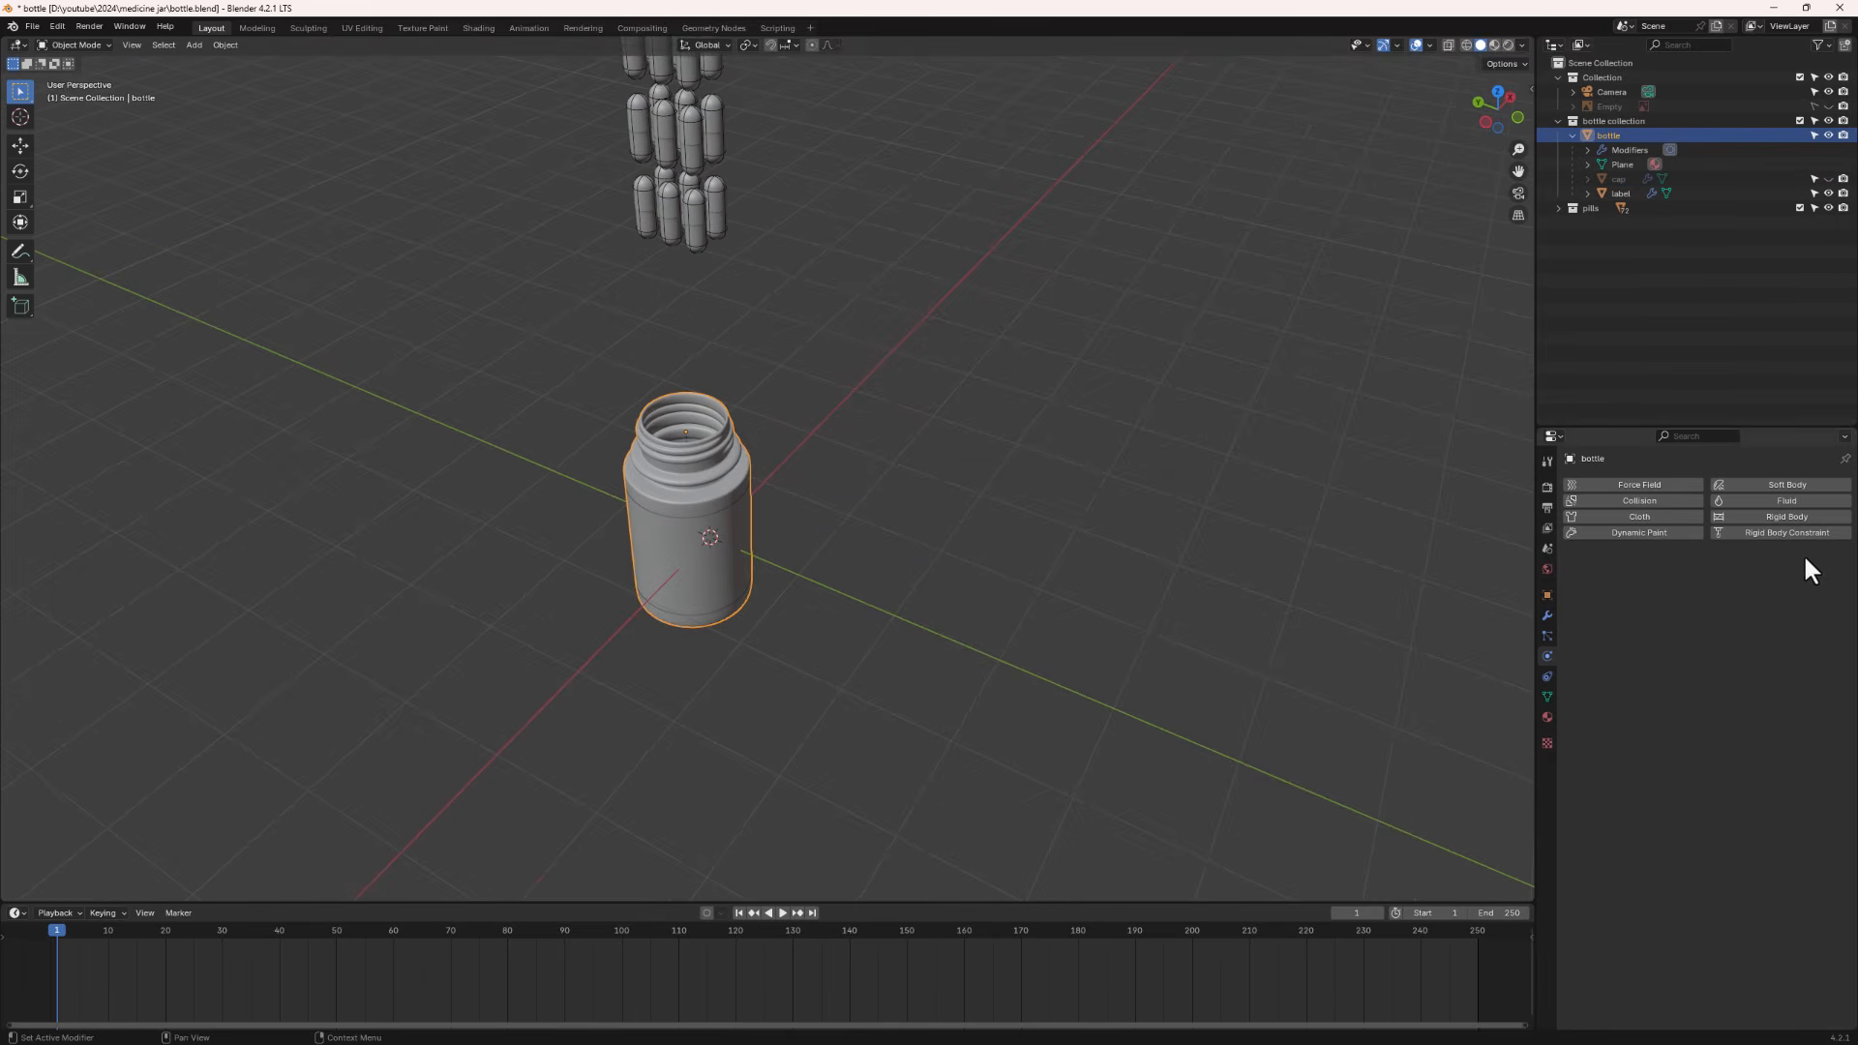
pyautogui.click(1774, 515)
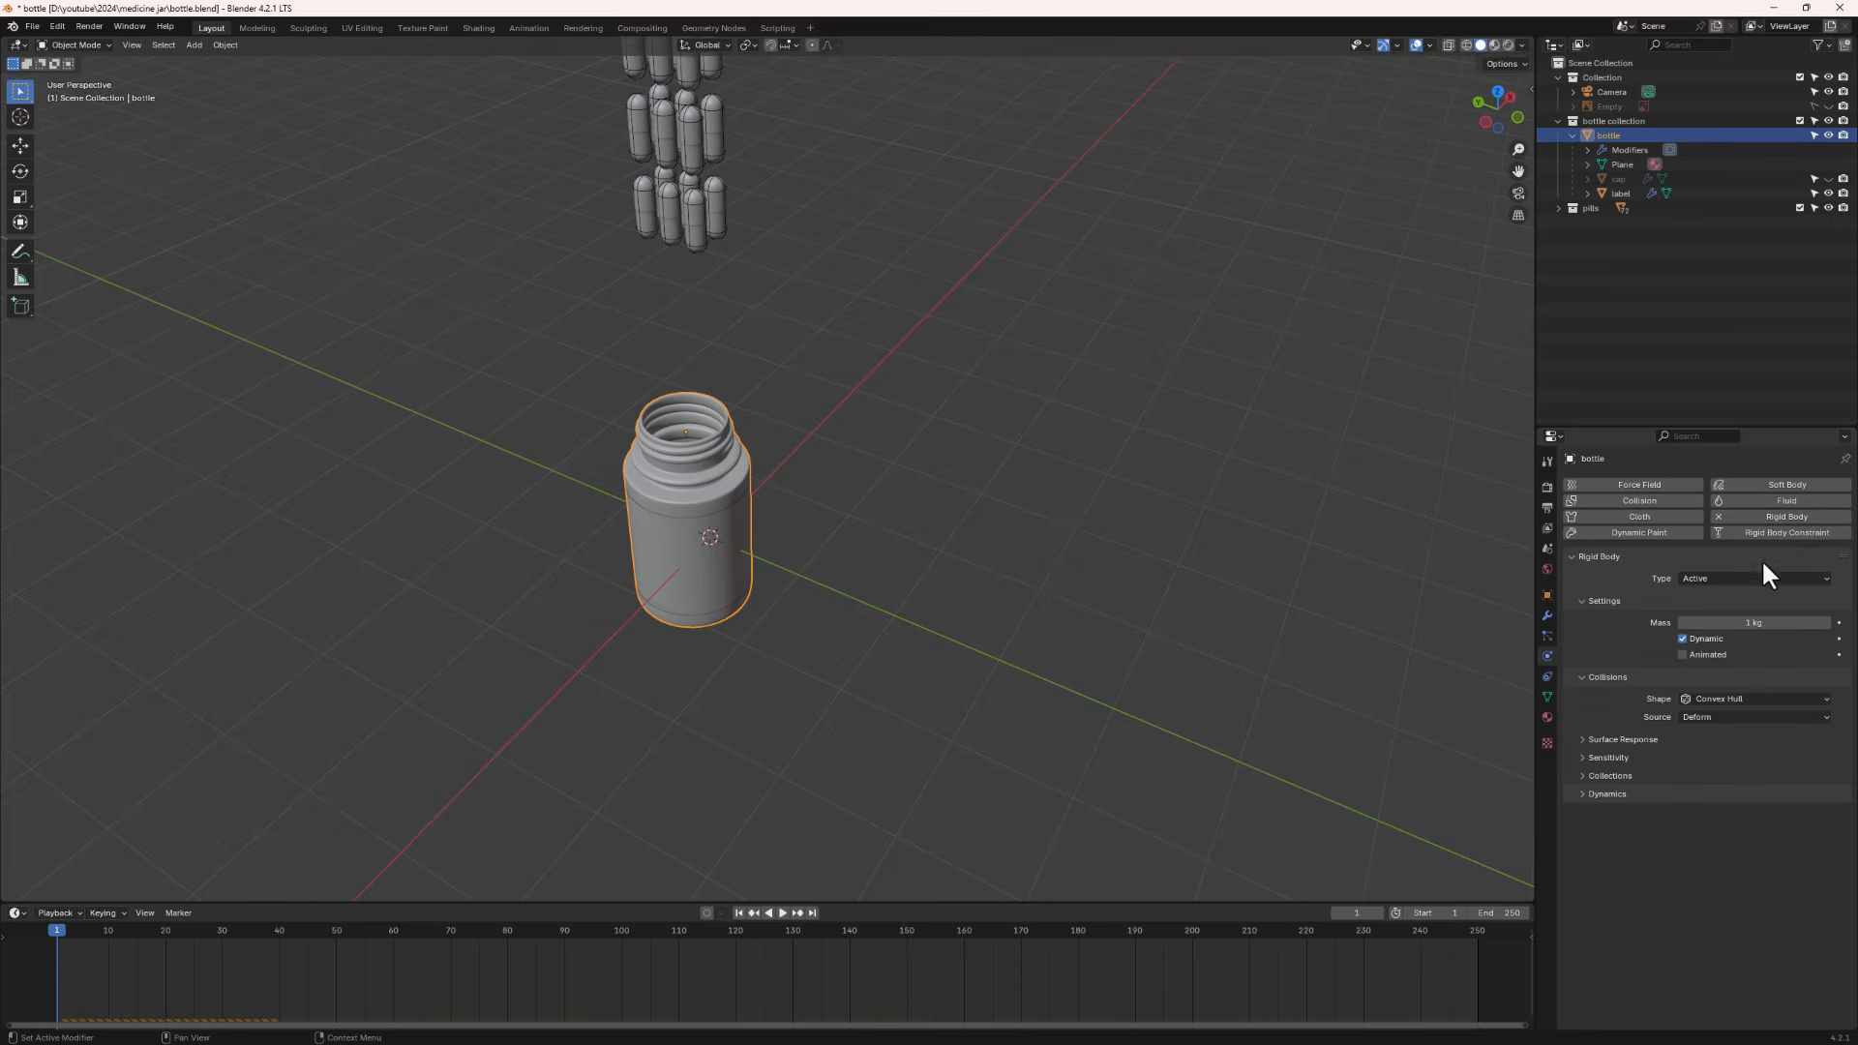
# - Set the jar's rigid body type to Passive and its collision shape to Mesh
pyautogui.click(1727, 577)
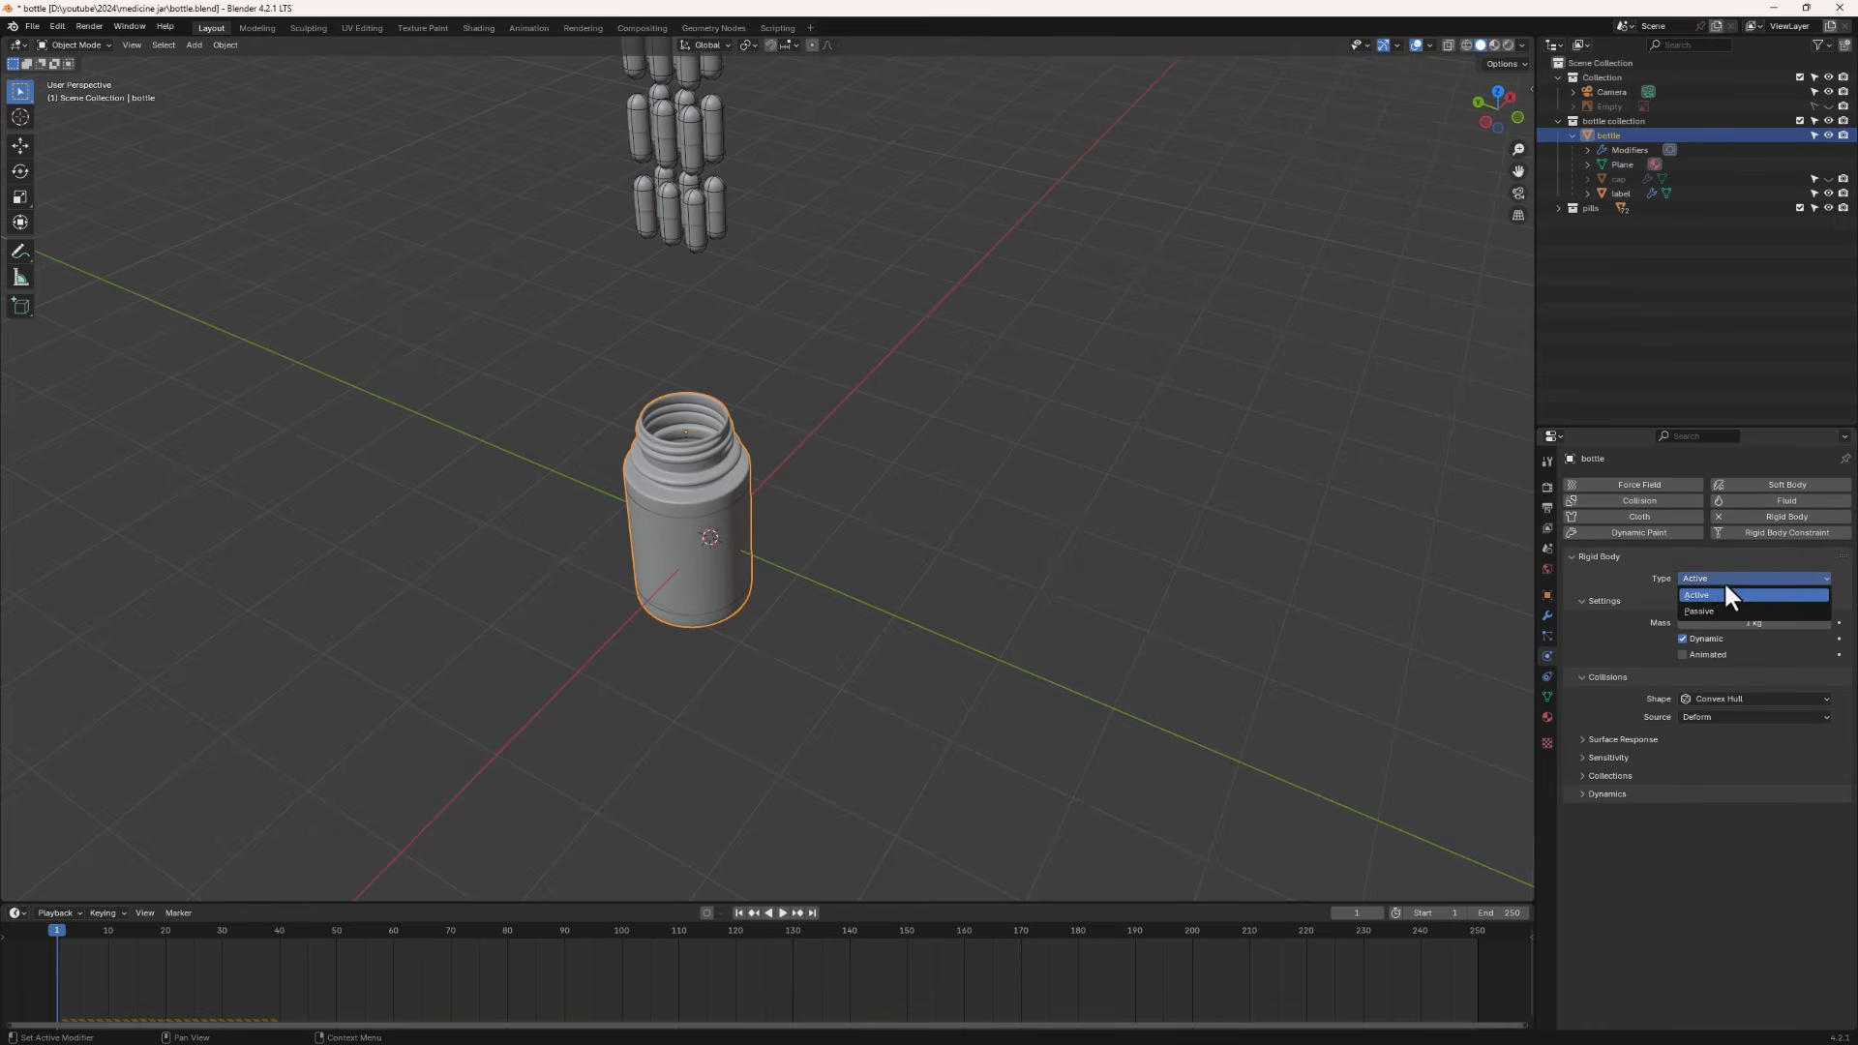
pyautogui.click(1705, 610)
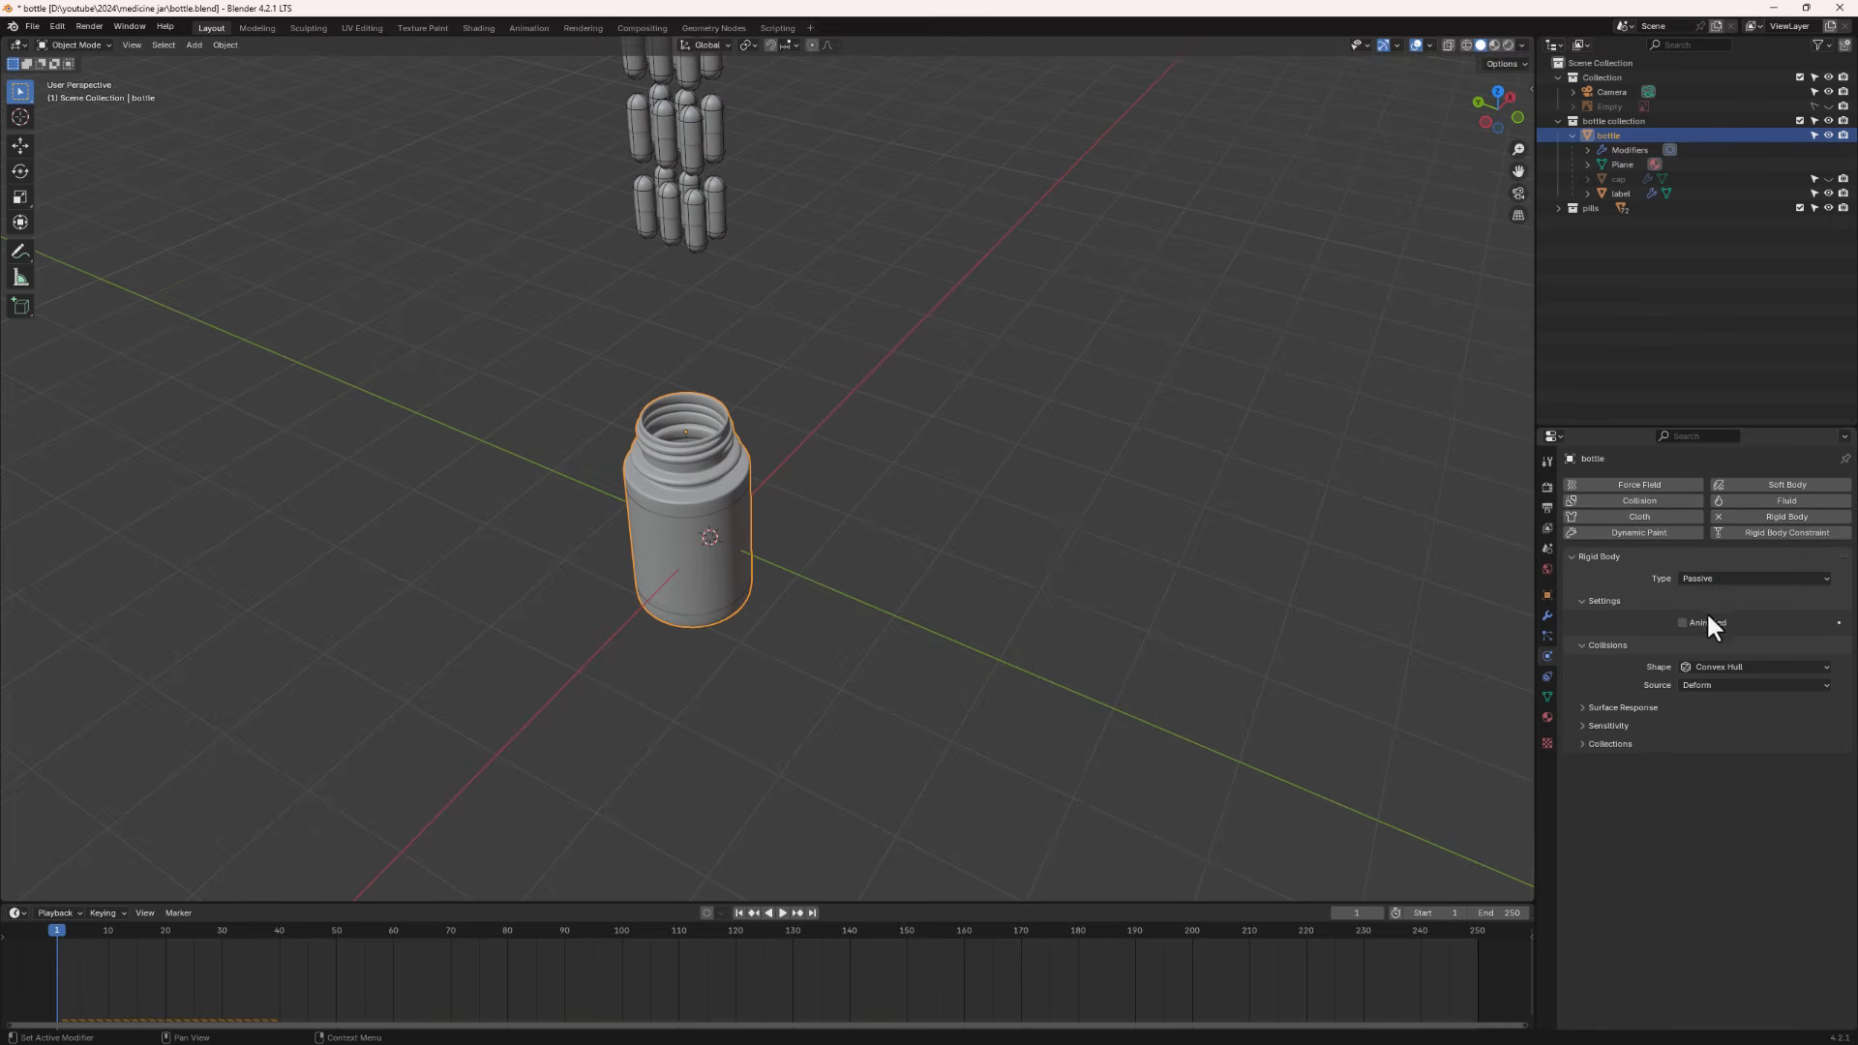
pyautogui.click(1713, 670)
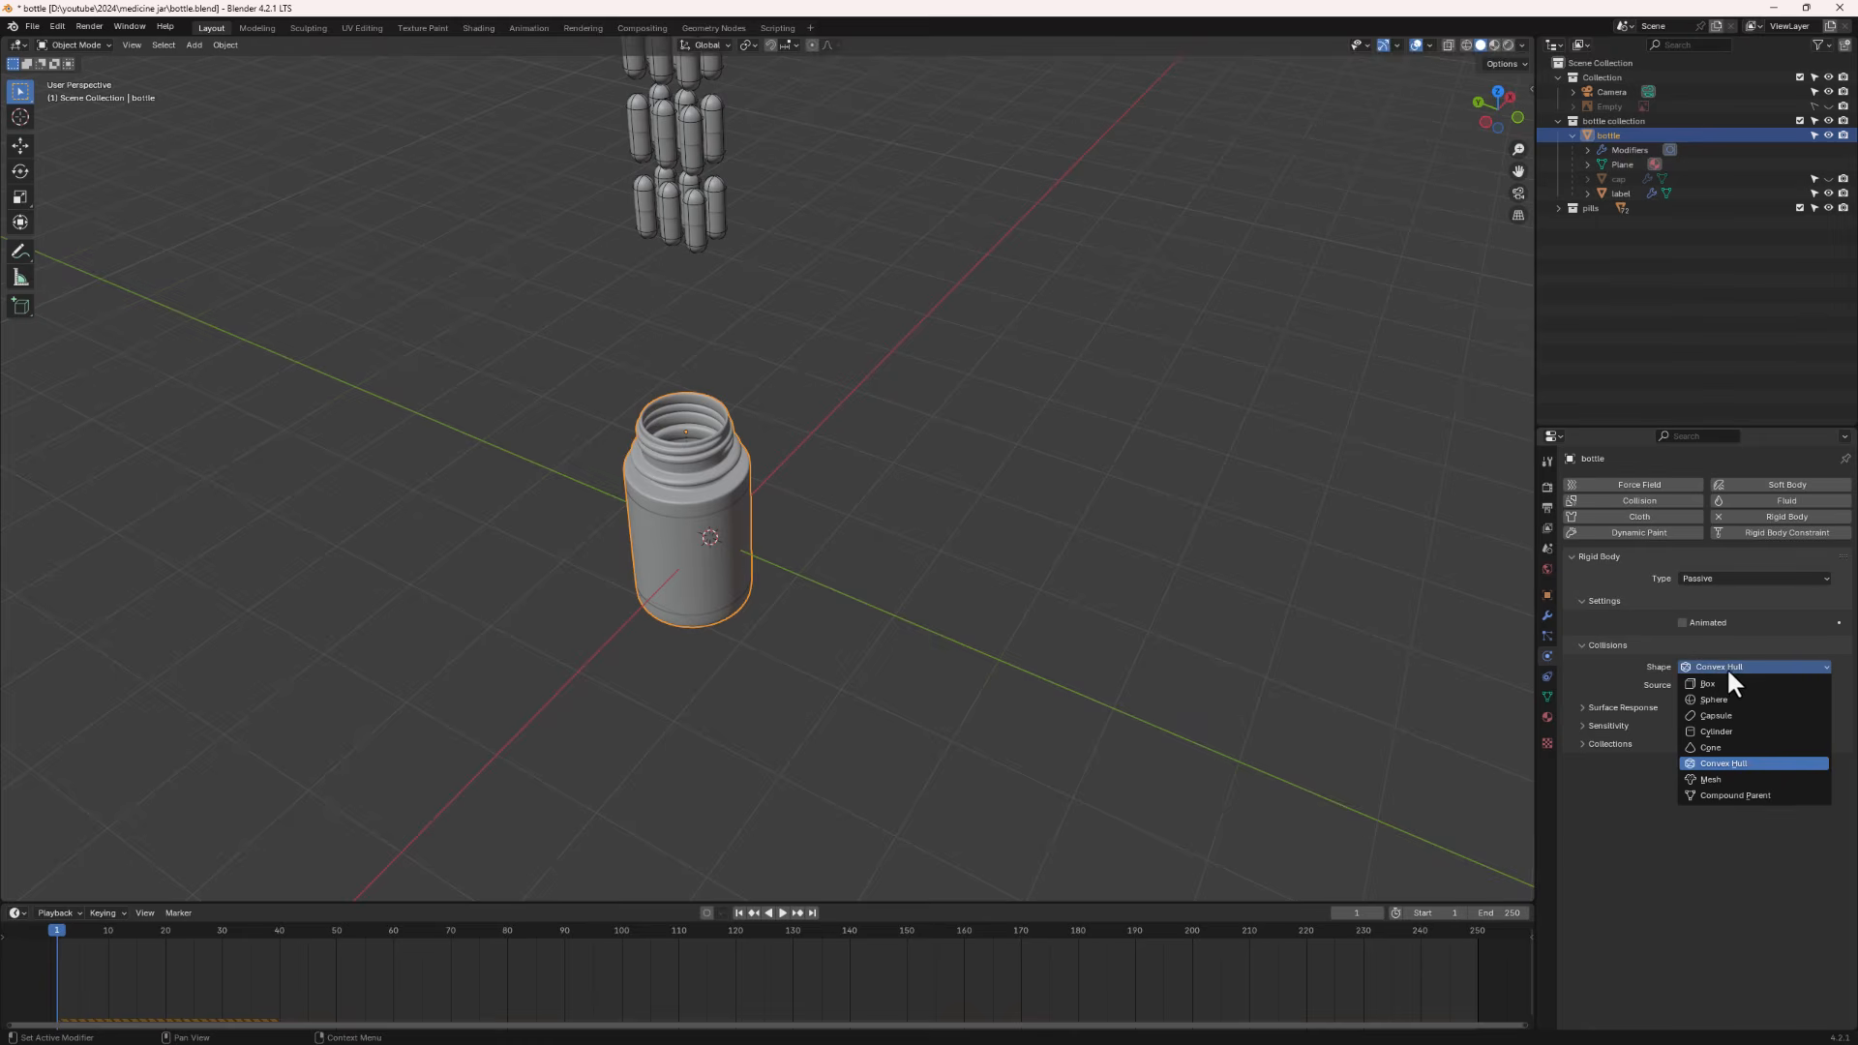
pyautogui.click(1703, 778)
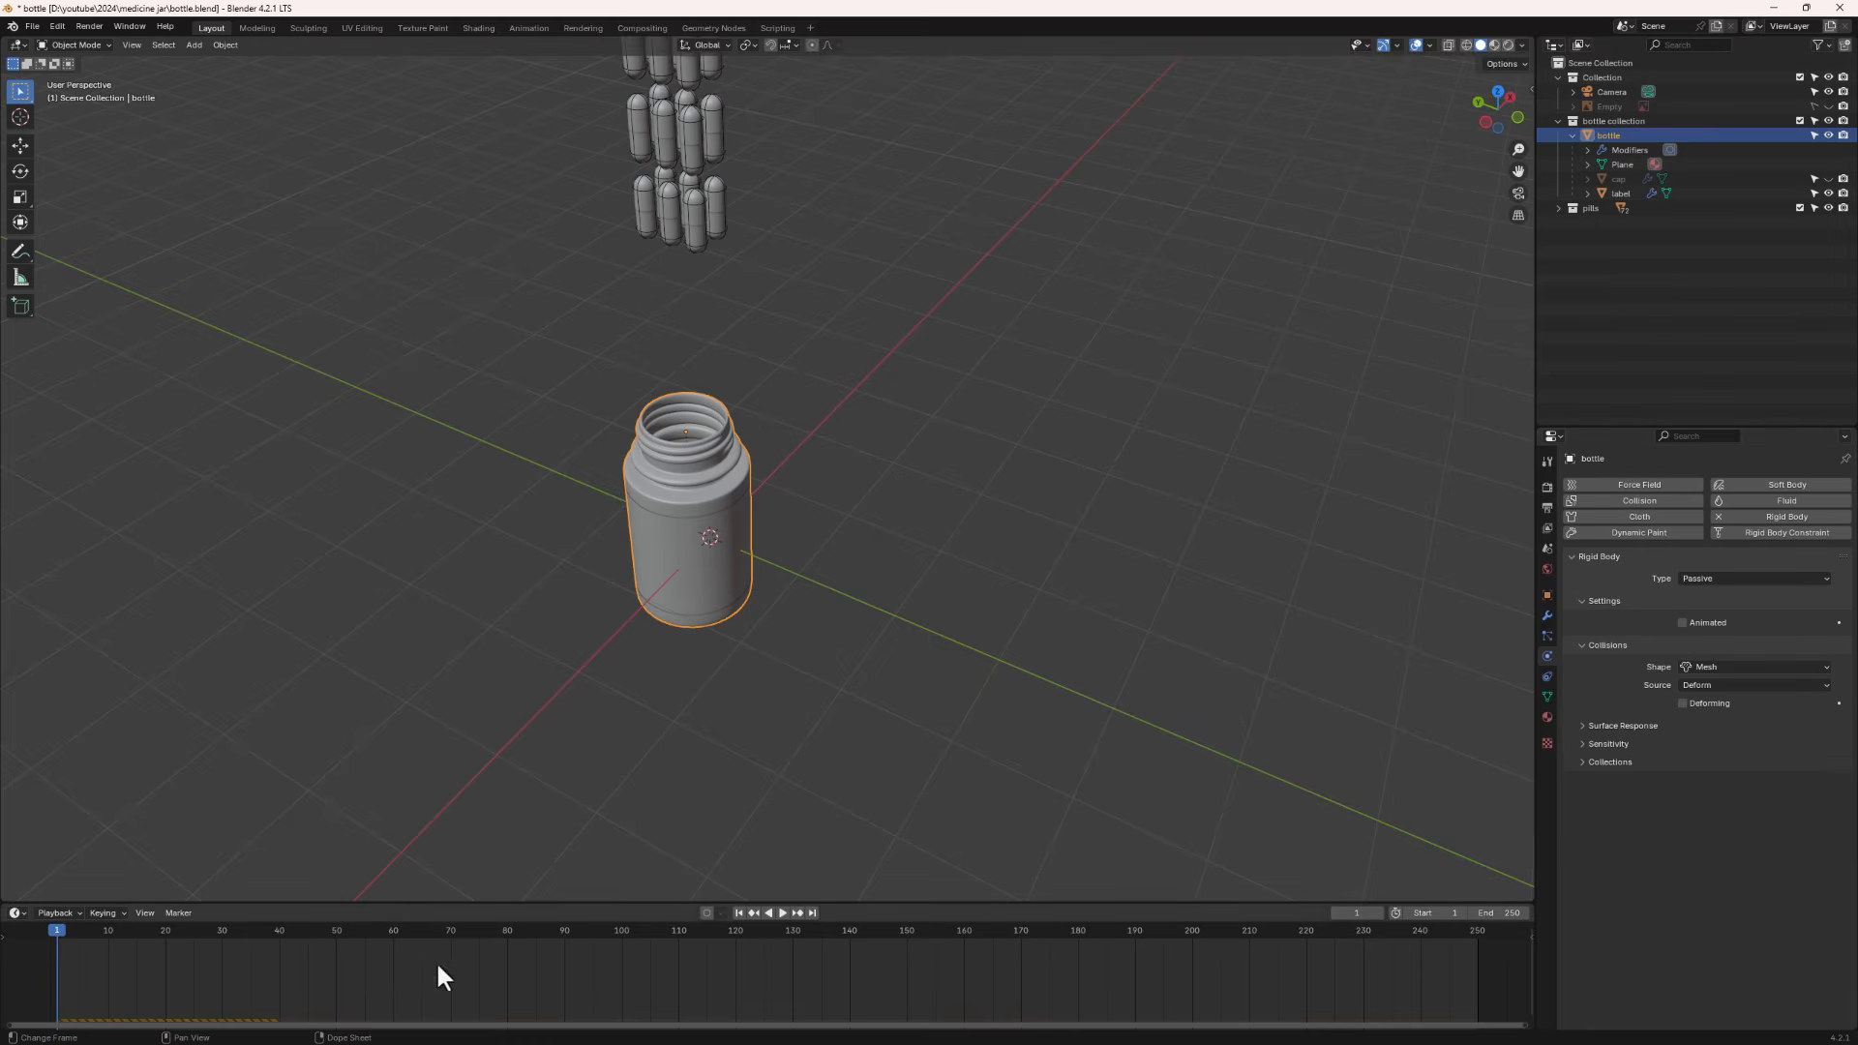
# - Play the simulation from several angles to check how the pills land in the jar, returning to the first frame
pyautogui.moveTo(711, 612); pyautogui.dragTo(702, 552, button='middle')
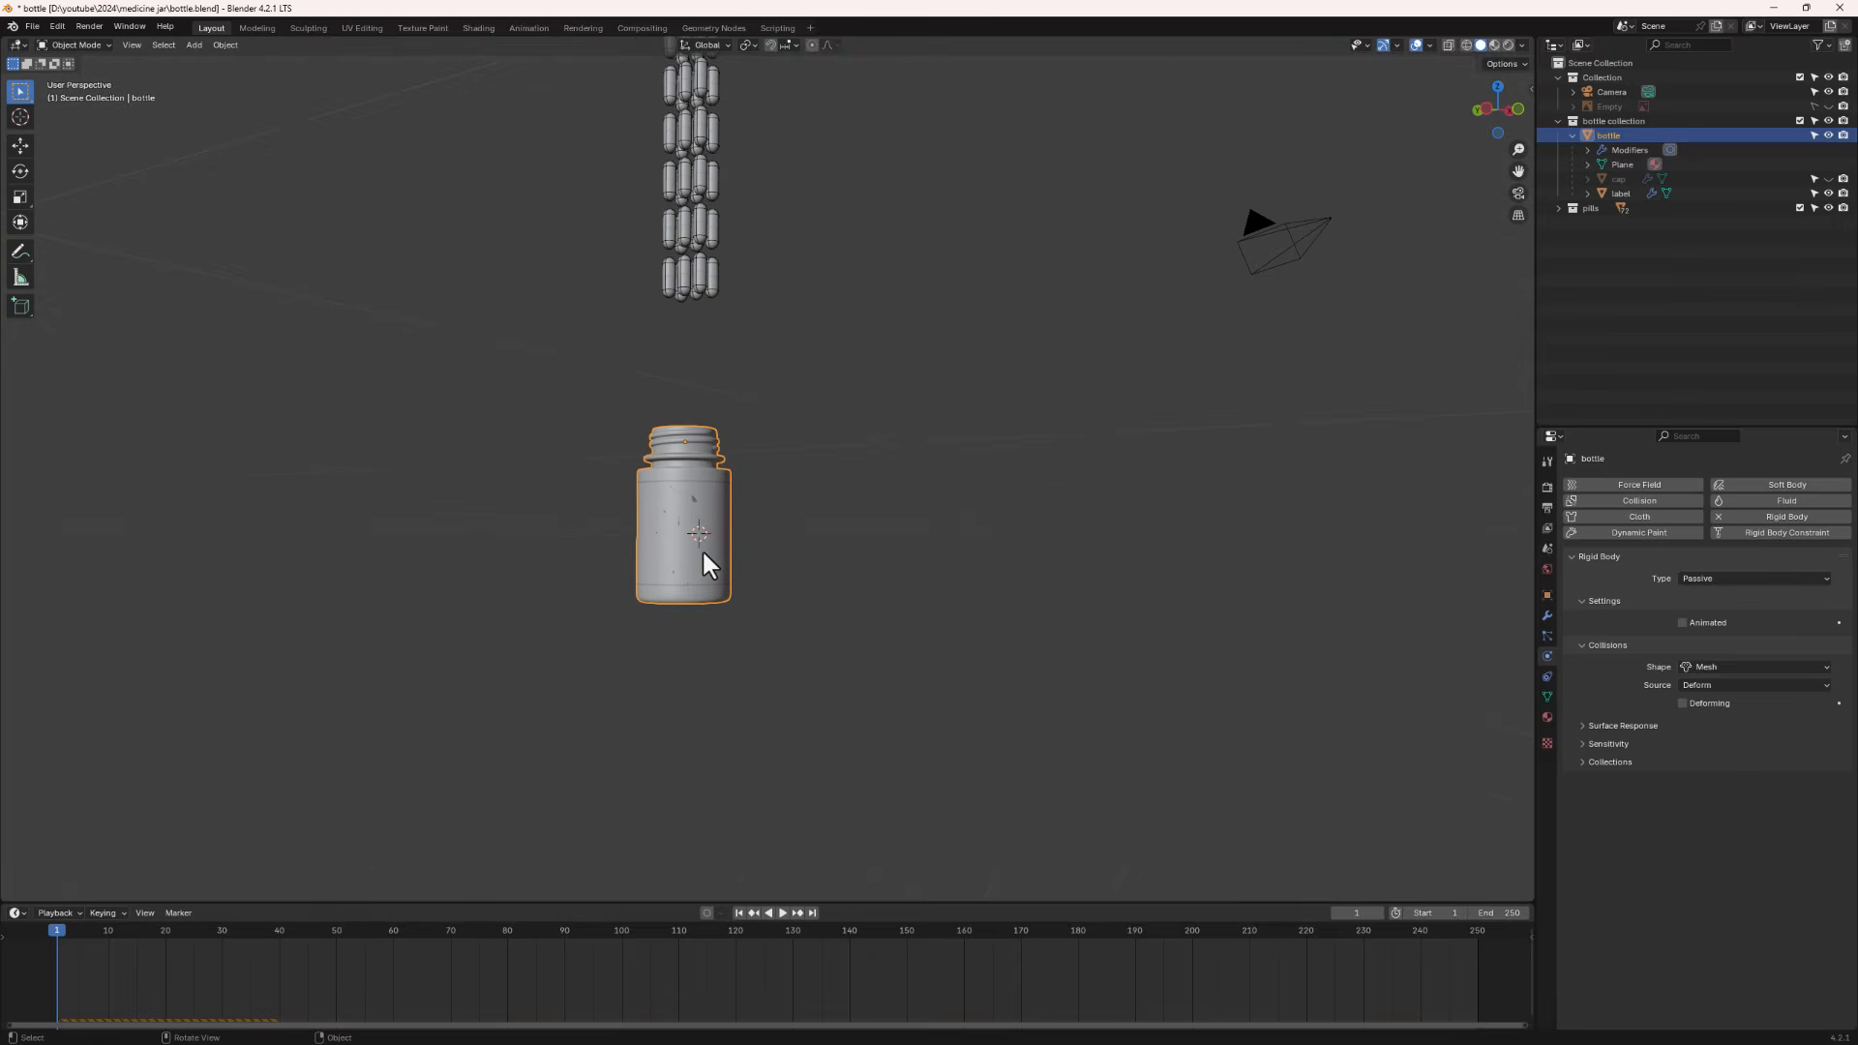
pyautogui.scroll(-2, 711, 591)
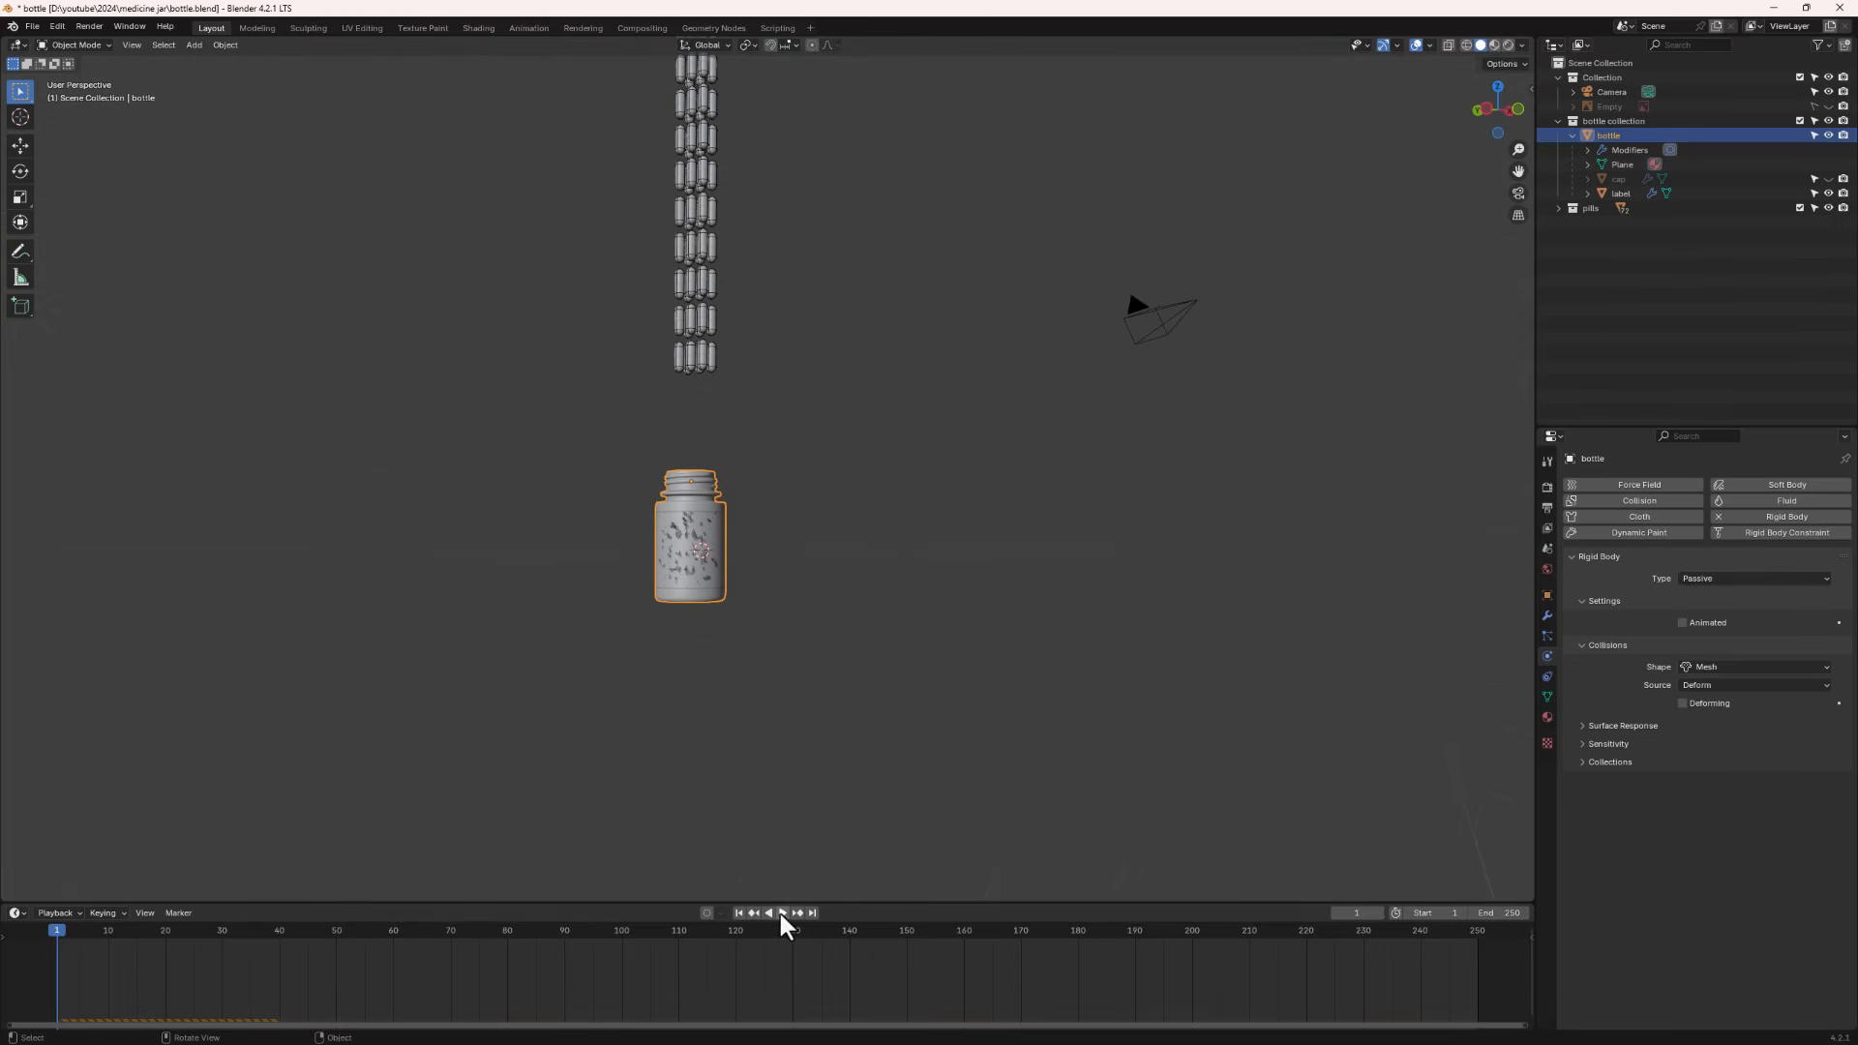
pyautogui.scroll(1, 717, 717)
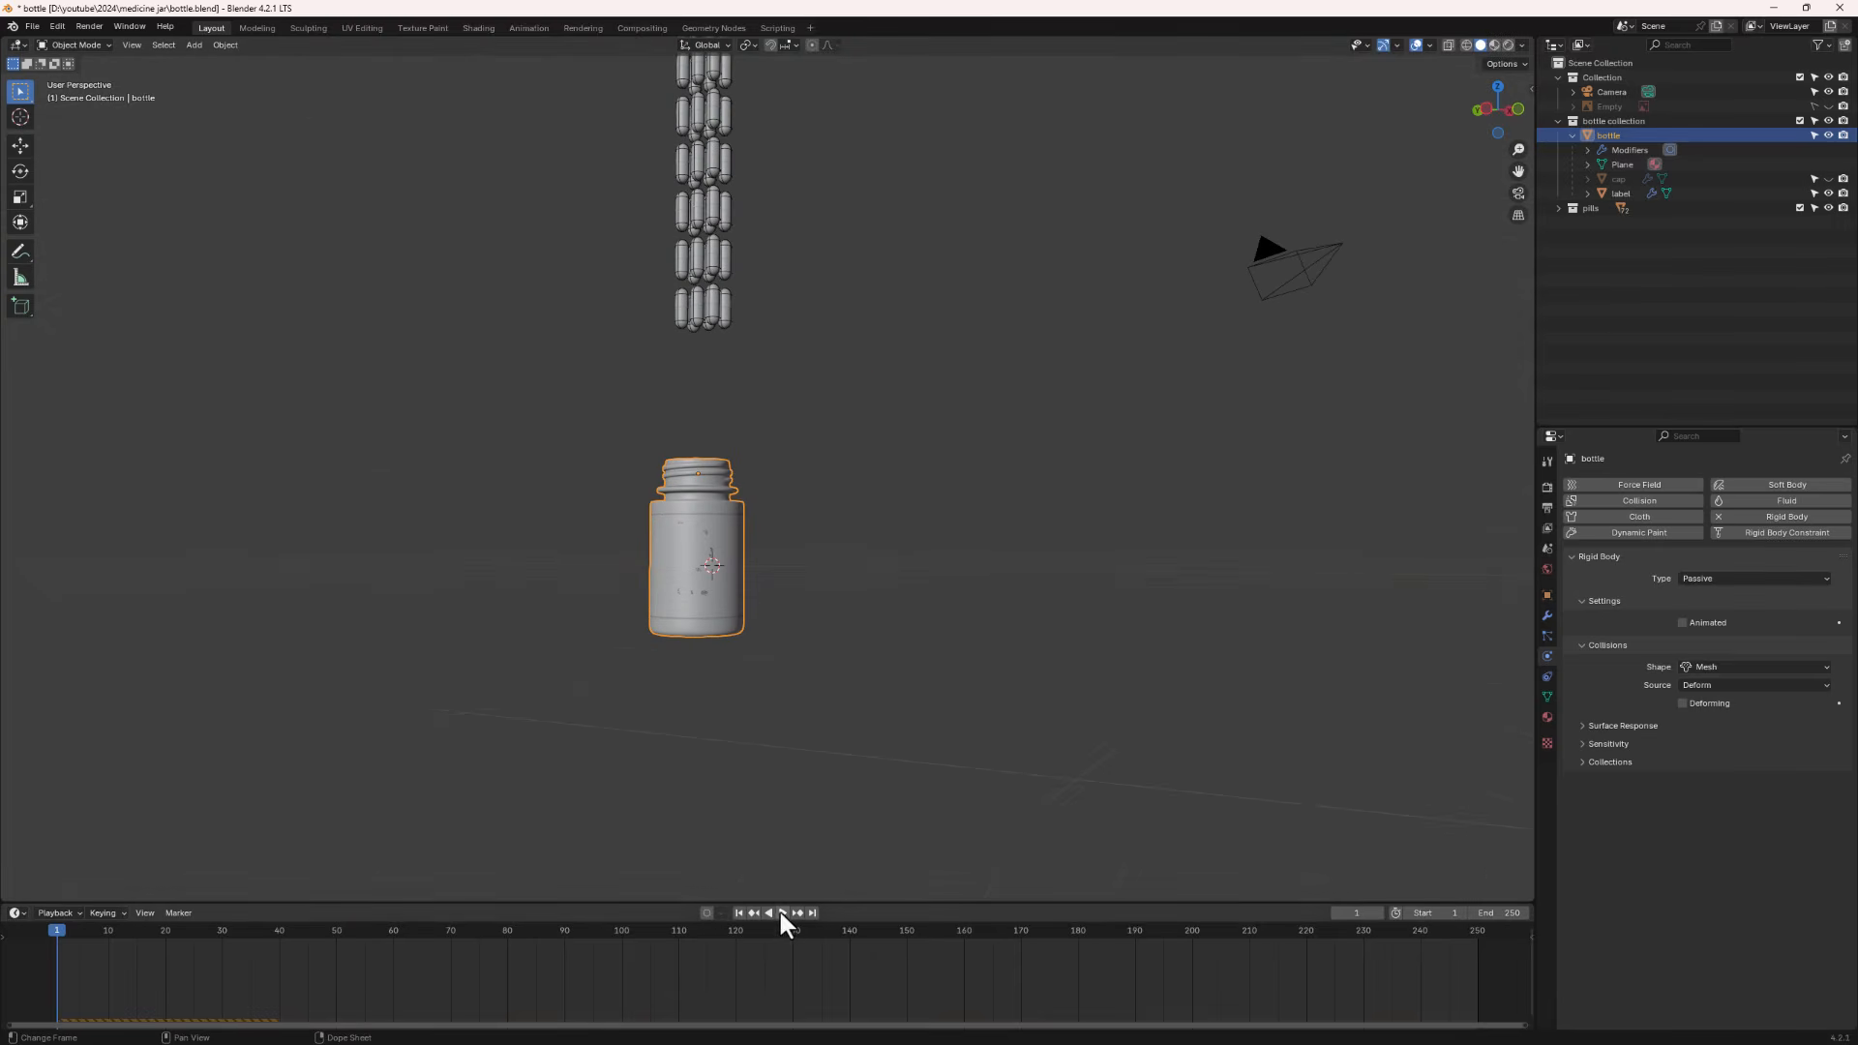
pyautogui.click(781, 912)
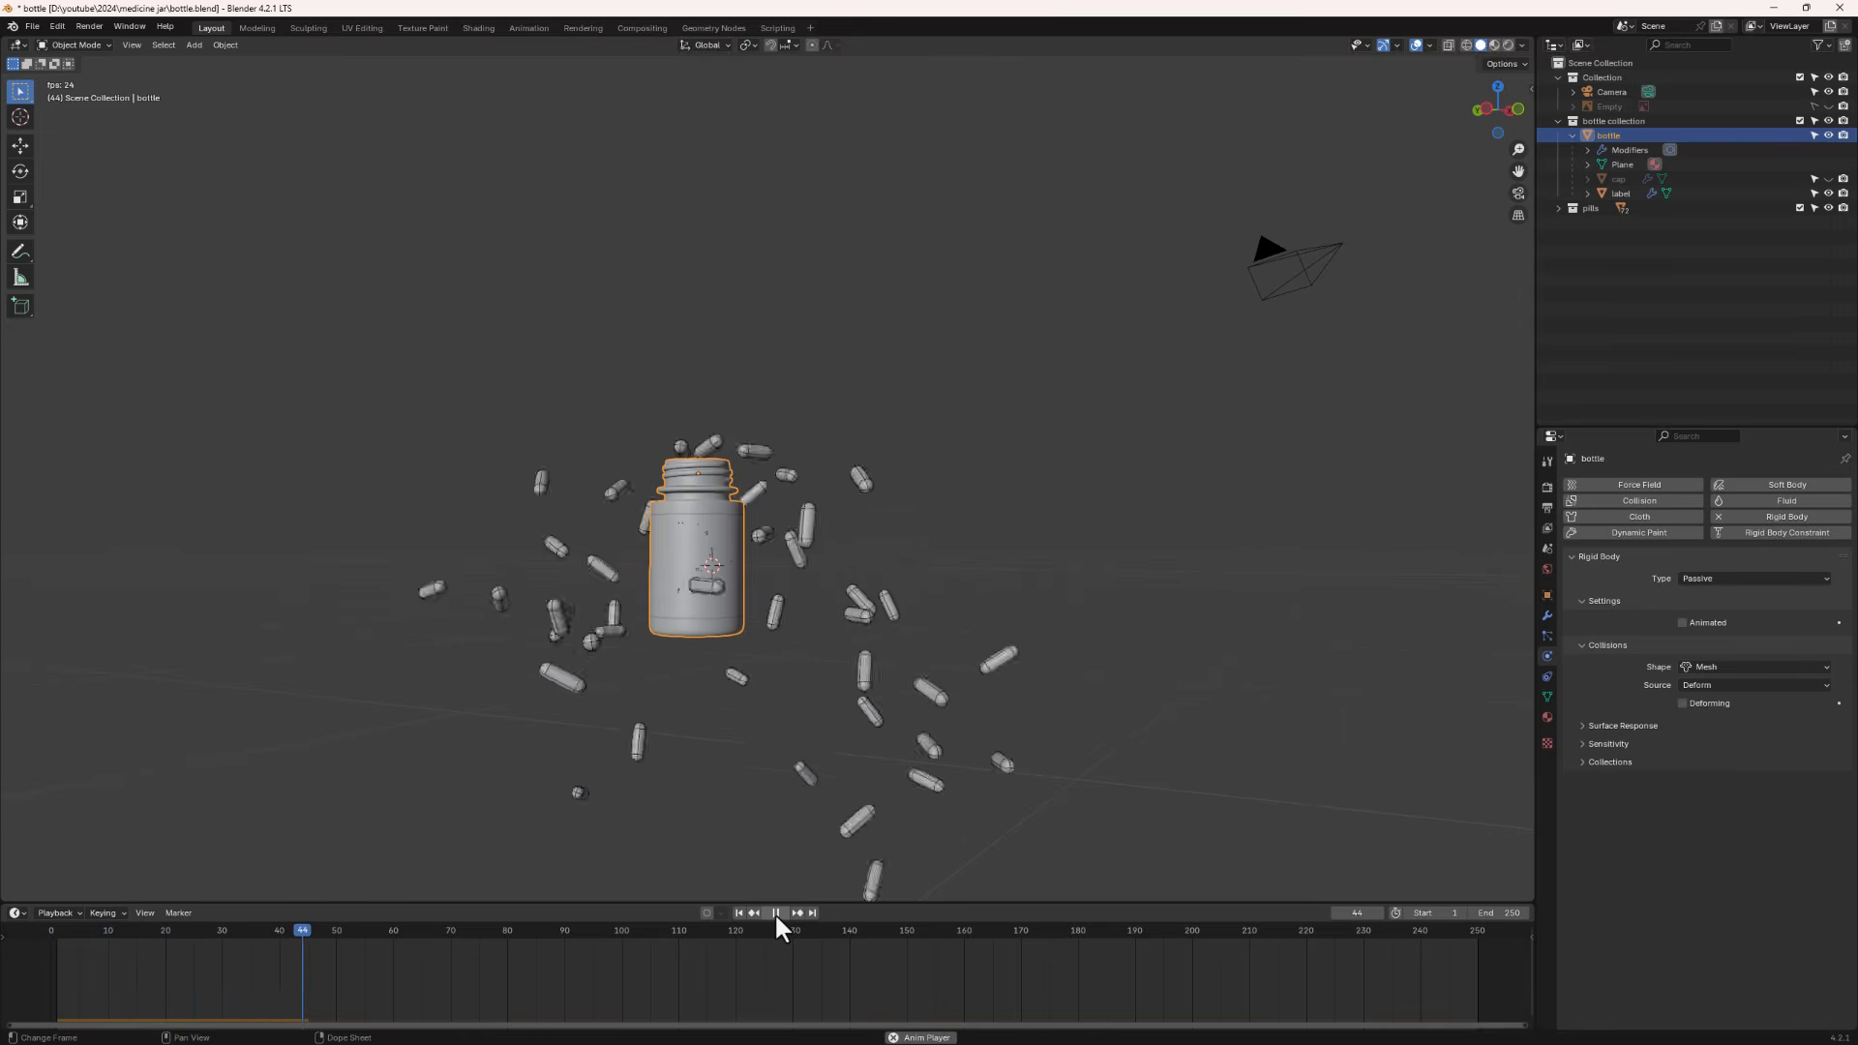
pyautogui.click(776, 912)
pyautogui.moveTo(664, 485); pyautogui.dragTo(706, 522, button='middle')
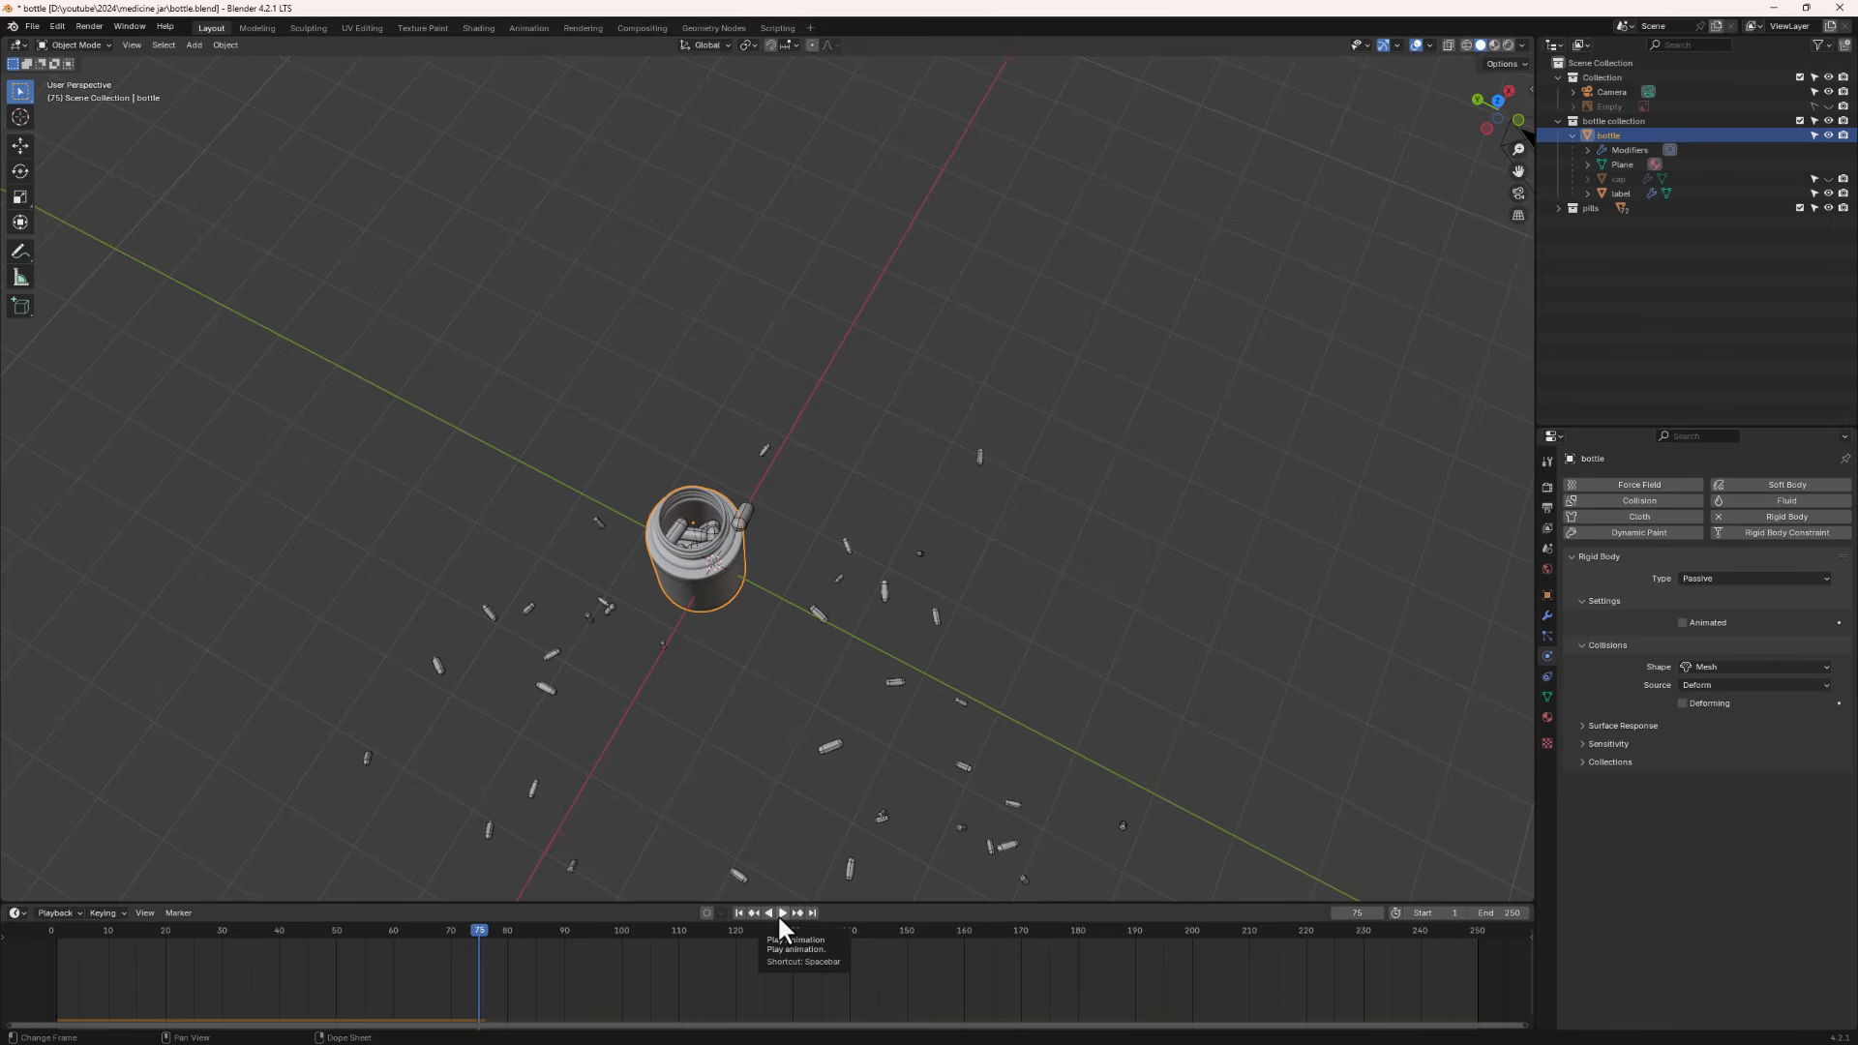
pyautogui.click(737, 913)
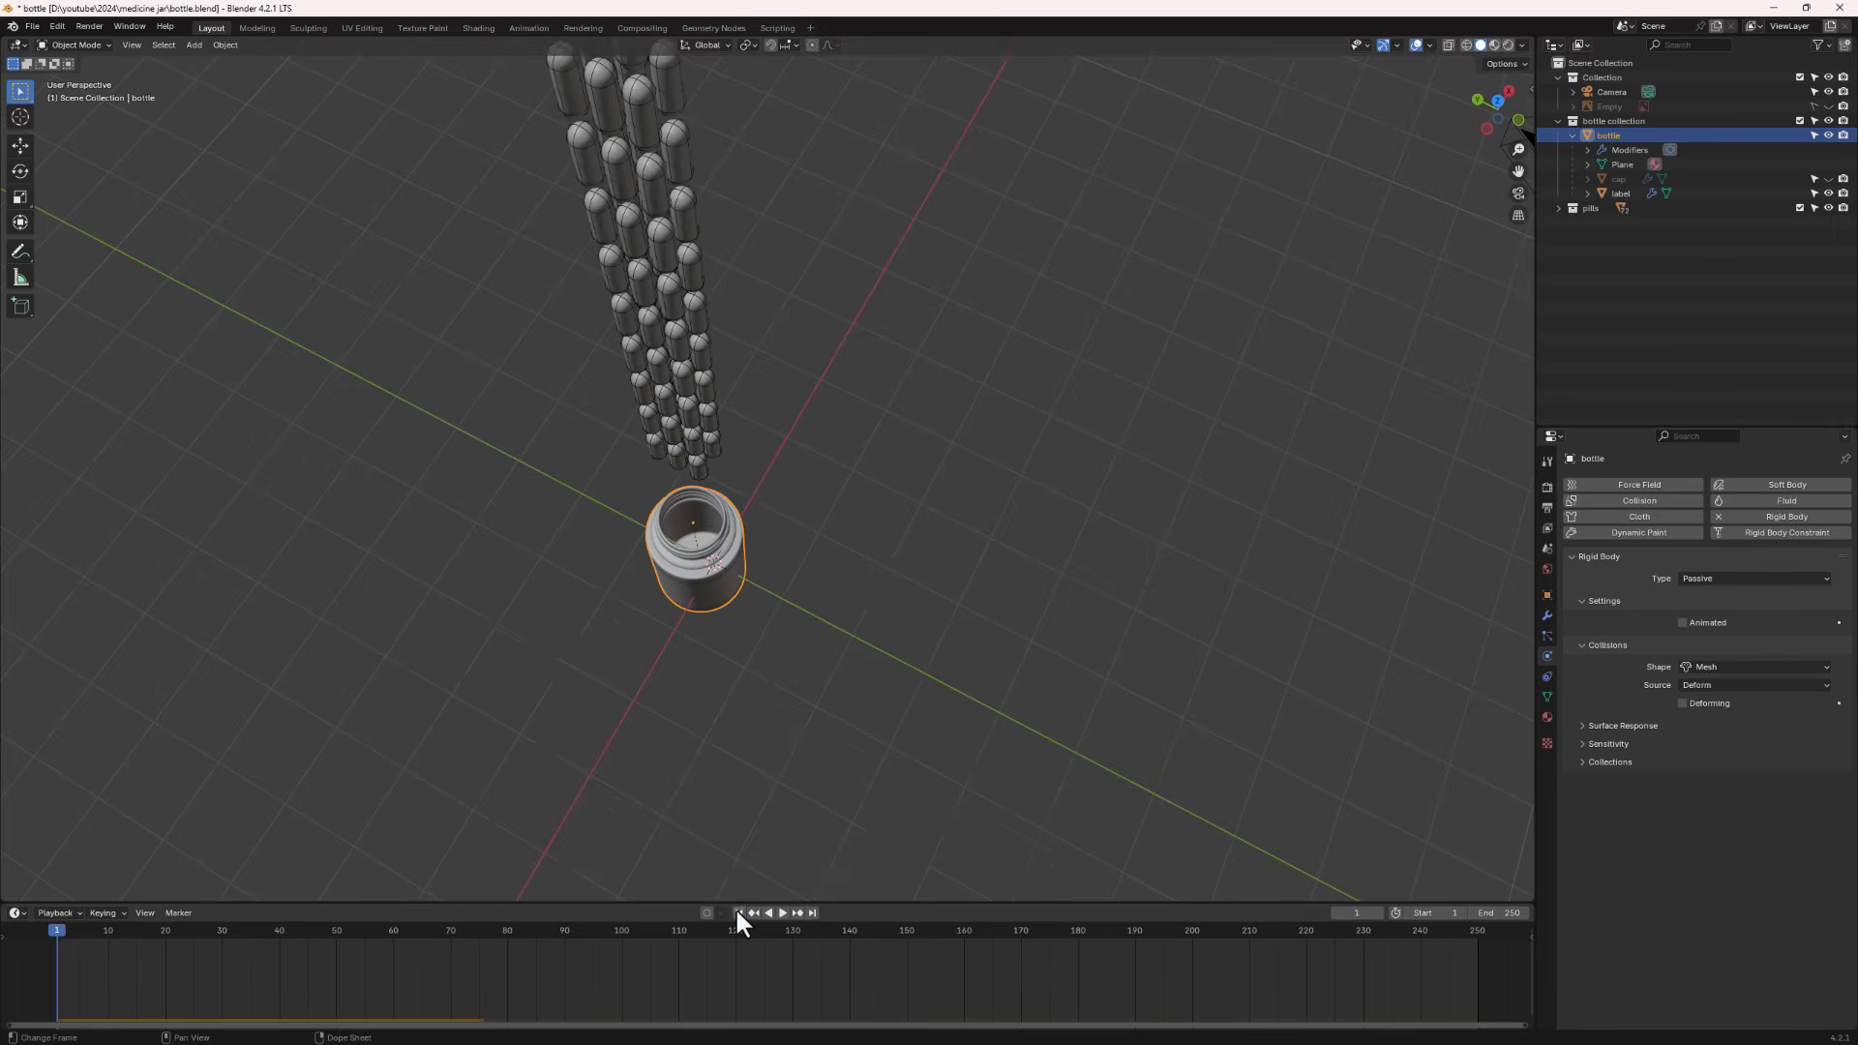
pyautogui.moveTo(695, 561); pyautogui.dragTo(689, 625, button='middle')
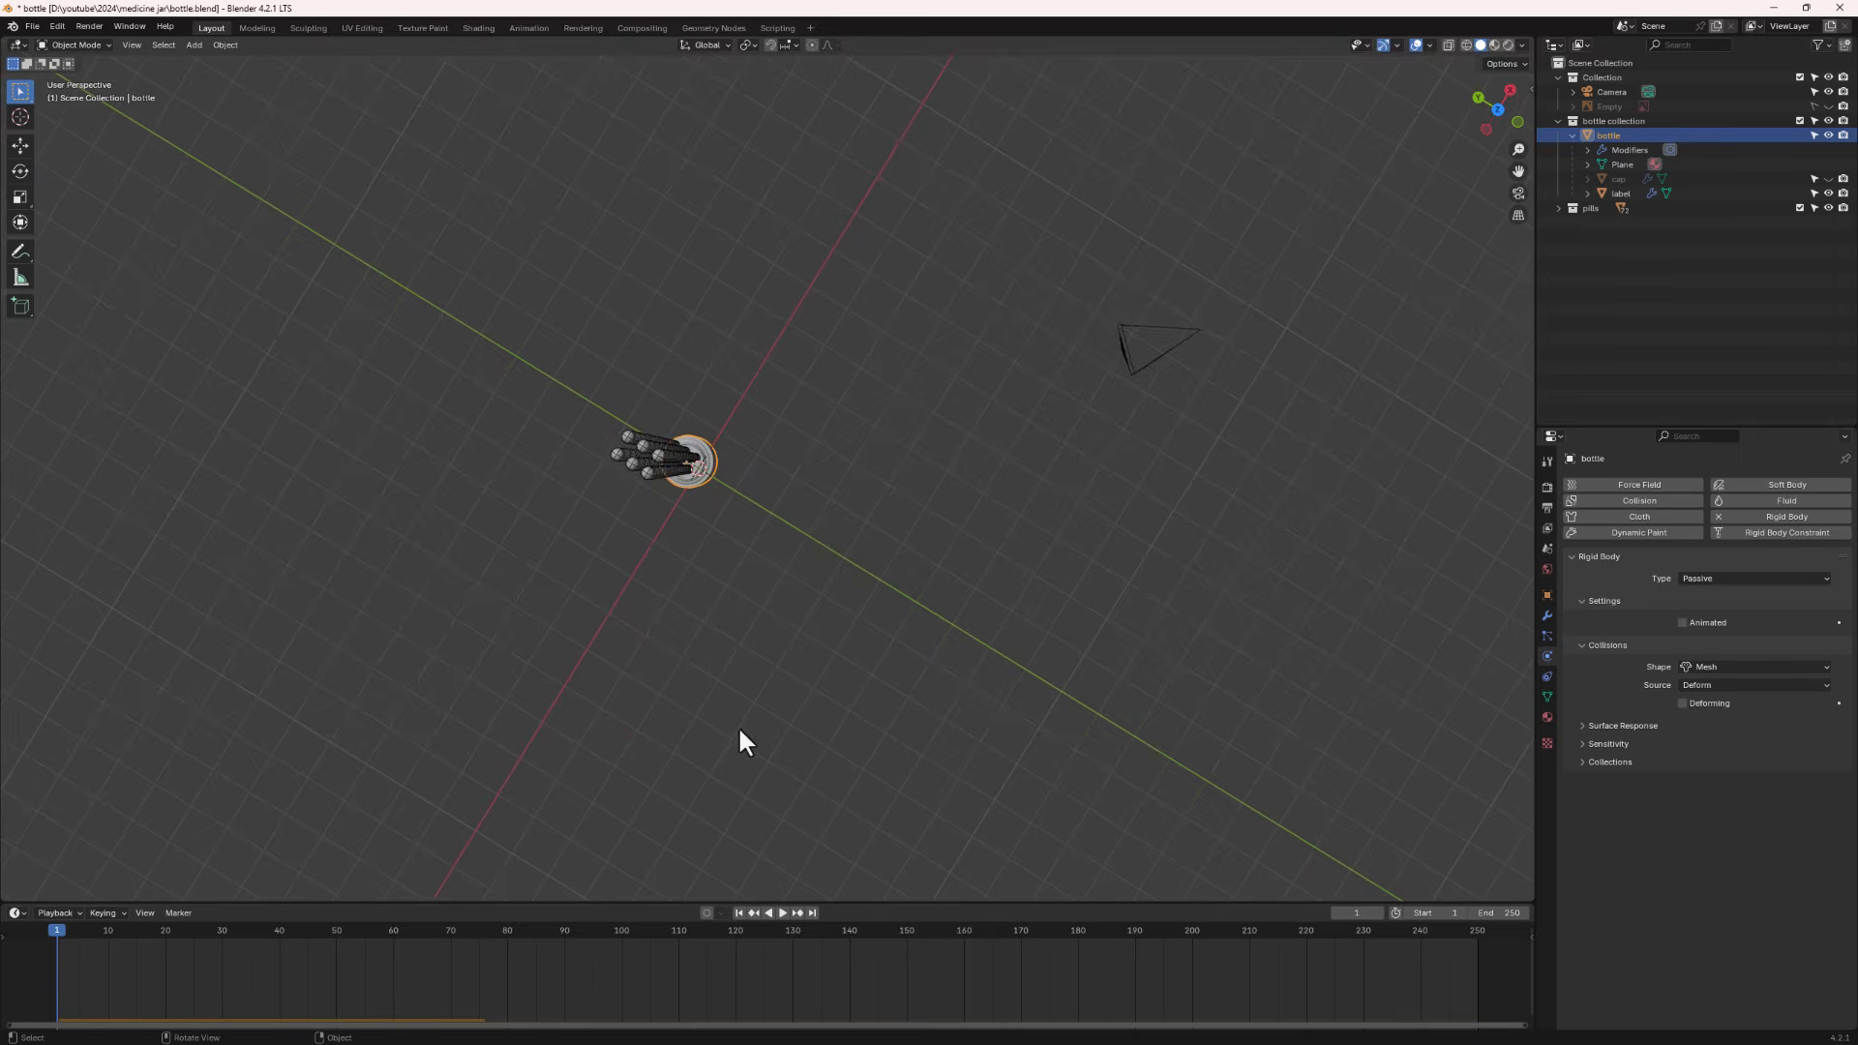
pyautogui.moveTo(780, 886); pyautogui.dragTo(784, 850, button='middle')
pyautogui.click(781, 911)
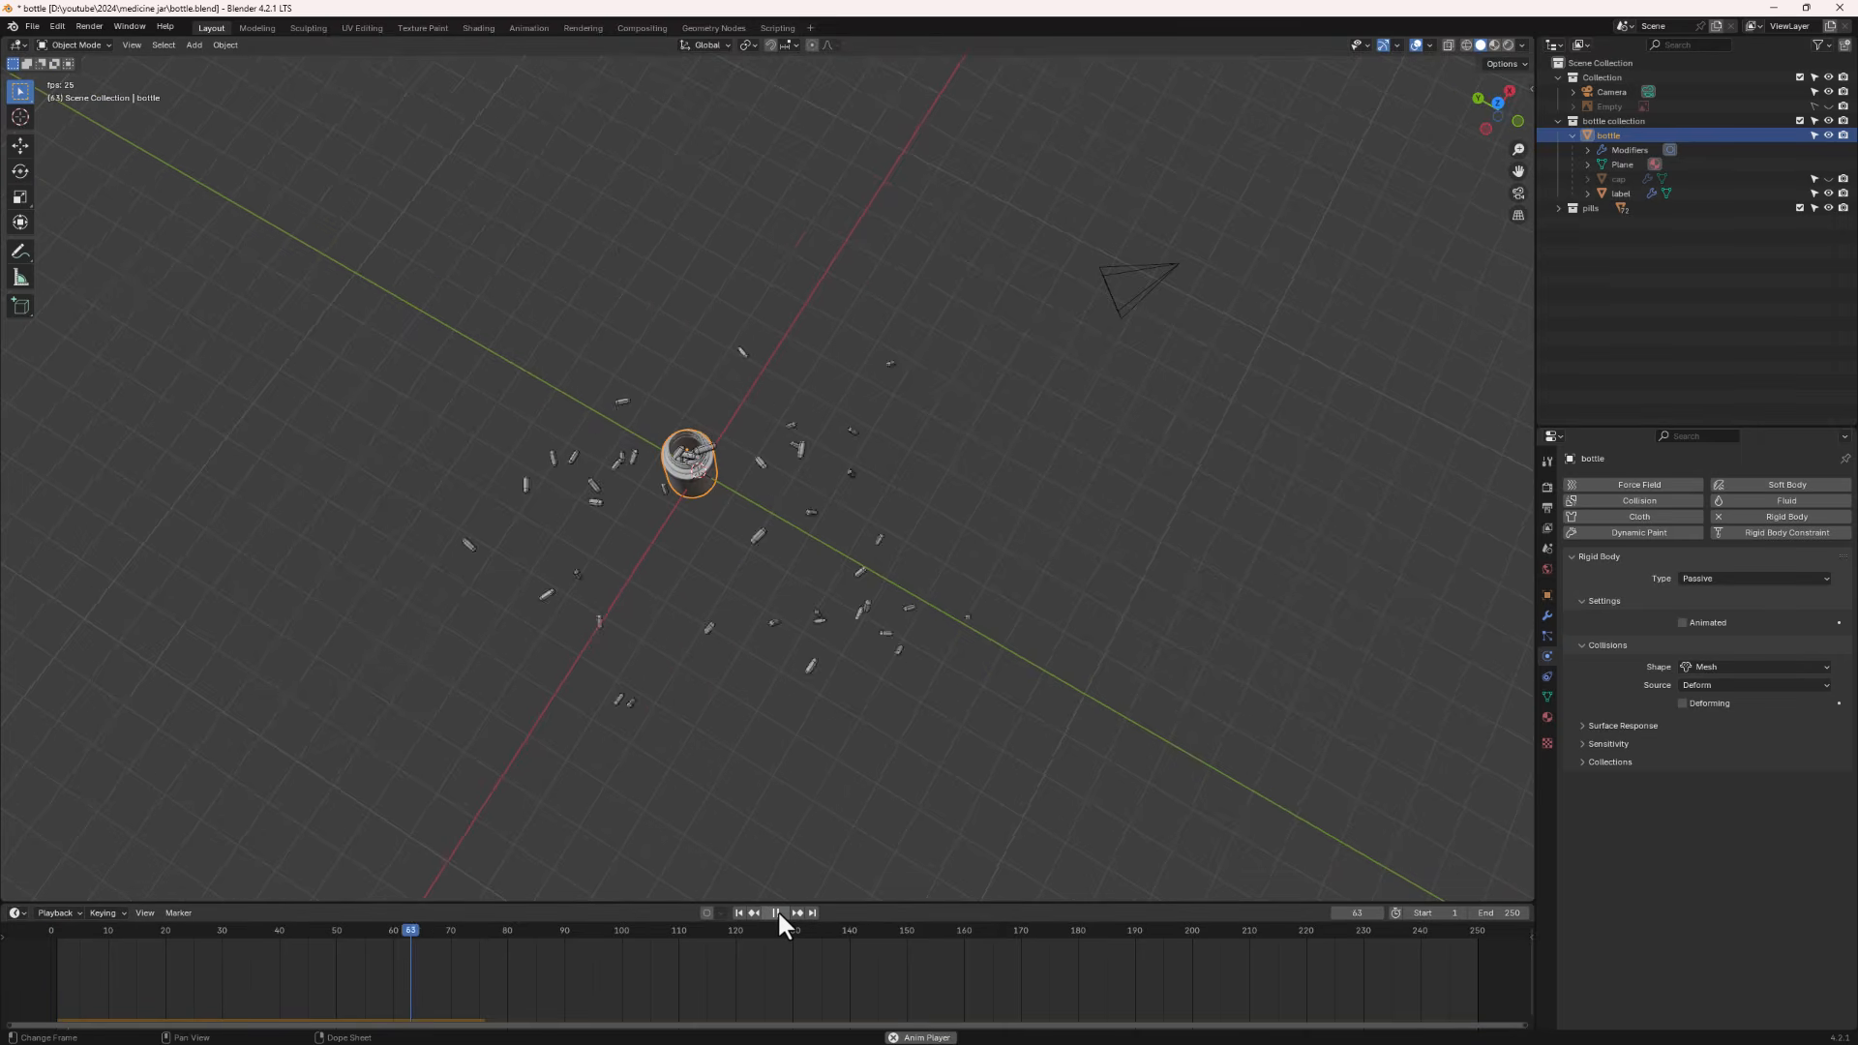
pyautogui.click(777, 912)
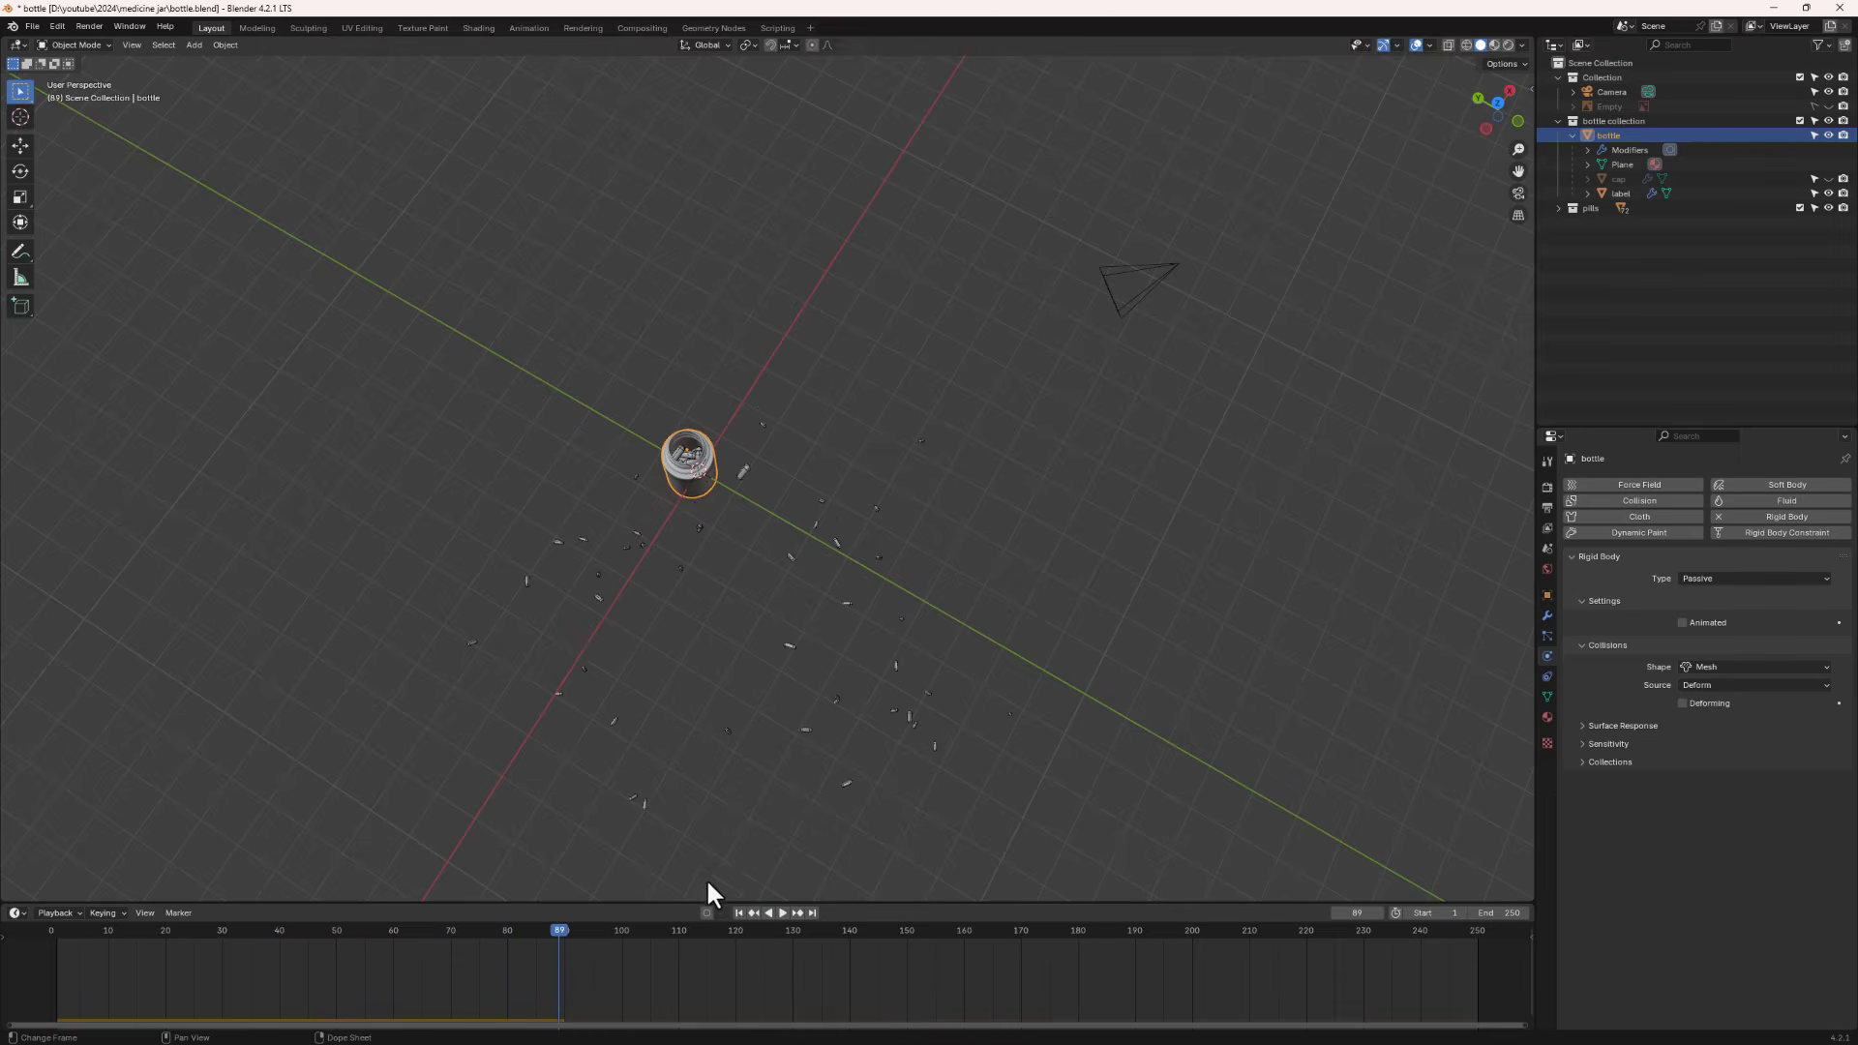
pyautogui.click(738, 913)
# - Box-select the upper rows of pills and move them higher along the Z axis
pyautogui.moveTo(610, 386); pyautogui.dragTo(707, 448, button='middle')
pyautogui.moveTo(712, 513); pyautogui.dragTo(672, 455, button='middle')
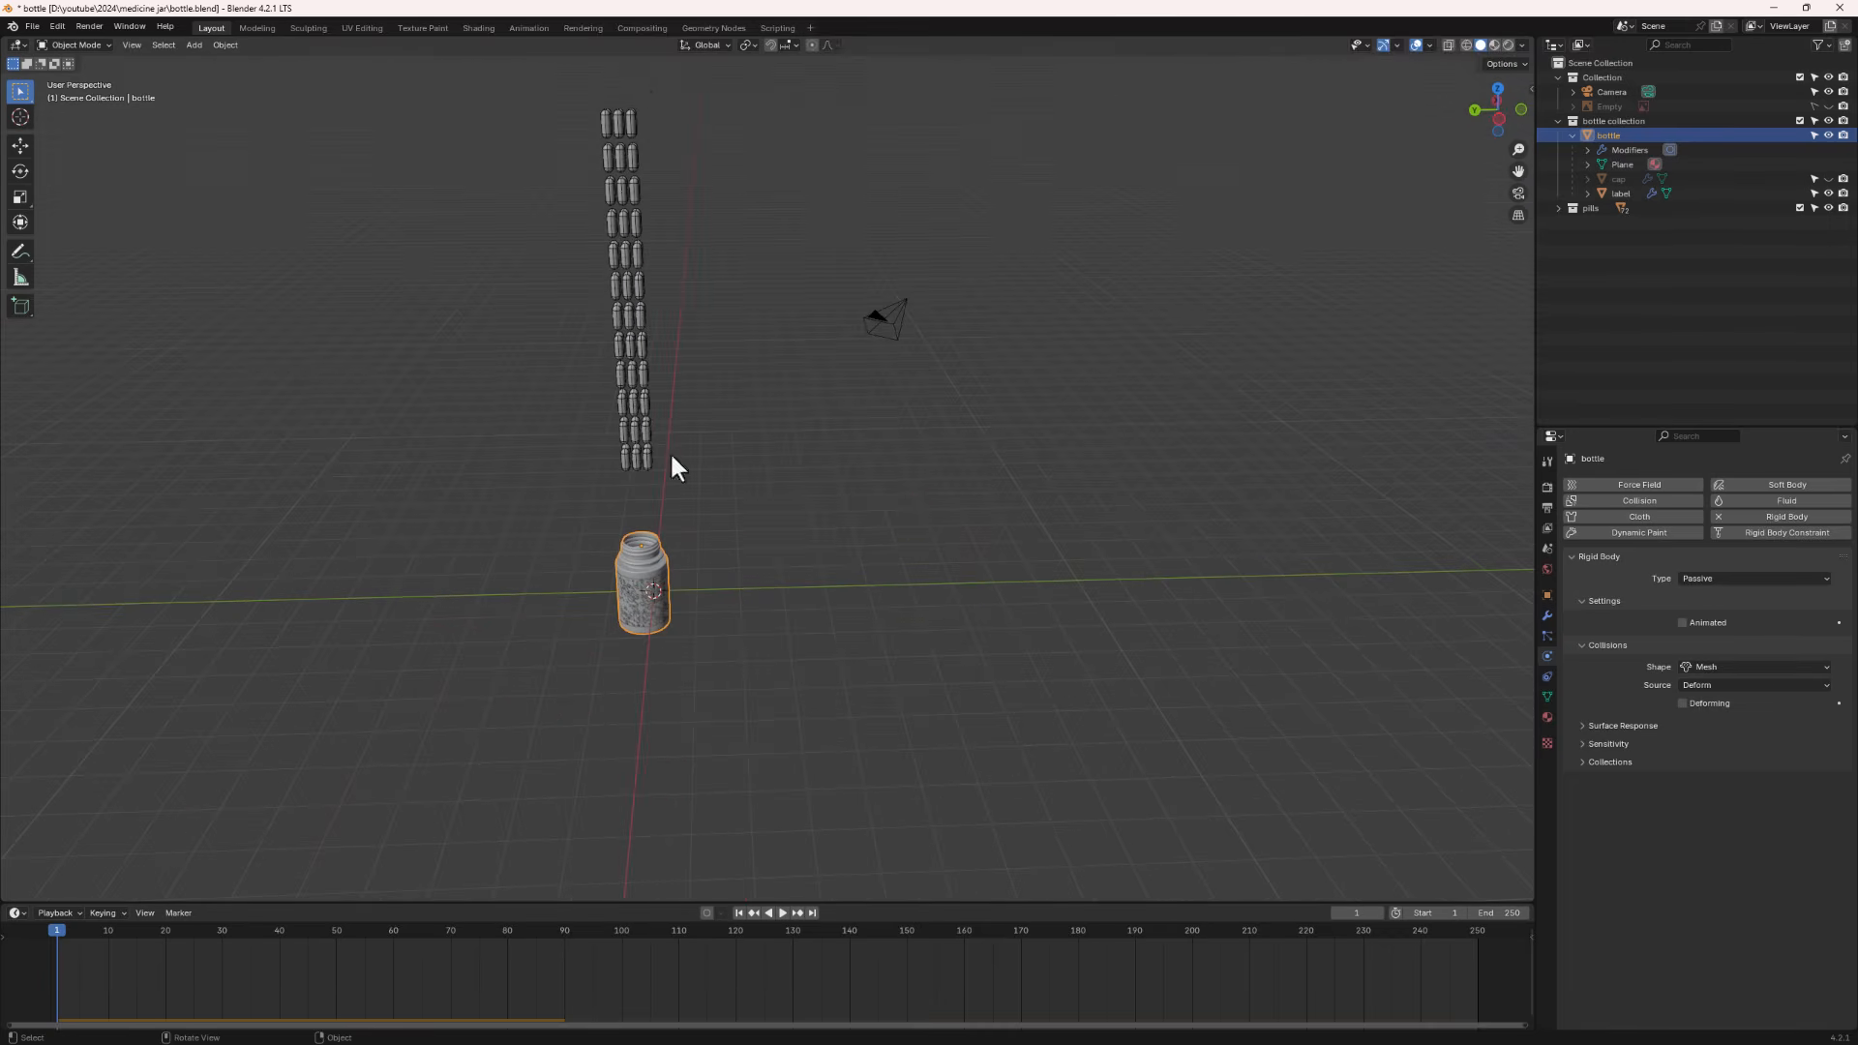
pyautogui.moveTo(665, 179); pyautogui.dragTo(677, 166, button='middle')
pyautogui.moveTo(669, 94); pyautogui.dragTo(662, 471)
pyautogui.moveTo(662, 471)
pyautogui.mouseDown(button='middle')
pyautogui.moveTo(539, 490)
pyautogui.moveTo(654, 457)
pyautogui.mouseUp(button='middle')
pyautogui.press('g')
pyautogui.press('x')
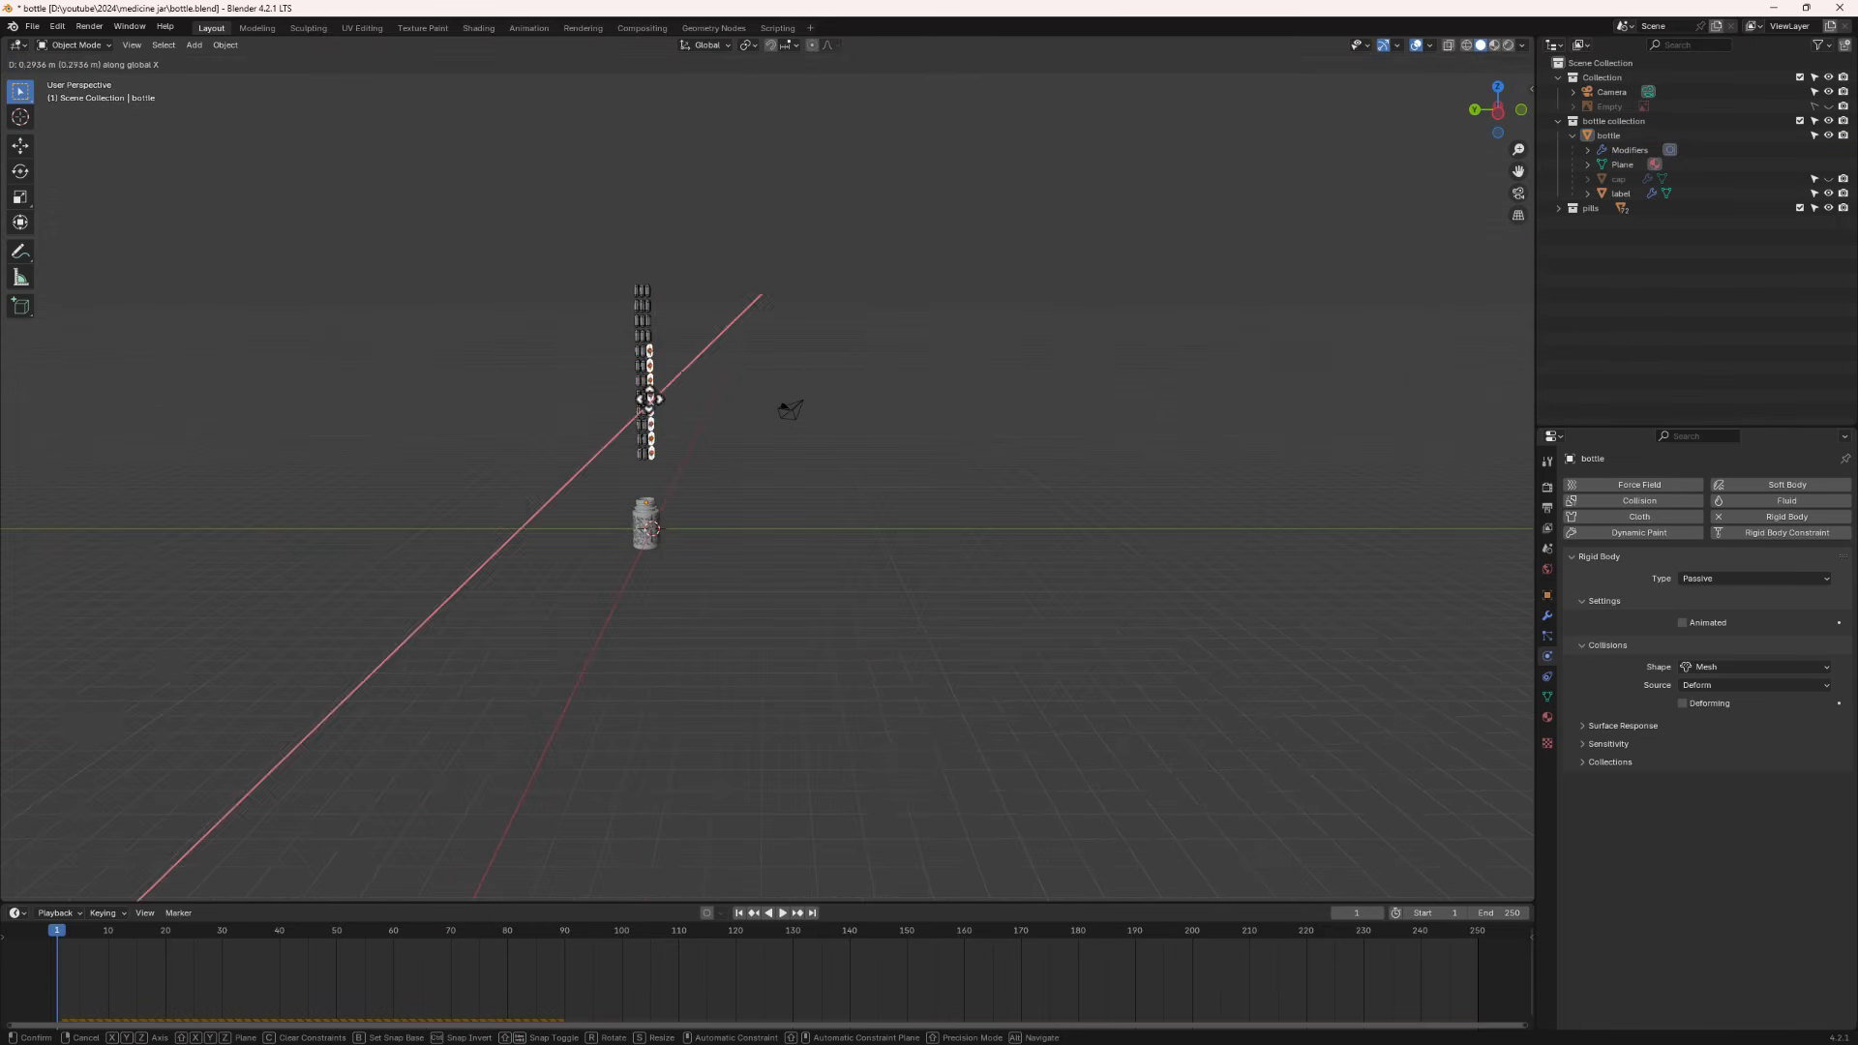
pyautogui.press('z')
pyautogui.click(680, 215)
# - Shift the selected pills along the Y axis by about 0.22 m
pyautogui.press('g')
pyautogui.press('y')
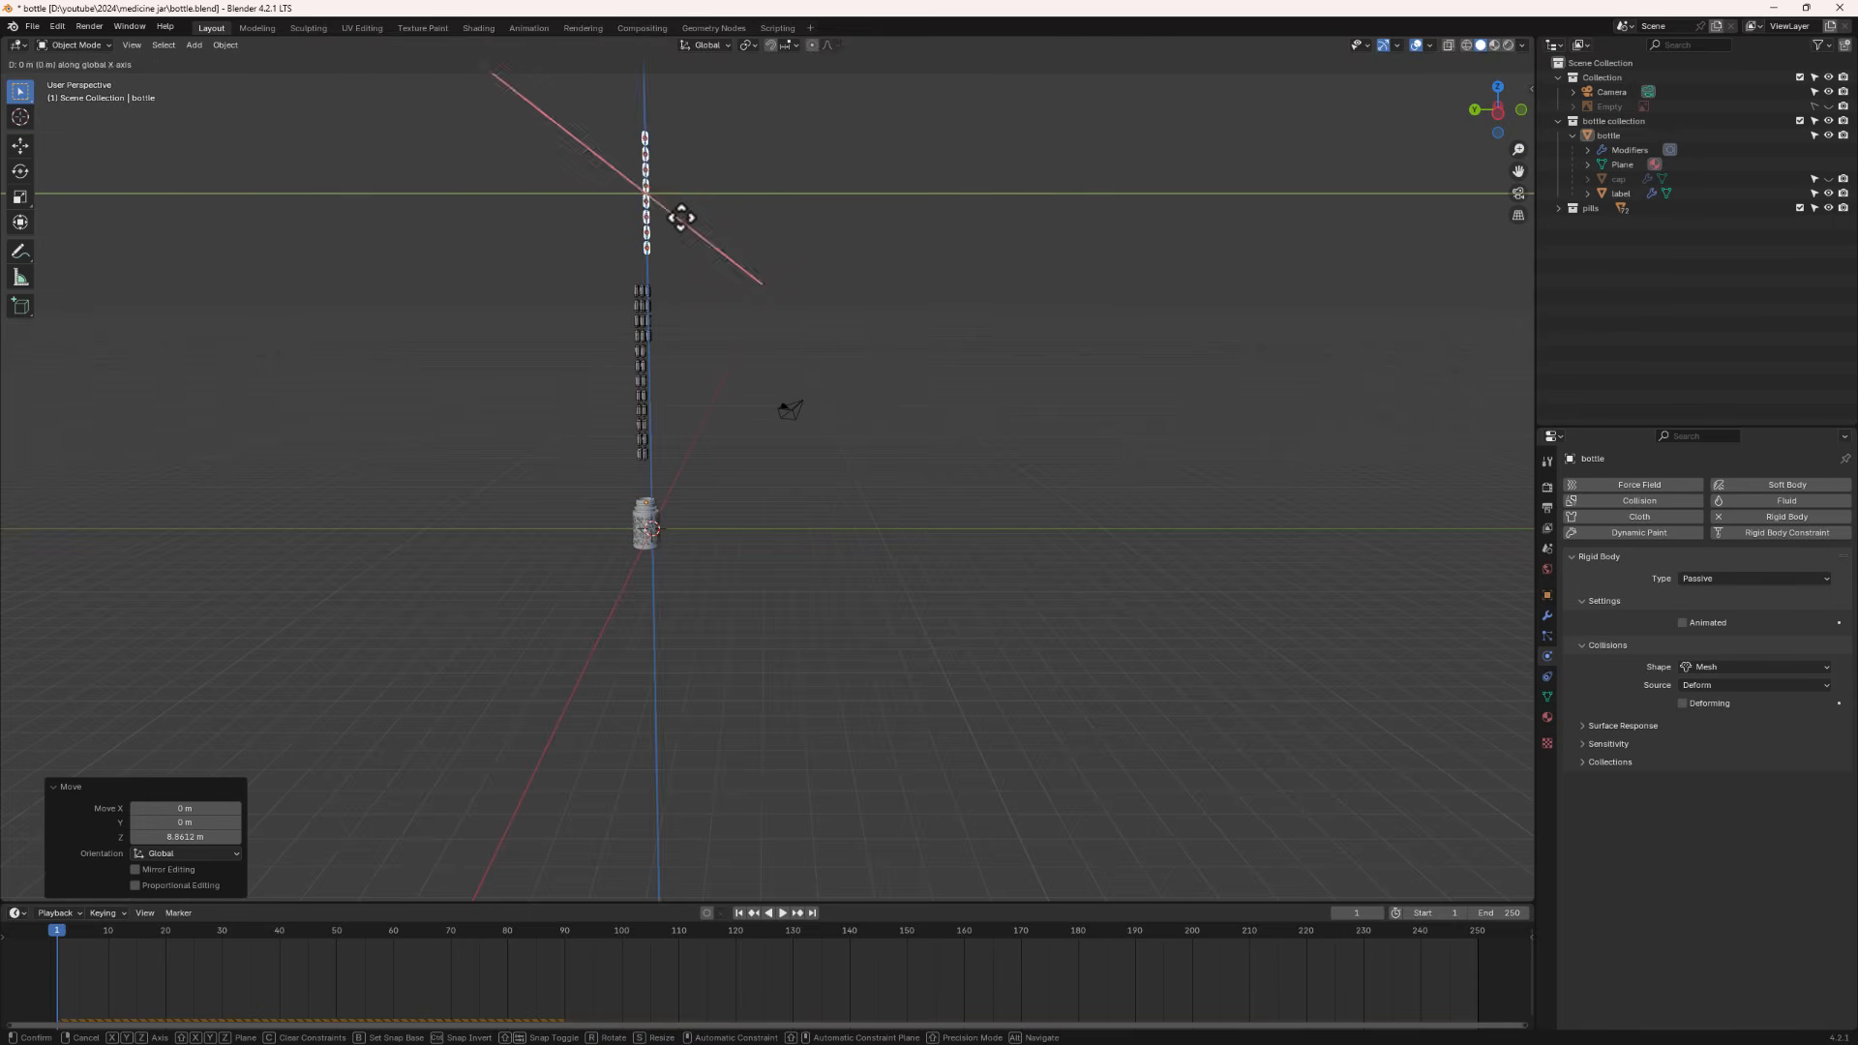
pyautogui.click(676, 219)
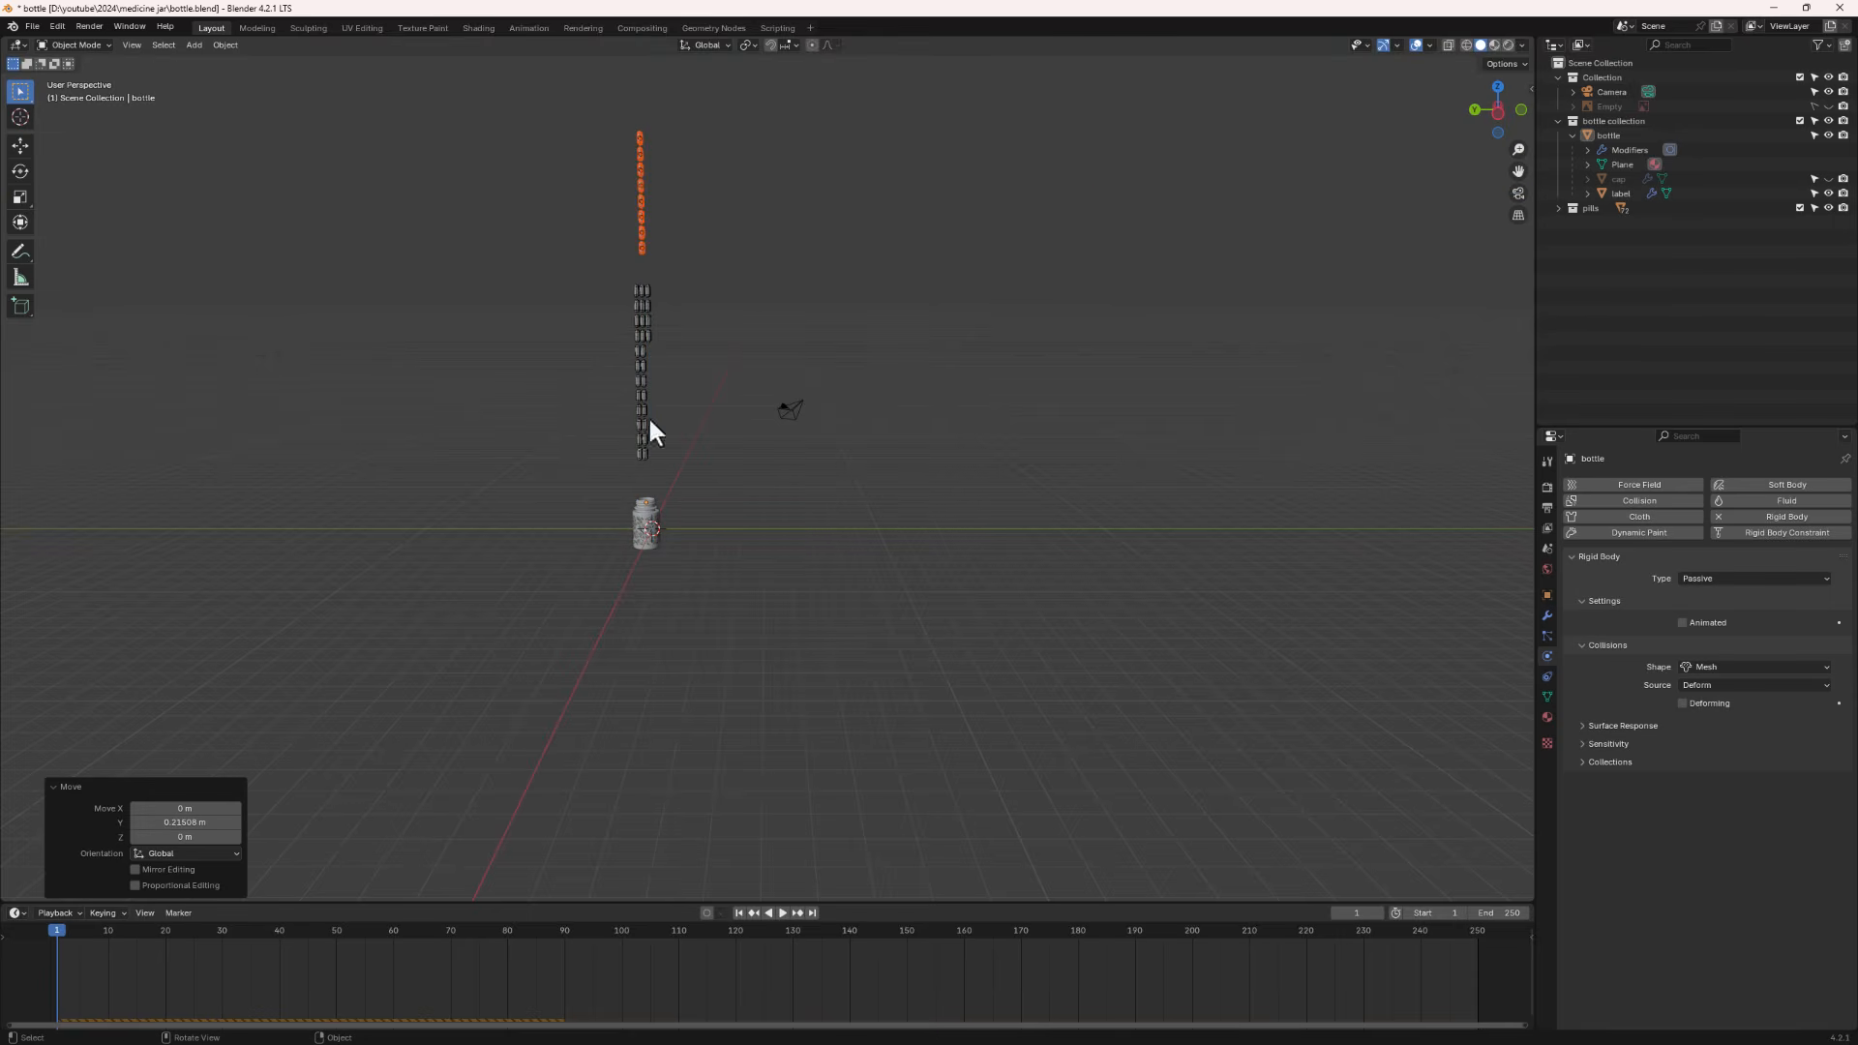
# - Play and pause the simulation to check the repositioned pills, then reorient the view around the column
pyautogui.click(781, 911)
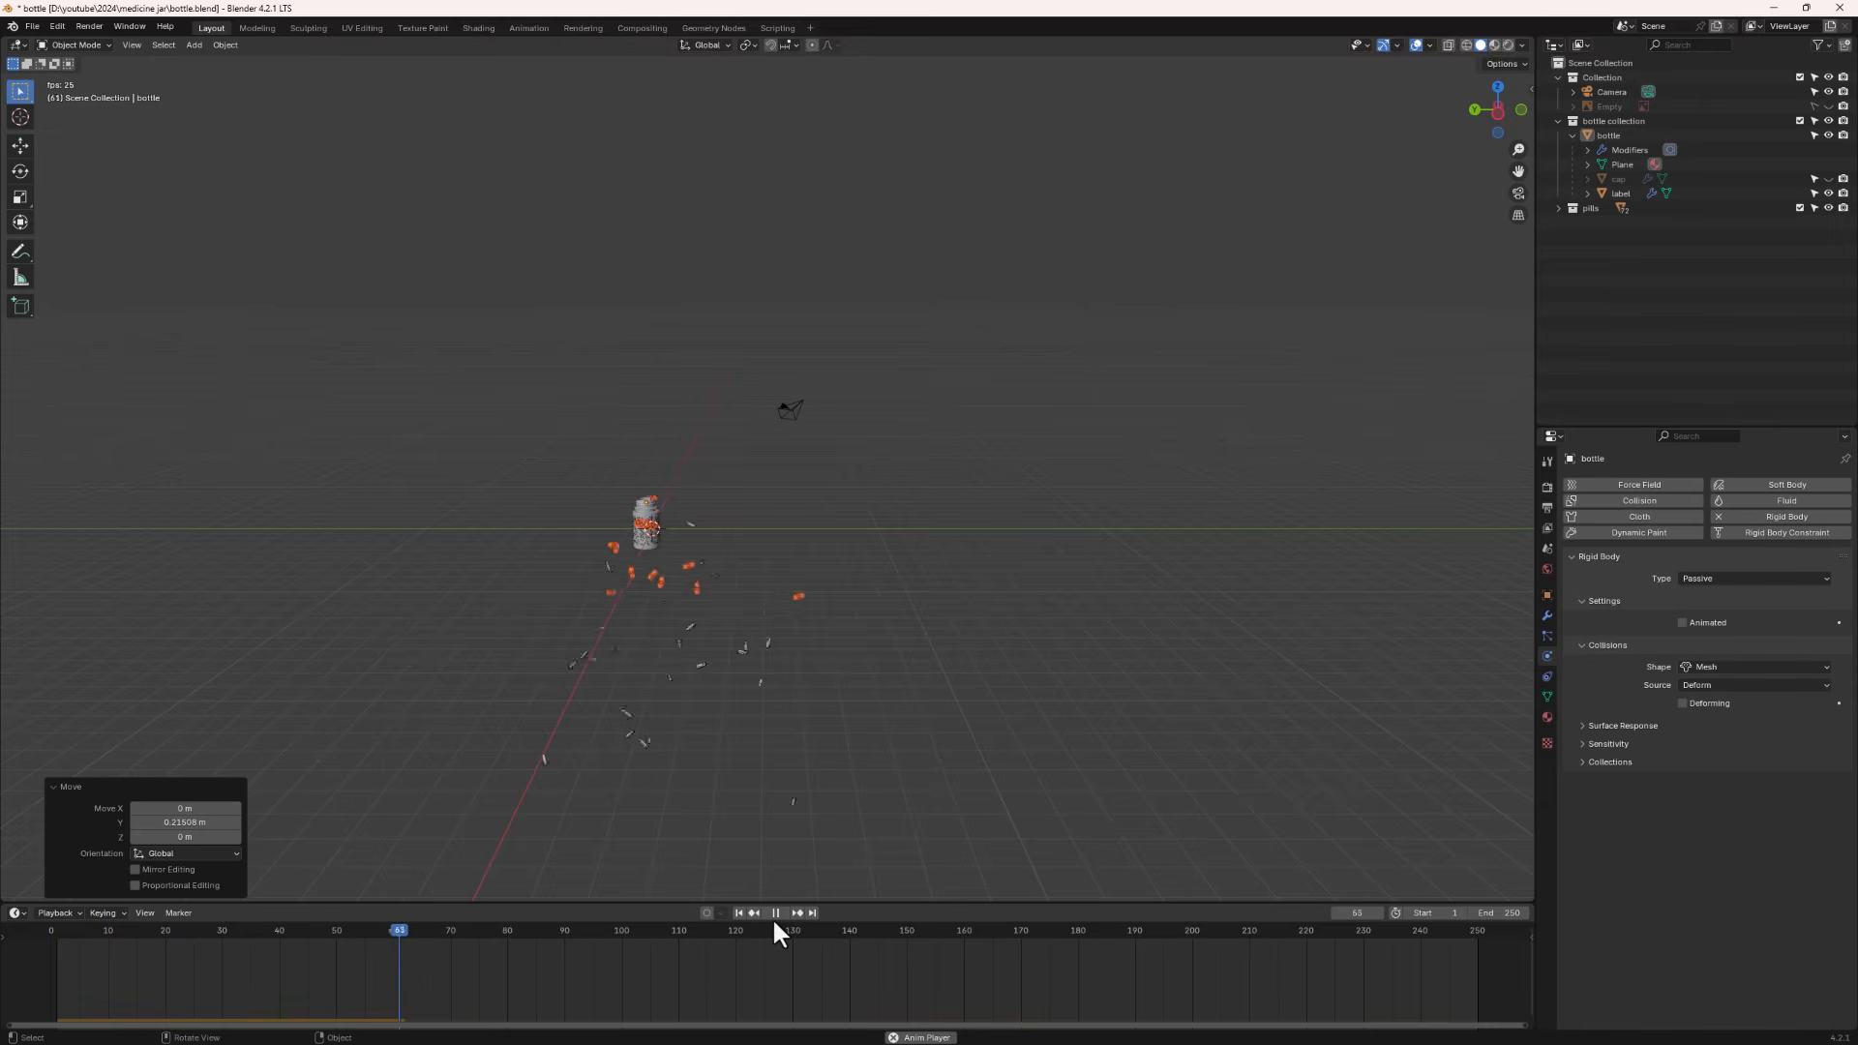
pyautogui.click(774, 913)
pyautogui.moveTo(730, 797); pyautogui.dragTo(671, 549, button='middle')
pyautogui.scroll(6, 612, 462)
pyautogui.moveTo(611, 463); pyautogui.dragTo(625, 520, button='middle')
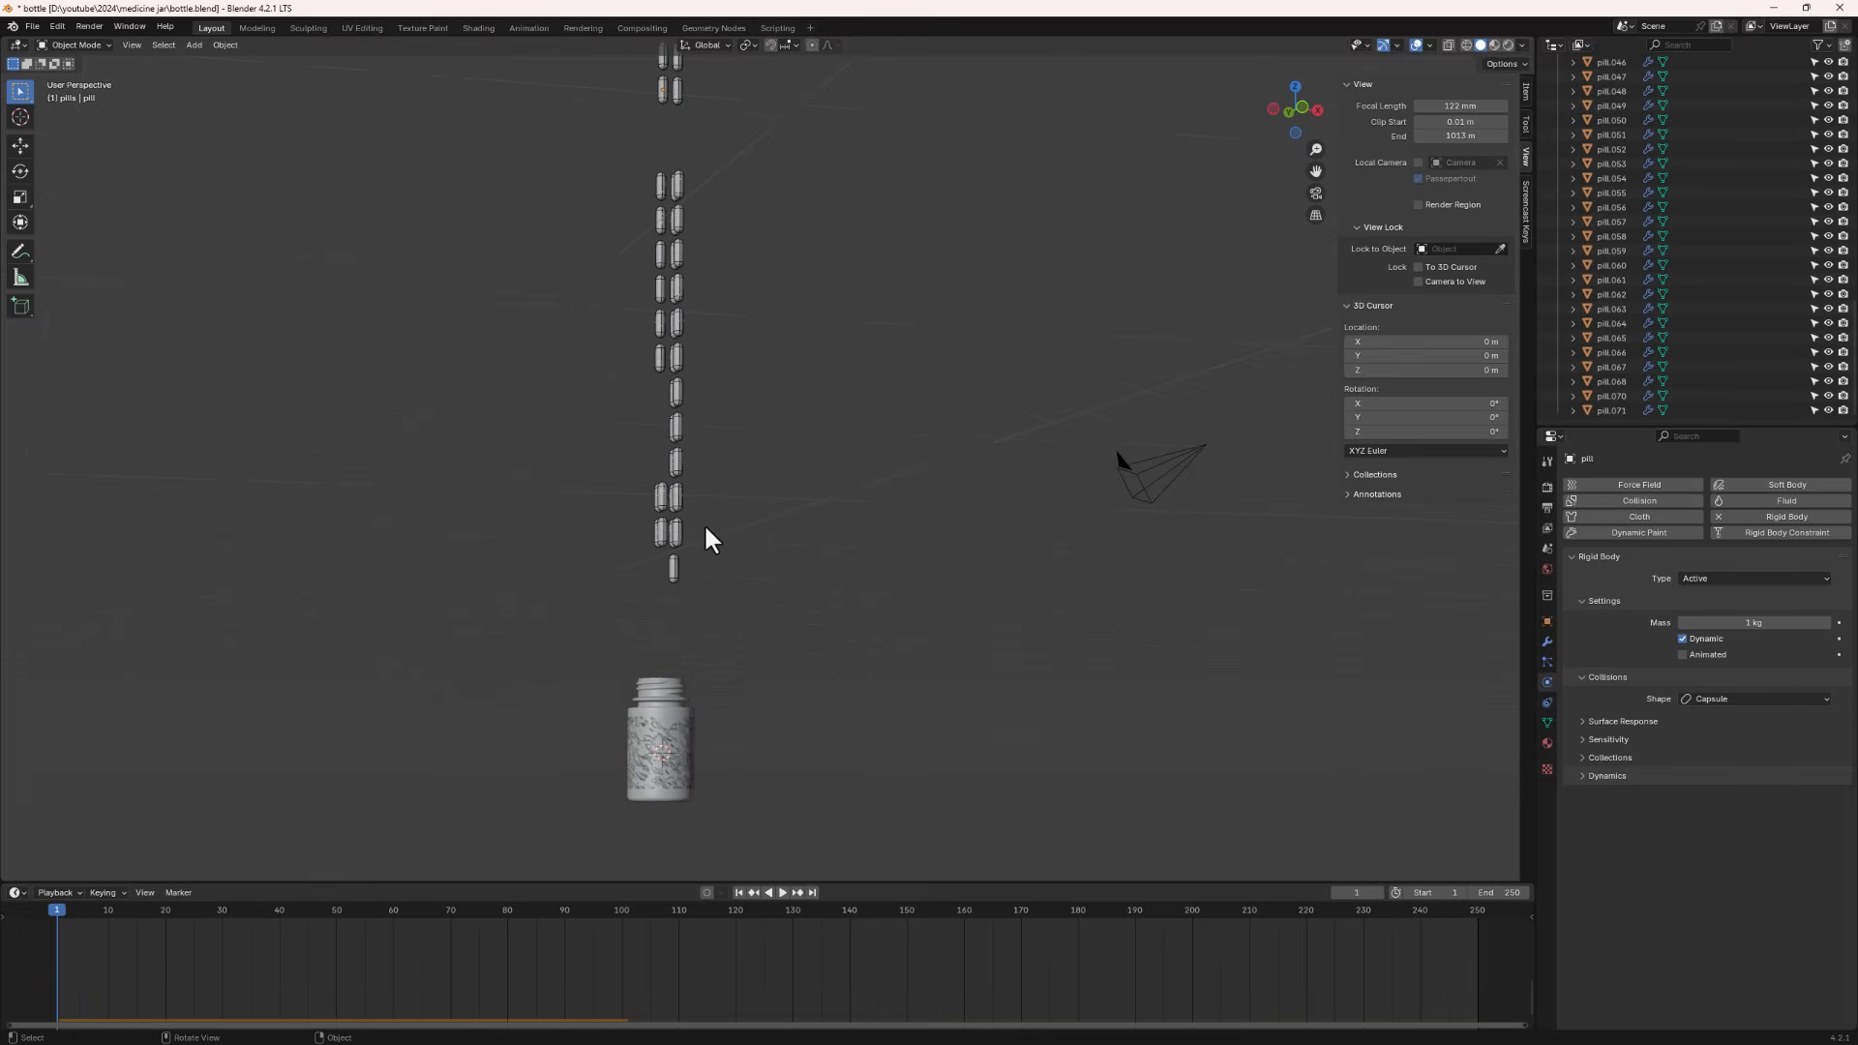
pyautogui.moveTo(647, 436); pyautogui.dragTo(664, 601, button='middle')
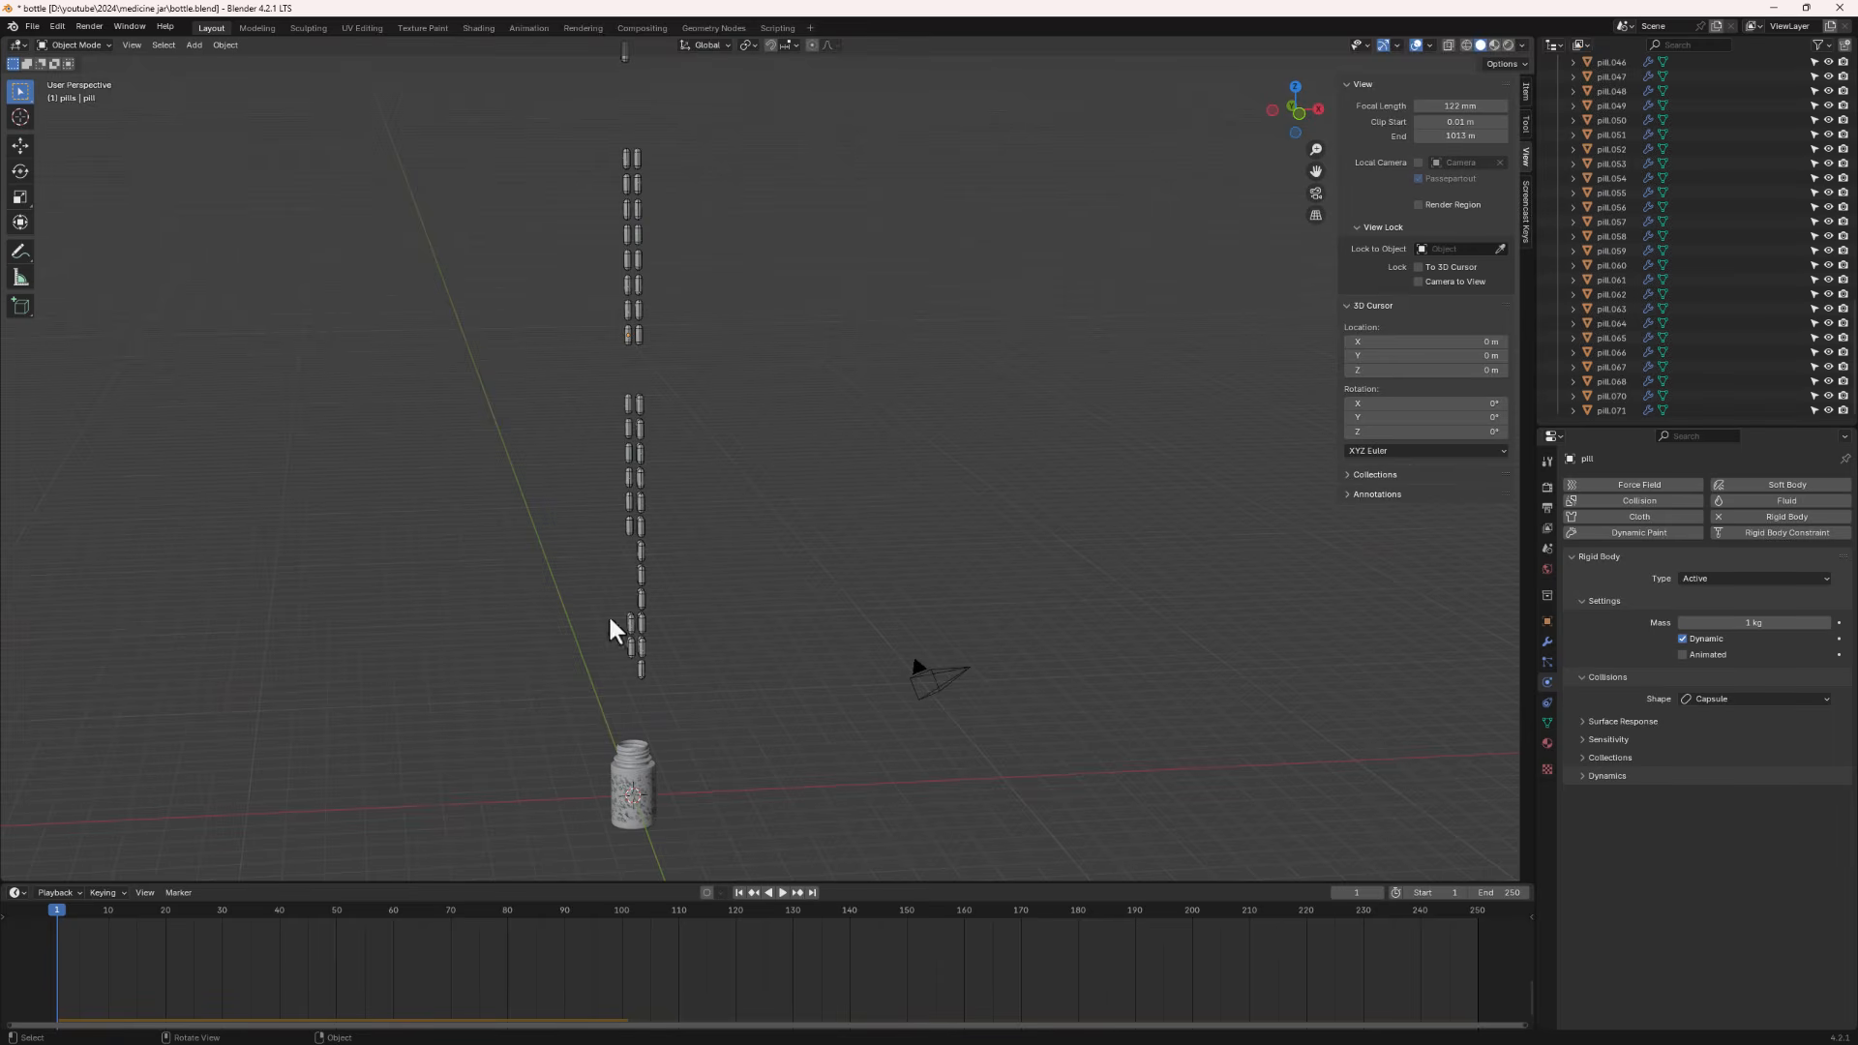
# - Play the simulation and zoom in to inspect the pills settling inside the jar's opening
pyautogui.scroll(4, 631, 786)
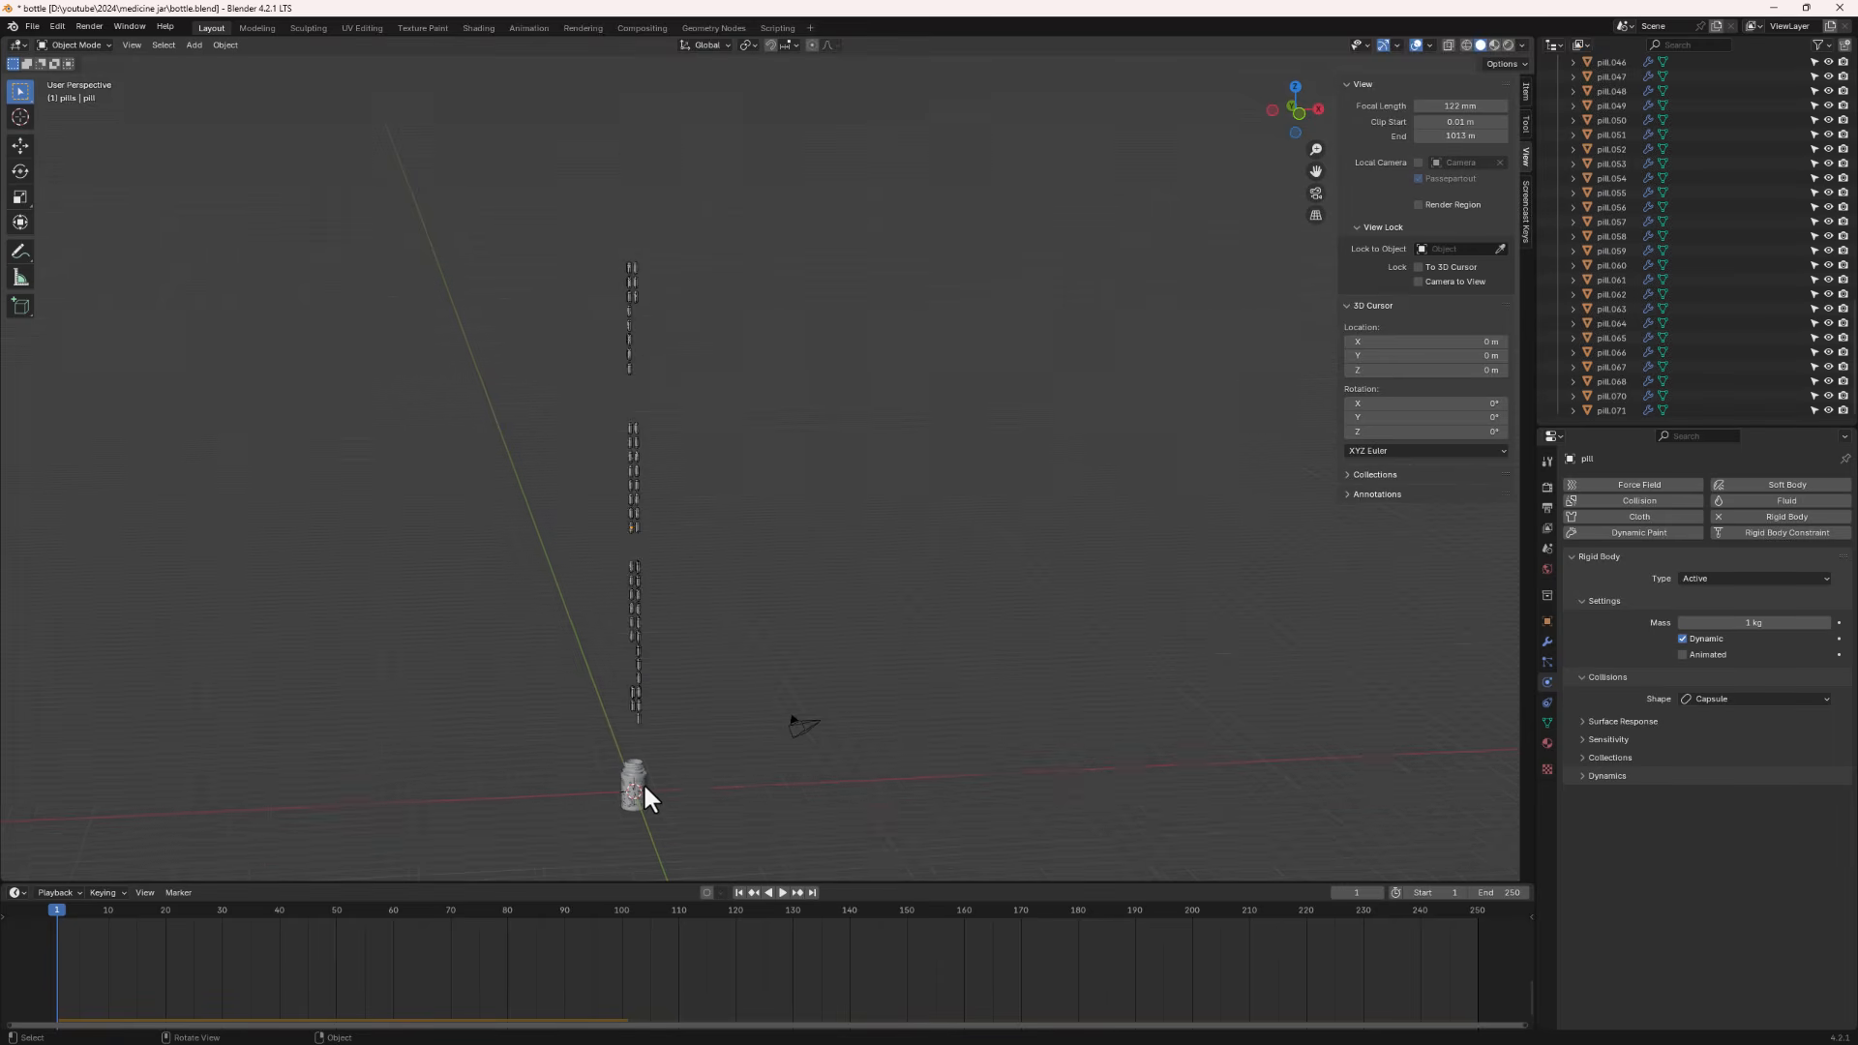
pyautogui.click(783, 893)
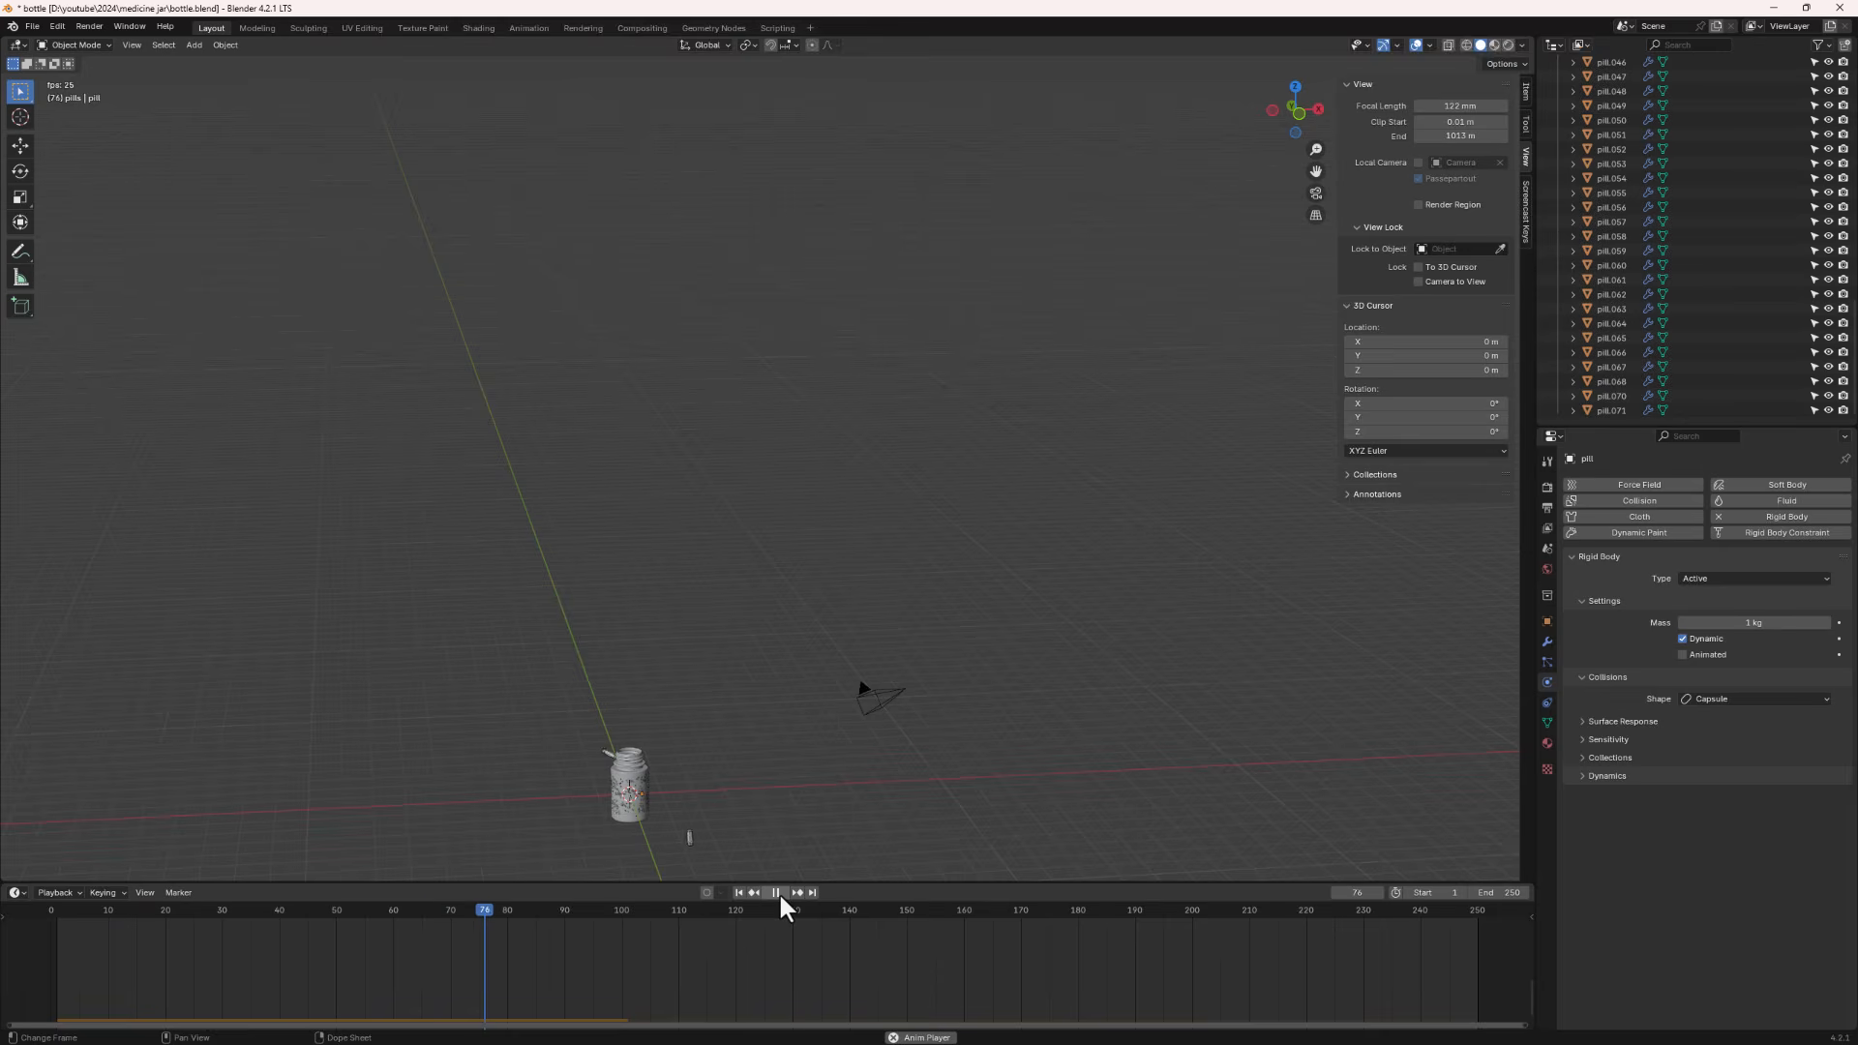
pyautogui.click(780, 892)
pyautogui.scroll(4, 598, 758)
pyautogui.moveTo(670, 782); pyautogui.dragTo(683, 839, button='middle')
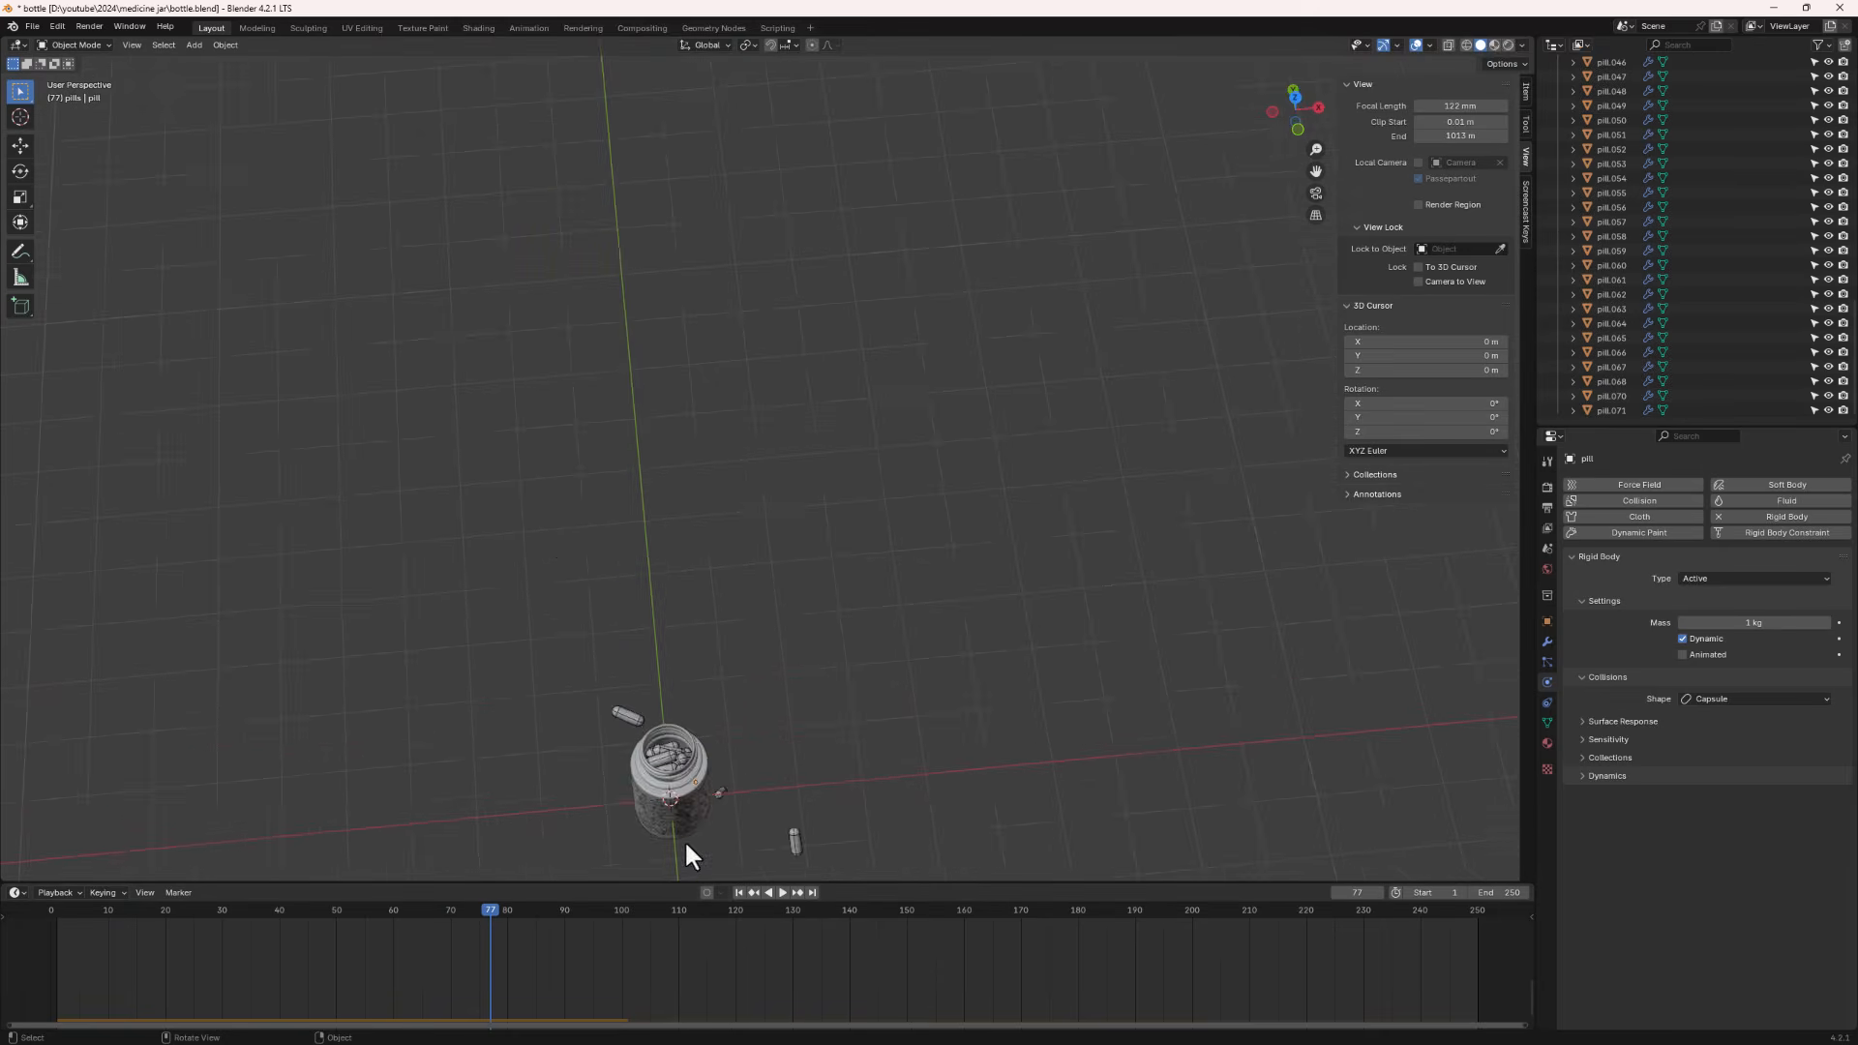
pyautogui.scroll(4, 683, 839)
pyautogui.scroll(2, 625, 723)
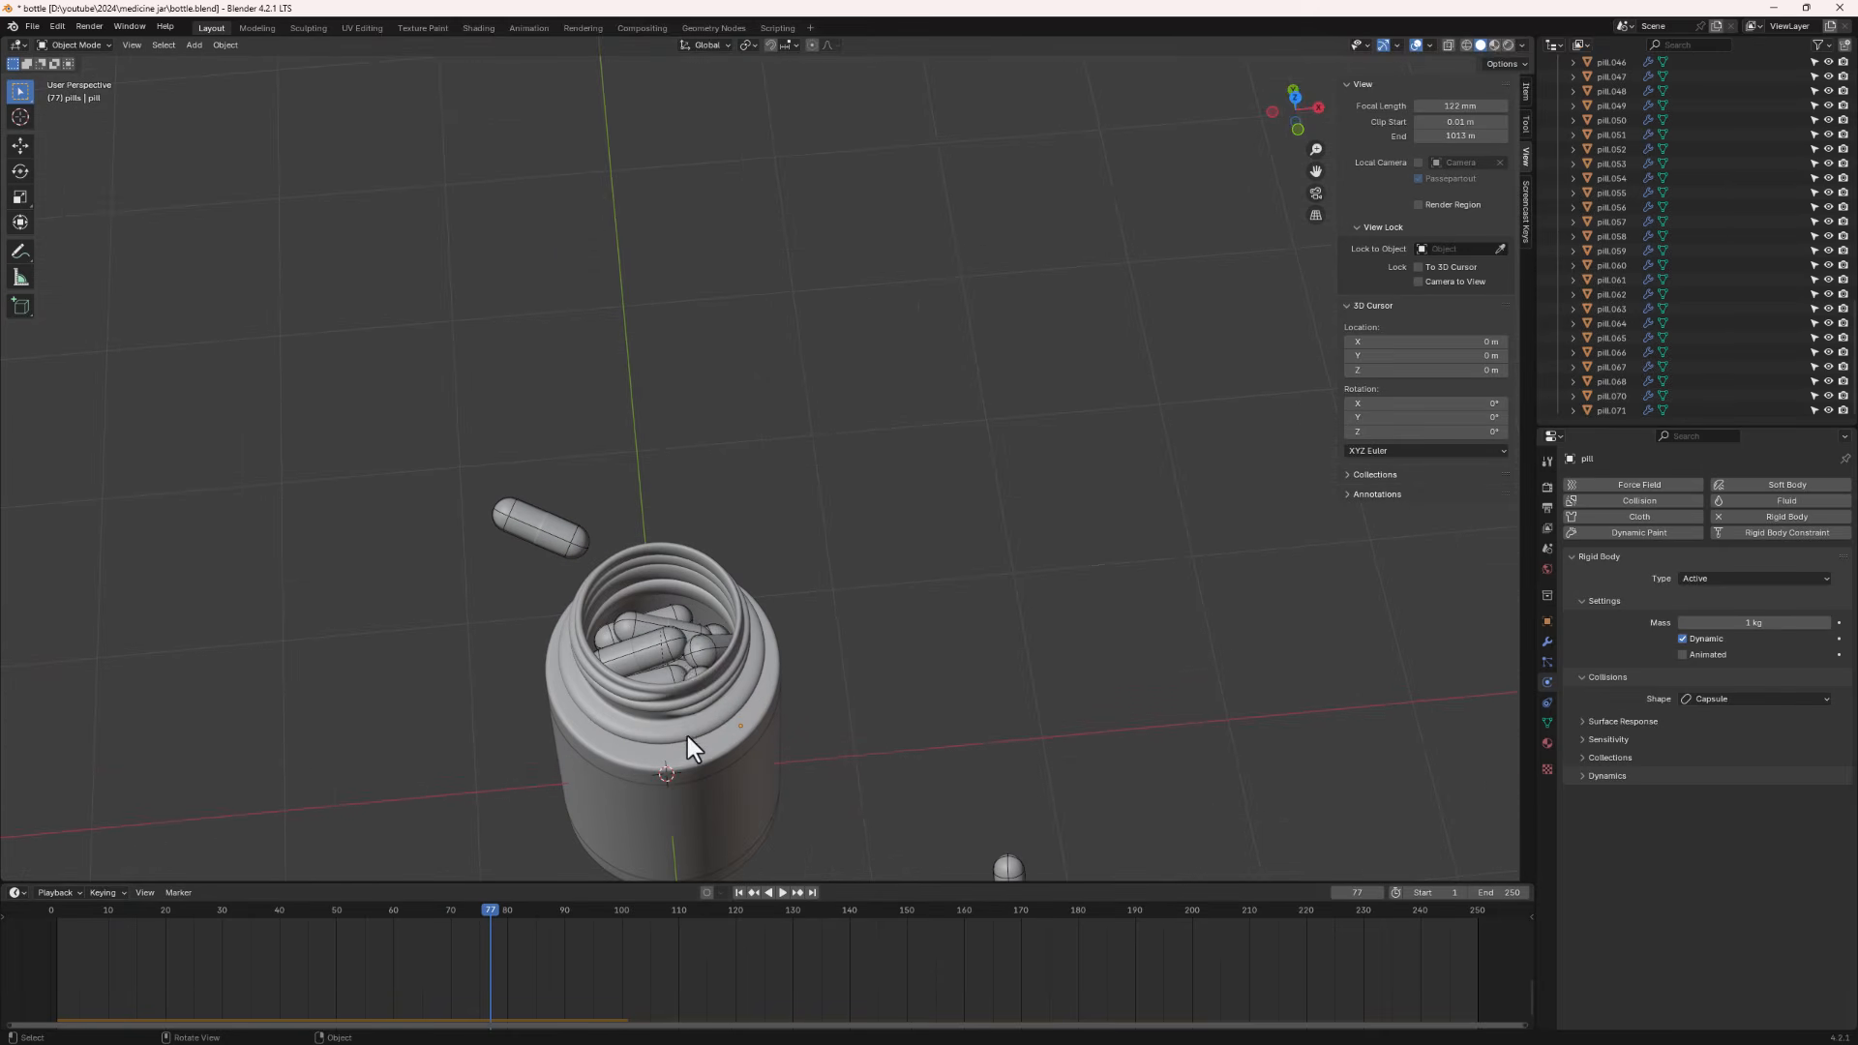
pyautogui.moveTo(687, 736); pyautogui.dragTo(675, 701, button='middle')
pyautogui.scroll(-3, 676, 701)
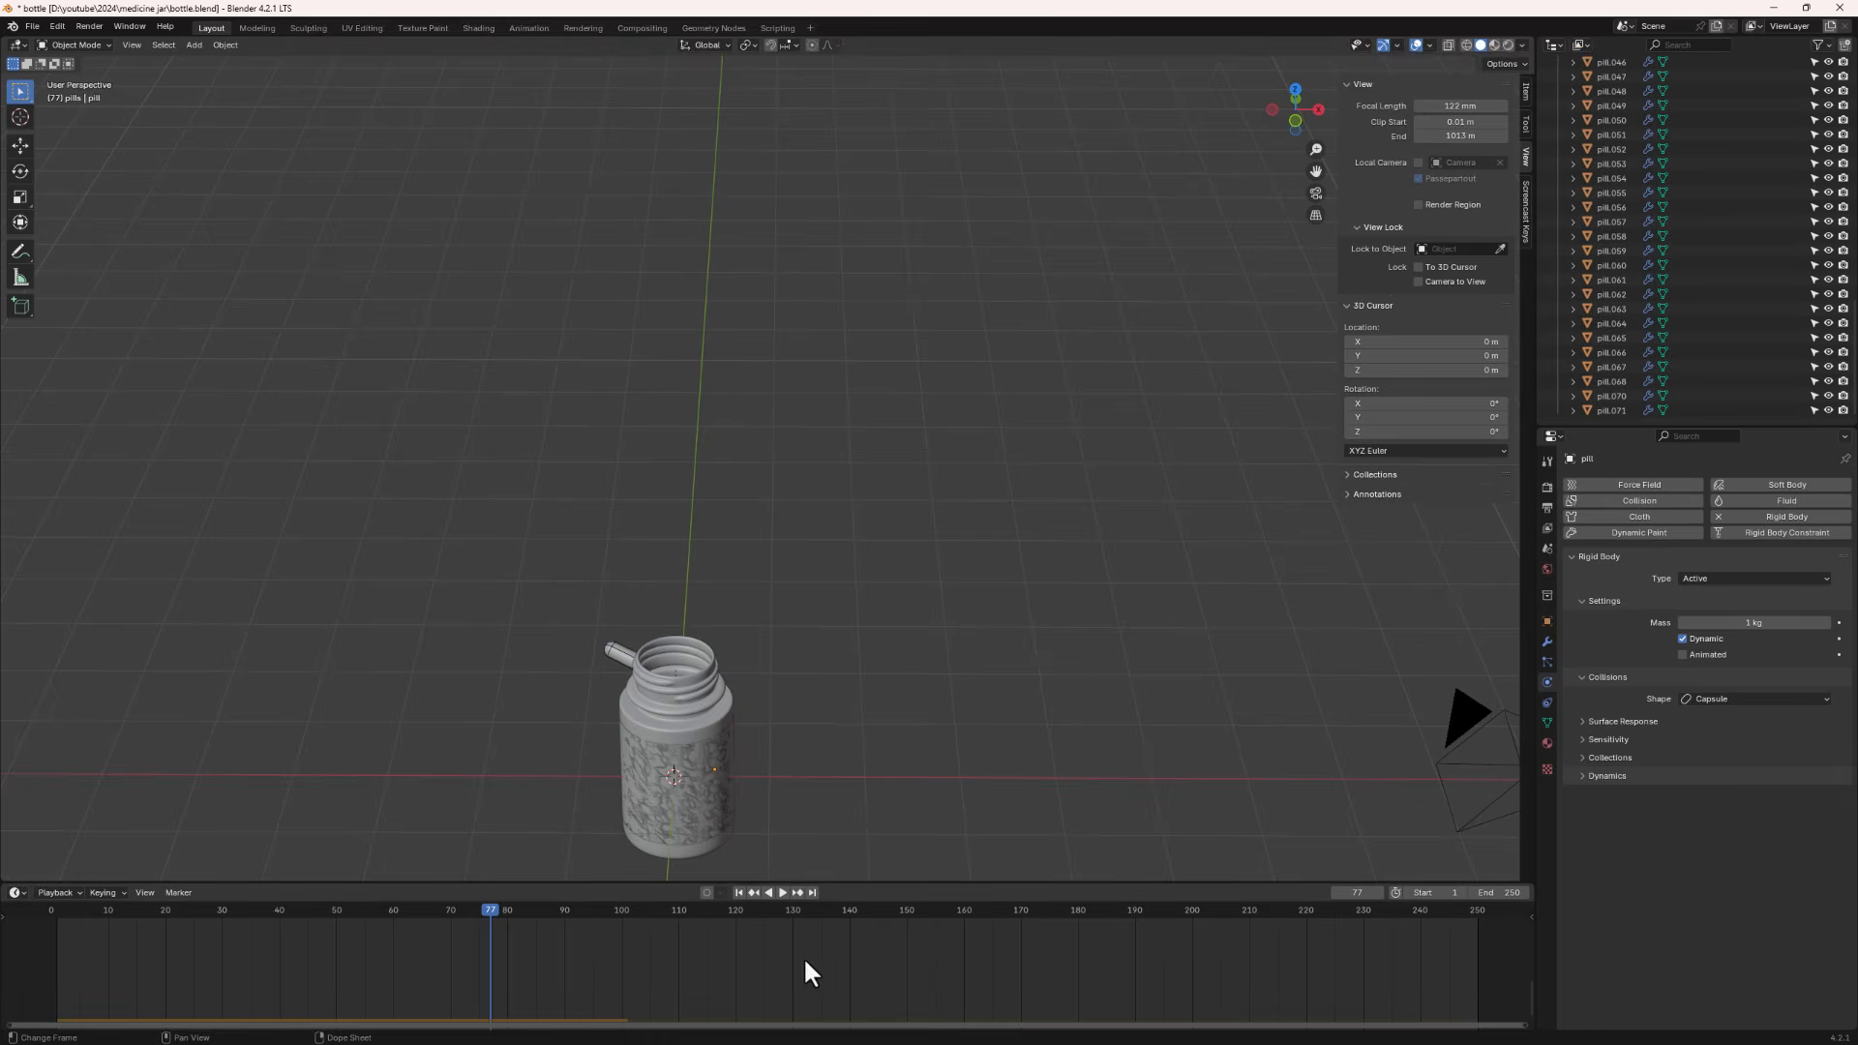
# - Rewind to the first frame and briefly replay the drop while viewing the pill columns from above
pyautogui.click(736, 892)
pyautogui.scroll(-4, 734, 379)
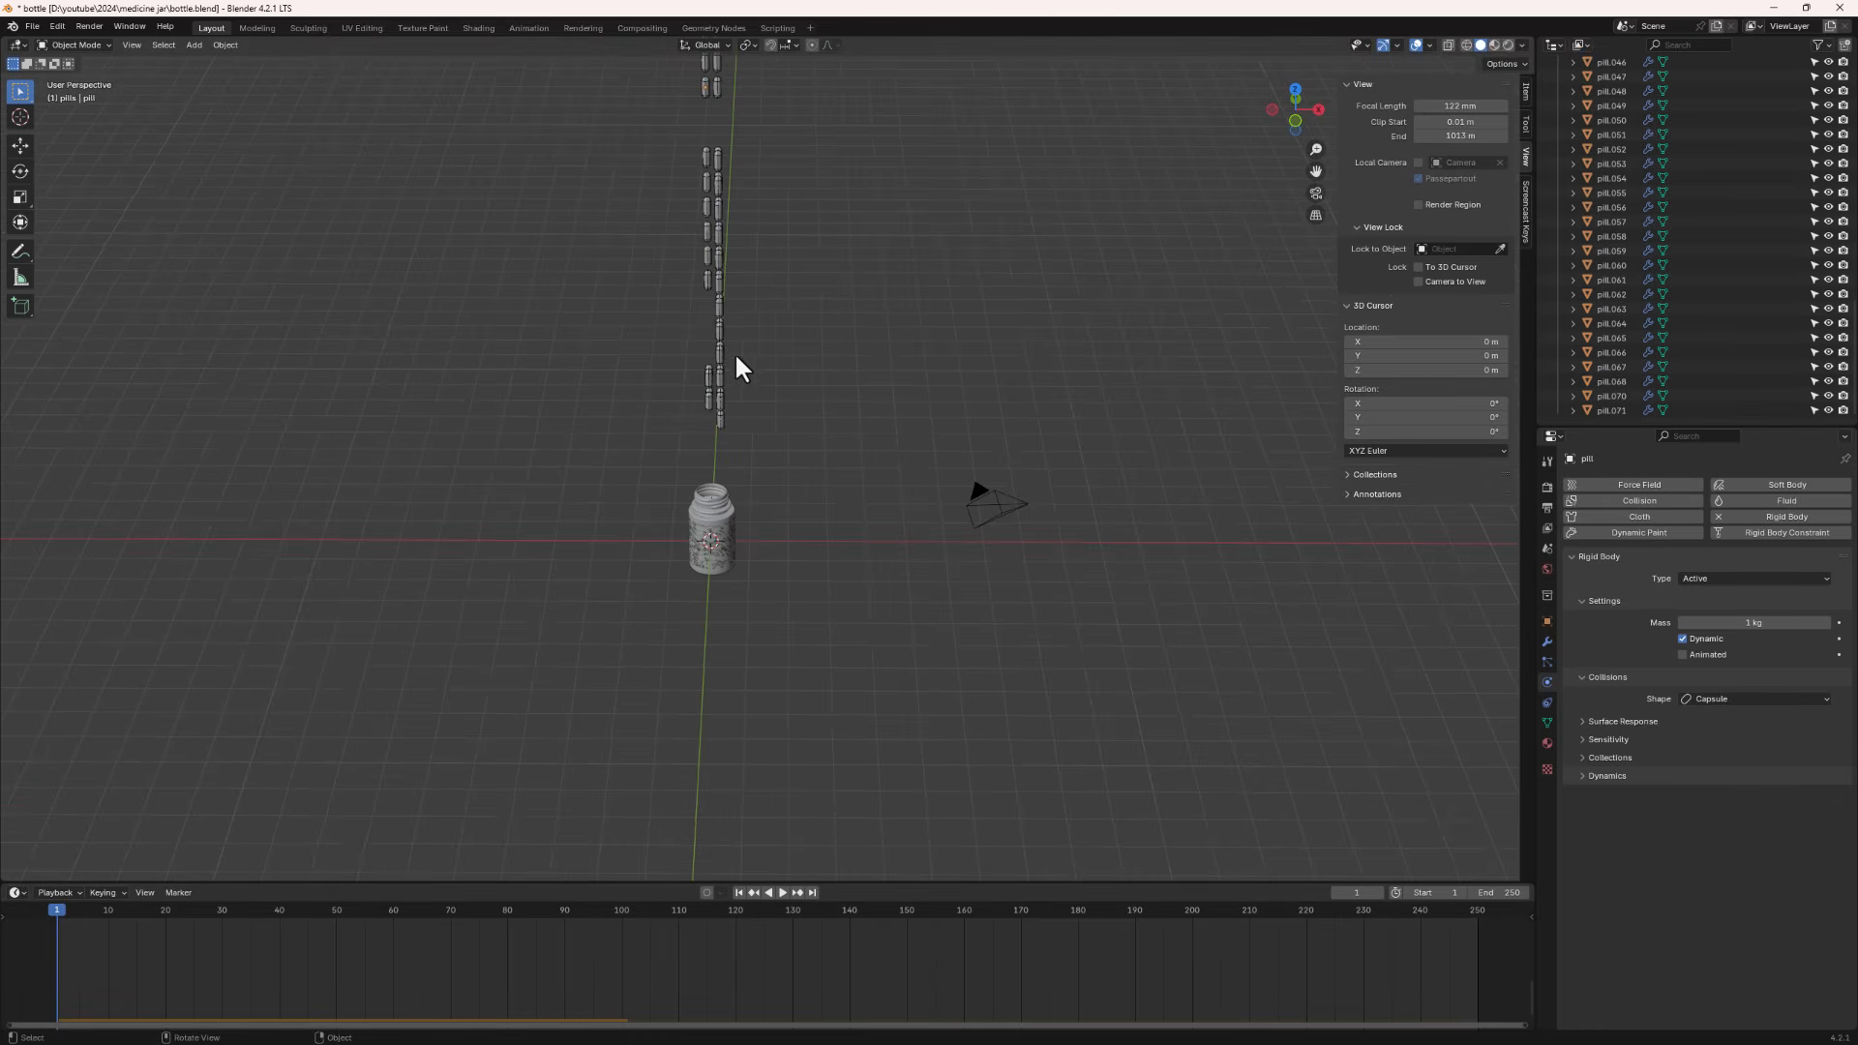
pyautogui.keyDown('shift'); pyautogui.moveTo(735, 368); pyautogui.dragTo(722, 486, button='middle'); pyautogui.keyUp('shift')
pyautogui.press('space')
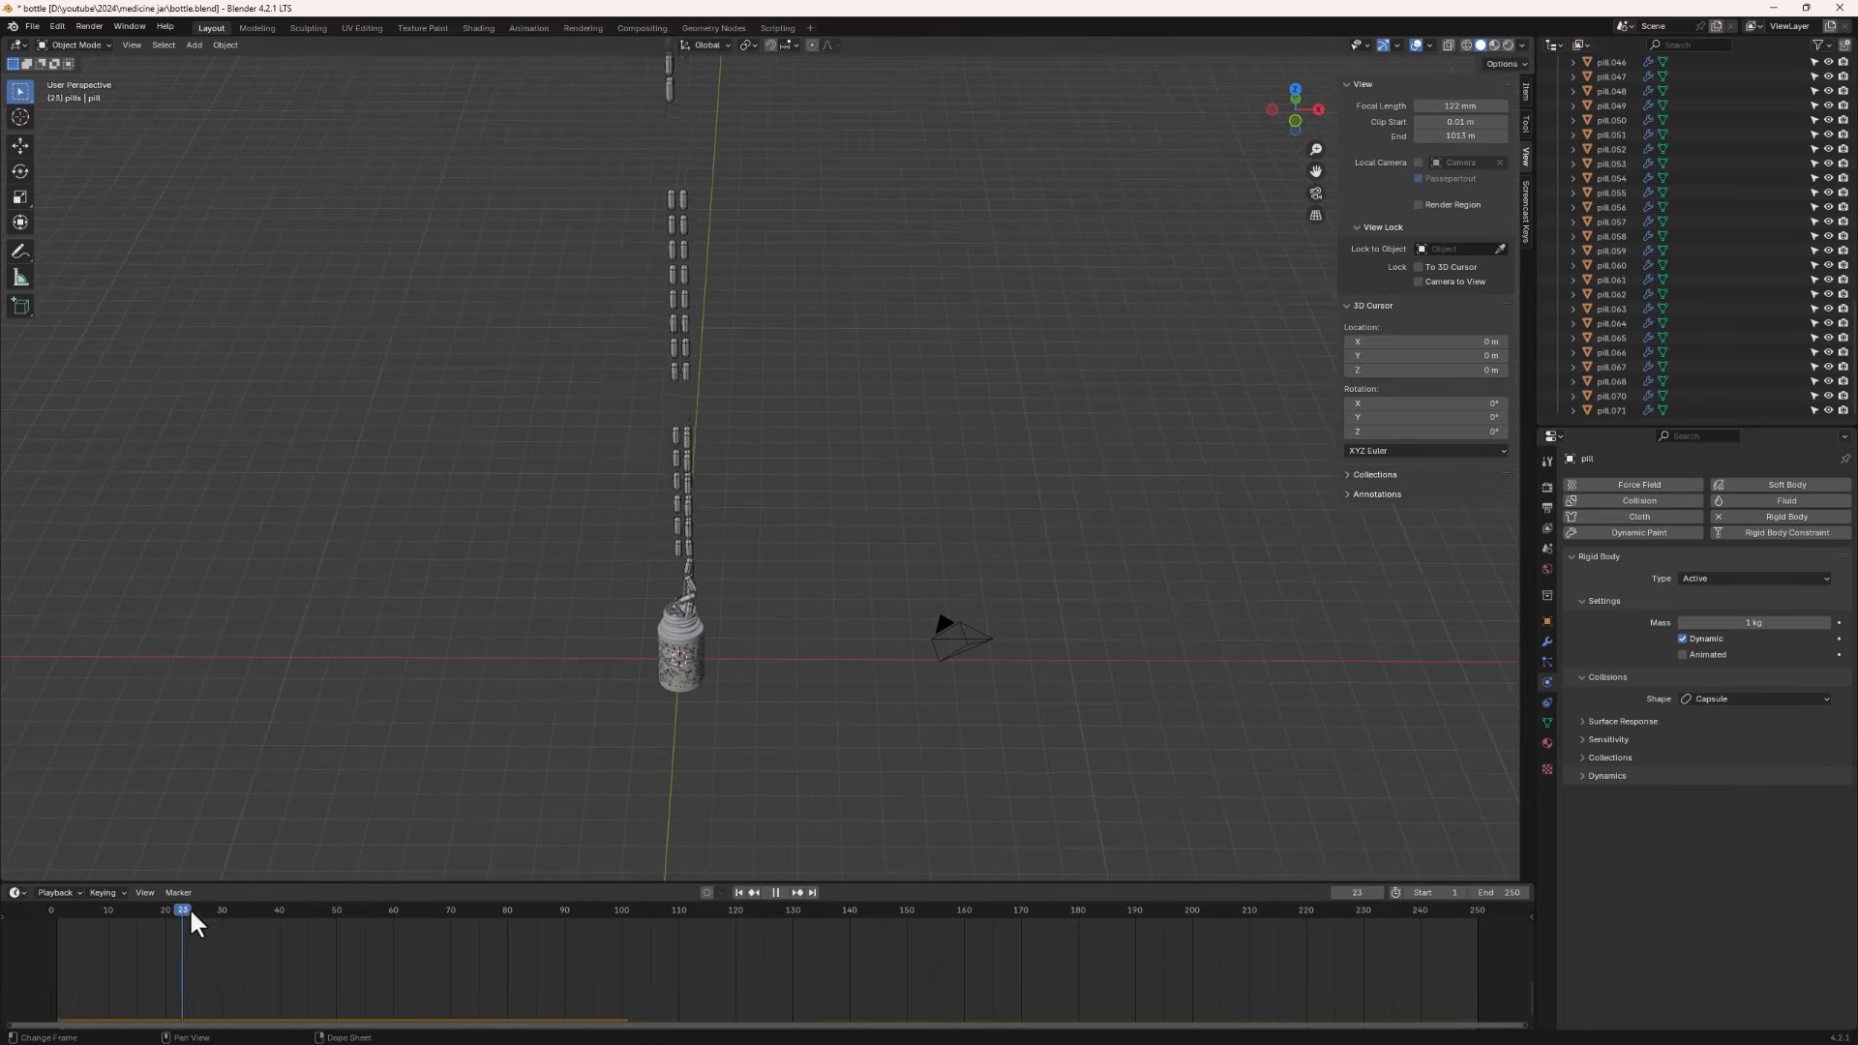
pyautogui.press('space')
pyautogui.moveTo(735, 658); pyautogui.dragTo(623, 643, button='middle')
pyautogui.click(738, 892)
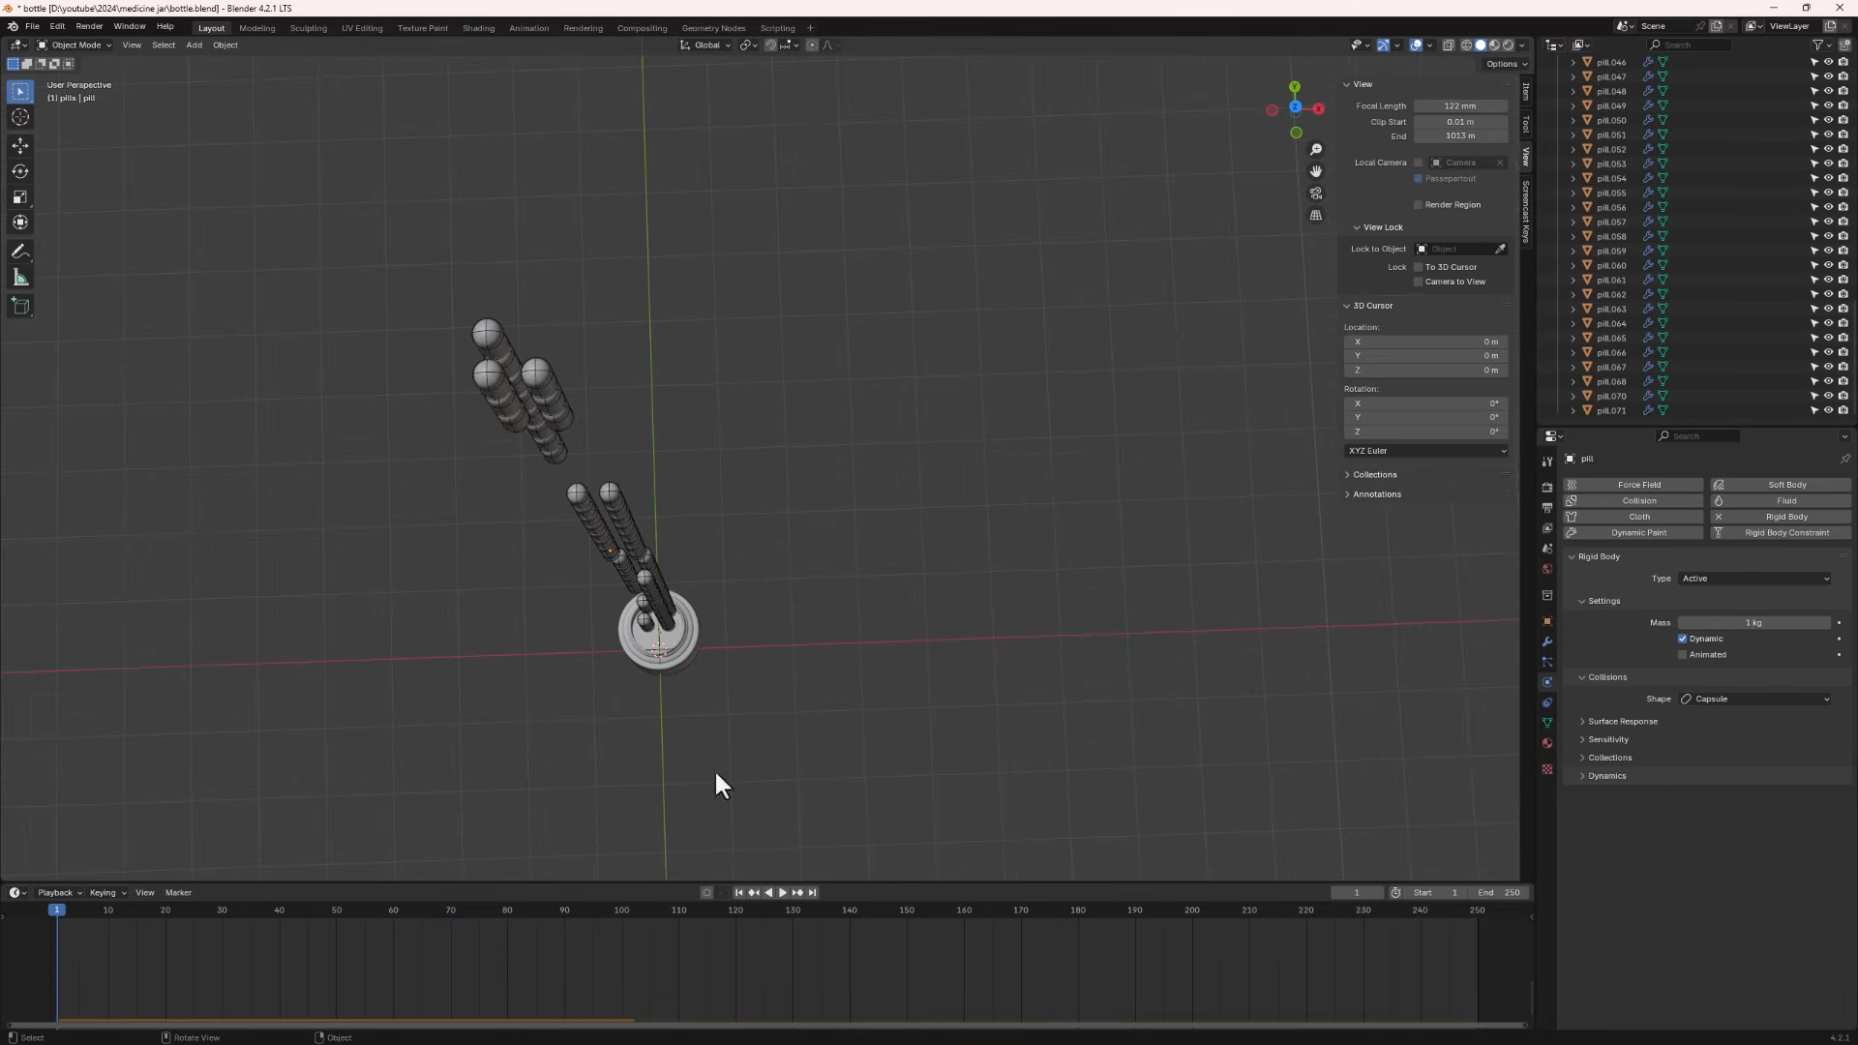
pyautogui.moveTo(718, 780); pyautogui.dragTo(607, 499, button='middle')
pyautogui.scroll(15, 1646, 184)
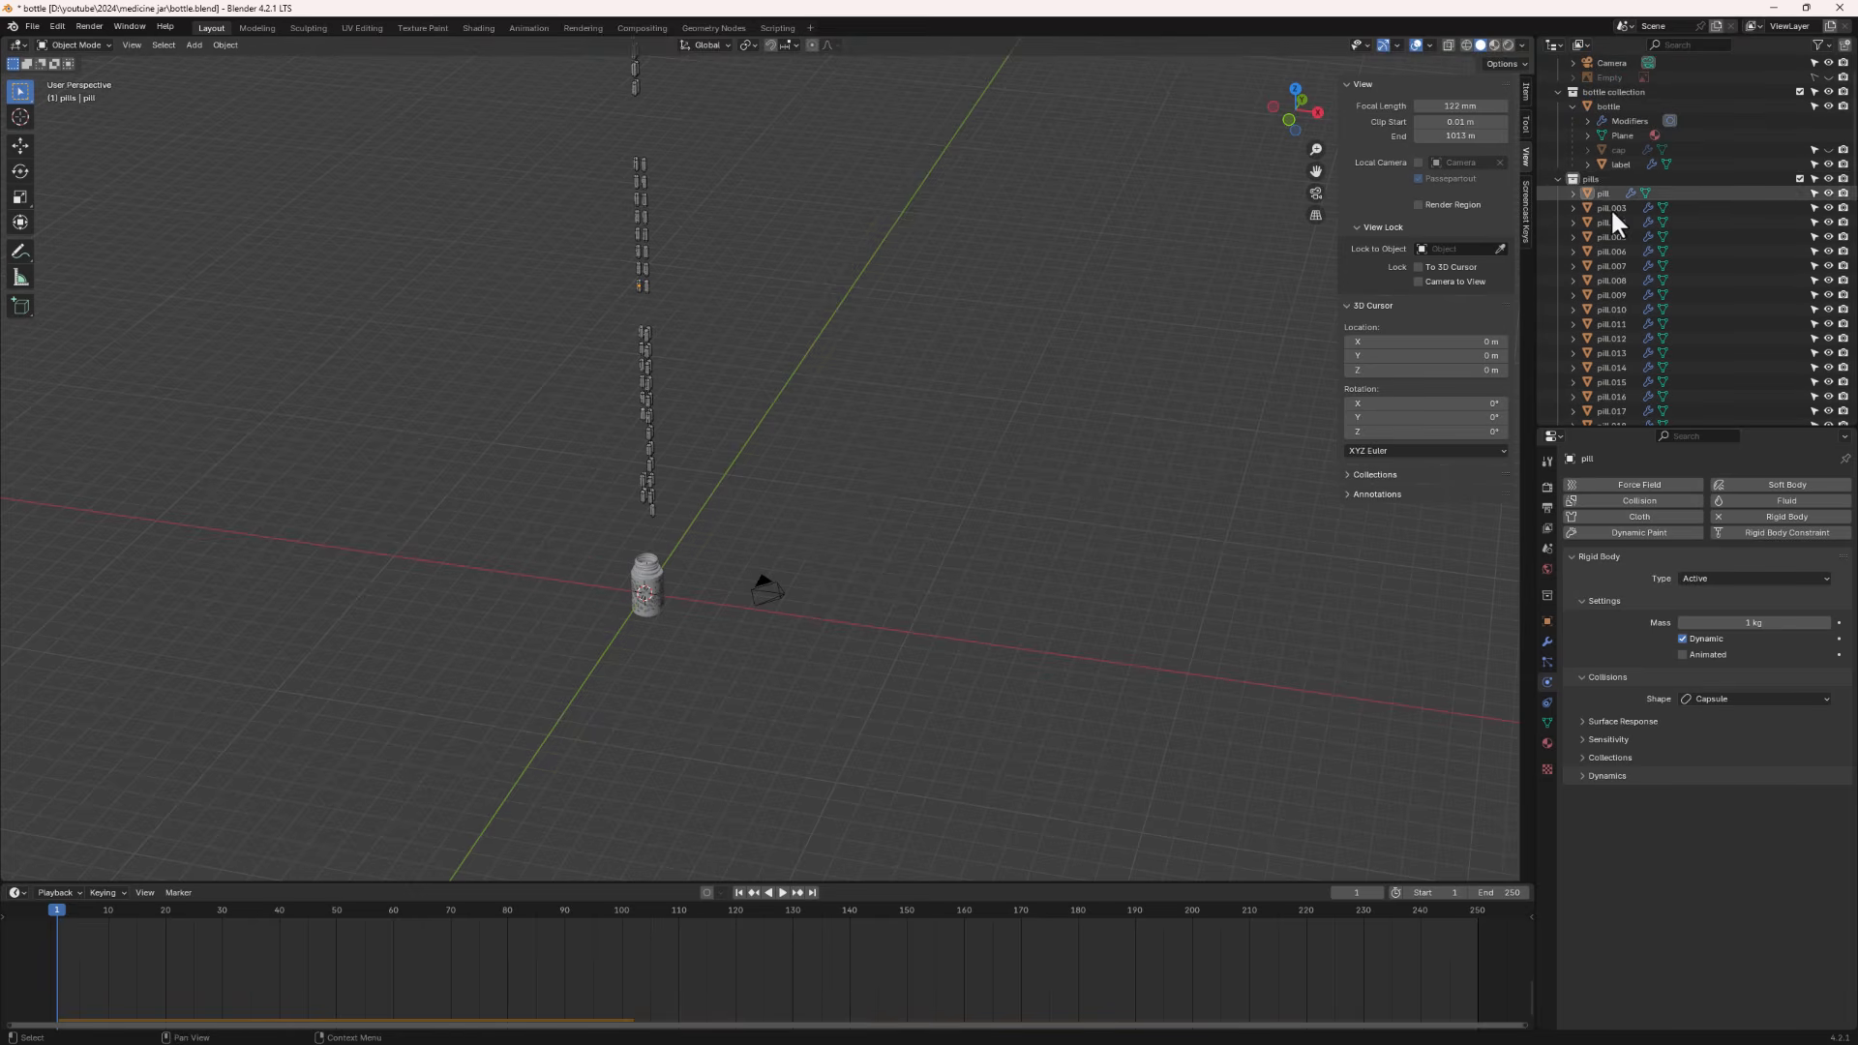
# - Select all objects in the pills collection and bake their rigid body motion to keyframes from frame 249 to 250
pyautogui.rightClick(1599, 176)
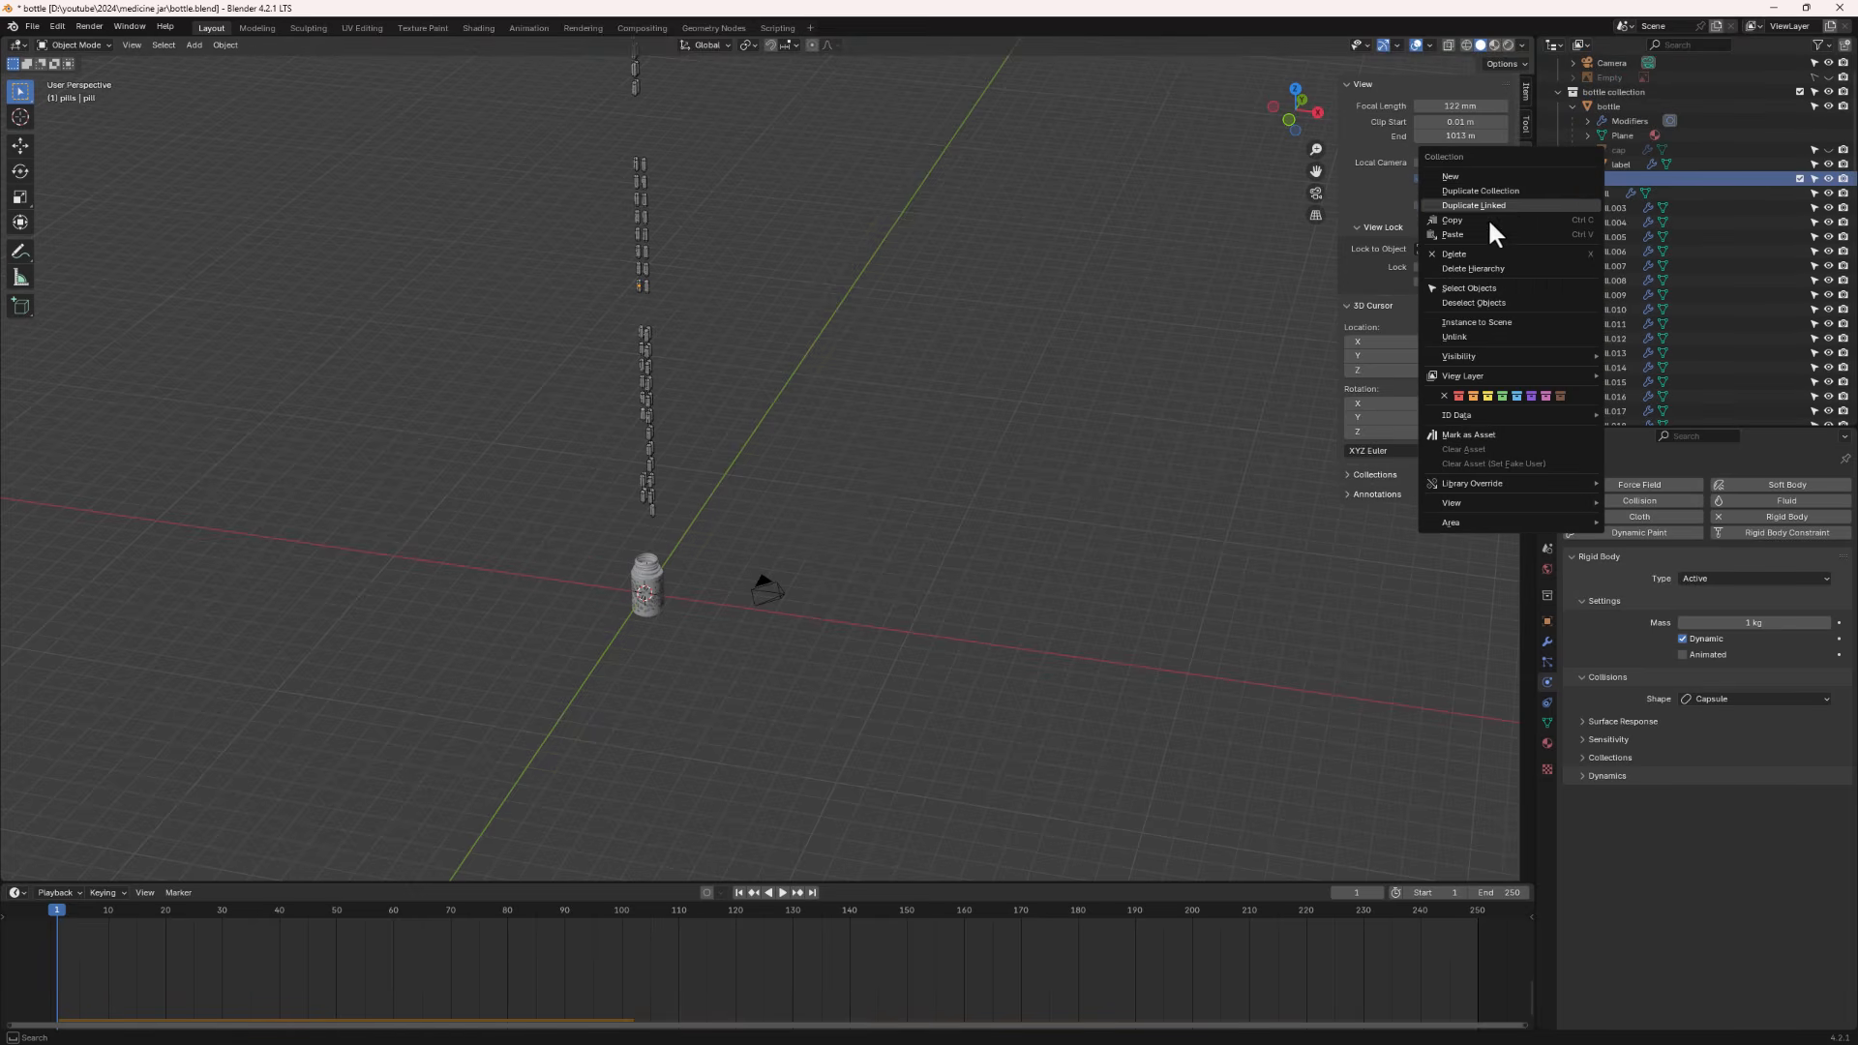
pyautogui.click(1480, 289)
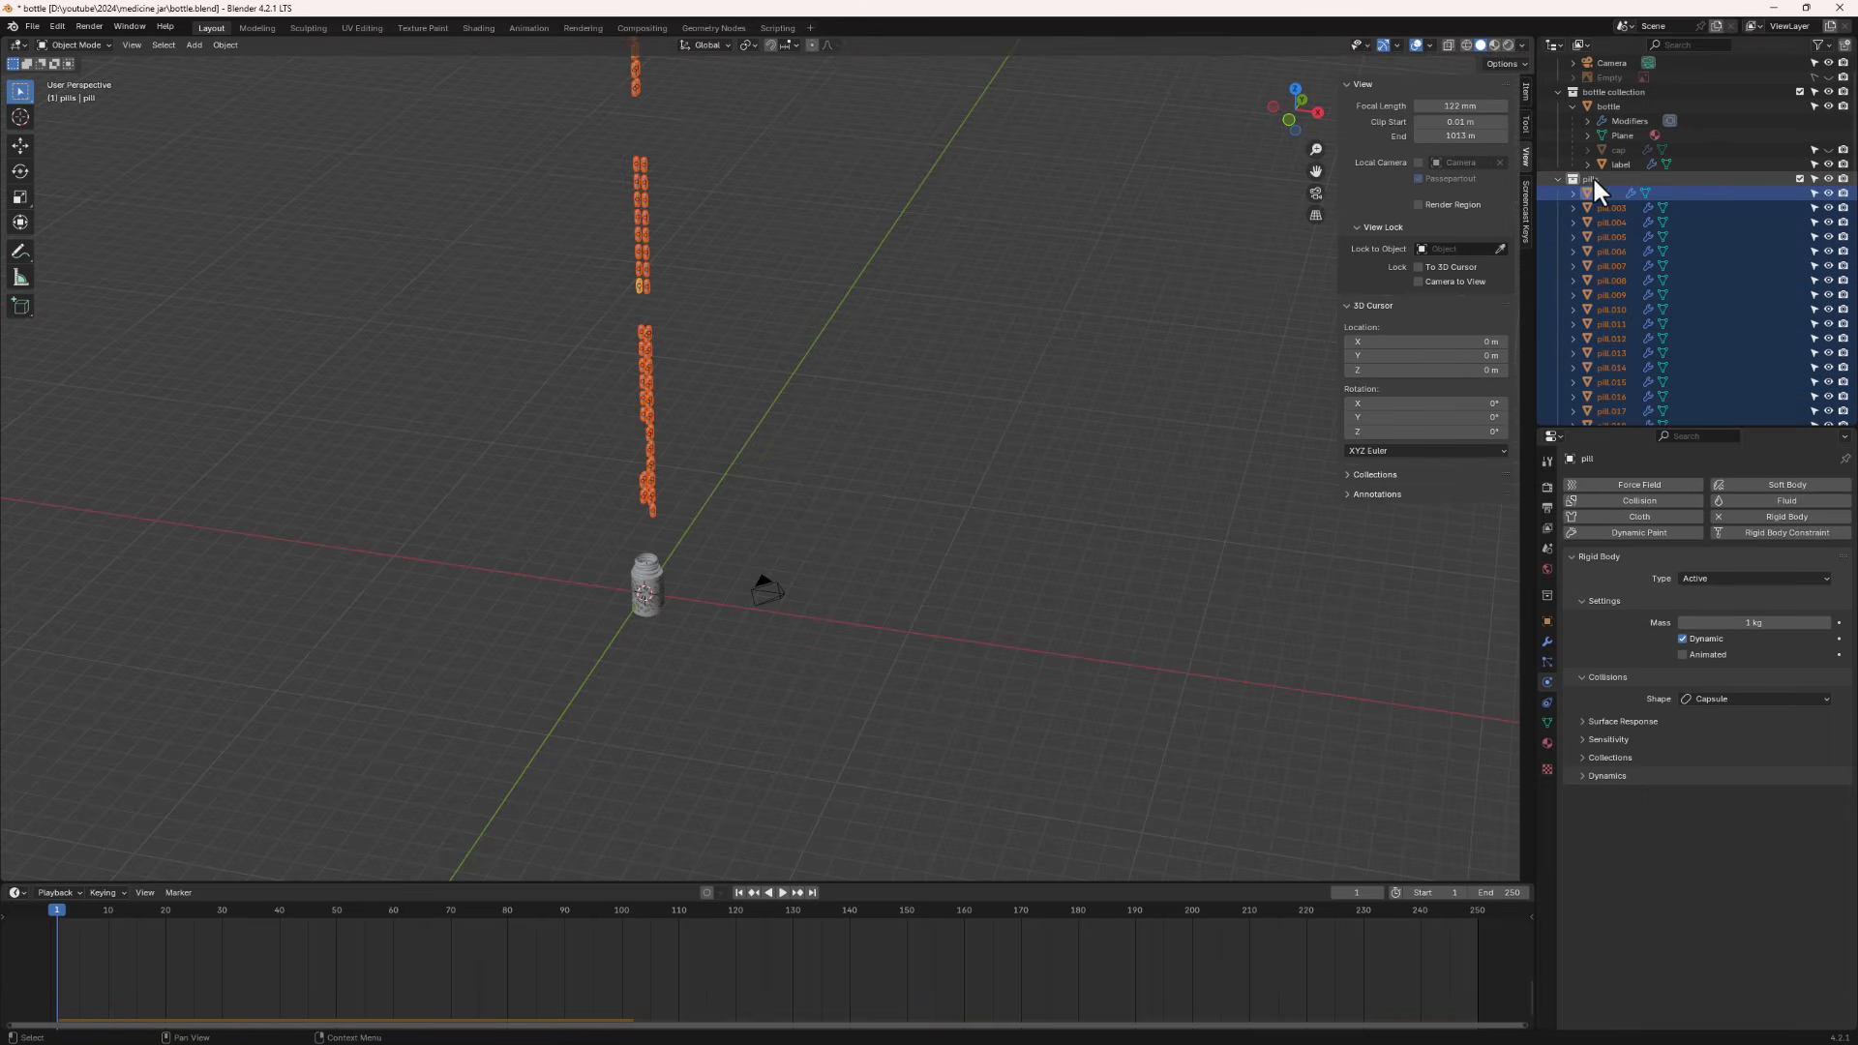
pyautogui.click(225, 46)
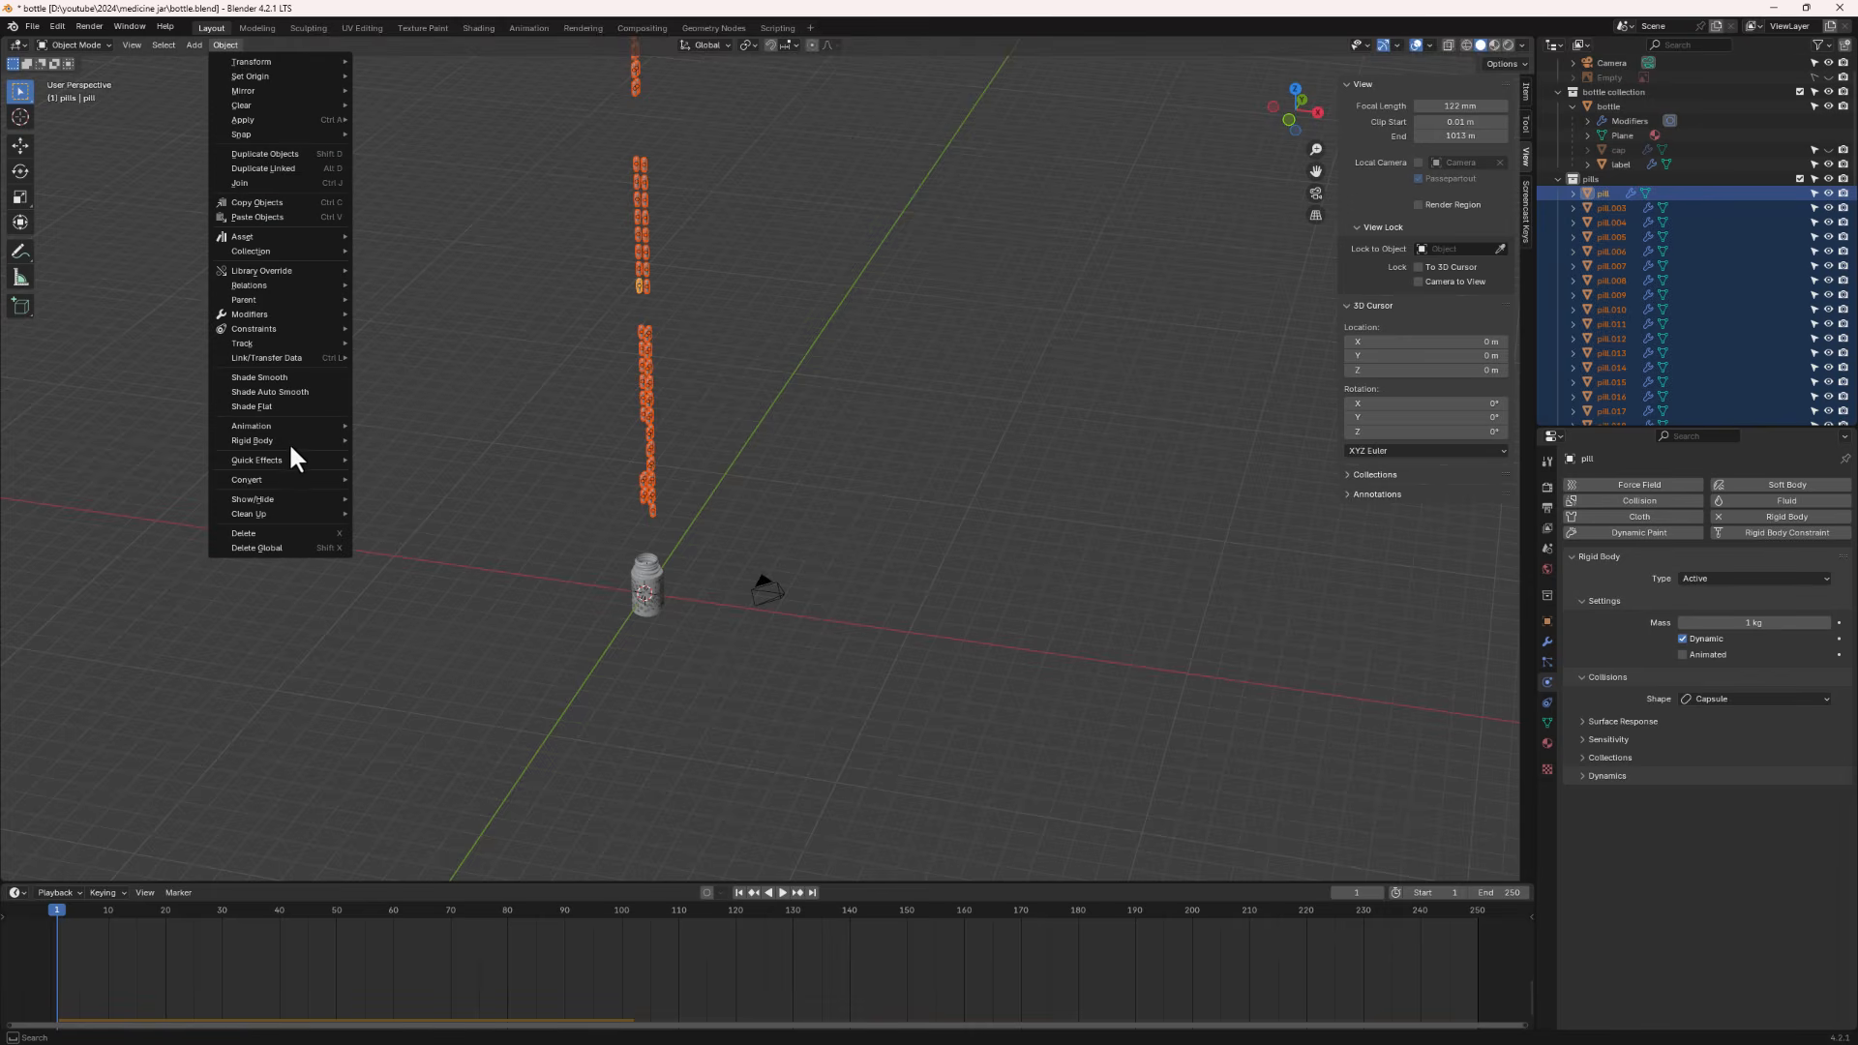
pyautogui.moveTo(296, 441)
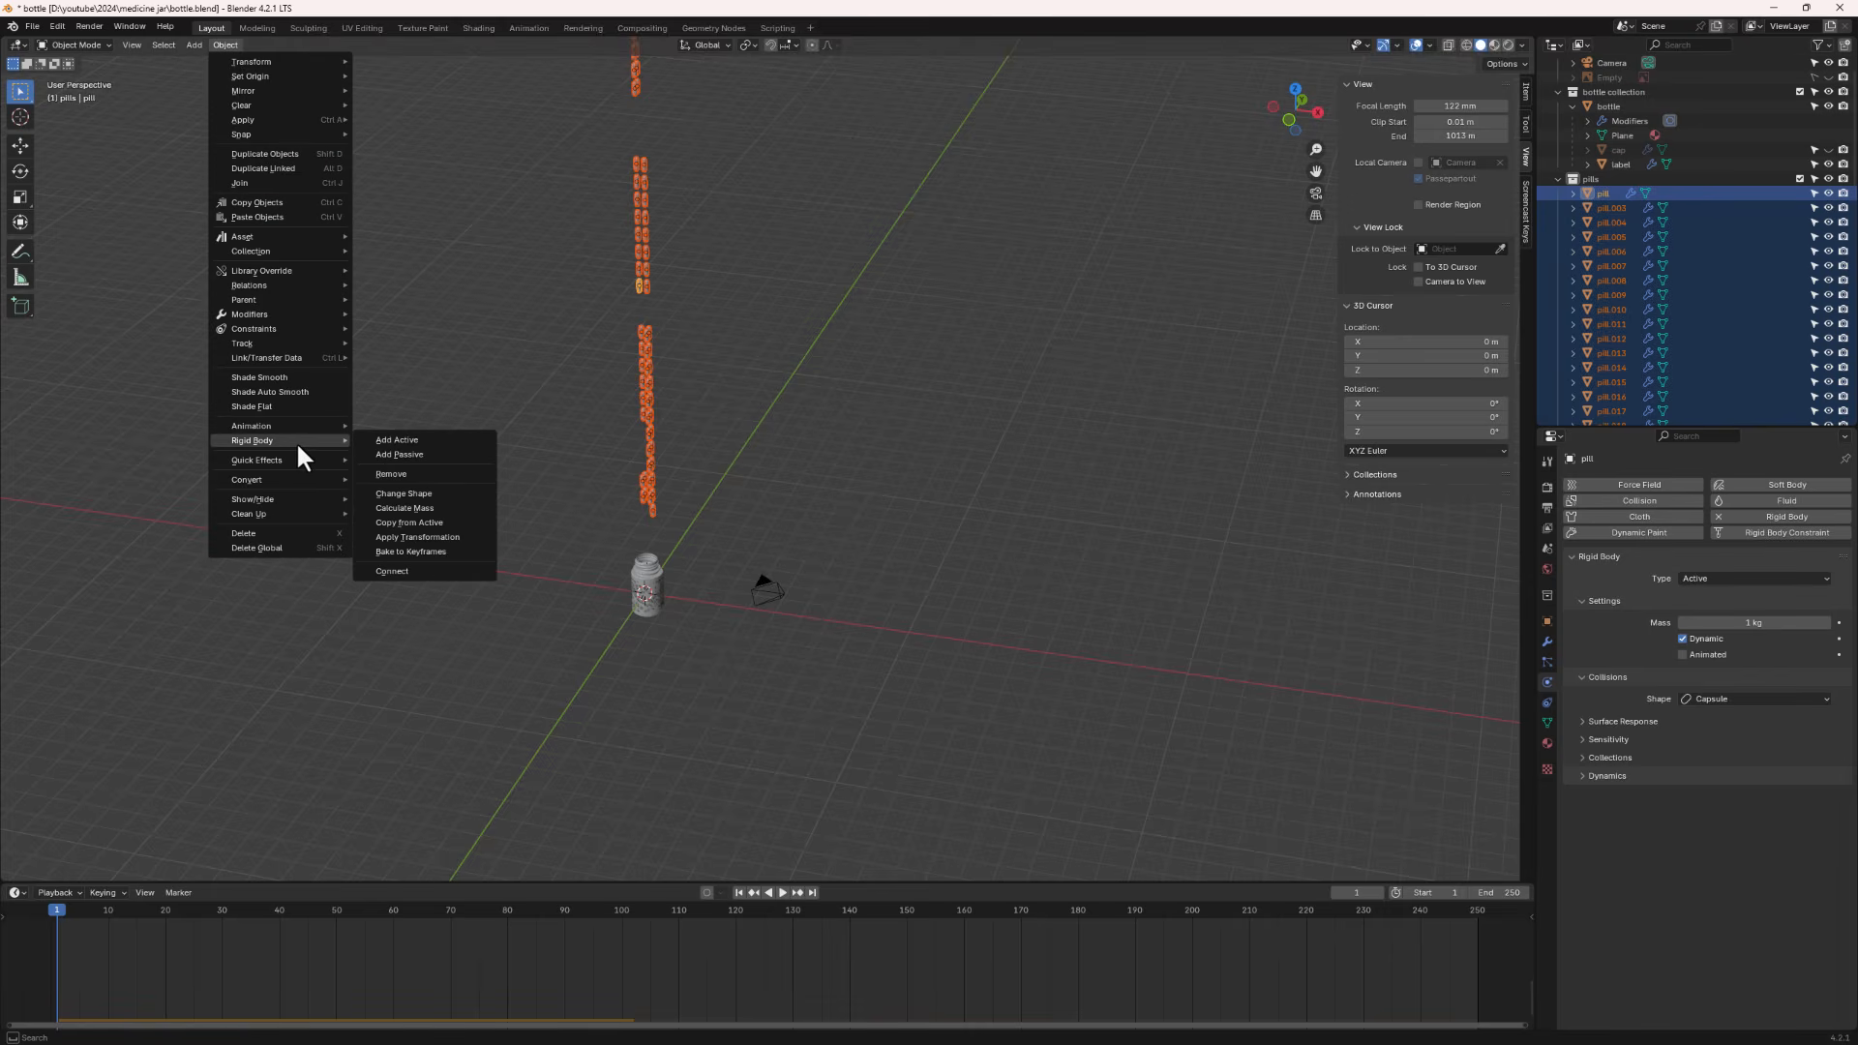
pyautogui.click(436, 554)
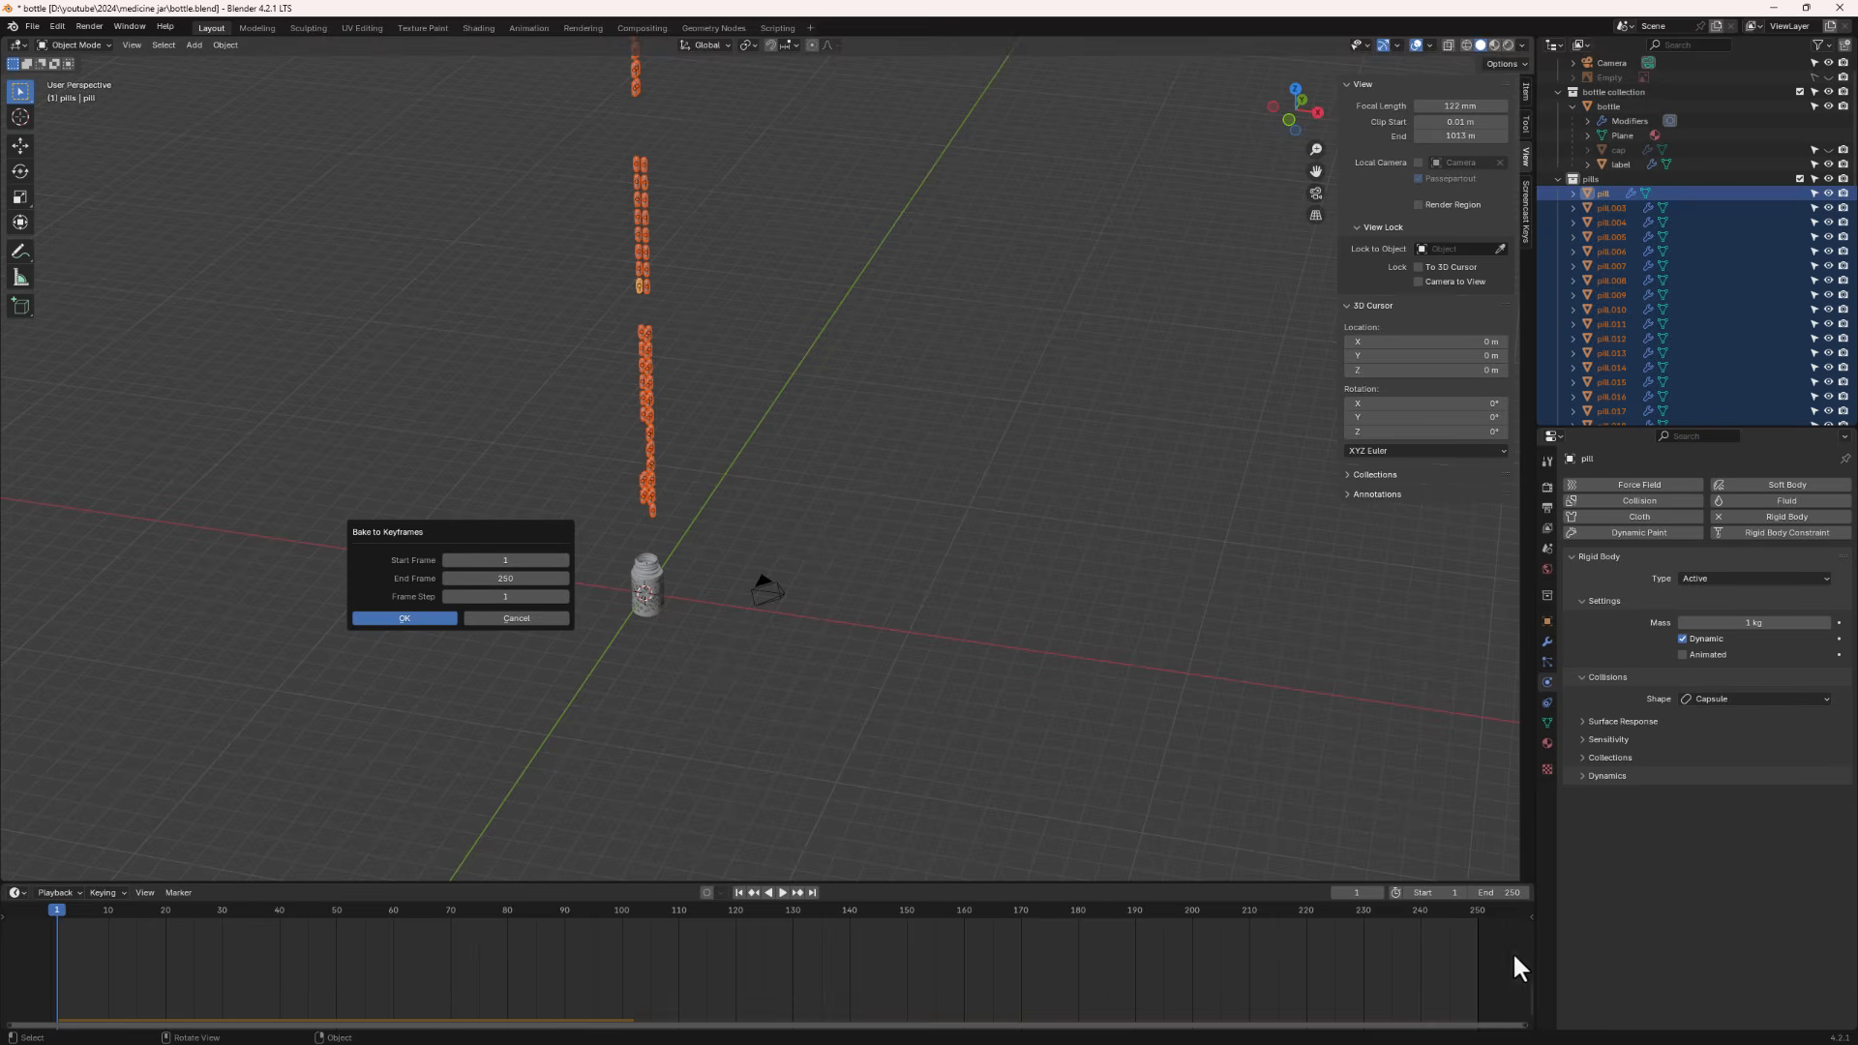
pyautogui.click(513, 561)
pyautogui.write('249')
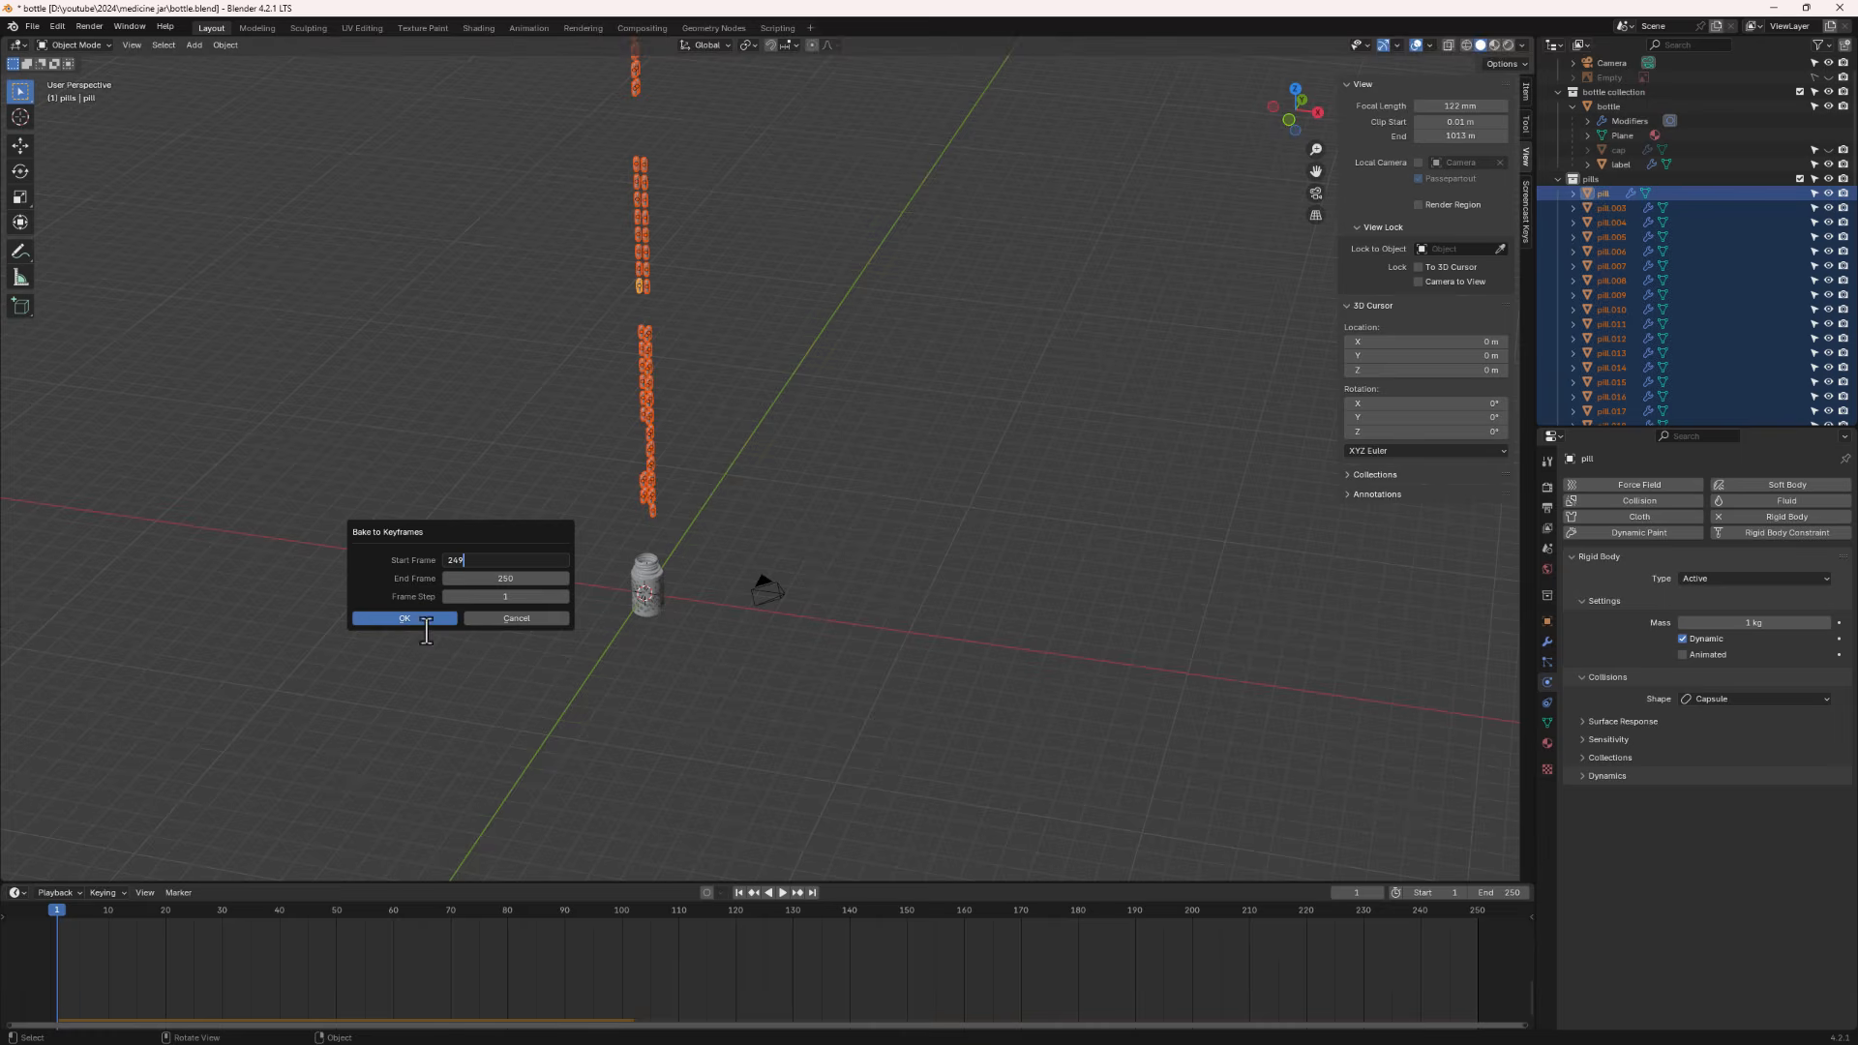
pyautogui.click(418, 618)
pyautogui.click(416, 618)
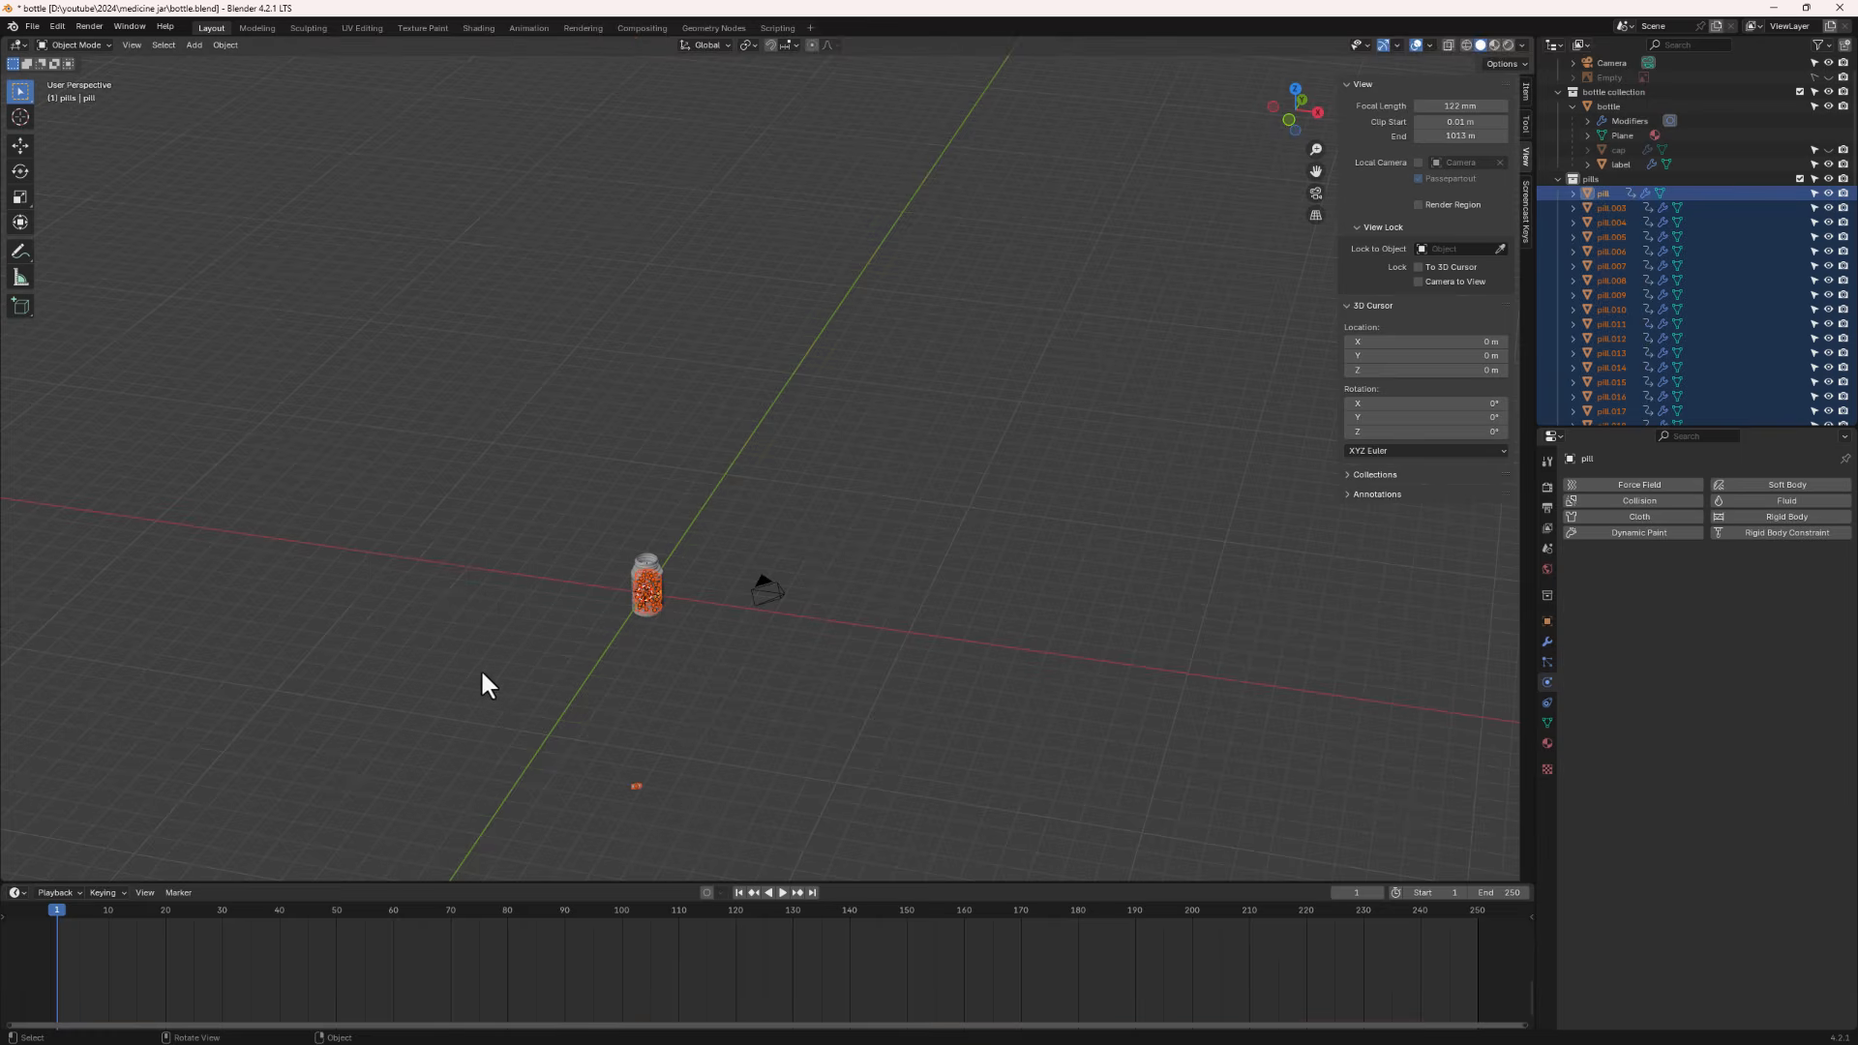
# - Play and scrub the timeline to check the baked pills stay inside the jar
pyautogui.scroll(5, 629, 584)
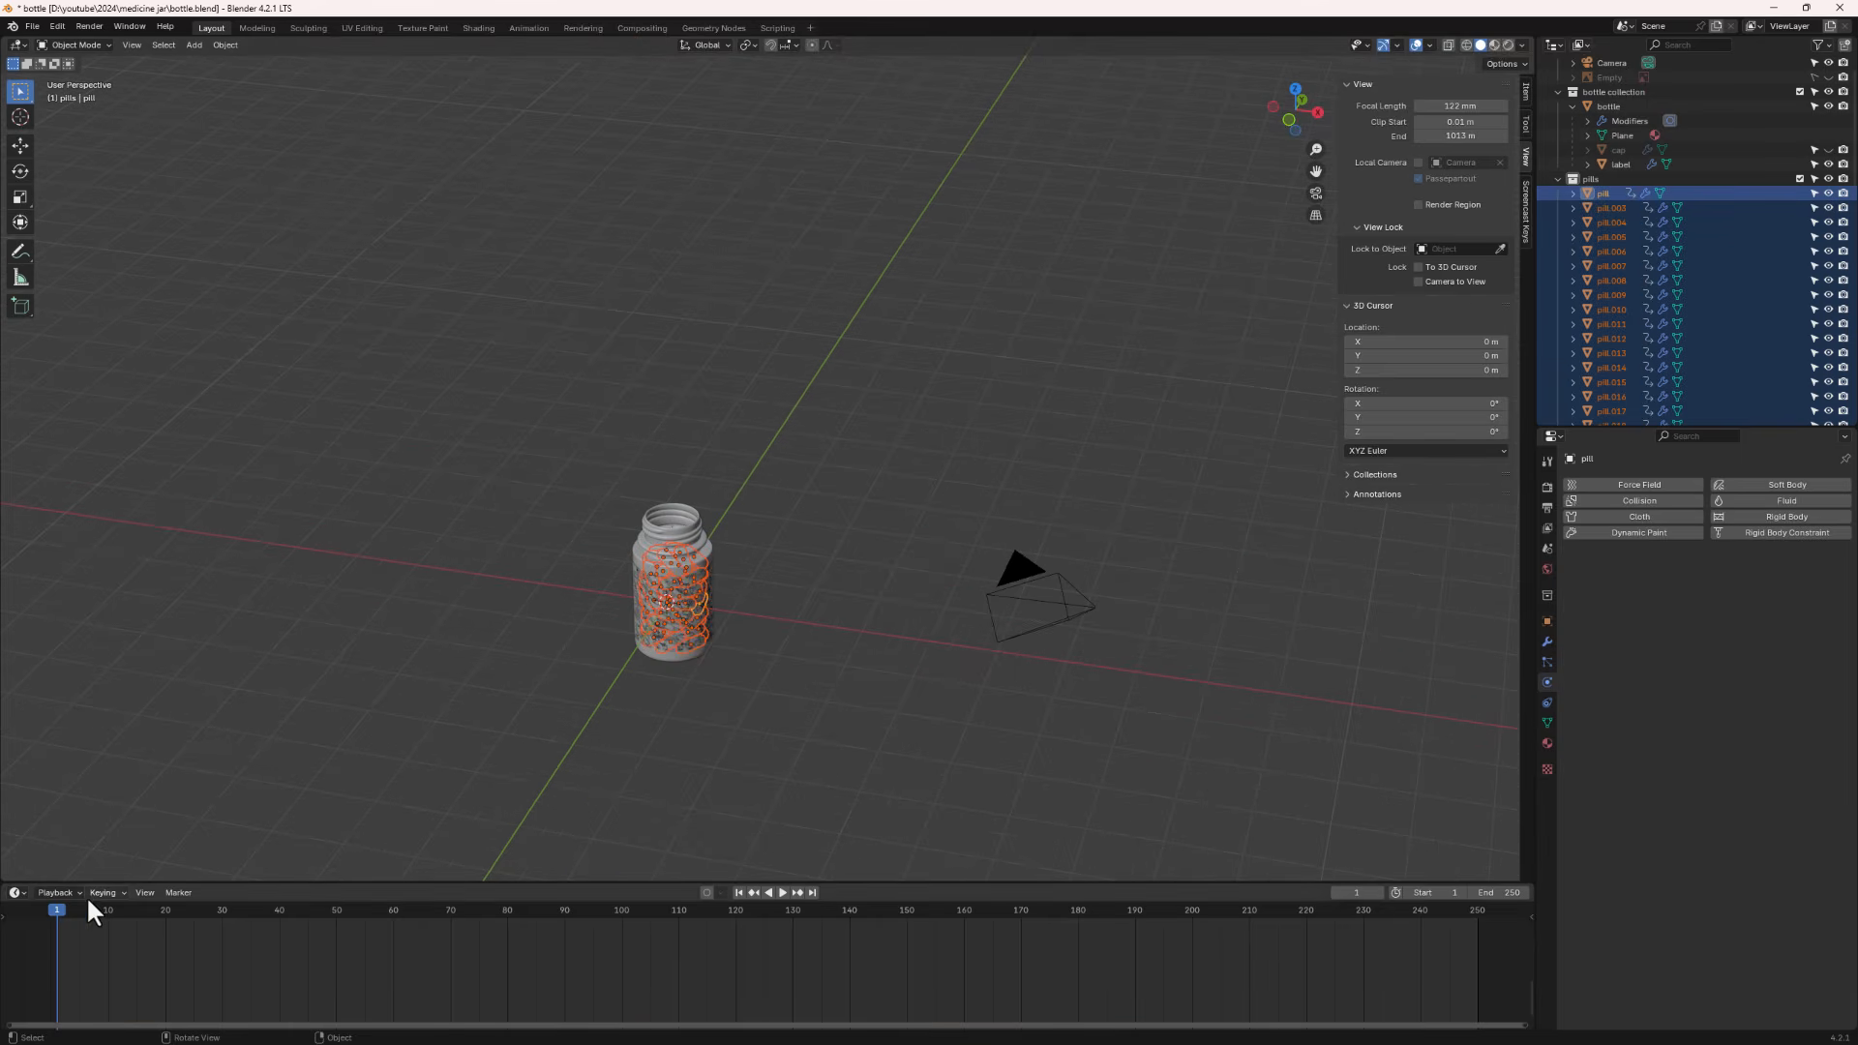
pyautogui.press('space')
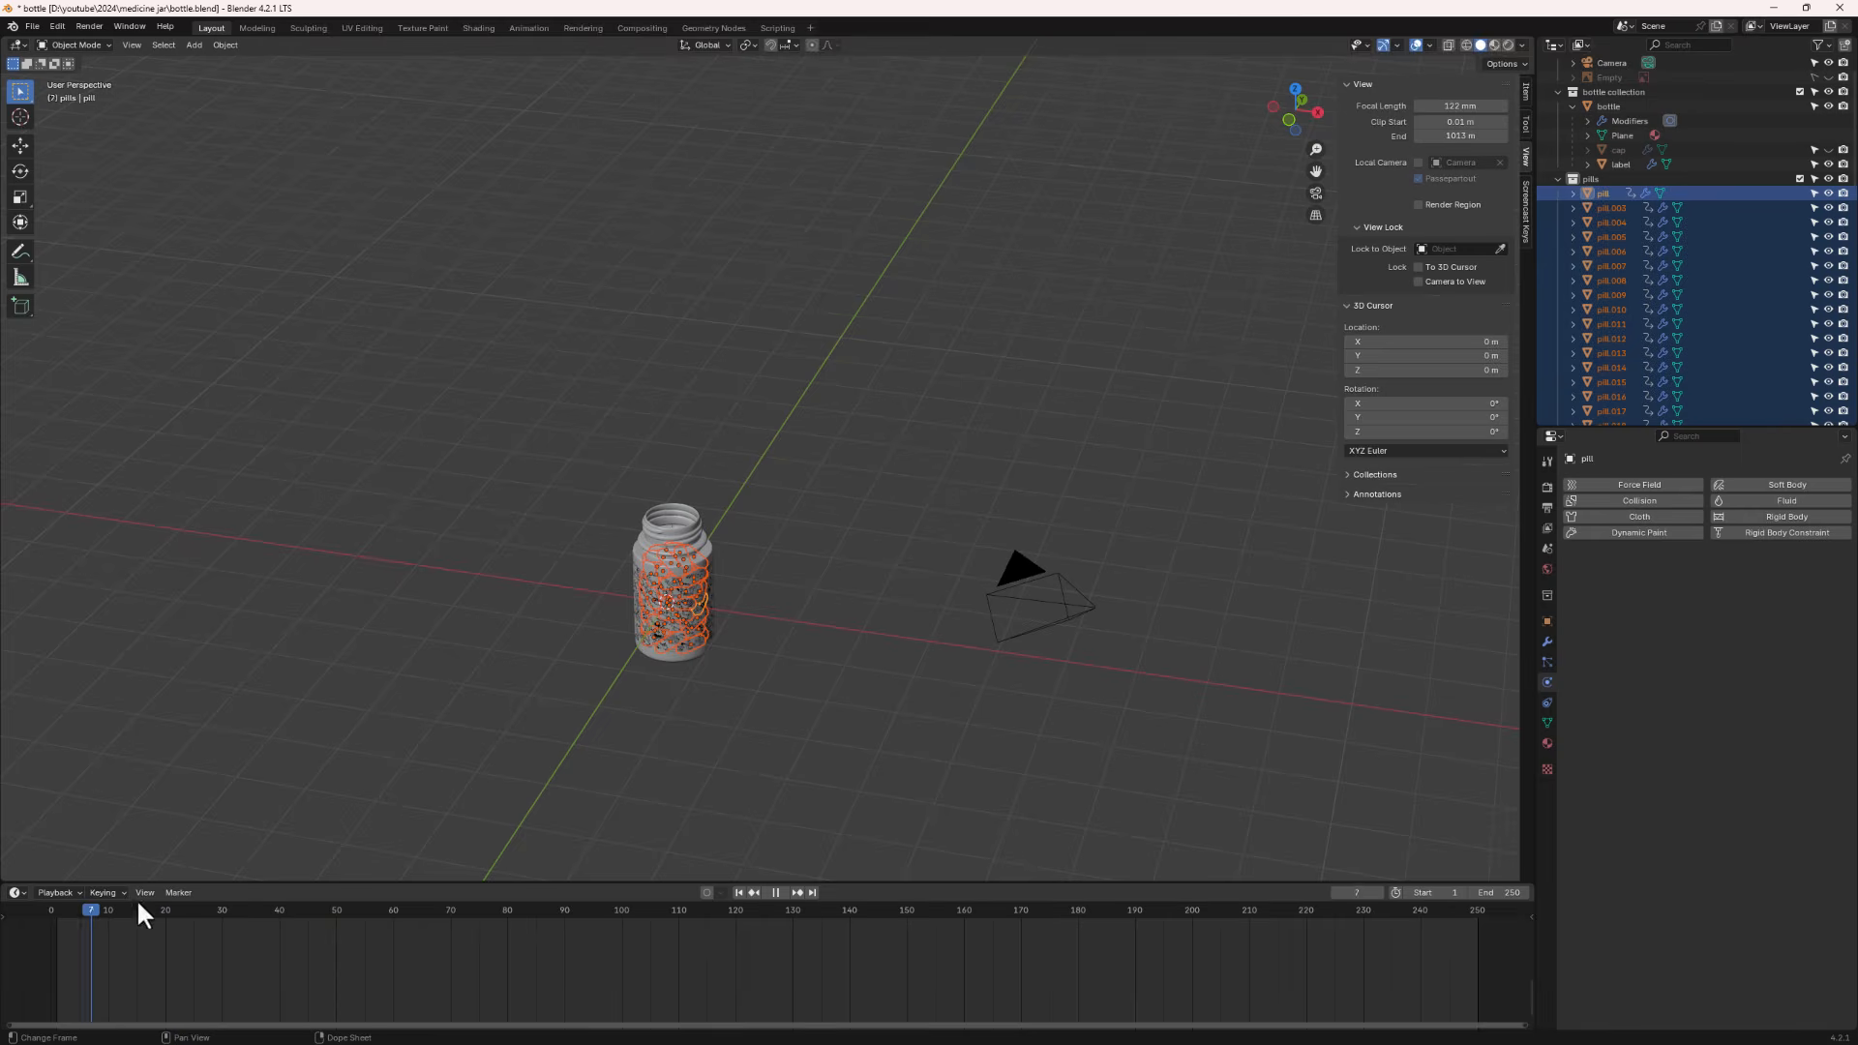
pyautogui.moveTo(138, 902); pyautogui.dragTo(1169, 889)
pyautogui.press('space')
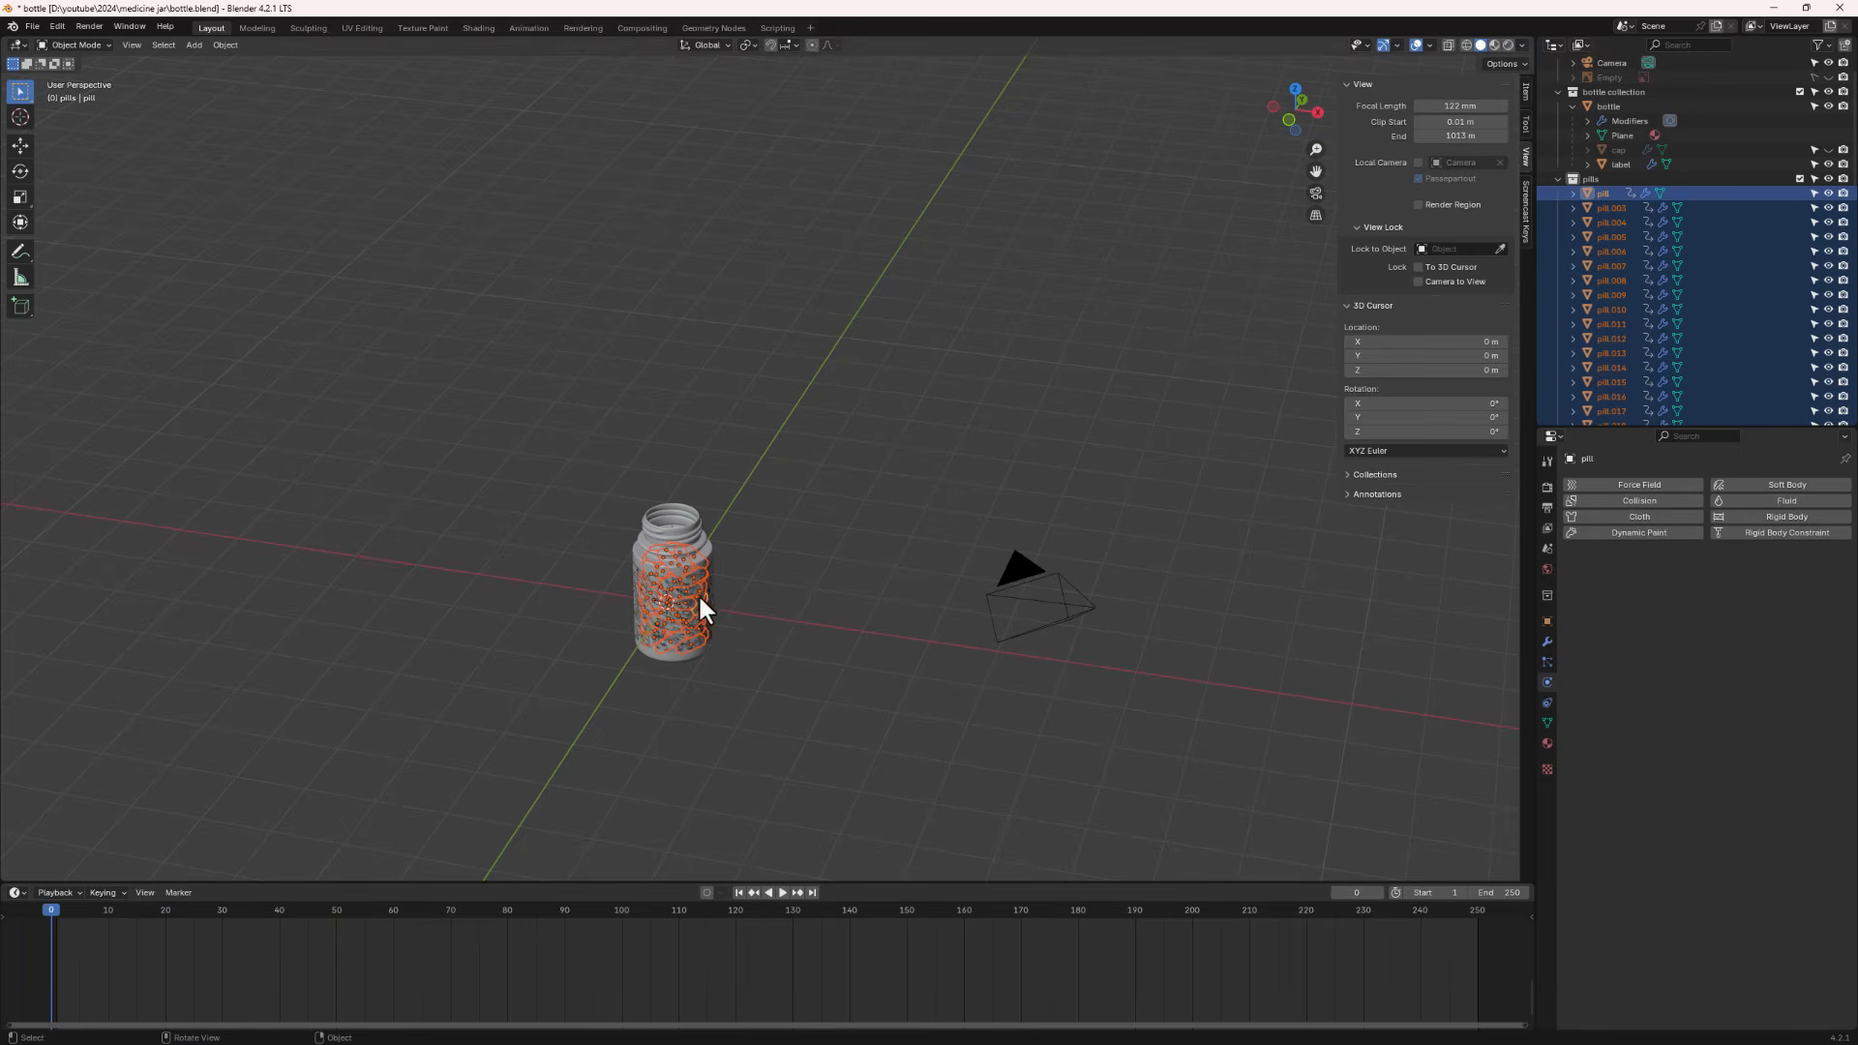
# - Box-select and delete the stray pills lying on the ground outside the jar
pyautogui.moveTo(733, 500); pyautogui.dragTo(661, 691, button='middle')
pyautogui.keyDown('shift'); pyautogui.moveTo(677, 809); pyautogui.dragTo(763, 389, button='middle'); pyautogui.keyUp('shift')
pyautogui.scroll(-5, 655, 449)
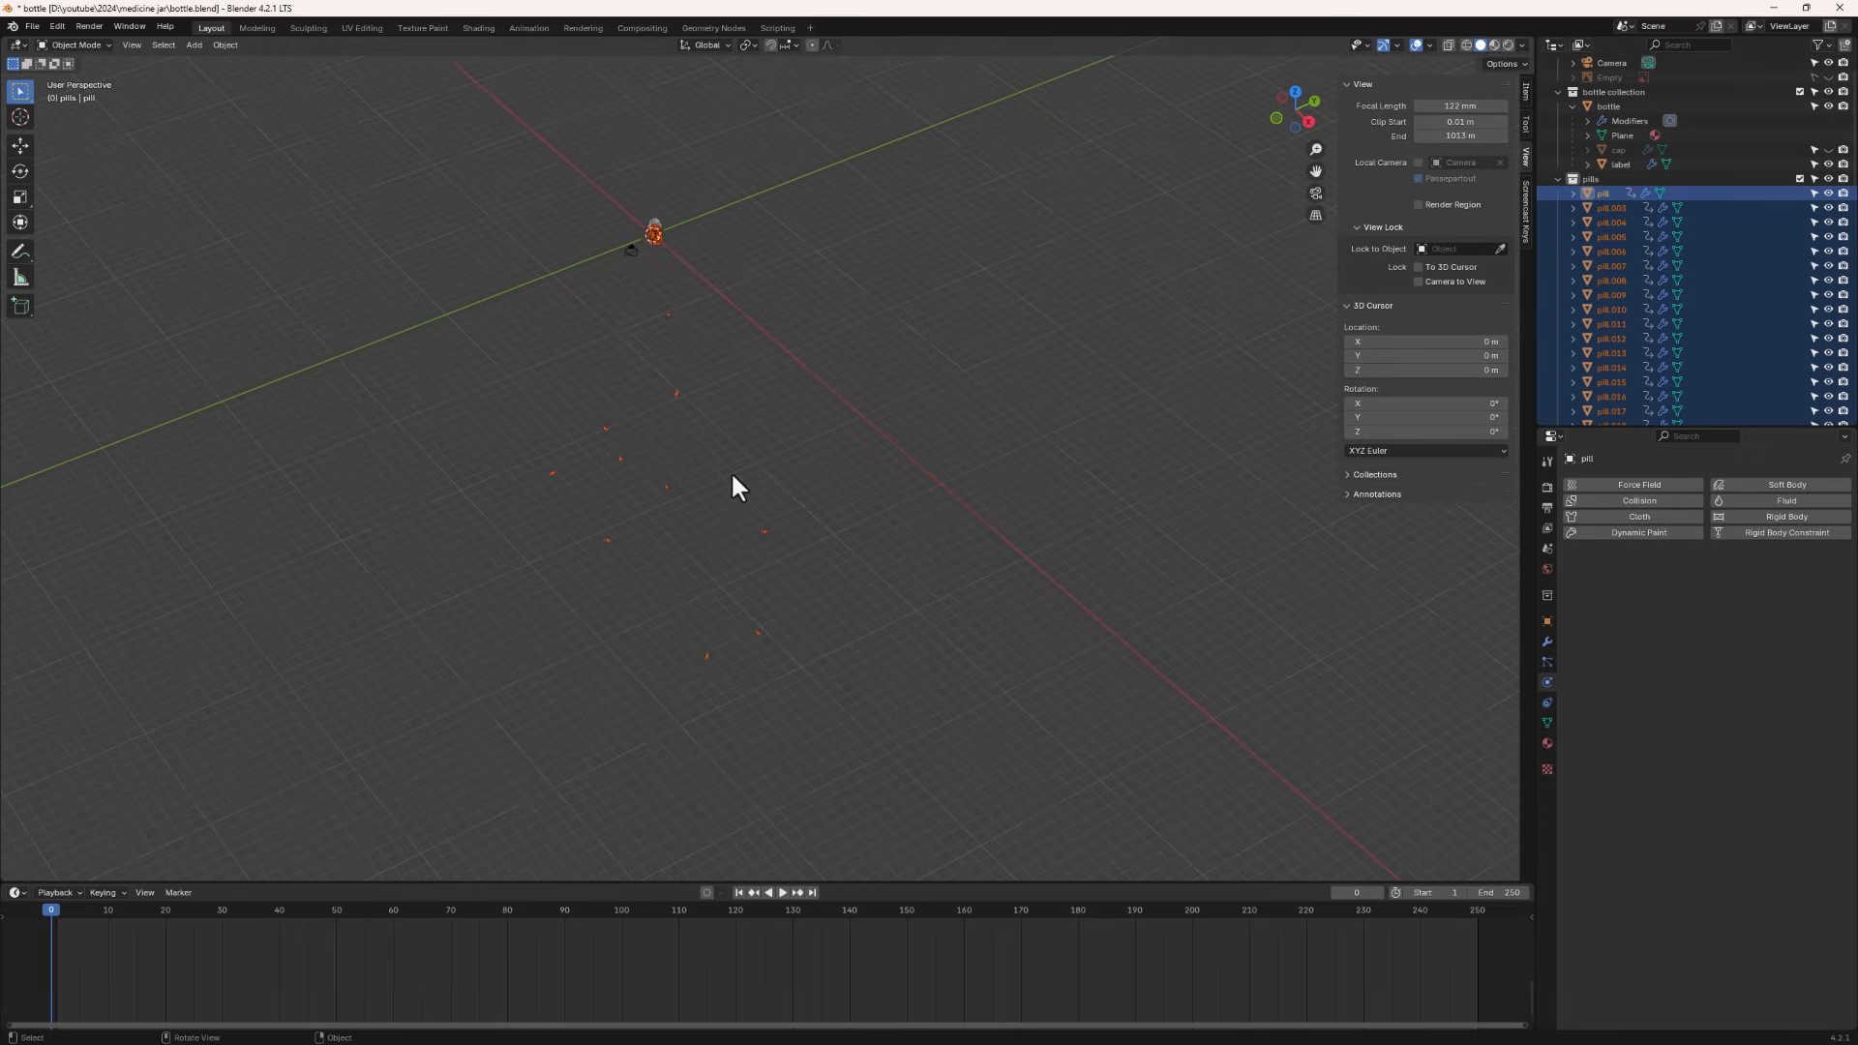
pyautogui.click(542, 324)
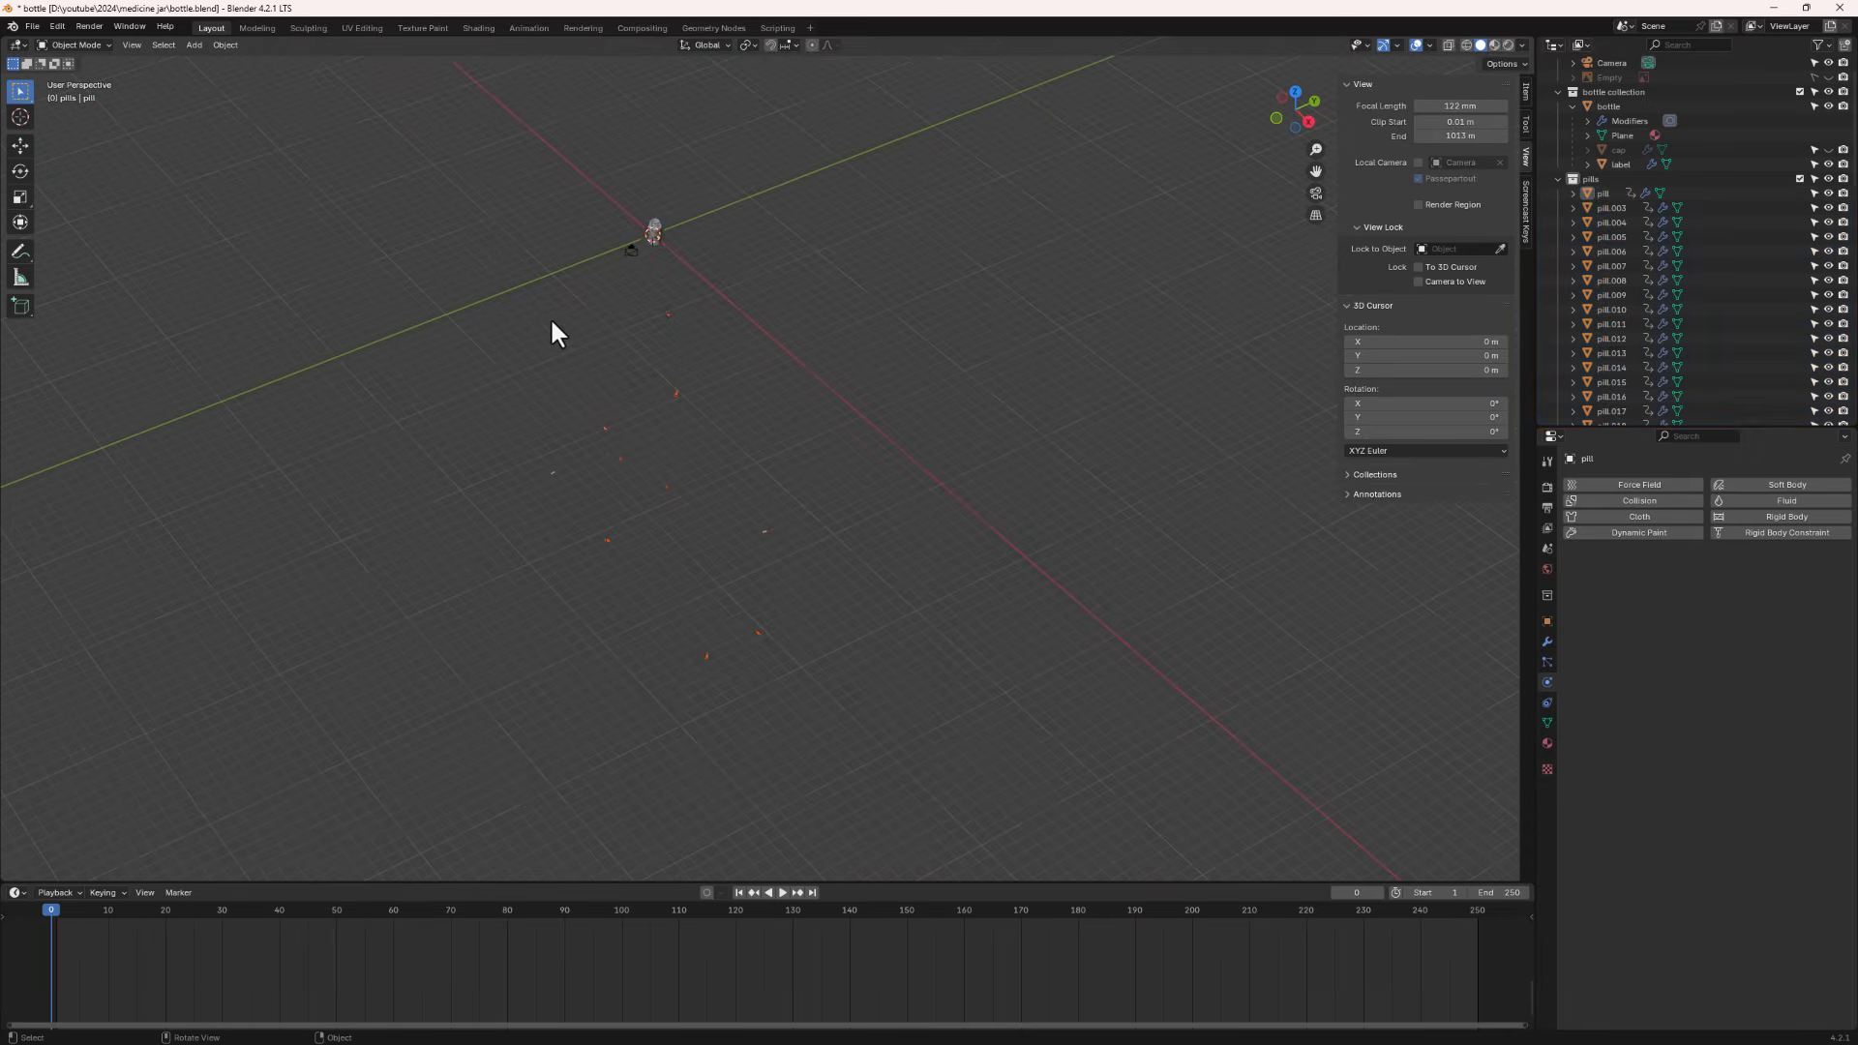
pyautogui.moveTo(511, 281); pyautogui.dragTo(884, 799)
pyautogui.press('x')
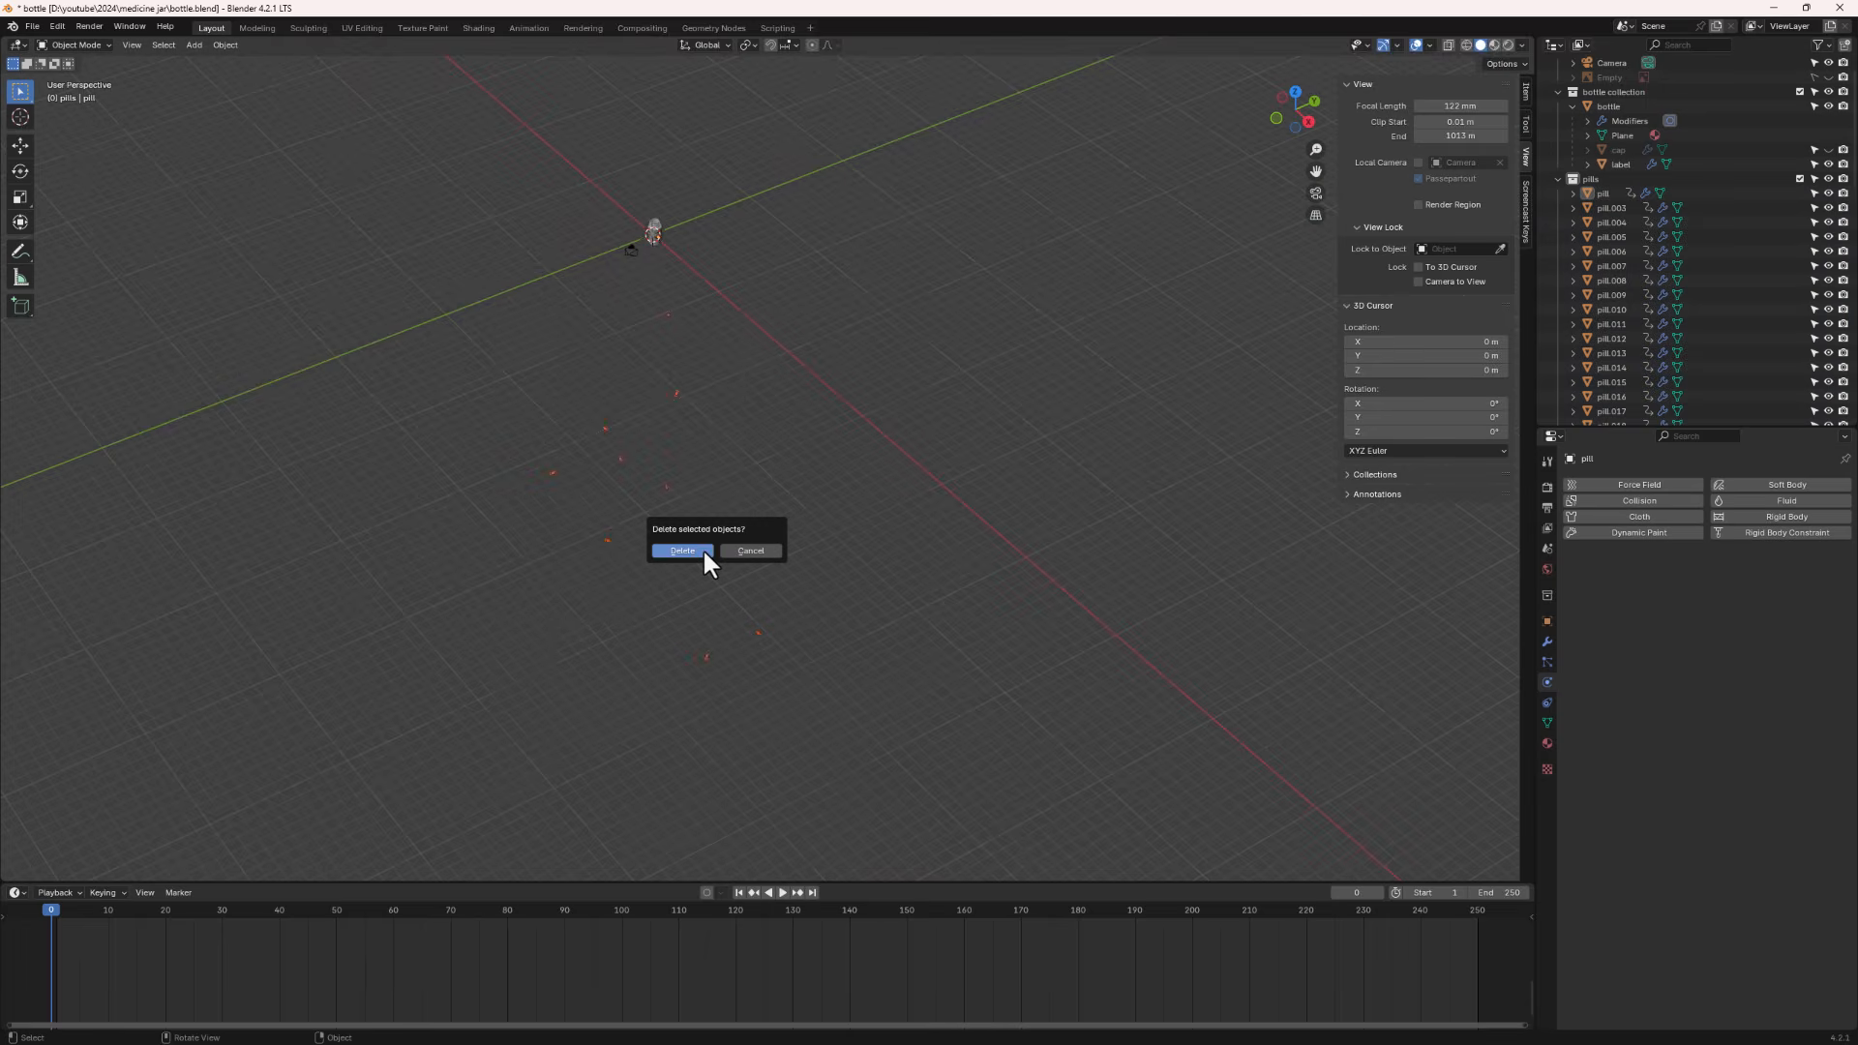
pyautogui.click(684, 551)
# - Switch the viewport to rendered shading and orbit around the filled jar
pyautogui.scroll(12, 593, 174)
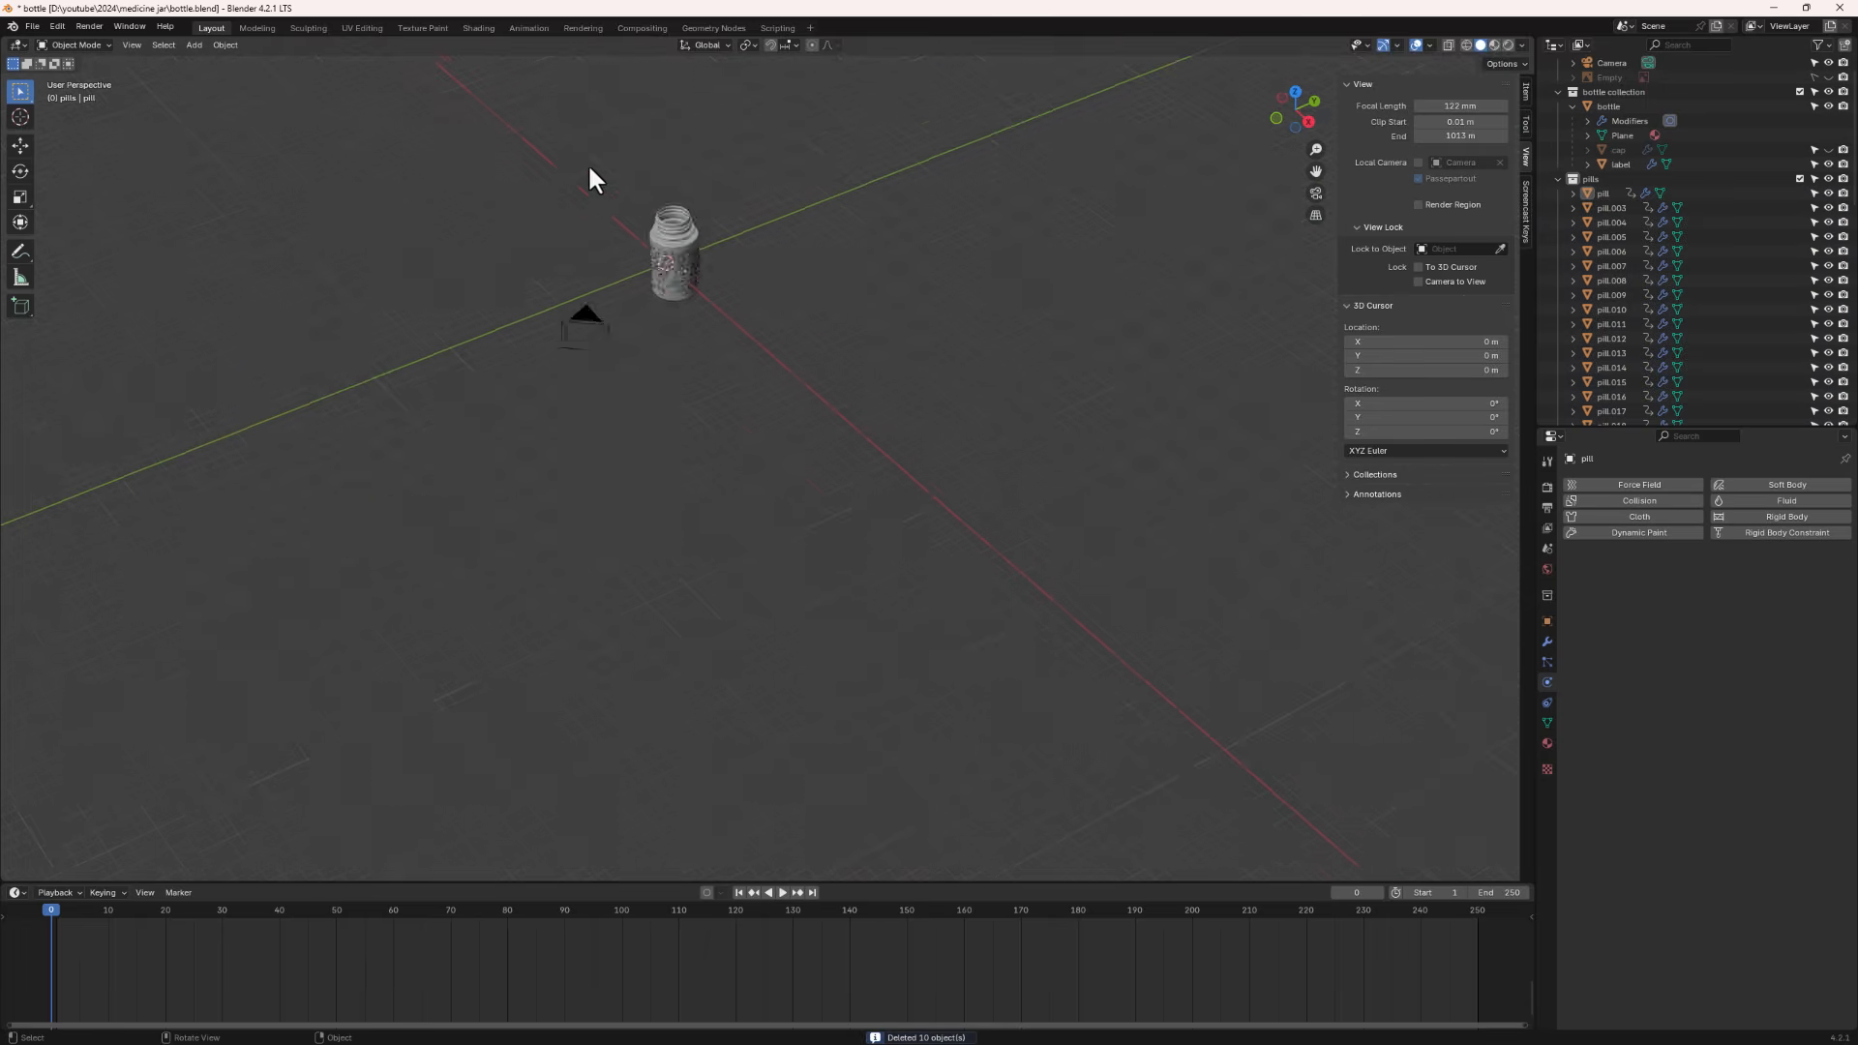
pyautogui.click(1508, 46)
pyautogui.moveTo(705, 363)
pyautogui.mouseDown(button='middle')
pyautogui.moveTo(693, 264)
pyautogui.moveTo(717, 205)
pyautogui.mouseUp(button='middle')
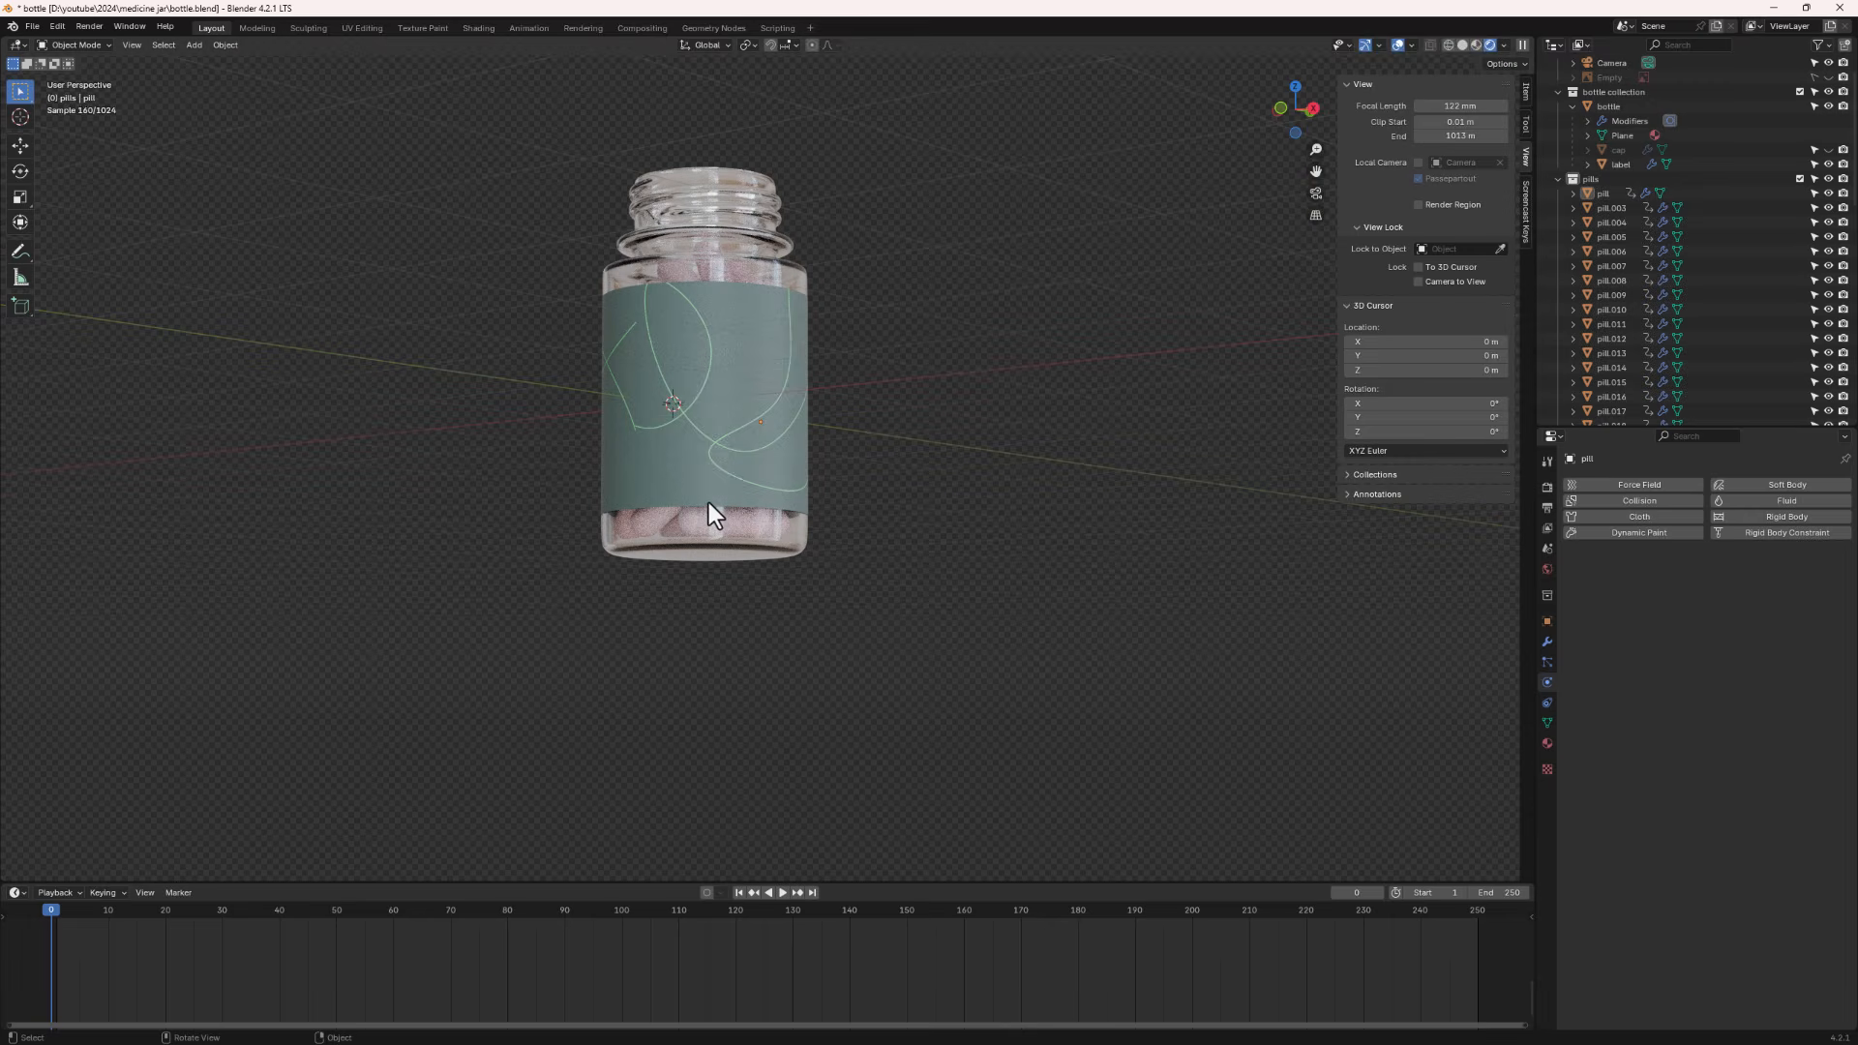
pyautogui.moveTo(677, 343); pyautogui.dragTo(875, 369, button='middle')
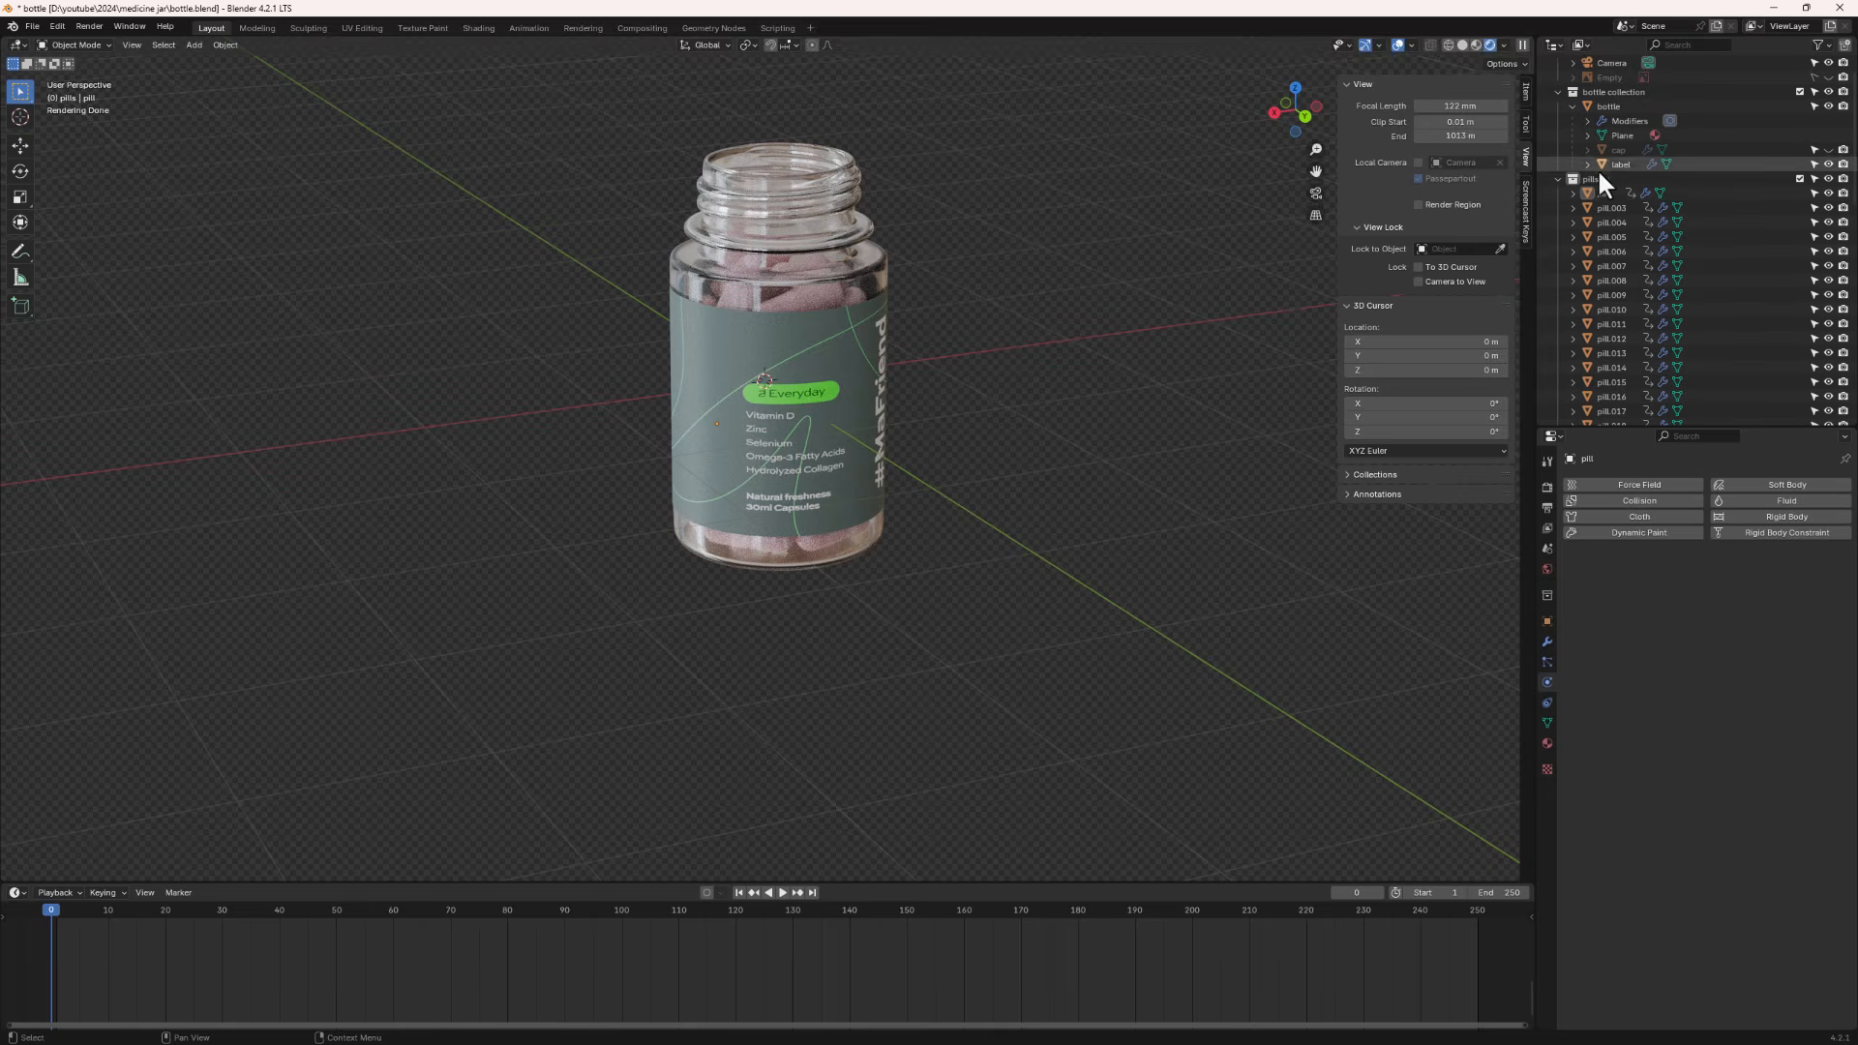
# - Collapse the pills collection and make the cap visible in the viewport
pyautogui.click(1558, 180)
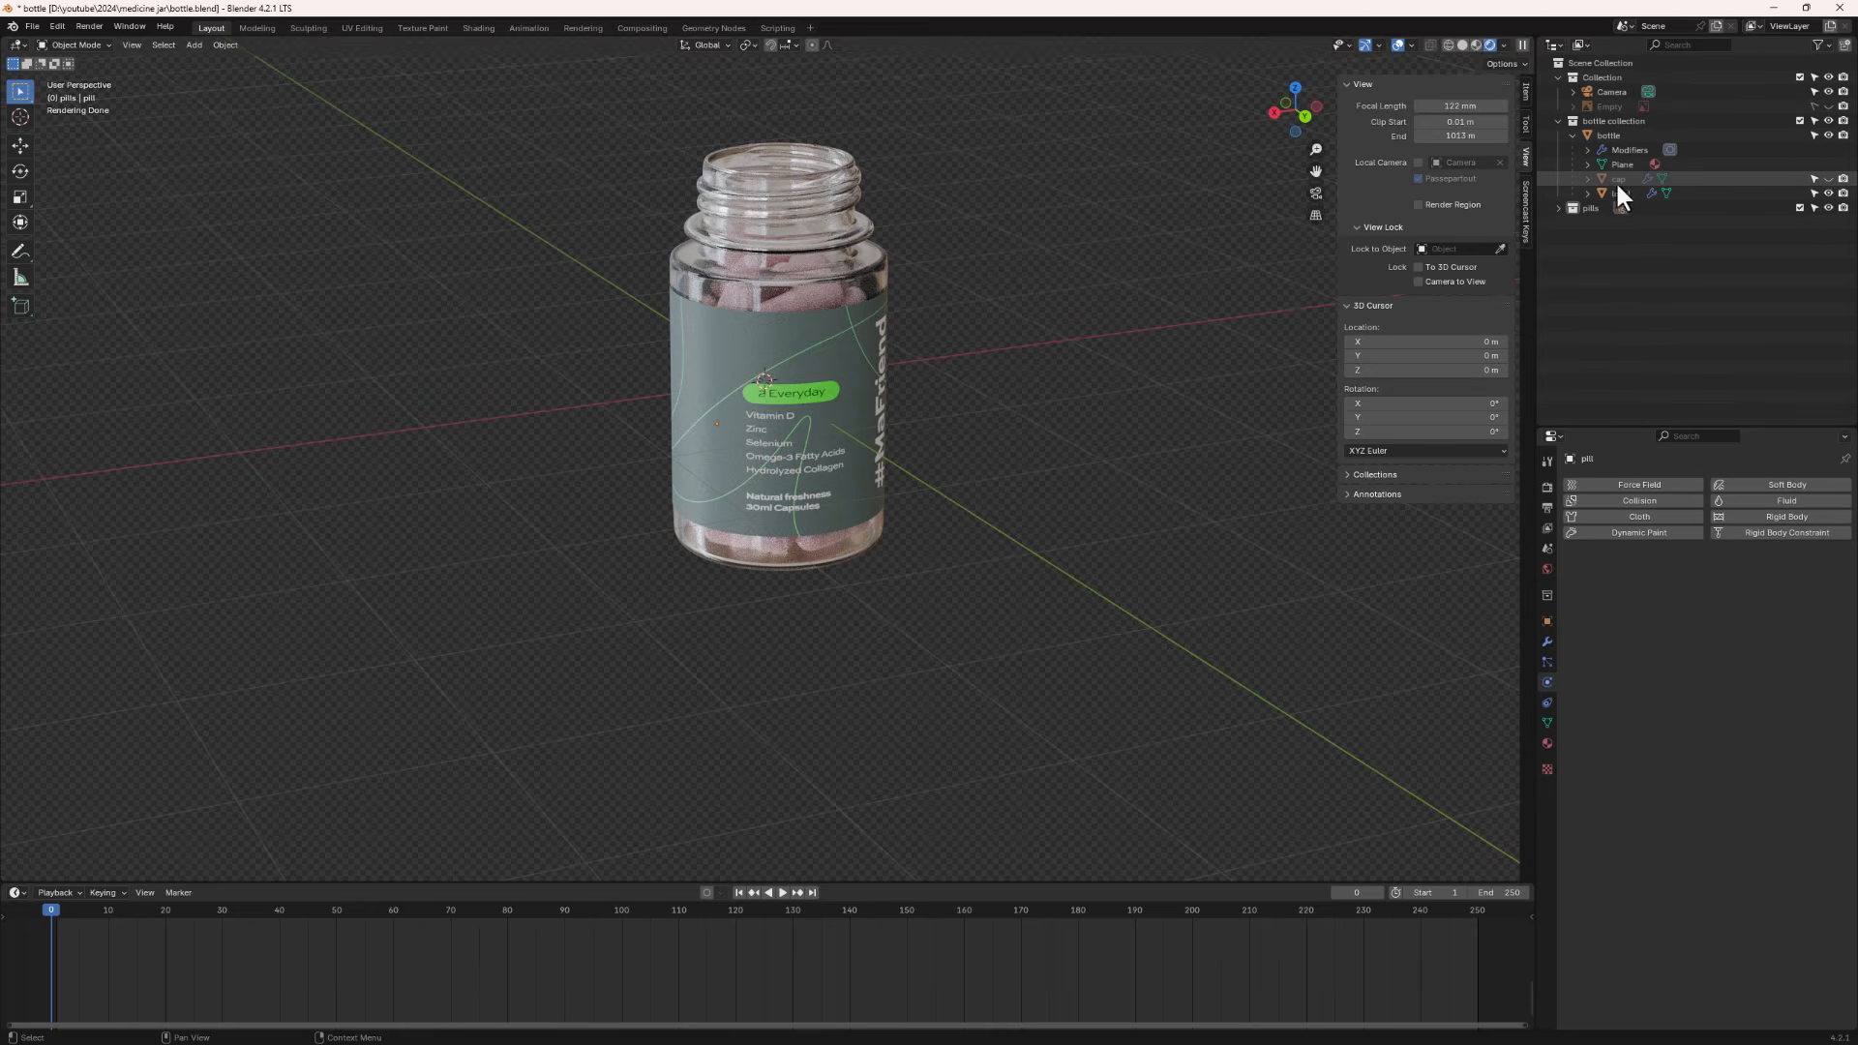
pyautogui.click(1830, 179)
pyautogui.moveTo(922, 282); pyautogui.dragTo(917, 238, button='middle')
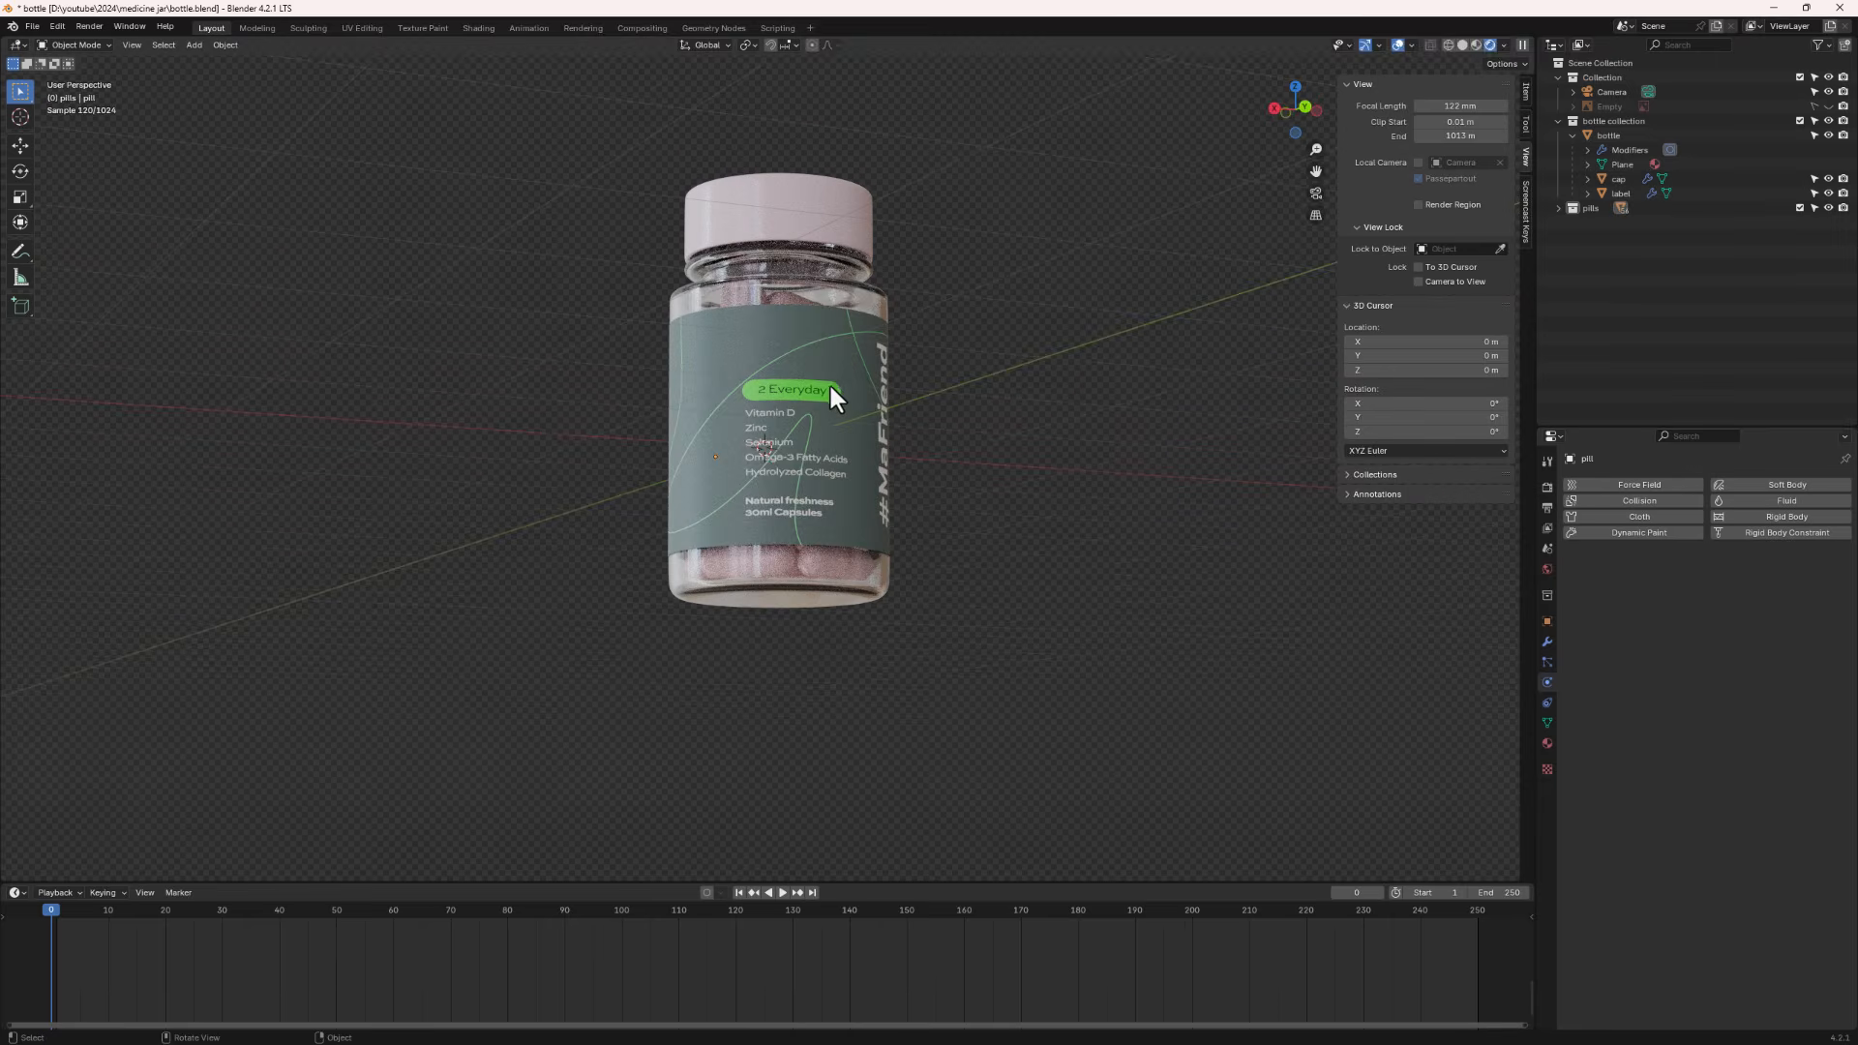
pyautogui.moveTo(831, 386); pyautogui.dragTo(975, 351, button='middle')
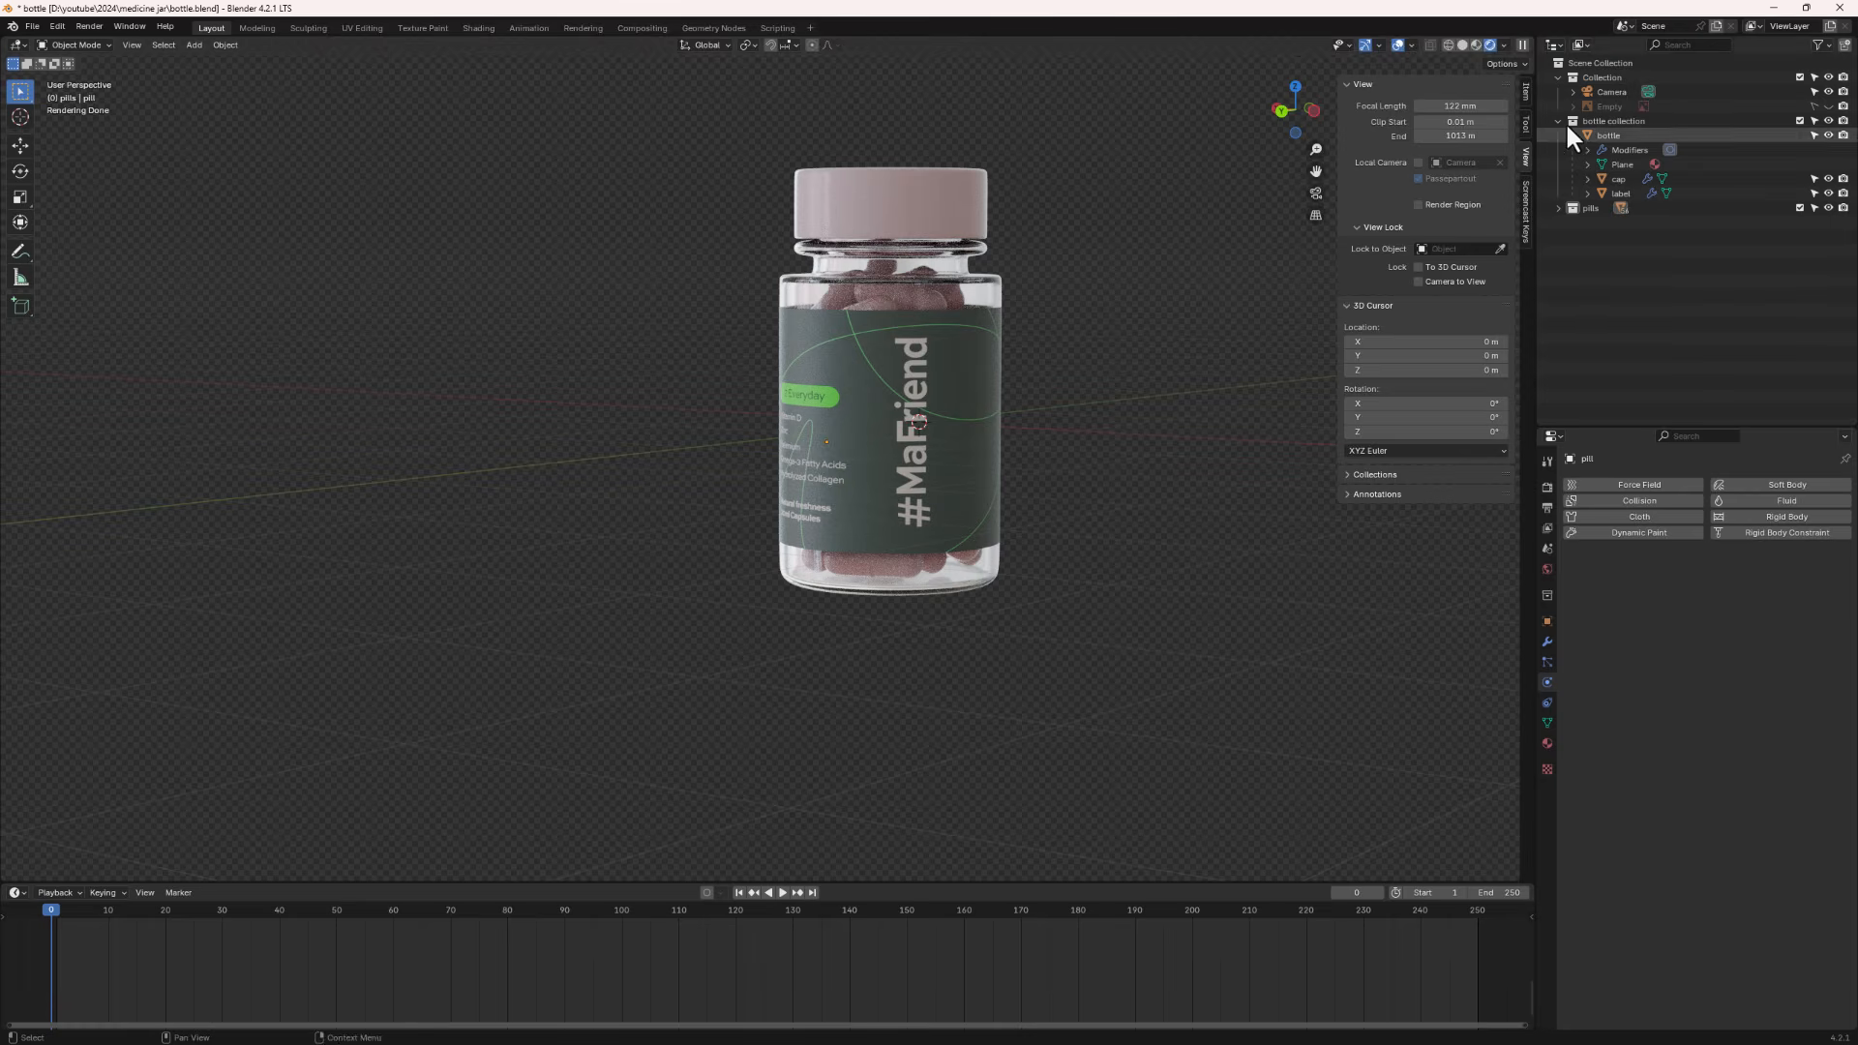
# - Hide the viewport sidebar and briefly play the animation in rendered view
pyautogui.click(1526, 92)
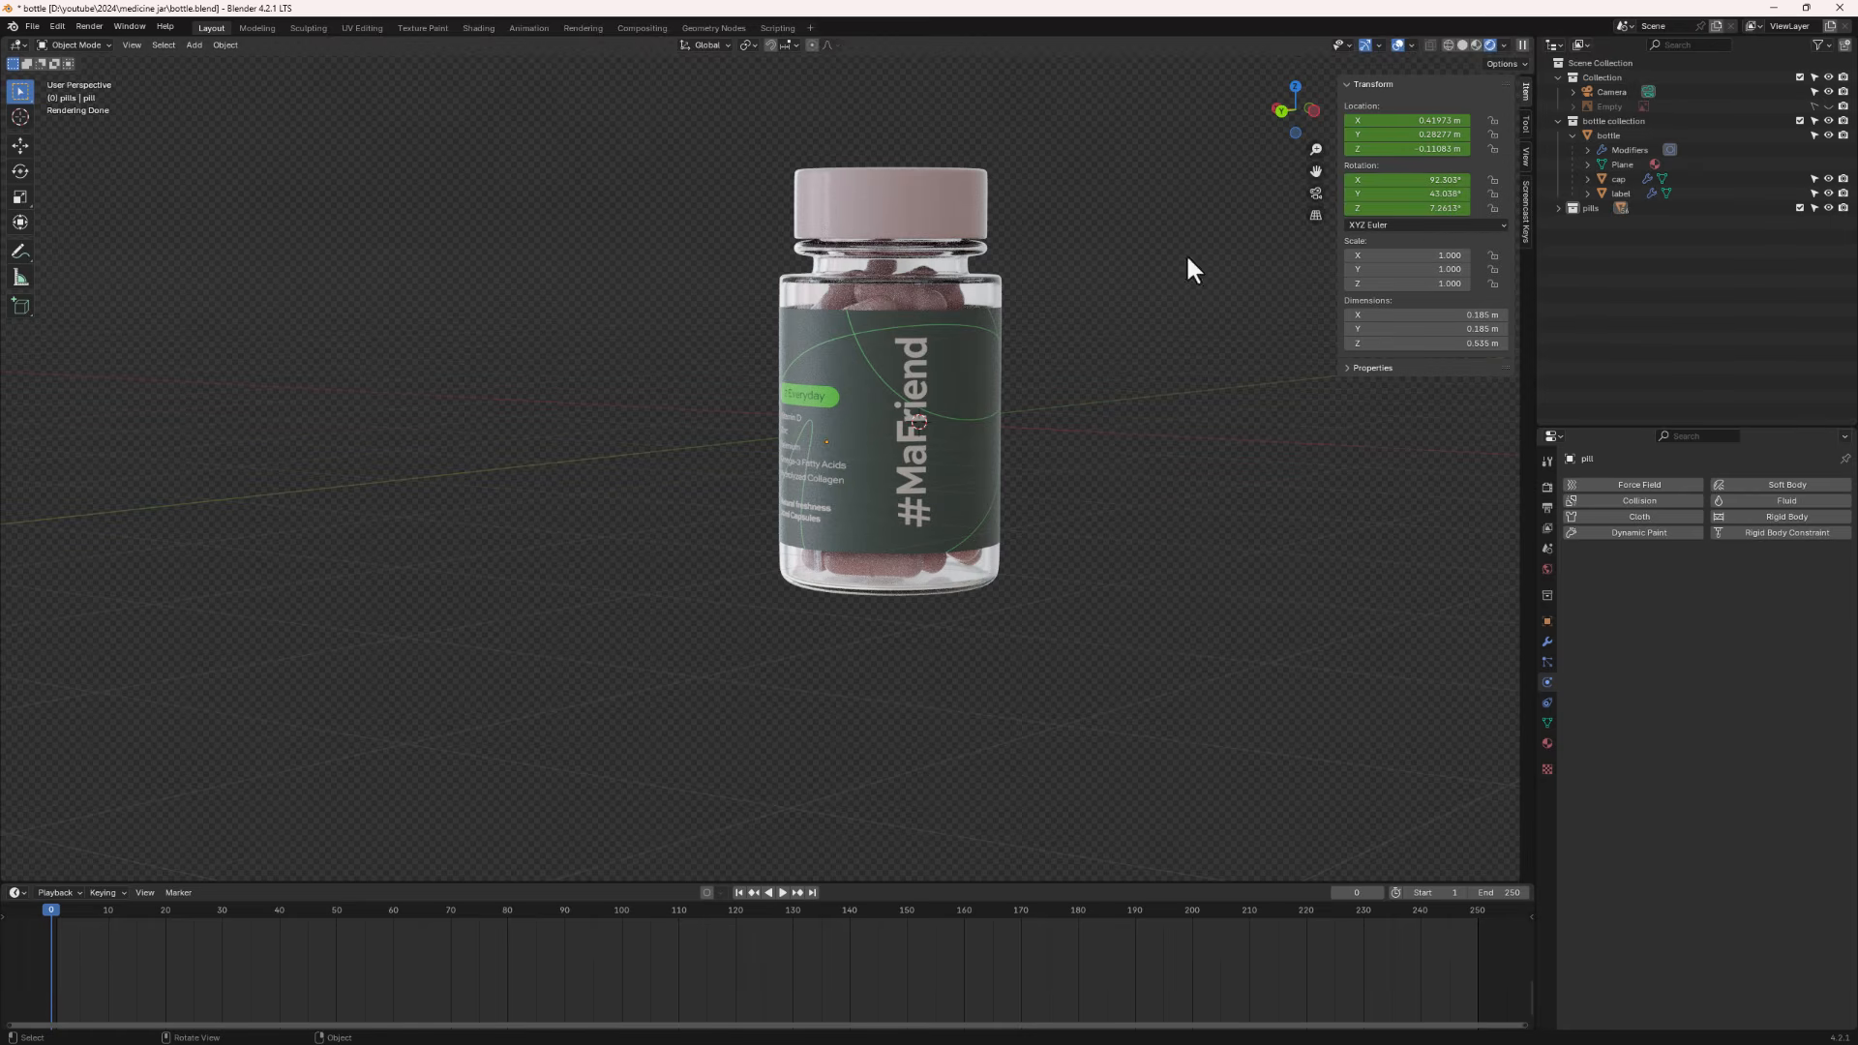
pyautogui.press('n')
pyautogui.press('space')
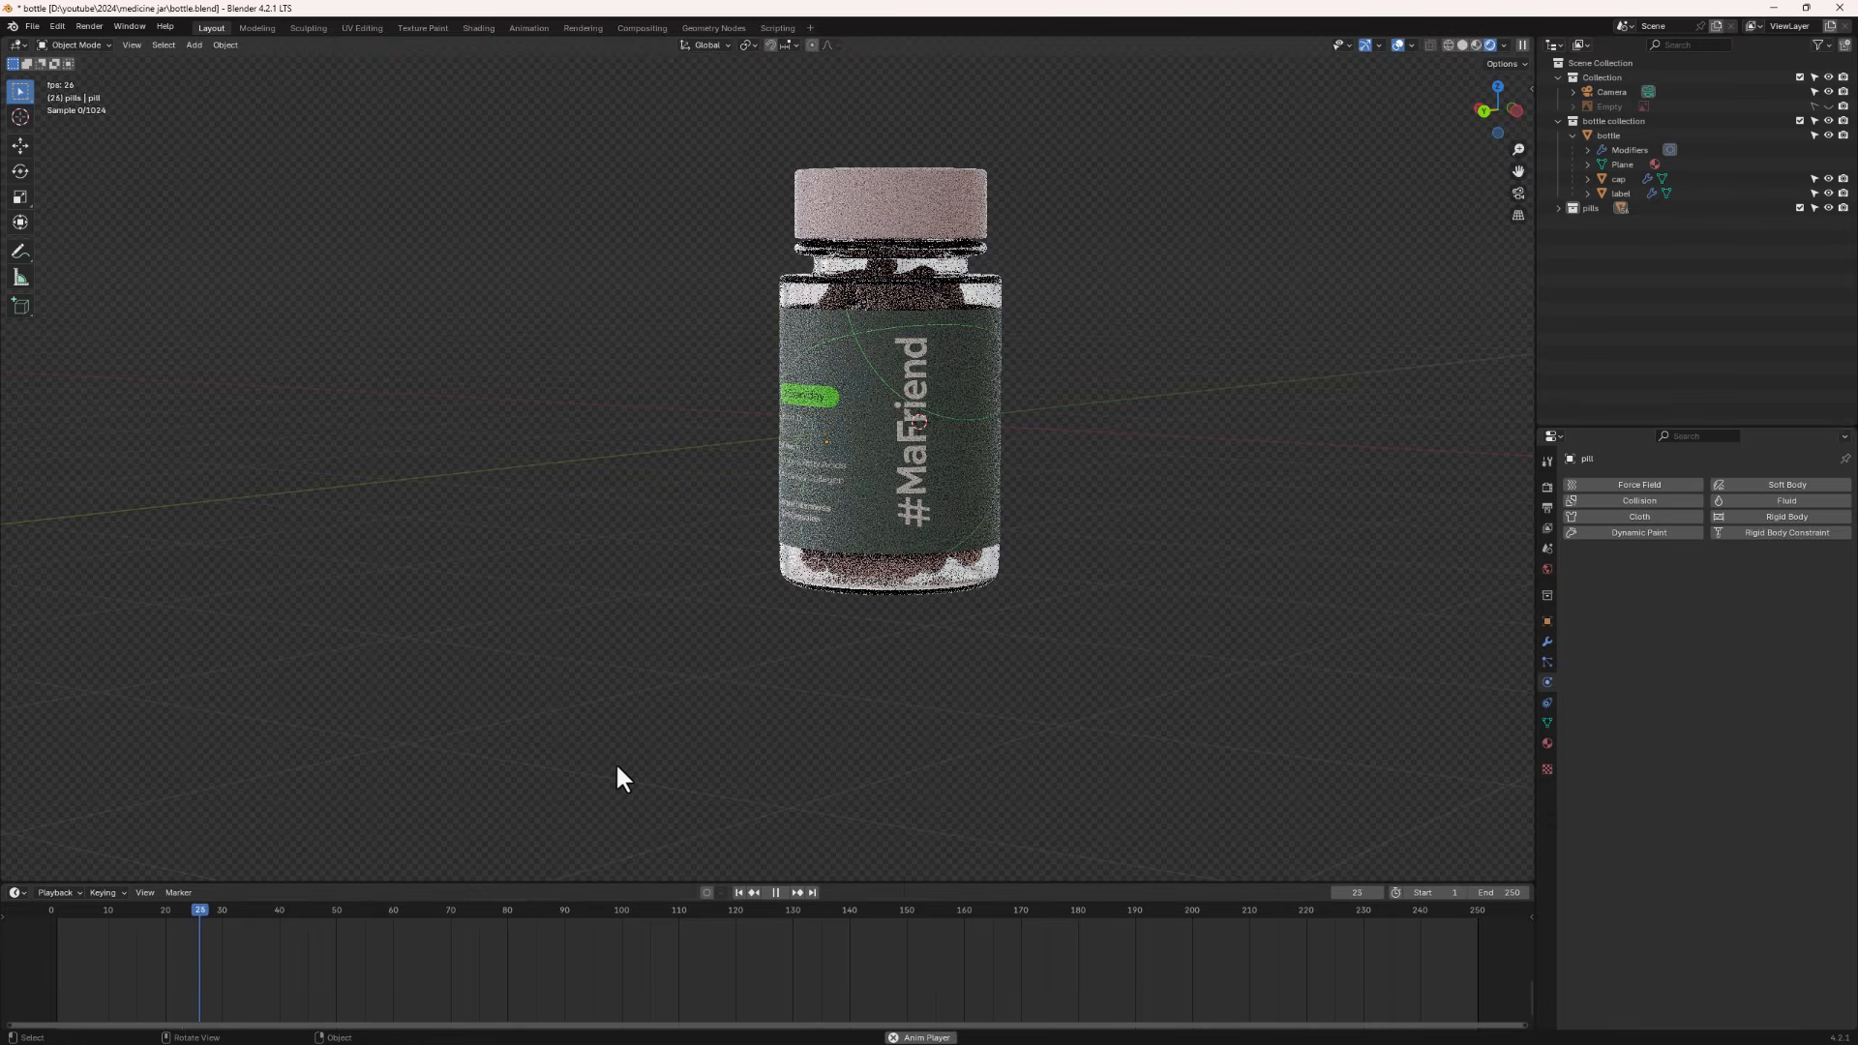
pyautogui.press('space')
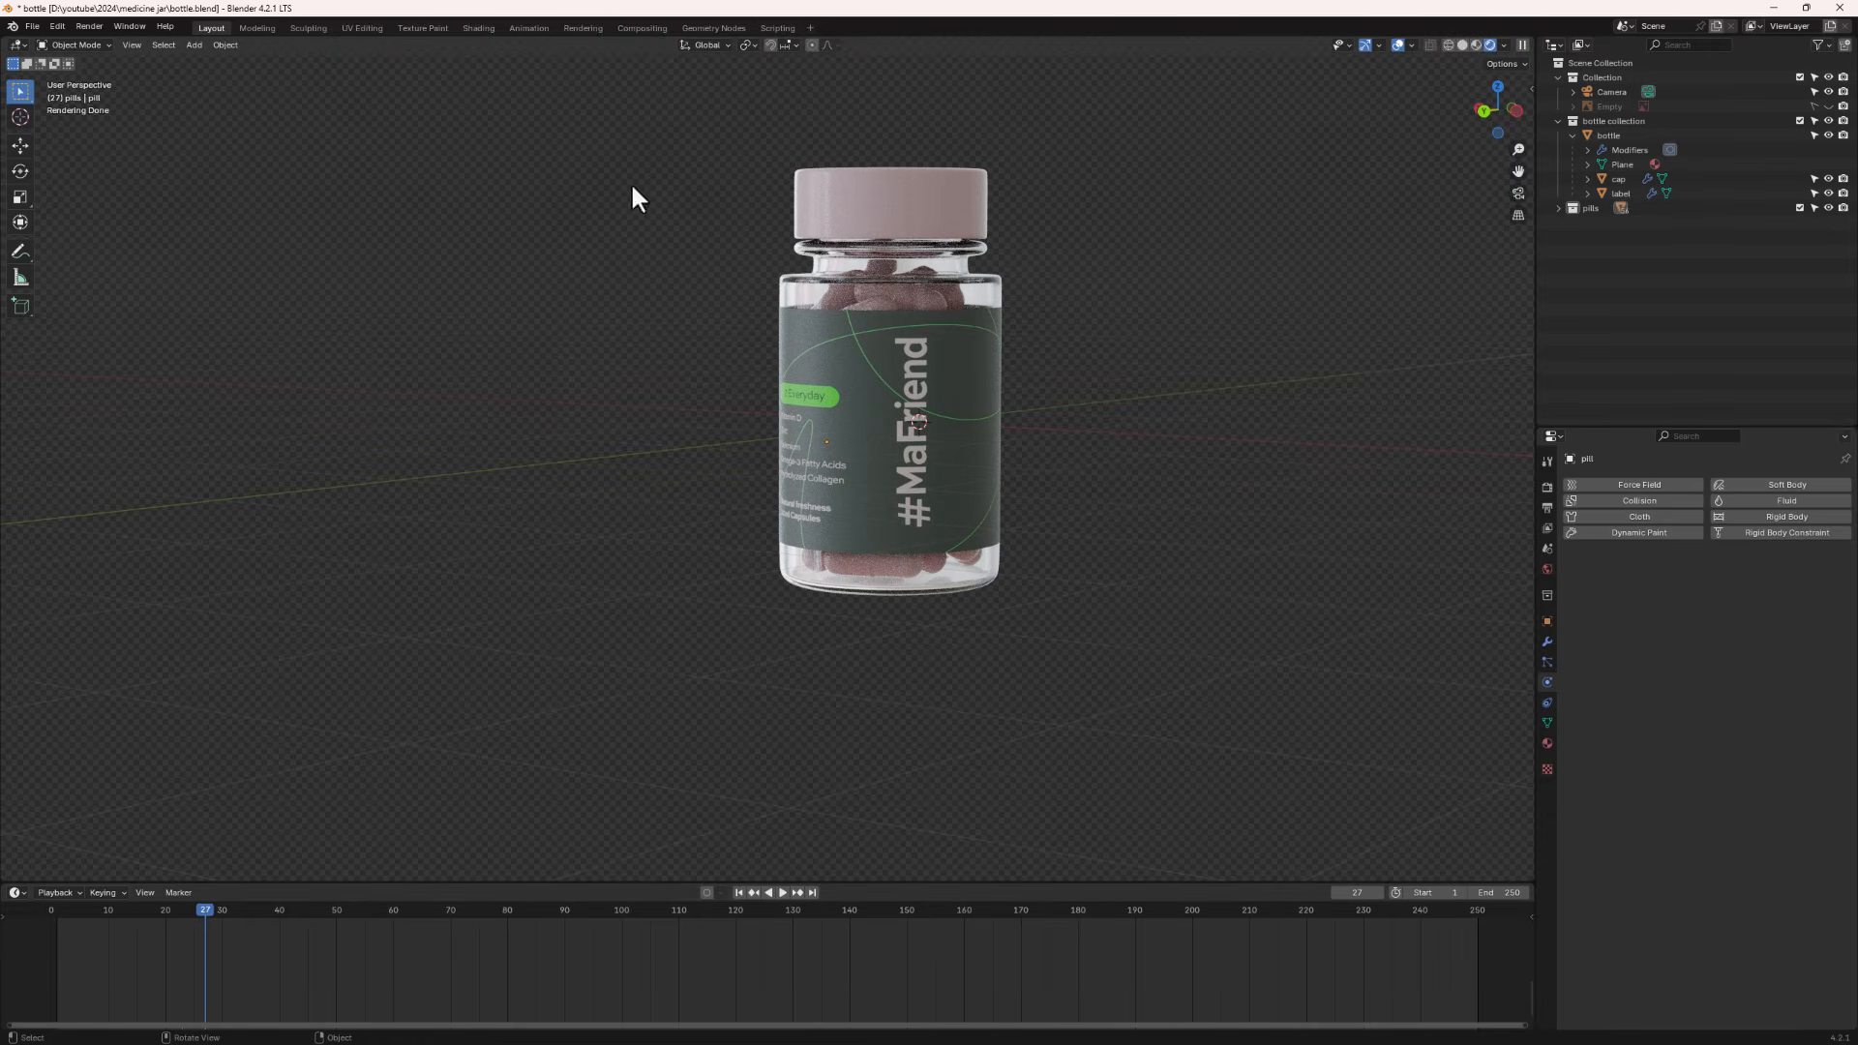
# - Return the viewport to solid shading
pyautogui.moveTo(635, 190); pyautogui.dragTo(999, 305, button='middle')
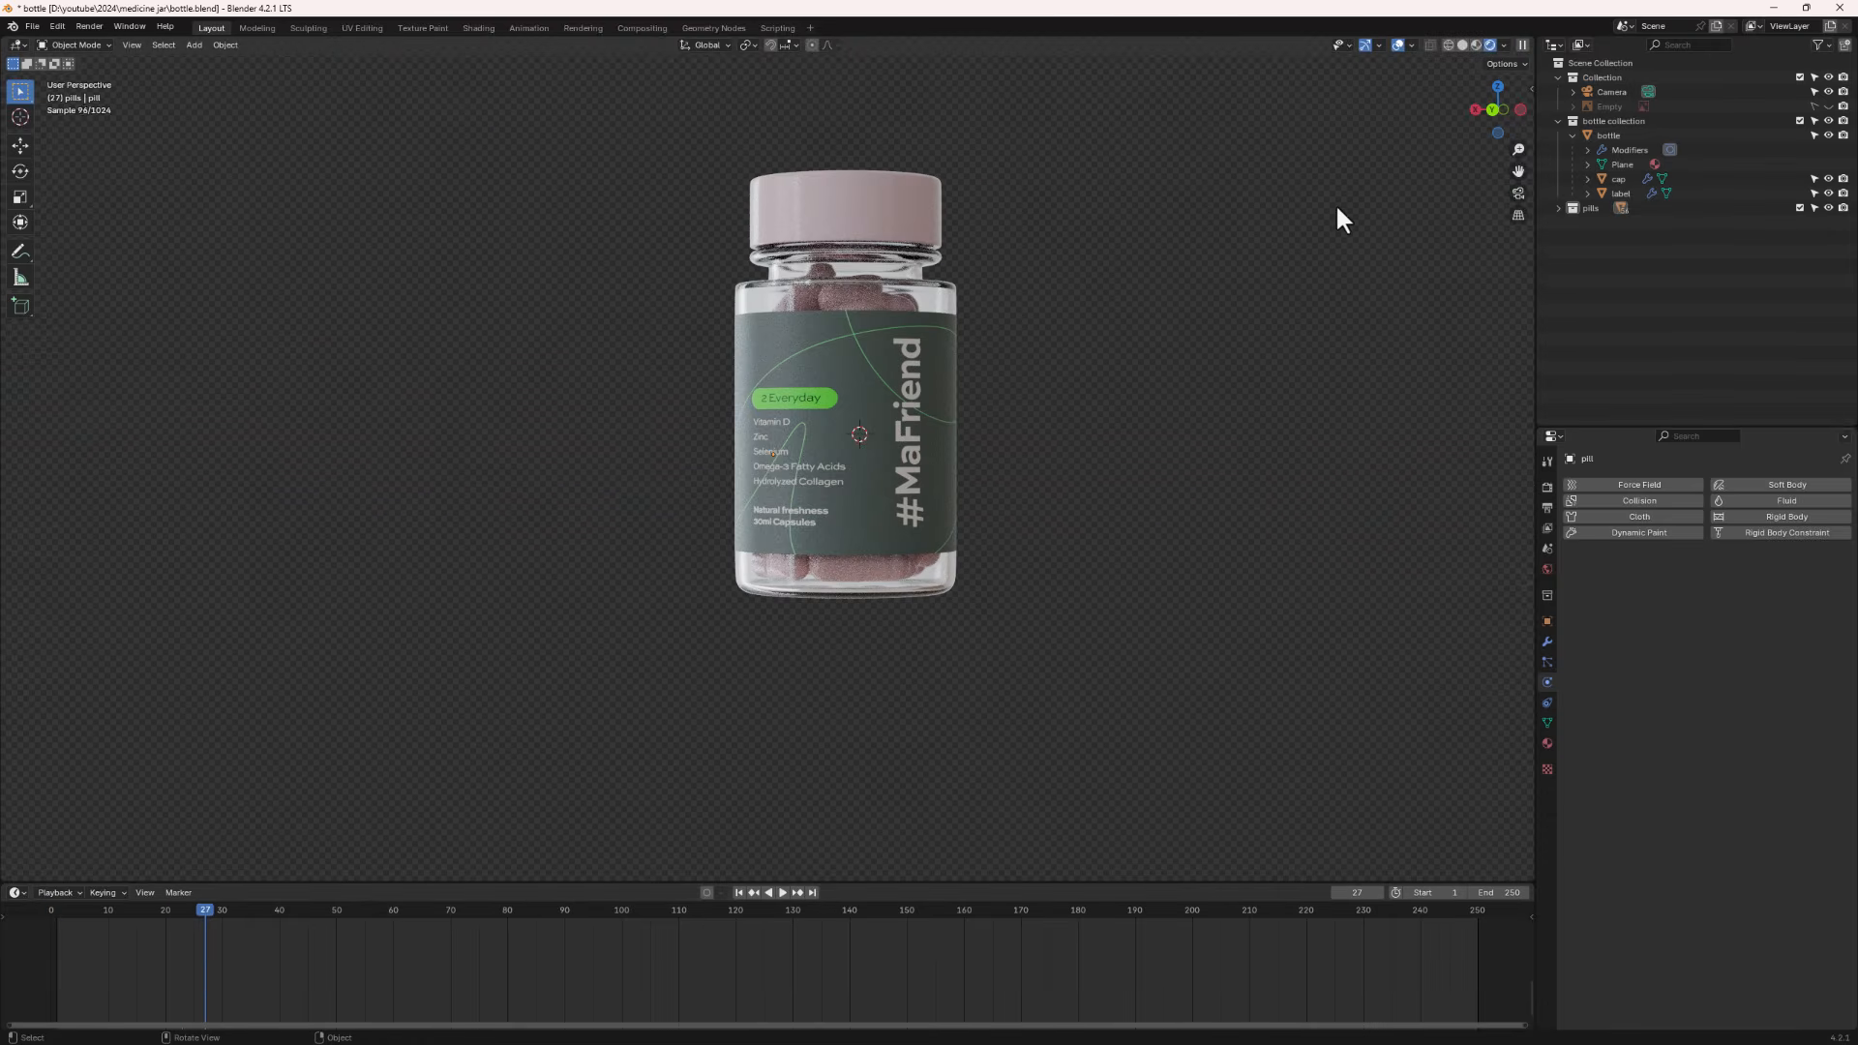
pyautogui.click(1463, 46)
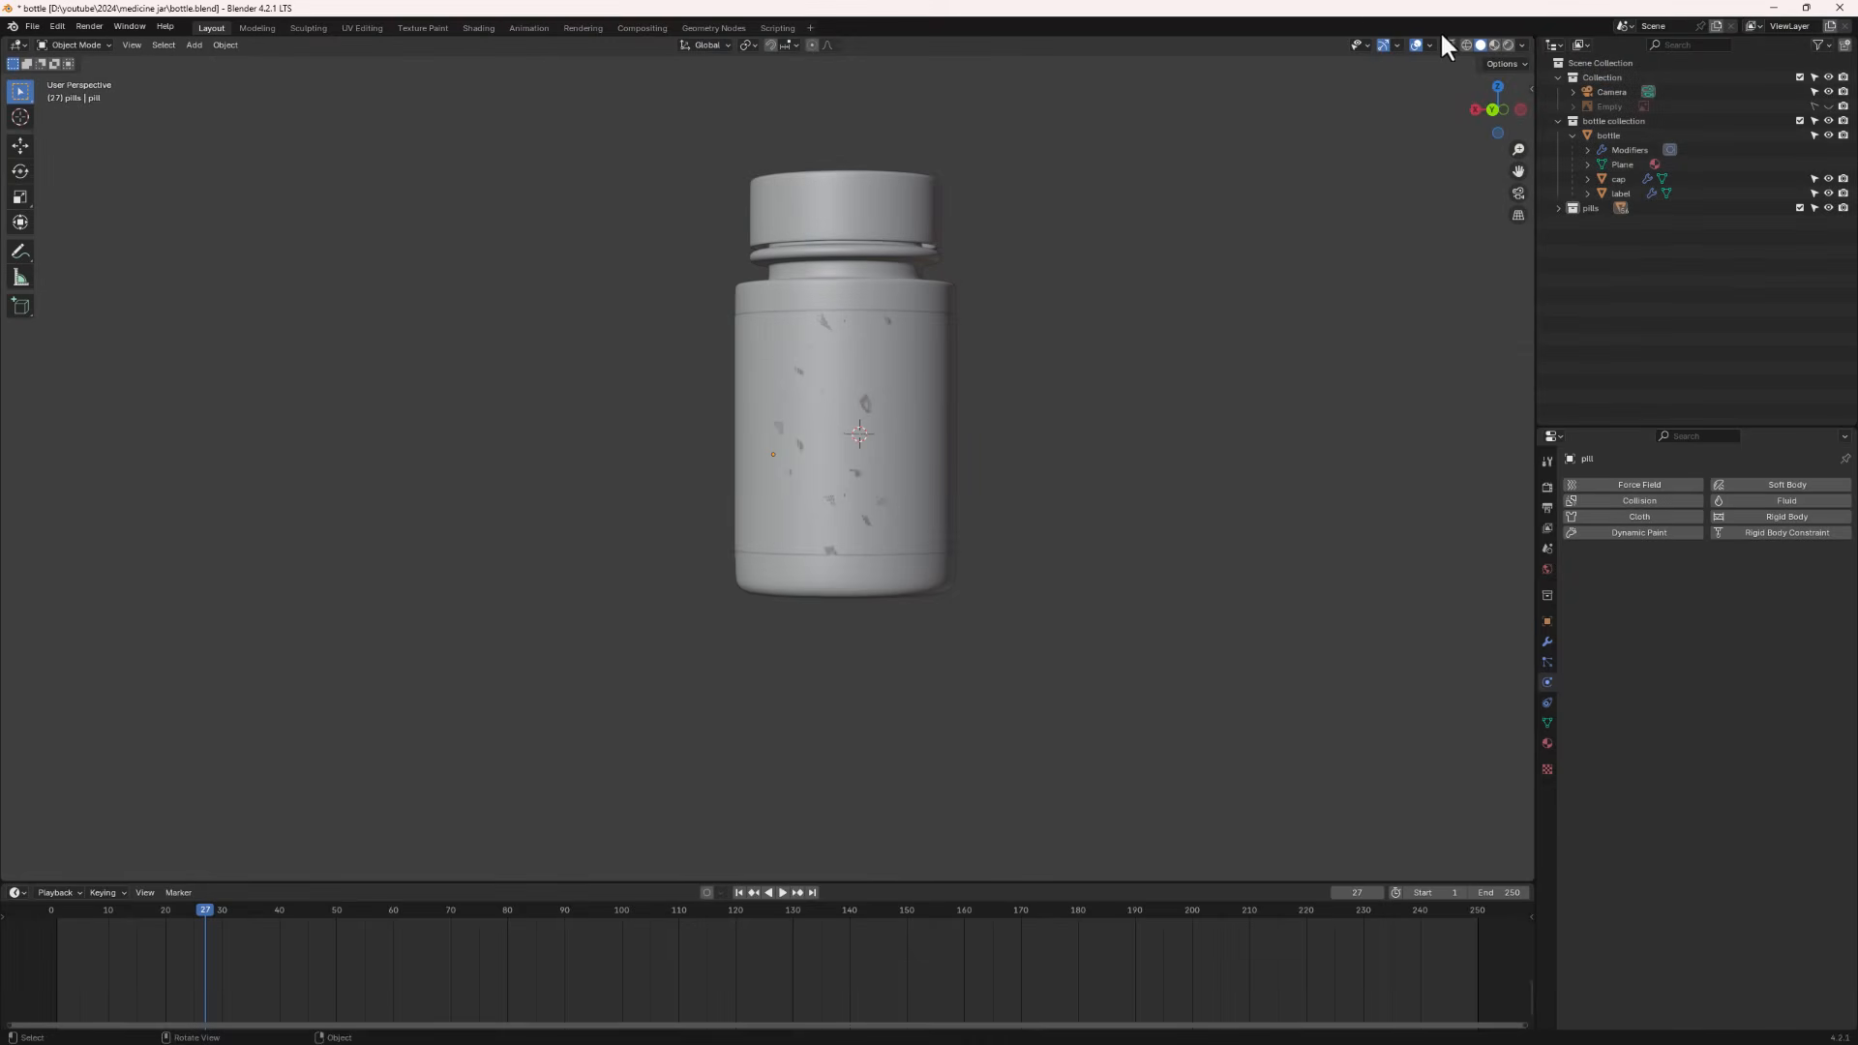
# - Split the 3D viewport into two side-by-side views and set the right one to the camera view
pyautogui.moveTo(1529, 36); pyautogui.dragTo(676, 290)
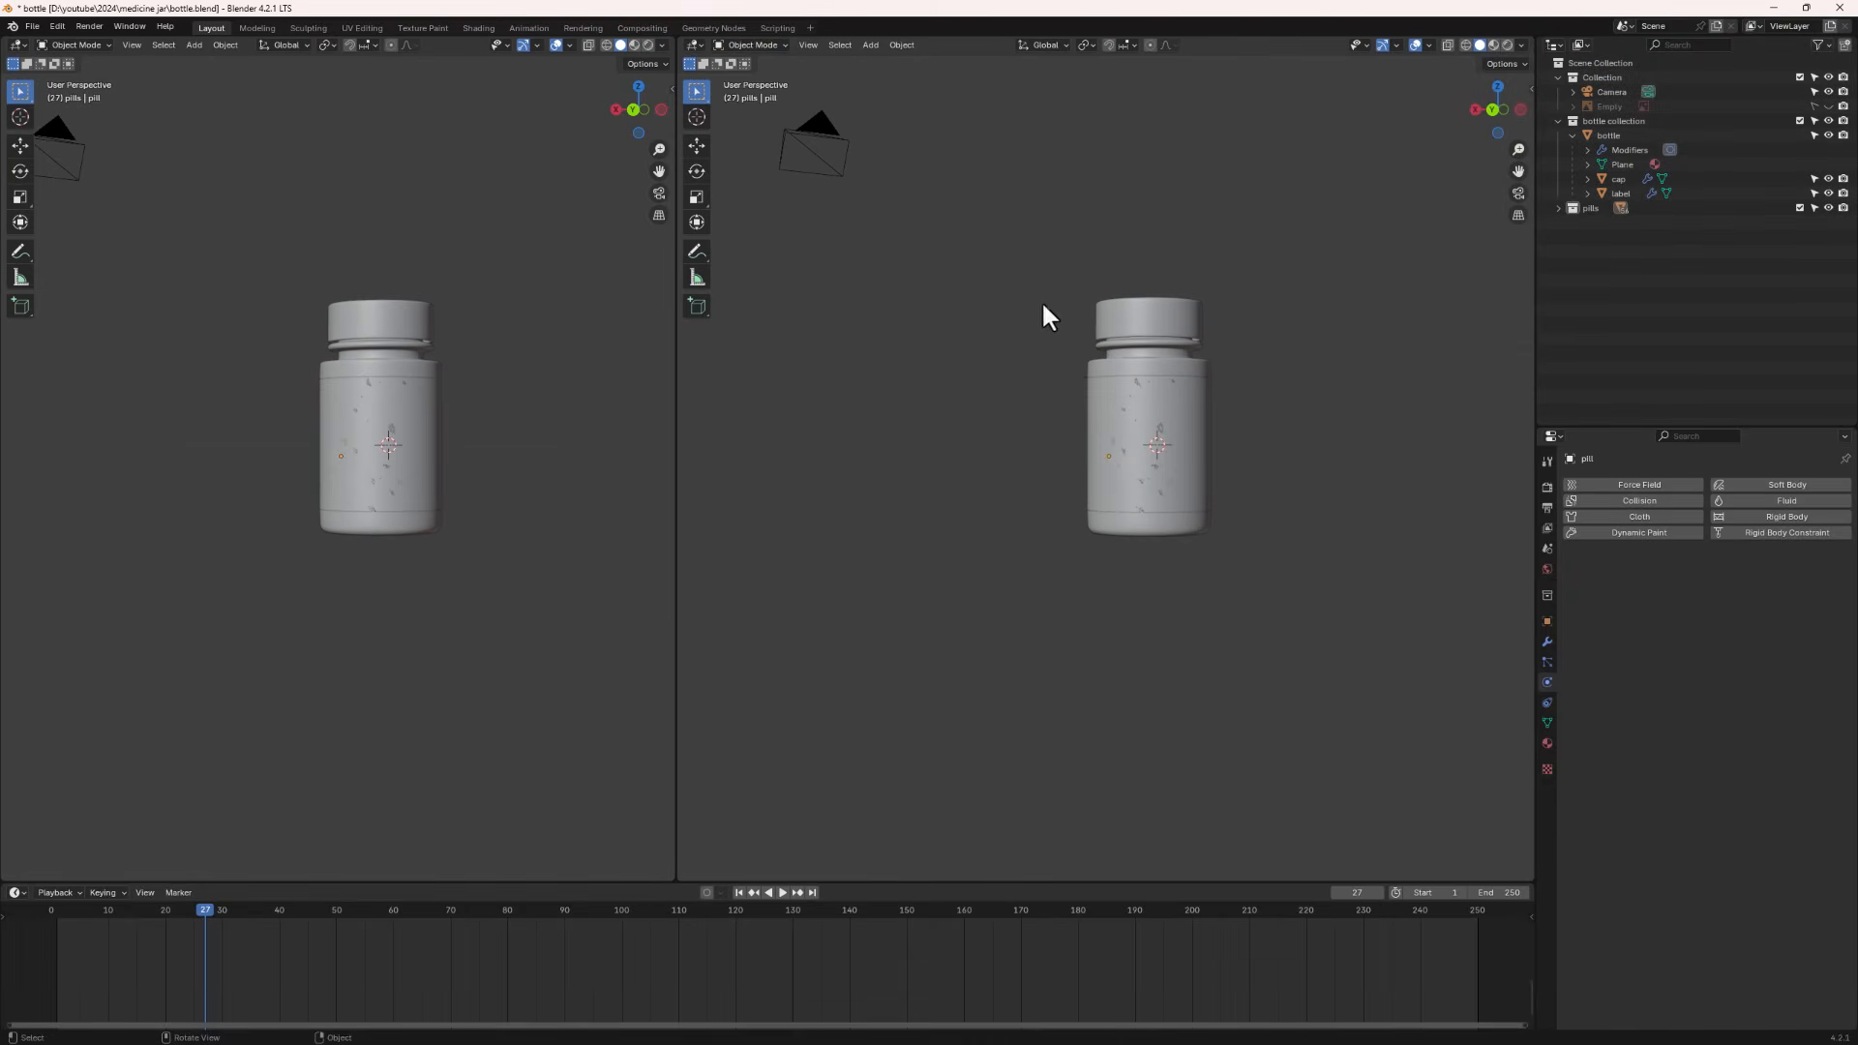
pyautogui.click(1517, 193)
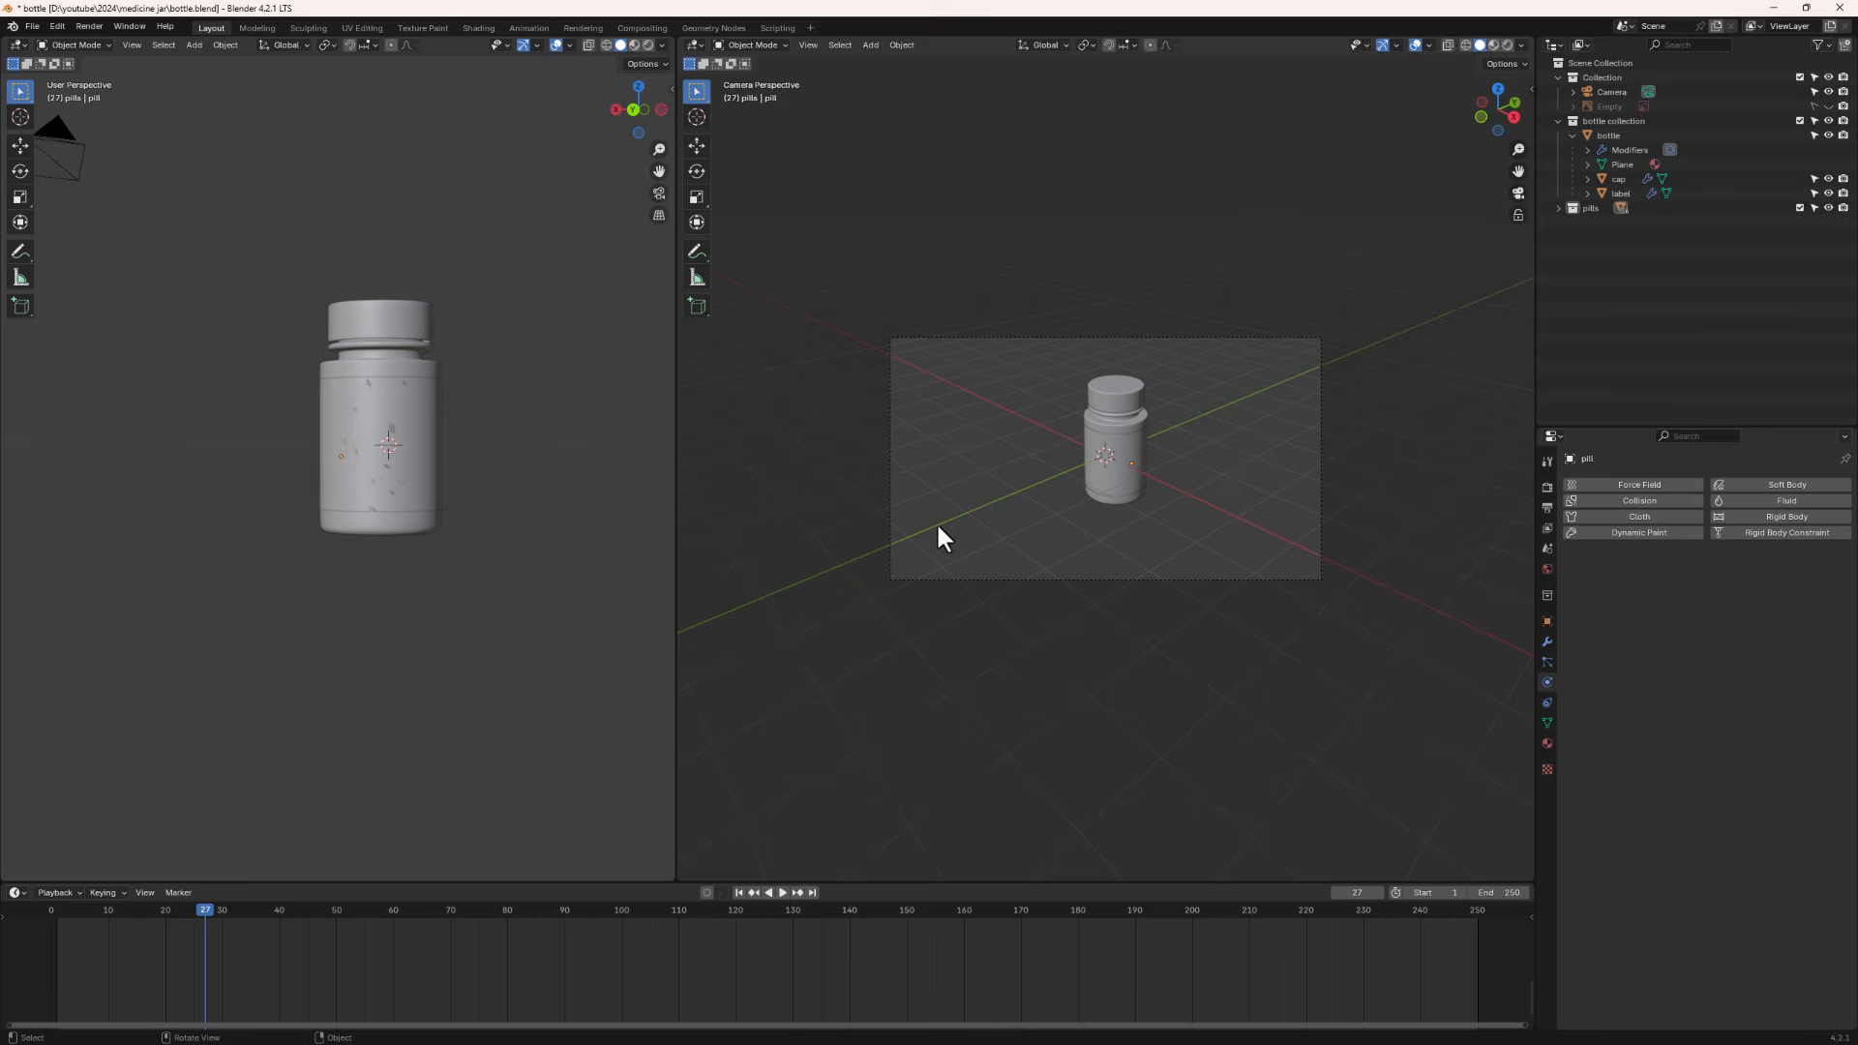
# - Lock the camera to the view and zoom the camera in to frame the jar more closely
pyautogui.scroll(2, 1090, 451)
pyautogui.keyDown('shift'); pyautogui.moveTo(1181, 504); pyautogui.dragTo(1107, 387, button='middle'); pyautogui.keyUp('shift')
pyautogui.click(1518, 215)
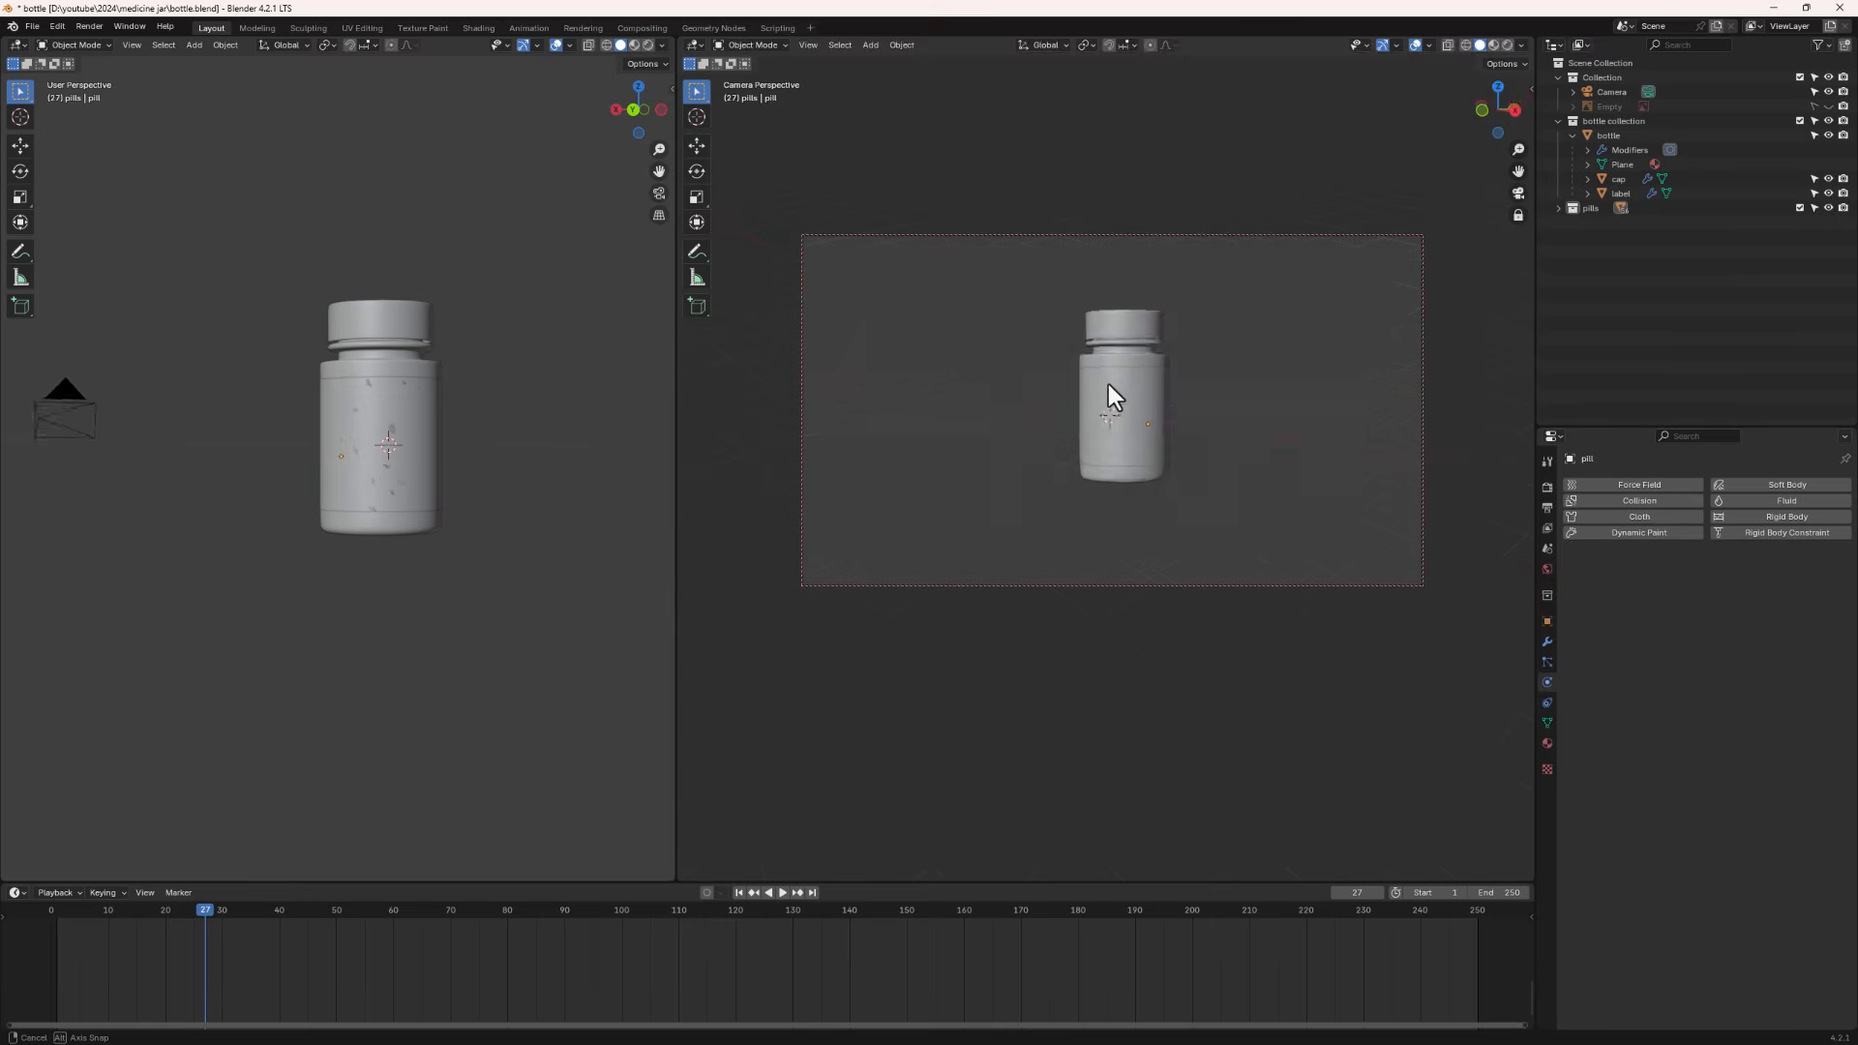
pyautogui.scroll(3, 1169, 348)
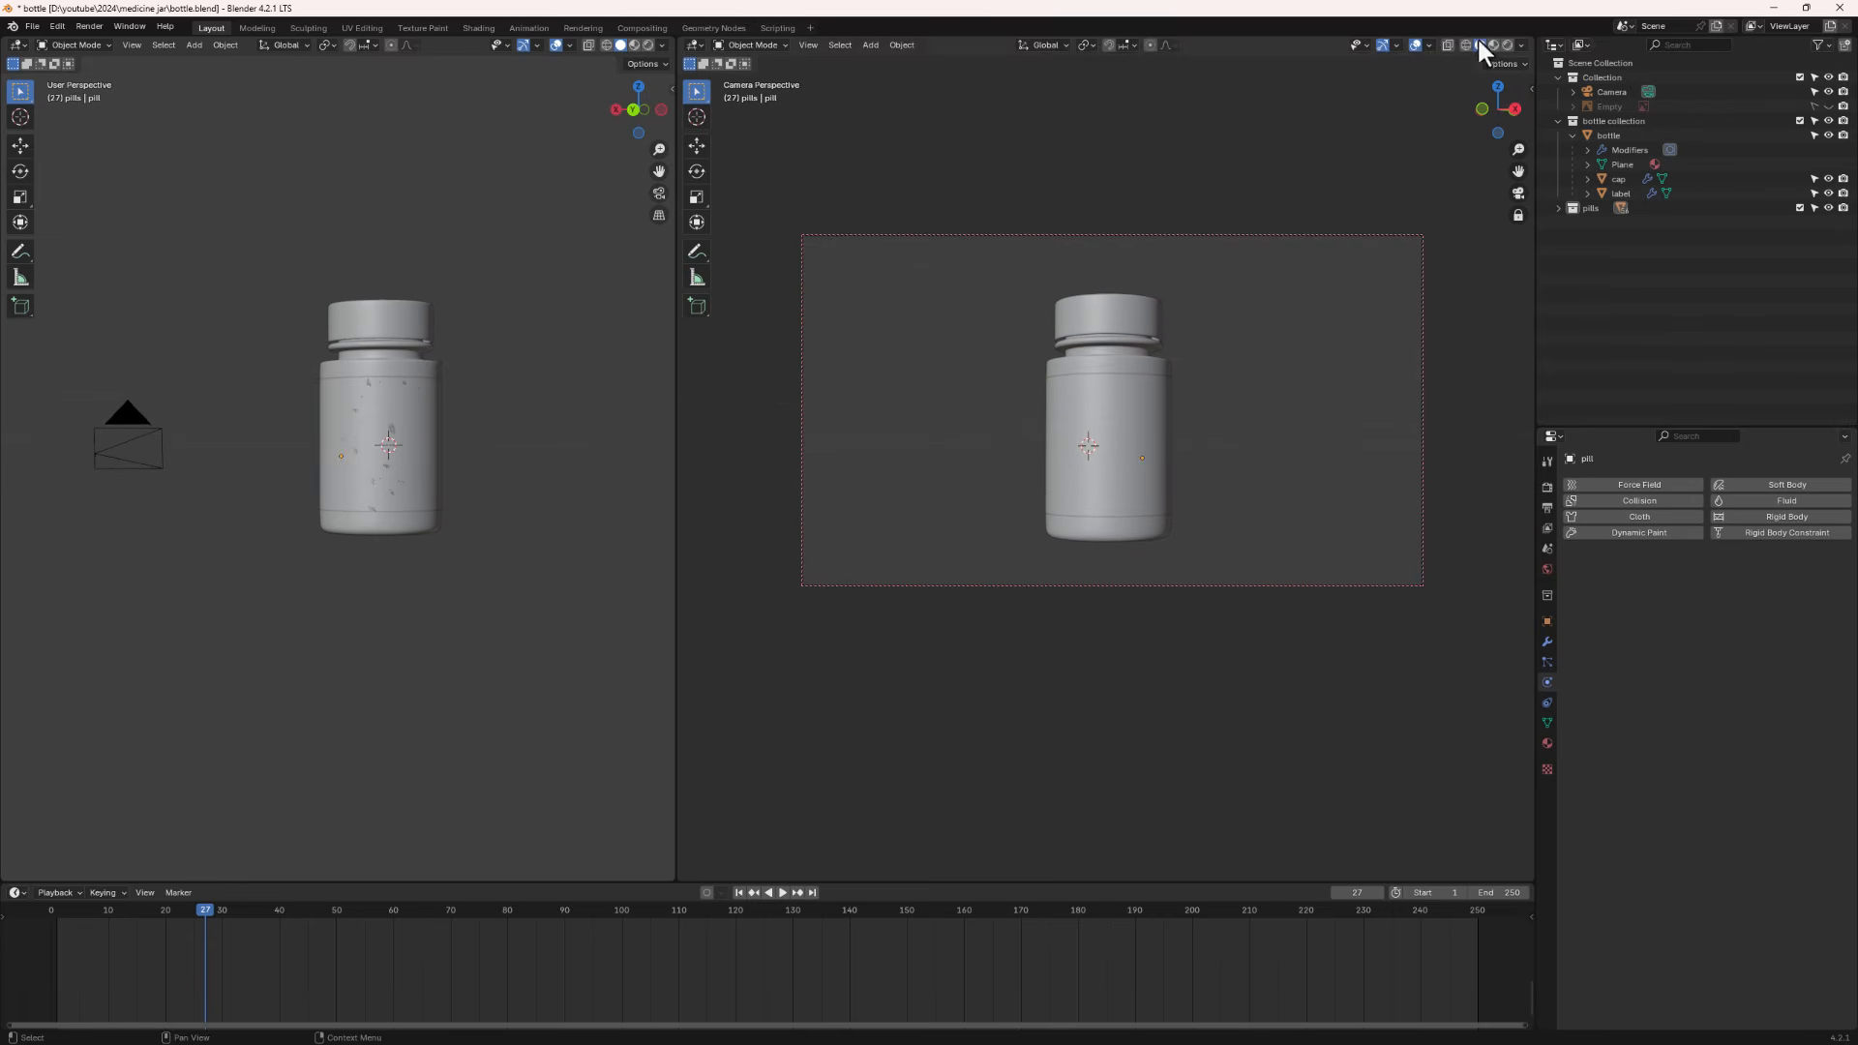
# - Switch the camera view to rendered shading and nudge the camera angle slightly
pyautogui.click(1508, 44)
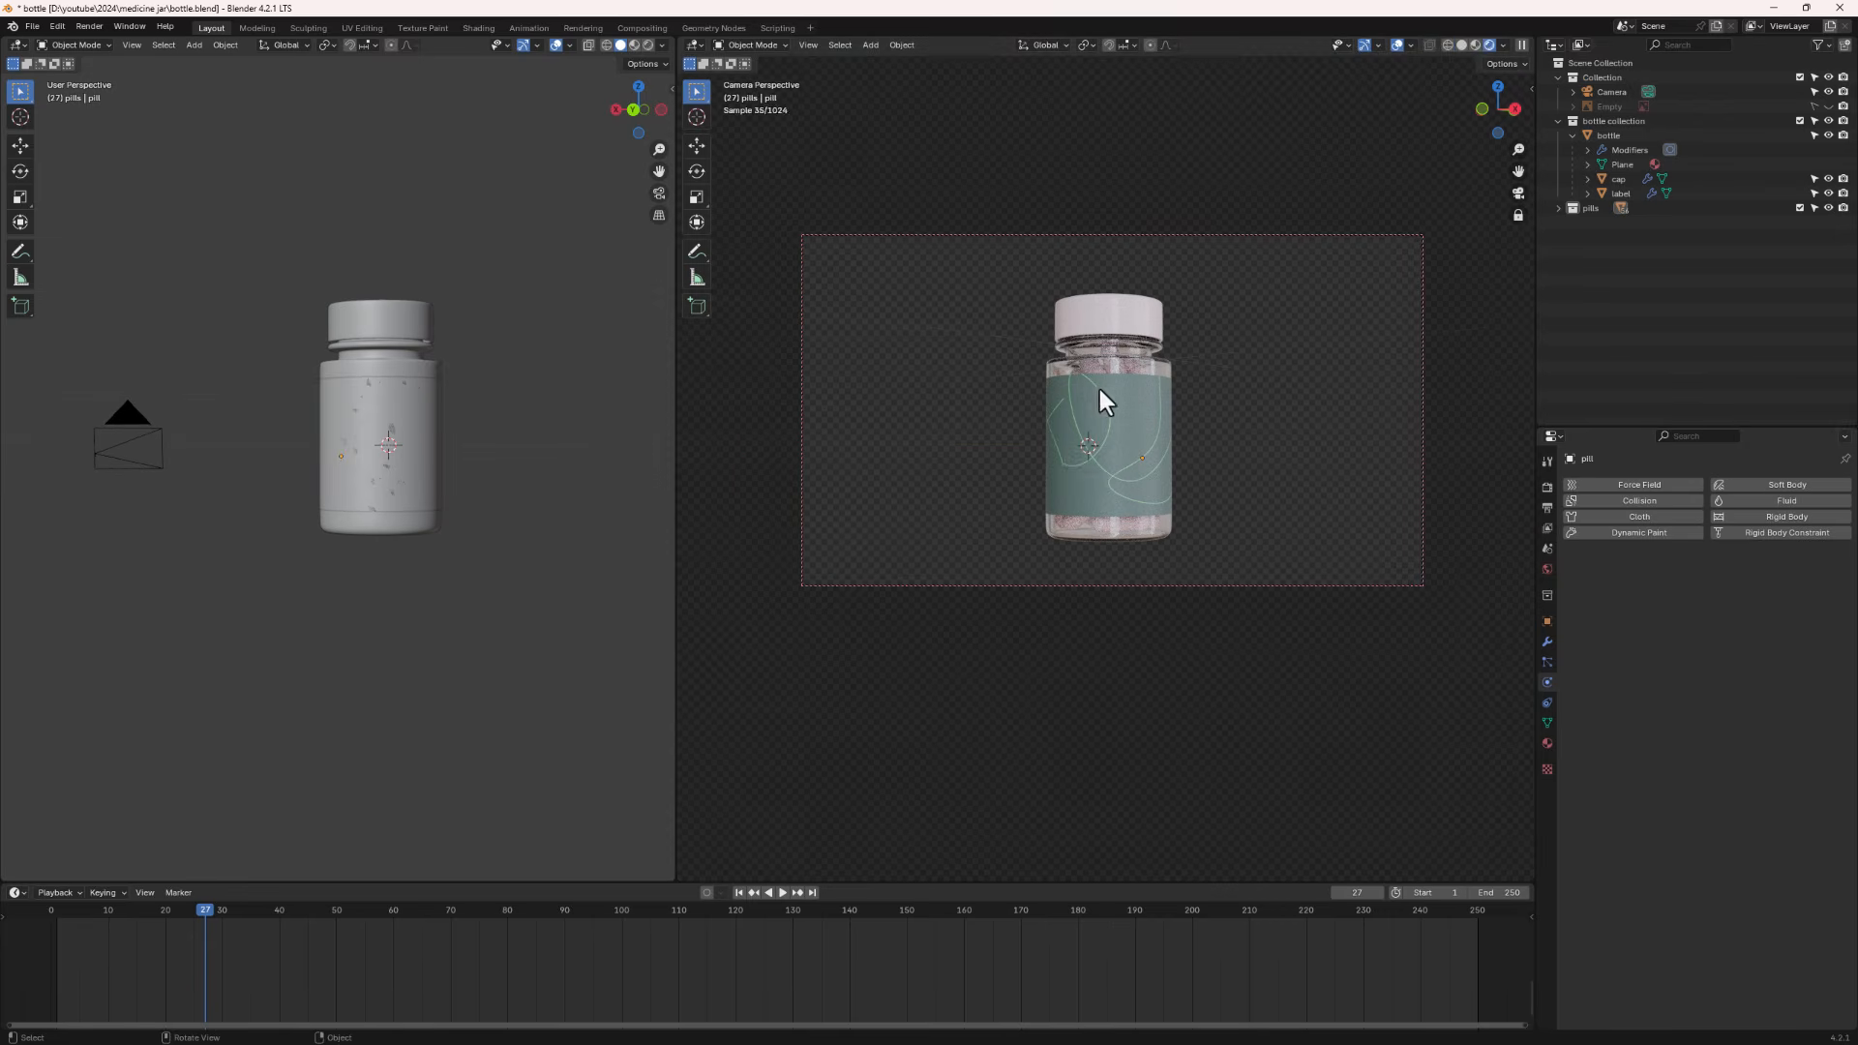
pyautogui.moveTo(1113, 460); pyautogui.dragTo(1187, 449, button='middle')
pyautogui.moveTo(187, 407); pyautogui.dragTo(407, 448, button='middle')
# - Add a cube and move it down along Z to sit beneath the jar as a pedestal
pyautogui.hotkey('shift', 'a')
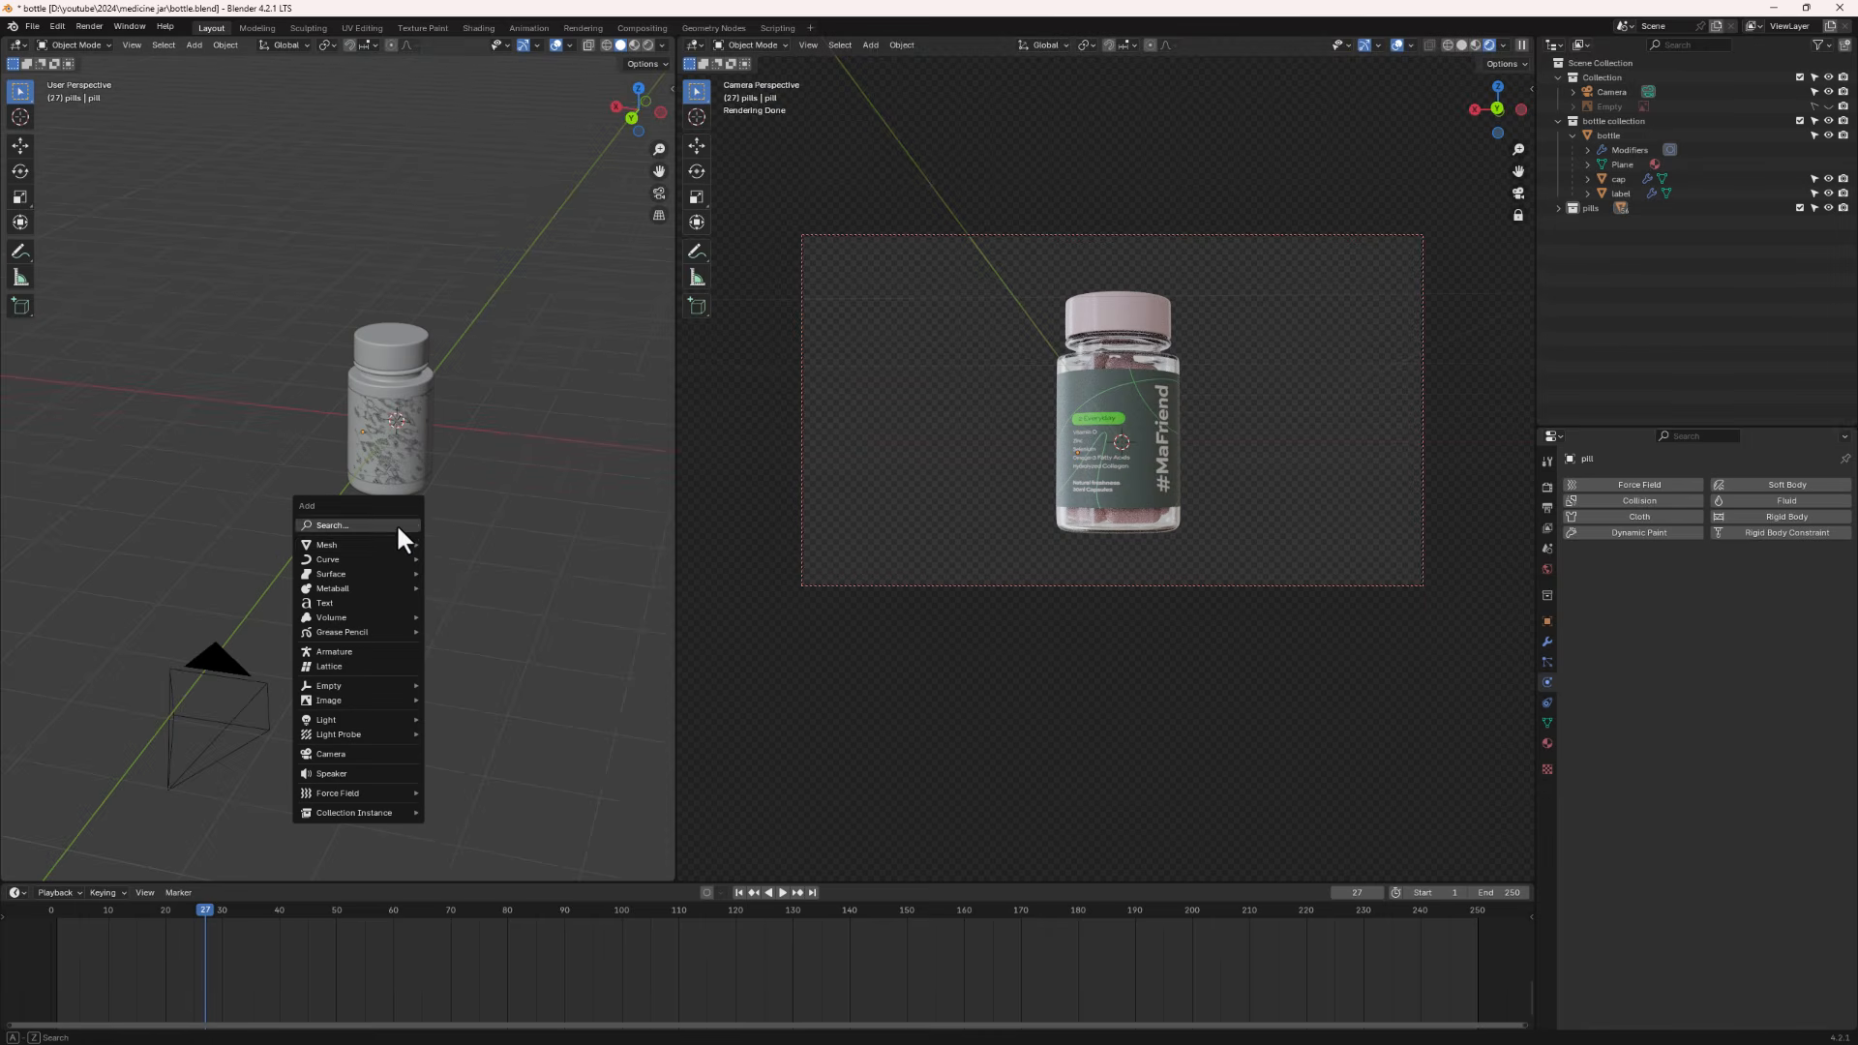
pyautogui.moveTo(378, 550)
pyautogui.click(478, 561)
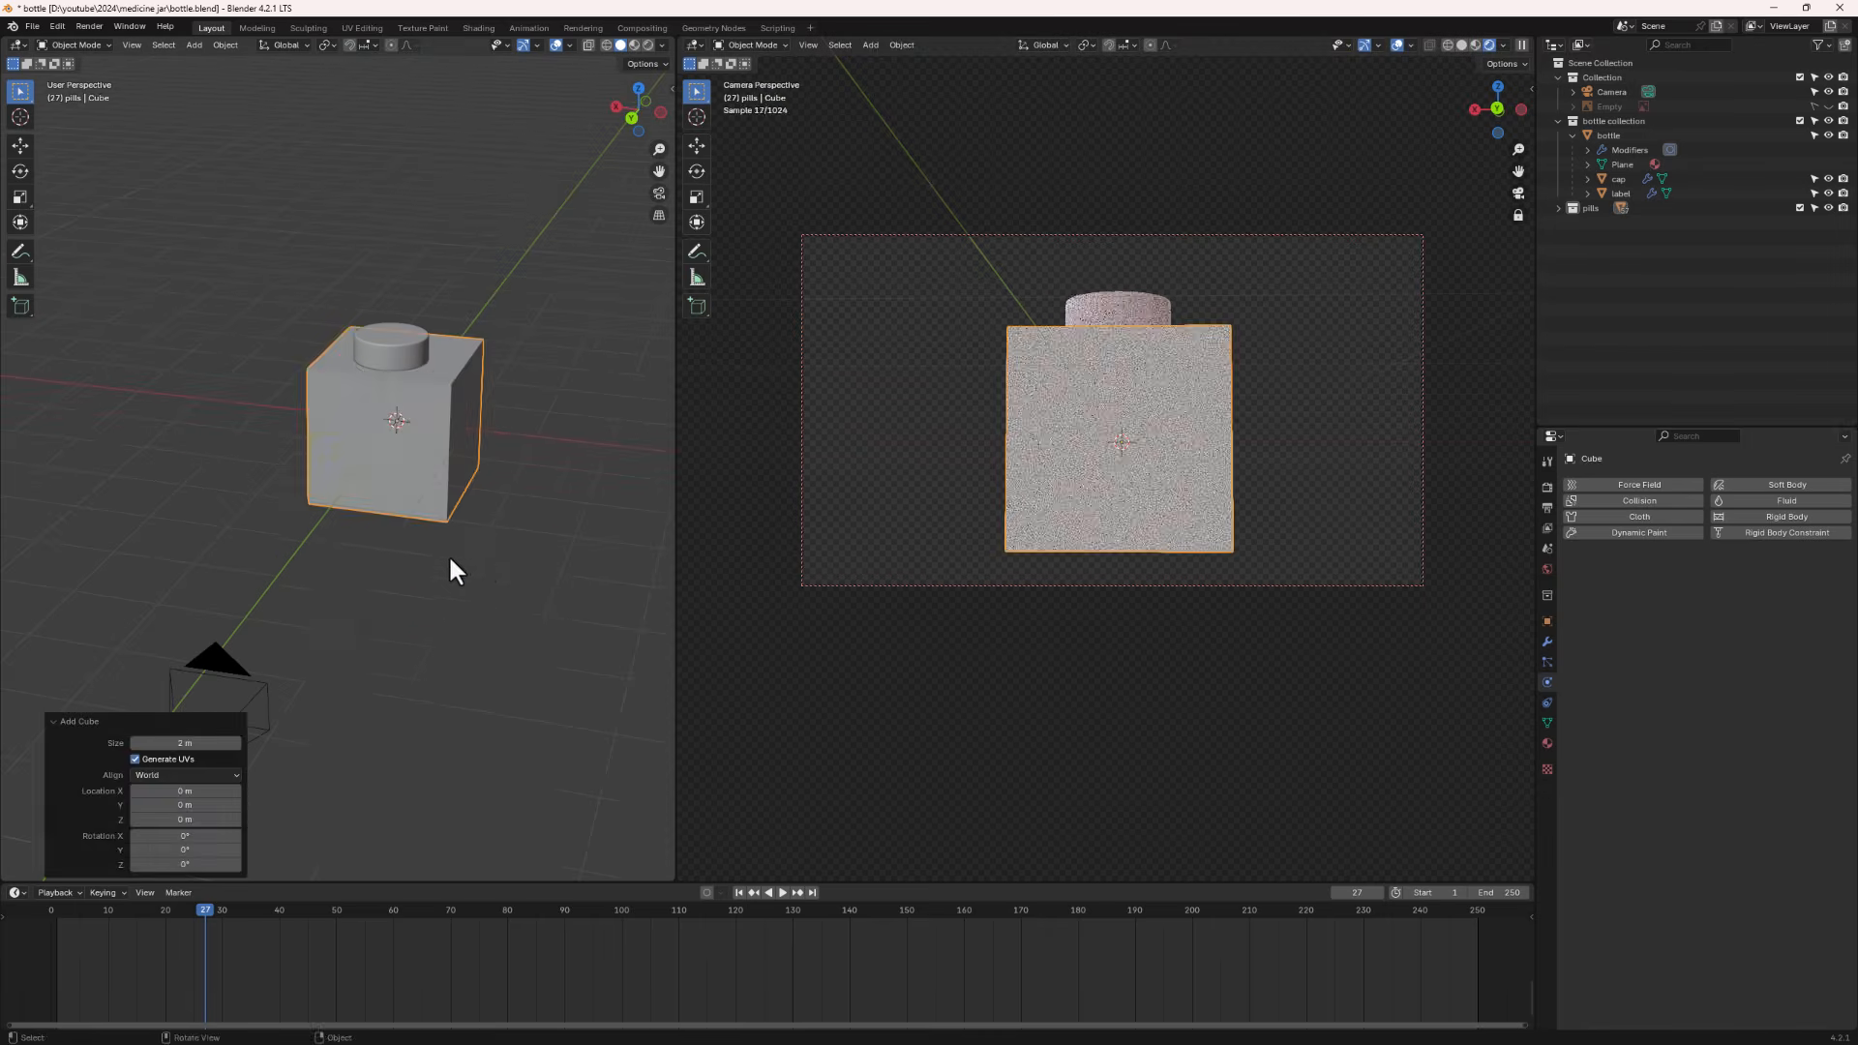
pyautogui.press('z')
pyautogui.click(651, 279)
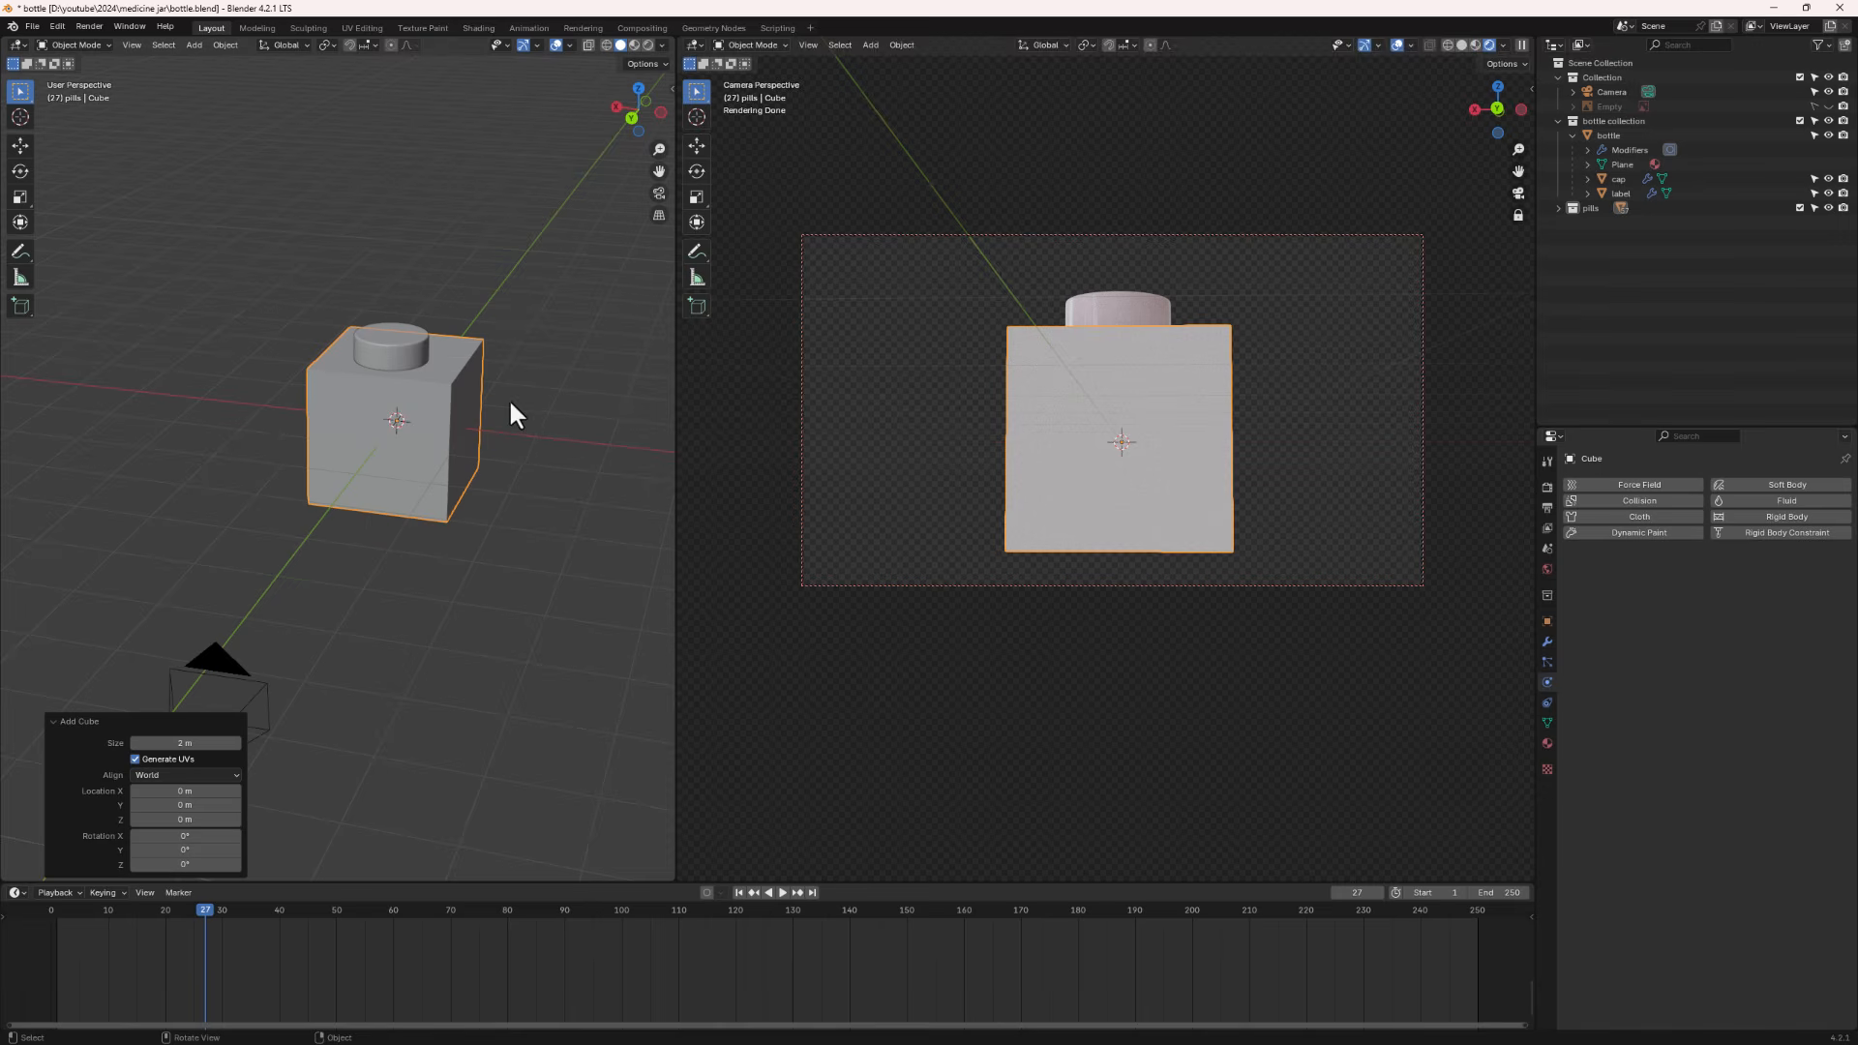
pyautogui.press('g')
pyautogui.press('z')
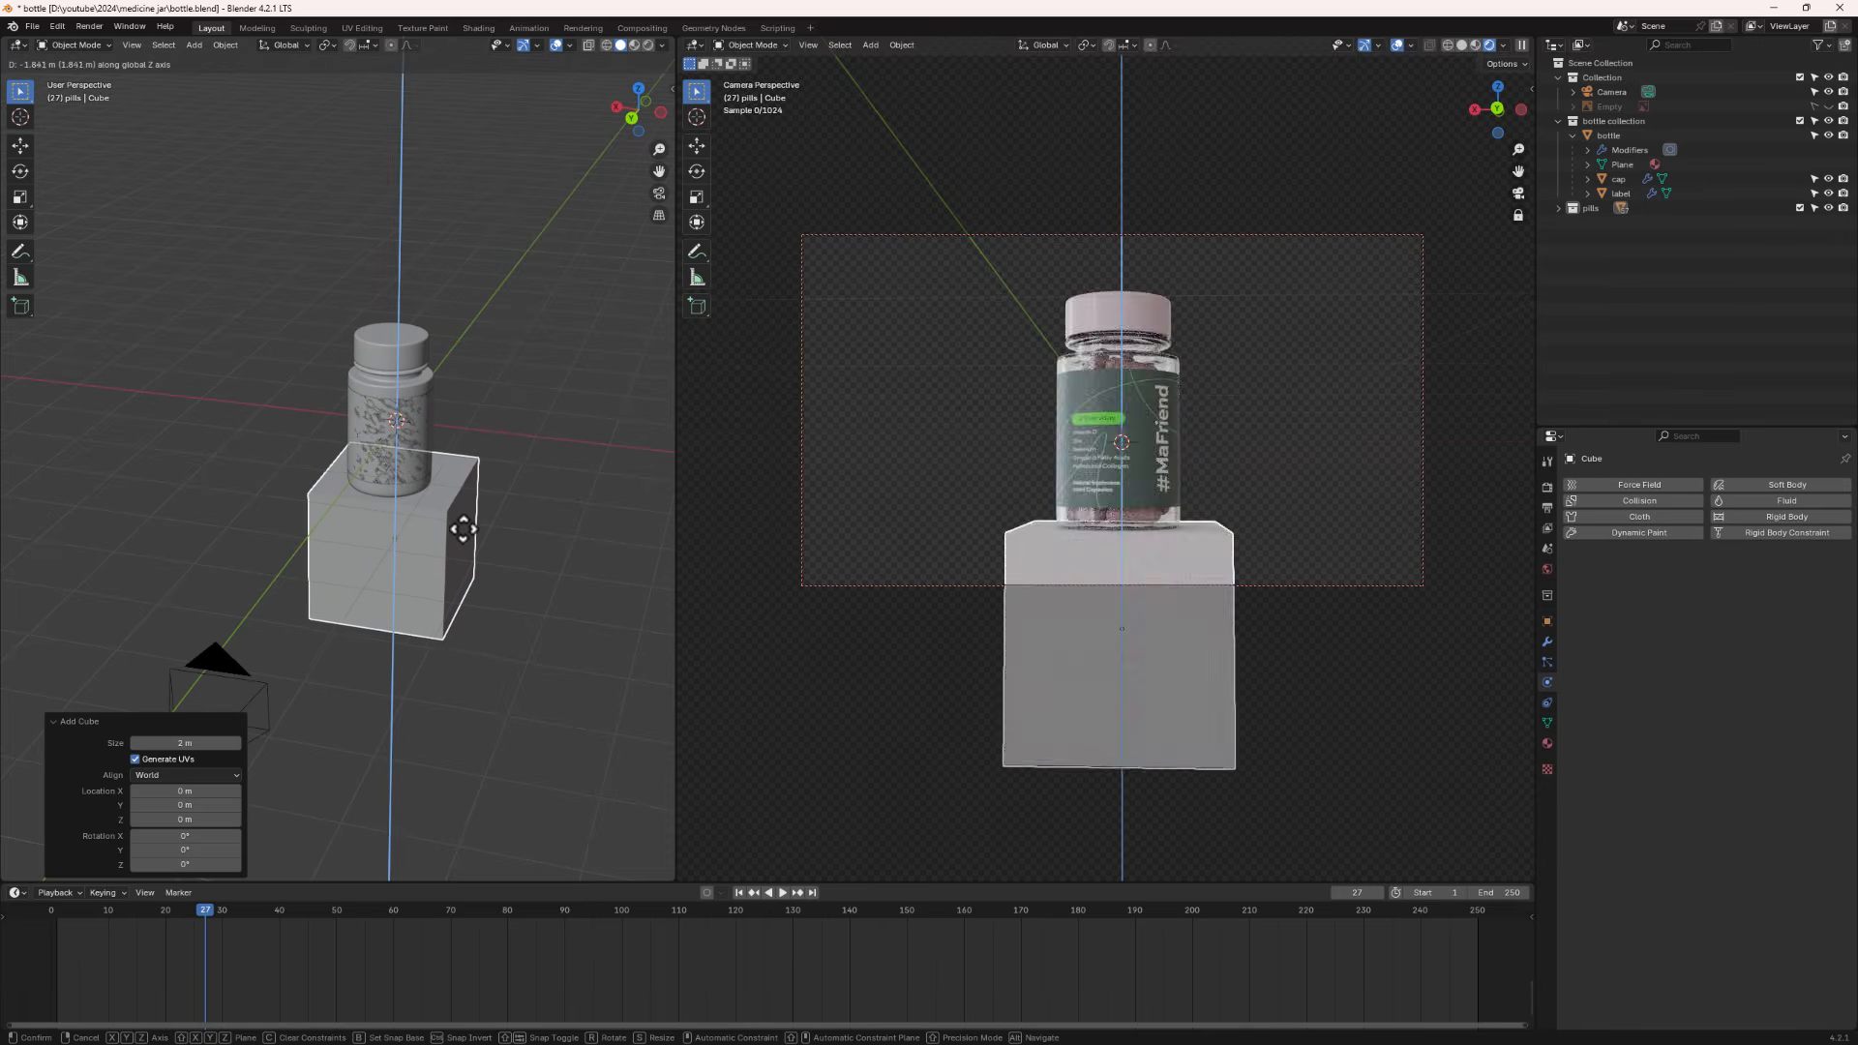
pyautogui.click(463, 527)
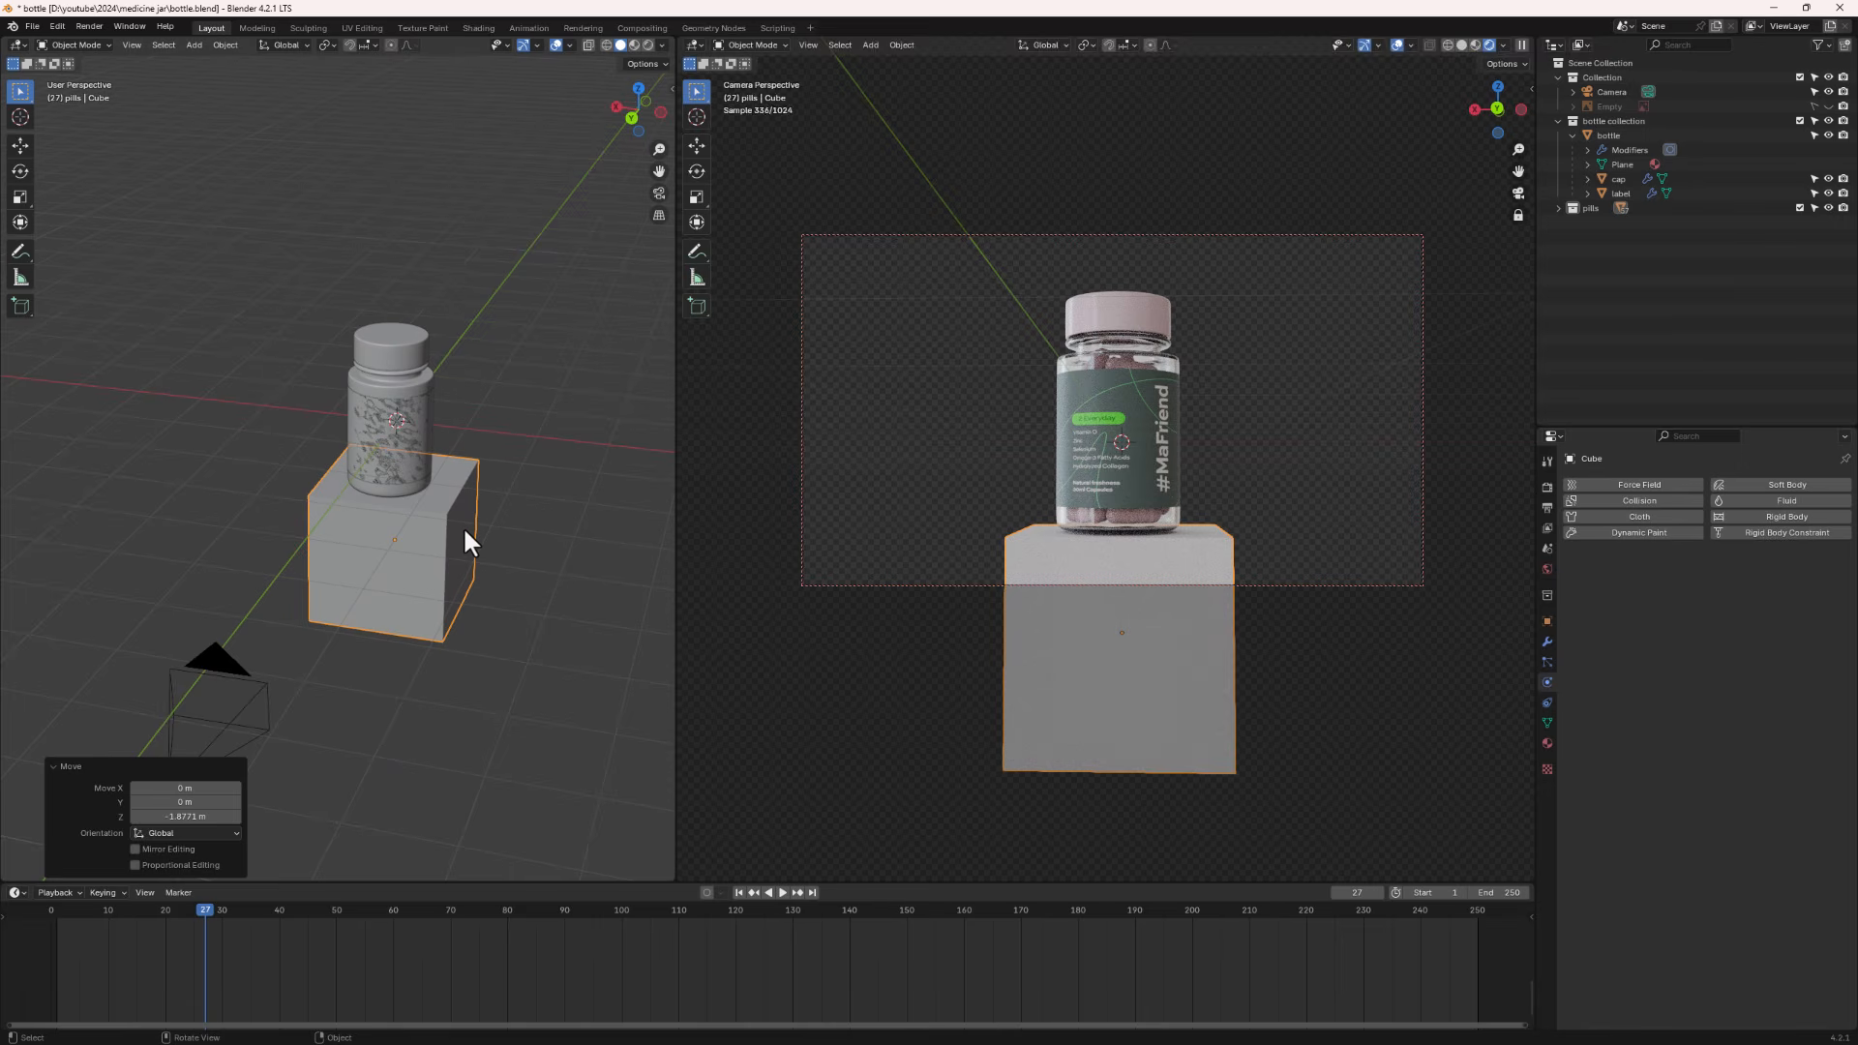
# - In back orthographic view, move the cube along Z so its top meets the jar's base
pyautogui.scroll(1, 368, 519)
pyautogui.press('ctrl+KP_1')
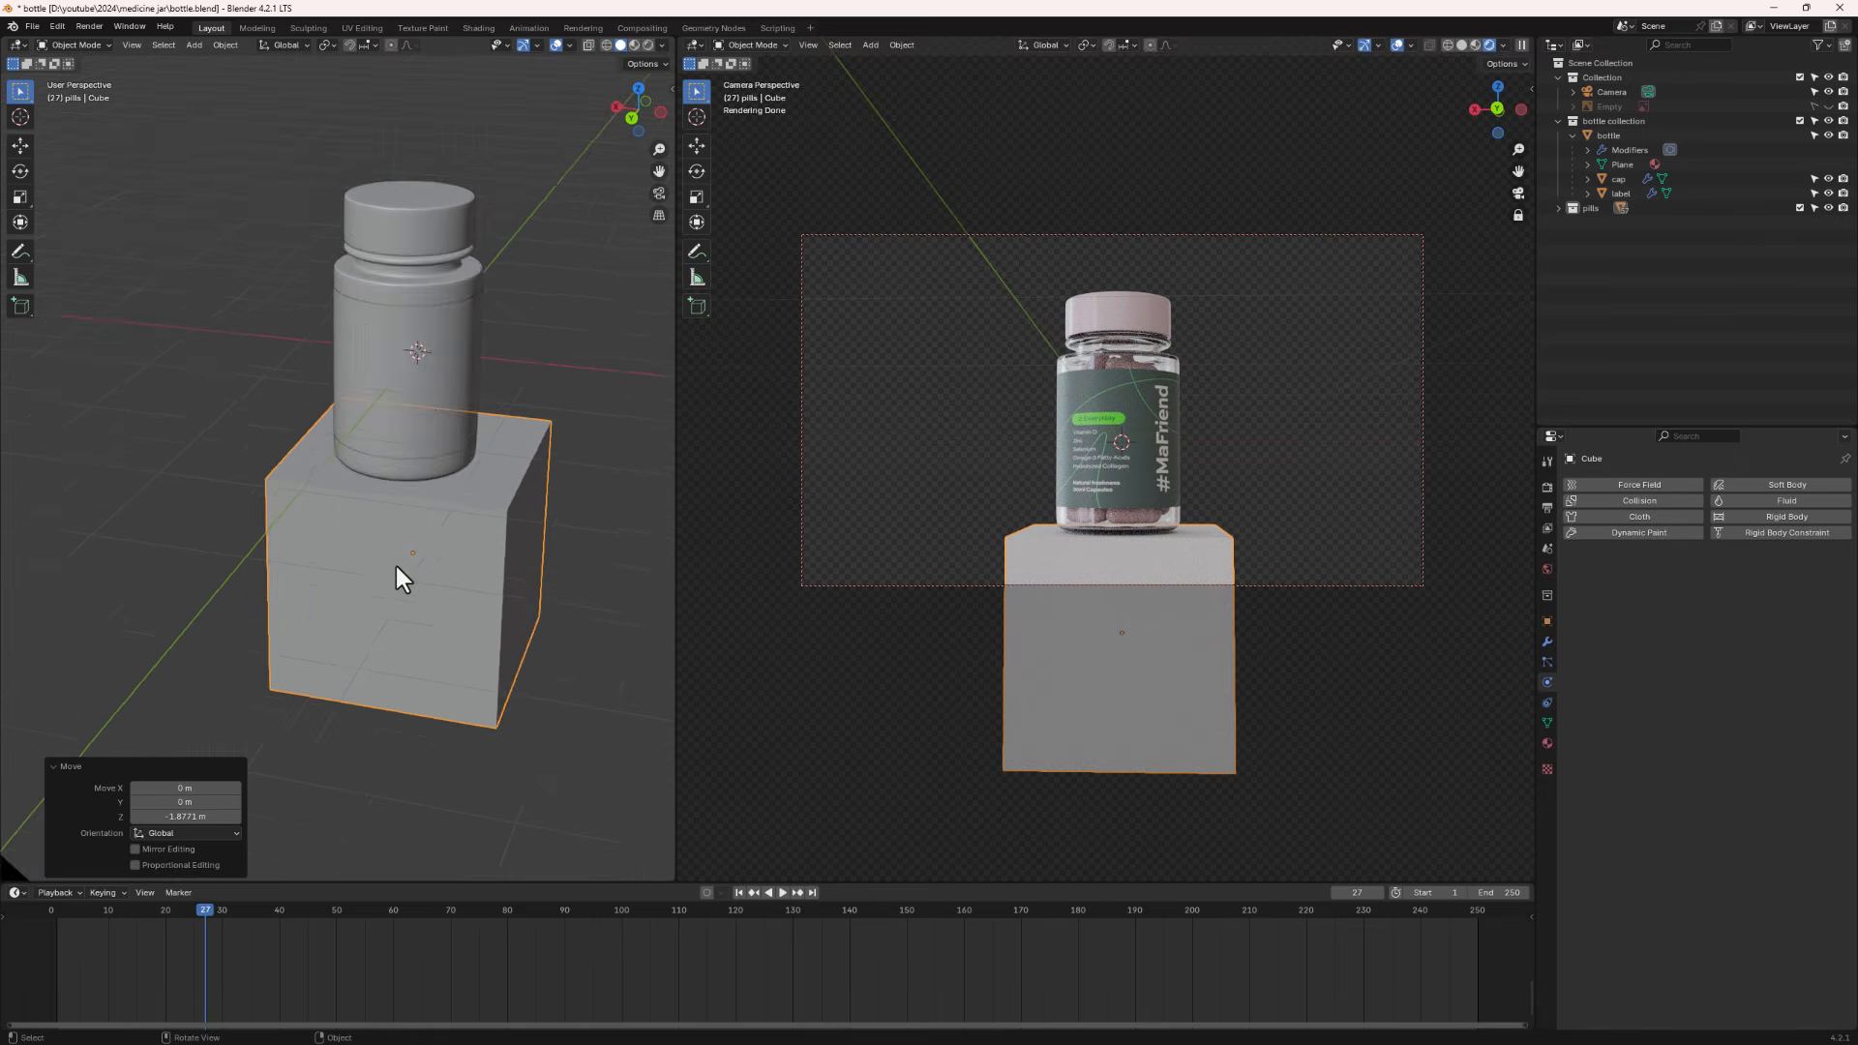
pyautogui.scroll(5, 432, 497)
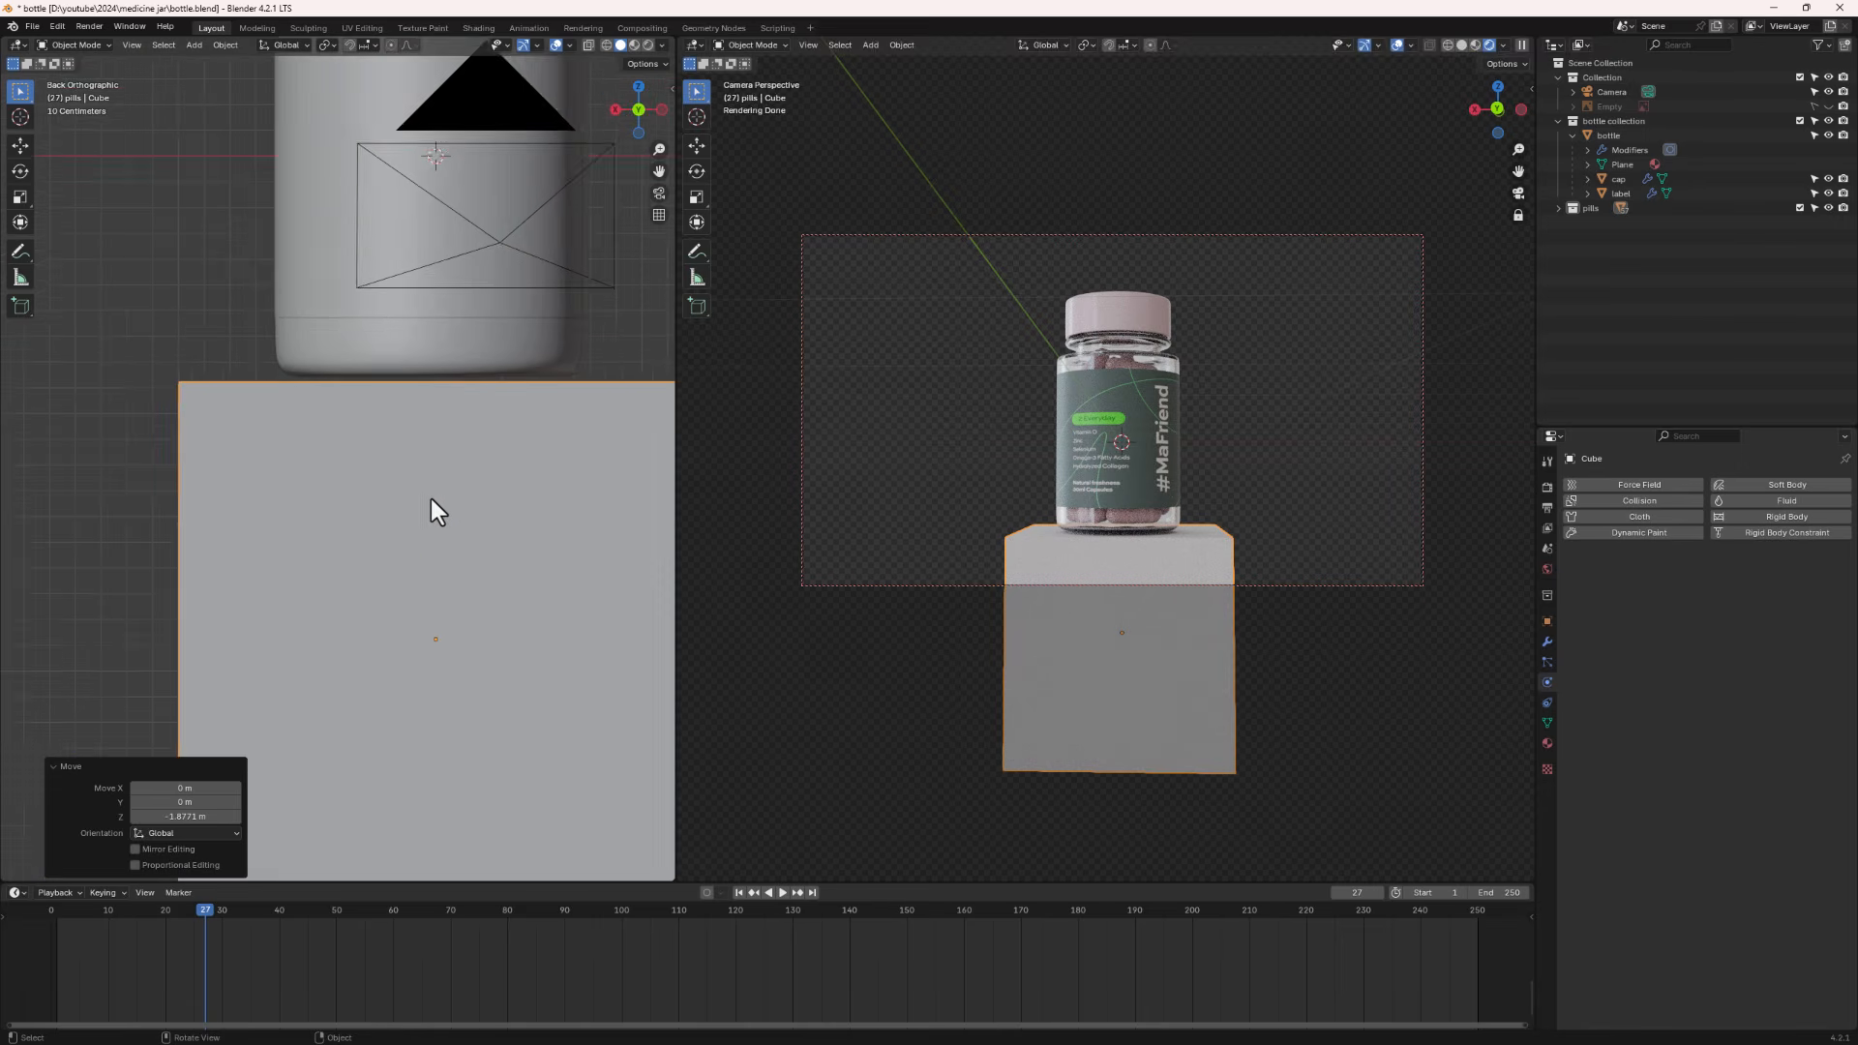
pyautogui.press('g')
pyautogui.press('z')
pyautogui.click(462, 544)
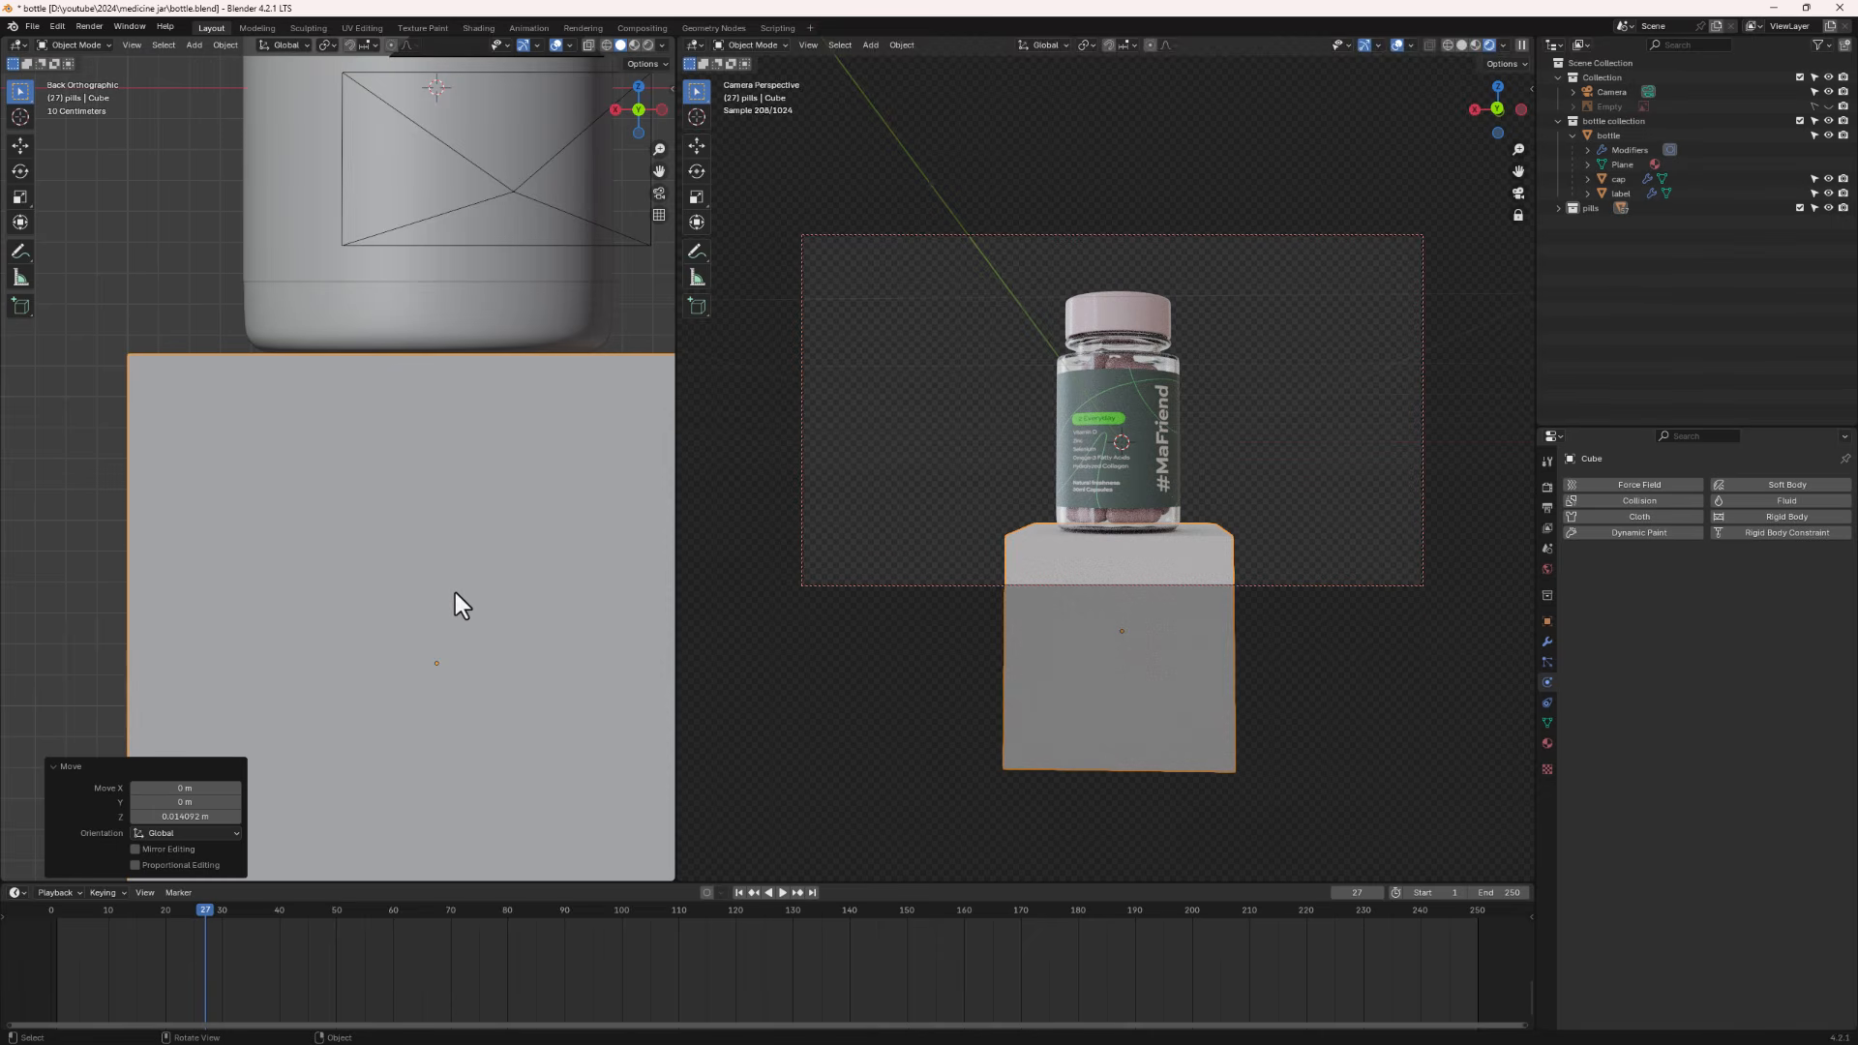
# - Scale the cube about 2.65 times along X
pyautogui.scroll(-5, 416, 490)
pyautogui.press('s')
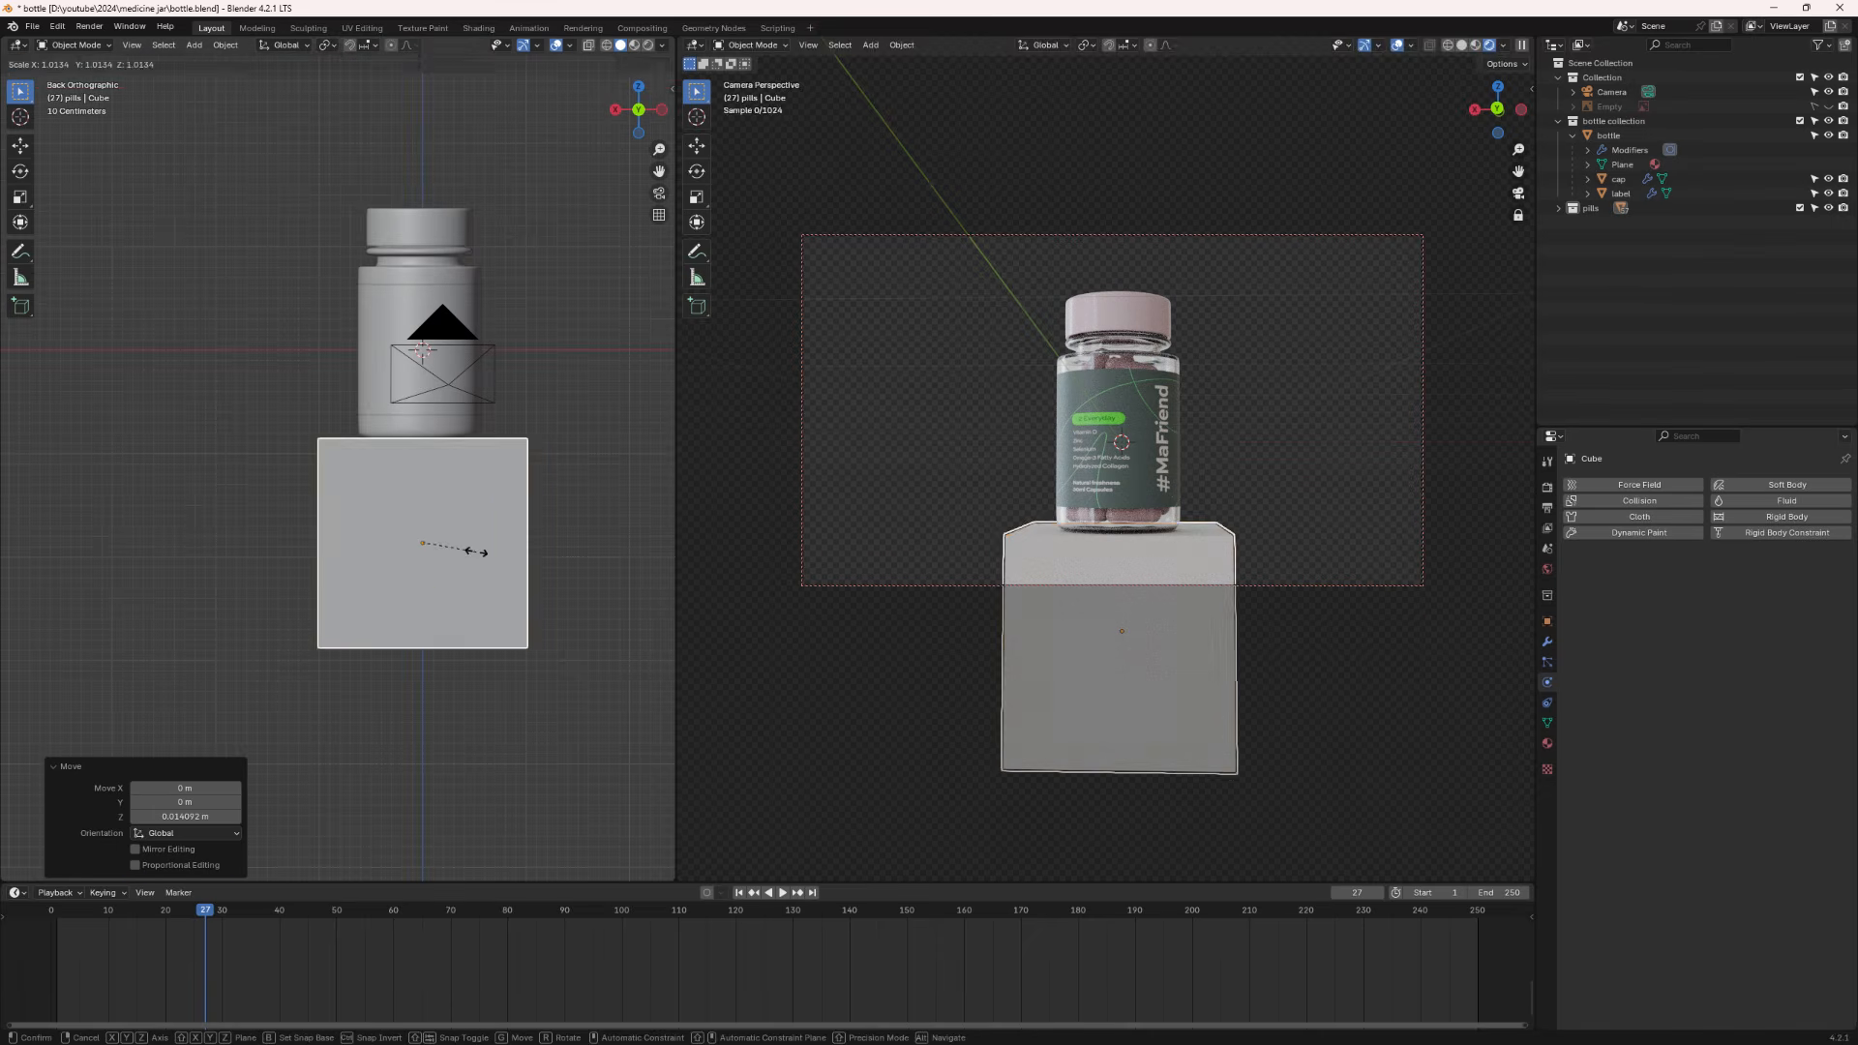
pyautogui.press('x')
pyautogui.click(565, 562)
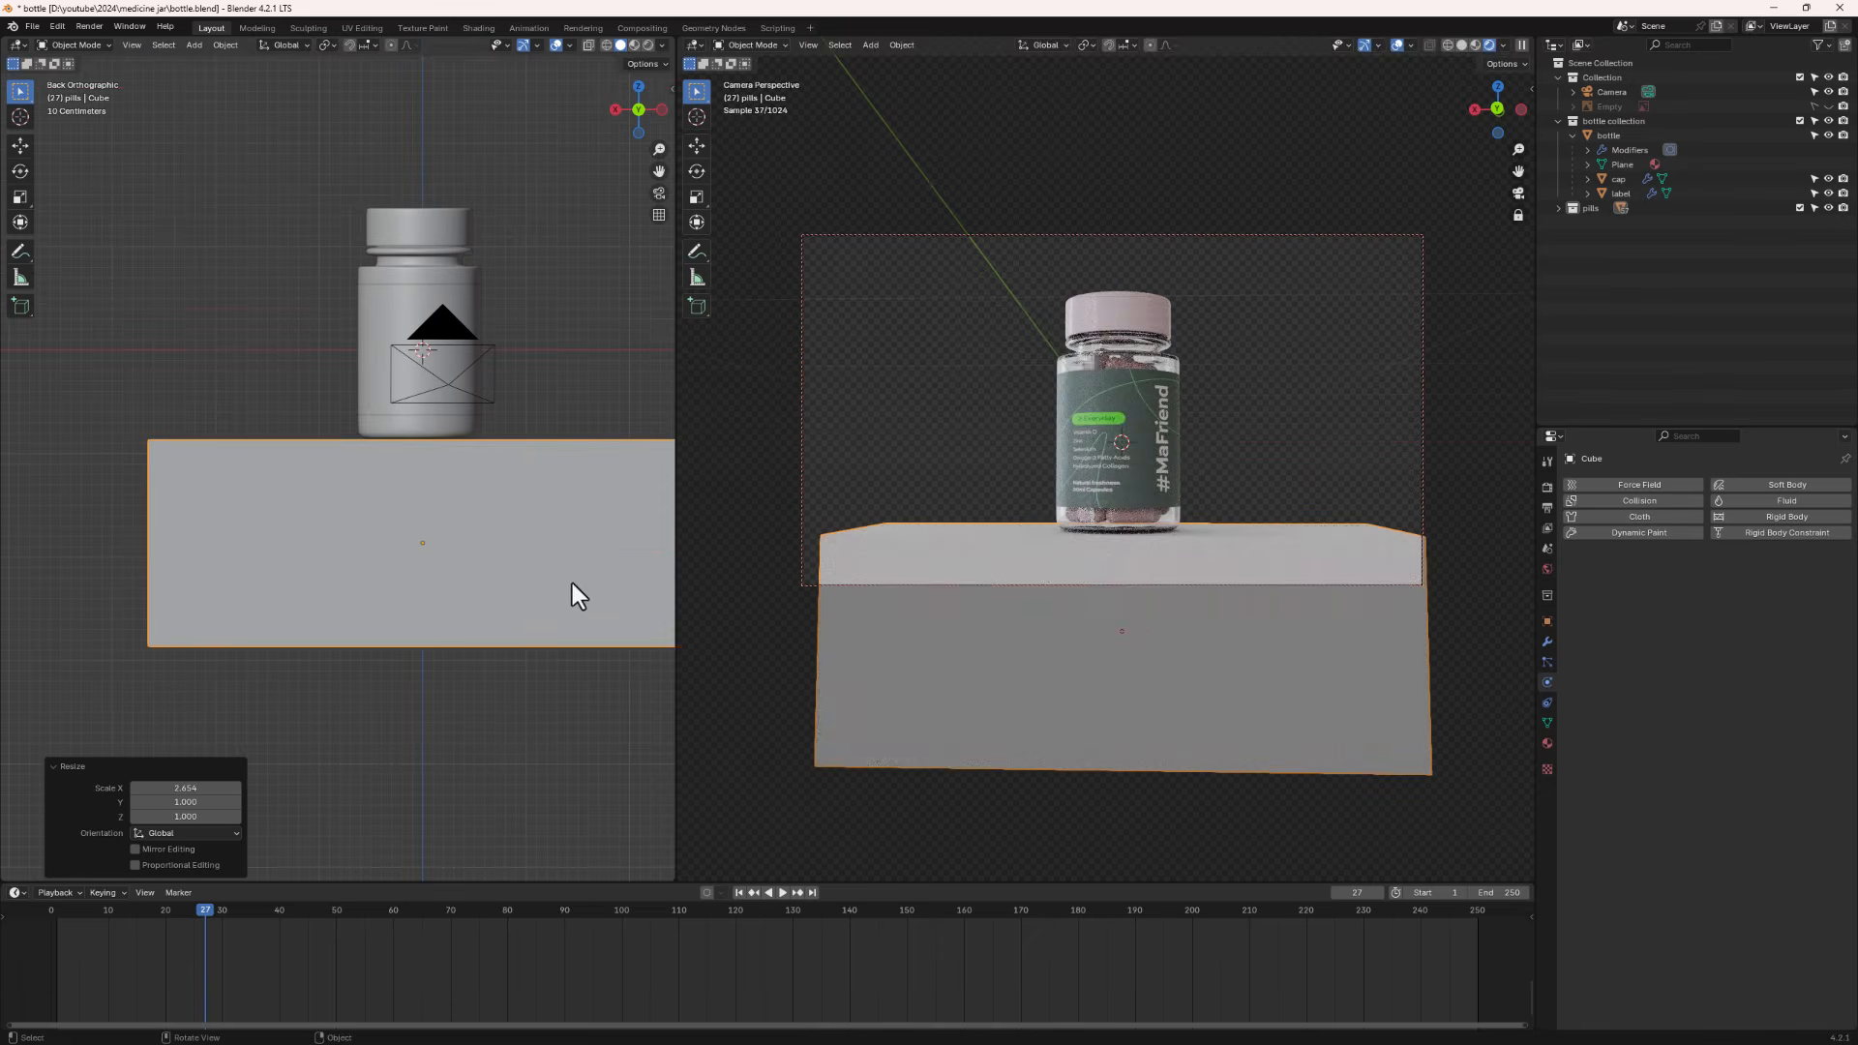
# - In top view, move the cube about 1.79 m along X
pyautogui.scroll(-4, 519, 571)
pyautogui.keyDown('alt'); pyautogui.moveTo(491, 474); pyautogui.dragTo(494, 579, button='middle'); pyautogui.keyUp('alt')
pyautogui.press('g')
pyautogui.press('x')
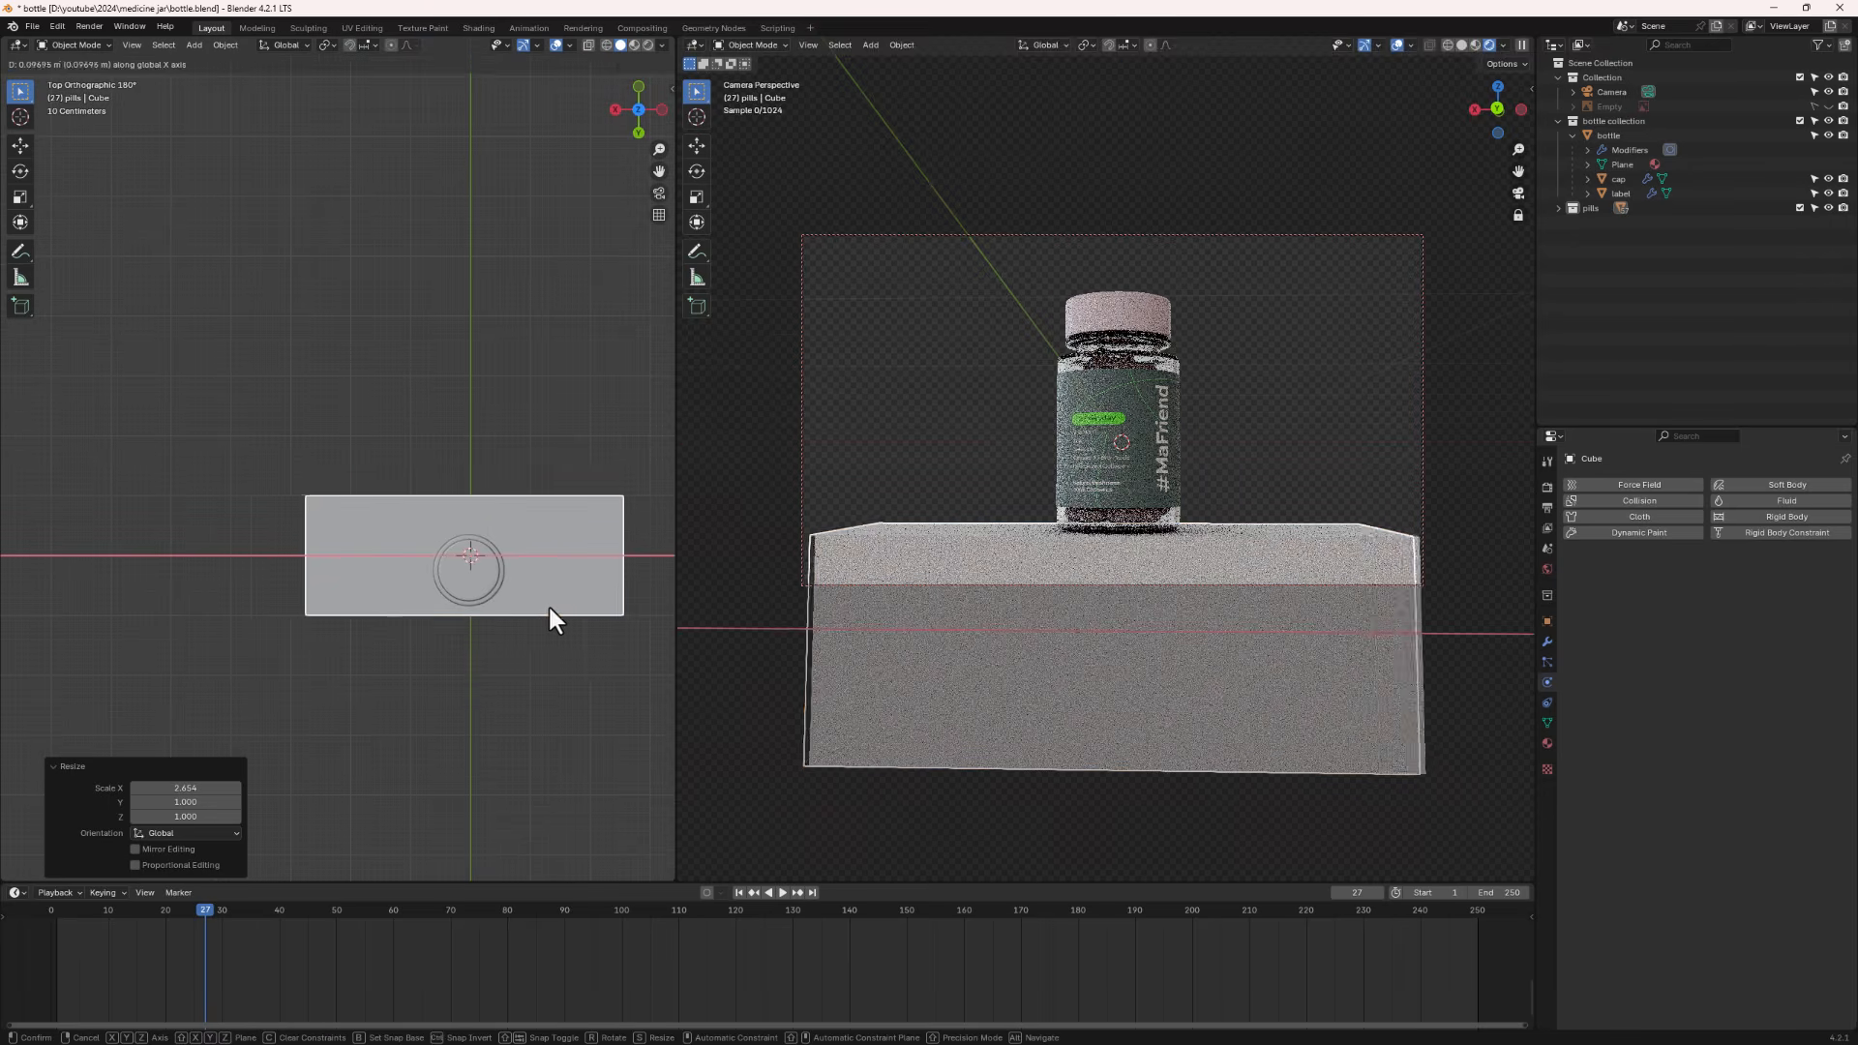
pyautogui.click(450, 607)
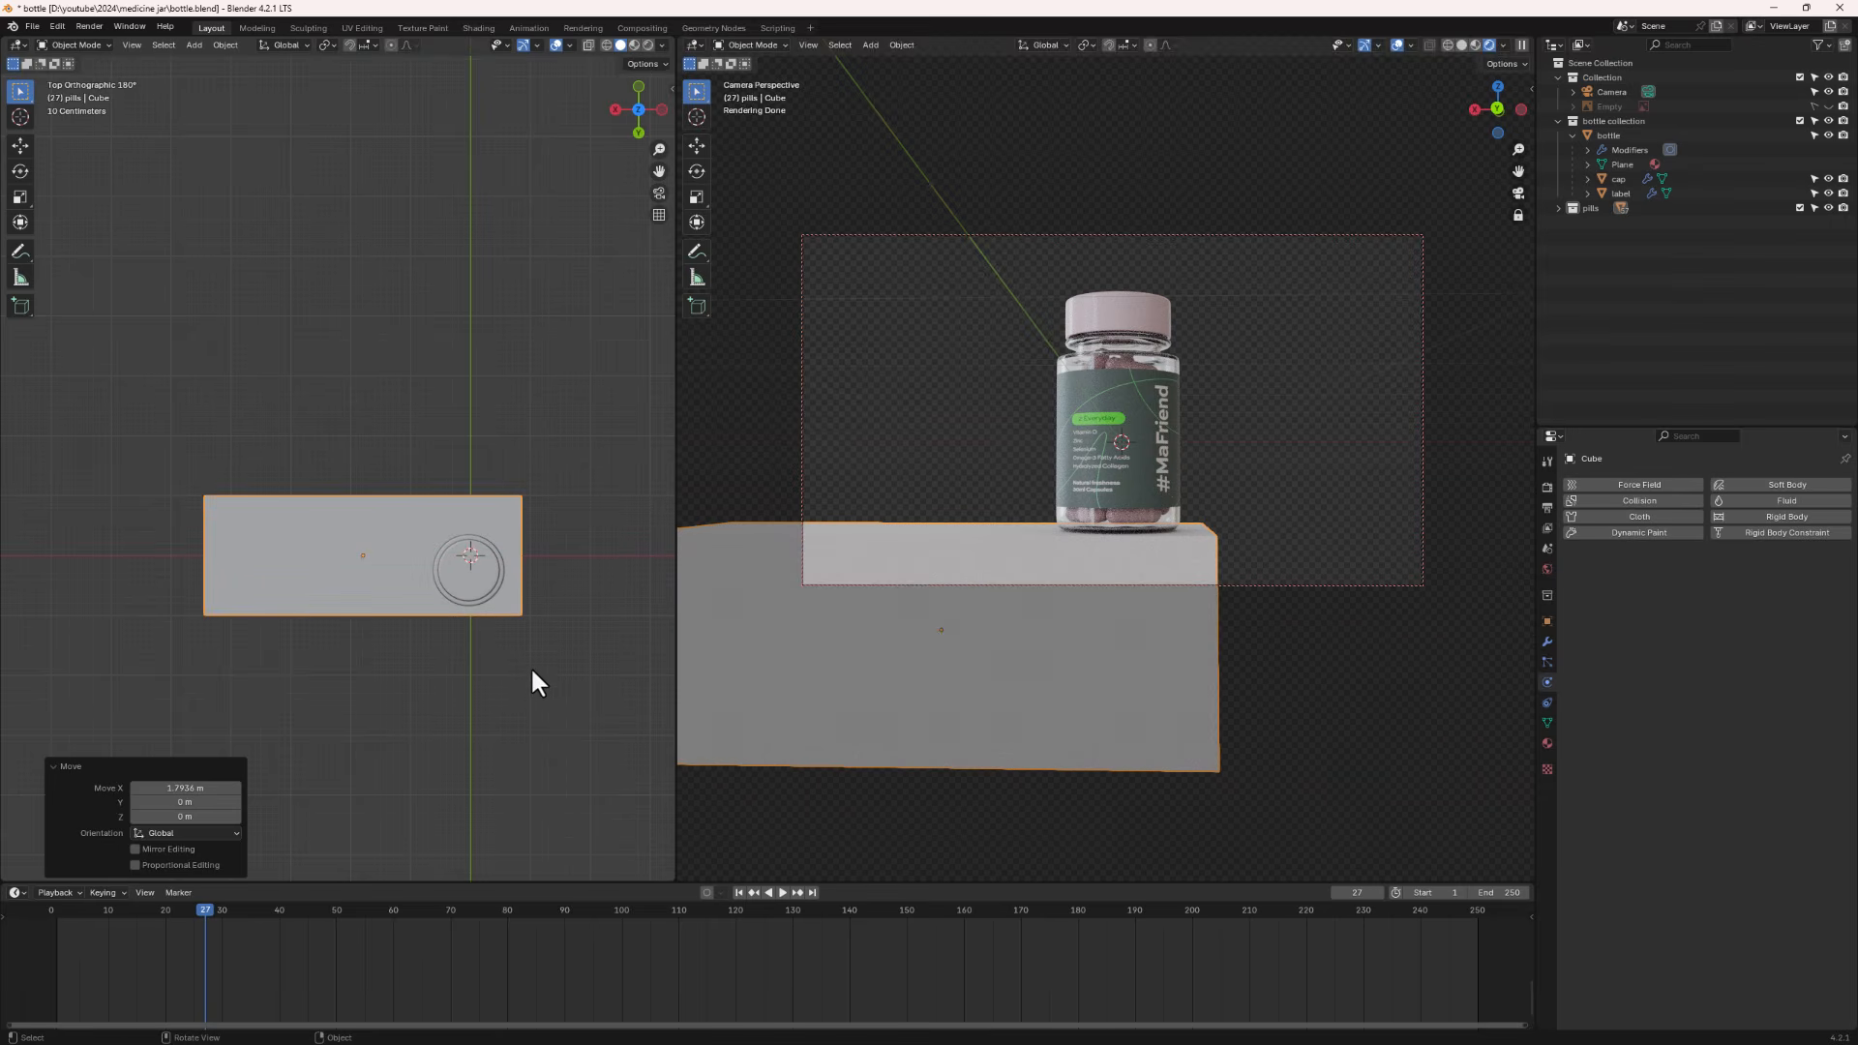
# - Scale the cube about 1.79 times along Y
pyautogui.press('s')
pyautogui.press('y')
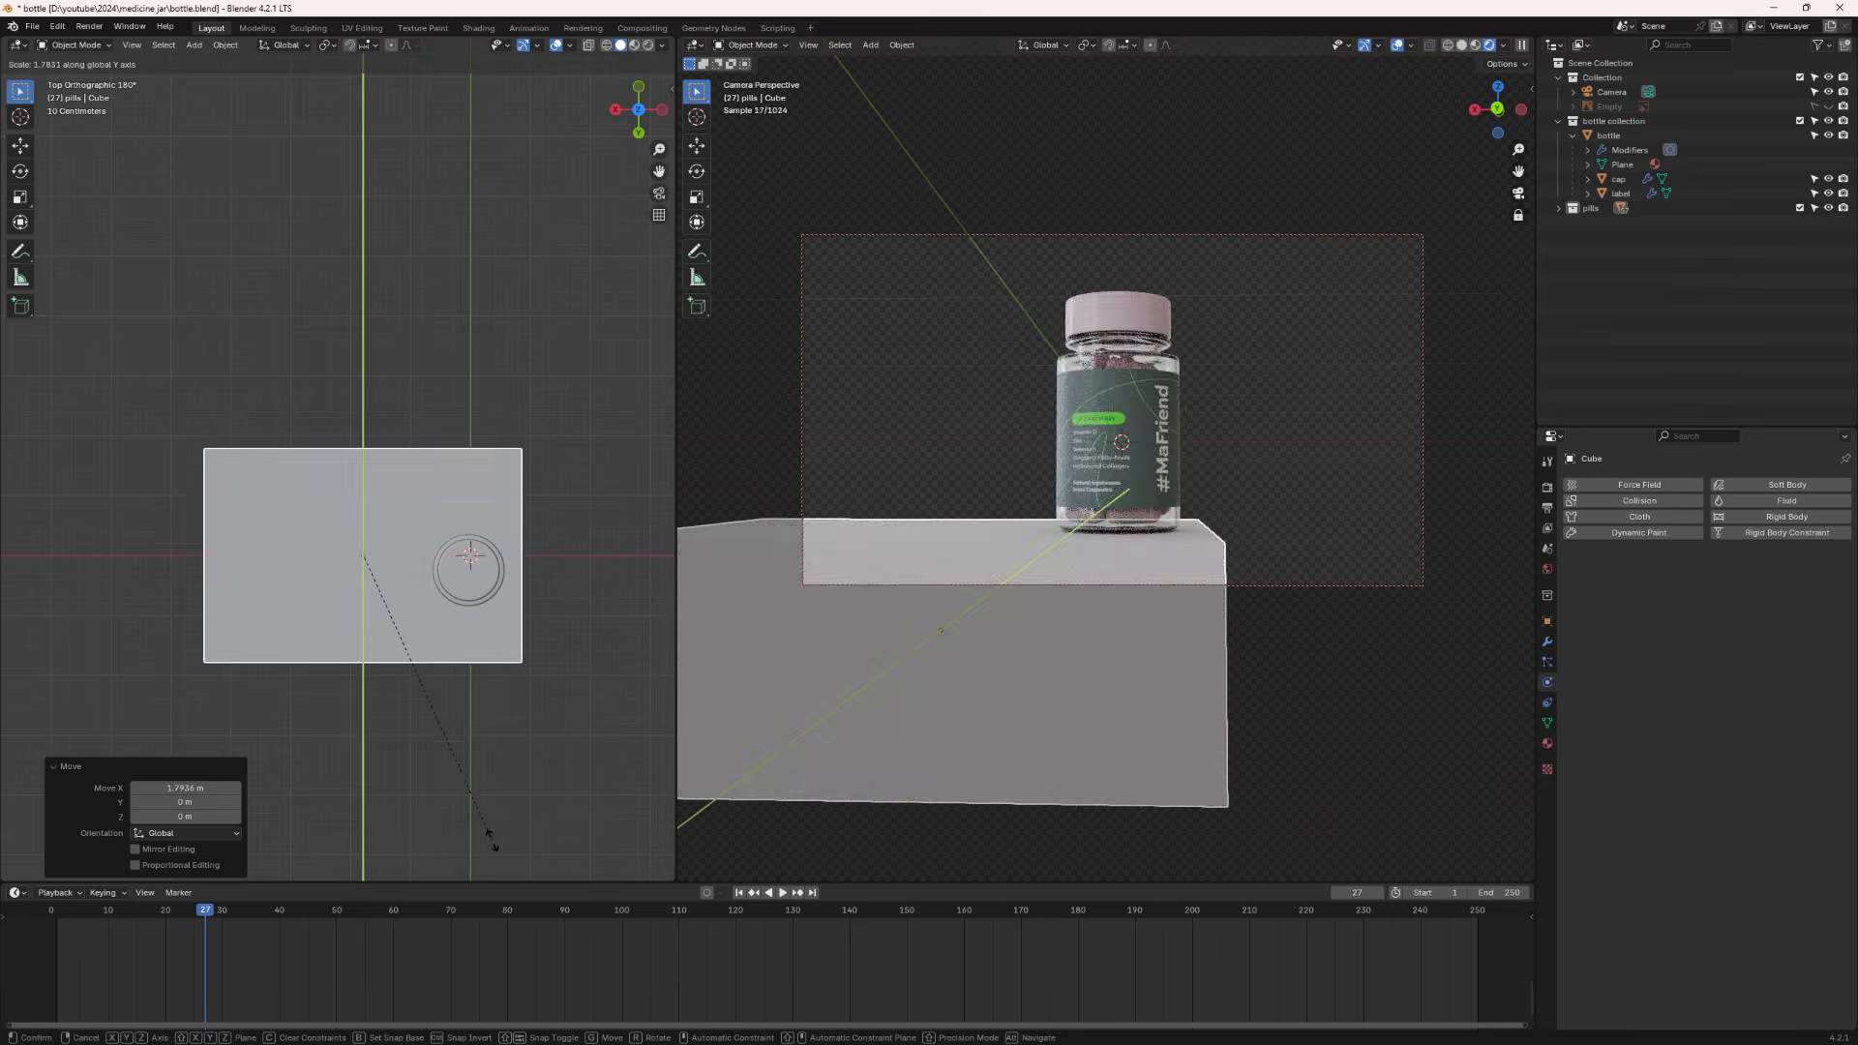
pyautogui.click(495, 840)
# - Rotate the cube about 22° around Z and slide it to sit centred under the jar
pyautogui.press('r')
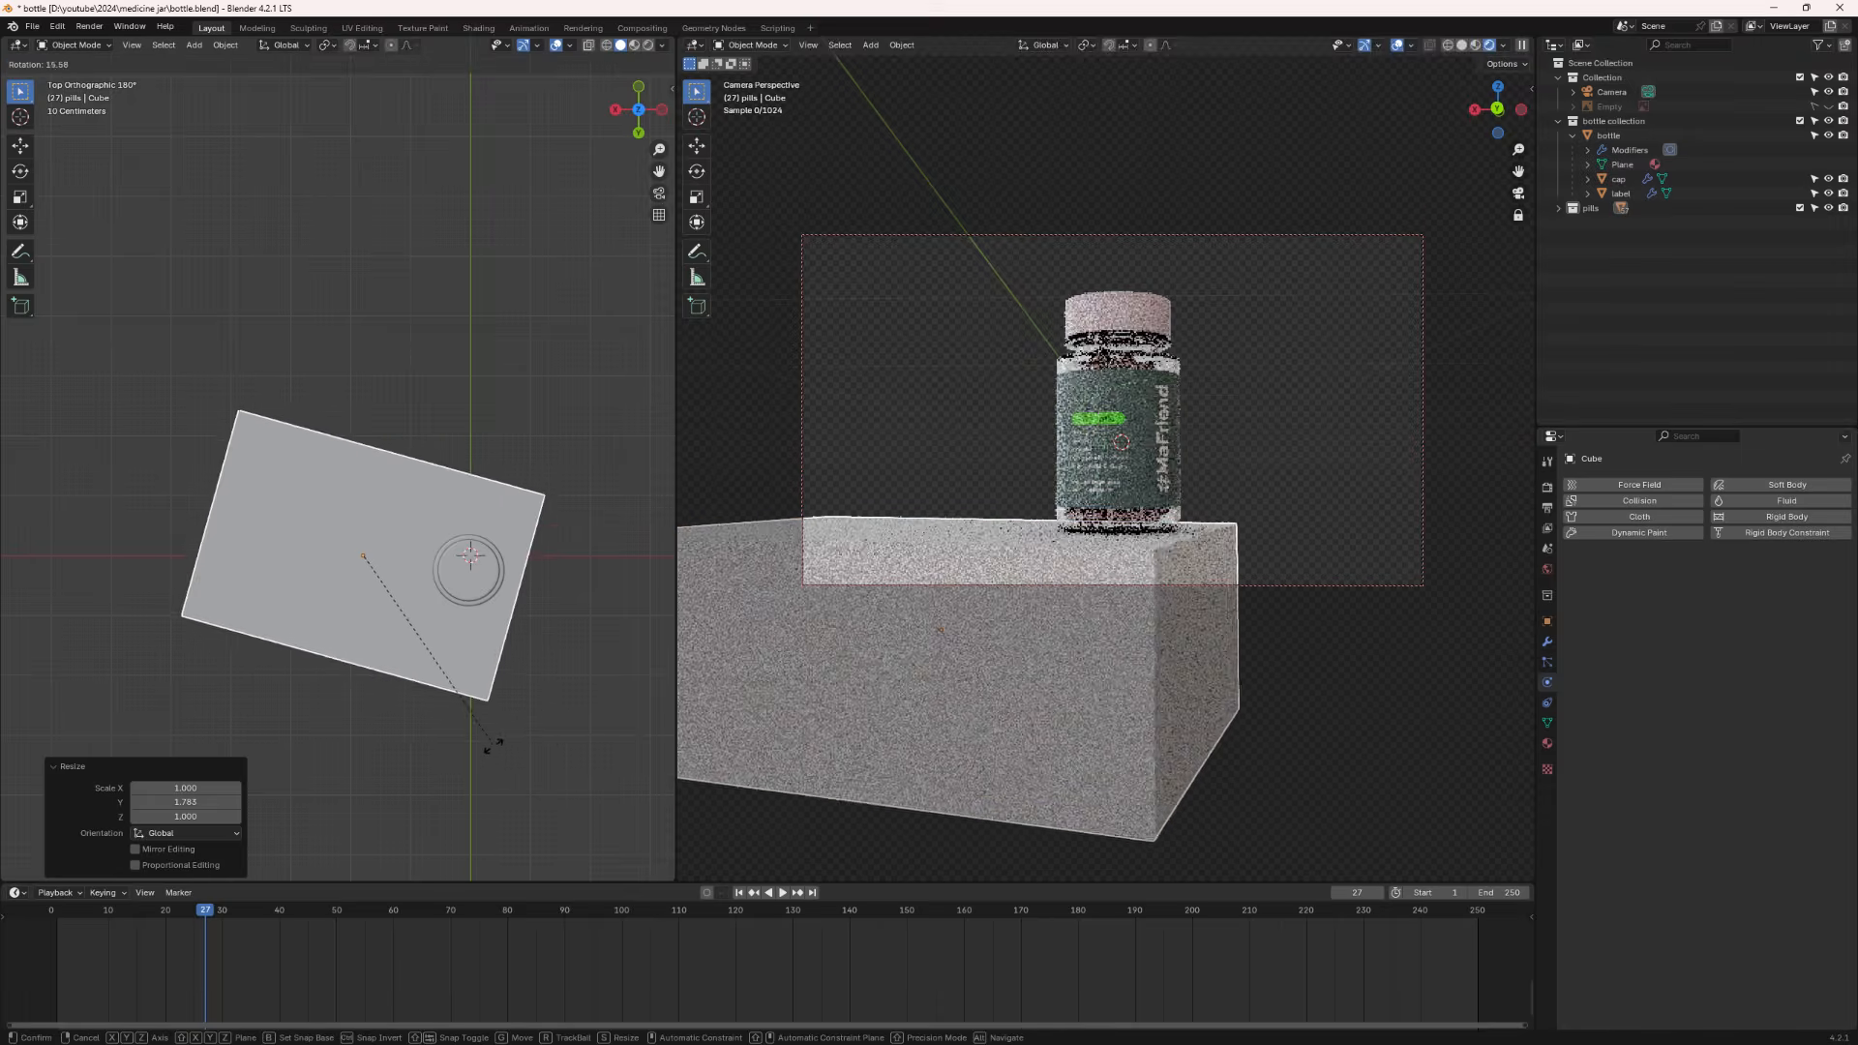
pyautogui.click(450, 716)
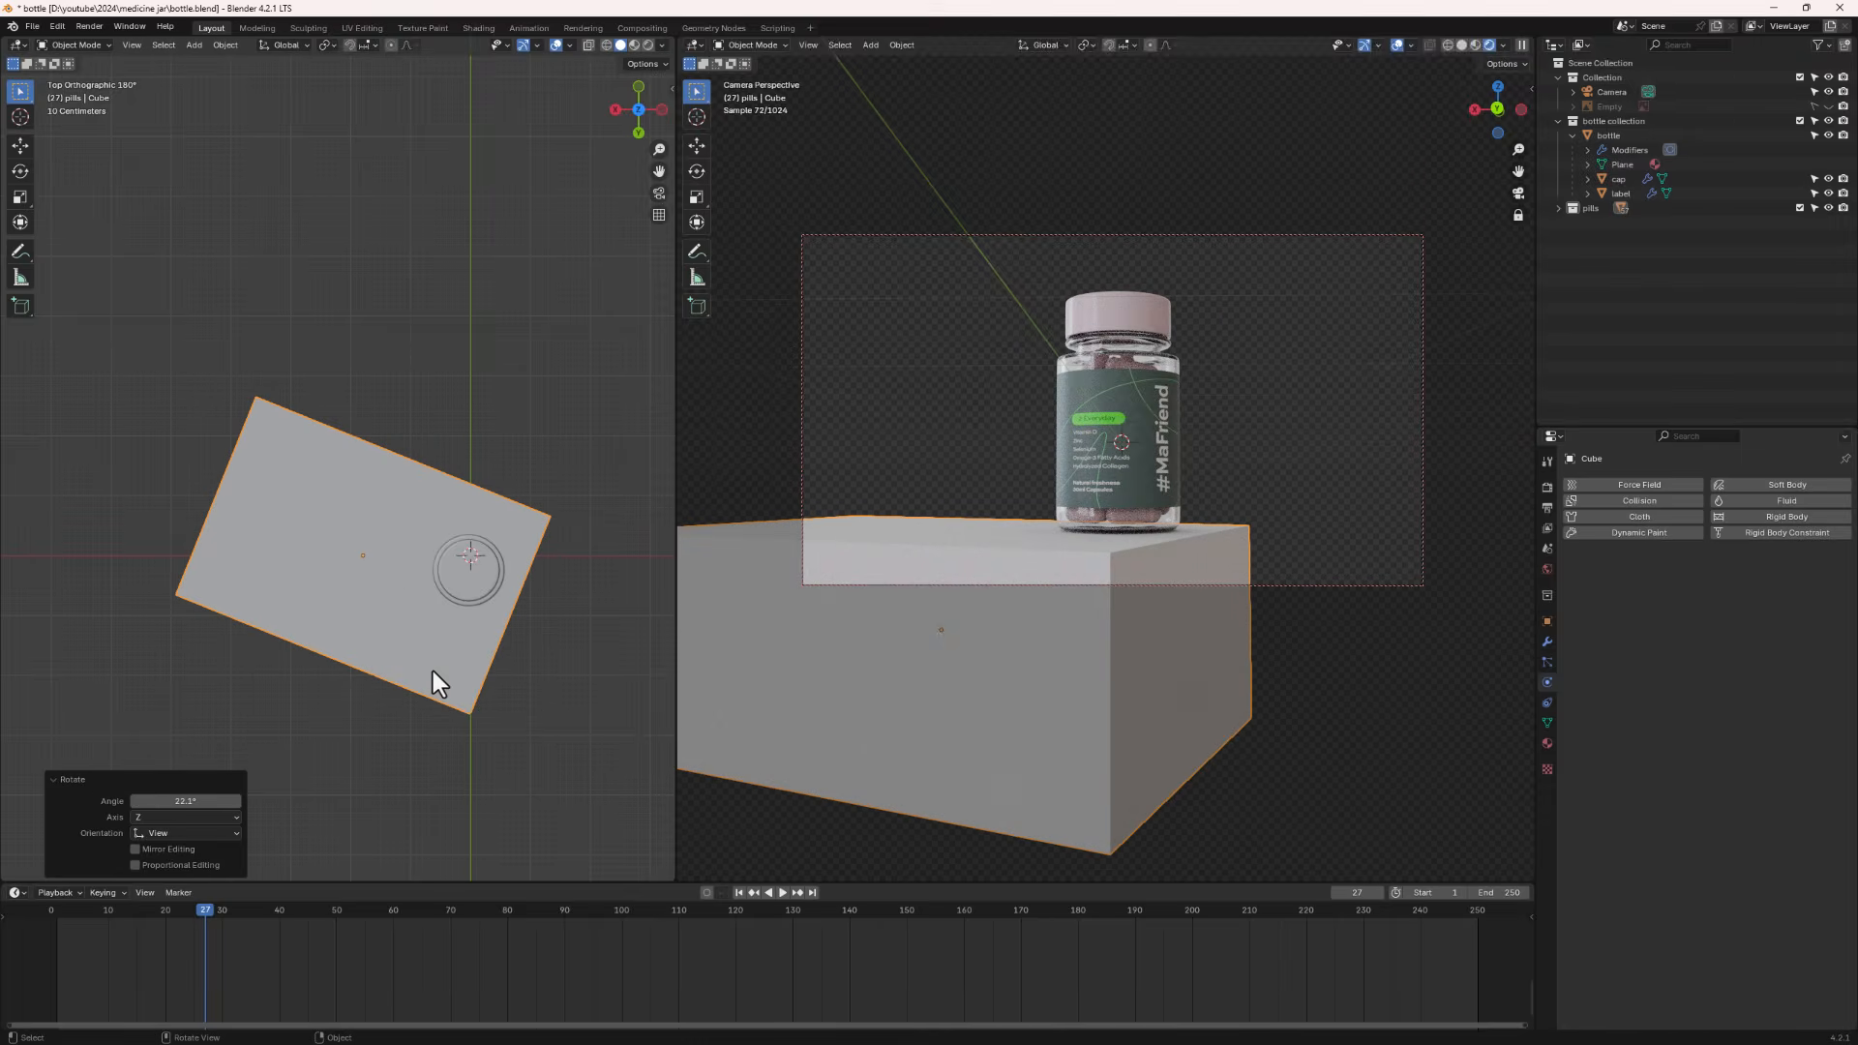
pyautogui.press('g')
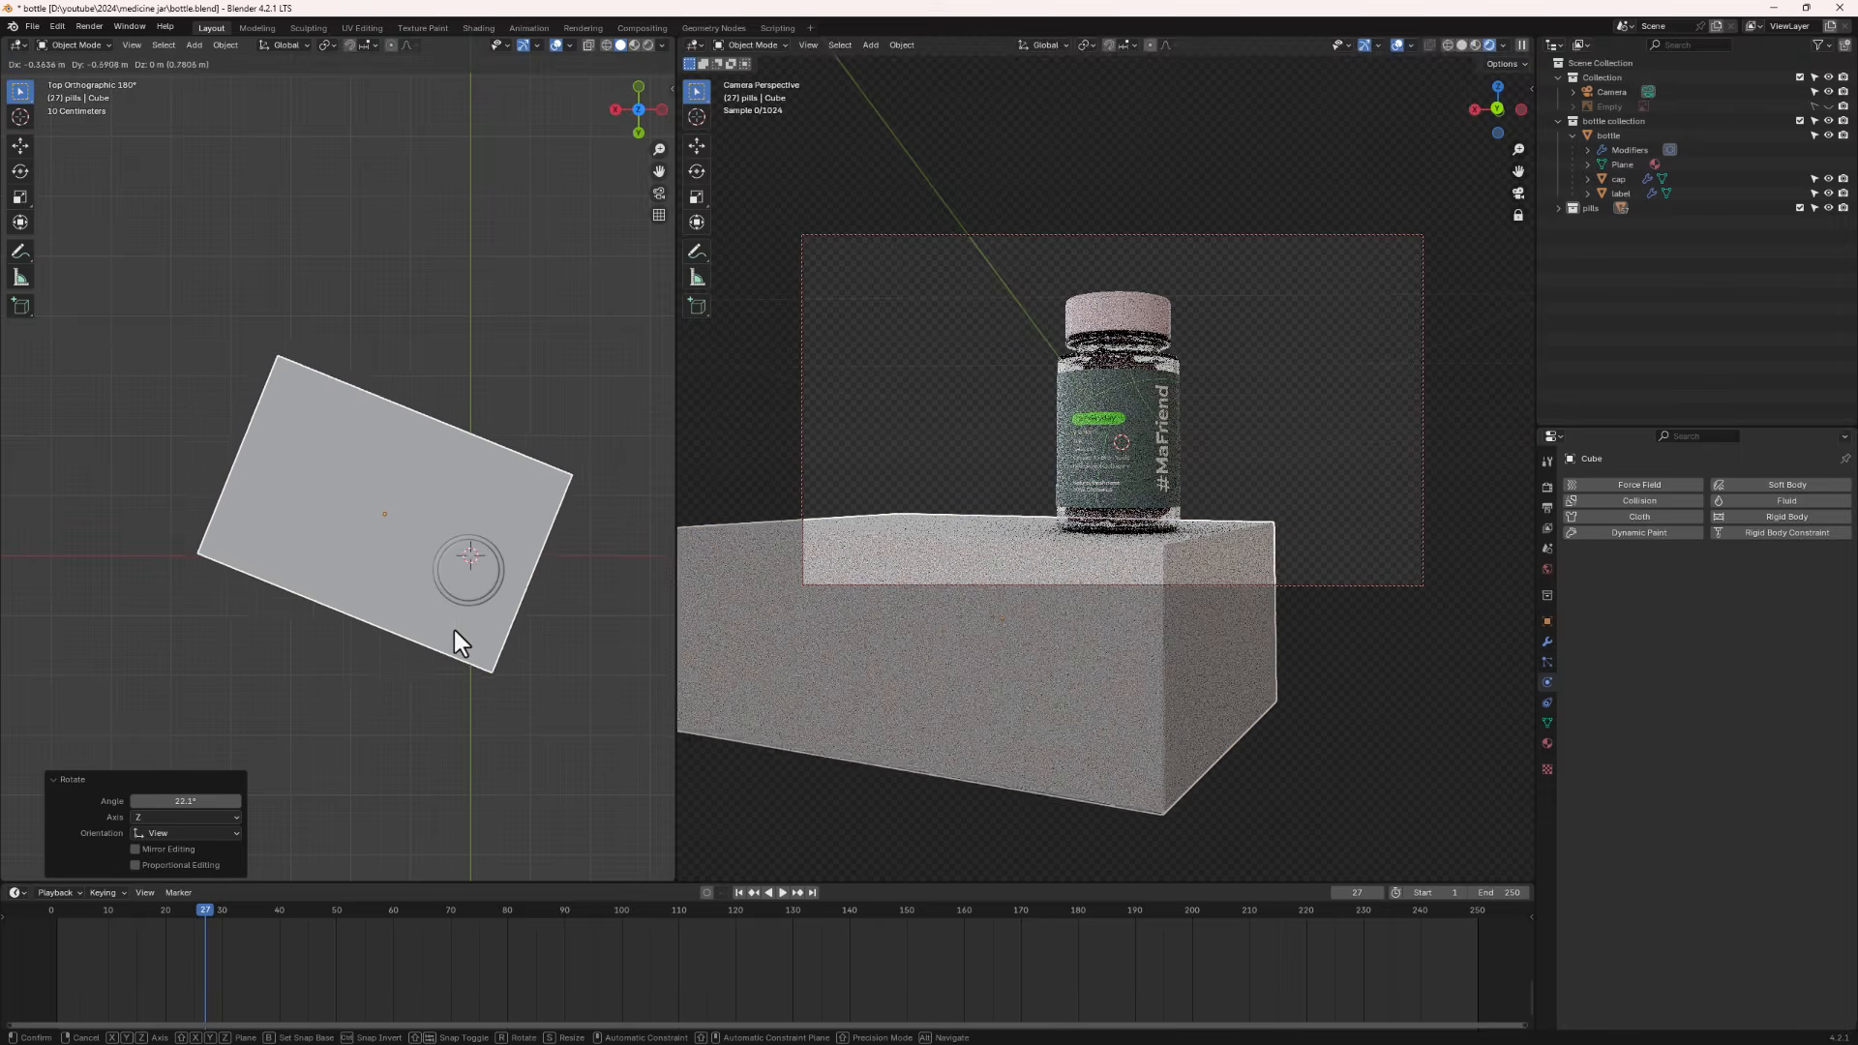
pyautogui.click(455, 638)
# - Tilt the camera slightly and, in back view, raise the cube along Z so its top meets the jar's base
pyautogui.moveTo(1094, 480); pyautogui.dragTo(1140, 496, button='middle')
pyautogui.press('ctrl+KP_1')
pyautogui.scroll(5, 464, 556)
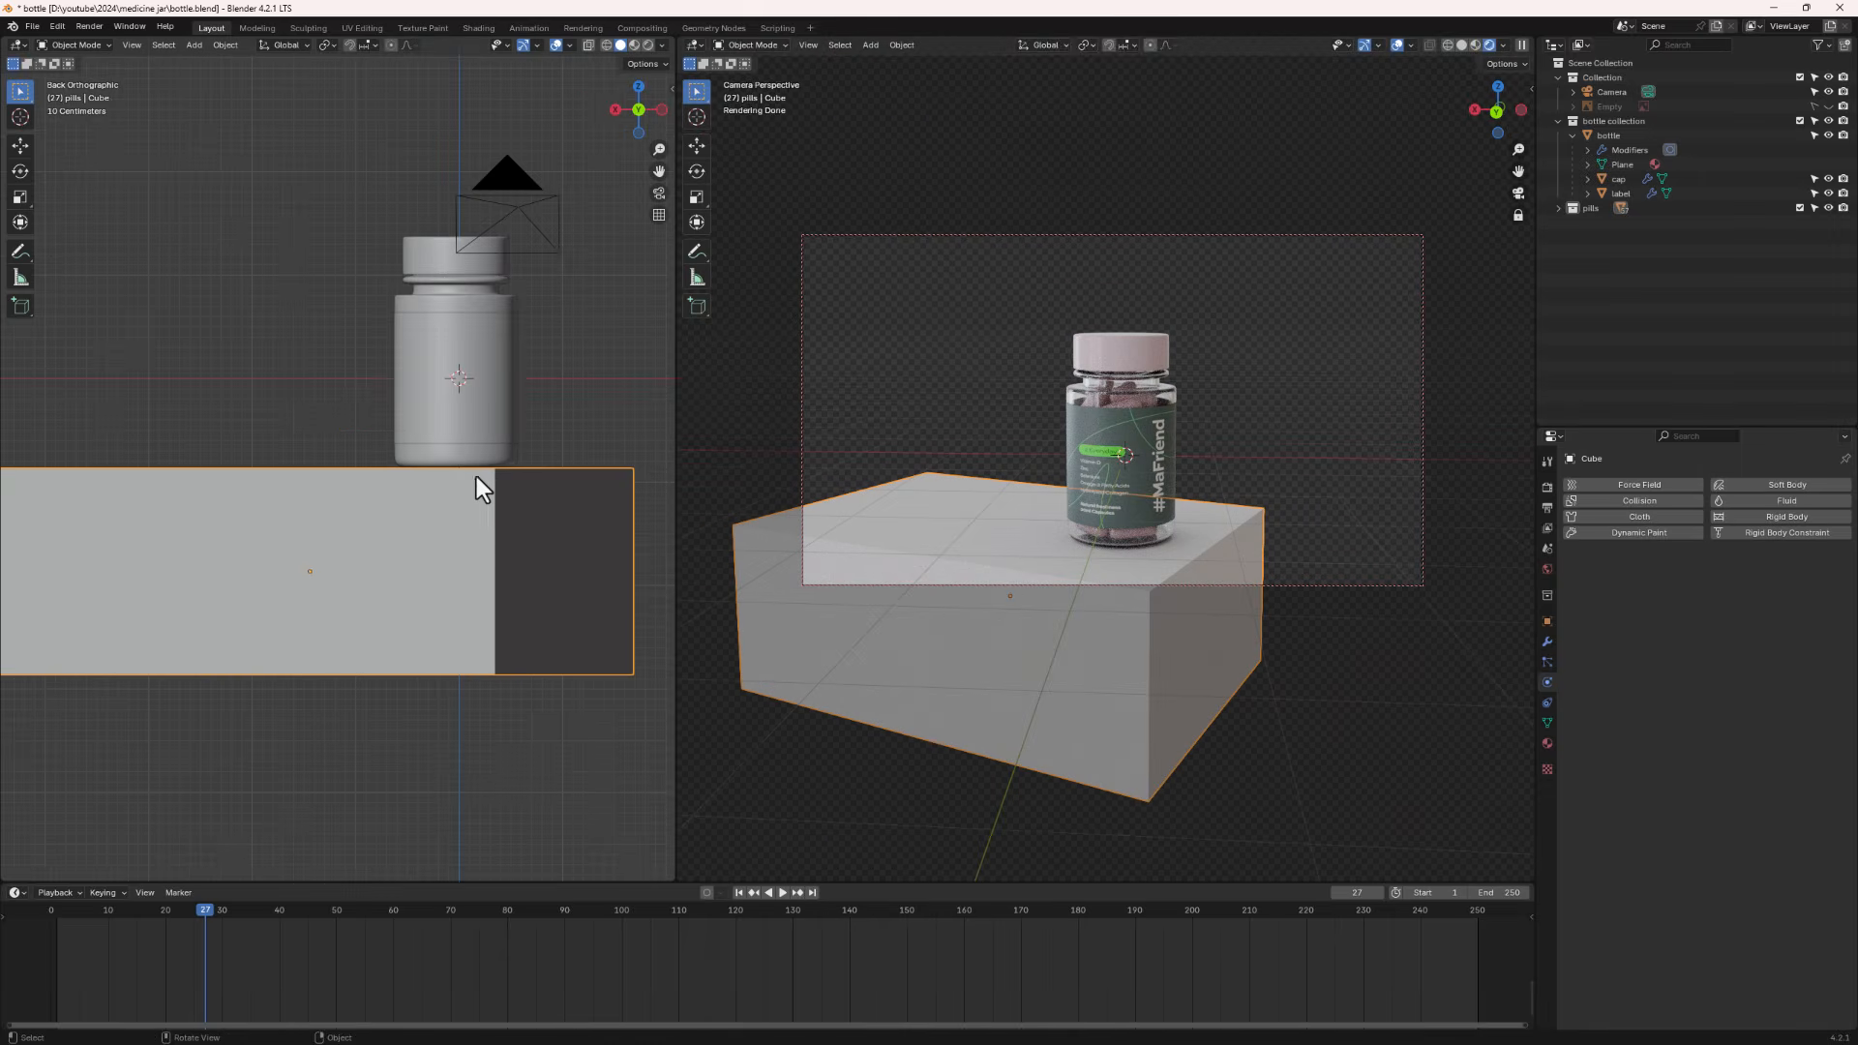
pyautogui.press('g')
pyautogui.press('z')
pyautogui.click(497, 577)
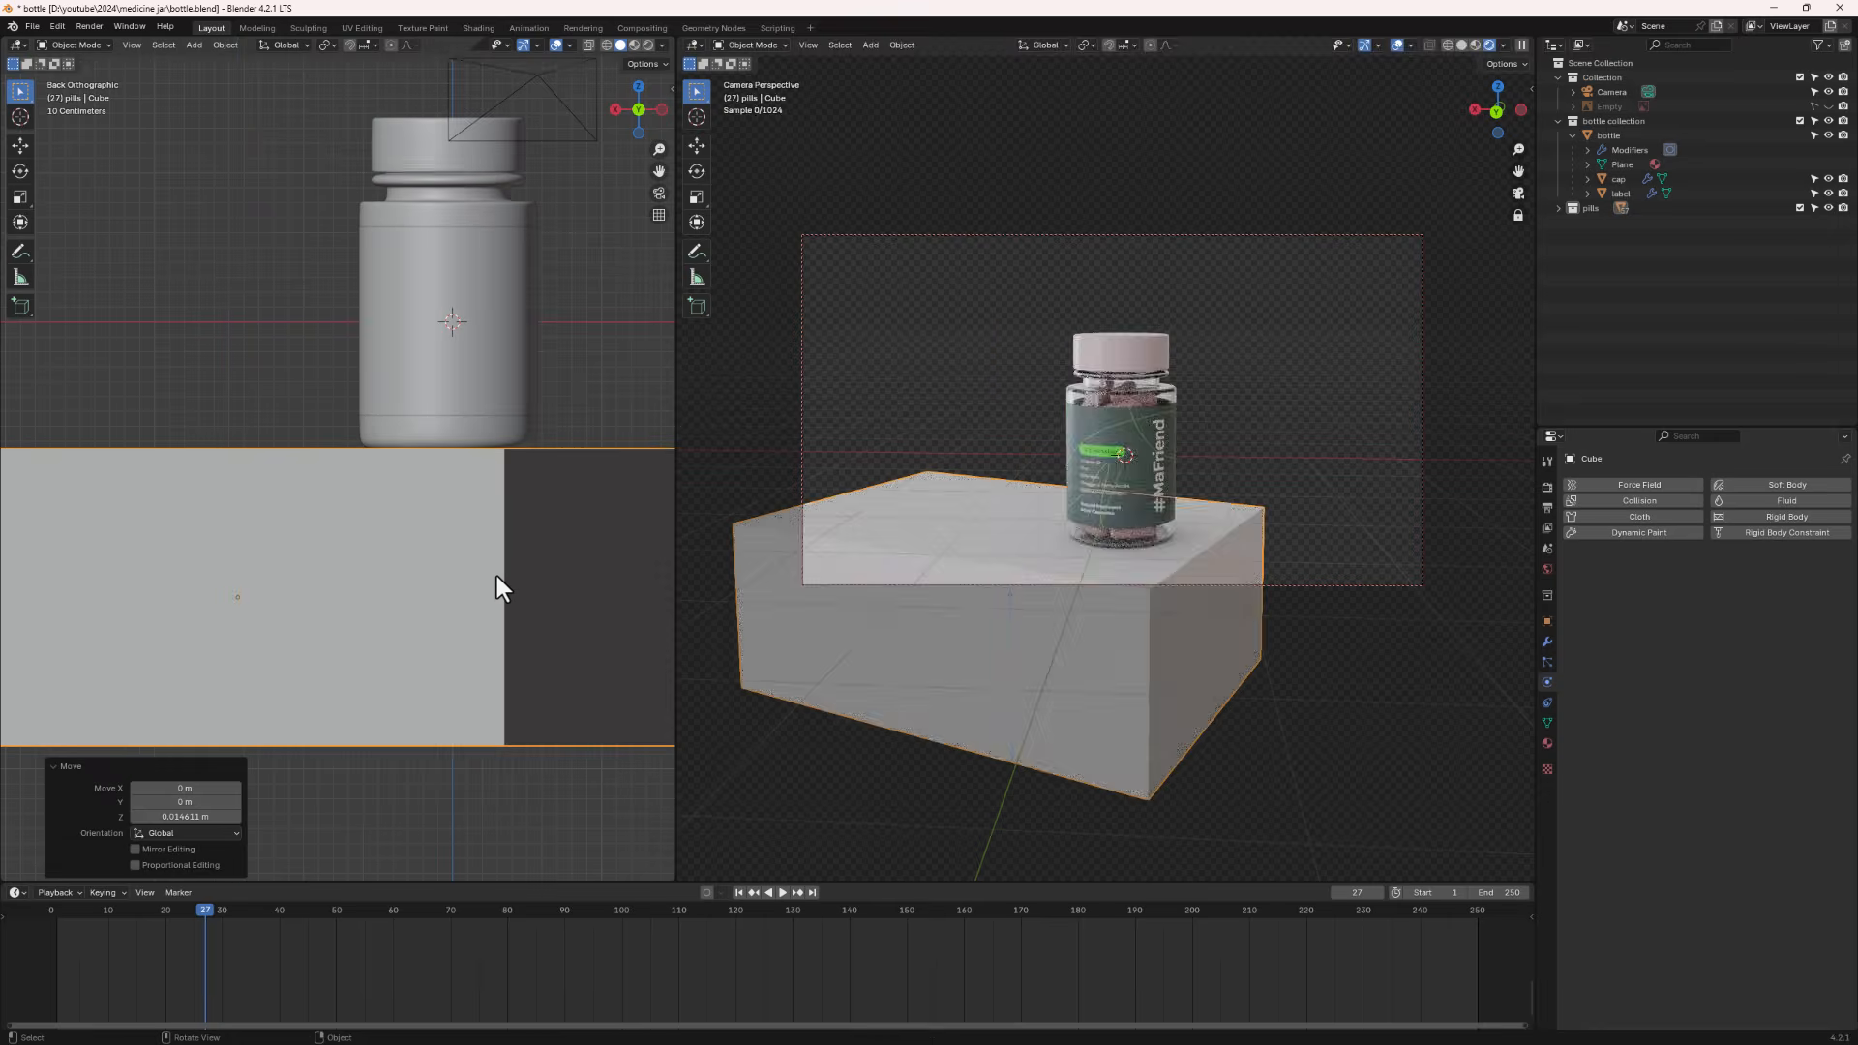
# - Adjust the camera to frame the jar standing on the block
pyautogui.moveTo(1161, 552); pyautogui.dragTo(1157, 495, button='middle')
pyautogui.scroll(-2, 530, 508)
pyautogui.scroll(-2, 532, 512)
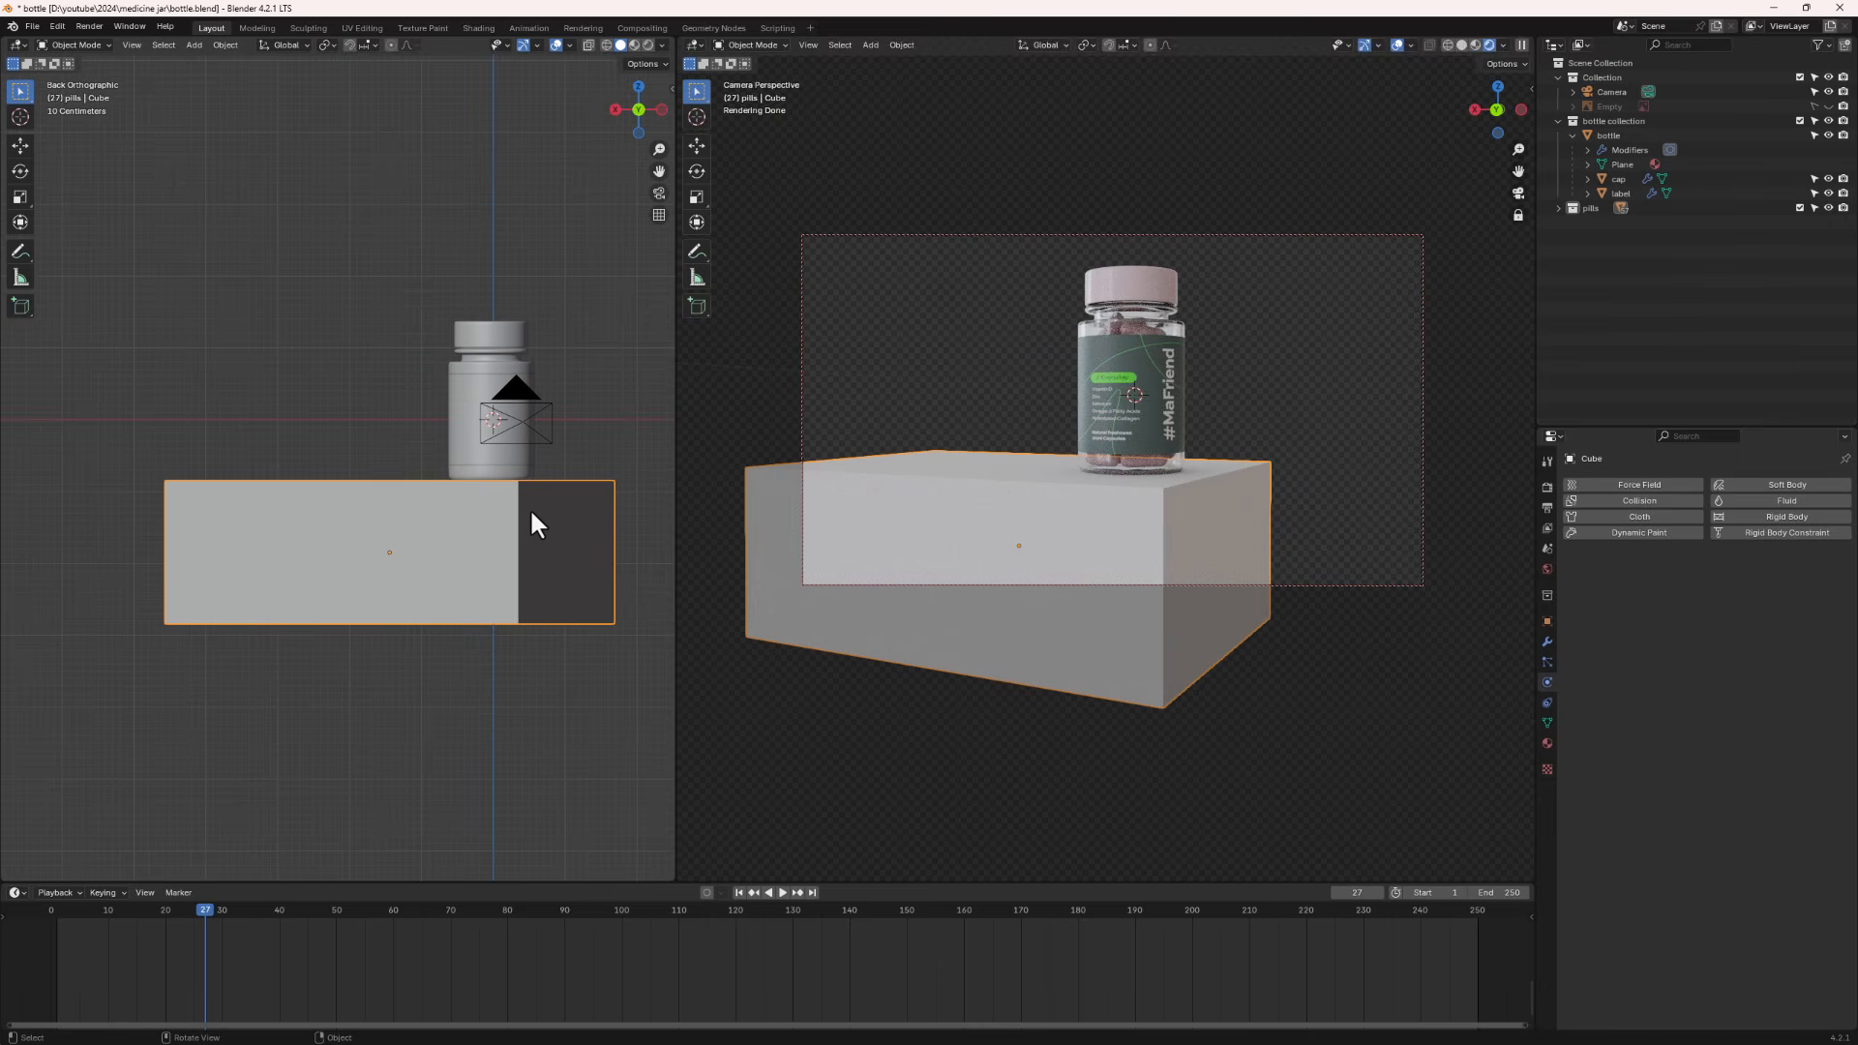
pyautogui.moveTo(439, 563)
pyautogui.mouseDown(button='middle')
pyautogui.moveTo(443, 590)
pyautogui.moveTo(420, 571)
pyautogui.mouseUp(button='middle')
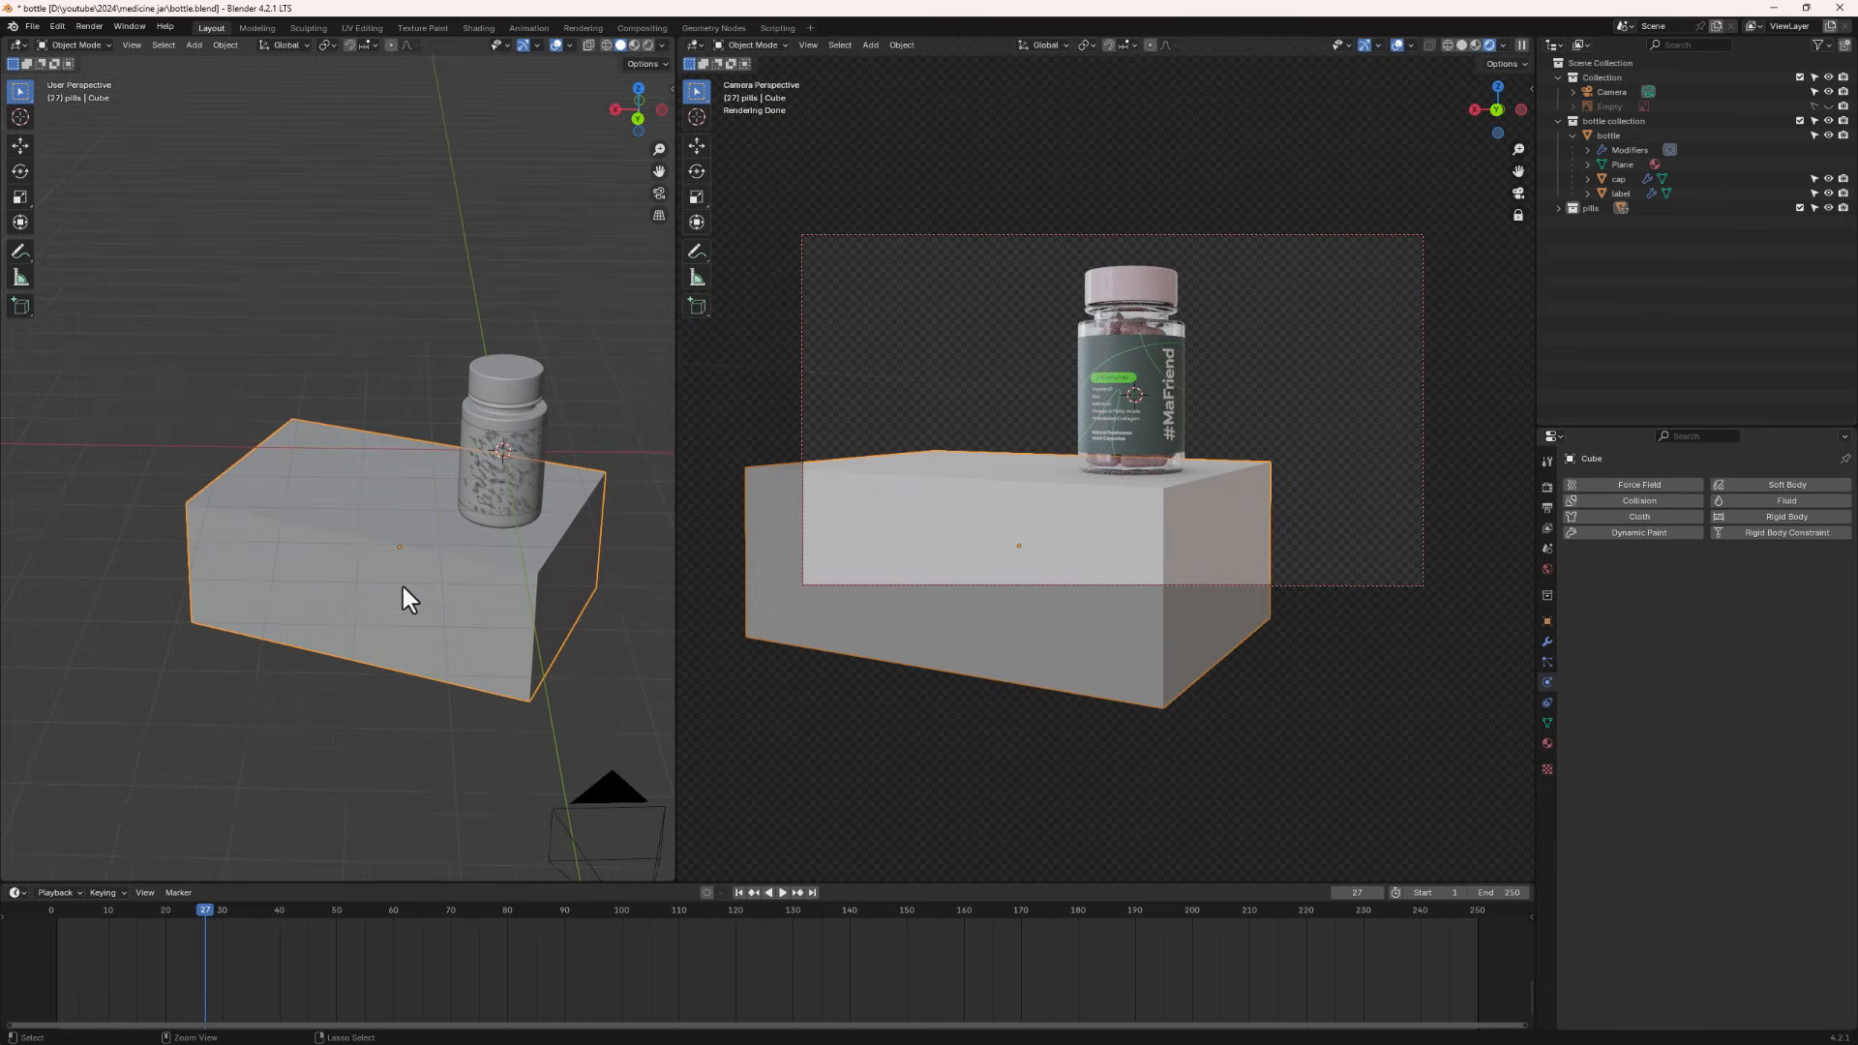
# - Apply the cube's scale
pyautogui.hotkey('ctrl', 'a')
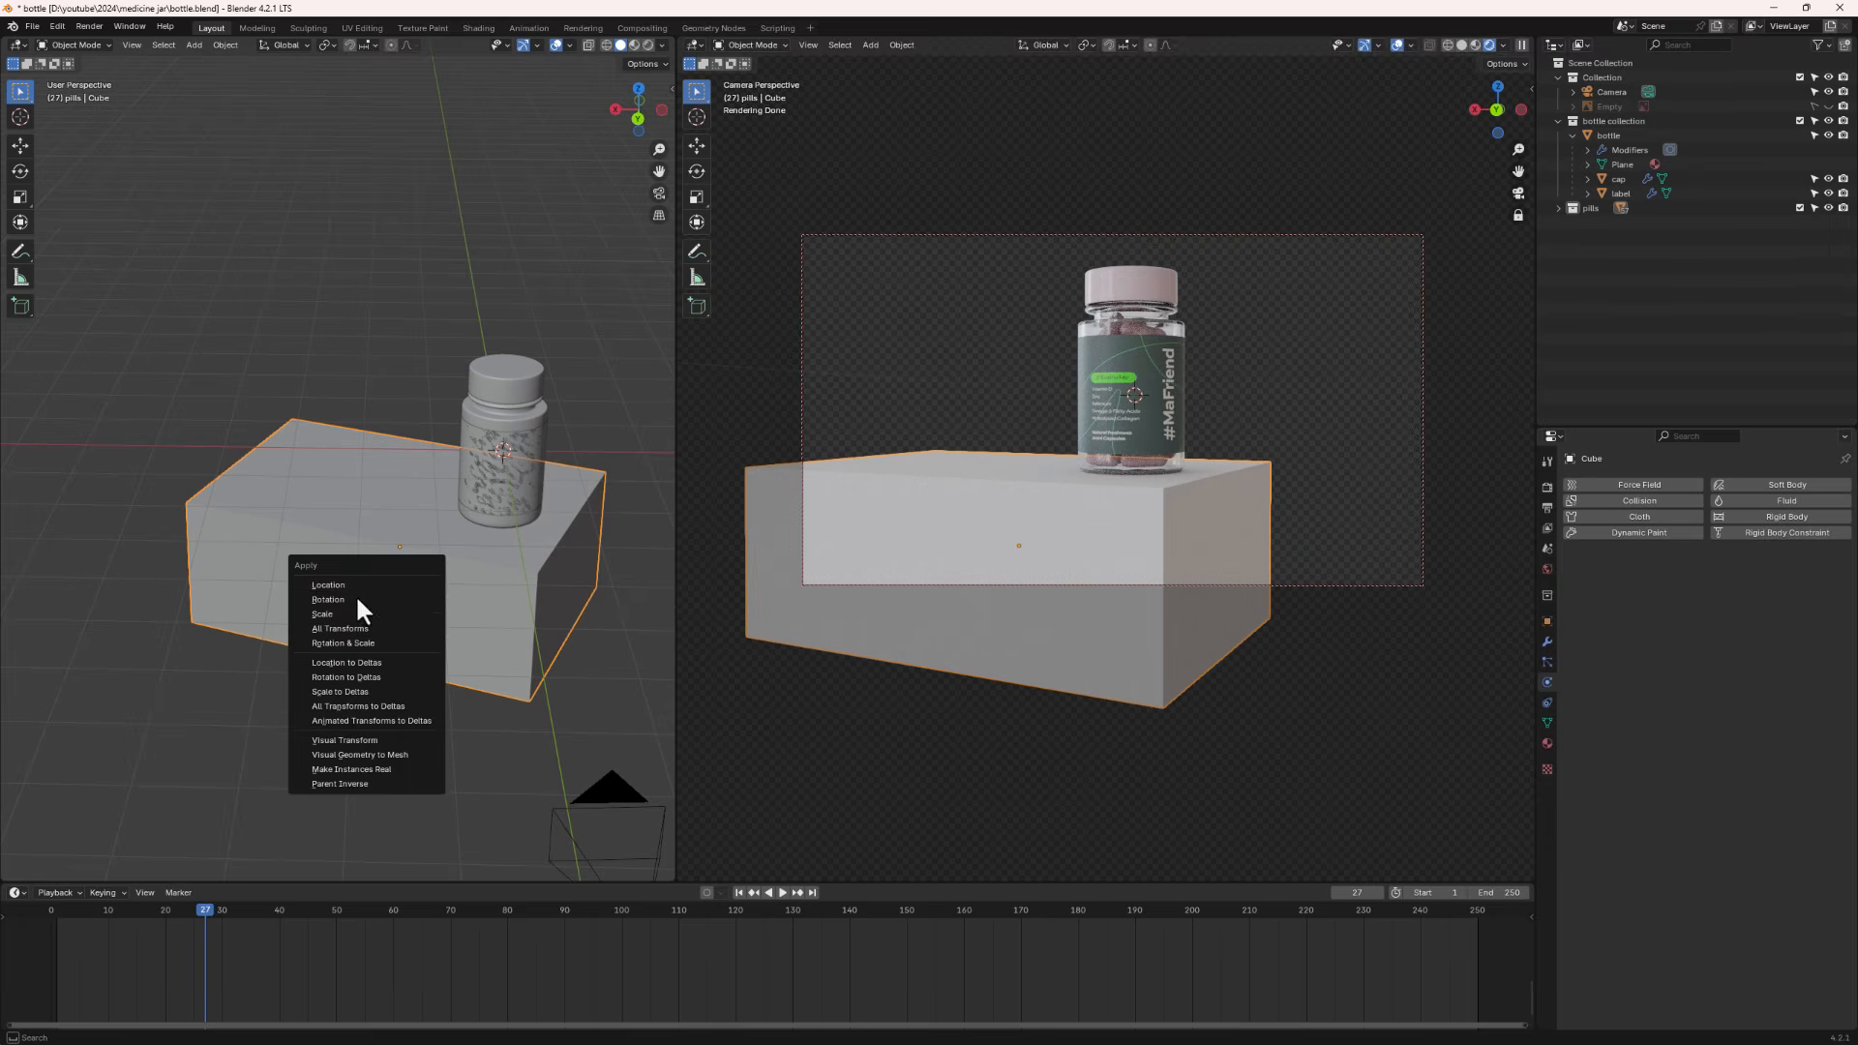
pyautogui.click(339, 611)
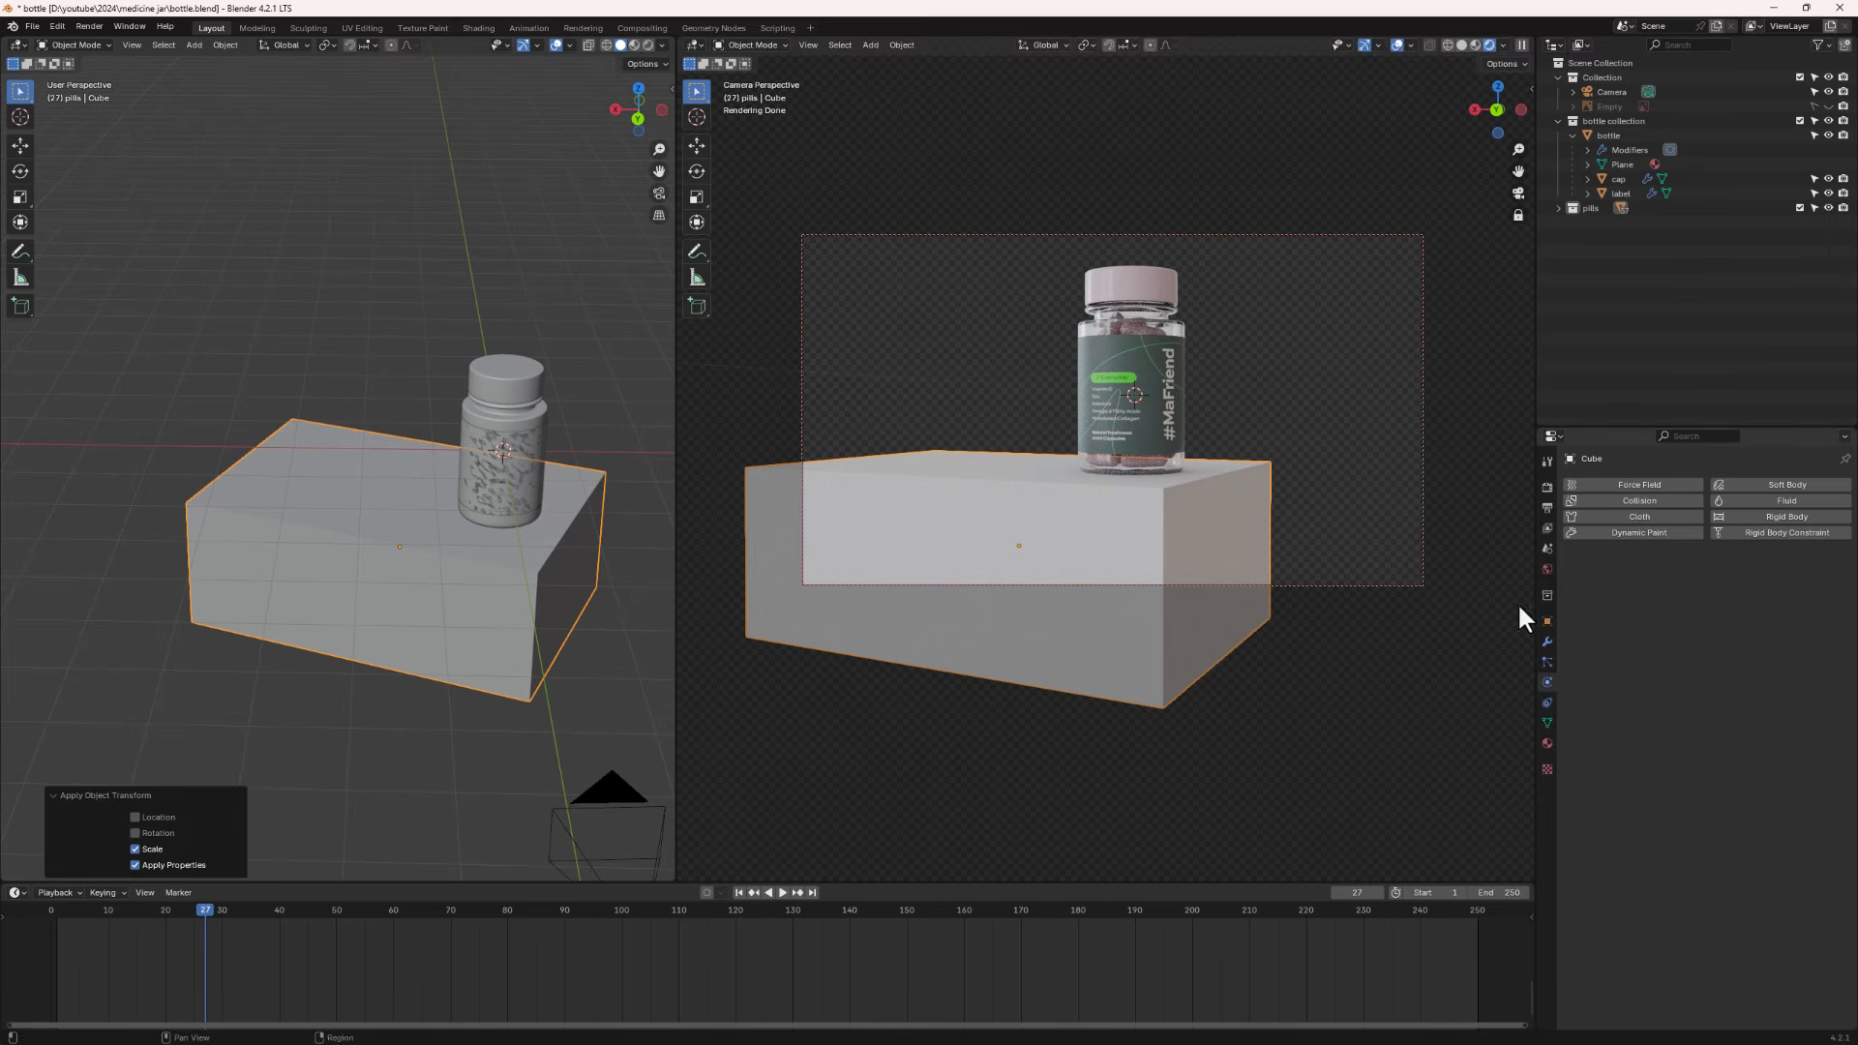
# - Add a Bevel modifier to the cube
pyautogui.click(1547, 642)
pyautogui.click(1673, 486)
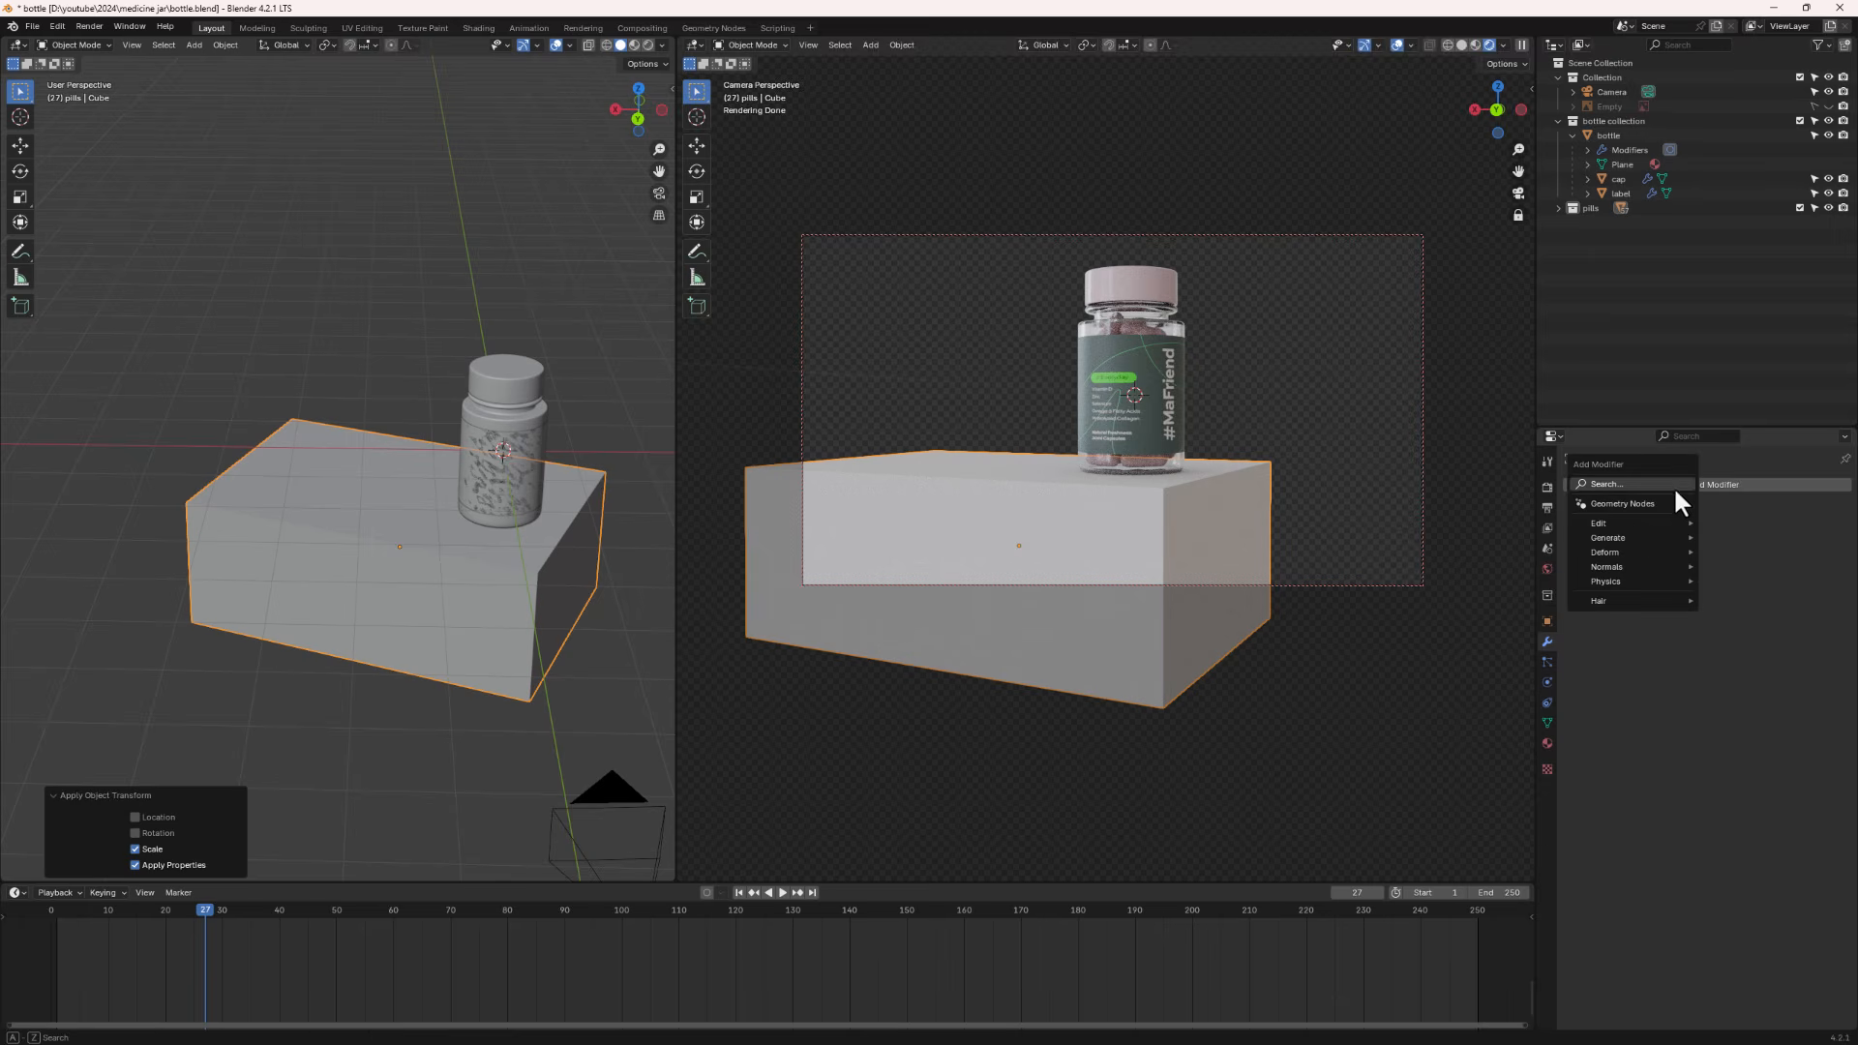
pyautogui.moveTo(1633, 532)
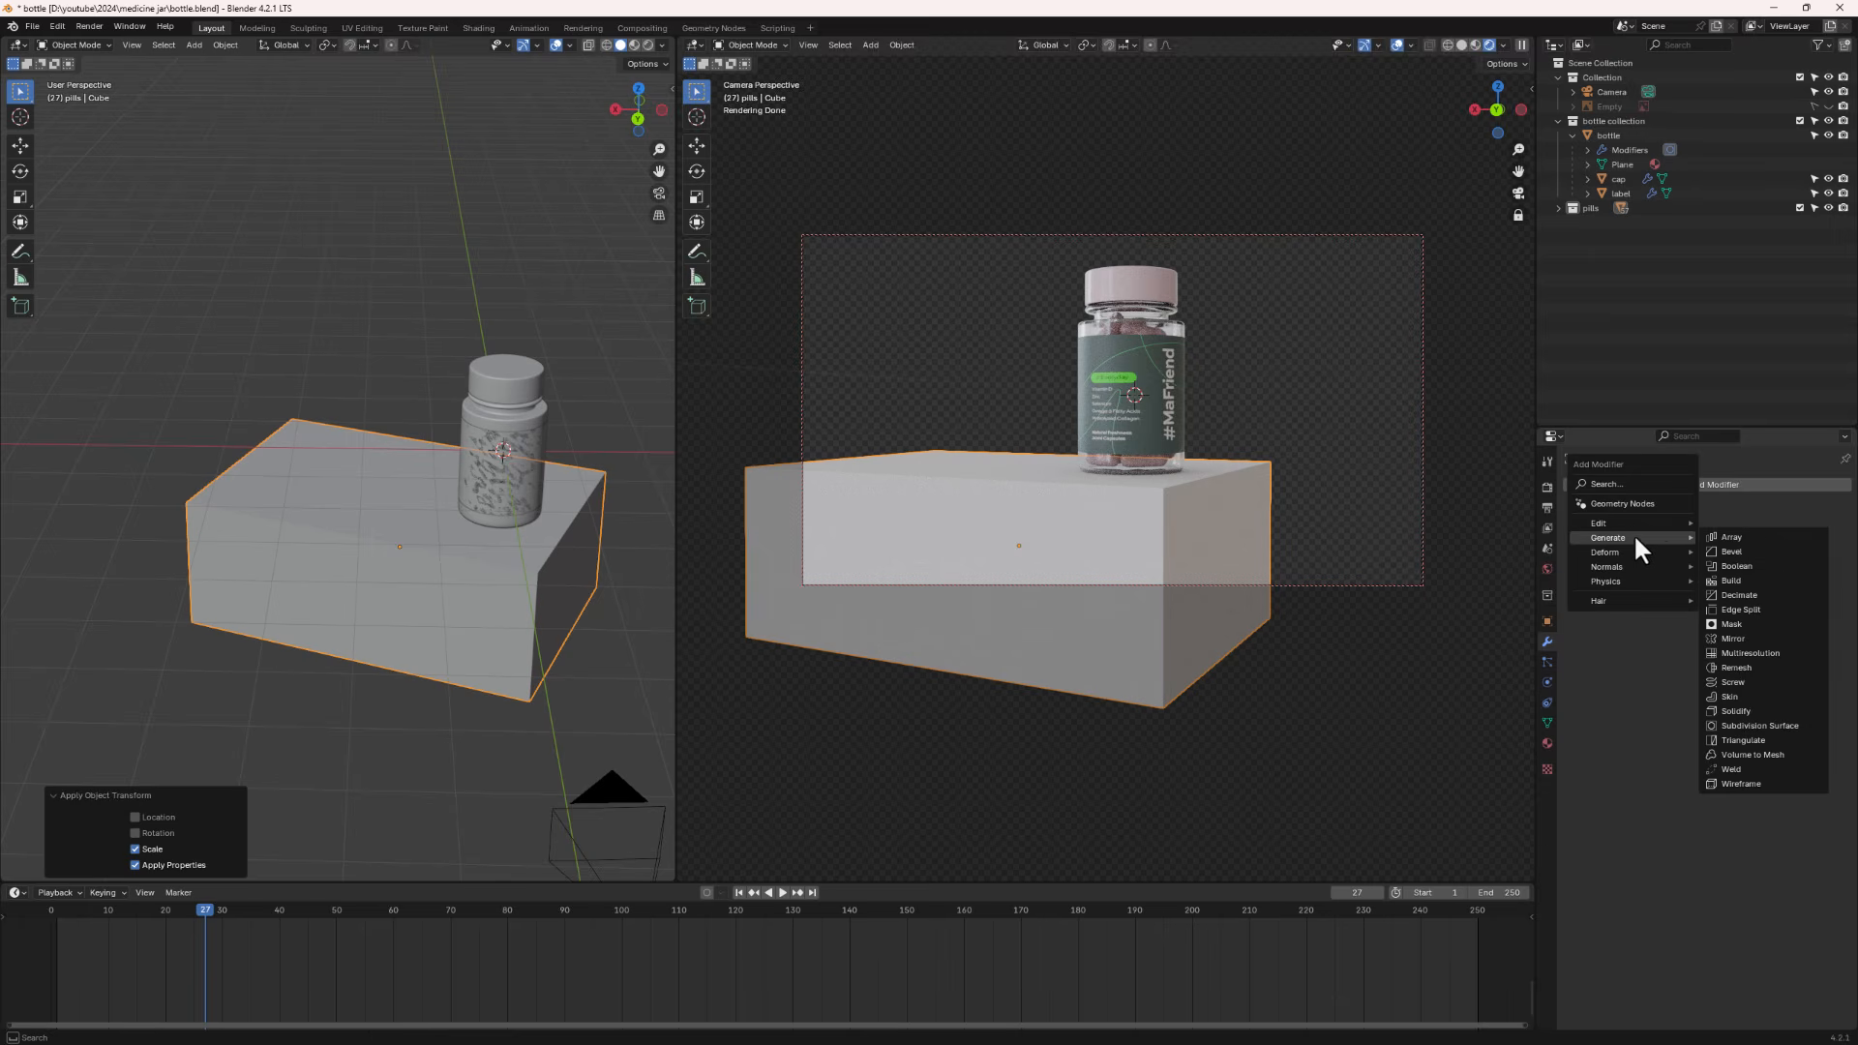
pyautogui.click(1734, 547)
# - Set the bevel segments to 3 and the amount to 0.03 m
pyautogui.scroll(5, 409, 596)
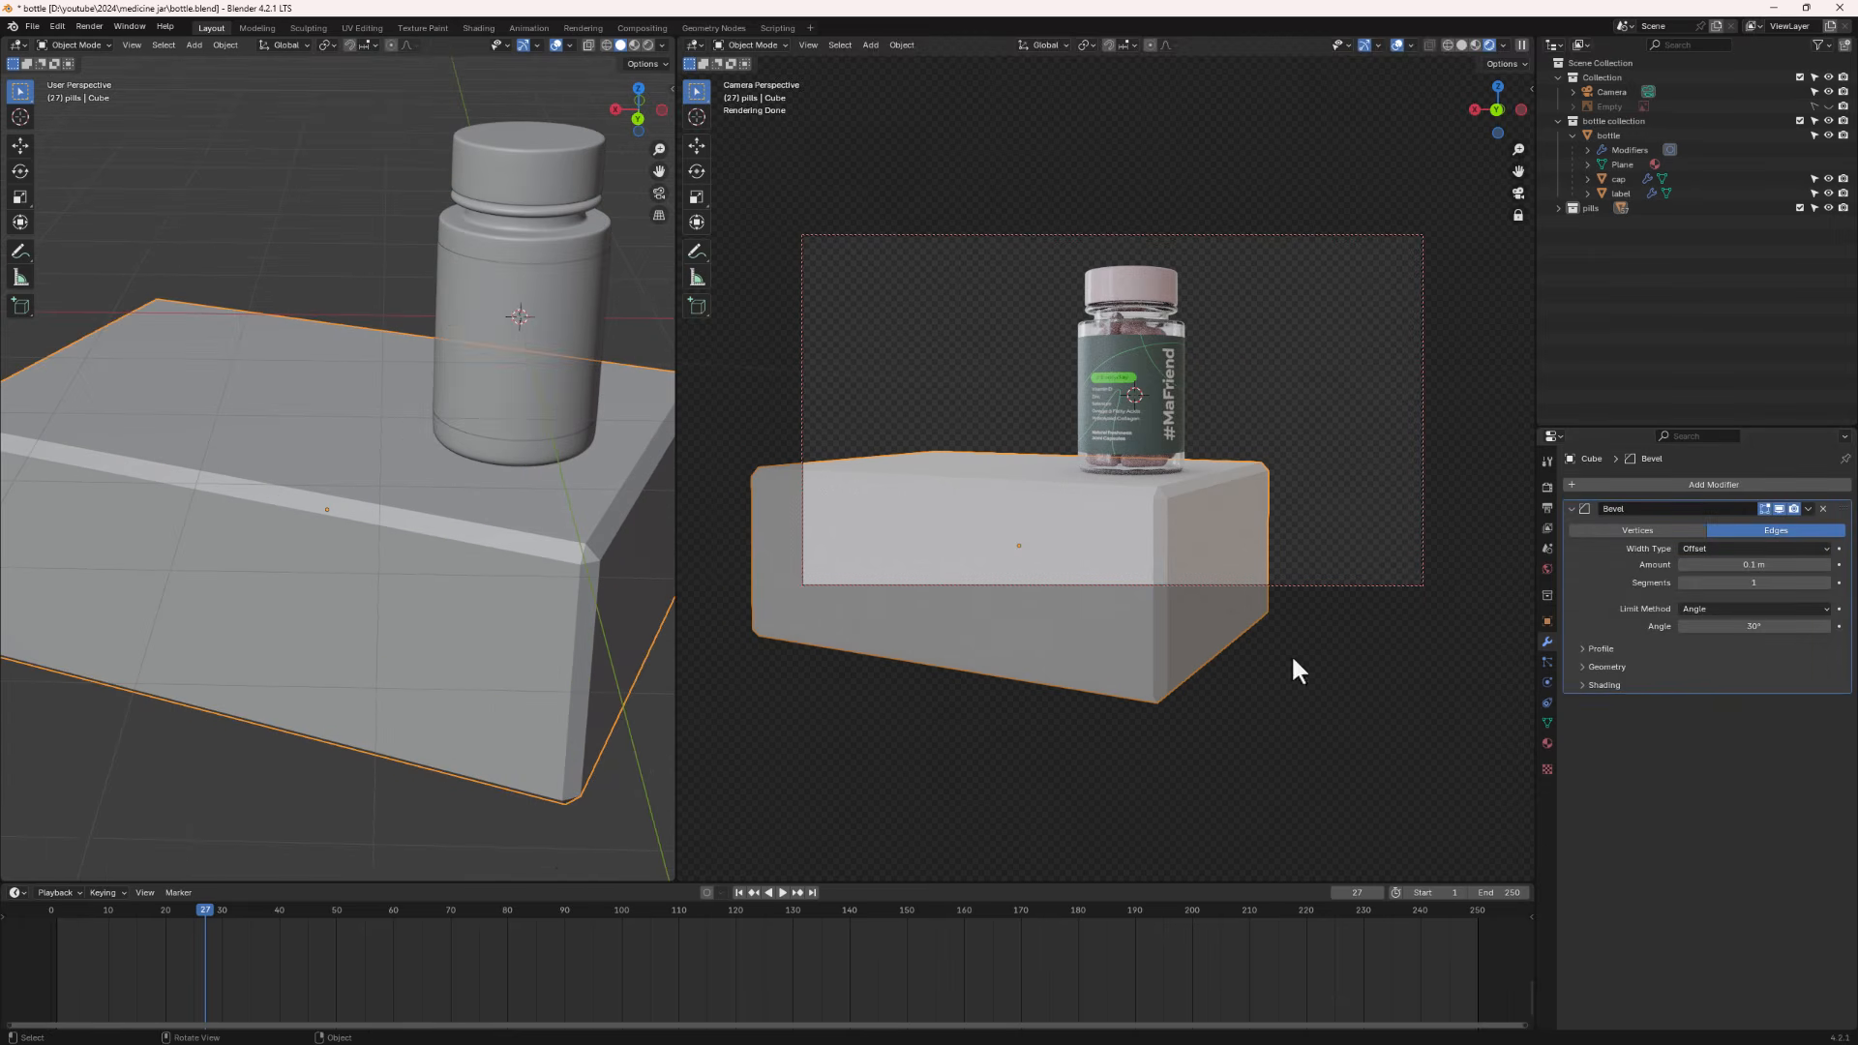
pyautogui.click(1826, 582)
pyautogui.click(1826, 582)
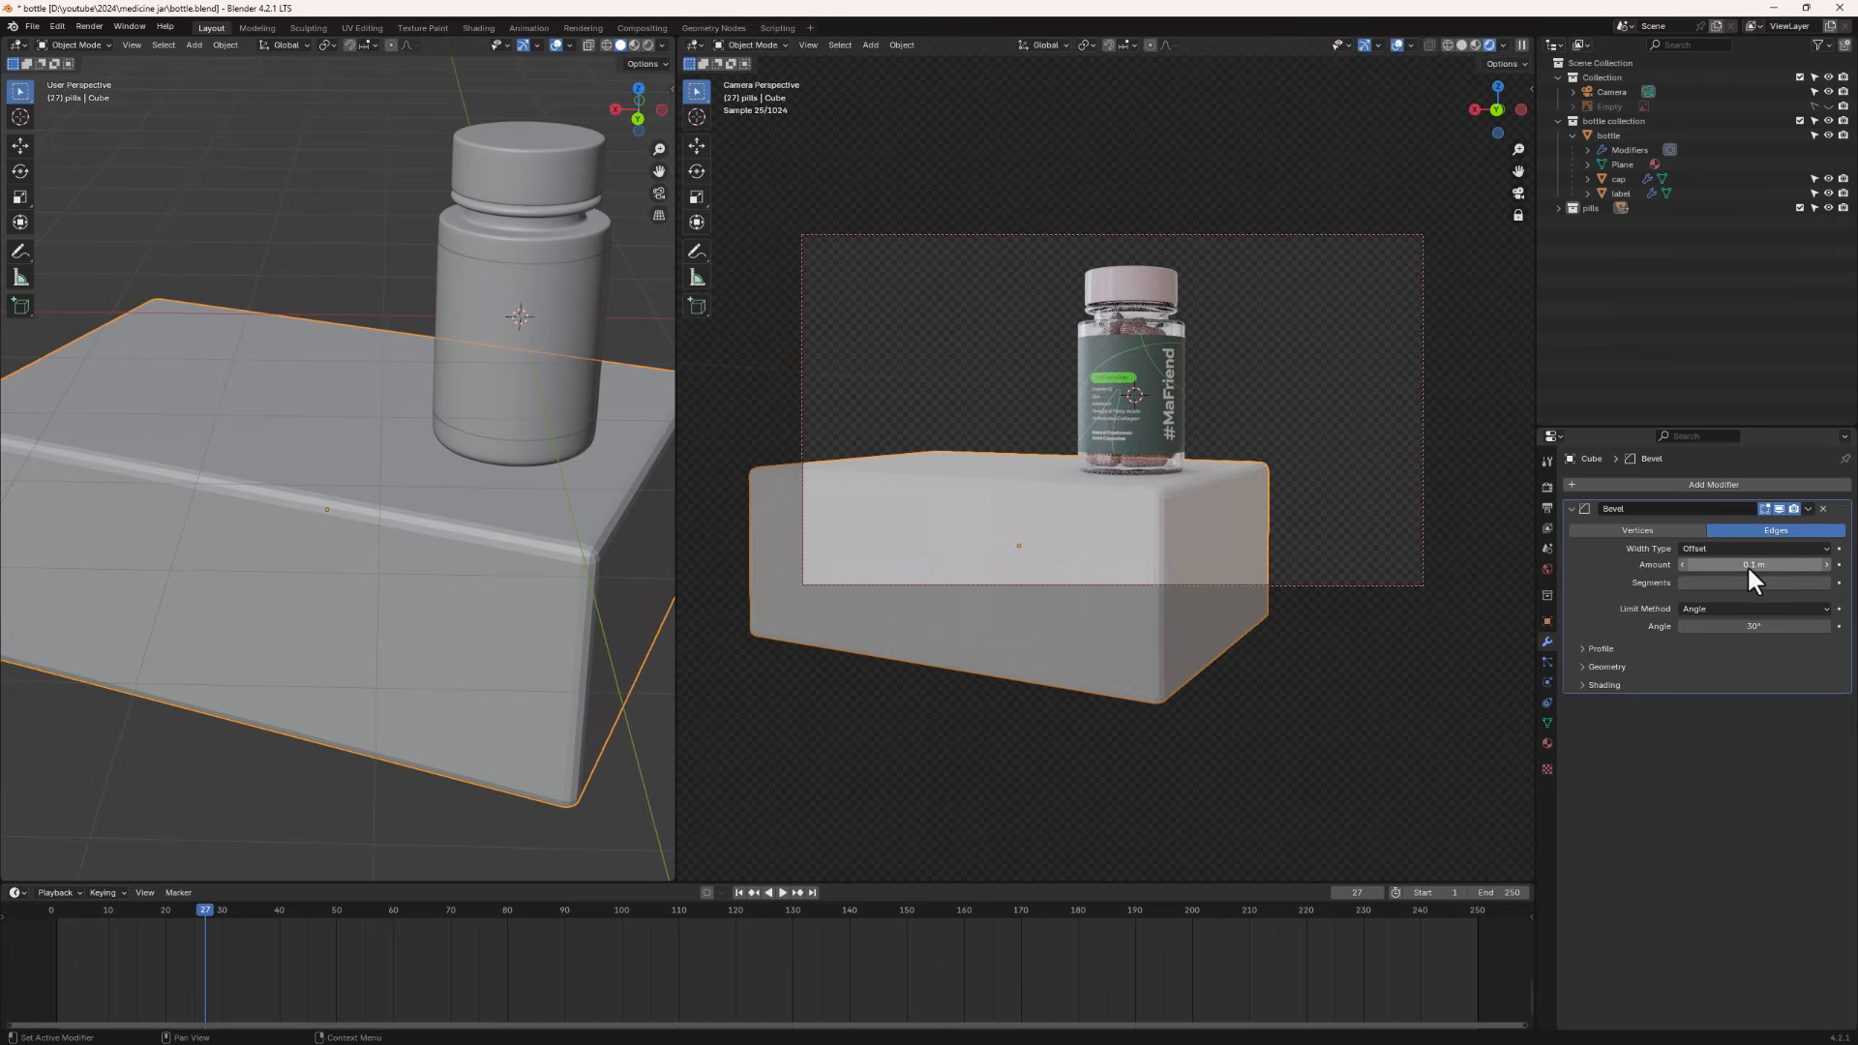
pyautogui.moveTo(1746, 565); pyautogui.dragTo(1703, 565)
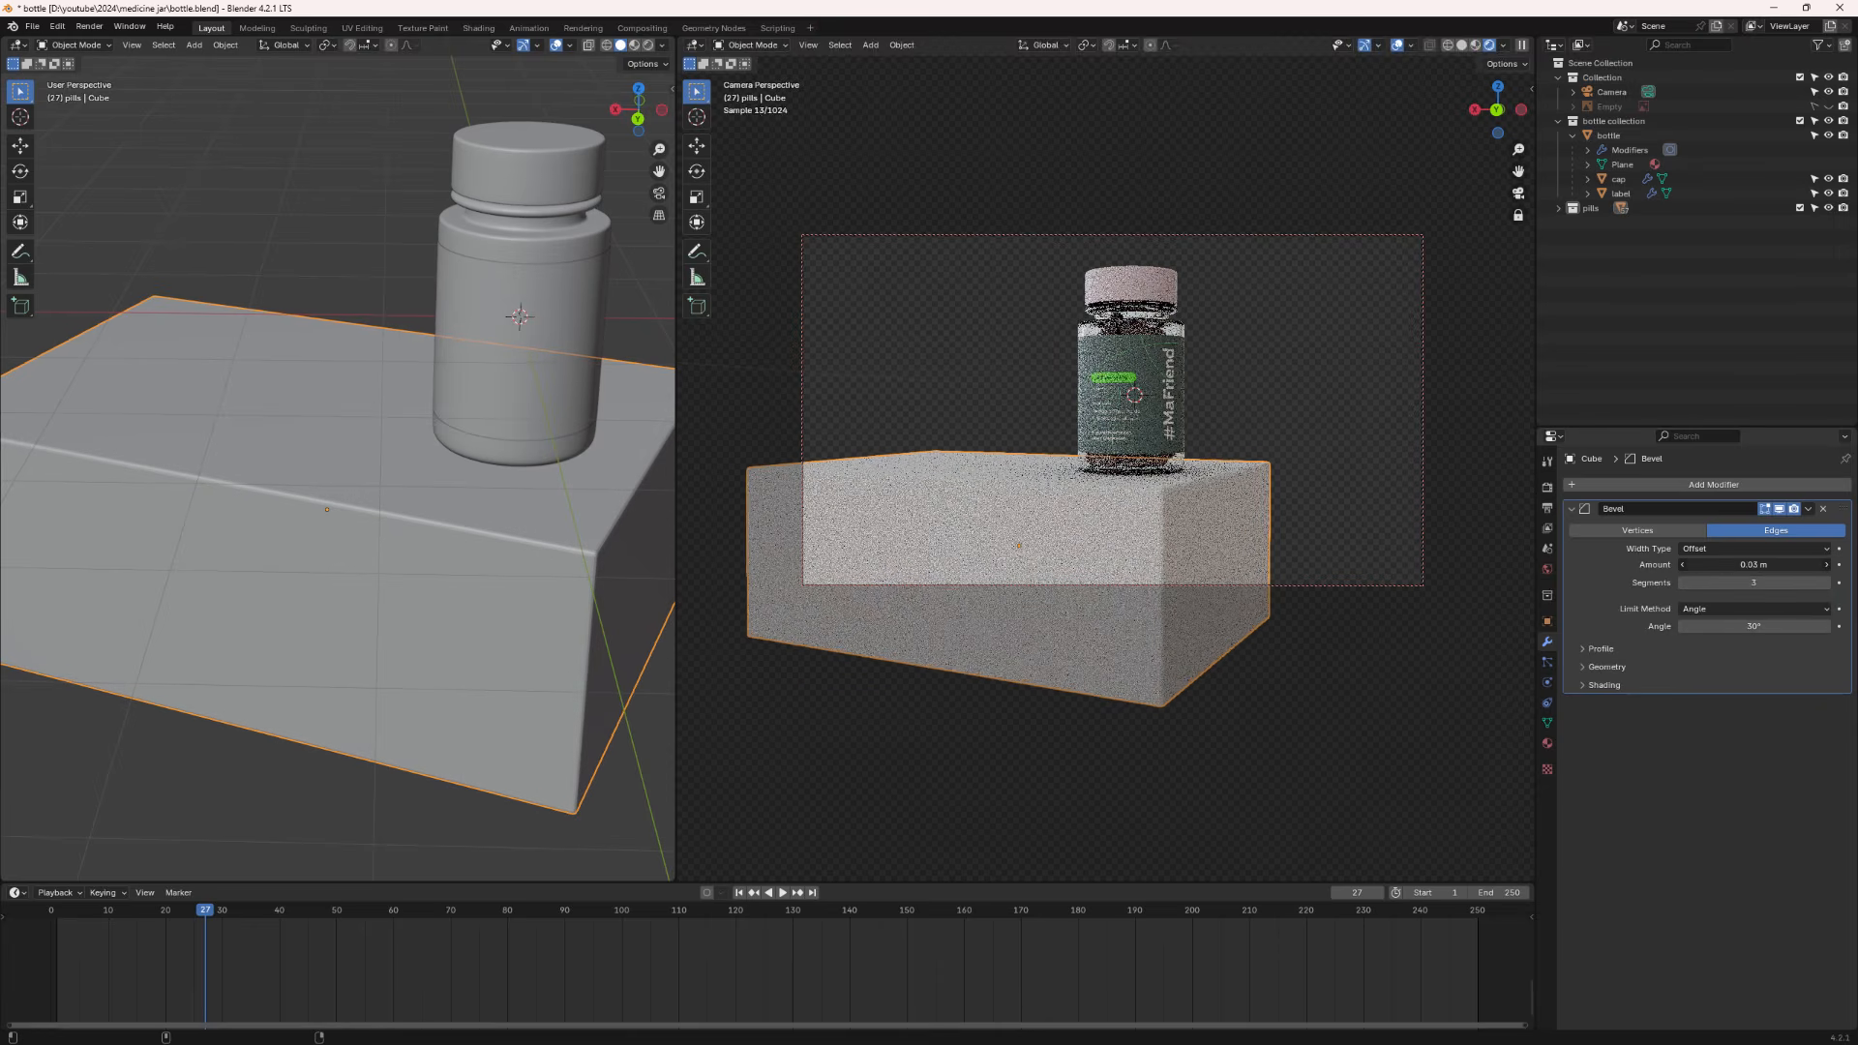
# - Apply Shade Auto Smooth to the cube
pyautogui.rightClick(491, 525)
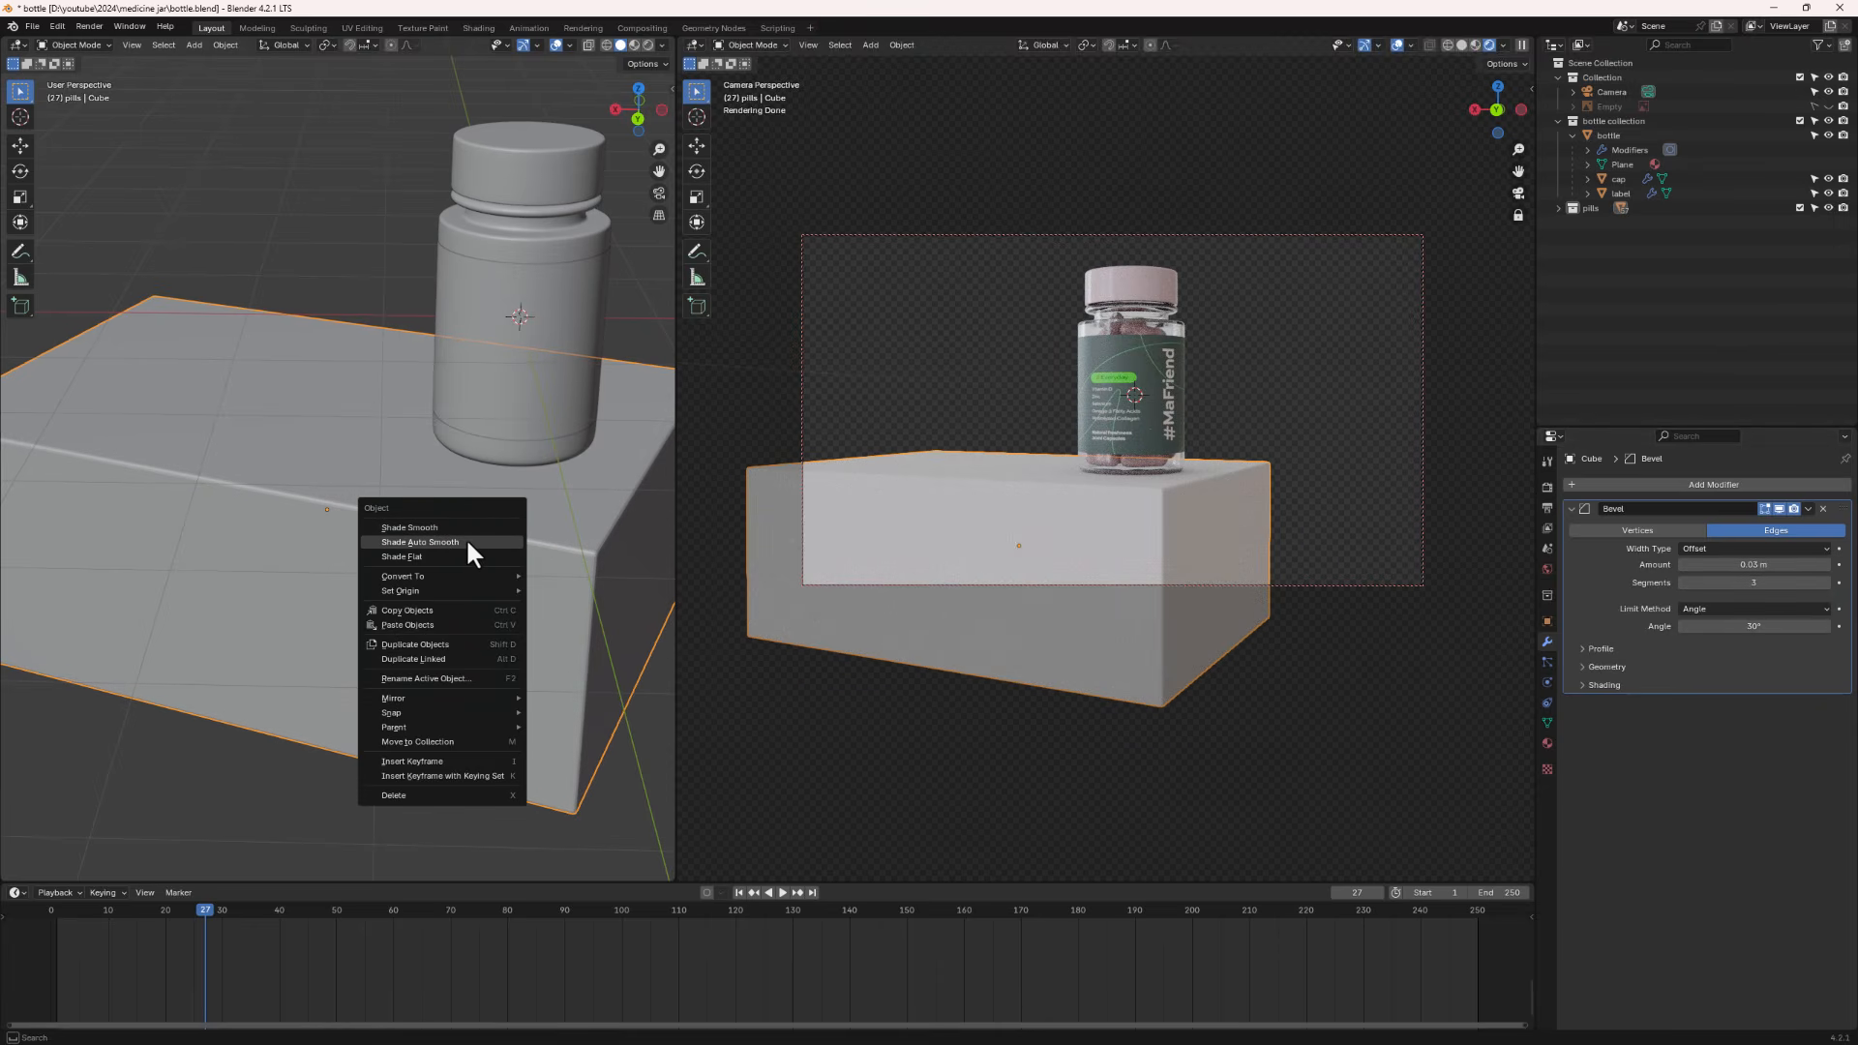
pyautogui.click(468, 542)
# - Add a plane to the scene
pyautogui.scroll(-4, 519, 586)
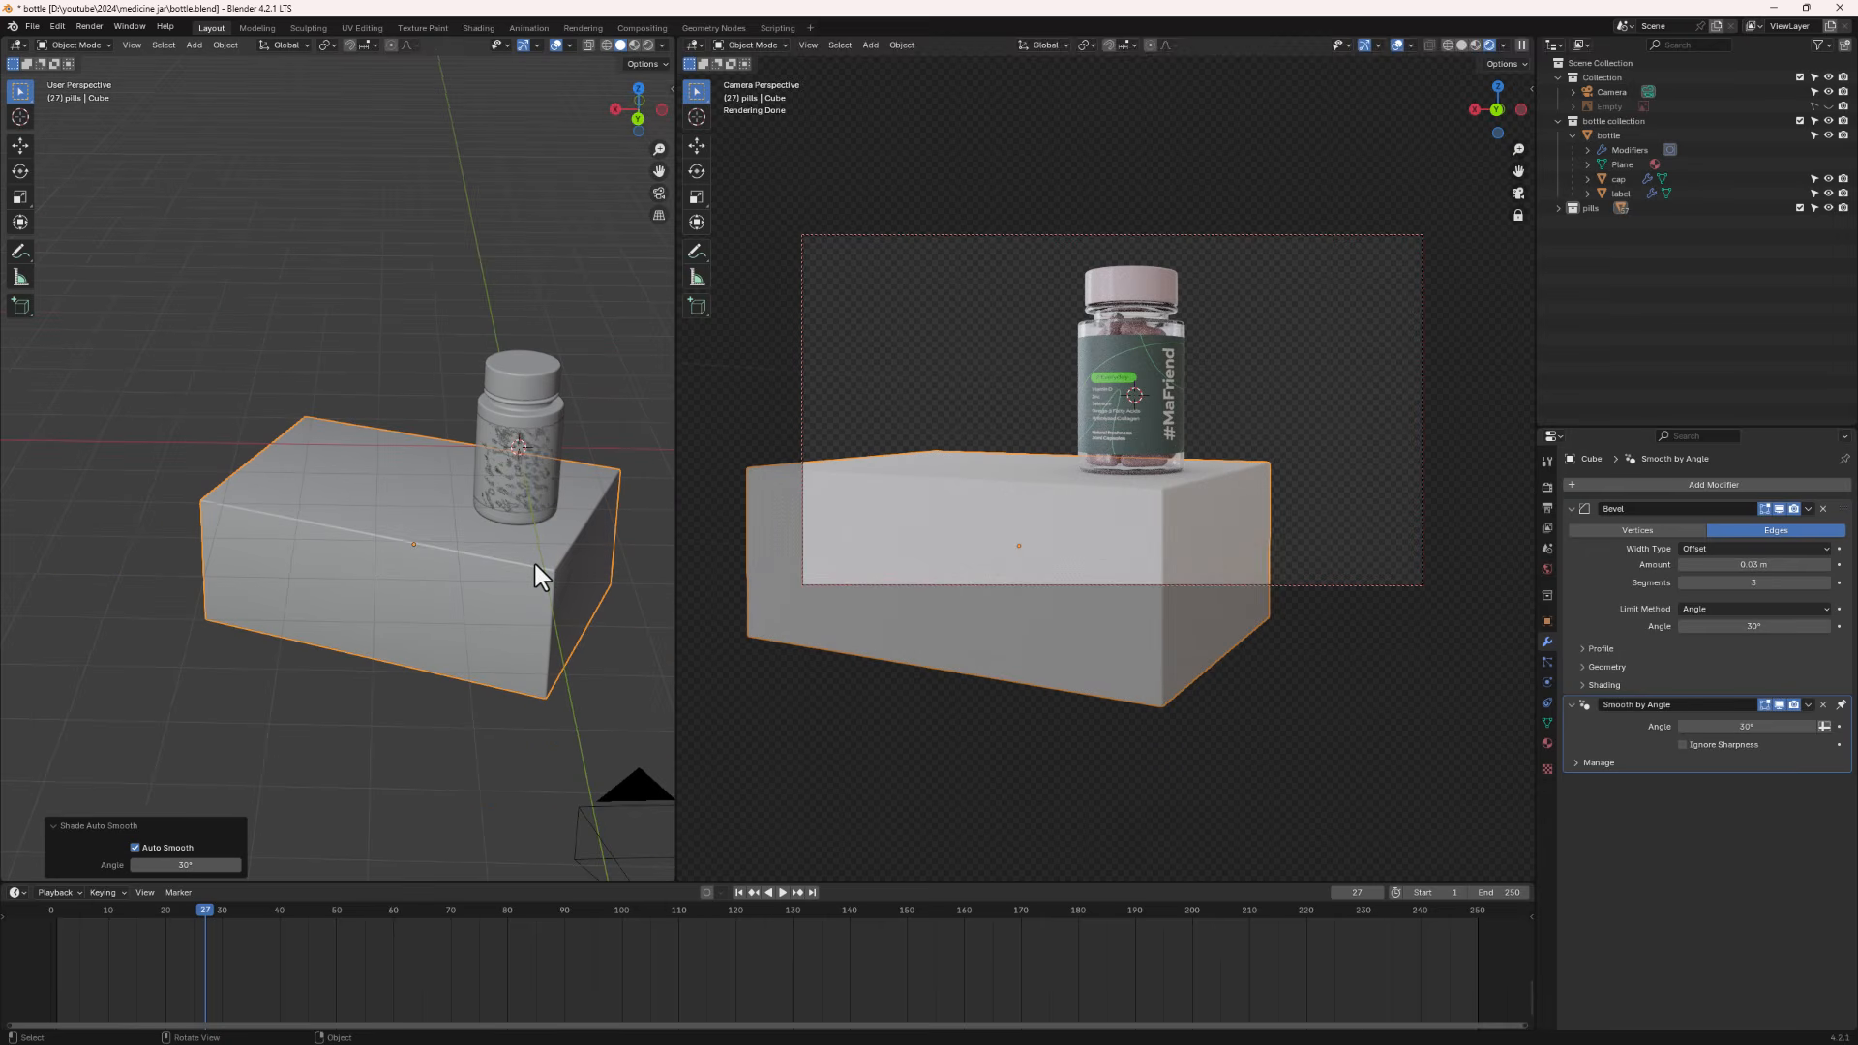
pyautogui.scroll(-3, 463, 531)
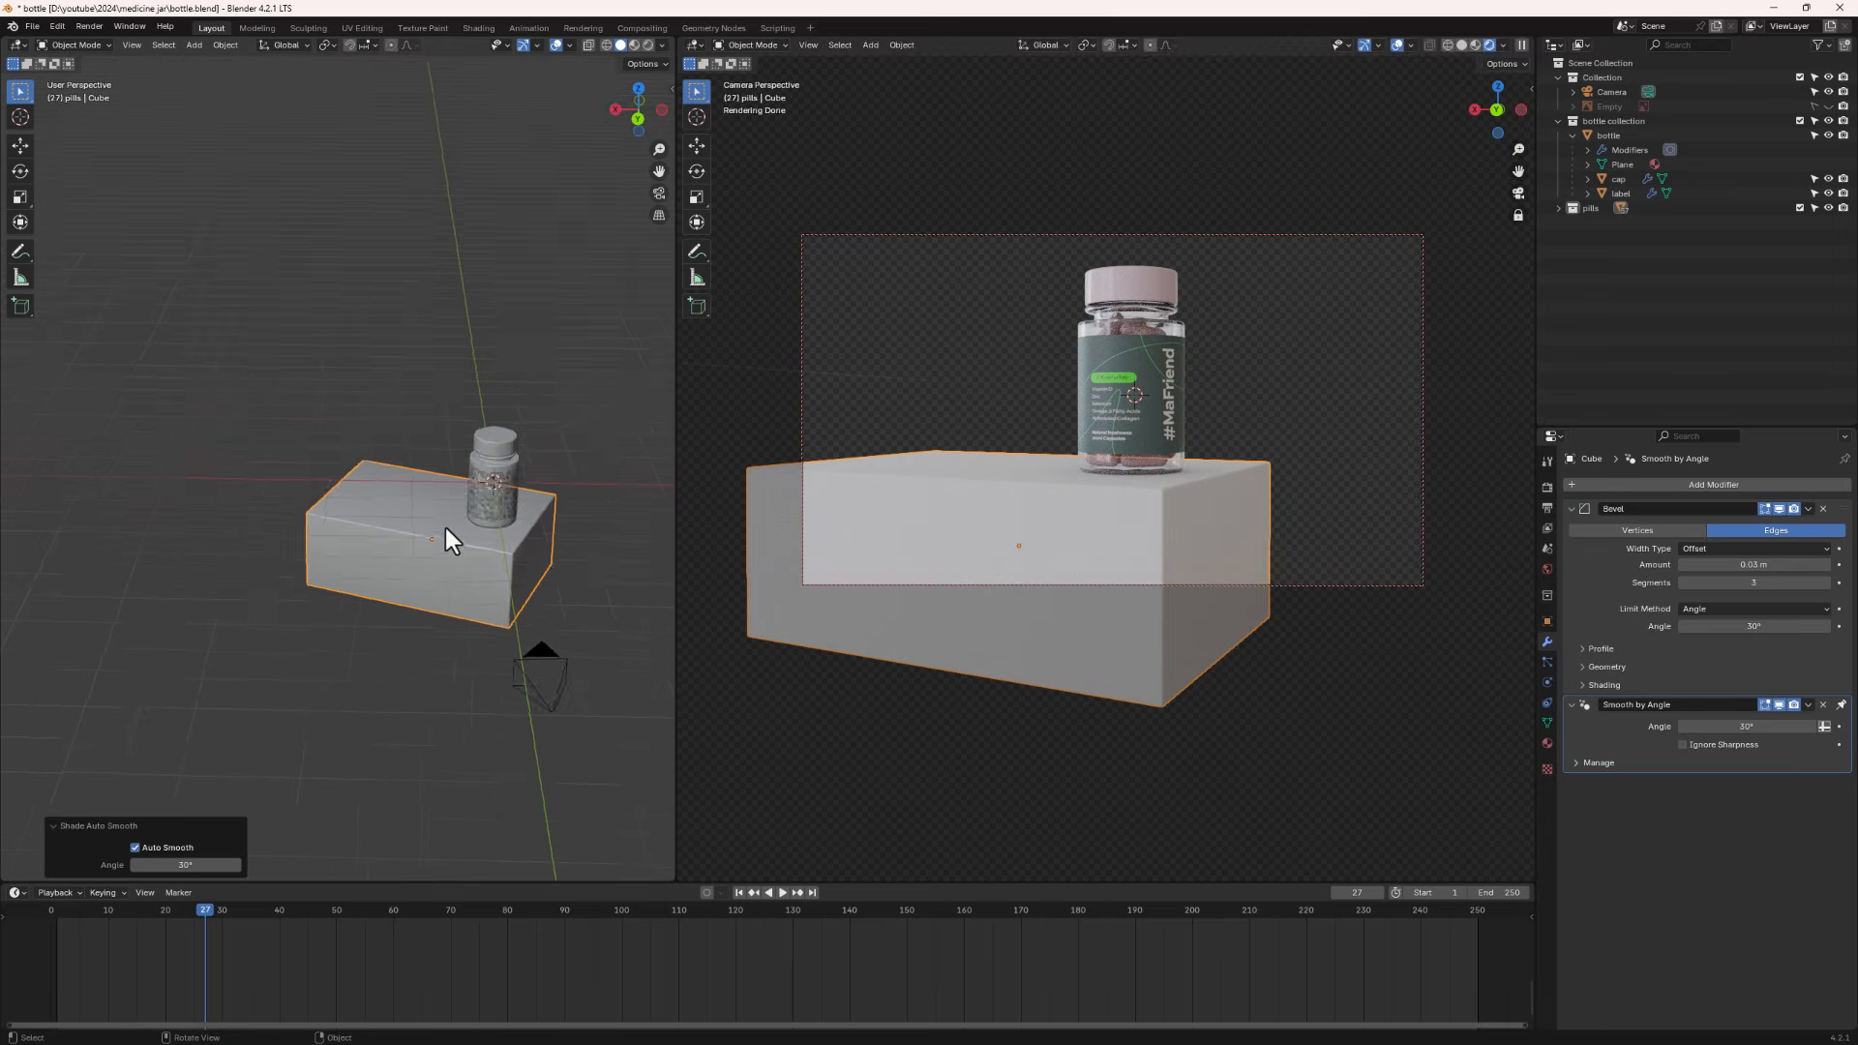
pyautogui.moveTo(447, 527); pyautogui.dragTo(414, 470, button='middle')
pyautogui.keyDown('shift'); pyautogui.moveTo(508, 516); pyautogui.dragTo(428, 589, button='middle'); pyautogui.keyUp('shift')
pyautogui.hotkey('shift', 'a')
pyautogui.moveTo(346, 596)
pyautogui.click(418, 601)
# - Move the plane about 4.9 m back along Y behind the jar
pyautogui.press('g')
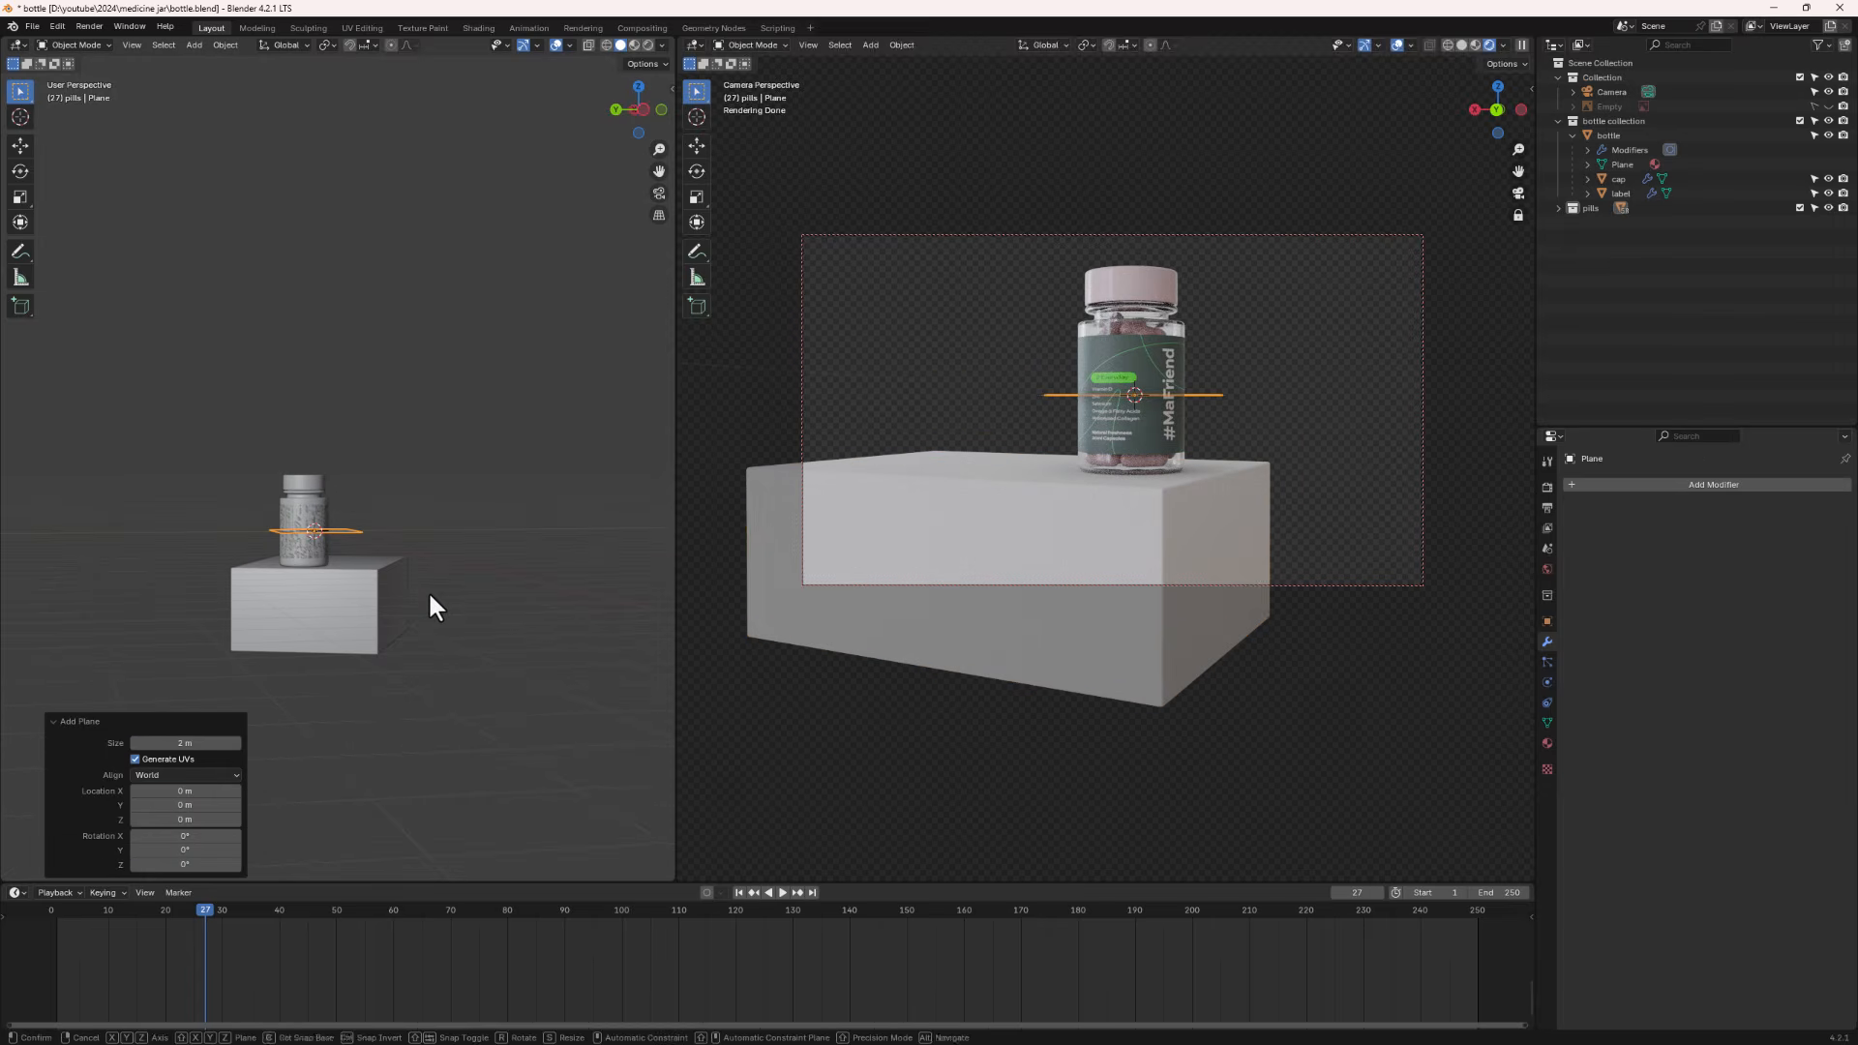
pyautogui.press('x')
pyautogui.press('y')
pyautogui.click(623, 606)
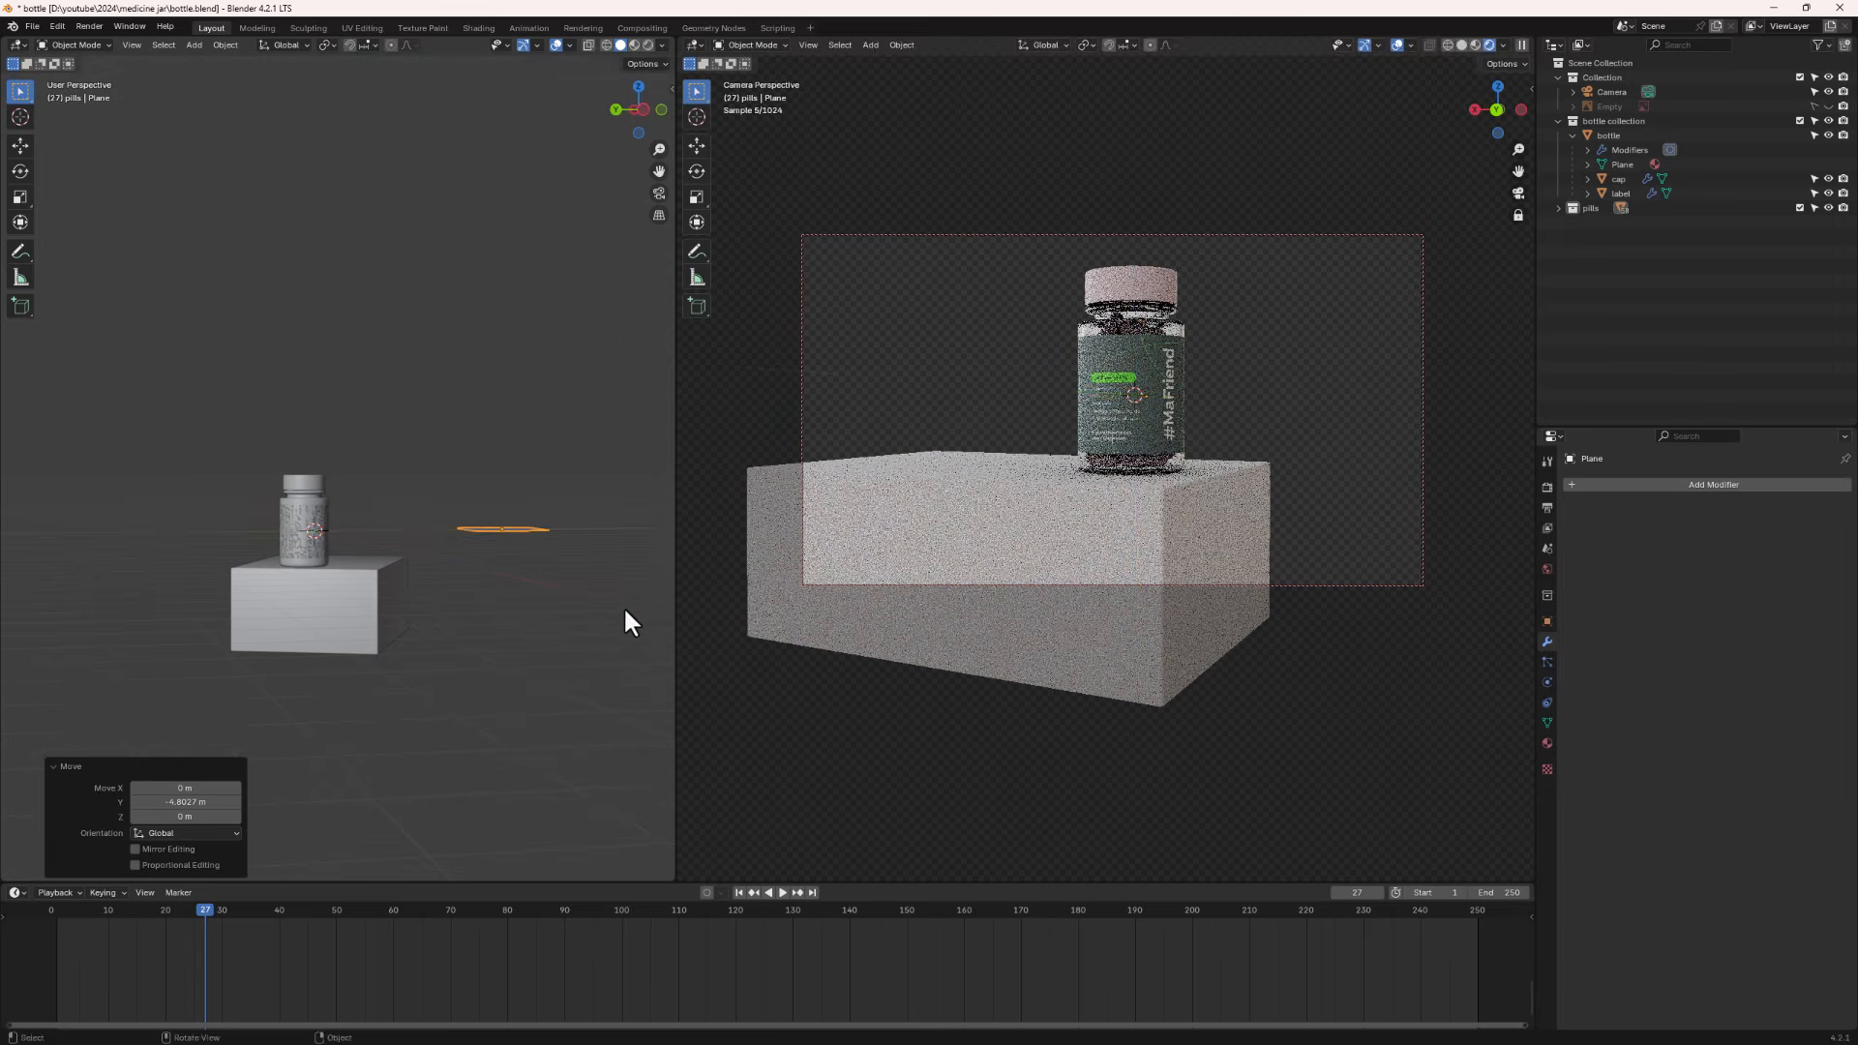
# - Rotate the plane 90° about the X axis so it stands upright behind the jar
pyautogui.moveTo(344, 635); pyautogui.dragTo(317, 695, button='middle')
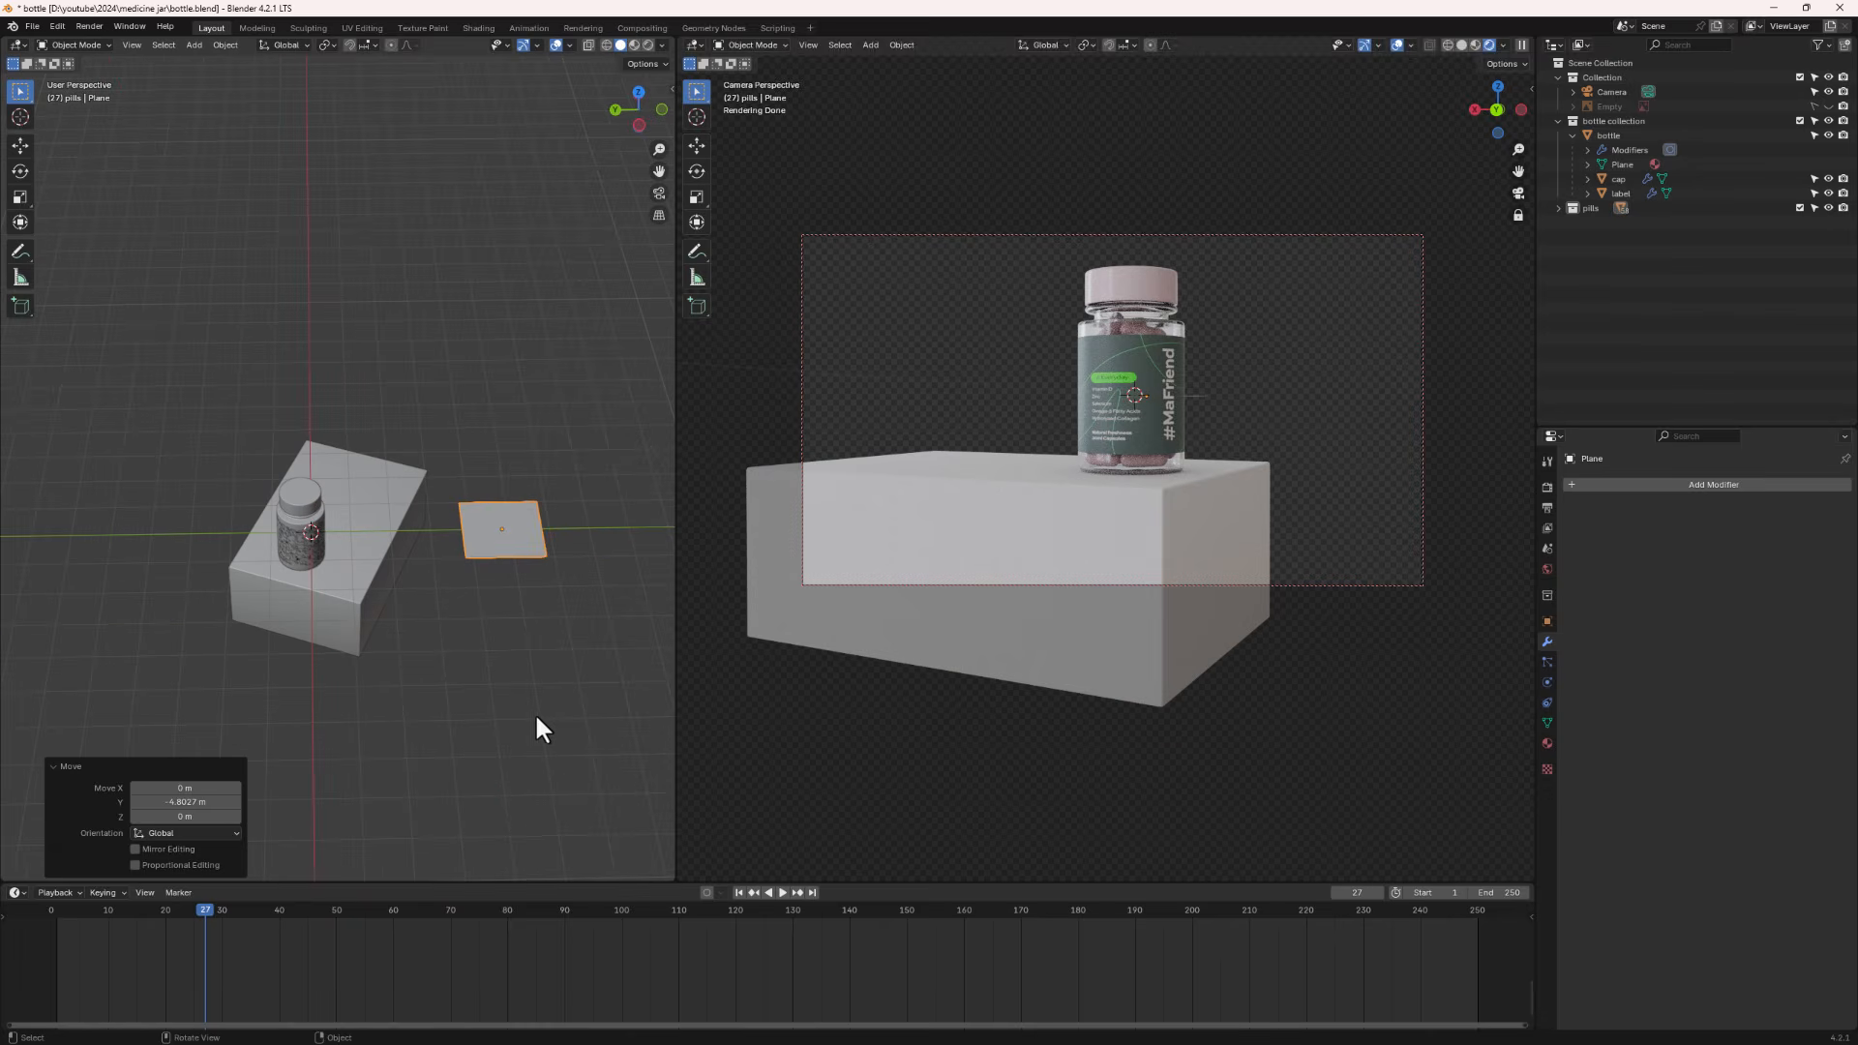
pyautogui.press('r')
pyautogui.write('x')
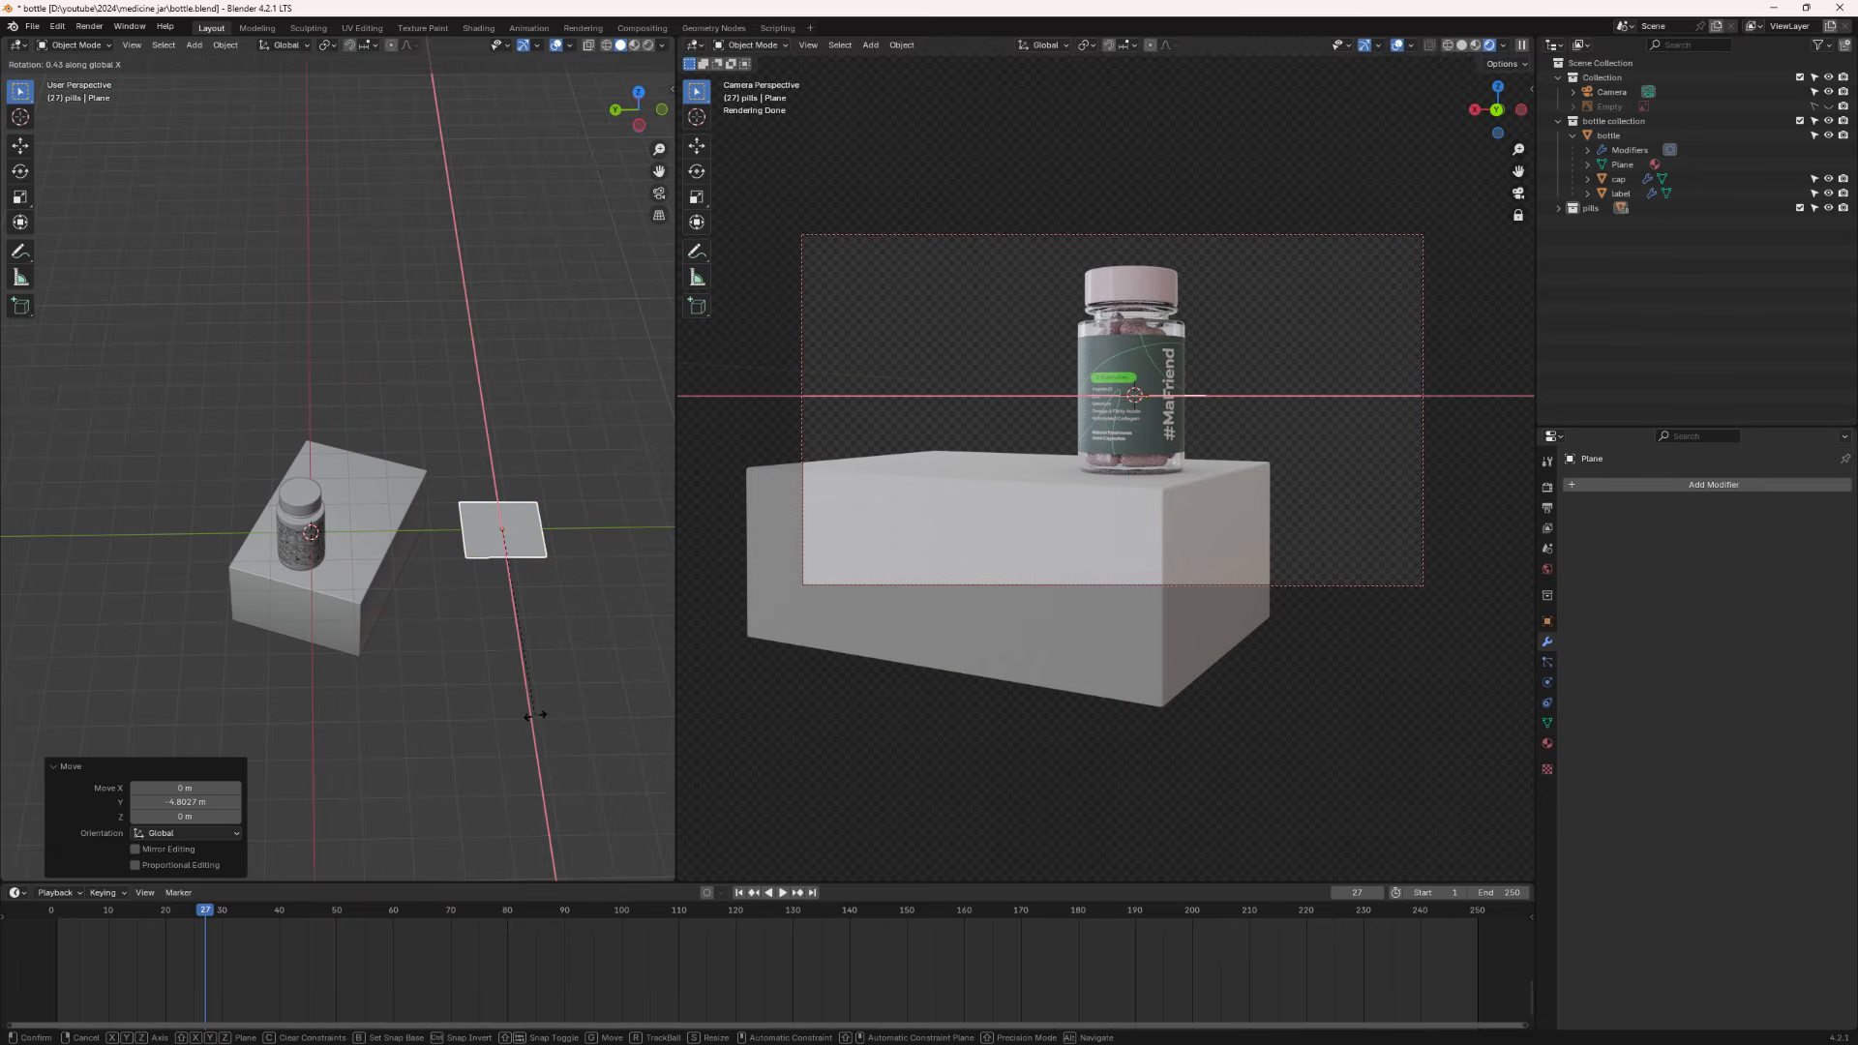
pyautogui.write('90')
pyautogui.press('Return')
# - Scale the upright plane uniformly by about 6.7 to form a large backdrop behind the pedestal
pyautogui.moveTo(443, 693); pyautogui.dragTo(617, 668, button='middle')
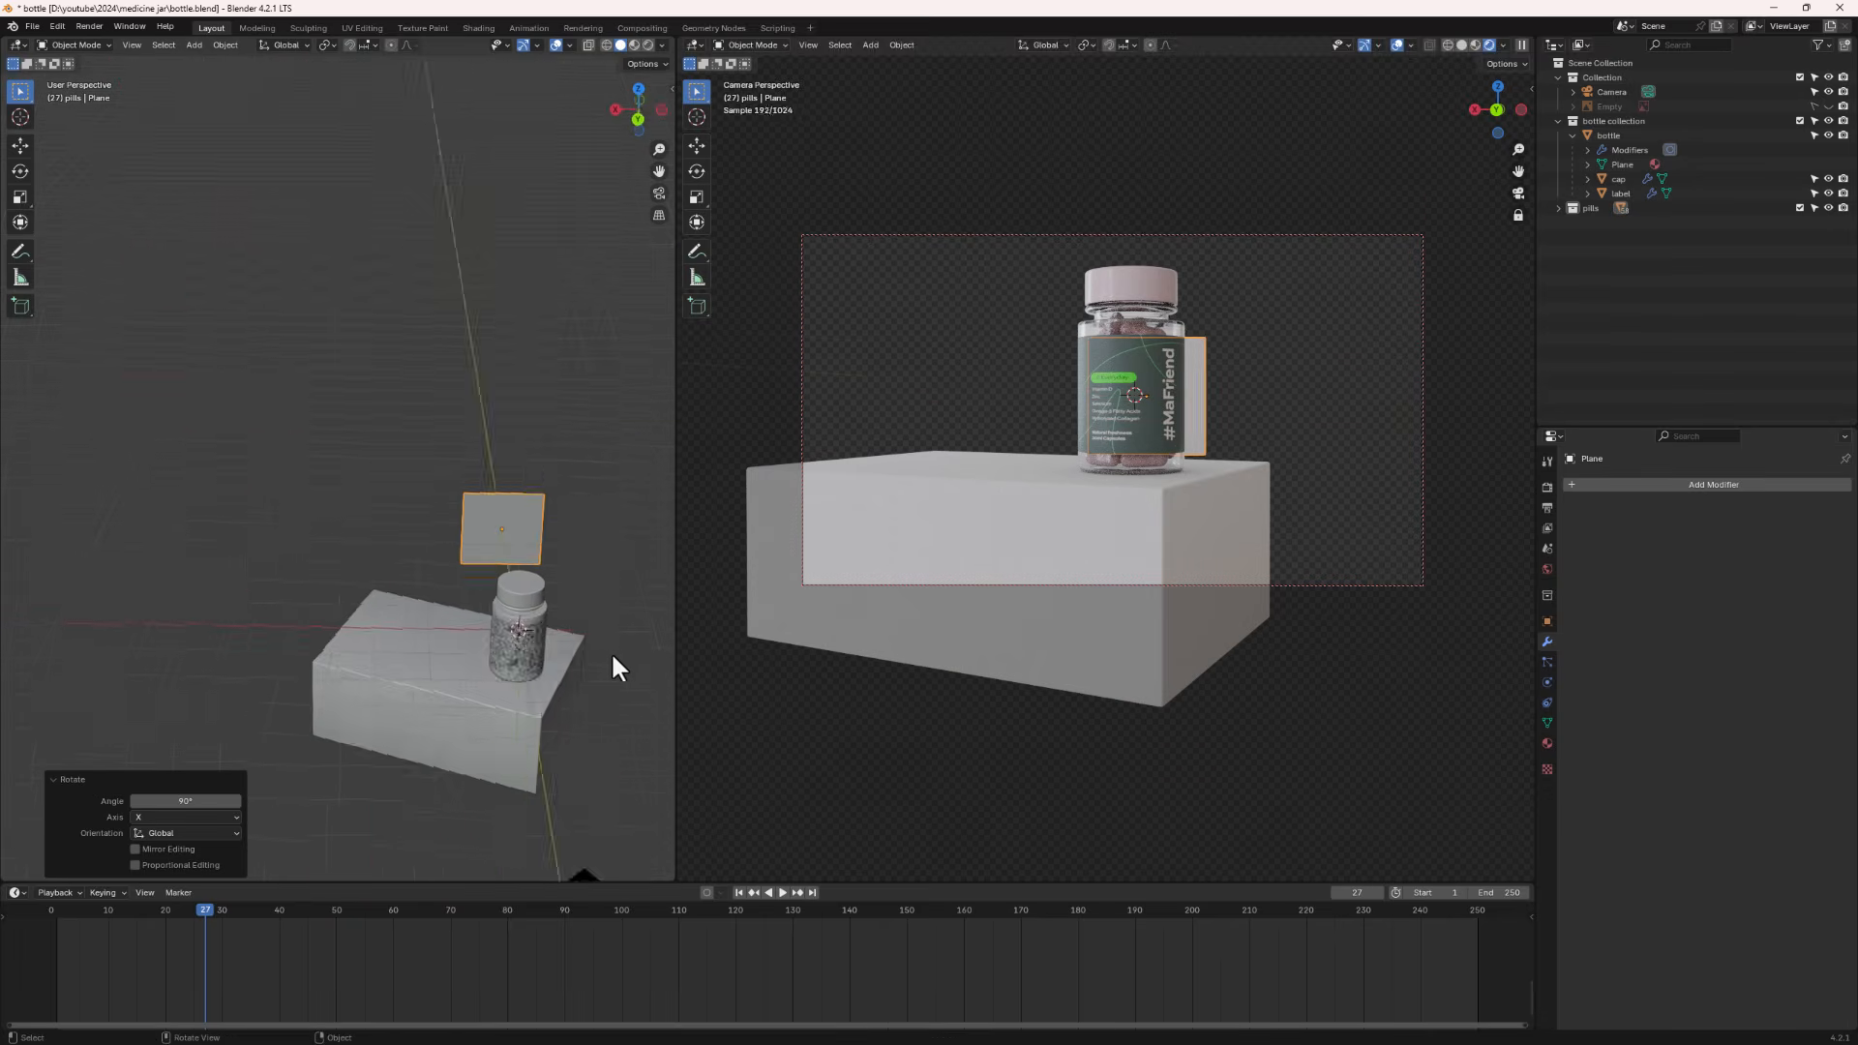
pyautogui.press('s')
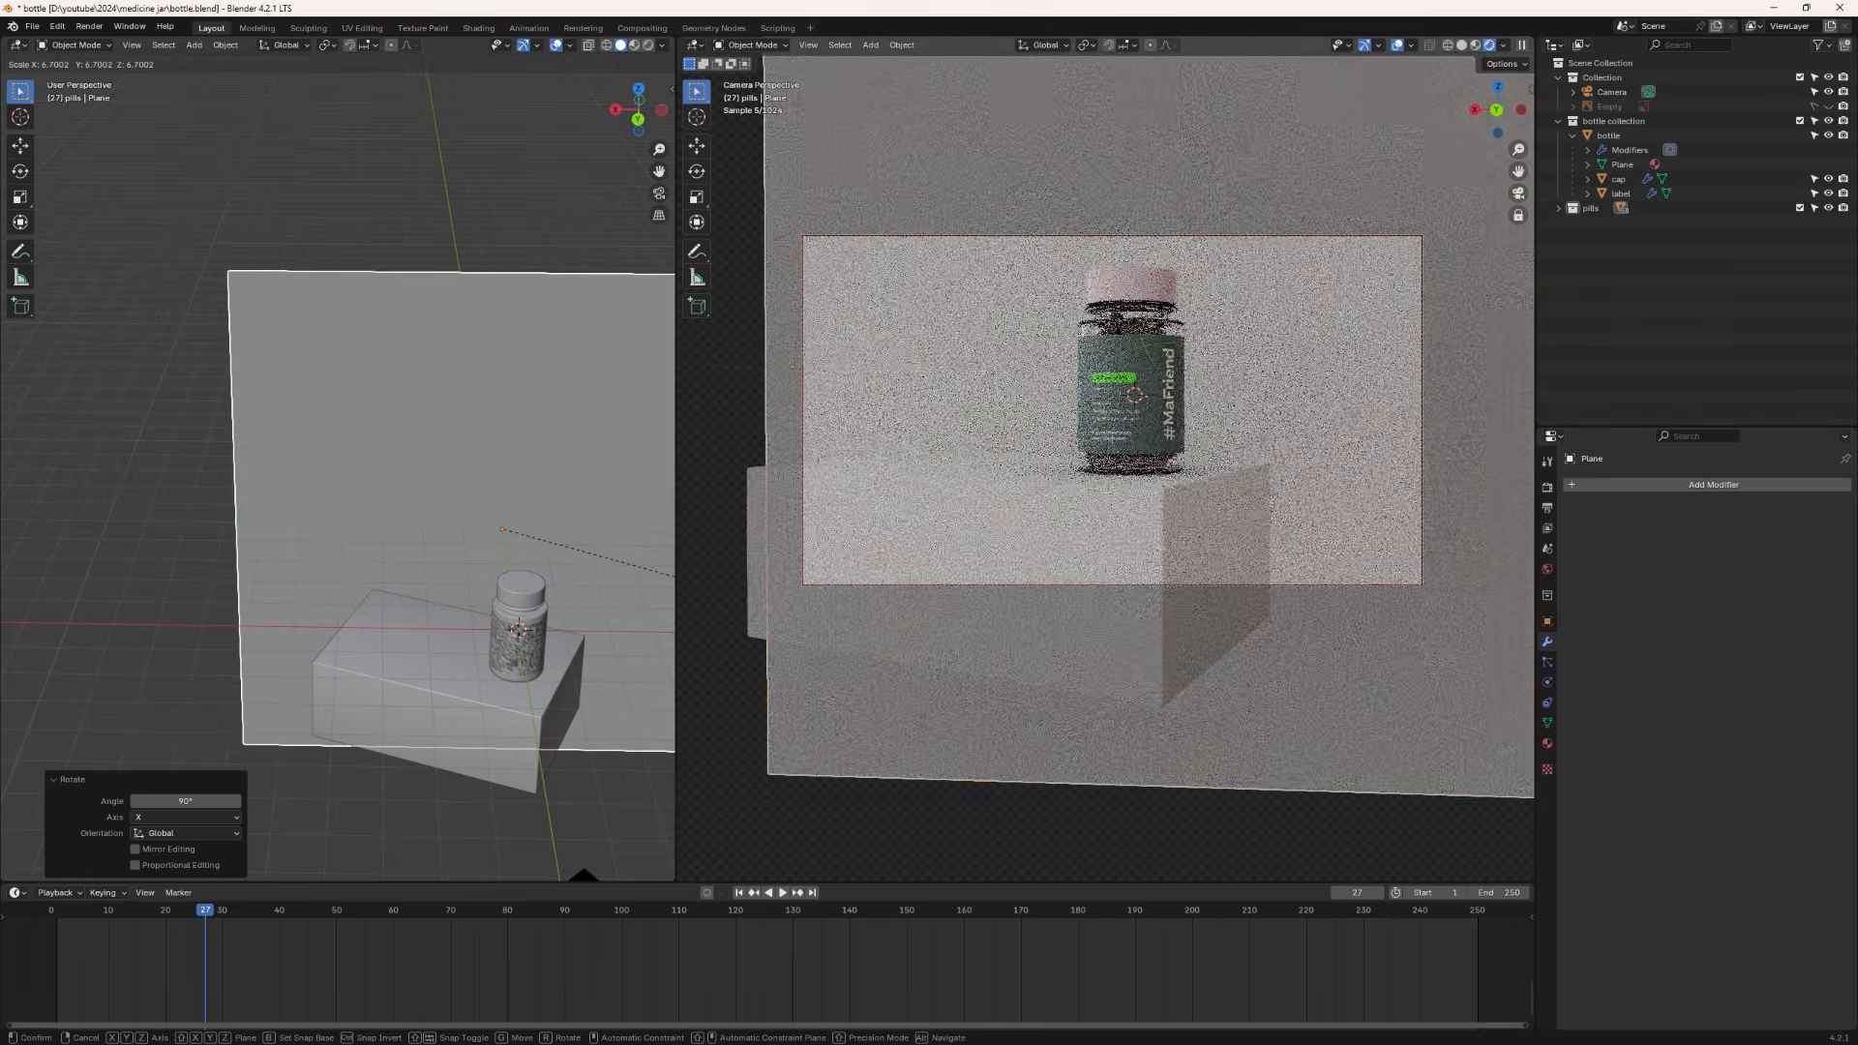
pyautogui.click(3, 860)
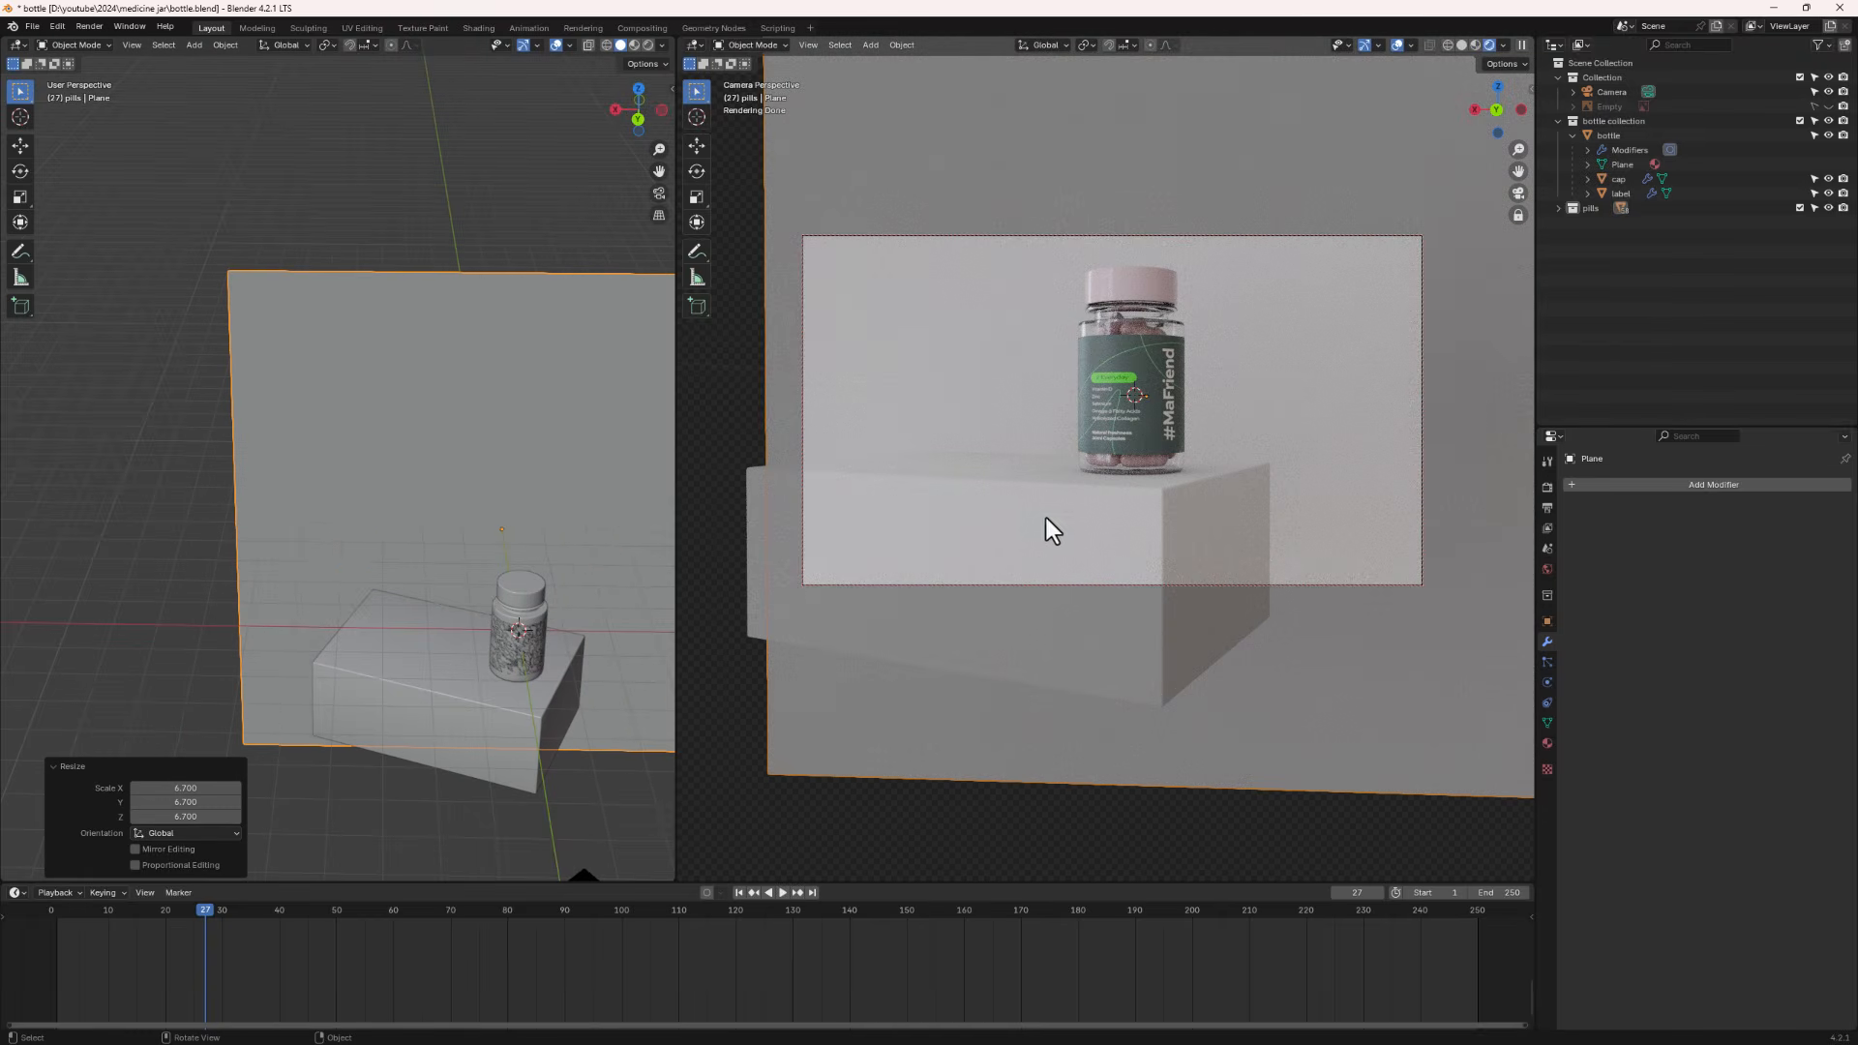
pyautogui.moveTo(958, 519); pyautogui.dragTo(1099, 537, button='middle')
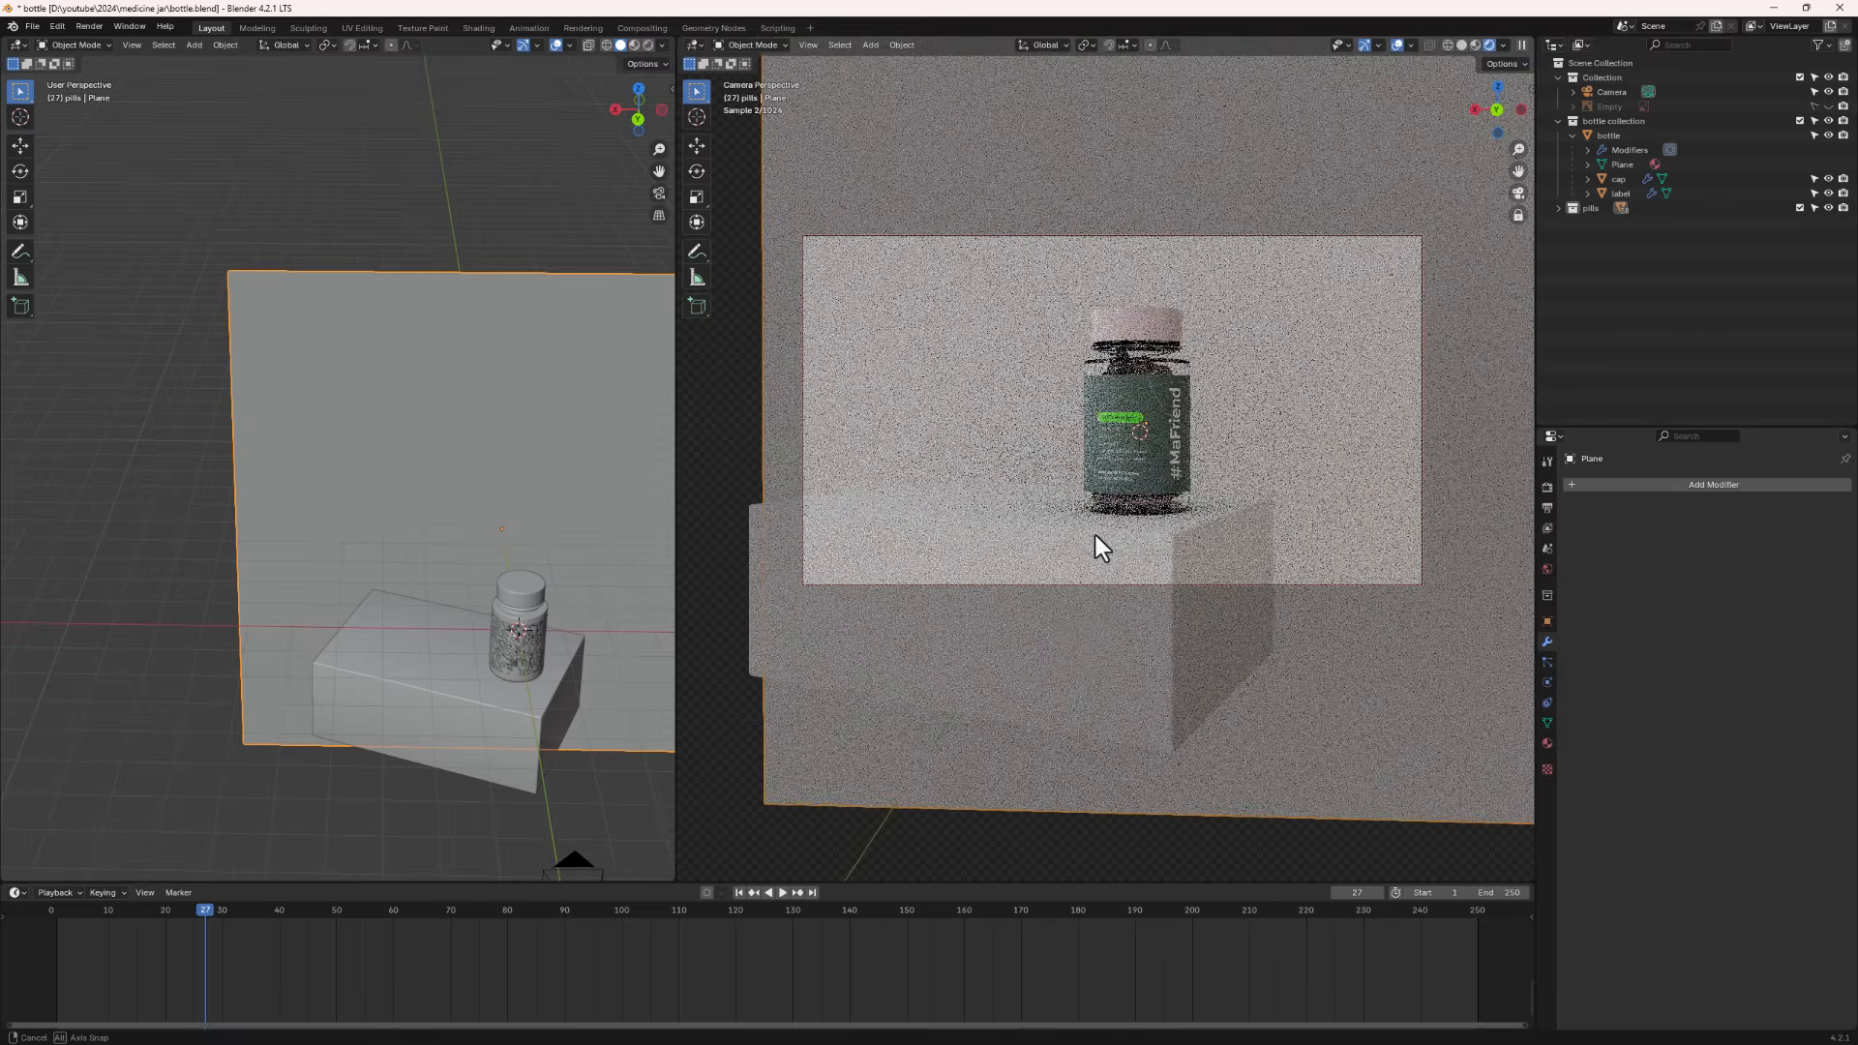
pyautogui.moveTo(359, 575); pyautogui.dragTo(292, 587, button='middle')
pyautogui.scroll(3, 369, 596)
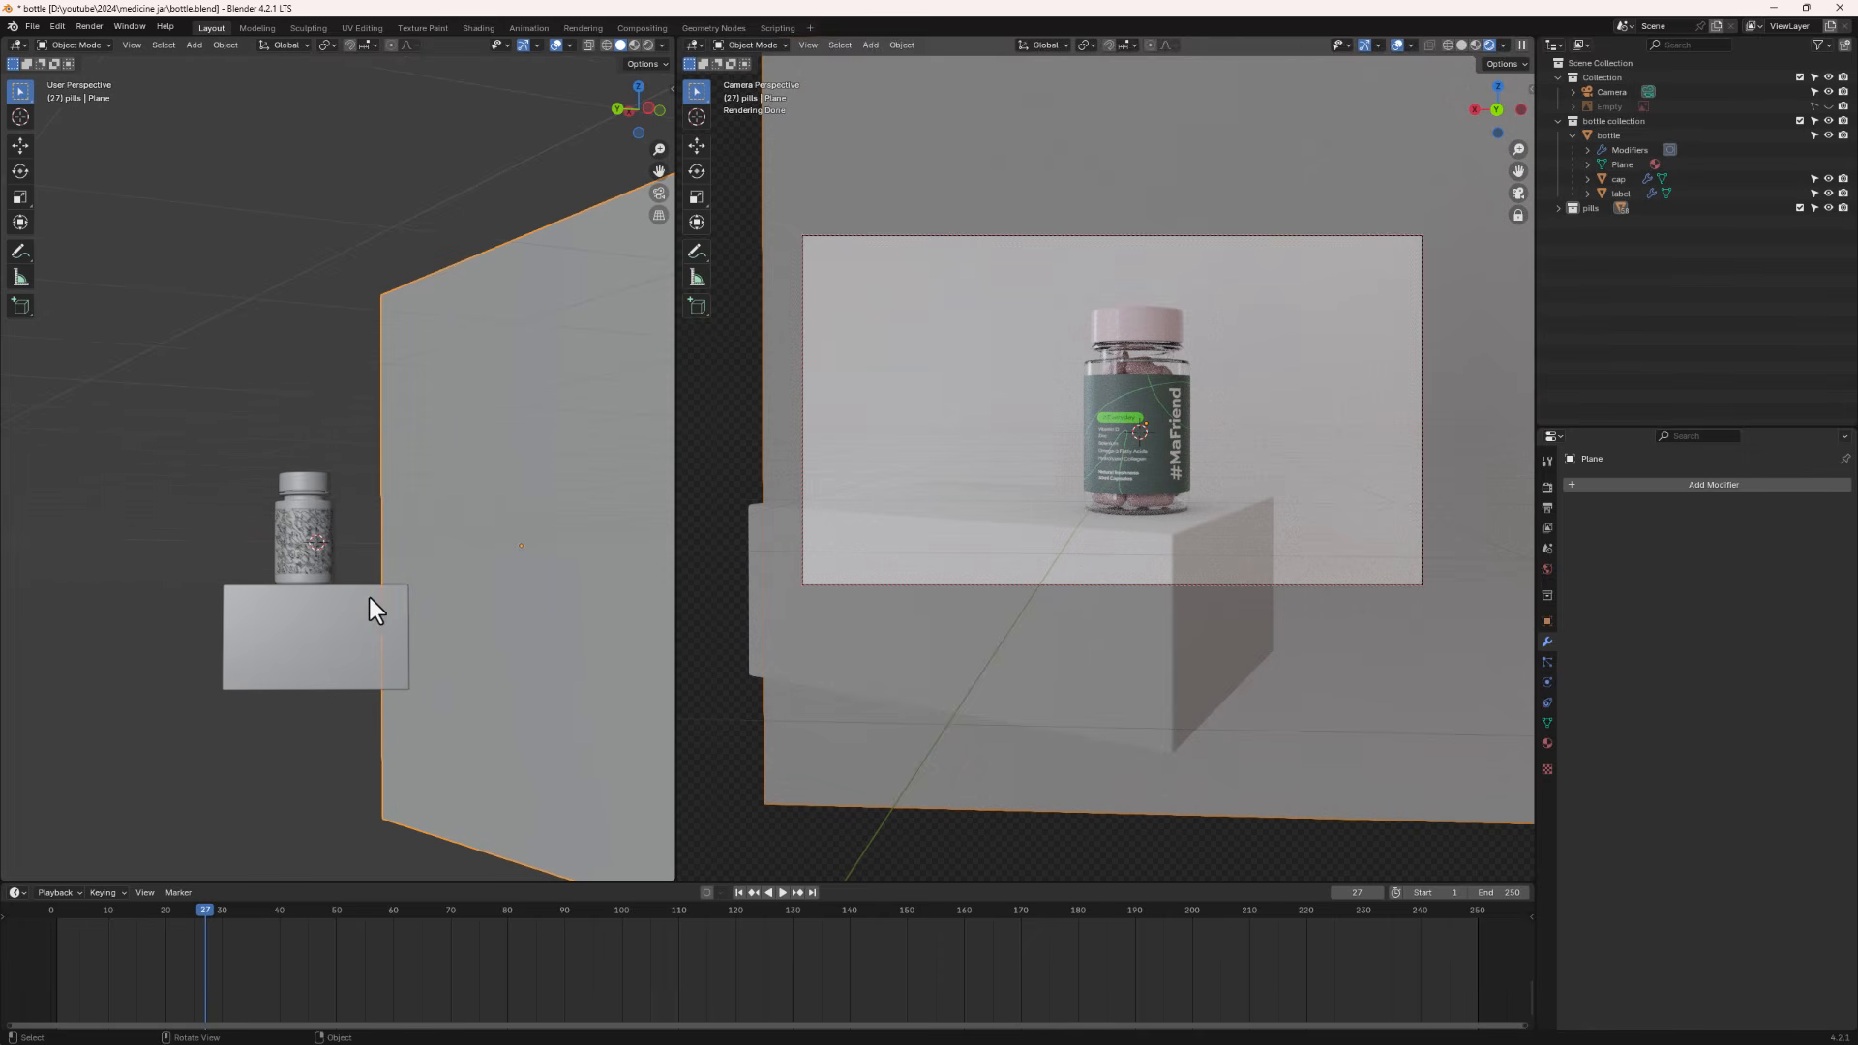
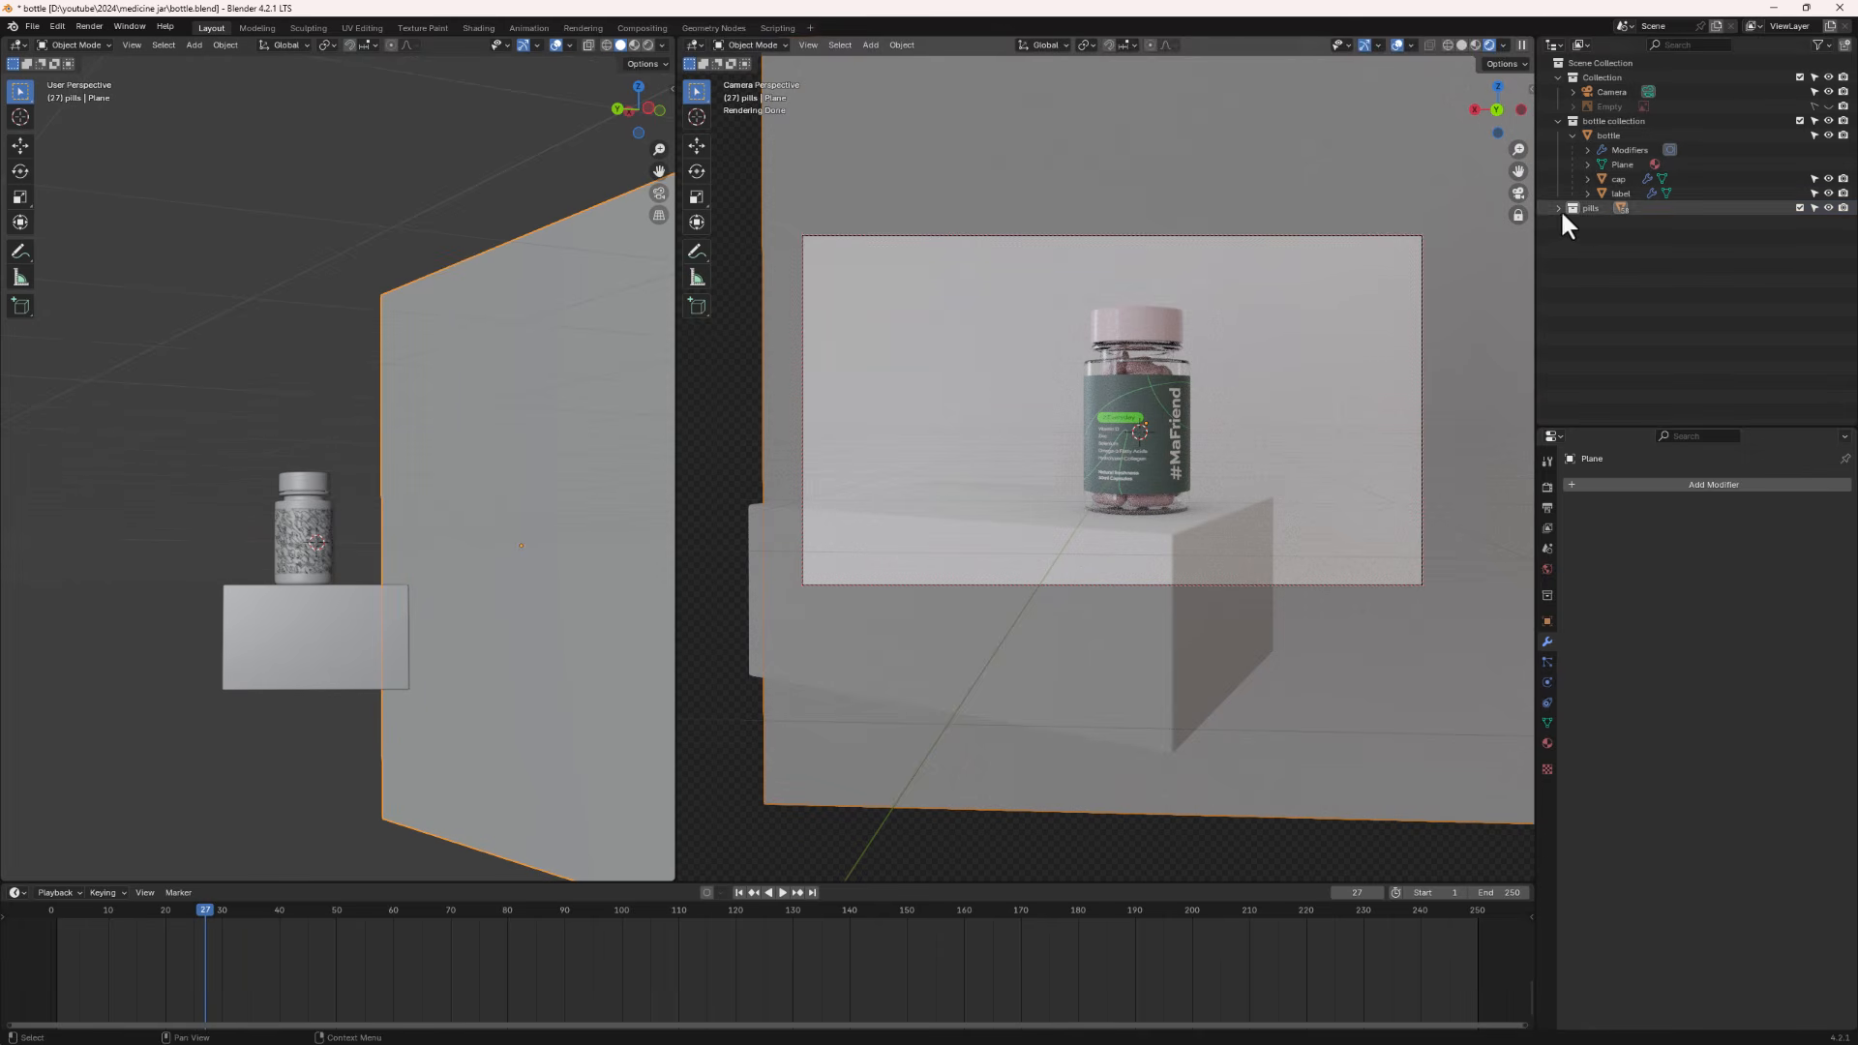
pyautogui.click(1592, 207)
pyautogui.rightClick(1597, 207)
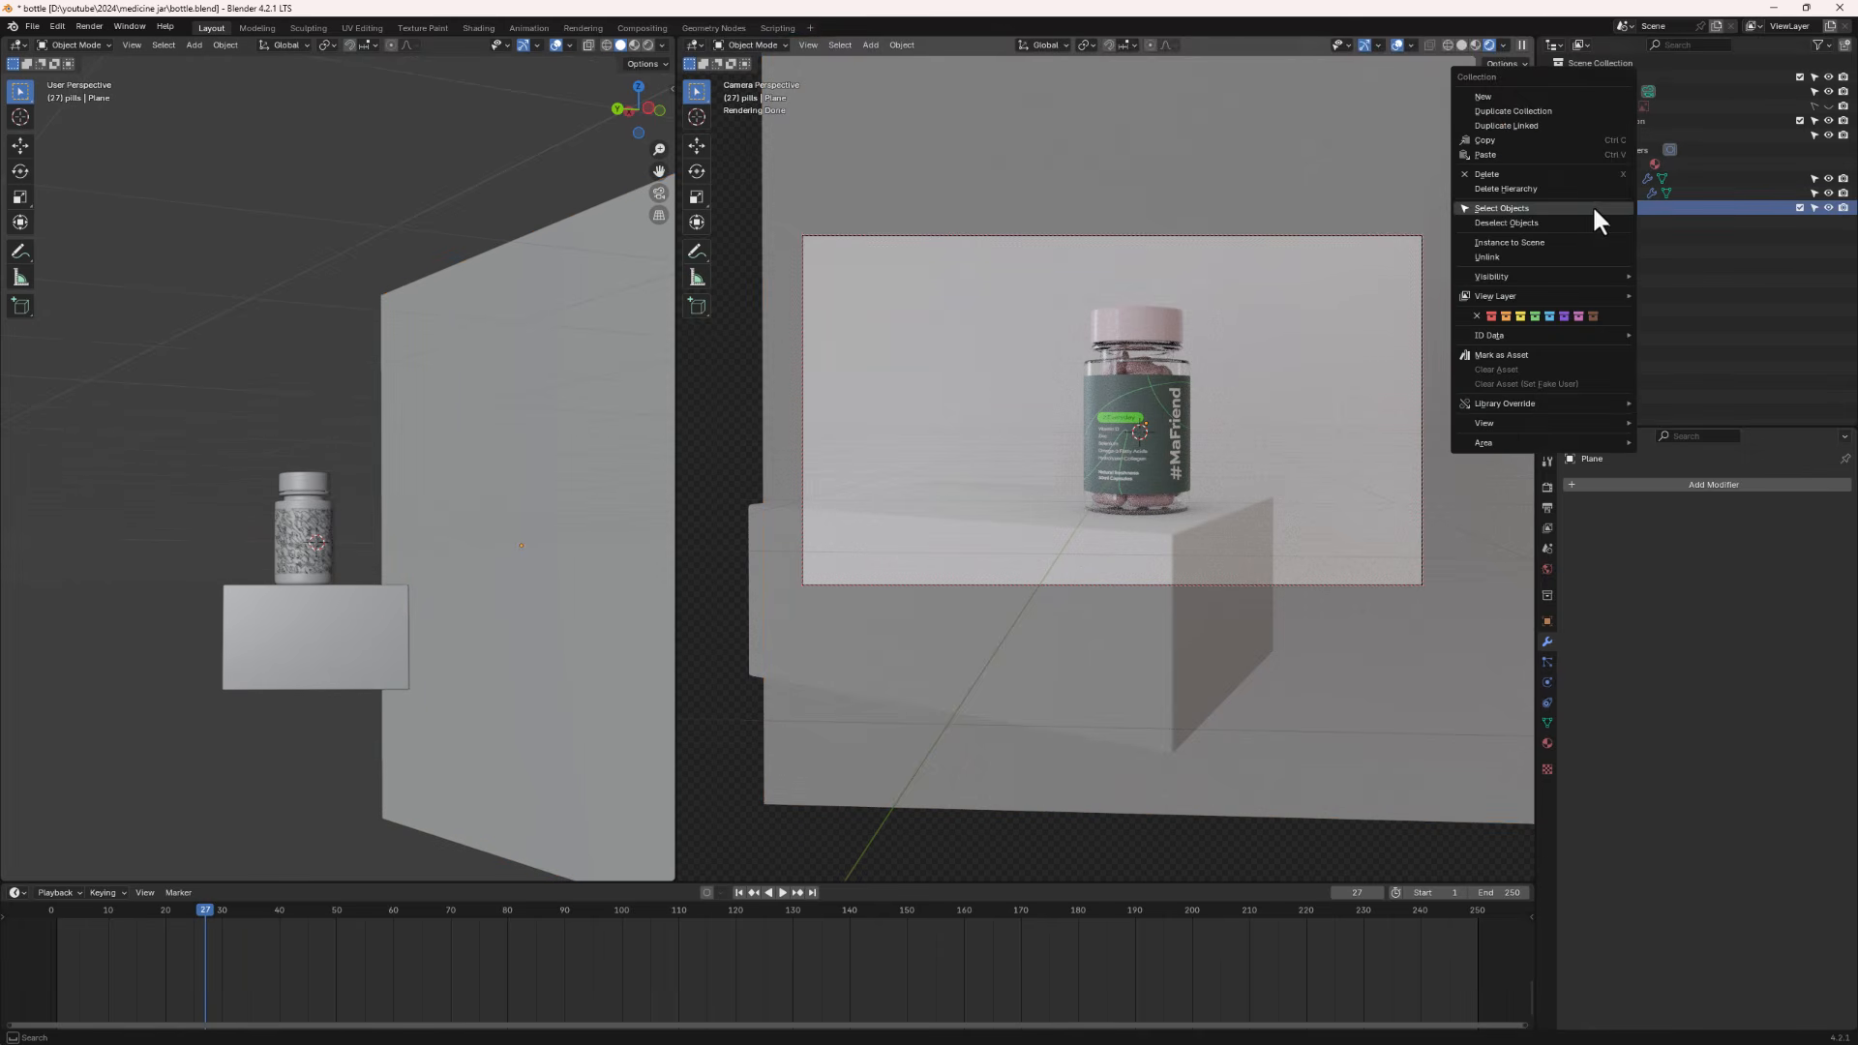
pyautogui.click(1518, 207)
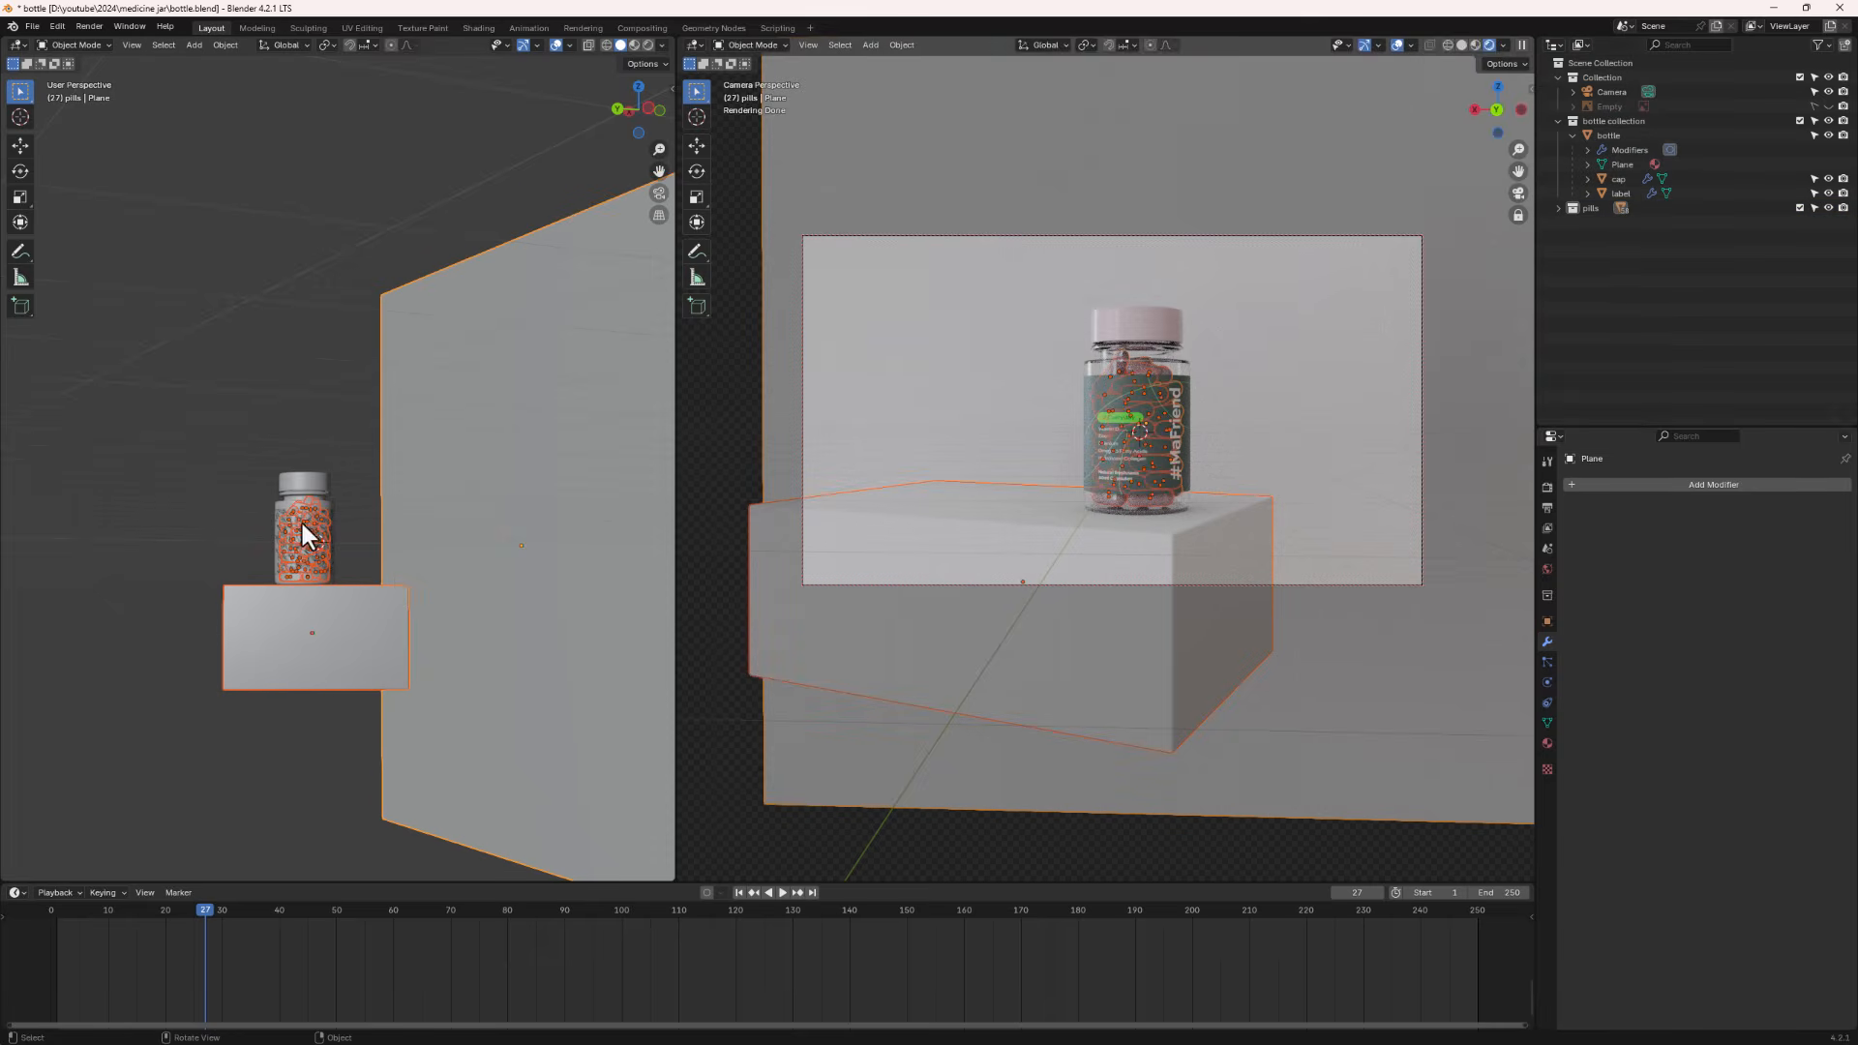
pyautogui.keyDown('shift'); pyautogui.click(331, 672); pyautogui.keyUp('shift')
pyautogui.keyDown('shift'); pyautogui.click(319, 651); pyautogui.keyUp('shift')
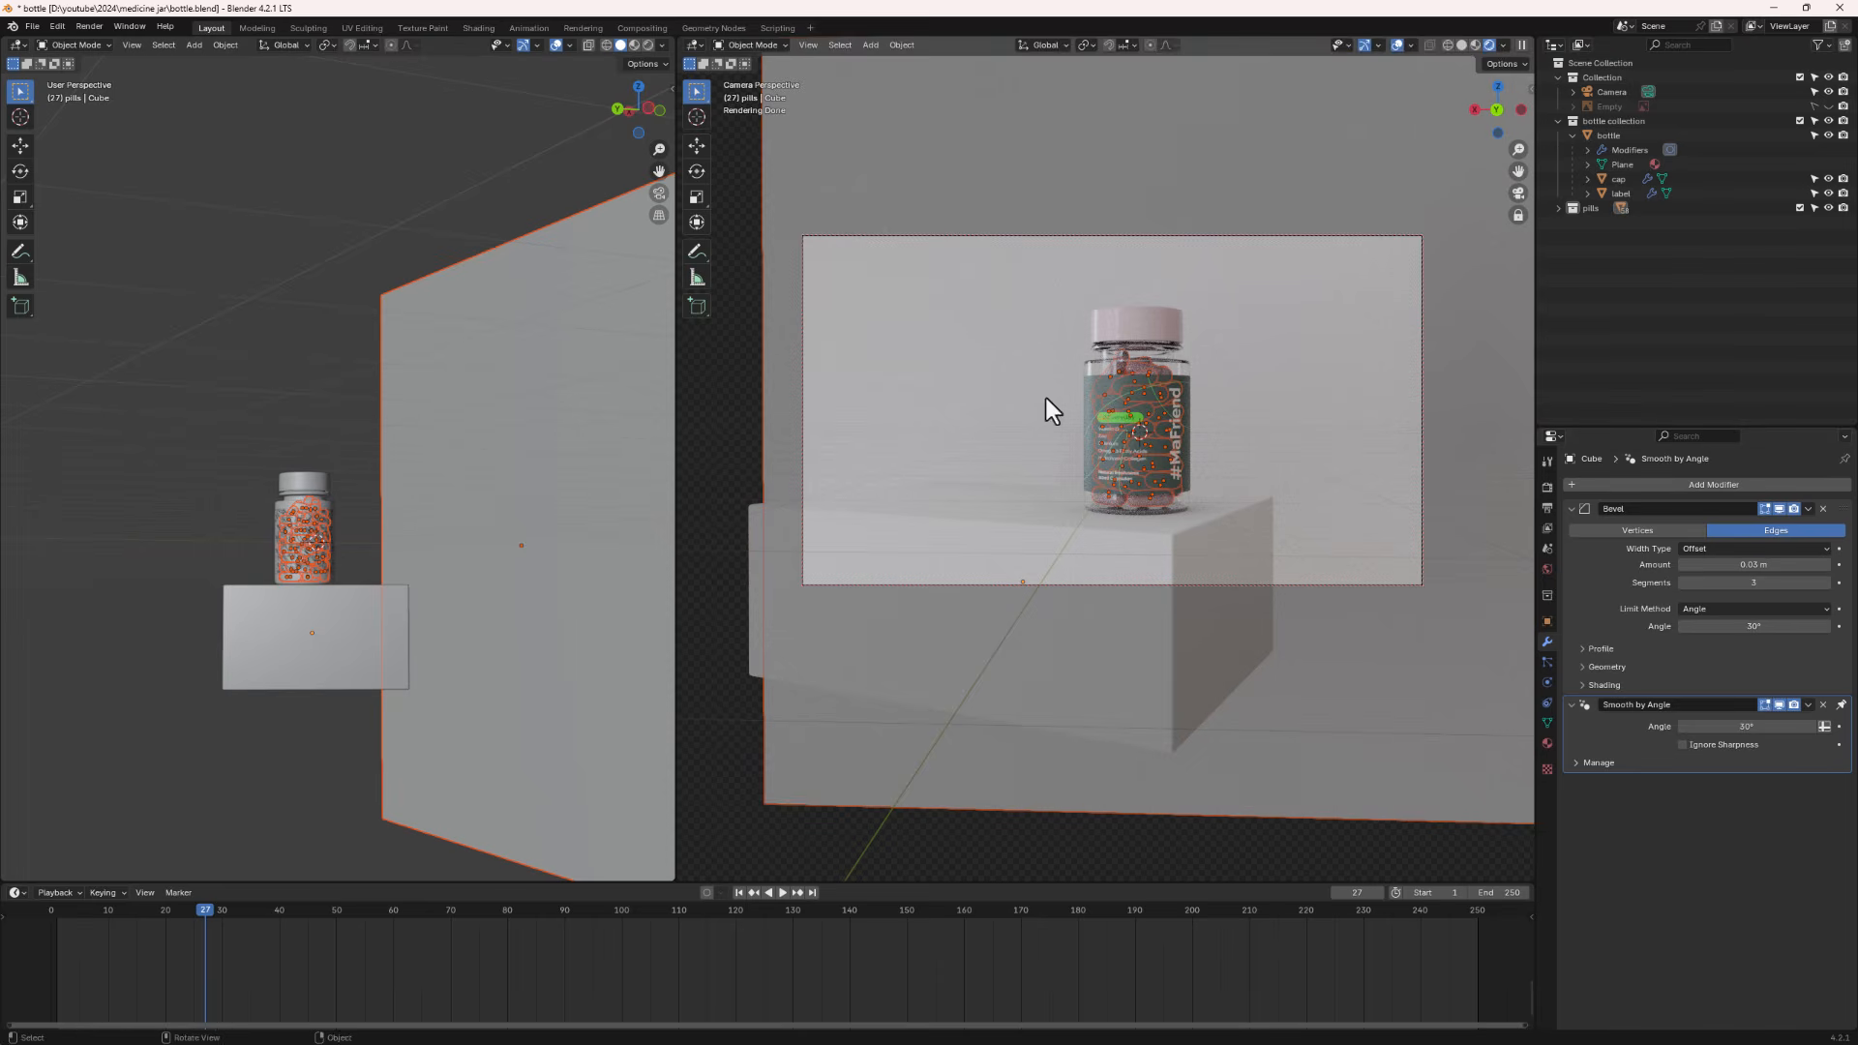
pyautogui.click(1622, 136)
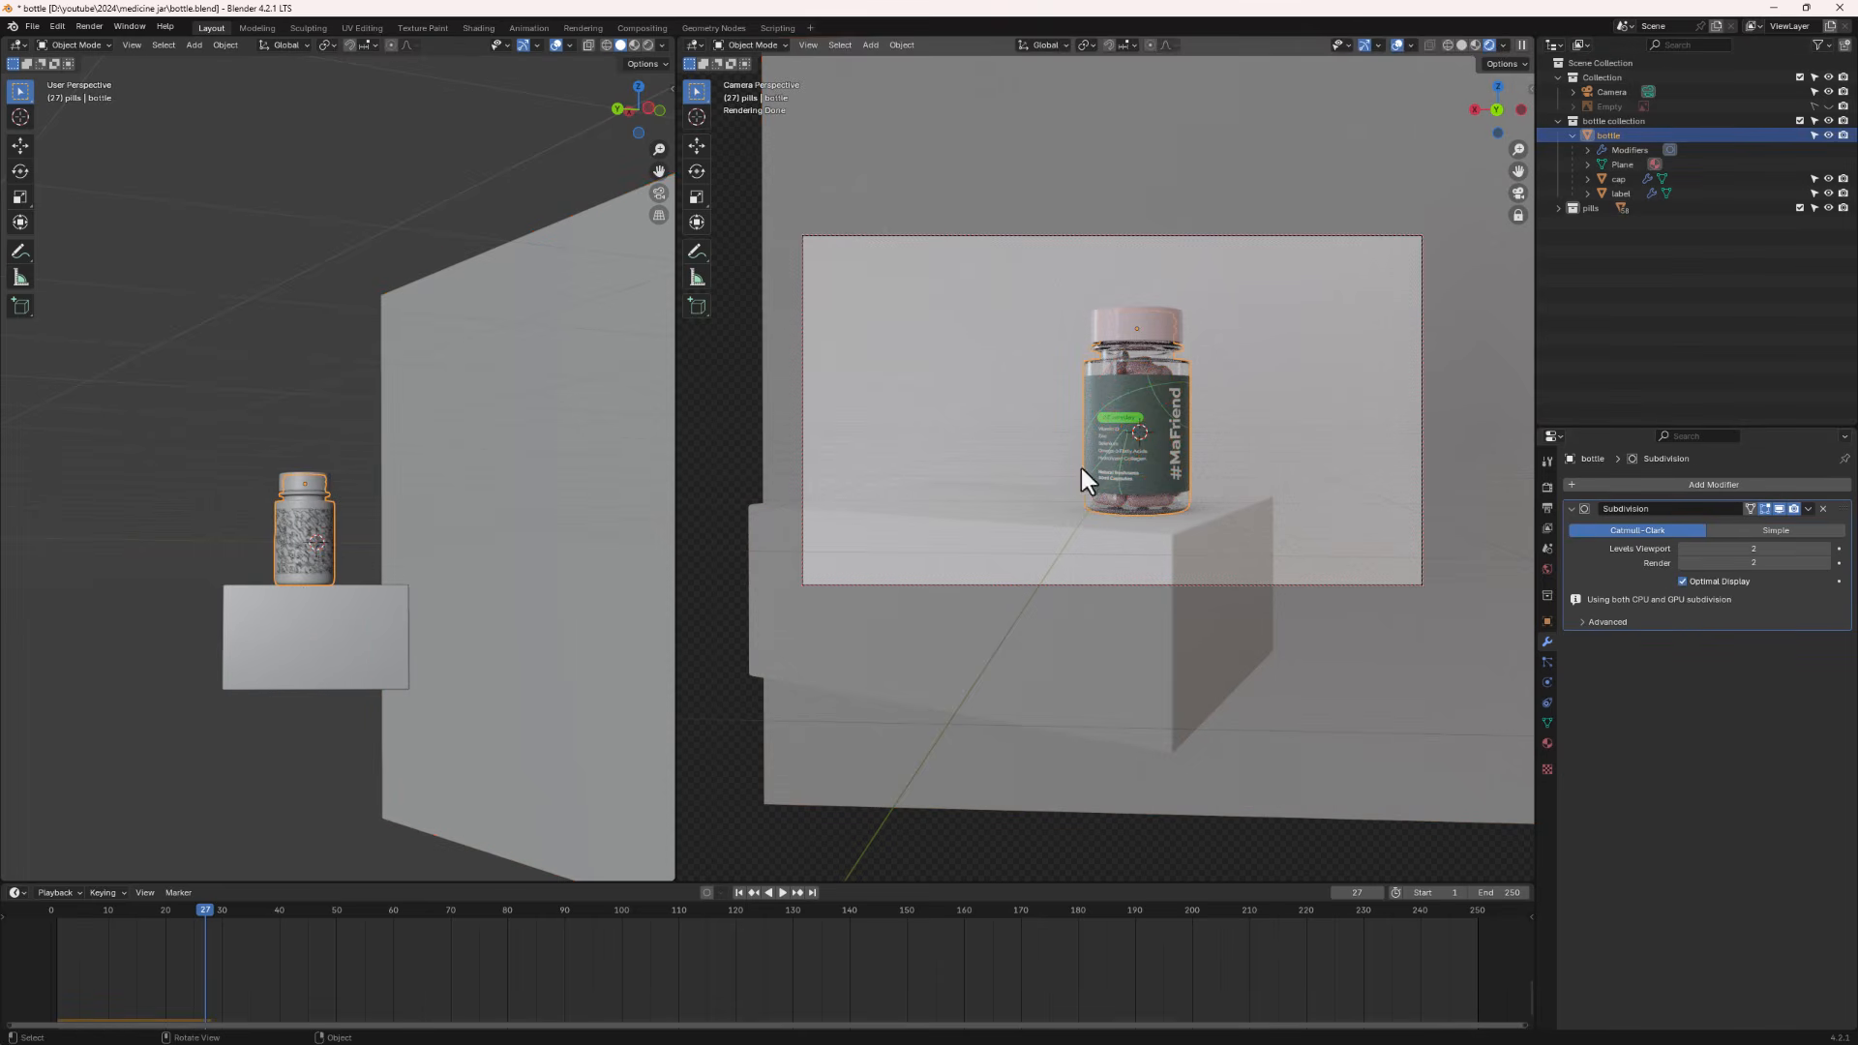
# - Select all pill objects in the pills collection except the pedestal Cube, adding the jar body as the active object
pyautogui.click(1559, 207)
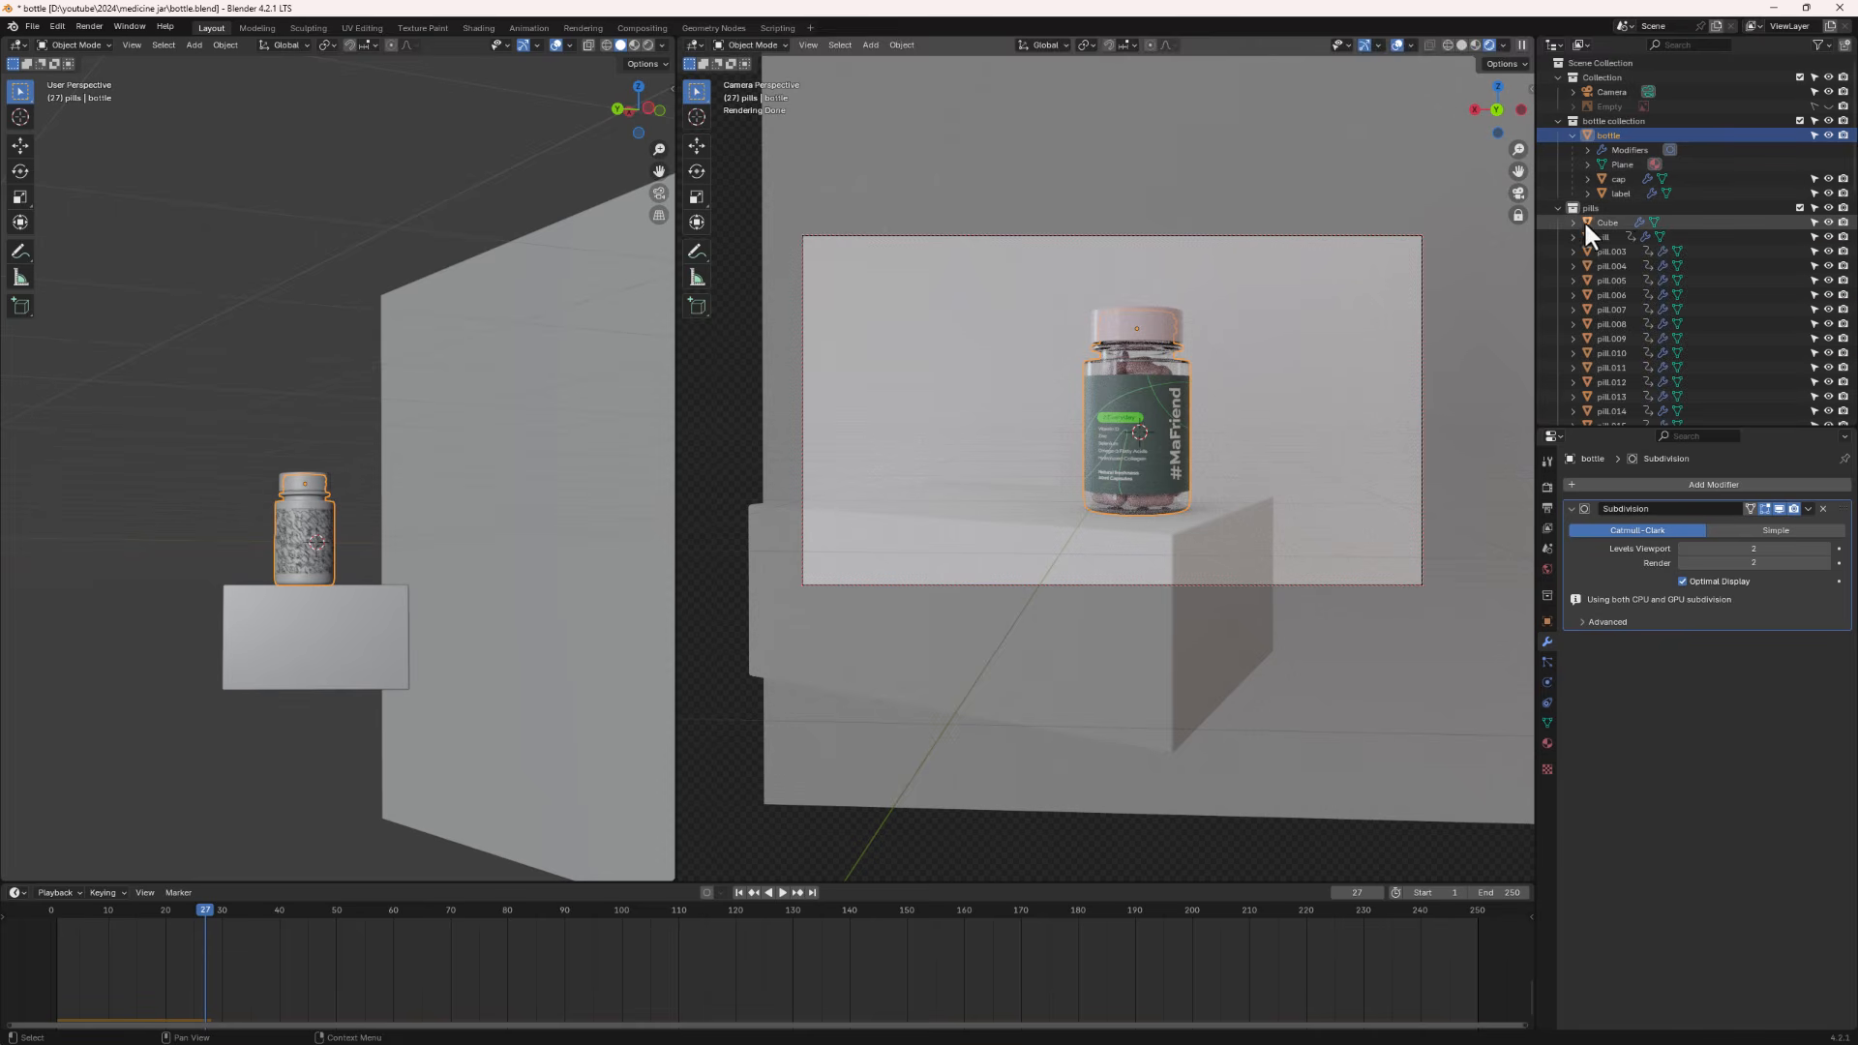
pyautogui.moveTo(1629, 224); pyautogui.dragTo(1593, 207)
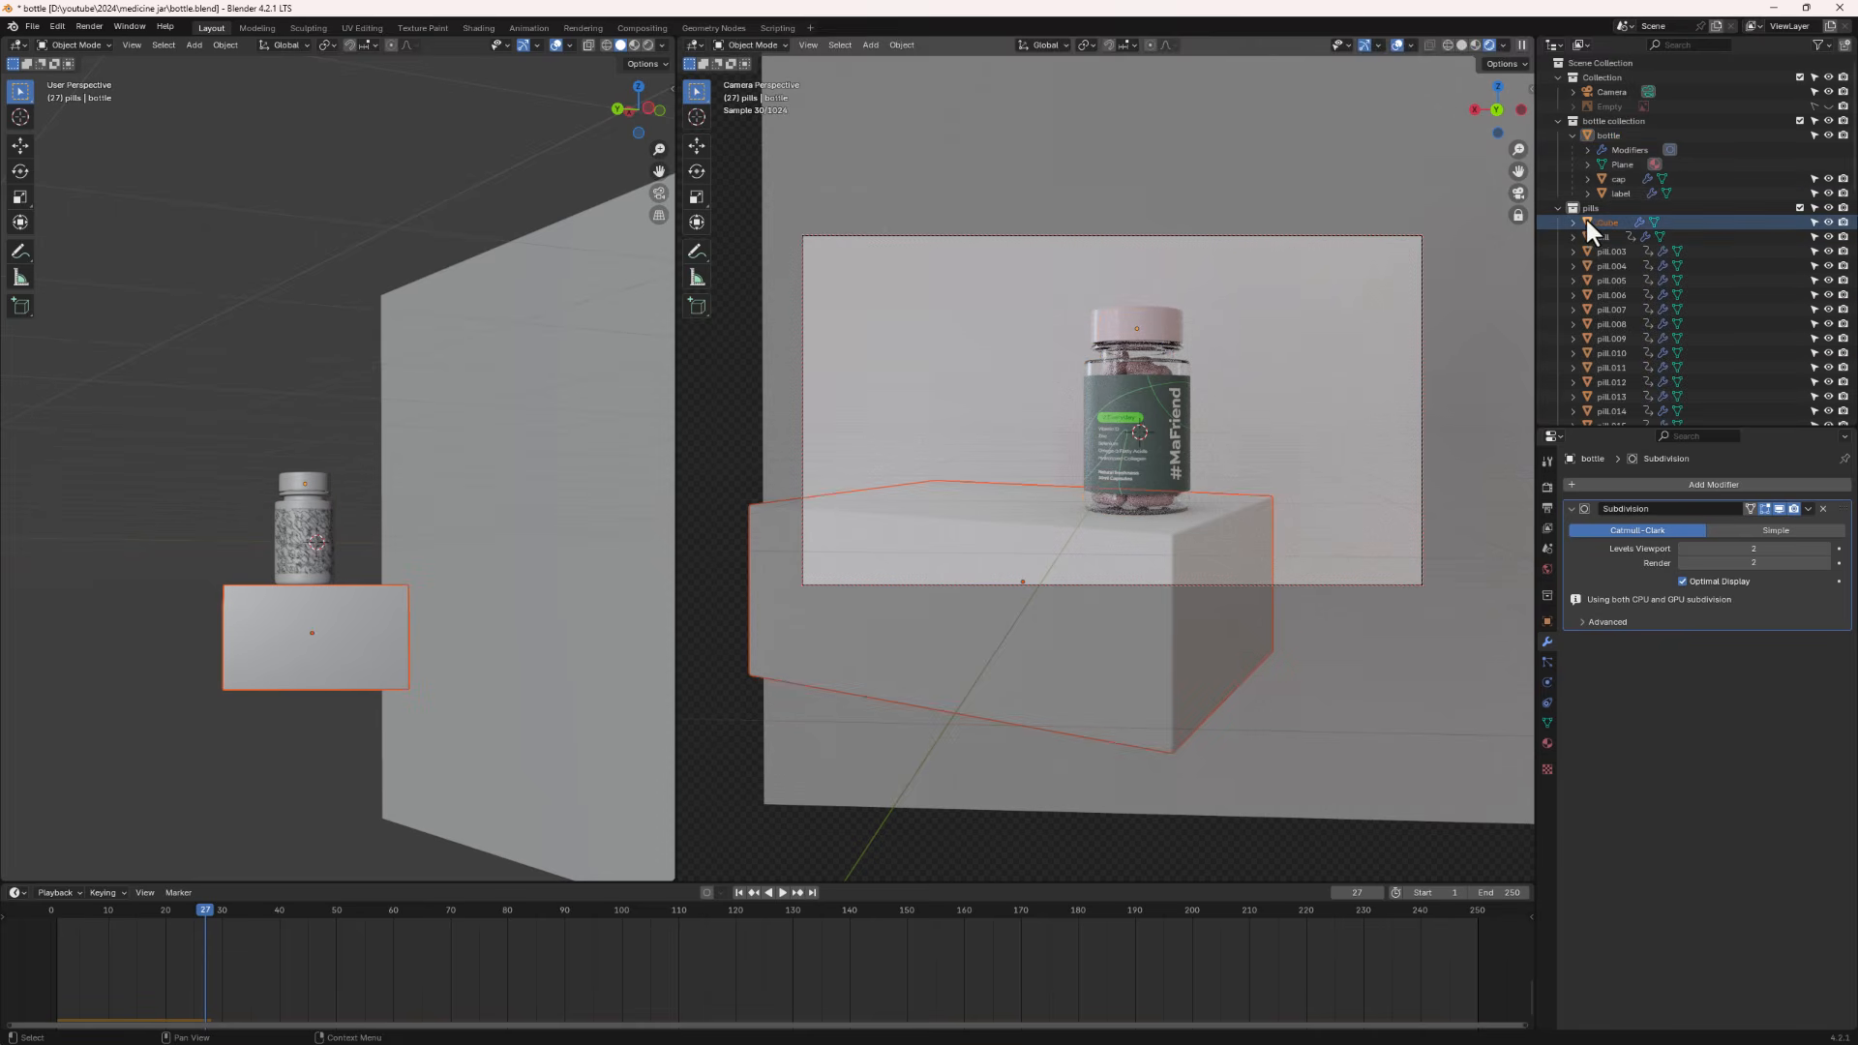
pyautogui.click(1597, 207)
pyautogui.rightClick(1606, 205)
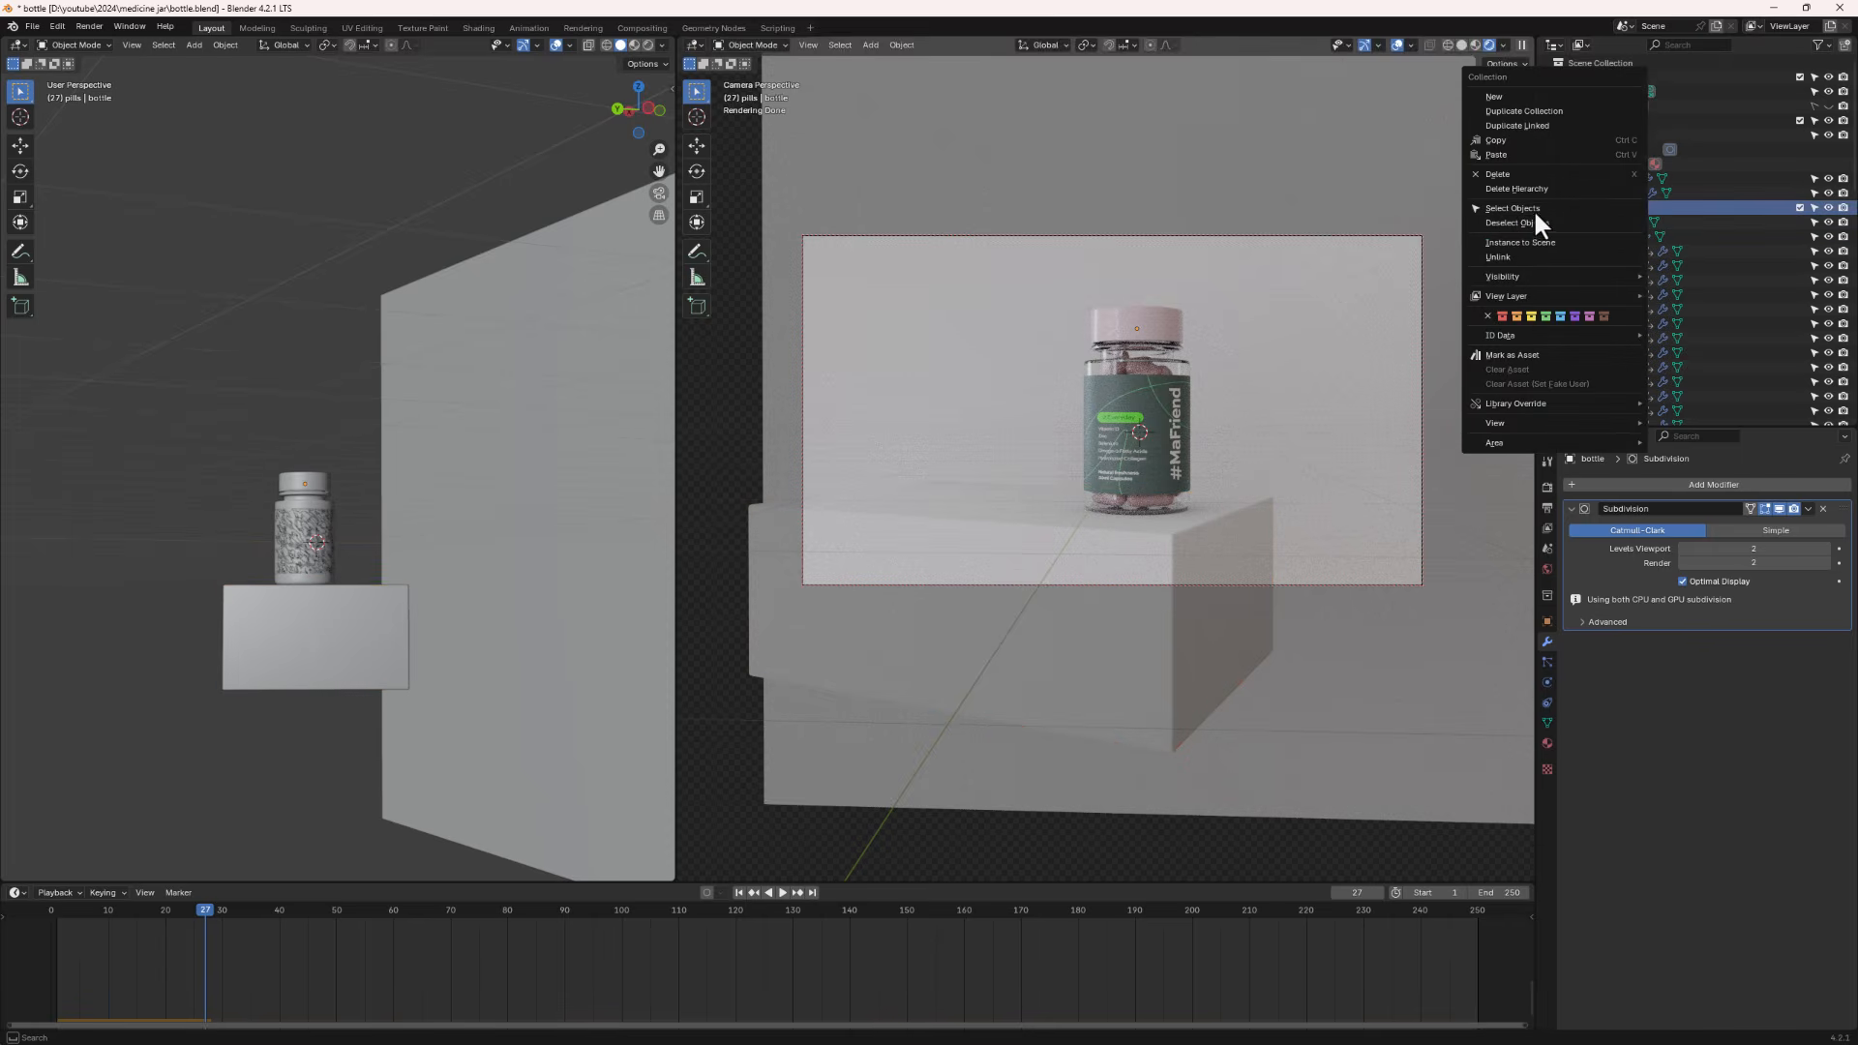
pyautogui.click(1533, 209)
pyautogui.keyDown('ctrl'); pyautogui.click(1603, 221); pyautogui.keyUp('ctrl')
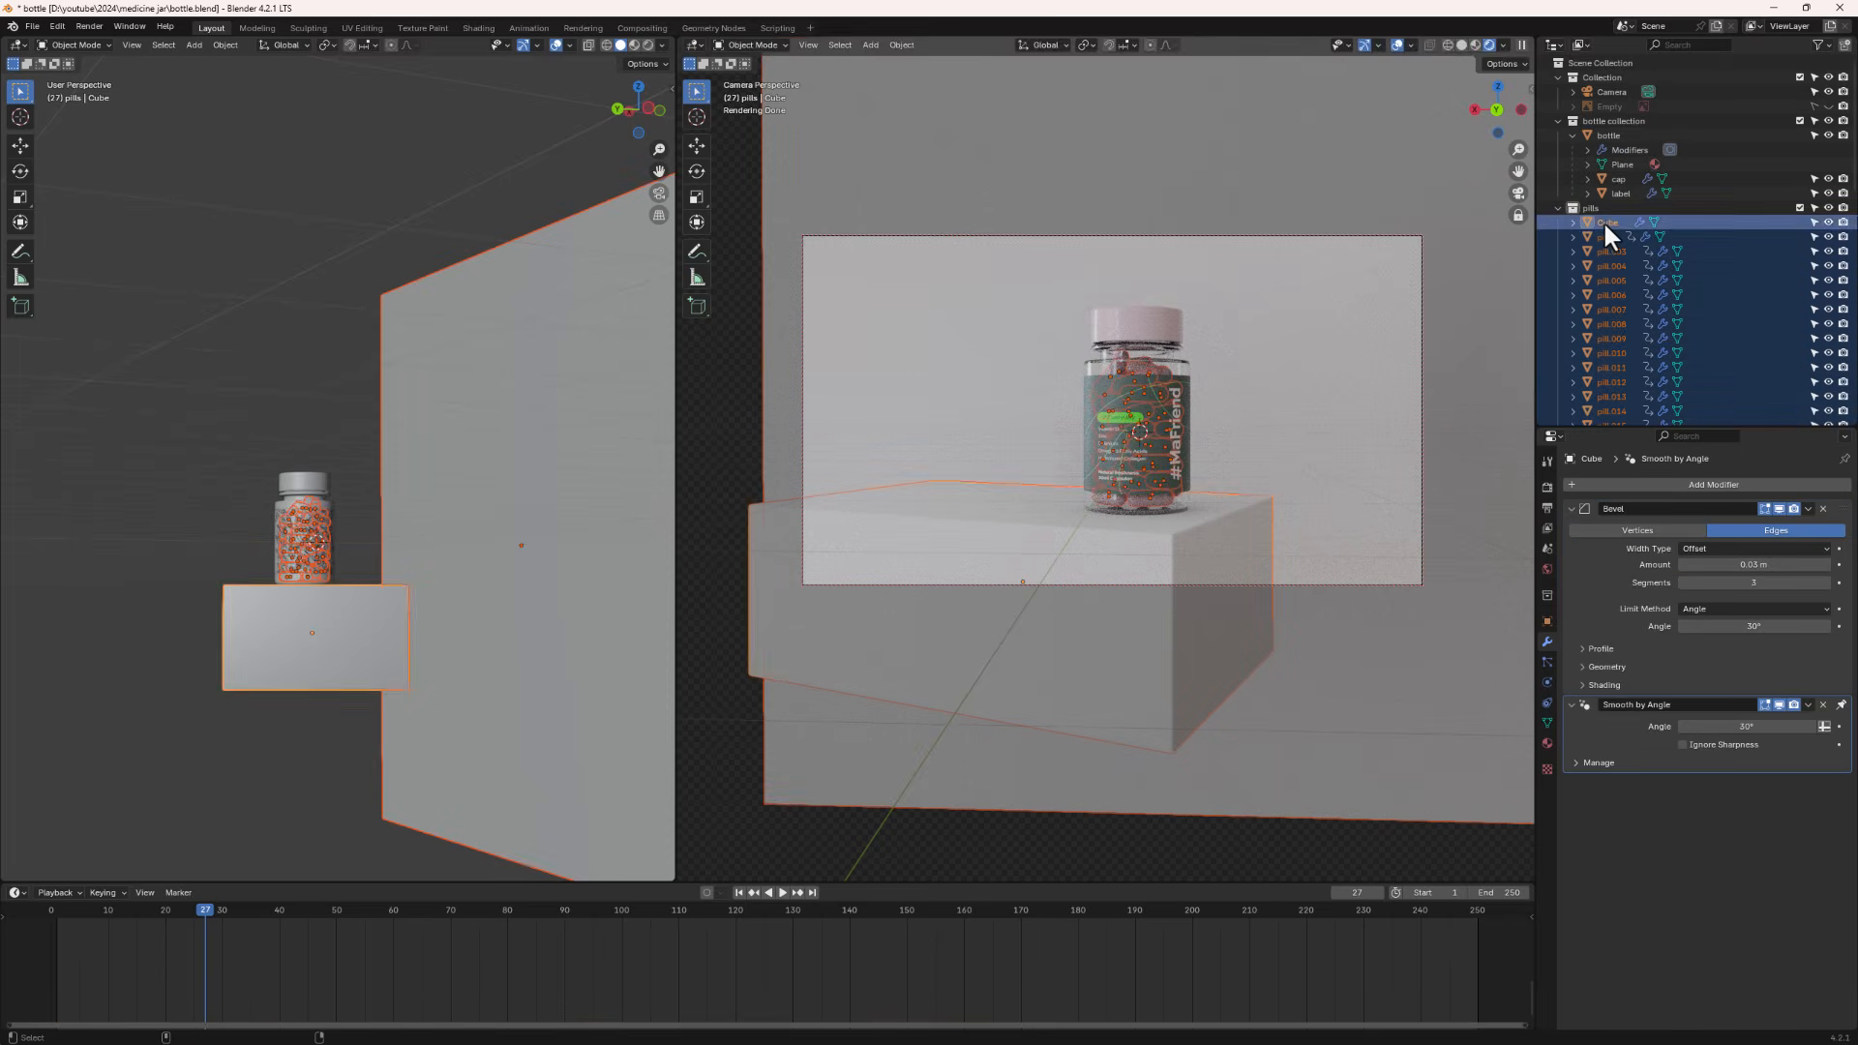
pyautogui.keyDown('ctrl'); pyautogui.click(1603, 221); pyautogui.keyUp('ctrl')
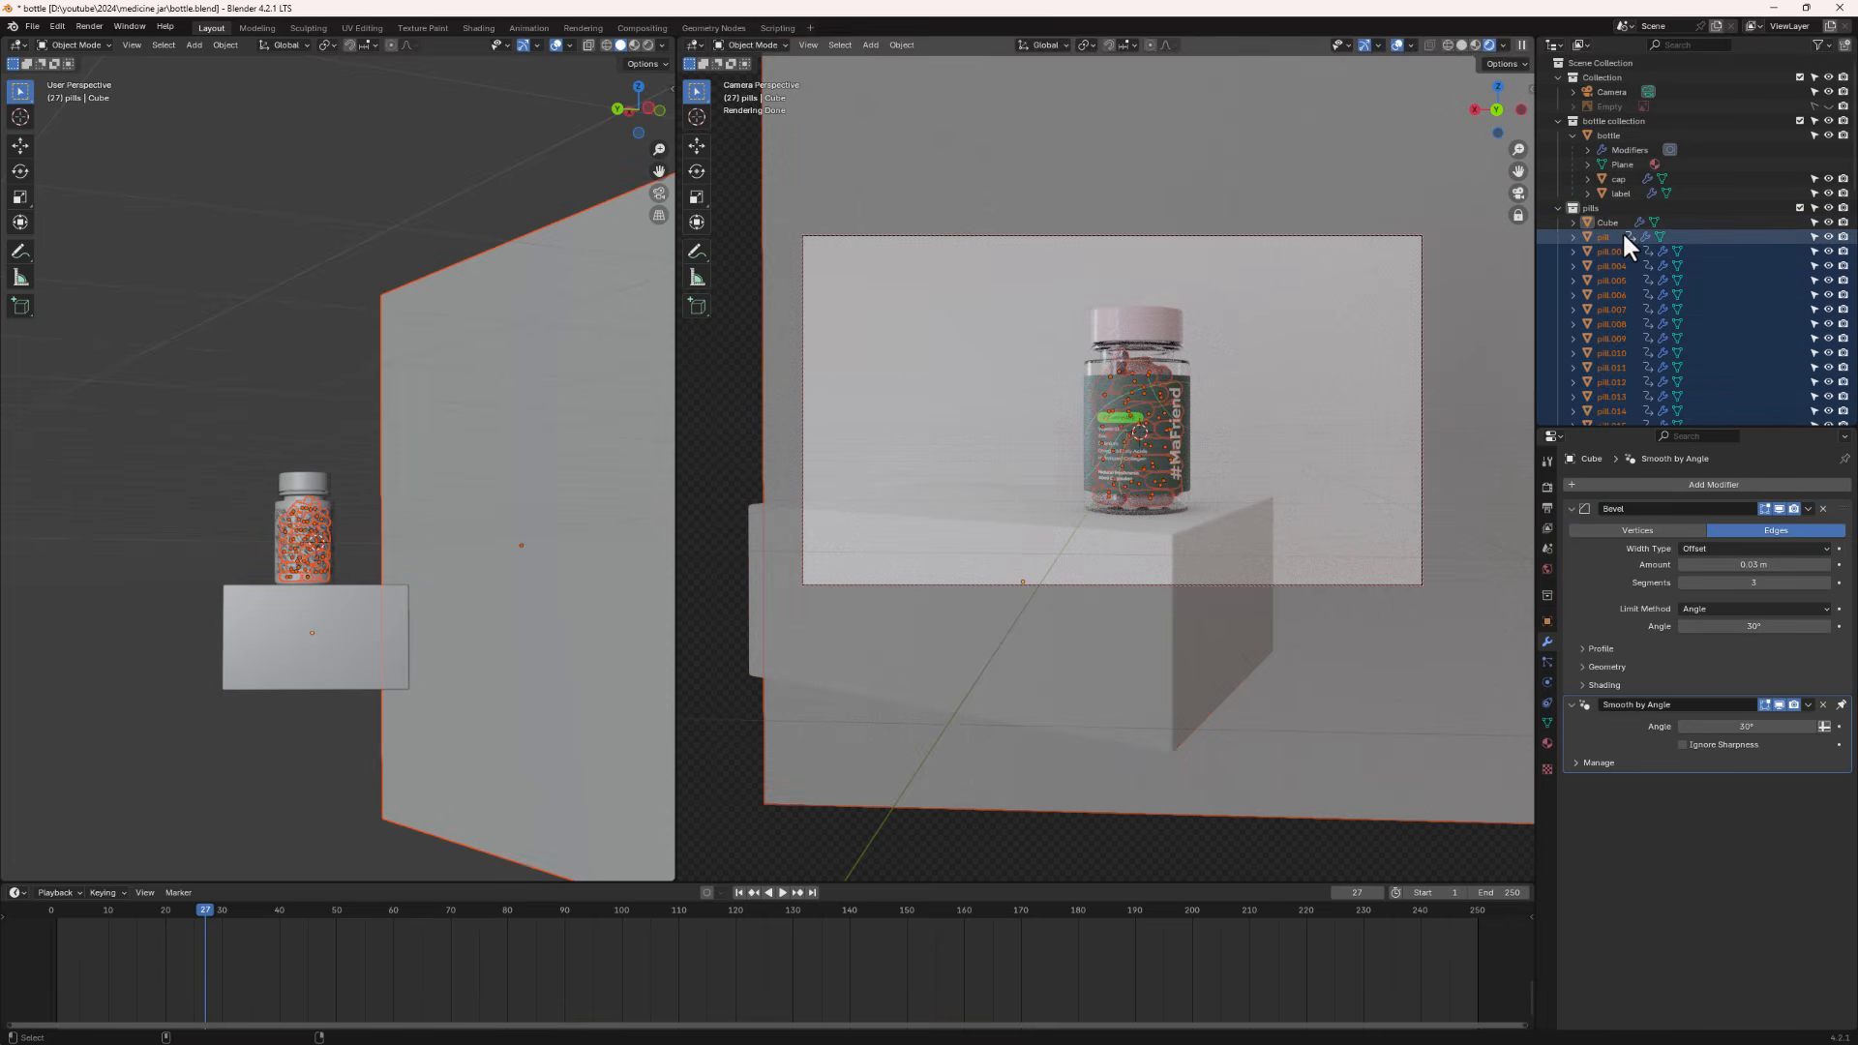
pyautogui.keyDown('ctrl'); pyautogui.click(1620, 137); pyautogui.keyUp('ctrl')
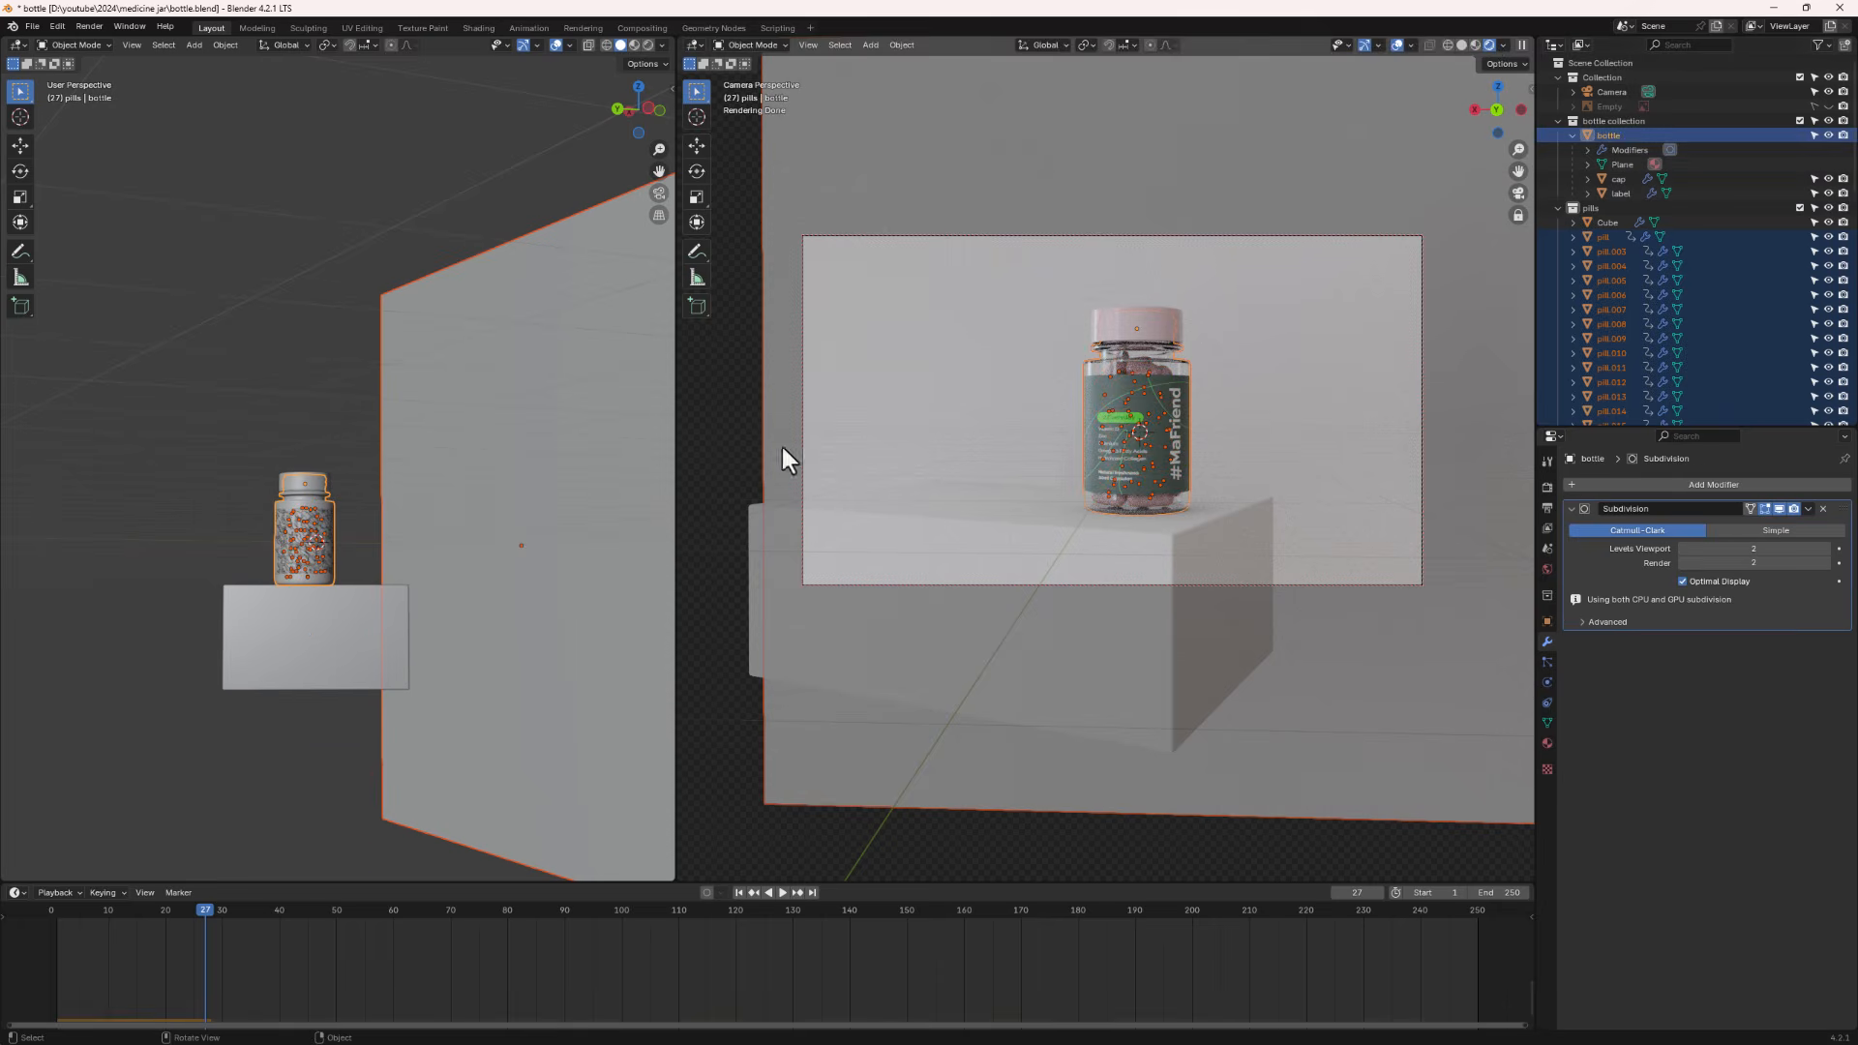
# - Parent the selected pills to the jar body with Object (Keep Transform)
pyautogui.press('KP_Decimal')
pyautogui.rightClick(215, 443)
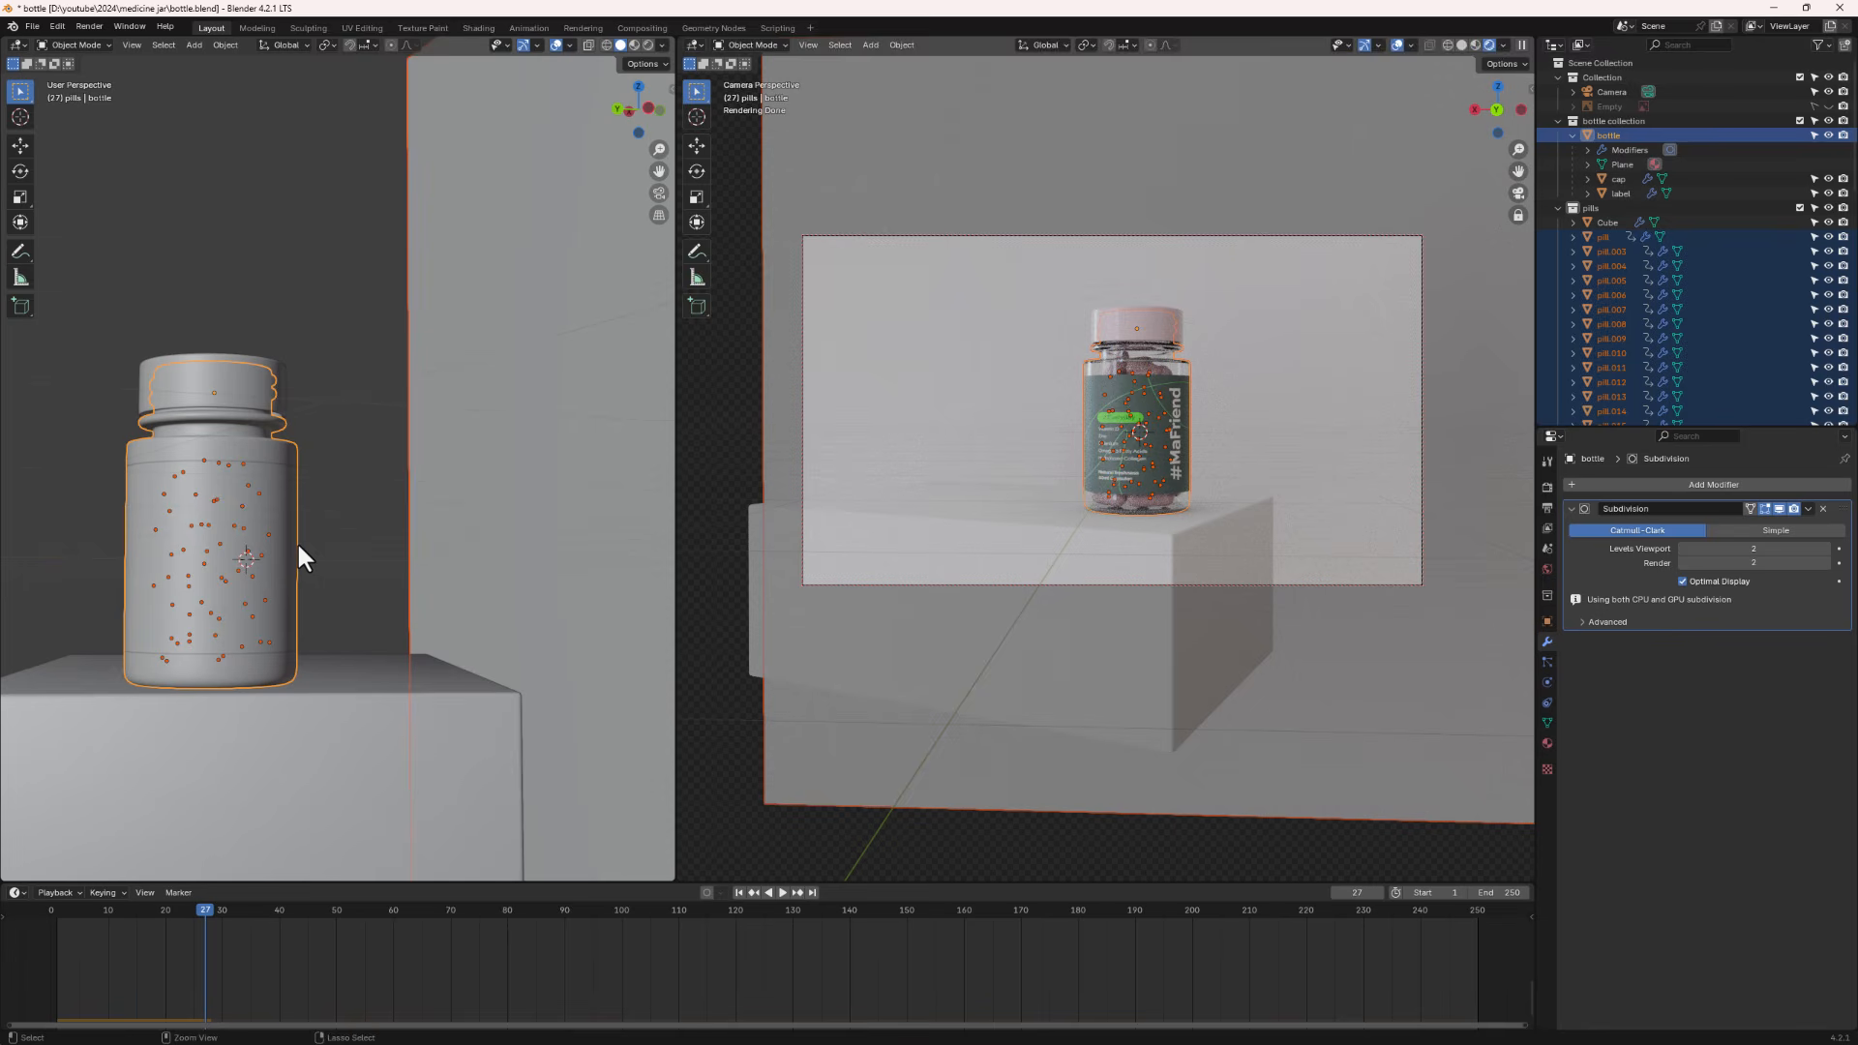
pyautogui.hotkey('ctrl', 'p')
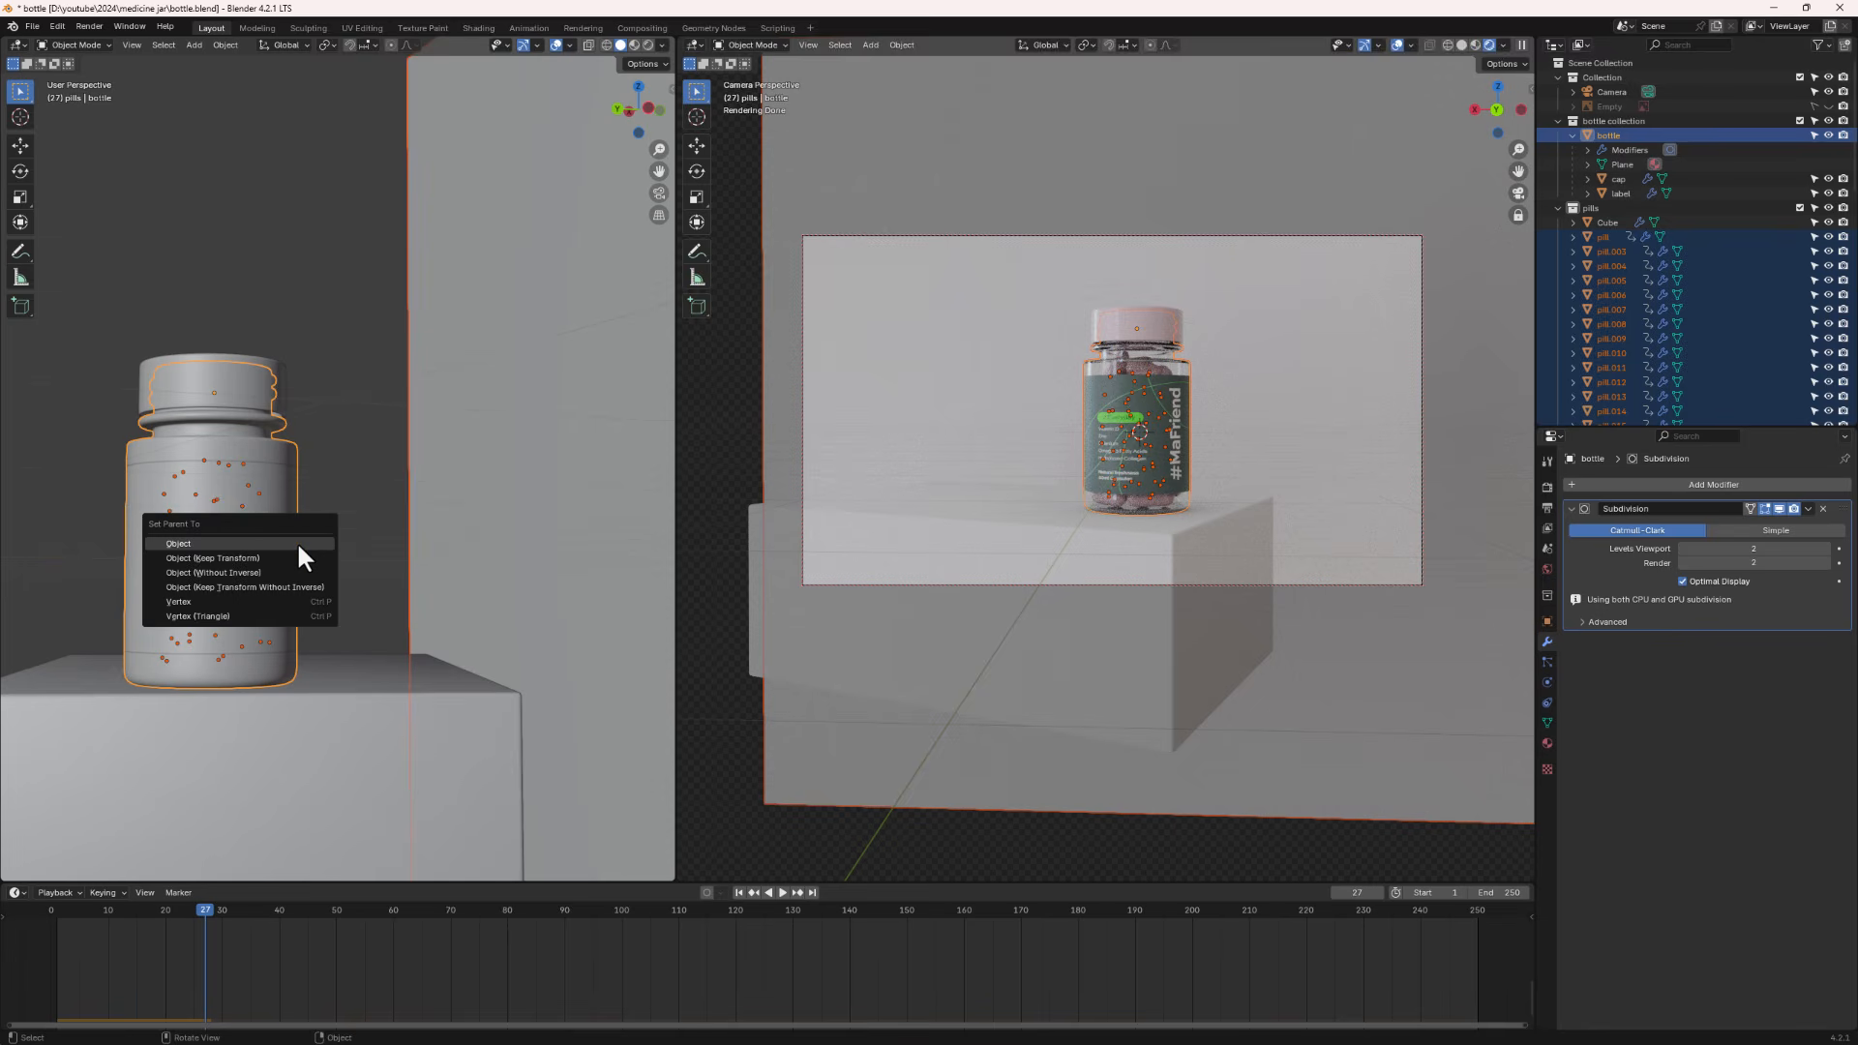
pyautogui.click(242, 560)
# - Try moving the jar body on its own, then cancel the move
pyautogui.click(258, 492)
pyautogui.moveTo(258, 492); pyautogui.dragTo(346, 550, button='middle')
pyautogui.press('g')
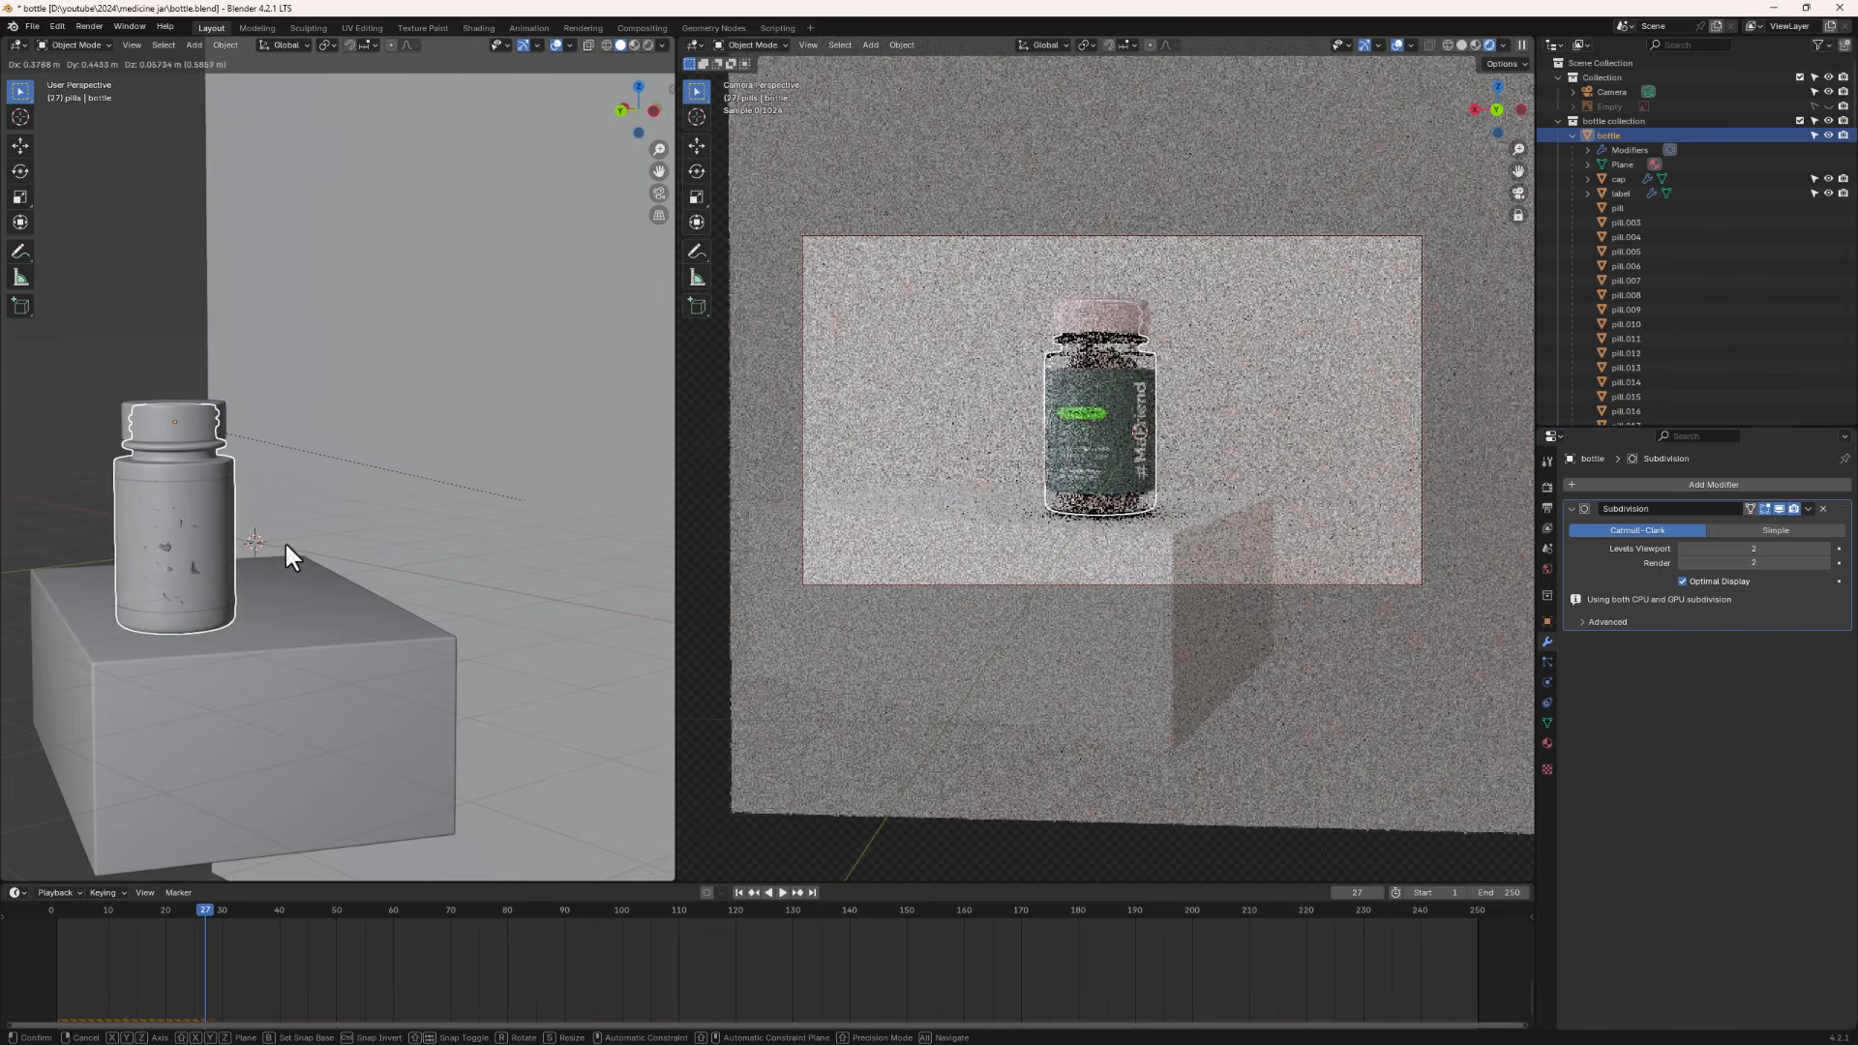
pyautogui.rightClick(287, 544)
# - Delete the backdrop plane, then undo the last two operations
pyautogui.click(434, 387)
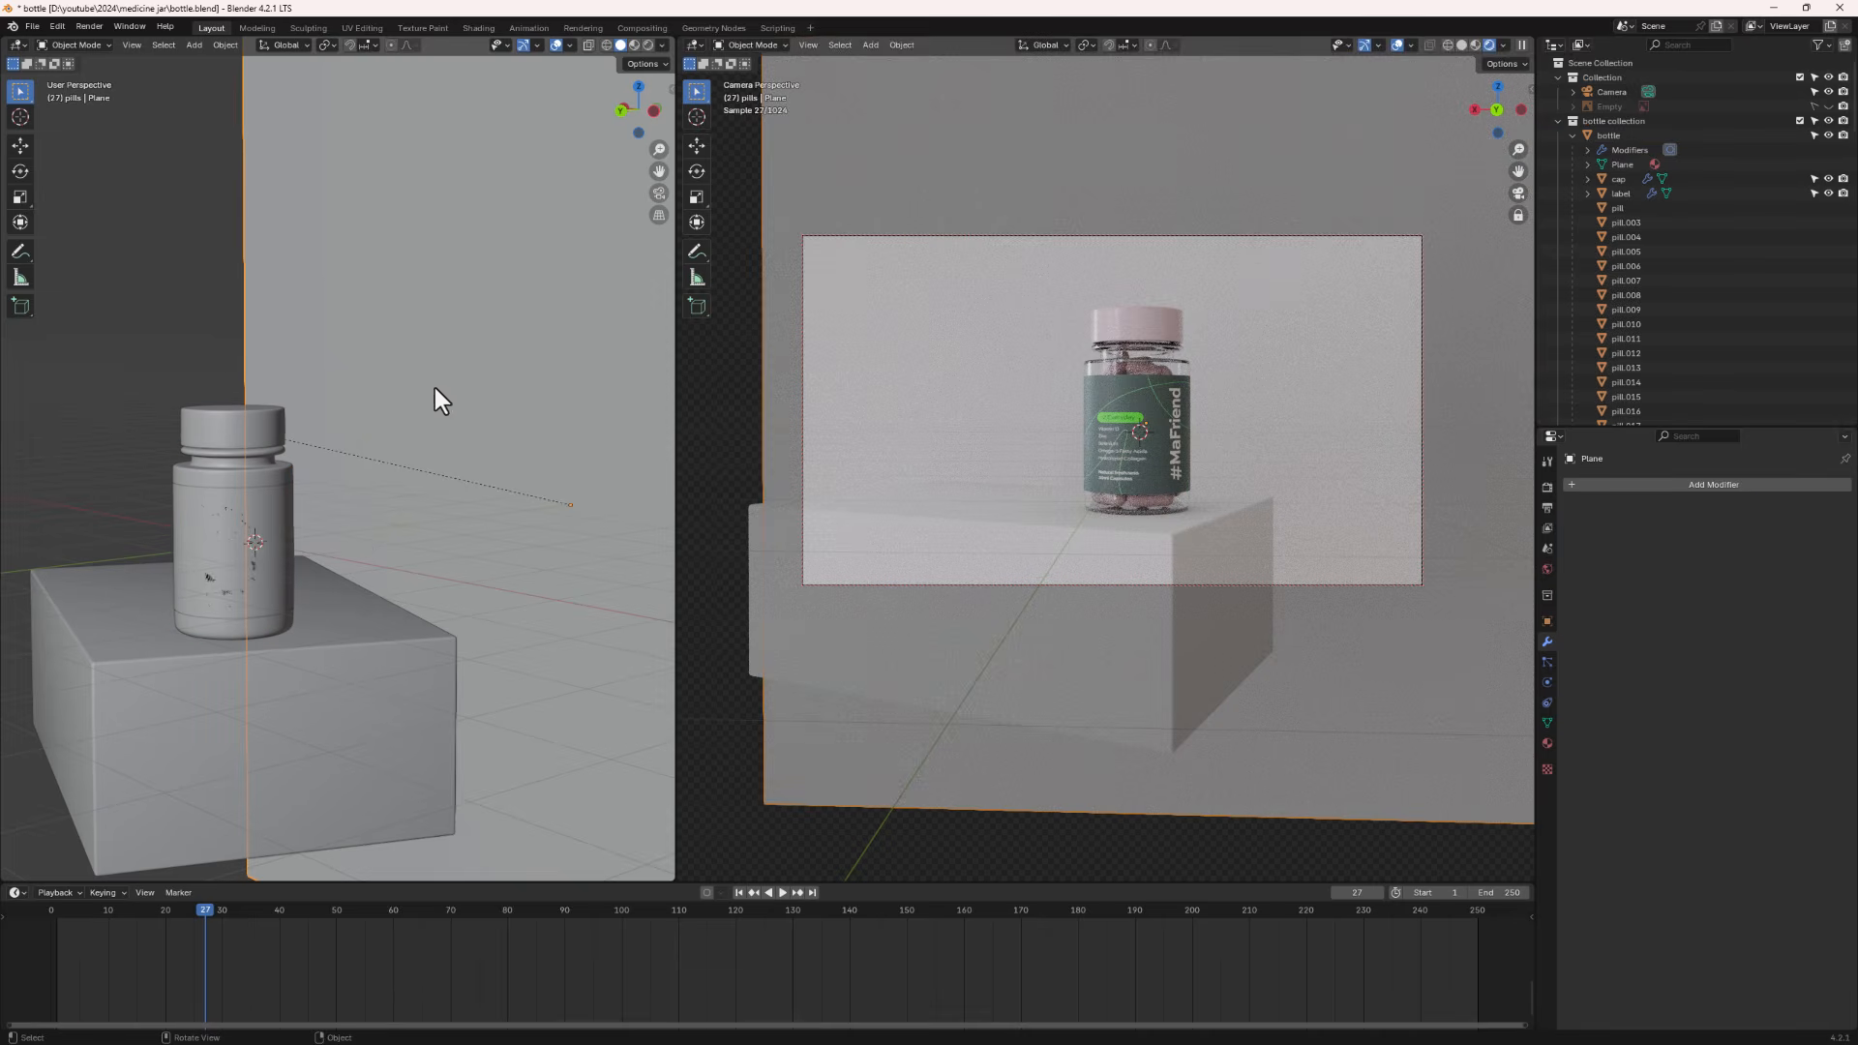
pyautogui.scroll(-5, 1665, 351)
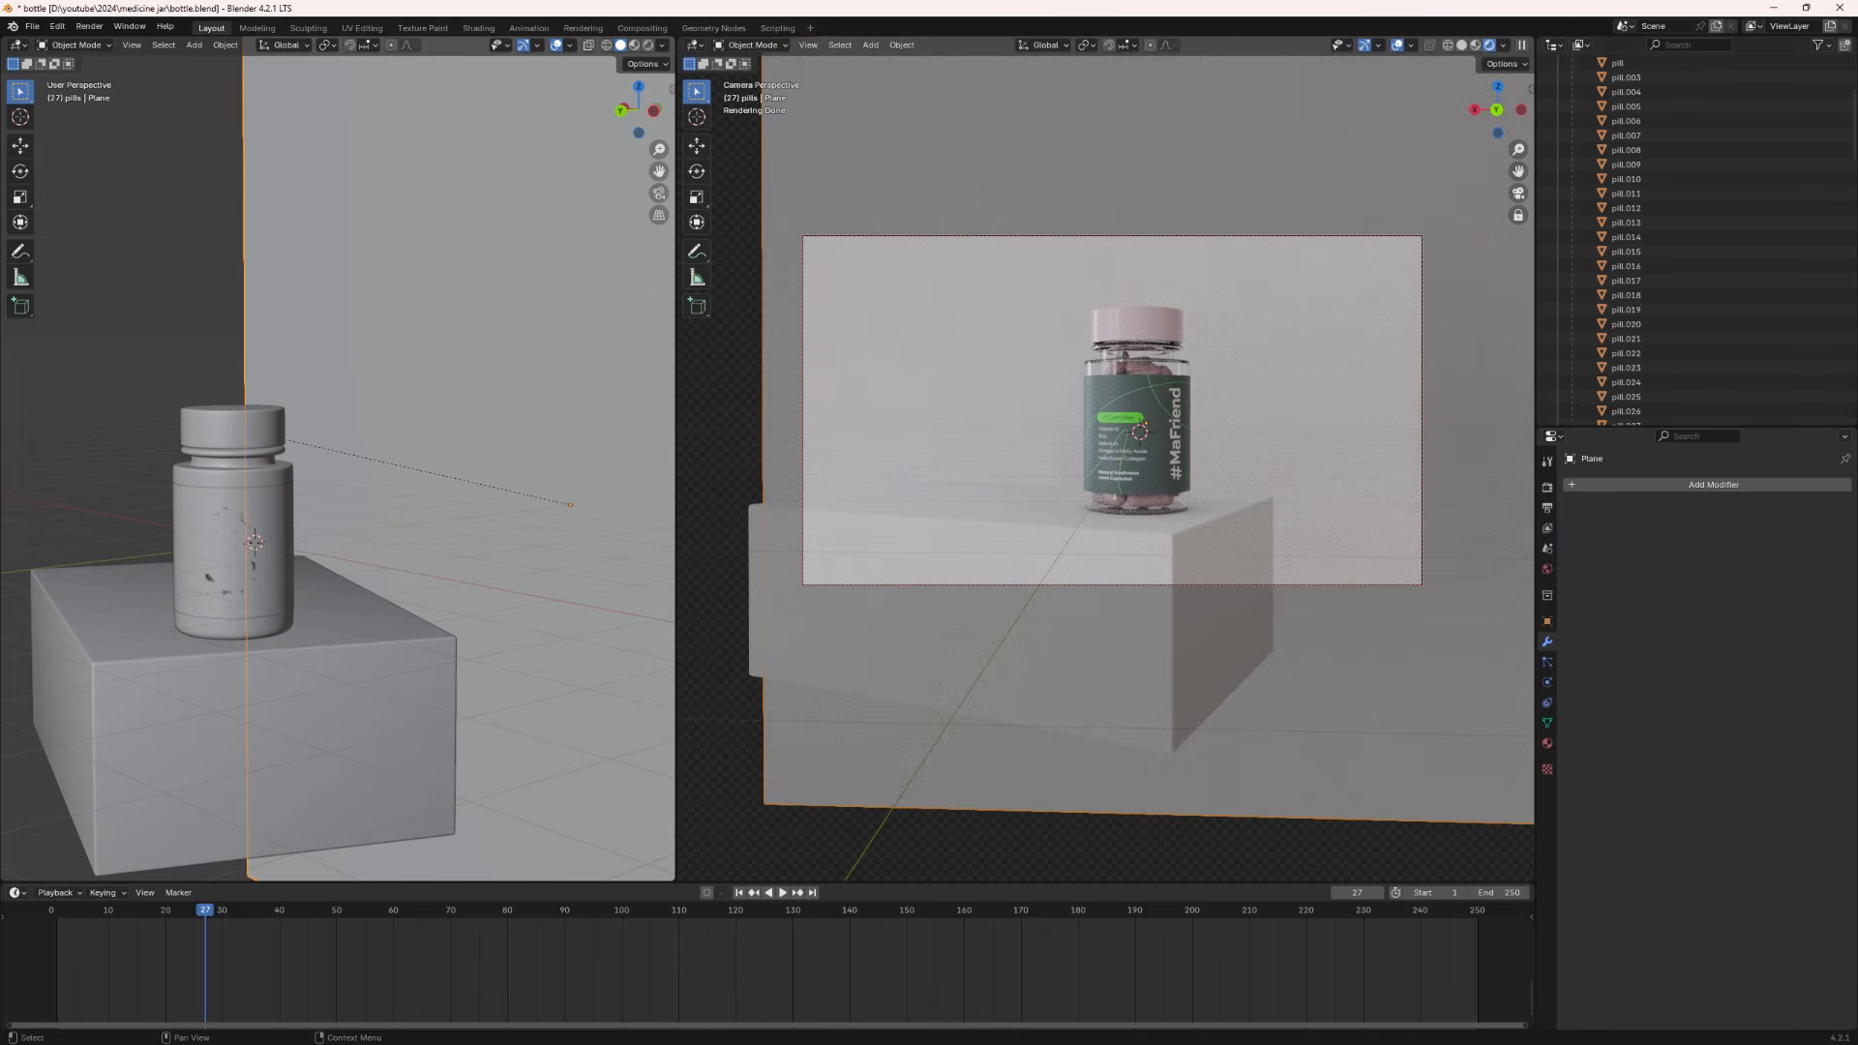
pyautogui.scroll(-15, 1748, 355)
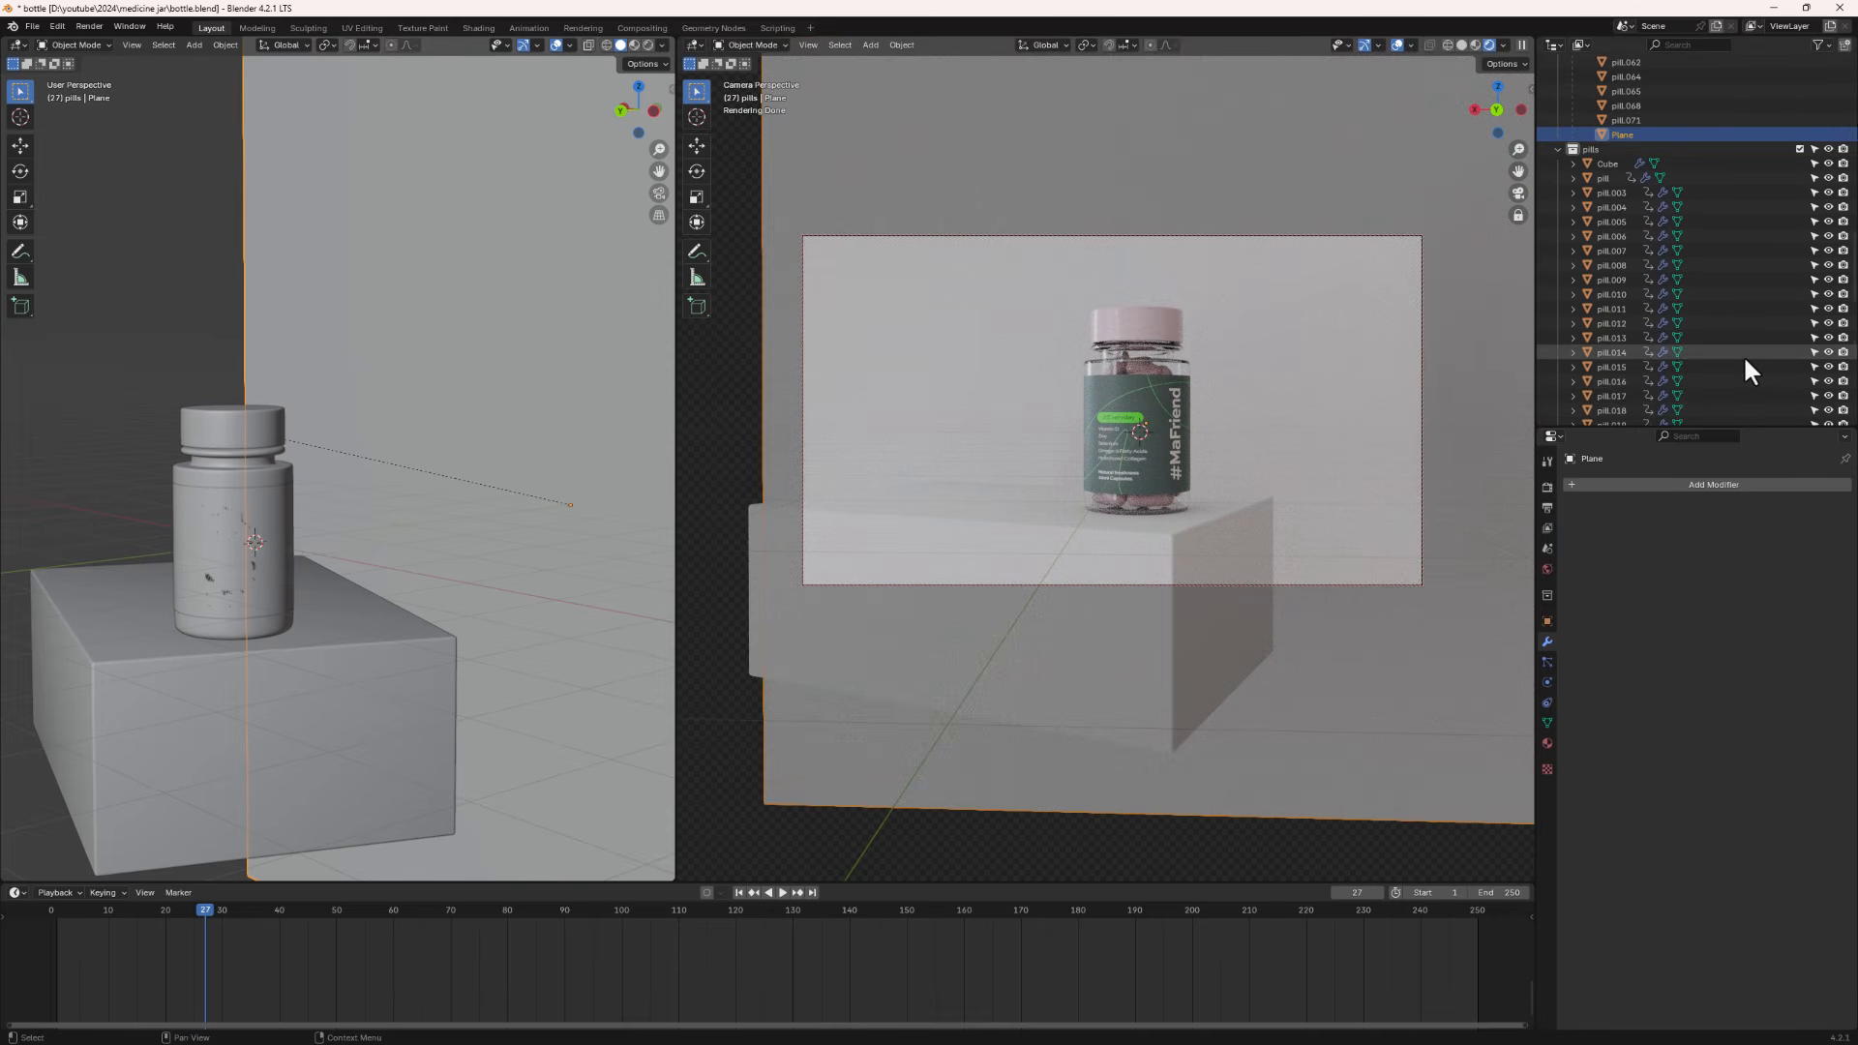
pyautogui.rightClick(1636, 134)
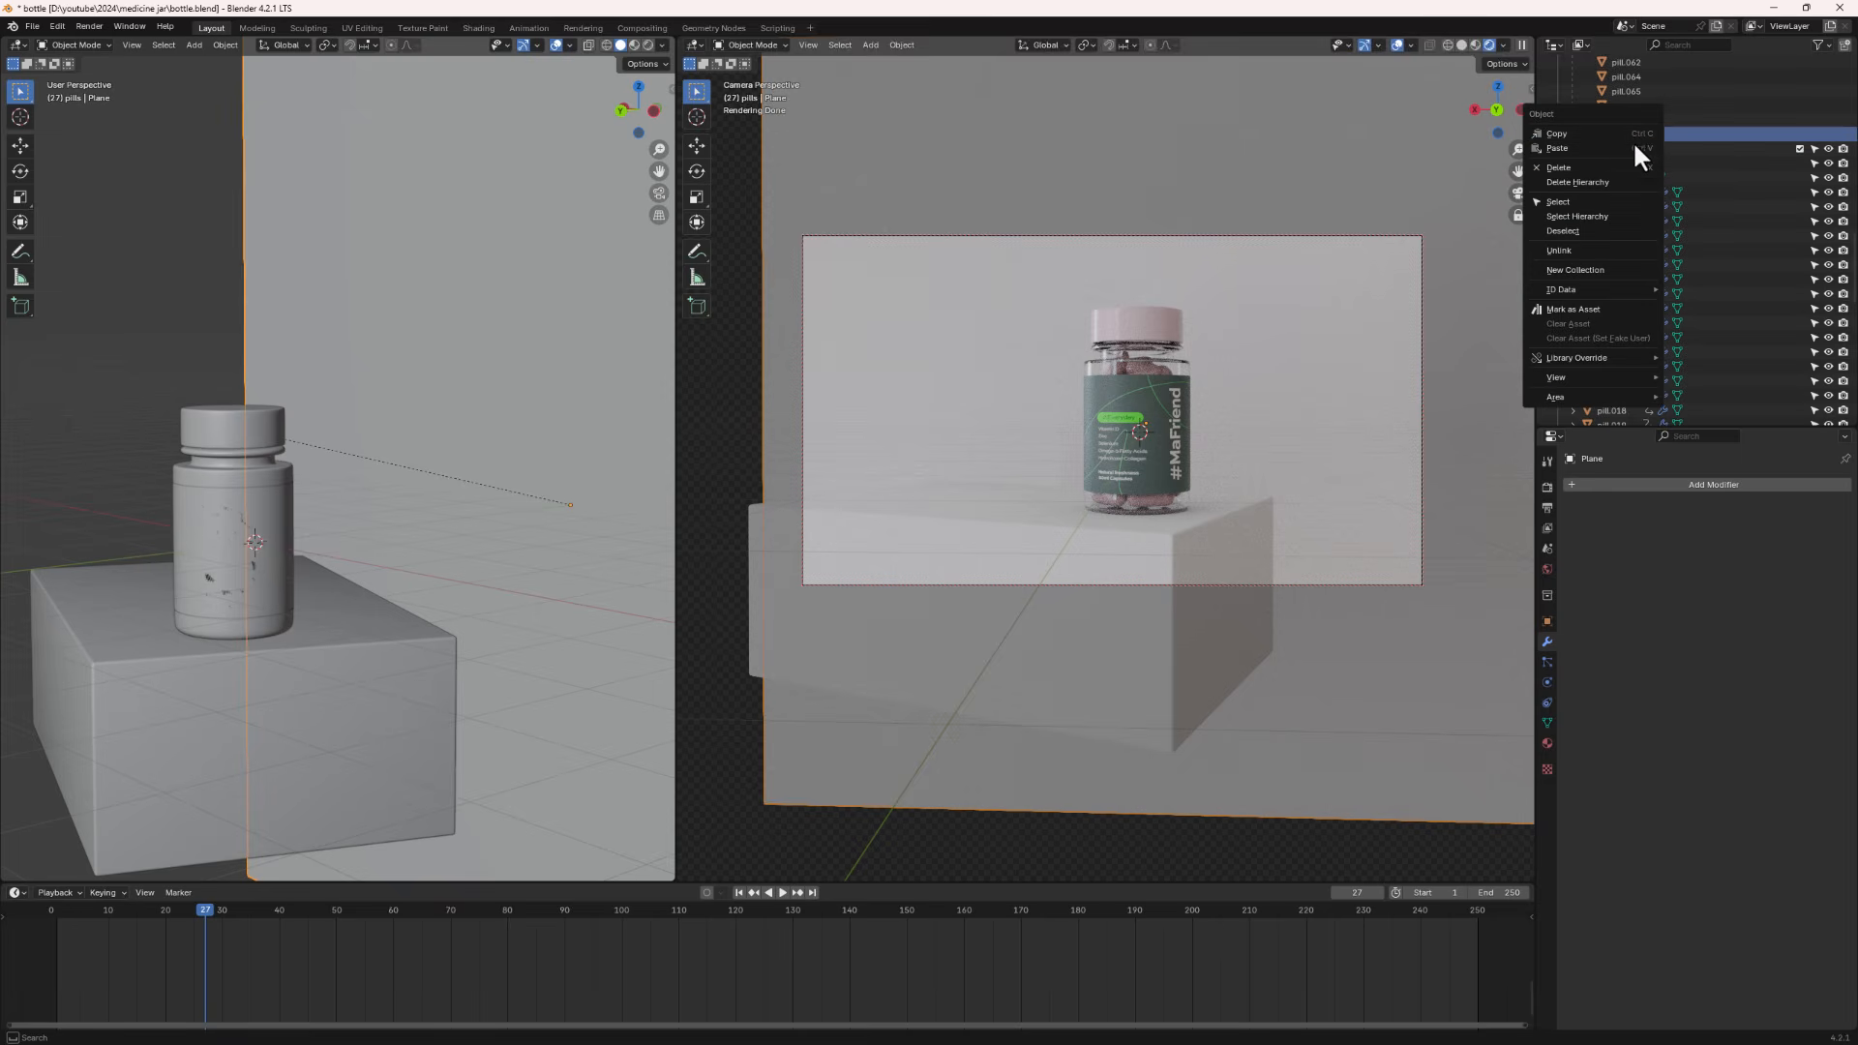
pyautogui.press('Delete')
pyautogui.scroll(-5, 341, 505)
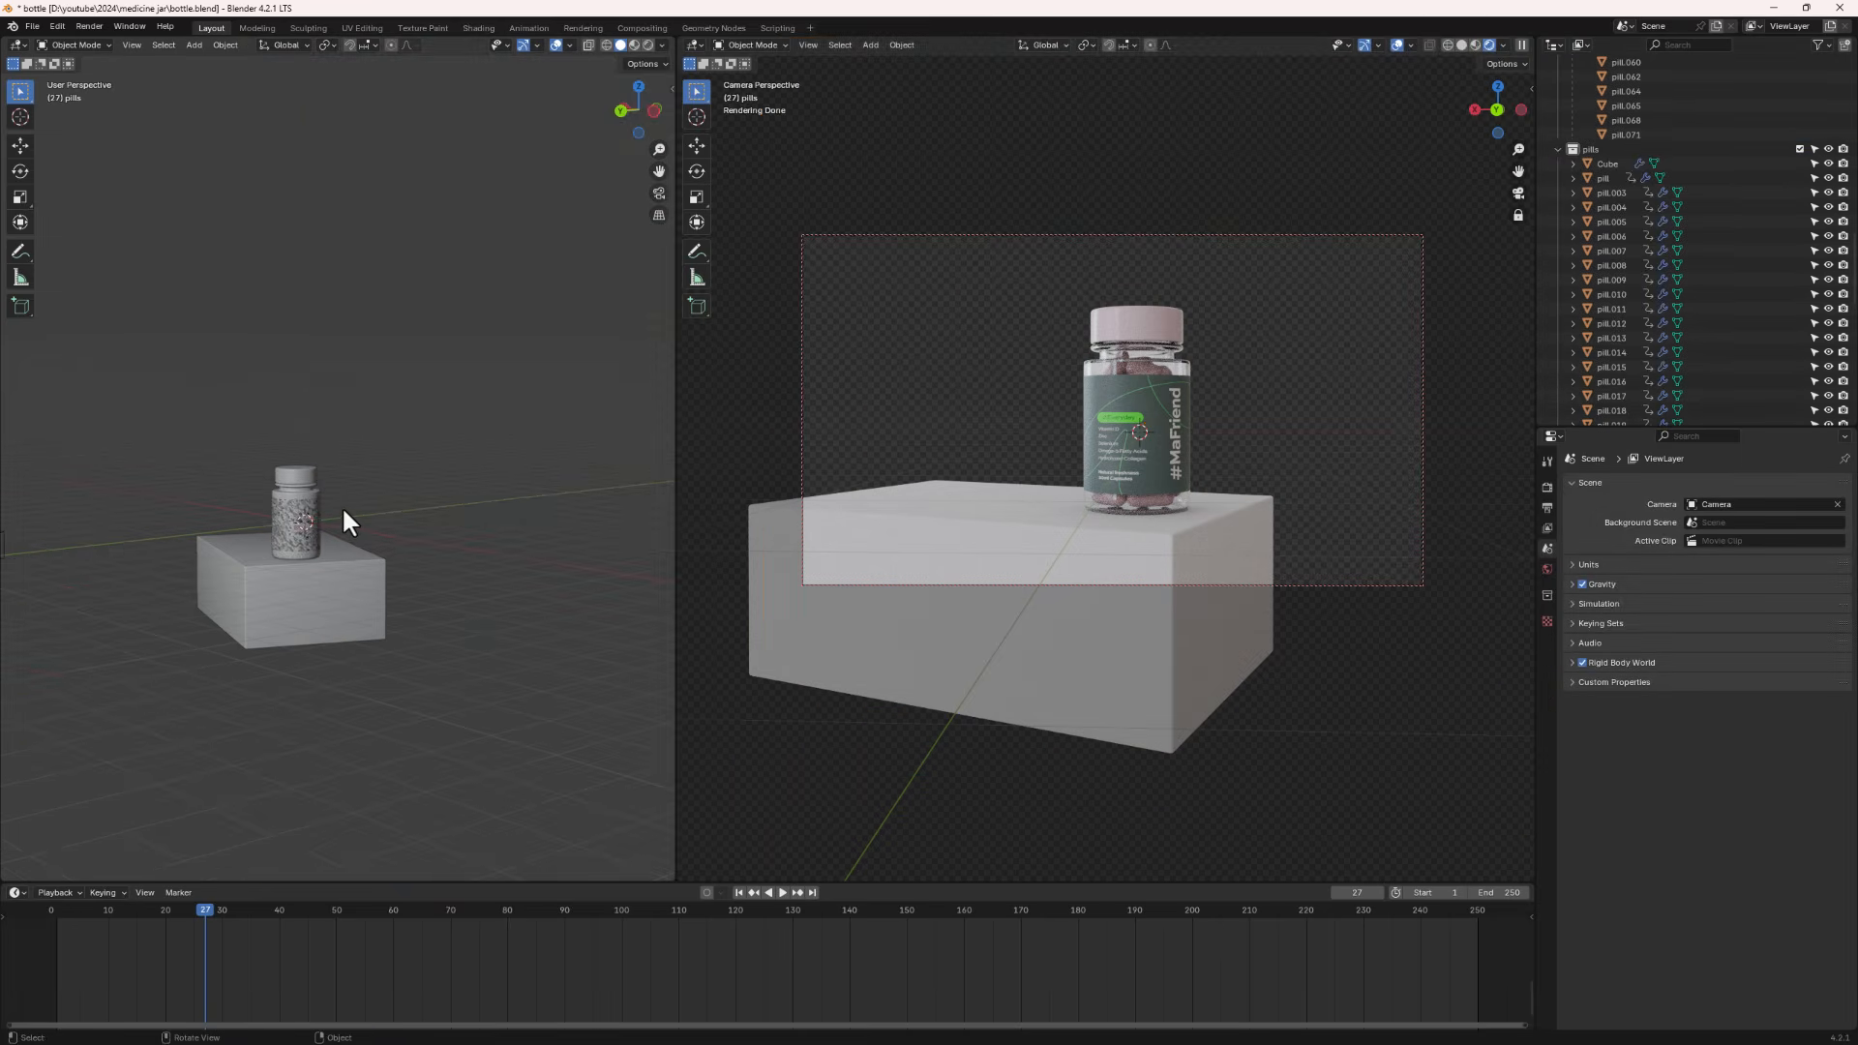
pyautogui.hotkey('ctrl', 'z')
pyautogui.hotkey('ctrl', 'z')
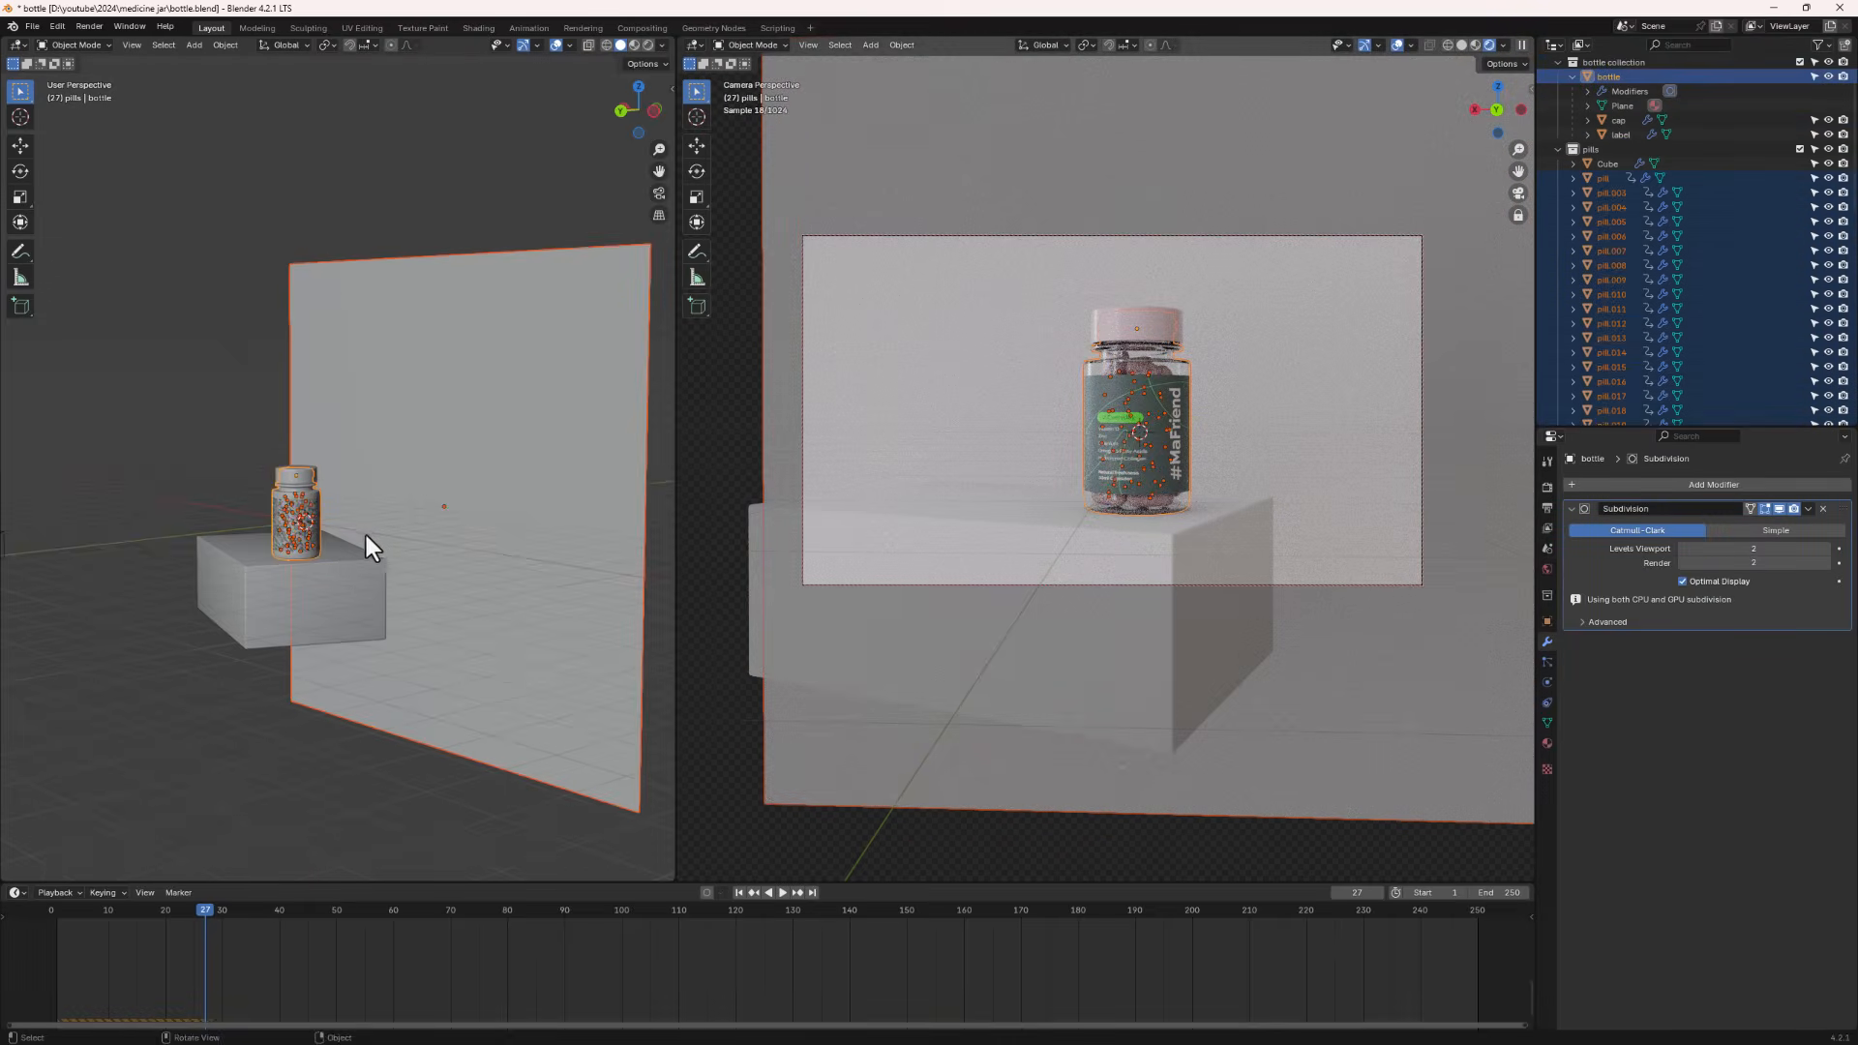
# - Make the jar body active alongside the selected pills and parent them to it, keeping transforms
pyautogui.moveTo(369, 539); pyautogui.dragTo(420, 491, button='middle')
pyautogui.keyDown('shift'); pyautogui.click(451, 474); pyautogui.keyUp('shift')
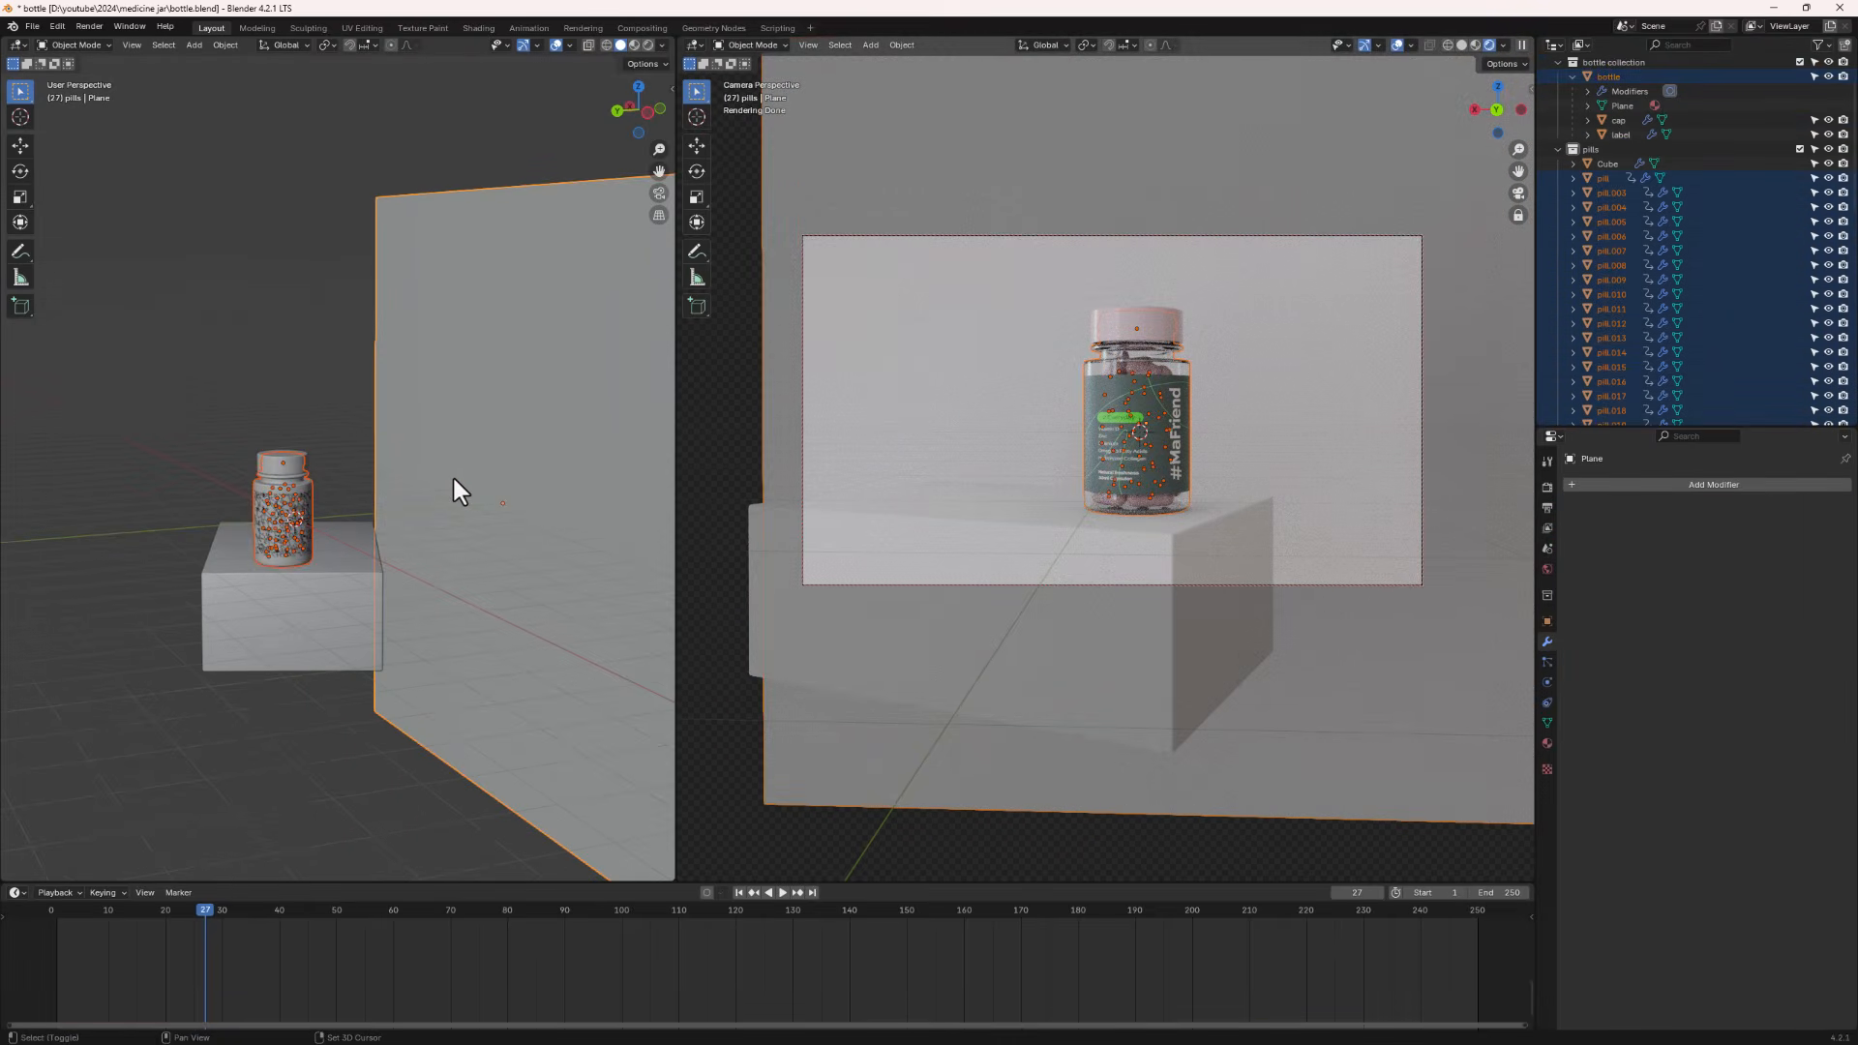
pyautogui.keyDown('shift'); pyautogui.click(451, 474); pyautogui.keyUp('shift')
pyautogui.scroll(4, 259, 520)
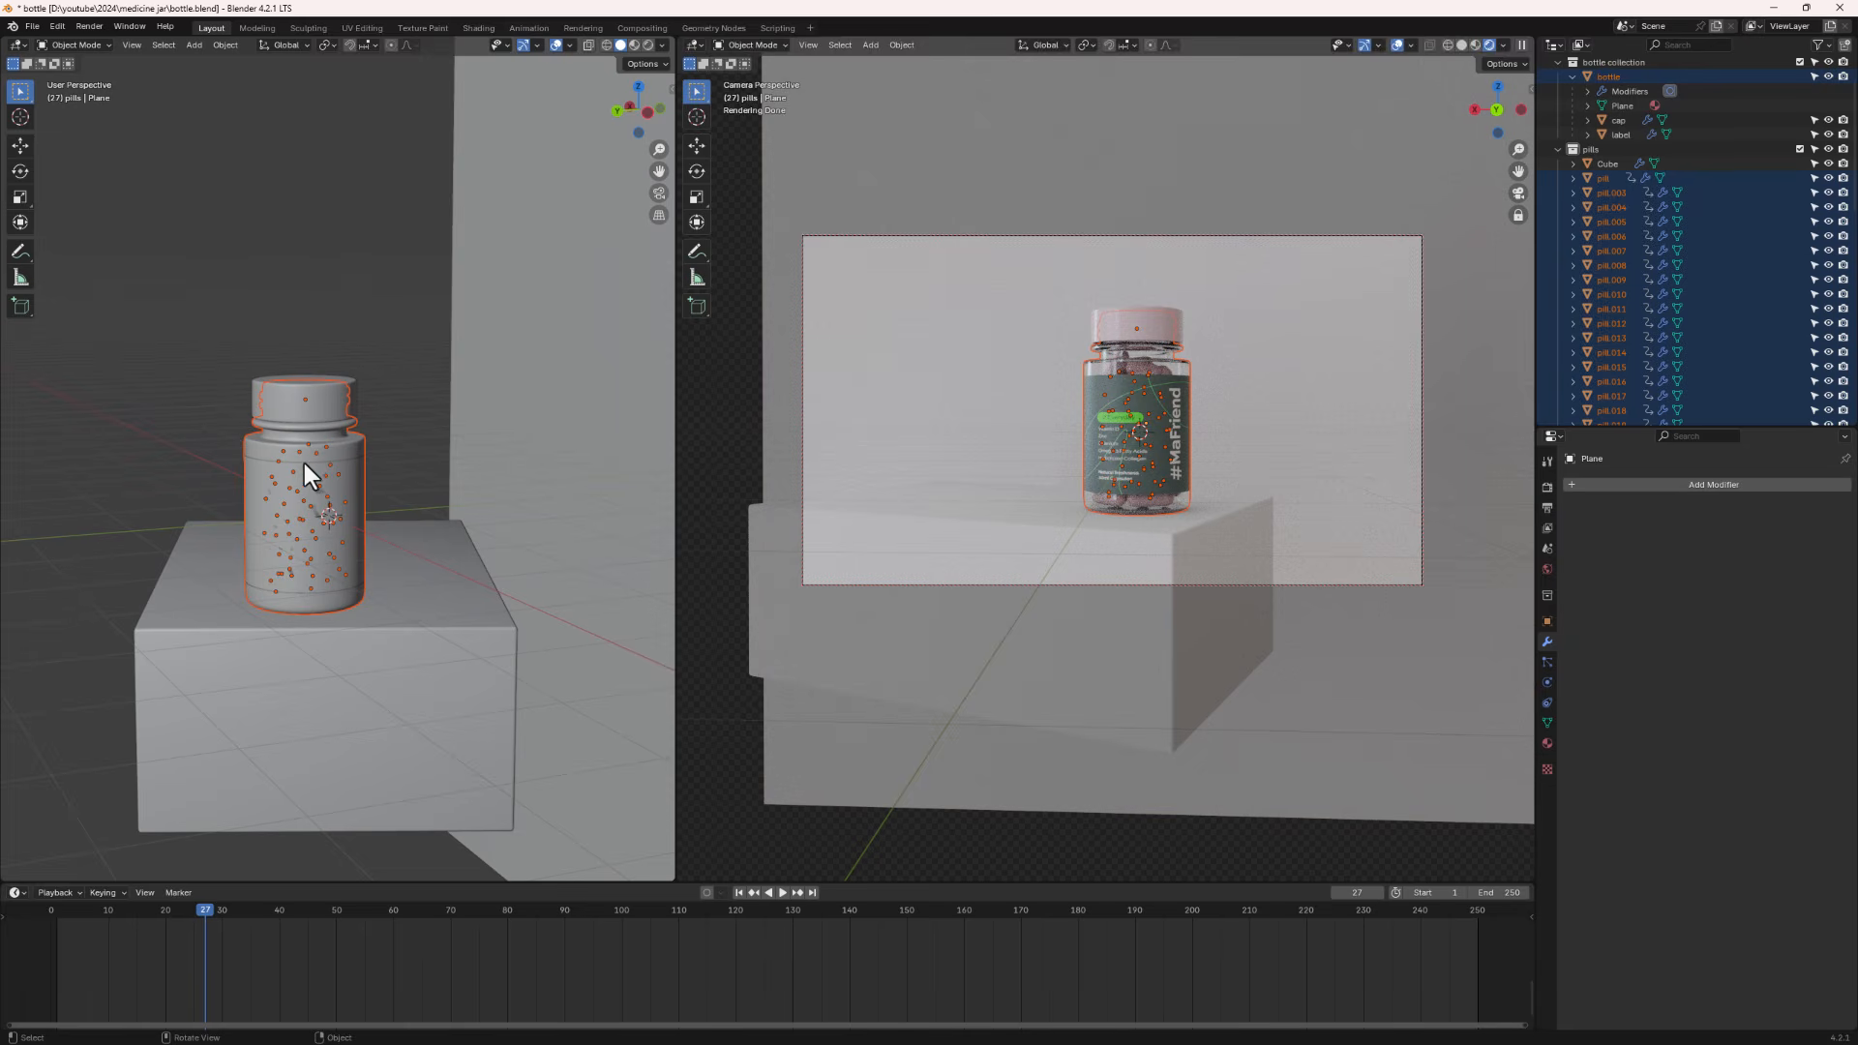
pyautogui.keyDown('shift'); pyautogui.click(252, 443); pyautogui.keyUp('shift')
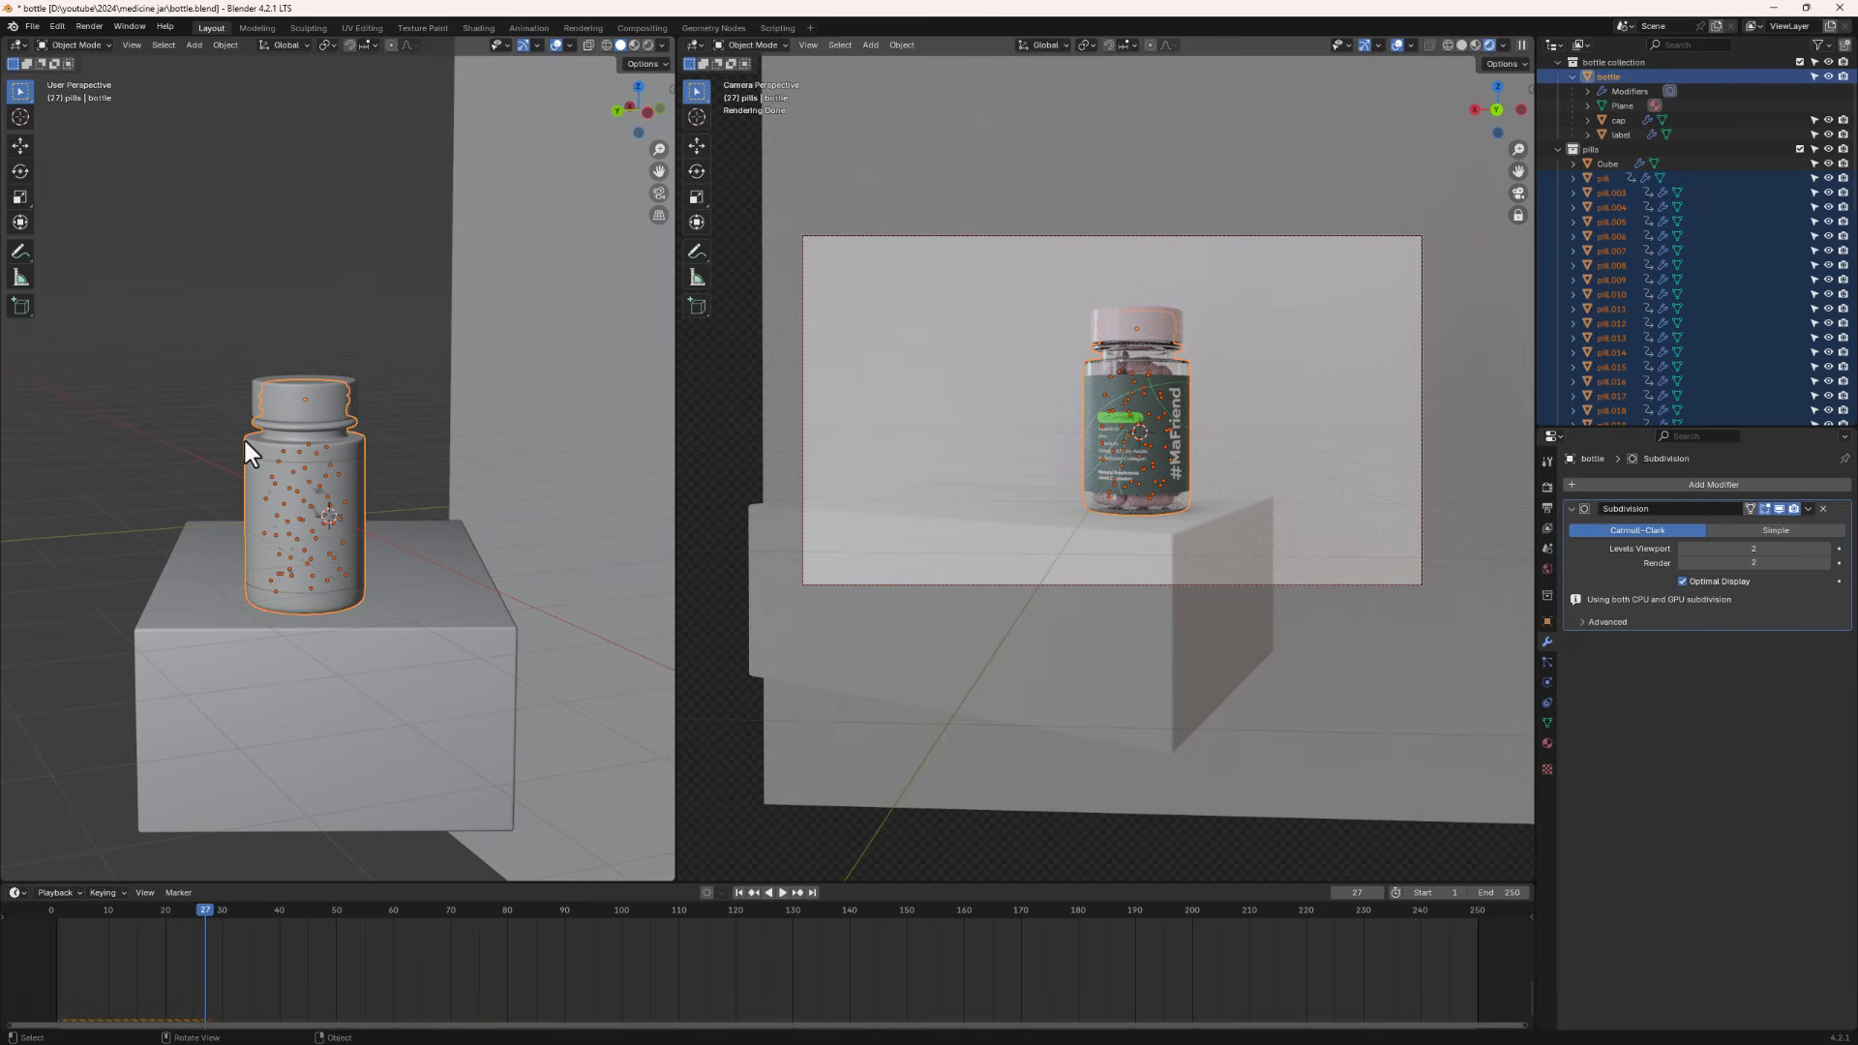
pyautogui.hotkey('ctrl', 'p')
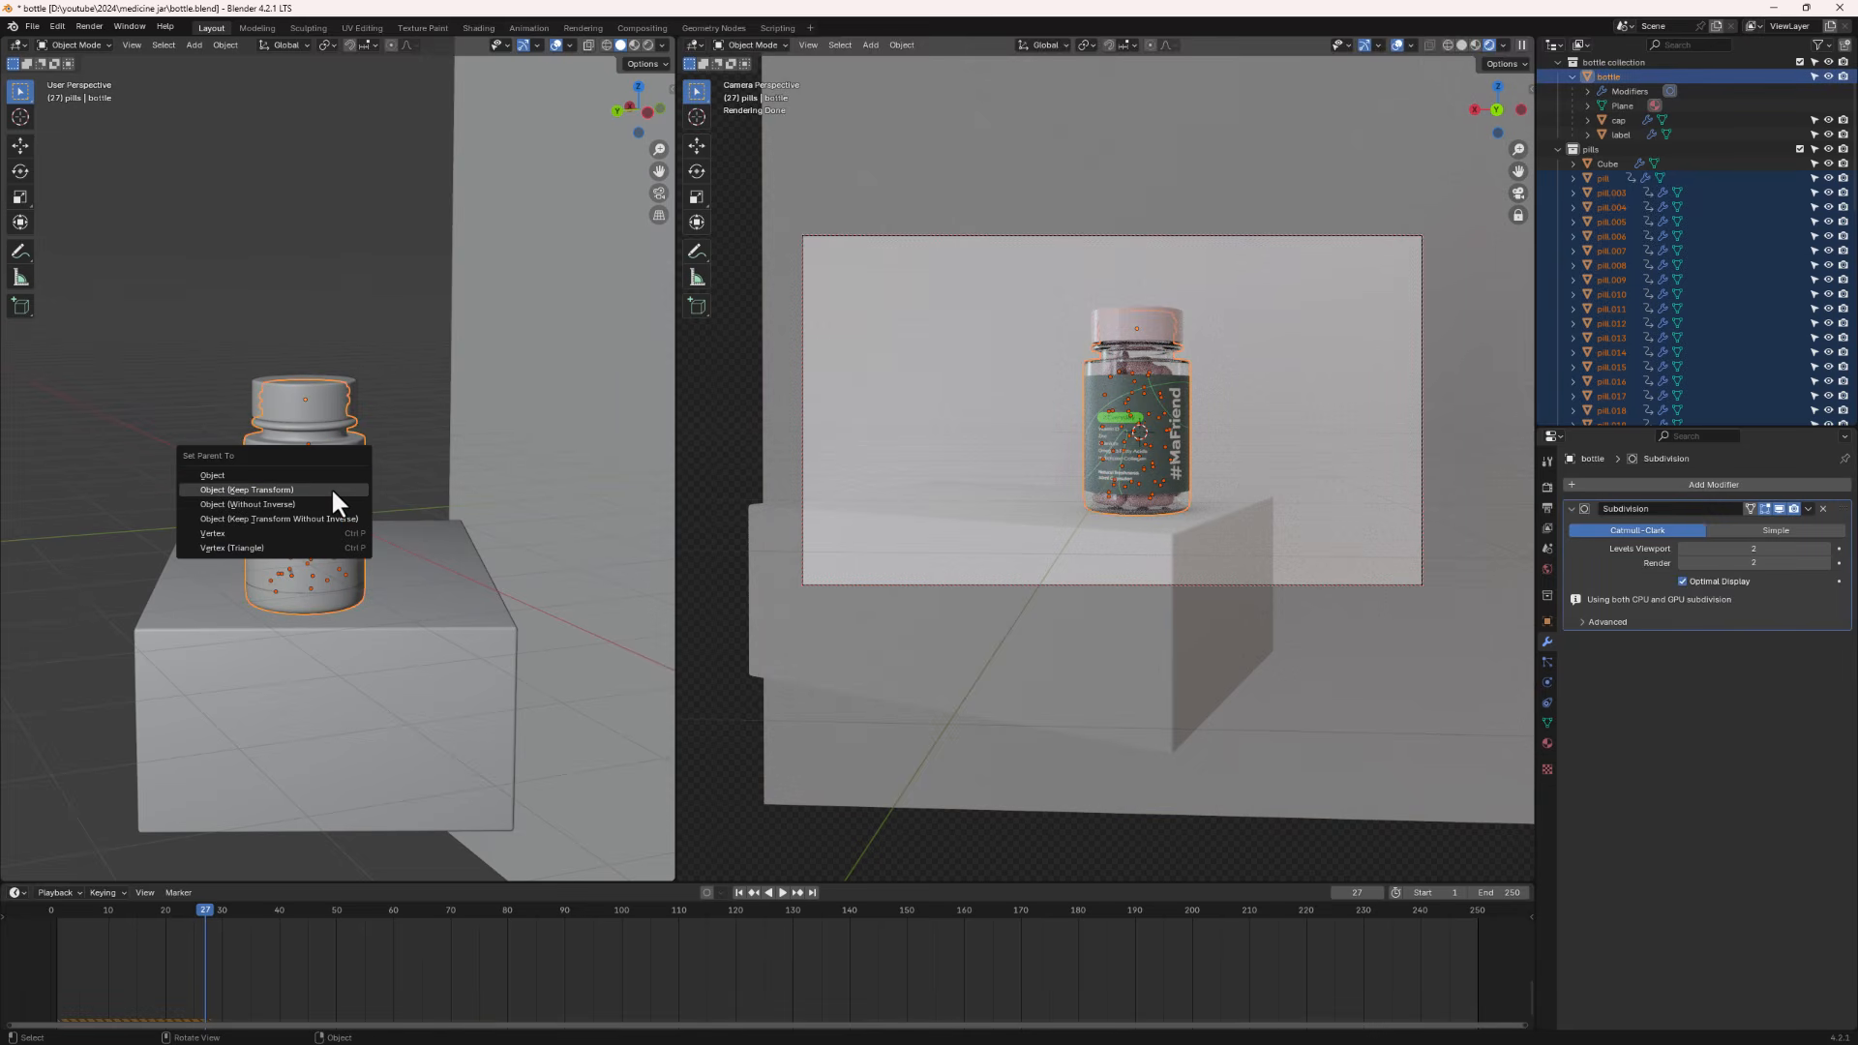
pyautogui.click(333, 490)
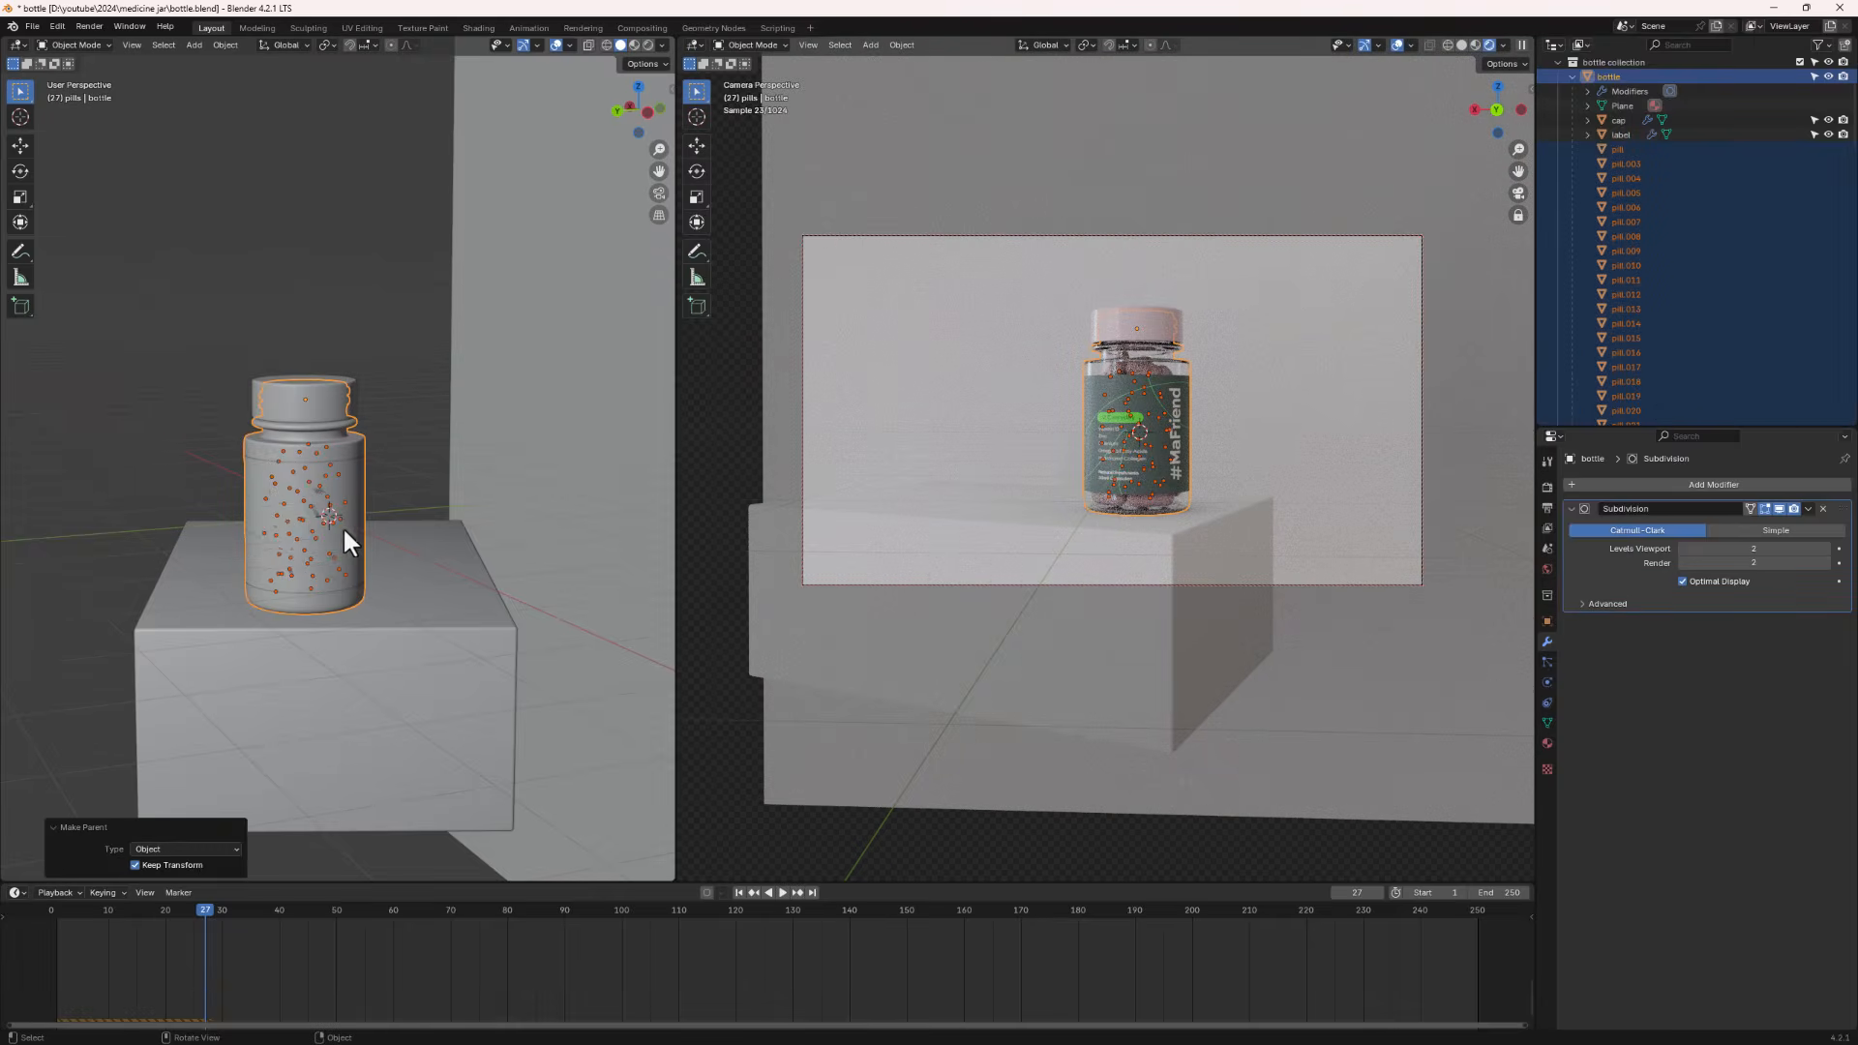
# - Test moving the jar body to check that the parented pills follow it
pyautogui.click(406, 410)
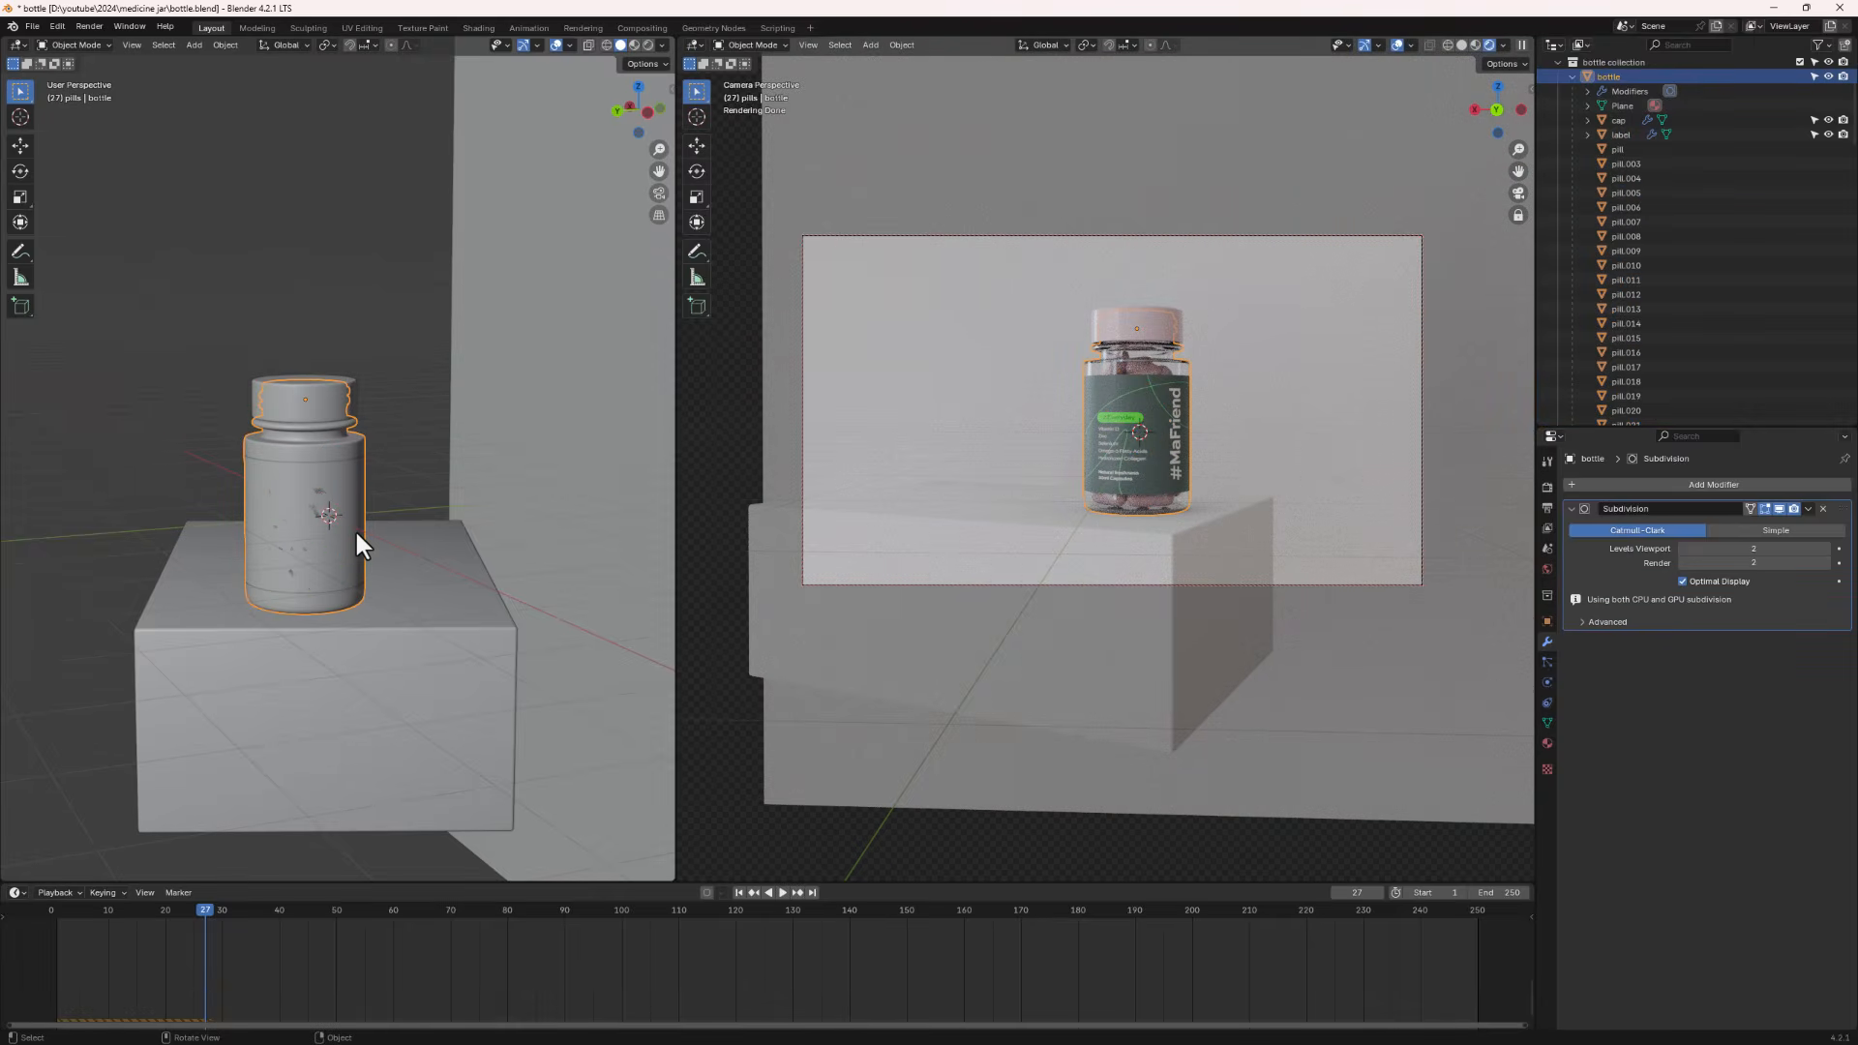
pyautogui.press('g')
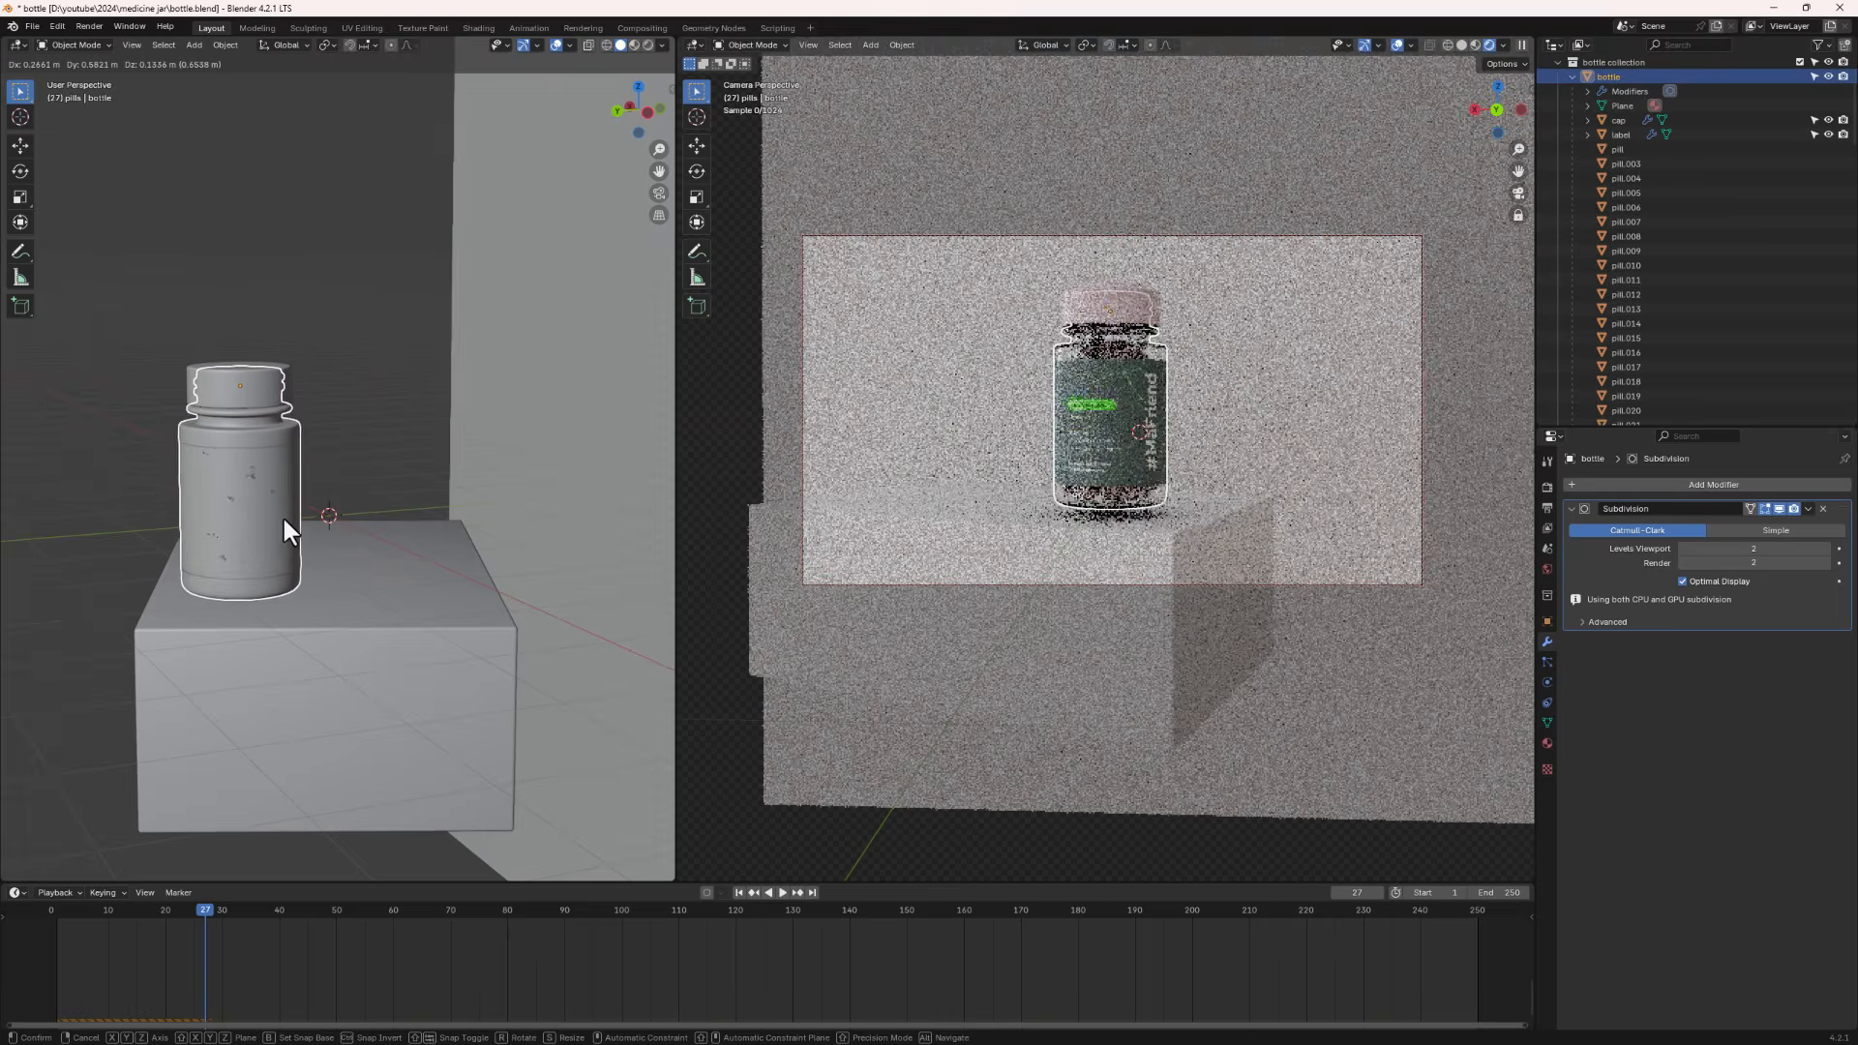
pyautogui.rightClick(281, 519)
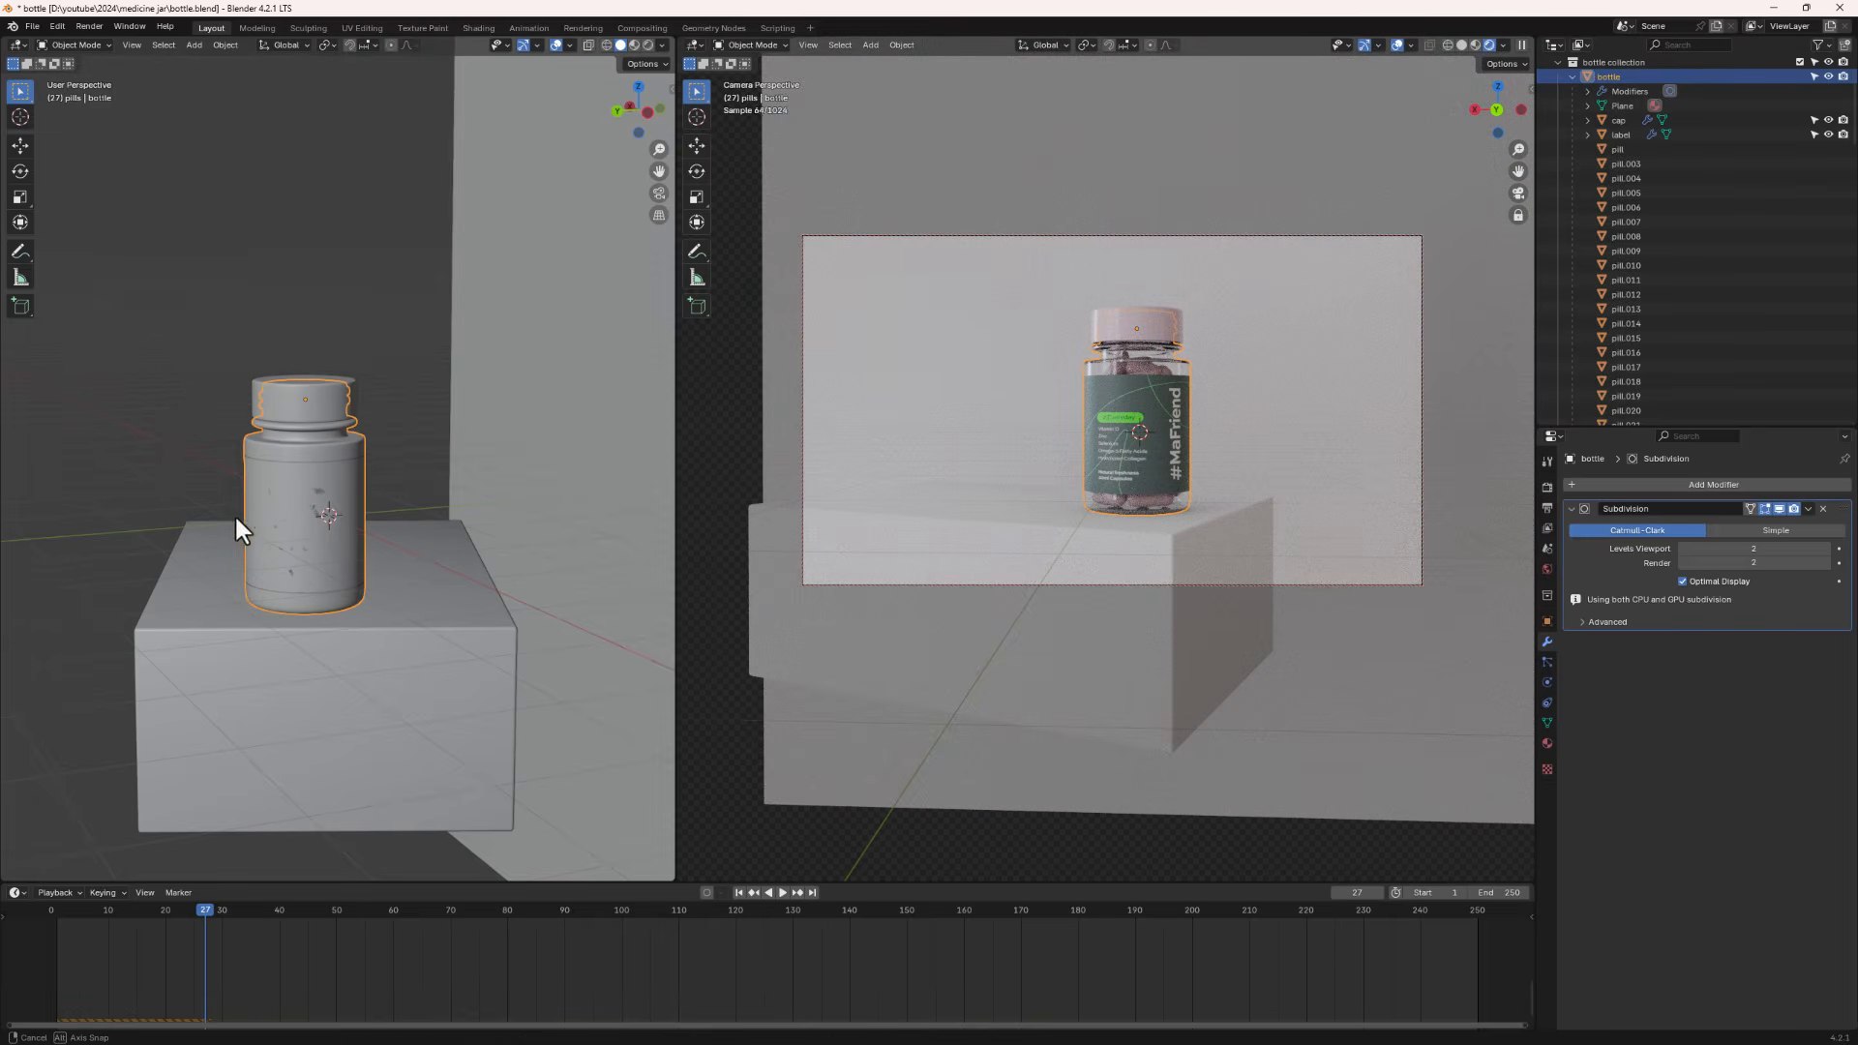
pyautogui.moveTo(234, 513); pyautogui.dragTo(215, 486, button='middle')
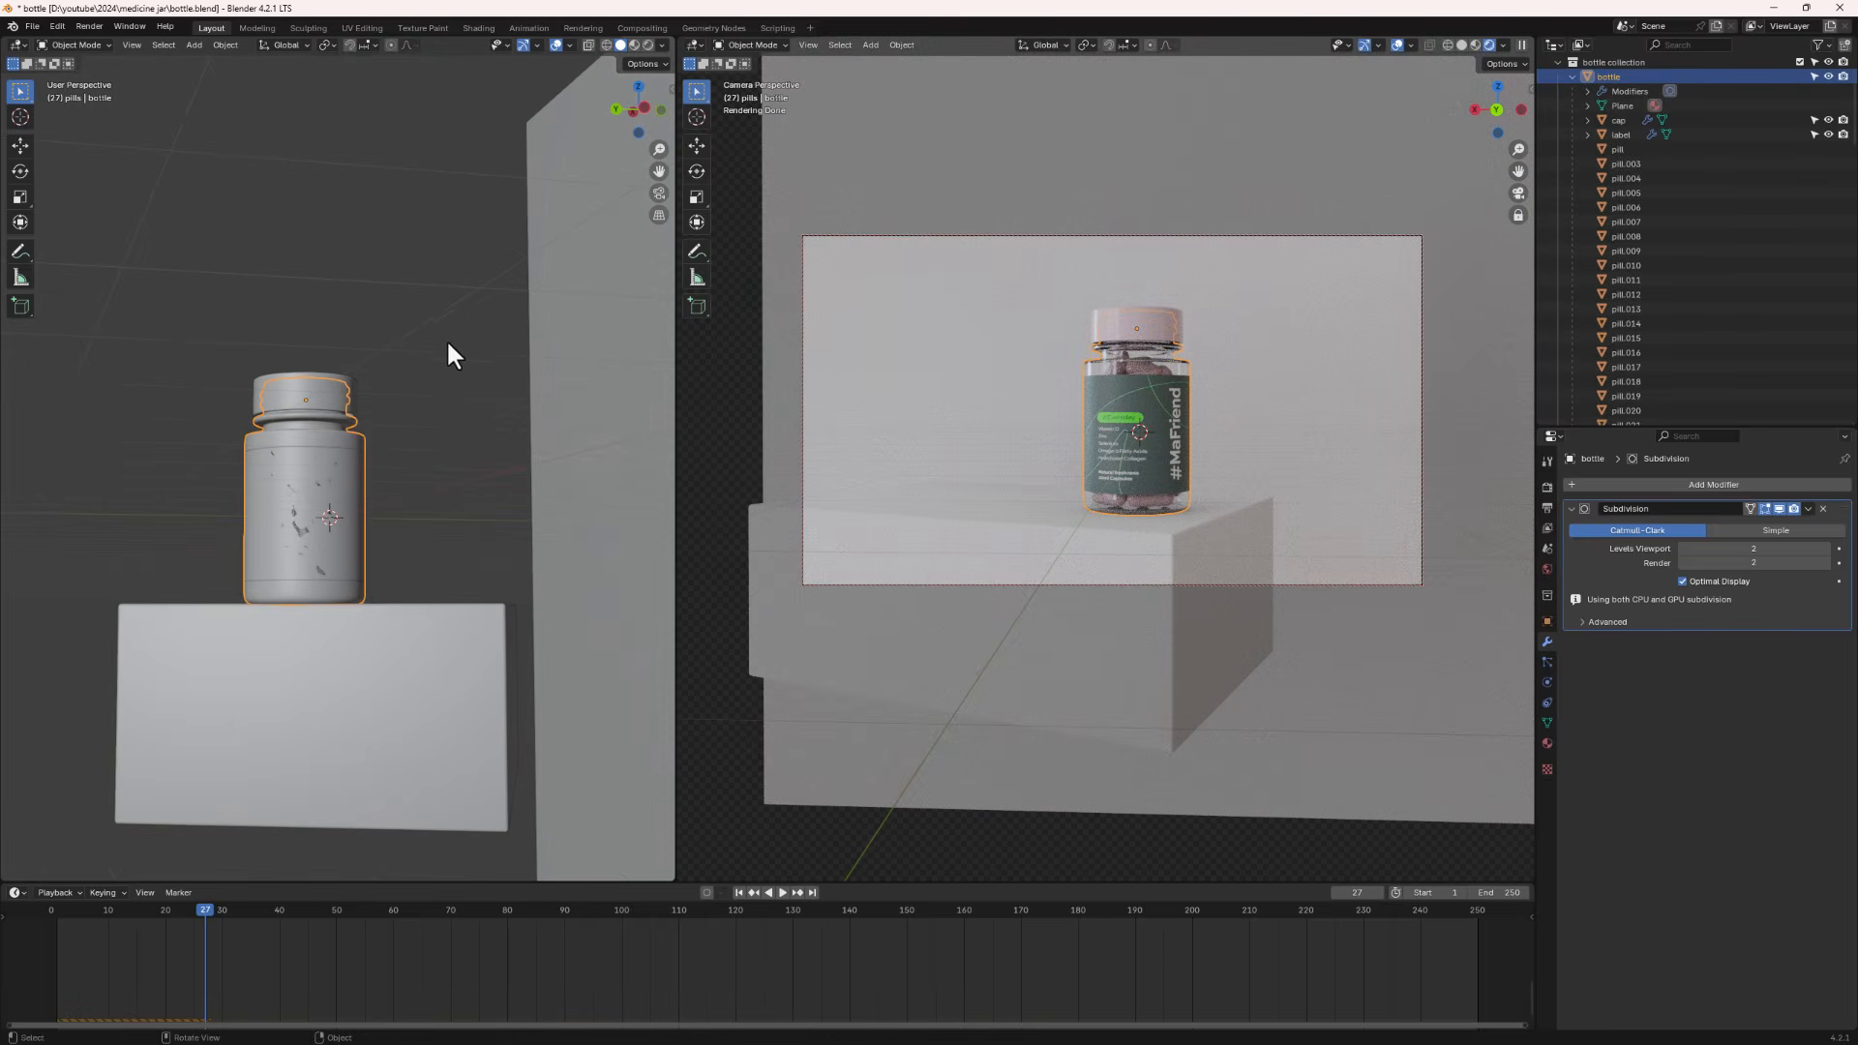
pyautogui.moveTo(449, 336); pyautogui.dragTo(217, 597)
pyautogui.moveTo(317, 565); pyautogui.dragTo(245, 539, button='middle')
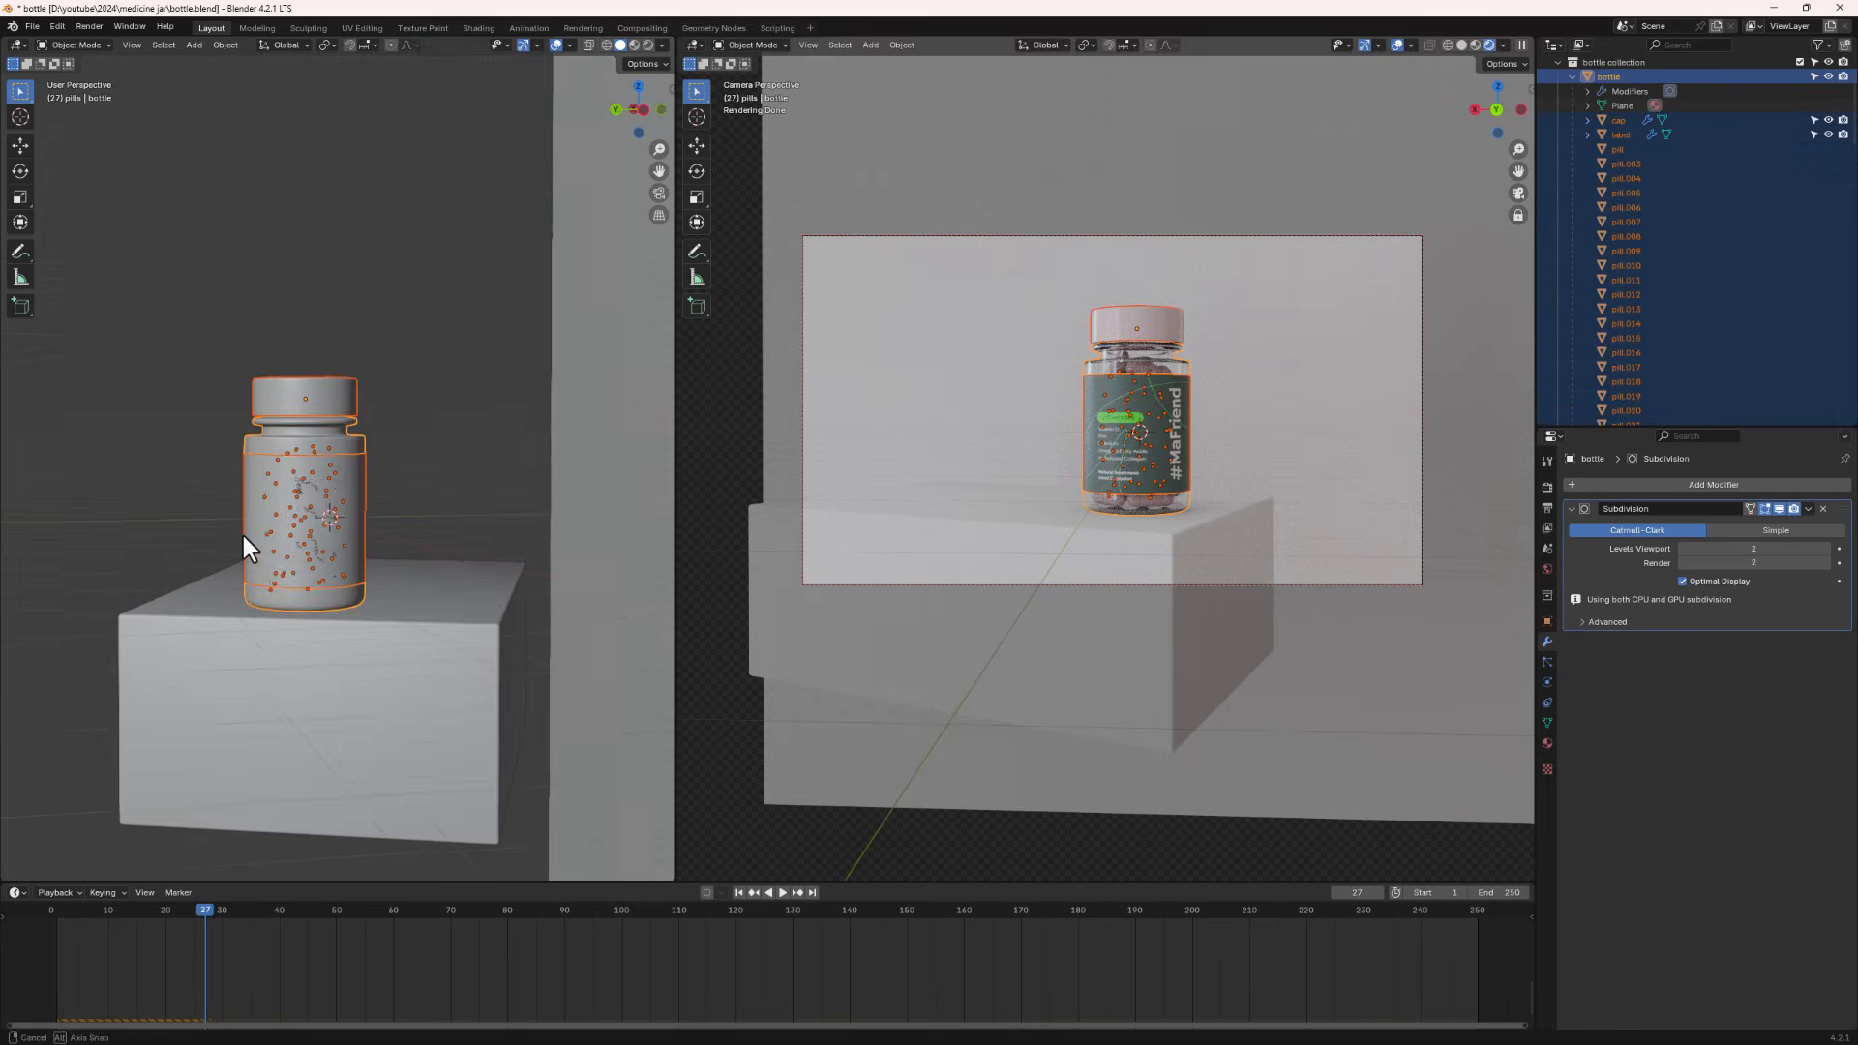
pyautogui.click(339, 463)
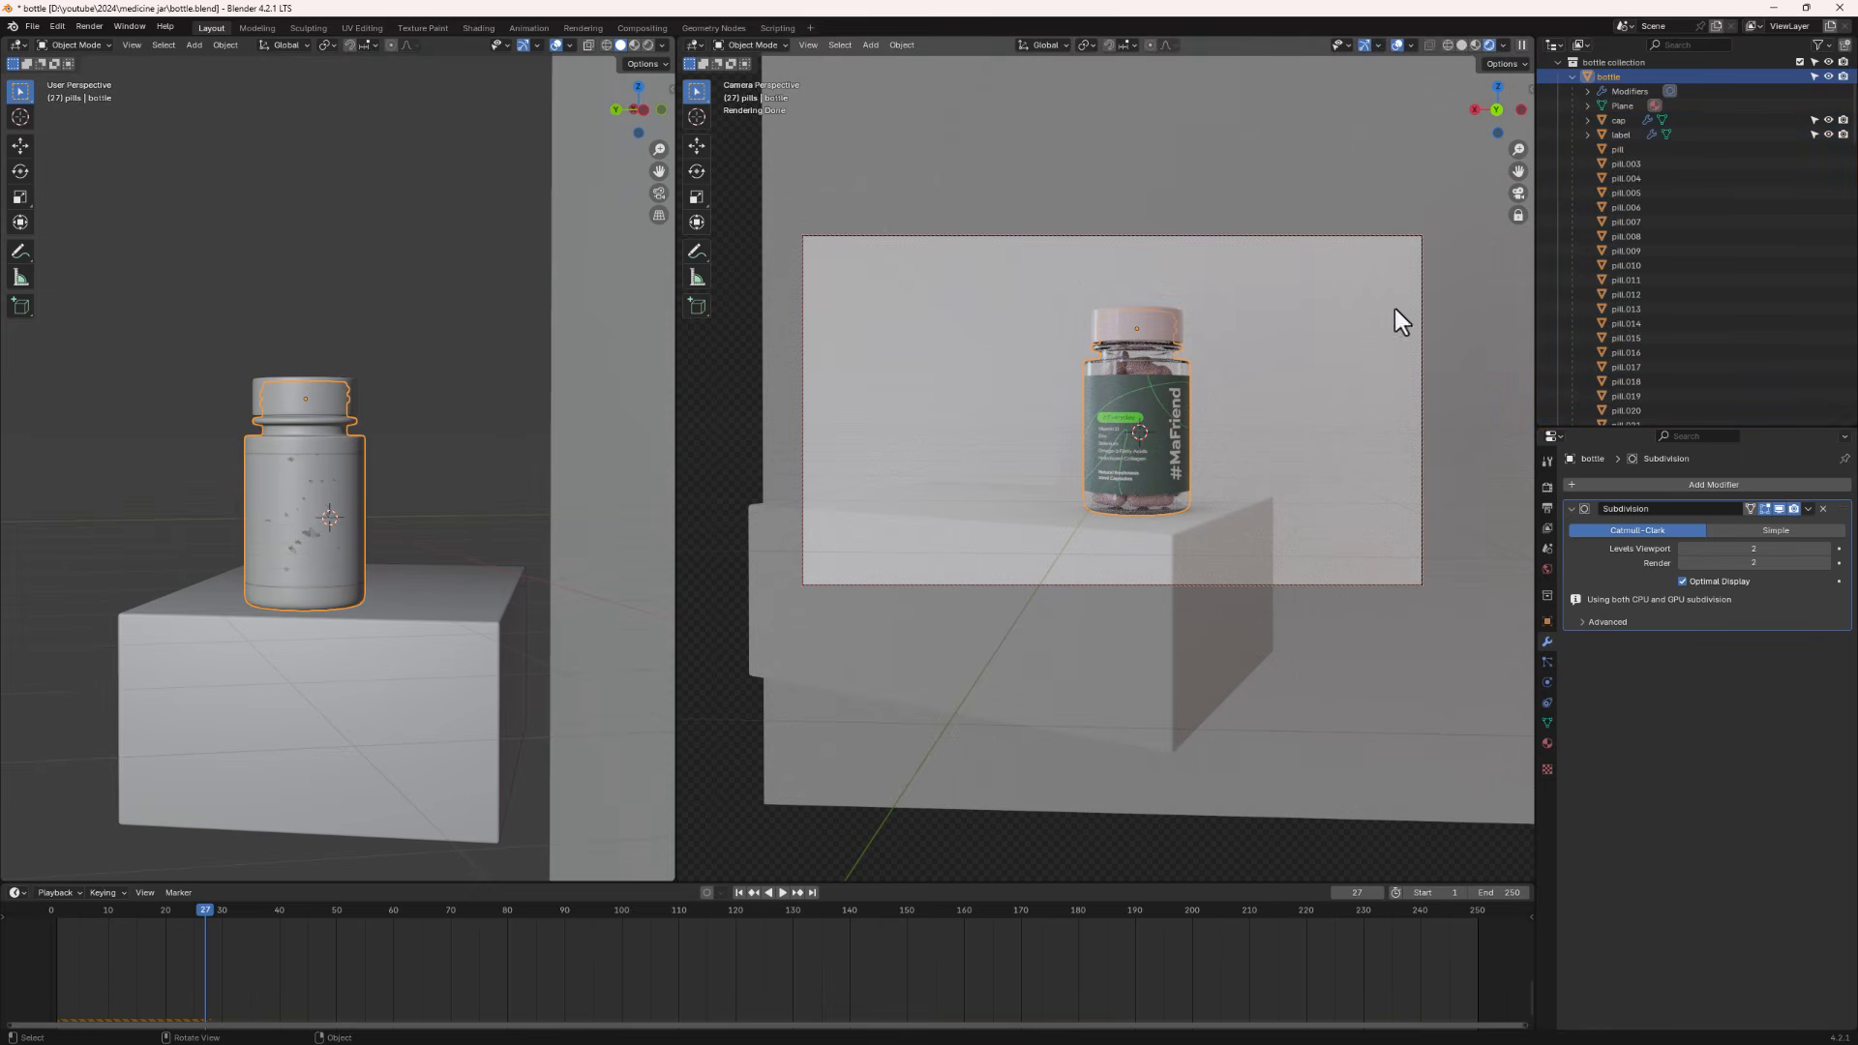
# - Select the jar's whole hierarchy and duplicate it, moving the copy about 1.69 m along X
pyautogui.rightClick(1628, 75)
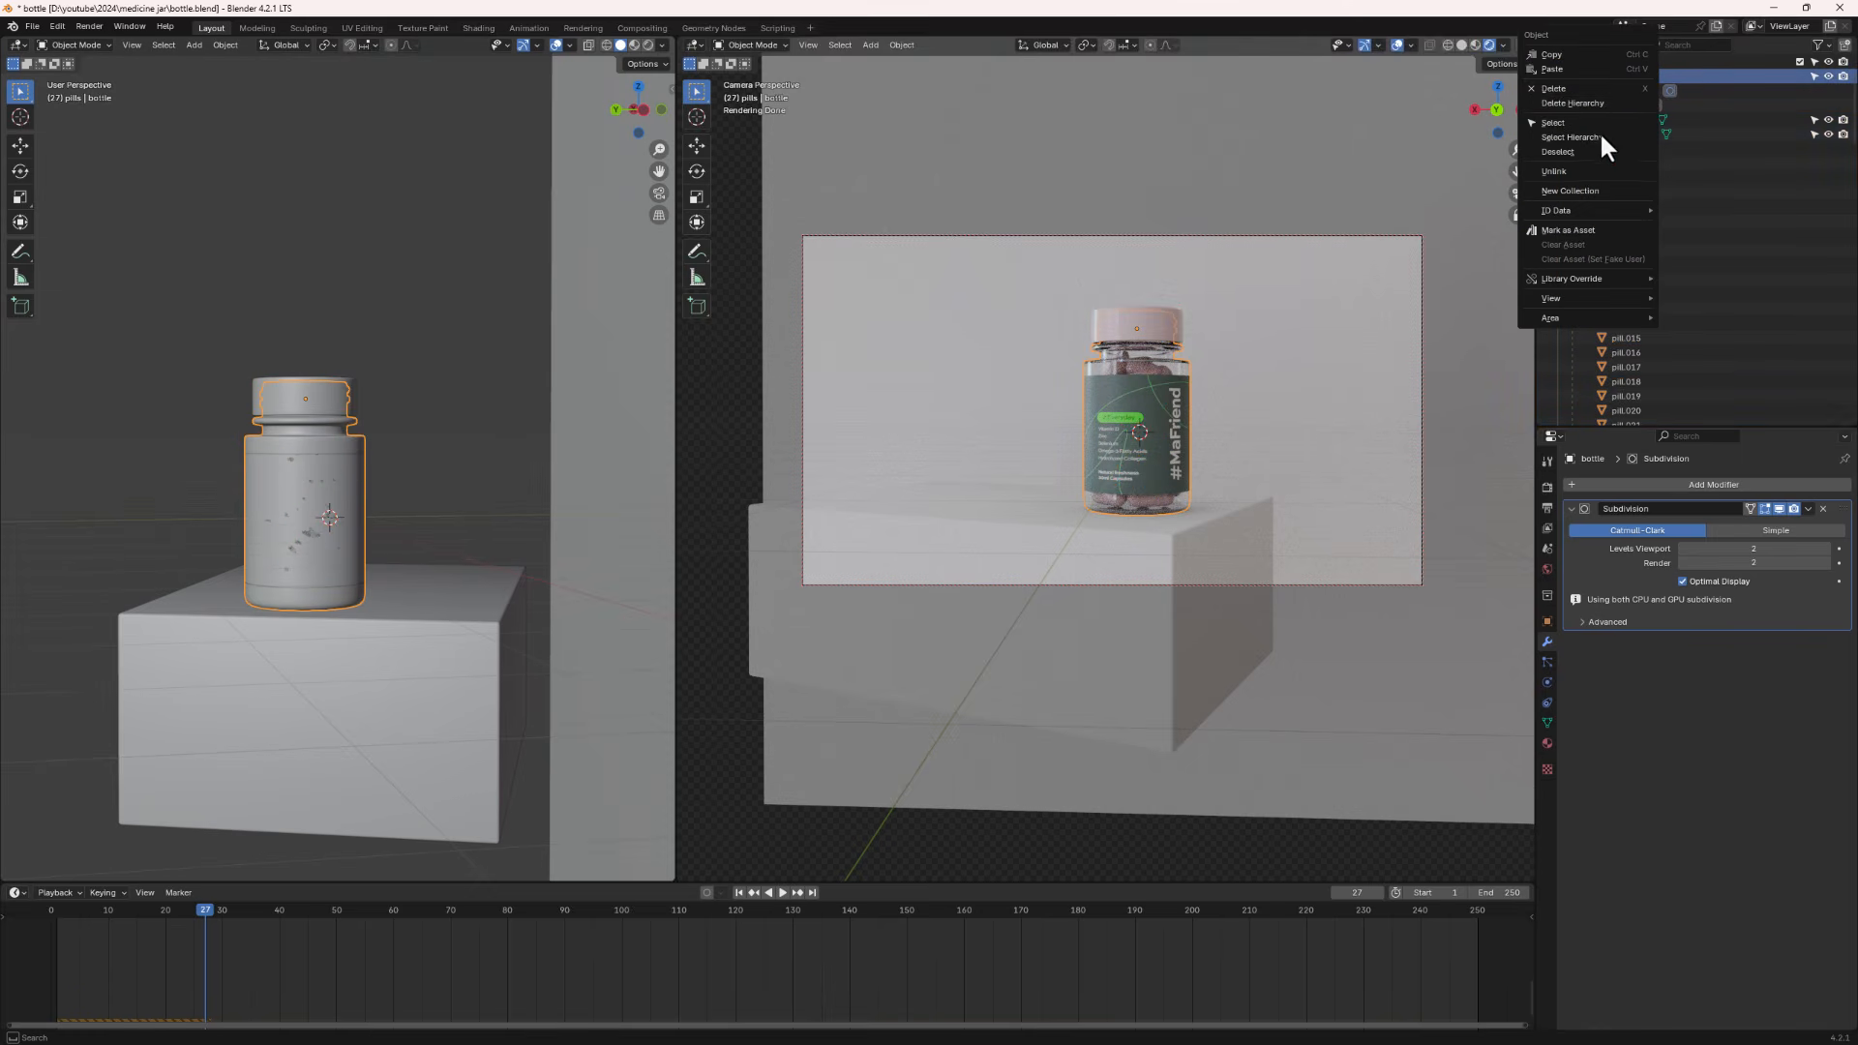
pyautogui.click(1593, 137)
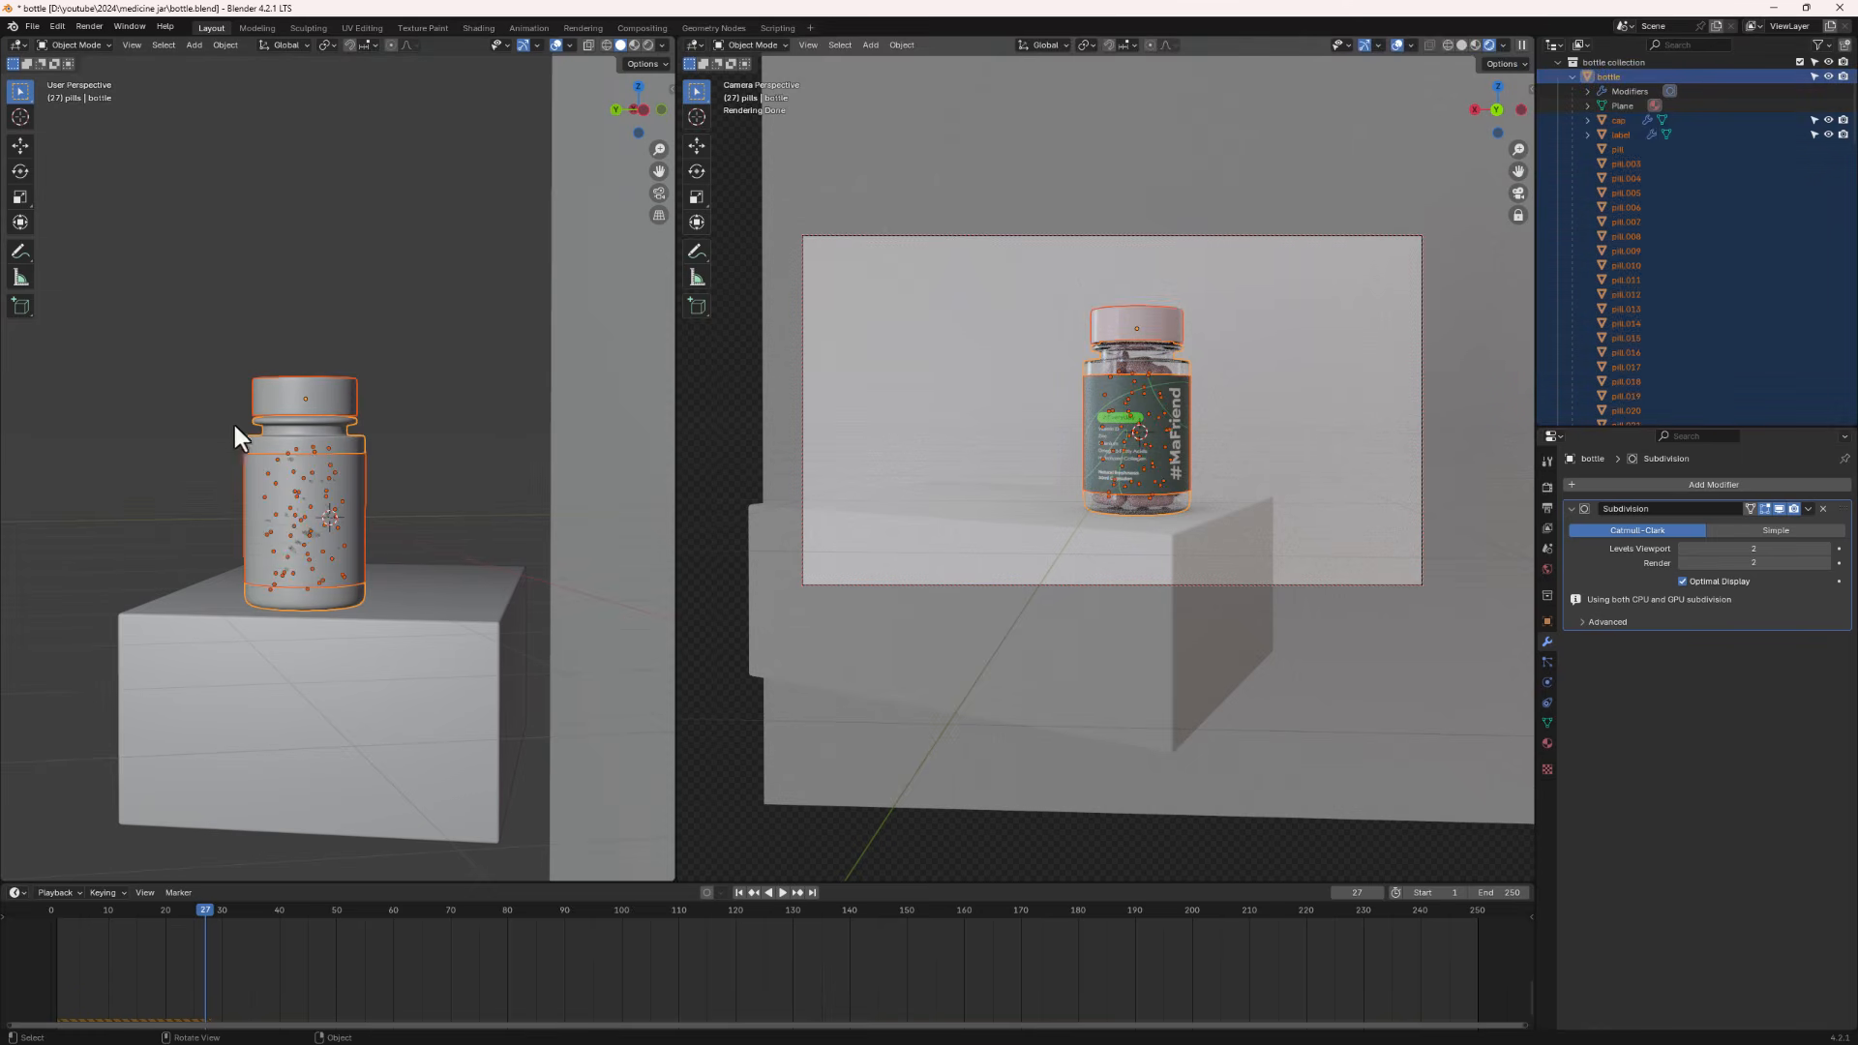
pyautogui.moveTo(234, 426); pyautogui.dragTo(397, 494, button='middle')
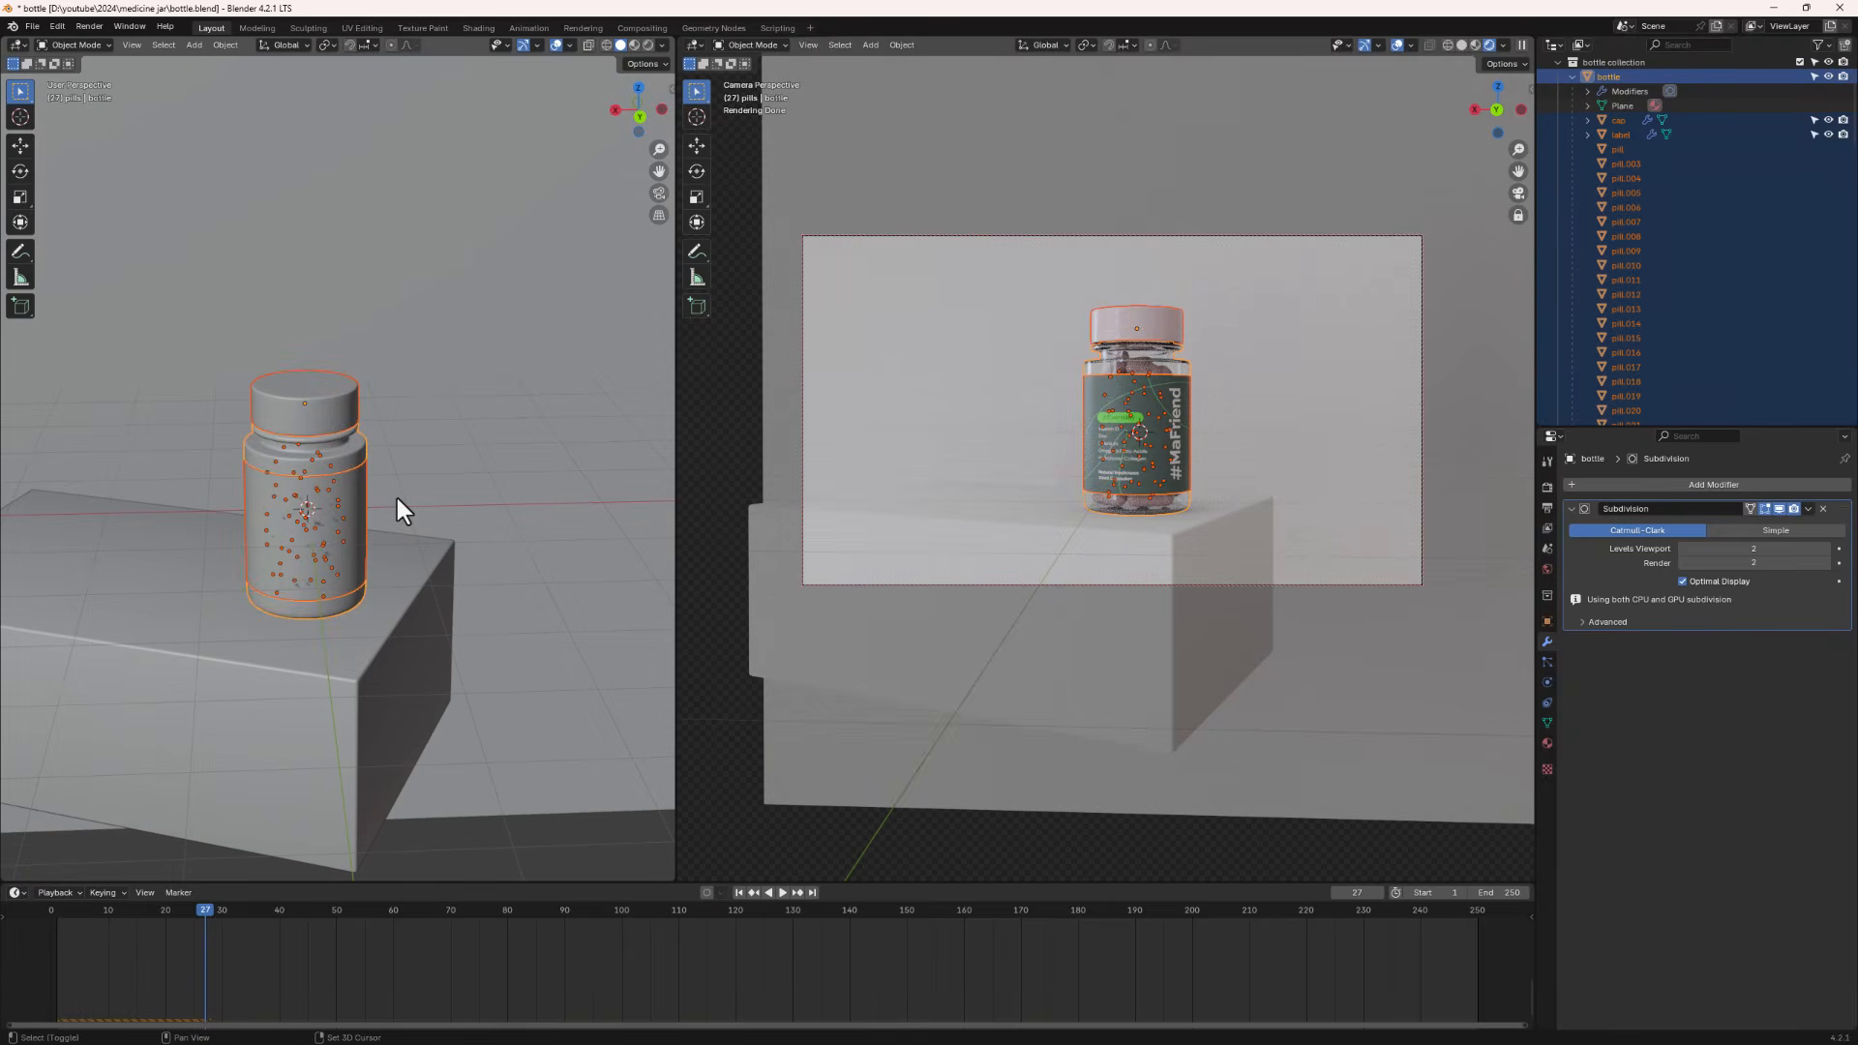
pyautogui.hotkey('shift', 'd')
pyautogui.press('x')
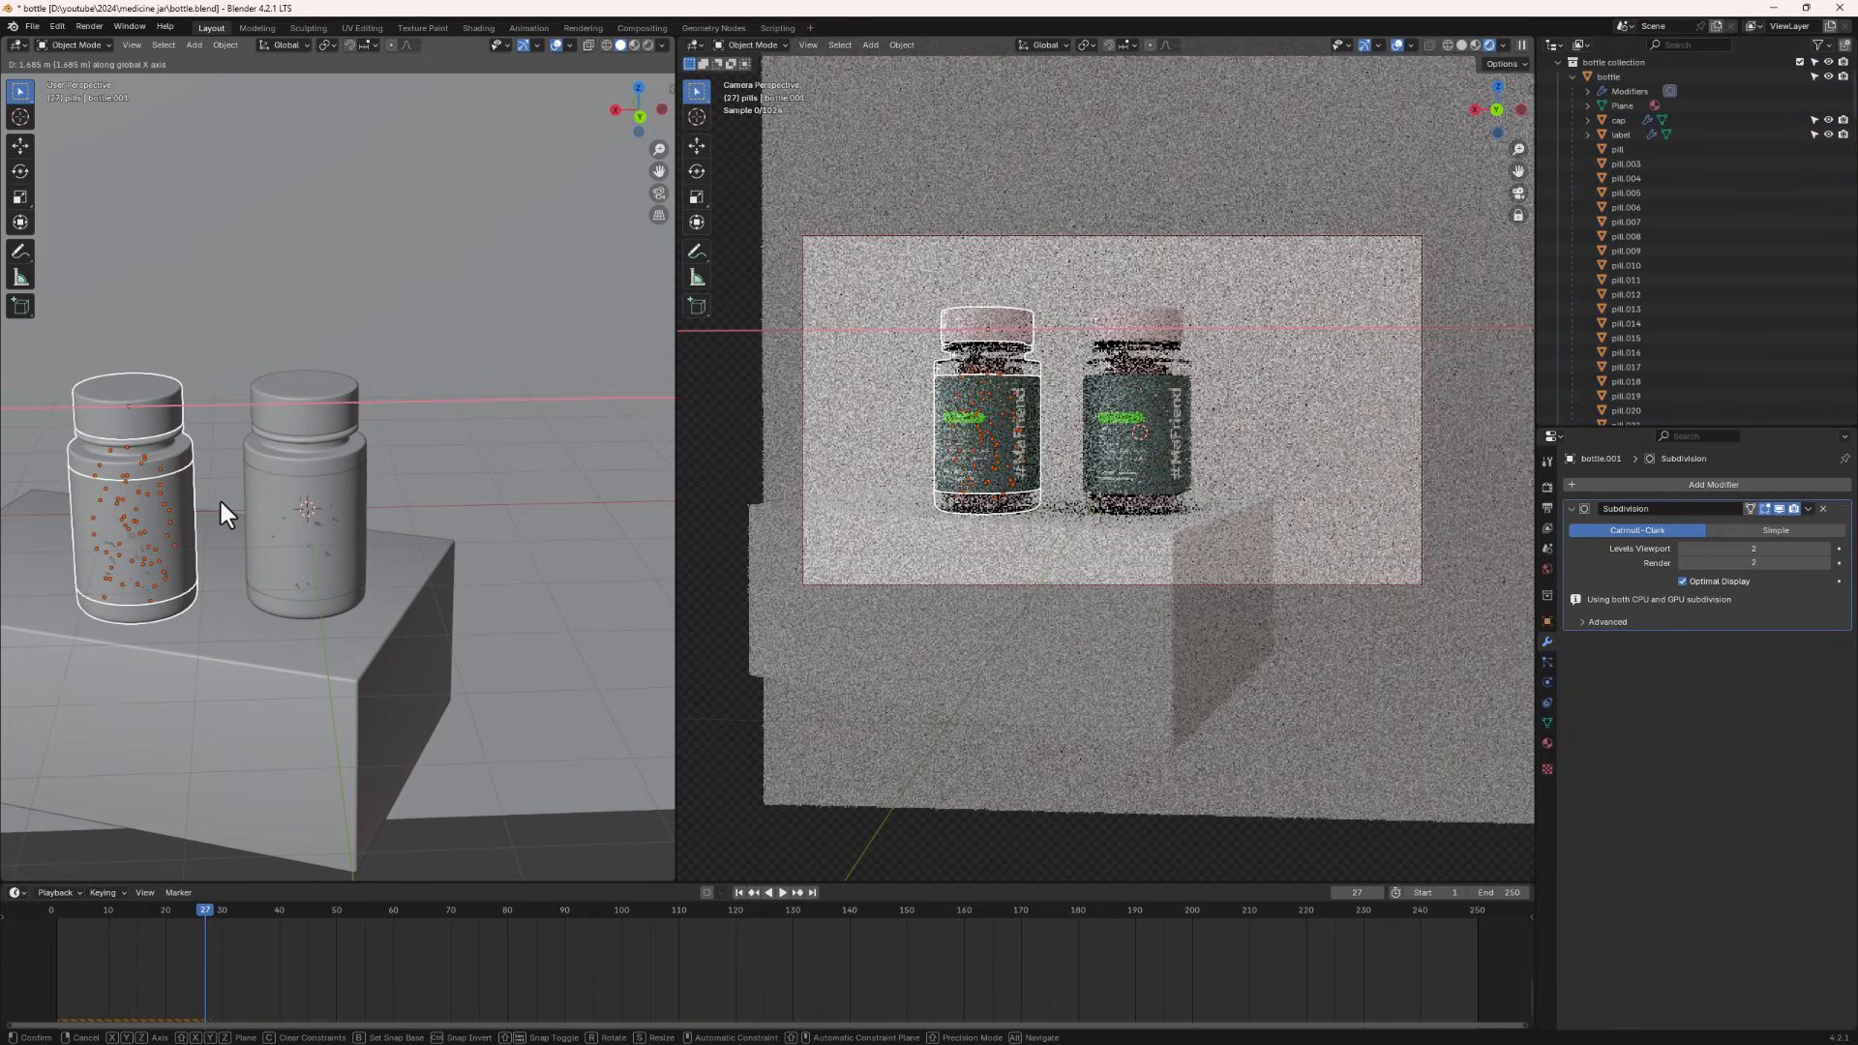
pyautogui.click(221, 502)
# - Move the duplicated jar about 1.21 m along negative Y
pyautogui.moveTo(220, 502); pyautogui.dragTo(380, 552, button='middle')
pyautogui.scroll(-3, 271, 528)
pyautogui.press('g')
pyautogui.press('y')
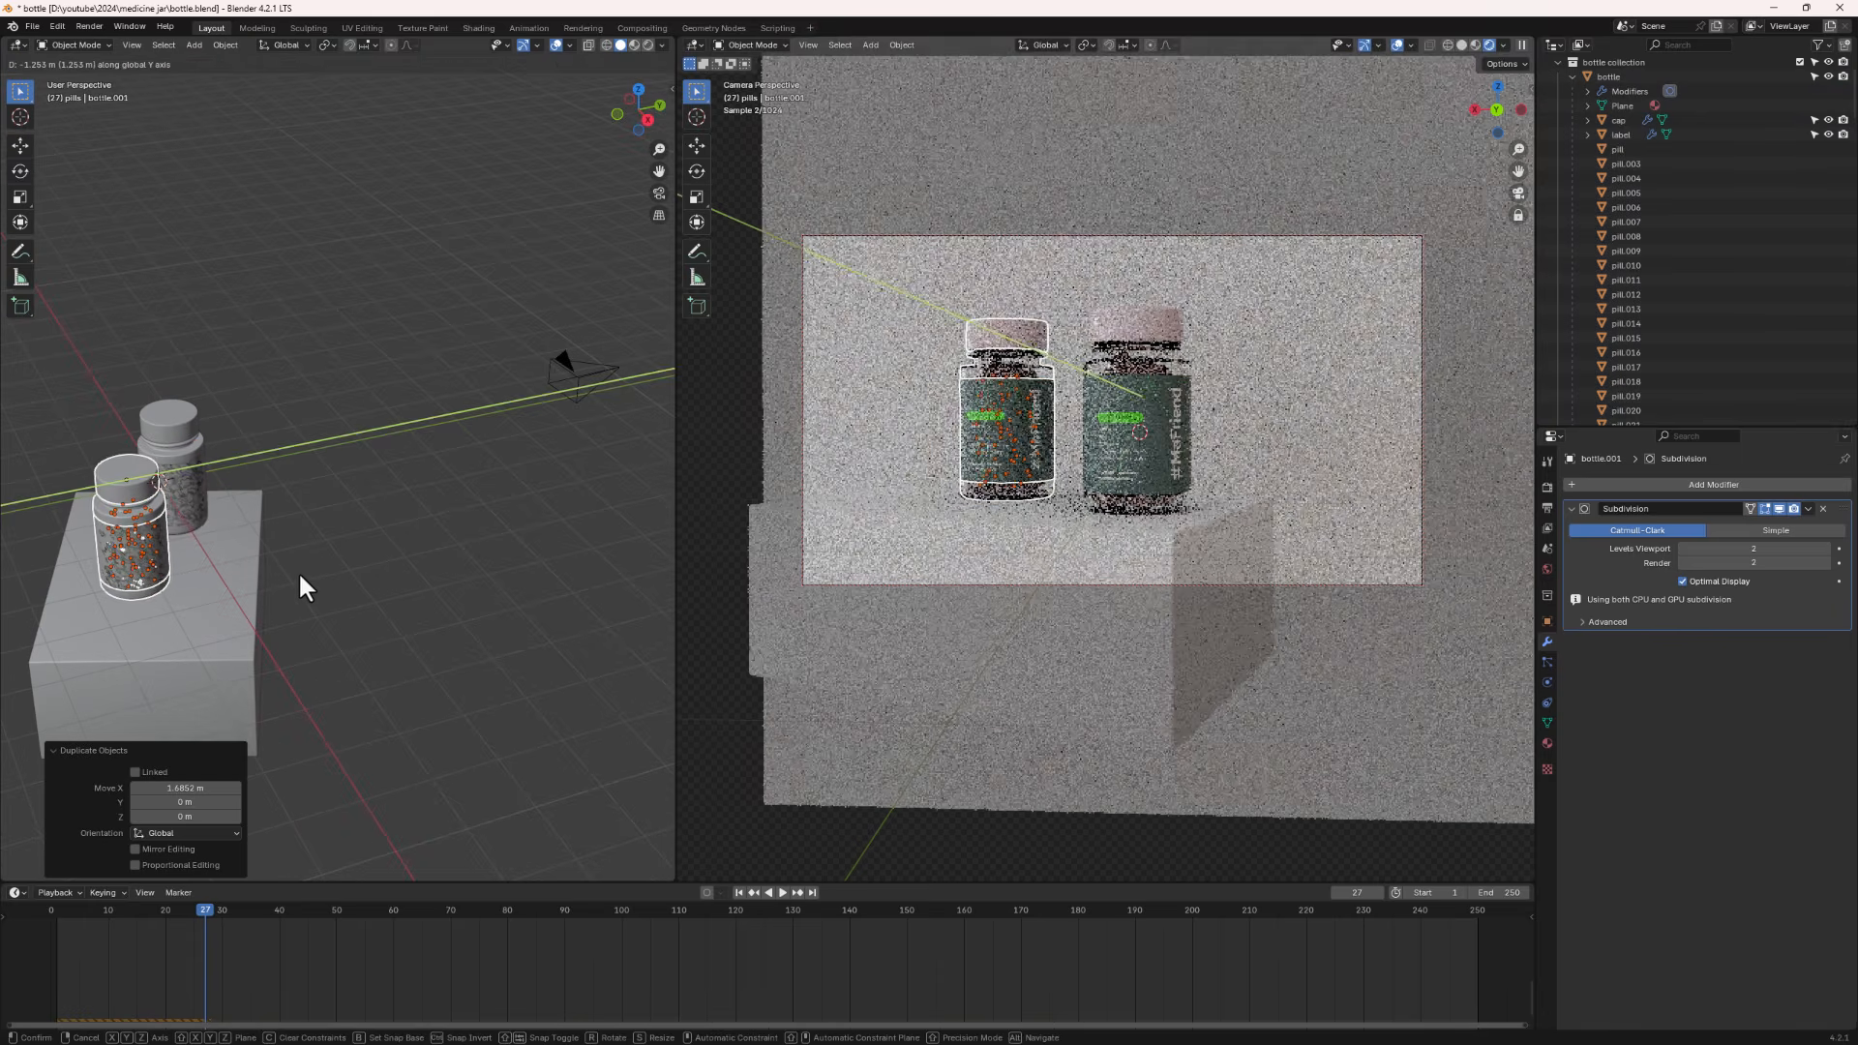
pyautogui.click(302, 577)
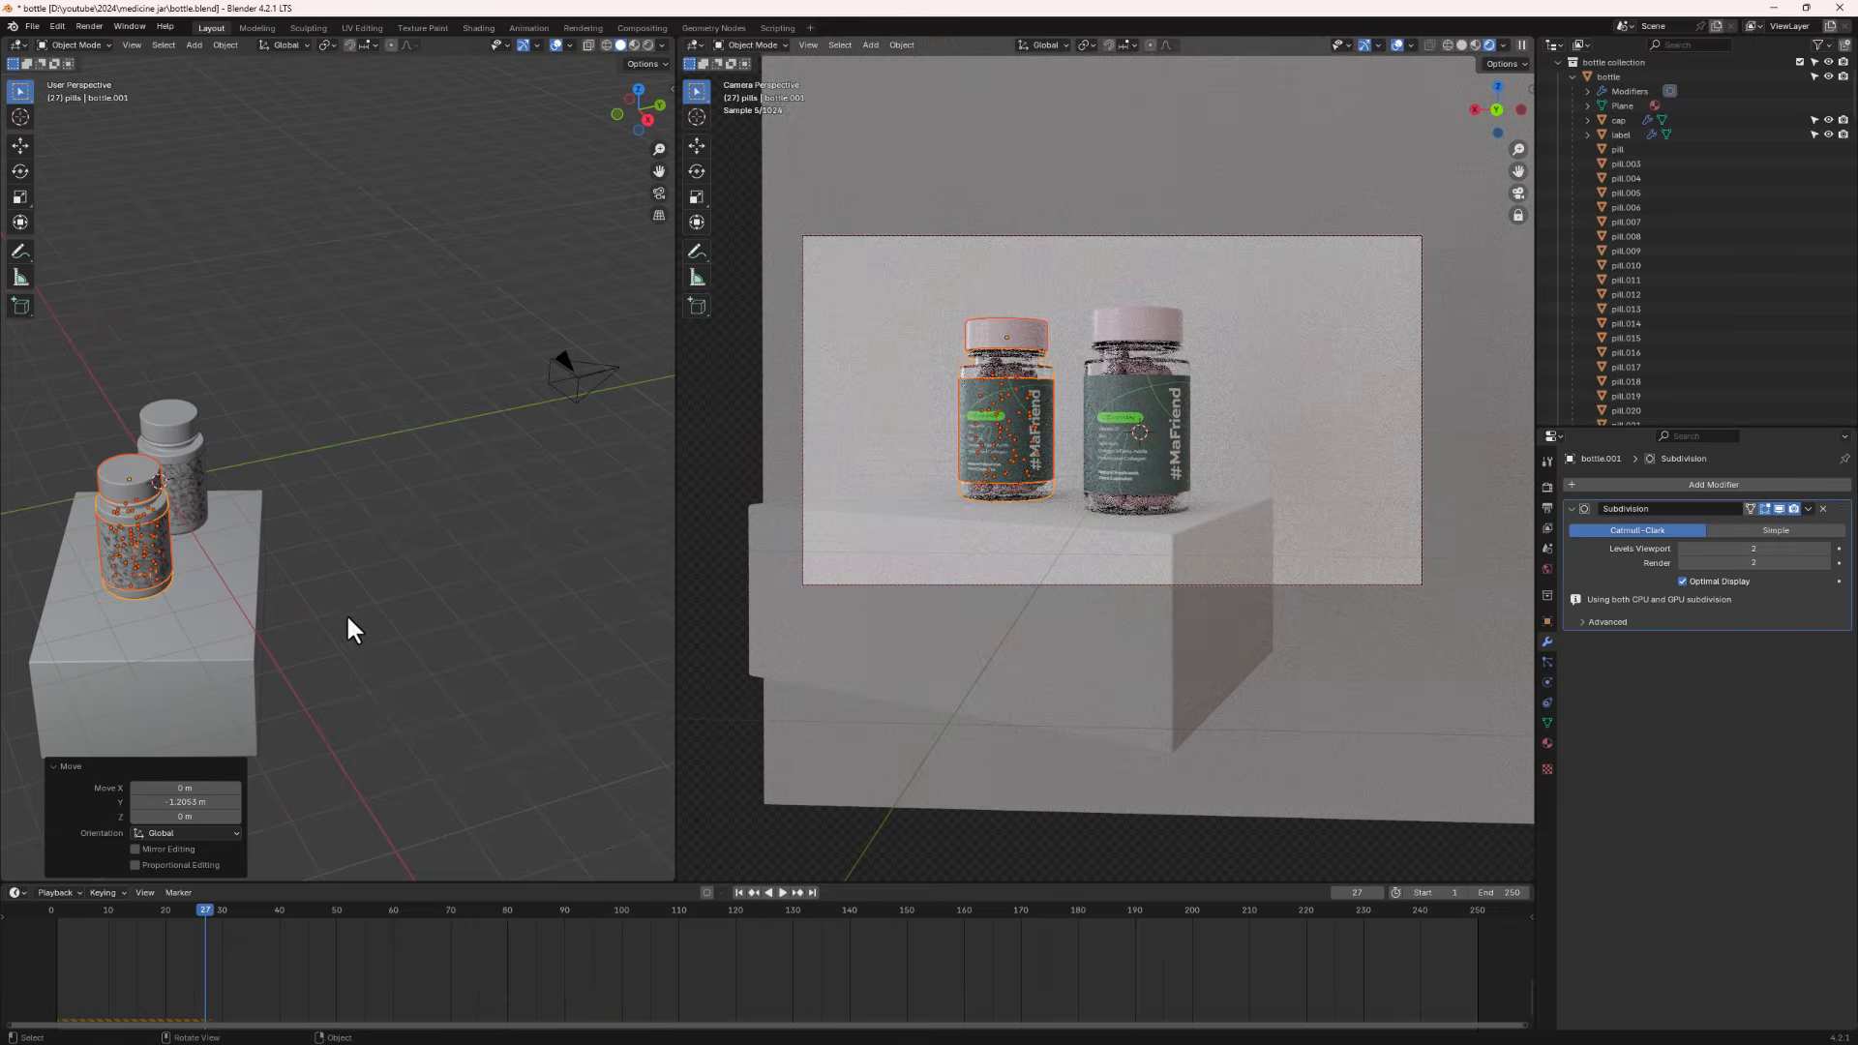
# - Select the copy's label and turn the timeline area into an enlarged Shader Editor
pyautogui.moveTo(256, 497); pyautogui.dragTo(32, 491, button='middle')
pyautogui.scroll(4, 98, 503)
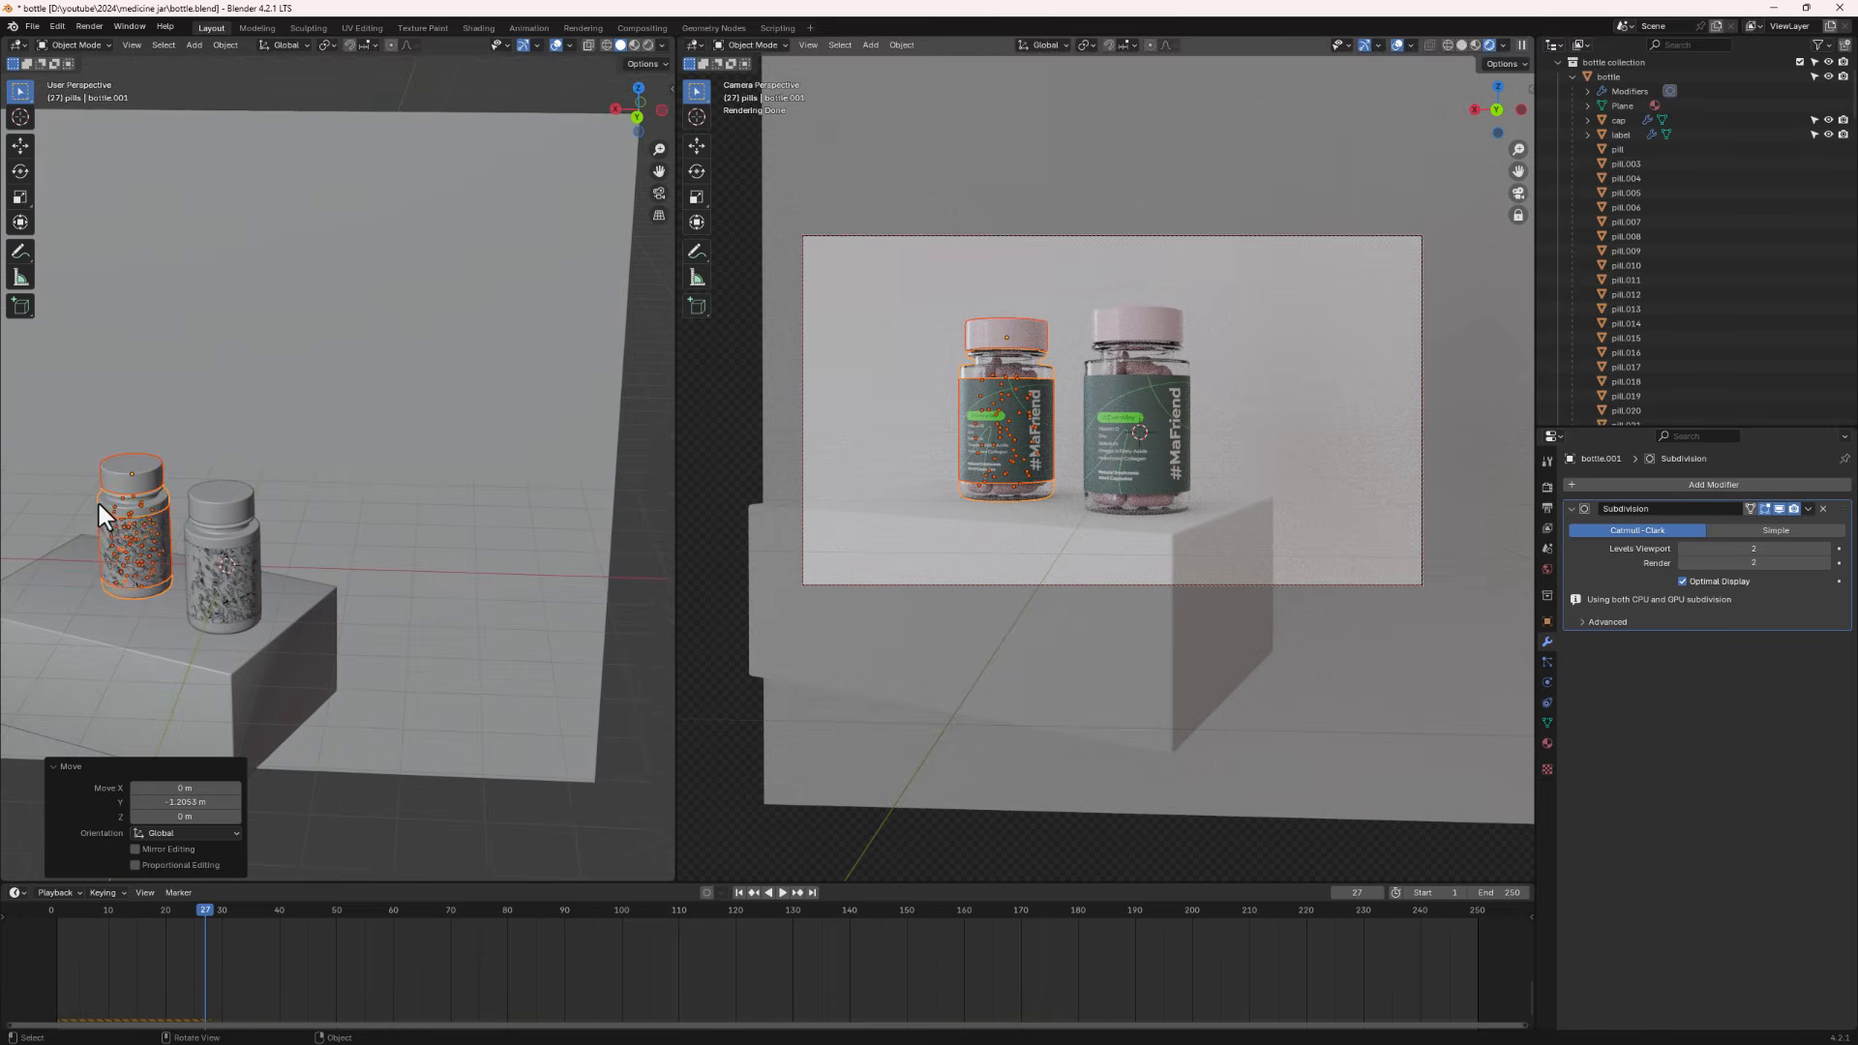
pyautogui.click(142, 549)
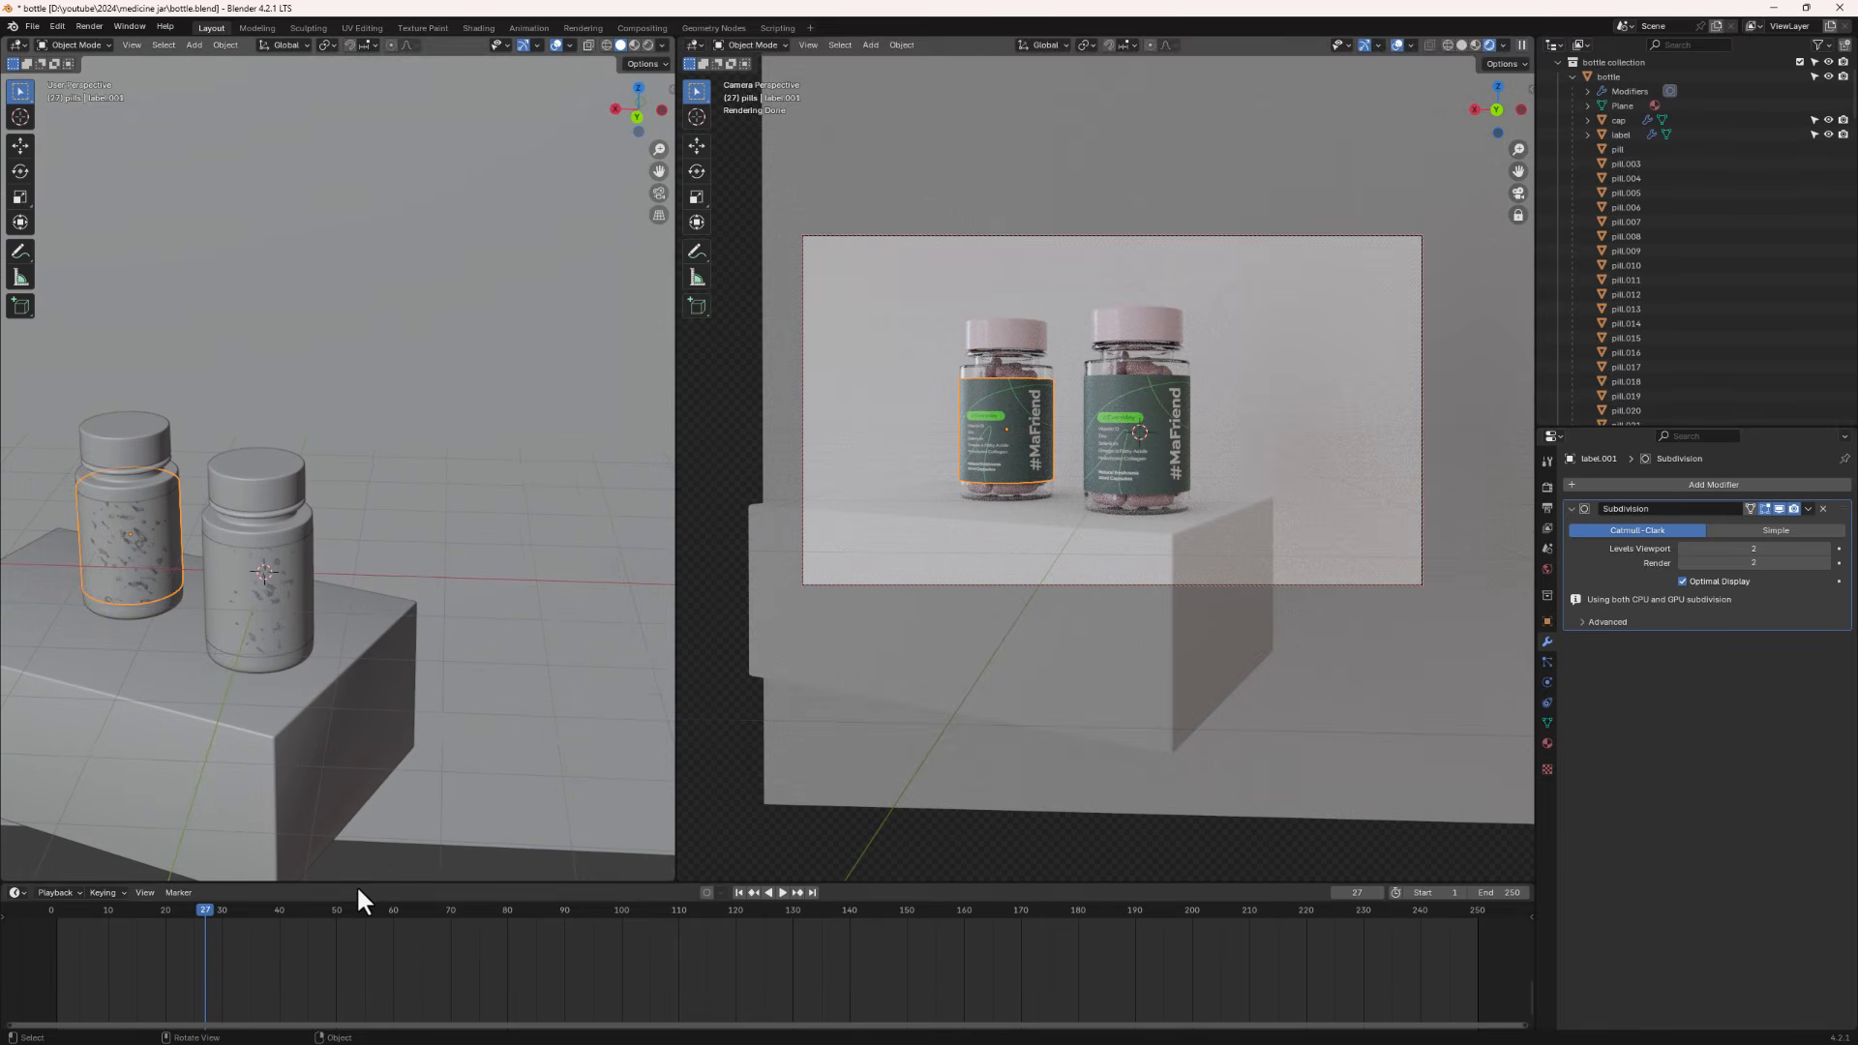
pyautogui.moveTo(354, 883); pyautogui.dragTo(356, 621)
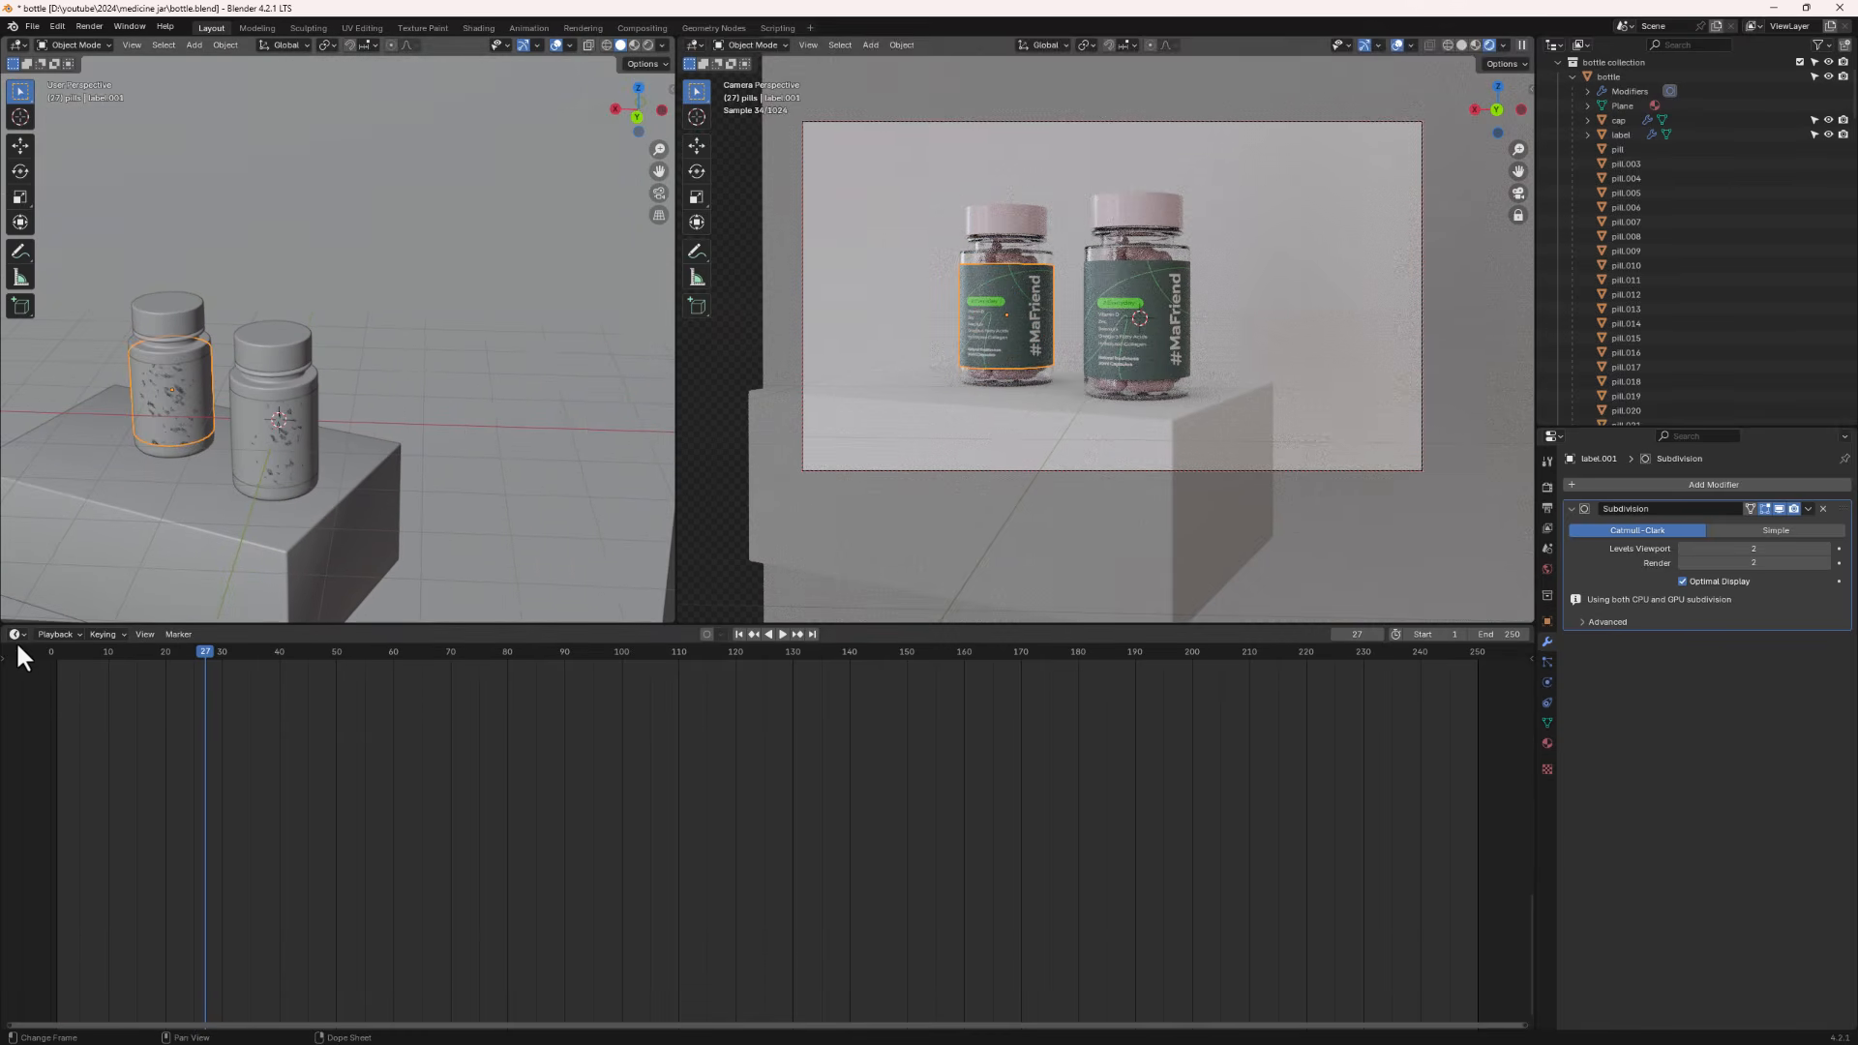
pyautogui.click(17, 635)
pyautogui.click(62, 768)
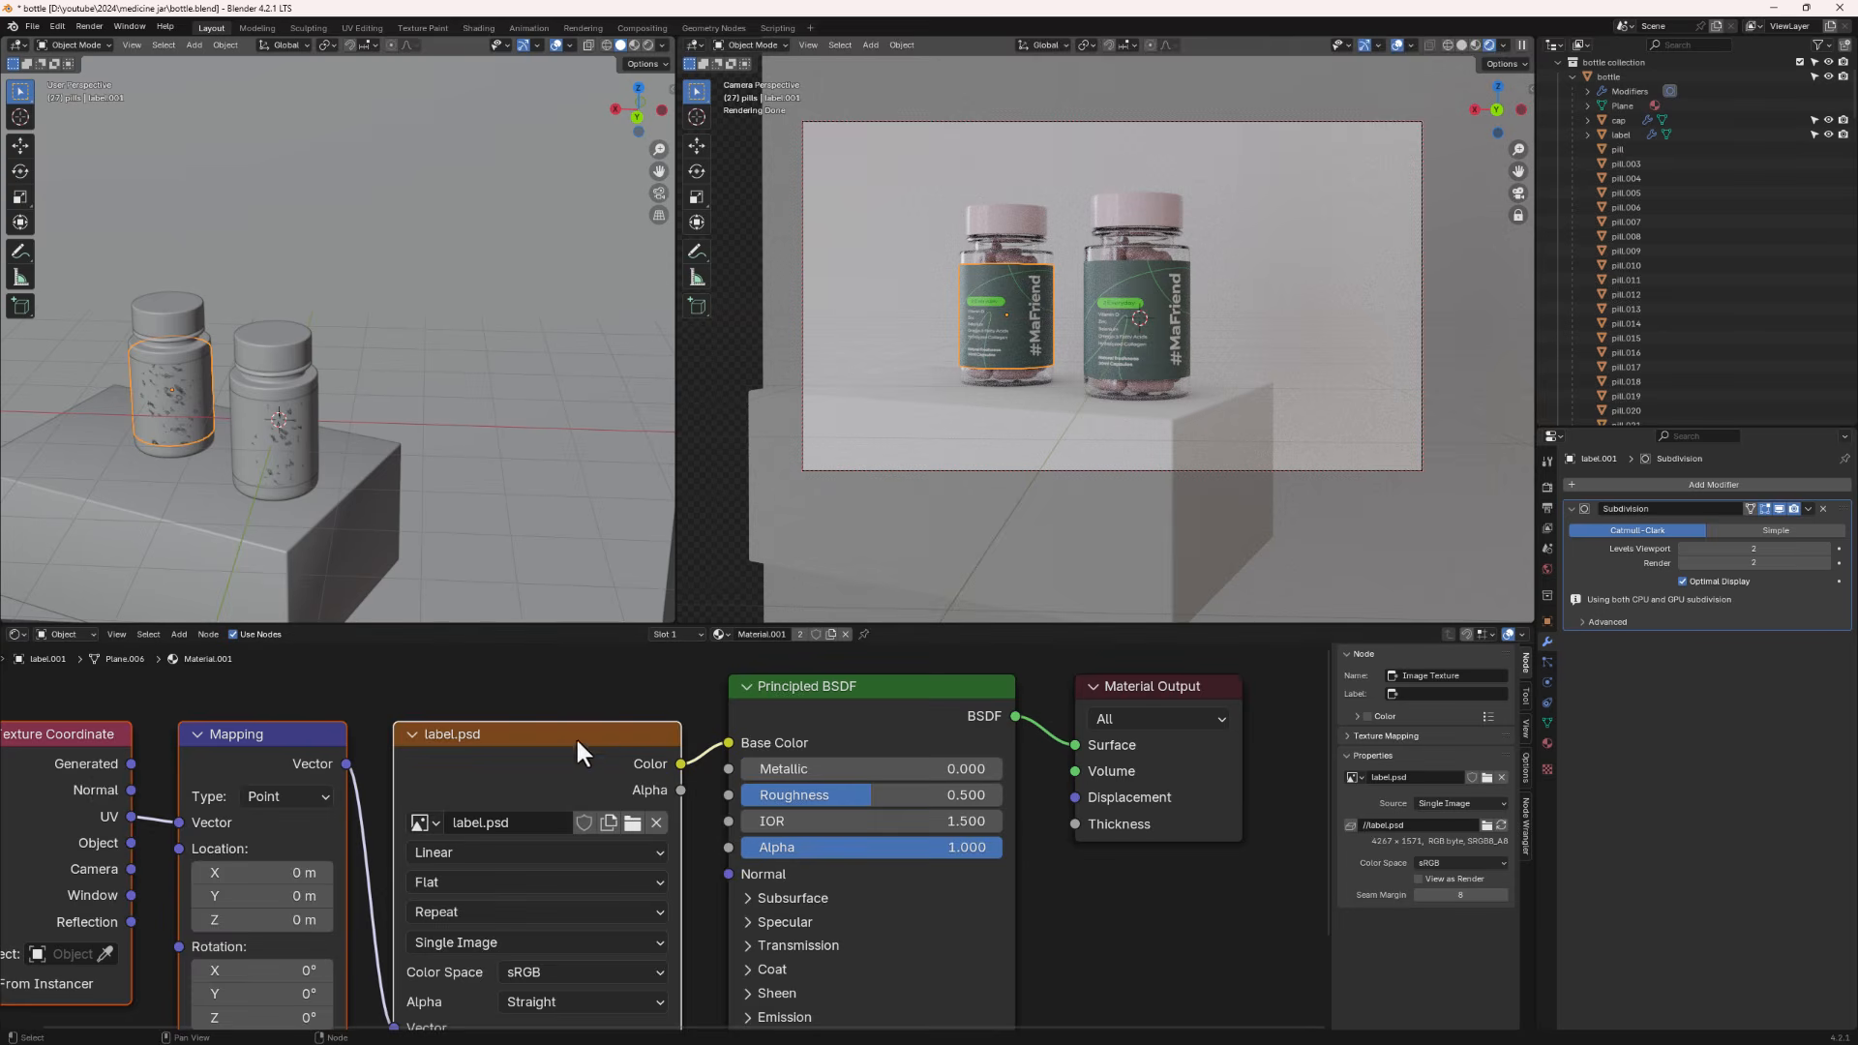
# - Try loading label 2.psd into the label image texture, then undo it
pyautogui.scroll(-1, 577, 753)
pyautogui.click(618, 802)
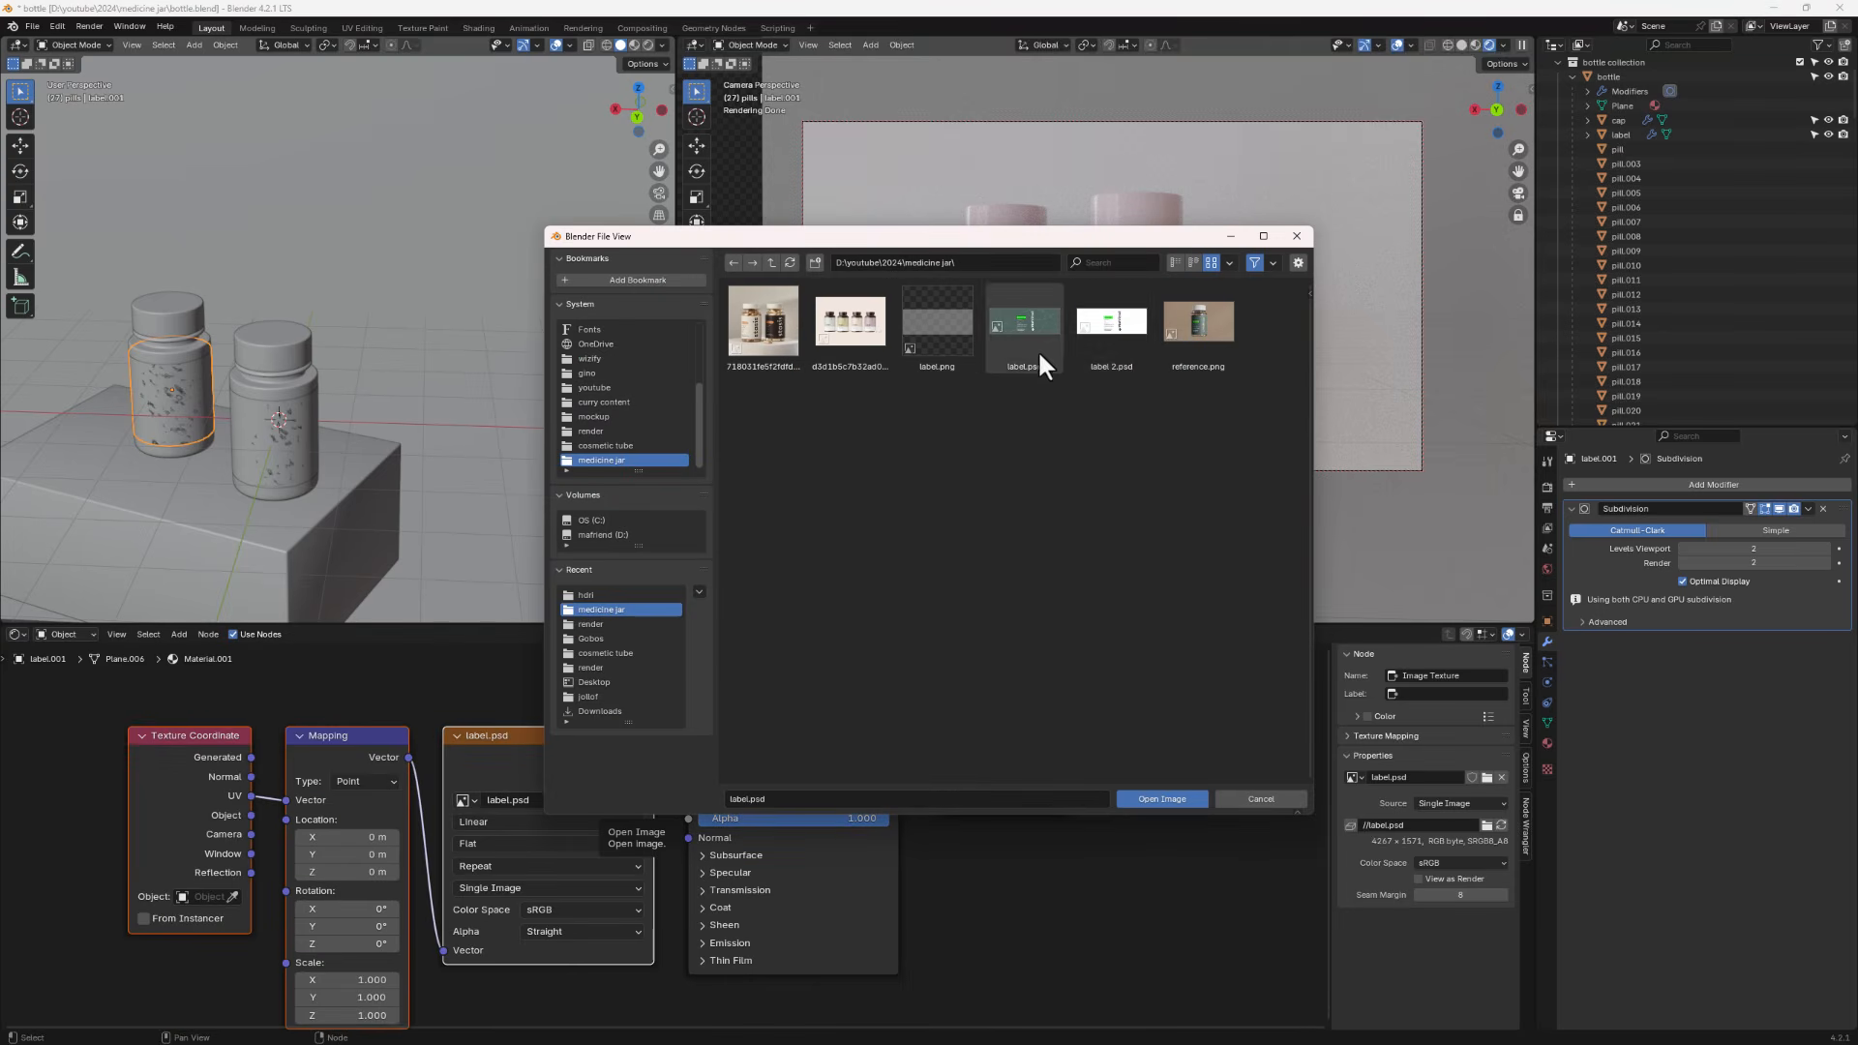
pyautogui.doubleClick(1113, 316)
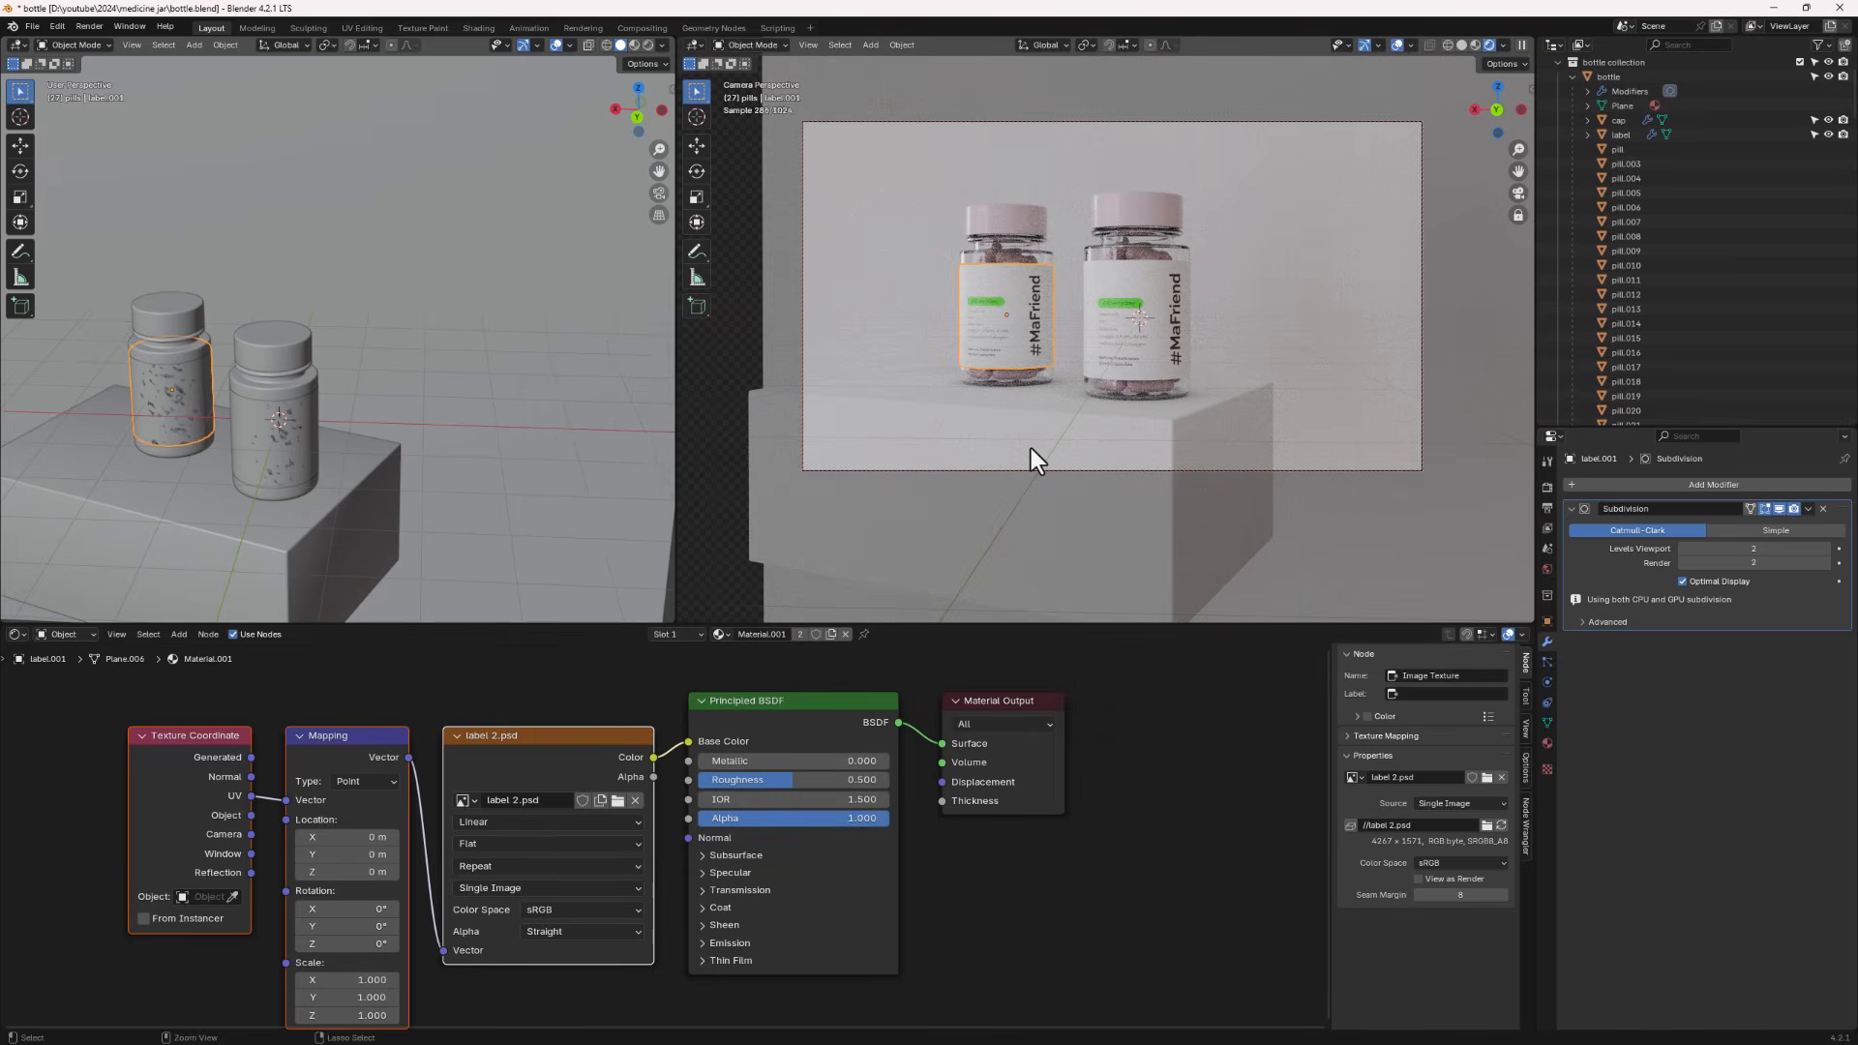
pyautogui.hotkey('ctrl', 'z')
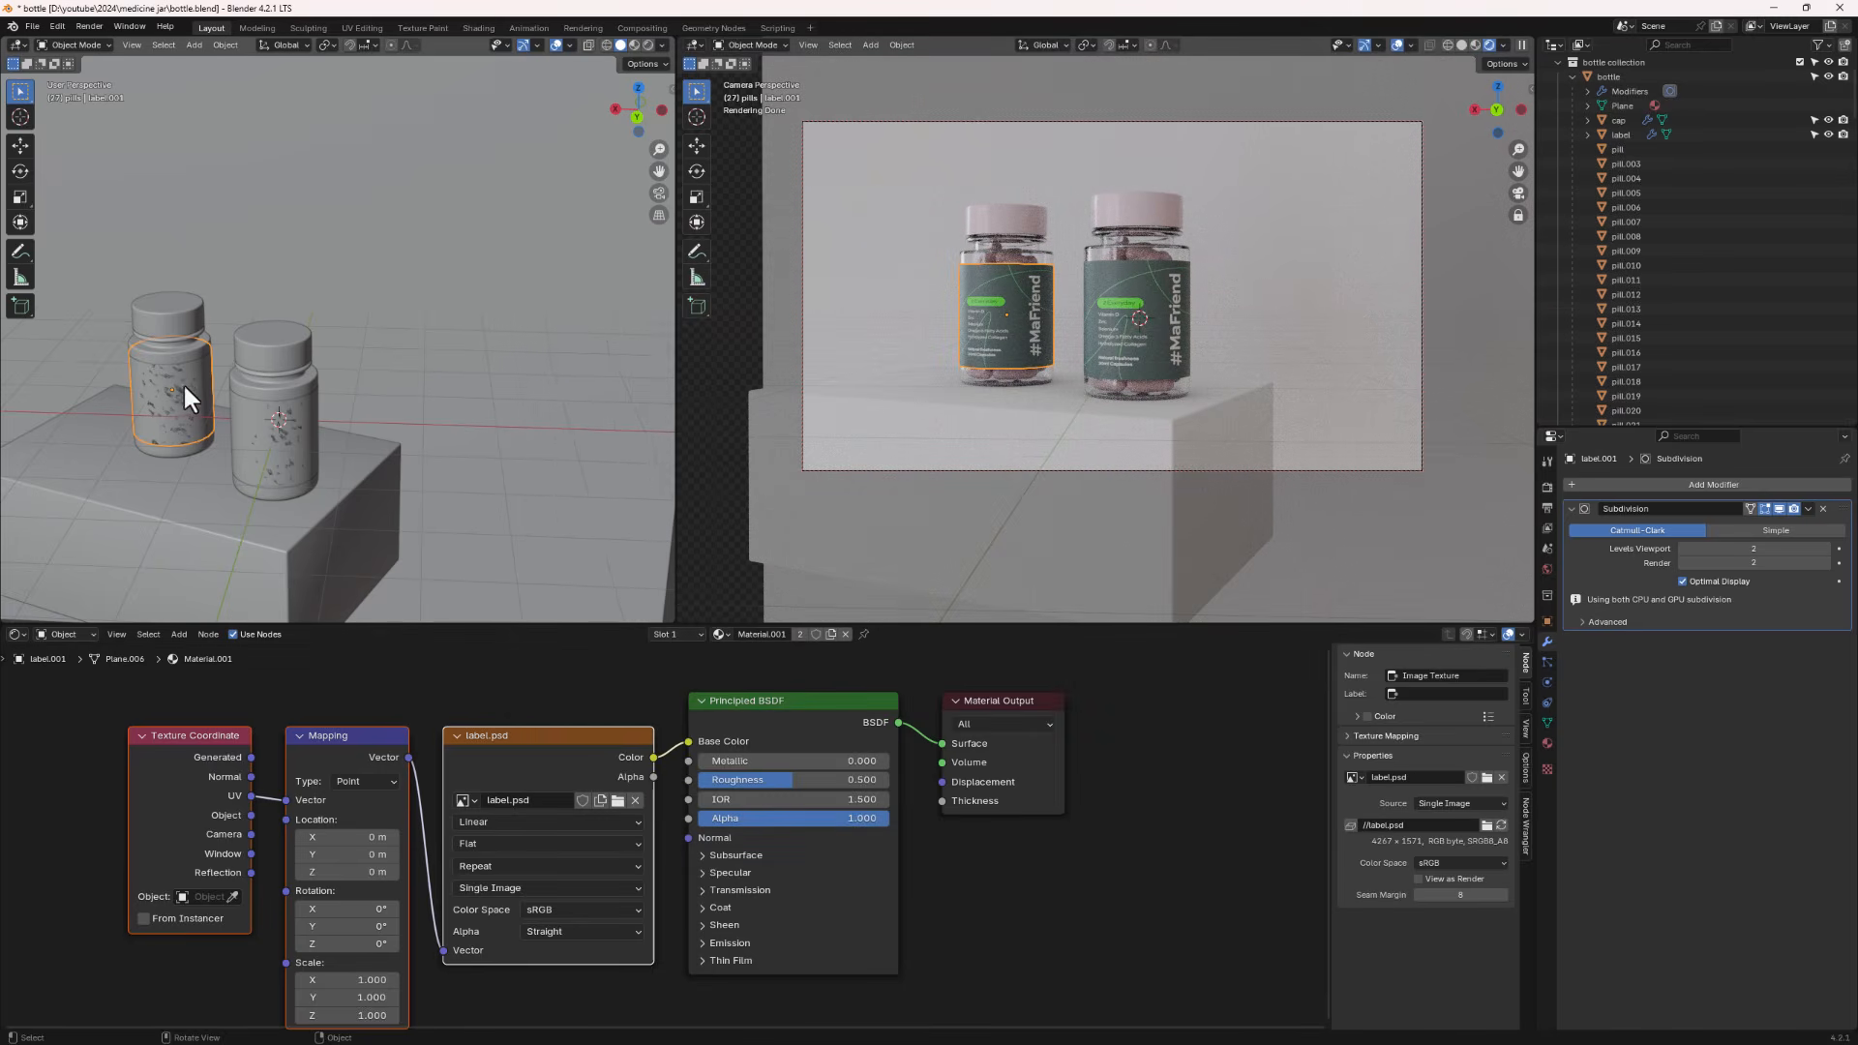
# - Make the copy's label material single-user and load label 2.psd as its image texture
pyautogui.click(831, 634)
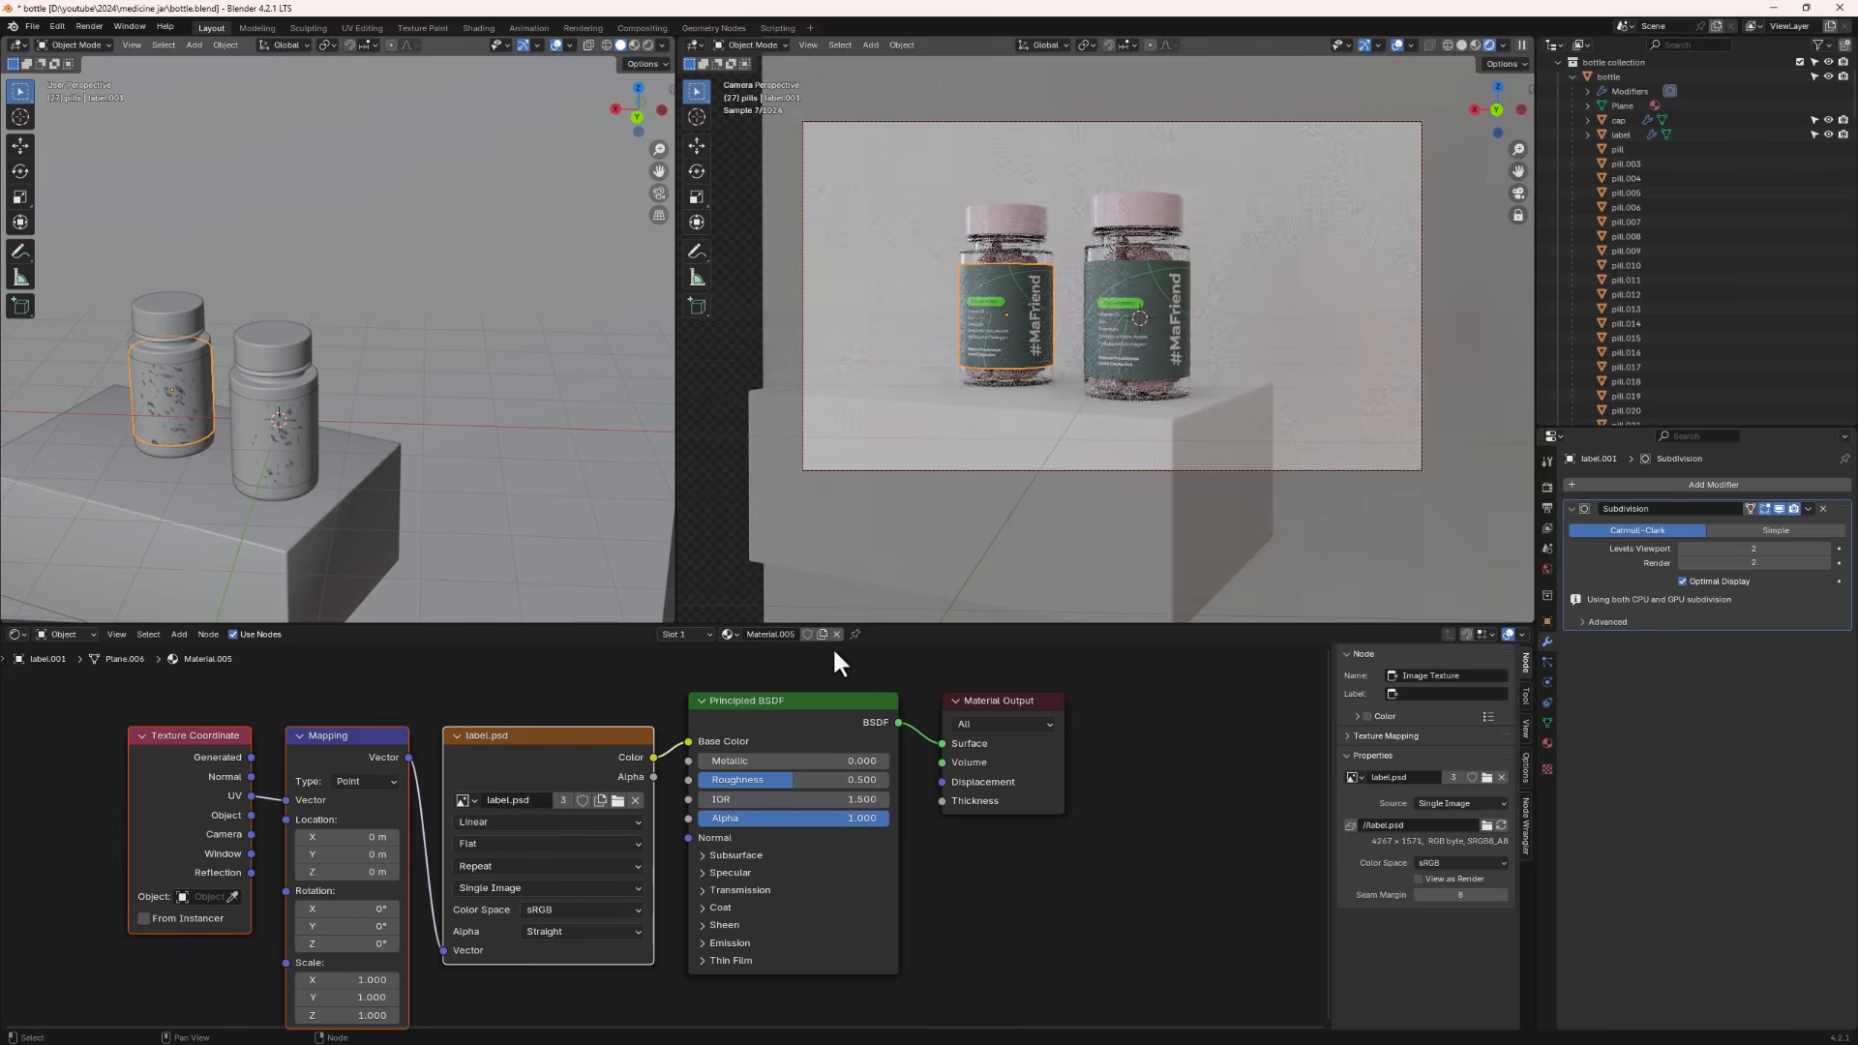
pyautogui.click(617, 800)
pyautogui.click(1105, 324)
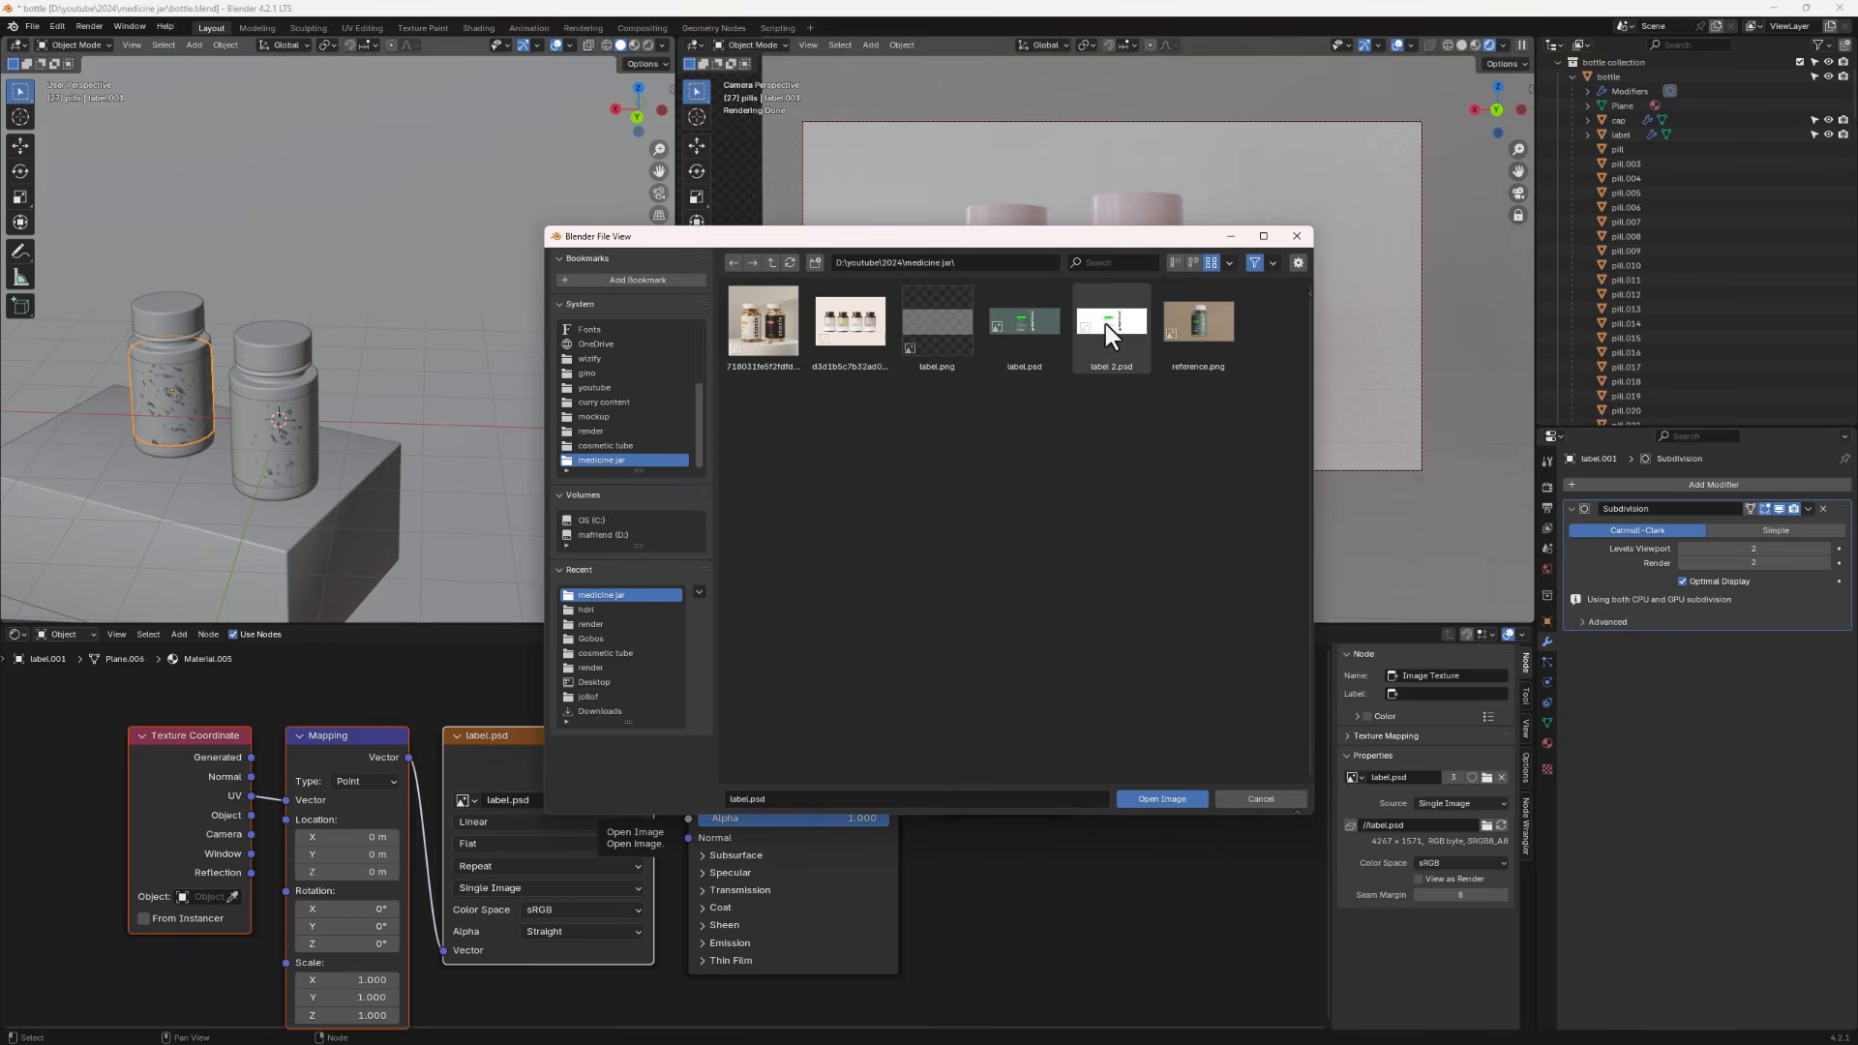
pyautogui.doubleClick(1109, 329)
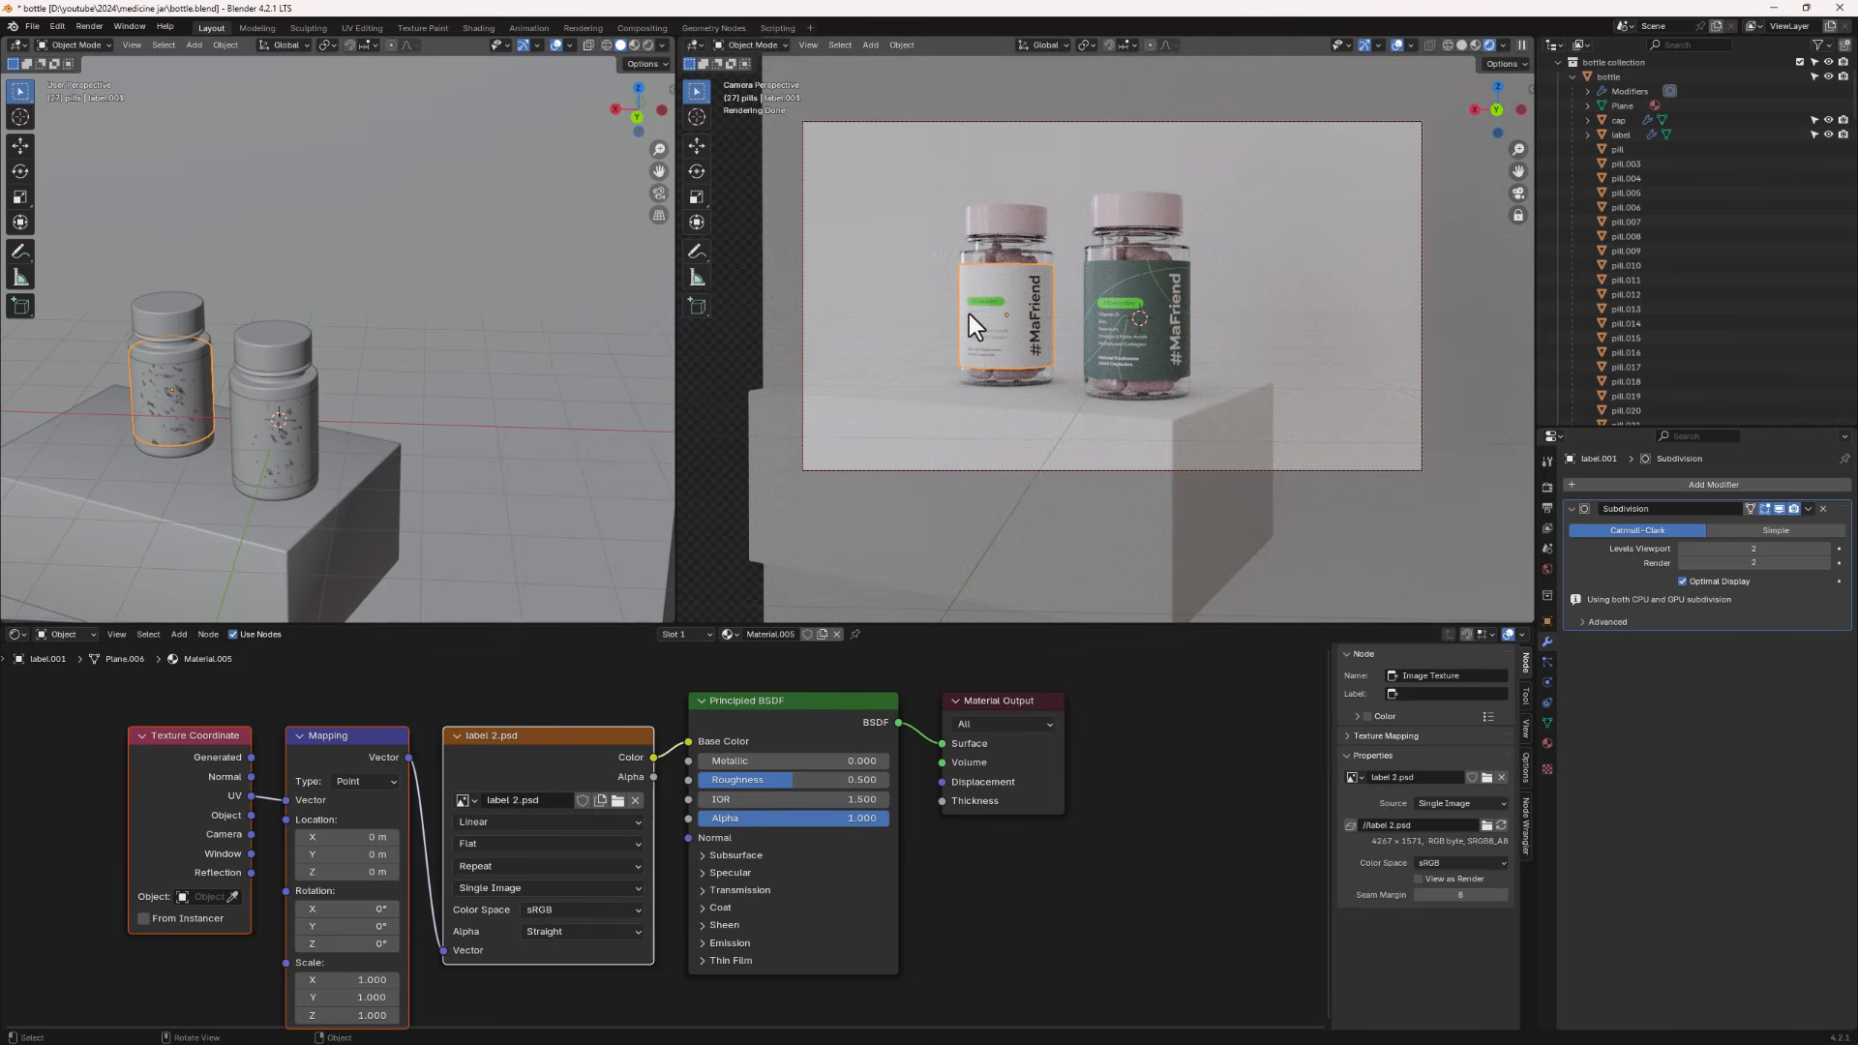
# - Give the backdrop plane a new material with a light lavender base colour and roughness about 0.405
pyautogui.click(437, 340)
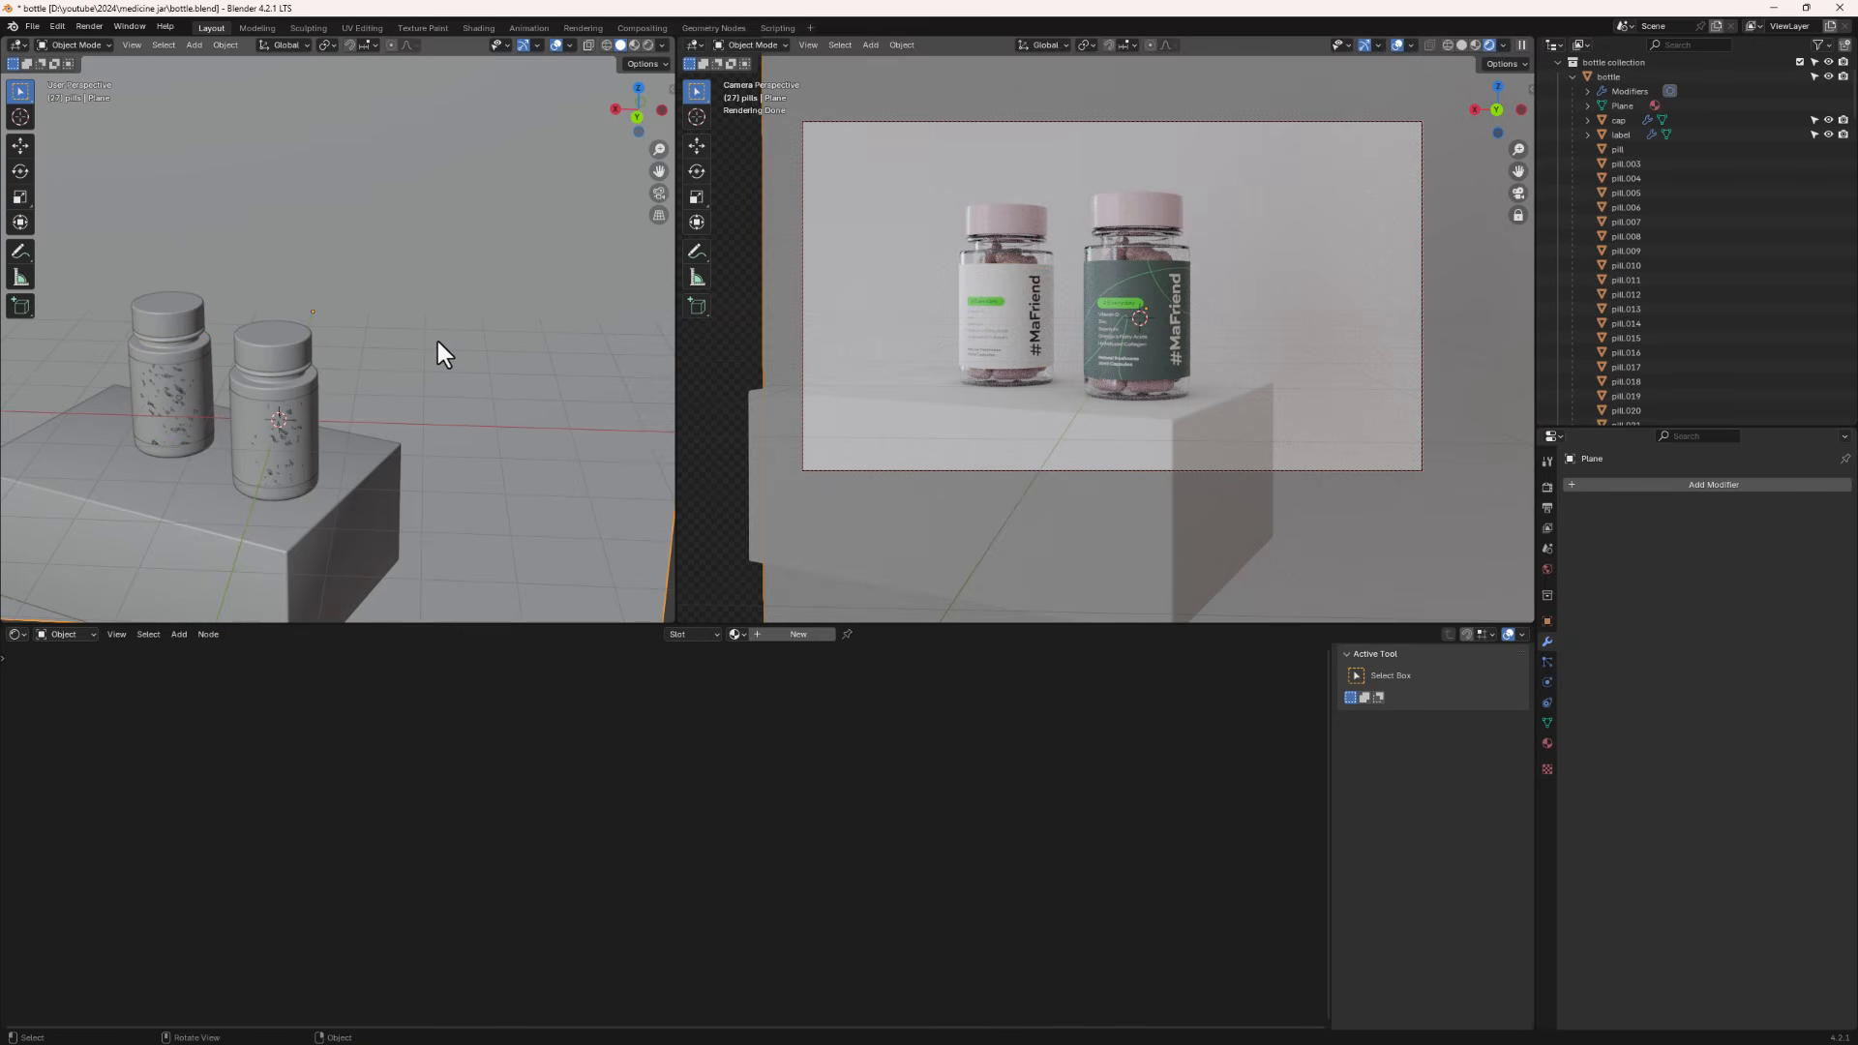
pyautogui.press('KP_Decimal')
pyautogui.click(778, 631)
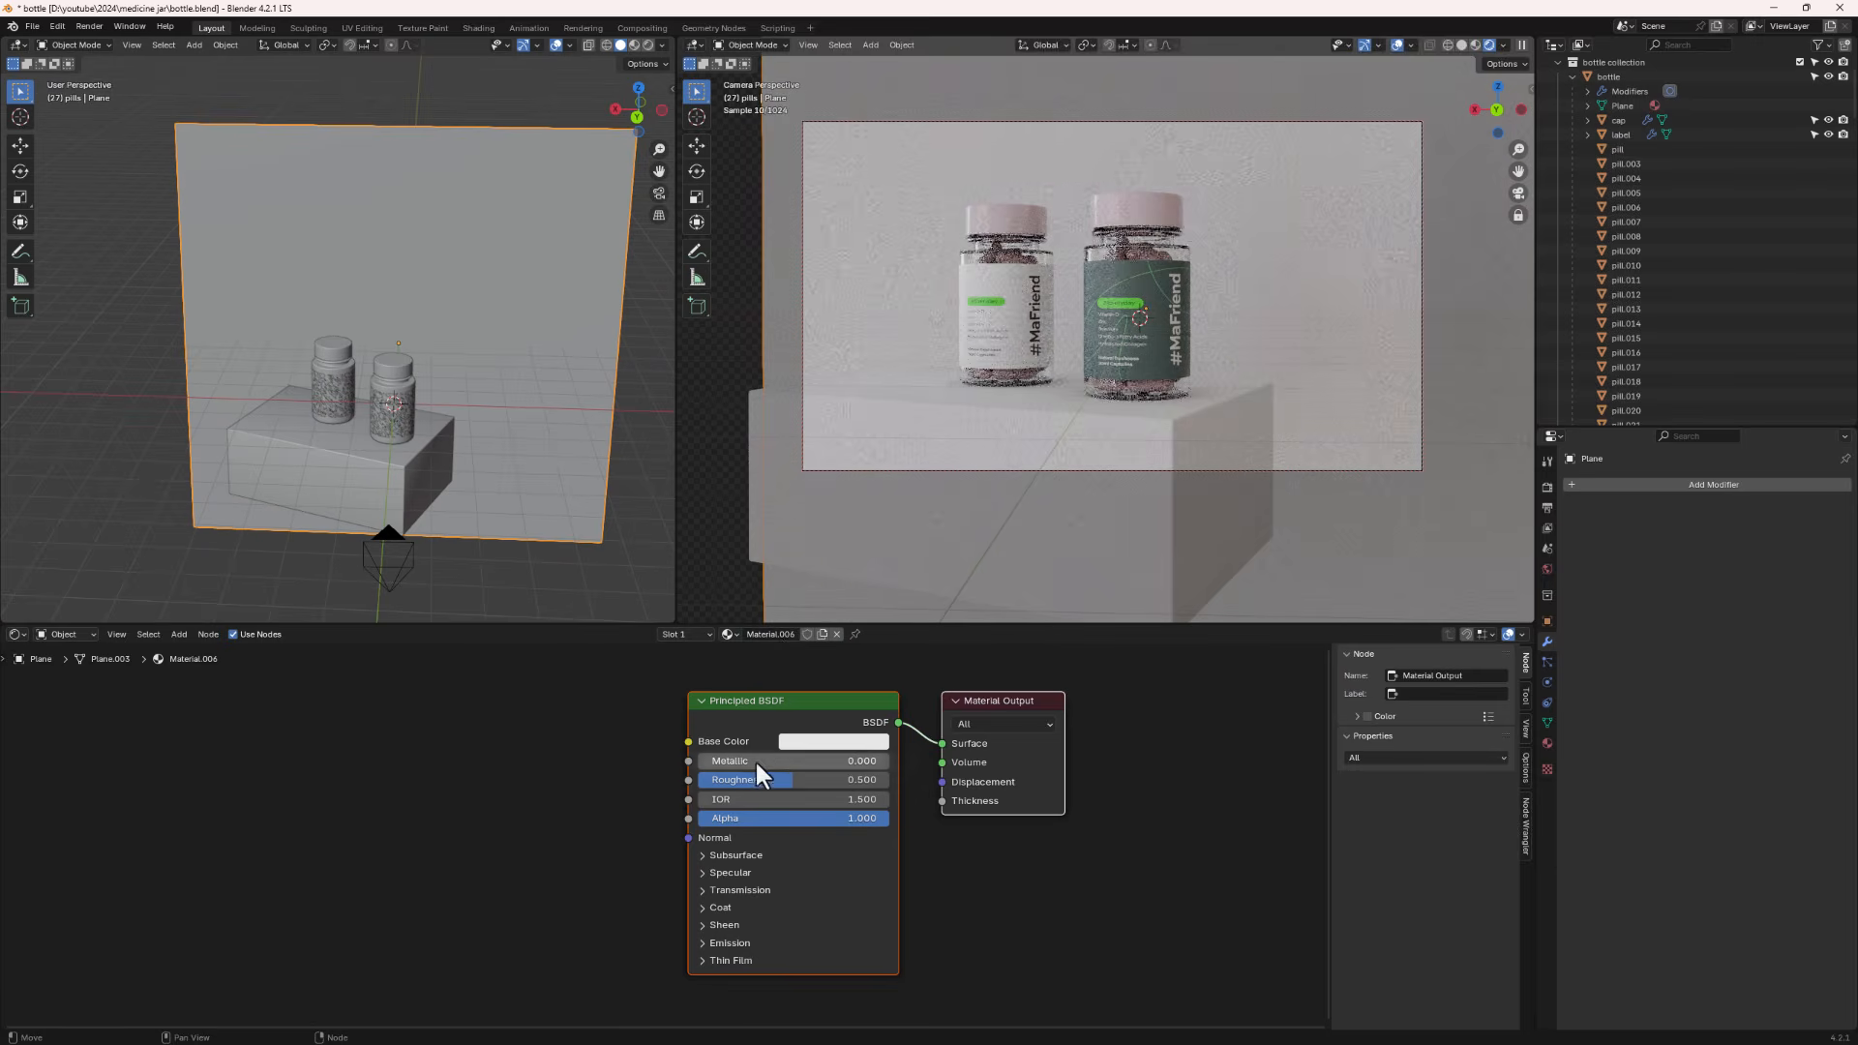
pyautogui.click(798, 741)
pyautogui.moveTo(866, 549); pyautogui.dragTo(871, 540)
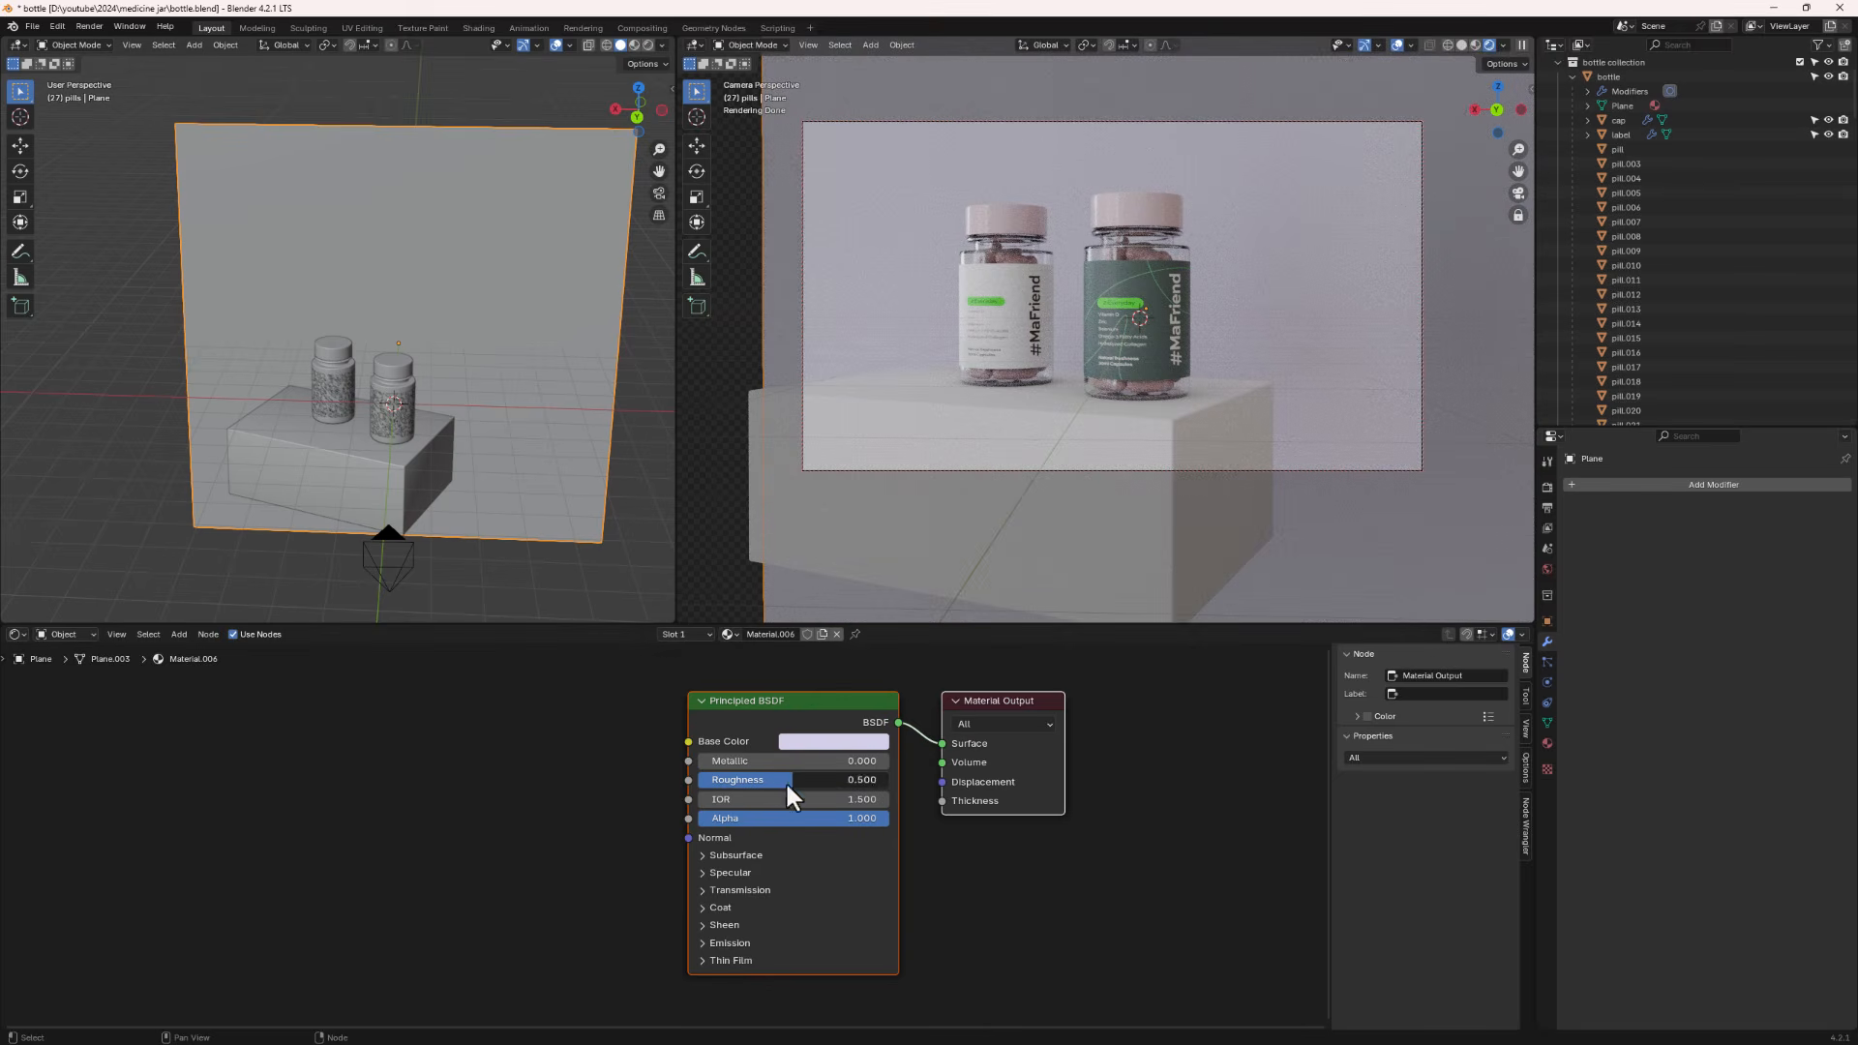
pyautogui.moveTo(785, 781); pyautogui.dragTo(766, 781)
# - Link the backdrop's material to the pedestal cube
pyautogui.click(418, 485)
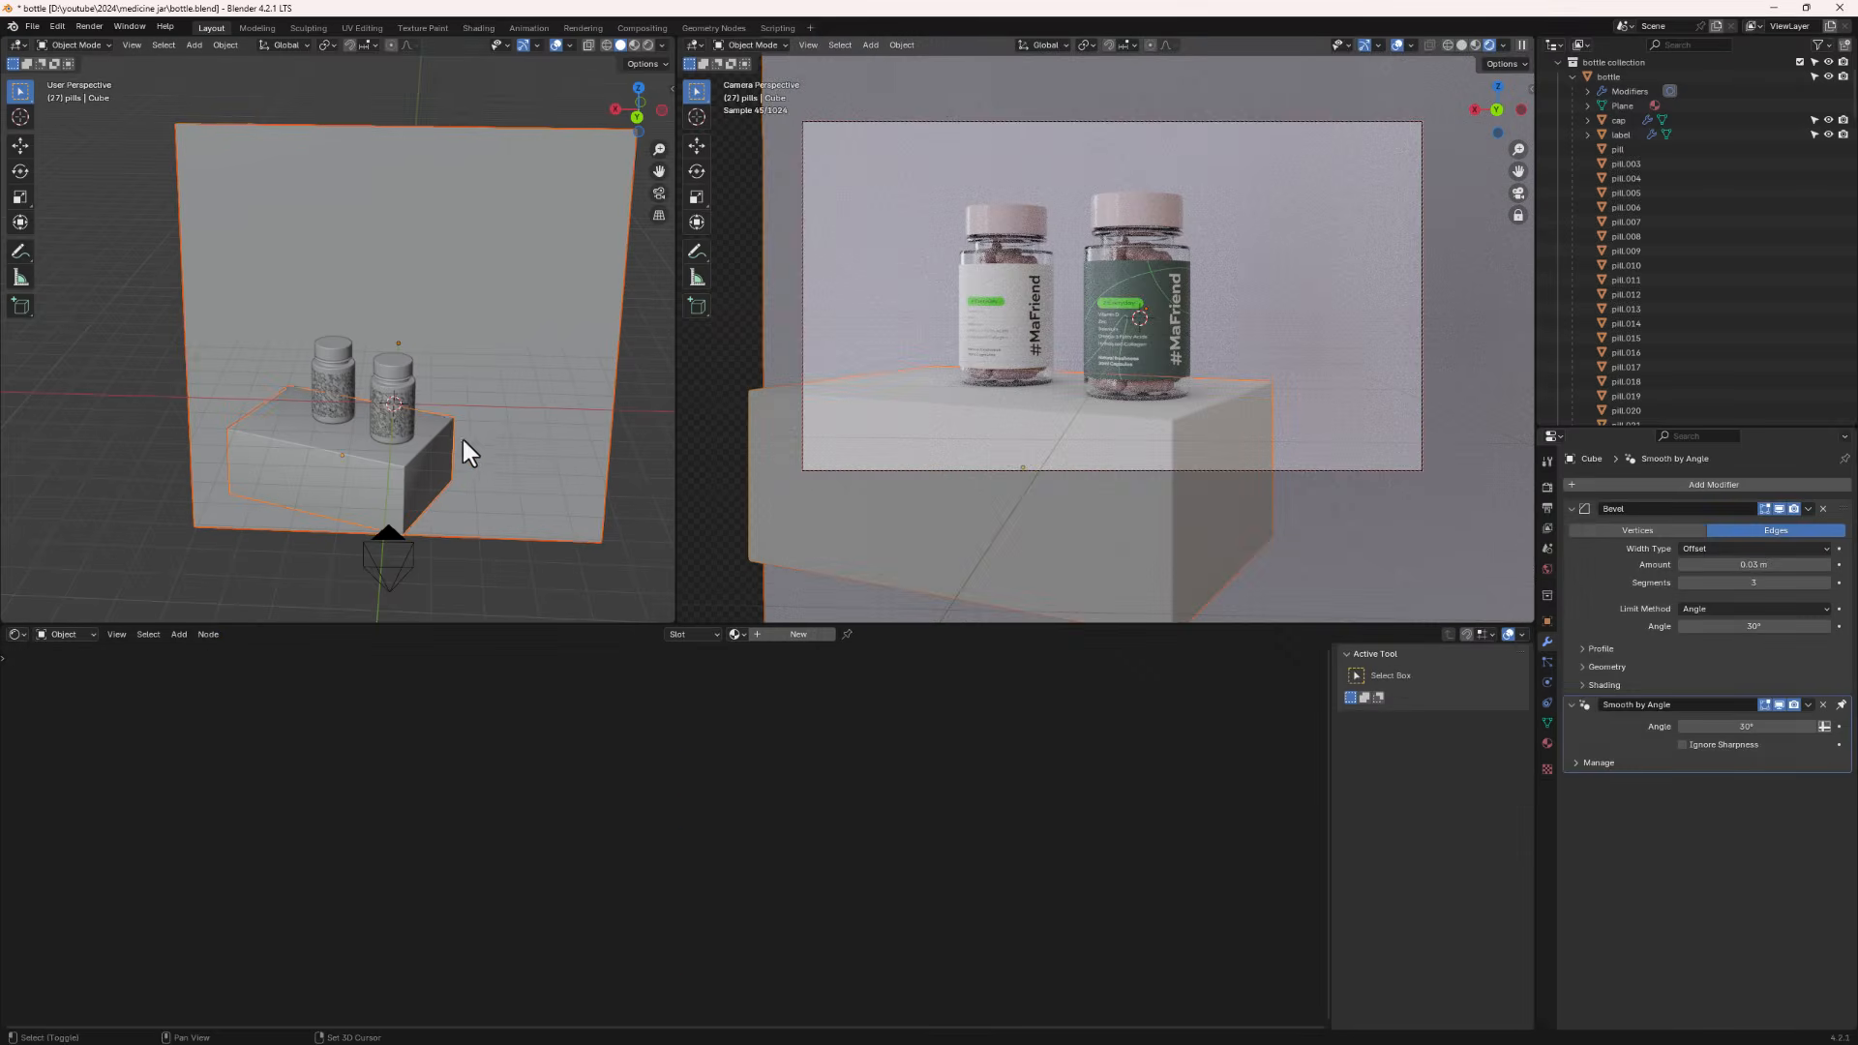
pyautogui.keyDown('shift'); pyautogui.click(521, 374); pyautogui.keyUp('shift')
pyautogui.hotkey('ctrl', 'l')
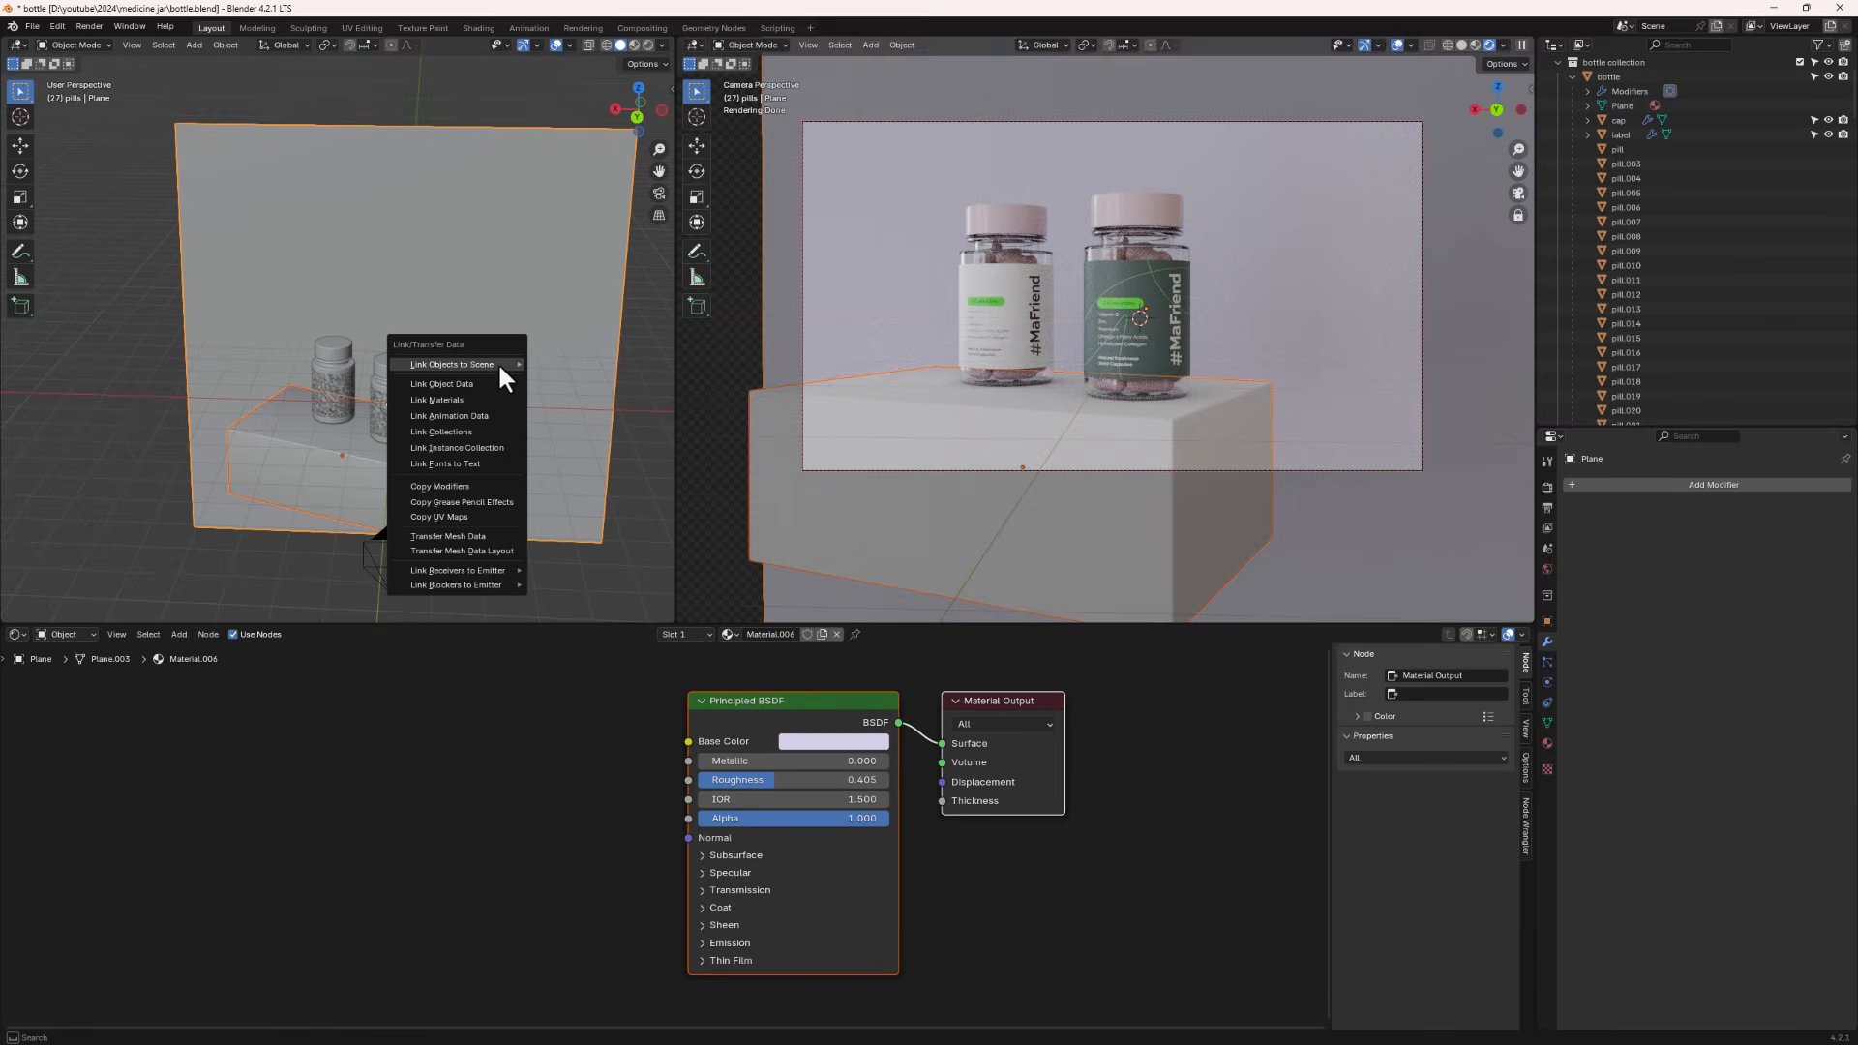
pyautogui.click(459, 399)
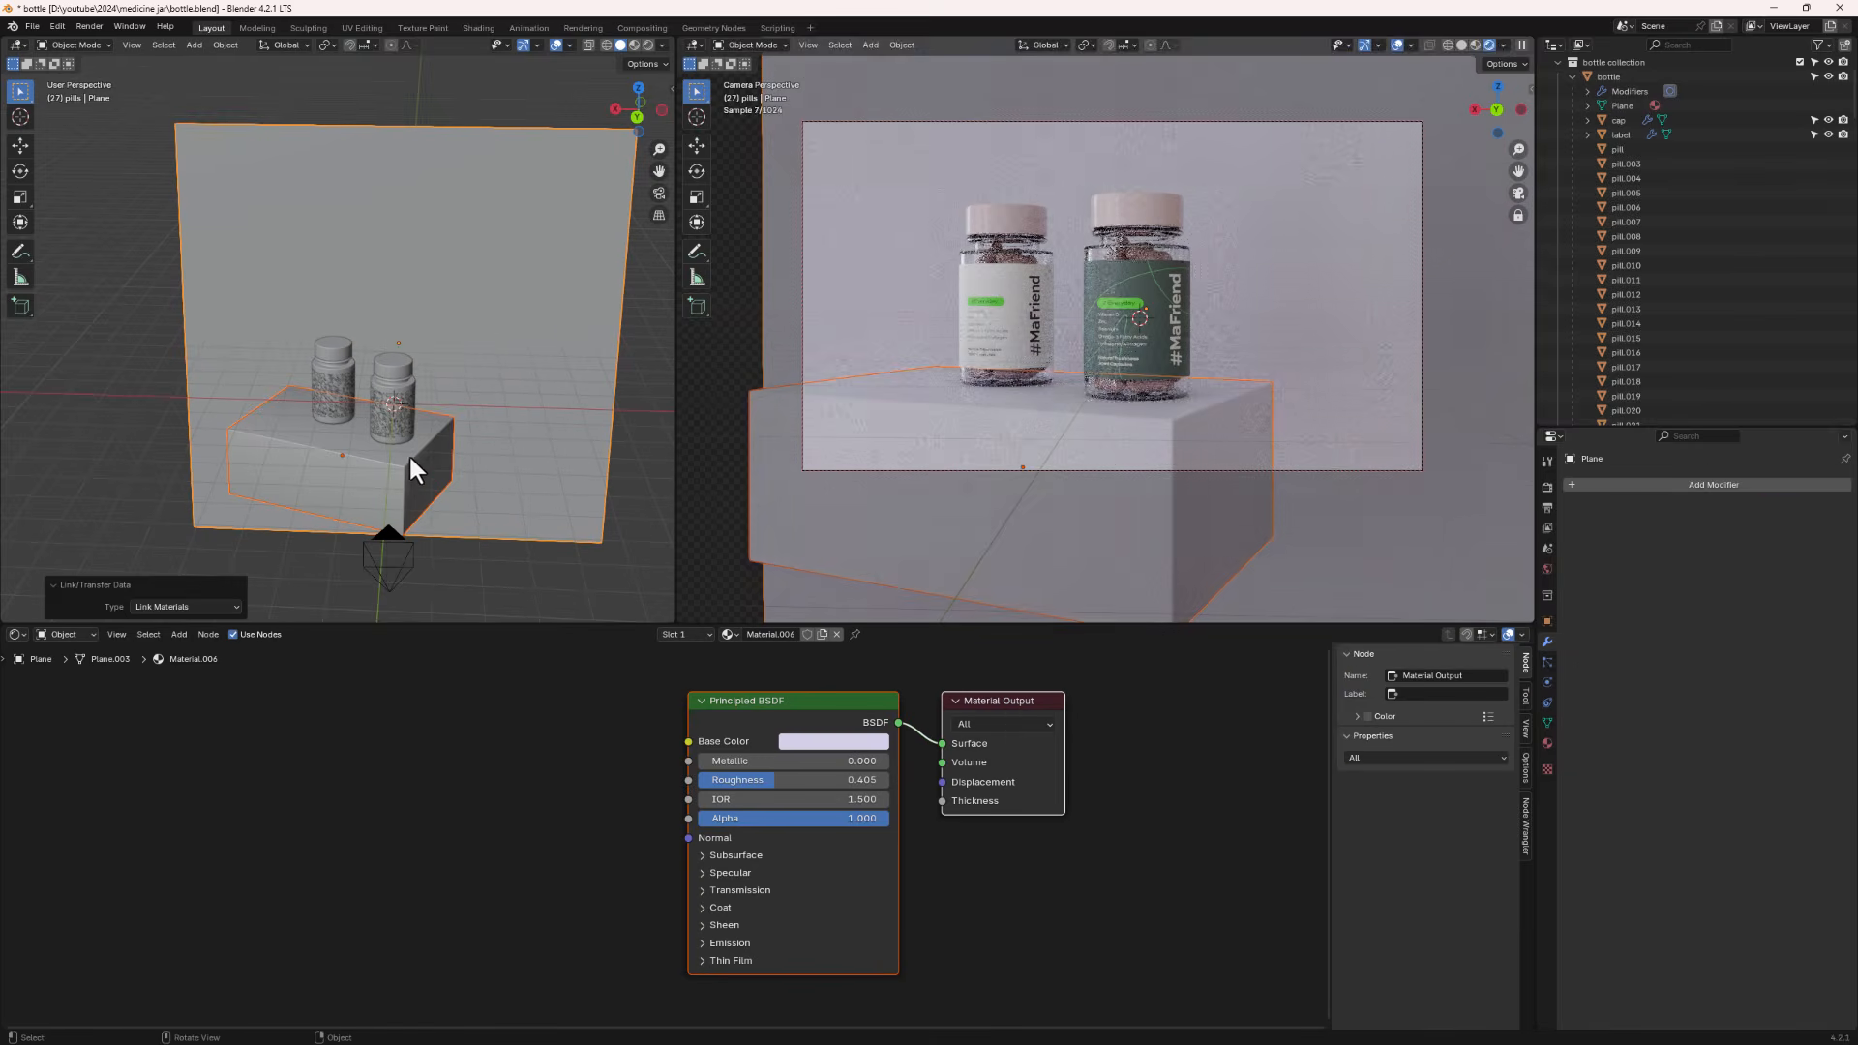
pyautogui.click(405, 457)
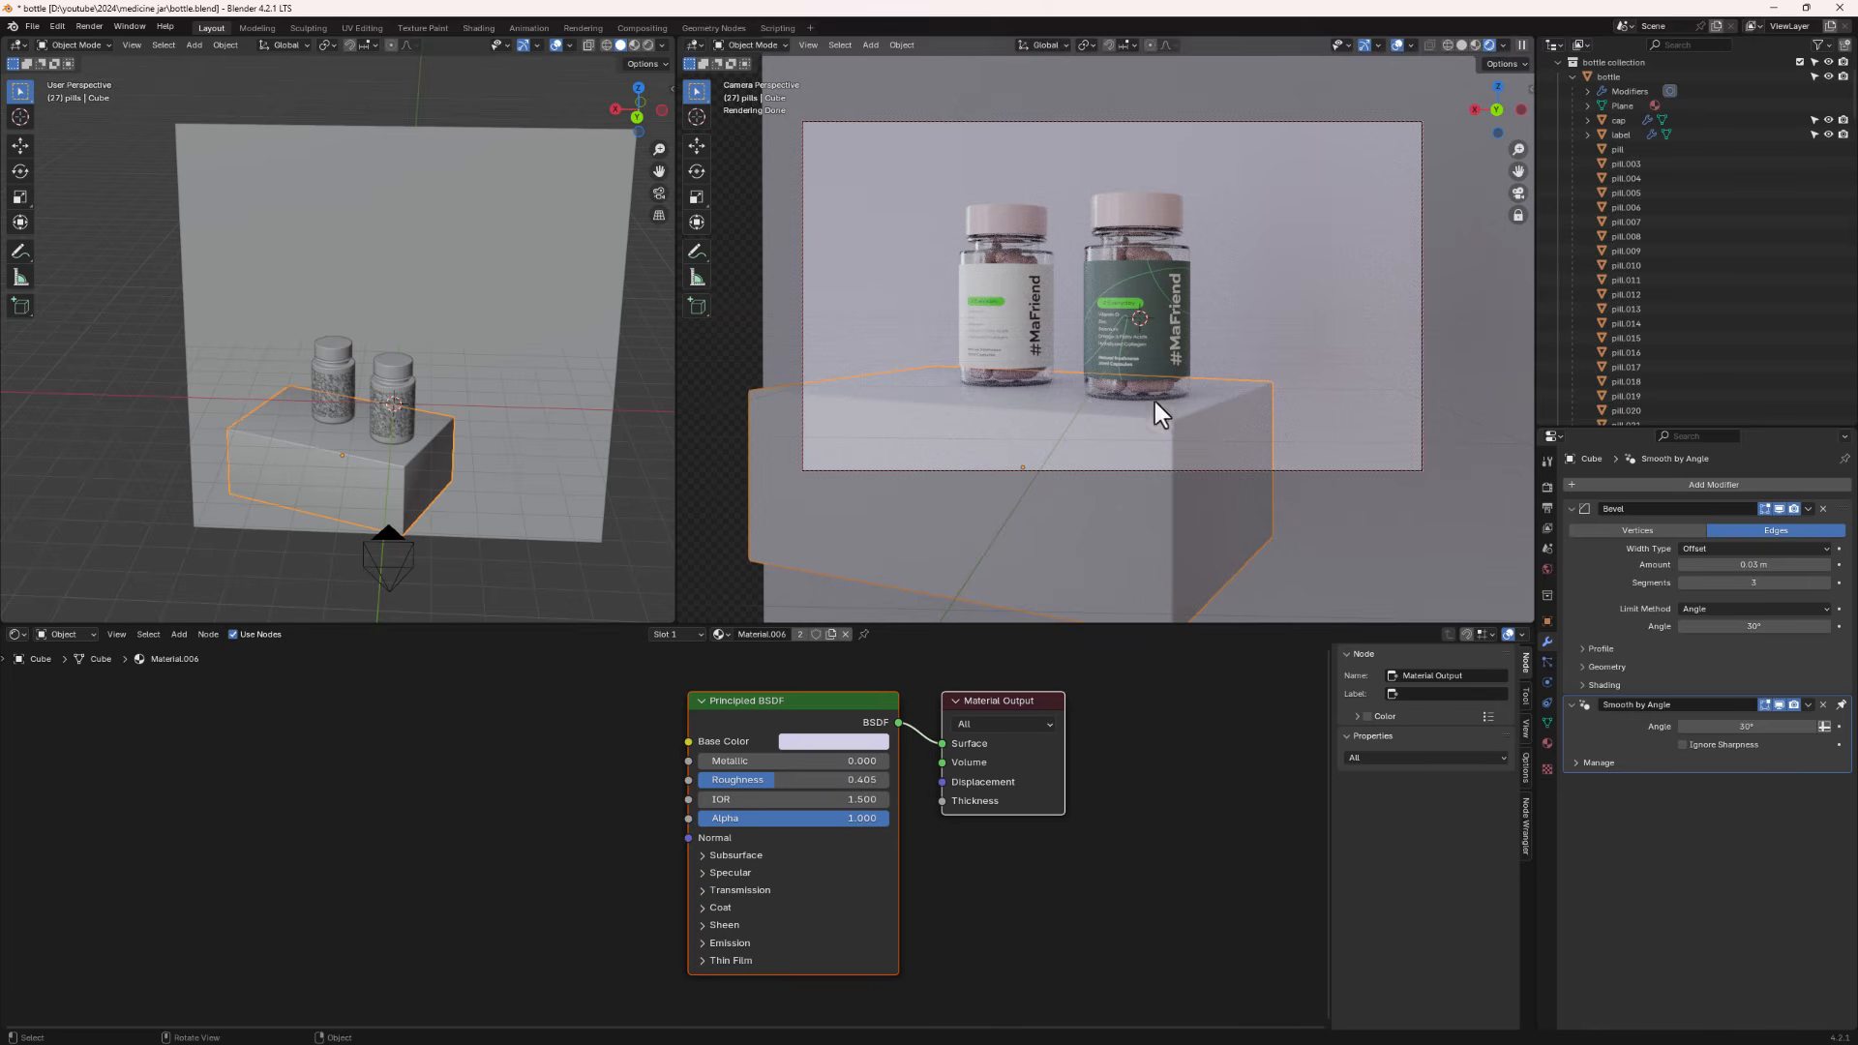
# - Add an area light to the scene
pyautogui.keyDown('shift'); pyautogui.moveTo(1228, 380); pyautogui.dragTo(1264, 376, button='middle'); pyautogui.keyUp('shift')
pyautogui.moveTo(402, 446); pyautogui.dragTo(375, 424, button='middle')
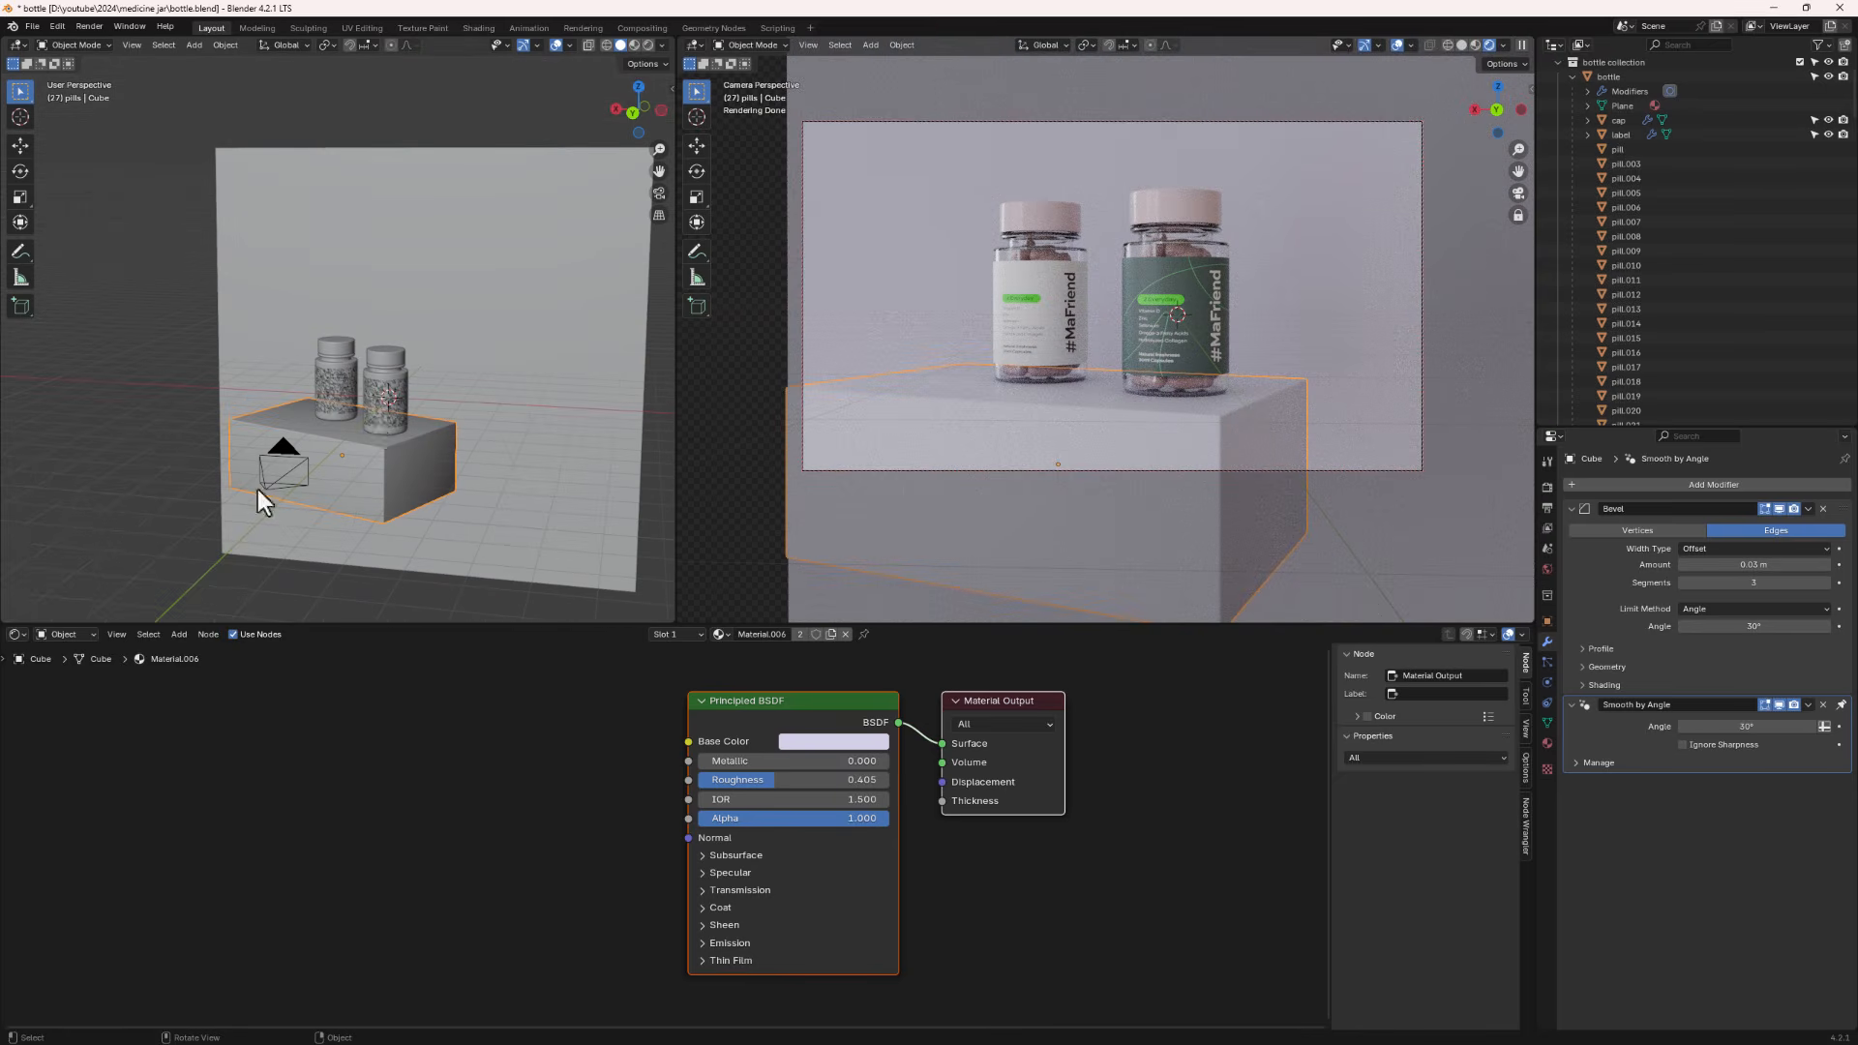
pyautogui.hotkey('shift', 'a')
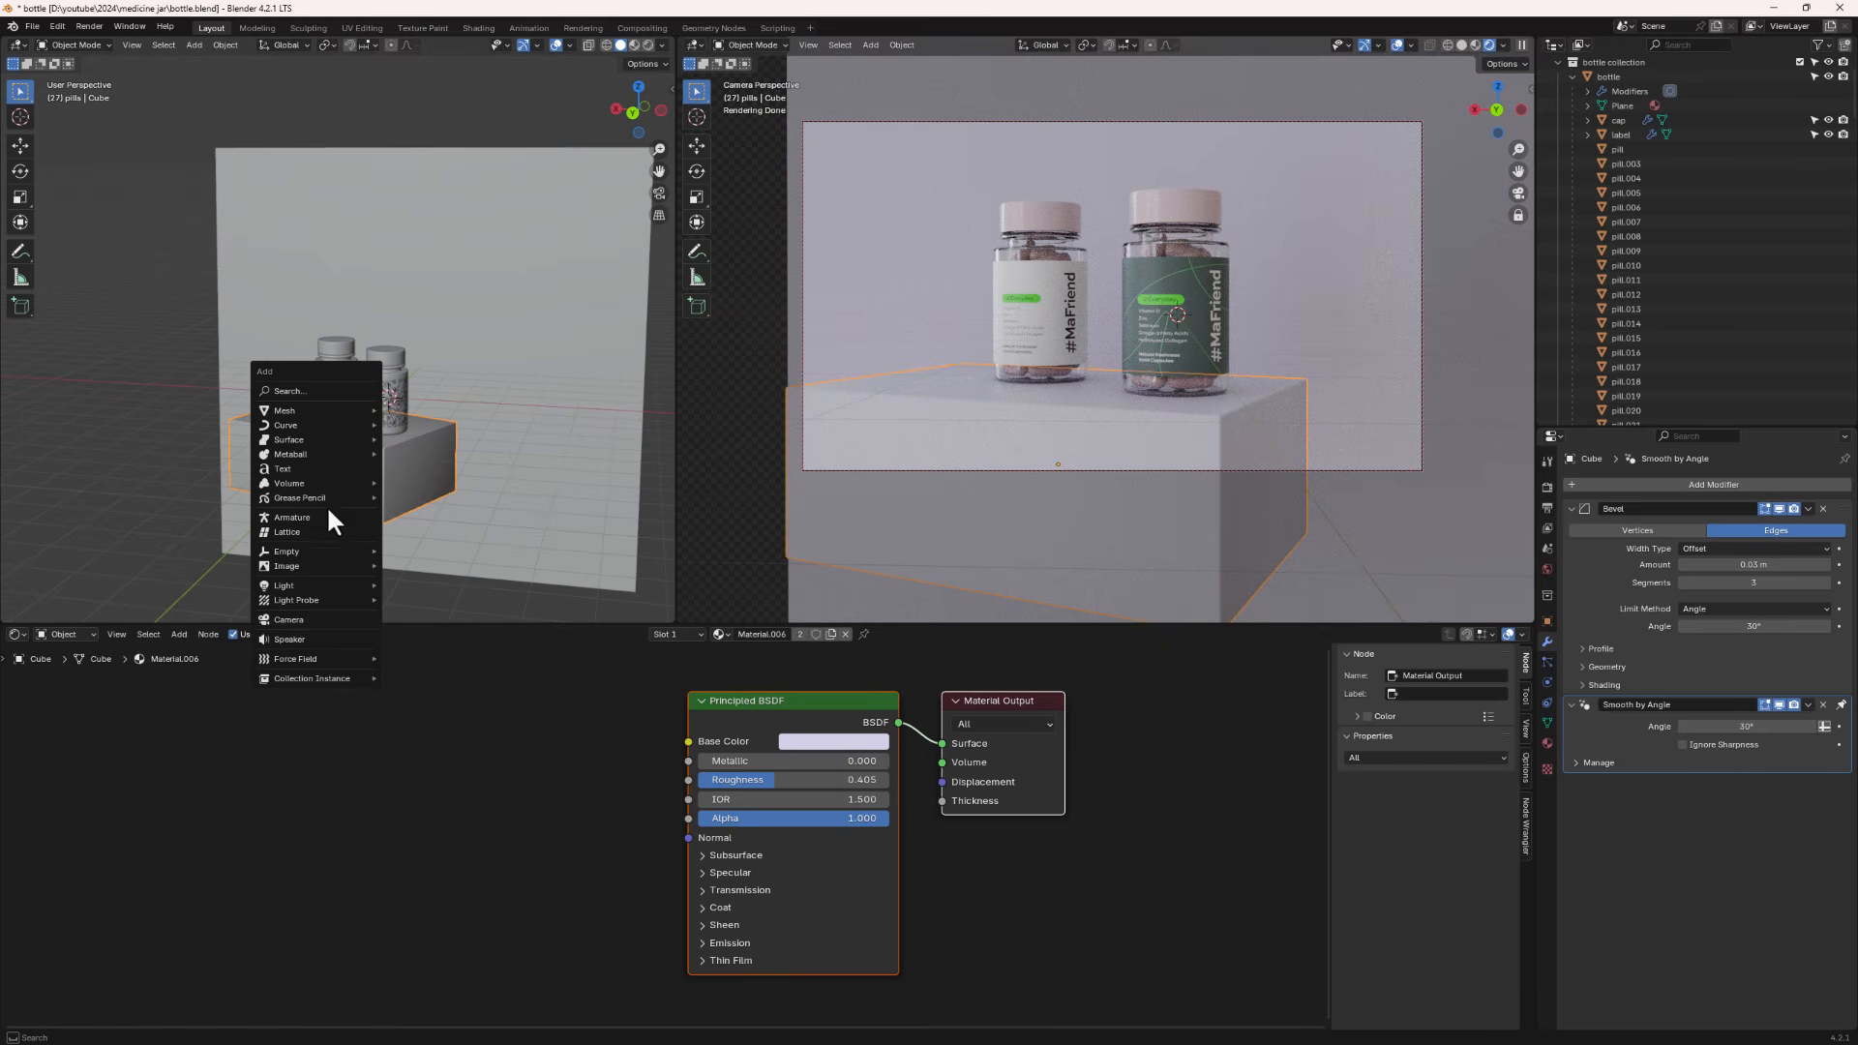
pyautogui.moveTo(350, 584)
pyautogui.click(410, 634)
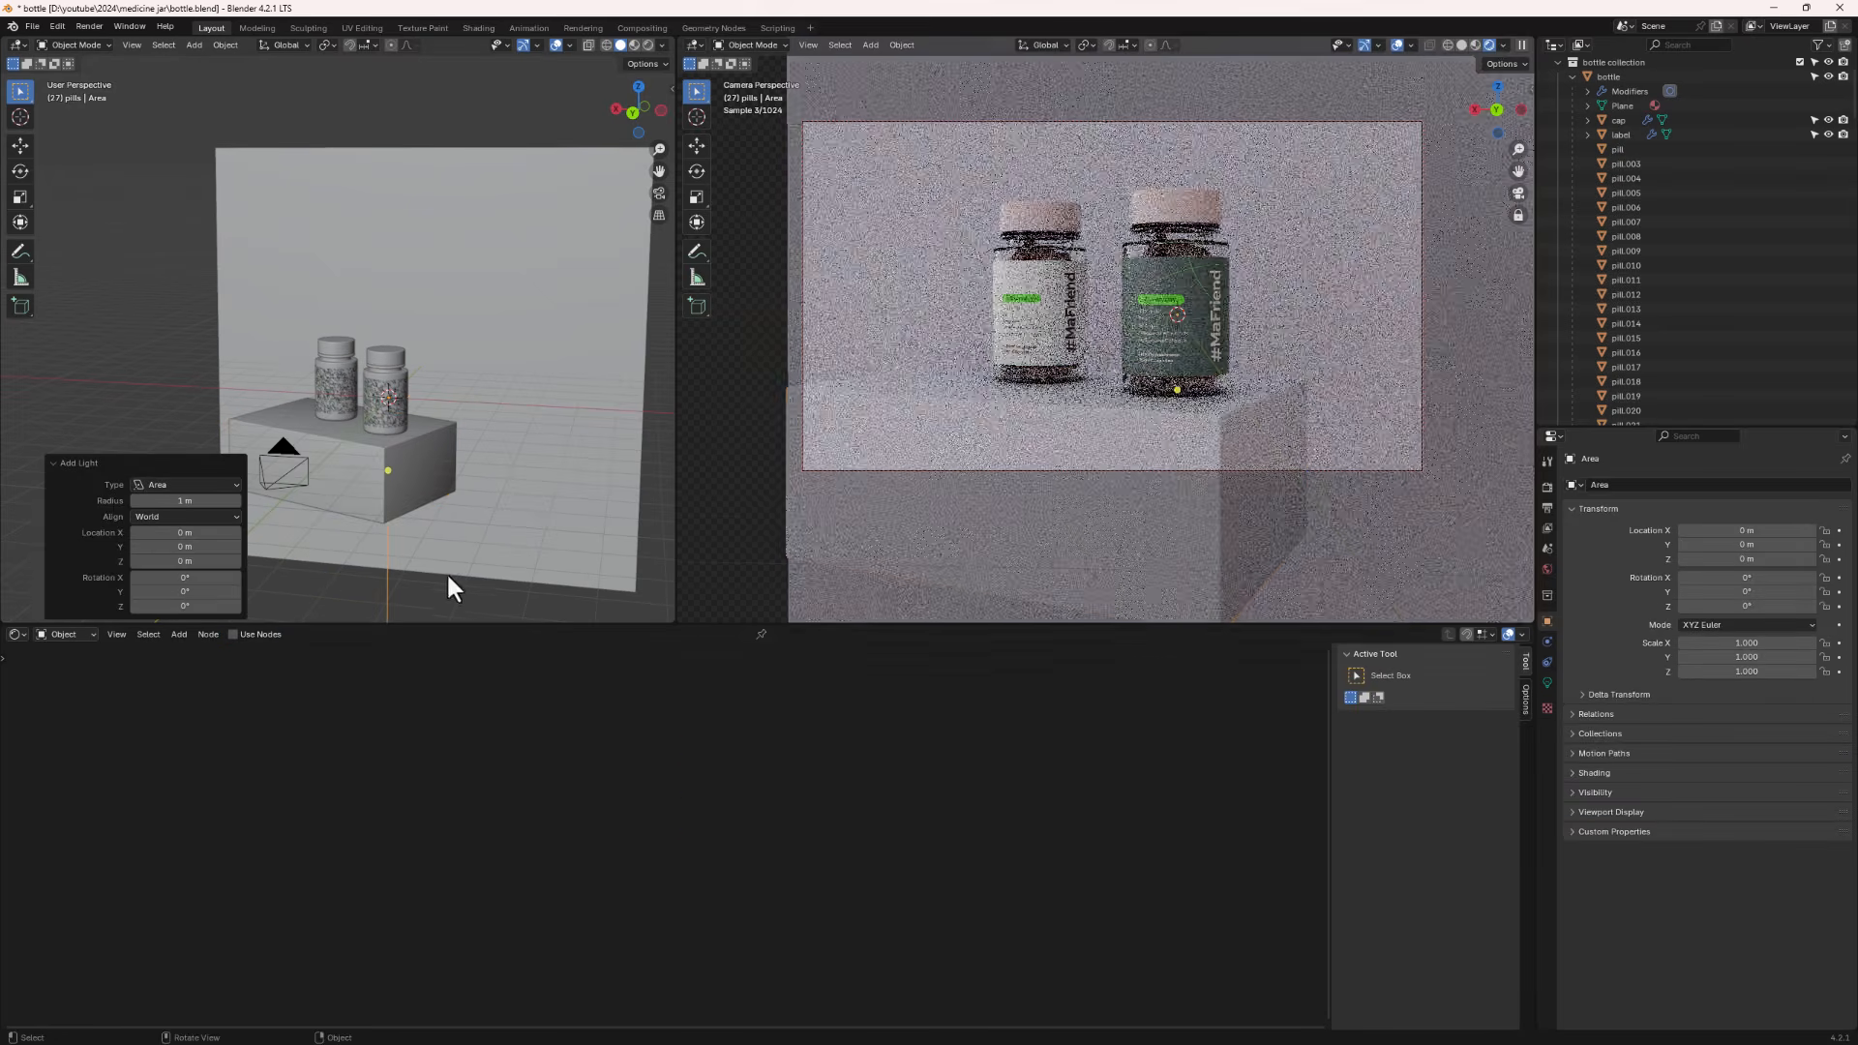
# - Move the area light about 4.28 m along negative X
pyautogui.press('g')
pyautogui.press('x')
pyautogui.click(566, 486)
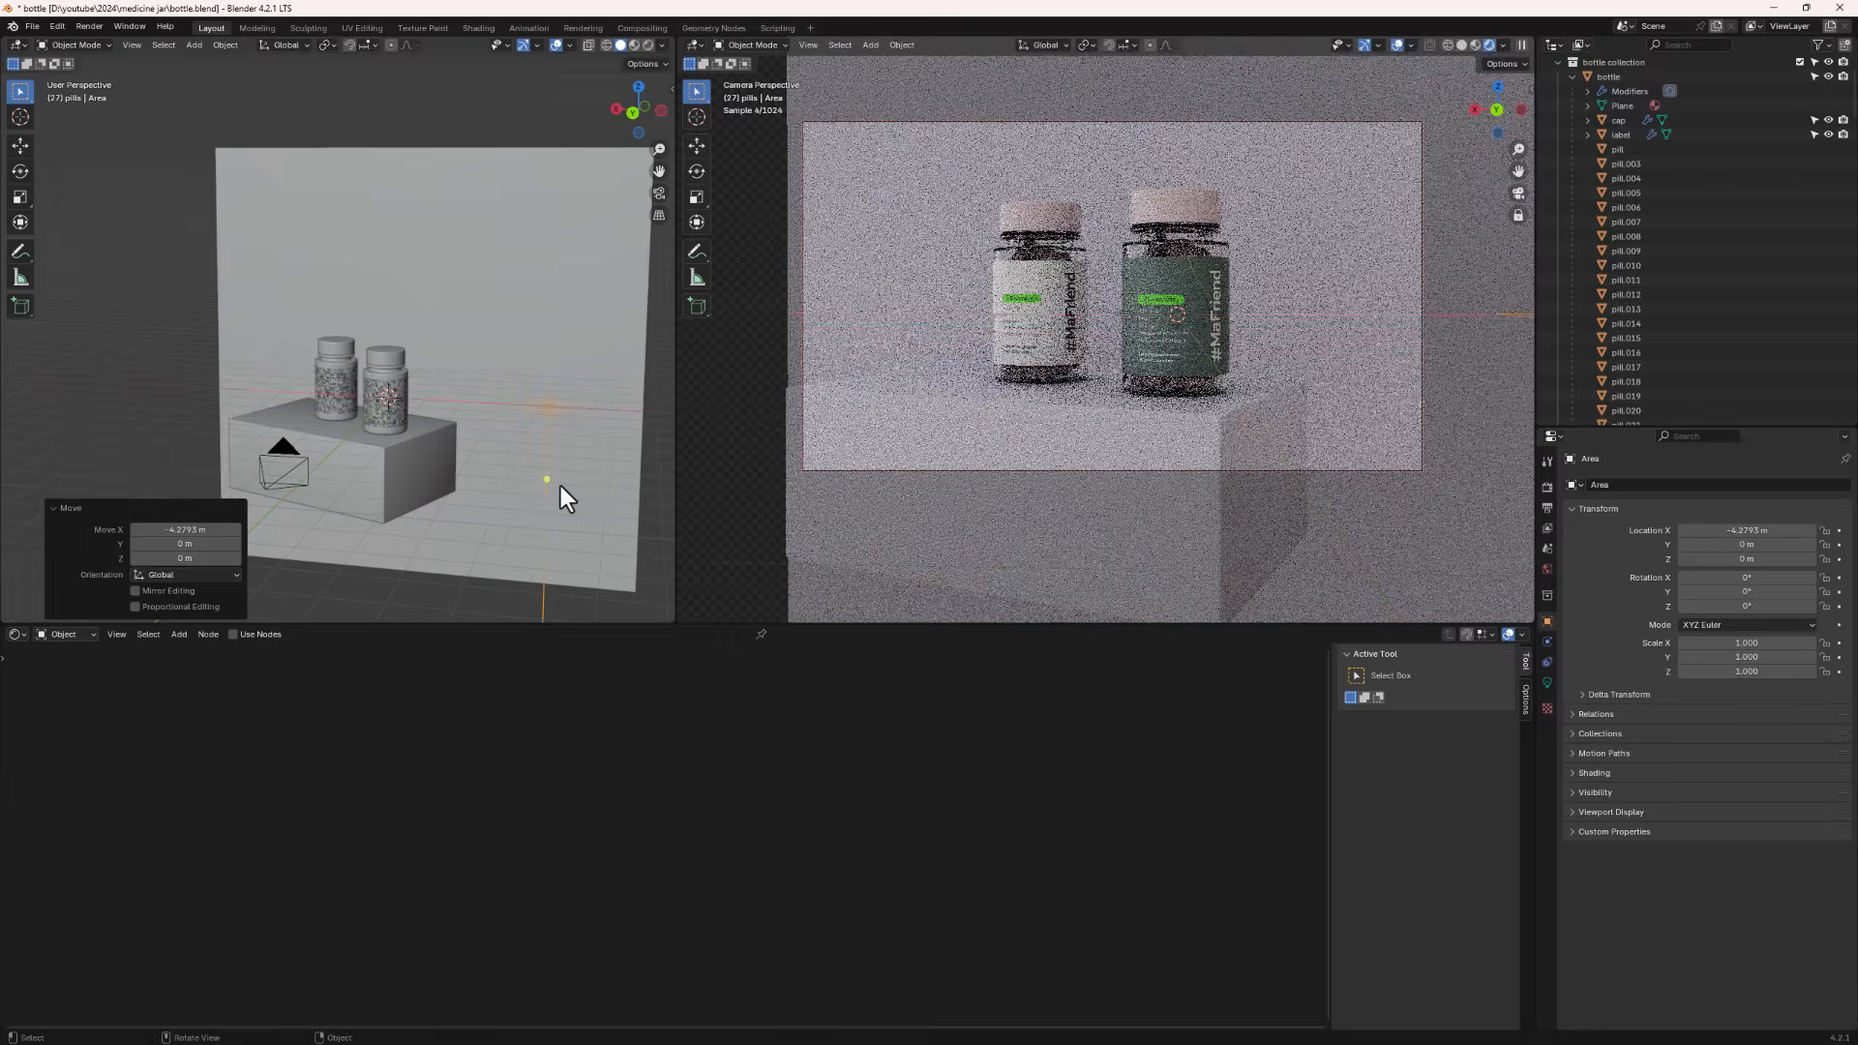
pyautogui.press('r')
pyautogui.press('y')
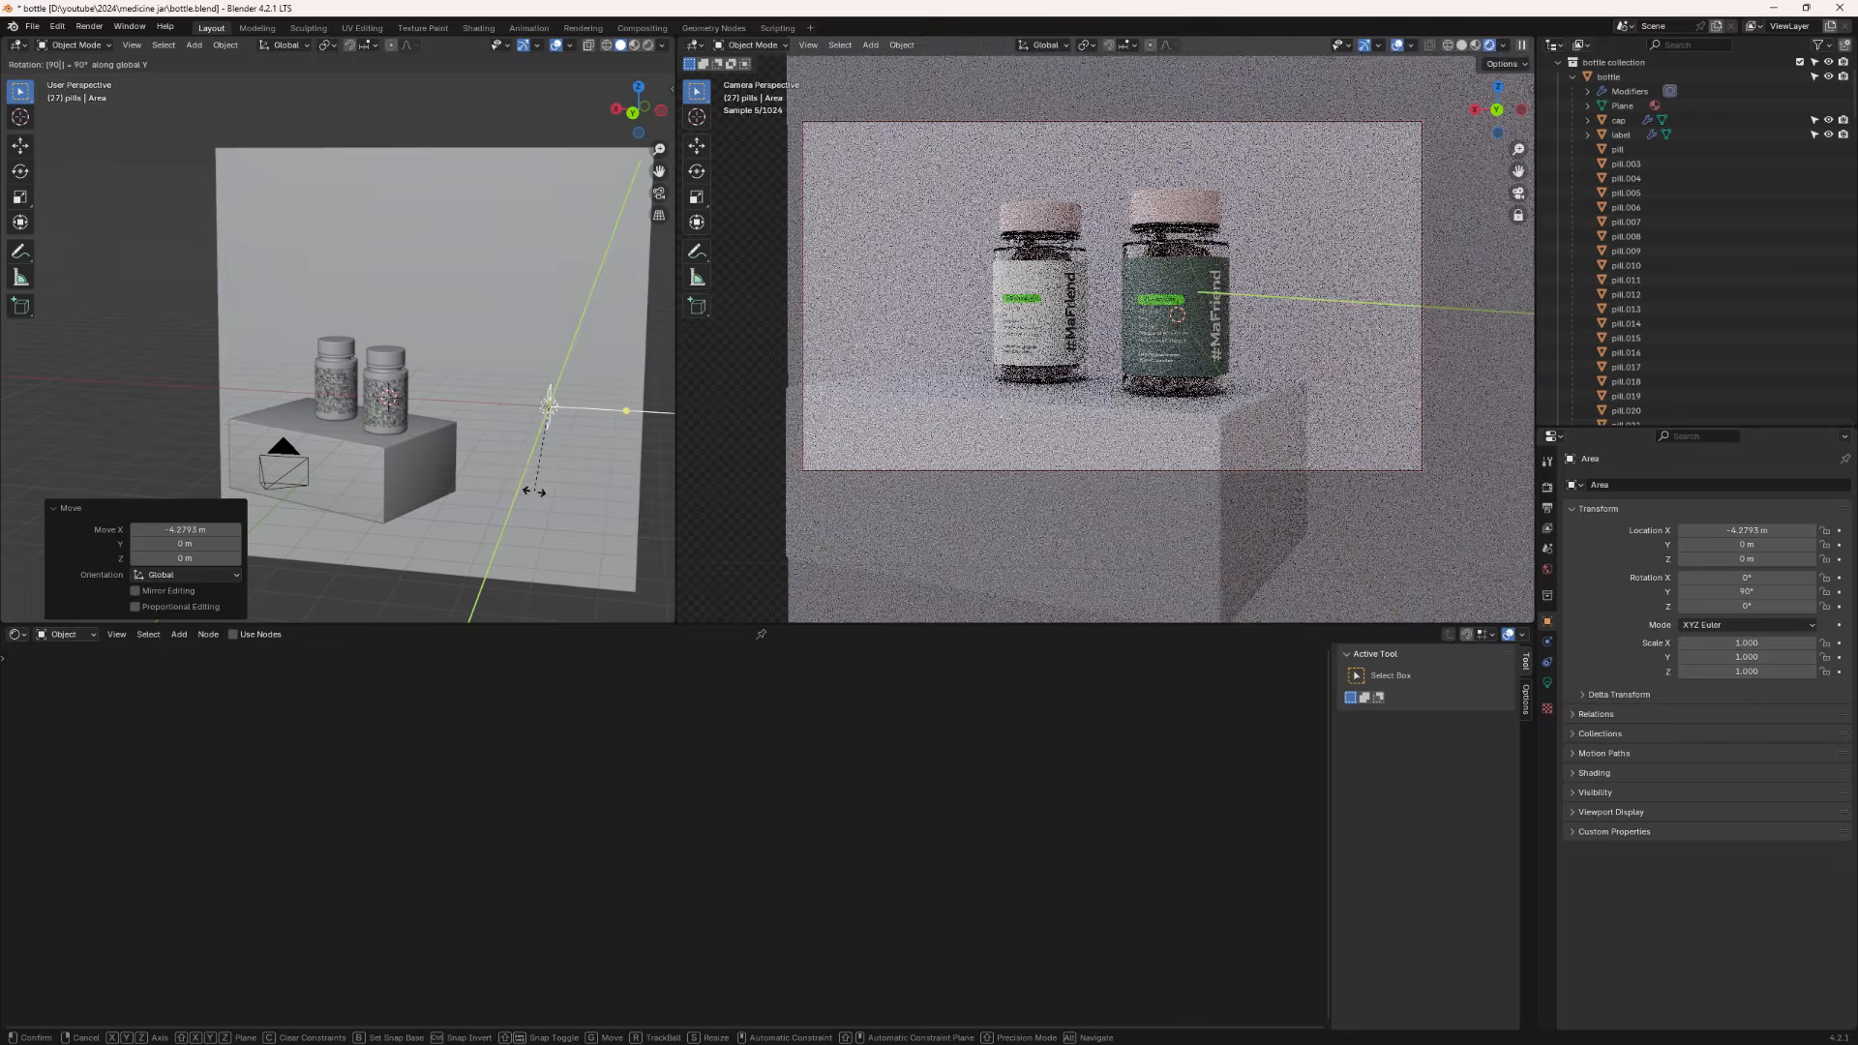
pyautogui.press('Escape')
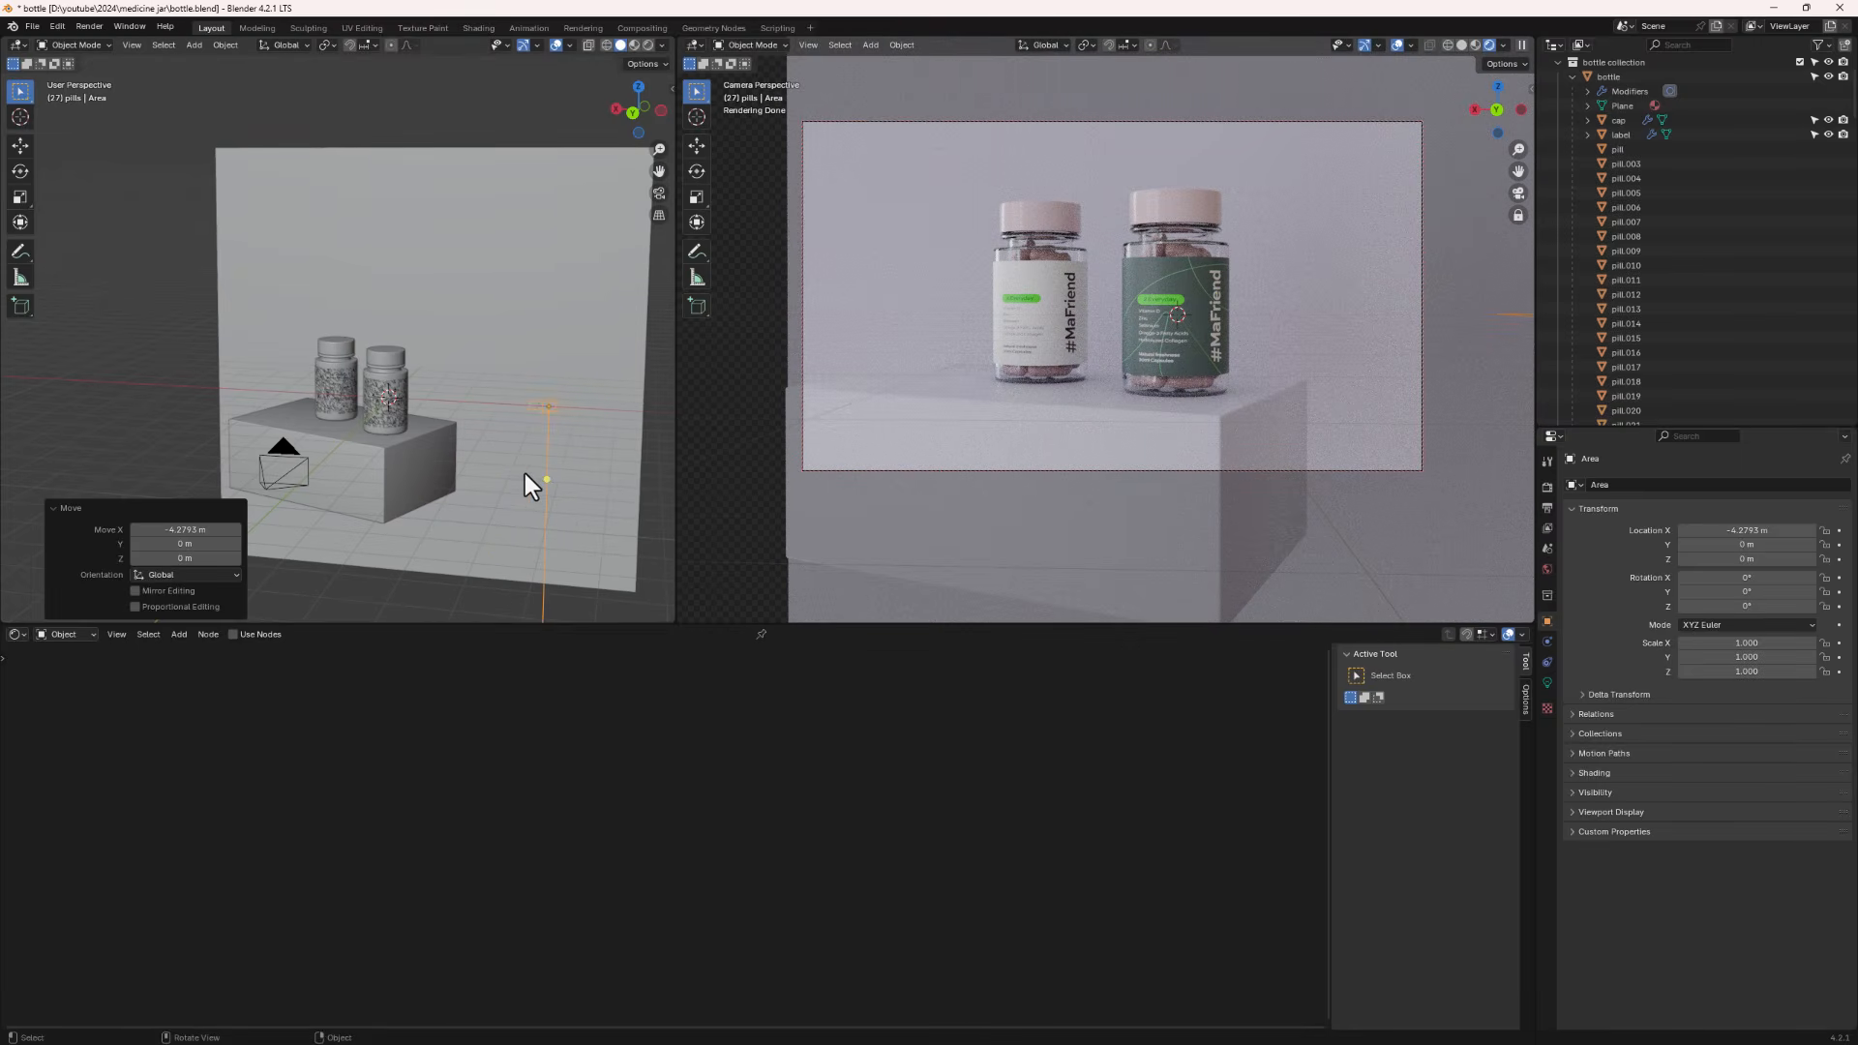
# - Rotate the area light about -90° around the Y axis
pyautogui.press('r')
pyautogui.press('y')
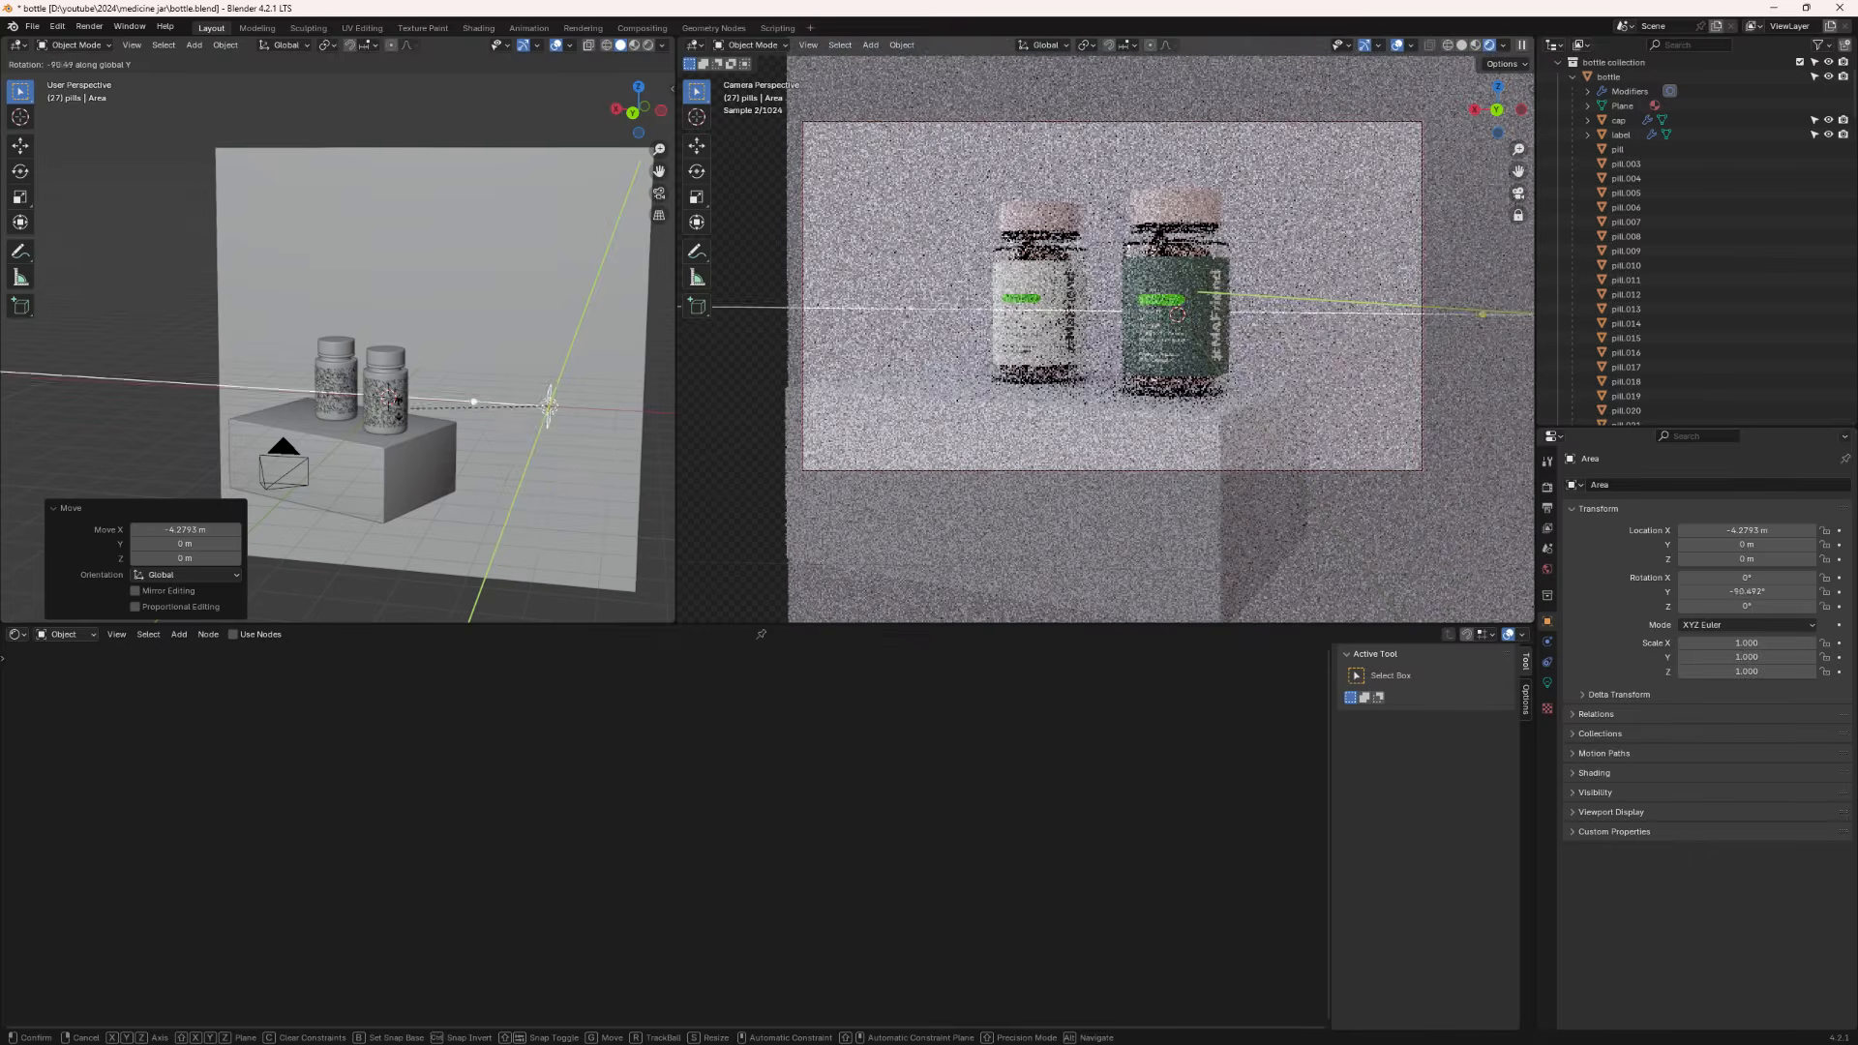
pyautogui.click(438, 440)
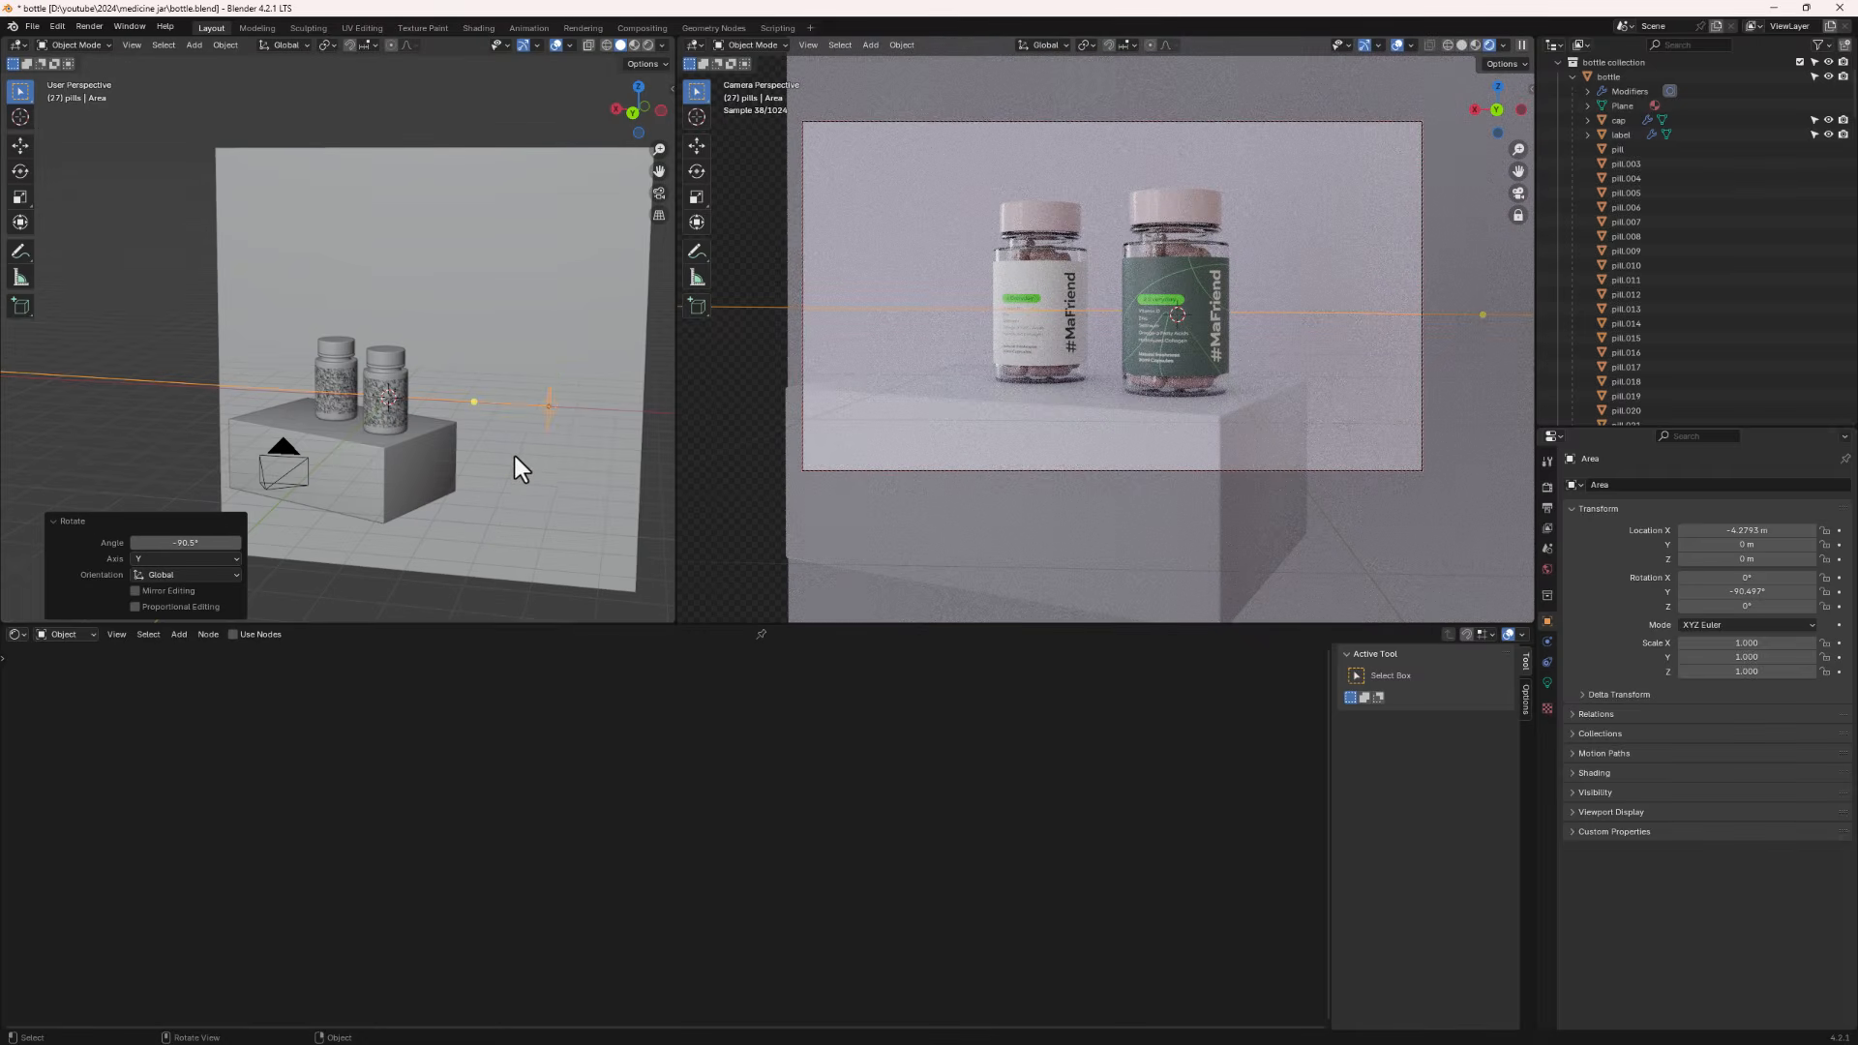
# - Scale the area light about 6.74 along Z and about 3.05 along Y
pyautogui.press('s')
pyautogui.press('z')
pyautogui.click(245, 217)
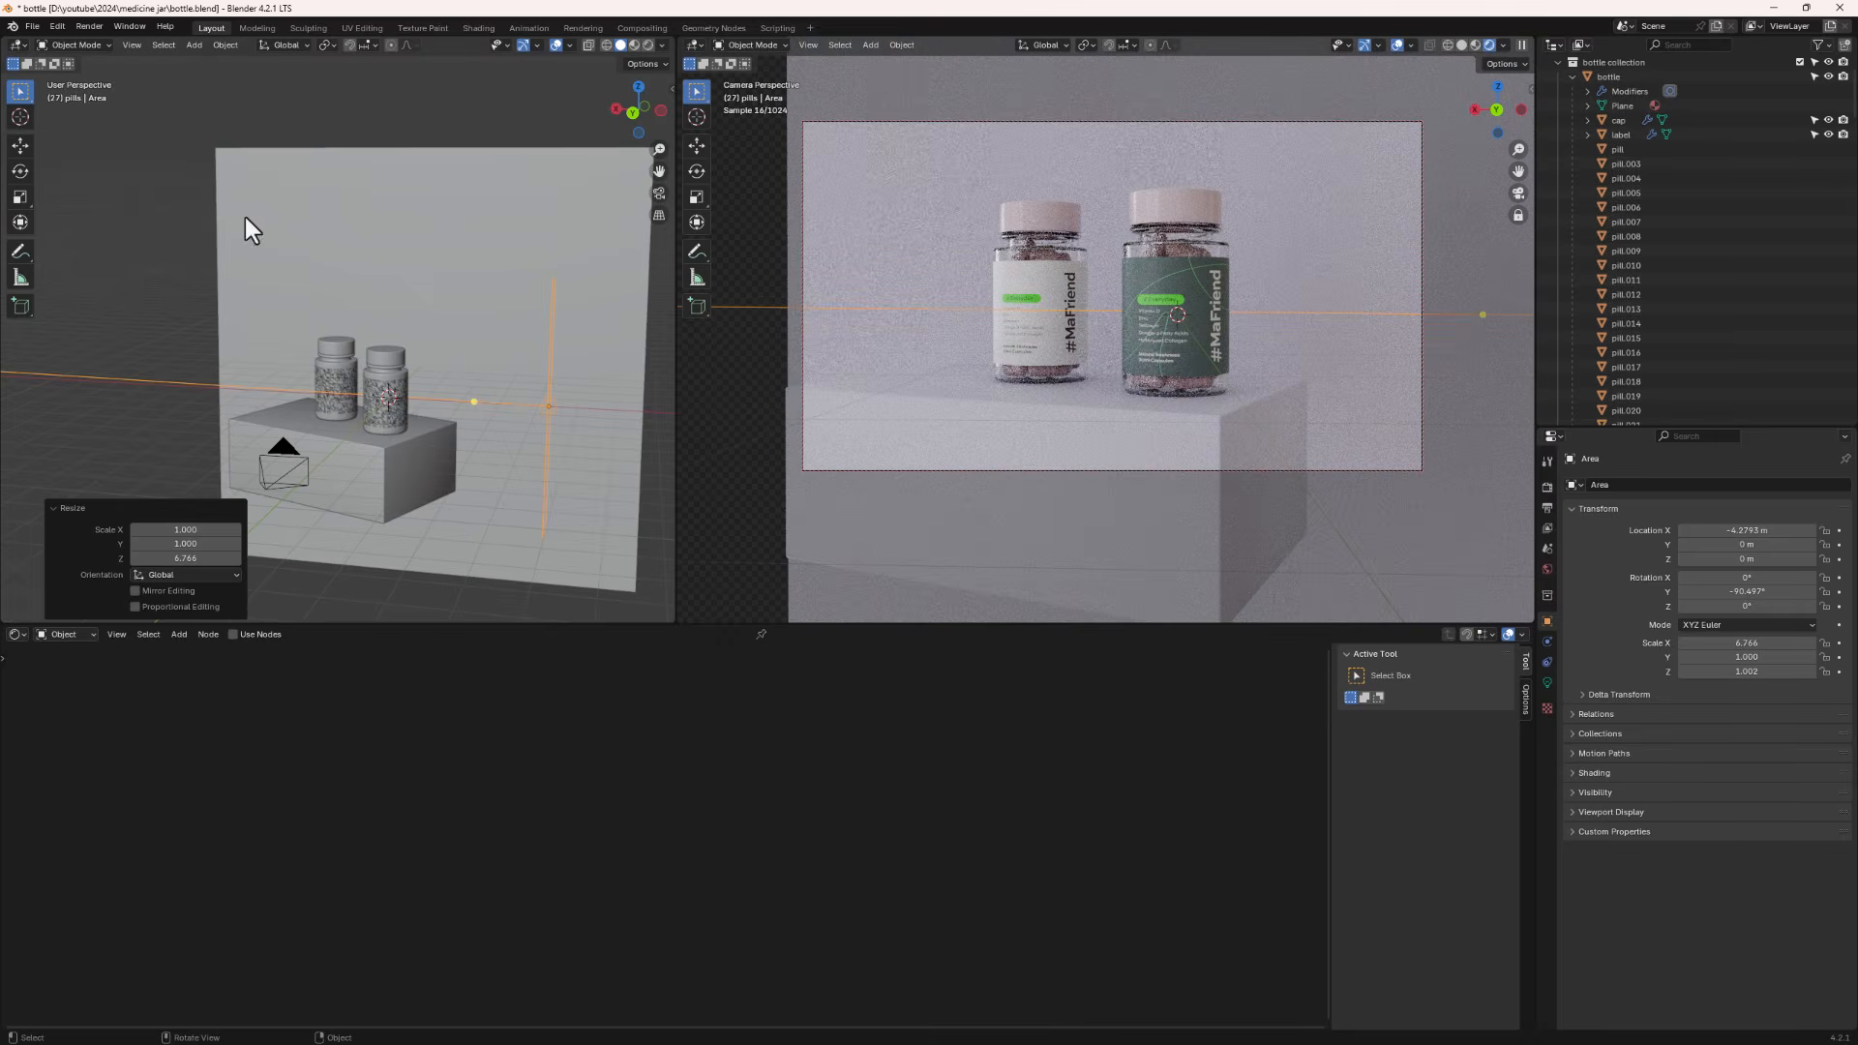
pyautogui.moveTo(245, 217); pyautogui.dragTo(583, 436, button='middle')
pyautogui.press('s')
pyautogui.press('y')
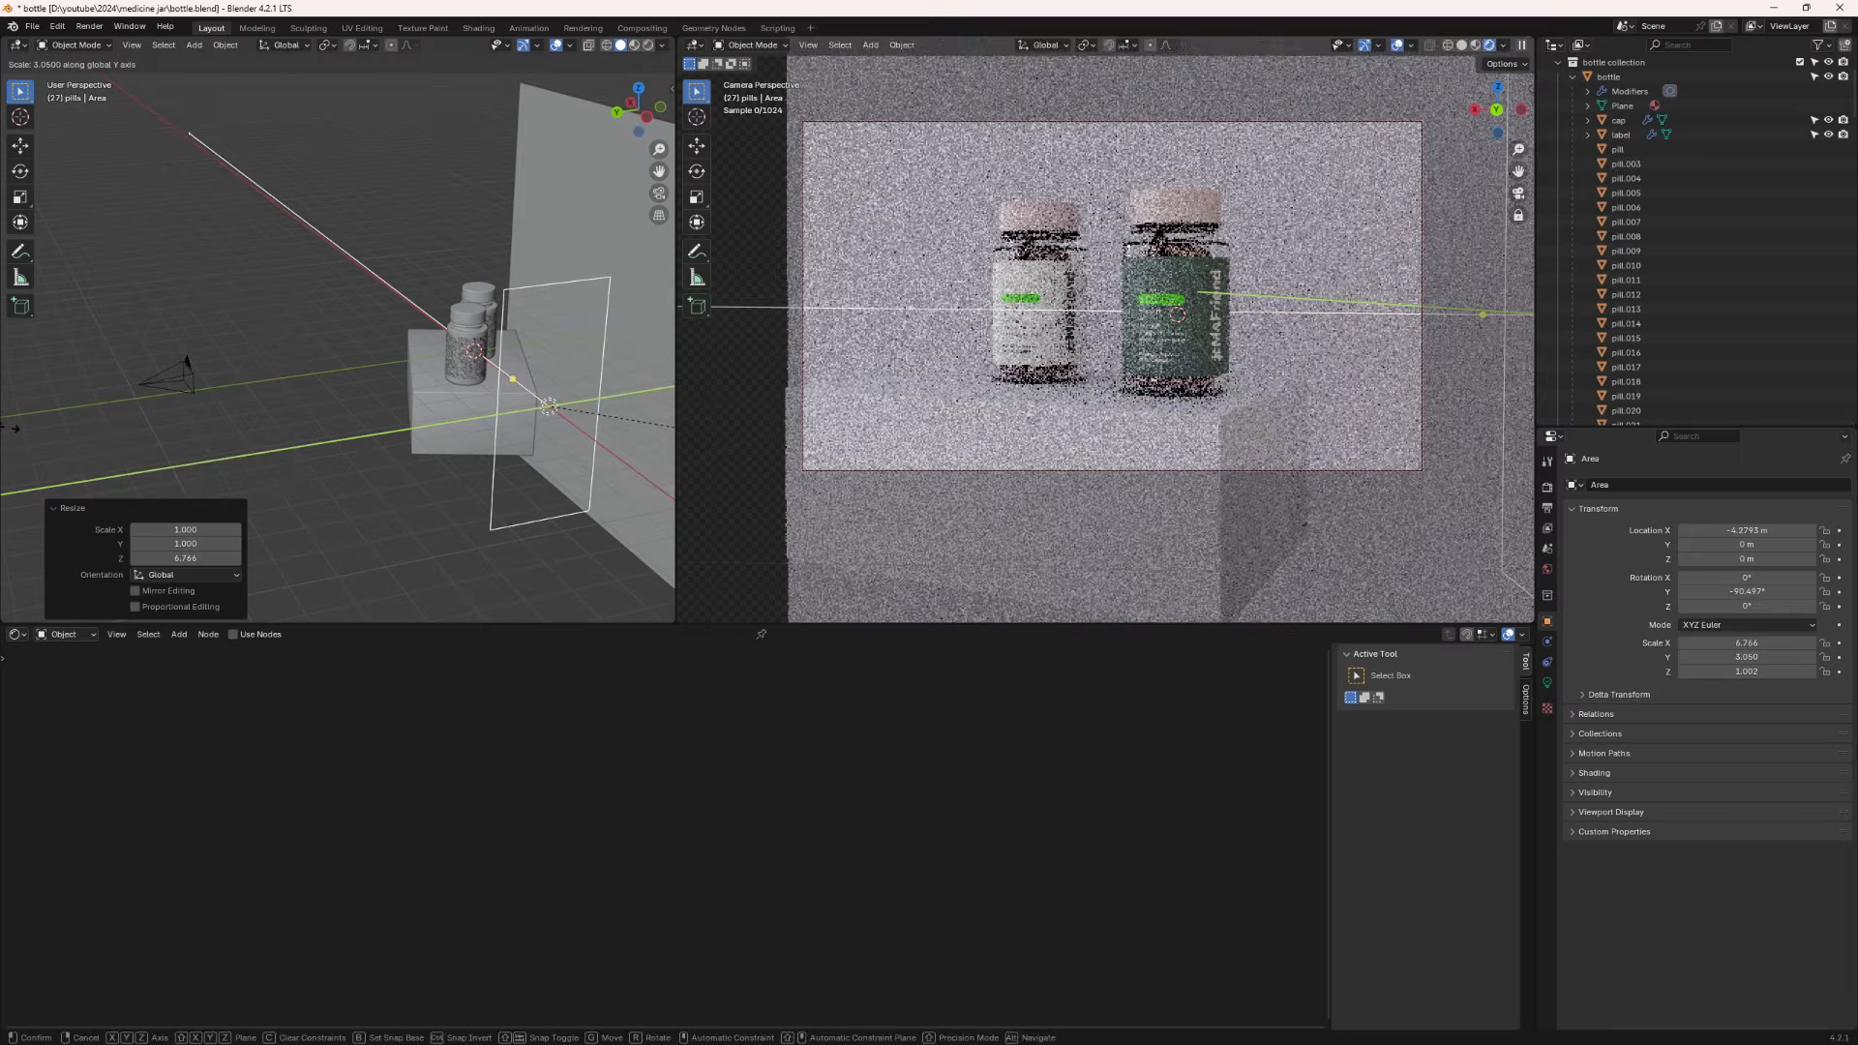
pyautogui.click(549, 405)
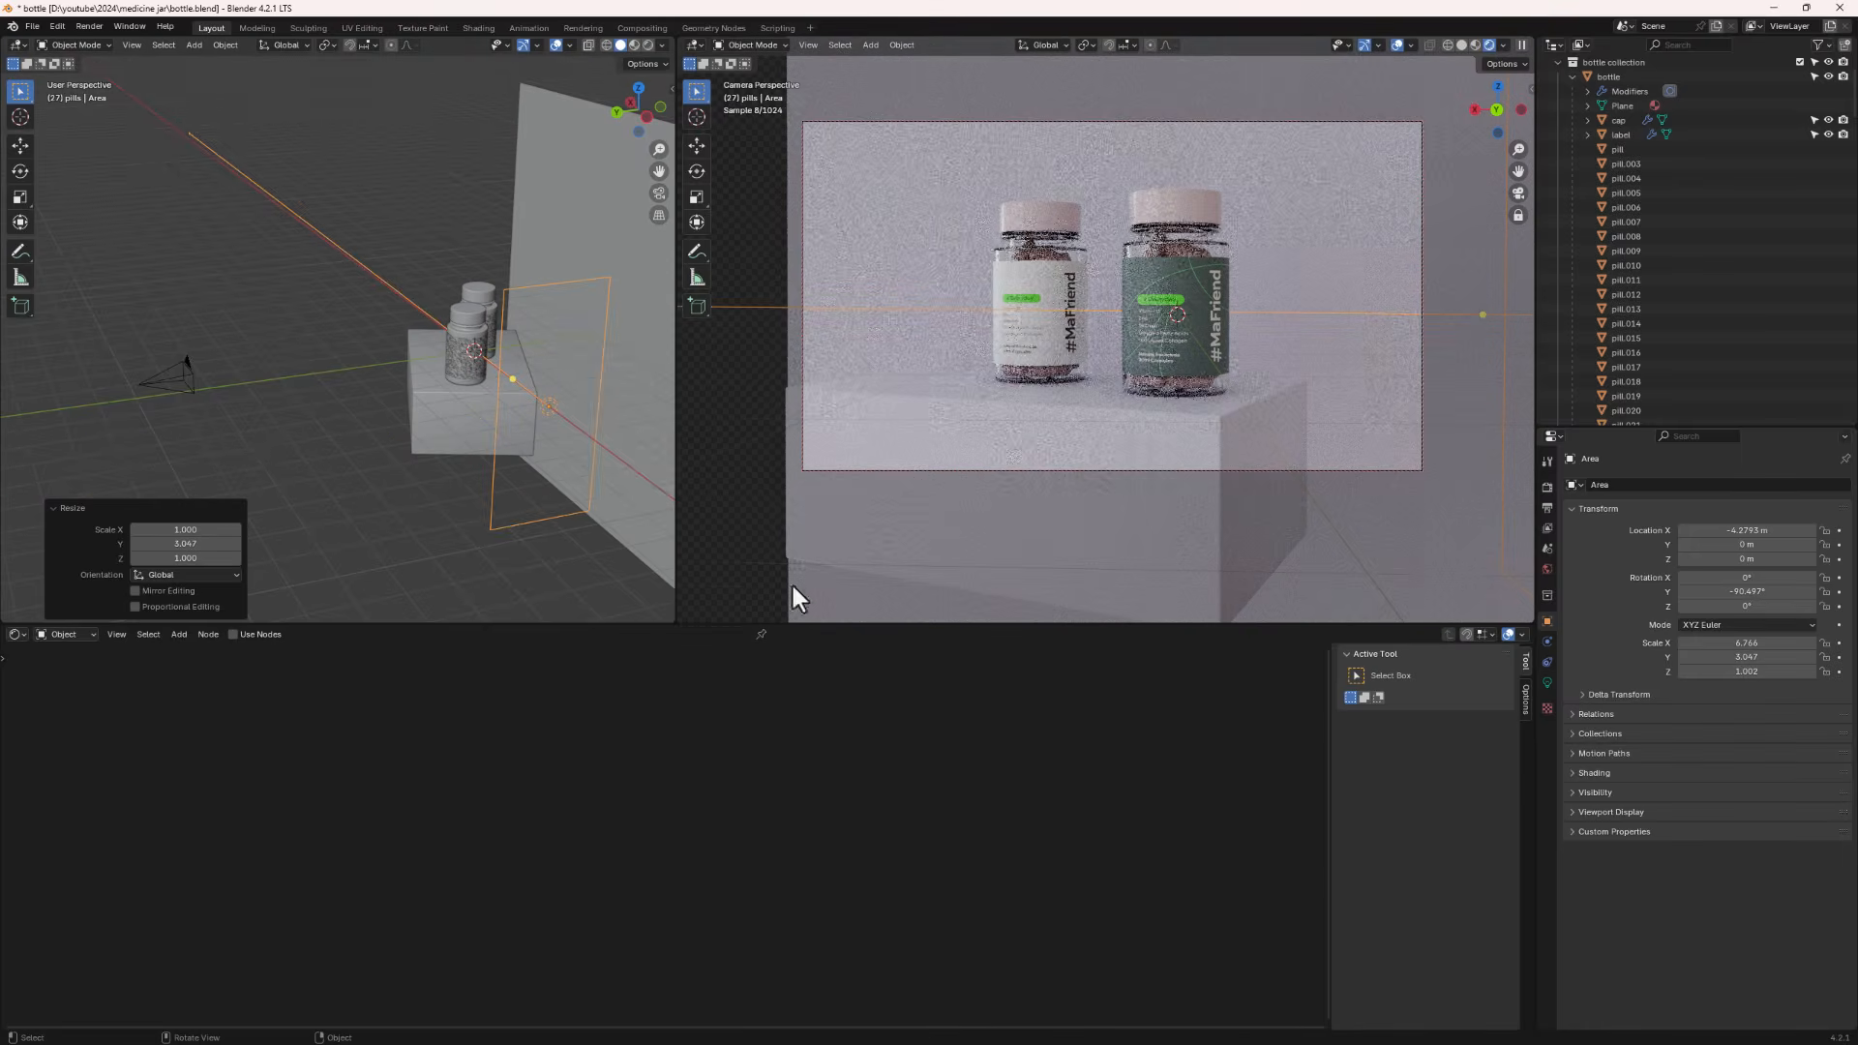
# - Set the area light's power to 500 W
pyautogui.click(1548, 682)
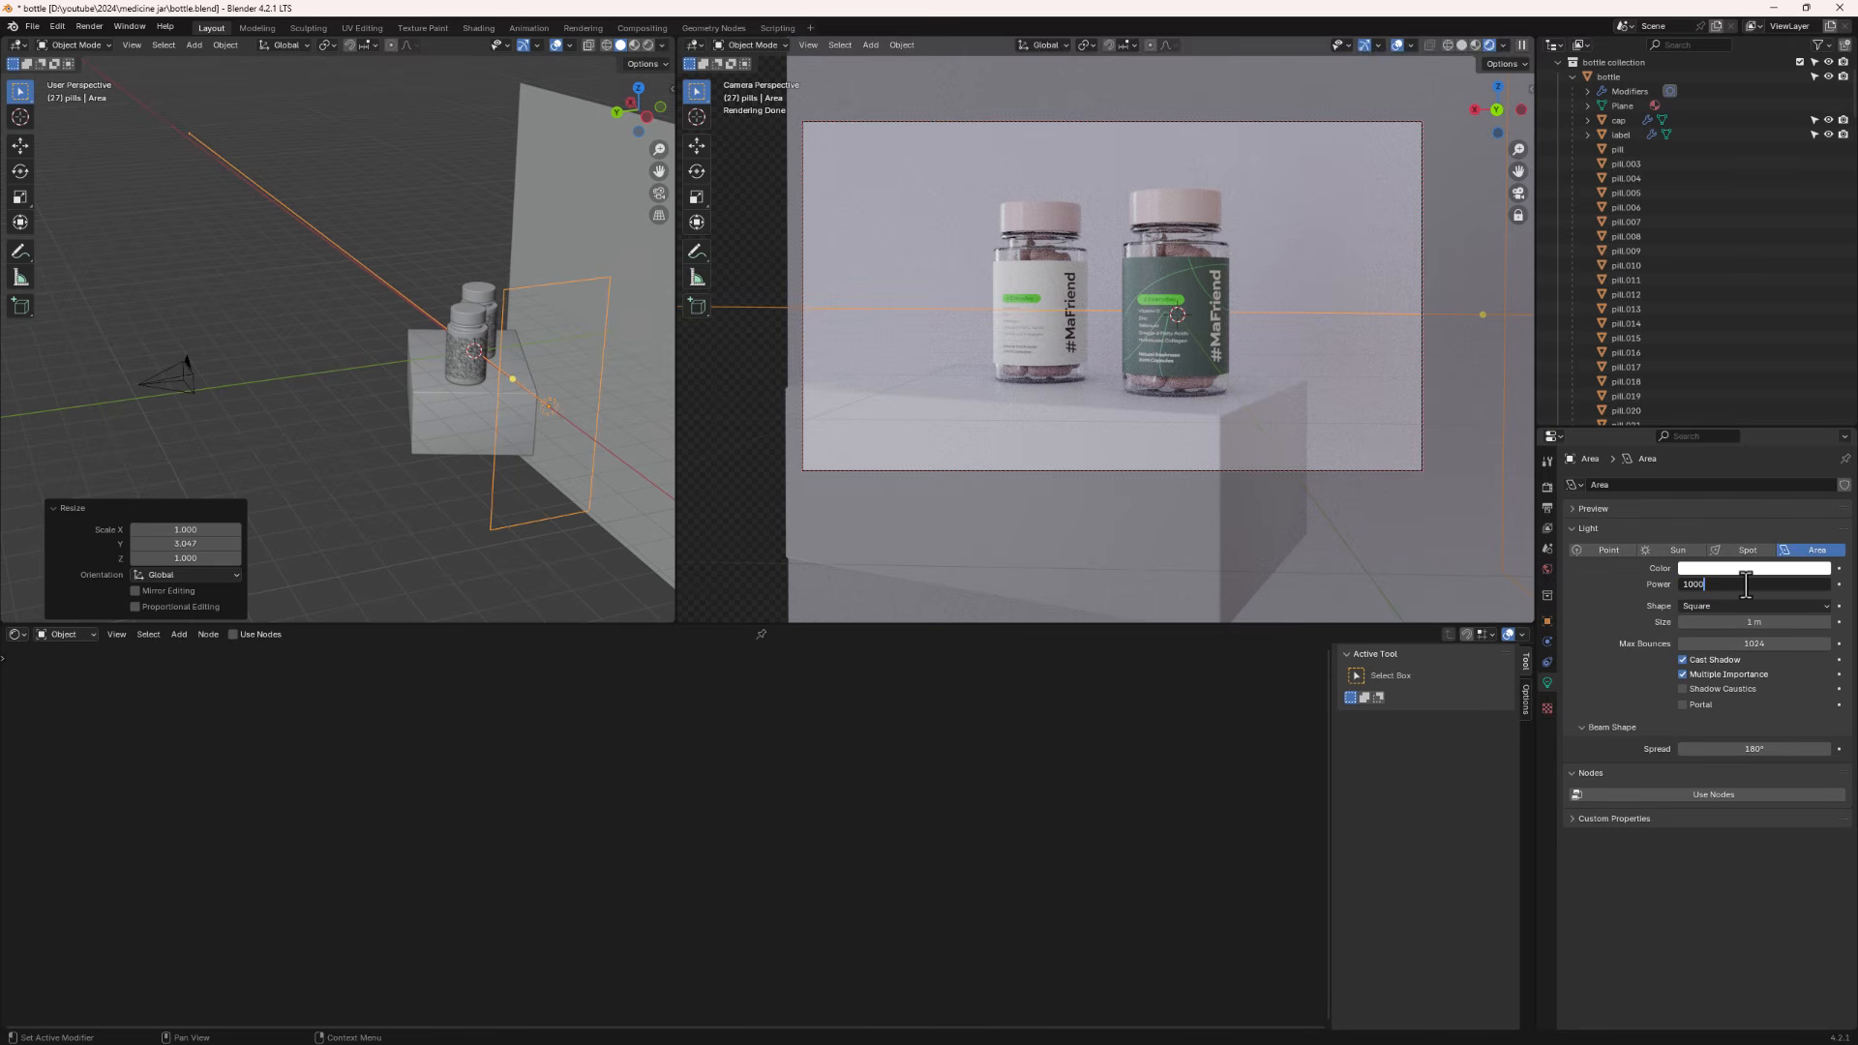
pyautogui.press('Return')
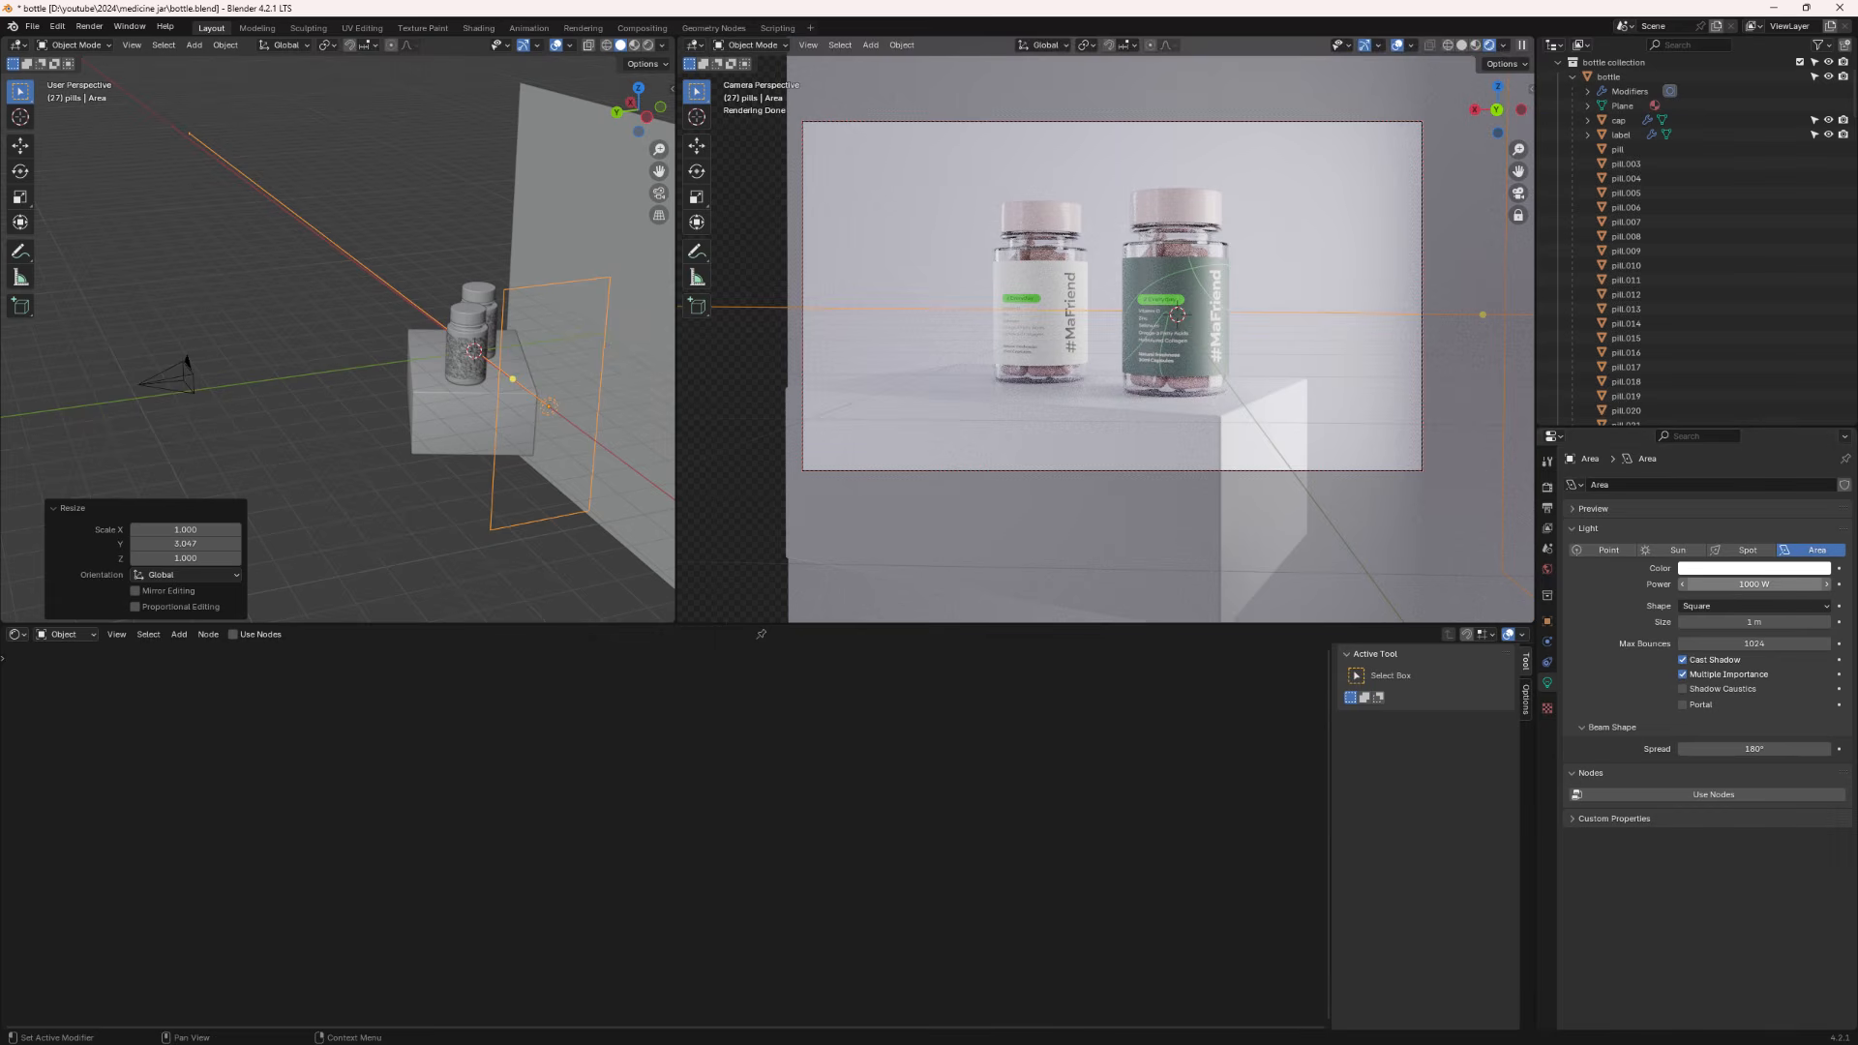
pyautogui.click(1754, 585)
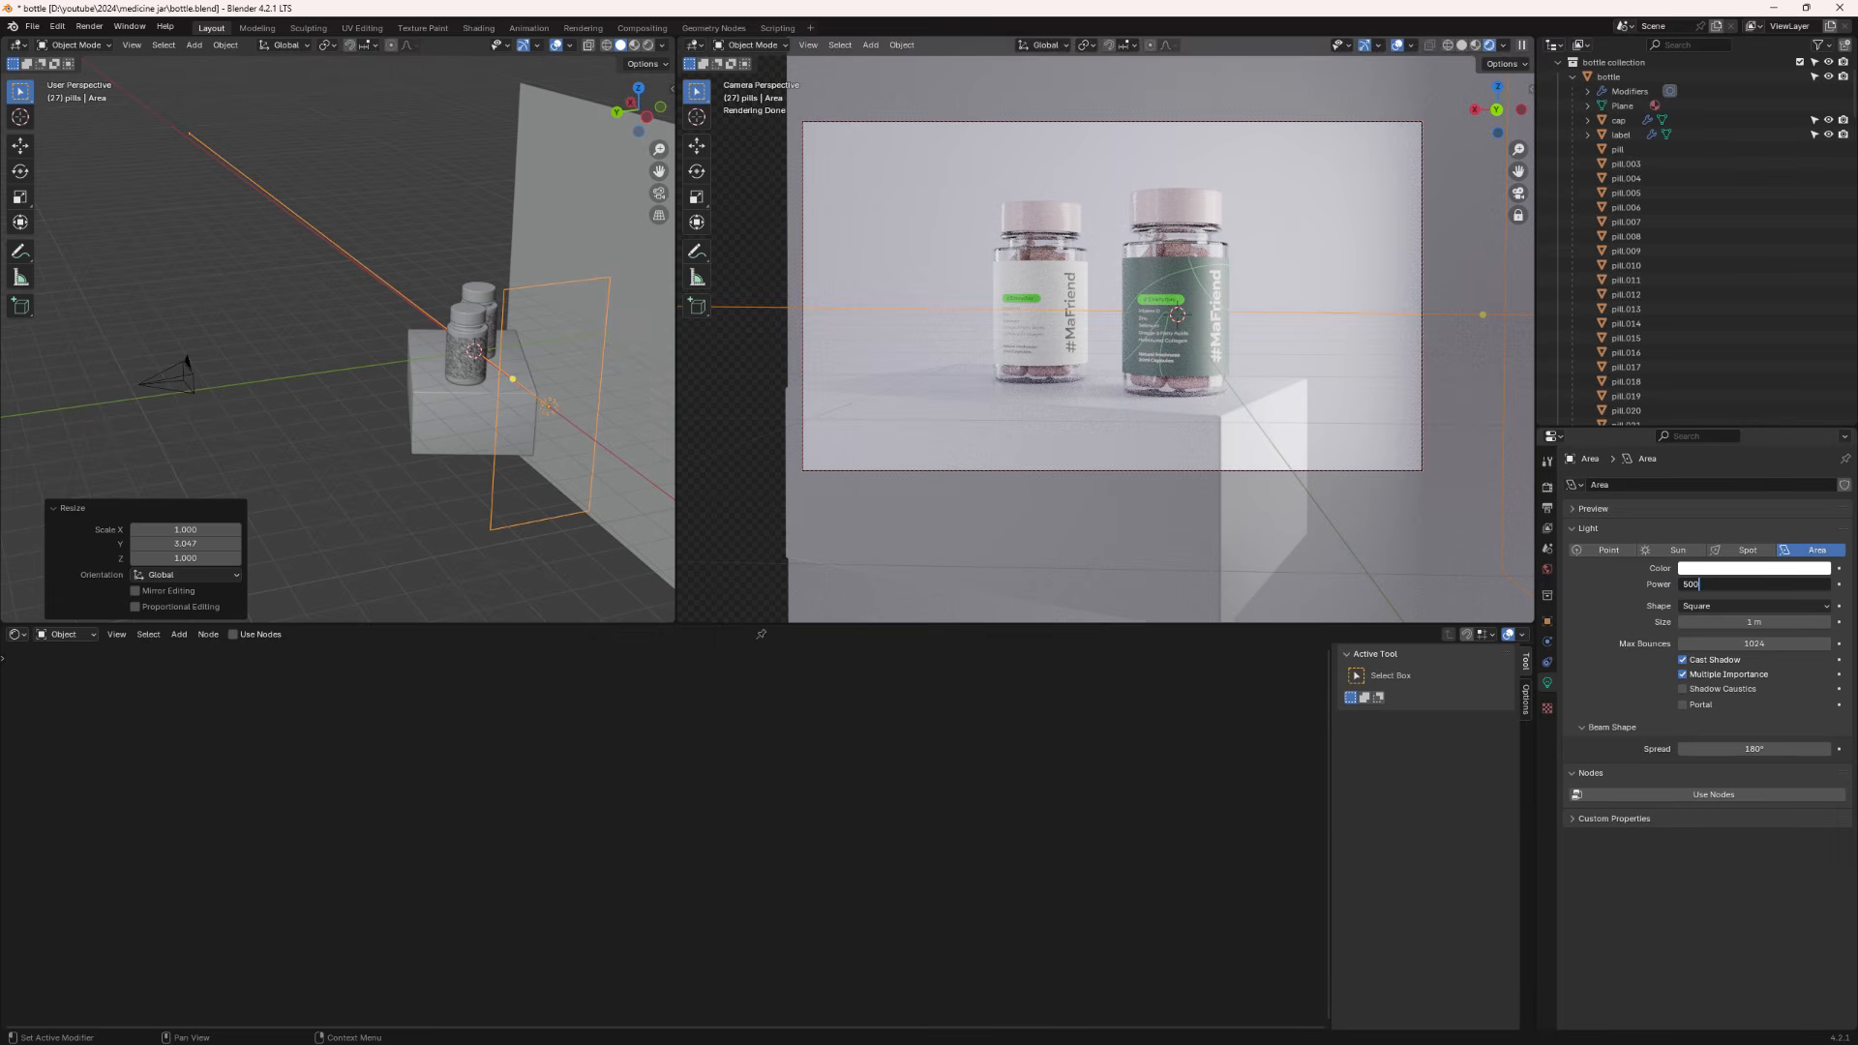
pyautogui.write('500')
pyautogui.press('Return')
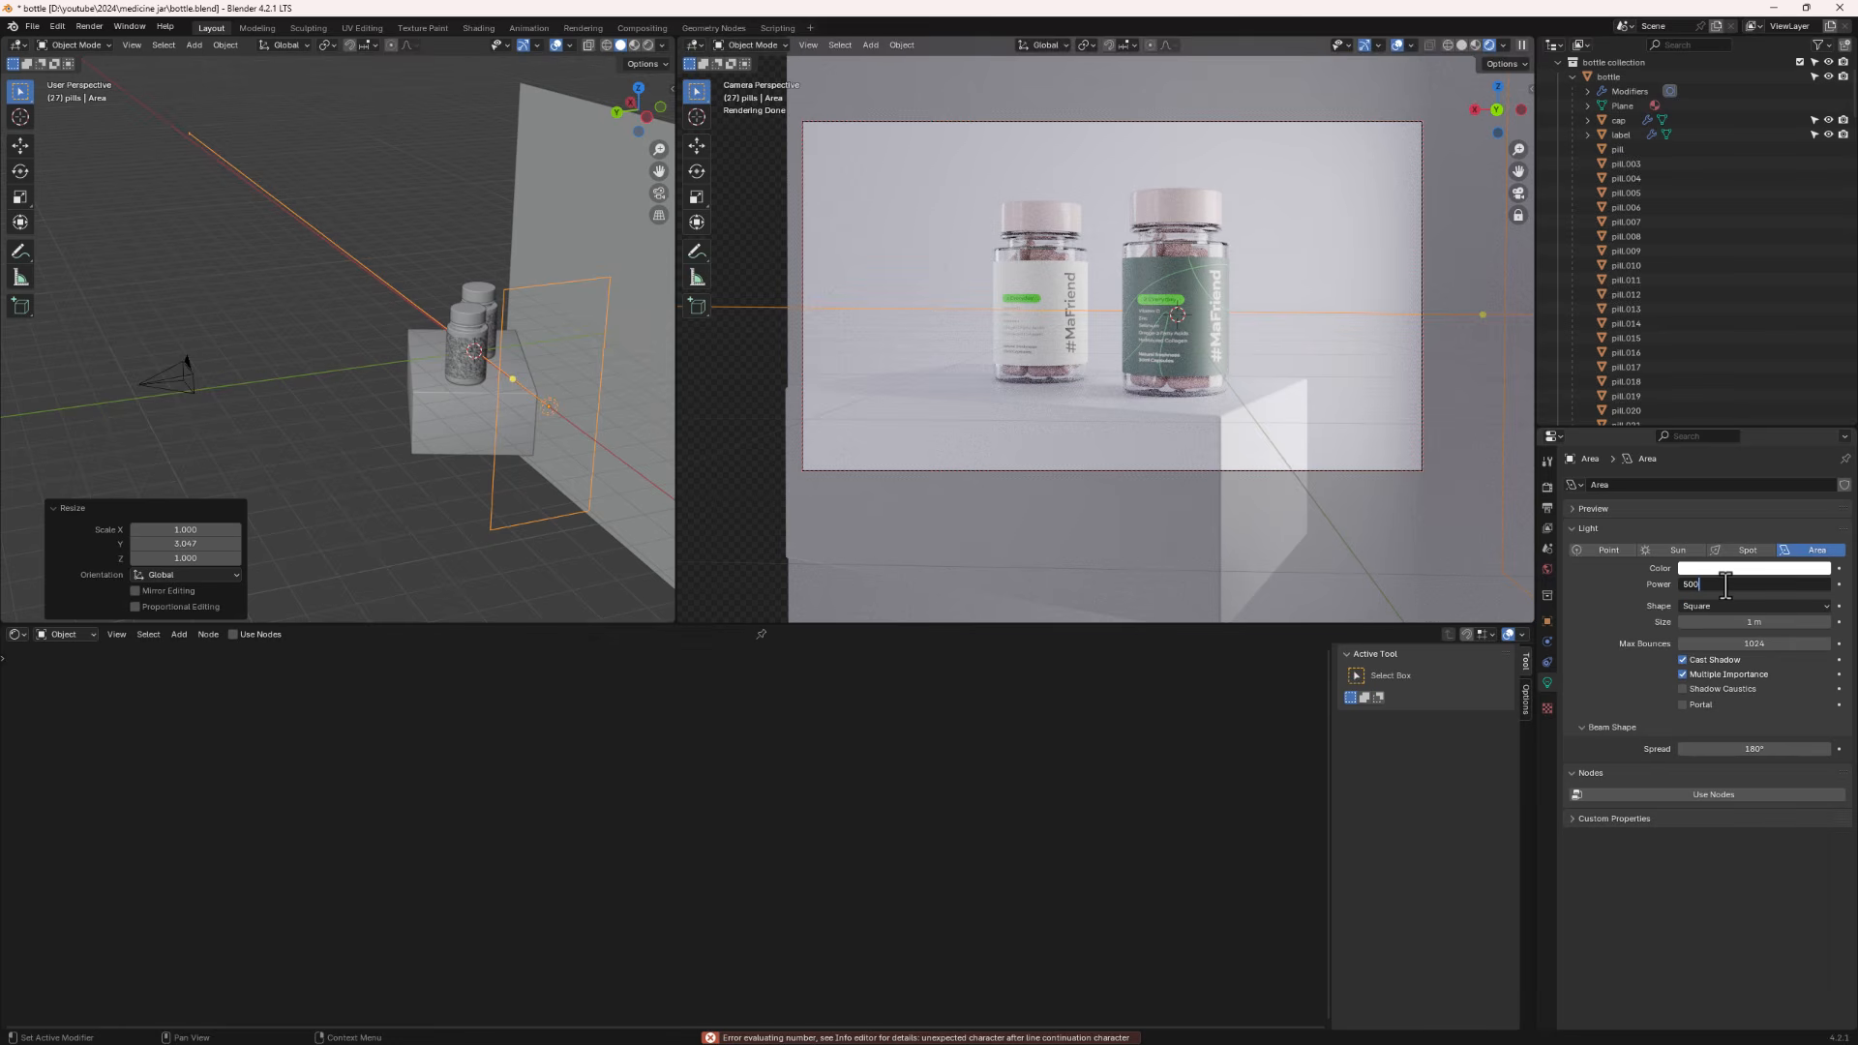
pyautogui.press('Return')
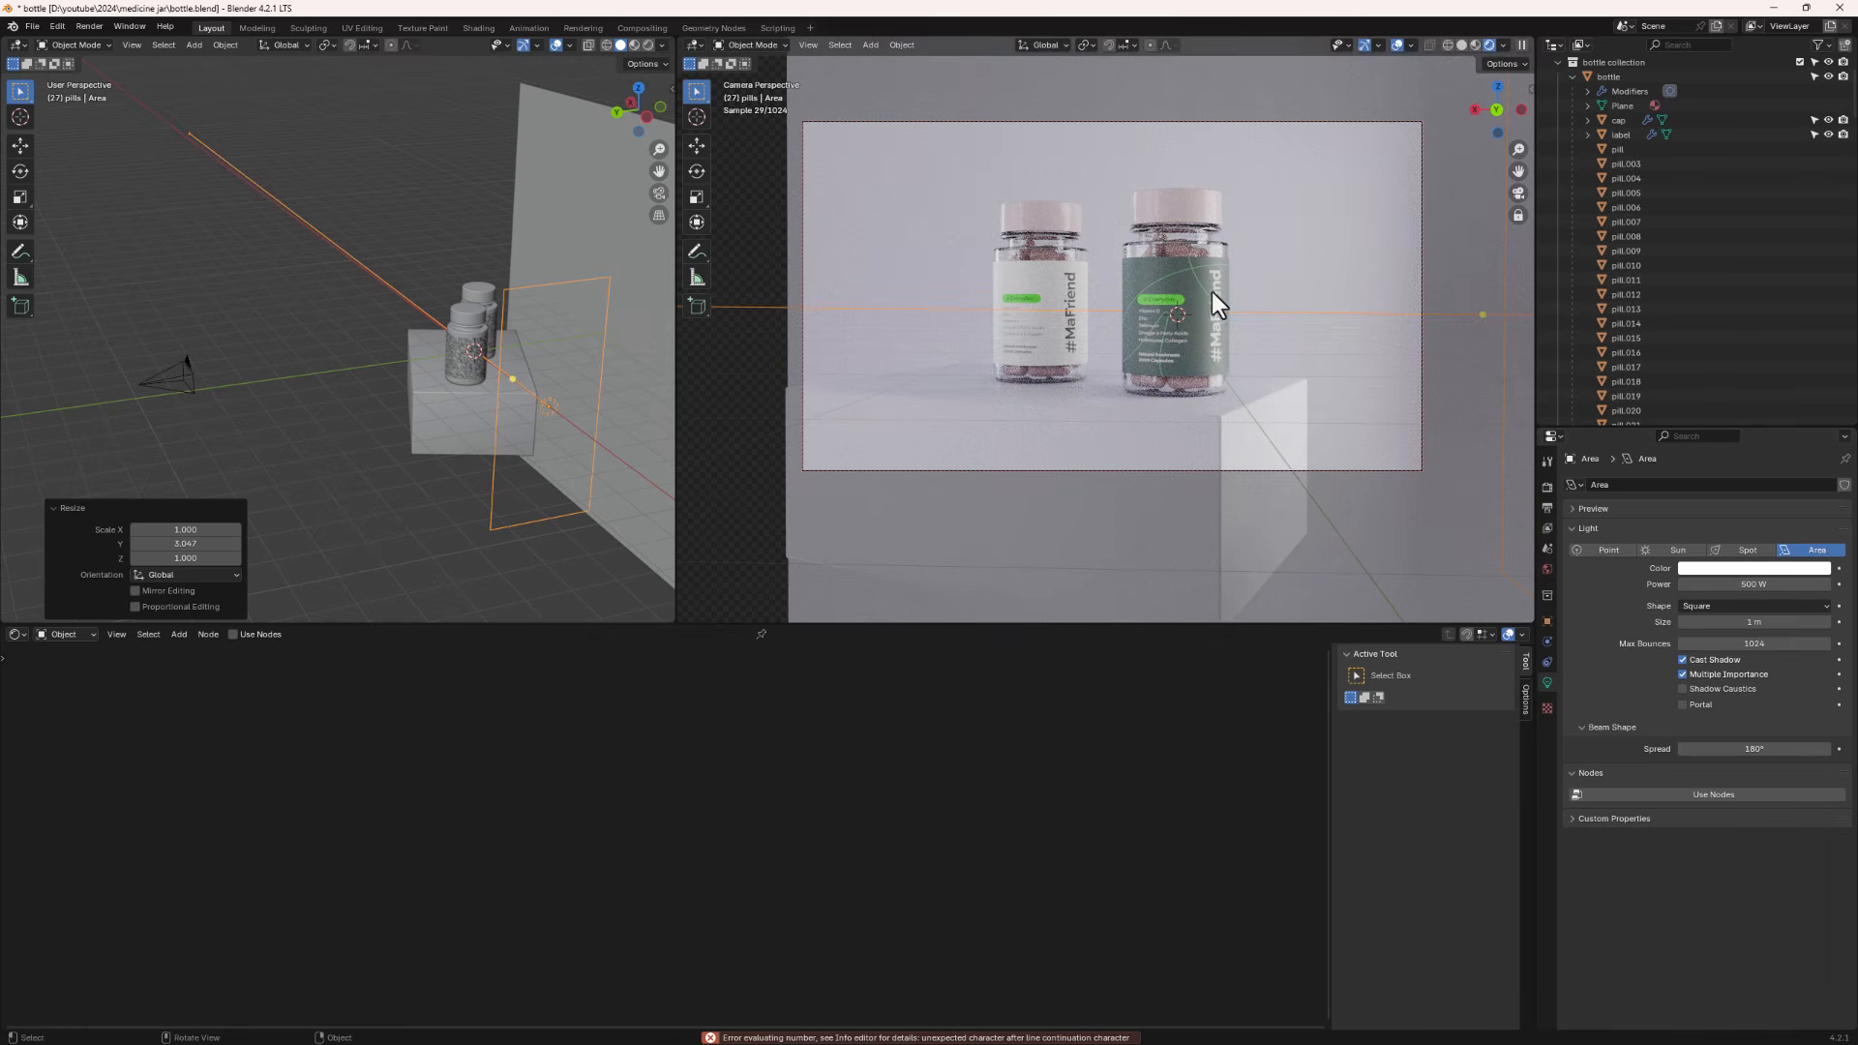
# - Set the area light's power to 300 W
pyautogui.click(1739, 584)
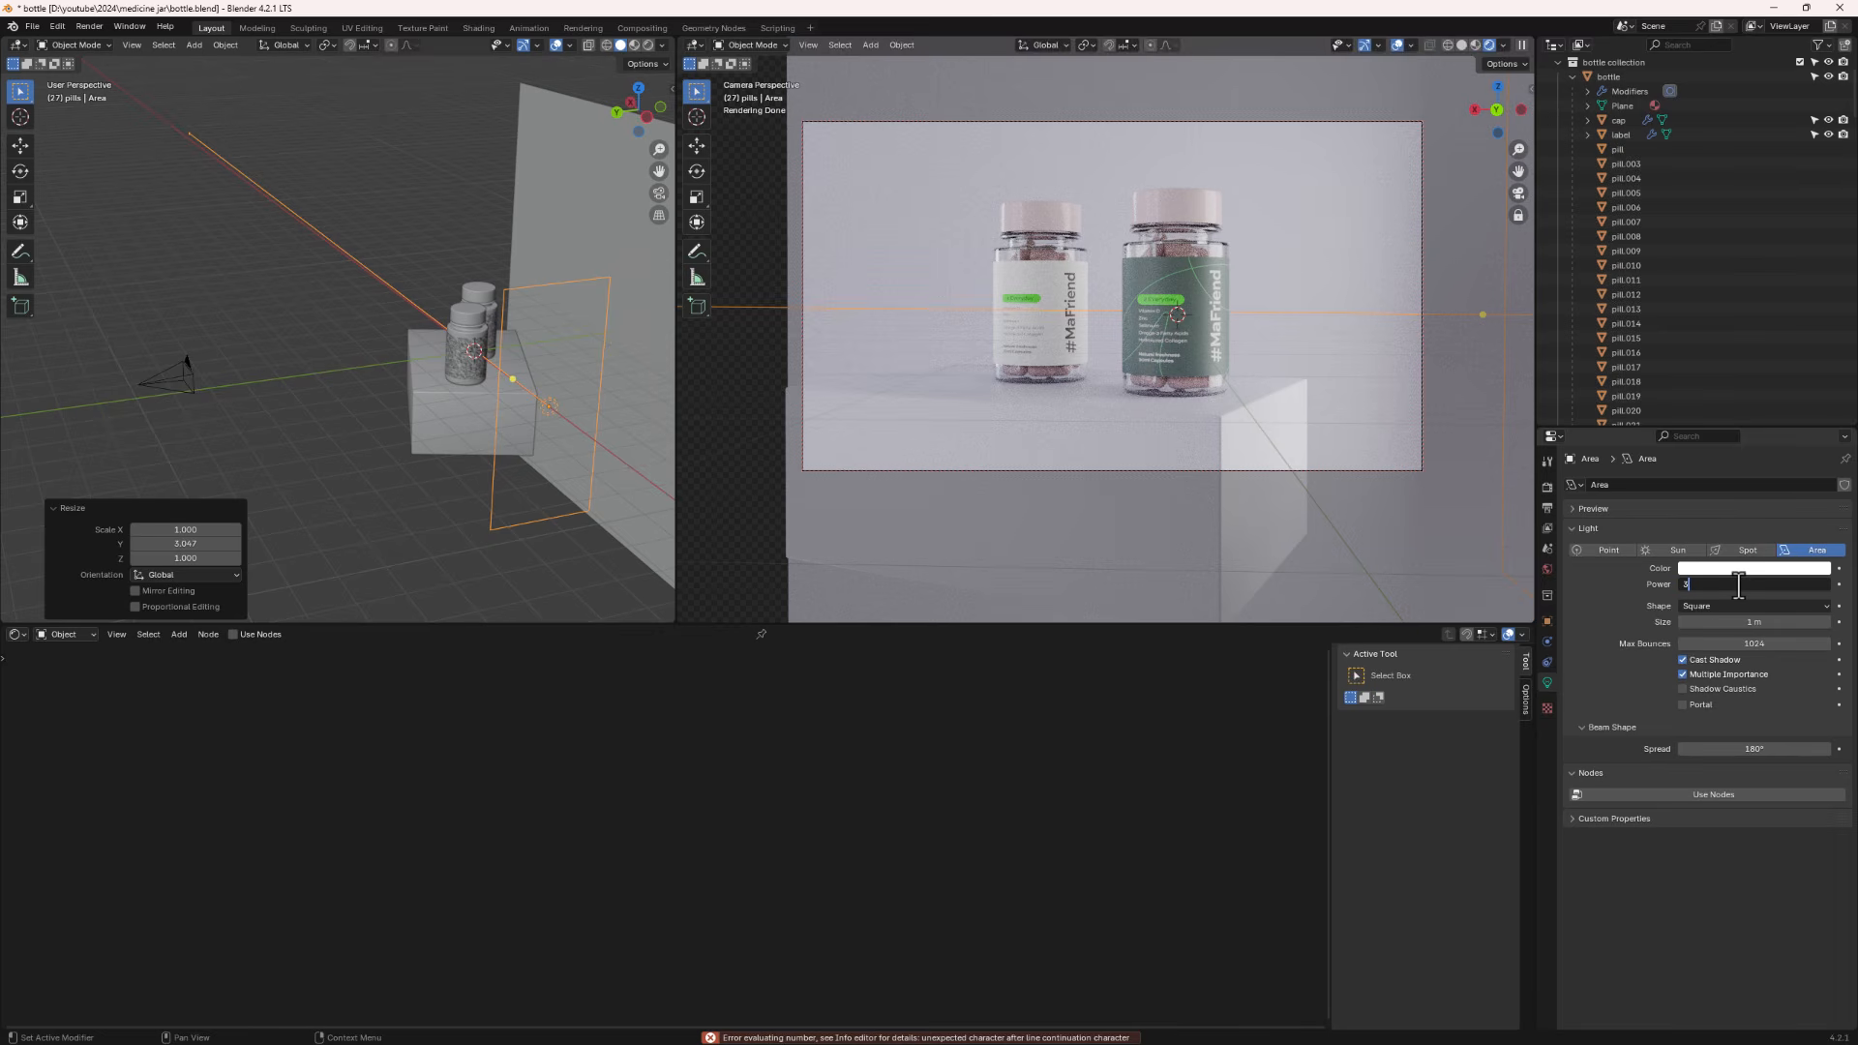
pyautogui.write('300')
pyautogui.press('Return')
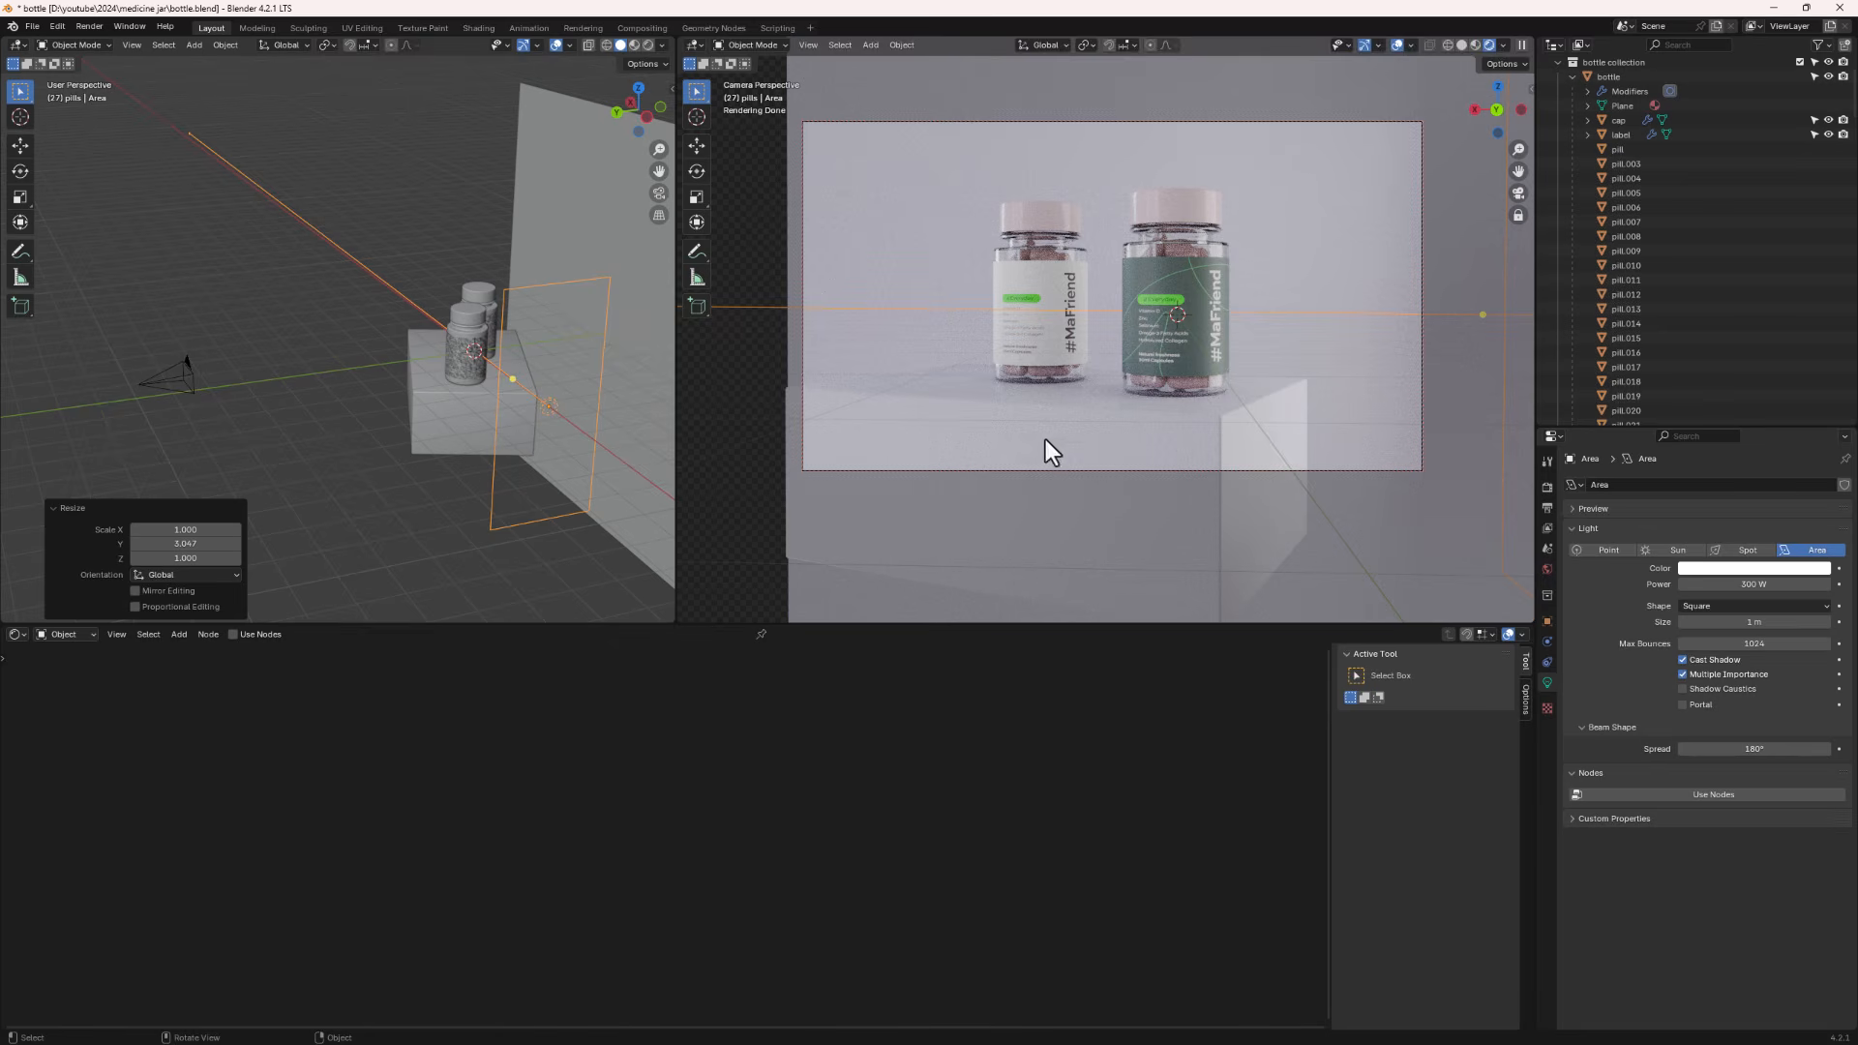
# - Move the area light closer to the pedestal and rotate it slightly around the Z axis
pyautogui.moveTo(420, 434); pyautogui.dragTo(368, 436, button='middle')
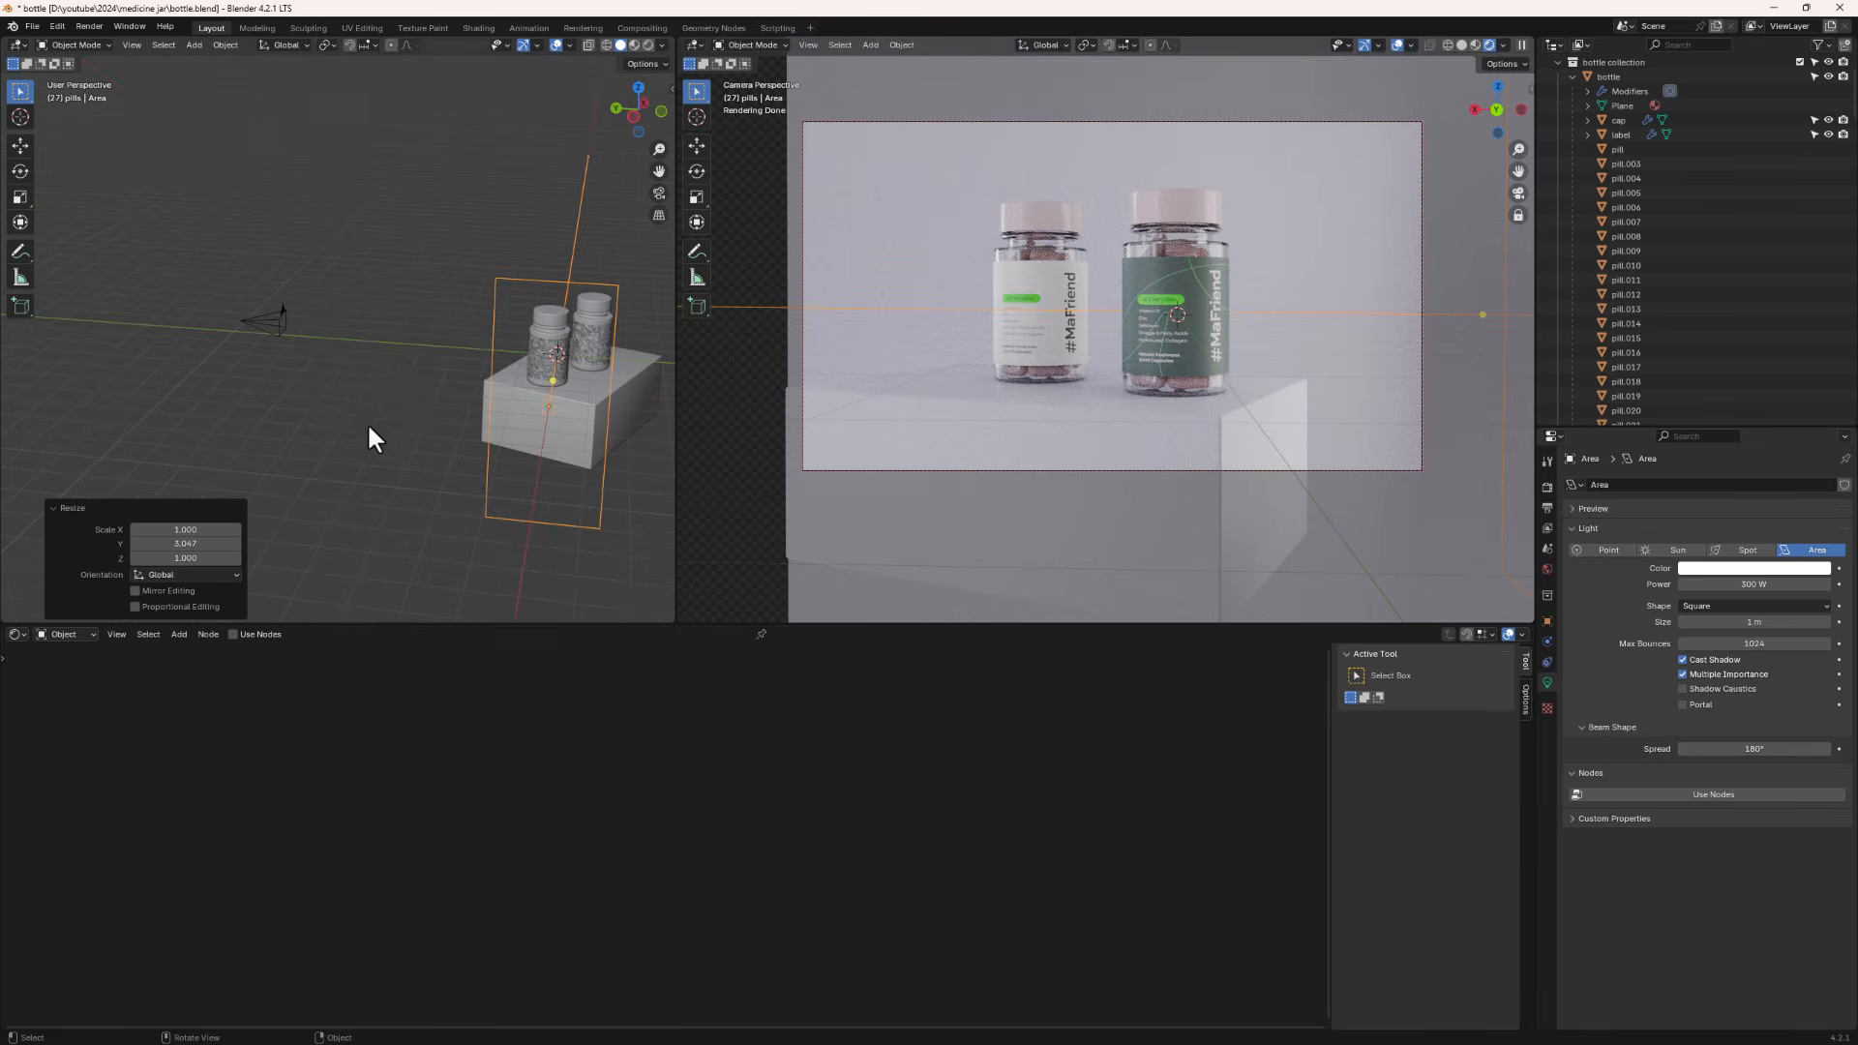
pyautogui.press('g')
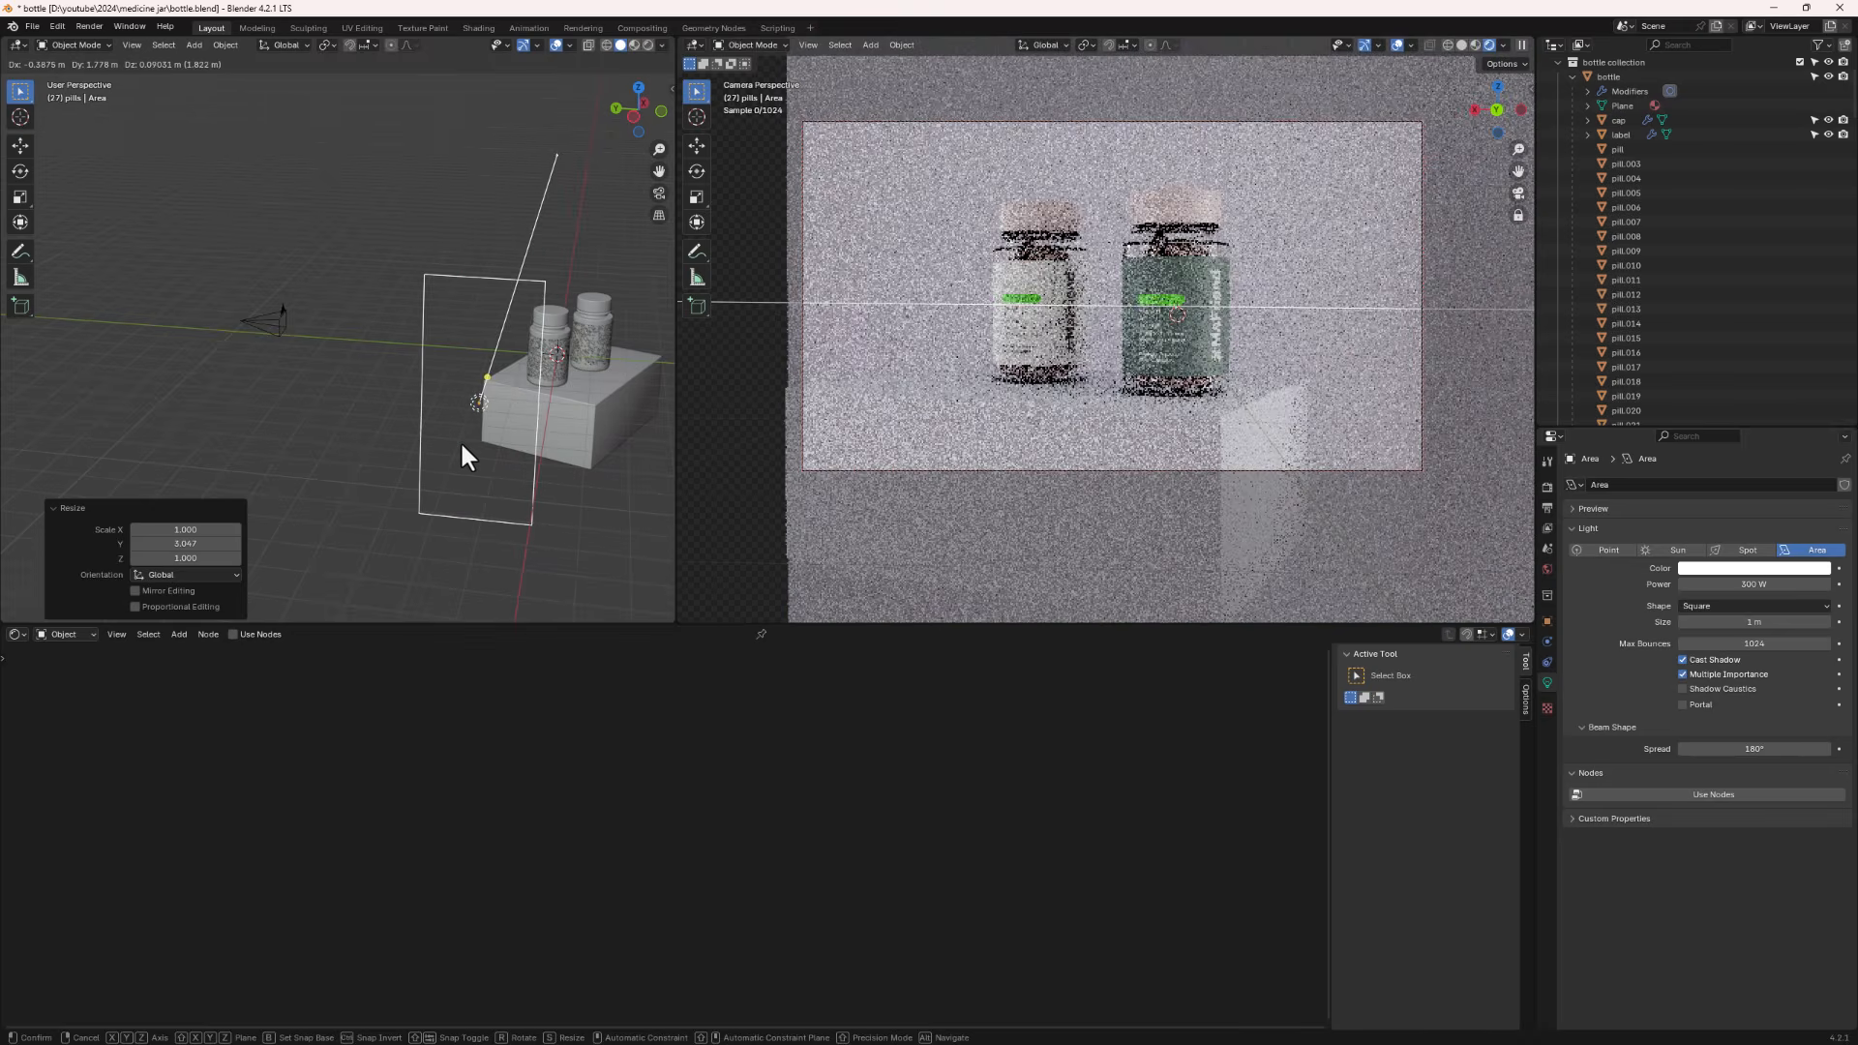
pyautogui.click(467, 445)
pyautogui.press('r')
pyautogui.press('z')
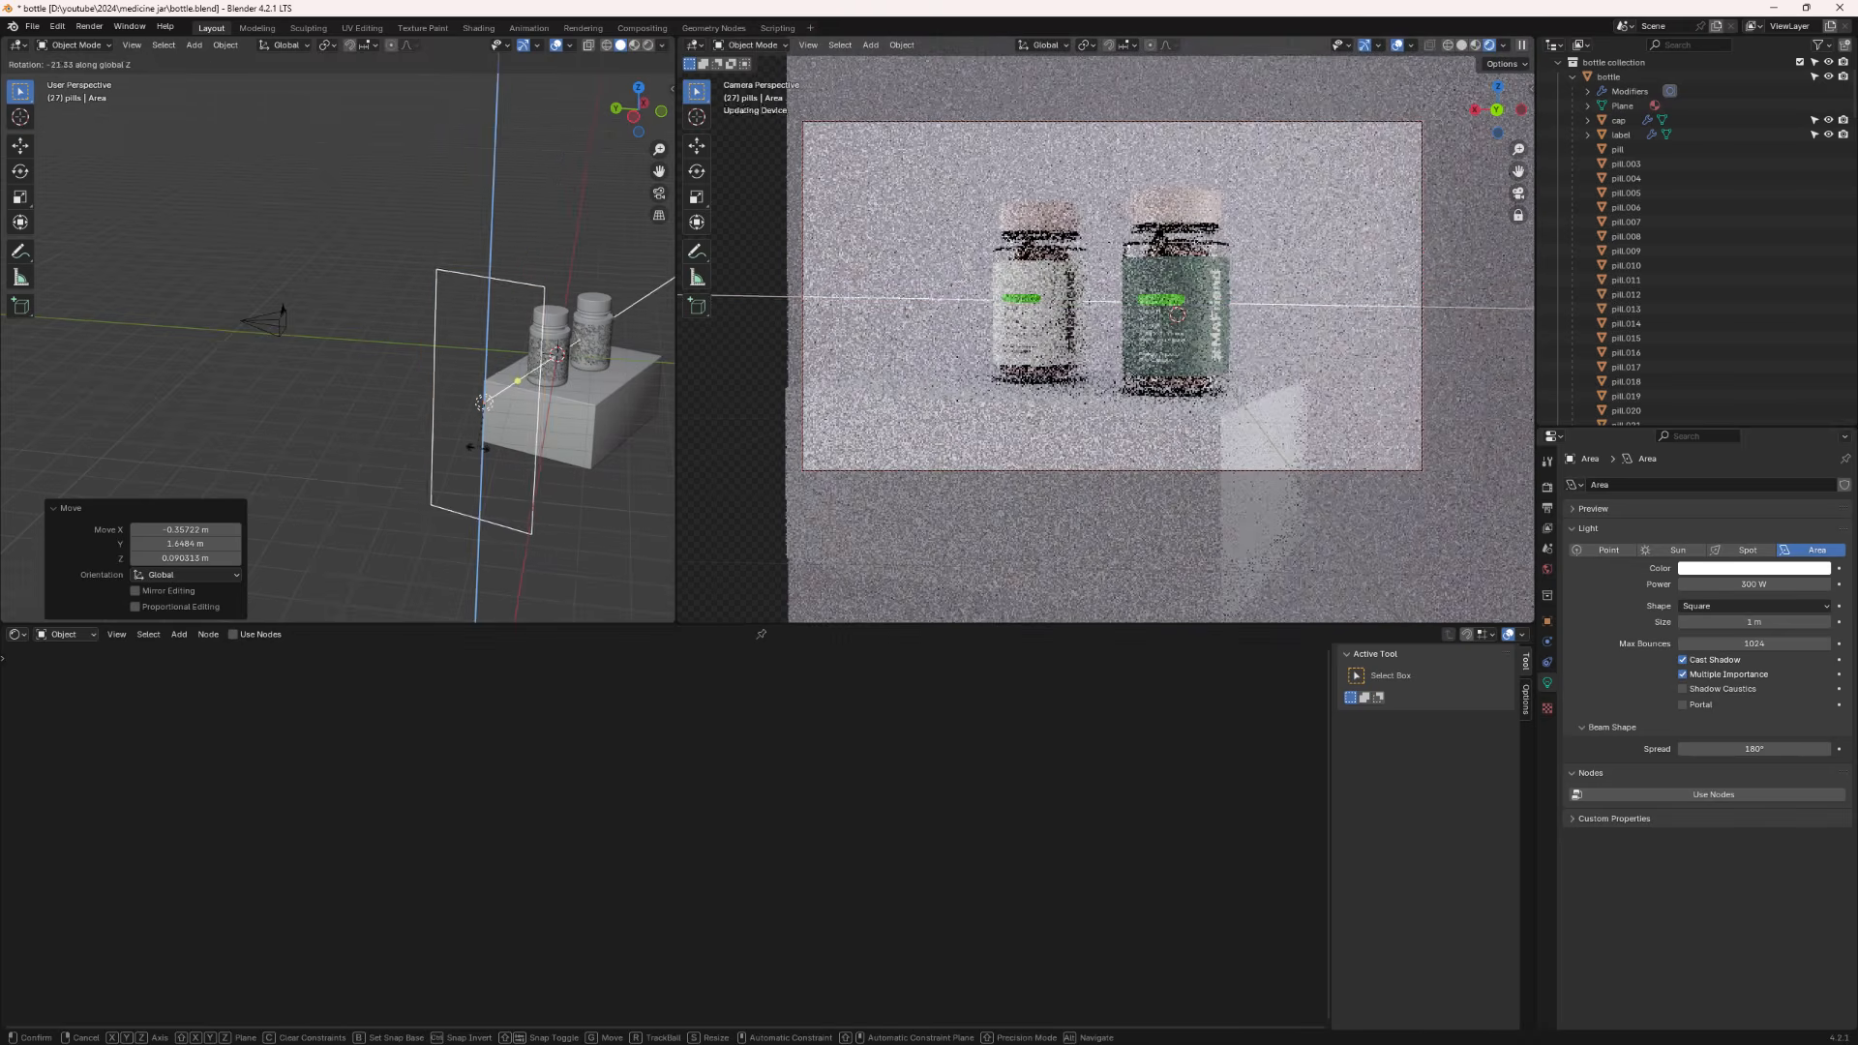
pyautogui.click(484, 433)
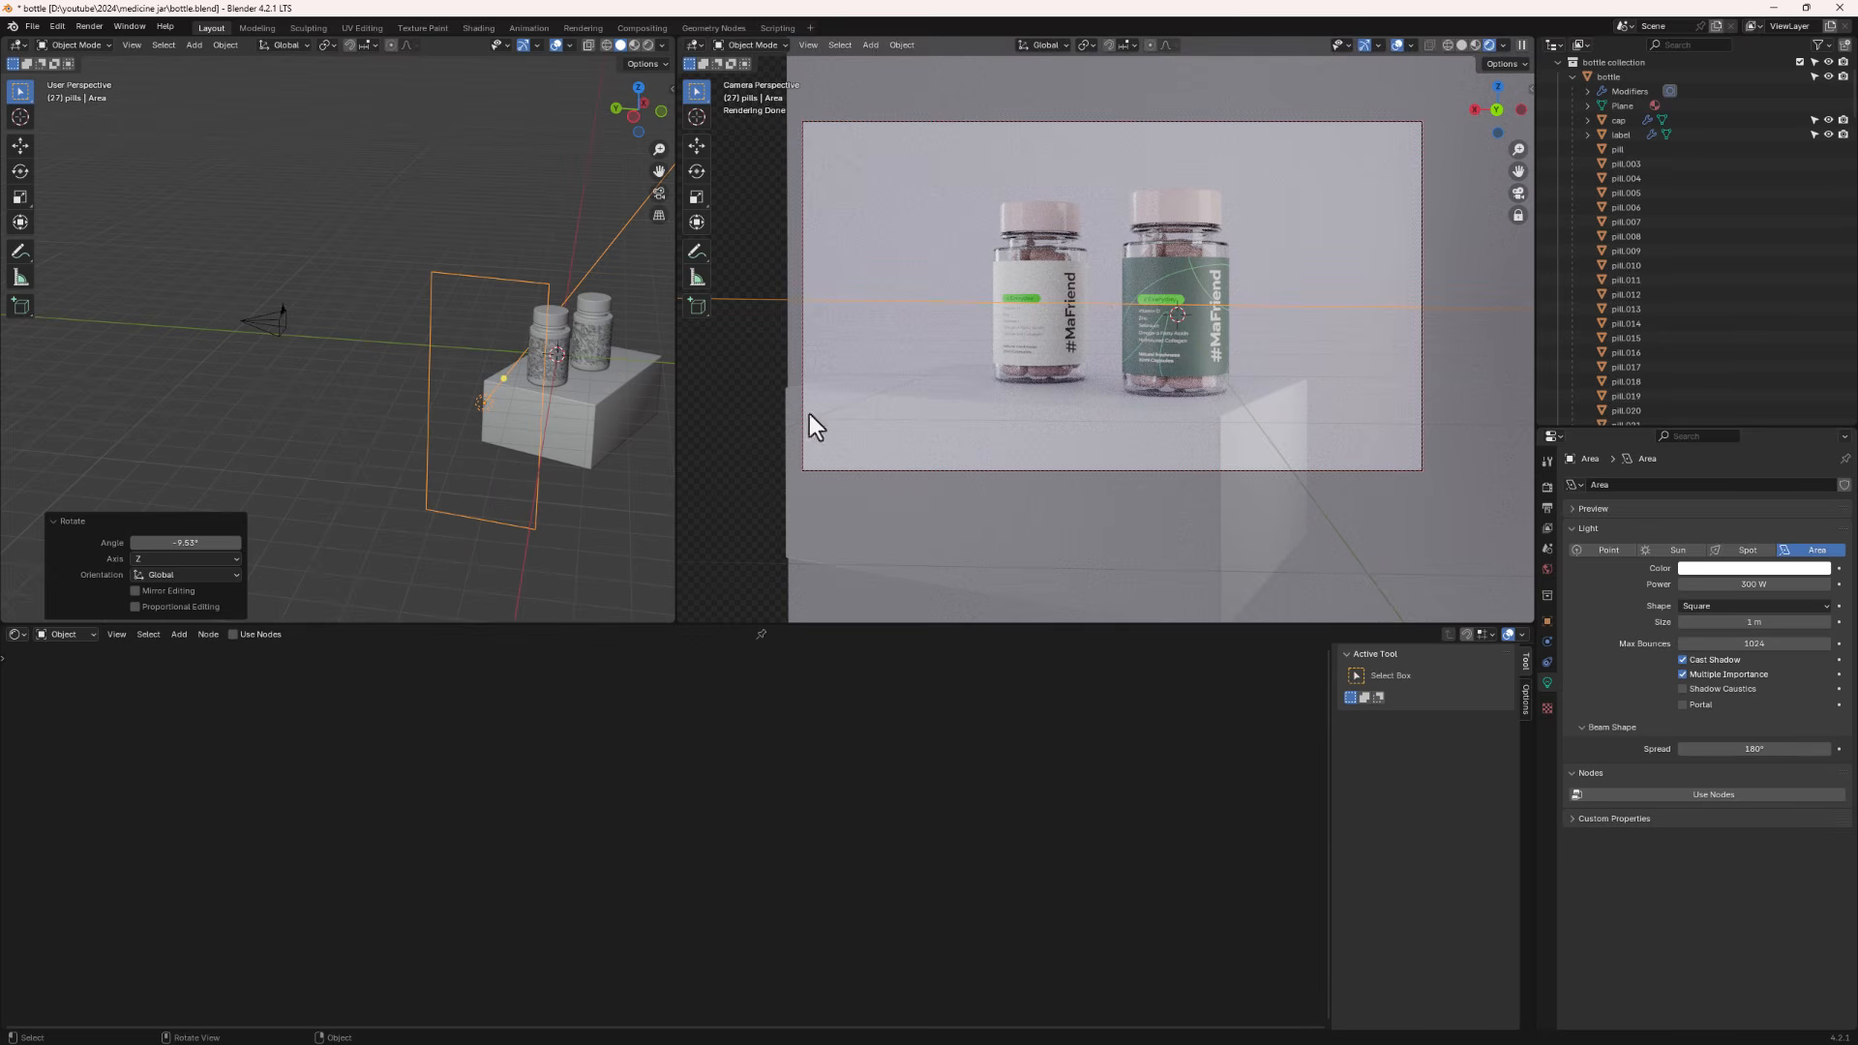
# - Open the world's shader node tree in the lower editor
pyautogui.moveTo(391, 341); pyautogui.dragTo(455, 331, button='middle')
pyautogui.click(54, 641)
pyautogui.click(82, 682)
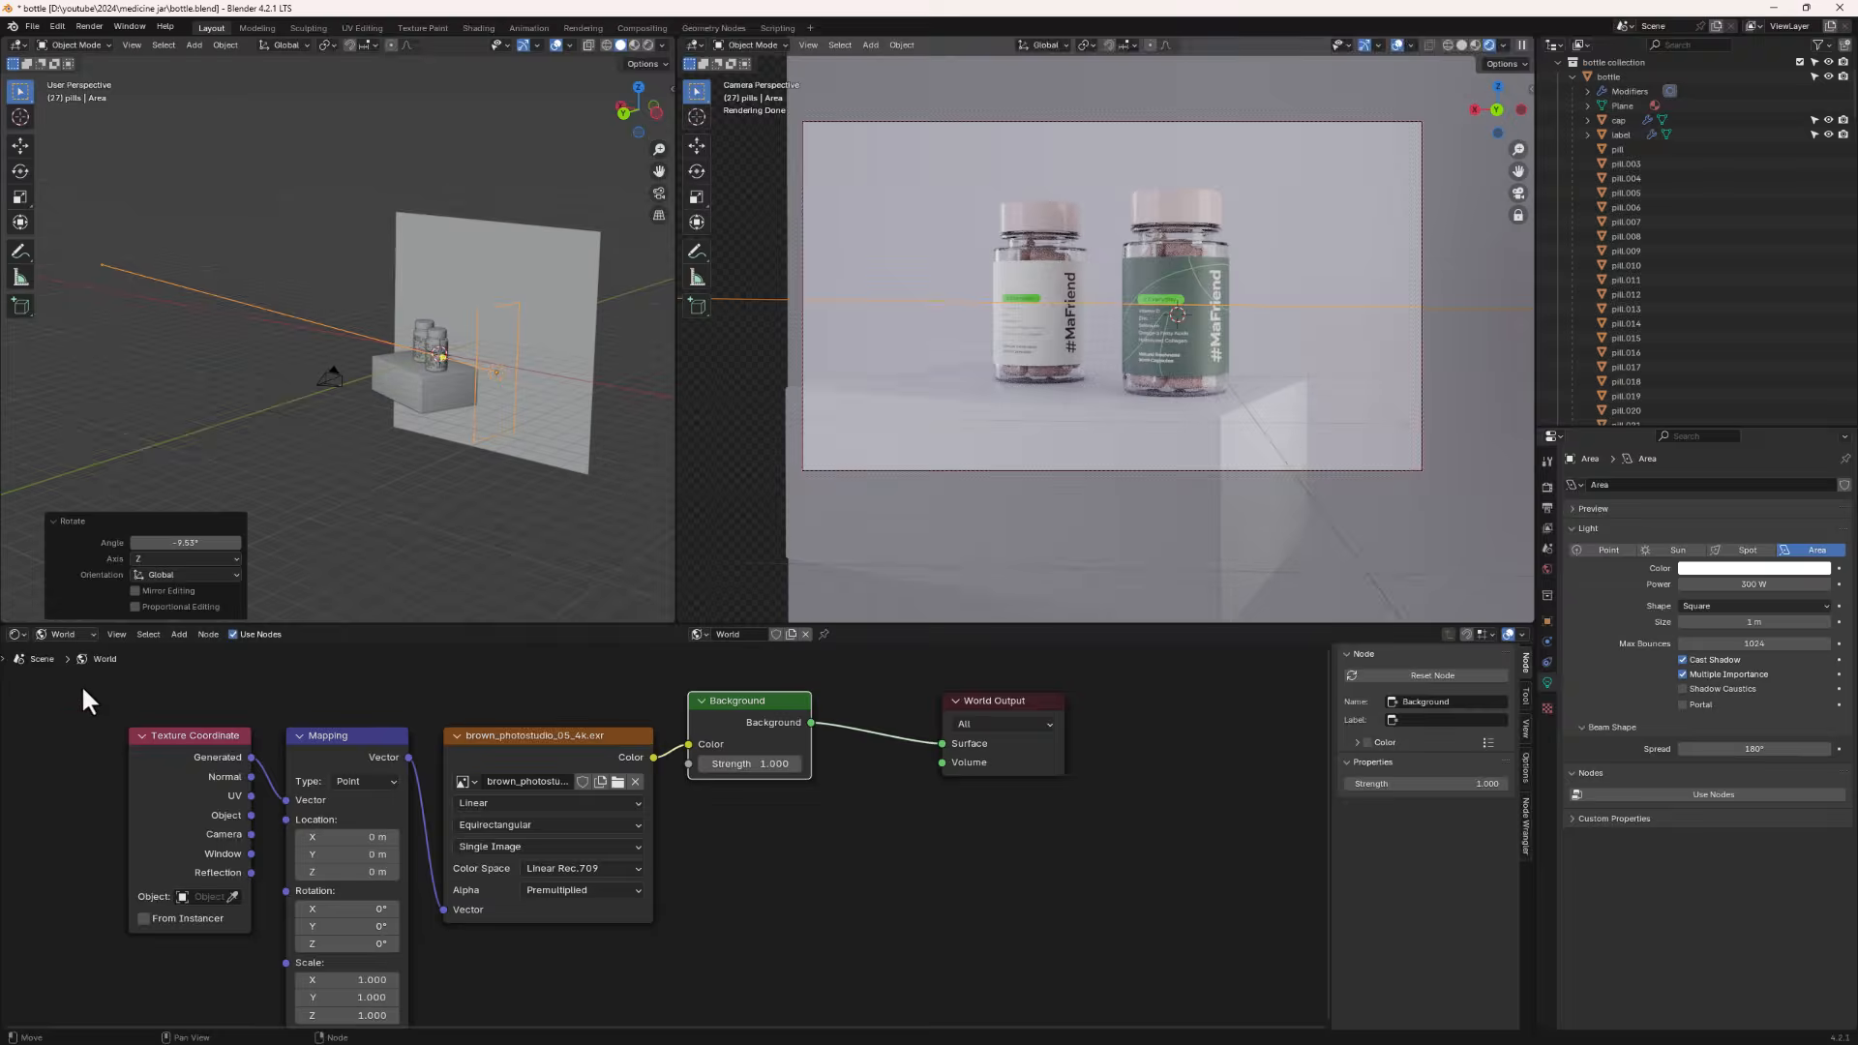
# - Replace the world environment image with the HDRI brown_photostudio_02_4k.hdr
pyautogui.click(618, 782)
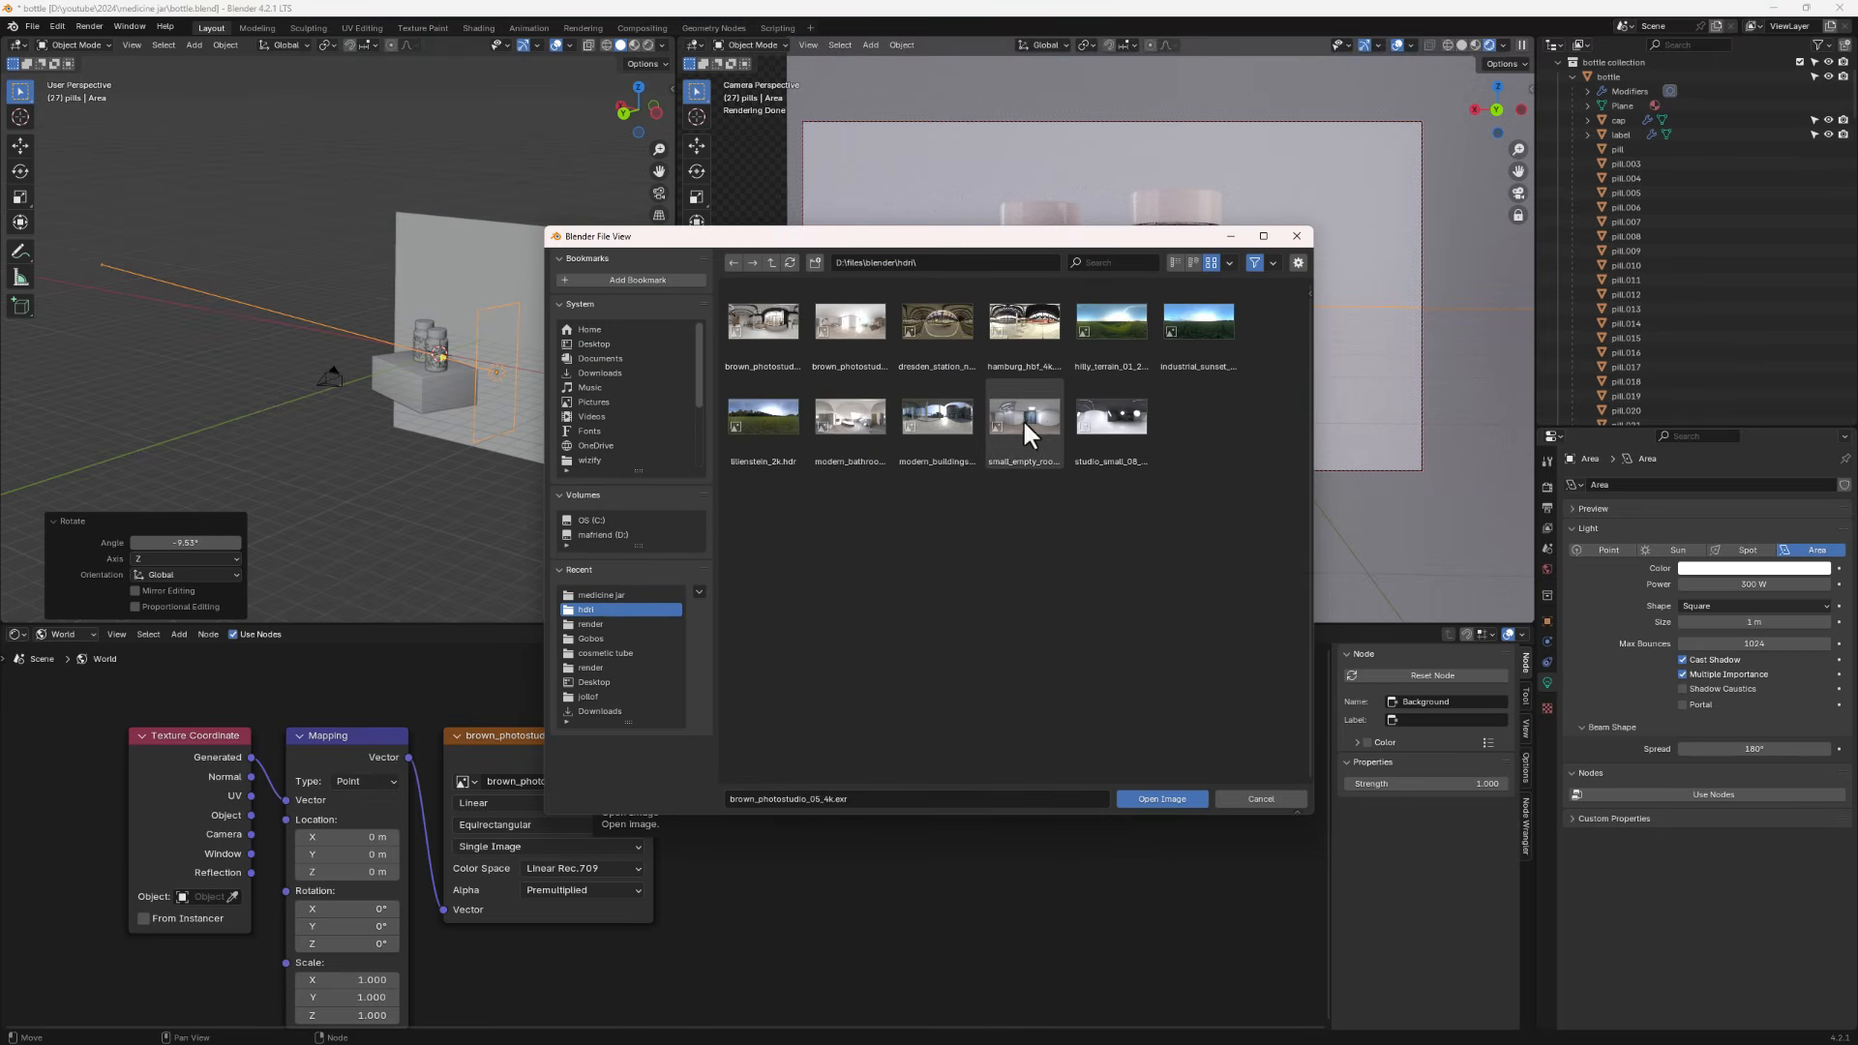
pyautogui.doubleClick(1088, 421)
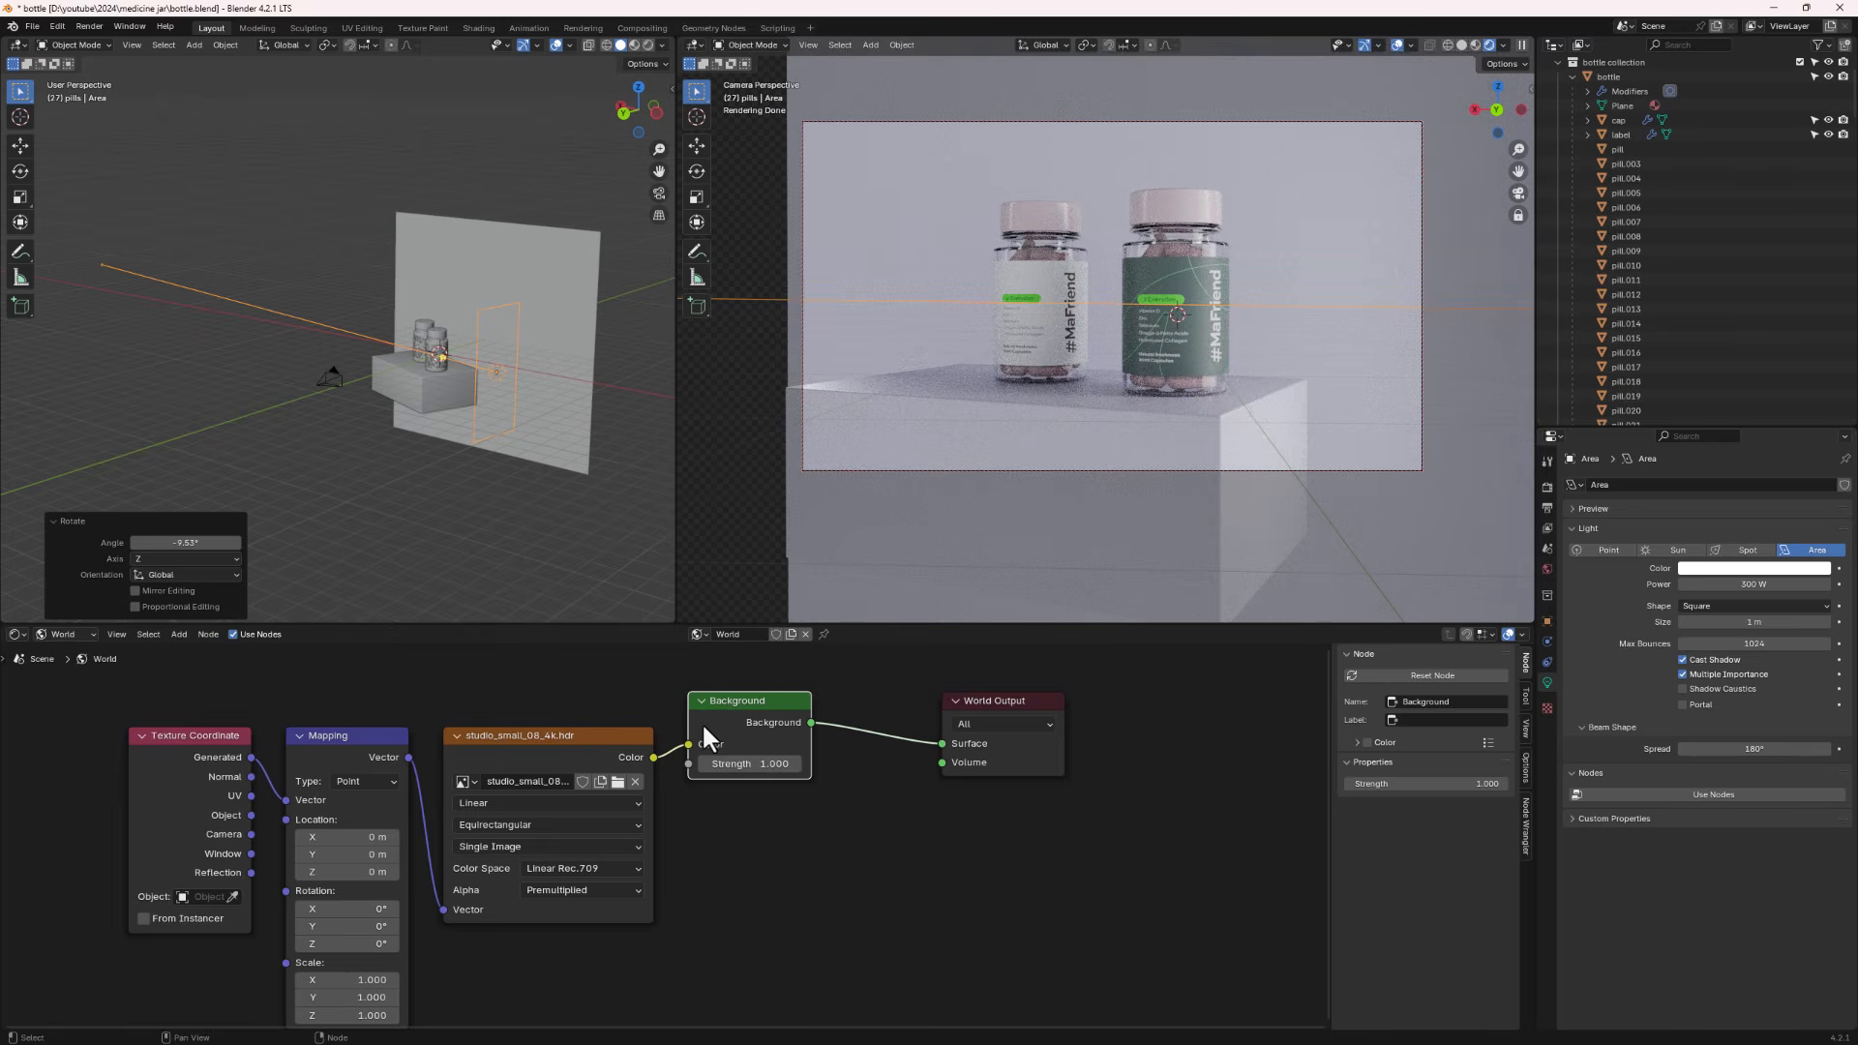
pyautogui.click(618, 784)
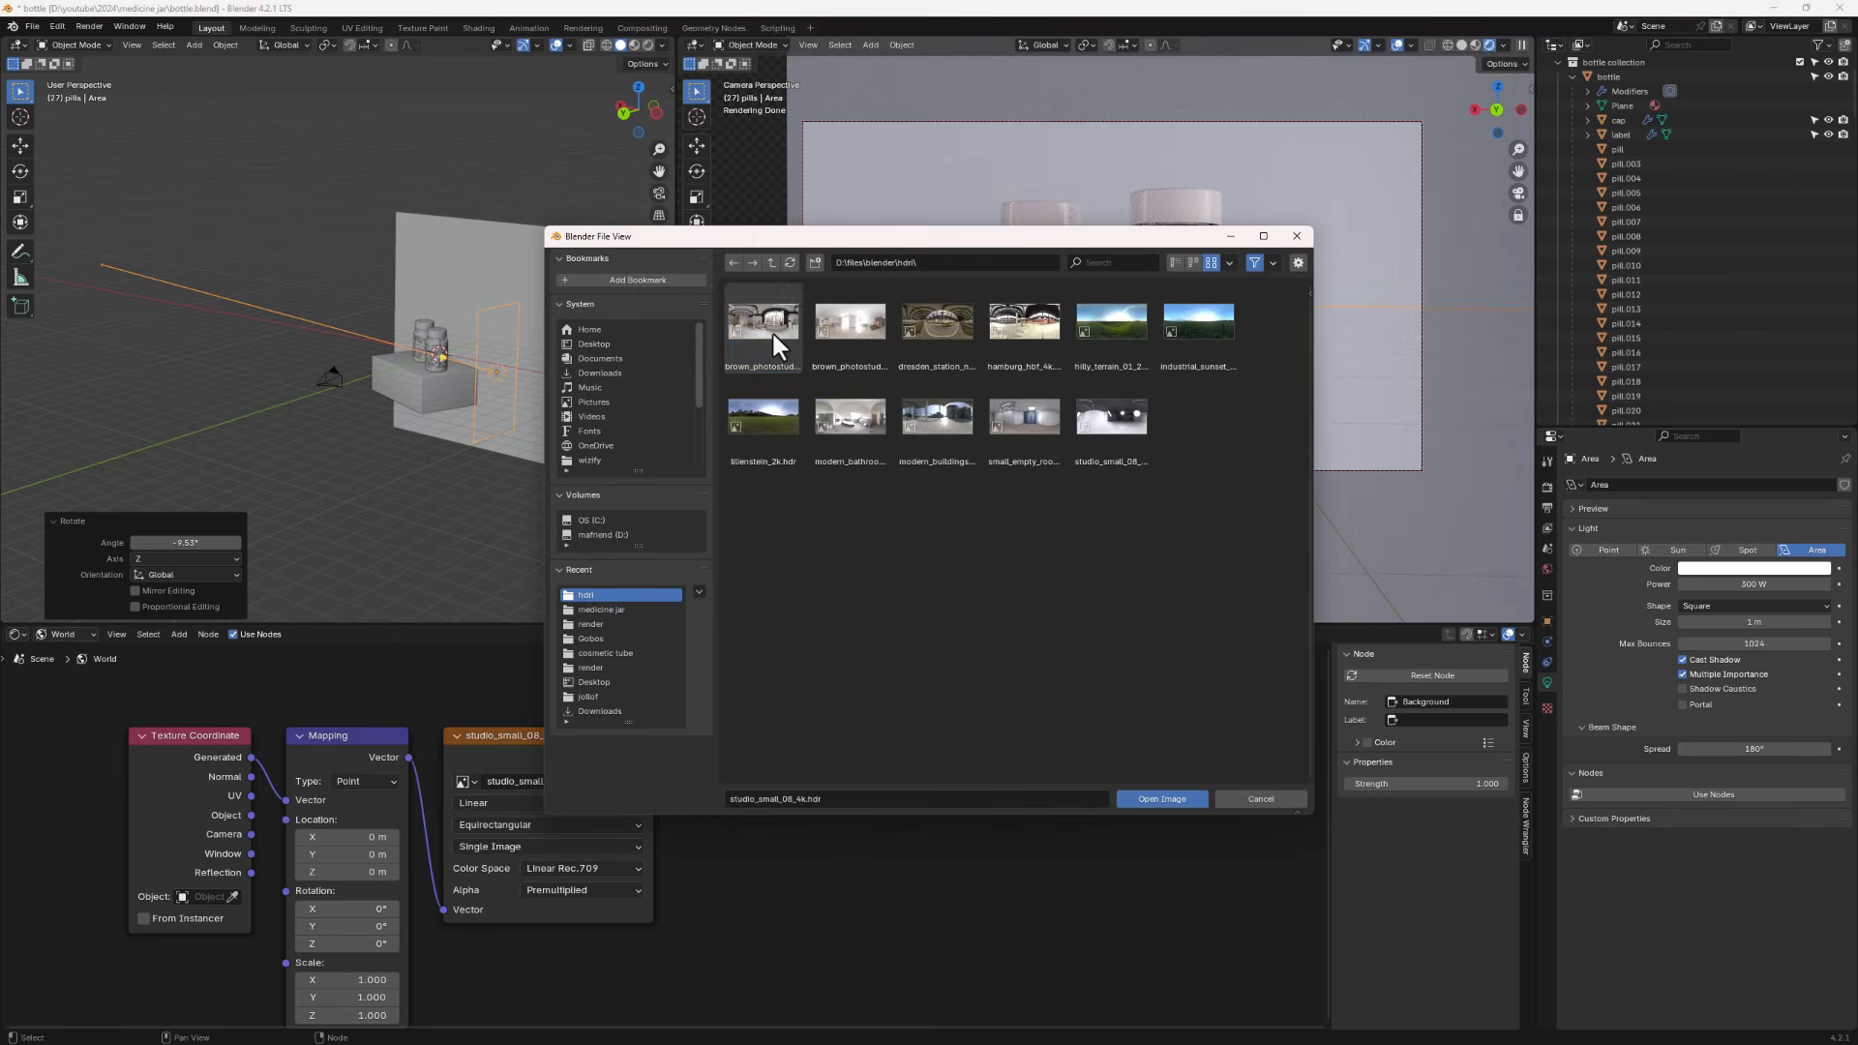
pyautogui.doubleClick(770, 329)
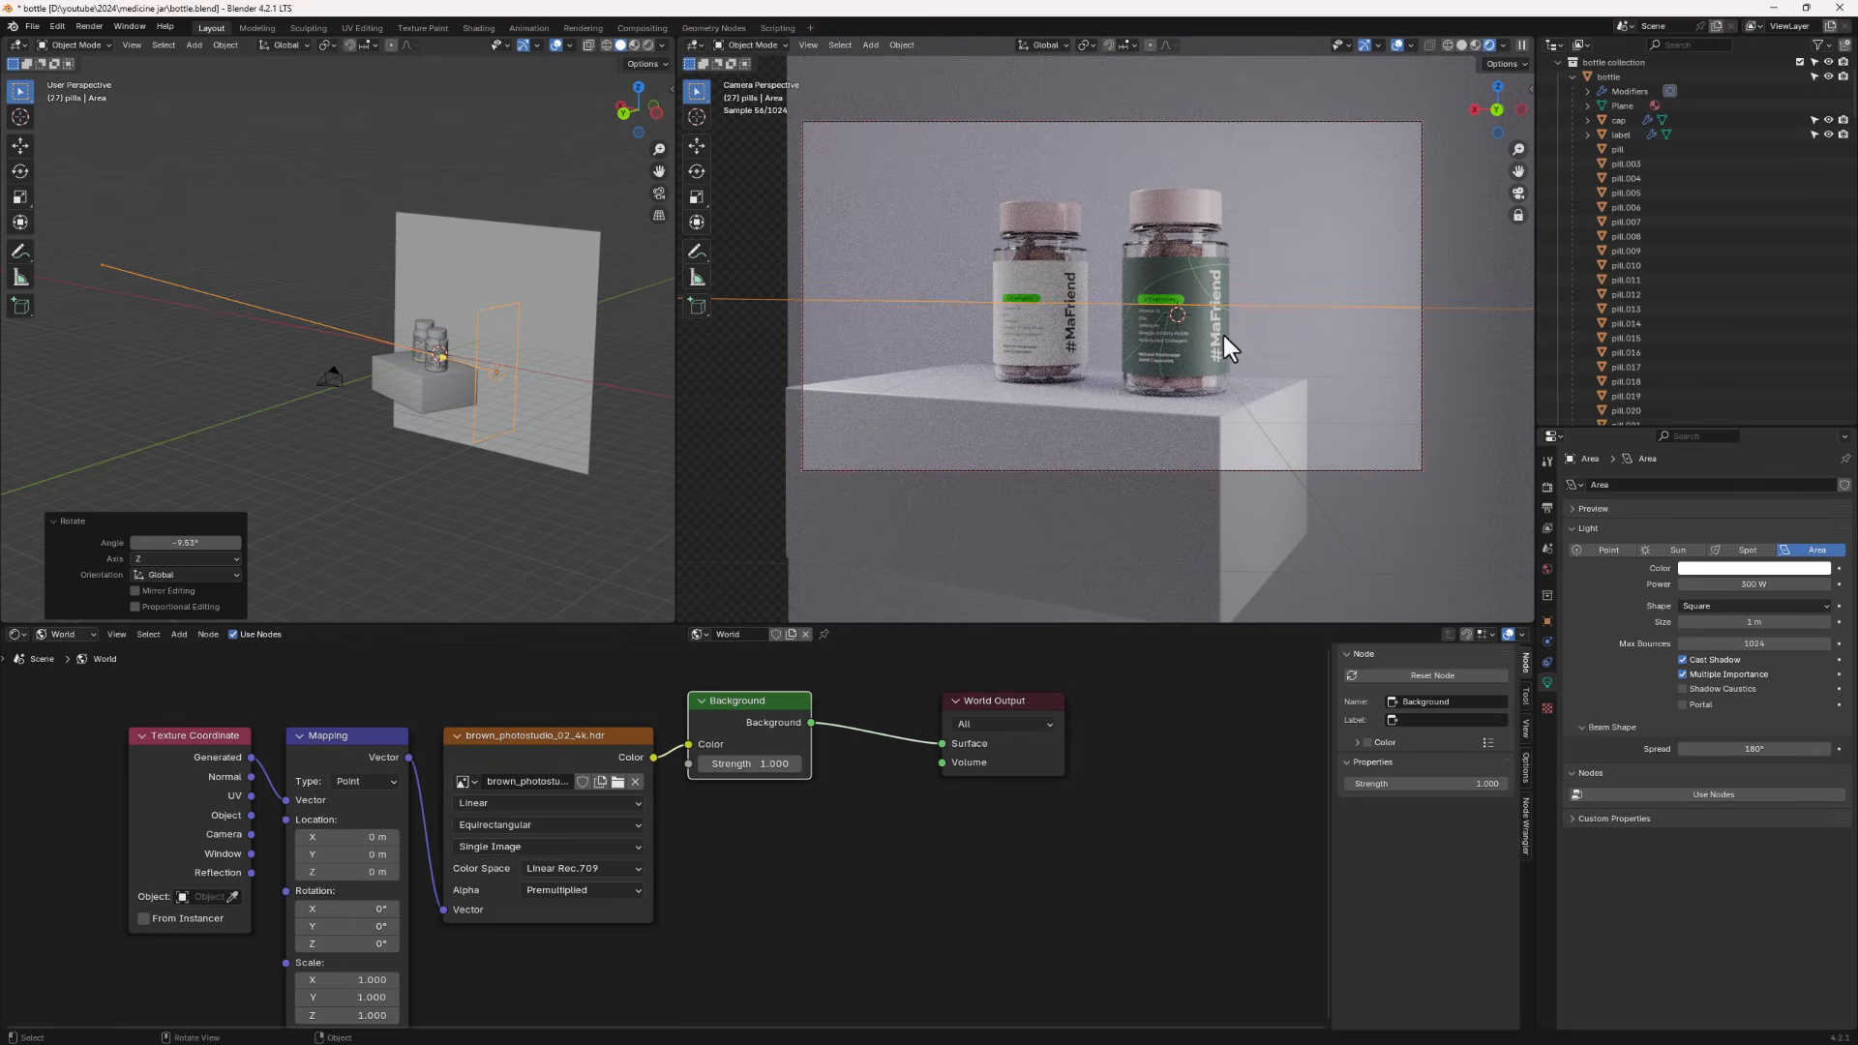
# - Duplicate one of the pills and place the copy lying on the pedestal in front of the jars
pyautogui.scroll(3, 290, 396)
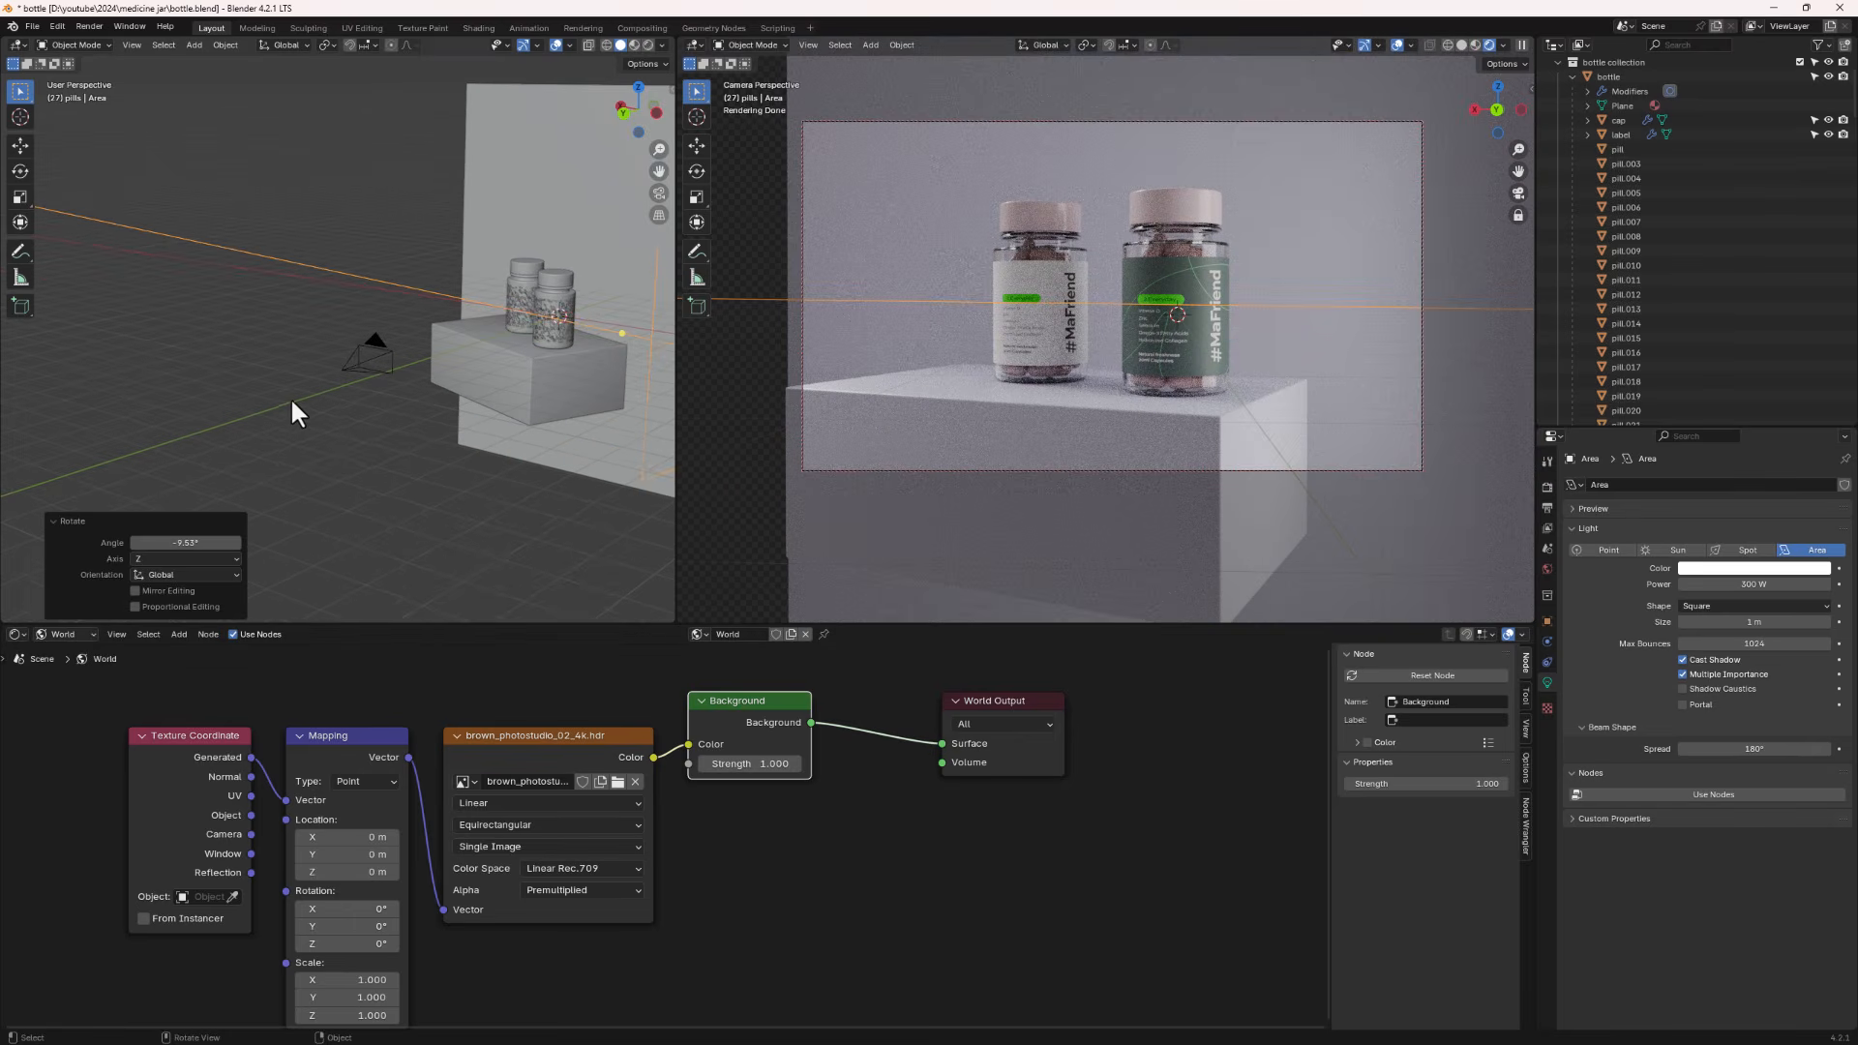
pyautogui.moveTo(1190, 418); pyautogui.dragTo(1188, 394, button='middle')
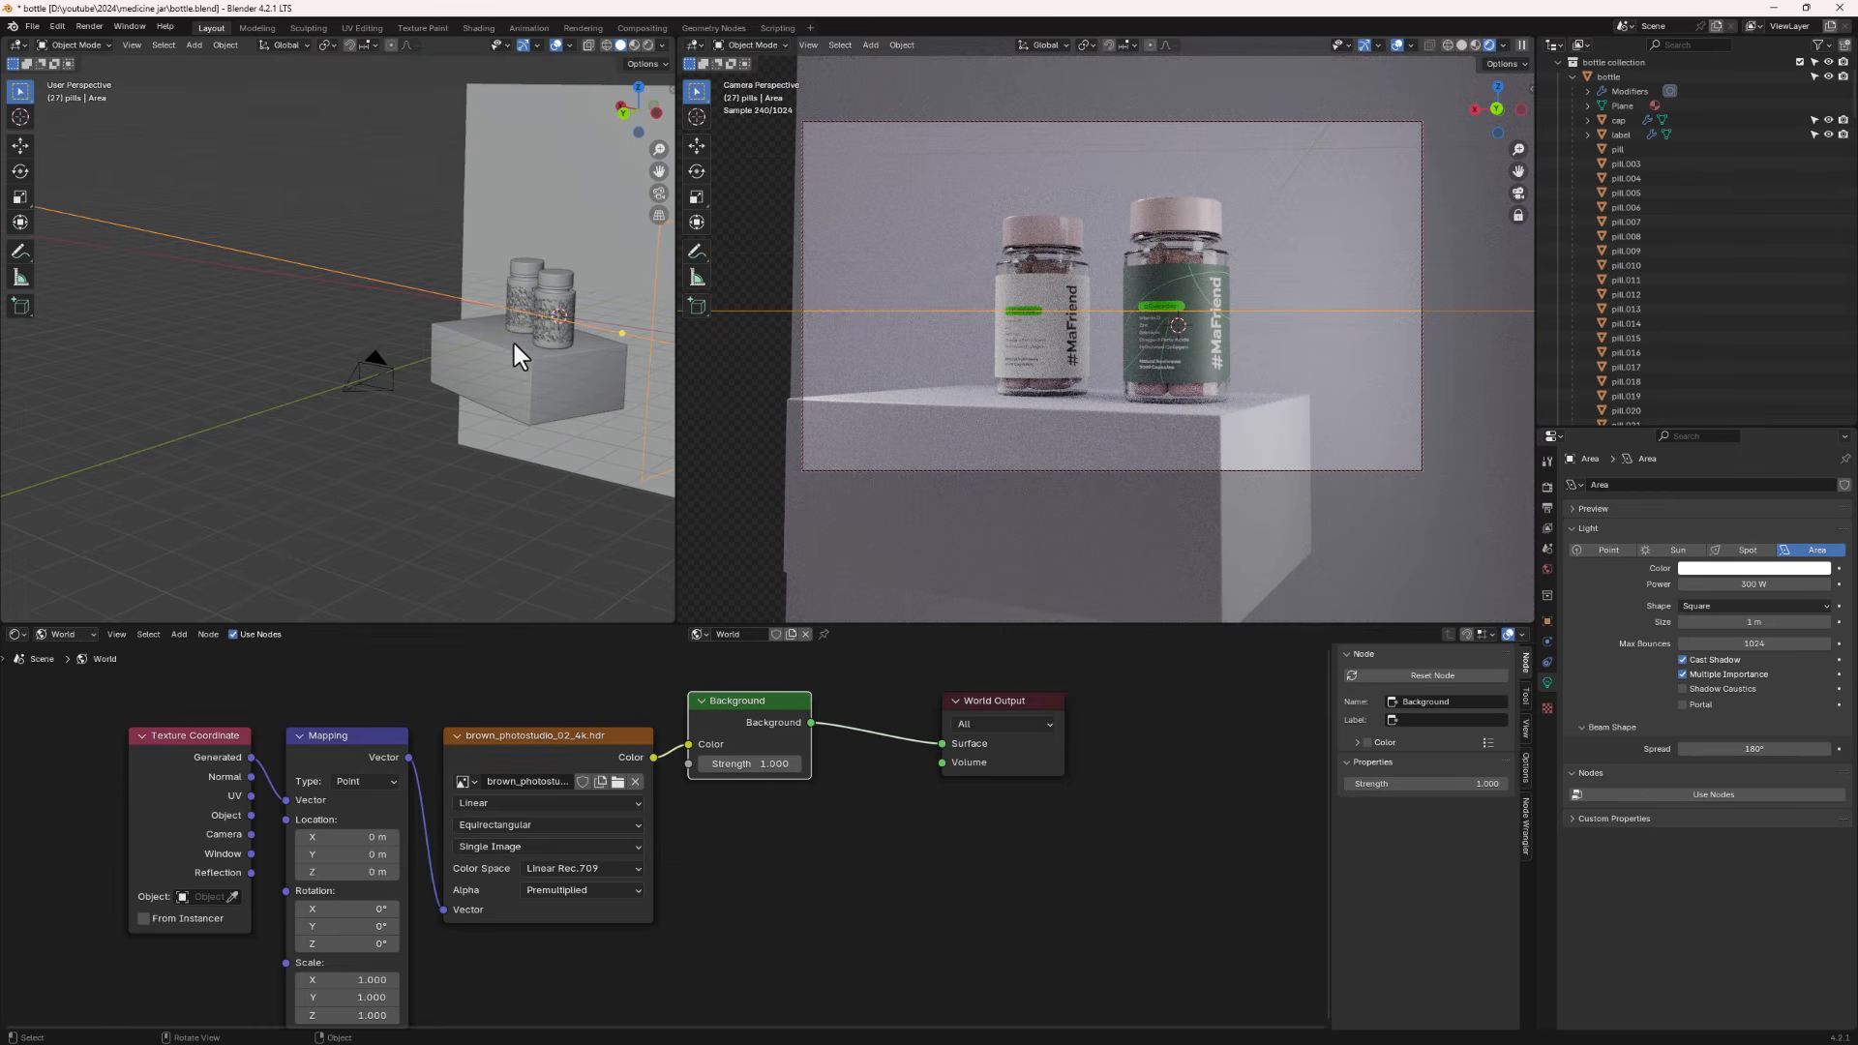
pyautogui.scroll(2, 553, 319)
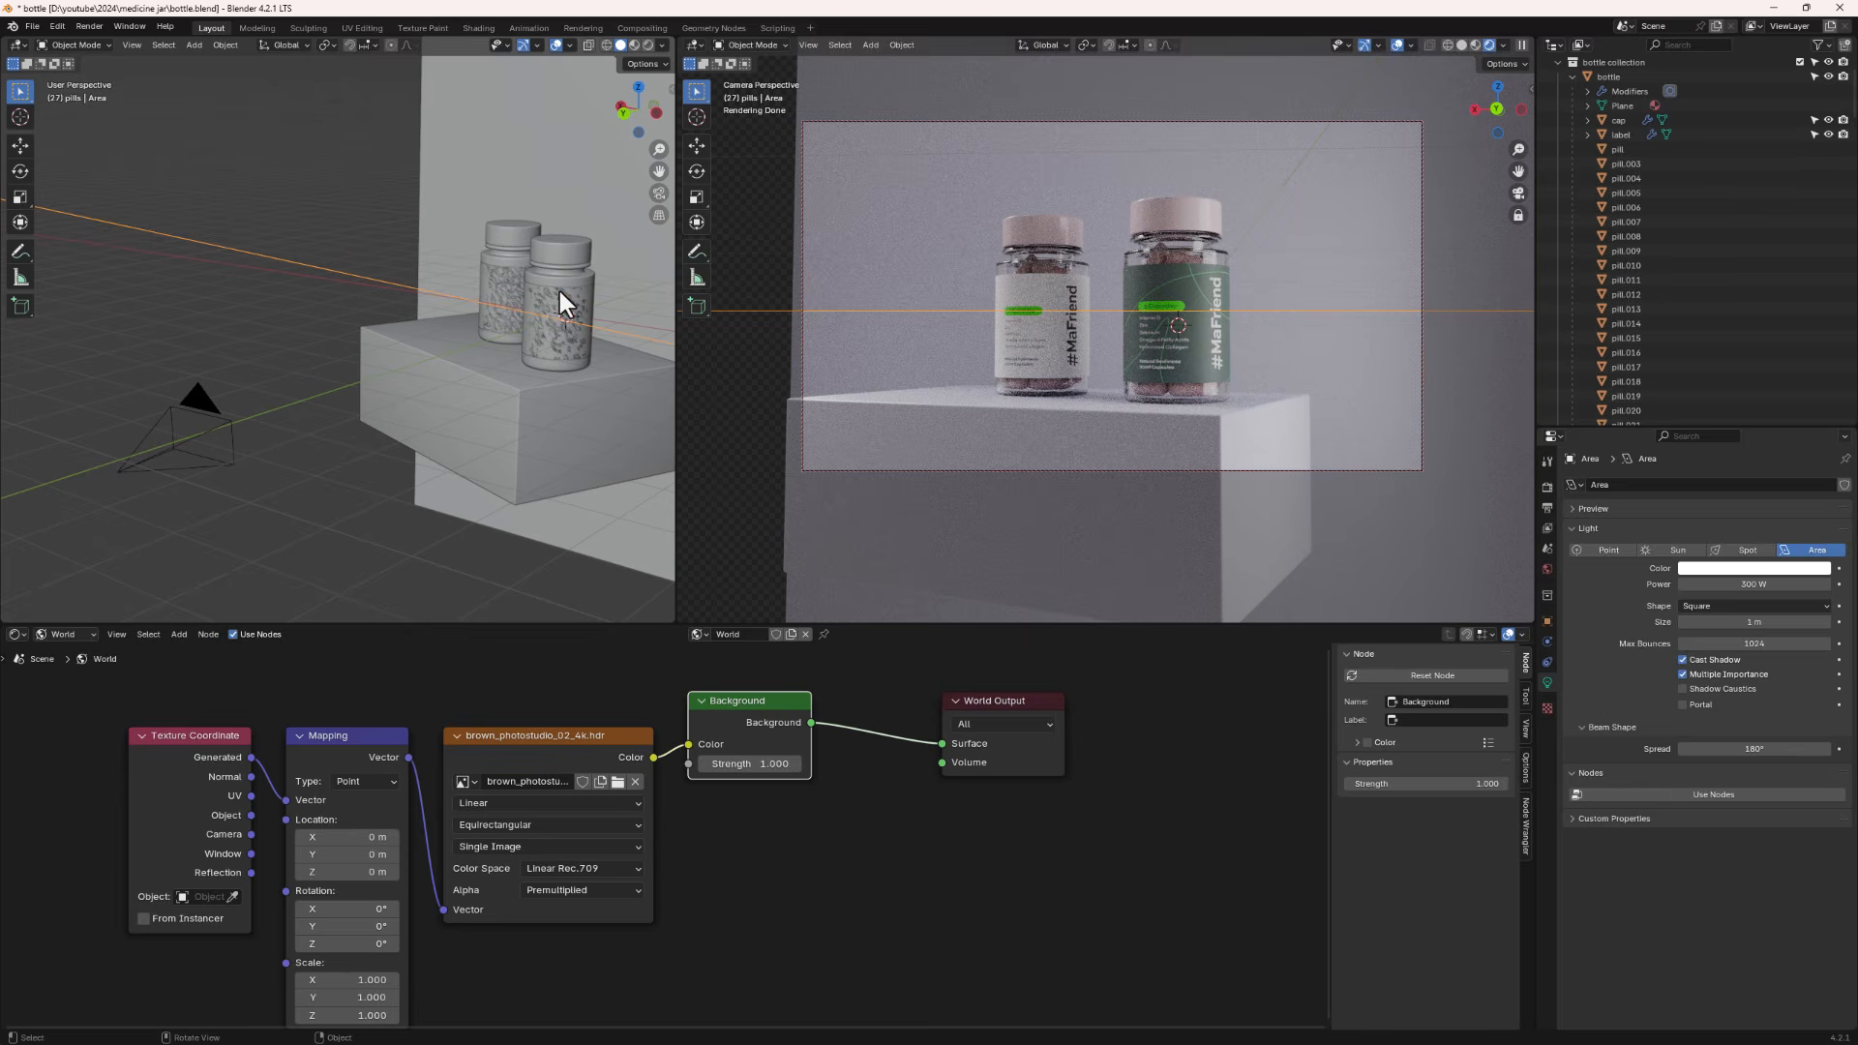
pyautogui.click(559, 292)
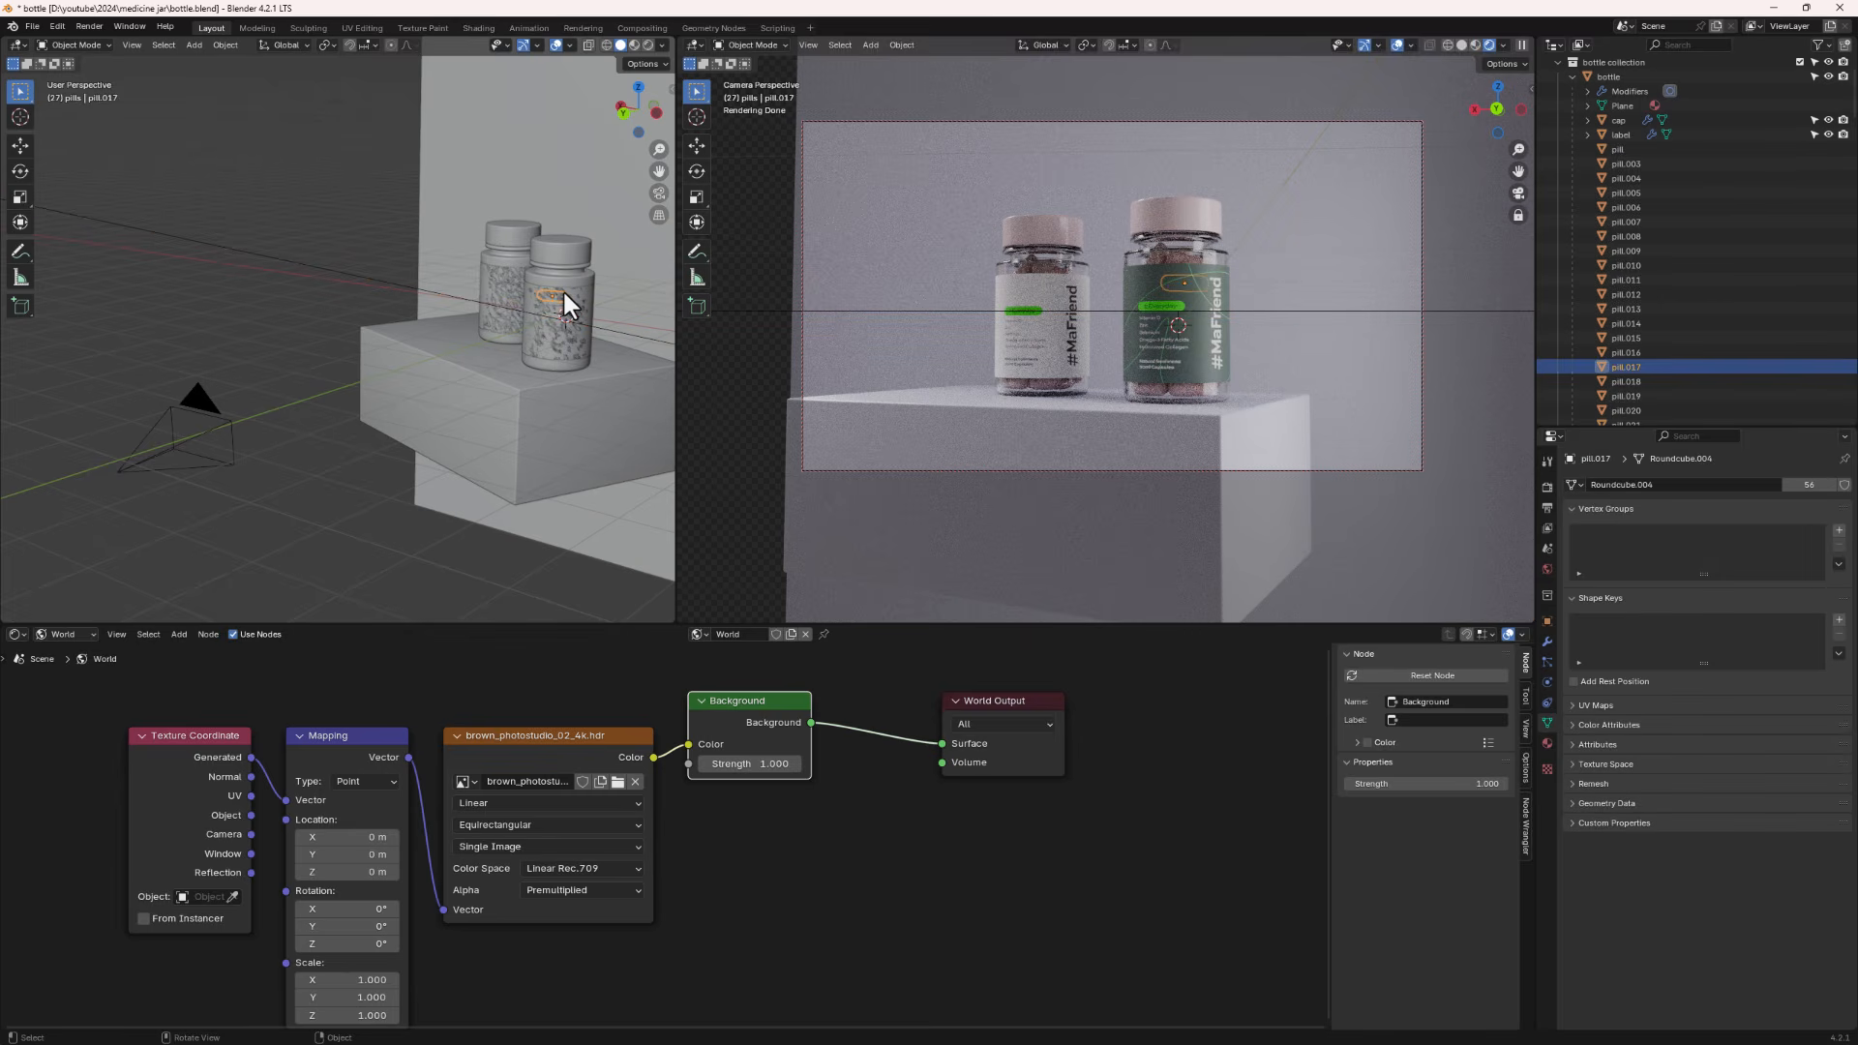
pyautogui.hotkey('shift', 'd')
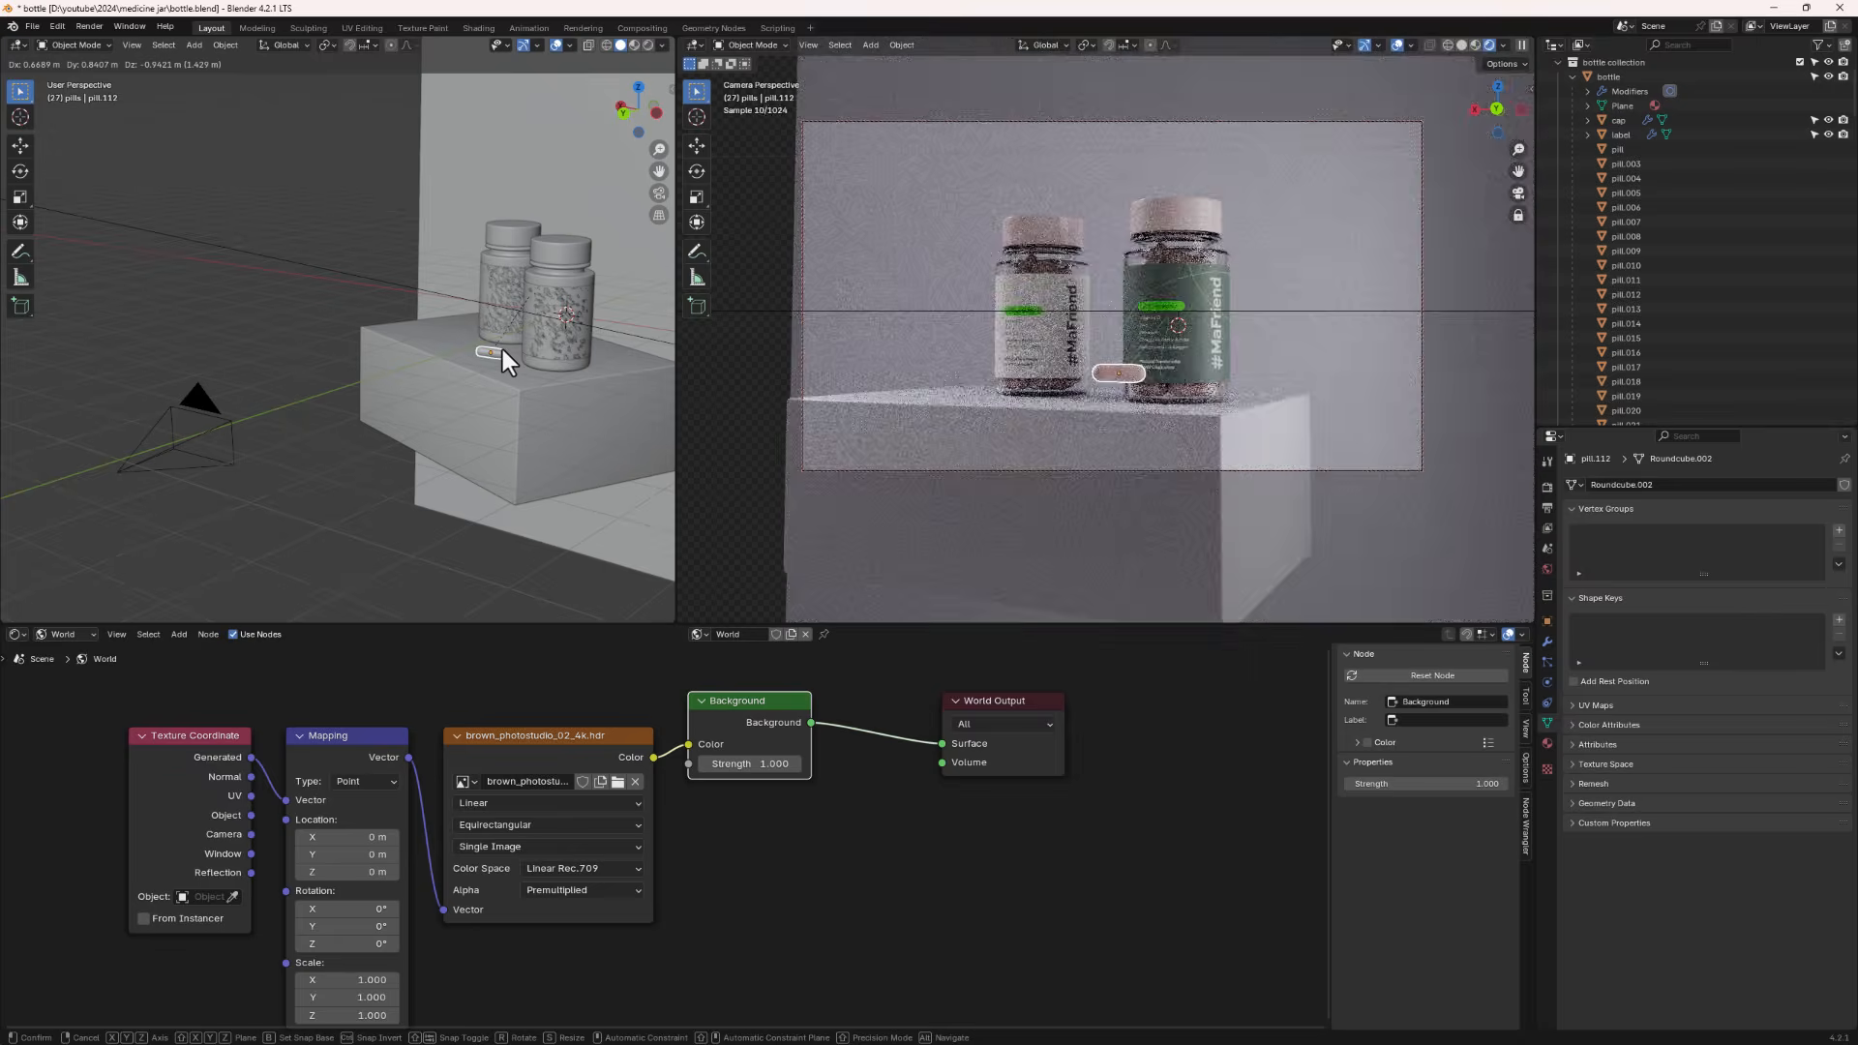
pyautogui.click(499, 363)
pyautogui.moveTo(426, 379)
pyautogui.mouseDown(button='middle')
pyautogui.moveTo(543, 385)
pyautogui.moveTo(479, 350)
pyautogui.moveTo(476, 462)
pyautogui.moveTo(457, 387)
pyautogui.mouseUp(button='middle')
pyautogui.scroll(7, 457, 379)
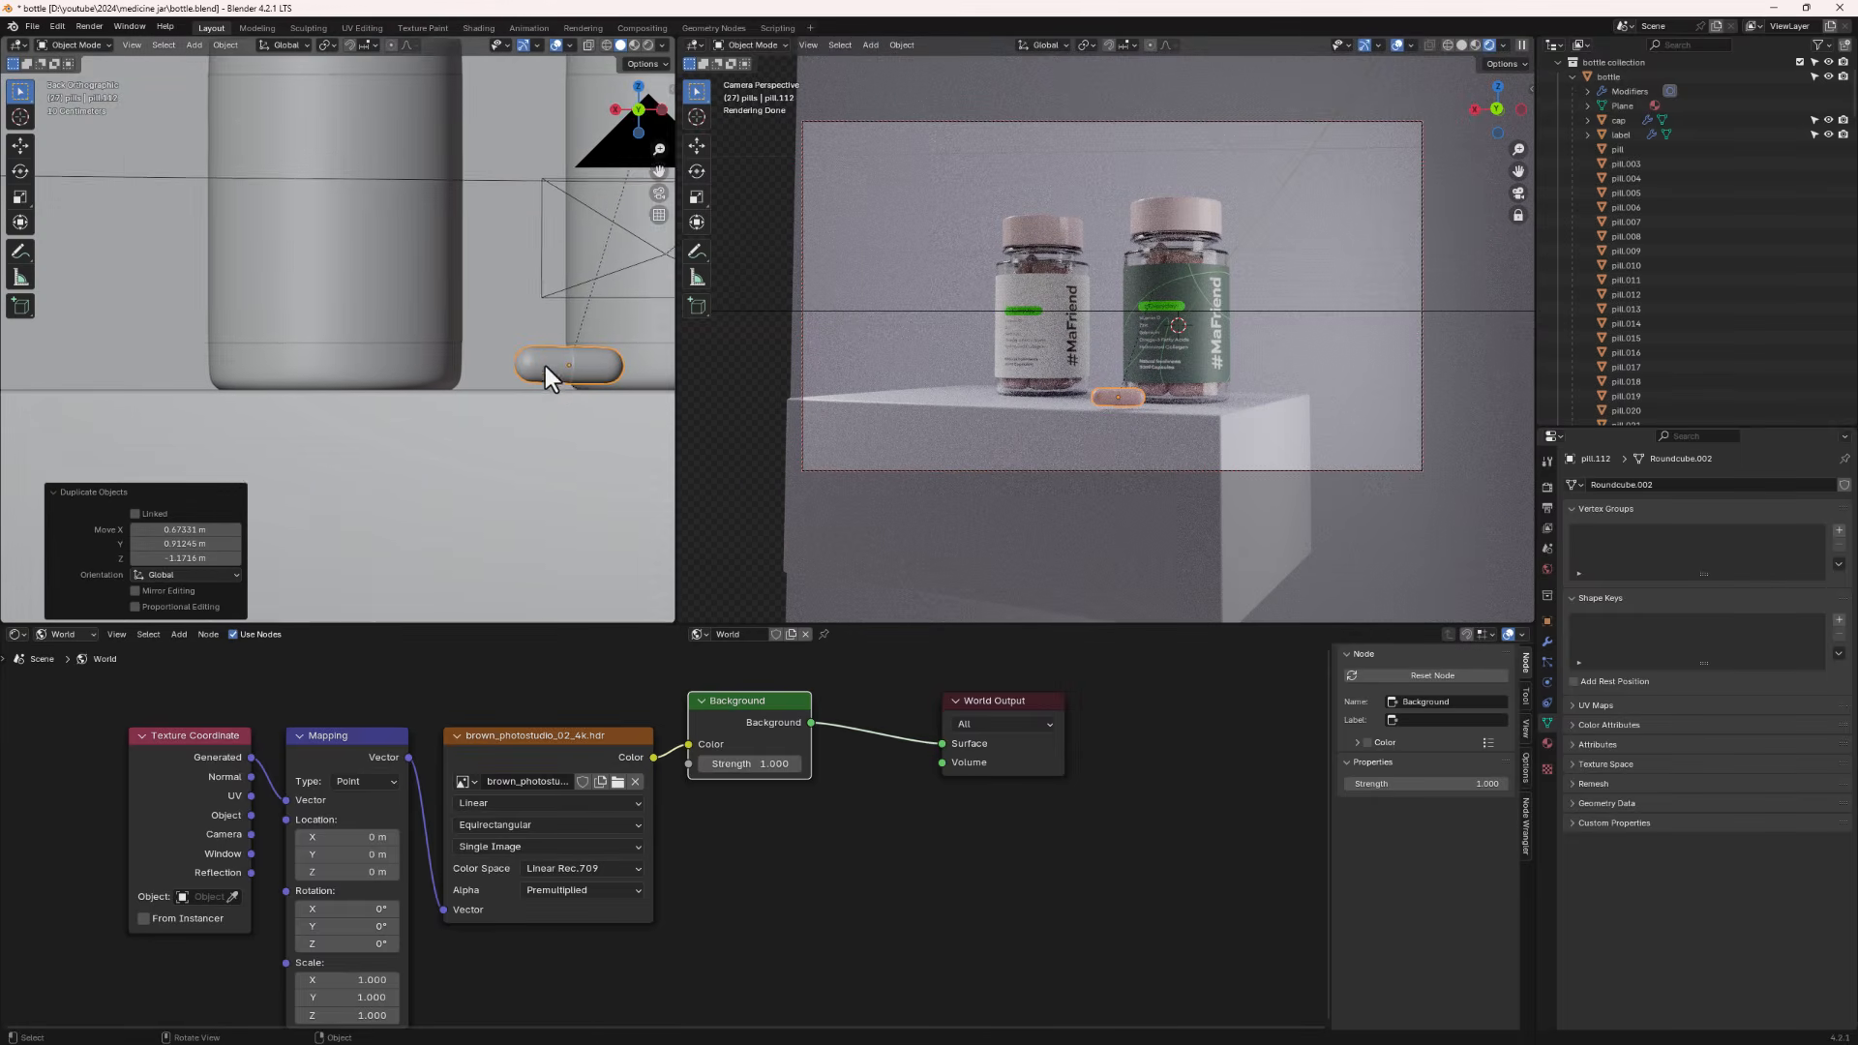
pyautogui.keyDown('shift'); pyautogui.moveTo(581, 384); pyautogui.dragTo(467, 391, button='middle'); pyautogui.keyUp('shift')
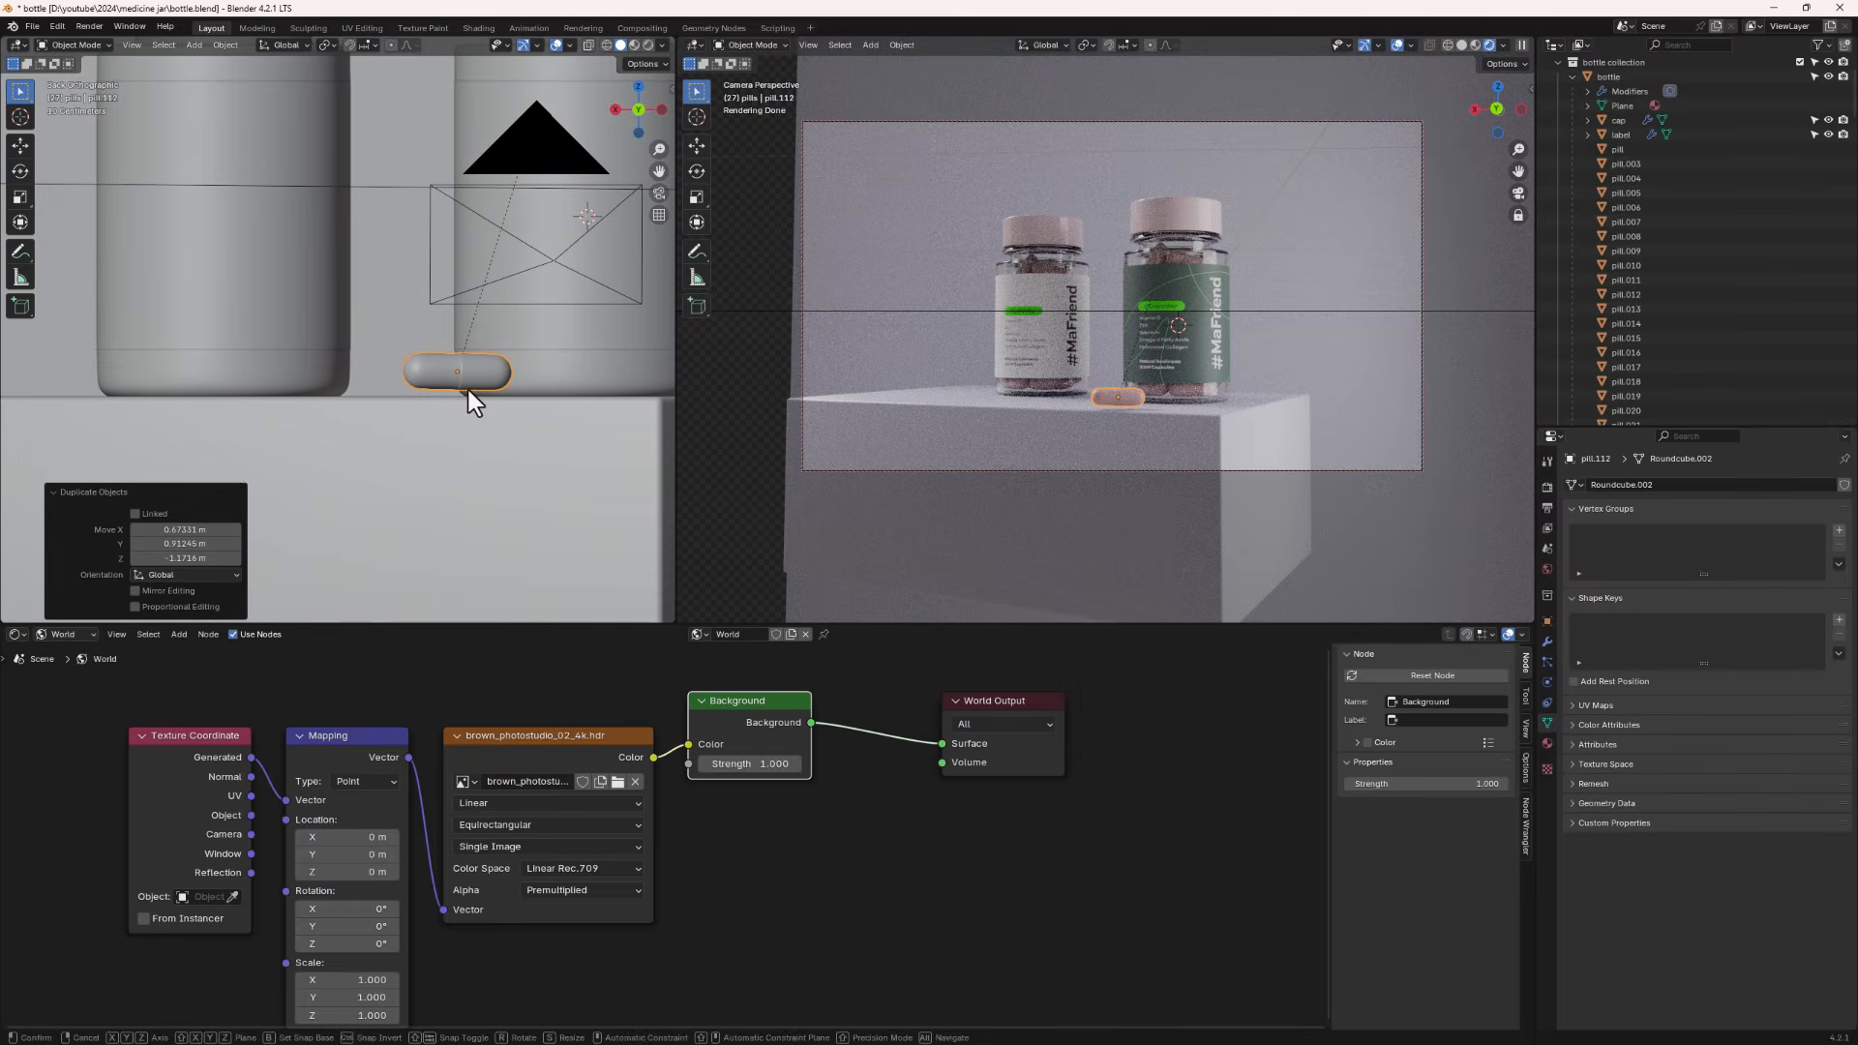
pyautogui.press('g')
pyautogui.click(471, 398)
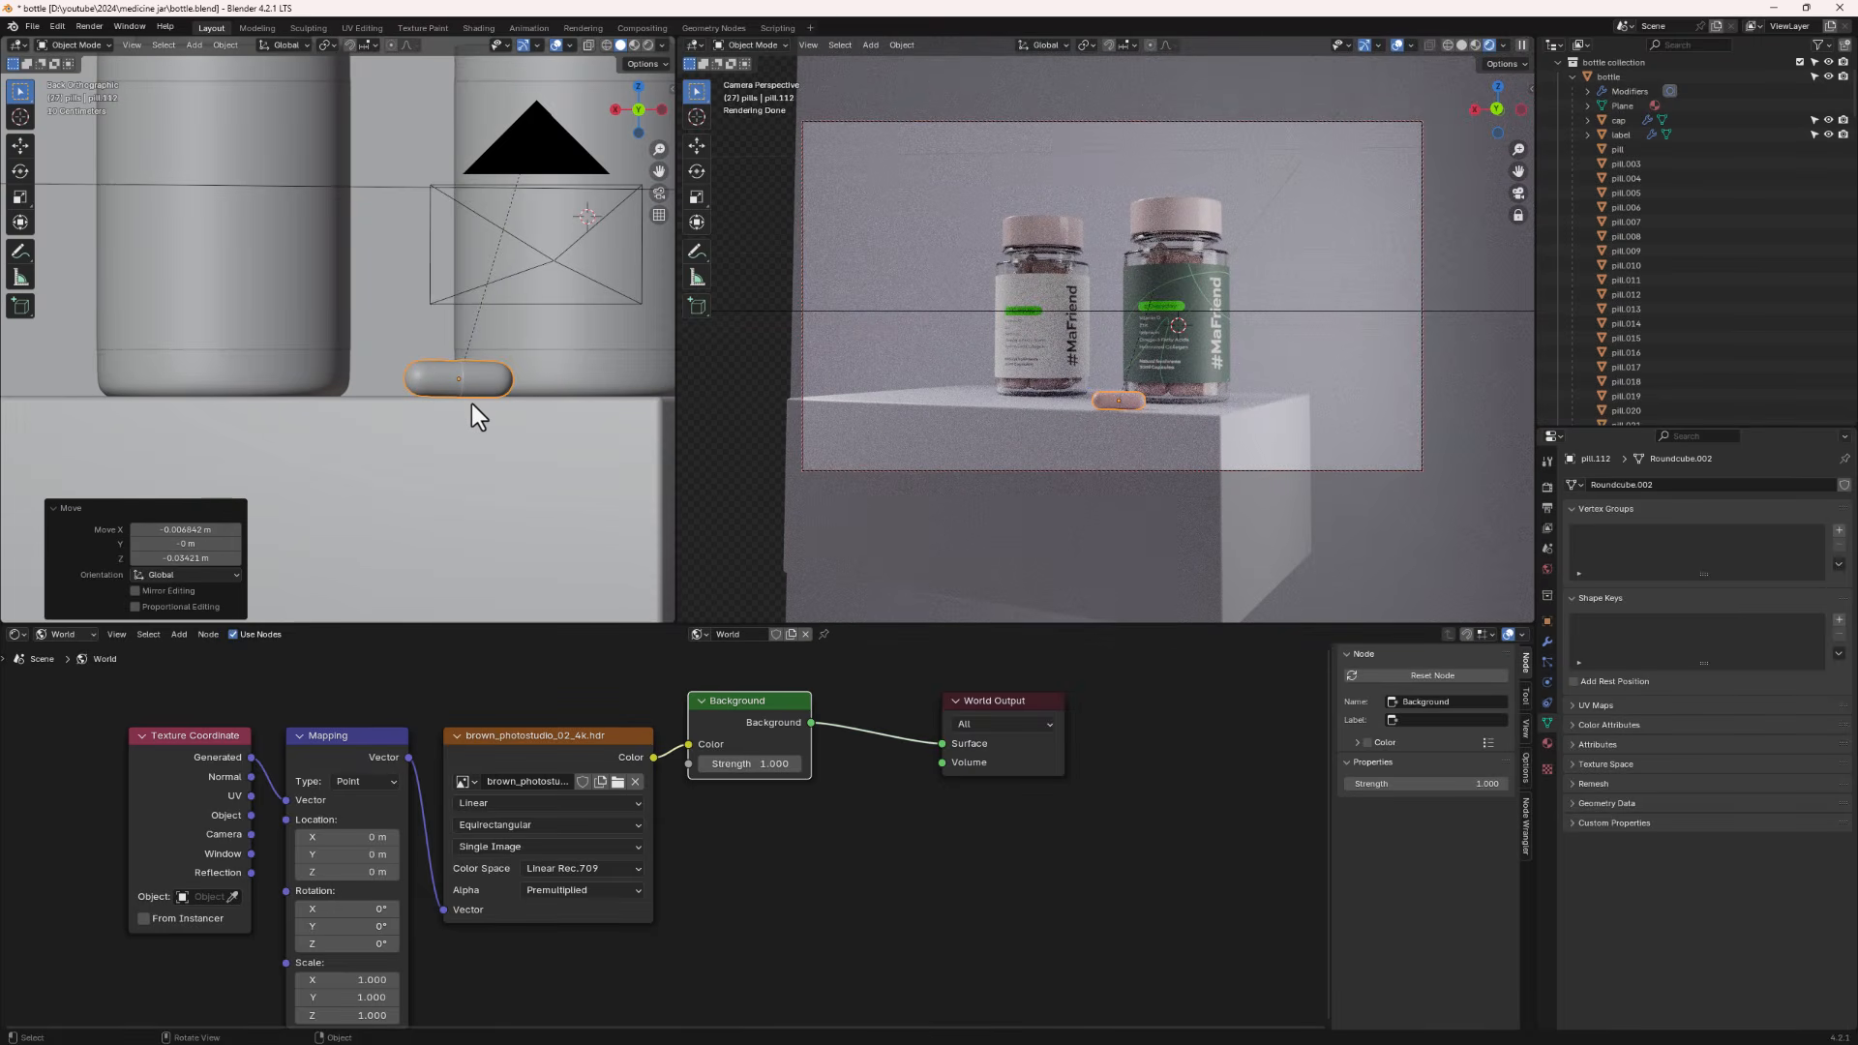
# - Duplicate the pill again and tilt the copy upright with a trackball rotation of about 121°
pyautogui.hotkey('shift', 'd')
pyautogui.click(432, 393)
pyautogui.moveTo(433, 393); pyautogui.dragTo(480, 406, button='middle')
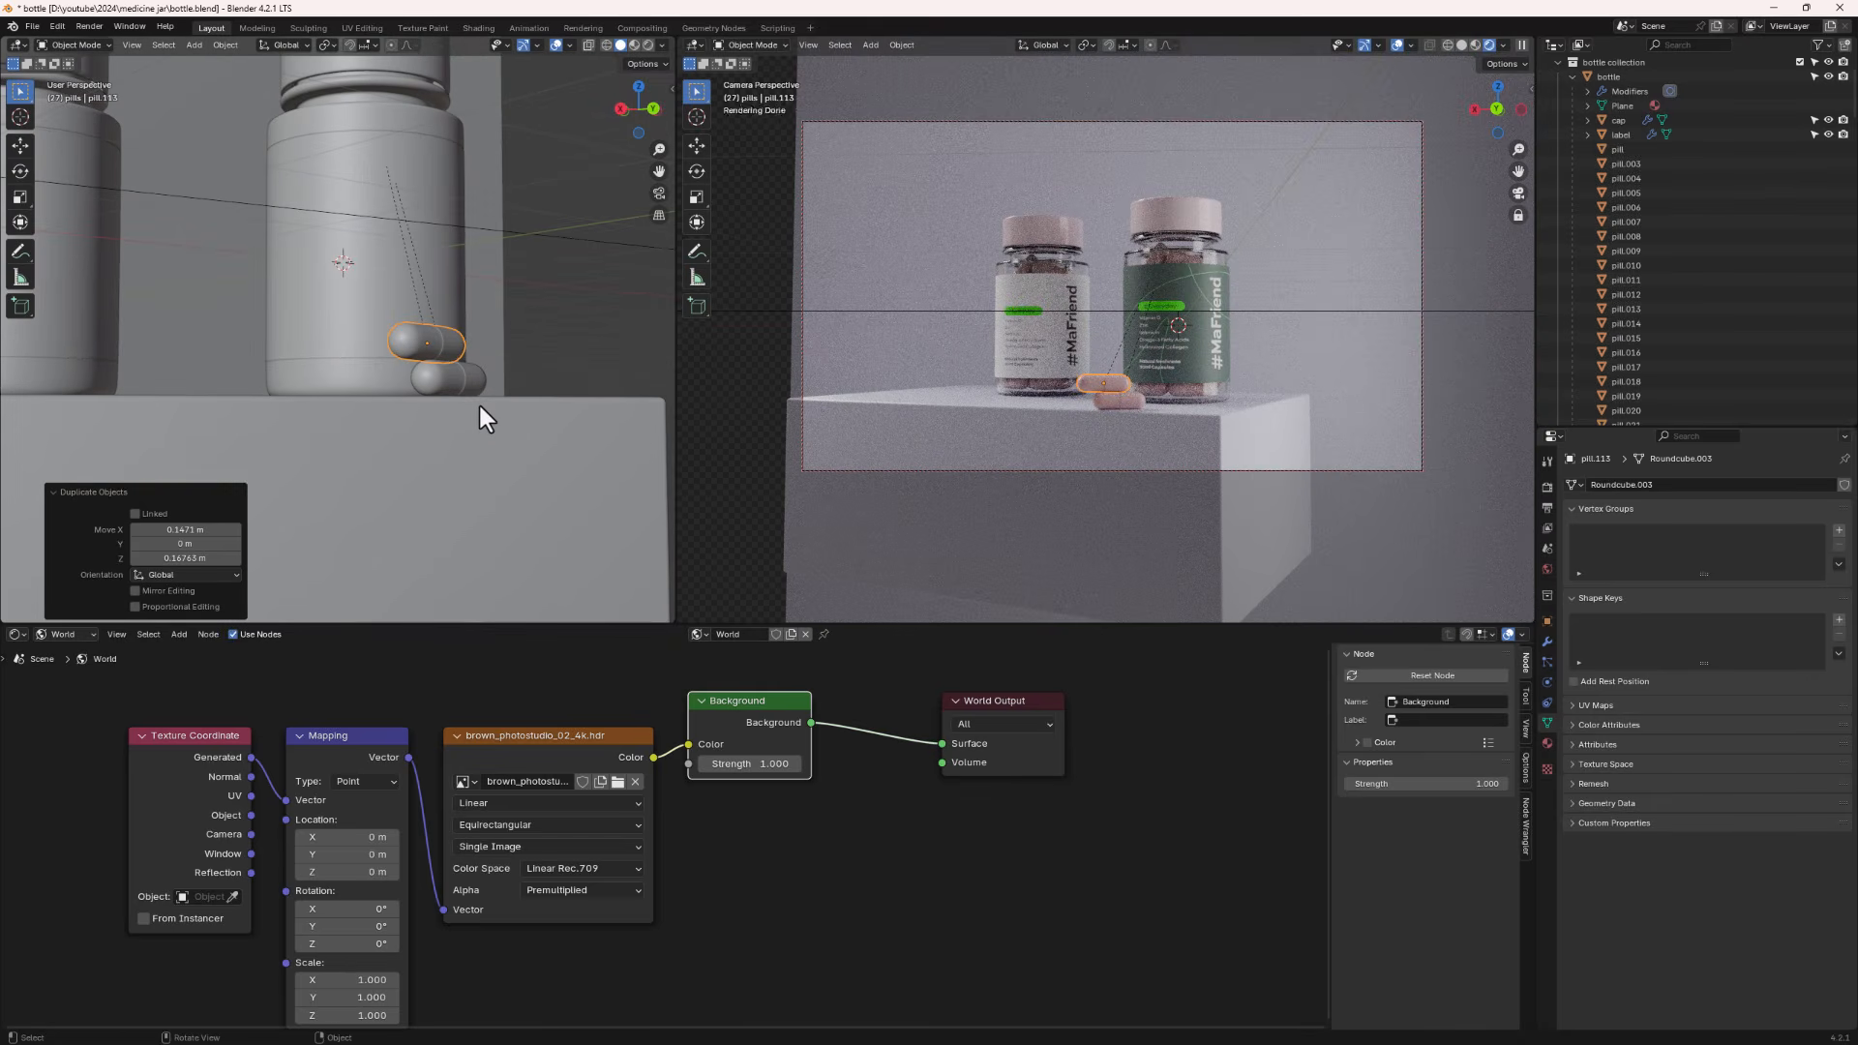
pyautogui.press('g')
pyautogui.click(478, 392)
pyautogui.press('r')
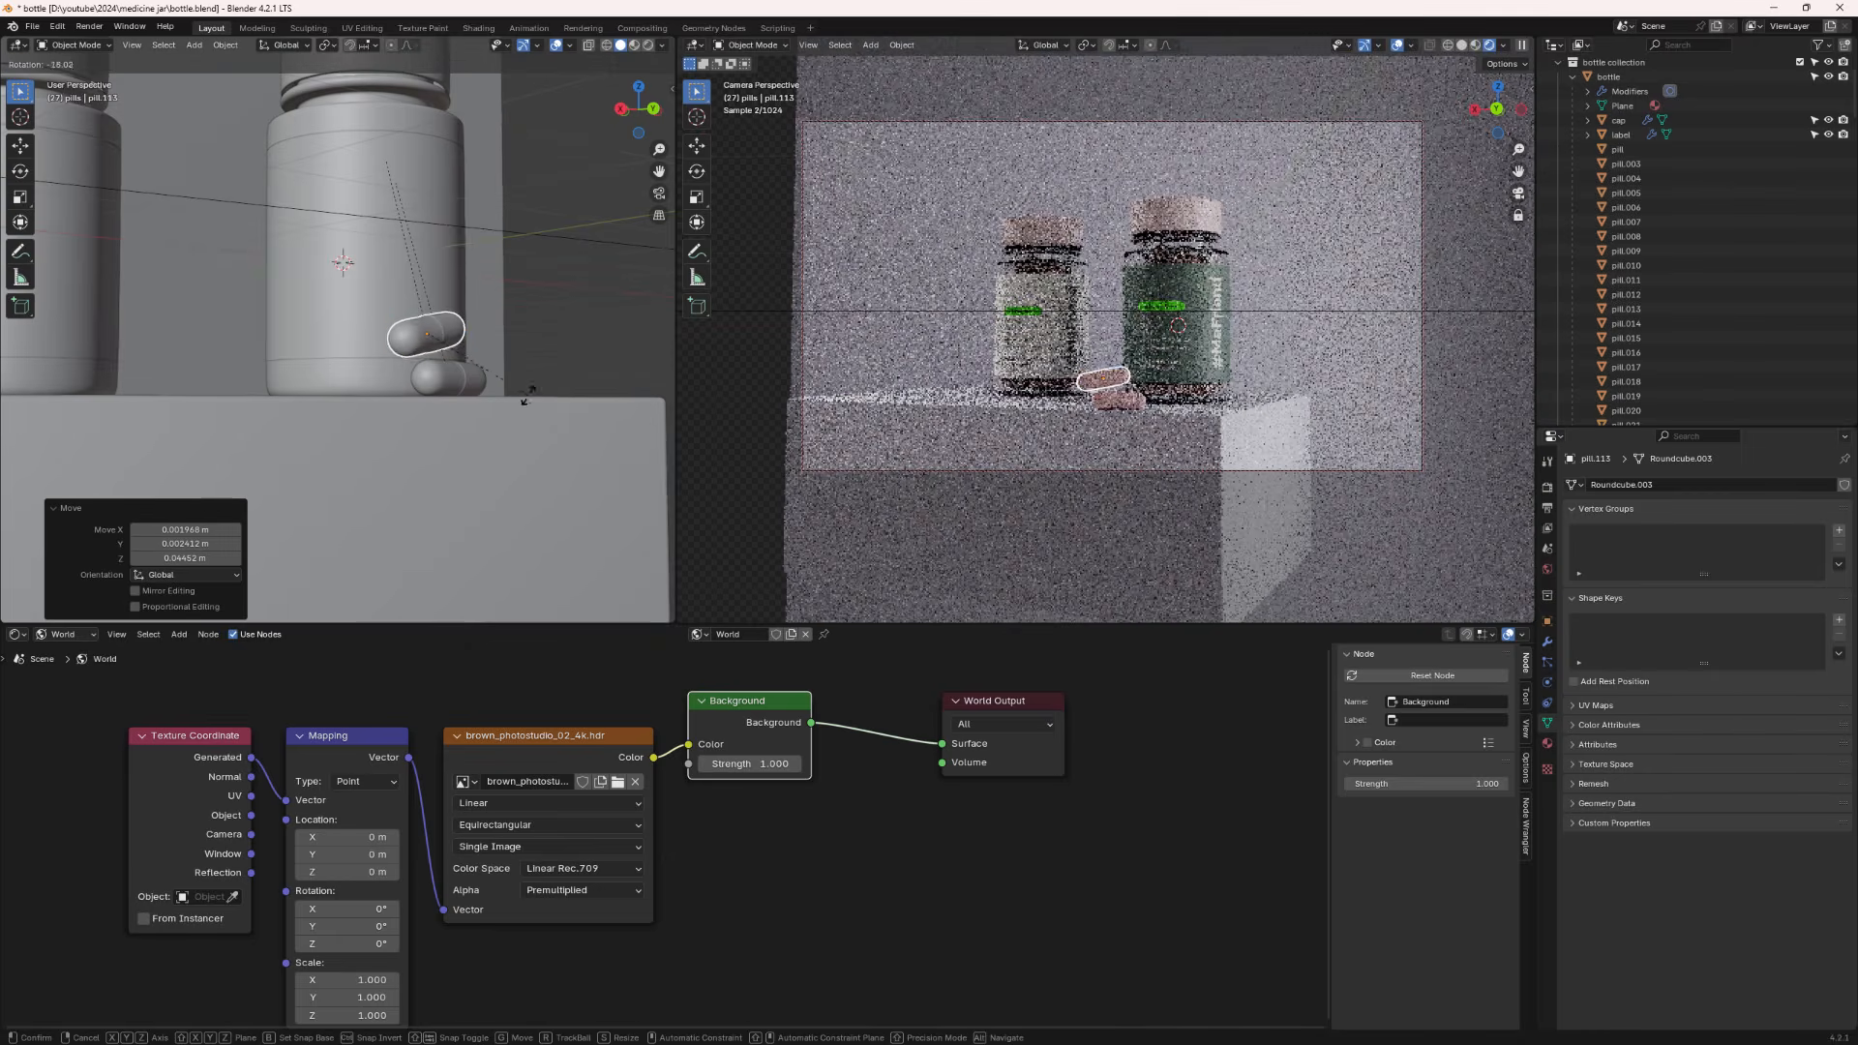
pyautogui.press('r')
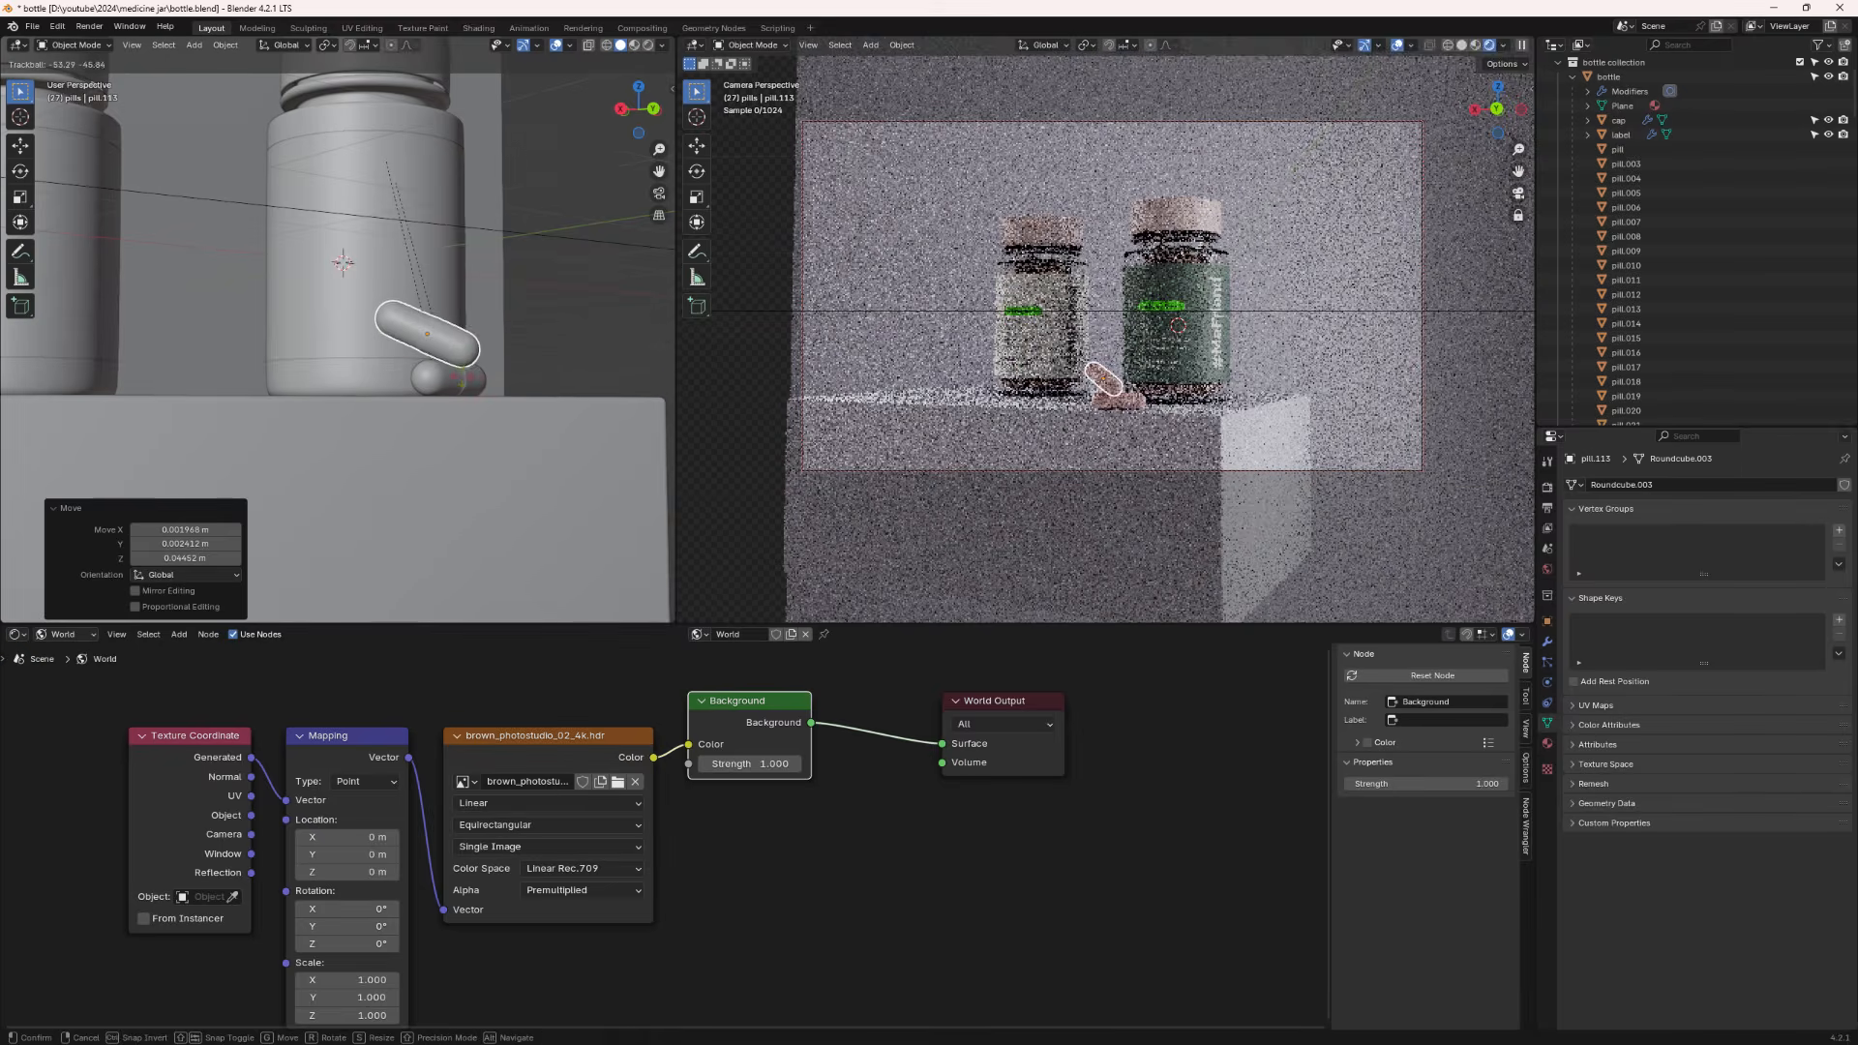
pyautogui.click(513, 598)
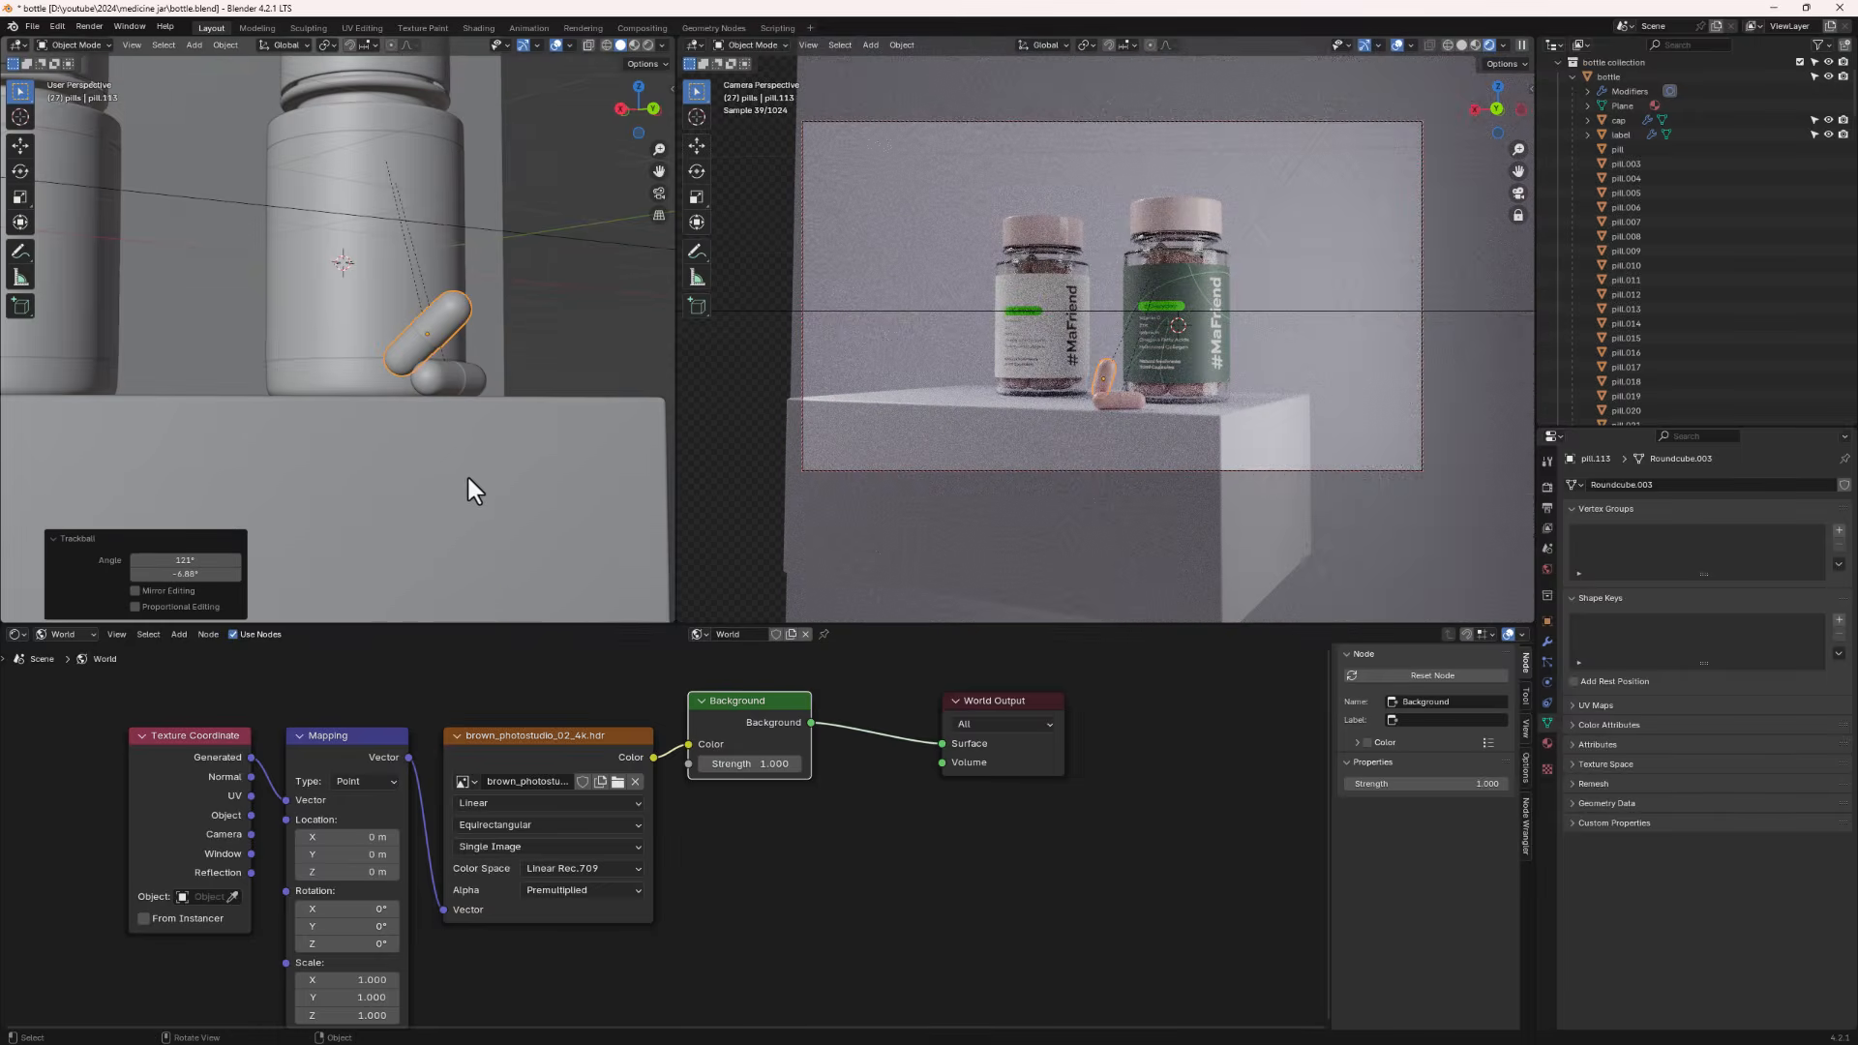
pyautogui.keyDown('alt'); pyautogui.moveTo(439, 457); pyautogui.dragTo(422, 339, button='middle'); pyautogui.keyUp('alt')
pyautogui.scroll(1, 421, 339)
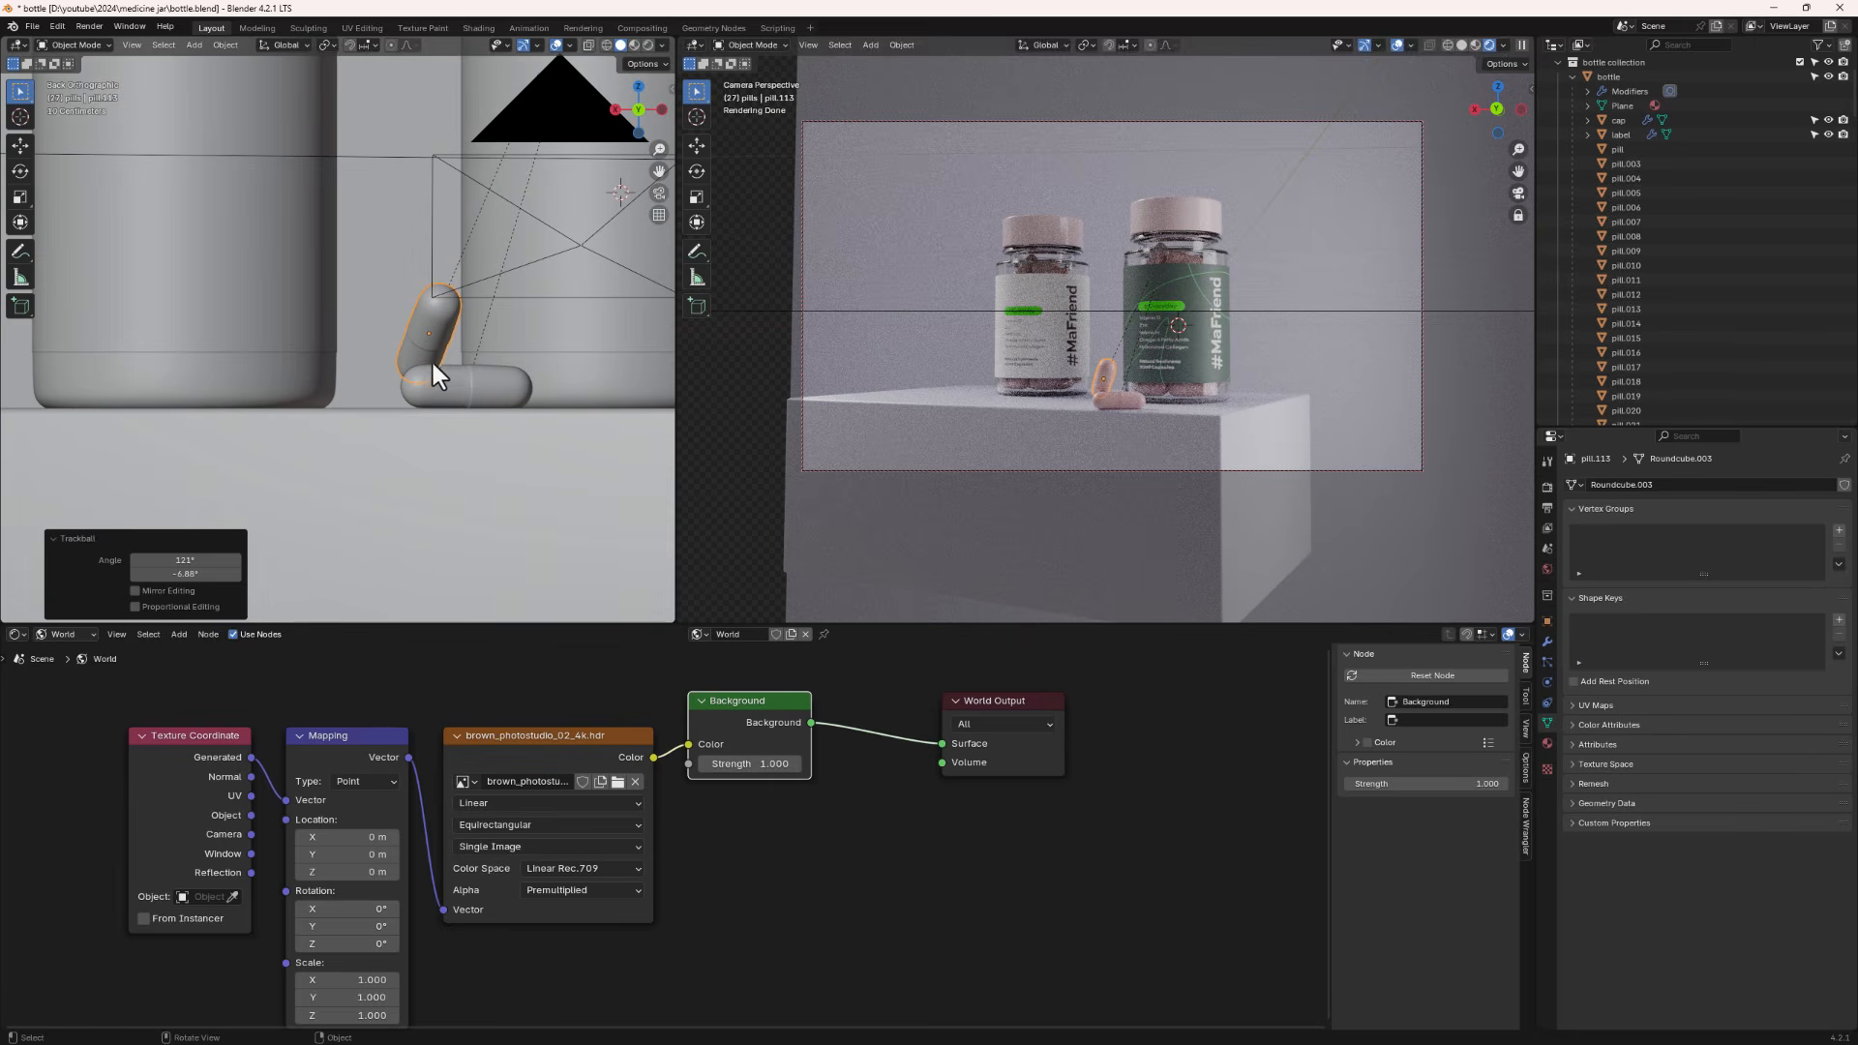
pyautogui.press('g')
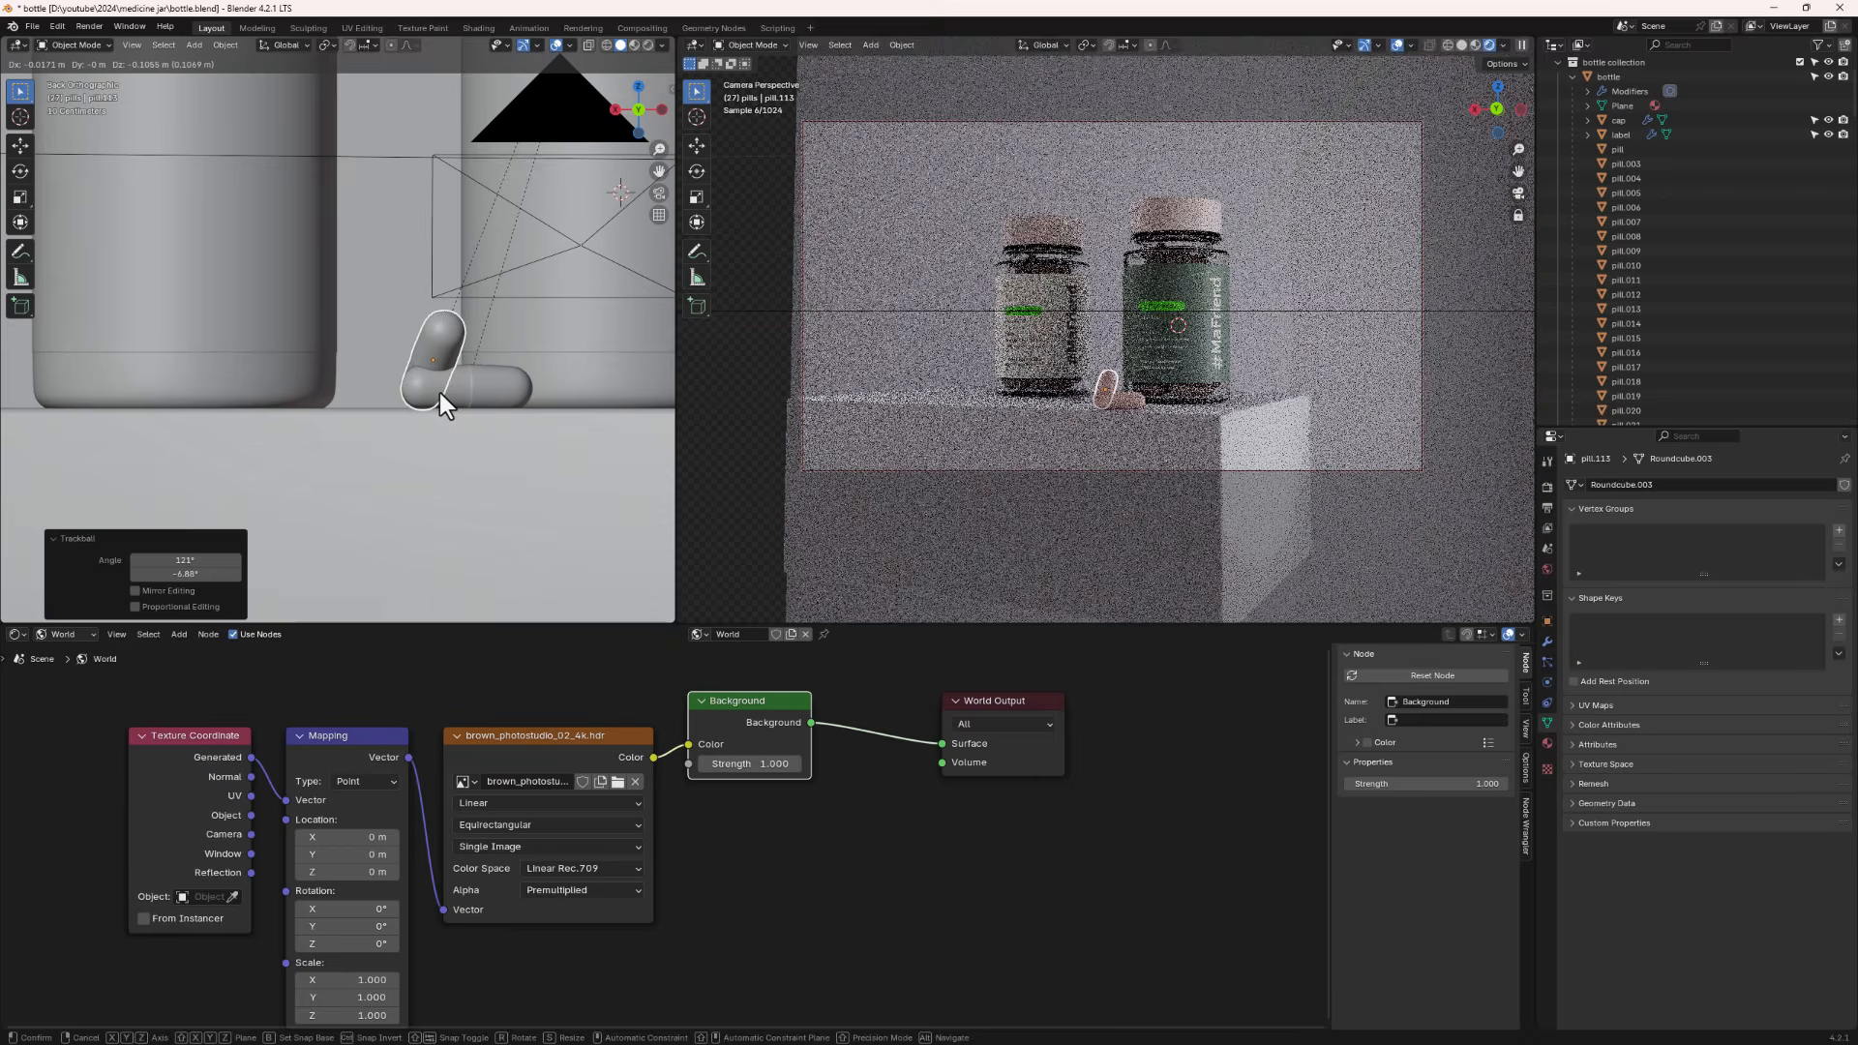
pyautogui.click(439, 392)
# - Nudge the upright pill along Y and then along X so it leans against the lying pill
pyautogui.moveTo(379, 418); pyautogui.dragTo(487, 432, button='middle')
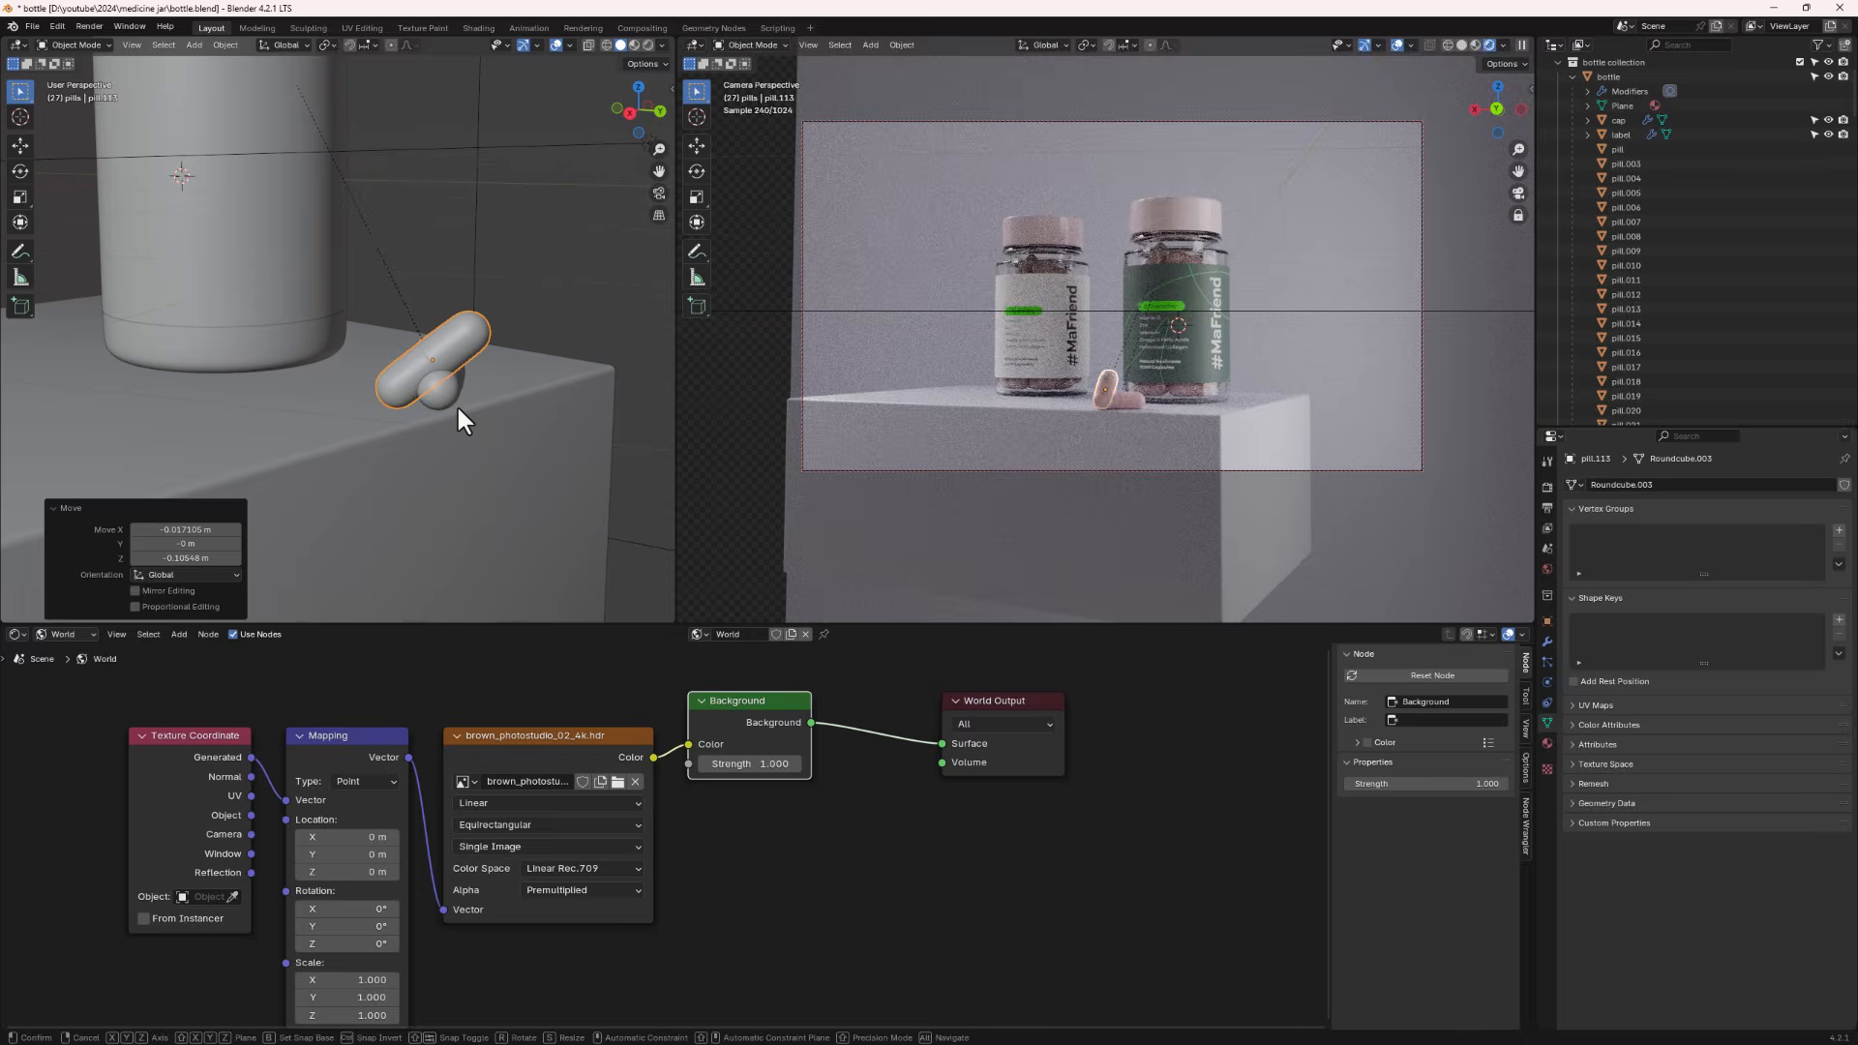
pyautogui.press('g')
pyautogui.press('y')
pyautogui.click(415, 393)
pyautogui.moveTo(415, 393); pyautogui.dragTo(232, 418, button='middle')
pyautogui.press('g')
pyautogui.press('x')
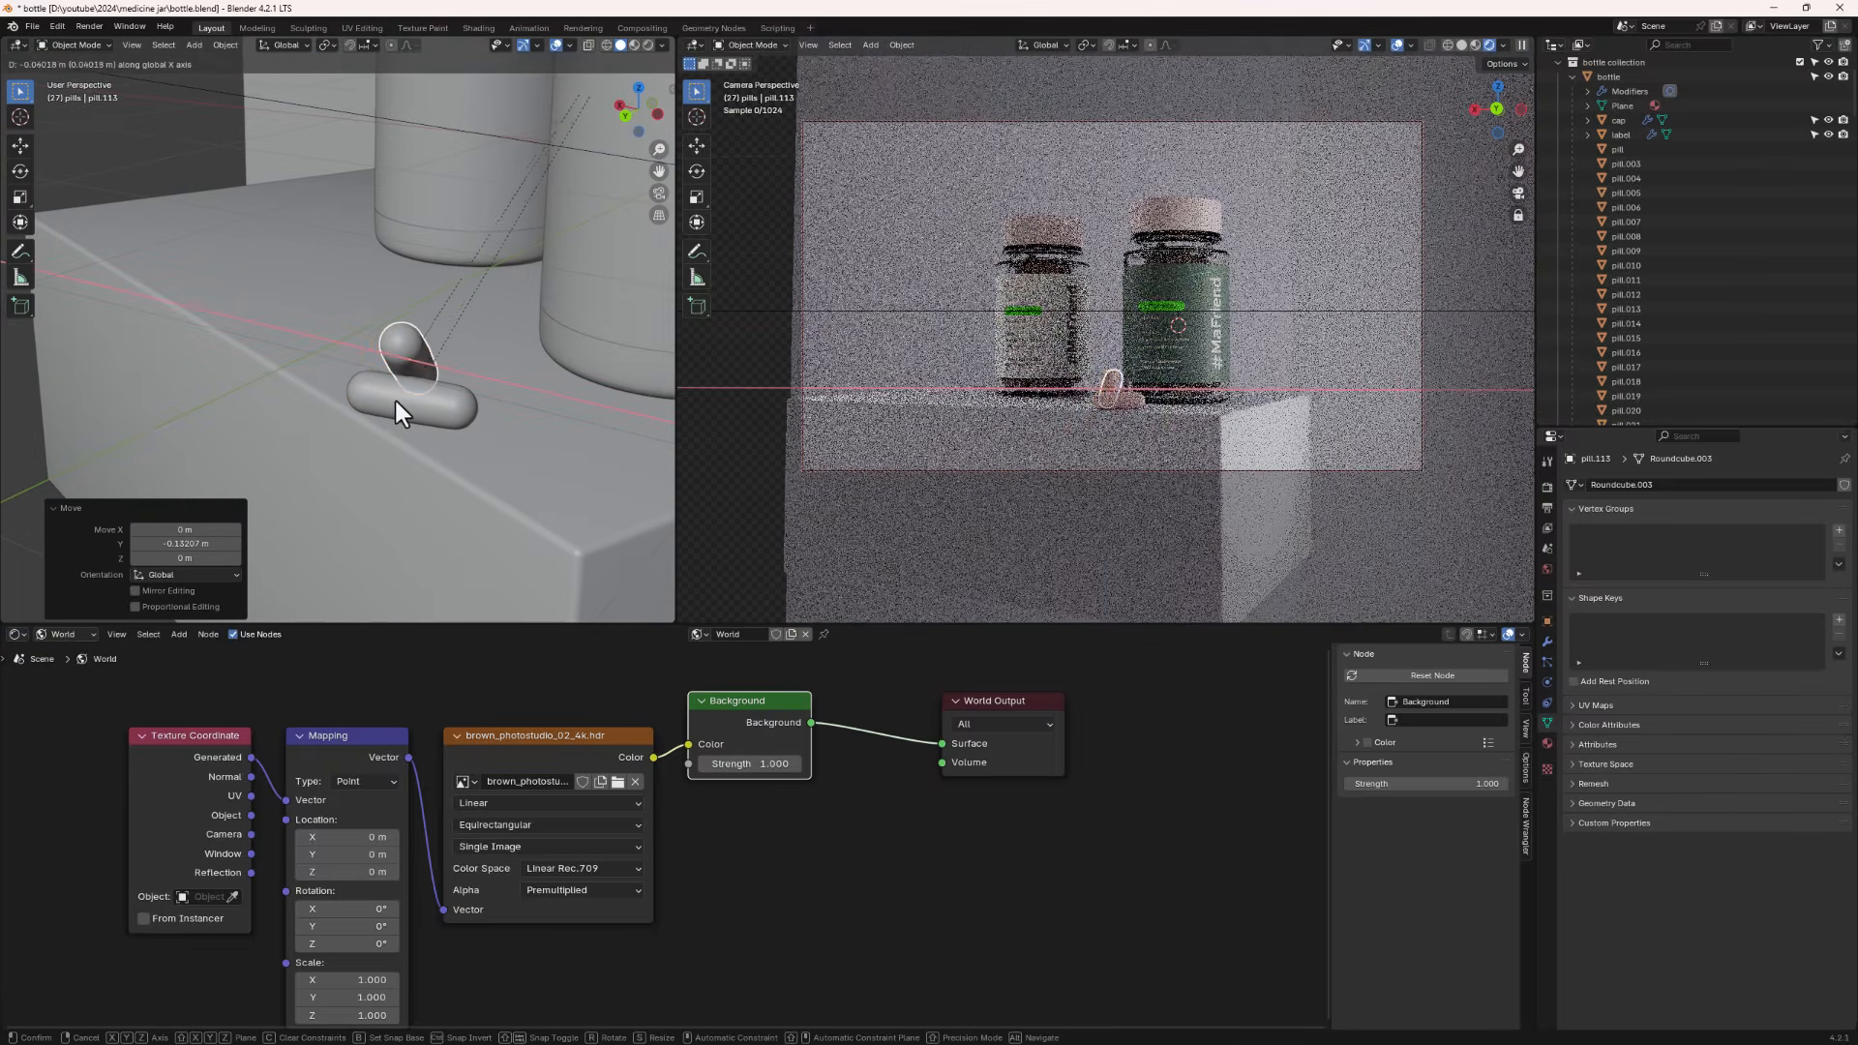
pyautogui.click(416, 430)
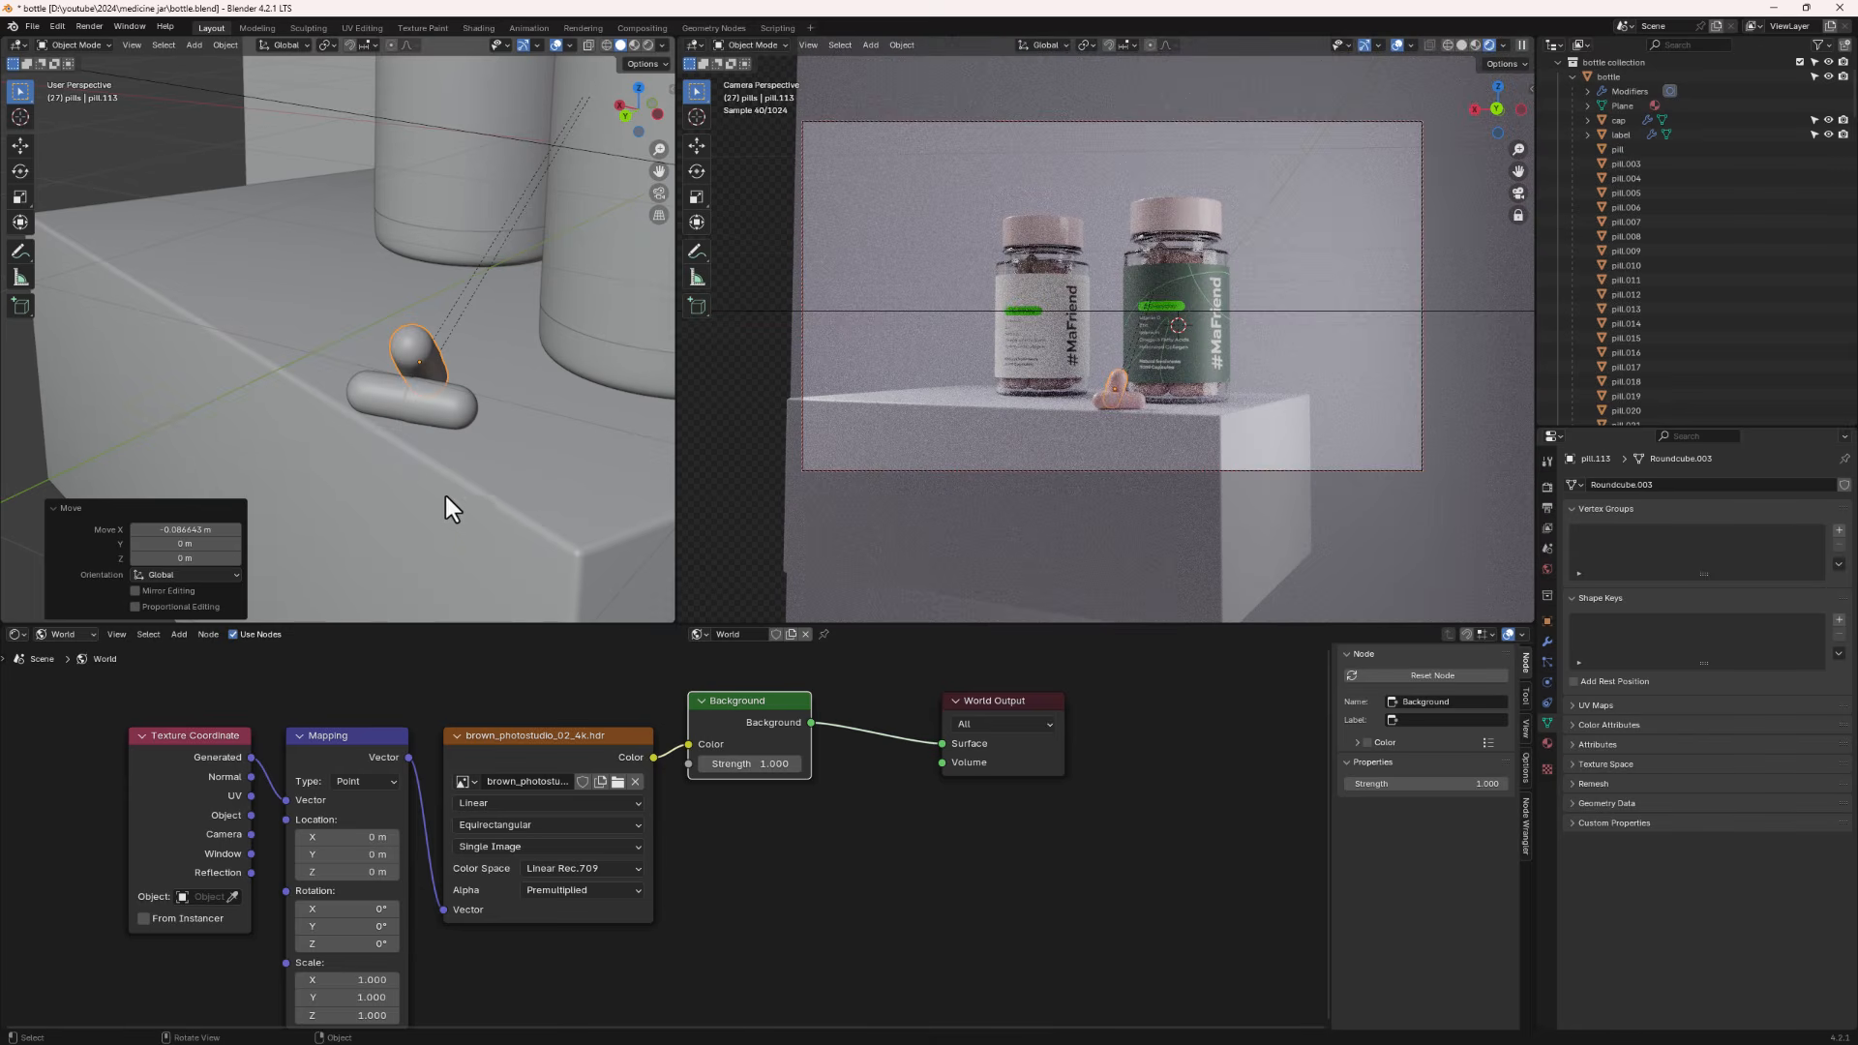
# - Rotate the lying pill about 39.9° around the Z axis
pyautogui.keyDown('shift'); pyautogui.click(416, 408); pyautogui.keyUp('shift')
pyautogui.press('r')
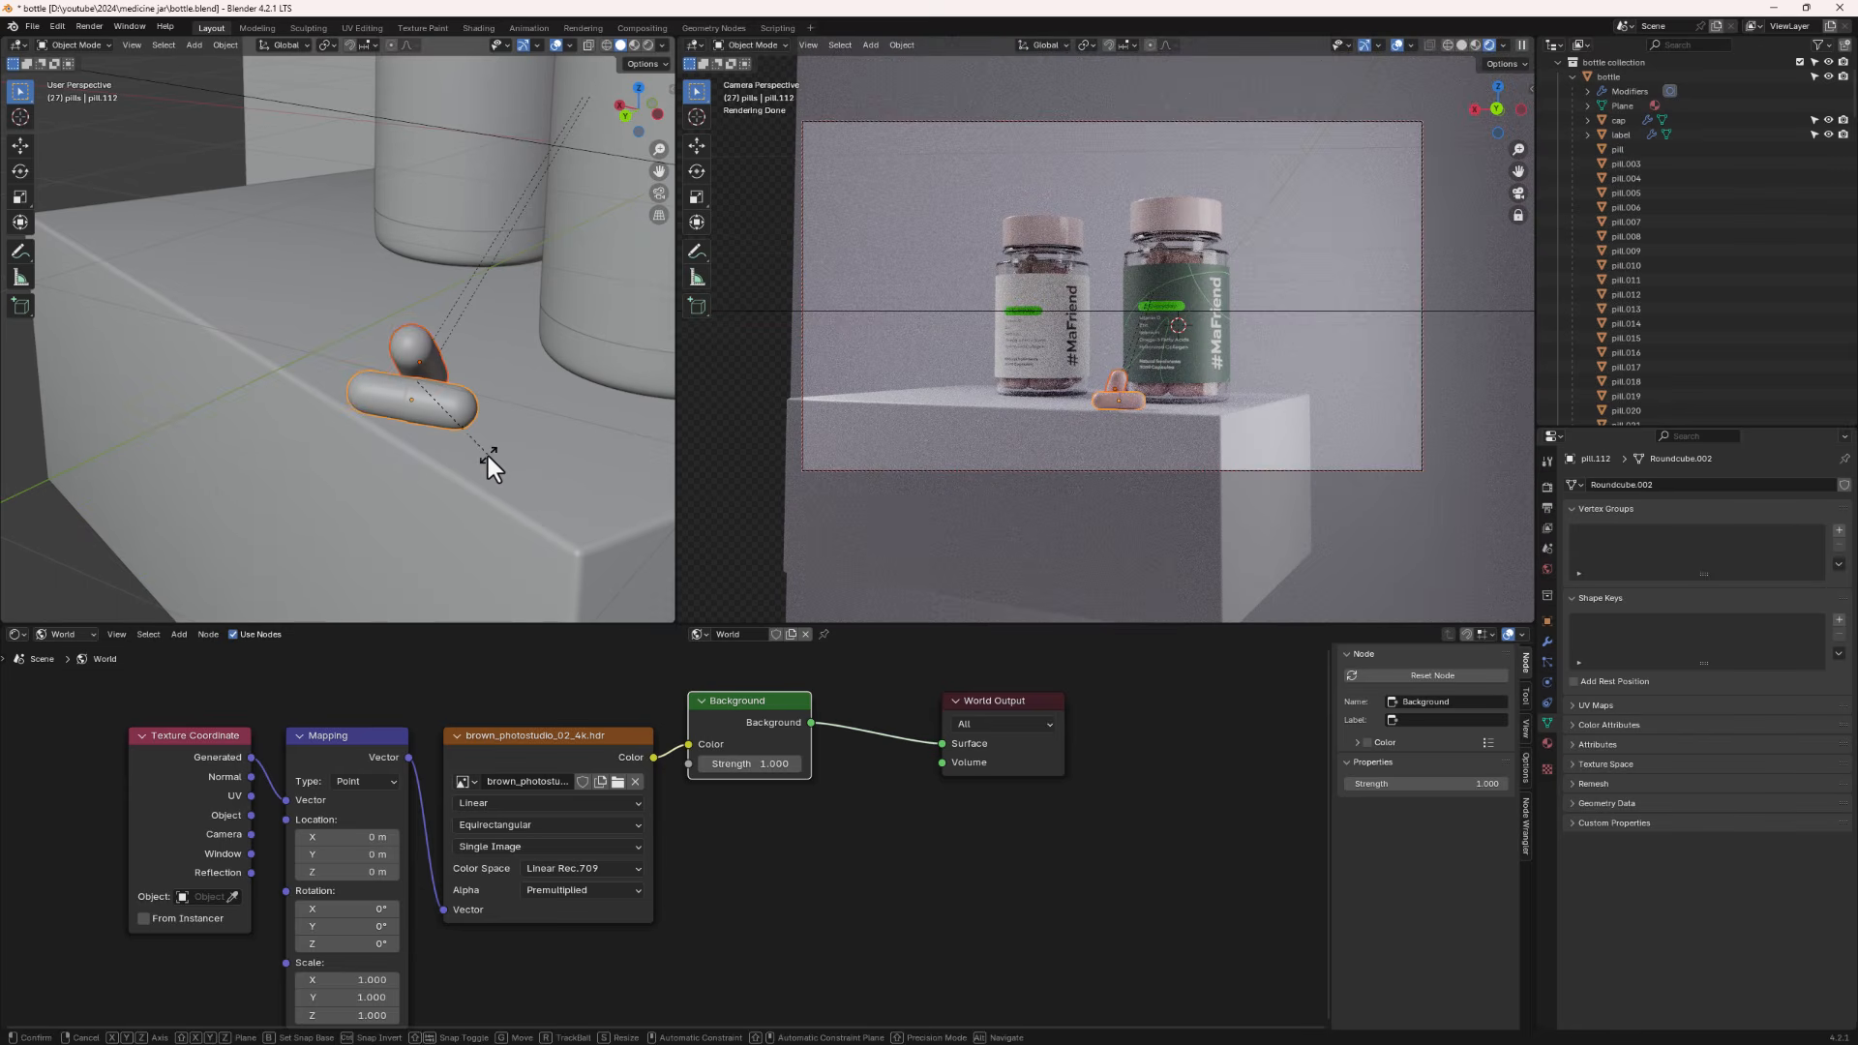
pyautogui.press('z')
pyautogui.click(584, 410)
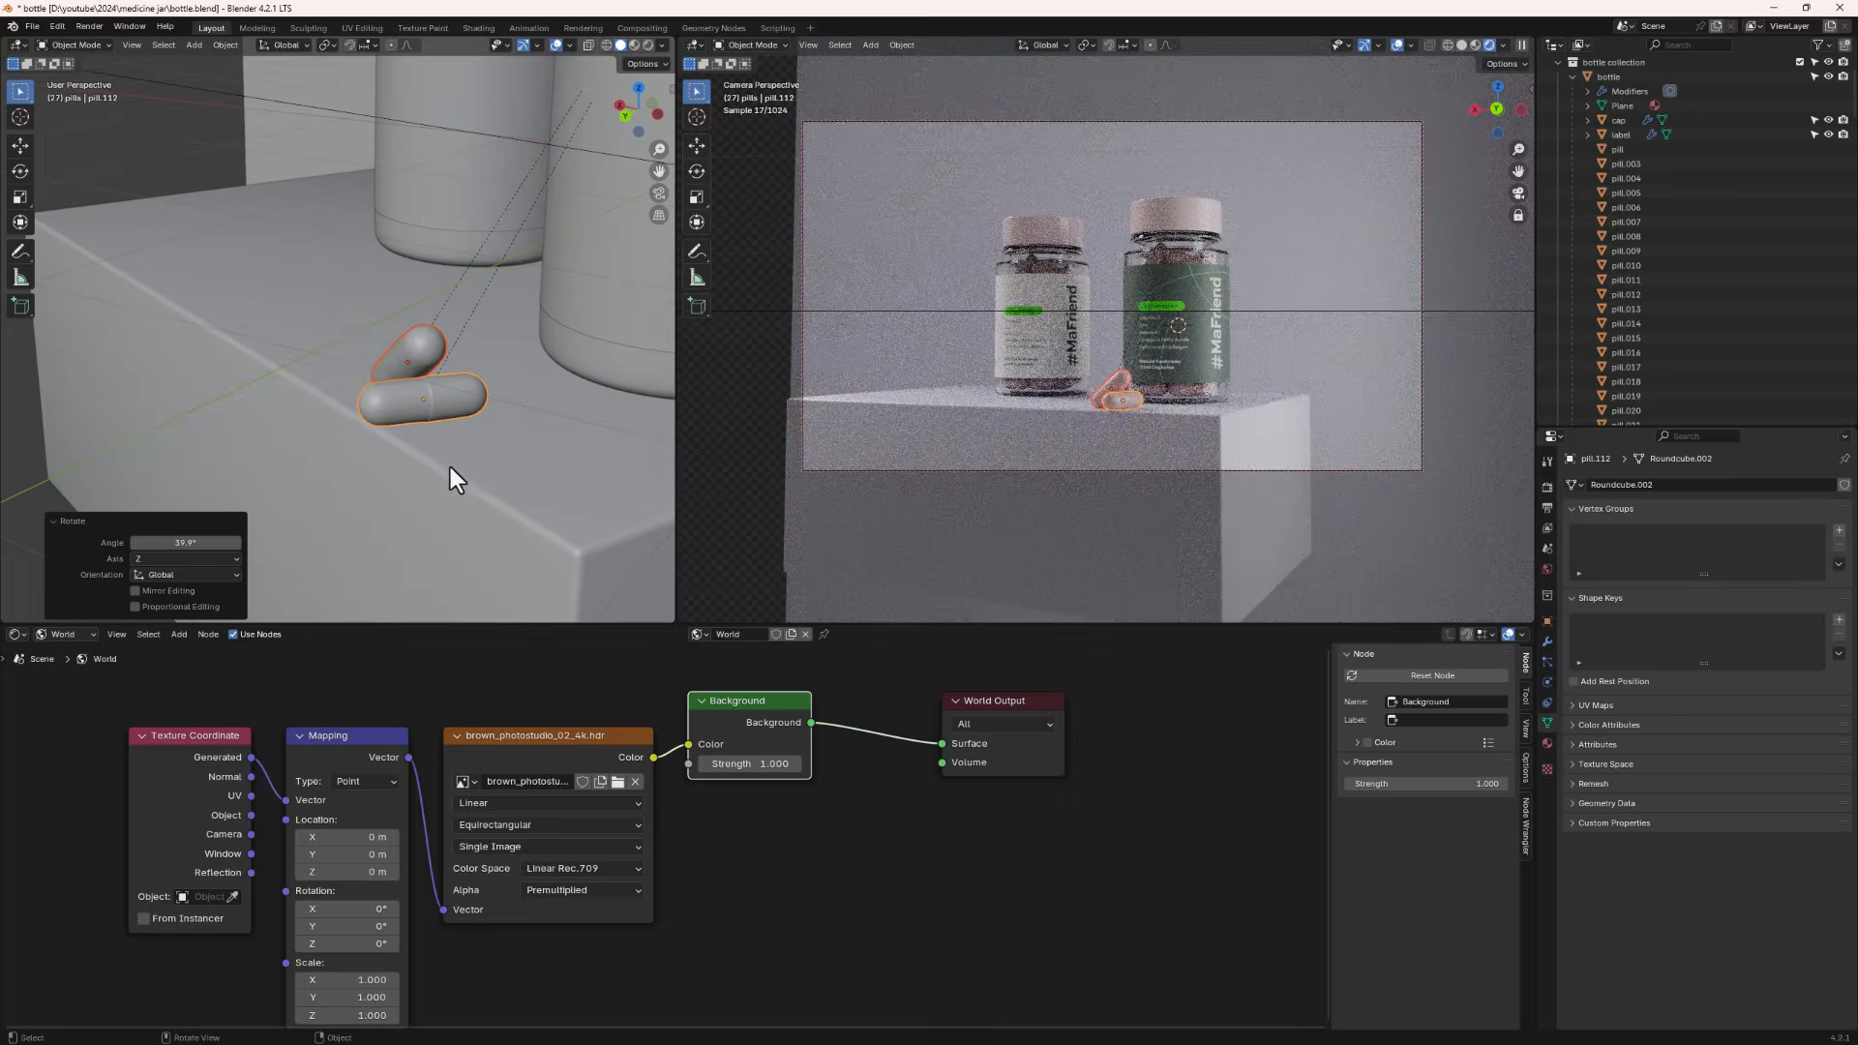
pyautogui.scroll(-8, 450, 467)
pyautogui.moveTo(440, 418)
pyautogui.mouseDown(button='middle')
pyautogui.moveTo(484, 467)
pyautogui.moveTo(449, 443)
pyautogui.mouseUp(button='middle')
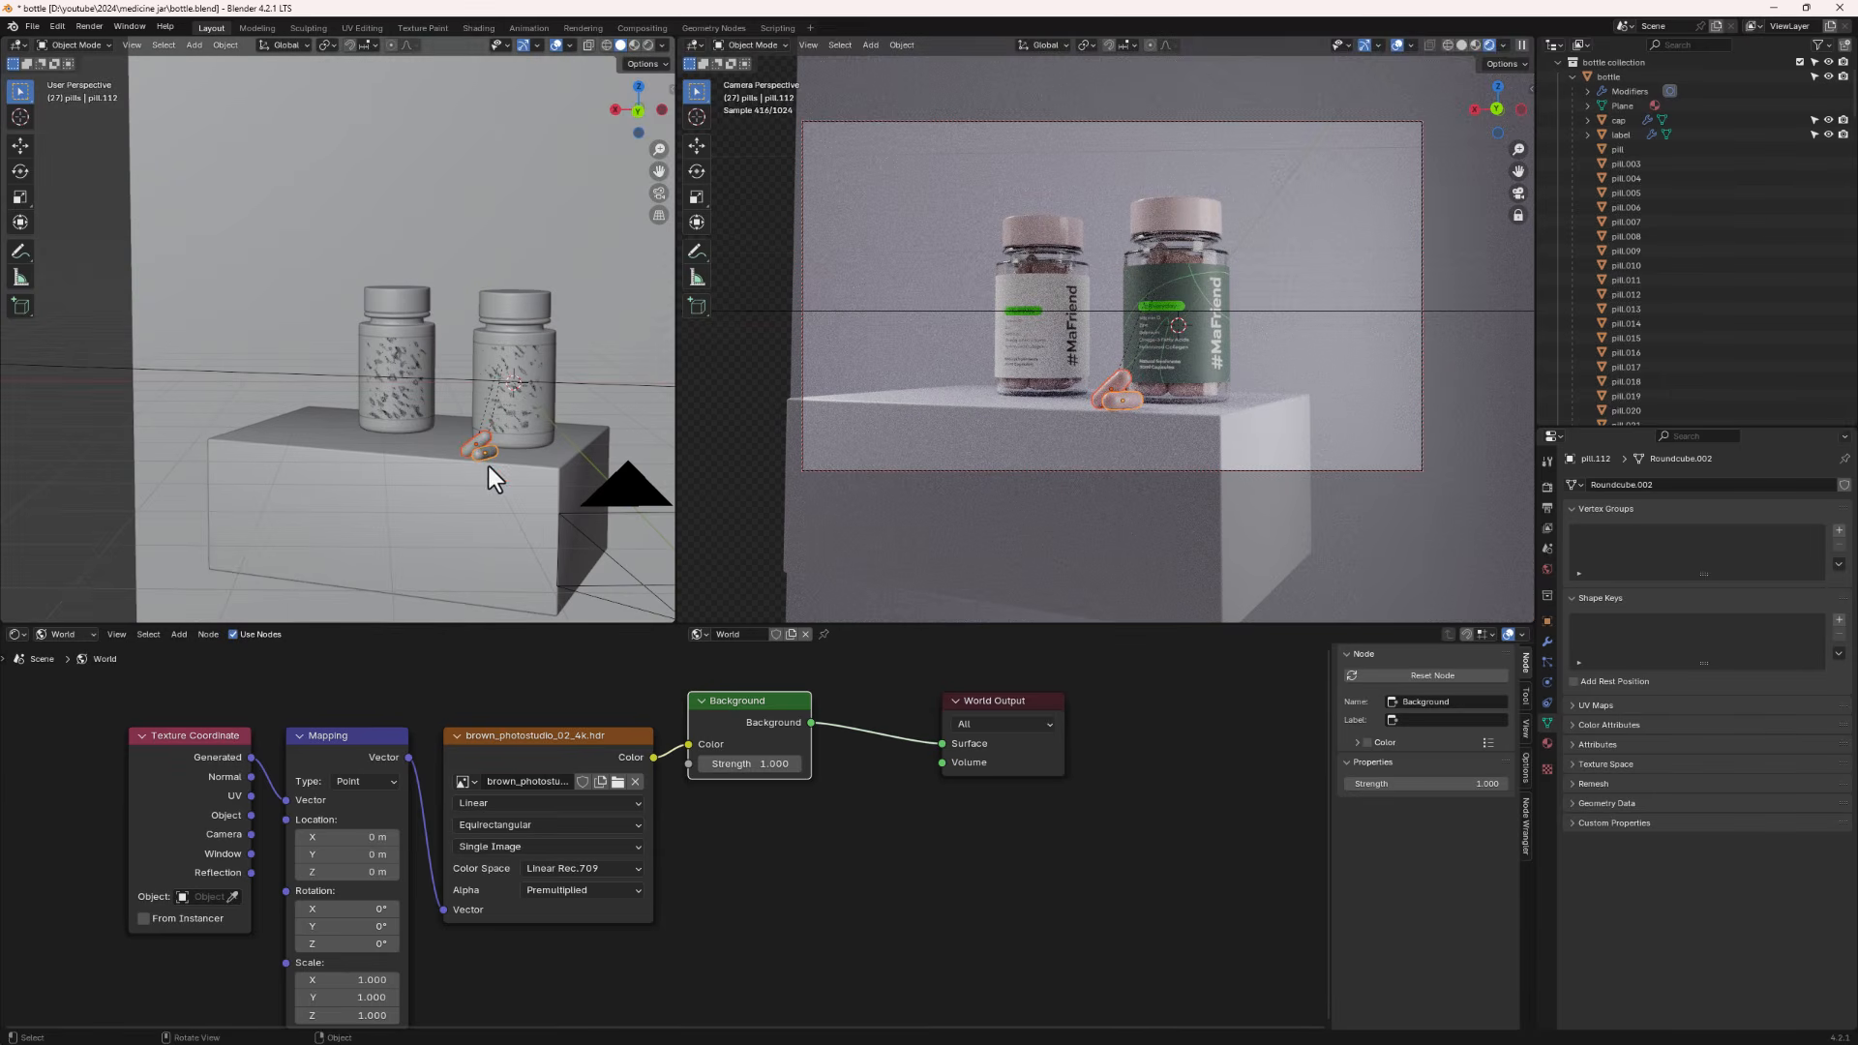
# - Switch the lower editor to the Timeline
pyautogui.click(17, 634)
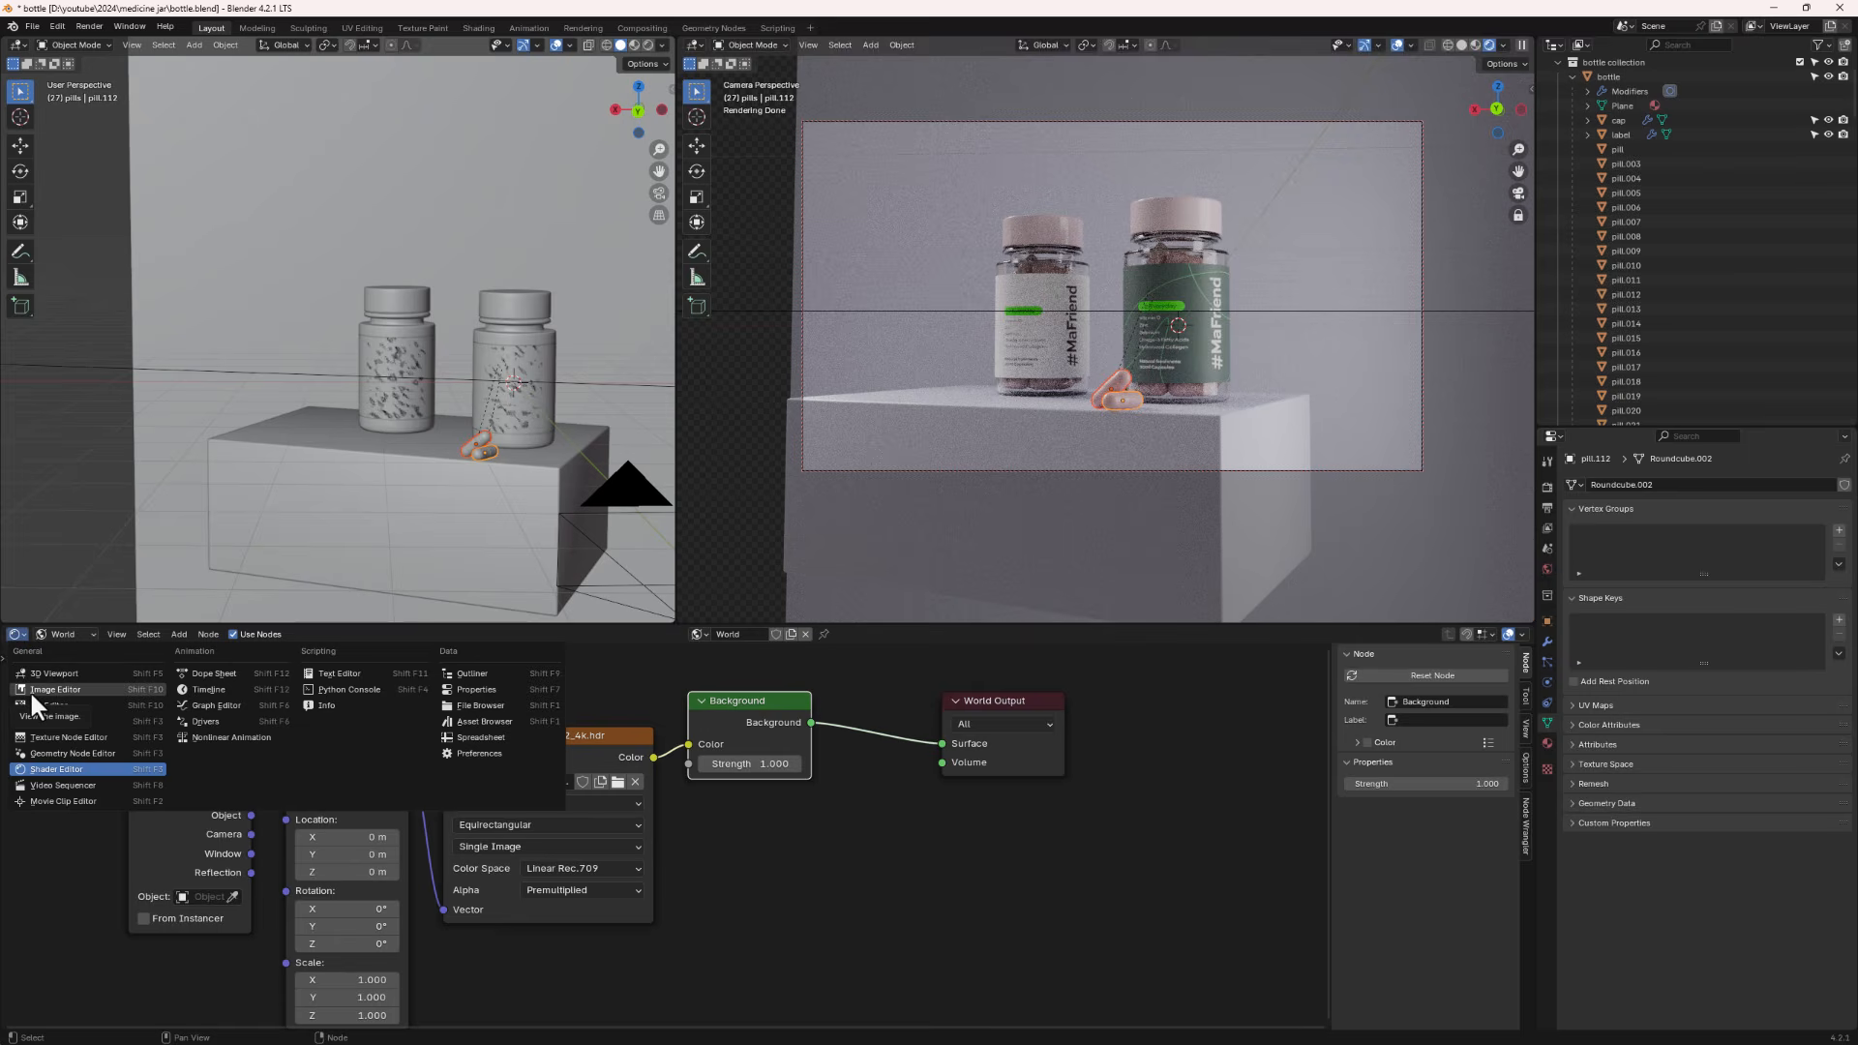
pyautogui.click(198, 689)
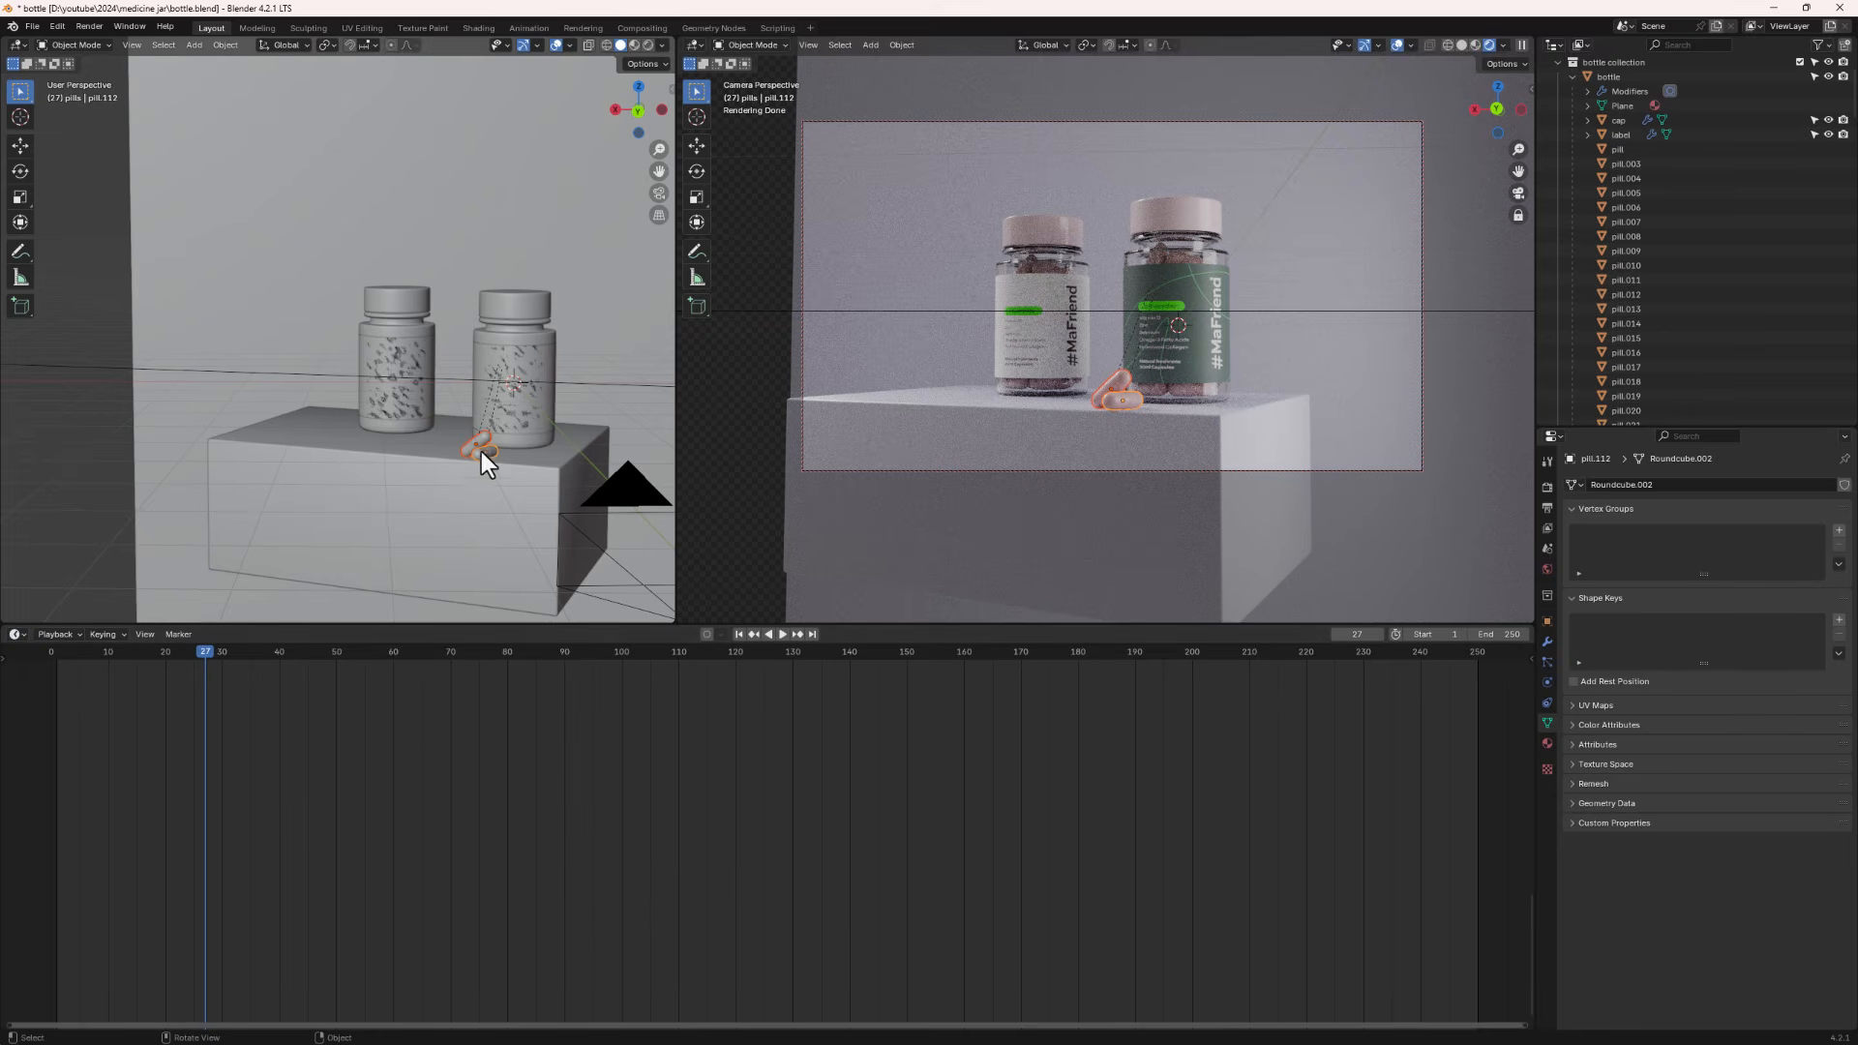
pyautogui.moveTo(206, 646); pyautogui.dragTo(297, 735)
pyautogui.hotkey('ctrl', 'z')
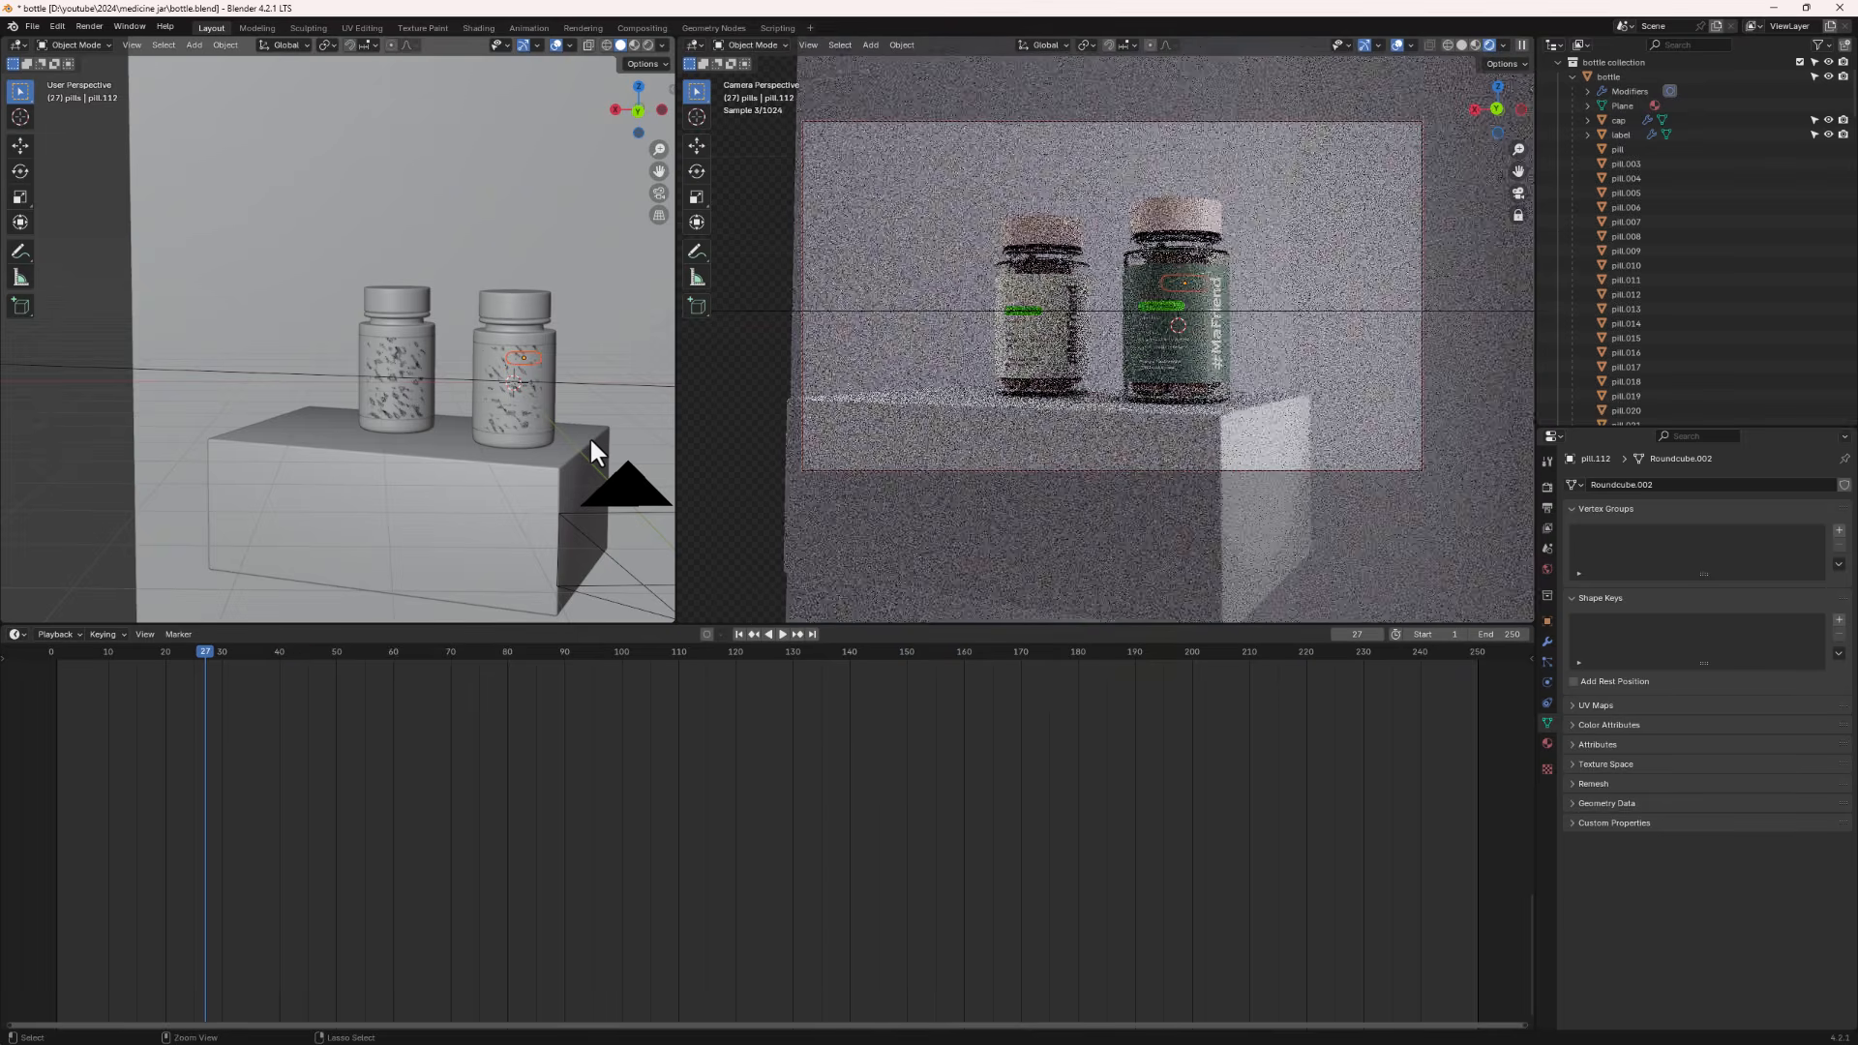
pyautogui.hotkey('ctrl', 'z')
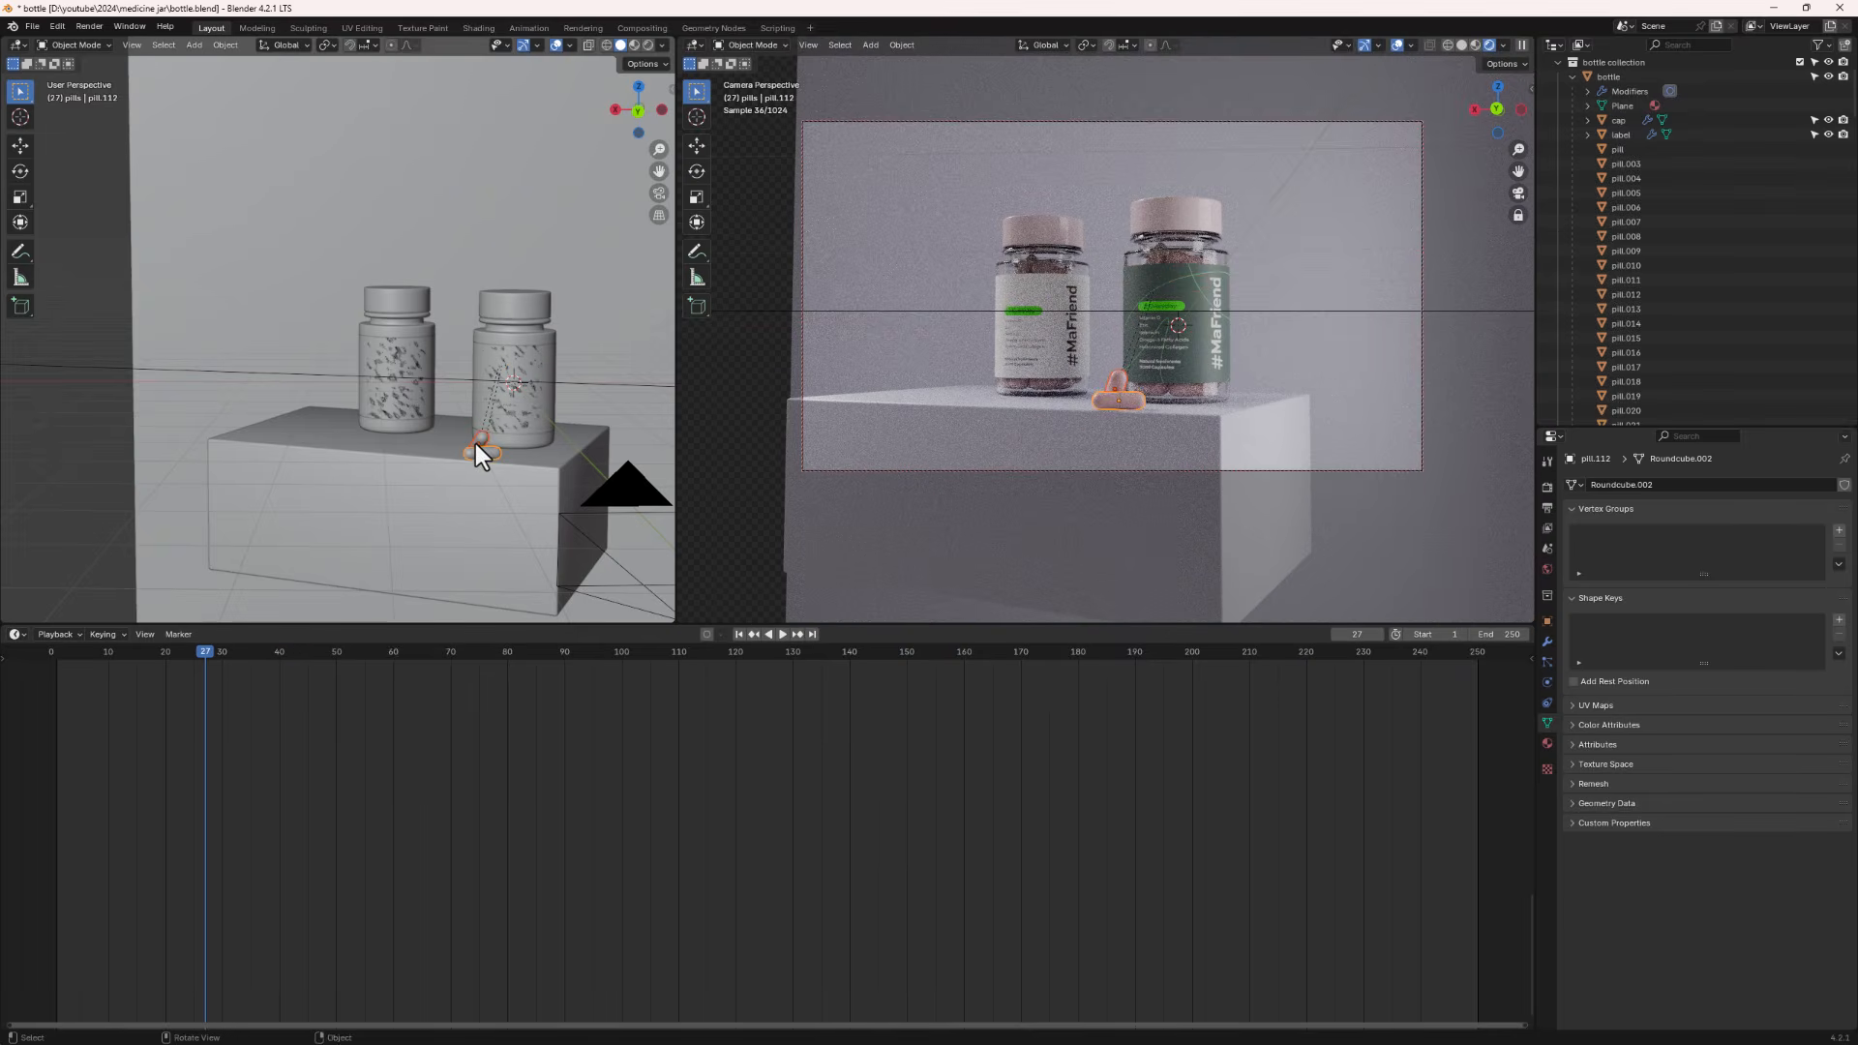
# - Insert Location & Rotation keyframes on the two leaning pills
pyautogui.rightClick(474, 443)
pyautogui.press('k')
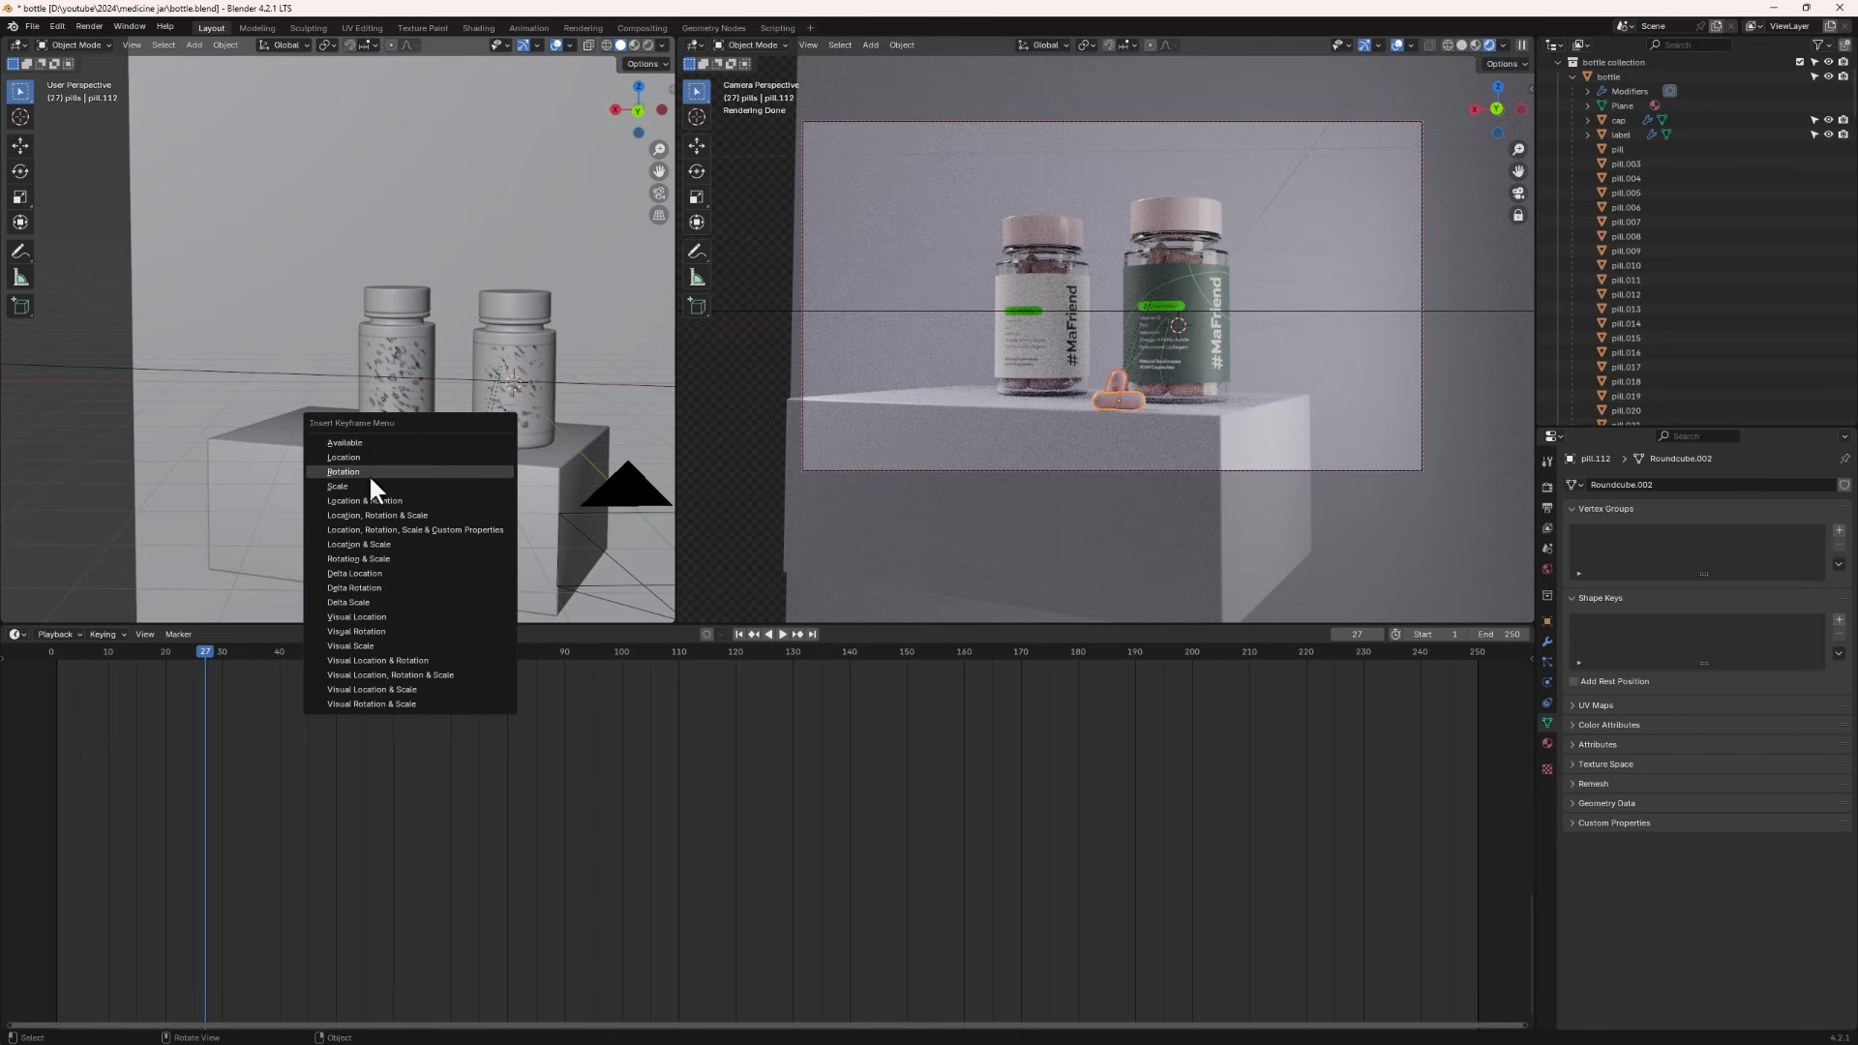
pyautogui.click(380, 502)
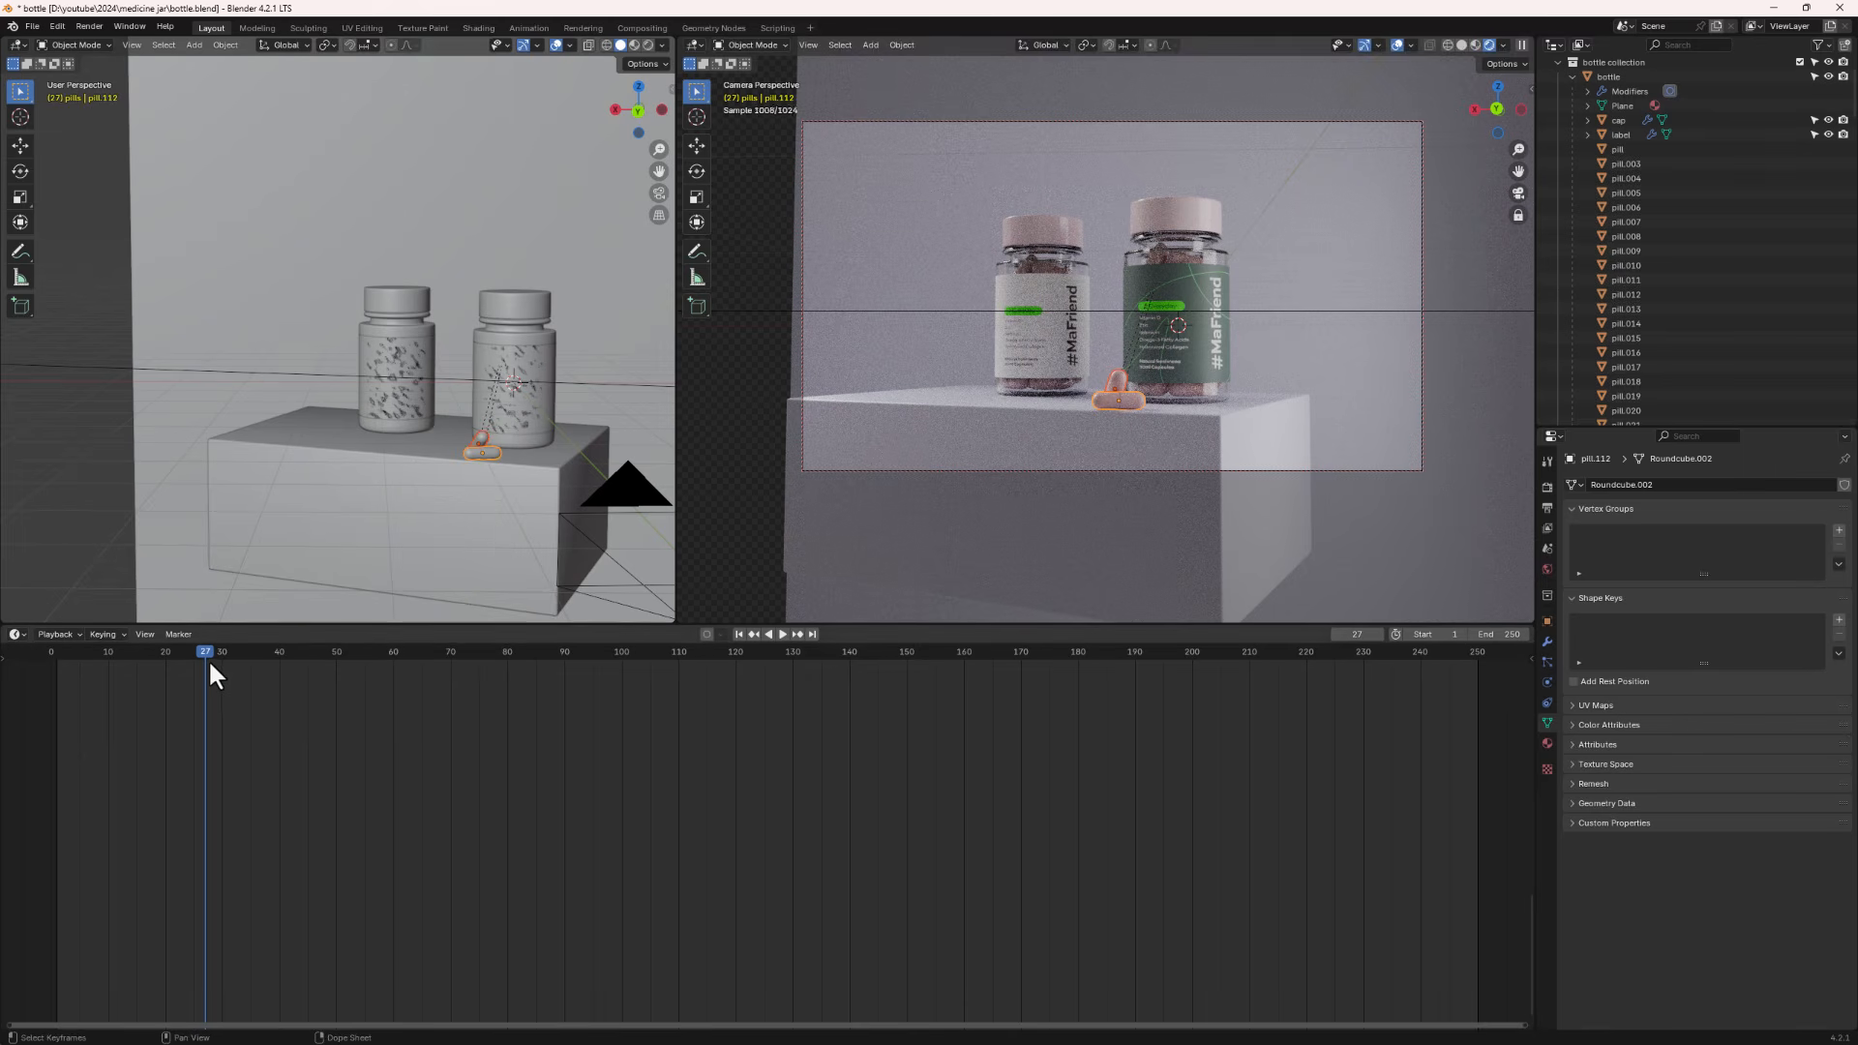
# - Delete all keyframes of the two leaning pills in the timeline
pyautogui.click(4, 662)
pyautogui.click(7, 667)
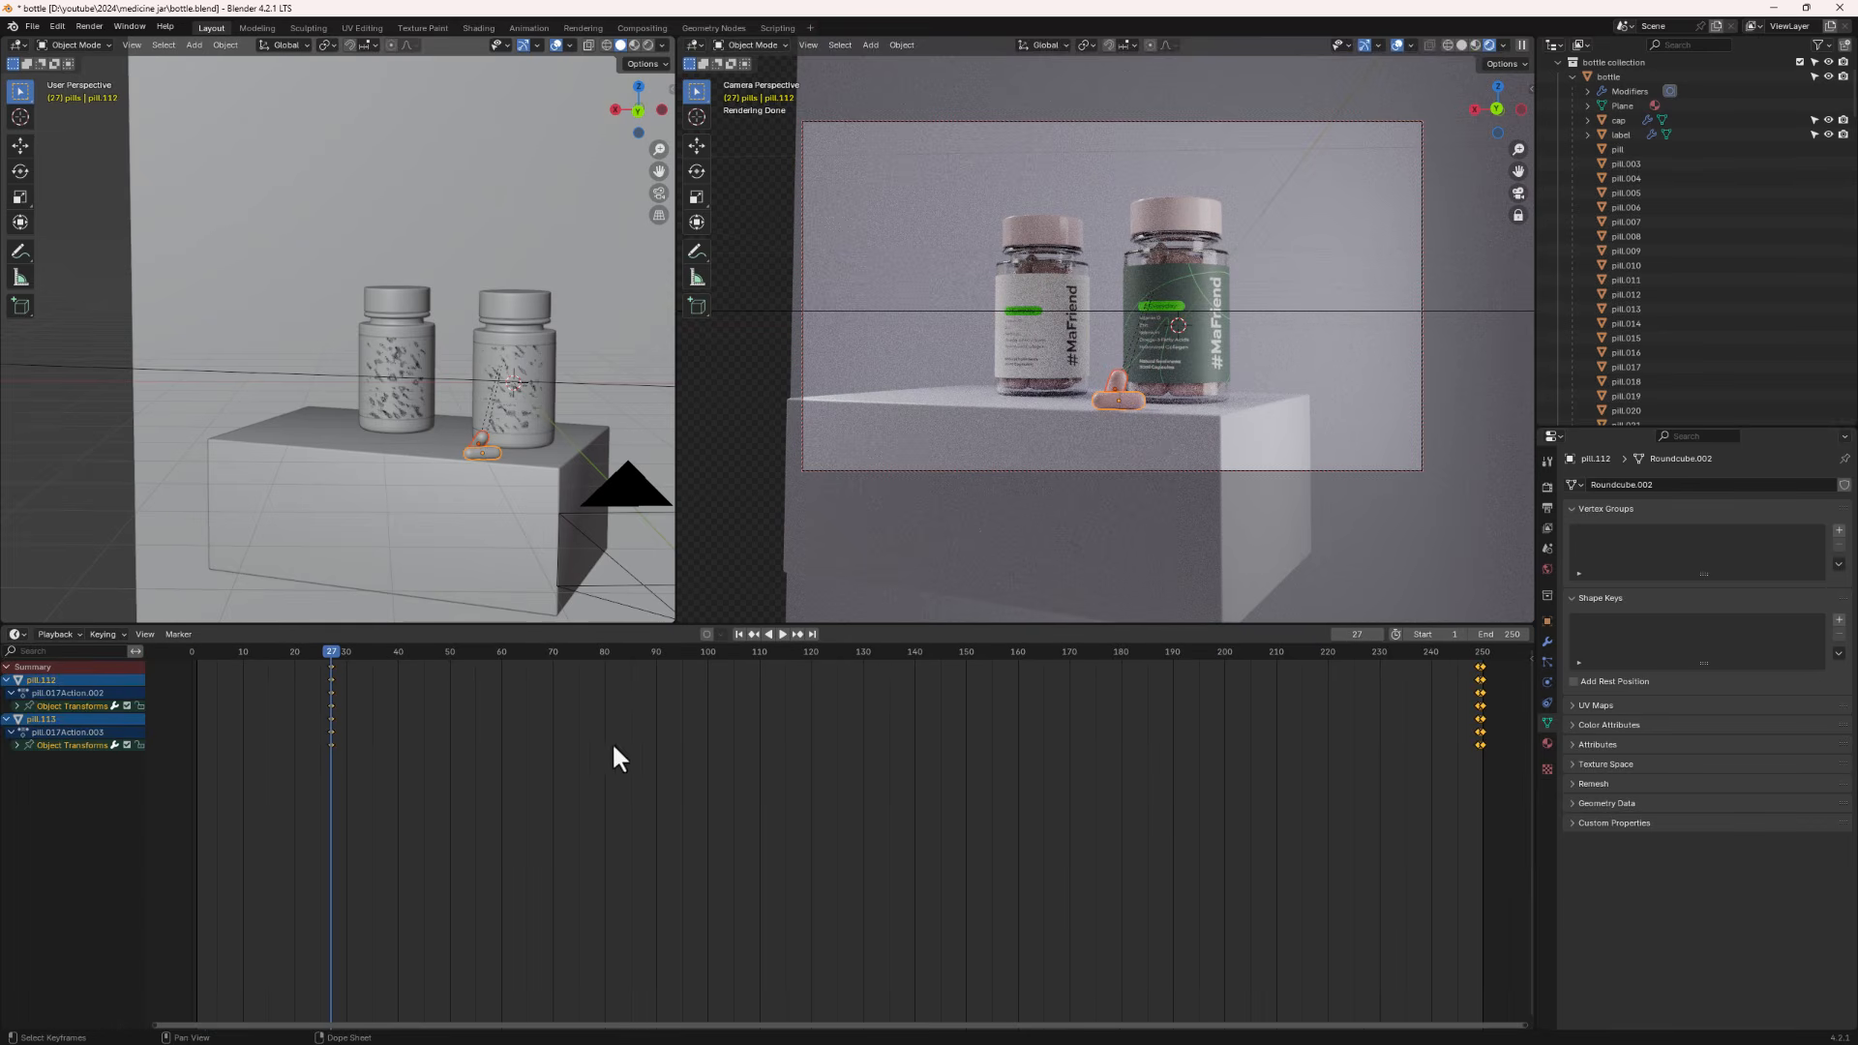
pyautogui.moveTo(1432, 821); pyautogui.dragTo(1519, 653)
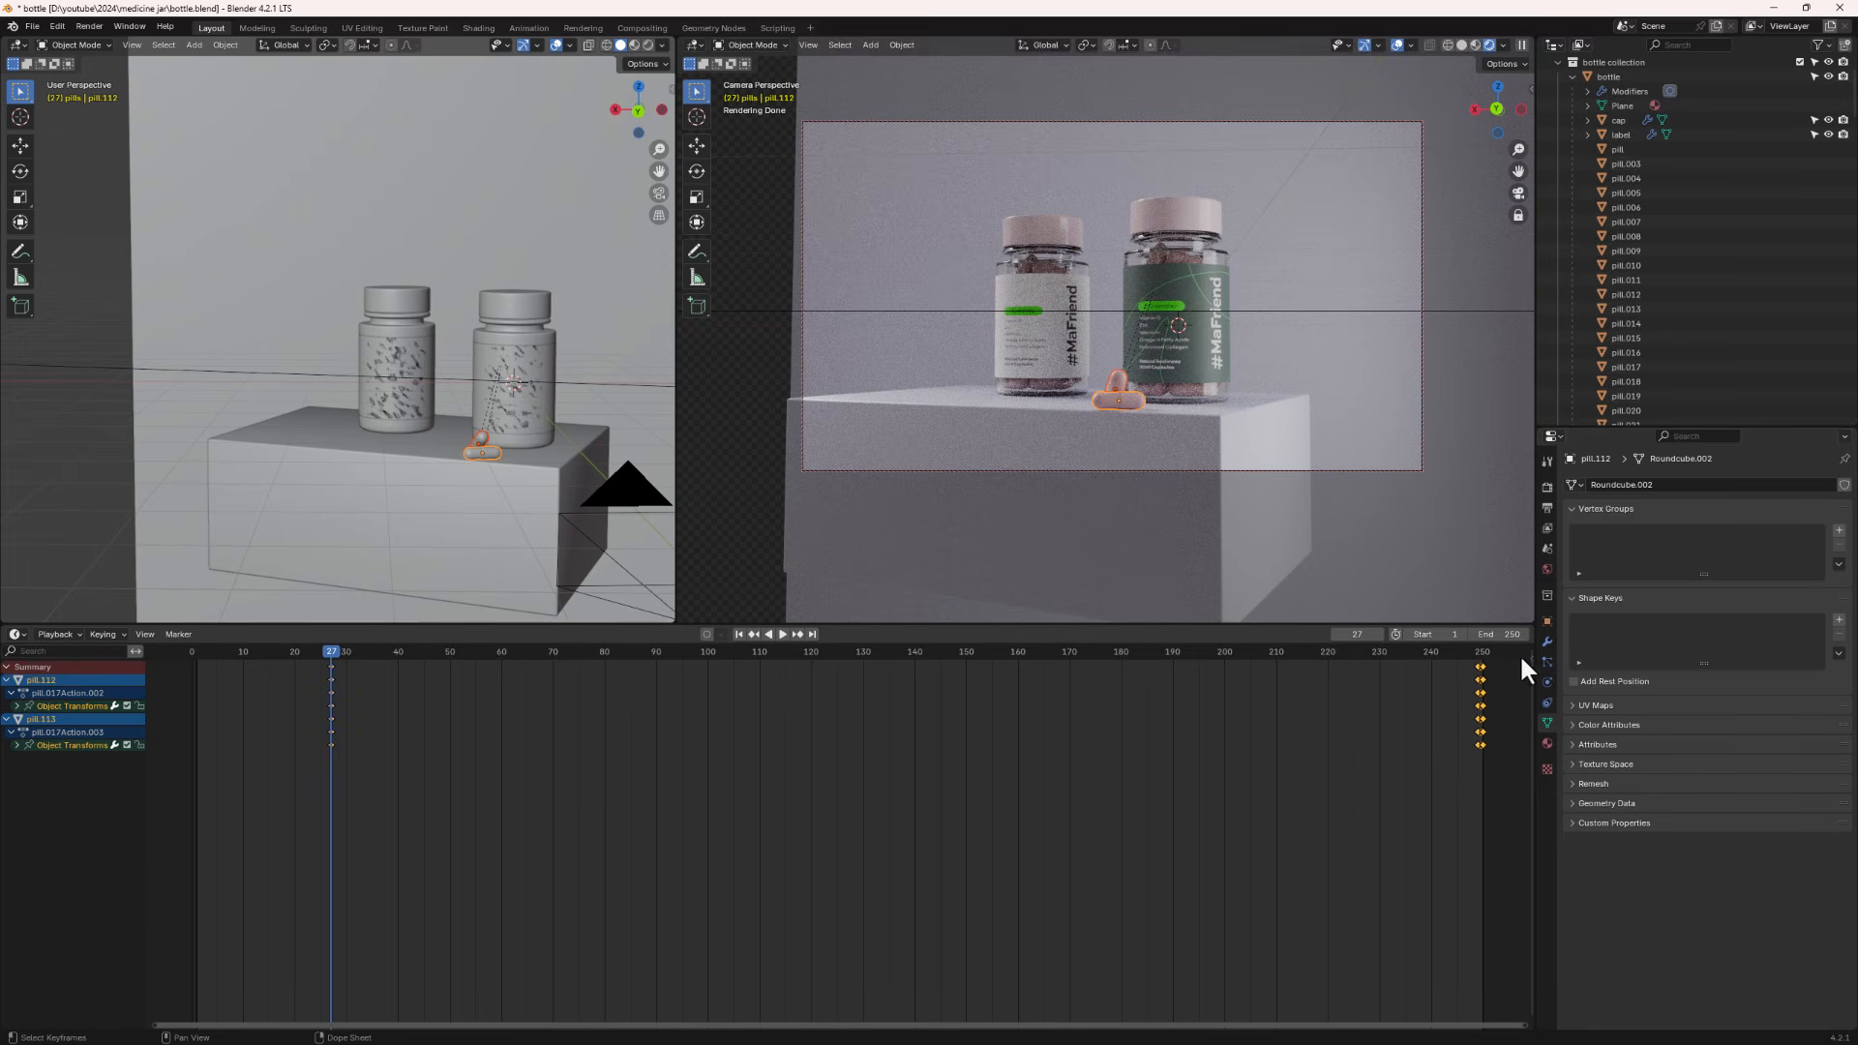
pyautogui.press('x')
pyautogui.click(1455, 754)
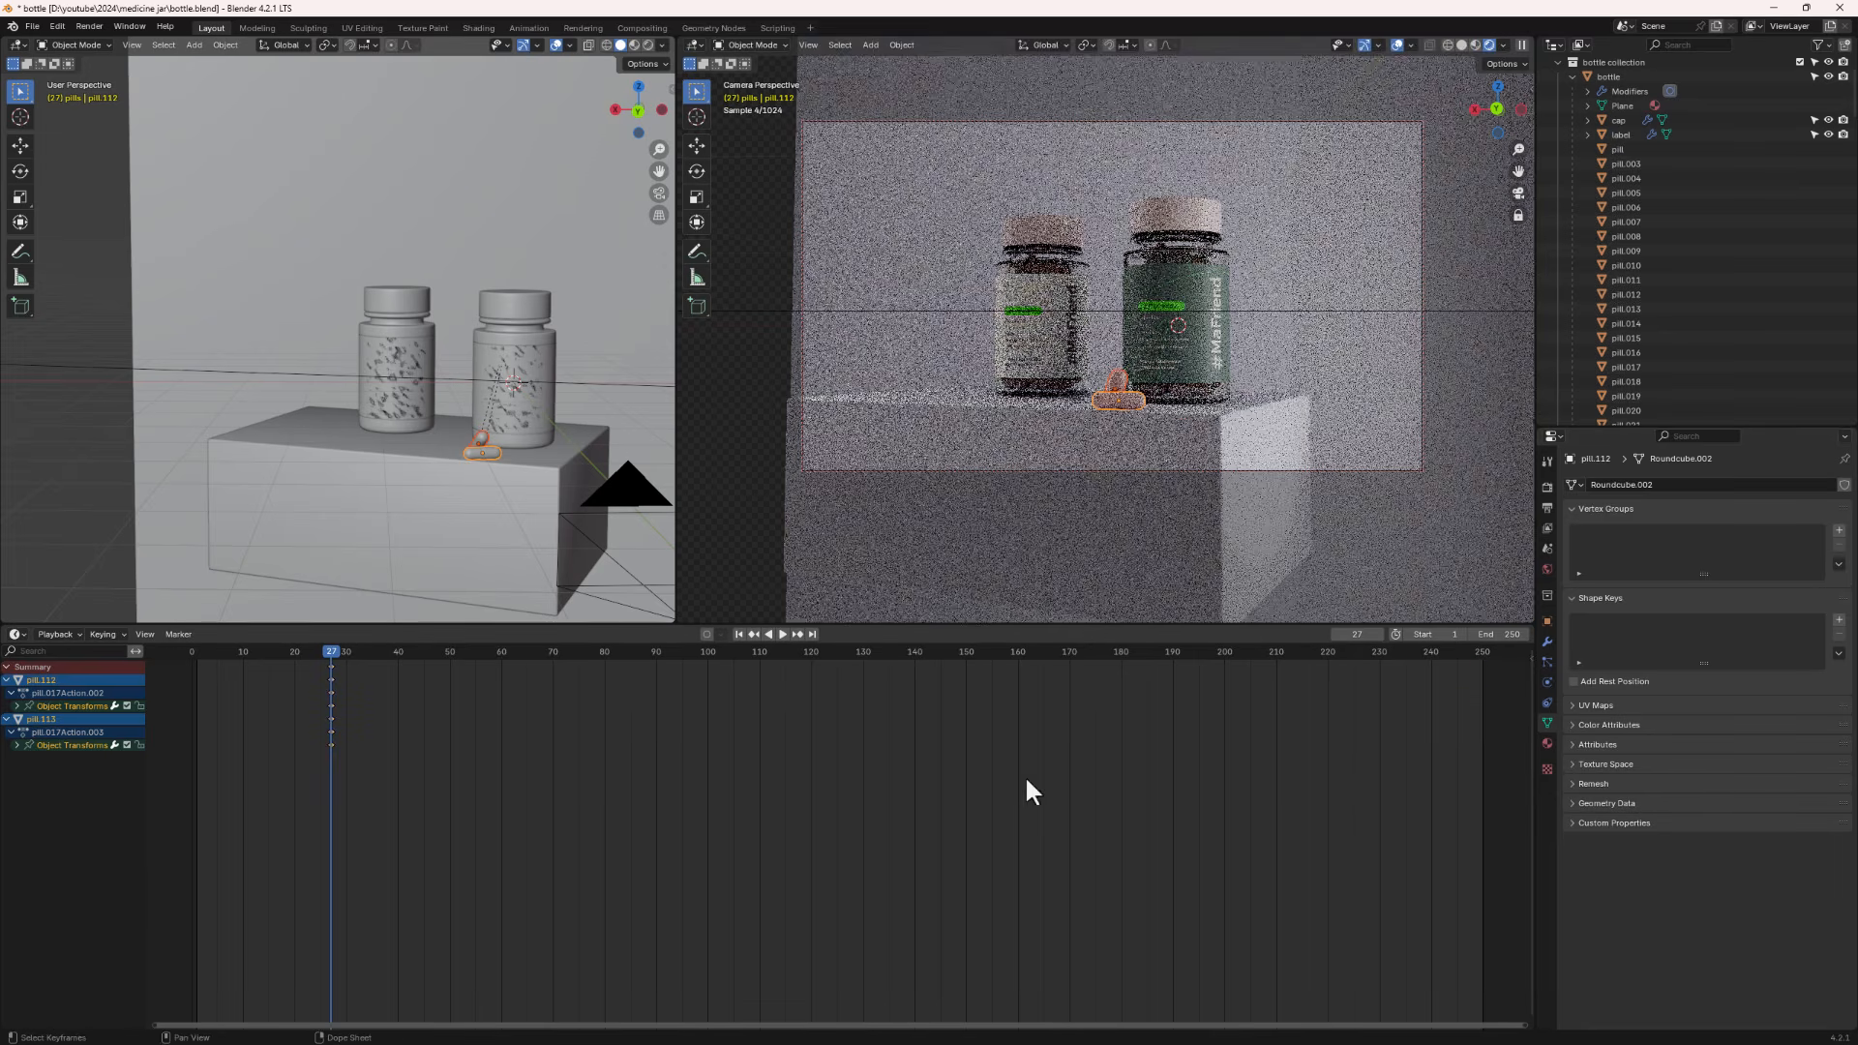
pyautogui.moveTo(364, 670); pyautogui.dragTo(290, 831)
pyautogui.press('b')
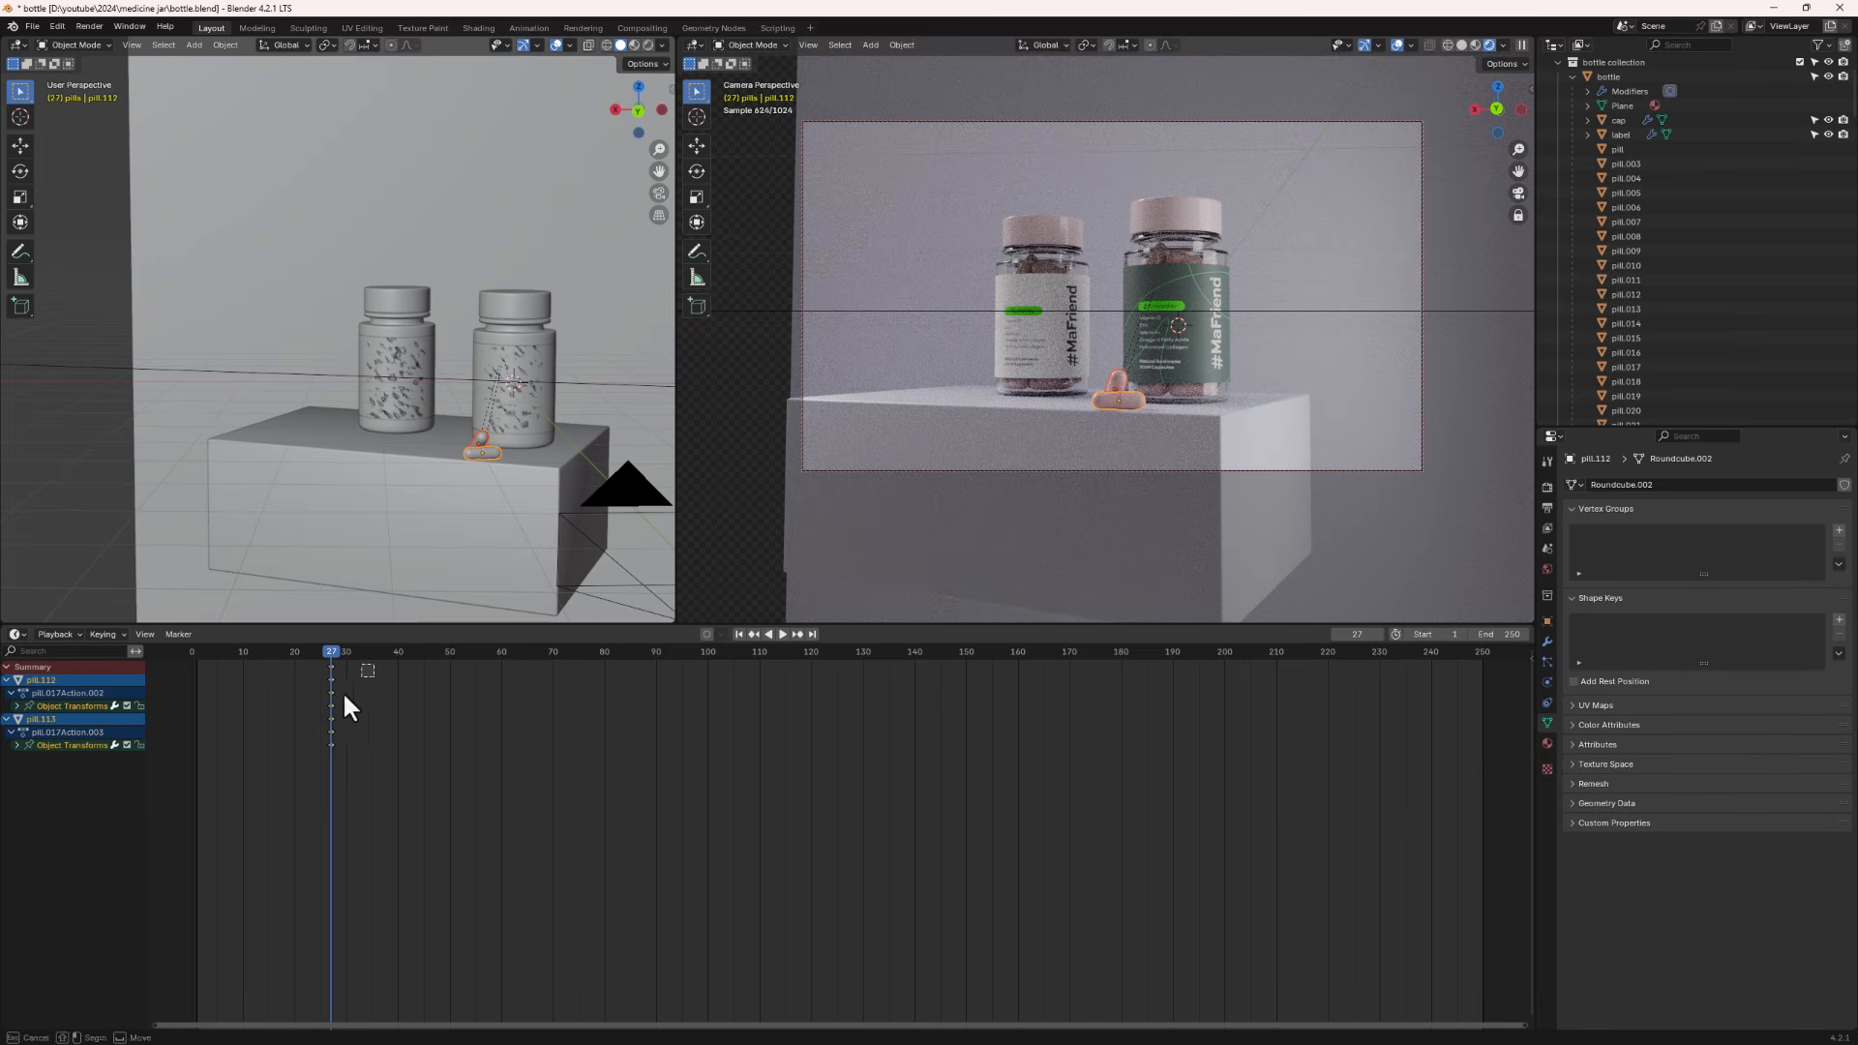
pyautogui.press('x')
pyautogui.click(251, 770)
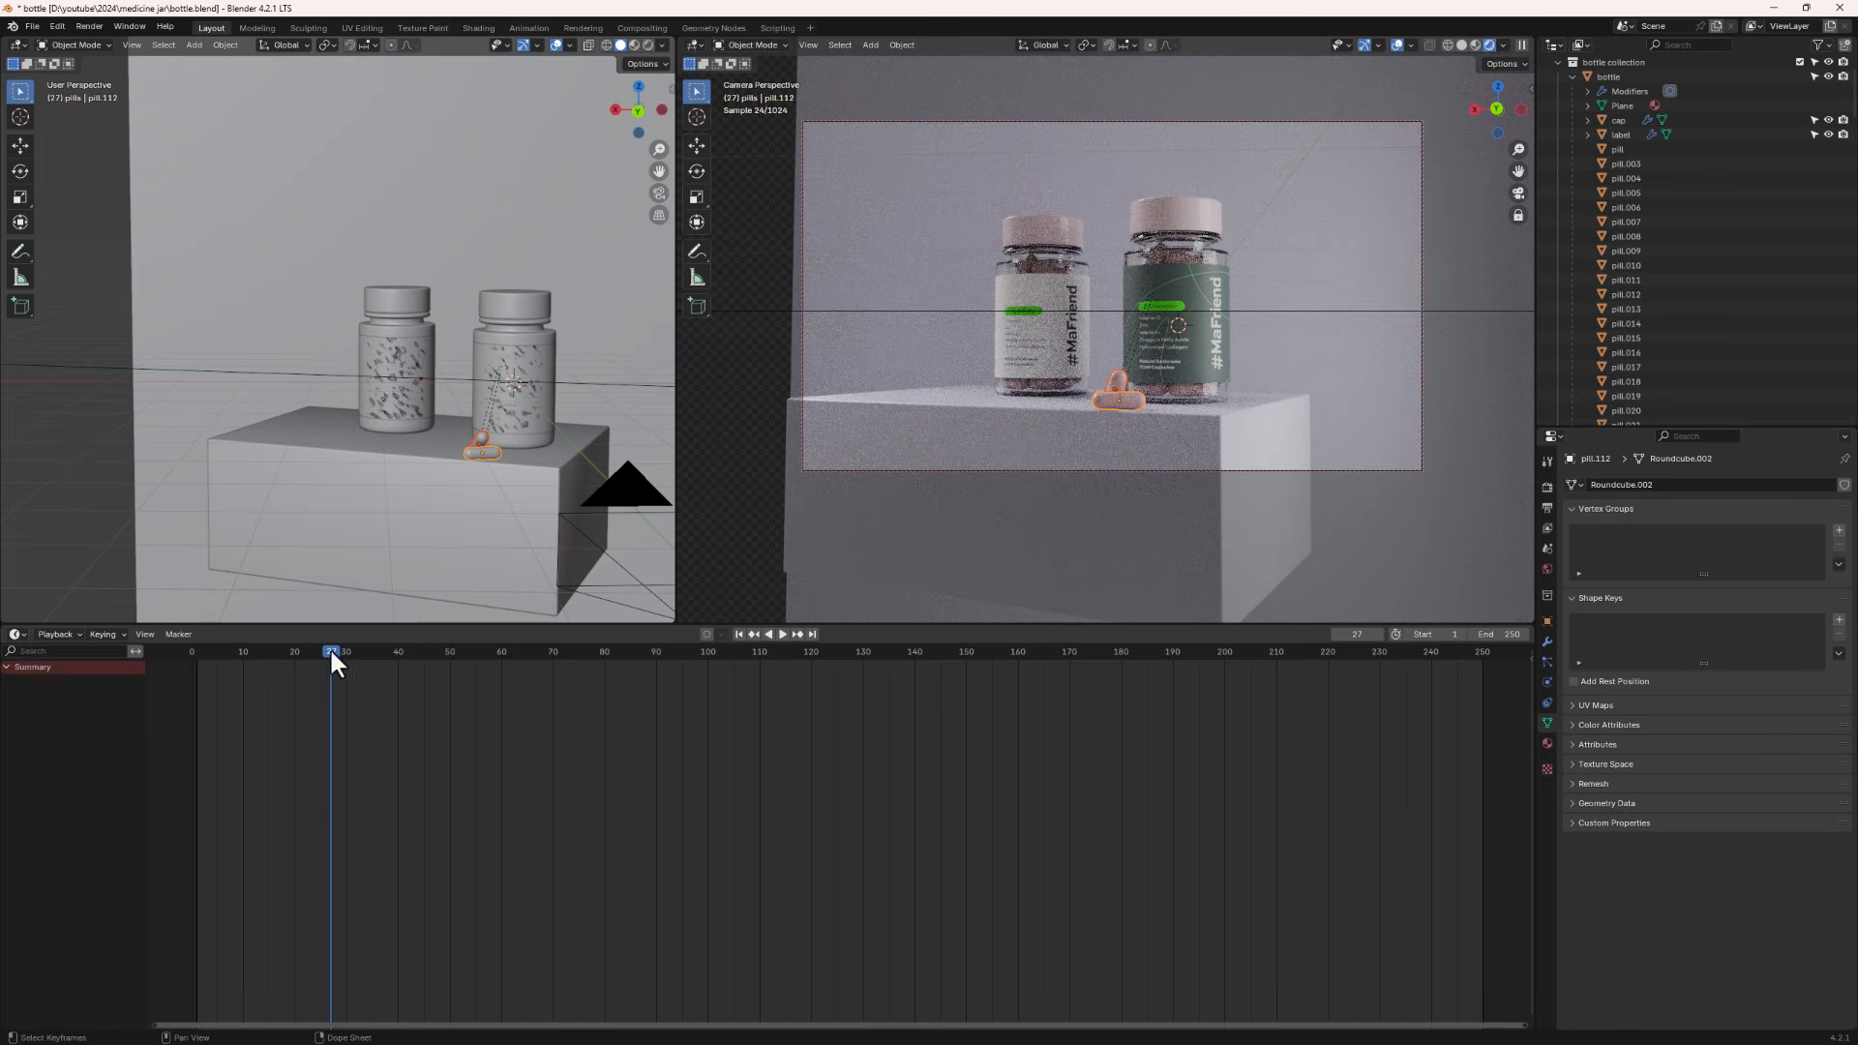
# - Go to frame 23, select the jar pills from pill.003 onwards and delete all their keyframes
pyautogui.moveTo(329, 647)
pyautogui.mouseDown()
pyautogui.moveTo(222, 658)
pyautogui.moveTo(311, 658)
pyautogui.mouseUp()
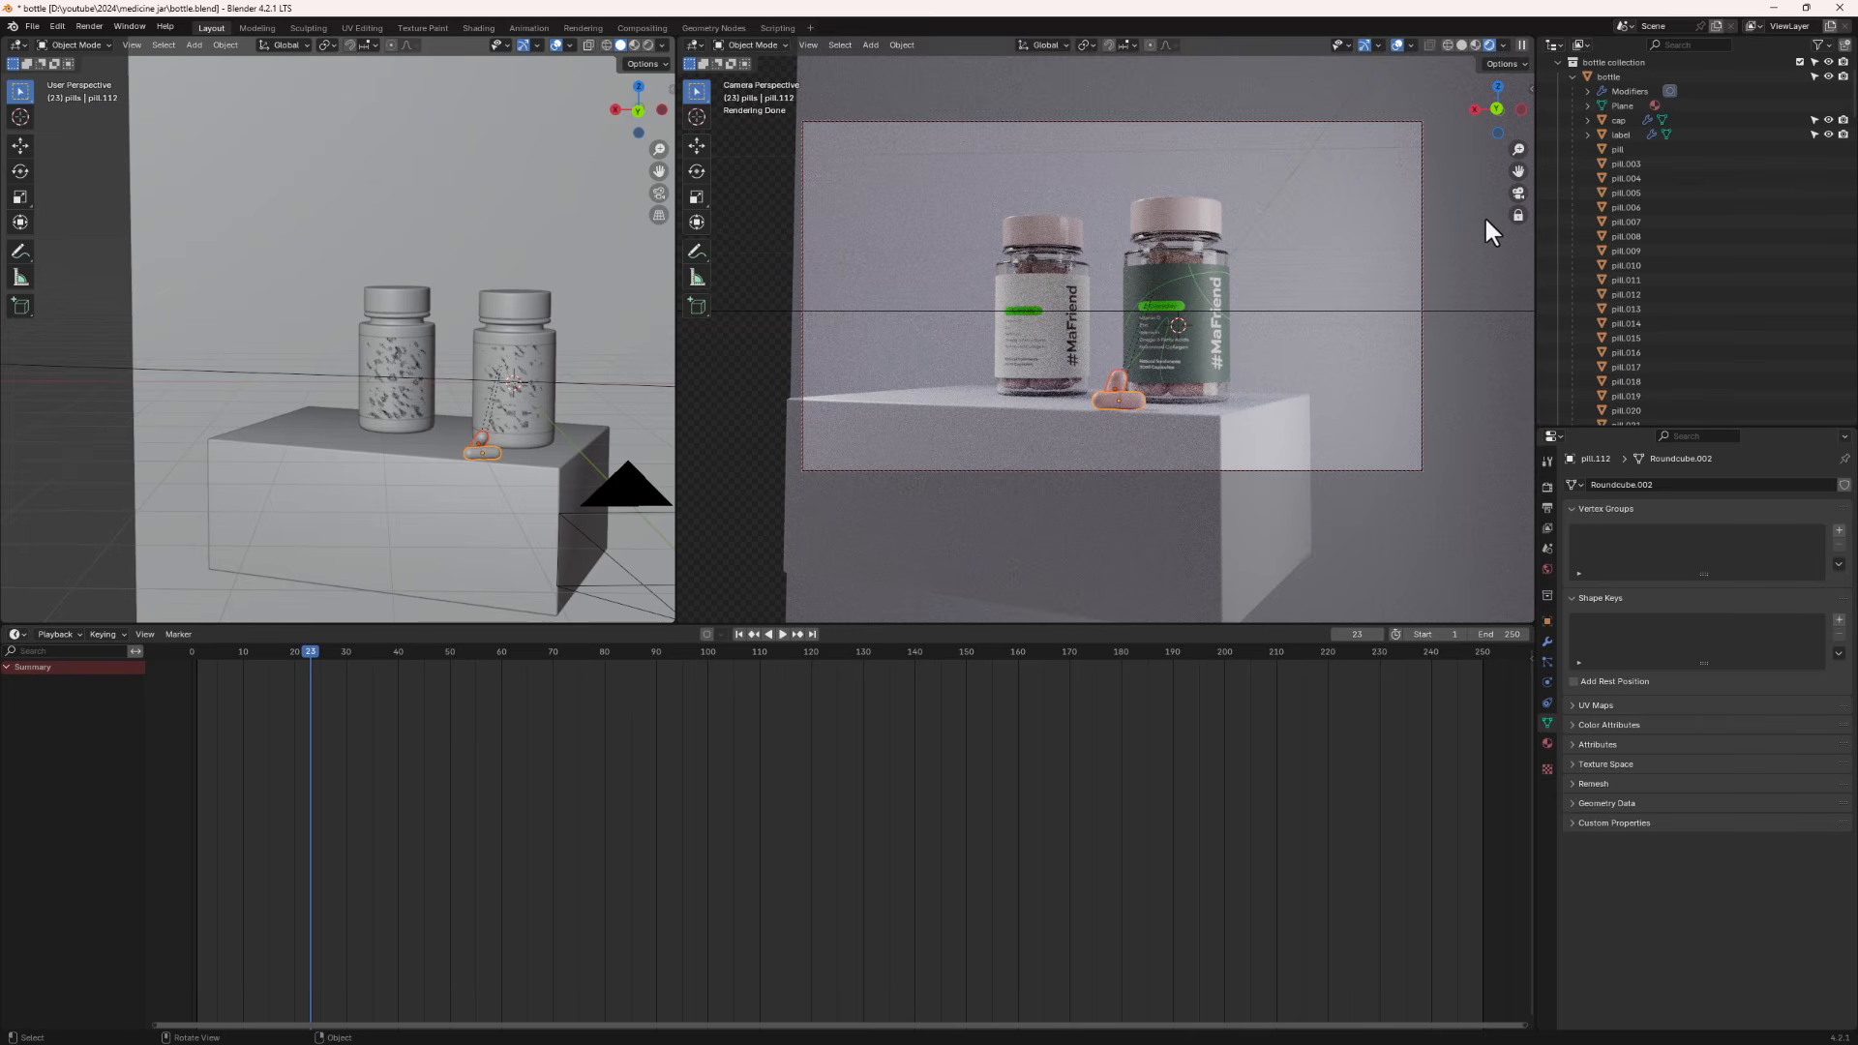
pyautogui.click(1662, 163)
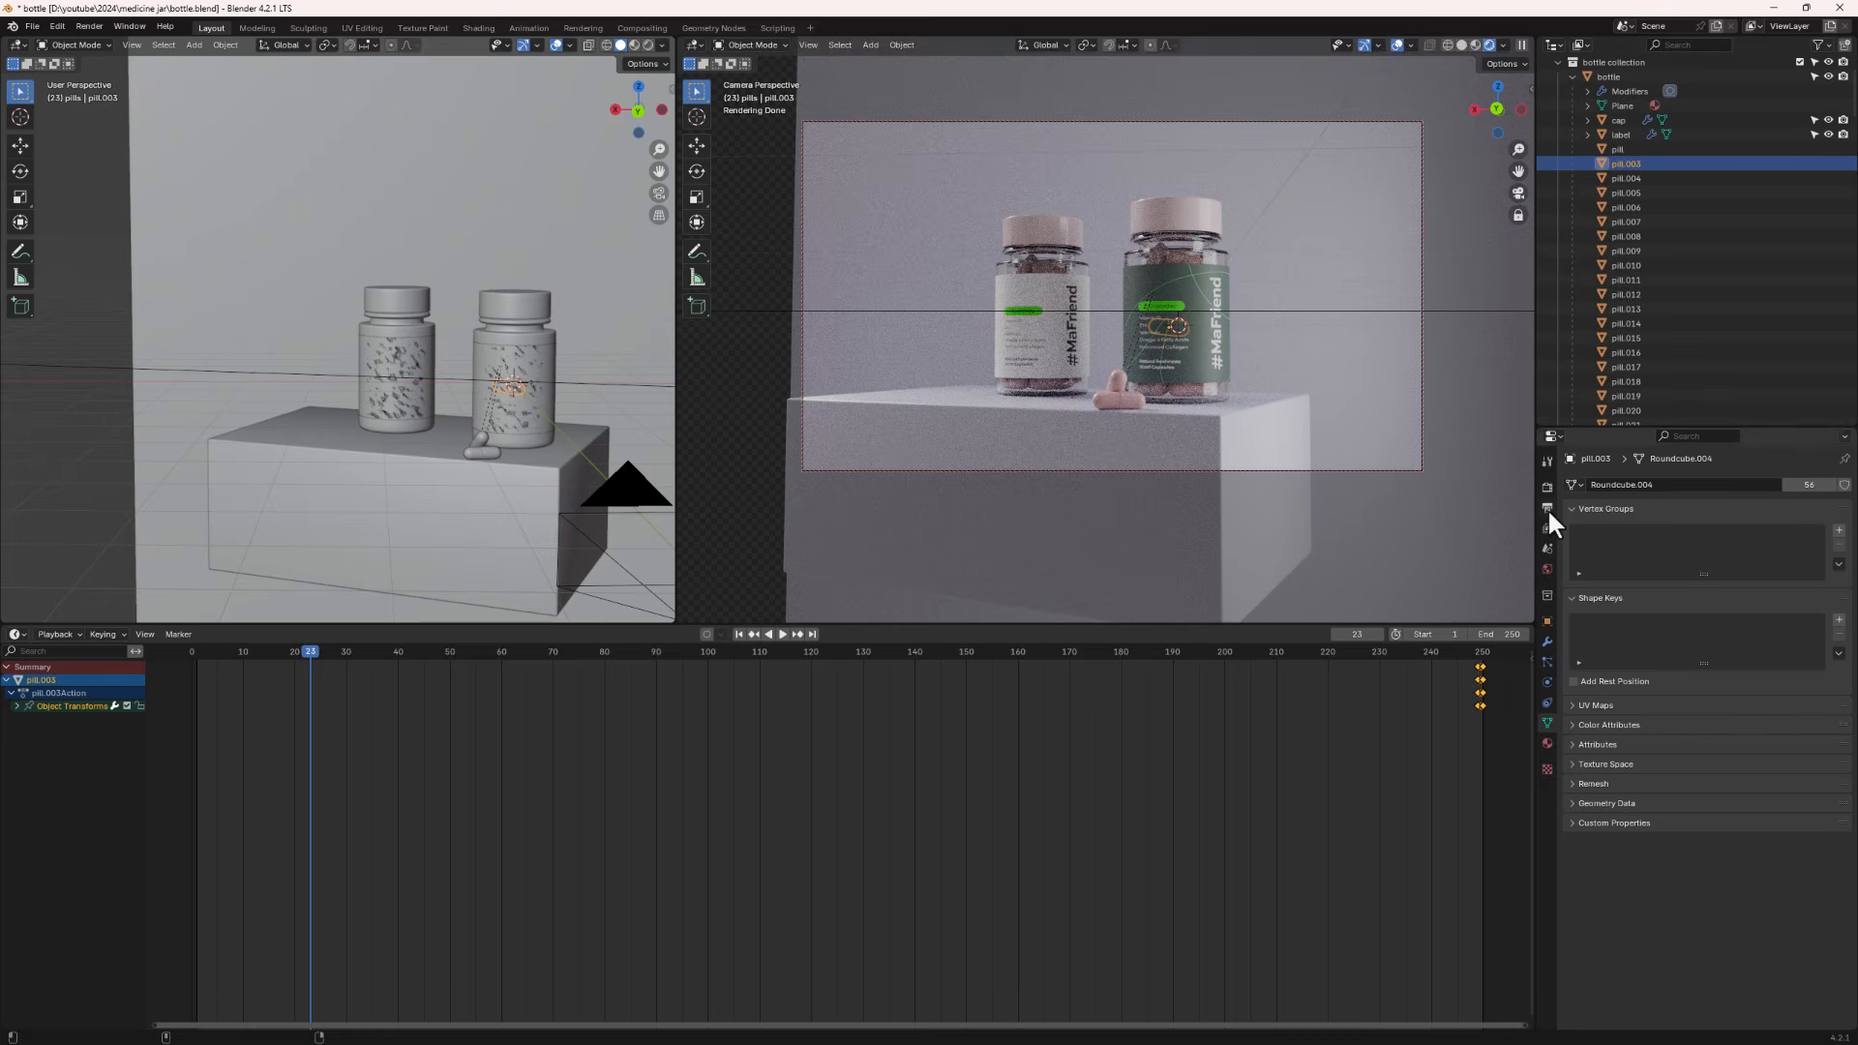
pyautogui.scroll(-2, 1643, 320)
pyautogui.scroll(-20, 1636, 341)
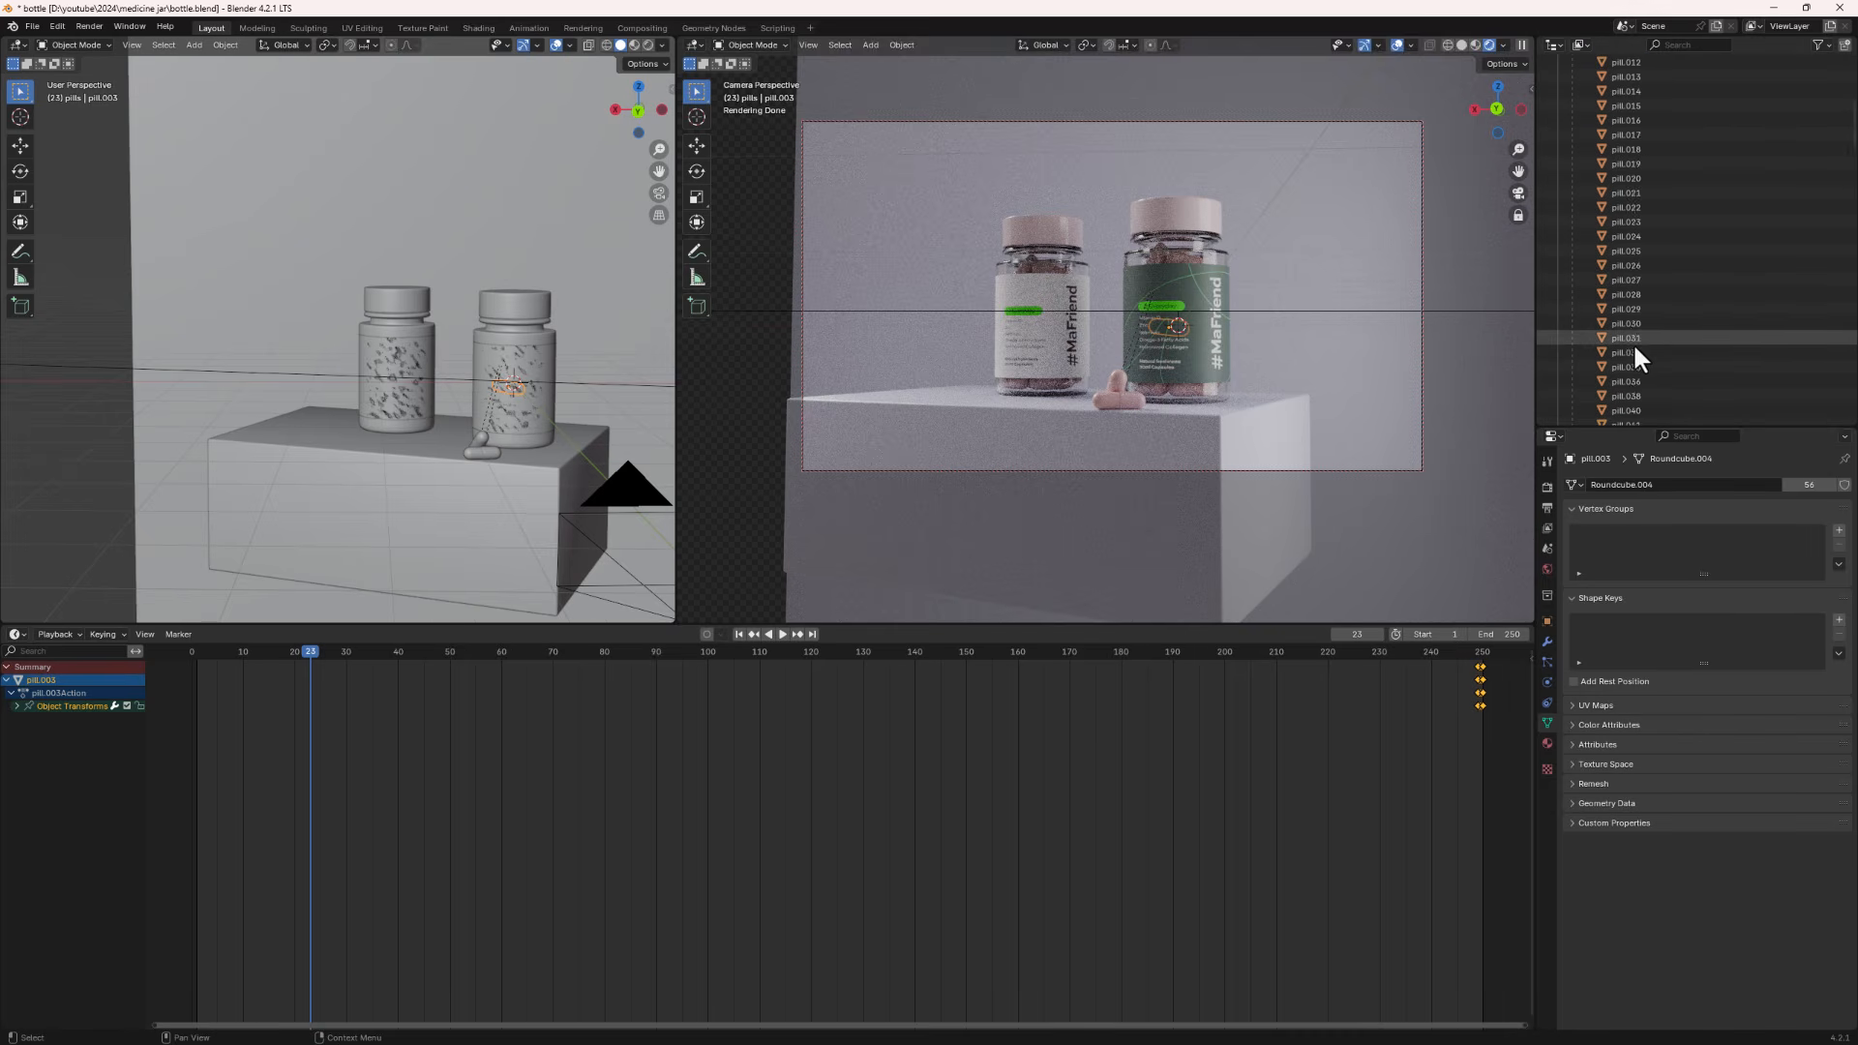
pyautogui.scroll(10, 1635, 324)
pyautogui.scroll(20, 1636, 319)
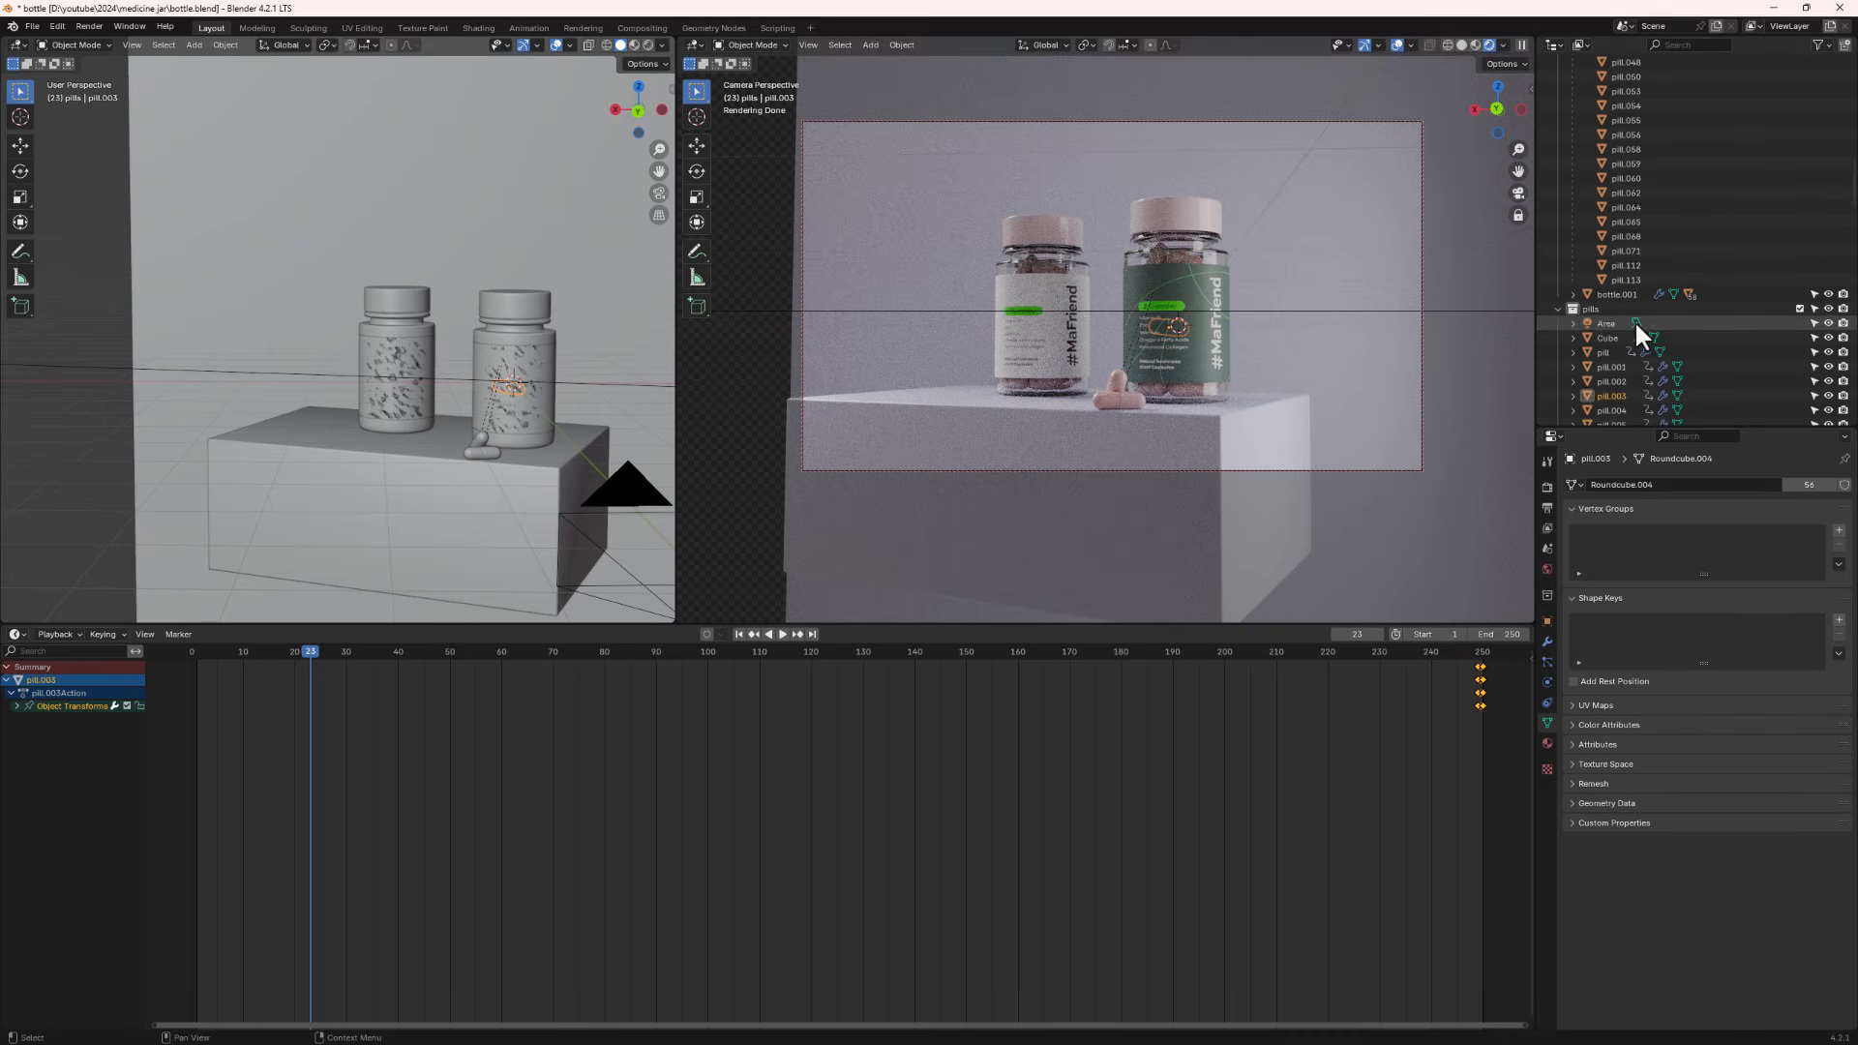
pyautogui.scroll(-6, 1633, 318)
pyautogui.scroll(-15, 1630, 320)
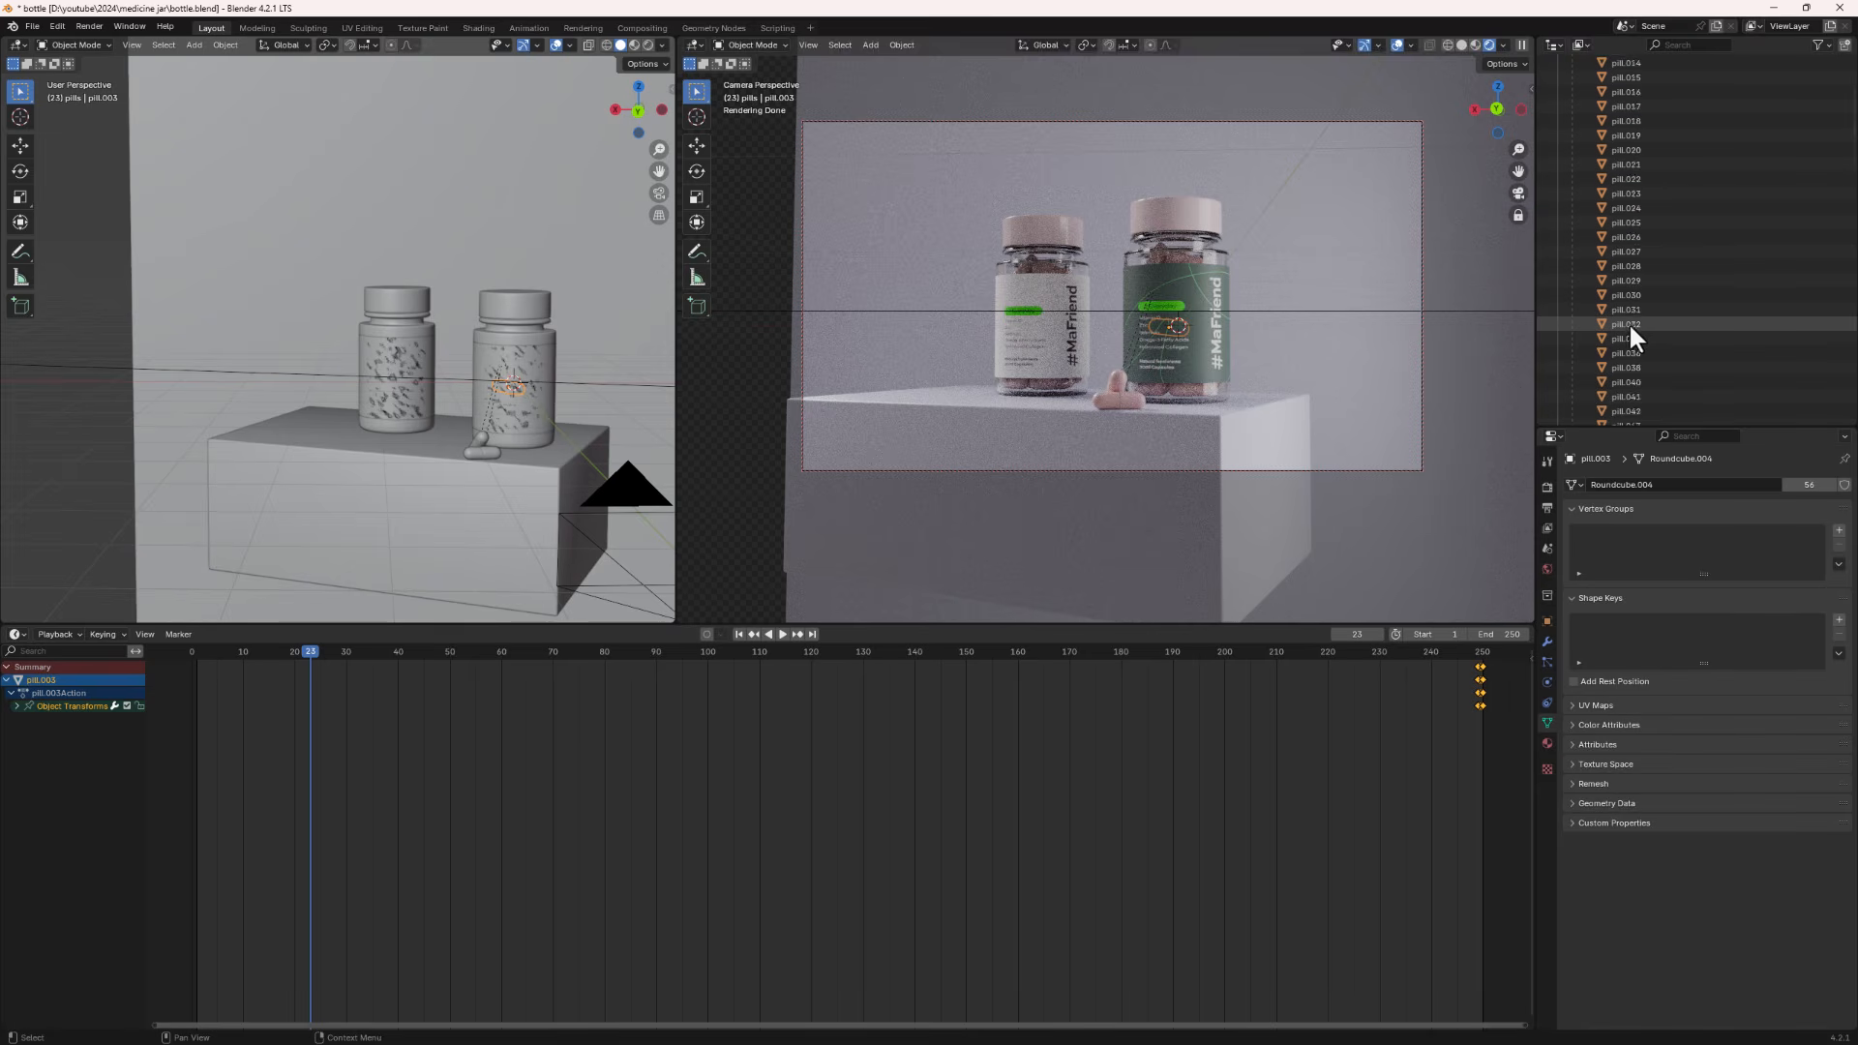
pyautogui.keyDown('shift'); pyautogui.click(1618, 366); pyautogui.keyUp('shift')
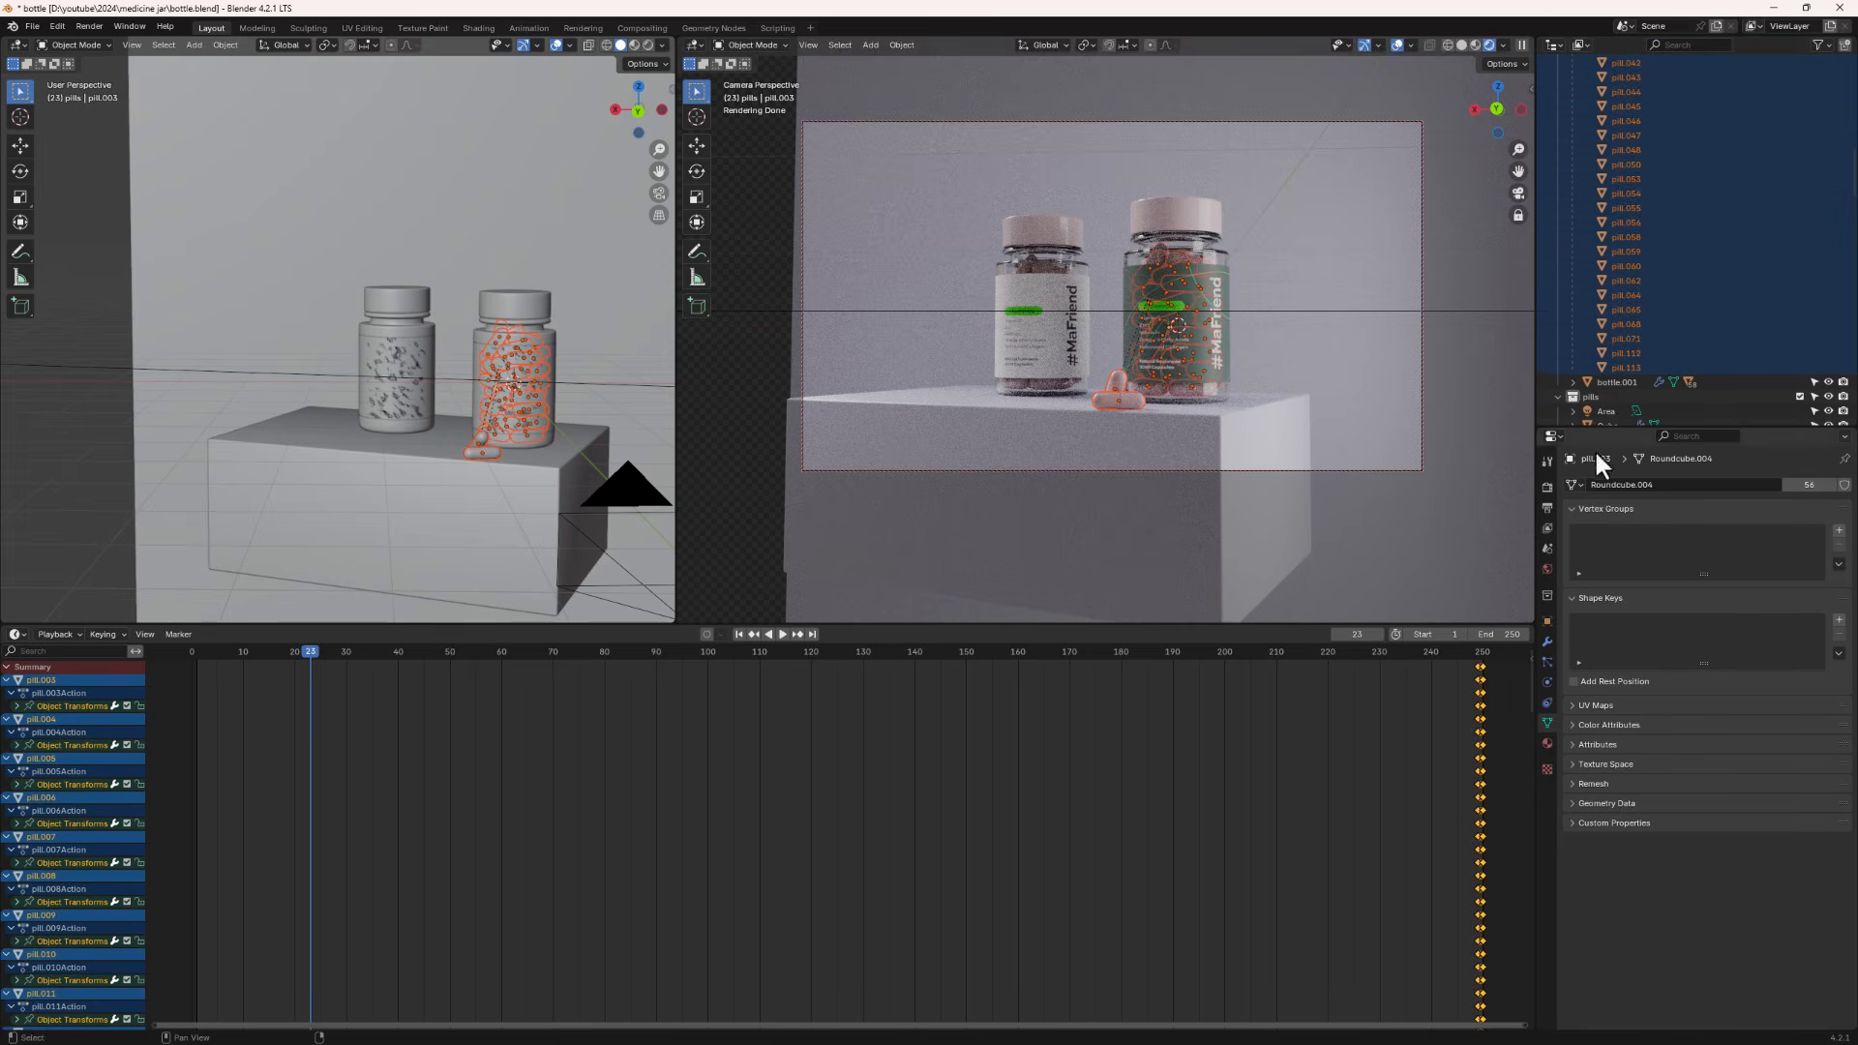
pyautogui.moveTo(1460, 664); pyautogui.dragTo(1533, 1027)
pyautogui.press('x')
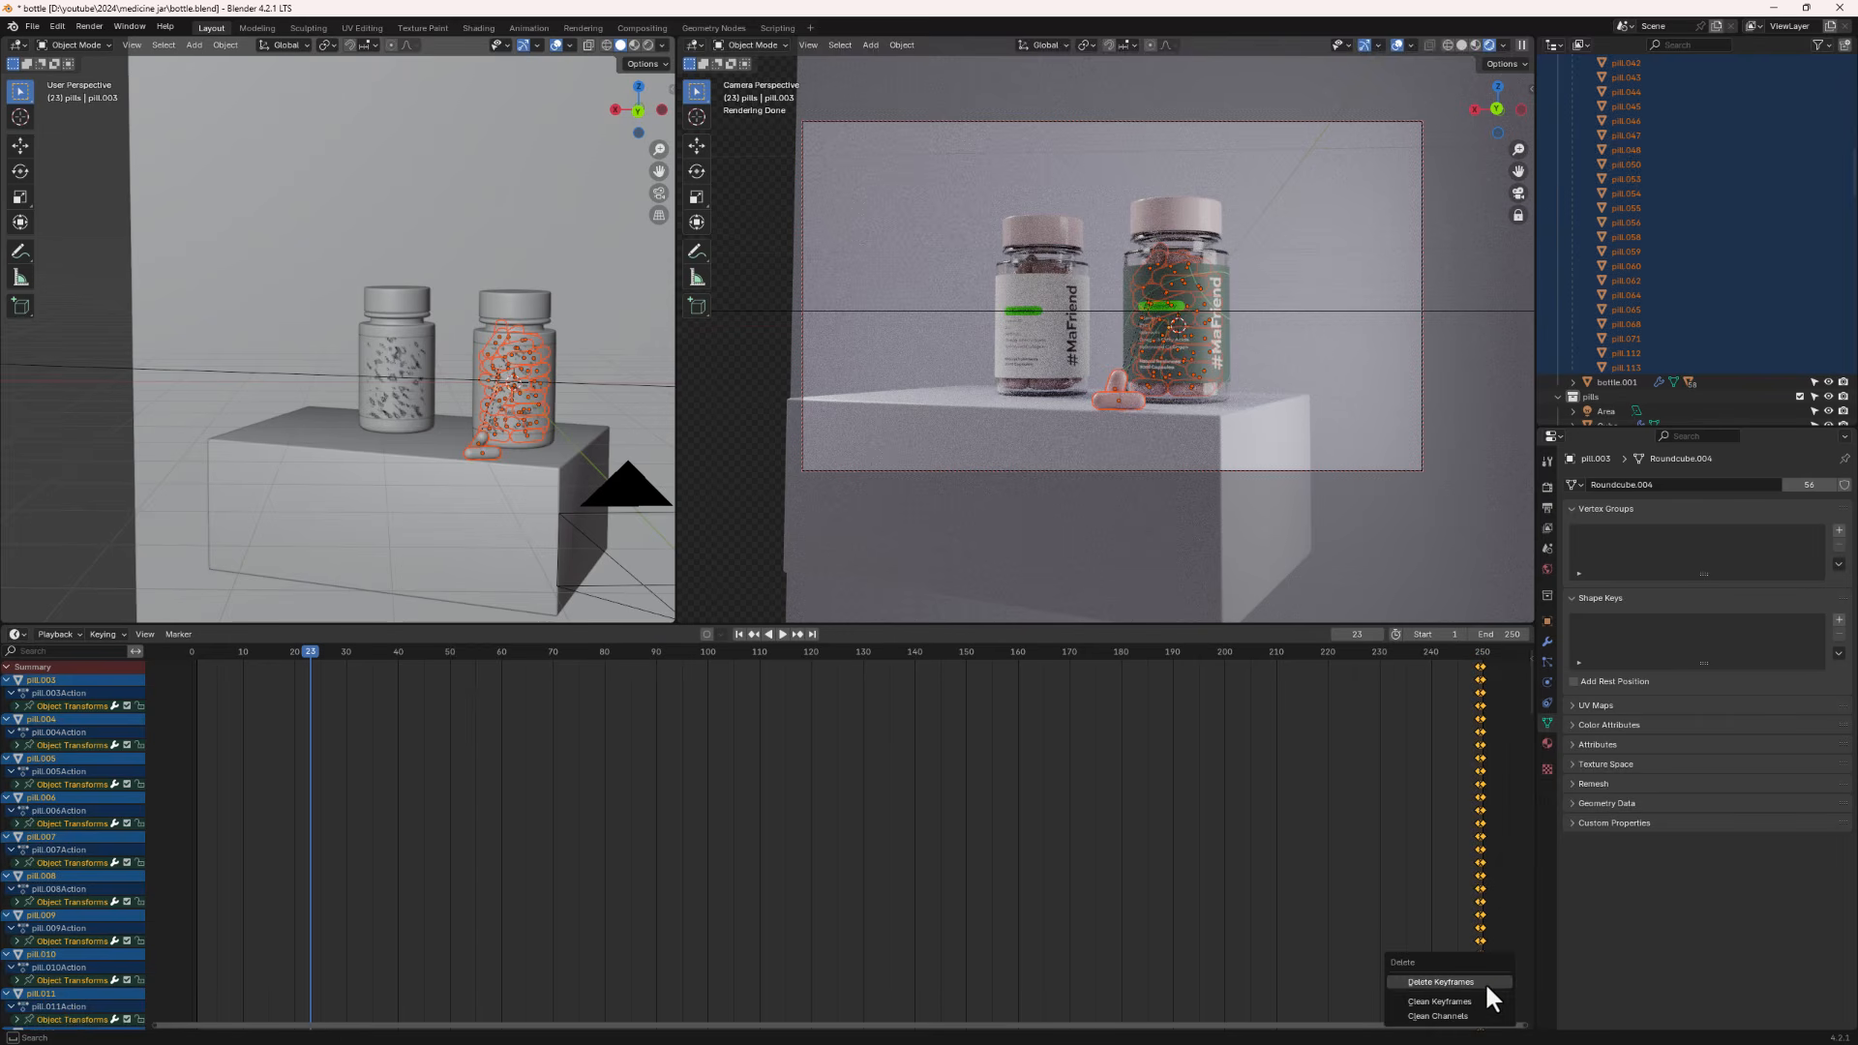
pyautogui.click(1485, 981)
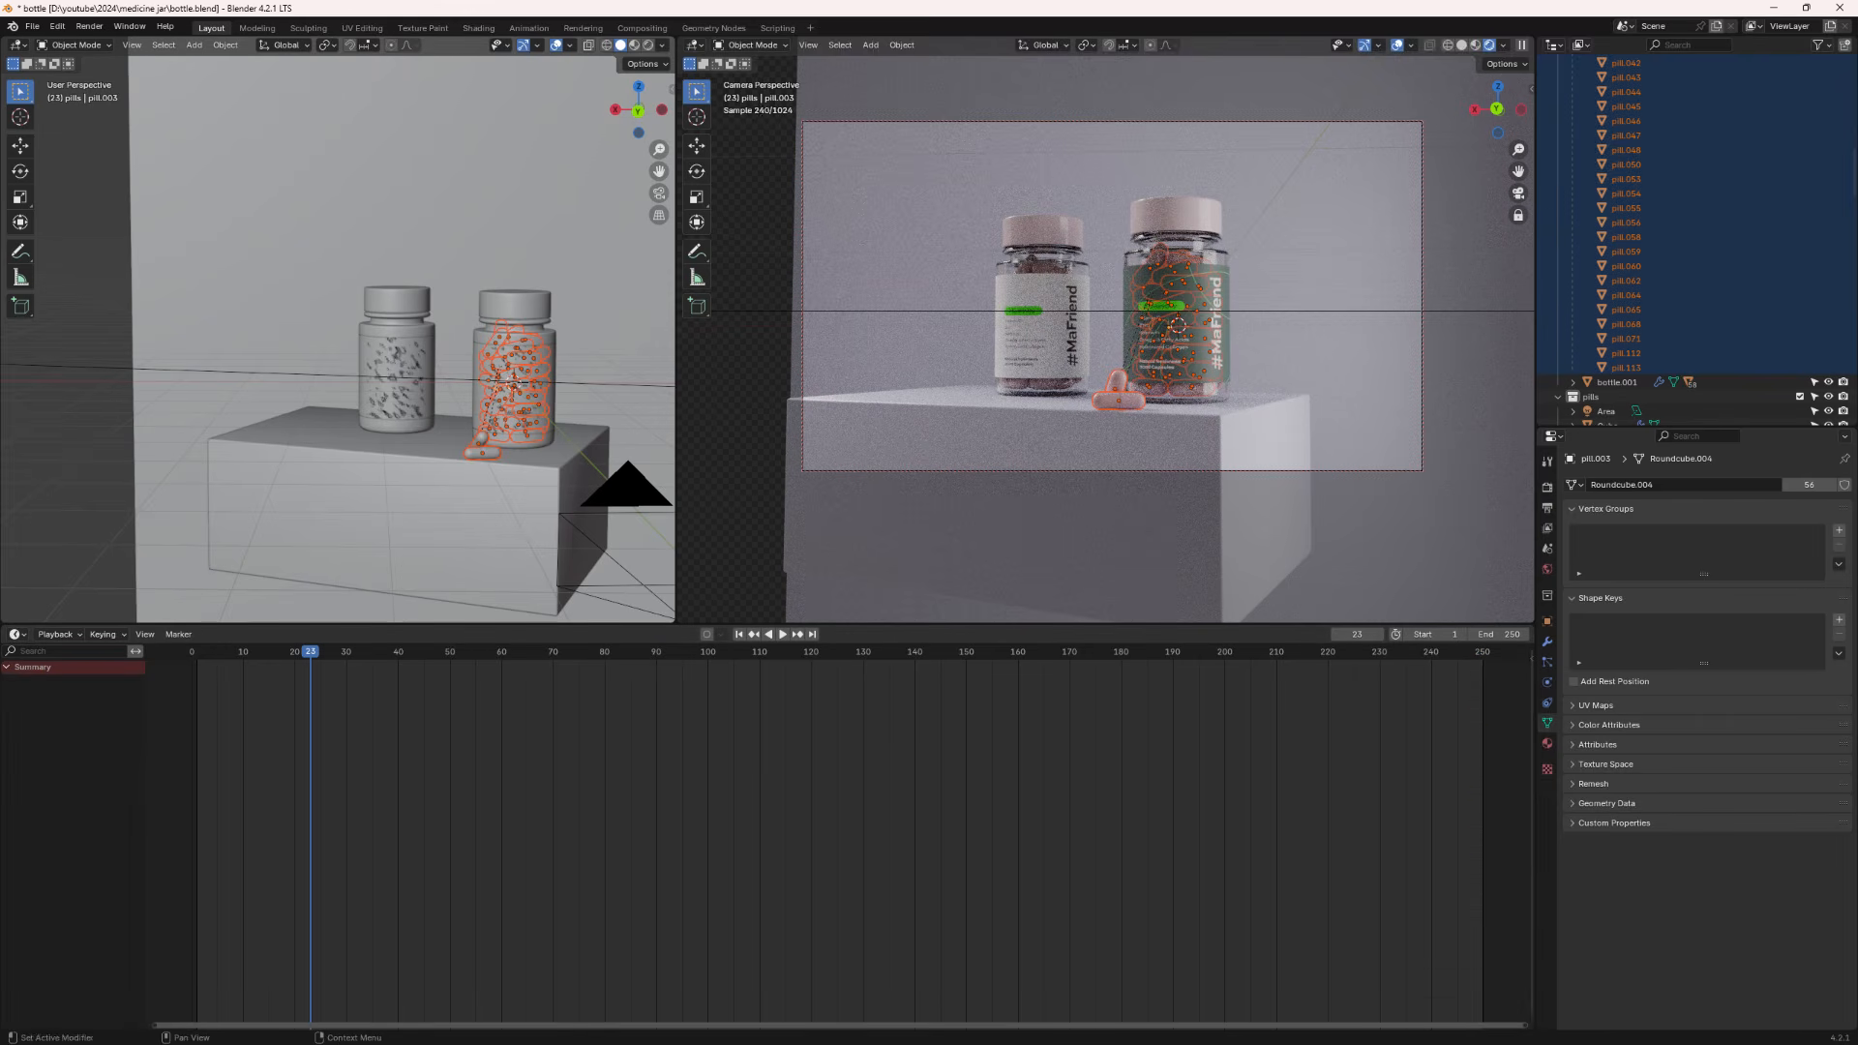
# - Select both leaning pills and move them together along the Y axis
pyautogui.scroll(-10, 1600, 306)
pyautogui.scroll(-8, 1604, 305)
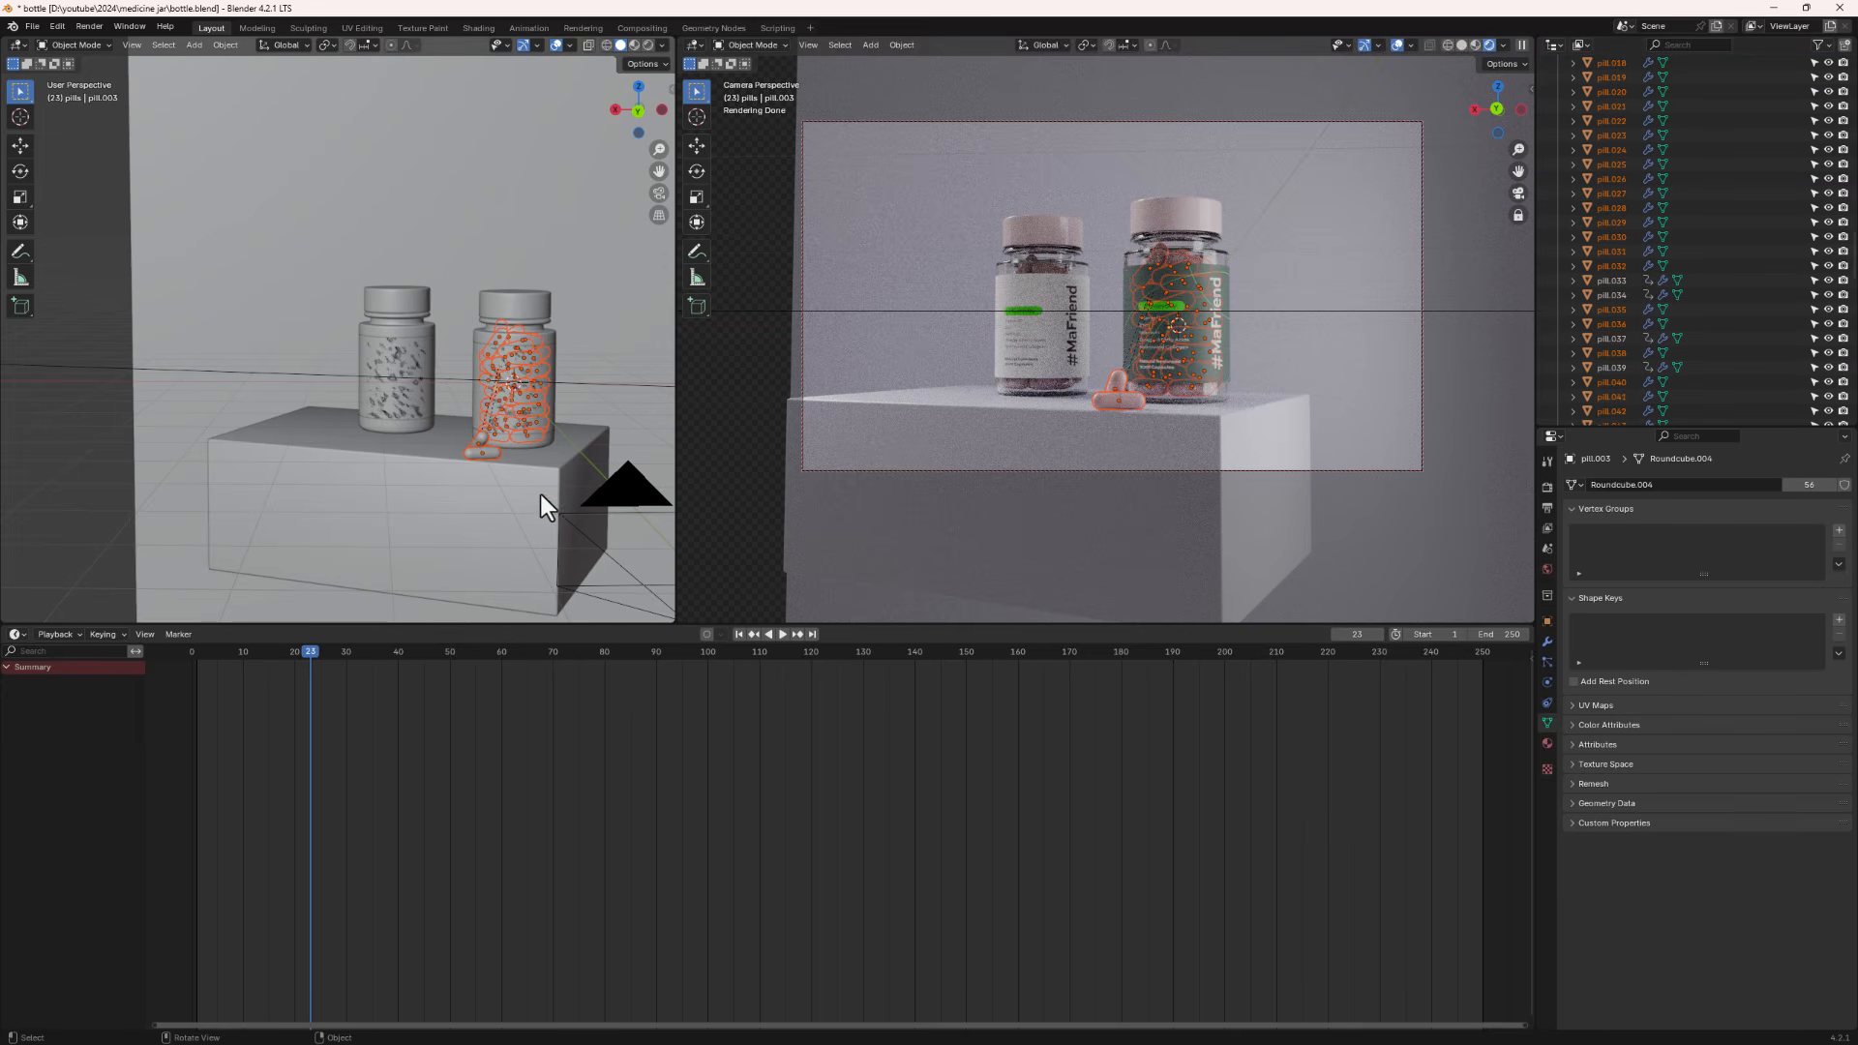
pyautogui.click(467, 452)
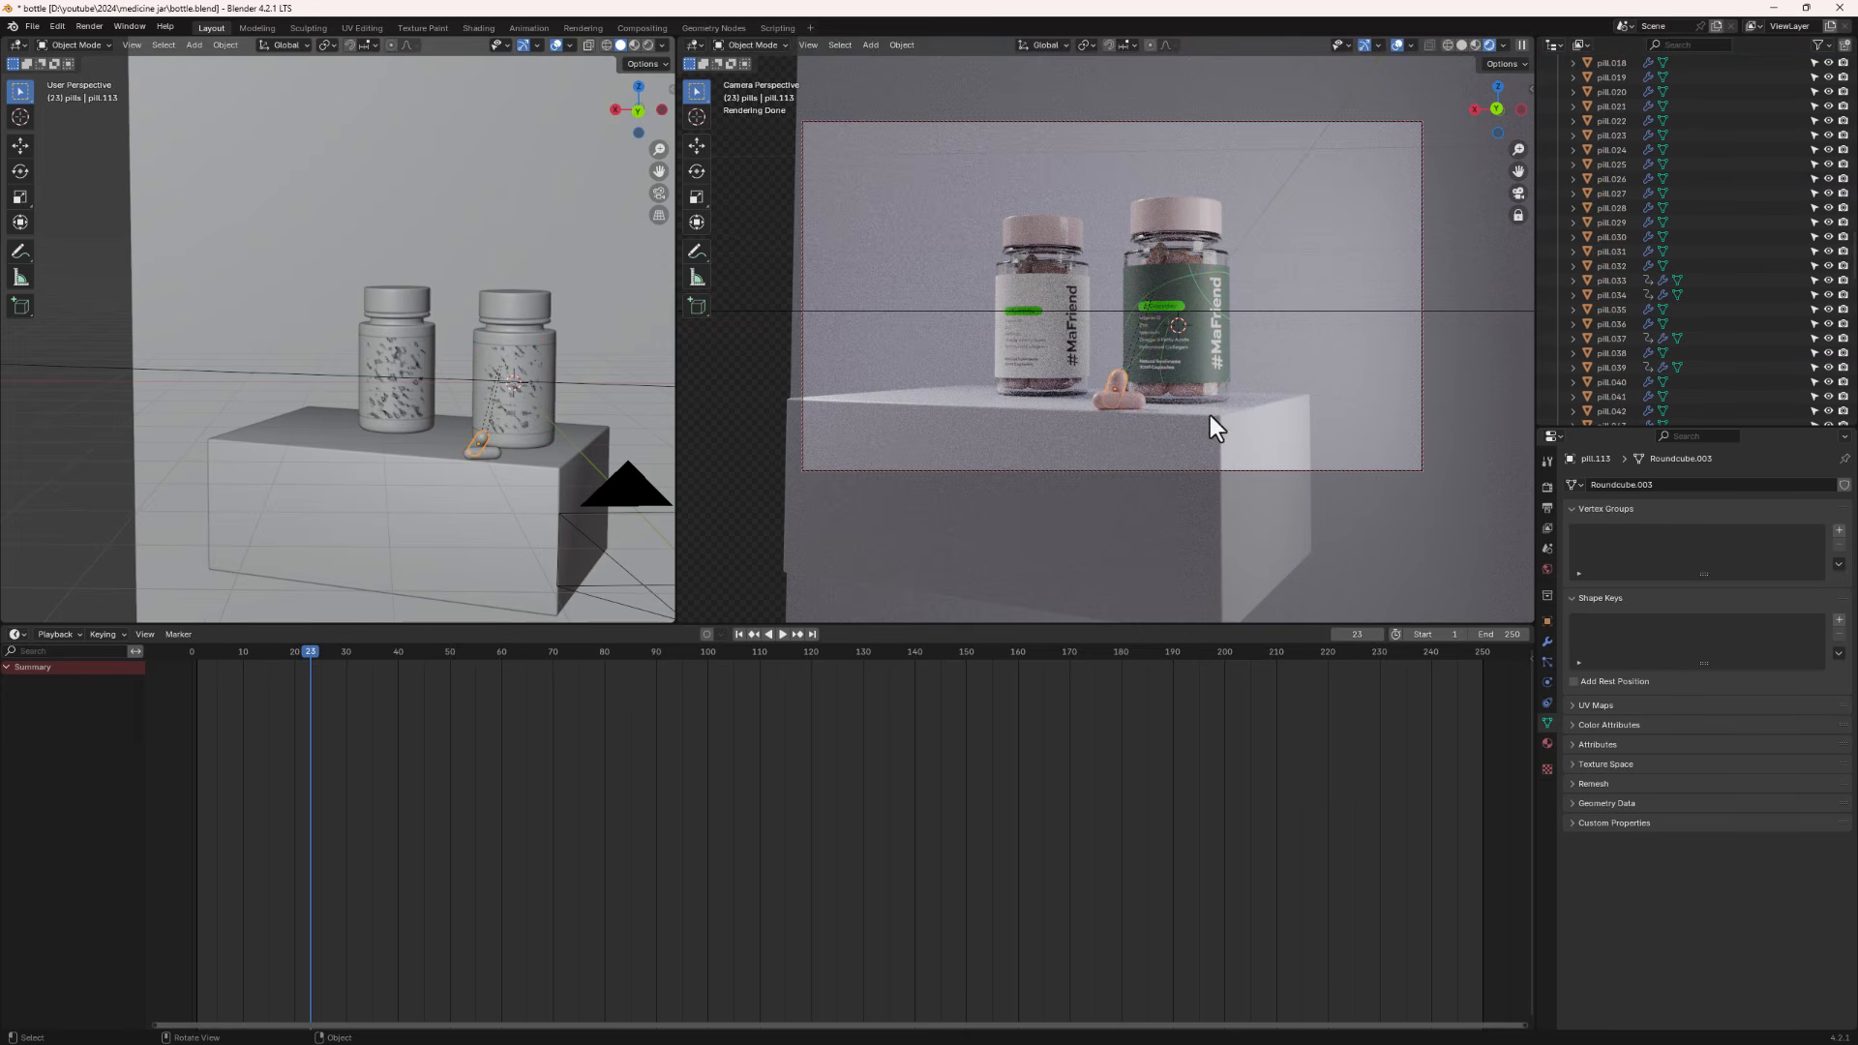
pyautogui.moveTo(420, 445); pyautogui.dragTo(466, 451, button='middle')
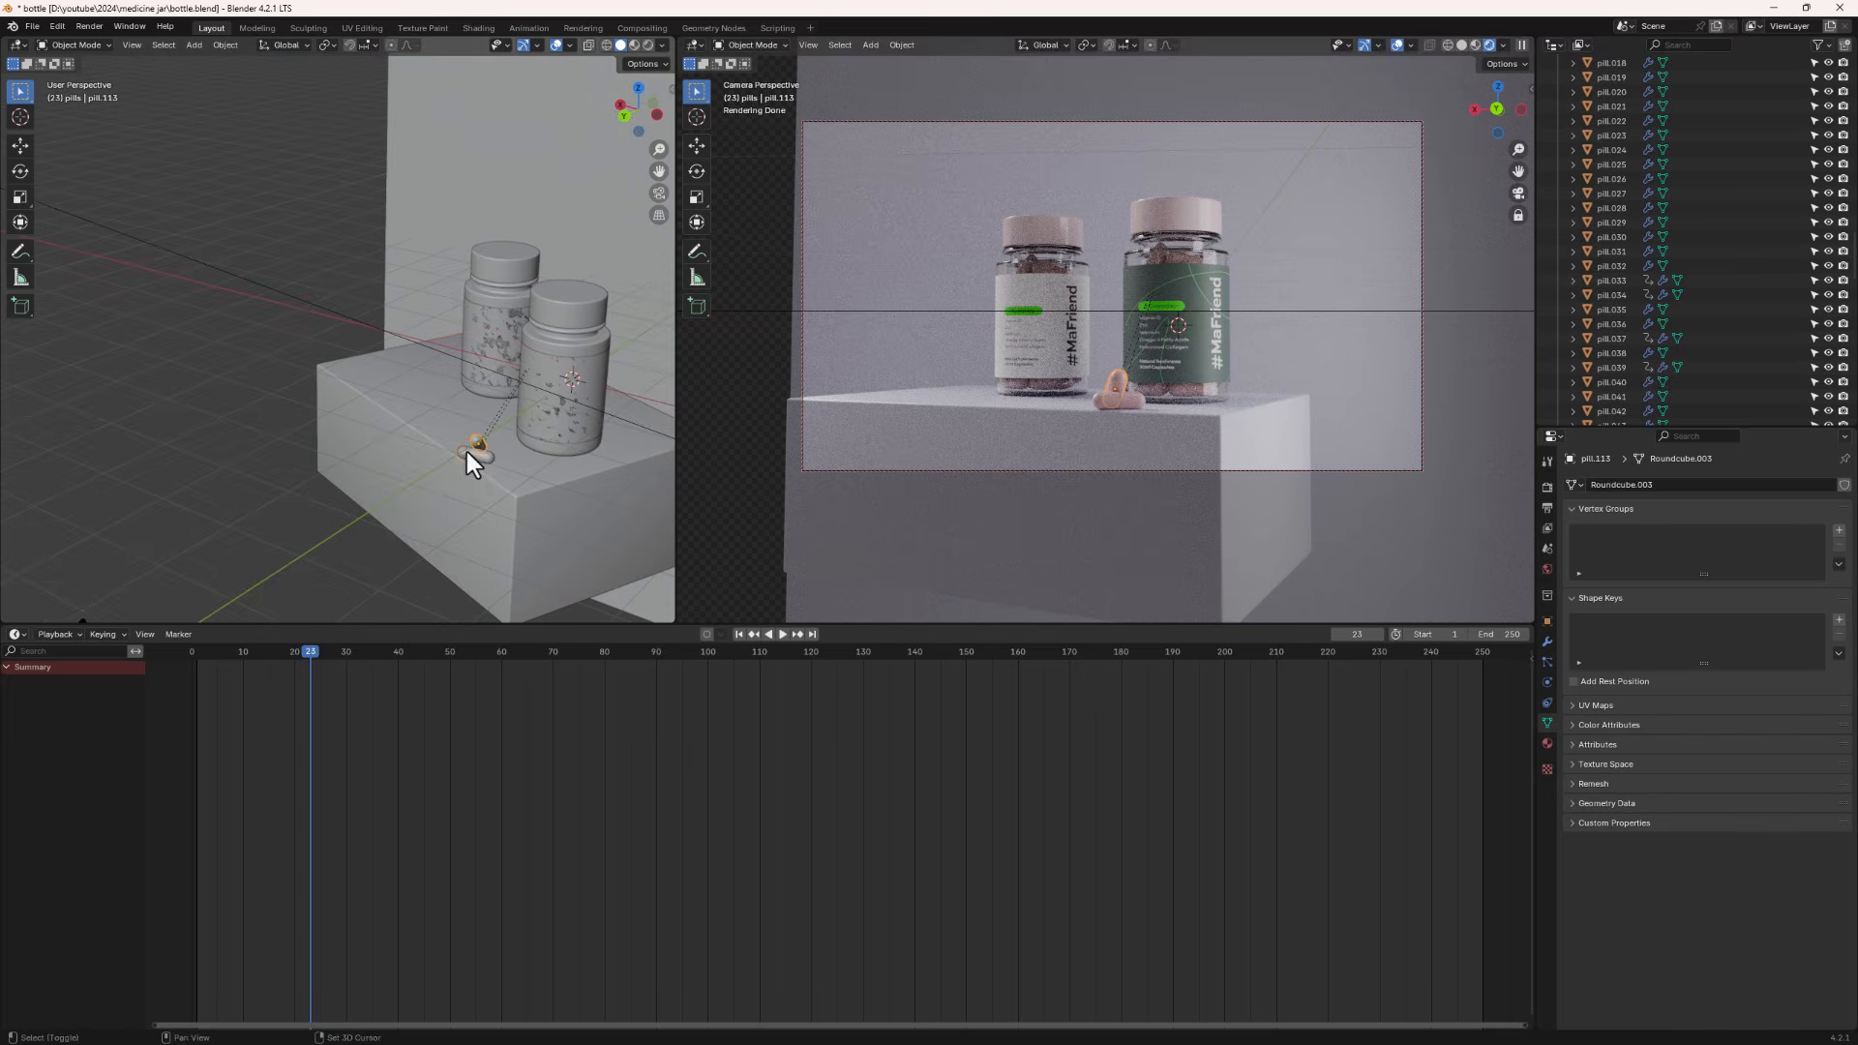
pyautogui.keyDown('shift'); pyautogui.click(494, 451); pyautogui.keyUp('shift')
pyautogui.click(469, 456)
pyautogui.press('g')
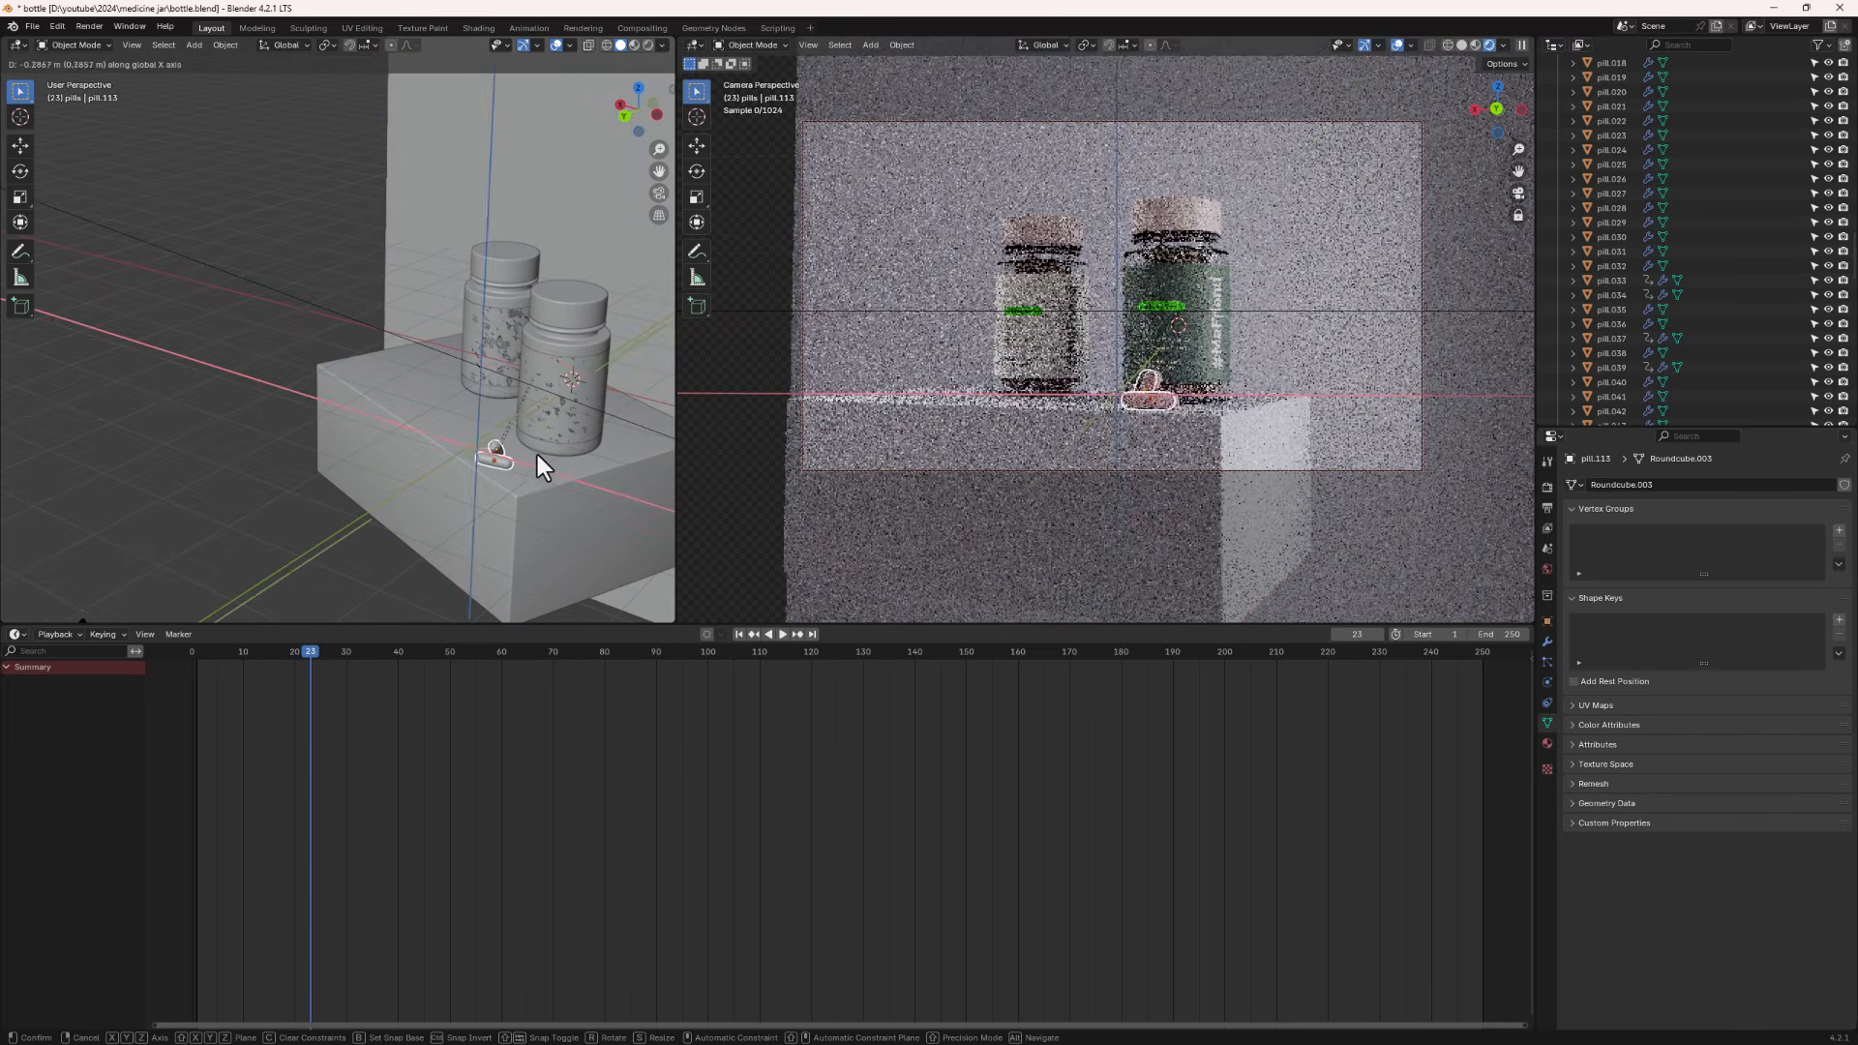
pyautogui.press('y')
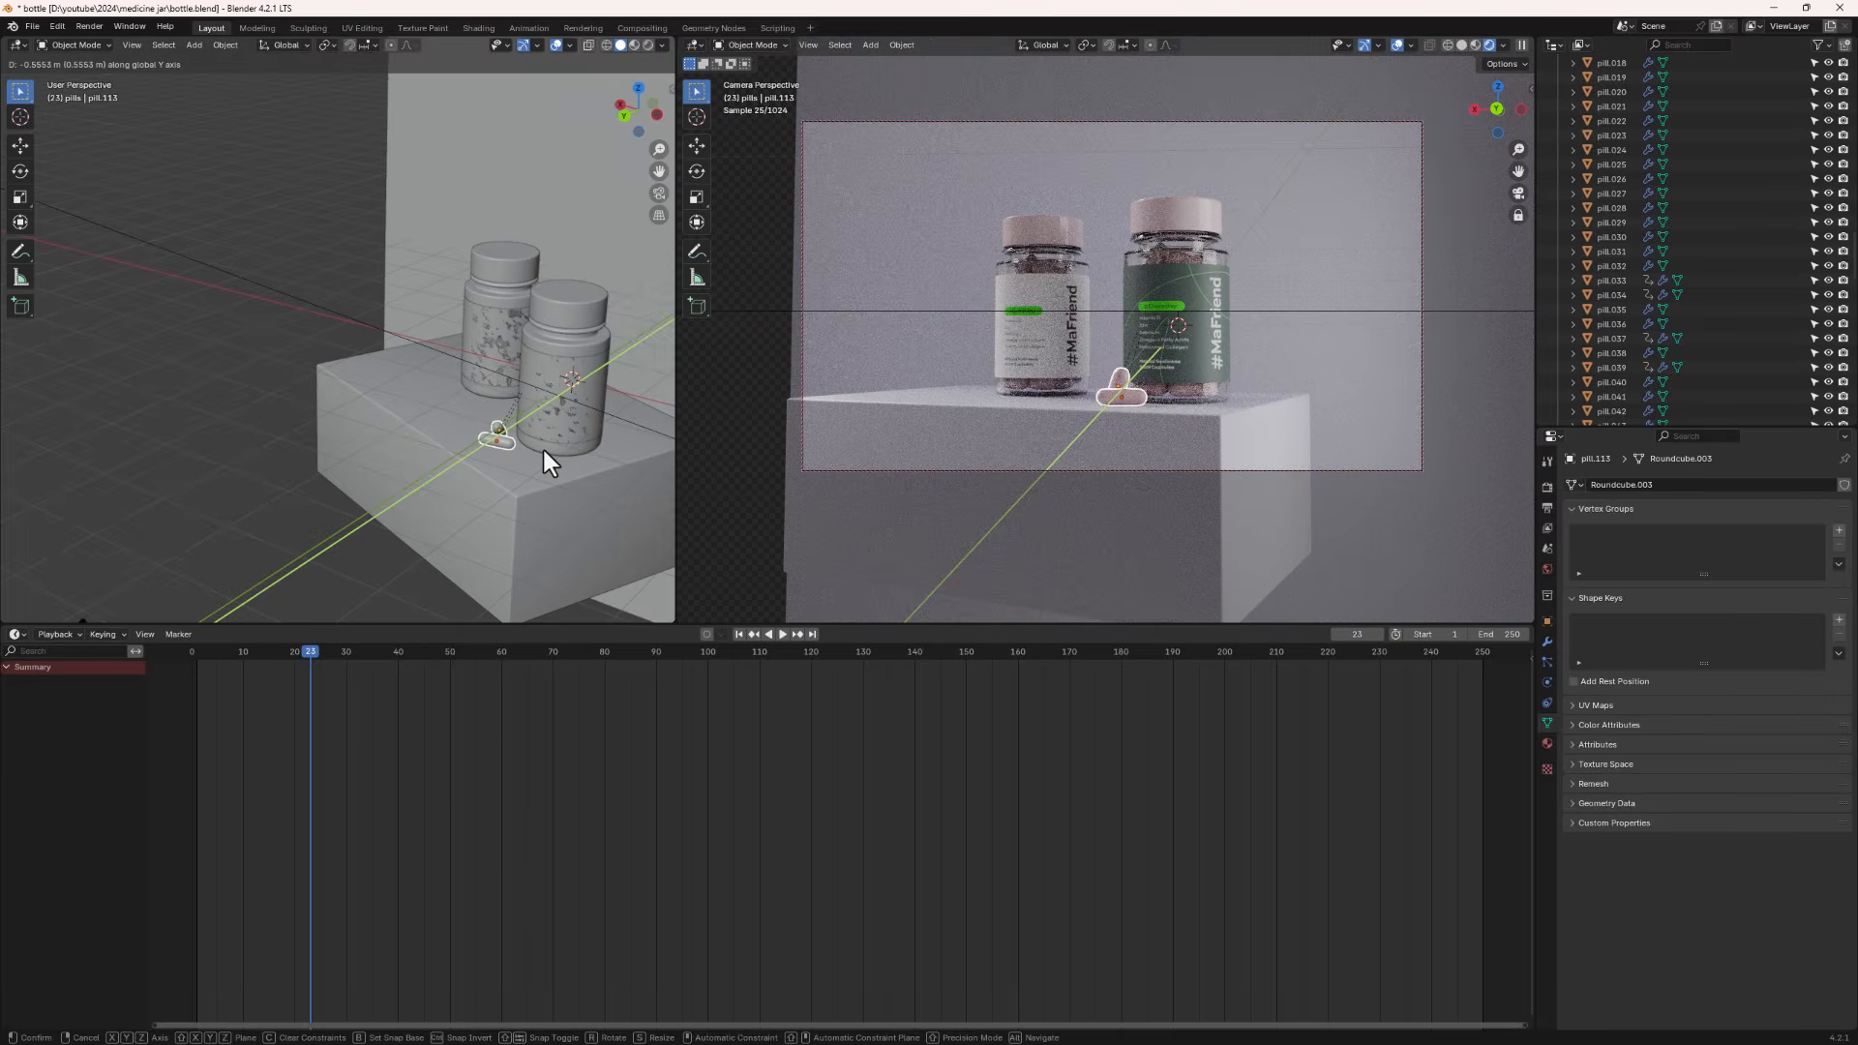
pyautogui.click(543, 455)
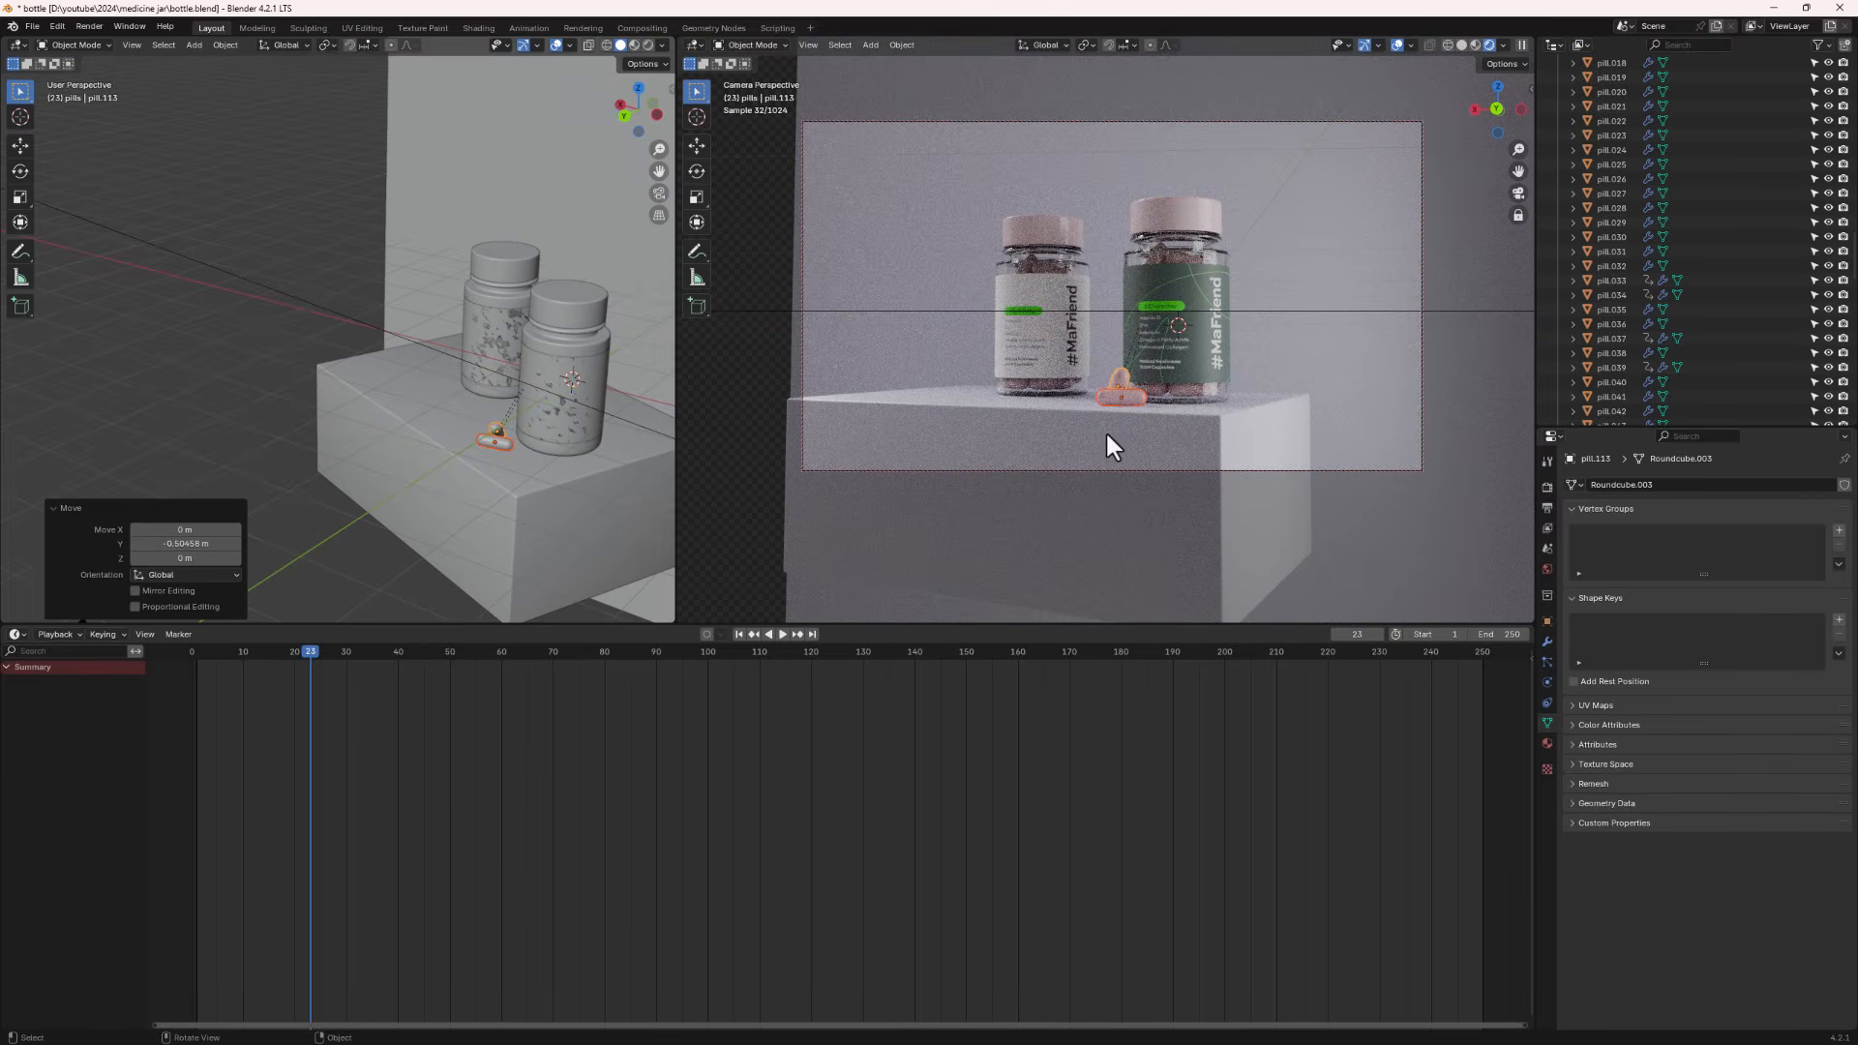
# - Enable depth of field on the camera and pick the label as its focus object
pyautogui.moveTo(409, 369); pyautogui.dragTo(495, 319, button='middle')
pyautogui.scroll(-5, 495, 318)
pyautogui.scroll(4, 501, 340)
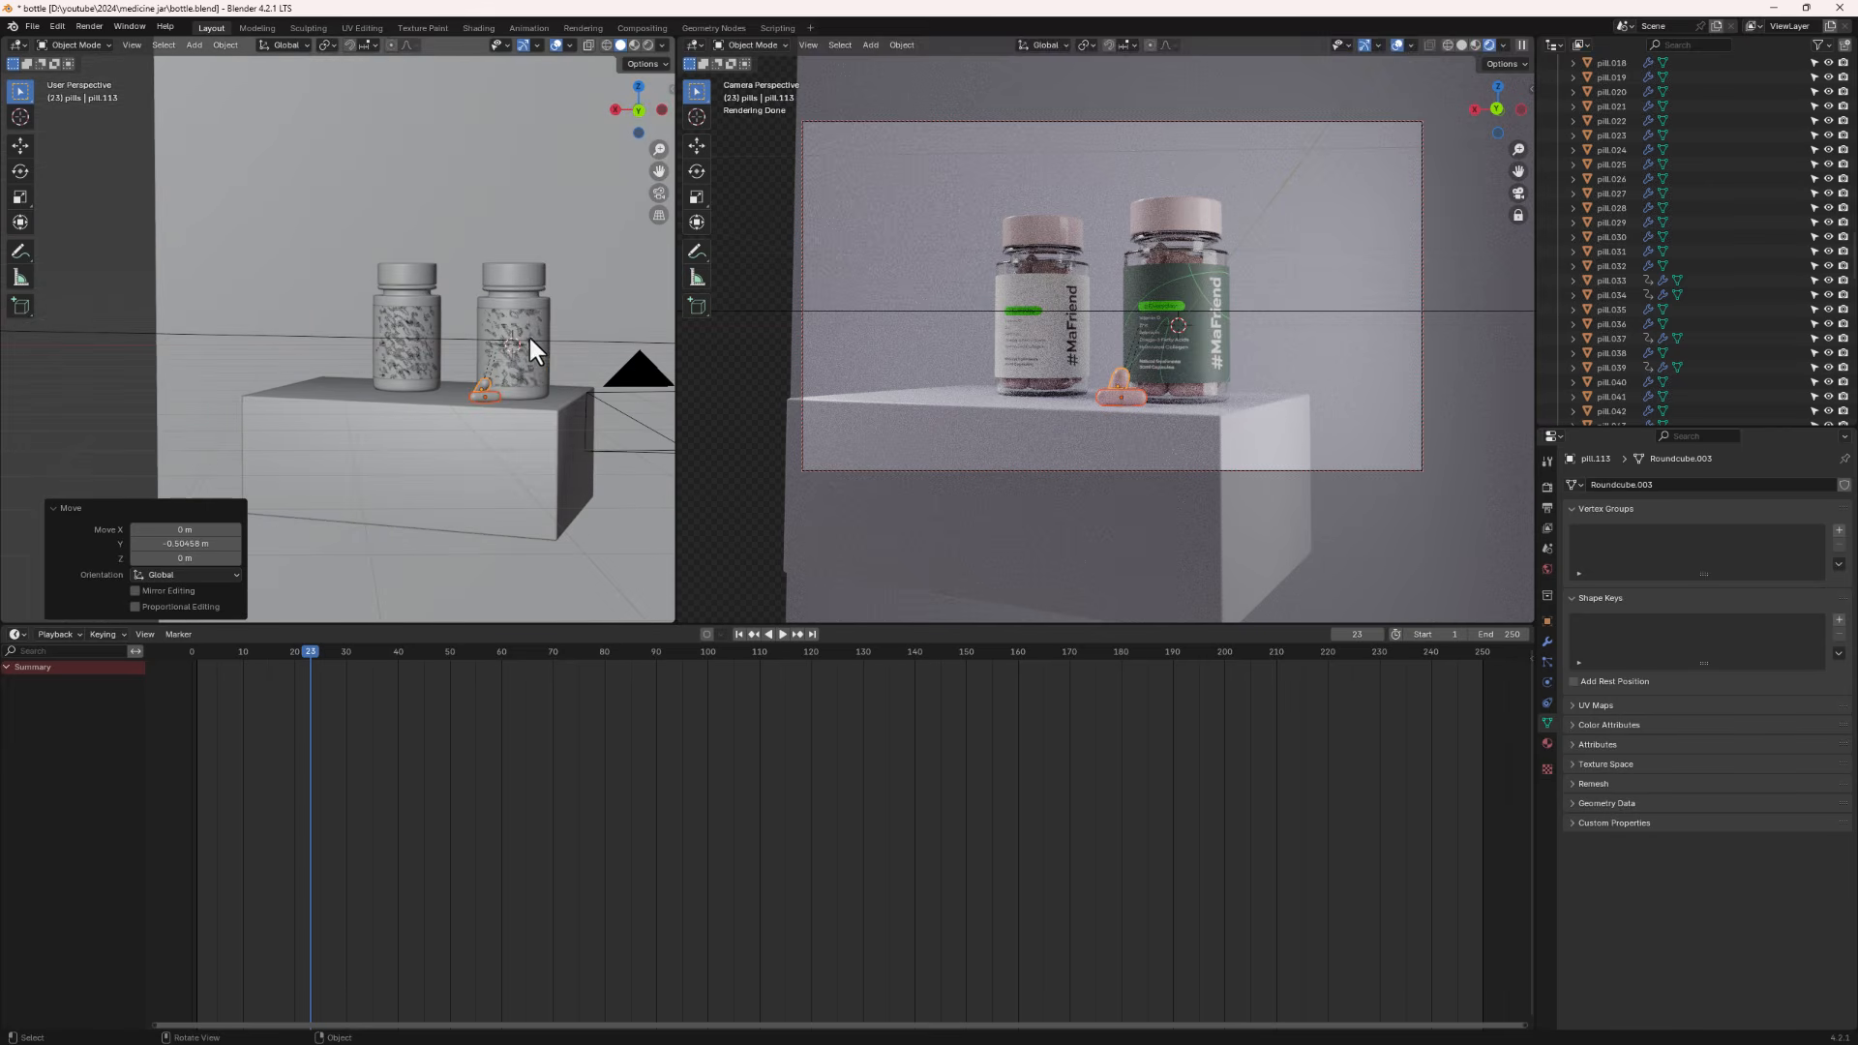
pyautogui.click(529, 334)
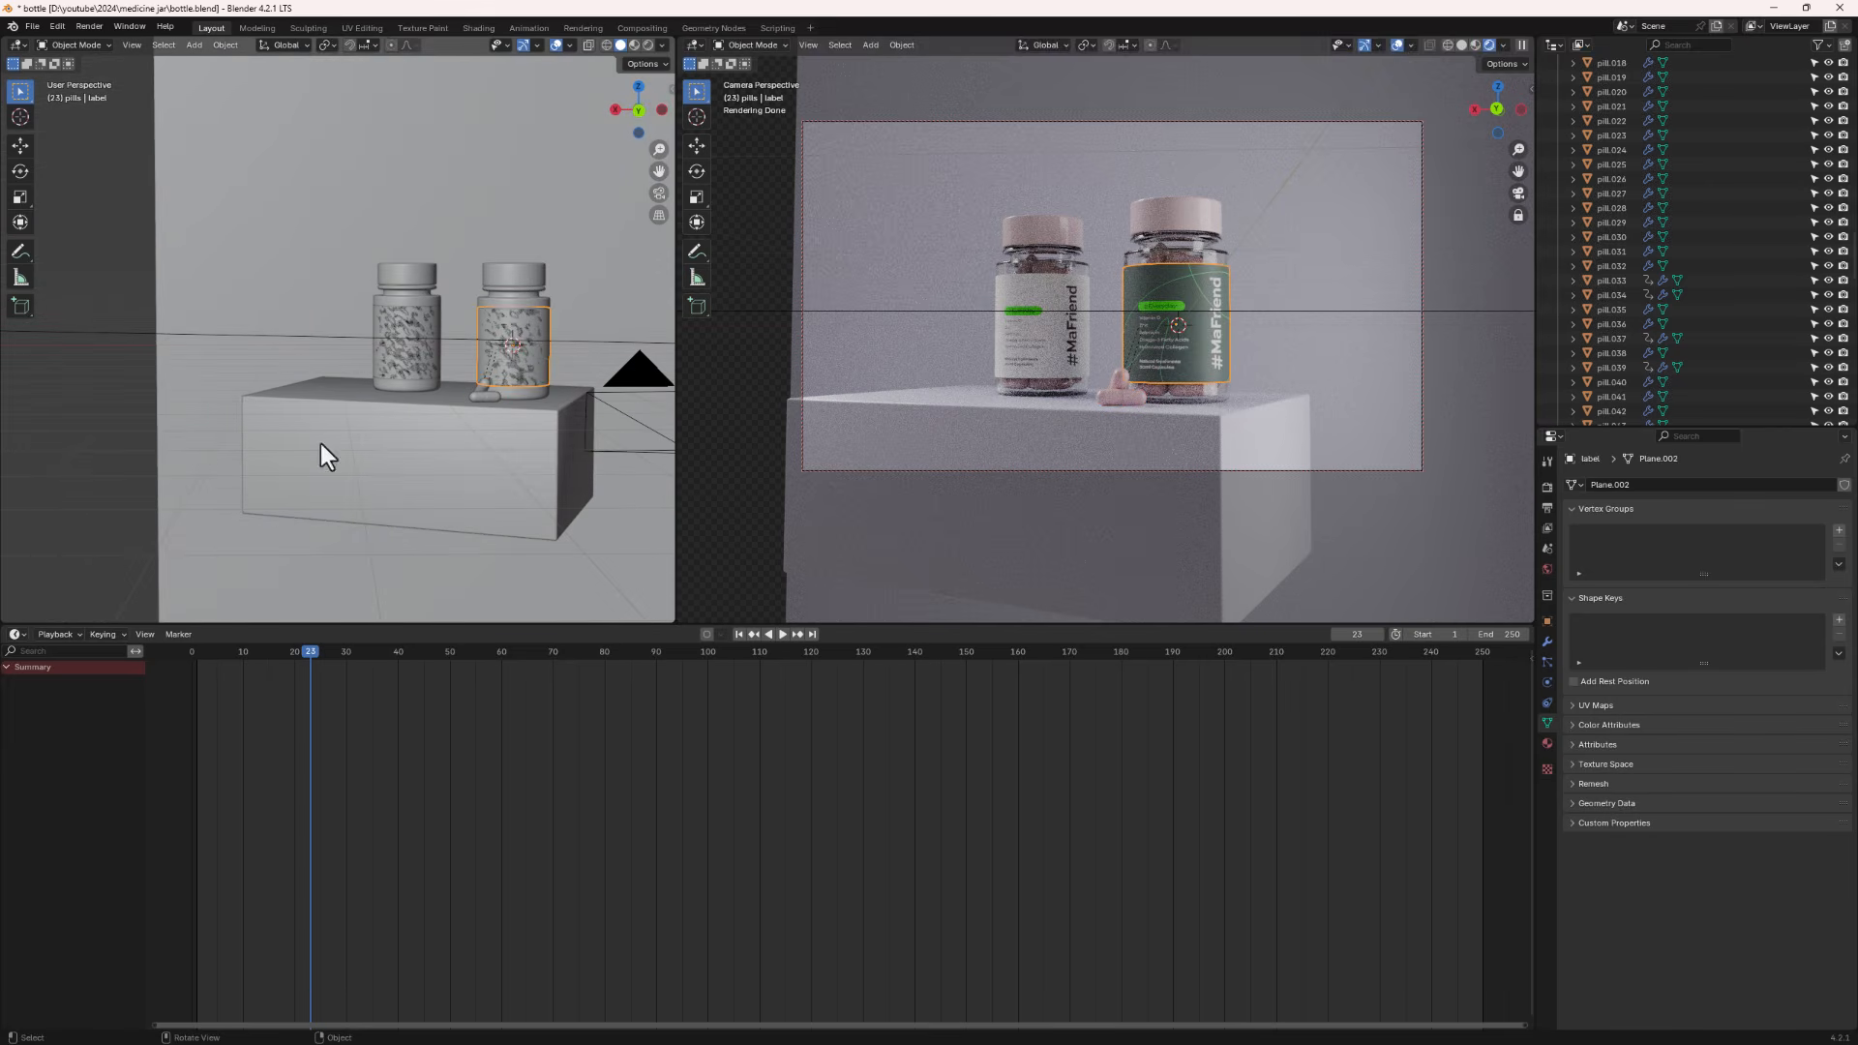
pyautogui.click(607, 404)
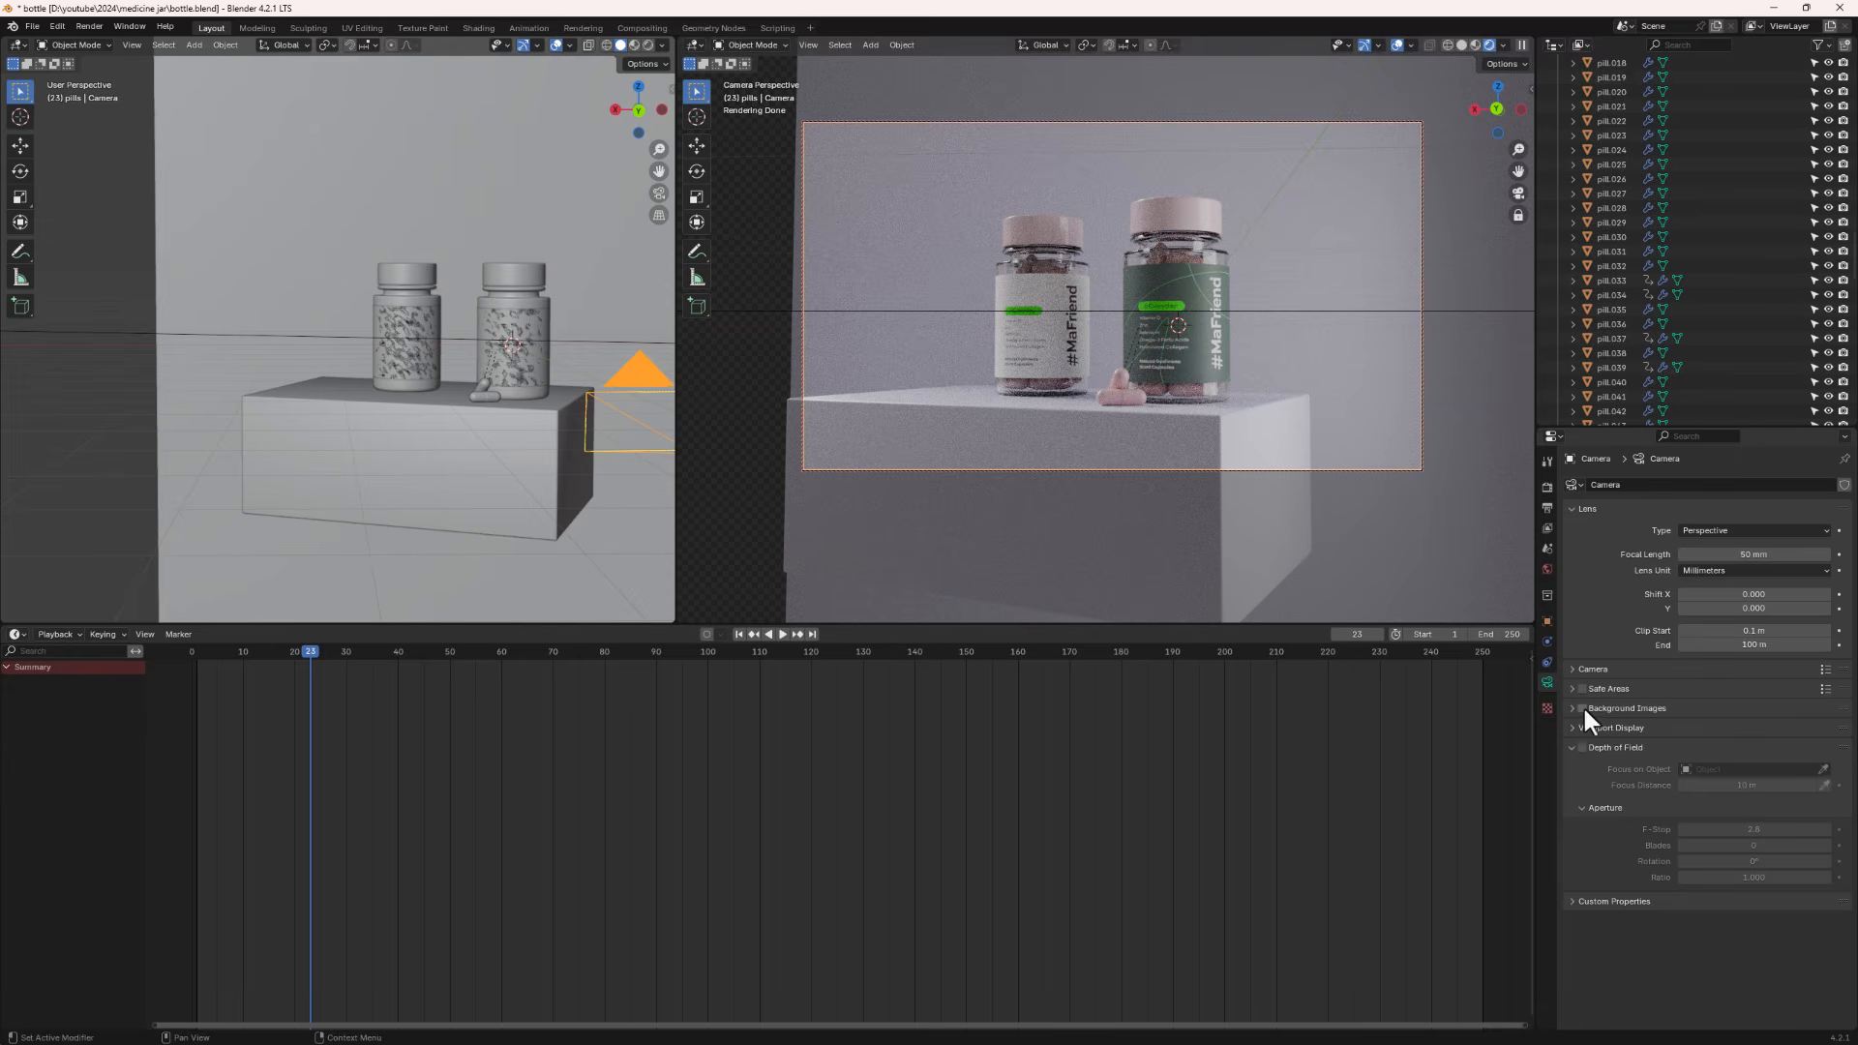
pyautogui.click(1581, 747)
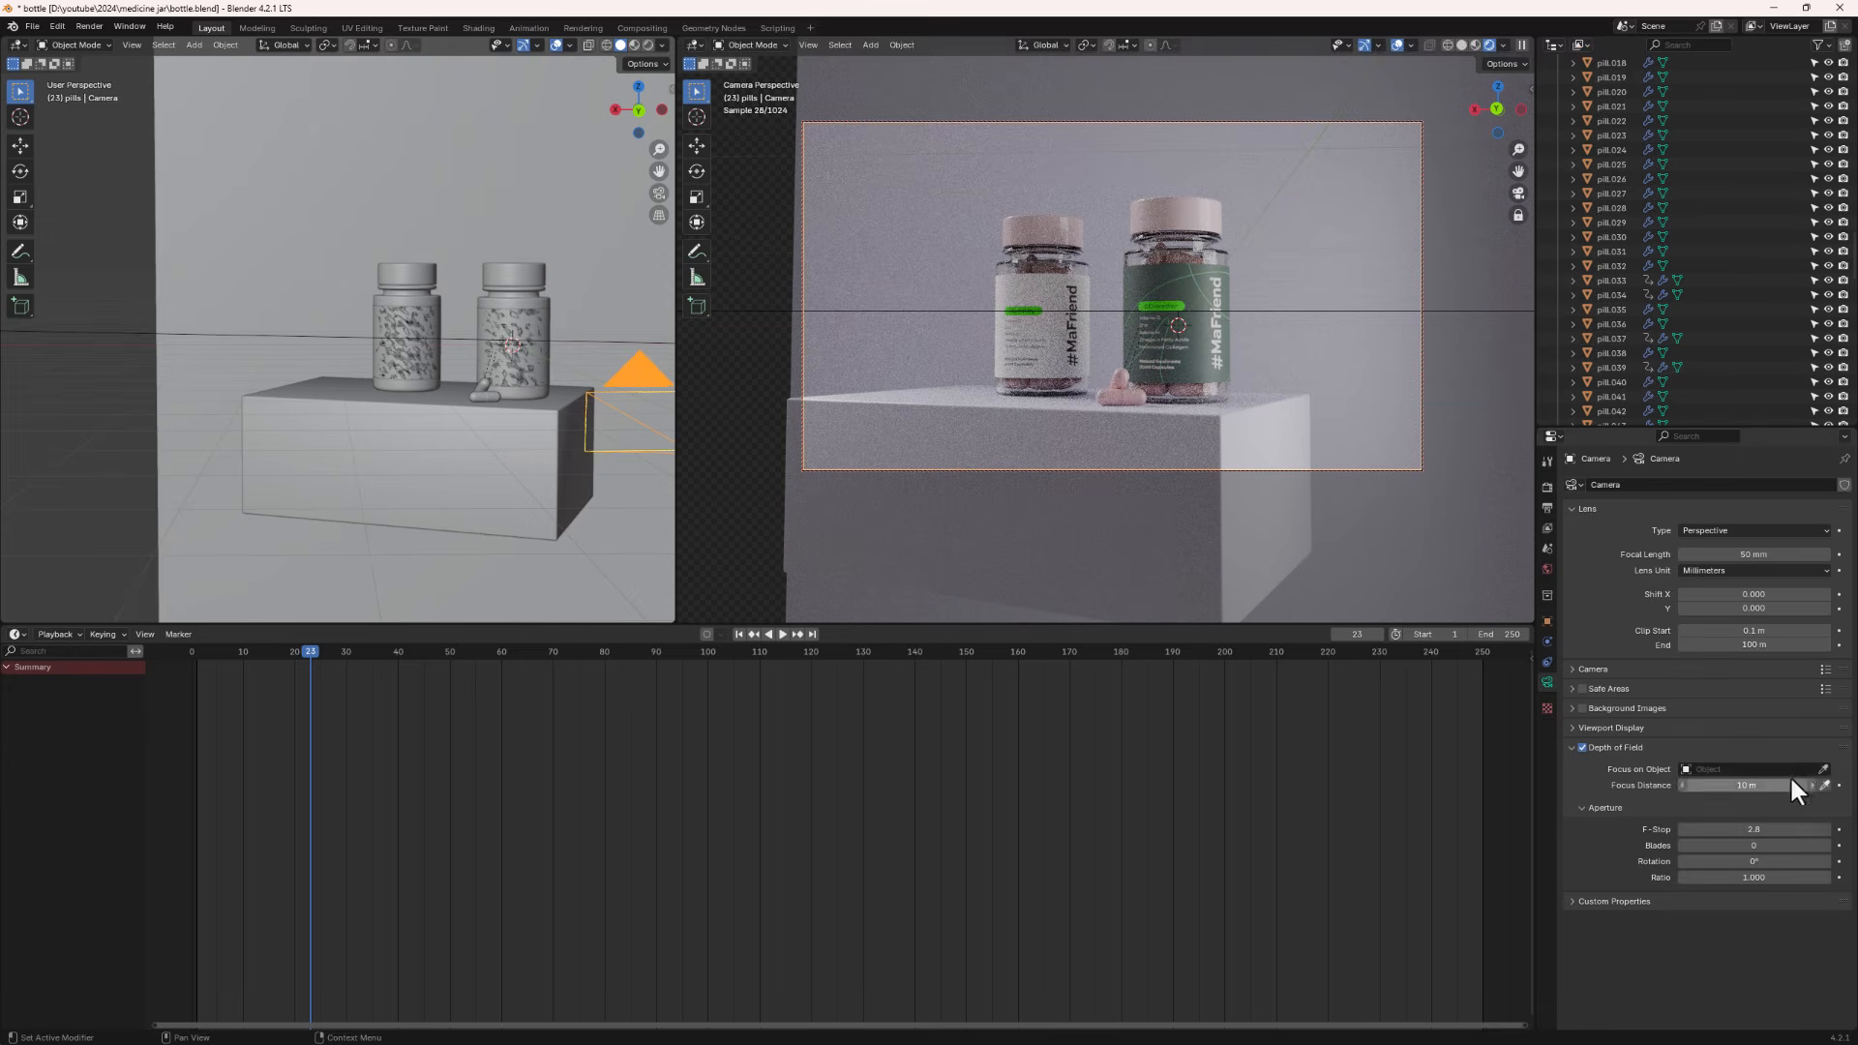
pyautogui.click(1824, 770)
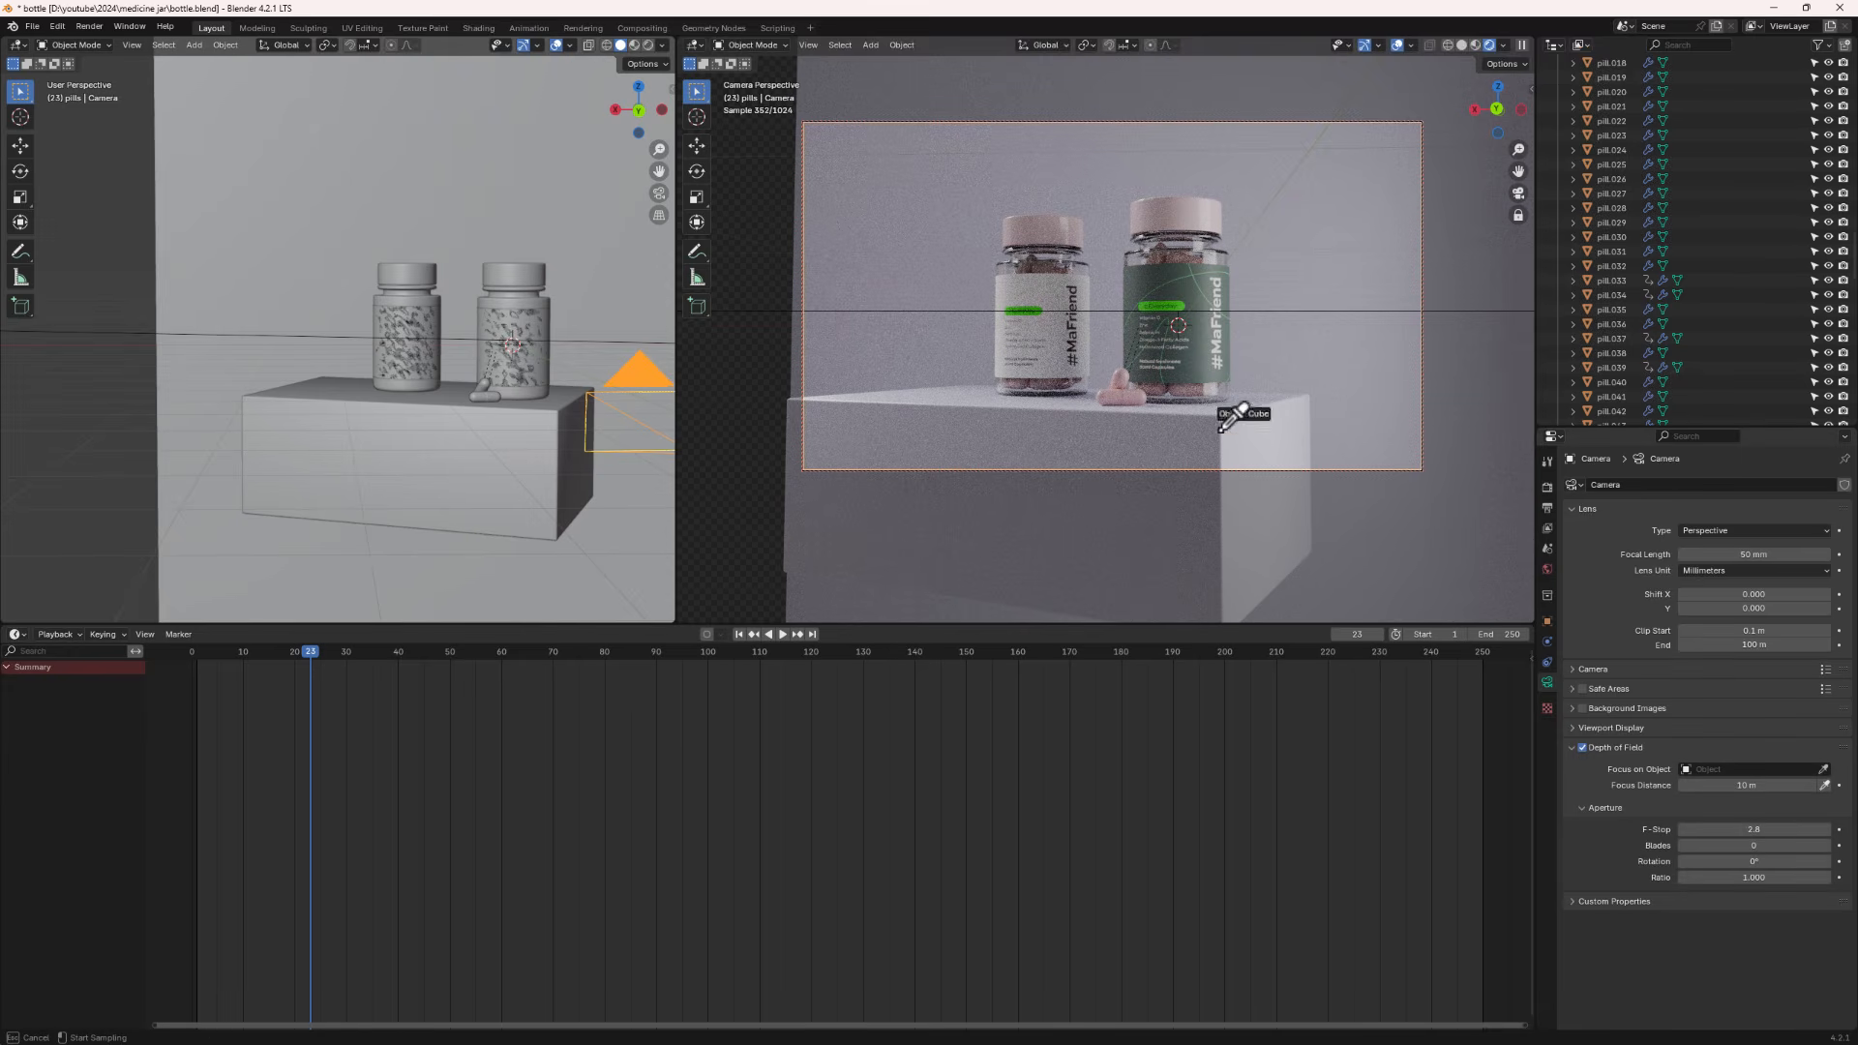
pyautogui.click(1193, 286)
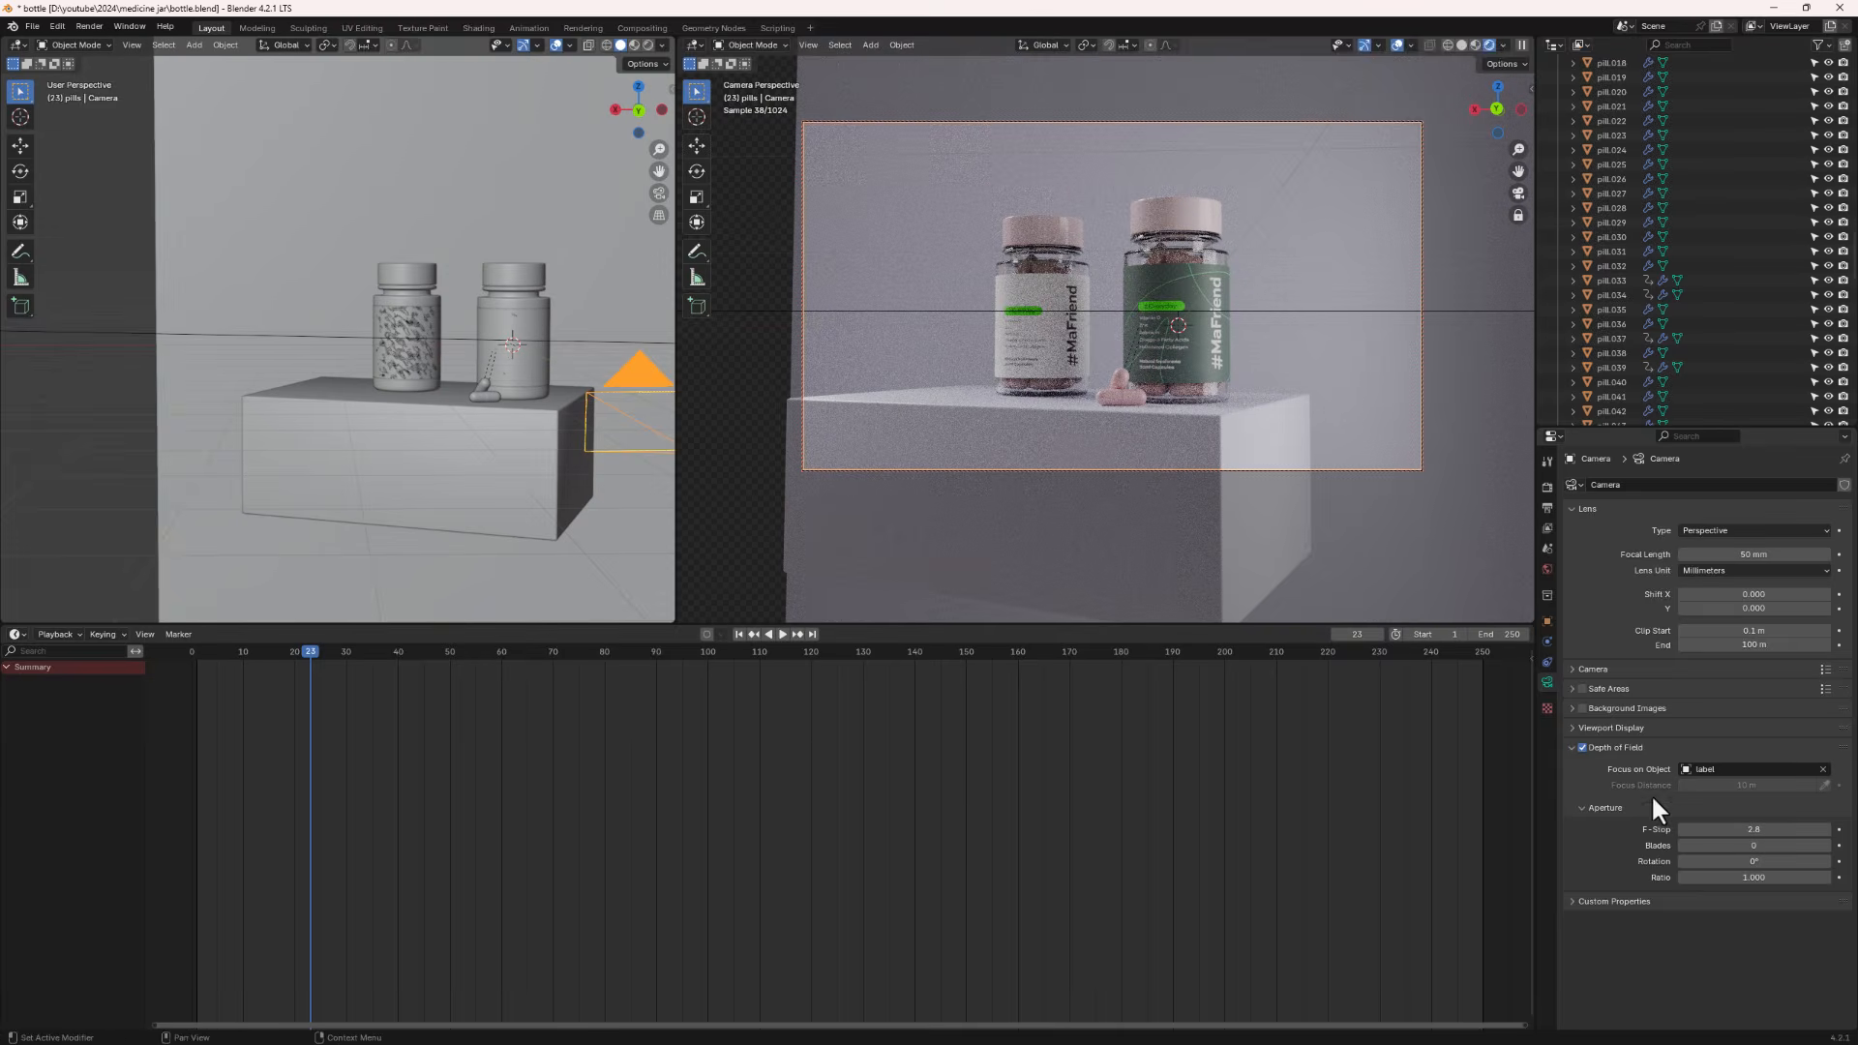
# - Lower the camera's F-Stop value for a shallower focus
pyautogui.moveTo(1746, 829); pyautogui.dragTo(1657, 829)
pyautogui.moveTo(1262, 370); pyautogui.dragTo(1210, 376, button='middle')
pyautogui.click(1263, 366)
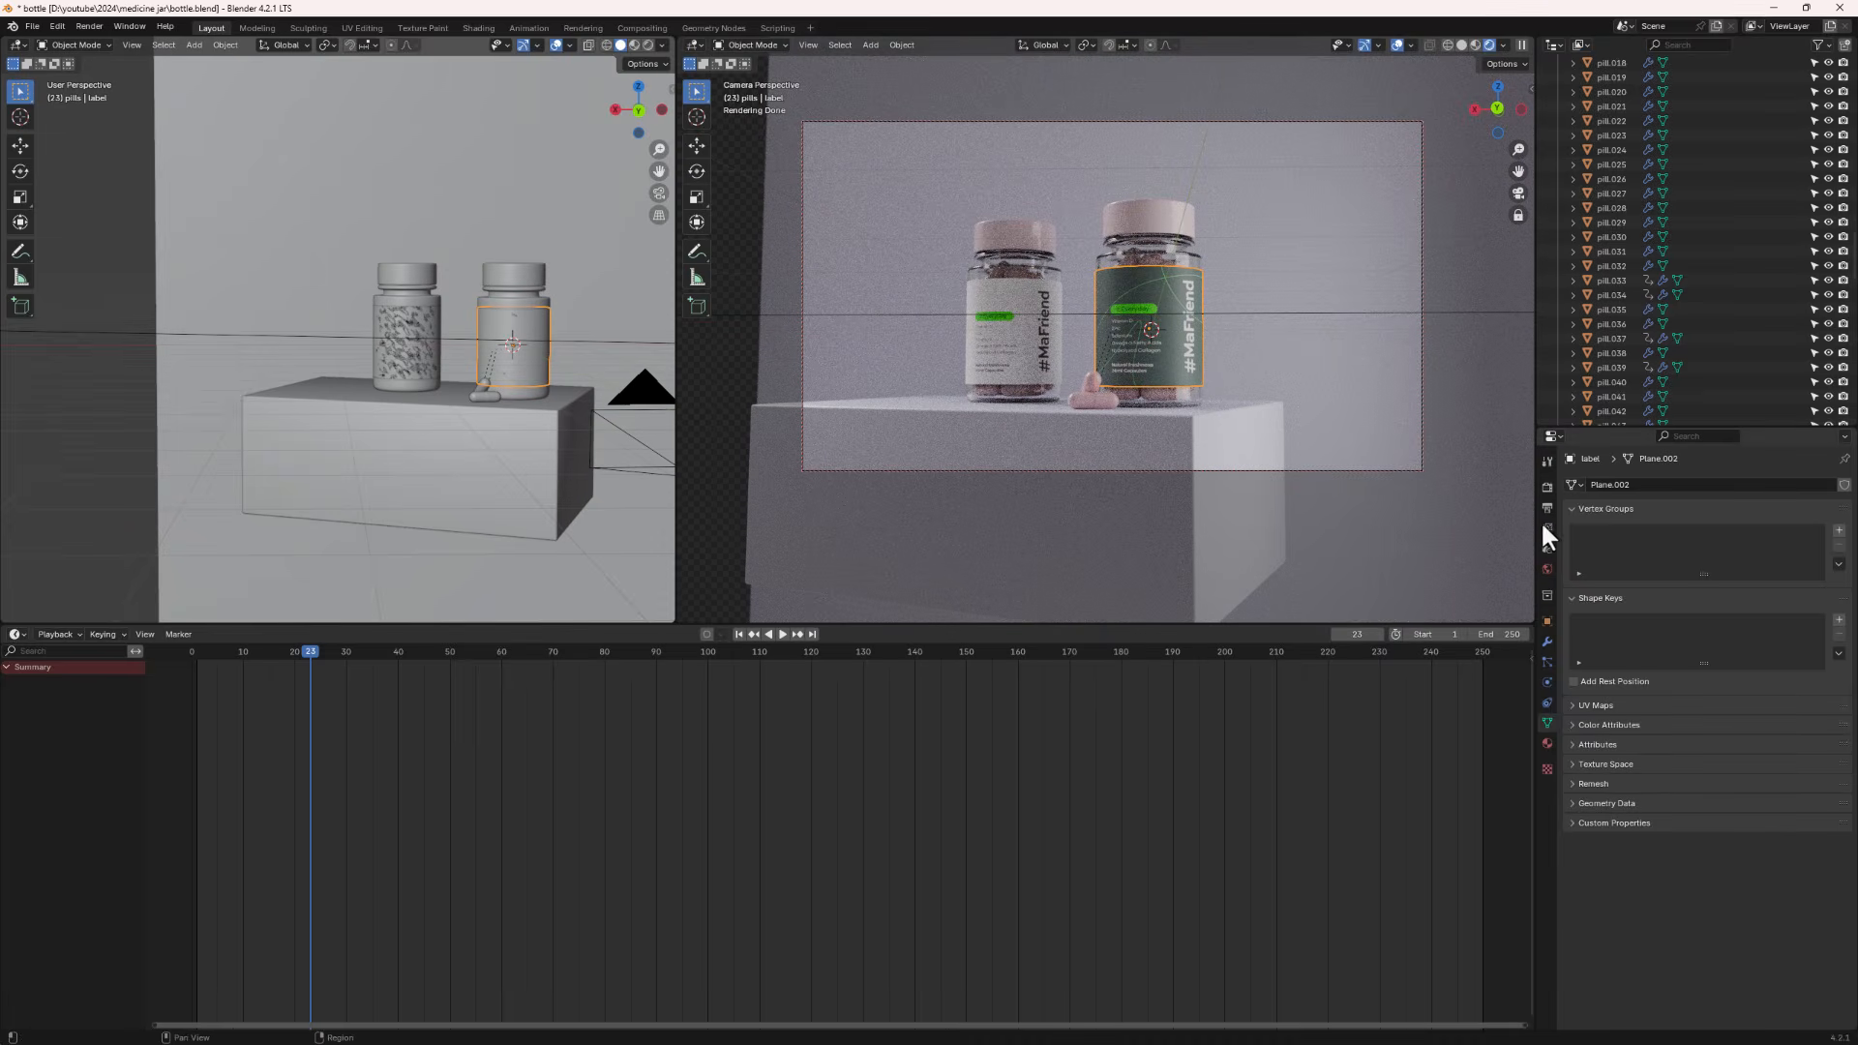
# - Set the Color Management Look to High Contrast in the render settings
pyautogui.click(1548, 486)
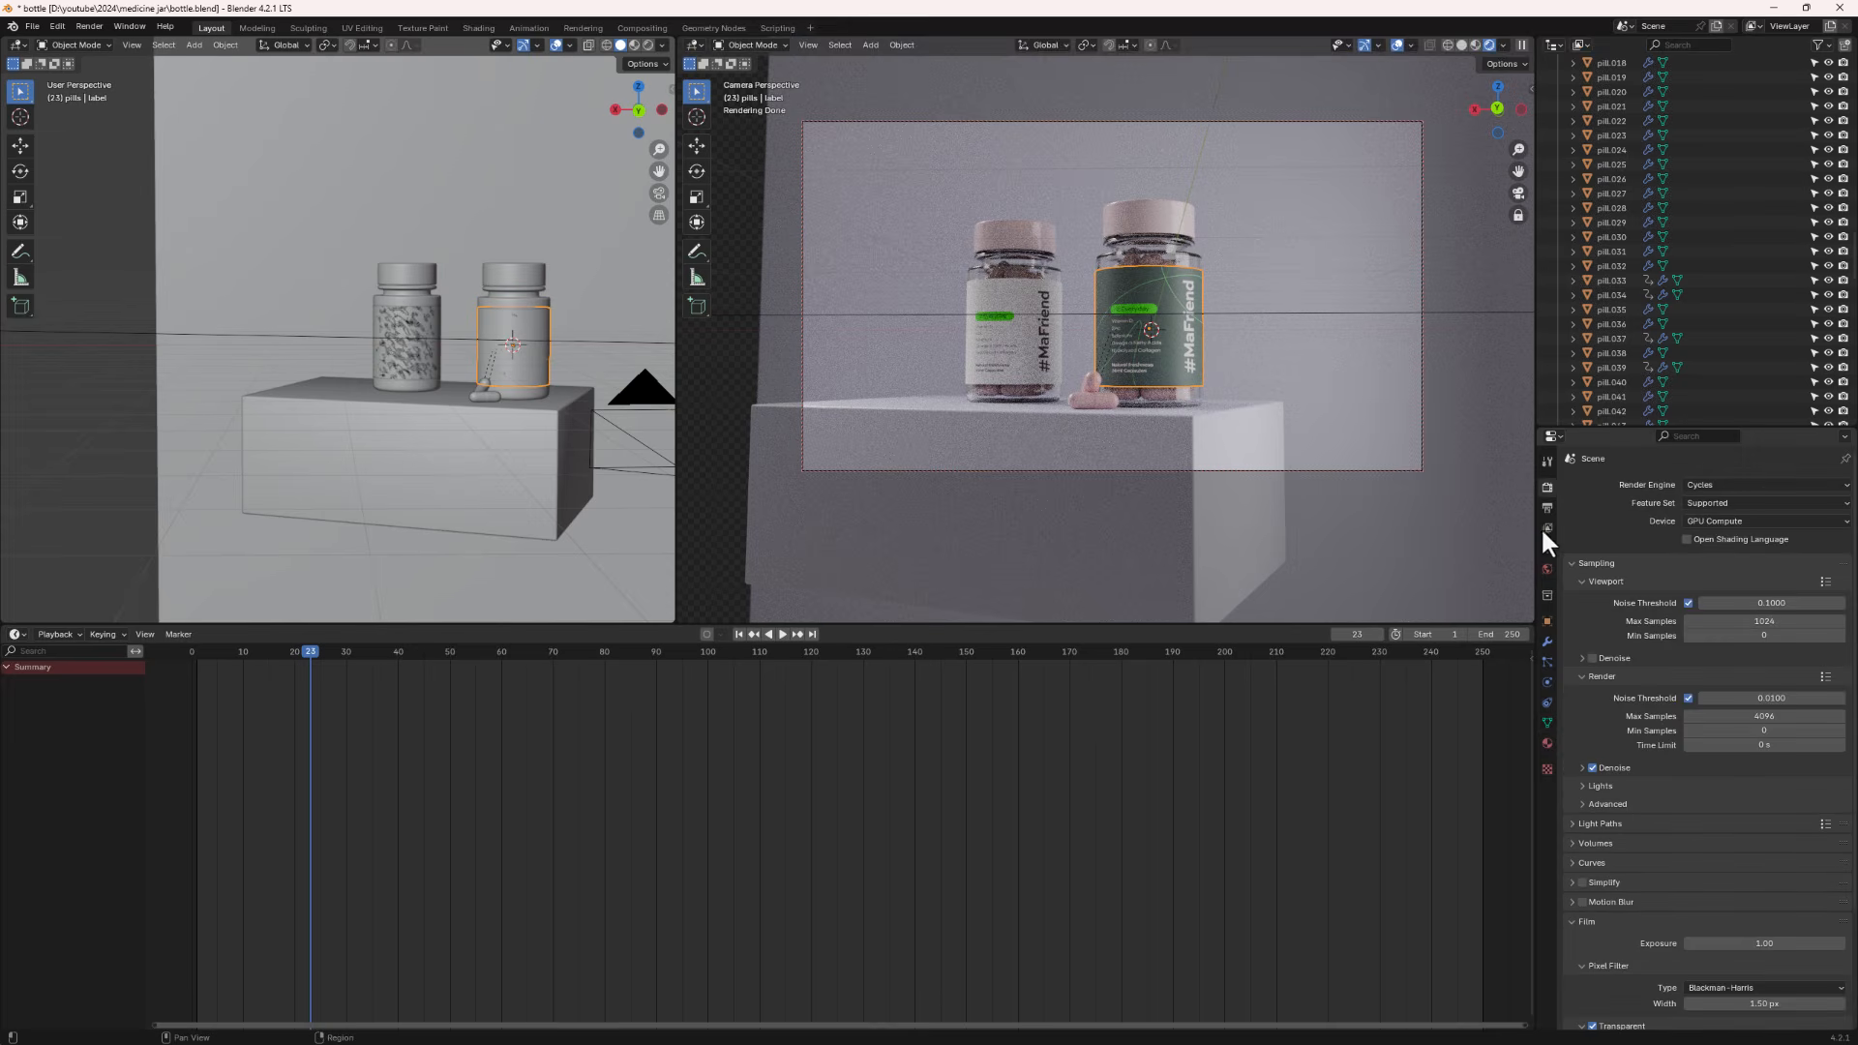
pyautogui.scroll(-4, 1664, 919)
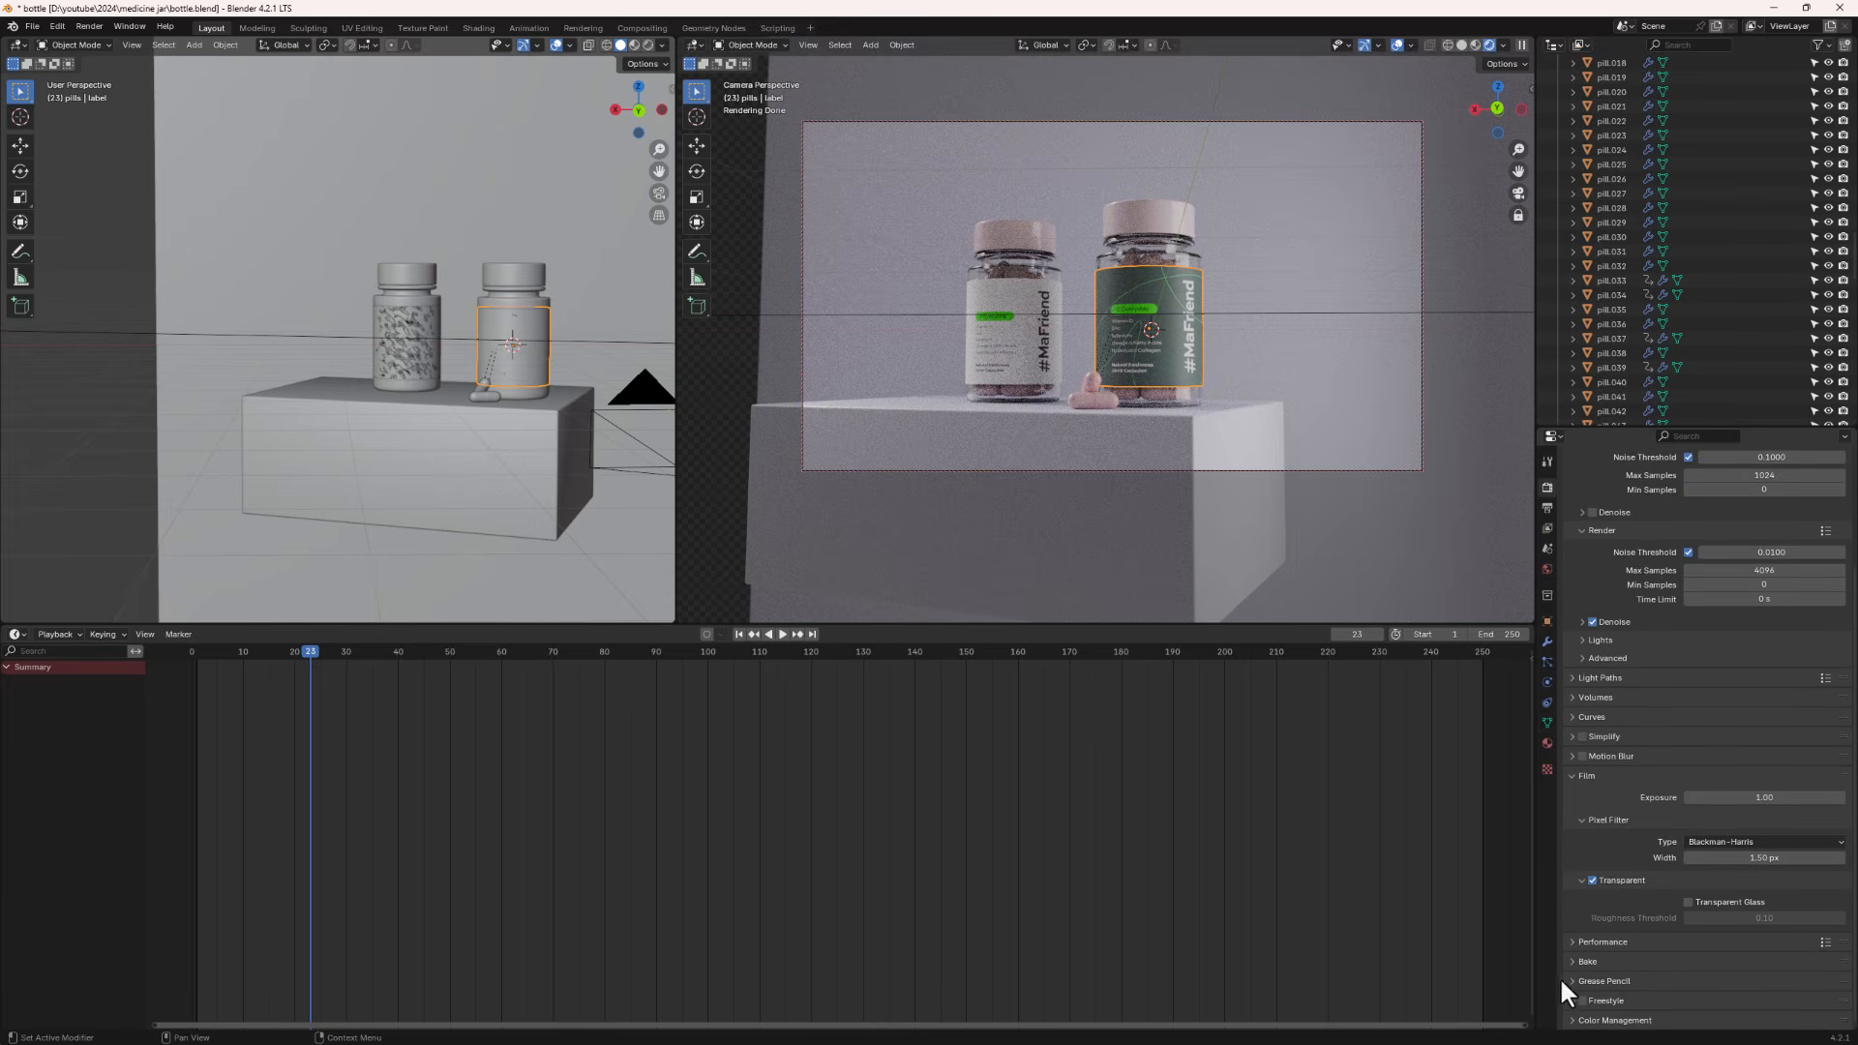
pyautogui.click(1572, 1020)
pyautogui.scroll(-4, 1636, 943)
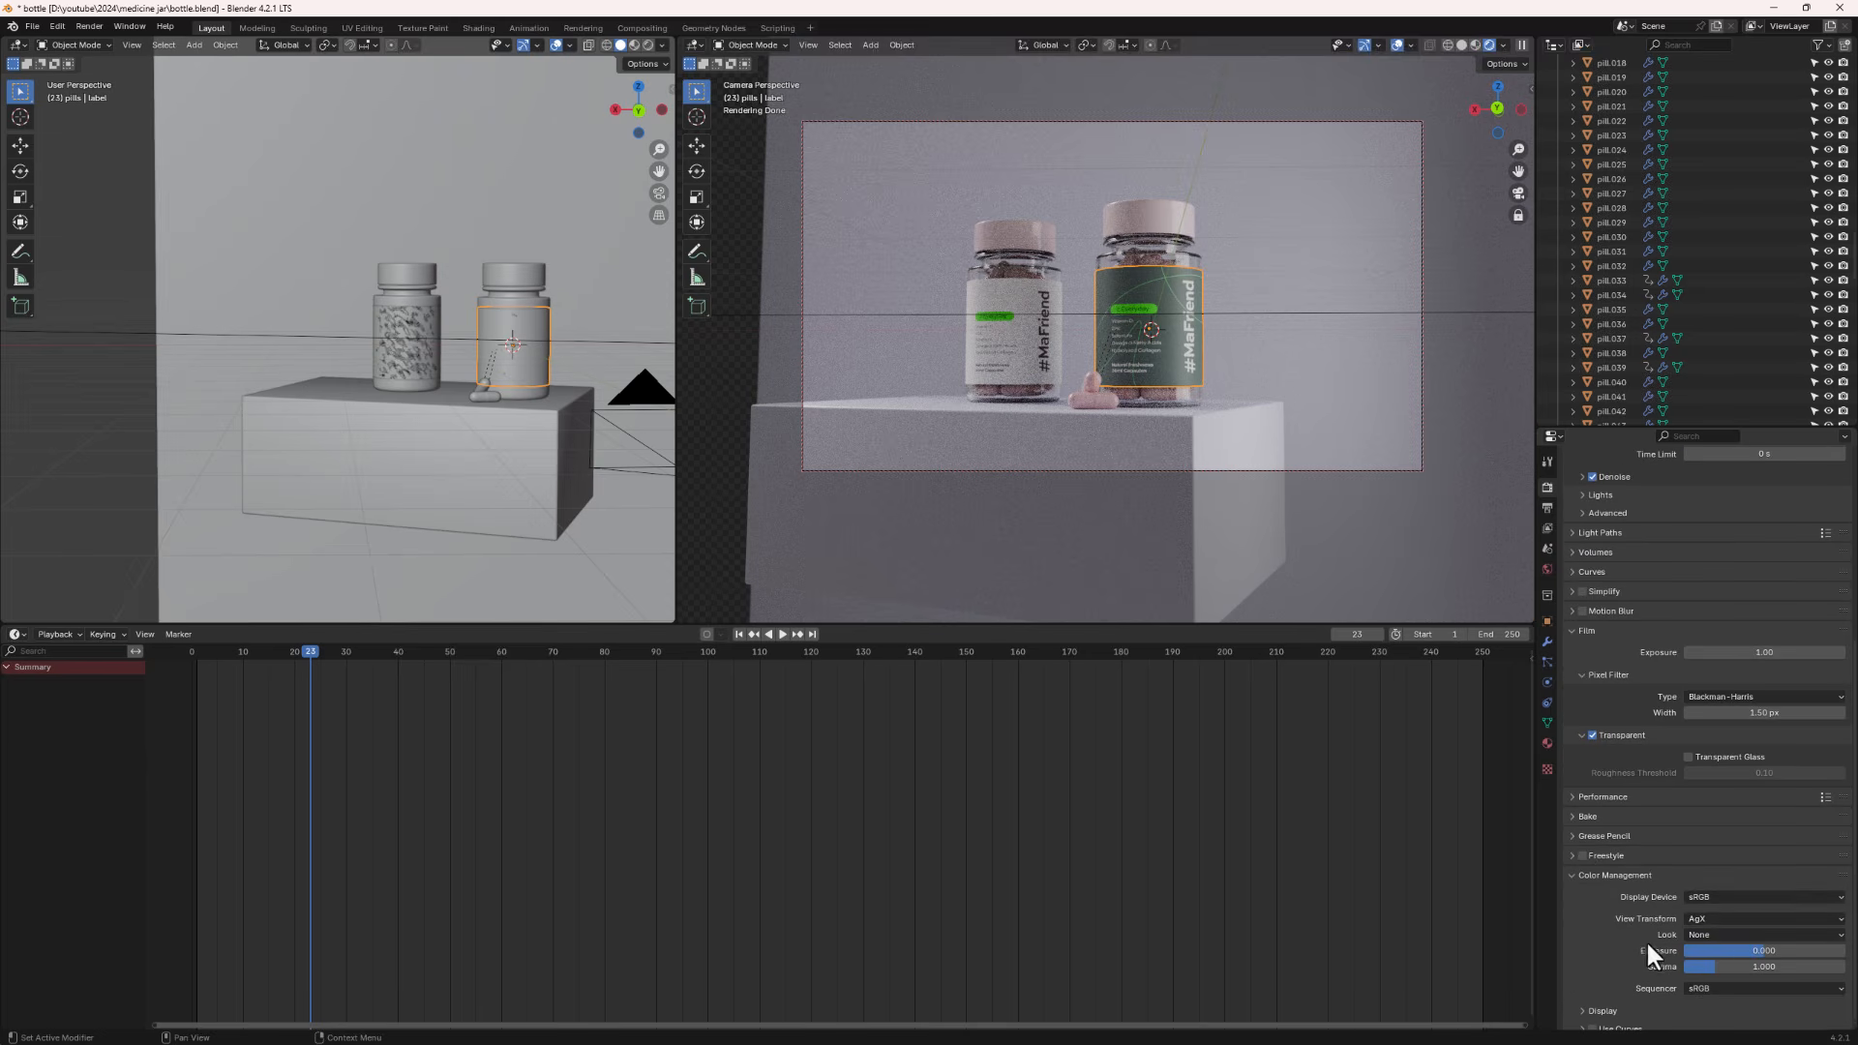
pyautogui.click(1721, 917)
pyautogui.click(1719, 934)
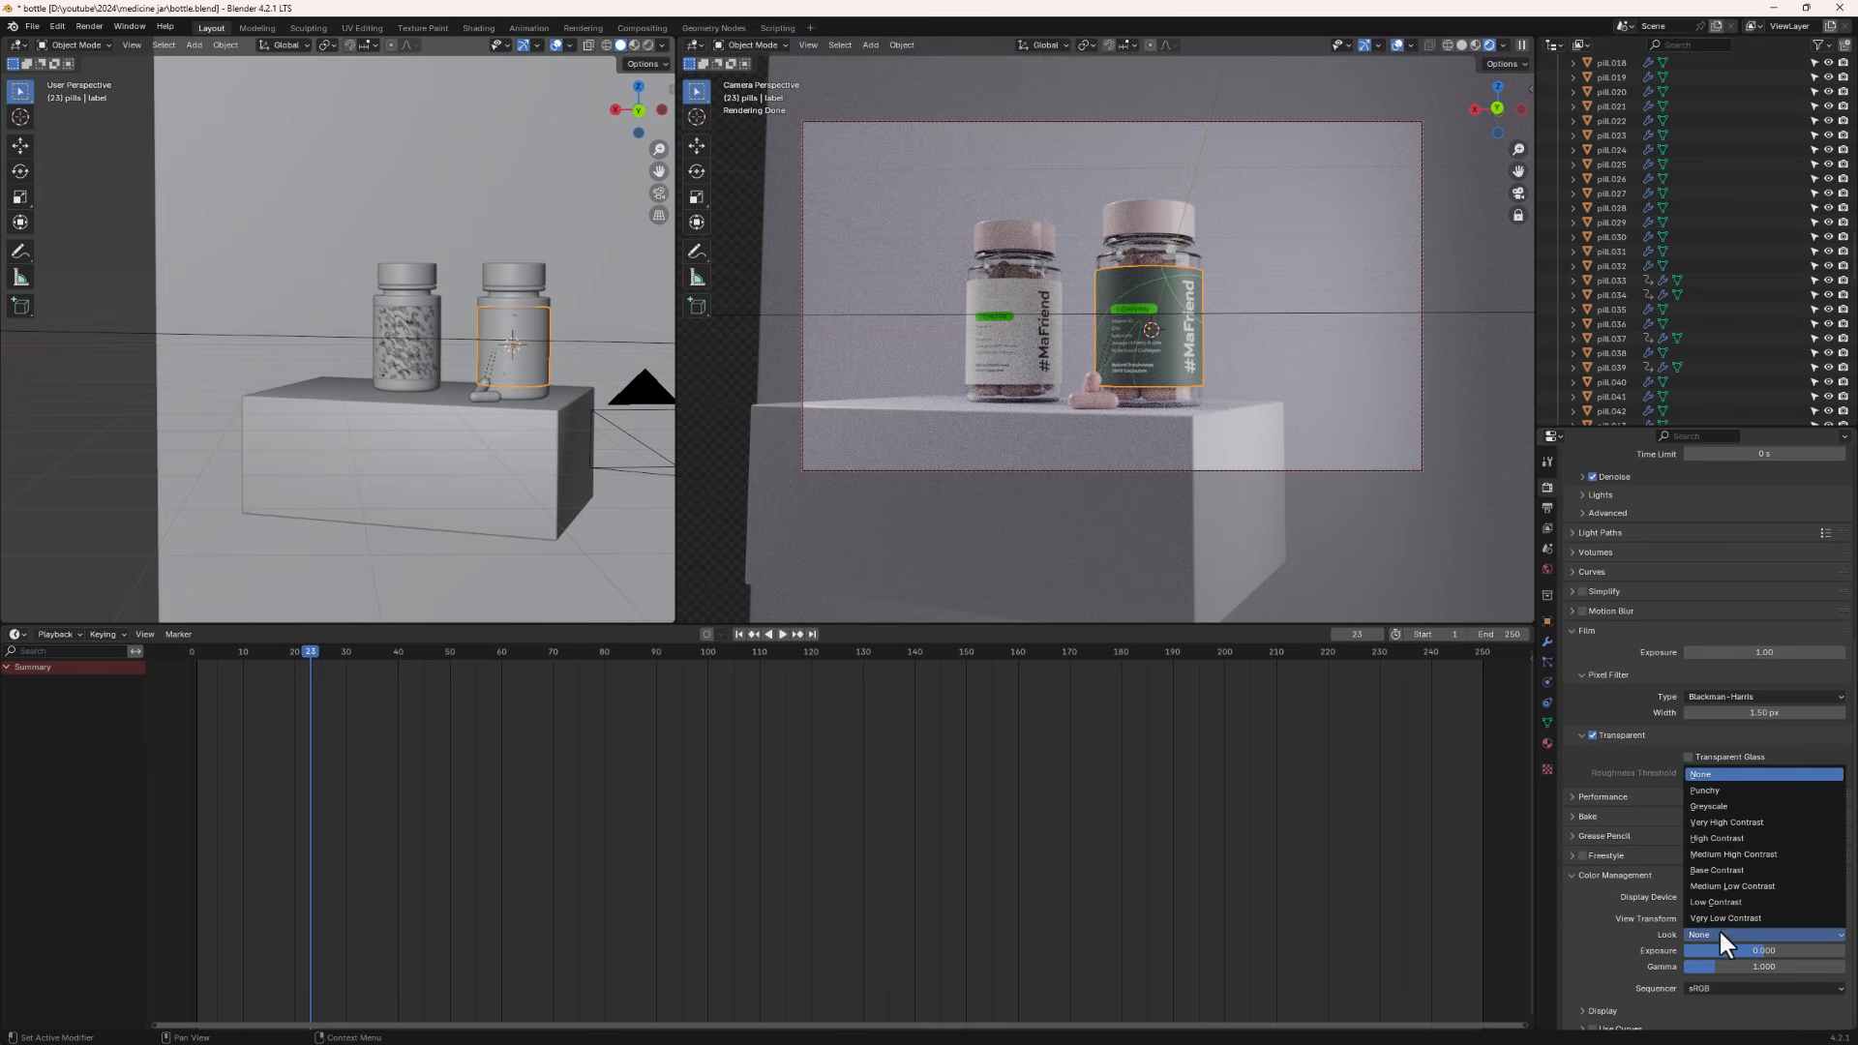
pyautogui.click(1733, 838)
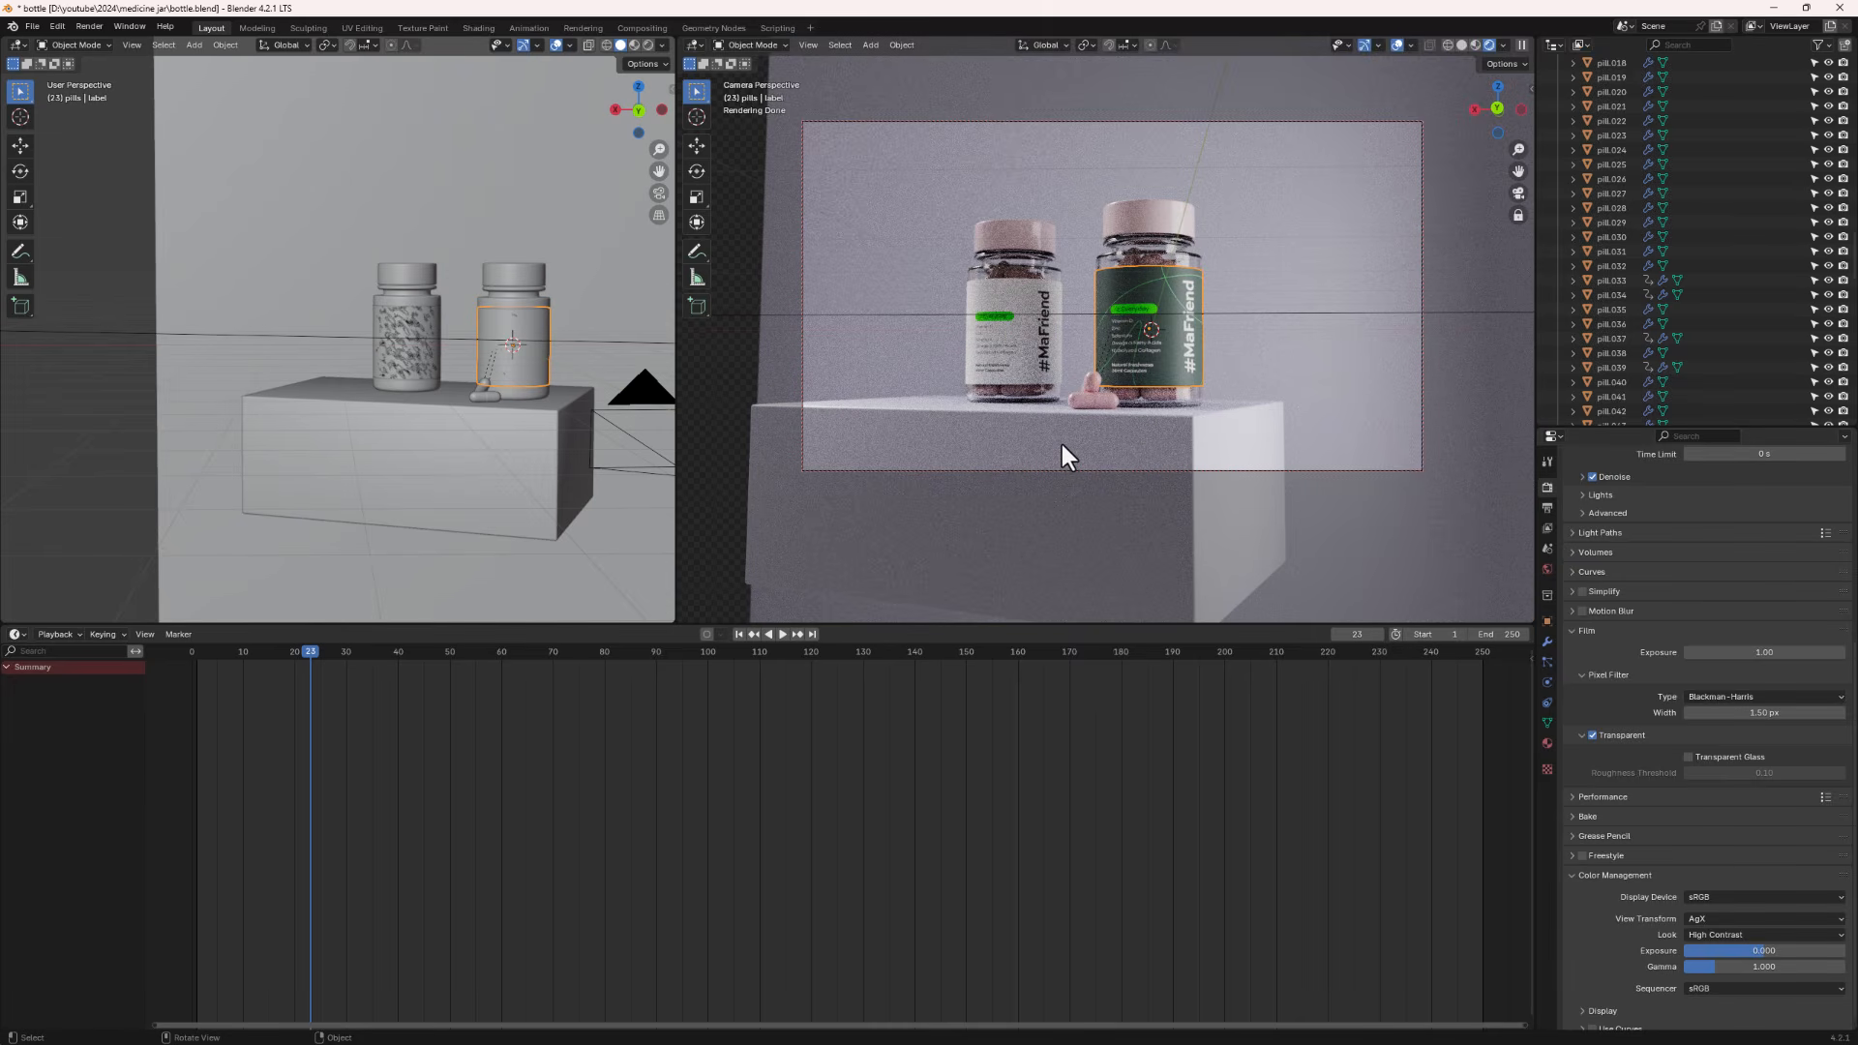
# - Save the file and render the current frame as an image
pyautogui.hotkey('ctrl', 's')
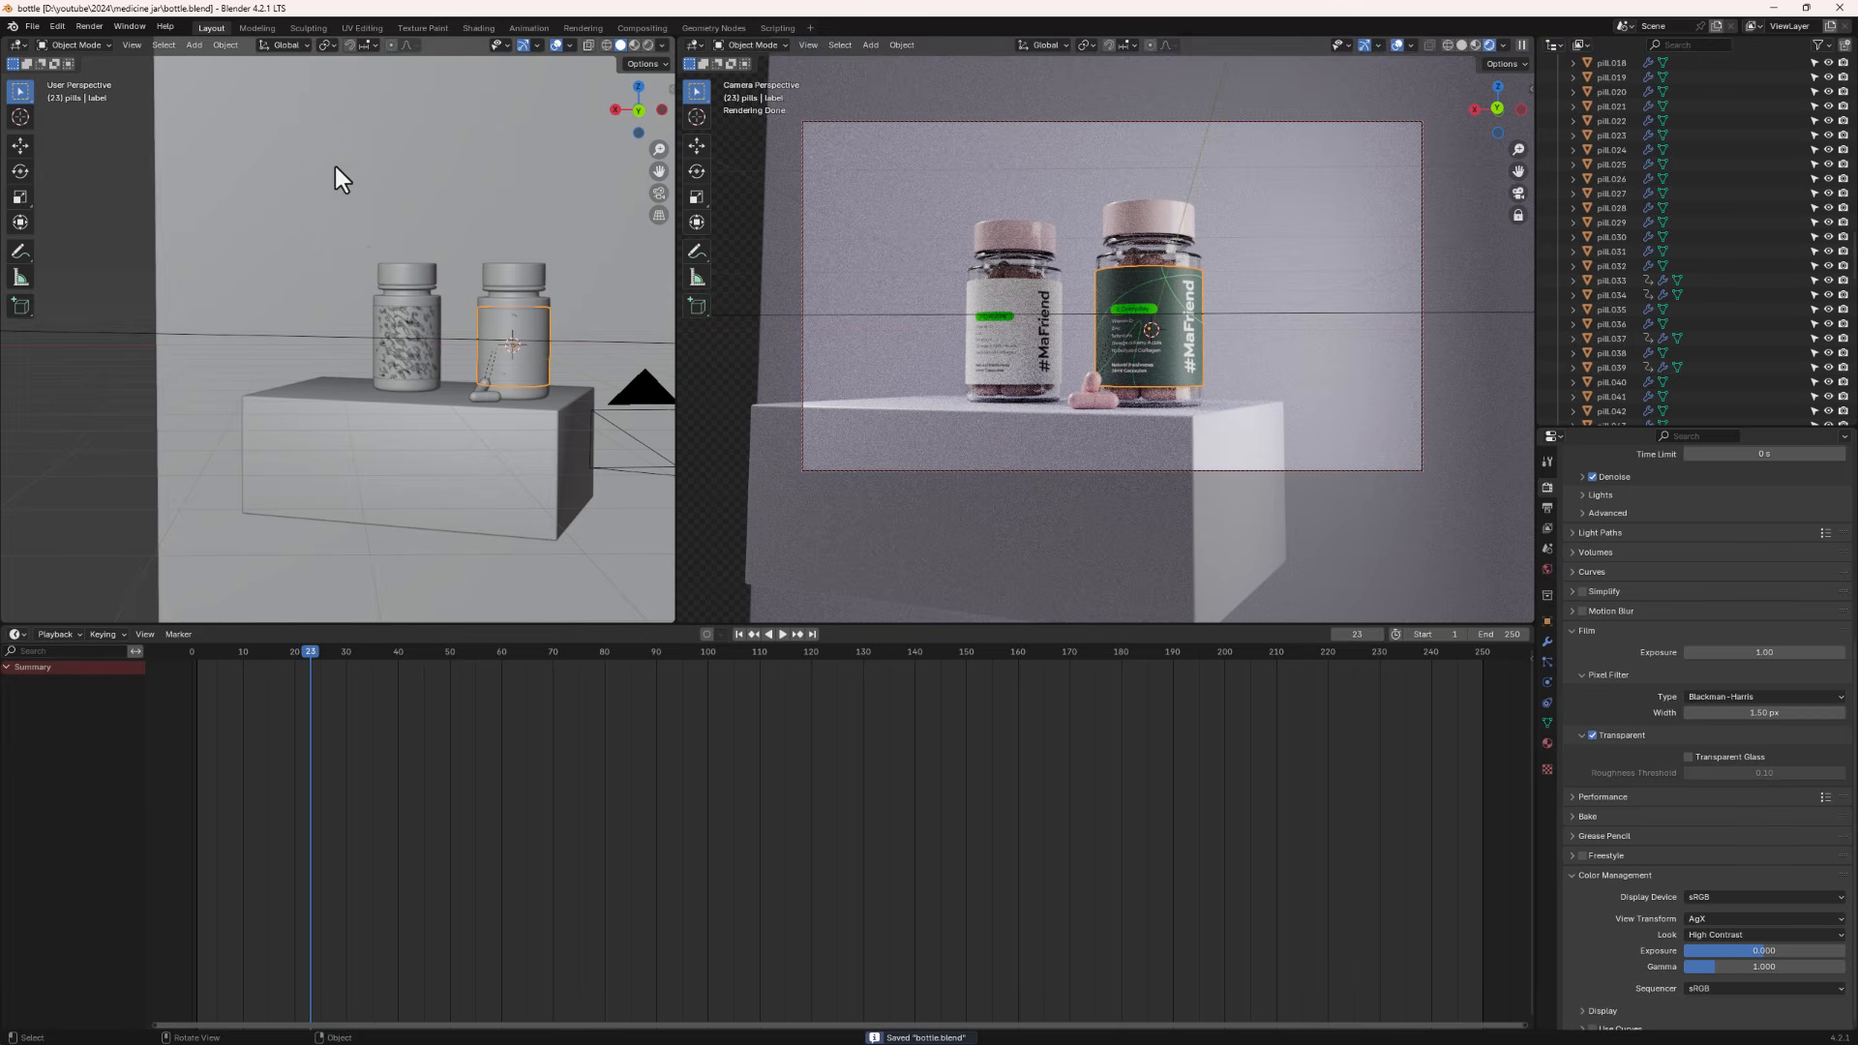
pyautogui.click(97, 27)
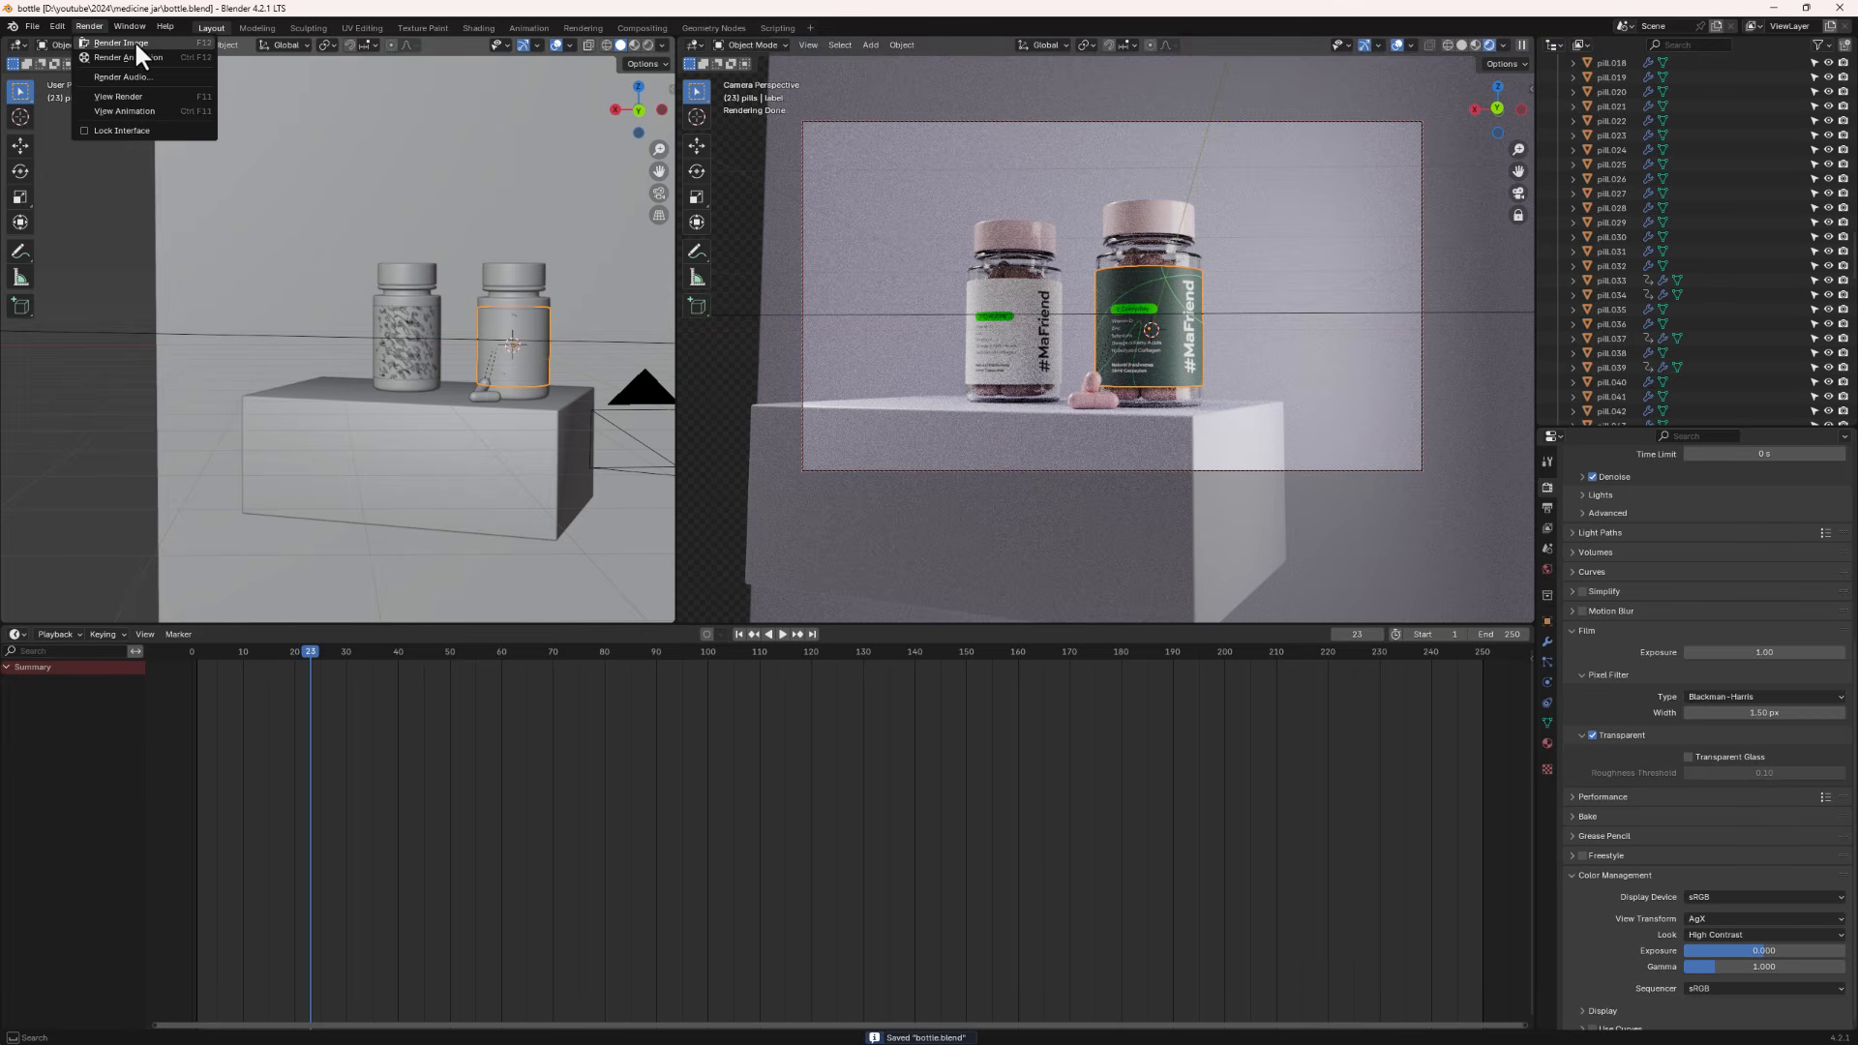
pyautogui.click(135, 38)
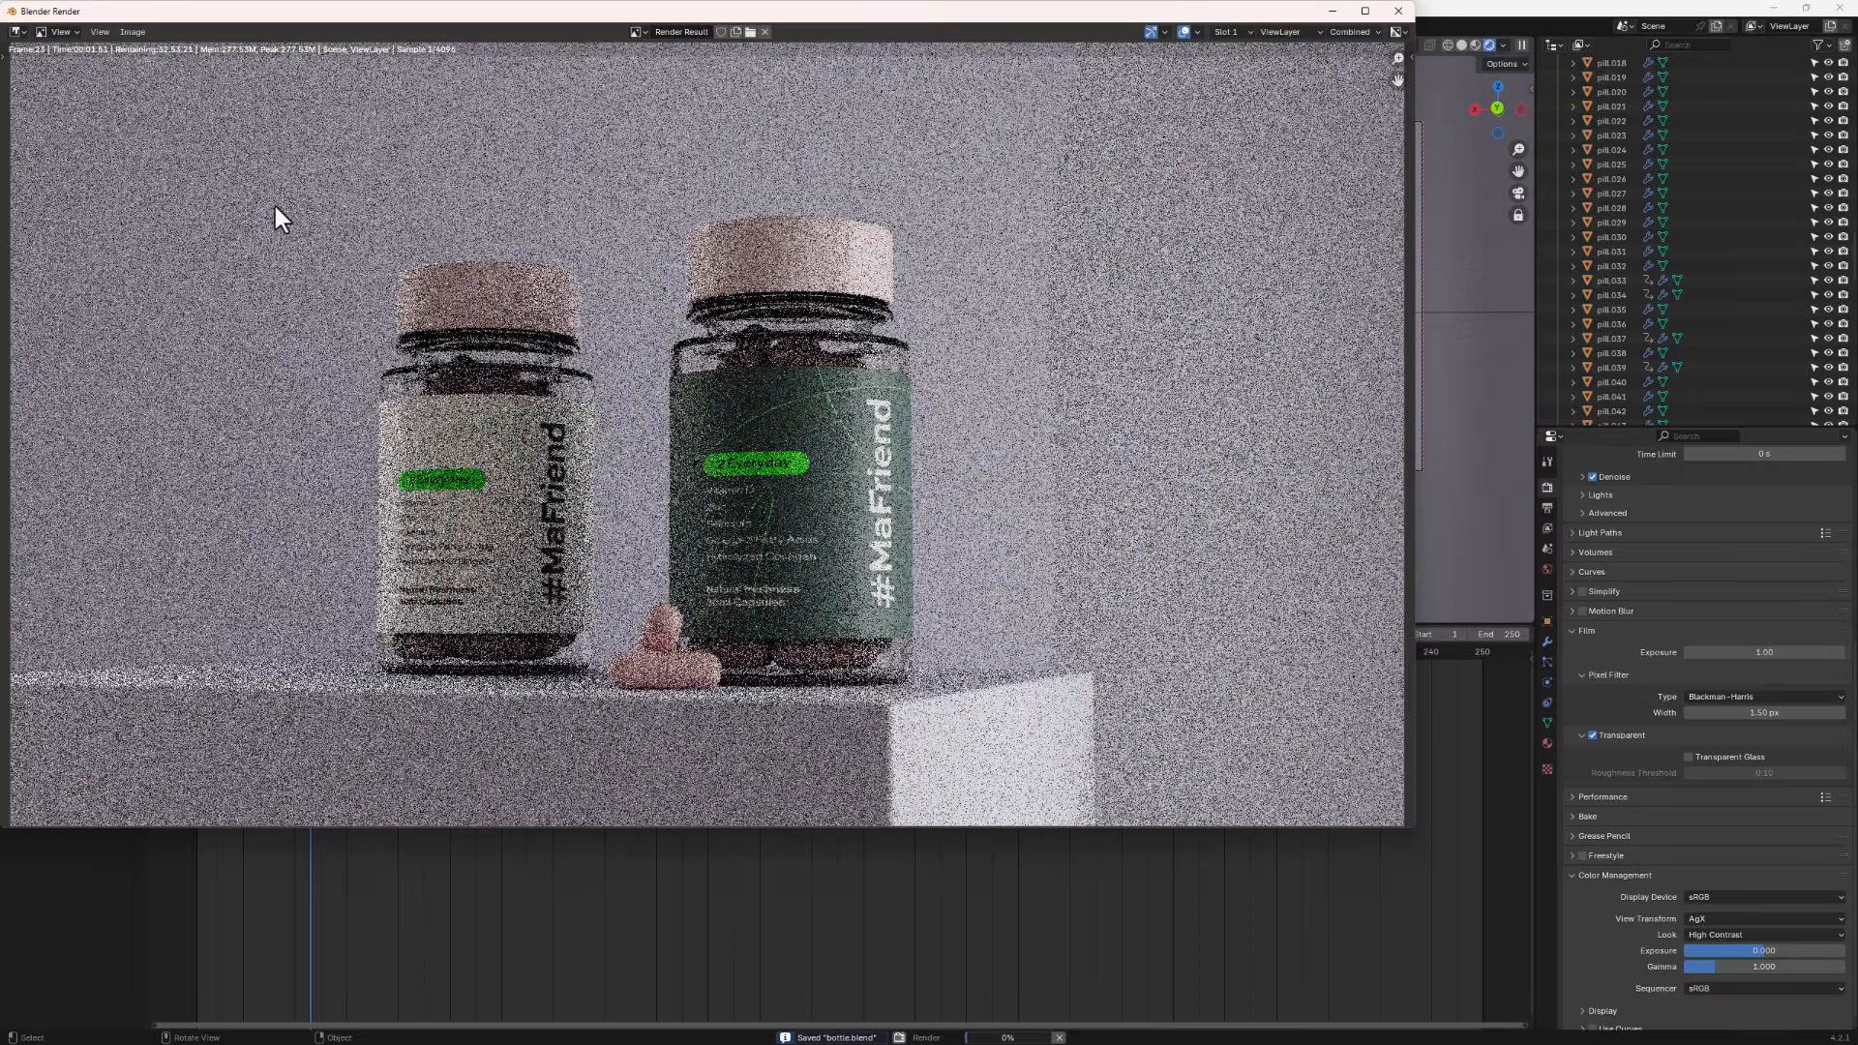